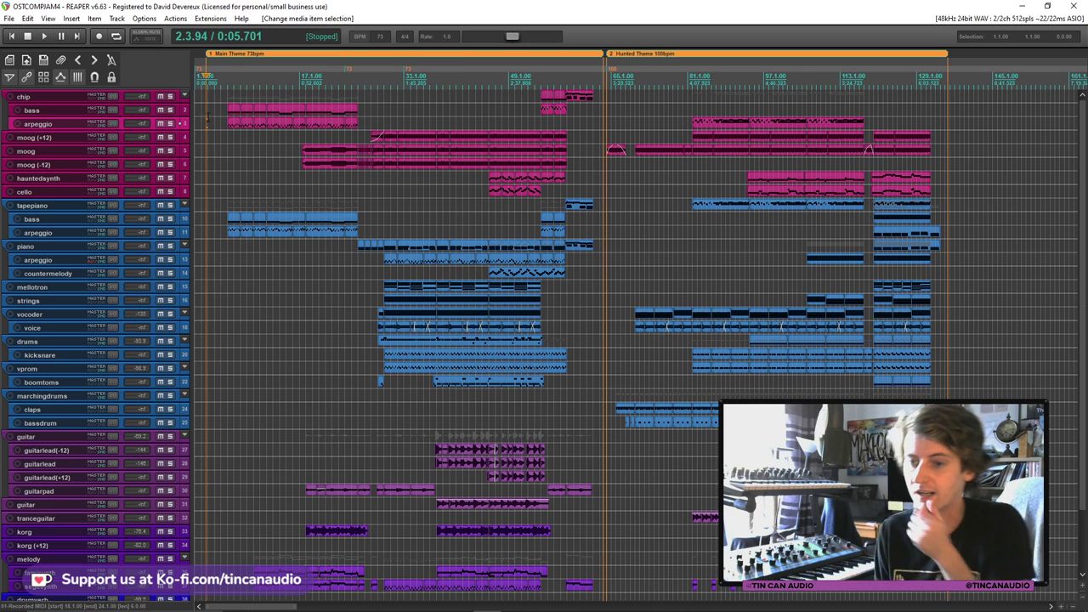
# Bring up the Runaway Plan notes and the Runaway theme image, arranging the image window beside the notes
pyautogui.moveTo(990, 604)
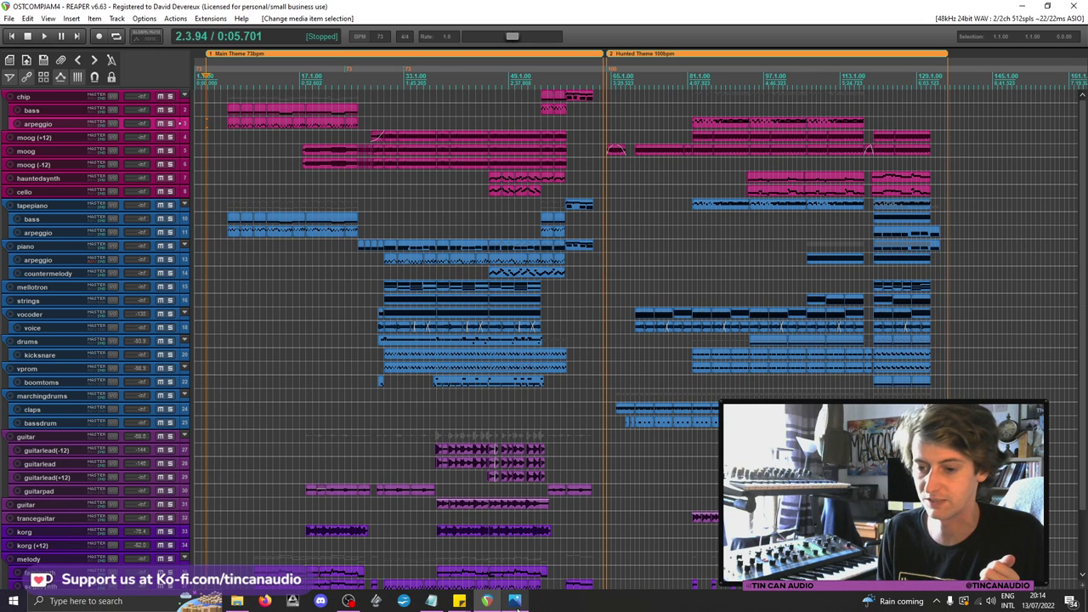
pyautogui.click(441, 605)
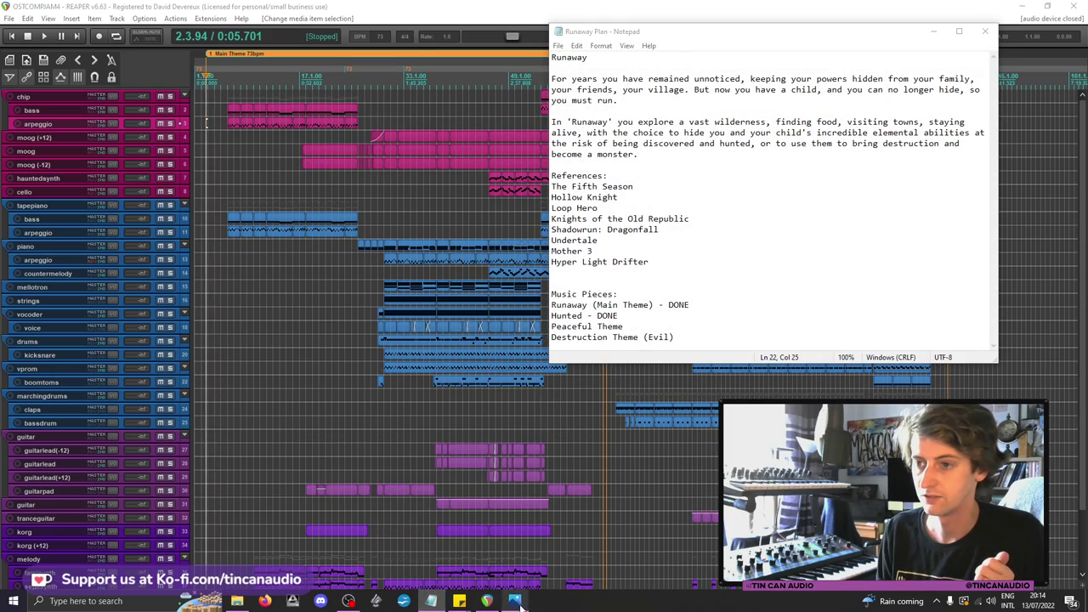
pyautogui.hotkey('alt', 'Tab')
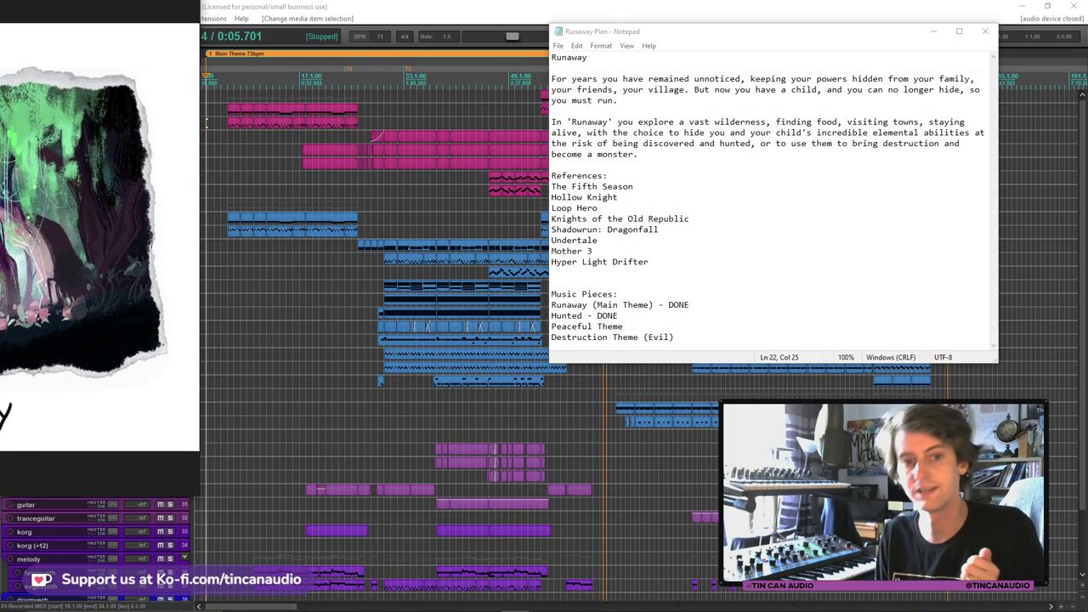
pyautogui.doubleClick(349, 9)
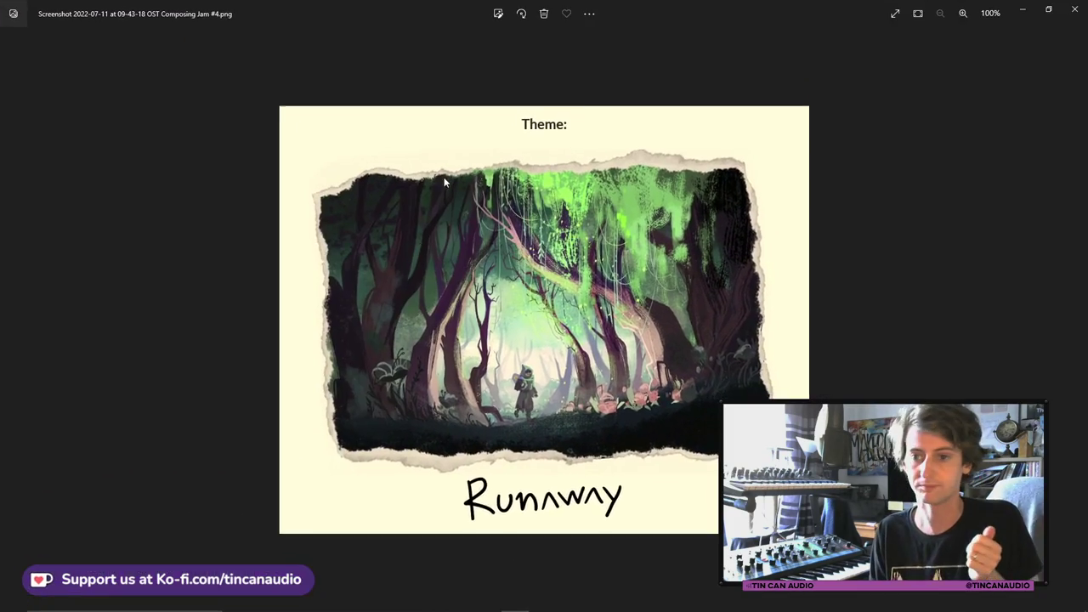
pyautogui.click(1048, 9)
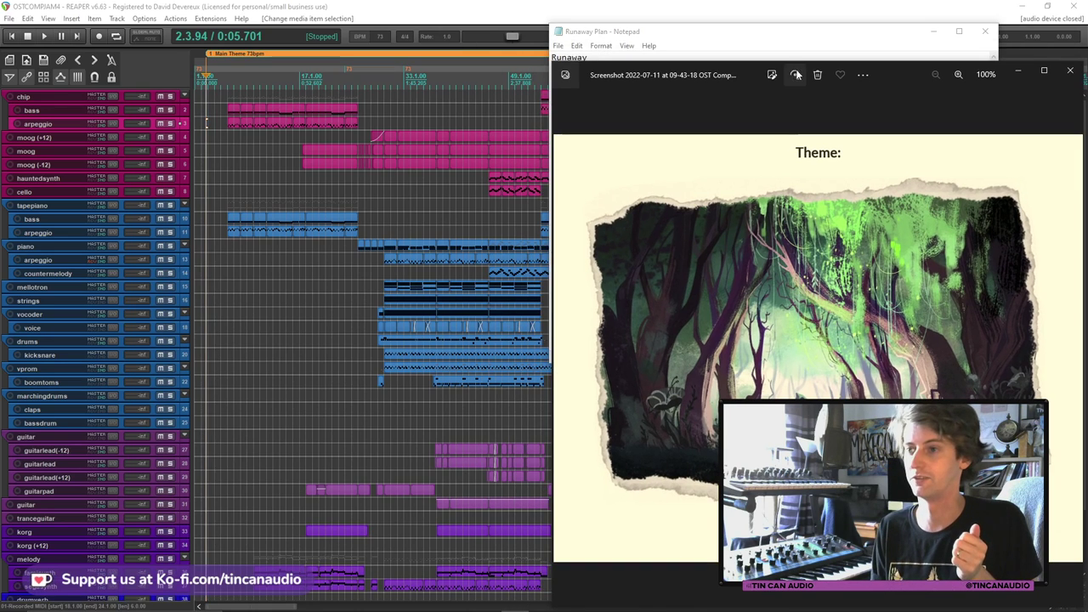
pyautogui.moveTo(903, 74); pyautogui.dragTo(359, 32)
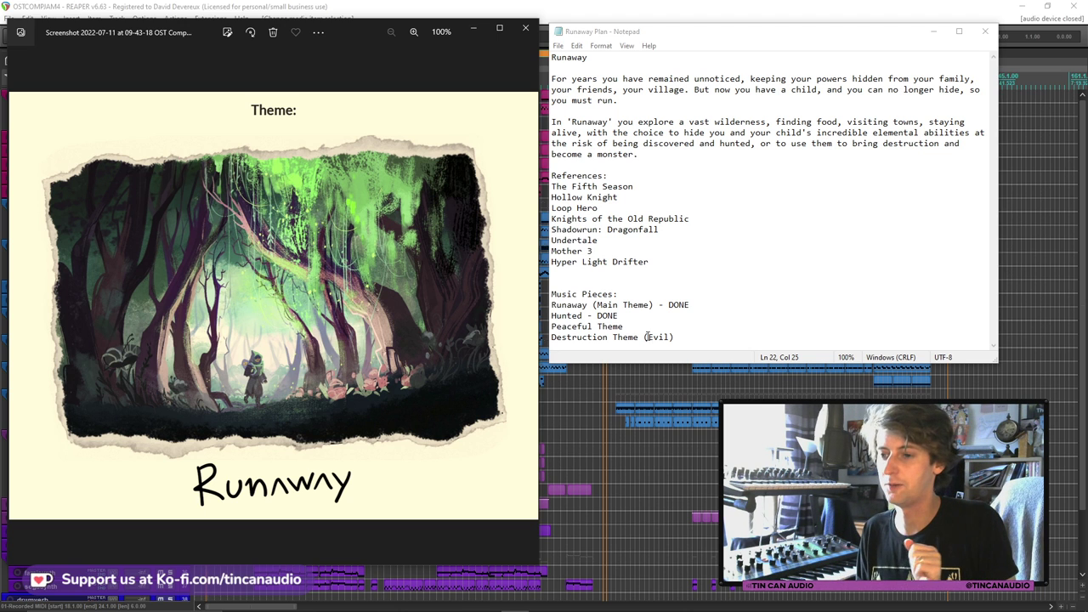
# Highlight the Music Pieces entries in the notes: the two finished pieces, Peaceful Theme, and Destruction Theme (Evil)
pyautogui.moveTo(618, 316); pyautogui.dragTo(552, 305)
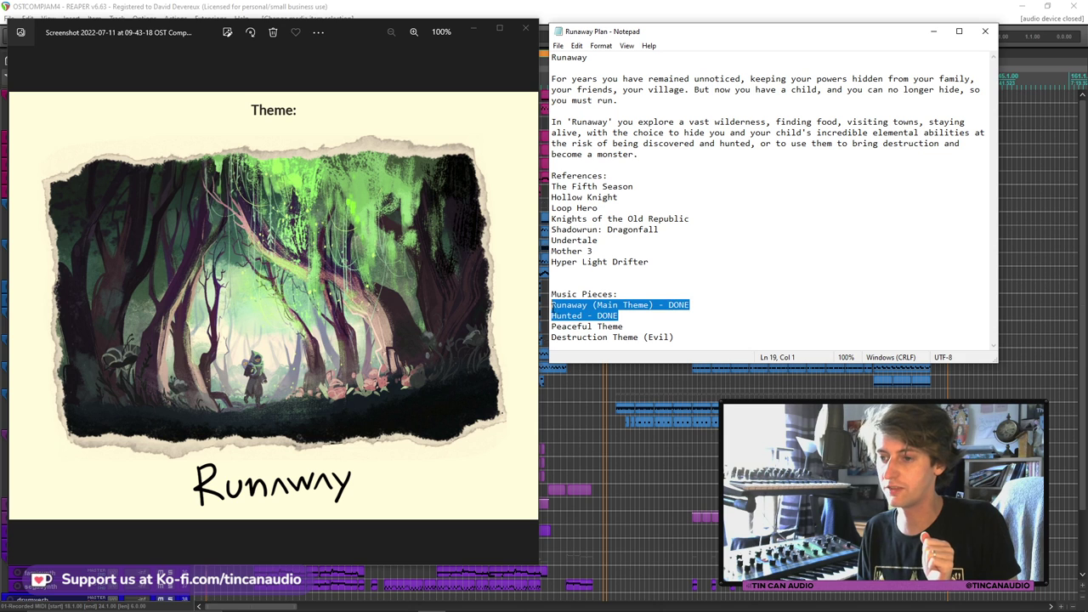
pyautogui.click(627, 316)
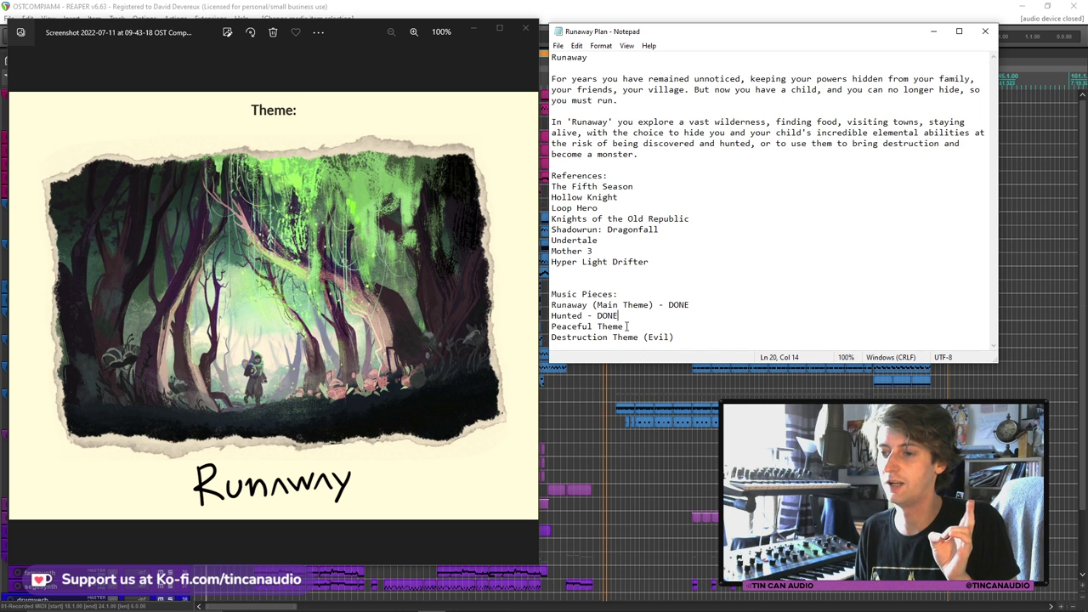
pyautogui.moveTo(626, 326); pyautogui.dragTo(552, 327)
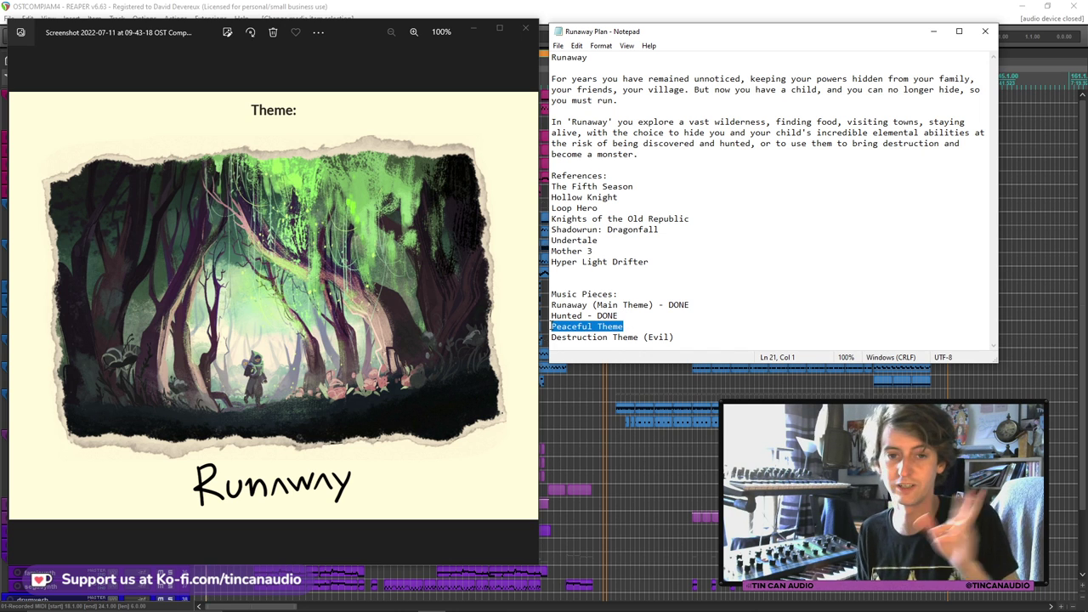
pyautogui.moveTo(675, 338); pyautogui.dragTo(545, 339)
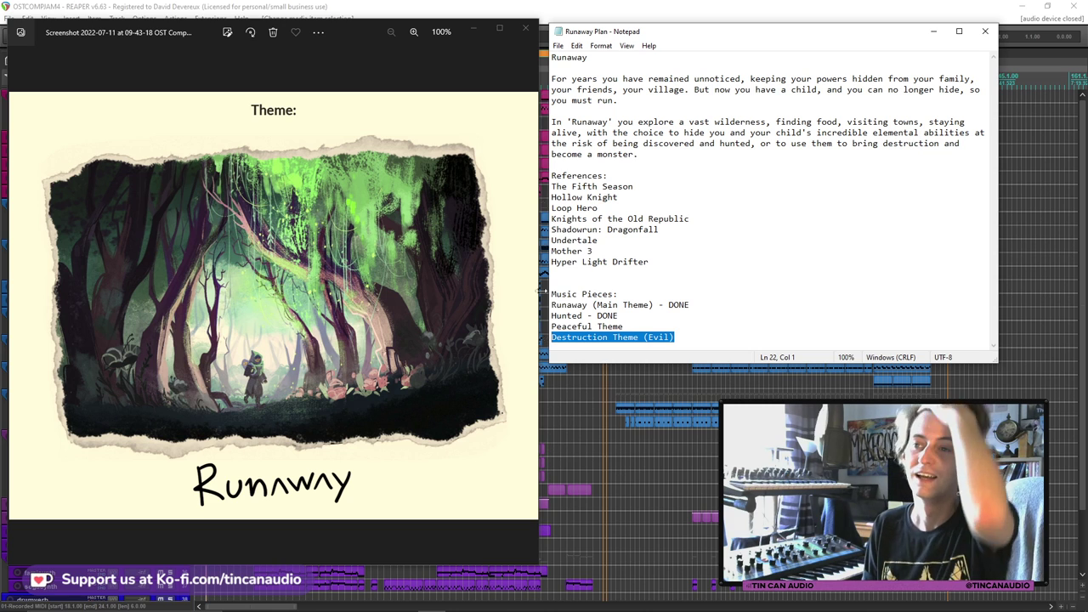
# Minimize the theme image and the plan notes to return to the REAPER project
pyautogui.click(478, 33)
pyautogui.click(474, 31)
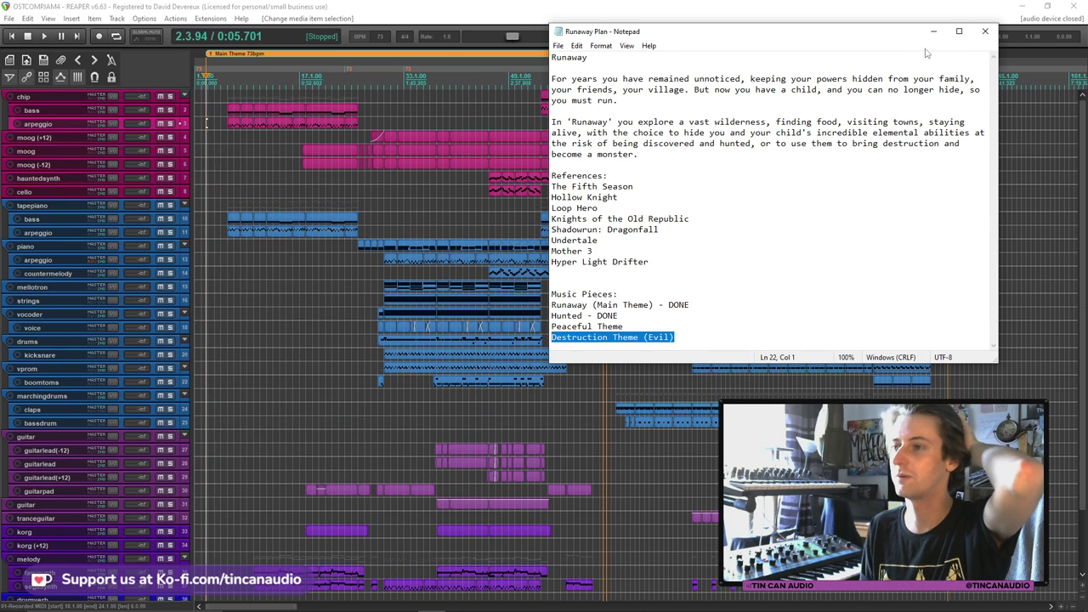
pyautogui.click(933, 32)
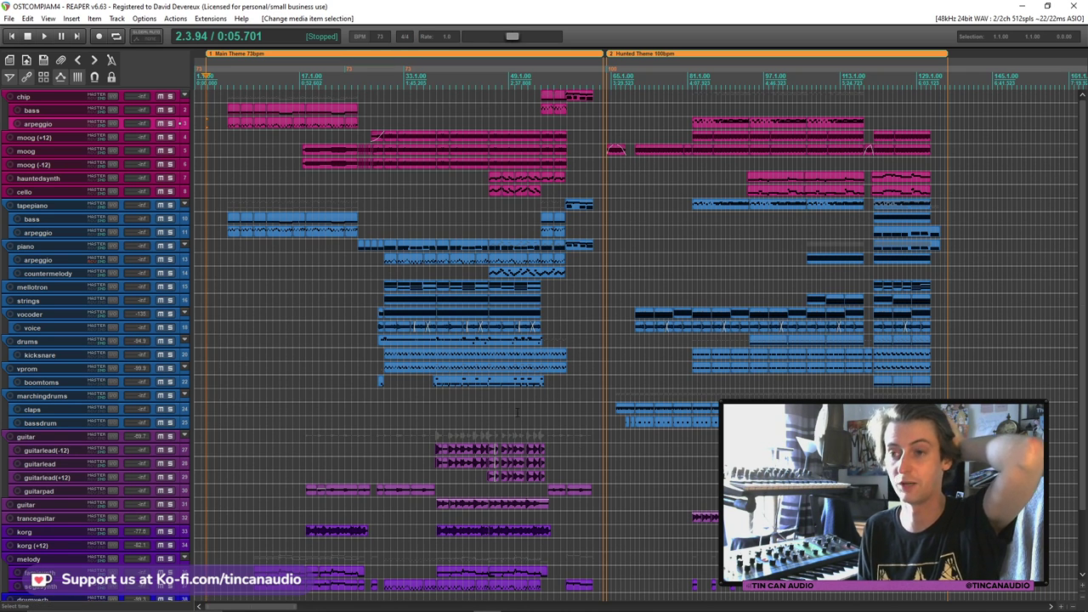
# Return the edit cursor to the project start and expand the OpeningSounds folder track to show its child tracks
pyautogui.press('Home')
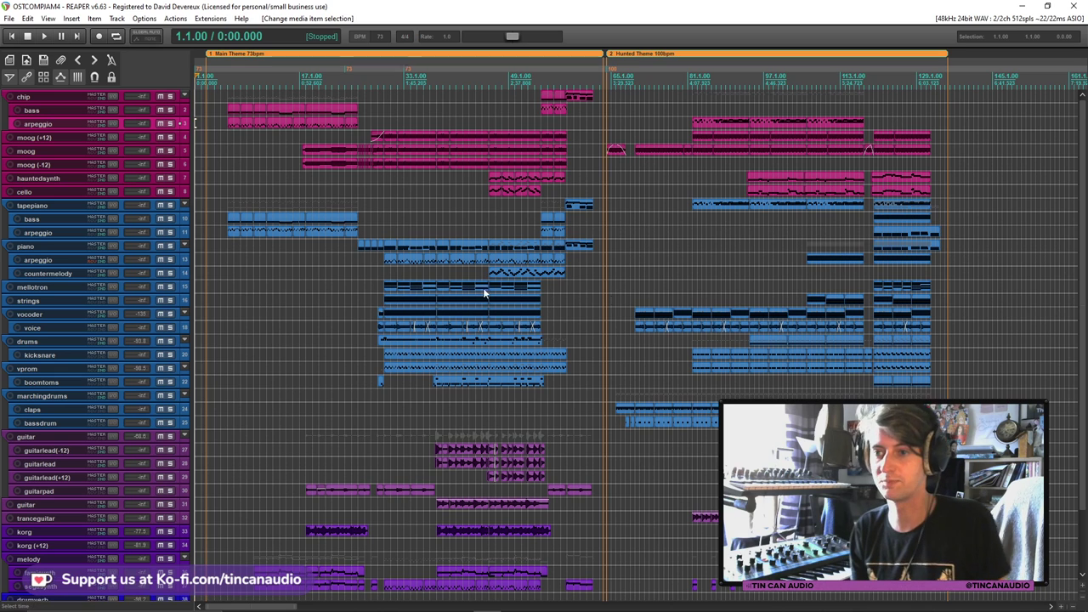
pyautogui.scroll(-3, 1071, 192)
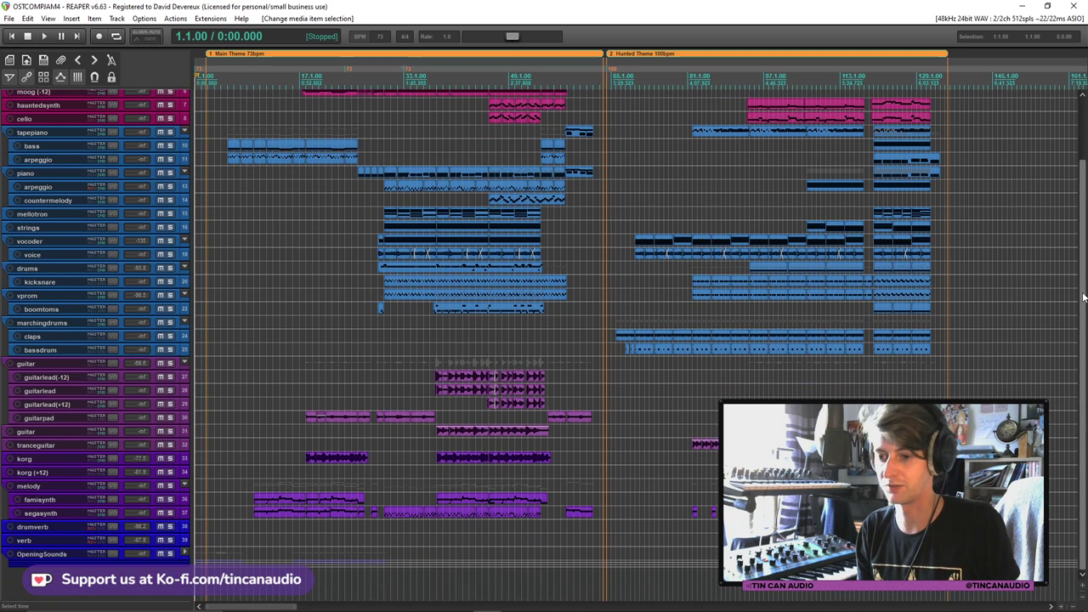
pyautogui.click(185, 553)
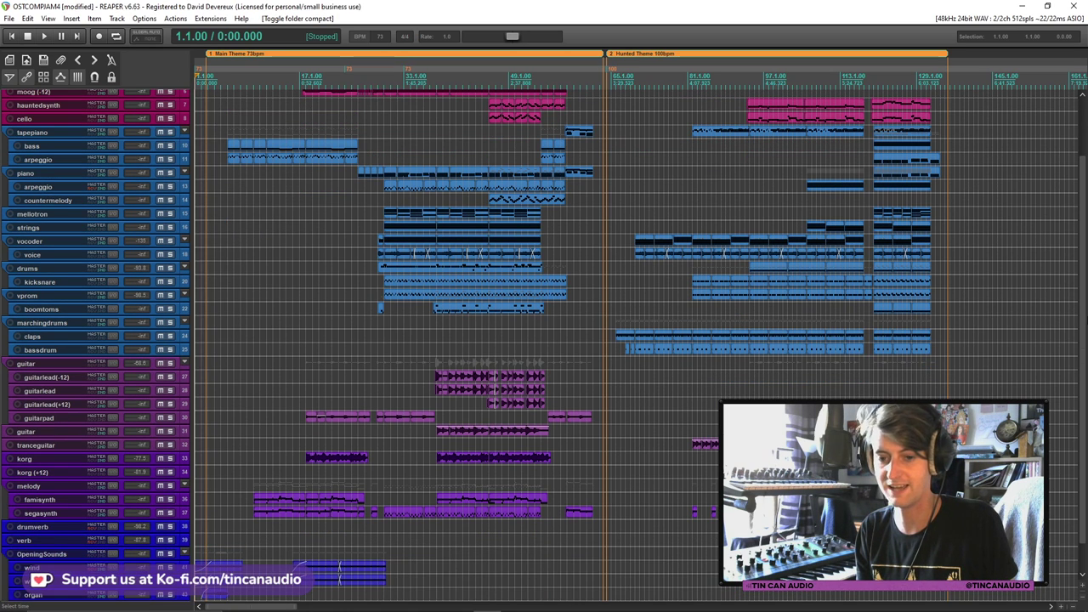
pyautogui.scroll(-1, 184, 553)
pyautogui.scroll(5, 184, 553)
pyautogui.scroll(-5, 184, 553)
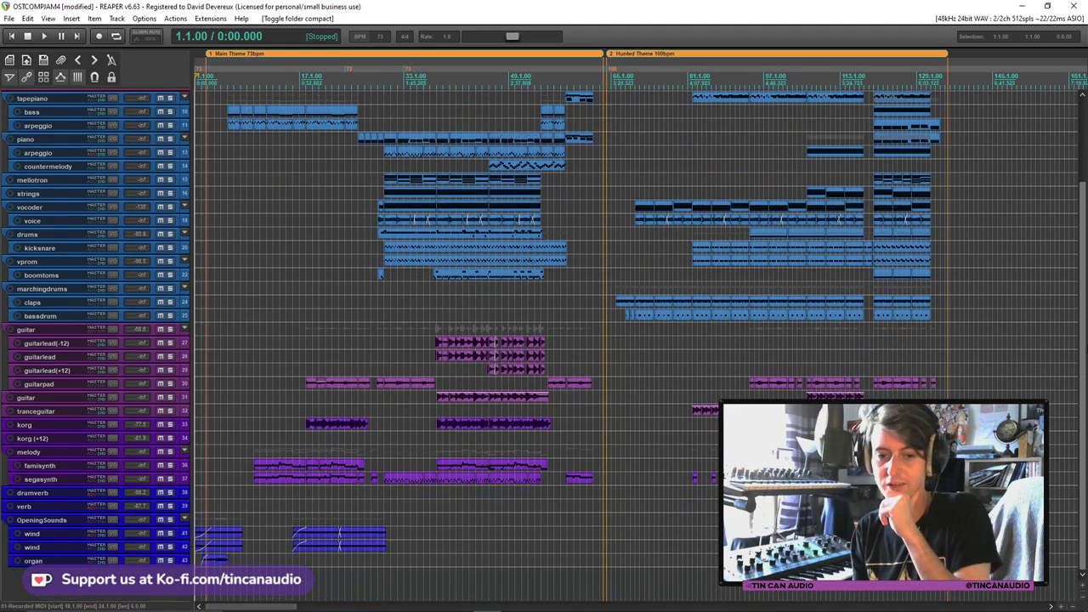
# Play the Main Theme from its start nearly to its end, and select the last chip clip
pyautogui.scroll(4, 1085, 181)
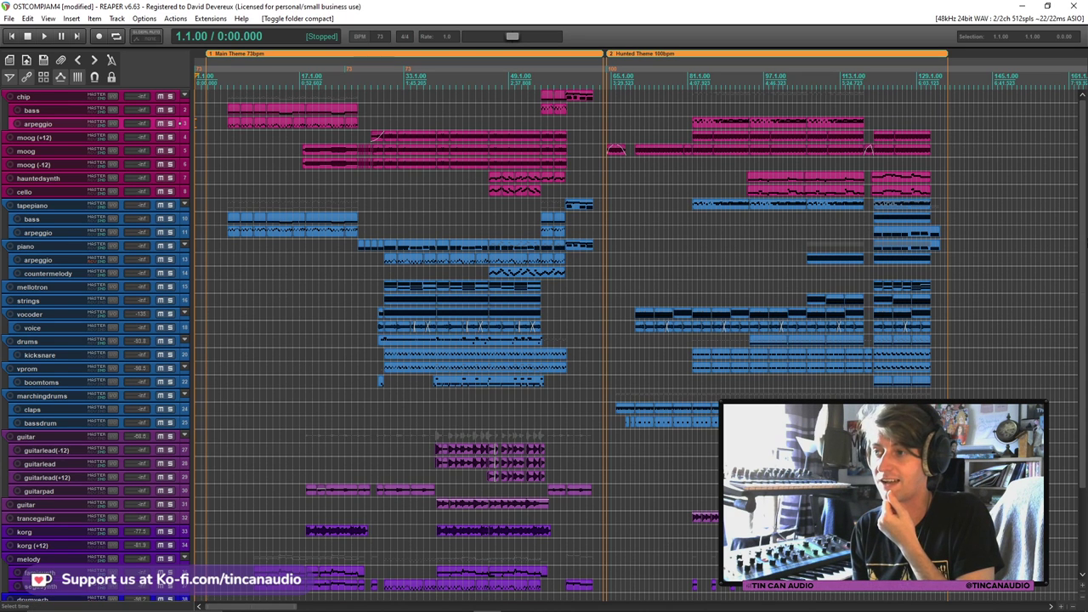
pyautogui.scroll(-4, 1084, 356)
pyautogui.scroll(4, 1085, 331)
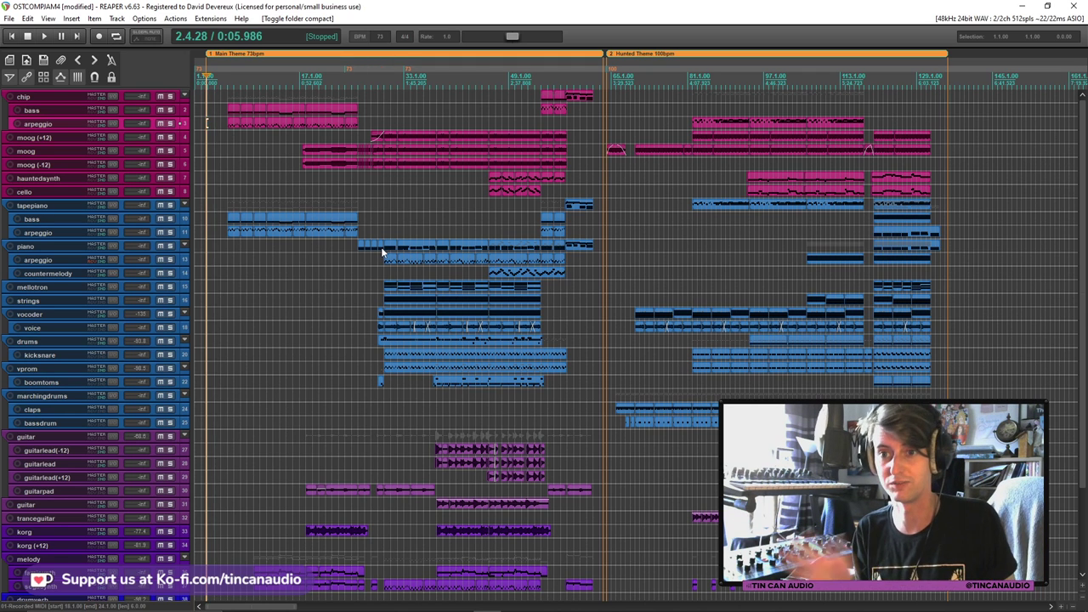
pyautogui.press('space')
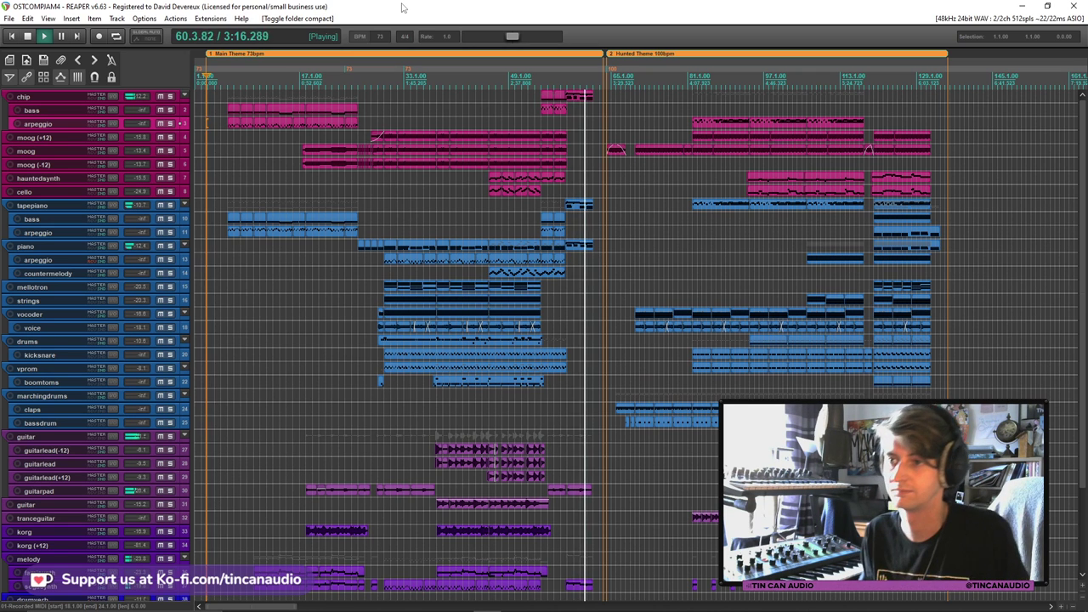
pyautogui.click(587, 97)
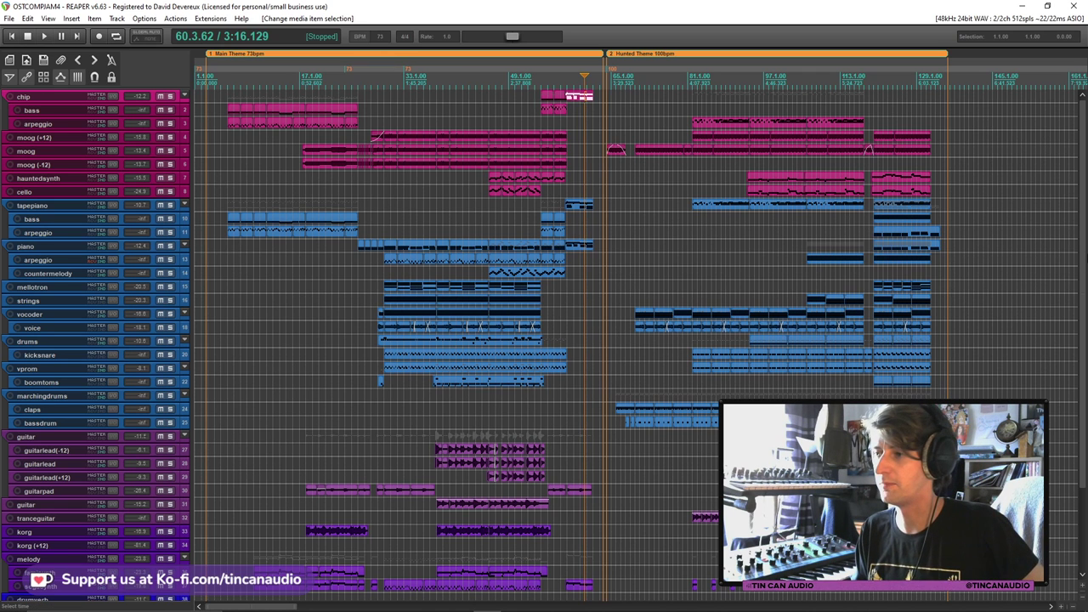
# Solo the guitarpad track and play it from just before its first clip
pyautogui.scroll(-3, 1082, 309)
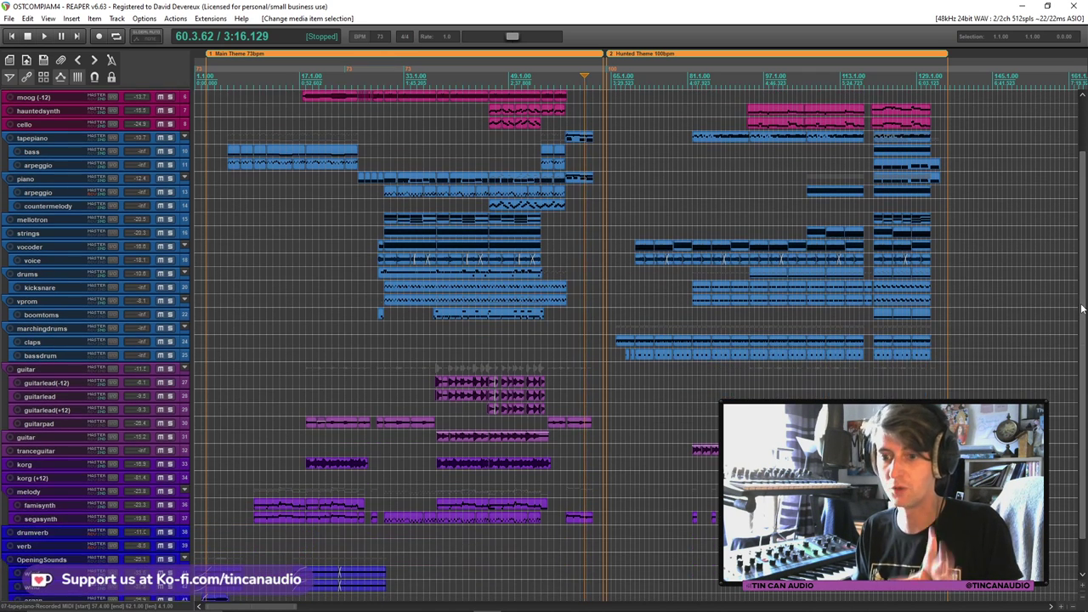
pyautogui.scroll(-2, 1082, 309)
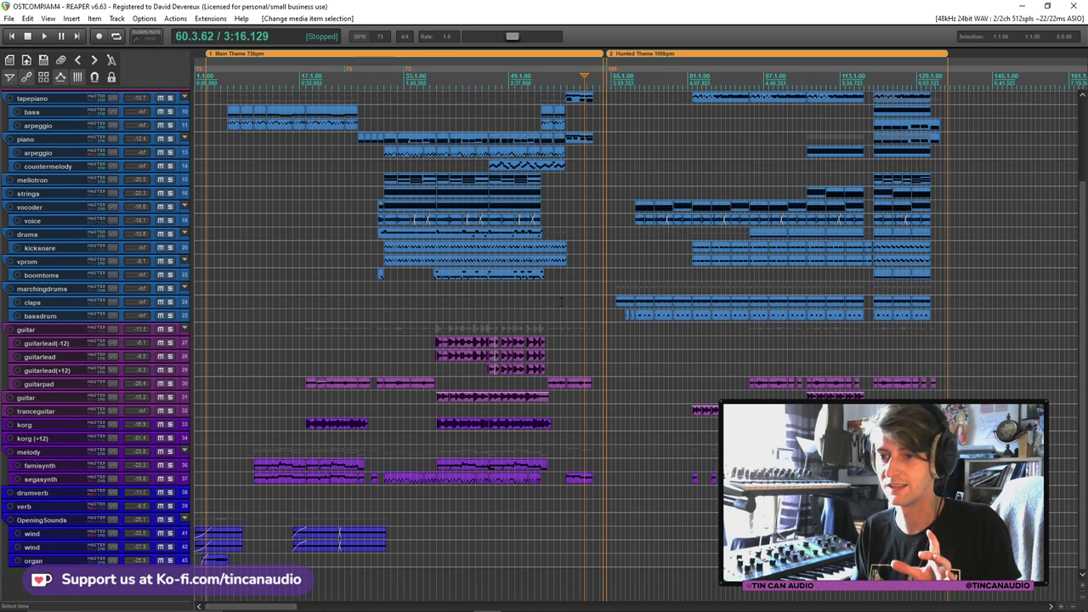
pyautogui.click(170, 384)
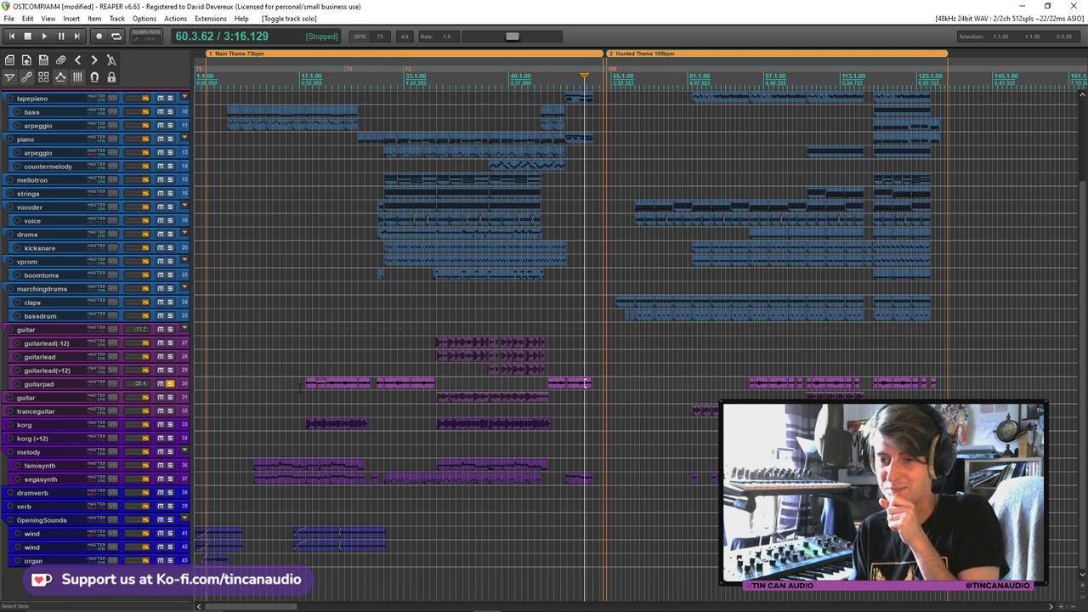
pyautogui.click(304, 385)
pyautogui.scroll(5, 304, 385)
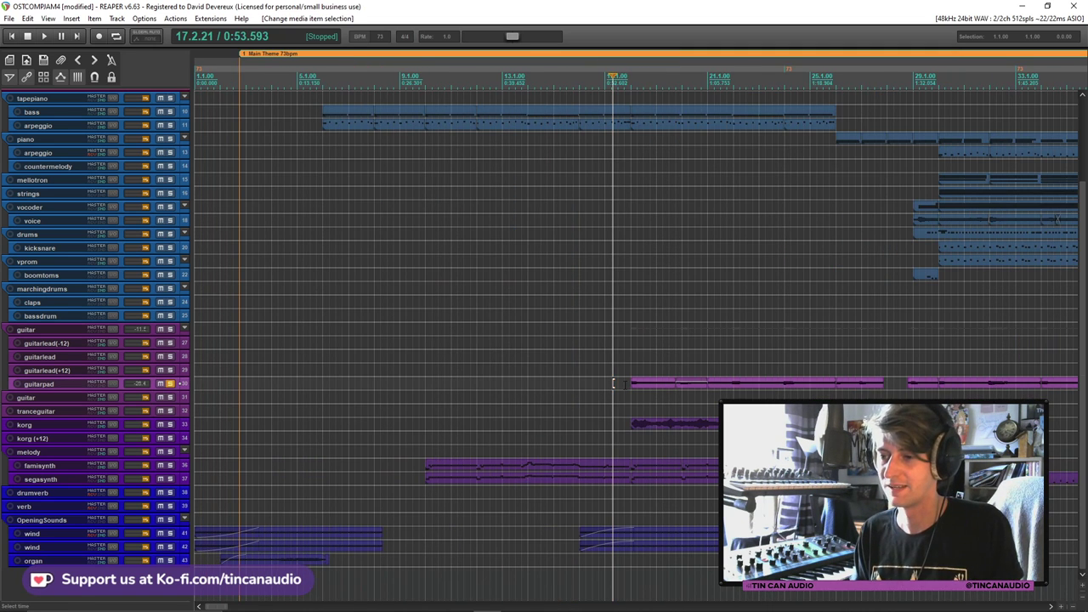
pyautogui.press('space')
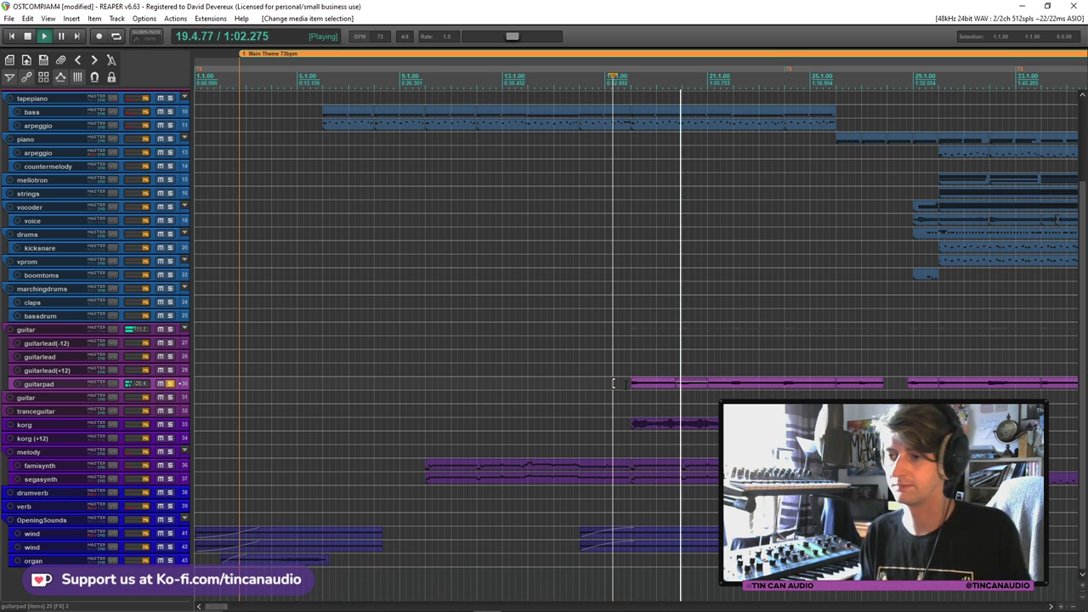
# Open the guitarpad track's FX chain and compare its sound with GTR Tool Rack and the ping-pong delay bypassed and enabled
pyautogui.click(161, 390)
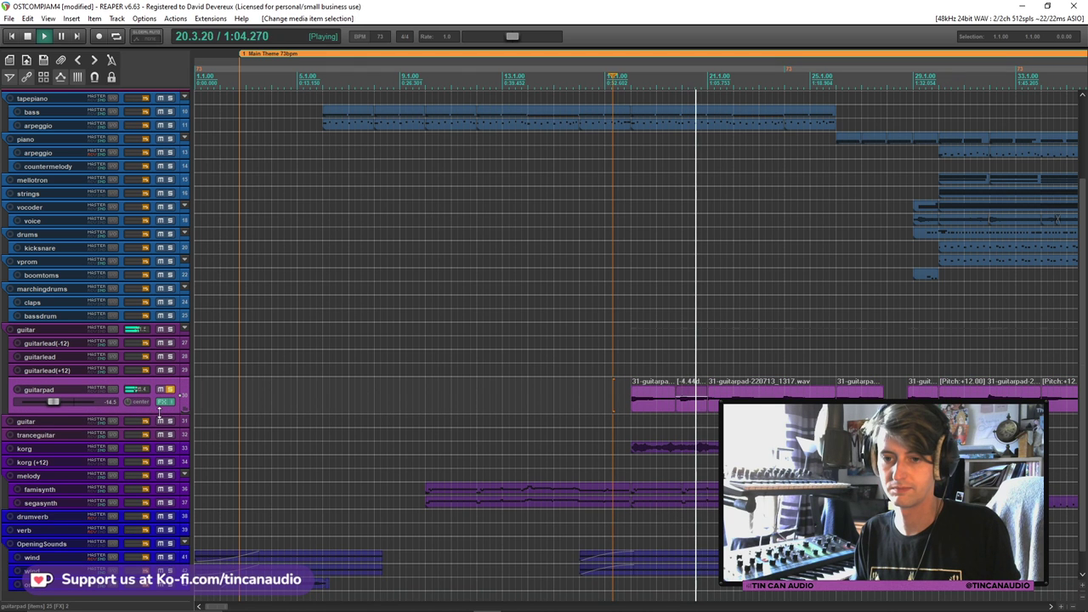
pyautogui.click(162, 403)
pyautogui.click(93, 83)
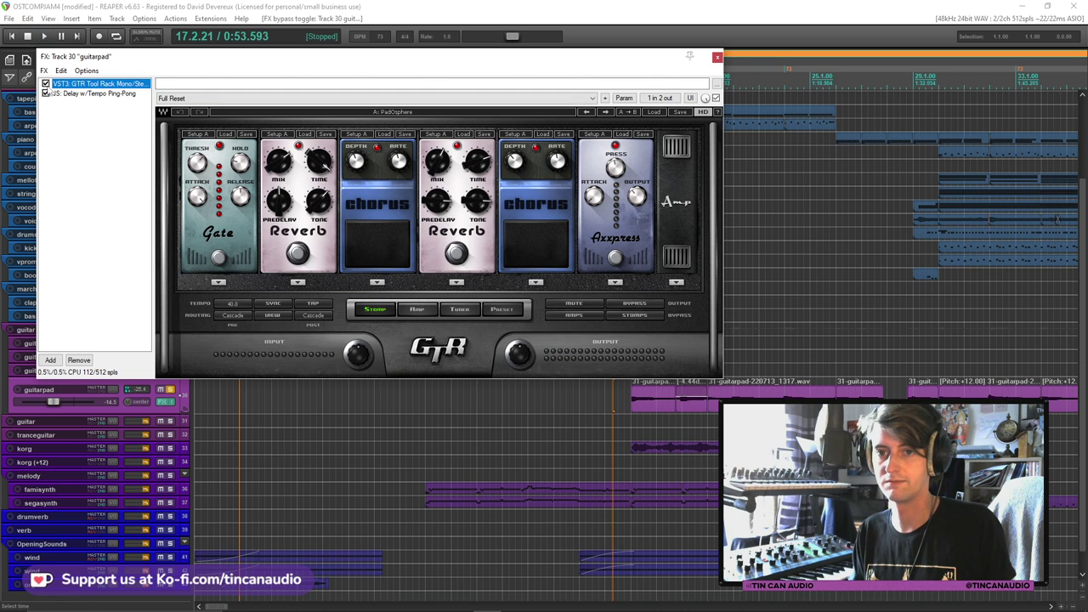
pyautogui.click(624, 408)
pyautogui.press('space')
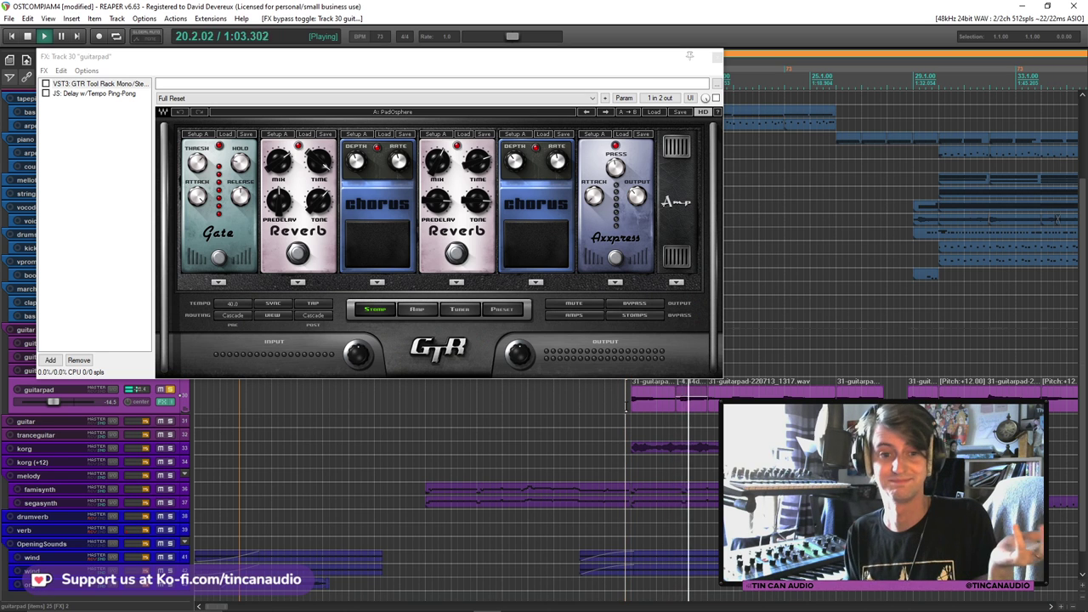
pyautogui.click(98, 84)
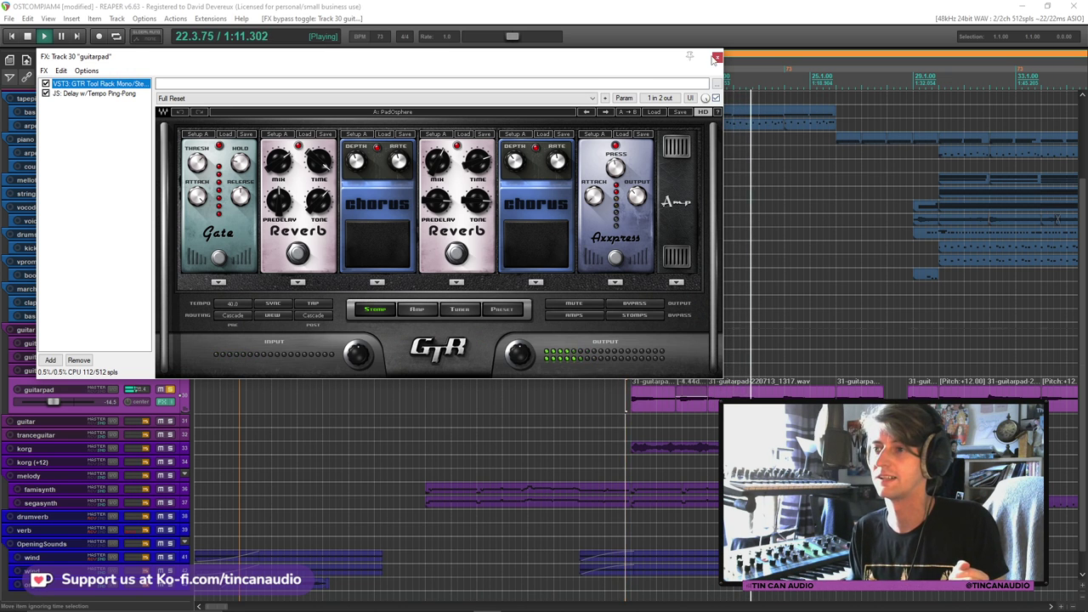
# Unsolo the guitarpad track and play the full mix from the start of its first clip, stopping after reviewing the arrangement
pyautogui.click(170, 391)
pyautogui.click(169, 390)
pyautogui.click(633, 435)
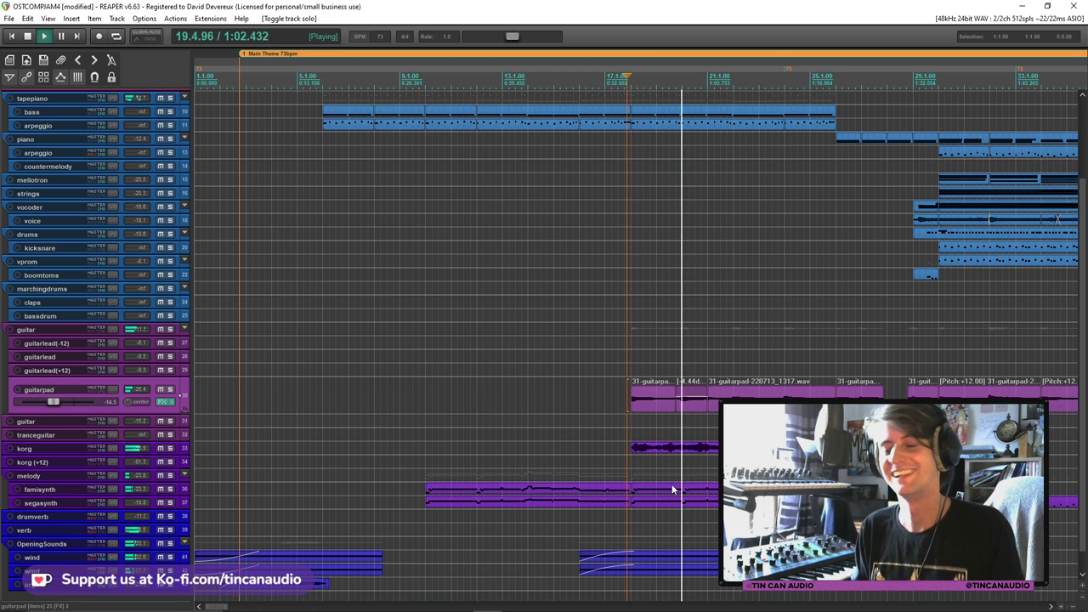
pyautogui.scroll(-3, 807, 365)
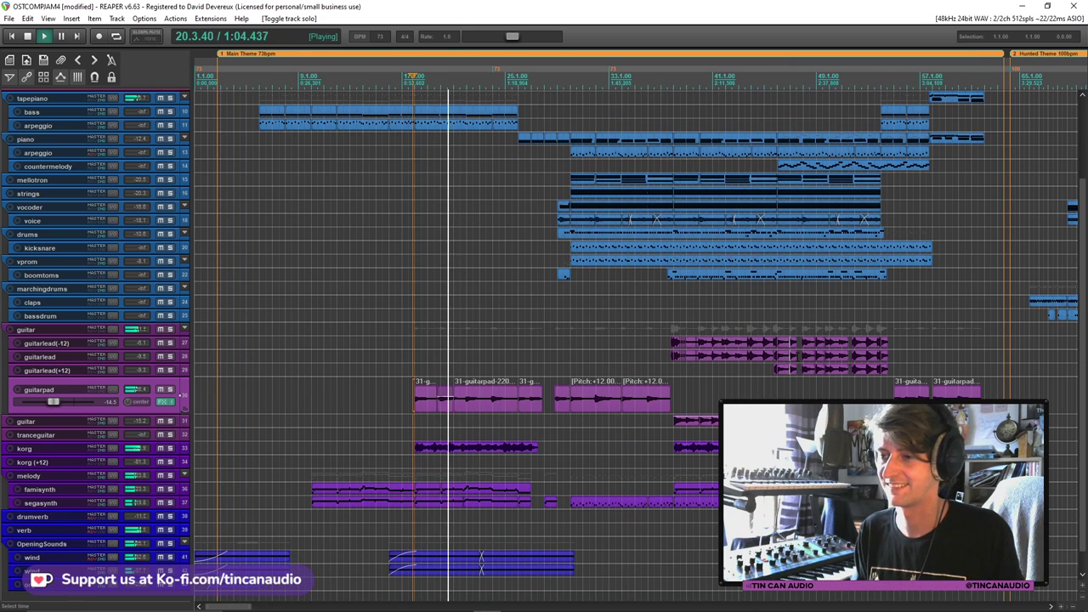
pyautogui.scroll(-2, 797, 362)
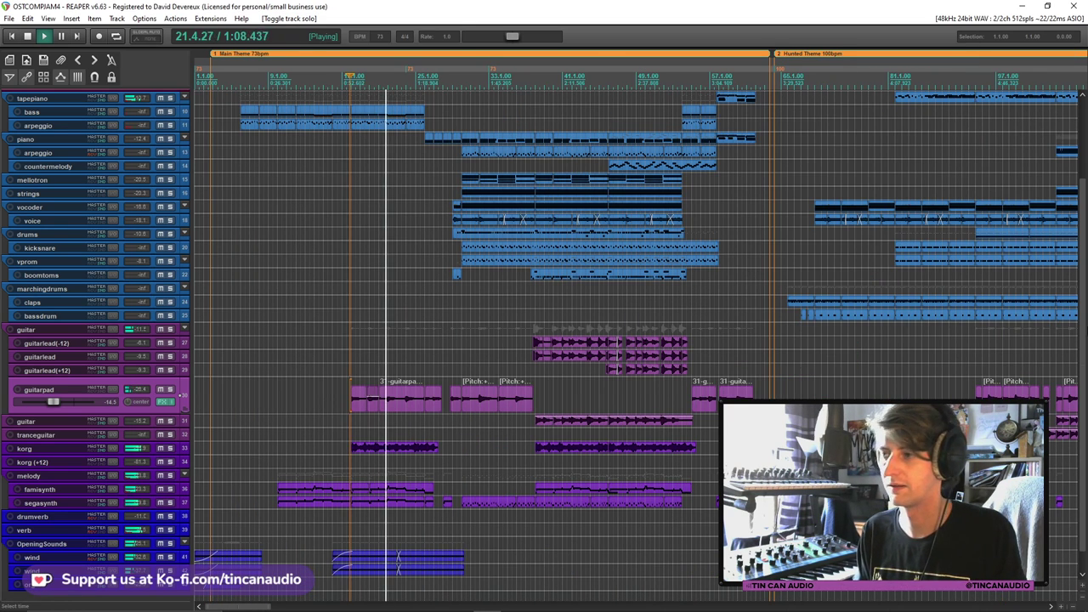
pyautogui.scroll(3, 1085, 274)
pyautogui.scroll(2, 1085, 274)
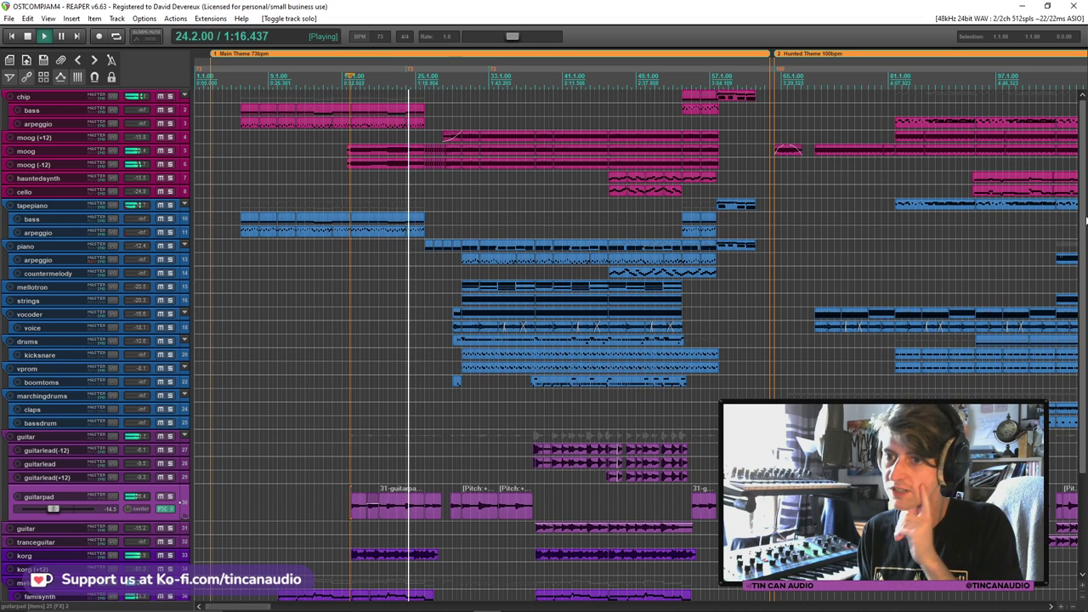
pyautogui.press('space')
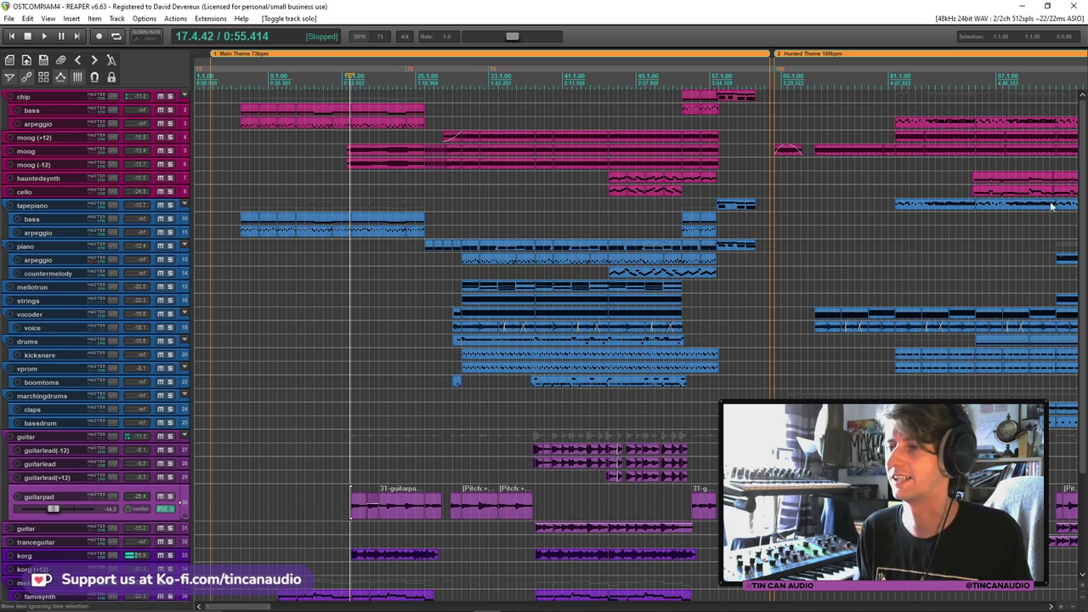
# Play the Hunted Theme from the start of its region, with both themes fitted in the arrangement view
pyautogui.click(776, 166)
pyautogui.scroll(-2, 810, 230)
pyautogui.scroll(-1, 828, 285)
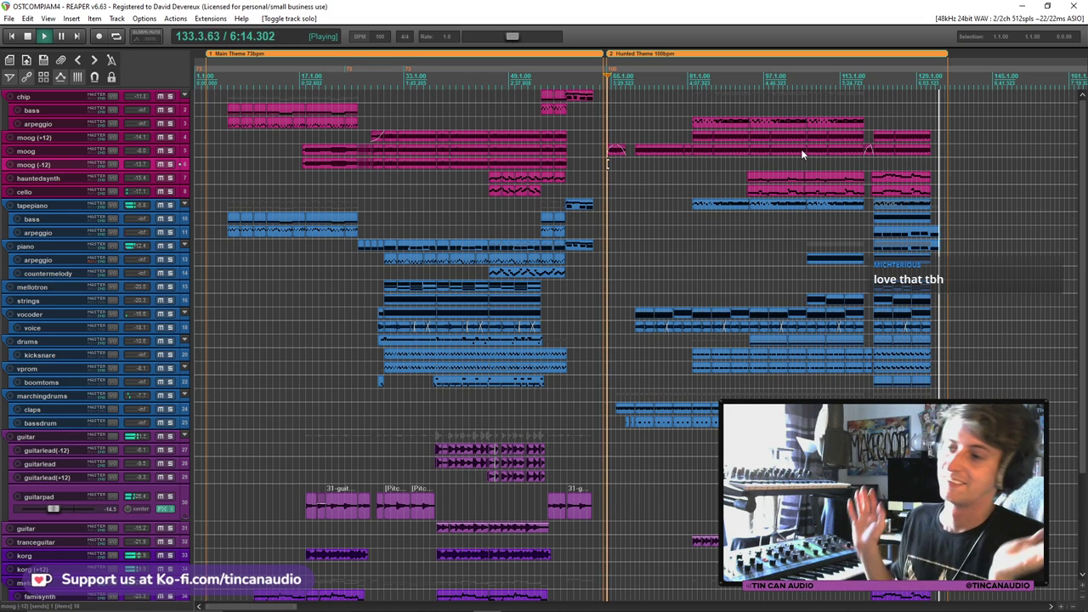
# Stop playback and replay the full mix of the Hunted Theme's final section from its hauntedsynth clip, stopping after a few bars
pyautogui.click(922, 218)
pyautogui.press('space')
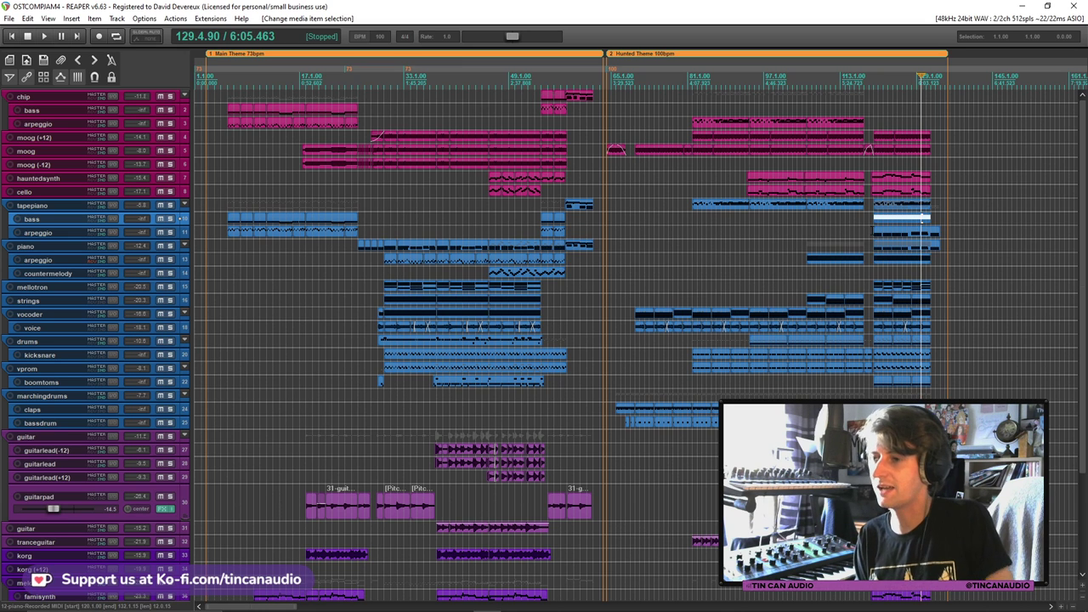
pyautogui.scroll(-2, 859, 164)
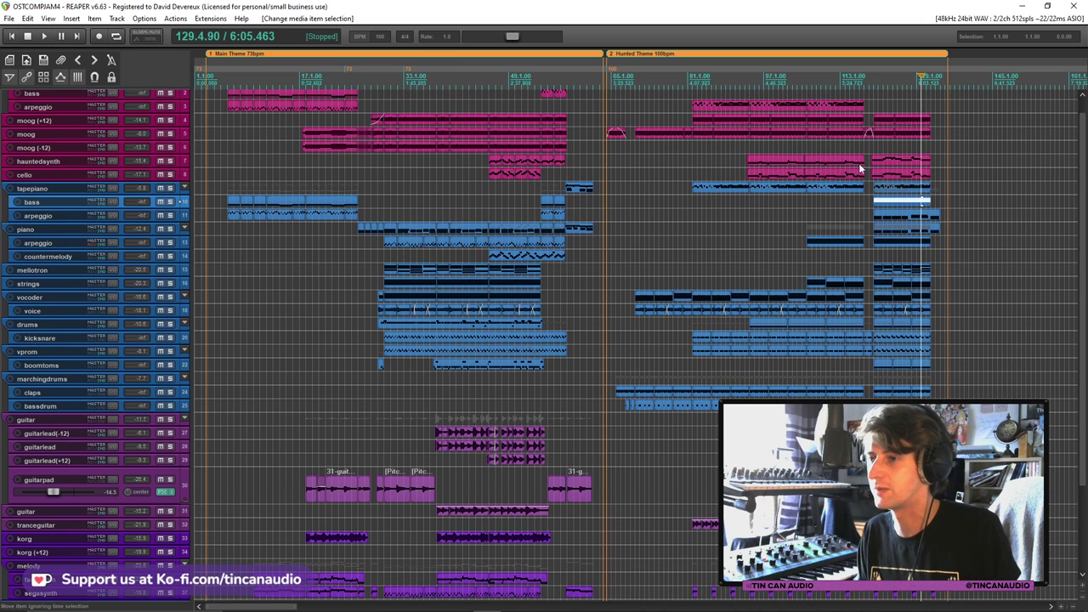
pyautogui.click(872, 163)
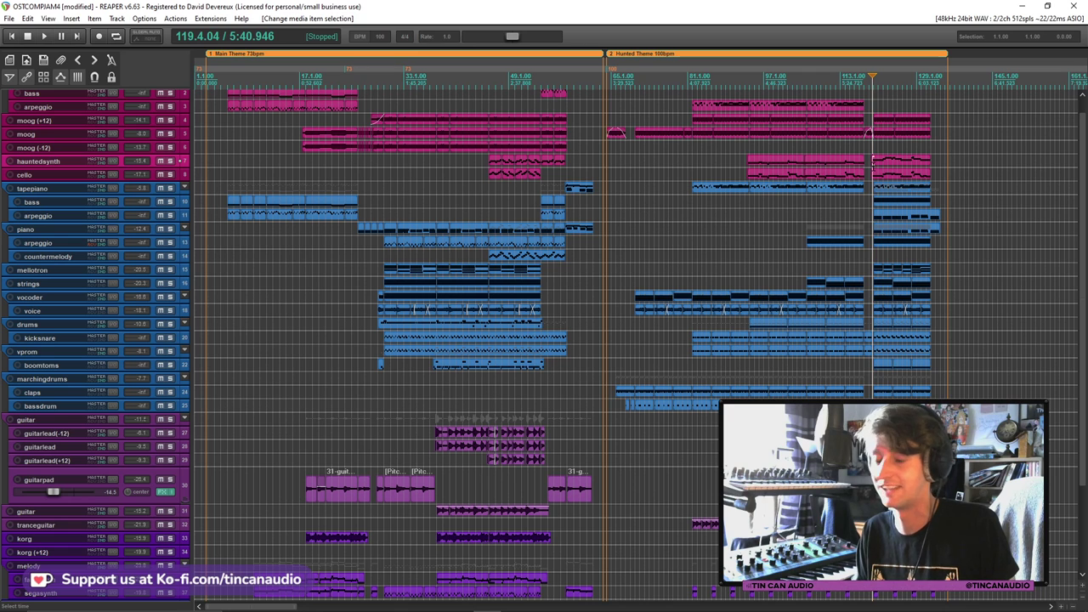
pyautogui.press('space')
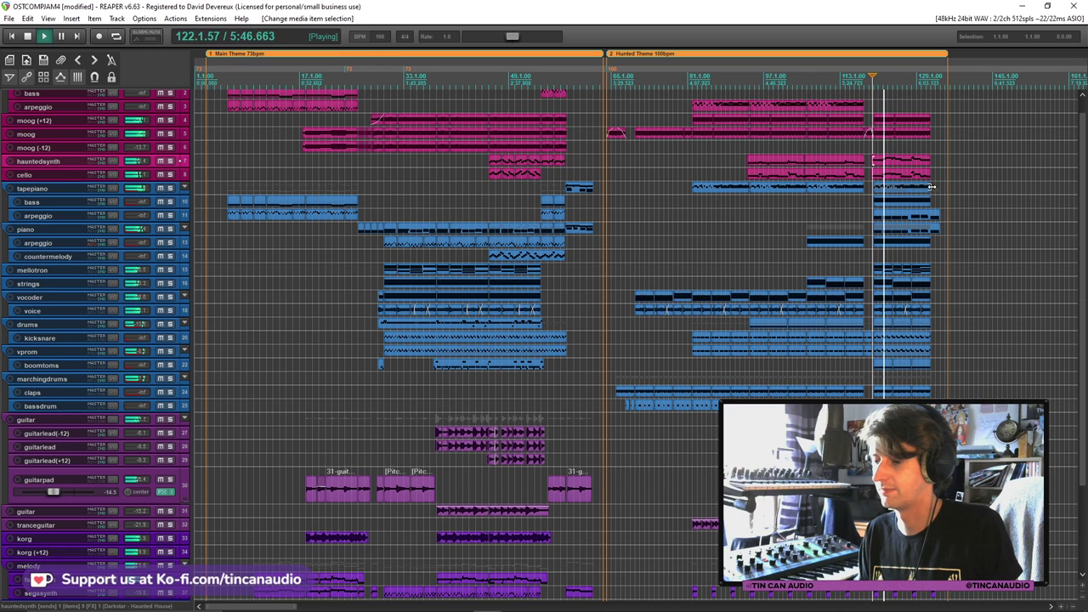
pyautogui.press('space')
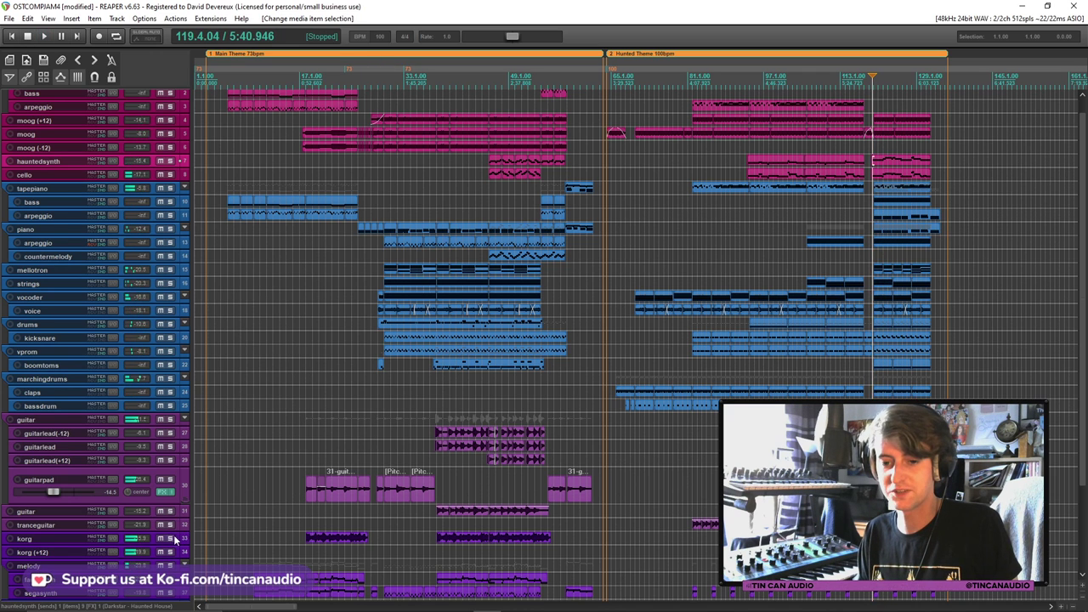
# Solo the korg and korg (+12) tracks and listen to them in the Hunted Theme's final section
pyautogui.moveTo(174, 539); pyautogui.dragTo(172, 554)
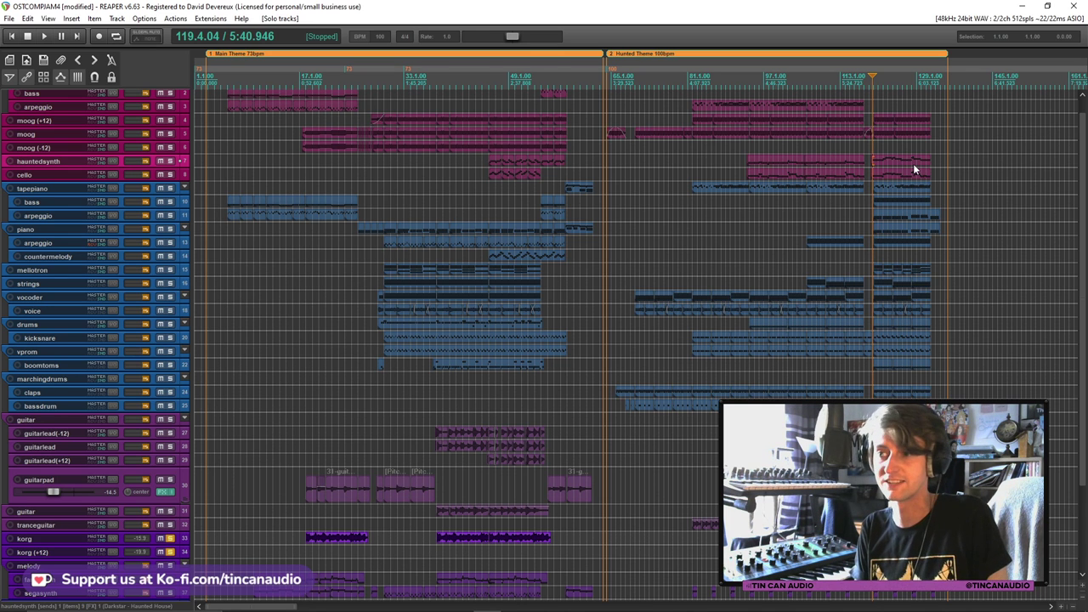
pyautogui.press('space')
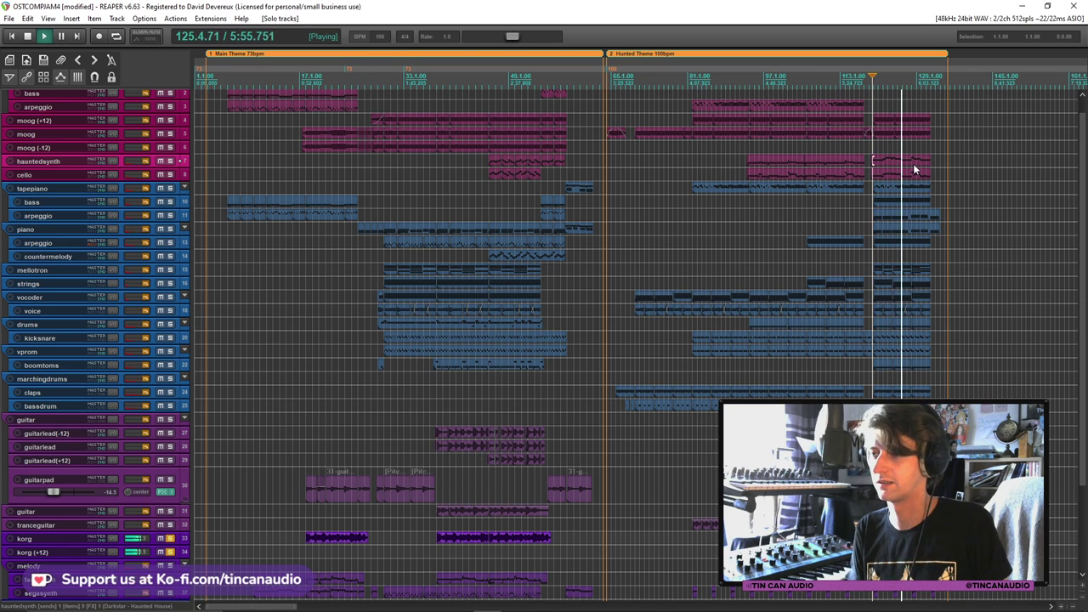
pyautogui.press('space')
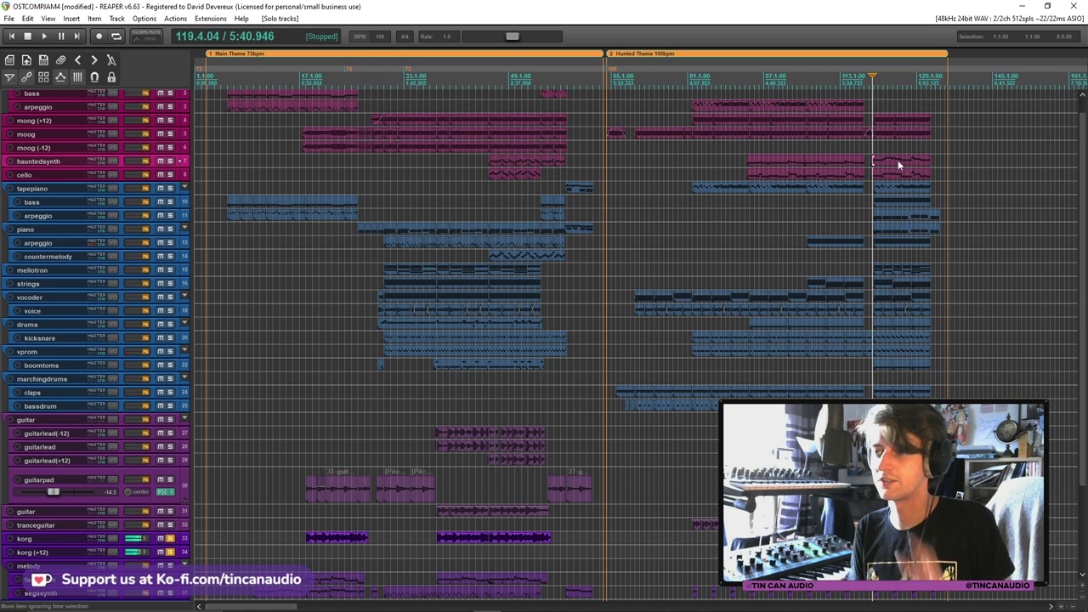
# Add hauntedsynth and cello to the soloed korg tracks, play the final section, and clear all the solos
pyautogui.click(169, 160)
pyautogui.click(170, 174)
pyautogui.press('space')
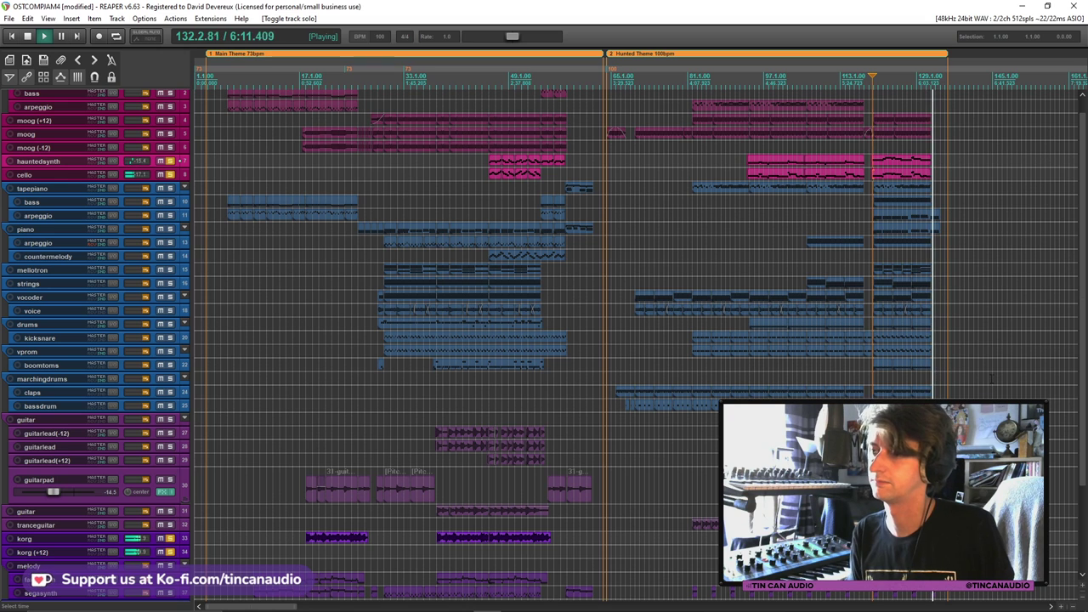
pyautogui.press('space')
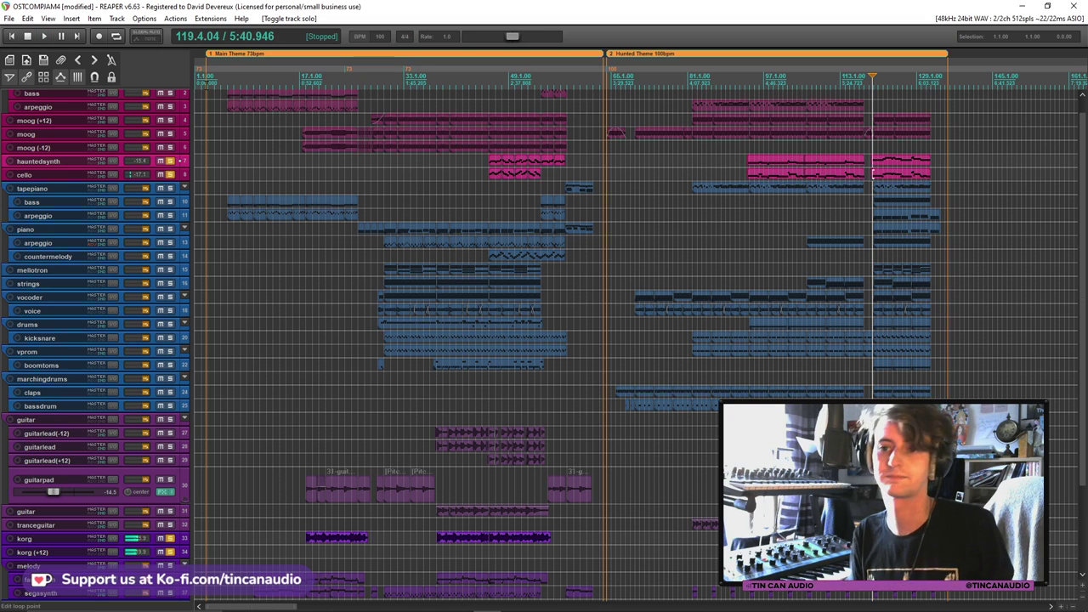
pyautogui.click(170, 174)
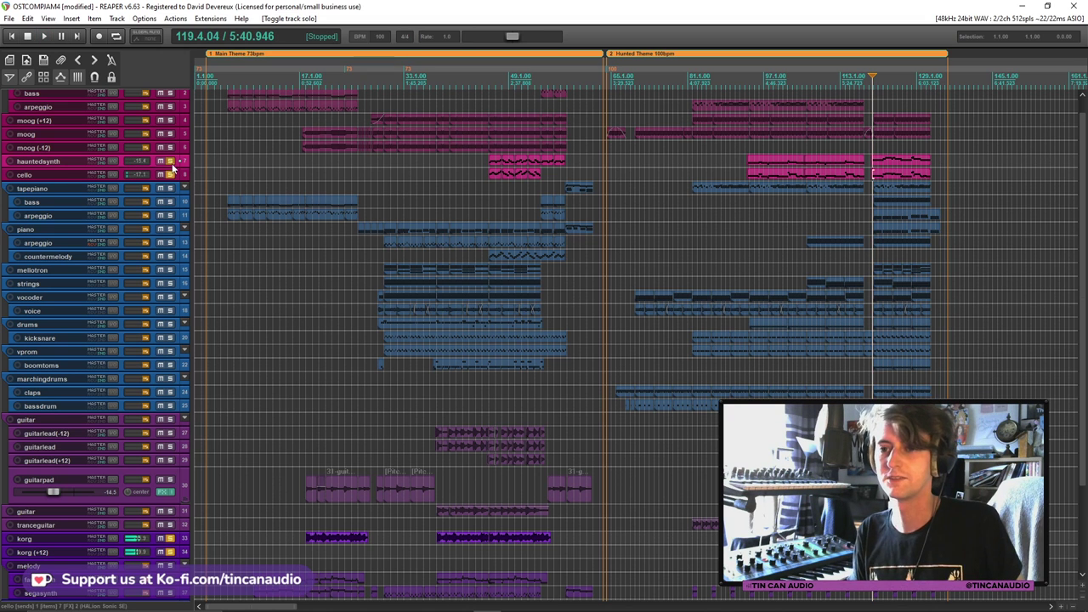
pyautogui.click(170, 538)
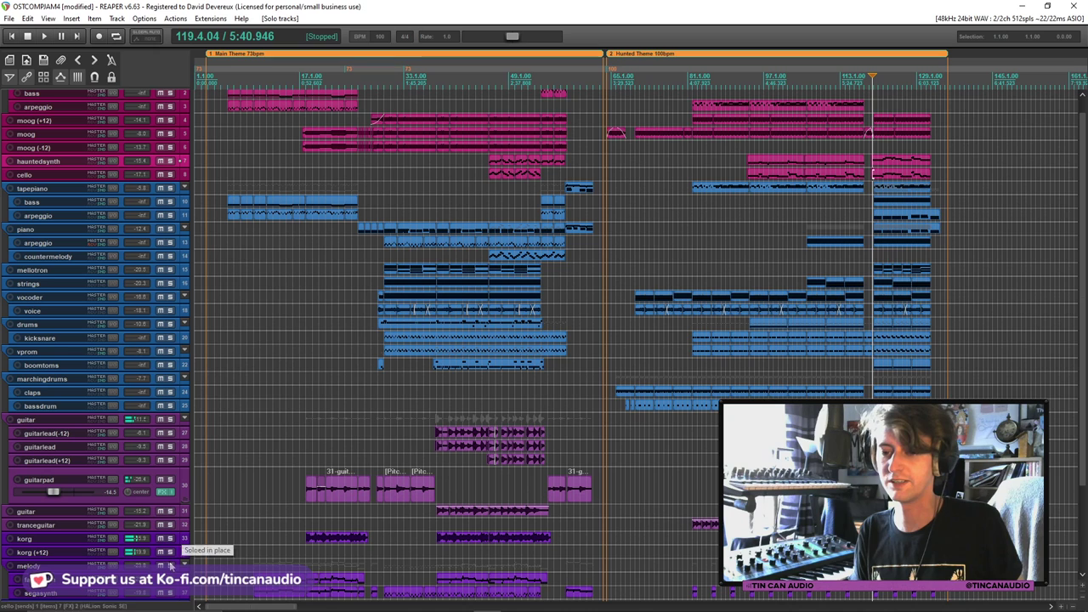
# Solo the tapepiano and piano tracks with their child tracks and play them through the Hunted Theme's final section
pyautogui.click(869, 204)
pyautogui.scroll(4, 862, 242)
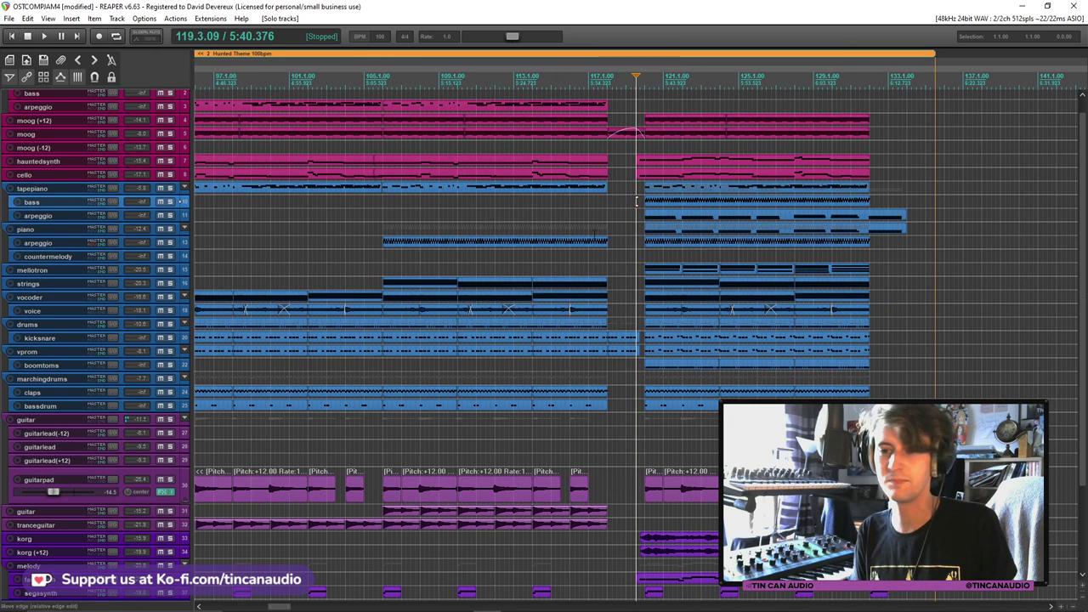
pyautogui.click(170, 189)
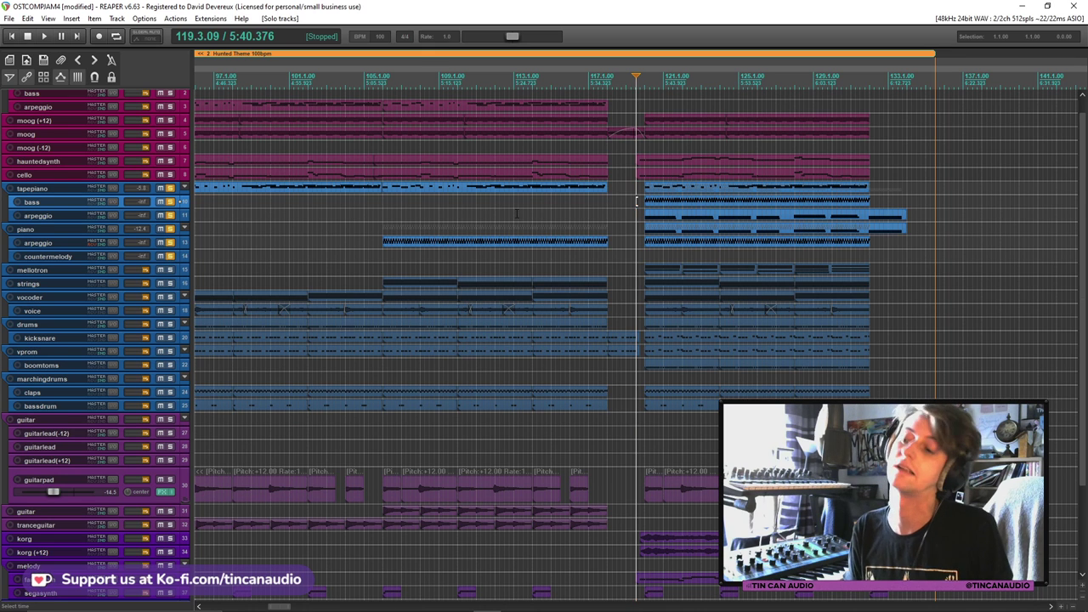
pyautogui.press('space')
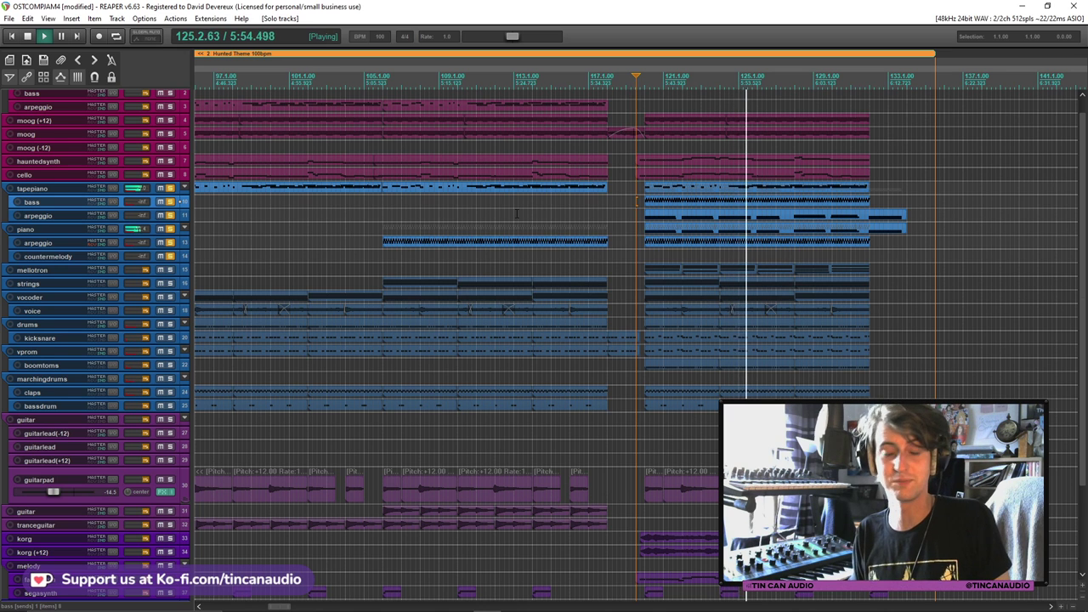
pyautogui.press('space')
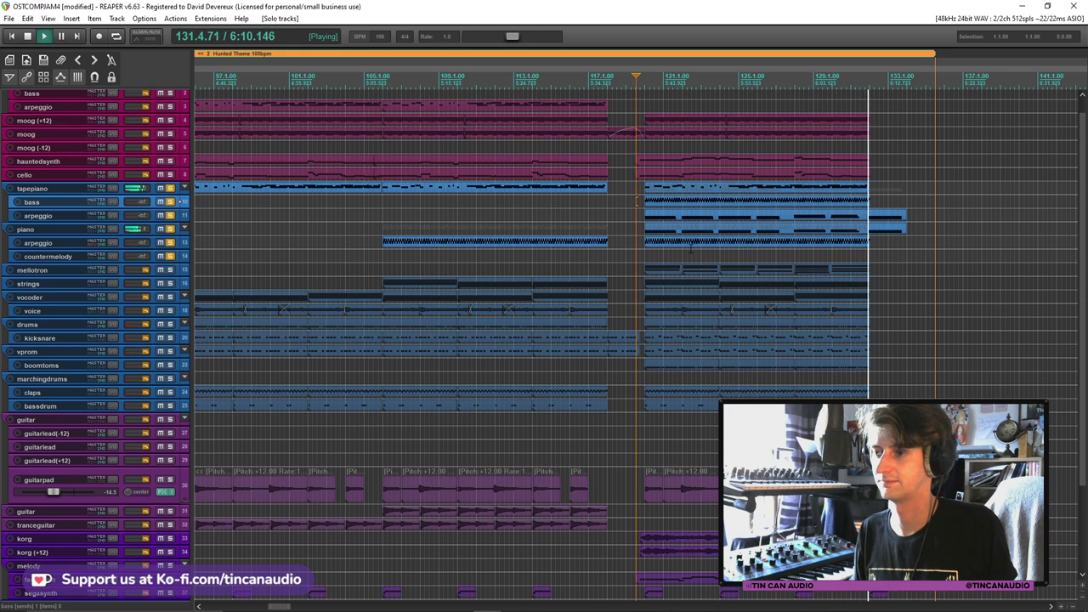
# Unsolo the piano tracks, stop playback, and select the piano arpeggio clip just before the Hunted Theme's final section
pyautogui.click(170, 208)
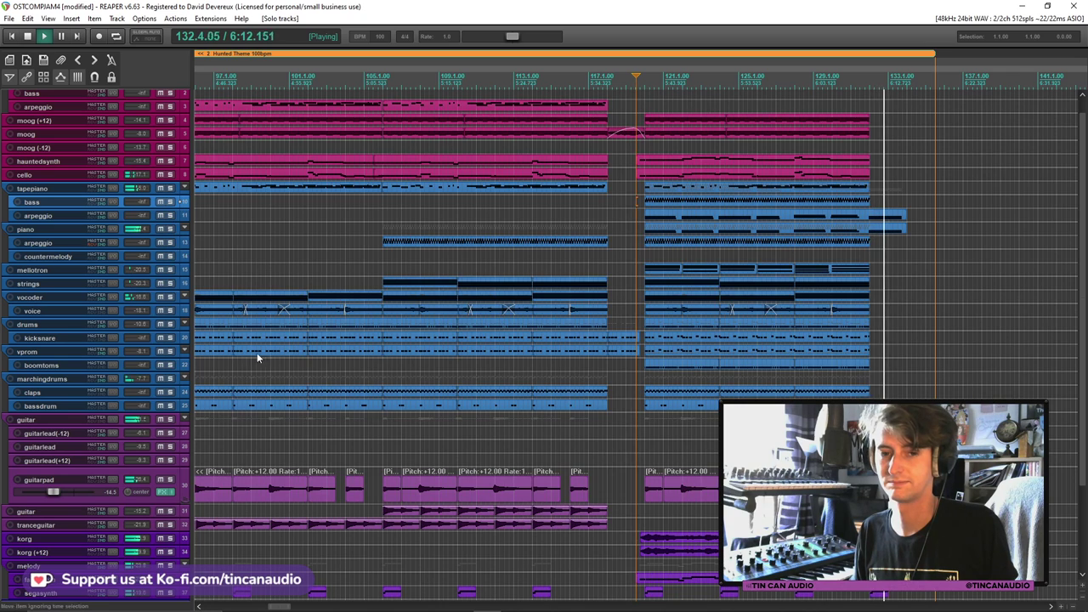
pyautogui.press('space')
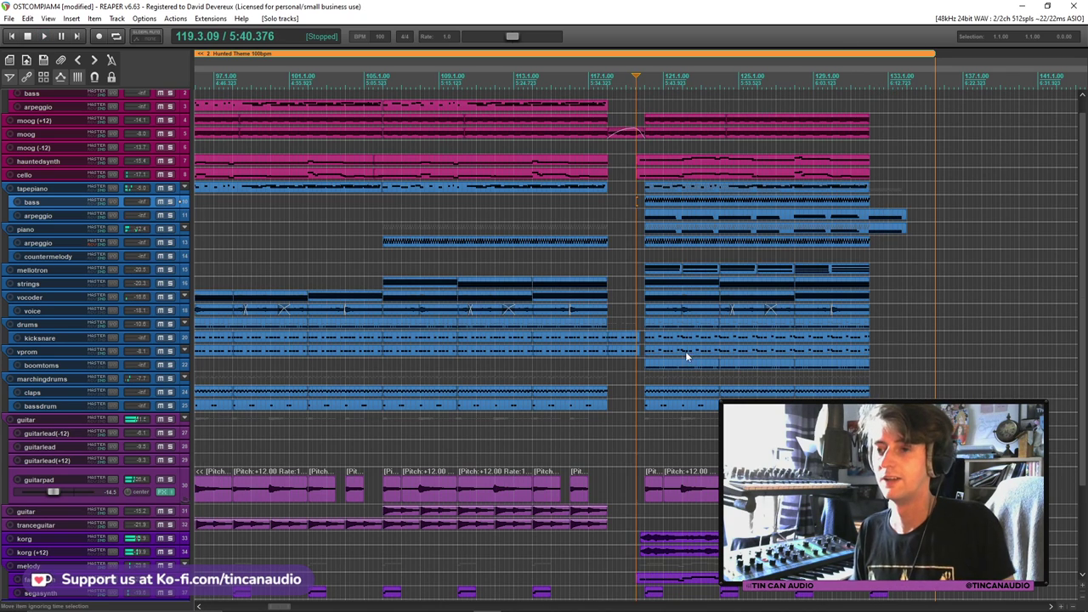
pyautogui.scroll(-4, 691, 431)
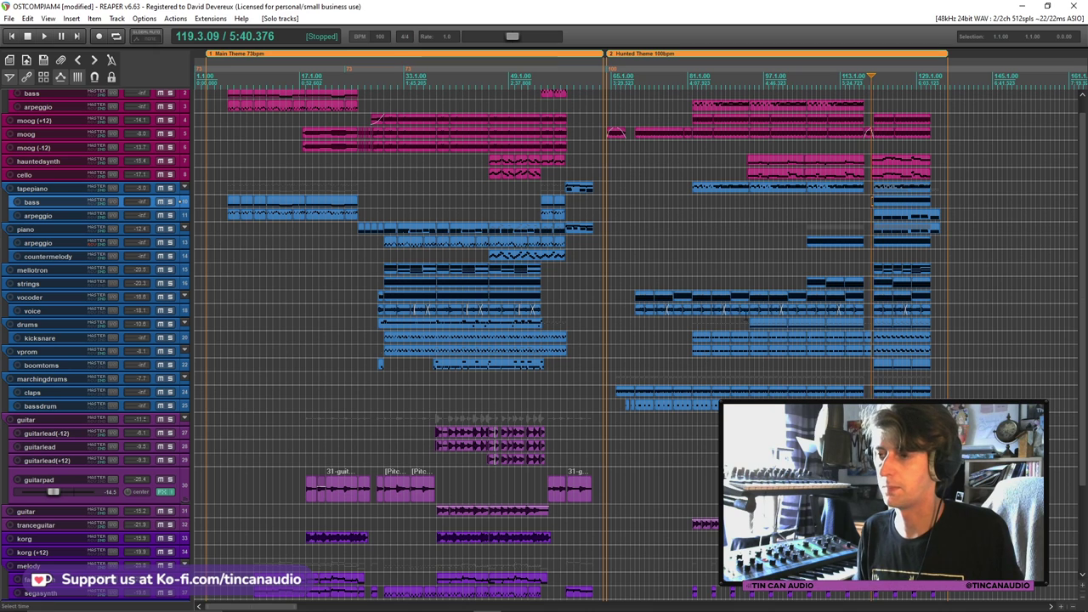
pyautogui.click(826, 243)
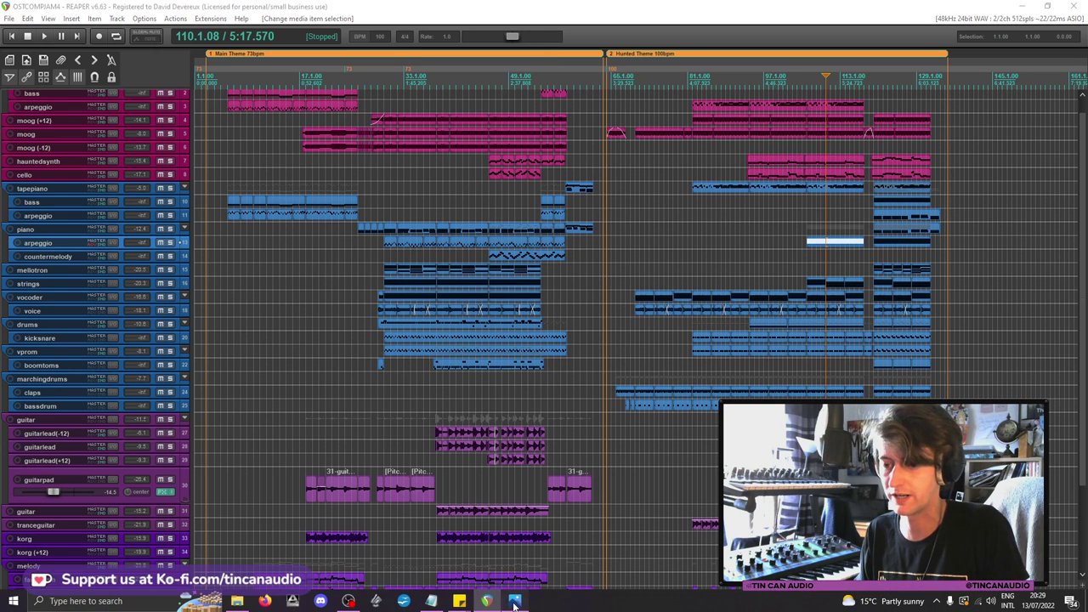
# Bring up the Runaway theme image and plan notes, highlight Peaceful Theme and Destruction Theme (Evil), and minimize both windows
pyautogui.click(515, 601)
pyautogui.click(432, 601)
pyautogui.moveTo(632, 329); pyautogui.dragTo(545, 330)
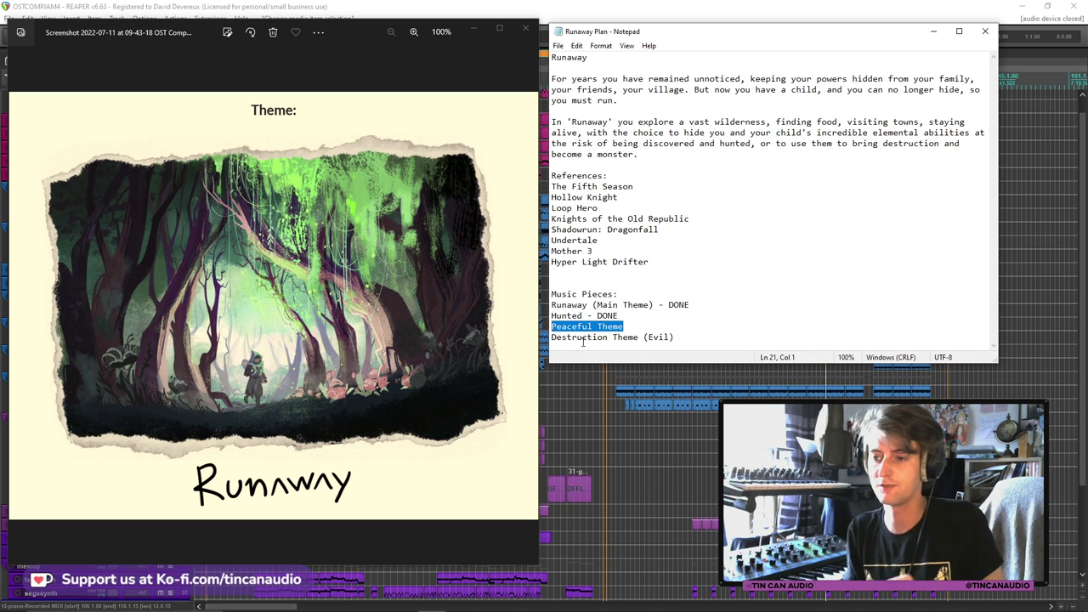
pyautogui.moveTo(684, 339); pyautogui.dragTo(549, 339)
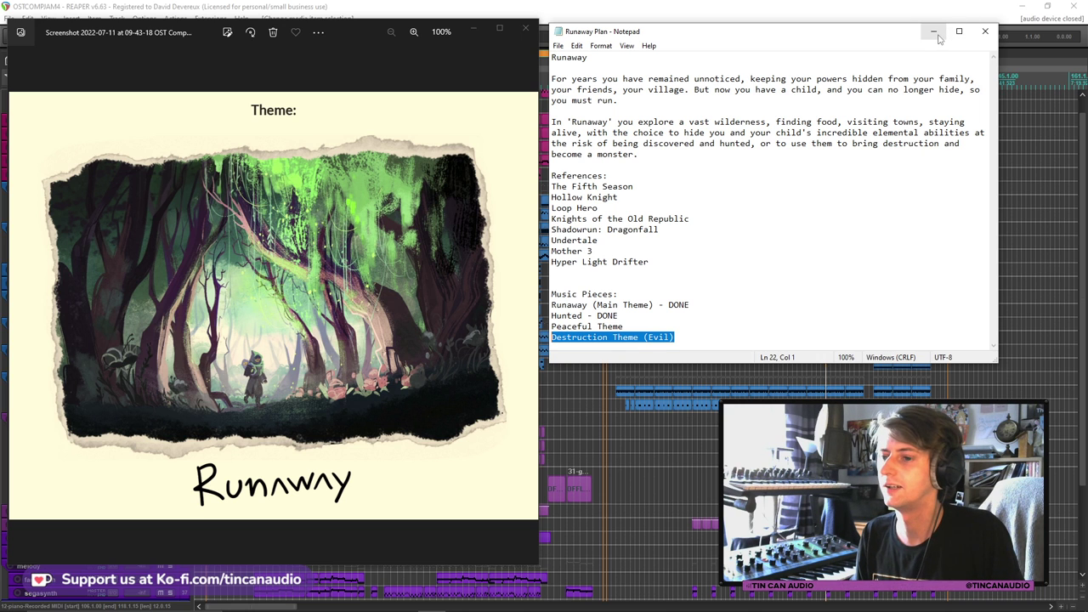
pyautogui.click(937, 34)
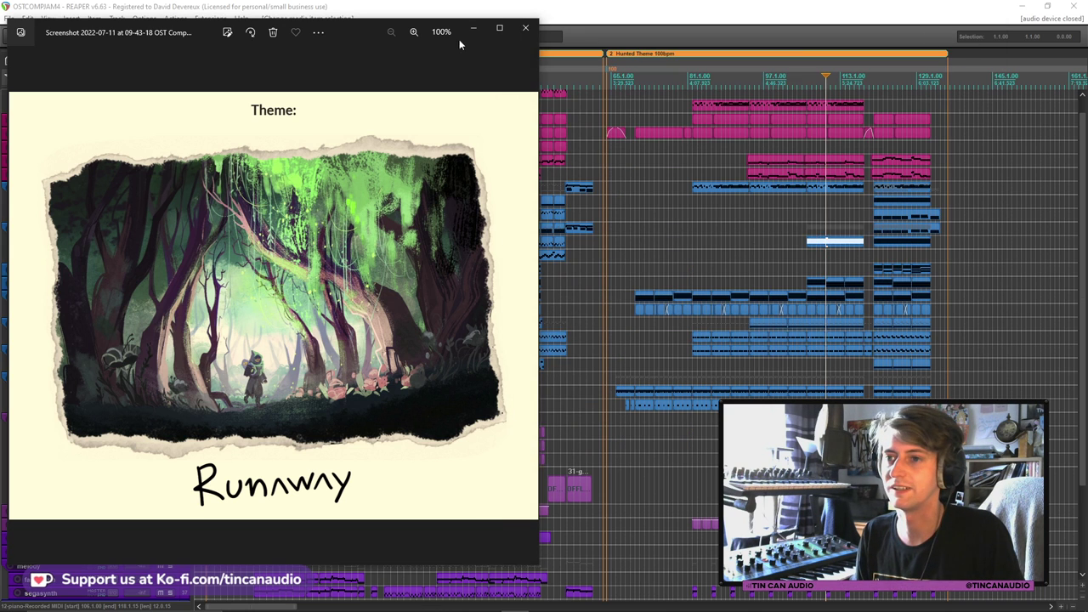
pyautogui.click(474, 31)
# Add a single marker after the Hunted Theme at the start of bar 137 and arm the tapepiano track for recording
pyautogui.click(950, 119)
pyautogui.click(955, 119)
pyautogui.press('m')
pyautogui.scroll(10, 636, 119)
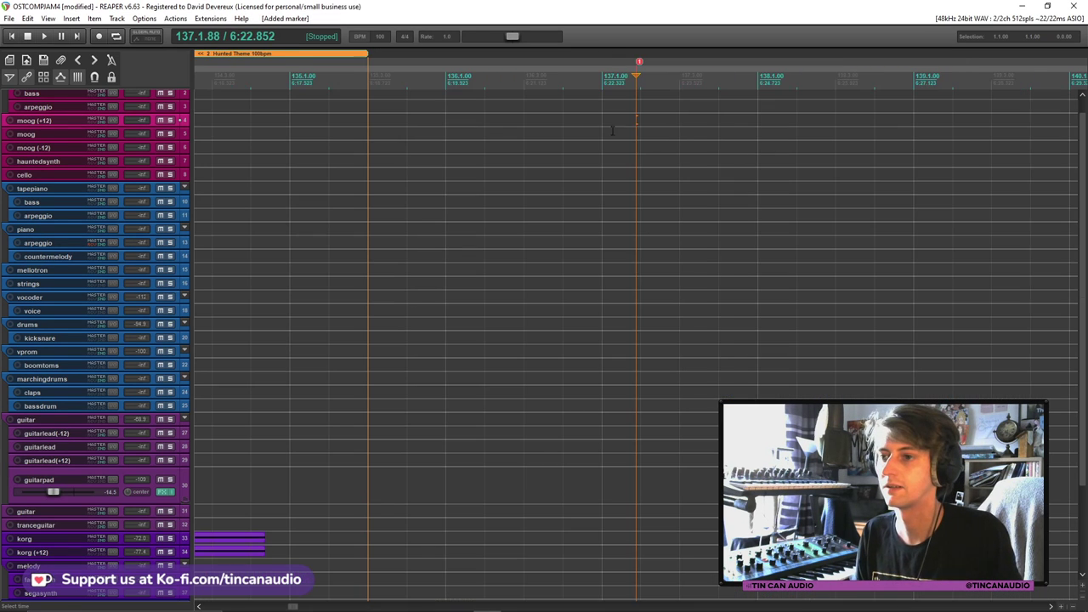
pyautogui.click(602, 128)
pyautogui.press('m')
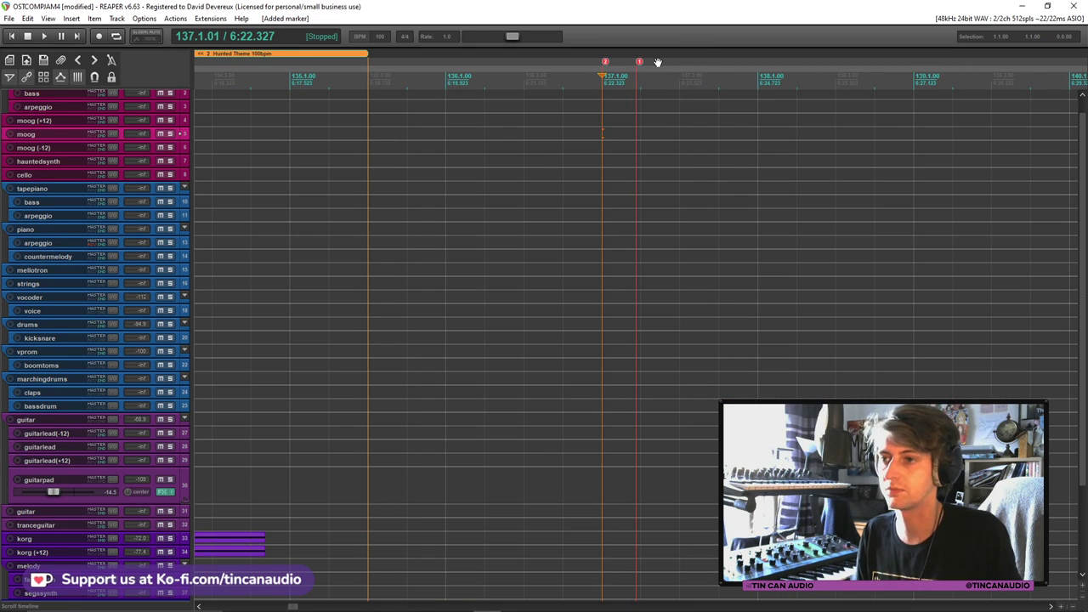
pyautogui.keyDown('alt'); pyautogui.click(605, 62); pyautogui.keyUp('alt')
pyautogui.moveTo(639, 63); pyautogui.dragTo(605, 63)
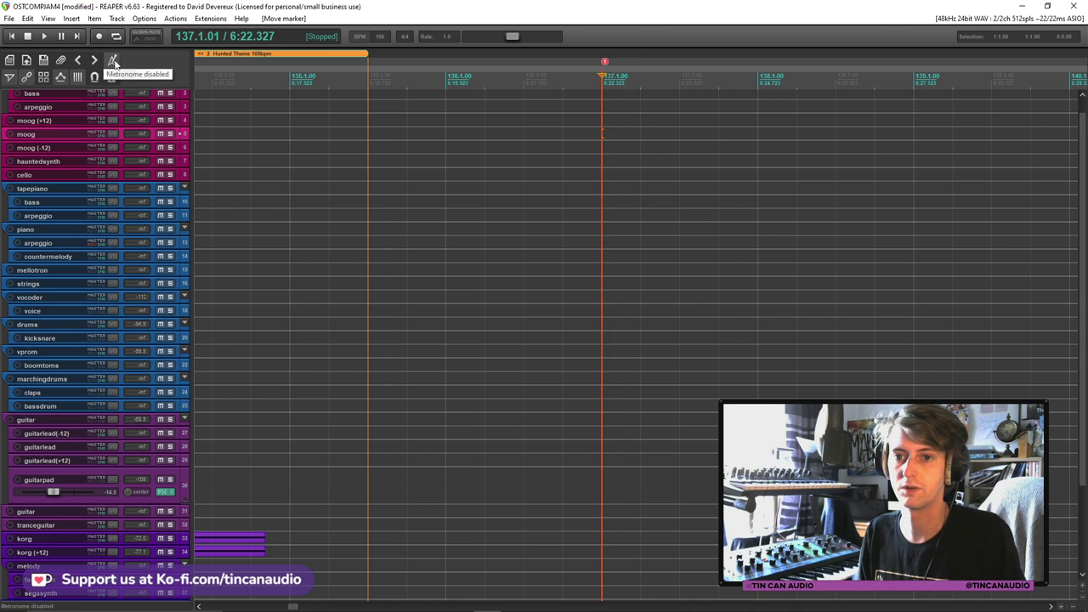
pyautogui.click(10, 189)
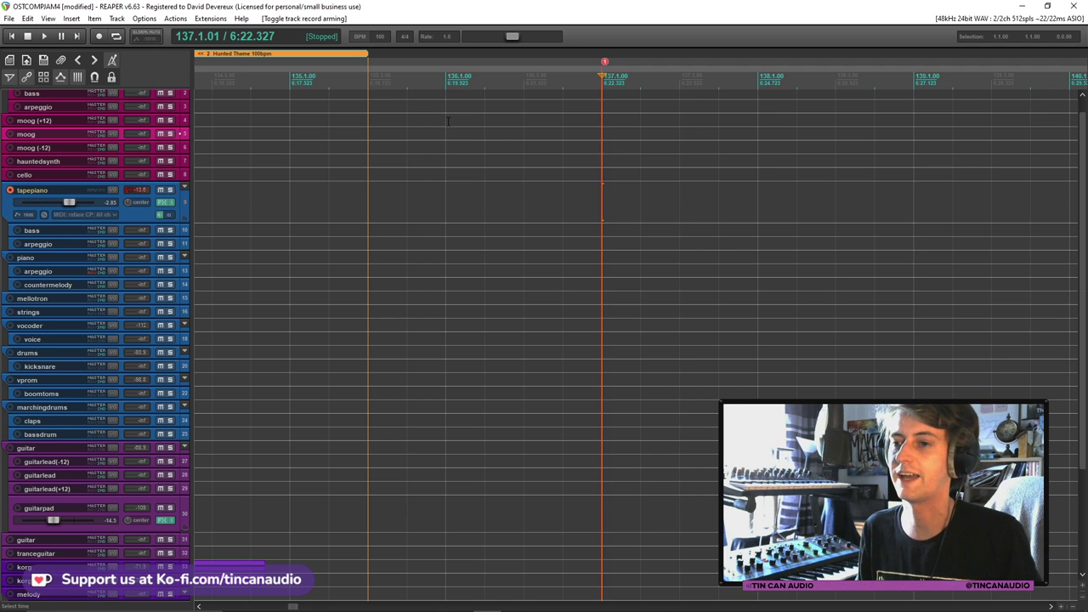
# Move the marker to 136.1.00 and name it "Peaceful Theme"
pyautogui.moveTo(605, 63); pyautogui.dragTo(449, 63)
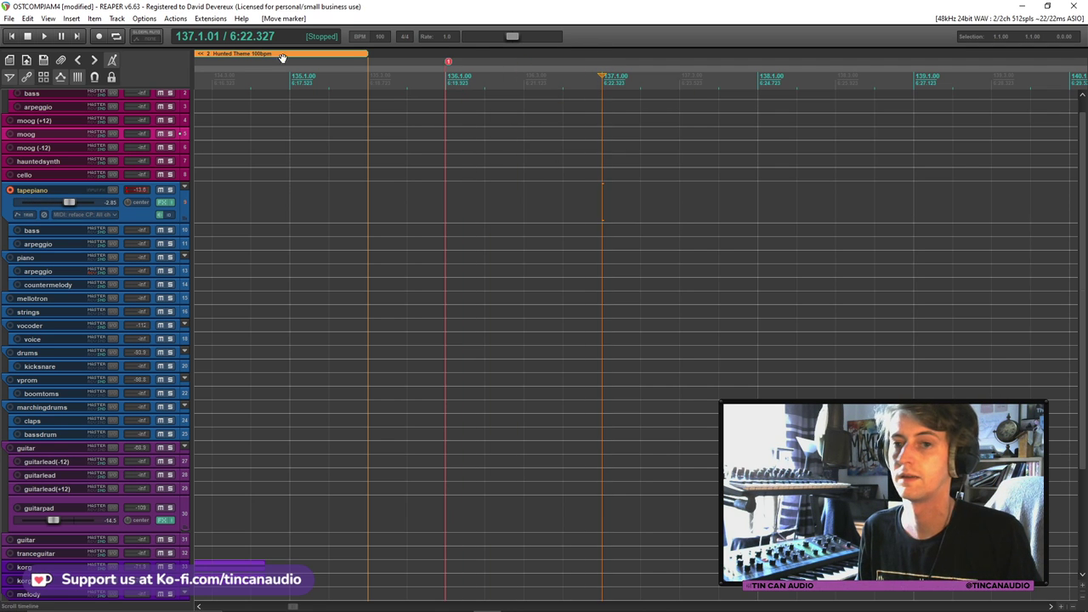
pyautogui.doubleClick(448, 61)
pyautogui.write('PEaceful THeme')
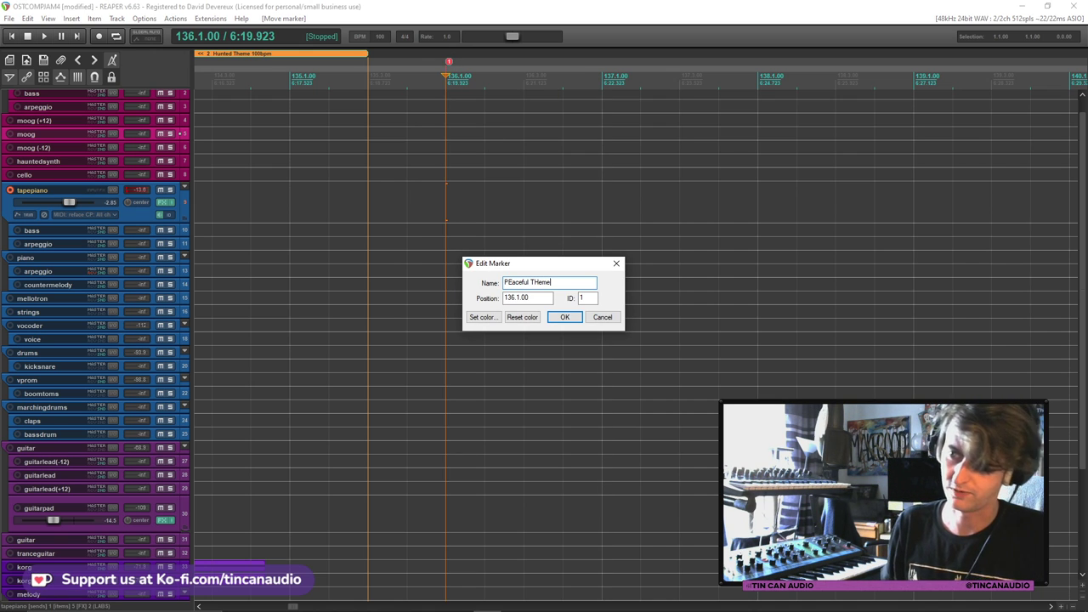
pyautogui.press('BackSpace')
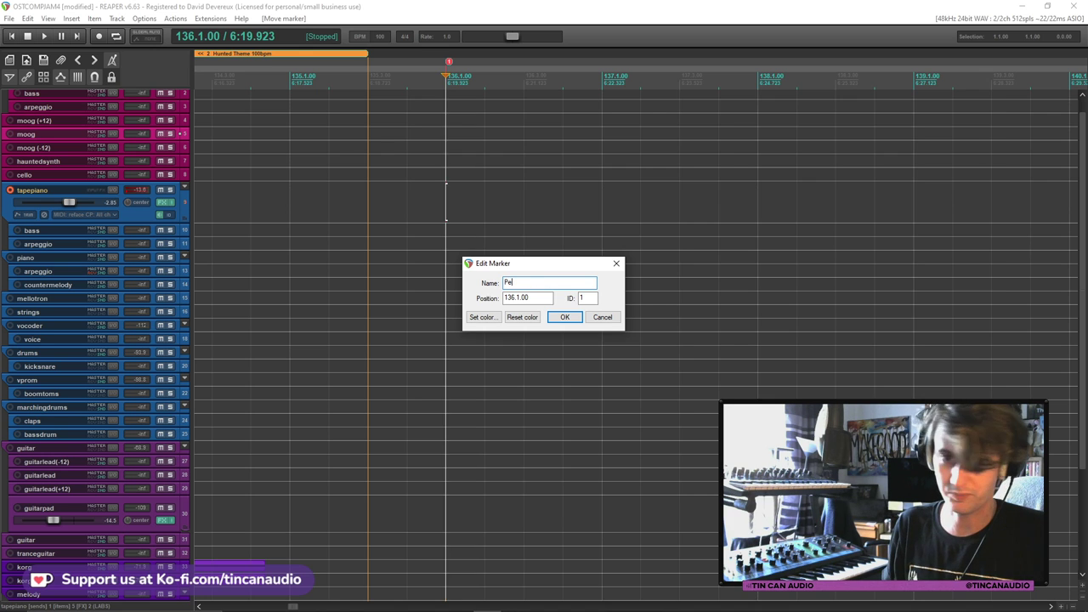
pyautogui.write('THem')
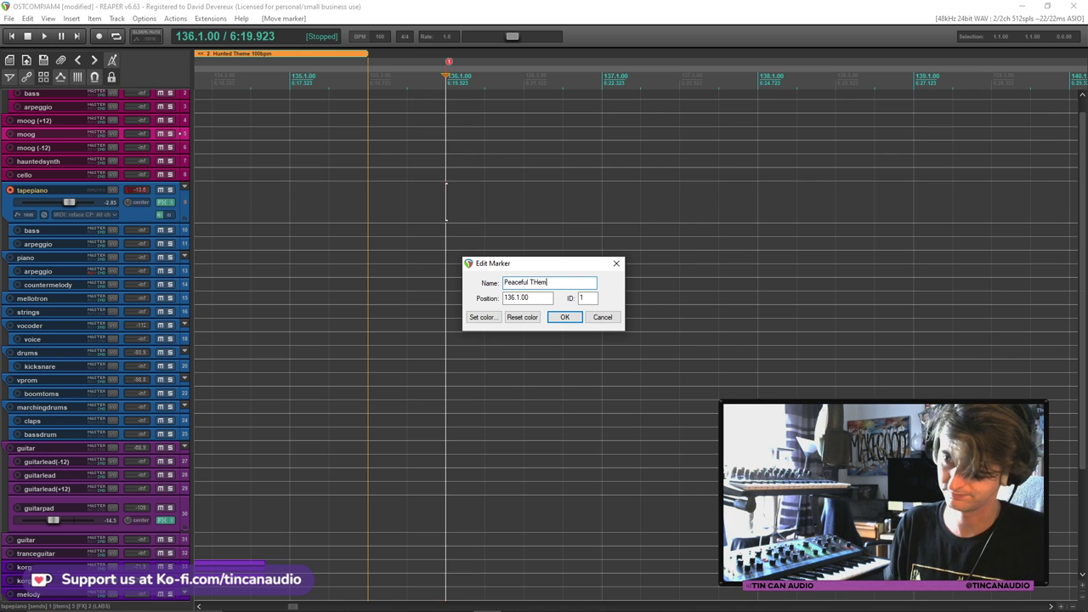
pyautogui.write('e')
pyautogui.press('Return')
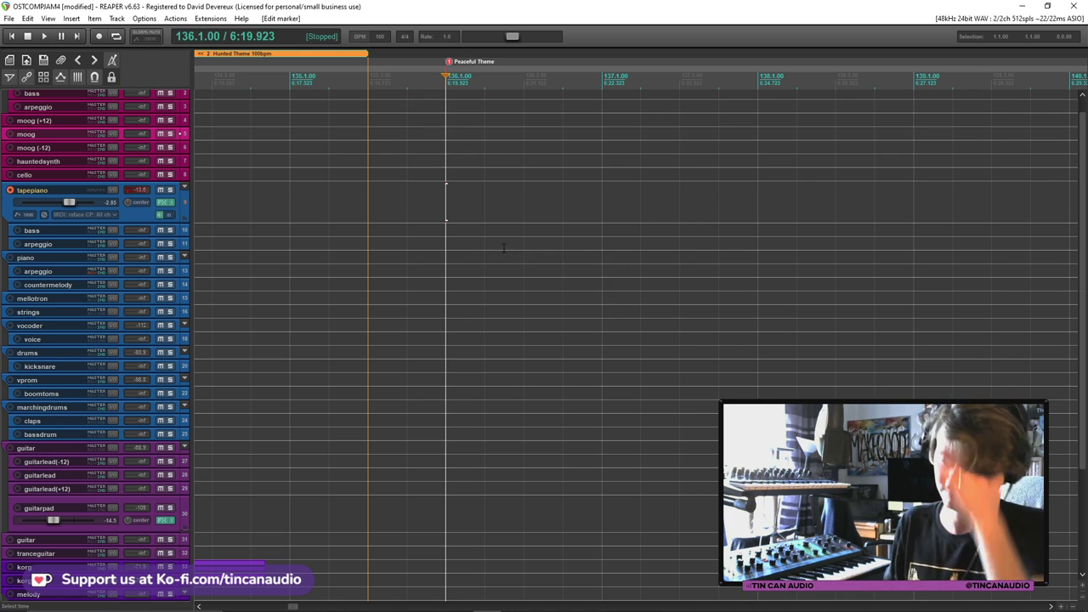
pyautogui.click(97, 37)
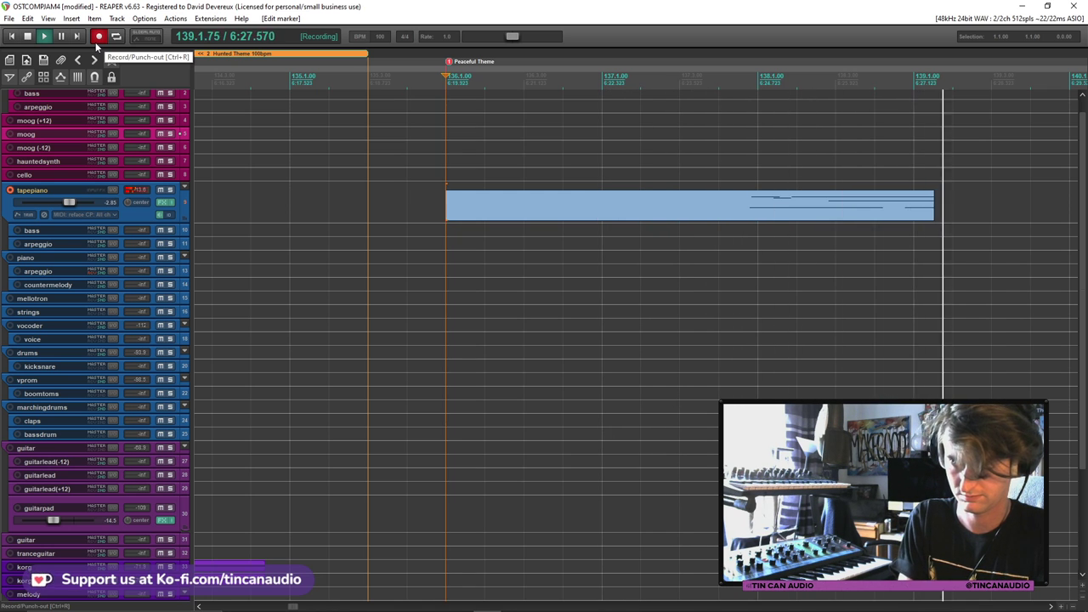
pyautogui.click(95, 41)
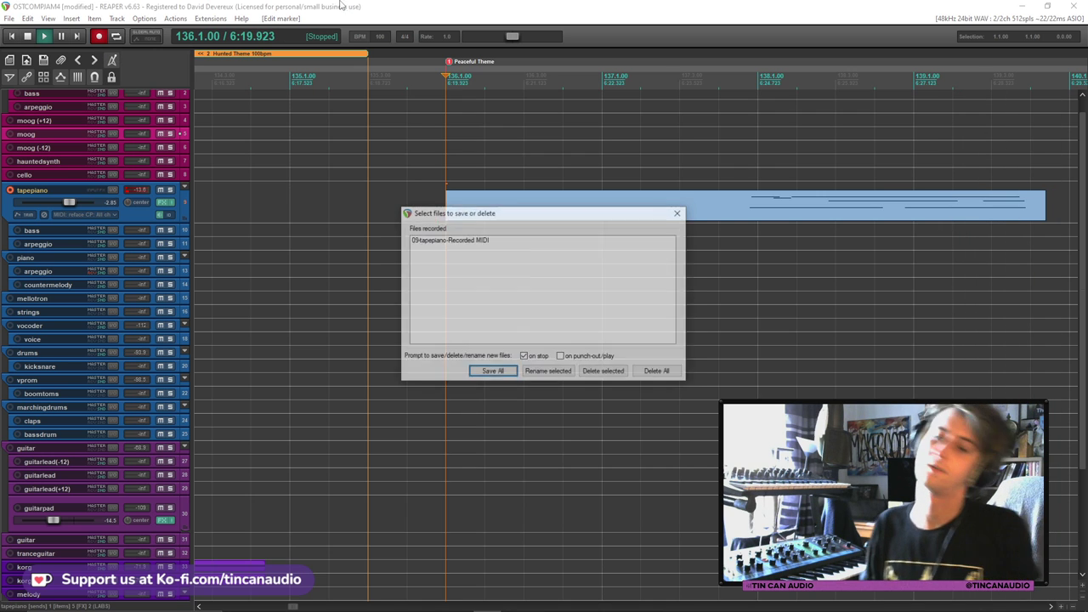
pyautogui.click(659, 372)
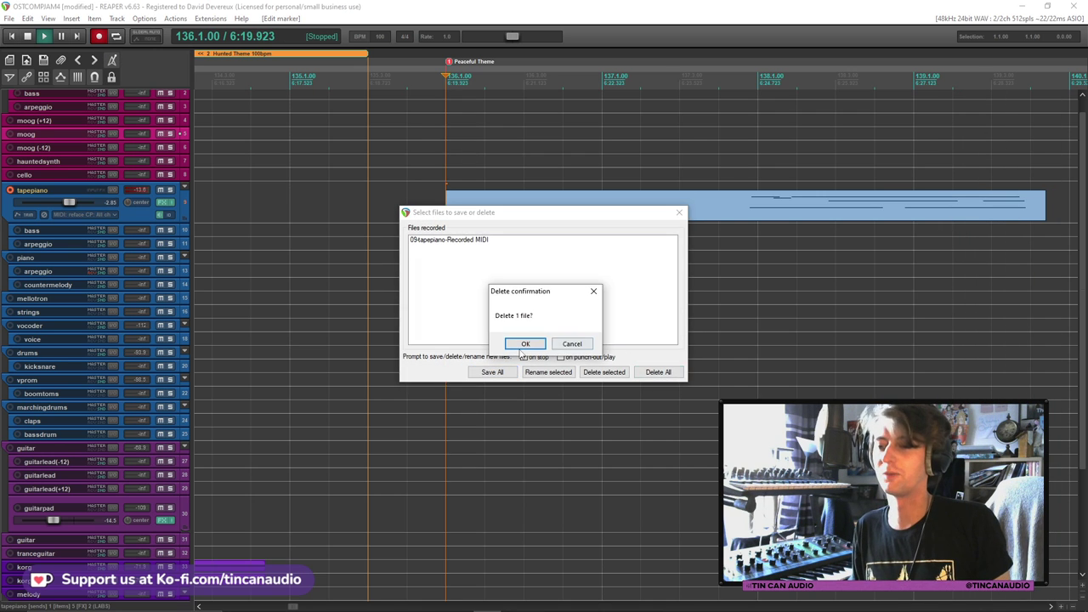
pyautogui.click(516, 350)
# Add a tempo marker at 136.1.00 that sets the Peaceful Theme to 80 BPM
pyautogui.rightClick(447, 82)
pyautogui.click(513, 171)
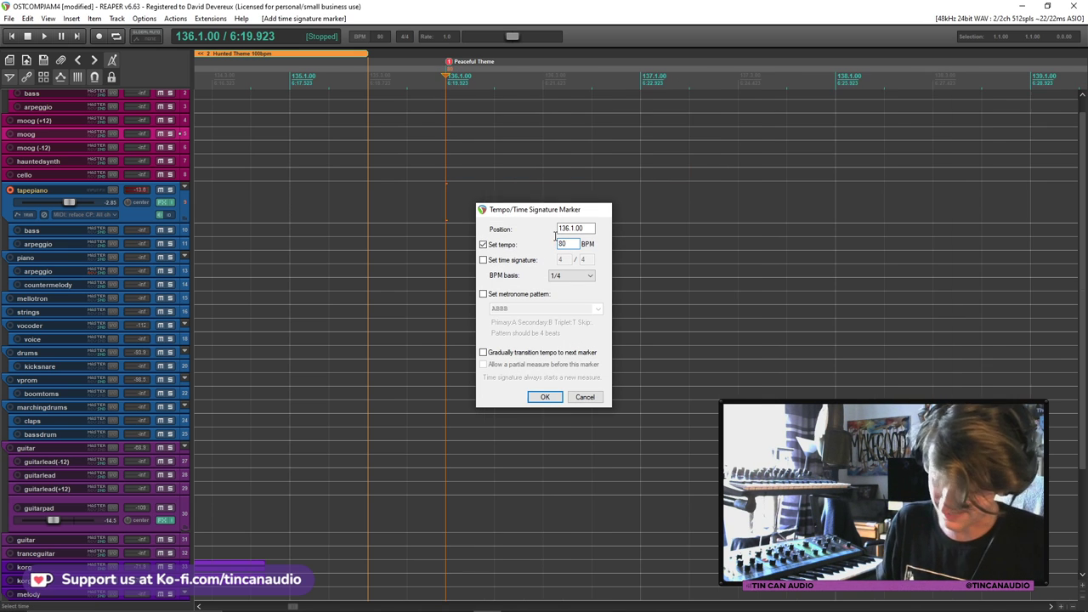
pyautogui.press('Return')
pyautogui.click(94, 43)
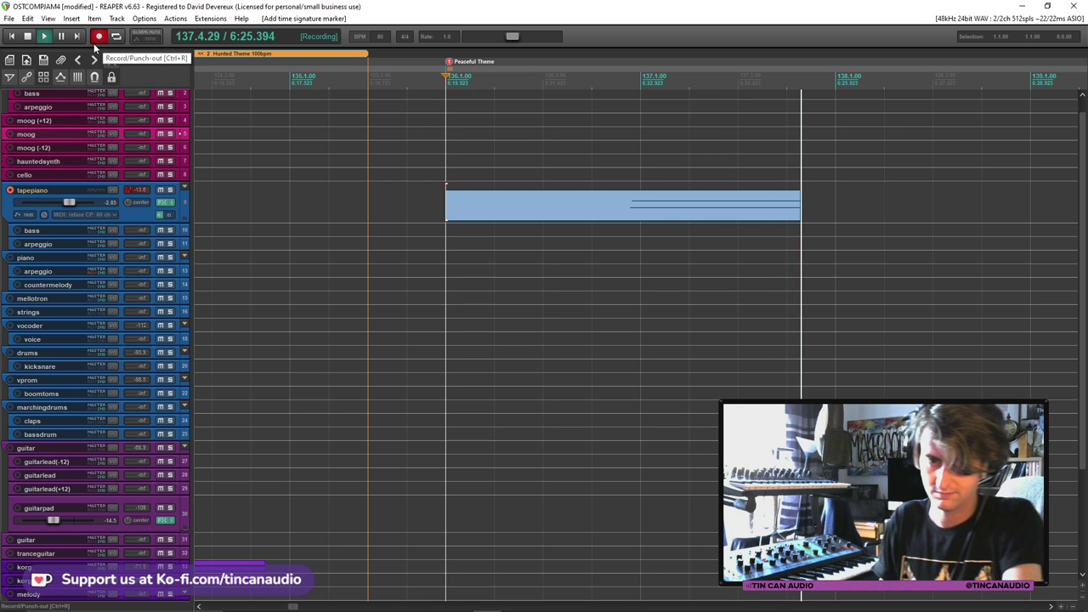
pyautogui.click(95, 43)
pyautogui.click(658, 372)
pyautogui.click(522, 343)
# Record a tapepiano MIDI take from 136.1.00 to about bar 148 and save it
pyautogui.hotkey('ctrl', 'r')
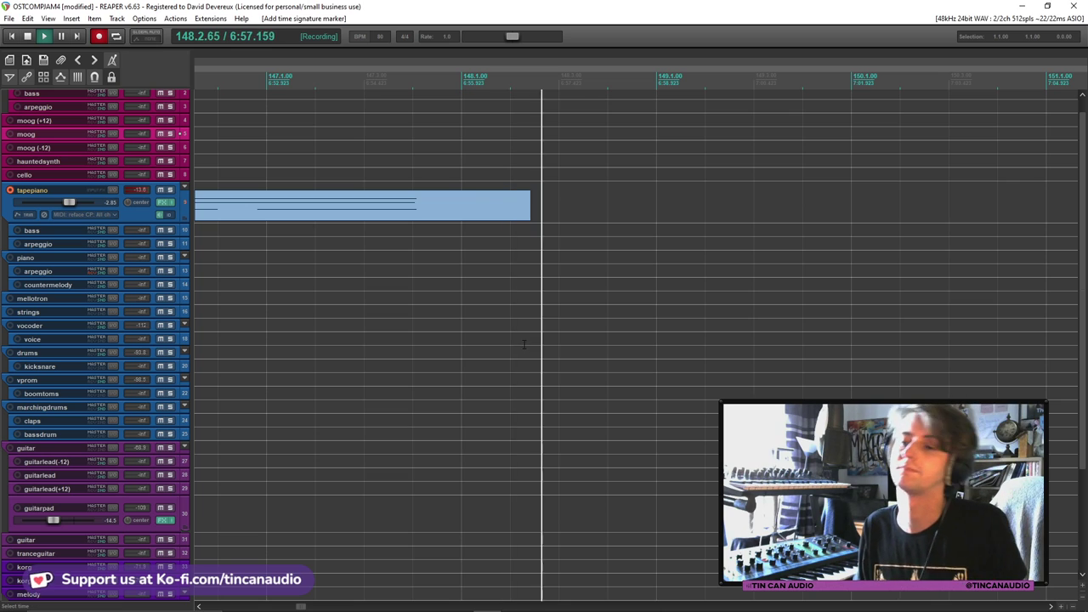
pyautogui.press('space')
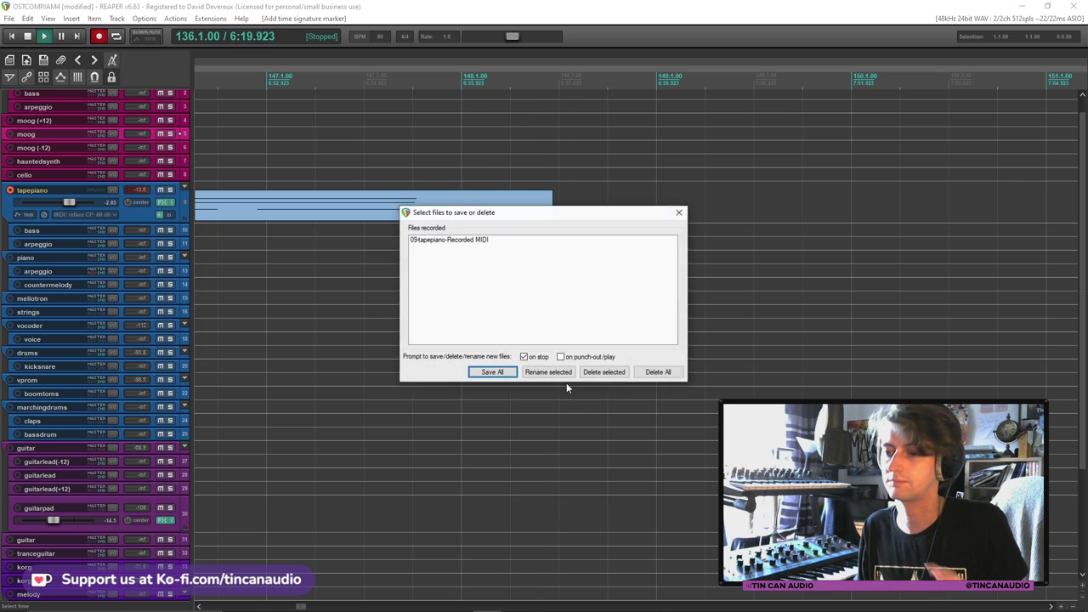
pyautogui.press('Return')
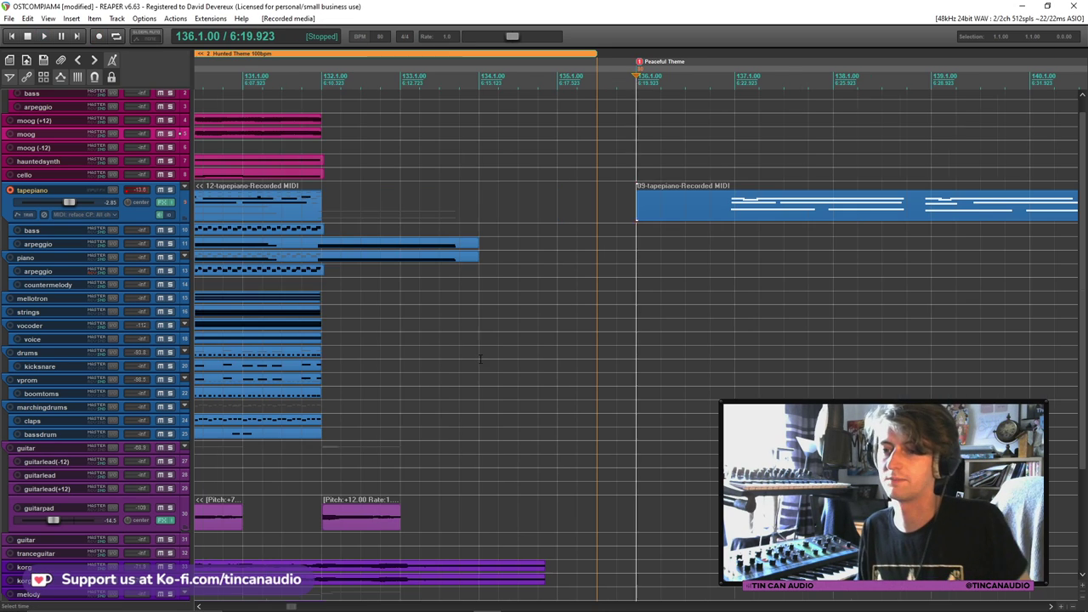
# Open the recorded tapepiano take for MIDI editing and quantize the position of all notes to a straight 1/16 grid at 100% strength
pyautogui.doubleClick(733, 212)
pyautogui.hotkey('ctrl', 'q')
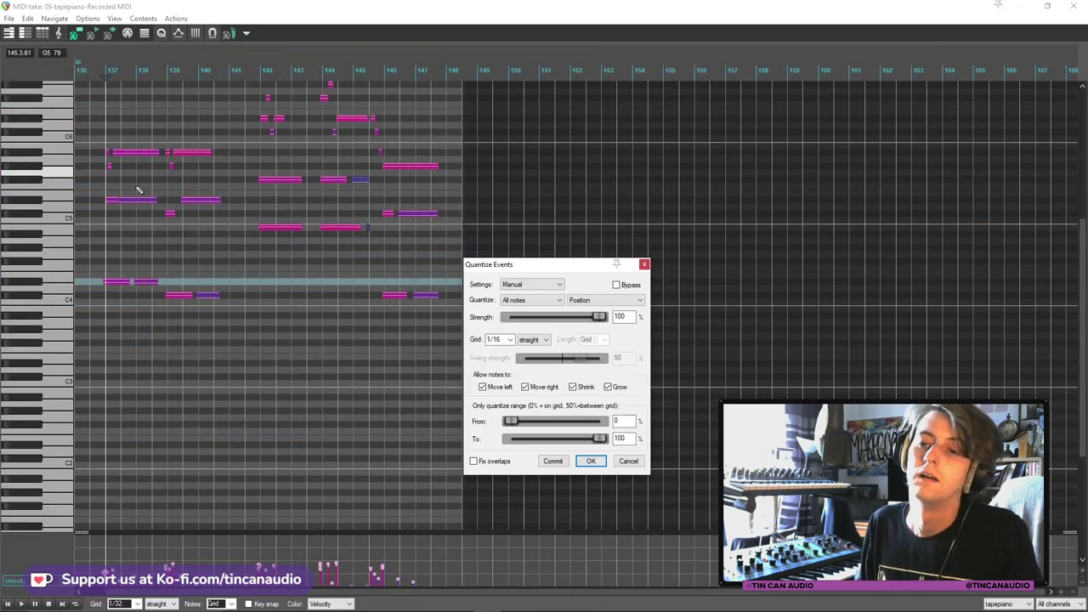
pyautogui.click(591, 461)
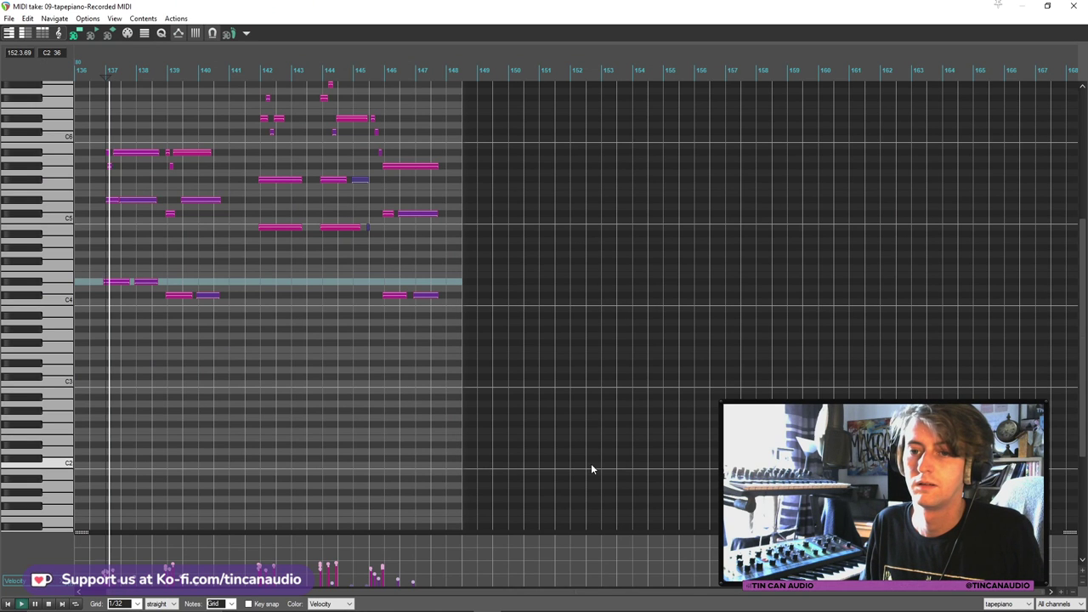
# Requantize all notes of the take to a straight 1/8 grid, play it back, and close the MIDI editor
pyautogui.scroll(4, 230, 308)
pyautogui.hotkey('ctrl', 'q')
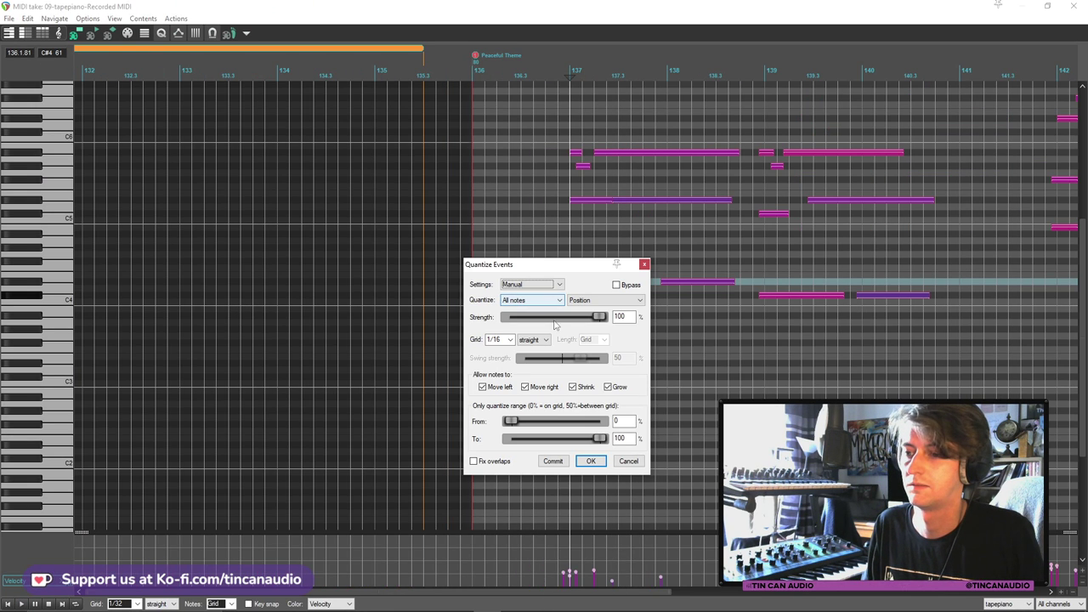
pyautogui.click(507, 382)
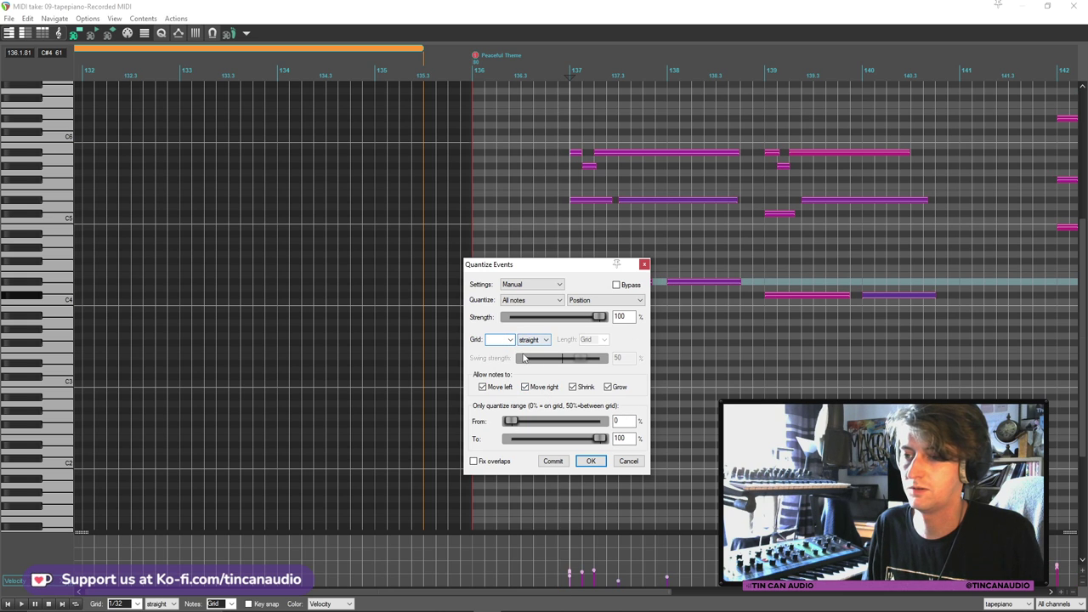
pyautogui.click(510, 340)
pyautogui.click(507, 380)
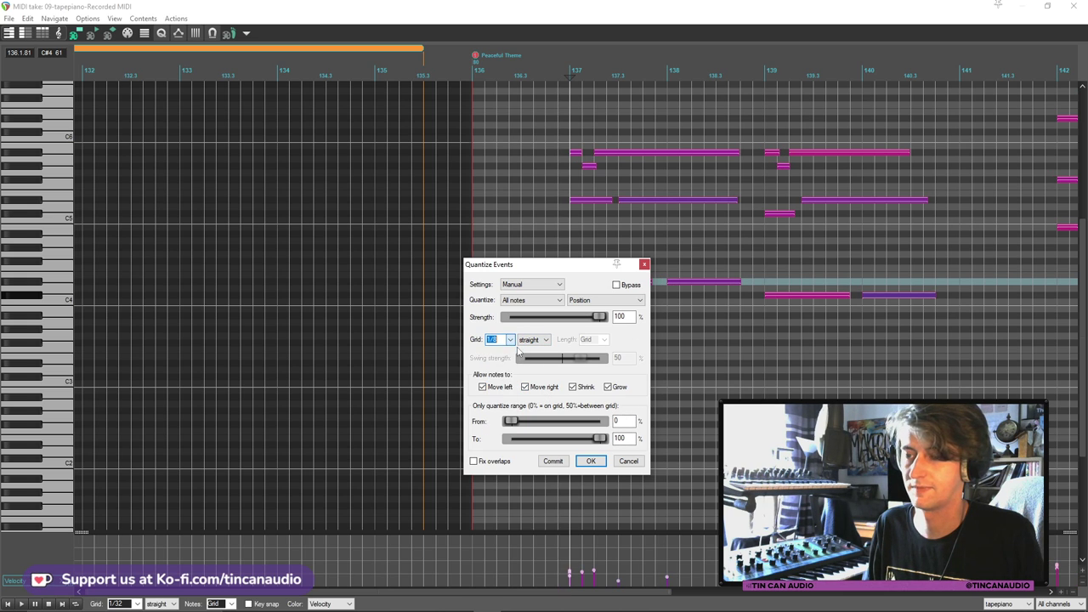
pyautogui.click(590, 460)
pyautogui.press('space')
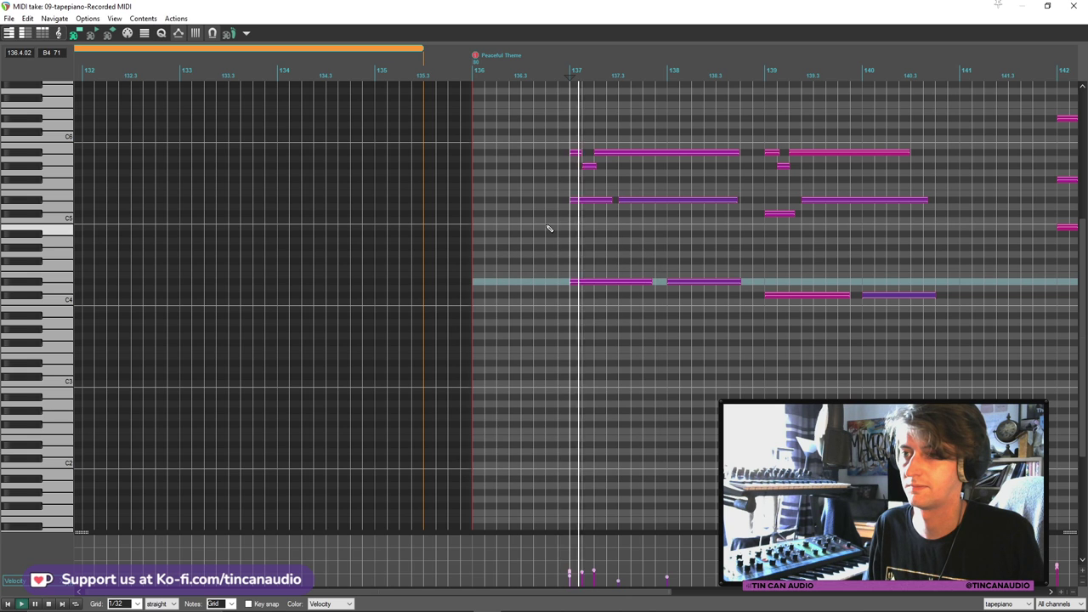
pyautogui.scroll(-1, 869, 176)
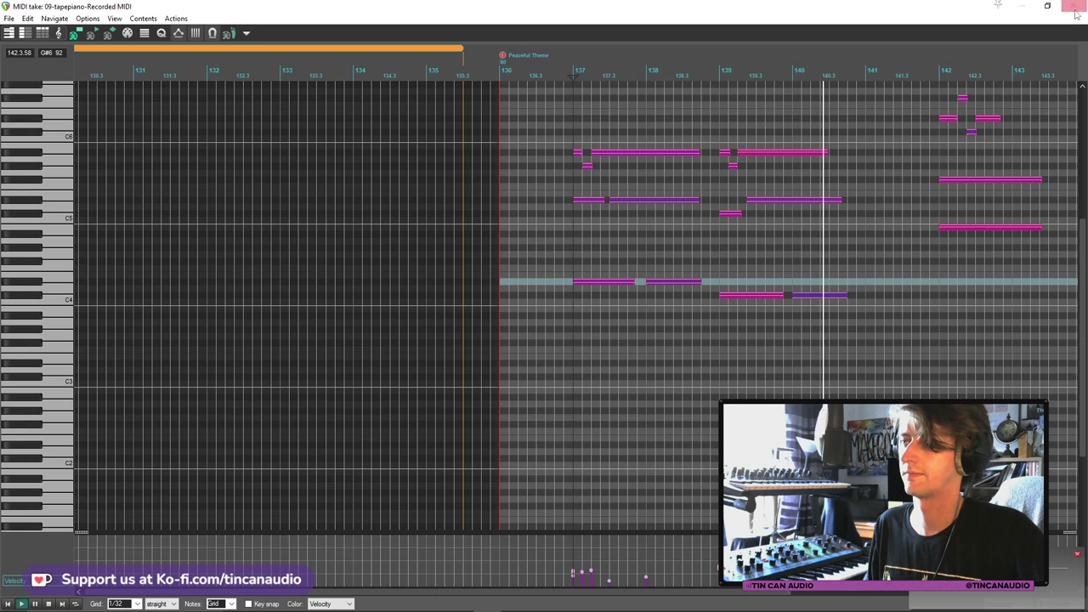
pyautogui.press('Escape')
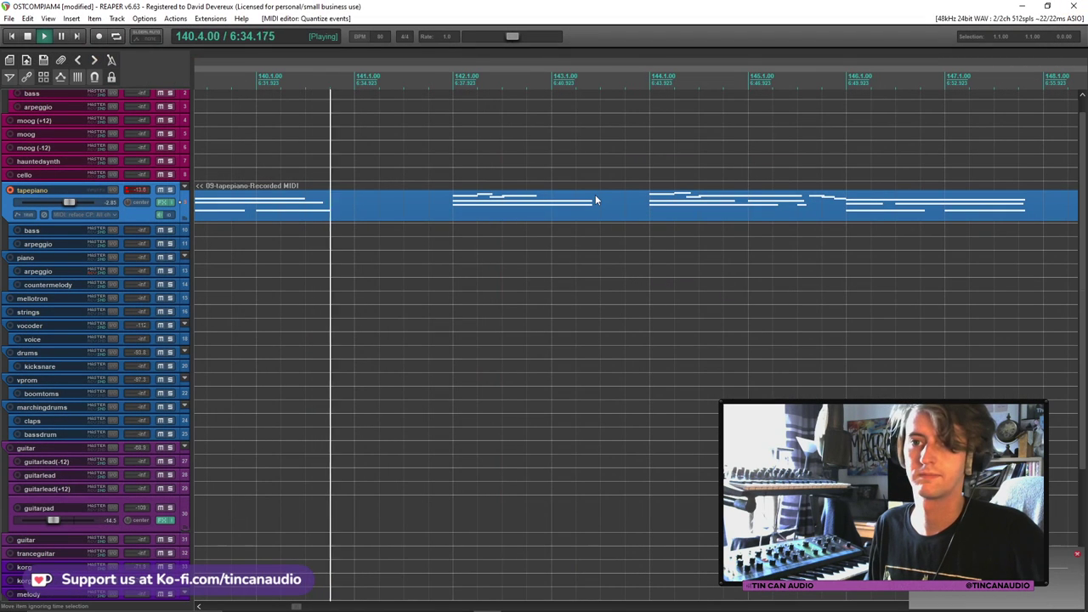
# Split the tapepiano clip at bar 141, trim the second part's start to bar 144, and move that part back to 141.1.00
pyautogui.click(356, 211)
pyautogui.press('space')
pyautogui.press('s')
pyautogui.moveTo(358, 212); pyautogui.dragTo(606, 217)
pyautogui.moveTo(357, 204)
pyautogui.mouseDown()
pyautogui.moveTo(661, 216)
pyautogui.moveTo(365, 211)
pyautogui.mouseUp()
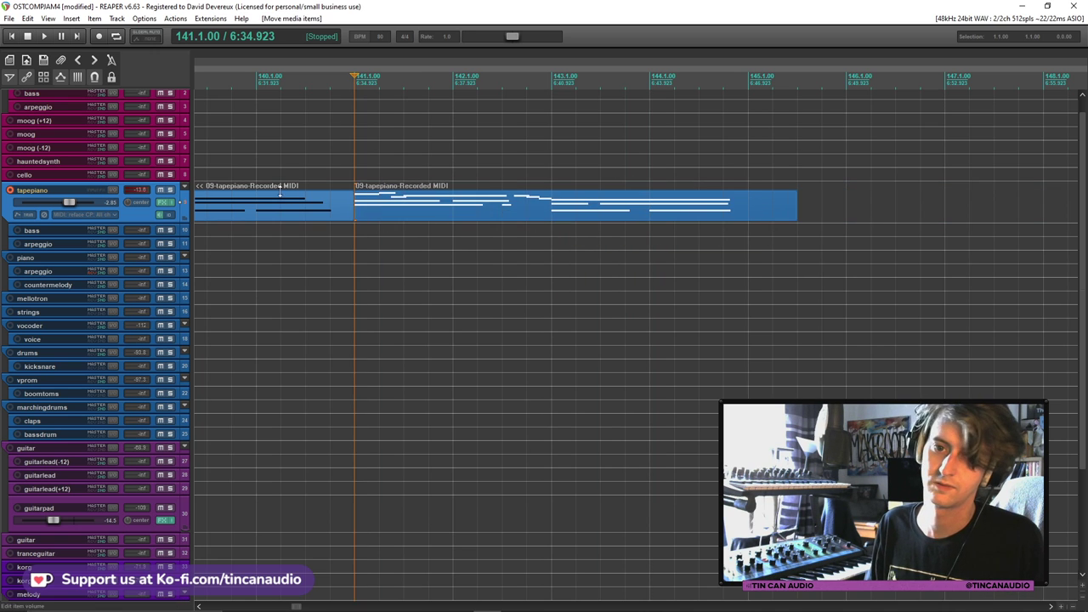
# Play across the join, then trim the second tapepiano clip to end at 145.1.00 and the first to start at 137.1.00
pyautogui.click(265, 194)
pyautogui.press('space')
pyautogui.scroll(-3, 318, 212)
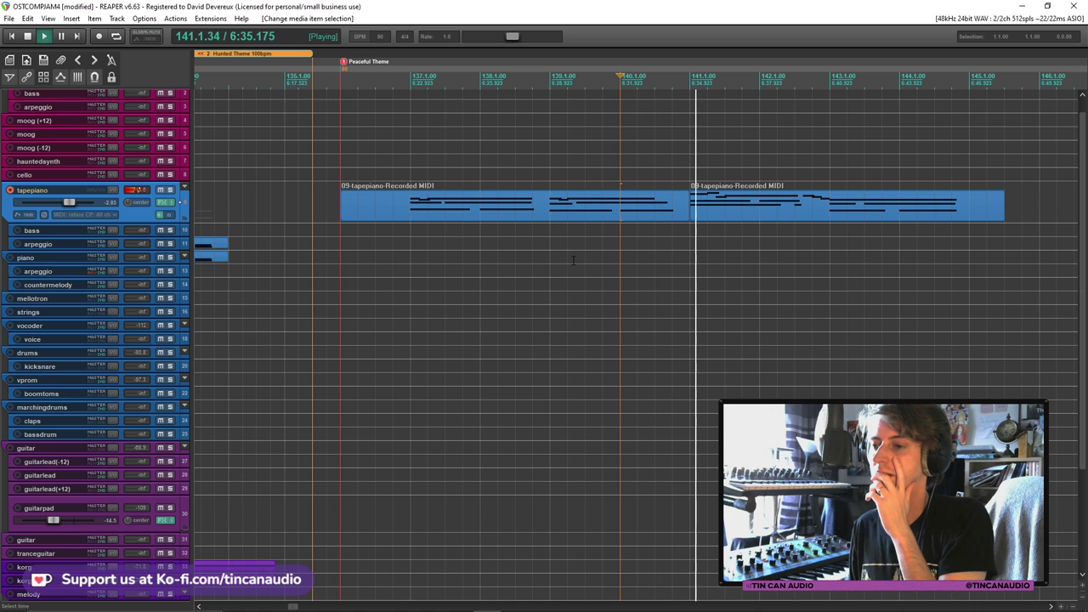
pyautogui.scroll(-2, 680, 255)
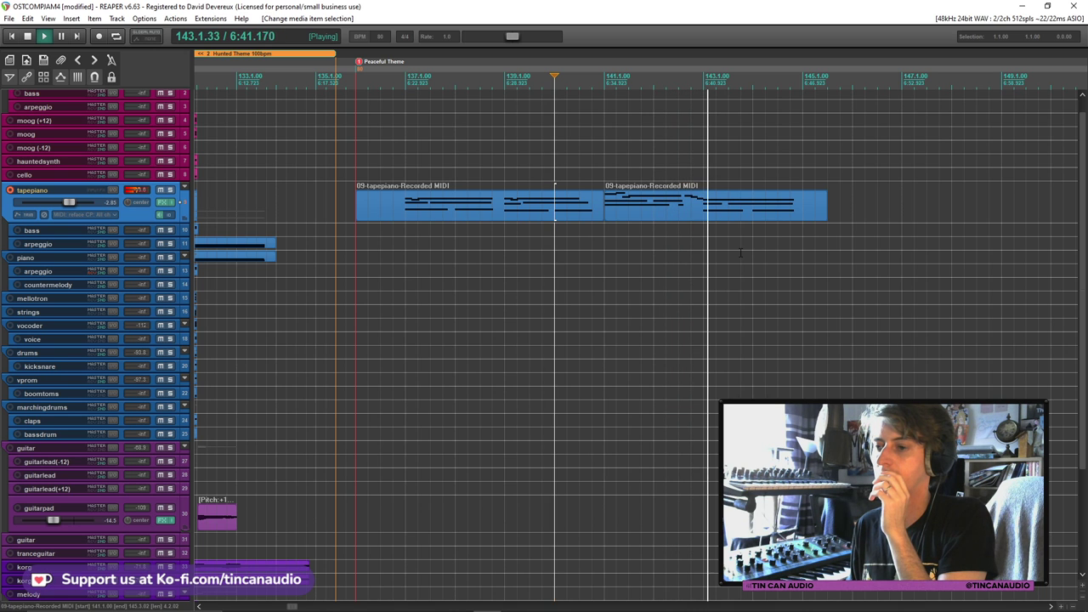
pyautogui.moveTo(826, 208); pyautogui.dragTo(803, 206)
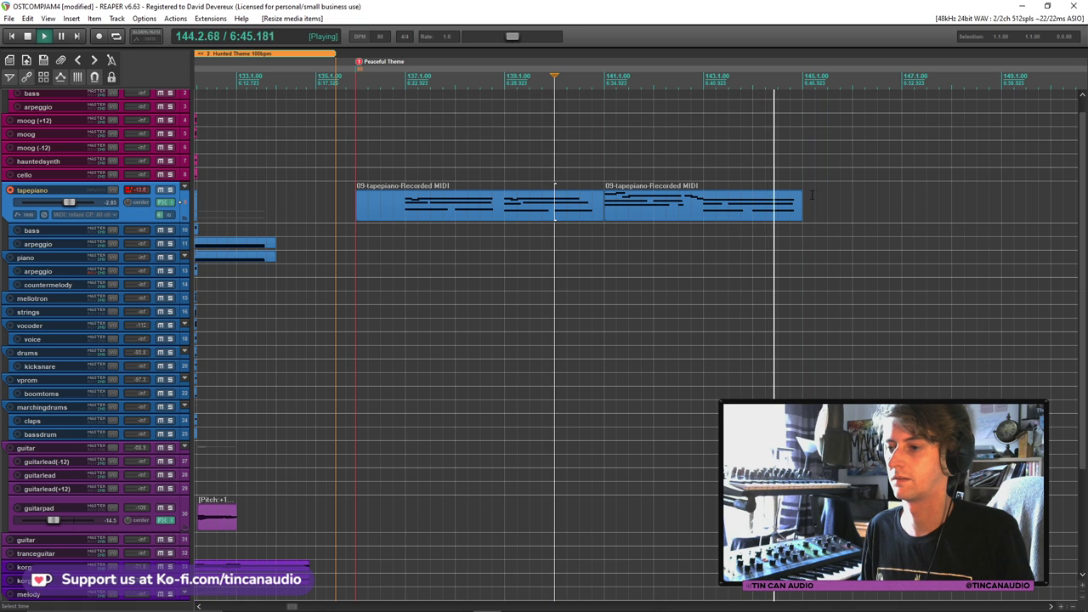
pyautogui.press('space')
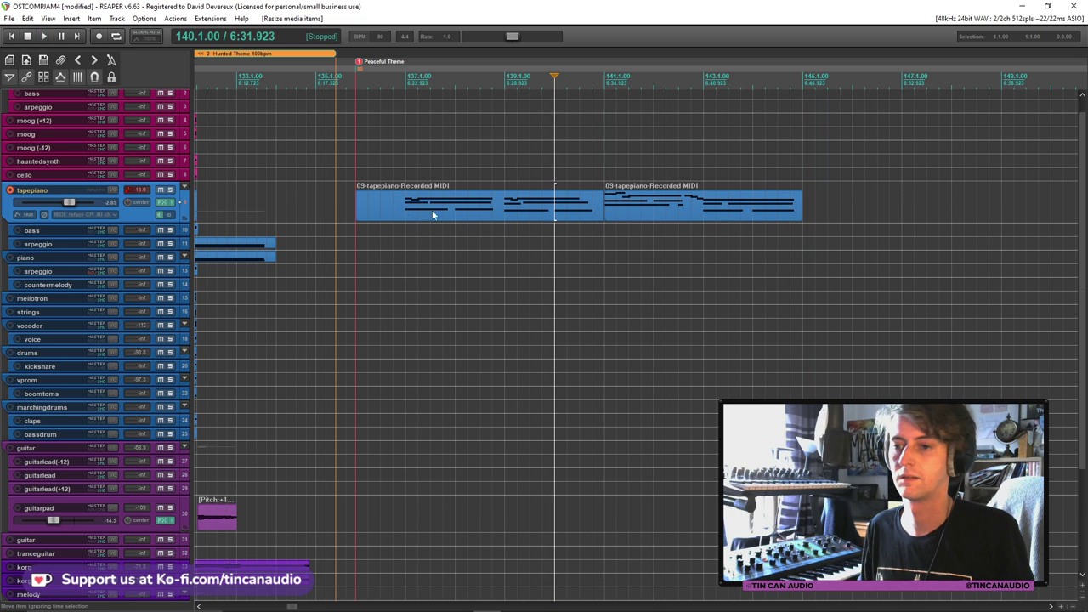
pyautogui.moveTo(355, 201); pyautogui.dragTo(405, 204)
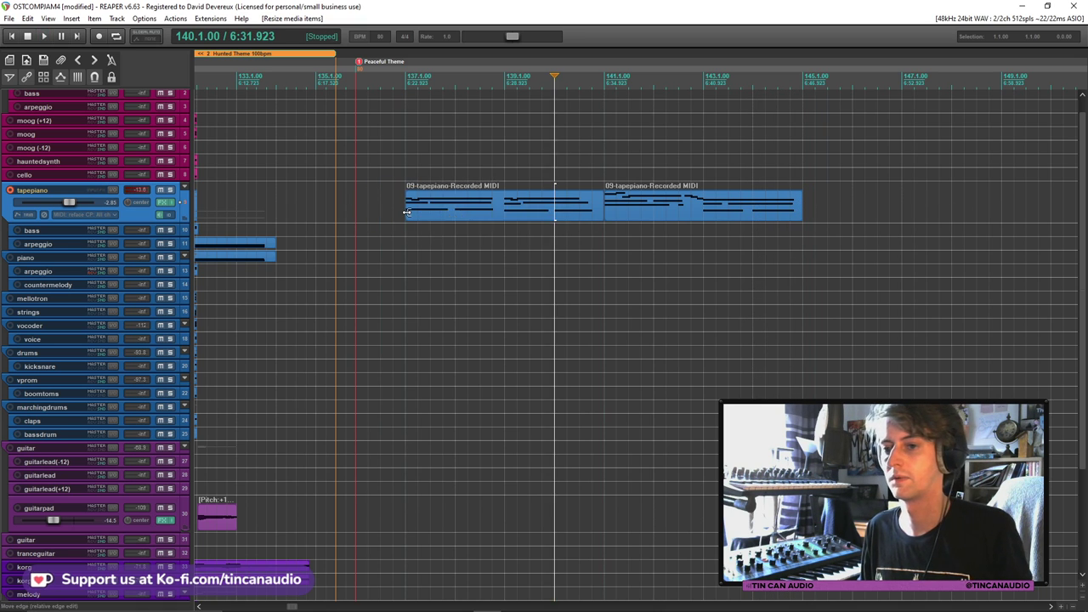
# Play the Peaceful Theme from bar 137, stop, and copy both of its tapepiano clips
pyautogui.press('space')
pyautogui.scroll(-3, 544, 217)
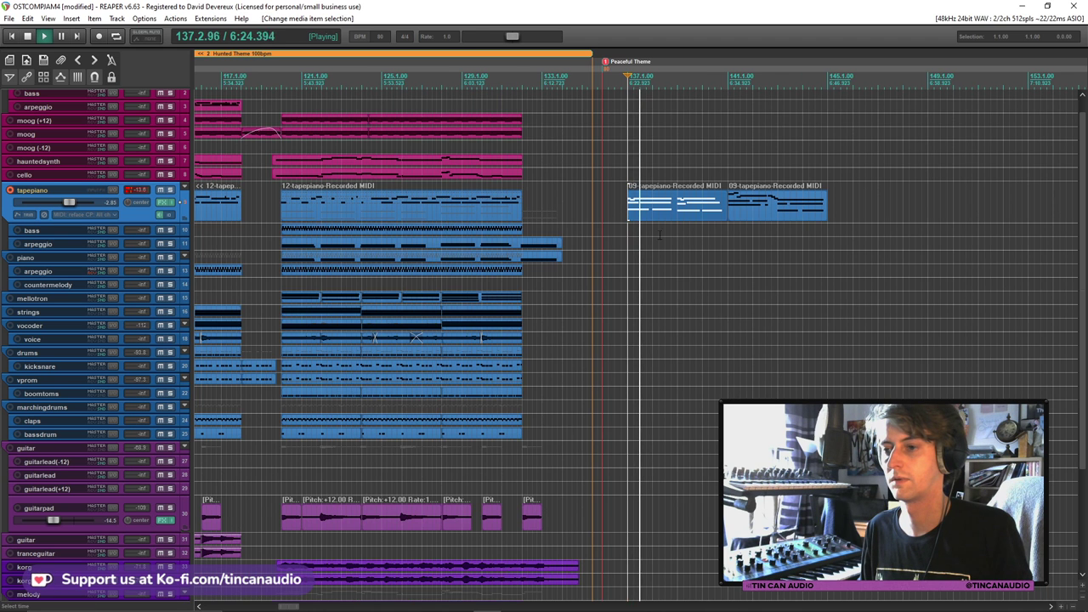
pyautogui.click(767, 211)
pyautogui.press('space')
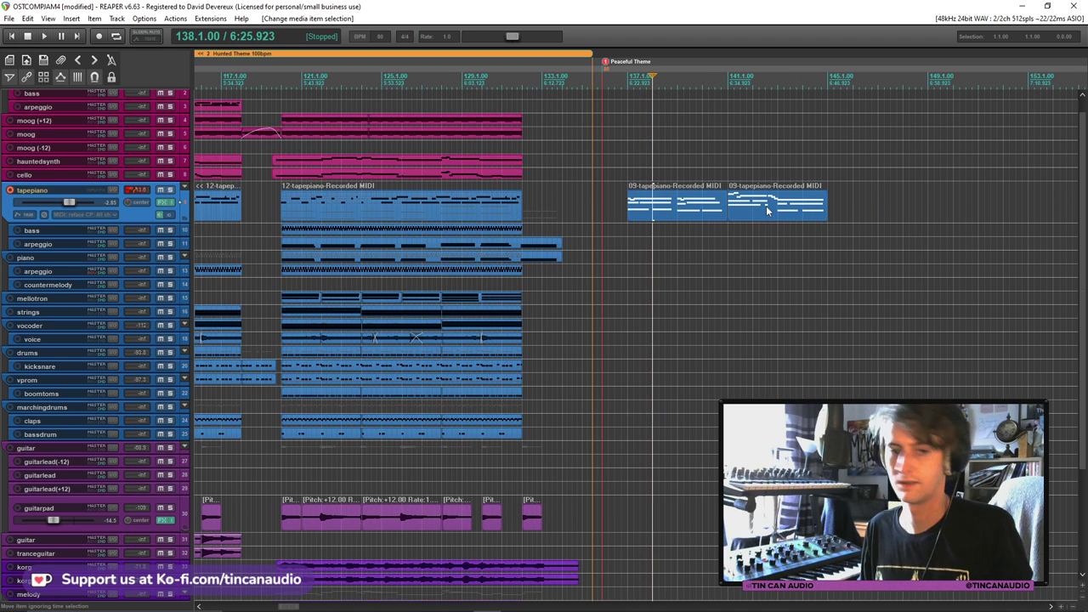
# Try the copied piano clips on the famisynth track at the Peaceful Theme marker, and undo the paste
pyautogui.moveTo(1083, 221); pyautogui.dragTo(1084, 320)
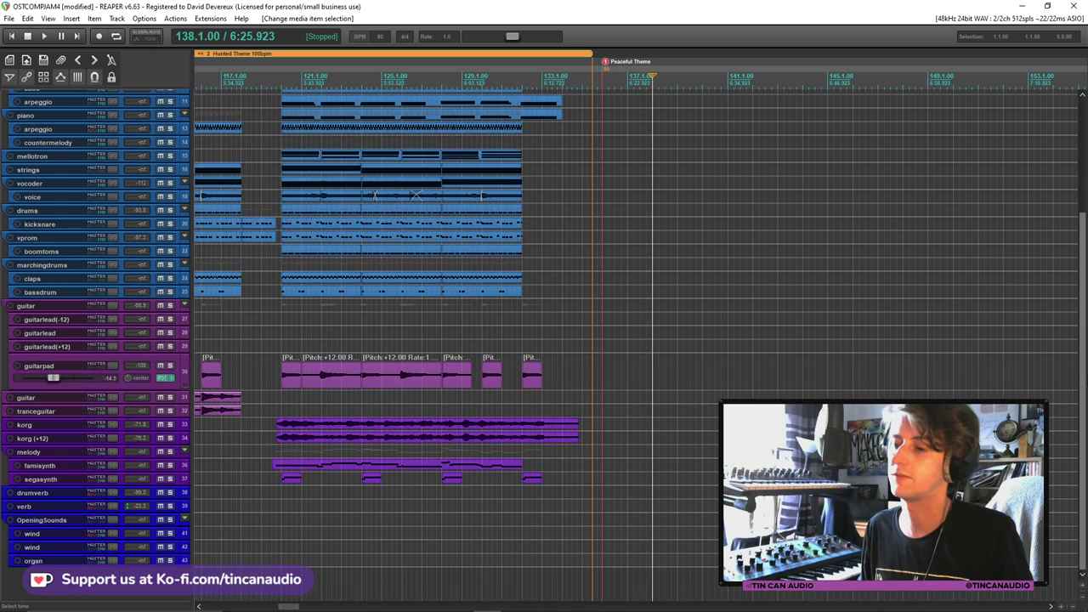
pyautogui.click(602, 466)
pyautogui.hotkey('ctrl', 'v')
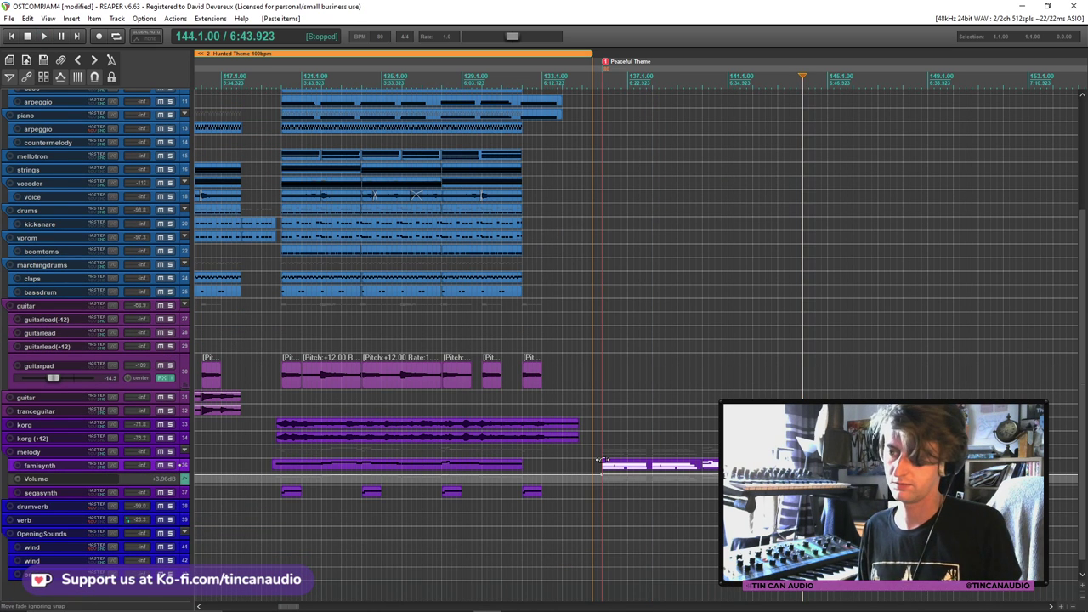
pyautogui.press('space')
pyautogui.press('space')
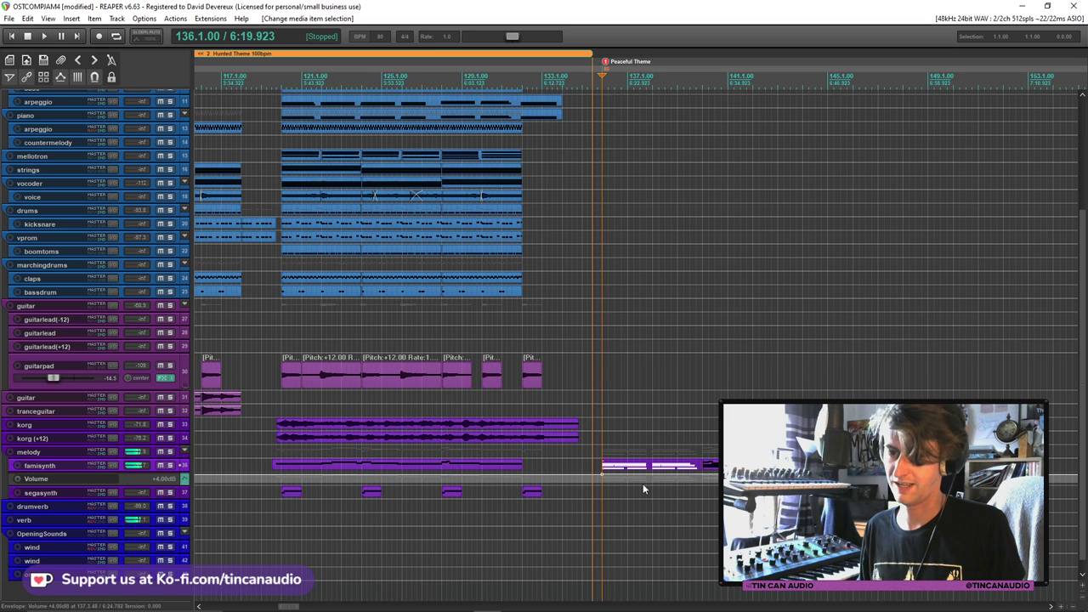
pyautogui.hotkey('ctrl', 'z')
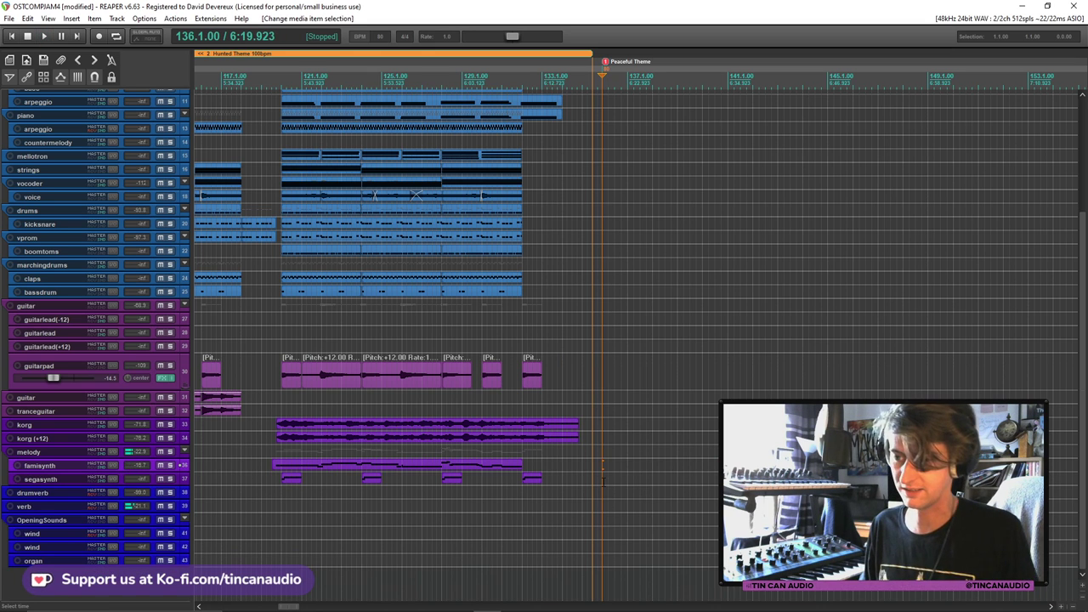
# Paste the copied clips onto the segasynth track, align them to start at 137.1.00, and play from there
pyautogui.click(602, 480)
pyautogui.hotkey('ctrl', 'v')
pyautogui.press('space')
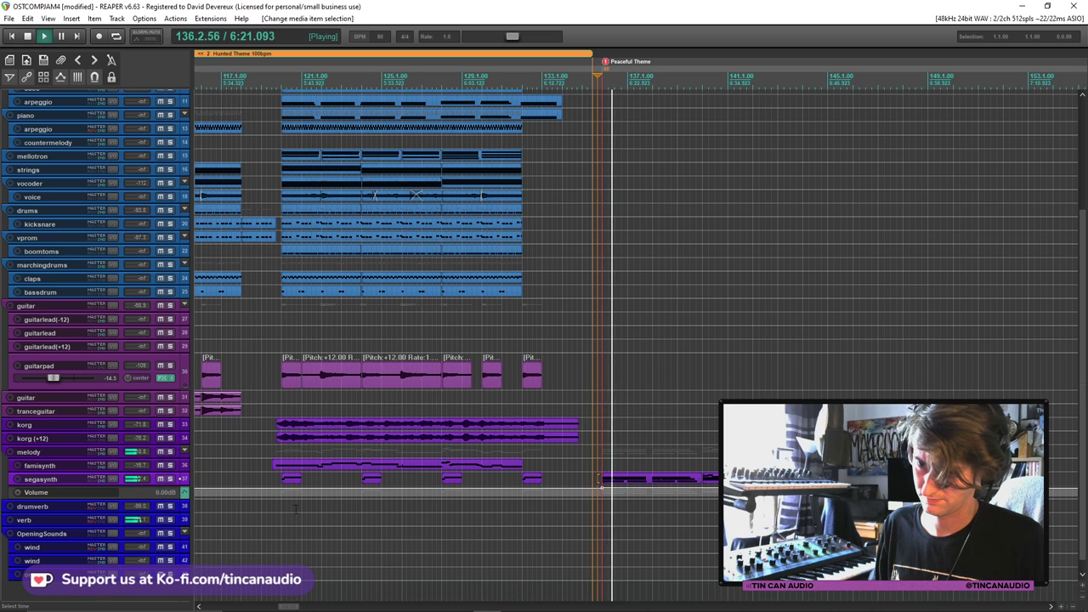
pyautogui.scroll(10, 1085, 396)
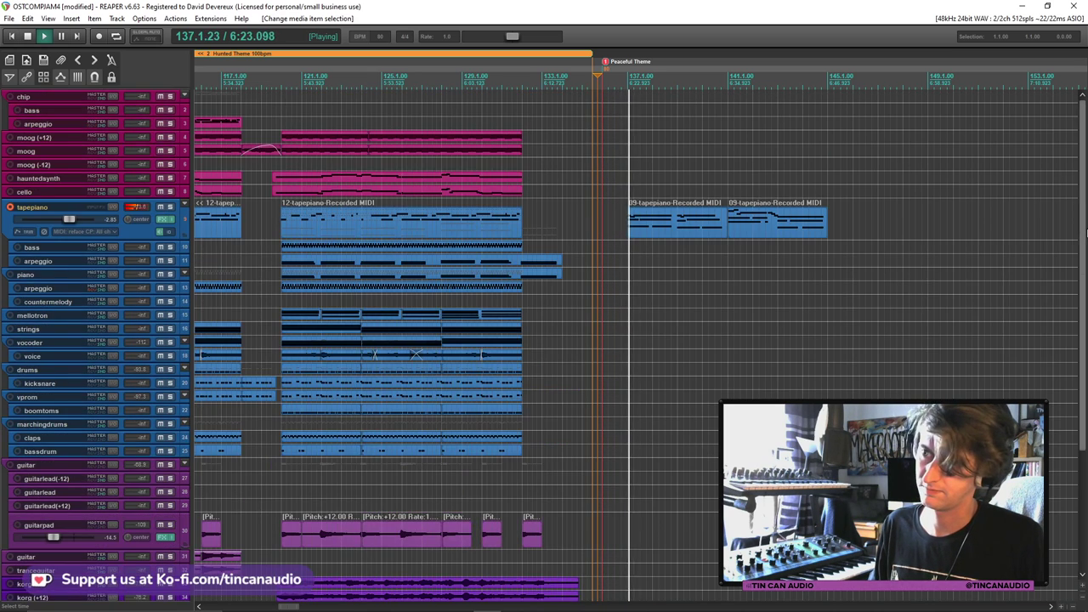
pyautogui.scroll(-10, 850, 340)
pyautogui.scroll(2, 632, 478)
pyautogui.click(634, 472)
pyautogui.press('space')
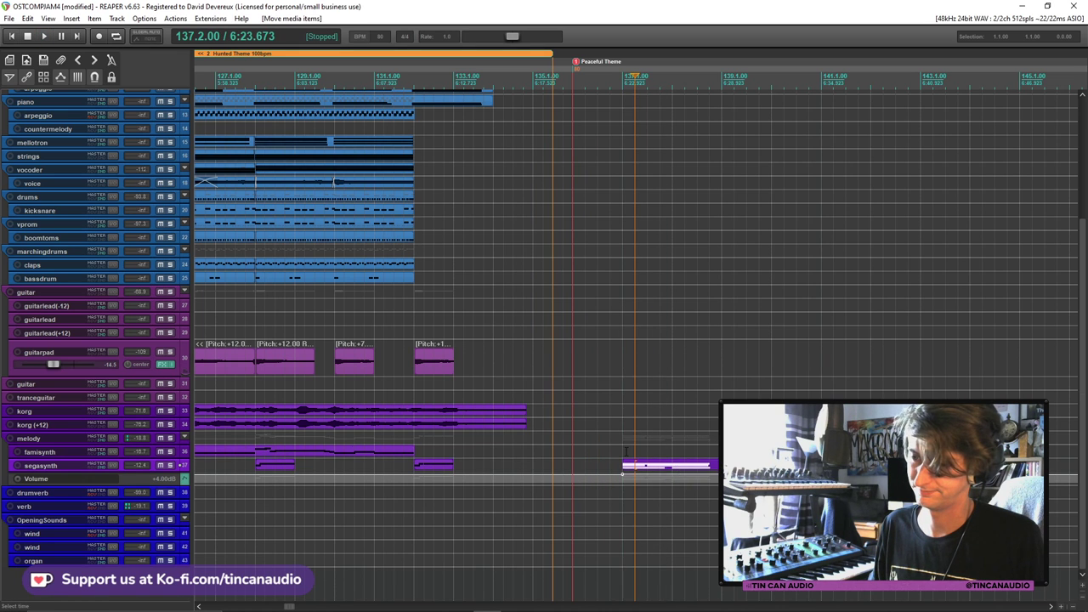
pyautogui.click(624, 450)
pyautogui.press('space')
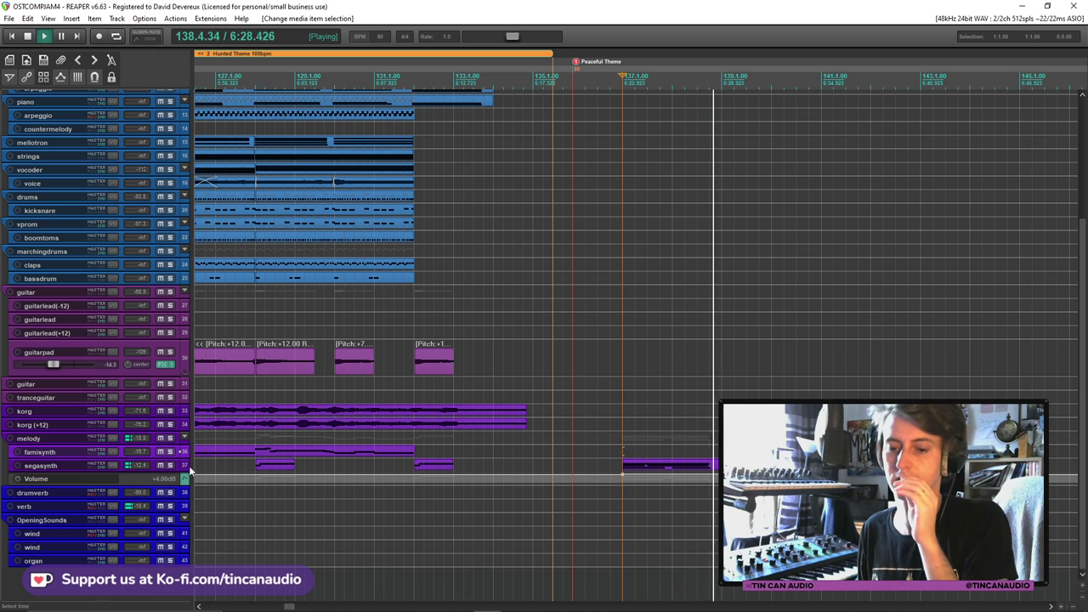
# Add segasynth volume envelope points before the Peaceful Theme and lower the level from 136.1.00 onward to about -12 dB
pyautogui.click(533, 476)
pyautogui.click(624, 474)
pyautogui.doubleClick(624, 475)
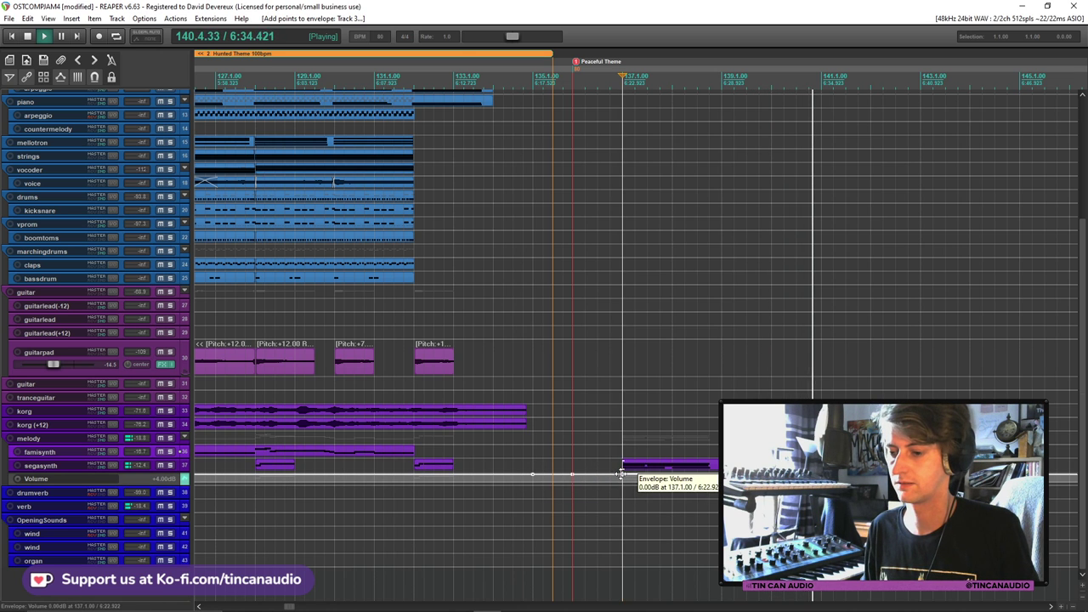
pyautogui.keyDown('alt'); pyautogui.click(624, 477); pyautogui.keyUp('alt')
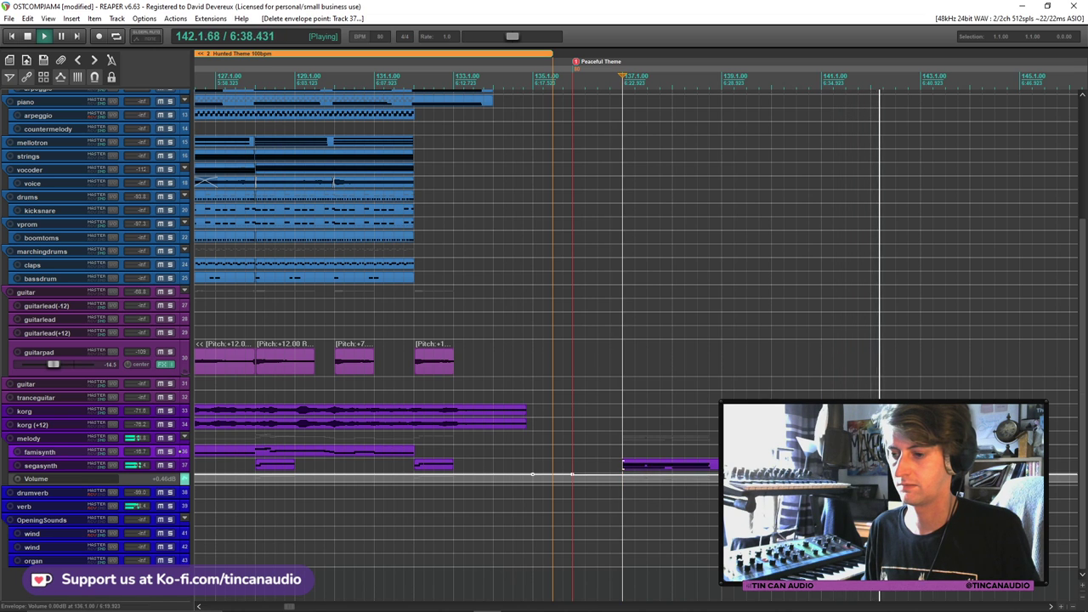
pyautogui.moveTo(571, 475); pyautogui.dragTo(571, 477)
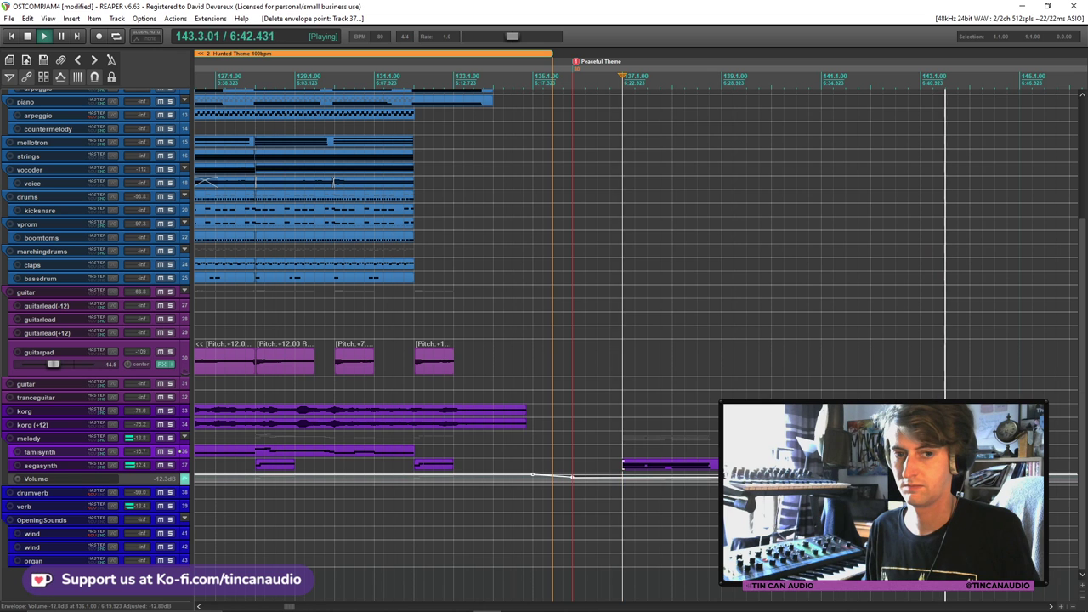
# Replay the Peaceful Theme from bar 137 and review the segasynth clips against the tapepiano clips
pyautogui.scroll(-2, 663, 476)
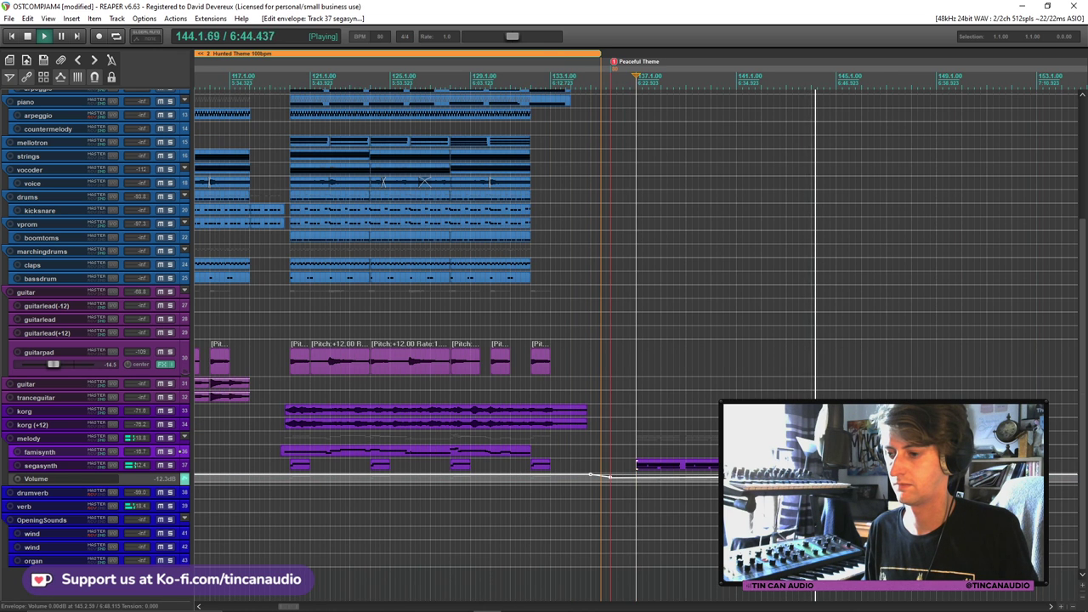
pyautogui.click(639, 451)
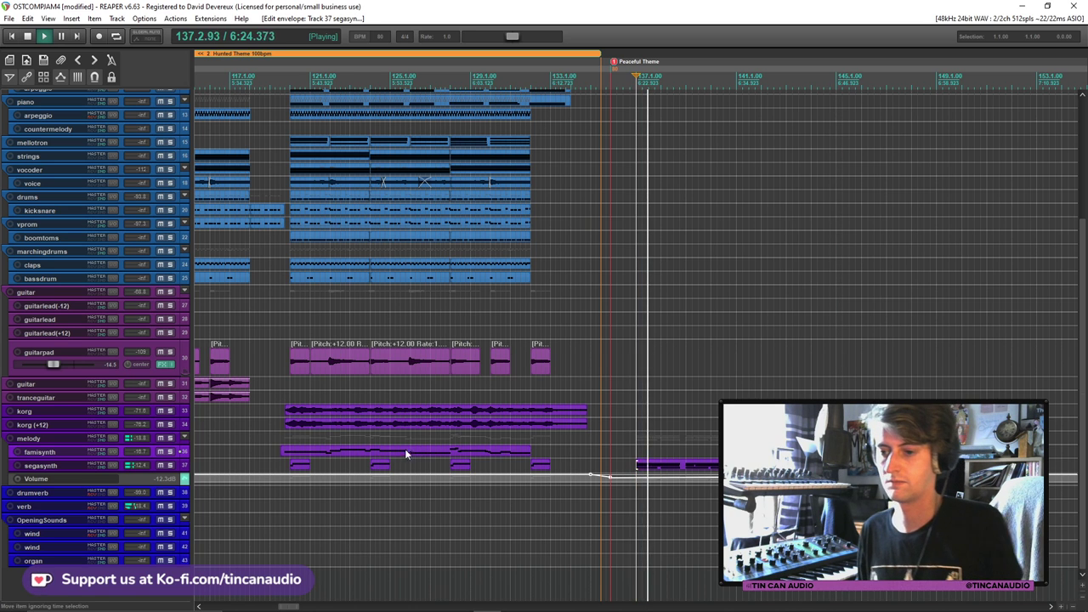
pyautogui.click(668, 467)
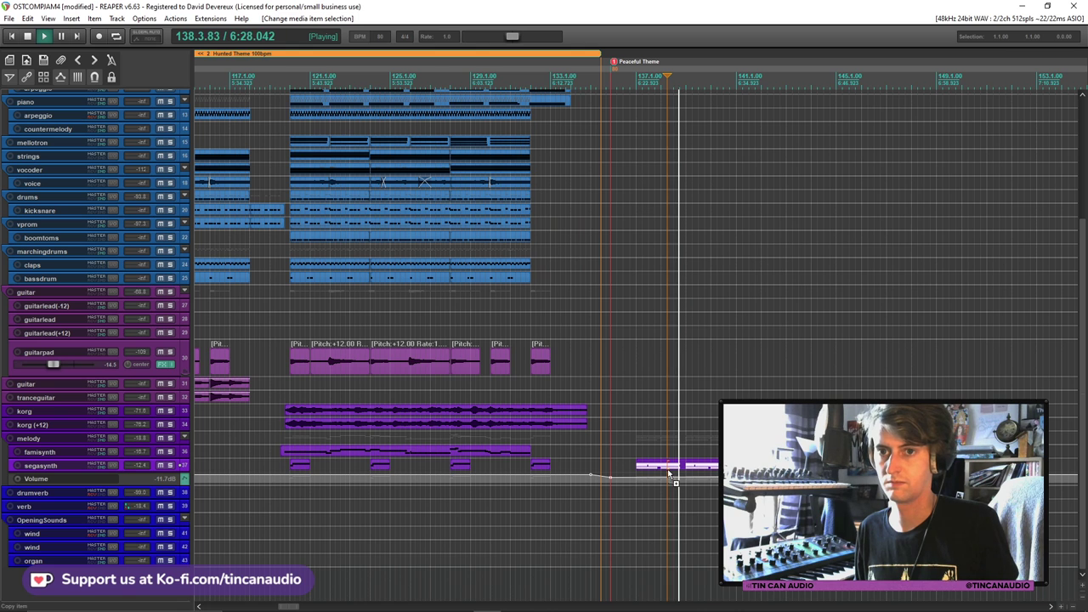
pyautogui.scroll(5, 886, 290)
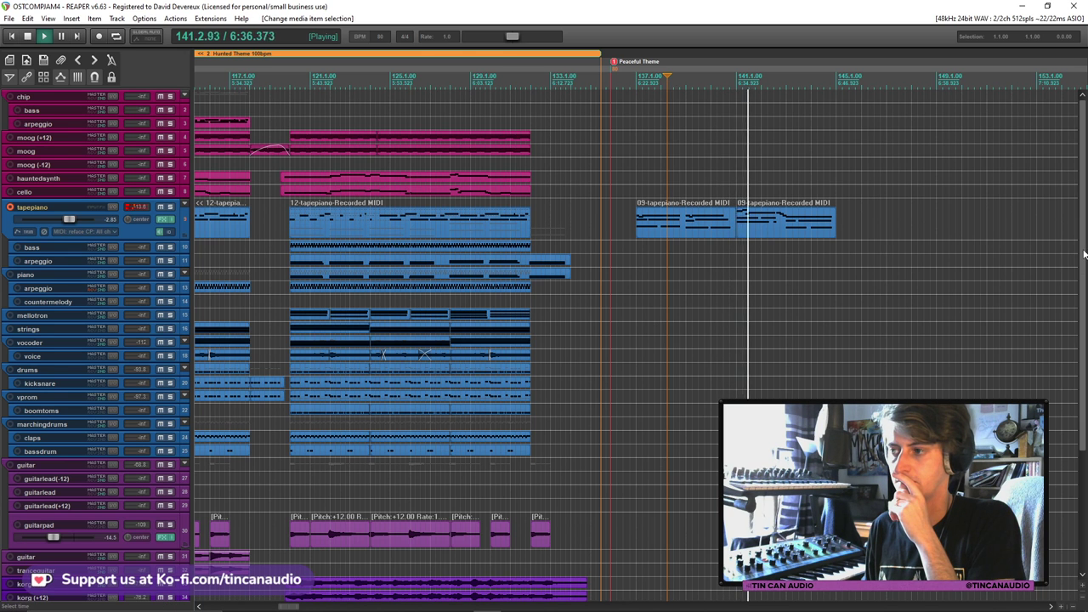
pyautogui.scroll(-5, 1073, 369)
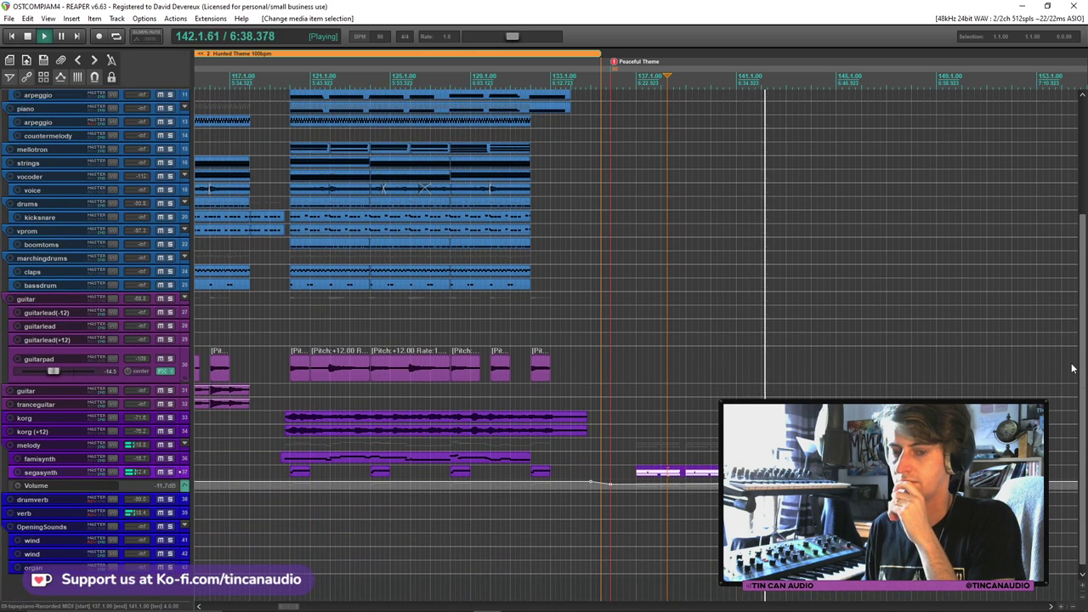
pyautogui.scroll(4, 1073, 340)
pyautogui.scroll(-3, 850, 256)
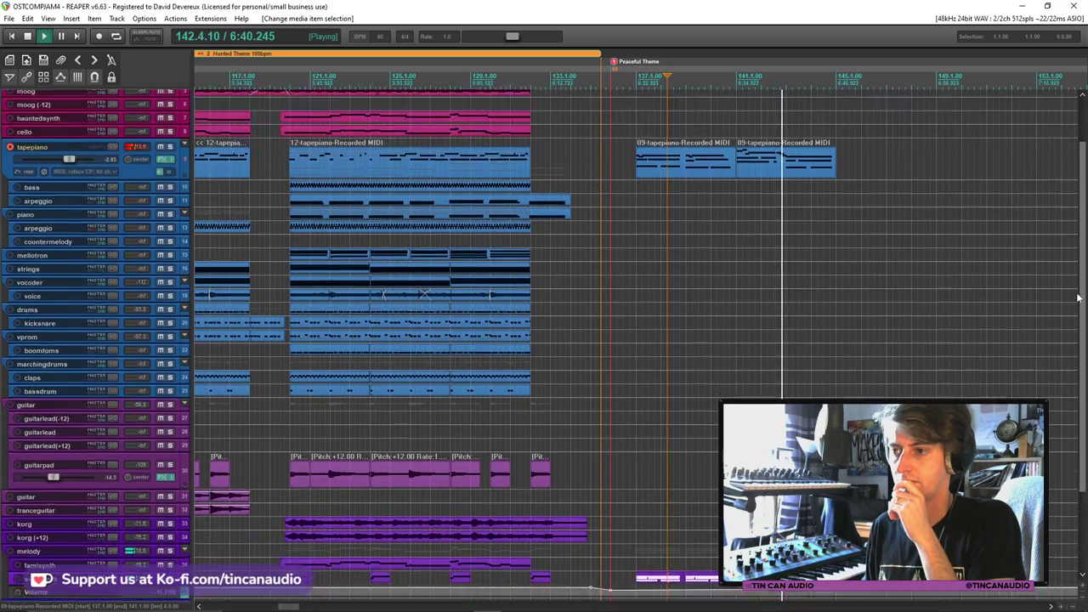
pyautogui.scroll(3, 679, 226)
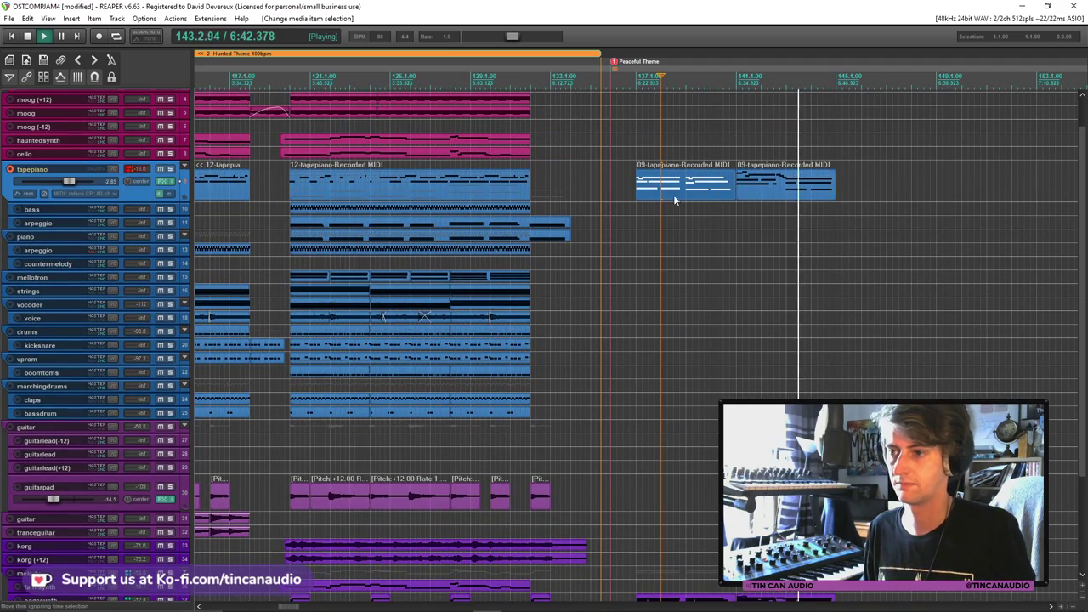
pyautogui.scroll(-4, 780, 198)
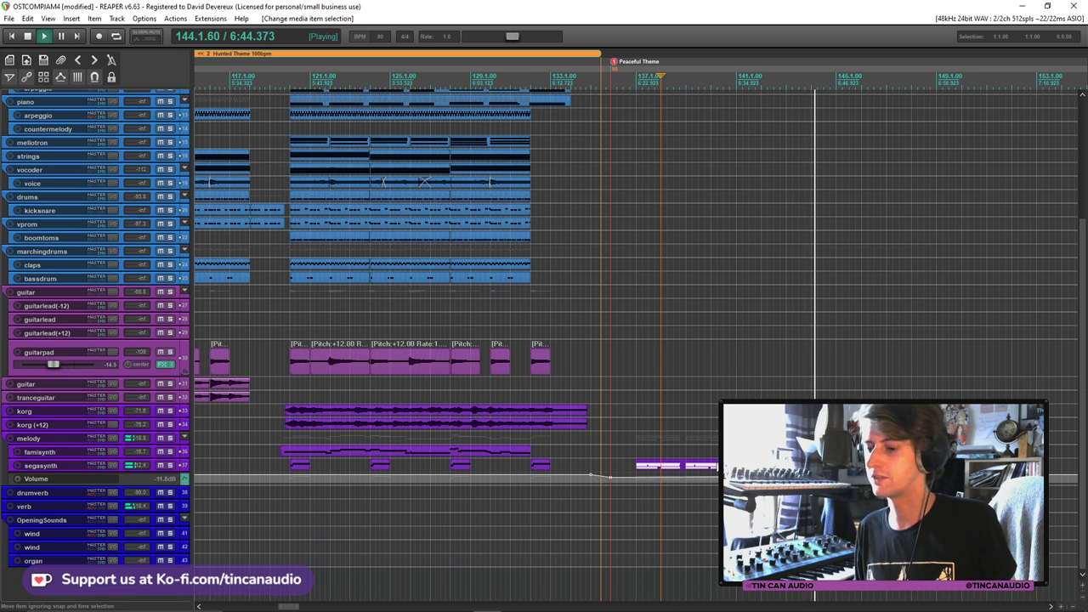
# Stop playback, then copy both Peaceful Theme tapepiano clips and paste them directly after the originals at 145.1.00
pyautogui.click(761, 255)
pyautogui.press('space')
pyautogui.scroll(5, 761, 256)
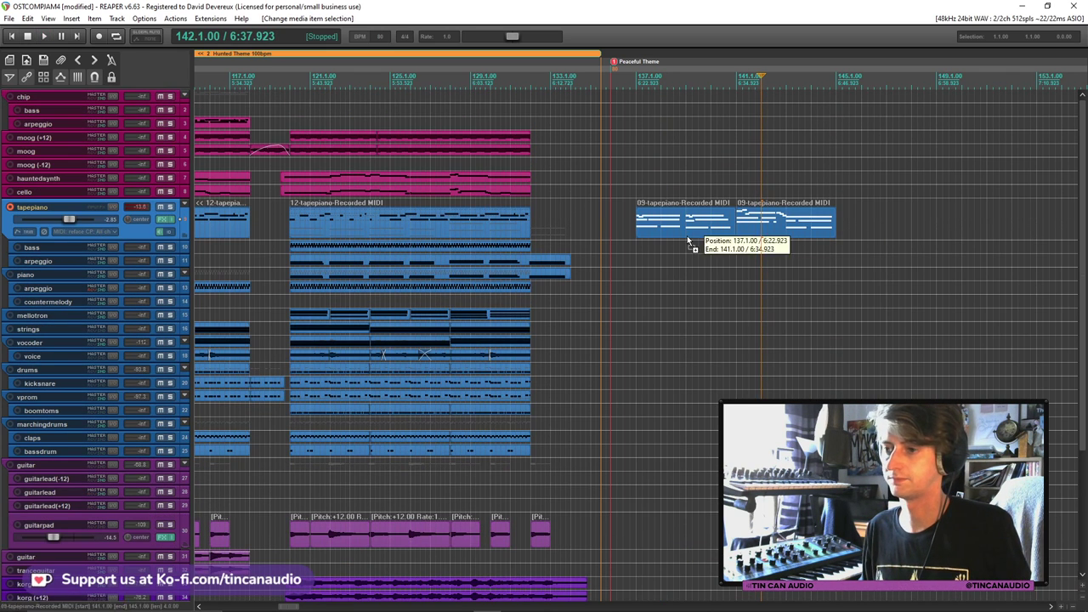
pyautogui.click(837, 224)
pyautogui.hotkey('ctrl', 'v')
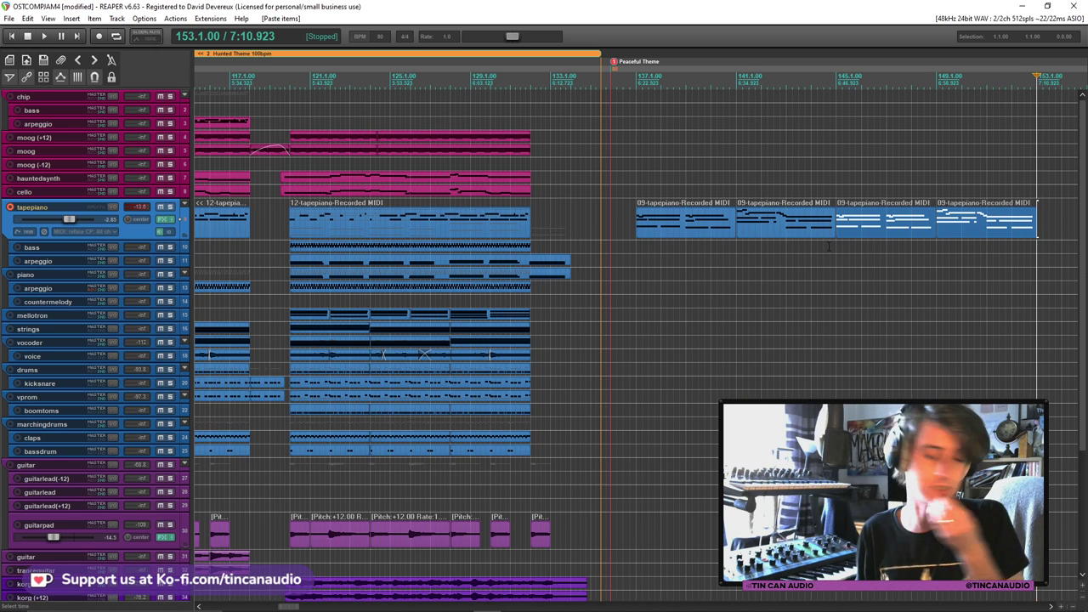
# Set the tempo marker at 136.1.00, the start of the Peaceful Theme, to 73 BPM
pyautogui.click(803, 230)
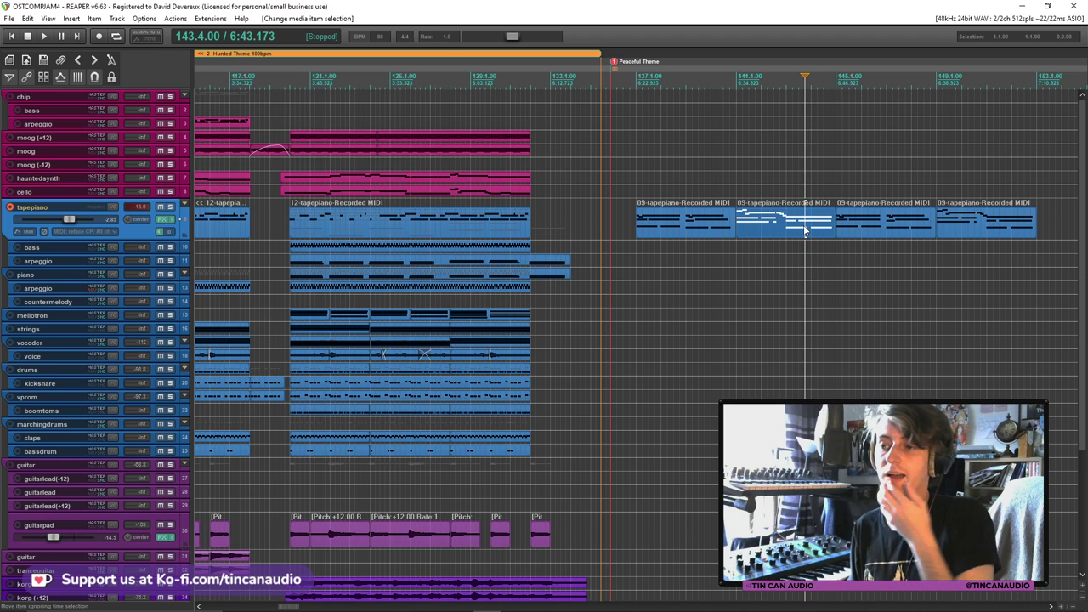
pyautogui.scroll(-2, 804, 225)
pyautogui.scroll(-1, 803, 225)
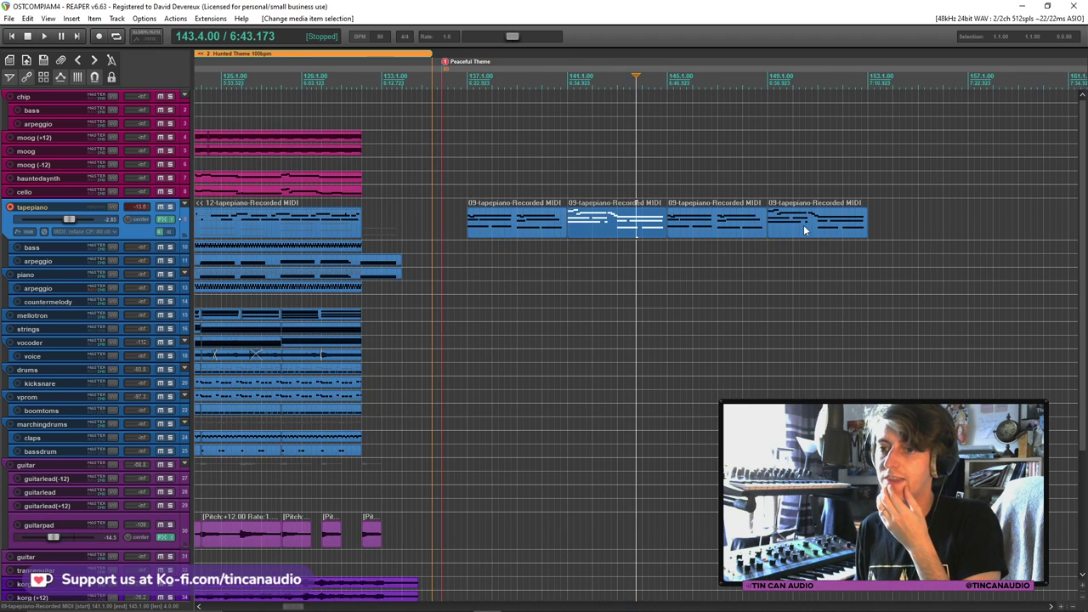
pyautogui.scroll(-1, 804, 224)
pyautogui.scroll(-1, 803, 224)
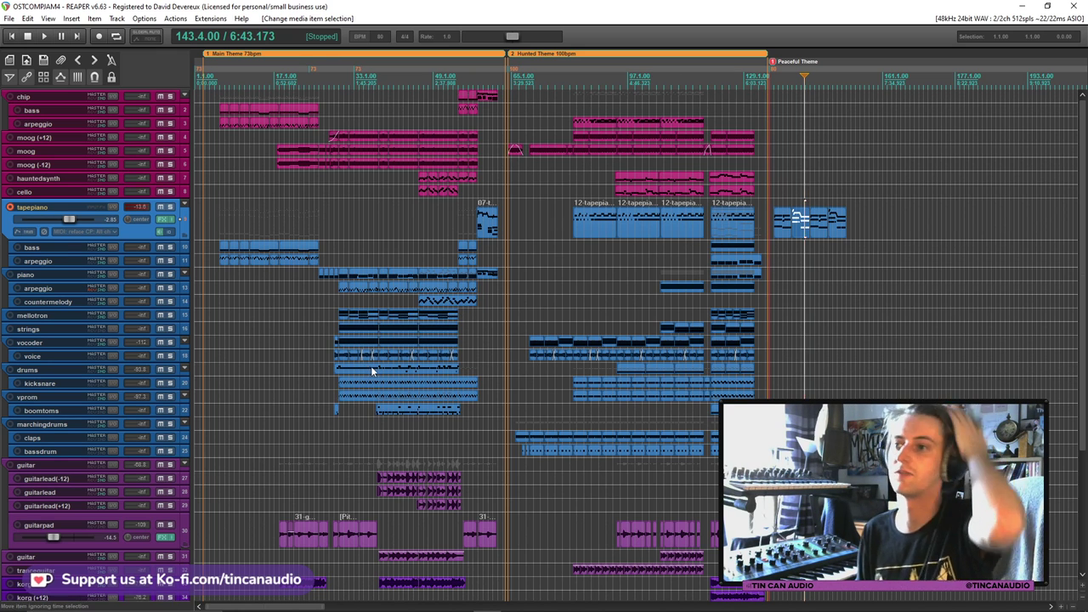
pyautogui.doubleClick(773, 76)
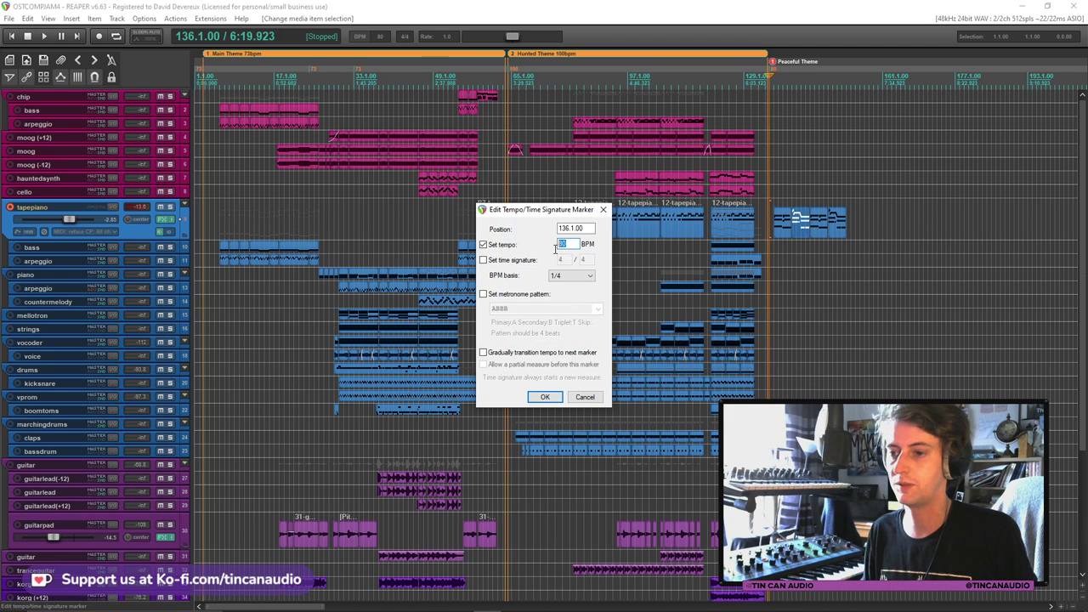
pyautogui.click(545, 398)
# Play the Peaceful Theme from 137.1.00 to hear the tapepiano clips at the new tempo, and stop
pyautogui.click(775, 221)
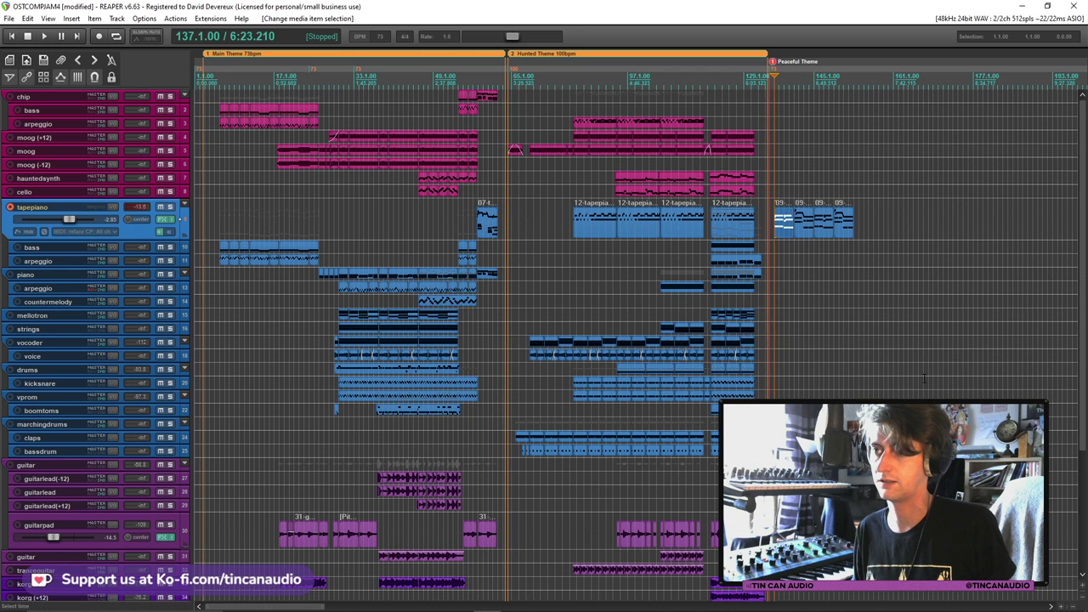
pyautogui.scroll(3, 799, 287)
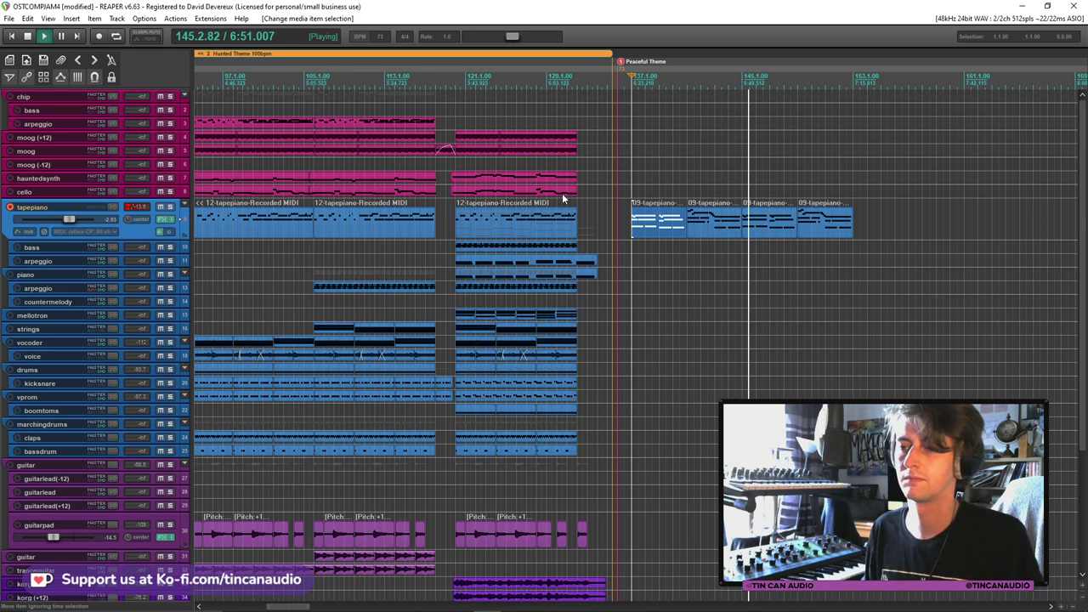
pyautogui.press('space')
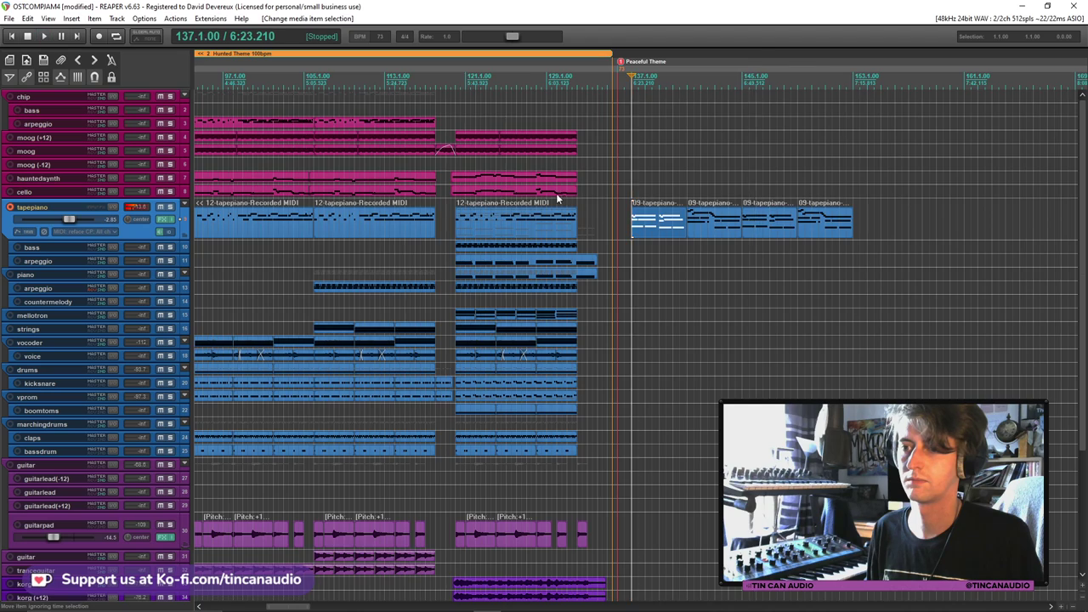
pyautogui.scroll(-3, 562, 193)
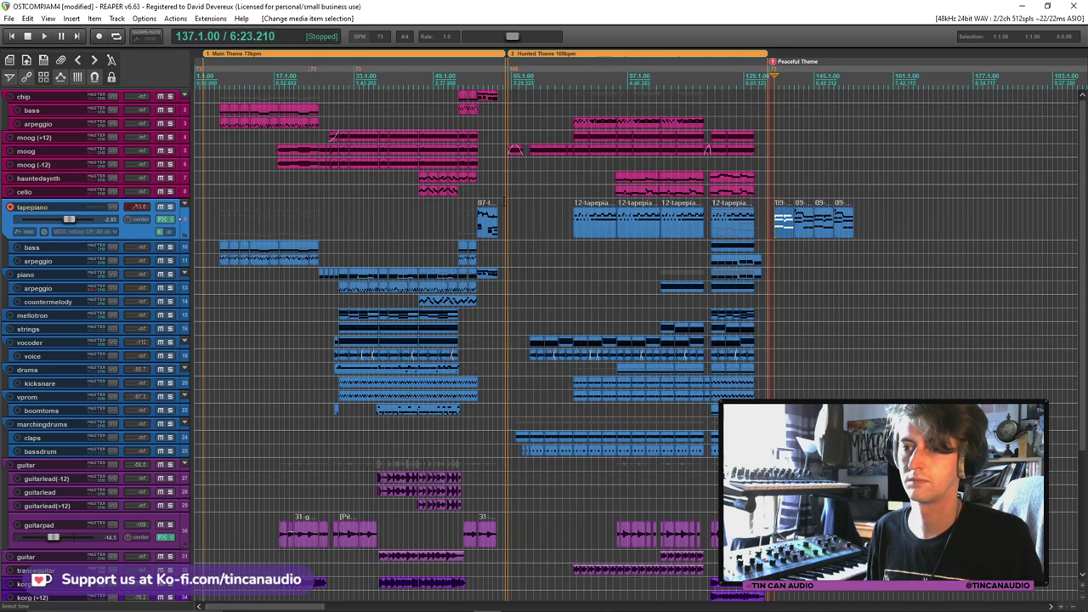
# Copy the Main Theme hauntedsynth clips starting at bar 46 to 137.1.00 on the same track, with tapepiano disarmed for recording
pyautogui.click(418, 140)
pyautogui.scroll(2, 418, 140)
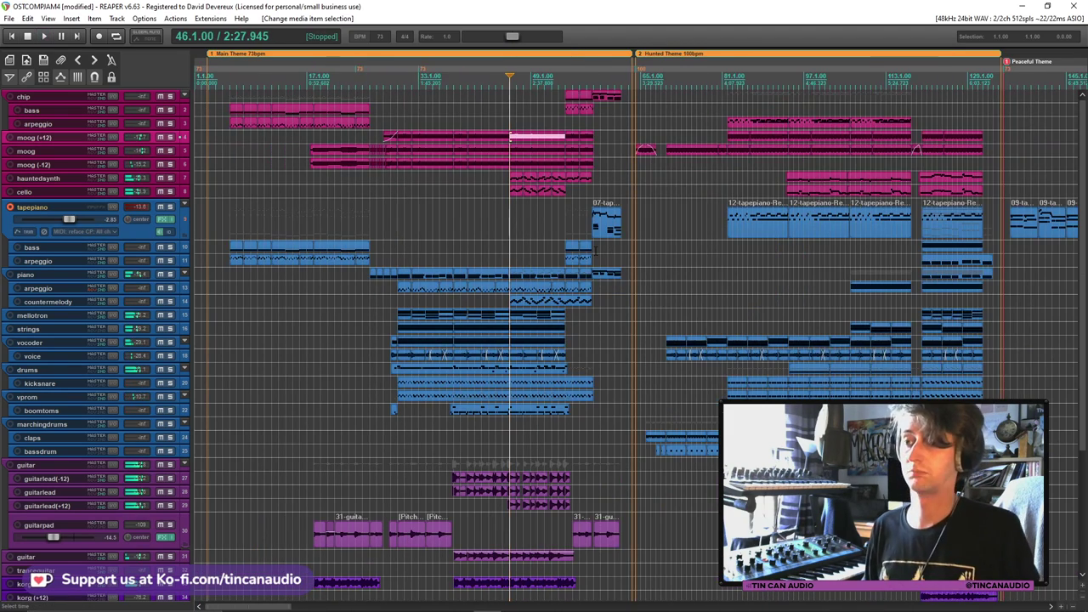
pyautogui.click(523, 183)
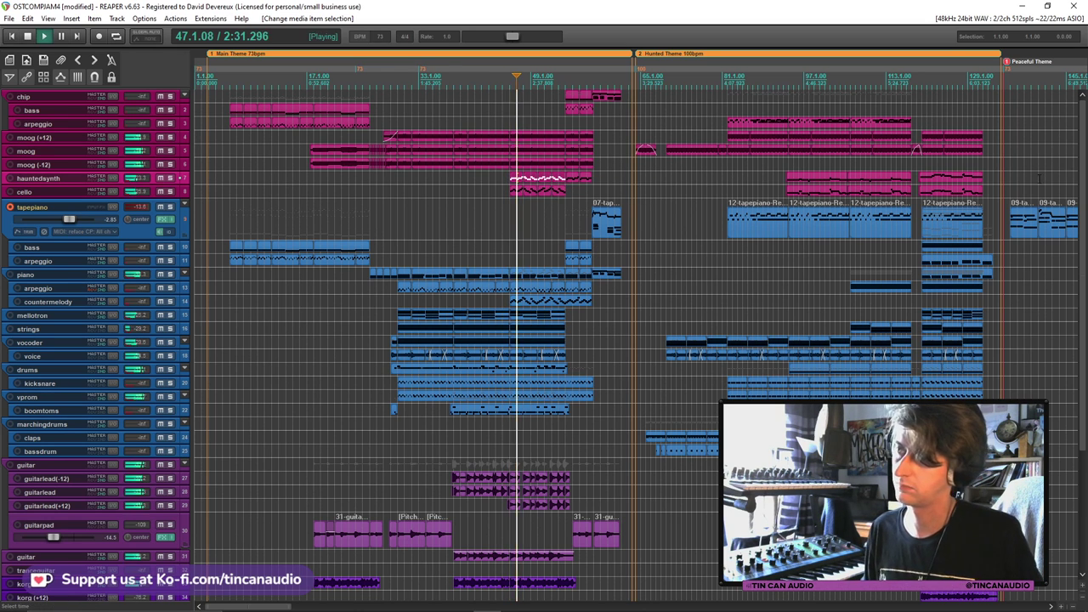
pyautogui.scroll(-2, 847, 186)
pyautogui.click(777, 177)
pyautogui.scroll(3, 639, 178)
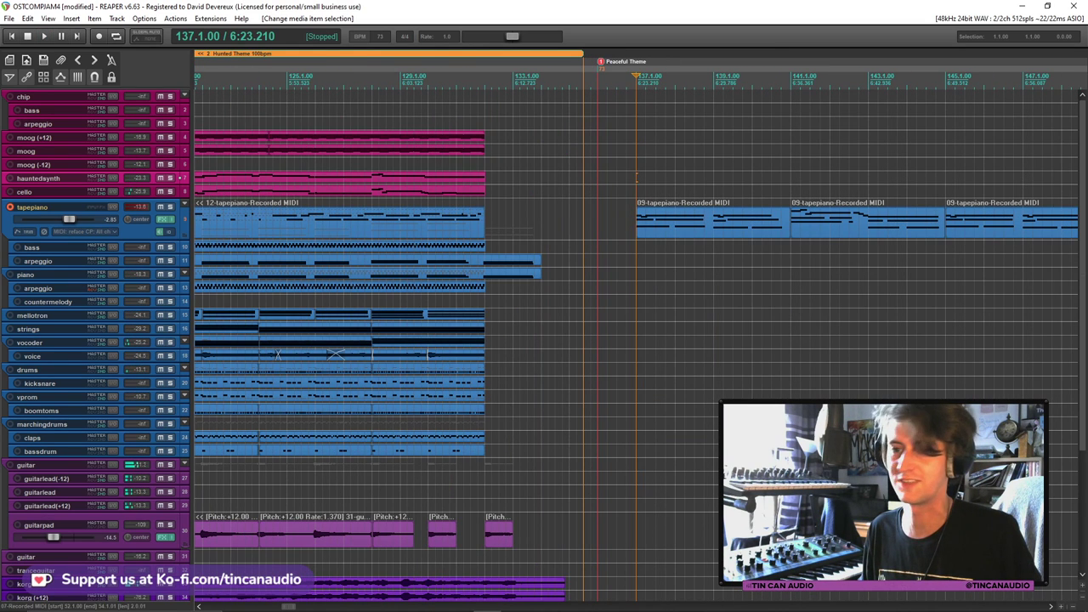
pyautogui.click(10, 207)
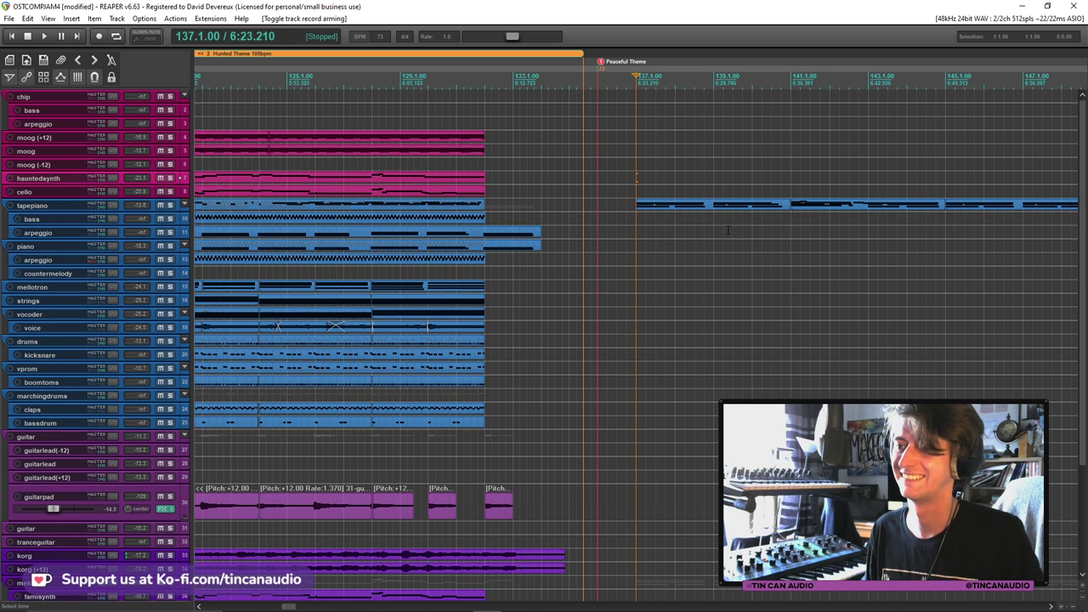
pyautogui.hotkey('ctrl', 'v')
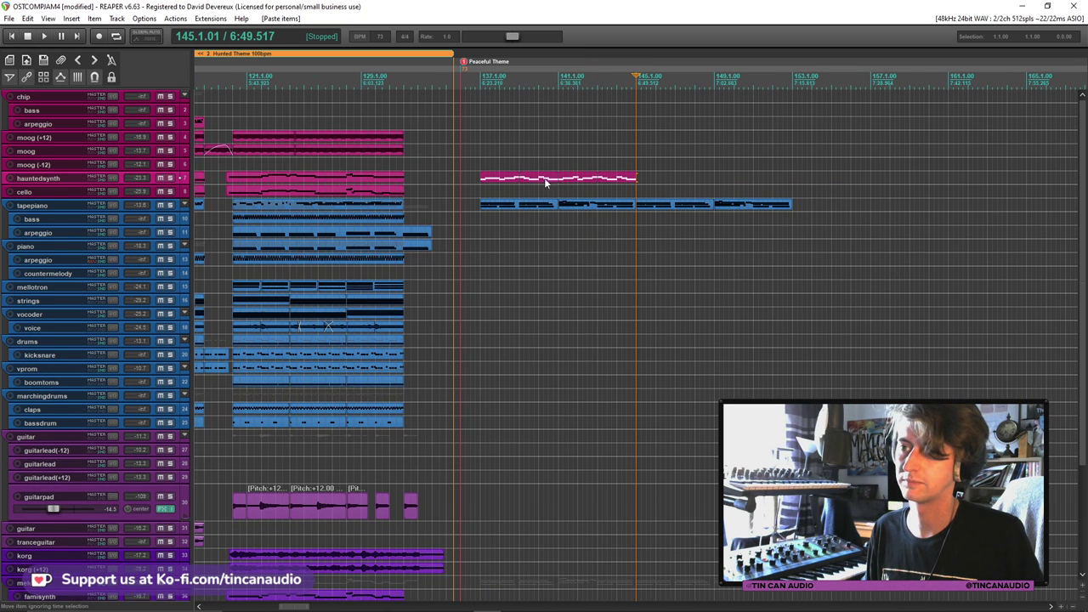
# Try moving the pasted hauntedsynth clips further along the timeline, undo the move, and play the Peaceful Theme from its start
pyautogui.moveTo(505, 179); pyautogui.dragTo(706, 194)
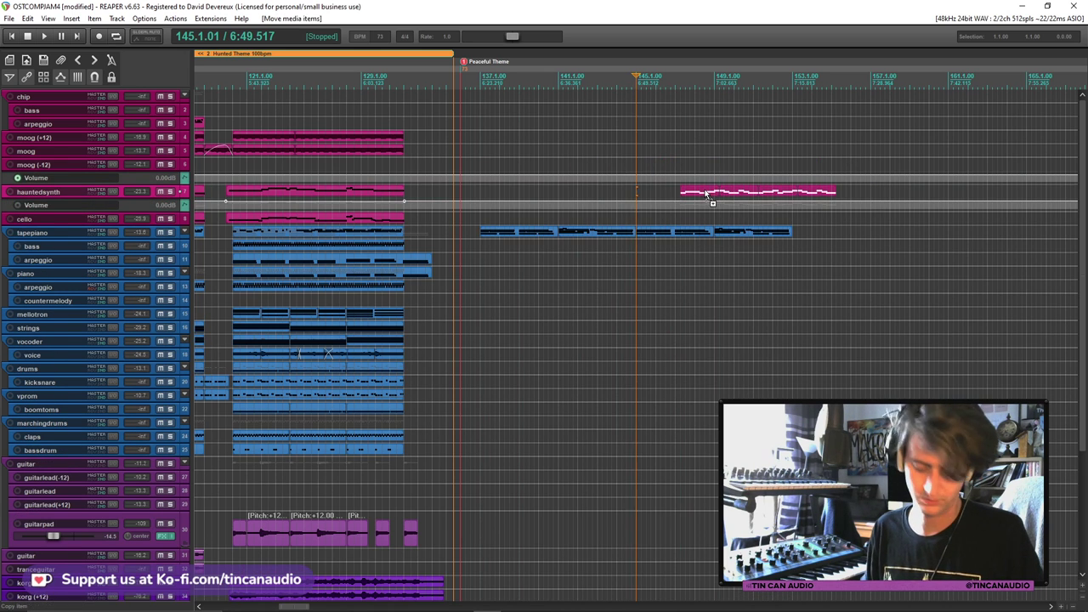
pyautogui.hotkey('ctrl', 'z')
pyautogui.click(478, 181)
pyautogui.press('space')
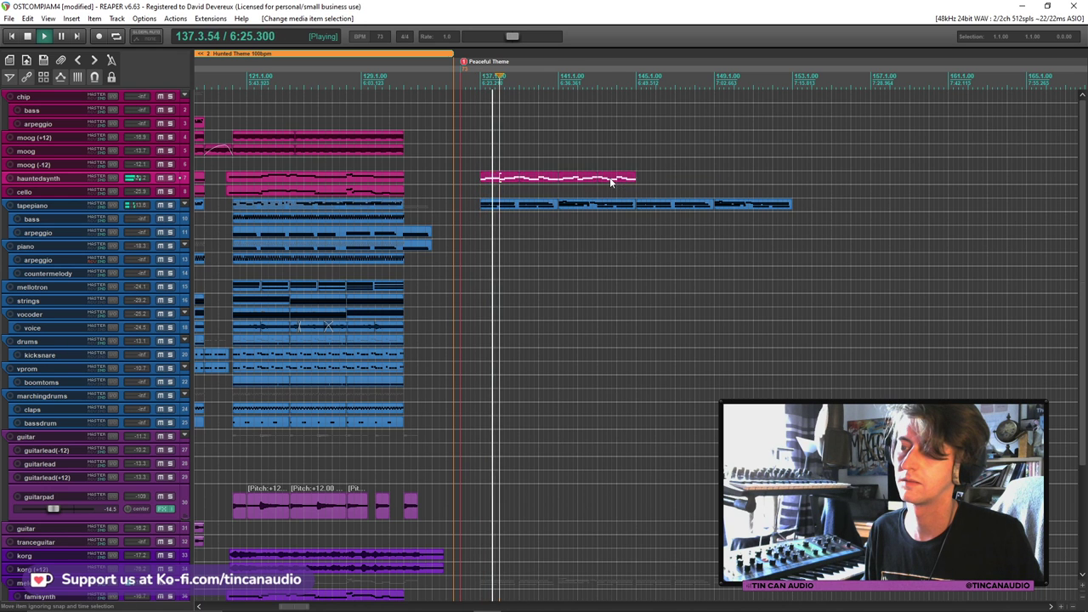
pyautogui.scroll(3, 610, 178)
pyautogui.scroll(-3, 610, 177)
pyautogui.scroll(-2, 609, 182)
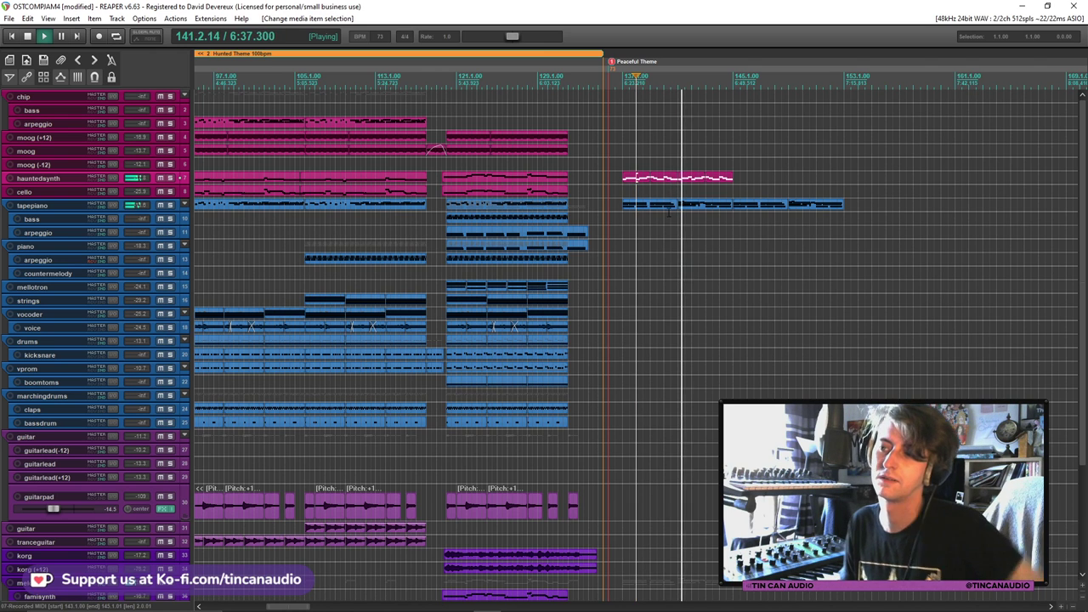
# Stop playback and move the pasted hauntedsynth clips to start at 145.1.00, over the repeated piano section
pyautogui.press('space')
pyautogui.click(661, 188)
pyautogui.moveTo(661, 188); pyautogui.dragTo(770, 189)
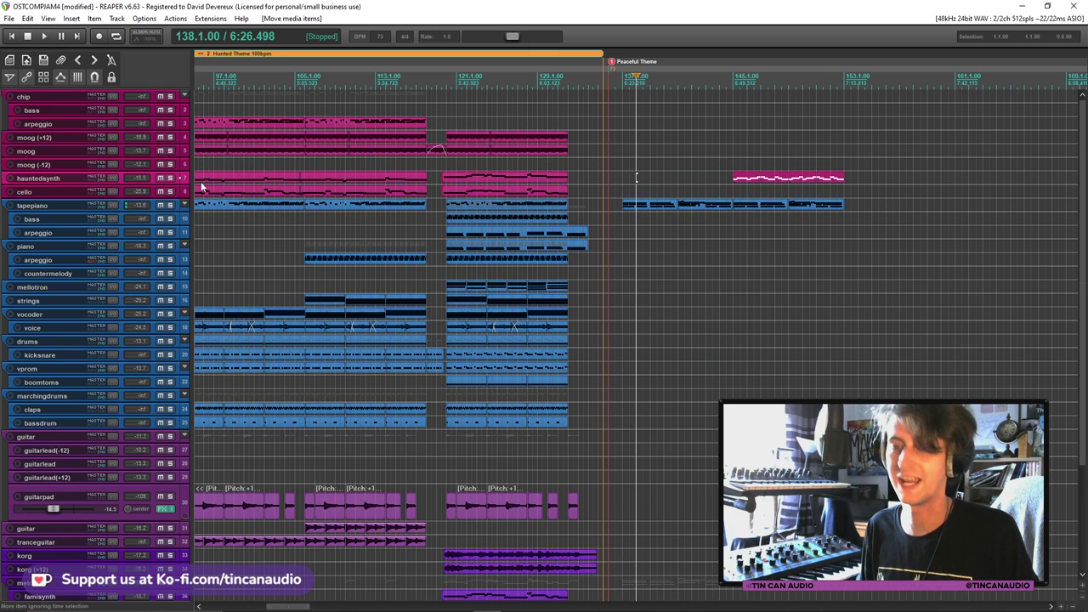
# Show the hauntedsynth volume envelope, add points before the Peaceful Theme, and lower the level from there onward to about -20 dB
pyautogui.press('v')
pyautogui.click(583, 188)
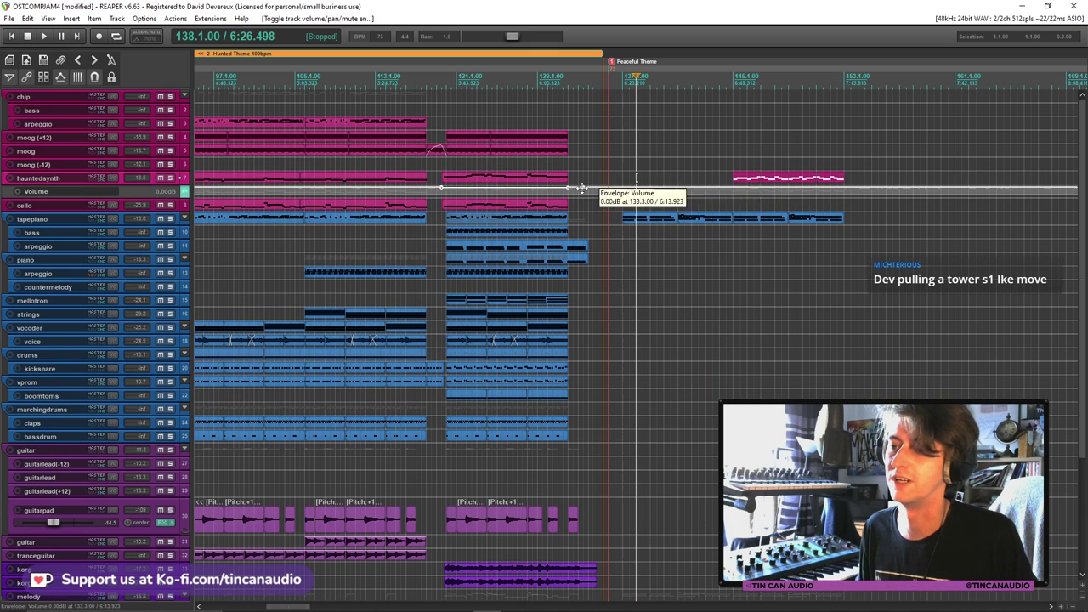
pyautogui.moveTo(636, 188); pyautogui.dragTo(653, 243)
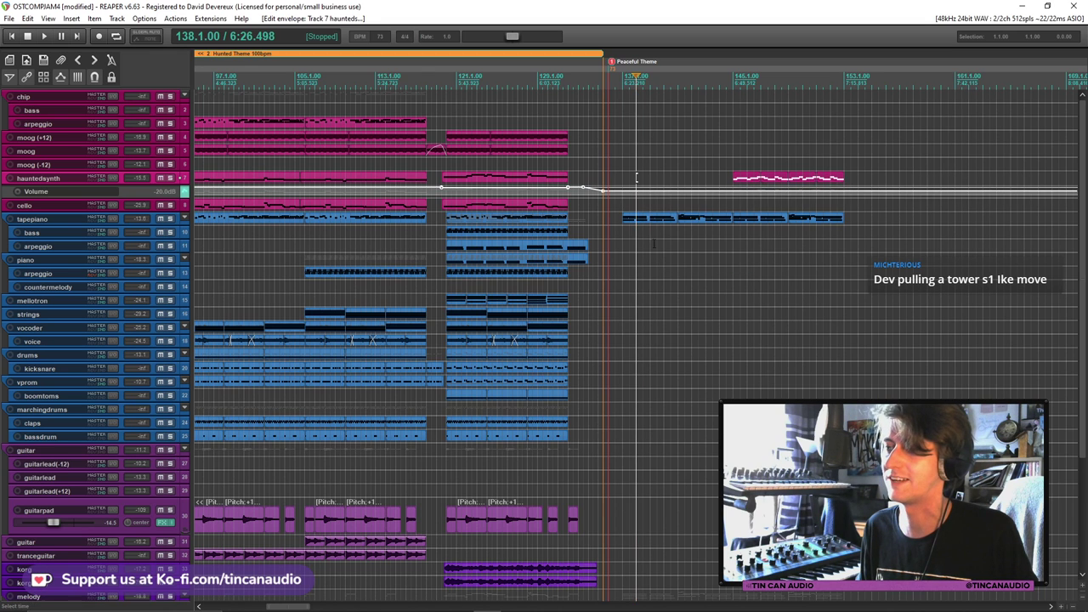
# Glue the hauntedsynth clips at 145.1.00 into one item and transpose its MIDI notes up by 12 semitones
pyautogui.click(743, 180)
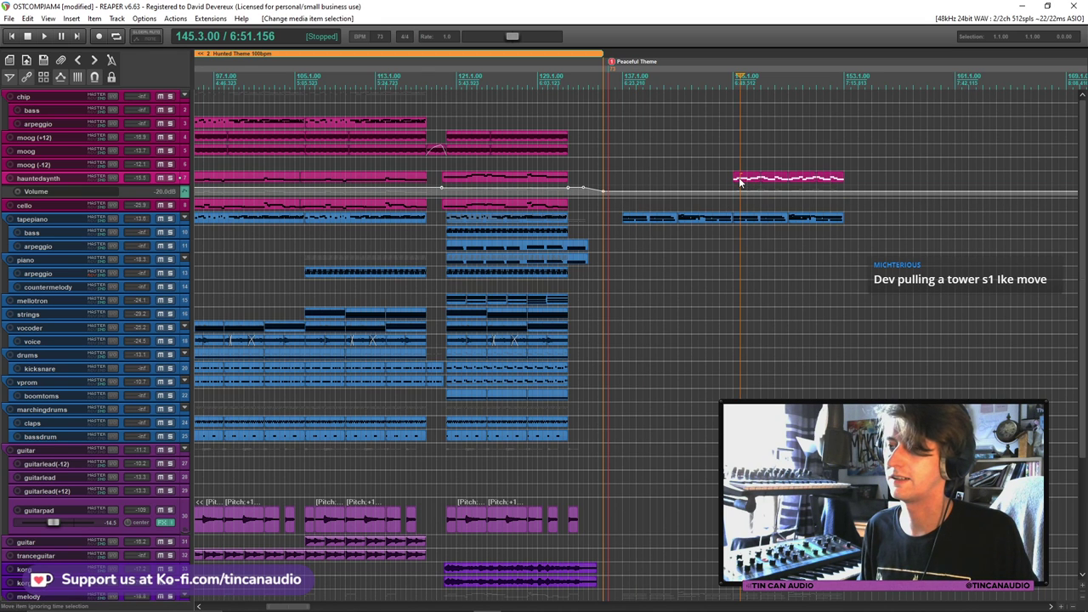
pyautogui.click(839, 180)
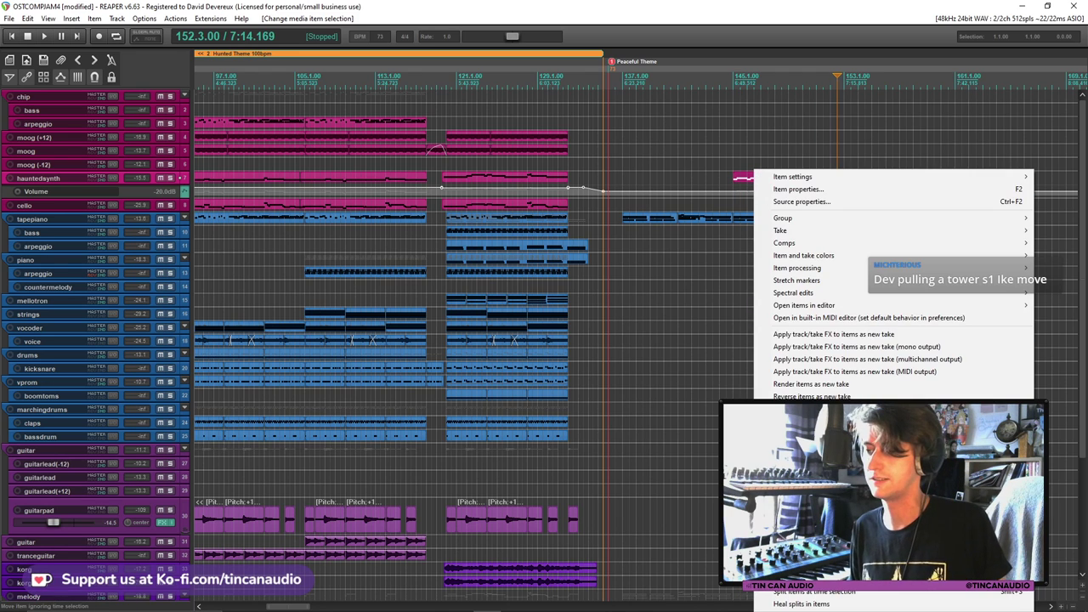
pyautogui.click(753, 178)
pyautogui.doubleClick(753, 178)
pyautogui.hotkey('ctrl', 't')
pyautogui.write('12')
pyautogui.press('Return')
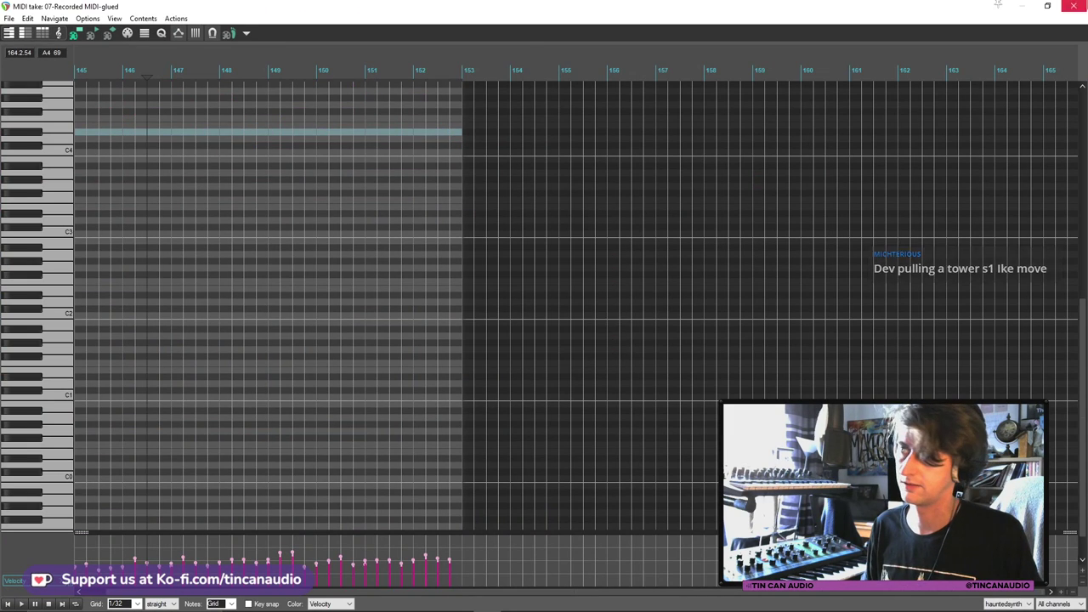
pyautogui.press('Escape')
# Play from 145.1.00 and raise the hauntedsynth volume envelope over the Peaceful Theme to about -15.5 dB
pyautogui.press('space')
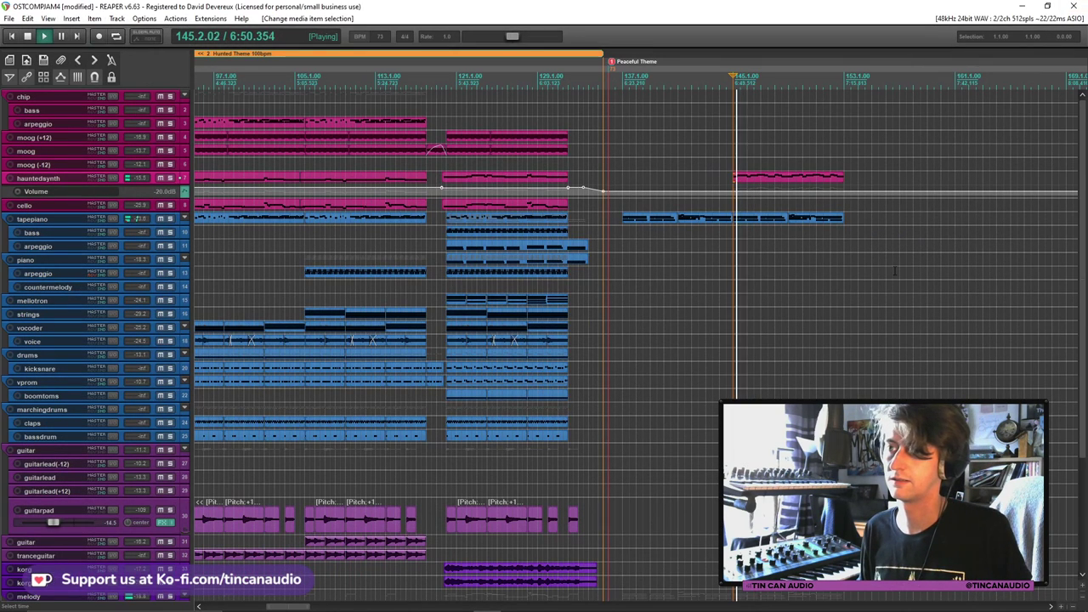
pyautogui.moveTo(756, 193)
pyautogui.mouseDown()
pyautogui.moveTo(762, 163)
pyautogui.moveTo(758, 182)
pyautogui.mouseUp()
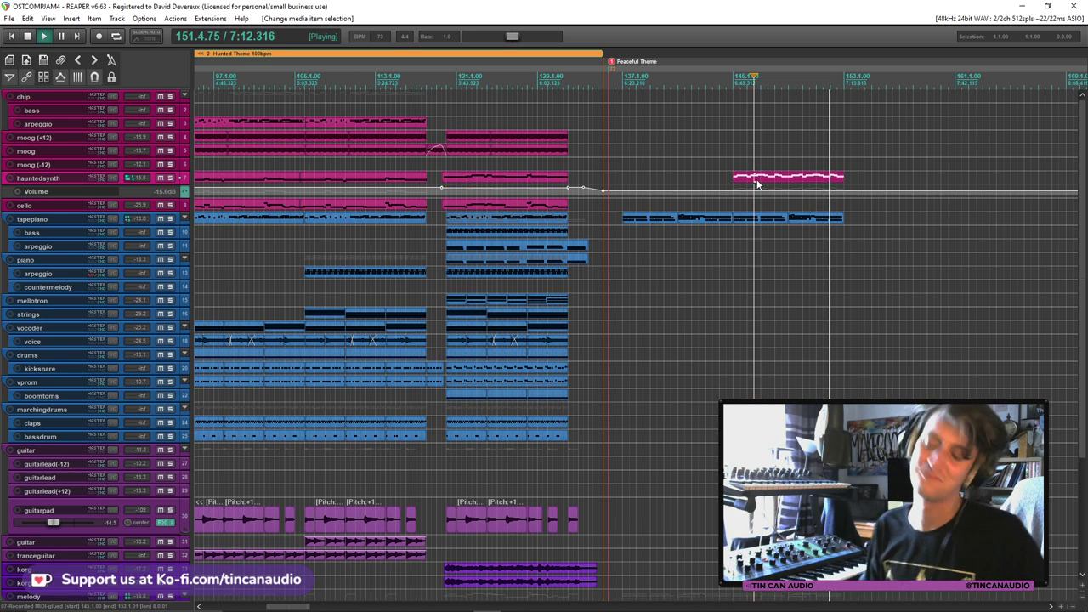
pyautogui.hscroll(2, 736, 158)
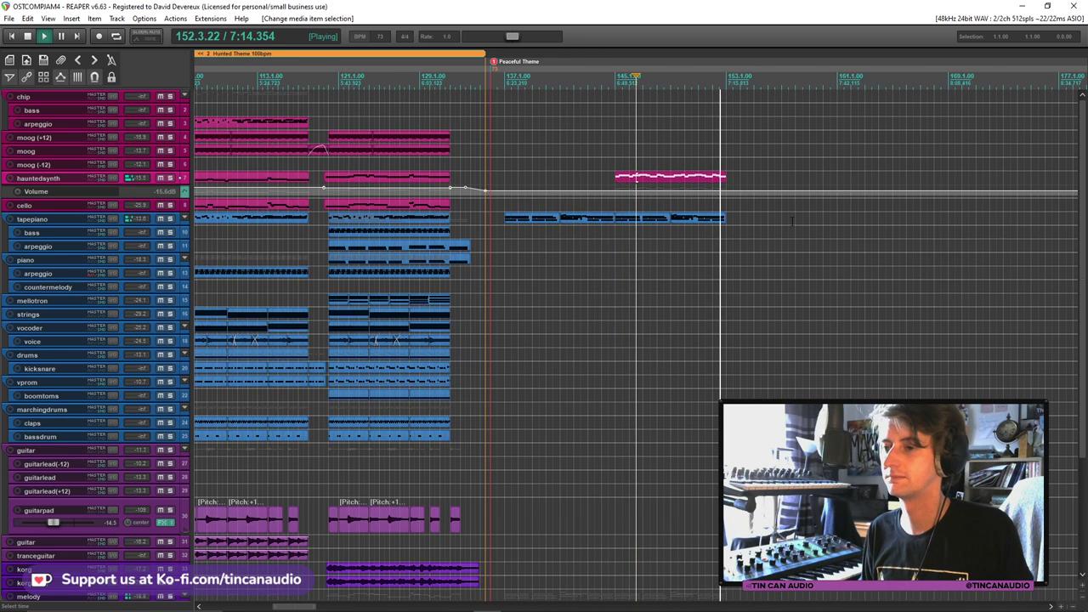
# Replay the Peaceful Theme's hauntedsynth melody over the tapepiano from 146.3.00
pyautogui.press('space')
pyautogui.press('space')
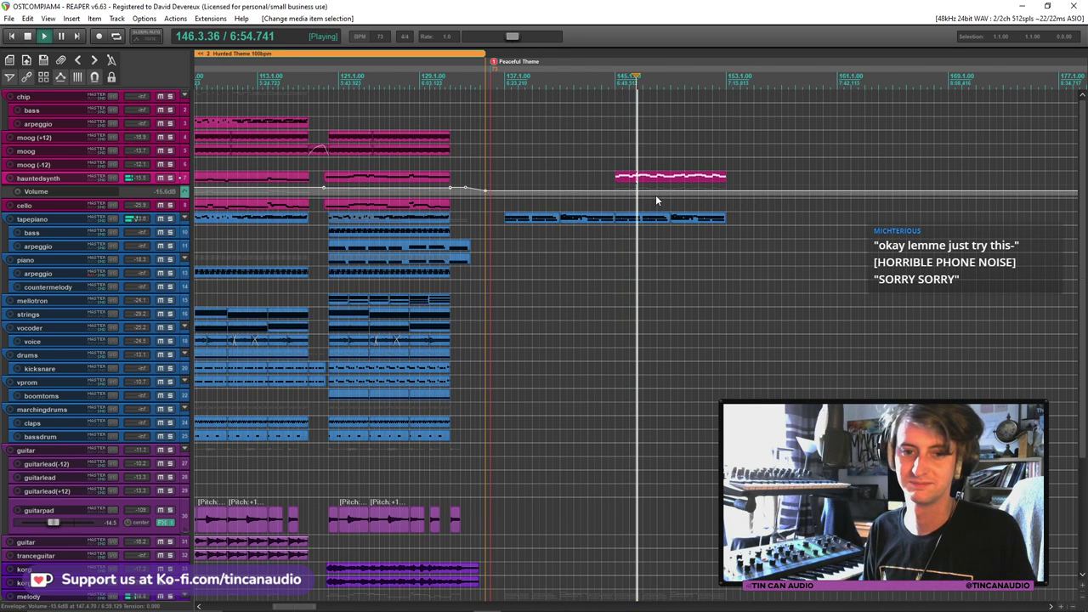
pyautogui.press('space')
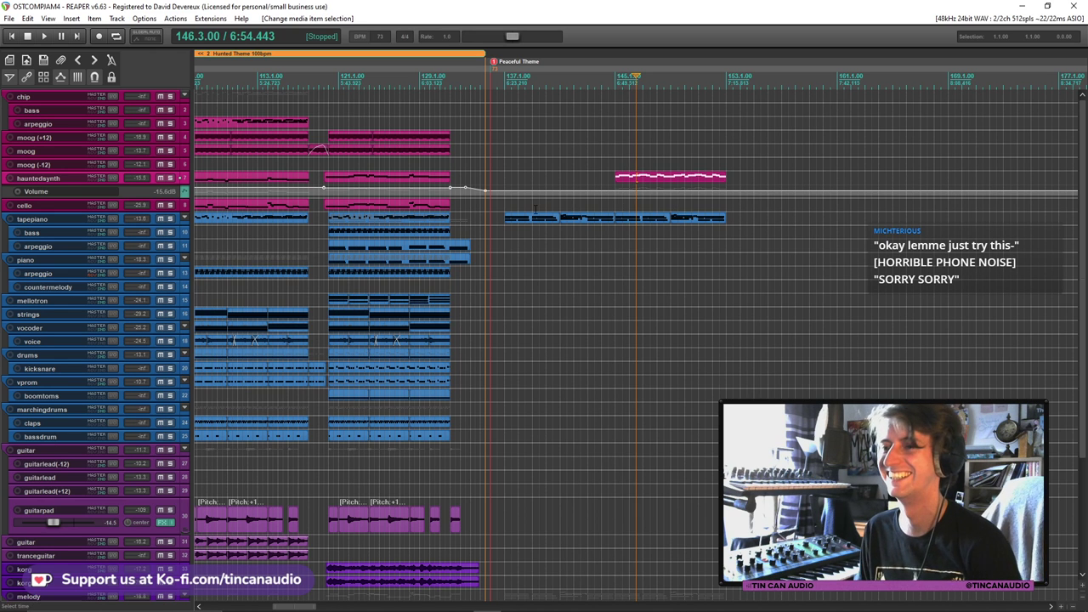
pyautogui.click(502, 216)
pyautogui.scroll(-2, 559, 244)
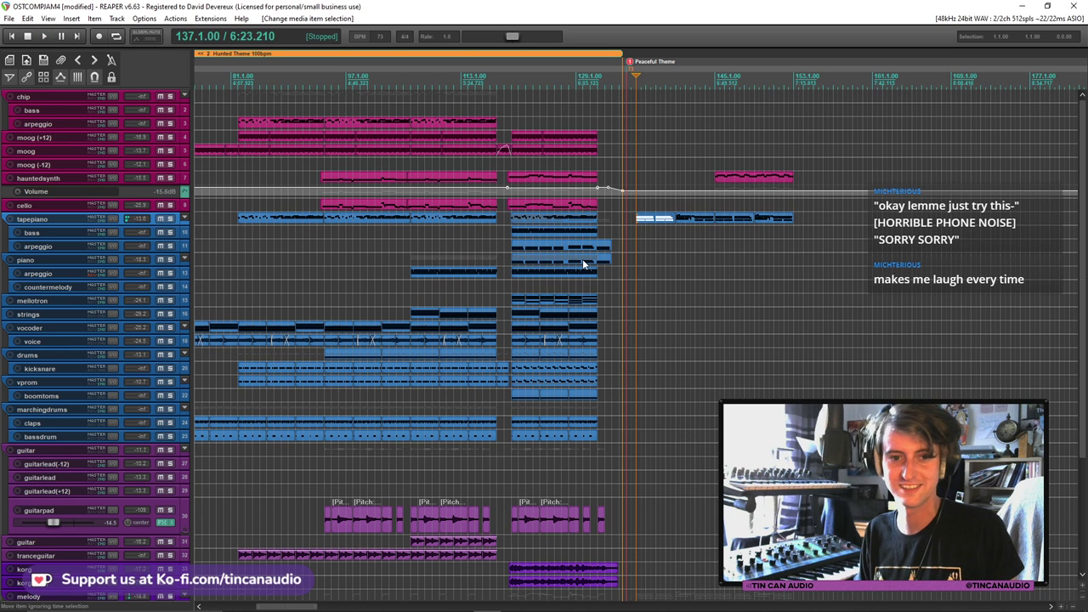
pyautogui.scroll(3, 585, 264)
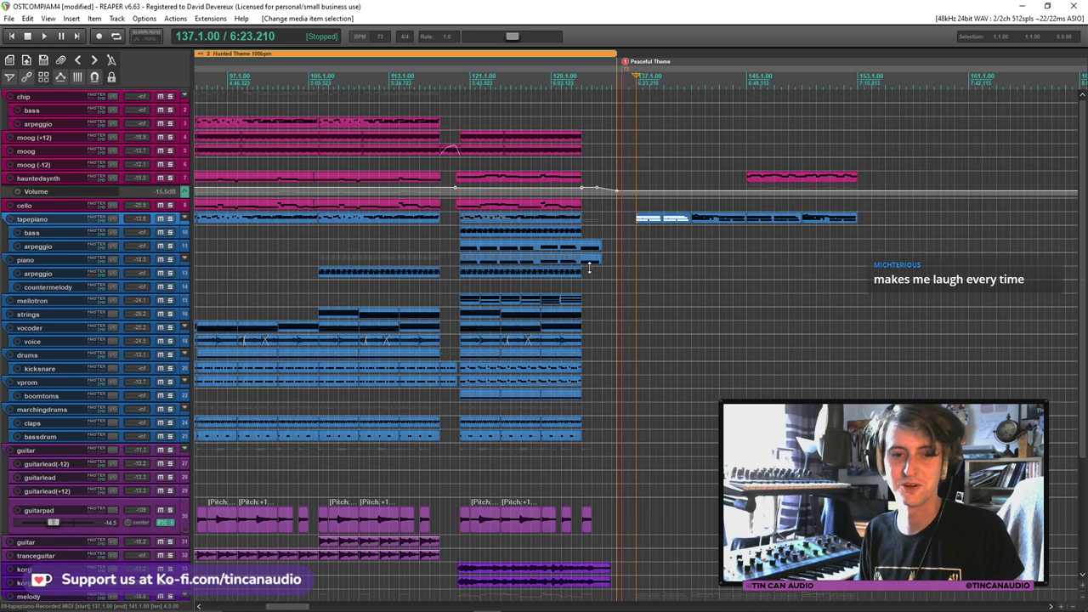
pyautogui.click(505, 247)
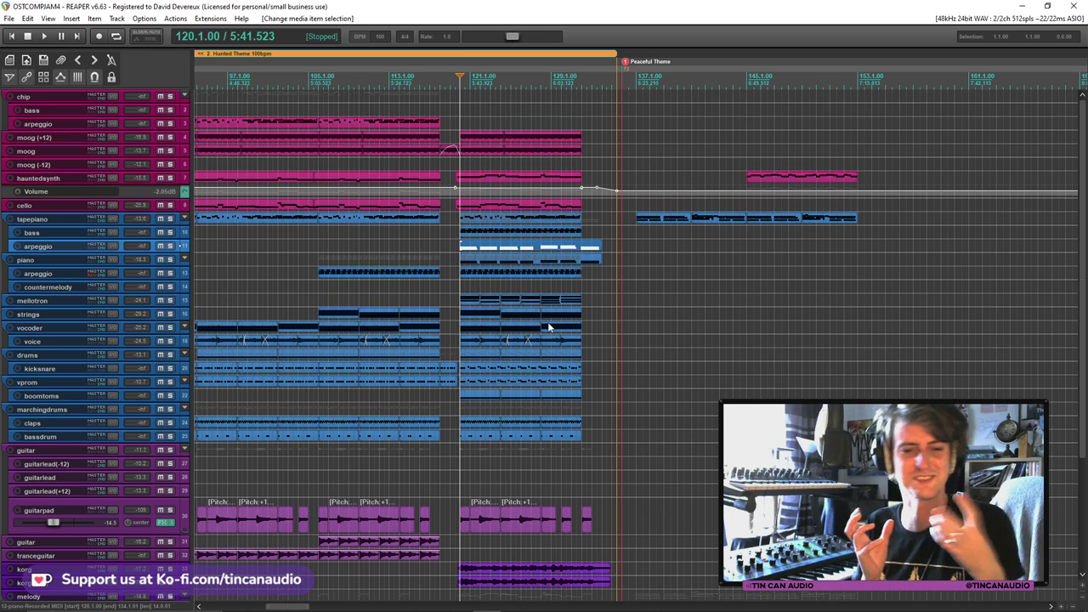
pyautogui.click(621, 219)
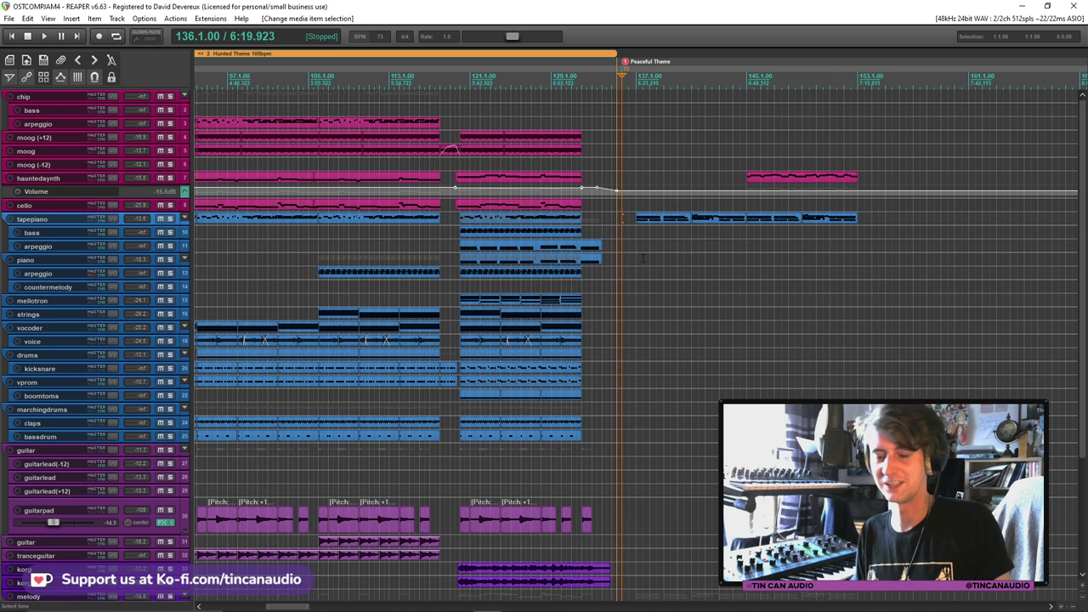
pyautogui.scroll(-3, 650, 252)
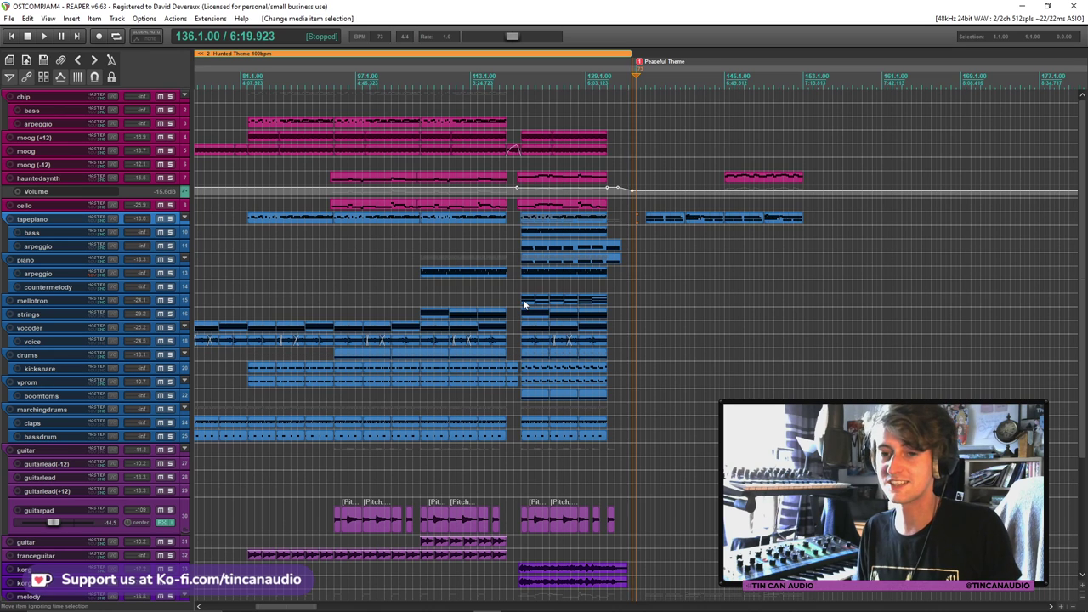
pyautogui.click(523, 302)
# Play the Peaceful Theme from the start of its tapepiano part at 137.1.00 and stop in the repeated section
pyautogui.click(648, 219)
pyautogui.press('space')
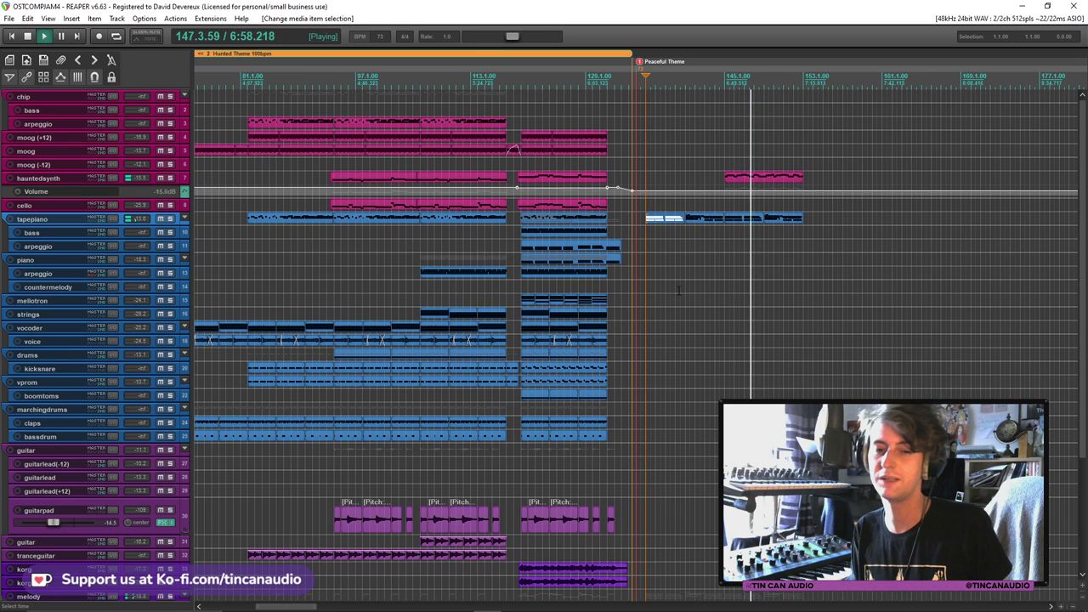
pyautogui.click(745, 220)
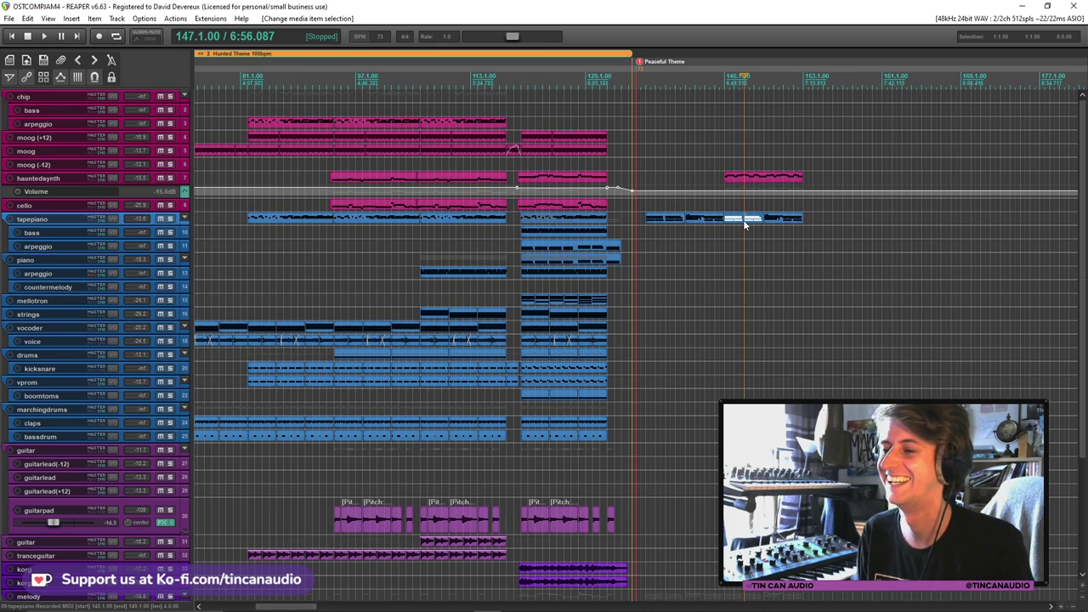
# Play the final section of the Hunted Theme briefly from 121.1.00
pyautogui.scroll(6, 744, 223)
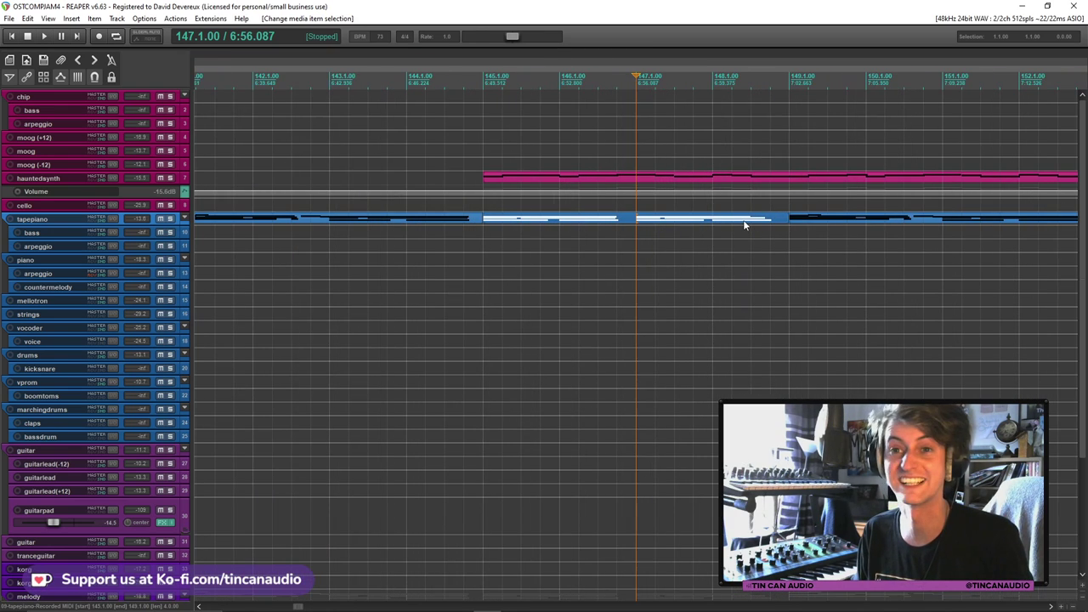
pyautogui.scroll(-8, 743, 221)
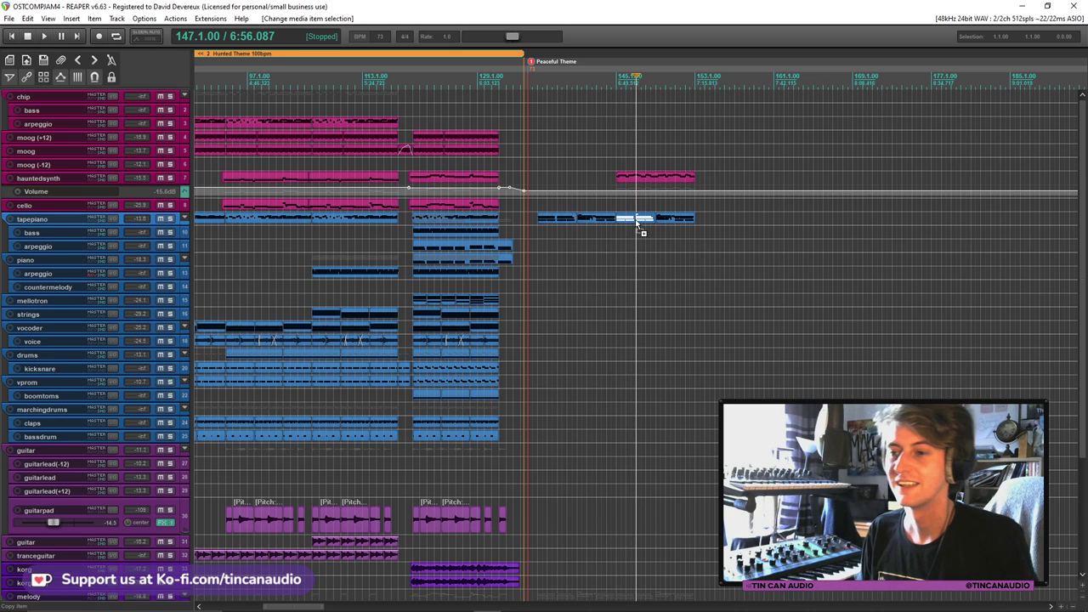
pyautogui.scroll(-3, 639, 228)
pyautogui.click(578, 246)
pyautogui.press('space')
pyautogui.scroll(2, 616, 290)
pyautogui.scroll(1, 616, 290)
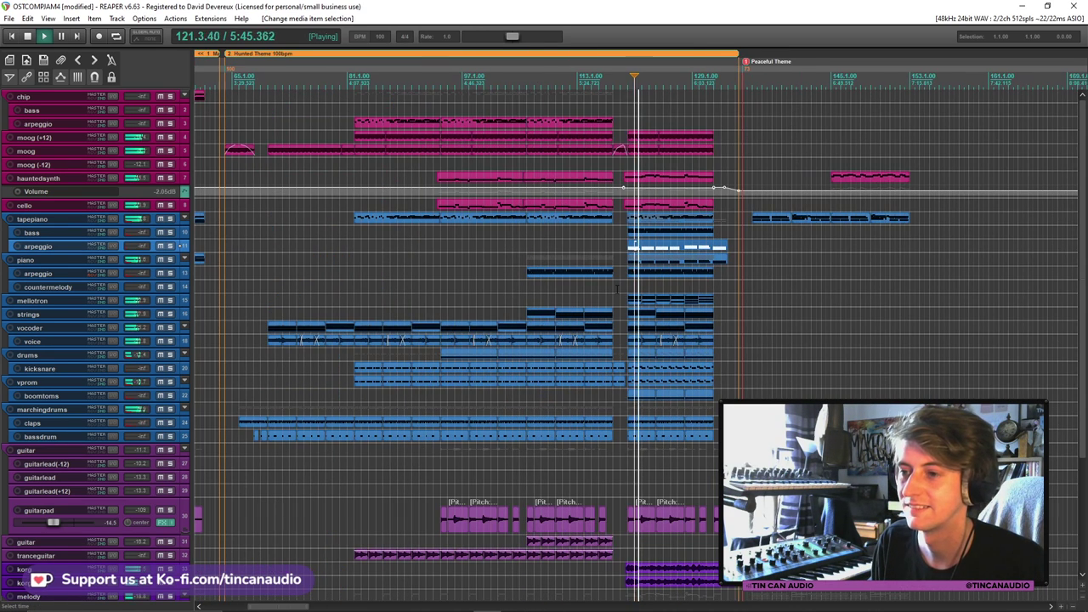
pyautogui.press('space')
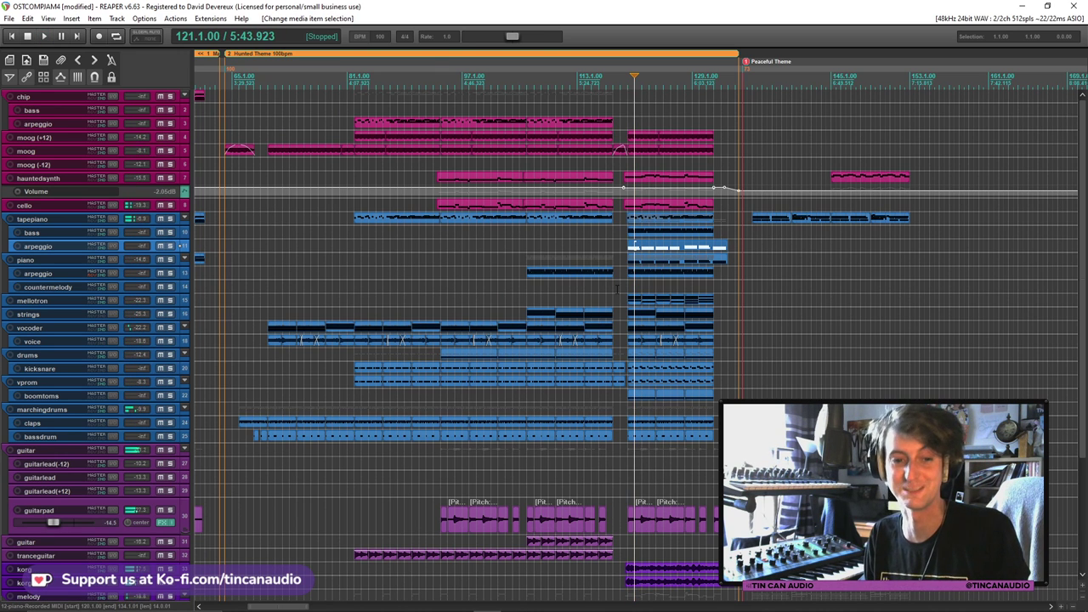
pyautogui.click(629, 536)
pyautogui.scroll(-6, 632, 533)
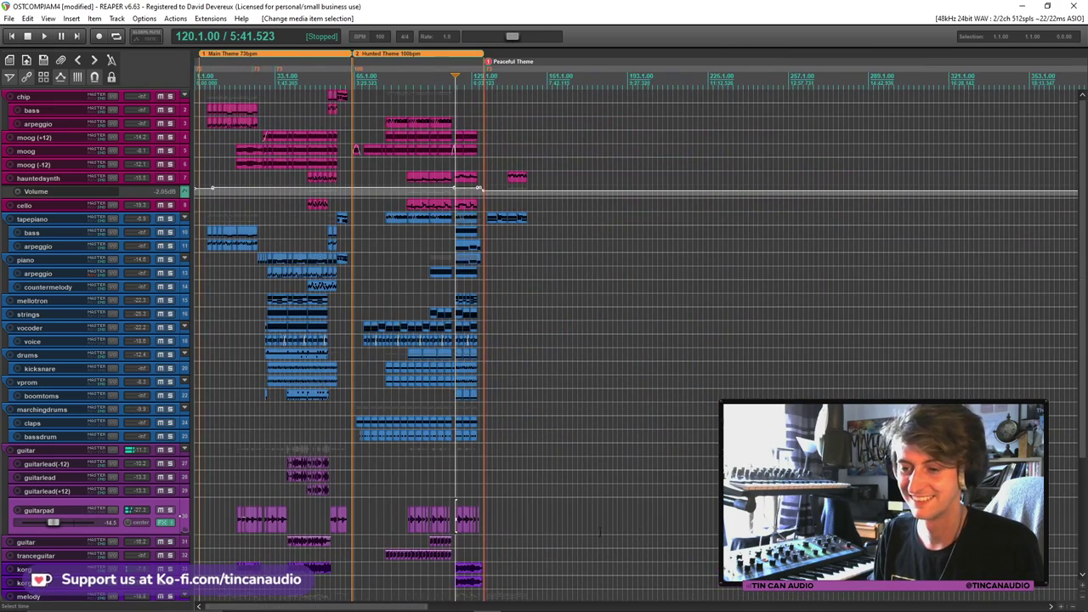
pyautogui.click(239, 524)
pyautogui.scroll(12, 239, 524)
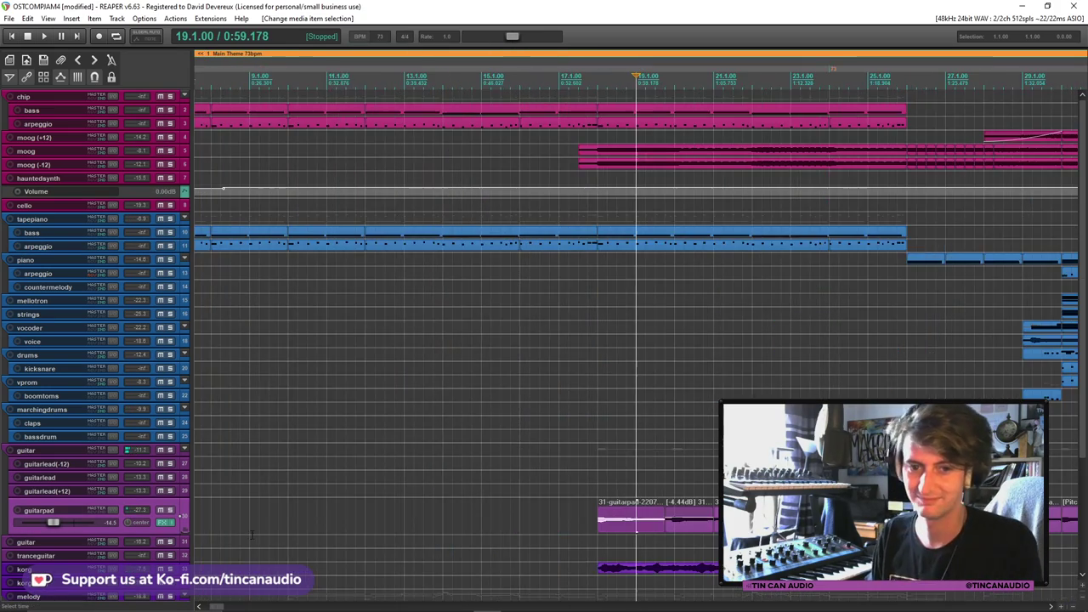
pyautogui.click(598, 520)
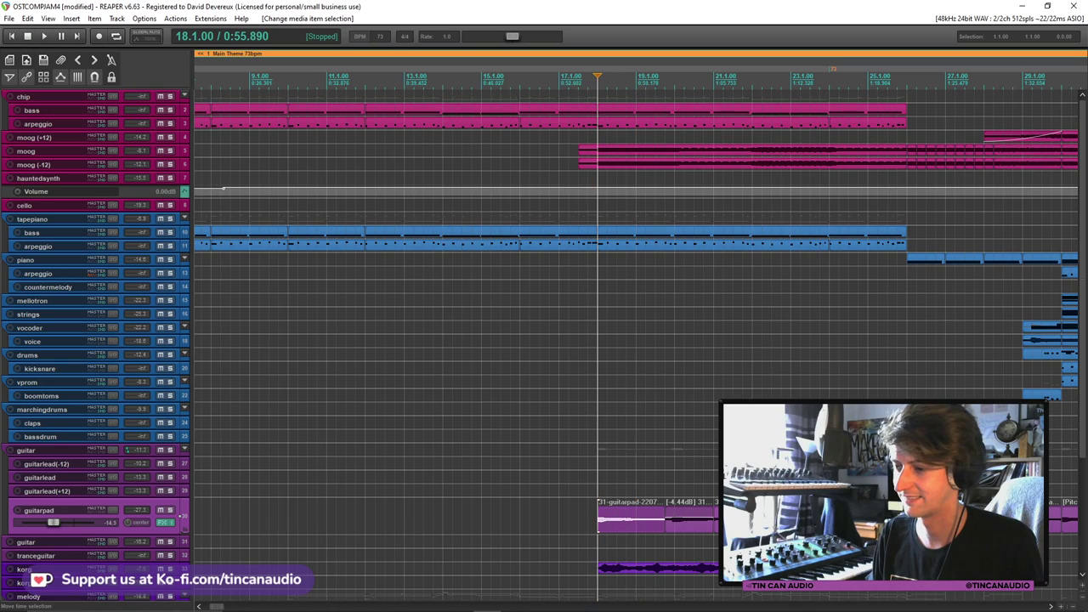
pyautogui.scroll(-10, 597, 520)
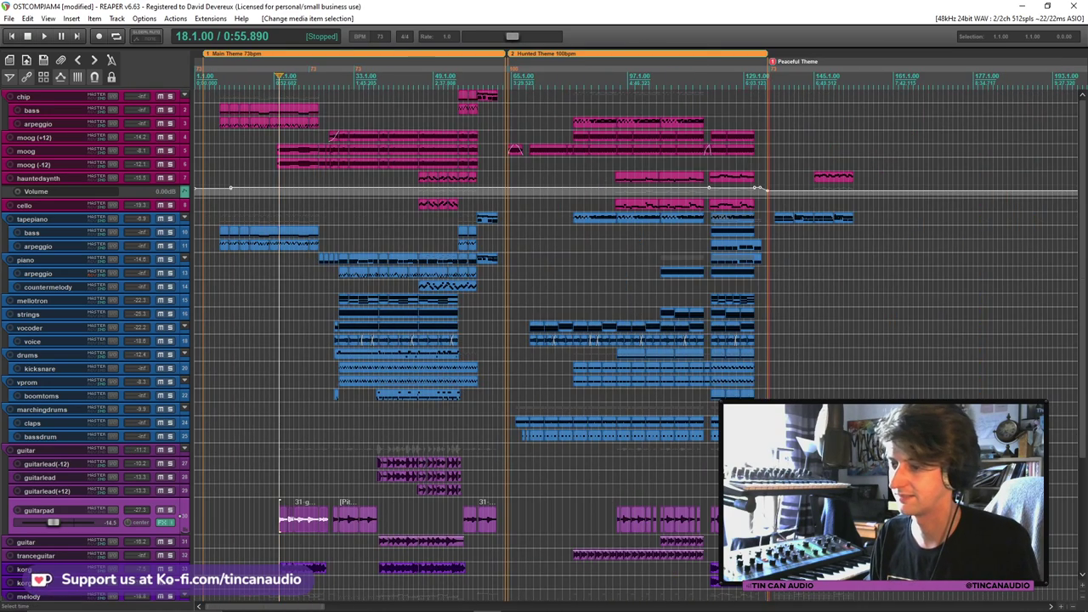
pyautogui.press('3')
pyautogui.scroll(8, 265, 513)
pyautogui.scroll(-9, 265, 514)
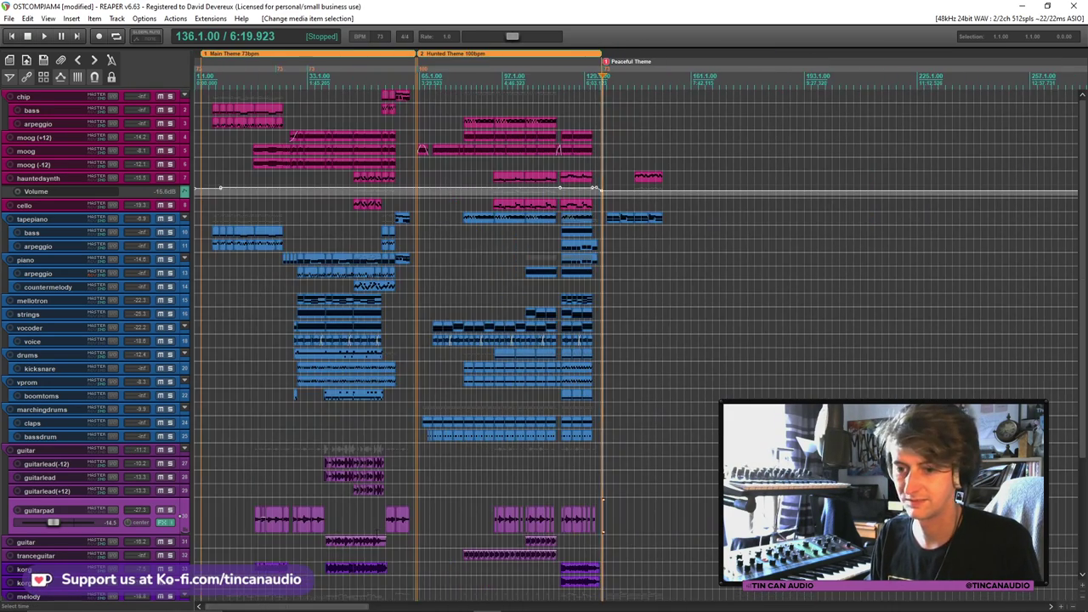
# Copy the opening guitarpad clips of the Main Theme, starting at 18.1.00, to 145.1.00 on the guitarpad track
pyautogui.click(265, 514)
pyautogui.scroll(9, 265, 513)
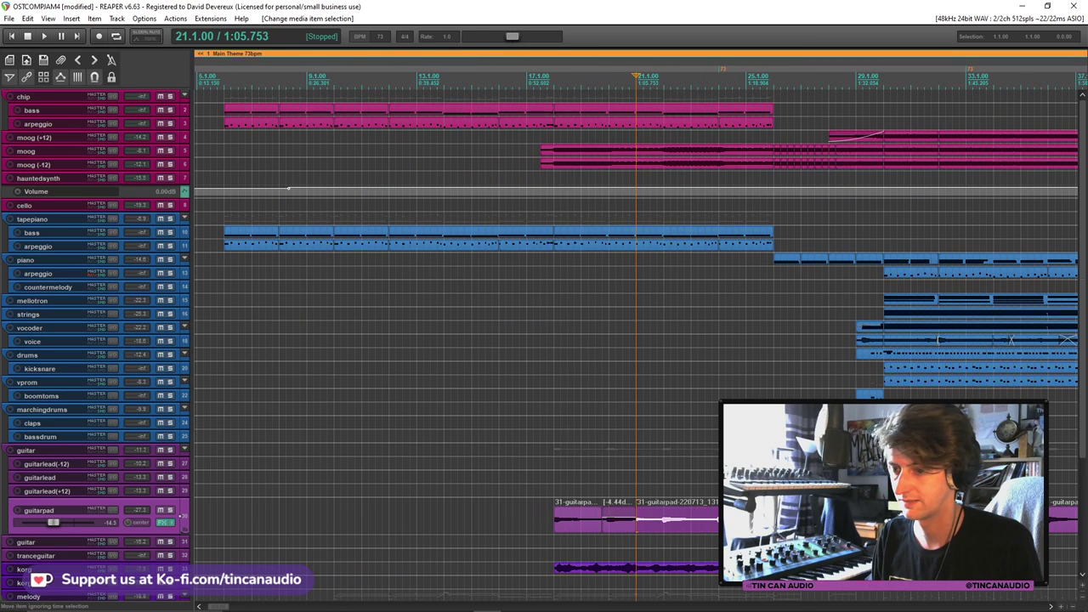
pyautogui.click(594, 524)
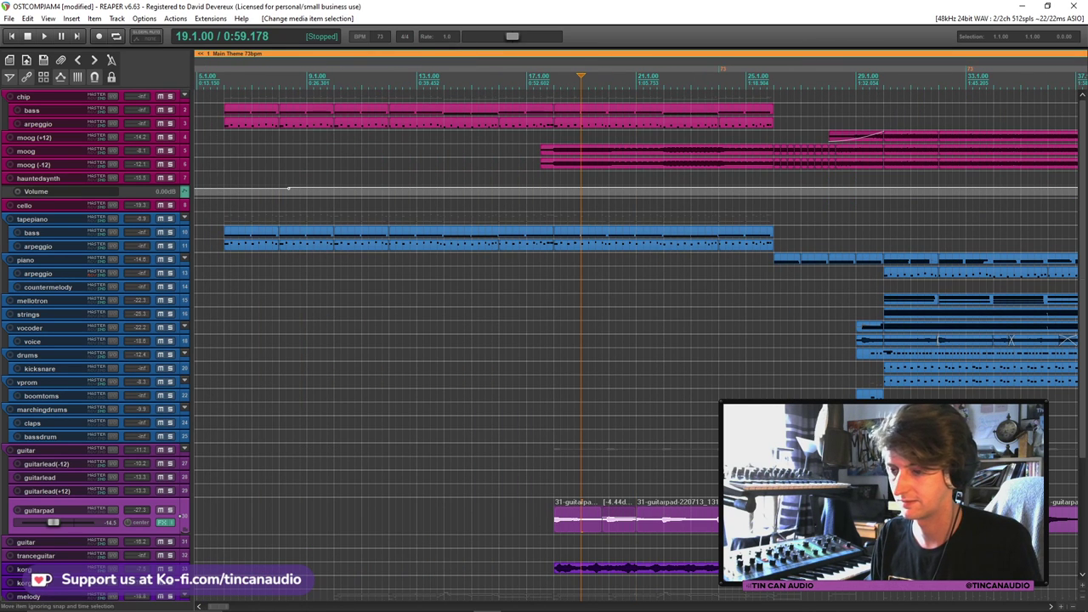
pyautogui.scroll(-8, 707, 507)
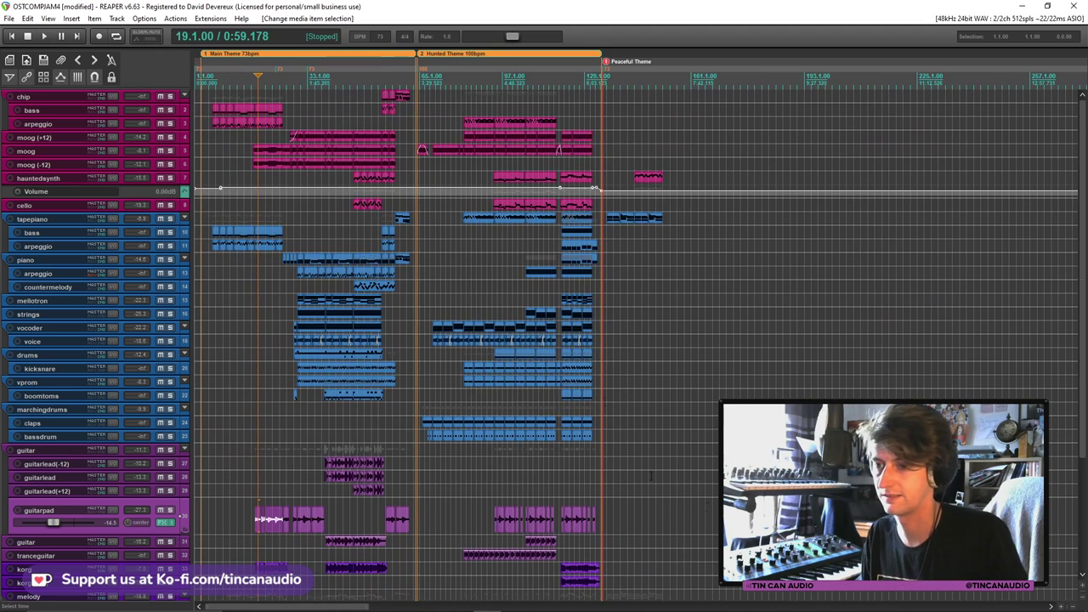
pyautogui.click(645, 522)
pyautogui.scroll(8, 639, 524)
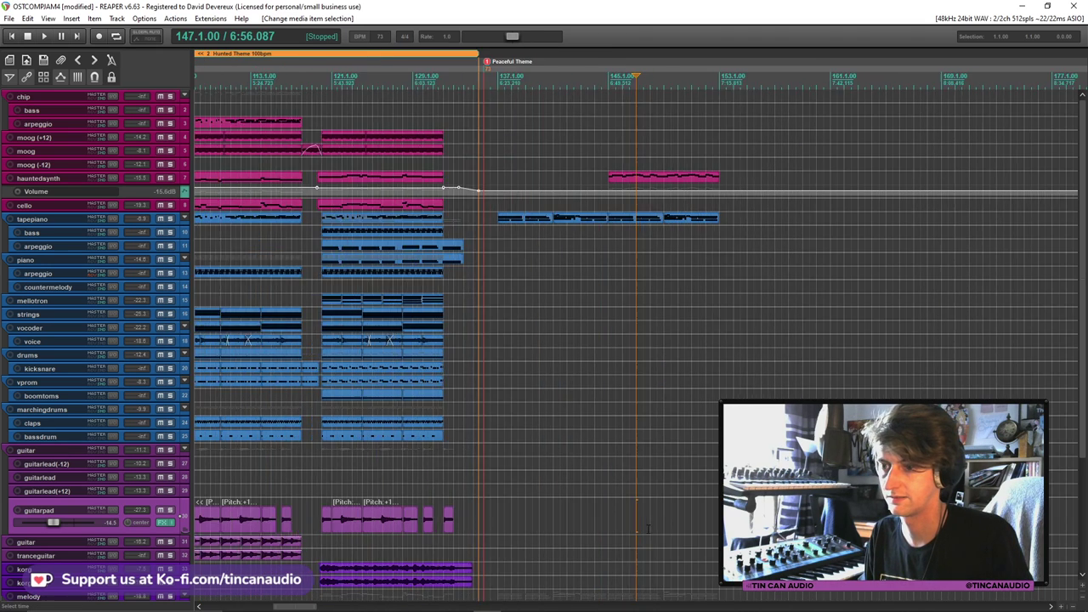
pyautogui.click(561, 512)
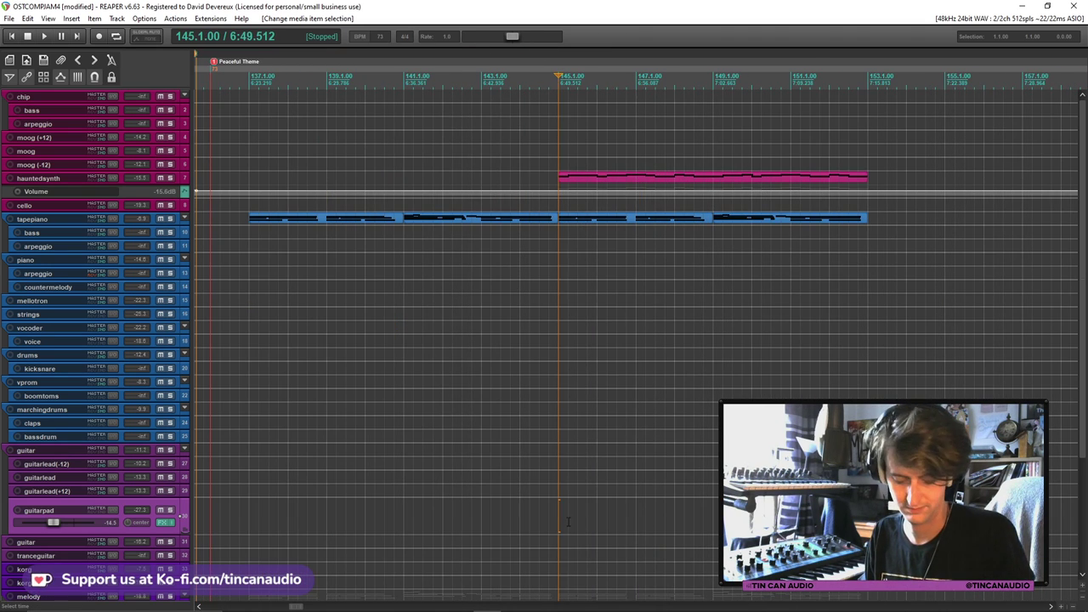
pyautogui.hotkey('ctrl', 'v')
# Play the Peaceful Theme from just before 145.1.00 to hear the pasted guitarpad clips with the piano and hauntedsynth
pyautogui.click(403, 489)
pyautogui.press('space')
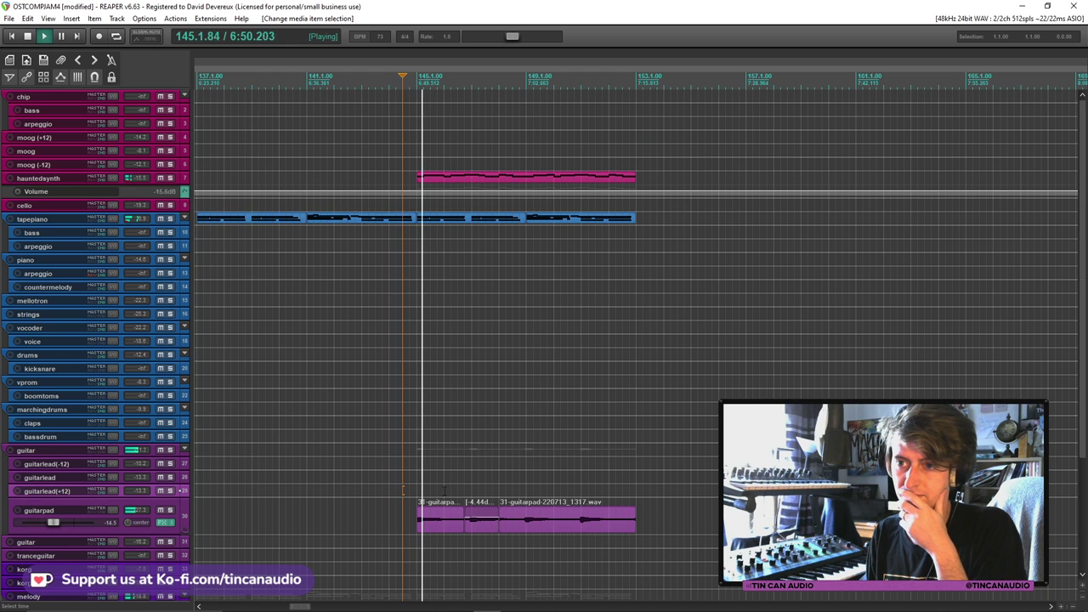
pyautogui.scroll(-4, 457, 493)
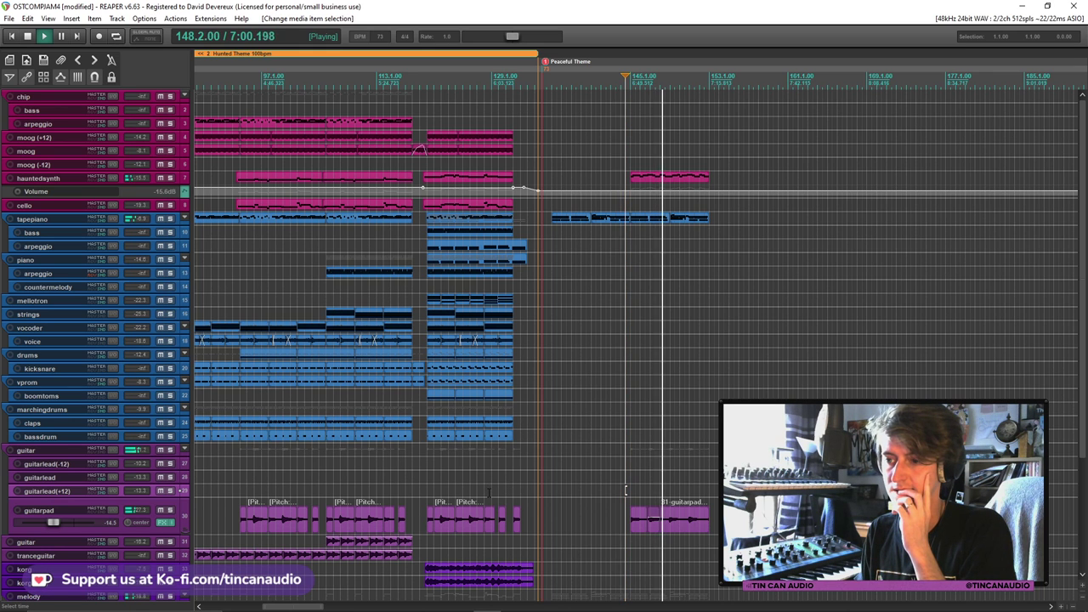
# Copy the Peaceful Theme's tapepiano clips onto the piano arpeggio track at 137.1.00 and hide that track's volume envelope
pyautogui.click(572, 218)
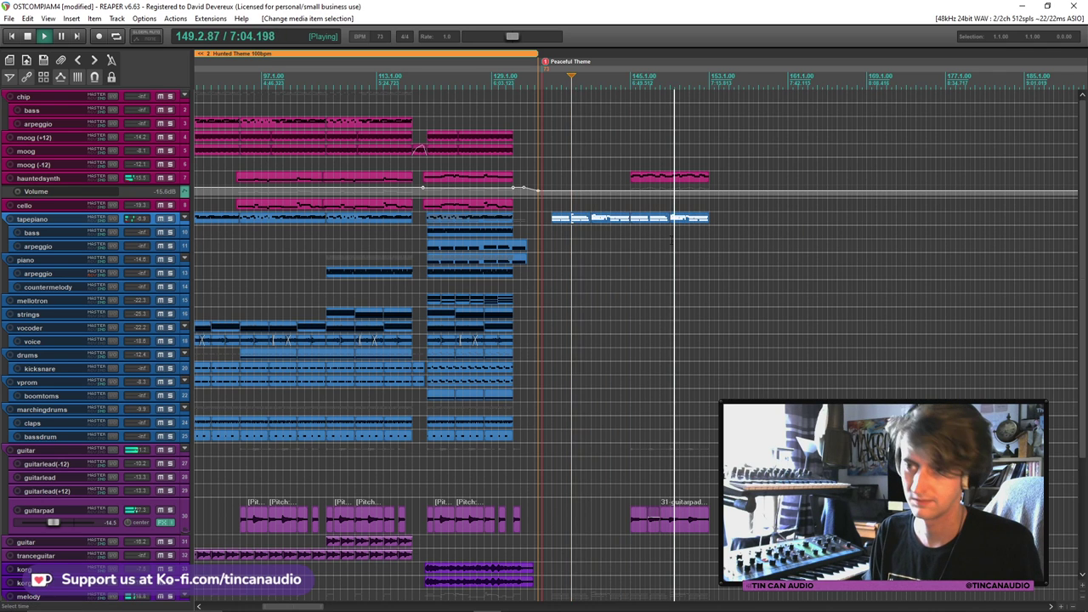
pyautogui.click(552, 218)
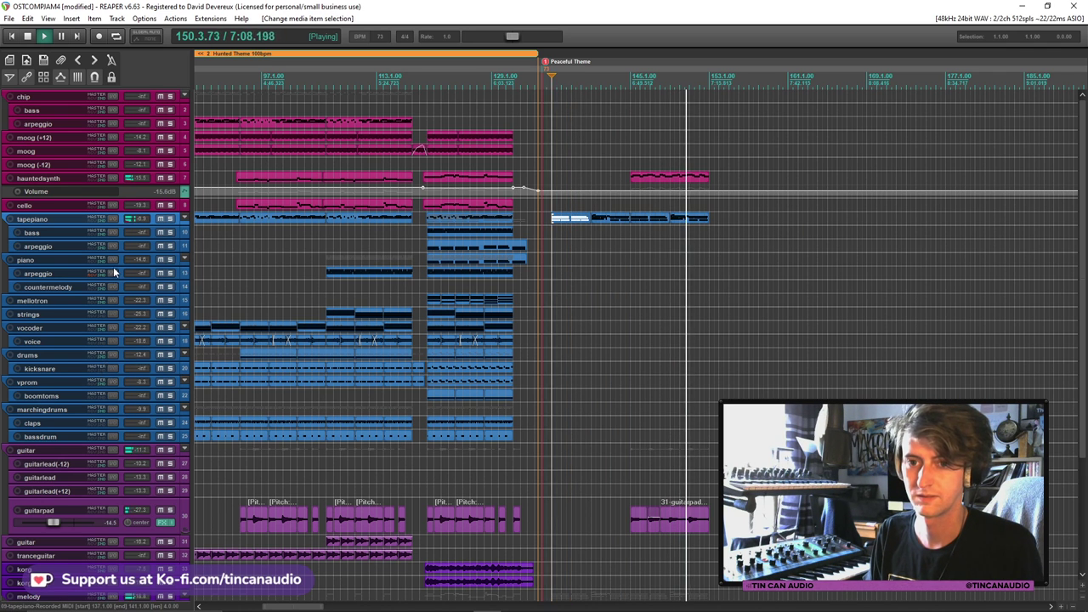
pyautogui.press('space')
pyautogui.click(551, 272)
pyautogui.hotkey('ctrl', 'v')
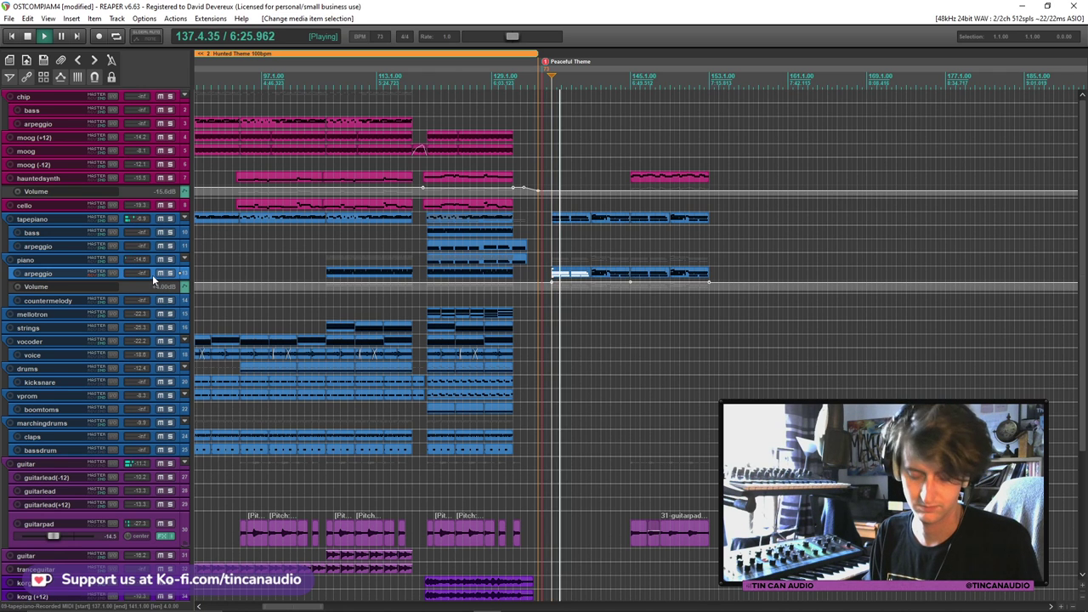
pyautogui.press('v')
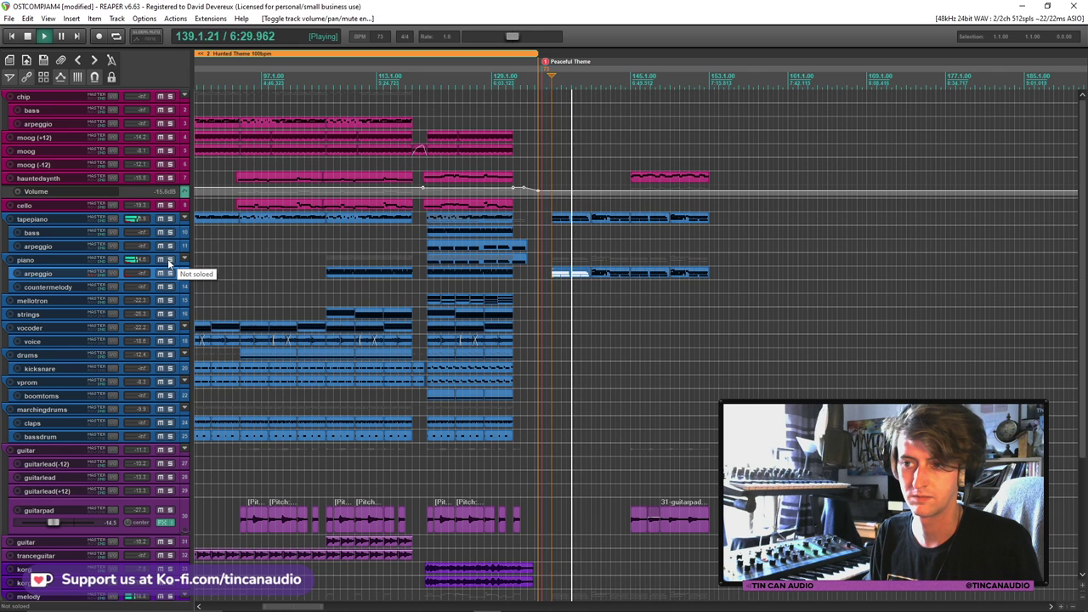
pyautogui.scroll(3, 536, 285)
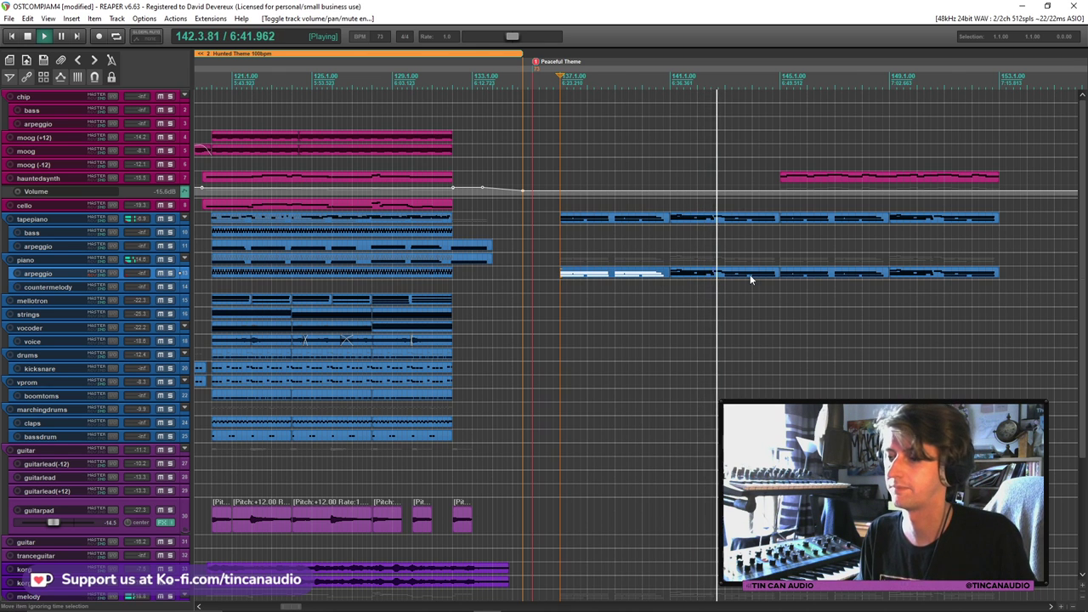
pyautogui.scroll(-2, 663, 284)
pyautogui.scroll(-2, 663, 252)
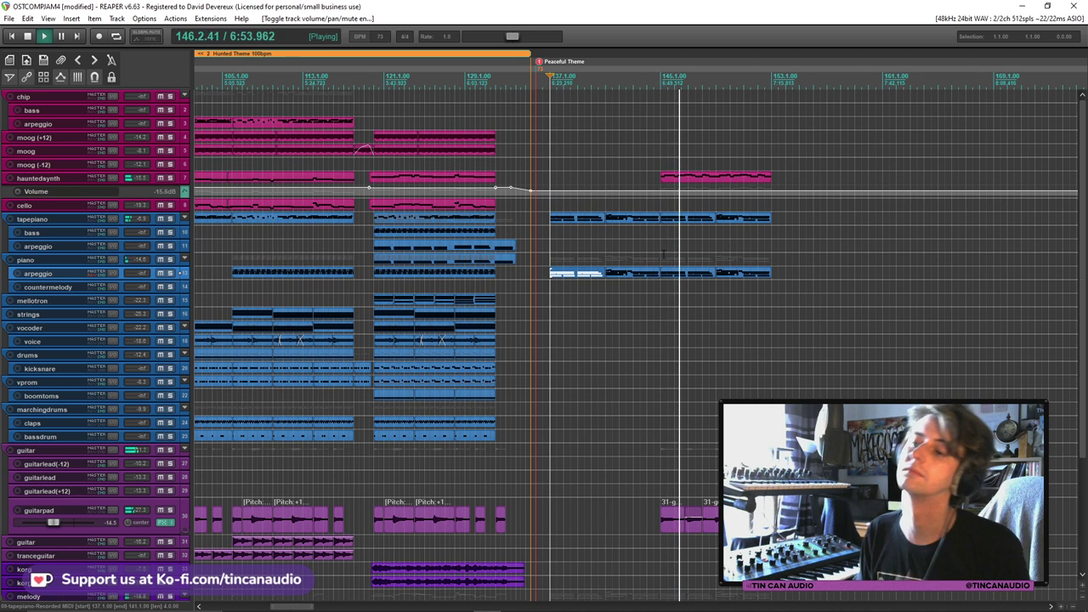
# Copy the opening korg clips of the Main Theme
pyautogui.scroll(-2, 664, 254)
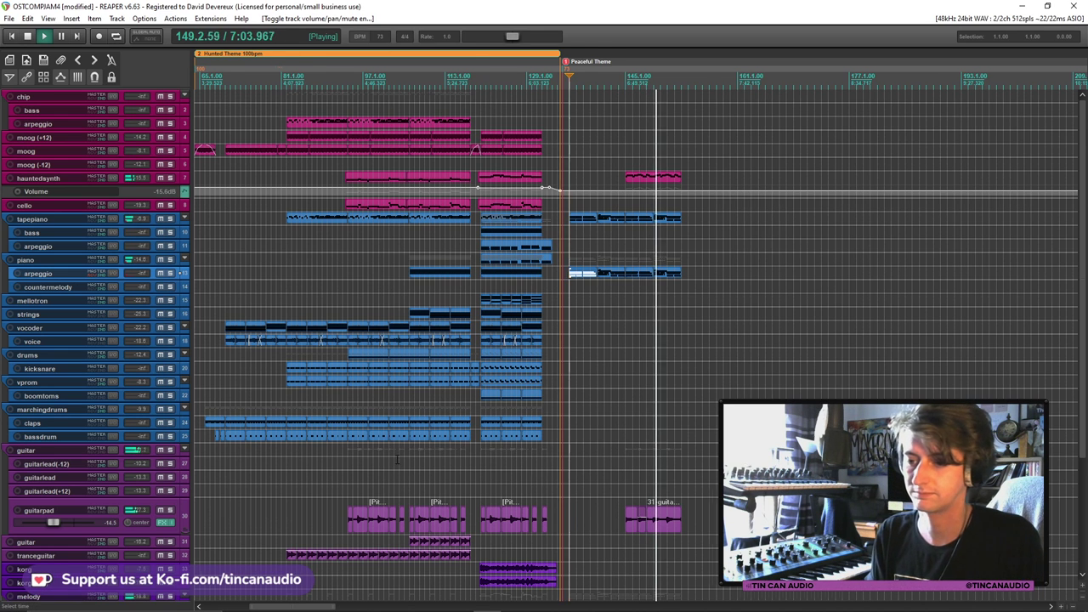
pyautogui.scroll(-3, 346, 572)
pyautogui.click(346, 571)
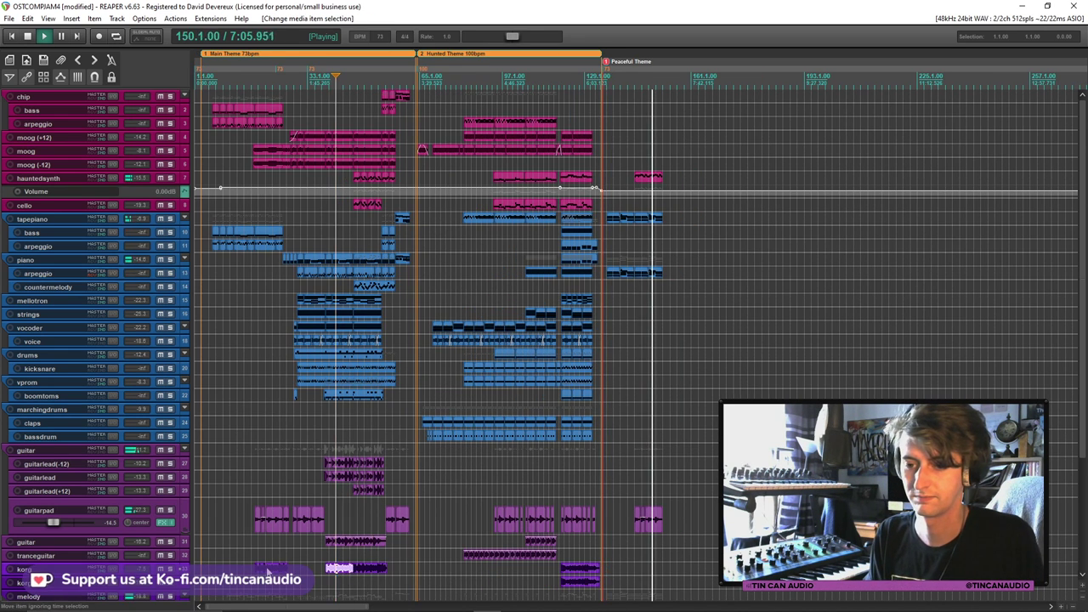
pyautogui.click(266, 571)
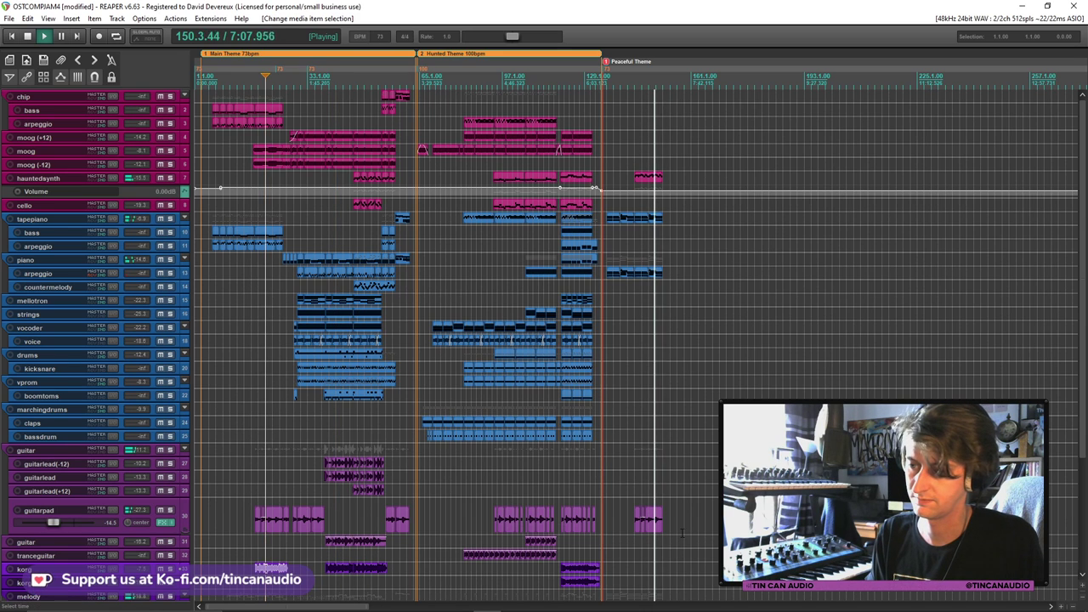
# Try the copied clips at 153.1.00 on the tranceguitar track and play across the join
pyautogui.click(657, 528)
pyautogui.scroll(5, 658, 529)
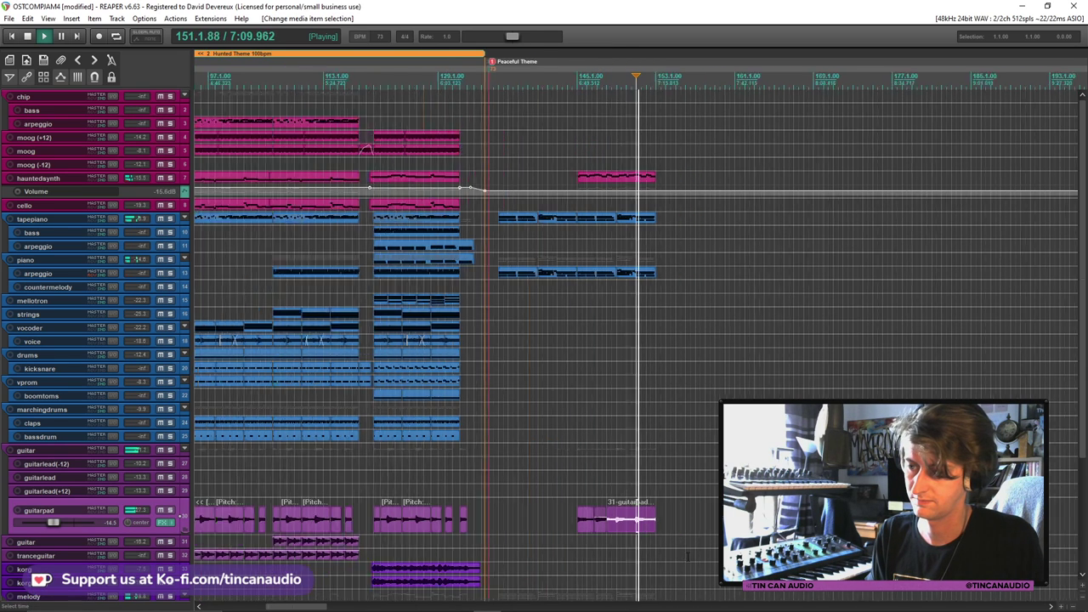
pyautogui.scroll(-1, 688, 558)
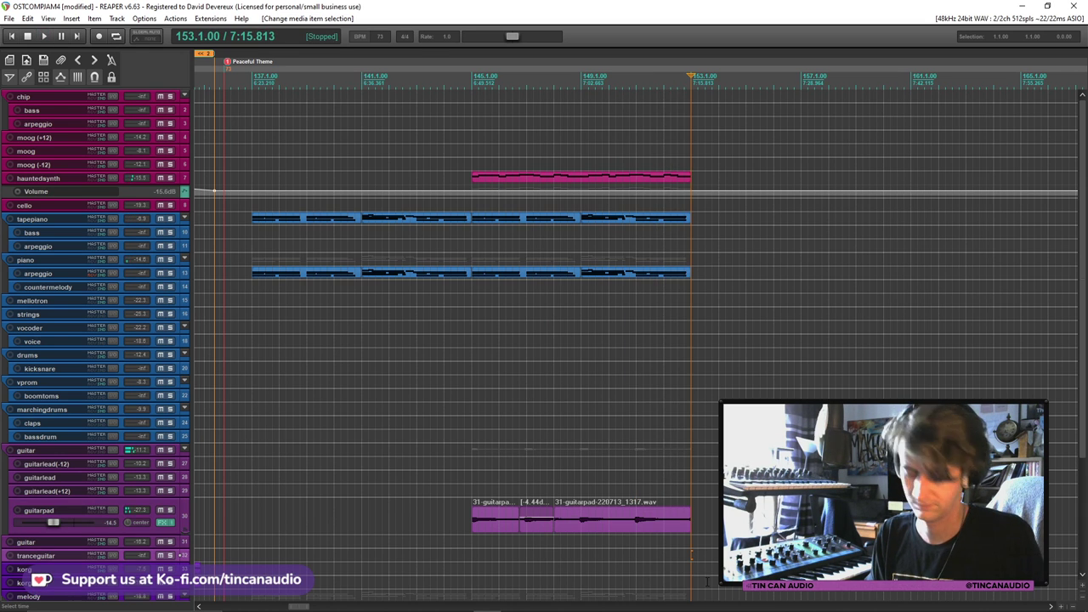
pyautogui.click(686, 562)
pyautogui.press('space')
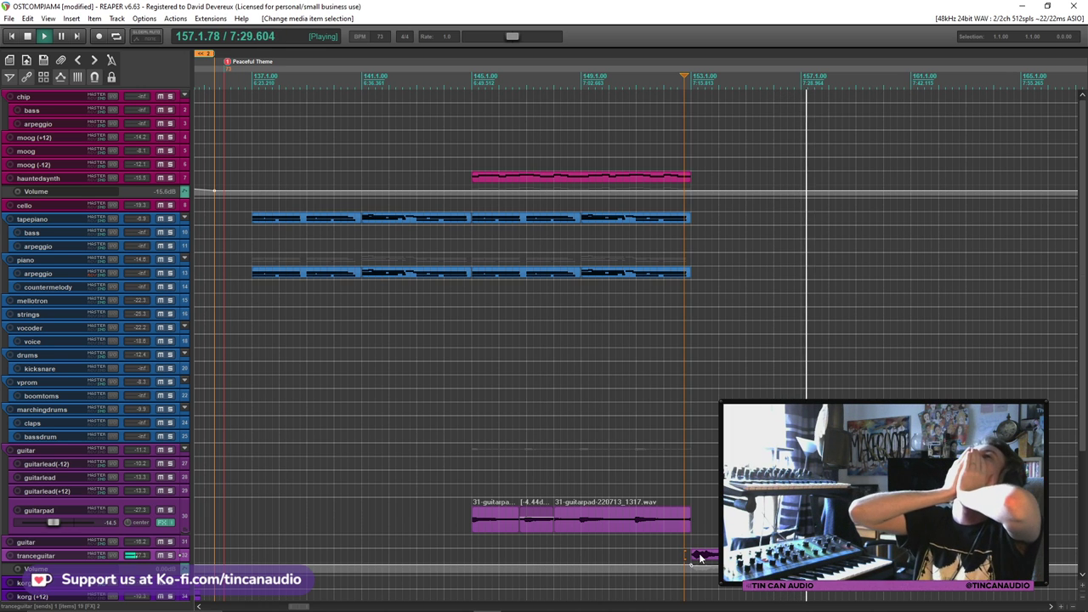
pyautogui.press('space')
# Play the Hunted Theme's tranceguitar clips soloed from 81.1.00, then turn the track's solo off
pyautogui.scroll(-6, 700, 558)
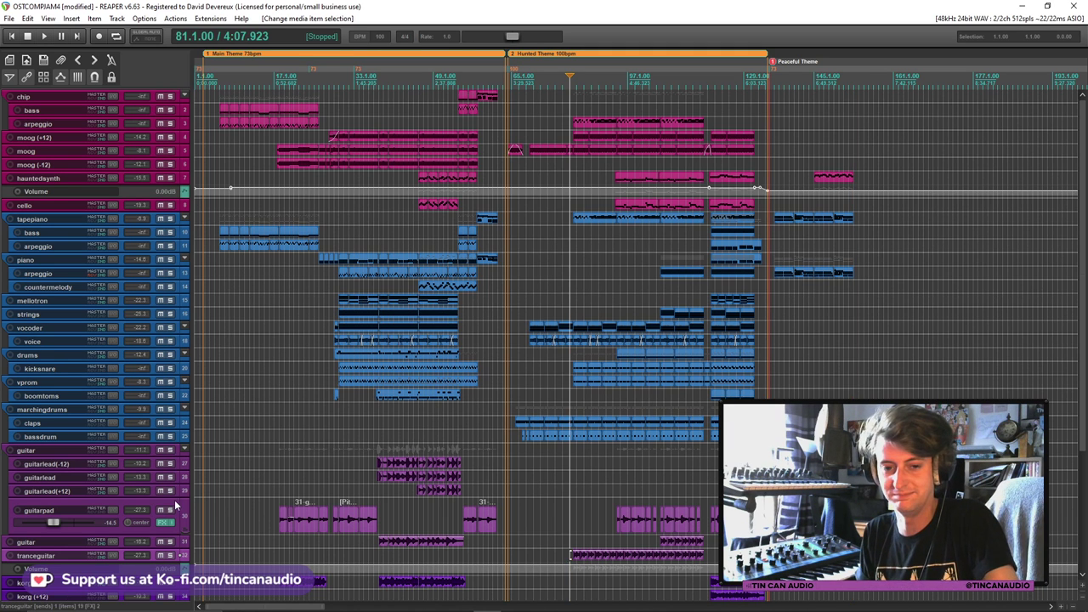
pyautogui.click(170, 555)
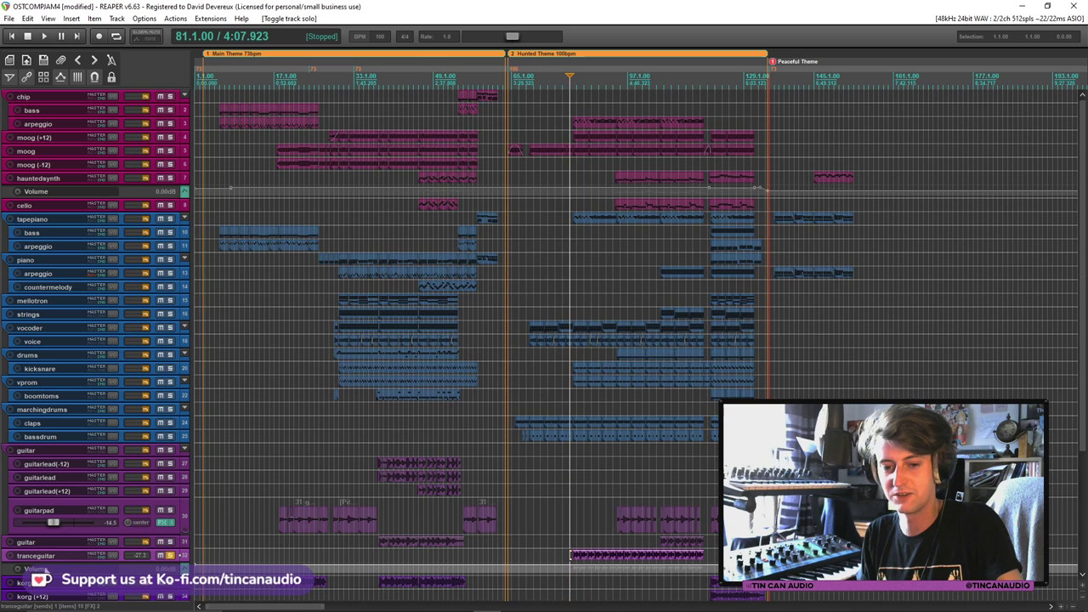
pyautogui.scroll(3, 607, 568)
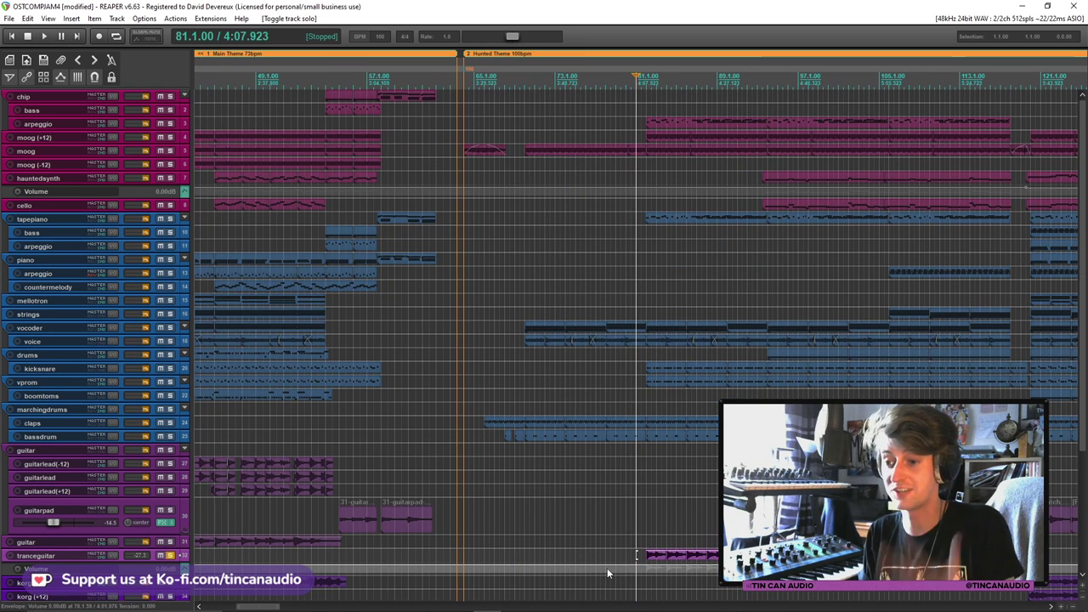
pyautogui.click(648, 553)
pyautogui.press('space')
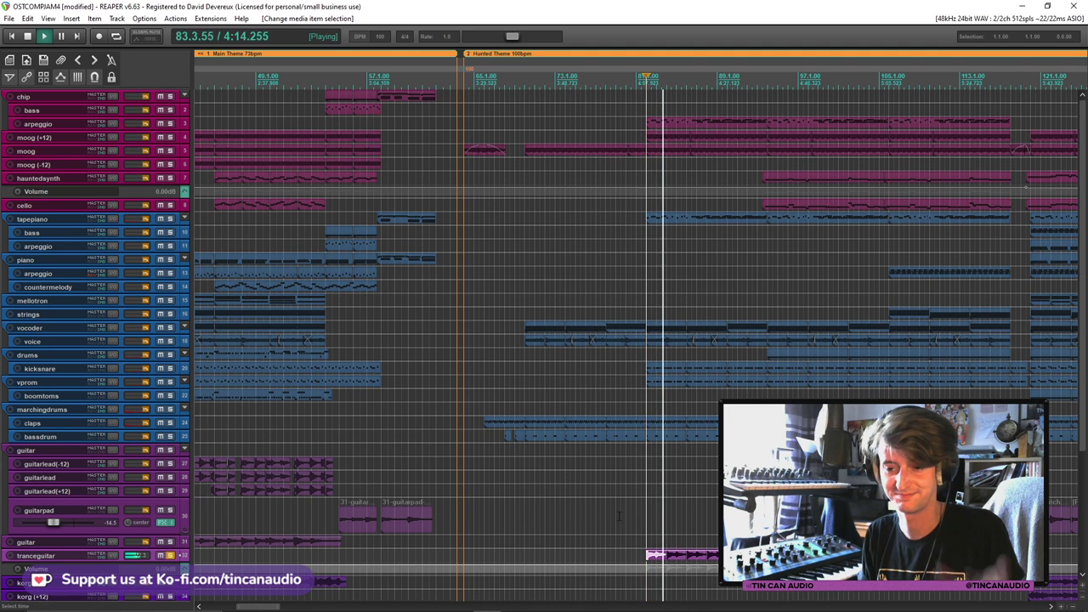
pyautogui.press('space')
pyautogui.click(170, 556)
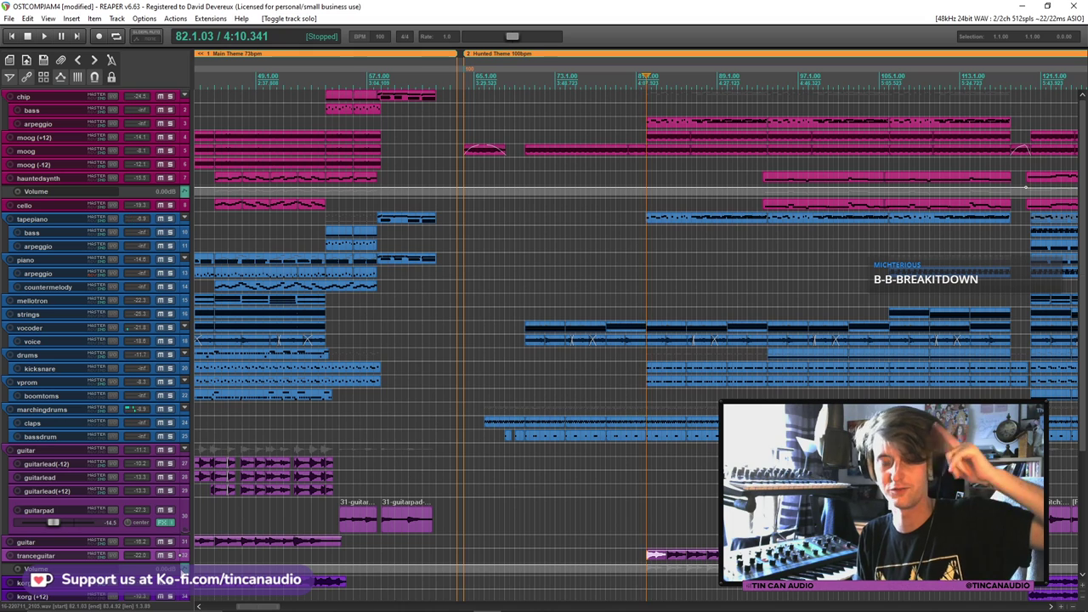
# Try a part at 153.1.00 on the guitar track and play it briefly from 152.1.00
pyautogui.press('-')
pyautogui.press('-')
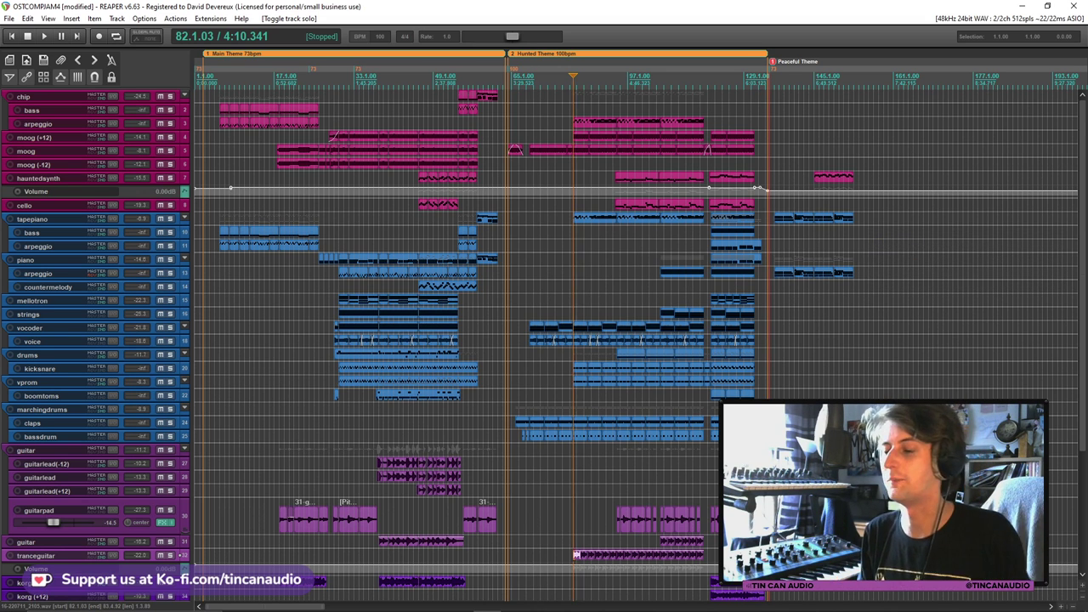
pyautogui.click(849, 476)
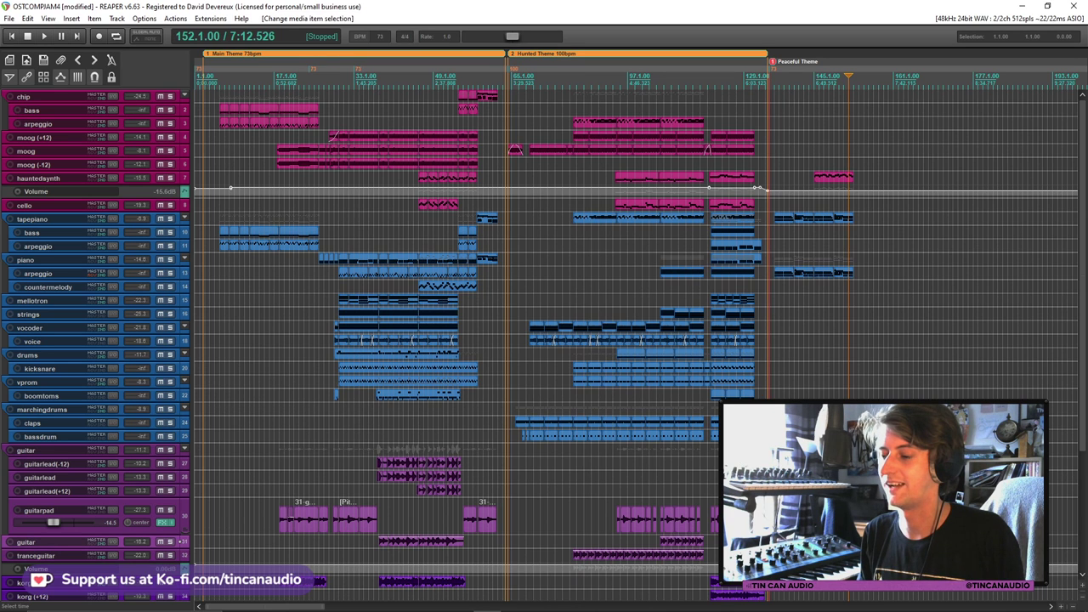
pyautogui.click(854, 555)
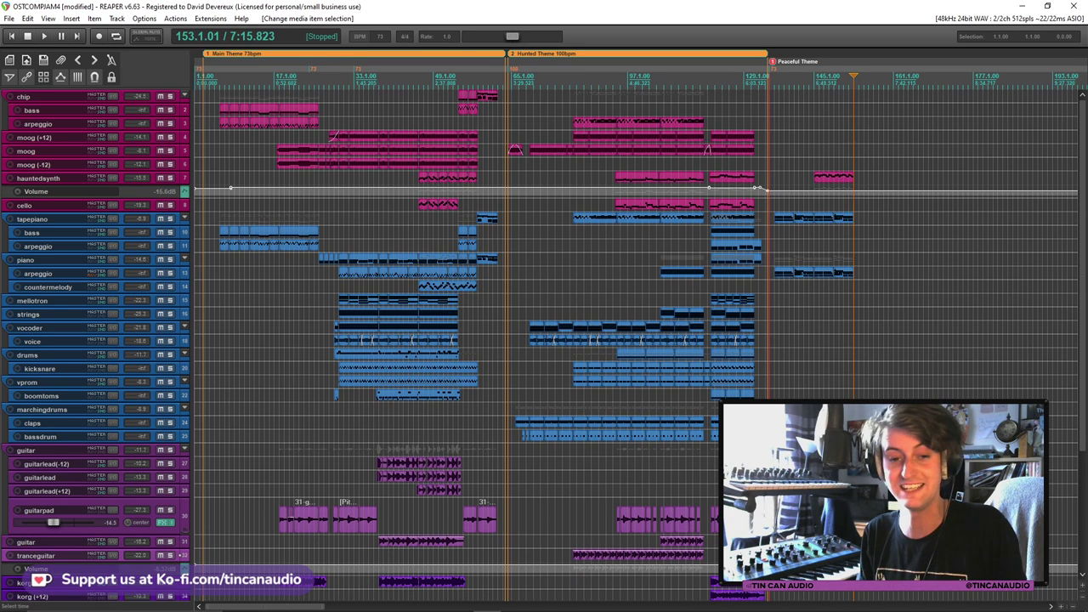
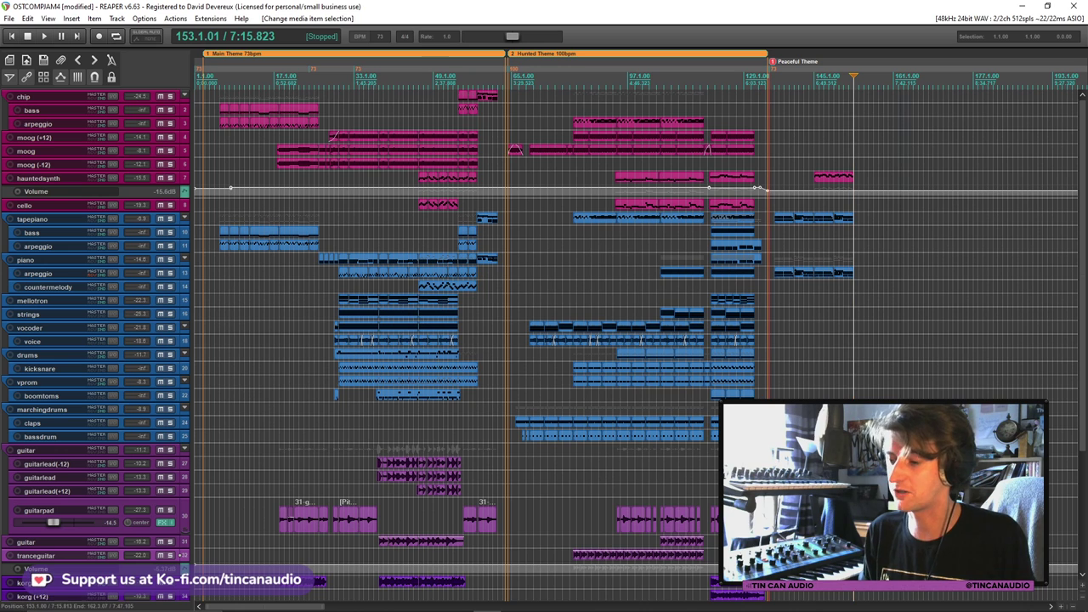
pyautogui.click(265, 534)
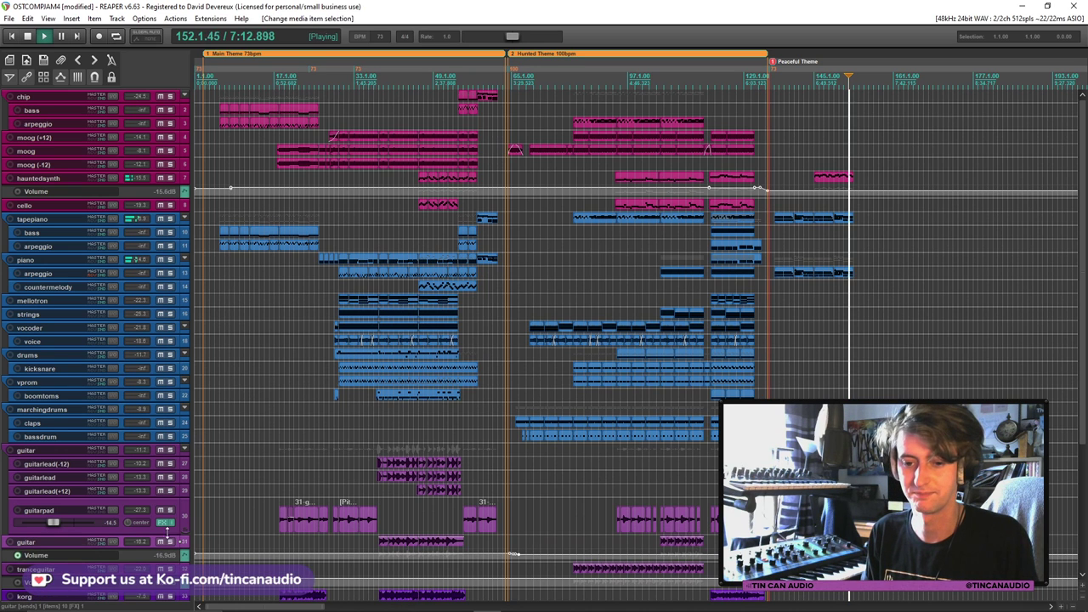
pyautogui.press('space')
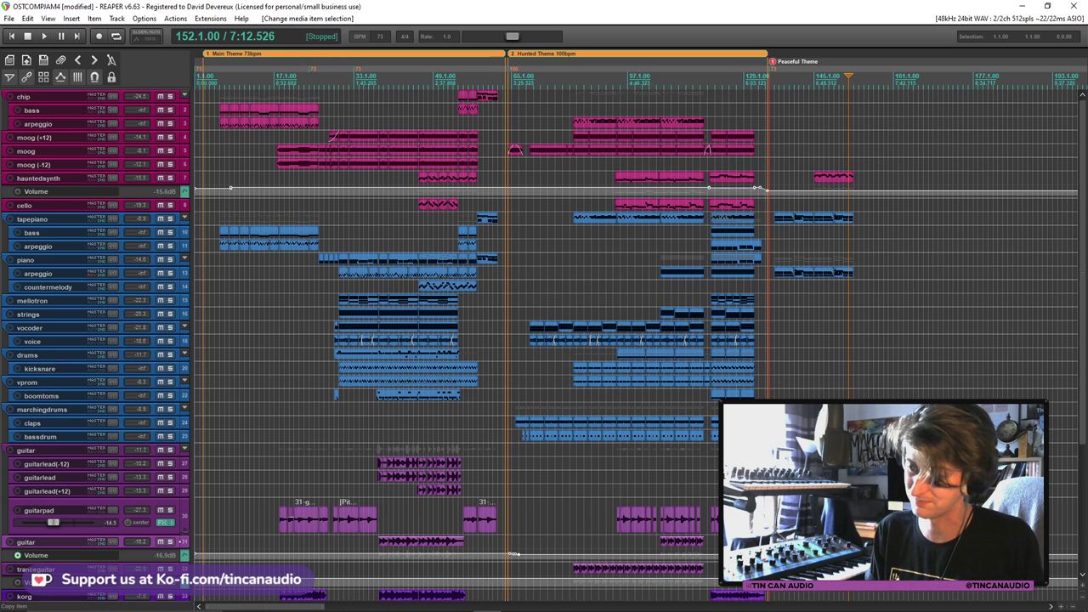
# Undo the trial edits on the guitar and tranceguitar tracks
pyautogui.hotkey('ctrl', 'z')
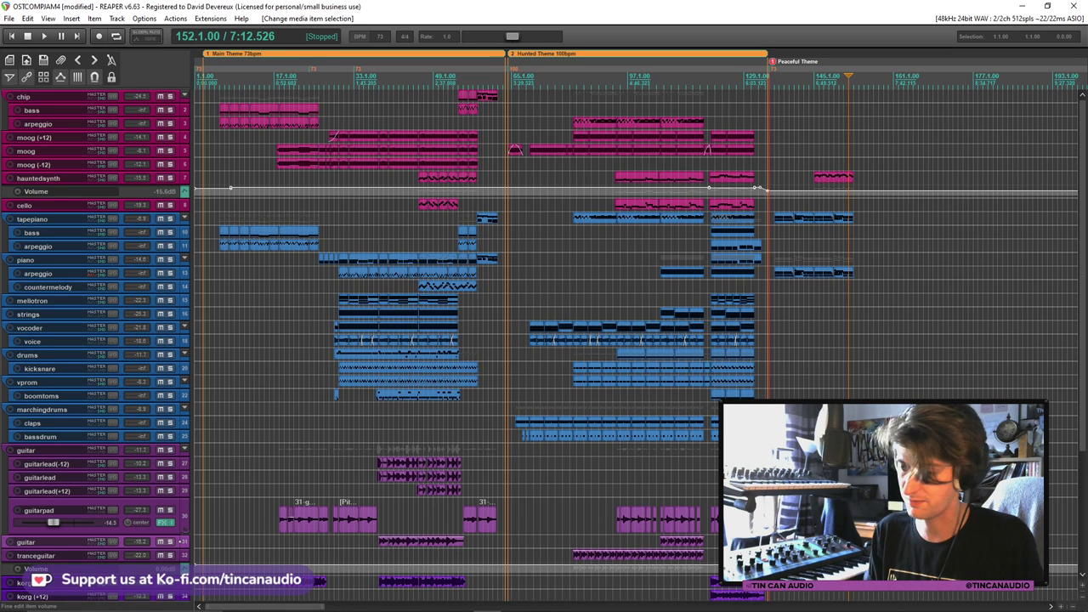
pyautogui.click(577, 554)
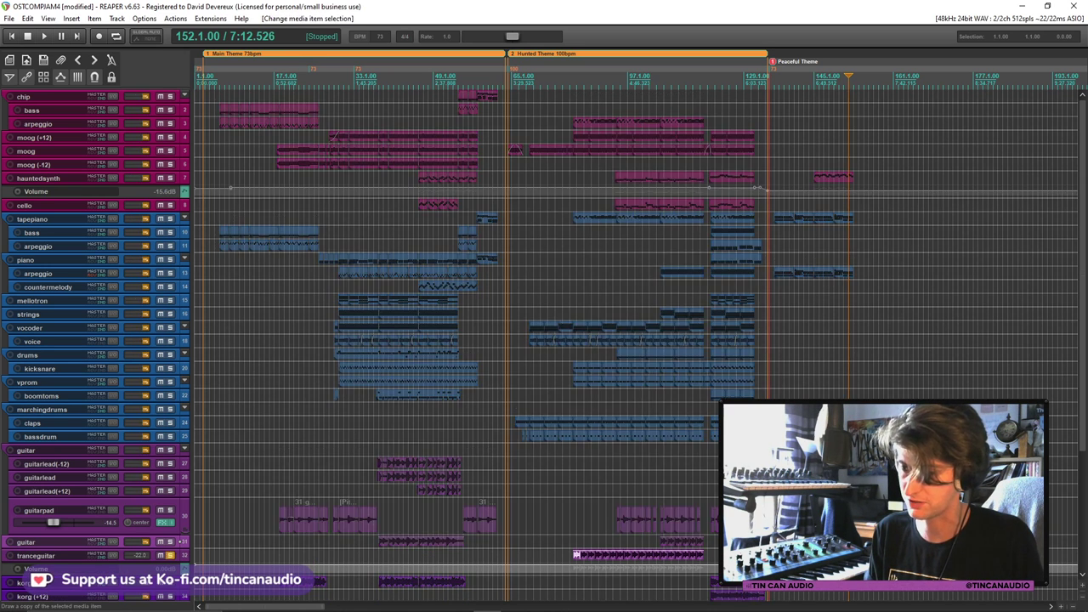
pyautogui.hotkey('ctrl', 'a')
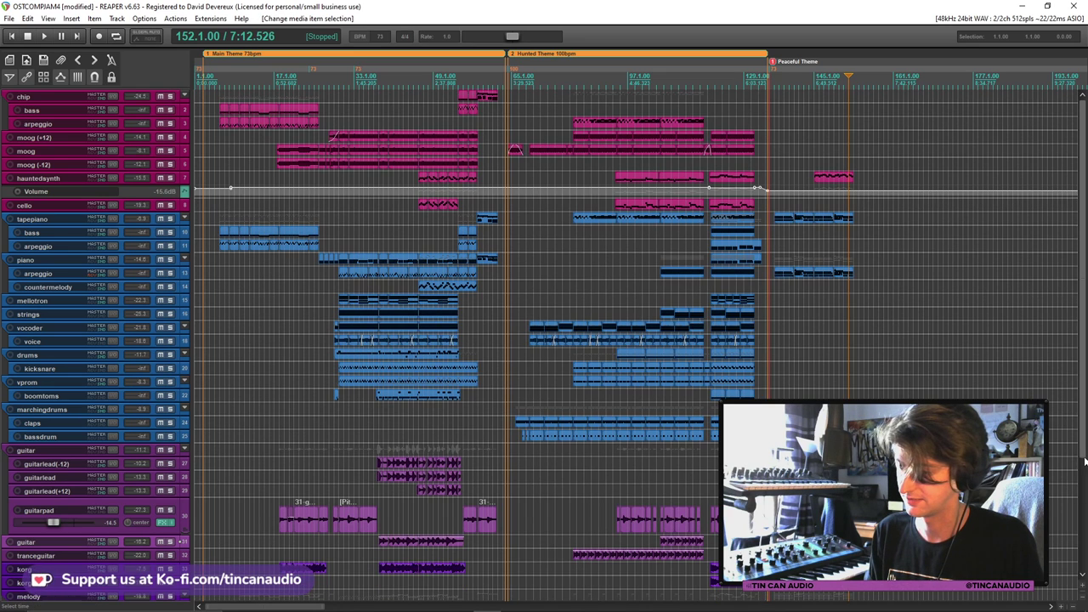
# Paste the Main Theme's korg part at 153.1.00 on the korg track and play it from 152.1.00
pyautogui.scroll(-1, 1078, 483)
pyautogui.scroll(-1, 1078, 483)
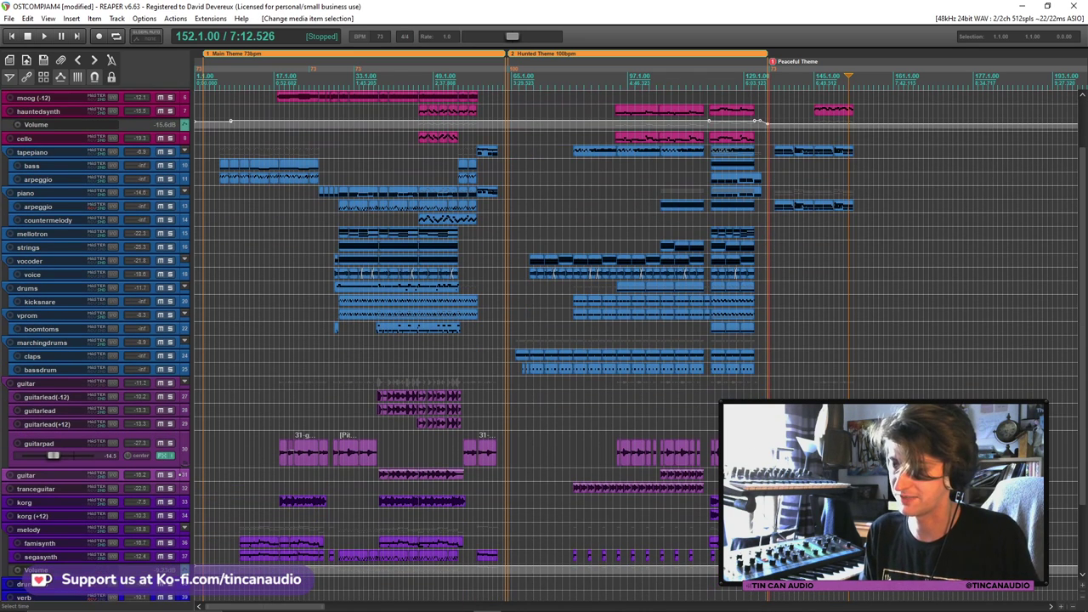
pyautogui.press('pagedown')
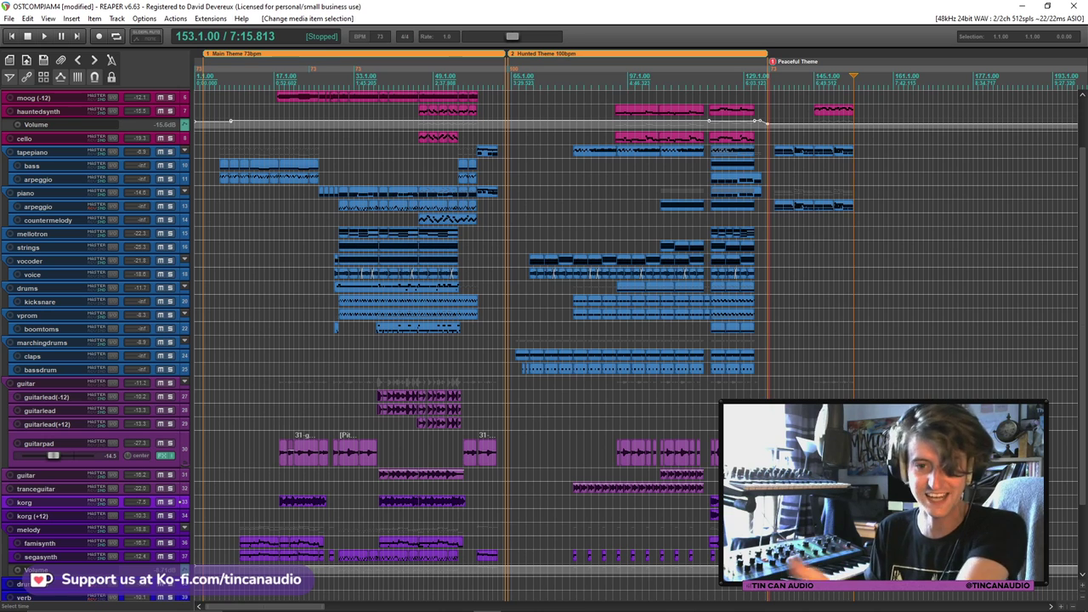
pyautogui.click(850, 501)
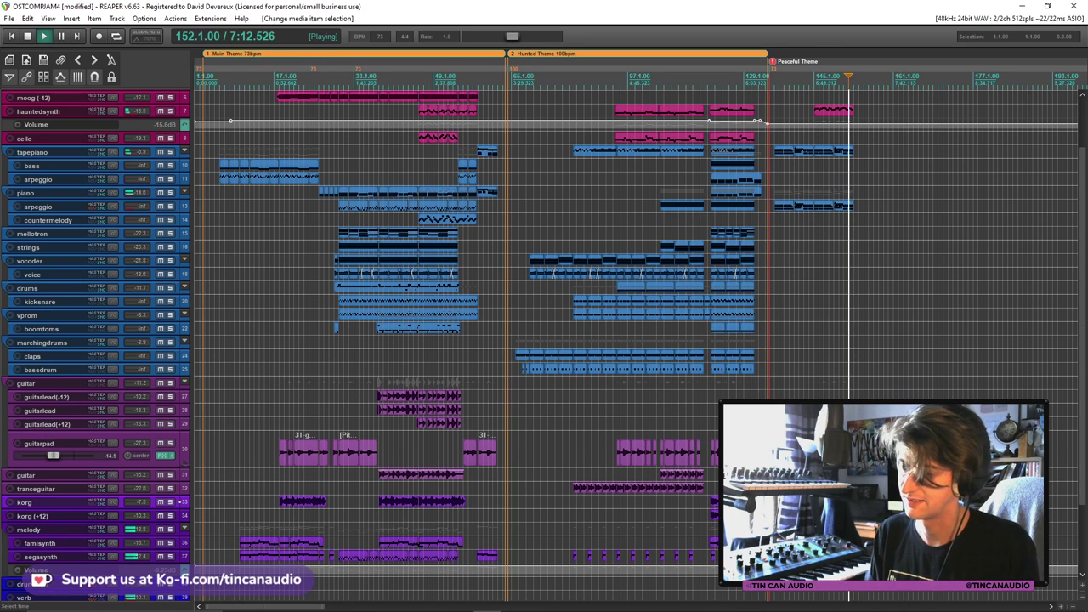
pyautogui.press('space')
pyautogui.scroll(5, 630, 502)
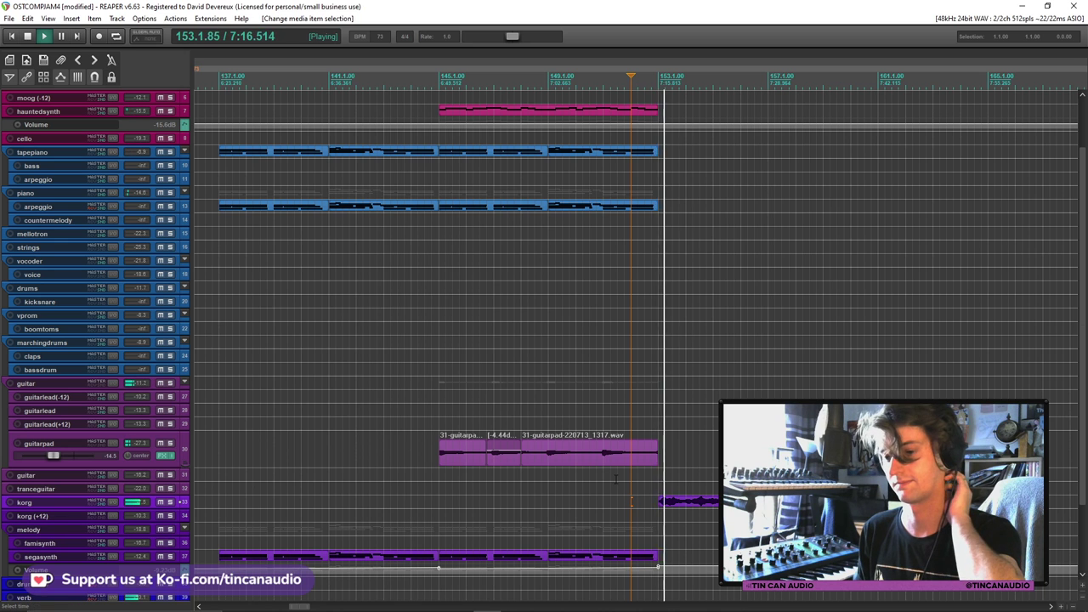
# Copy the guitarpad clips starting at 145.1.00 to 153.1.00 on the same track
pyautogui.click(466, 453)
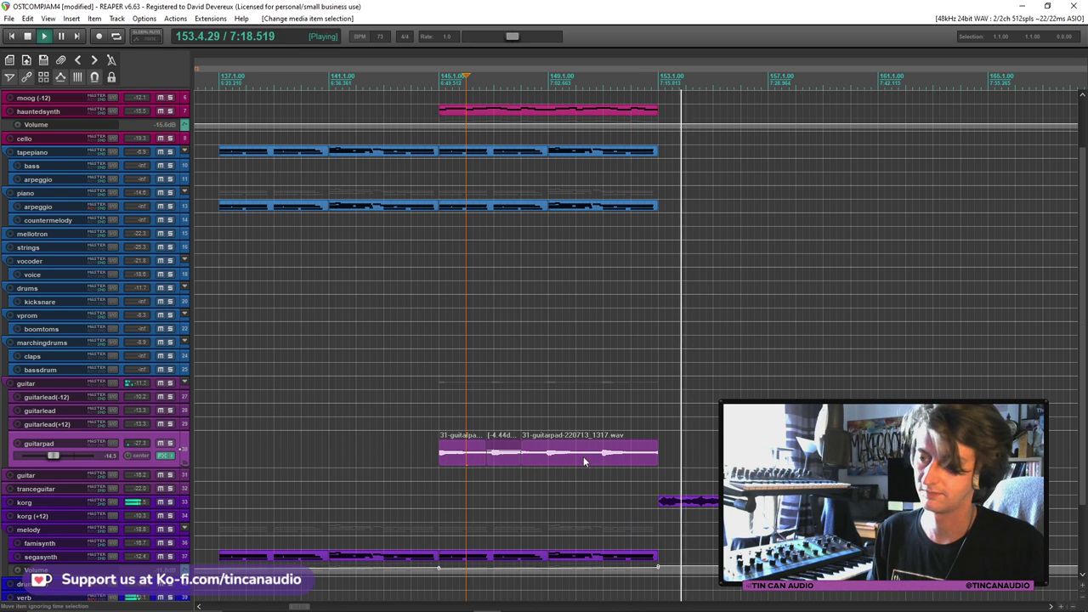
pyautogui.click(659, 463)
pyautogui.hotkey('ctrl', 'v')
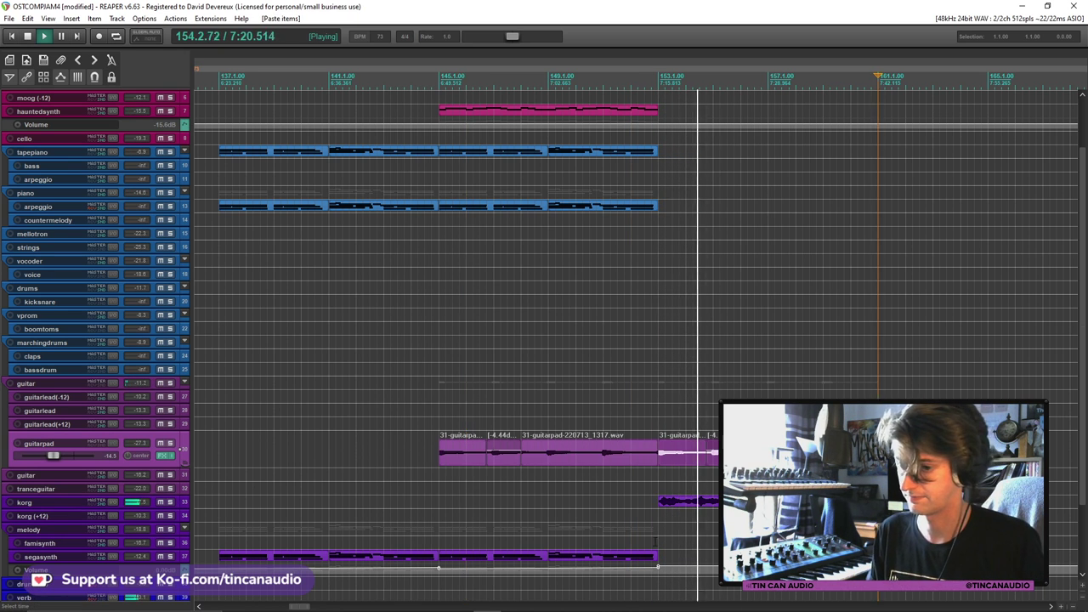
# Resize the last pasted guitarpad clip, starting at 156.1.00, and replay the section from 151.1.00
pyautogui.click(601, 556)
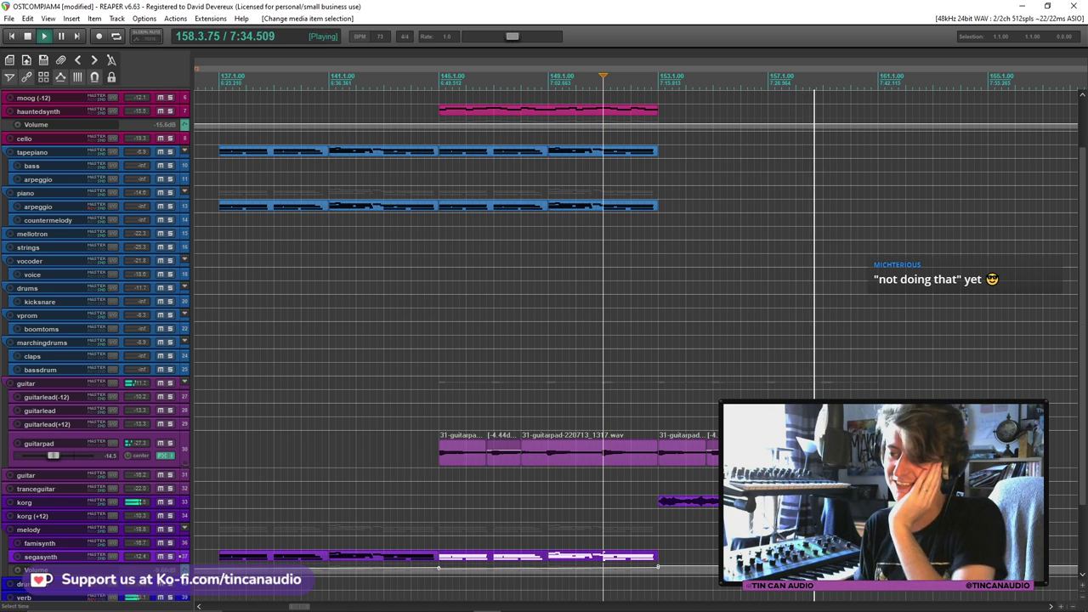
pyautogui.click(182, 448)
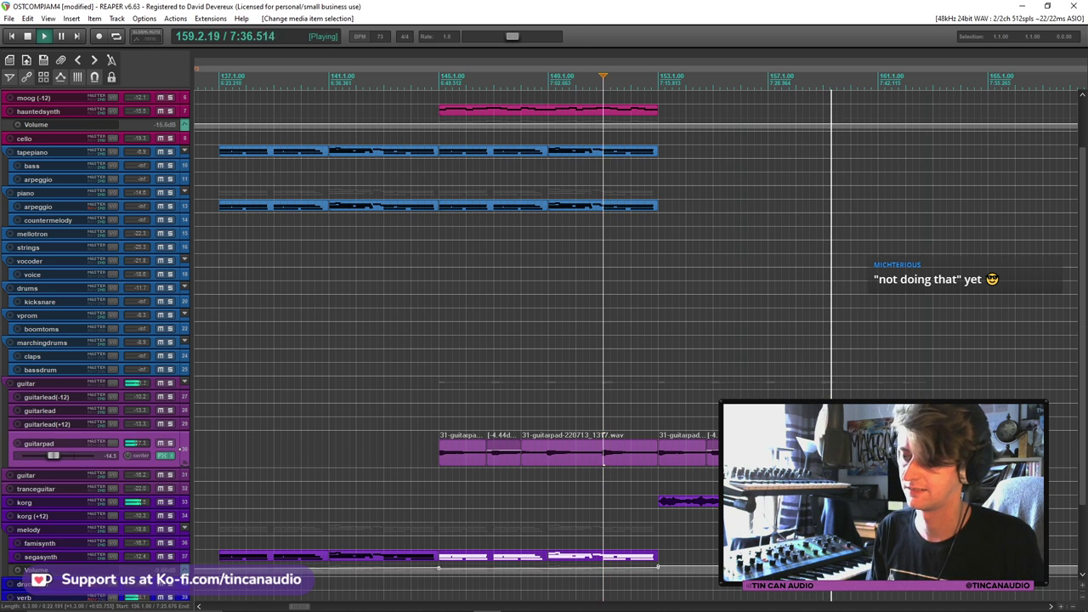
pyautogui.moveTo(1050, 473); pyautogui.dragTo(1052, 473)
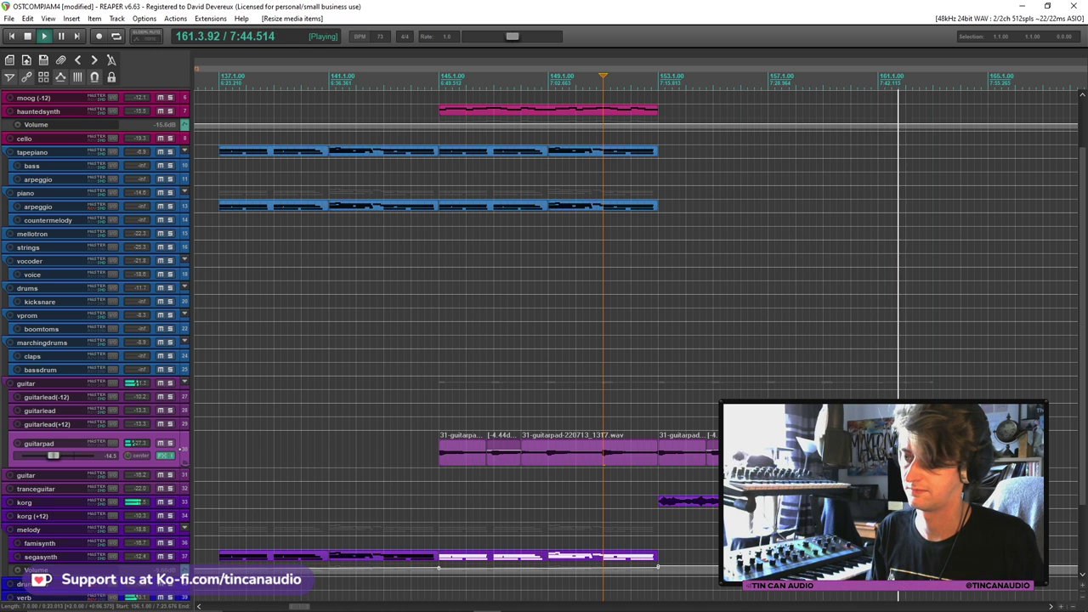
pyautogui.press('space')
pyautogui.press('space')
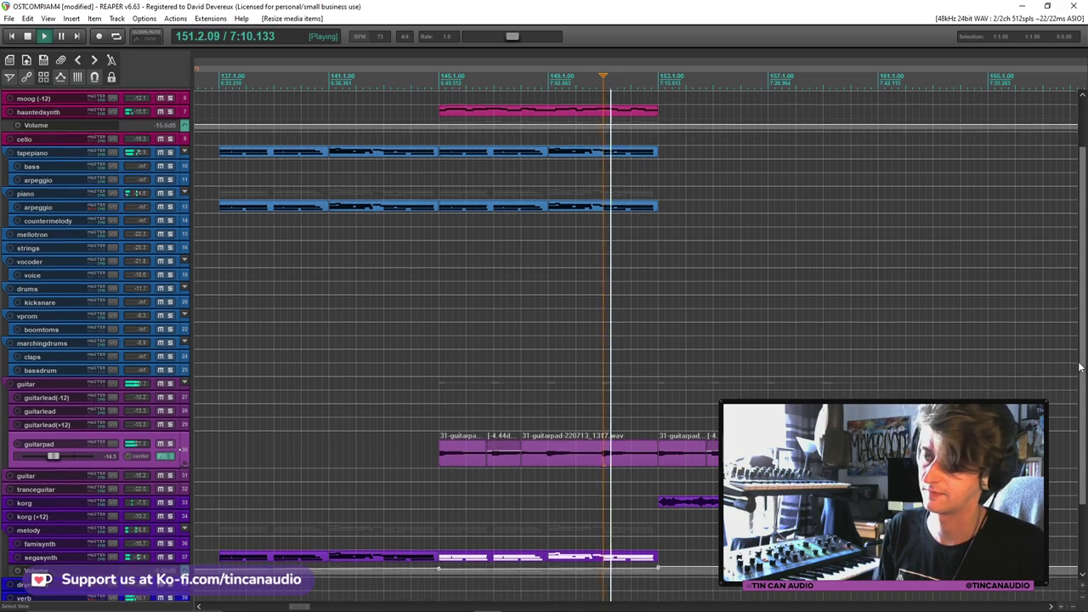
# Copy the Main Theme's opening moog clips to 153.1.00 on the moog track and play from there
pyautogui.scroll(3, 790, 264)
pyautogui.scroll(-5, 789, 265)
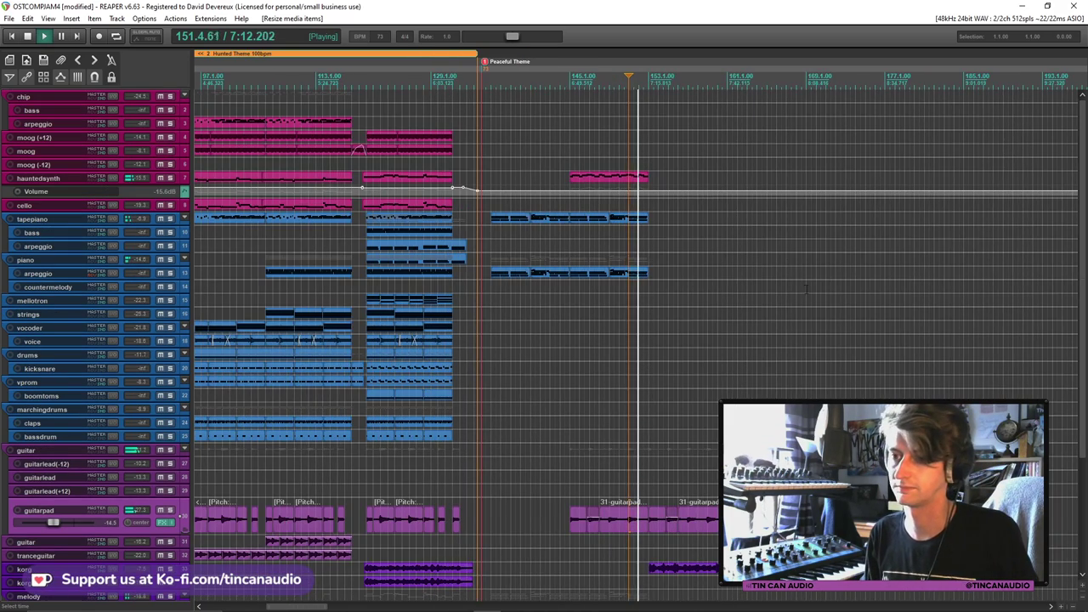
pyautogui.scroll(-4, 790, 264)
pyautogui.click(274, 164)
pyautogui.click(271, 151)
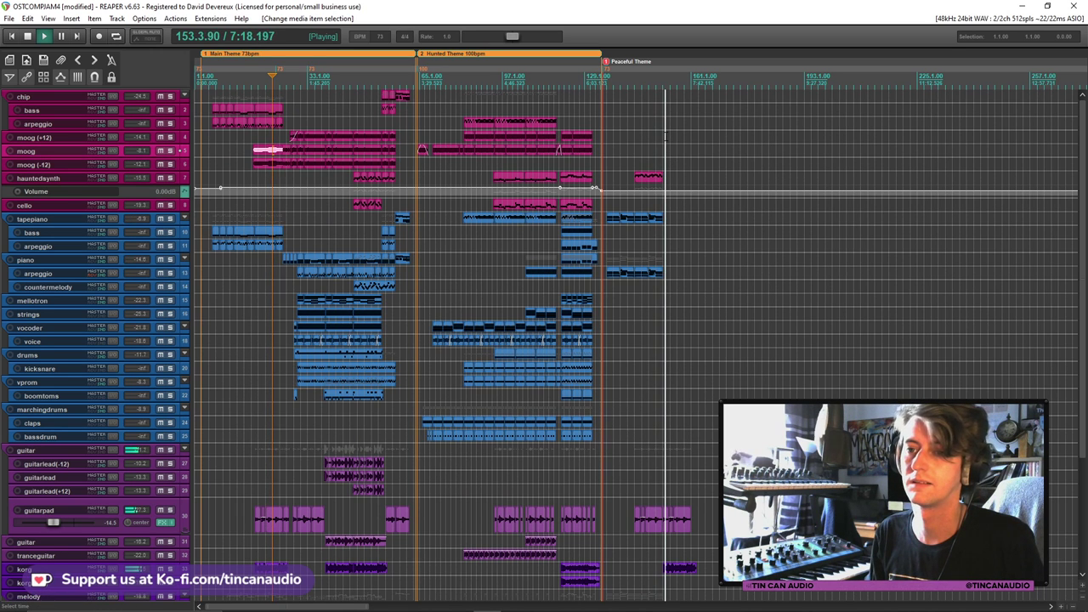
pyautogui.press('space')
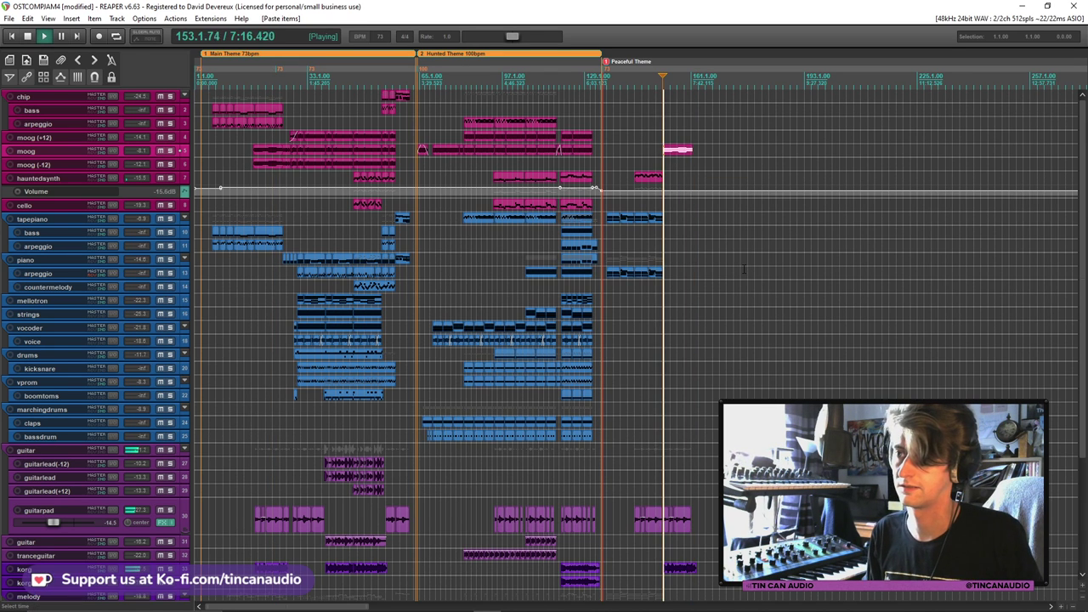
pyautogui.scroll(8, 744, 269)
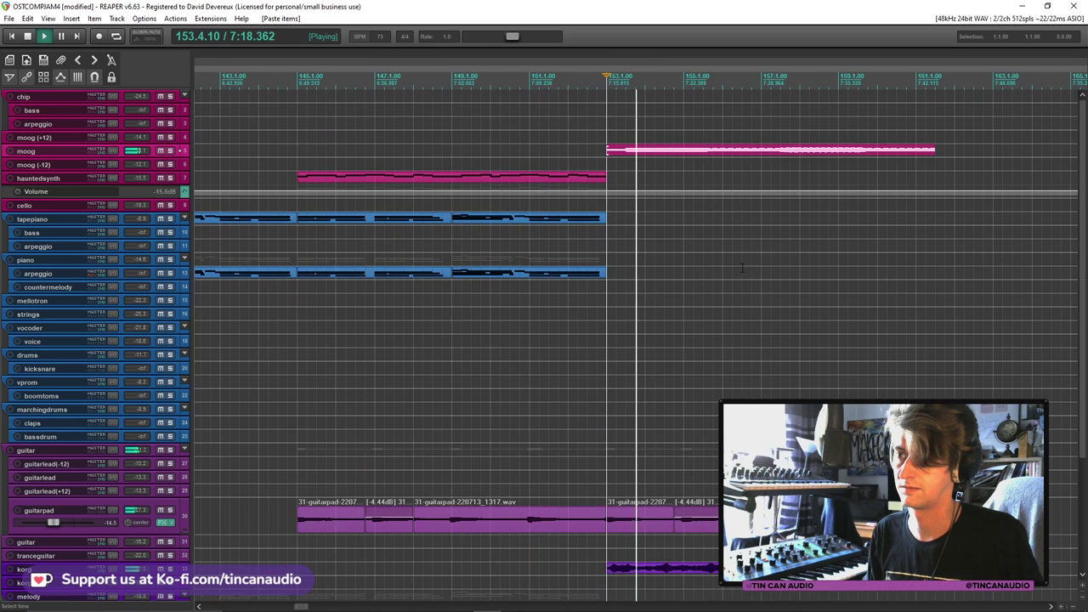
# Move the pasted moog clip earlier to start at about 152.3.00 and play from its start
pyautogui.moveTo(634, 164); pyautogui.dragTo(614, 162)
pyautogui.click(624, 194)
pyautogui.press('space')
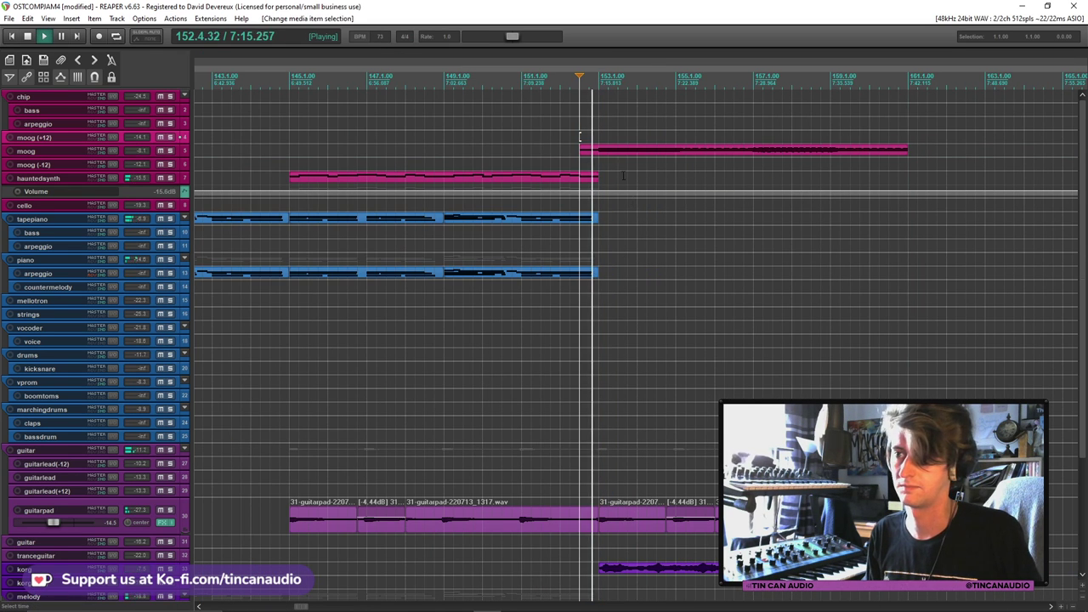
# Copy the Main Theme's famisynth clip starting at about 20.1.00 to 153.1.00 on the same track
pyautogui.scroll(4, 613, 151)
pyautogui.scroll(-6, 630, 160)
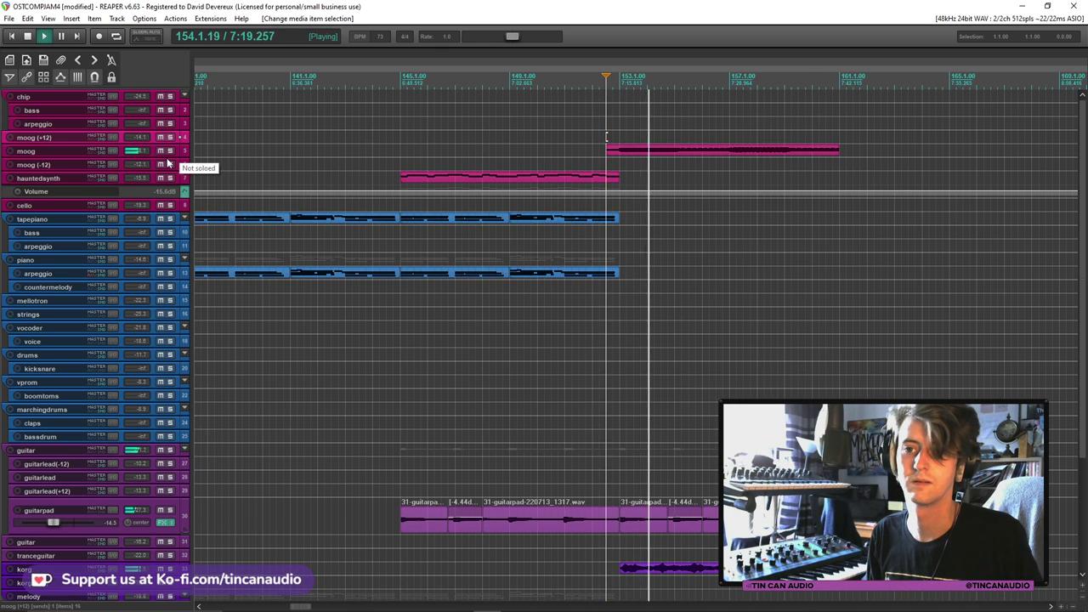
pyautogui.scroll(-5, 472, 208)
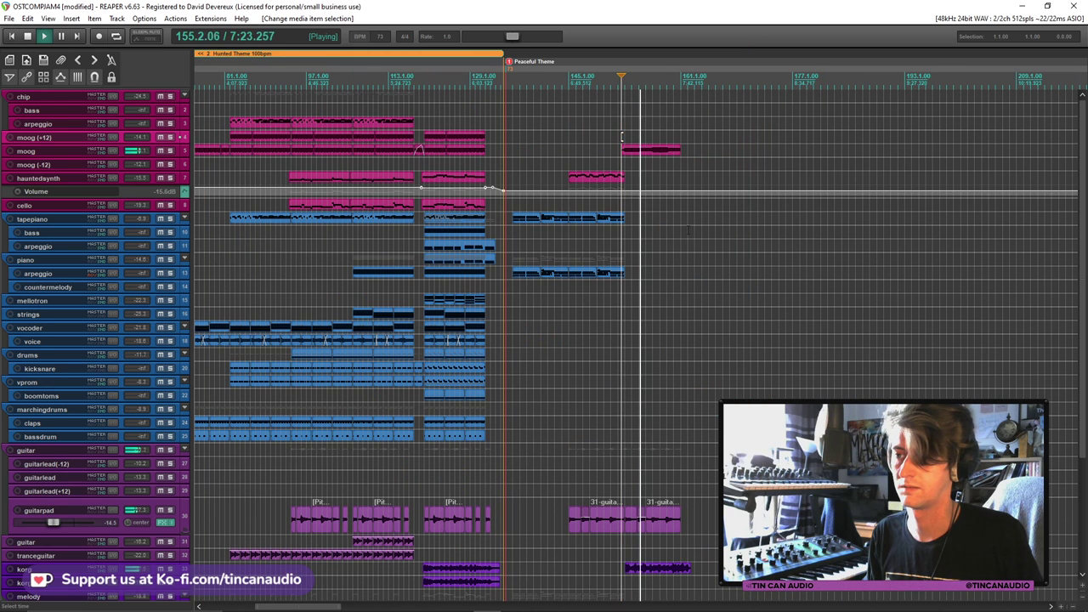
pyautogui.scroll(3, 642, 220)
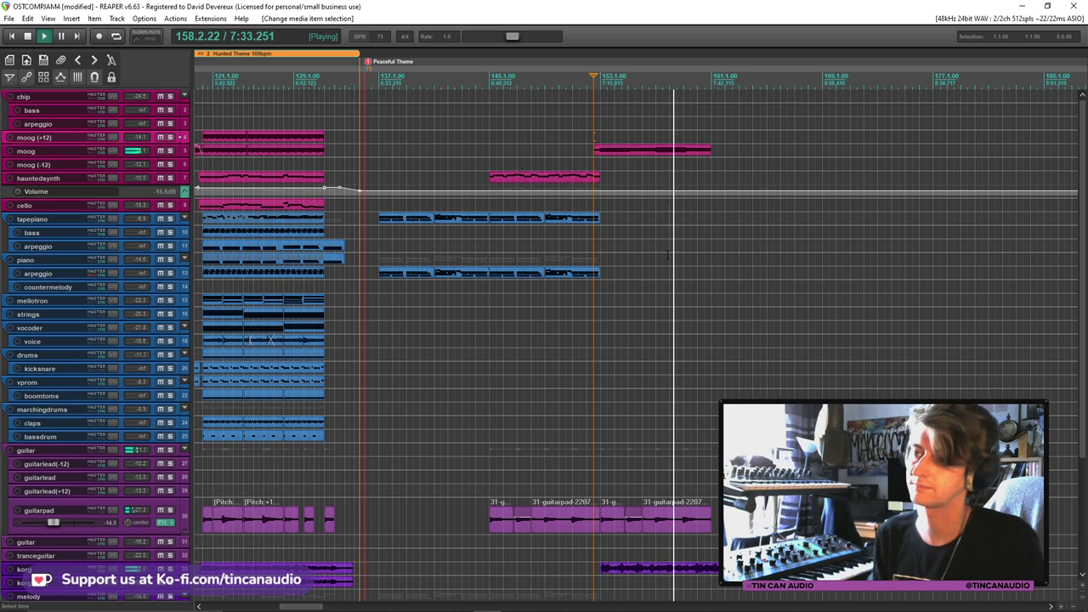
pyautogui.scroll(-2, 1082, 280)
pyautogui.scroll(-1, 366, 491)
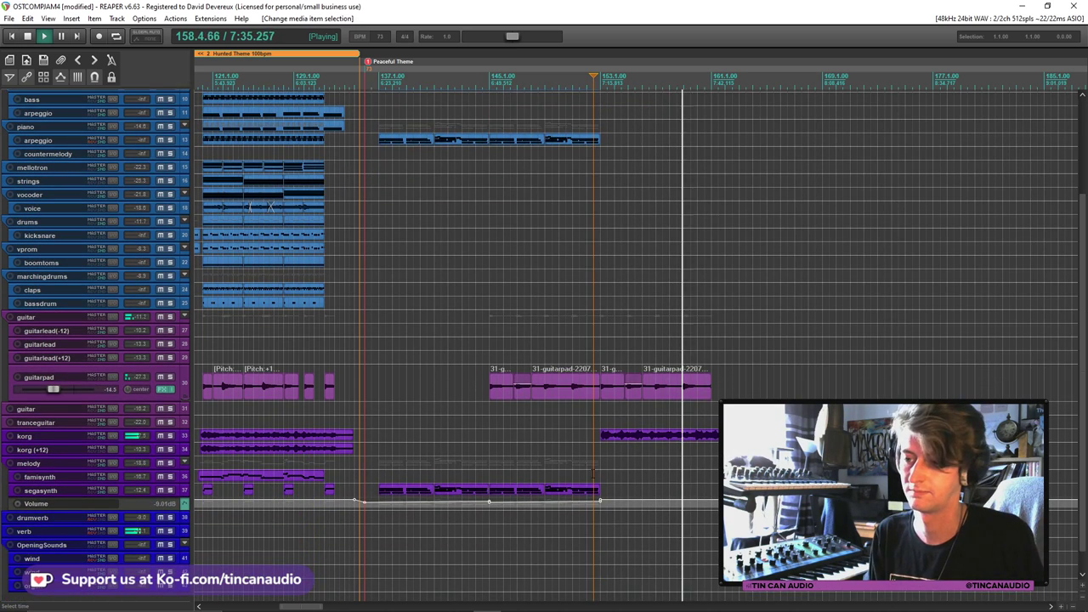
pyautogui.scroll(-2, 365, 492)
pyautogui.scroll(-4, 366, 491)
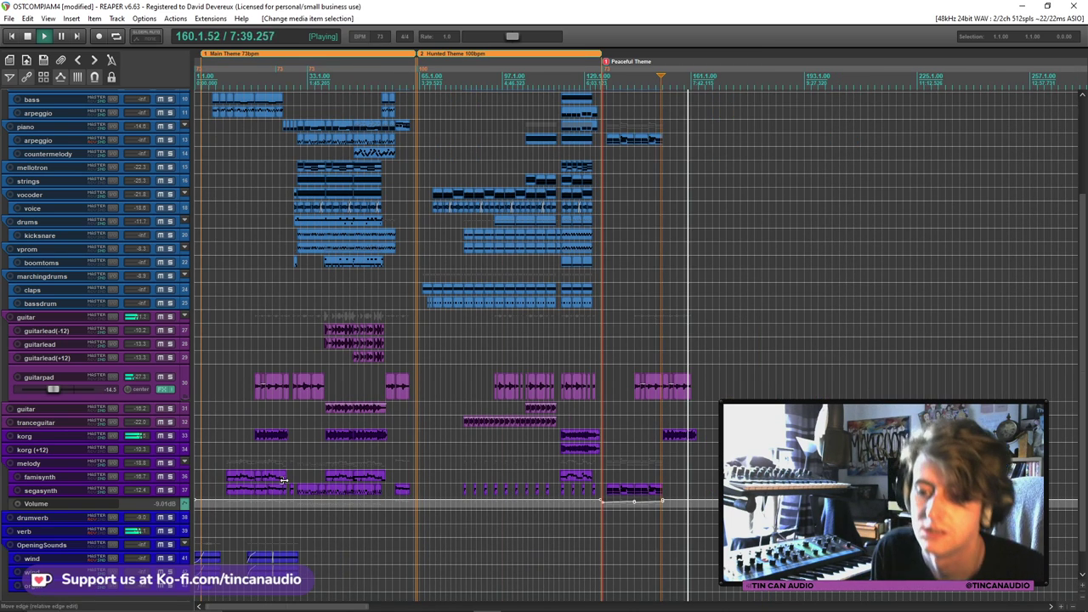
pyautogui.scroll(6, 334, 513)
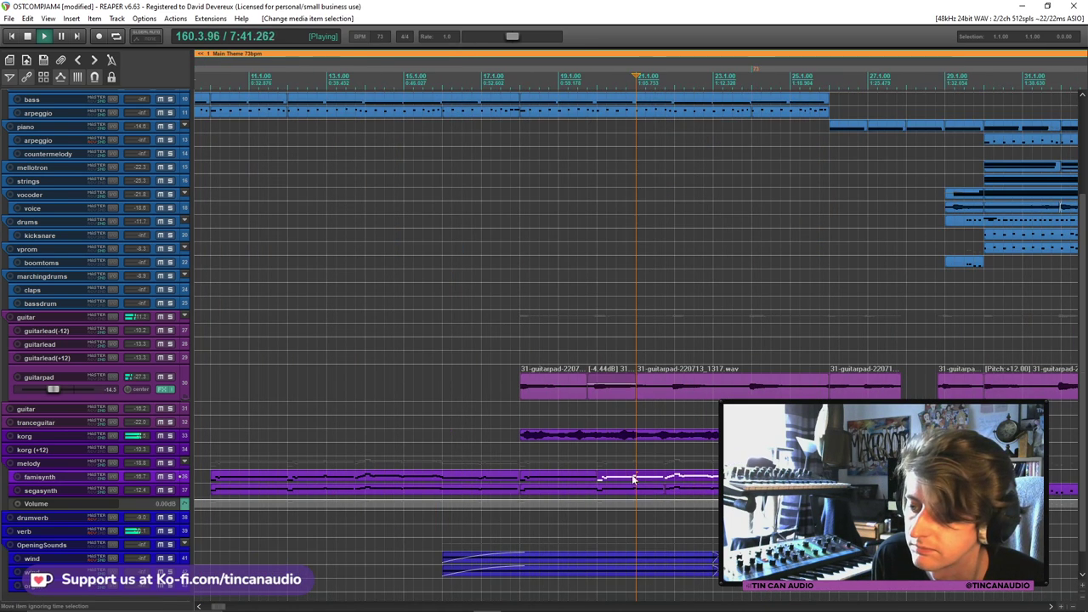
pyautogui.scroll(-6, 619, 480)
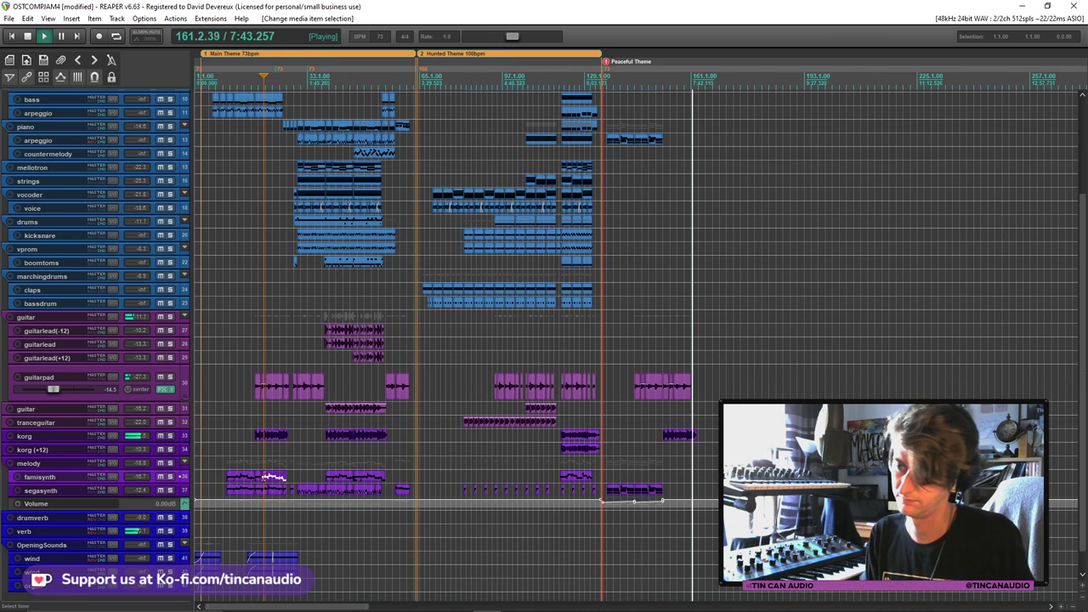
# Mute the korg track and play the pasted famisynth clip from 153.1.00
pyautogui.click(656, 463)
pyautogui.click(160, 436)
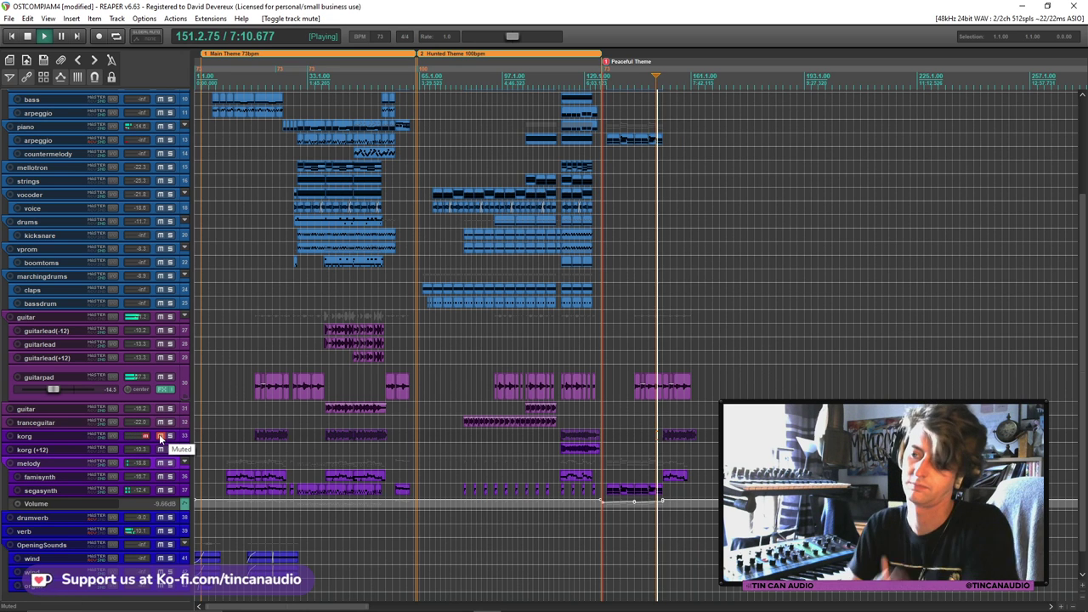
pyautogui.scroll(4, 702, 345)
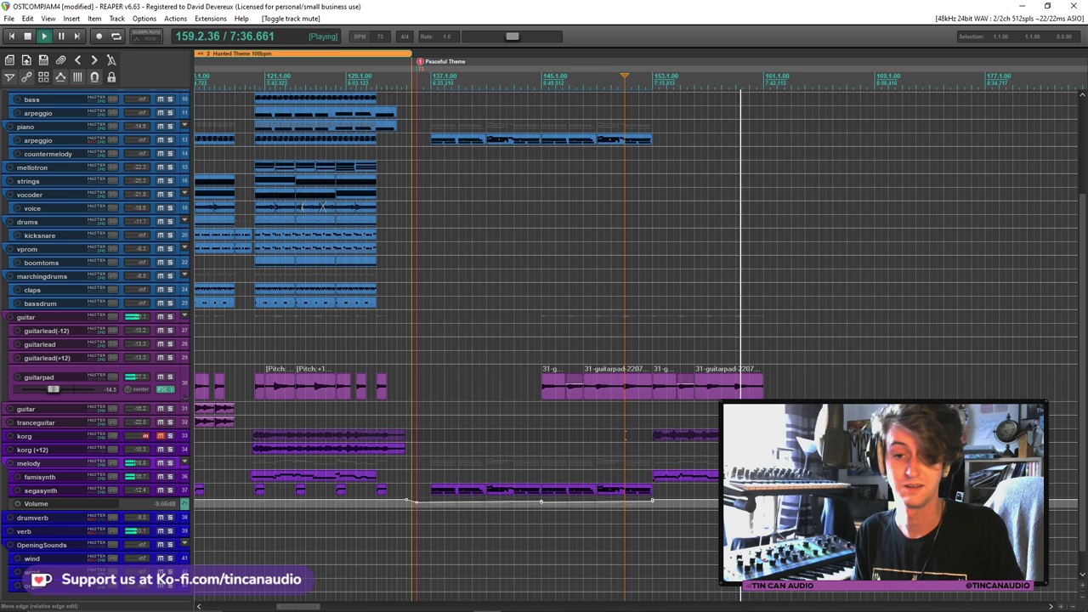
pyautogui.click(655, 477)
pyautogui.press('space')
pyautogui.press('space')
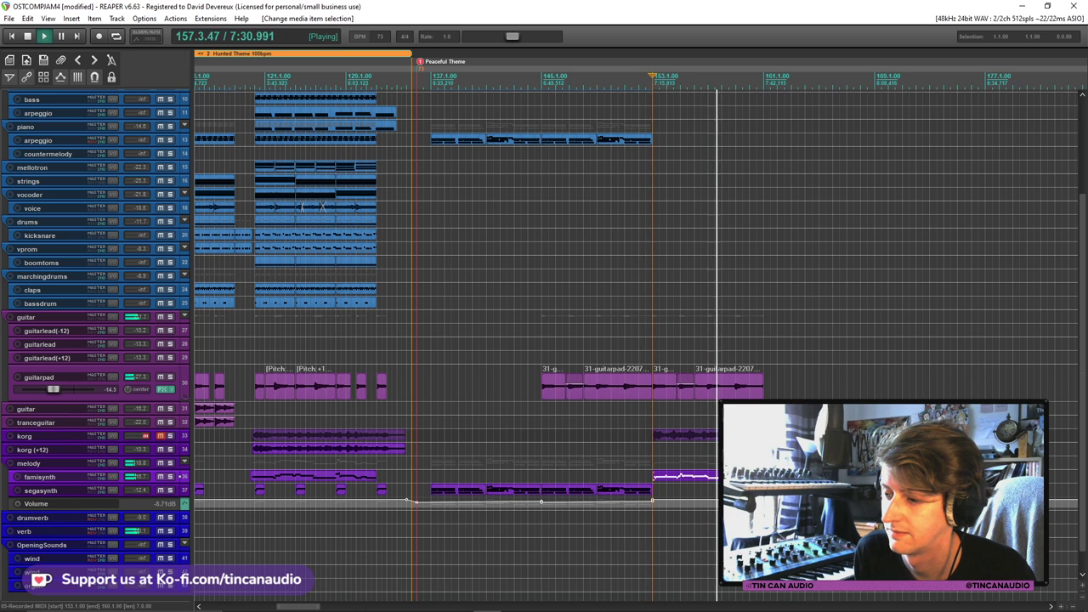
# Split the pasted famisynth clip at 156.4.00 and play across the split from just before 155.1.00
pyautogui.scroll(5, 717, 503)
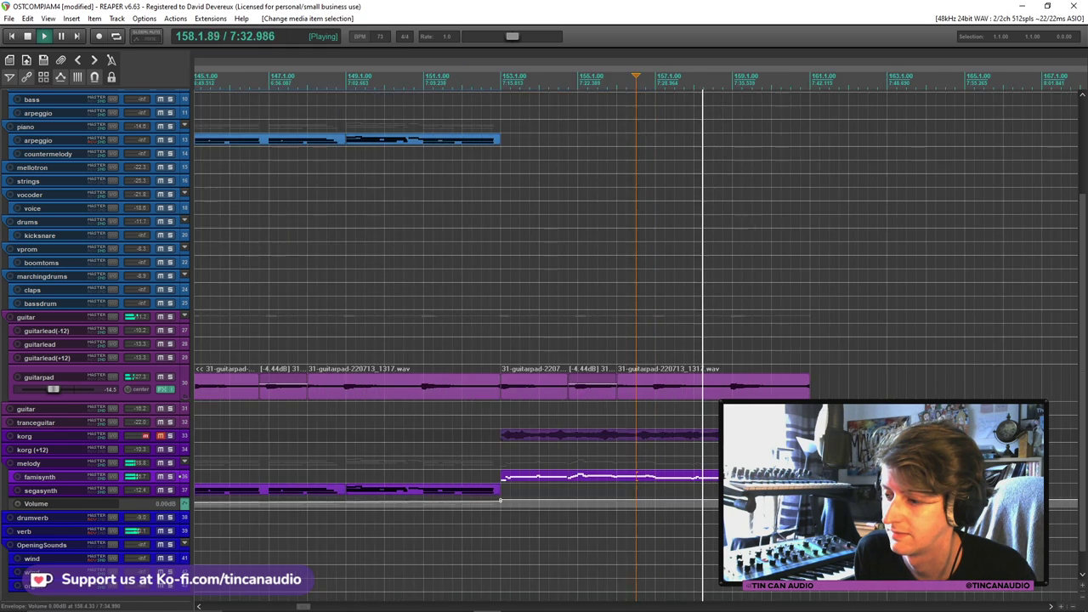
pyautogui.press('space')
pyautogui.click(655, 477)
pyautogui.press('s')
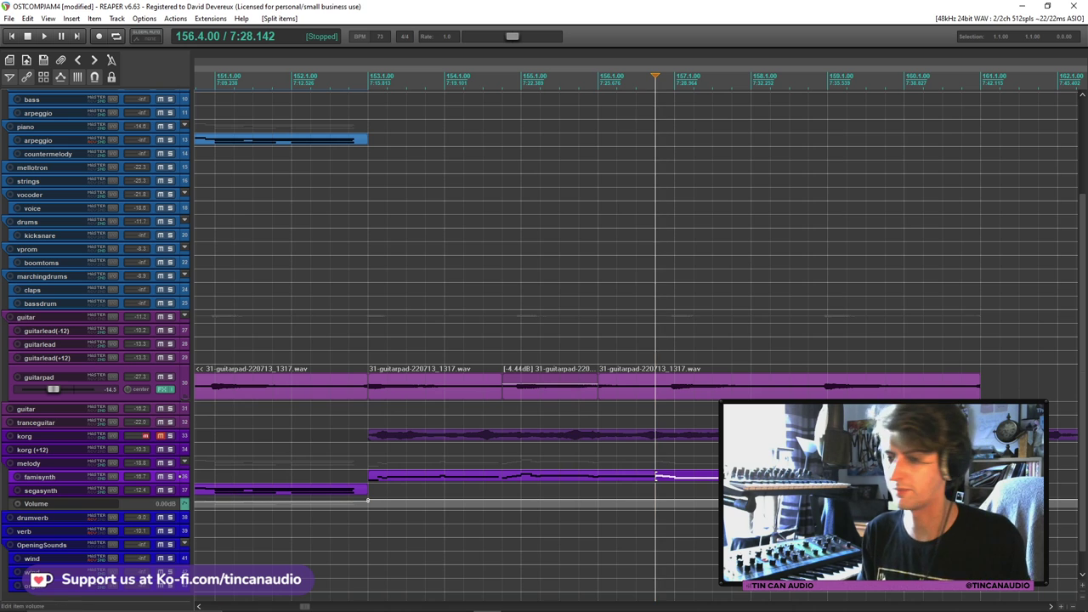
pyautogui.click(521, 477)
pyautogui.press('space')
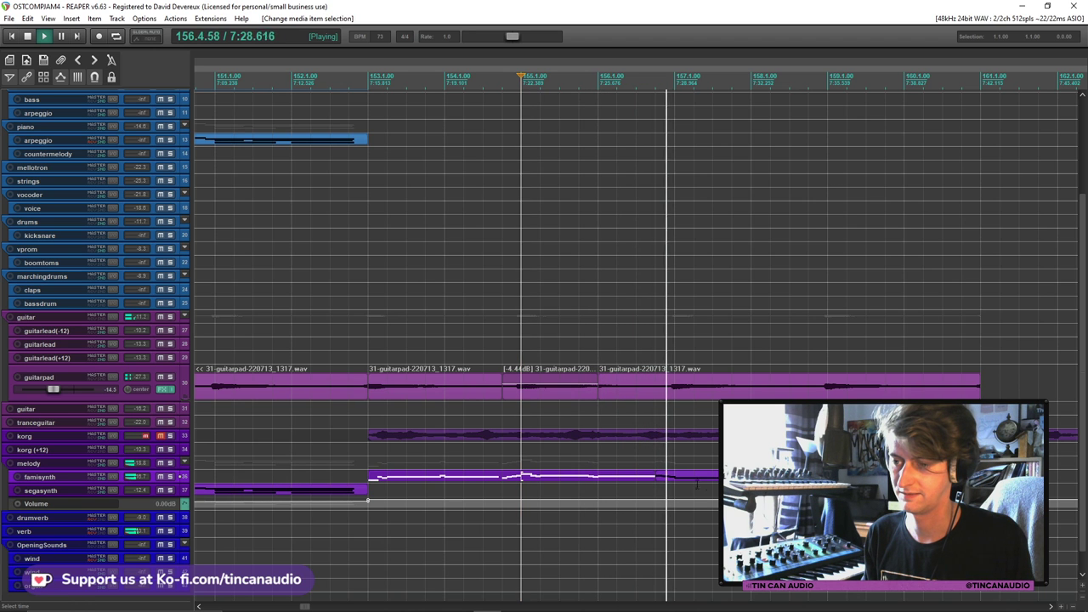
# Revise the famisynth part after 156.4.00 by undoing the last edit and pasting the copied clip, and play from 156.1.00
pyautogui.click(751, 435)
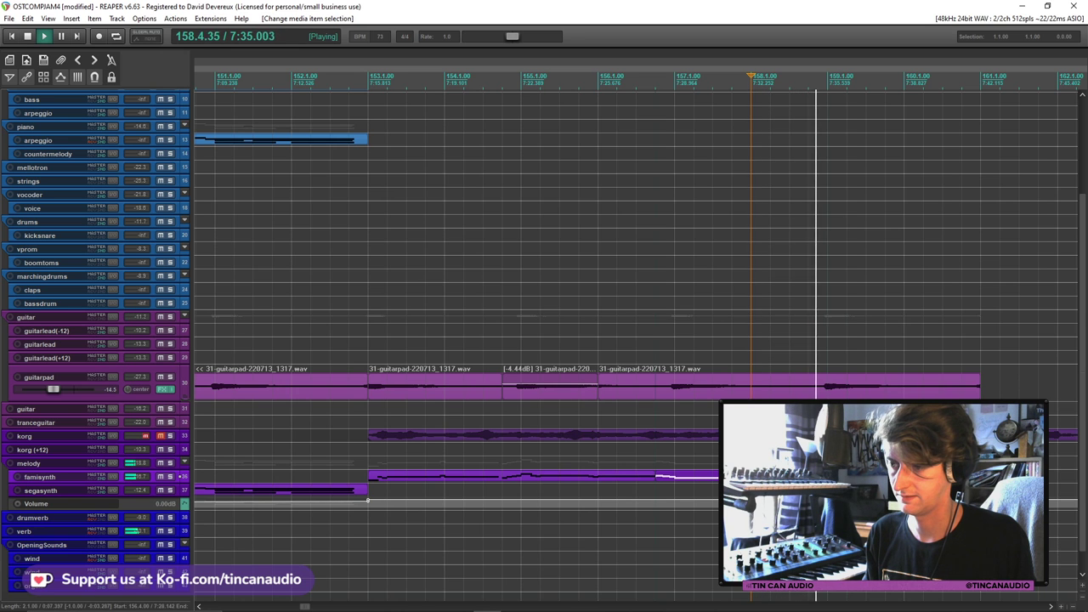
pyautogui.press('space')
pyautogui.hotkey('ctrl', 'z')
pyautogui.hotkey('ctrl', 'v')
pyautogui.click(607, 468)
pyautogui.press('space')
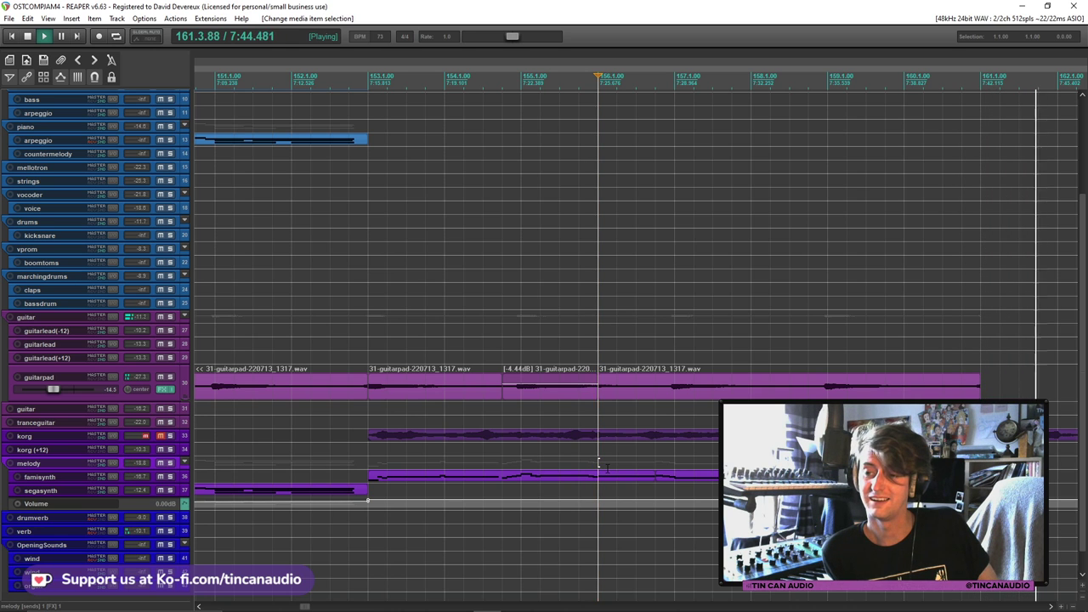
# Stop playback and delete the korg clip that starts at 153.1.00
pyautogui.press('space')
pyautogui.scroll(-5, 607, 466)
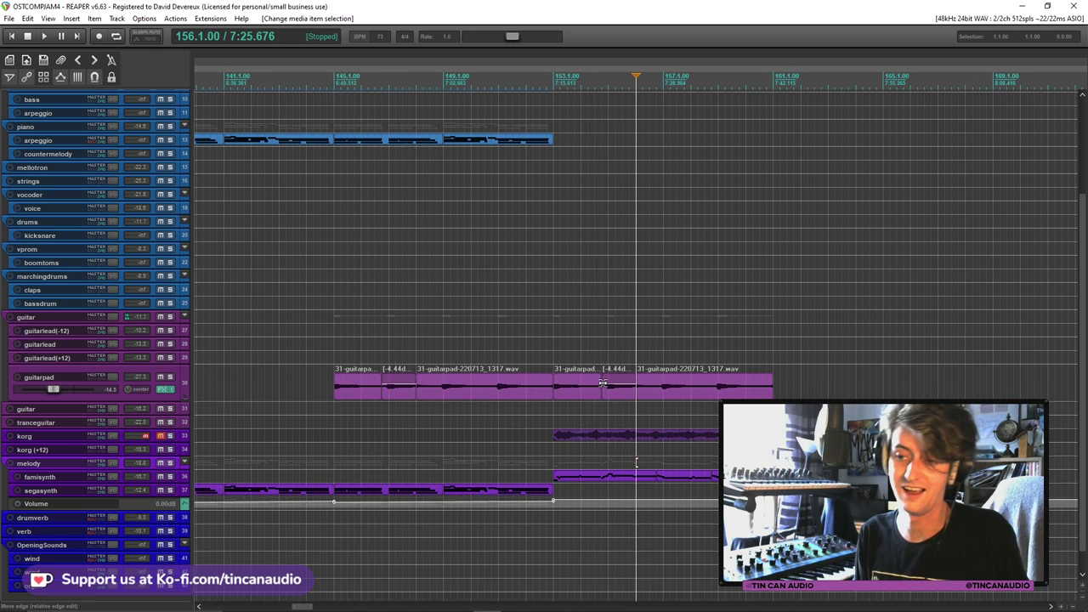
pyautogui.click(636, 436)
pyautogui.press('Delete')
# Play the Peaceful Theme from the first piano arpeggio clip at 137.1.00 to review the arrangement
pyautogui.scroll(-4, 636, 434)
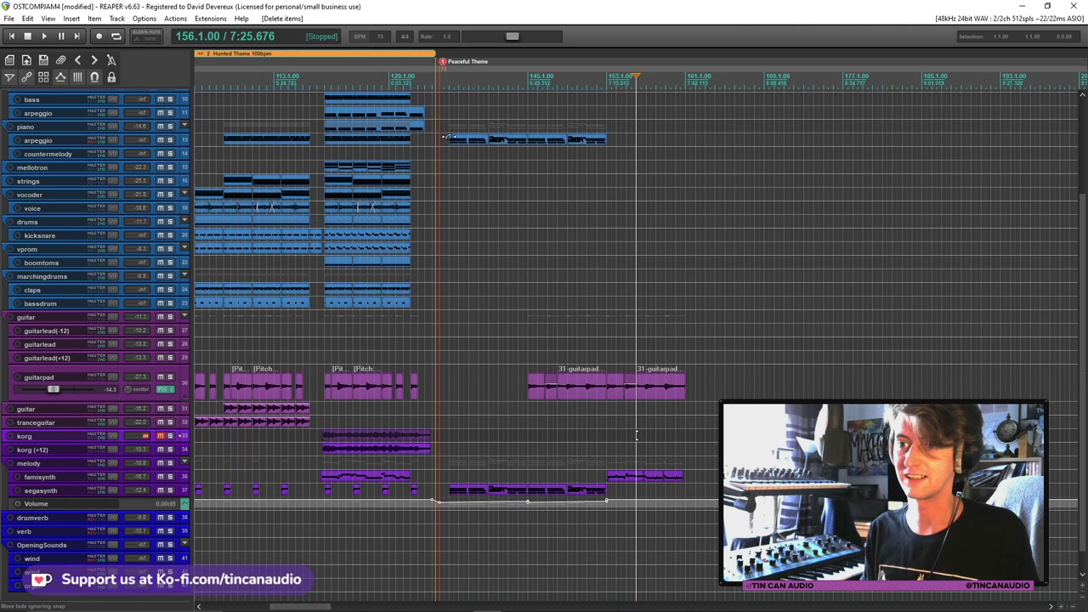
pyautogui.click(453, 138)
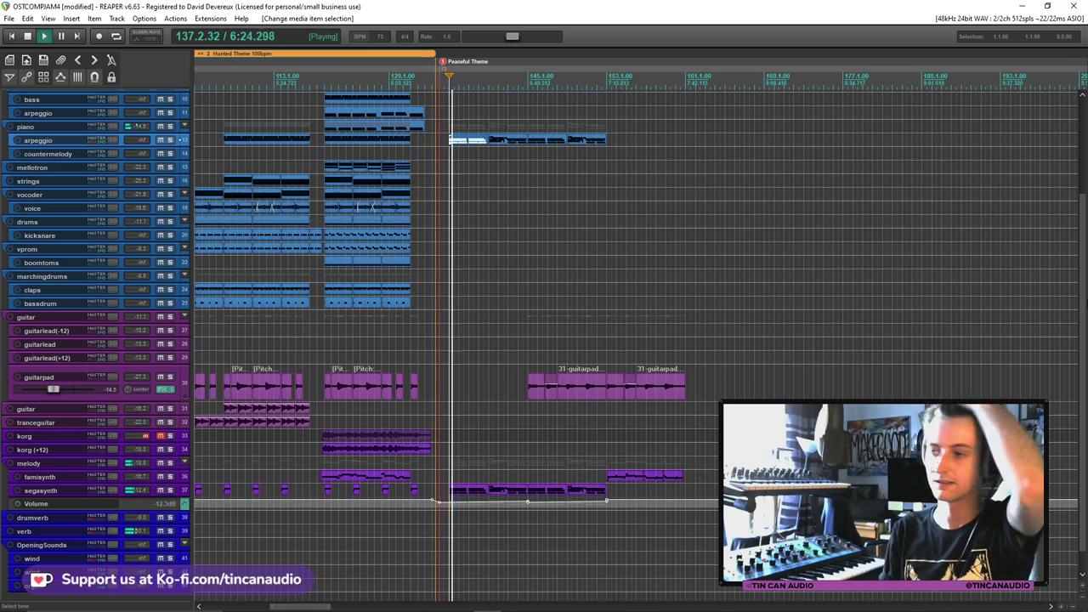
pyautogui.click(1084, 133)
pyautogui.hscroll(-5, 772, 275)
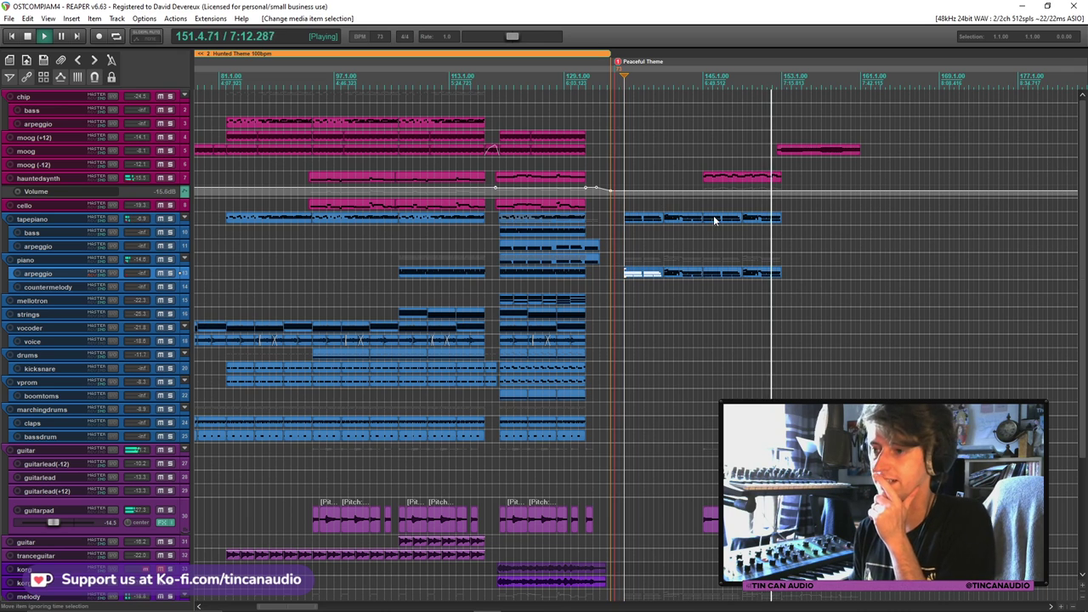
# Insert a new track below strings with the LABS instrument and load the Frozen Strings Cello preset
pyautogui.click(121, 314)
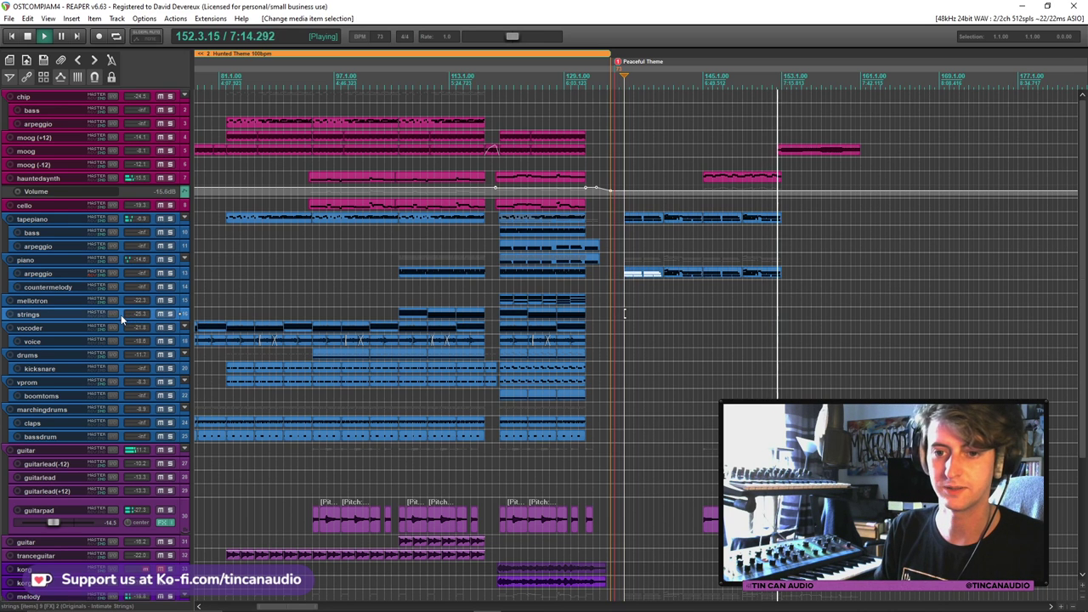
pyautogui.hotkey('ctrl', 't')
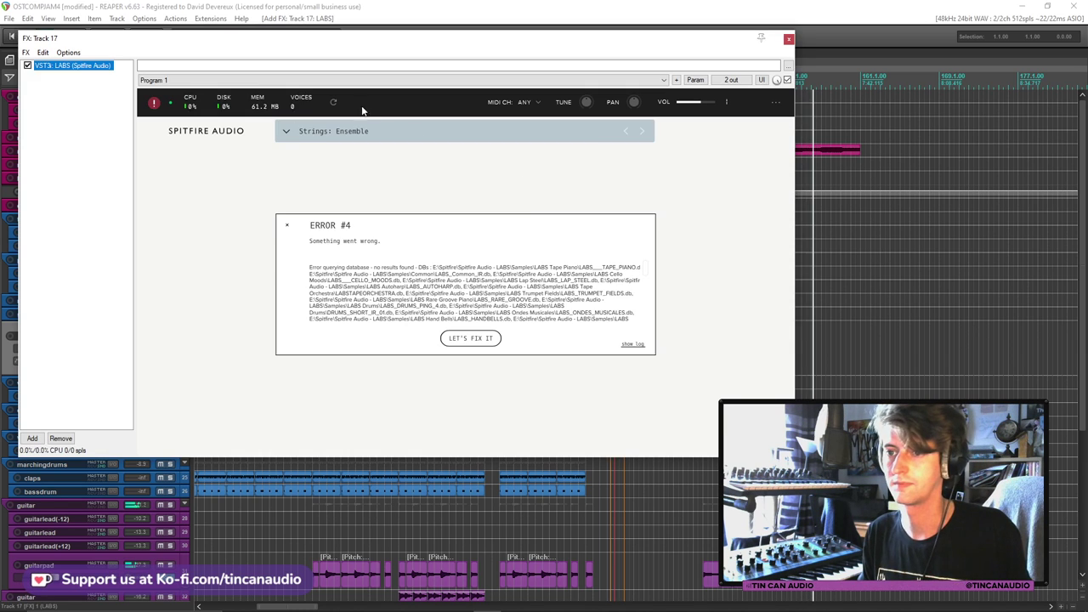
pyautogui.click(301, 134)
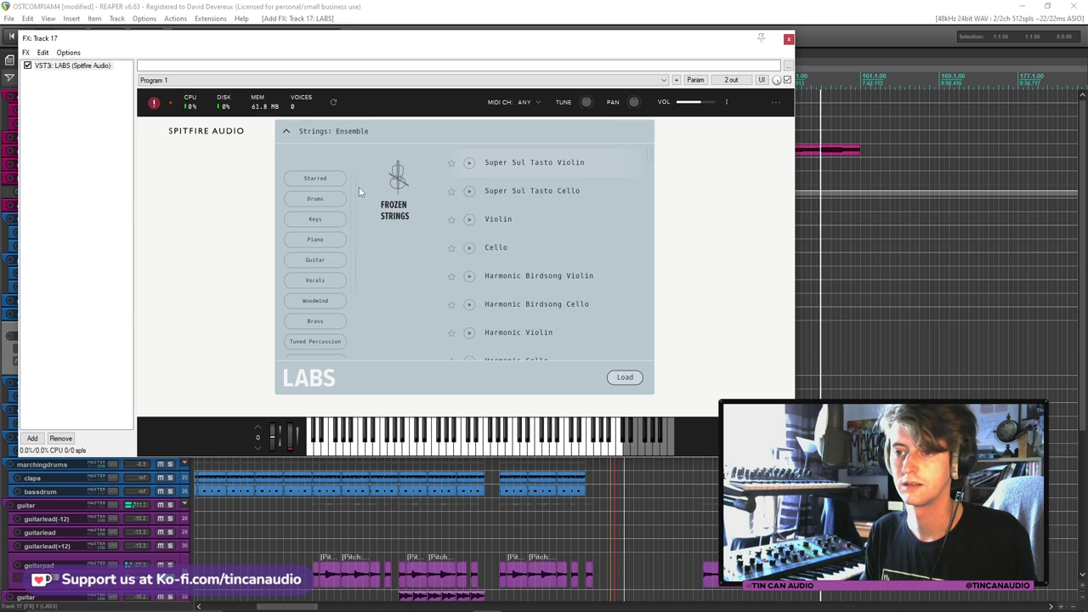
pyautogui.click(512, 245)
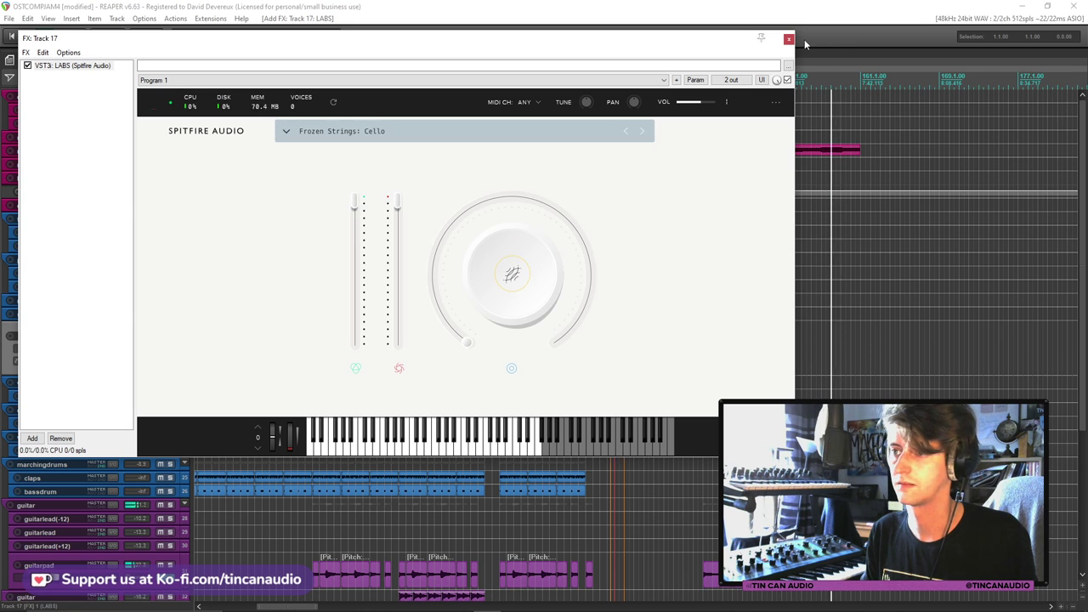
pyautogui.click(789, 38)
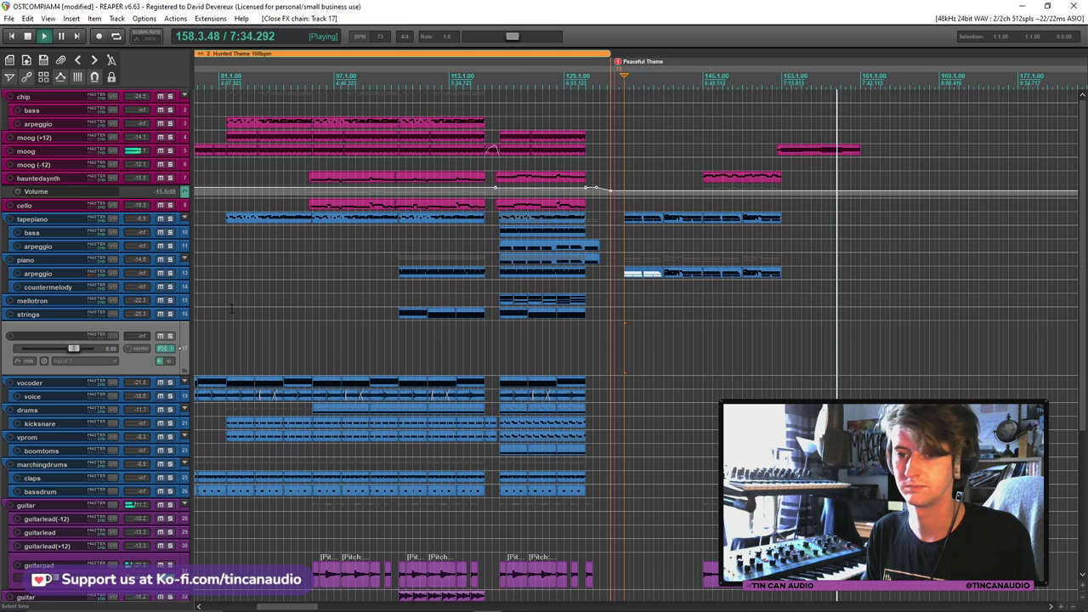
# Switch the new track's LABS preset to Frozen Strings Violin and stop playback
pyautogui.click(166, 349)
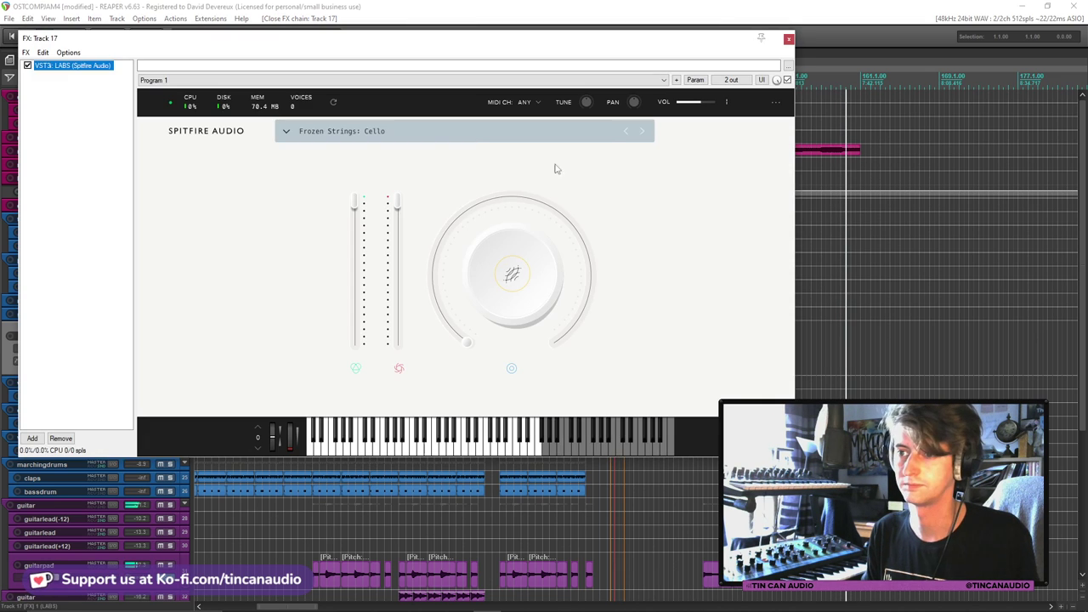
pyautogui.click(646, 131)
pyautogui.click(647, 131)
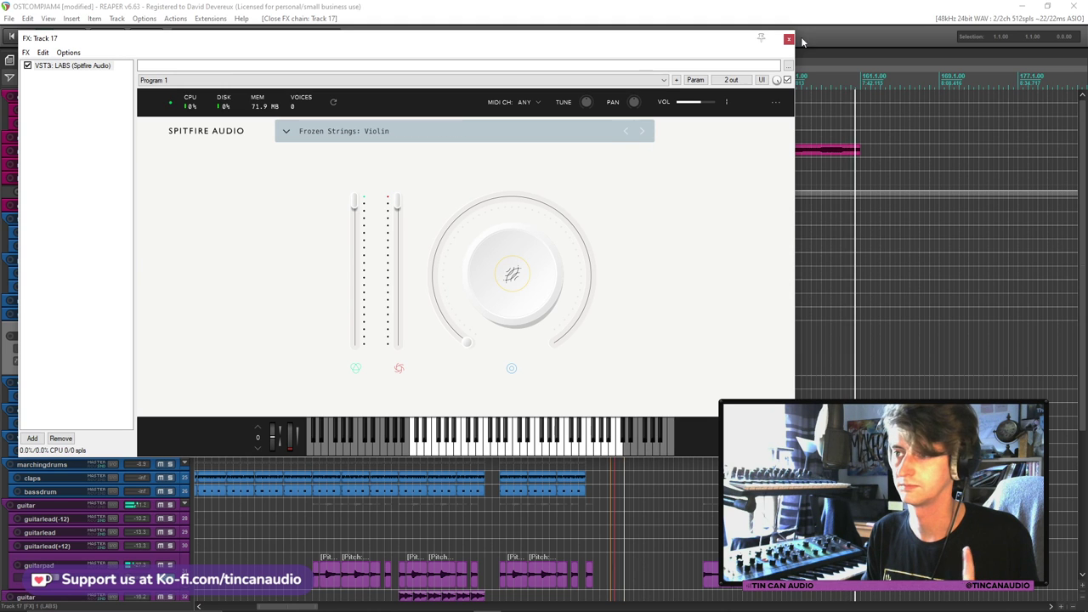
pyautogui.click(789, 39)
pyautogui.press('space')
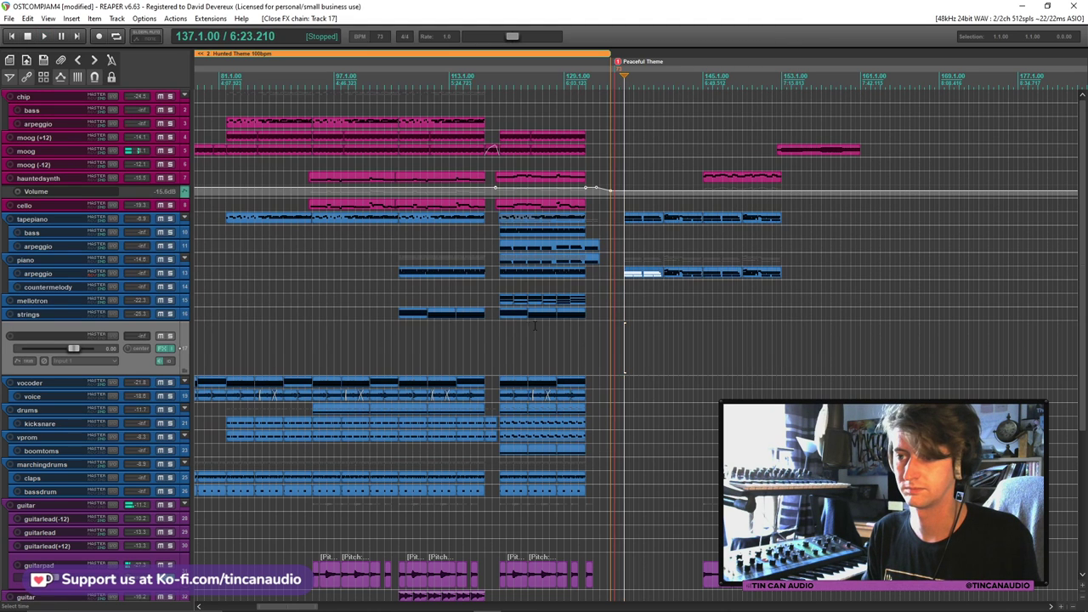
# Copy the Hunted Theme's first three strings clips to 145.1.00 on the new track and set its volume to -16.0 dB
pyautogui.click(424, 314)
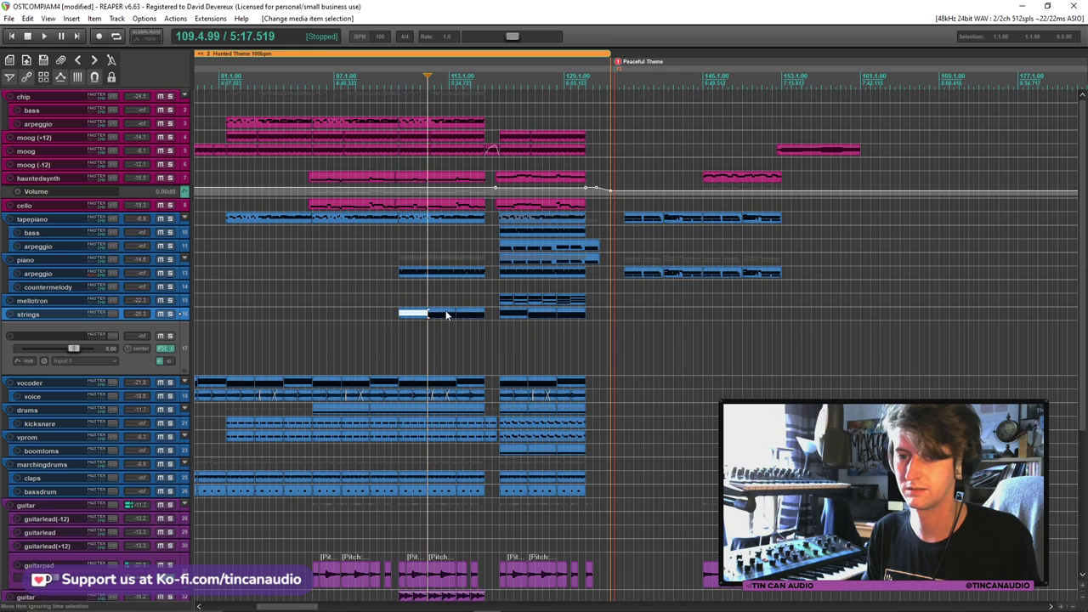
pyautogui.keyDown('ctrl'); pyautogui.click(460, 312); pyautogui.keyUp('ctrl')
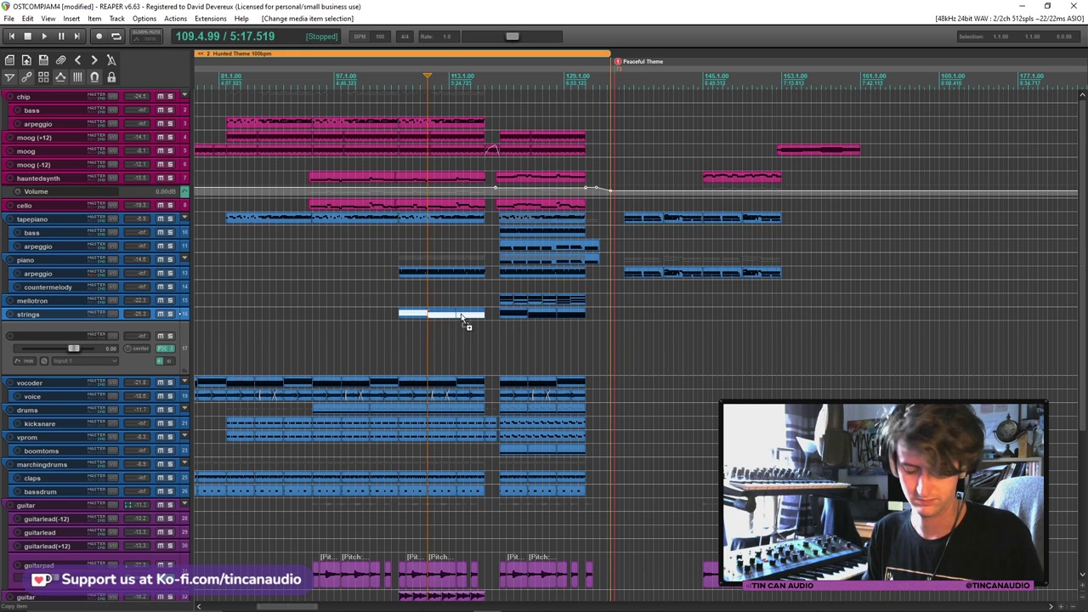
pyautogui.click(703, 355)
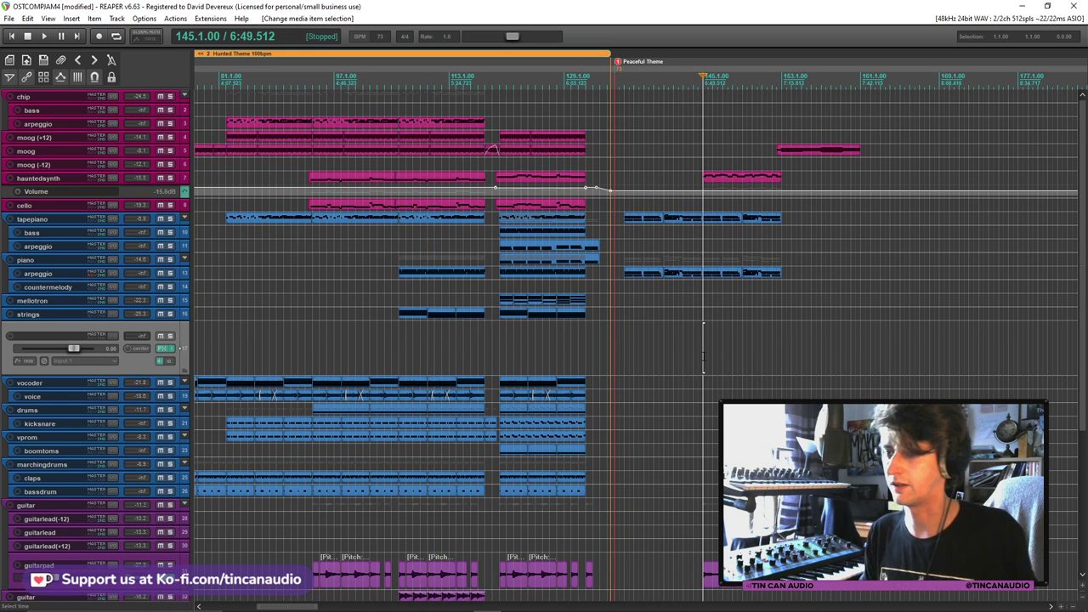
pyautogui.hotkey('ctrl', 'v')
pyautogui.click(708, 355)
pyautogui.press('space')
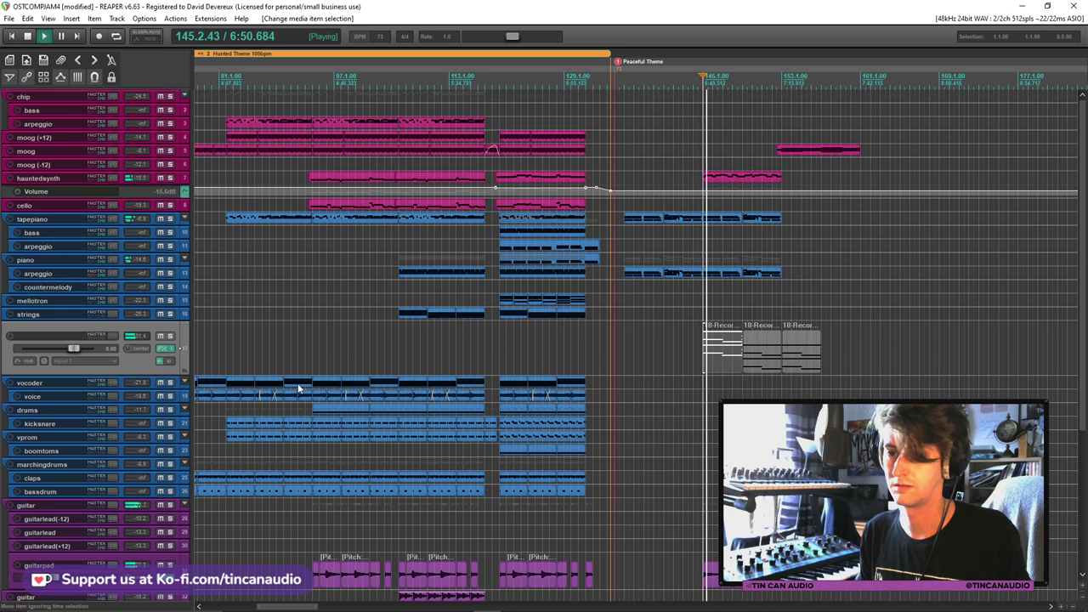
pyautogui.moveTo(74, 348); pyautogui.dragTo(52, 347)
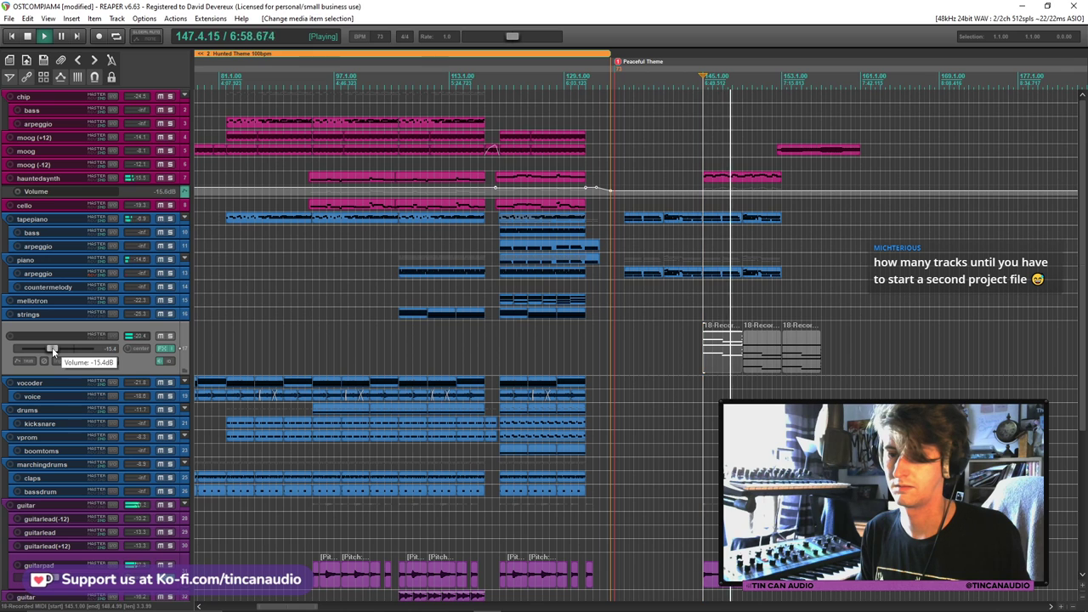
pyautogui.moveTo(51, 347); pyautogui.dragTo(52, 348)
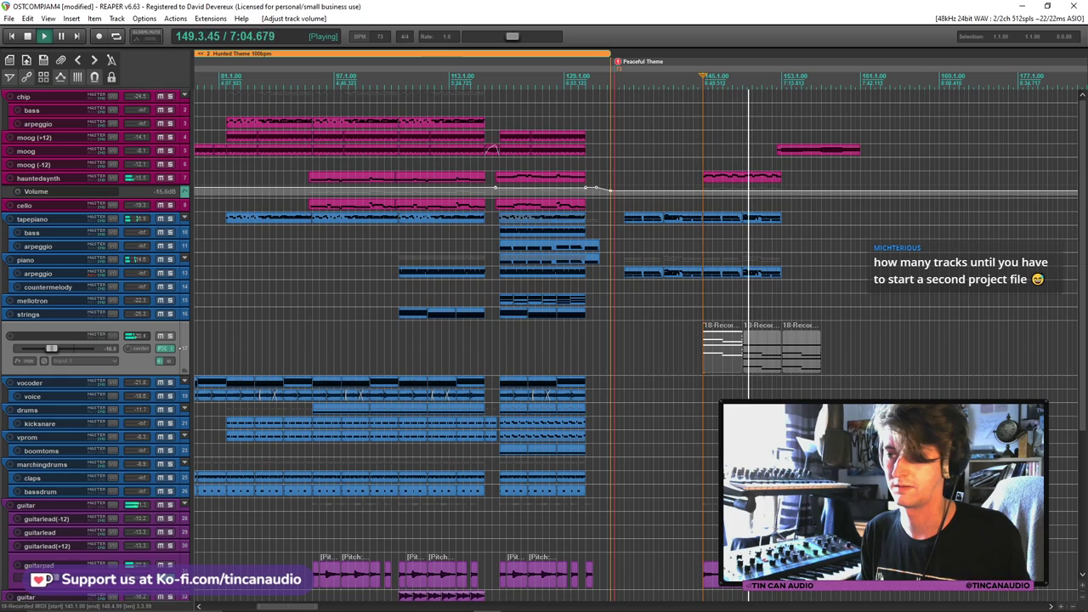
# Transpose the first pasted strings clip's notes by 12 and lower the new track's volume to about -20.9 dB during playback
pyautogui.doubleClick(717, 351)
pyautogui.hotkey('ctrl', 't')
pyautogui.write('12')
pyautogui.click(552, 352)
pyautogui.press('Escape')
pyautogui.click(697, 349)
pyautogui.press('space')
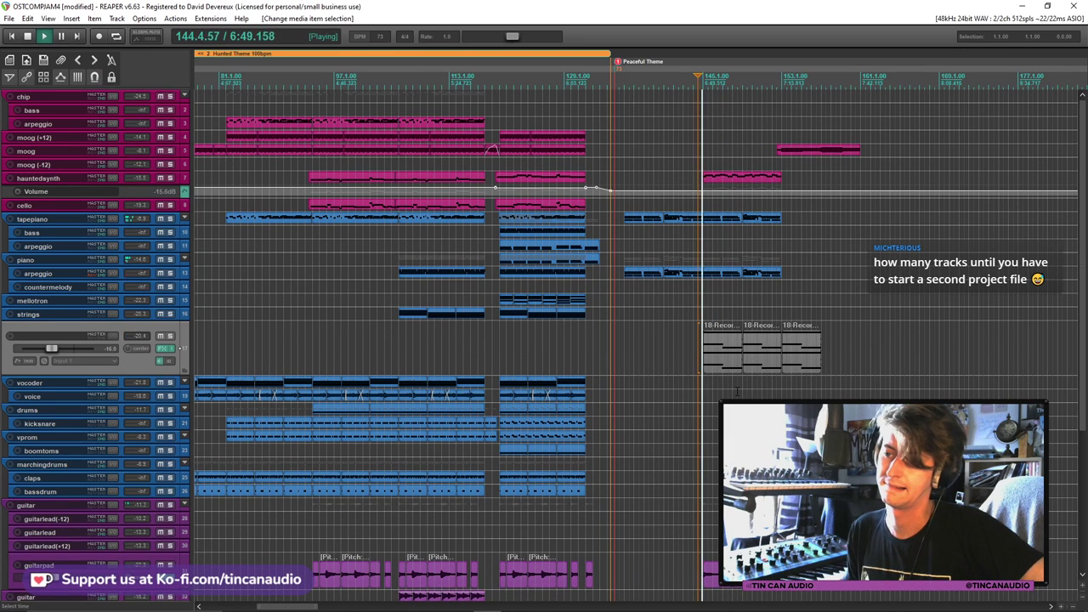
pyautogui.moveTo(57, 349); pyautogui.dragTo(47, 349)
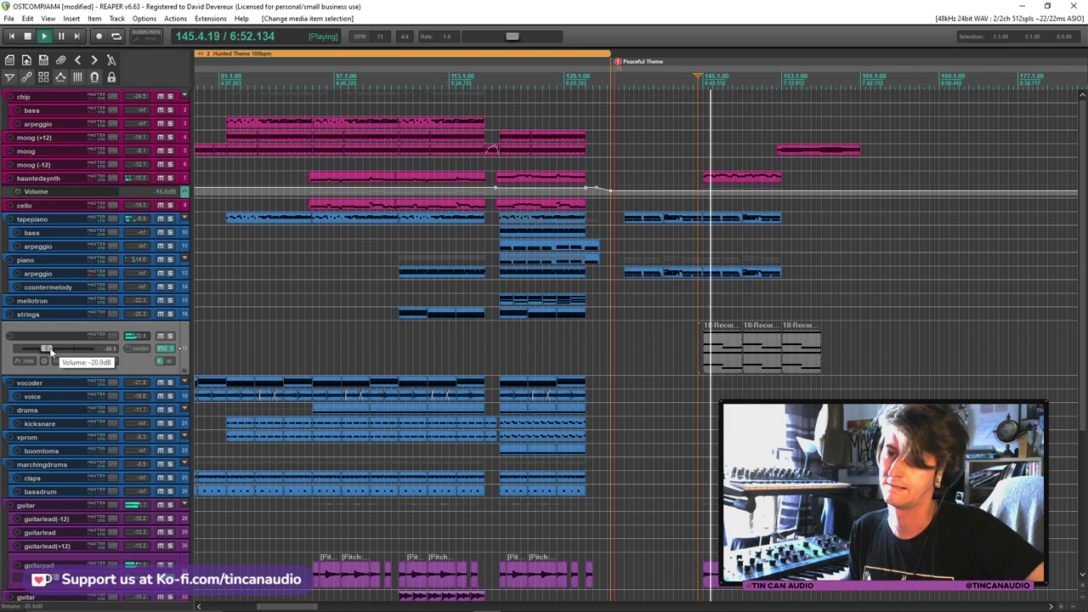
# Switch the new track's LABS preset back to Frozen Strings Cello
pyautogui.click(159, 350)
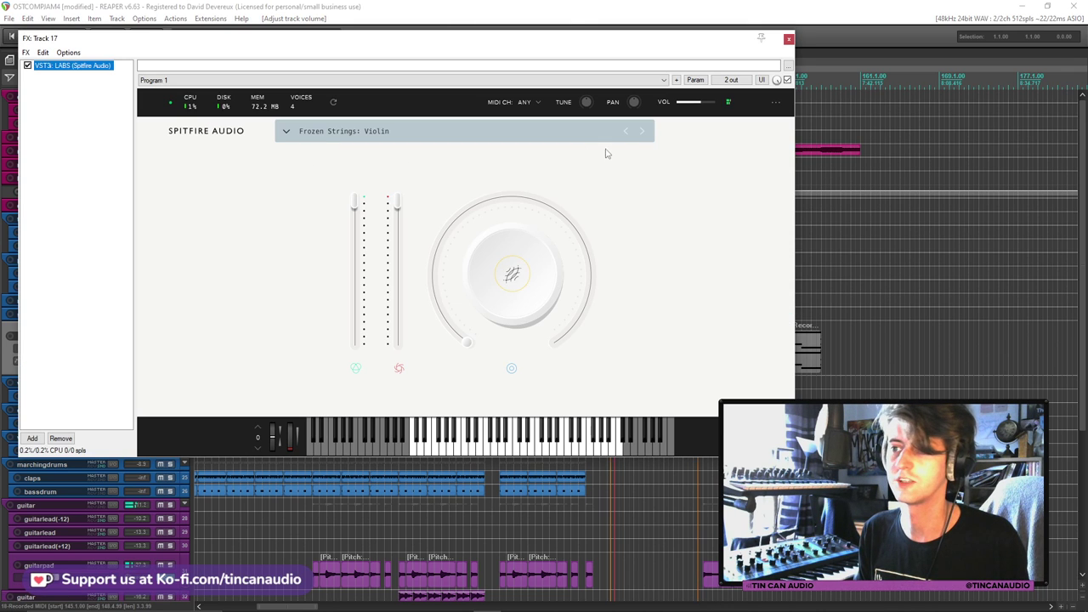
pyautogui.click(627, 131)
pyautogui.click(642, 132)
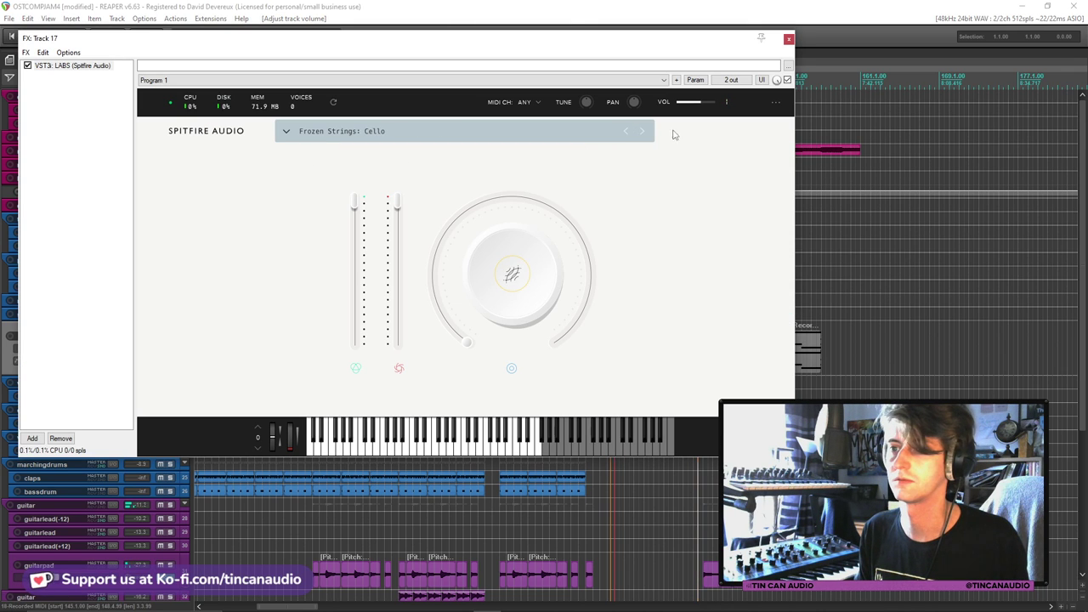
pyautogui.click(789, 38)
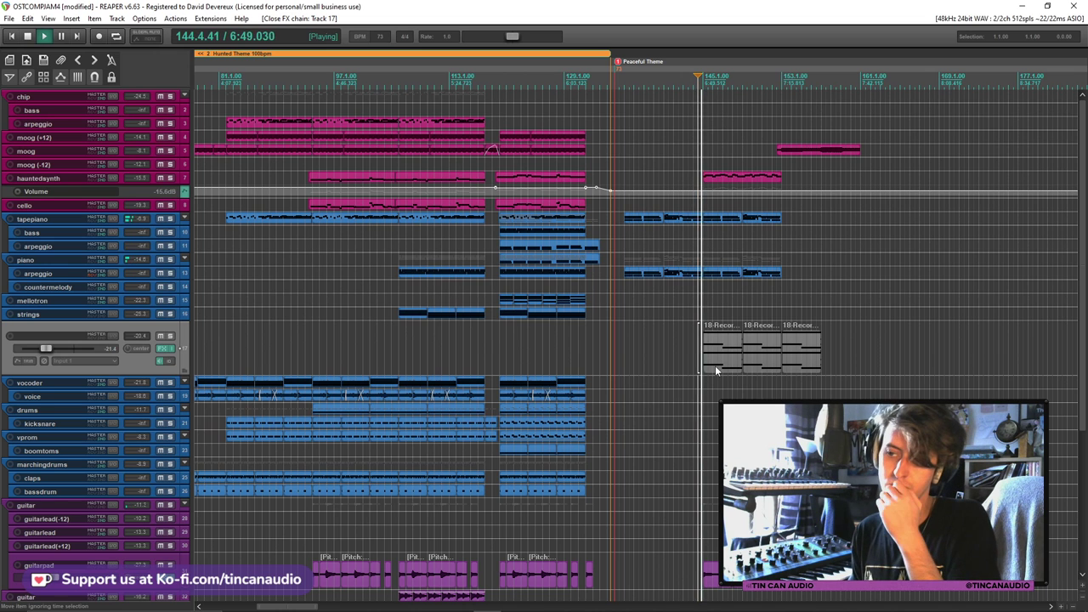
# Raise the new LABS track's volume to -13.1 dB during playback
pyautogui.scroll(5, 55, 352)
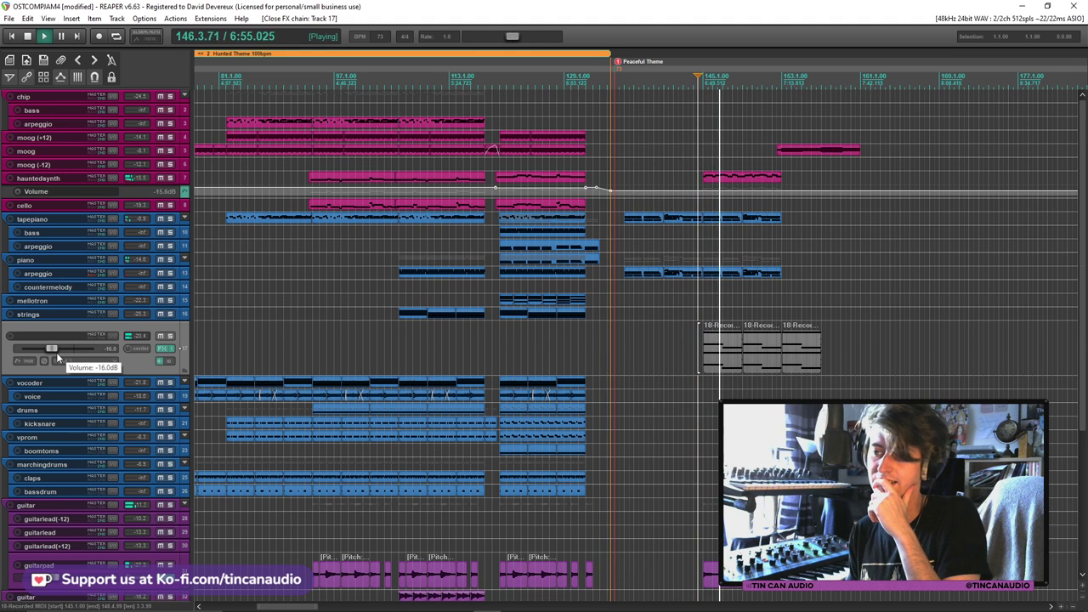
pyautogui.scroll(2, 58, 352)
pyautogui.scroll(1, 59, 352)
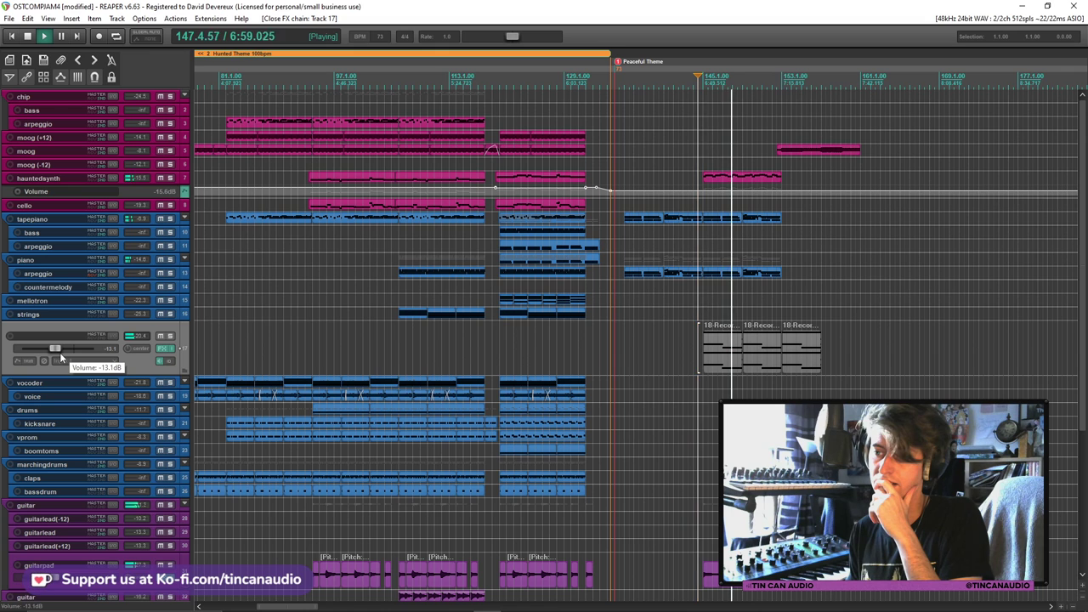
pyautogui.scroll(-1, 60, 352)
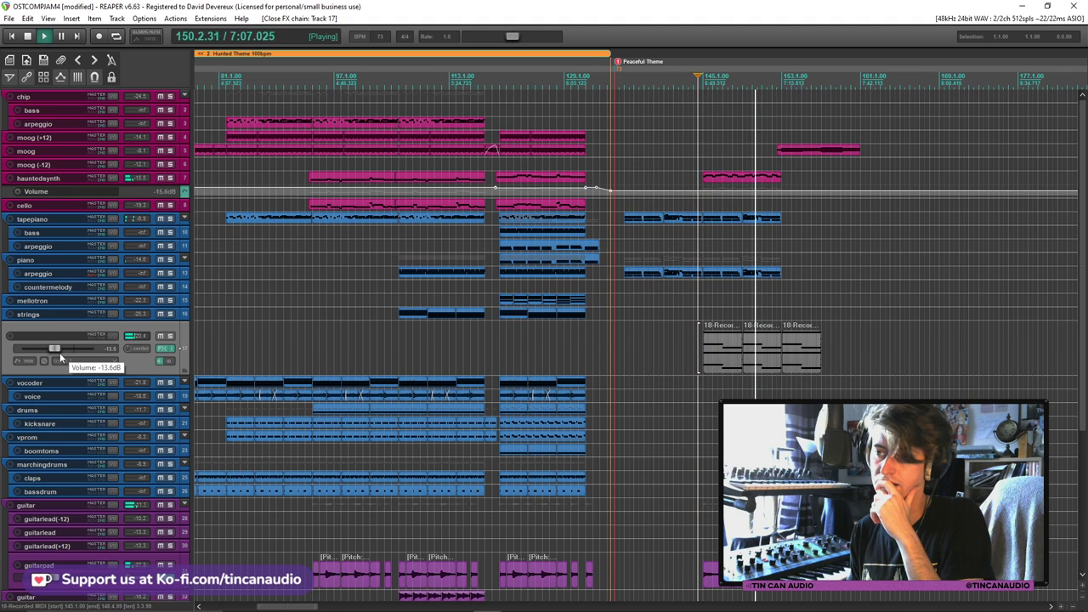
pyautogui.scroll(1, 60, 357)
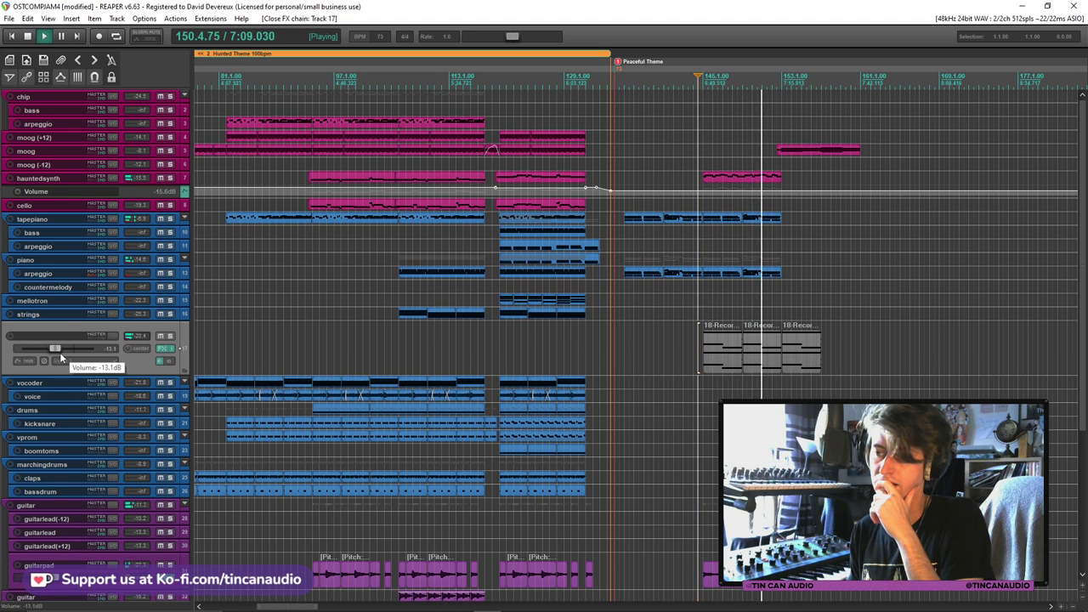
# Rename the new LABS track as frozenstrings
pyautogui.doubleClick(51, 336)
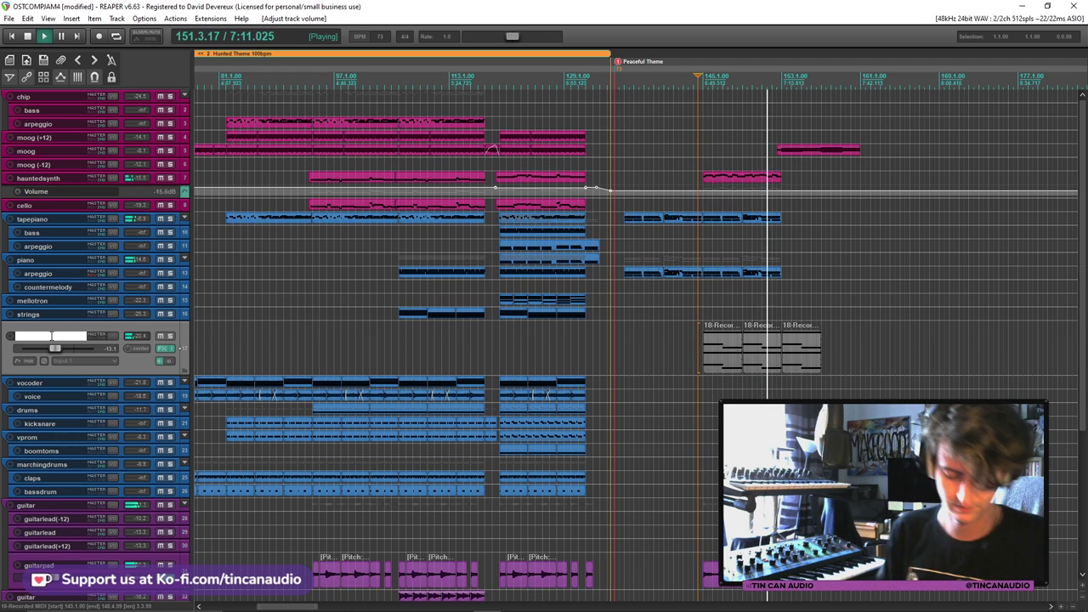
pyautogui.write('frozenstri')
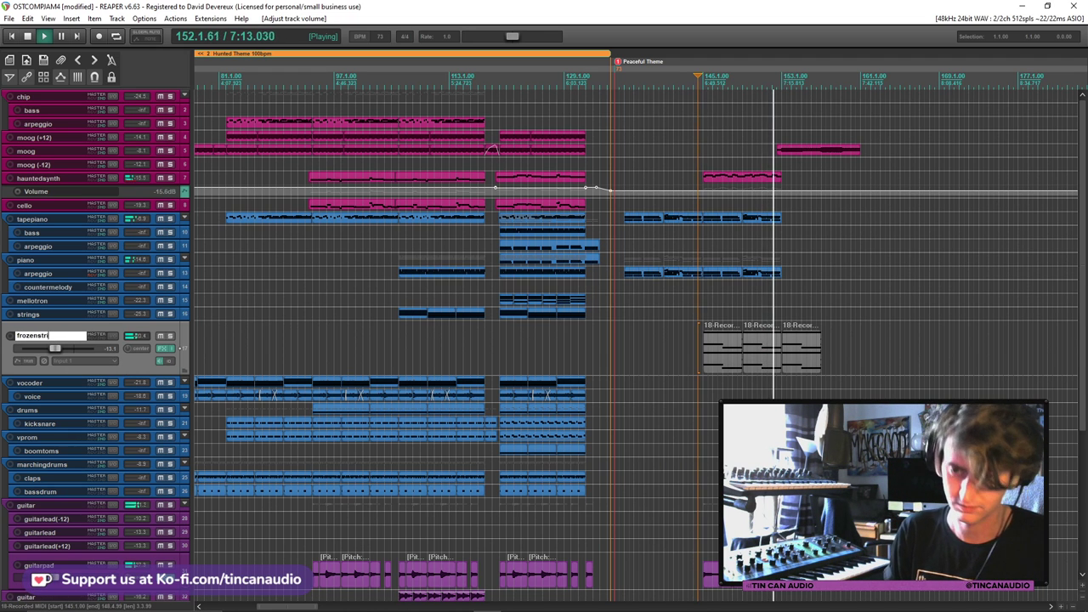
pyautogui.write('ngs')
pyautogui.press('Return')
# Stop playback and delete the third clip on the frozenstrings track
pyautogui.press('space')
pyautogui.click(803, 348)
pyautogui.press('Delete')
pyautogui.click(762, 349)
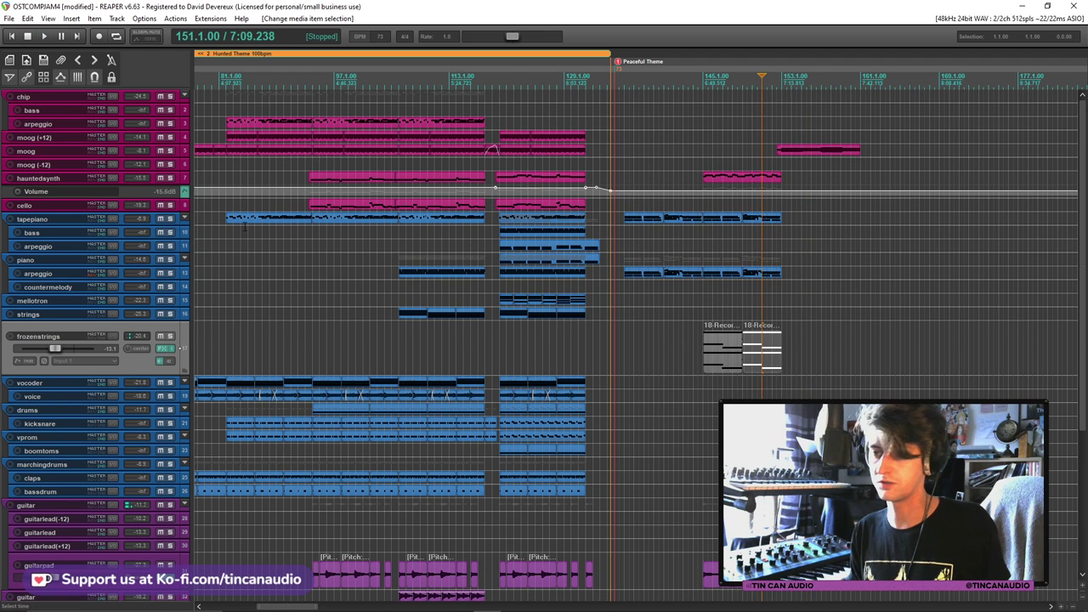
# Check the frozenstrings LABS preset and audition the track soloed from 145.1.00
pyautogui.click(161, 350)
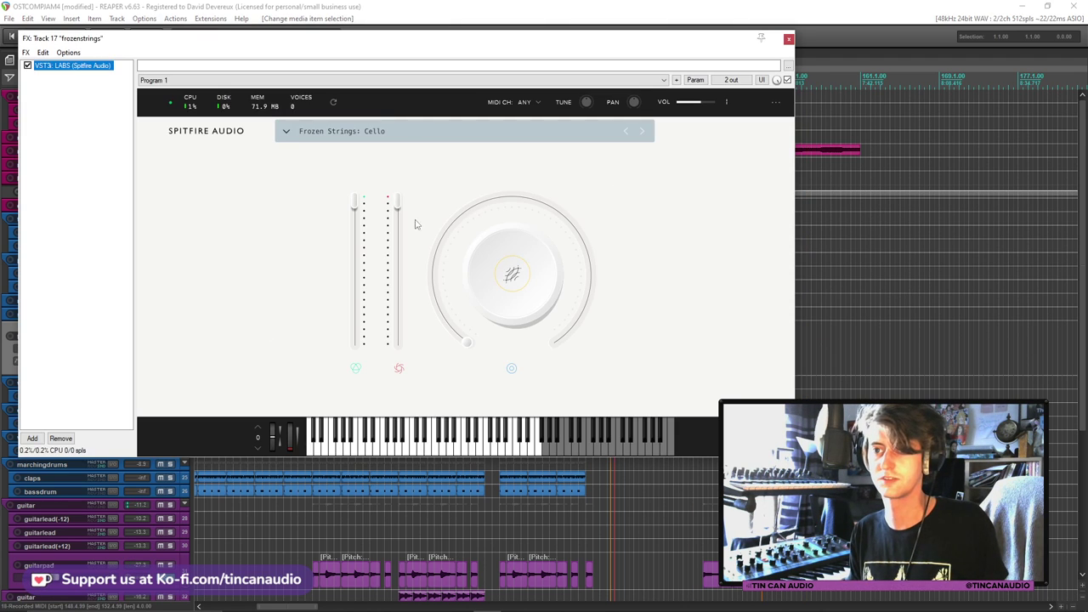
pyautogui.click(789, 38)
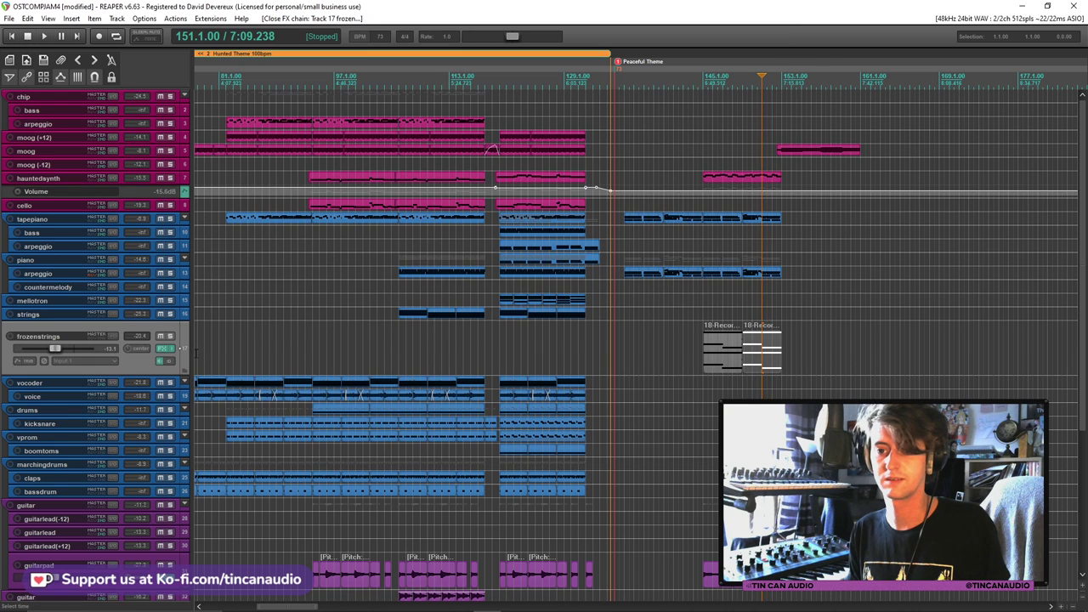
pyautogui.click(707, 350)
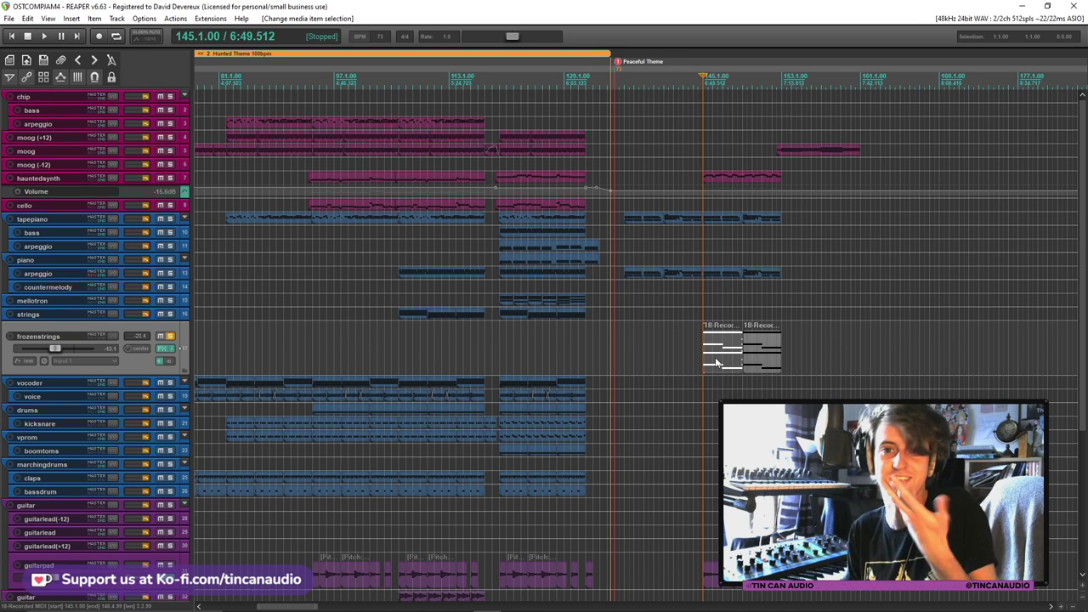
pyautogui.press('space')
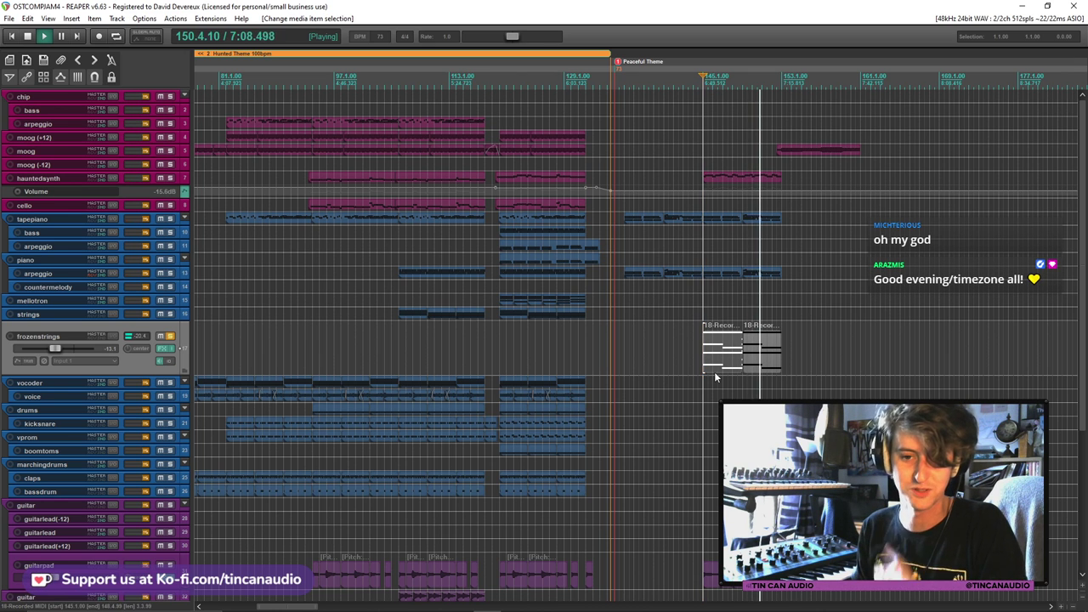
pyautogui.press('space')
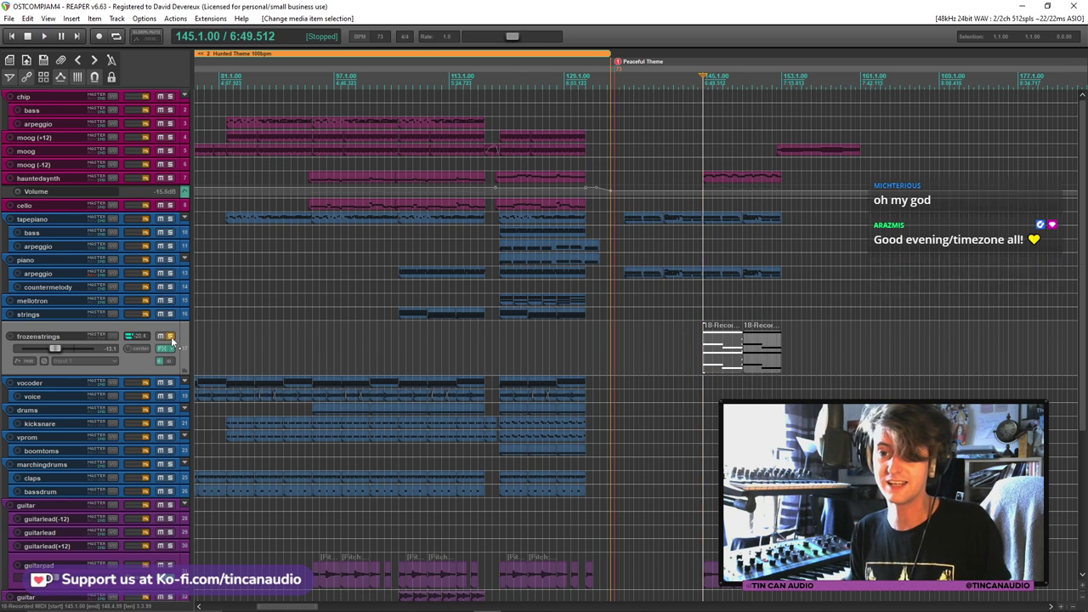
pyautogui.click(170, 336)
# Review the arrangement and the frozenstrings instrument, and play that track soloed again from 145.1.00
pyautogui.scroll(-3, 544, 341)
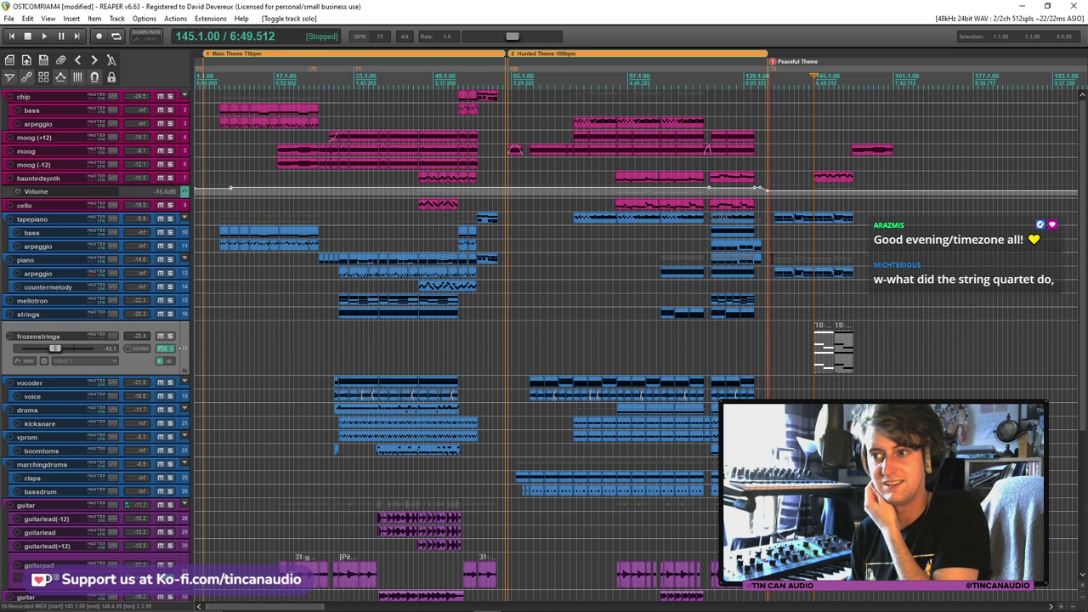
pyautogui.scroll(-5, 901, 195)
pyautogui.scroll(4, 637, 255)
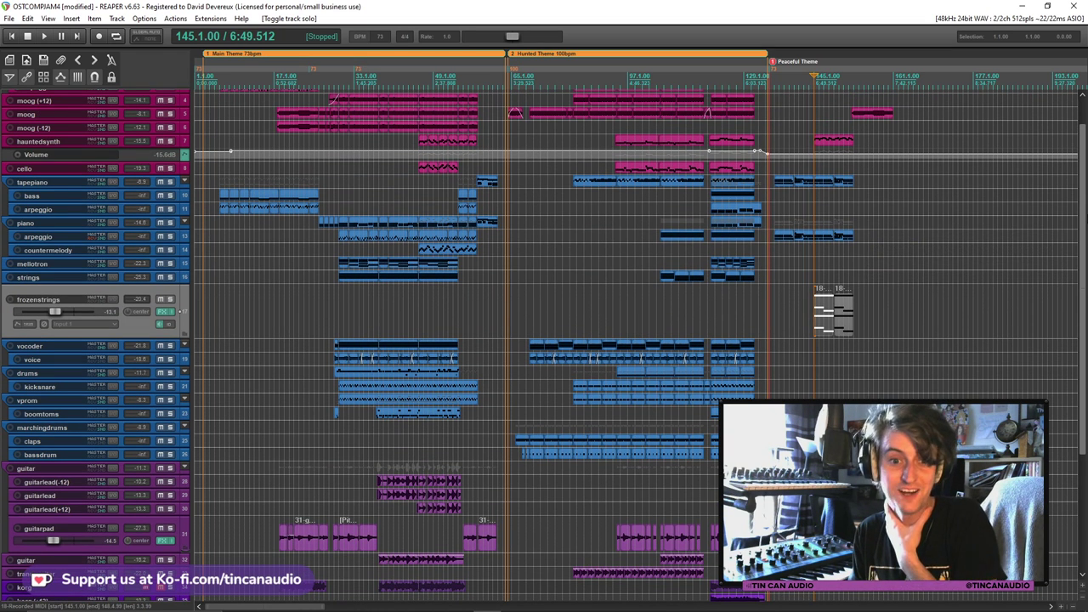
pyautogui.scroll(3, 917, 329)
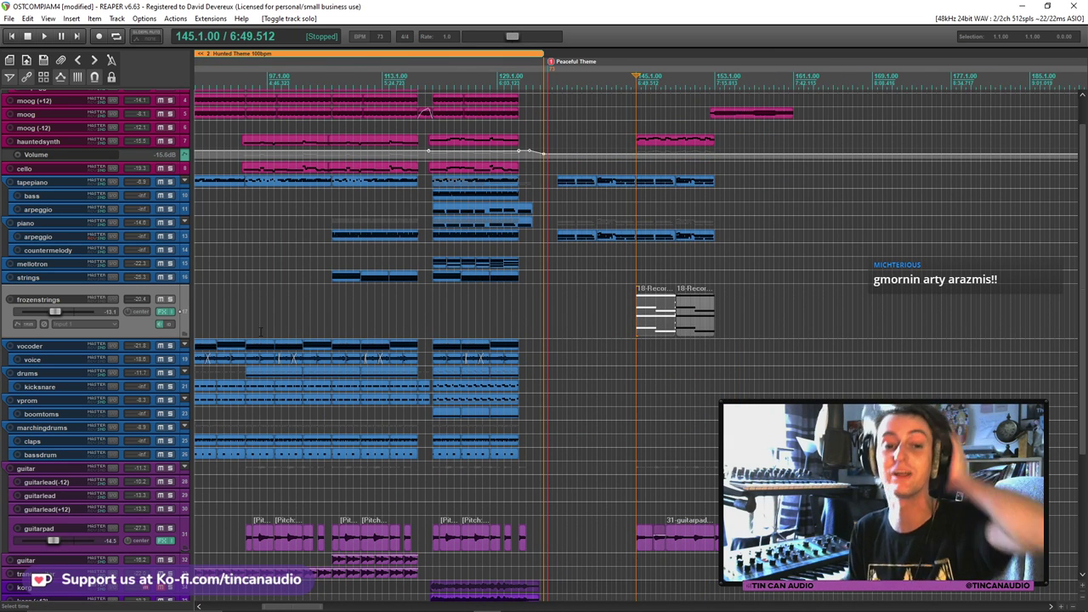
pyautogui.click(165, 311)
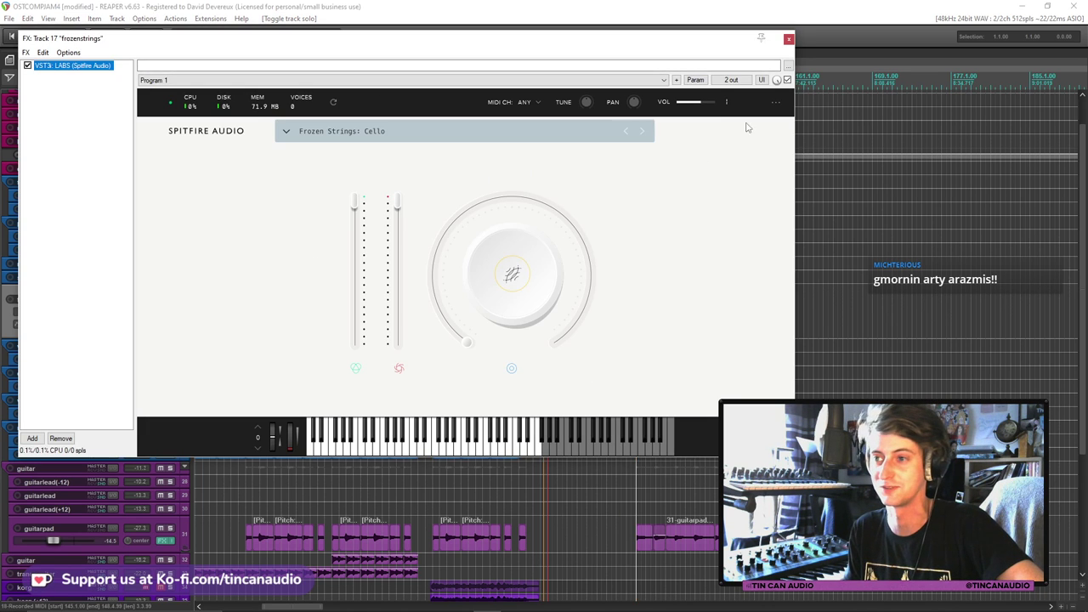
pyautogui.click(789, 39)
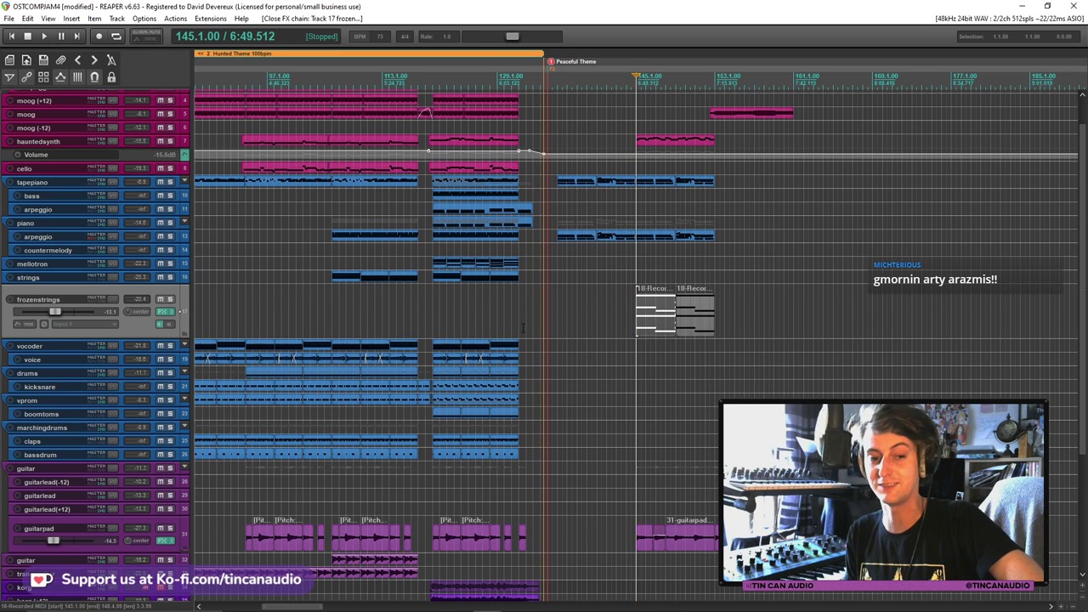
pyautogui.click(170, 298)
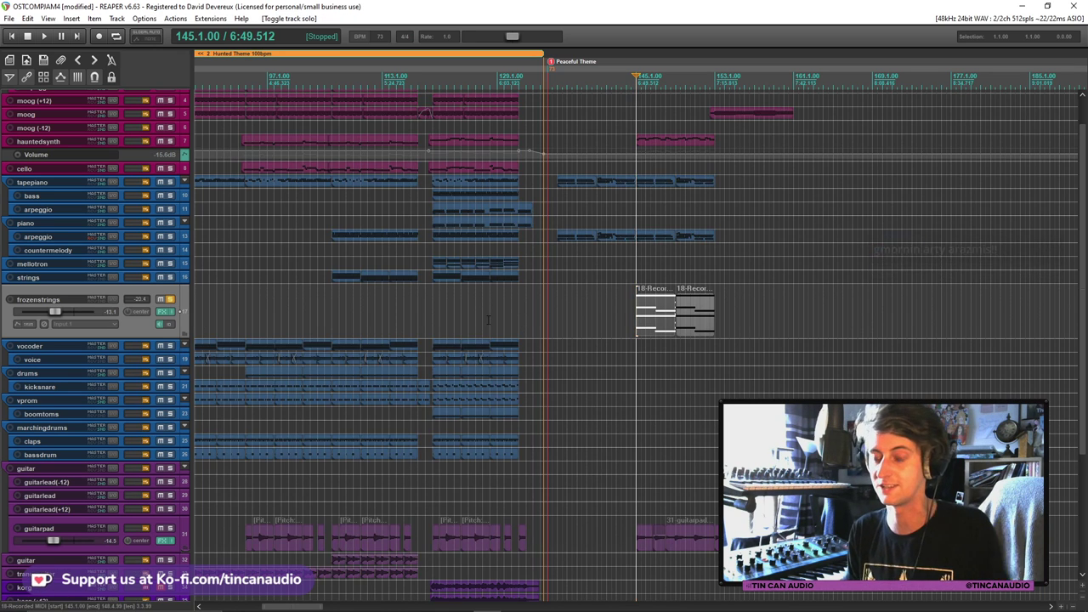
pyautogui.press('space')
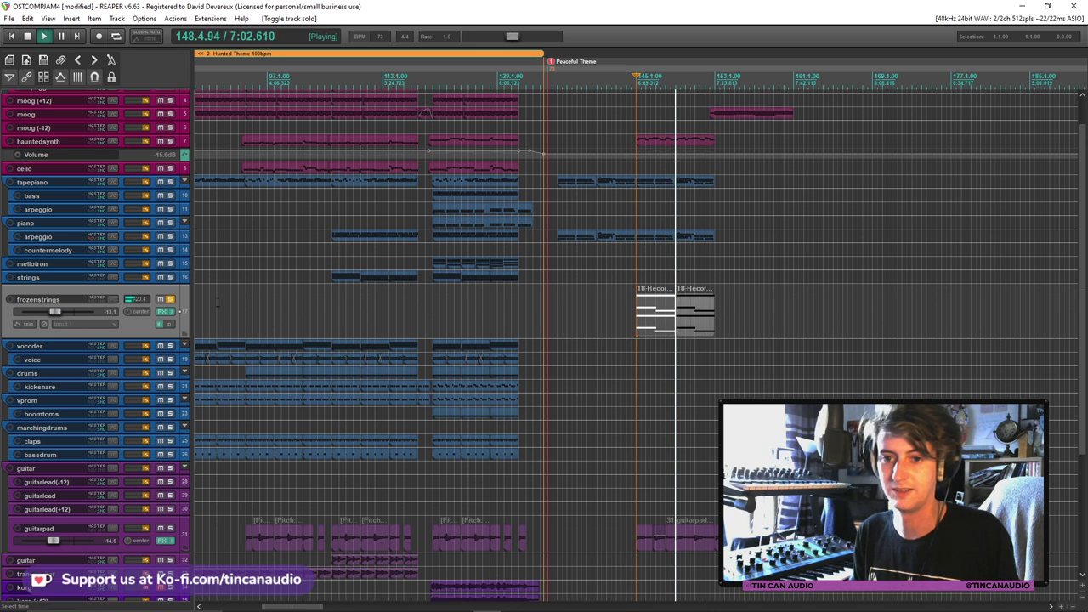
# Color the frozenstrings track the same blue as its neighbouring tracks, and unsolo it with playback stopped
pyautogui.rightClick(145, 321)
pyautogui.moveTo(181, 479)
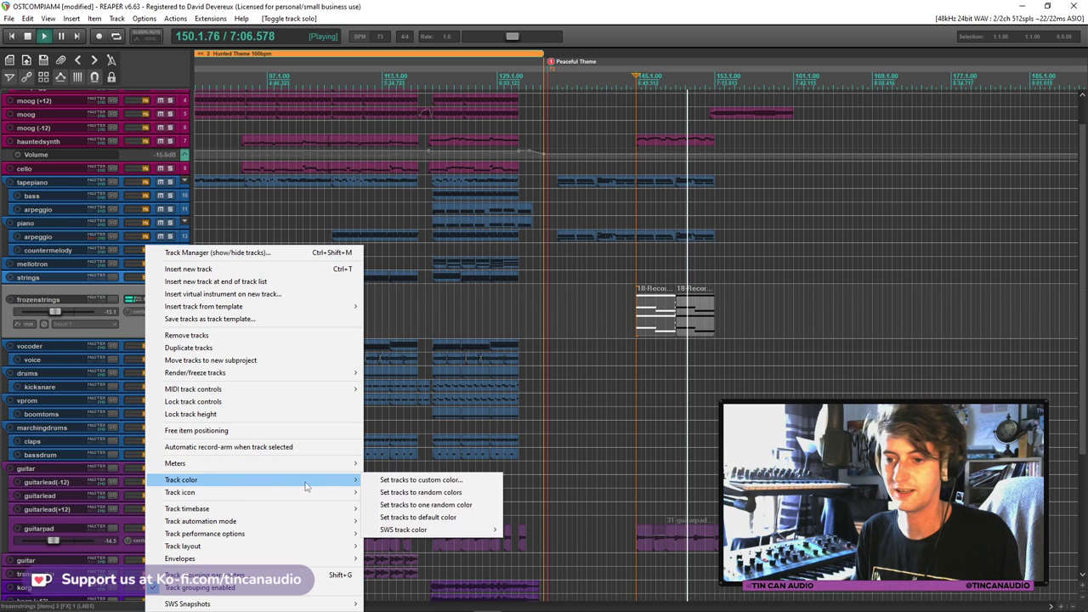
pyautogui.click(400, 484)
pyautogui.click(25, 198)
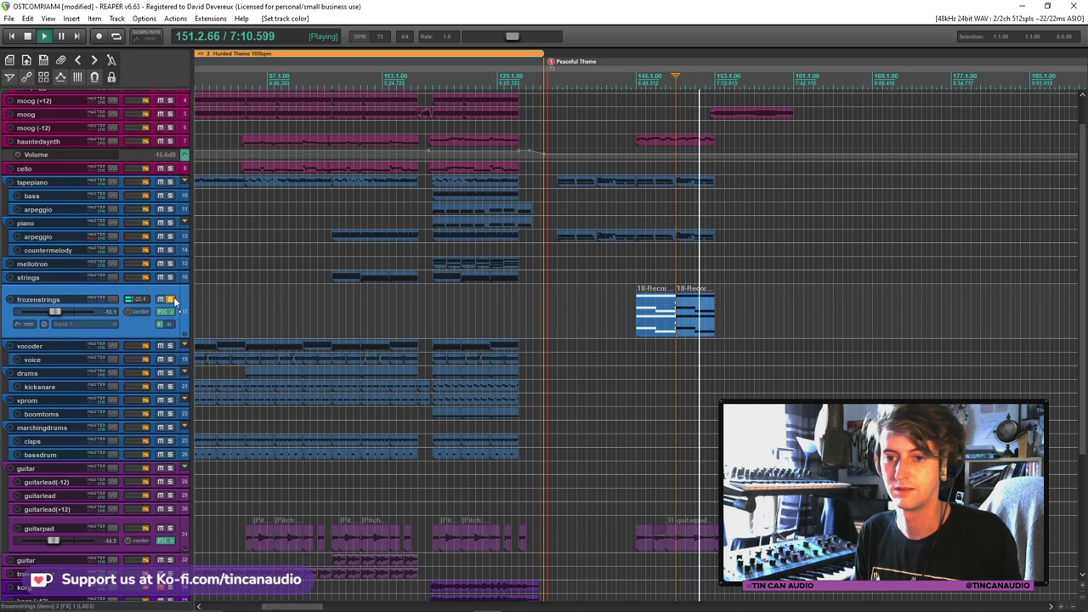
pyautogui.press('F6')
pyautogui.press('space')
# Play the full mix from 144.1.00 to check the frozenstrings level, and save the project
pyautogui.click(629, 335)
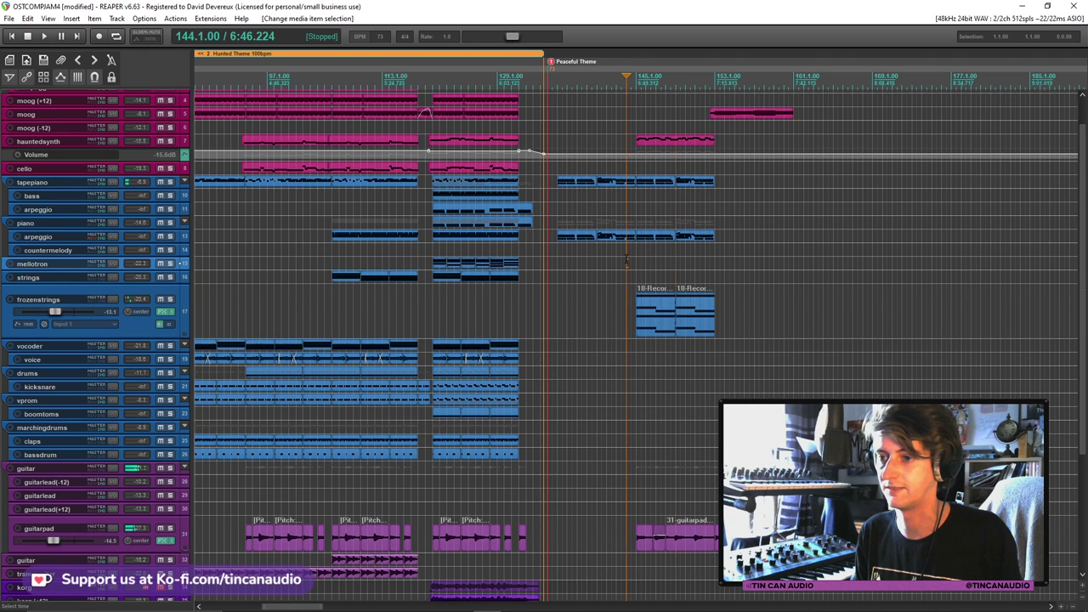
pyautogui.press('space')
pyautogui.hotkey('ctrl', 's')
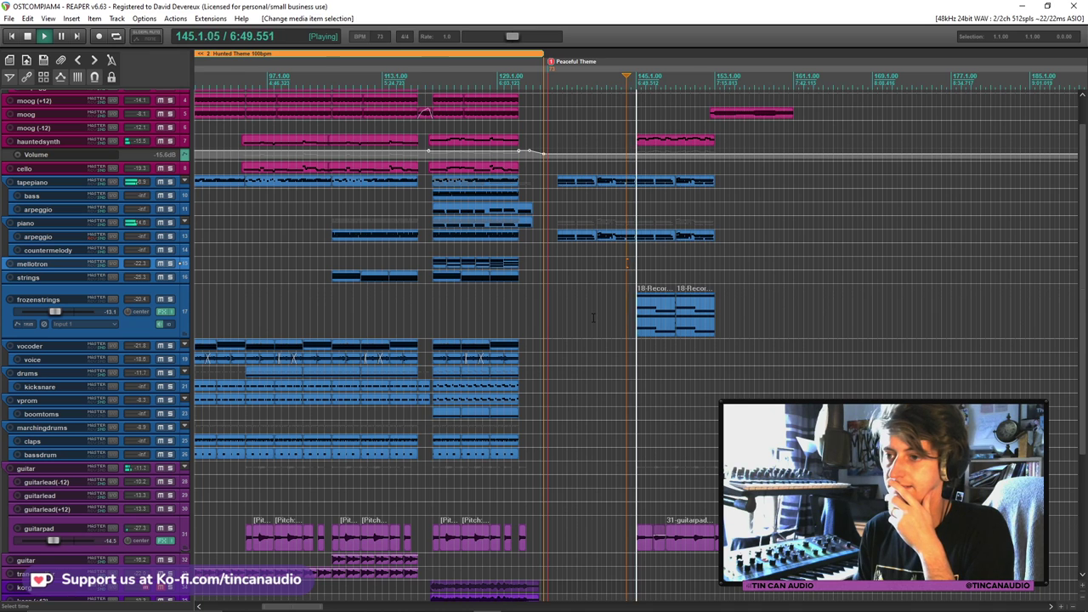
pyautogui.scroll(-4, 594, 318)
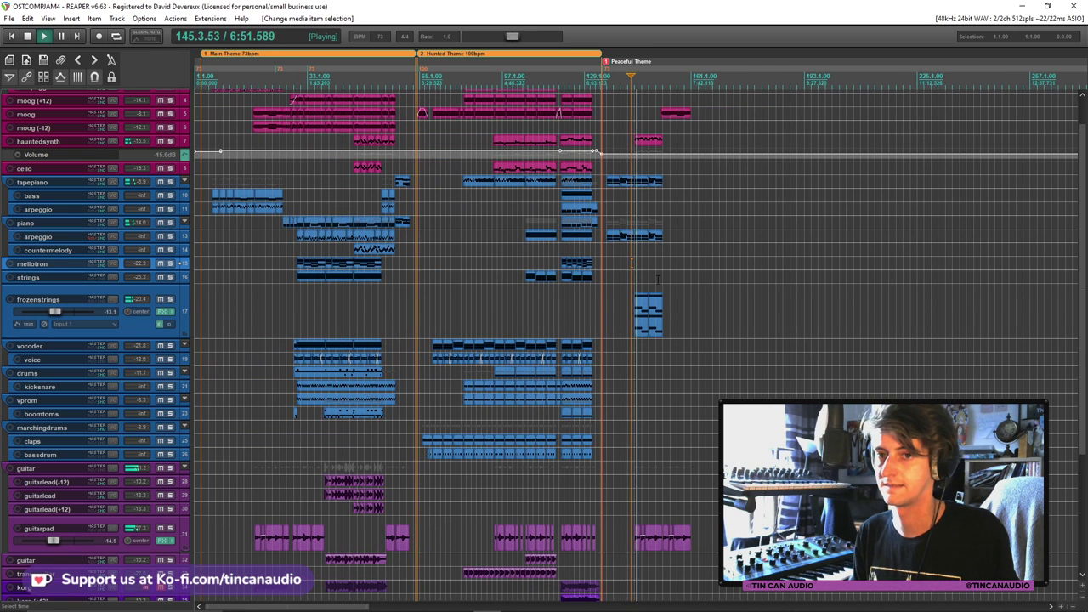
pyautogui.scroll(1, 663, 282)
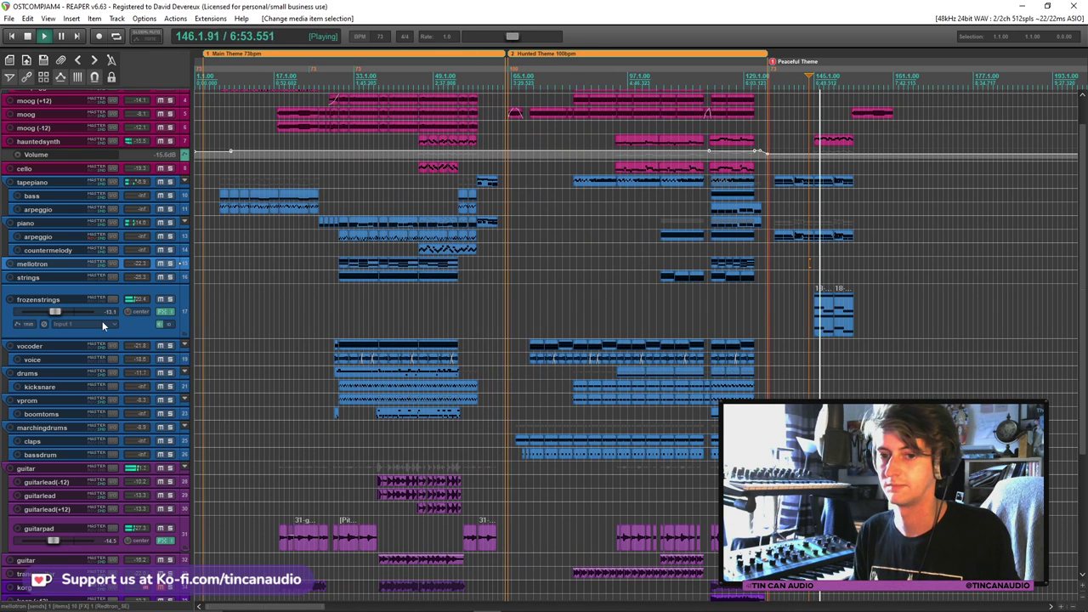
pyautogui.moveTo(58, 313)
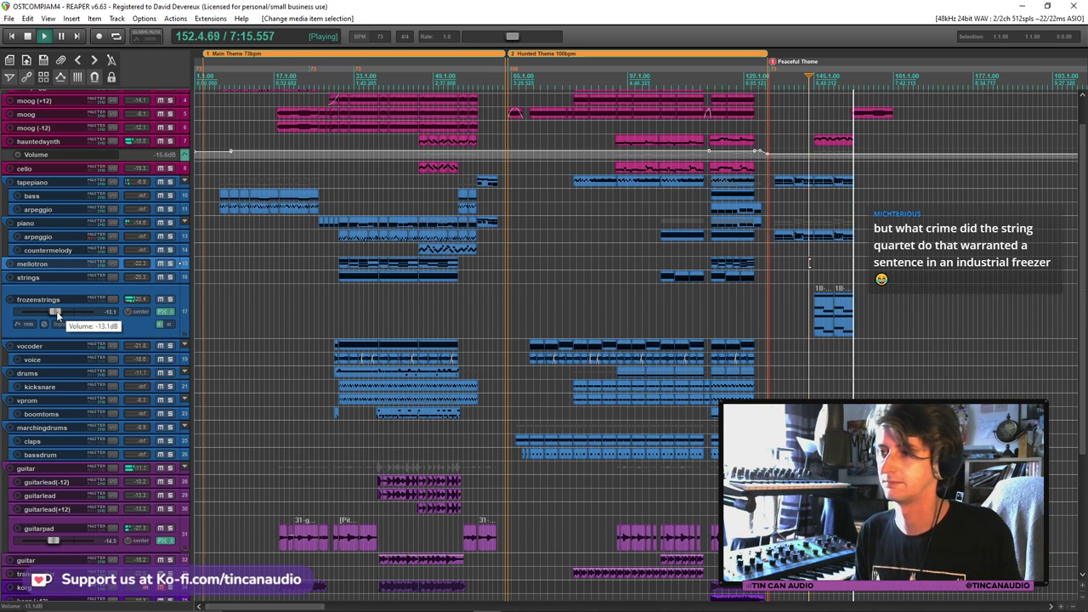
pyautogui.press('space')
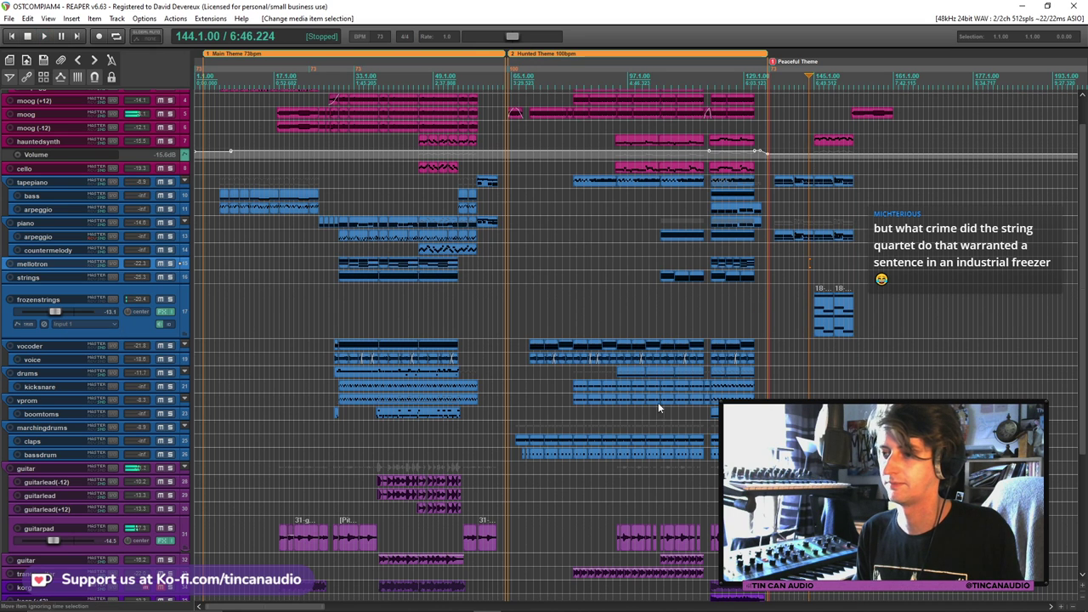
pyautogui.click(846, 333)
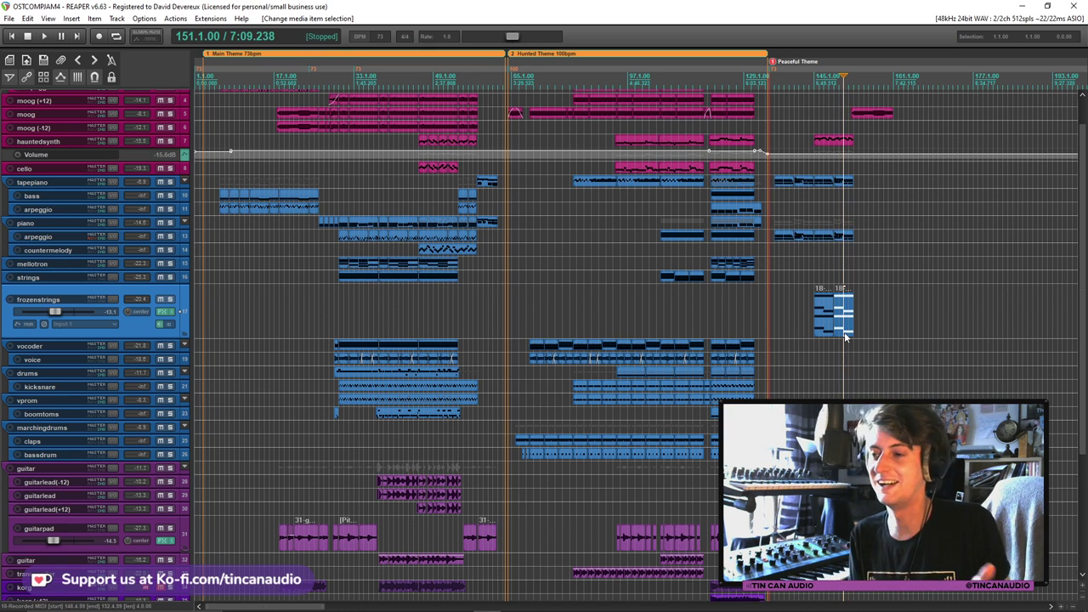
pyautogui.click(838, 326)
pyautogui.scroll(4, 840, 328)
pyautogui.scroll(-3, 842, 330)
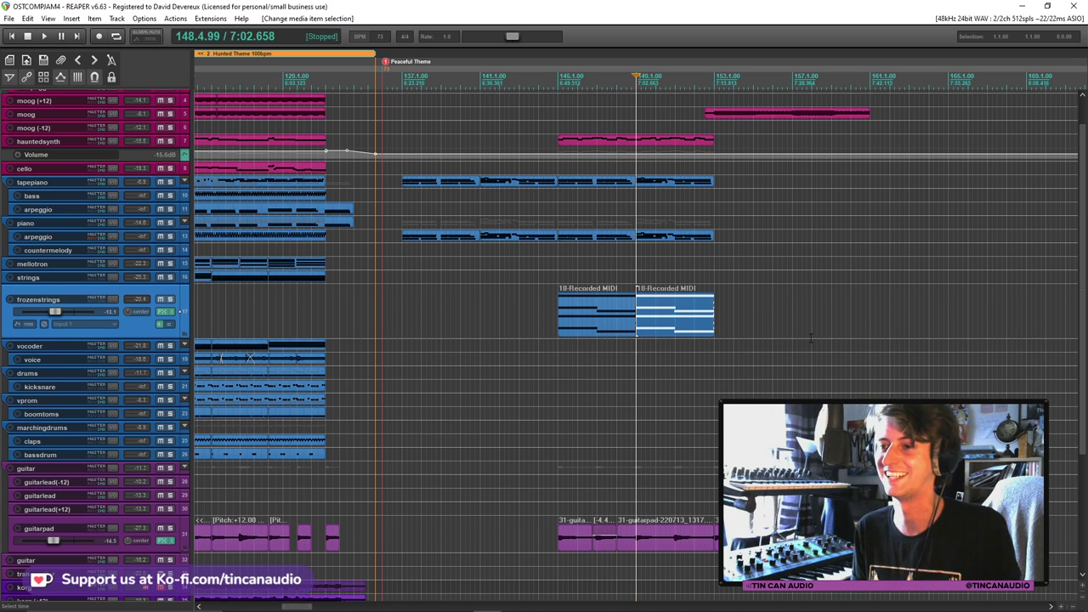
pyautogui.scroll(-3, 801, 277)
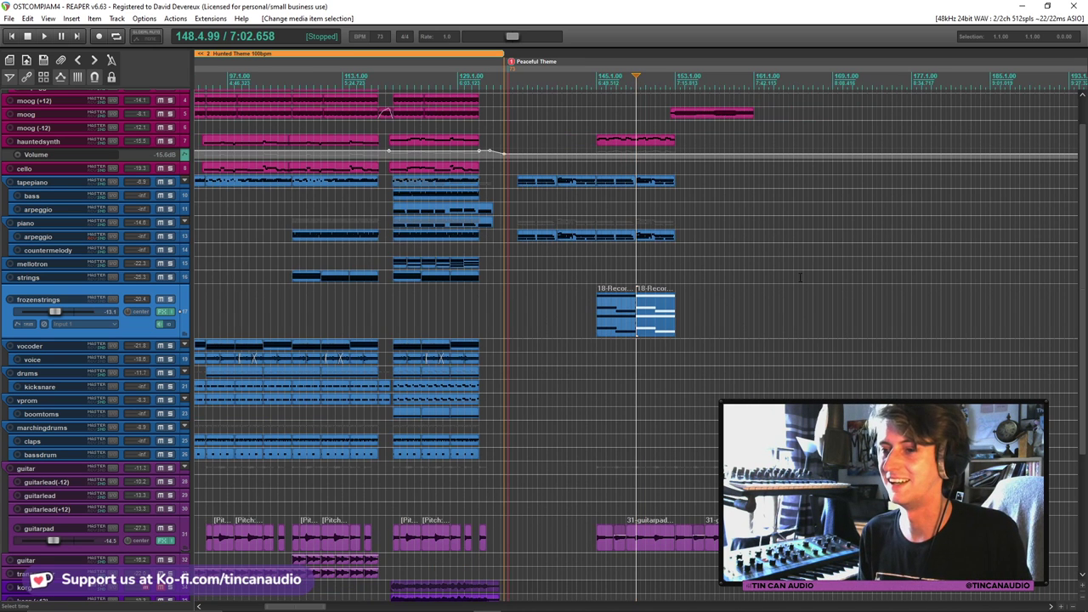
pyautogui.click(666, 127)
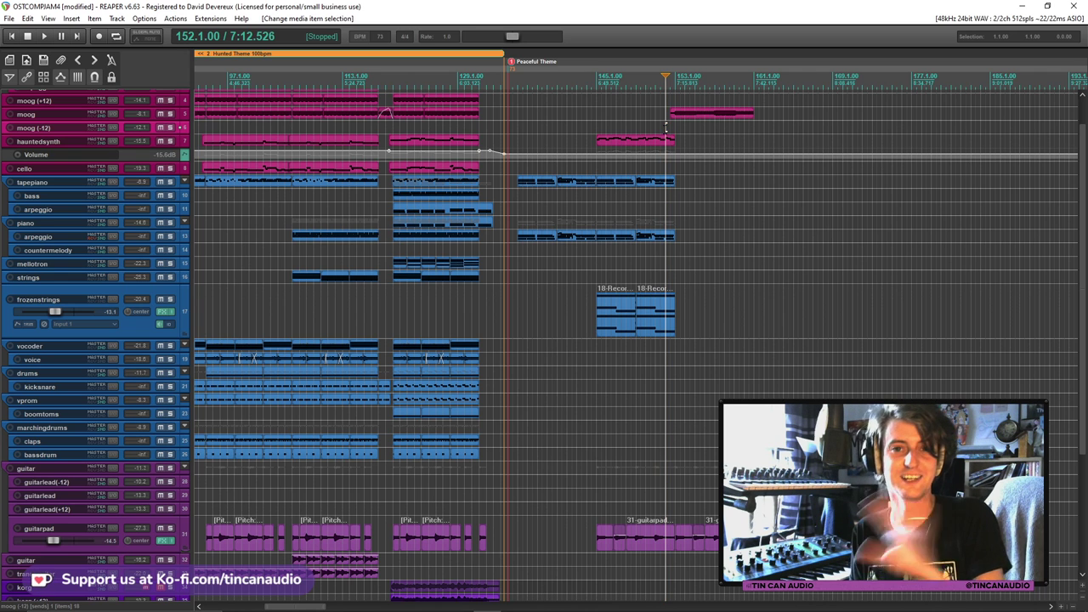
pyautogui.click(654, 316)
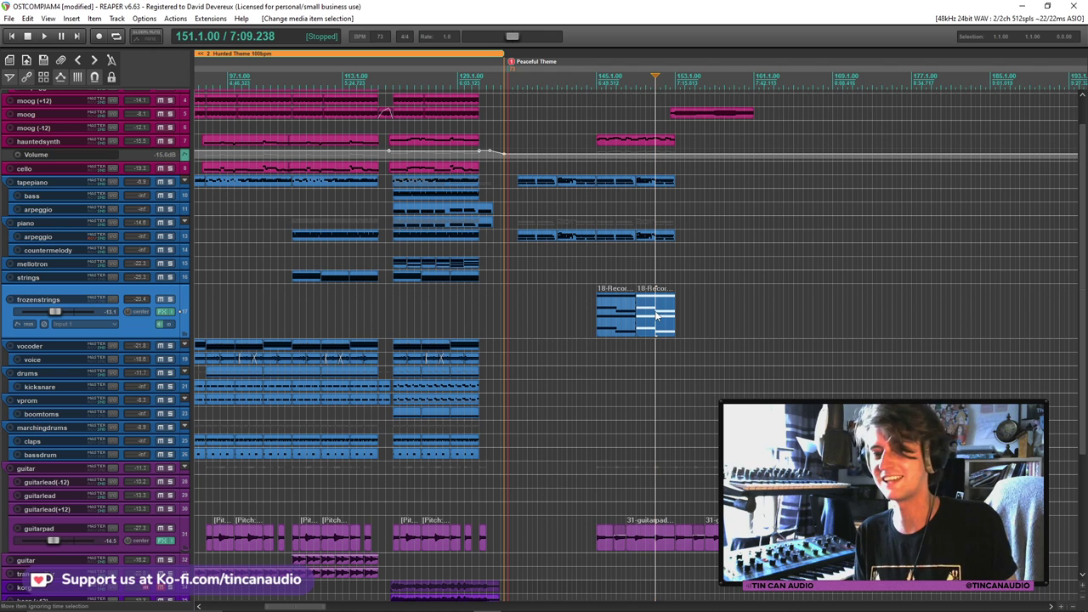
# Play from the end of the frozenstrings part and paste a copy of the hauntedsynth item directly after the existing one, from 153.1.00
pyautogui.press('space')
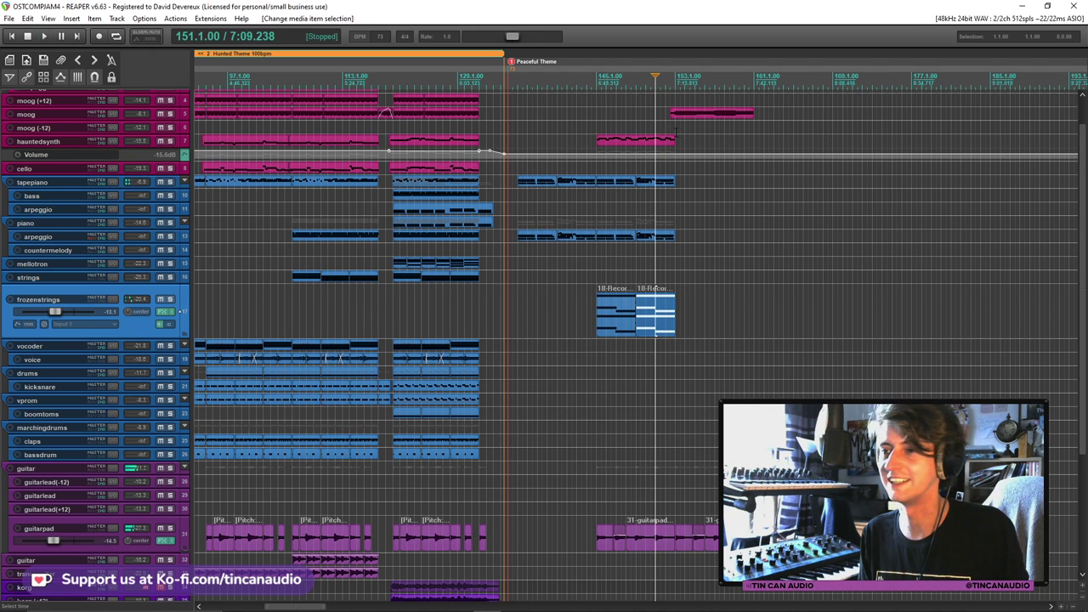
pyautogui.click(672, 129)
pyautogui.press('space')
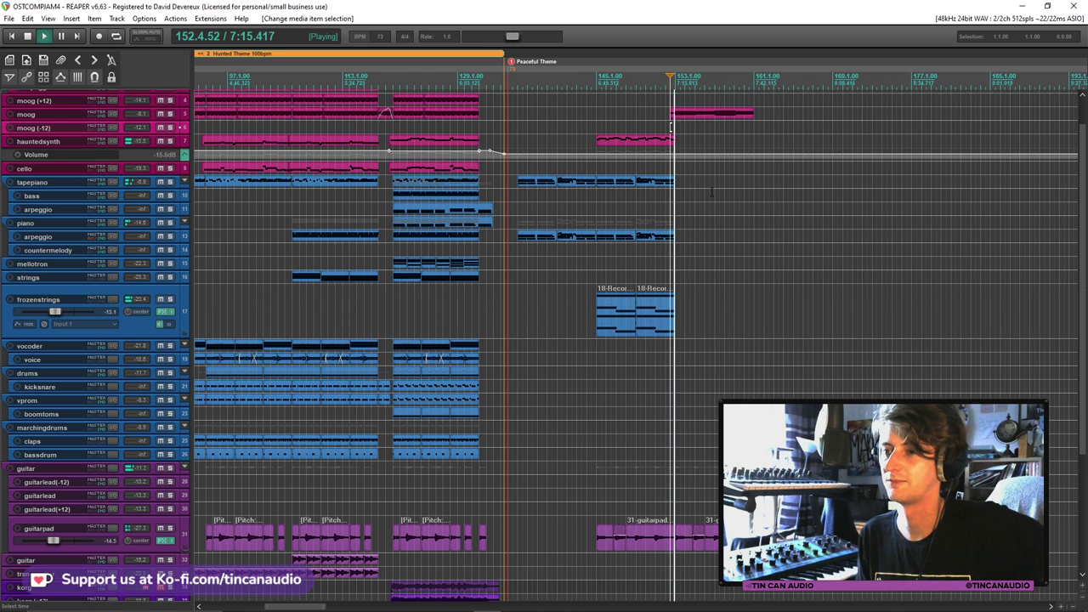
pyautogui.click(660, 141)
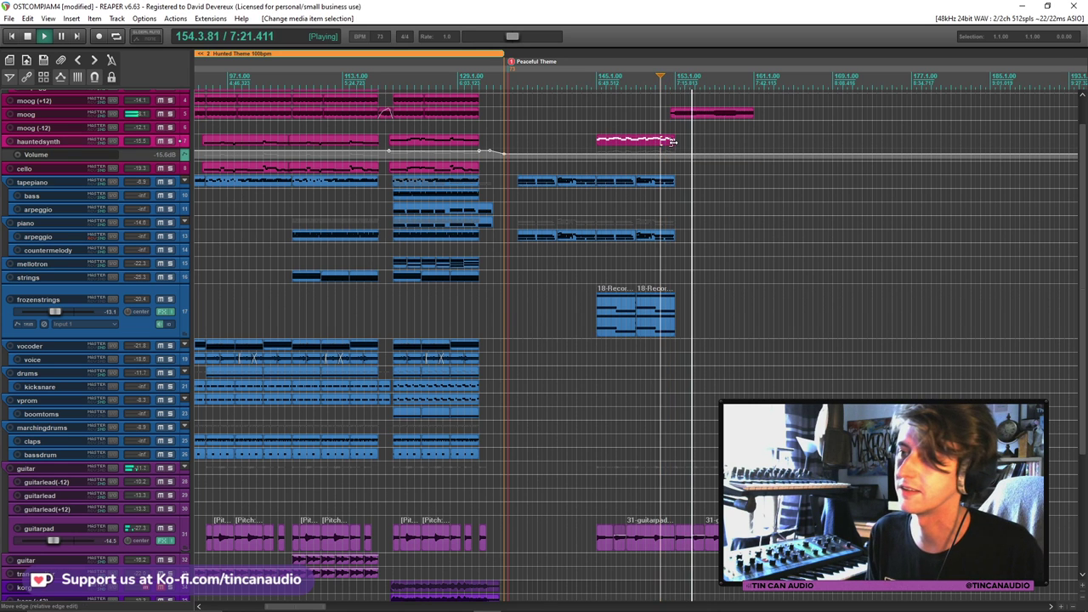
pyautogui.hotkey('ctrl', 'v')
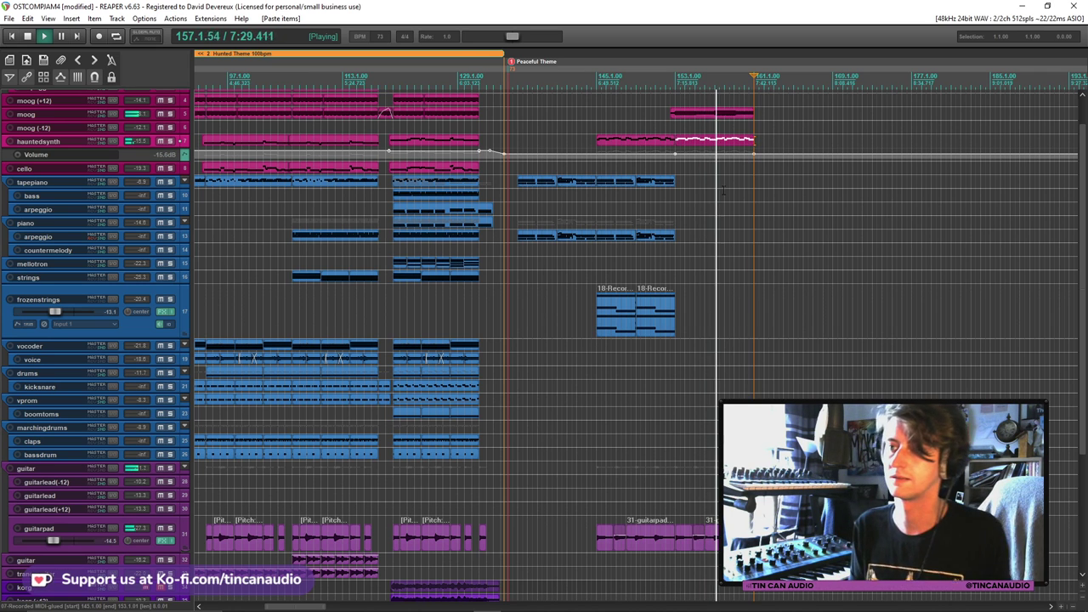
# Stop playback and delete the two extra volume envelope points at the start and end of the pasted hauntedsynth item
pyautogui.click(588, 141)
pyautogui.press('space')
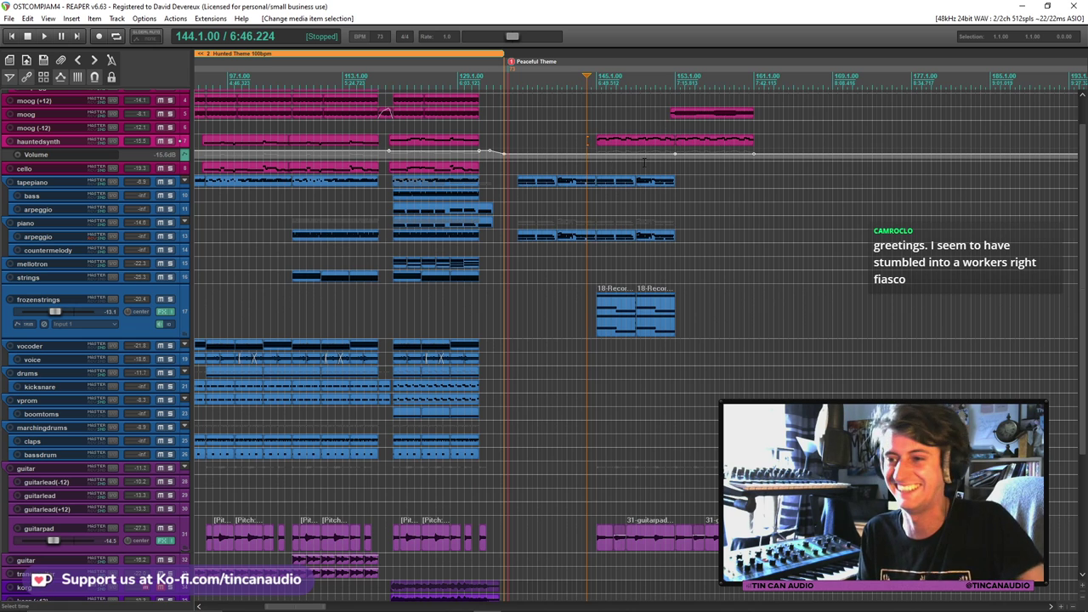
pyautogui.scroll(3, 610, 166)
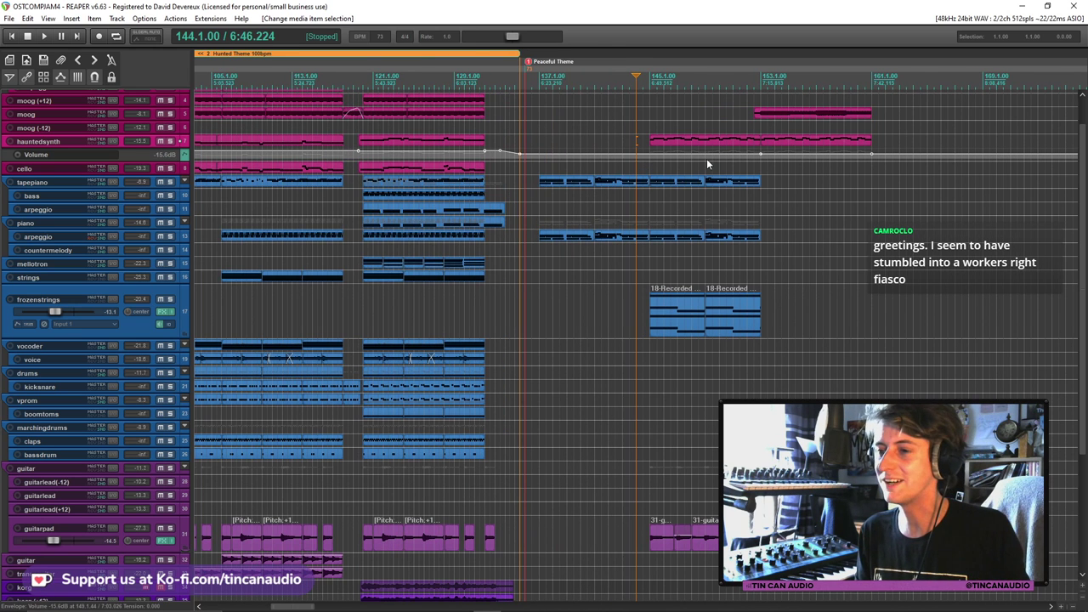
pyautogui.keyDown('alt'); pyautogui.click(762, 156); pyautogui.keyUp('alt')
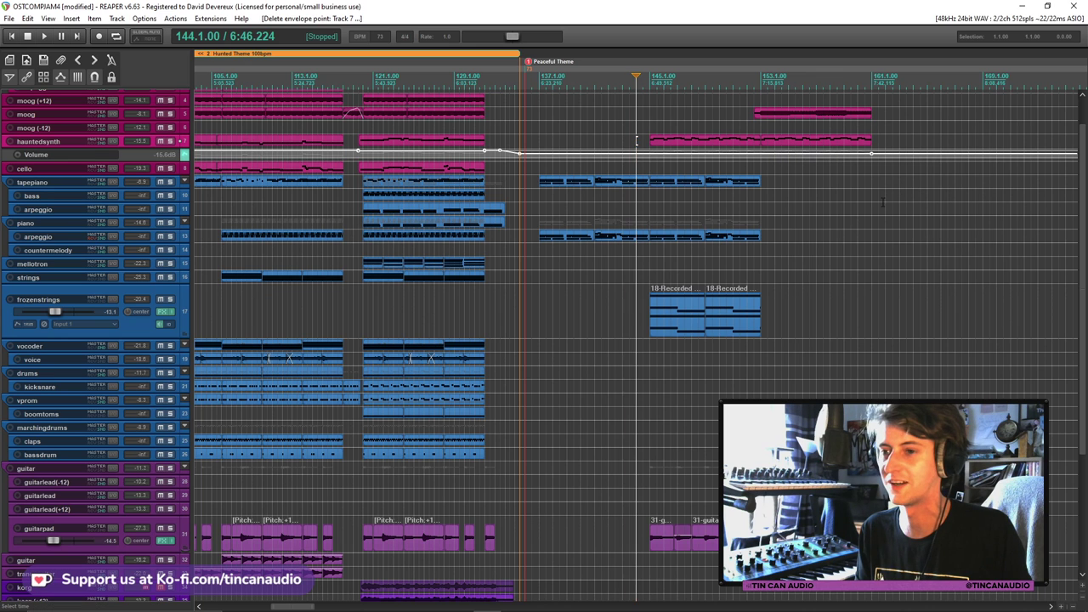
pyautogui.doubleClick(870, 155)
pyautogui.keyDown('alt'); pyautogui.click(871, 154); pyautogui.keyUp('alt')
# Play the Peaceful Theme from just before 145.1.00 and raise the hauntedsynth volume envelope to -6.00 dB across the section
pyautogui.click(646, 127)
pyautogui.press('space')
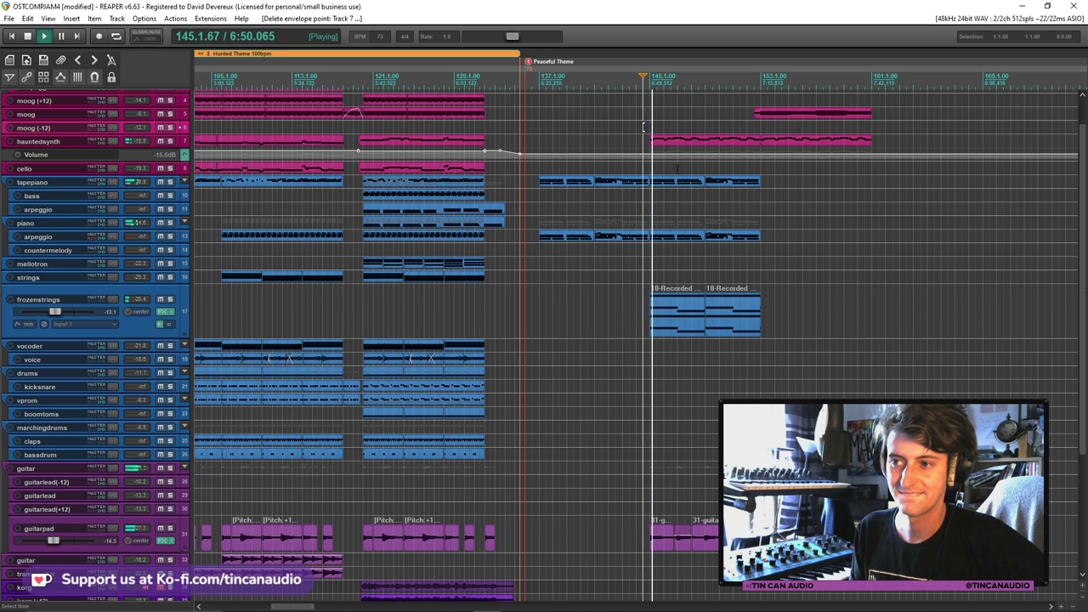
pyautogui.moveTo(669, 155); pyautogui.dragTo(676, 129)
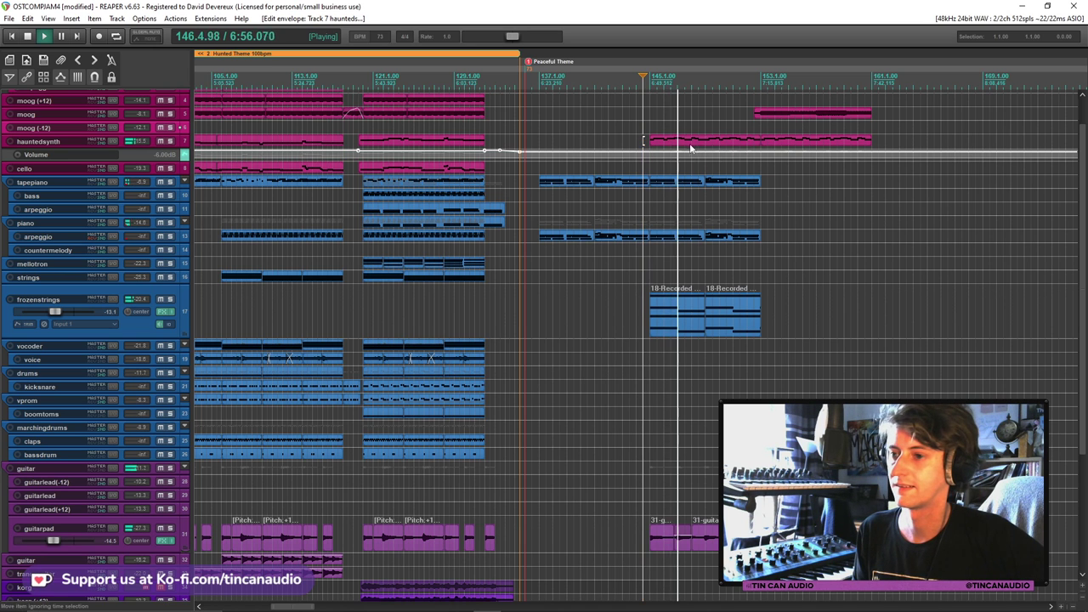
pyautogui.click(693, 145)
pyautogui.scroll(-1, 687, 148)
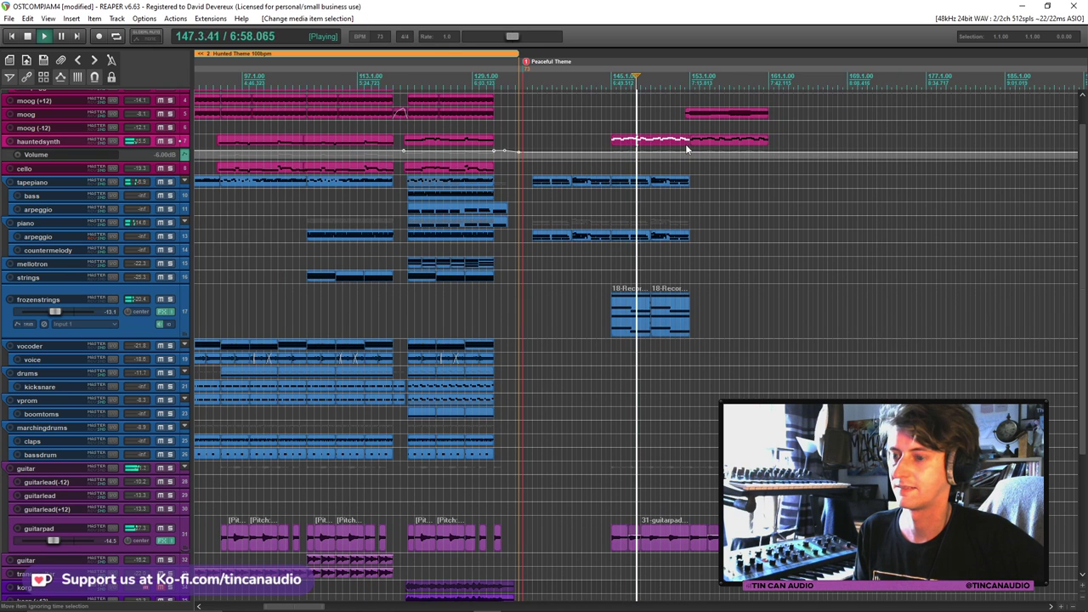
pyautogui.scroll(-1, 687, 148)
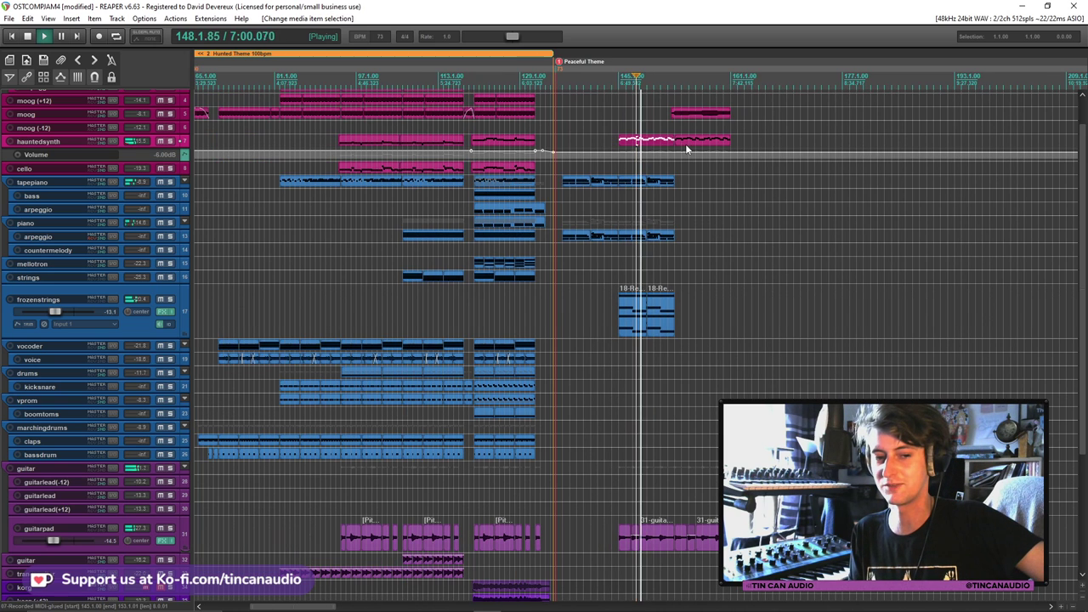
pyautogui.scroll(-1, 693, 166)
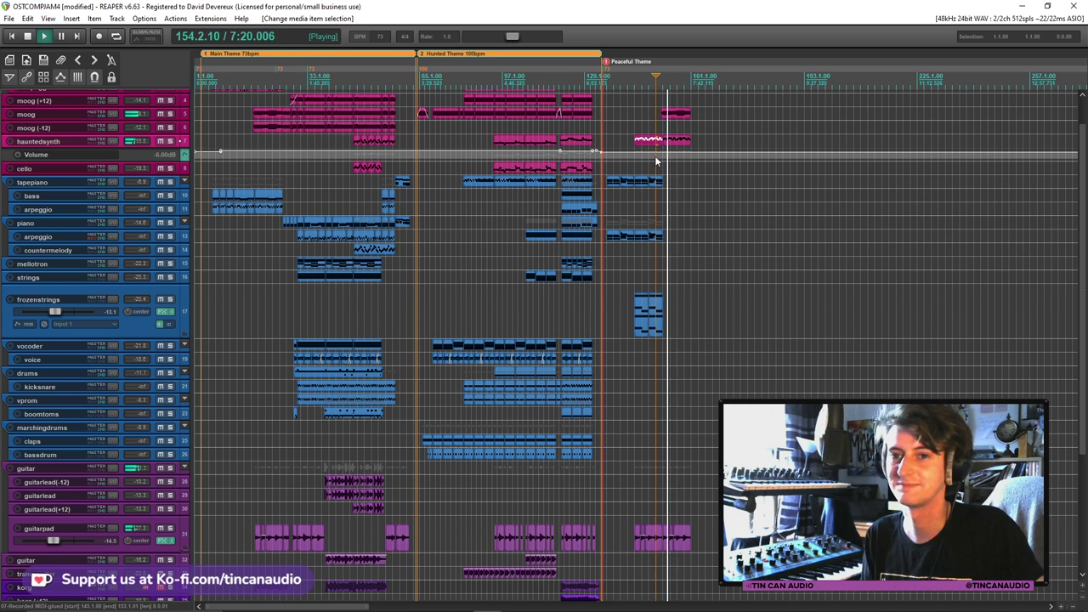
pyautogui.scroll(2, 656, 161)
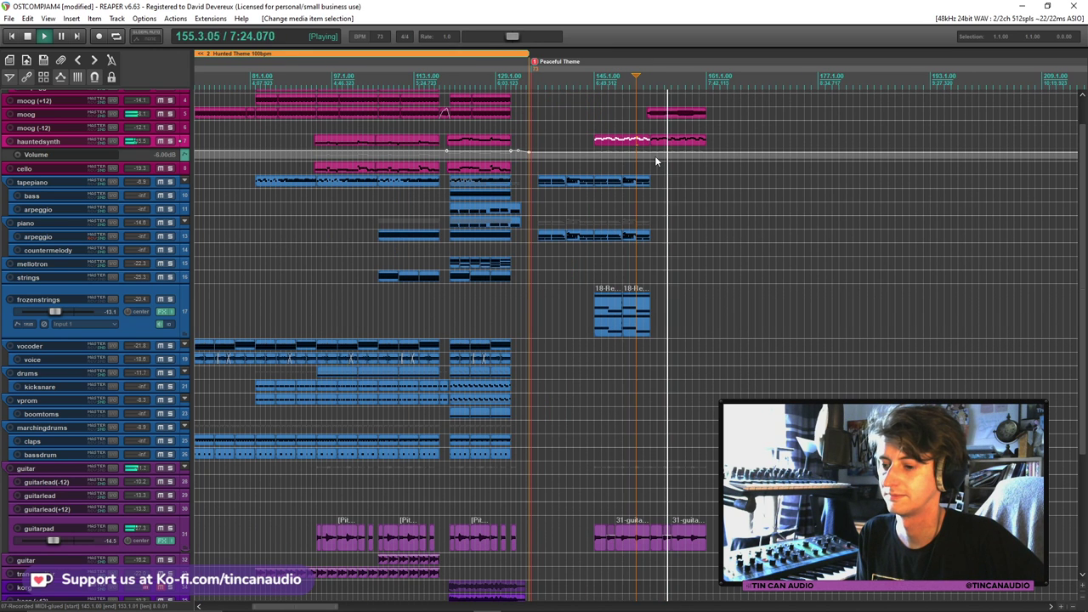
pyautogui.scroll(-3, 656, 161)
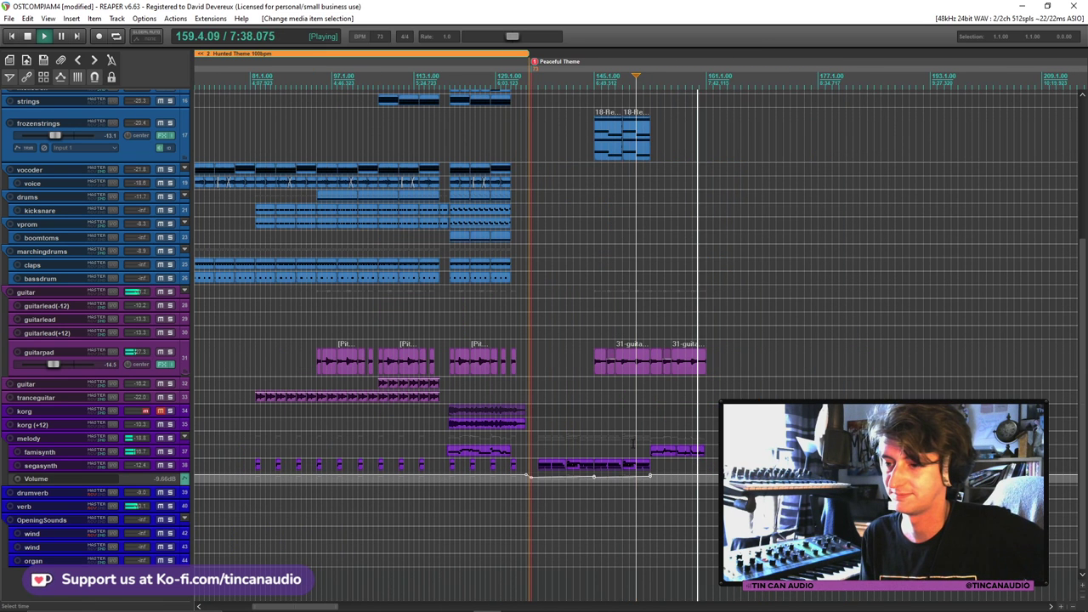
pyautogui.click(608, 467)
pyautogui.keyDown('ctrl'); pyautogui.click(637, 366); pyautogui.keyUp('ctrl')
pyautogui.press('space')
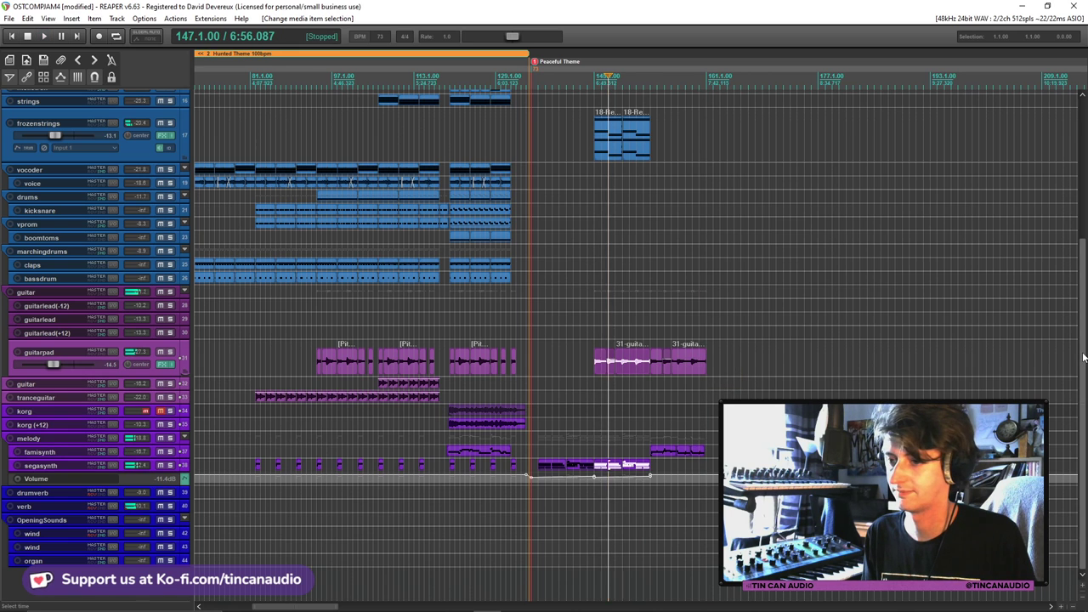
# Paste two more copies of the frozenstrings item end to end after the existing ones, so the part reaches 161.1.00
pyautogui.moveTo(1082, 357); pyautogui.dragTo(1082, 219)
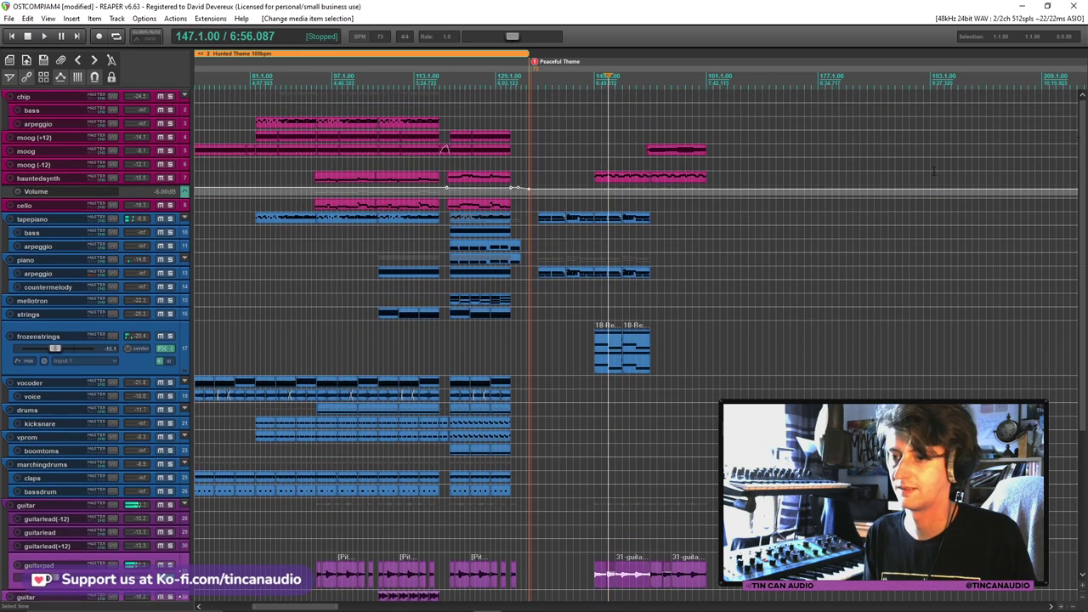
pyautogui.click(644, 374)
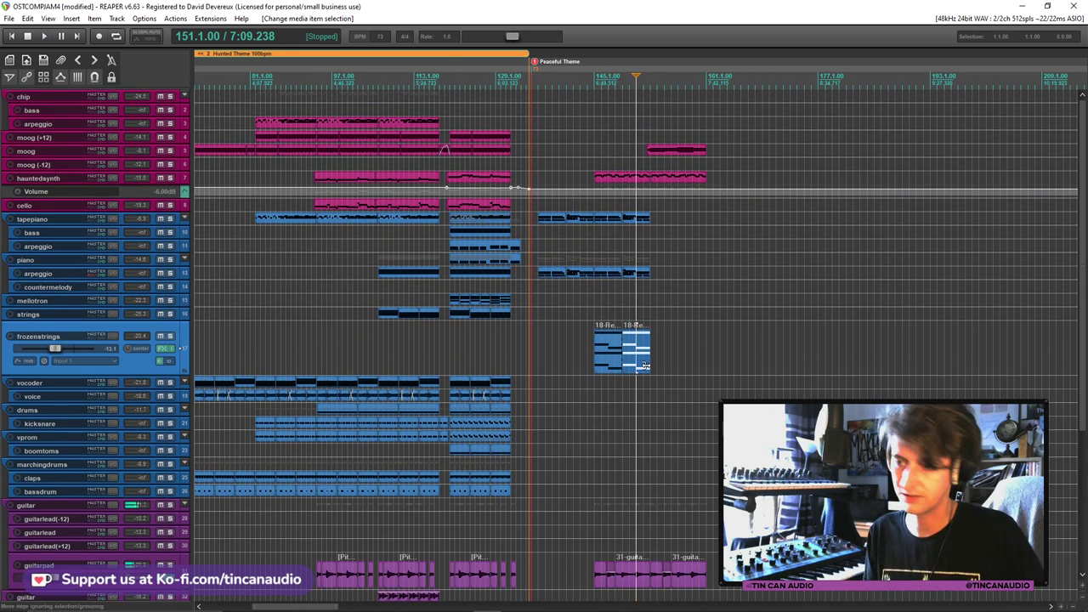
pyautogui.moveTo(646, 367); pyautogui.dragTo(672, 367)
pyautogui.press('space')
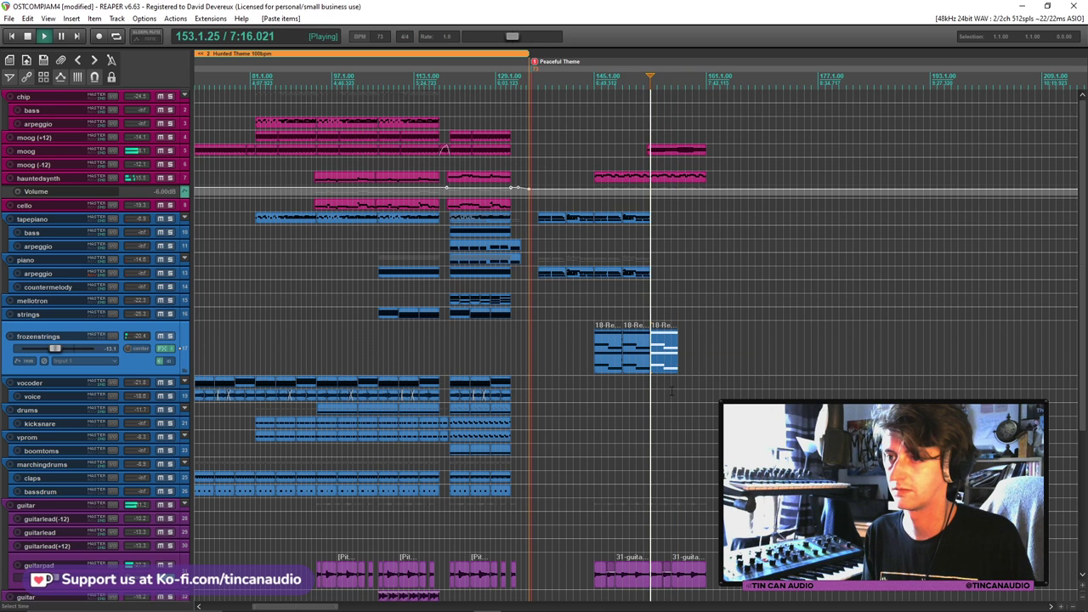
pyautogui.click(671, 365)
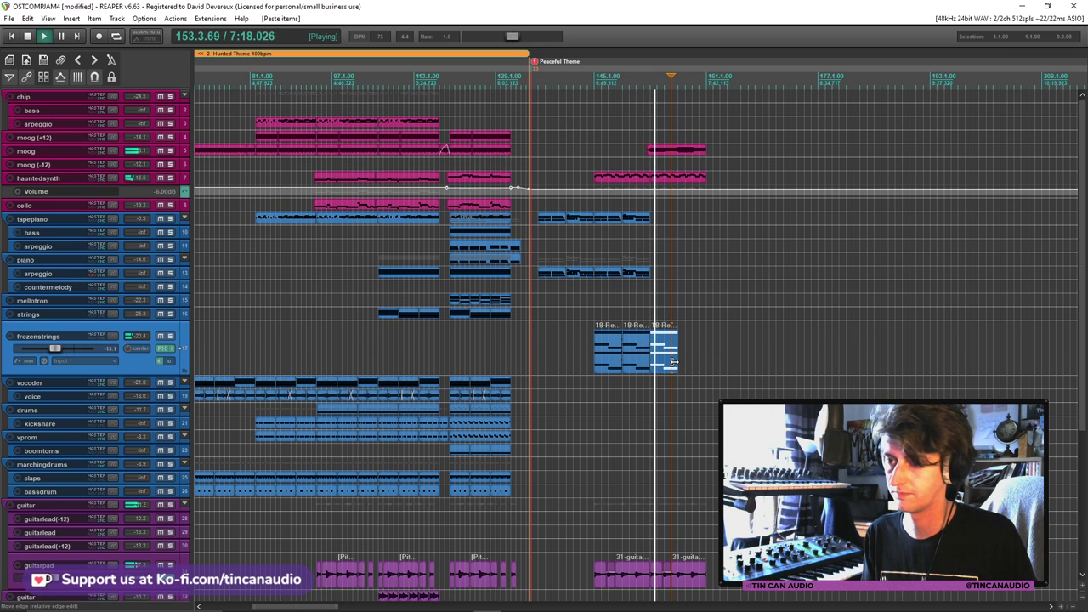
pyautogui.hotkey('ctrl', 'v')
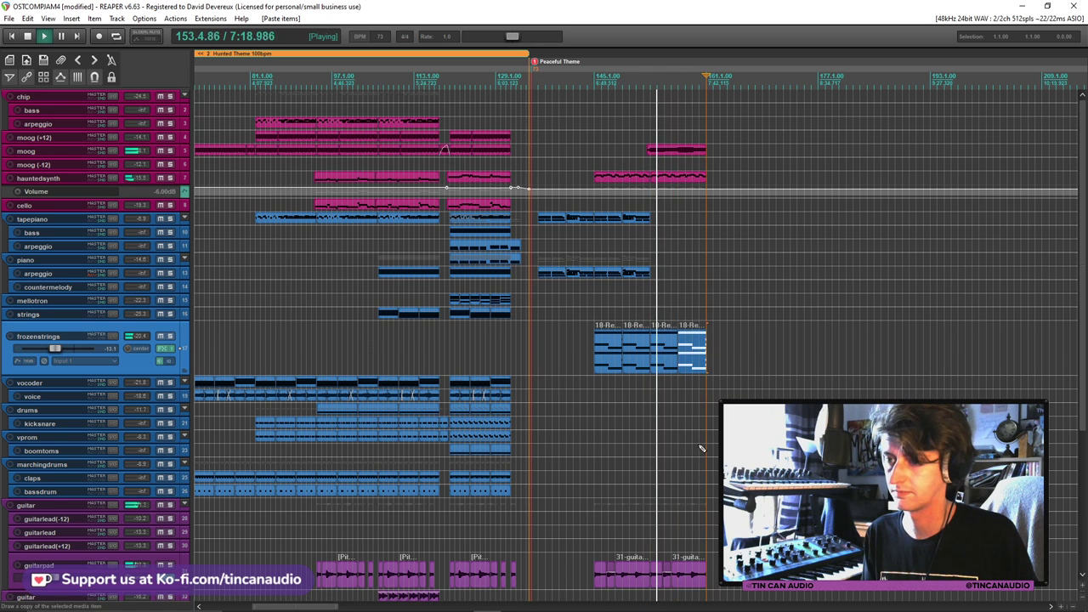
# Listen to the extended second half, stop playback, and review the Peaceful Theme's arrangement against the earlier themes
pyautogui.click(671, 357)
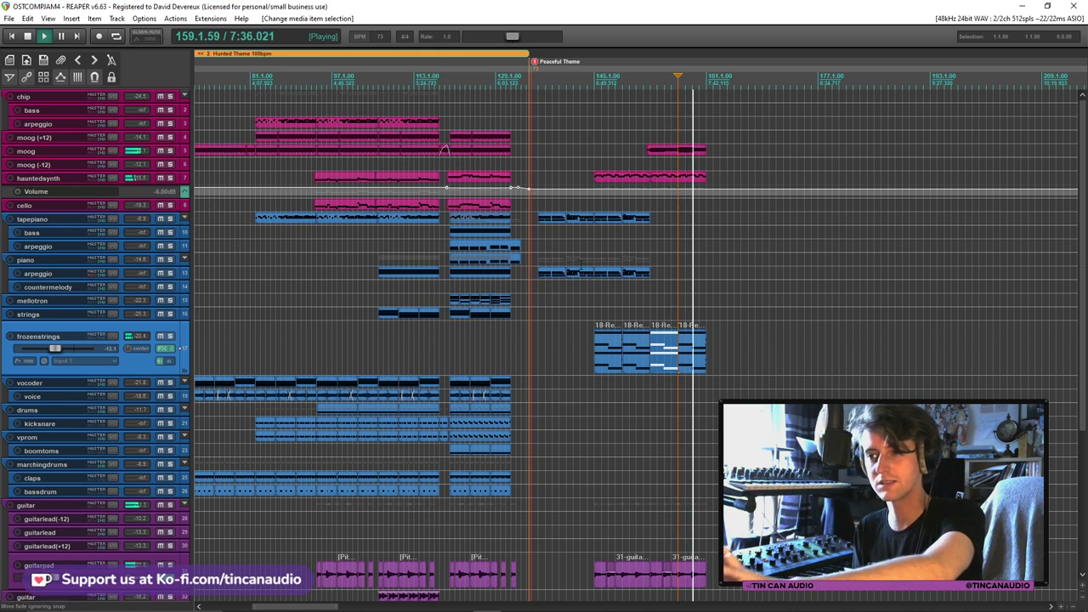
pyautogui.moveTo(533, 220); pyautogui.dragTo(767, 246)
pyautogui.click(767, 245)
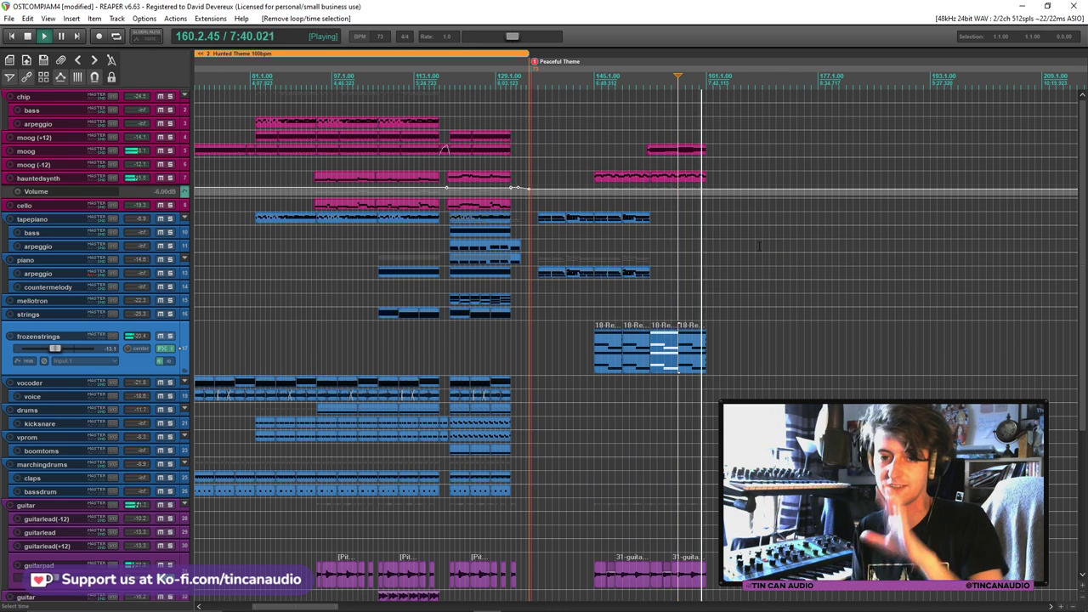
pyautogui.press('space')
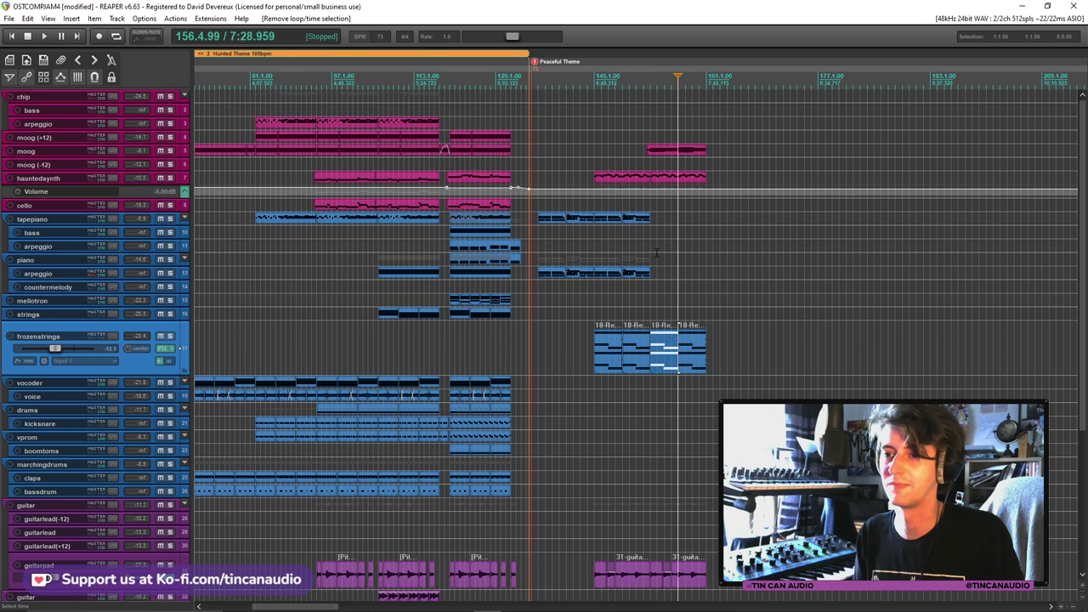
pyautogui.scroll(-3, 677, 249)
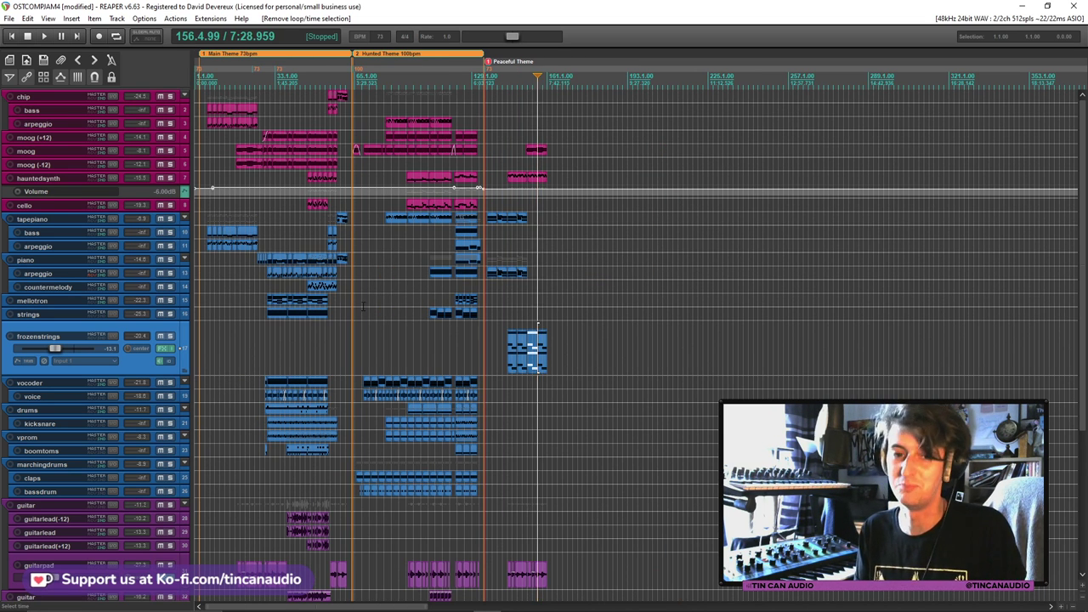
pyautogui.scroll(4, 500, 328)
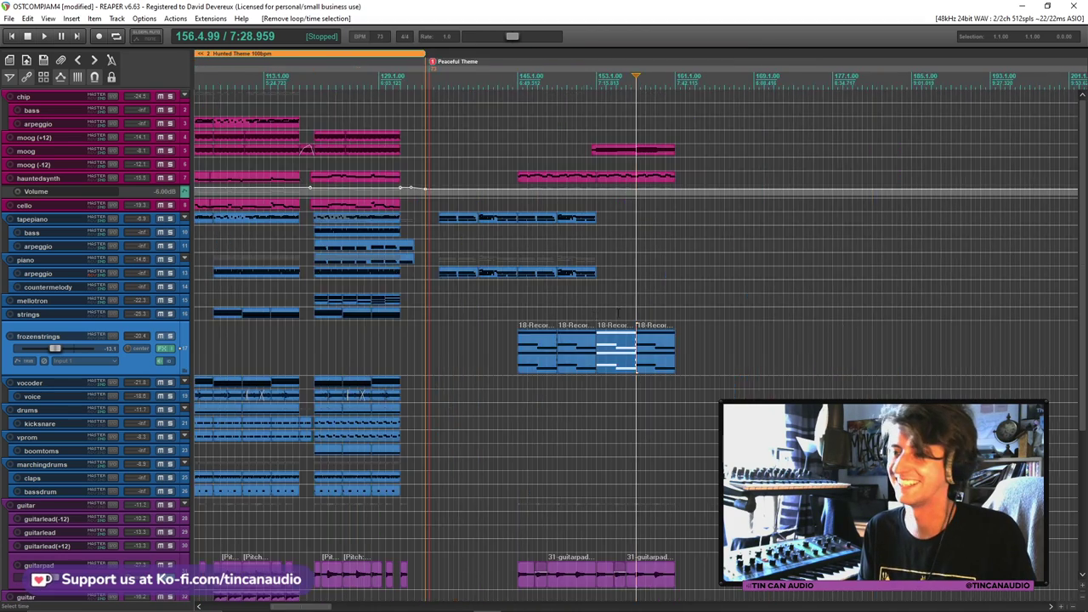
pyautogui.scroll(4, 620, 313)
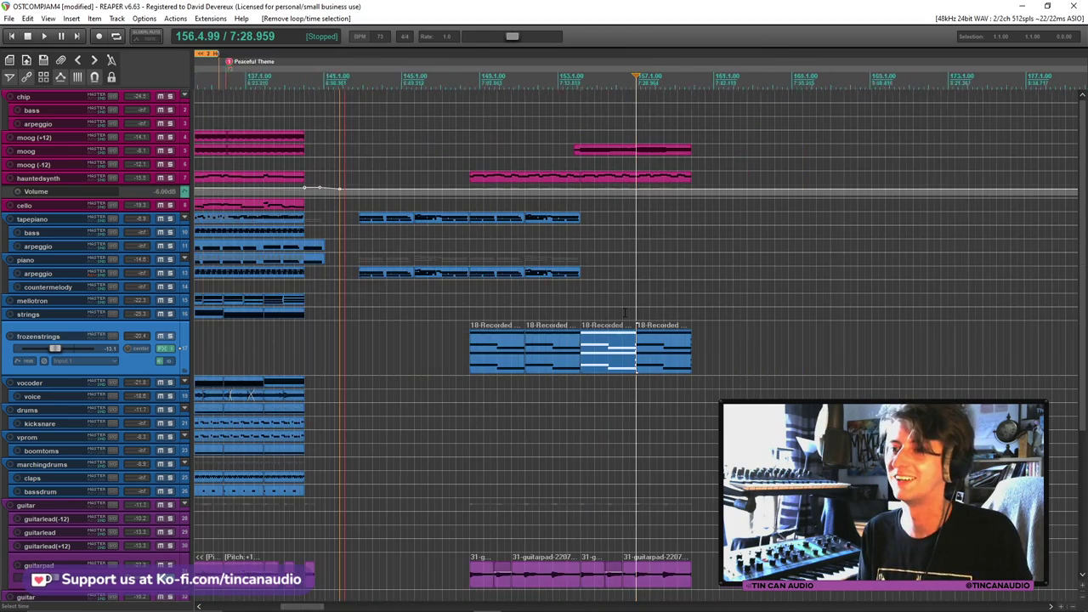
pyautogui.scroll(-4, 619, 313)
pyautogui.scroll(2, 622, 313)
pyautogui.scroll(-4, 625, 313)
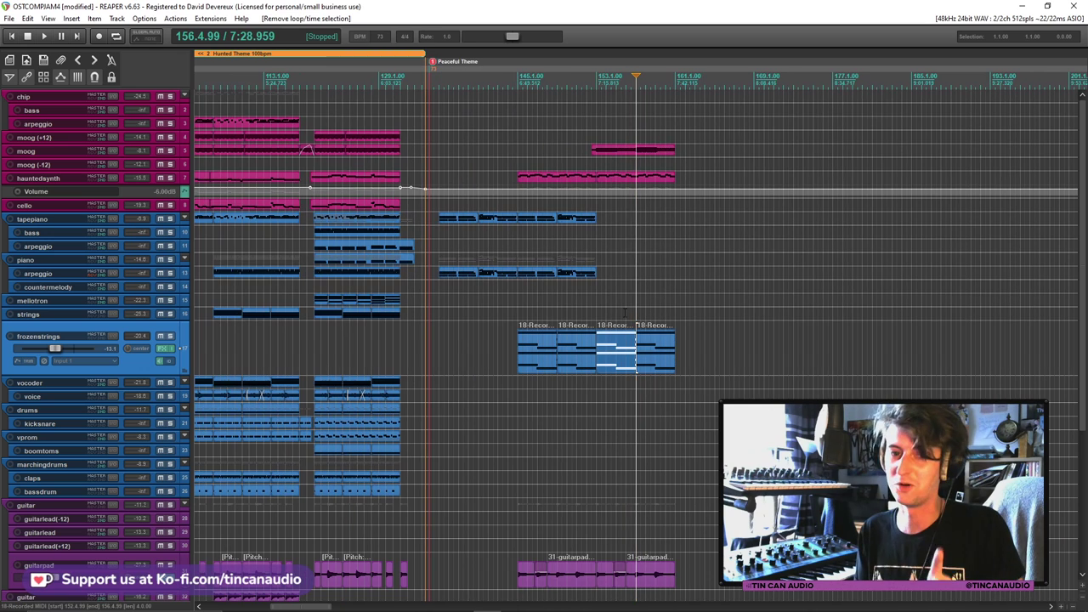
# Select the first hauntedsynth item of the Peaceful Theme and briefly play the mix from 153.1.00
pyautogui.click(591, 178)
pyautogui.press('space')
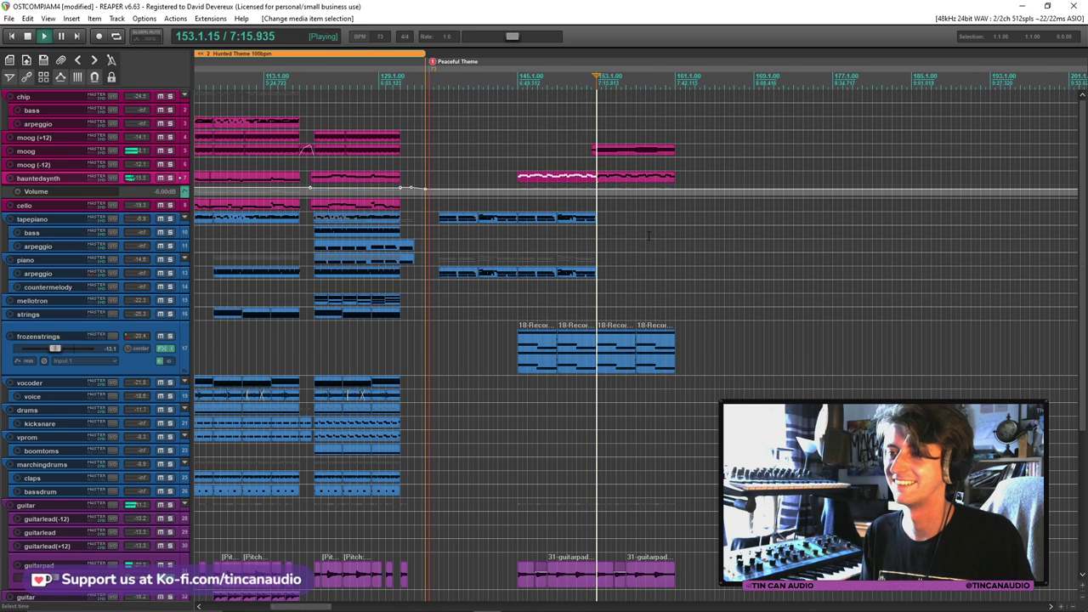
pyautogui.scroll(5, 659, 249)
pyautogui.scroll(-3, 659, 249)
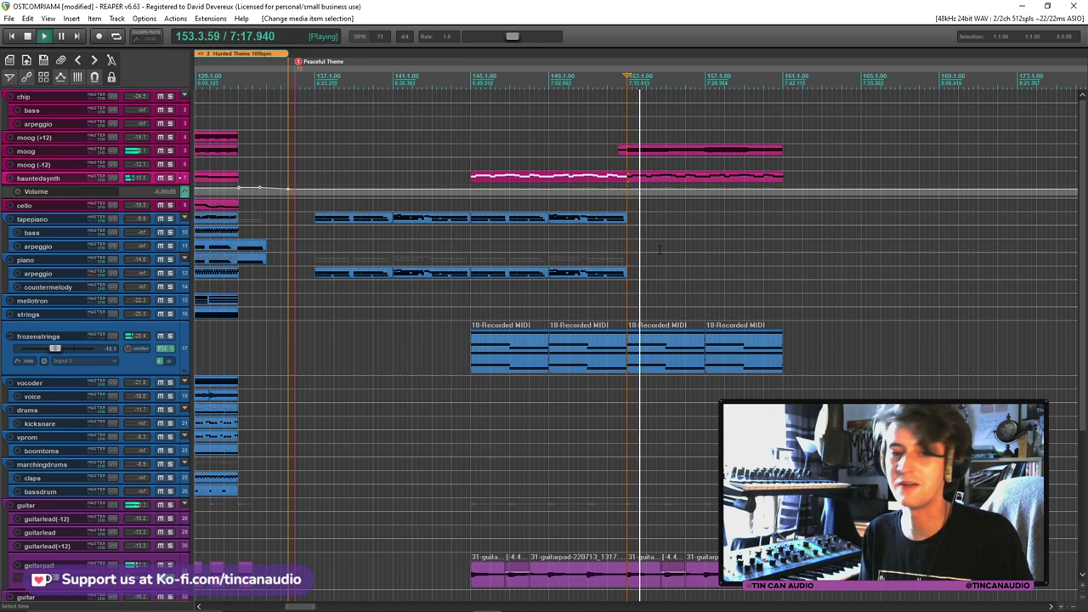
pyautogui.press('space')
pyautogui.scroll(-2, 658, 249)
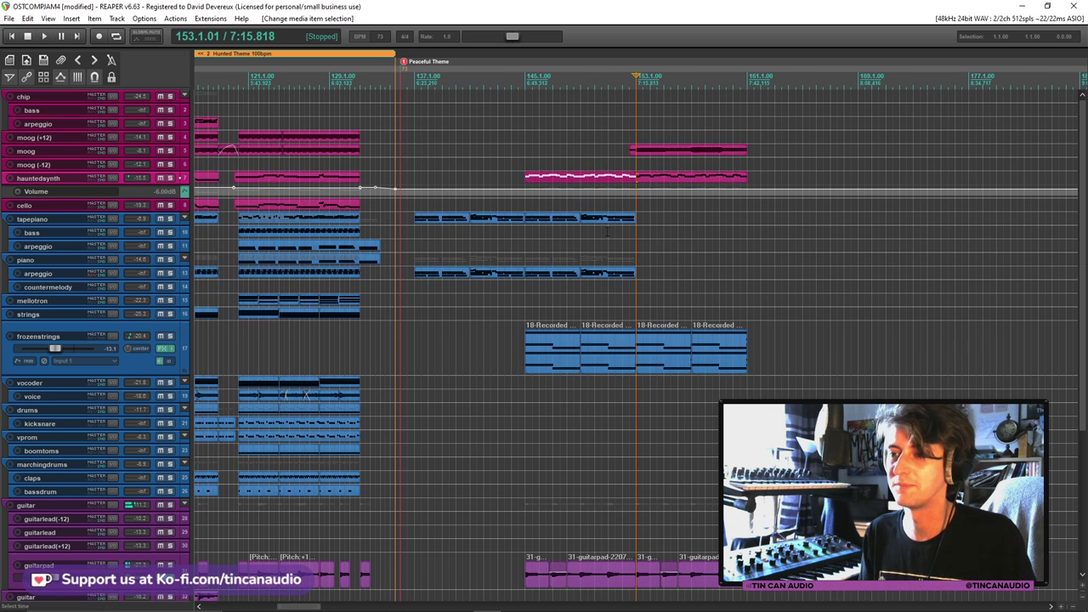
# Copy the 145.1.00–153.1.00 hauntedsynth, tapepiano, piano arpeggio, frozenstrings, guitarpad and segasynth items and paste them together at 161.1.00
pyautogui.click(566, 219)
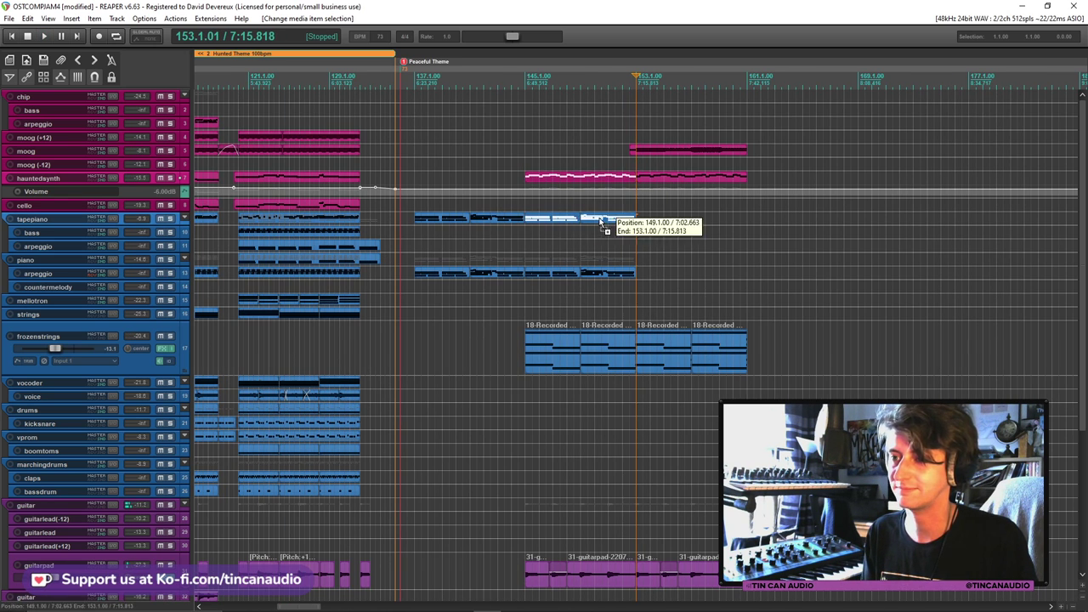
pyautogui.keyDown('ctrl'); pyautogui.click(598, 270); pyautogui.keyUp('ctrl')
pyautogui.keyDown('ctrl'); pyautogui.click(568, 351); pyautogui.keyUp('ctrl')
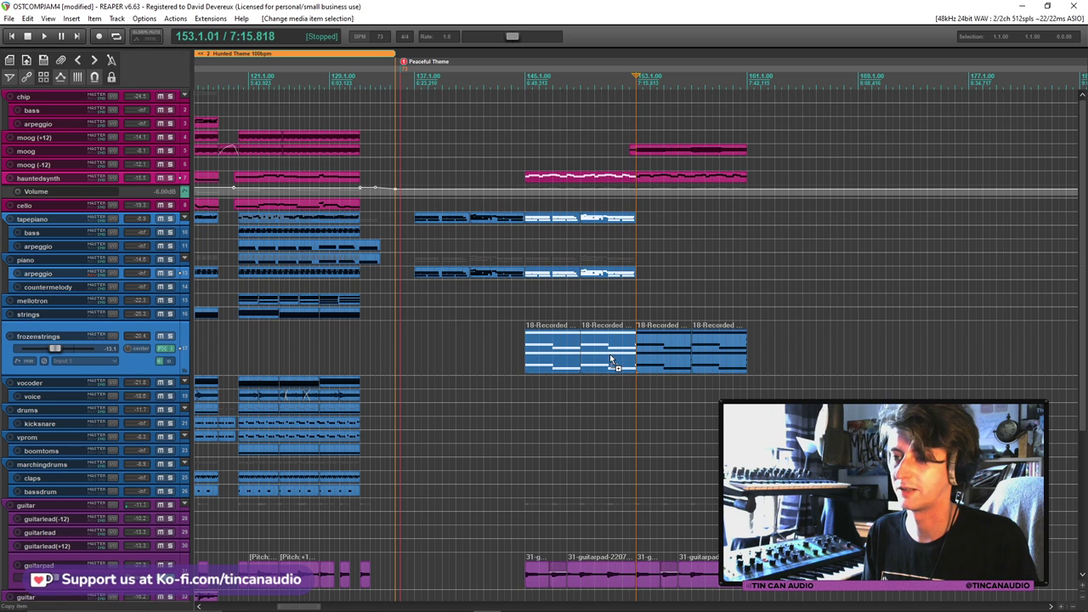
pyautogui.scroll(-5, 1080, 410)
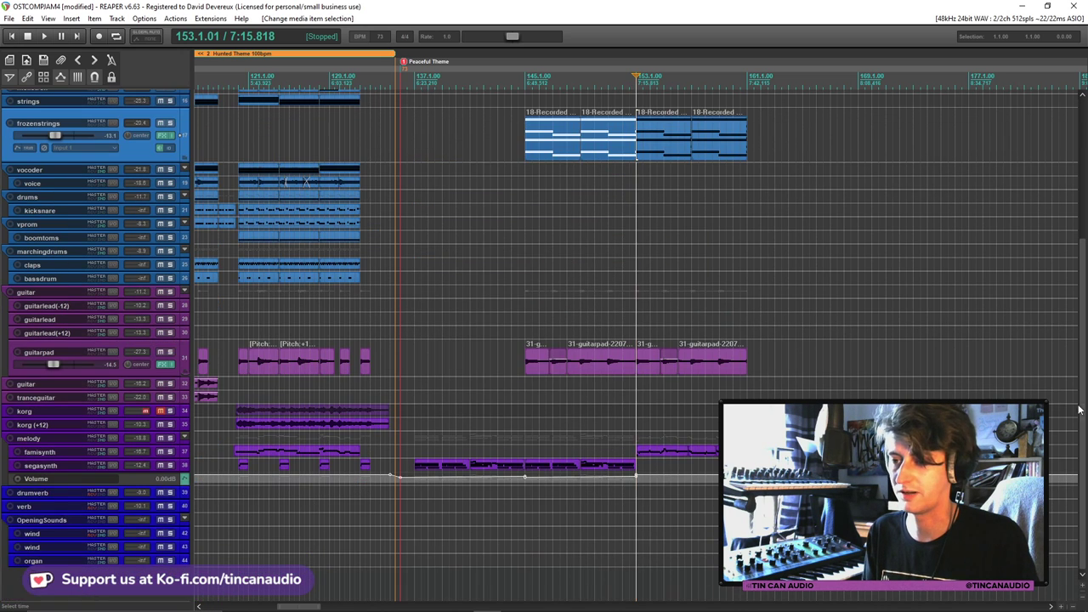
pyautogui.keyDown('ctrl'); pyautogui.click(548, 366); pyautogui.keyUp('ctrl')
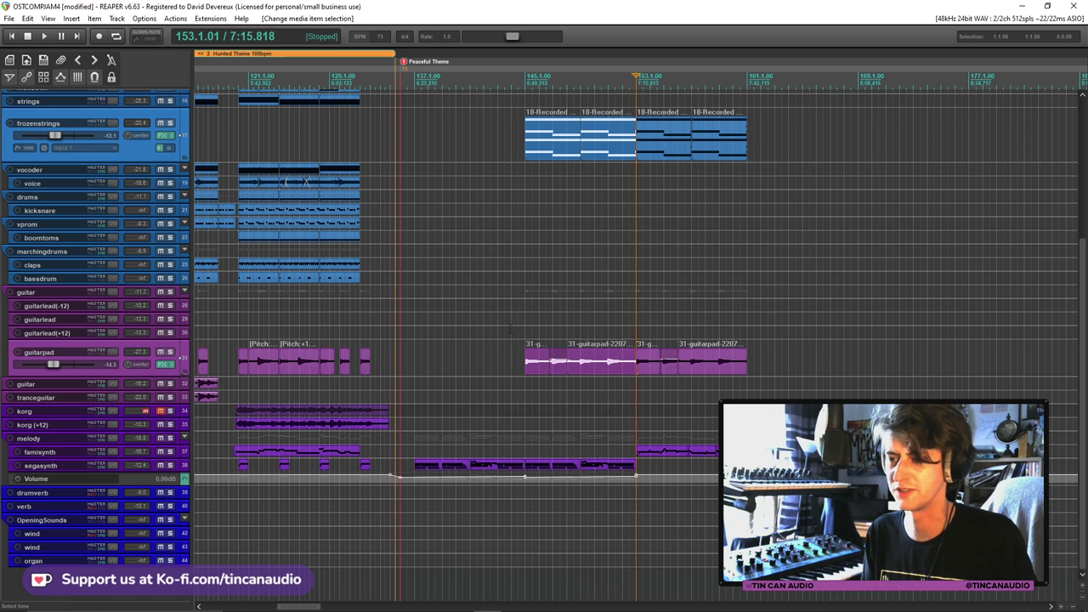
pyautogui.keyDown('ctrl'); pyautogui.click(606, 467); pyautogui.keyUp('ctrl')
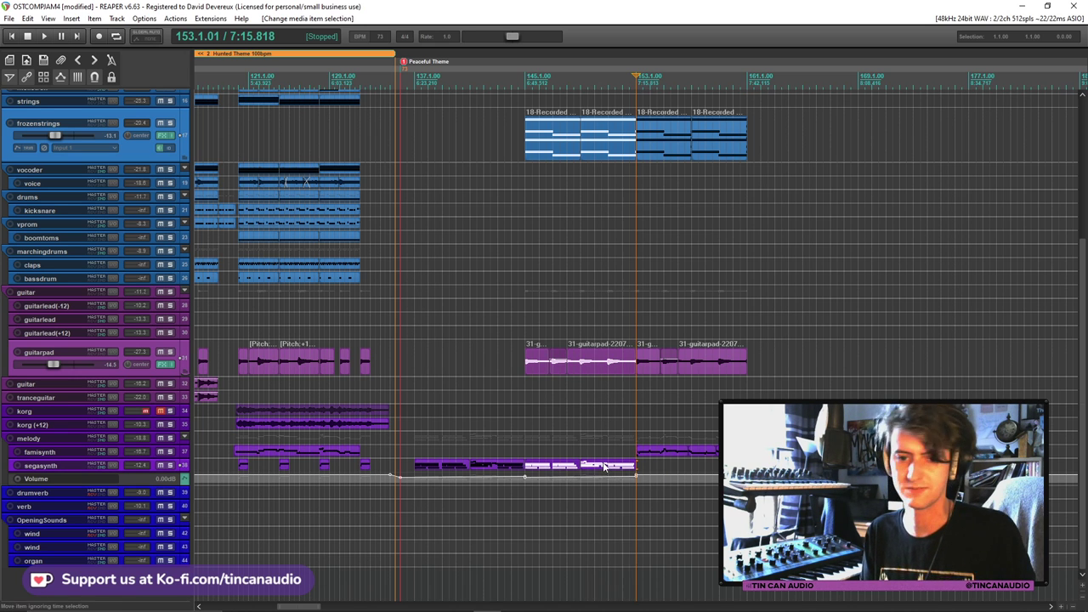
pyautogui.scroll(5, 1073, 334)
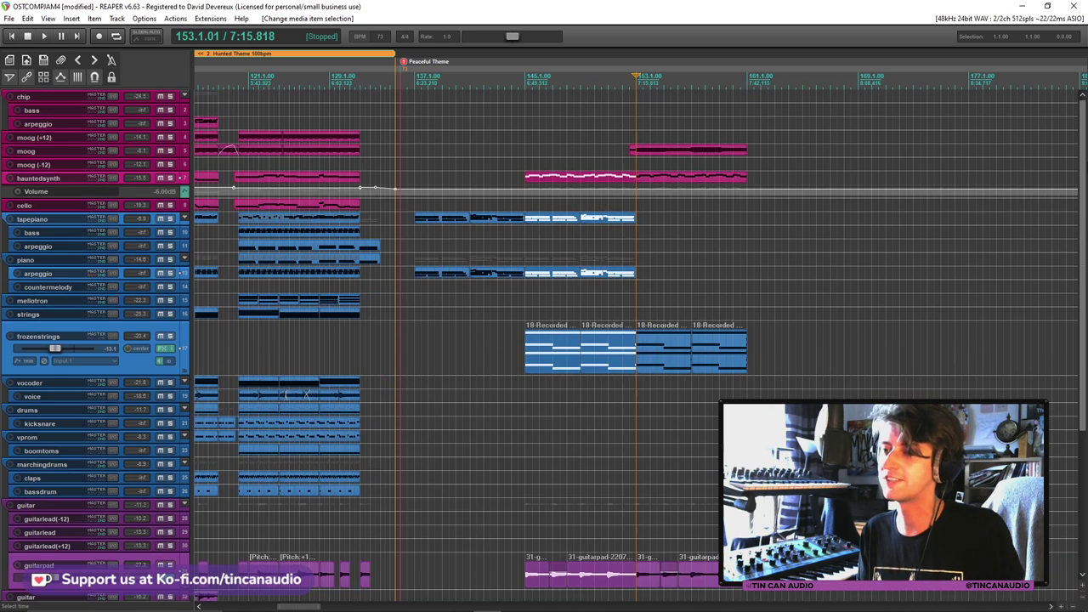
pyautogui.click(748, 174)
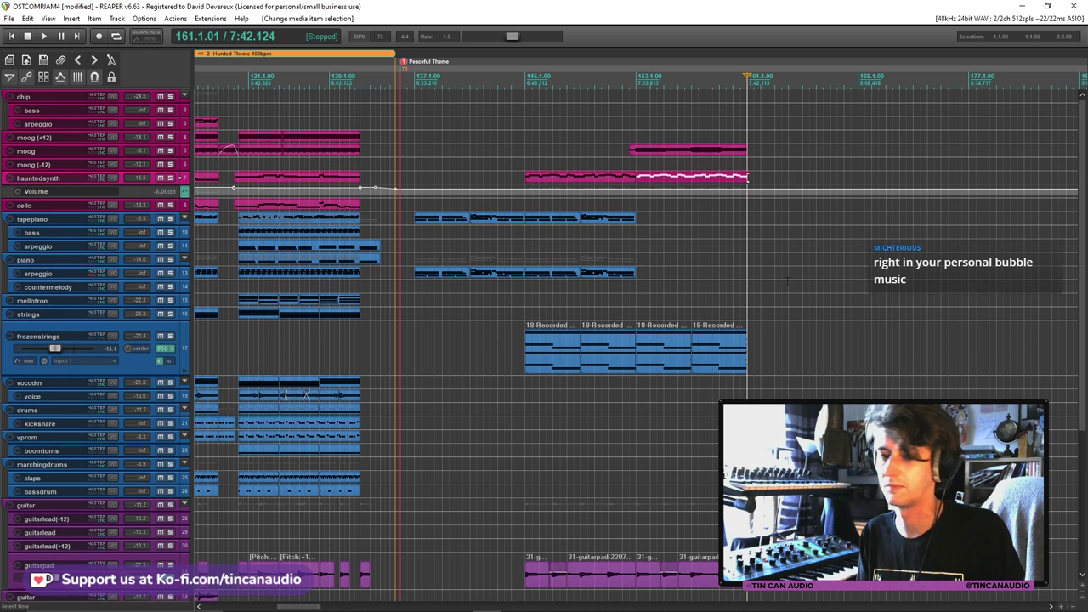
pyautogui.click(740, 164)
pyautogui.hotkey('ctrl', 'v')
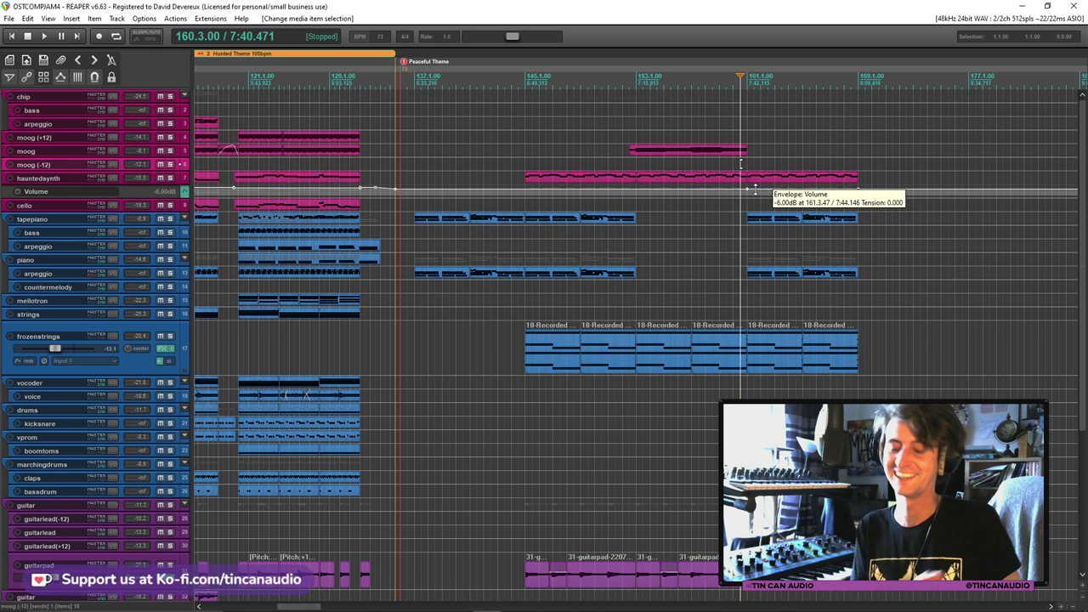
# Trim the start of the Peaceful Theme's moog item to 153.1.00 and paste a copy of it at 161.1.00
pyautogui.click(739, 150)
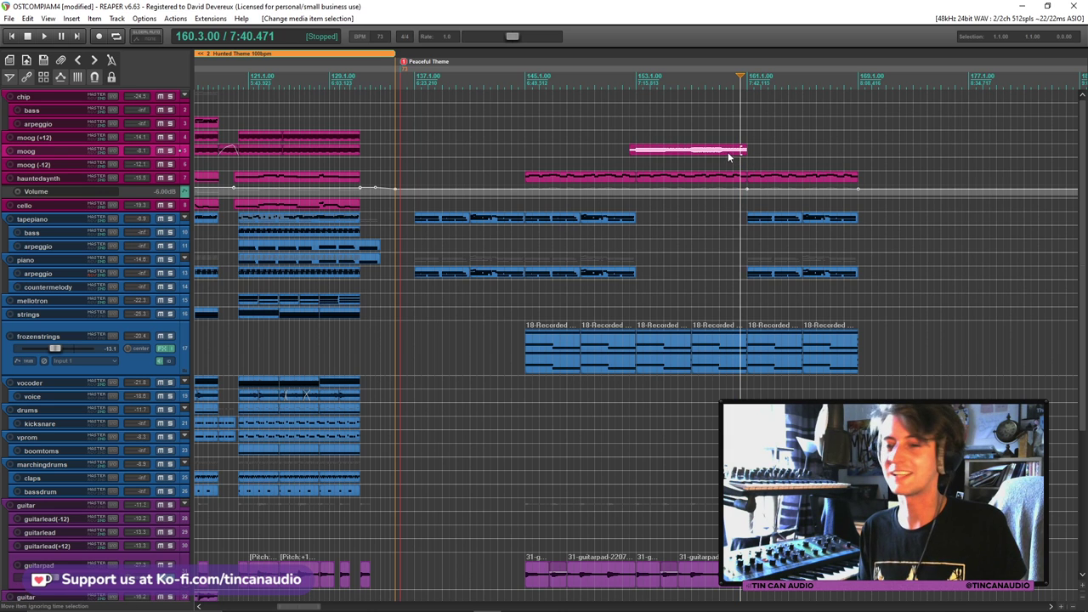
pyautogui.moveTo(631, 151); pyautogui.dragTo(643, 158)
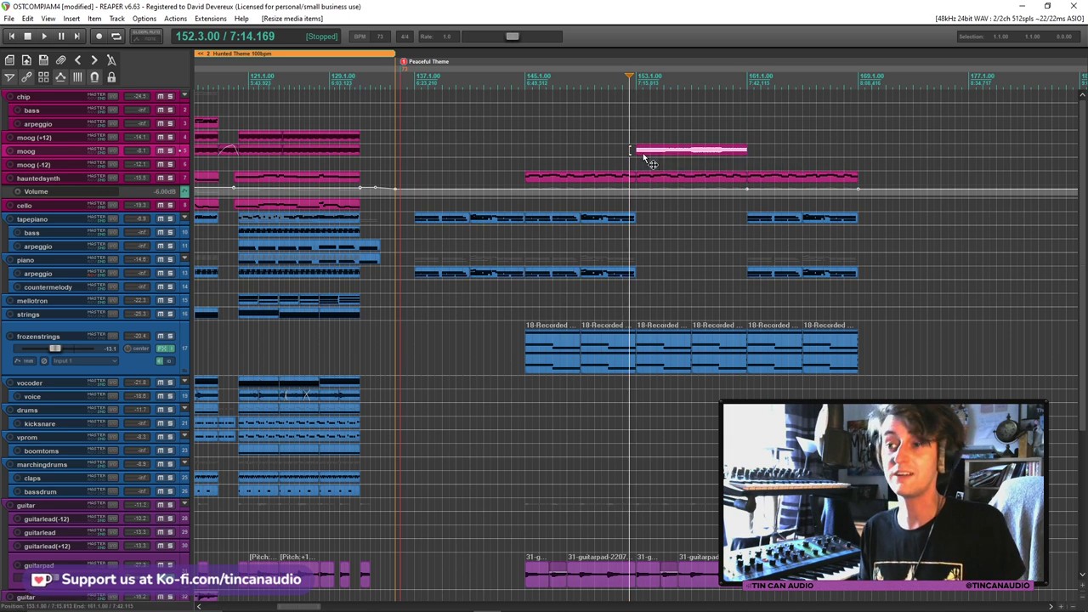
pyautogui.click(644, 157)
pyautogui.click(748, 145)
pyautogui.hotkey('ctrl', 'v')
# Play the new section from 160.3.00, check the pasted parts on all tracks, and stop playback
pyautogui.click(743, 129)
pyautogui.press('space')
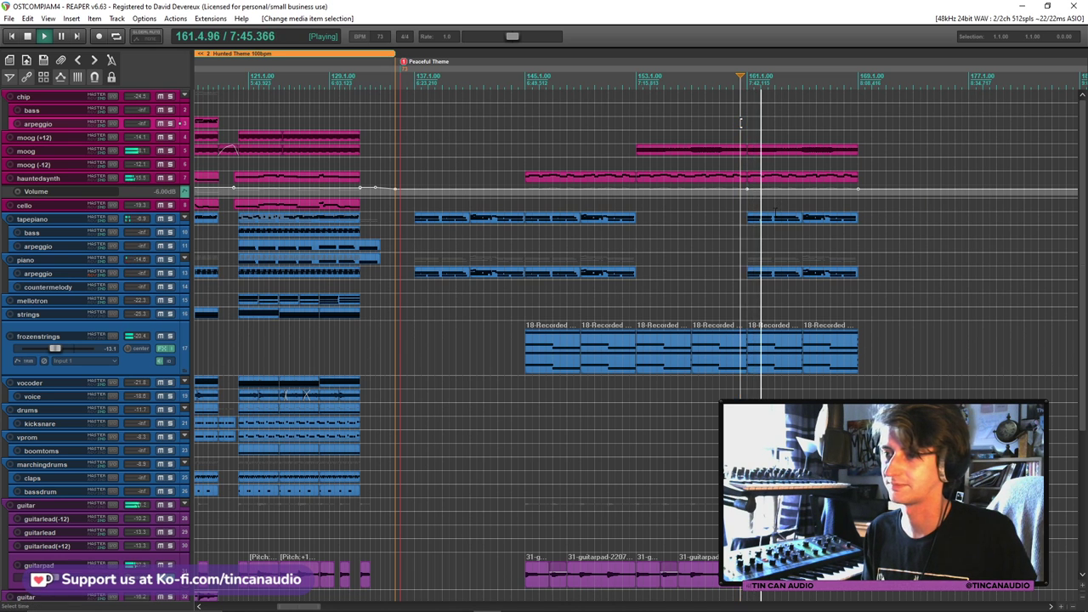
pyautogui.hscroll(3, 775, 210)
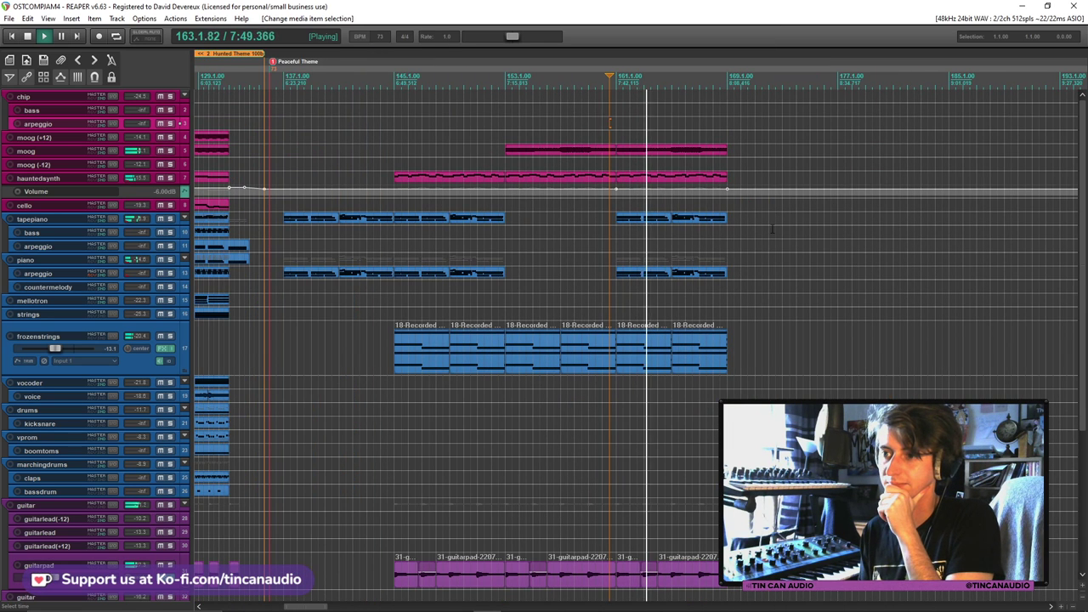
pyautogui.scroll(-2, 609, 123)
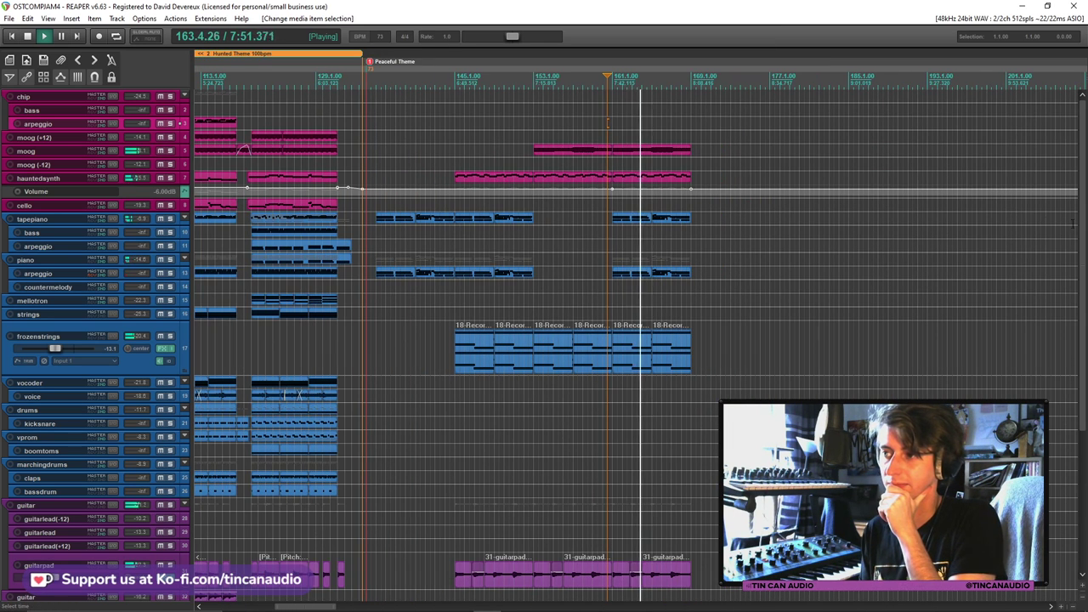
pyautogui.scroll(-5, 608, 123)
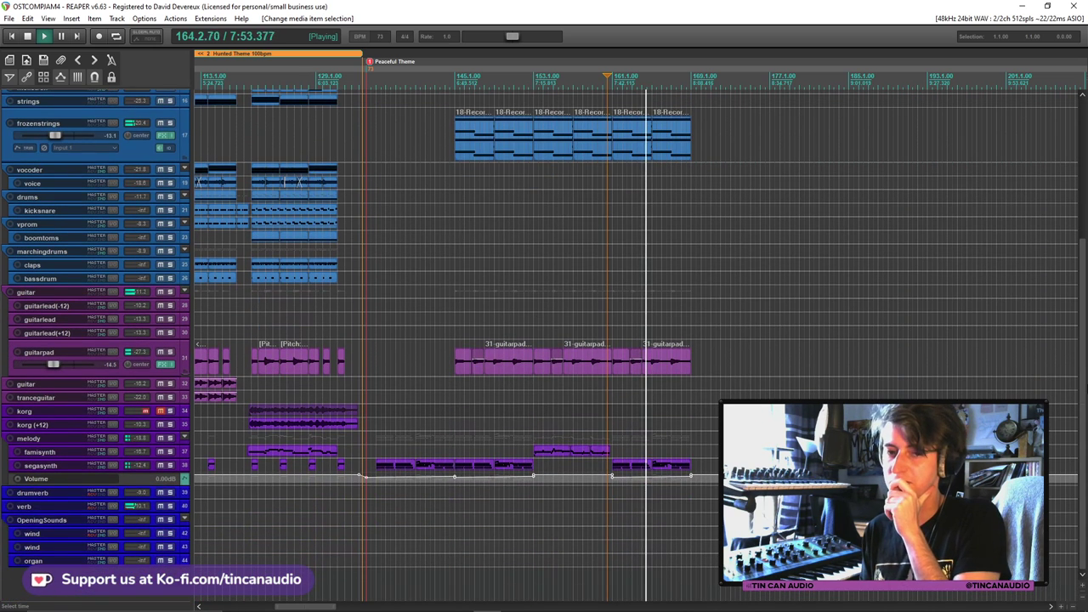
pyautogui.press('space')
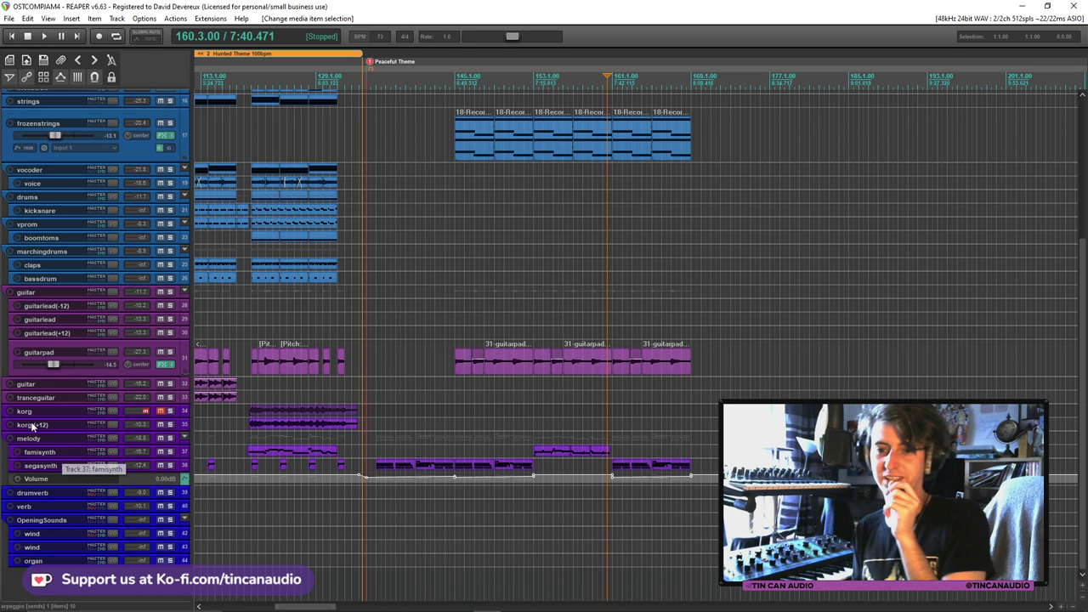
# Arm tranceguitar to try its T-Force Trance Gate, bypass GTR Tool Rack in its FX chain, and disarm the track
pyautogui.click(10, 397)
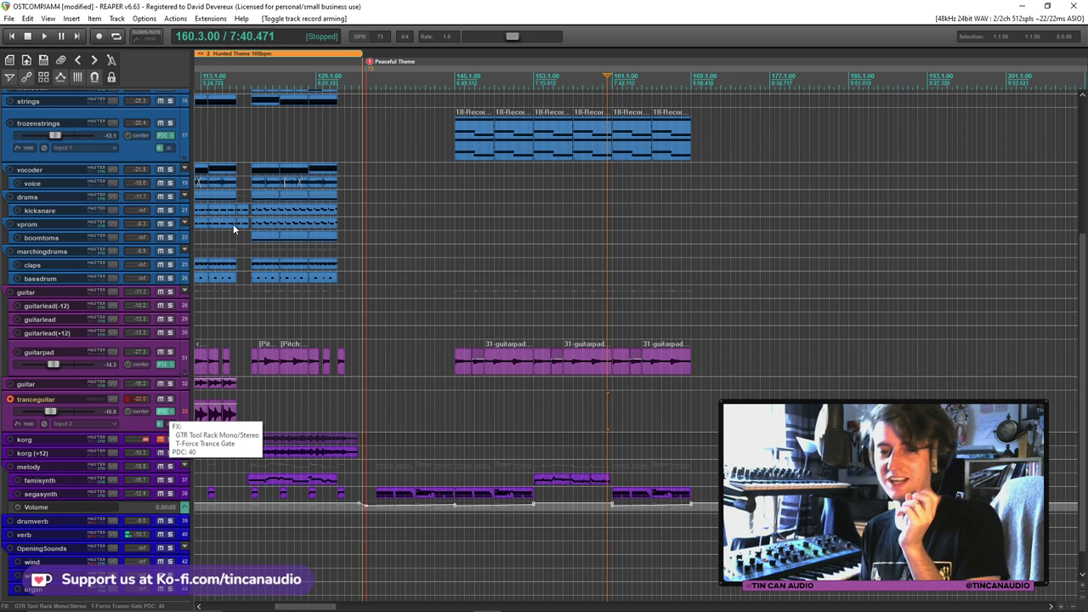
pyautogui.click(164, 412)
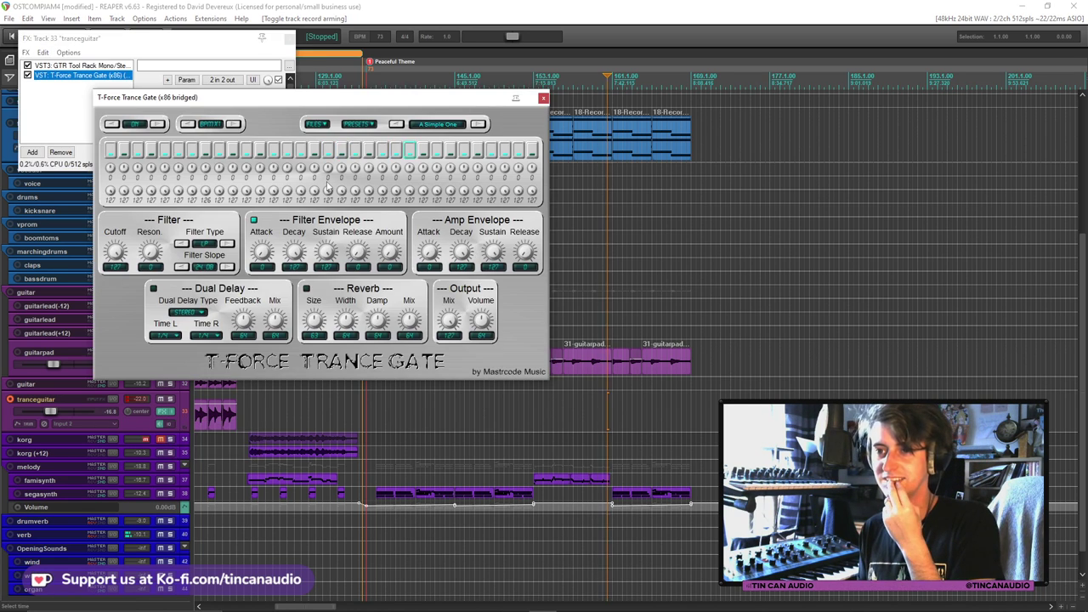
pyautogui.click(27, 65)
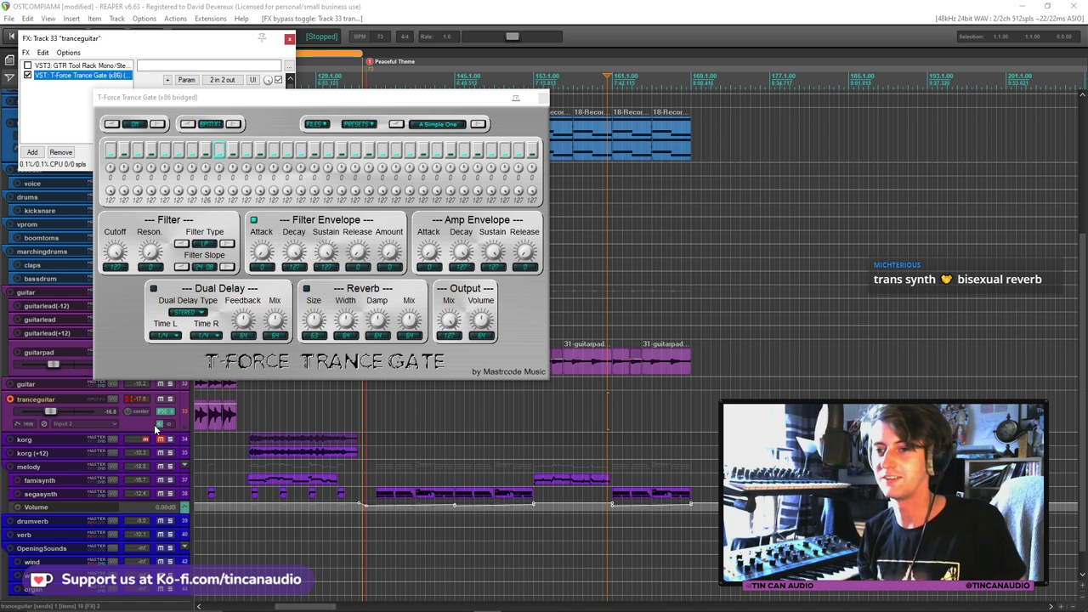
pyautogui.click(543, 99)
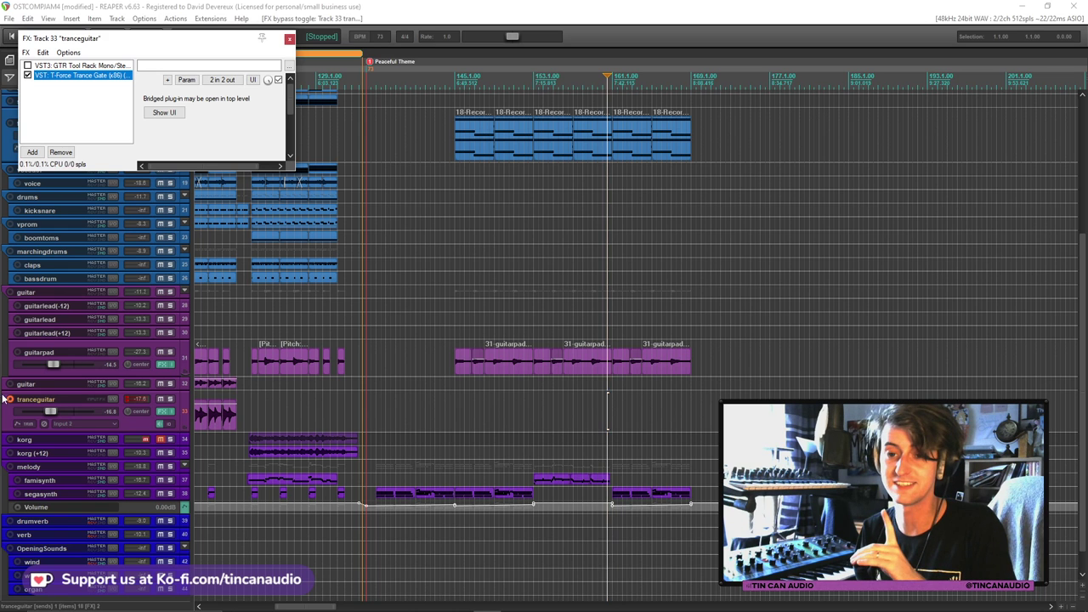
pyautogui.hotkey('ctrl', 'r')
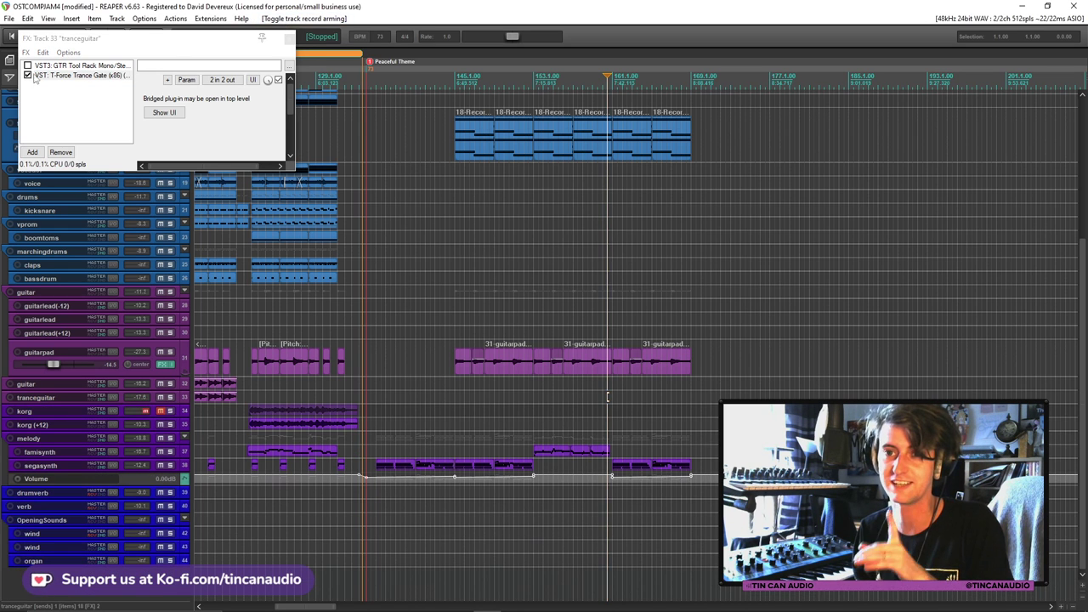
pyautogui.click(285, 43)
pyautogui.click(289, 40)
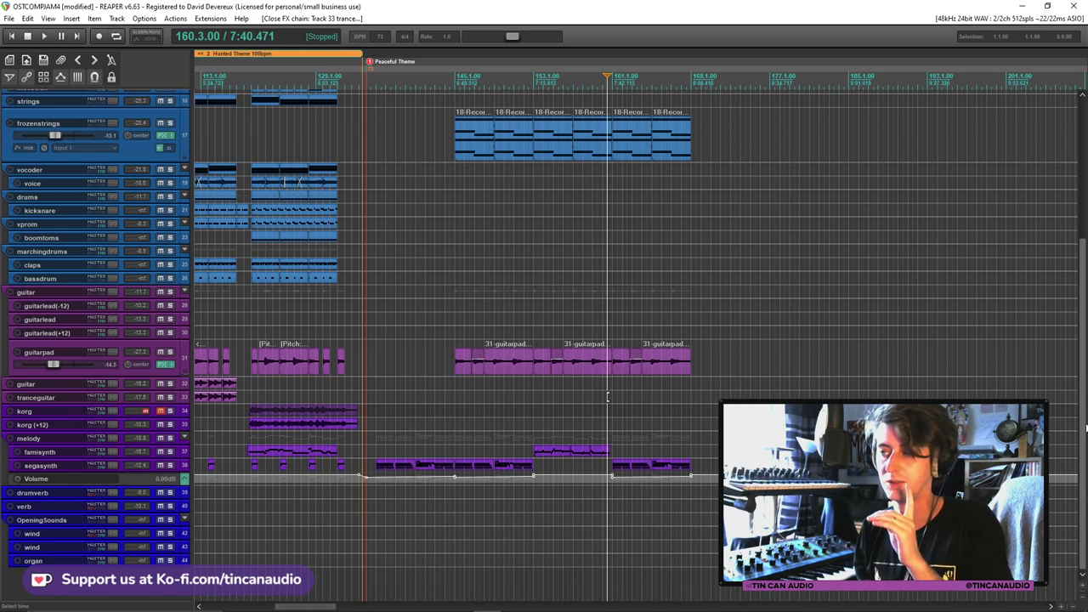
# Play the lead-in from 159.3.00 and paste a copy of the second moog item onto the moog (-12) track at 161.1.00
pyautogui.scroll(5, 1060, 226)
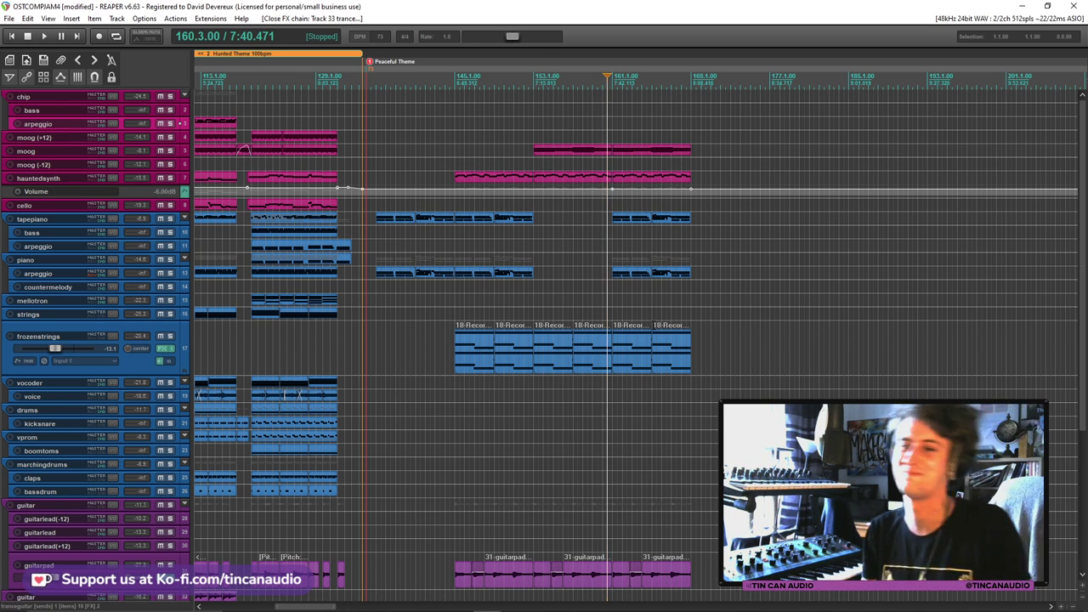
pyautogui.click(598, 158)
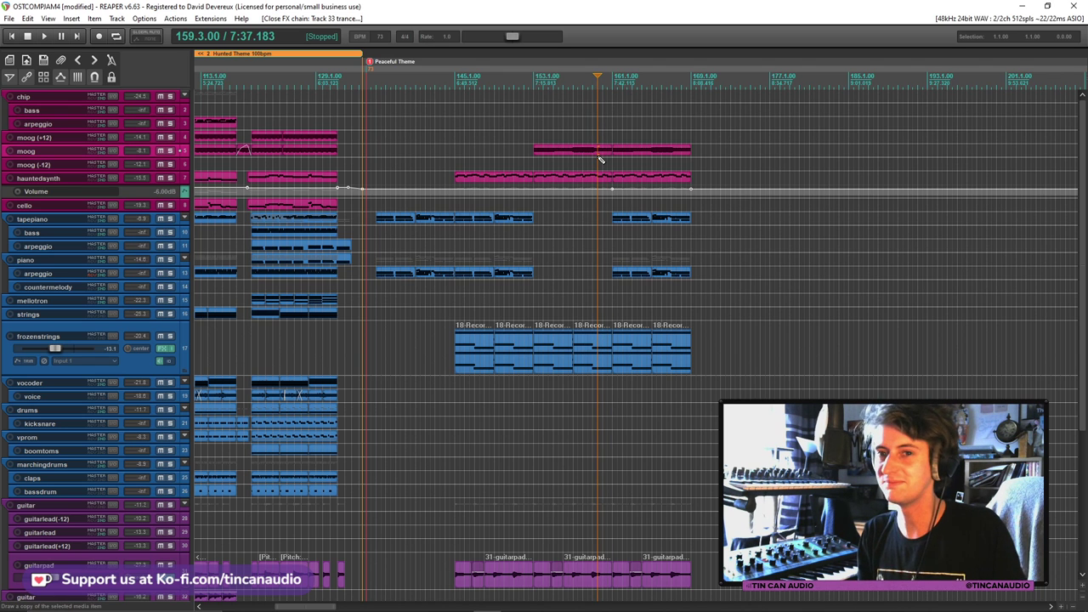
pyautogui.press('space')
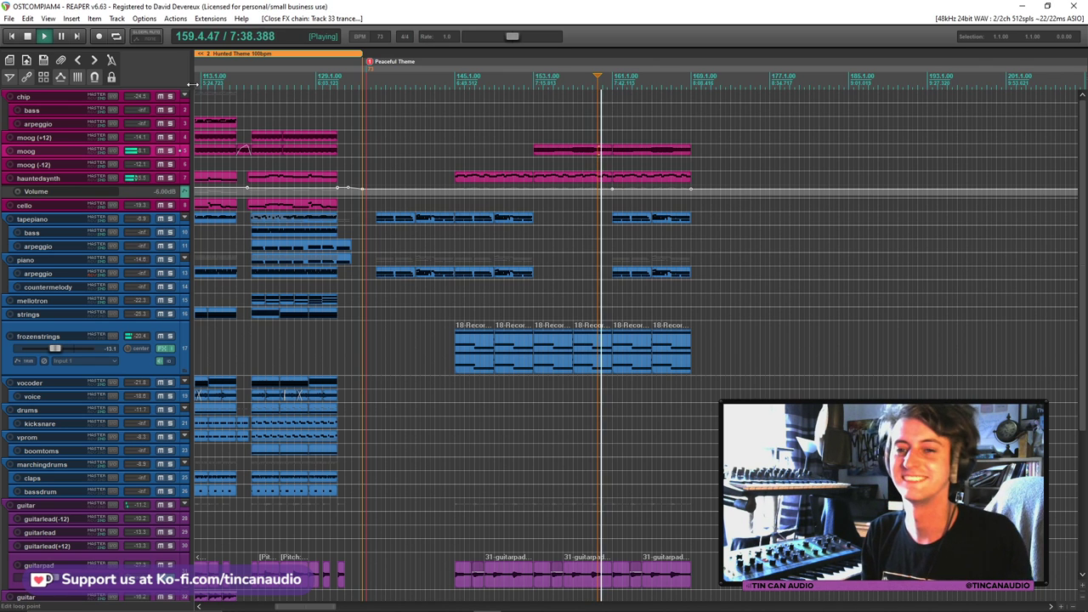
pyautogui.click(637, 151)
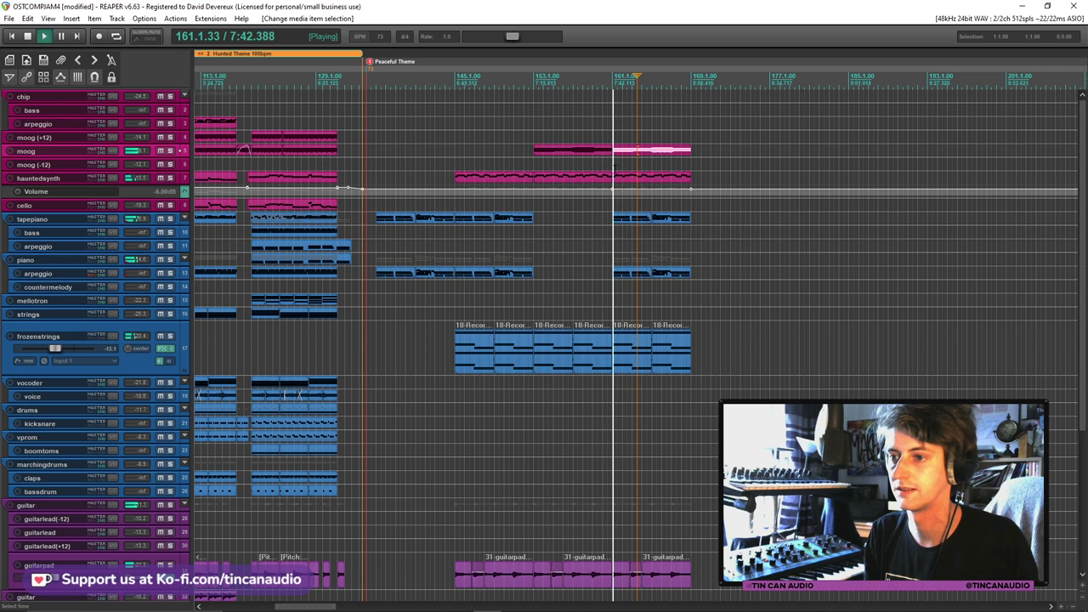
pyautogui.press('space')
pyautogui.hotkey('ctrl', 'v')
# Set the pitch adjustment of the copied moog (-12) item to -12 semitones
pyautogui.press('F2')
pyautogui.click(617, 332)
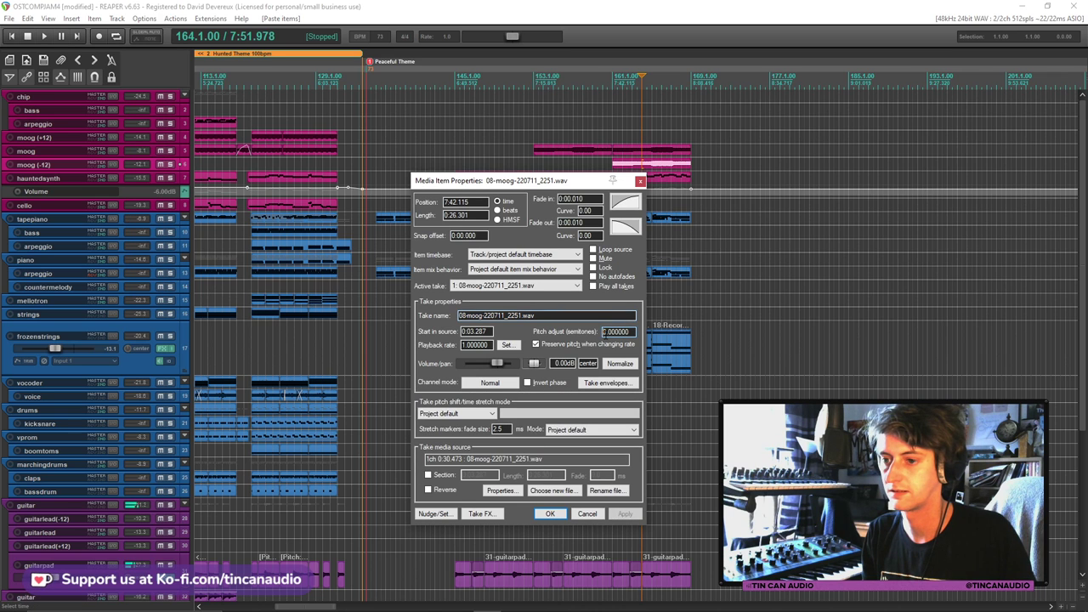
pyautogui.write('-12')
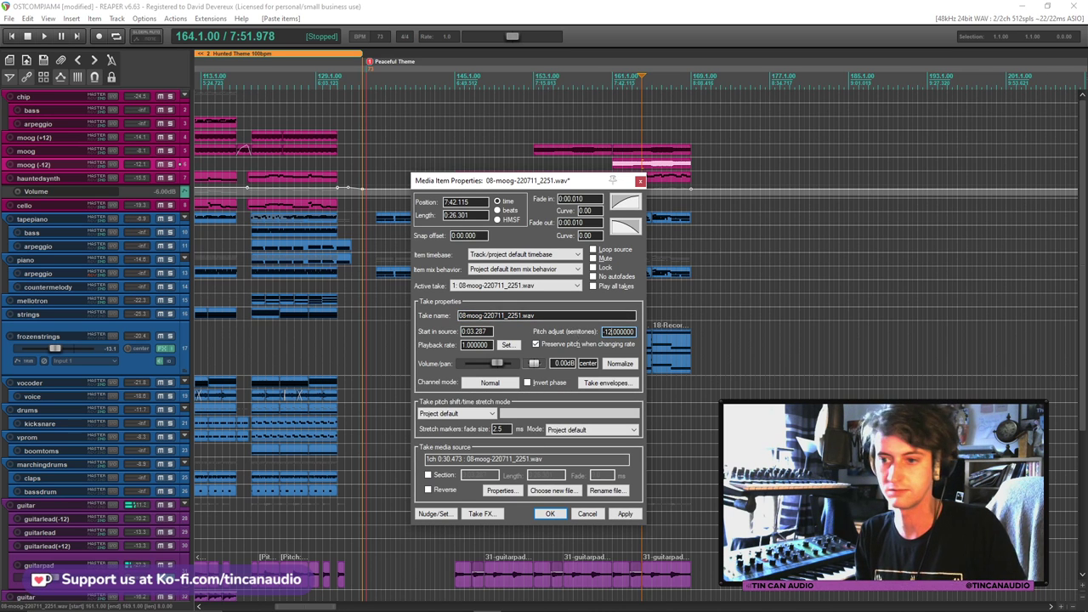
pyautogui.click(549, 514)
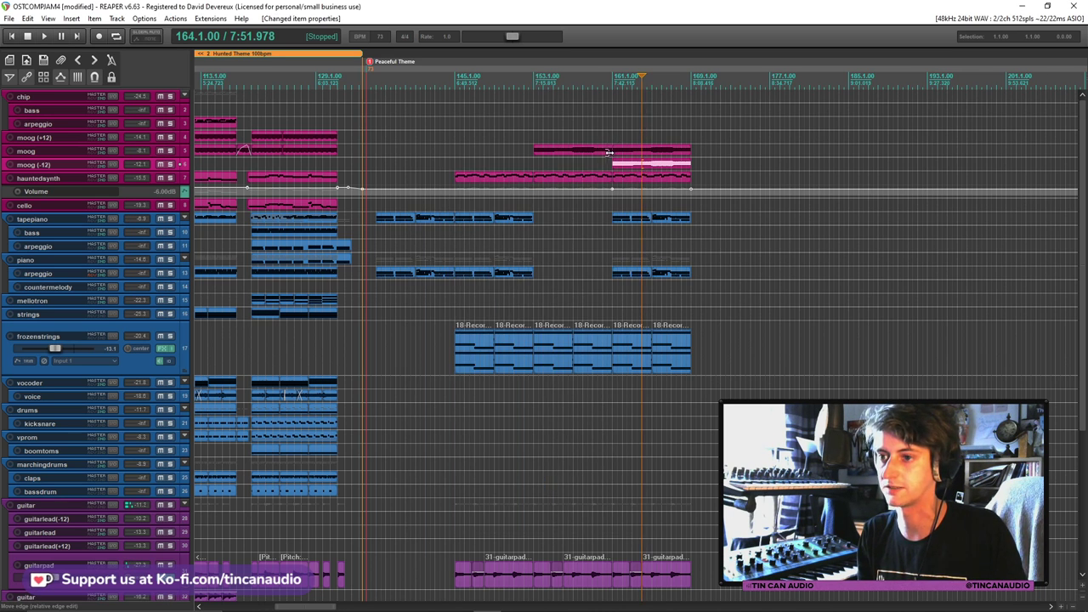
# Play the mix from just before 161.1.00 to hear the low moog layer, and look through the other tracks
pyautogui.click(603, 151)
pyautogui.press('space')
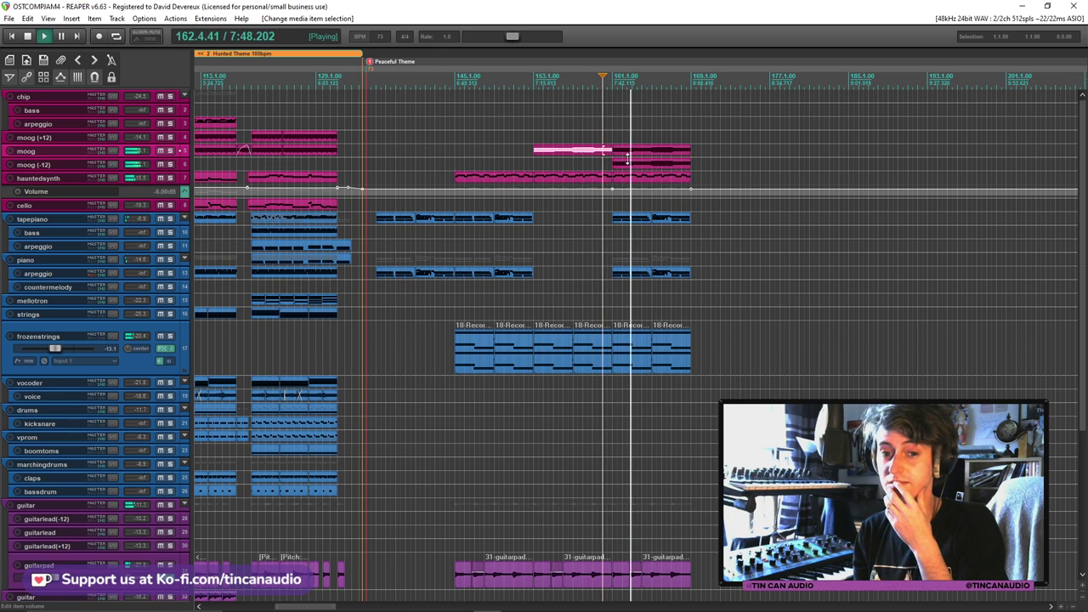
pyautogui.scroll(-5, 1077, 268)
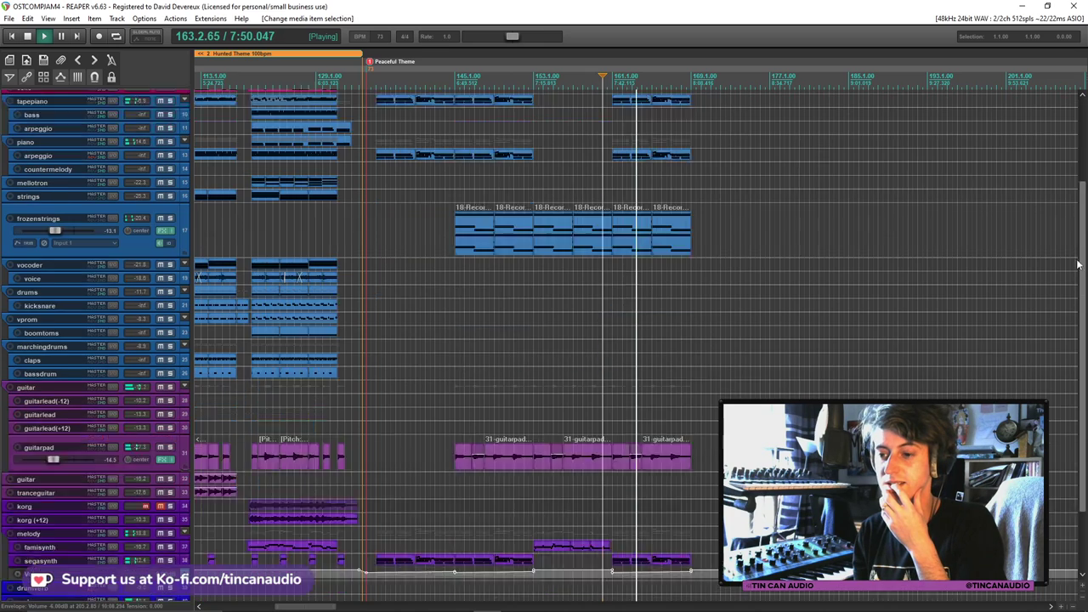
pyautogui.scroll(3, 1076, 268)
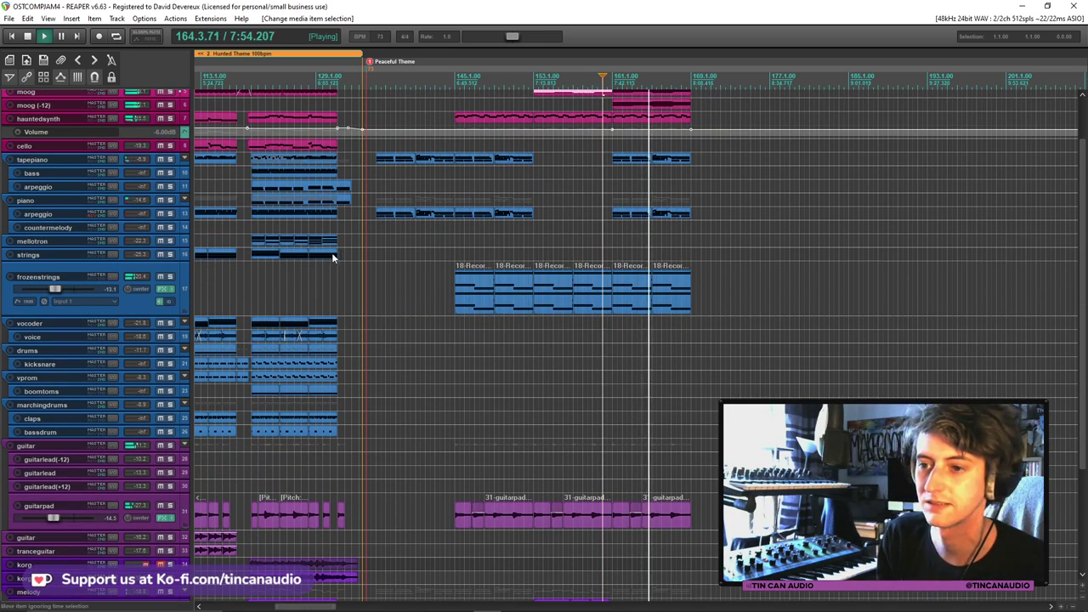
# Copy the last strings items of the Hunted Theme to 161.1.00, play them with the mix, and select the pasted items
pyautogui.click(267, 255)
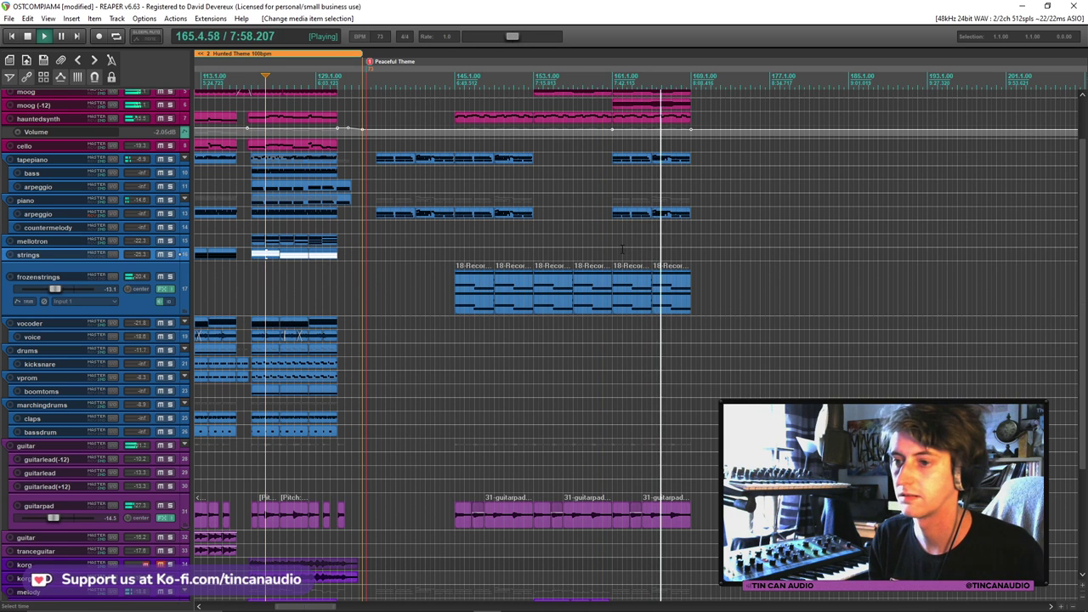
pyautogui.press('space')
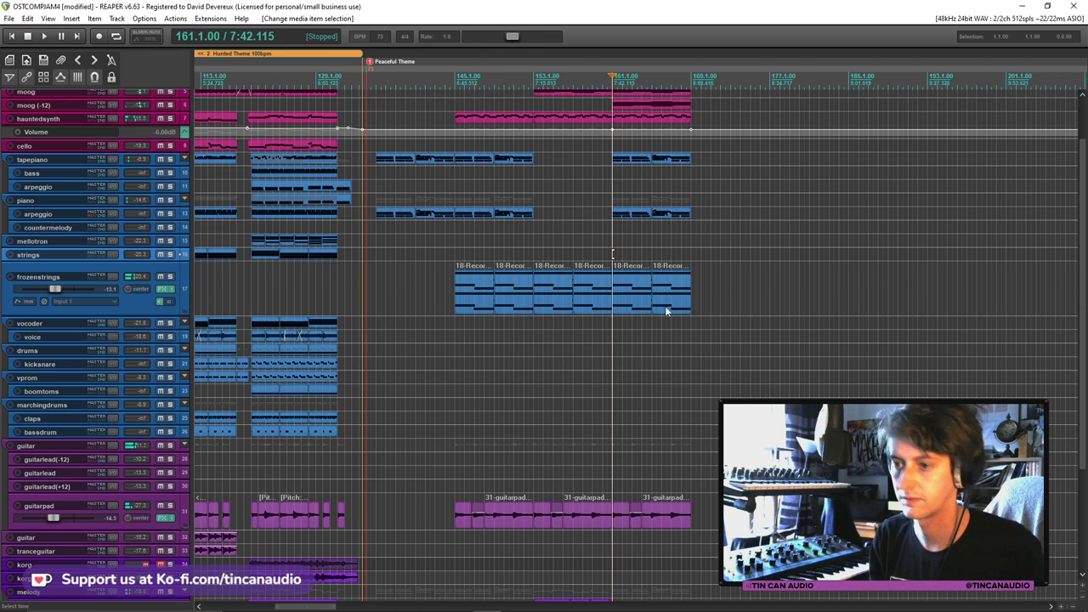
pyautogui.hotkey('ctrl', 'v')
pyautogui.press('space')
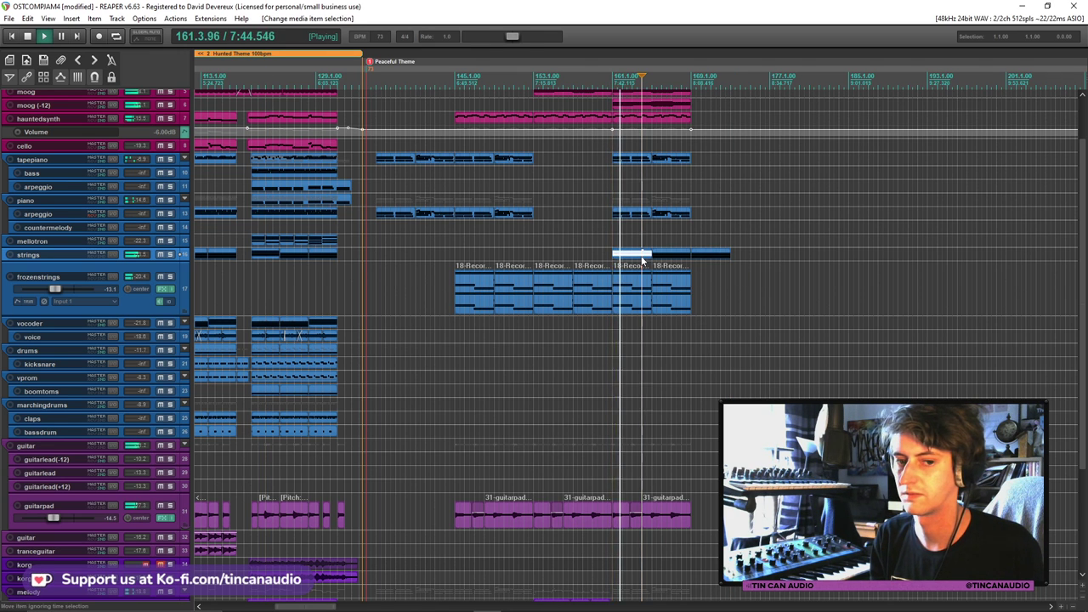
pyautogui.click(700, 255)
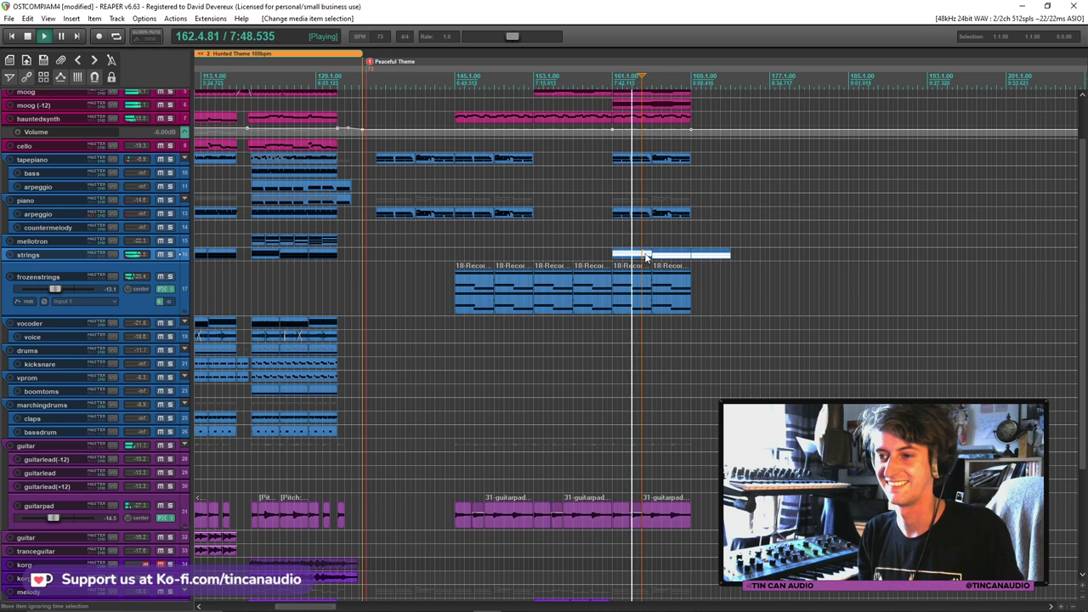
# Try the pasted strings items on the mellotron track with playback from 160.1.00, and delete them
pyautogui.press('space')
pyautogui.moveTo(630, 257)
pyautogui.mouseDown()
pyautogui.moveTo(635, 224)
pyautogui.moveTo(642, 253)
pyautogui.mouseUp()
pyautogui.click(603, 242)
pyautogui.press('space')
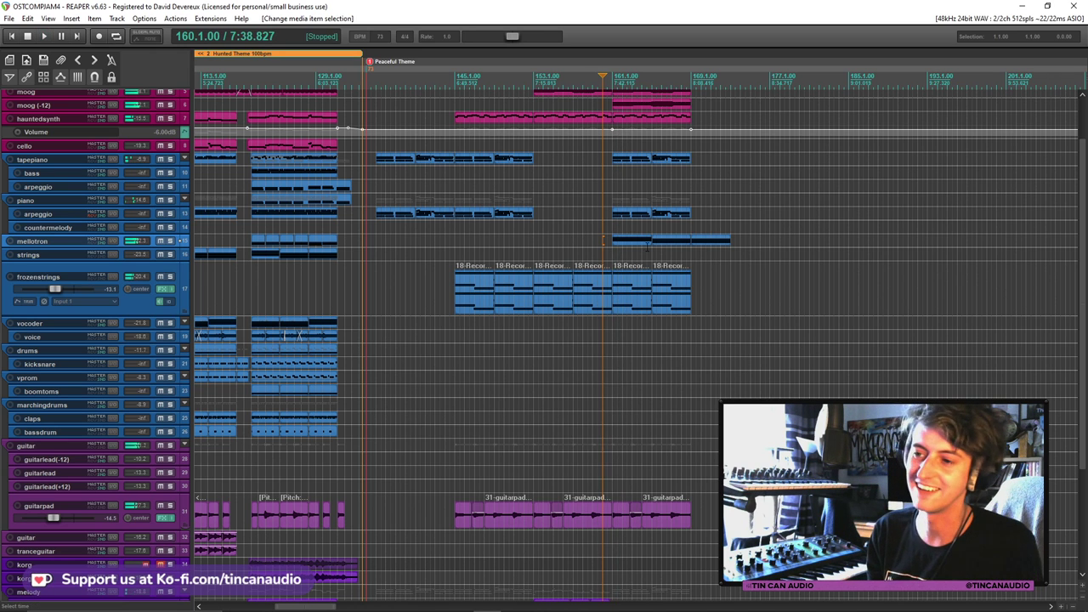
pyautogui.click(615, 239)
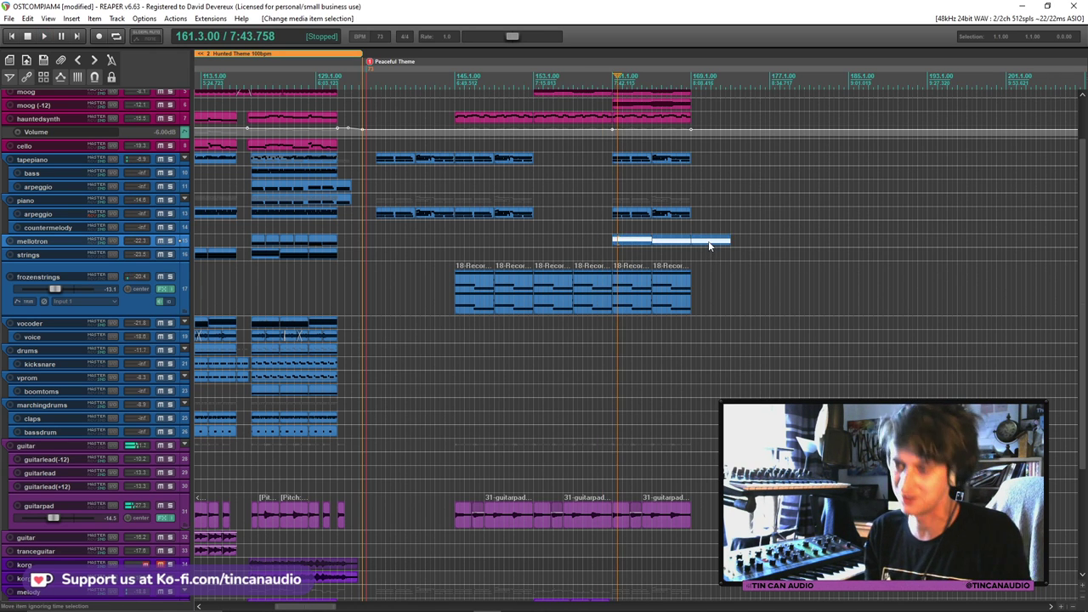
# Play the mix from 161.1.00 and look through the tracks for what to add to the repeated section
pyautogui.click(611, 273)
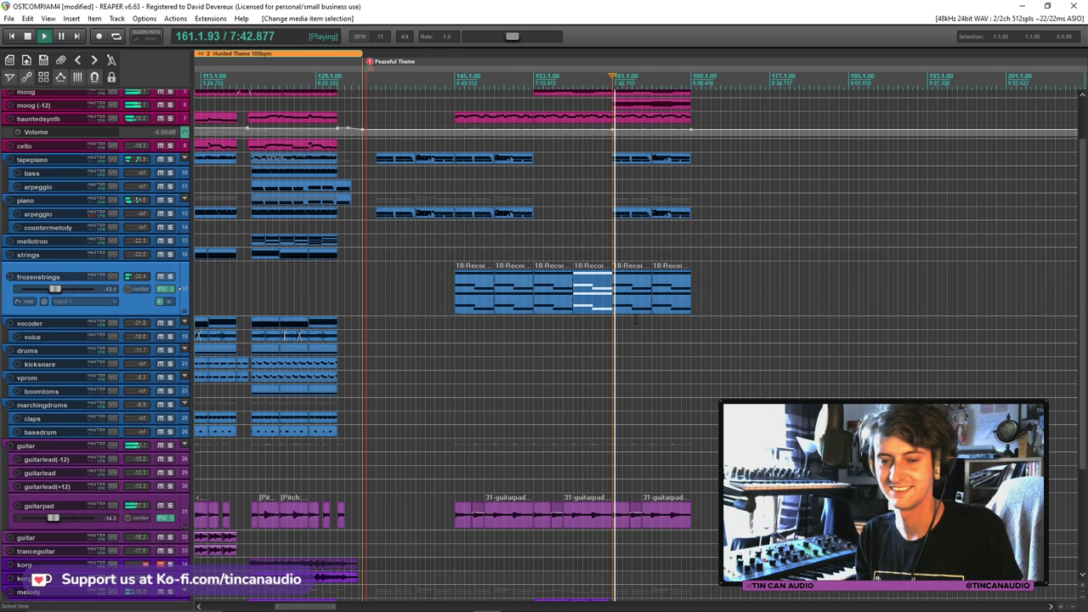
pyautogui.click(616, 305)
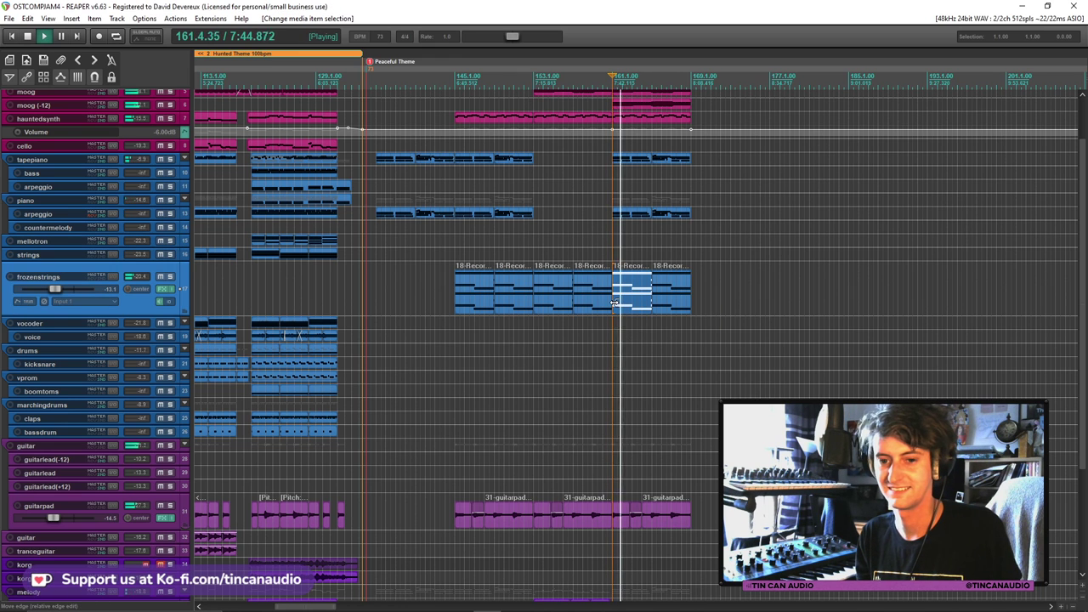
pyautogui.moveTo(1085, 247); pyautogui.dragTo(1086, 348)
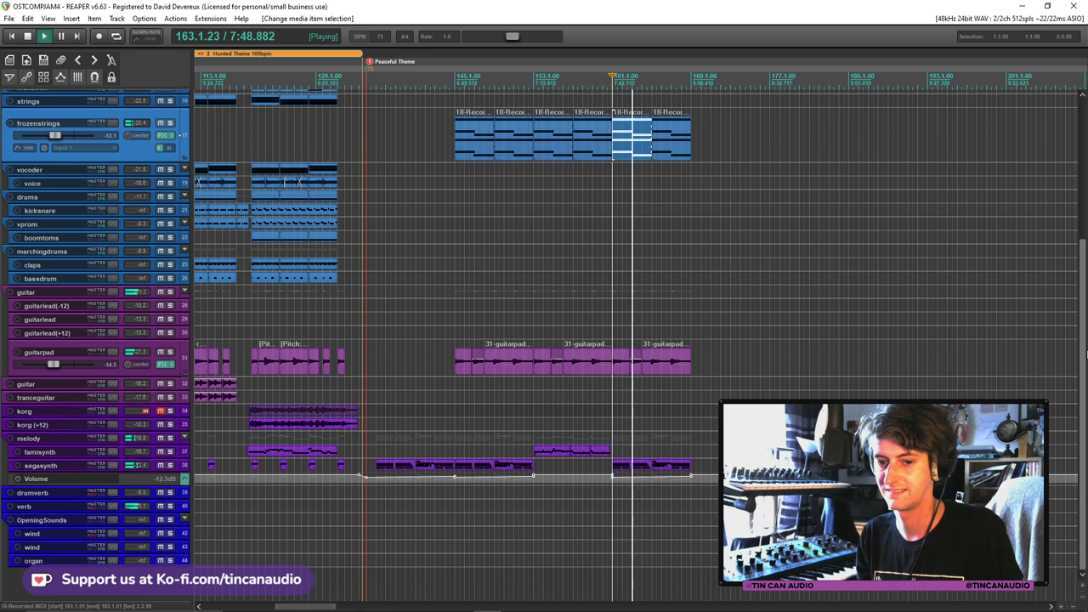
pyautogui.scroll(4, 638, 340)
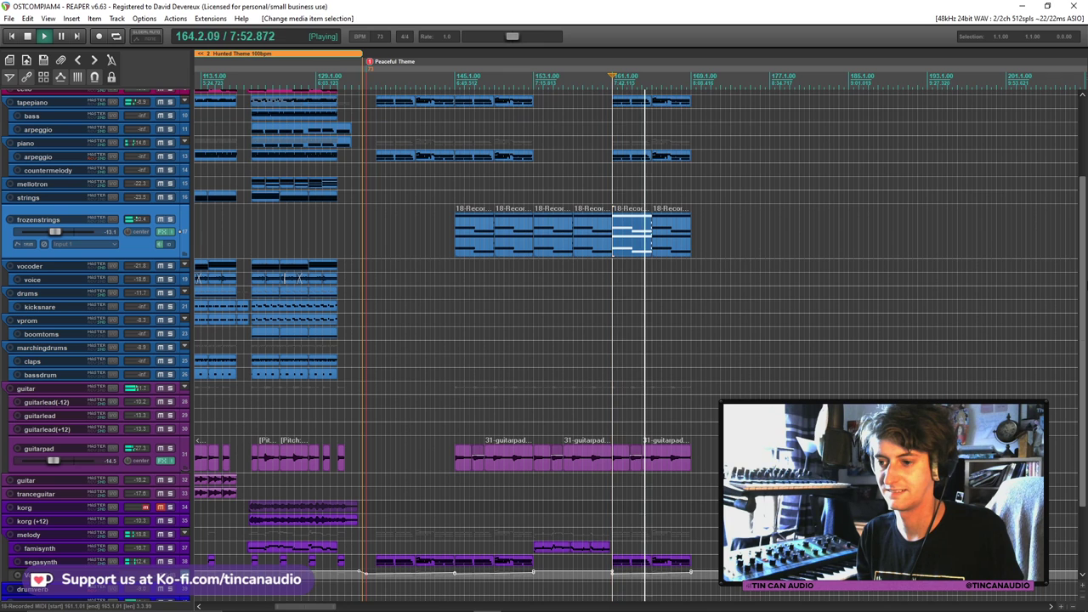
pyautogui.scroll(-2, 638, 340)
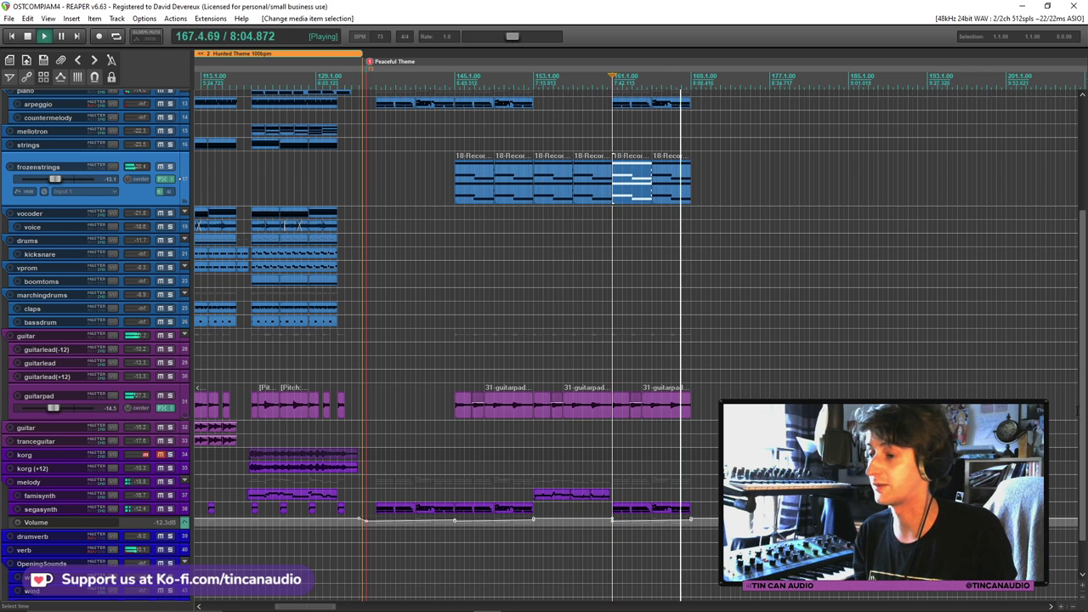
pyautogui.click(648, 509)
pyautogui.press('space')
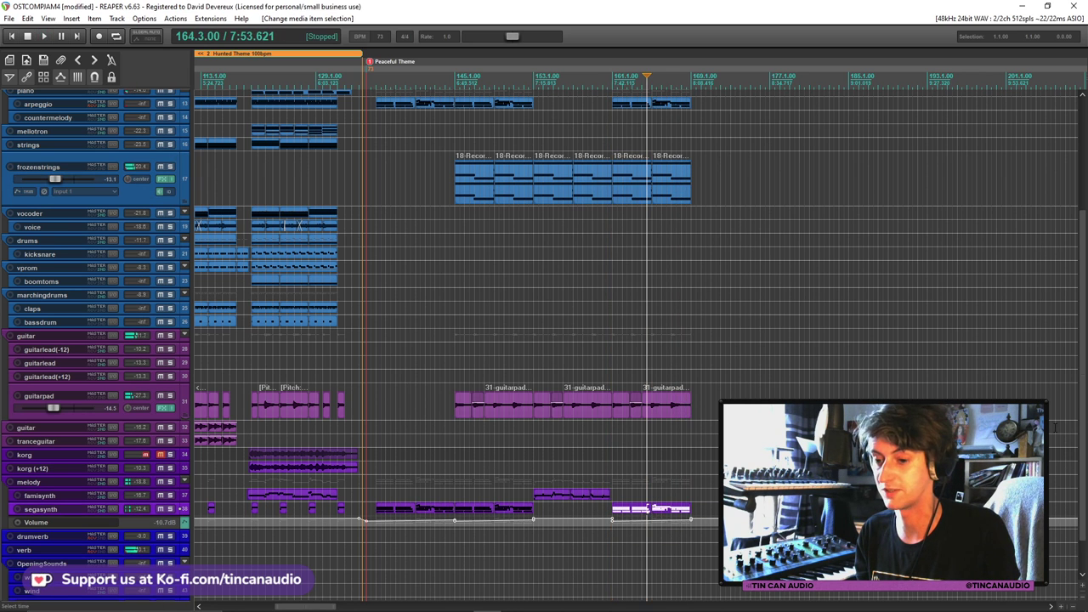
# Copy the moog, moog (-12), hauntedsynth, tapepiano, piano arpeggio, frozenstrings, guitarpad and segasynth items between 161.1.00 and 169.1.00 to 169.1.00
pyautogui.scroll(5, 637, 177)
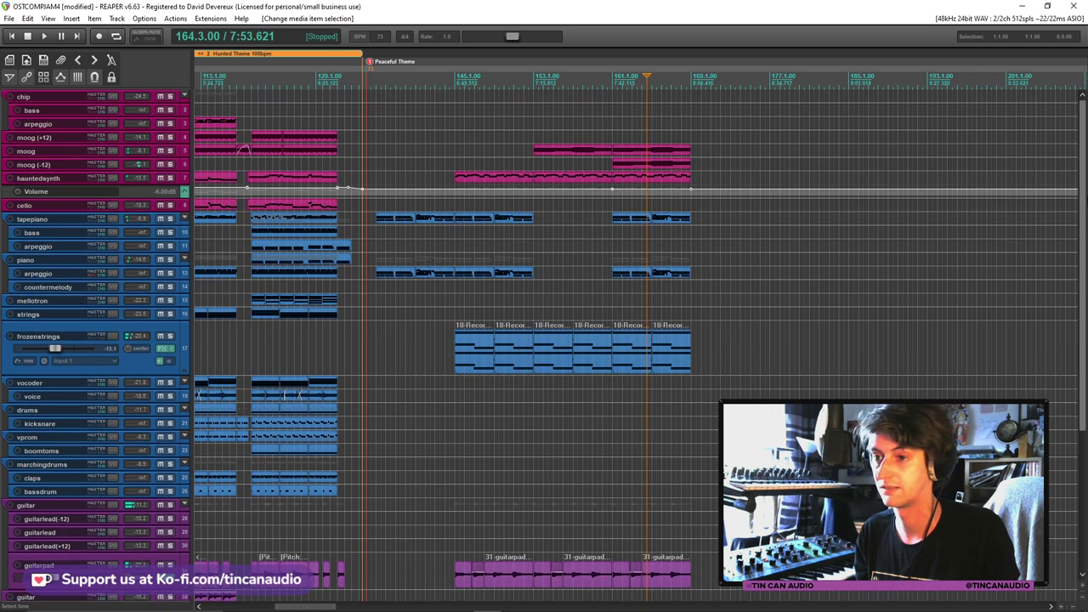
pyautogui.click(624, 151)
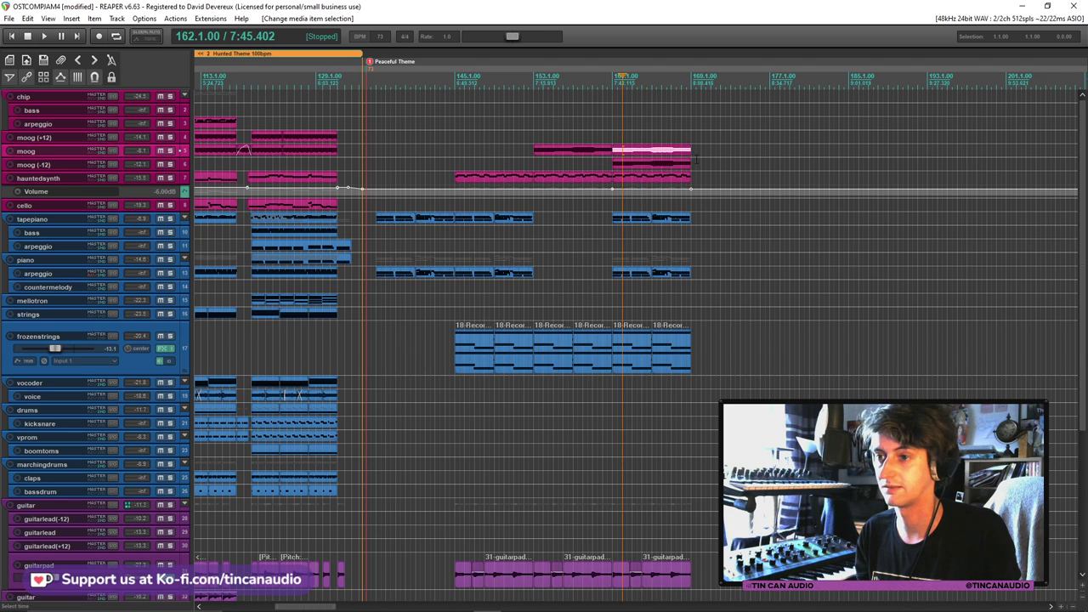
pyautogui.keyDown('ctrl'); pyautogui.click(669, 177); pyautogui.keyUp('ctrl')
pyautogui.keyDown('ctrl'); pyautogui.click(655, 218); pyautogui.keyUp('ctrl')
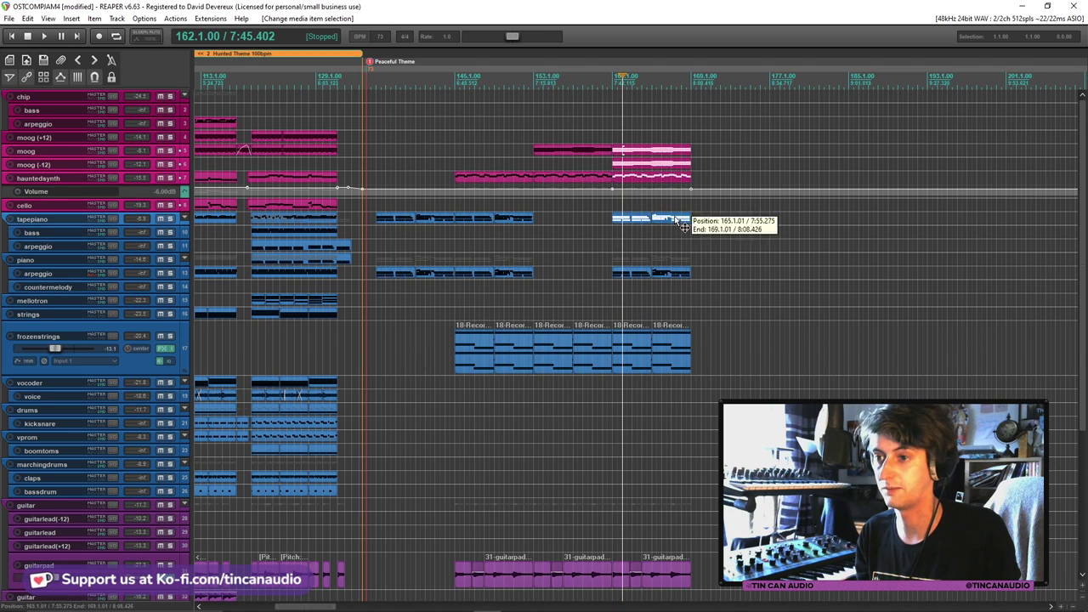
pyautogui.keyDown('ctrl'); pyautogui.click(659, 273); pyautogui.keyUp('ctrl')
pyautogui.keyDown('ctrl'); pyautogui.click(634, 368); pyautogui.keyUp('ctrl')
pyautogui.keyDown('ctrl'); pyautogui.click(671, 357); pyautogui.keyUp('ctrl')
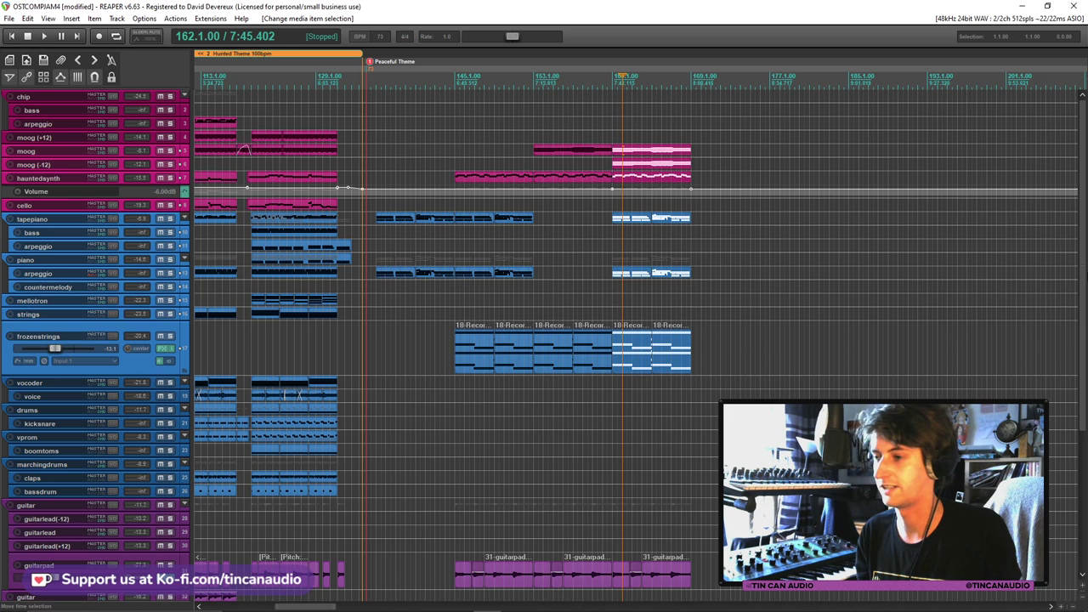
pyautogui.scroll(-5, 1084, 341)
pyautogui.keyDown('ctrl'); pyautogui.click(627, 367); pyautogui.keyUp('ctrl')
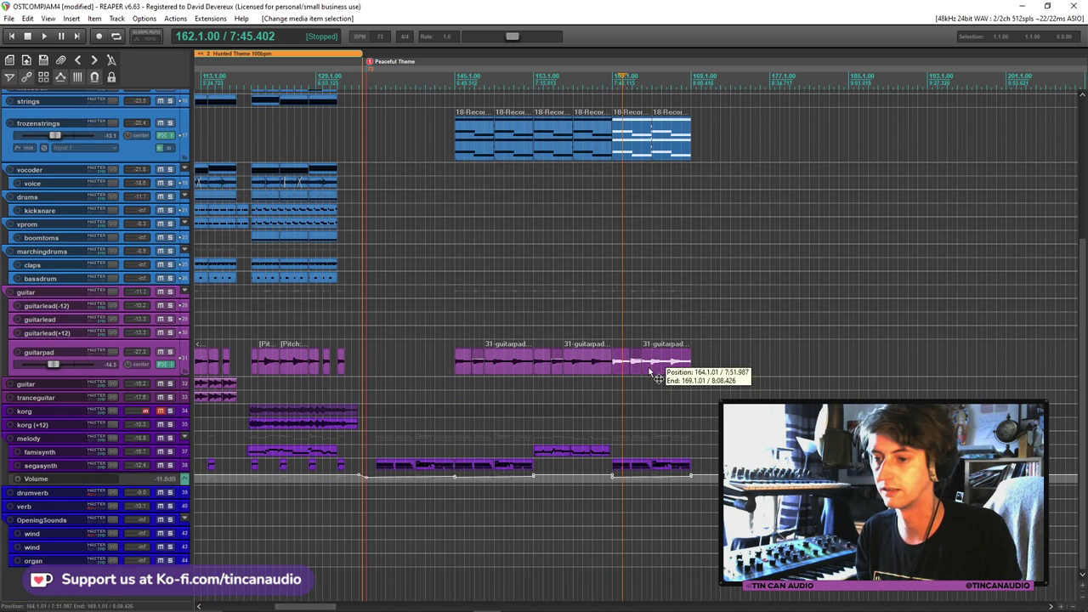
pyautogui.keyDown('ctrl'); pyautogui.click(672, 468); pyautogui.keyUp('ctrl')
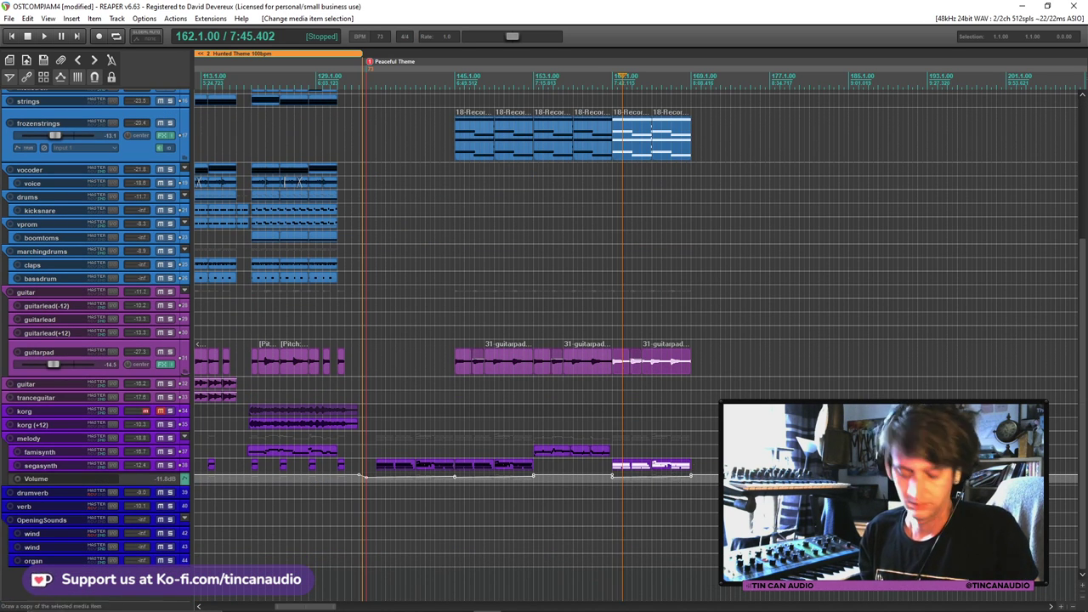
pyautogui.scroll(5, 1069, 99)
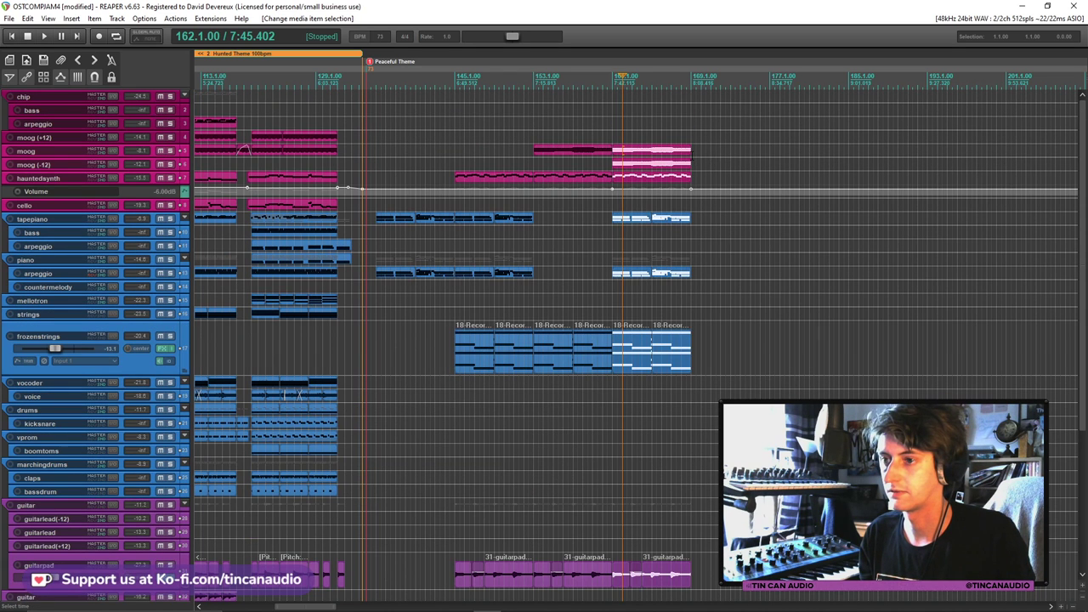
pyautogui.click(689, 152)
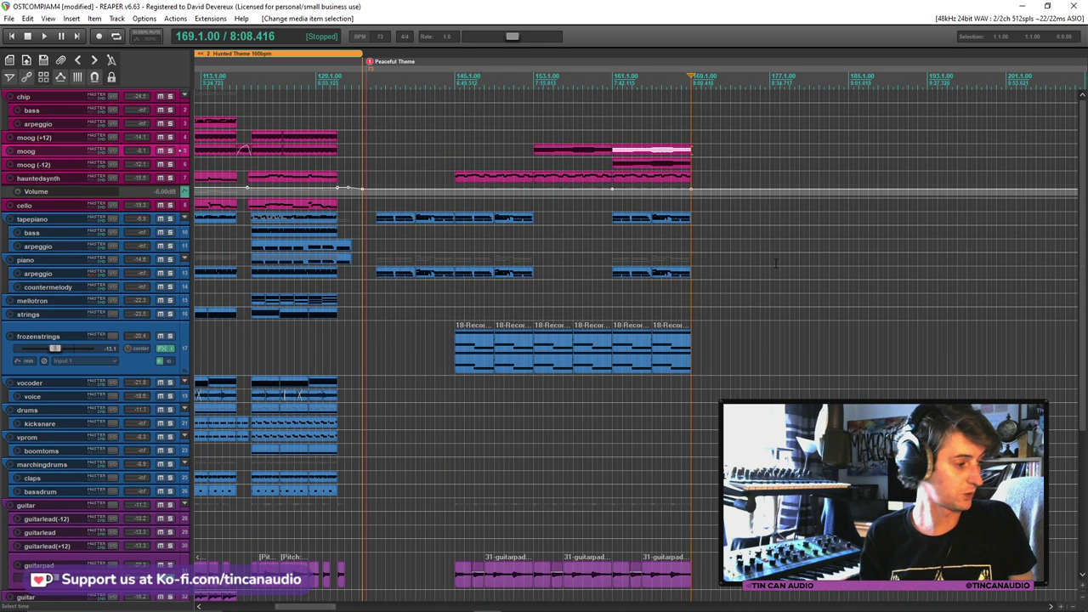
pyautogui.hotkey('ctrl', 'v')
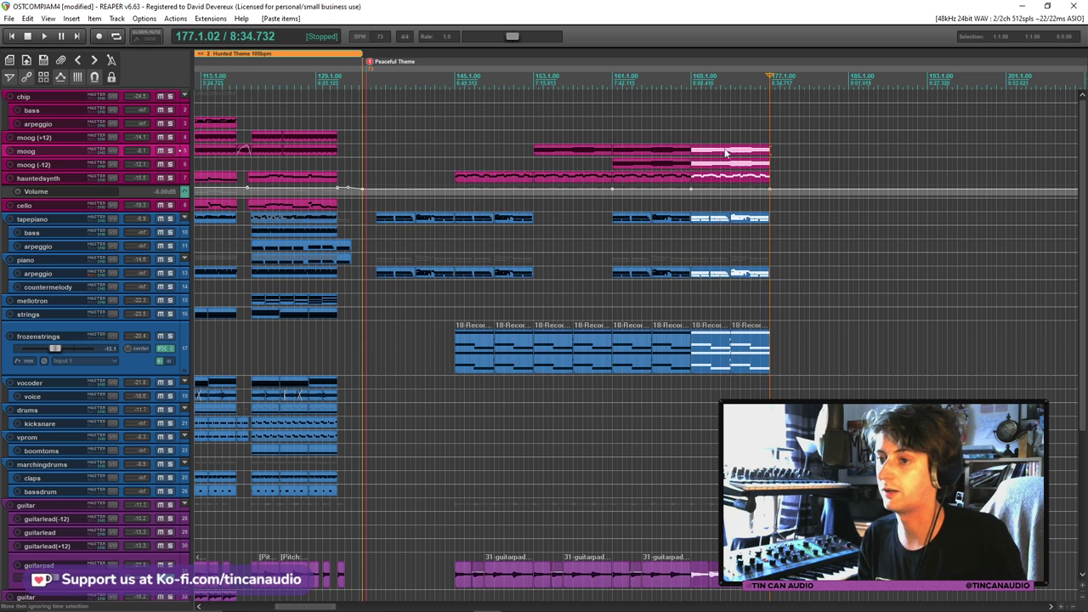
# Play the end of the previous section and copy the famisynth items starting at 153.1.00 to 169.1.00
pyautogui.click(682, 125)
pyautogui.press('space')
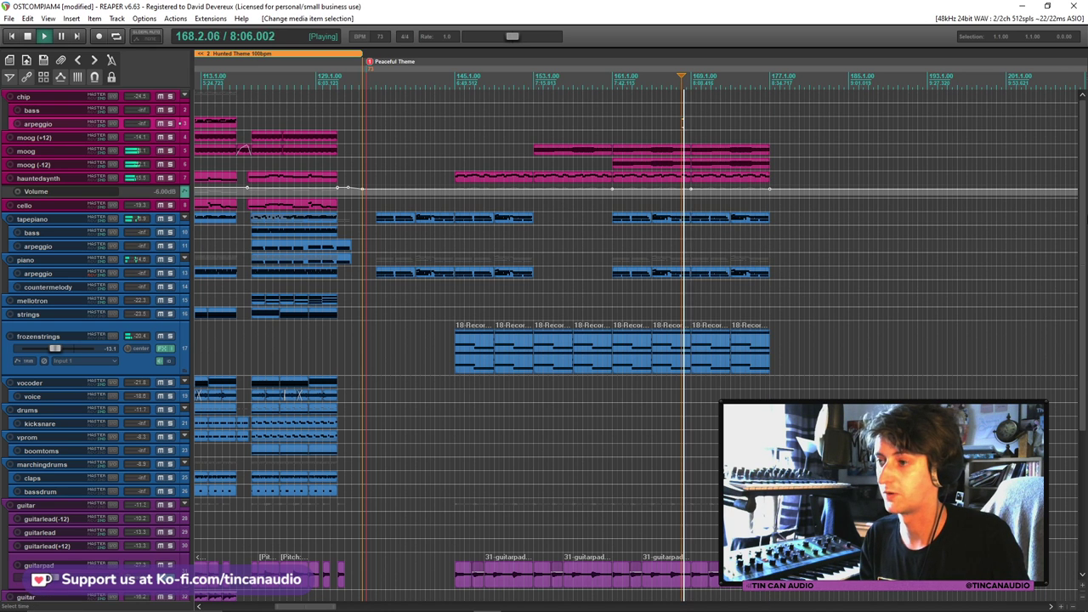
pyautogui.scroll(-1, 1084, 251)
pyautogui.scroll(-4, 1084, 251)
pyautogui.click(598, 457)
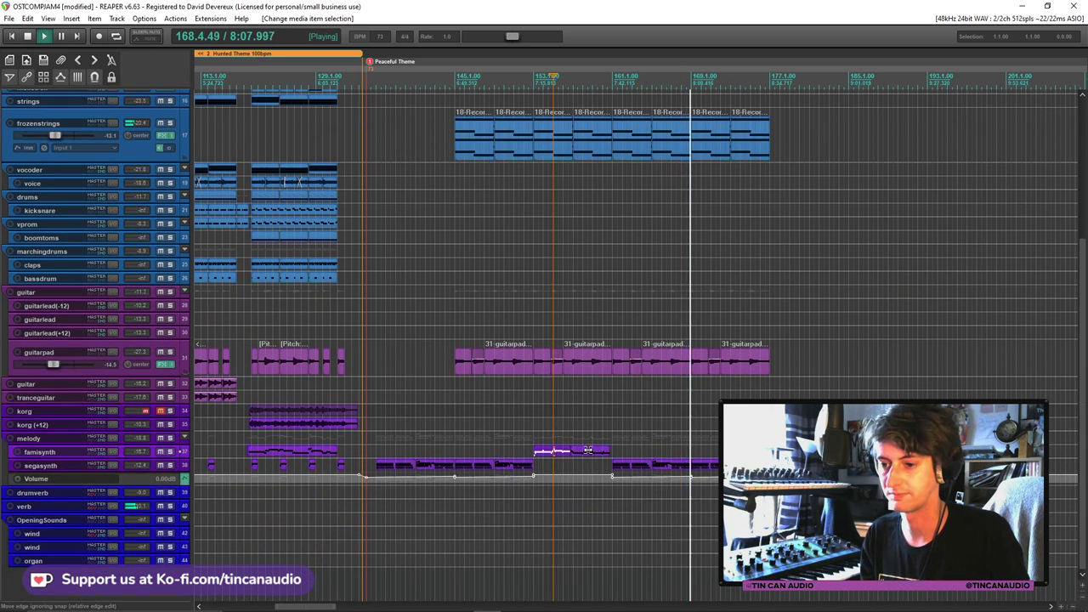
pyautogui.keyDown('ctrl'); pyautogui.click(598, 458); pyautogui.keyUp('ctrl')
pyautogui.press('space')
pyautogui.click(691, 449)
# Play the transition into 169.1.00 to hear the famisynth and segasynth melodies together
pyautogui.press('space')
pyautogui.scroll(8, 691, 450)
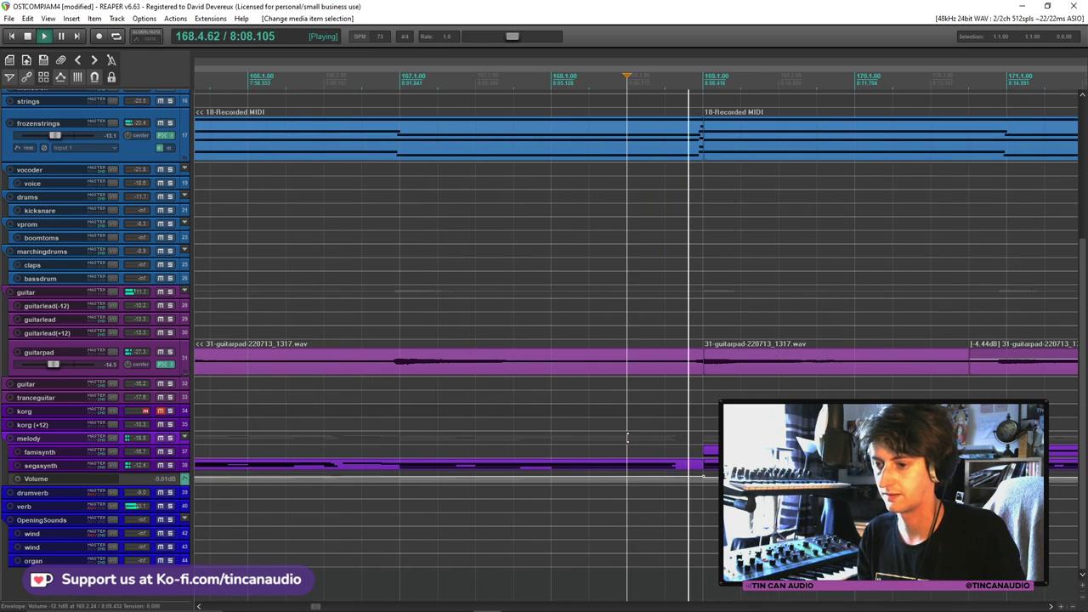
pyautogui.scroll(-8, 703, 477)
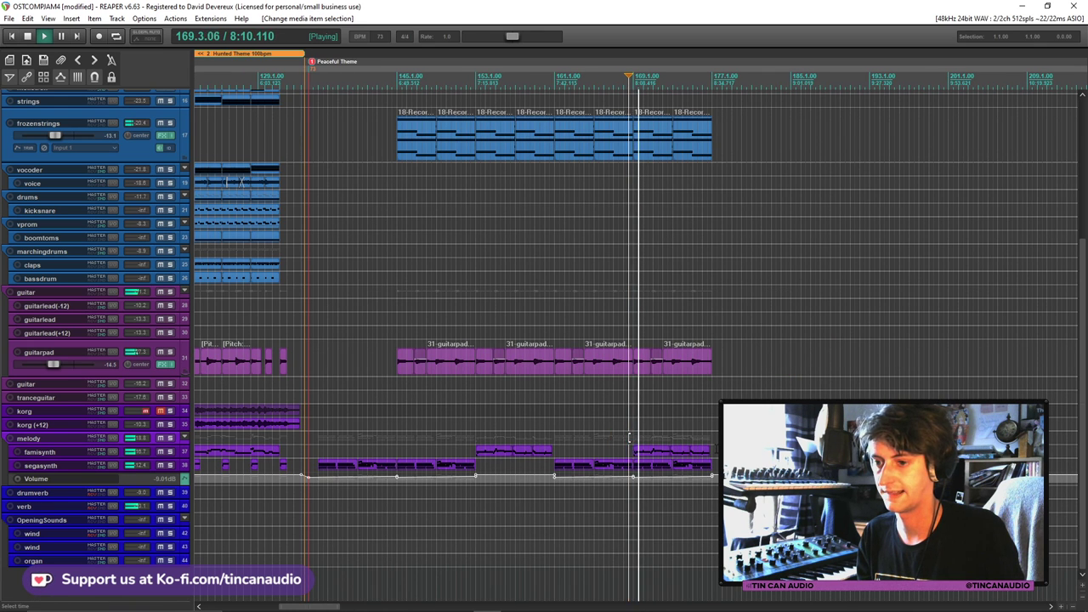
# Unmute the korg track and copy its first Main Theme item to 169.1.00
pyautogui.scroll(-6, 645, 441)
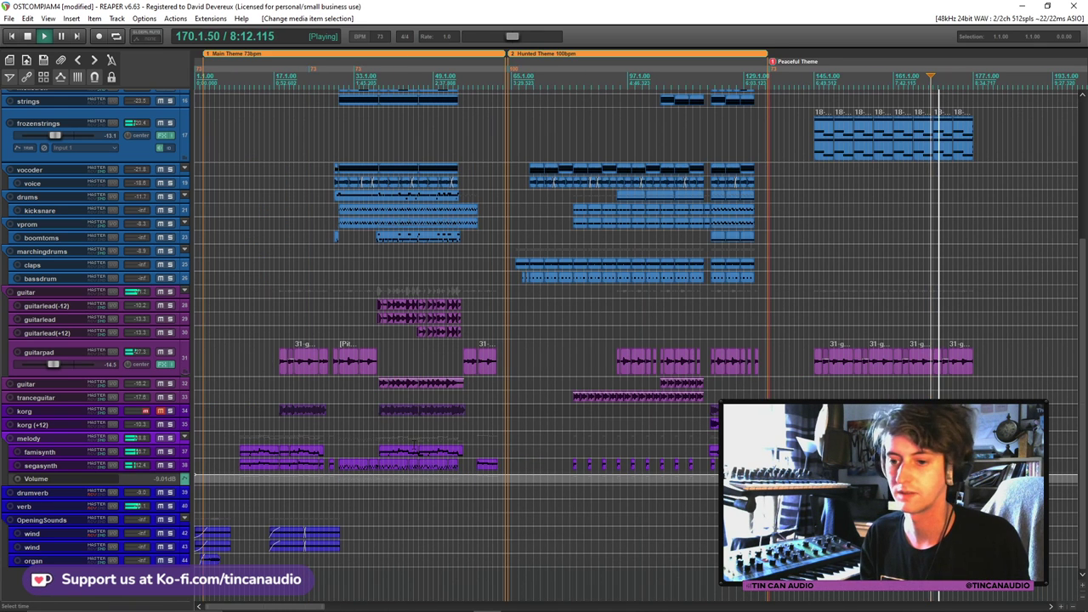
pyautogui.click(160, 410)
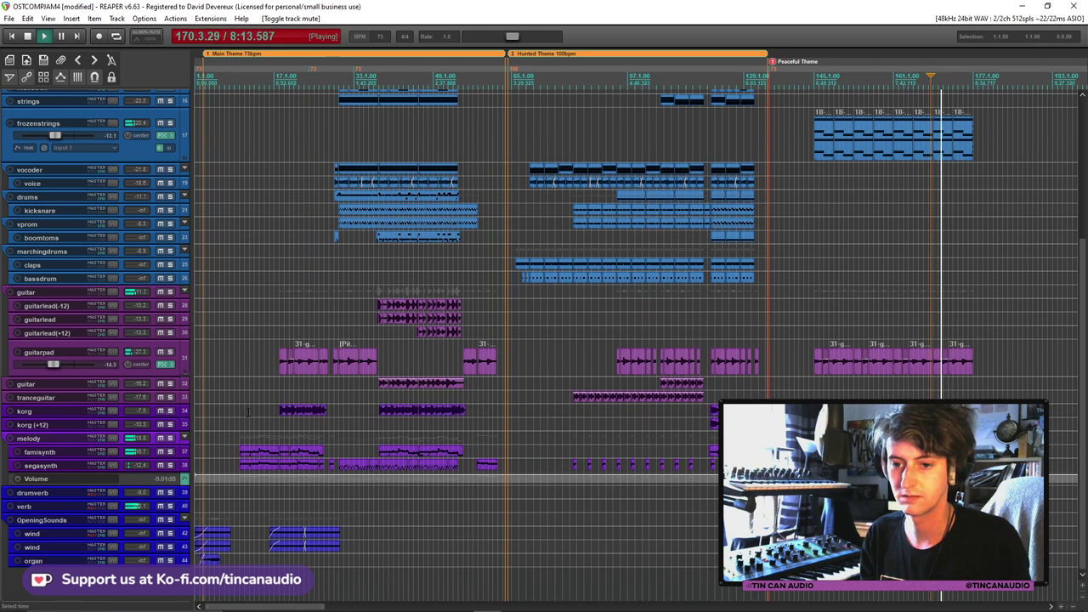
pyautogui.click(293, 410)
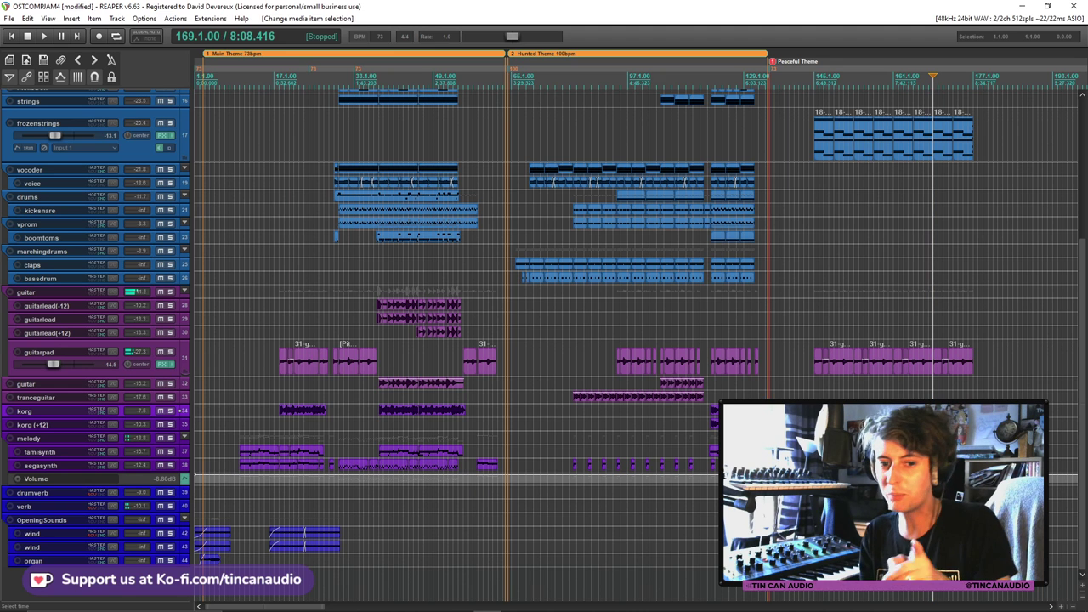
pyautogui.scroll(5, 636, 410)
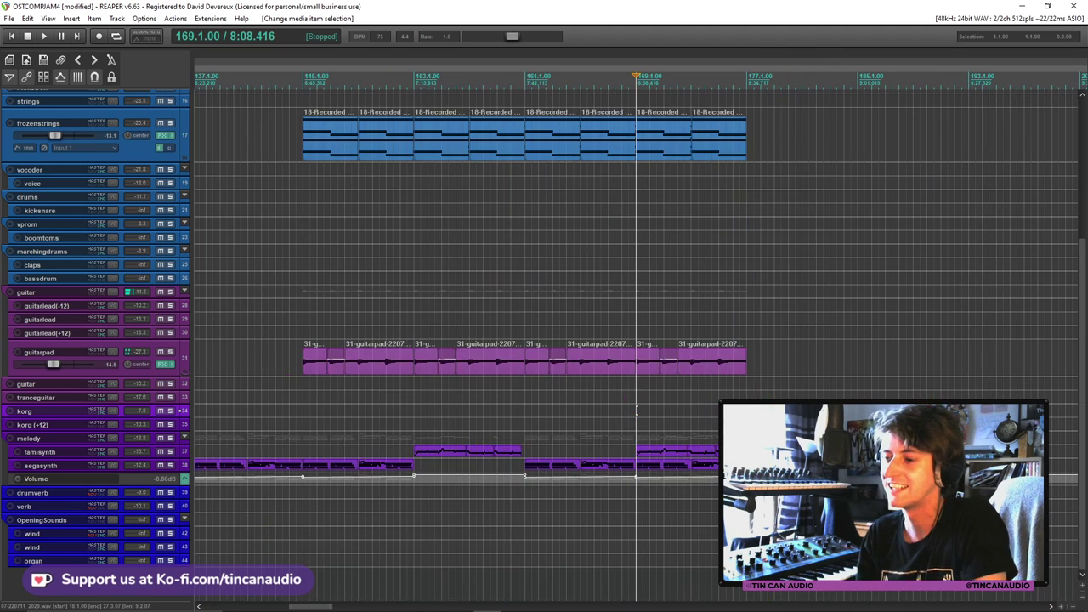
# Paste the copied audio clip onto the korg track at bar 169 and shift its start to bar 168
pyautogui.scroll(-8, 636, 411)
pyautogui.hotkey('ctrl', 'v')
pyautogui.scroll(3, 548, 413)
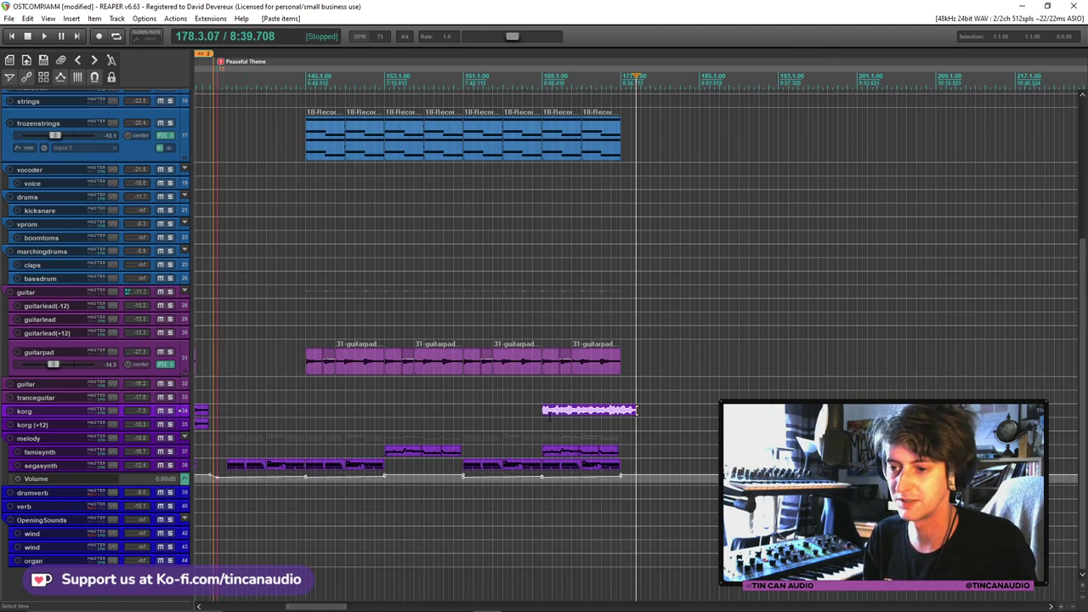
pyautogui.moveTo(551, 415); pyautogui.dragTo(545, 415)
pyautogui.click(545, 415)
pyautogui.press('space')
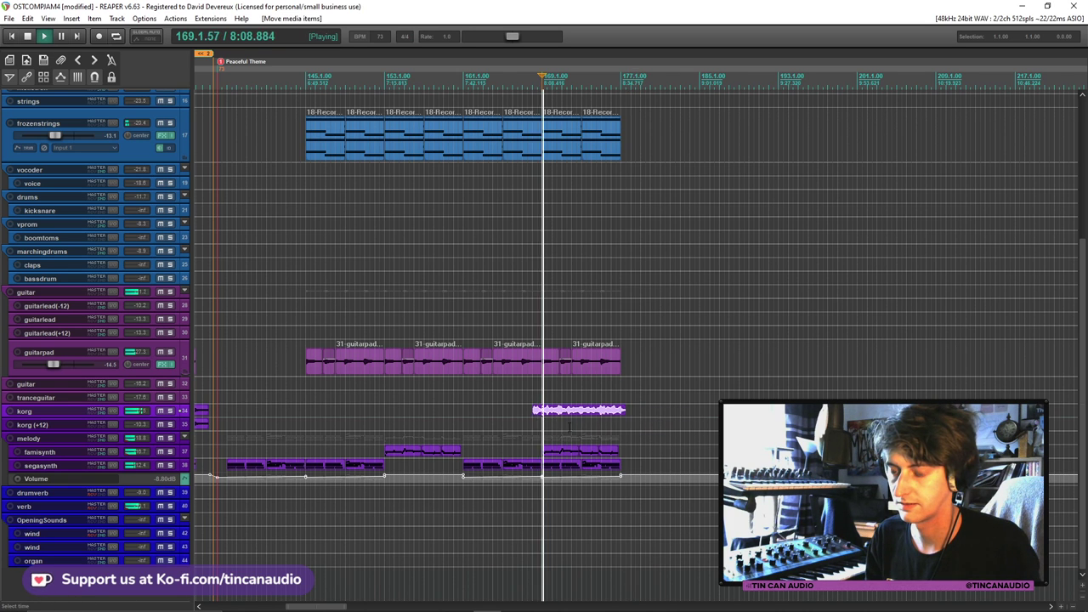
# Move the pasted korg clip to start at bar 167 and play the passage from bar 169
pyautogui.scroll(5, 610, 417)
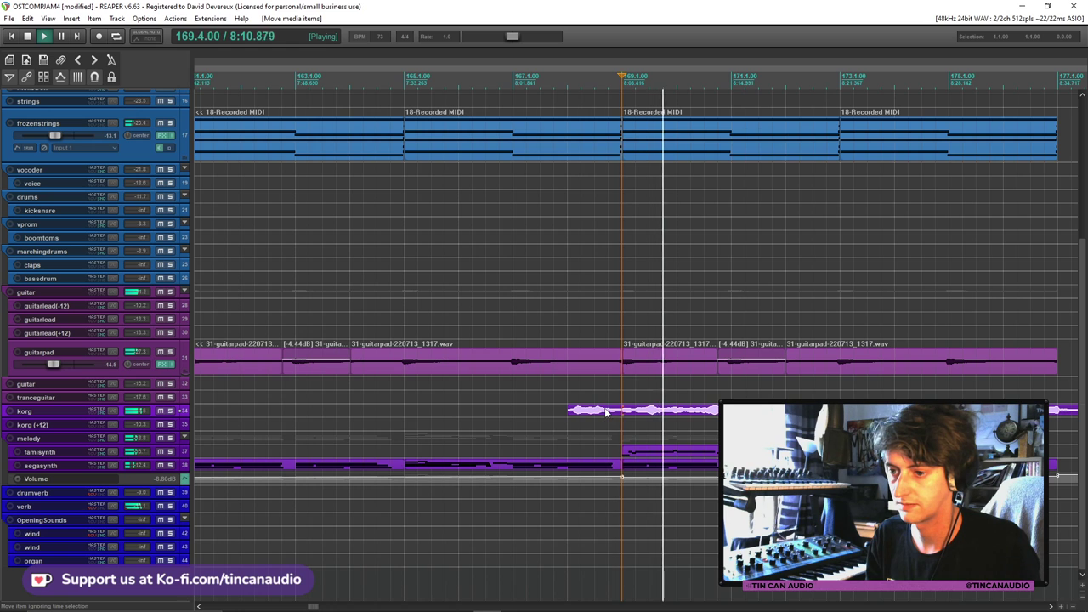
pyautogui.moveTo(607, 412); pyautogui.dragTo(551, 412)
pyautogui.press('space')
pyautogui.press('space')
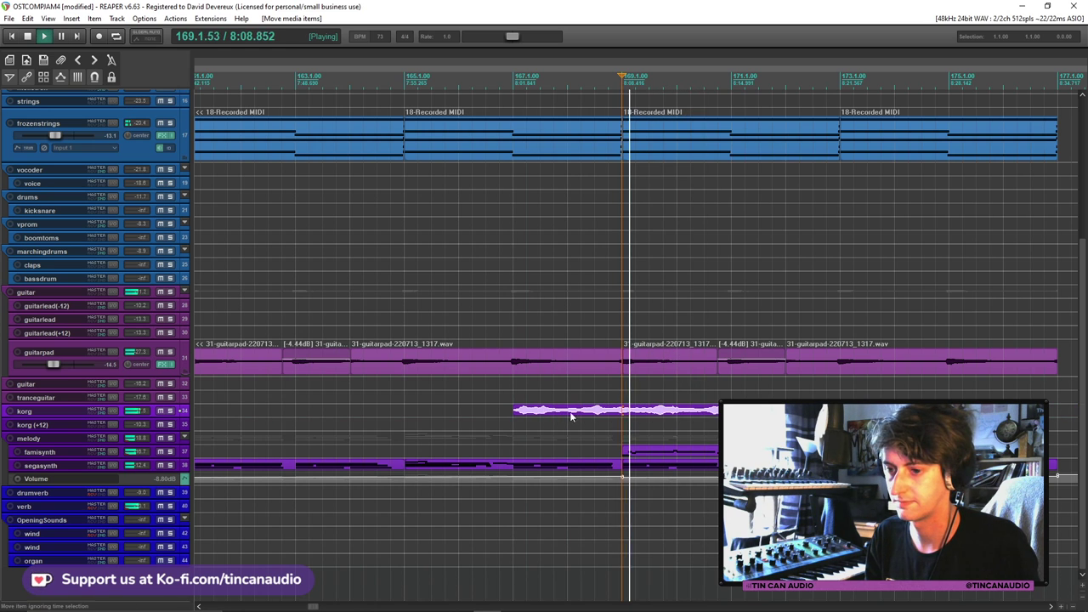
# Trim the korg clip's start to bar 169 and split the clip at 172.4
pyautogui.moveTo(512, 408); pyautogui.dragTo(622, 415)
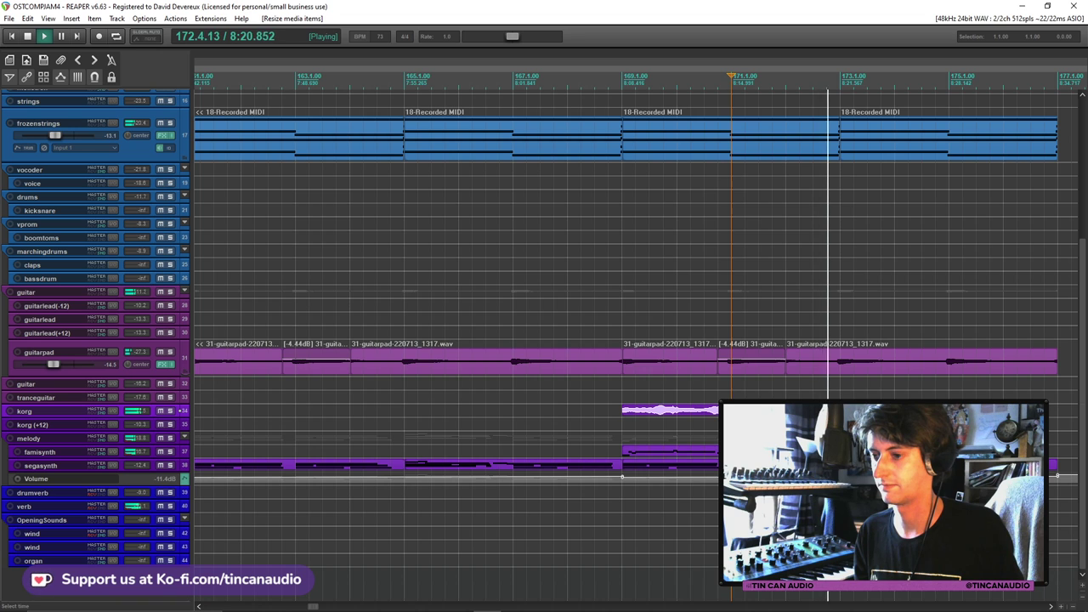
pyautogui.press('s')
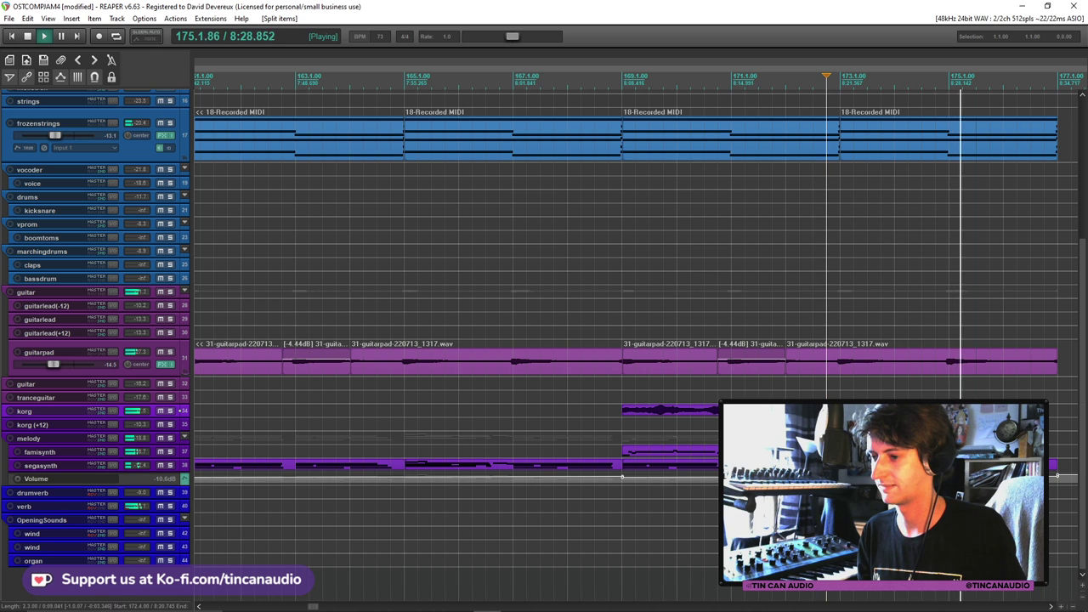
pyautogui.press('space')
# Try pasting another copy of the audio clip onto the korg track at 174.4
pyautogui.click(935, 255)
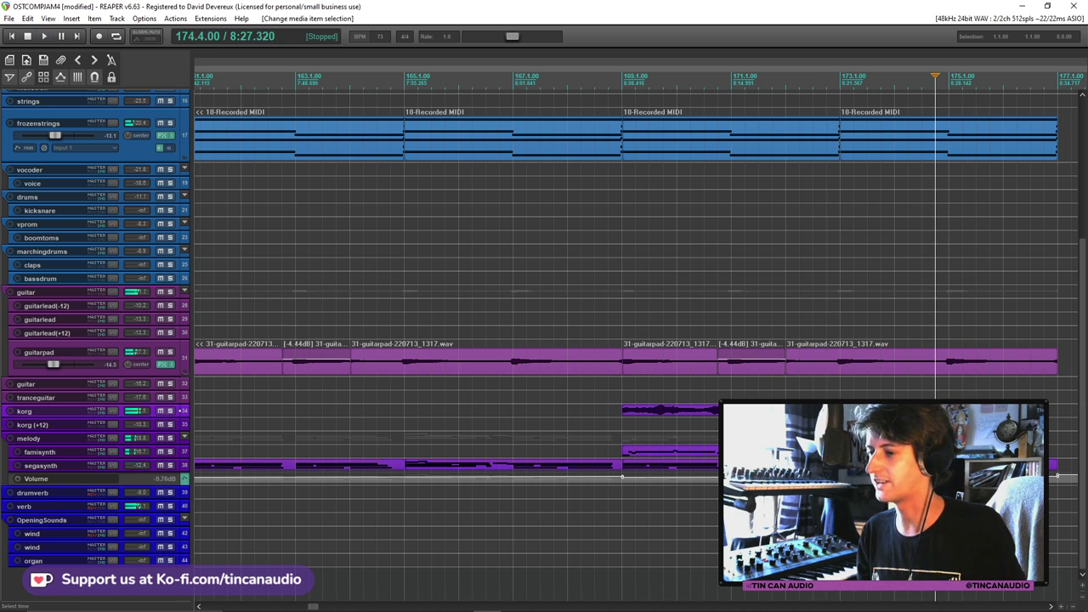
pyautogui.hotkey('ctrl', 'v')
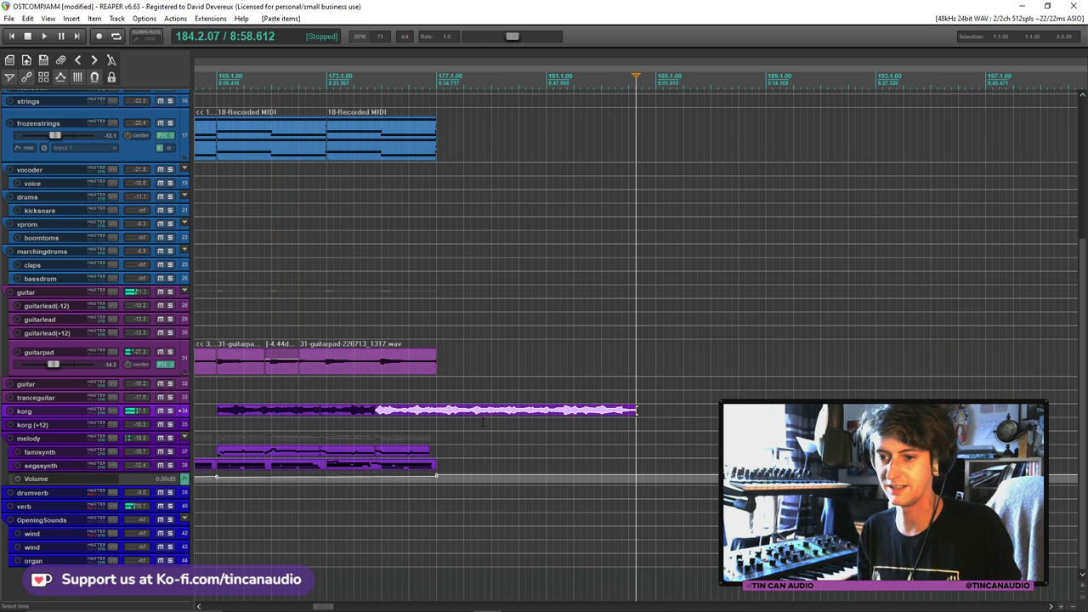
pyautogui.click(365, 399)
pyautogui.click(402, 413)
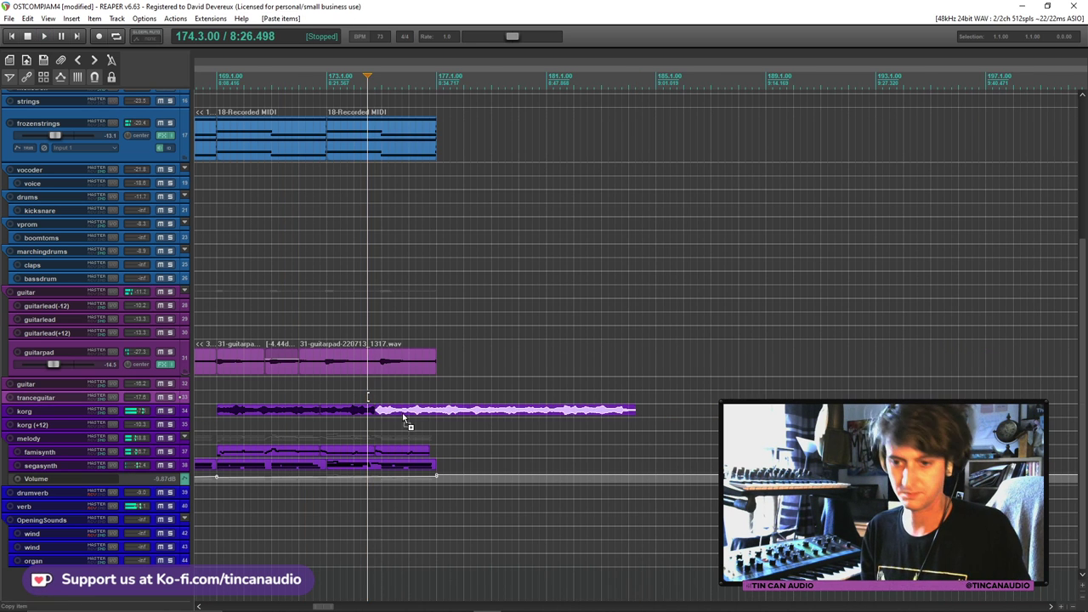
pyautogui.hotkey('ctrl', 'z')
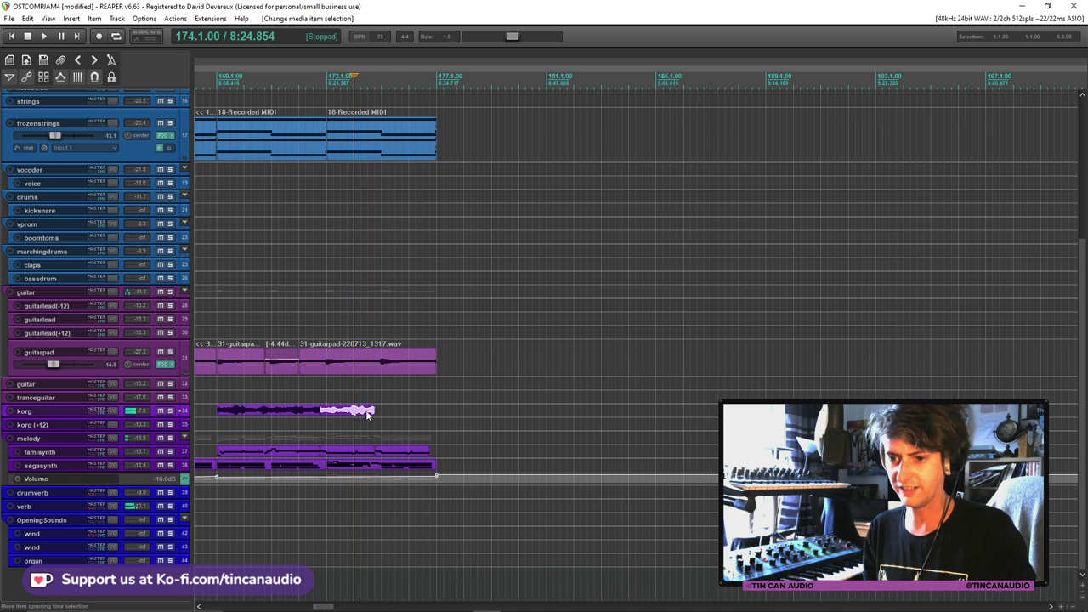
pyautogui.hotkey('ctrl', 'z')
# Extend the last korg clip to end at bar 177 and play back the result
pyautogui.press('space')
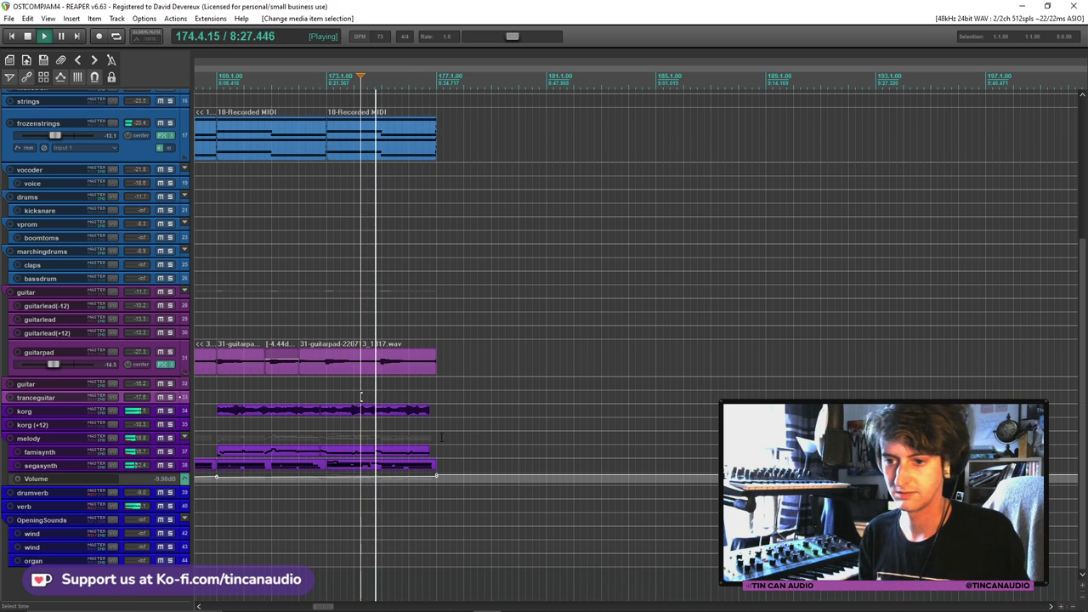
pyautogui.moveTo(430, 412); pyautogui.dragTo(435, 412)
pyautogui.scroll(4, 497, 455)
pyautogui.click(610, 411)
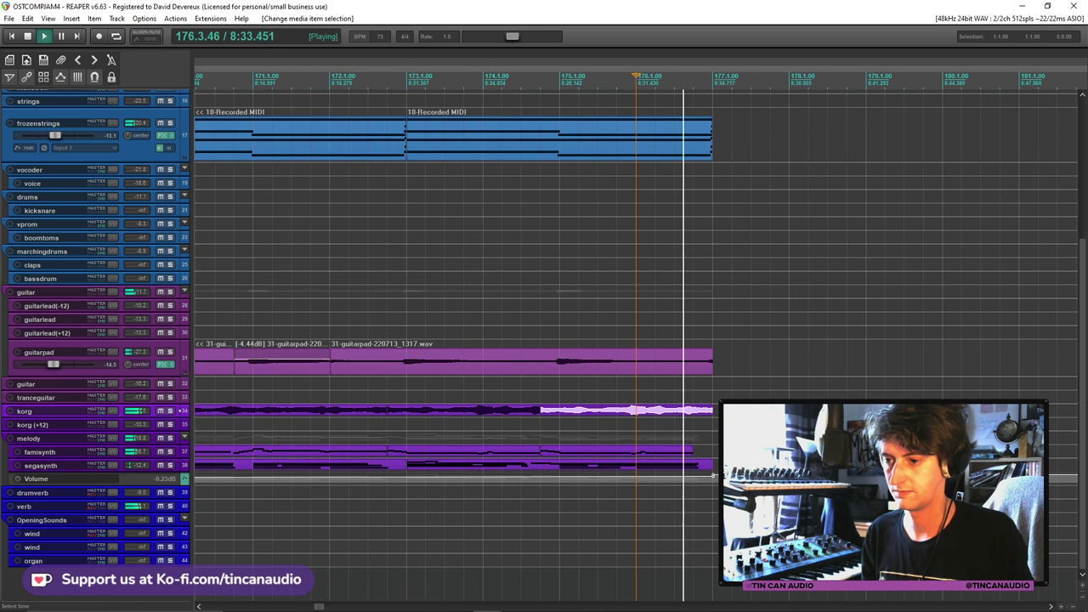
pyautogui.press('space')
# Copy the four frozenstrings clips from bar 161 to 177 onto the chip arpeggio track and play them
pyautogui.scroll(-5, 712, 411)
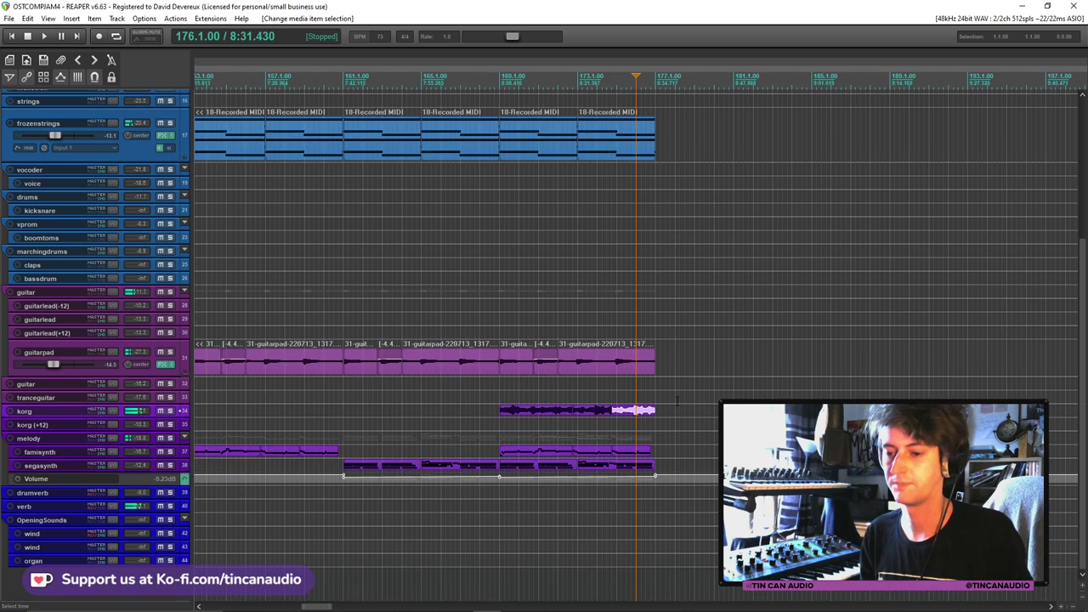
pyautogui.scroll(-2, 681, 405)
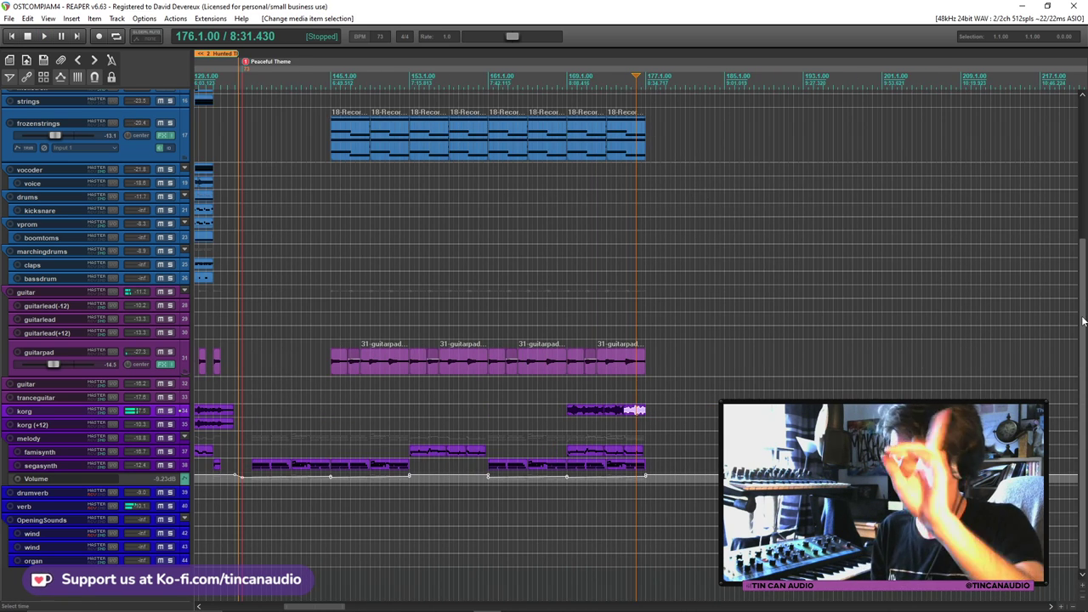
pyautogui.scroll(5, 247, 98)
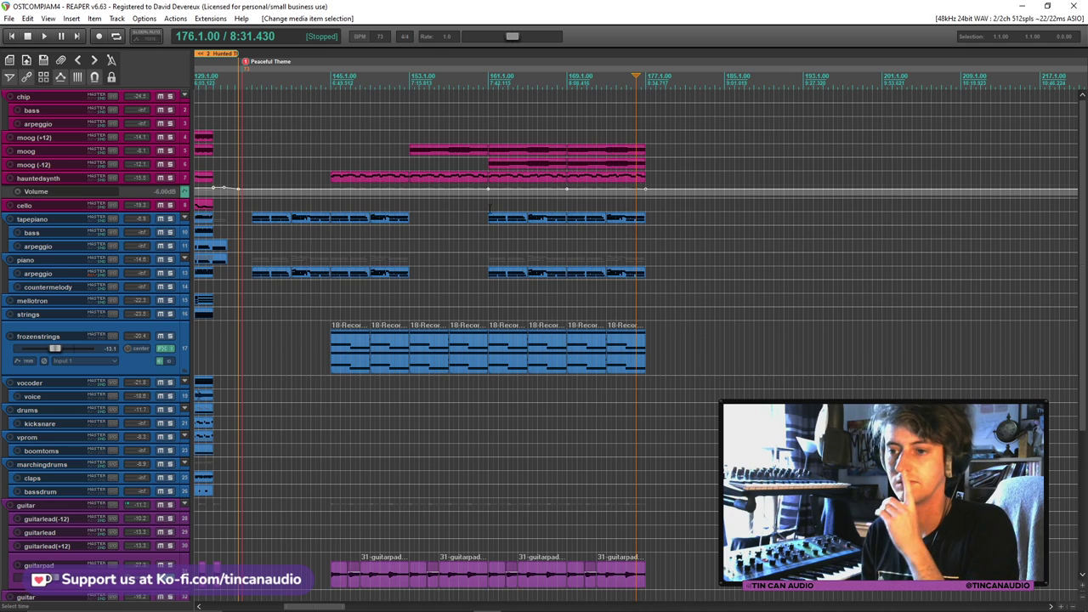
pyautogui.click(514, 345)
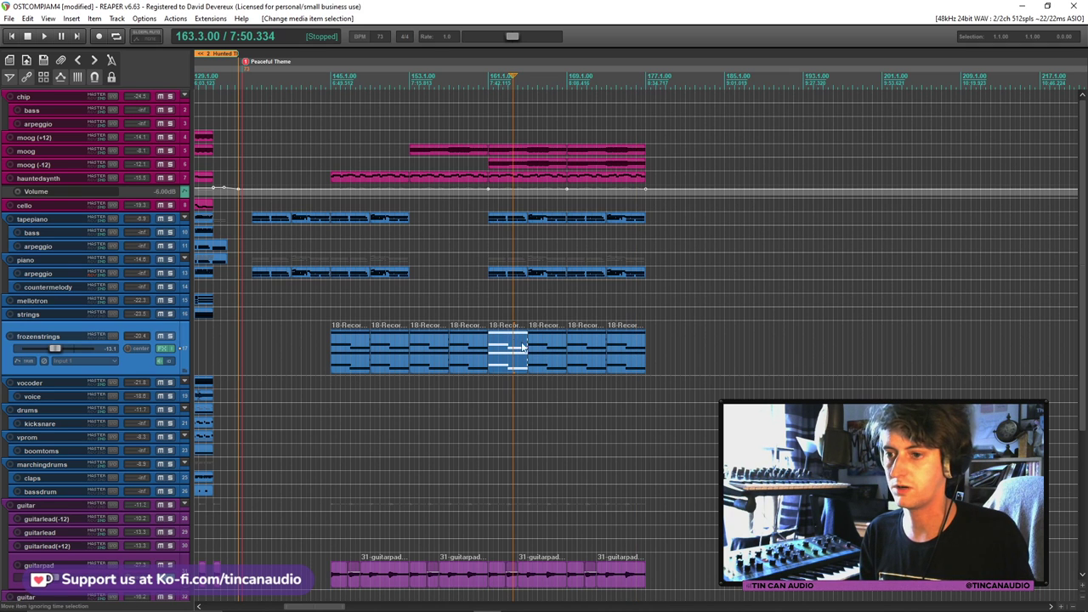
pyautogui.keyDown('shift'); pyautogui.click(625, 357); pyautogui.keyUp('shift')
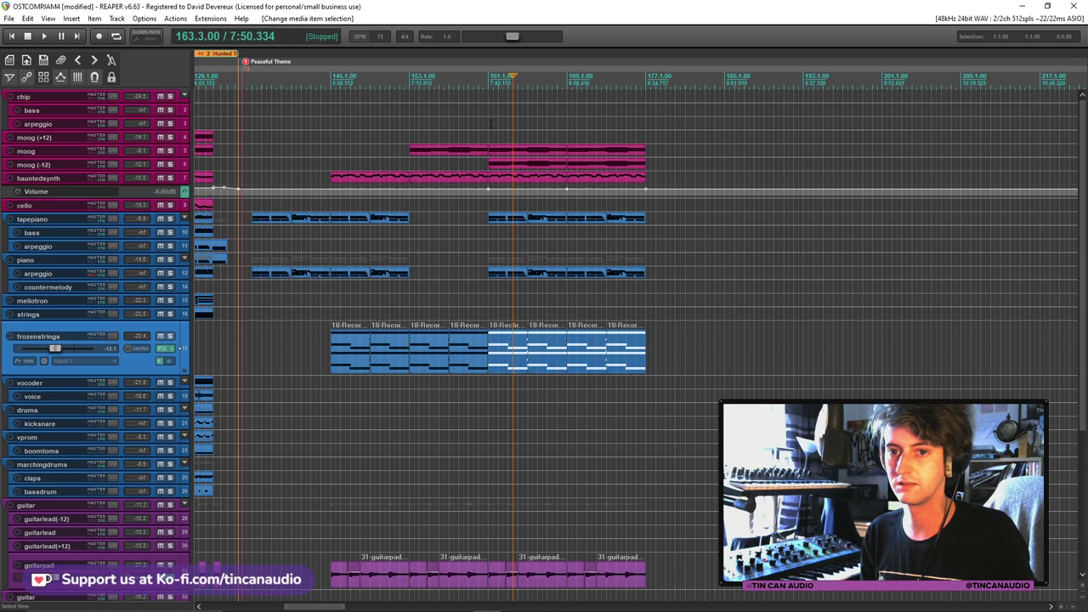
pyautogui.click(491, 123)
pyautogui.hotkey('ctrl', 'v')
pyautogui.click(483, 122)
pyautogui.press('space')
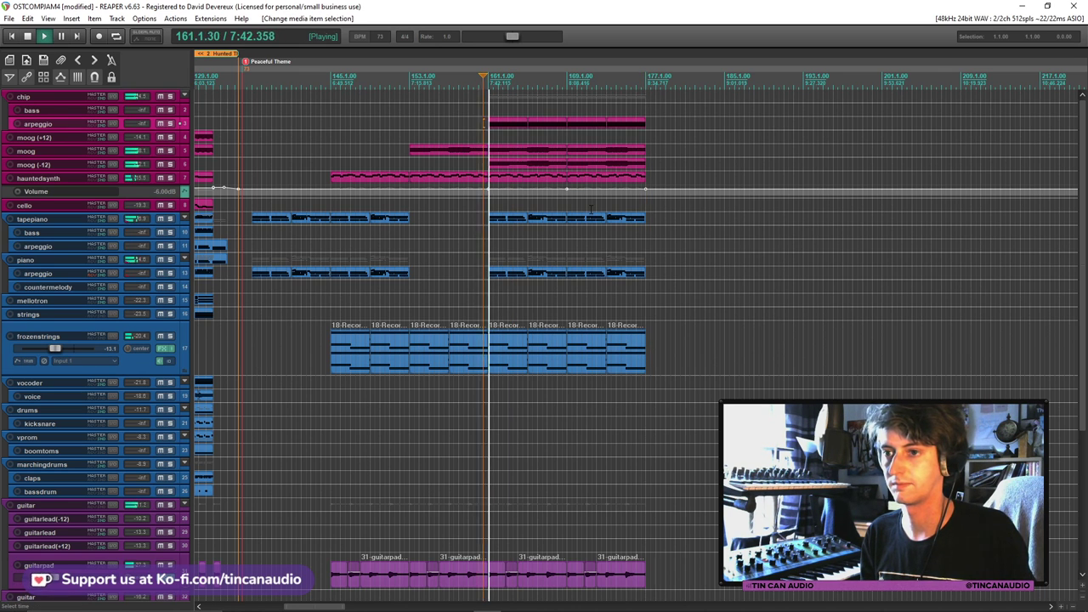
# Try editing all notes of the first pasted chip arpeggio clip in the MIDI editor
pyautogui.doubleClick(500, 127)
pyautogui.hotkey('ctrl', 'a')
pyautogui.hotkey('ctrl', 't')
pyautogui.click(553, 352)
pyautogui.press('Escape')
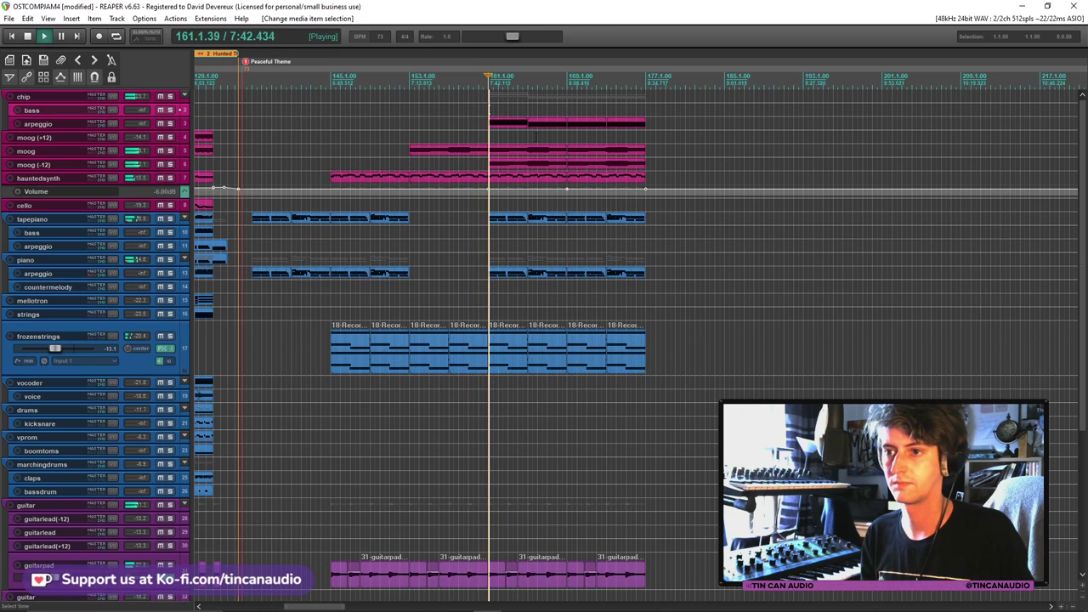
# Stop playback and delete the pasted clips from the chip arpeggio track
pyautogui.click(514, 123)
pyautogui.press('space')
pyautogui.press('Delete')
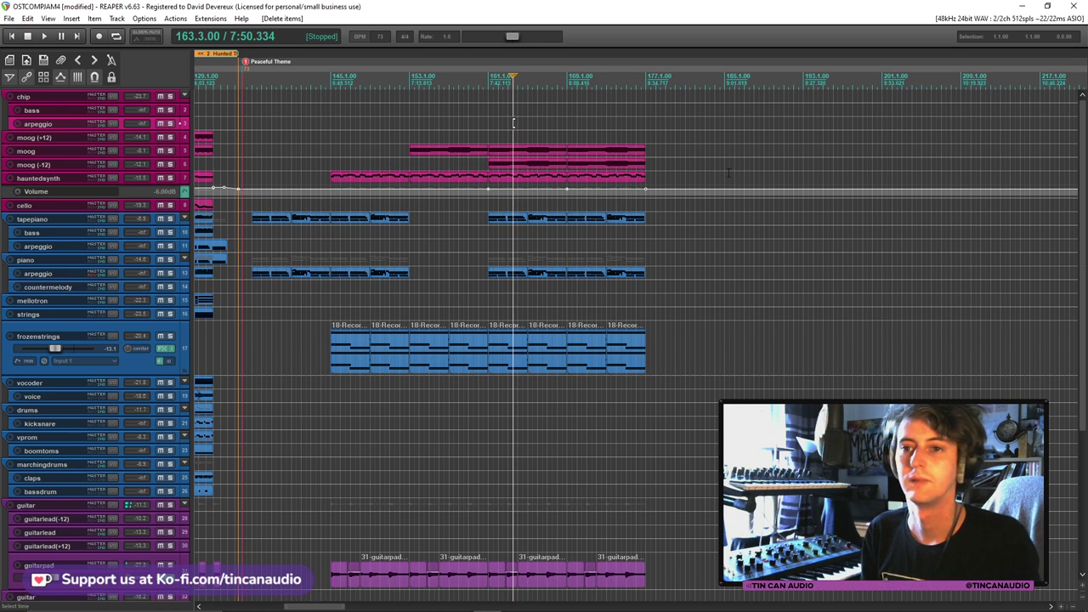
pyautogui.scroll(-5, 513, 123)
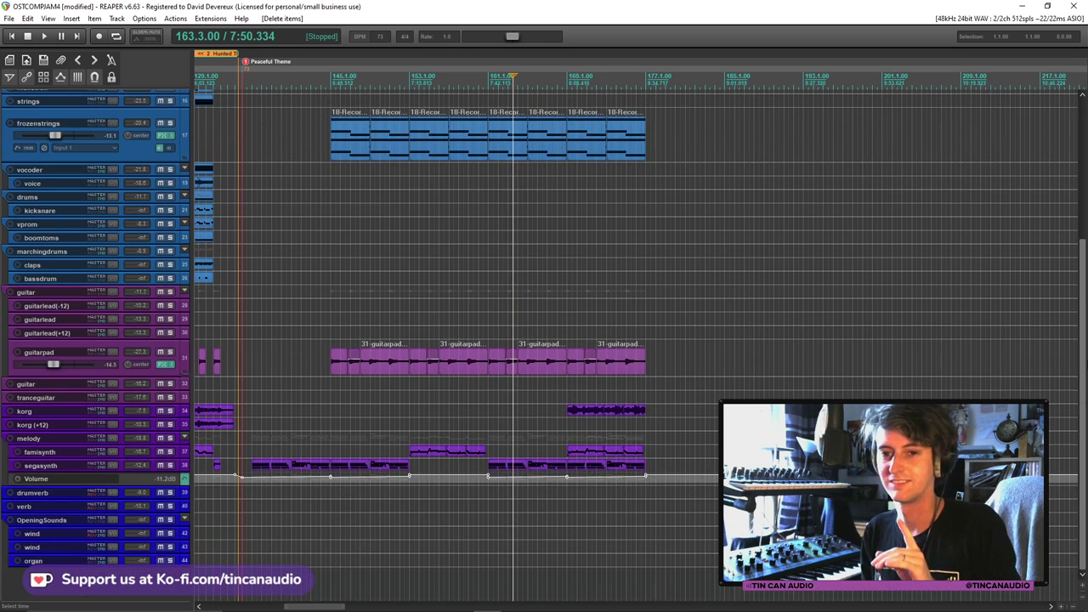
pyautogui.scroll(2, 1083, 322)
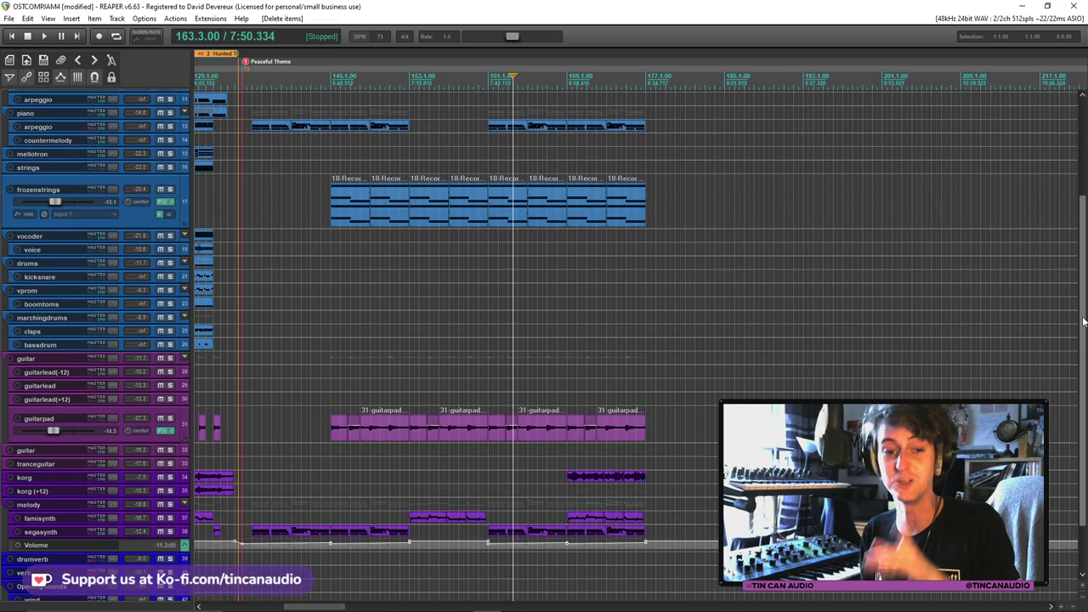
pyautogui.moveTo(1083, 321)
pyautogui.mouseDown()
pyautogui.moveTo(1083, 340)
pyautogui.moveTo(1083, 257)
pyautogui.moveTo(1085, 338)
pyautogui.mouseUp()
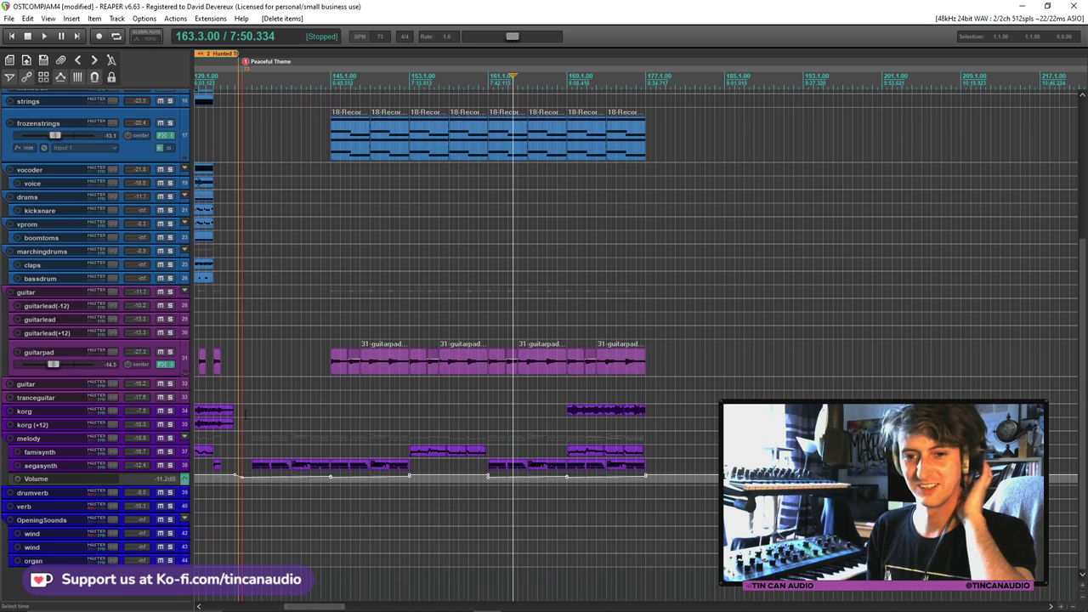
pyautogui.scroll(5, 136, 153)
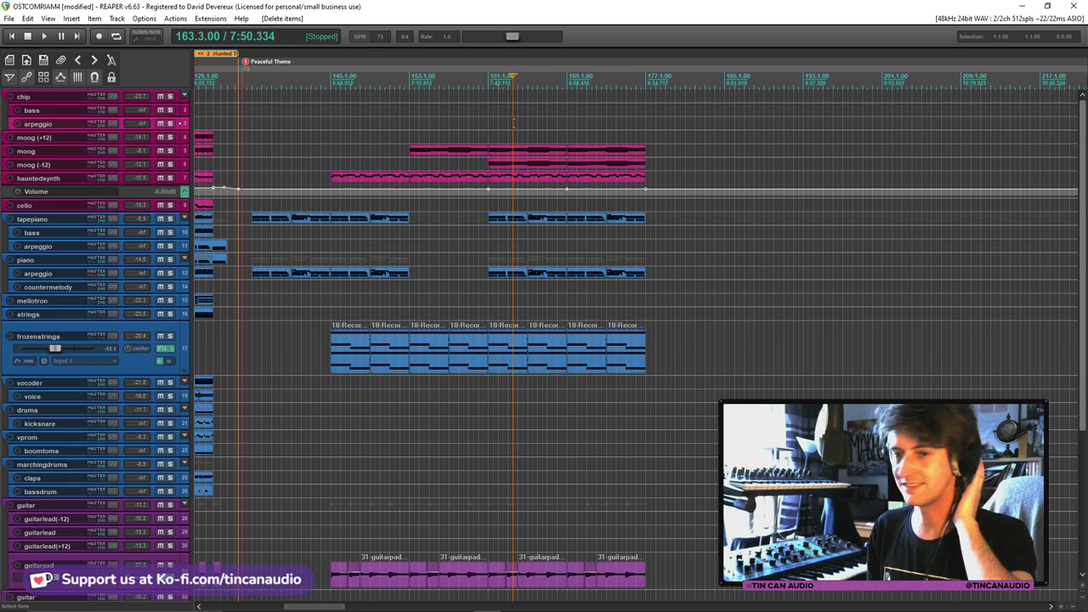
# Add a new track below the cello track and enlarge its height
pyautogui.click(157, 209)
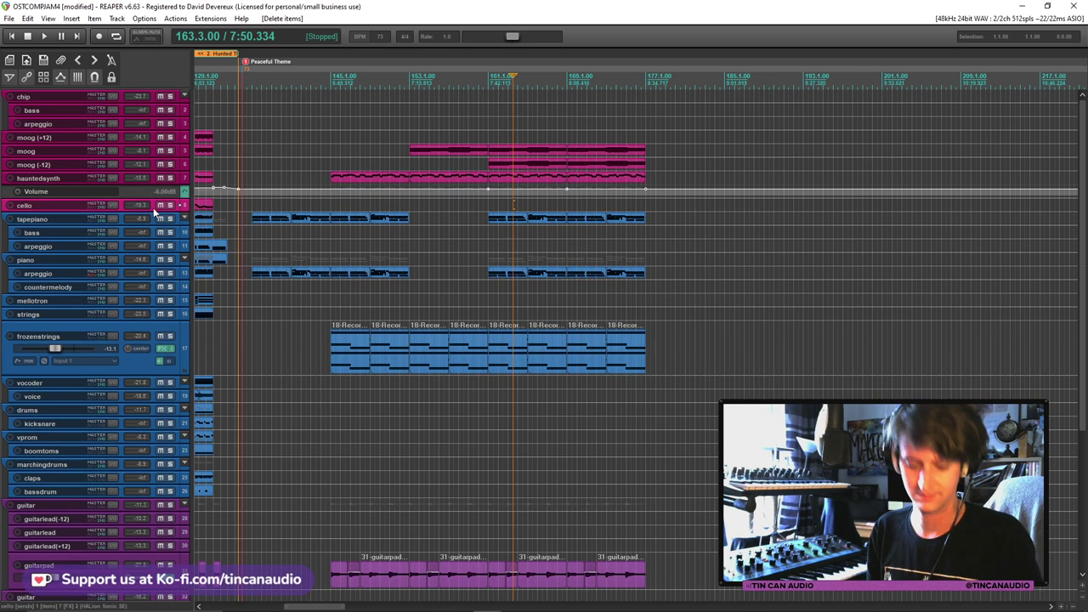
pyautogui.hotkey('ctrl', 't')
pyautogui.scroll(-6, 164, 235)
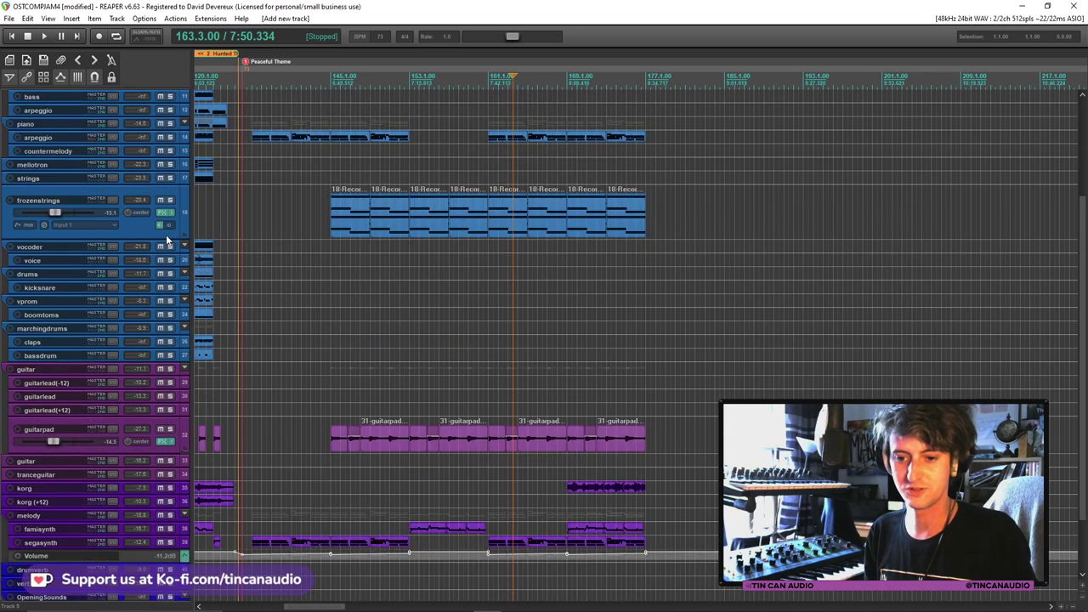
pyautogui.scroll(6, 166, 235)
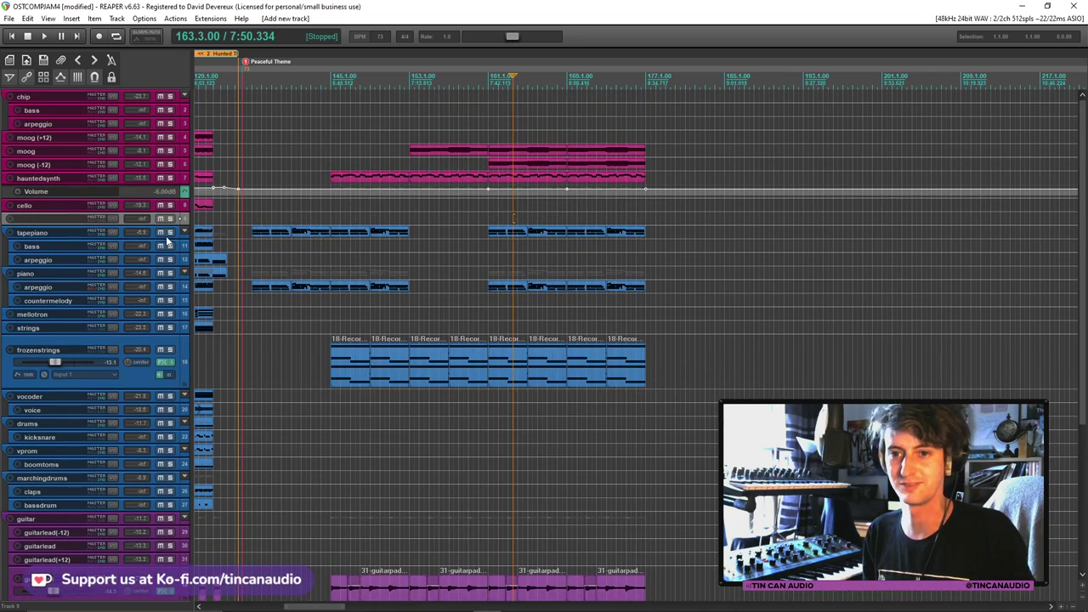
pyautogui.moveTo(151, 224); pyautogui.dragTo(157, 256)
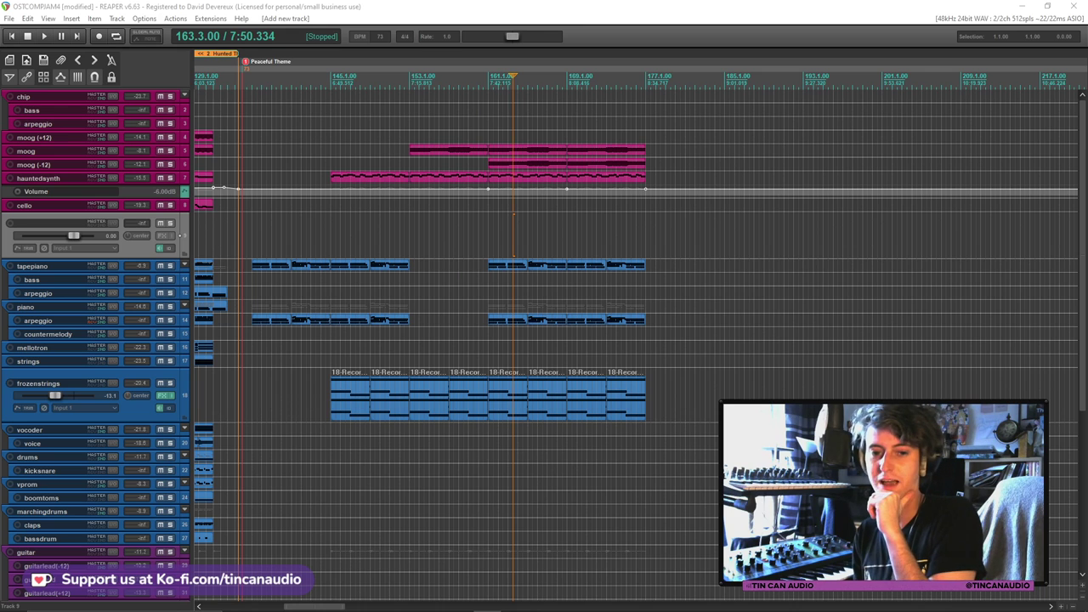
# Add the NES - SynthEdit instrument to the new track and bring up its effects chain
pyautogui.click(166, 236)
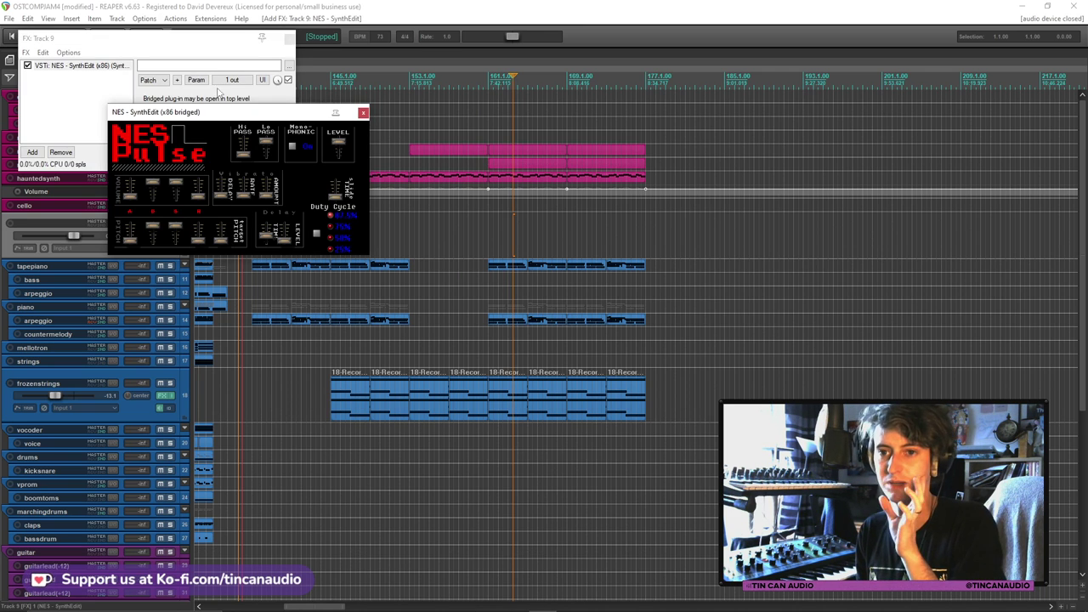
pyautogui.moveTo(128, 37); pyautogui.dragTo(517, 208)
pyautogui.moveTo(231, 114); pyautogui.dragTo(533, 218)
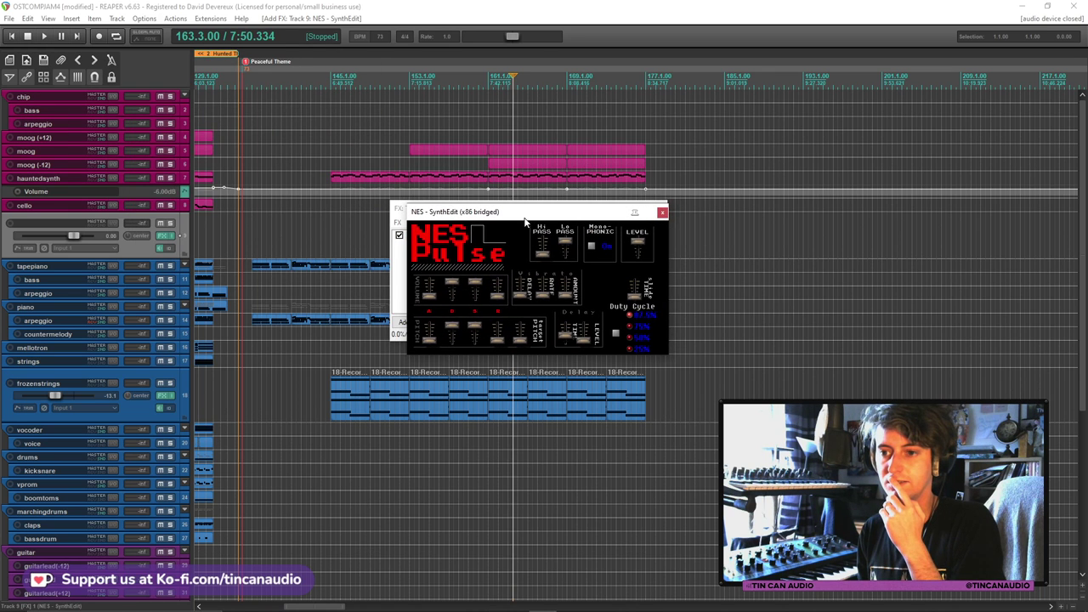
pyautogui.click(481, 319)
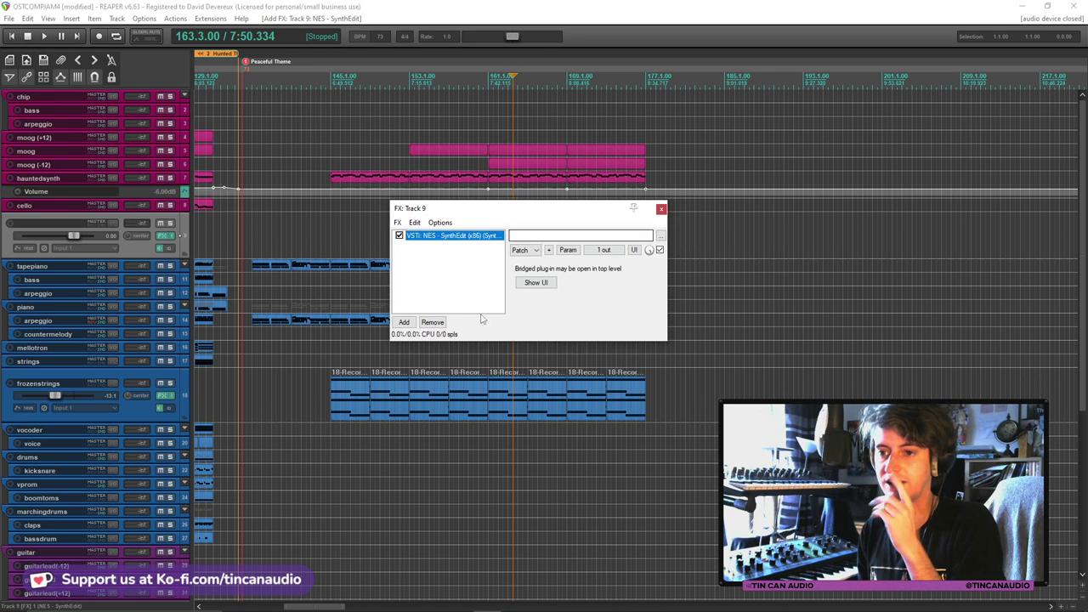
# Replace NES - SynthEdit with the Massive synthesizer on the new track and open the synth's file options
pyautogui.click(432, 323)
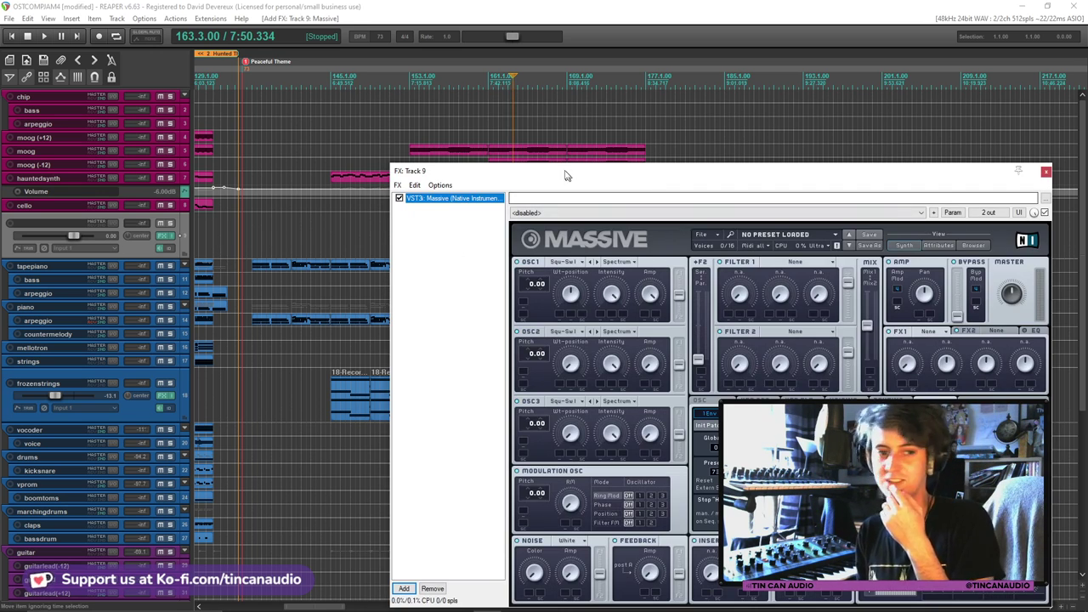
pyautogui.moveTo(568, 175); pyautogui.dragTo(404, 100)
pyautogui.click(558, 160)
pyautogui.moveTo(562, 174)
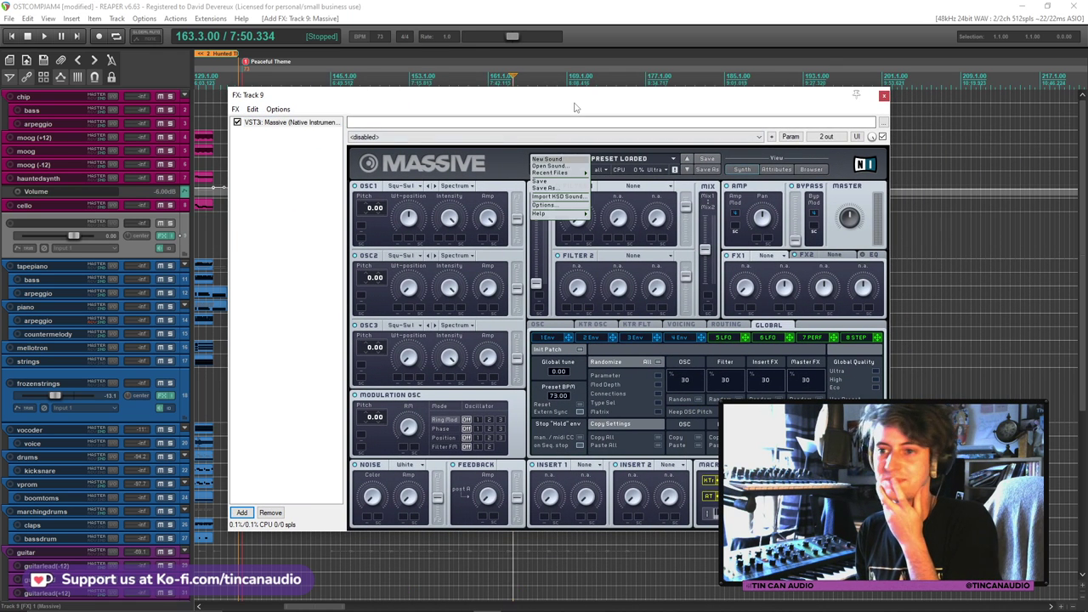
pyautogui.moveTo(476, 103); pyautogui.dragTo(608, 141)
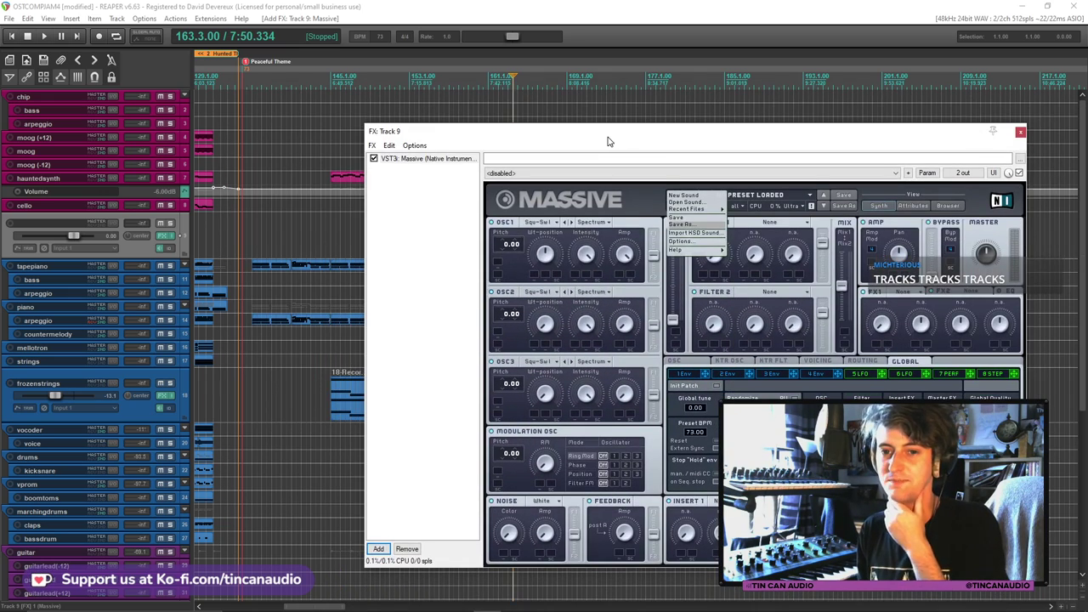
# Set the new Massive track's record input to MIDI from the reface CP on all channels
pyautogui.click(94, 253)
pyautogui.moveTo(136, 282)
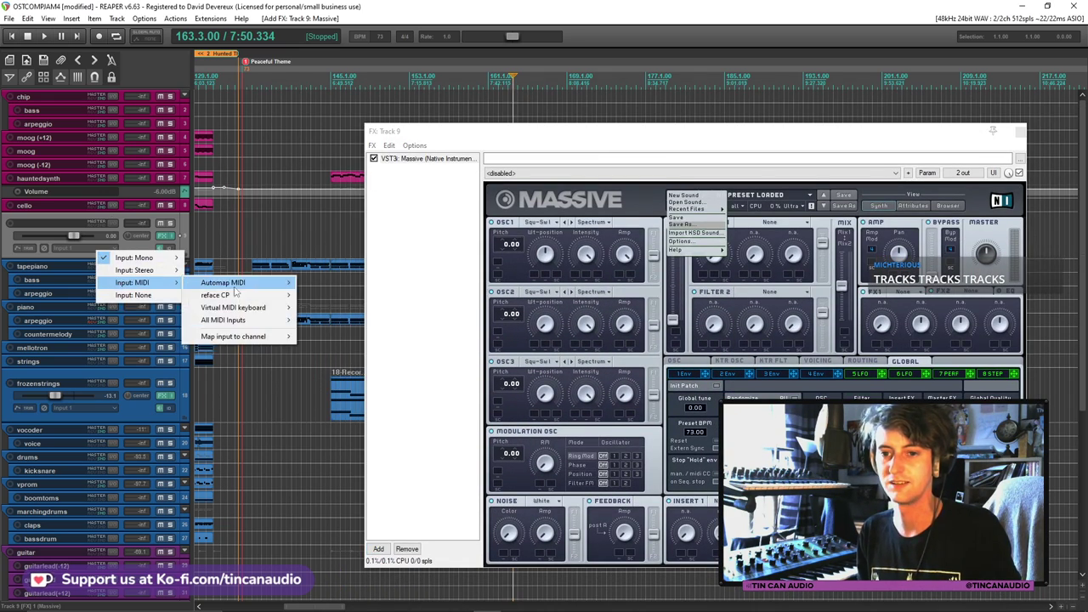
pyautogui.moveTo(236, 294)
pyautogui.click(332, 283)
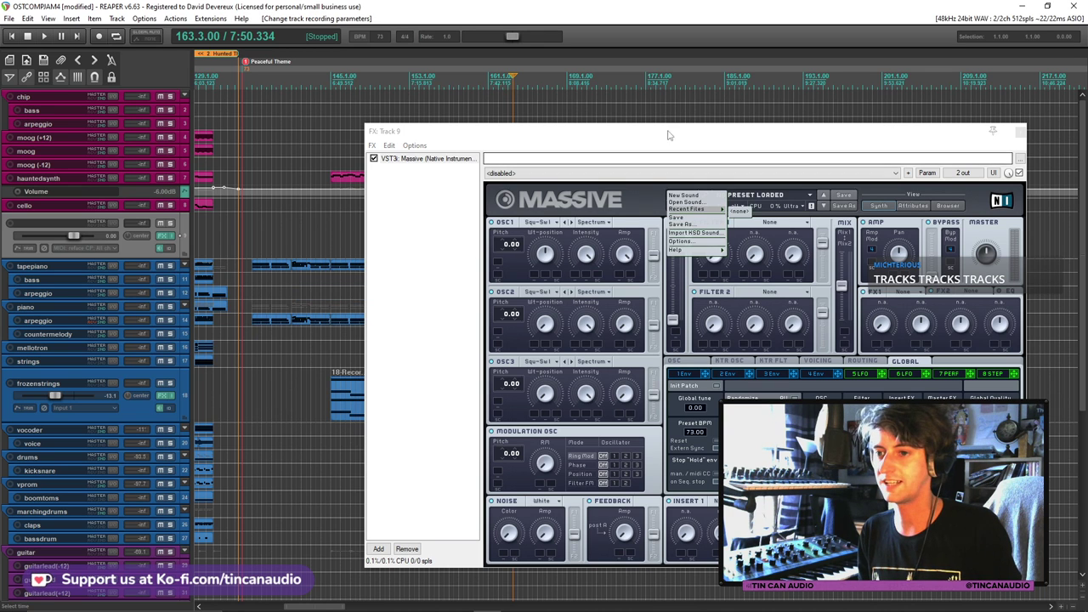
# Dismiss the synth's file options, arm the Massive track for recording and lower its volume to -11.7 dB
pyautogui.moveTo(660, 147); pyautogui.dragTo(627, 124)
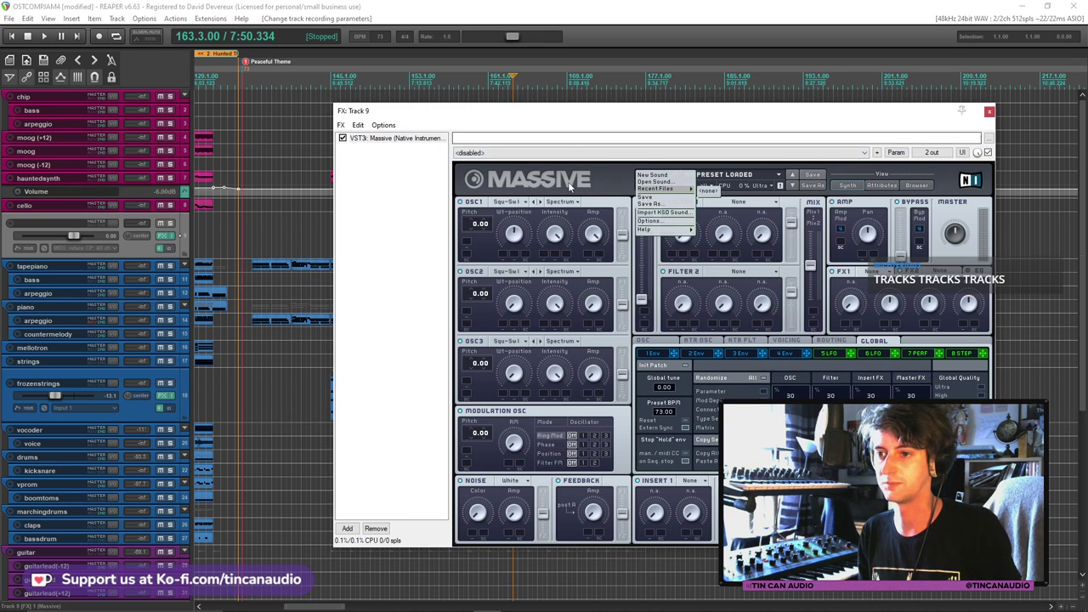
pyautogui.click(629, 125)
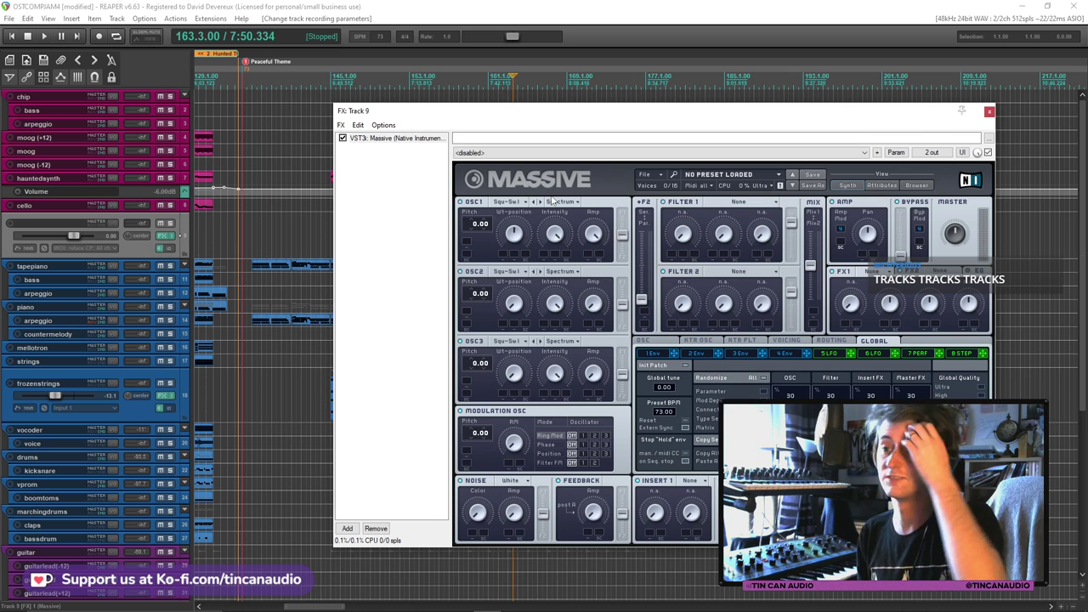
pyautogui.click(10, 225)
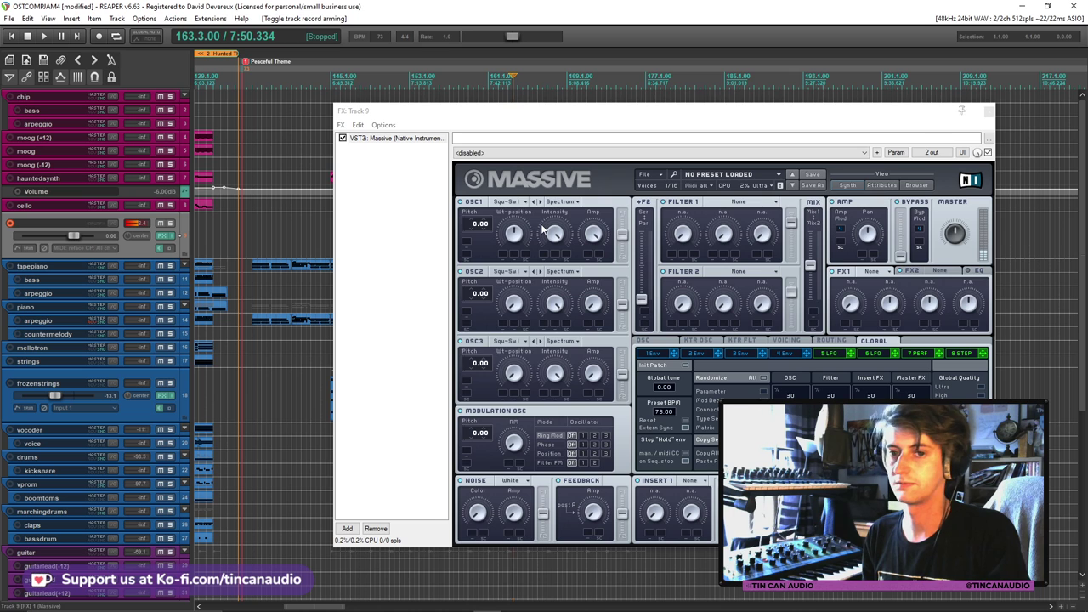
pyautogui.moveTo(74, 236); pyautogui.dragTo(50, 236)
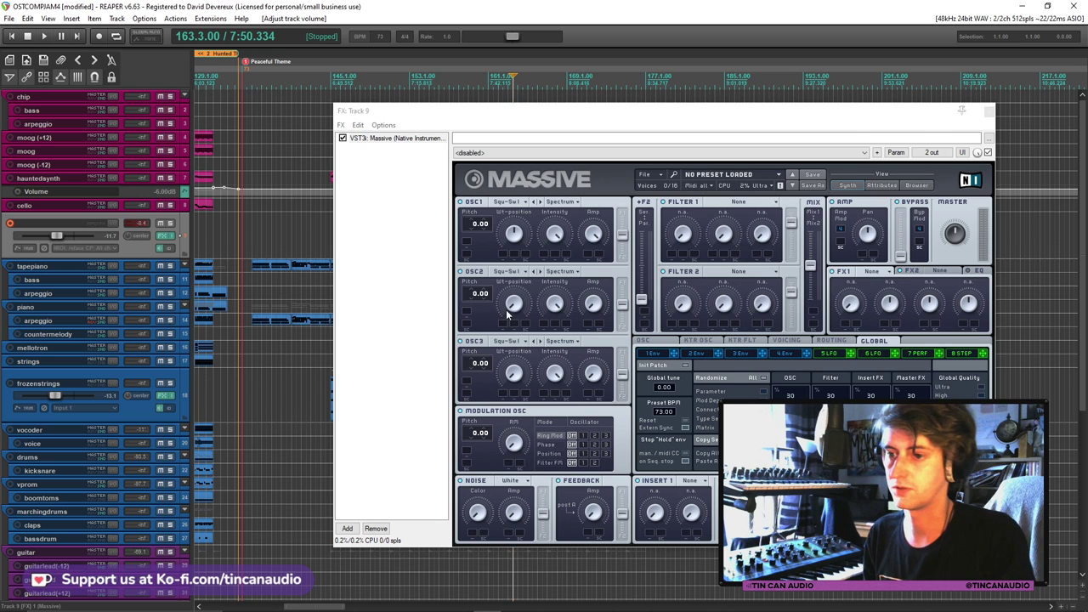
# Turn up oscillator 2's amp, set its wavetable to Pulse-Saw PWM and its pitch to -12.00
pyautogui.click(595, 306)
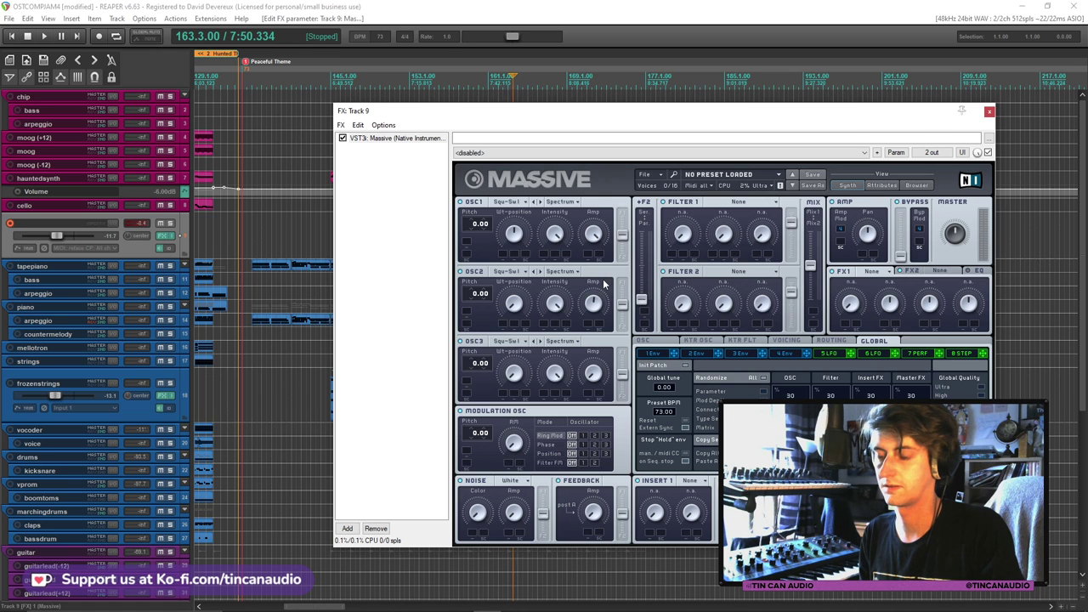
pyautogui.click(519, 274)
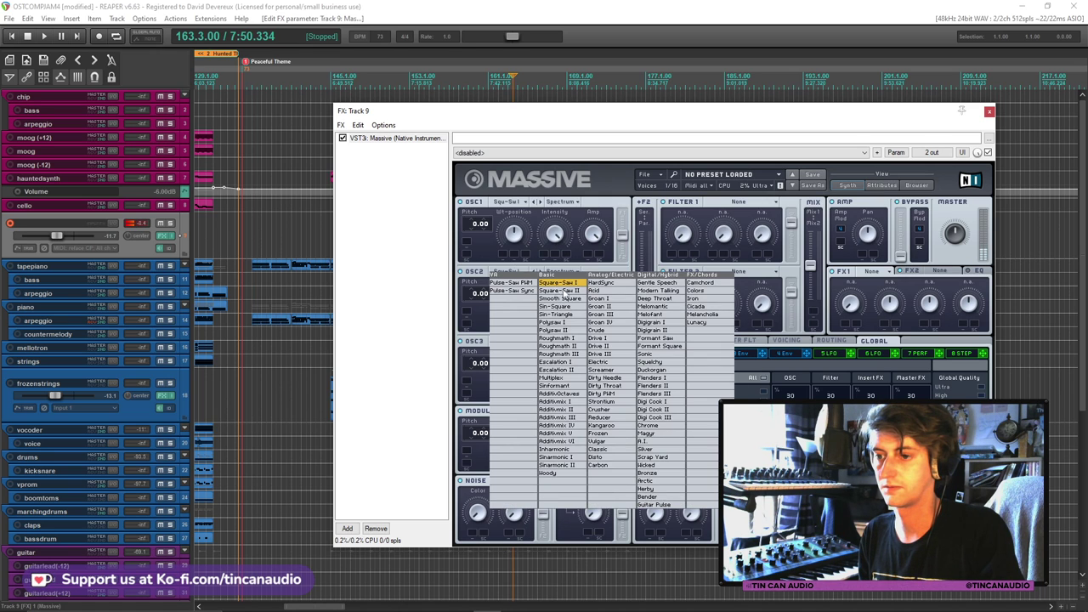
pyautogui.click(563, 291)
pyautogui.click(513, 270)
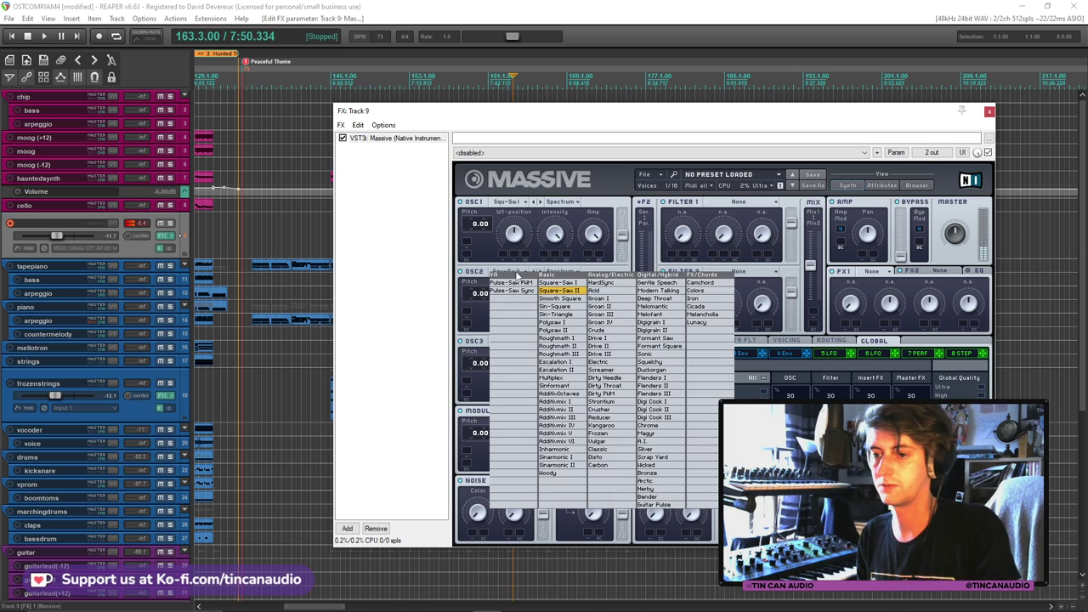
pyautogui.click(522, 288)
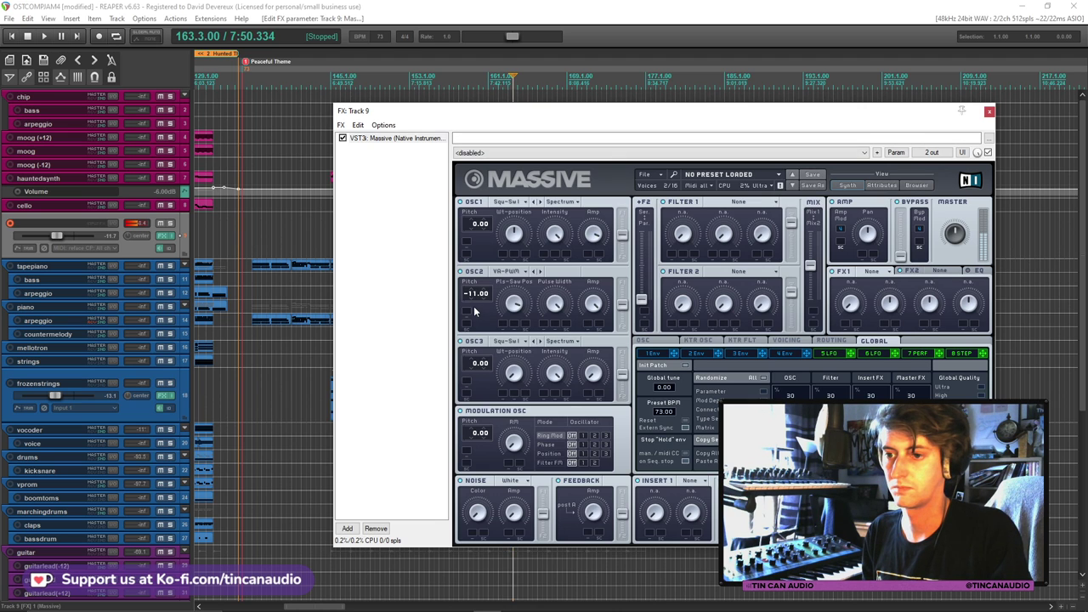
pyautogui.moveTo(474, 311); pyautogui.dragTo(470, 312)
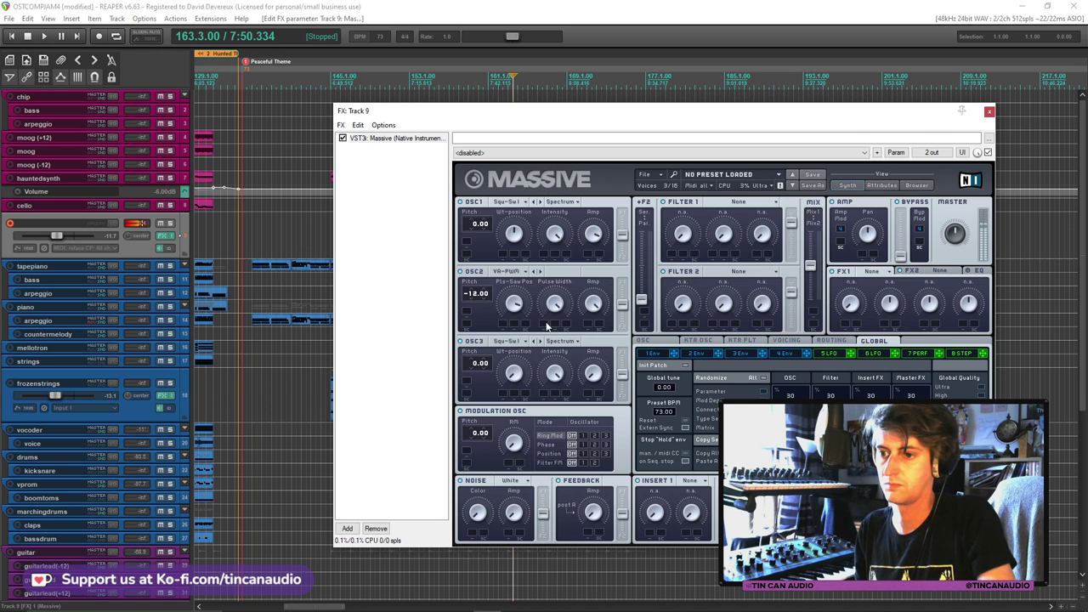
# Look through the Massive envelopes and adjust the attack of envelope 4
pyautogui.click(704, 352)
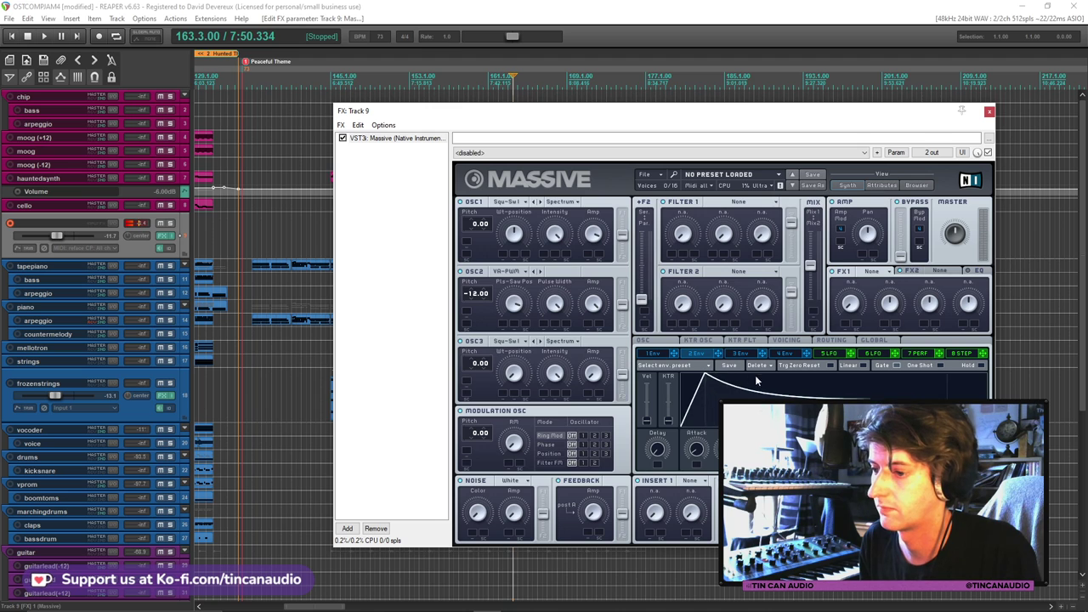
pyautogui.click(653, 354)
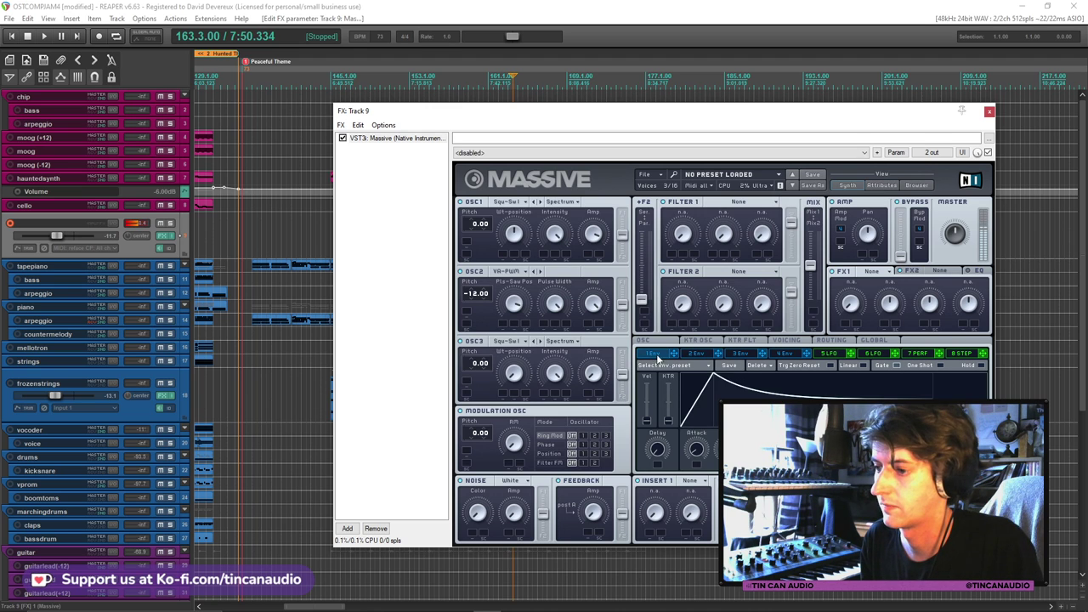
pyautogui.click(782, 355)
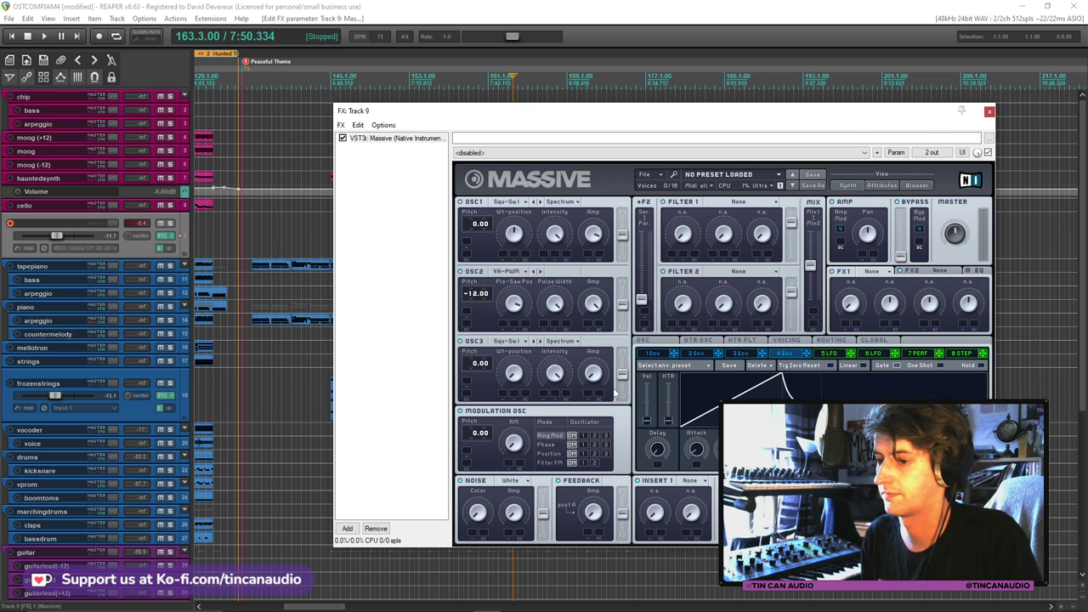
pyautogui.moveTo(784, 383); pyautogui.dragTo(744, 380)
# Bring up envelope 3 and set Filter 1 to Lowpass 4
pyautogui.click(736, 353)
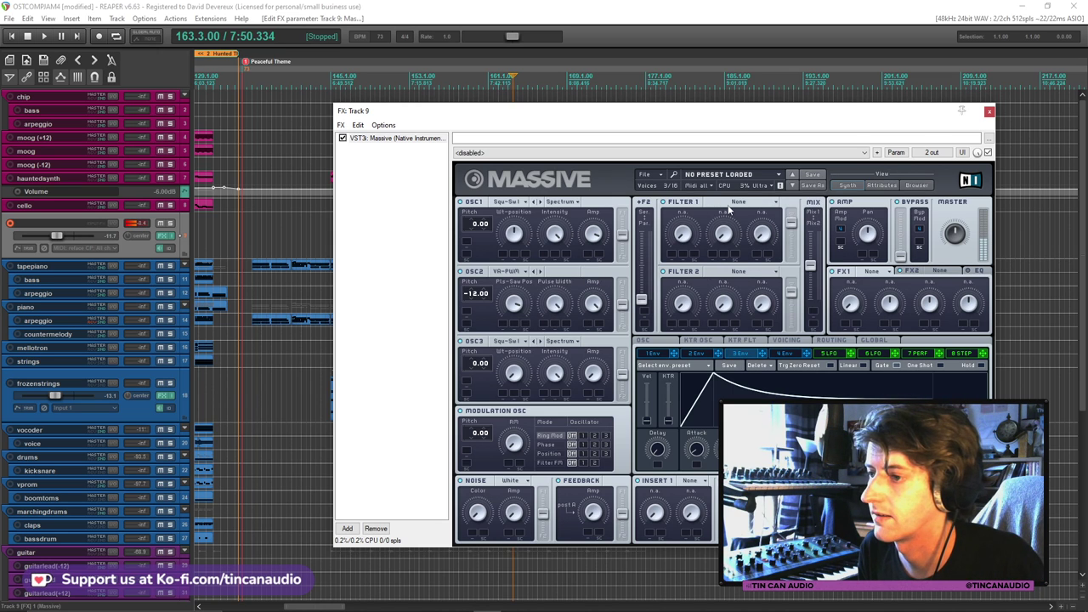
pyautogui.click(730, 203)
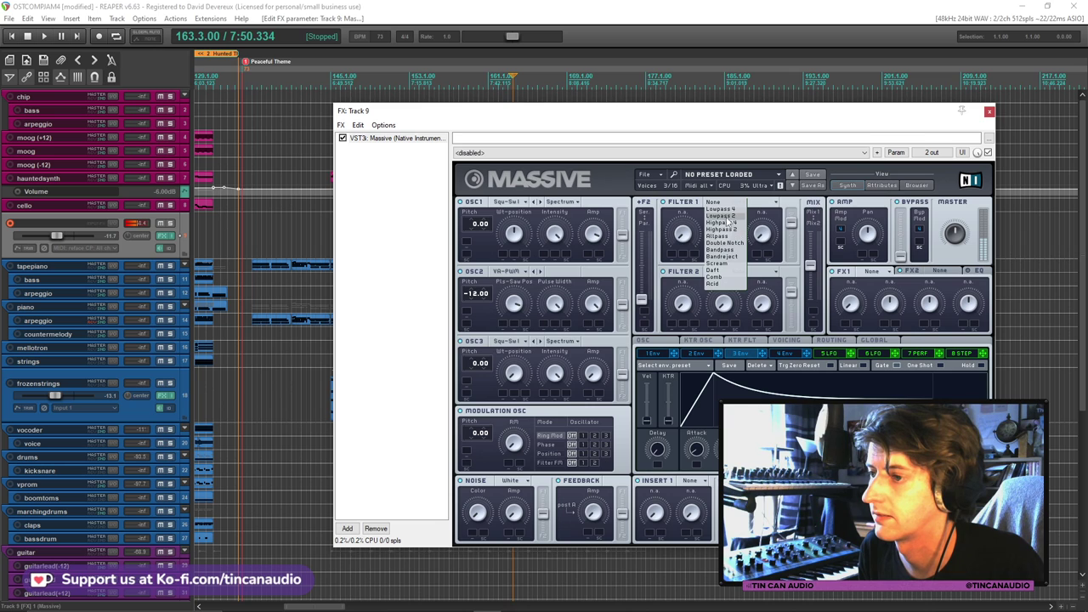
pyautogui.click(721, 208)
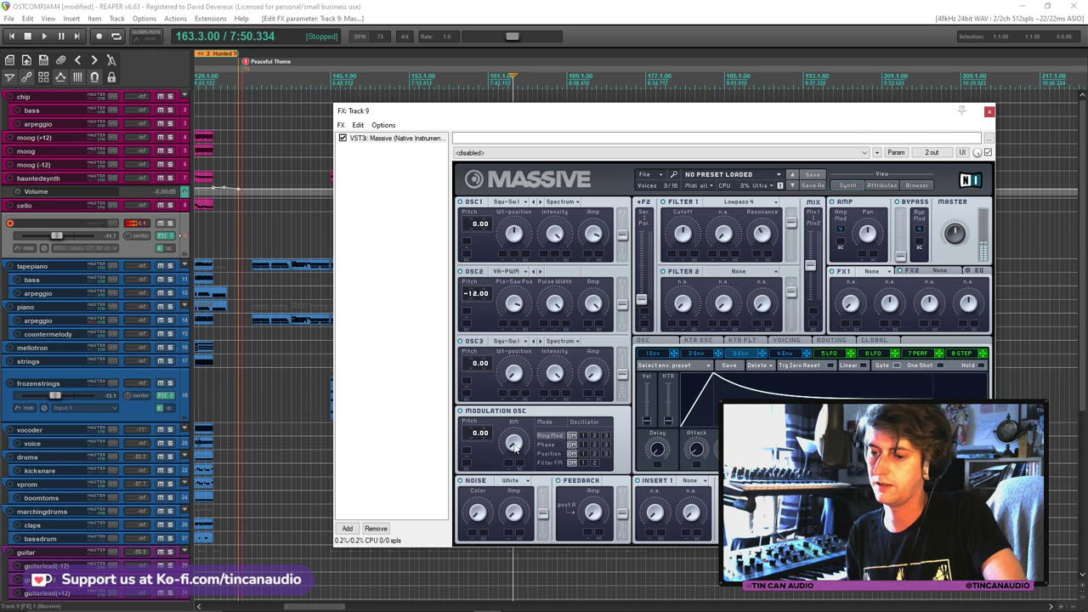
# Try Ring Mod and Phase modulation on oscillator 1, and switch the modulation oscillator to Filter FM on filter 2
pyautogui.click(584, 436)
pyautogui.click(582, 446)
pyautogui.click(572, 445)
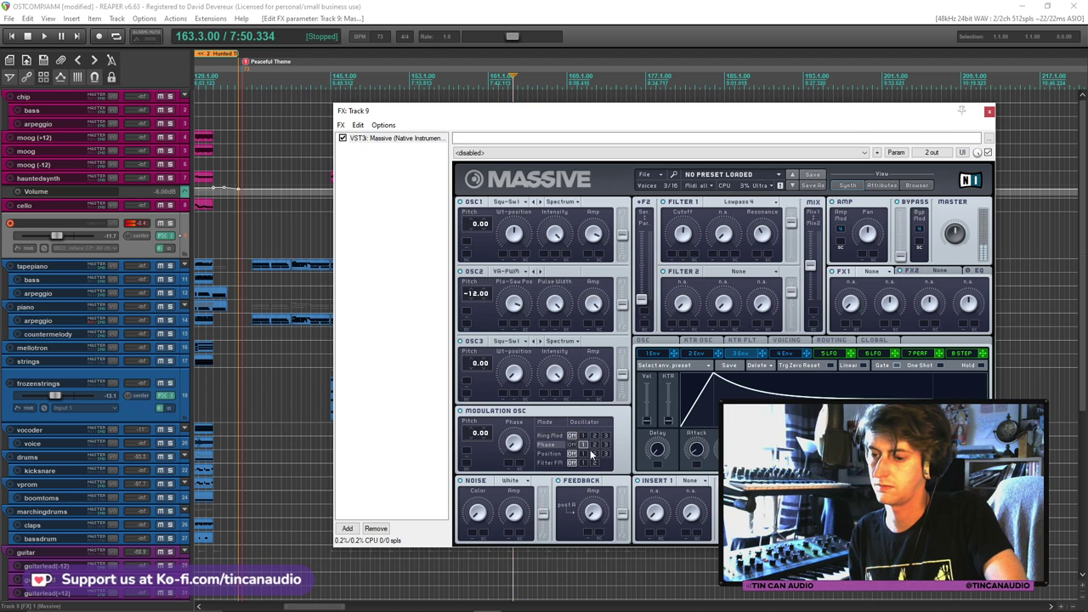
pyautogui.click(595, 462)
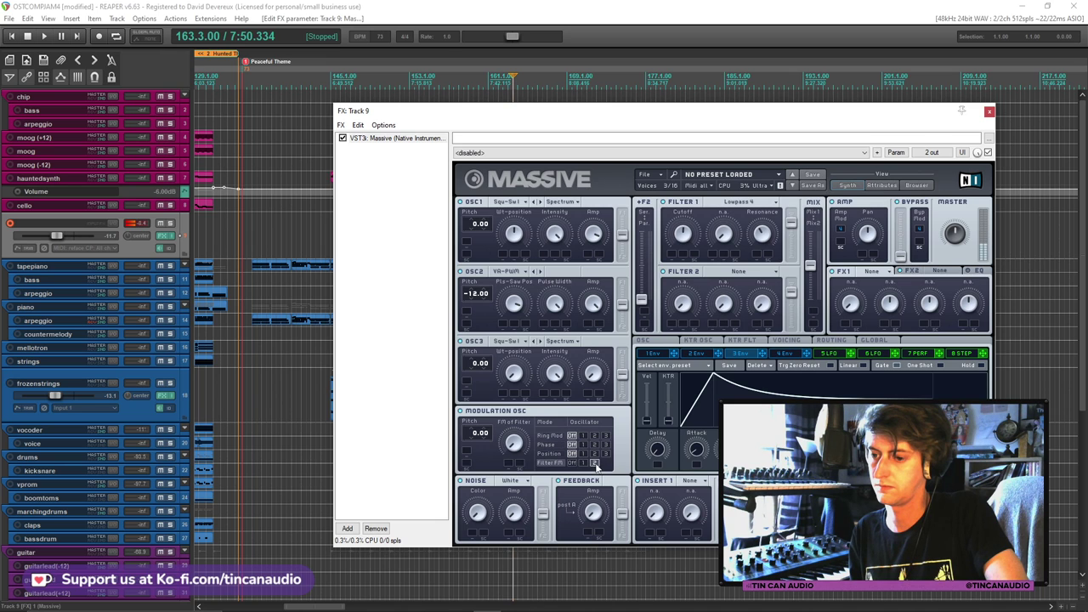
pyautogui.click(573, 463)
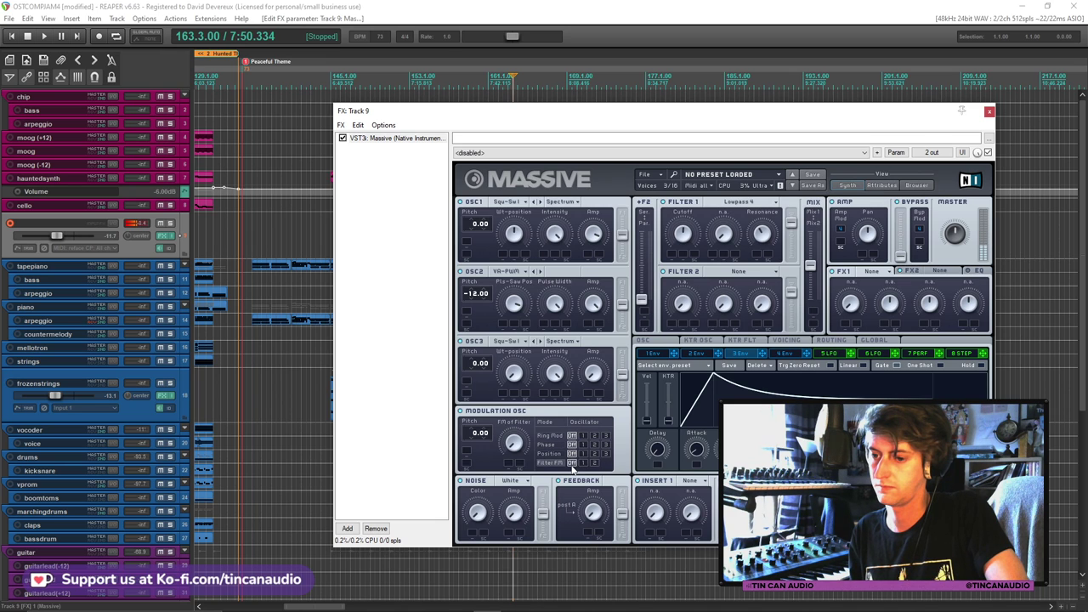
pyautogui.click(595, 463)
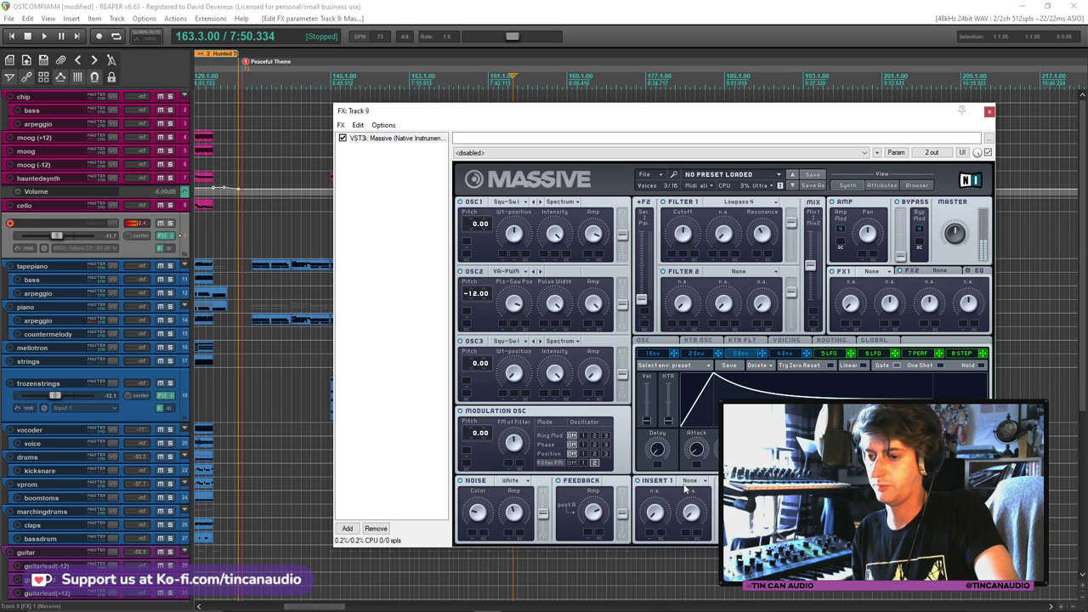
# Set FX1 to Reverb and move the Filter 2 routing slider to about halfway between serial and parallel
pyautogui.click(688, 481)
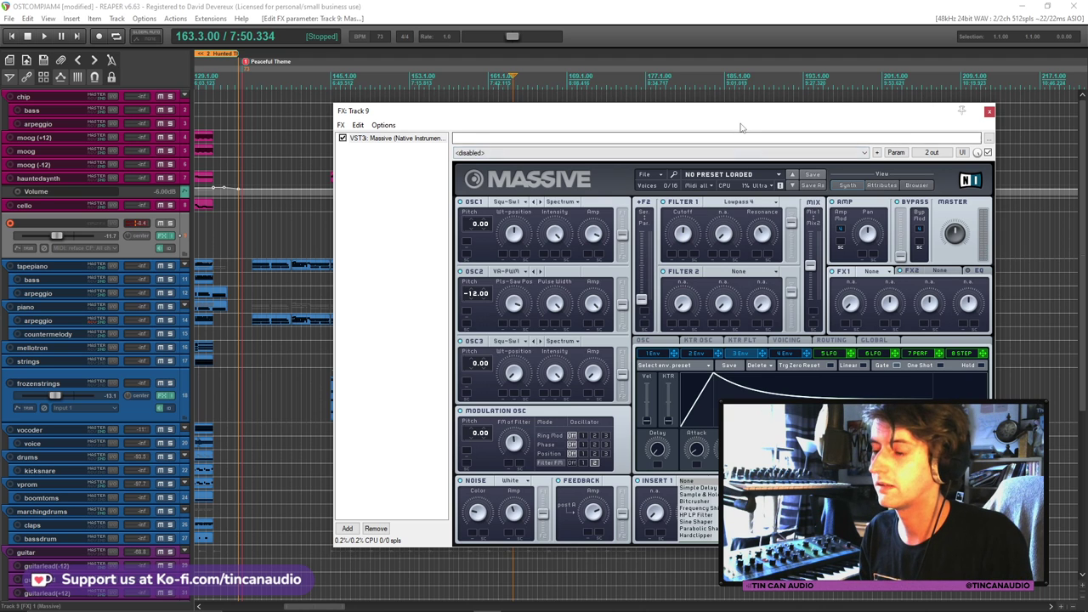
pyautogui.click(877, 272)
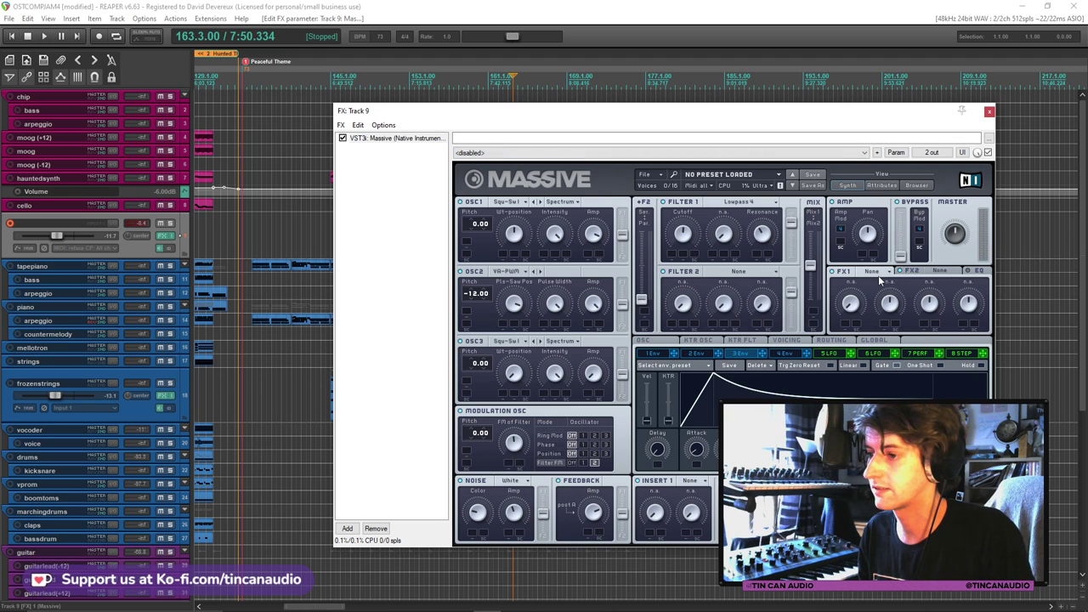
pyautogui.click(879, 272)
pyautogui.click(879, 278)
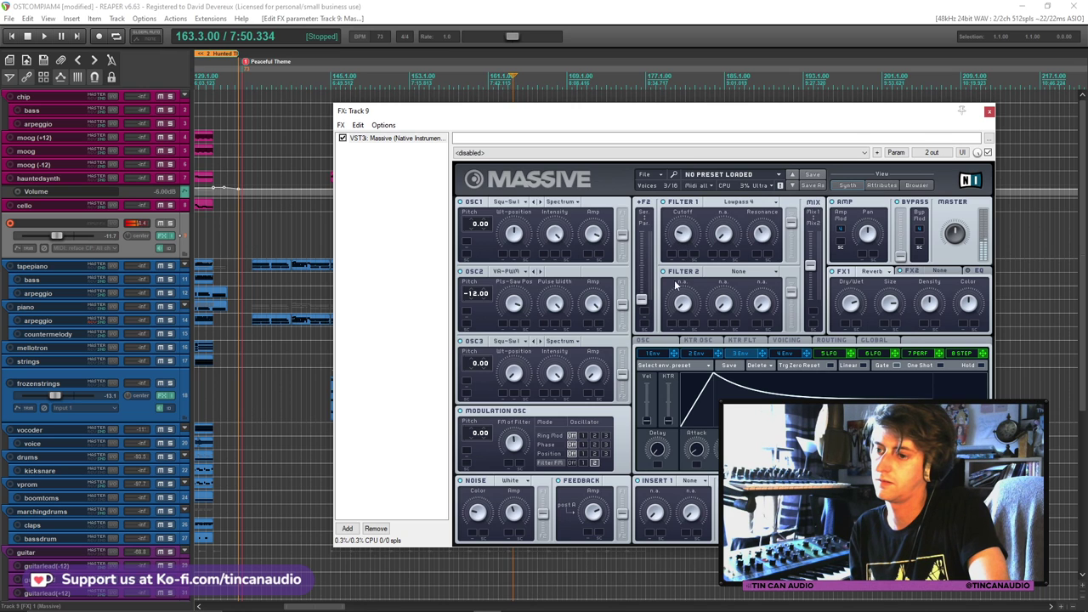
pyautogui.moveTo(641, 300); pyautogui.dragTo(644, 255)
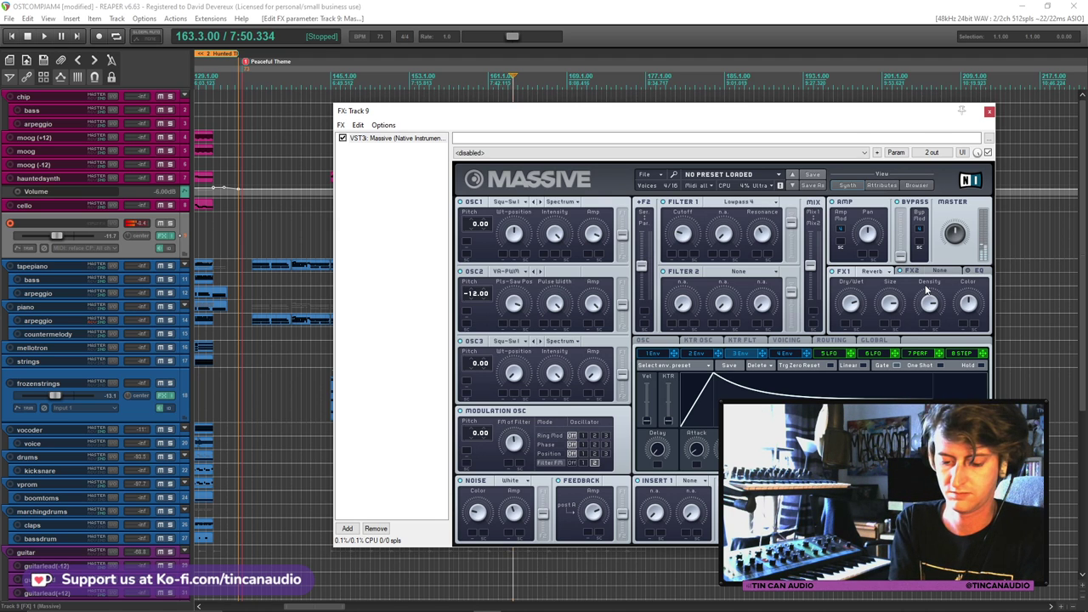
# Load the Edge Sine preset on LFO 5 and close the track's effects chain
pyautogui.click(829, 353)
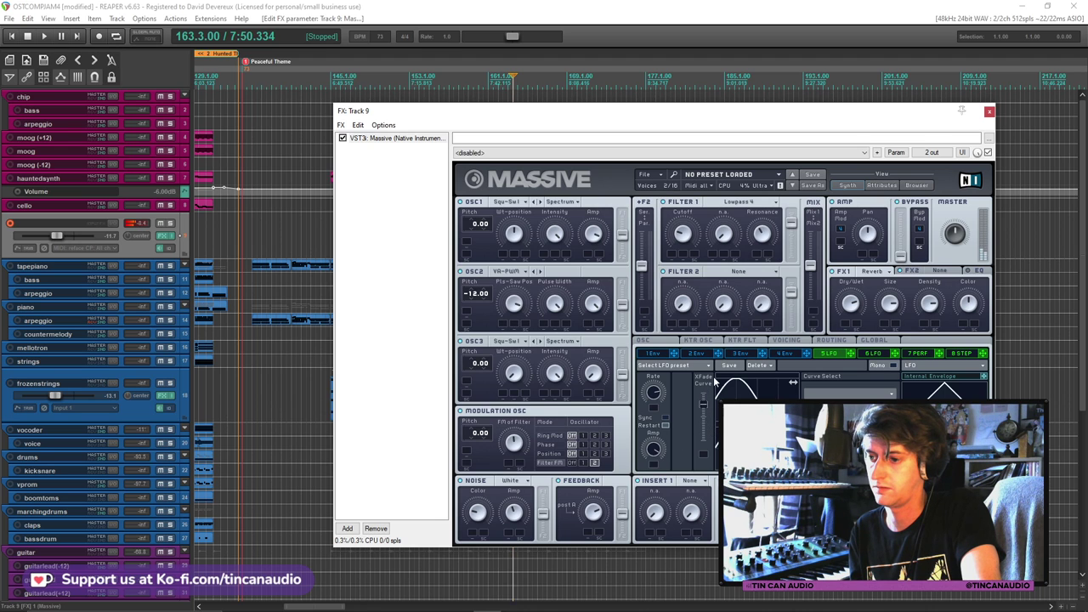
pyautogui.click(665, 365)
pyautogui.click(683, 367)
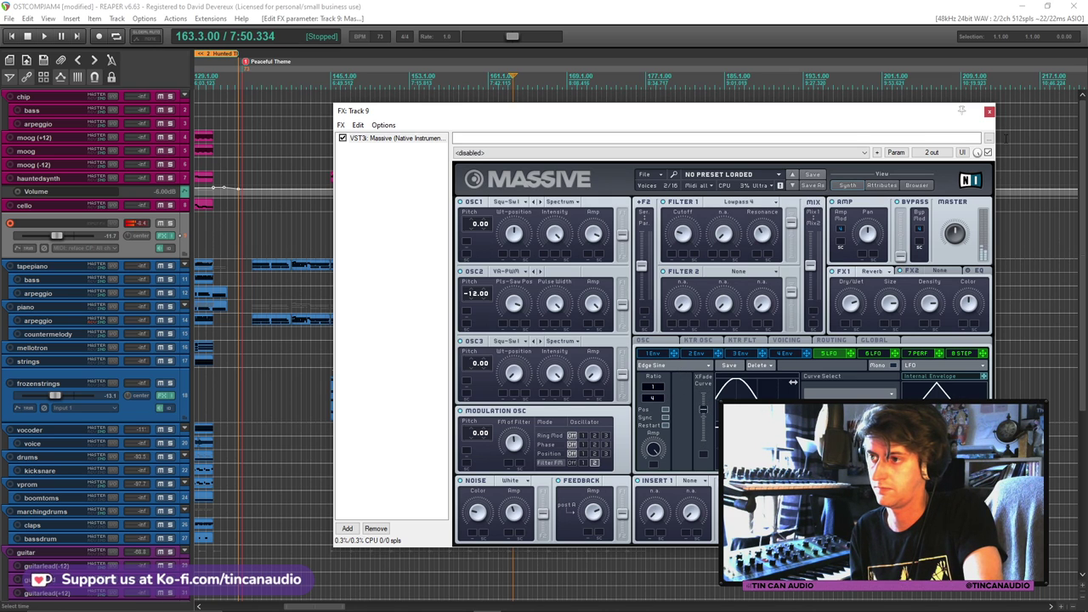
pyautogui.click(989, 112)
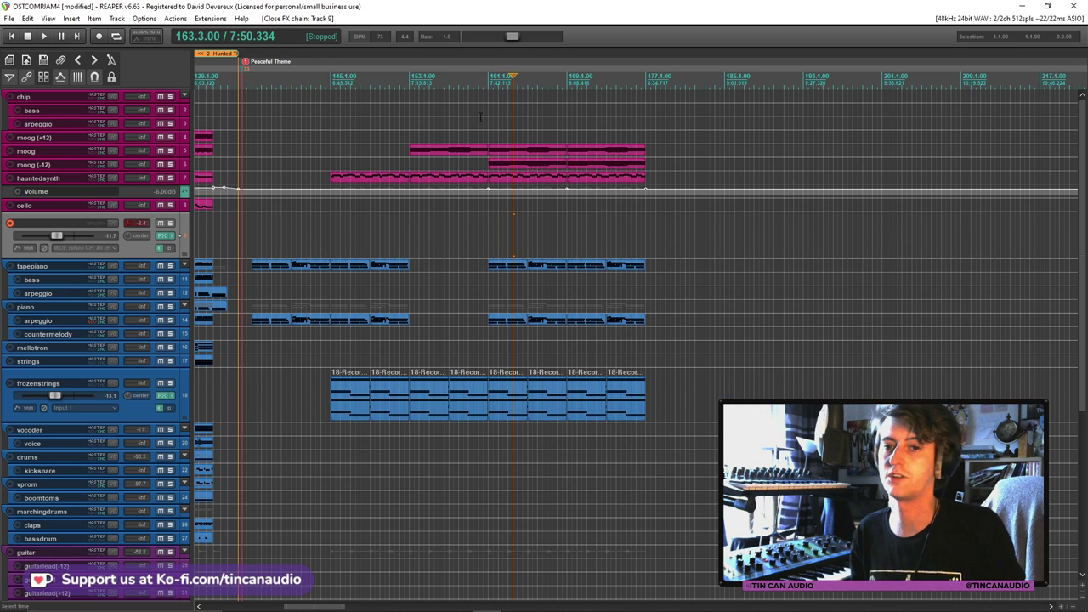
# Play the arrangement from bar 160 to audition the new synth part against it, and stop playback
pyautogui.click(481, 224)
pyautogui.press('space')
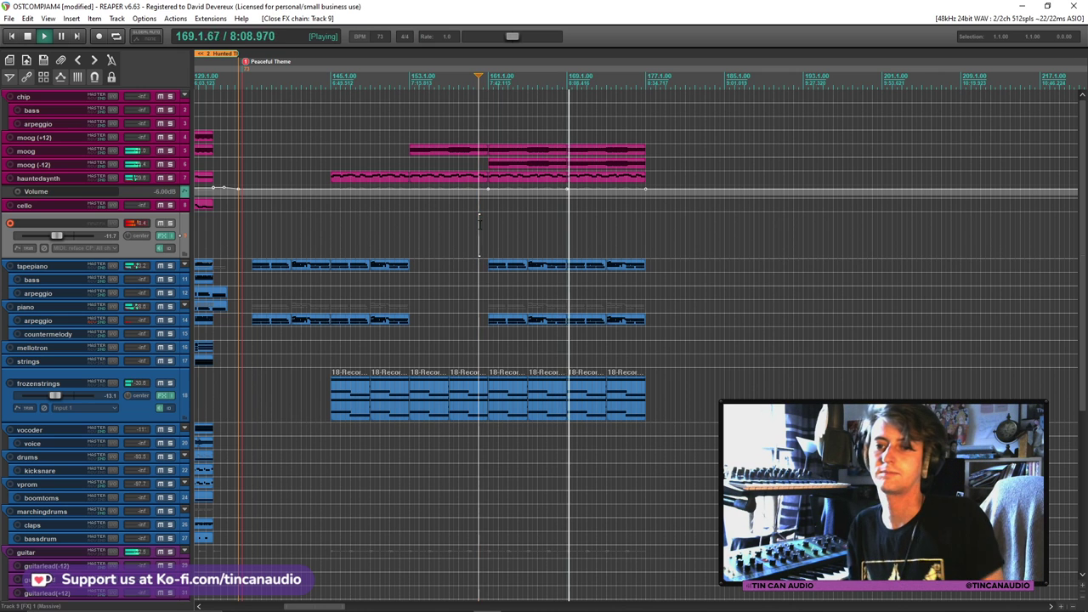
pyautogui.press('space')
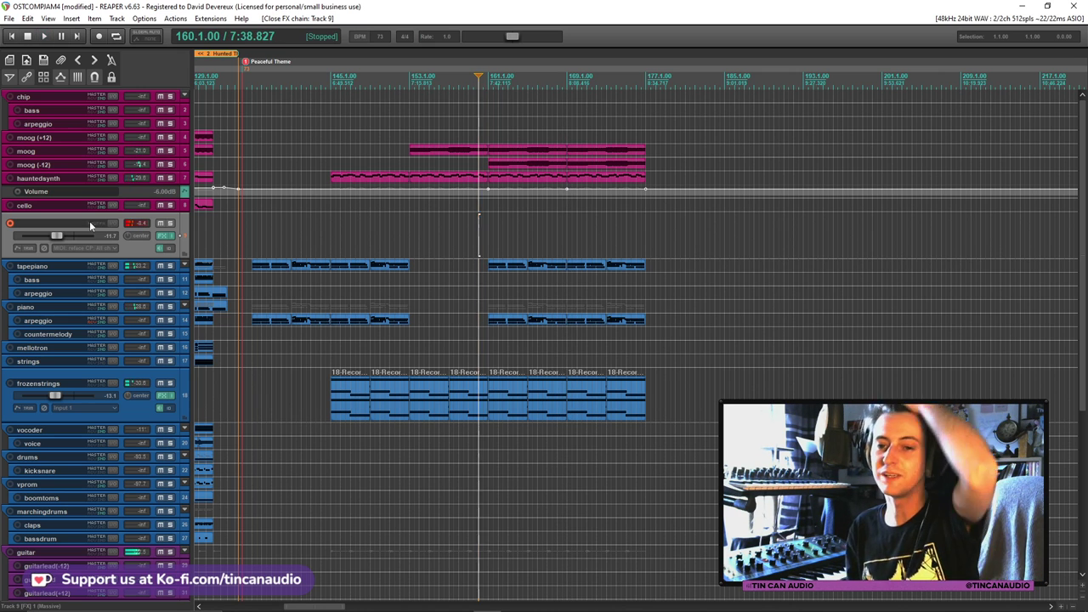
# Name the new Massive track chip-pad
pyautogui.doubleClick(78, 222)
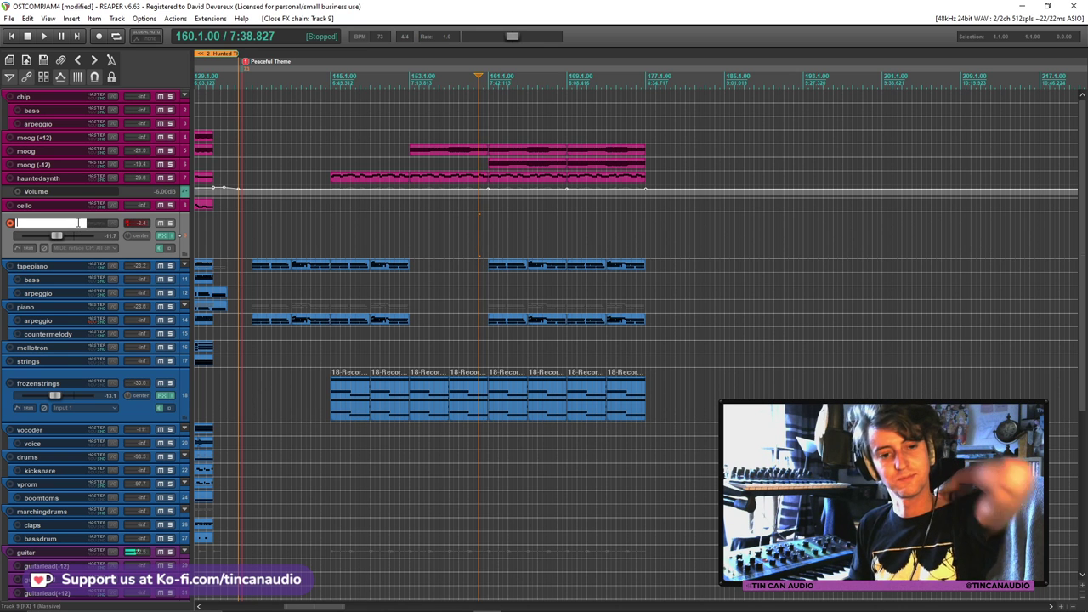
pyautogui.write('chip-pad')
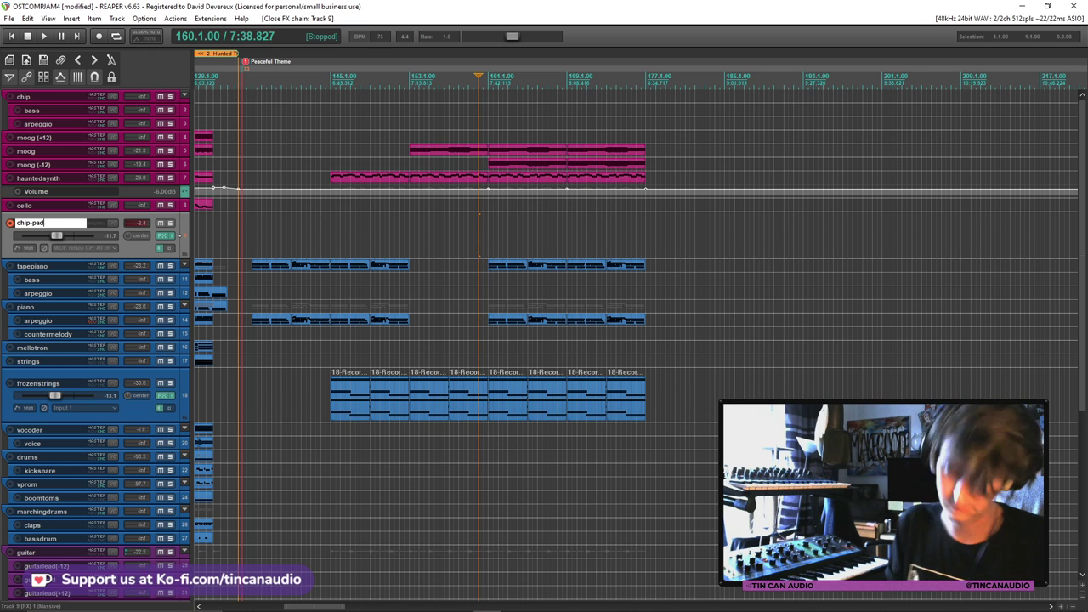
pyautogui.press('Return')
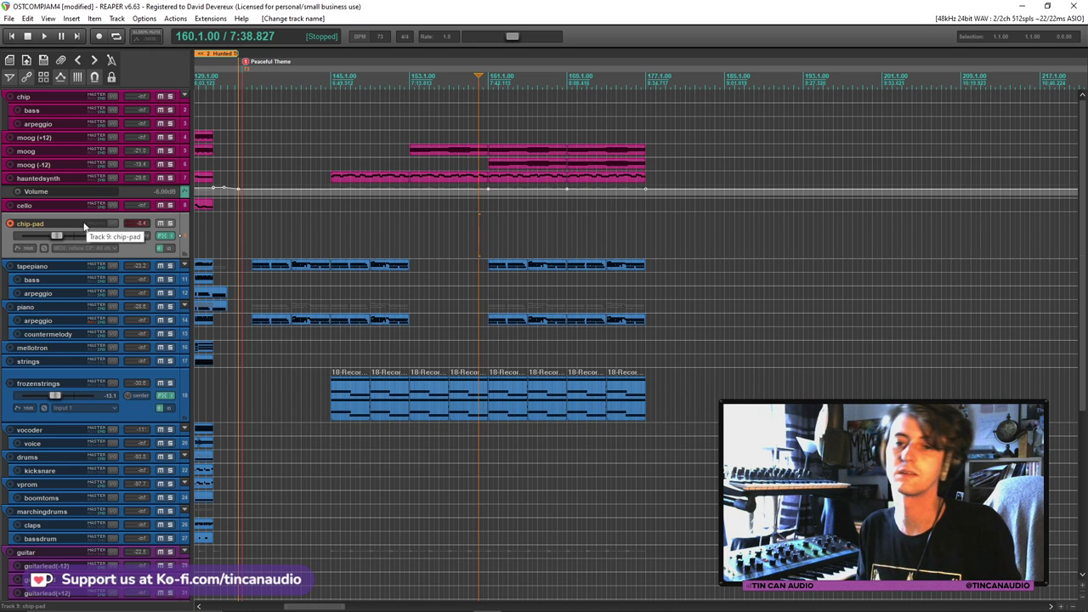
# Set the chip-pad track's custom colour to the same magenta as the synth tracks above it
pyautogui.click(119, 207)
pyautogui.rightClick(130, 253)
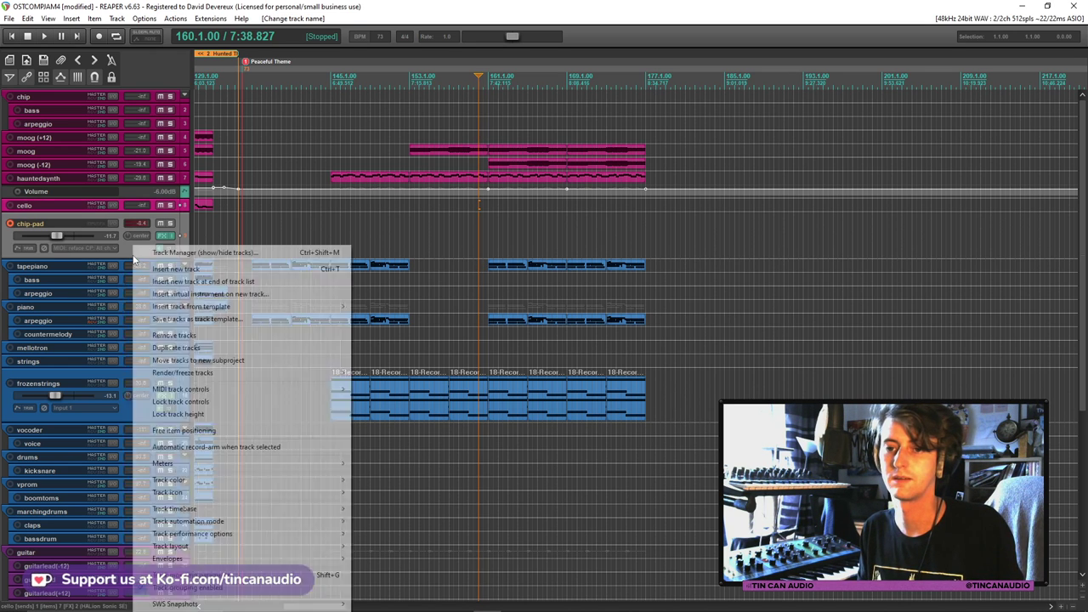
pyautogui.moveTo(204, 479)
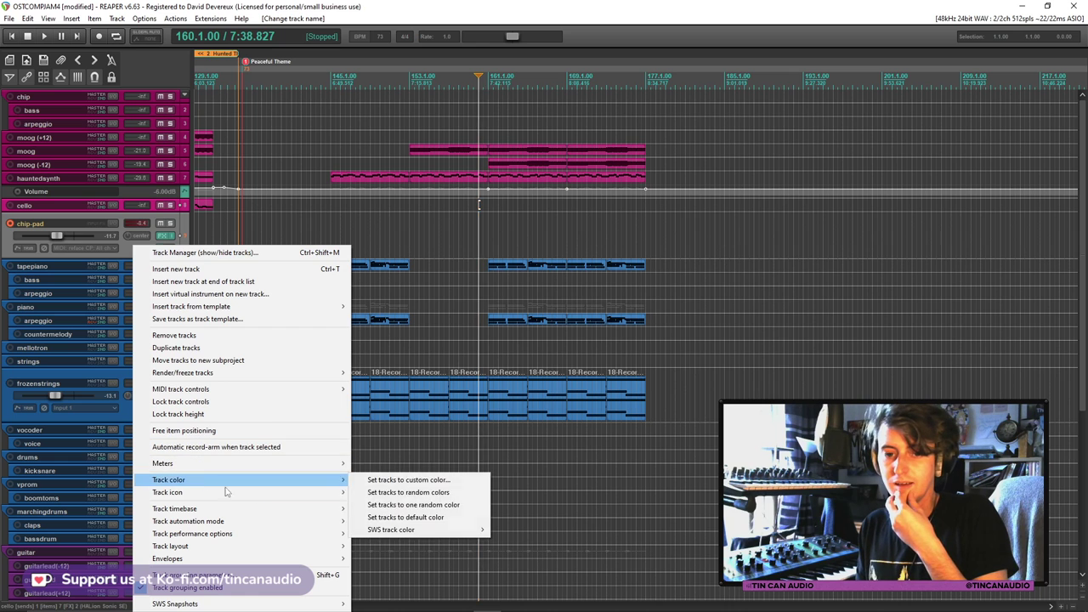
pyautogui.click(390, 480)
pyautogui.click(25, 198)
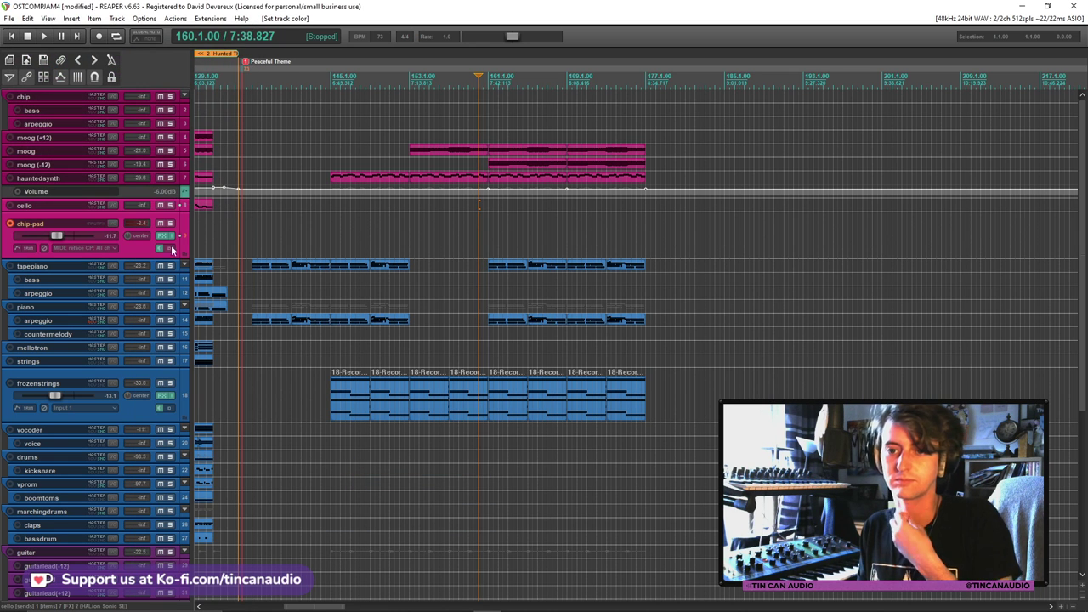
# Play from bar 153, record a MIDI chord part on the chip-pad track from about bar 160 to bar 178, and save the take
pyautogui.click(34, 165)
pyautogui.click(489, 76)
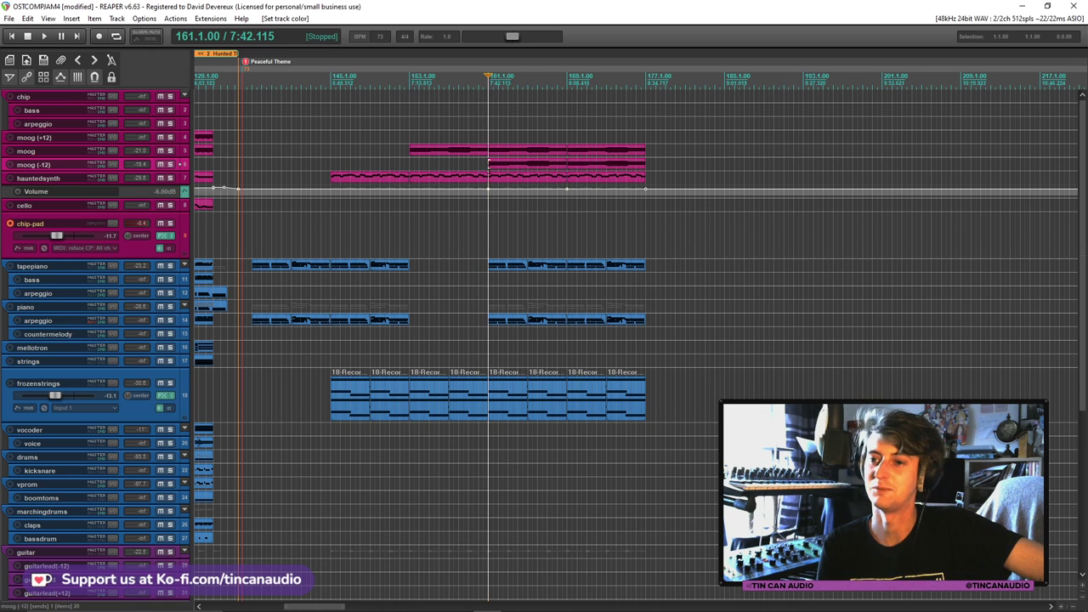
pyautogui.click(412, 151)
pyautogui.press('space')
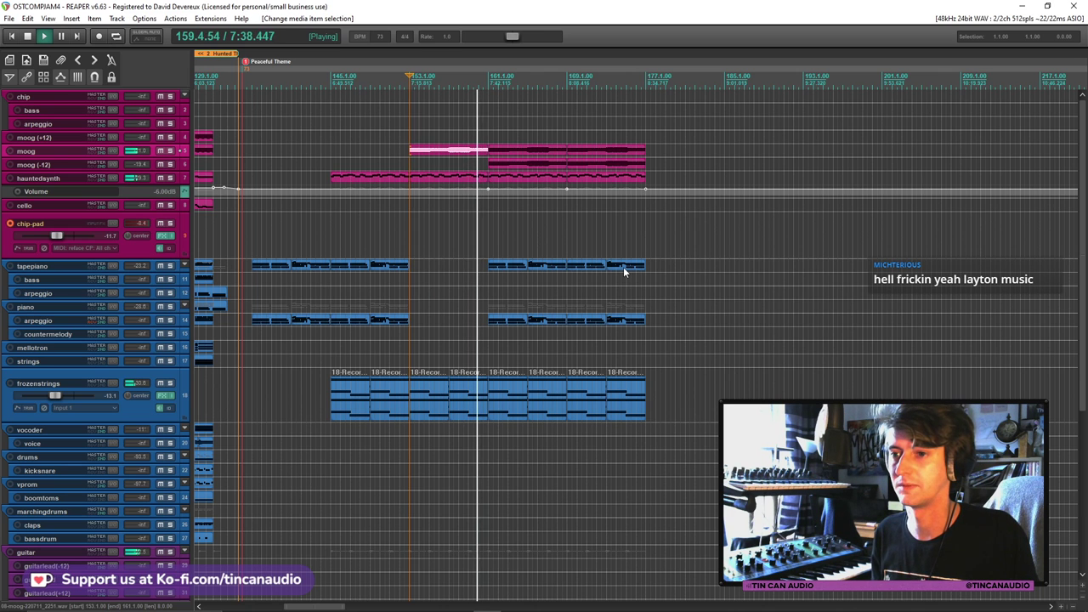
pyautogui.hotkey('ctrl', 'r')
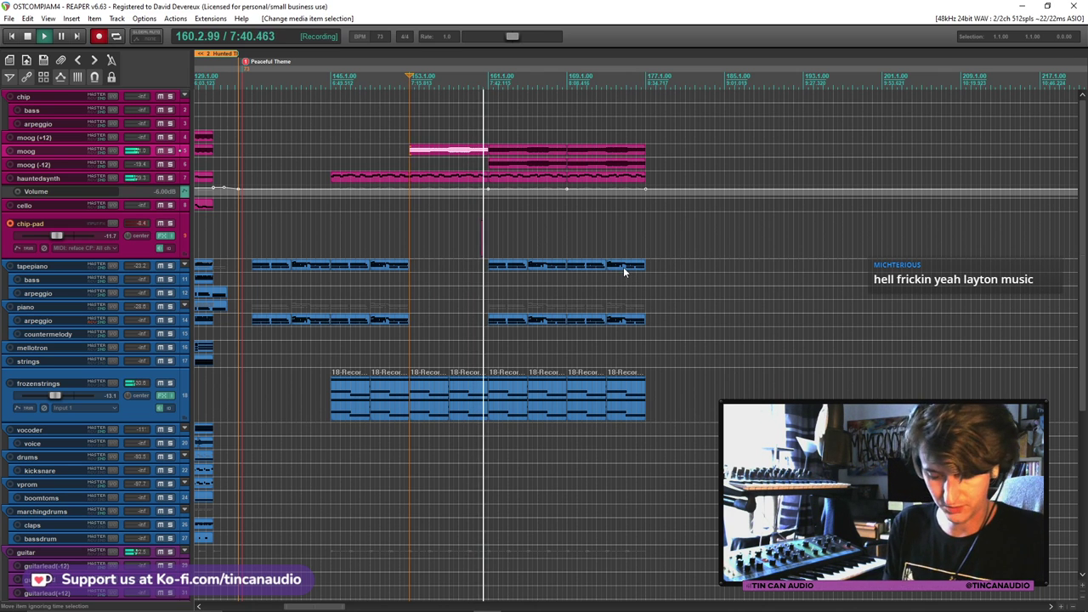
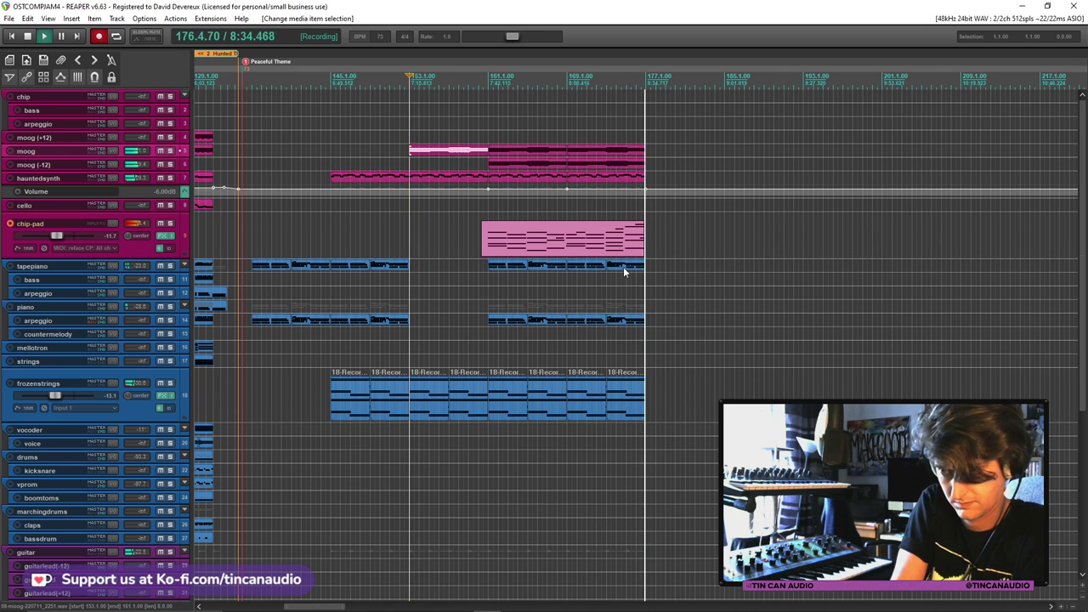
pyautogui.click(573, 248)
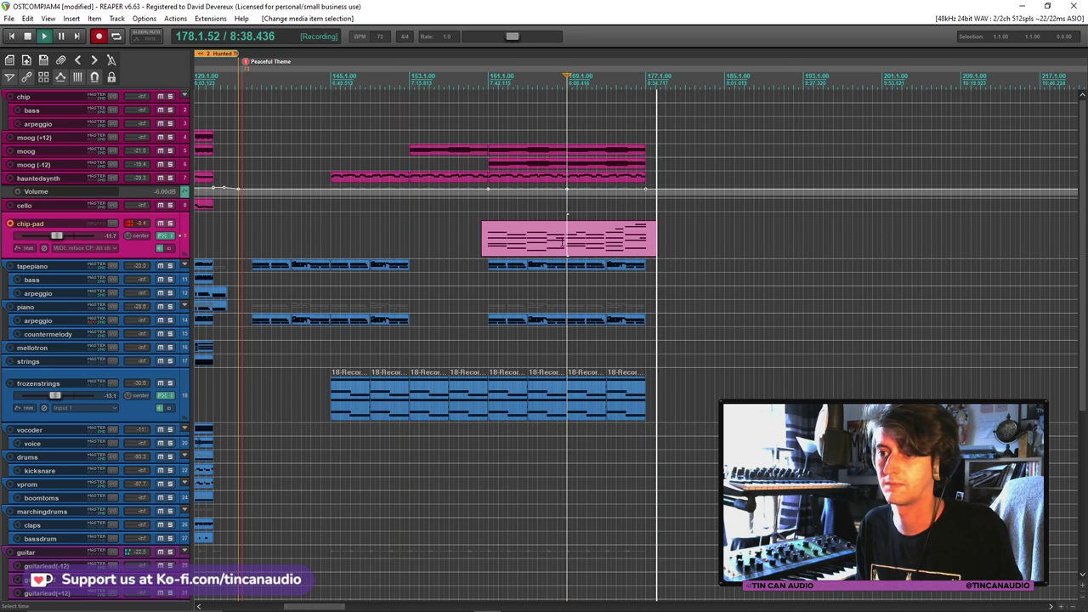
pyautogui.click(562, 242)
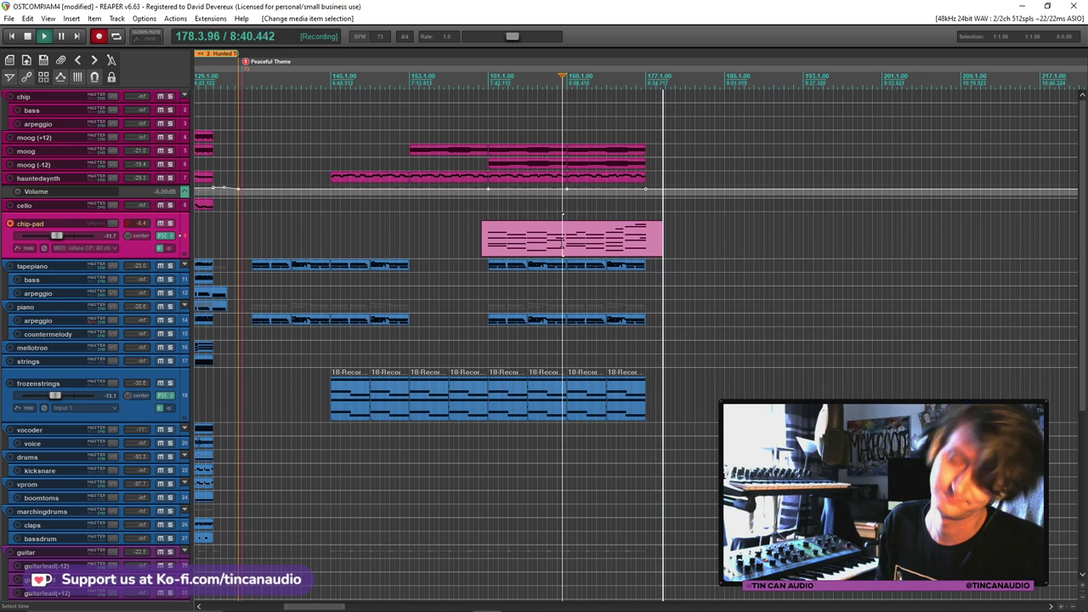
pyautogui.press('space')
pyautogui.press('Return')
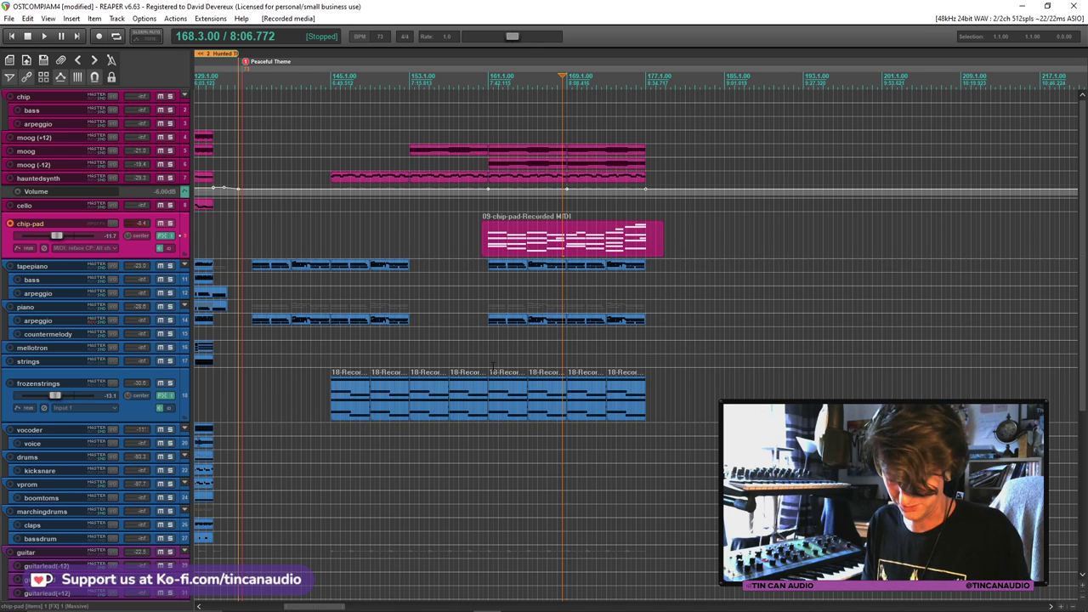
# Trim the recorded chip-pad item to start at bar 161 and end at bar 177, and play it back from its start
pyautogui.click(482, 248)
pyautogui.moveTo(482, 249); pyautogui.dragTo(490, 248)
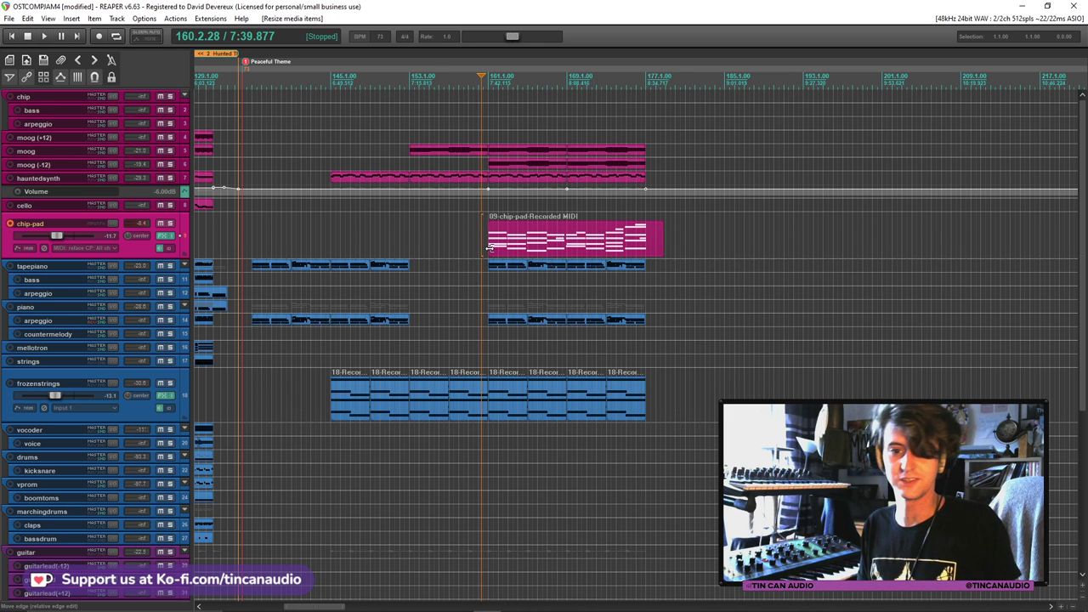
pyautogui.press('space')
pyautogui.moveTo(660, 248); pyautogui.dragTo(645, 247)
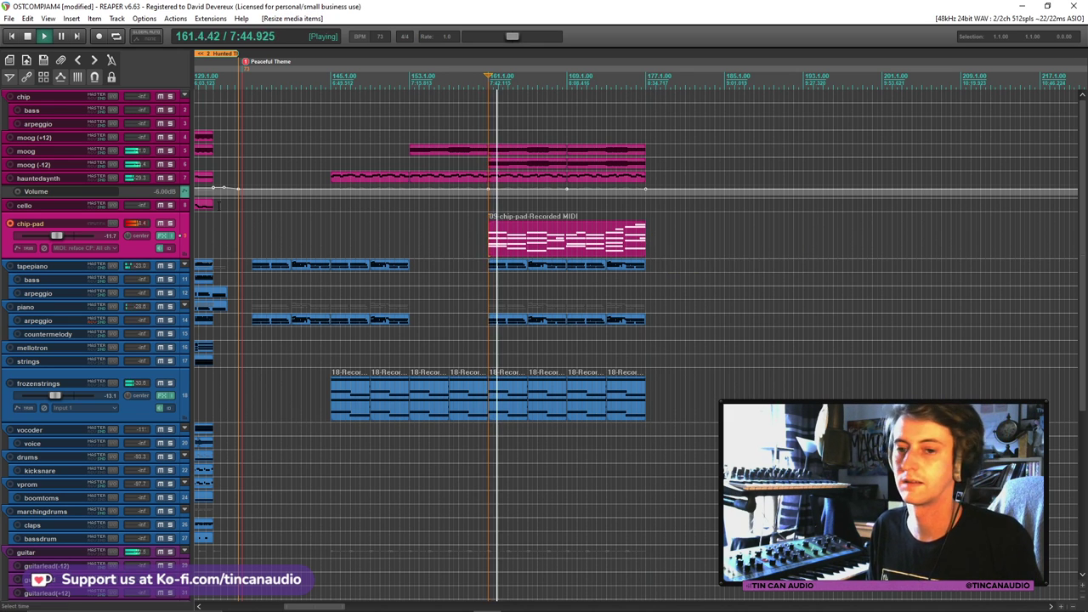
# Lower the chip-pad track's volume to -14.1 dB and disarm it from recording
pyautogui.moveTo(63, 235); pyautogui.dragTo(53, 238)
pyautogui.click(11, 224)
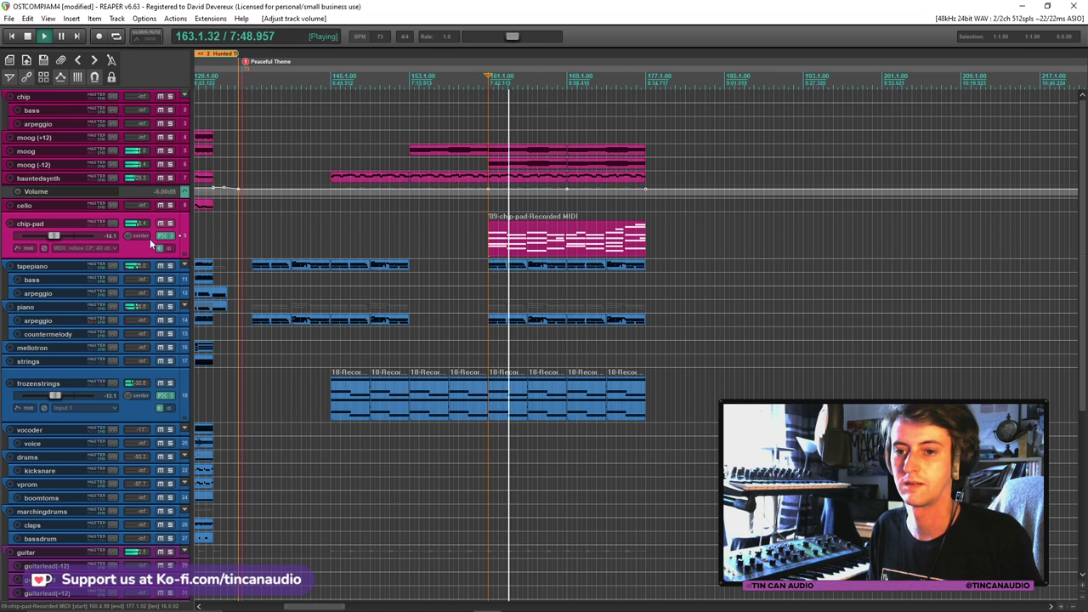
# Add the UM226 Stereo/5.1 effect to the chip-pad track with the Stereo Preserve preset You Are Surrounded, and close the effects chain
pyautogui.click(164, 236)
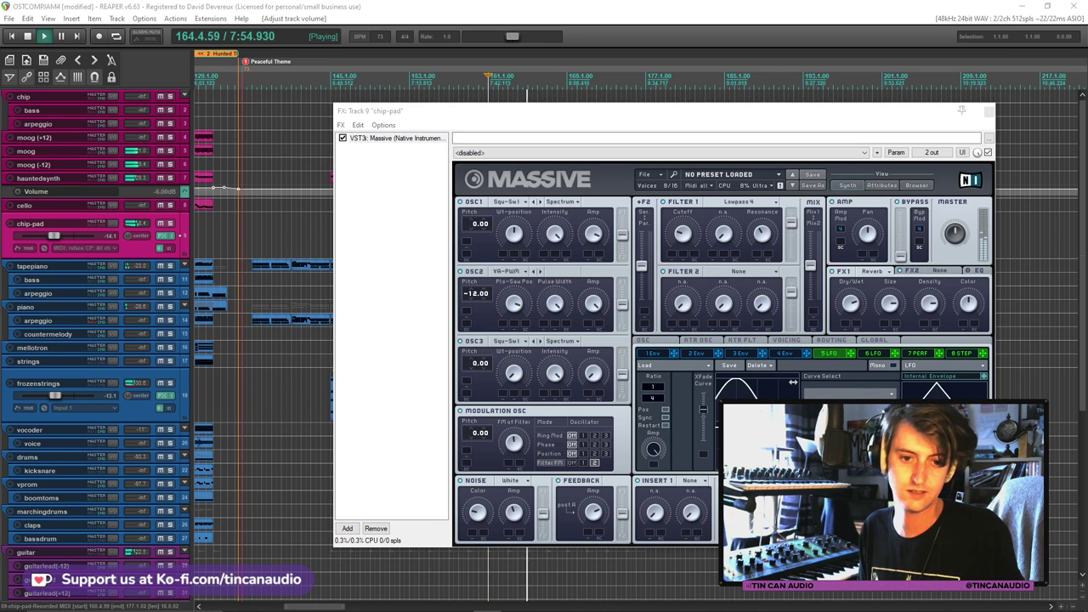
pyautogui.press('Return')
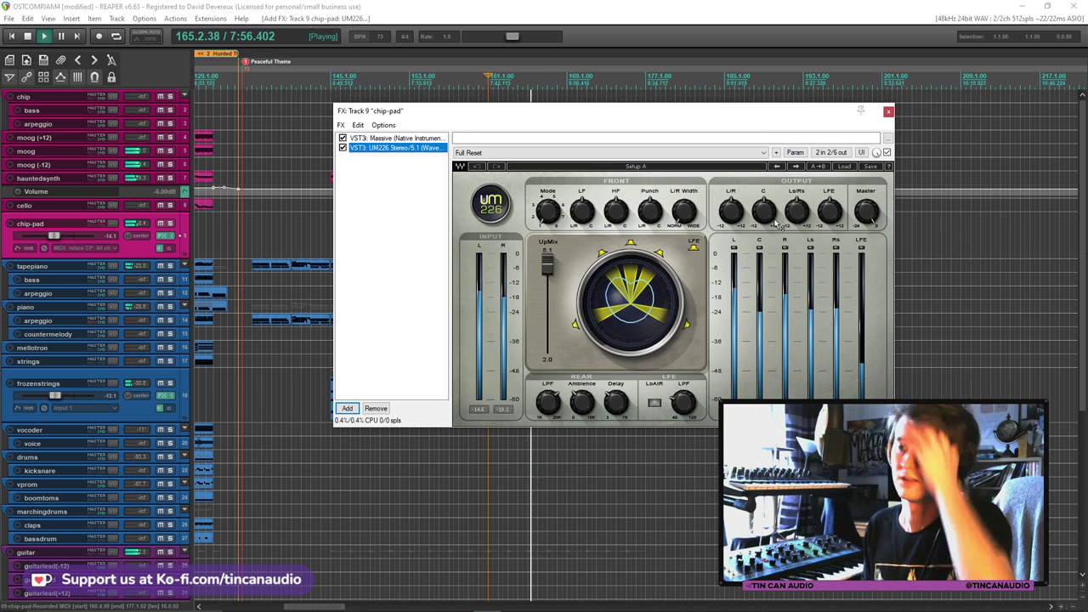
pyautogui.click(853, 168)
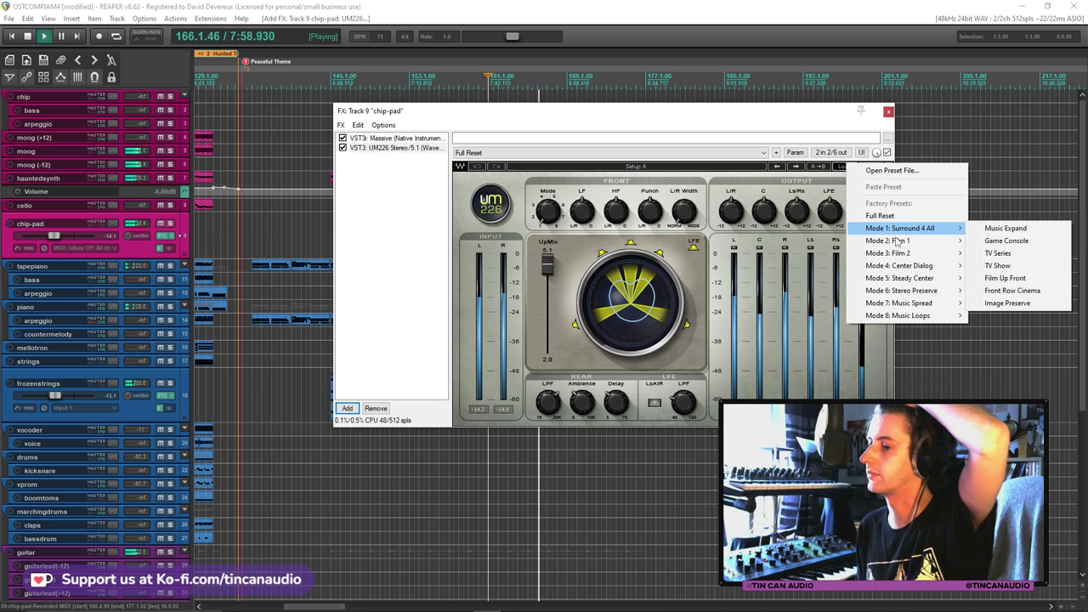
pyautogui.moveTo(904, 283)
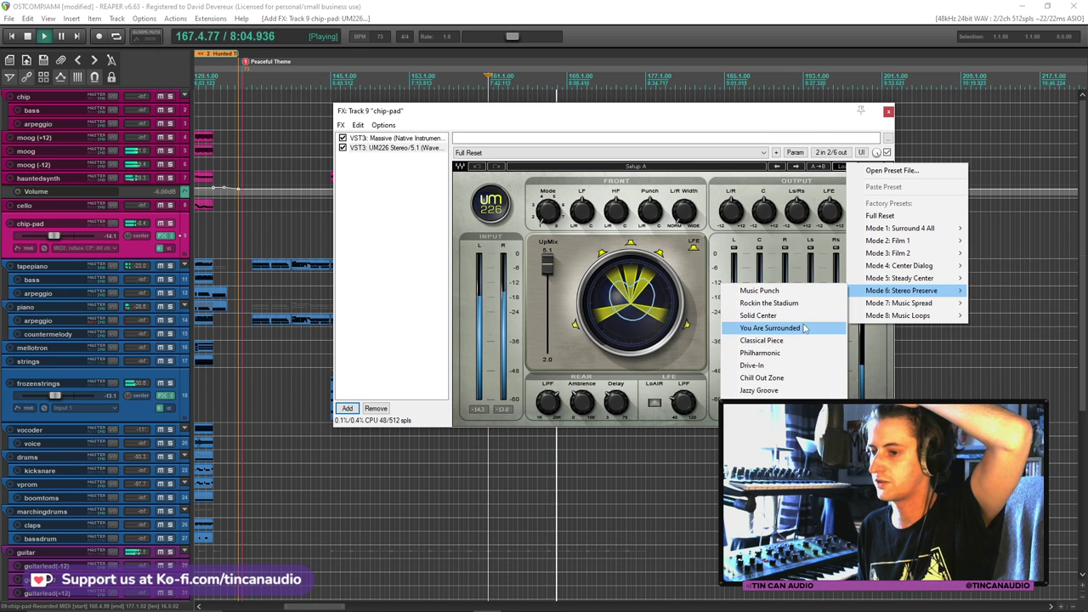
pyautogui.click(804, 328)
pyautogui.click(888, 112)
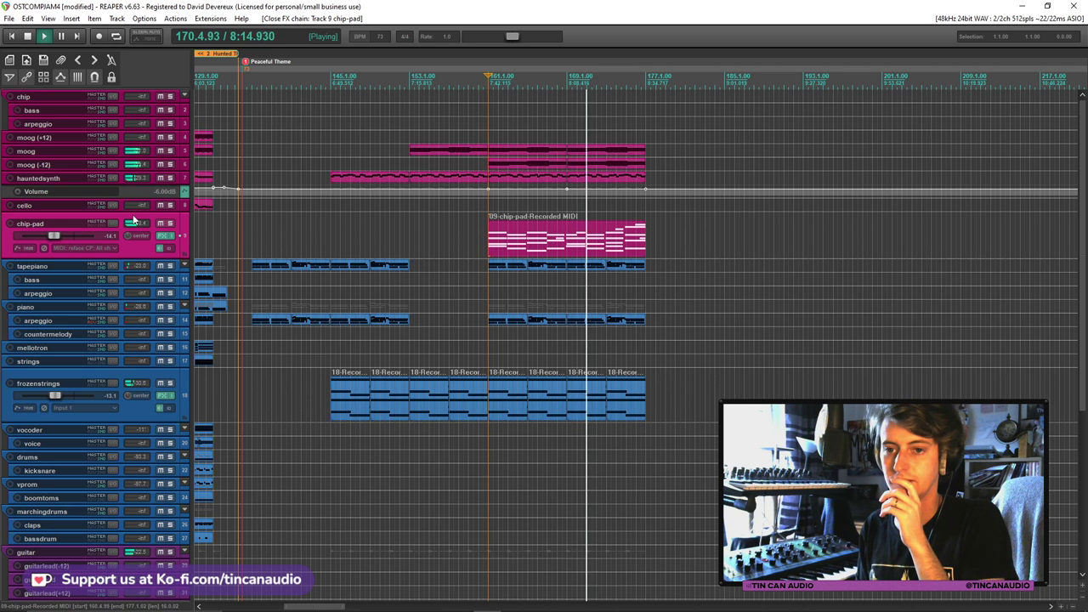
pyautogui.scroll(-3, 633, 241)
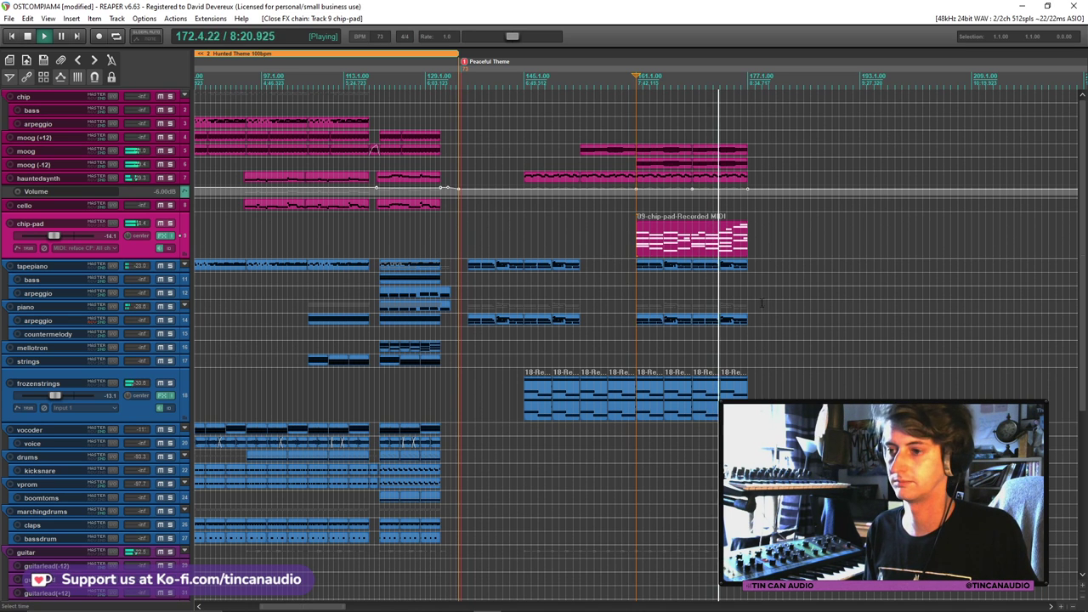
pyautogui.moveTo(477, 607)
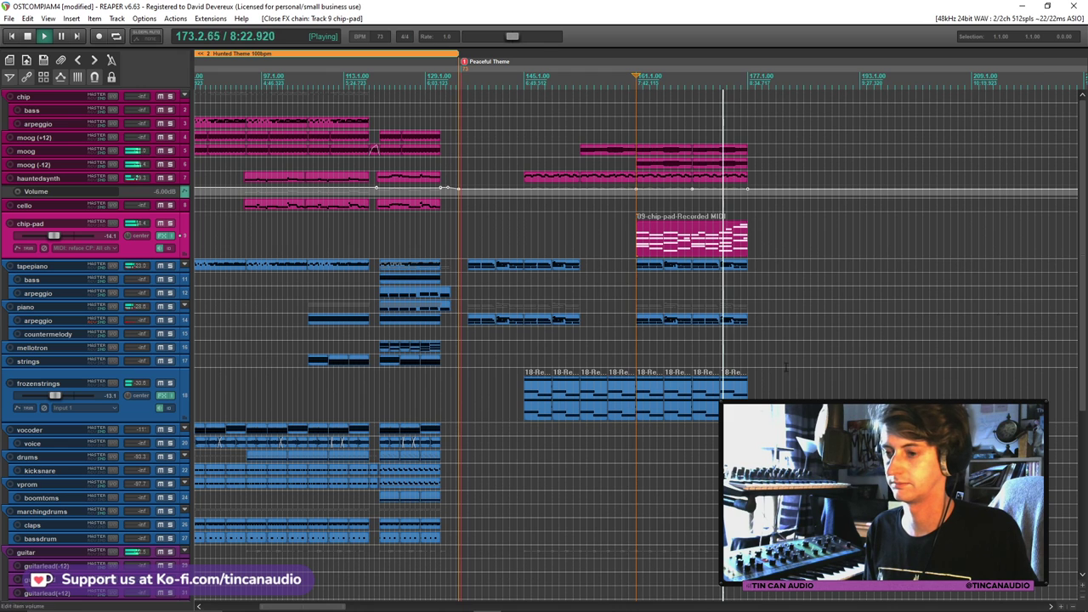
pyautogui.scroll(-5, 705, 414)
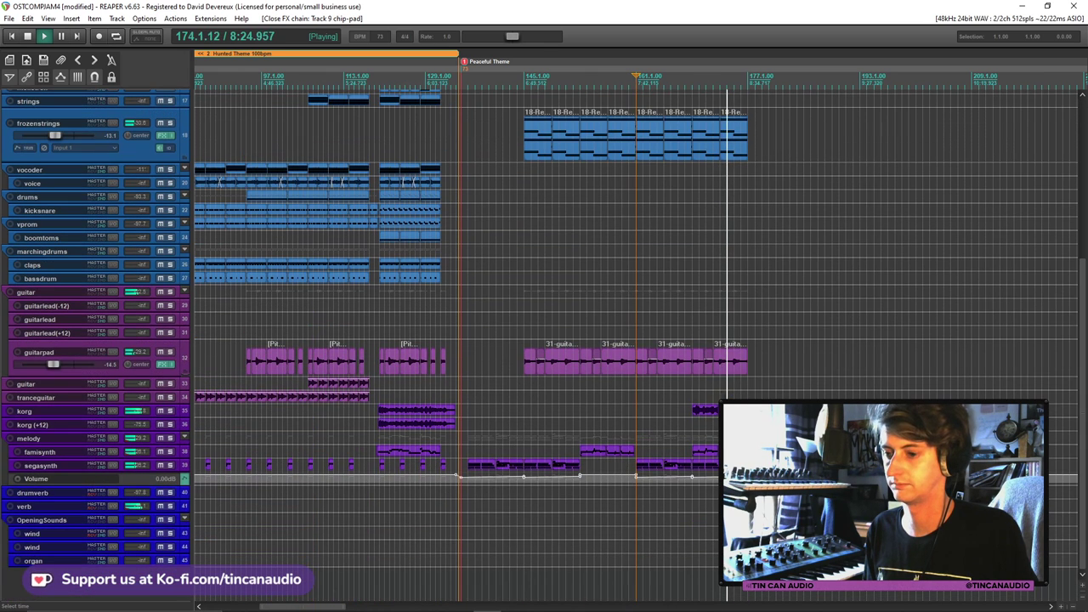
pyautogui.click(706, 414)
pyautogui.moveTo(705, 414); pyautogui.dragTo(705, 459)
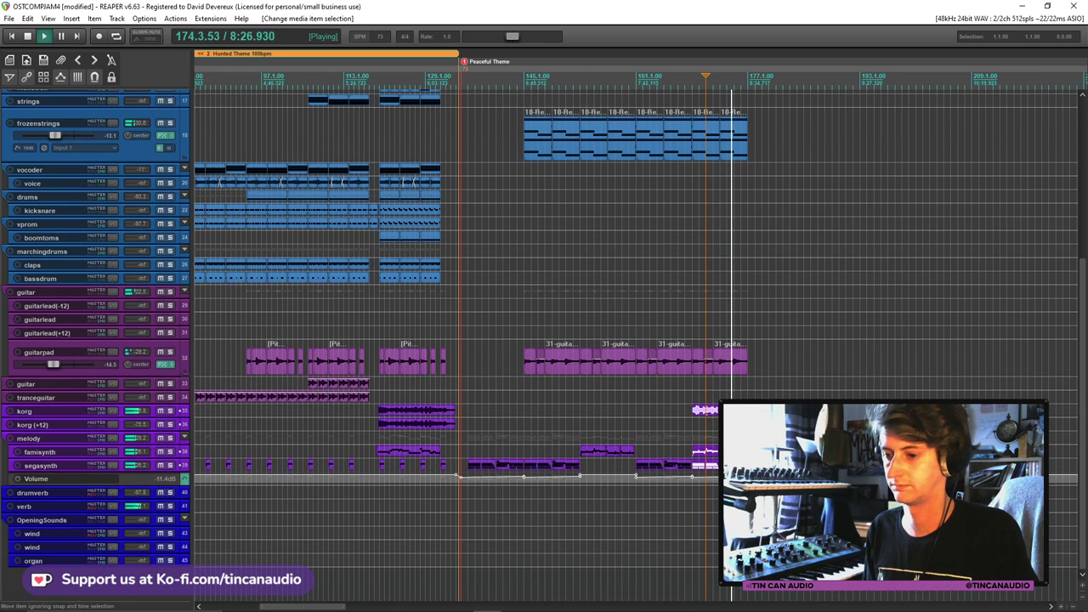
pyautogui.click(702, 364)
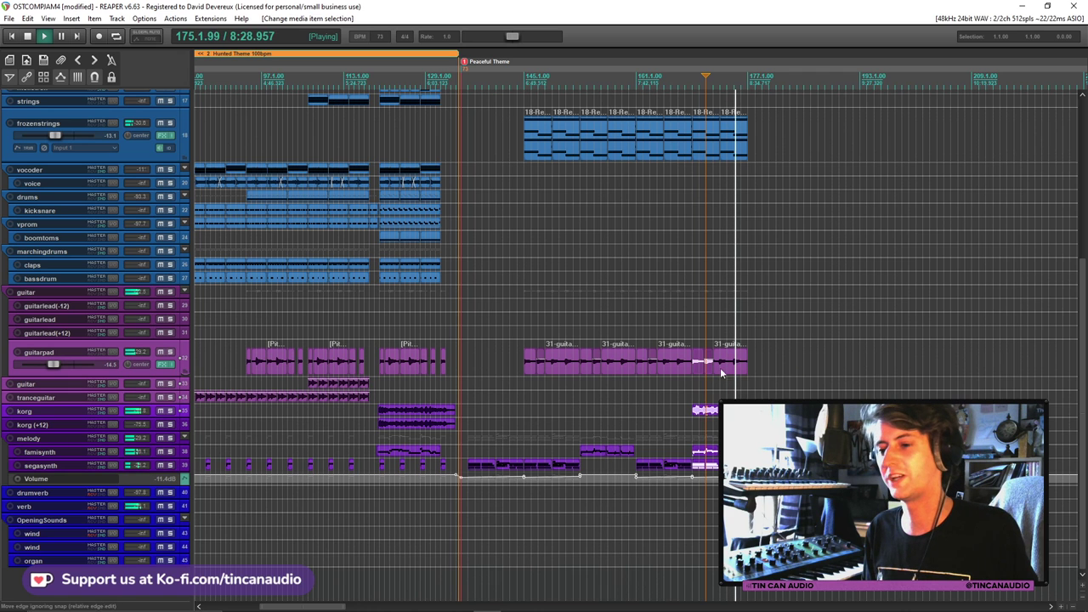
pyautogui.scroll(5, 1001, 361)
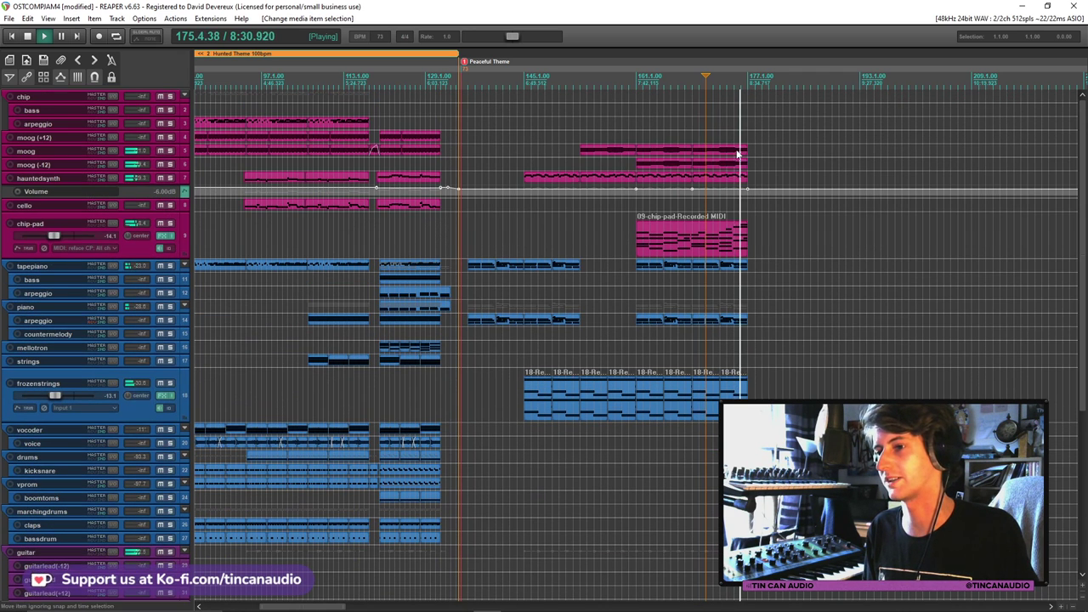
pyautogui.click(738, 152)
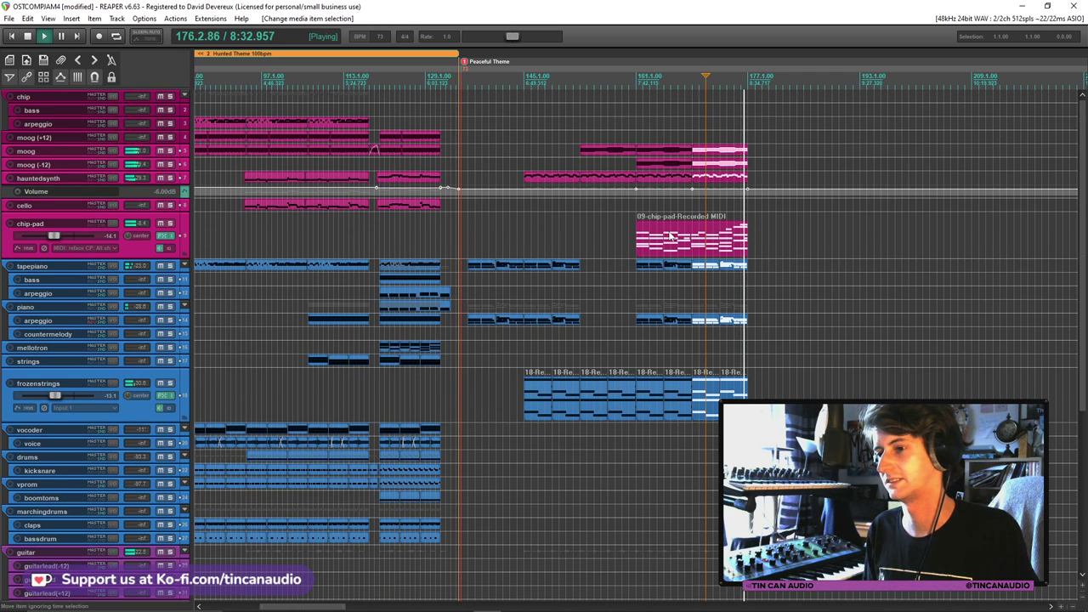
# Stop playback and split the chip-pad item at bar 169
pyautogui.click(691, 251)
pyautogui.press('s')
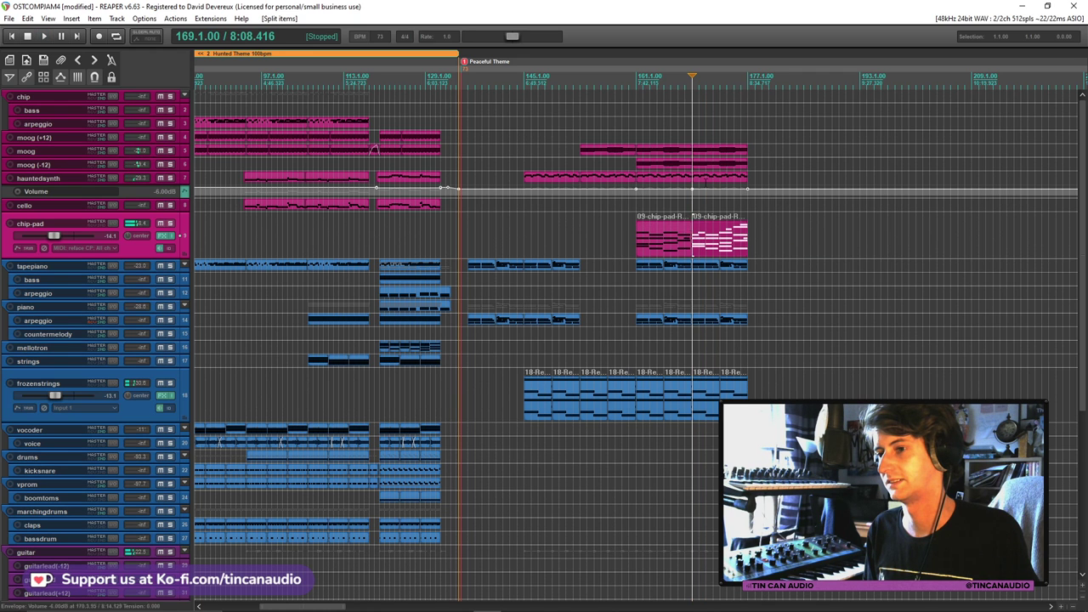
# Copy the items of all tracks between bars 169 and 177, including the chip-pad, and paste them at bar 177
pyautogui.click(707, 389)
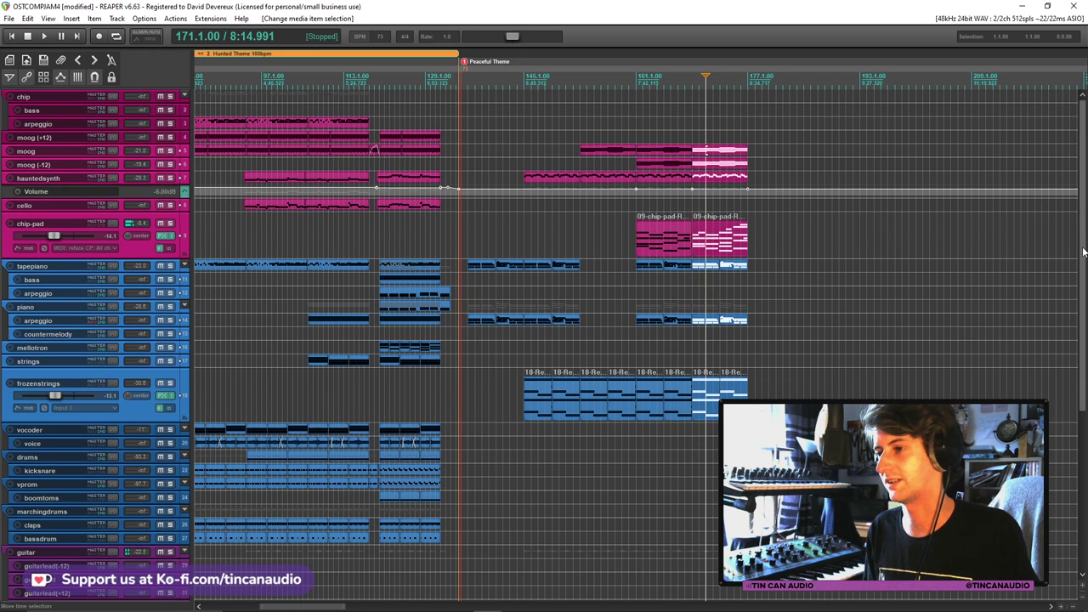
pyautogui.moveTo(1082, 308); pyautogui.dragTo(1082, 470)
pyautogui.click(709, 383)
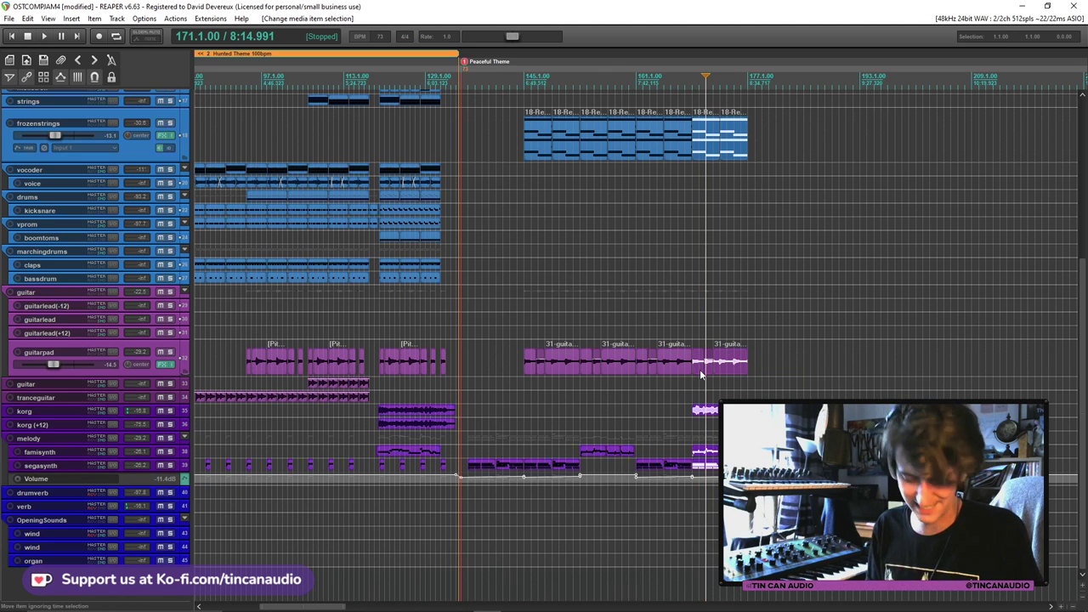
pyautogui.moveTo(1082, 414); pyautogui.dragTo(1083, 255)
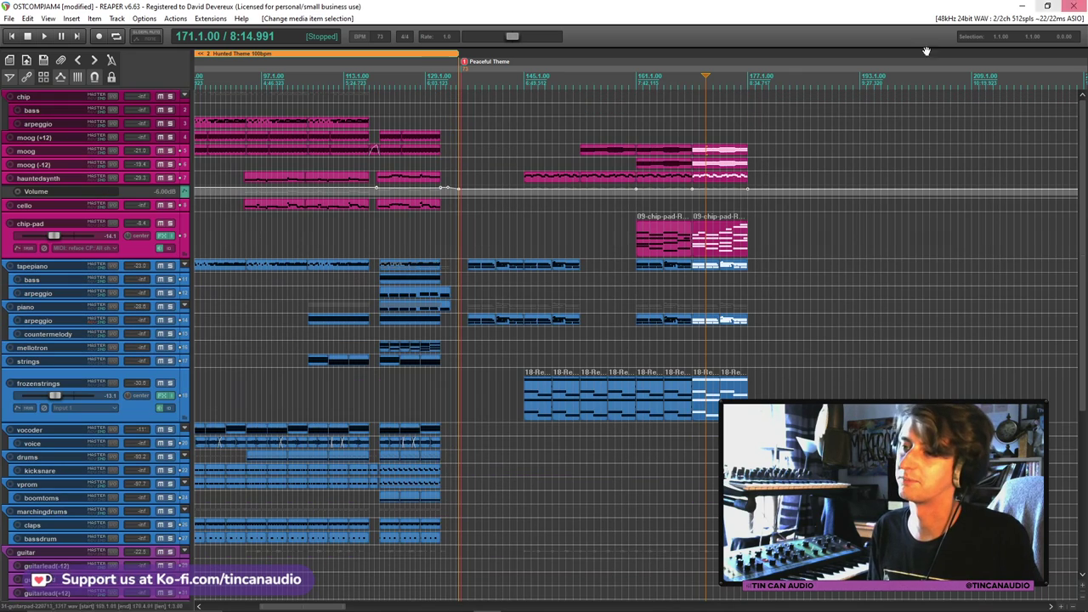
pyautogui.click(757, 145)
pyautogui.scroll(10, 769, 166)
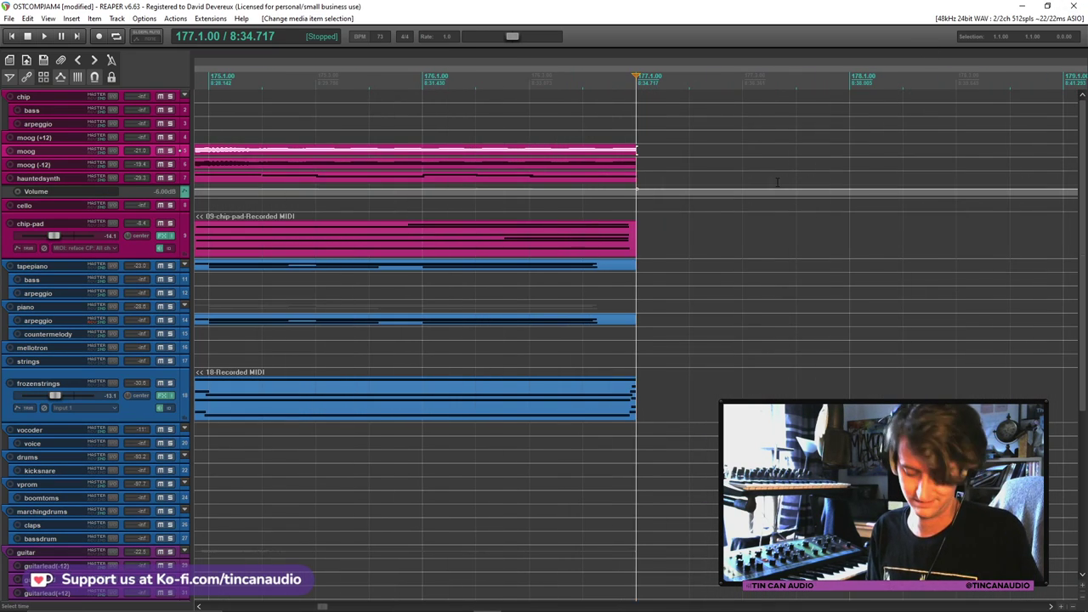
pyautogui.hotkey('ctrl', 'v')
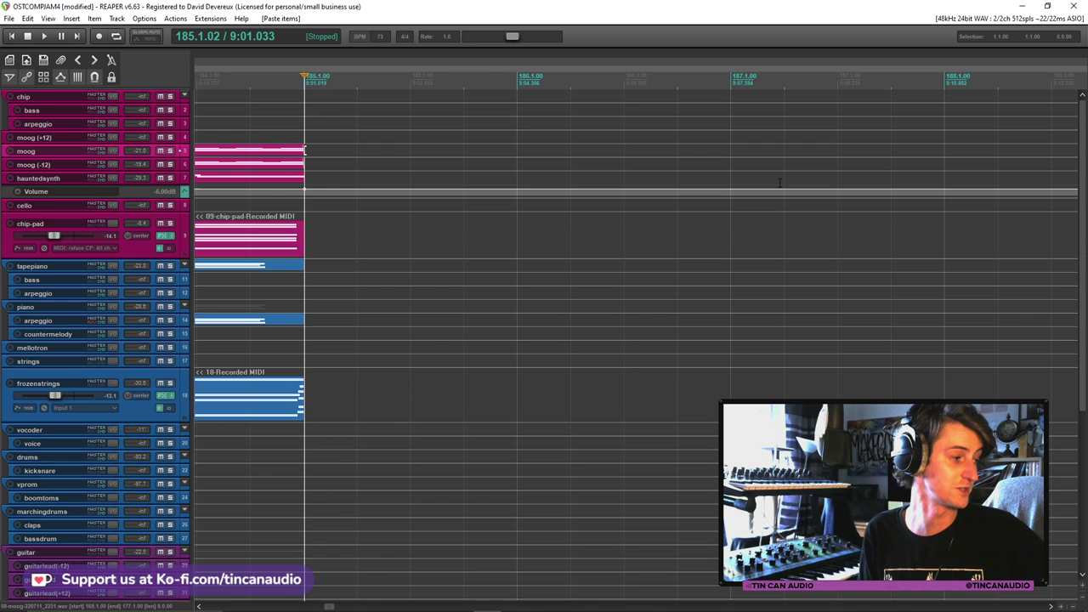
# Audition the guitarlead item around bar 42 of the Main Theme section
pyautogui.scroll(-12, 766, 191)
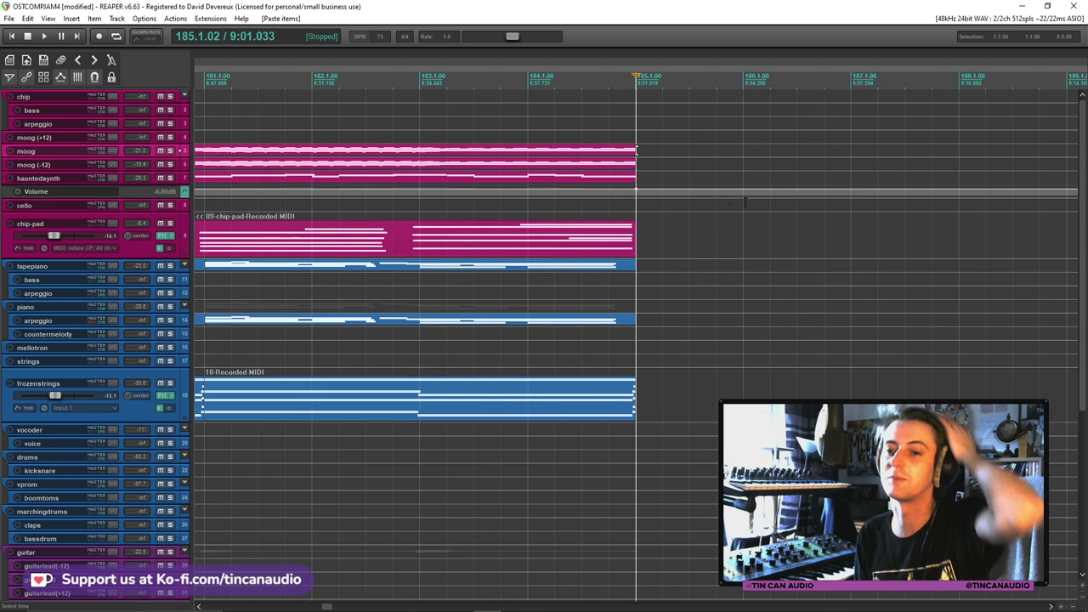
pyautogui.scroll(-5, 674, 227)
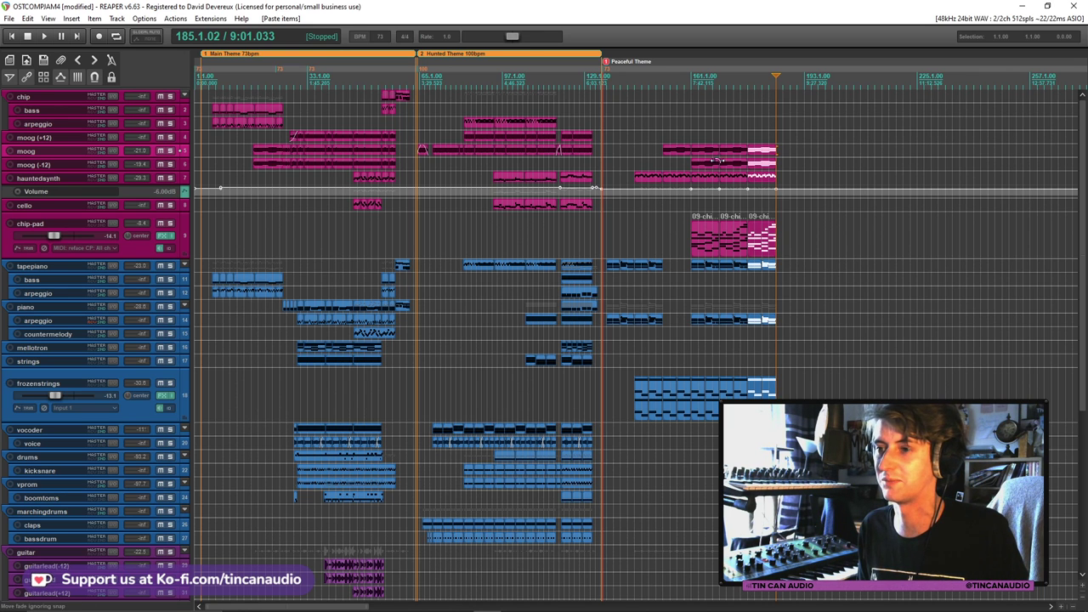
pyautogui.click(737, 151)
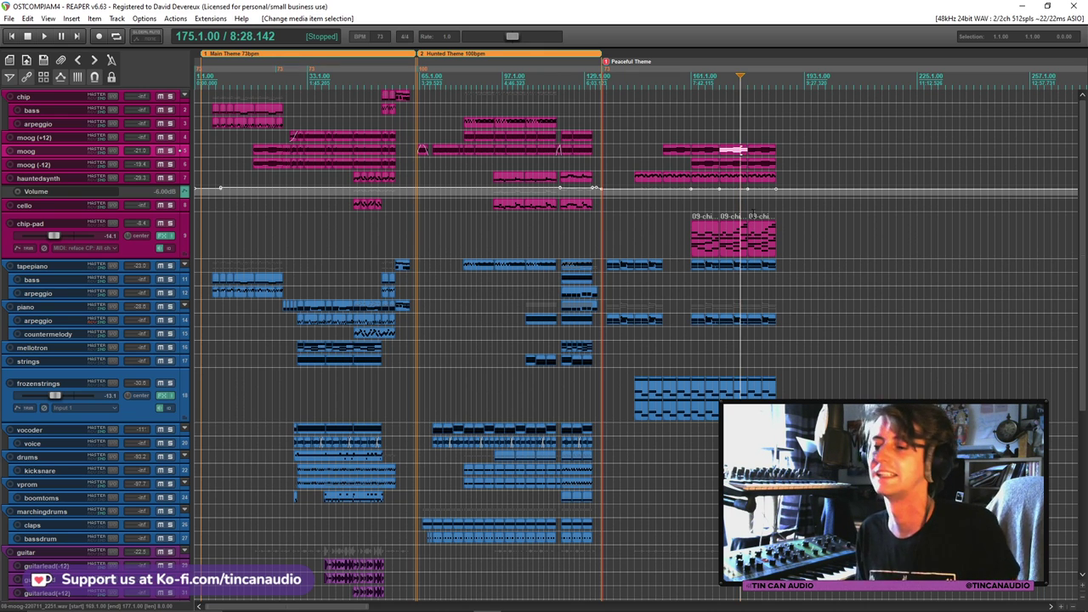
pyautogui.click(346, 576)
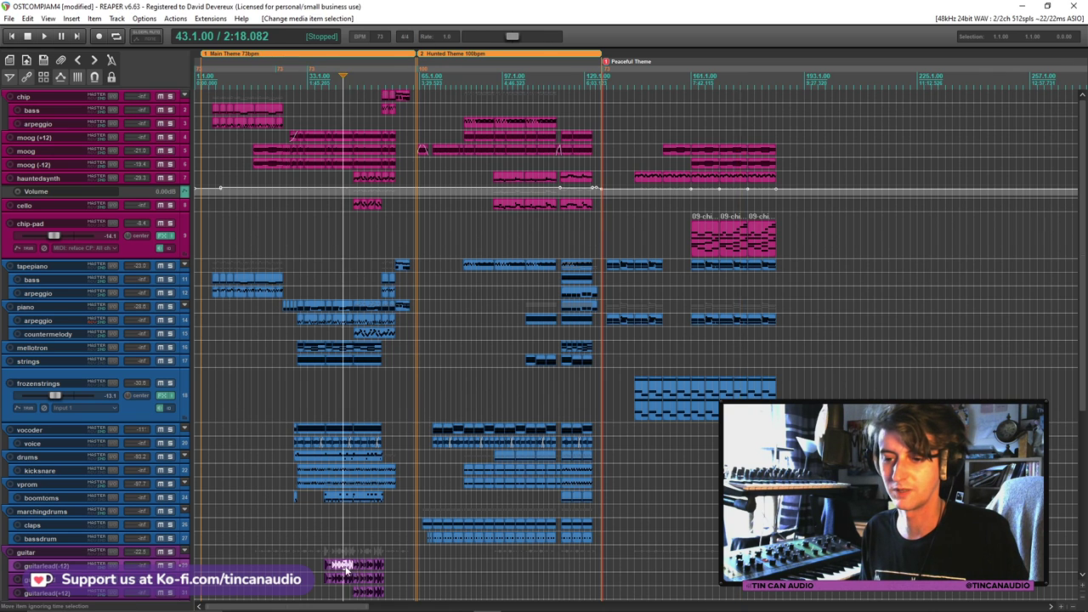
pyautogui.scroll(5, 348, 576)
pyautogui.scroll(-3, 619, 440)
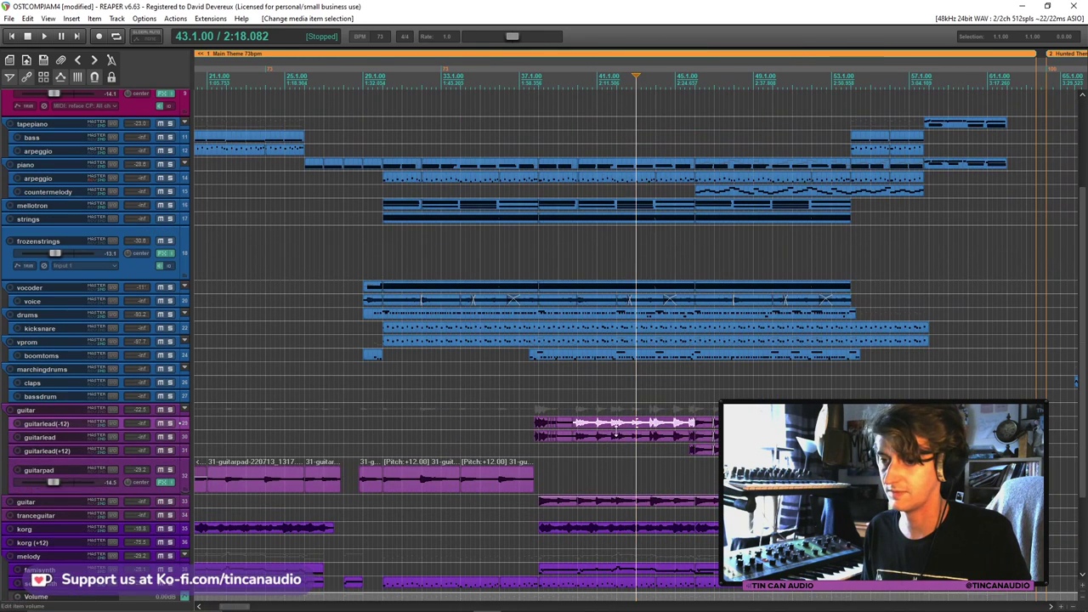
pyautogui.click(619, 440)
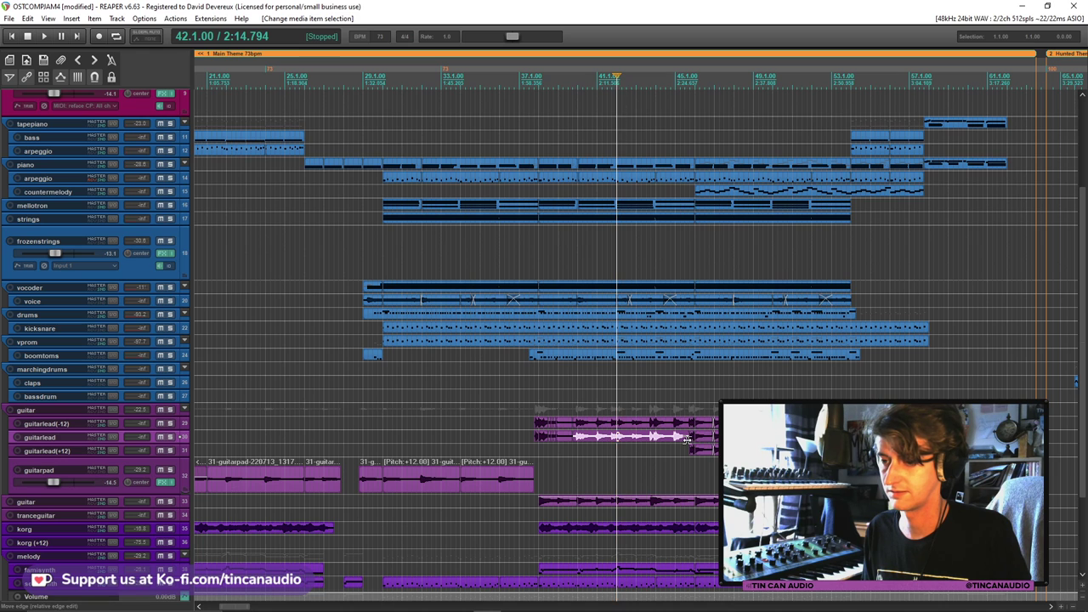
pyautogui.press('space')
pyautogui.press('space')
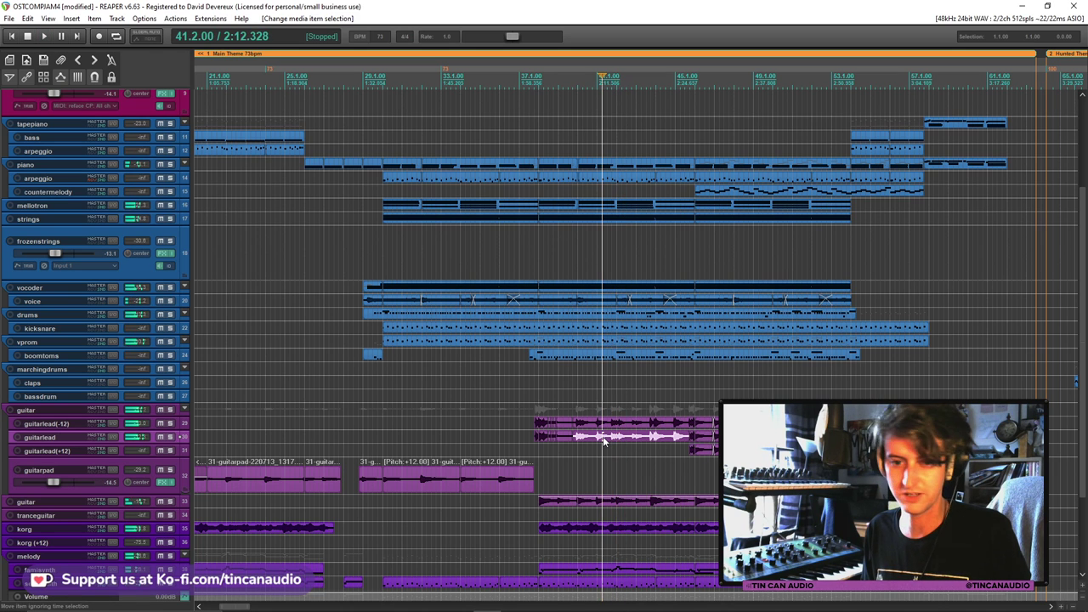
# Copy the selected Main Theme guitarlead item and paste it on the guitarlead track at bar 173 of the Peaceful Theme
pyautogui.click(583, 438)
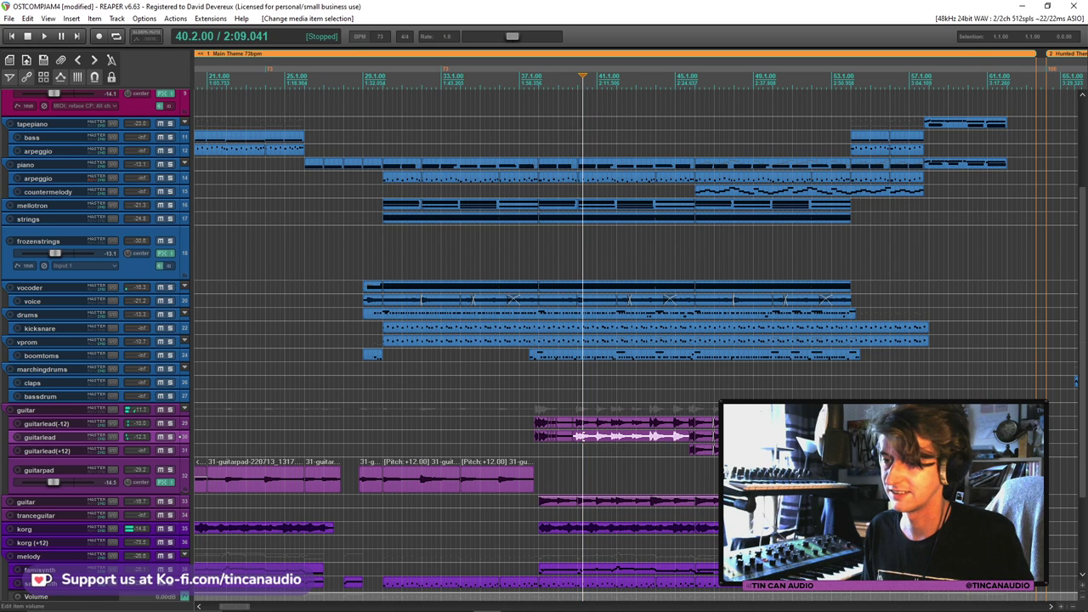
pyautogui.scroll(-8, 583, 438)
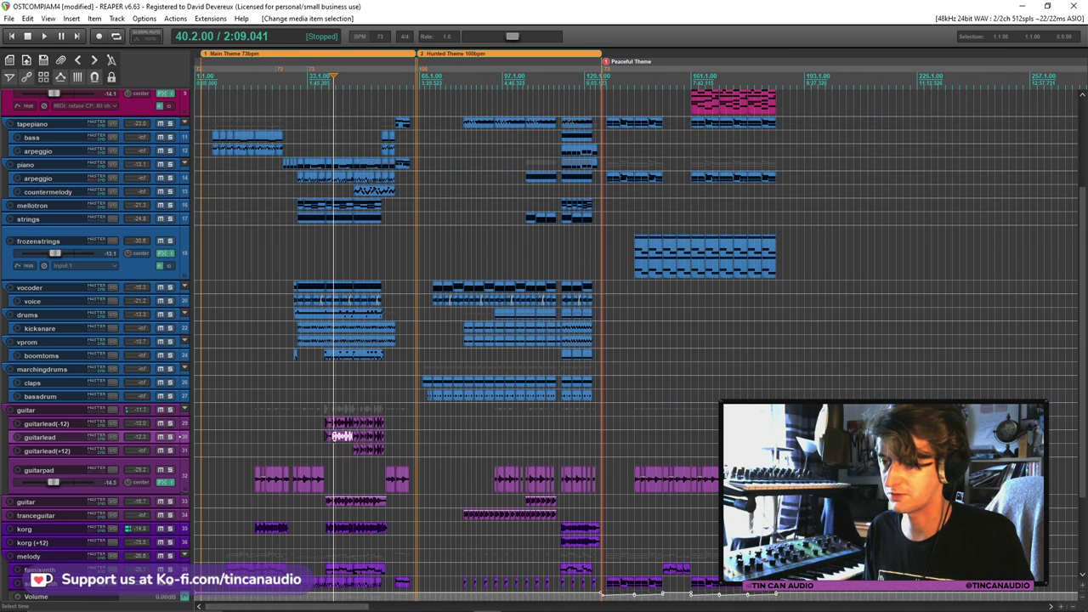
pyautogui.click(741, 436)
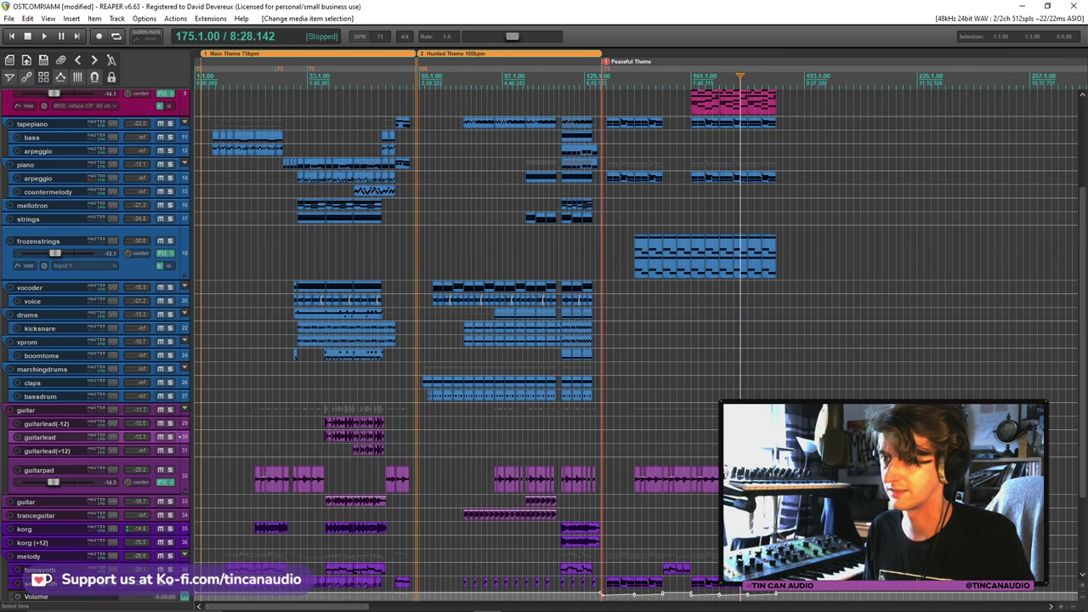
pyautogui.click(735, 437)
pyautogui.scroll(8, 736, 436)
pyautogui.hotkey('ctrl', 'v')
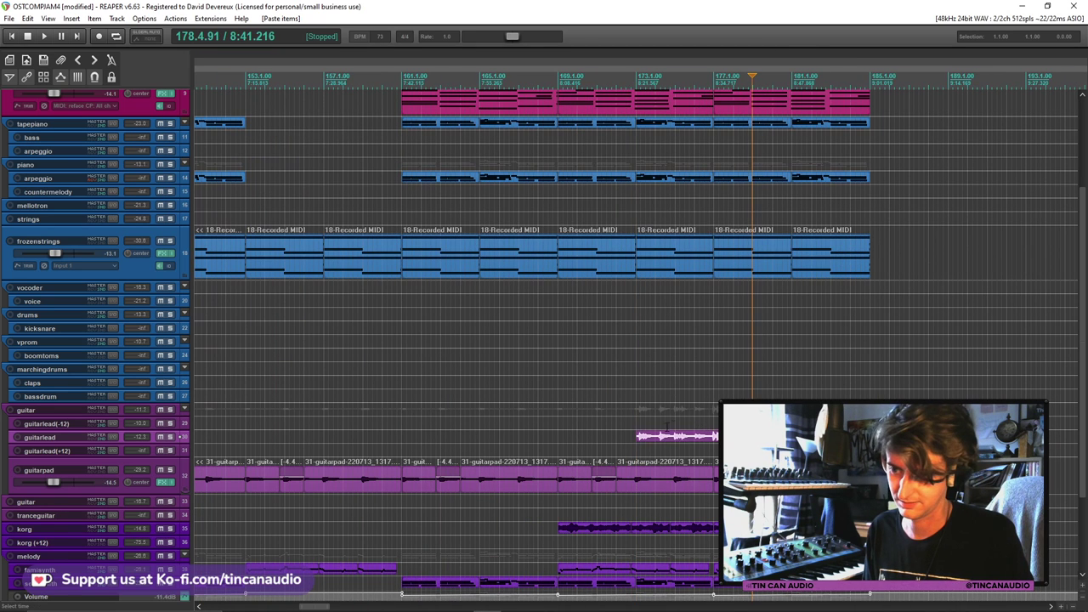
# Play the pasted guitarlead item against the mix and move it to start at bar 177
pyautogui.click(652, 439)
pyautogui.press('space')
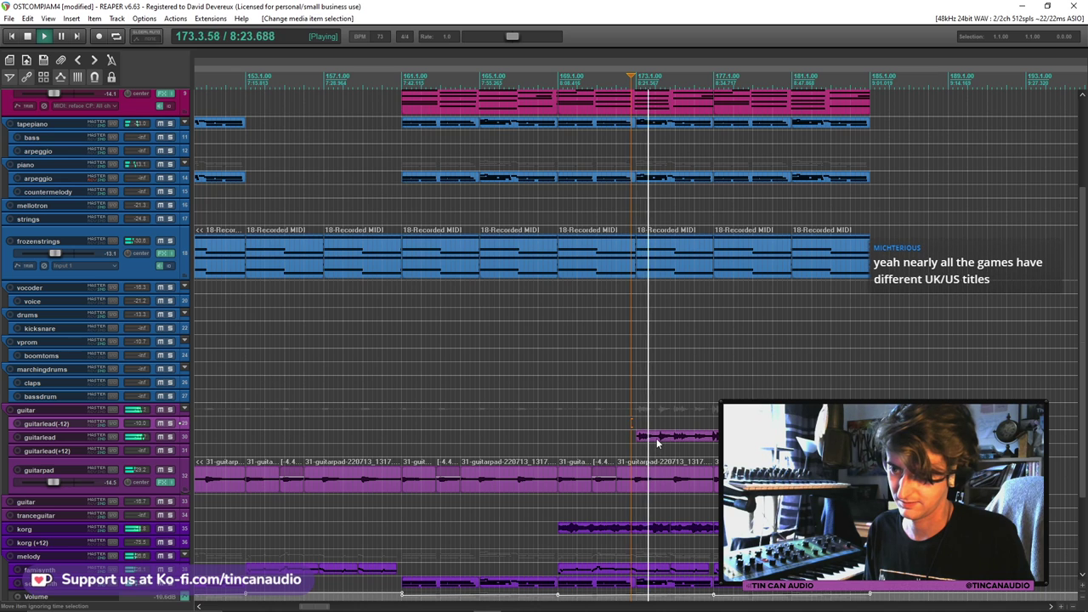
pyautogui.click(656, 438)
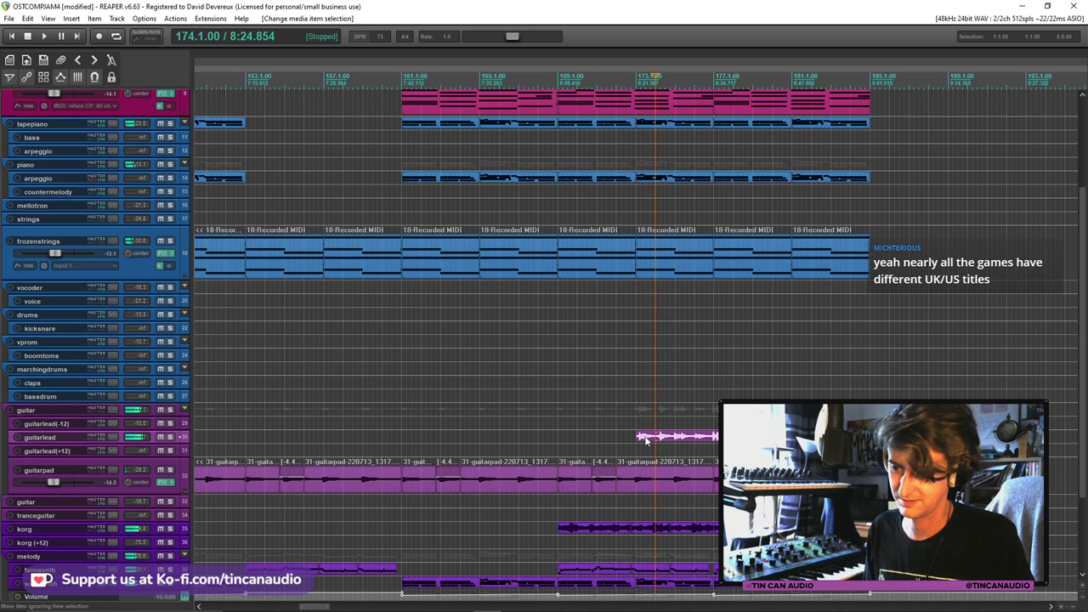
pyautogui.press('space')
pyautogui.moveTo(653, 442); pyautogui.dragTo(681, 442)
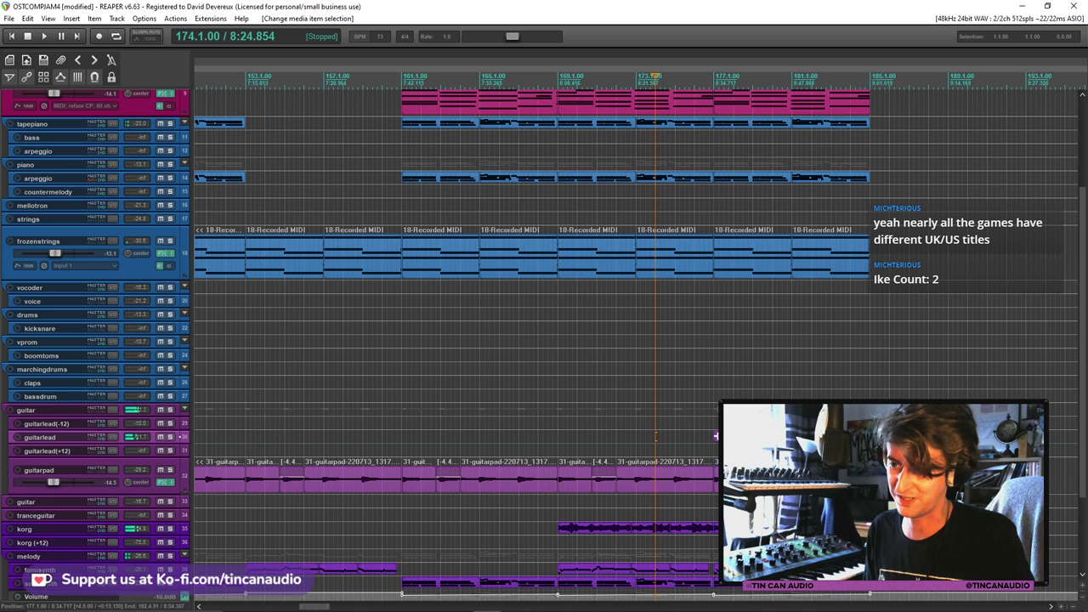
pyautogui.click(710, 424)
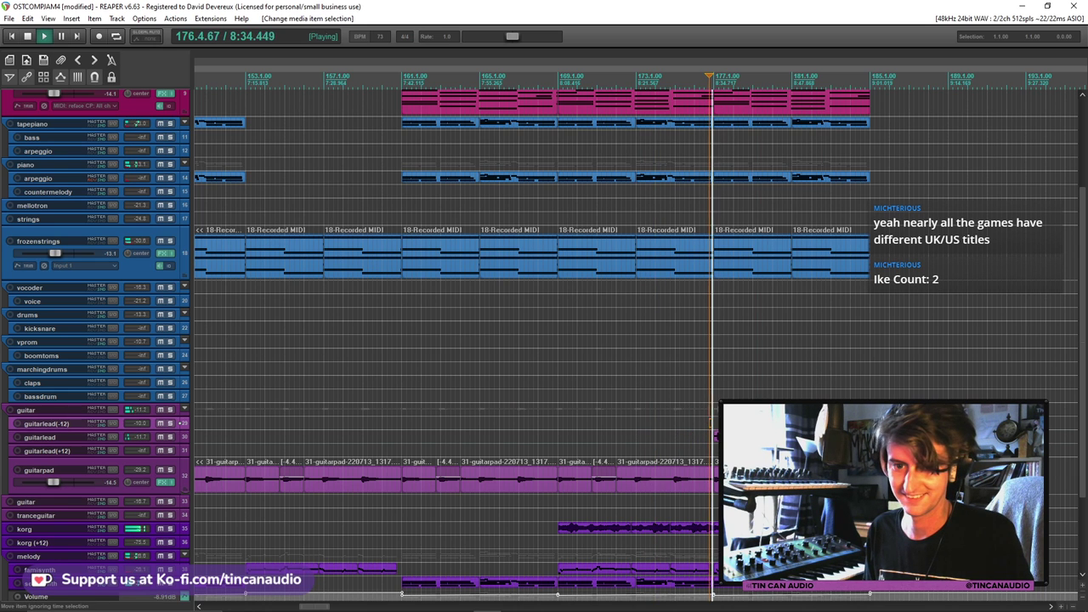
# Shift the guitarlead item slightly earlier so its first loud note lands on bar 177, and play it back
pyautogui.scroll(5, 713, 438)
pyautogui.press('space')
pyautogui.moveTo(713, 442); pyautogui.dragTo(643, 439)
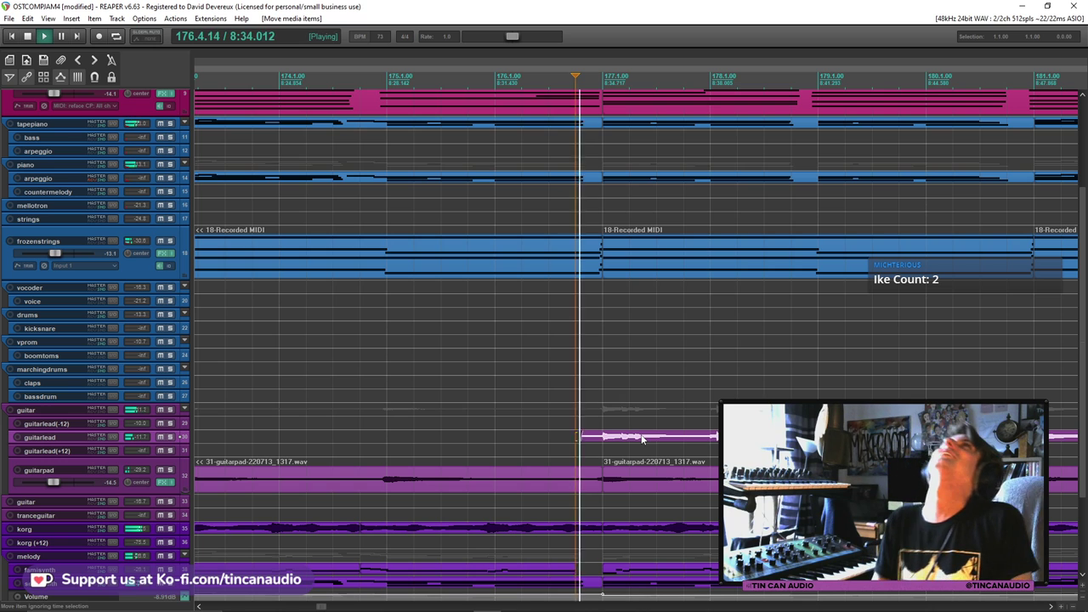
pyautogui.scroll(3, 644, 440)
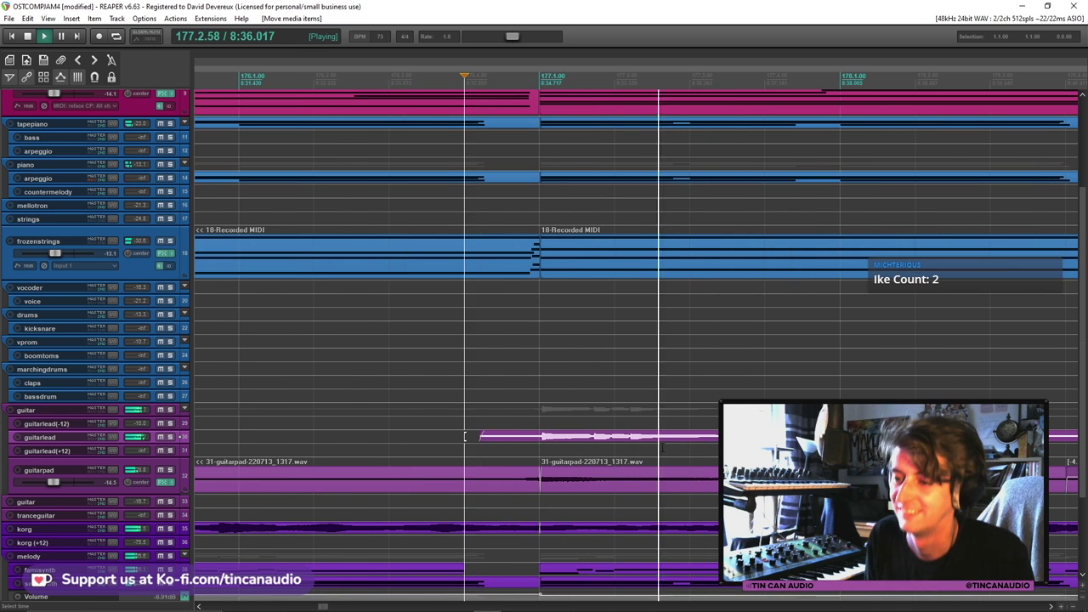
pyautogui.scroll(-6, 649, 437)
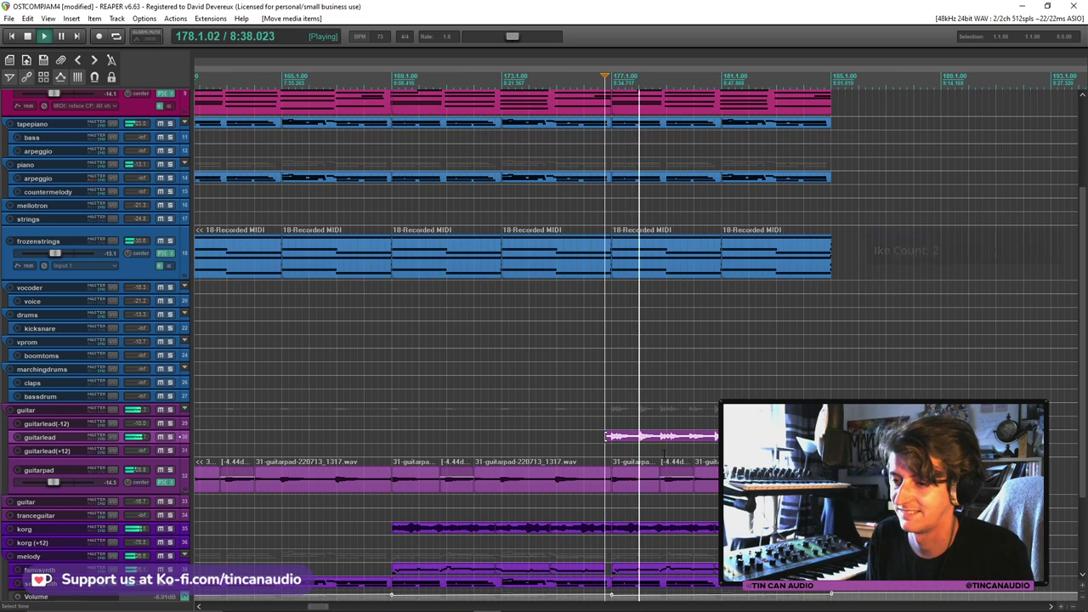
pyautogui.press('space')
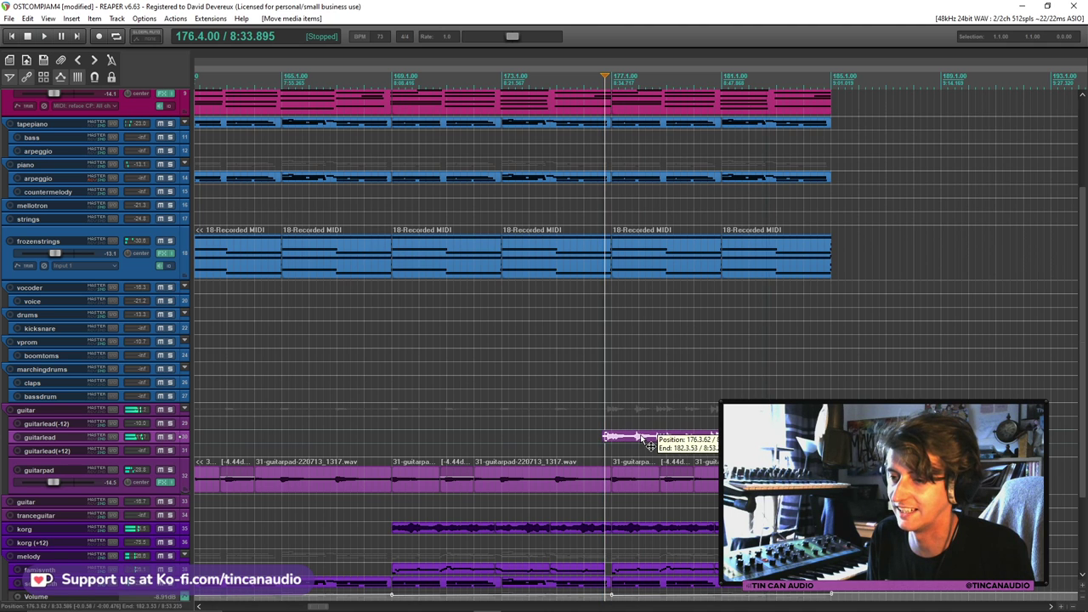
# Nudge the guitarlead item to start at about 176.3.9 and listen to it with the other tracks
pyautogui.click(621, 440)
pyautogui.scroll(4, 645, 444)
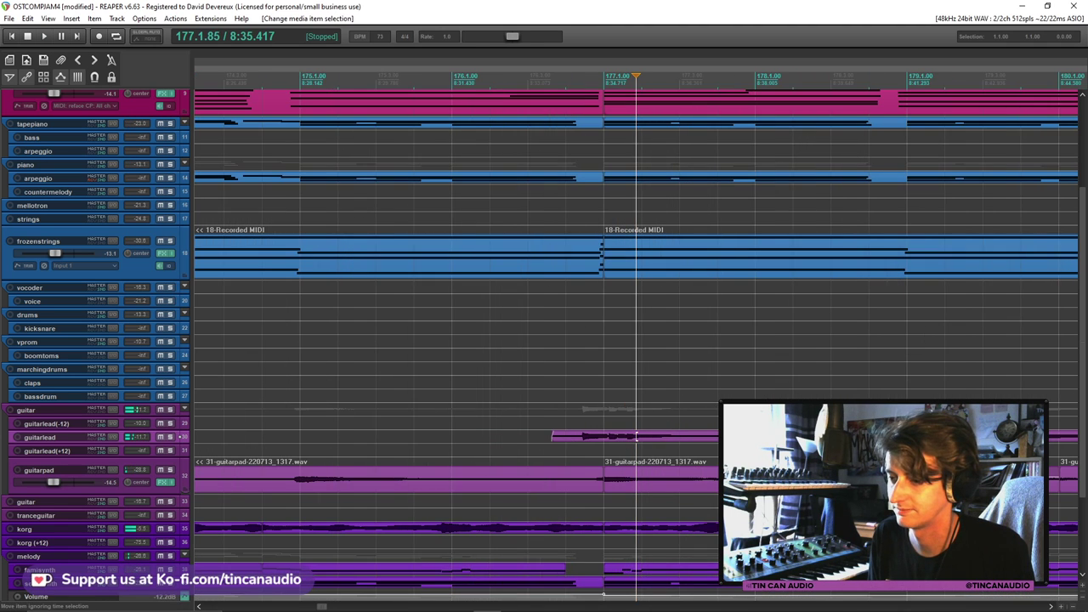
pyautogui.moveTo(637, 436); pyautogui.dragTo(643, 437)
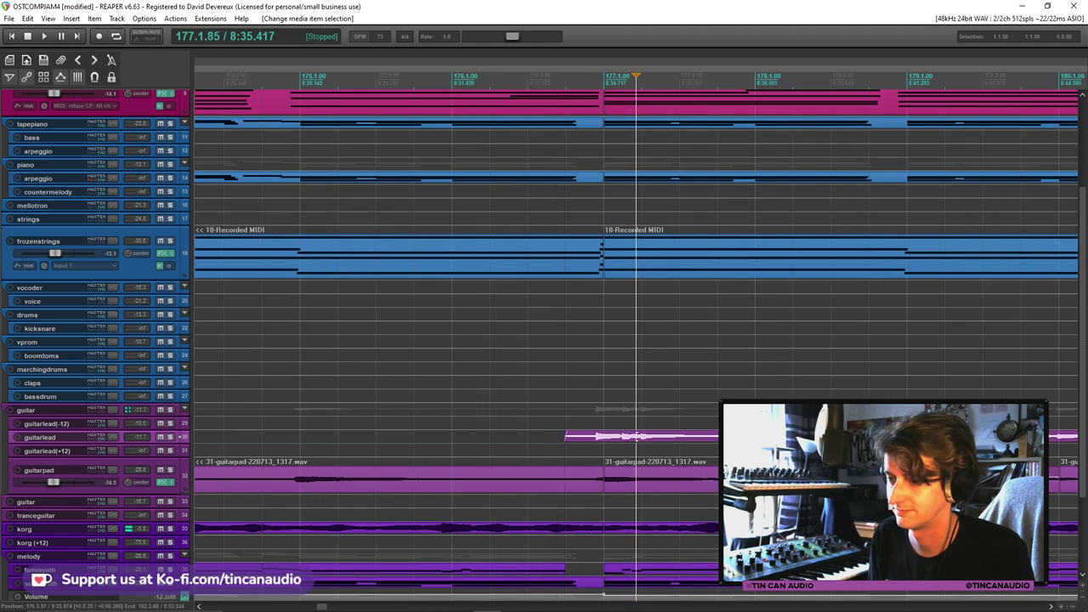
pyautogui.press('space')
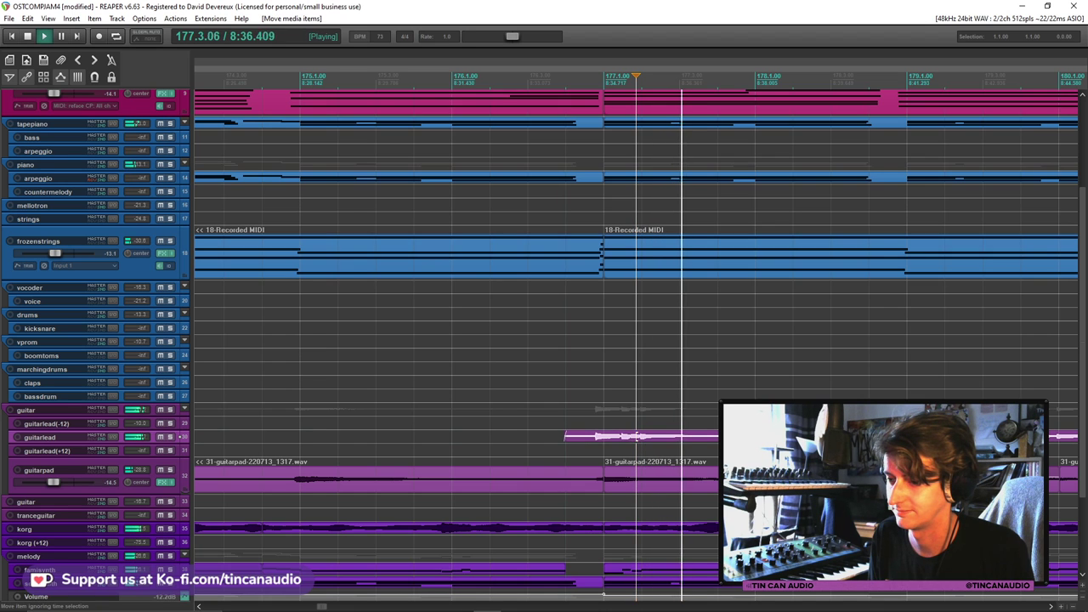
pyautogui.scroll(-4, 638, 436)
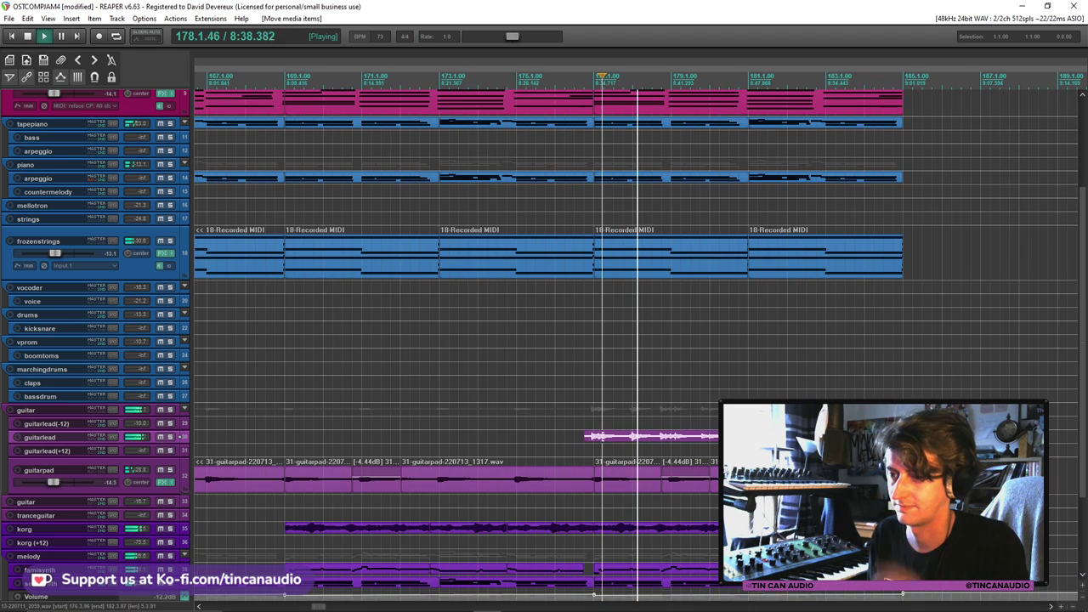
pyautogui.scroll(-2, 638, 436)
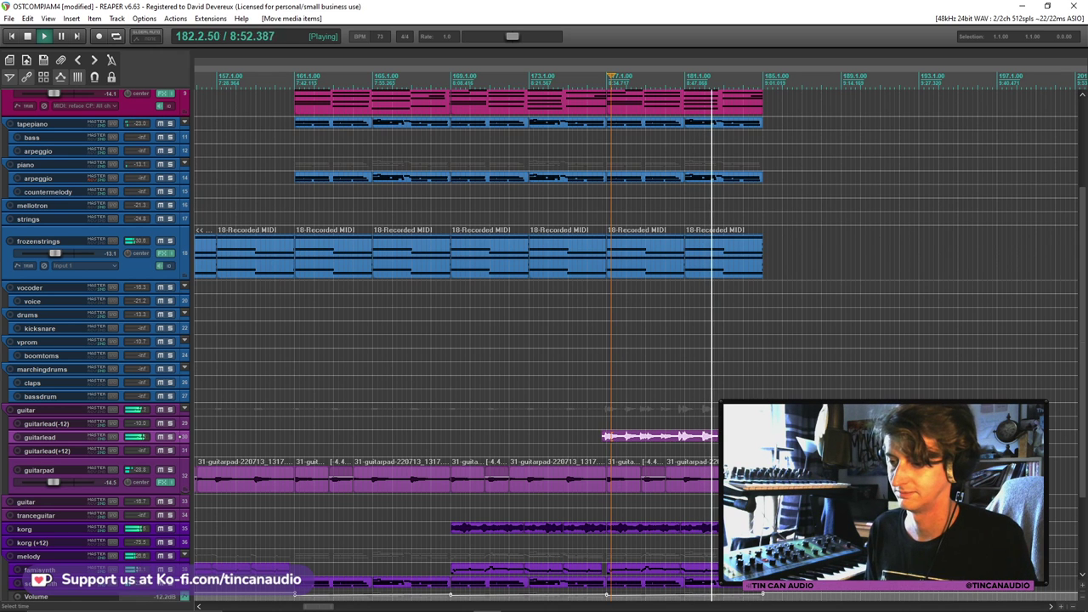
# Stop playback and delete the pasted guitarlead item from the Peaceful Theme
pyautogui.click(678, 440)
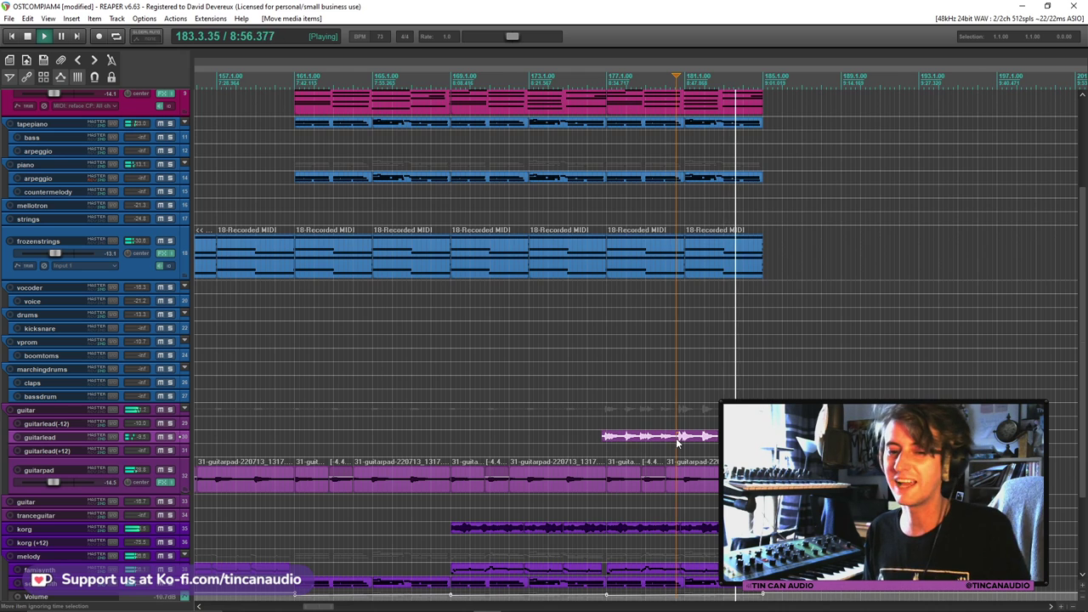
pyautogui.scroll(3, 677, 440)
pyautogui.press('space')
pyautogui.click(650, 439)
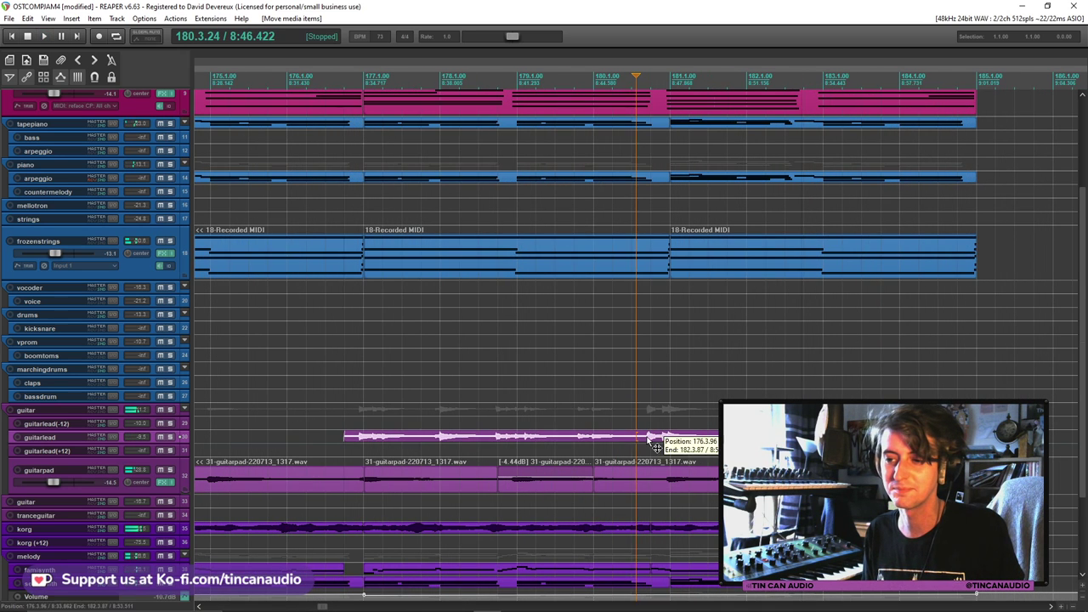
pyautogui.click(633, 442)
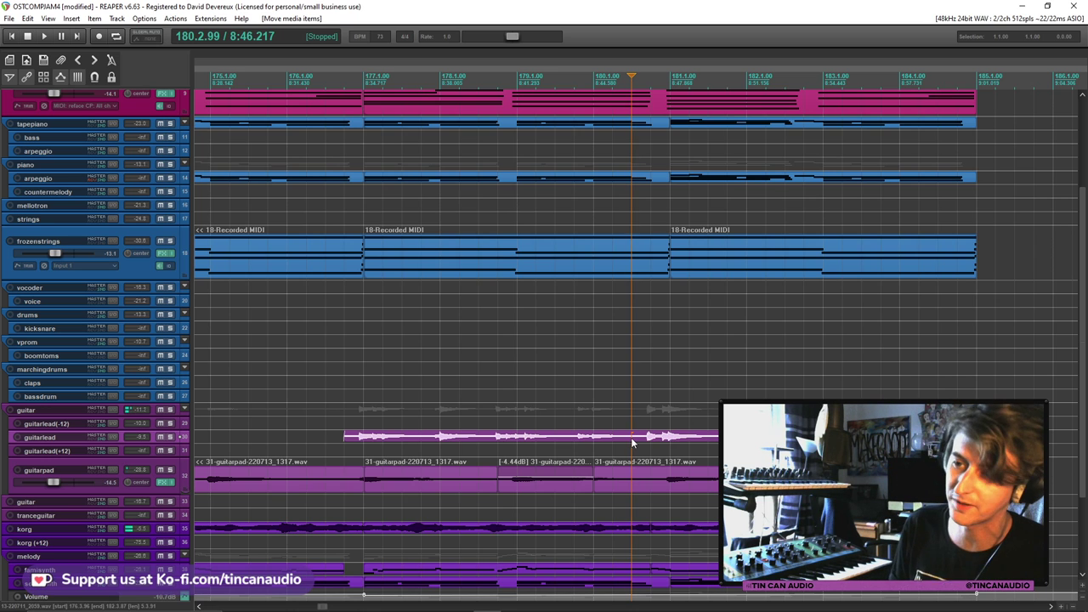
pyautogui.press('Delete')
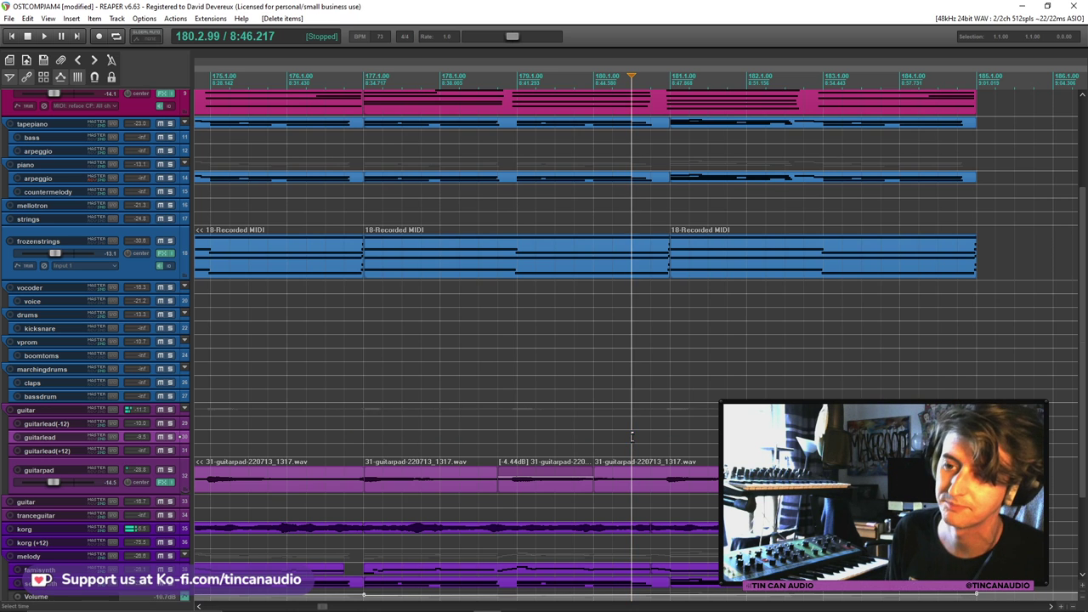
# Expand the guitarlead track's controls and test its guitar input by arming and disarming it for recording
pyautogui.click(152, 440)
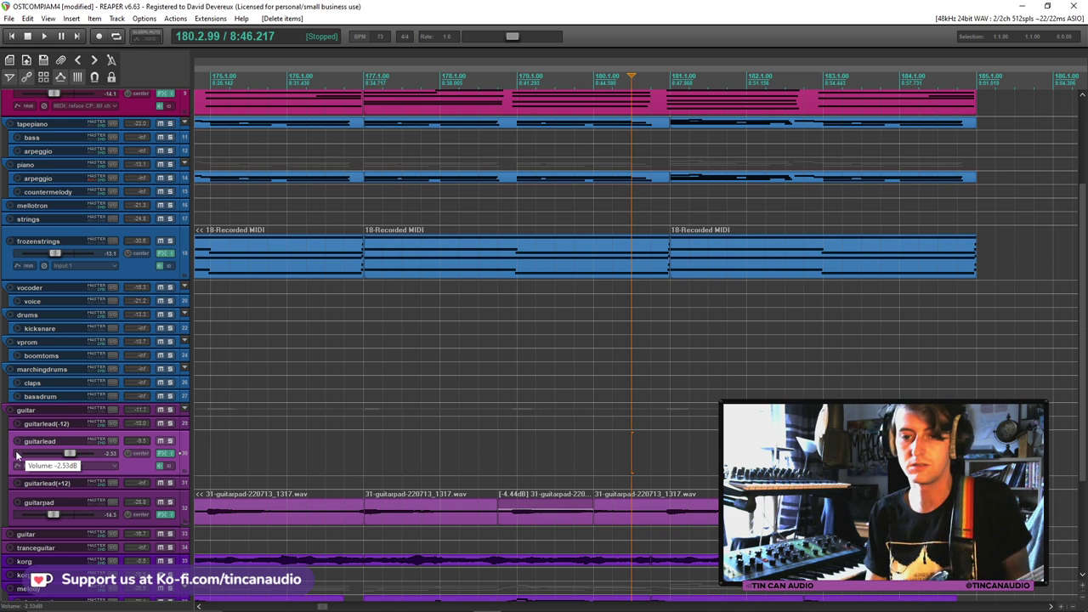
pyautogui.click(18, 441)
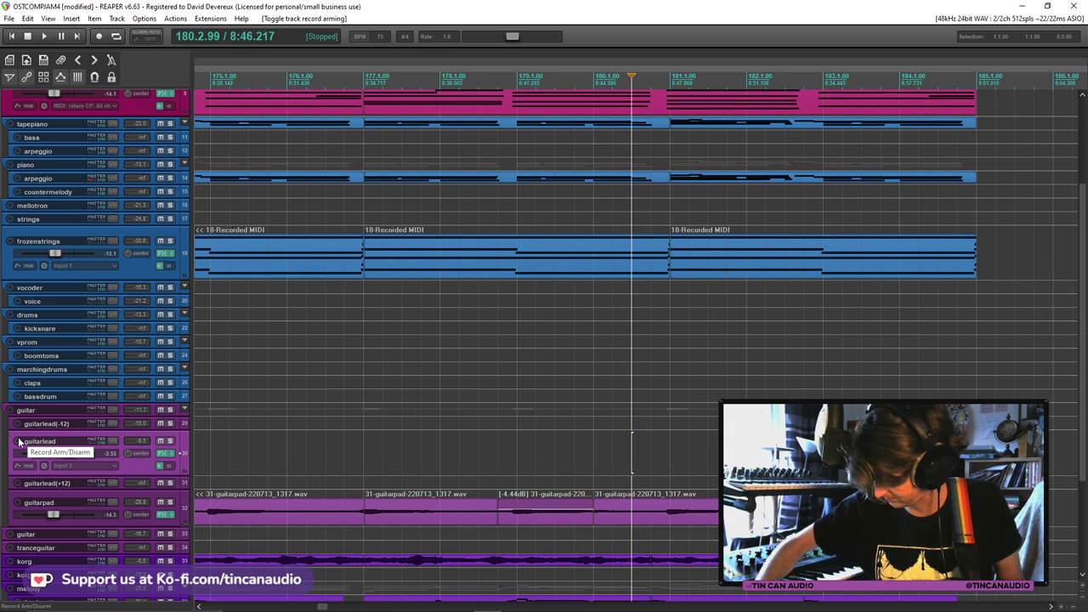
pyautogui.click(19, 441)
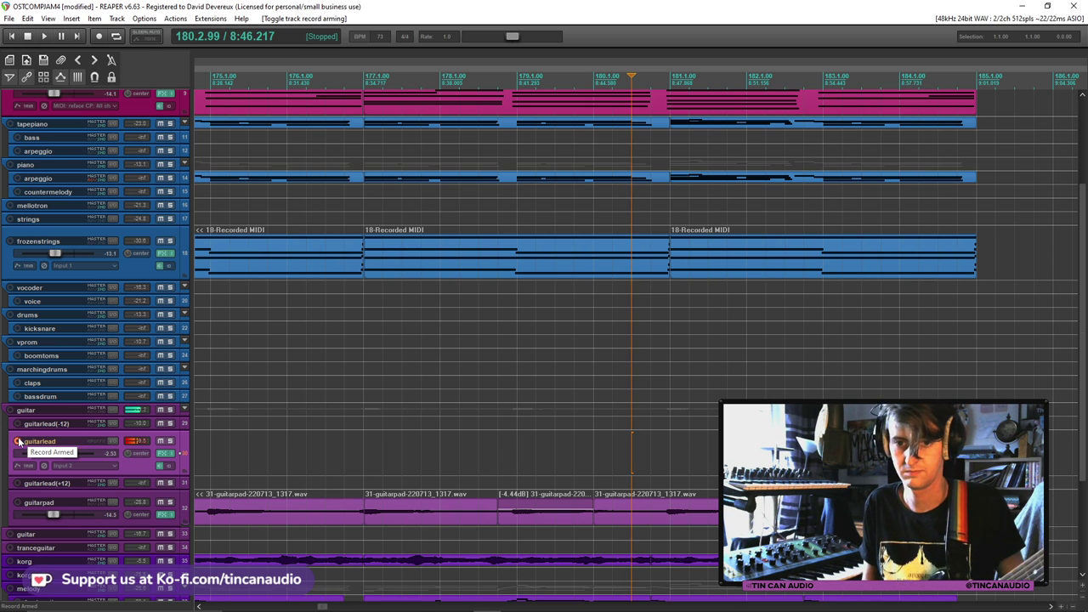
pyautogui.click(18, 441)
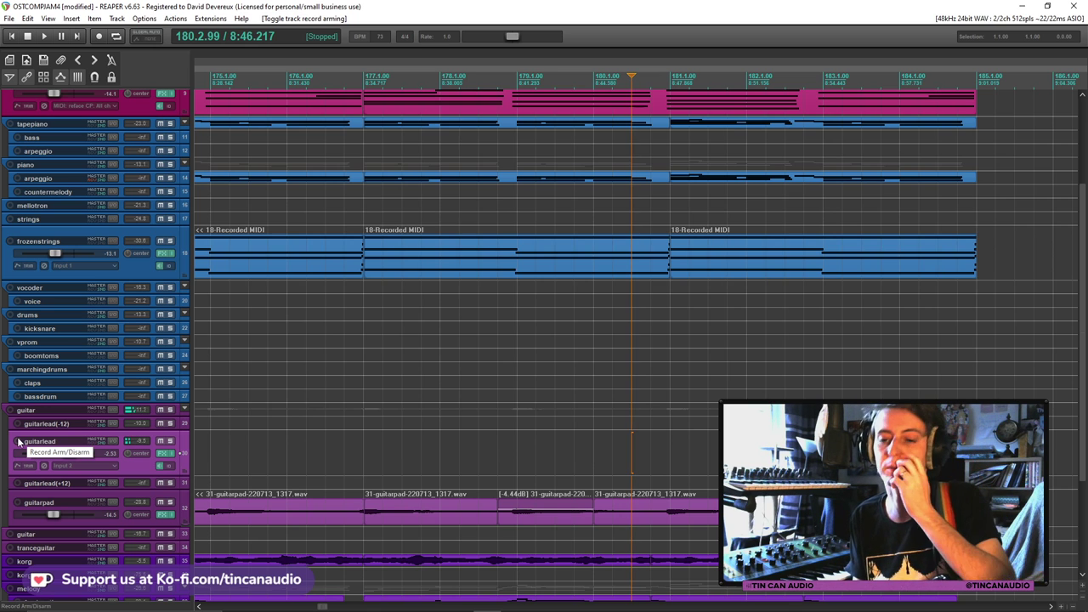
pyautogui.click(17, 441)
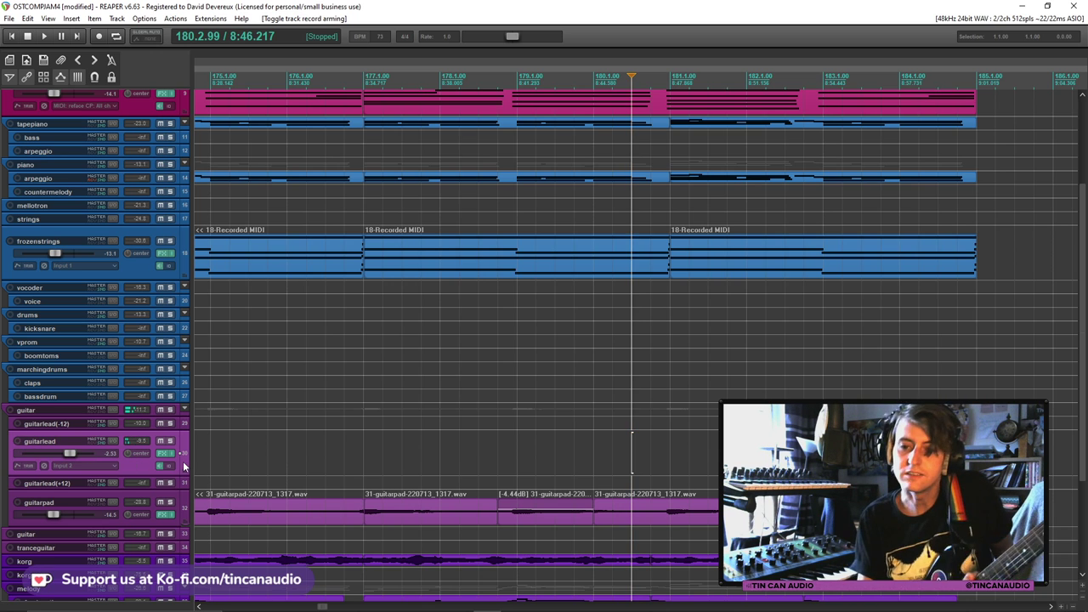
# Arm the guitarlead track for recording
pyautogui.scroll(-1, 184, 462)
pyautogui.scroll(-3, 183, 462)
pyautogui.scroll(-4, 193, 490)
pyautogui.scroll(2, 255, 434)
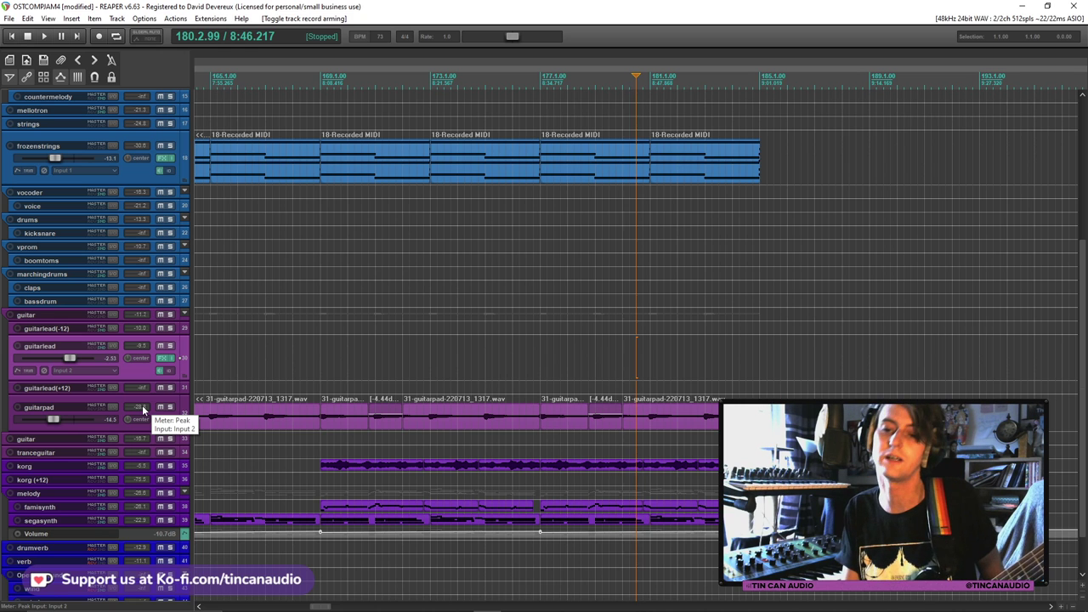
pyautogui.click(17, 347)
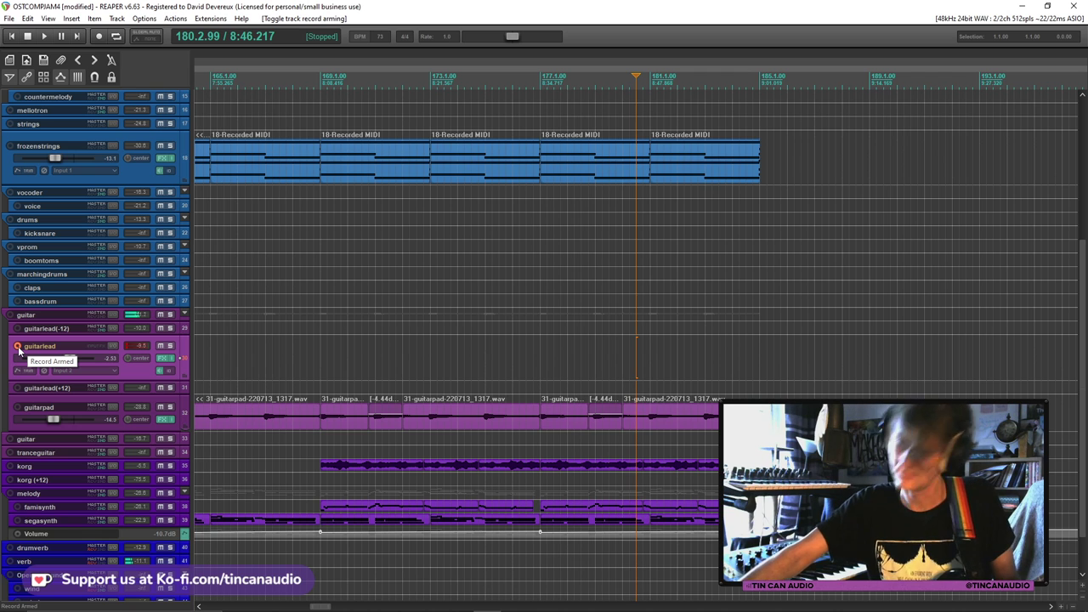
# Open the guitarlead track's GTR Tool Rack, add a Gate pedal in the empty last slot and uncover the track controls
pyautogui.click(160, 358)
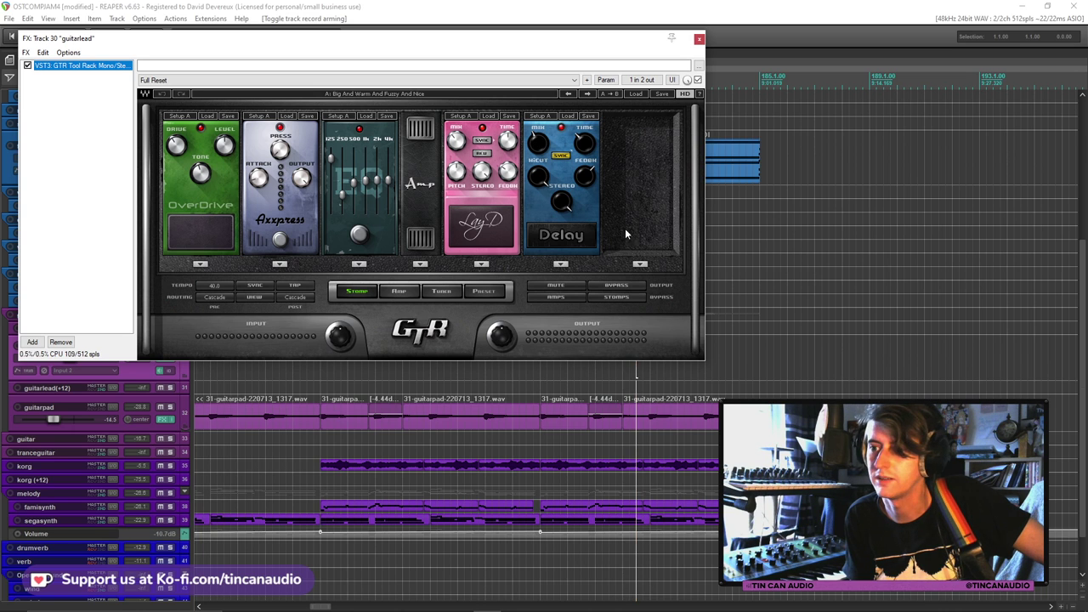
pyautogui.click(641, 264)
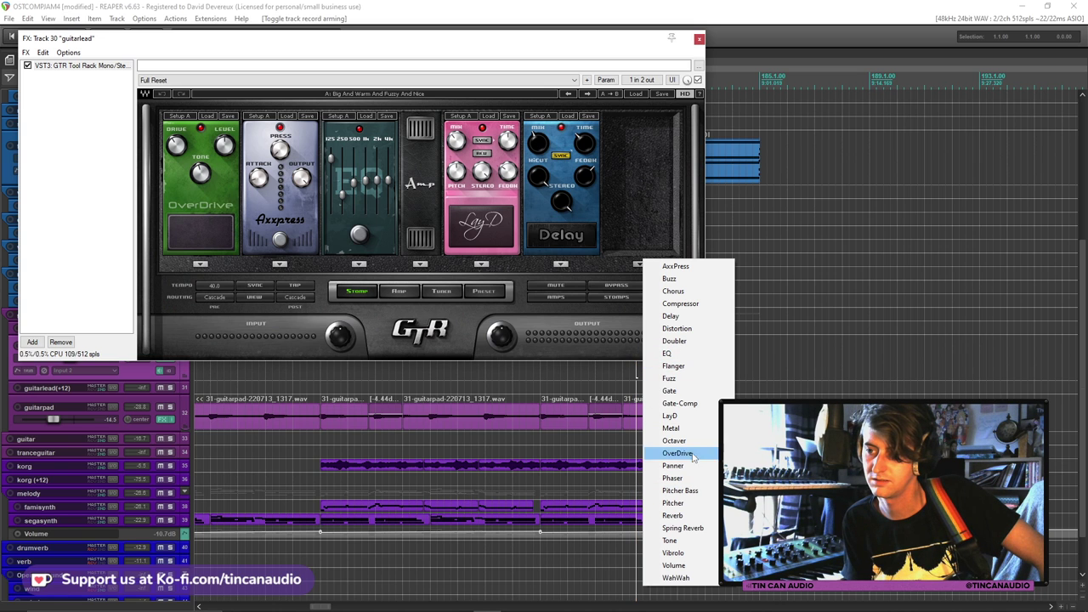
pyautogui.click(670, 391)
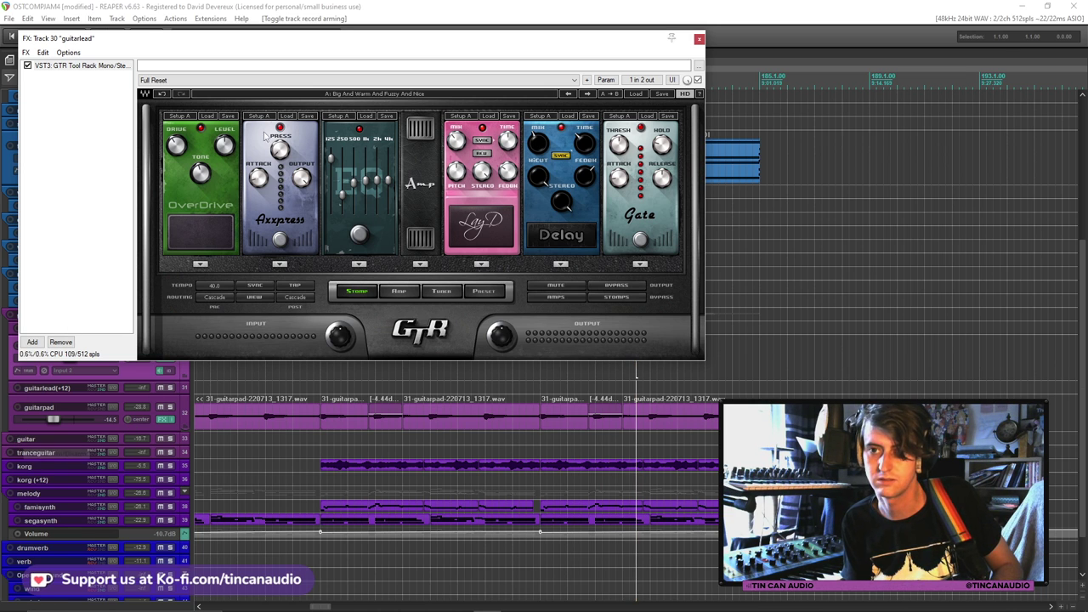
pyautogui.moveTo(323, 40); pyautogui.dragTo(573, 56)
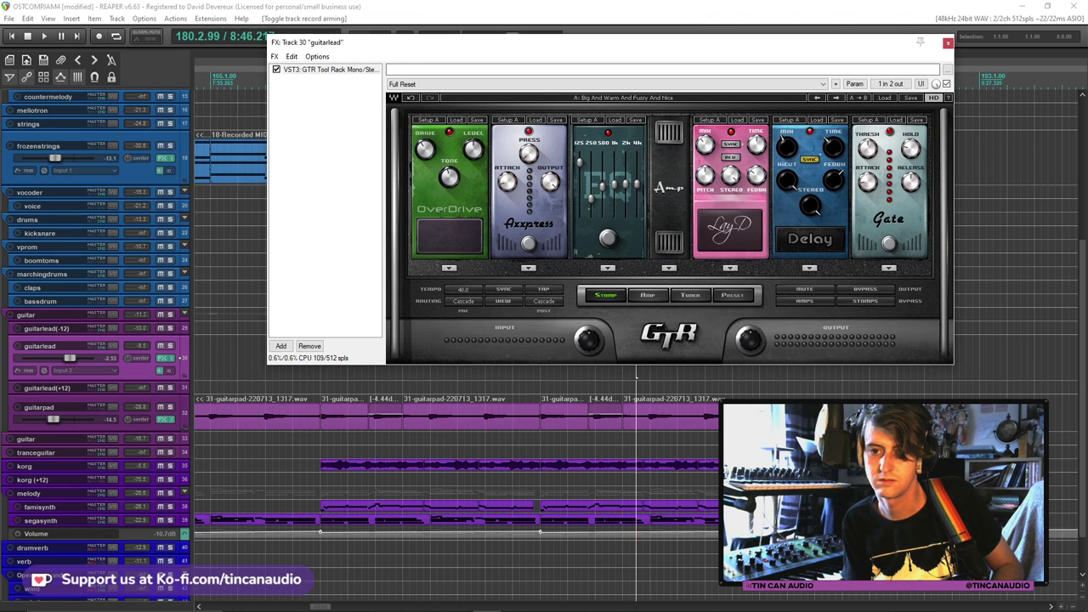
# Arm guitarlead, adjust the Gate pedal's threshold and move the pedal ahead of LayD and Delay
pyautogui.click(19, 346)
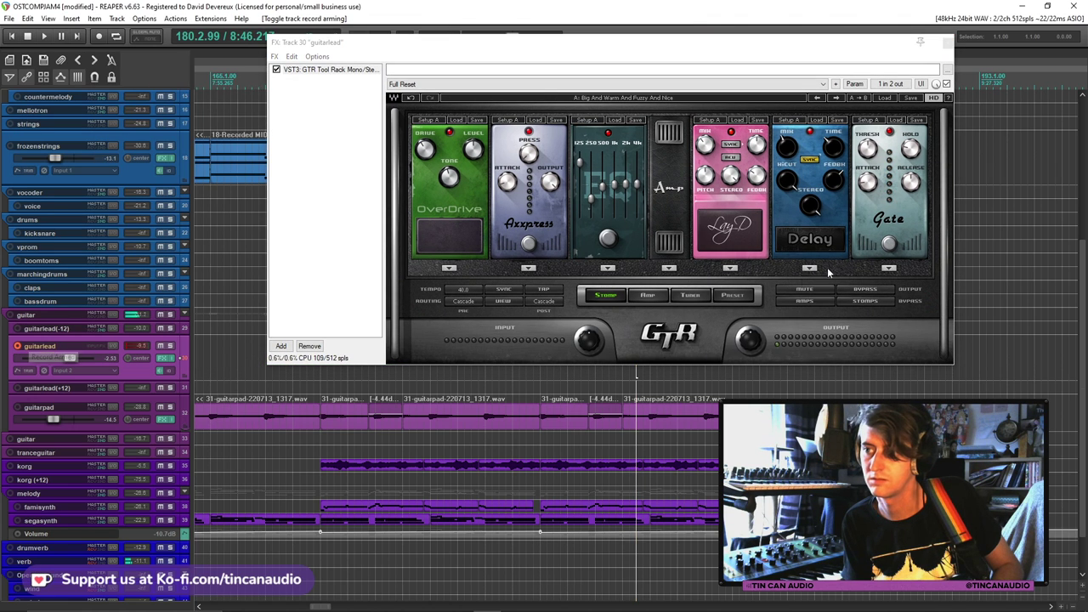
pyautogui.moveTo(869, 155); pyautogui.dragTo(869, 144)
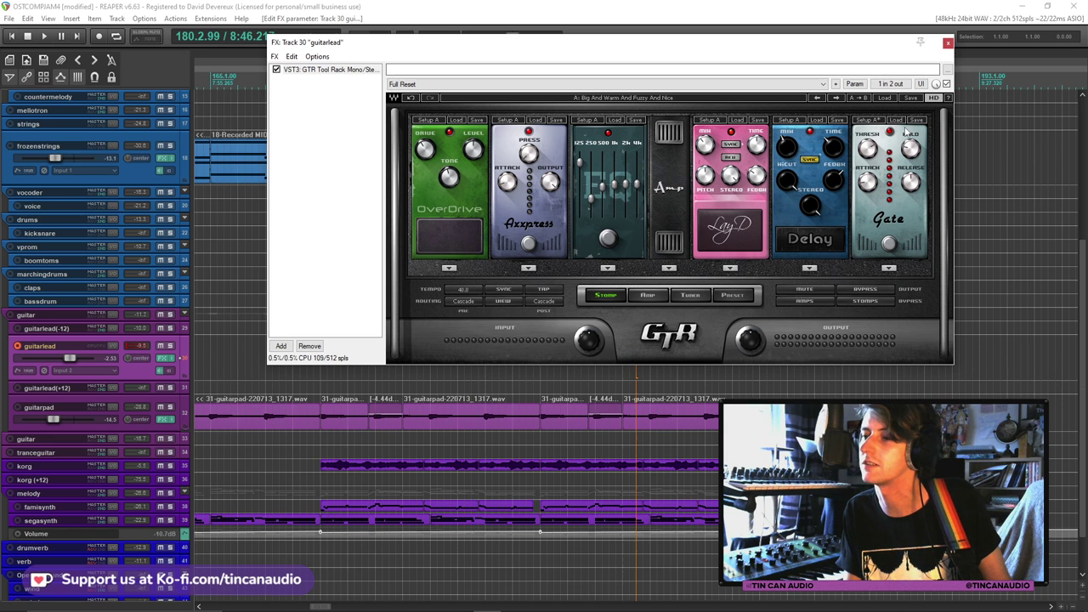
pyautogui.moveTo(900, 149); pyautogui.dragTo(752, 148)
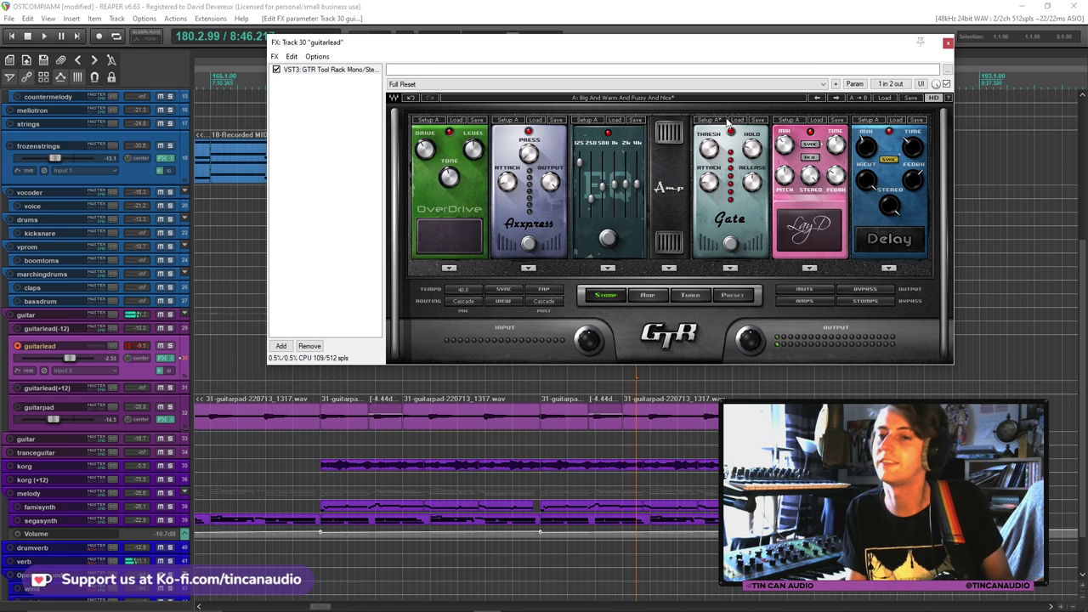
pyautogui.click(948, 44)
# Disarm guitarlead and insert a track below guitarlead(+12) with GTR Tool Rack set to the WishUWere preset
pyautogui.click(17, 349)
pyautogui.click(120, 390)
pyautogui.hotkey('ctrl', 't')
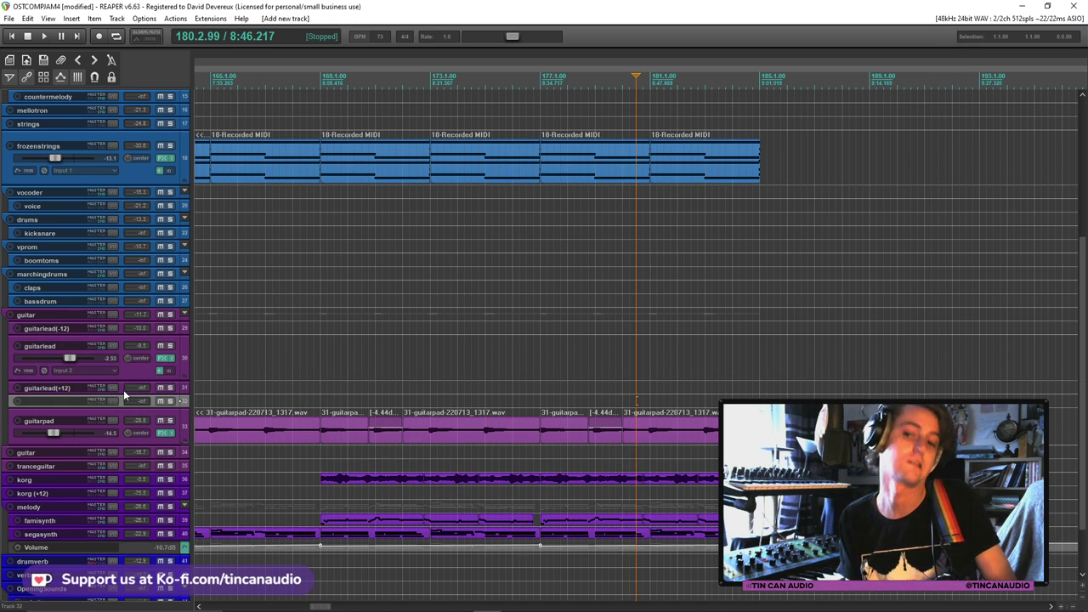
pyautogui.moveTo(149, 405); pyautogui.dragTo(153, 424)
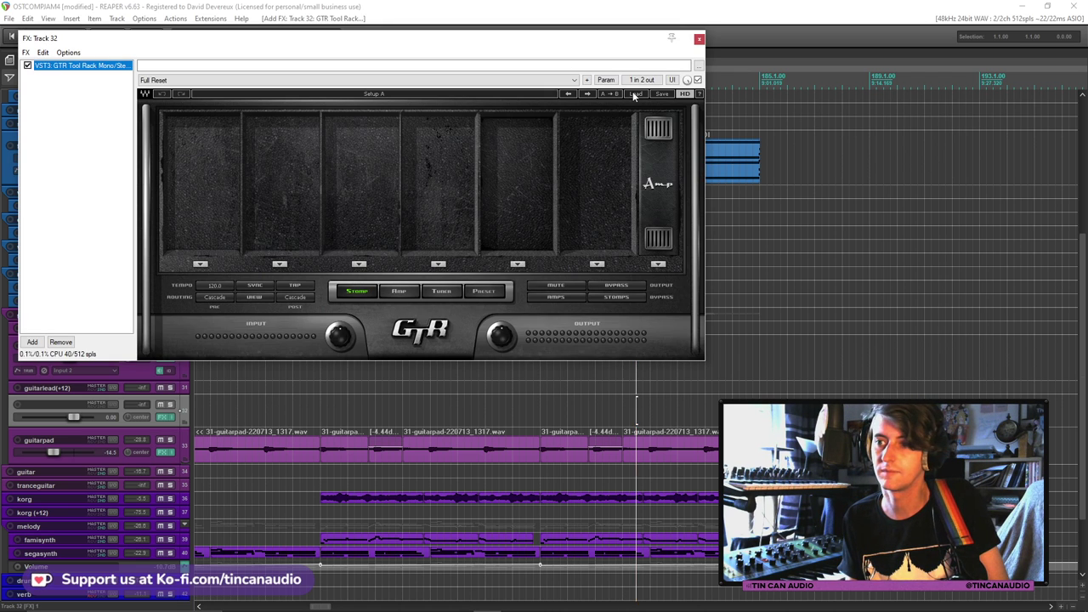
pyautogui.click(633, 91)
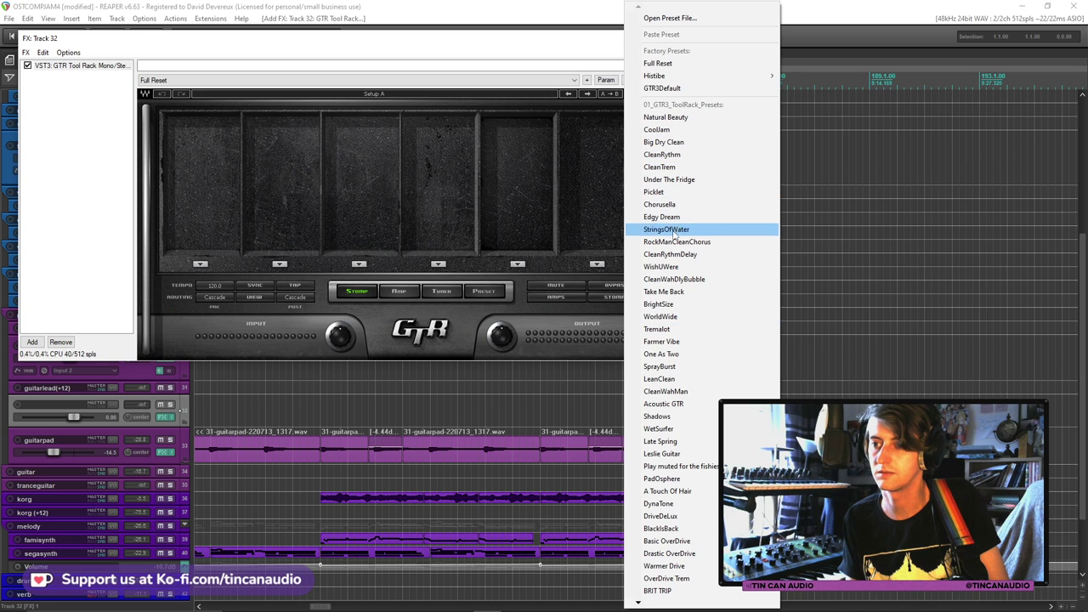
pyautogui.click(662, 267)
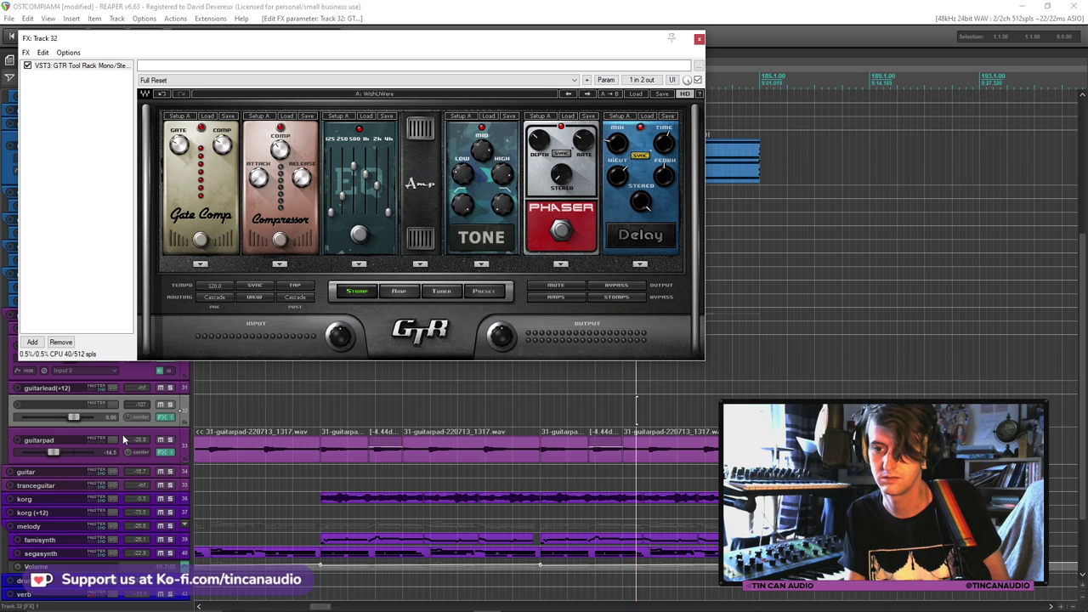
# Expand the new track's controls, choose its mono guitar input and arm it for recording
pyautogui.moveTo(125, 432); pyautogui.dragTo(123, 460)
pyautogui.click(62, 440)
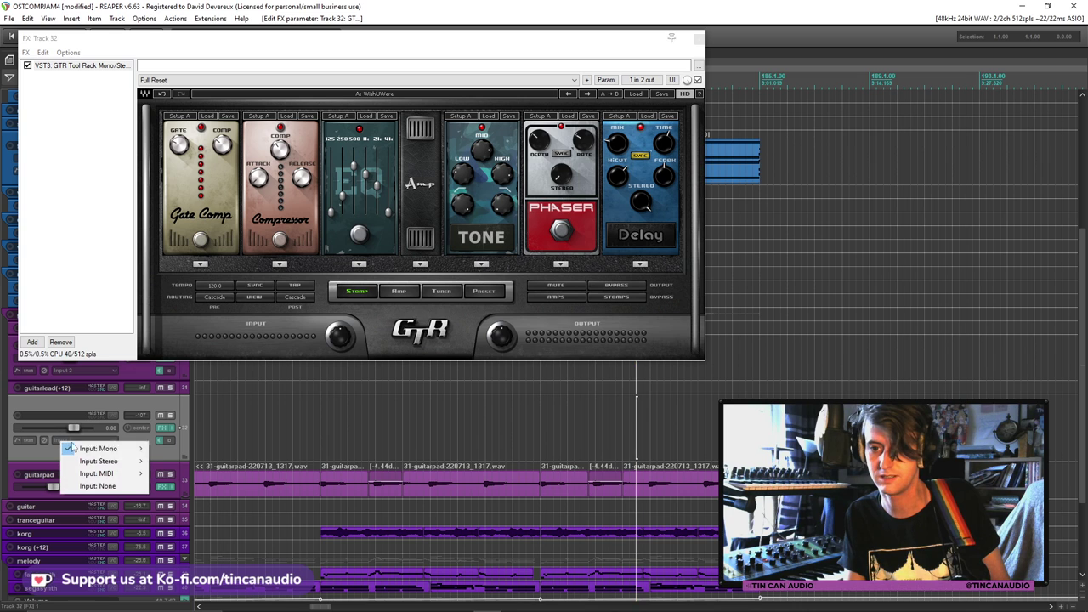
pyautogui.moveTo(102, 448)
pyautogui.click(203, 236)
pyautogui.click(17, 415)
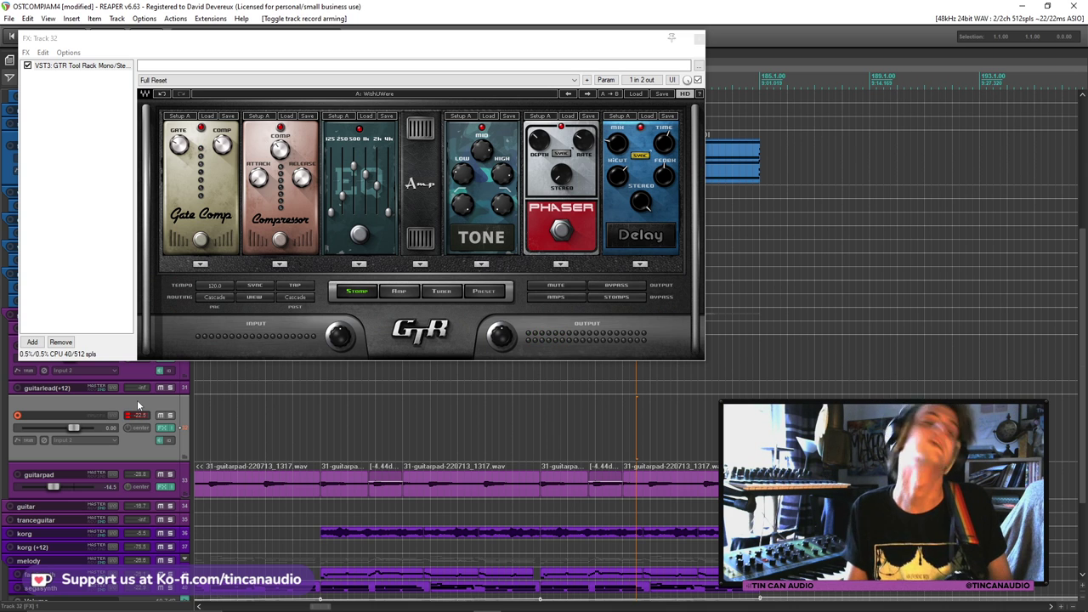
# Try the Shadows and BrightSize presets in the new track's GTR Tool Rack
pyautogui.click(637, 95)
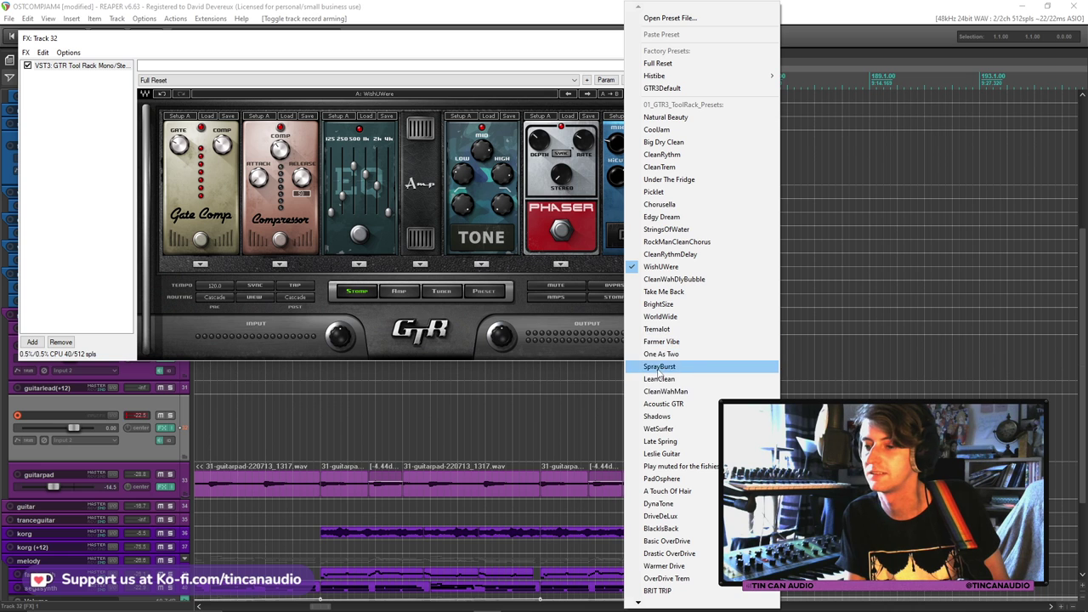
pyautogui.click(667, 417)
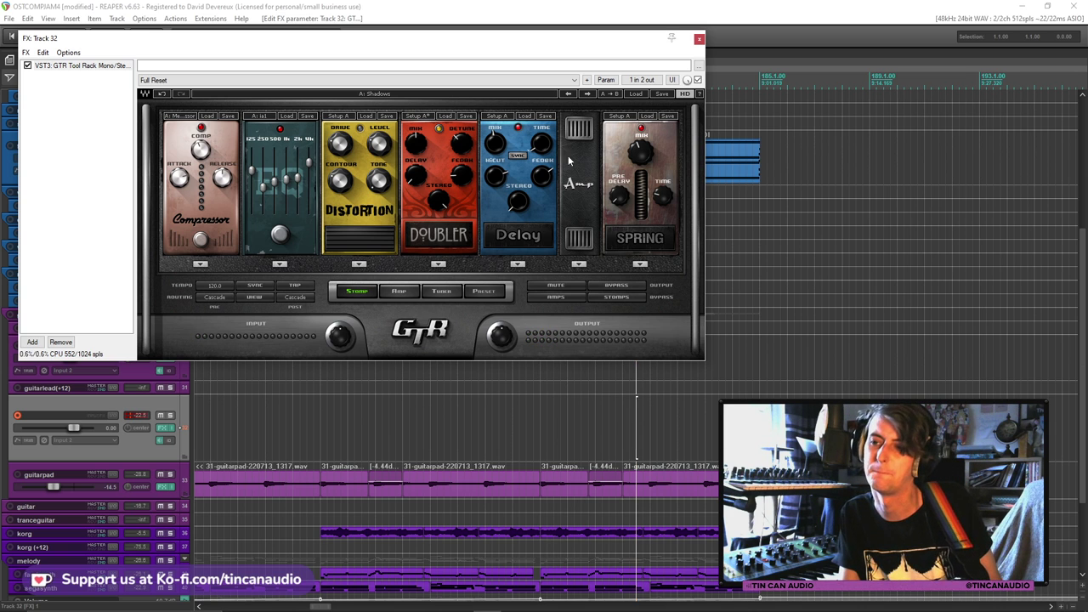
pyautogui.click(633, 97)
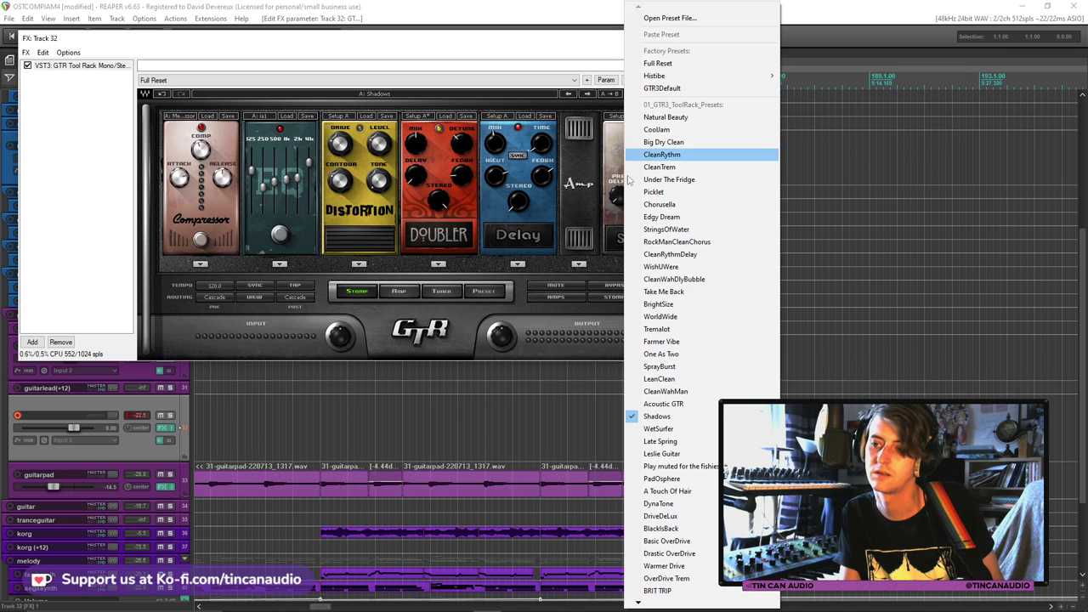
pyautogui.click(642, 305)
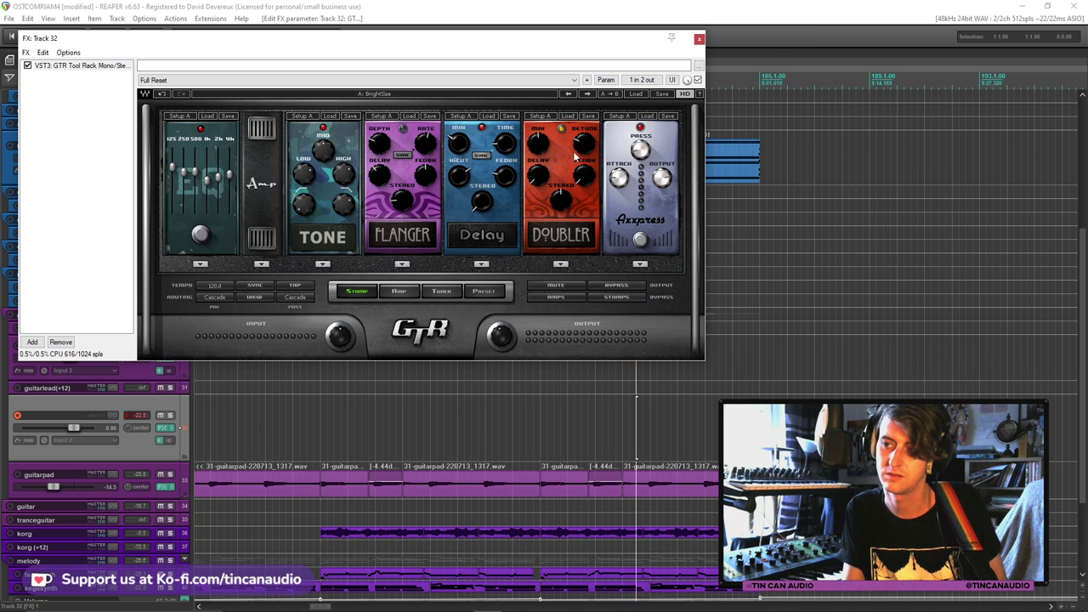
pyautogui.moveTo(644, 158)
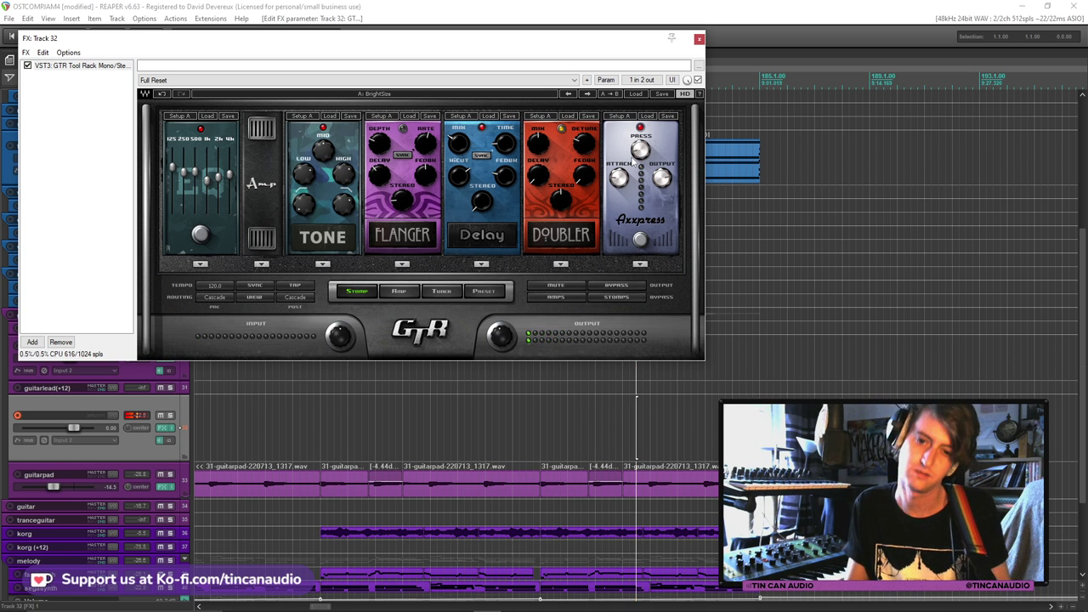
# Load the 70s Rock preset on the new track and switch on its Chorus and Delay pedals
pyautogui.click(641, 95)
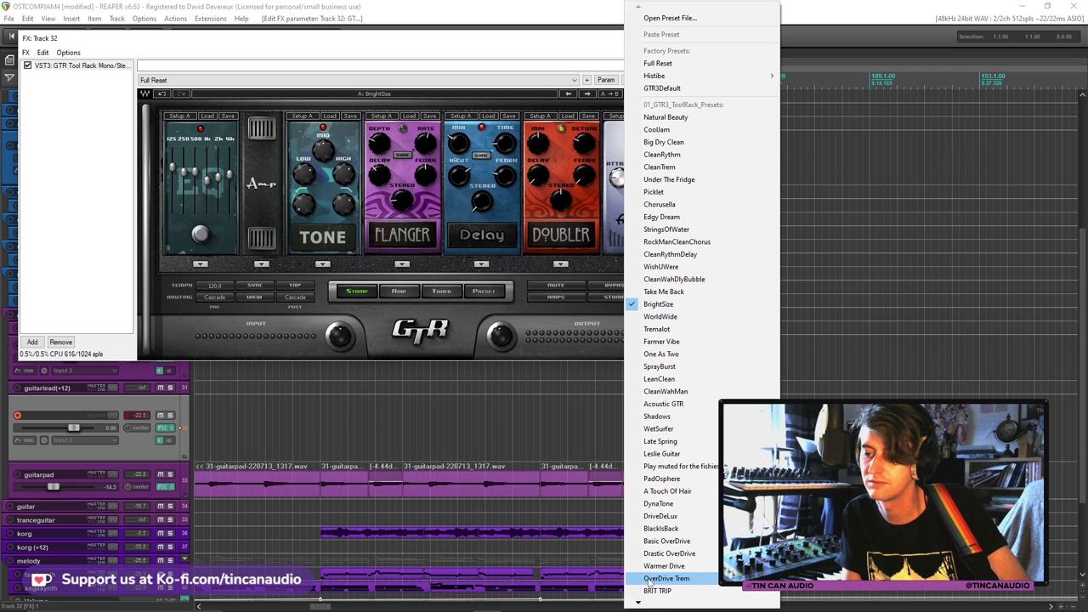
pyautogui.moveTo(639, 603)
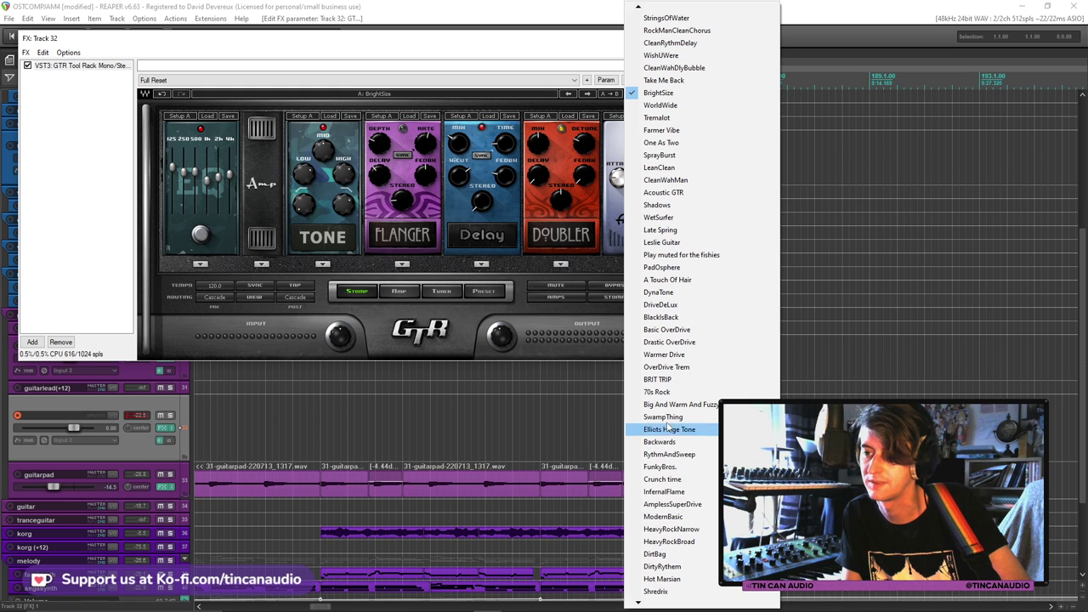
pyautogui.click(667, 401)
pyautogui.press('space')
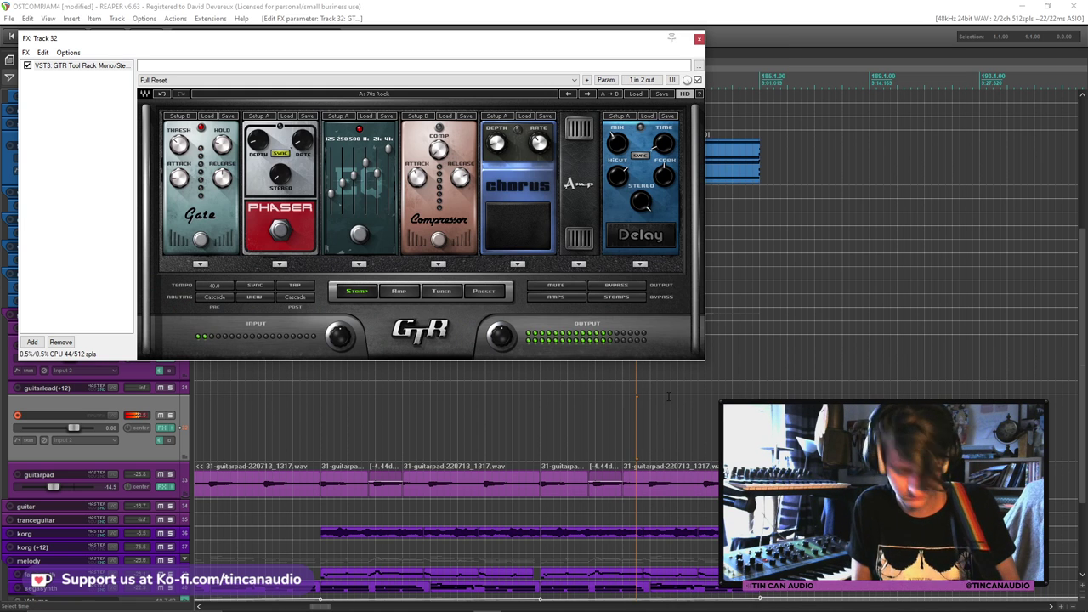
pyautogui.press('space')
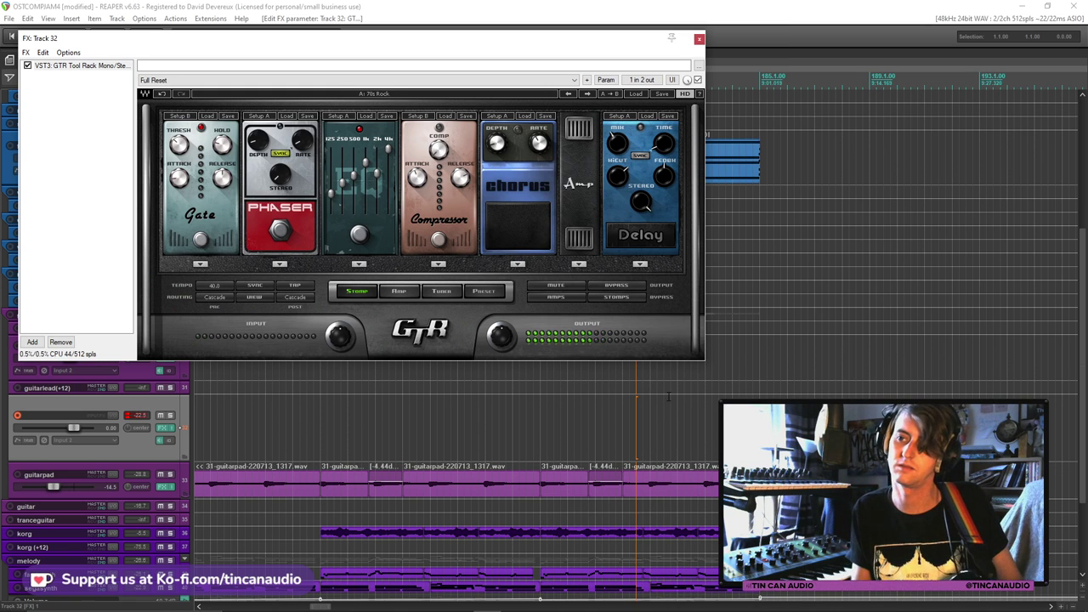
pyautogui.click(660, 240)
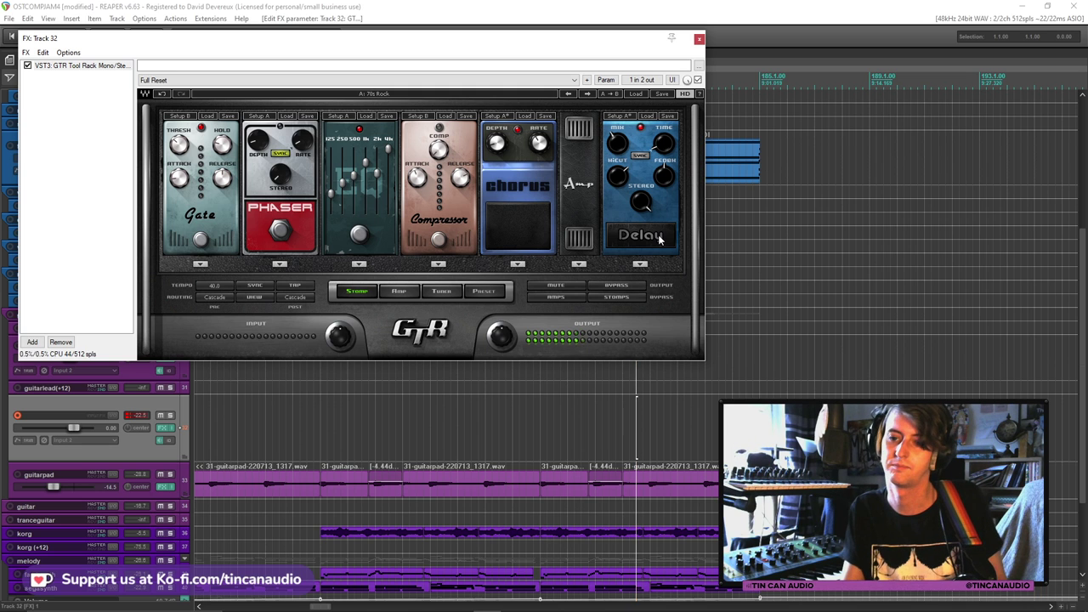
# Close the effects window, switch record arming from the new track to guitarlead and place the edit cursor at about 175.1
pyautogui.click(698, 38)
pyautogui.click(17, 415)
pyautogui.click(17, 346)
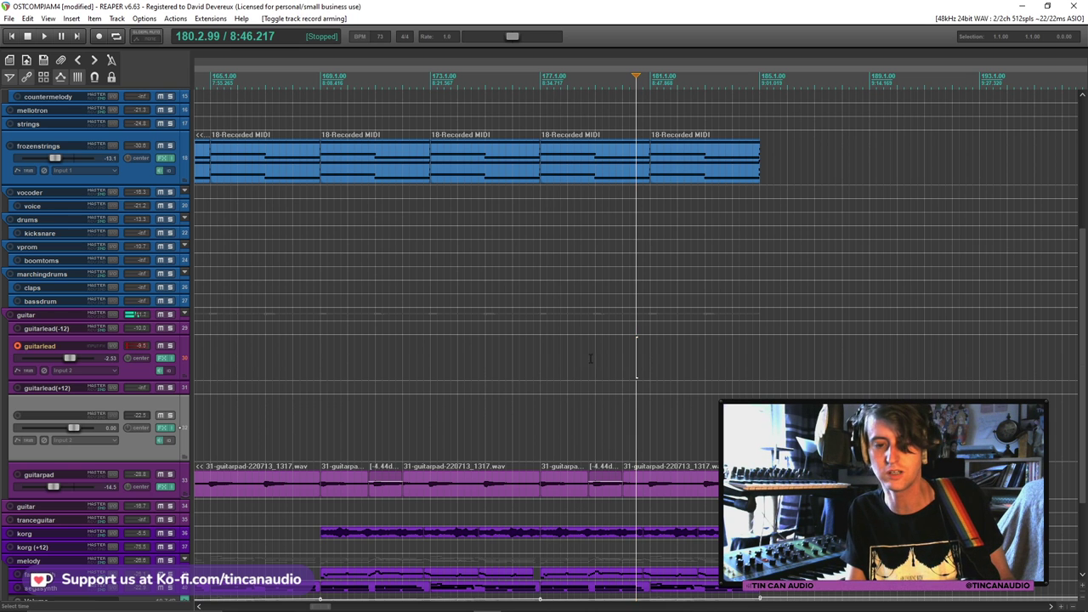
pyautogui.click(489, 359)
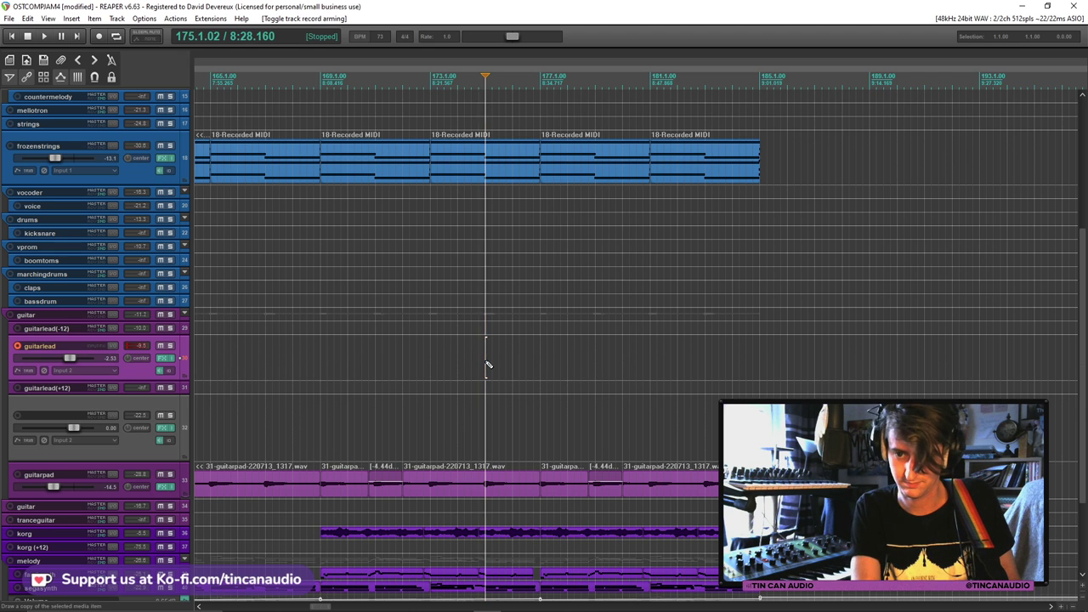
# Record a short guitarlead take from the edit cursor to about bar 178 and delete the recorded file
pyautogui.hotkey('ctrl', 'r')
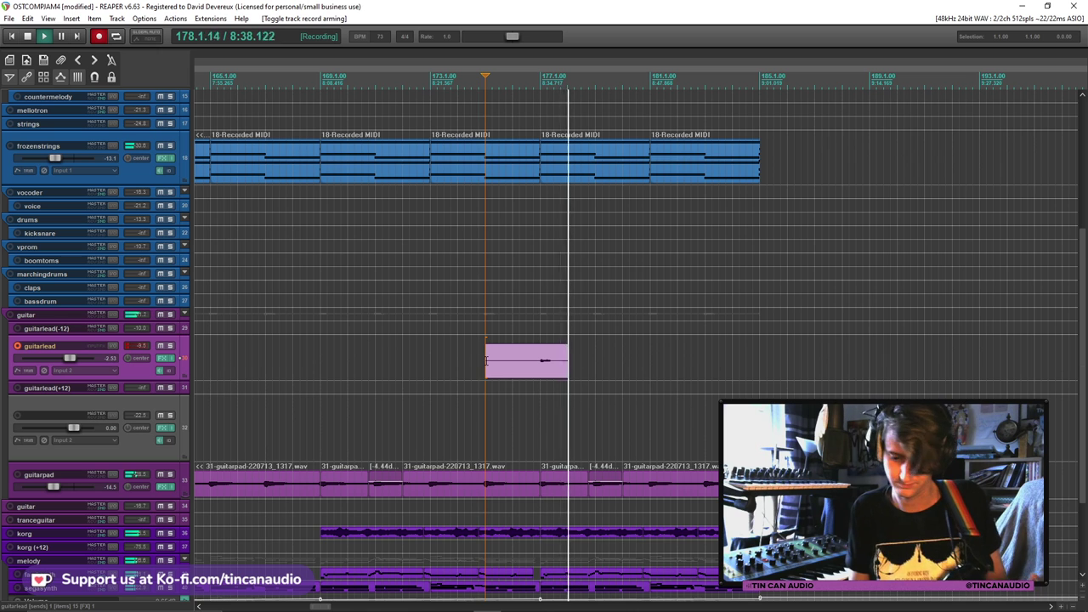
pyautogui.press('space')
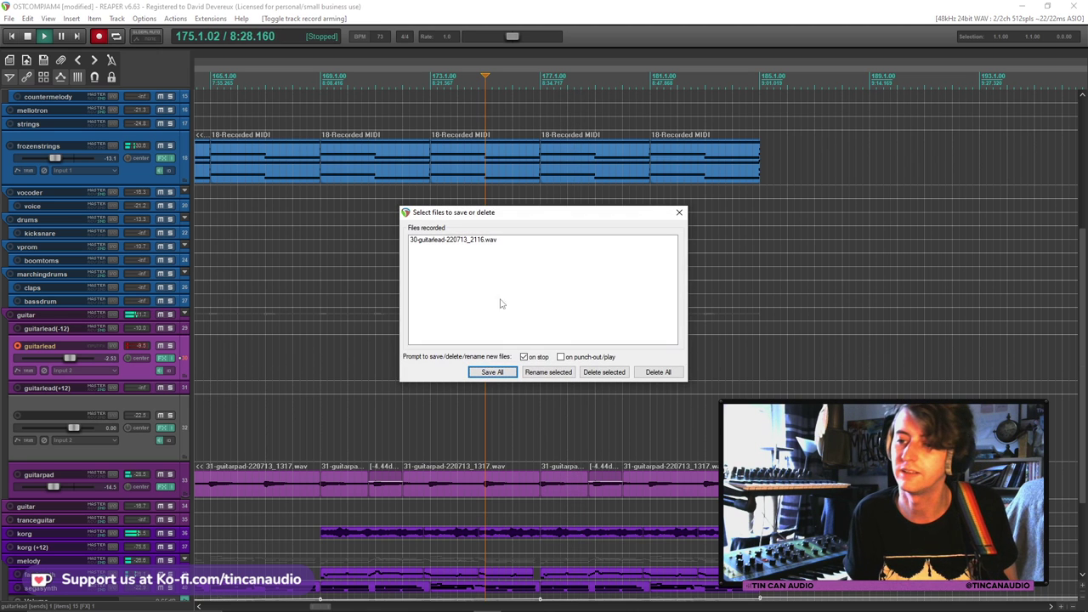
pyautogui.click(659, 372)
pyautogui.click(531, 342)
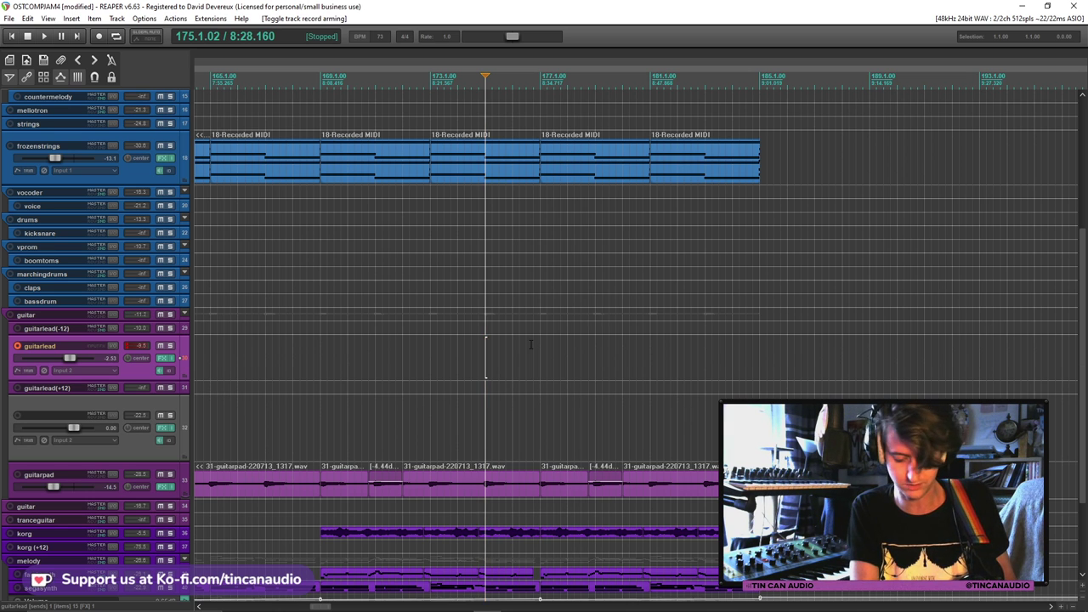
# Record another guitarlead take from the same position to about bar 179 and discard its file
pyautogui.hotkey('ctrl', 'r')
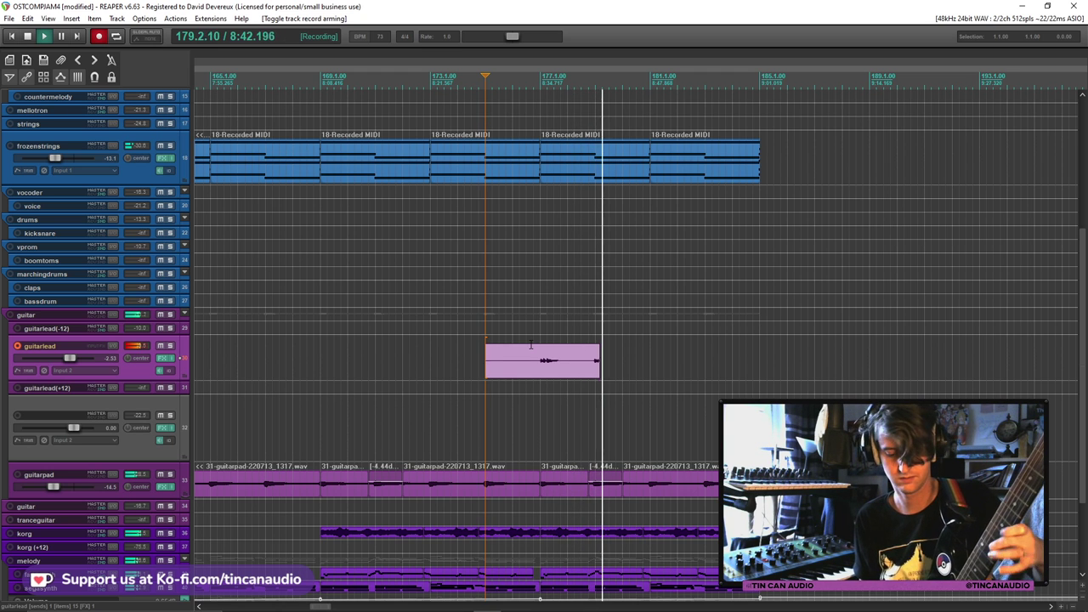
pyautogui.press('space')
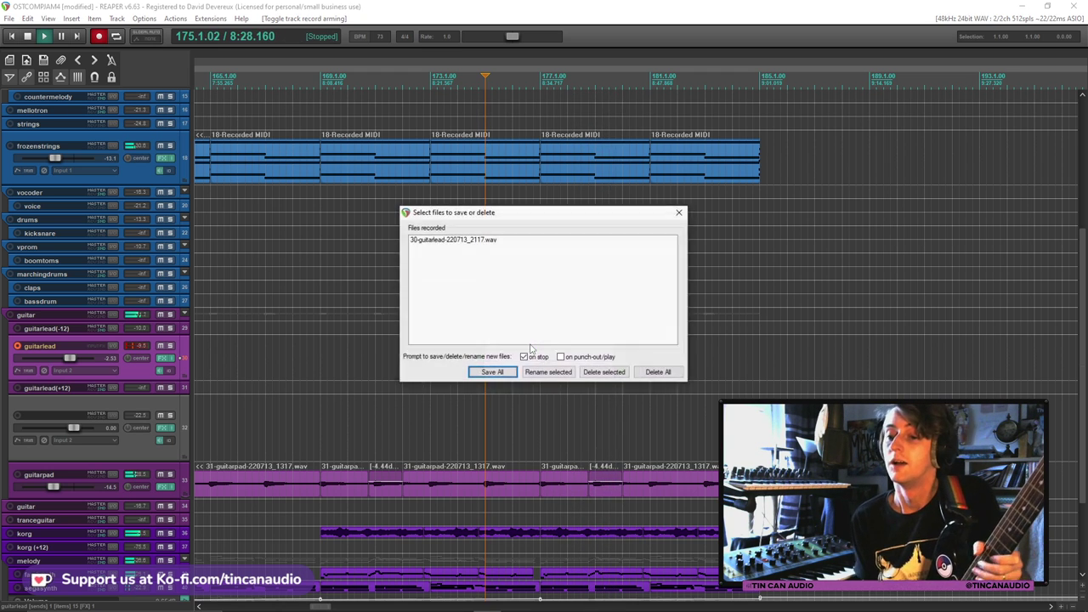
pyautogui.click(673, 372)
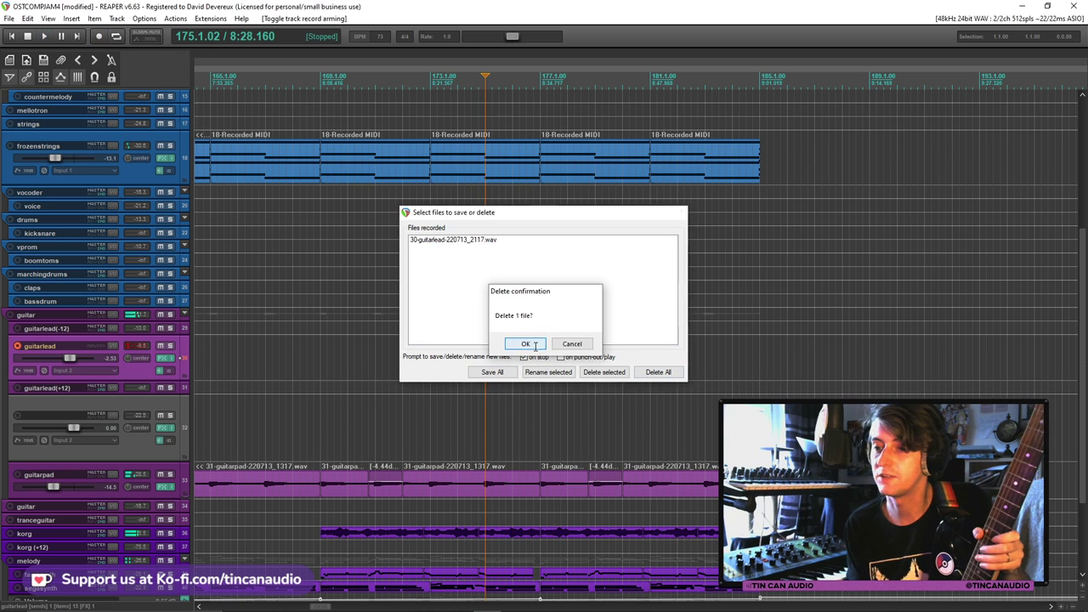
pyautogui.click(518, 344)
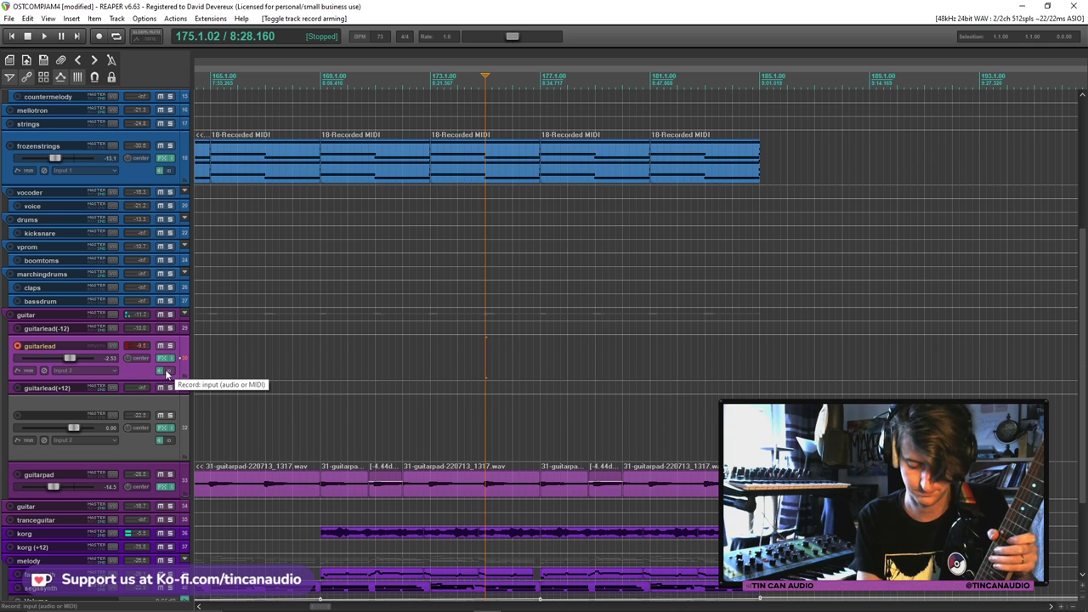
# Record a longer guitarlead take from bar 175 to about bar 183 and delete the recorded file
pyautogui.hotkey('ctrl', 'r')
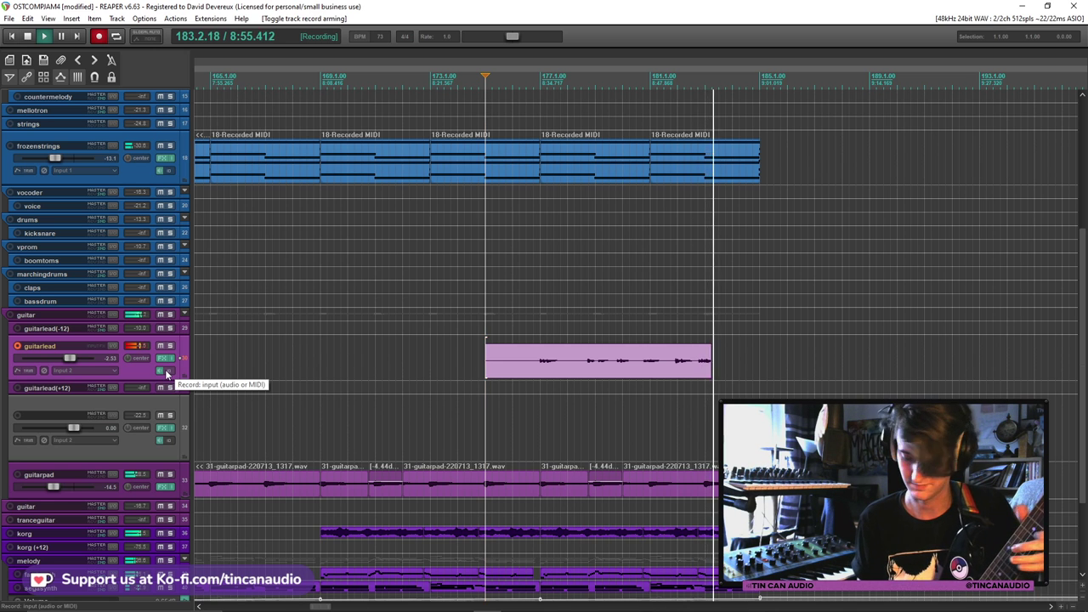
pyautogui.press('space')
pyautogui.click(658, 372)
pyautogui.click(532, 344)
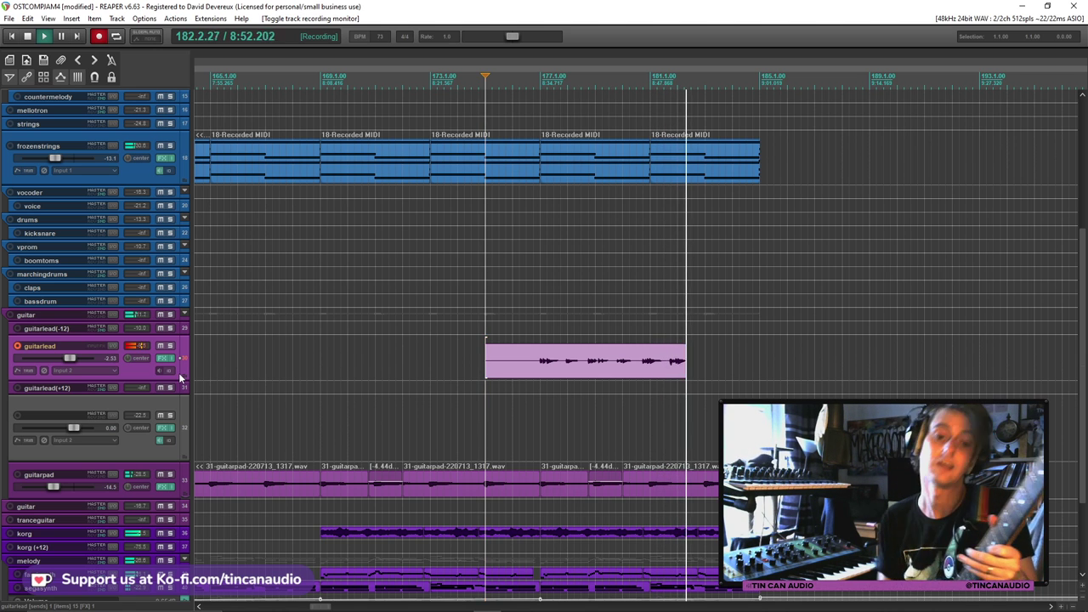
# Stop the running guitarlead recording at about bar 182 and discard this take
pyautogui.press('space')
pyautogui.click(655, 371)
pyautogui.click(529, 344)
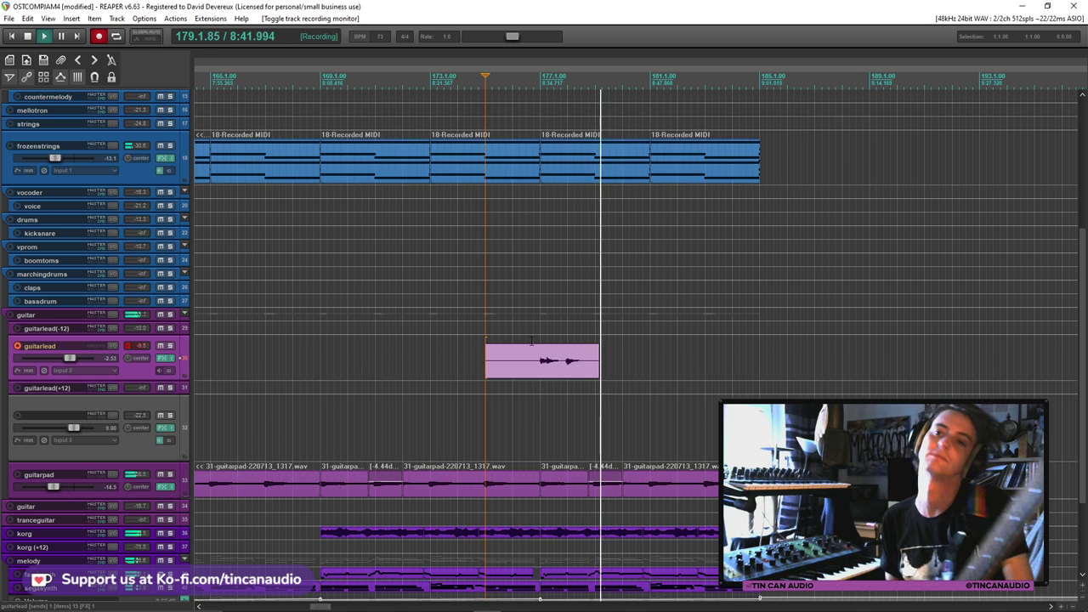
# Stop the running guitarlead recording at about bar 180 and delete the recorded file
pyautogui.press('v')
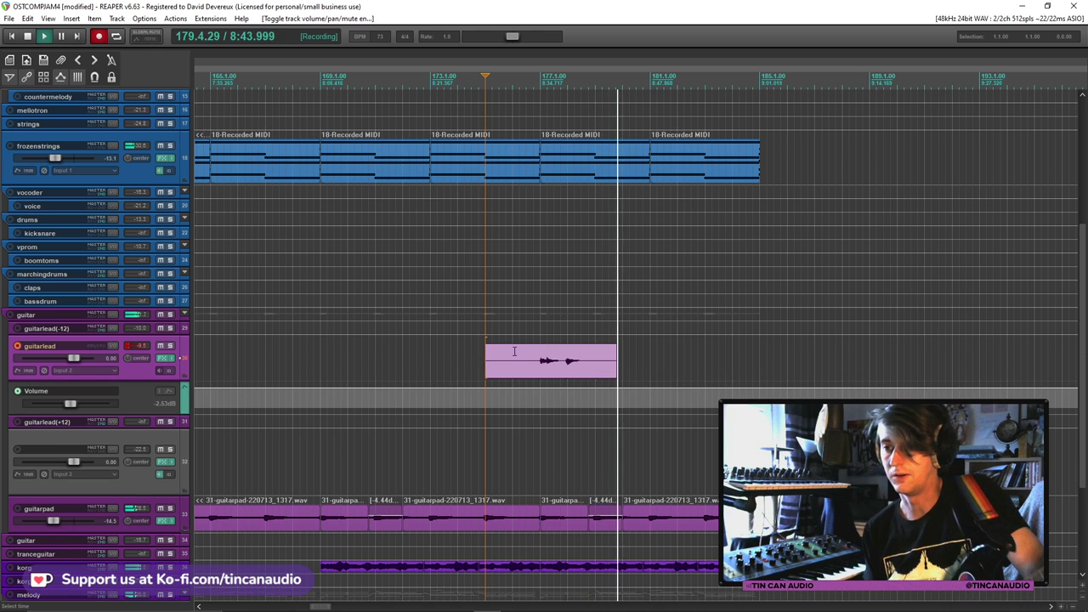
pyautogui.press('space')
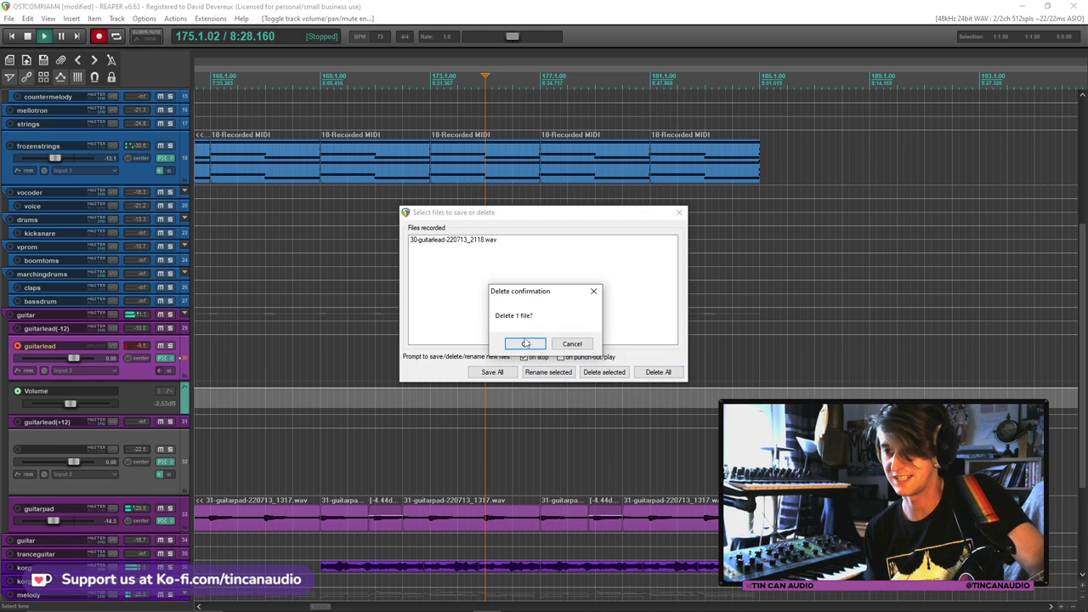
pyautogui.click(533, 345)
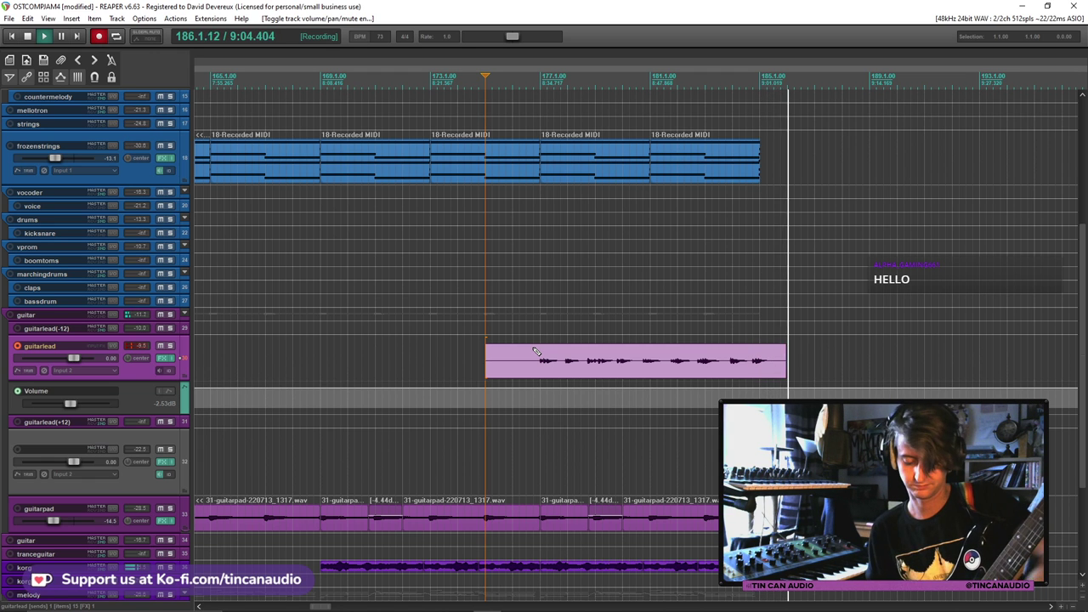
# Stop the guitarlead recording at about bar 186, save the take, and trim its start to just before bar 177
pyautogui.press('space')
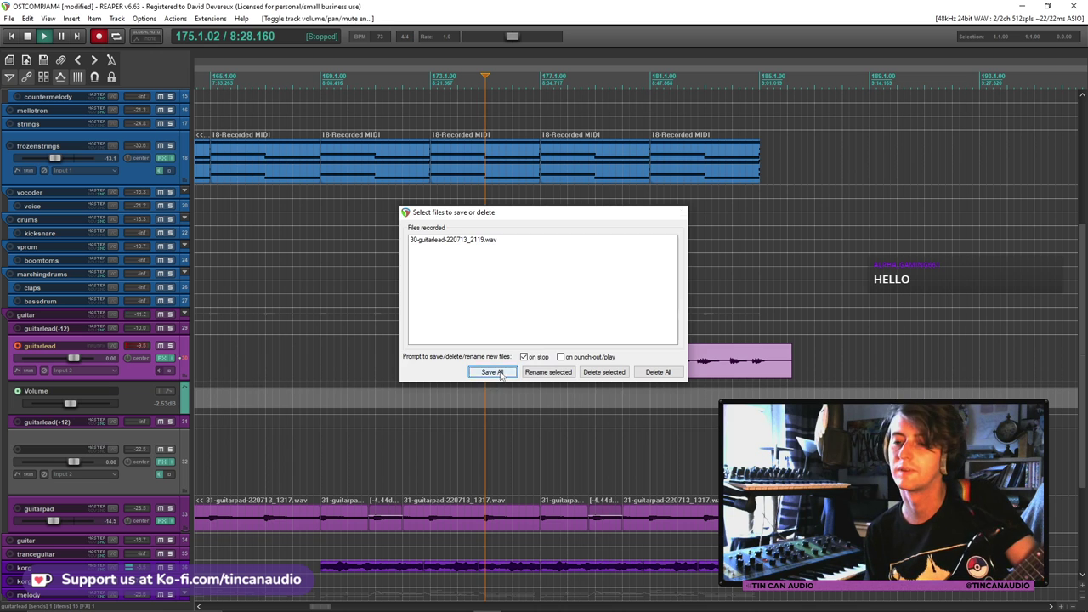
pyautogui.click(499, 373)
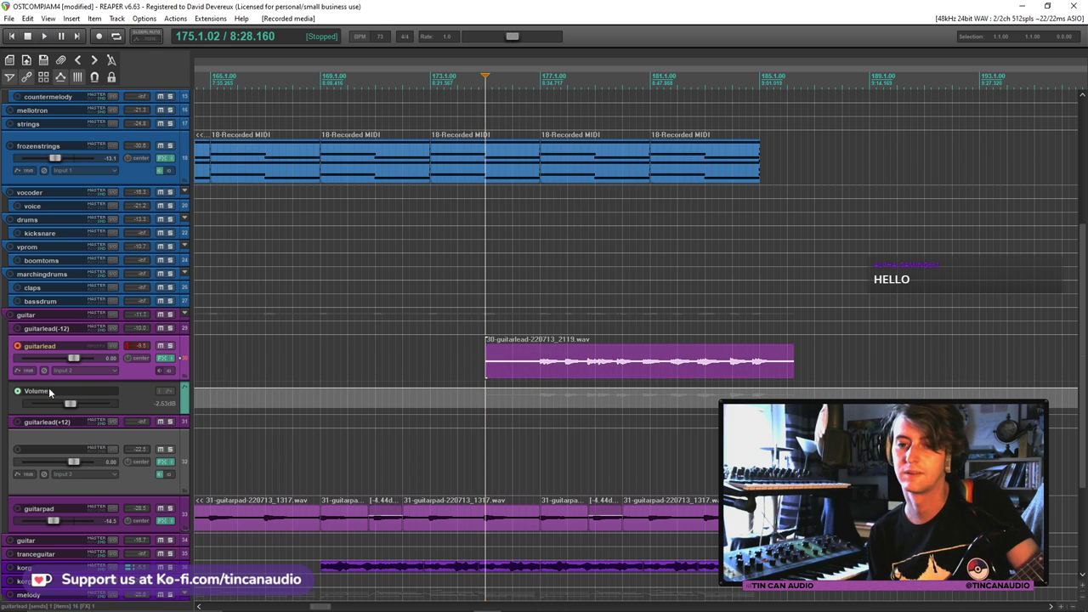
pyautogui.click(525, 373)
pyautogui.press('space')
pyautogui.moveTo(486, 368); pyautogui.dragTo(537, 369)
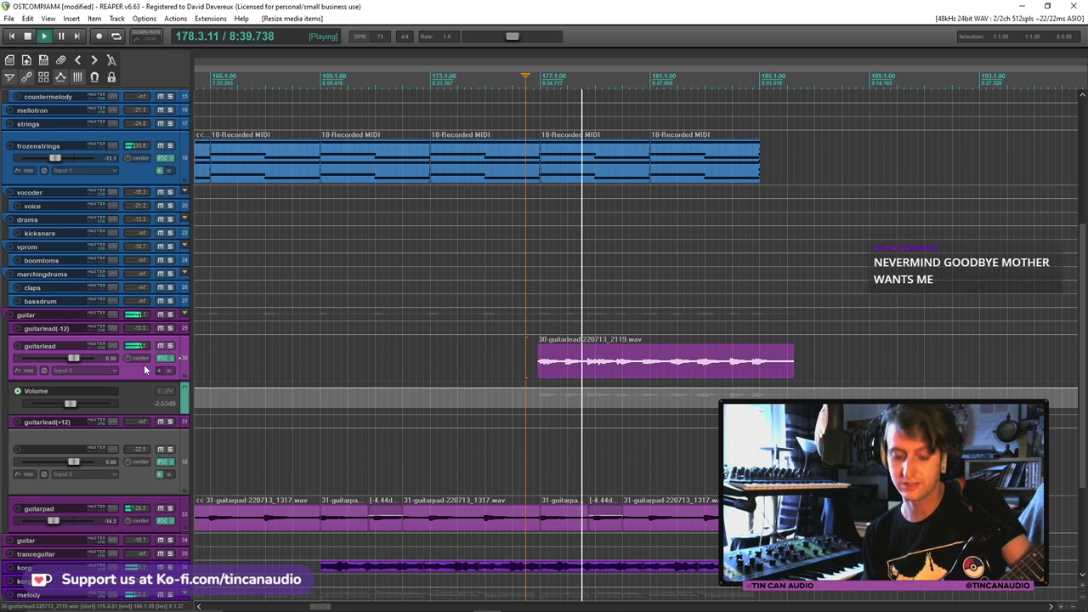
# Show the guitar folder track's volume envelope instead of guitarlead's and lower it to -24.3 dB from the start of the Peaceful Theme
pyautogui.press('v')
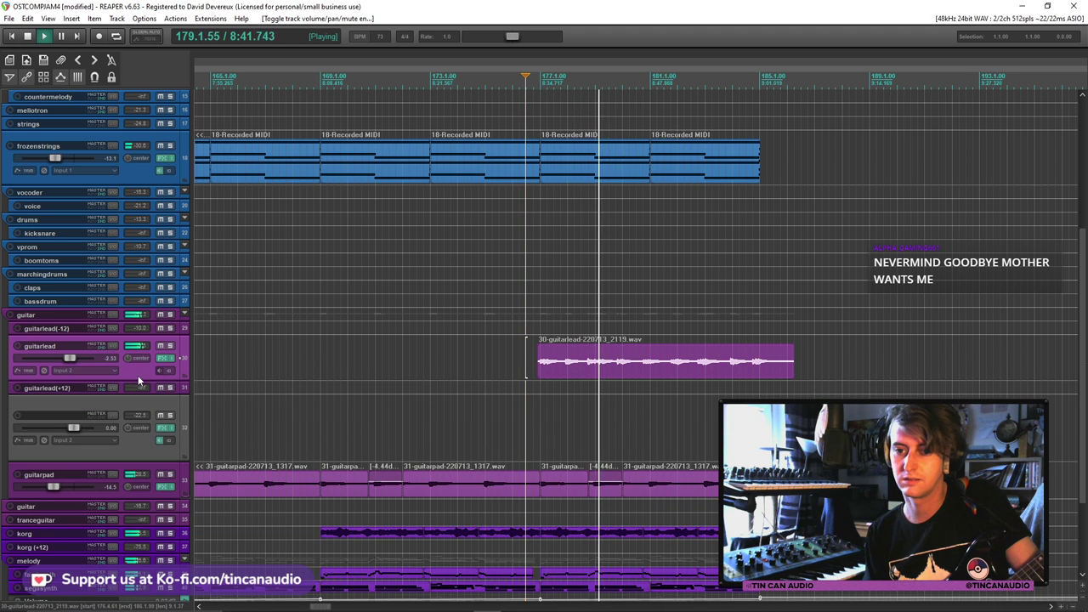
pyautogui.click(154, 321)
pyautogui.press('v')
pyautogui.click(519, 325)
pyautogui.scroll(-3, 451, 327)
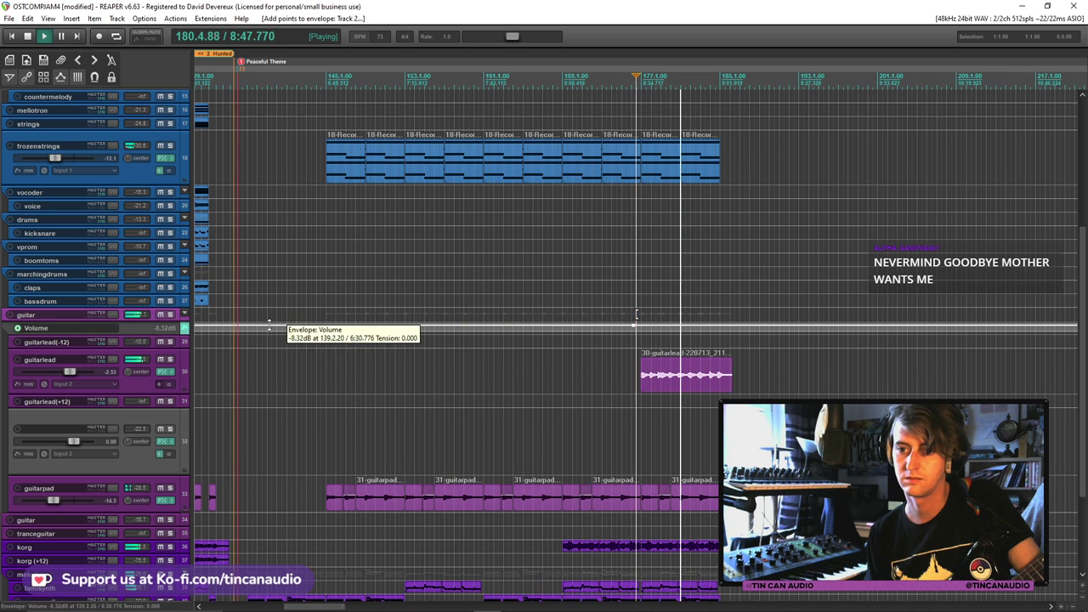
pyautogui.click(249, 325)
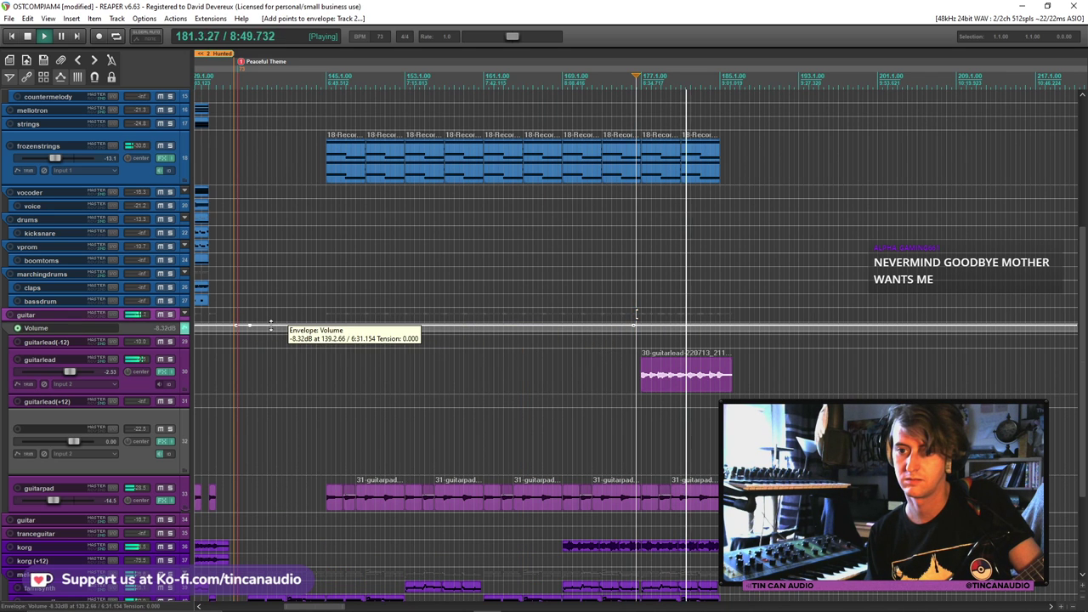
pyautogui.keyDown('alt'); pyautogui.click(636, 326); pyautogui.keyUp('alt')
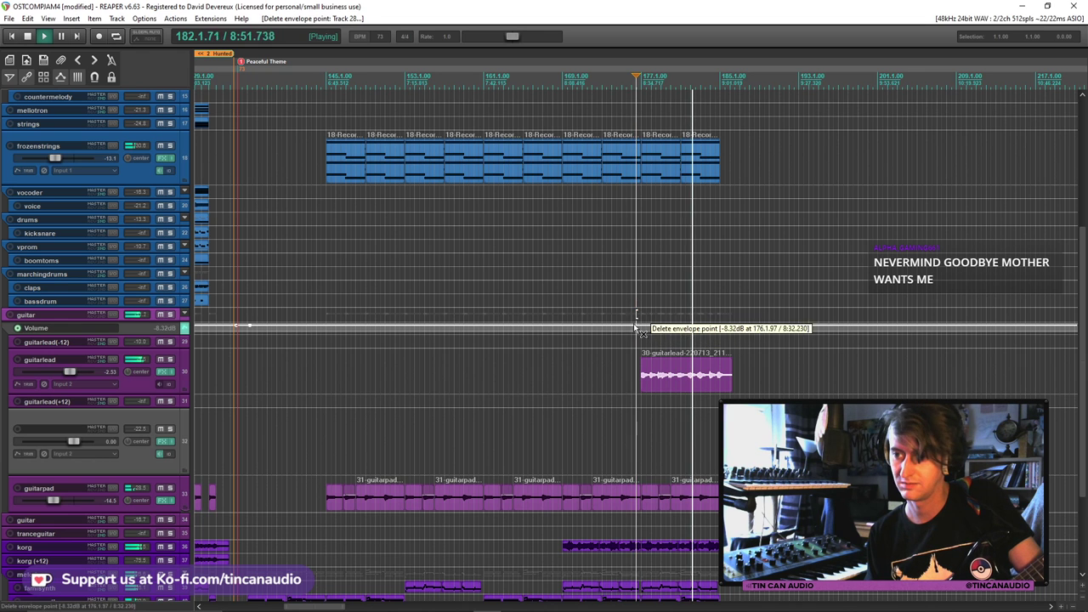
pyautogui.moveTo(636, 326); pyautogui.dragTo(609, 362)
pyautogui.click(635, 315)
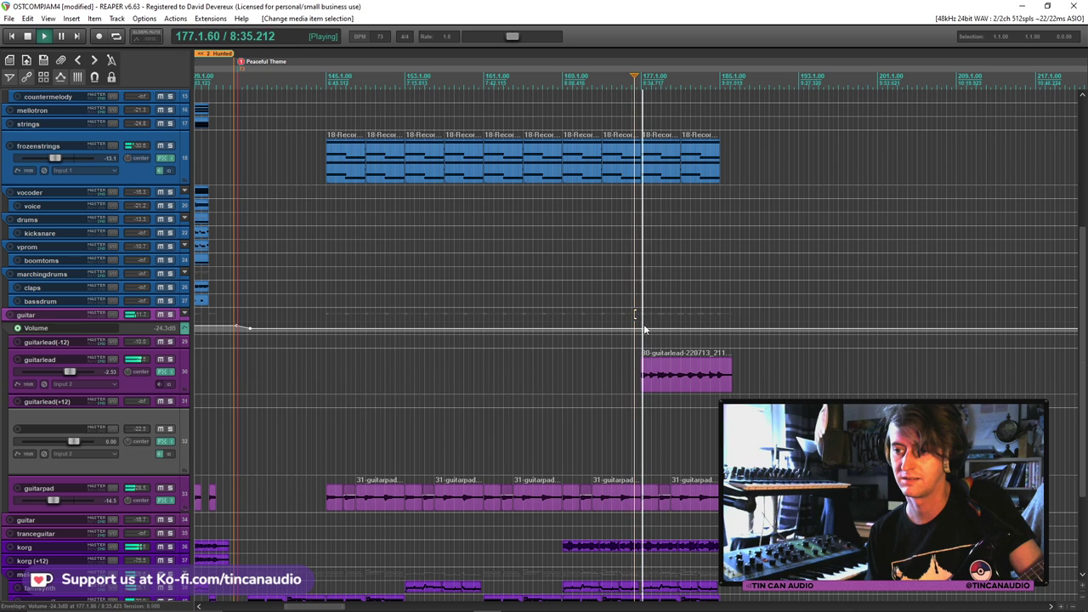
pyautogui.moveTo(645, 327); pyautogui.dragTo(648, 327)
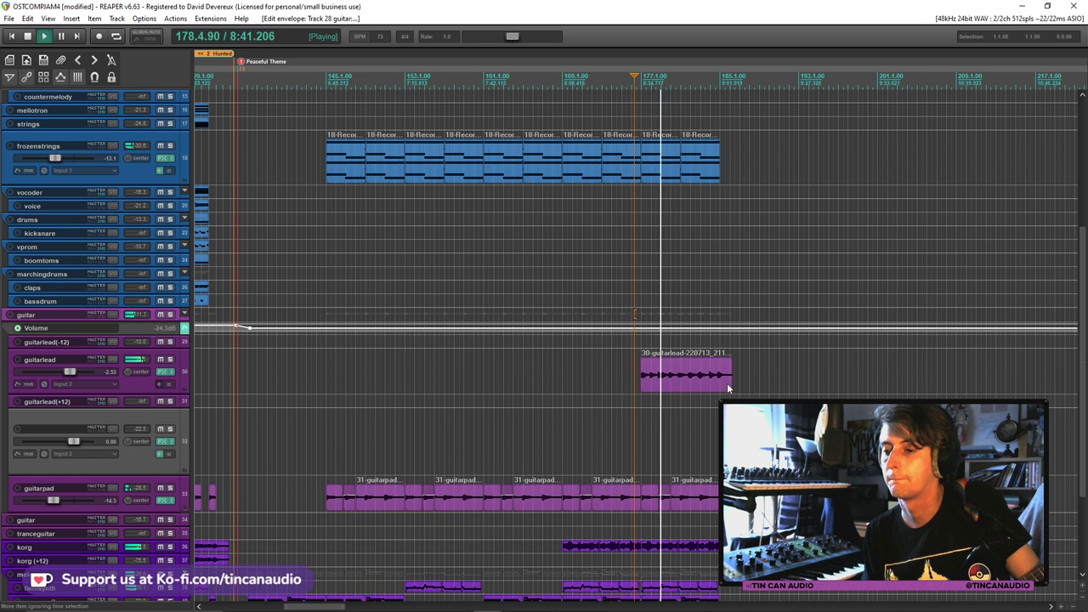
# Trim the guitarlead take's end to about bar 185.3 and its start to bar 177
pyautogui.click(732, 385)
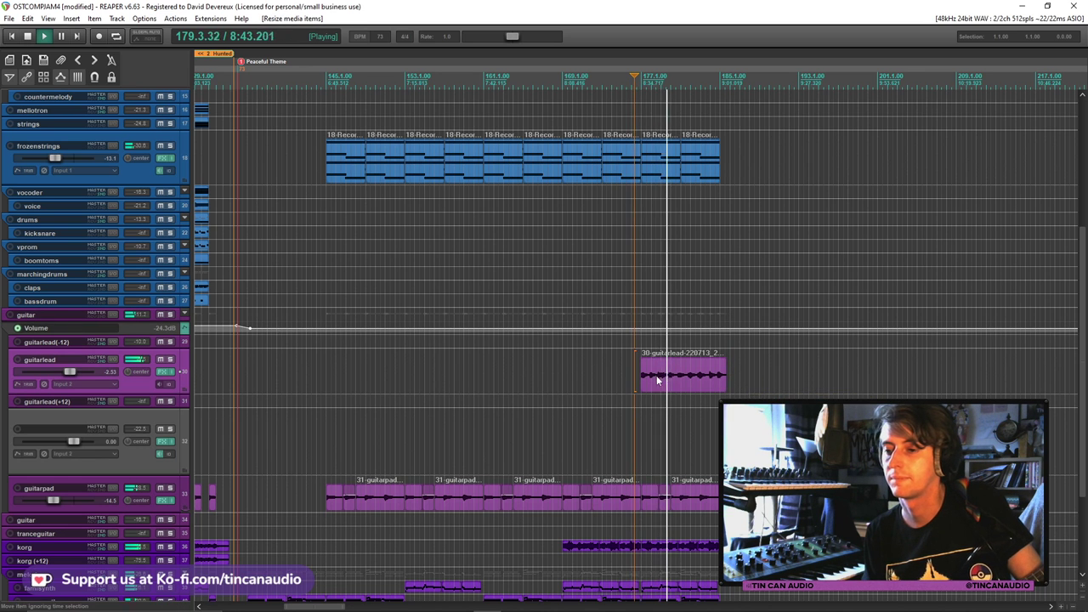
pyautogui.scroll(5, 657, 380)
pyautogui.scroll(3, 657, 380)
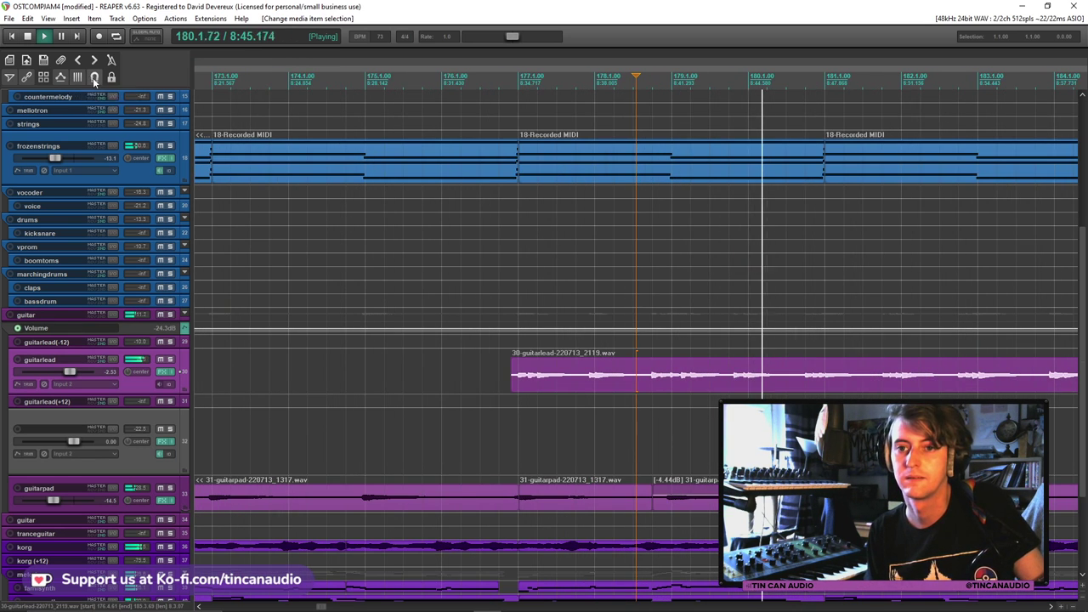
pyautogui.moveTo(511, 380); pyautogui.dragTo(520, 382)
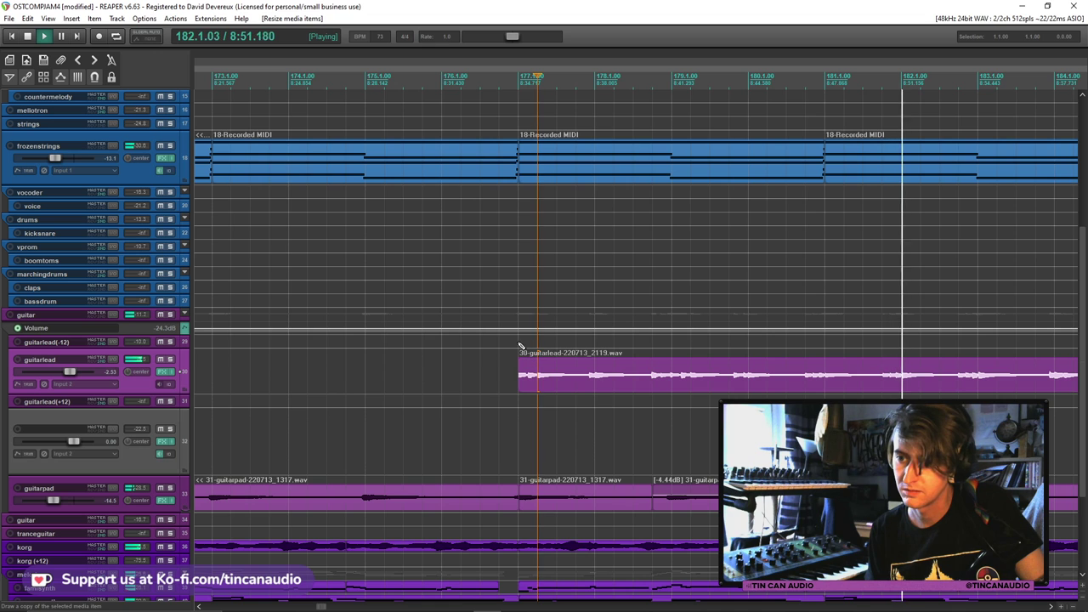
# Copy the guitarlead take and paste it onto the guitar folder track just after bar 177
pyautogui.click(877, 378)
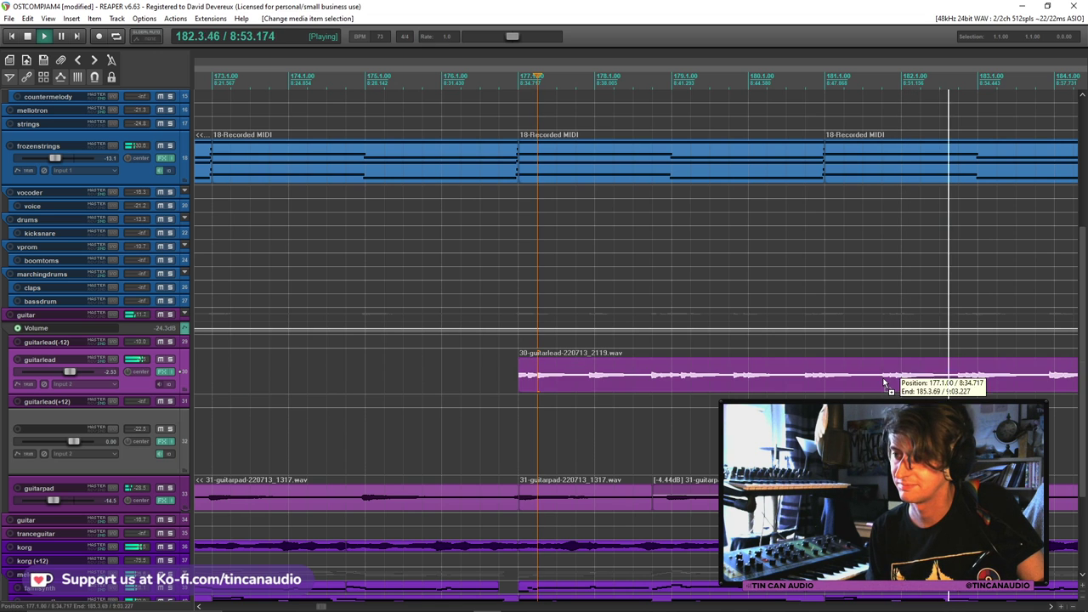
pyautogui.press('`')
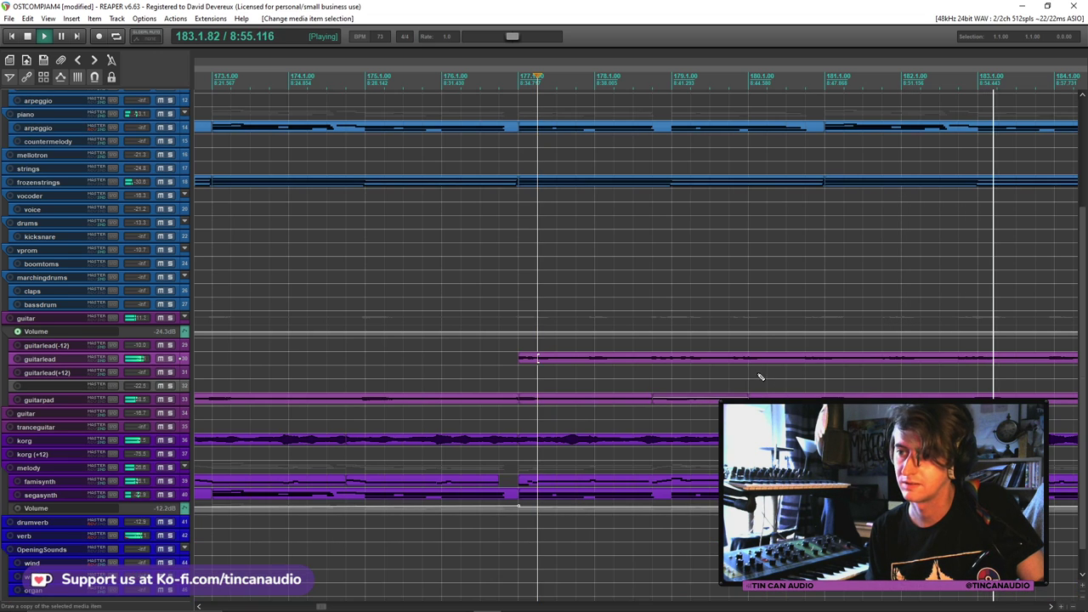
pyautogui.press('`')
pyautogui.scroll(-2, 207, 345)
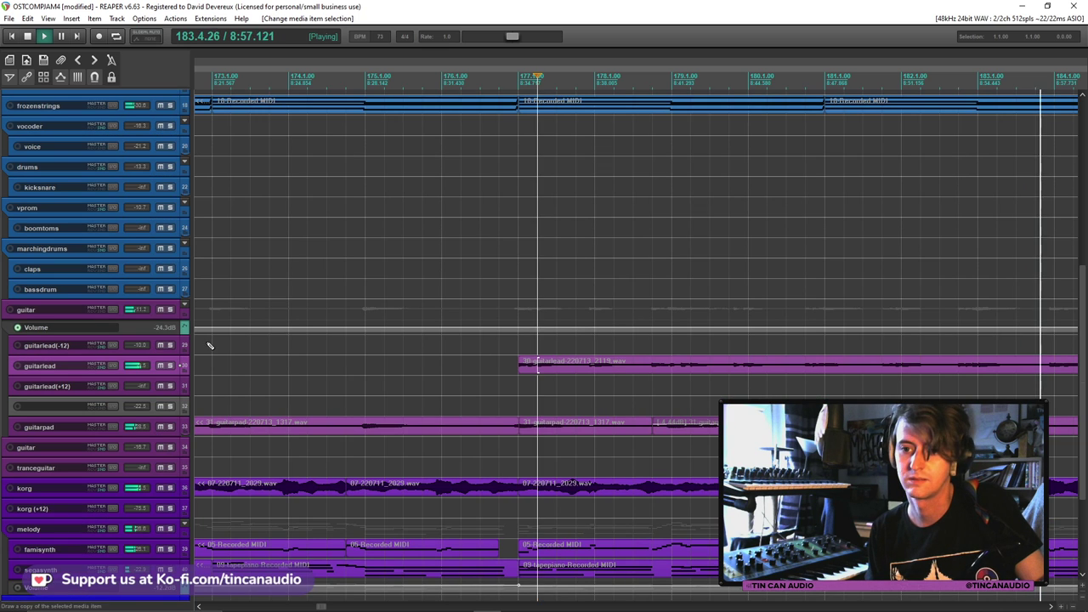
pyautogui.click(151, 311)
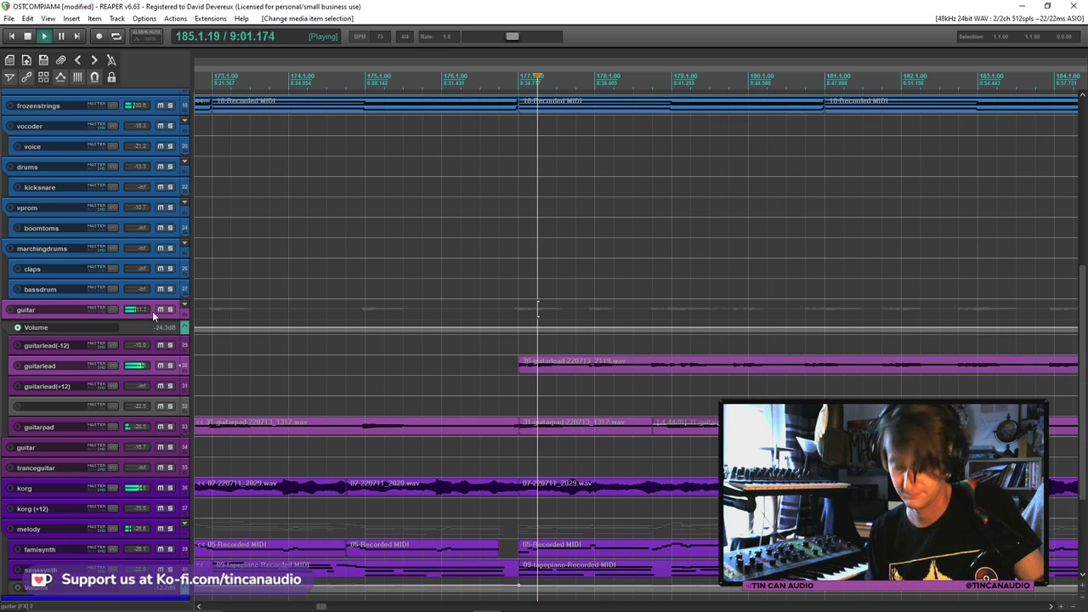
pyautogui.hotkey('ctrl', 'v')
pyautogui.scroll(-2, 314, 328)
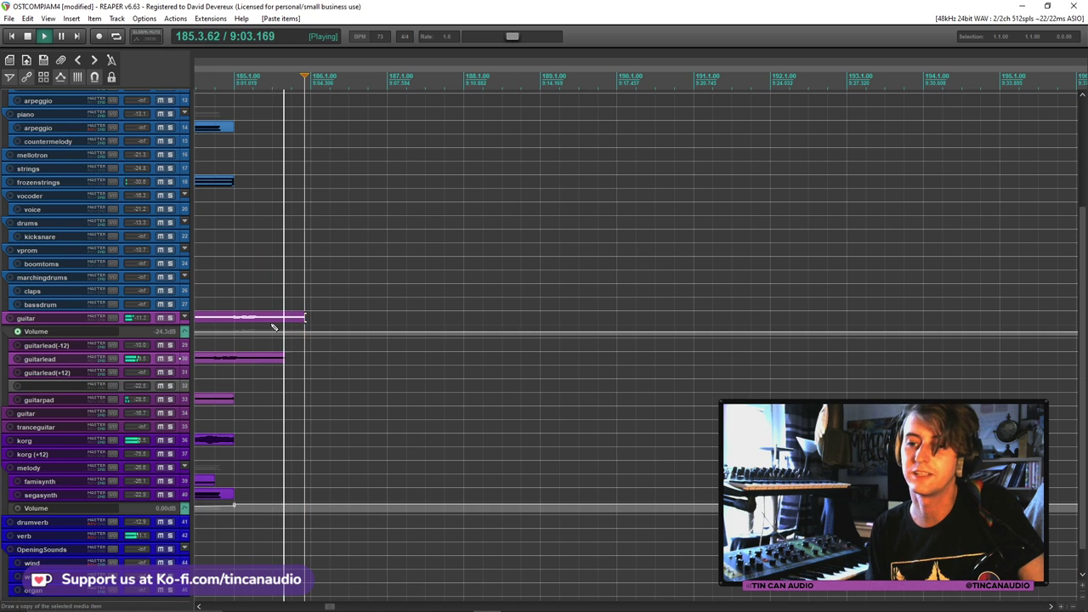
pyautogui.scroll(3, 314, 328)
pyautogui.press('space')
pyautogui.scroll(-3, 360, 396)
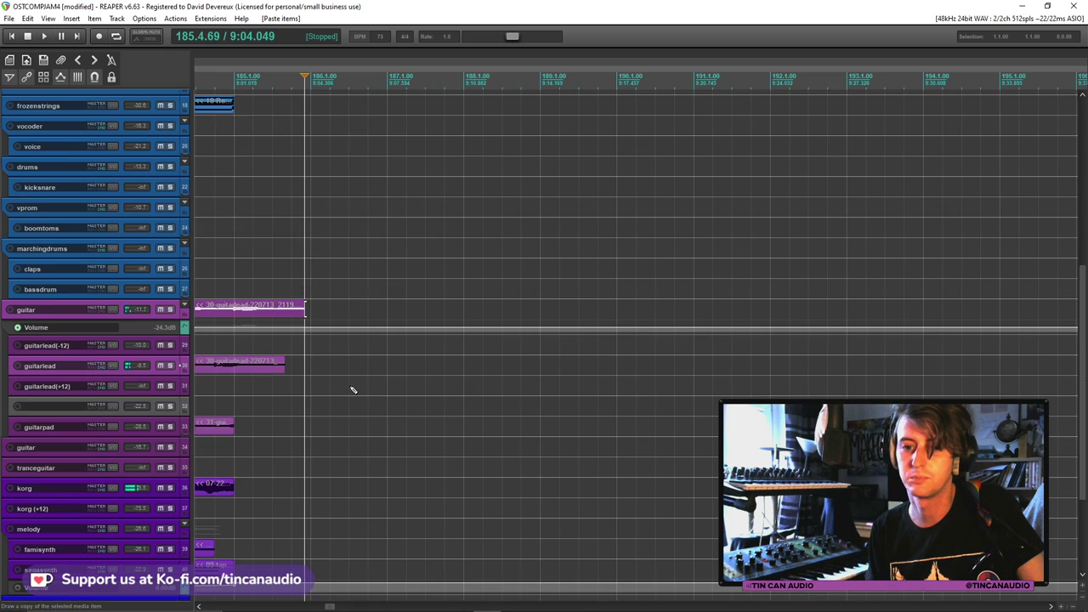
pyautogui.scroll(2, 311, 357)
pyautogui.scroll(-2, 314, 349)
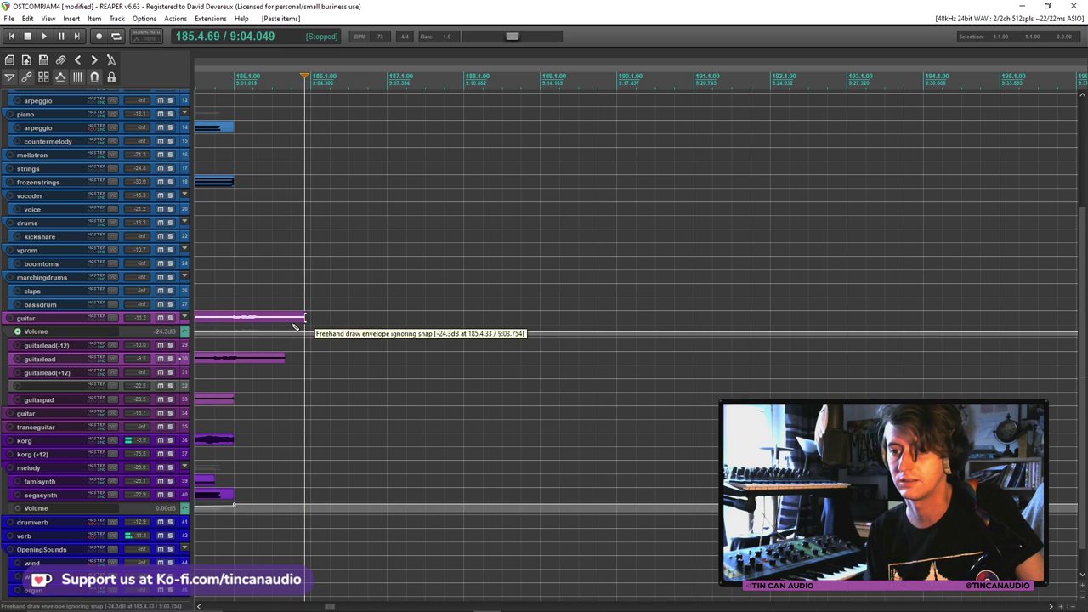
pyautogui.moveTo(331, 607); pyautogui.dragTo(322, 607)
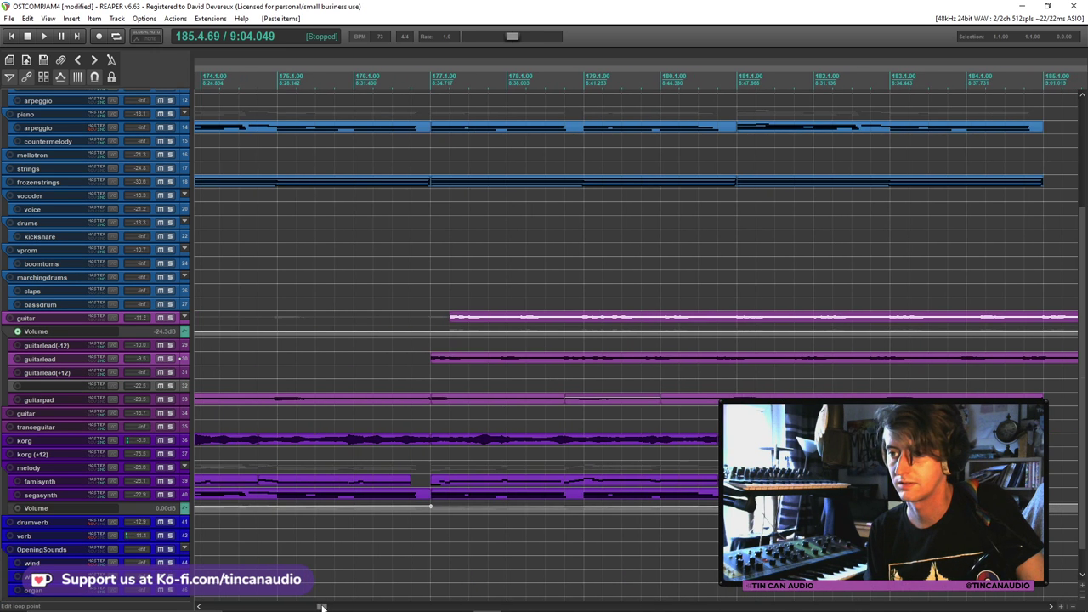
# Duplicate the take on the guitar folder track at bar 177 and copy it onto the marchingdrums track
pyautogui.click(433, 317)
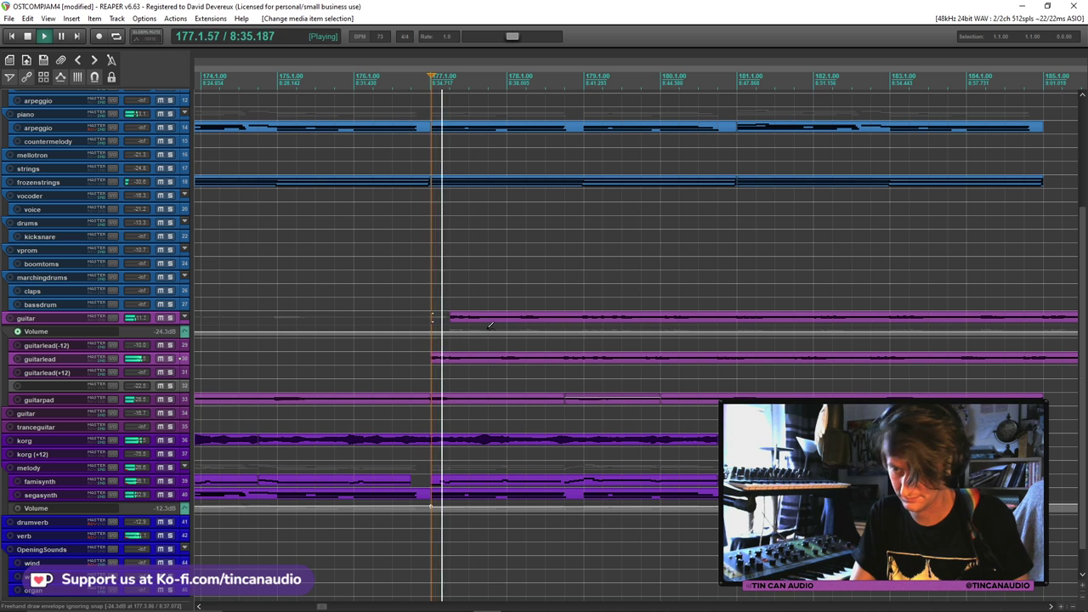
pyautogui.hotkey('ctrl', 'space')
pyautogui.click(477, 321)
pyautogui.moveTo(478, 322); pyautogui.dragTo(459, 317)
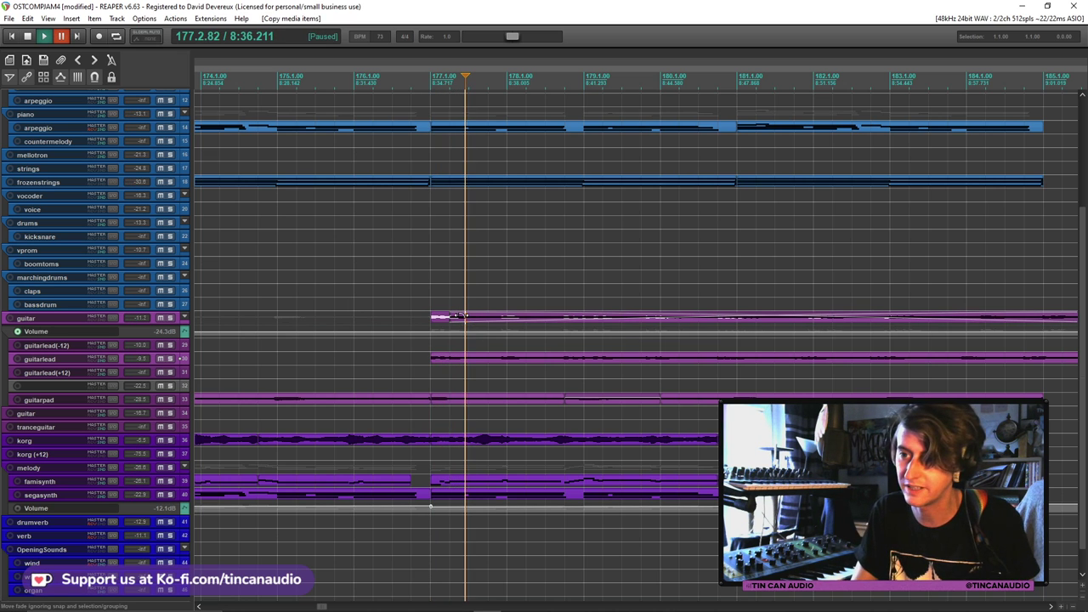
pyautogui.moveTo(442, 315); pyautogui.dragTo(448, 283)
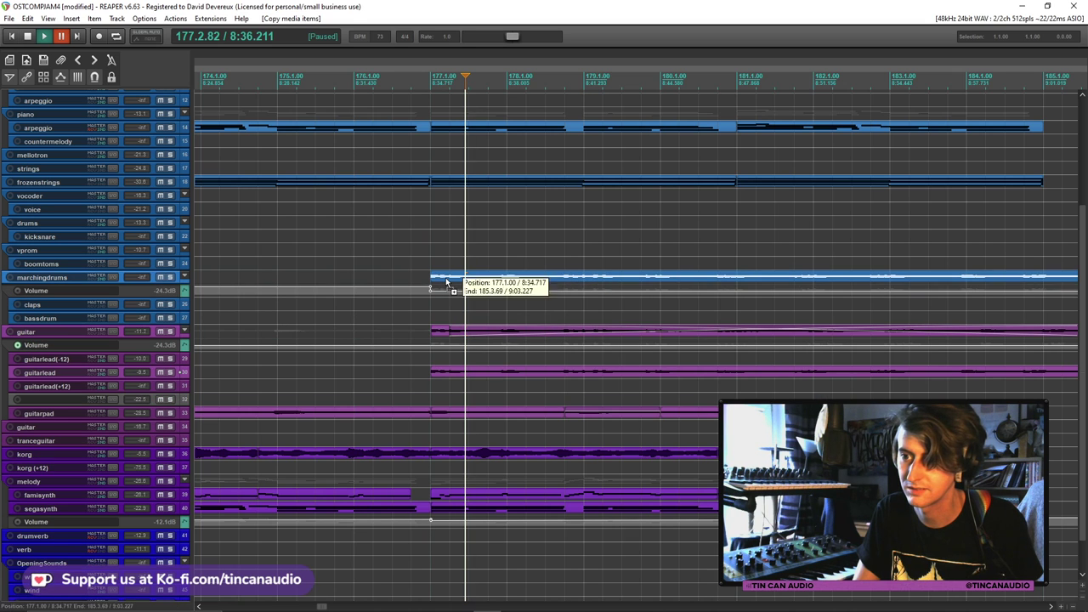
pyautogui.click(443, 278)
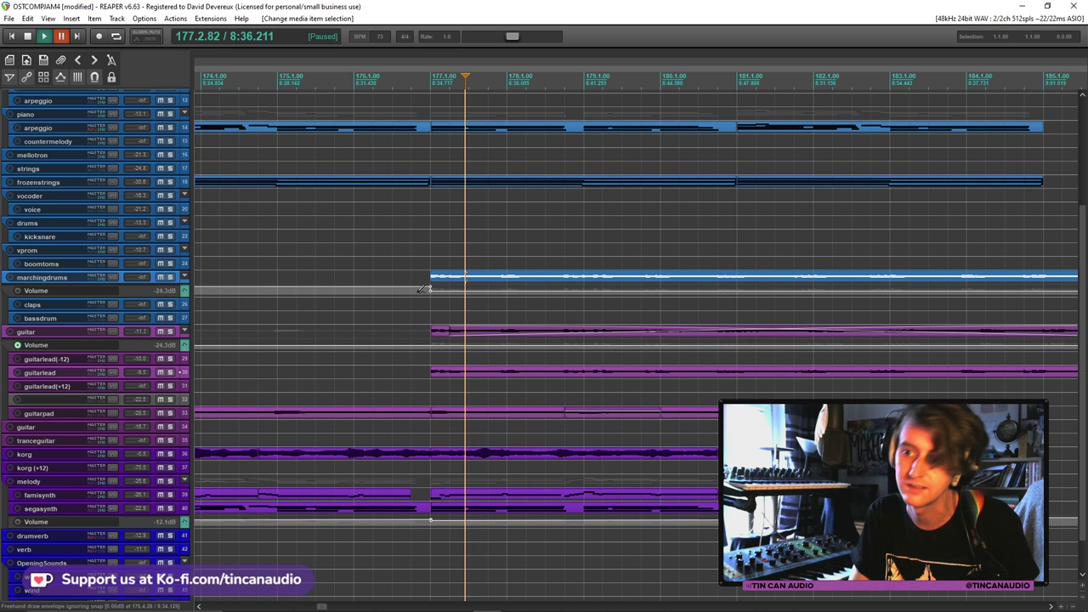
pyautogui.keyDown('ctrl'); pyautogui.click(456, 279); pyautogui.keyUp('ctrl')
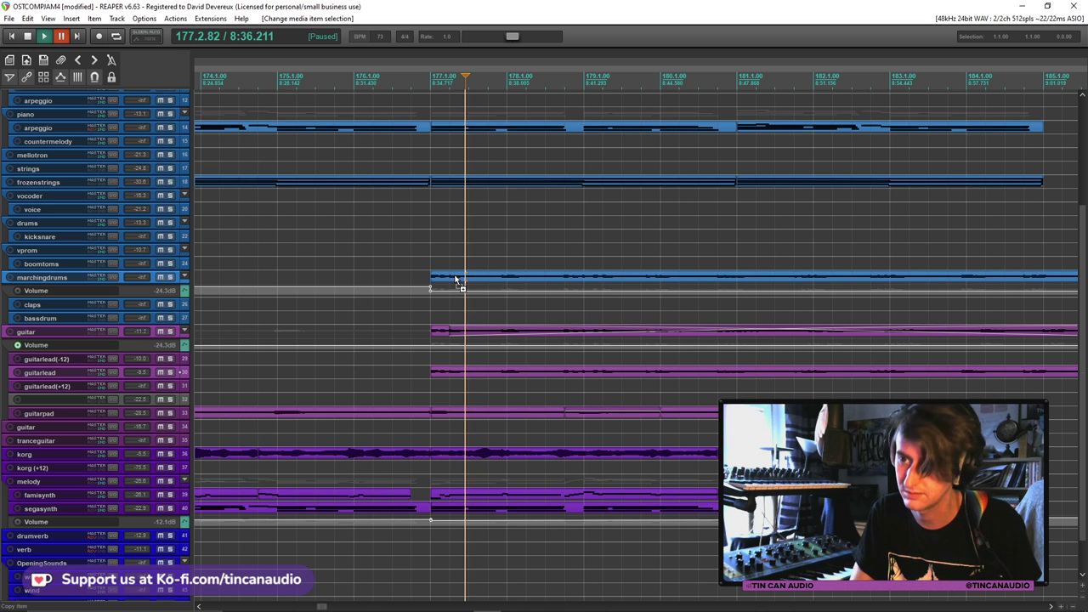
pyautogui.keyDown('ctrl'); pyautogui.click(456, 279); pyautogui.keyUp('ctrl')
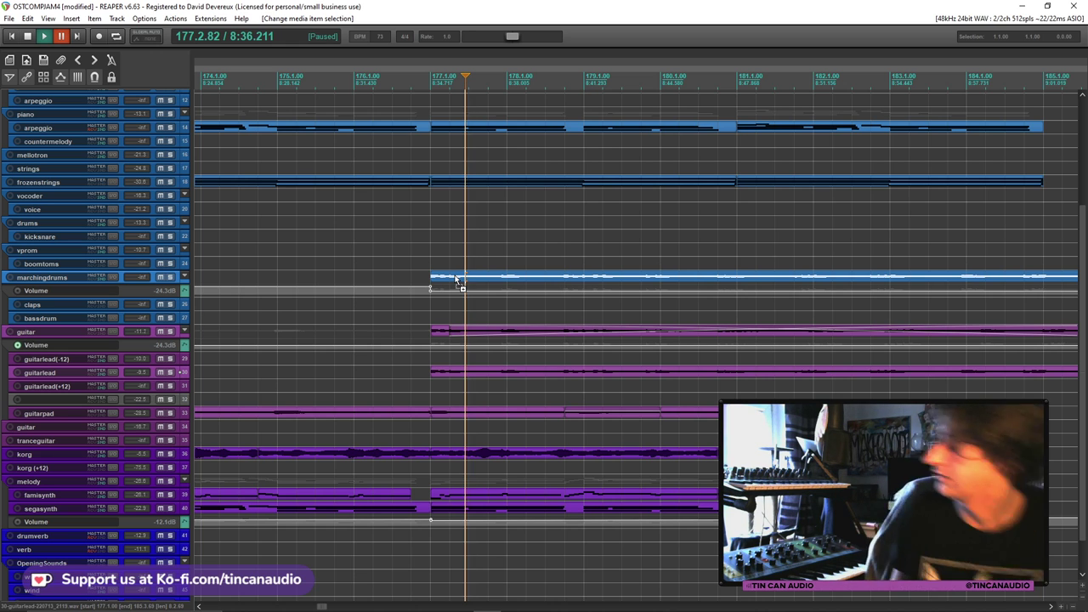
pyautogui.moveTo(237, 605)
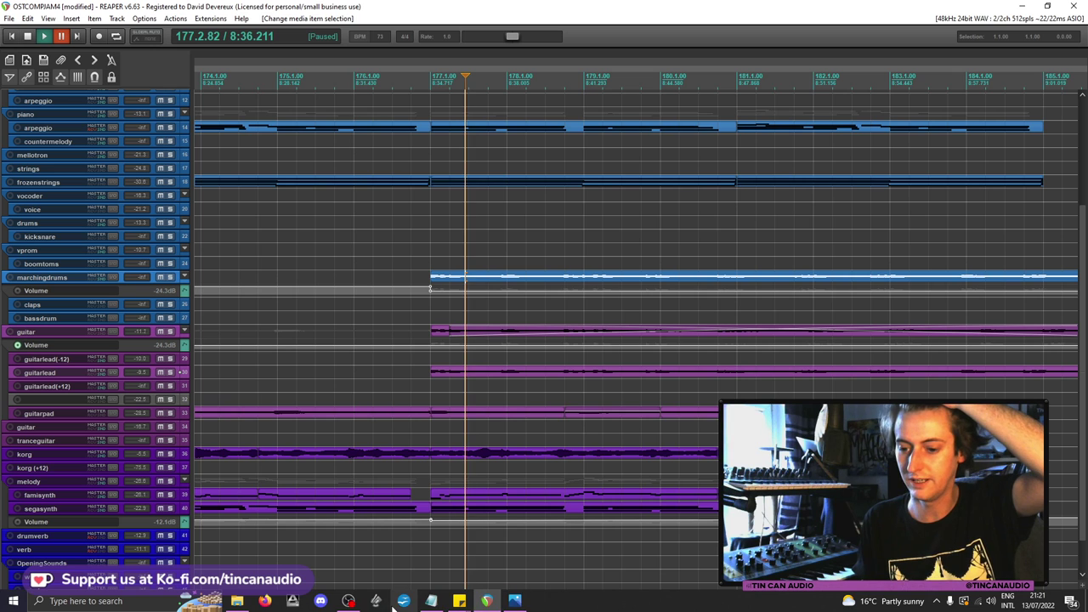
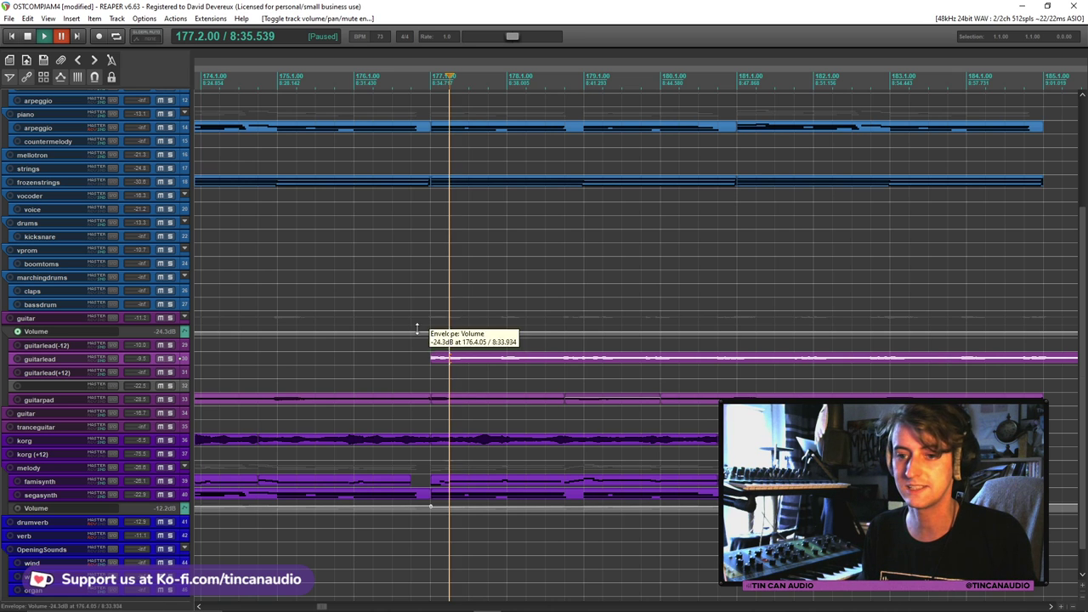
# Paste the guitarlead take onto the guitarlead(-12) track at bar 177 and apply a pitch adjustment in its item properties
pyautogui.click(431, 346)
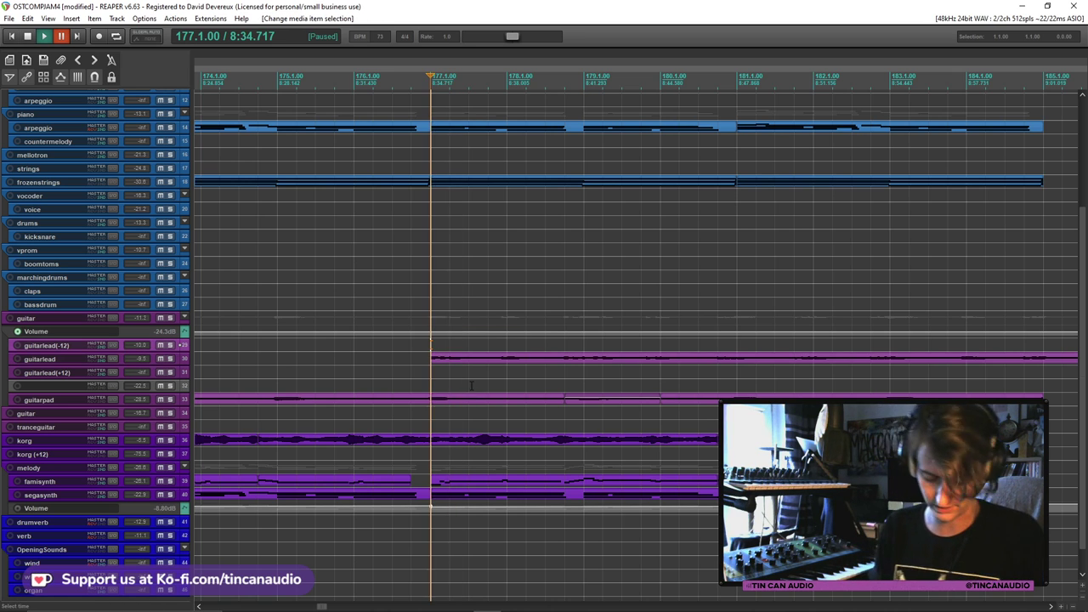
pyautogui.hotkey('ctrl', 'v')
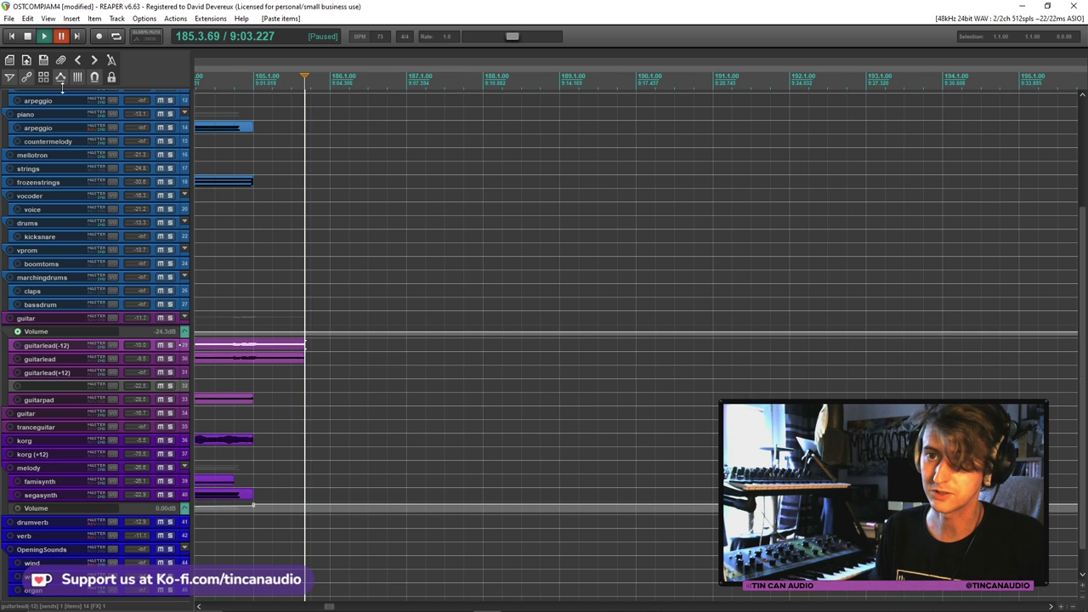
pyautogui.scroll(-4, 401, 326)
pyautogui.moveTo(401, 344); pyautogui.dragTo(492, 349)
pyautogui.doubleClick(491, 352)
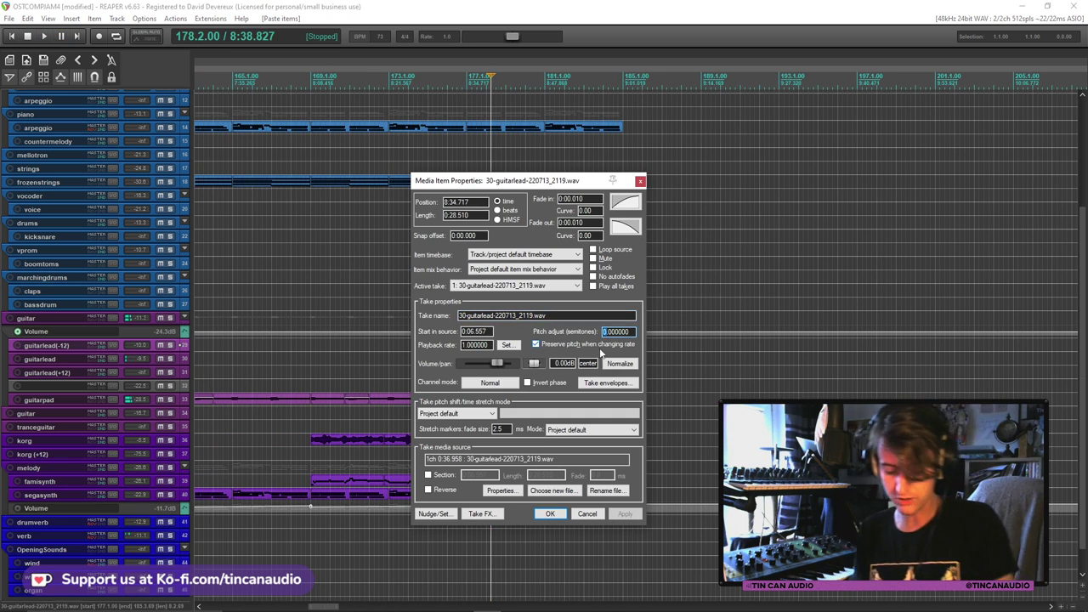
pyautogui.click(548, 514)
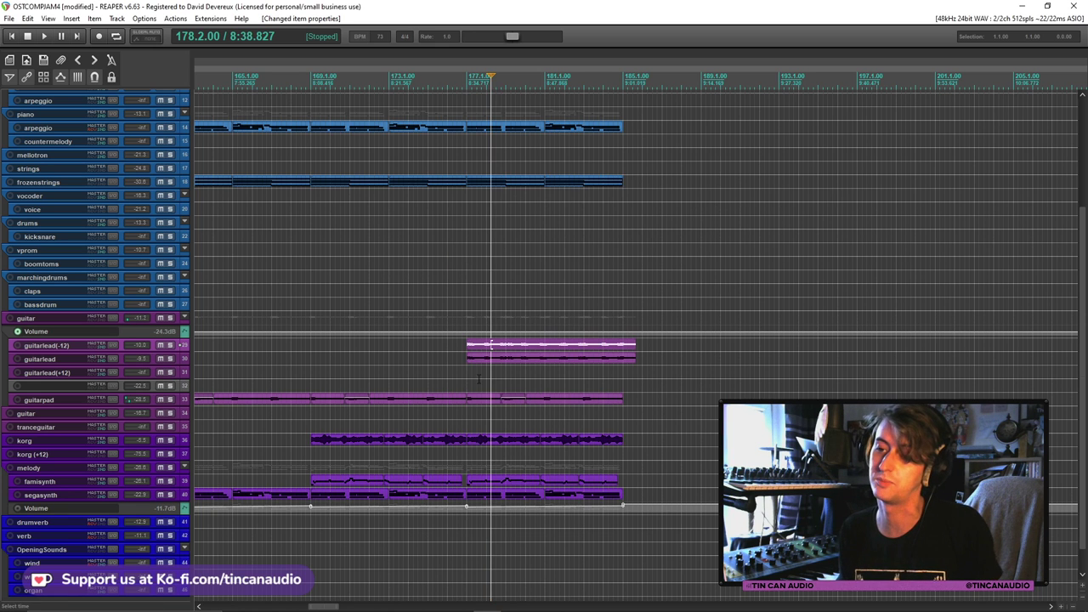
# Save the project and play back the layered guitar leads from bar 176.3
pyautogui.click(460, 357)
pyautogui.hotkey('ctrl', 's')
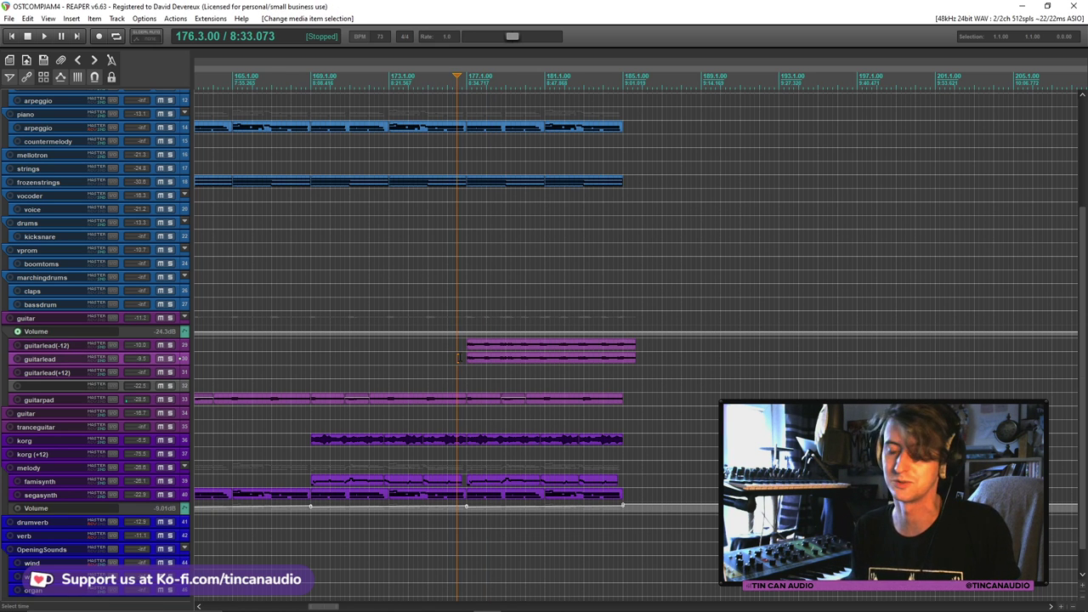
pyautogui.press('space')
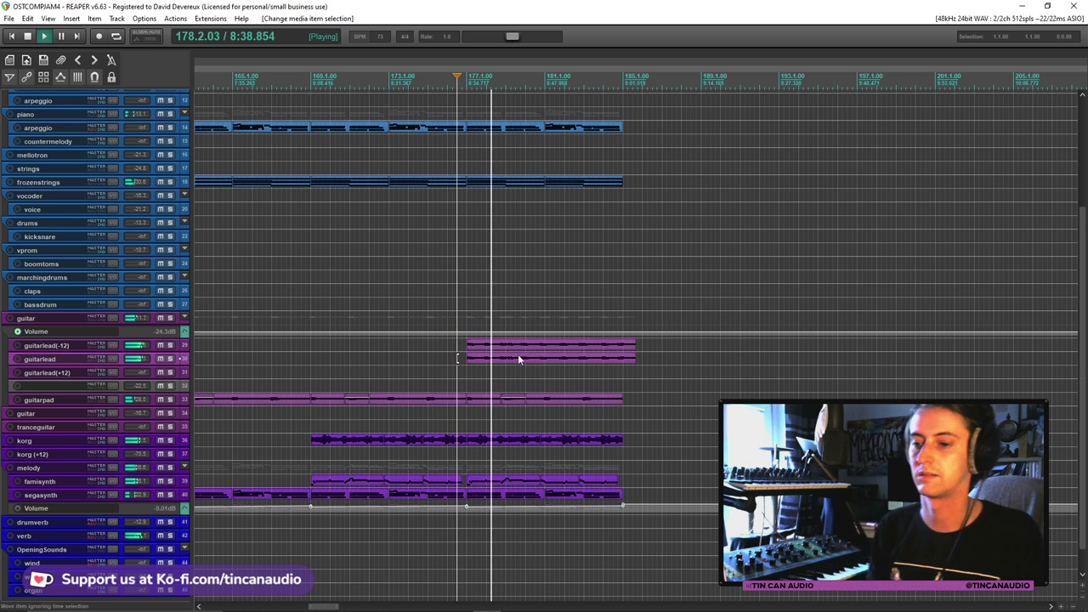
pyautogui.scroll(-3, 690, 423)
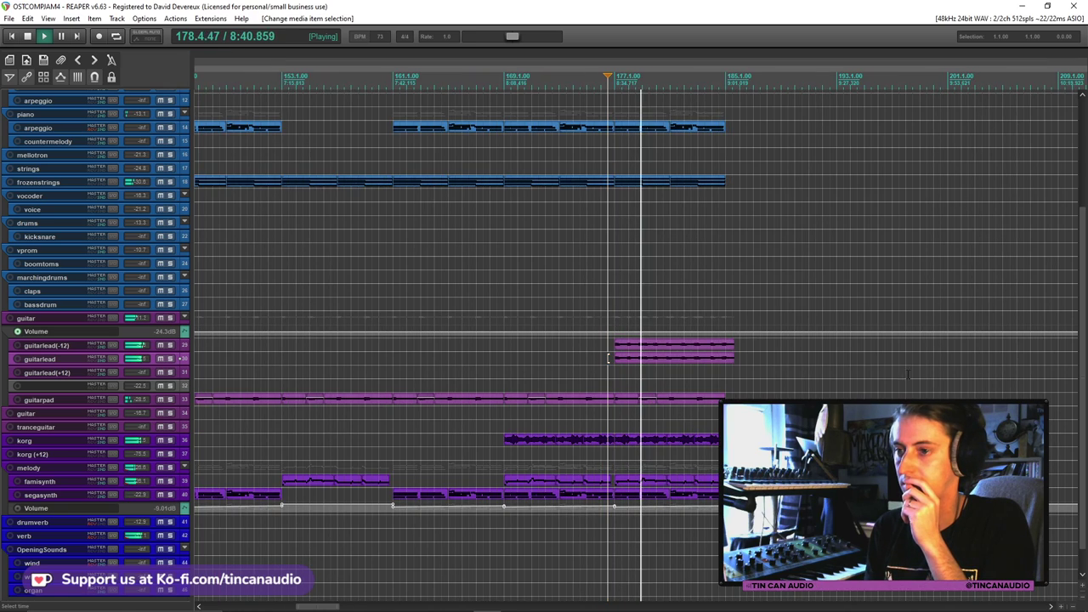
pyautogui.moveTo(1082, 340); pyautogui.dragTo(1085, 170)
pyautogui.scroll(-4, 150, 370)
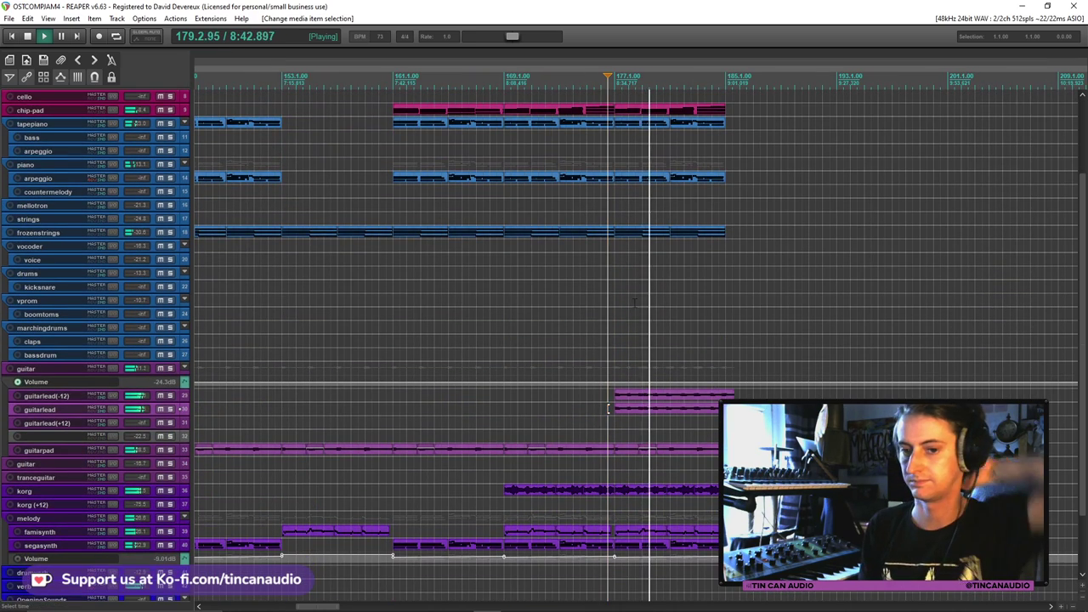
# Lower the guitar folder's volume envelope to about -39.3 dB across the Peaceful Theme
pyautogui.press('v')
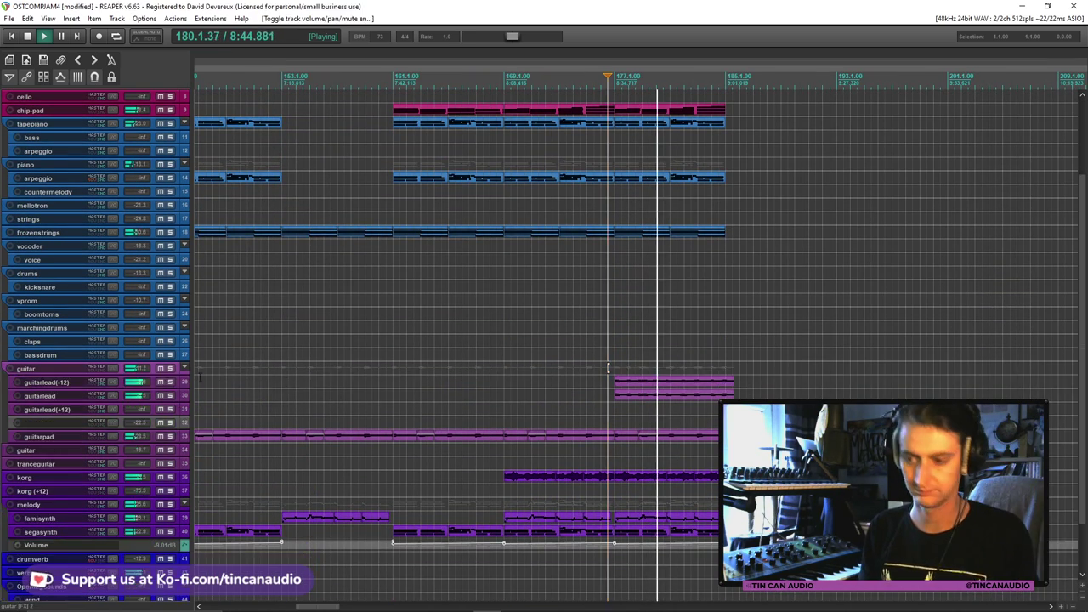
pyautogui.press('v')
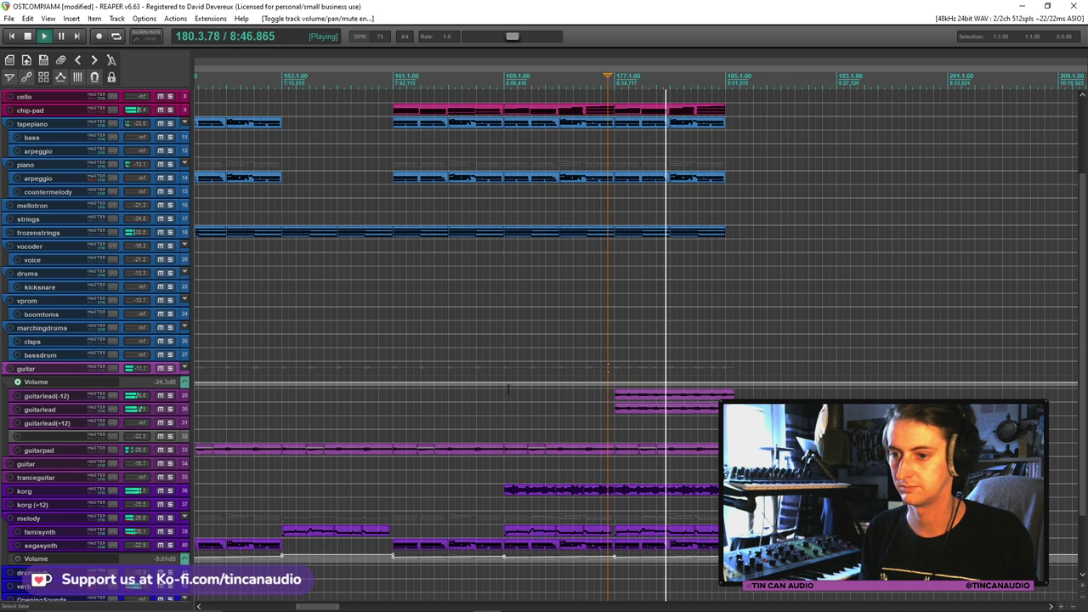
pyautogui.scroll(-3, 506, 384)
pyautogui.moveTo(506, 385); pyautogui.dragTo(507, 430)
pyautogui.scroll(6, 642, 409)
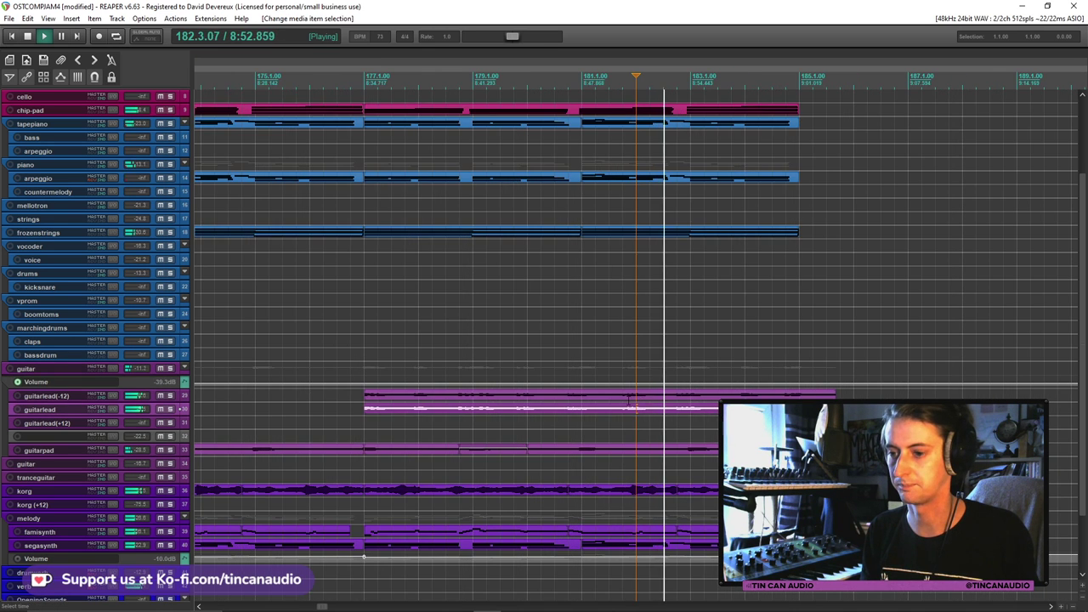
# Split the guitarlead and guitarlead(-12) takes at bar 181.3 and trim the second pieces' start to bar 182.3
pyautogui.click(623, 409)
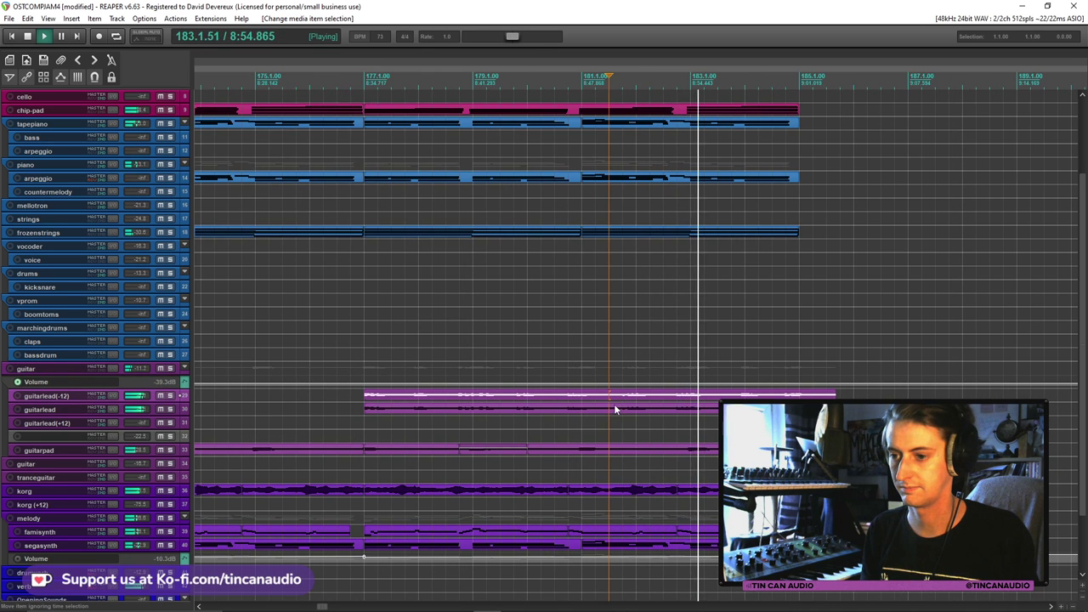
pyautogui.press('s')
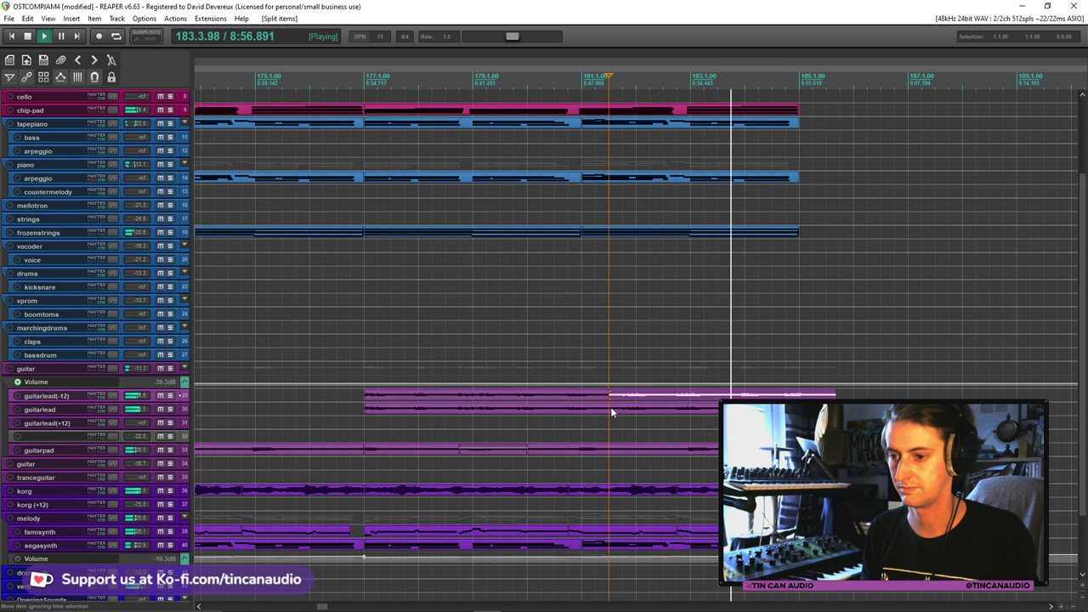
pyautogui.press('space')
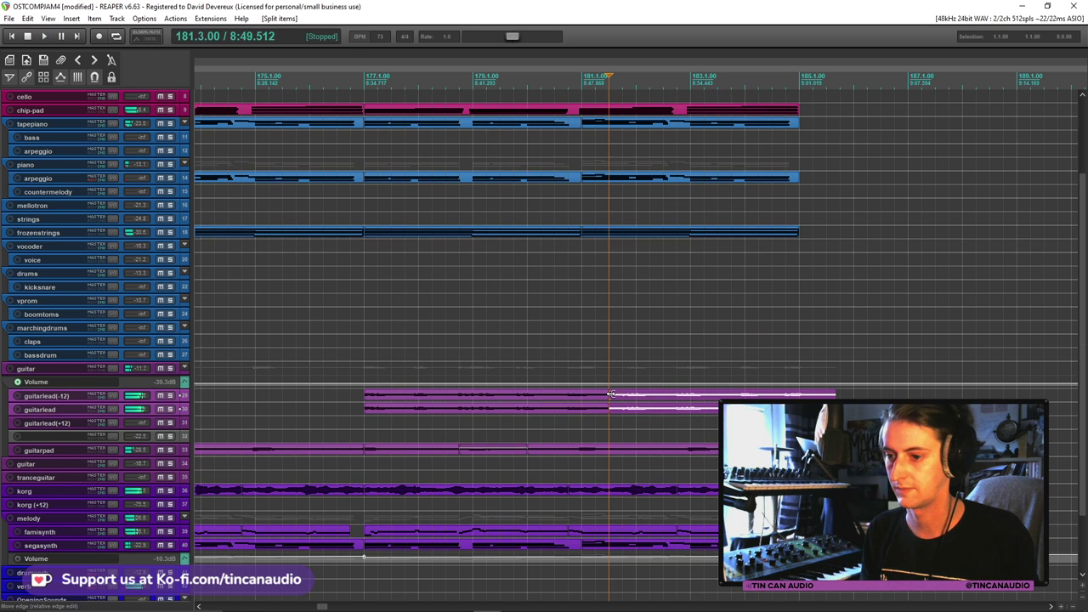
pyautogui.moveTo(611, 407); pyautogui.dragTo(672, 409)
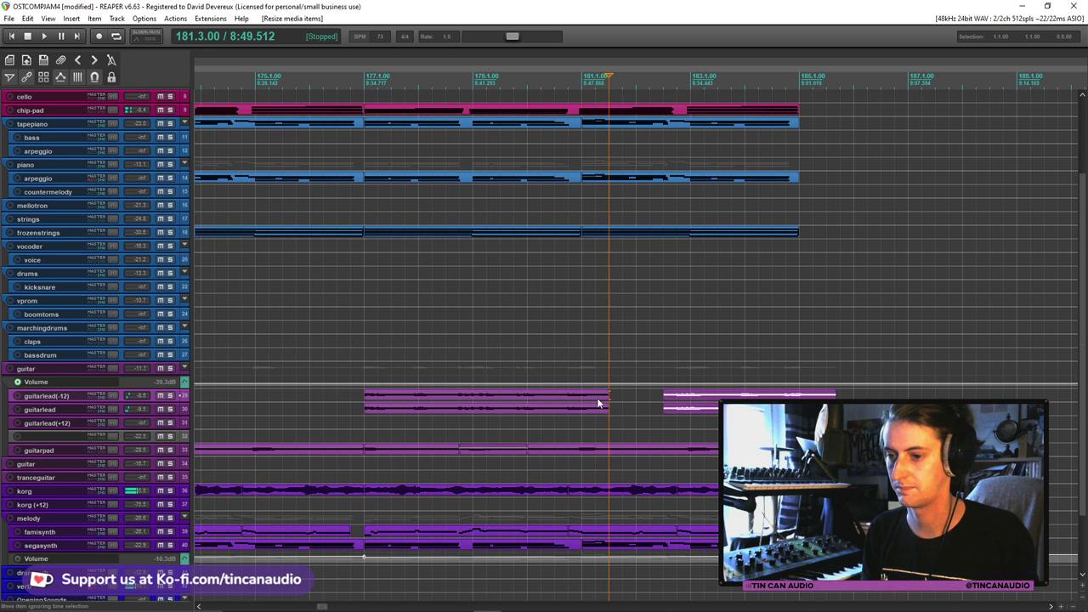
# Trim the first guitar lead pieces' end to bar 180.4 and move the second pieces to start at bar 180.3, crossfading them
pyautogui.click(597, 403)
pyautogui.moveTo(608, 408); pyautogui.dragTo(567, 409)
pyautogui.moveTo(833, 395); pyautogui.dragTo(621, 408)
pyautogui.hotkey('ctrl', 'z')
pyautogui.press('space')
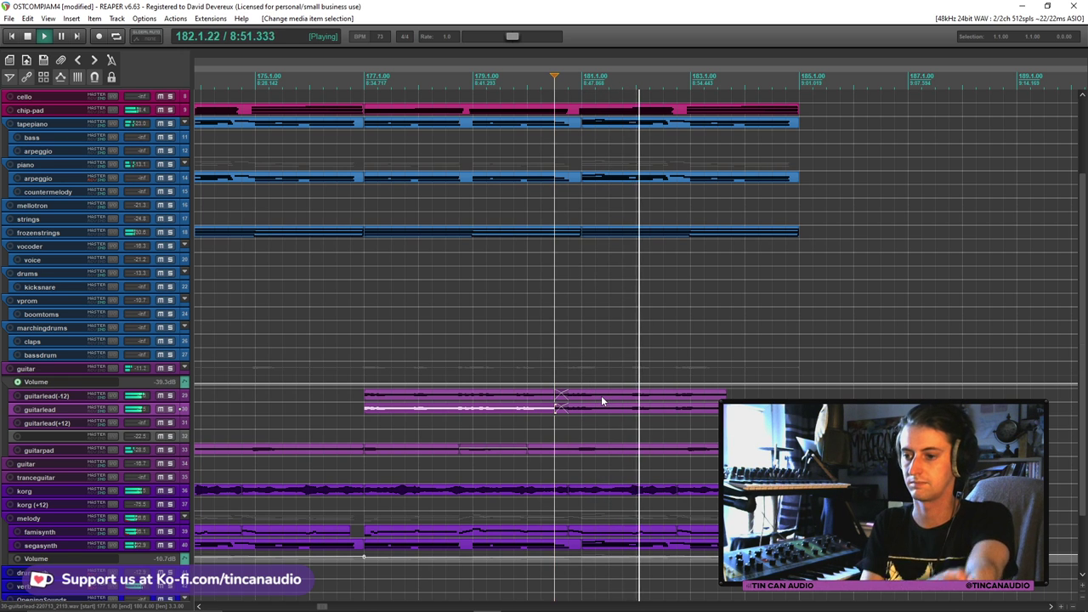
# Split the second guitar lead pieces on both tracks at bar 182.3 and again at bar 181.4
pyautogui.click(664, 396)
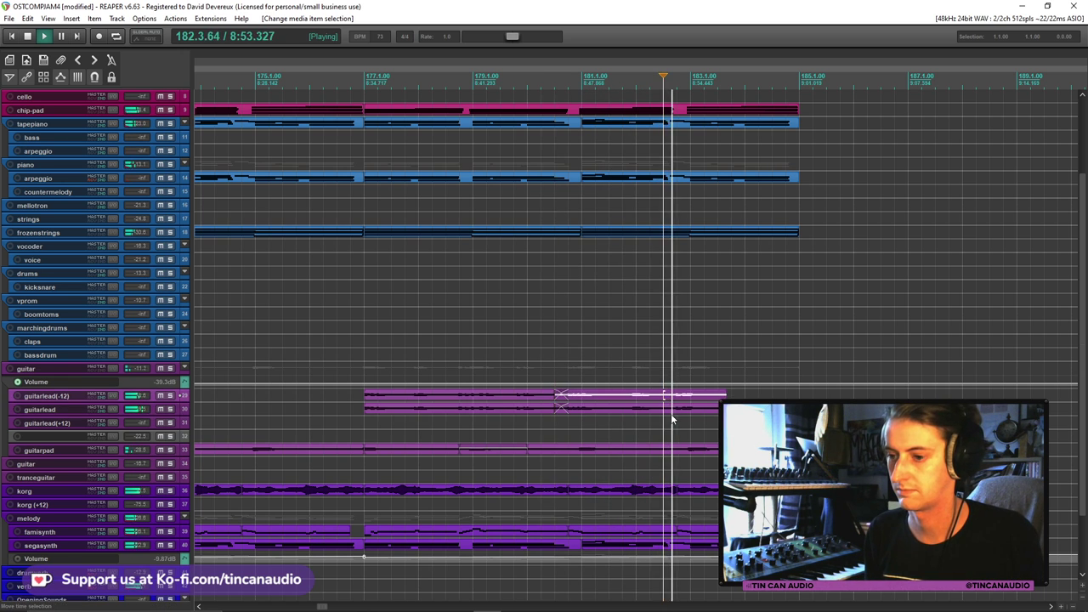
pyautogui.keyDown('ctrl'); pyautogui.click(669, 407); pyautogui.keyUp('ctrl')
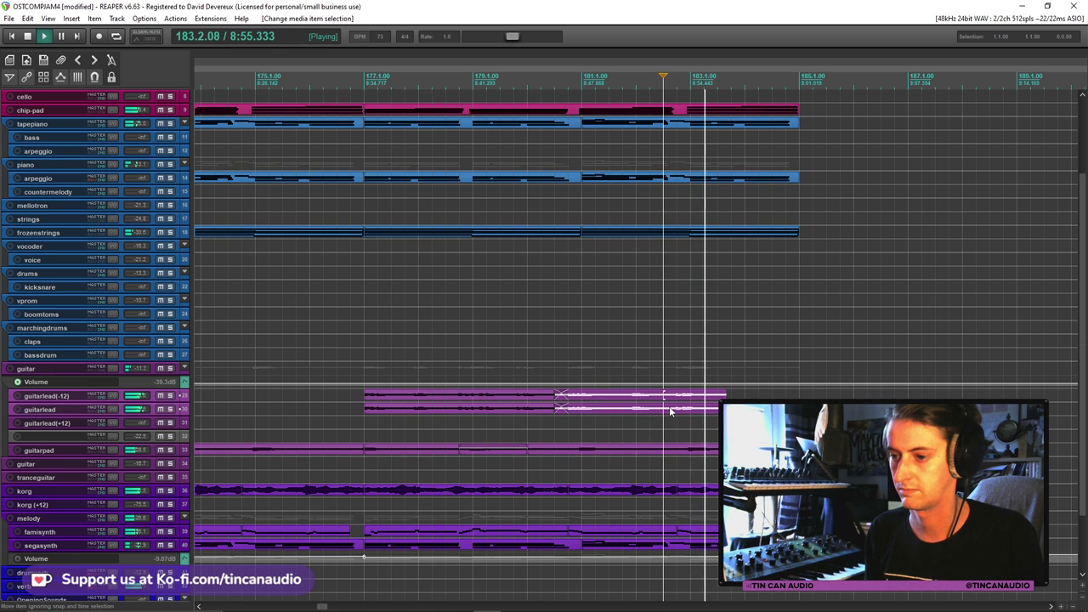
pyautogui.press('s')
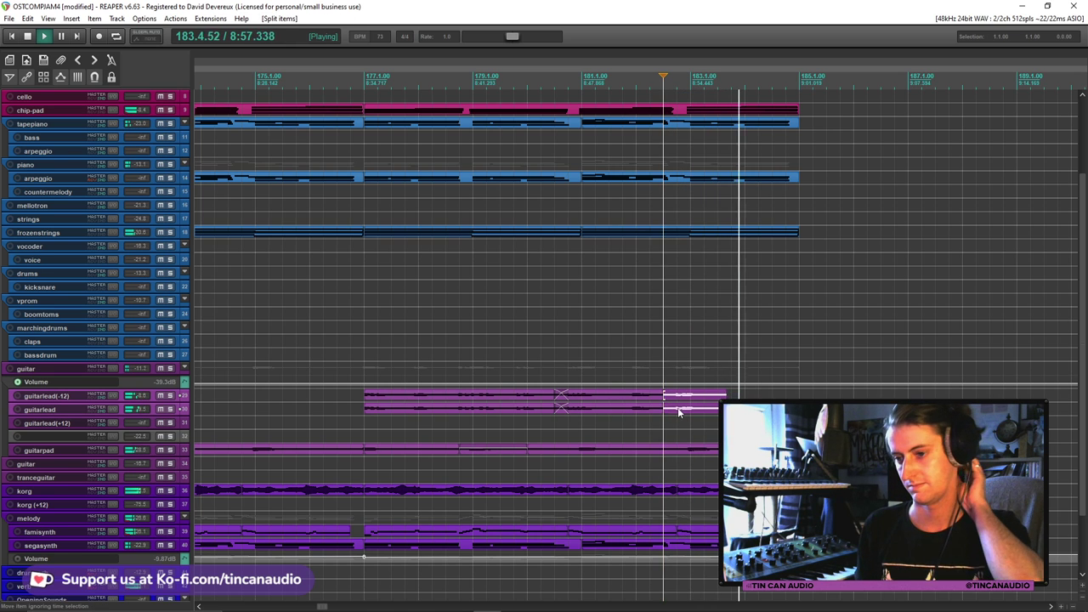
pyautogui.press('space')
pyautogui.click(633, 398)
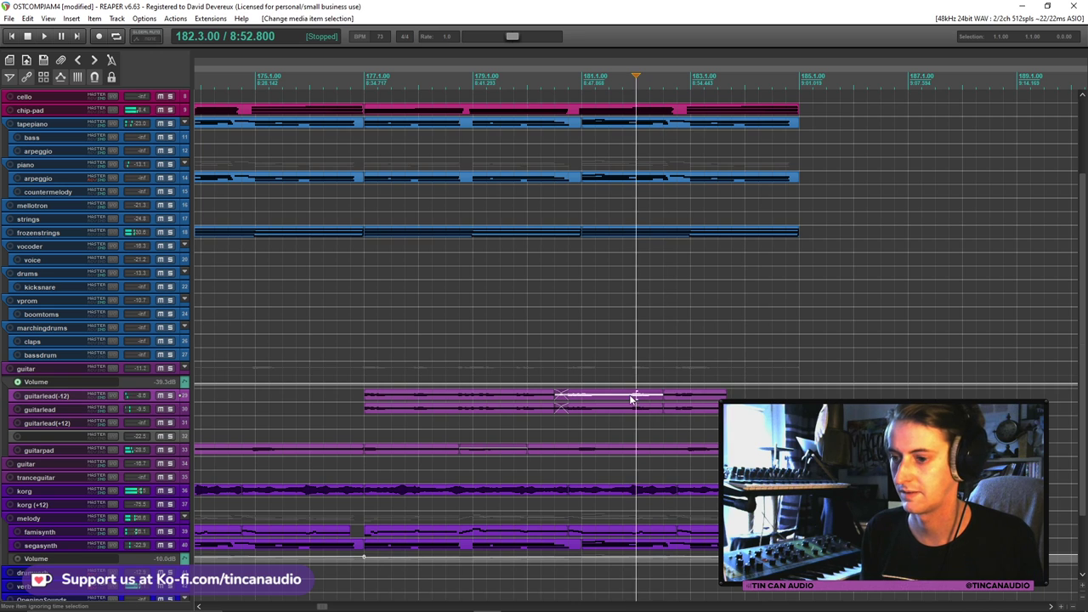
pyautogui.click(626, 410)
pyautogui.press('s')
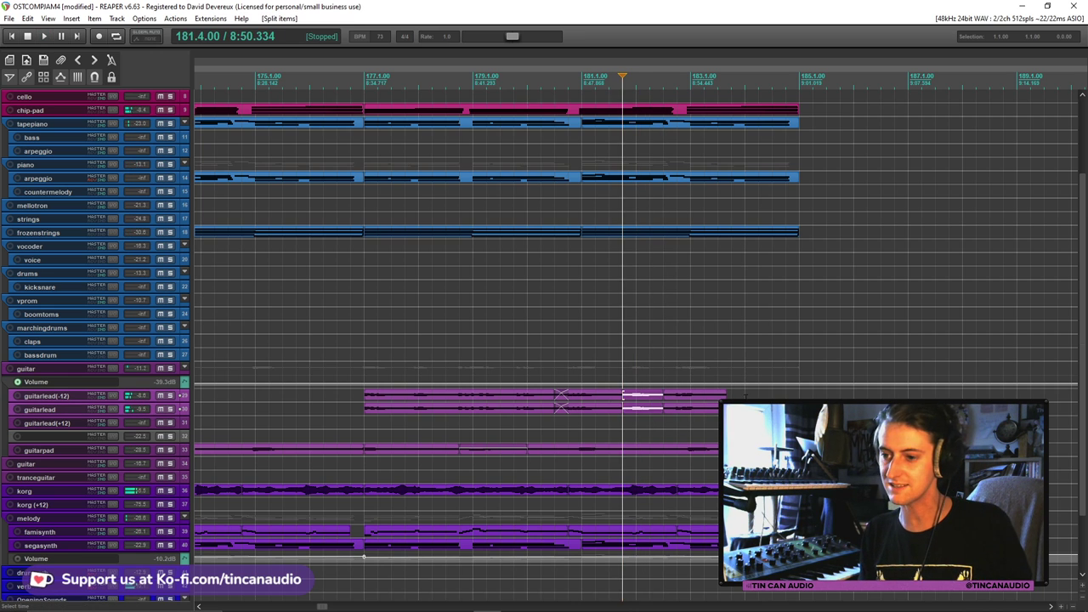
# Paste a copy of the three-beat guitar lead segment at bar 183.4 and extend its end to about bar 186.2
pyautogui.hotkey('ctrl', 'v')
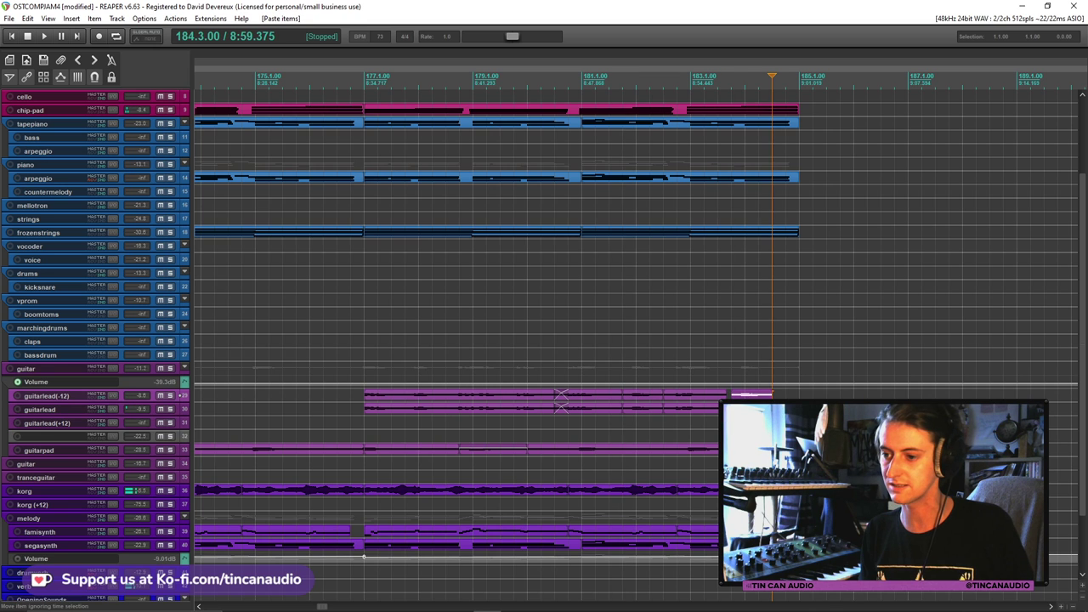
pyautogui.click(678, 394)
pyautogui.press('space')
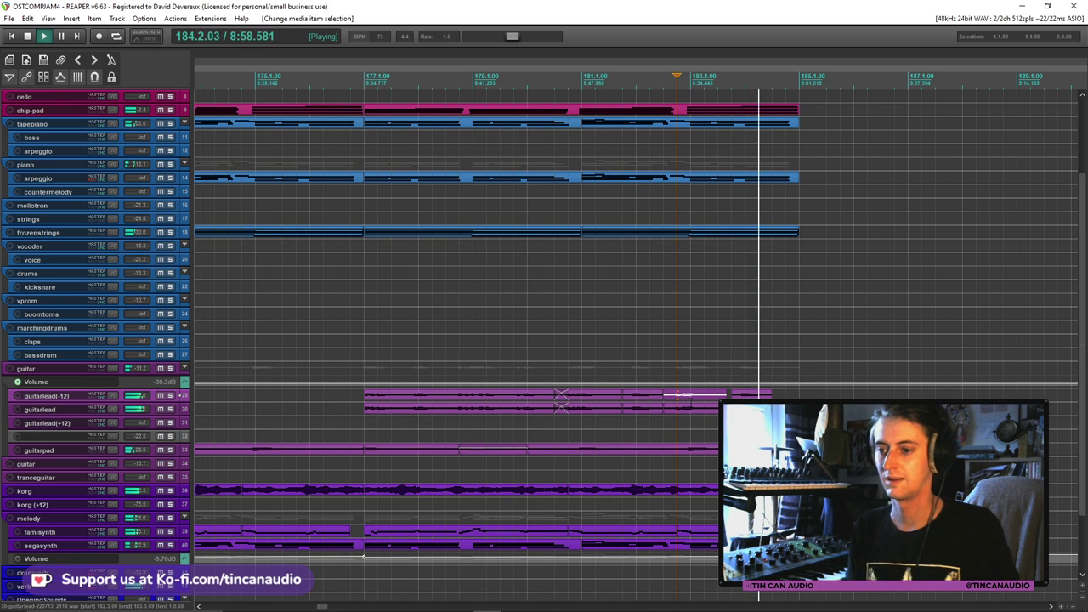
pyautogui.press('space')
pyautogui.moveTo(691, 395); pyautogui.dragTo(801, 396)
pyautogui.click(752, 394)
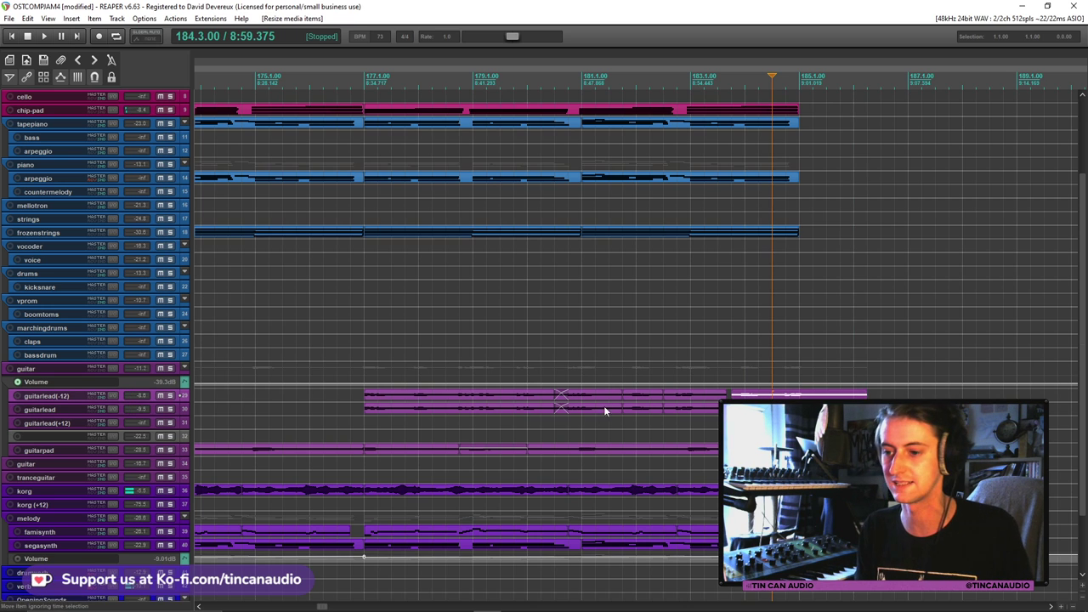
# Replace the guitar lead pieces between bars 182.3 and 183.4 with a copy of the section starting at bar 180.3, deleting the surplus
pyautogui.click(680, 407)
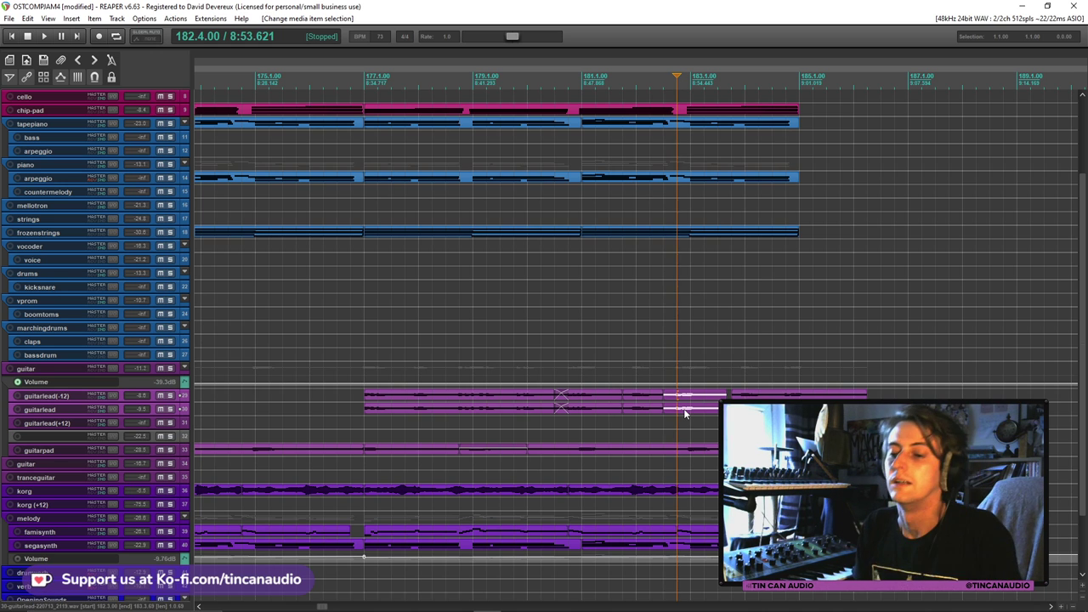
pyautogui.press('Delete')
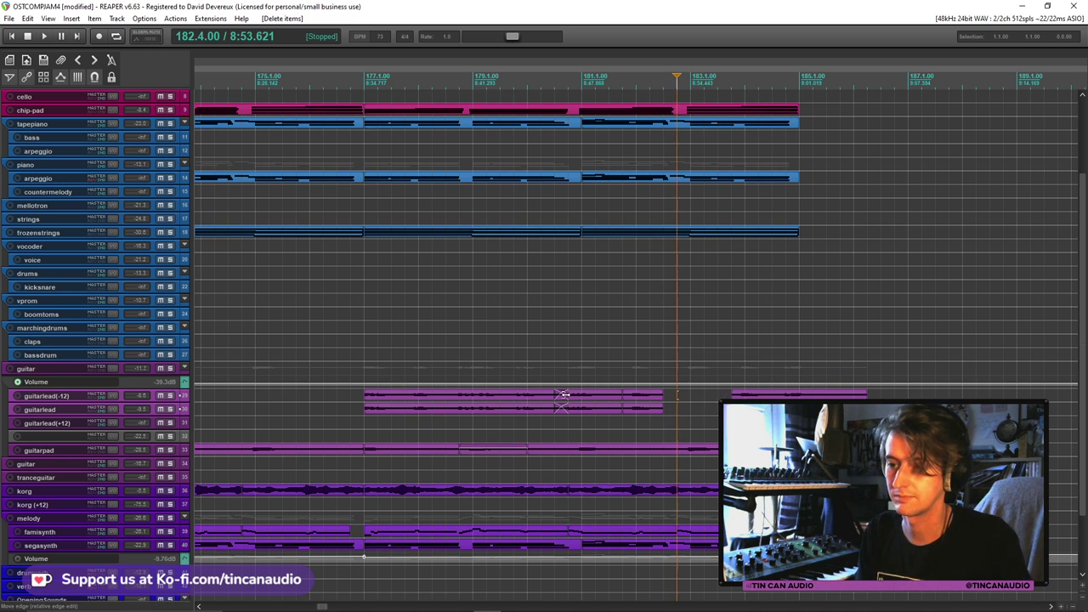
pyautogui.click(557, 397)
pyautogui.press('space')
pyautogui.click(651, 410)
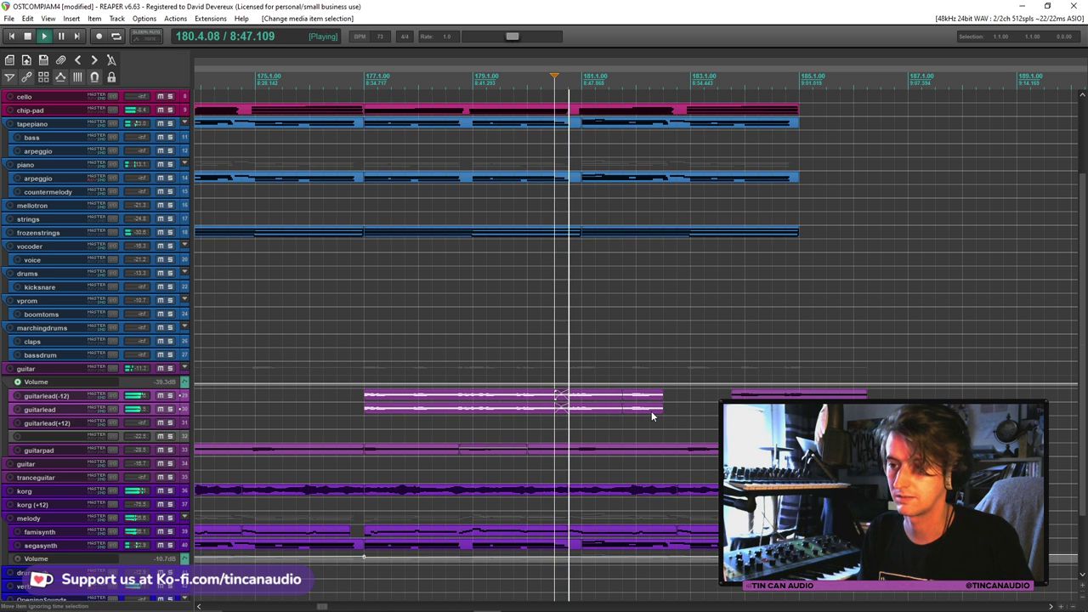
pyautogui.click(650, 400)
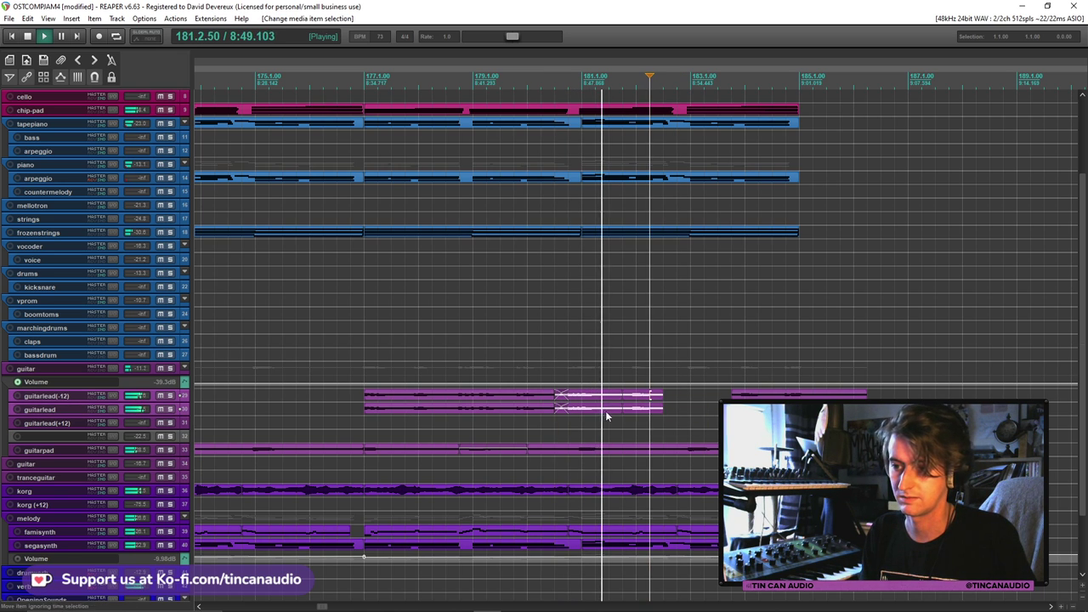
pyautogui.click(662, 397)
pyautogui.hotkey('ctrl', 'v')
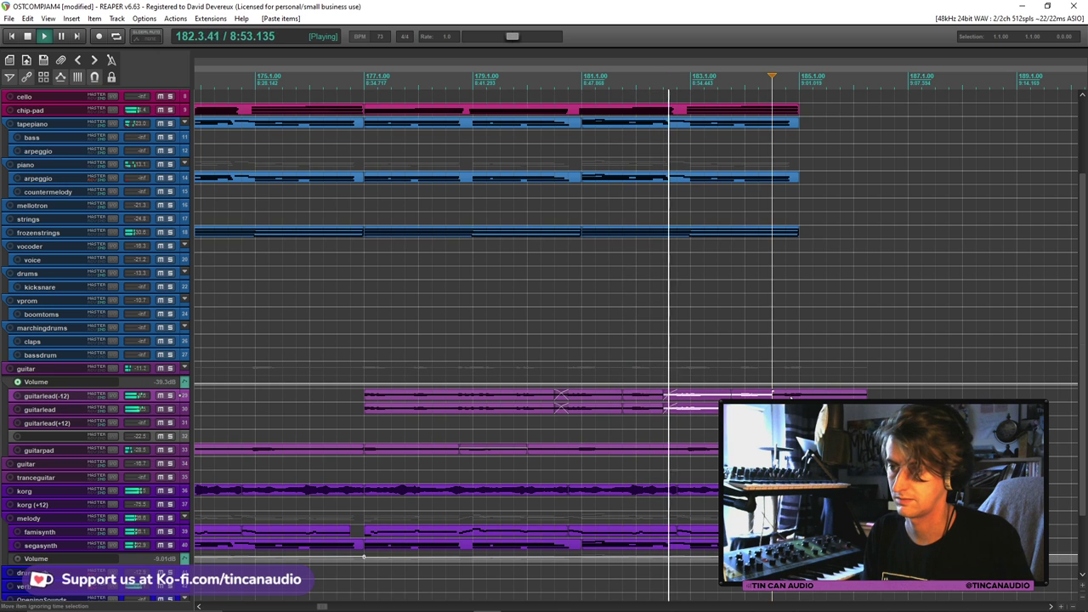
pyautogui.press('Delete')
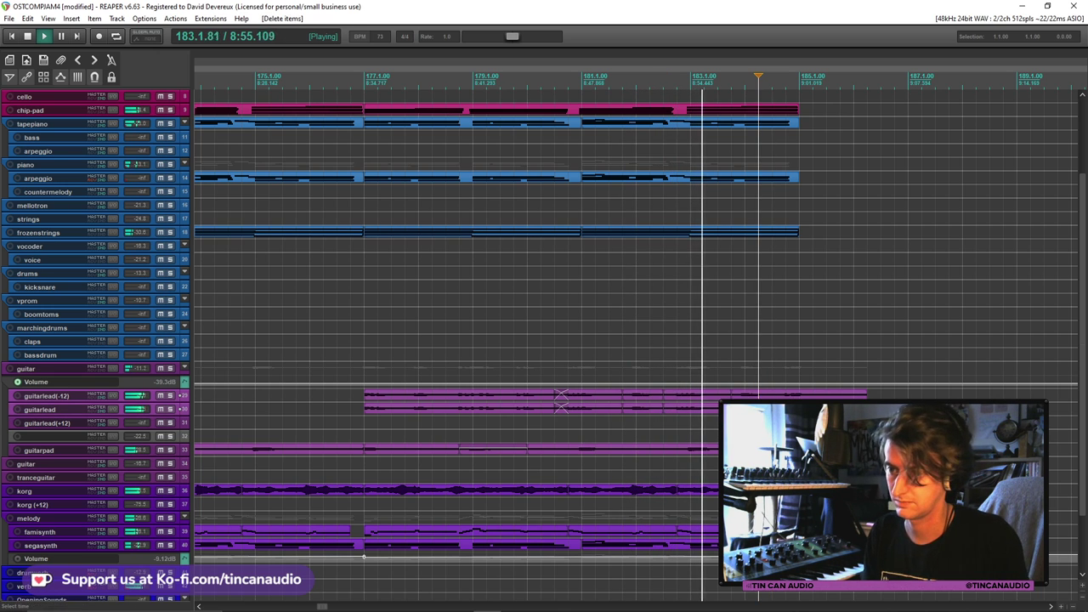
# Listen to the edited guitar lead ending and play the Peaceful Theme from its start at bar 136
pyautogui.click(697, 397)
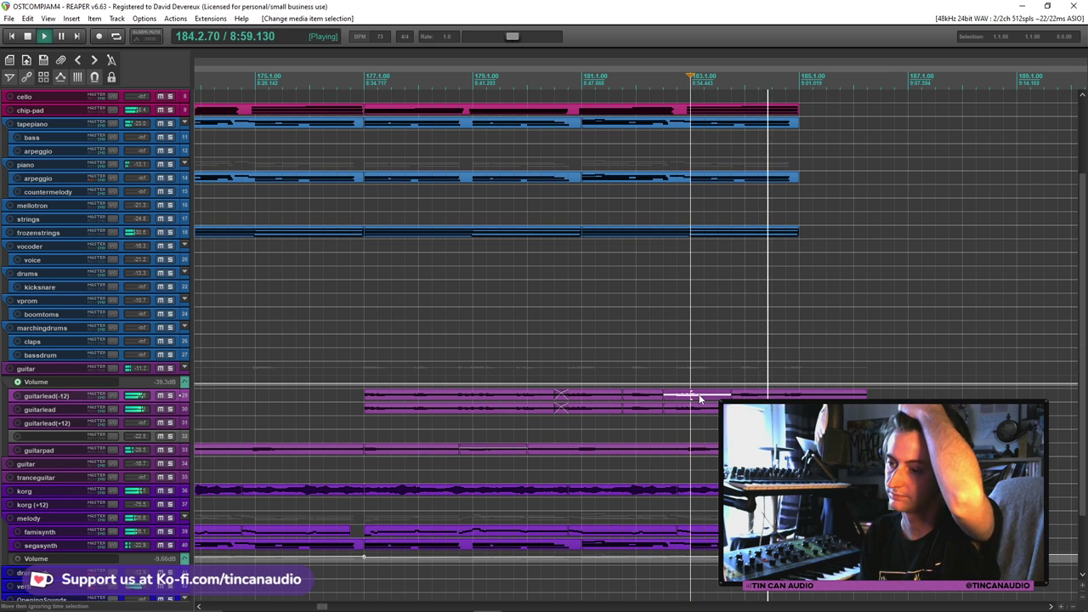
pyautogui.scroll(-8, 723, 366)
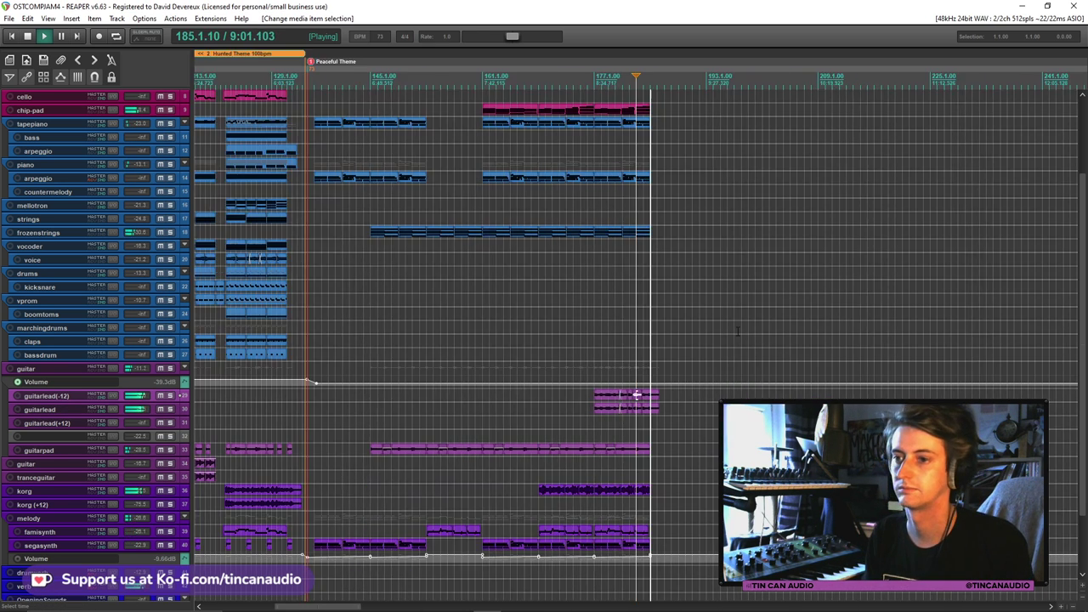
pyautogui.moveTo(563, 230)
pyautogui.mouseDown()
pyautogui.moveTo(583, 231)
pyautogui.moveTo(562, 230)
pyautogui.mouseUp()
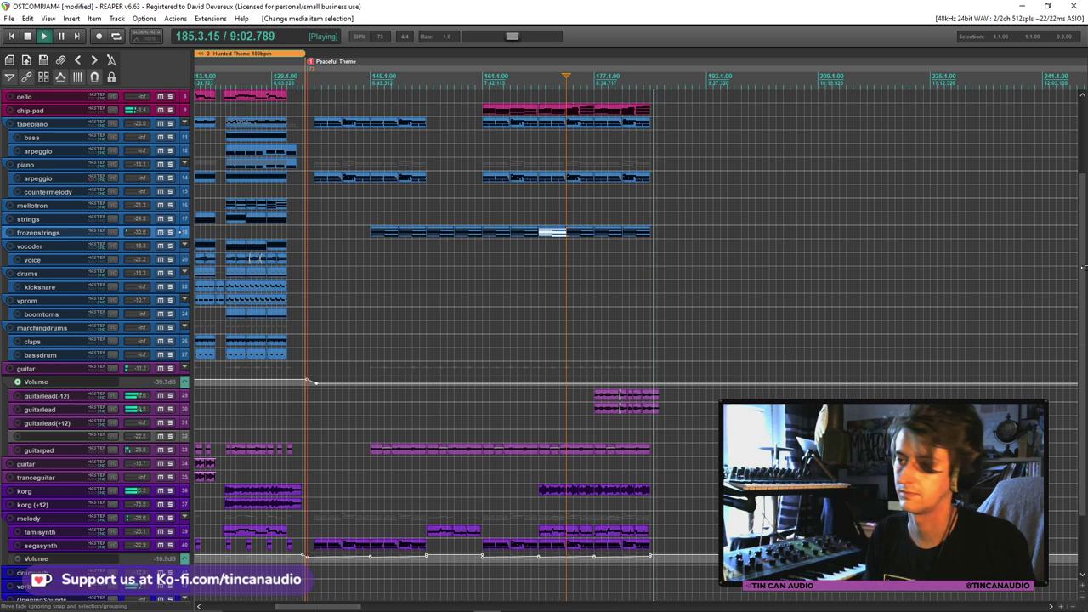
pyautogui.moveTo(1082, 268); pyautogui.dragTo(1082, 194)
pyautogui.press('space')
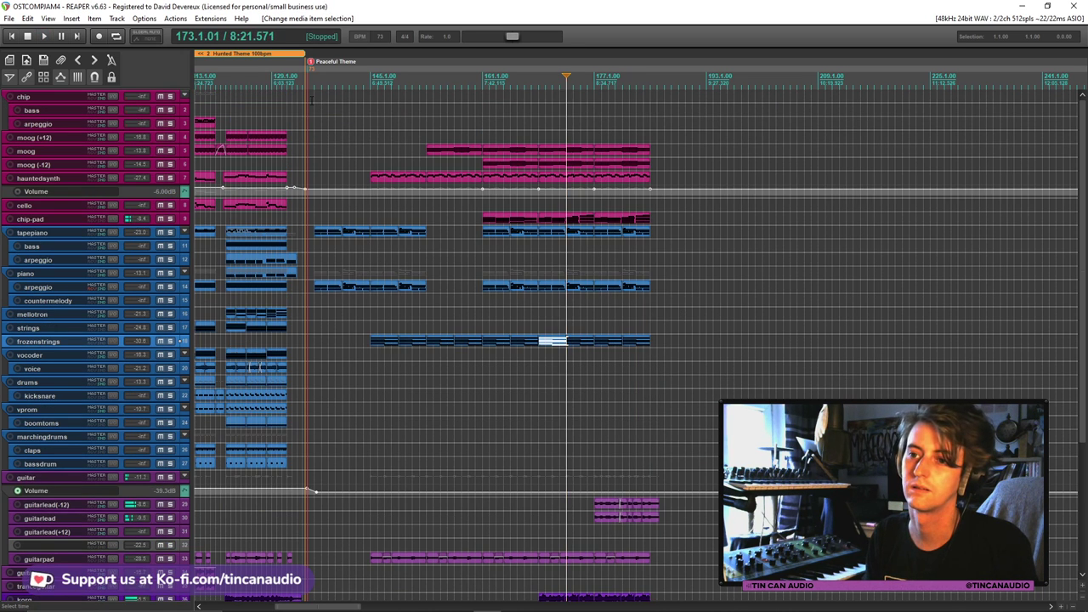
pyautogui.click(309, 100)
pyautogui.press('space')
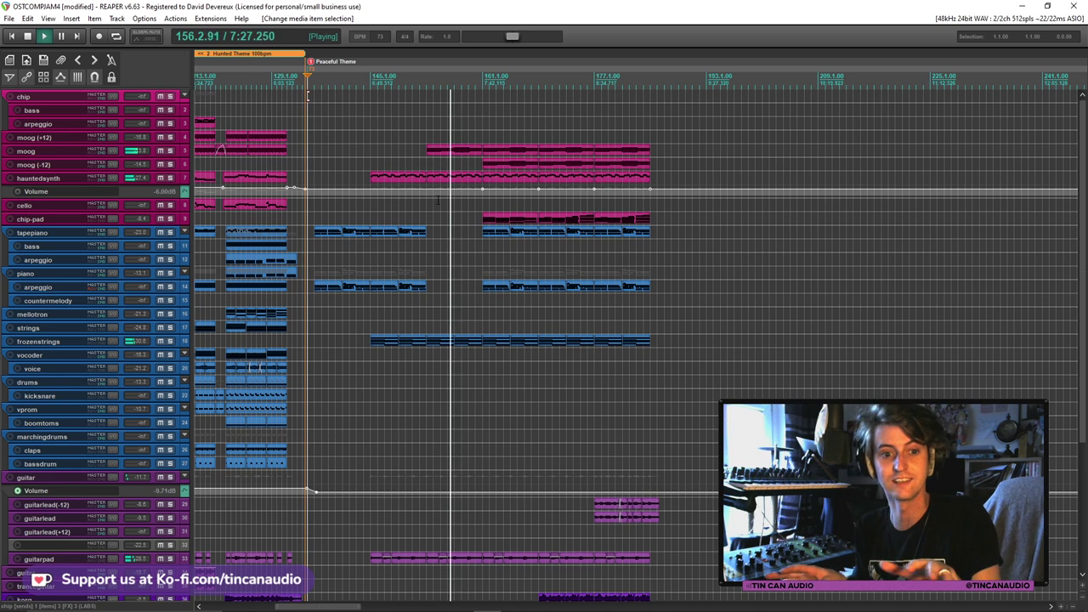
pyautogui.press('space')
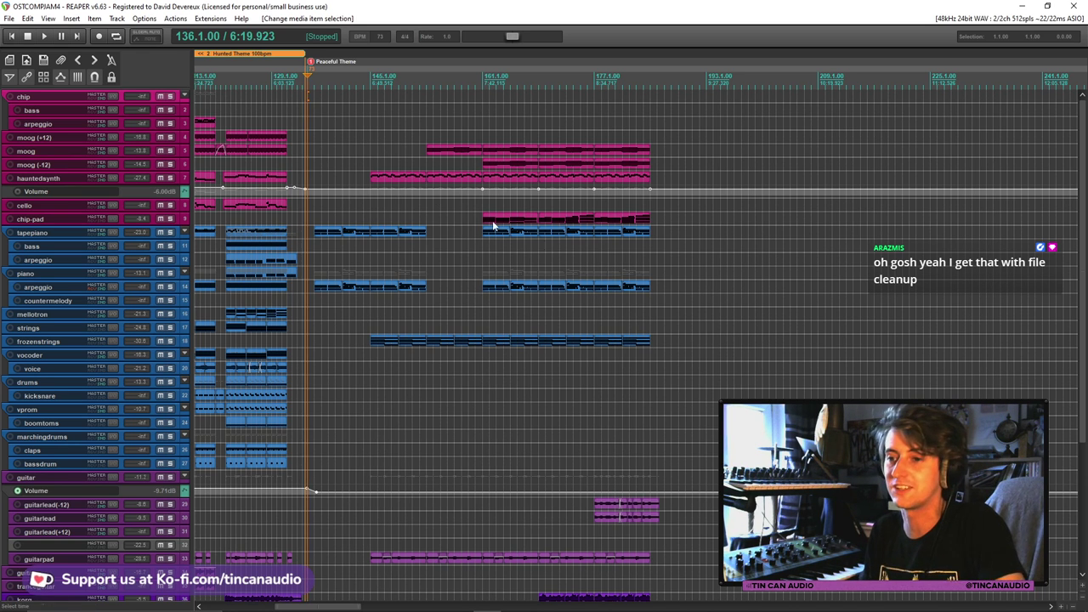
# Play the Peaceful Theme from the second tapepiano item and hide the hauntedsynth track's volume envelope
pyautogui.scroll(-2, 560, 293)
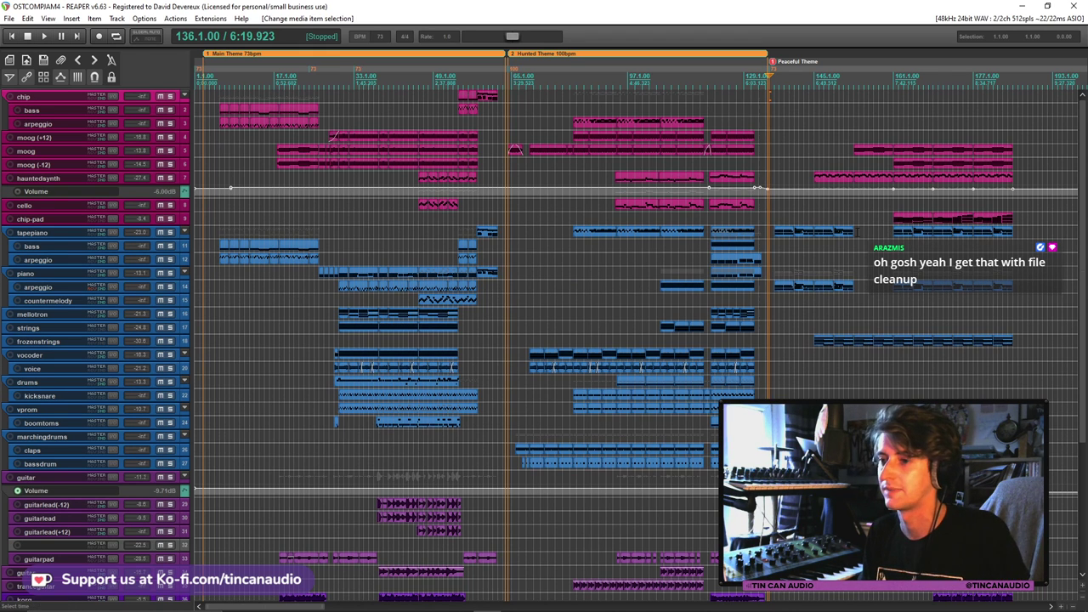
pyautogui.click(799, 237)
pyautogui.press('space')
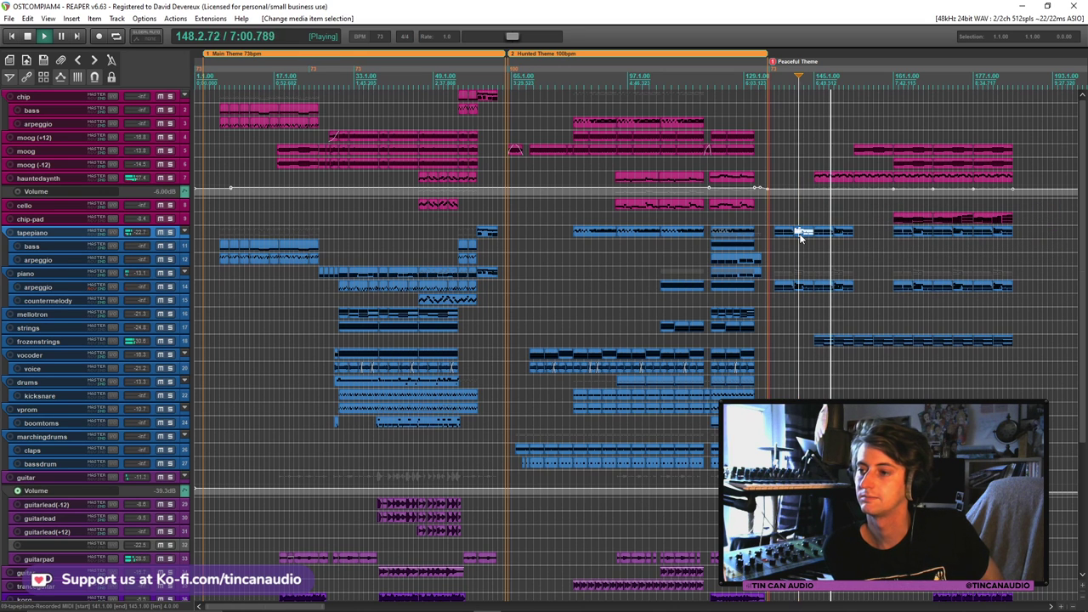
pyautogui.click(153, 180)
pyautogui.press('v')
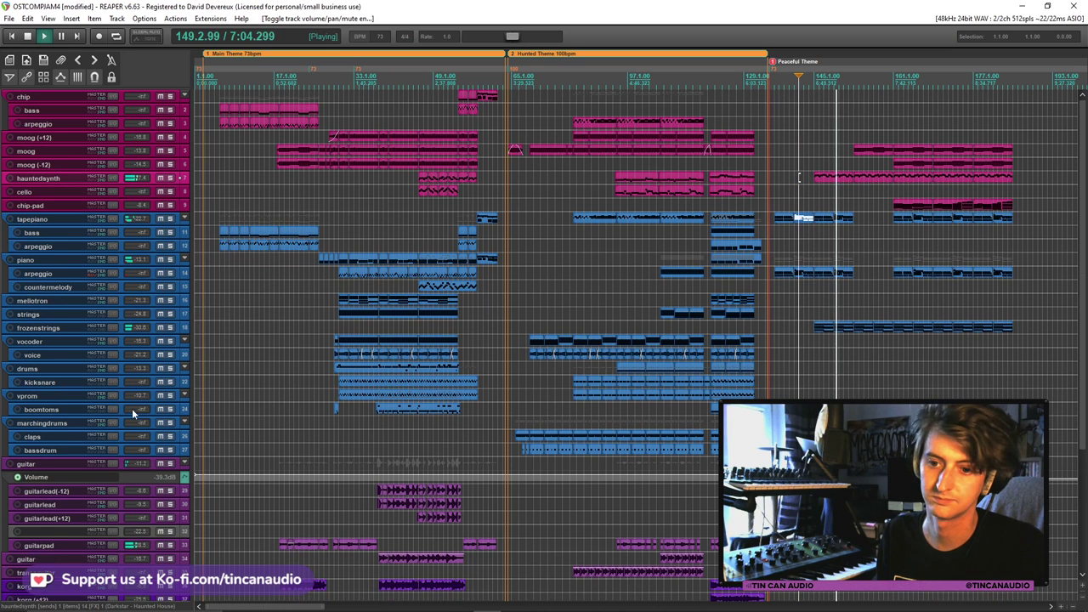
# Hide the guitar track's volume envelope and show the volume envelope of the guitarlead(+12) track
pyautogui.click(146, 465)
pyautogui.press('v')
pyautogui.scroll(-2, 146, 473)
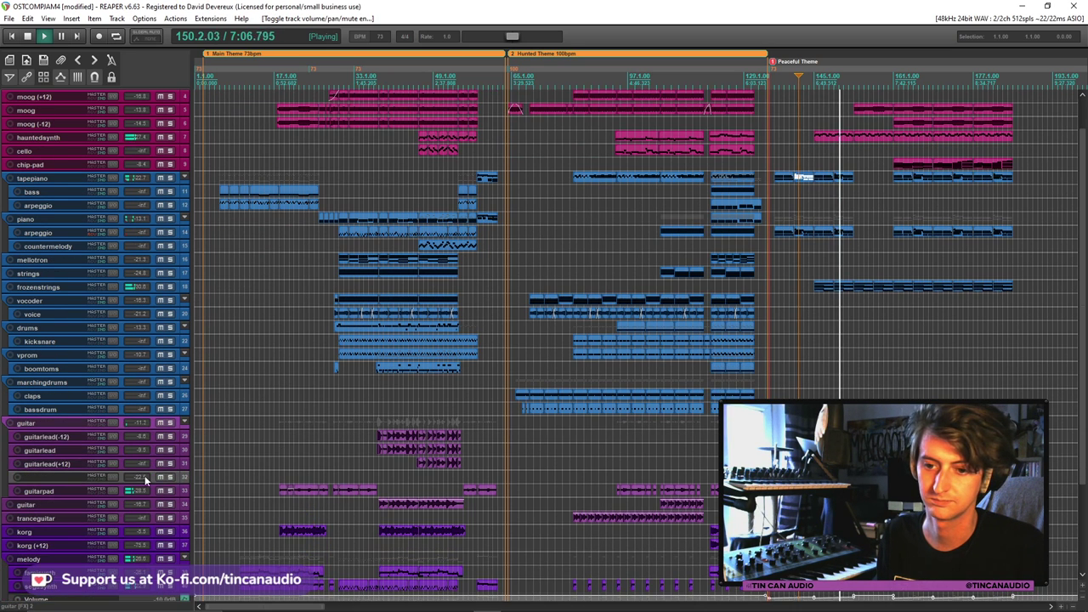
pyautogui.click(154, 467)
pyautogui.press('v')
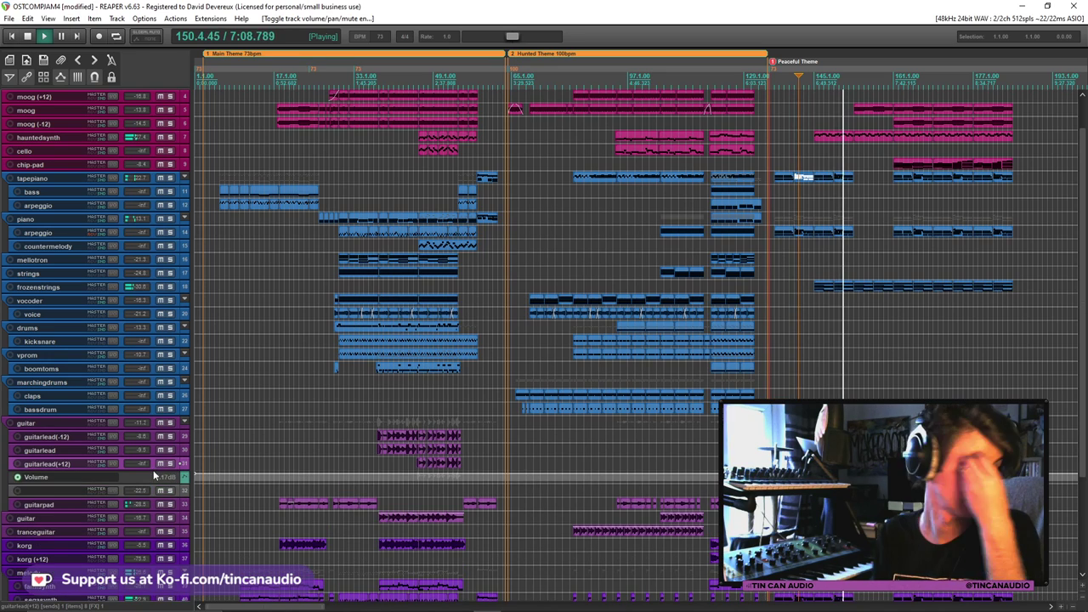
pyautogui.hscroll(4, 629, 323)
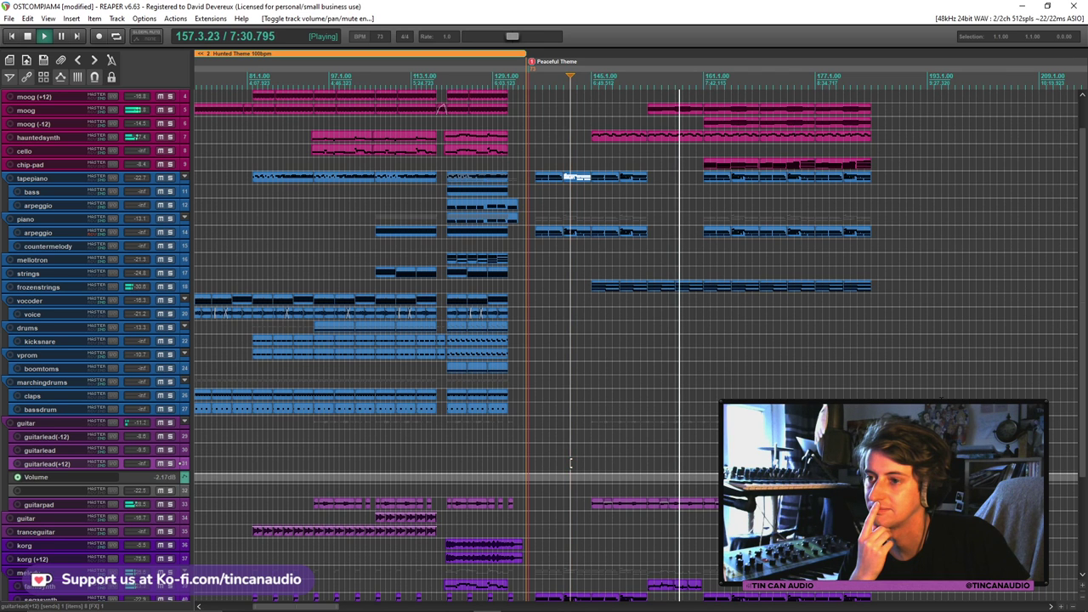
pyautogui.scroll(3, 1084, 316)
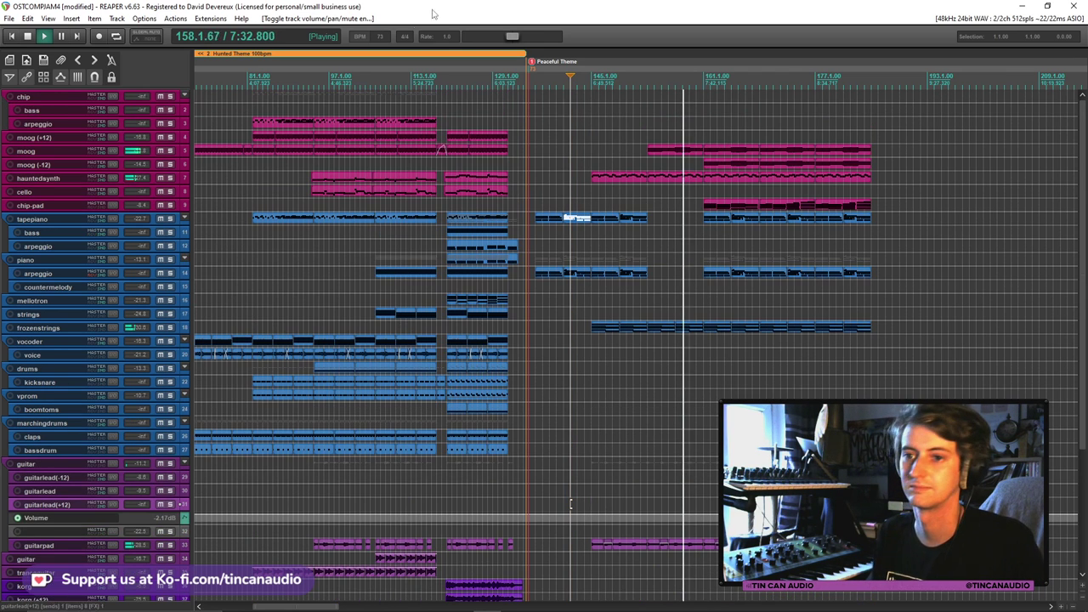
# Copy the chip bass and arpeggio items between bars 12 and 18 of the Main Theme
pyautogui.click(268, 127)
pyautogui.scroll(-3, 268, 128)
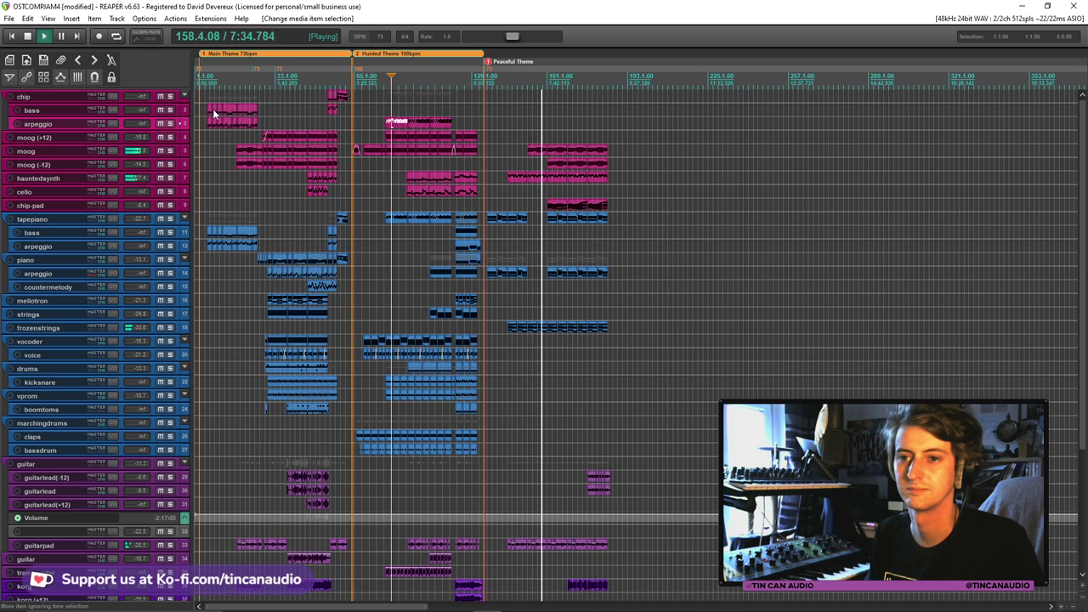
pyautogui.click(232, 112)
pyautogui.click(230, 123)
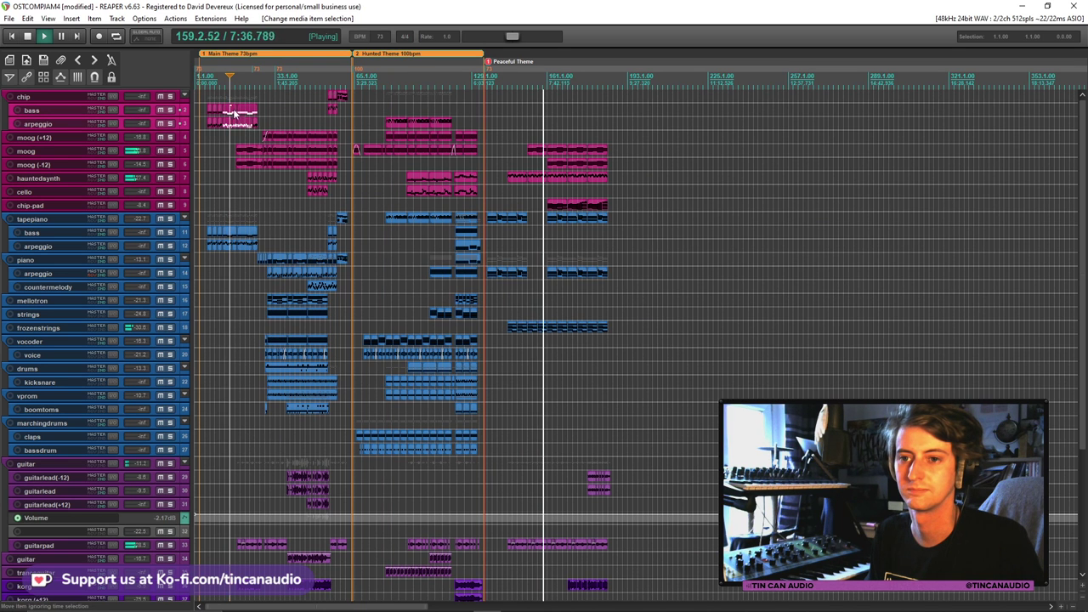
pyautogui.click(228, 123)
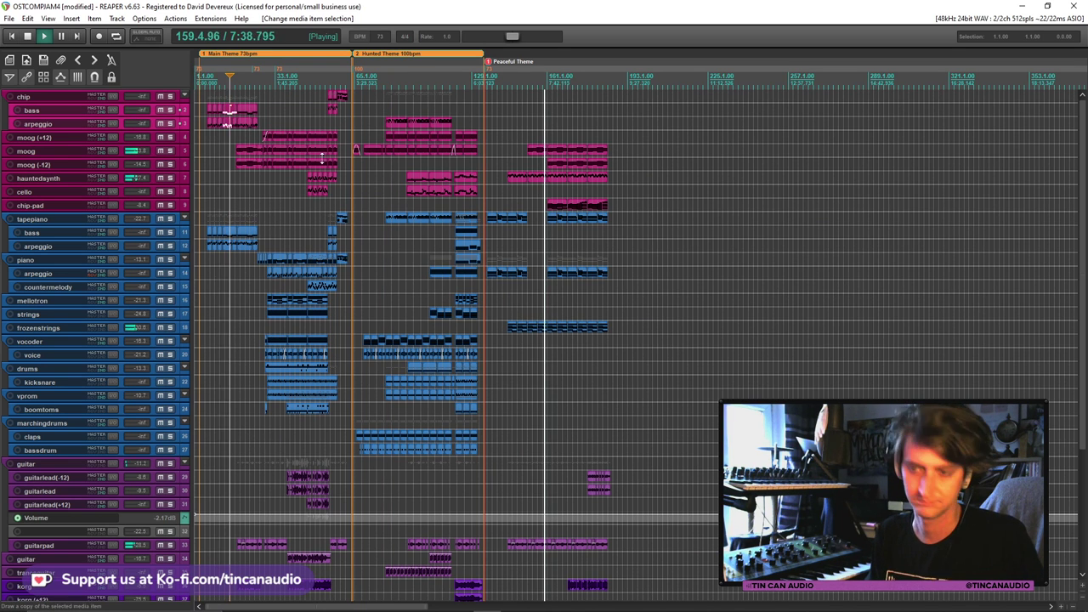
pyautogui.scroll(5, 227, 122)
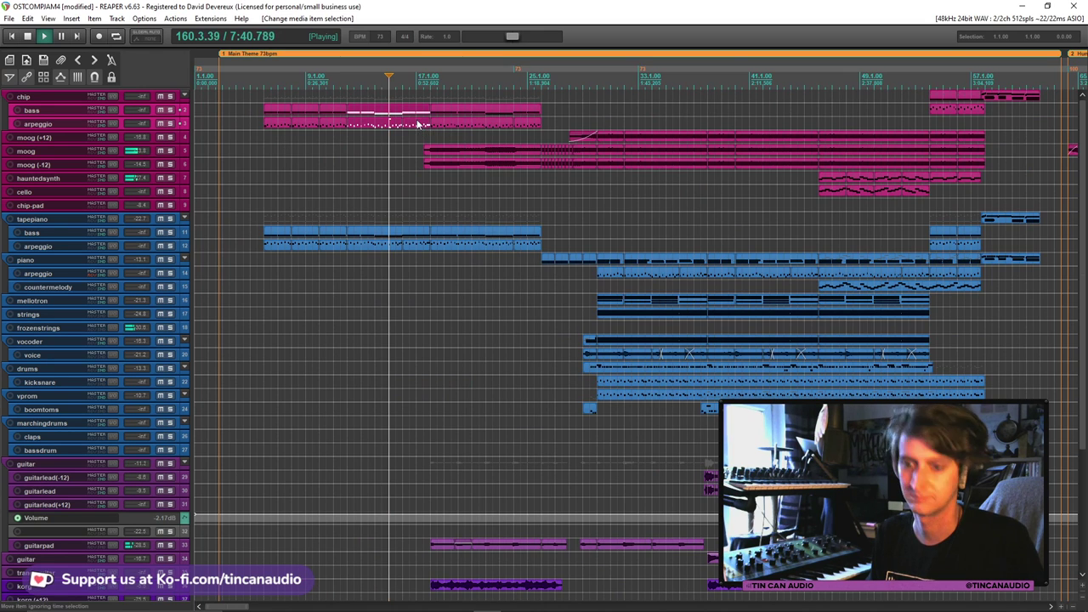
pyautogui.scroll(-6, 426, 126)
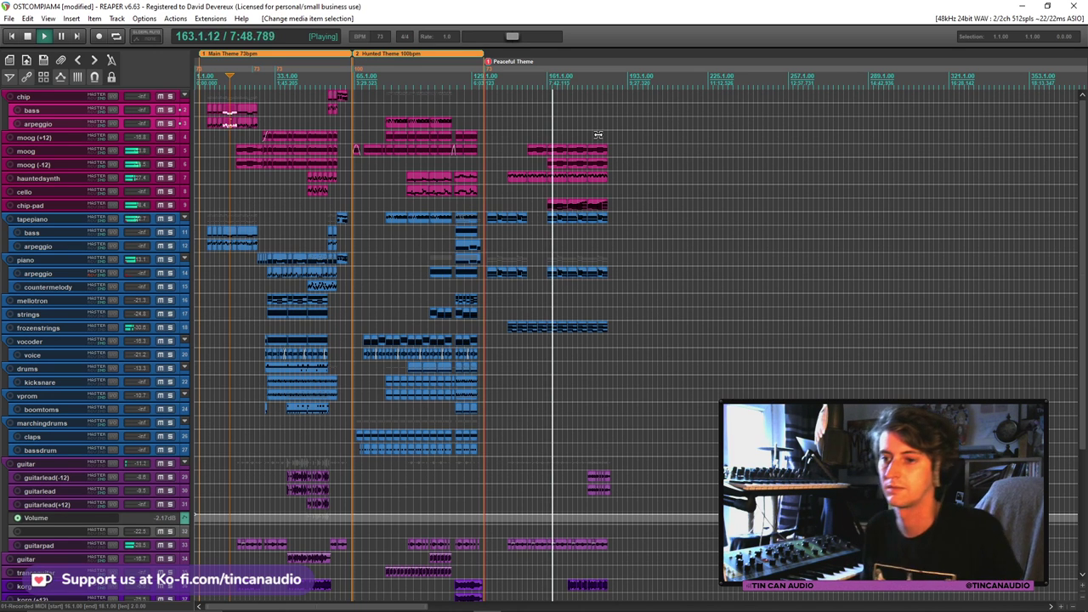
# Transpose all notes of the chip-pad items starting at bars 161 and 169 up one octave
pyautogui.doubleClick(555, 204)
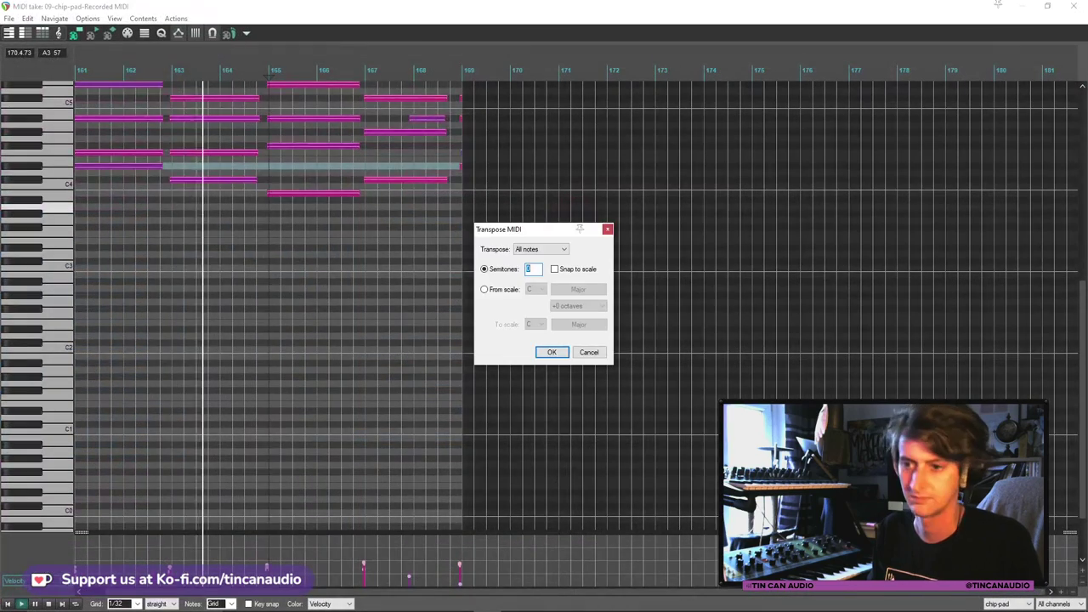
pyautogui.press('Return')
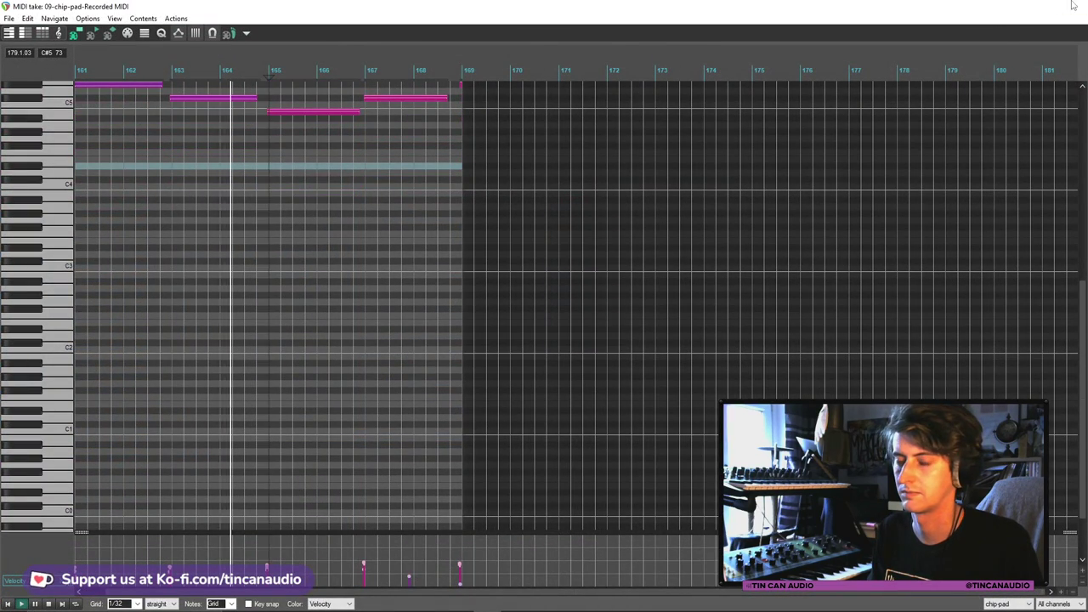
pyautogui.click(1073, 6)
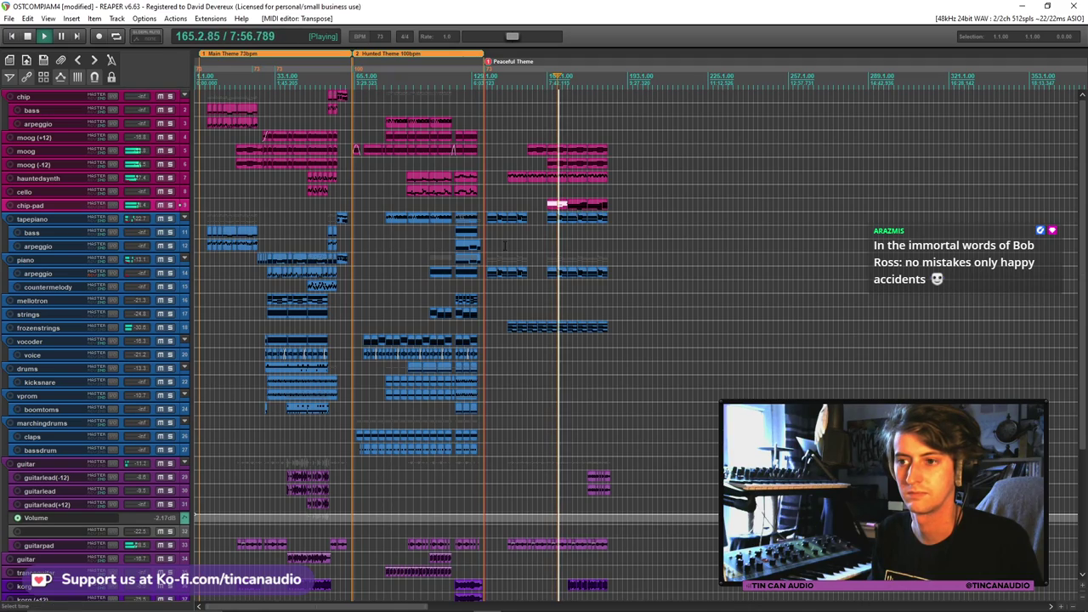
pyautogui.click(581, 206)
pyautogui.doubleClick(581, 205)
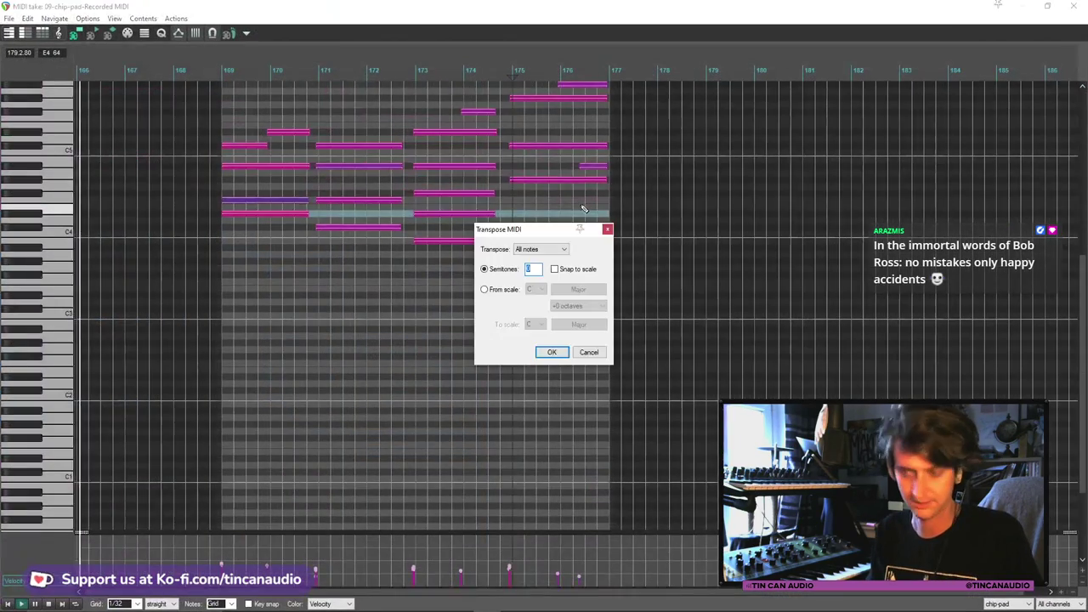
pyautogui.click(552, 352)
pyautogui.press('Escape')
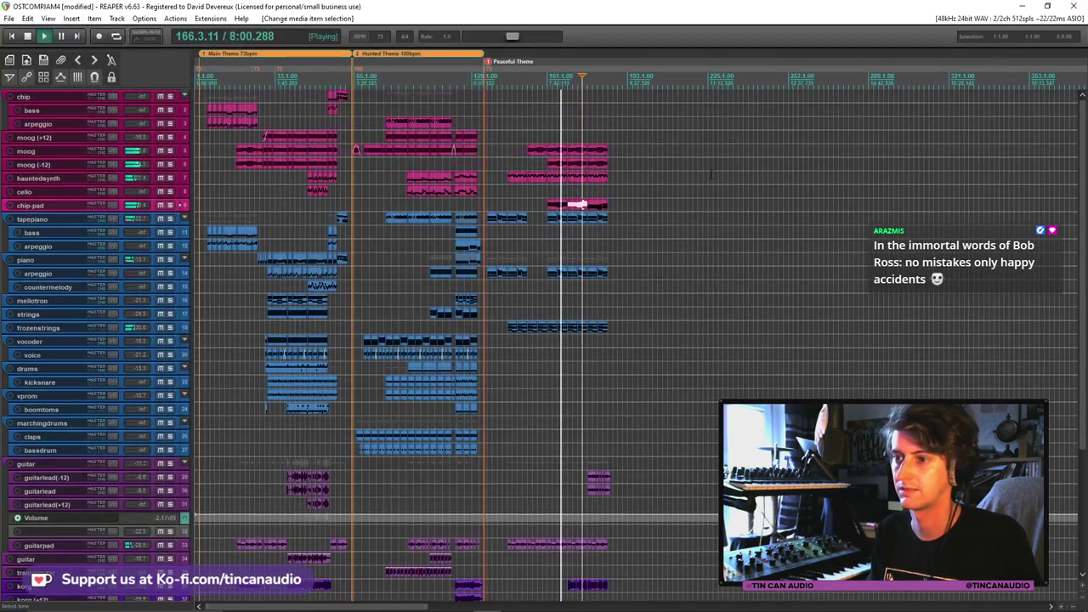
# Transpose the last chip-pad item, starting at bar 177, up 12 semitones and adjust the chip-pad track's volume
pyautogui.doubleClick(581, 206)
pyautogui.hotkey('ctrl', 't')
pyautogui.write('12')
pyautogui.click(552, 352)
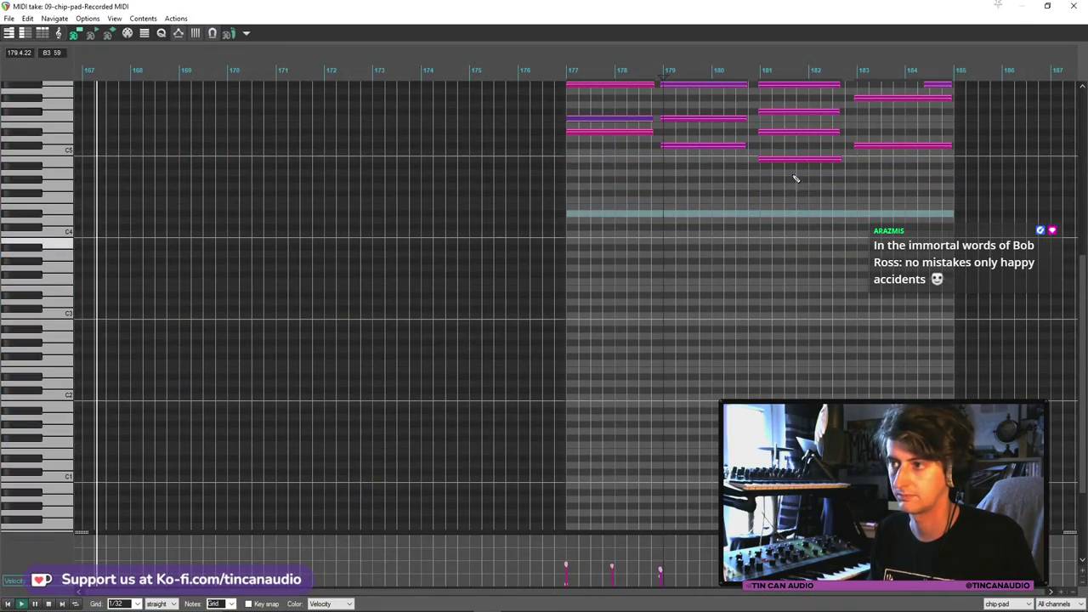
pyautogui.press('Escape')
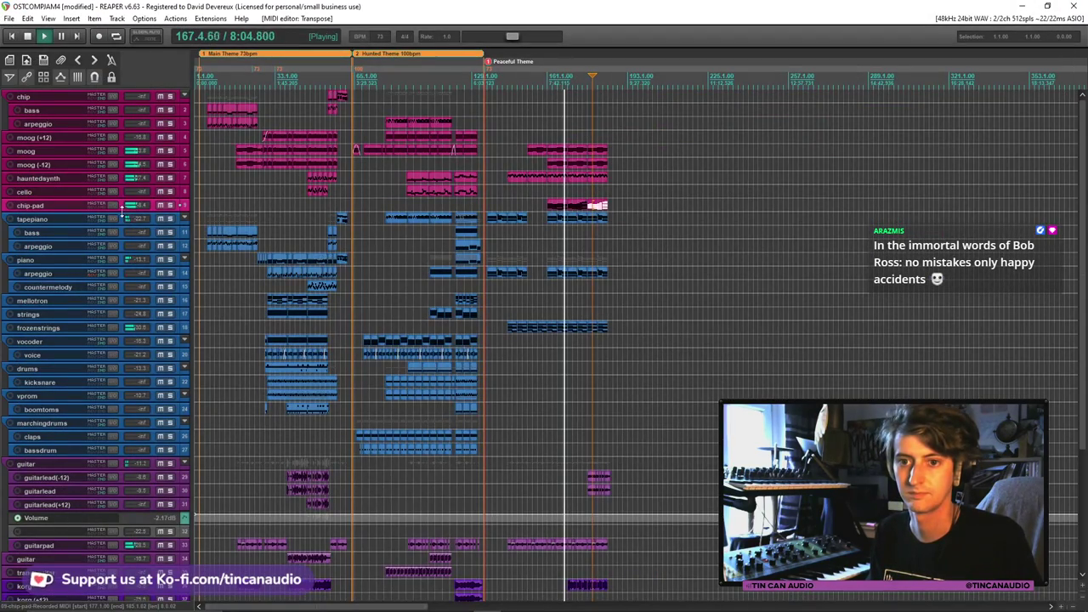
pyautogui.moveTo(123, 211); pyautogui.dragTo(123, 234)
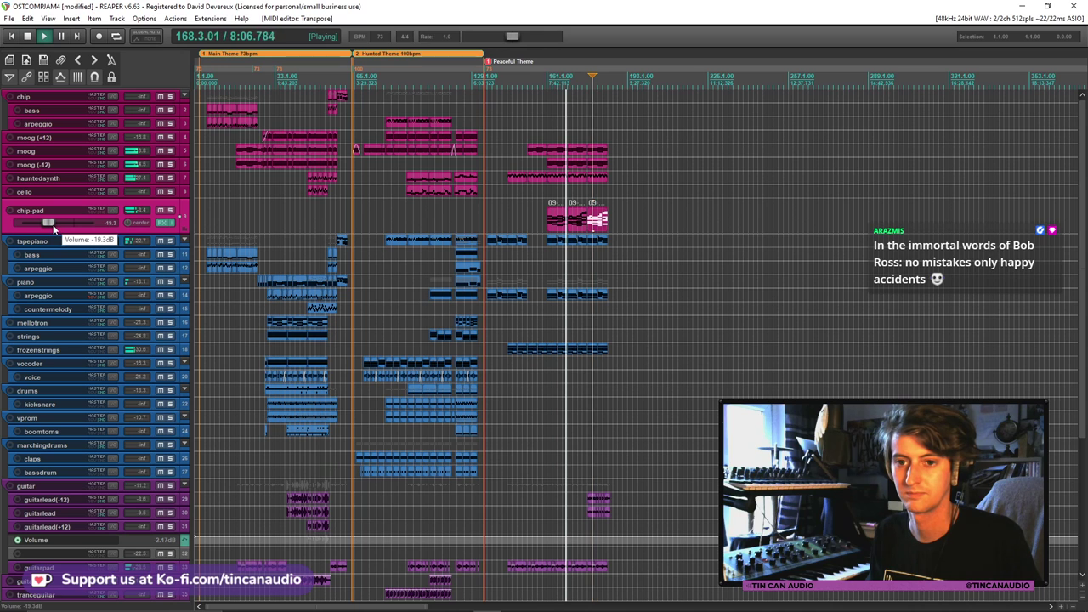
pyautogui.moveTo(53, 228); pyautogui.dragTo(118, 215)
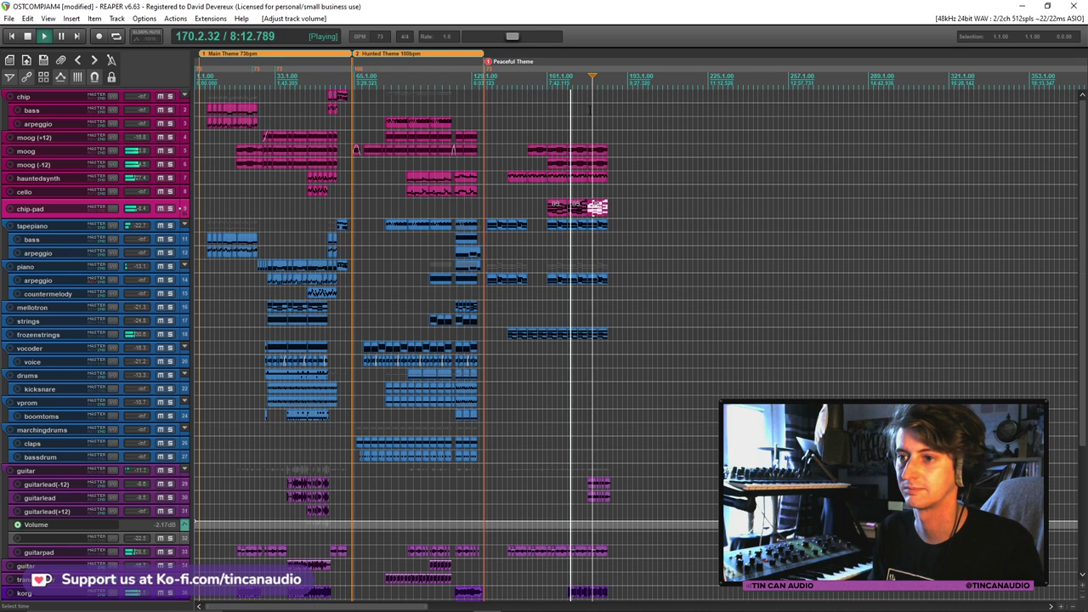
# Paste the copied chip items at bar 177 and place them on the chip bass and arpeggio tracks
pyautogui.scroll(4, 585, 146)
pyautogui.click(677, 154)
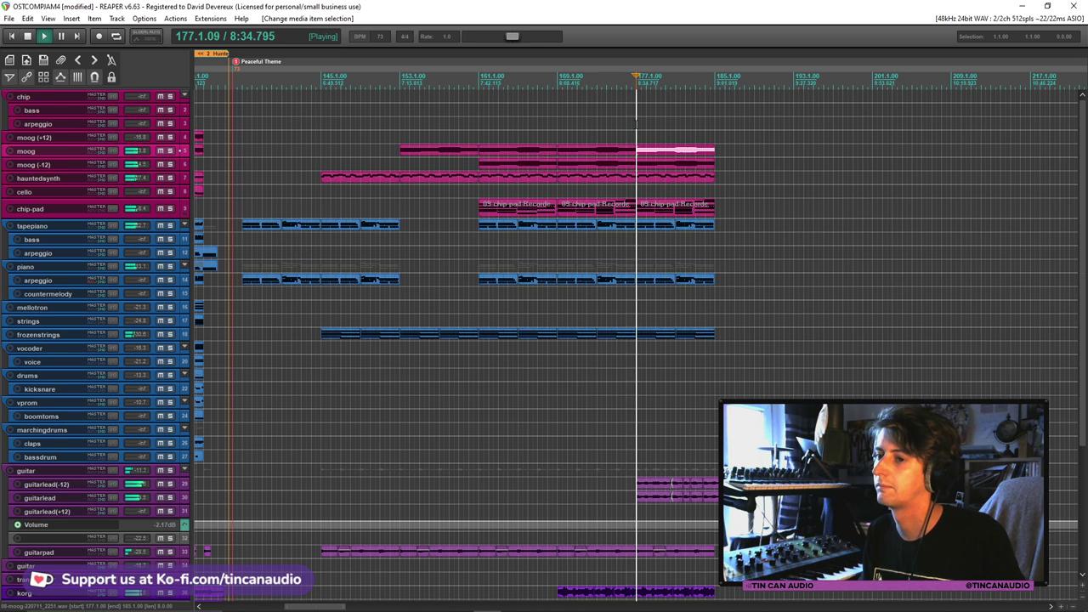
pyautogui.press('space')
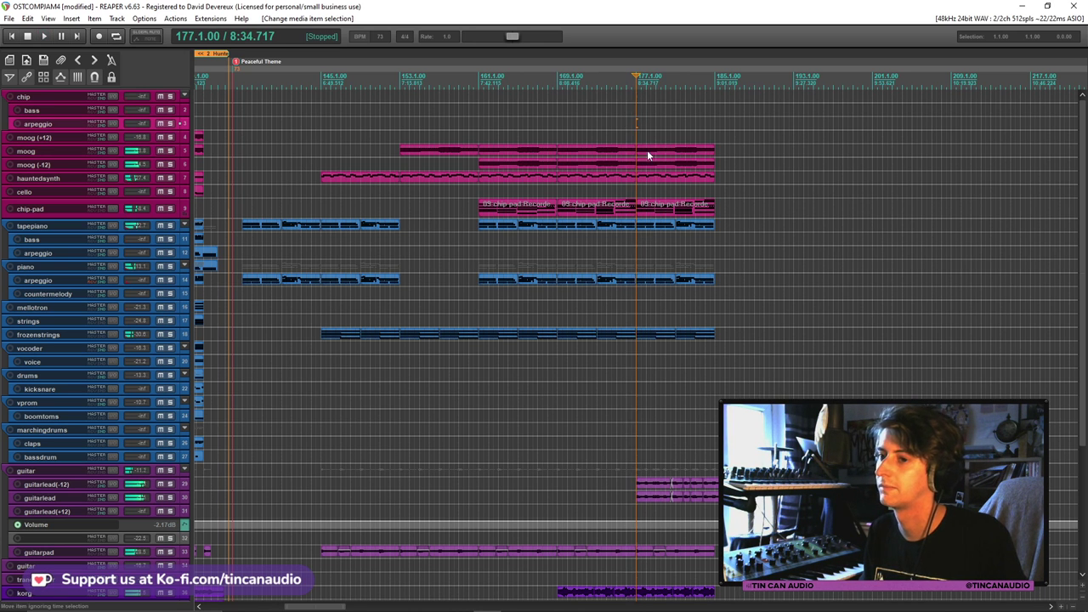
pyautogui.hotkey('ctrl', 'v')
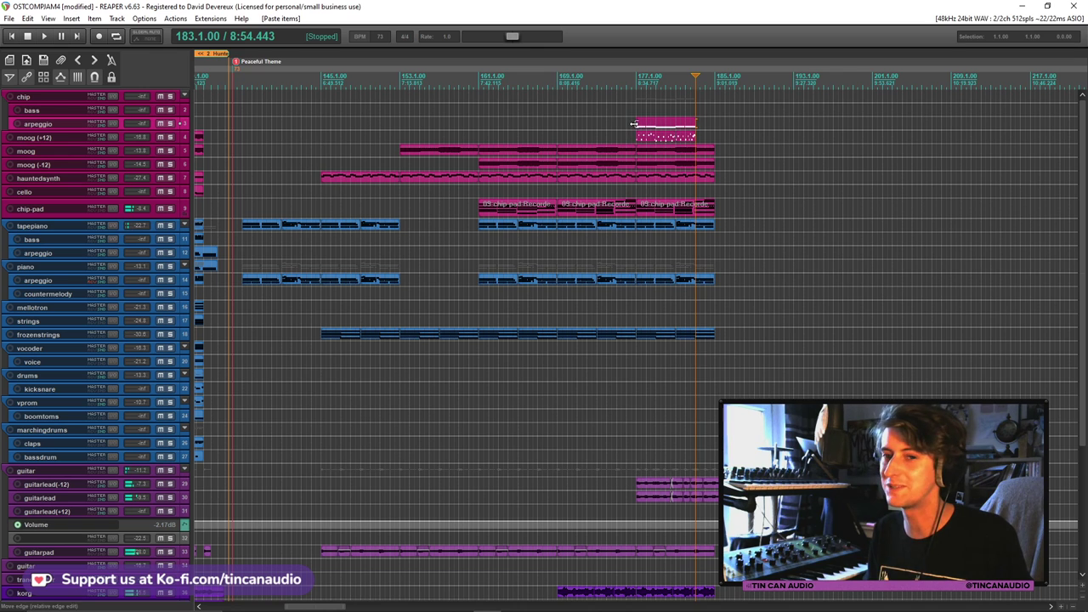
pyautogui.press('v')
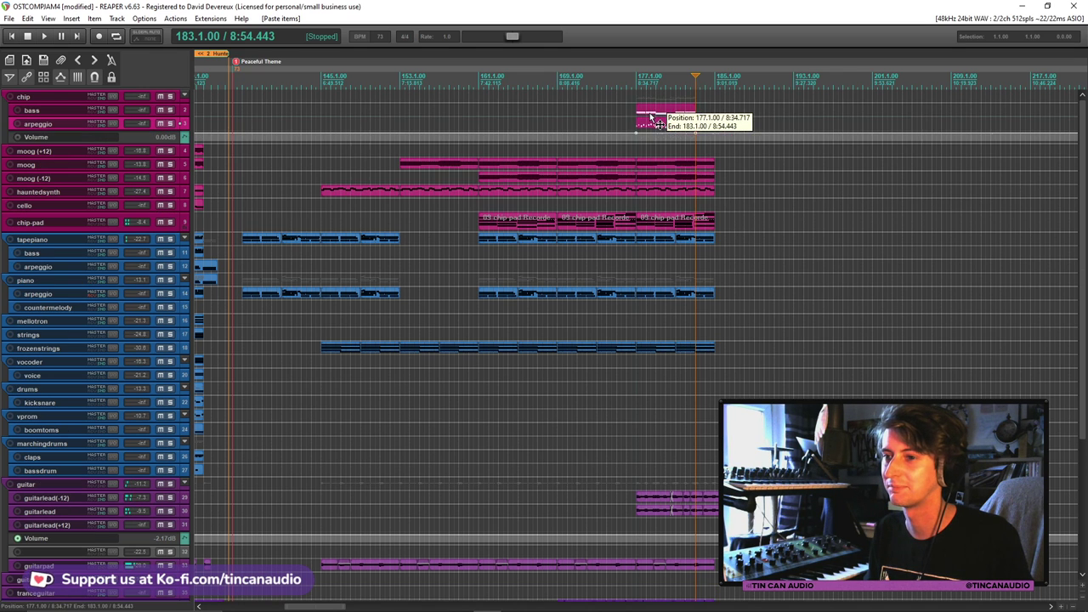
pyautogui.click(651, 143)
# Solo the chip track group and play the pasted items from bar 177
pyautogui.press('space')
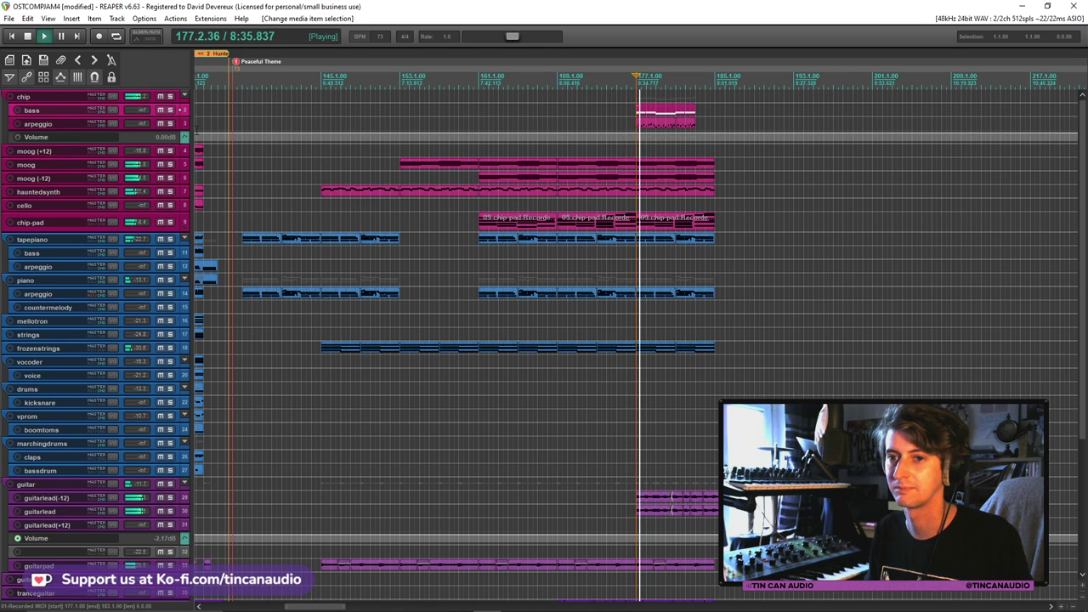
pyautogui.scroll(4, 643, 143)
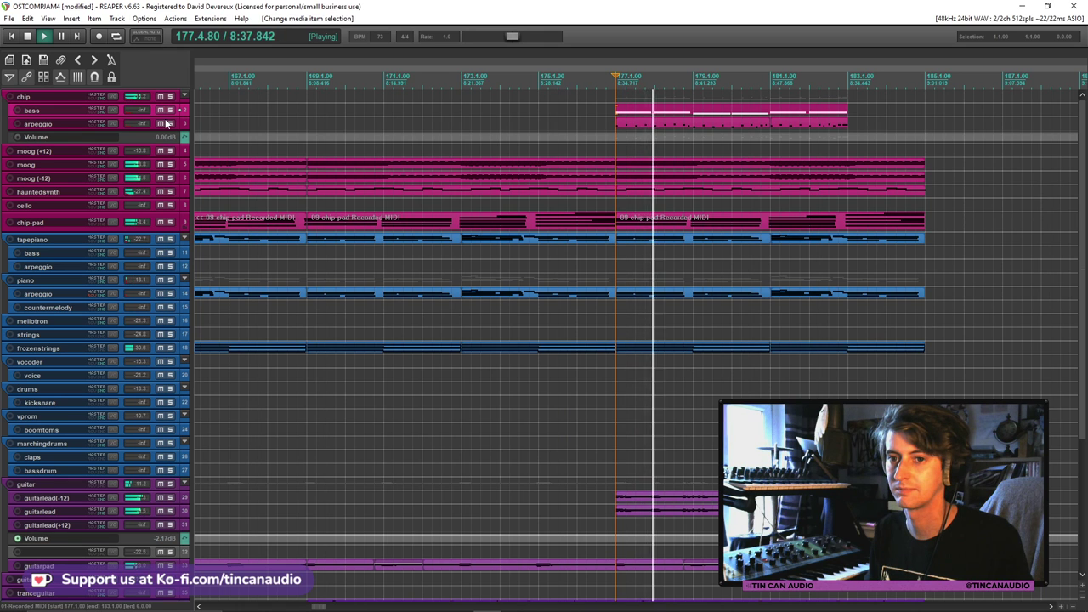
pyautogui.click(170, 96)
pyautogui.press('space')
pyautogui.press('space')
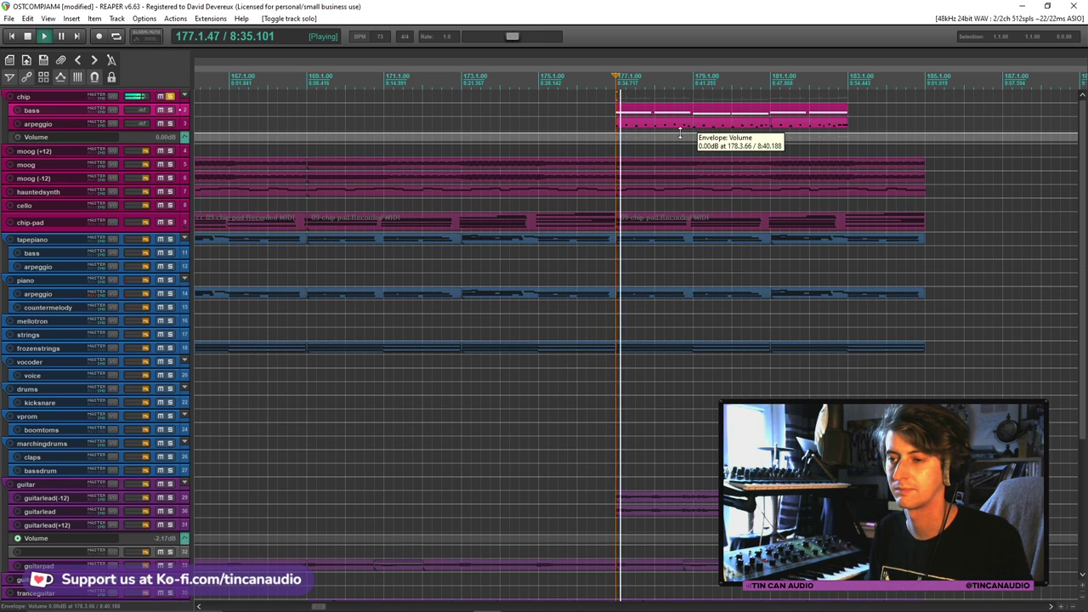
# Stop playback and adjust the start edge of the pasted chip bass and arpeggio items at bar 177
pyautogui.click(637, 126)
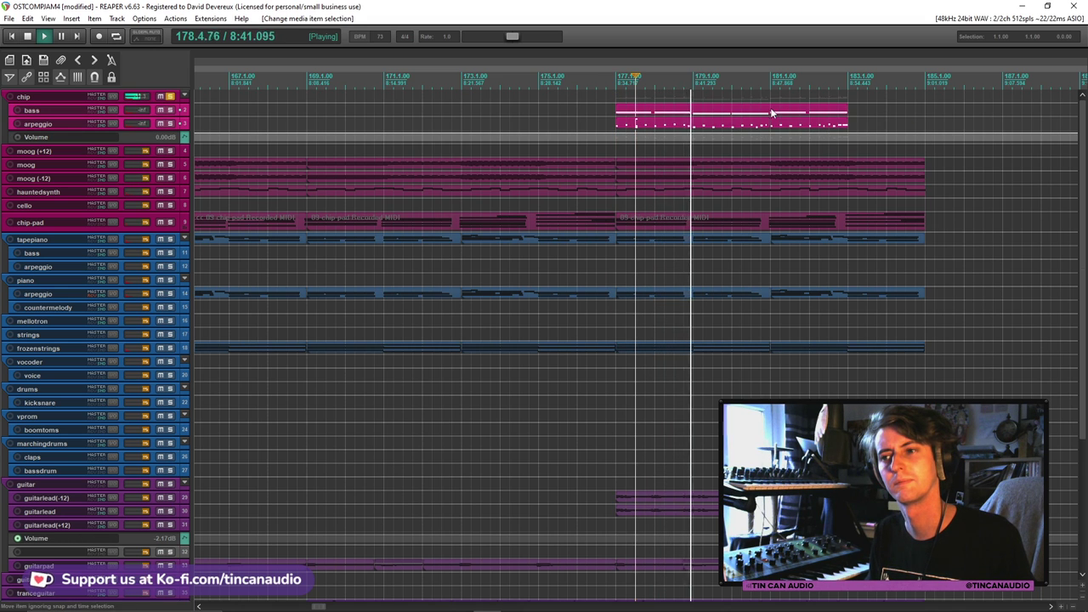
pyautogui.press('space')
pyautogui.moveTo(621, 116)
pyautogui.mouseDown()
pyautogui.moveTo(529, 117)
pyautogui.moveTo(616, 117)
pyautogui.mouseUp()
pyautogui.scroll(-8, 801, 136)
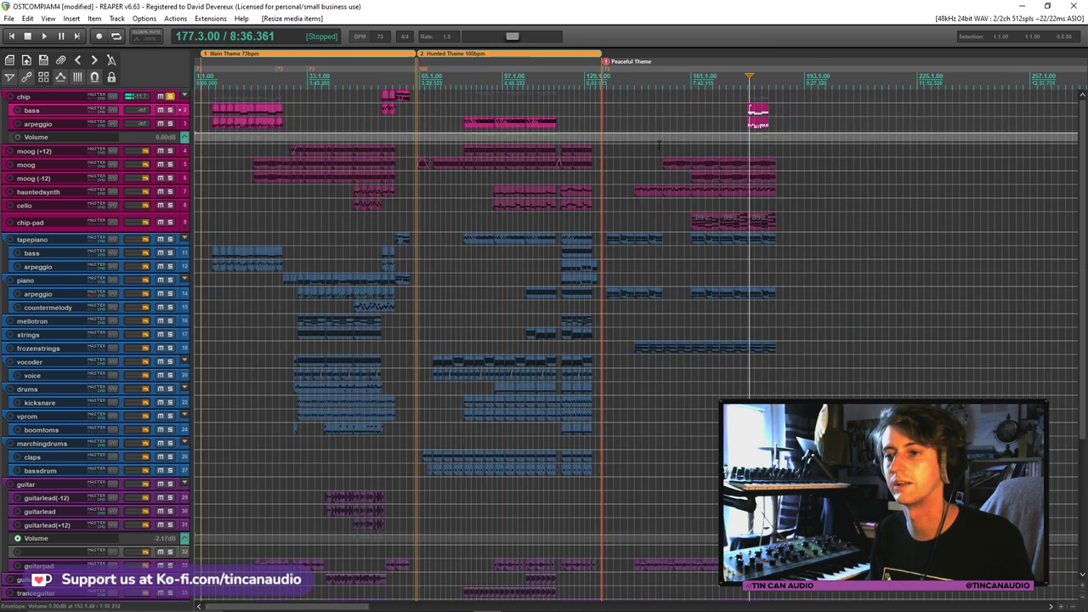
# Copy the two-bar chip bass and arpeggio items from bar 10 and paste them at bar 175
pyautogui.scroll(7, 217, 114)
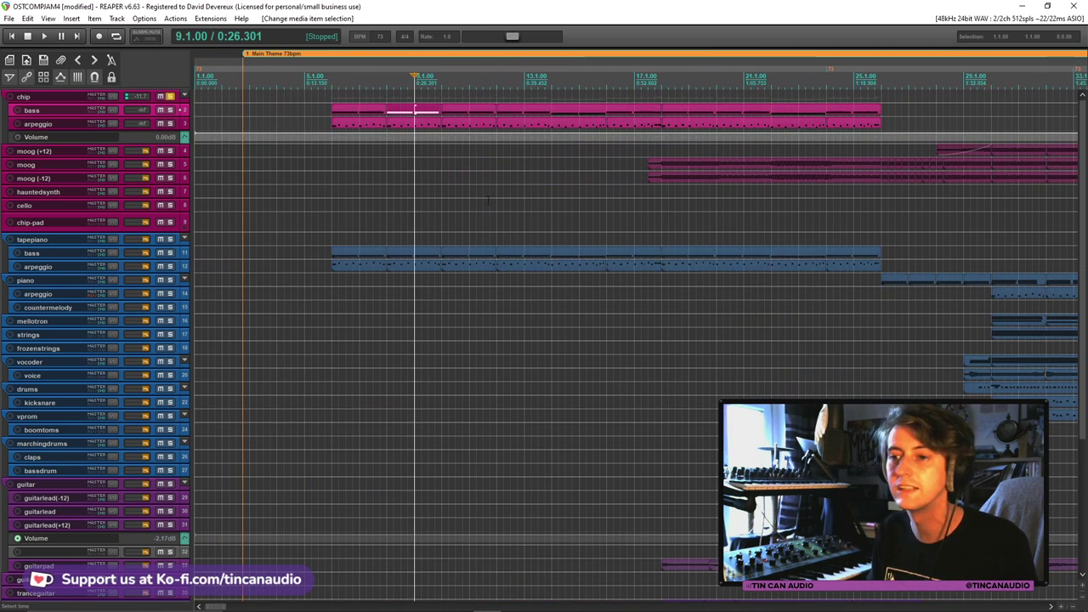
pyautogui.click(483, 111)
pyautogui.click(486, 124)
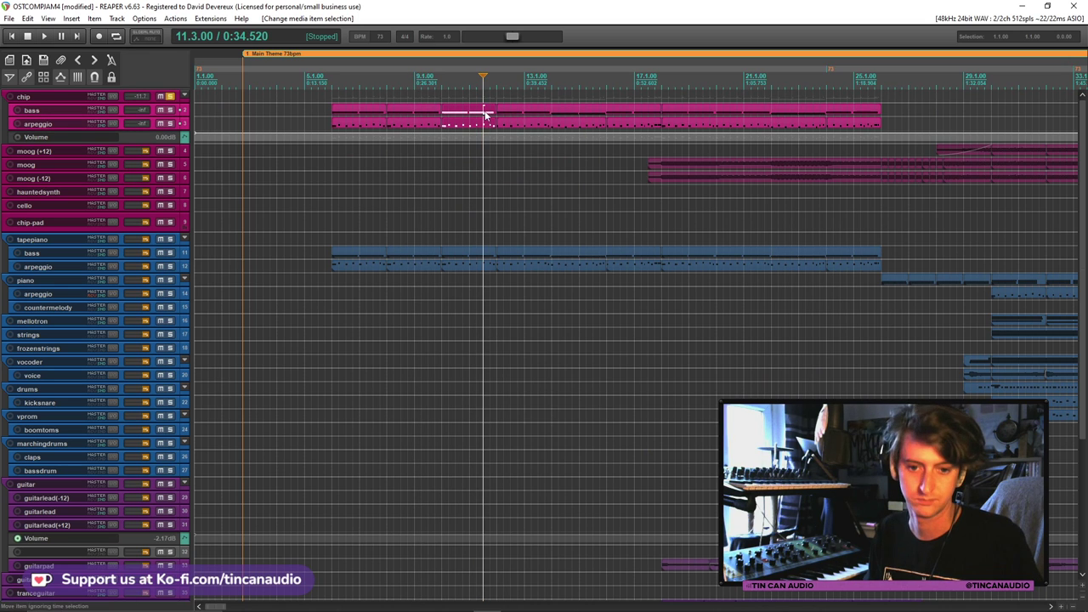
pyautogui.scroll(-6, 229, 110)
pyautogui.click(741, 107)
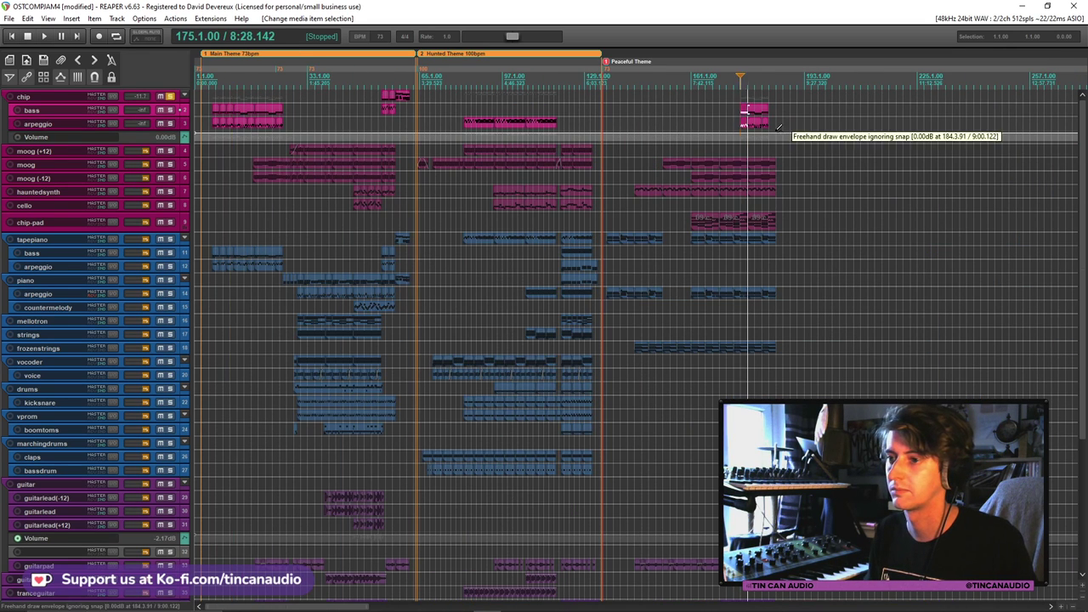
pyautogui.hotkey('ctrl', 'v')
# Play the extended chip part, then move all its bass and arpeggio items to start at bar 177
pyautogui.scroll(5, 770, 128)
pyautogui.click(564, 125)
pyautogui.press('space')
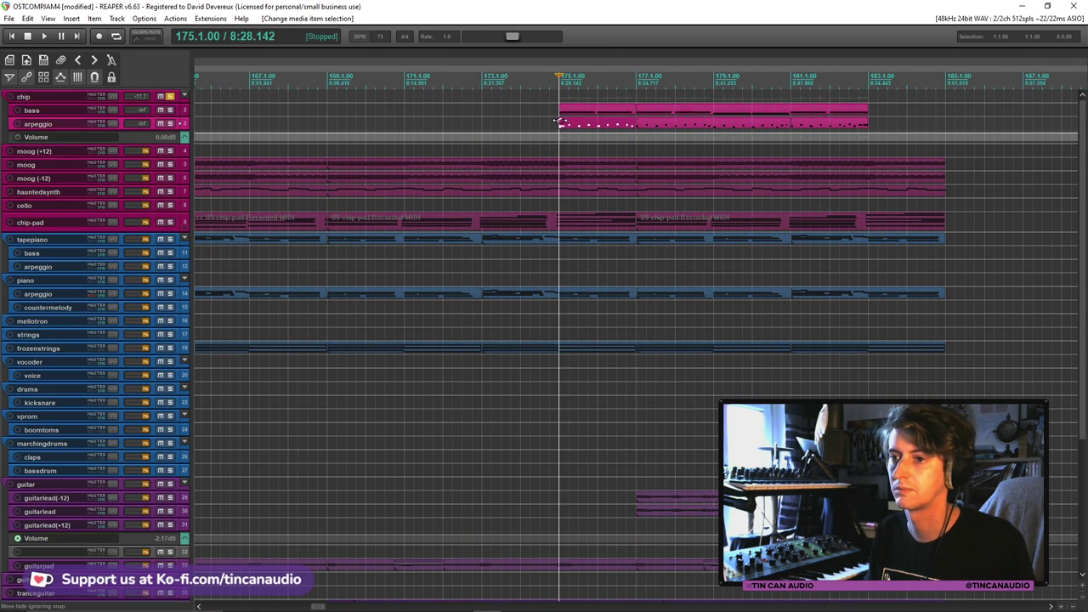
pyautogui.moveTo(809, 119); pyautogui.dragTo(791, 115)
pyautogui.press('space')
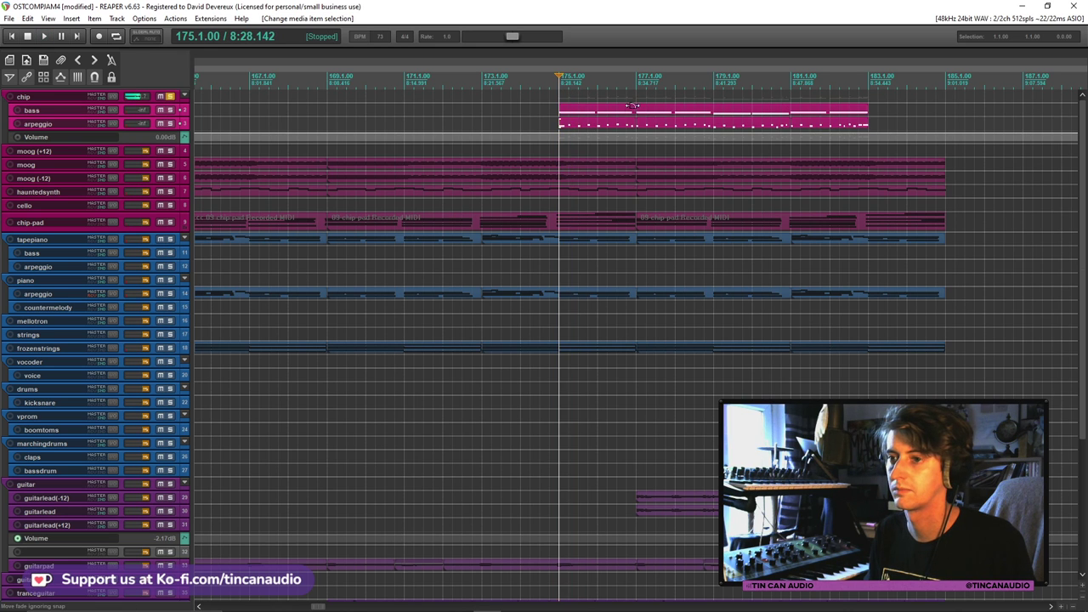
pyautogui.moveTo(582, 115); pyautogui.dragTo(660, 116)
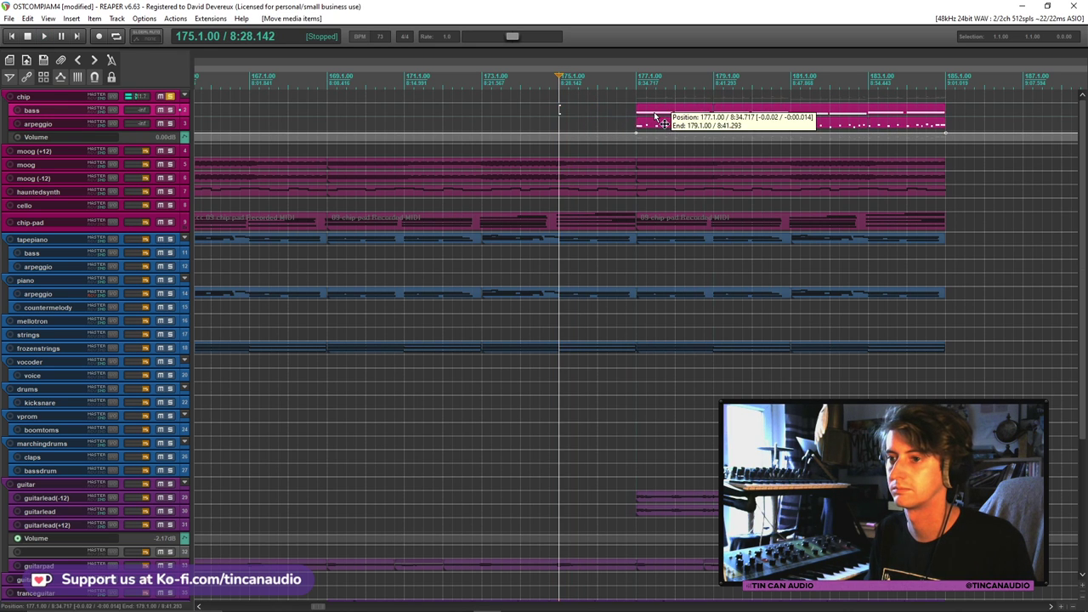
# Play the moved chip part in the full mix by unsoloing the chip track, and mute guitarlead(-12)
pyautogui.press('space')
pyautogui.click(172, 97)
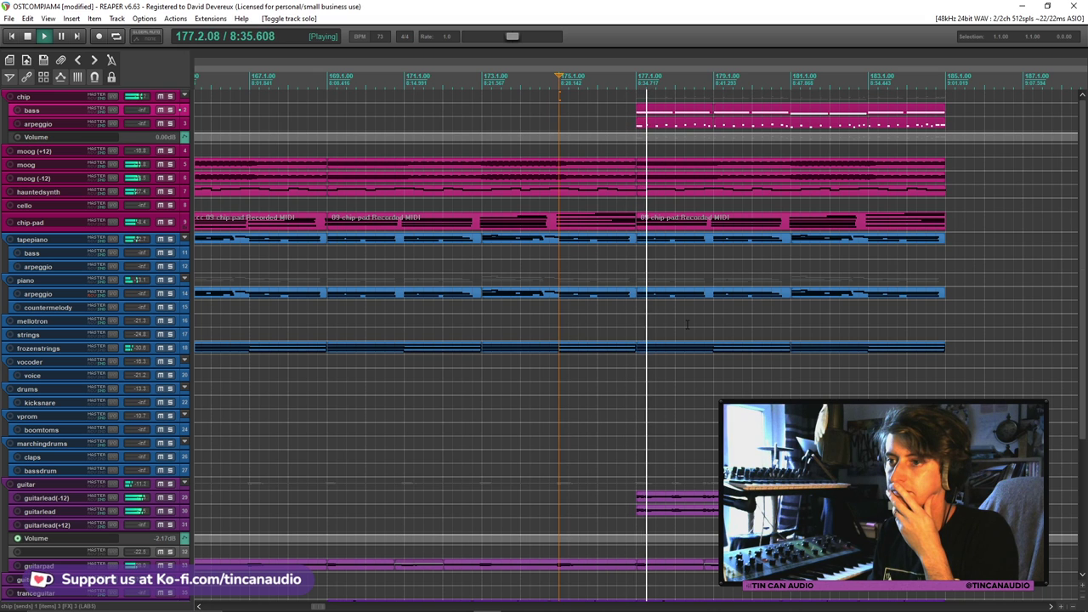
pyautogui.click(160, 498)
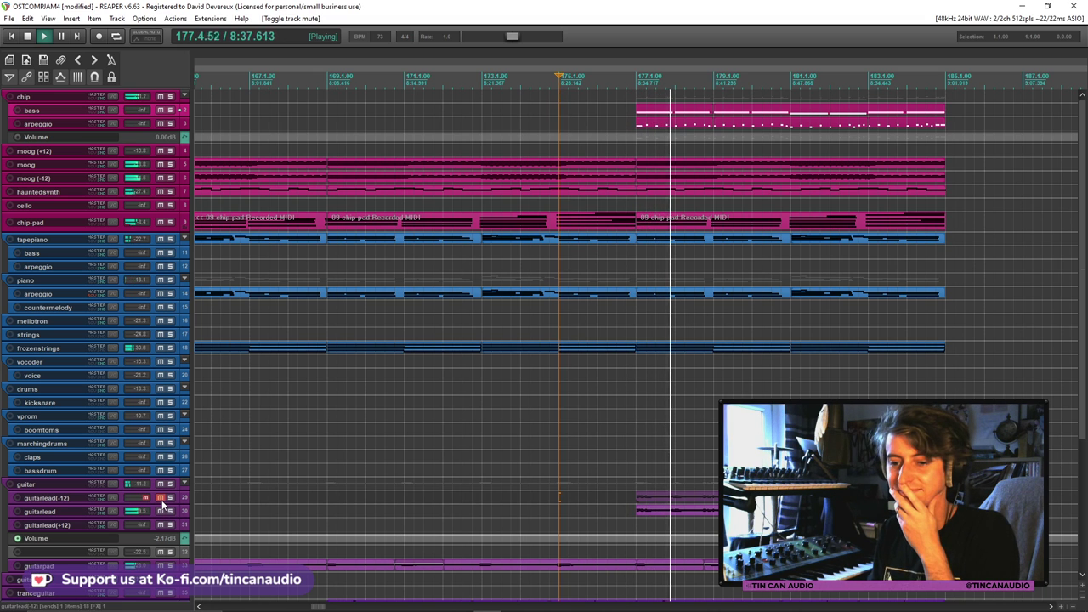
# Delete the guitarlead(-12) item at bar 177 and unmute the guitarlead(-12) track
pyautogui.click(646, 498)
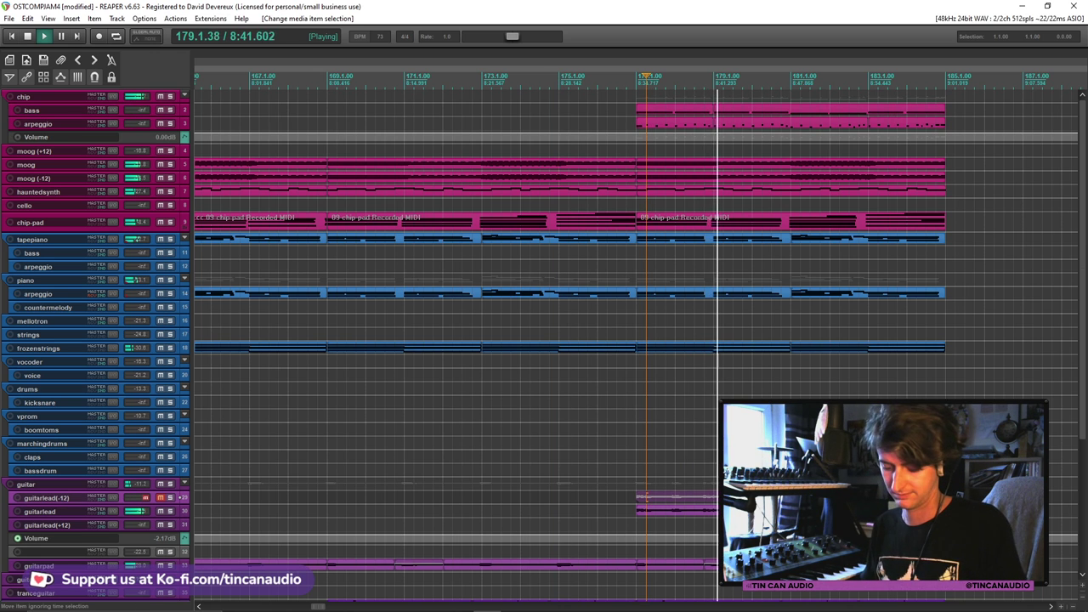
pyautogui.press('Delete')
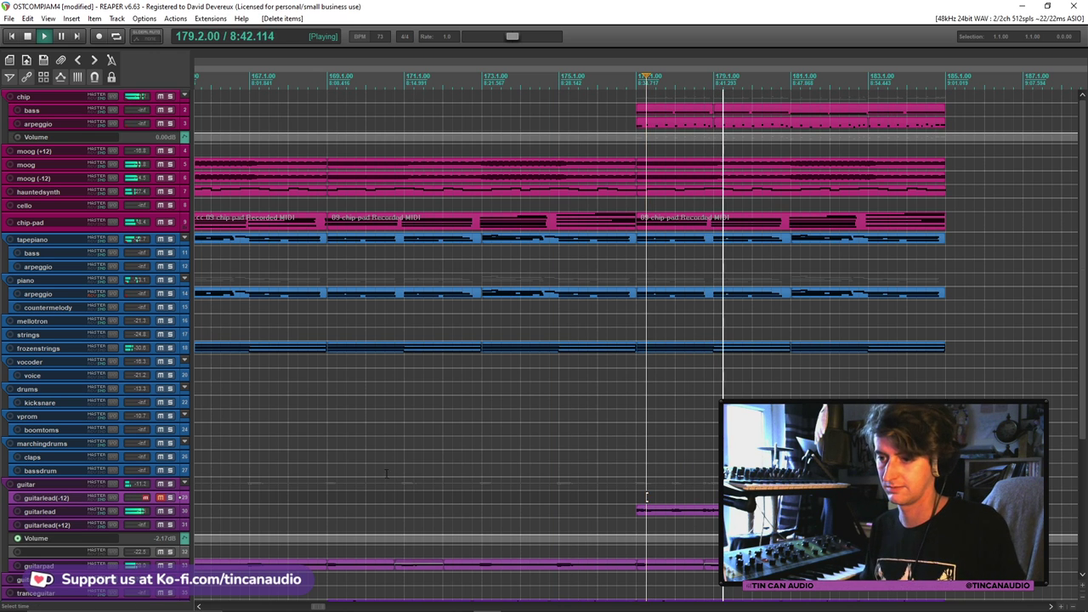
pyautogui.click(158, 498)
# Show the guitar folder track's volume envelope, lower it to -48.7 dB, and play the passage into bar 177
pyautogui.press('v')
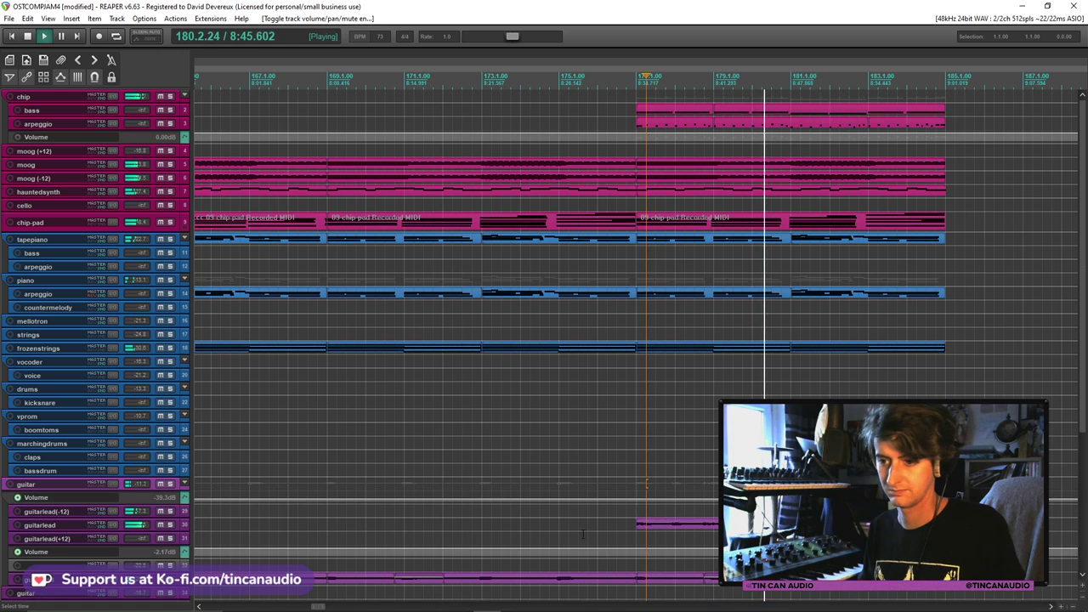
pyautogui.moveTo(665, 497); pyautogui.dragTo(669, 525)
pyautogui.press('space')
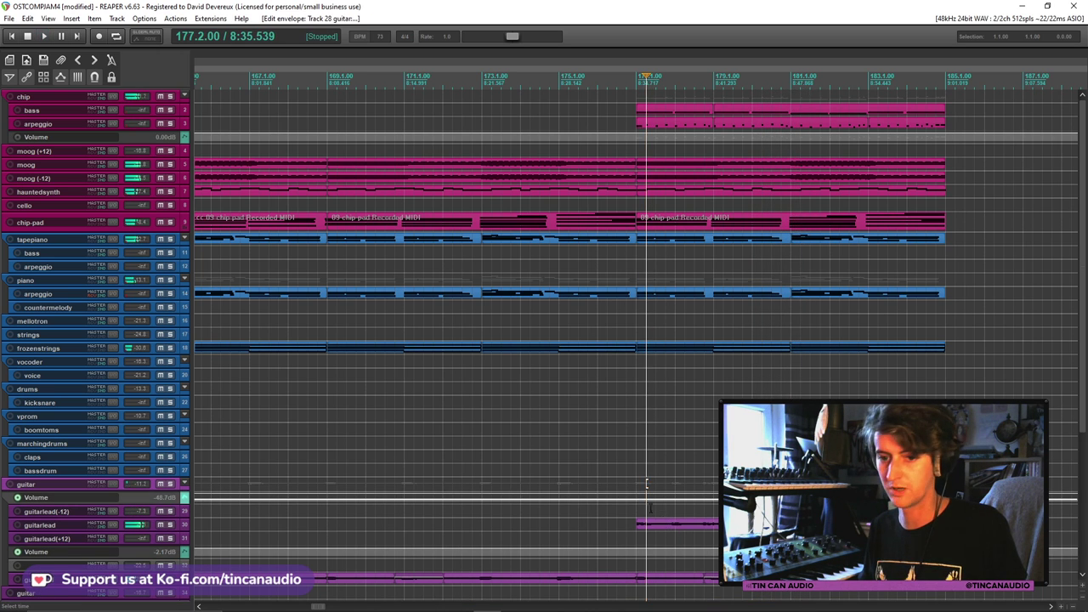
pyautogui.click(627, 470)
pyautogui.press('space')
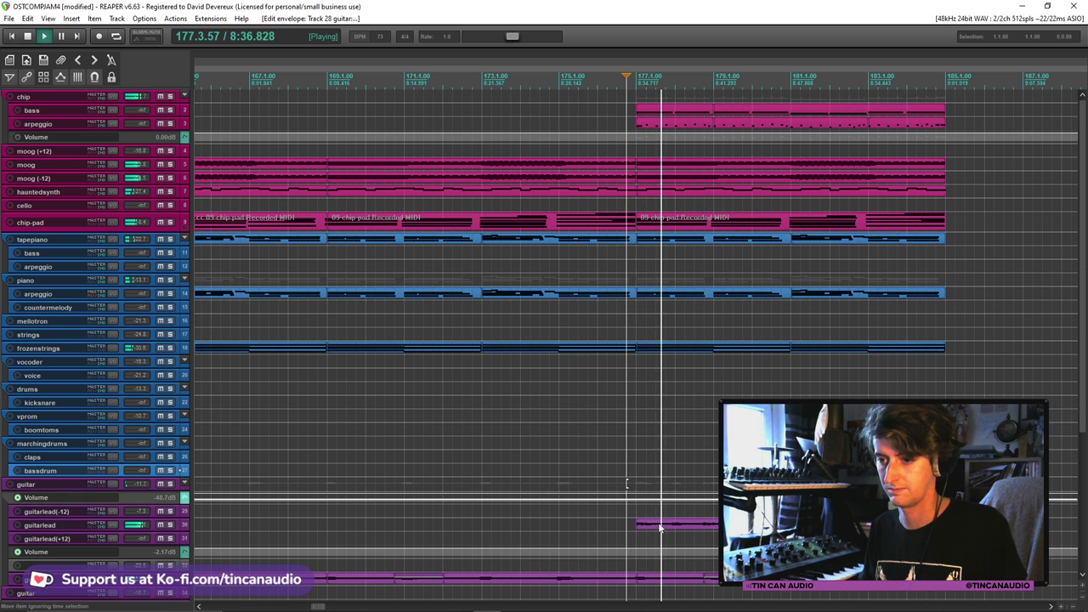
# Set the guitarlead item's pitch adjustment at bar 177 to 12 semitones and play from that bar
pyautogui.click(661, 524)
pyautogui.press('space')
pyautogui.doubleClick(671, 522)
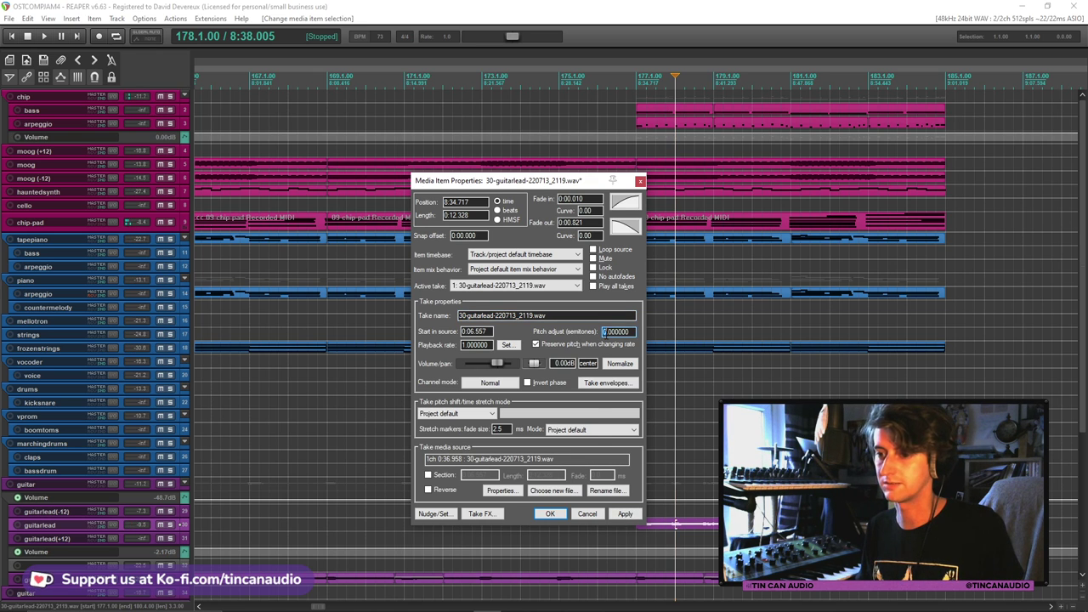
pyautogui.write('12')
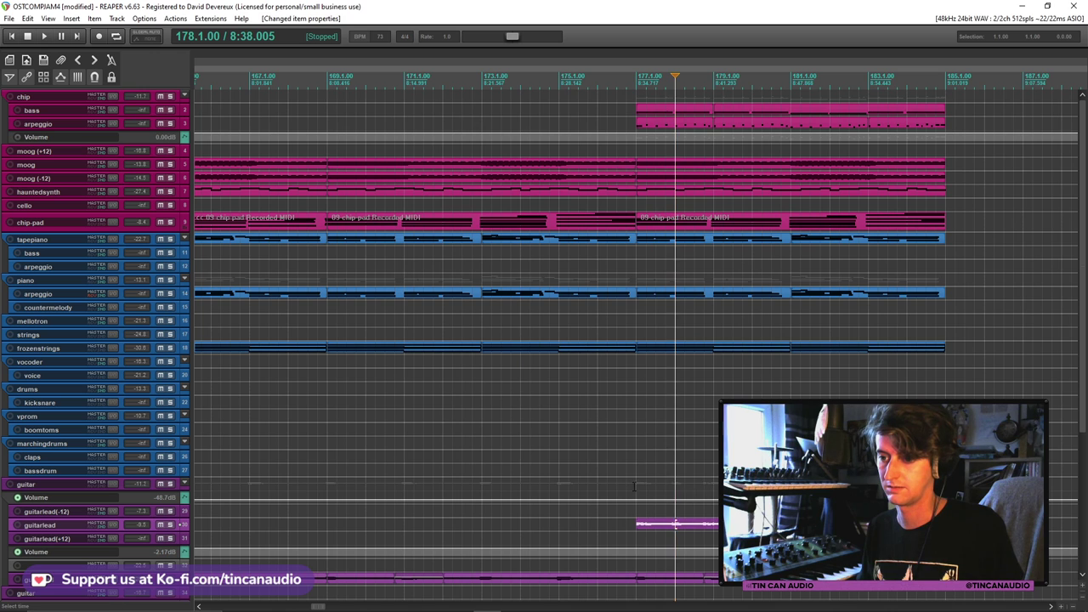
pyautogui.click(634, 486)
pyautogui.press('space')
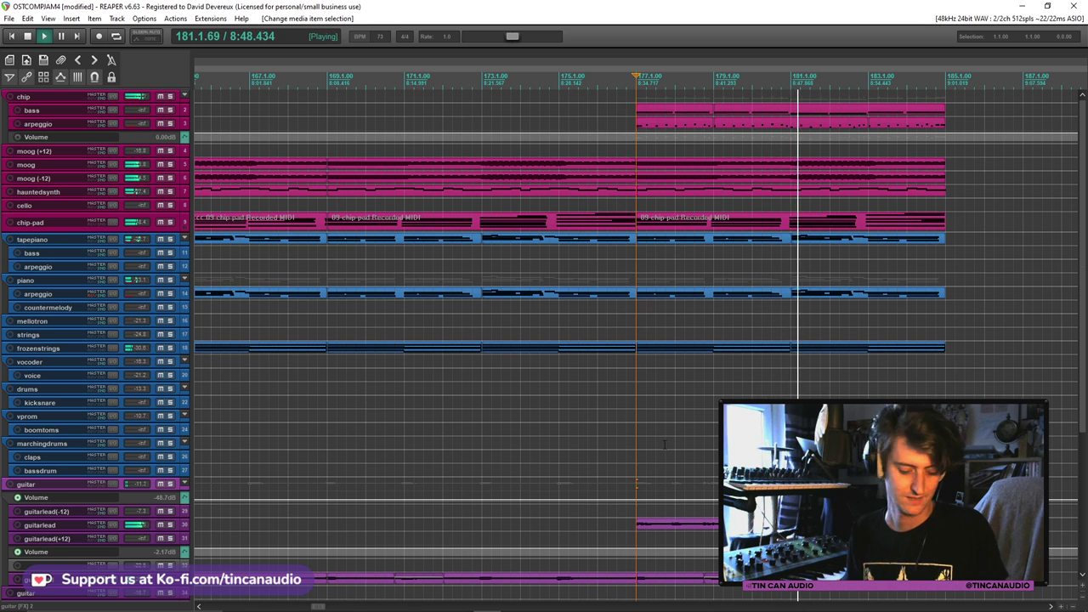
# Reopen the guitarlead item's properties to check its pitch adjustment, and replay the section from bar 177
pyautogui.doubleClick(658, 528)
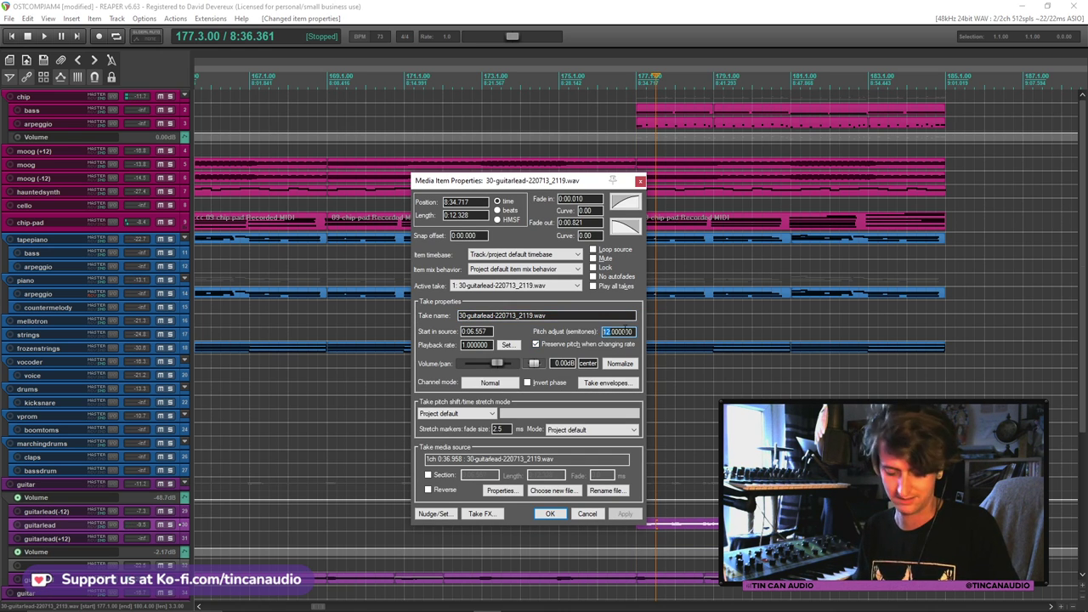
pyautogui.press('Return')
pyautogui.click(633, 480)
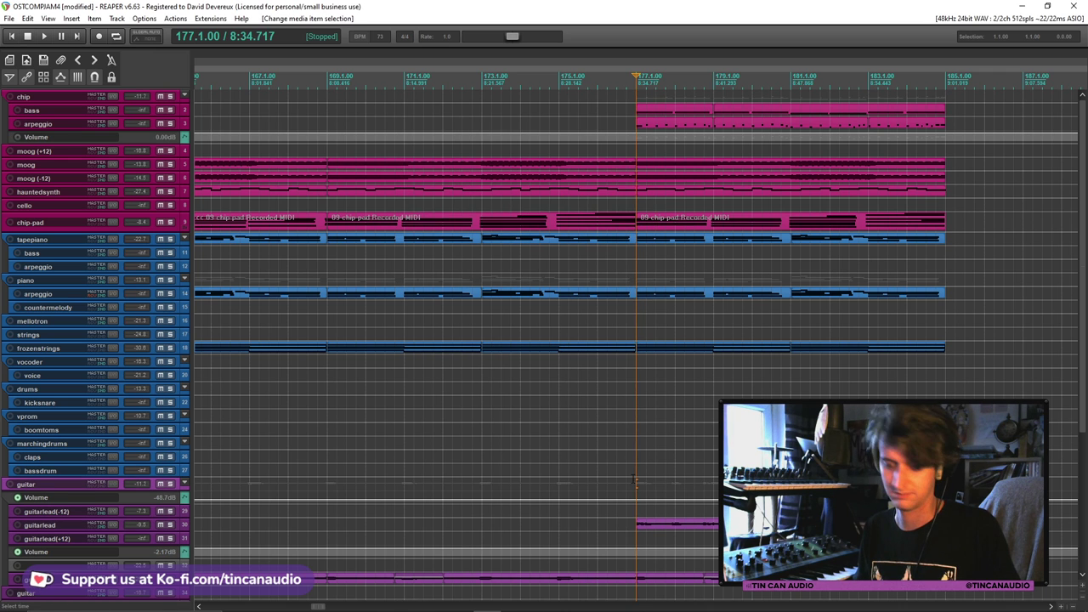
pyautogui.press('space')
# Trim the end of the last guitarlead item back to about bar 185 during playback
pyautogui.scroll(-3, 603, 454)
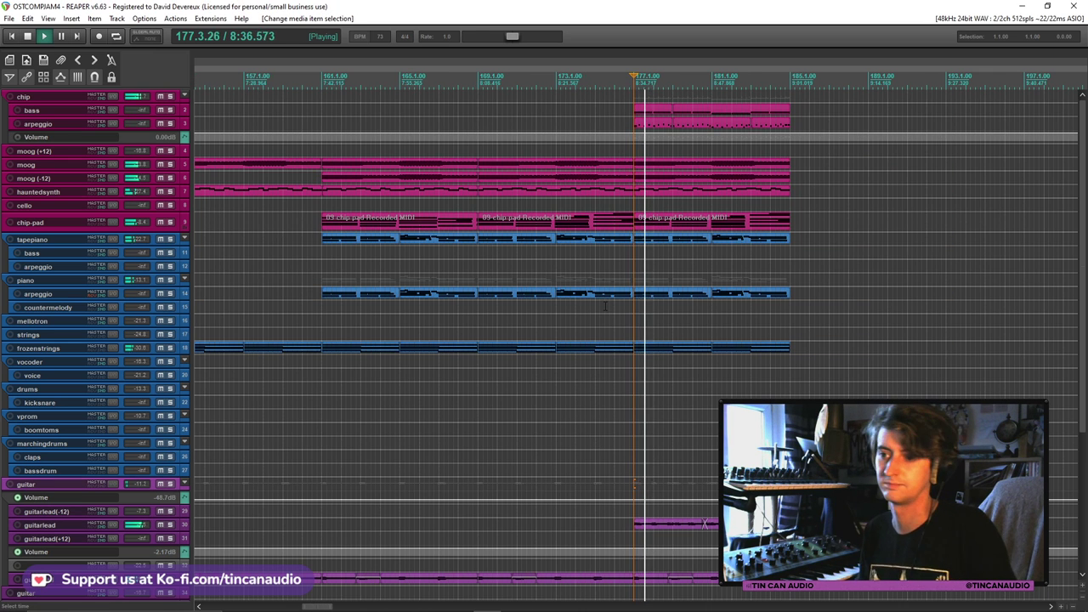
pyautogui.moveTo(1082, 251); pyautogui.dragTo(1081, 355)
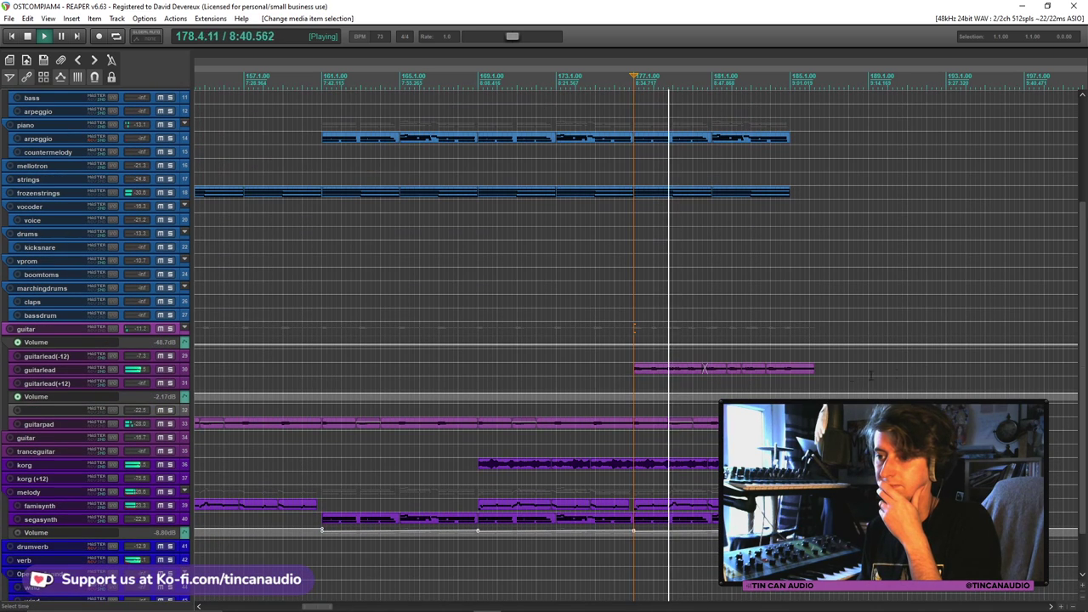
pyautogui.moveTo(808, 374); pyautogui.dragTo(791, 372)
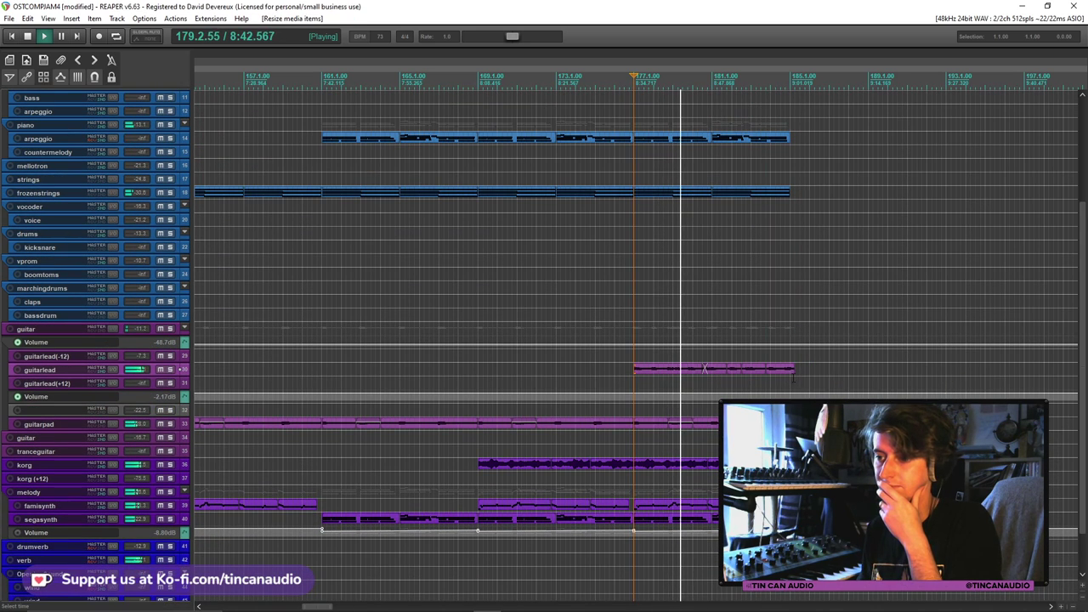
pyautogui.click(781, 372)
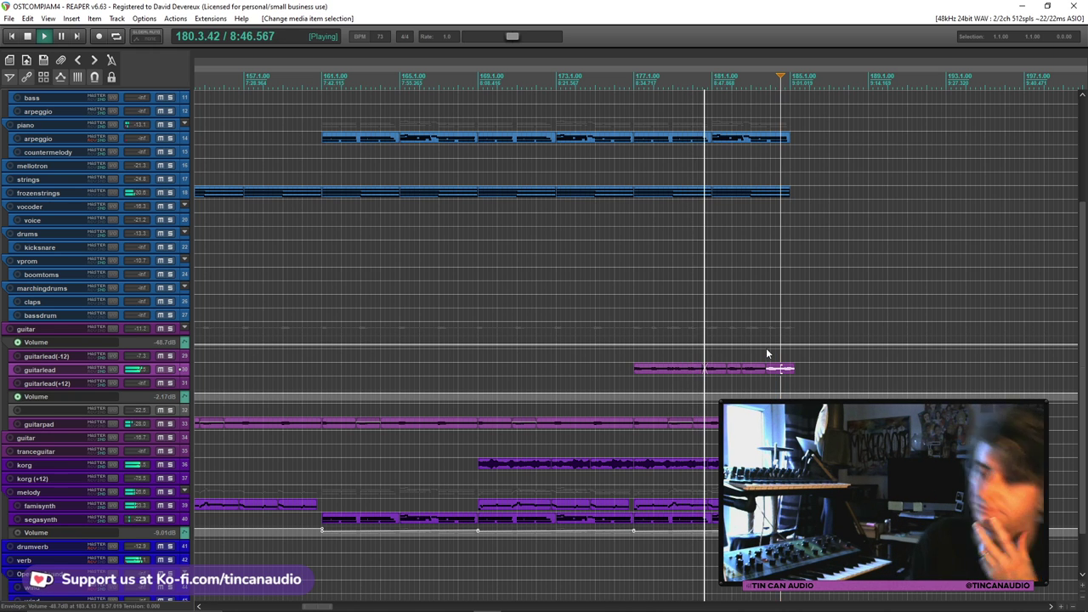
pyautogui.scroll(-2, 766, 347)
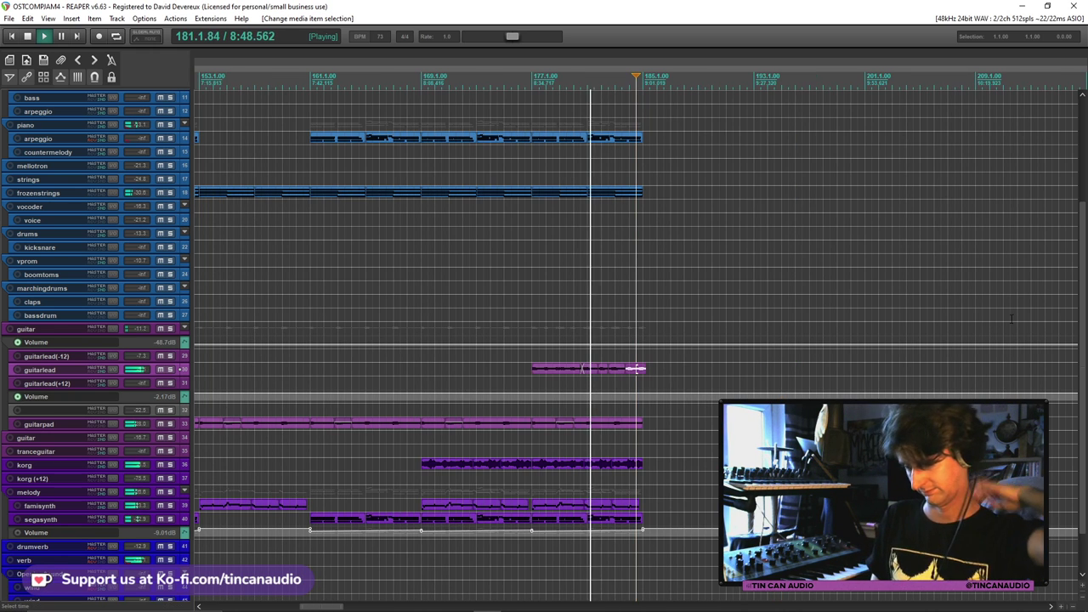
pyautogui.scroll(3, 1082, 255)
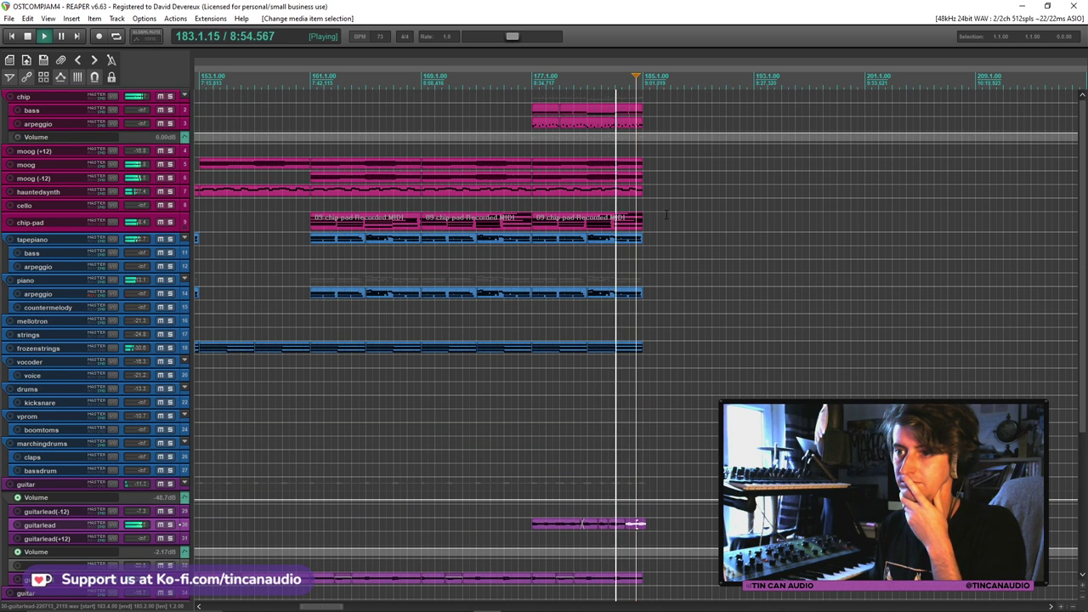
# Stop playback and copy the first four-bar tapepiano and piano arpeggio items from bar 137 to bar 185
pyautogui.scroll(-2, 667, 214)
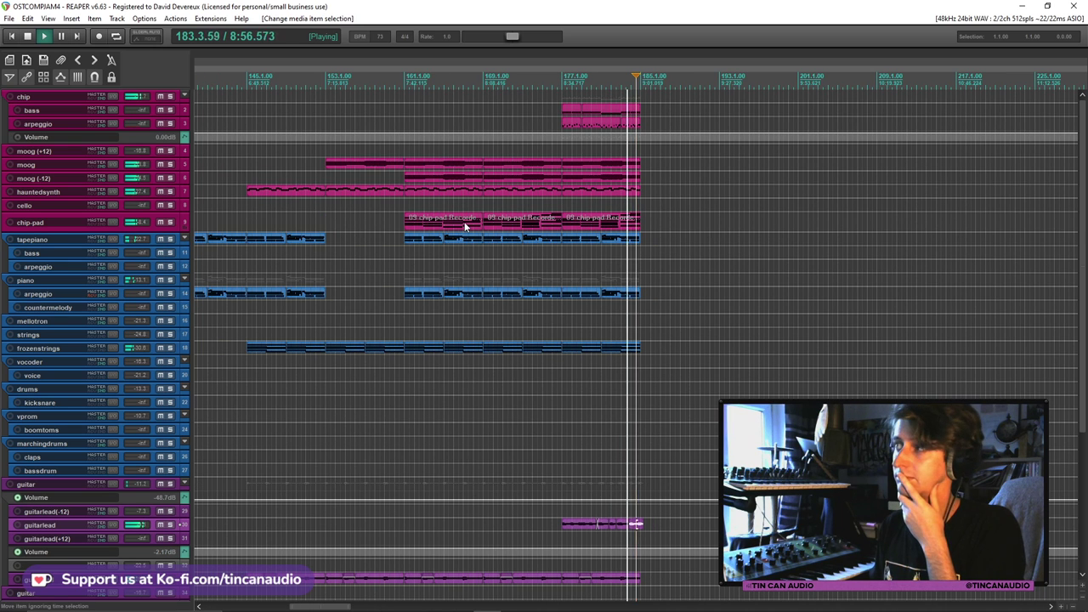
pyautogui.scroll(-4, 465, 224)
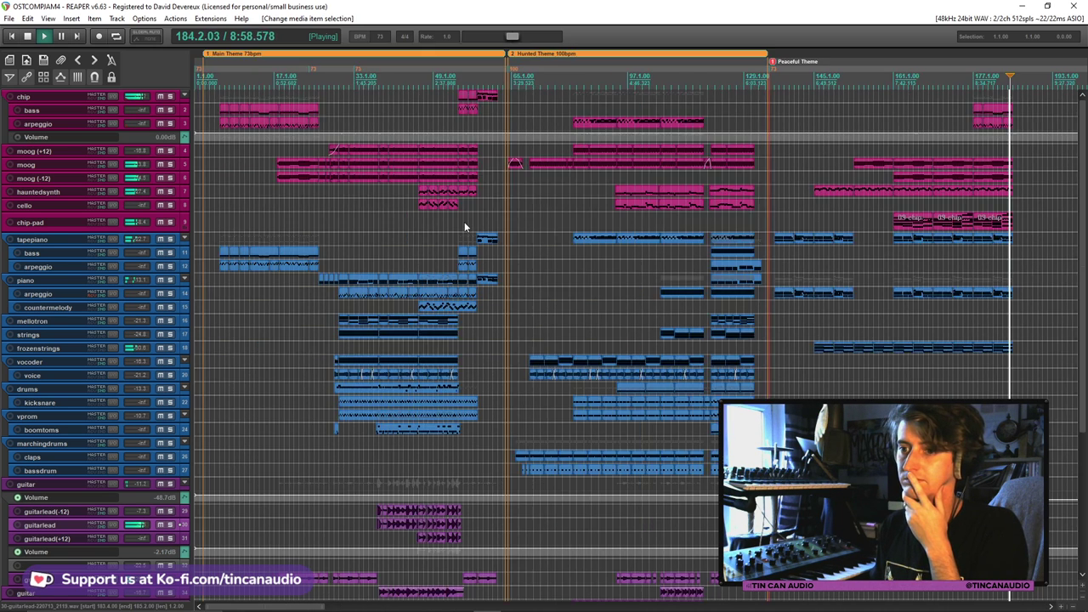
pyautogui.scroll(4, 485, 224)
pyautogui.scroll(-2, 379, 270)
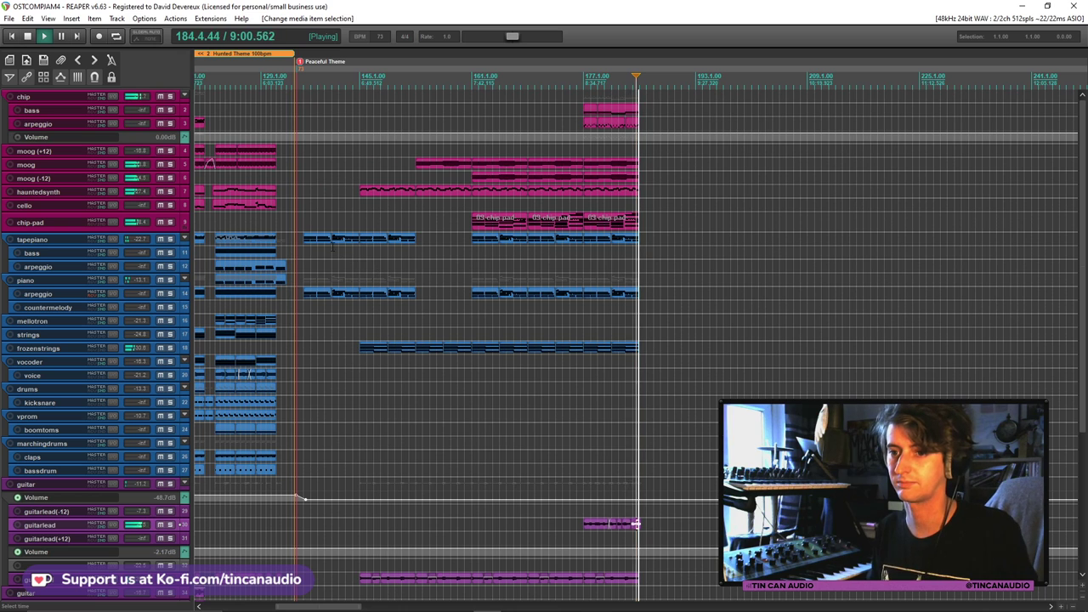
pyautogui.click(323, 241)
pyautogui.keyDown('shift'); pyautogui.click(402, 294); pyautogui.keyUp('shift')
pyautogui.press('space')
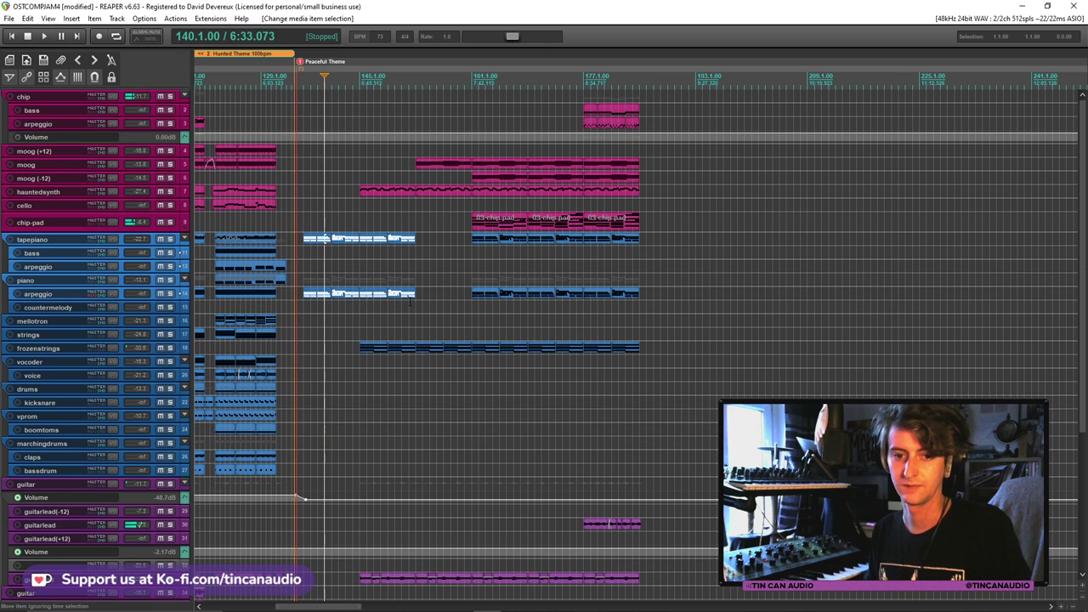
pyautogui.click(315, 239)
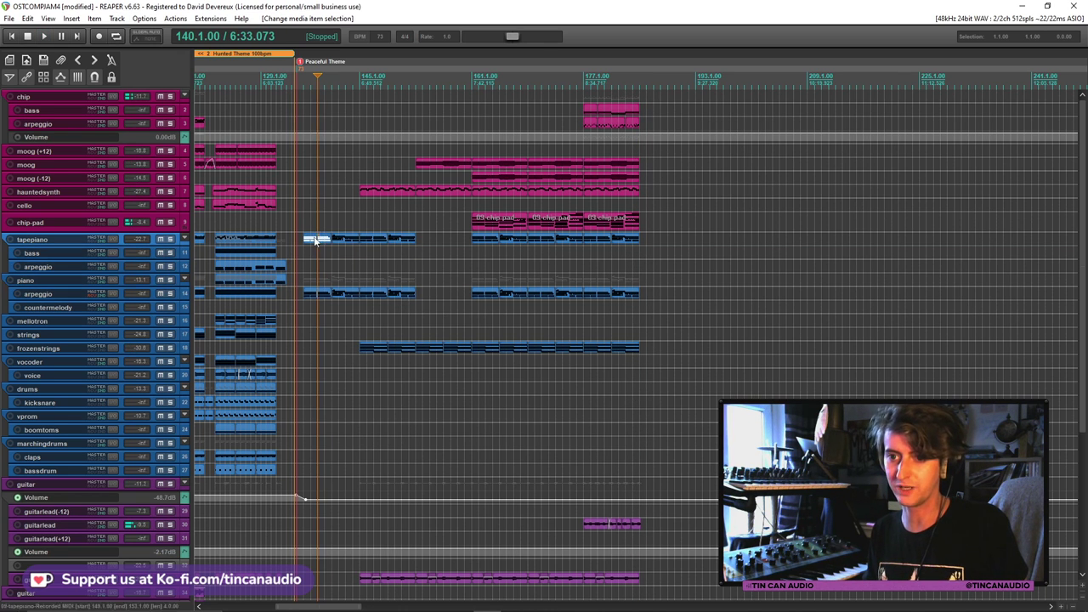
pyautogui.keyDown('ctrl'); pyautogui.click(319, 294); pyautogui.keyUp('ctrl')
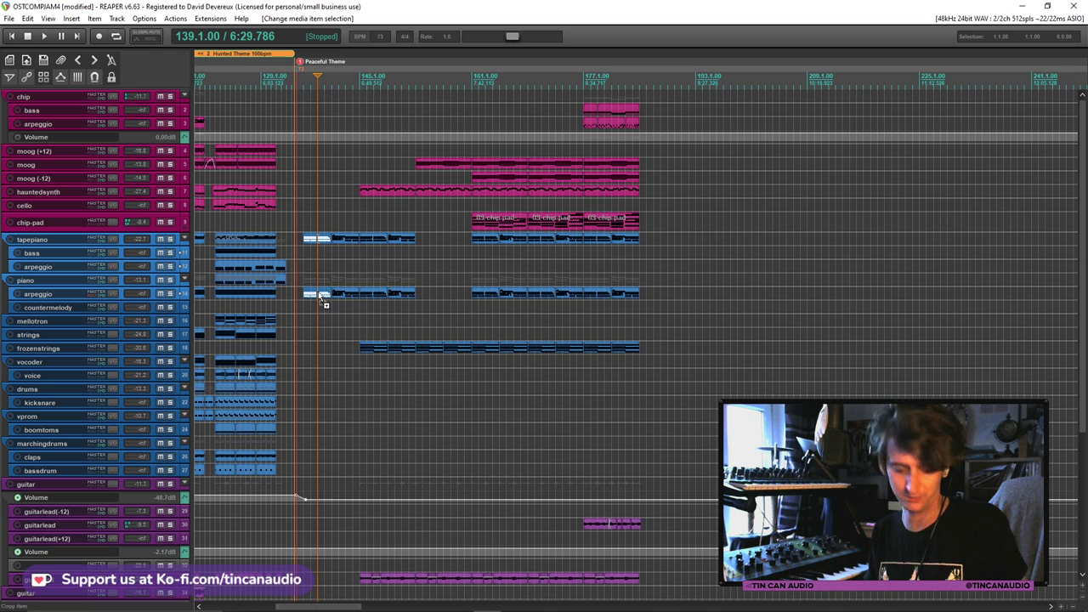
# Play across bar 185 and examine the copied tapepiano and piano arpeggio items
pyautogui.click(637, 240)
pyautogui.press('space')
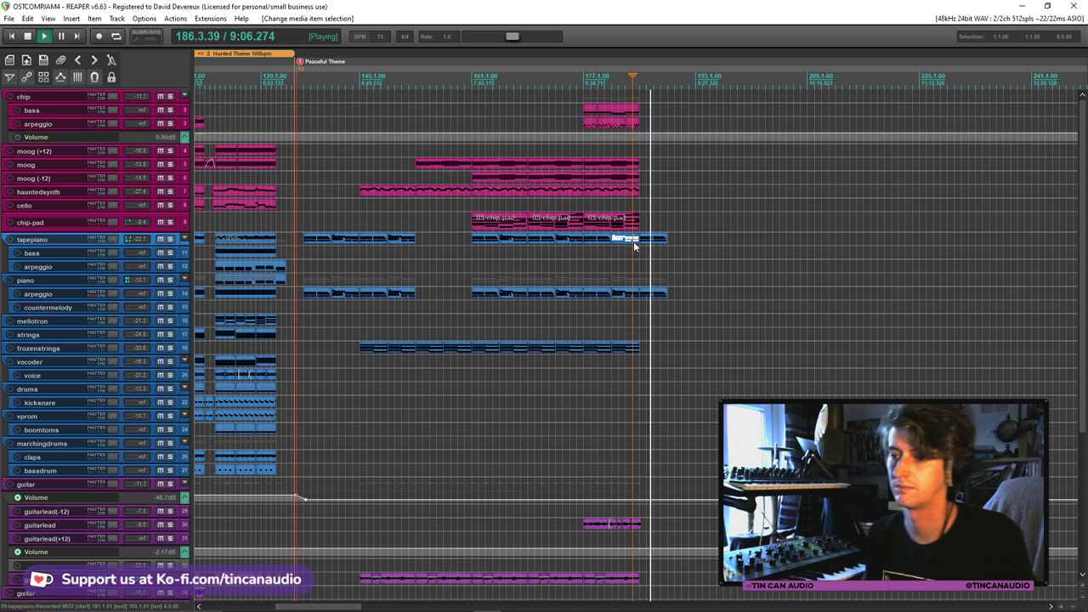
pyautogui.scroll(4, 634, 248)
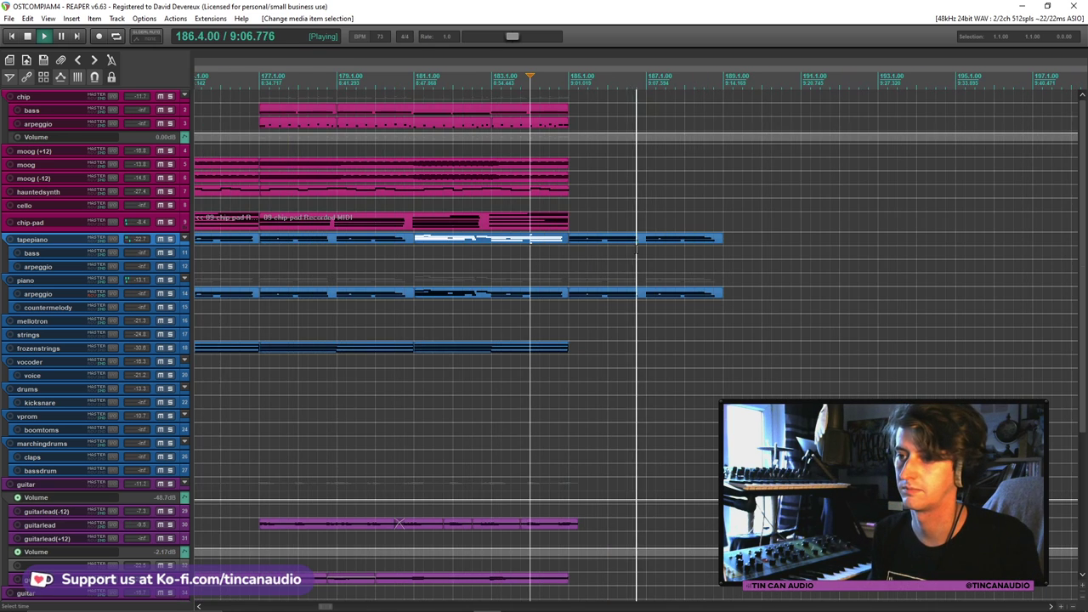
pyautogui.click(571, 240)
pyautogui.scroll(-3, 606, 294)
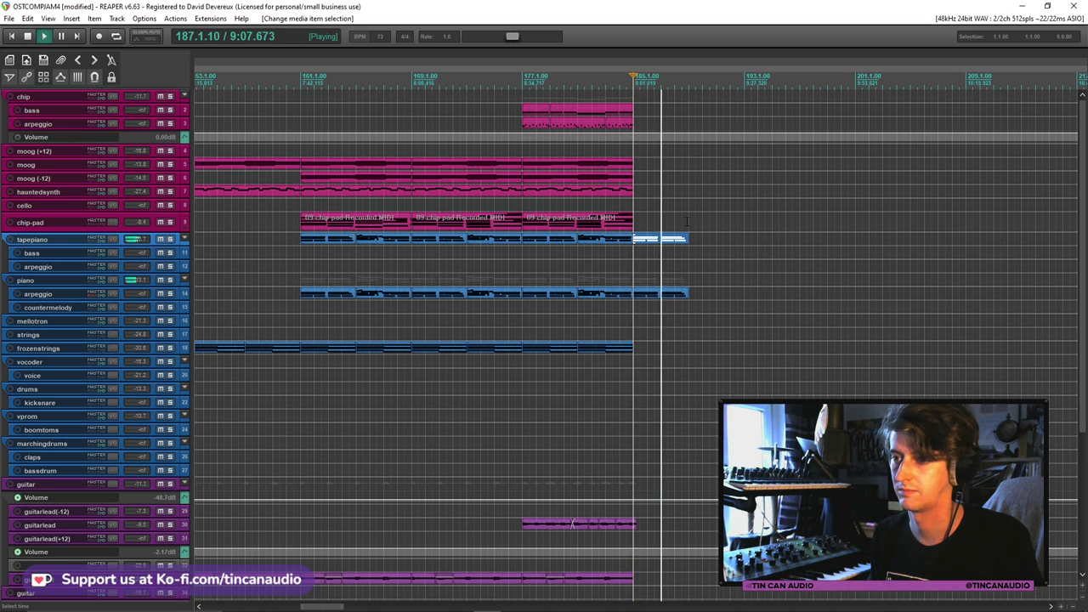
pyautogui.keyDown('ctrl'); pyautogui.click(682, 291); pyautogui.keyUp('ctrl')
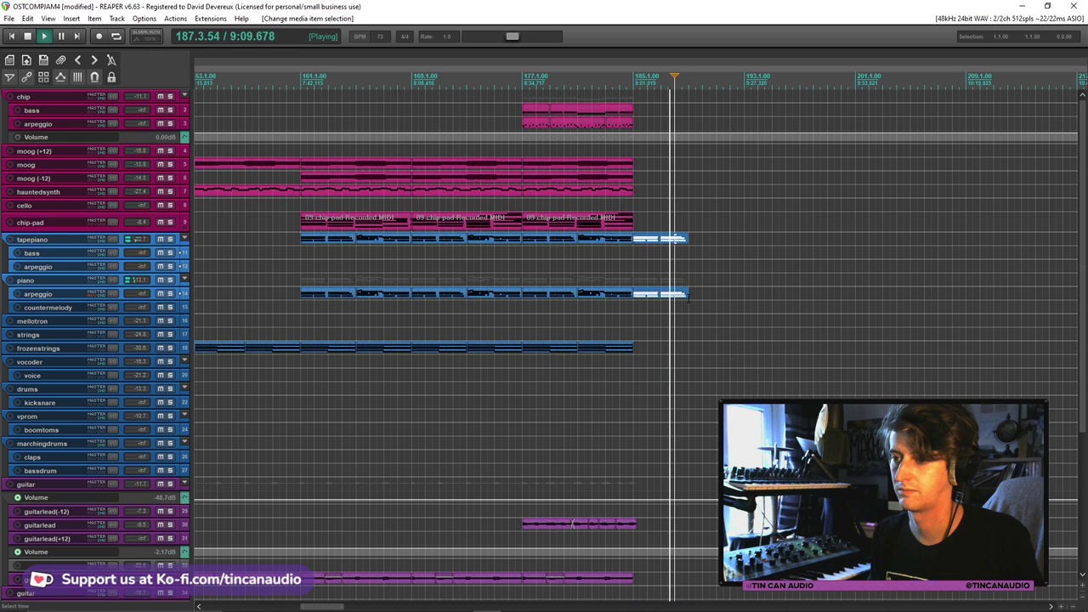
pyautogui.scroll(-3, 352, 235)
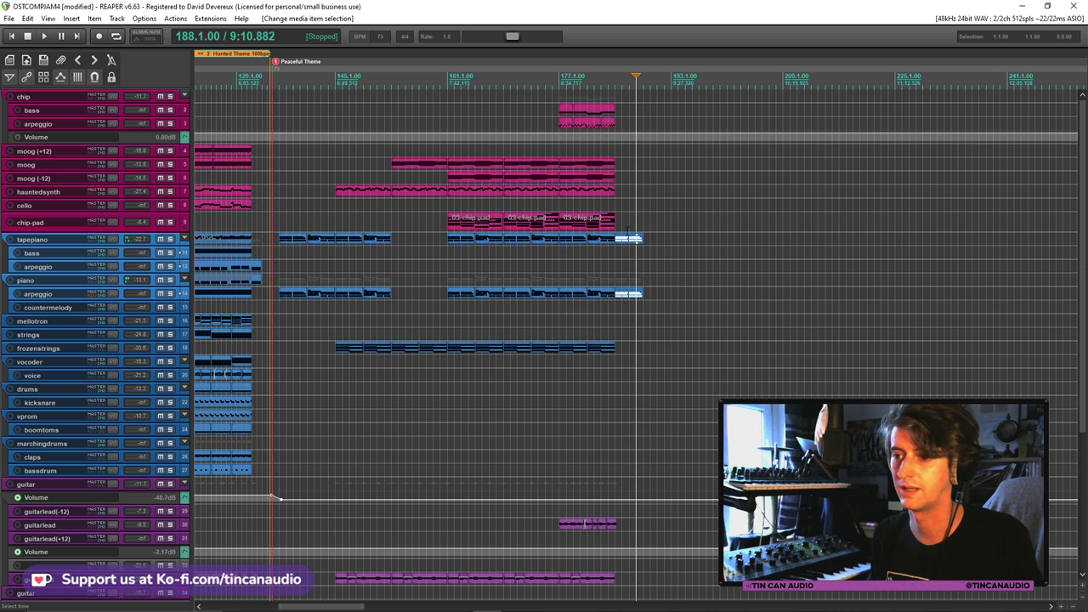
pyautogui.click(623, 240)
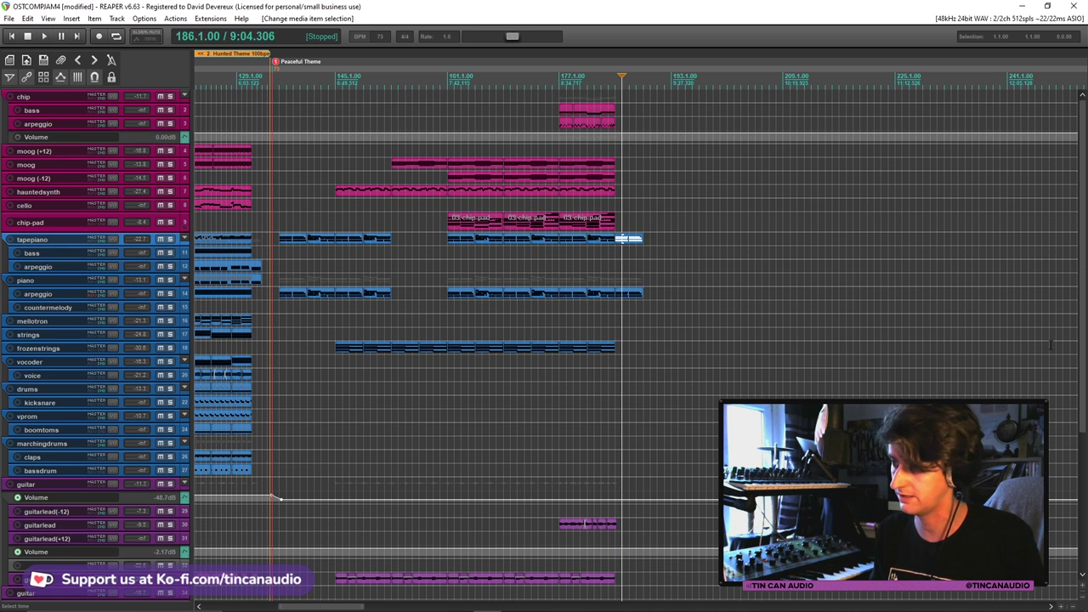
# Add a copied four-bar segasynth item at bar 185 and play from there
pyautogui.scroll(-3, 545, 340)
pyautogui.click(616, 537)
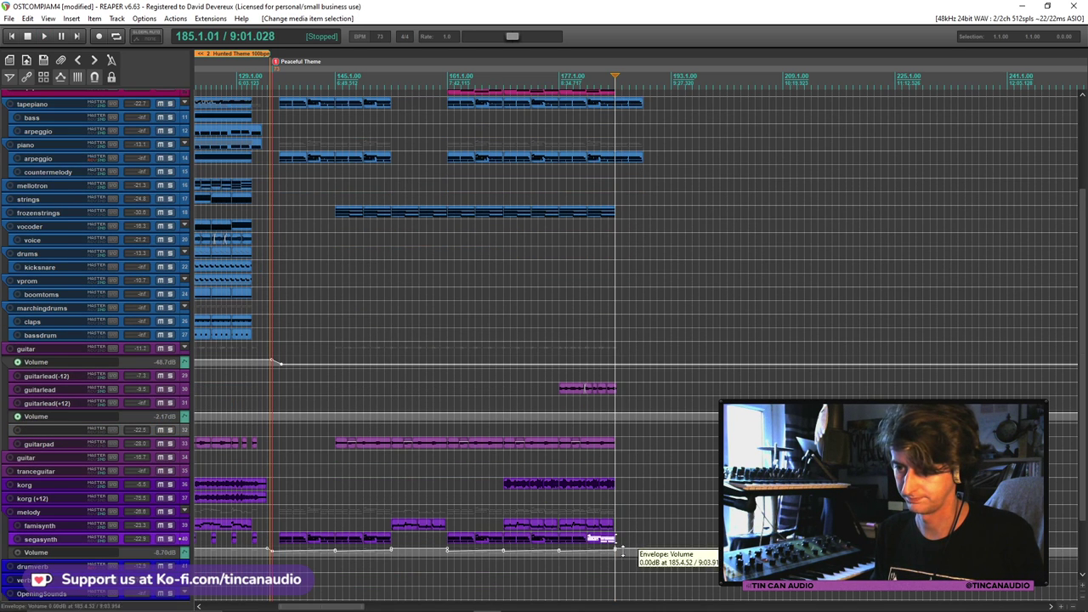
pyautogui.click(614, 537)
pyautogui.press('space')
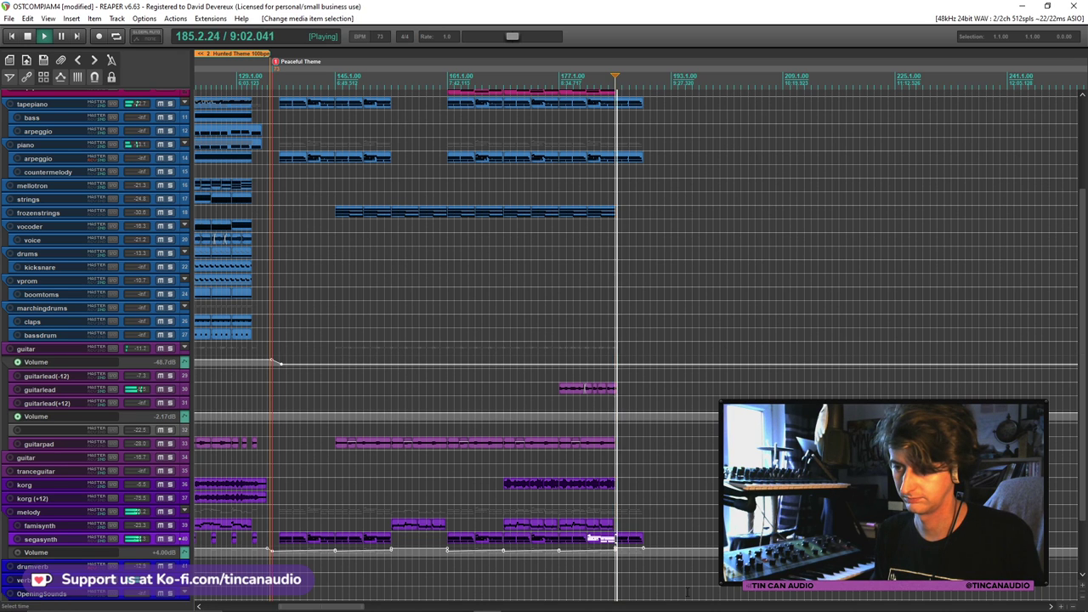
# Trim the new segasynth item to end at bar 187, and try to shorten the tapepiano item to the same bar
pyautogui.click(639, 539)
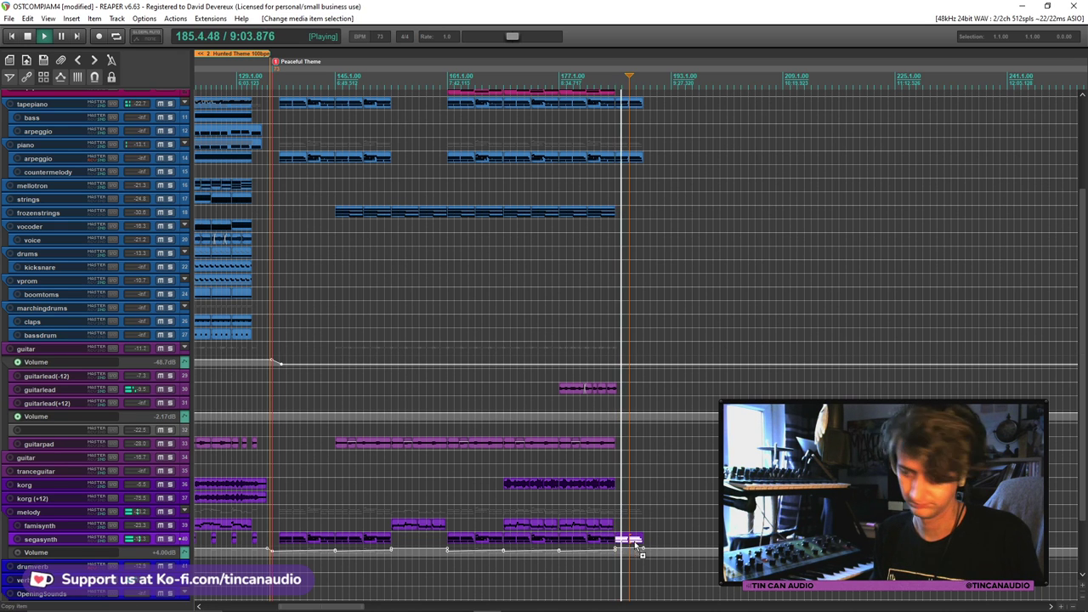
pyautogui.moveTo(641, 539); pyautogui.dragTo(630, 538)
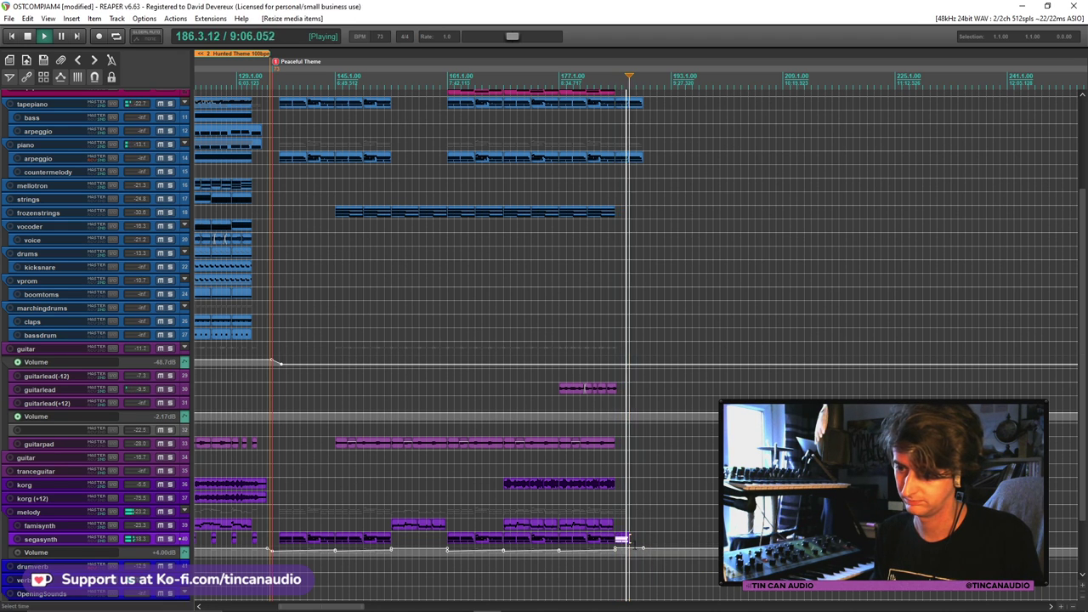
pyautogui.scroll(5, 641, 242)
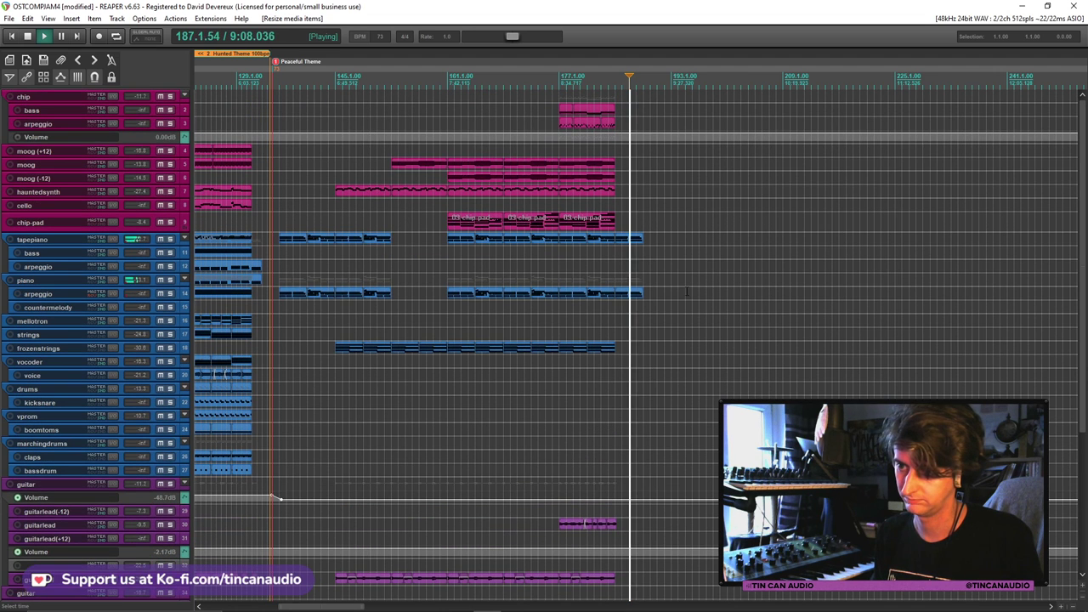
pyautogui.moveTo(641, 243); pyautogui.dragTo(630, 242)
pyautogui.press('space')
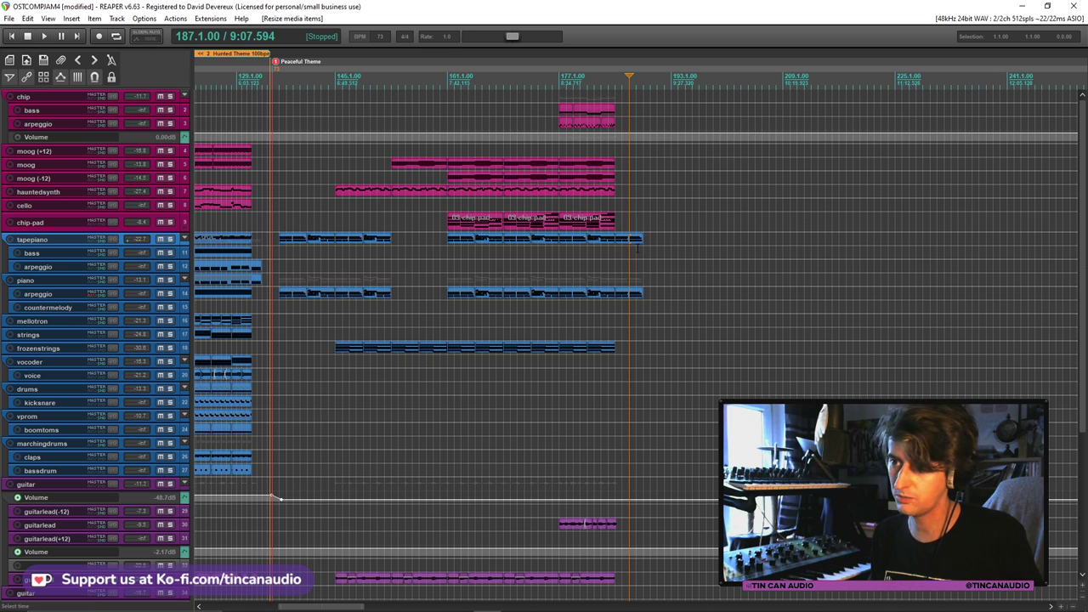
# Try to copy the bar 141 tapepiano, piano arpeggio and segasynth items to bar 189, and undo the paste
pyautogui.click(321, 238)
pyautogui.keyDown('ctrl'); pyautogui.click(322, 295); pyautogui.keyUp('ctrl')
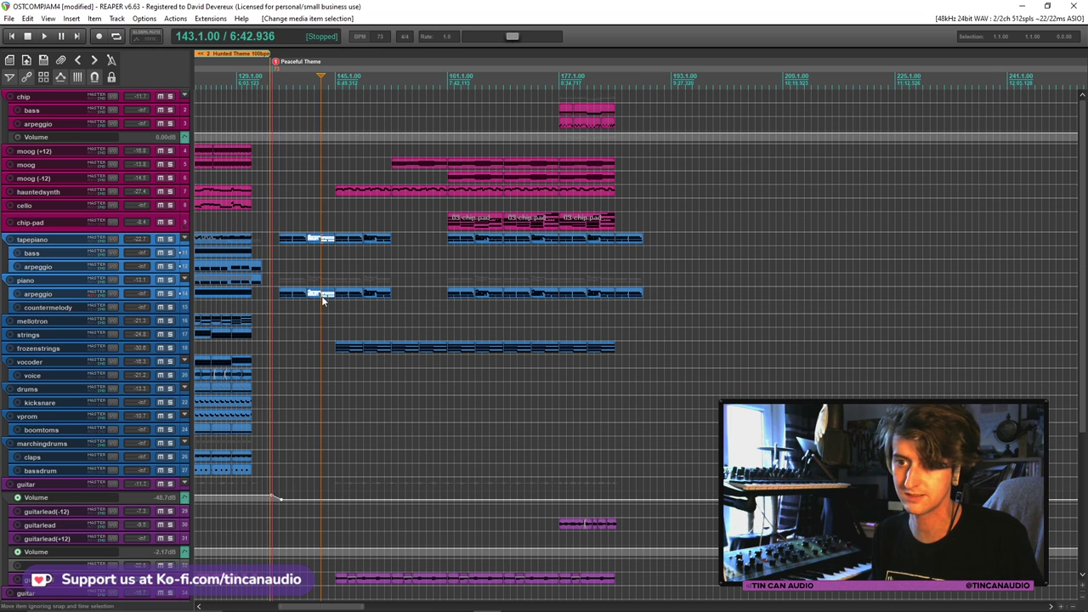
pyautogui.scroll(-8, 321, 474)
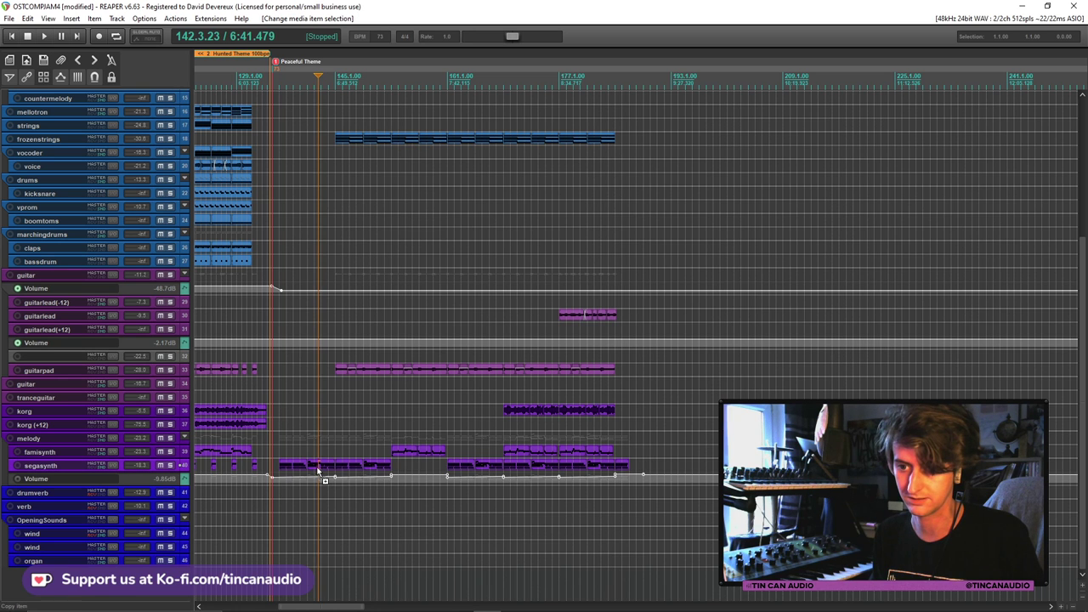
pyautogui.scroll(8, 673, 240)
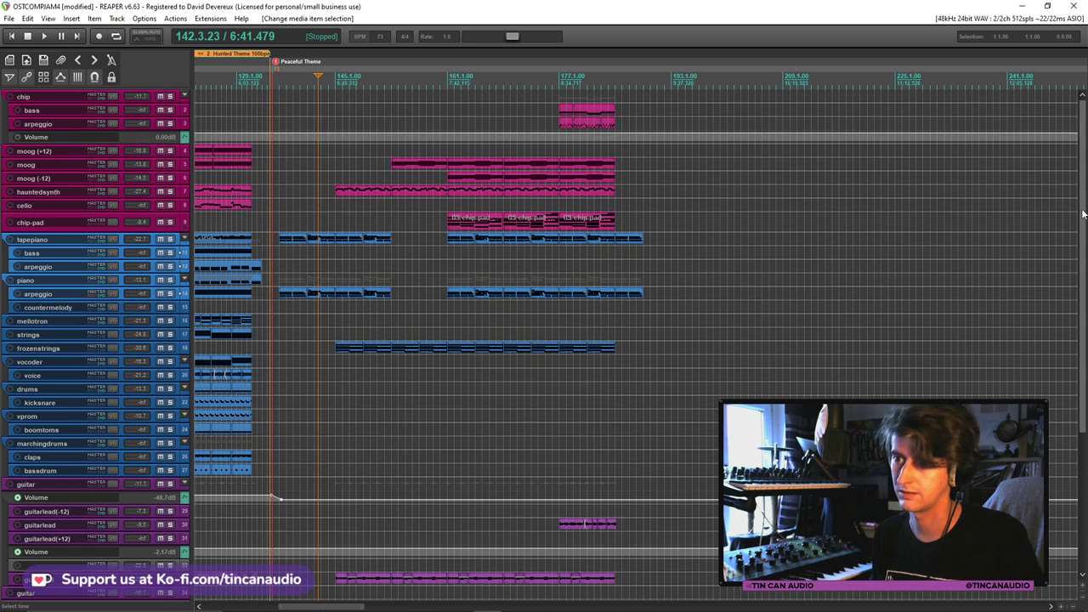
pyautogui.hotkey('ctrl', 'v')
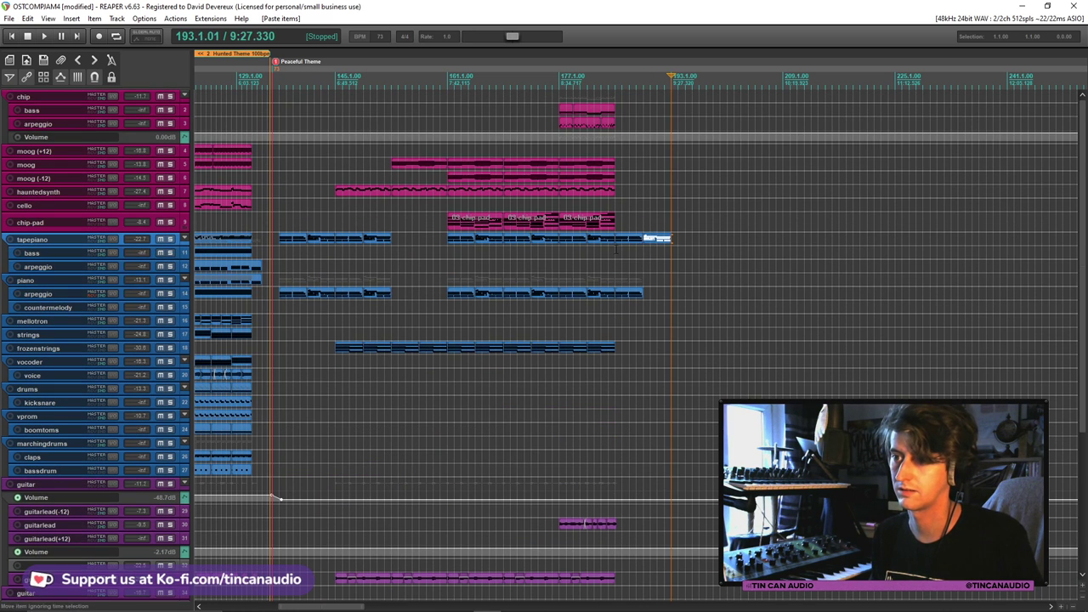
pyautogui.hotkey('ctrl', 'z')
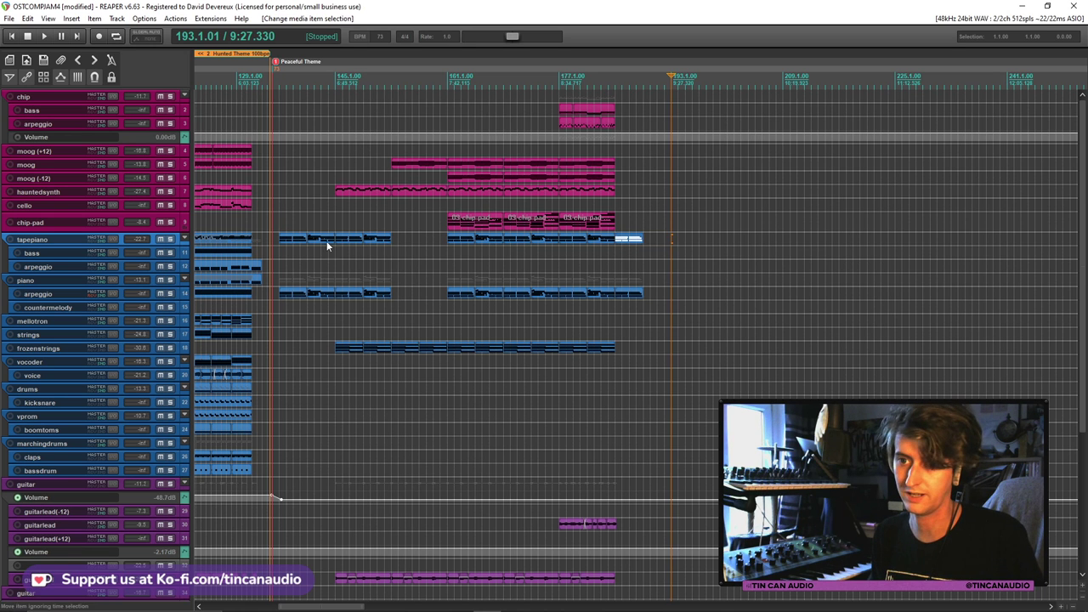
# Copy the four-bar segasynth, tapepiano and piano arpeggio items from bar 141 to bar 189 and play from there
pyautogui.click(288, 243)
pyautogui.keyDown('shift'); pyautogui.click(297, 291); pyautogui.keyUp('shift')
pyautogui.scroll(-8, 1084, 409)
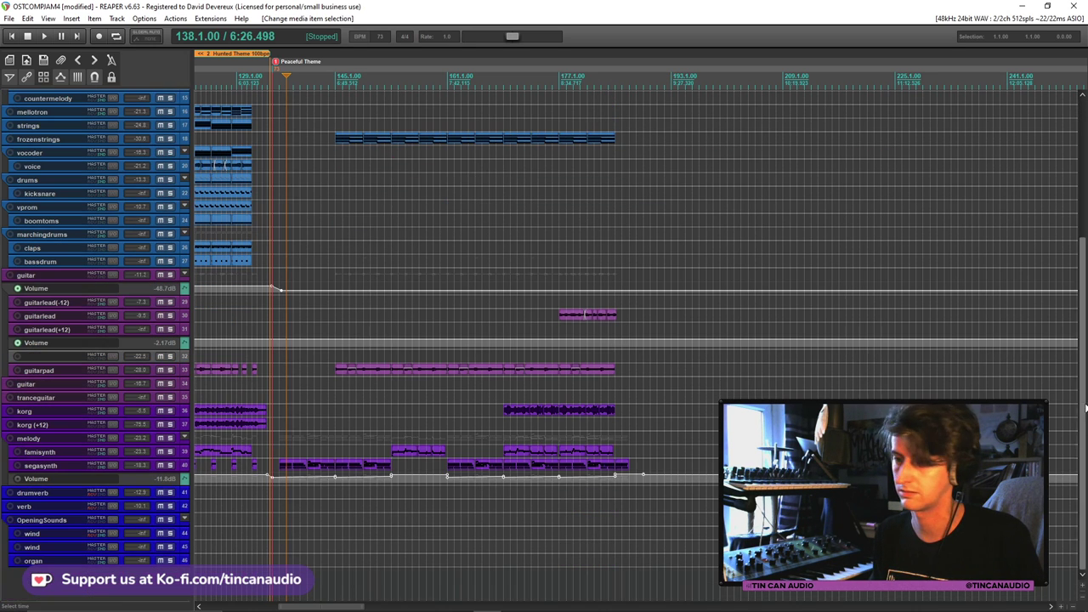
pyautogui.click(313, 465)
pyautogui.scroll(8, 418, 270)
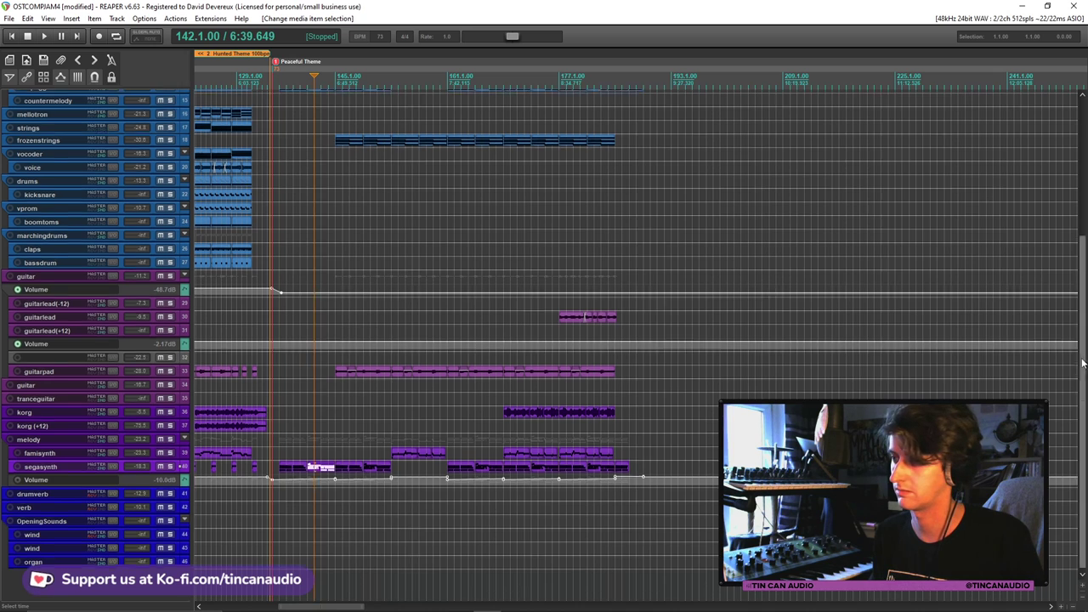
pyautogui.click(324, 296)
pyautogui.keyDown('shift'); pyautogui.click(319, 239); pyautogui.keyUp('shift')
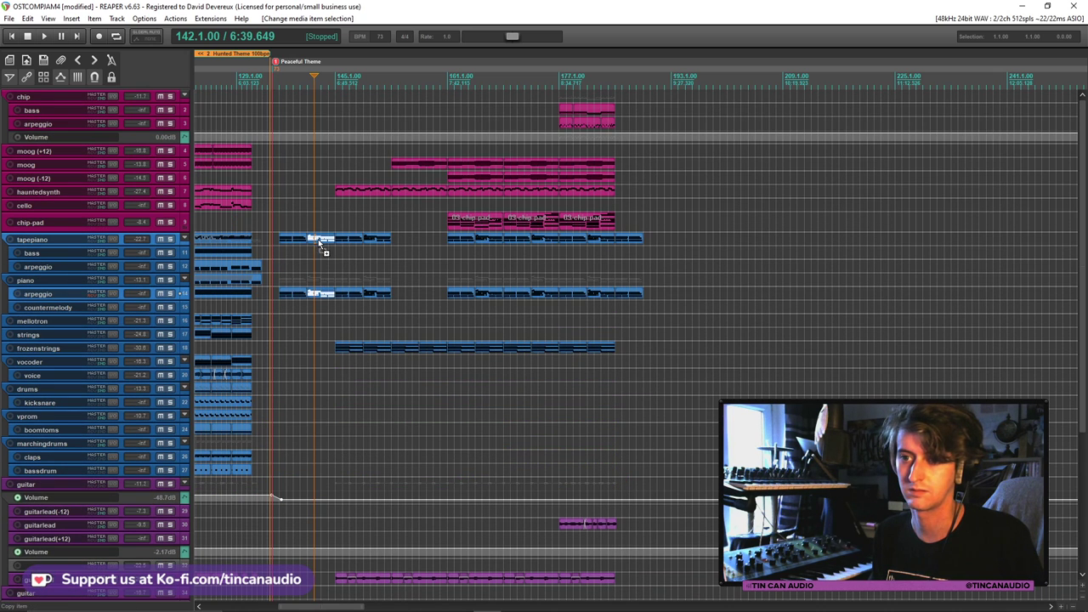
pyautogui.click(647, 239)
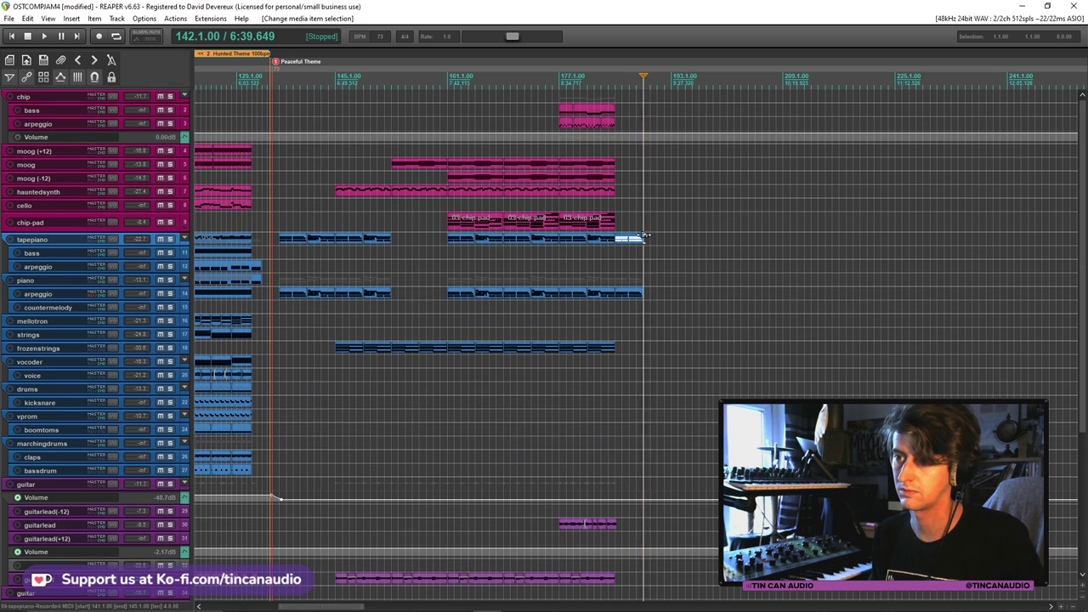
pyautogui.hotkey('ctrl', 'v')
pyautogui.click(634, 208)
pyautogui.press('space')
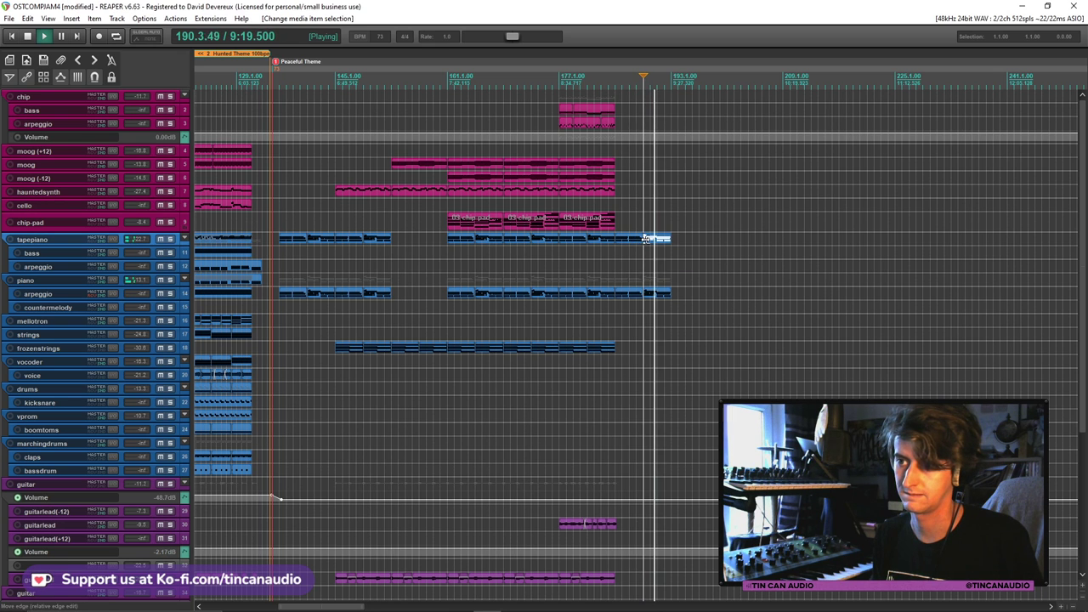
# Copy the last chip-pad item from bar 177 to bar 185 and play from about bar 183
pyautogui.scroll(-3, 652, 250)
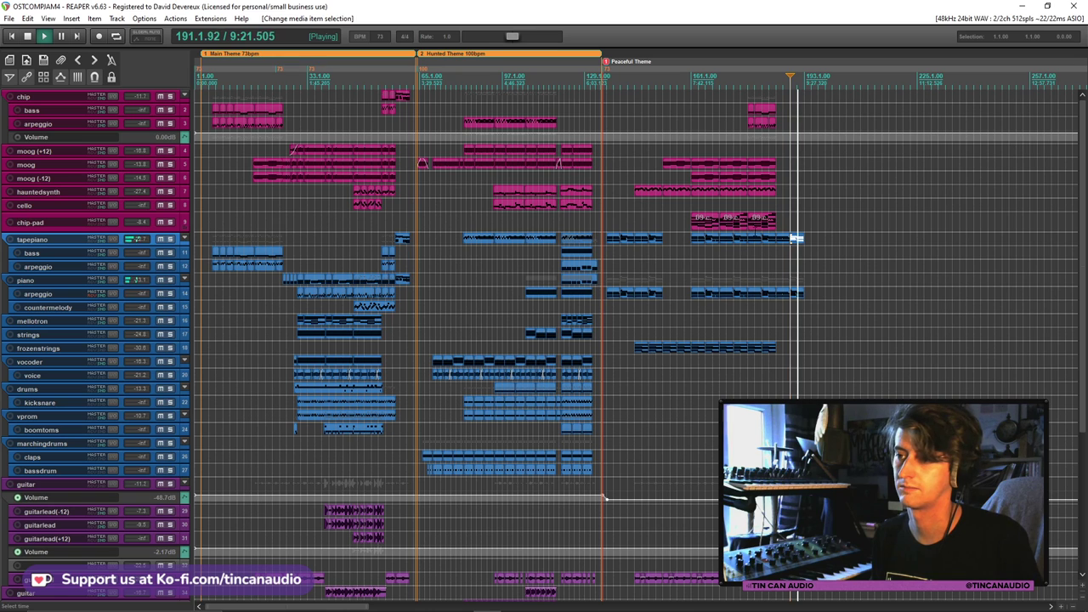
pyautogui.click(761, 221)
pyautogui.press('space')
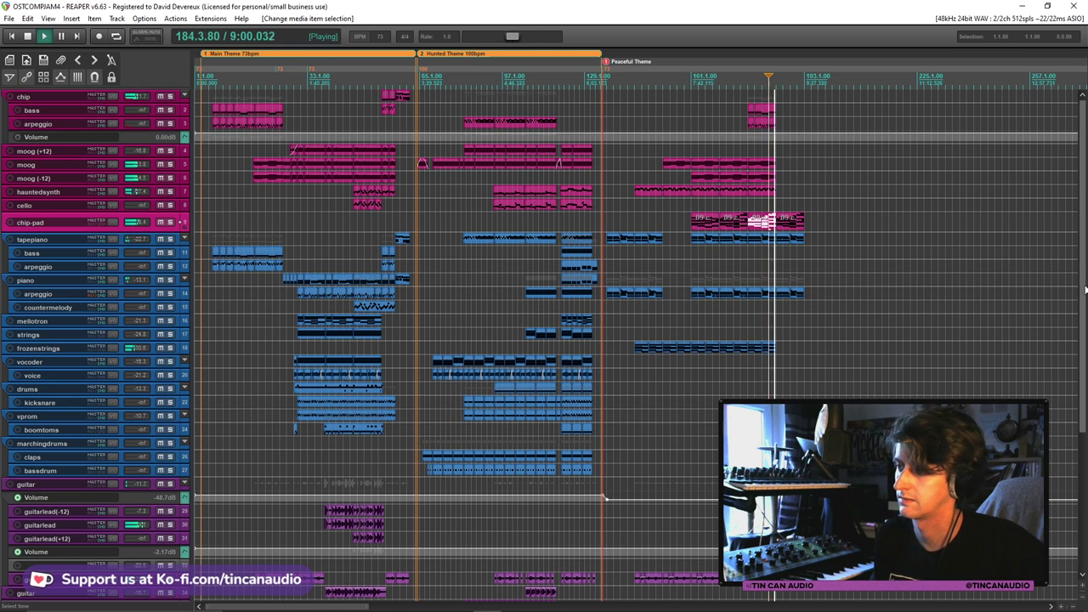
# Extend the end of the last korg item about a bar and a half past bar 185
pyautogui.scroll(-5, 772, 223)
pyautogui.scroll(3, 772, 223)
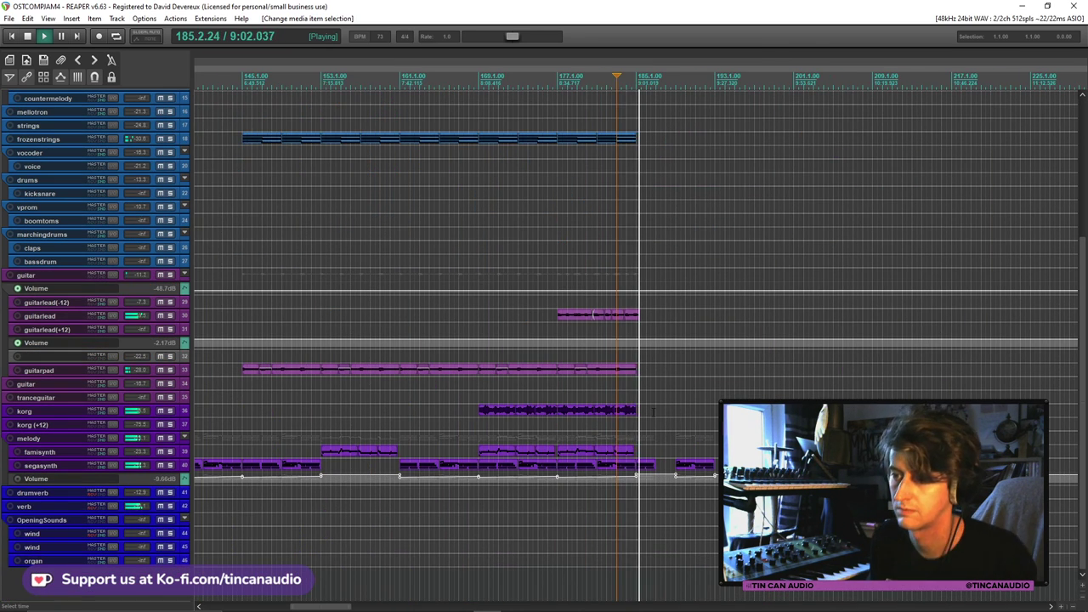
pyautogui.moveTo(636, 410); pyautogui.dragTo(653, 411)
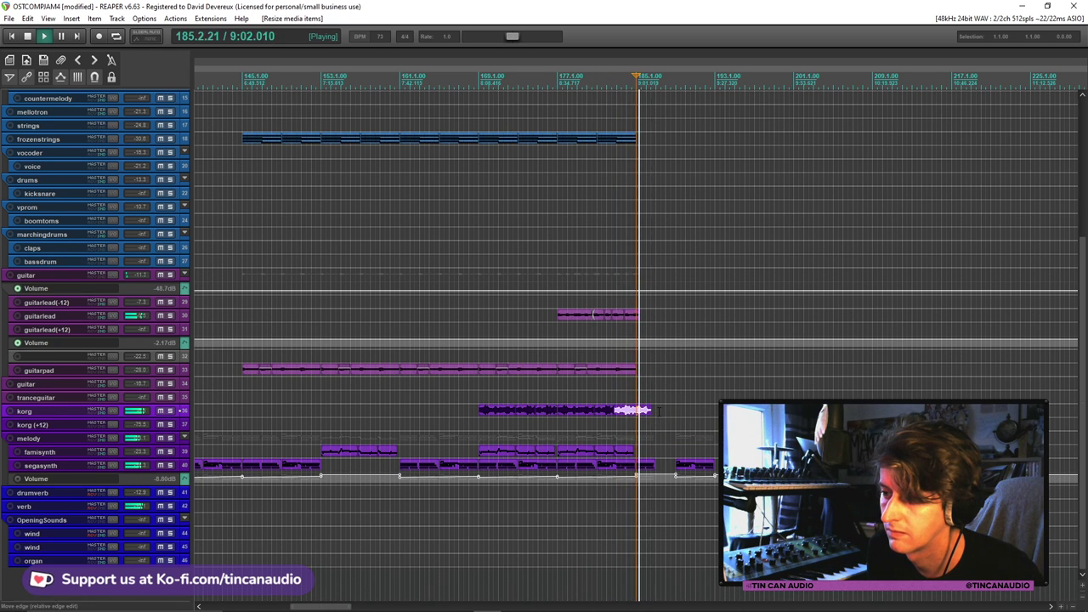
# Listen through the copied chip-pad item at bar 185 and select it
pyautogui.scroll(5, 765, 255)
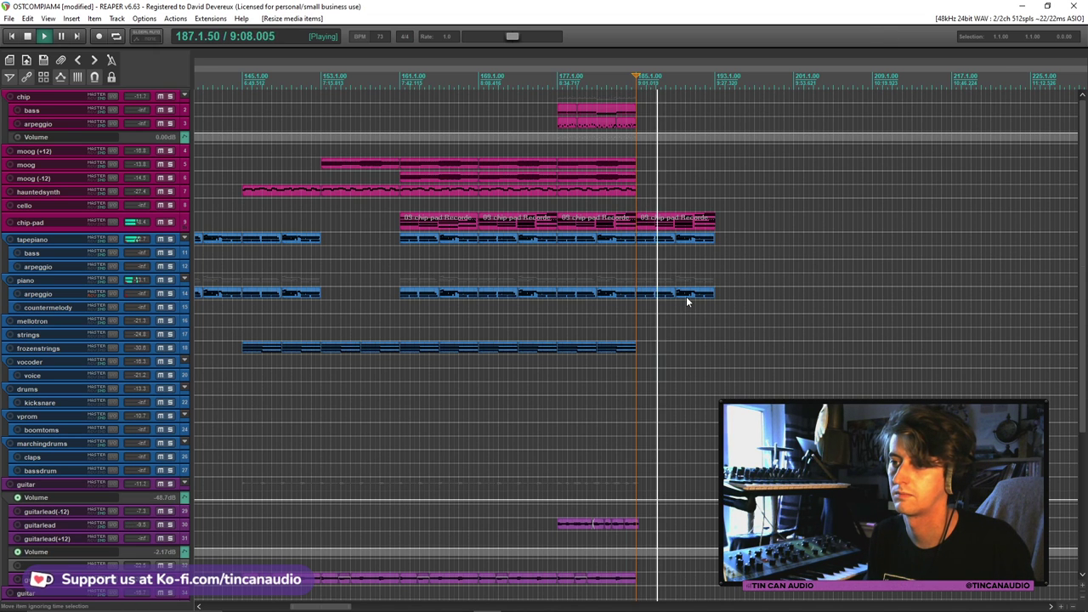
pyautogui.click(664, 228)
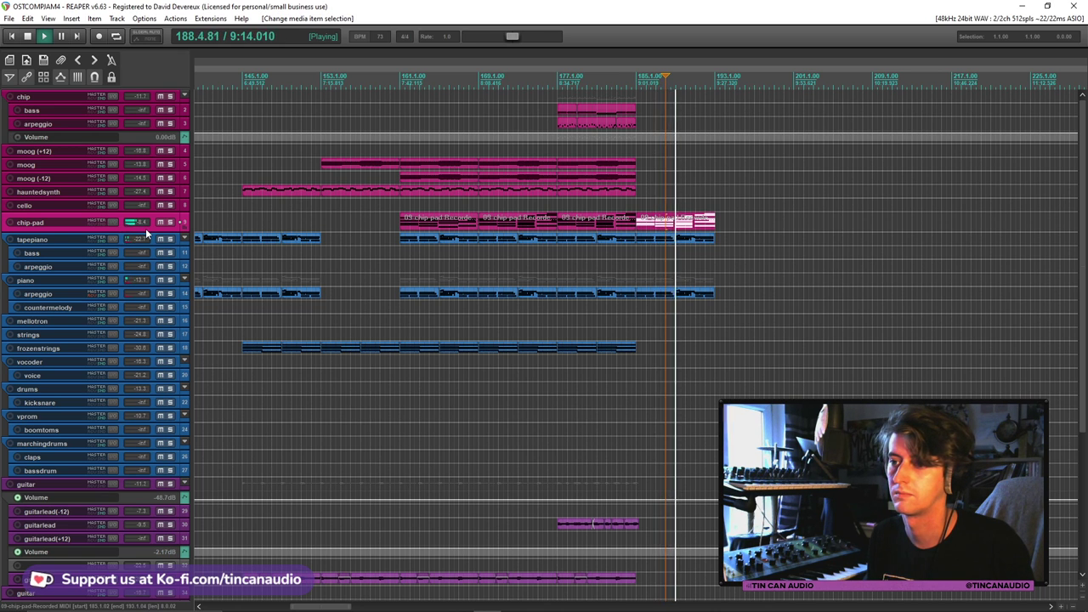
pyautogui.click(696, 230)
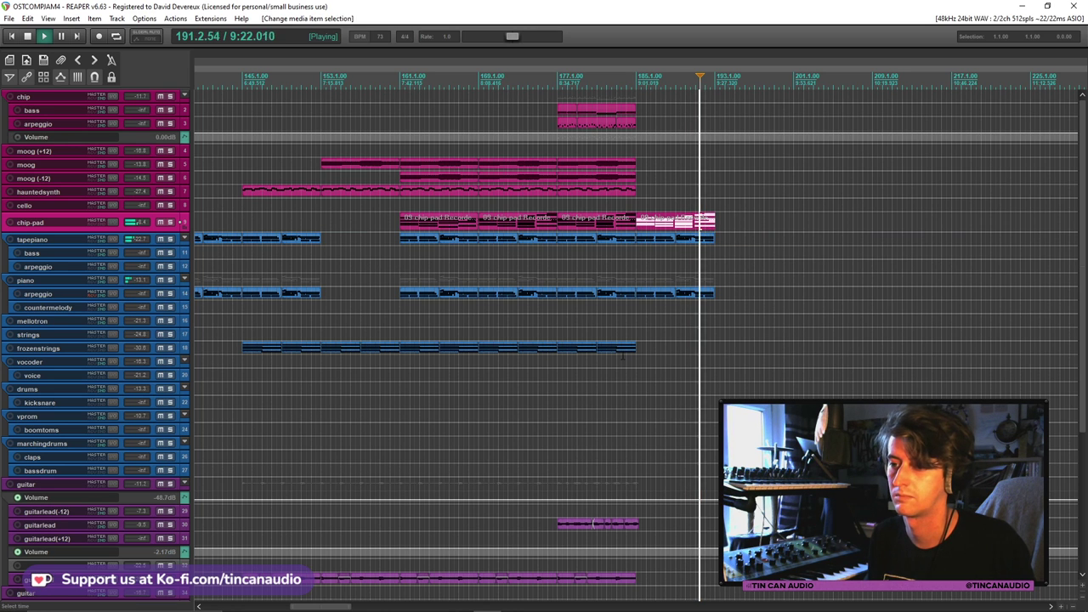
# Copy the last two frozenstrings items to bar 185 so they run to bar 193, and stop playback
pyautogui.click(623, 348)
pyautogui.moveTo(622, 348); pyautogui.dragTo(583, 351)
pyautogui.keyDown('ctrl'); pyautogui.click(583, 351); pyautogui.keyUp('ctrl')
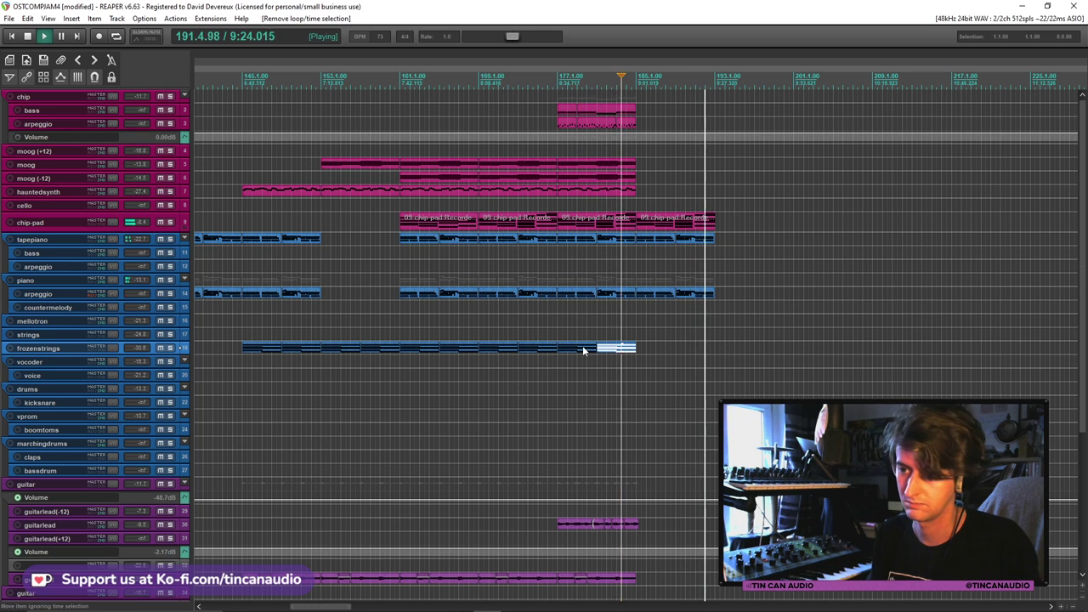
pyautogui.hotkey('ctrl', 'c')
pyautogui.hotkey('ctrl', 'v')
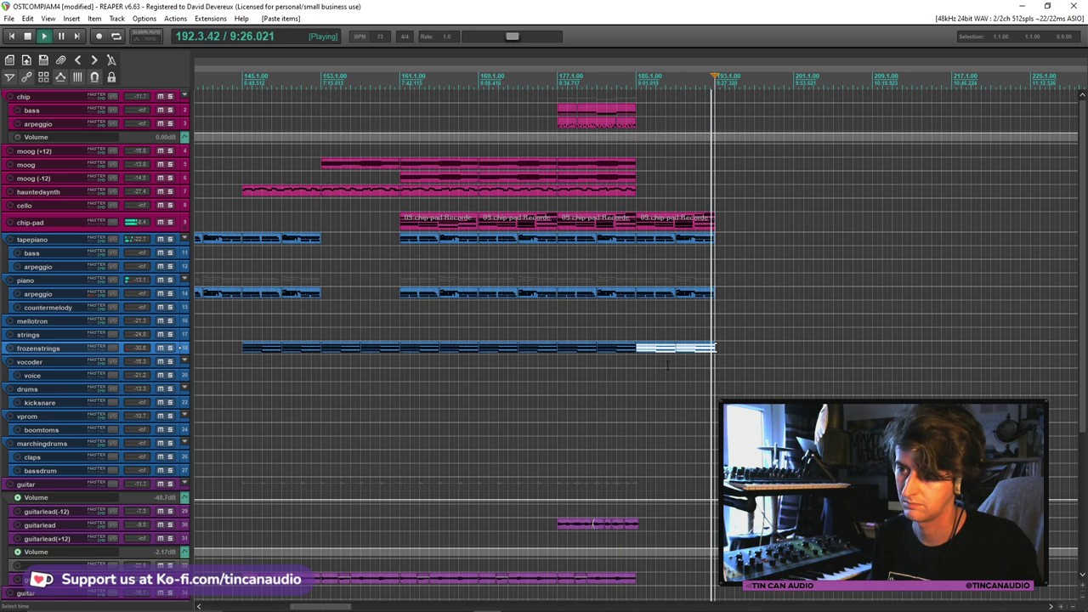
pyautogui.press('space')
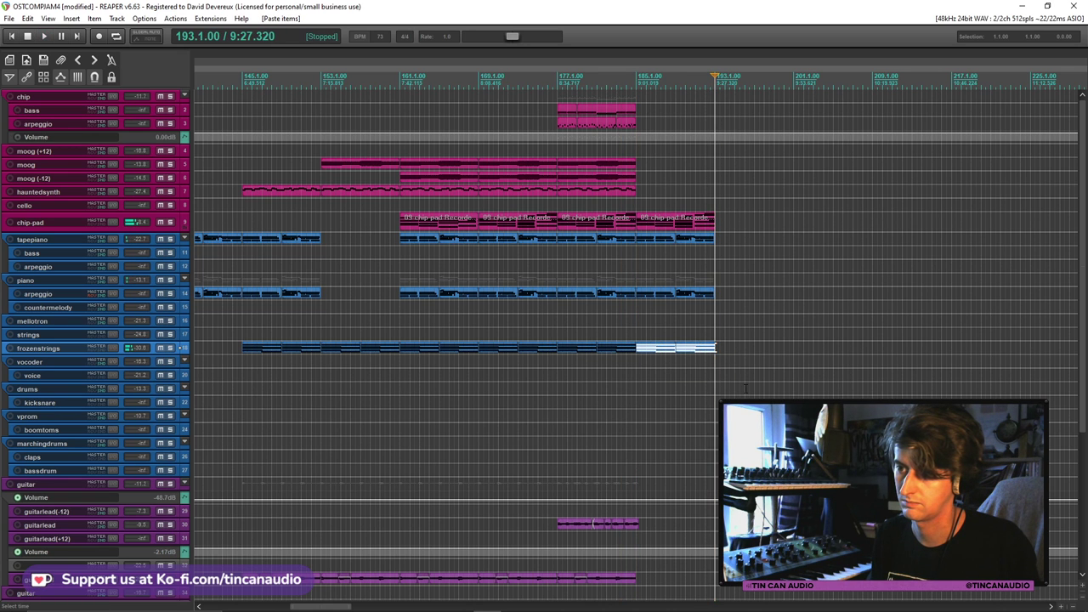
# Play from about bar 183 to bar 193 to review the extended ending, and select the last chip-pad item
pyautogui.click(618, 321)
pyautogui.press('space')
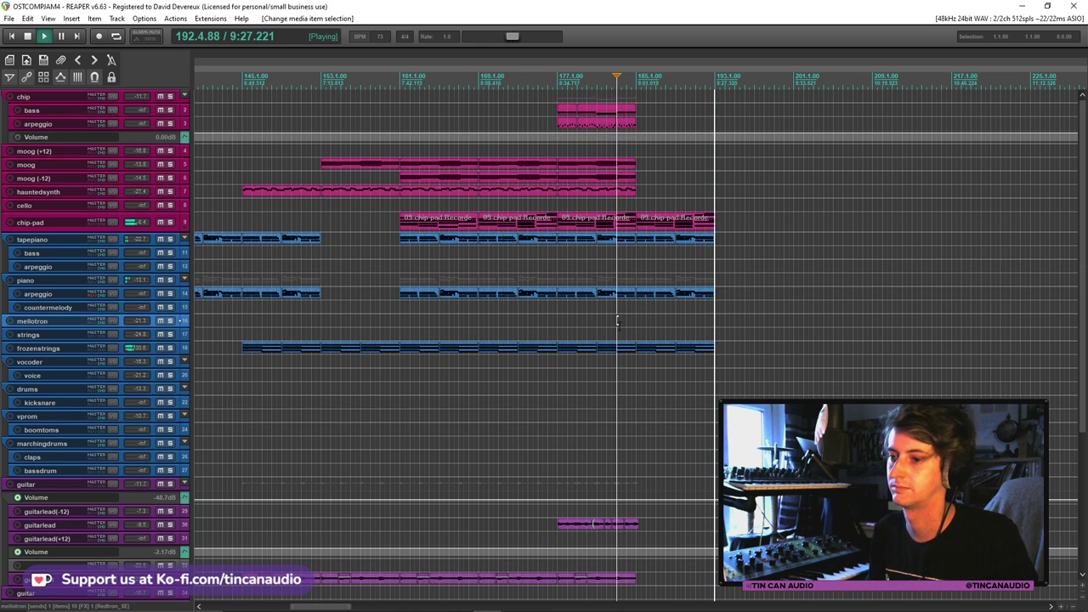
pyautogui.press('space')
pyautogui.click(702, 219)
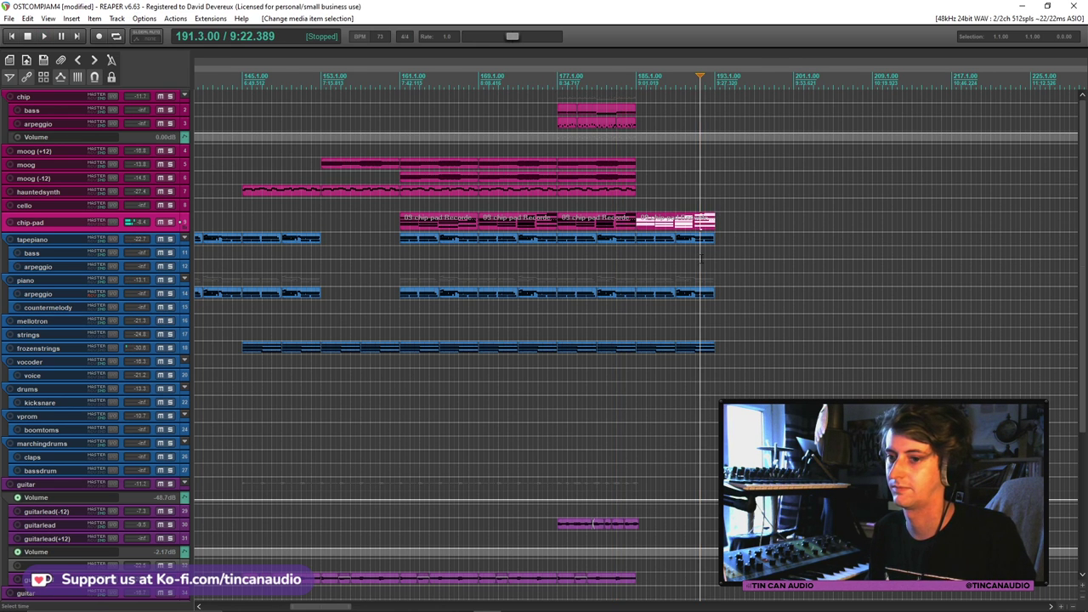
# Play the opening of the Peaceful Theme from bar 137
pyautogui.hotkey('ctrl', 'pagedown')
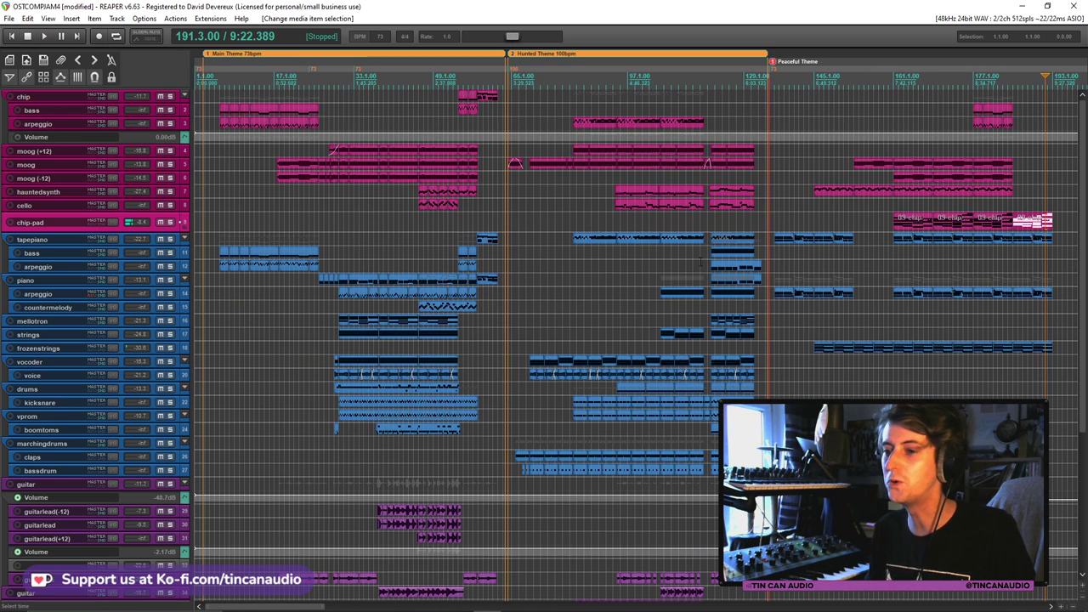
pyautogui.click(773, 239)
pyautogui.scroll(5, 778, 242)
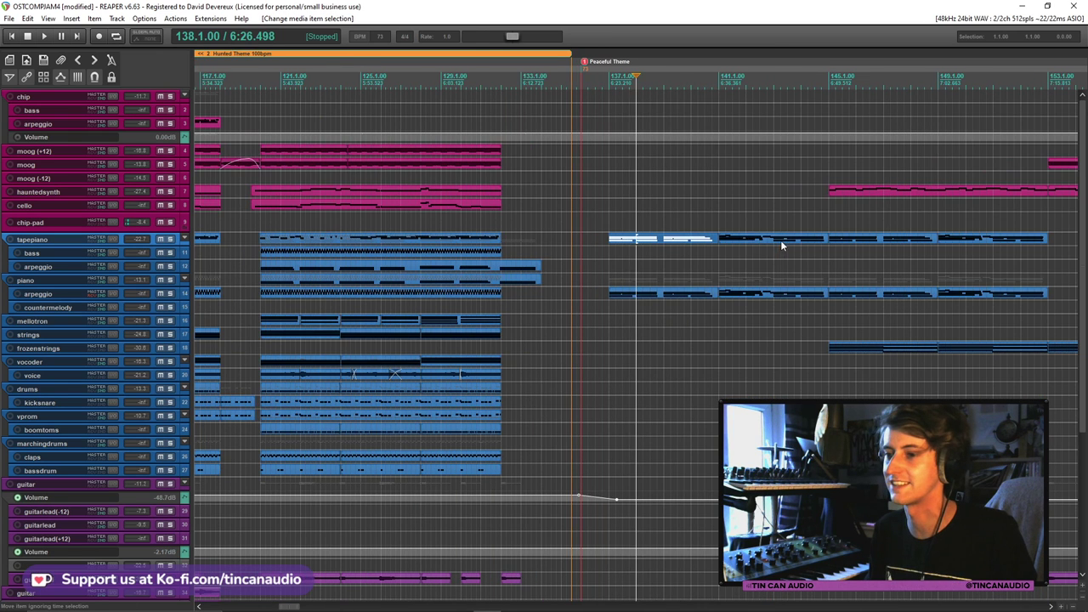
pyautogui.click(608, 195)
pyautogui.press('space')
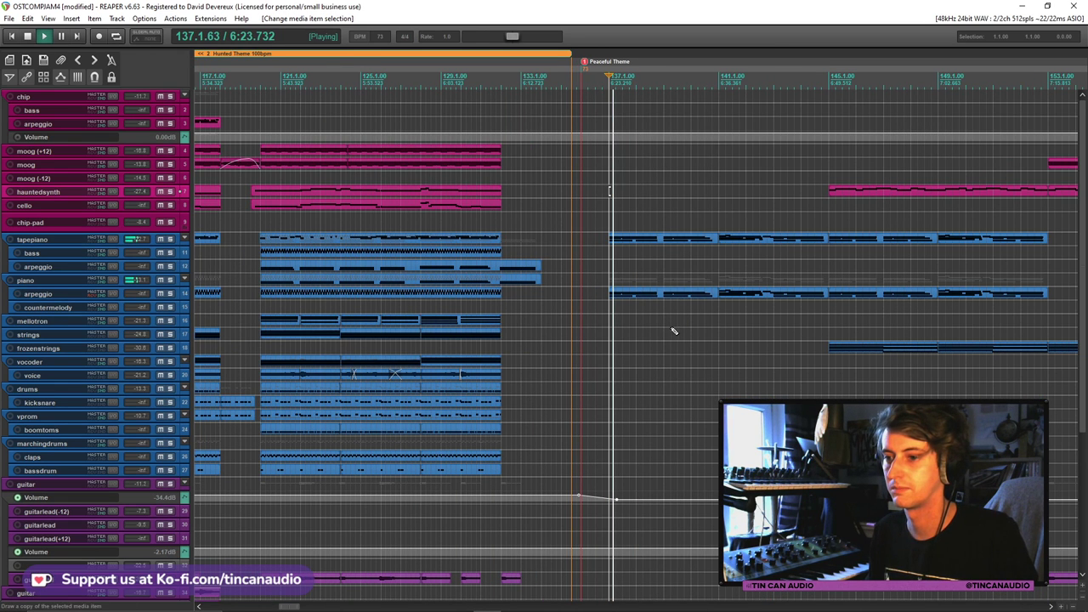
# Shift the Peaceful Theme items on all tracks one bar earlier to start at bar 136, and play from there
pyautogui.moveTo(593, 62)
pyautogui.mouseDown()
pyautogui.moveTo(611, 65)
pyautogui.moveTo(587, 68)
pyautogui.mouseUp()
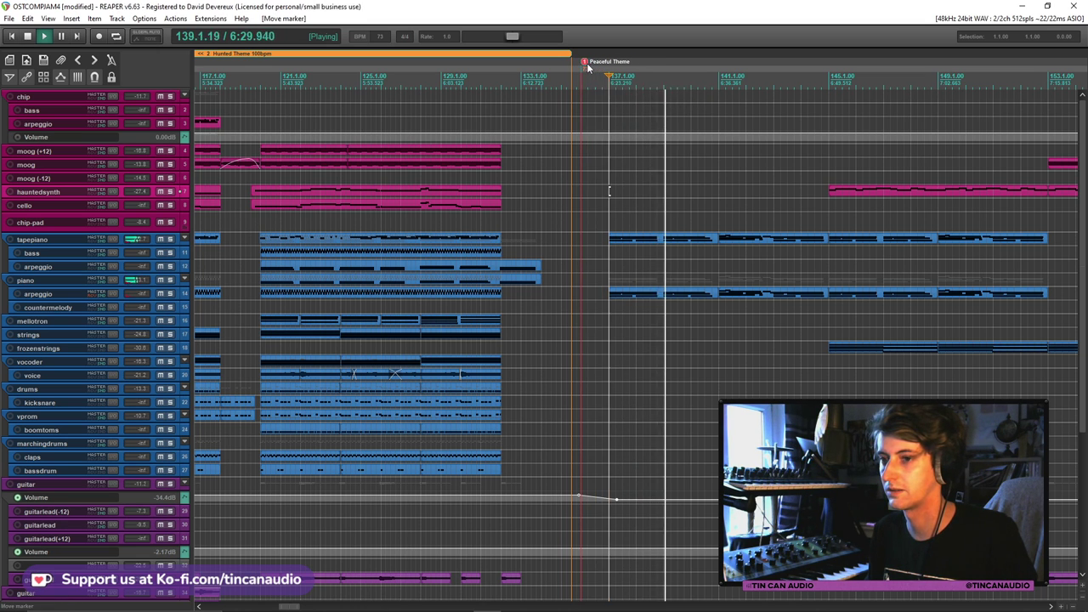
pyautogui.scroll(-2, 805, 362)
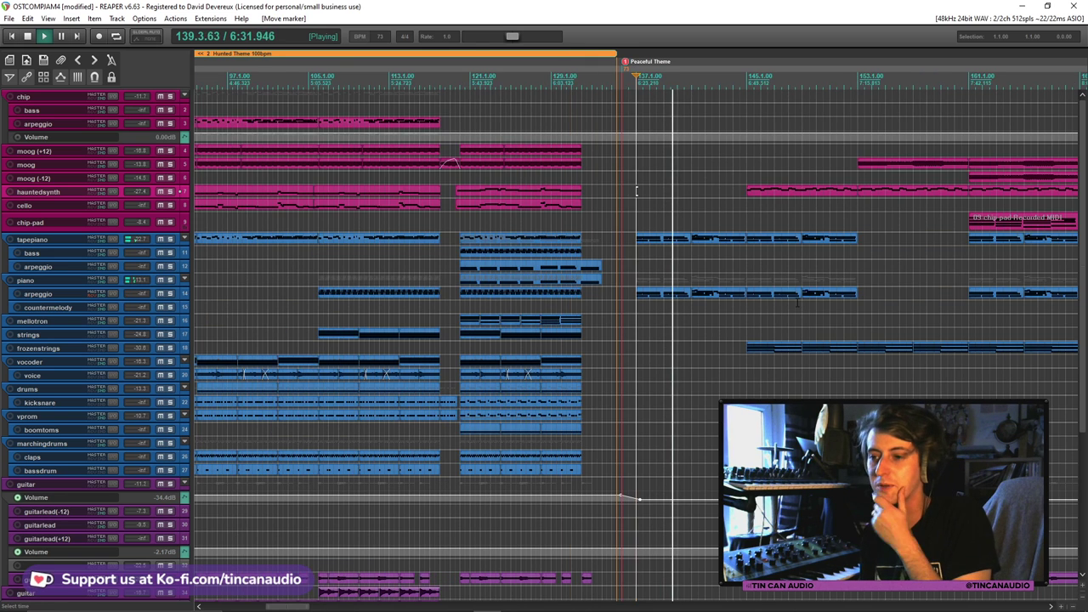
pyautogui.scroll(2, 636, 192)
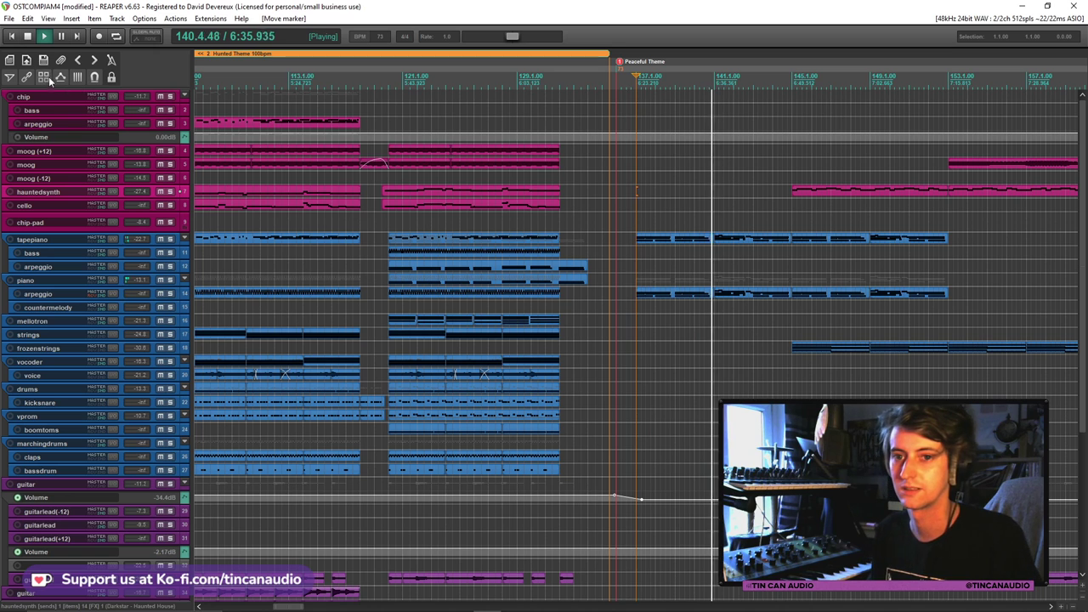
pyautogui.moveTo(669, 246); pyautogui.dragTo(619, 238)
pyautogui.press('space')
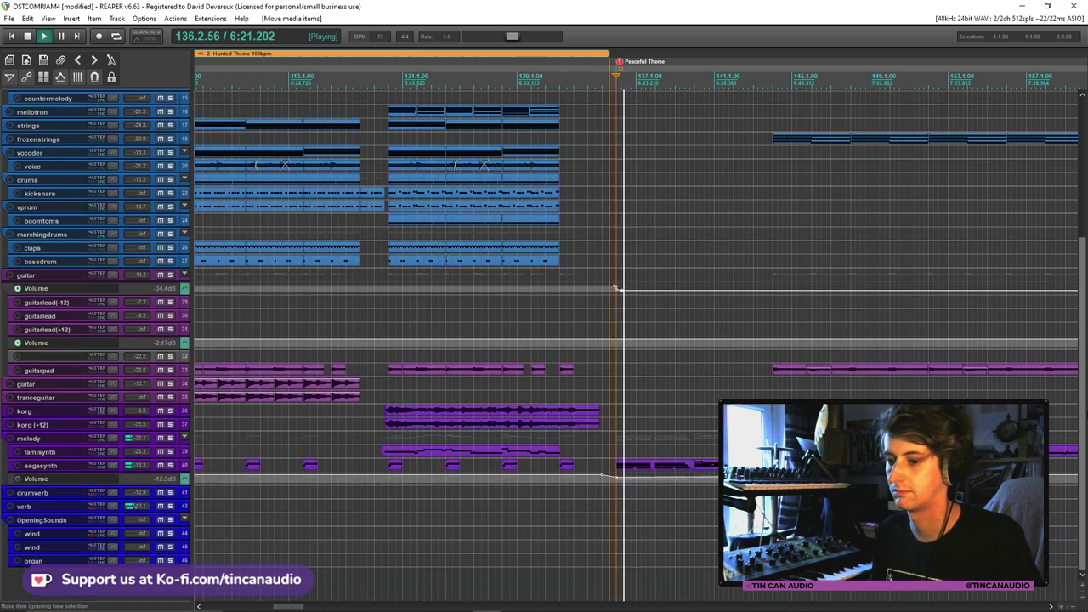
# Listen to the shifted opening from bar 136, check the item alignment across the tracks, and stop playback
pyautogui.scroll(-5, 617, 497)
pyautogui.scroll(5, 616, 290)
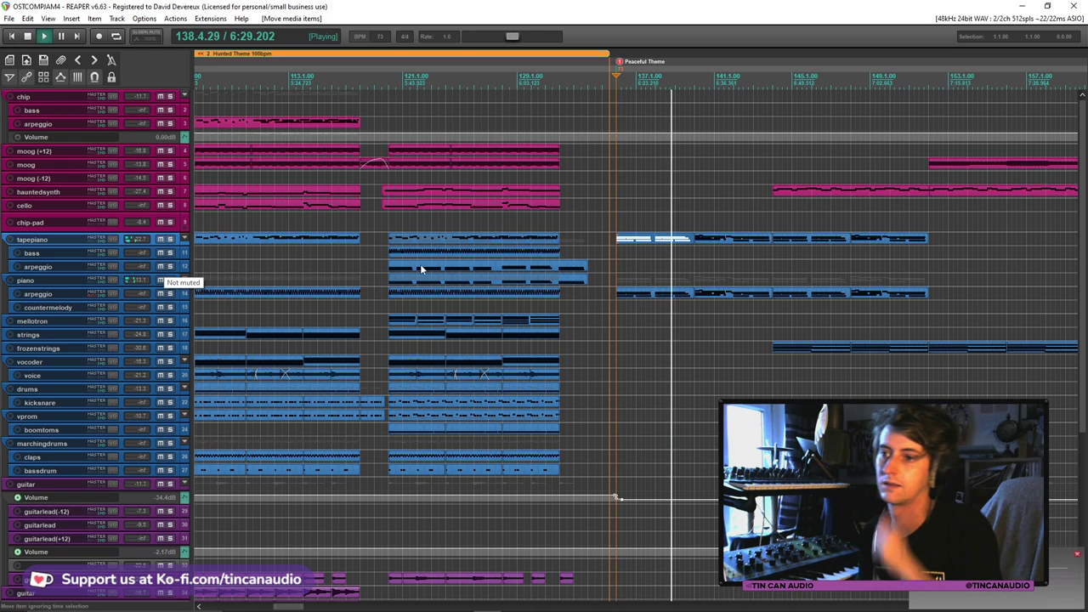
pyautogui.scroll(-5, 417, 270)
pyautogui.scroll(5, 601, 219)
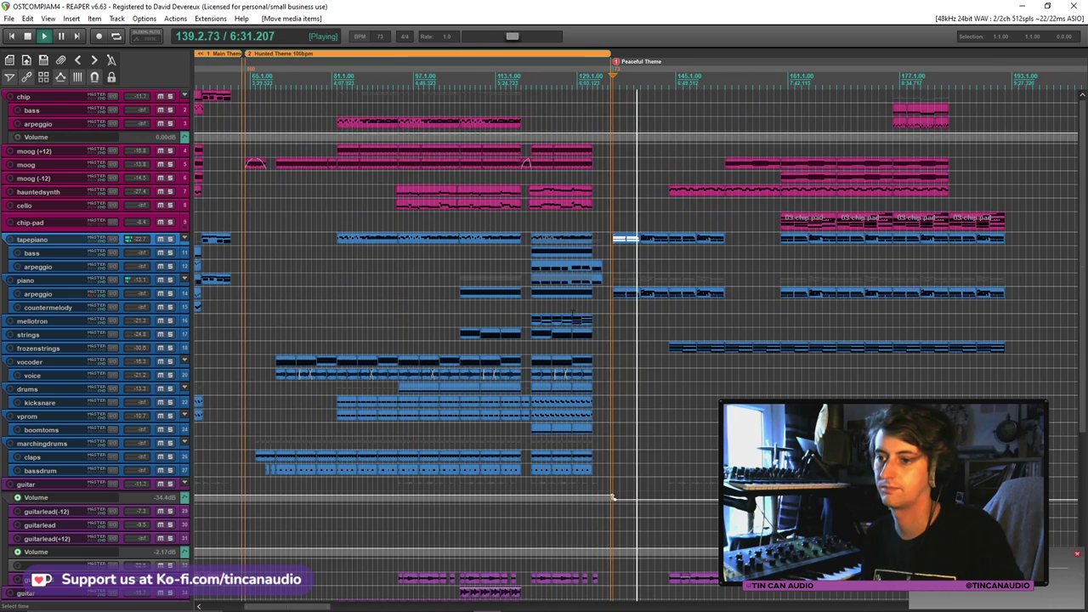
pyautogui.press('space')
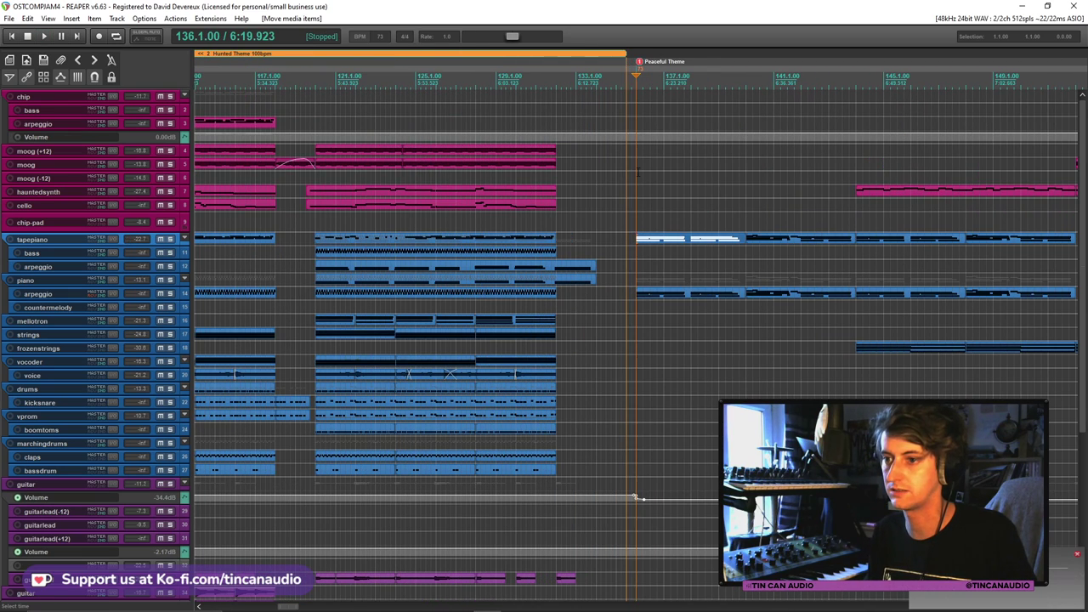
# Create a 60-bar region starting at bar 136 that covers the whole Peaceful Theme
pyautogui.moveTo(637, 172); pyautogui.dragTo(976, 201)
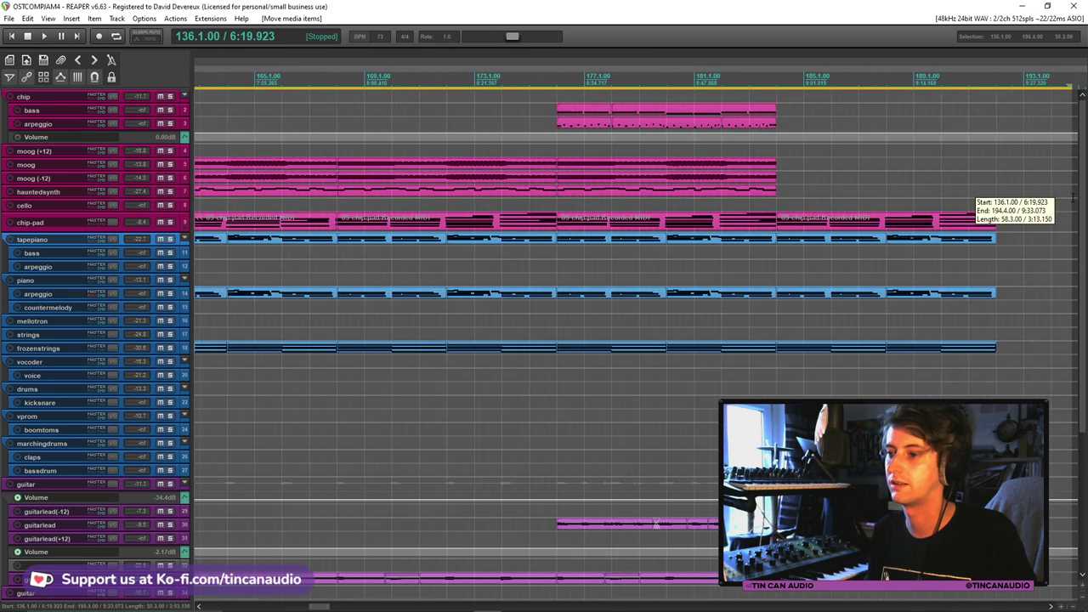
pyautogui.moveTo(1072, 198); pyautogui.dragTo(891, 282)
pyautogui.hotkey('shift', 'r')
# Name the new region starting at bar 136 "Peaceful Theme (73 bpm)" and clear the time selection
pyautogui.scroll(-3, 890, 281)
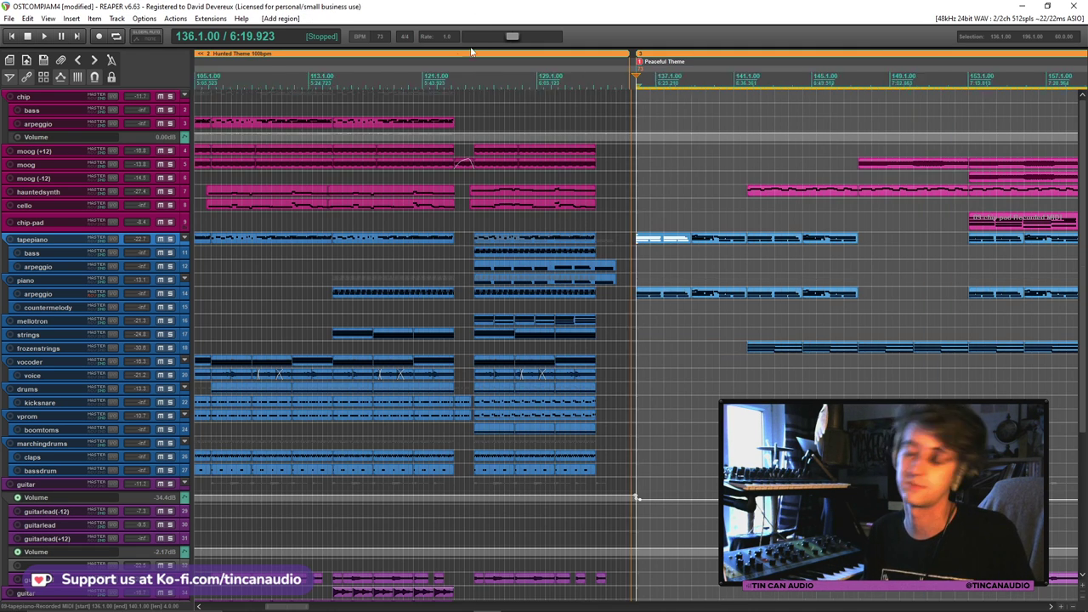
pyautogui.doubleClick(667, 54)
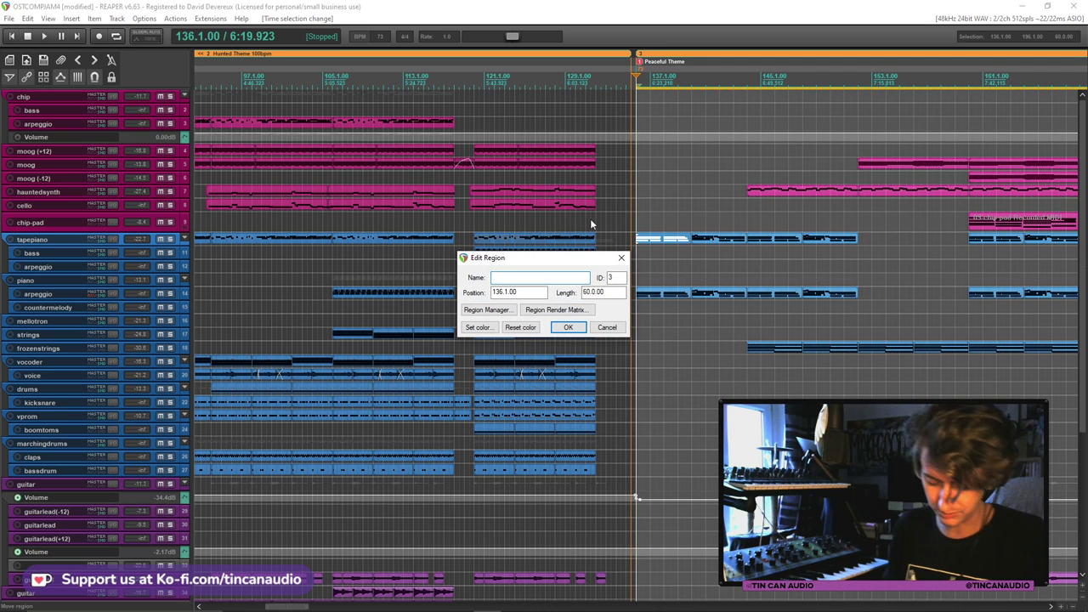
pyautogui.write('PEaceful ')
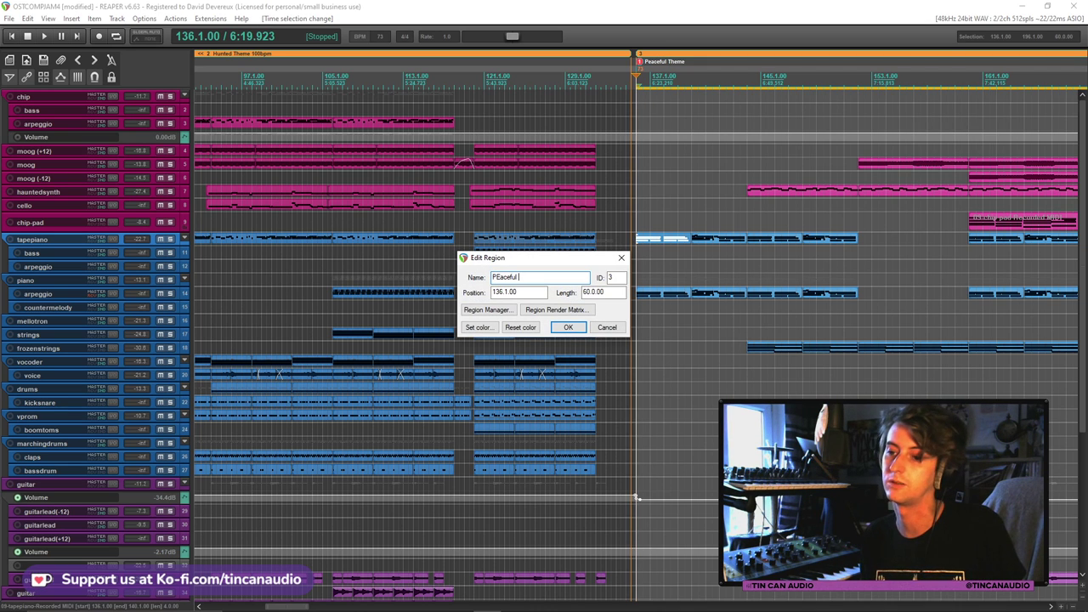
pyautogui.write('ceful Theme')
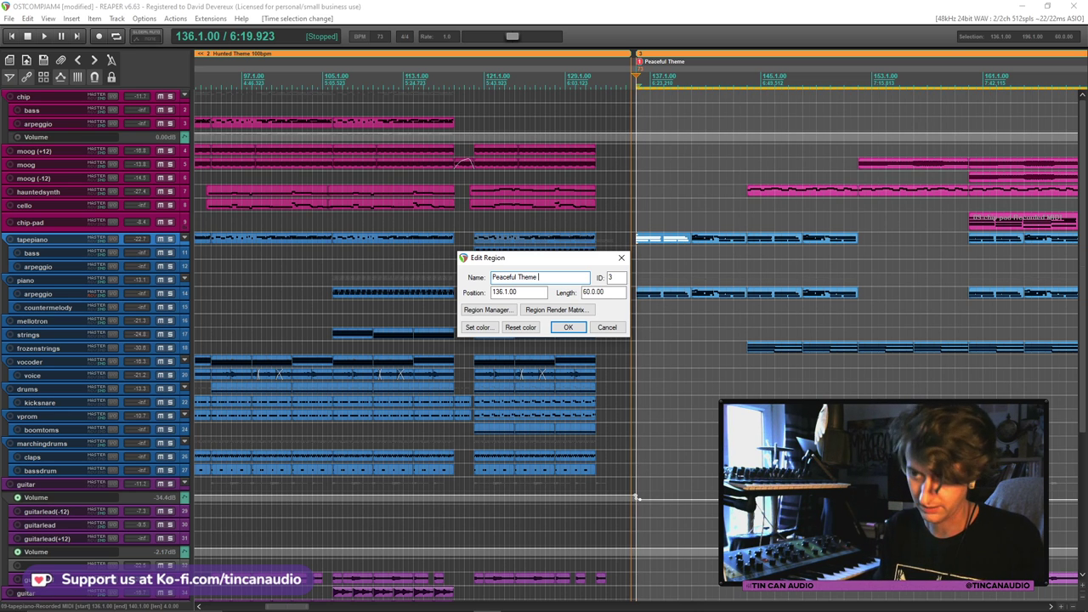
pyautogui.write(' (73')
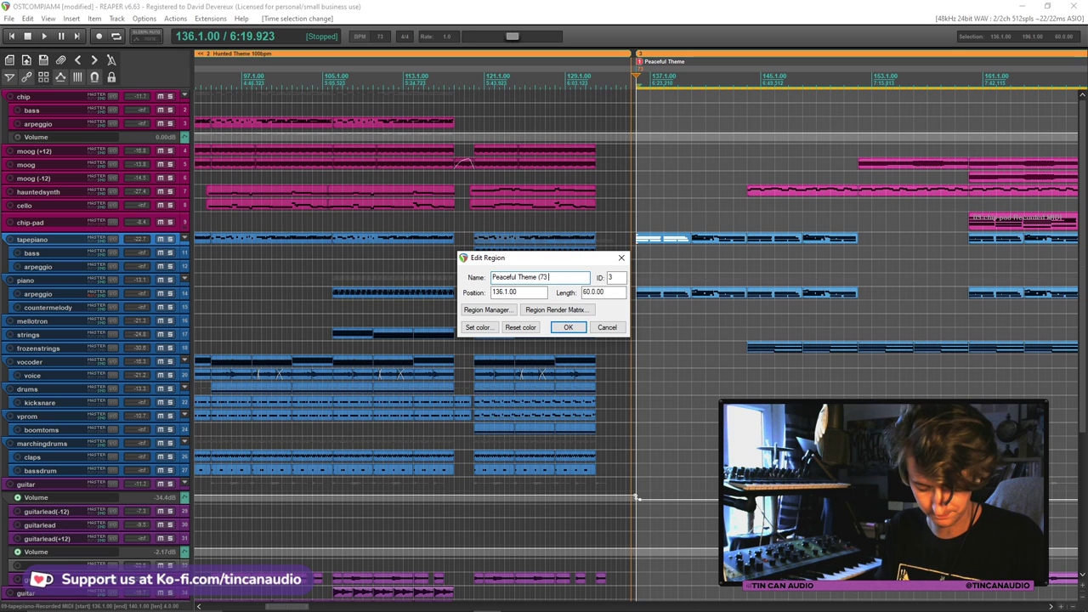
pyautogui.write(' bpm)')
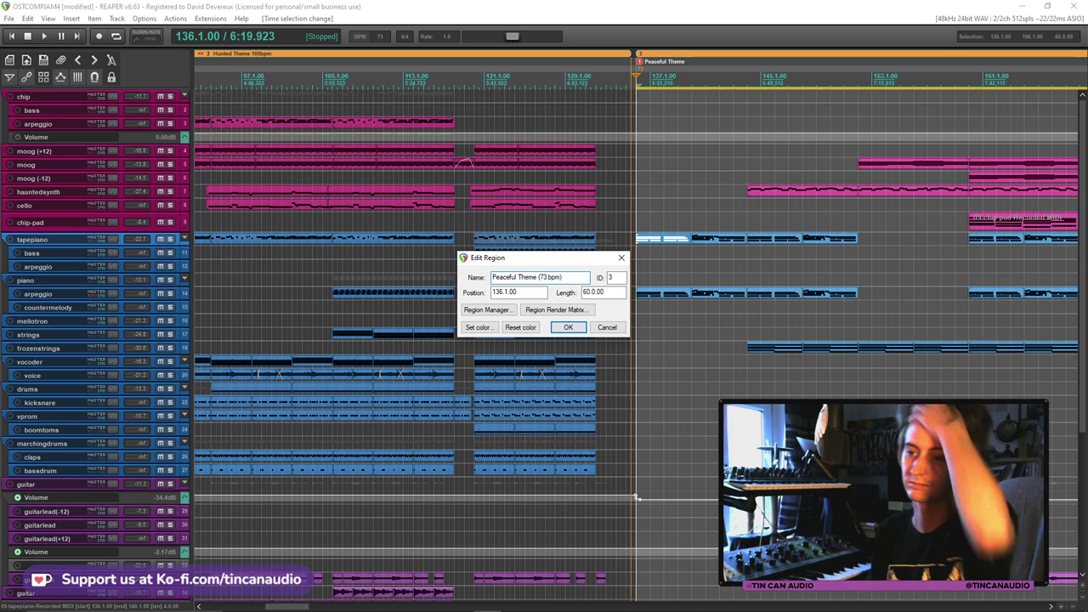
pyautogui.press('Return')
pyautogui.scroll(-5, 667, 280)
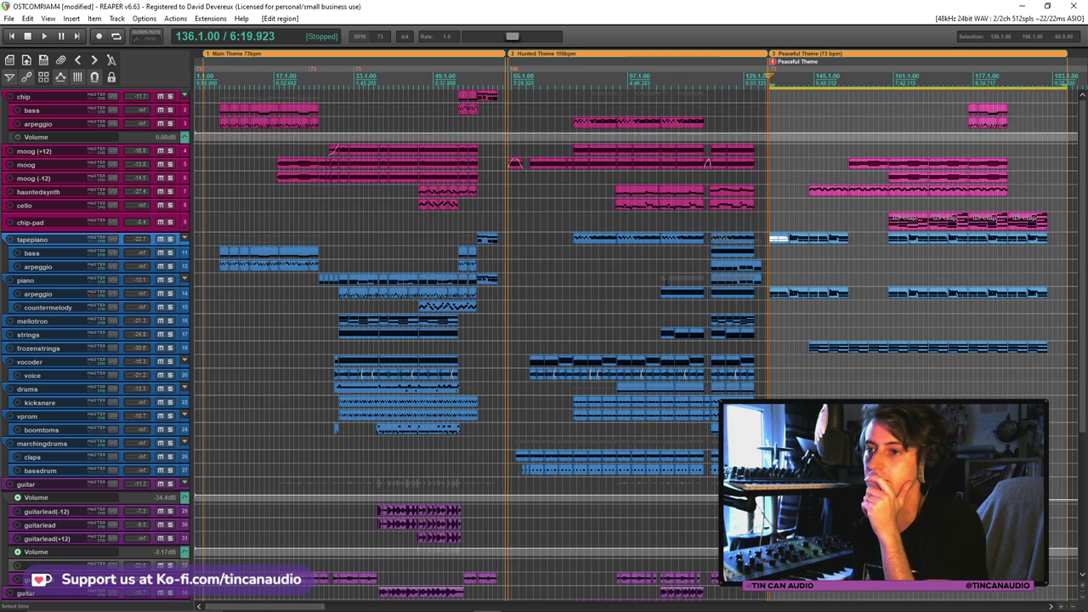
pyautogui.press('Escape')
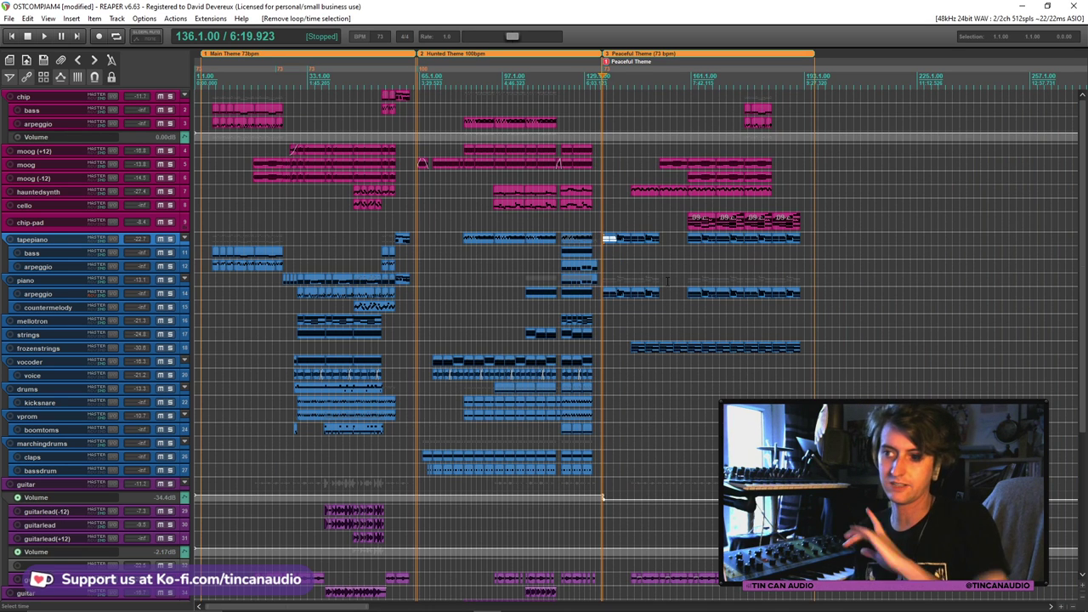
# Hide the volume envelopes of the chip arpeggio track, the guitar folder track and the guitarlead(+12) track
pyautogui.click(155, 127)
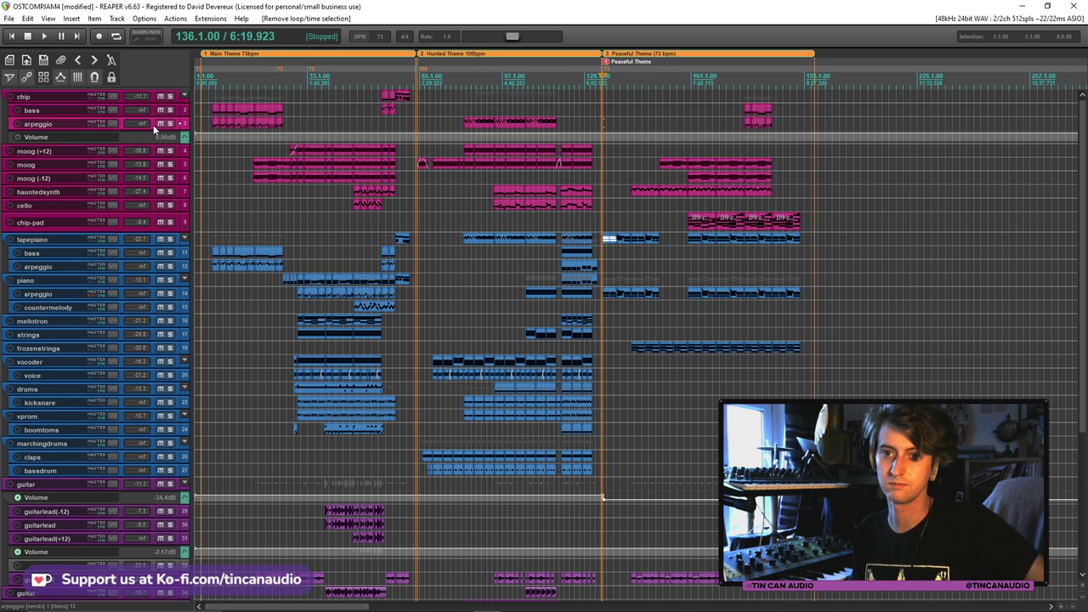
pyautogui.press('v')
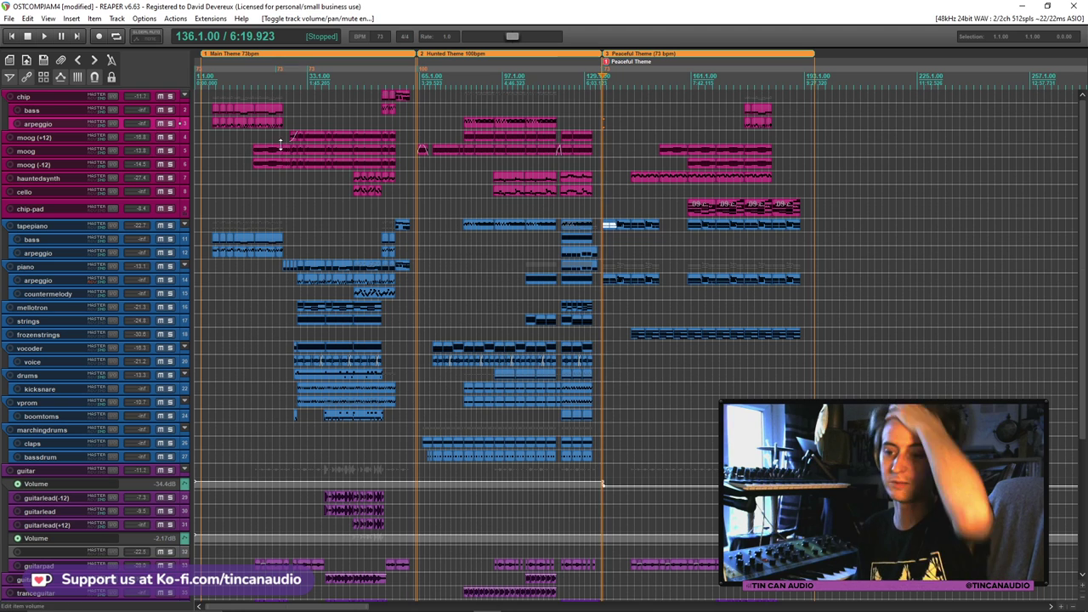
pyautogui.click(153, 473)
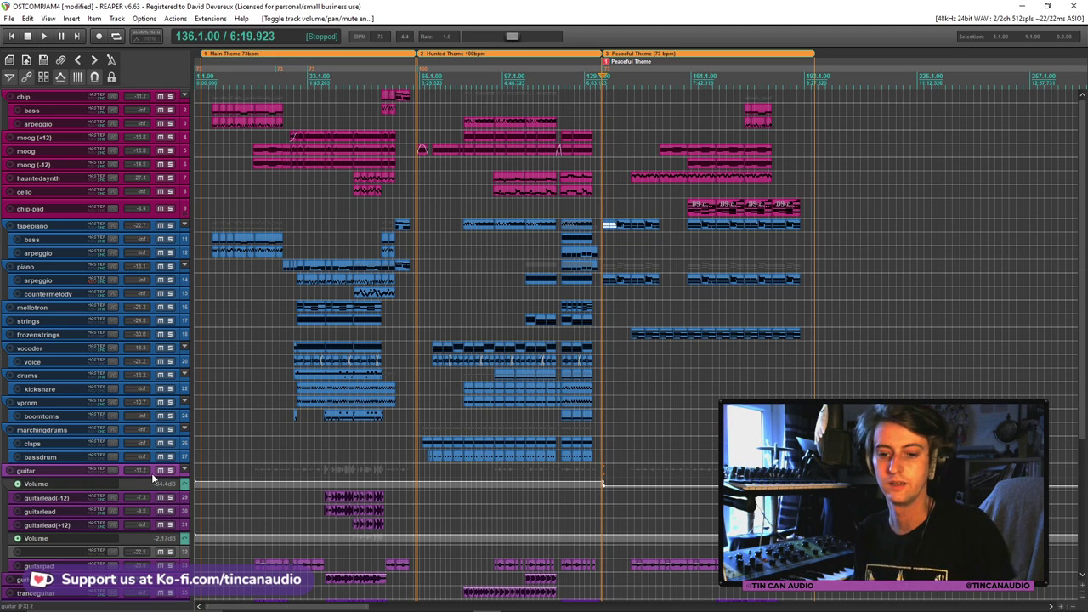
pyautogui.press('v')
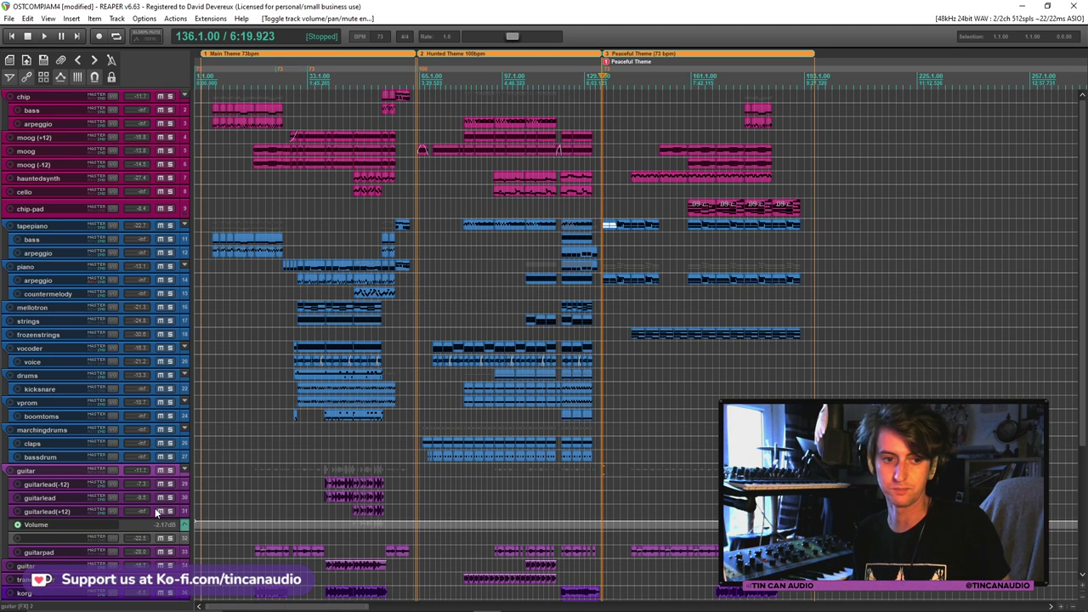
pyautogui.click(156, 512)
pyautogui.press('v')
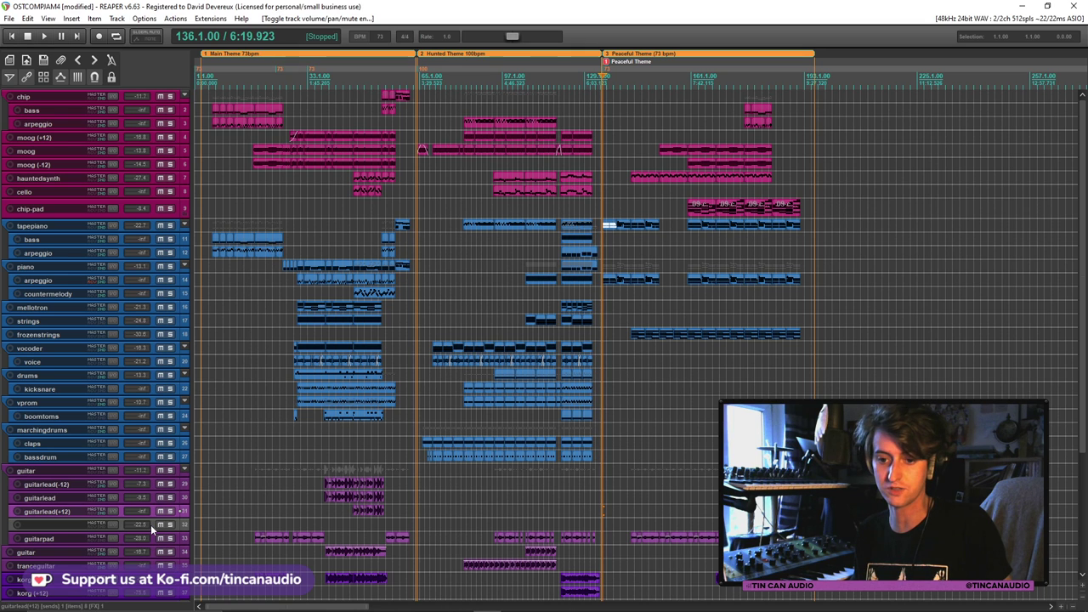
# Delete the empty unnamed track between guitarlead(+12) and guitarpad
pyautogui.click(154, 528)
pyautogui.press('v')
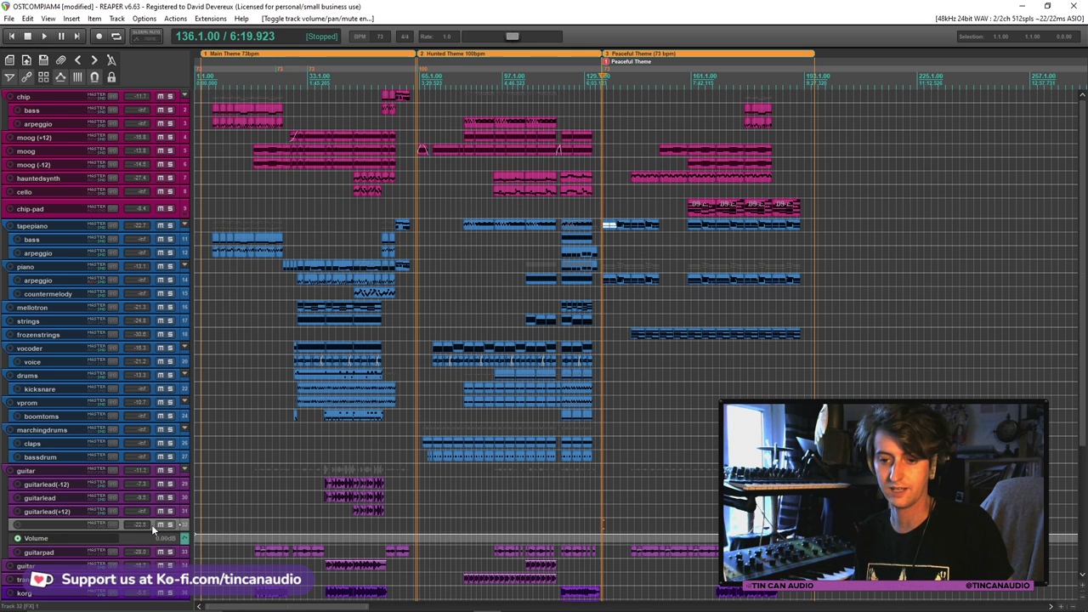
pyautogui.press('v')
pyautogui.press('Delete')
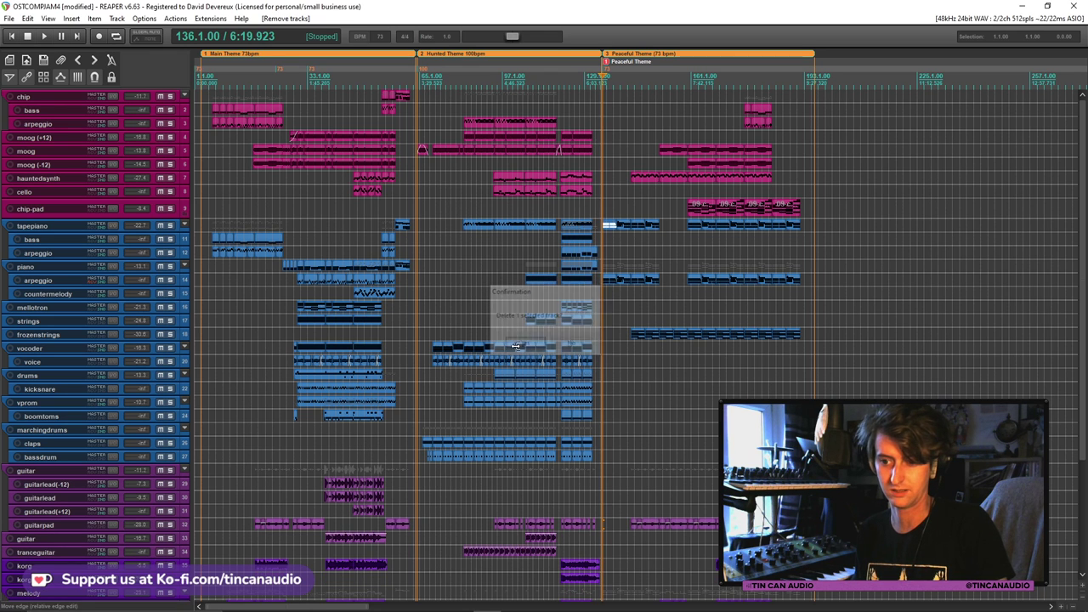
pyautogui.click(525, 345)
# Hide the volume envelope of the segasynth track and toggle the compact display of the OpeningSounds folder
pyautogui.scroll(-4, 1082, 415)
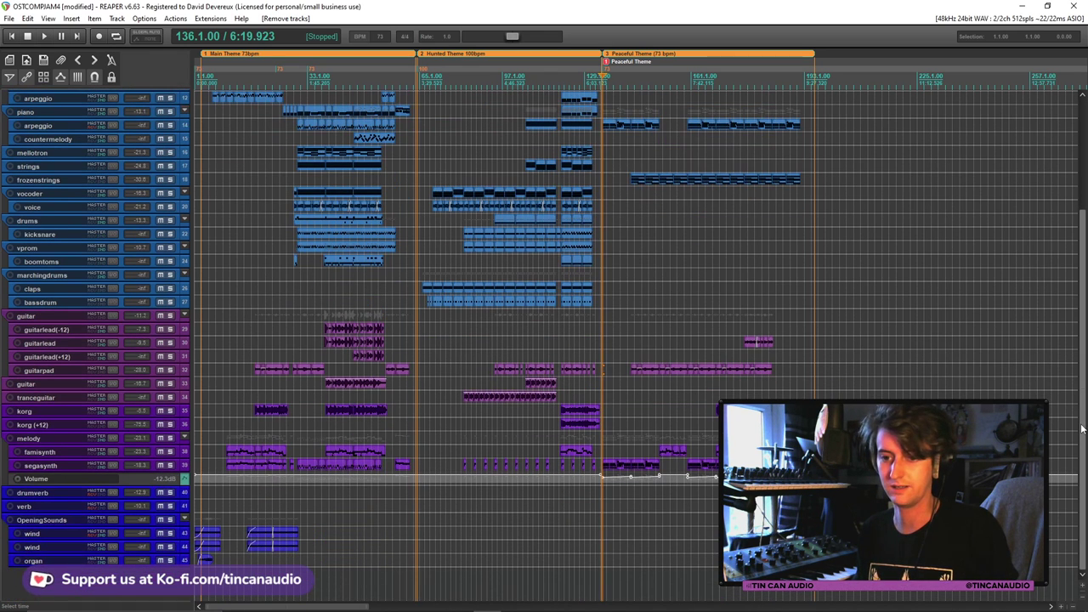
pyautogui.click(150, 464)
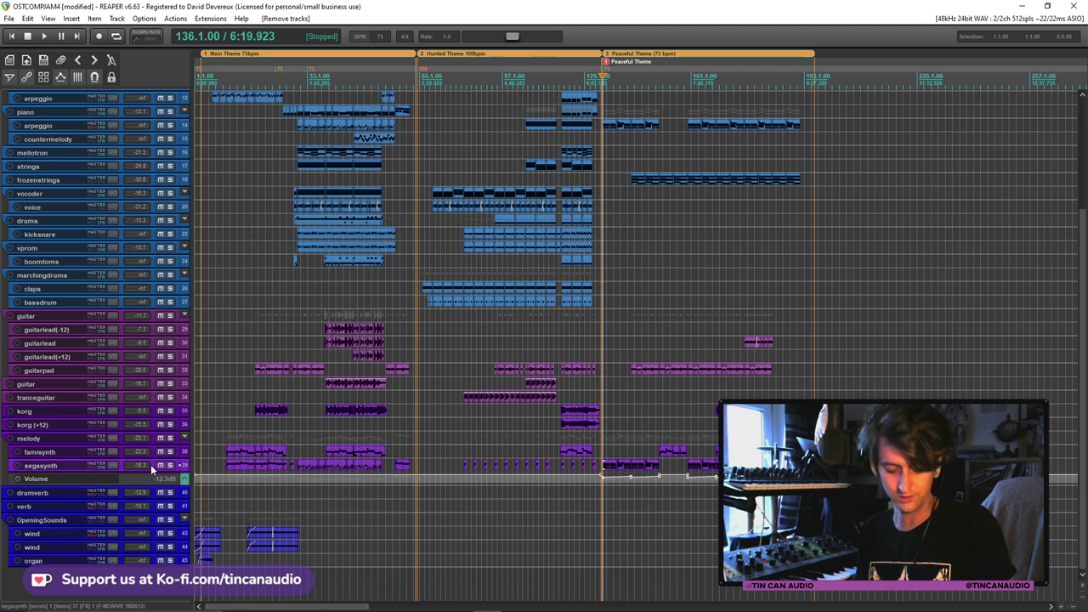
pyautogui.press('v')
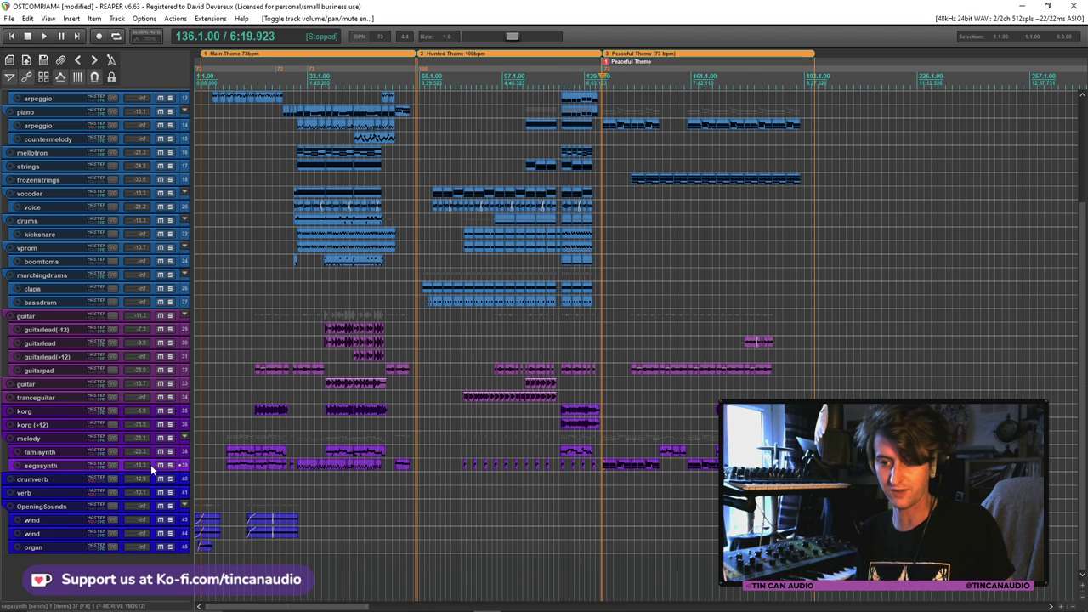
pyautogui.click(185, 505)
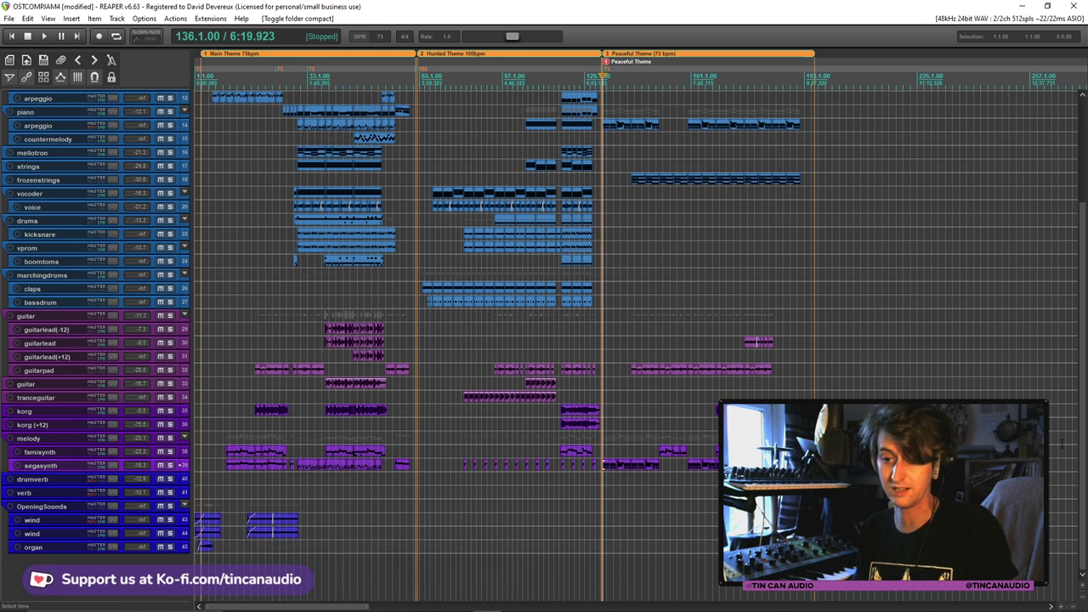
pyautogui.scroll(5, 544, 340)
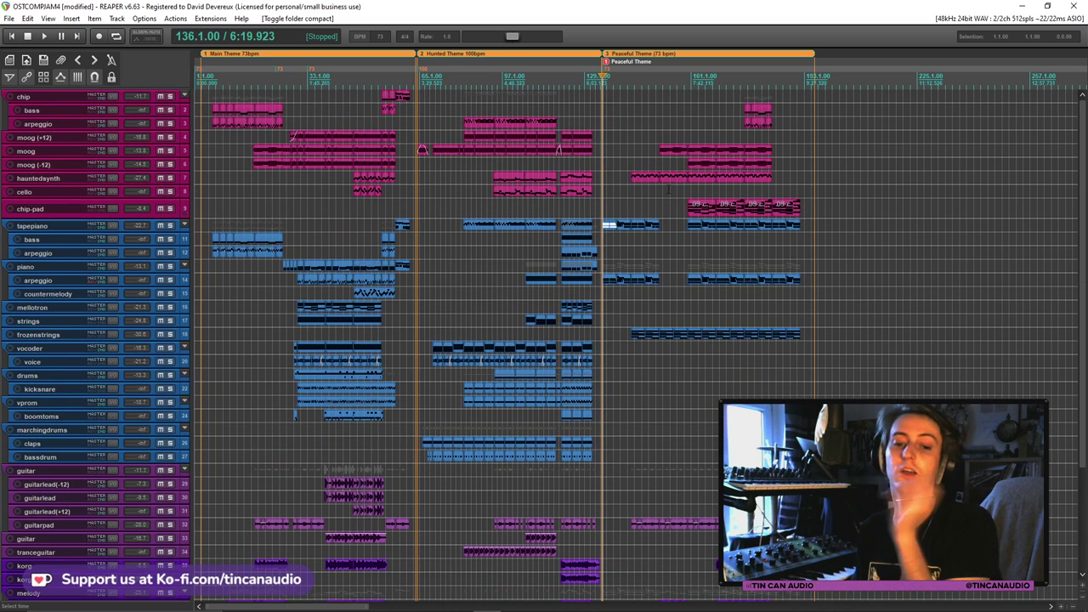
# Play the arrangement from the end of bar 2, just before the first Main Theme items
pyautogui.click(11, 36)
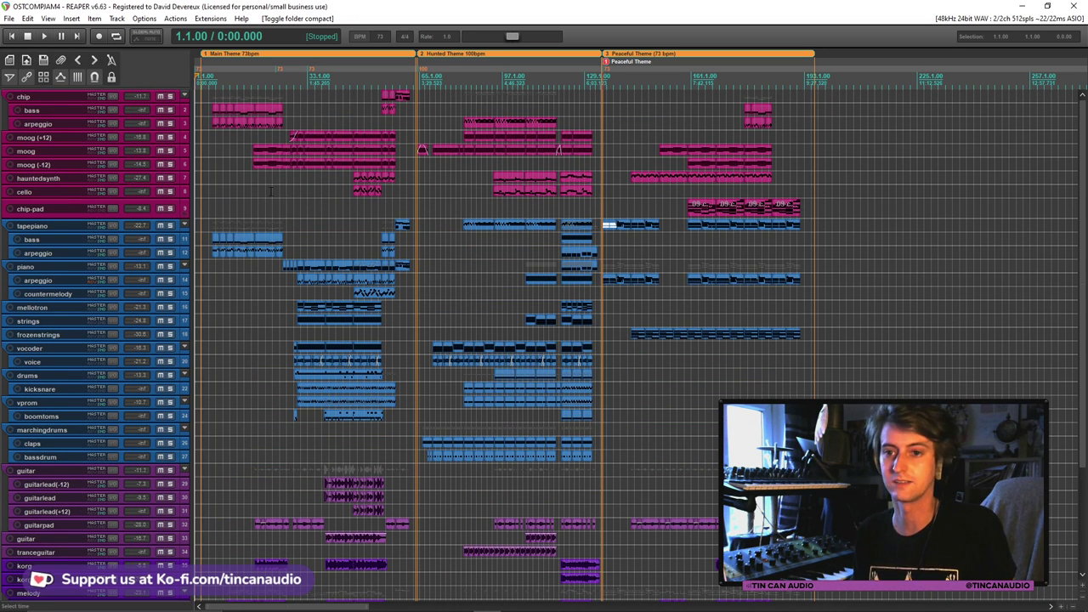
pyautogui.scroll(1, 229, 126)
pyautogui.click(205, 113)
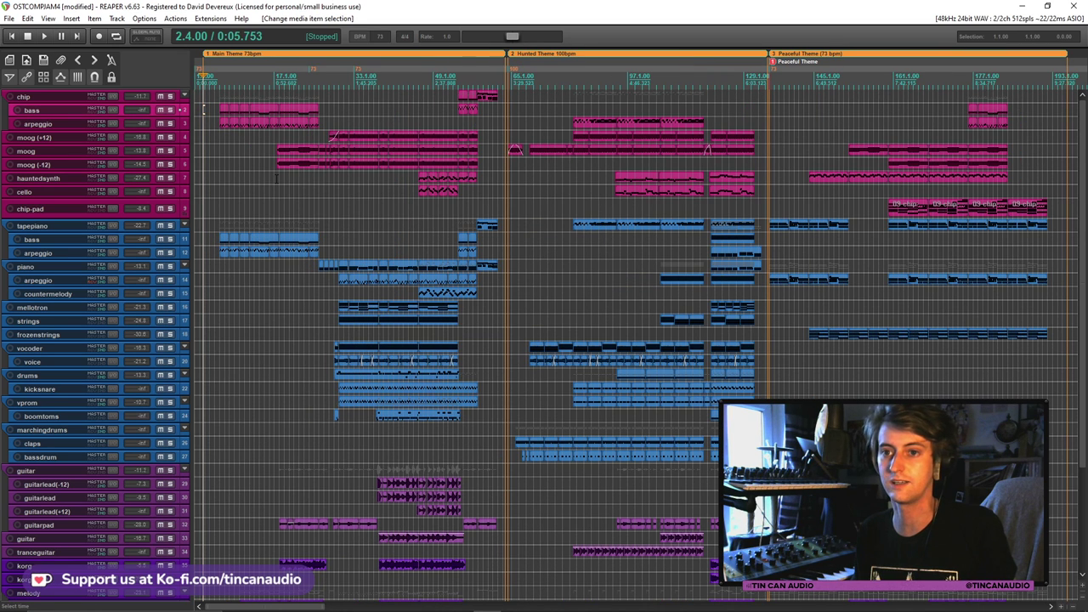
pyautogui.press('space')
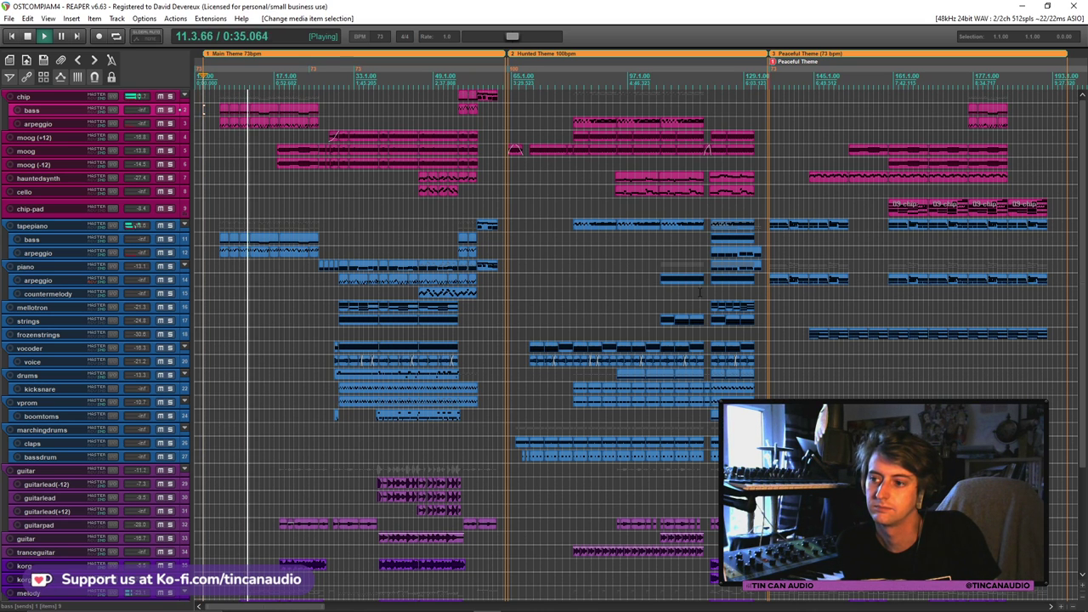
# Delete the separate "Peaceful Theme" marker at the start of the Peaceful Theme region
pyautogui.keyDown('alt'); pyautogui.click(774, 64); pyautogui.keyUp('alt')
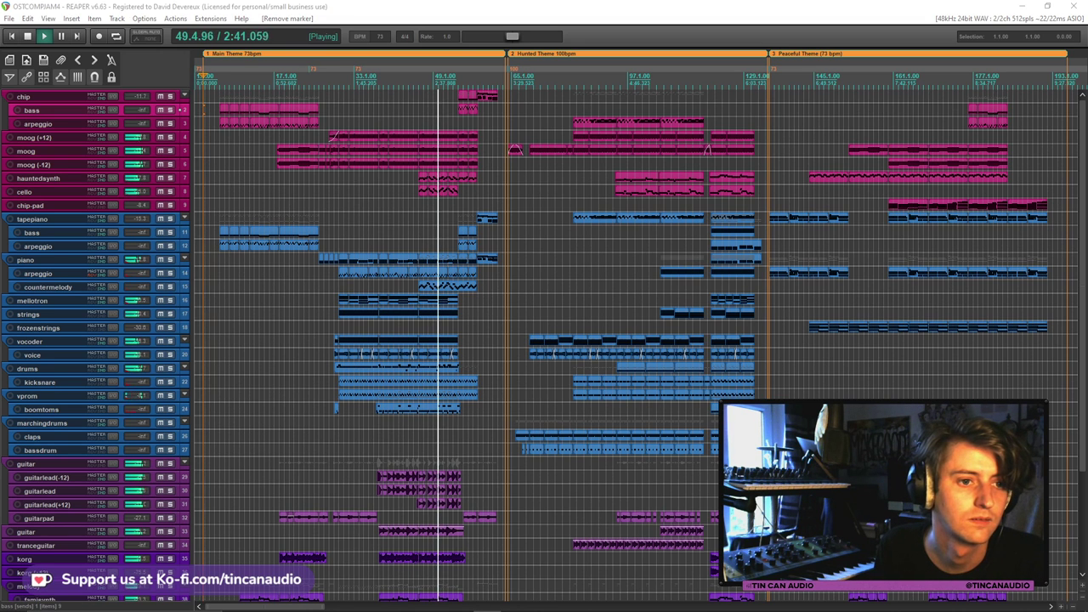
# Inspect the cello track's effects chain, close it, and look over the remaining tracks during playback
pyautogui.press('f')
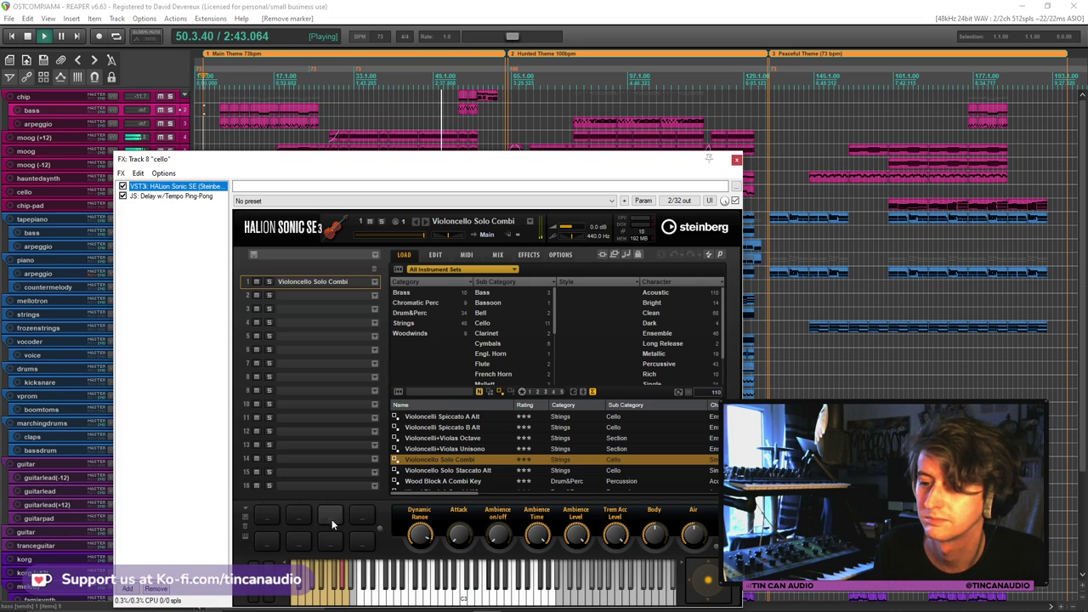
pyautogui.press('Escape')
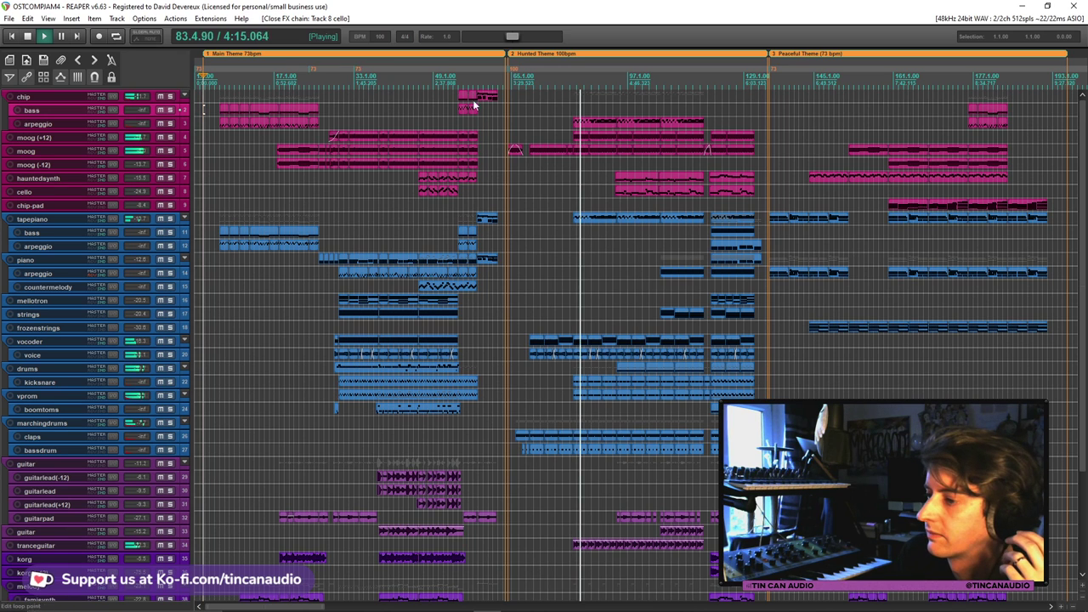
pyautogui.scroll(-5, 992, 209)
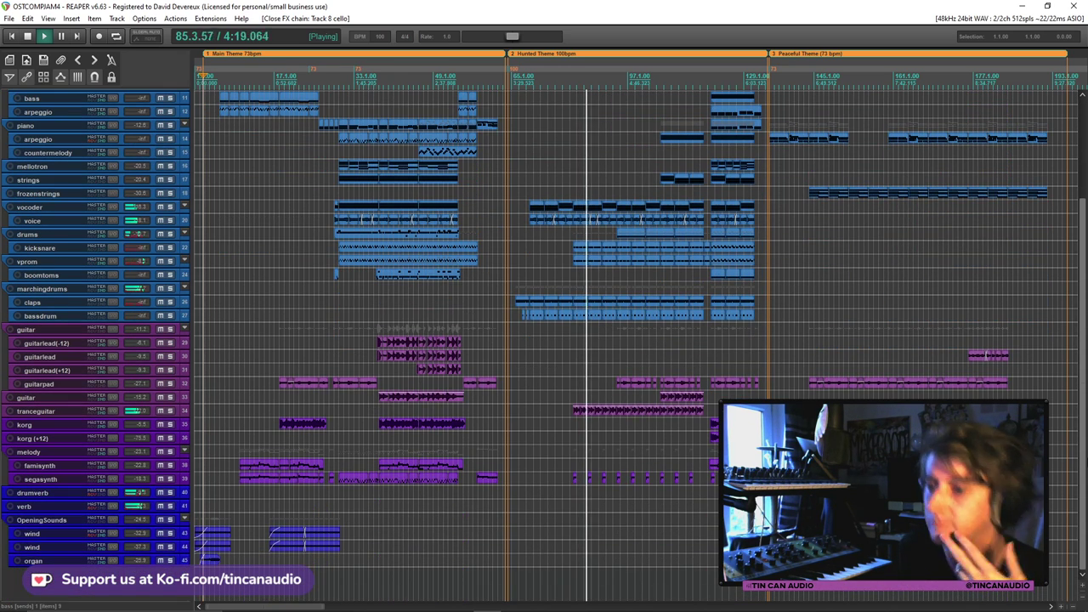
pyautogui.scroll(5, 636, 340)
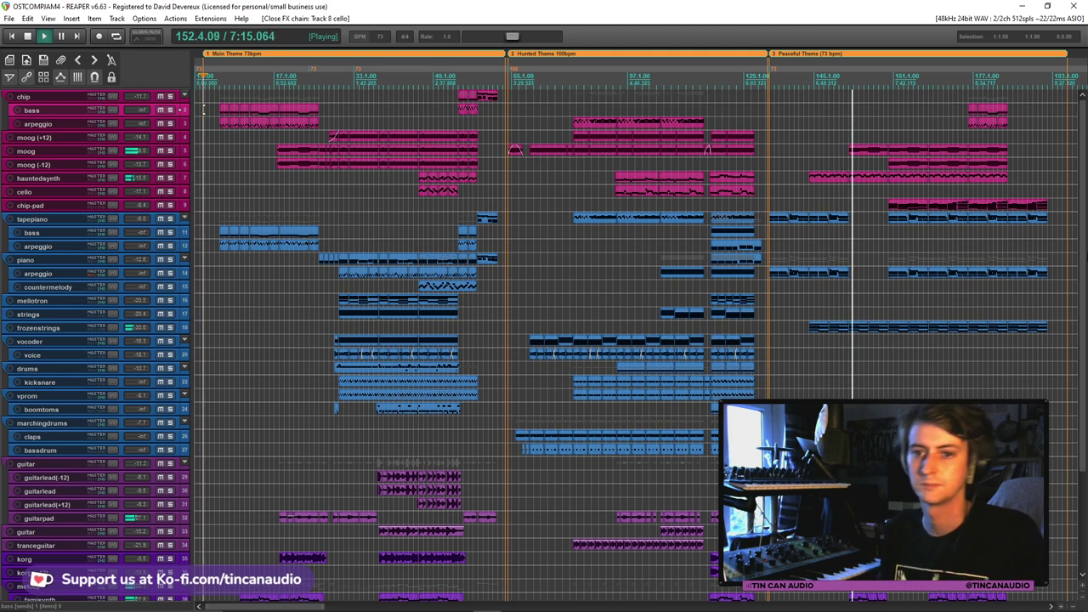
# On the moog track's volume envelope, delete two points within the Peaceful Theme, lower the level there, and hide the envelope
pyautogui.click(153, 154)
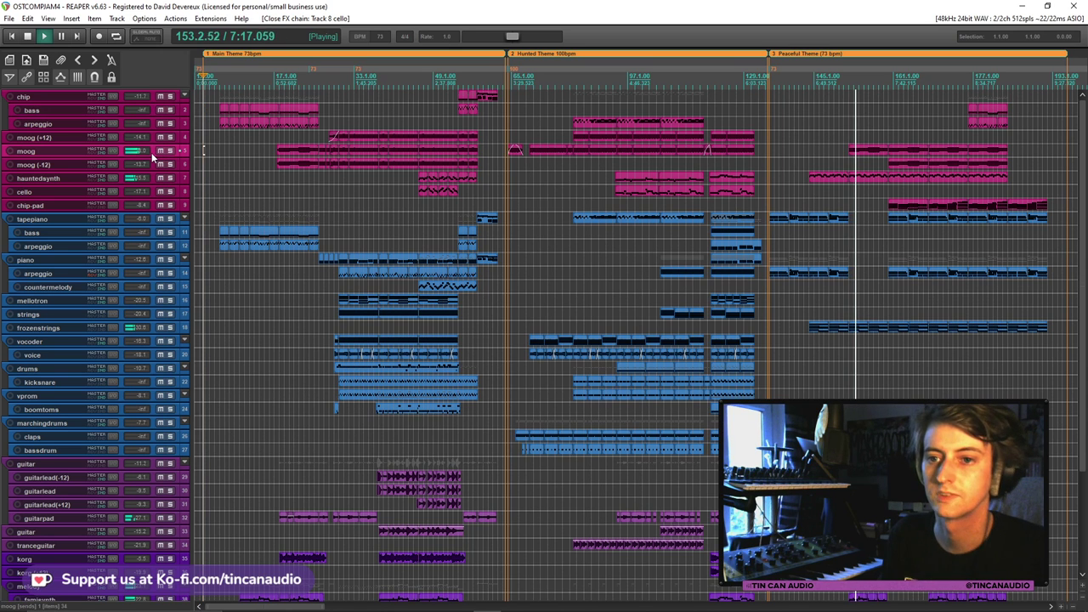
pyautogui.press('v')
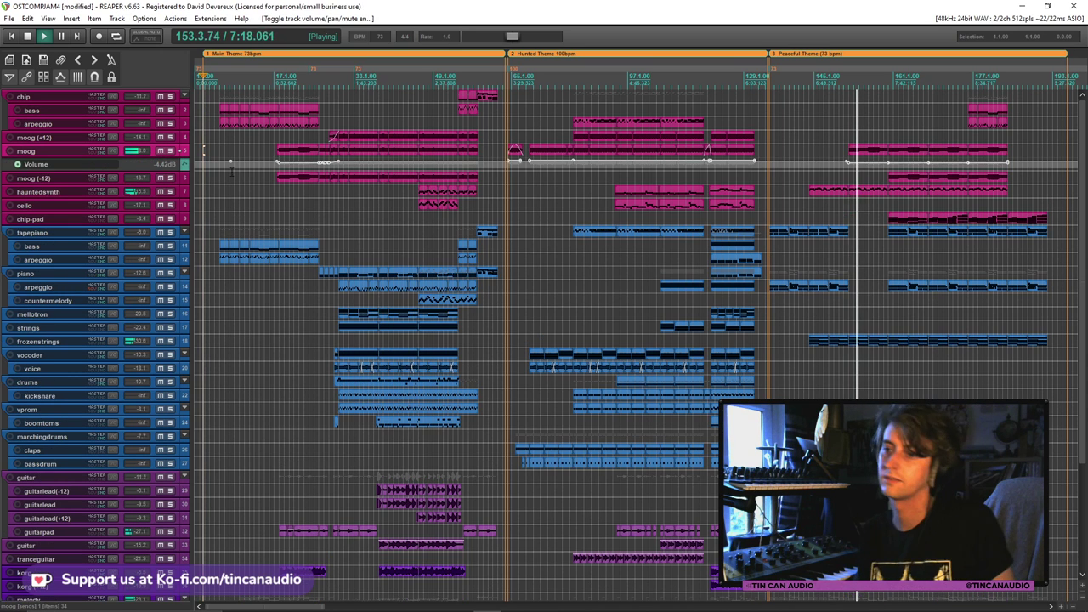
pyautogui.keyDown('alt'); pyautogui.click(895, 161); pyautogui.keyUp('alt')
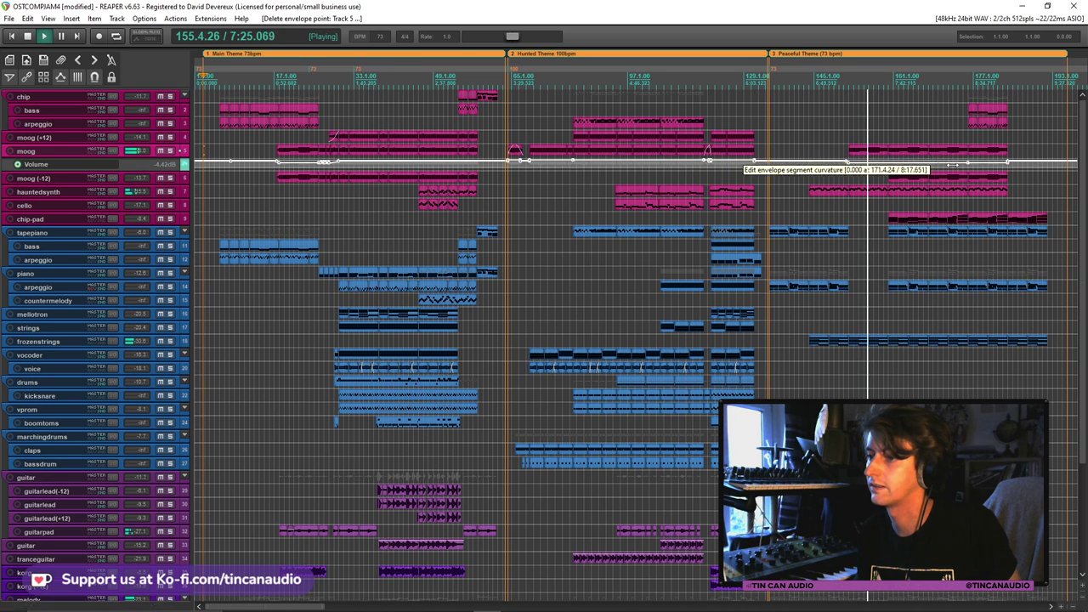
pyautogui.keyDown('alt'); pyautogui.click(972, 162); pyautogui.keyUp('alt')
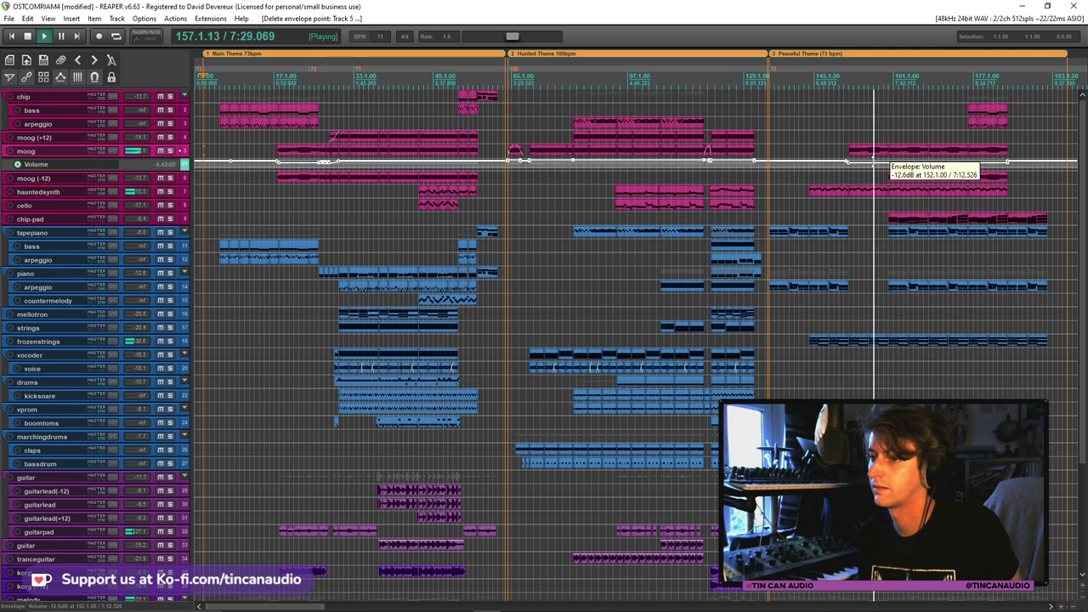
pyautogui.moveTo(872, 167); pyautogui.dragTo(871, 173)
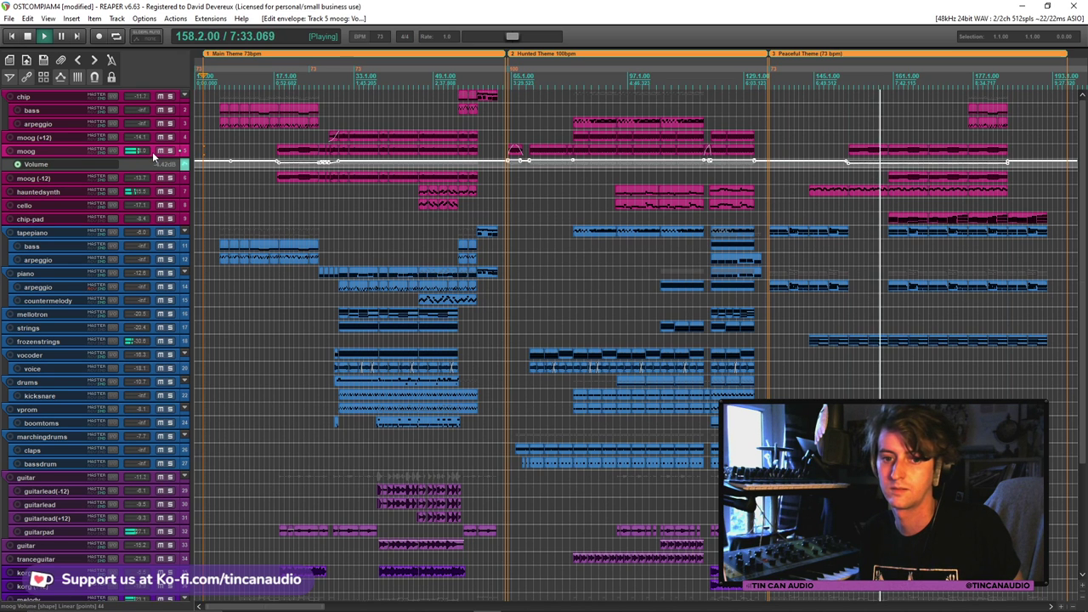
pyautogui.press('v')
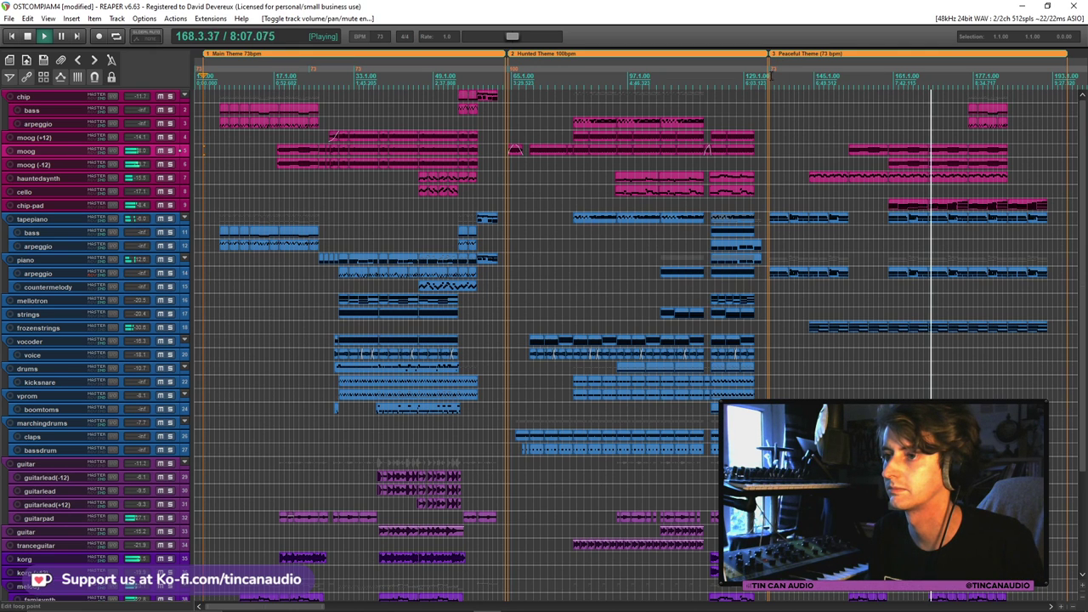
# Mark the Peaceful Theme's time range, clear that selection, and save the project
pyautogui.moveTo(770, 119); pyautogui.dragTo(1070, 127)
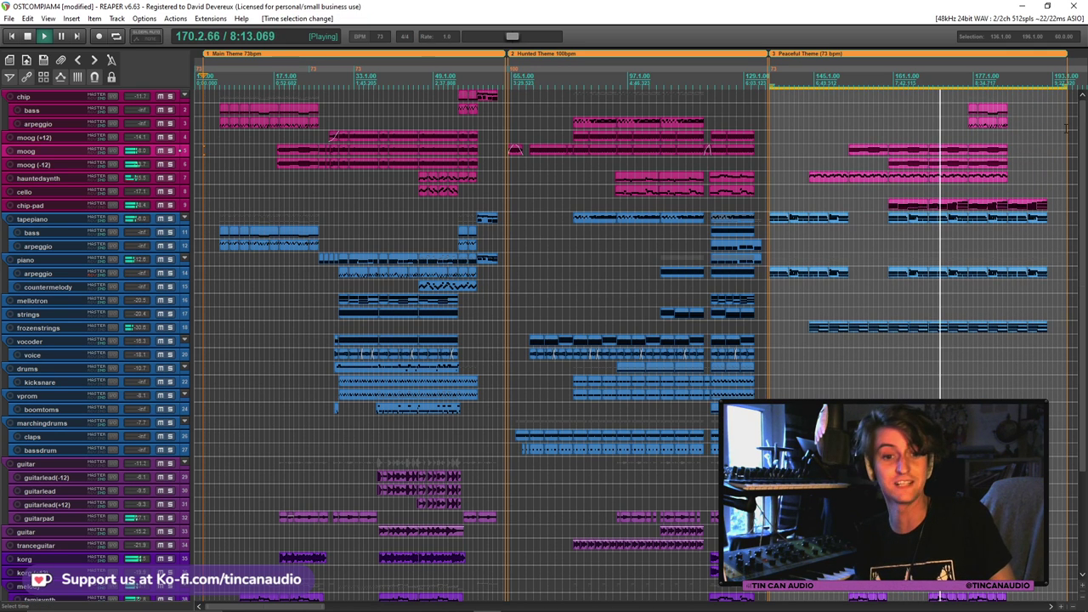
pyautogui.press('Escape')
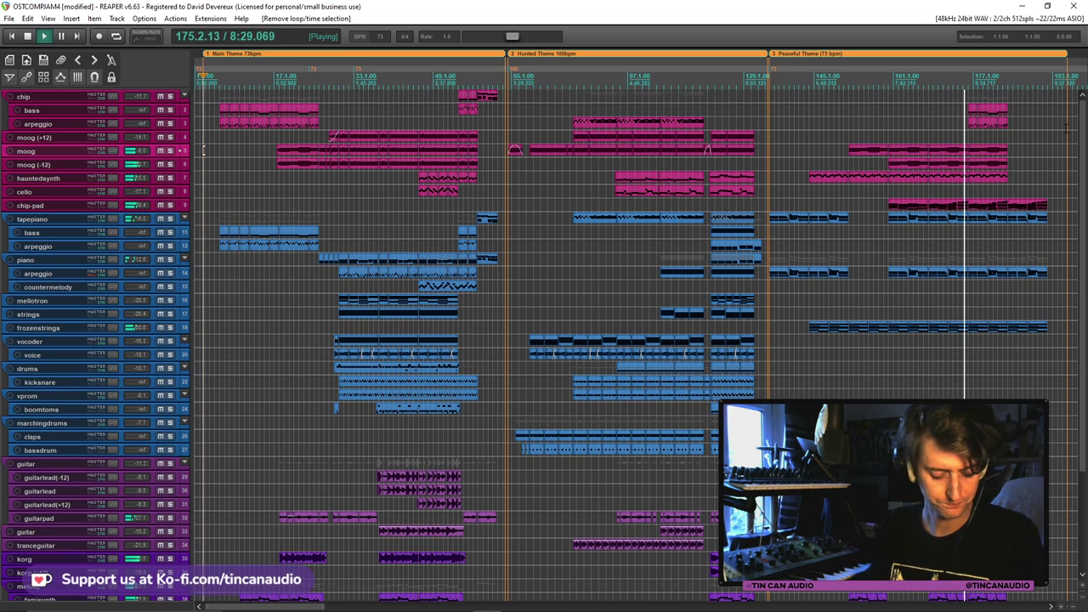
pyautogui.hotkey('ctrl', 's')
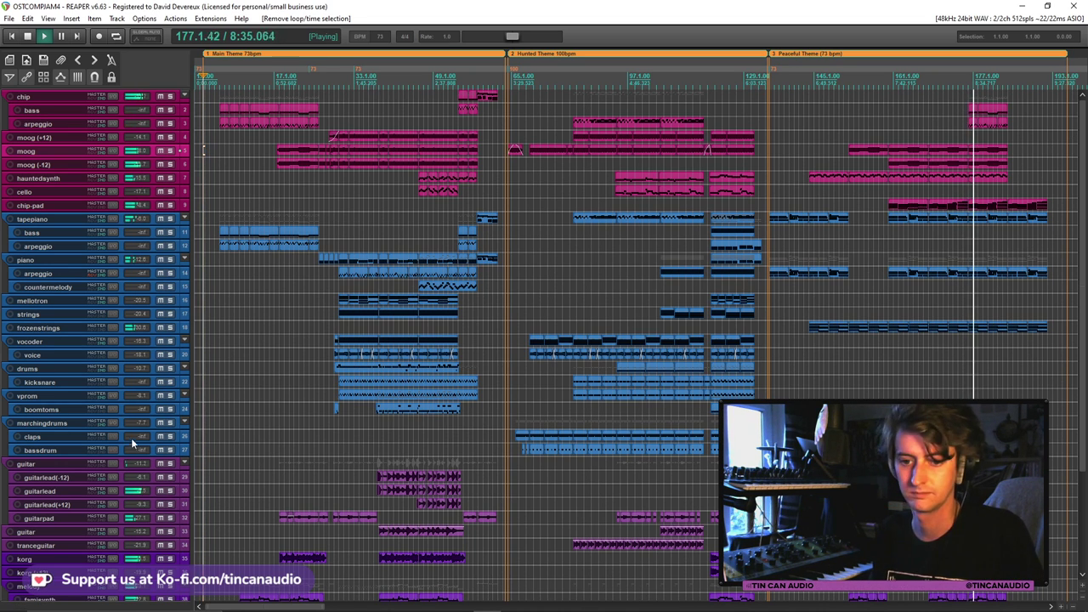
# Check the volume envelope of the guitar folder track and hide it again
pyautogui.click(151, 464)
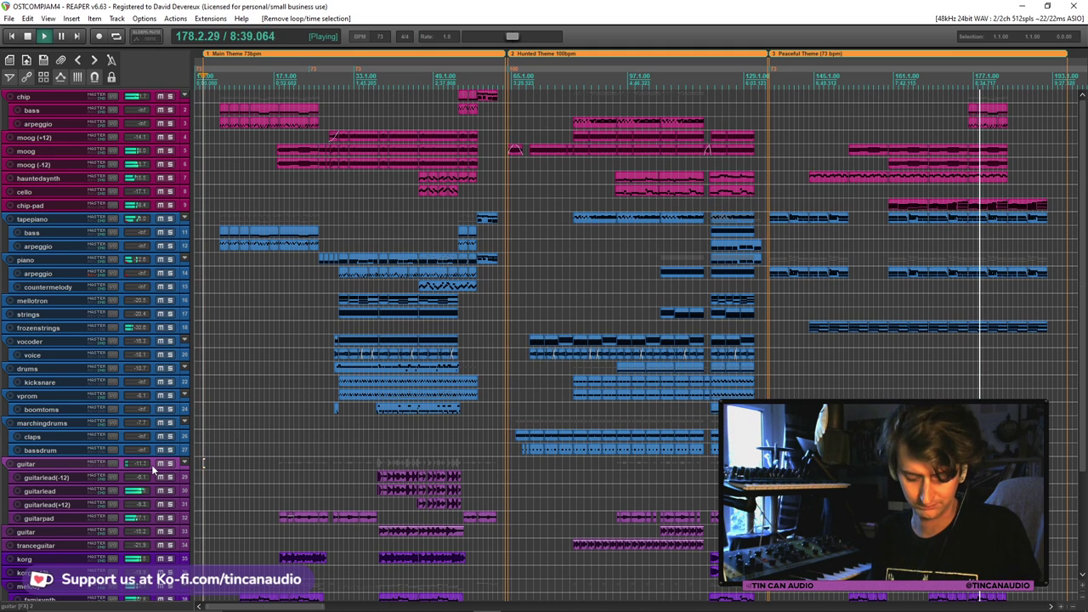
pyautogui.press('v')
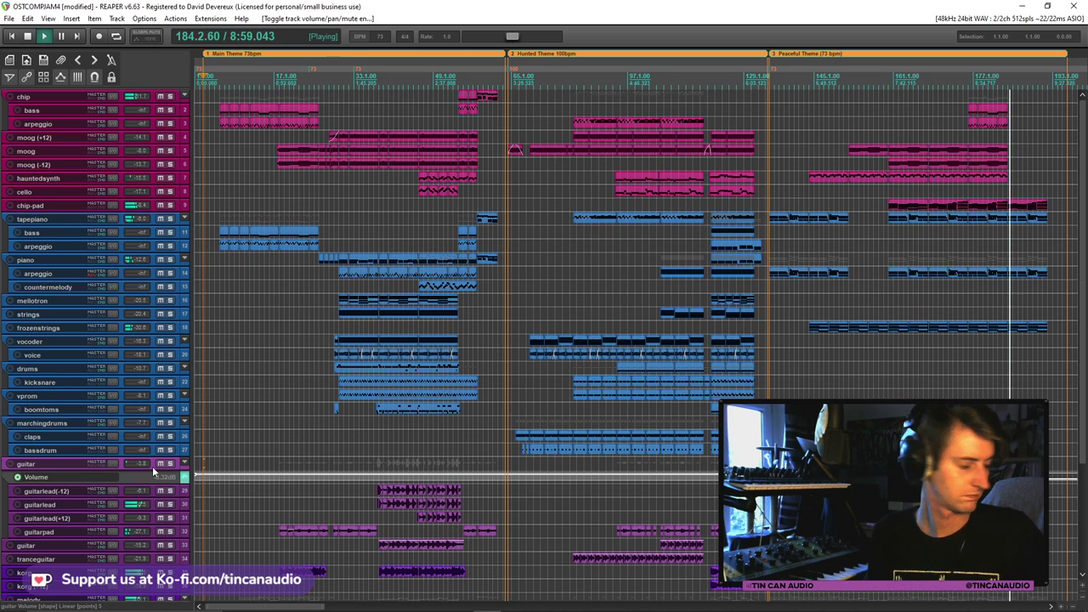
pyautogui.press('v')
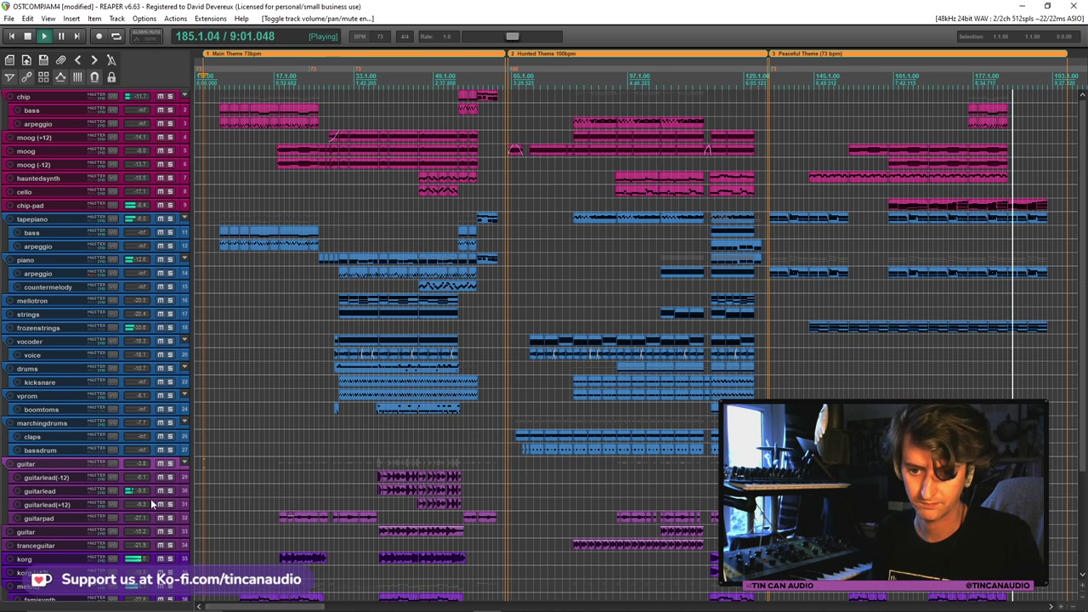
# Try to lower the guitarlead(+12) volume envelope in the Peaceful Theme while playing from bar 175, and hide the envelope
pyautogui.click(153, 500)
pyautogui.press('v')
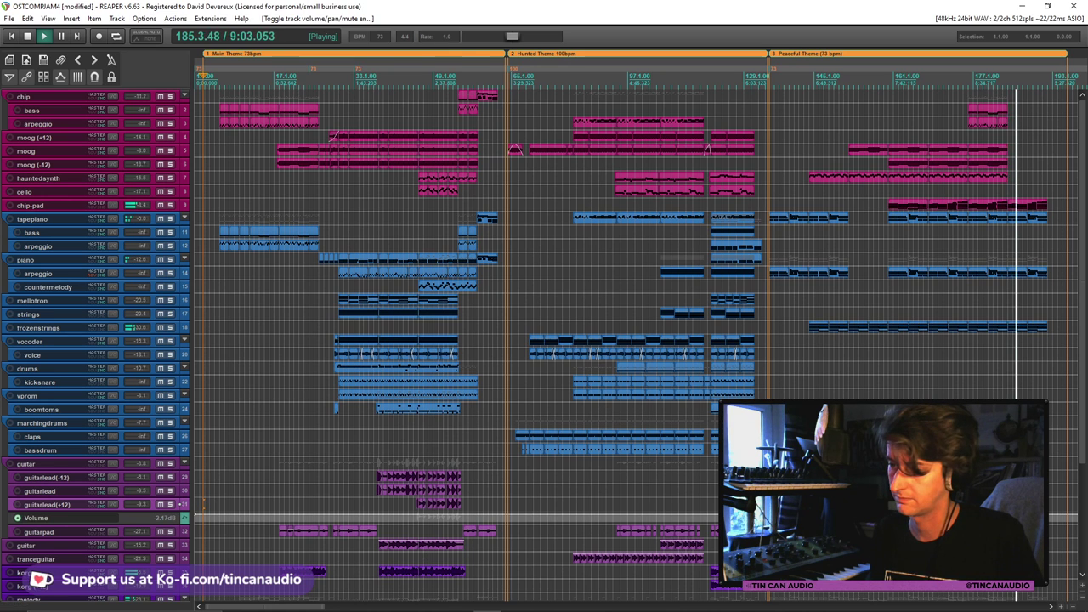
pyautogui.click(204, 515)
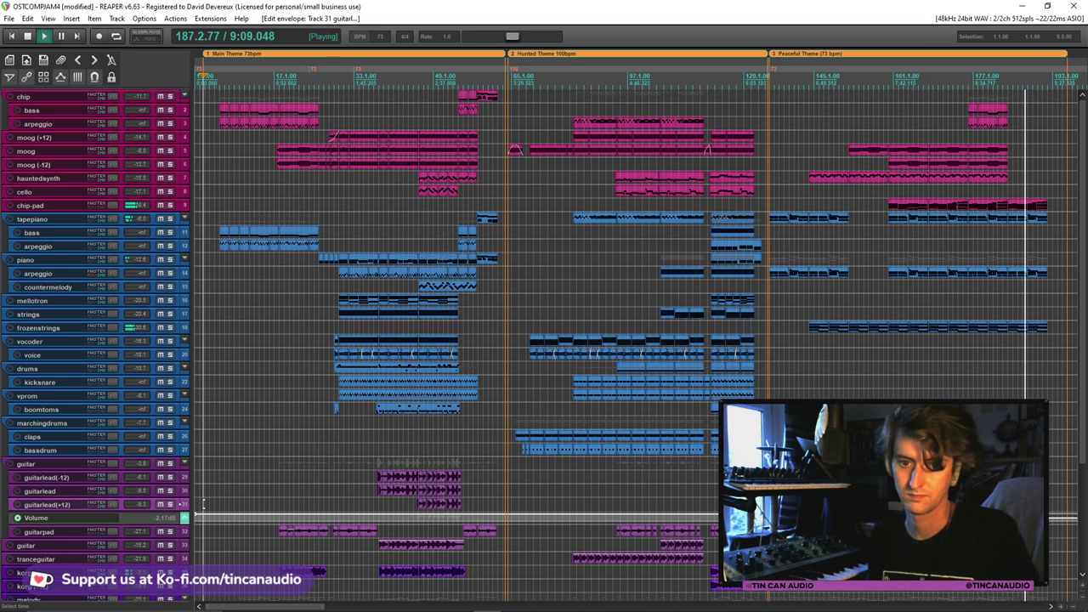
pyautogui.scroll(-1, 1063, 414)
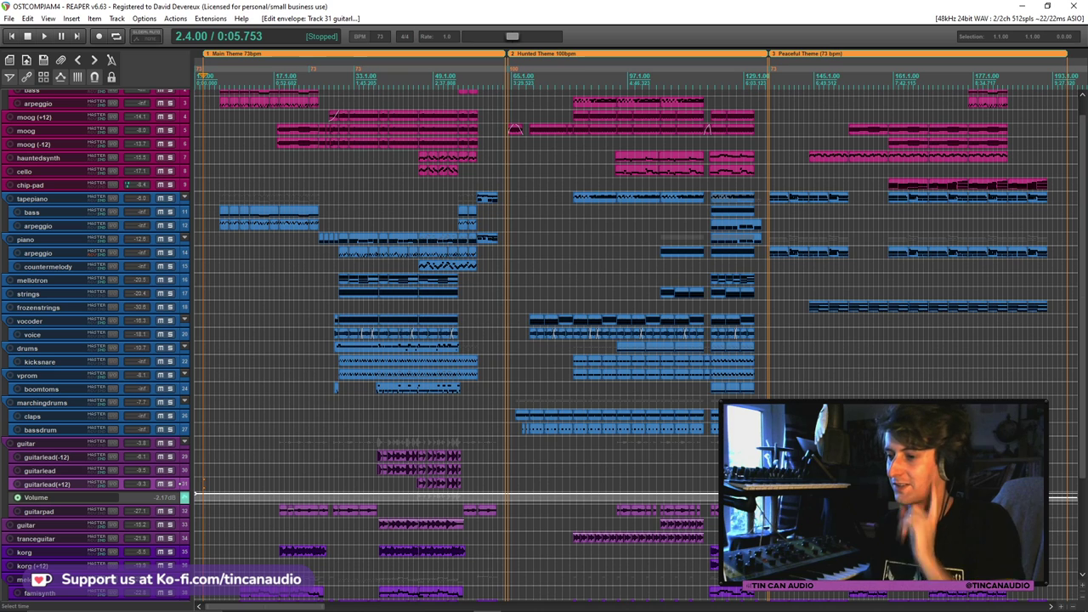
pyautogui.click(964, 510)
pyautogui.press('space')
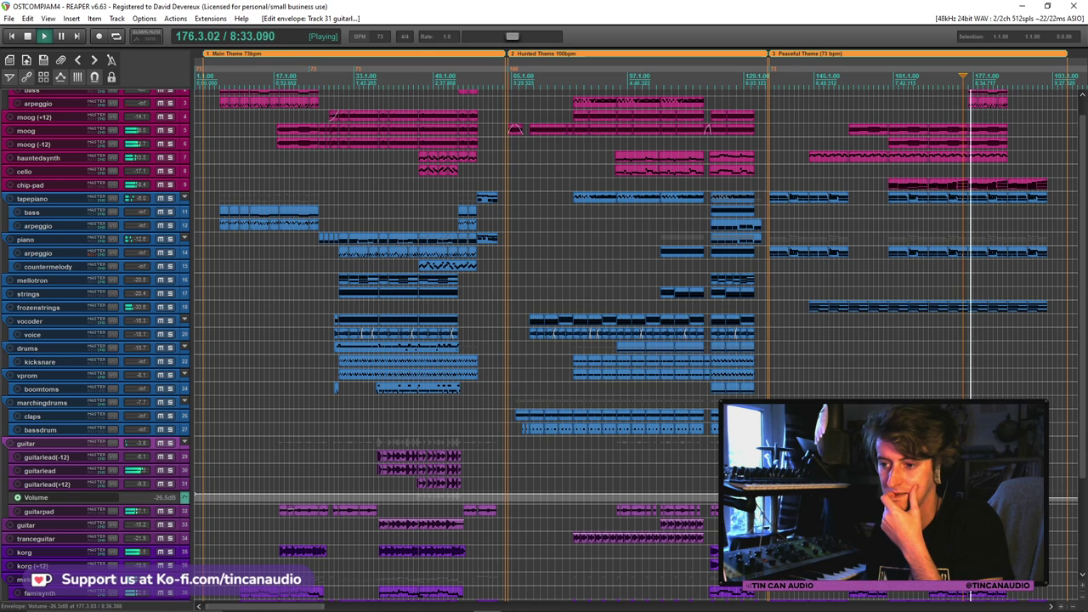
pyautogui.moveTo(797, 497); pyautogui.dragTo(797, 503)
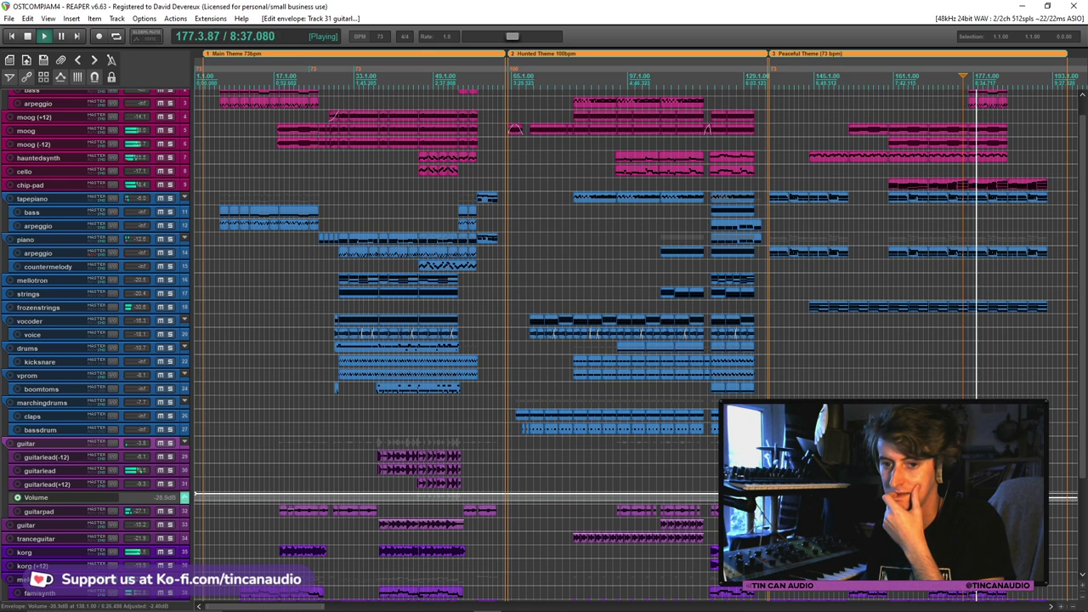
pyautogui.moveTo(974, 495); pyautogui.dragTo(979, 493)
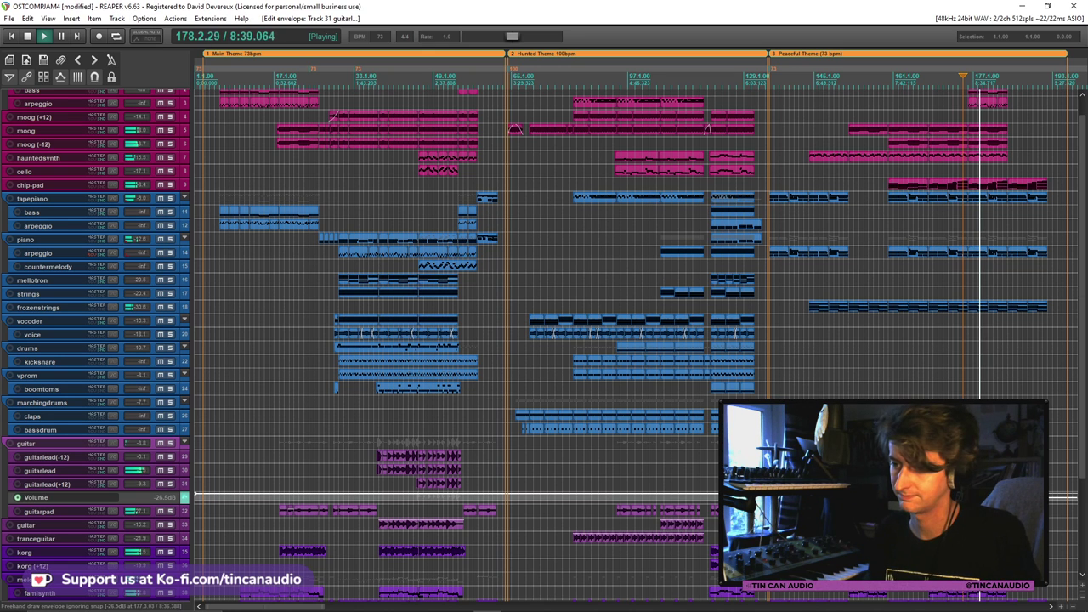
pyautogui.click(154, 484)
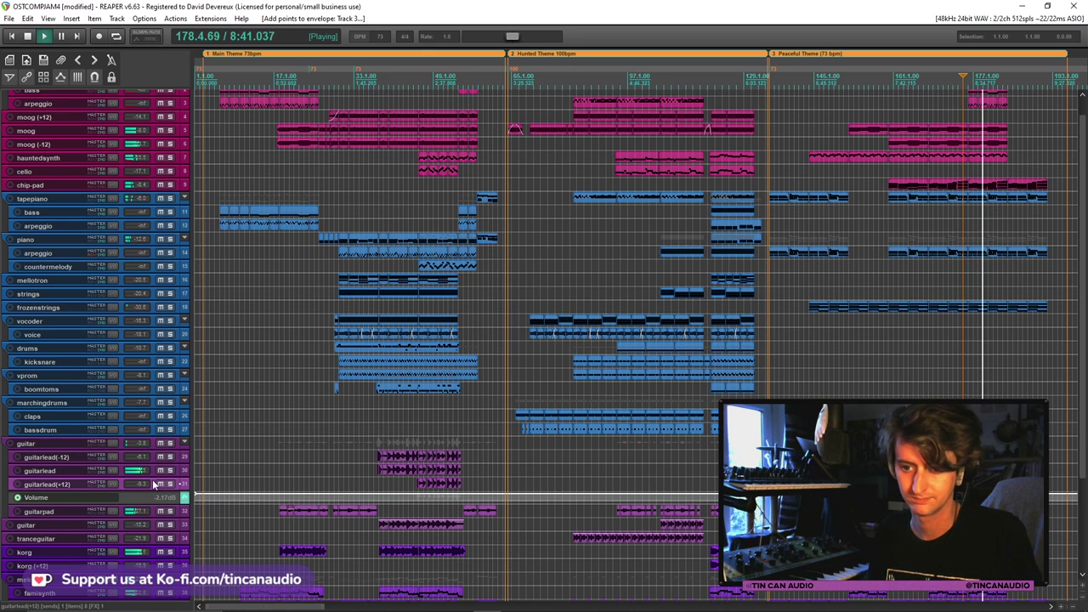
pyautogui.press('v')
# Show the guitarlead track's volume envelope, add points at the start of the Peaceful Theme, and lower its level to about -8.93 dB
pyautogui.click(156, 470)
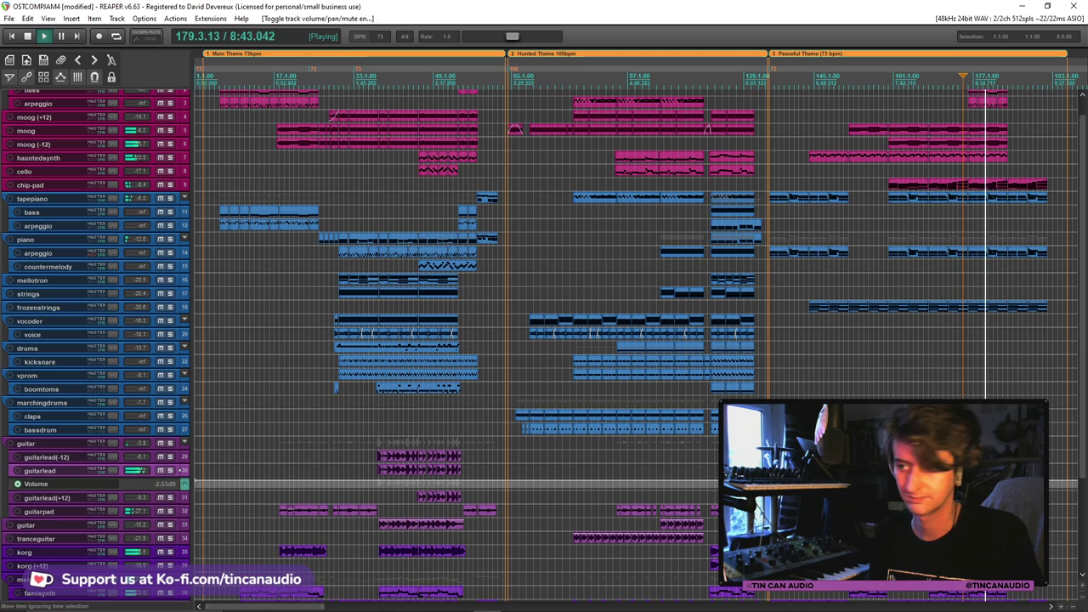
pyautogui.press('v')
pyautogui.click(792, 483)
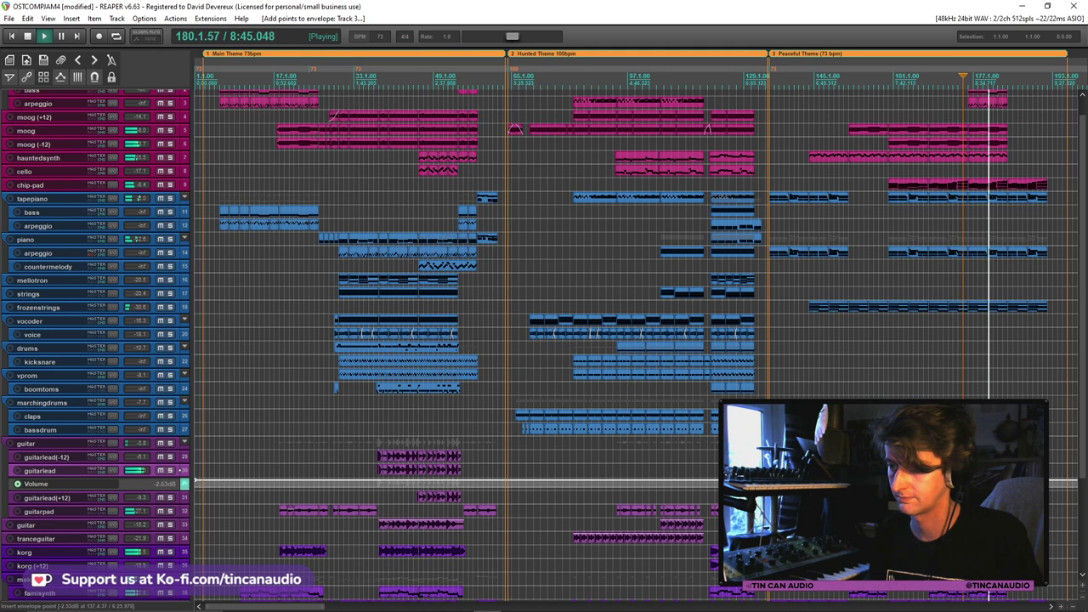
pyautogui.moveTo(1050, 516)
pyautogui.mouseDown()
pyautogui.moveTo(1052, 577)
pyautogui.moveTo(1052, 522)
pyautogui.mouseUp()
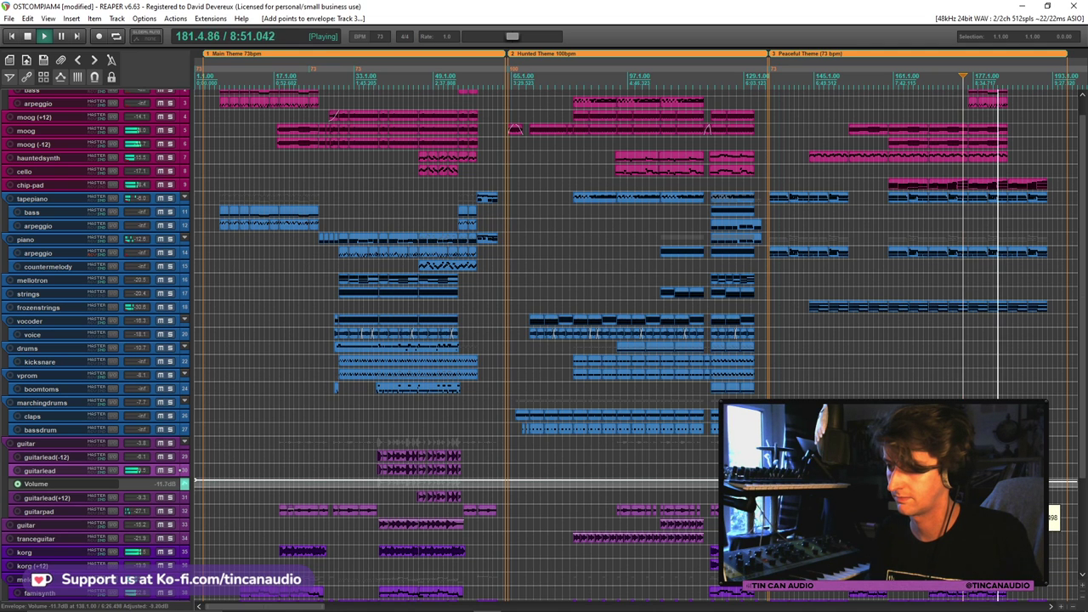
pyautogui.moveTo(1052, 508); pyautogui.dragTo(1052, 508)
# Replay the Peaceful Theme from bar 175, raise the guitarlead volume envelope there to -6.13 dB, and hide the envelope
pyautogui.press('space')
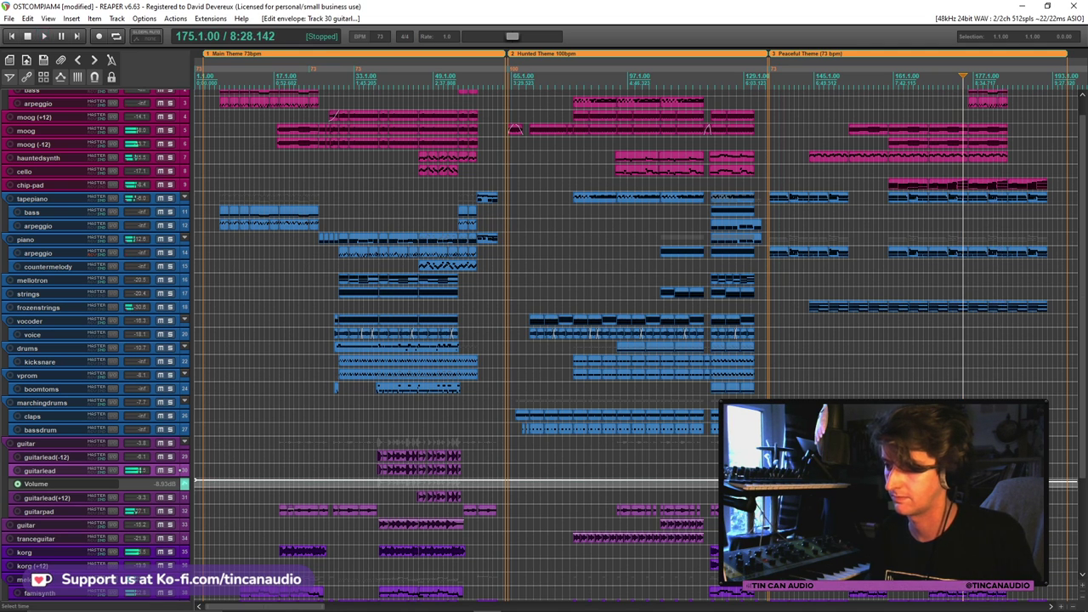
pyautogui.press('space')
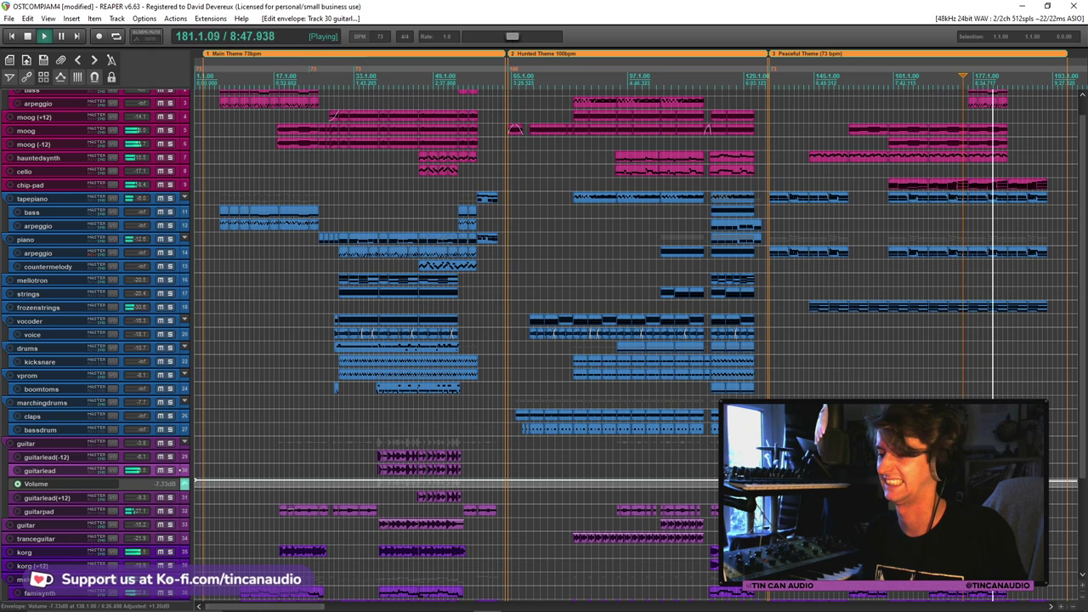
pyautogui.press('Up')
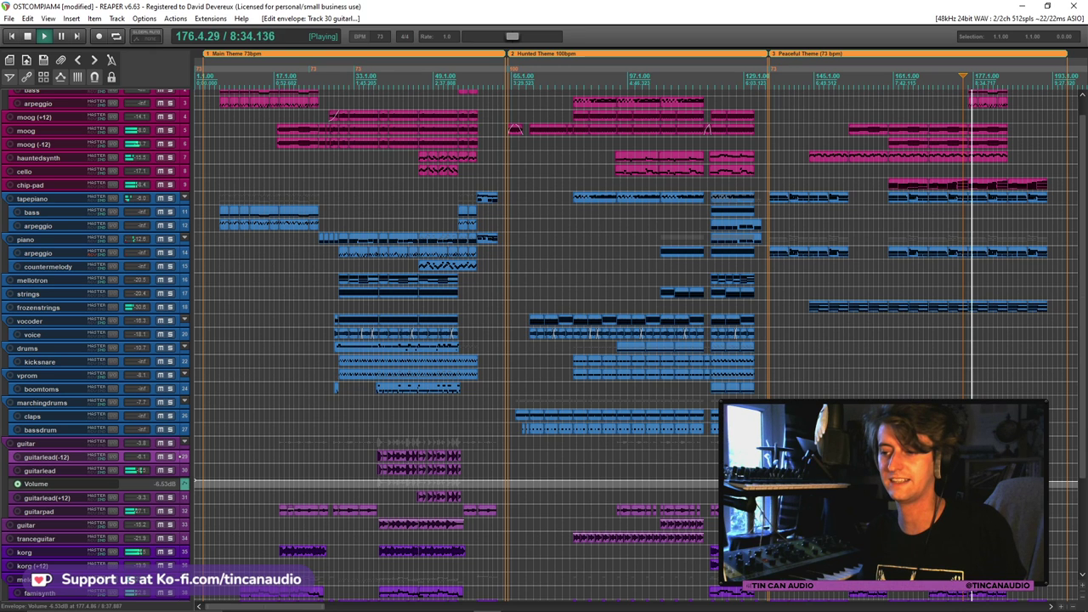
pyautogui.moveTo(787, 483); pyautogui.dragTo(787, 481)
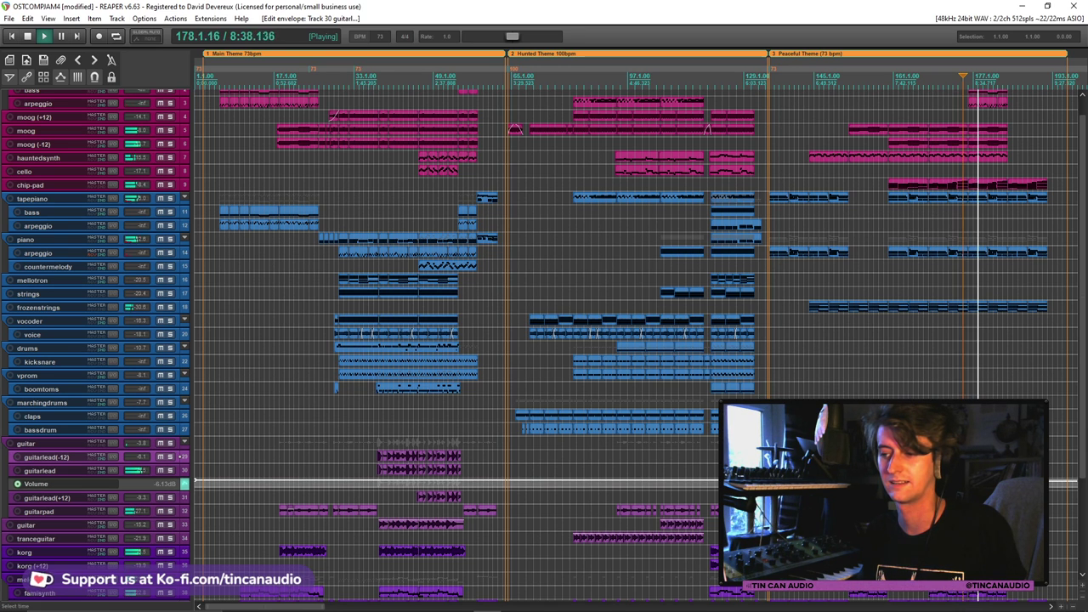
pyautogui.click(786, 477)
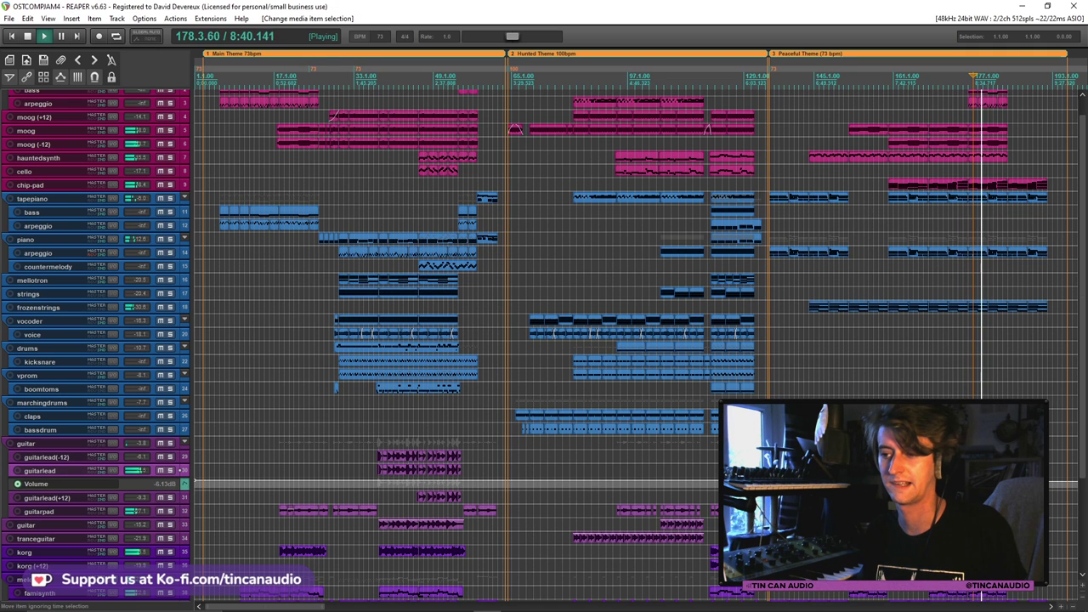
pyautogui.scroll(-3, 487, 481)
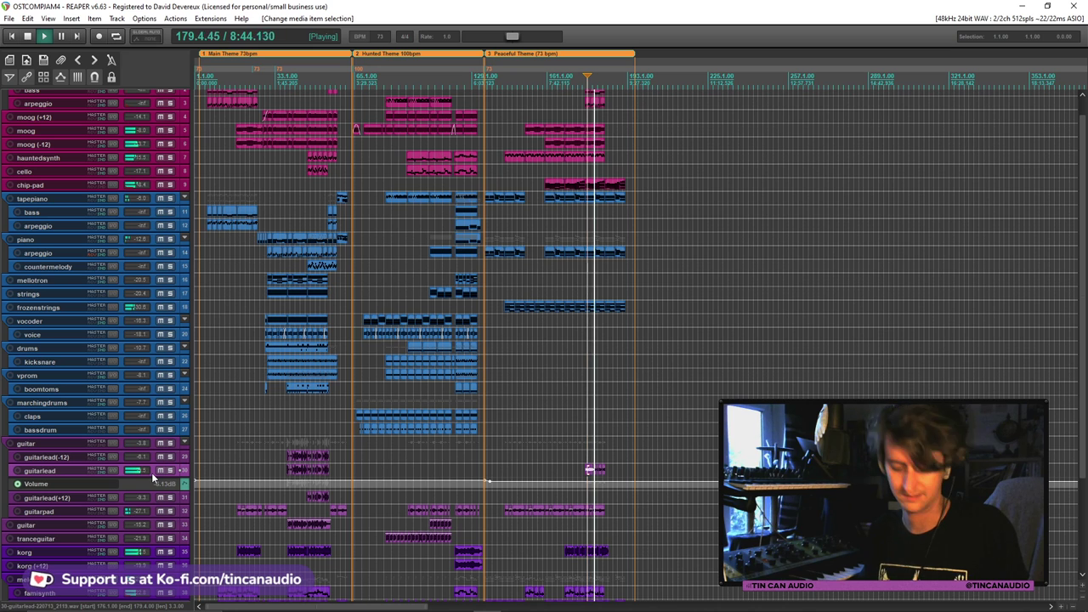
pyautogui.press('v')
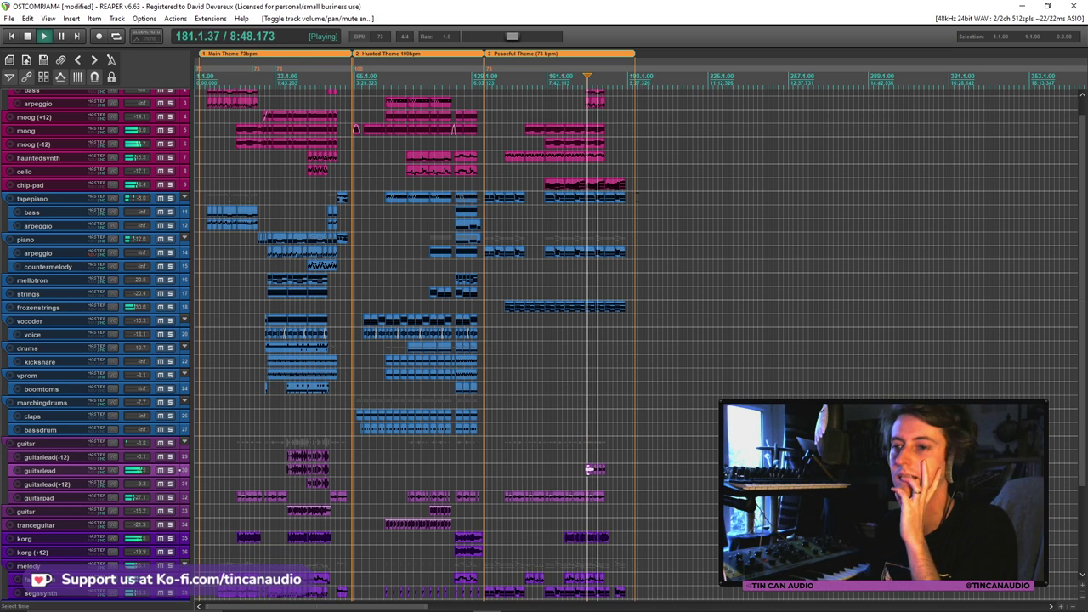
pyautogui.scroll(2, 602, 202)
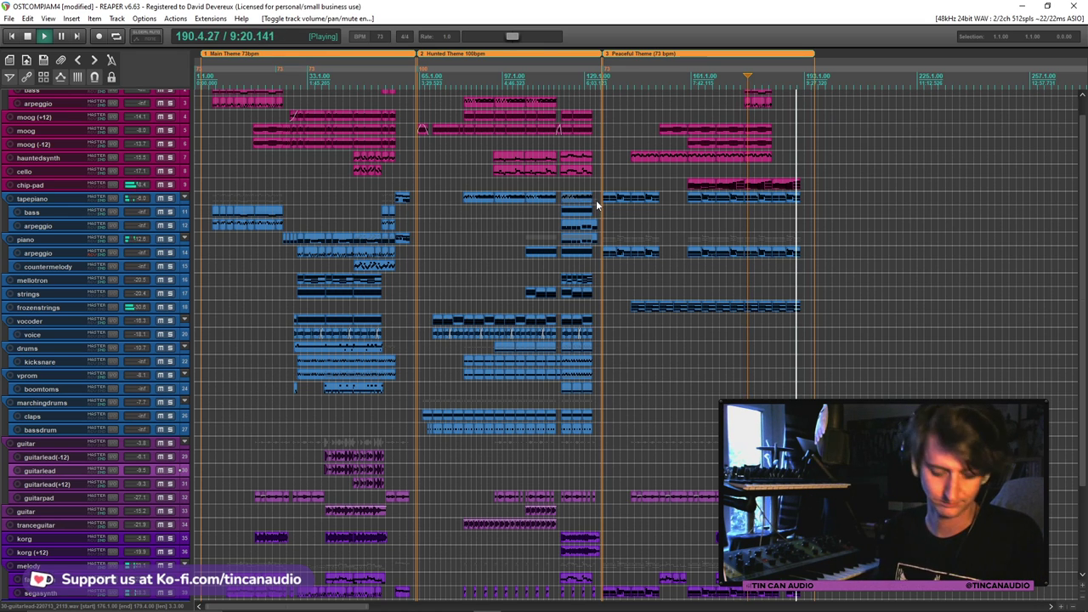
# Stop playback and add a marker at bar 197, just after the Peaceful Theme region
pyautogui.click(787, 184)
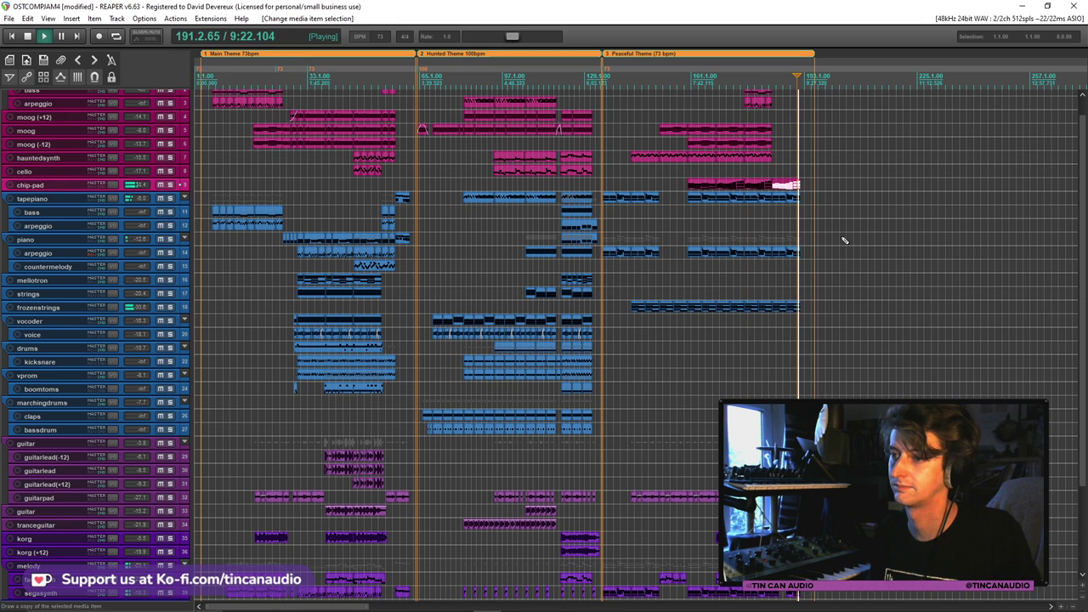
pyautogui.press('space')
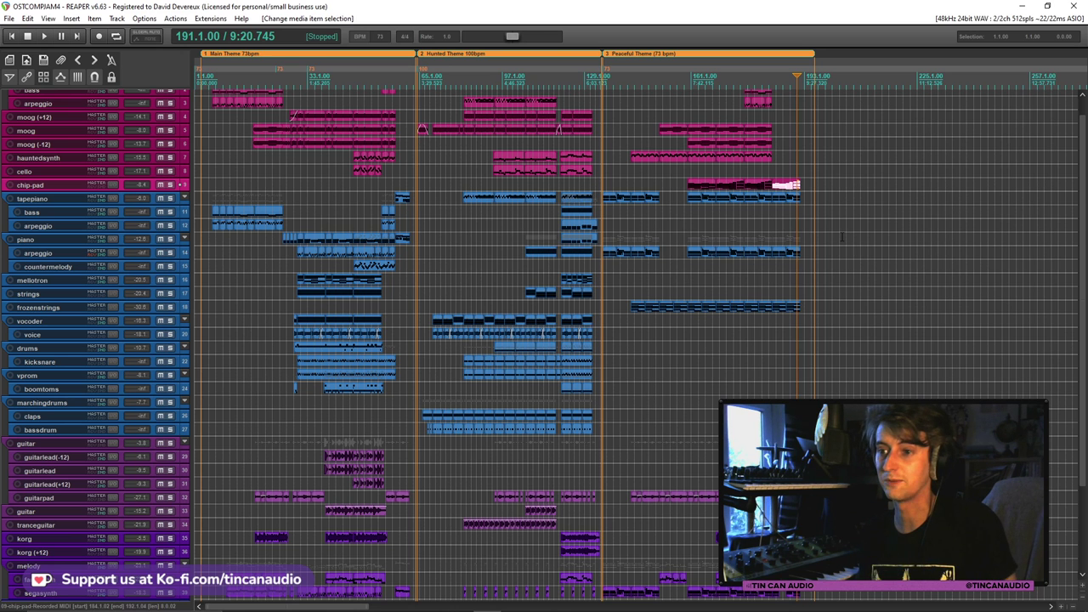
pyautogui.click(827, 170)
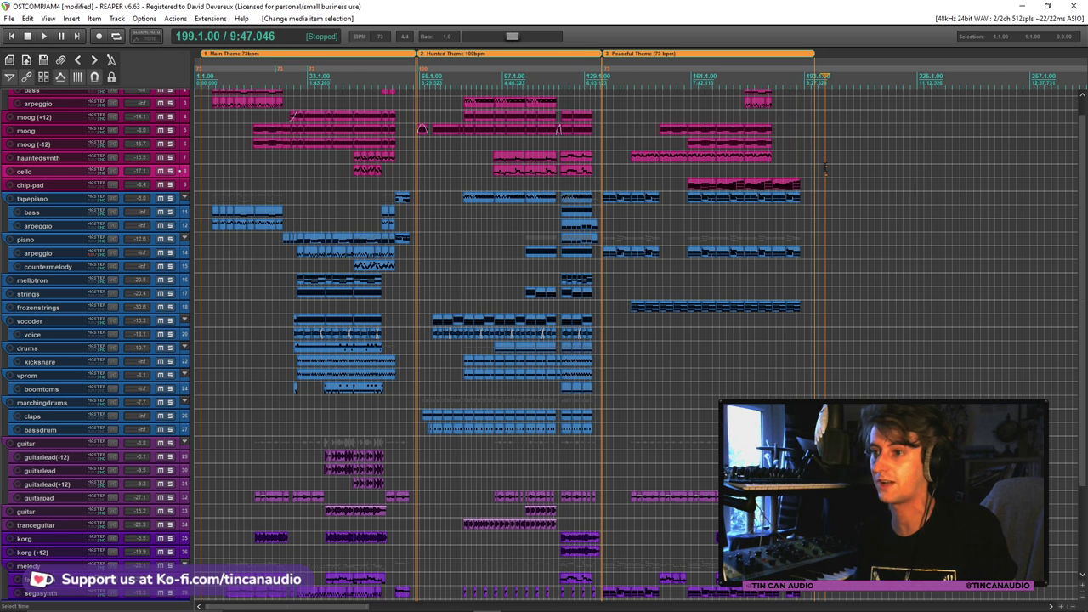
pyautogui.scroll(5, 826, 170)
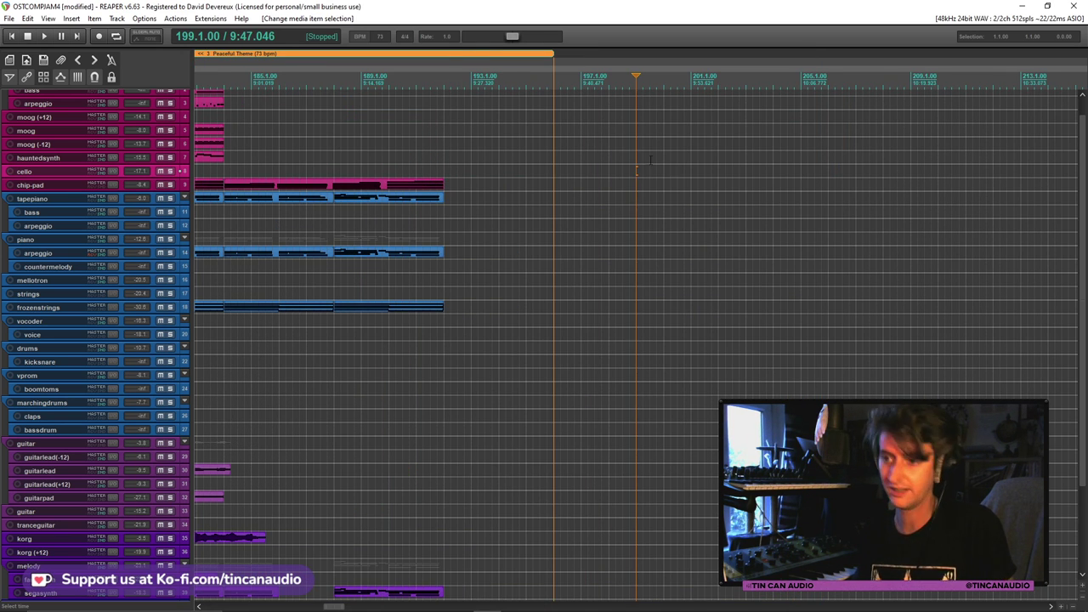
pyautogui.click(583, 128)
pyautogui.press('m')
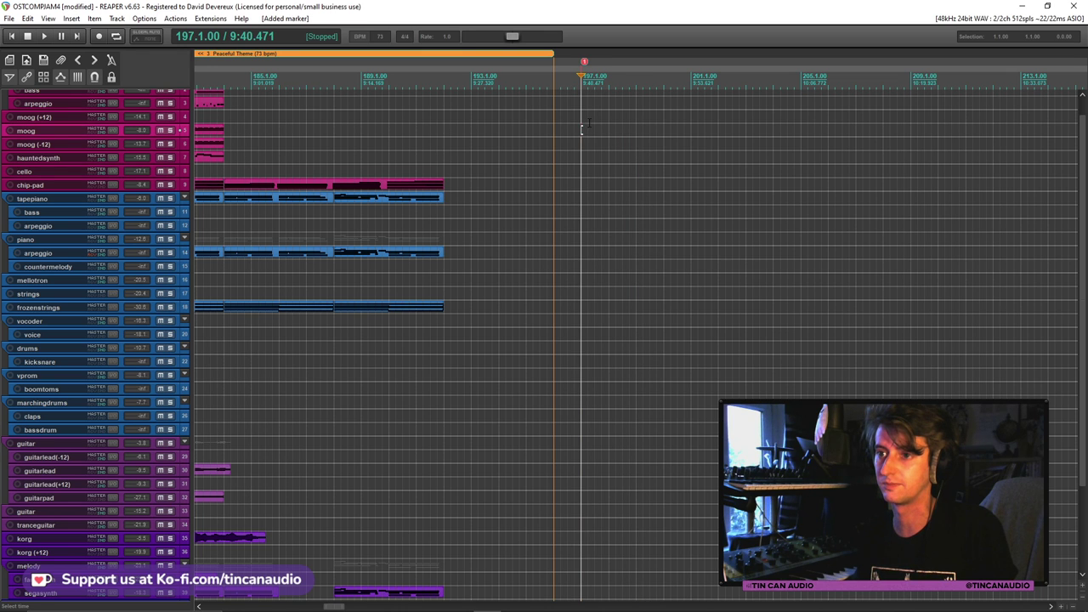
# Name the marker at bar 197 Destruction Theme
pyautogui.doubleClick(585, 62)
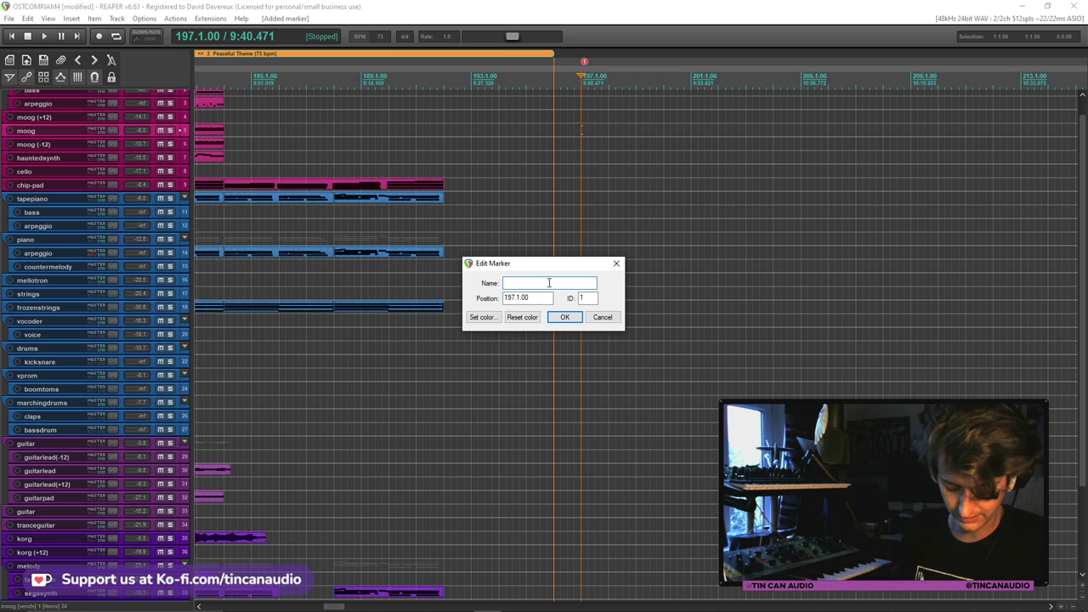
pyautogui.write('Destr')
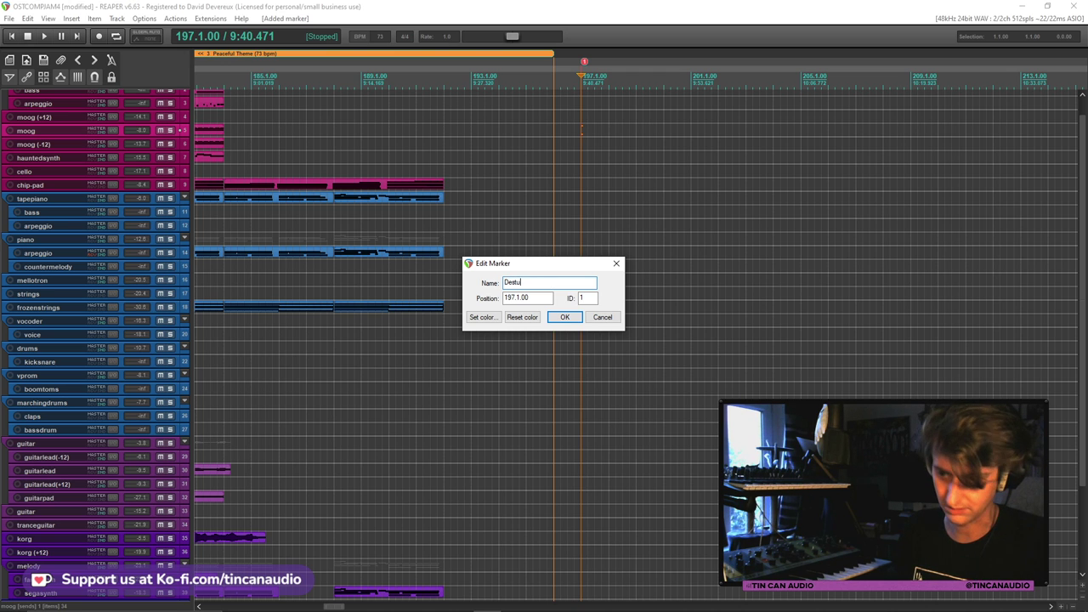
pyautogui.write('ucti')
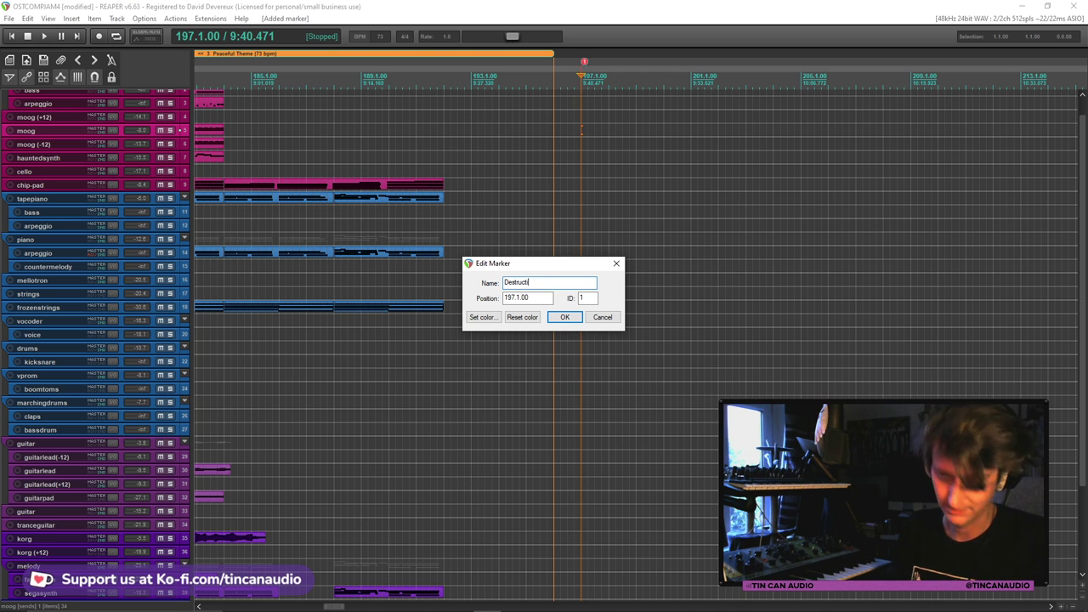
pyautogui.write('on Theme')
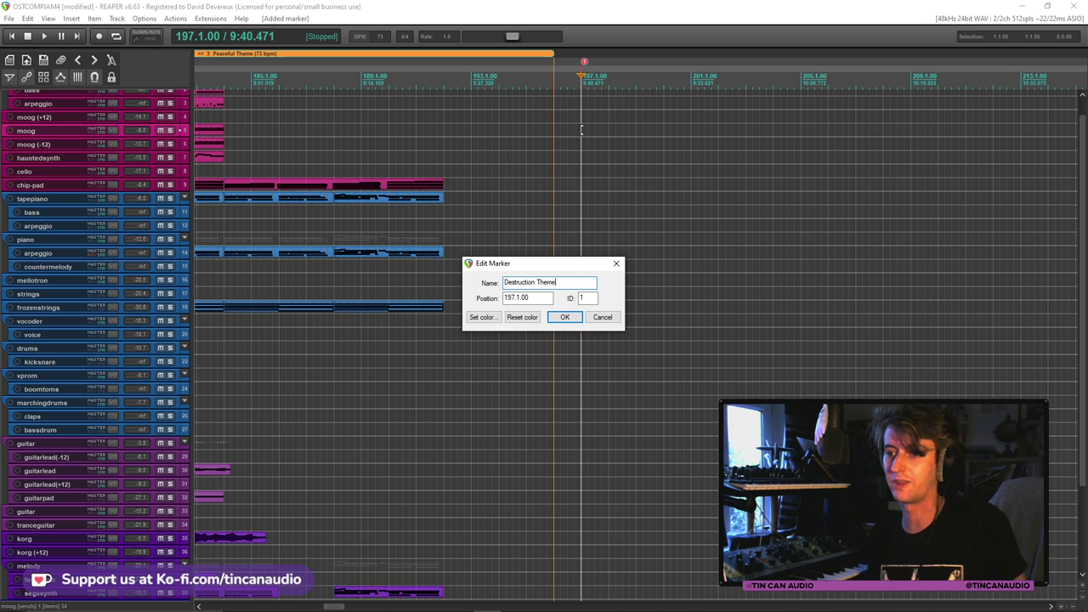
pyautogui.click(565, 318)
# Insert a tempo marker at bar 197 with the tempo set to 100 BPM
pyautogui.scroll(-8, 566, 320)
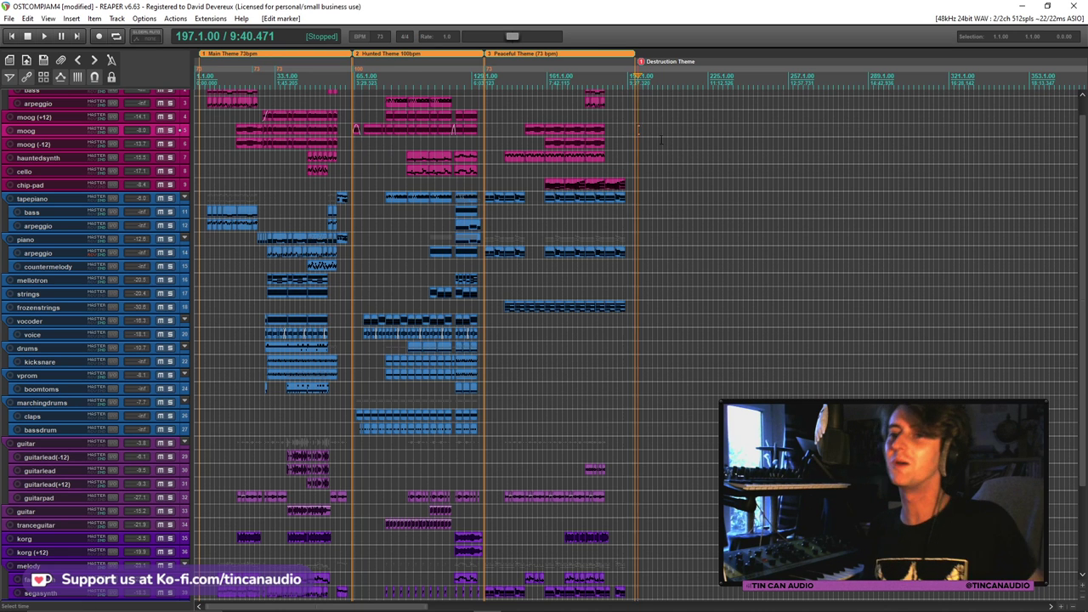
pyautogui.scroll(9, 721, 119)
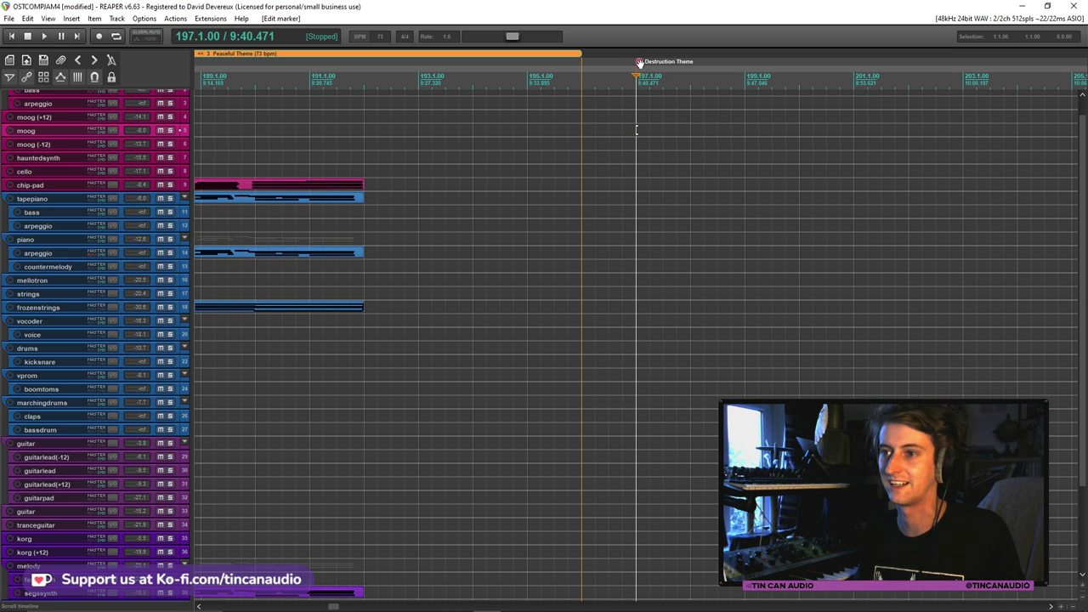
pyautogui.keyDown('shift'); pyautogui.click(637, 129); pyautogui.keyUp('shift')
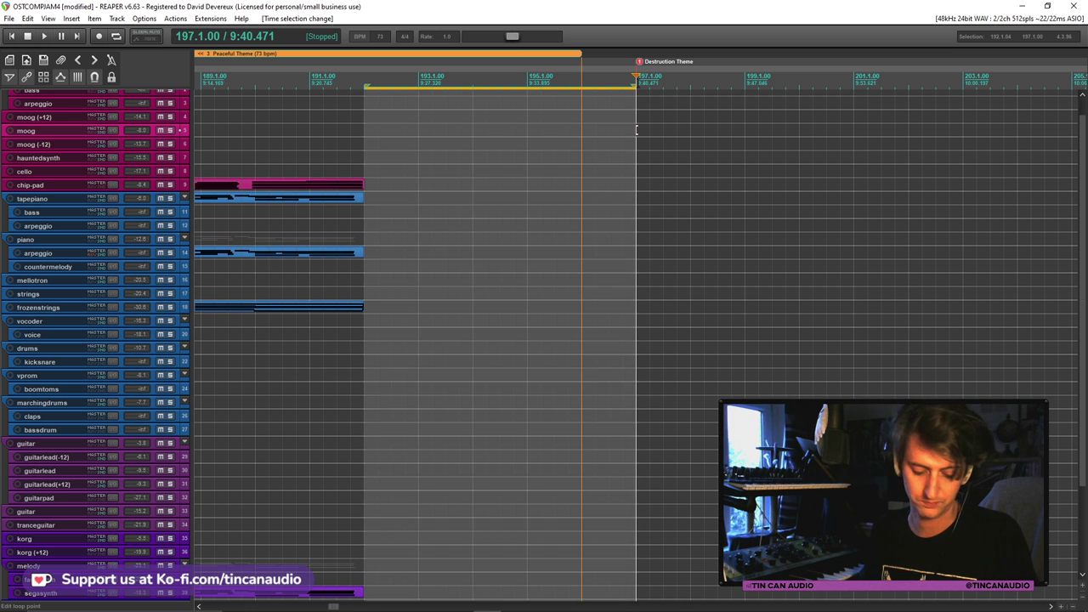
pyautogui.click(637, 129)
pyautogui.rightClick(638, 82)
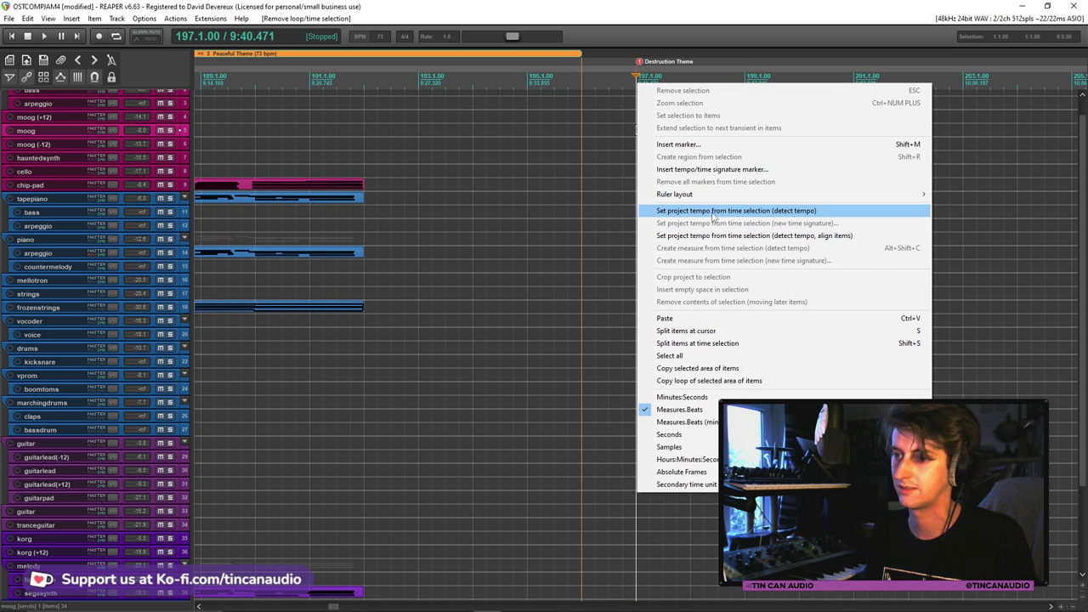
pyautogui.click(708, 170)
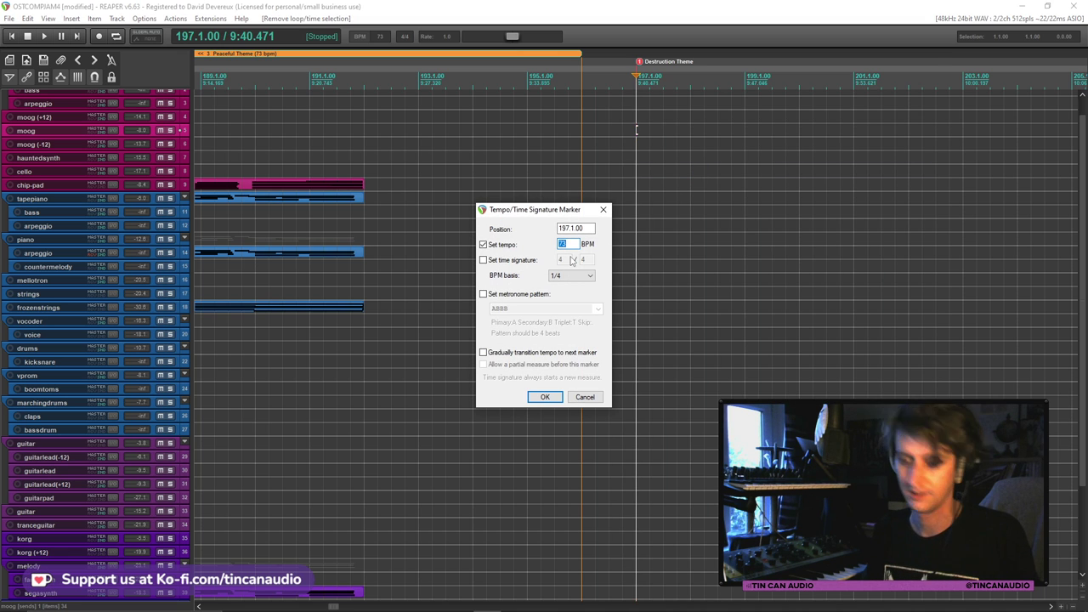
pyautogui.write('100')
pyautogui.press('Return')
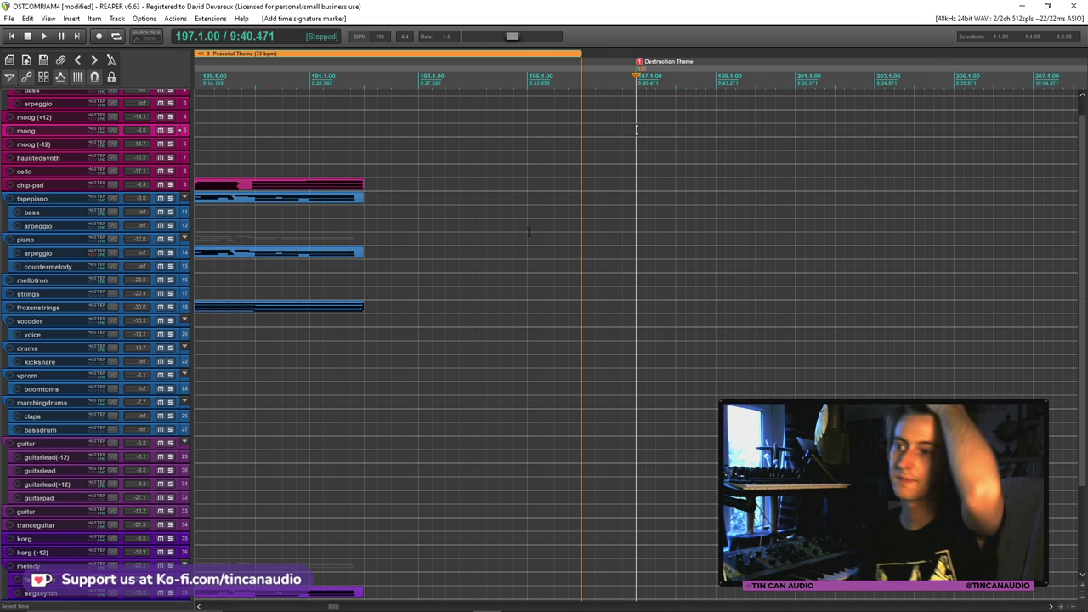
# Solo the tapepiano and piano folder tracks and play the Hunted Theme's final section from bar 120
pyautogui.scroll(-5, 482, 221)
pyautogui.scroll(-3, 483, 221)
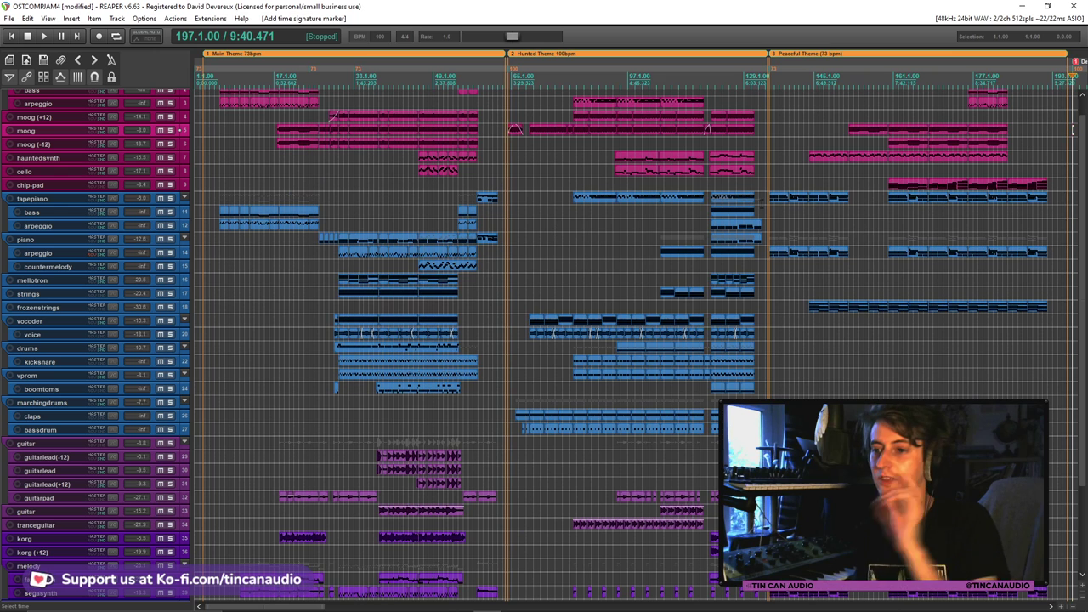
pyautogui.click(711, 212)
pyautogui.scroll(6, 735, 240)
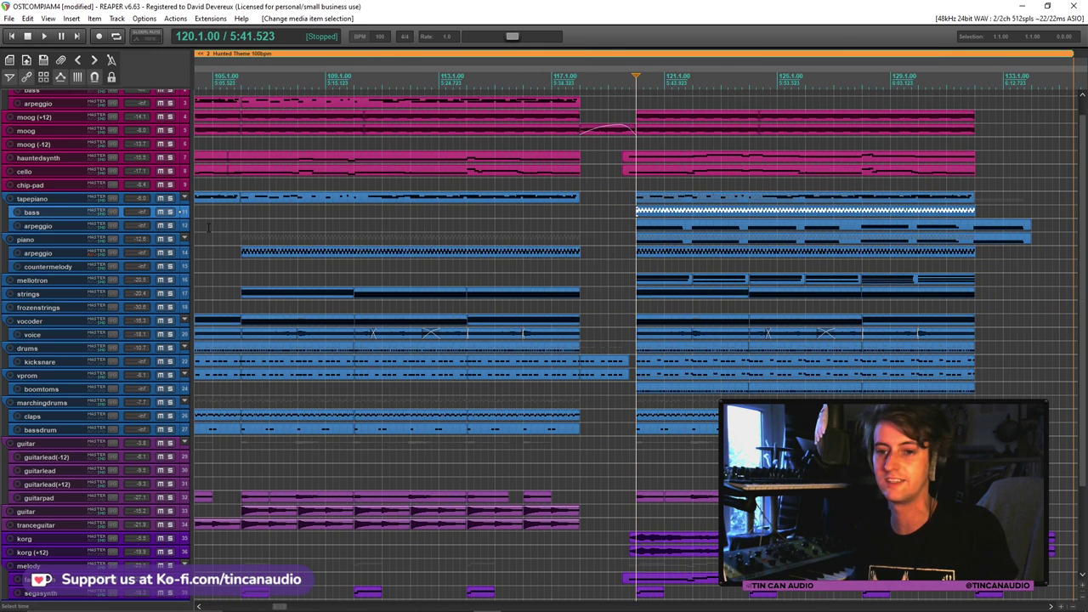
pyautogui.click(170, 198)
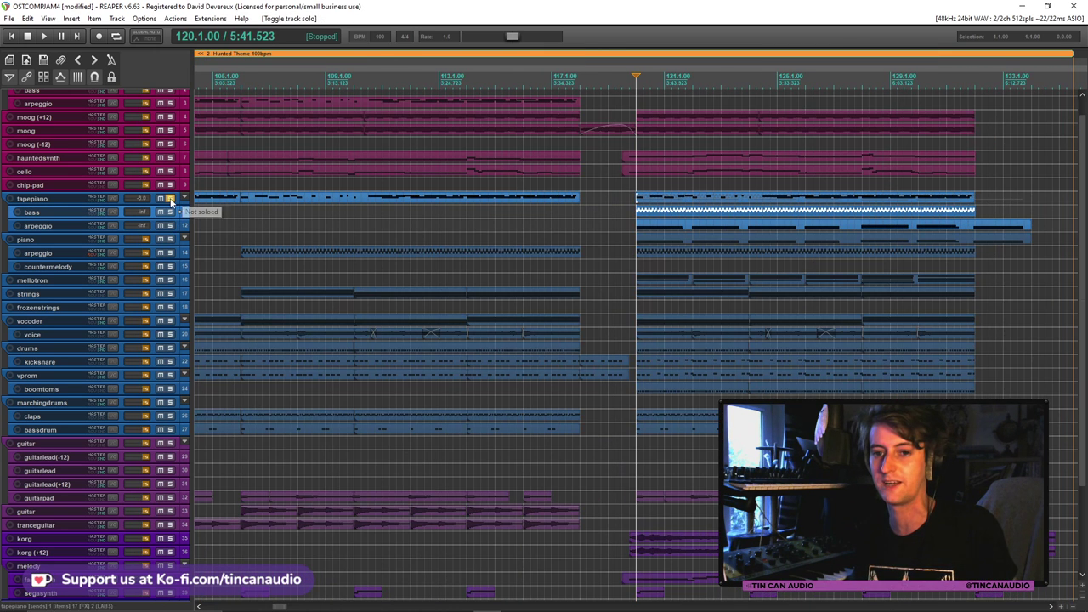
pyautogui.click(170, 239)
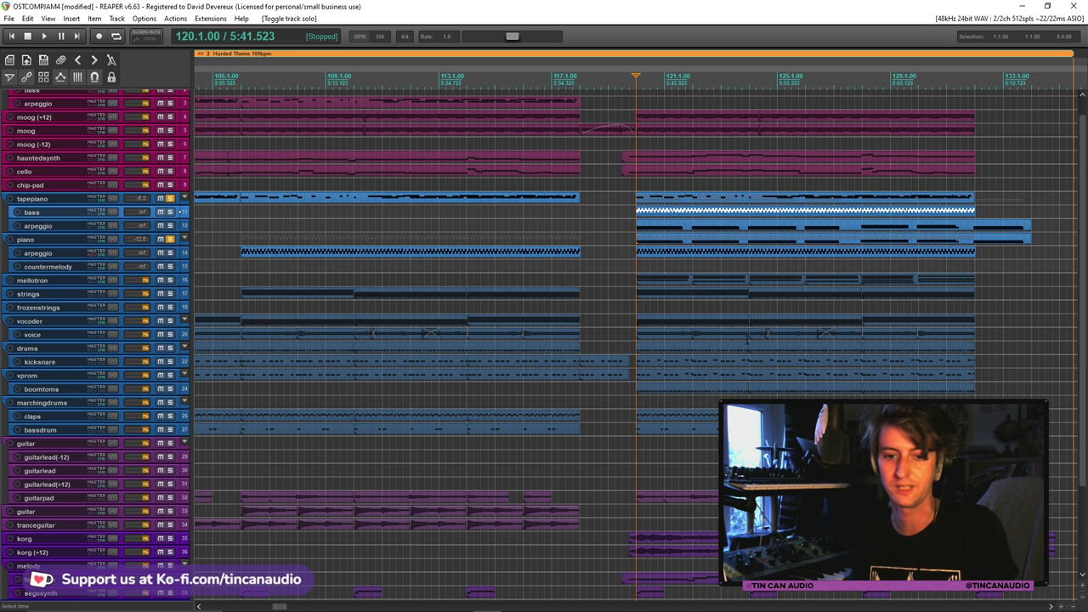
pyautogui.press('space')
pyautogui.press('-')
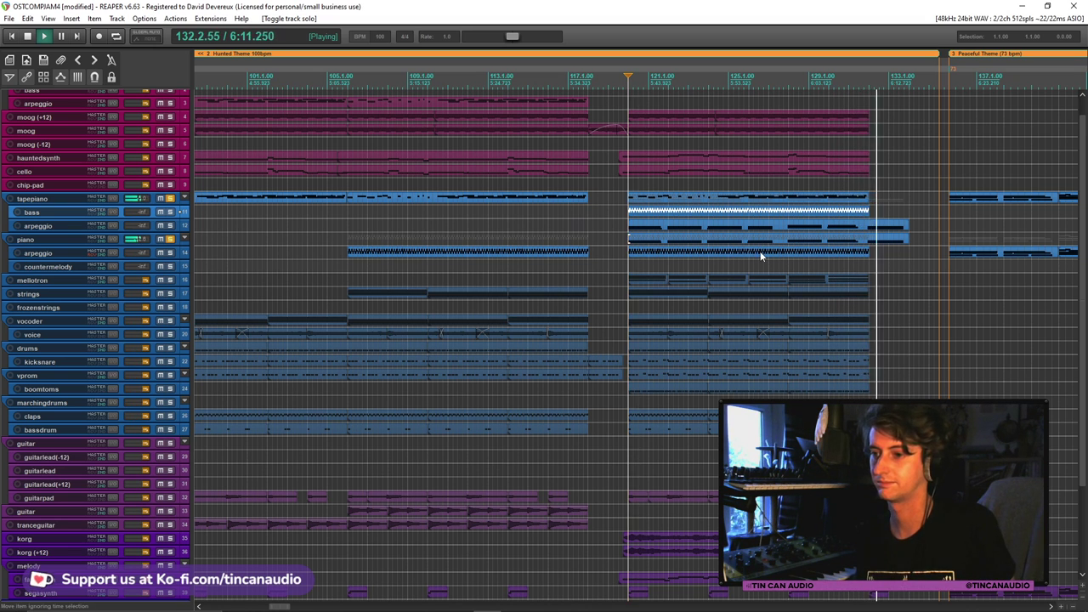
# Stop playback, copy the bass, piano and both arpeggio items of the Hunted Theme's final section, and clear all track solos
pyautogui.press('space')
pyautogui.click(769, 222)
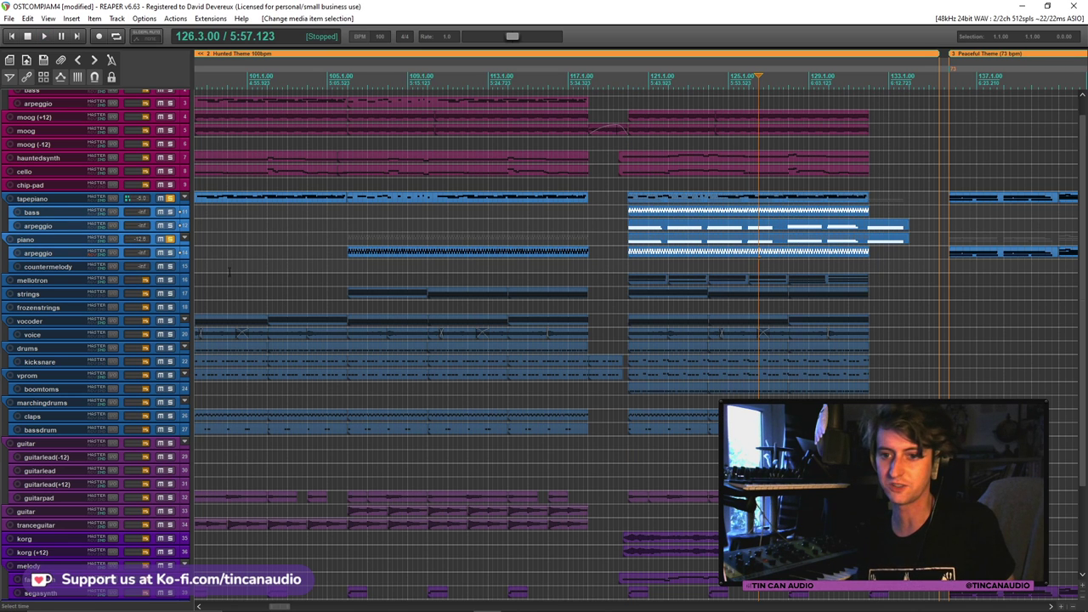
pyautogui.click(169, 226)
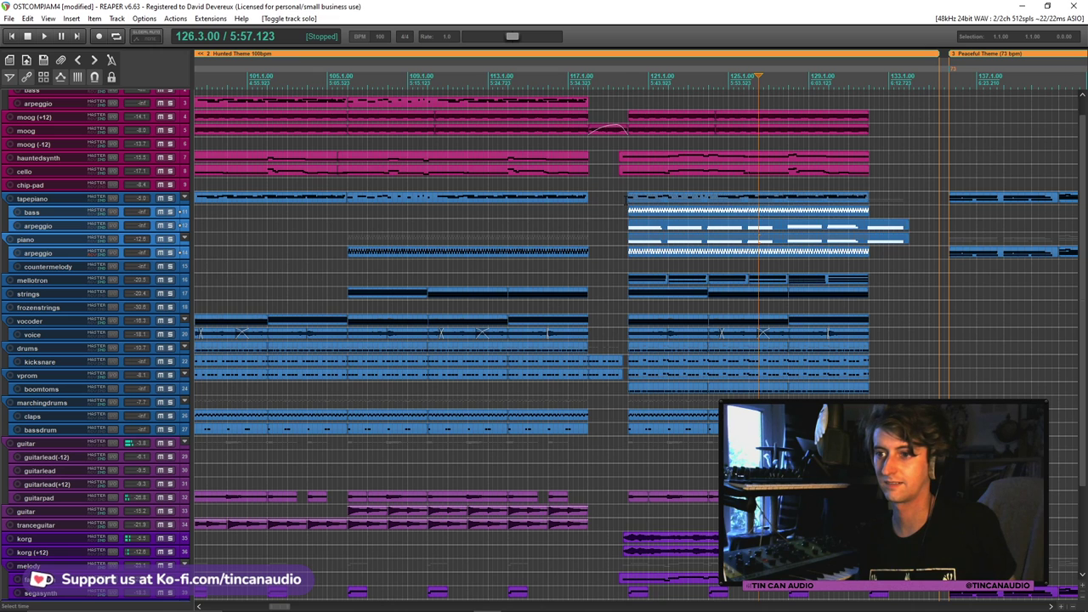
# Play the full mix briefly from just before bar 120 in the Hunted Theme and stop it
pyautogui.click(624, 230)
pyautogui.press('space')
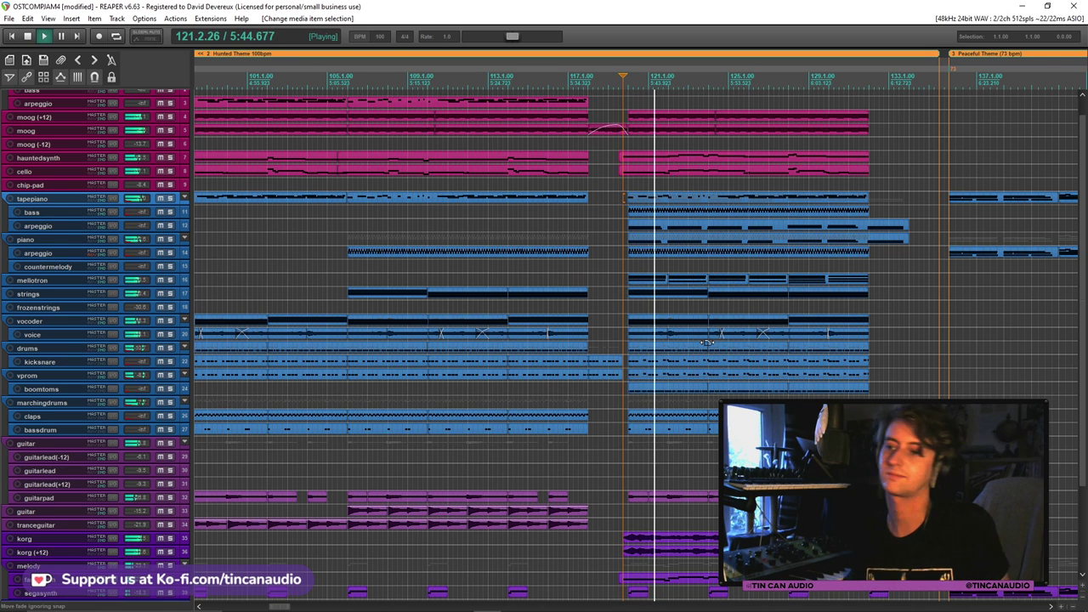
pyautogui.press('space')
# Rename the Destruction Theme marker at bar 197 as Hunter Theme
pyautogui.scroll(-3, 706, 342)
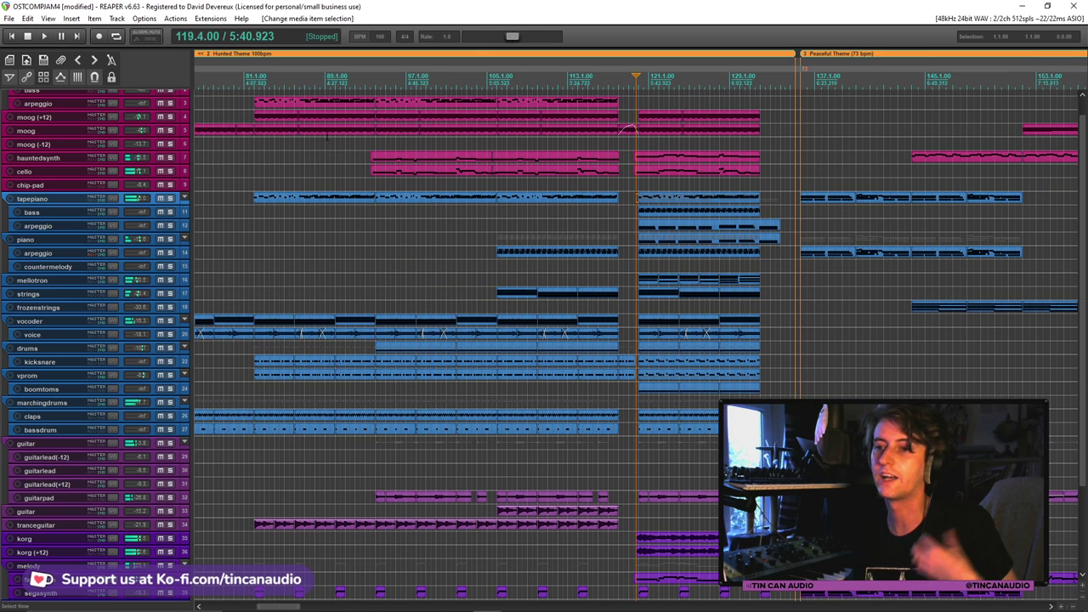
pyautogui.scroll(-2, 565, 205)
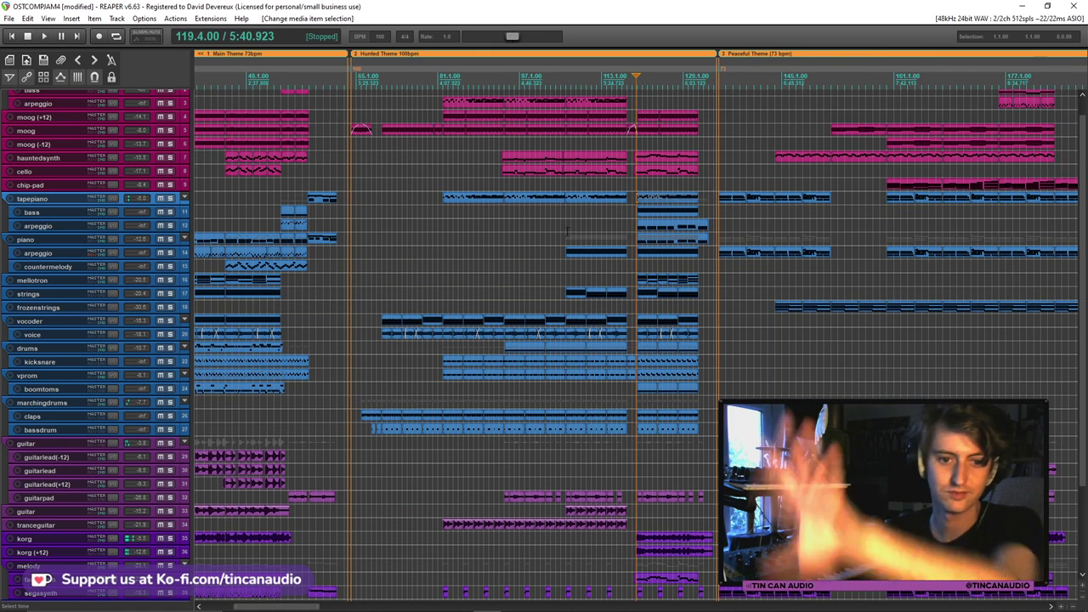
pyautogui.scroll(-3, 566, 231)
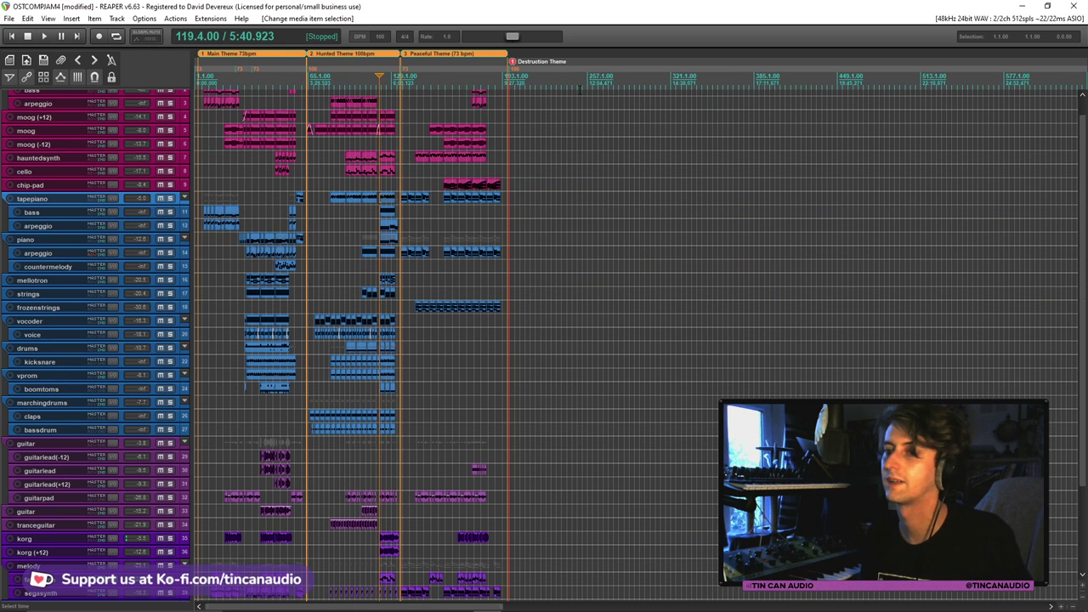
pyautogui.click(514, 62)
pyautogui.doubleClick(513, 62)
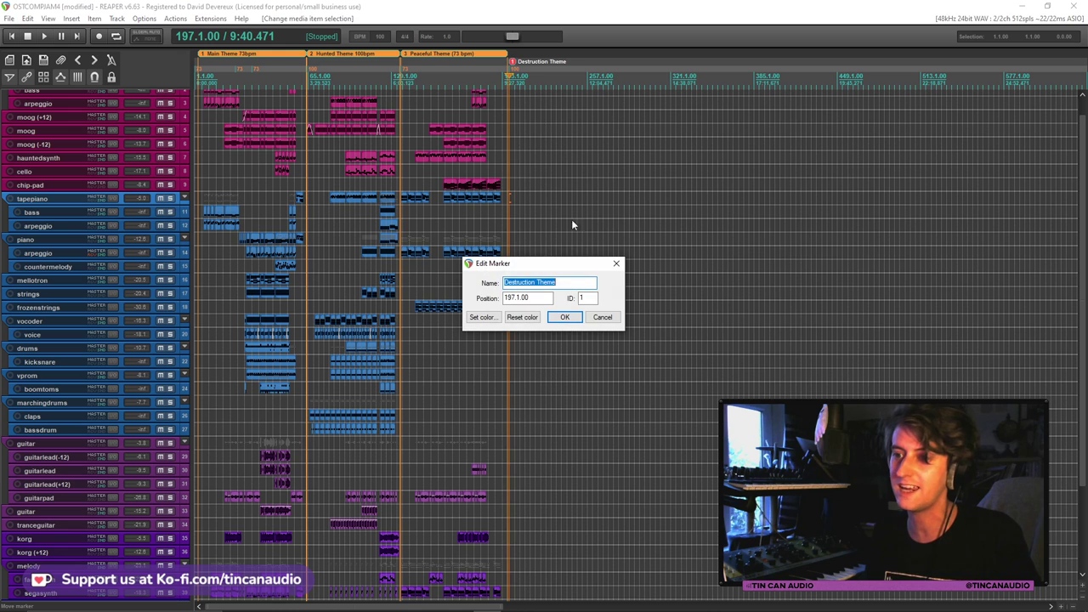
pyautogui.write('Hunter Theme')
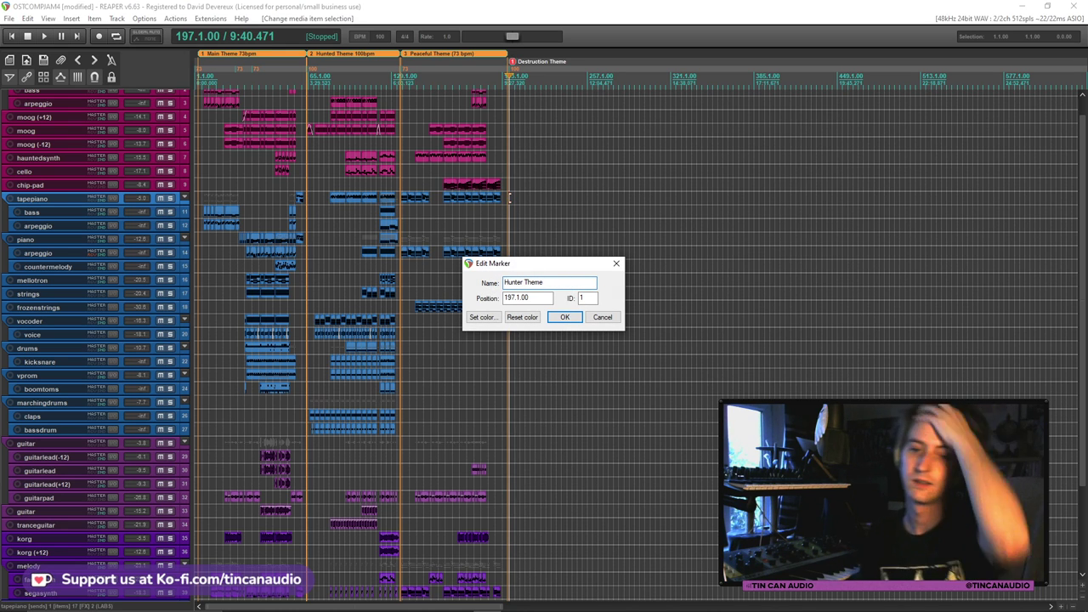
pyautogui.press('Return')
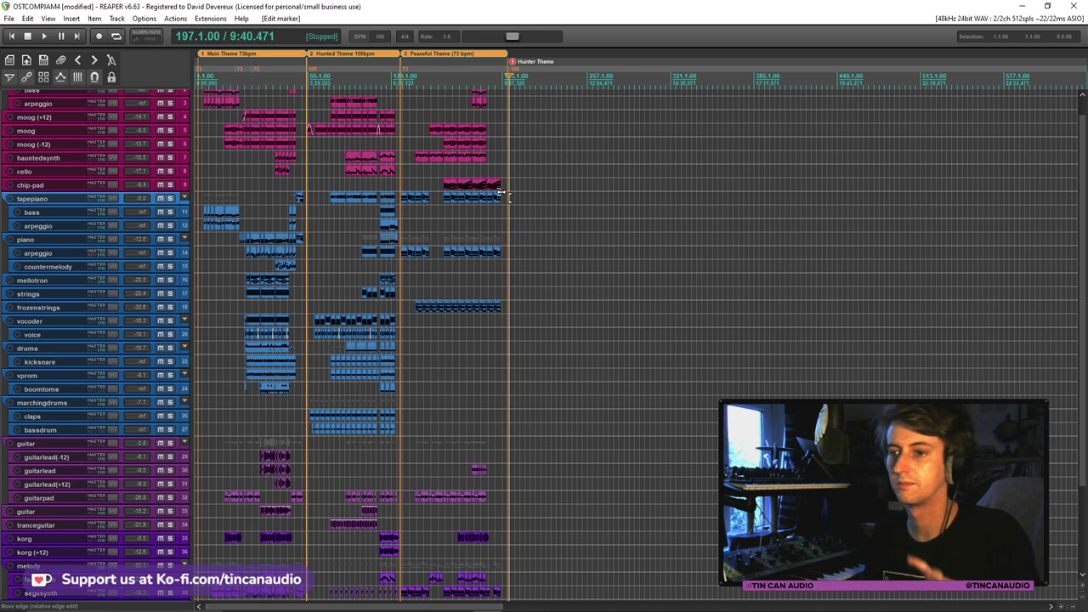
# Paste the copied items at bar 197 and move them down one track so they start on the tapepiano's bass track
pyautogui.scroll(5, 491, 244)
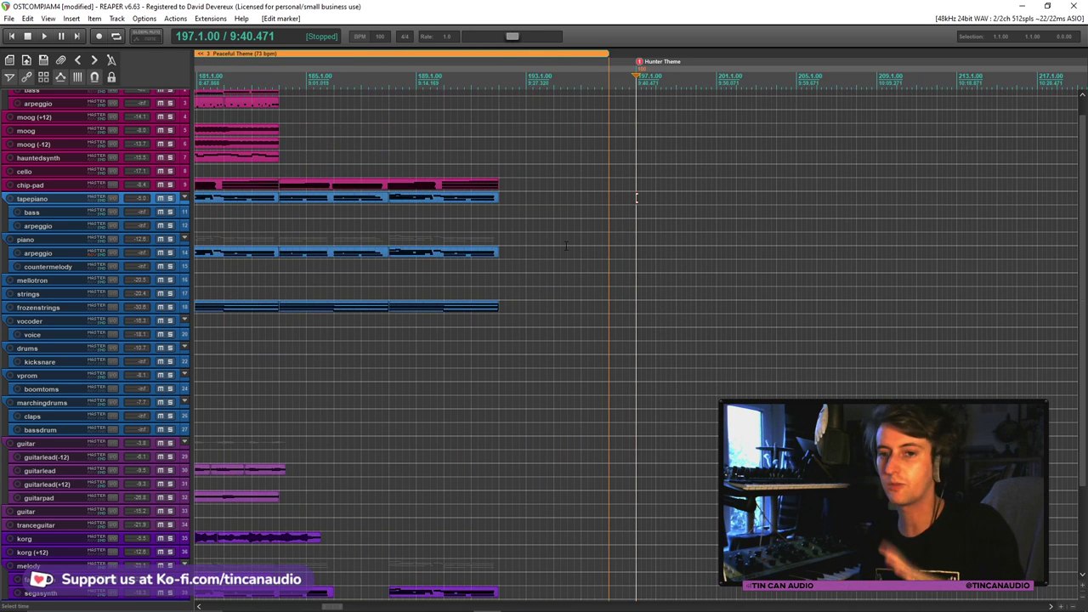
pyautogui.scroll(2, 636, 201)
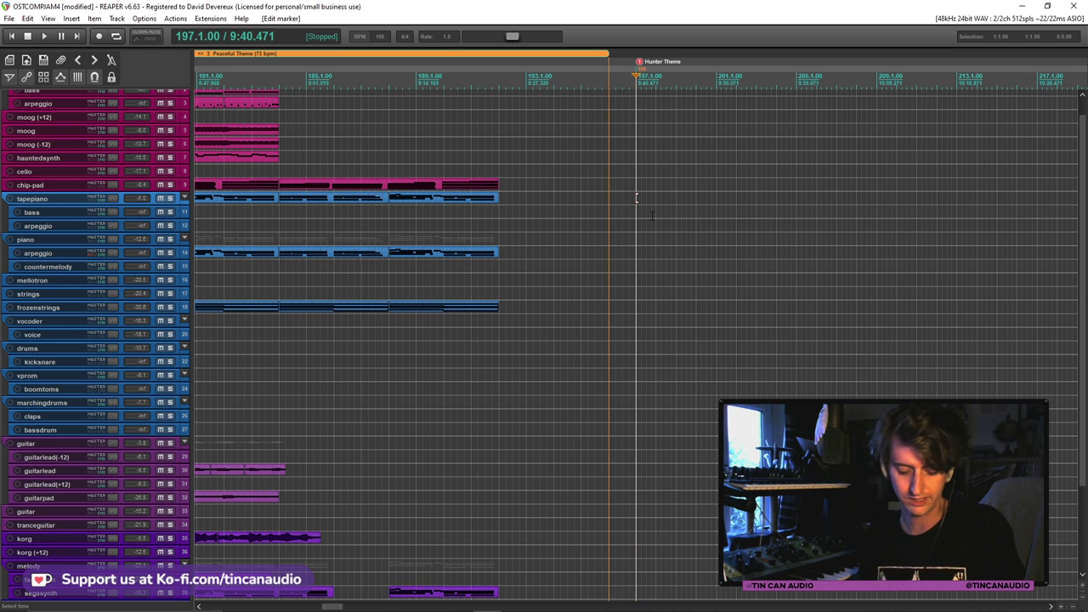
pyautogui.hotkey('ctrl', 'v')
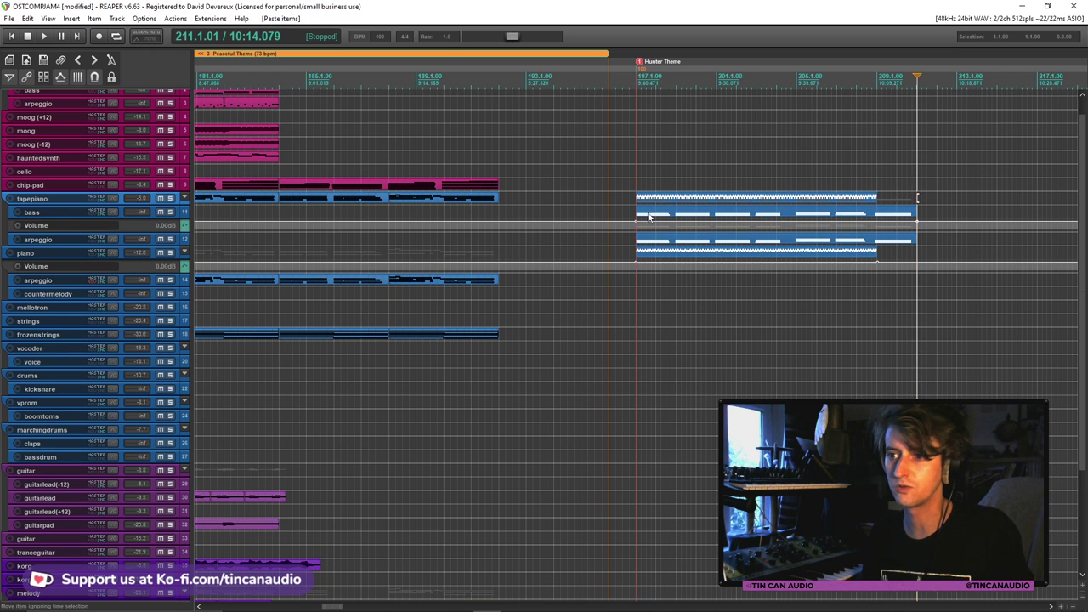
pyautogui.moveTo(646, 189); pyautogui.dragTo(644, 202)
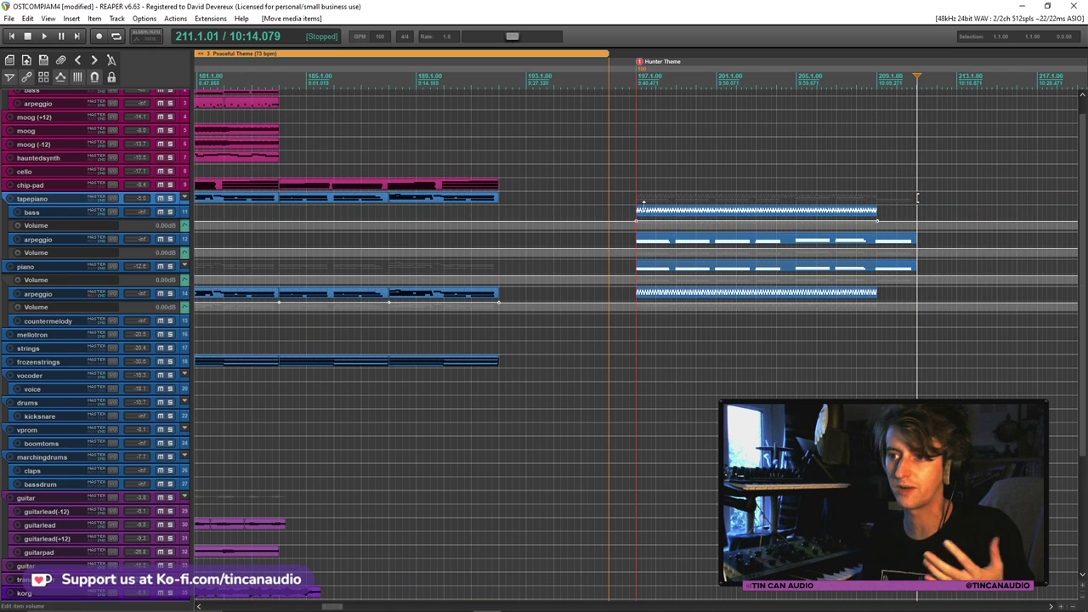
# Hide the volume envelopes of the tapepiano's bass and arpeggio tracks, the piano track and the piano's arpeggio track
pyautogui.click(155, 212)
pyautogui.press('v')
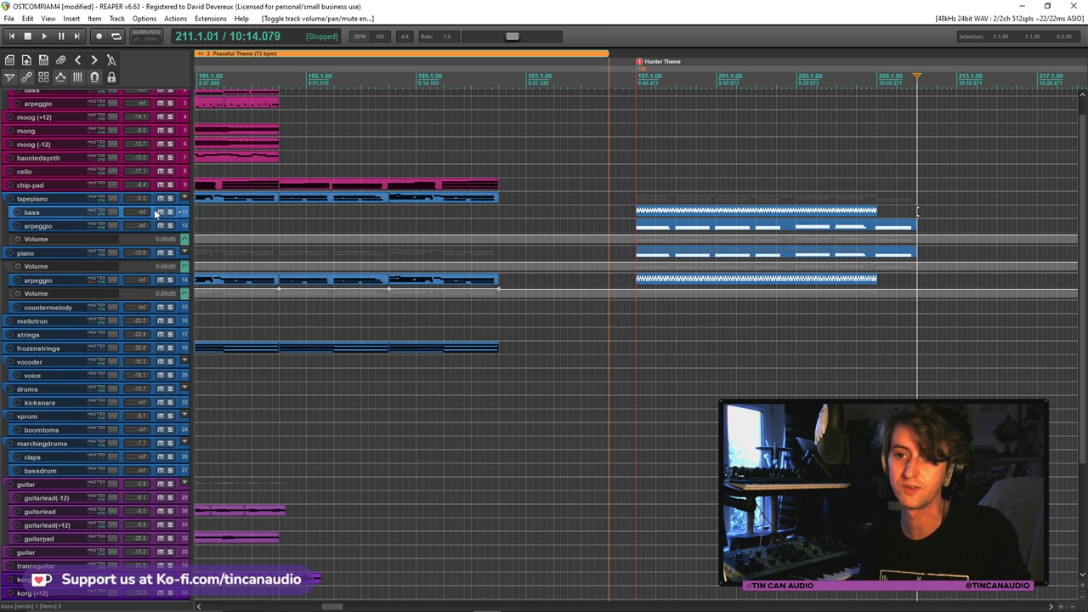
pyautogui.click(151, 225)
pyautogui.press('v')
pyautogui.press('v')
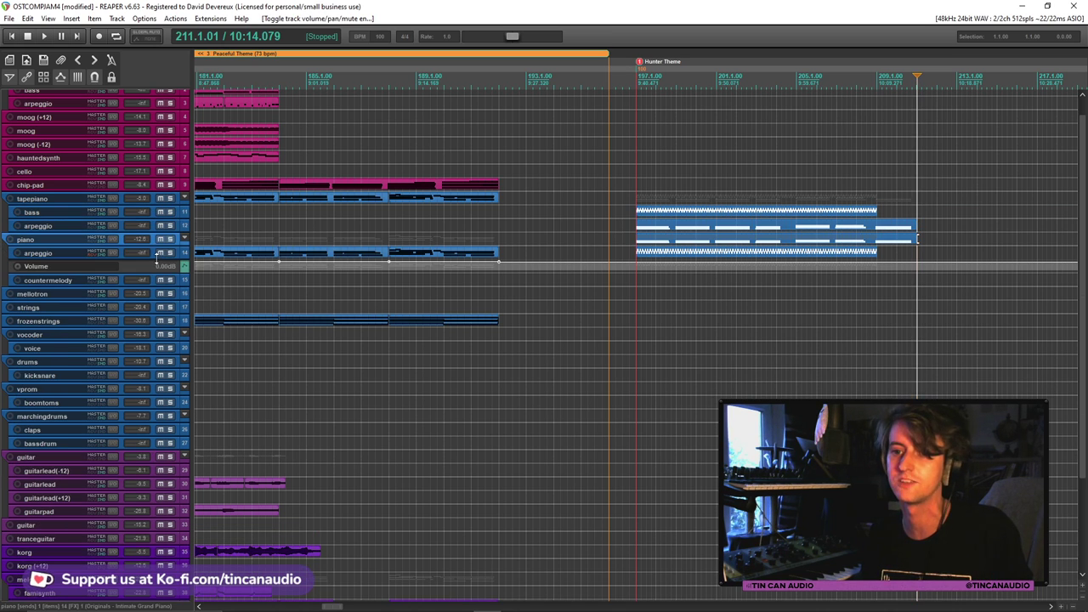
pyautogui.click(153, 251)
pyautogui.press('v')
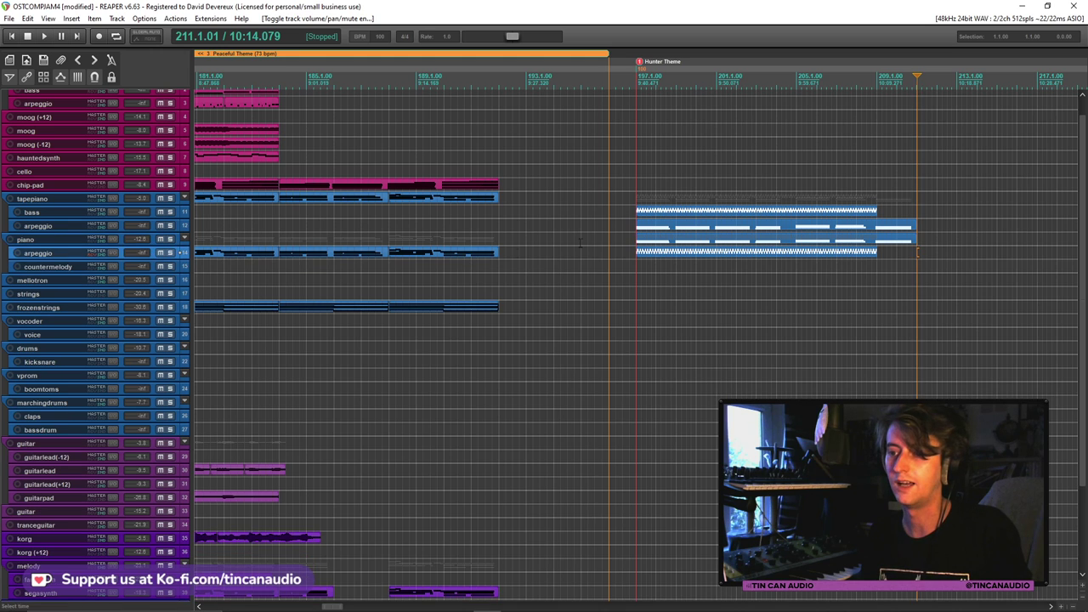
# Move the two pasted piano items down one track onto arpeggio and countermelody, and hide the countermelody's volume envelope
pyautogui.click(648, 241)
pyautogui.moveTo(652, 250); pyautogui.dragTo(653, 259)
pyautogui.click(152, 267)
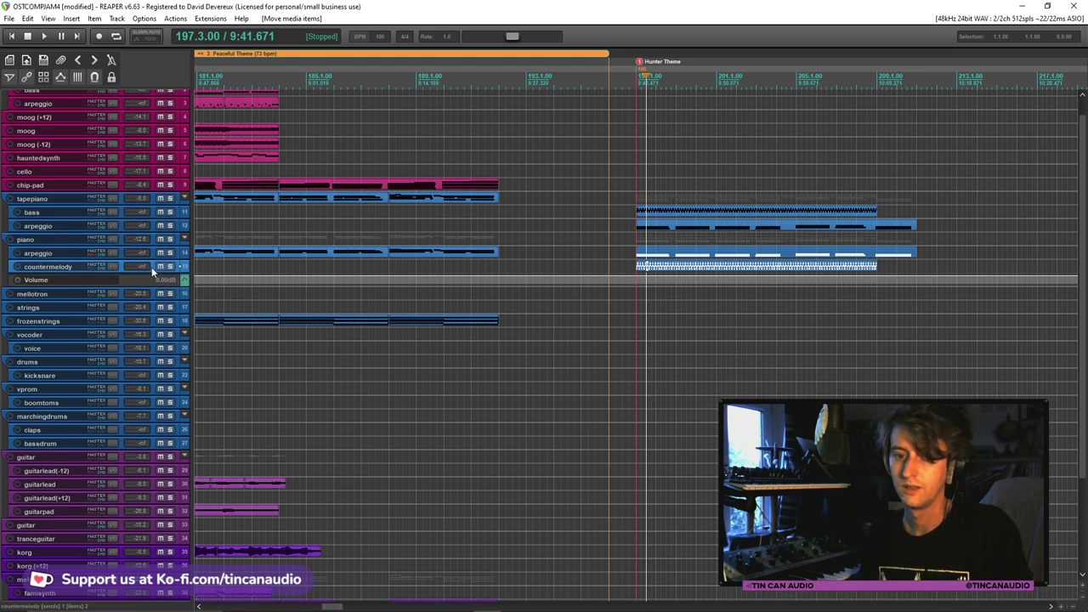
pyautogui.press('v')
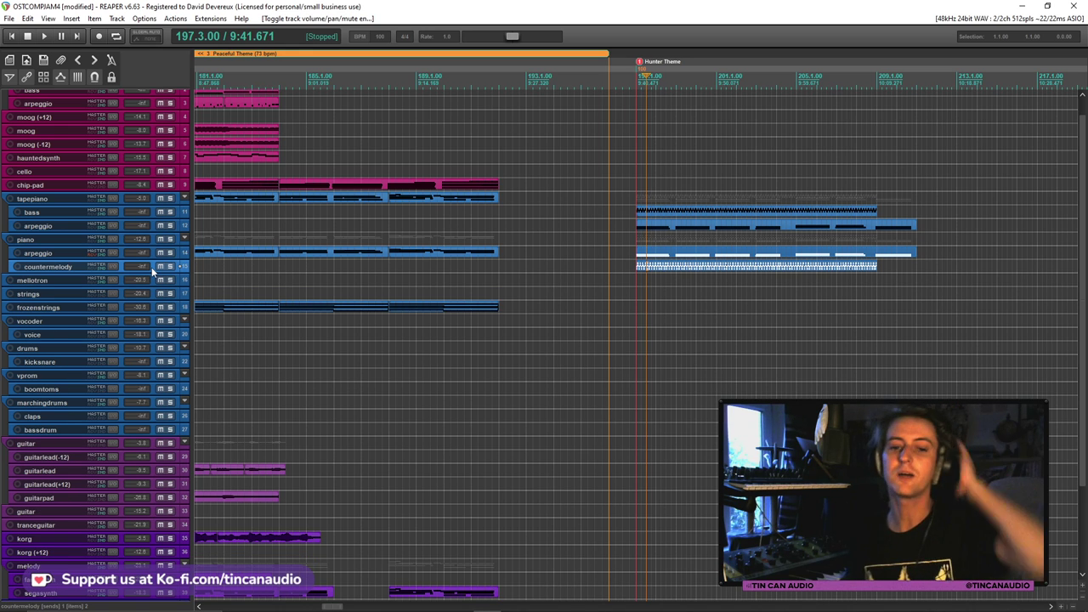
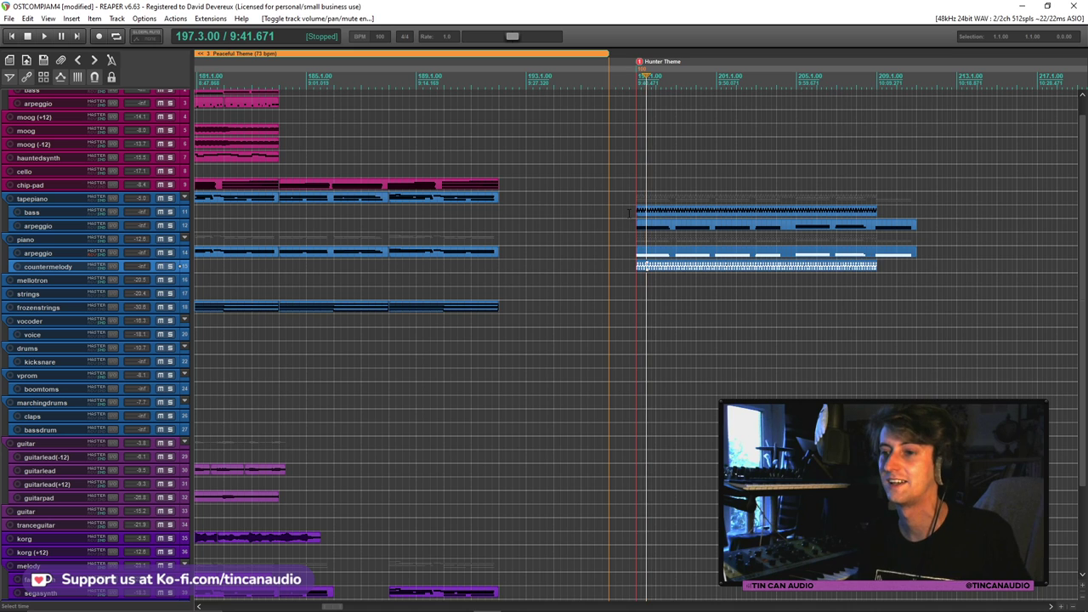
# Quantize all notes of the tapepiano and piano arpeggio items at bar 197 to a straight 1/8 grid at 100% strength
pyautogui.click(629, 213)
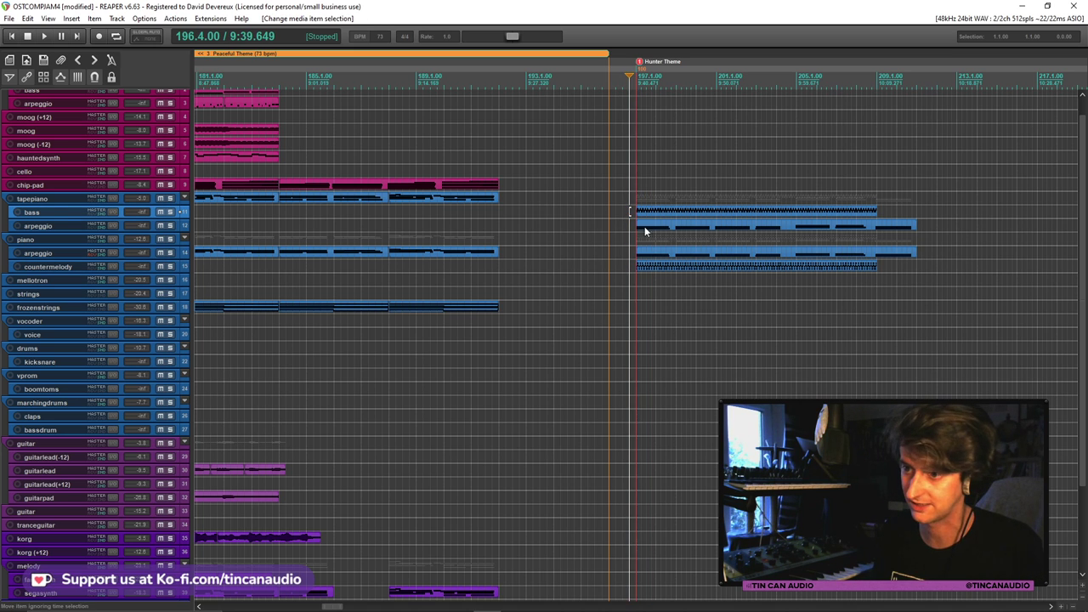
pyautogui.doubleClick(646, 226)
pyautogui.hotkey('ctrl', 'q')
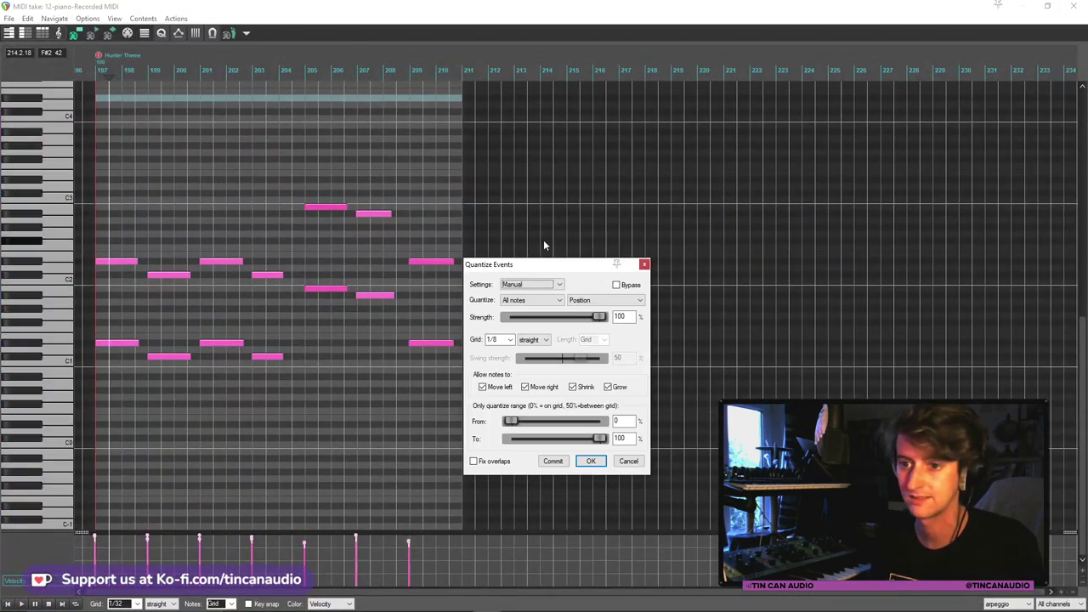
pyautogui.click(591, 461)
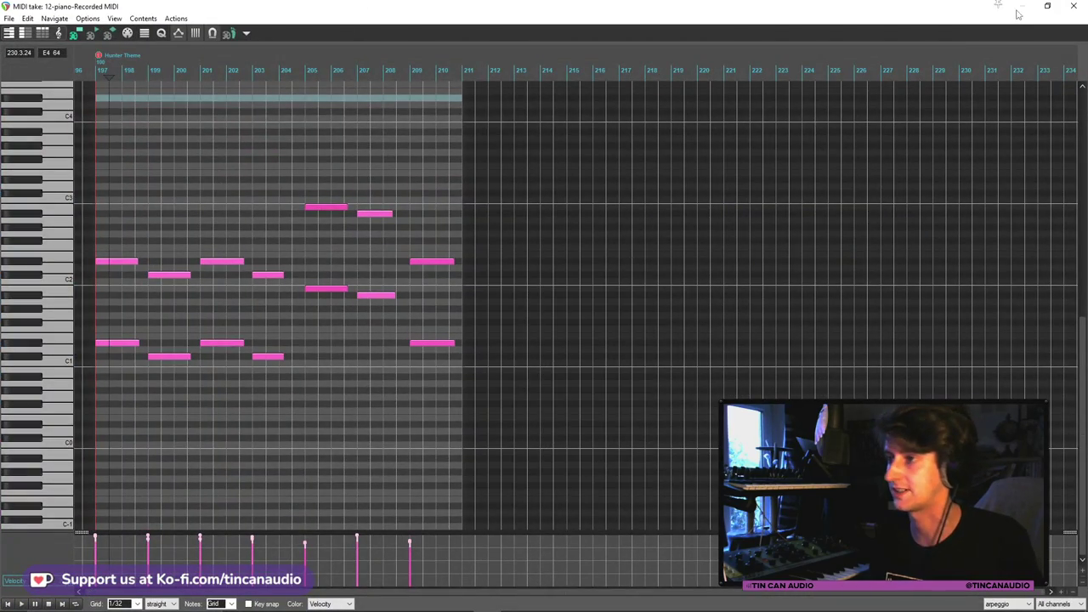
pyautogui.click(1073, 6)
pyautogui.doubleClick(731, 252)
pyautogui.hotkey('ctrl', 'q')
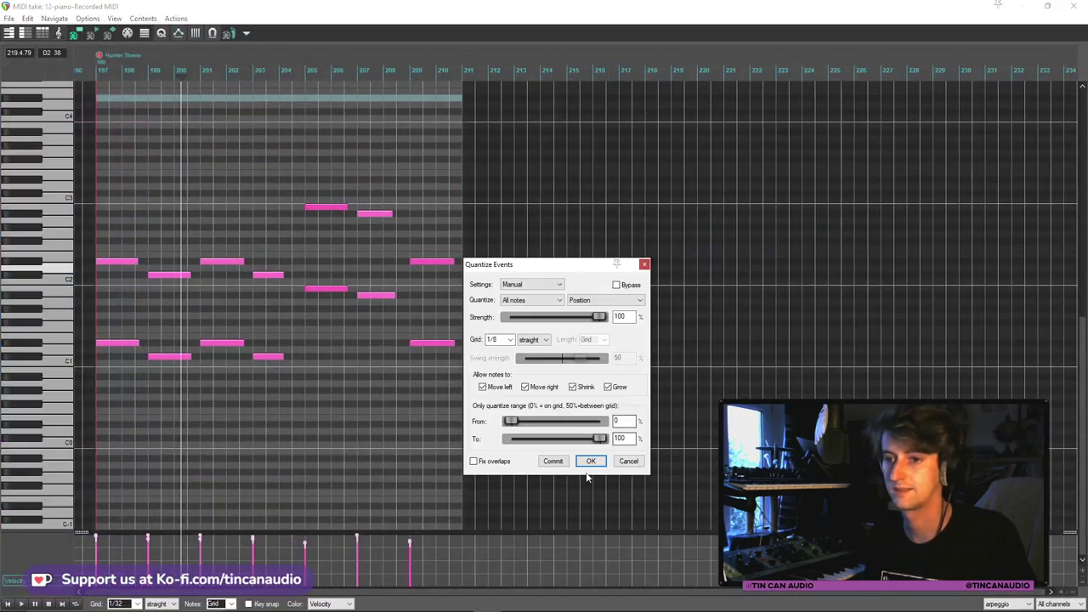
pyautogui.click(591, 461)
pyautogui.click(1072, 6)
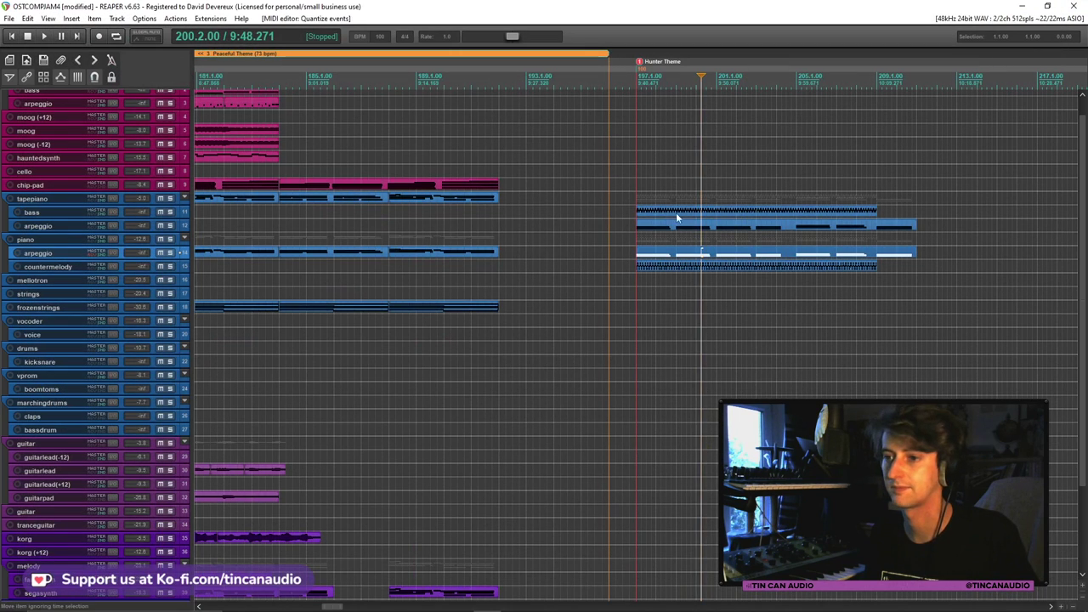
# Play the Hunter Theme from bar 197 and copy the short moog swell item at the start of the Hunted Theme
pyautogui.click(636, 212)
pyautogui.press('space')
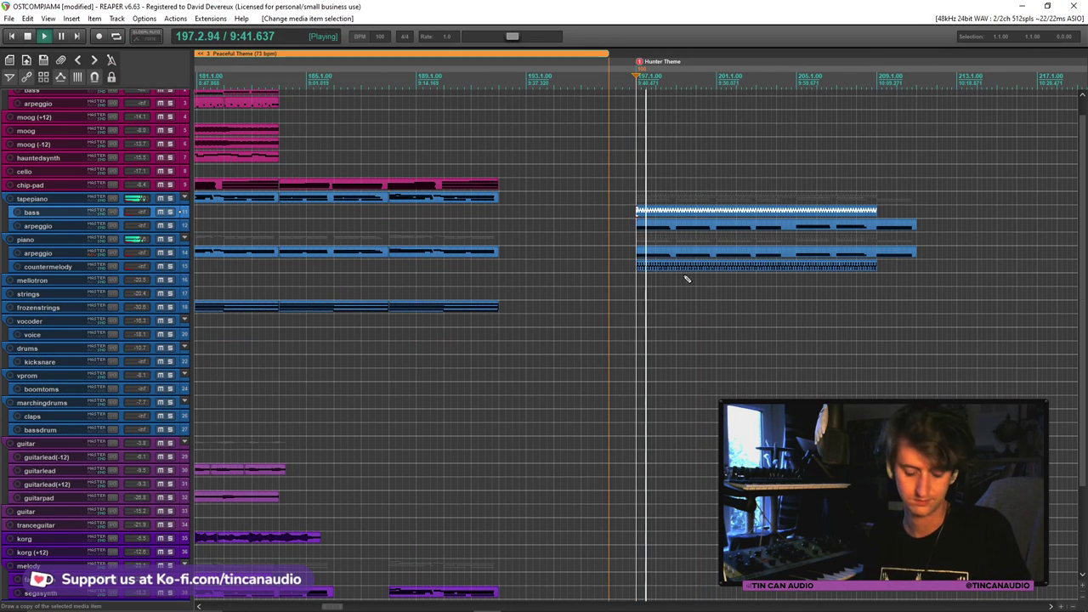
pyautogui.scroll(-8, 611, 243)
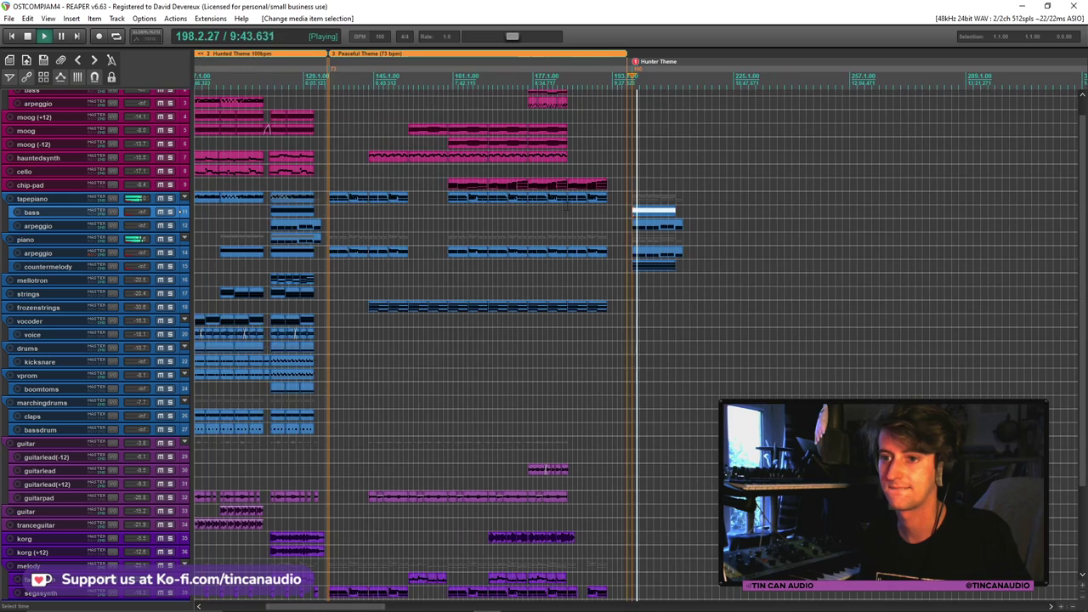
pyautogui.click(355, 129)
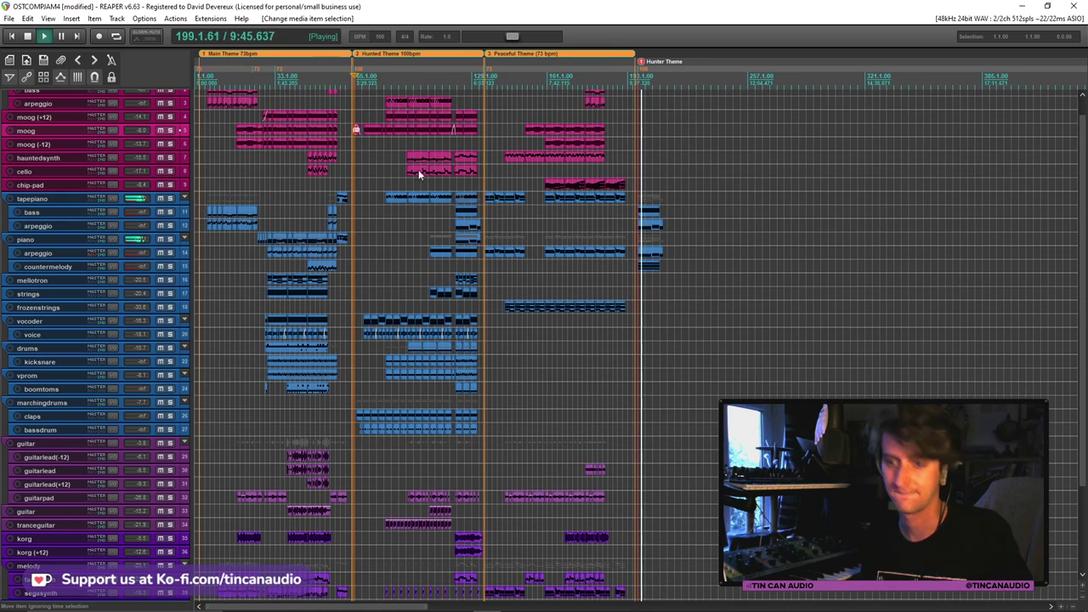
pyautogui.scroll(3, 651, 254)
pyautogui.scroll(-3, 652, 247)
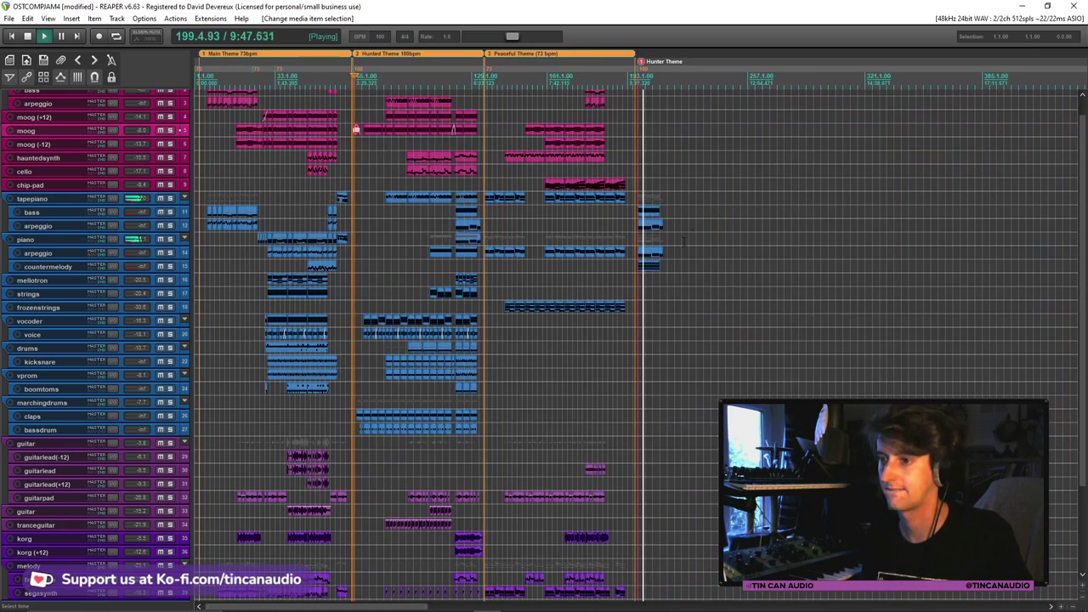
# Stop playback, paste the copied moog swell at bar 207 on the moog track, and audition the transition
pyautogui.click(650, 213)
pyautogui.scroll(3, 653, 214)
pyautogui.scroll(2, 653, 215)
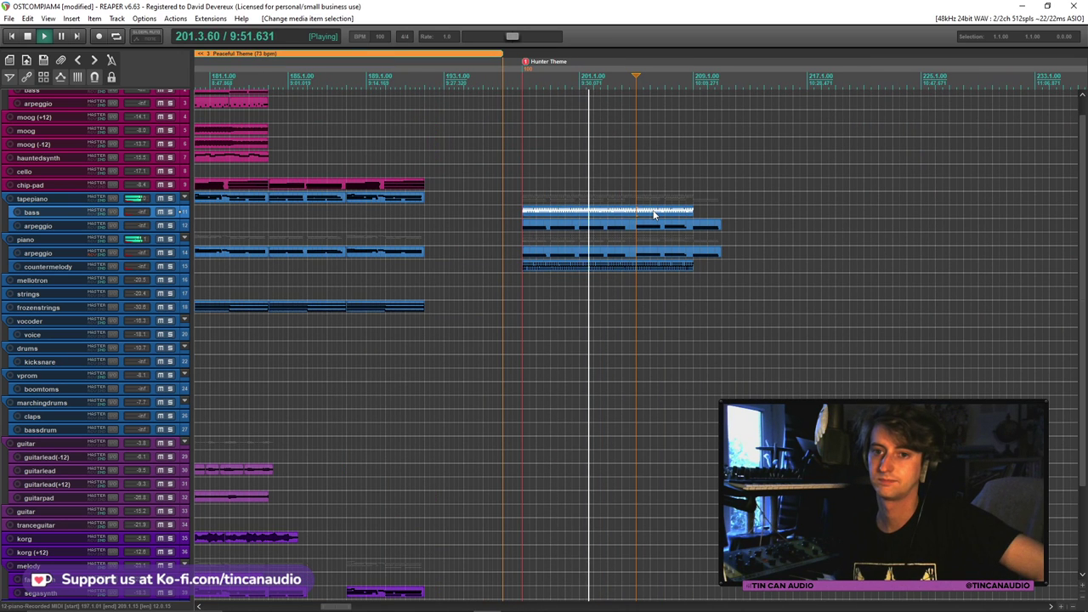
pyautogui.scroll(-4, 654, 215)
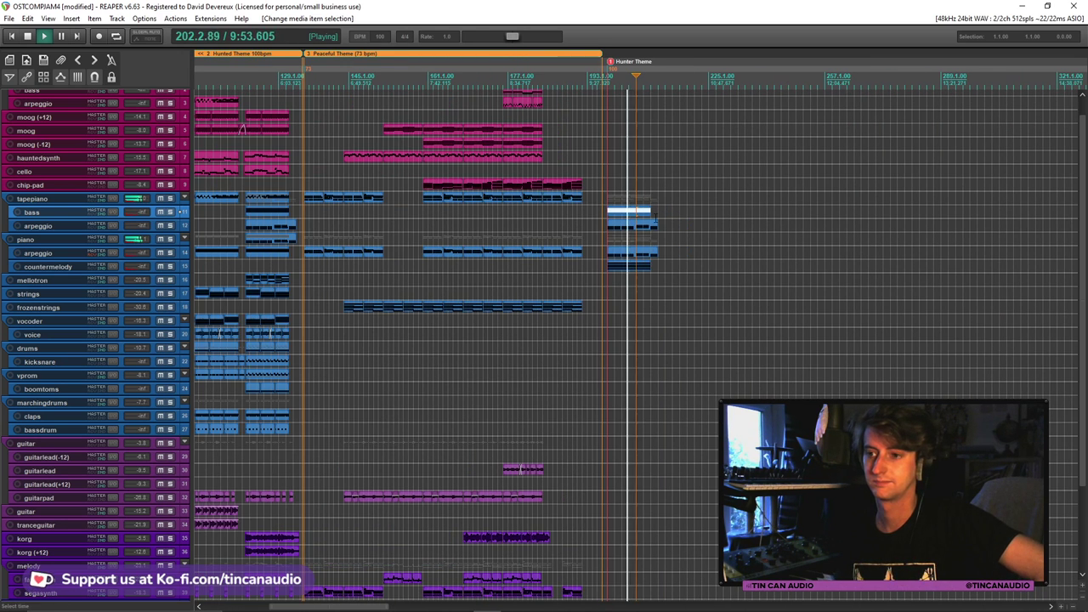
pyautogui.scroll(2, 654, 217)
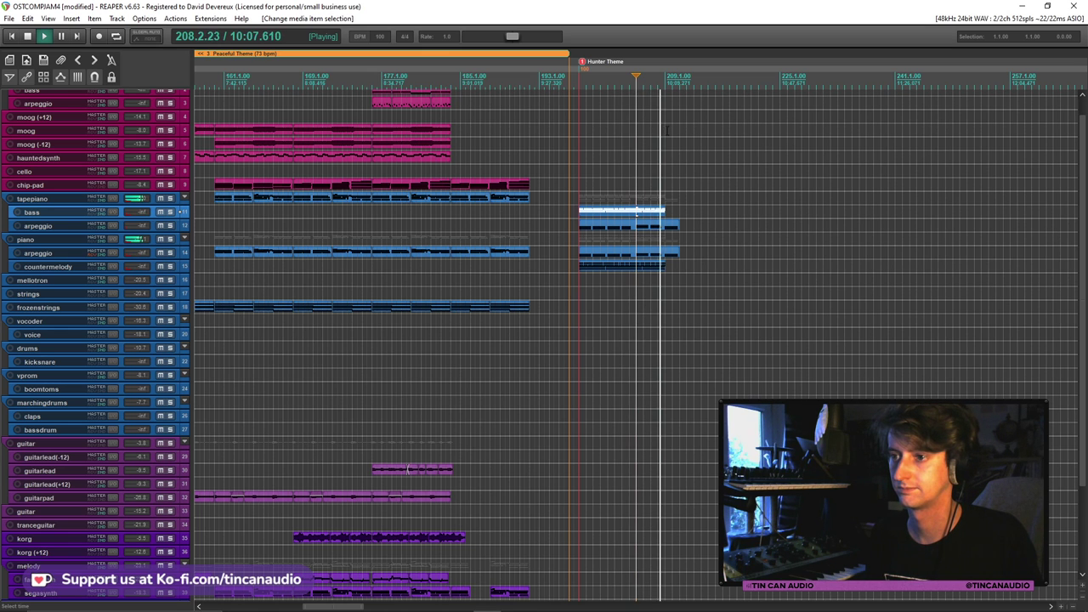
pyautogui.press('space')
pyautogui.click(652, 130)
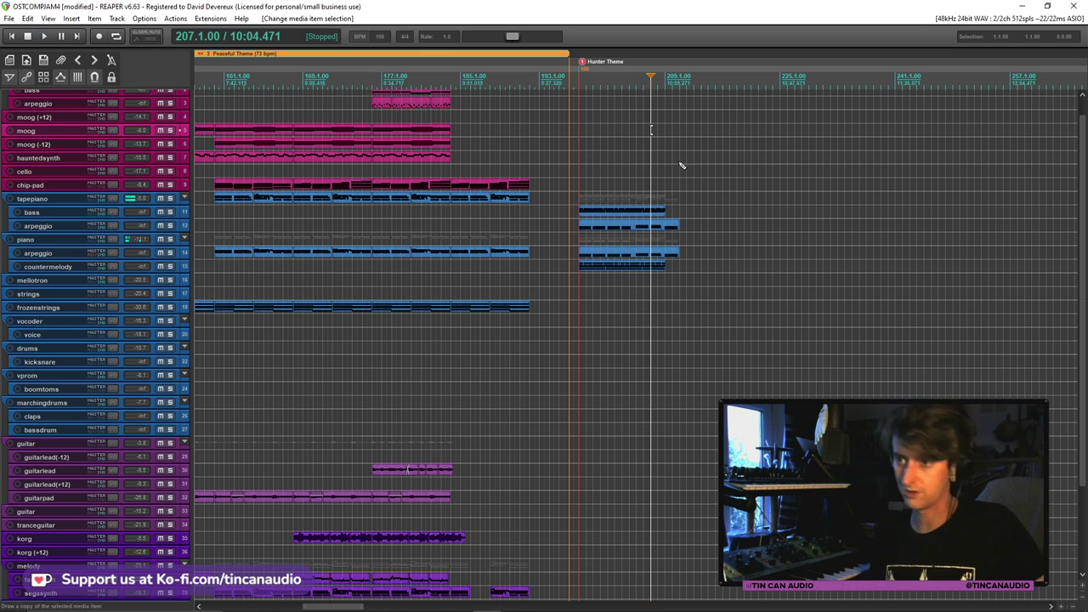
pyautogui.hotkey('ctrl', 'v')
pyautogui.press('space')
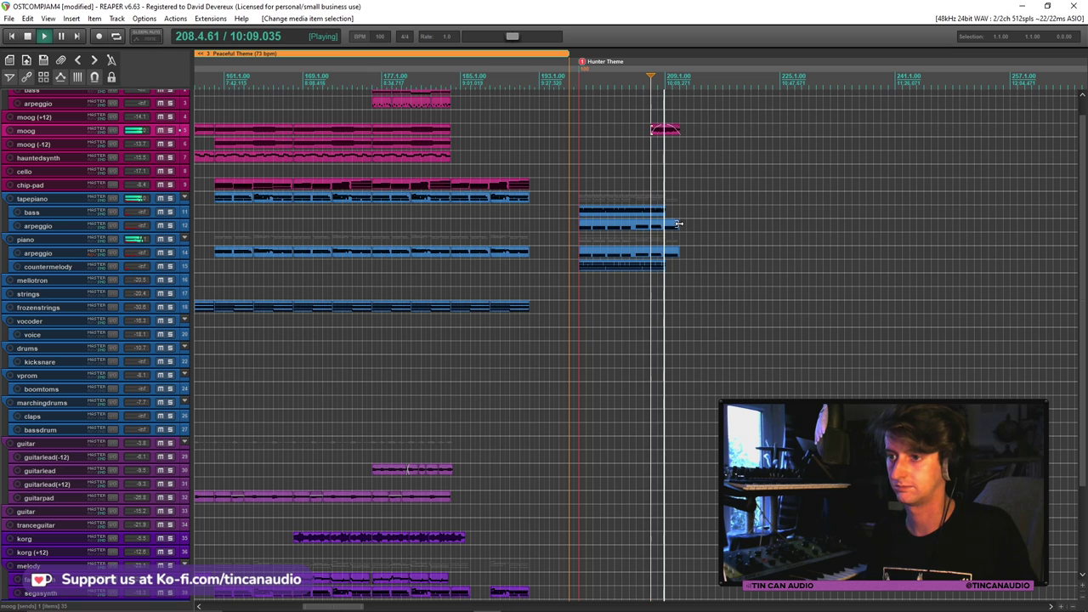
pyautogui.press('space')
# Trim both Hunter Theme arpeggio items and the moog swell to end at bar 209, and play the ending
pyautogui.moveTo(678, 224); pyautogui.dragTo(665, 255)
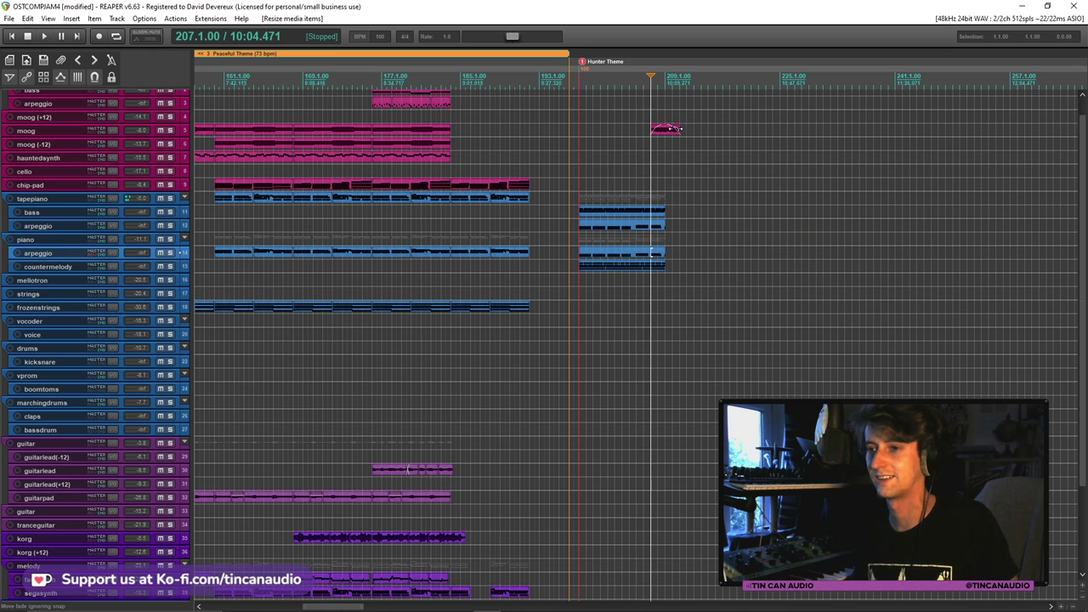
pyautogui.click(678, 128)
pyautogui.moveTo(681, 129); pyautogui.dragTo(664, 131)
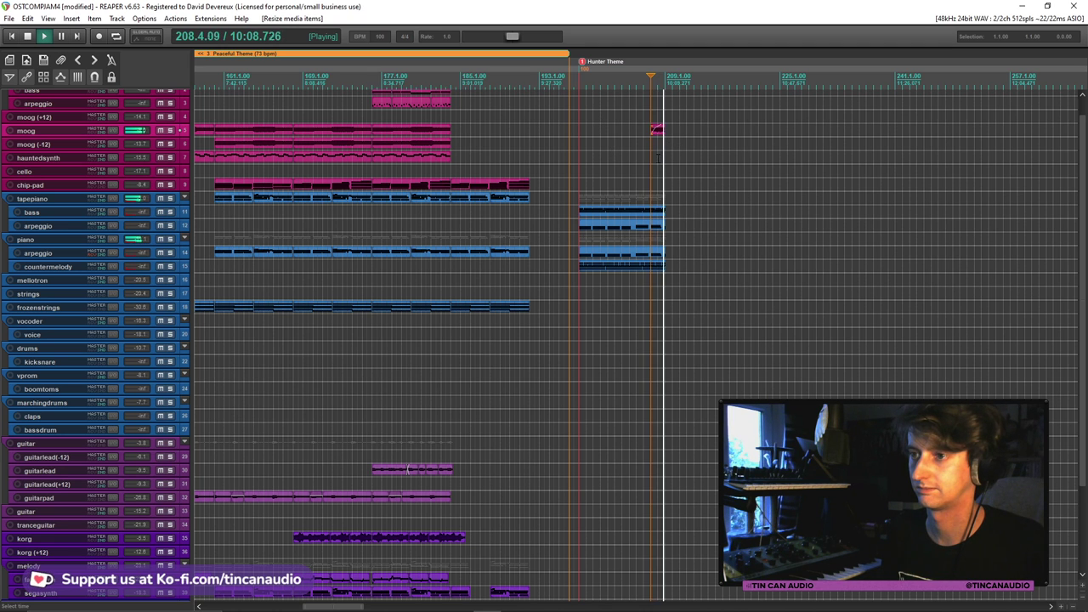
pyautogui.press('space')
# Copy the tapepiano item from the Hunted Theme's final section
pyautogui.scroll(-5, 672, 209)
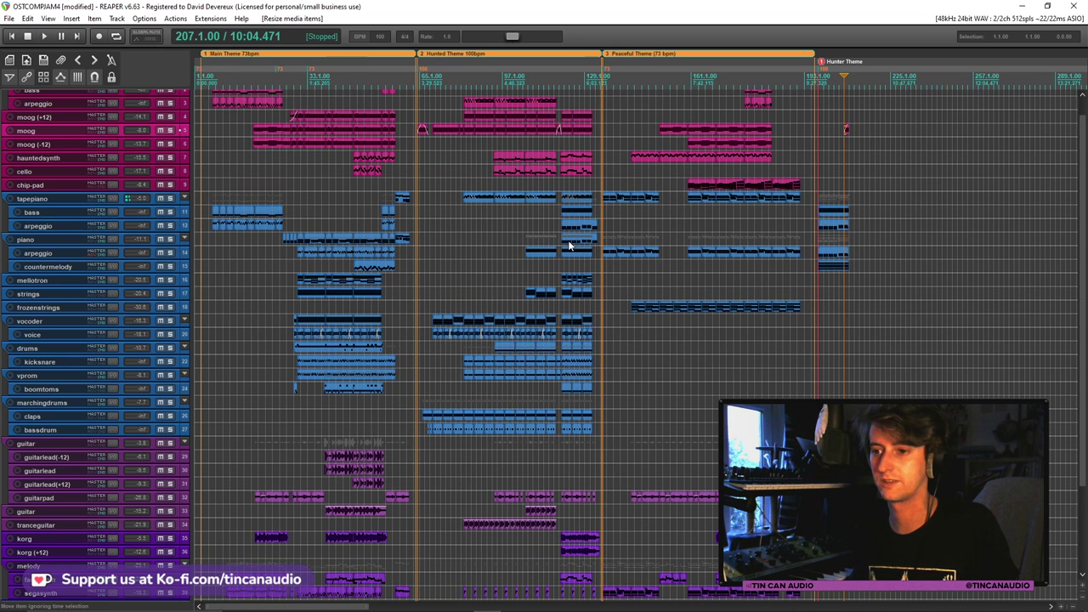
pyautogui.click(572, 211)
pyautogui.scroll(6, 636, 211)
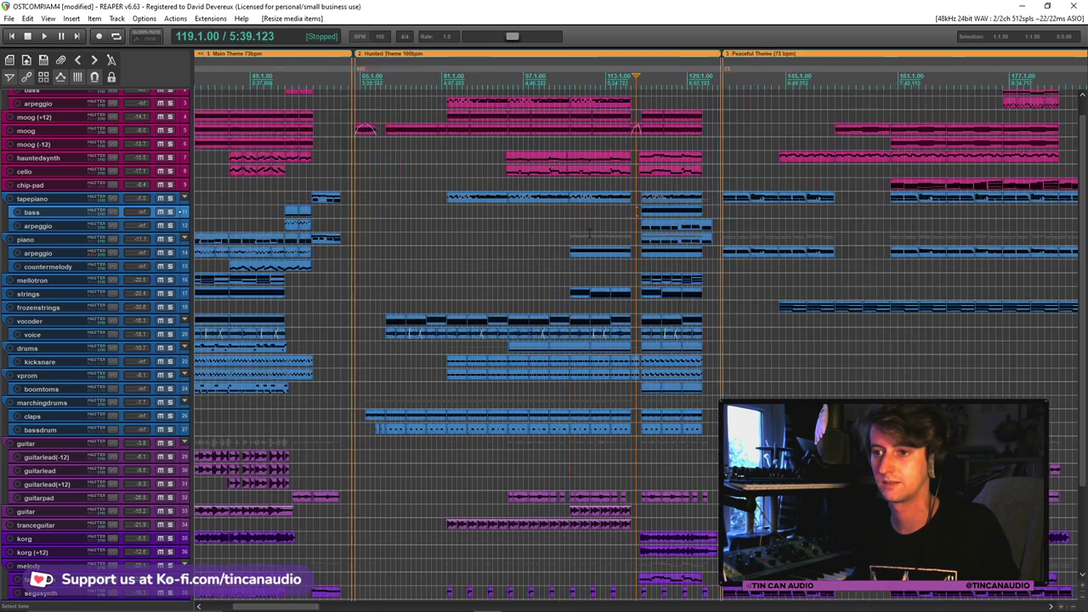
pyautogui.click(714, 198)
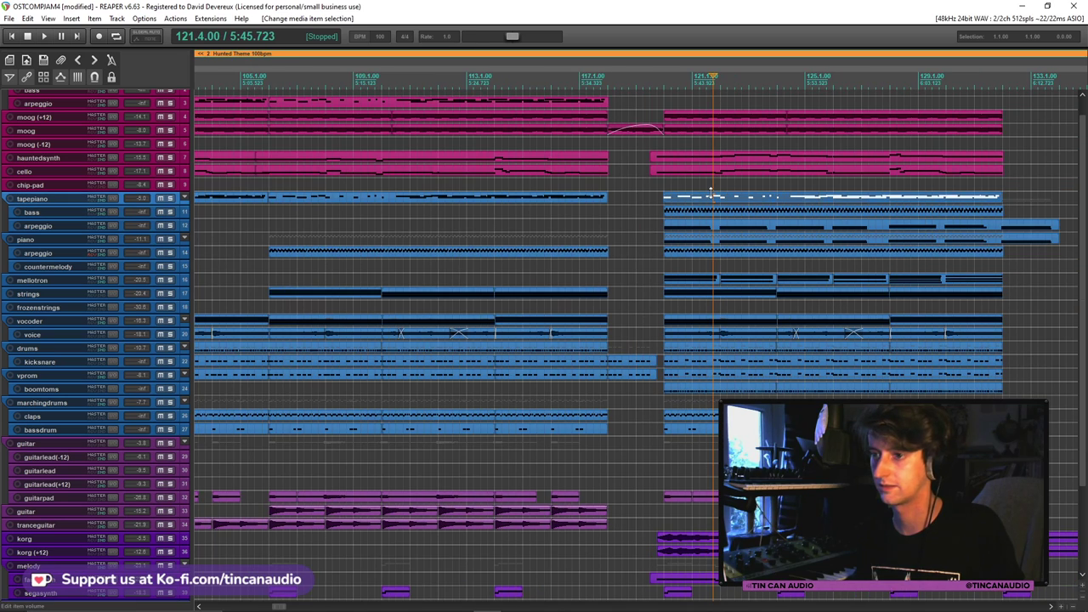
pyautogui.scroll(-4, 814, 200)
pyautogui.scroll(-5, 814, 200)
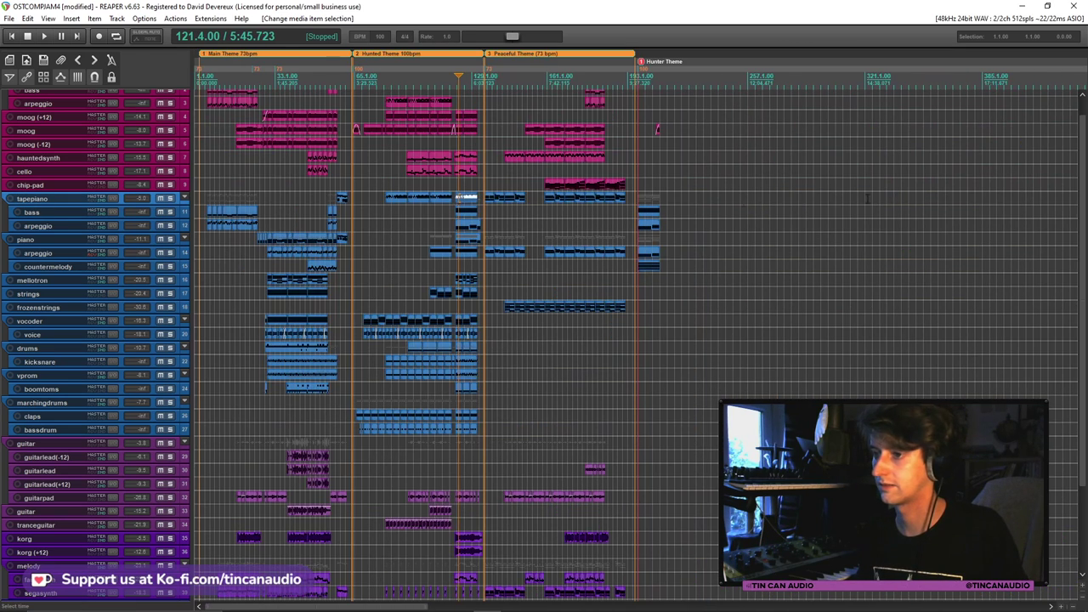
# Paste the copied tapepiano item at bar 197 on the tapepiano track and play from its start
pyautogui.click(636, 198)
pyautogui.scroll(6, 687, 215)
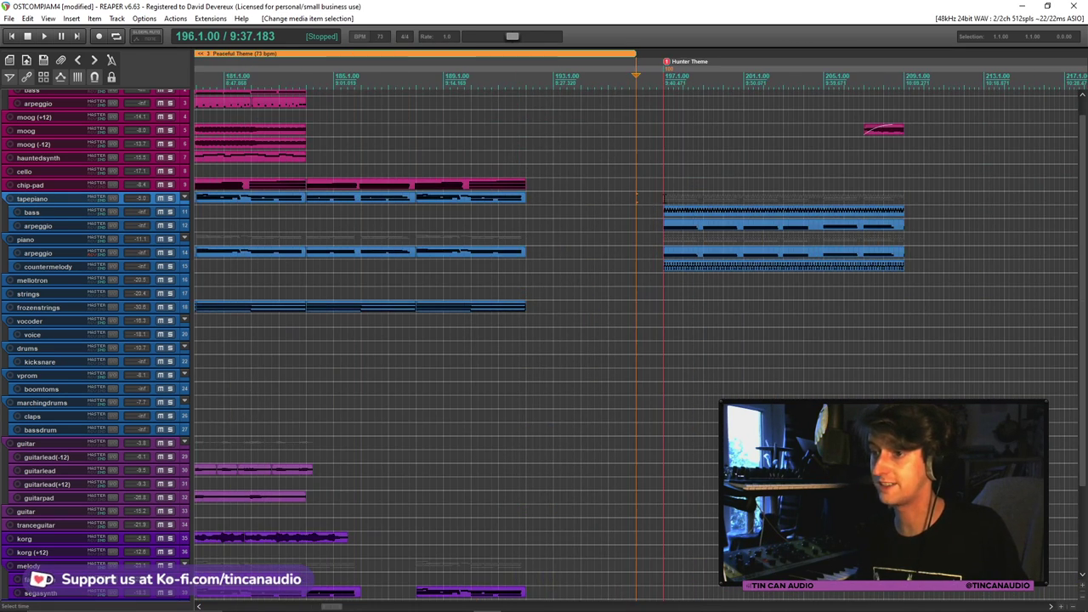
pyautogui.click(665, 204)
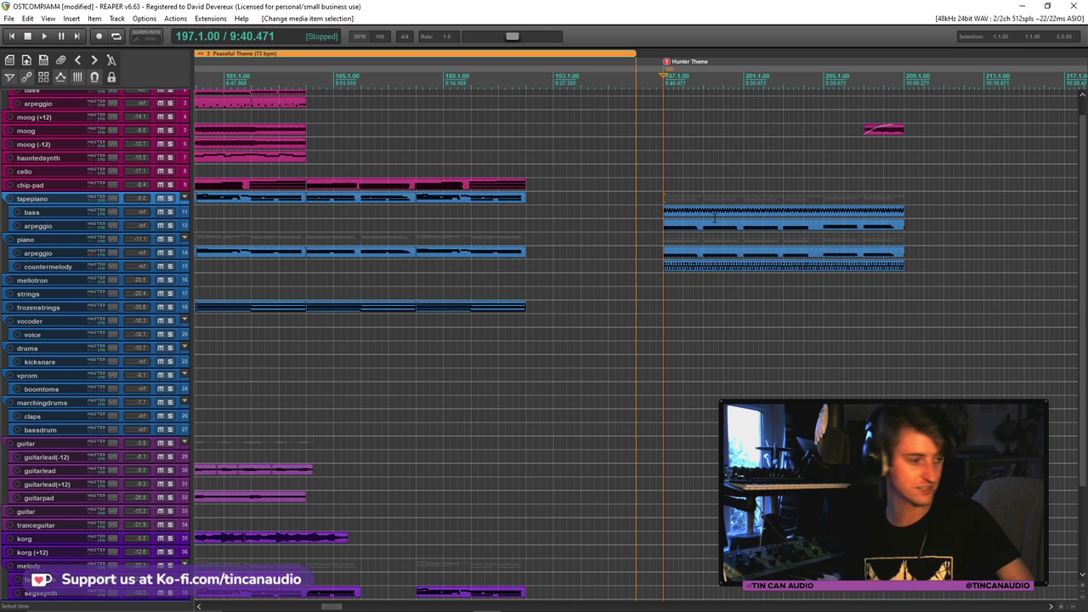
pyautogui.hotkey('ctrl', 'v')
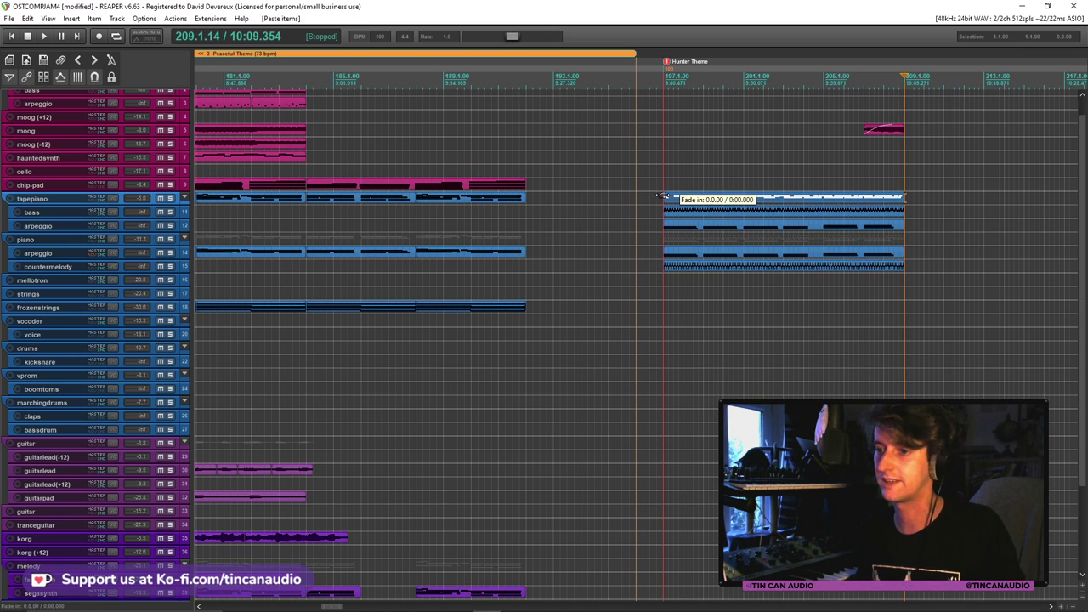
pyautogui.press('[')
pyautogui.press('space')
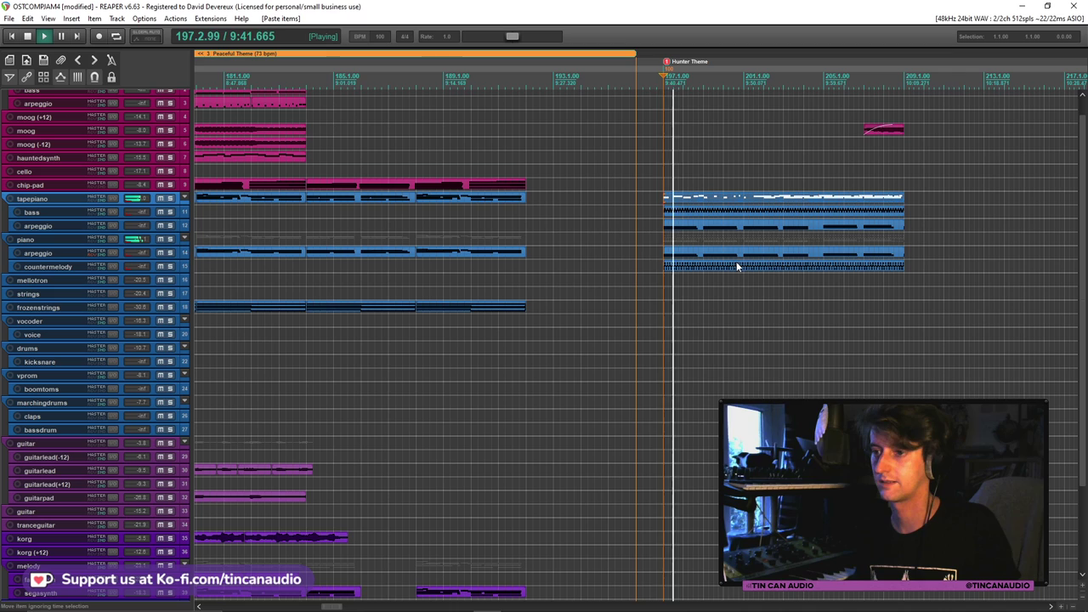
# Quantize all notes of the pasted tapepiano item to a straight 1/8 grid at 100% strength
pyautogui.doubleClick(705, 201)
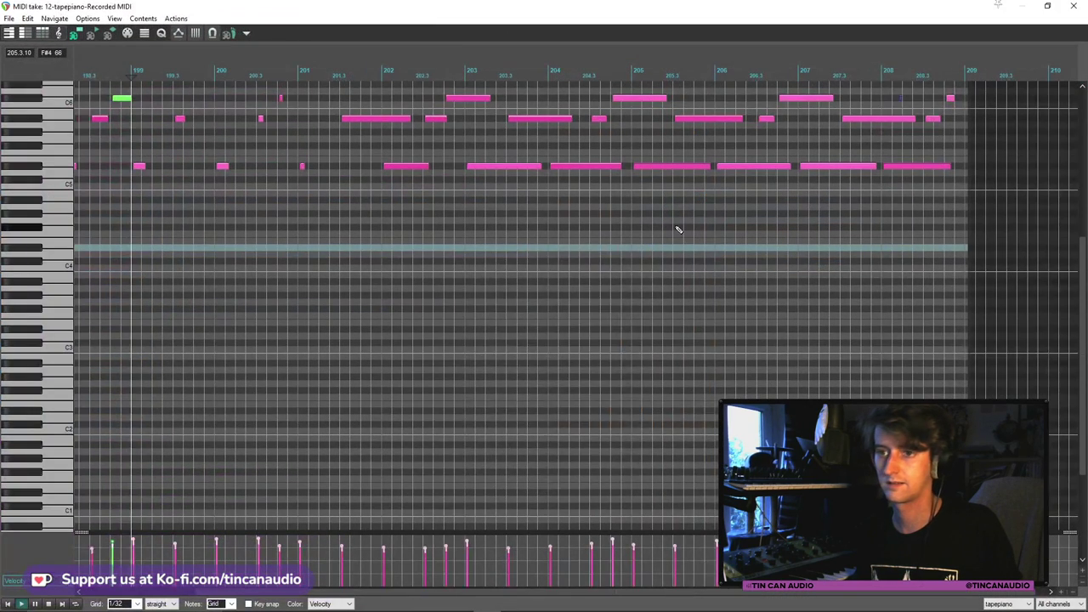
pyautogui.press('q')
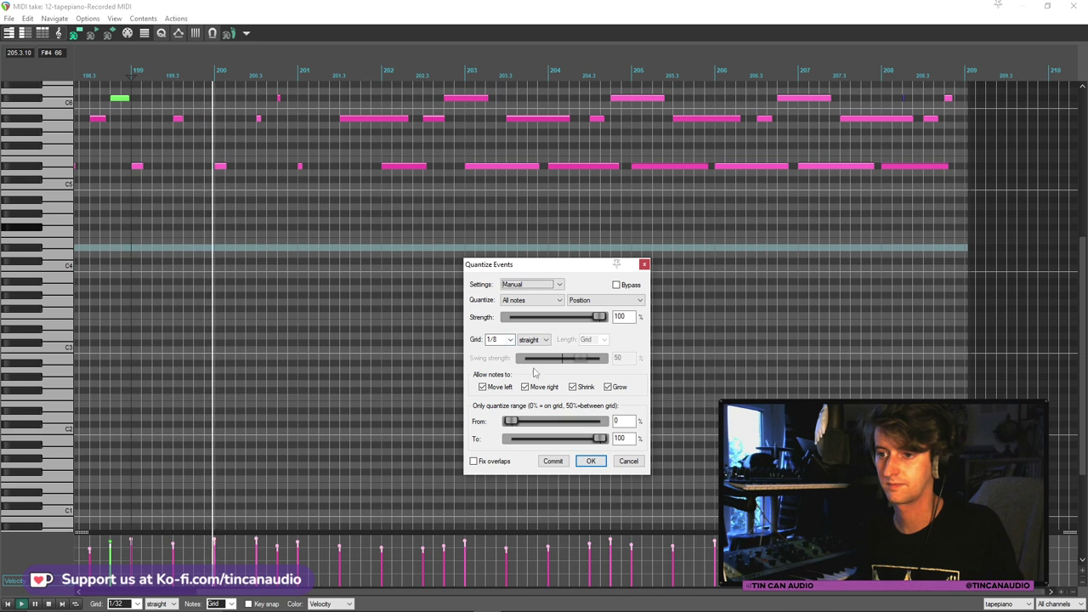
pyautogui.click(591, 461)
# Try transposing all the tapepiano item's notes up 12 semitones, and undo the transposition
pyautogui.hotkey('ctrl', 't')
pyautogui.write('12')
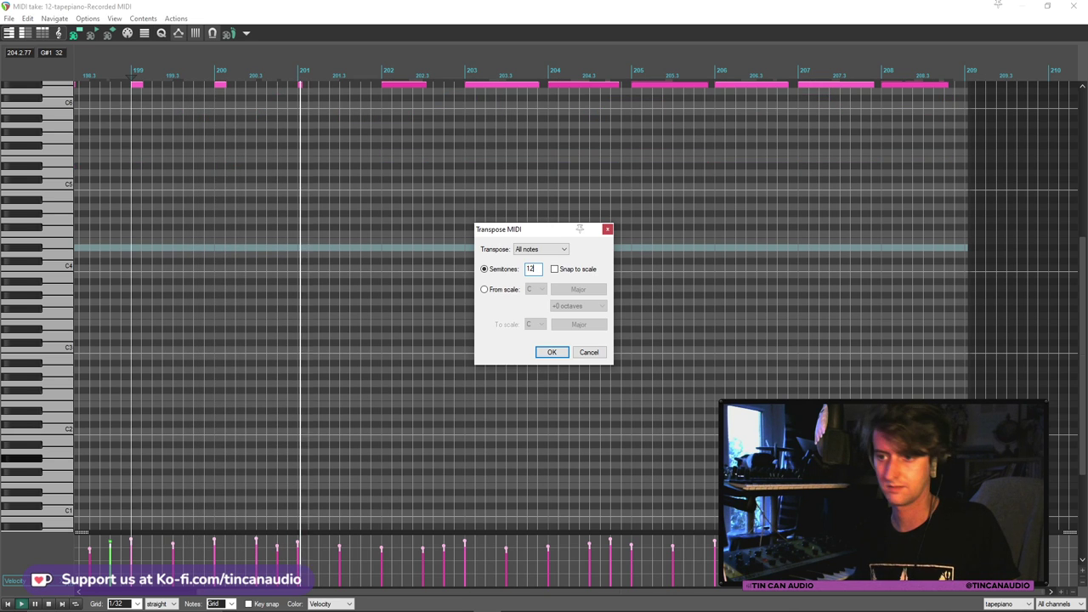
pyautogui.click(551, 352)
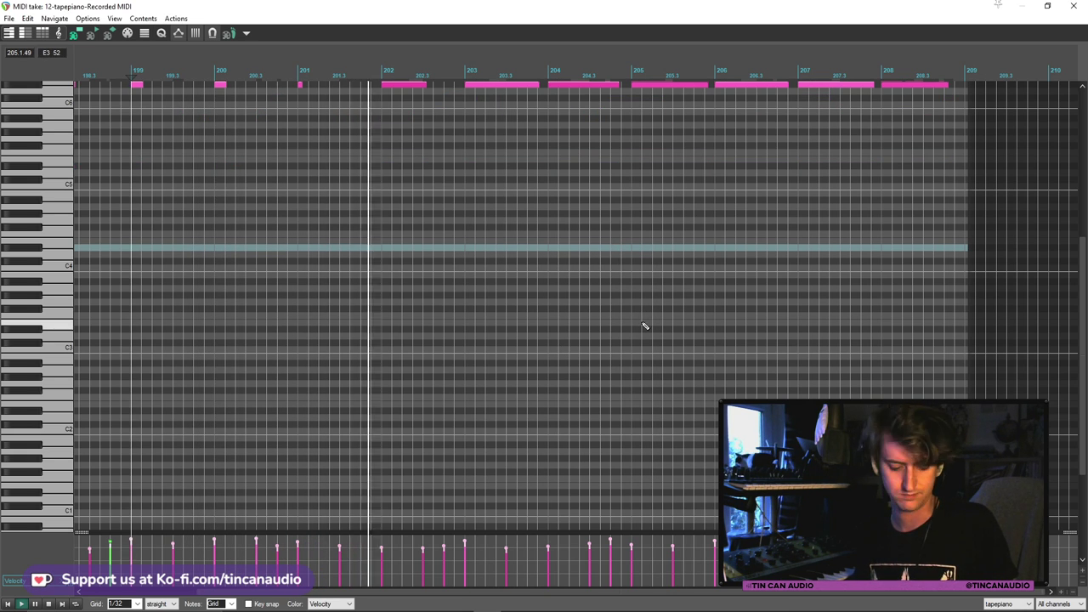
pyautogui.hotkey('ctrl', 'z')
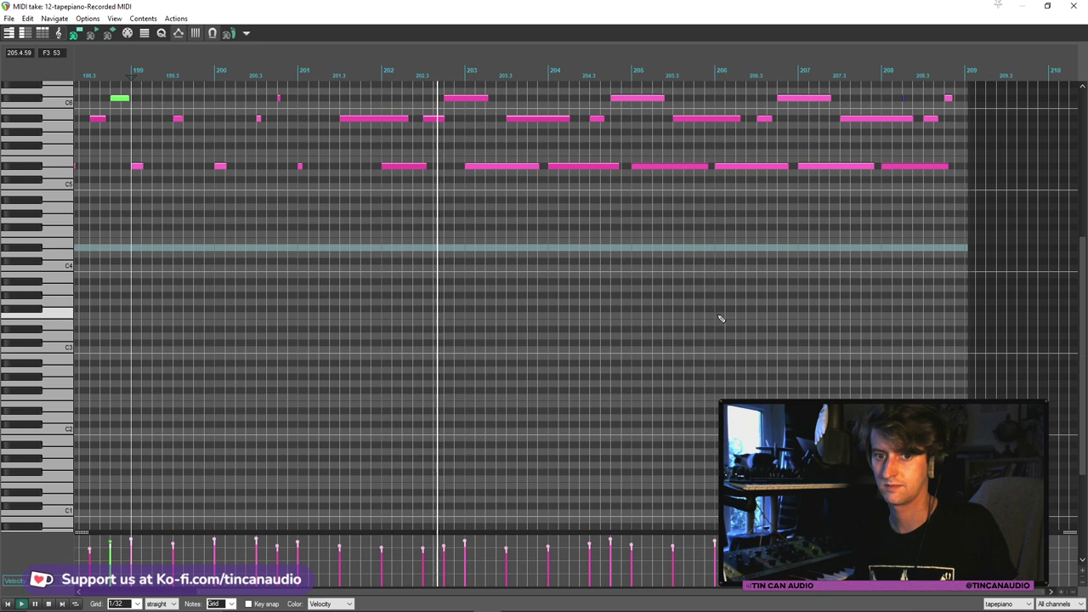
# Close the MIDI editor, copy the Hunter Theme's tapepiano item onto the piano track at bar 197, and play the theme
pyautogui.click(1073, 6)
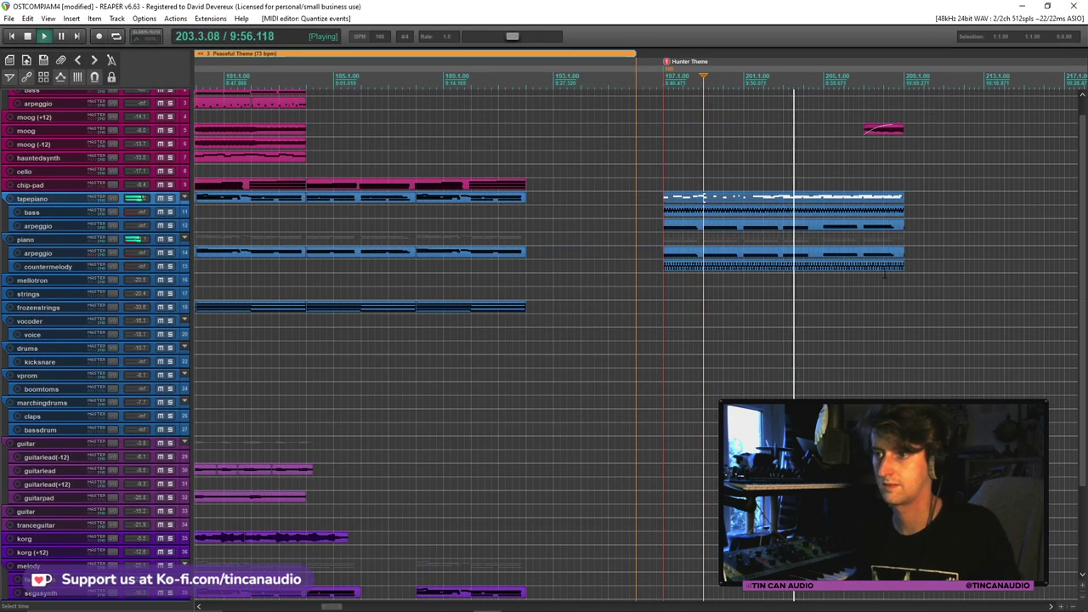
pyautogui.click(783, 199)
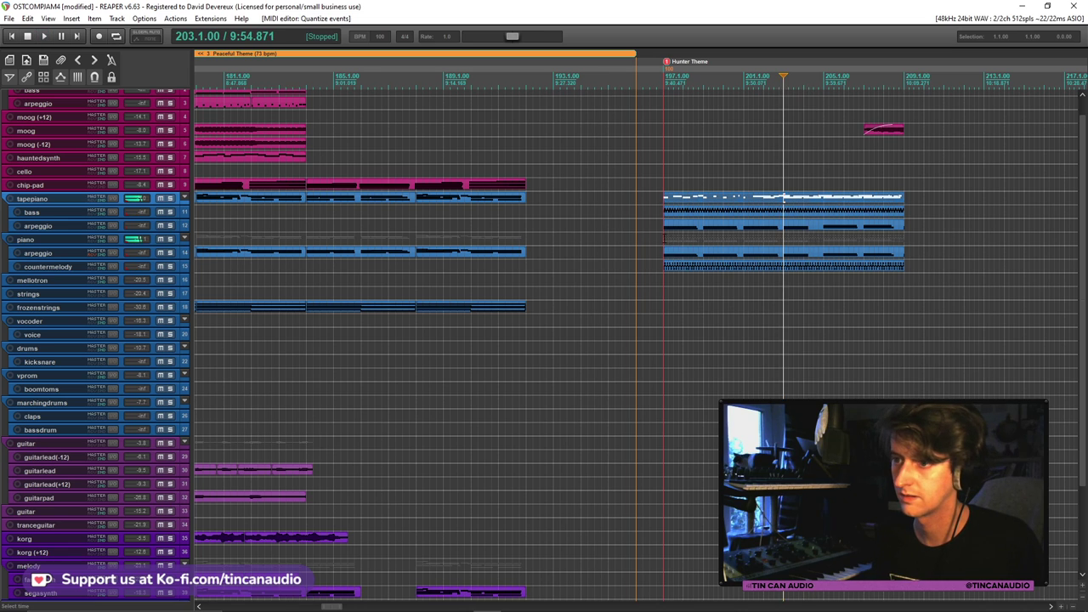
pyautogui.click(672, 242)
pyautogui.press('space')
pyautogui.hotkey('ctrl', 'v')
pyautogui.click(657, 241)
pyautogui.press('space')
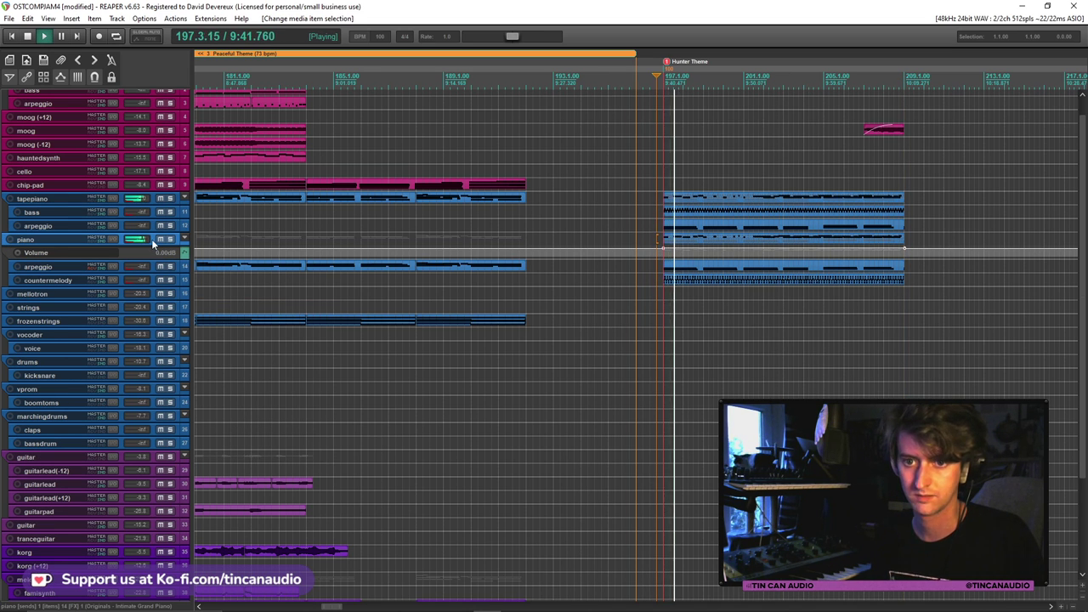
pyautogui.press('v')
pyautogui.press('m')
pyautogui.press('m')
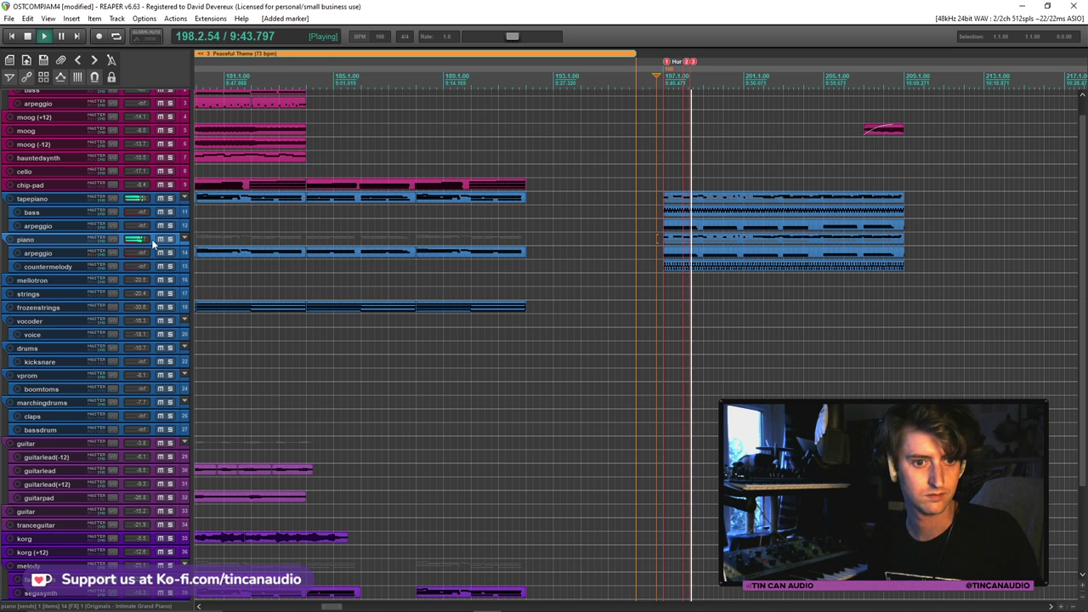
pyautogui.click(719, 242)
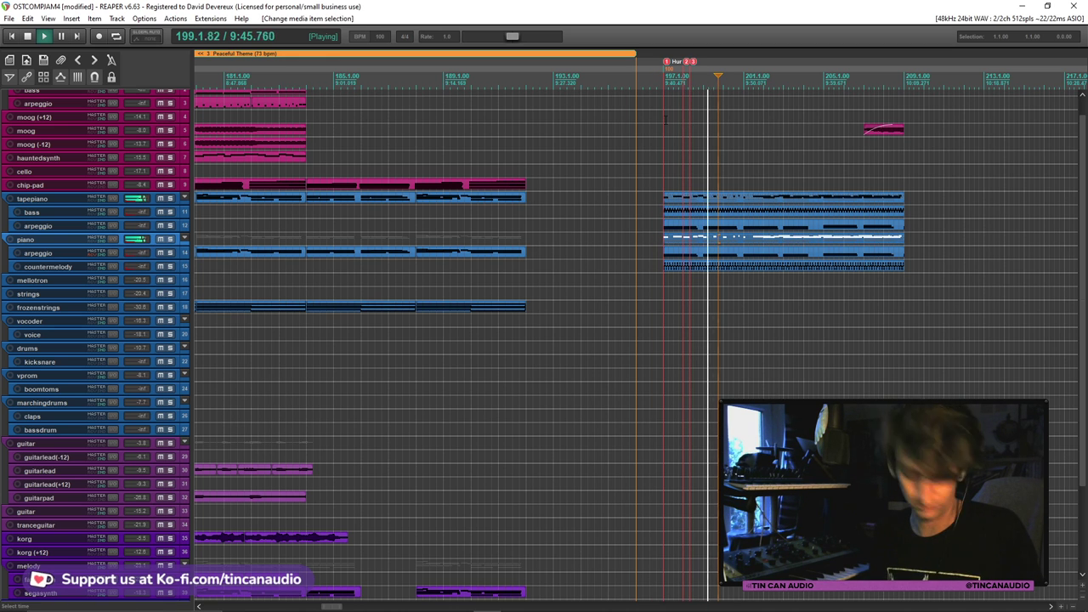
pyautogui.keyDown('alt'); pyautogui.click(692, 63); pyautogui.keyUp('alt')
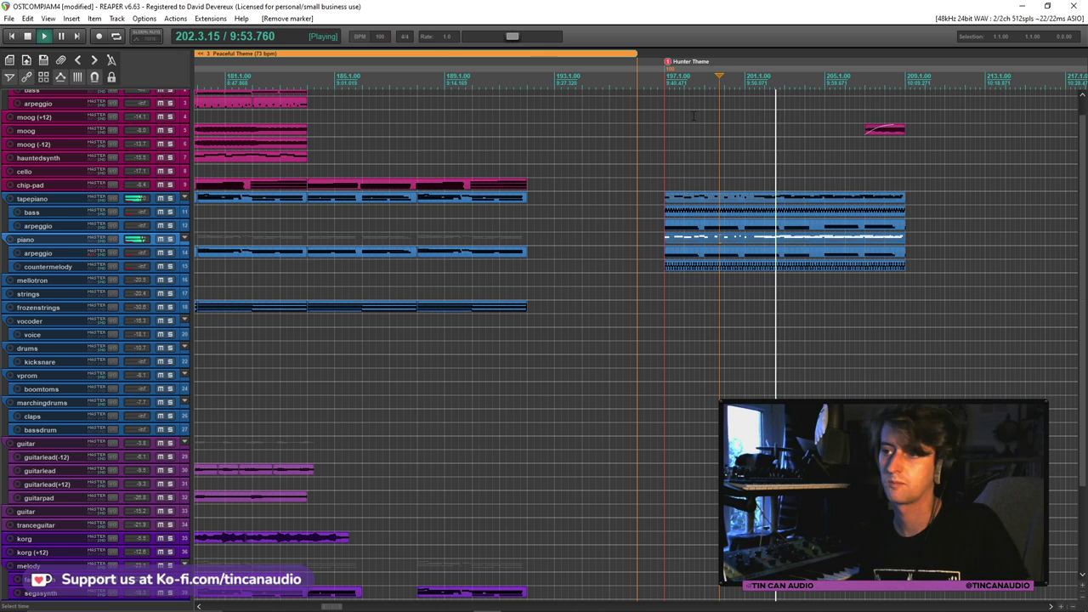
# Stop playback and delete the copied tapepiano item from the piano track in the Hunter Theme
pyautogui.scroll(-3, 680, 136)
pyautogui.scroll(2, 609, 192)
pyautogui.scroll(2, 635, 238)
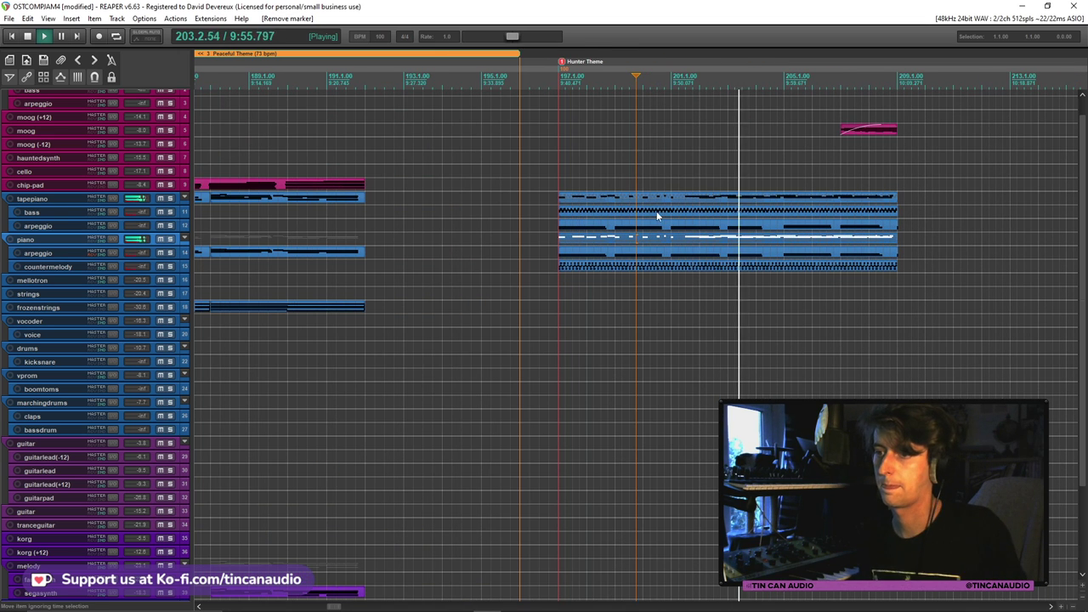
pyautogui.press('space')
pyautogui.click(657, 239)
pyautogui.press('Delete')
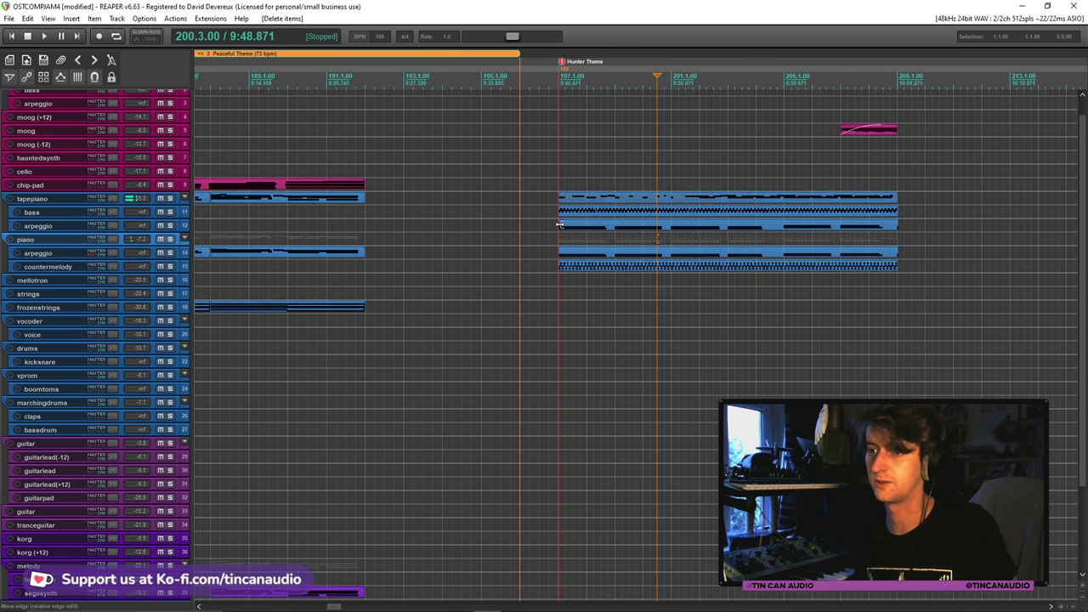
# Play the Hunter Theme from near its start and inspect the tapepiano bass track's volume envelope
pyautogui.click(585, 227)
pyautogui.press('space')
pyautogui.click(587, 212)
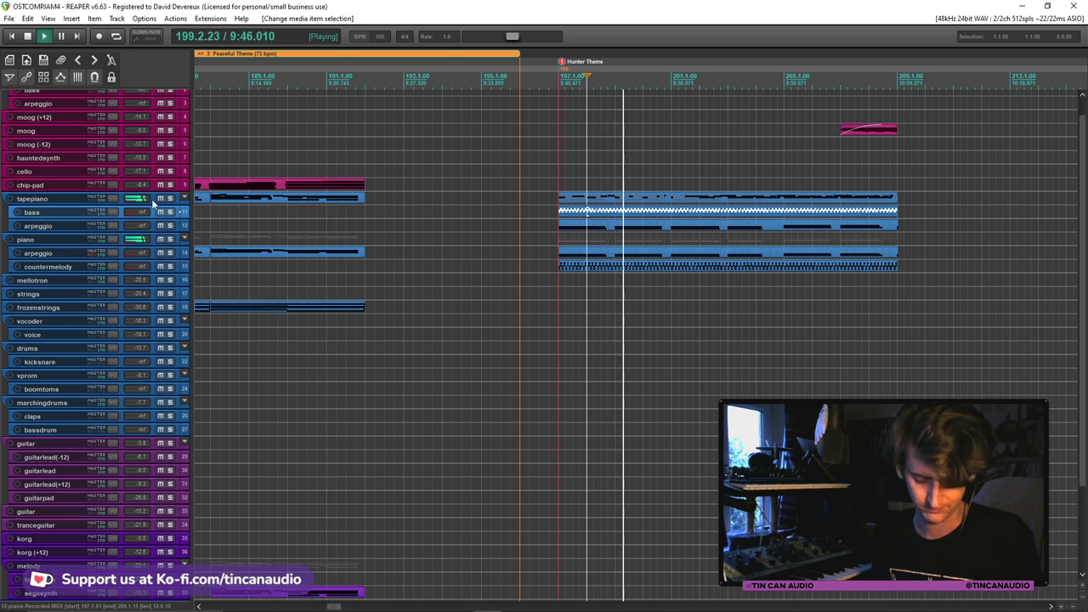
pyautogui.press('v')
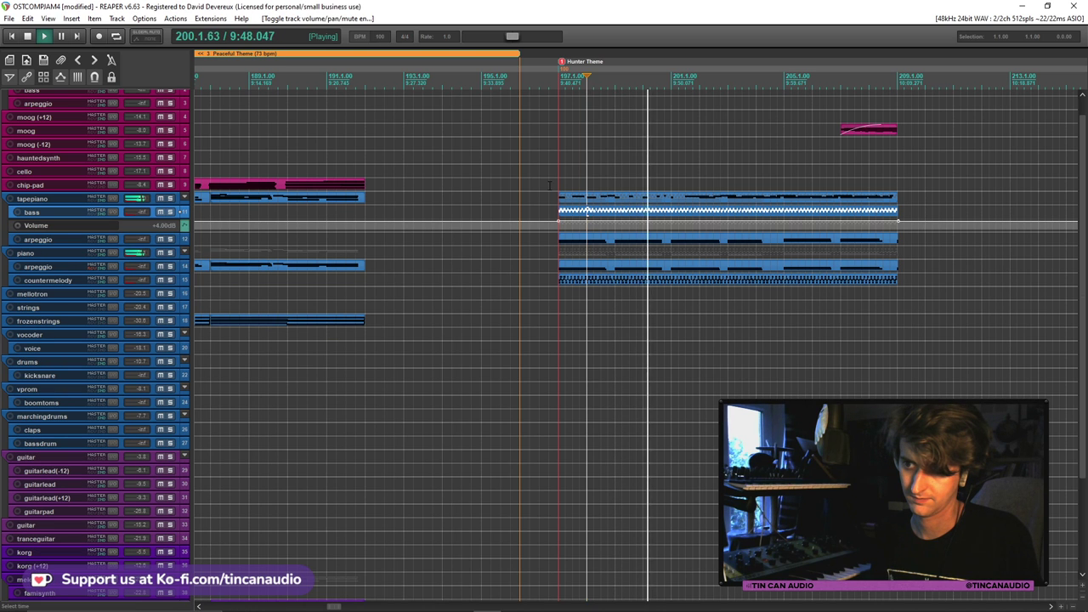
pyautogui.scroll(2, 170, 202)
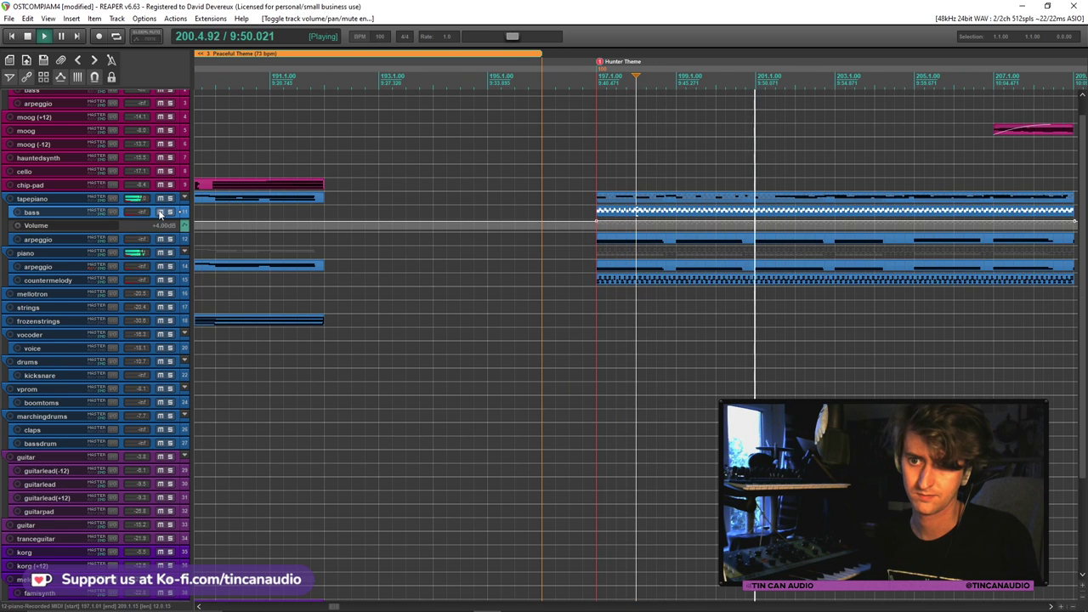
pyautogui.press('v')
# Copy the moog (+12) and moog items spanning bars 81 to 93 of the Hunted Theme
pyautogui.scroll(-2, 233, 260)
pyautogui.scroll(-3, 232, 259)
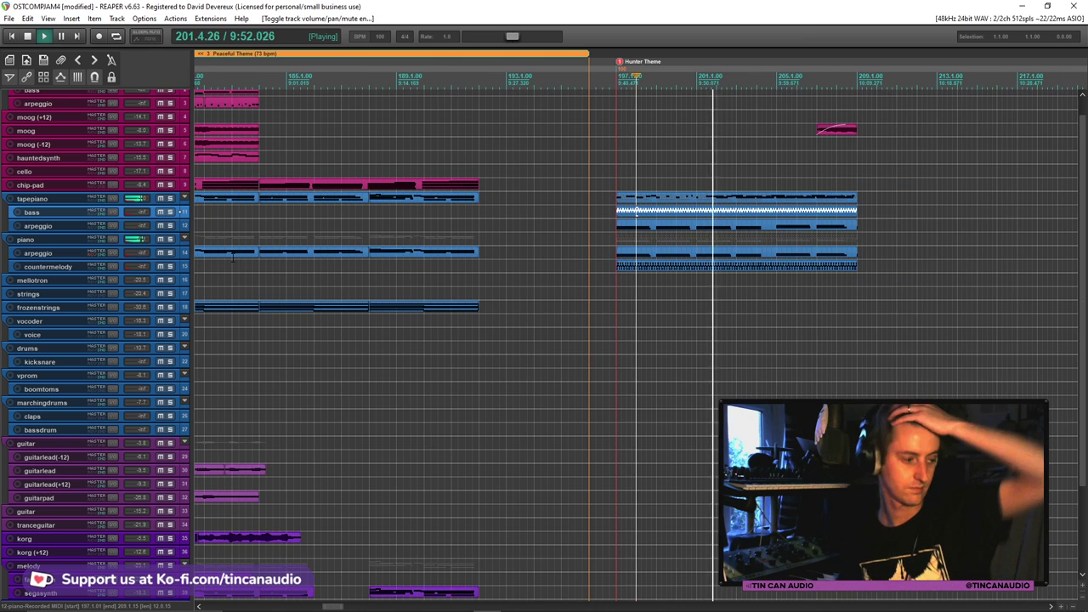
pyautogui.scroll(1, 303, 276)
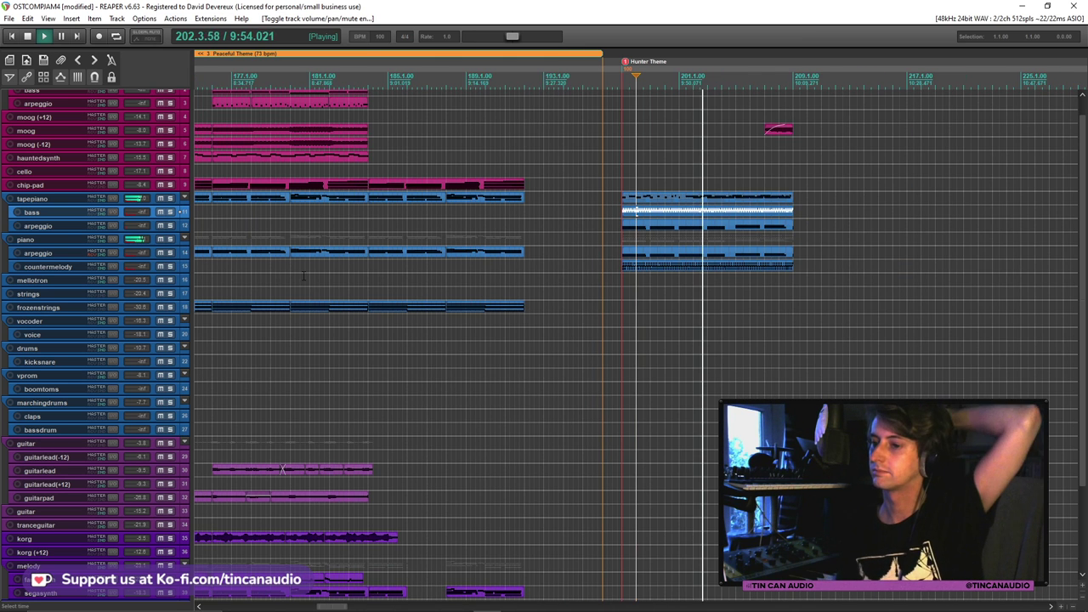
pyautogui.scroll(-3, 657, 228)
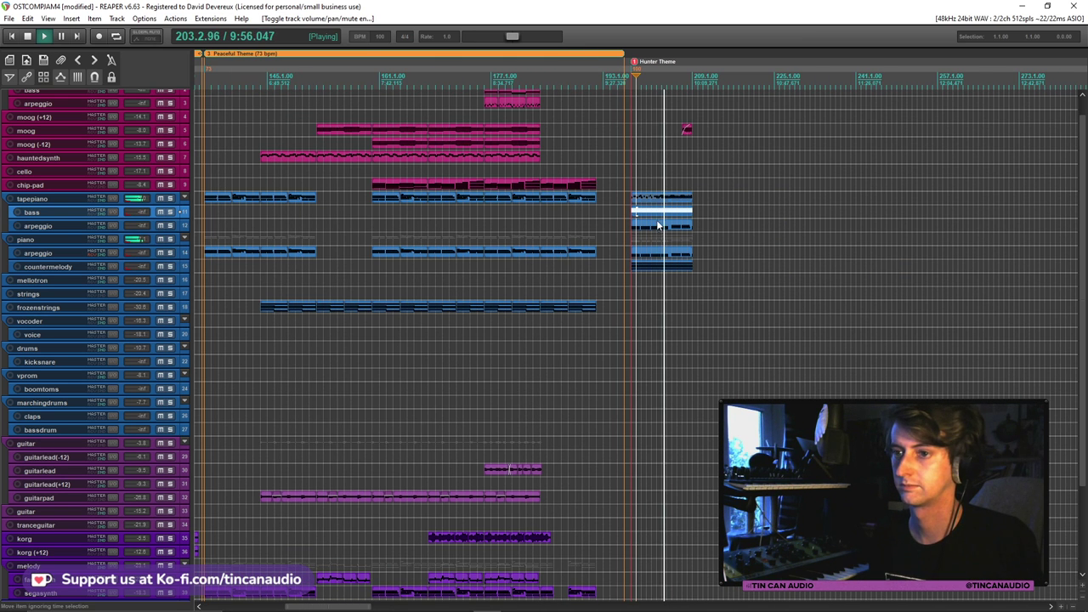
pyautogui.scroll(-3, 658, 228)
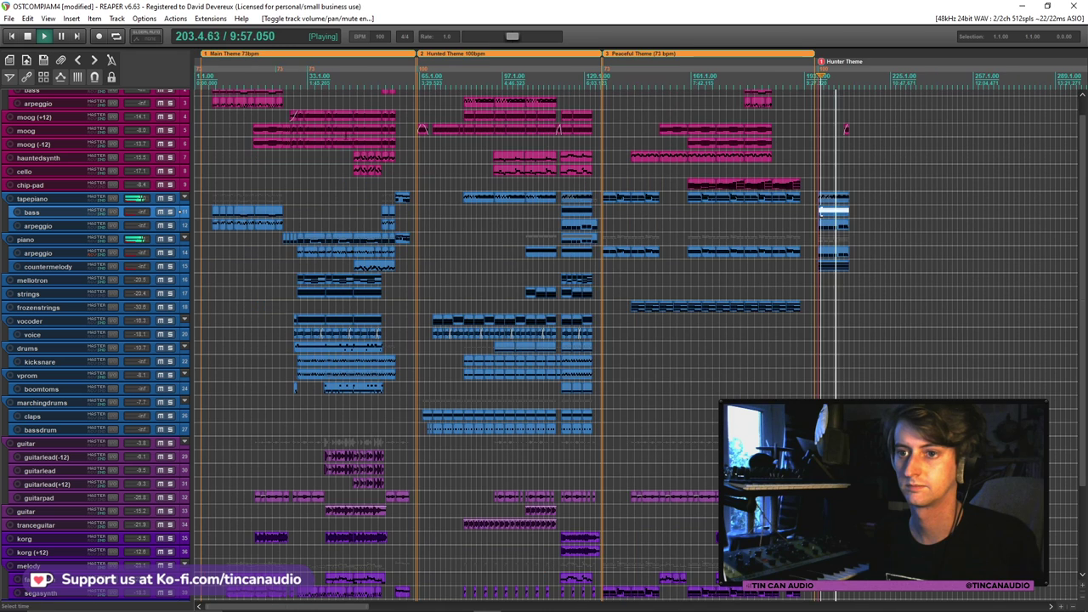
pyautogui.click(440, 130)
pyautogui.scroll(5, 565, 190)
pyautogui.scroll(-3, 565, 191)
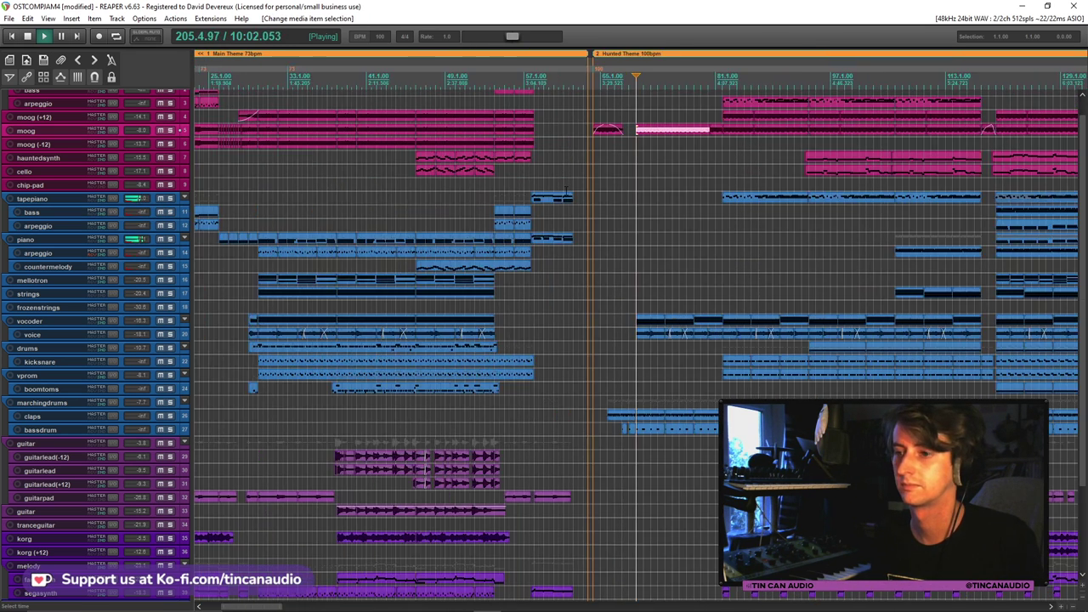
pyautogui.scroll(-4, 565, 190)
pyautogui.scroll(3, 689, 310)
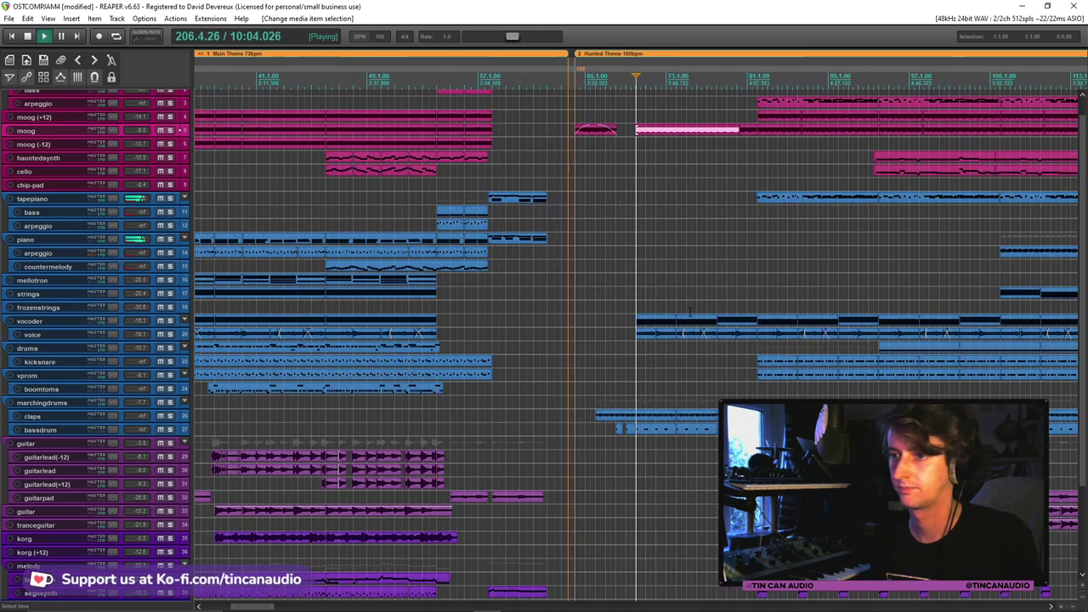
pyautogui.scroll(-2, 762, 132)
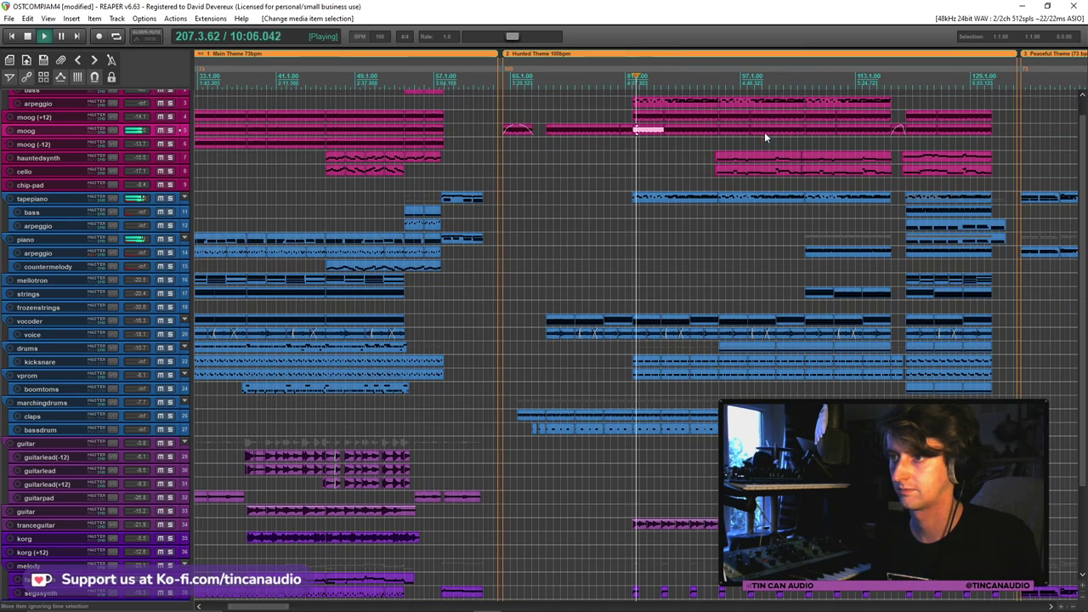
pyautogui.moveTo(660, 125); pyautogui.dragTo(718, 118)
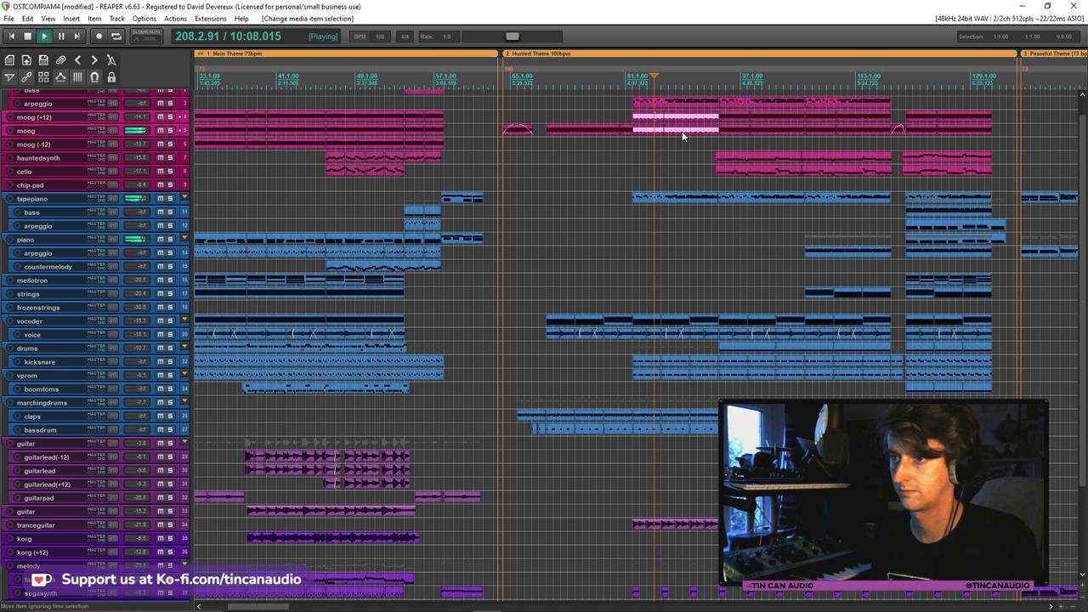
pyautogui.press('space')
# Paste the copied moog items at bar 209 onto the moog and moog (-12) tracks and play from there
pyautogui.scroll(-4, 885, 189)
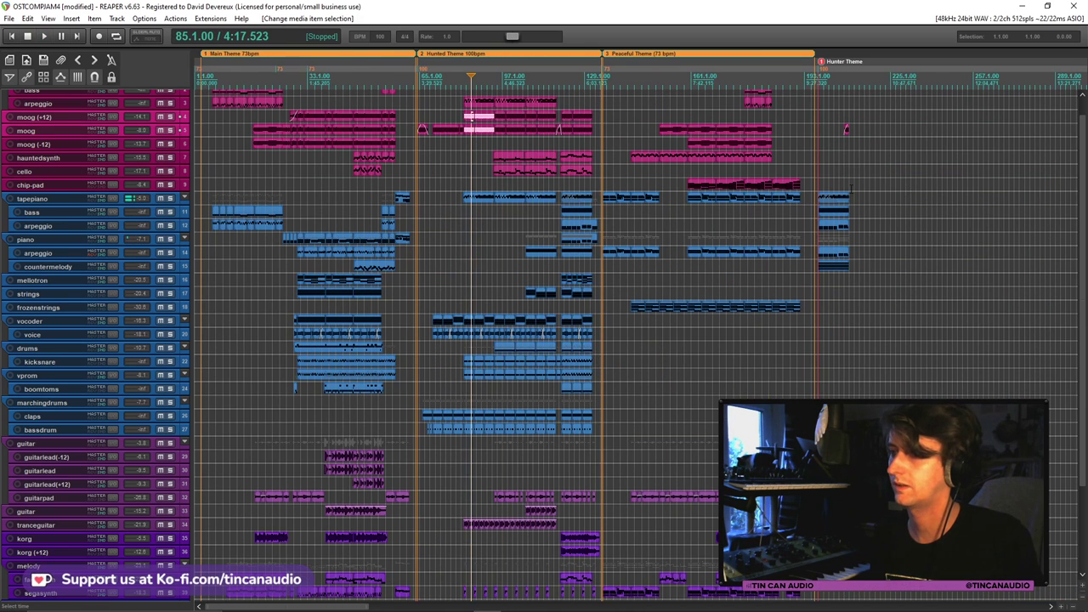
pyautogui.click(853, 188)
pyautogui.scroll(4, 853, 189)
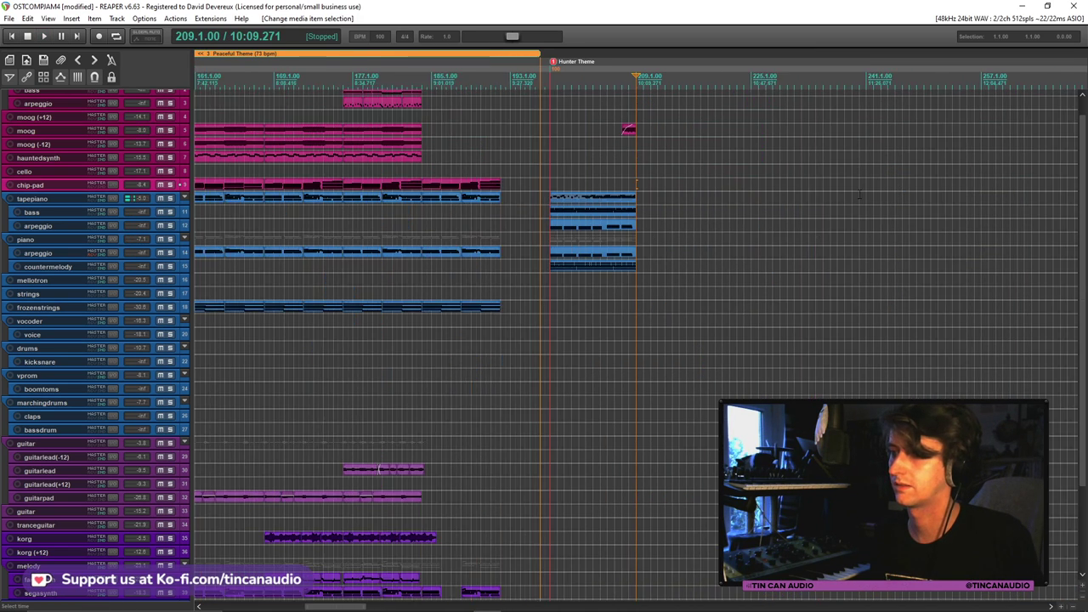
pyautogui.click(636, 143)
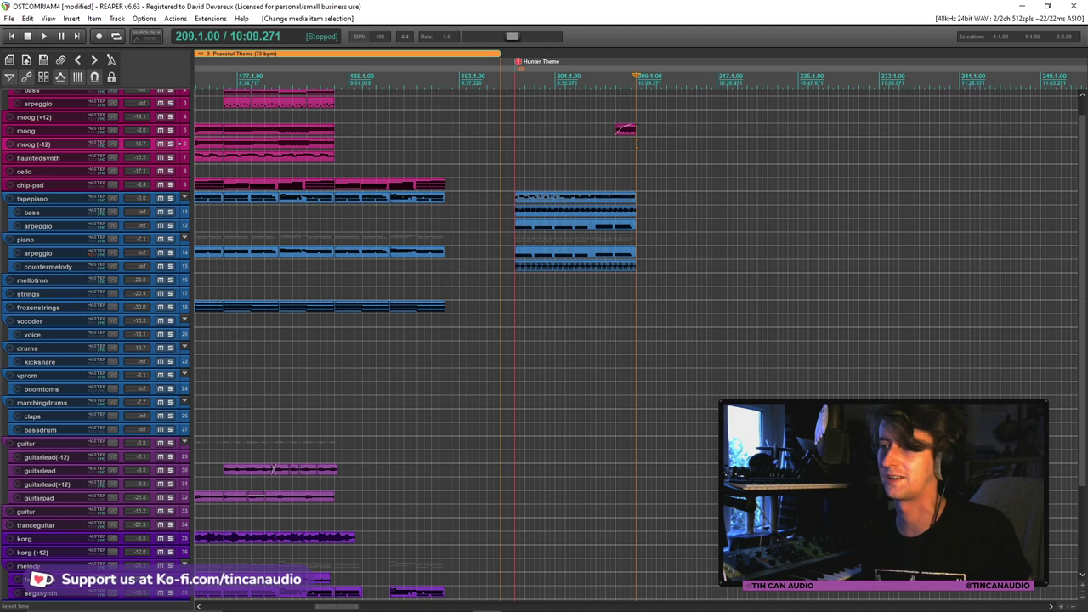
pyautogui.press('Up')
pyautogui.press('Up')
pyautogui.press('Down')
pyautogui.hotkey('ctrl', 'v')
pyautogui.click(638, 212)
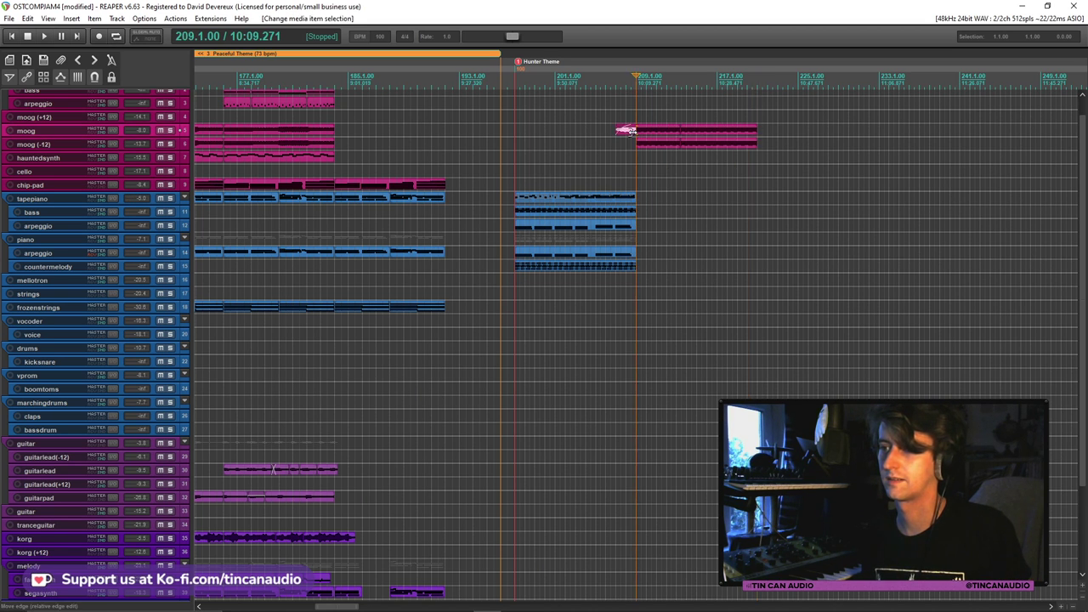
pyautogui.press('space')
# Copy all the Hunter Theme's tapepiano, bass, arpeggio and countermelody items and paste them directly after the originals, around bar 209
pyautogui.moveTo(595, 214); pyautogui.dragTo(619, 268)
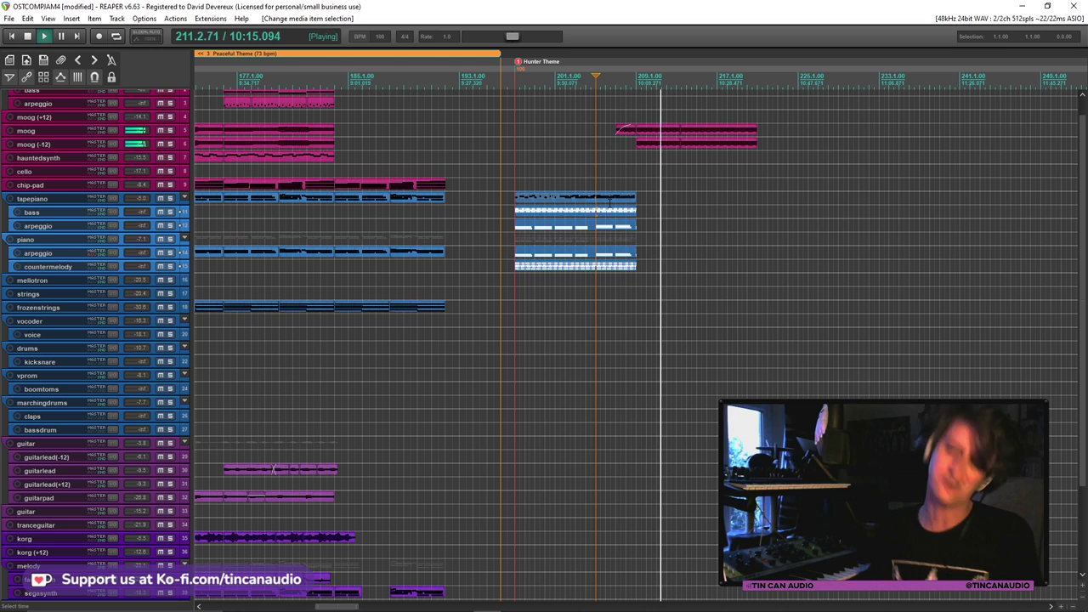
pyautogui.keyDown('ctrl'); pyautogui.click(612, 203); pyautogui.keyUp('ctrl')
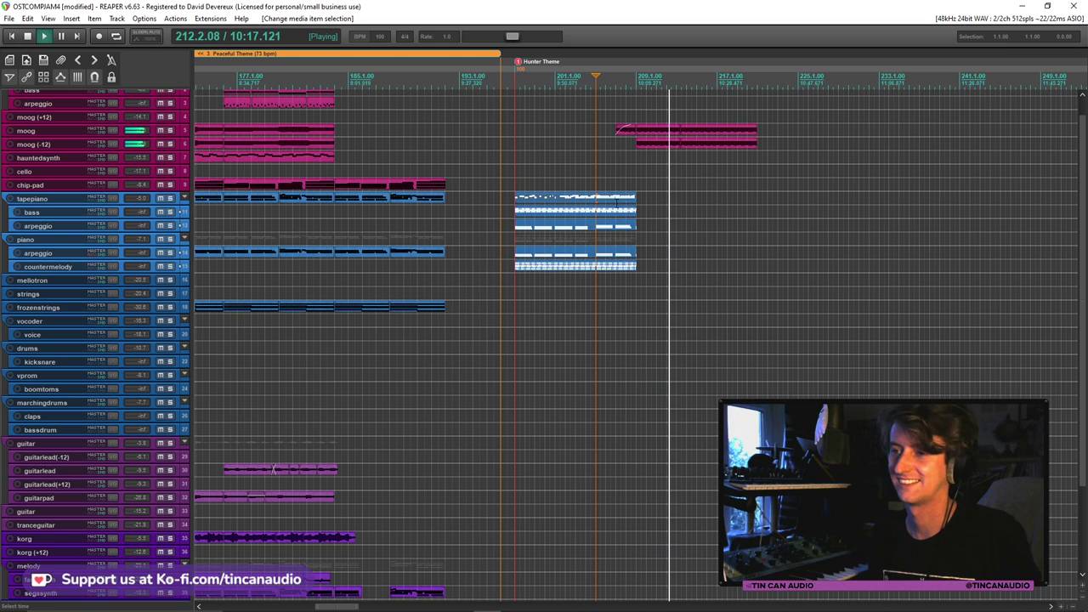
pyautogui.click(636, 201)
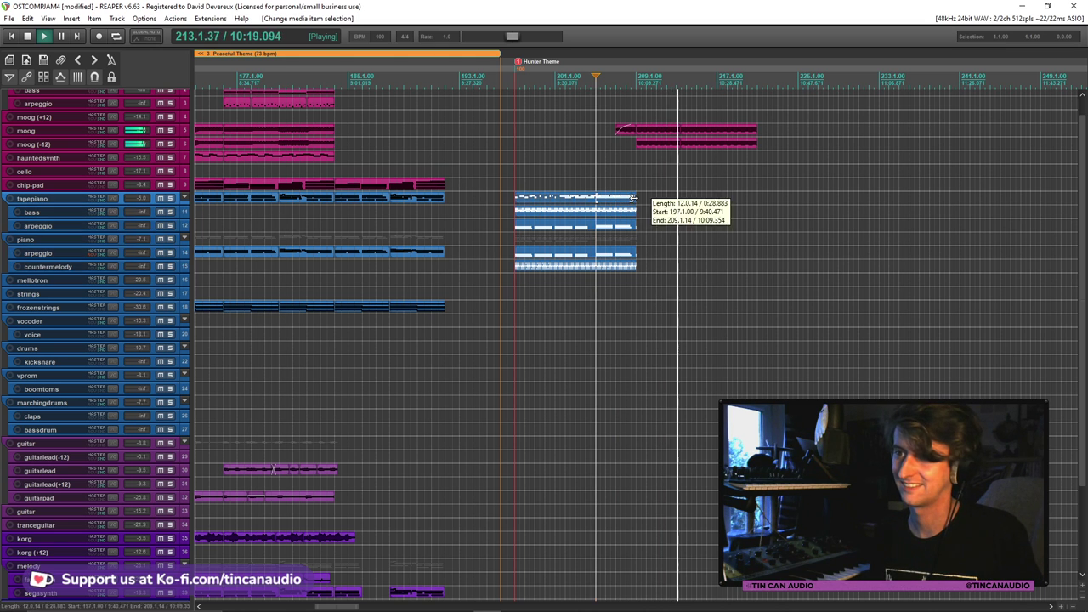
pyautogui.hotkey('ctrl', 'v')
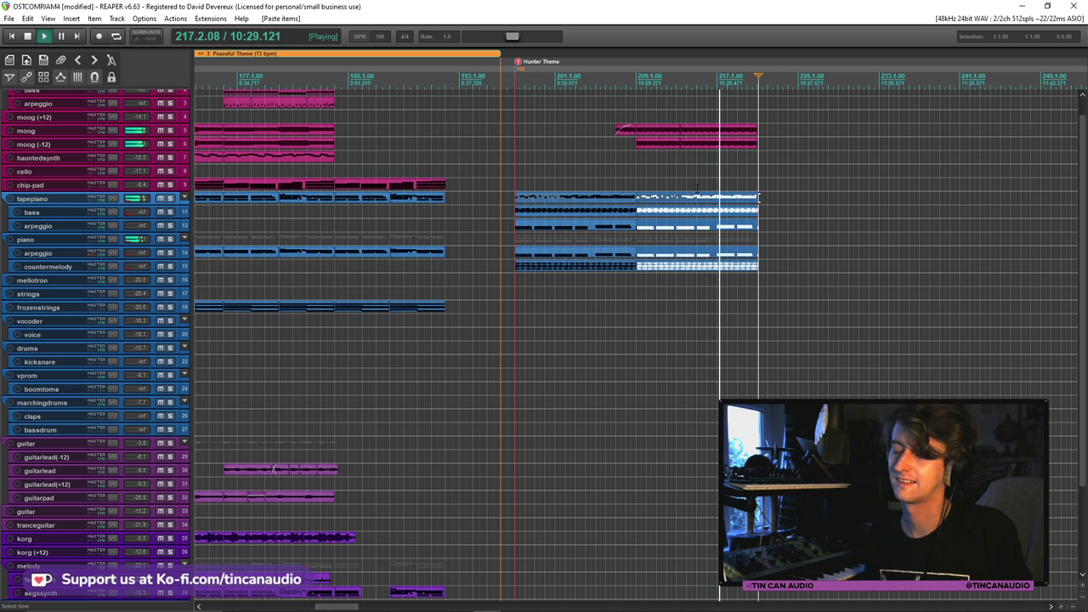
# Delete the repeated bass and arpeggio items beneath tapepiano after bar 209, and play from just before the repeat
pyautogui.click(685, 255)
pyautogui.press('space')
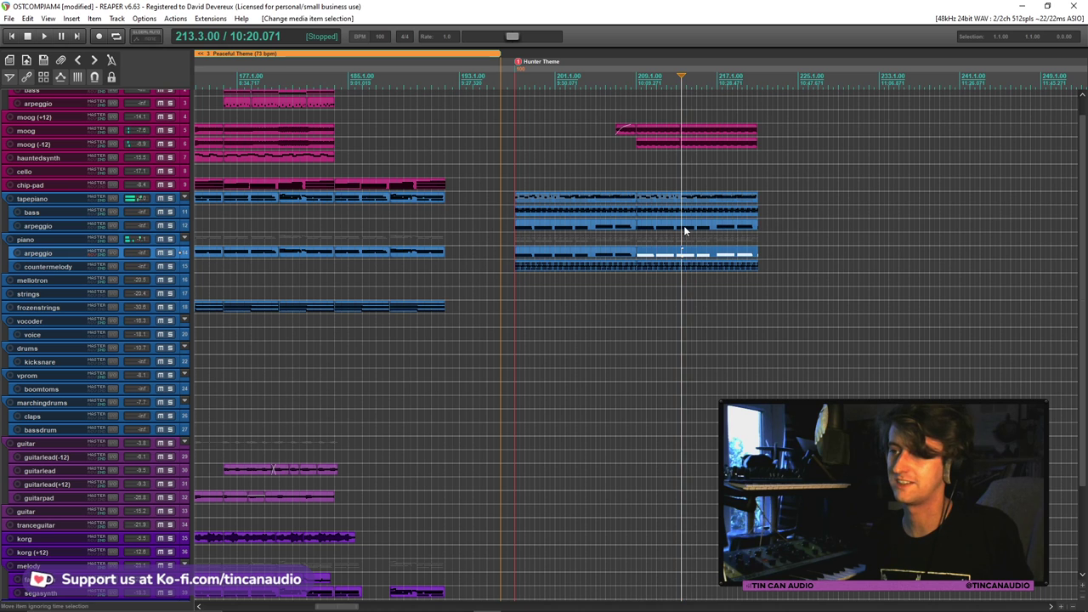
pyautogui.click(687, 234)
pyautogui.click(679, 215)
pyautogui.press('Delete')
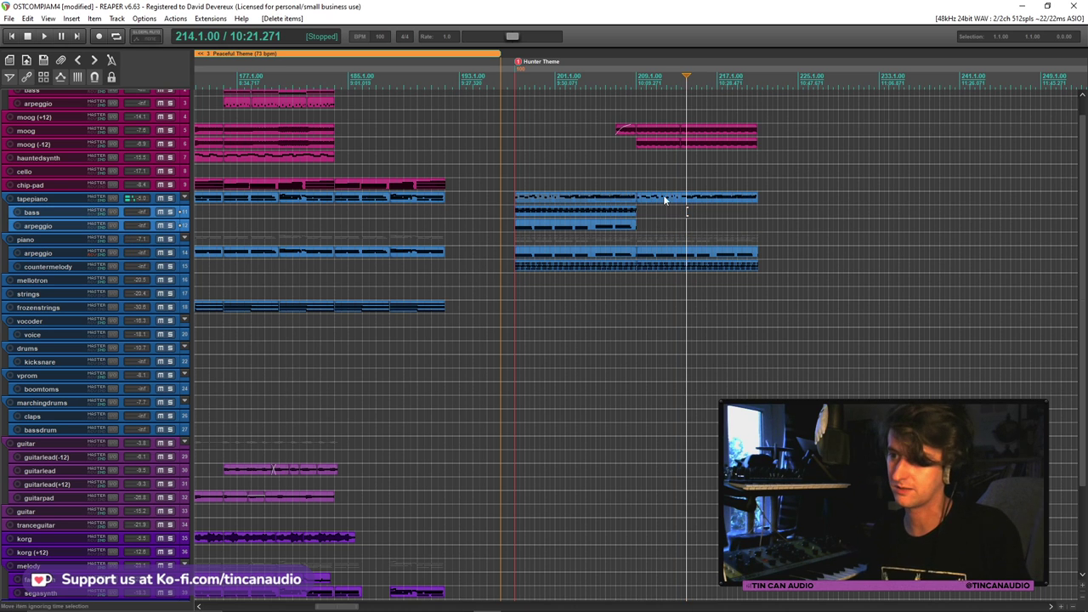
pyautogui.click(630, 174)
pyautogui.press('space')
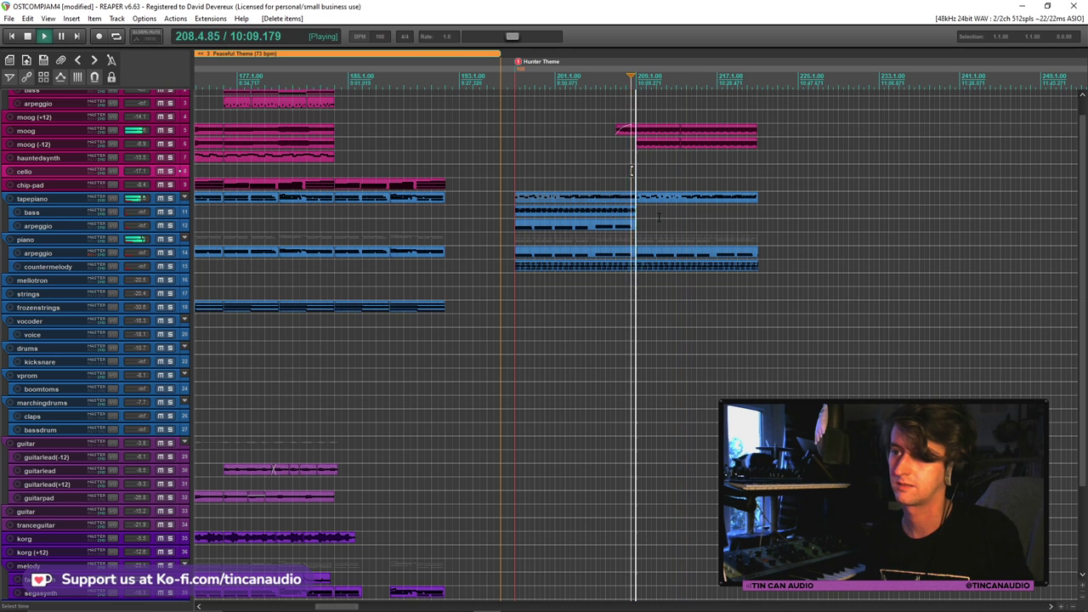
# Move the repeated tapepiano, piano arpeggio and countermelody items earlier to start exactly at bar 209, and play across the join
pyautogui.scroll(5, 659, 217)
pyautogui.click(656, 201)
pyautogui.press('space')
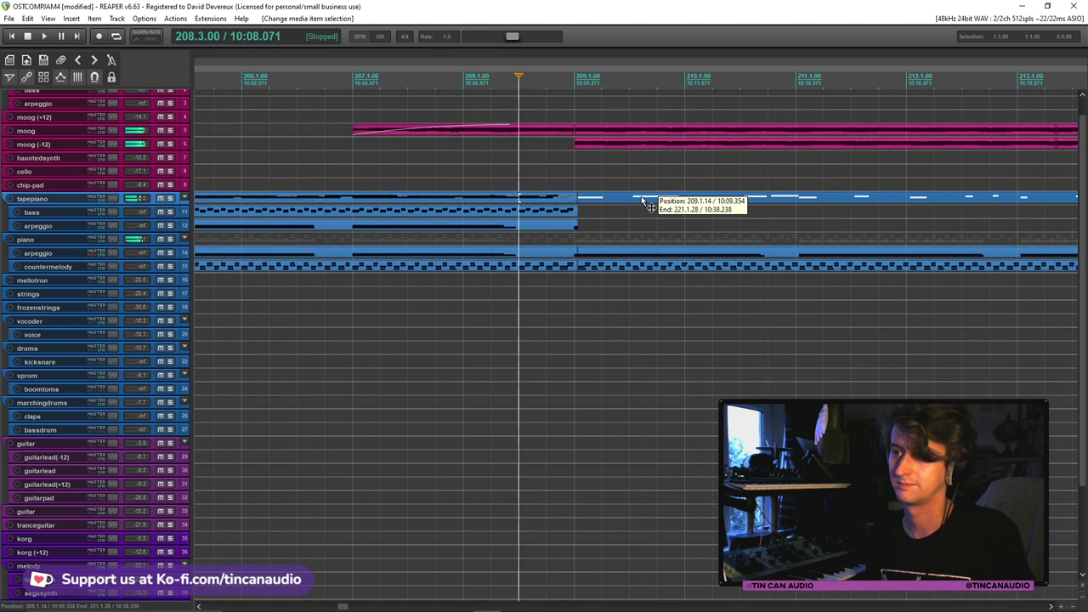
pyautogui.keyDown('shift'); pyautogui.click(616, 266); pyautogui.keyUp('shift')
pyautogui.scroll(5, 561, 229)
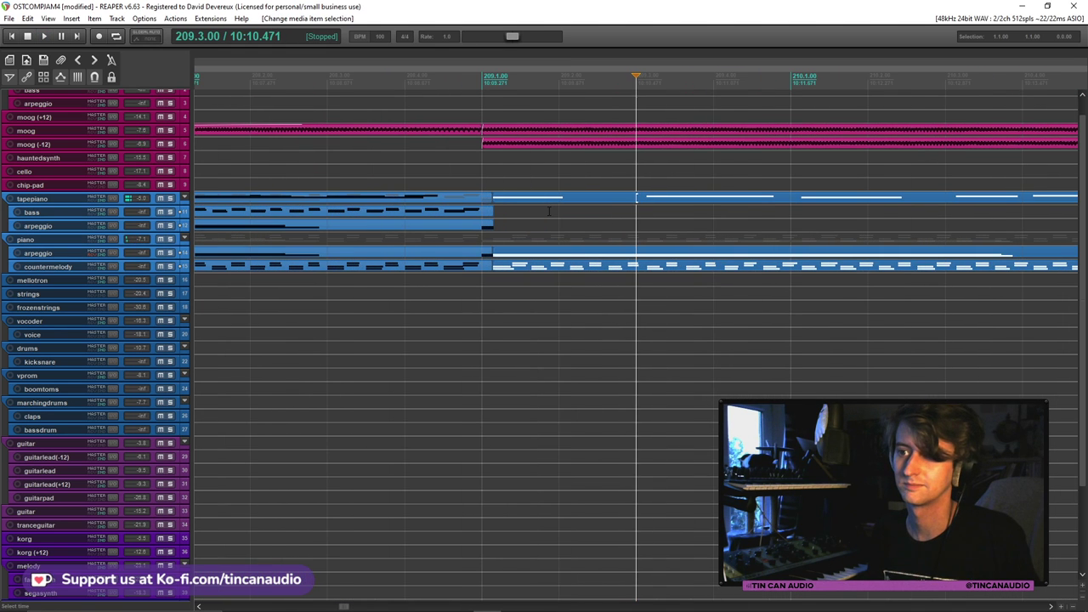
pyautogui.moveTo(538, 207); pyautogui.dragTo(527, 206)
pyautogui.click(406, 184)
pyautogui.press('space')
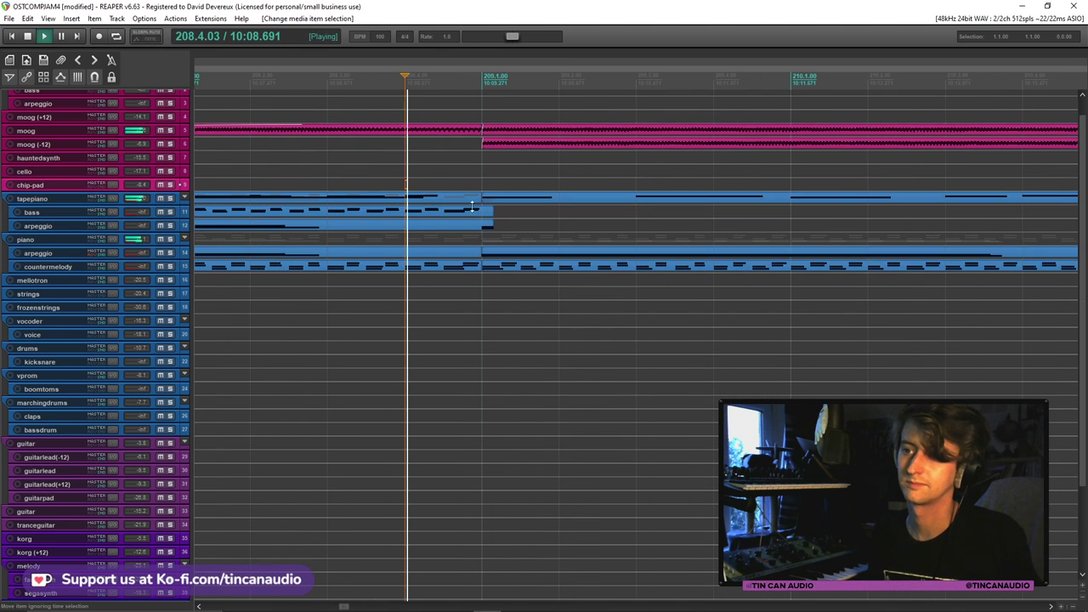
# Delete the bass and arpeggio items beneath tapepiano in the Hunter Theme's first section, bars 197 to 209
pyautogui.scroll(-10, 608, 231)
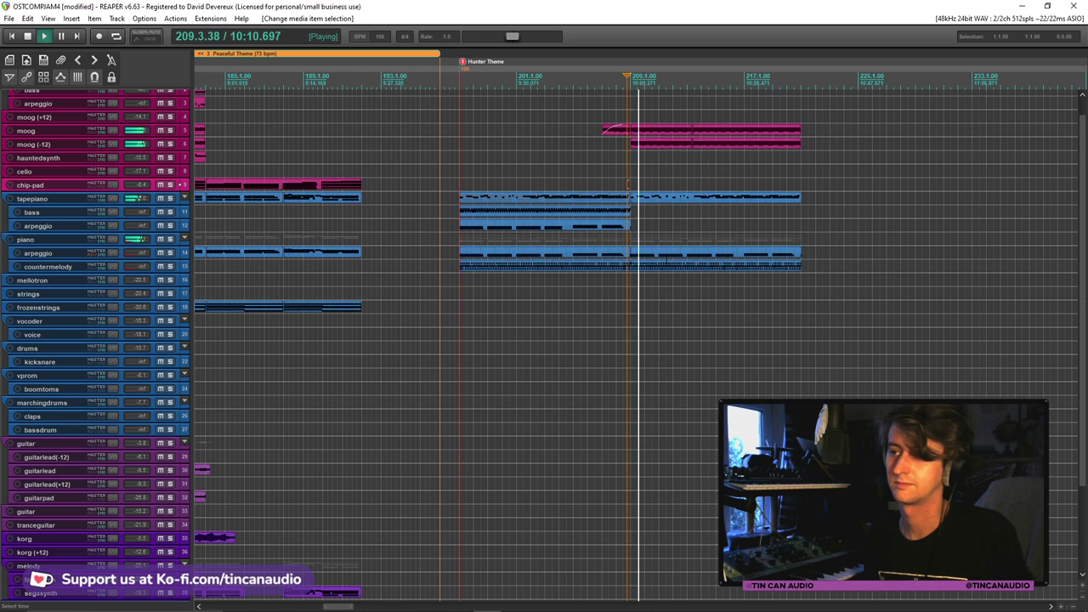
pyautogui.click(608, 227)
pyautogui.keyDown('shift'); pyautogui.click(598, 208); pyautogui.keyUp('shift')
pyautogui.press('Delete')
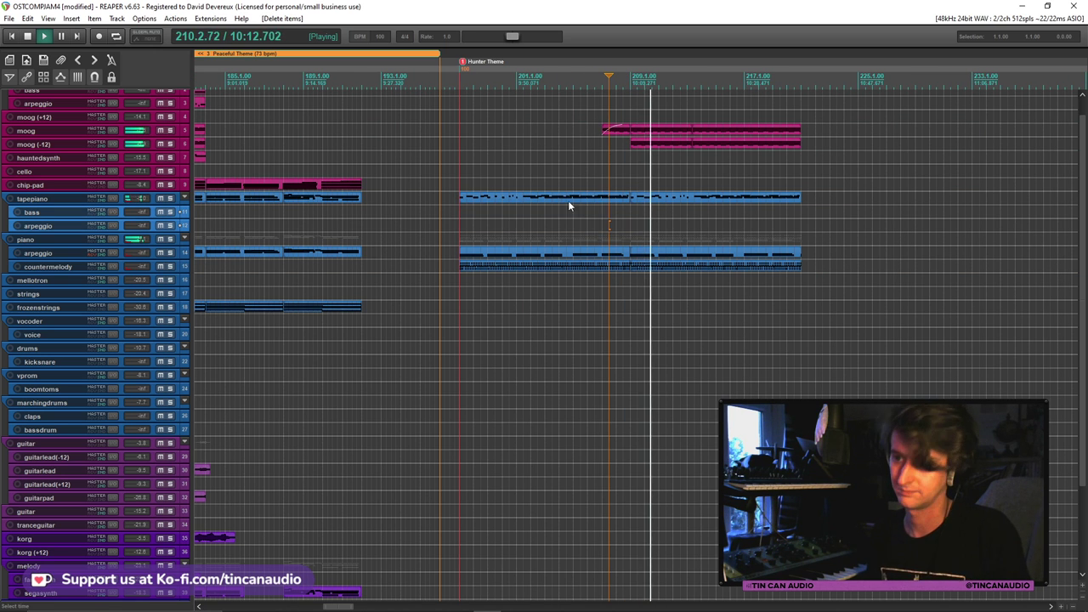
# Play the Hunter Theme from its start at bar 197
pyautogui.press('space')
pyautogui.click(459, 185)
pyautogui.press('space')
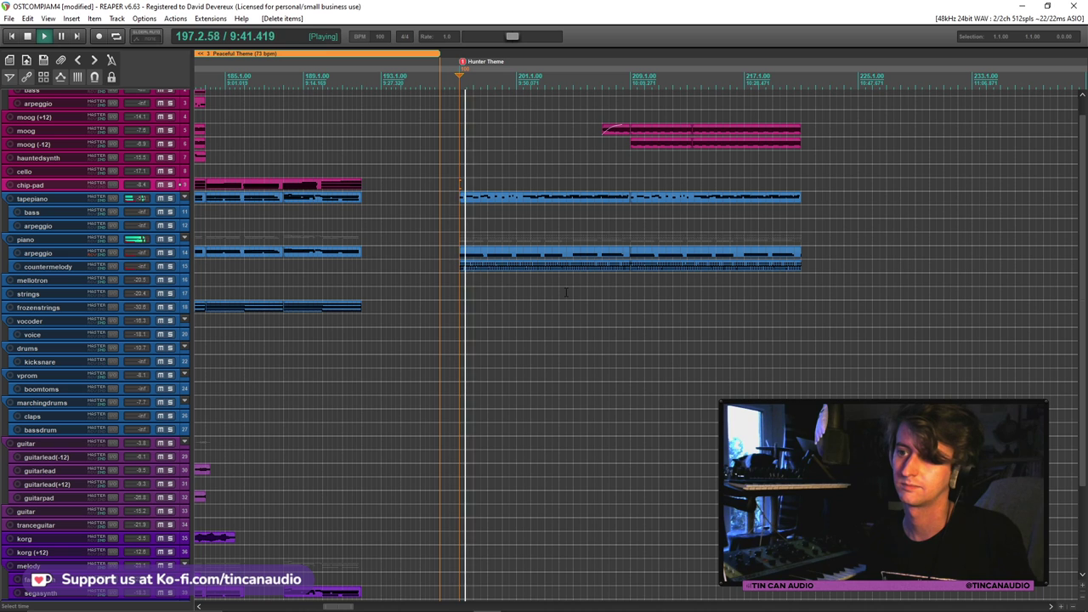
# Try to move the first-section piano arpeggio and countermelody items onto tapepiano's bass and arpeggio tracks, and play from bar 197
pyautogui.click(513, 254)
pyautogui.press('space')
pyautogui.moveTo(513, 254); pyautogui.dragTo(499, 218)
pyautogui.click(457, 226)
pyautogui.press('space')
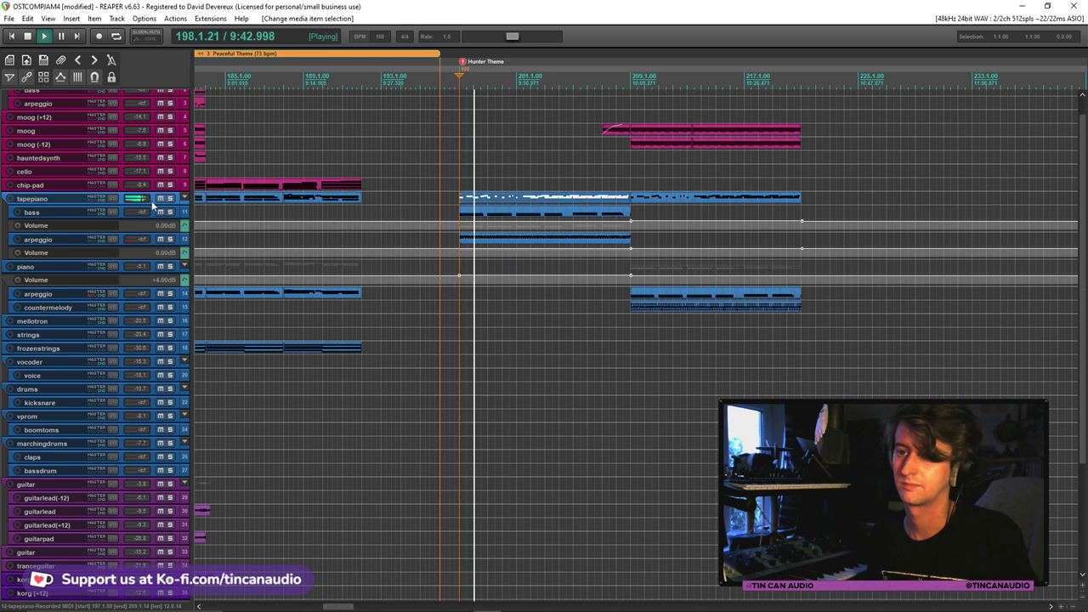
# Hide the volume envelopes of tapepiano's bass and arpeggio tracks and of the piano track
pyautogui.press('v')
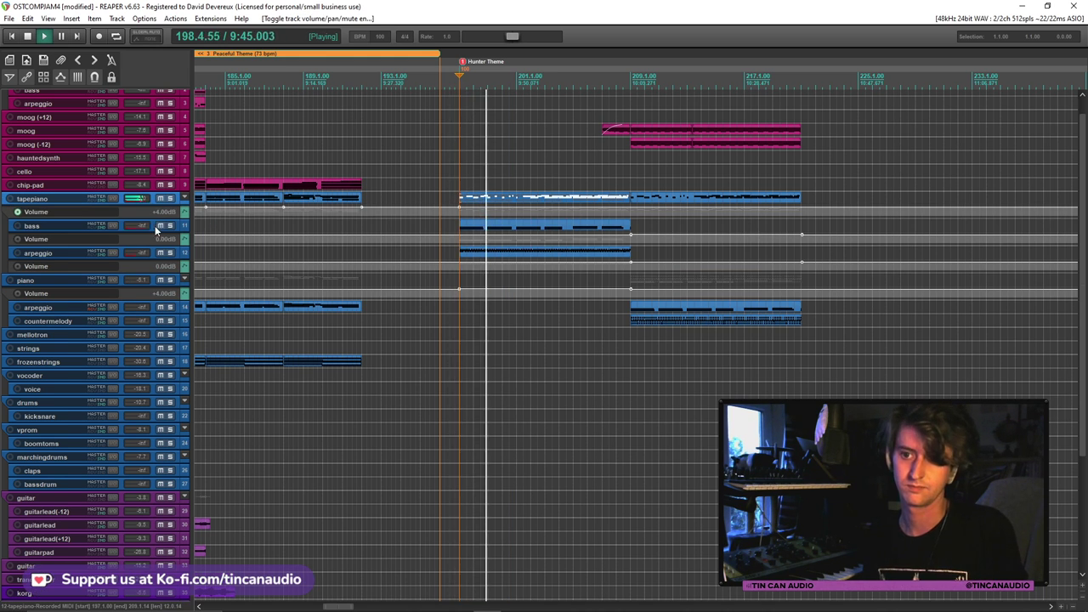
pyautogui.press('v')
pyautogui.click(155, 240)
pyautogui.press('v')
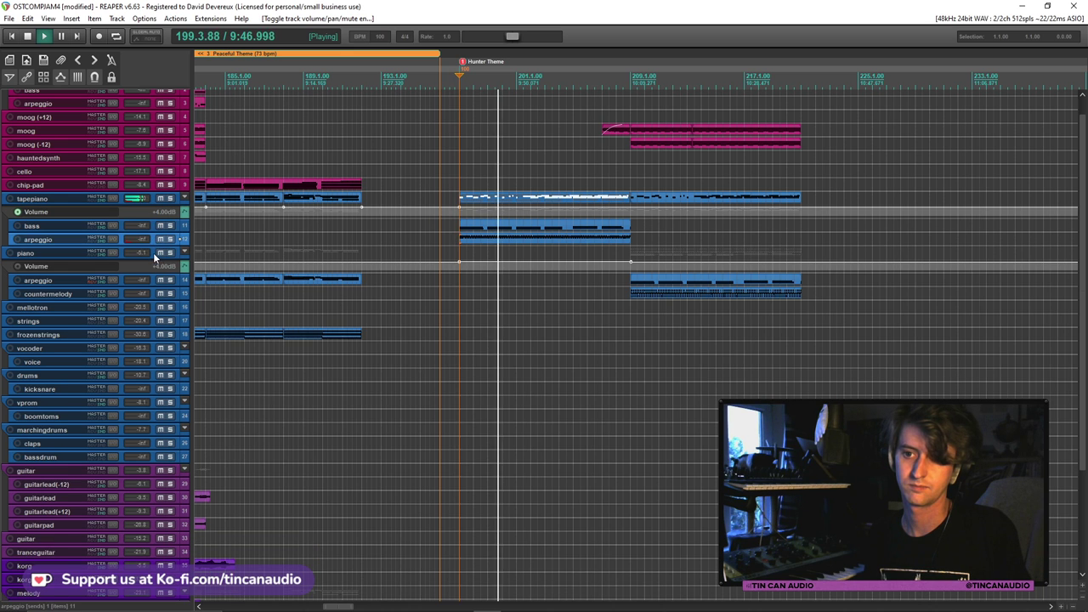
pyautogui.click(153, 252)
pyautogui.press('v')
# Stop playback and undo the move of the piano items onto tapepiano's bass and arpeggio tracks
pyautogui.click(534, 241)
pyautogui.press('space')
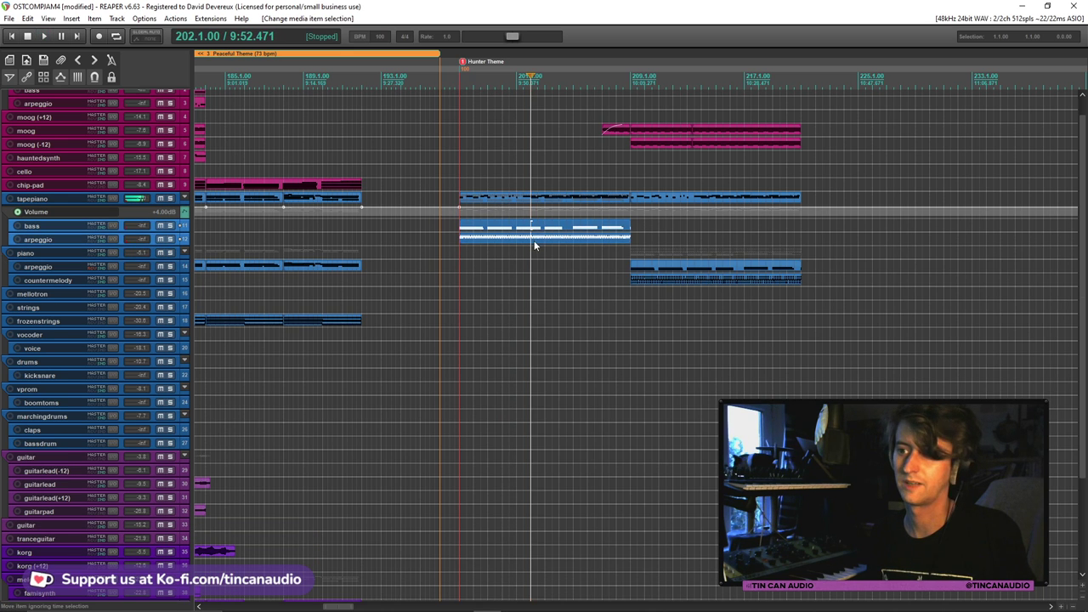
pyautogui.press('v')
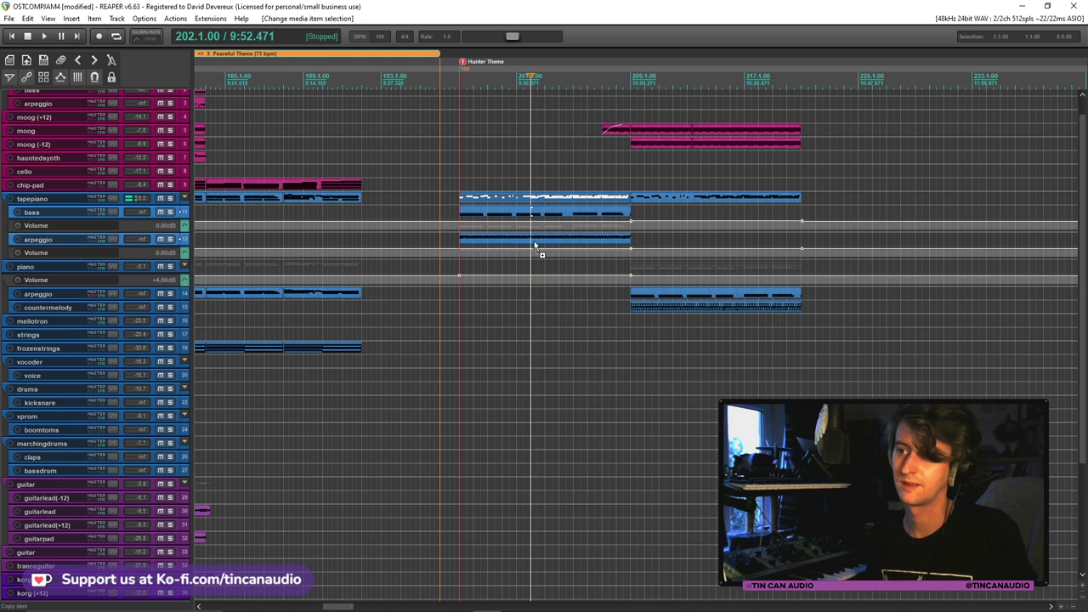
pyautogui.hotkey('ctrl', 'z')
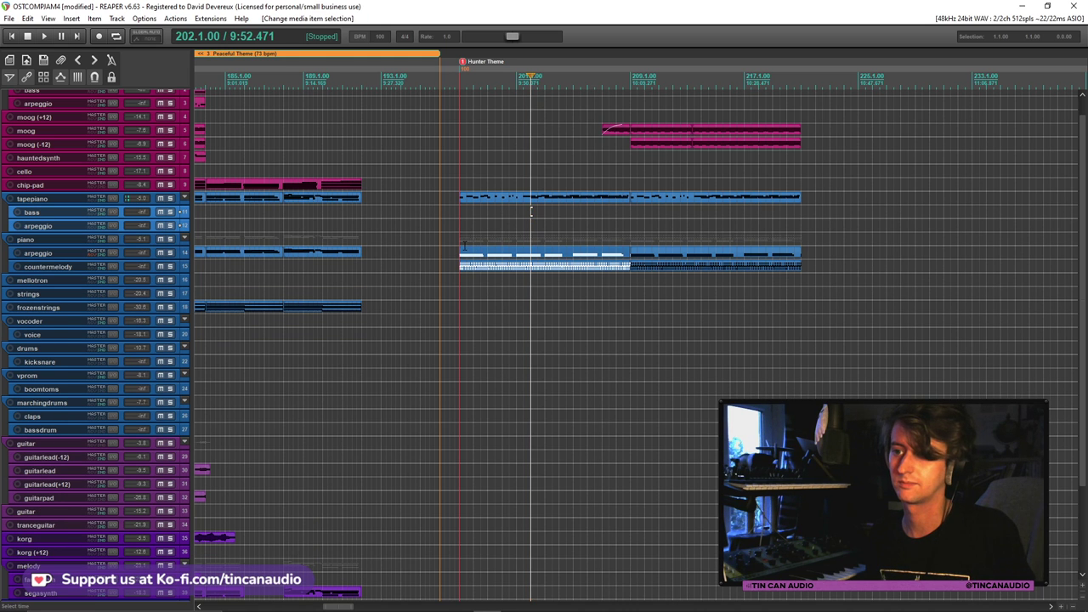
# Copy both Hunter Theme countermelody items and paste them onto tapepiano's arpeggio track starting at bar 197
pyautogui.click(464, 238)
pyautogui.press('space')
pyautogui.click(485, 267)
pyautogui.keyDown('ctrl'); pyautogui.click(656, 275); pyautogui.keyUp('ctrl')
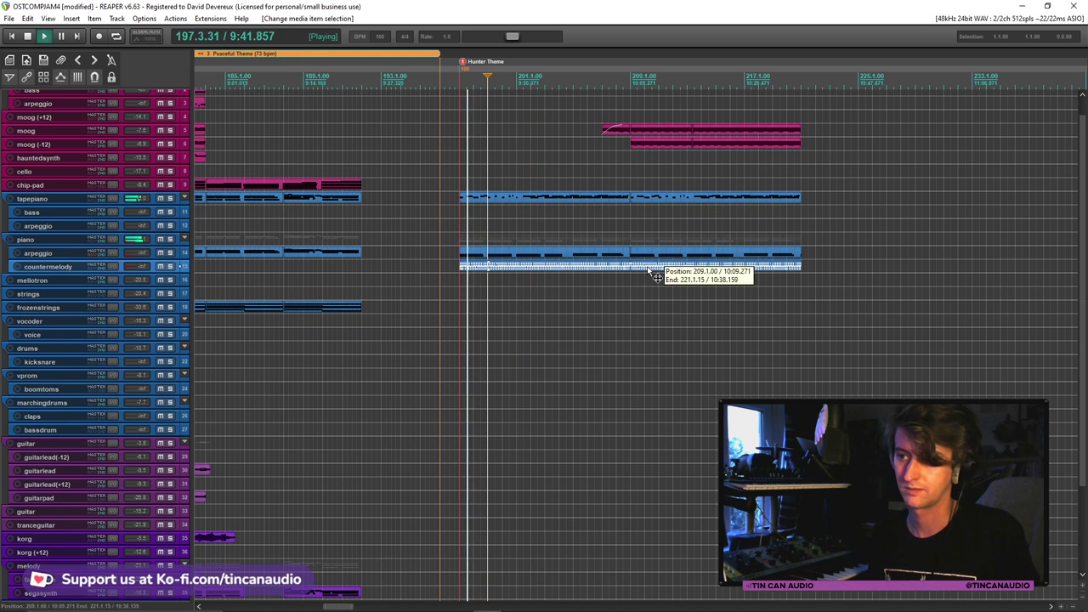
pyautogui.press('space')
pyautogui.click(459, 211)
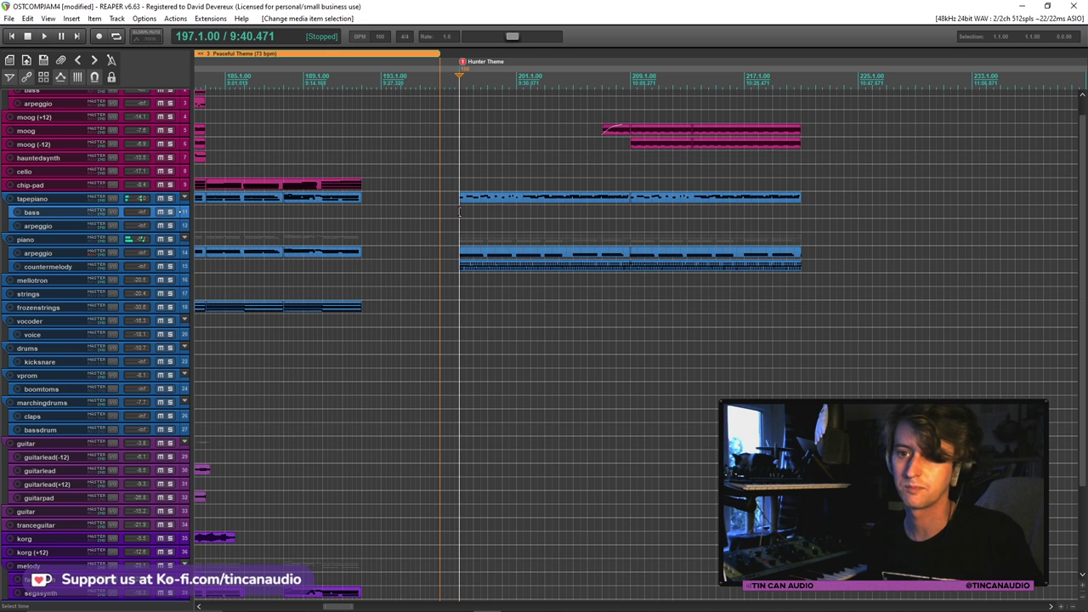
pyautogui.click(460, 225)
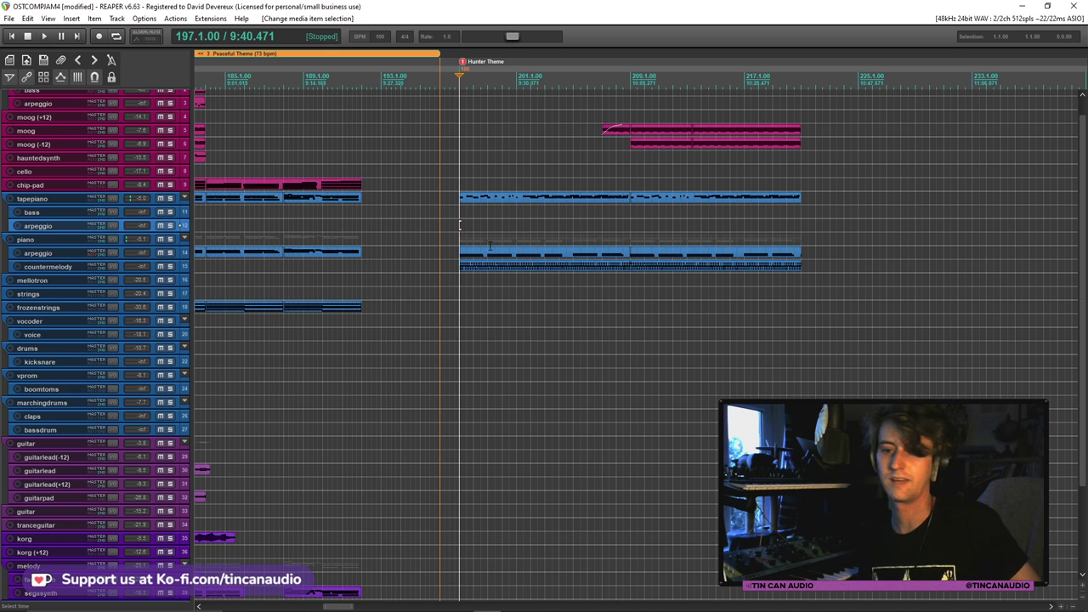
pyautogui.hotkey('ctrl', 'v')
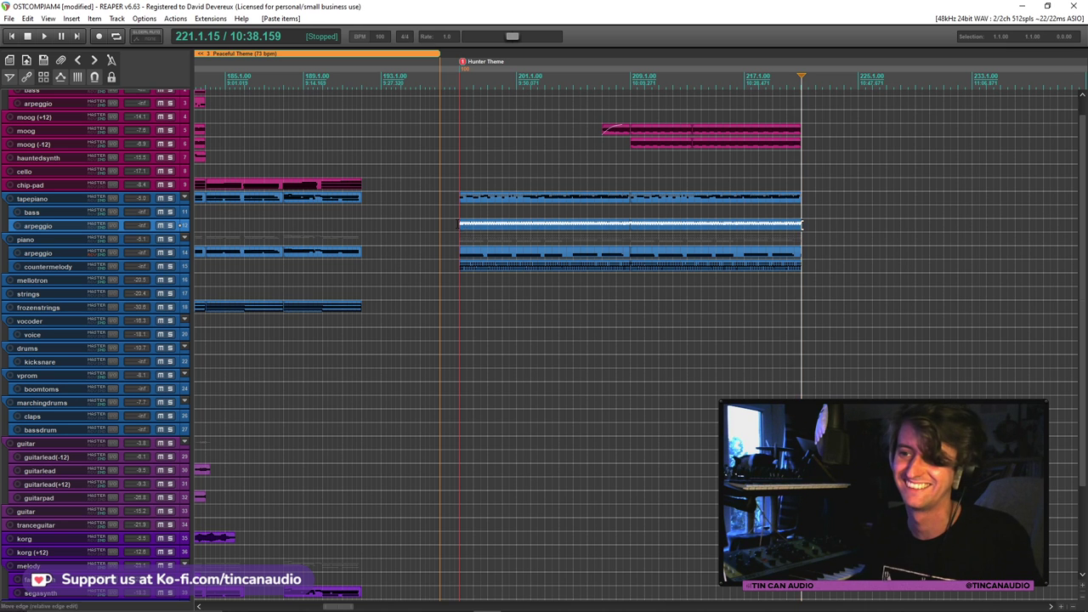
# Solo tapepiano's arpeggio track, play the pasted items from just before bar 197, and unsolo the track
pyautogui.click(456, 225)
pyautogui.click(170, 226)
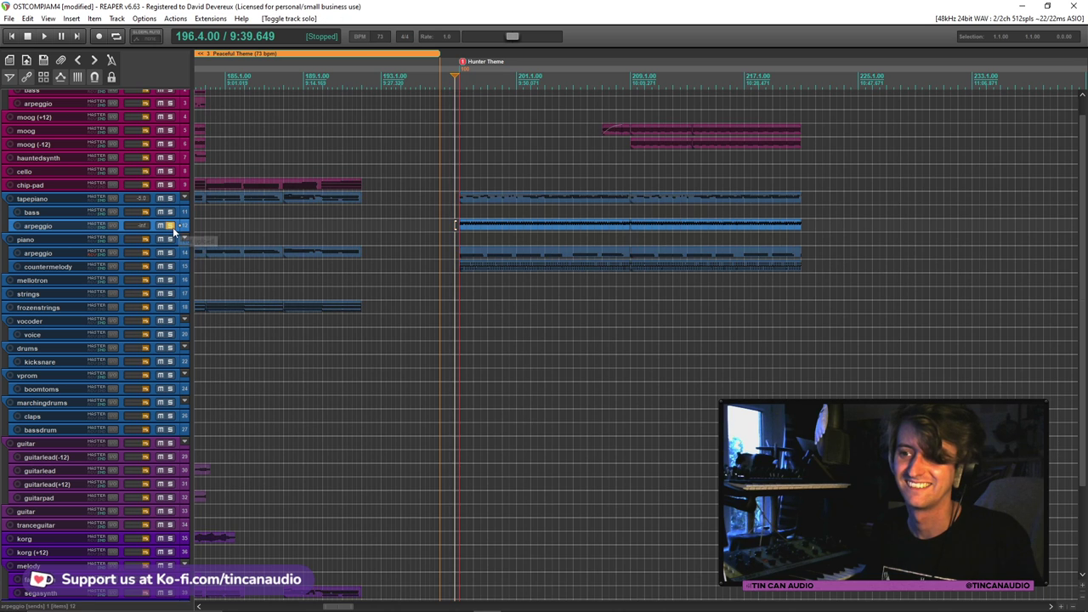
pyautogui.press('space')
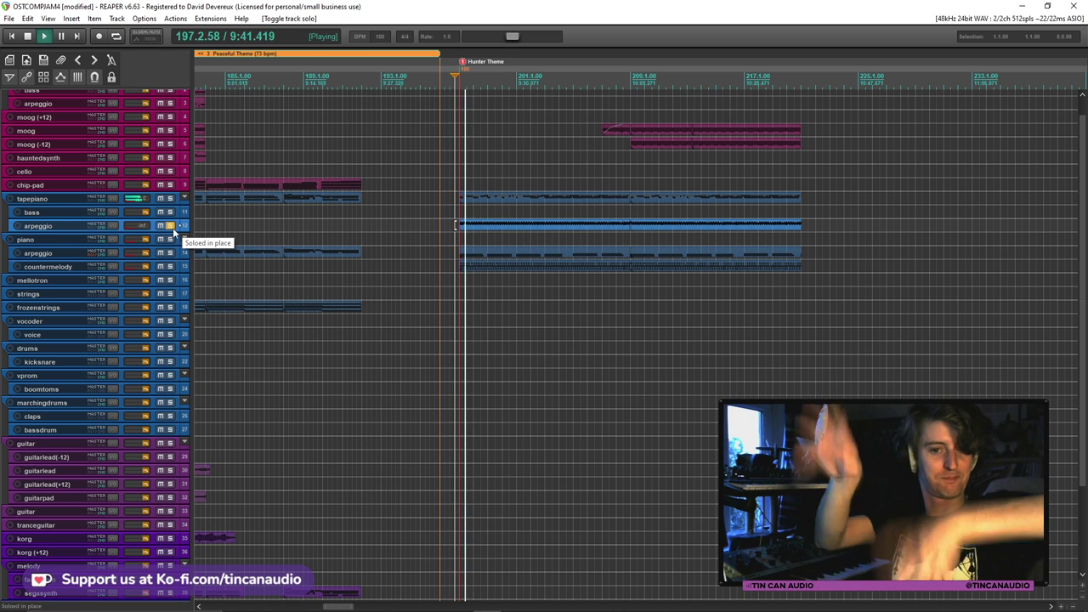
pyautogui.click(170, 226)
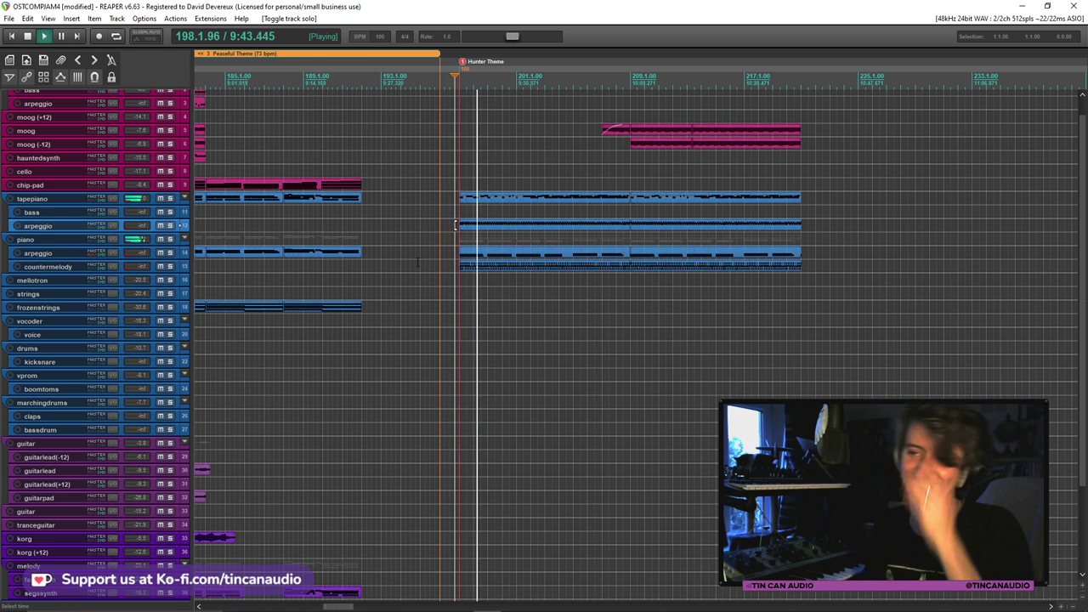
# Play the Hunter Theme's second section from bar 209 with the moog parts, and stop playback
pyautogui.scroll(5, 502, 267)
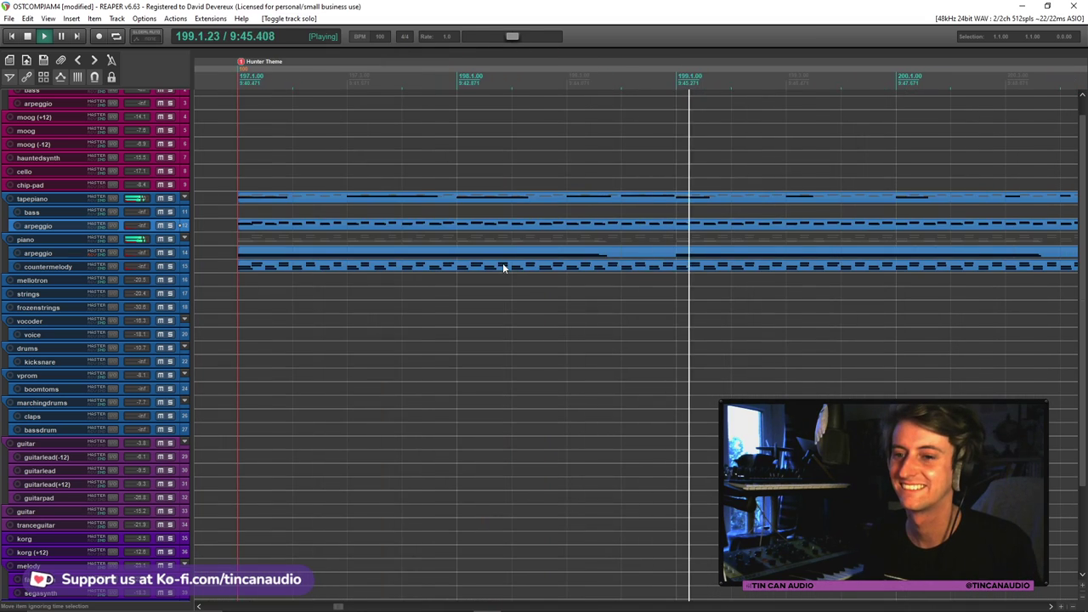
pyautogui.scroll(-8, 503, 263)
pyautogui.click(731, 253)
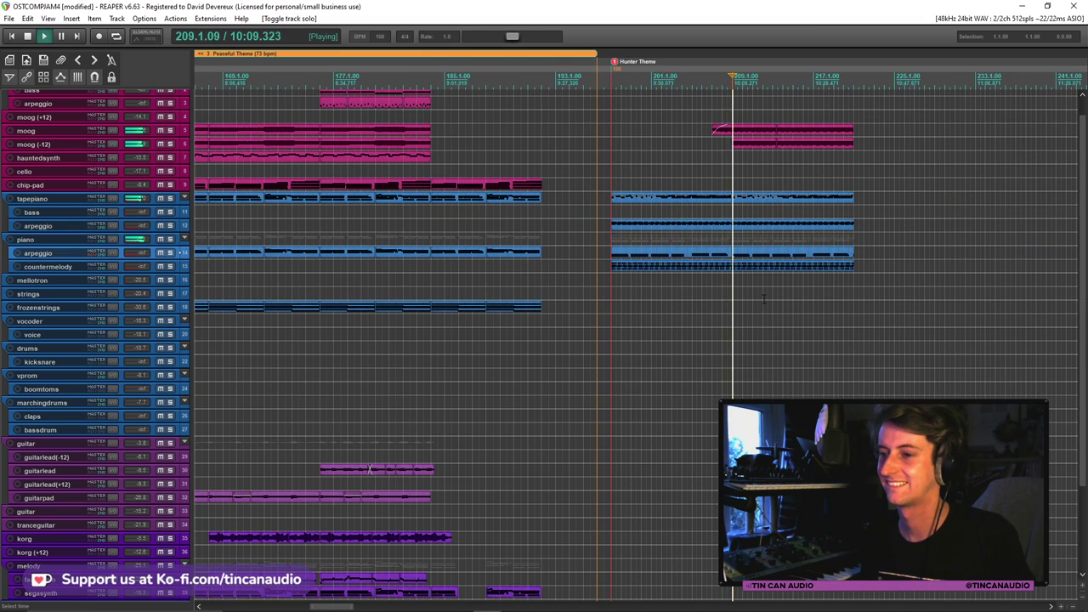
pyautogui.scroll(3, 725, 272)
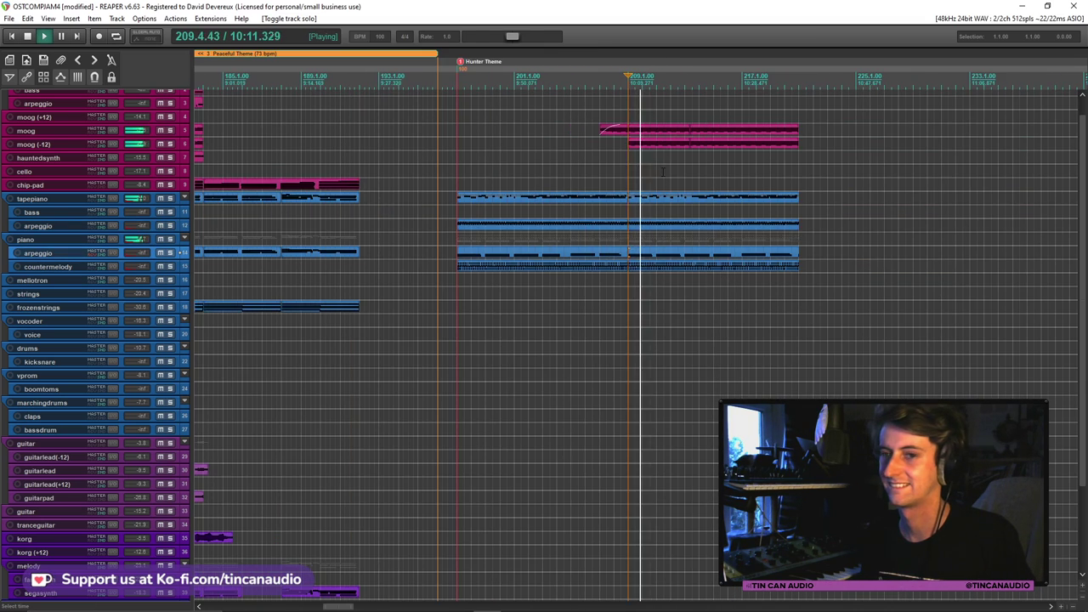
pyautogui.click(664, 144)
pyautogui.scroll(-3, 663, 147)
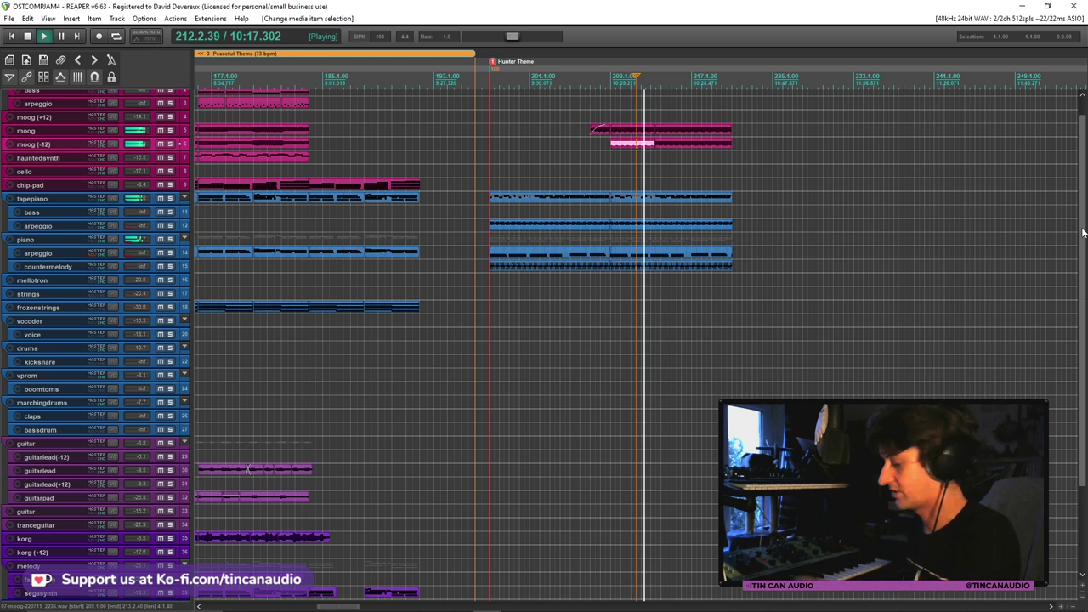
pyautogui.press('space')
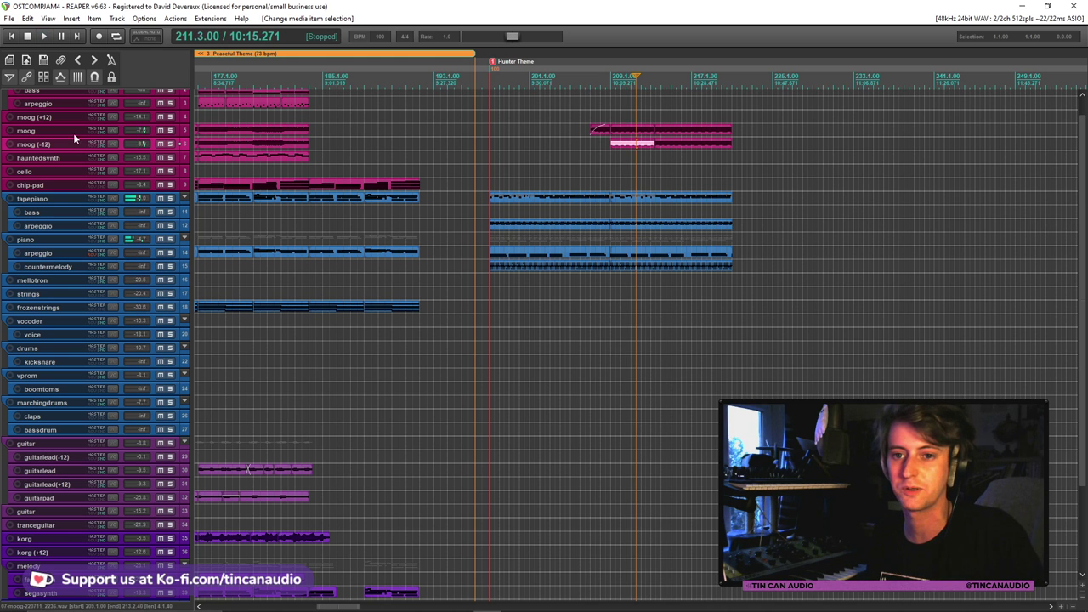
# Arm the korg track for recording and play its existing takes in the Peaceful Theme and Main Theme
pyautogui.scroll(-5, 63, 365)
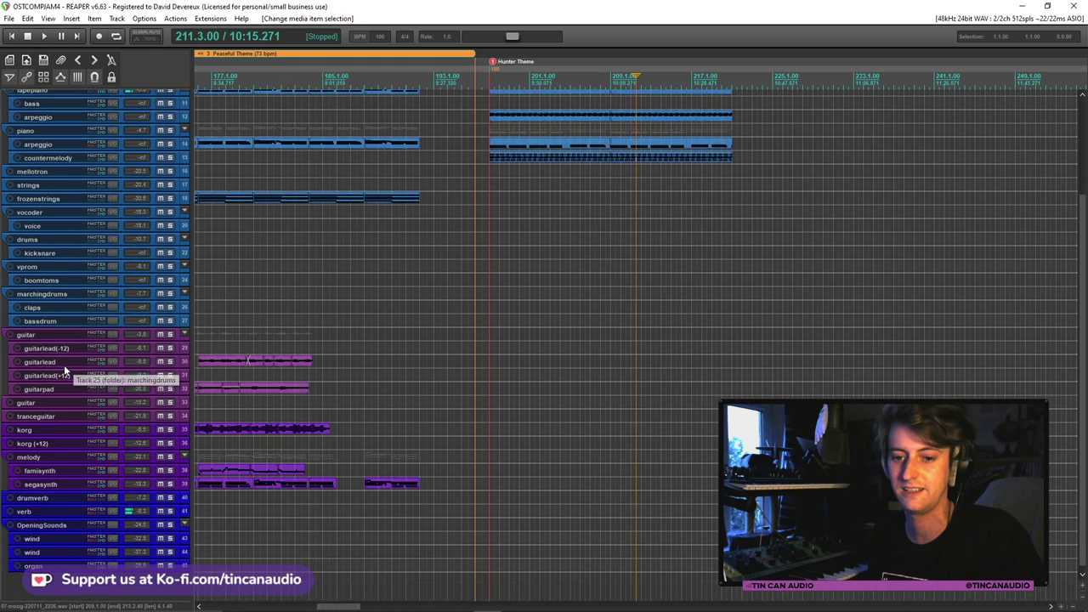
pyautogui.click(10, 423)
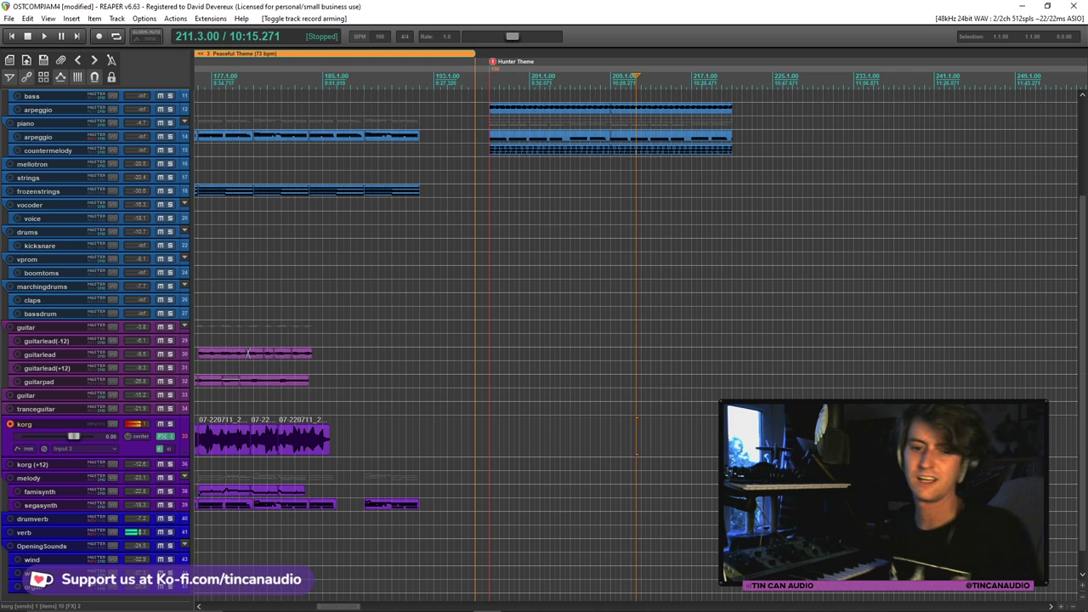
pyautogui.scroll(-3, 231, 324)
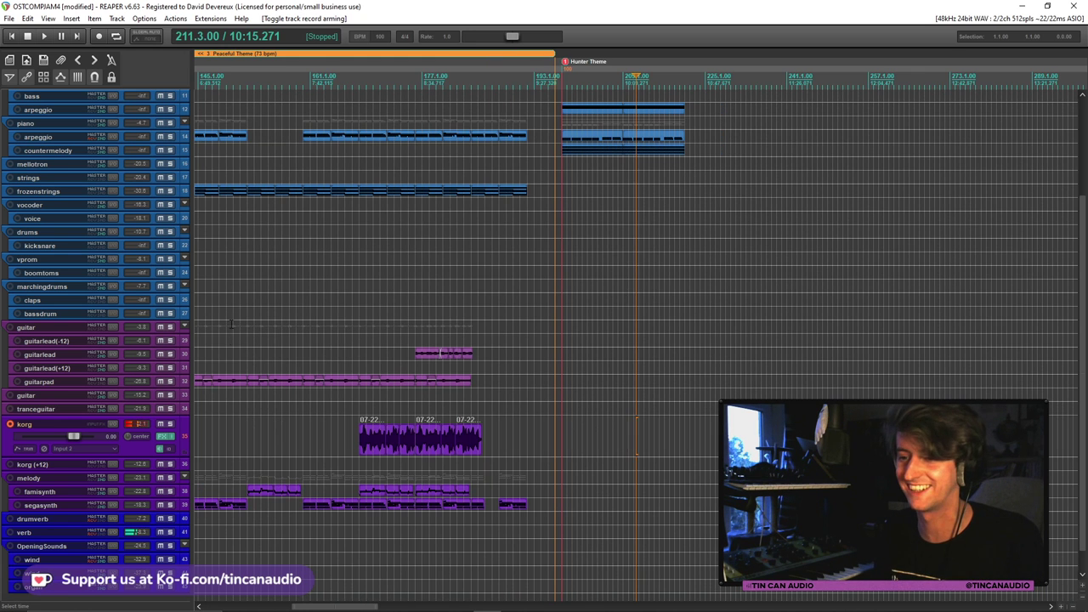
pyautogui.click(462, 442)
pyautogui.press('space')
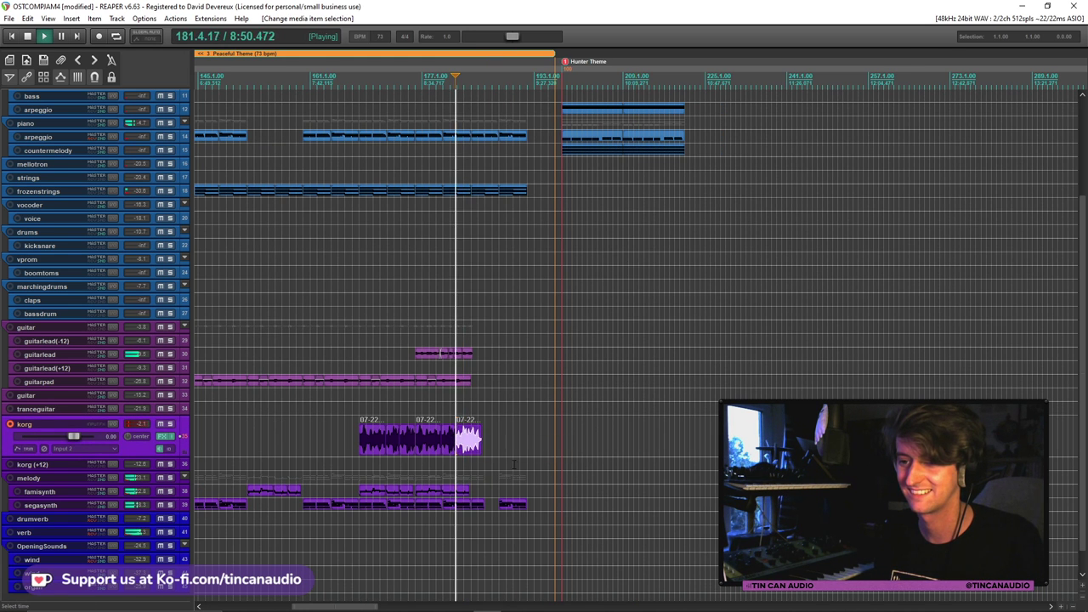
pyautogui.scroll(-8, 527, 468)
pyautogui.click(365, 437)
pyautogui.scroll(8, 656, 444)
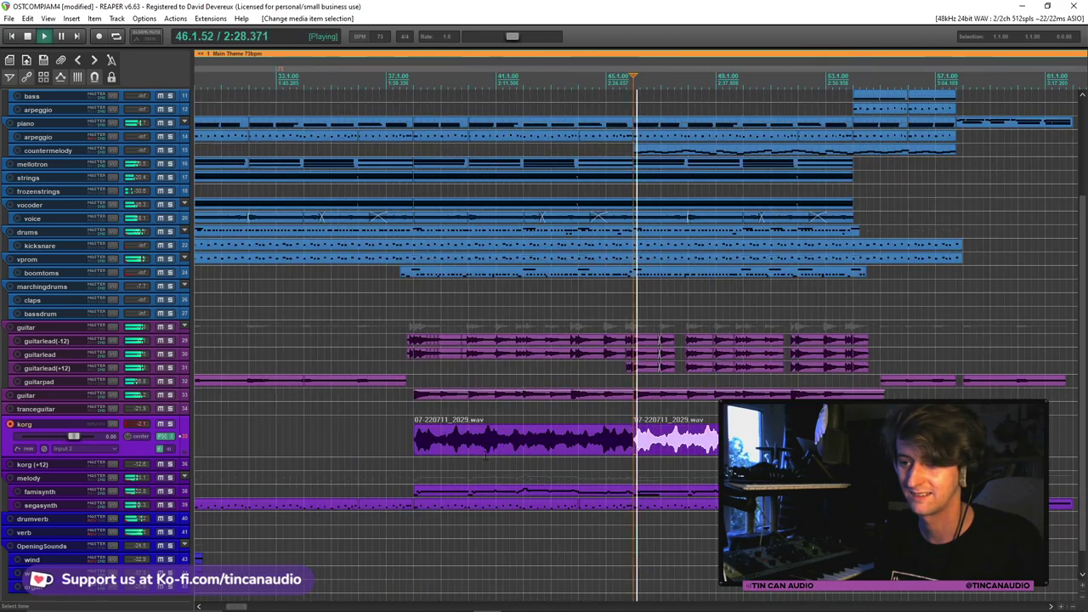
# Copy the korg item 32-korg-220712_1512.wav from the Hunted Theme and paste it on the korg track at bar 197
pyautogui.scroll(-5, 656, 443)
pyautogui.click(926, 438)
pyautogui.scroll(3, 927, 438)
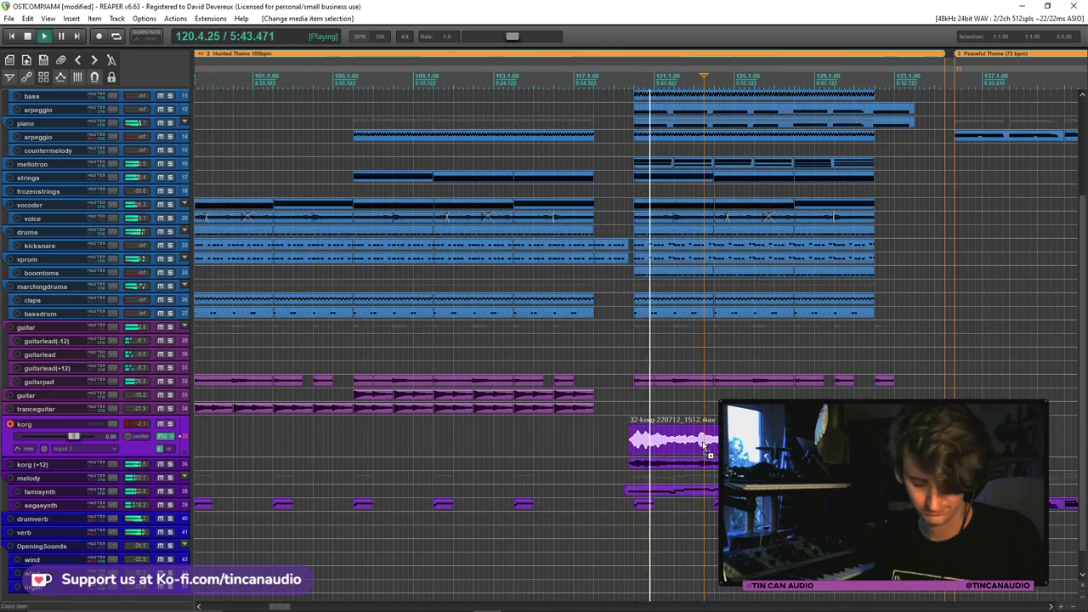
pyautogui.press('space')
pyautogui.scroll(-5, 647, 442)
pyautogui.press('1')
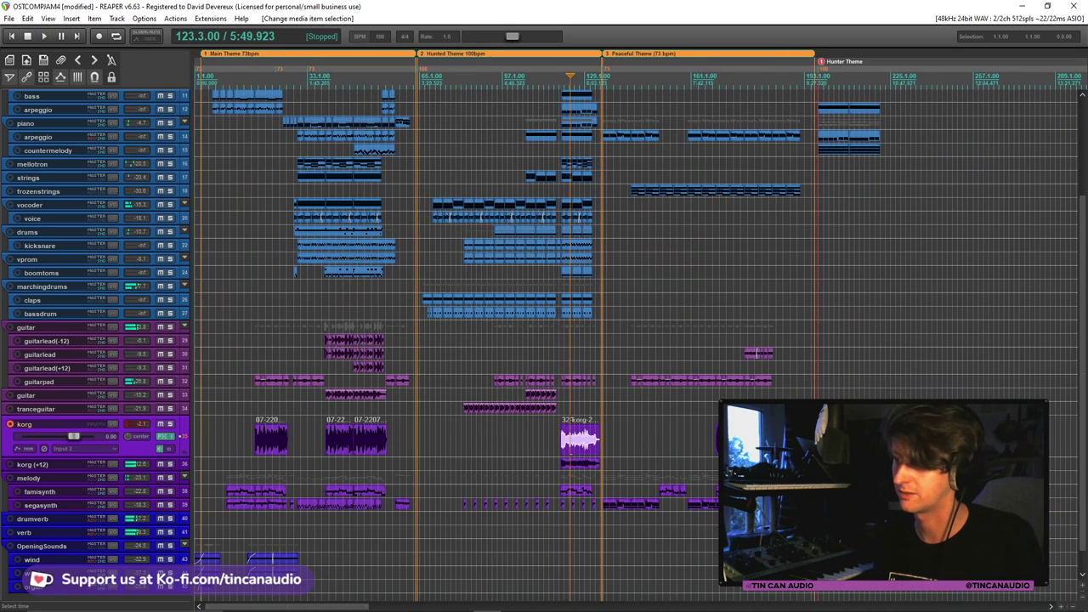
pyautogui.scroll(6, 701, 460)
pyautogui.hotkey('ctrl', 'v')
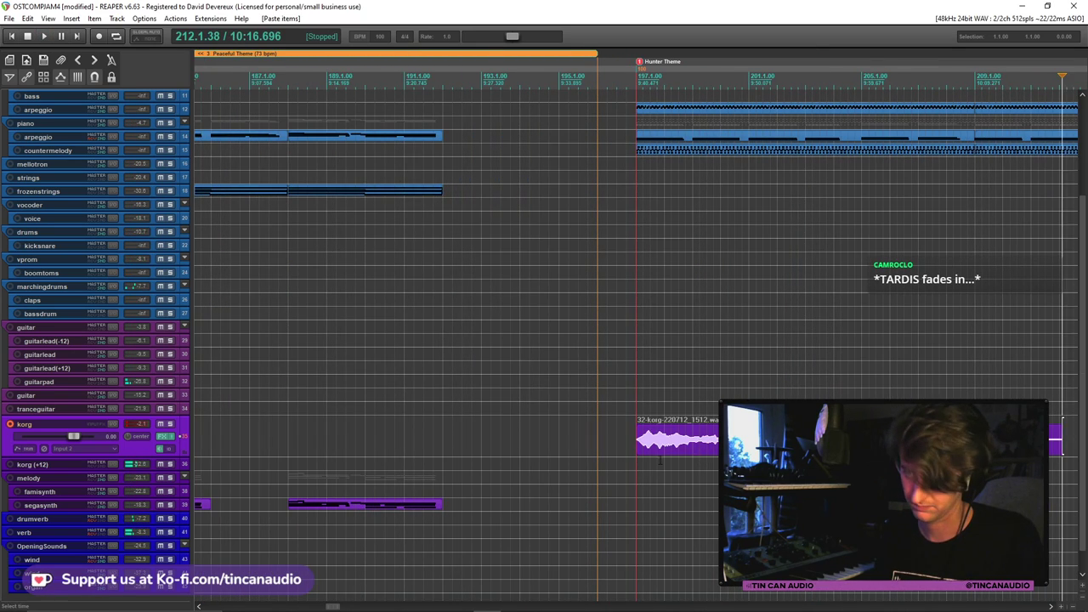
# Set the pasted korg item's pitch adjustment to -12 semitones, keep it starting at bar 197, and play from there
pyautogui.doubleClick(649, 438)
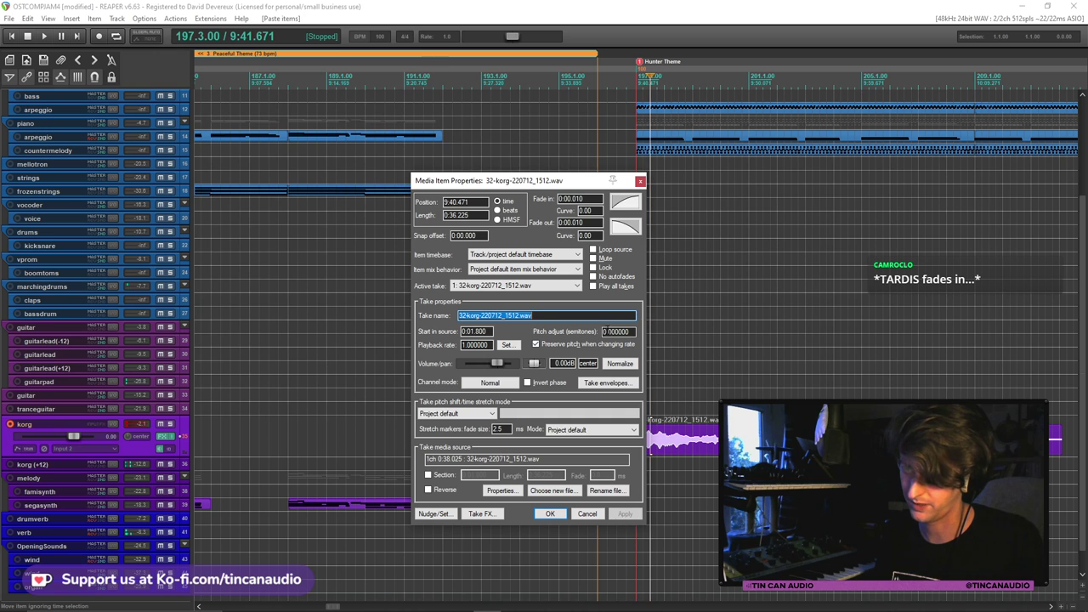
pyautogui.write('12')
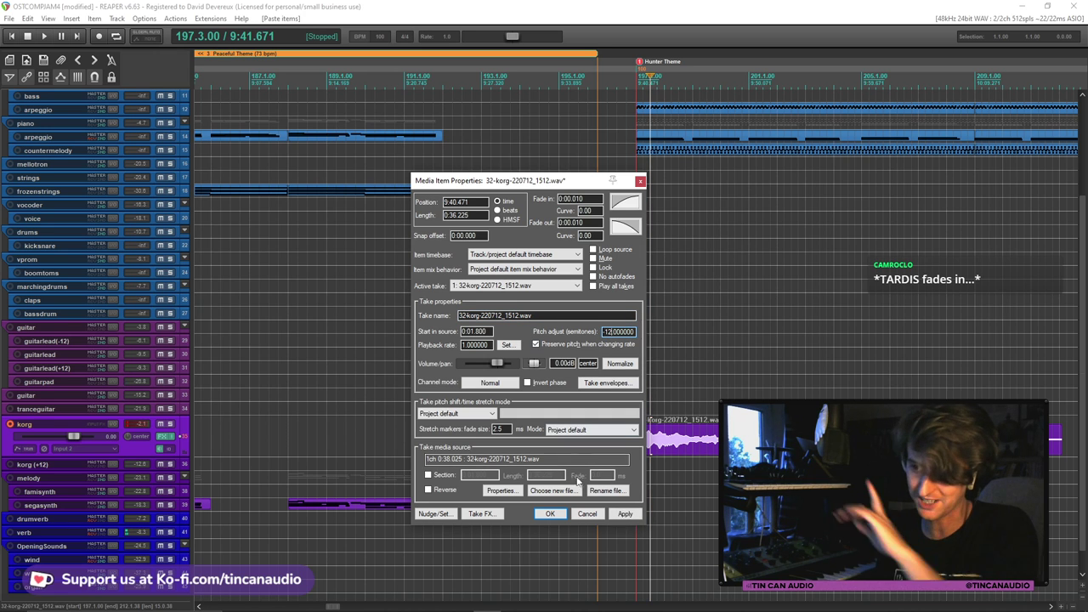
pyautogui.click(550, 514)
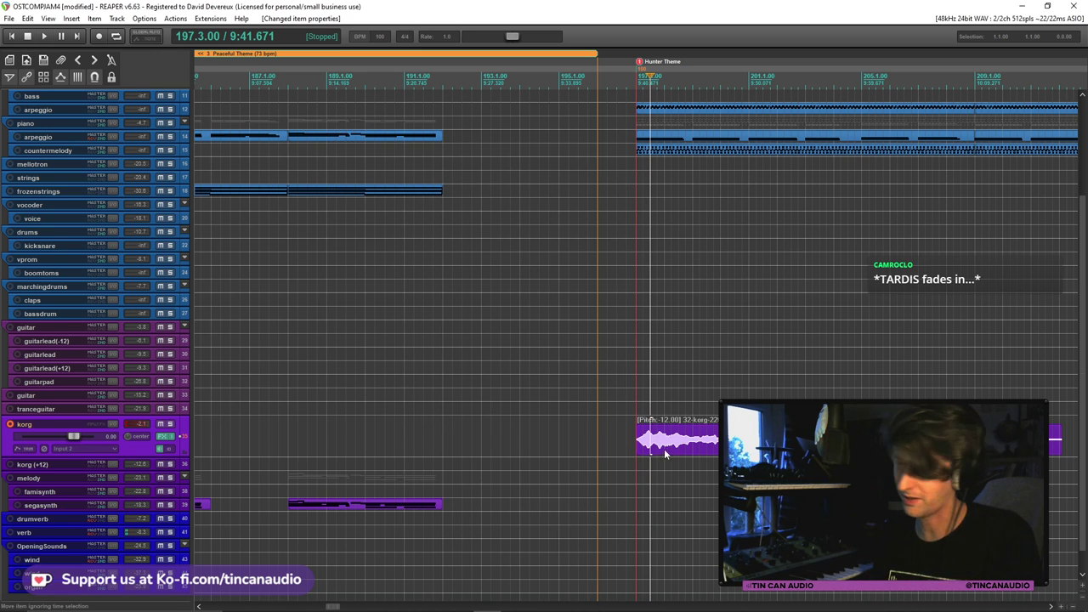
pyautogui.moveTo(672, 440)
pyautogui.mouseDown()
pyautogui.moveTo(671, 418)
pyautogui.moveTo(672, 446)
pyautogui.mouseUp()
pyautogui.press('space')
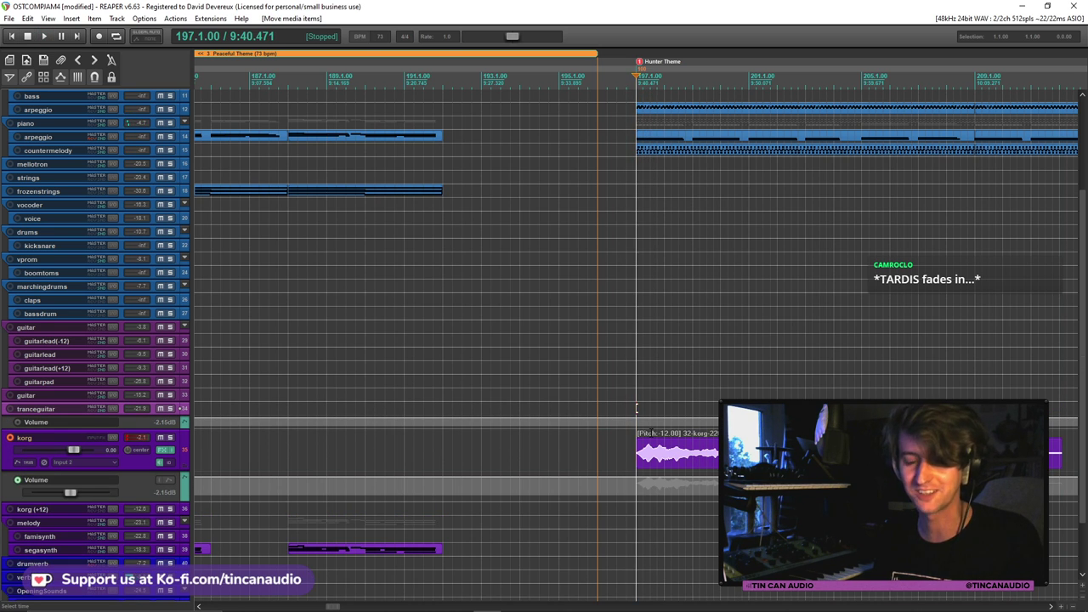
pyautogui.moveTo(662, 446)
pyautogui.mouseDown()
pyautogui.moveTo(671, 415)
pyautogui.moveTo(660, 432)
pyautogui.moveTo(671, 446)
pyautogui.mouseUp()
pyautogui.press('space')
pyautogui.press('space')
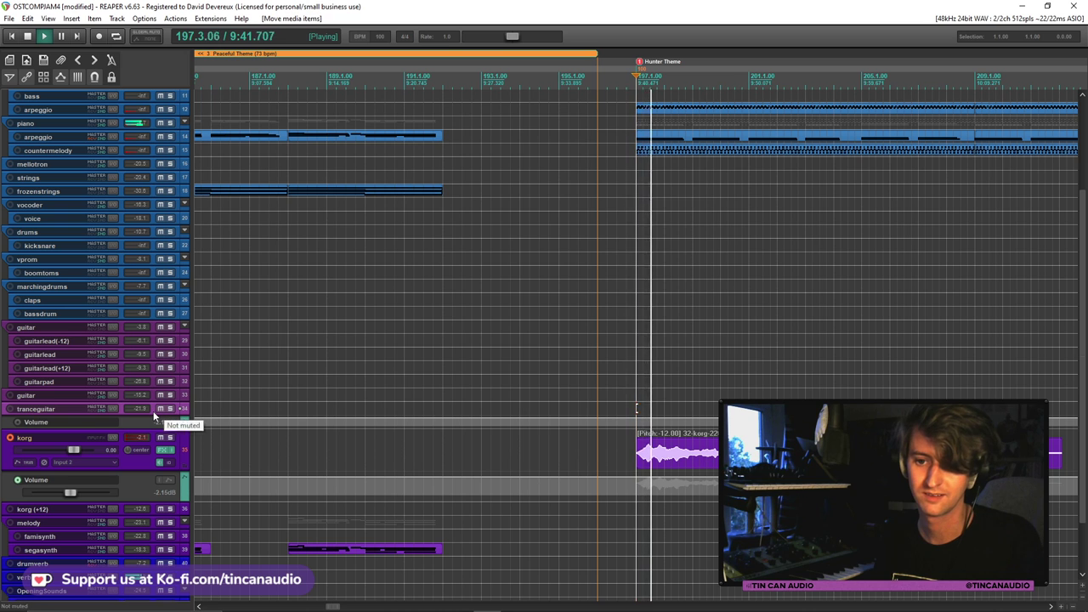
# Hide the korg track's volume envelope and disarm the track while the Hunter Theme plays
pyautogui.press('v')
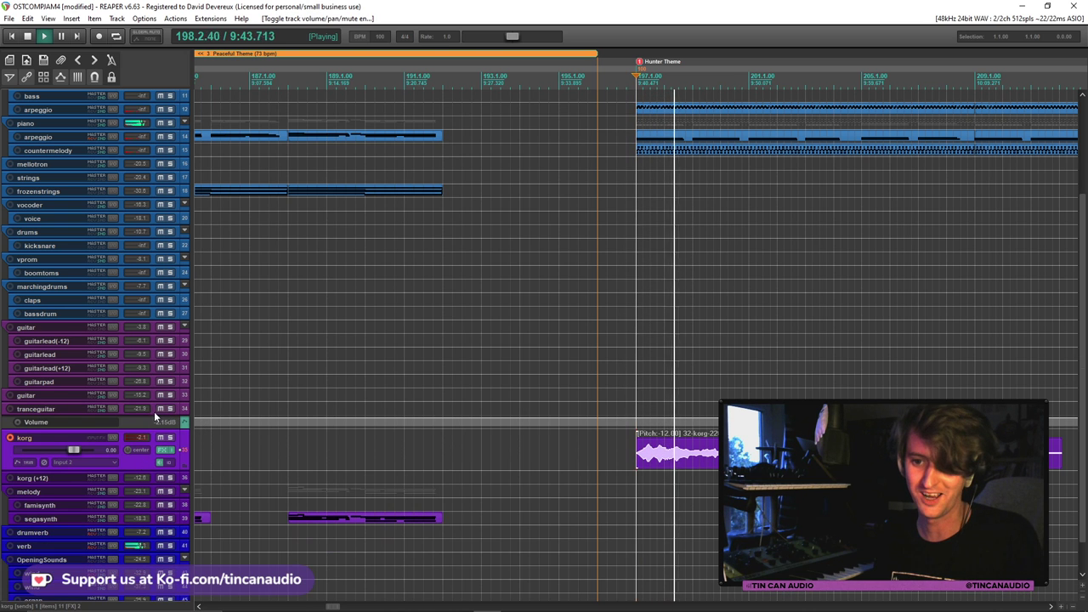
pyautogui.click(9, 437)
pyautogui.scroll(-3, 646, 353)
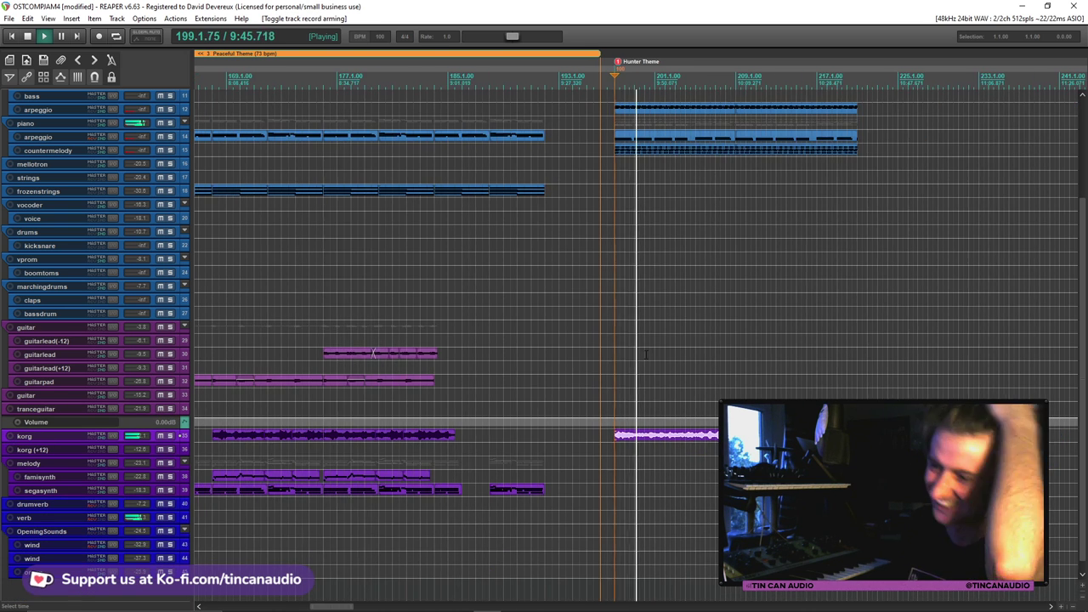
pyautogui.scroll(5, 646, 353)
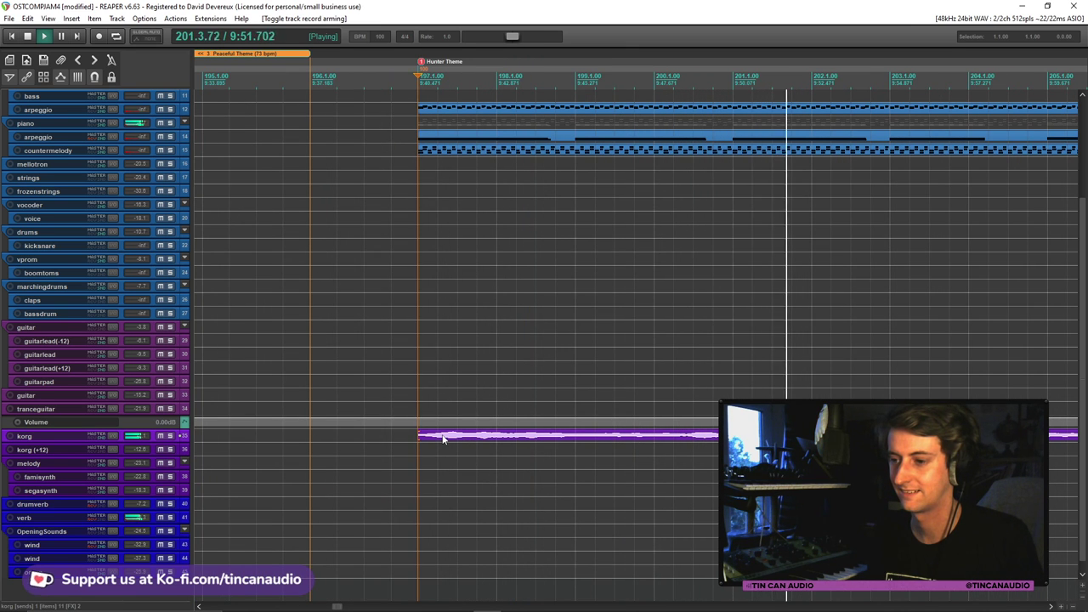
# Stop playback and delete the pitched-down korg item at the start of the Hunter Theme
pyautogui.press('space')
pyautogui.click(439, 437)
pyautogui.press('Delete')
# Play a short passage of the Main Theme from the first hauntedsynth item at bar 46
pyautogui.scroll(-8, 421, 440)
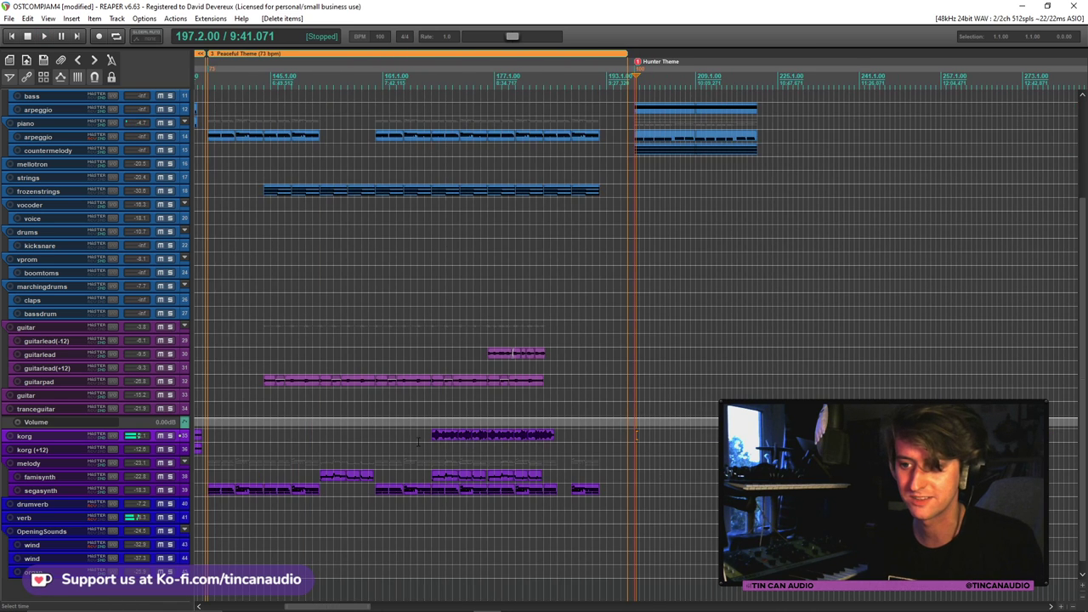
pyautogui.scroll(-4, 417, 441)
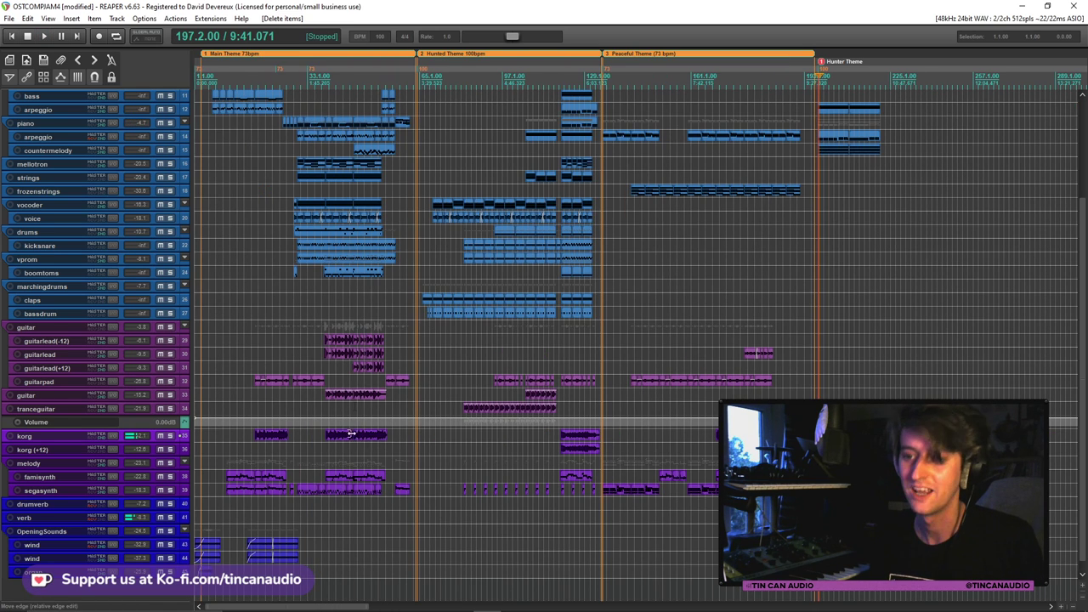
pyautogui.scroll(3, 357, 176)
pyautogui.scroll(2, 399, 269)
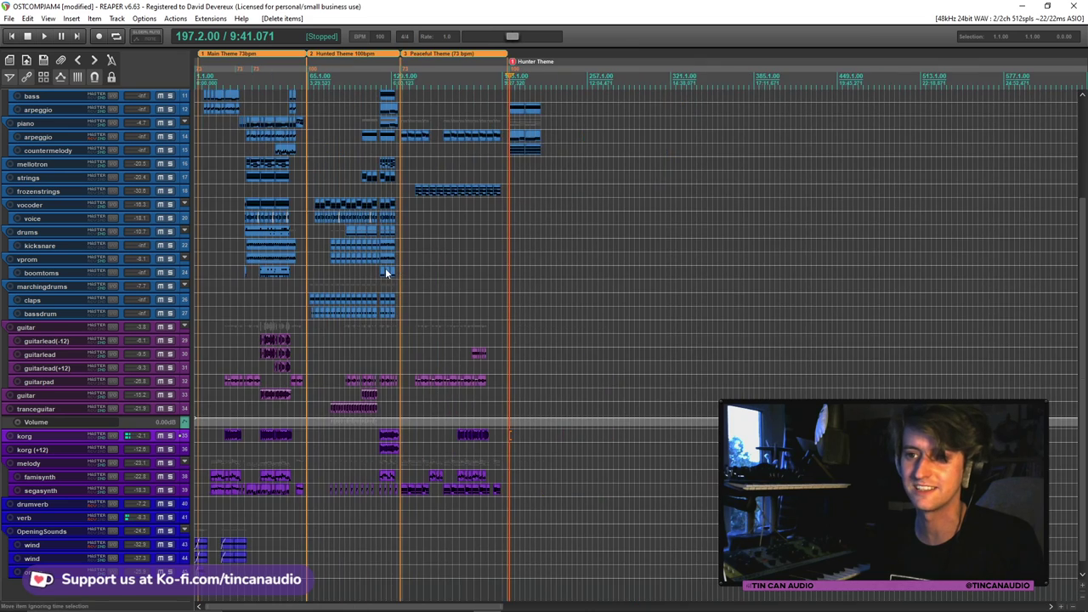
pyautogui.scroll(5, 461, 173)
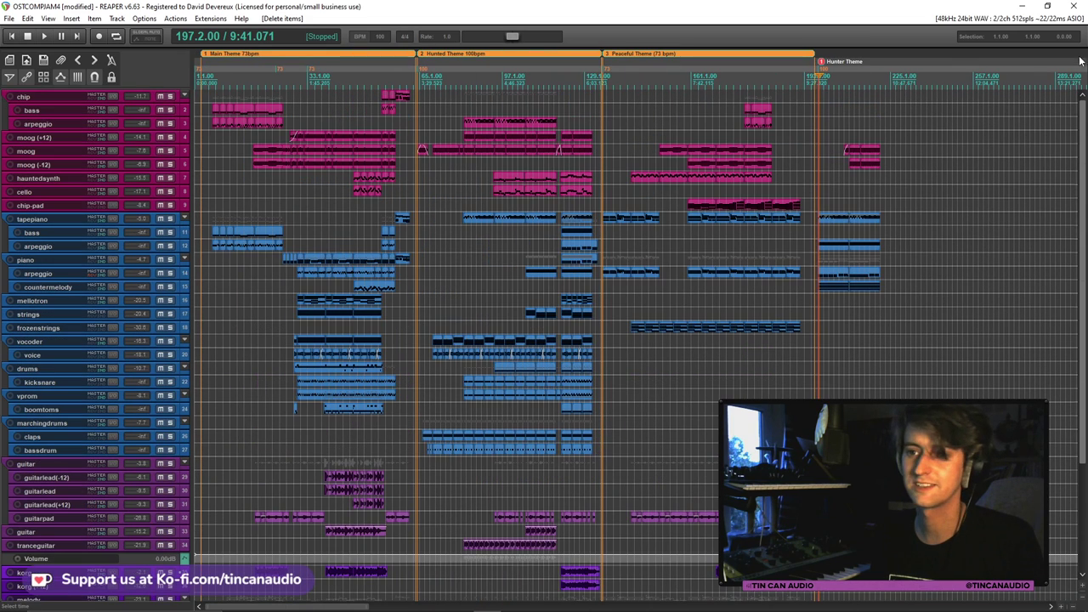
pyautogui.click(356, 178)
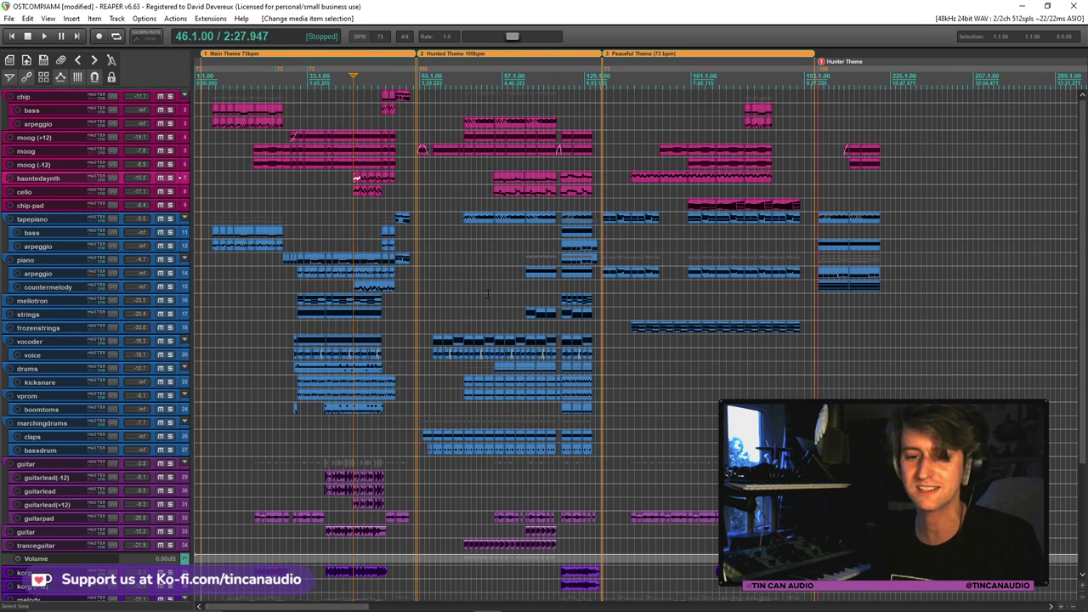
pyautogui.press('space')
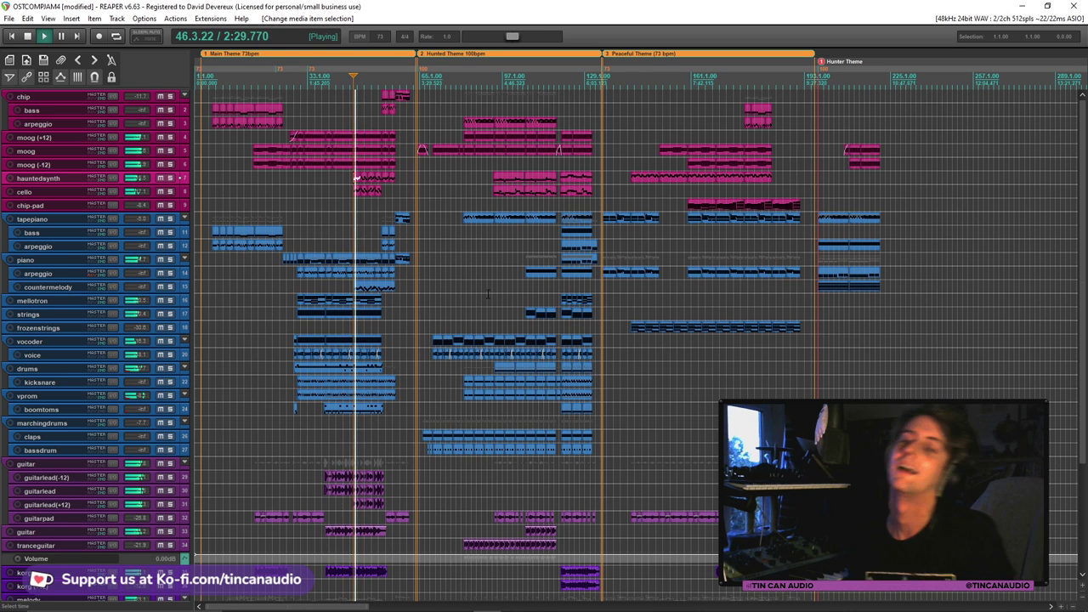
pyautogui.press('space')
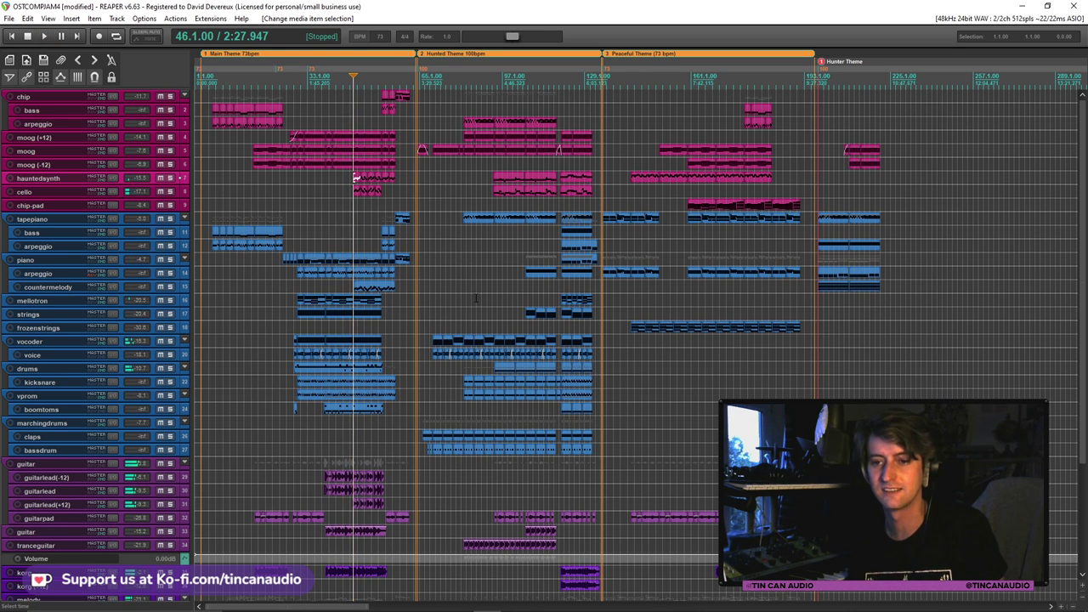
# Solo the hauntedsynth and cello tracks, play them from bar 46, and clear the solos
pyautogui.moveTo(171, 179); pyautogui.dragTo(170, 191)
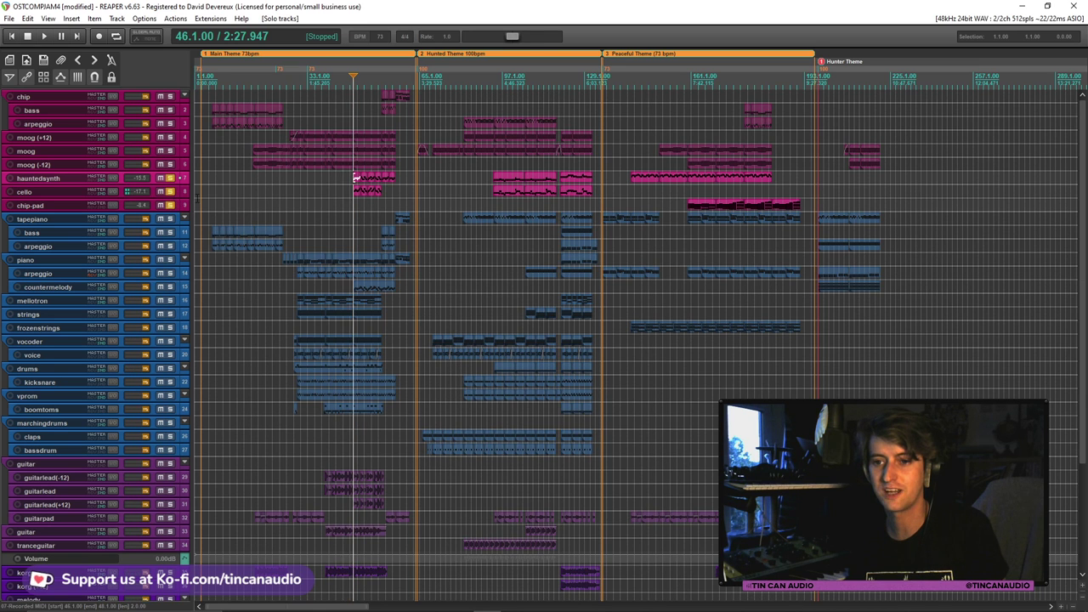
pyautogui.press('space')
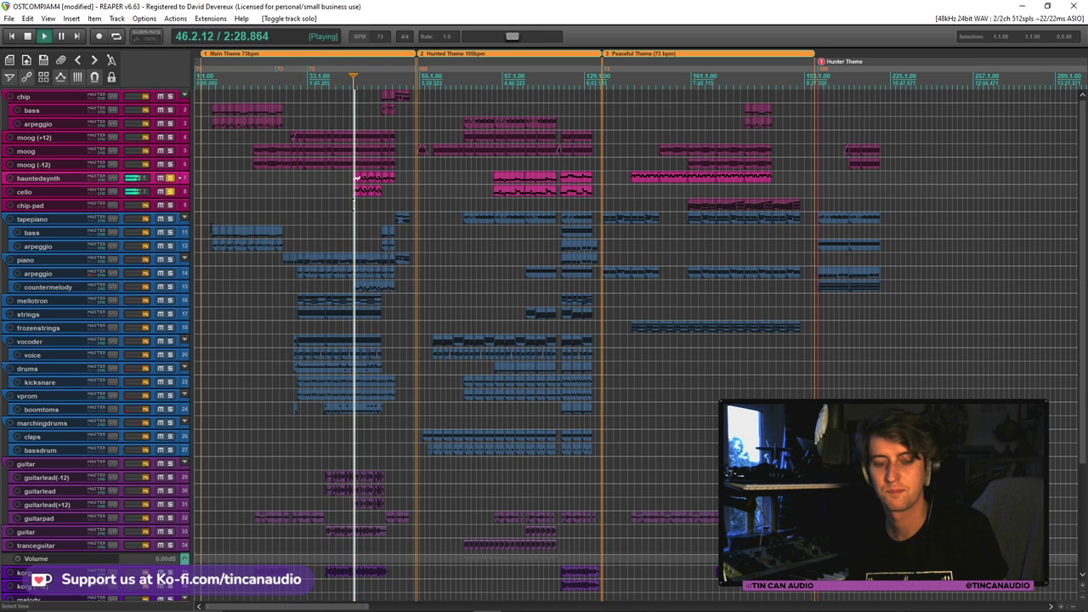
pyautogui.press('space')
pyautogui.click(171, 179)
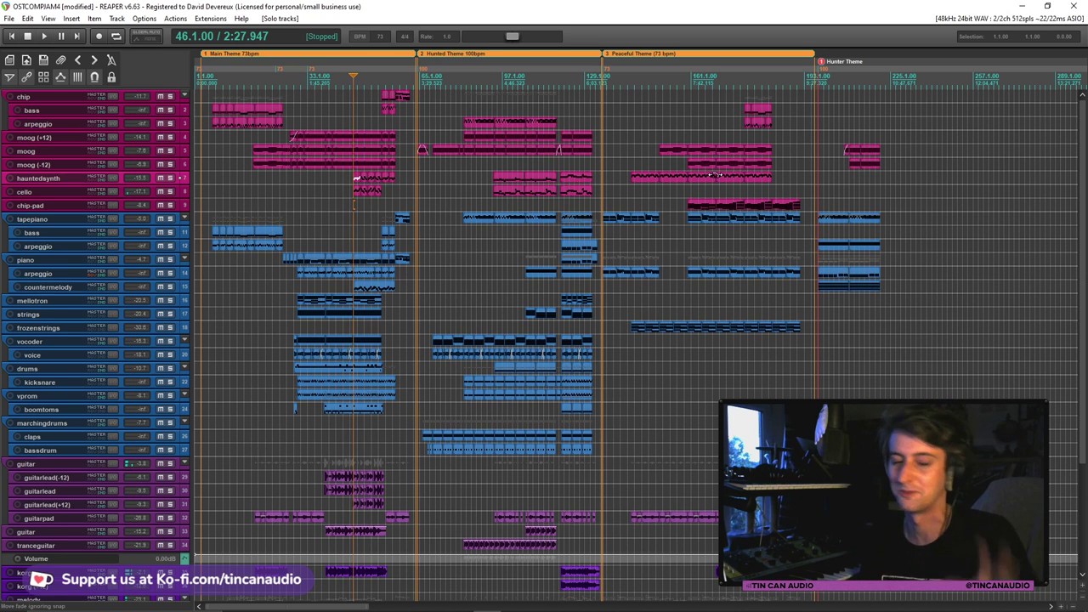
# Trim the start of the korg item in the Hunted Theme to bar 120
pyautogui.scroll(-2, 1084, 206)
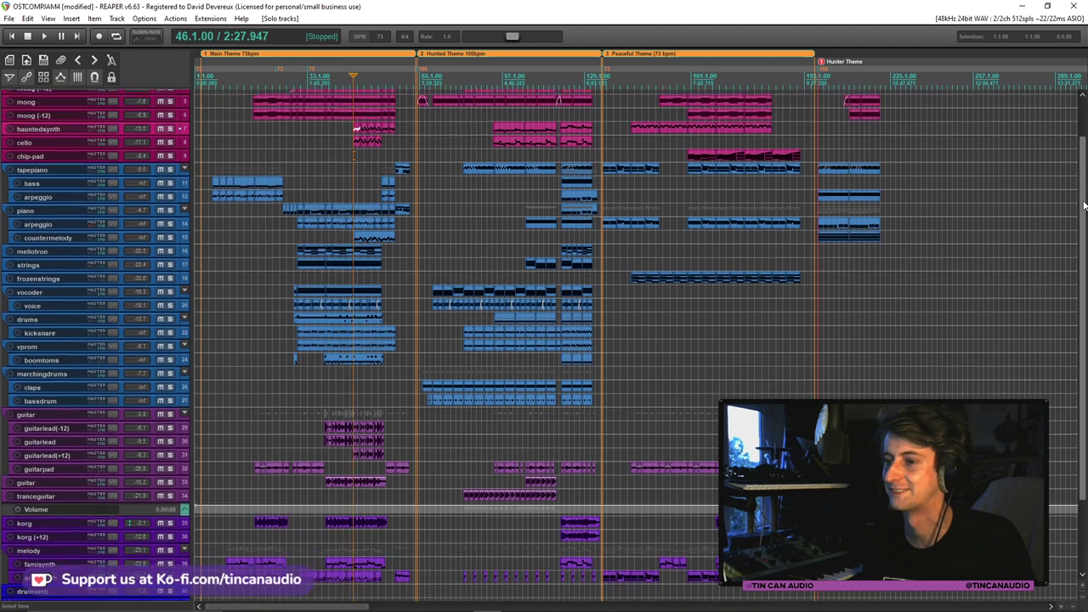
pyautogui.scroll(-4, 1084, 205)
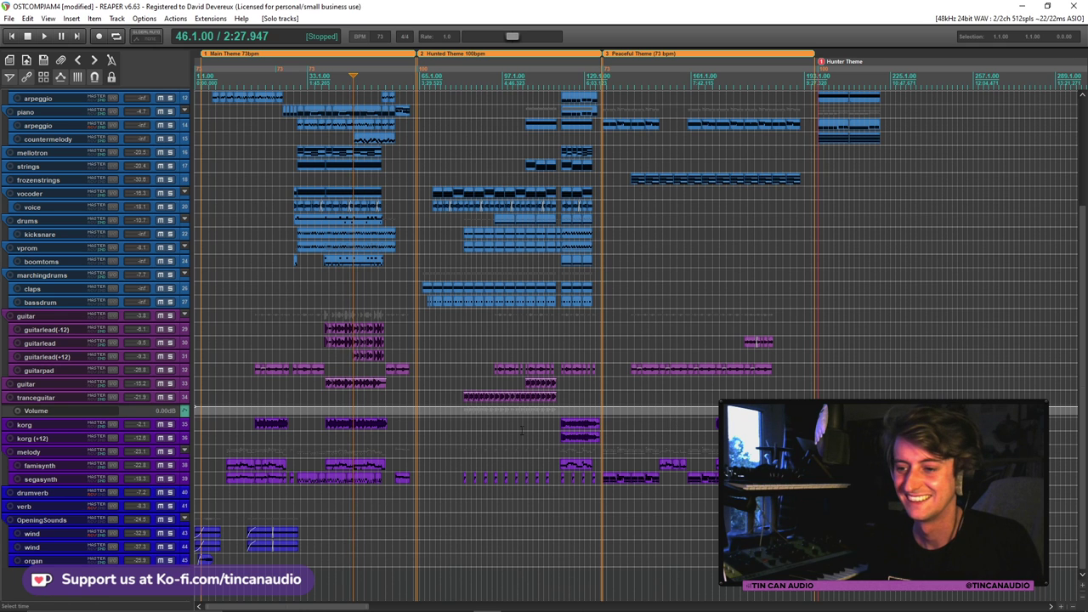
pyautogui.click(569, 429)
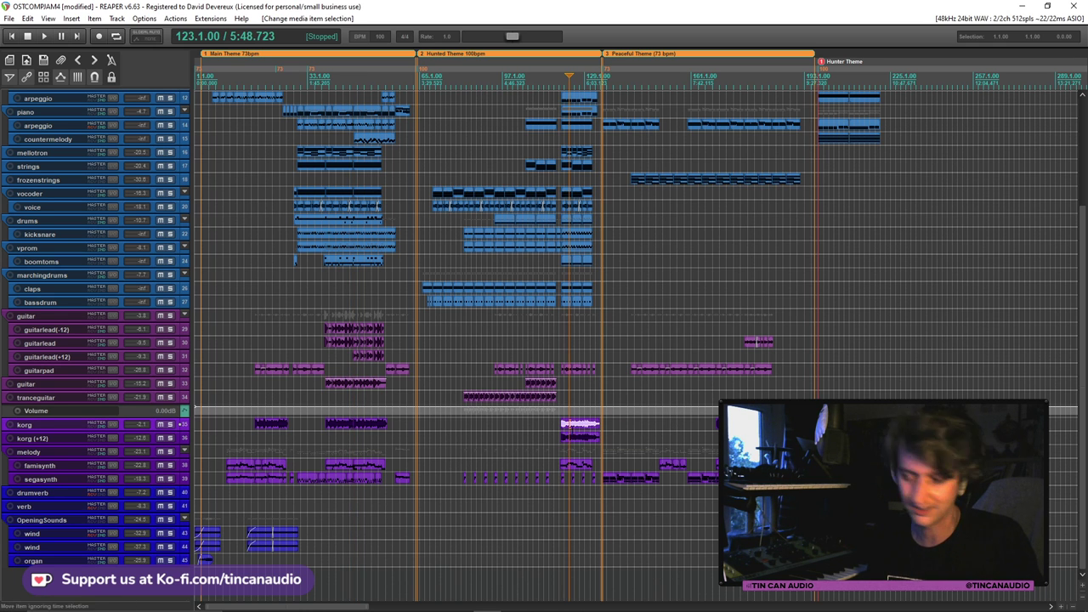
pyautogui.scroll(5, 569, 433)
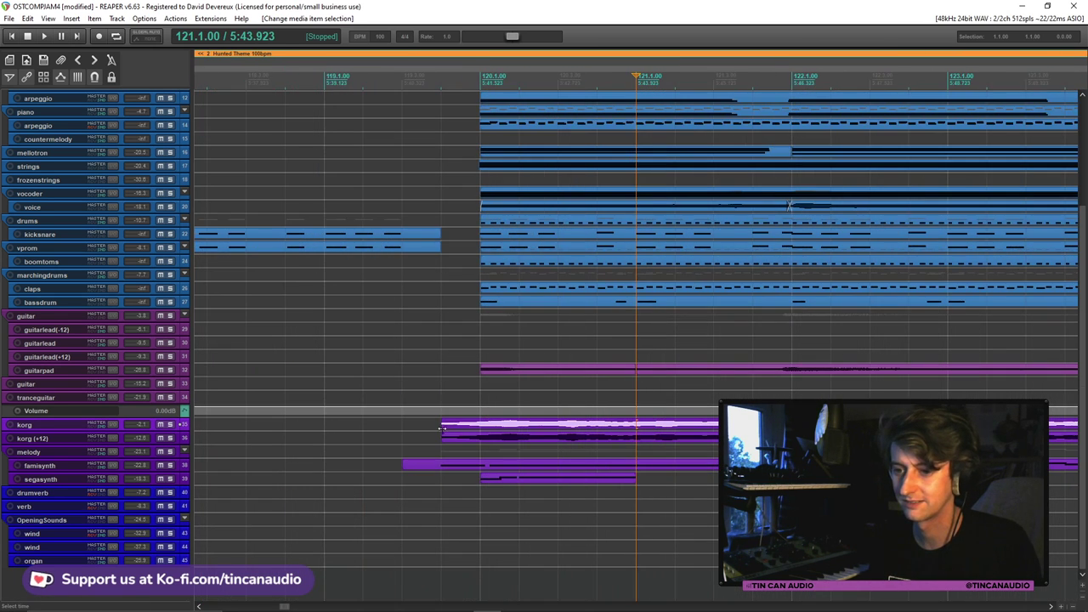
pyautogui.moveTo(441, 425); pyautogui.dragTo(493, 431)
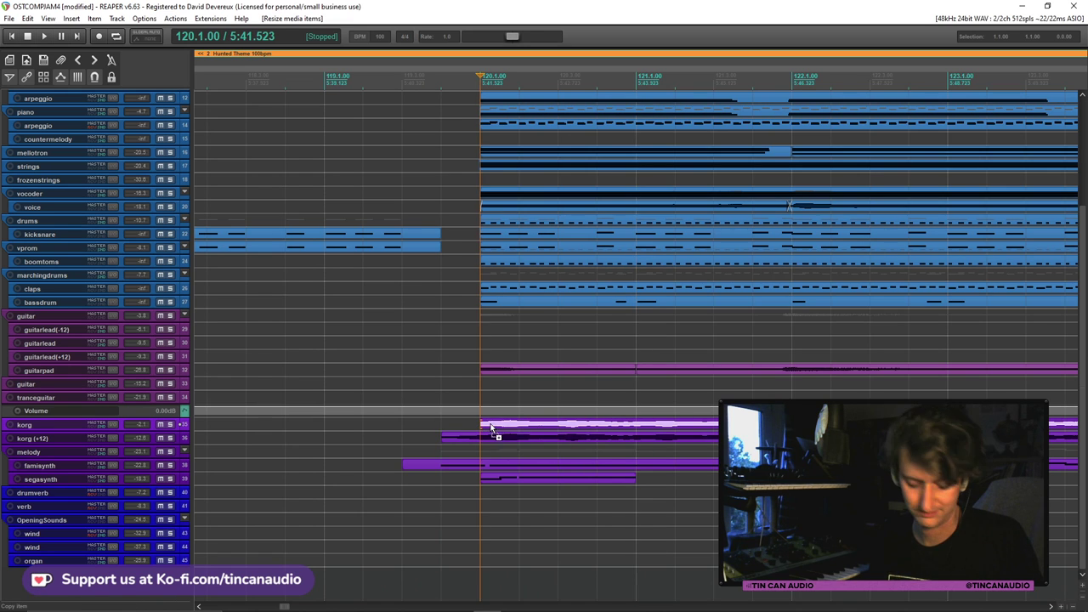
# Paste a copy of the trimmed korg item on the korg track at bar 197, where the Hunter Theme starts
pyautogui.scroll(-8, 637, 423)
pyautogui.scroll(-6, 637, 422)
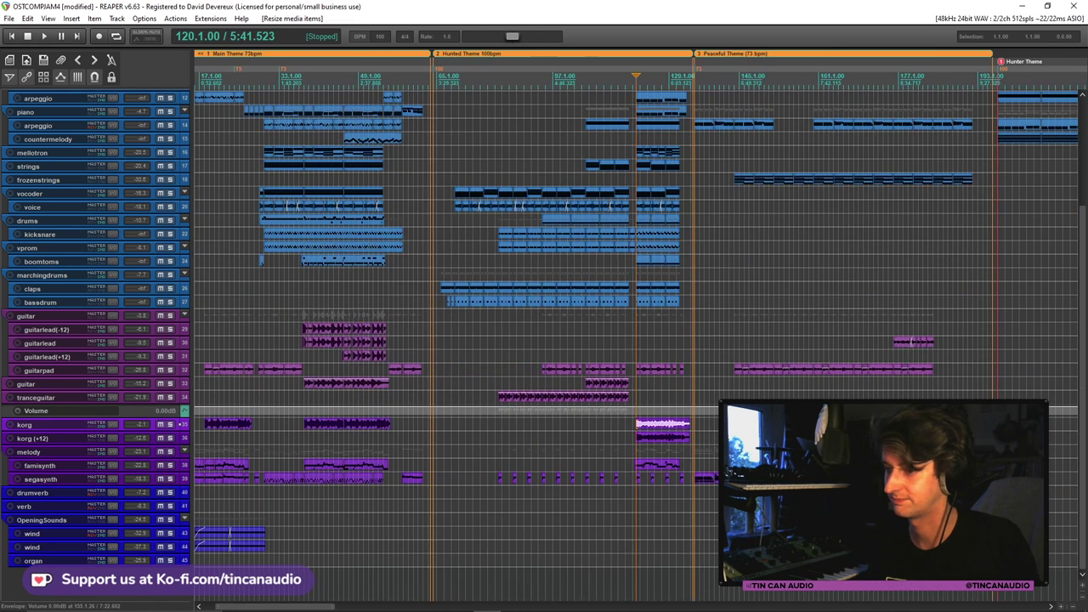
pyautogui.scroll(10, 639, 422)
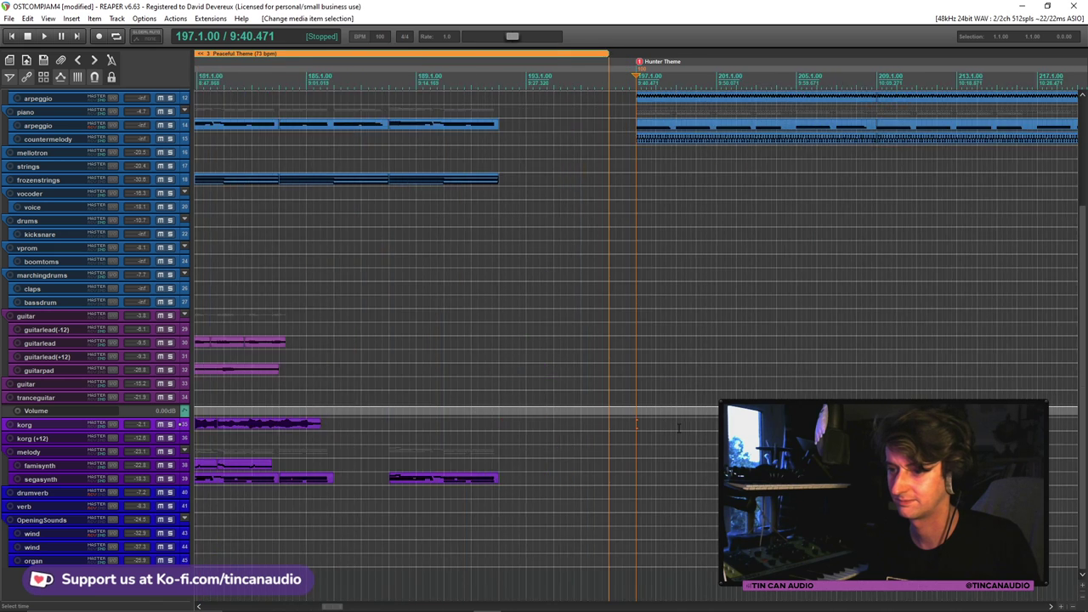
pyautogui.click(641, 426)
pyautogui.hotkey('ctrl', 'v')
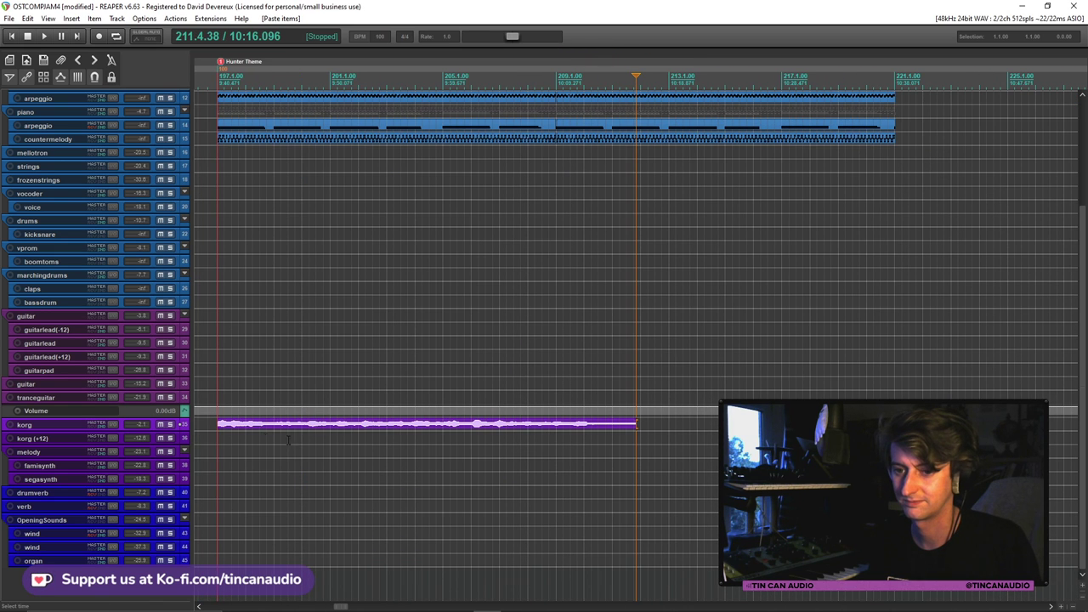
# Set the pasted korg item's pitch adjustment to -12 semitones in its media item properties
pyautogui.doubleClick(252, 425)
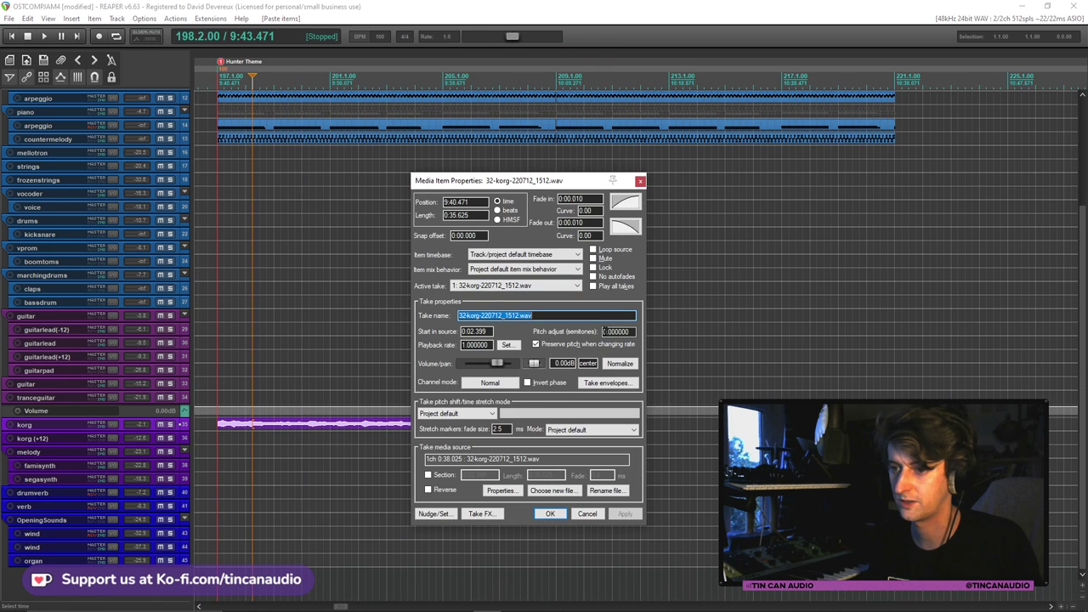
pyautogui.doubleClick(618, 332)
pyautogui.write('-12')
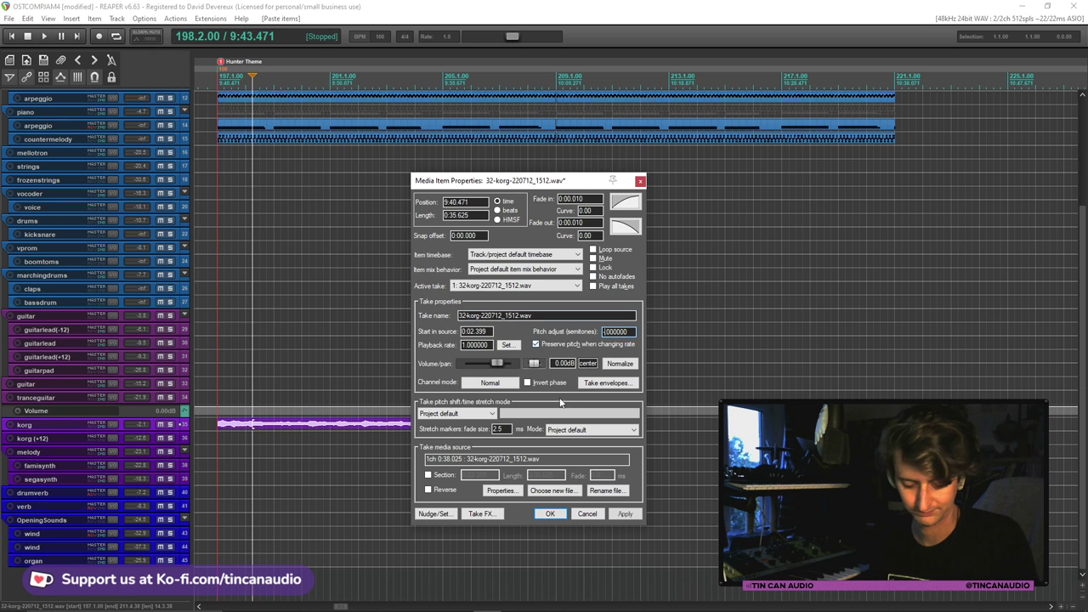
pyautogui.click(548, 515)
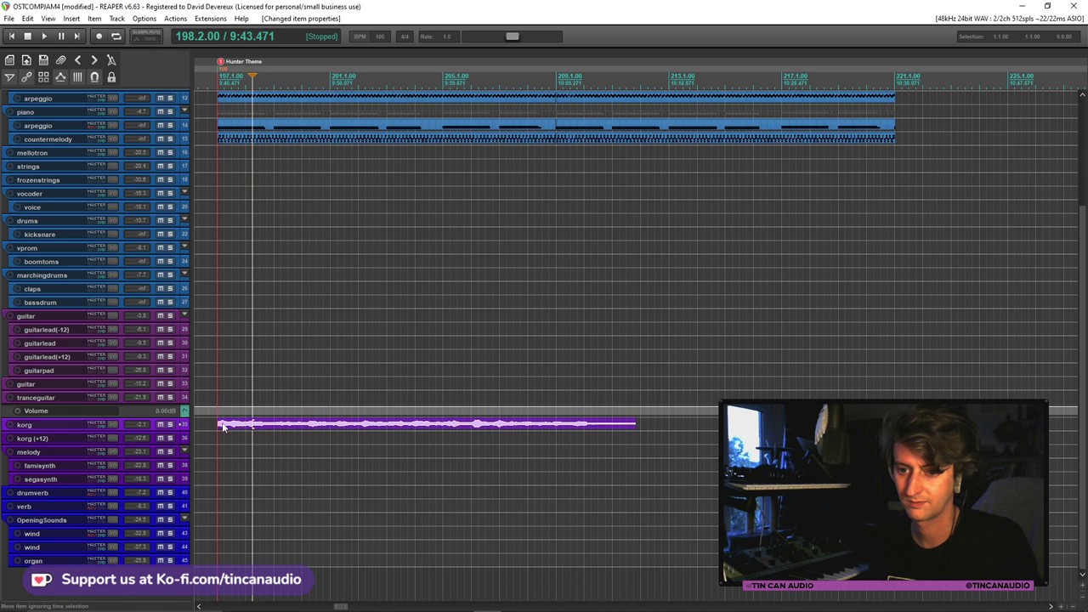
# Play the Hunter Theme from bar 197 to hear the pitched-down korg with the piano parts
pyautogui.click(225, 432)
pyautogui.press('space')
pyautogui.scroll(-3, 655, 431)
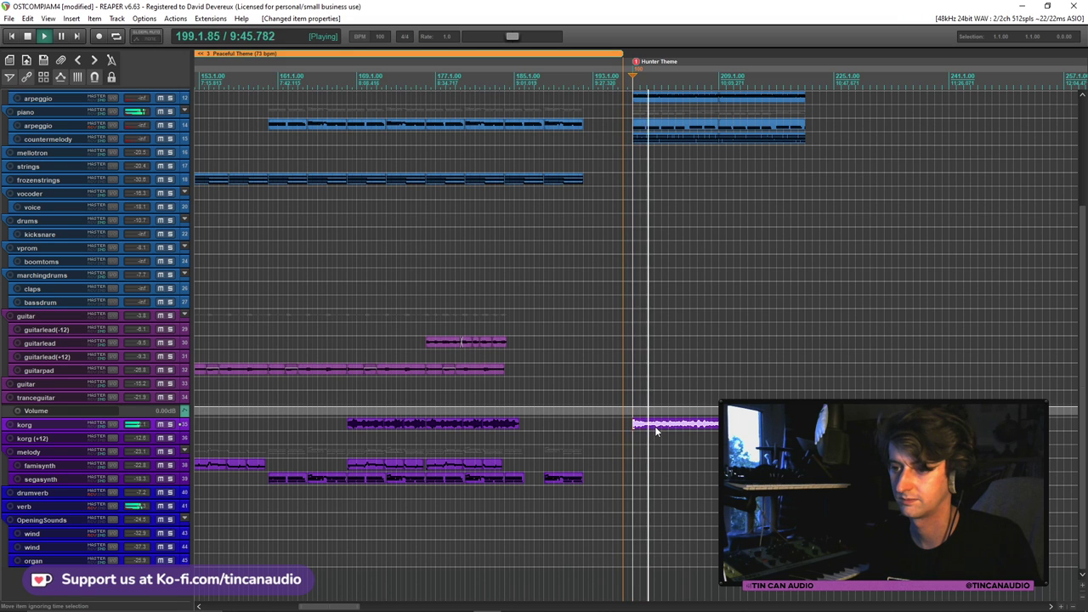
pyautogui.scroll(-1, 655, 426)
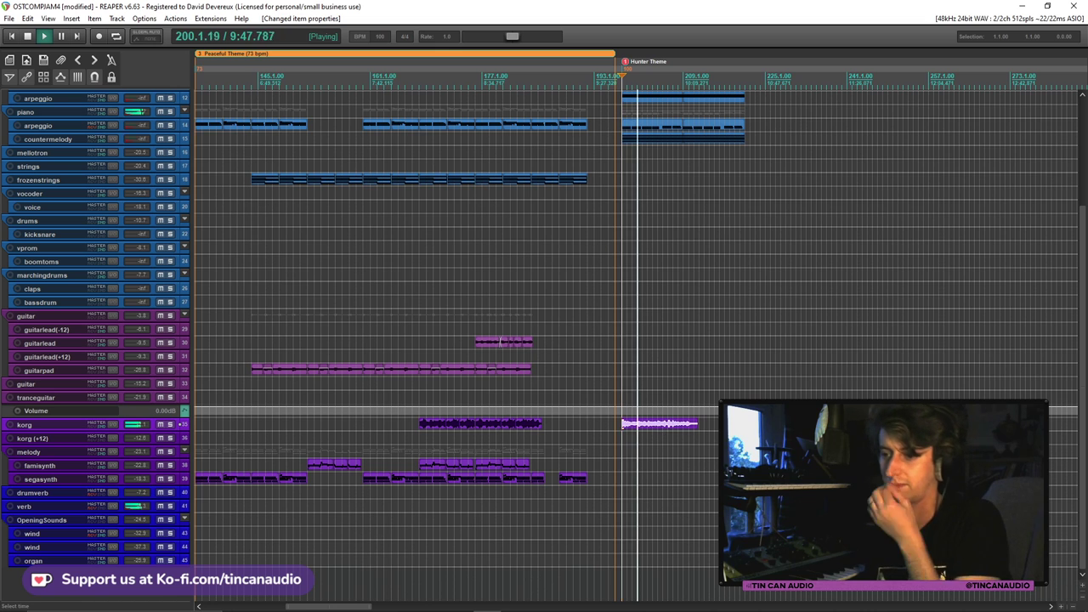
pyautogui.scroll(3, 655, 426)
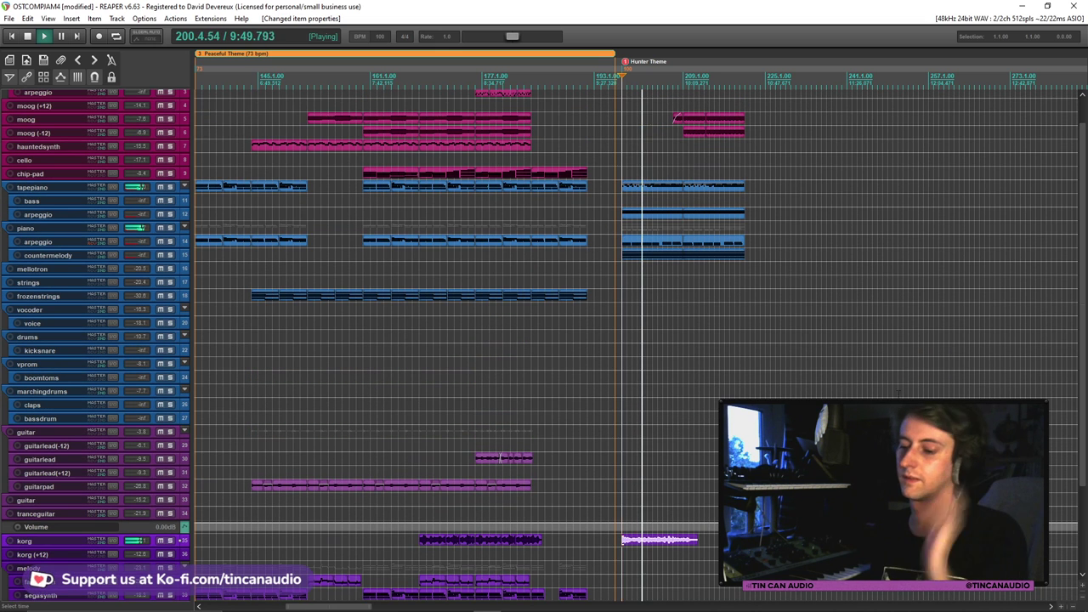
pyautogui.press('space')
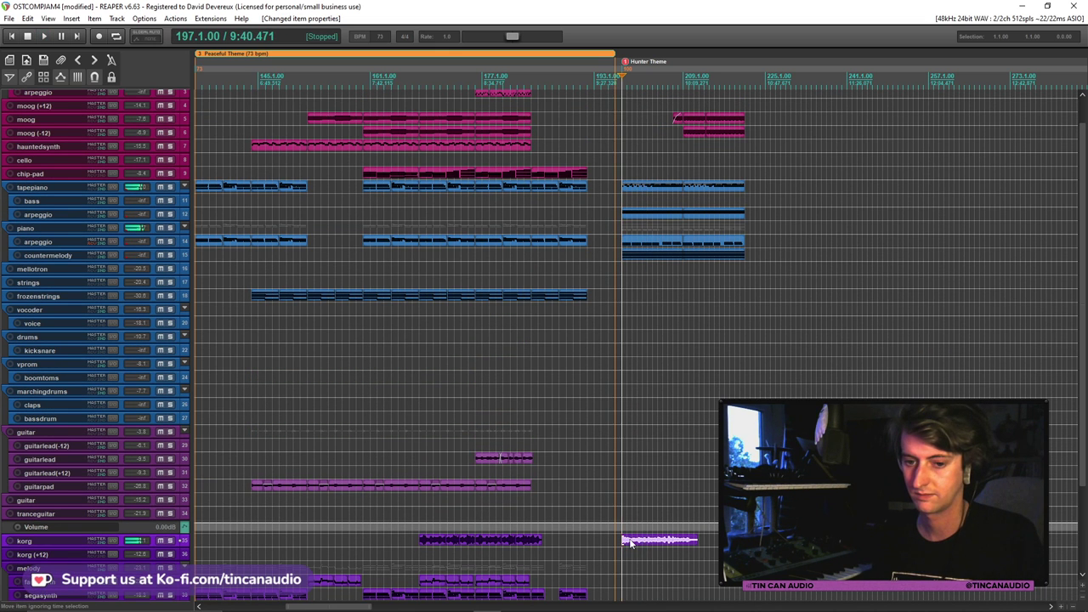
# Paste a copy of the Hunter Theme korg item on guitar track 33 at bar 197
pyautogui.click(631, 541)
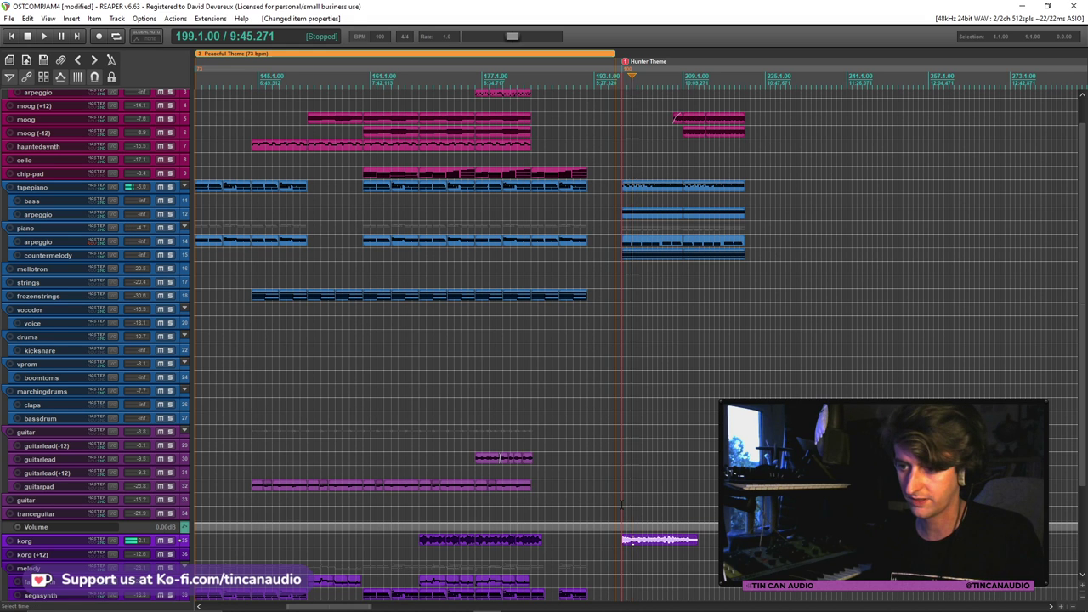
pyautogui.click(622, 504)
pyautogui.hotkey('ctrl', 'v')
# Mute the korg track and play the copied item on guitar track 33 from bar 197
pyautogui.click(630, 541)
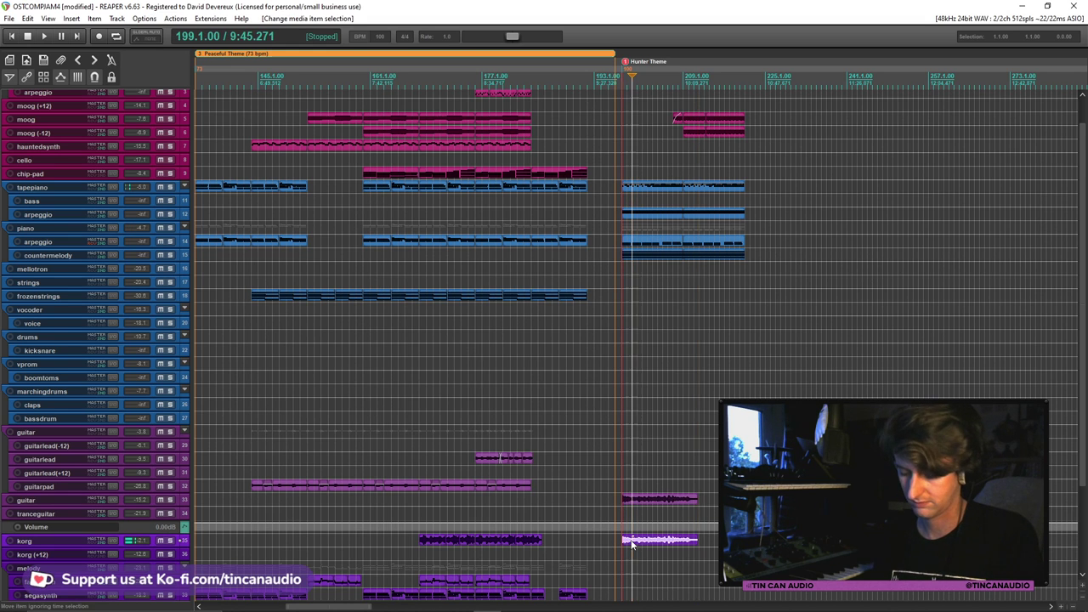
pyautogui.click(160, 540)
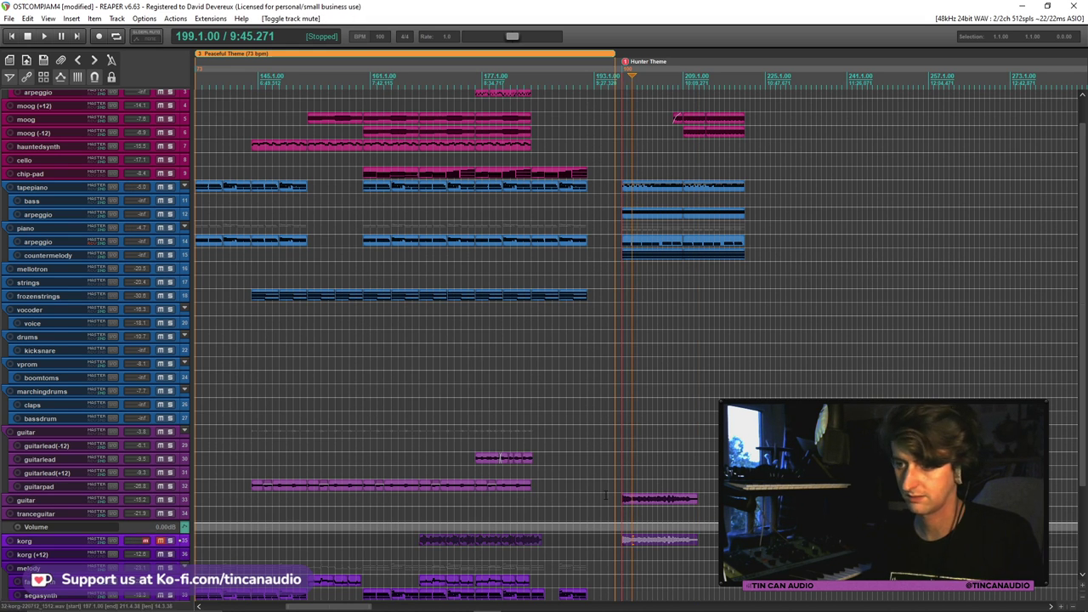
pyautogui.click(639, 499)
pyautogui.press('space')
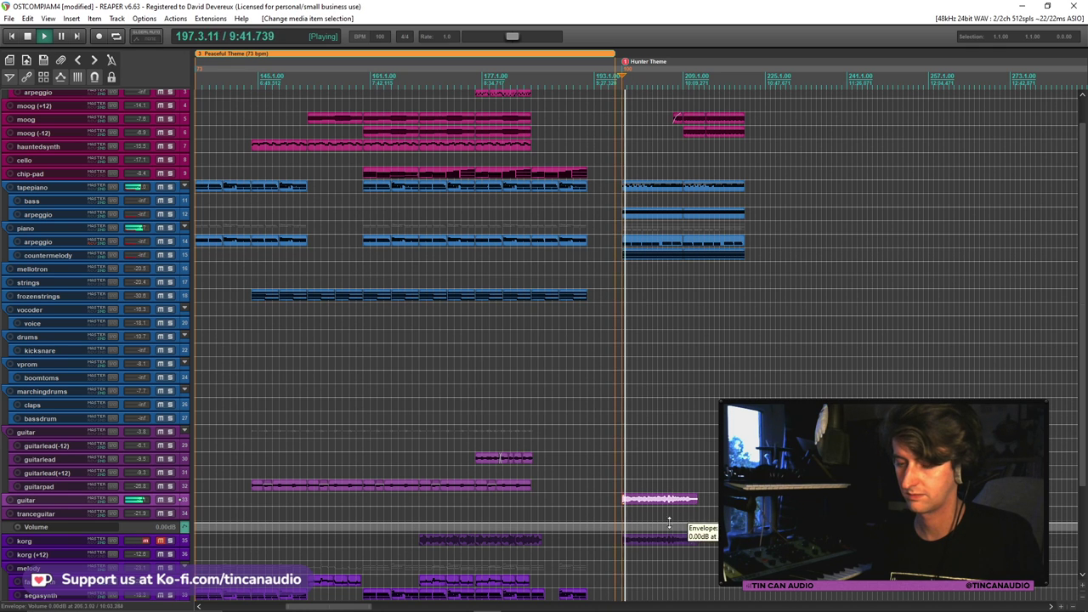
# Move the copied item from guitar track 33 up to the guitarlead(+12) track and play it from bar 197
pyautogui.press('space')
pyautogui.moveTo(632, 505); pyautogui.dragTo(636, 480)
pyautogui.press('space')
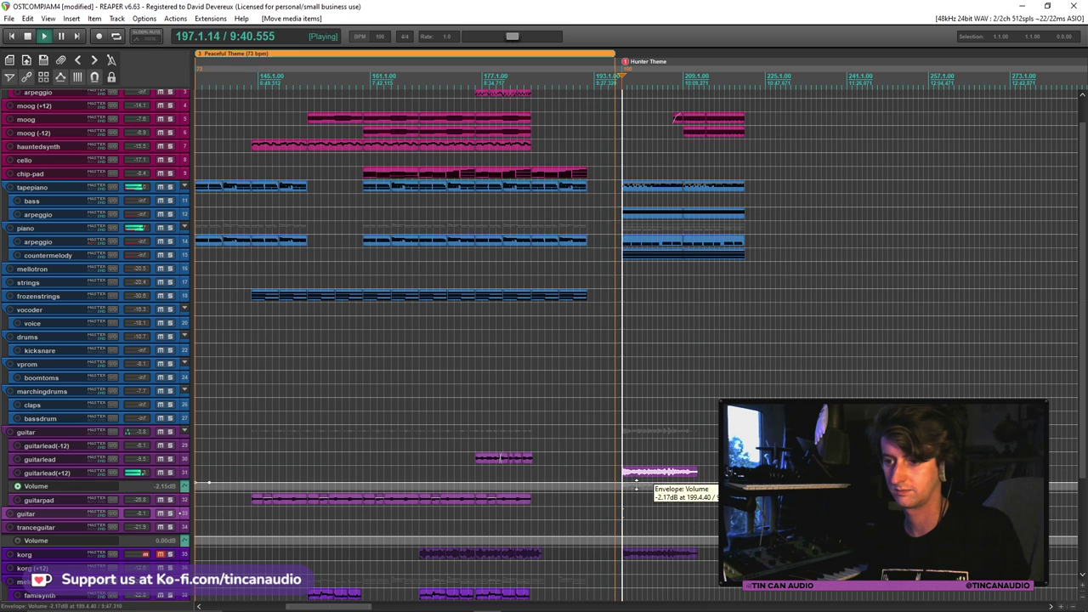
# Hide the volume envelopes of the guitarlead(+12) and tranceguitar tracks
pyautogui.click(154, 476)
pyautogui.press('v')
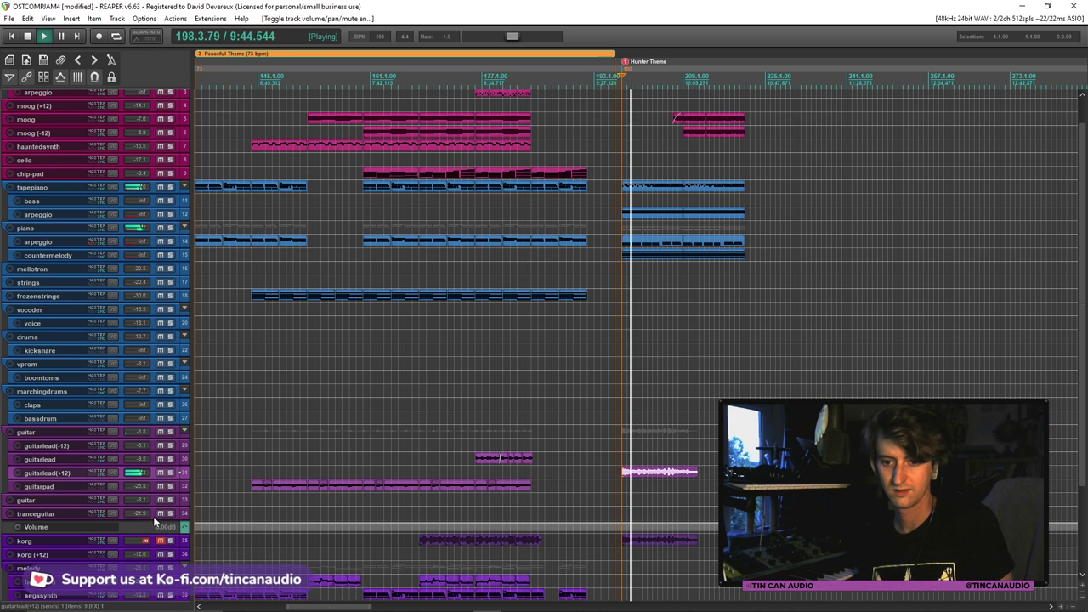
pyautogui.click(151, 512)
pyautogui.press('v')
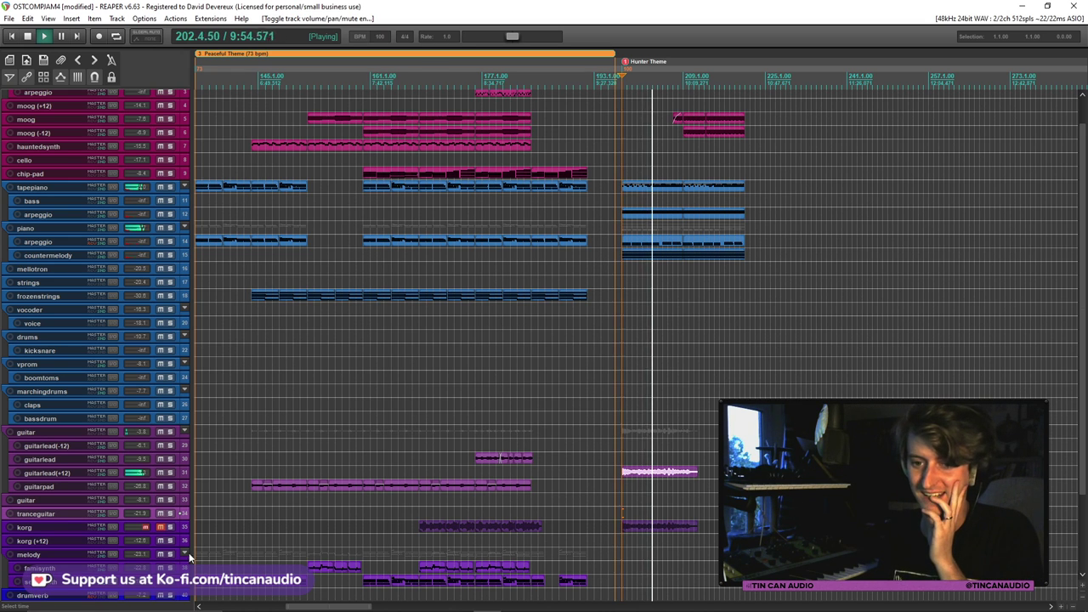
# Unmute the korg track to hear it with guitarlead(+12), mute it again, and stop playback
pyautogui.click(159, 527)
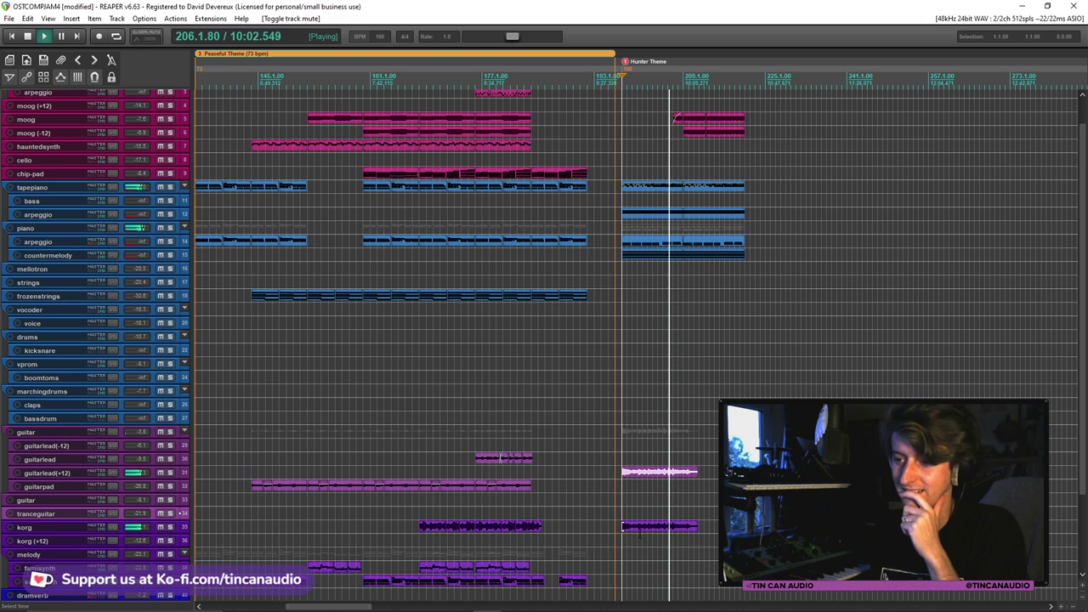
pyautogui.click(161, 527)
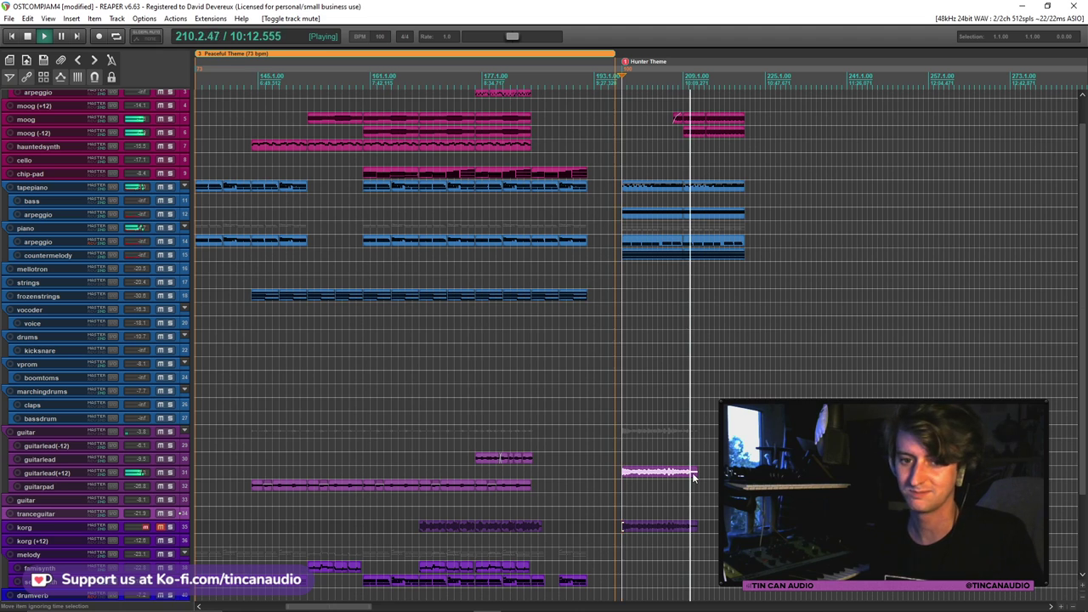
pyautogui.press('space')
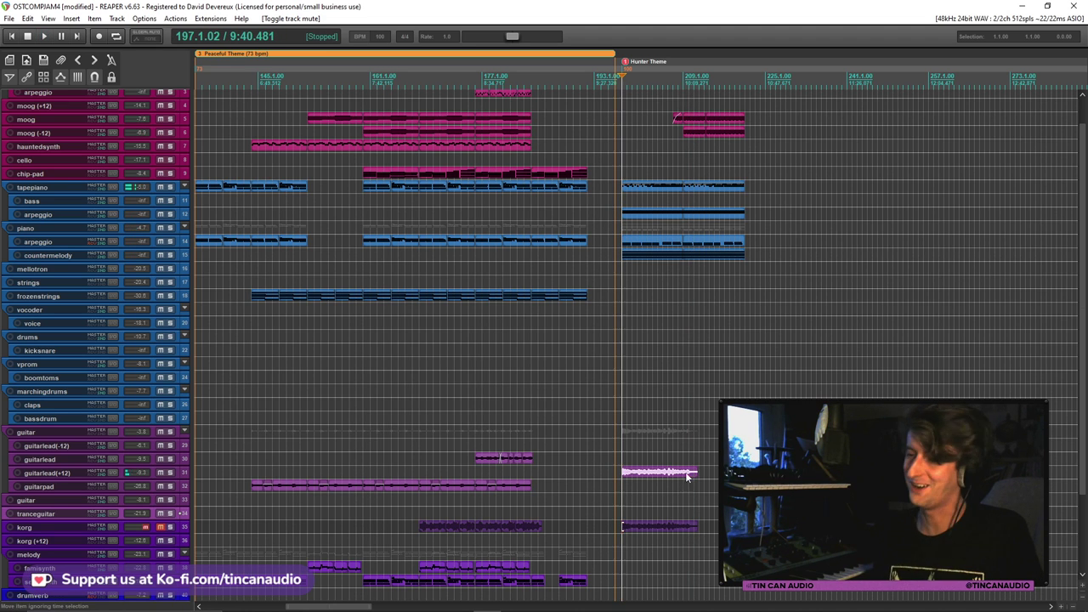
# Move the Hunter Theme's korg item up to the tranceguitar track and play it from bar 197
pyautogui.click(681, 475)
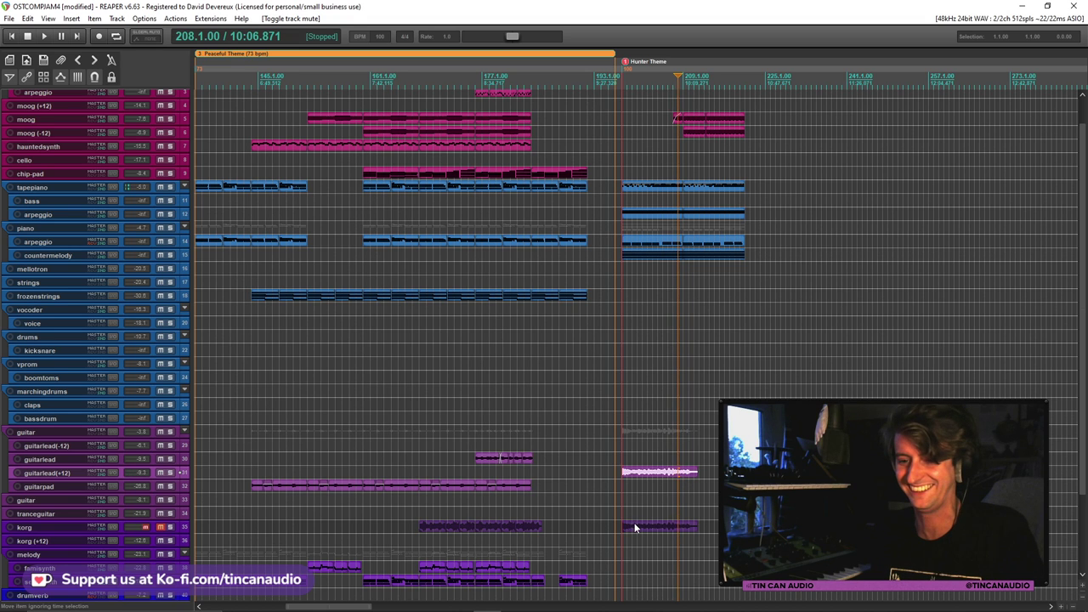
pyautogui.moveTo(634, 527); pyautogui.dragTo(620, 512)
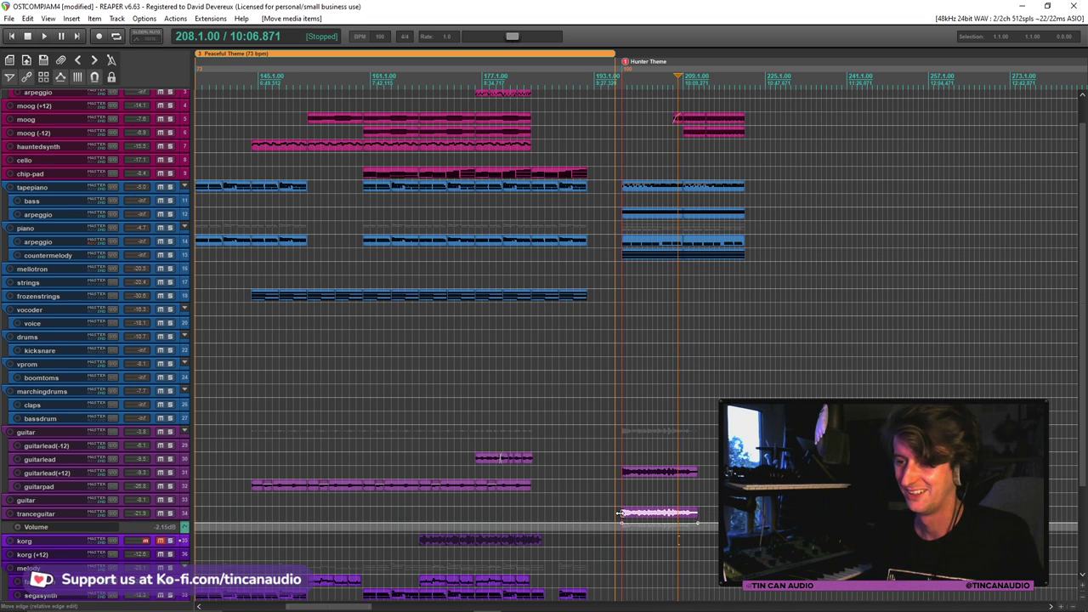
pyautogui.click(620, 513)
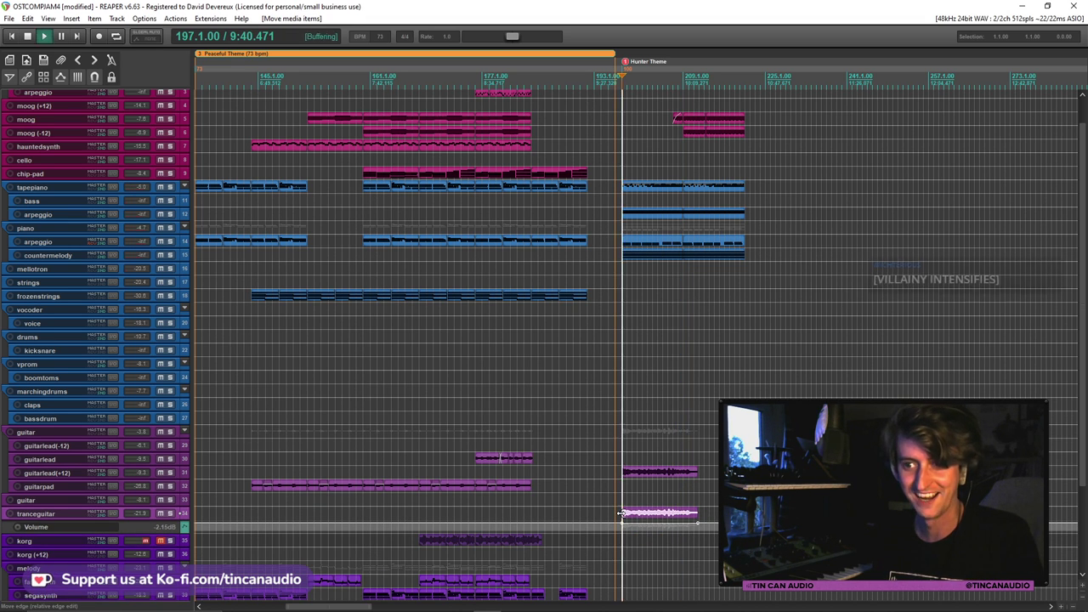
pyautogui.press('space')
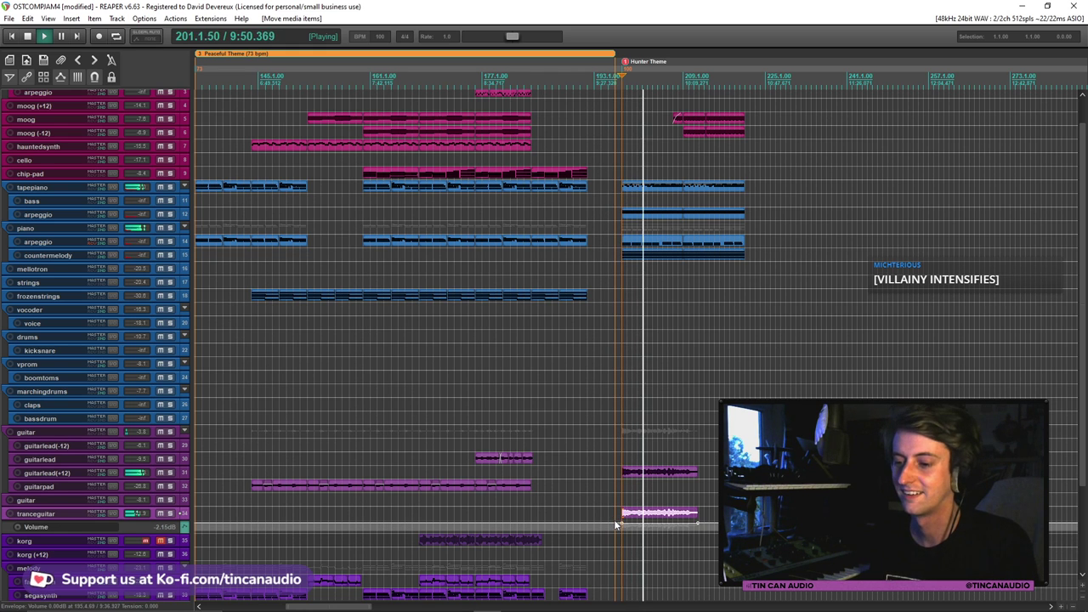
# Lower the tranceguitar volume envelope to -4.75 dB under the moved item and unmute the korg track
pyautogui.moveTo(615, 523)
pyautogui.mouseDown()
pyautogui.moveTo(633, 571)
pyautogui.moveTo(636, 530)
pyautogui.mouseUp()
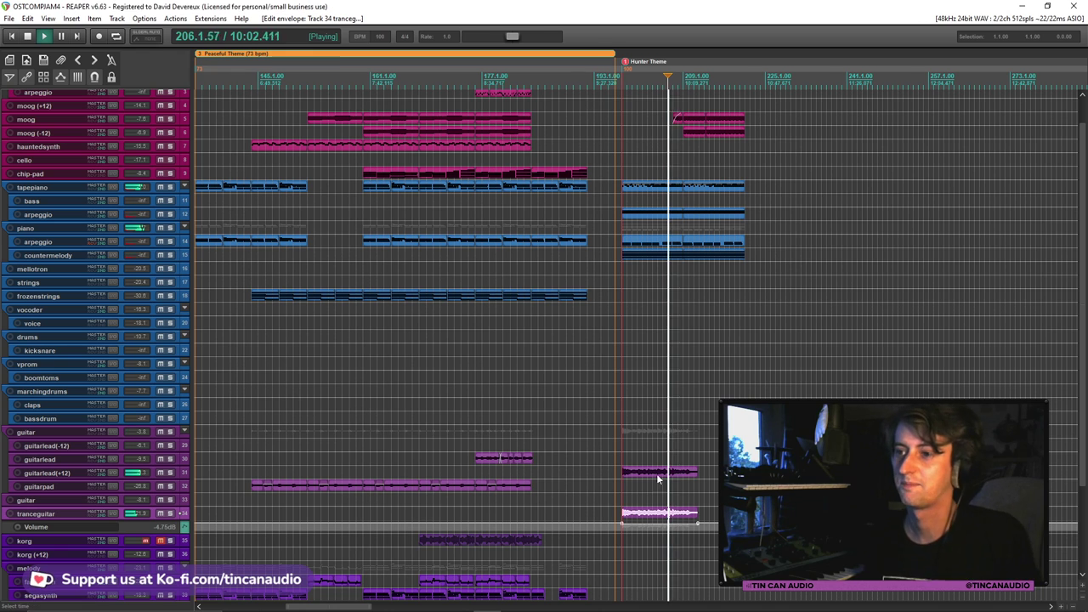
pyautogui.click(684, 478)
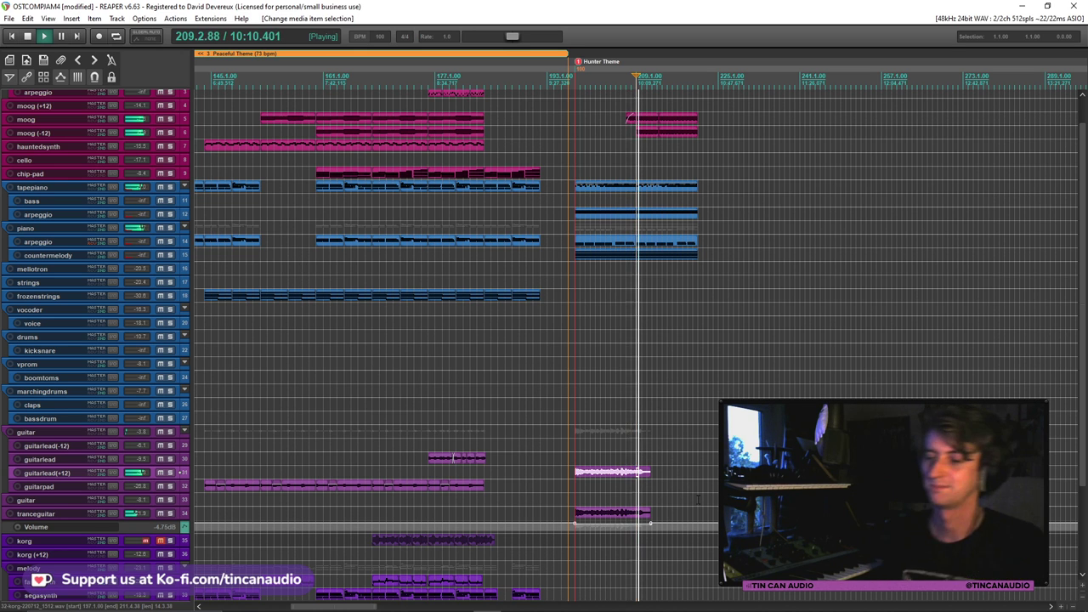
pyautogui.scroll(-2, 660, 477)
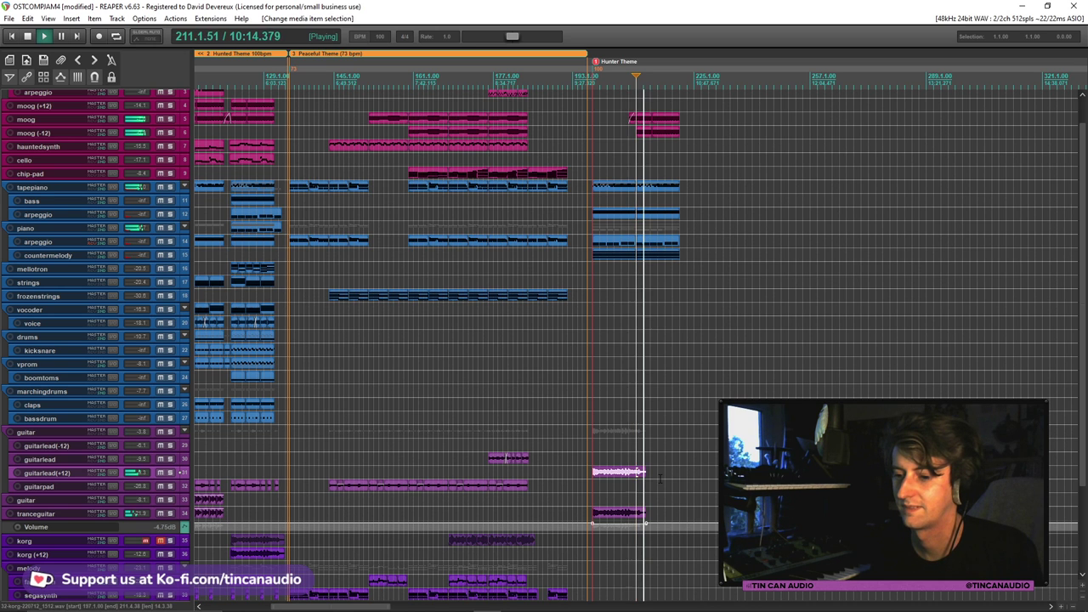
pyautogui.click(160, 541)
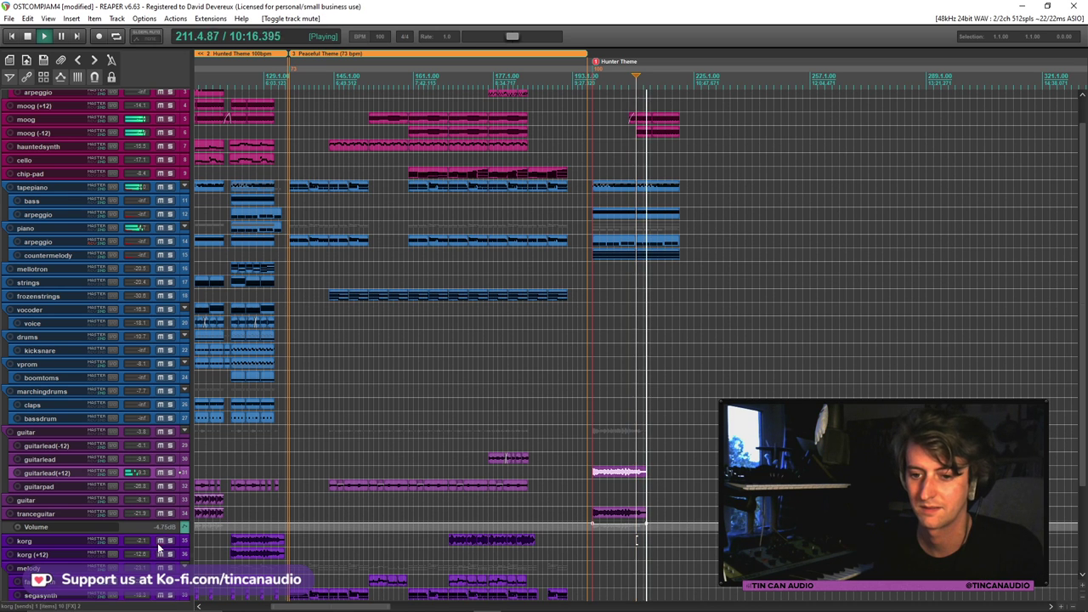
# Copy the six mellotron items from the end of the Hunted Theme to bar 209 of the Hunter Theme
pyautogui.scroll(2, 683, 495)
pyautogui.scroll(-2, 684, 495)
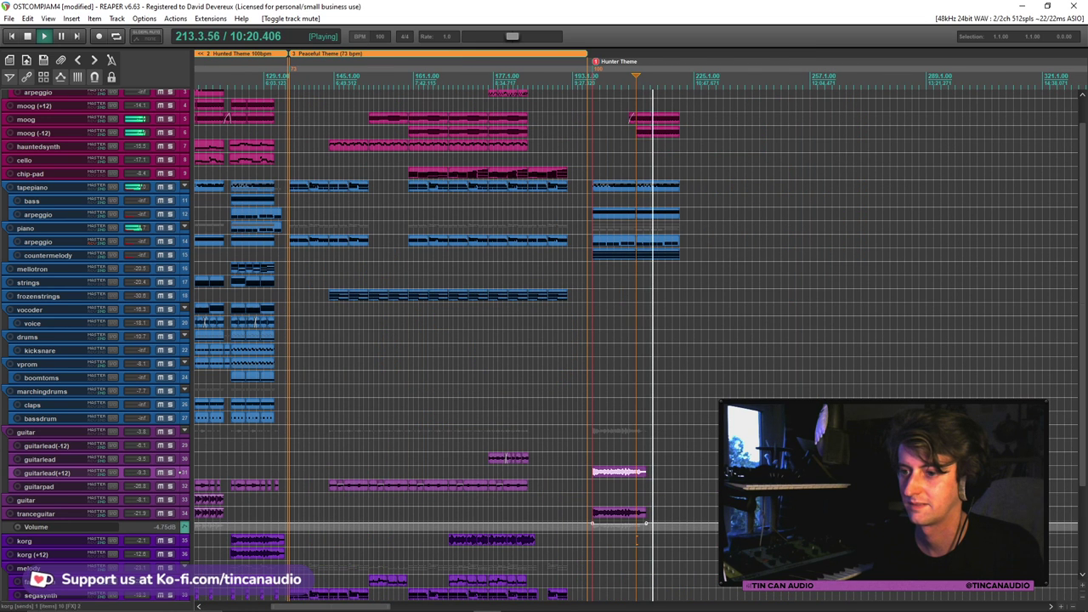
pyautogui.scroll(-2, 636, 540)
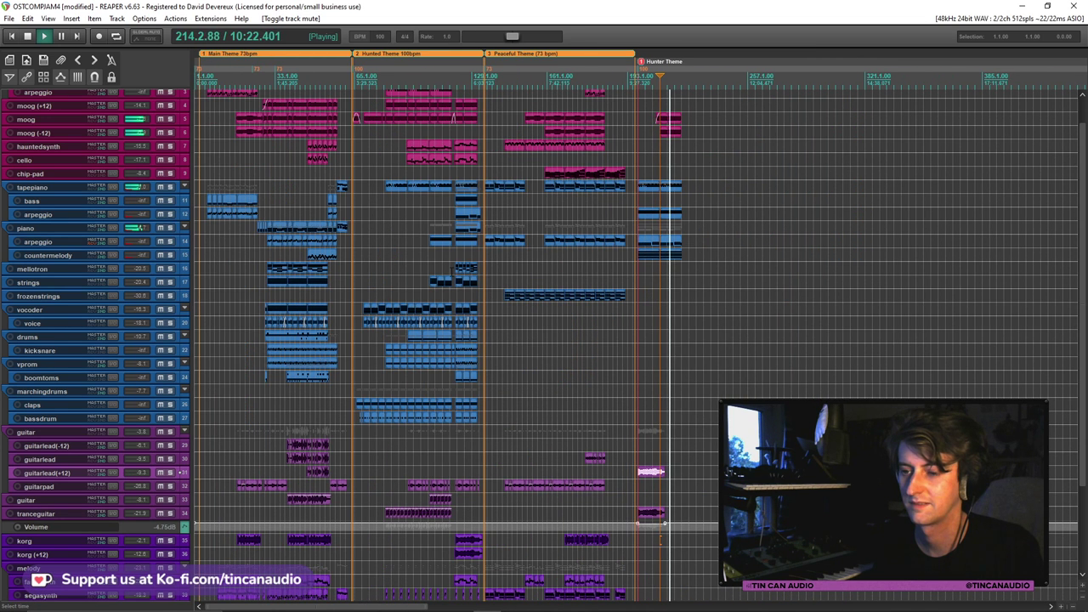
pyautogui.click(456, 270)
pyautogui.scroll(5, 456, 271)
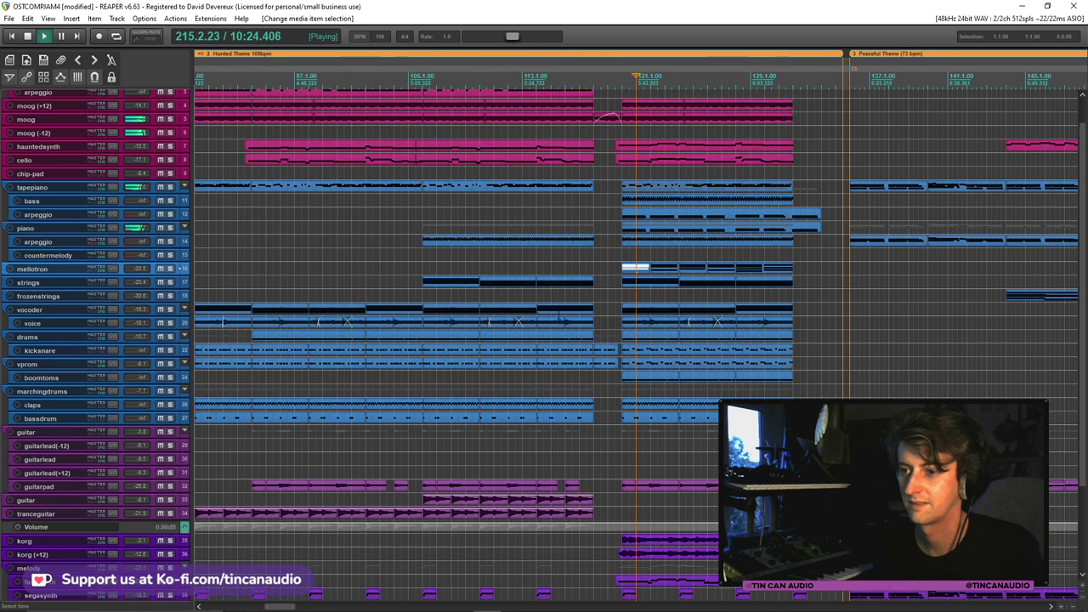
pyautogui.keyDown('shift'); pyautogui.click(771, 275); pyautogui.keyUp('shift')
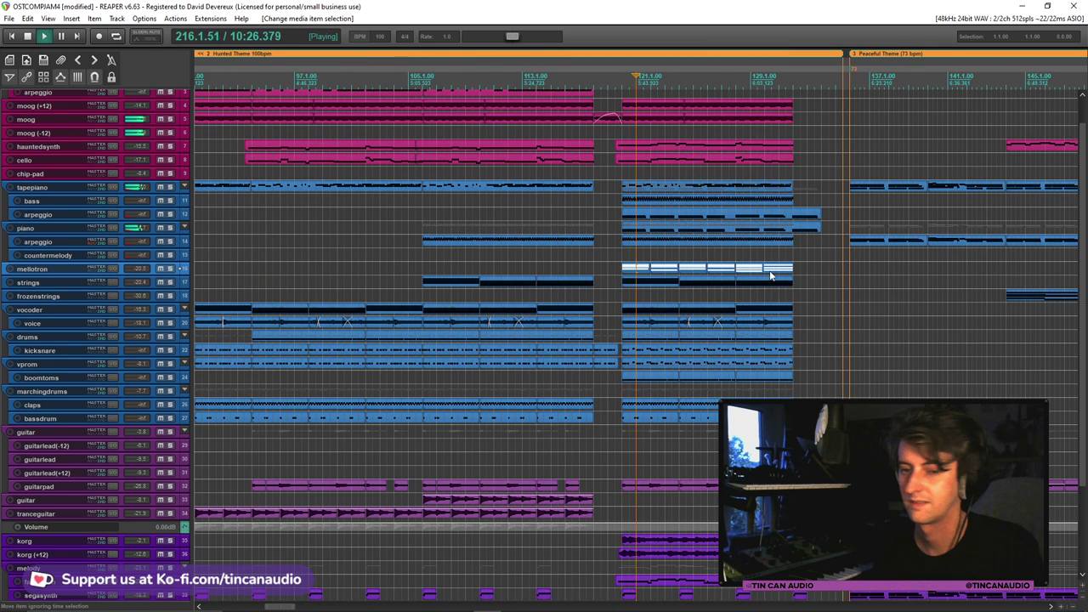
pyautogui.scroll(-3, 770, 270)
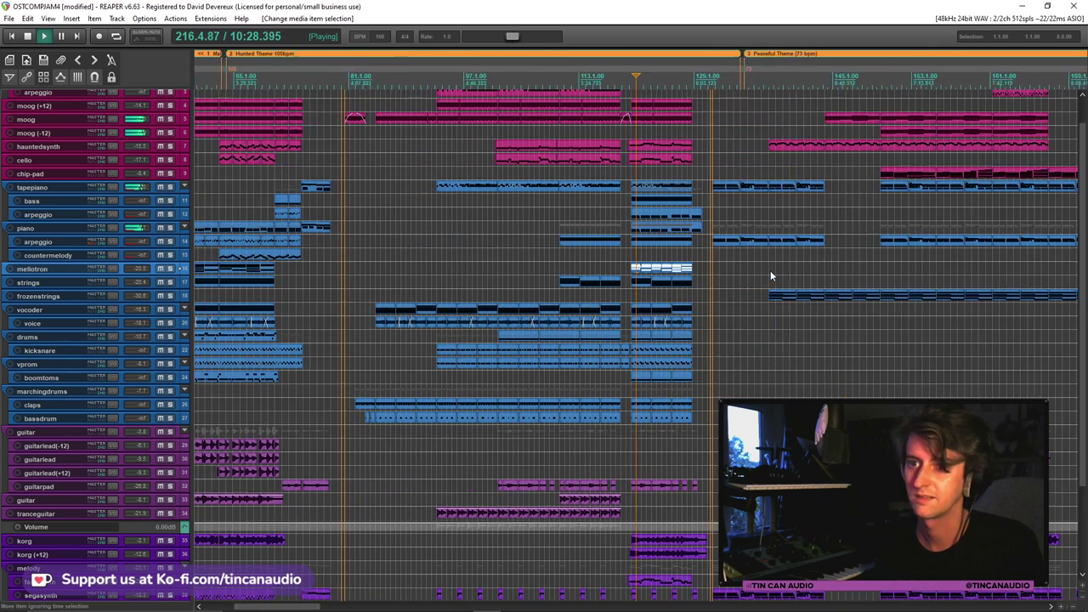
pyautogui.scroll(-2, 996, 287)
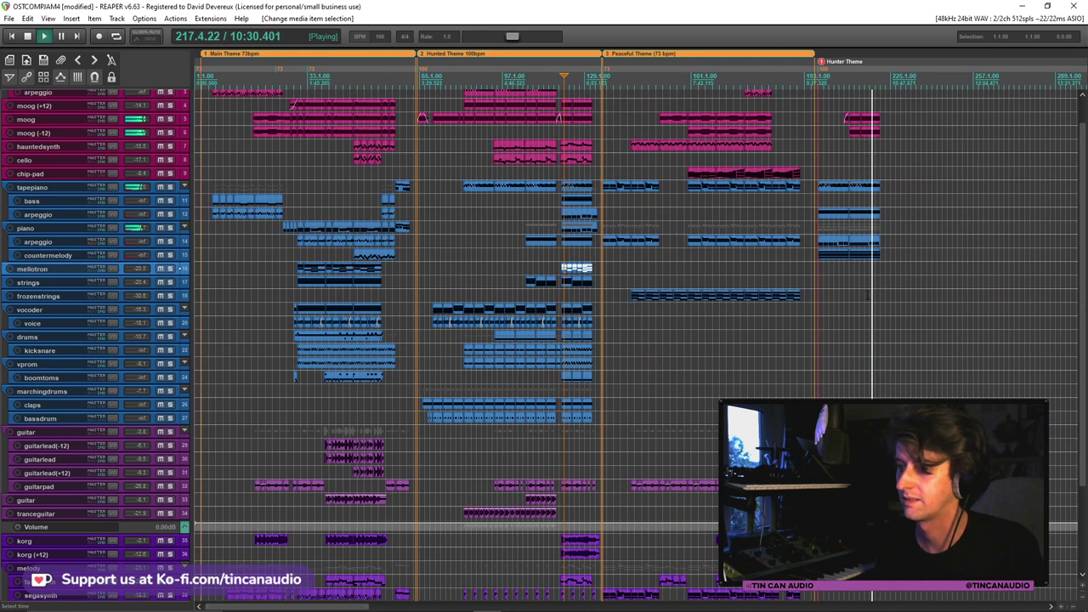
pyautogui.press('space')
pyautogui.click(849, 270)
pyautogui.scroll(4, 849, 270)
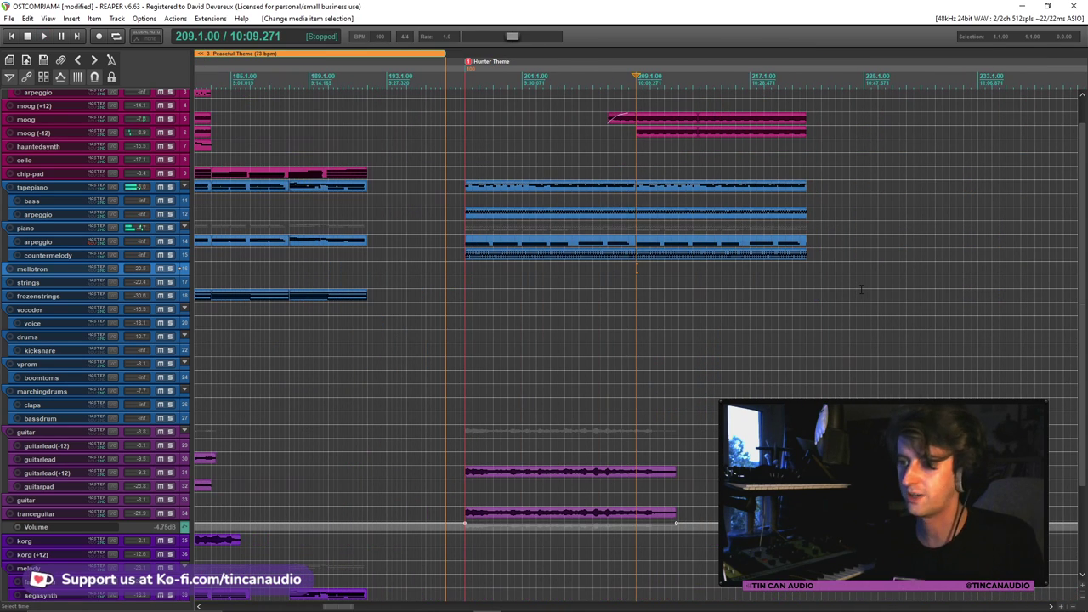
pyautogui.hotkey('ctrl', 'v')
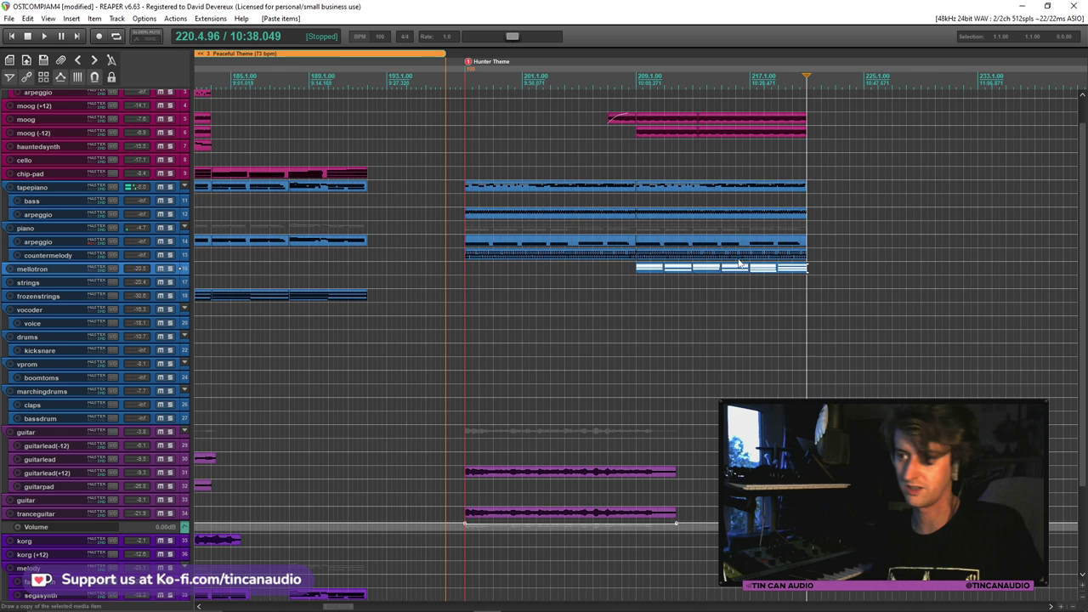
# Play the Hunter Theme from bar 208.3 to hear the pasted mellotron items with the other parts, and stop playback
pyautogui.click(632, 270)
pyautogui.press('space')
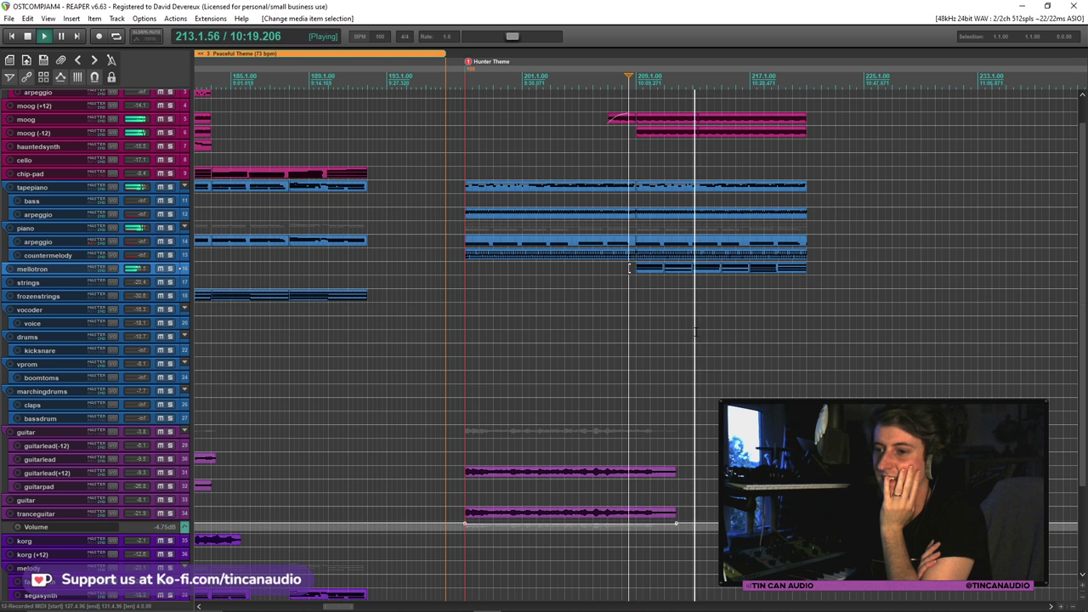
pyautogui.scroll(-1, 695, 332)
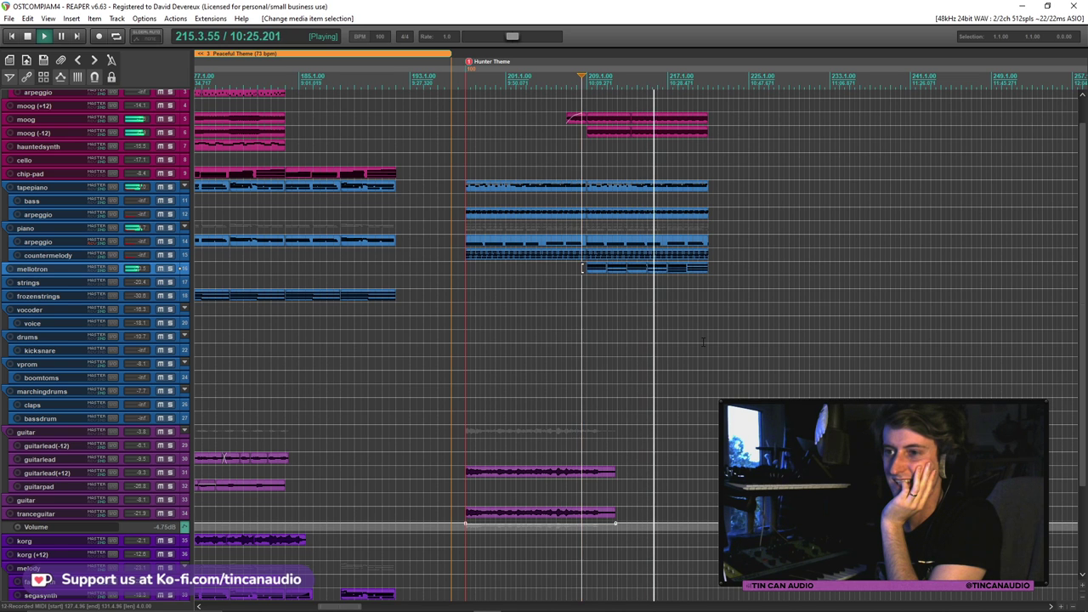
pyautogui.scroll(-1, 704, 342)
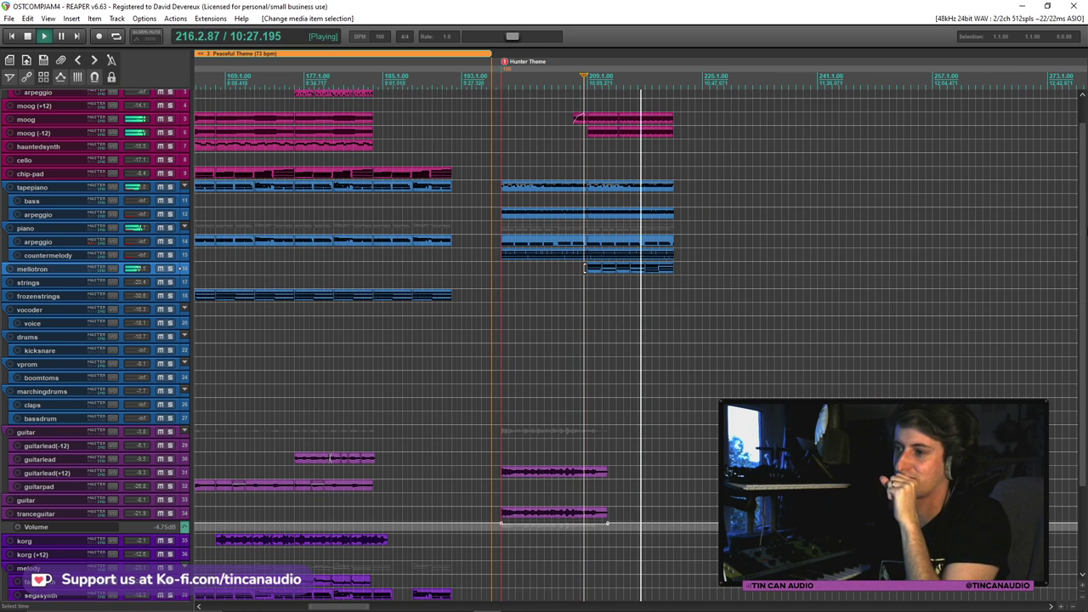
pyautogui.scroll(2, 1076, 191)
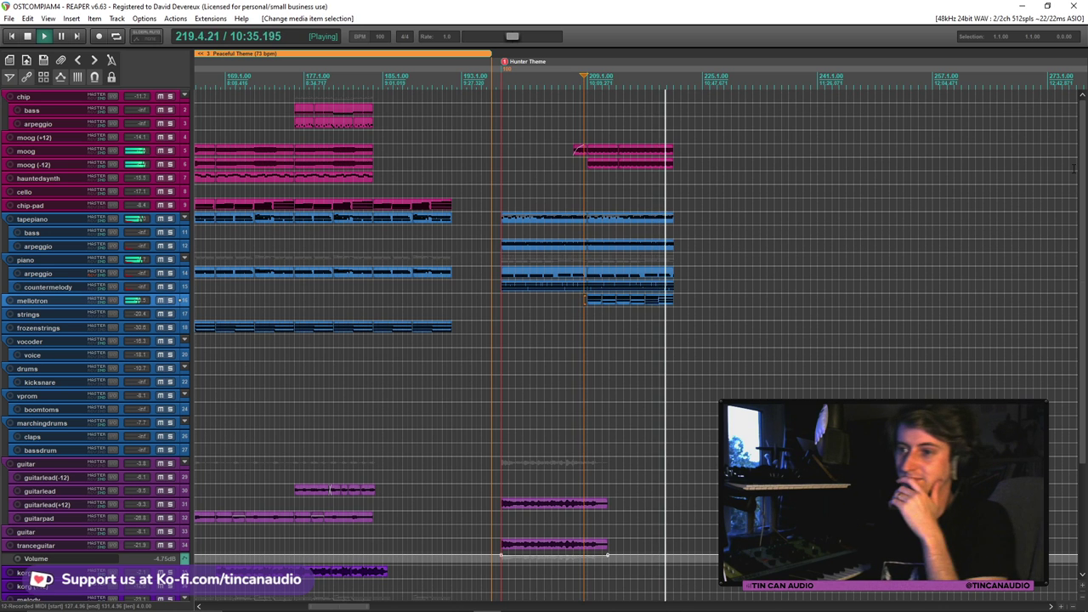
pyautogui.scroll(-3, 584, 299)
pyautogui.scroll(2, 585, 180)
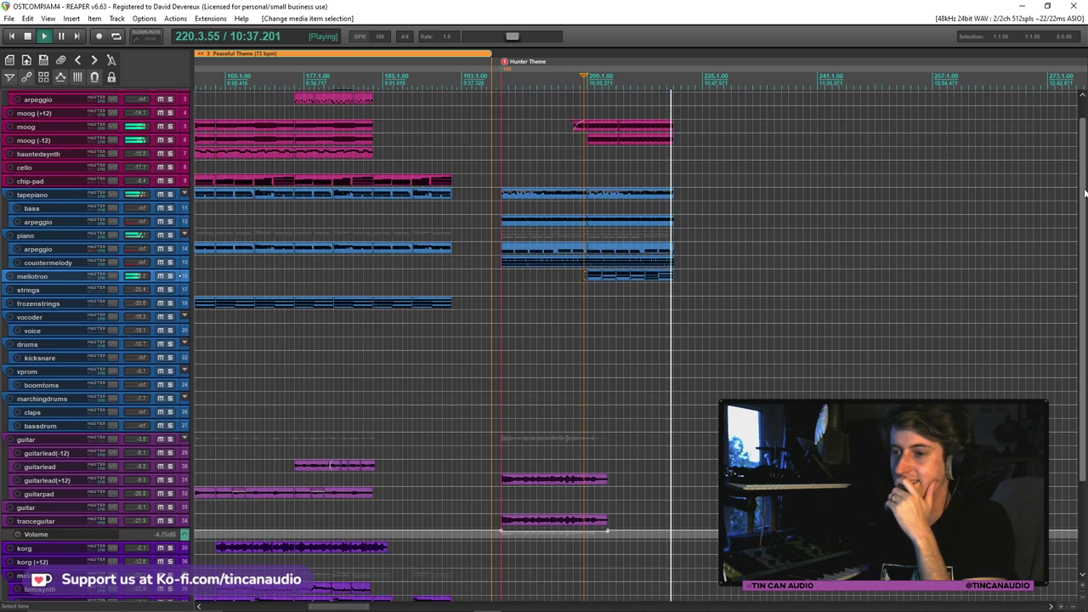
pyautogui.press('space')
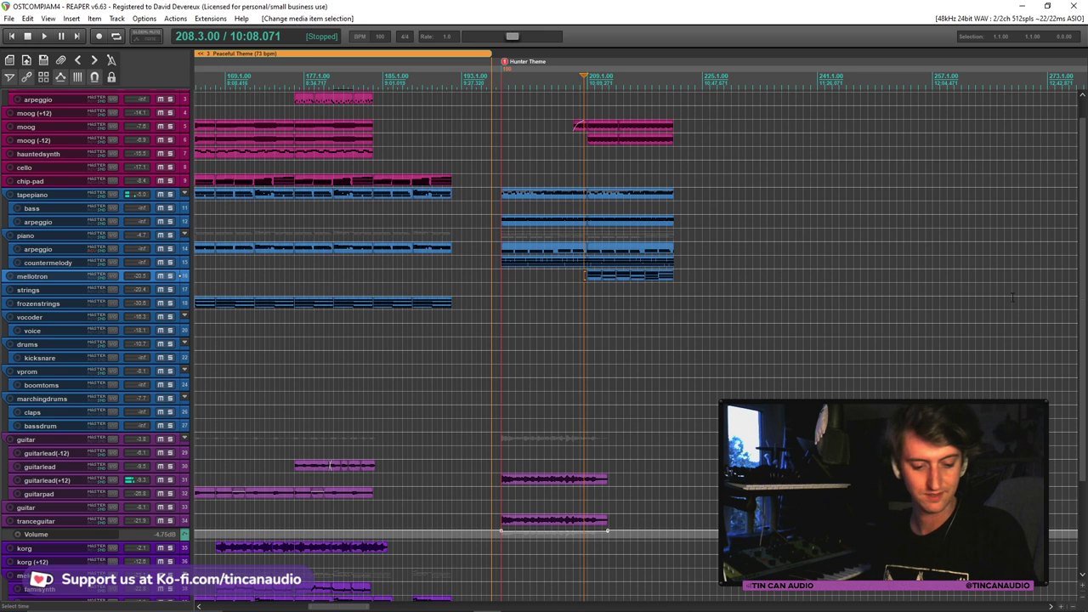
# Arm the drums track for recording and play the section from bar 208.3 to rehearse a drum part
pyautogui.scroll(-3, 38, 457)
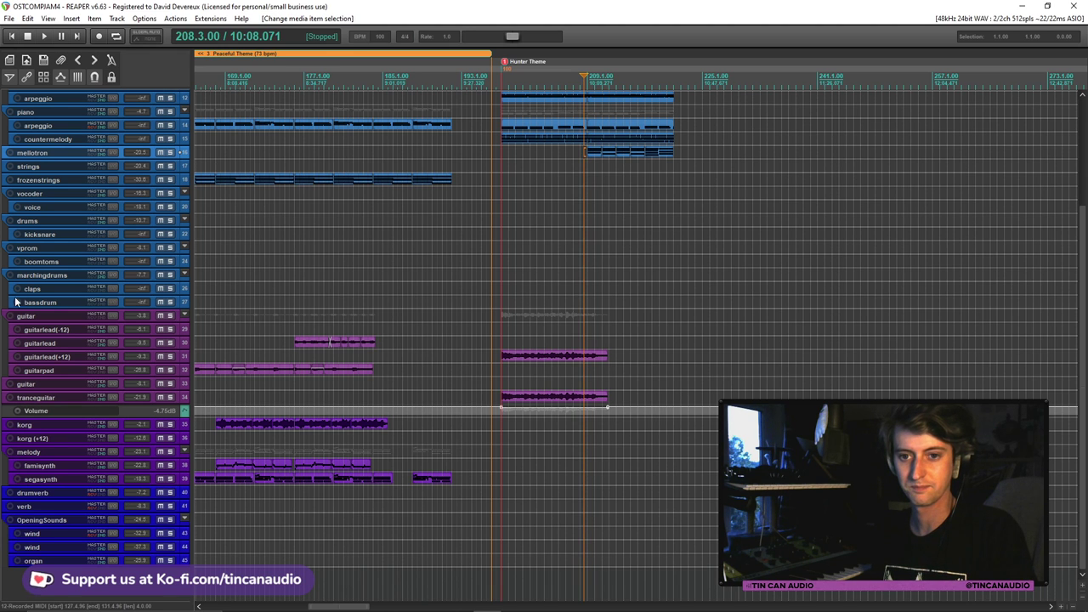
pyautogui.click(11, 220)
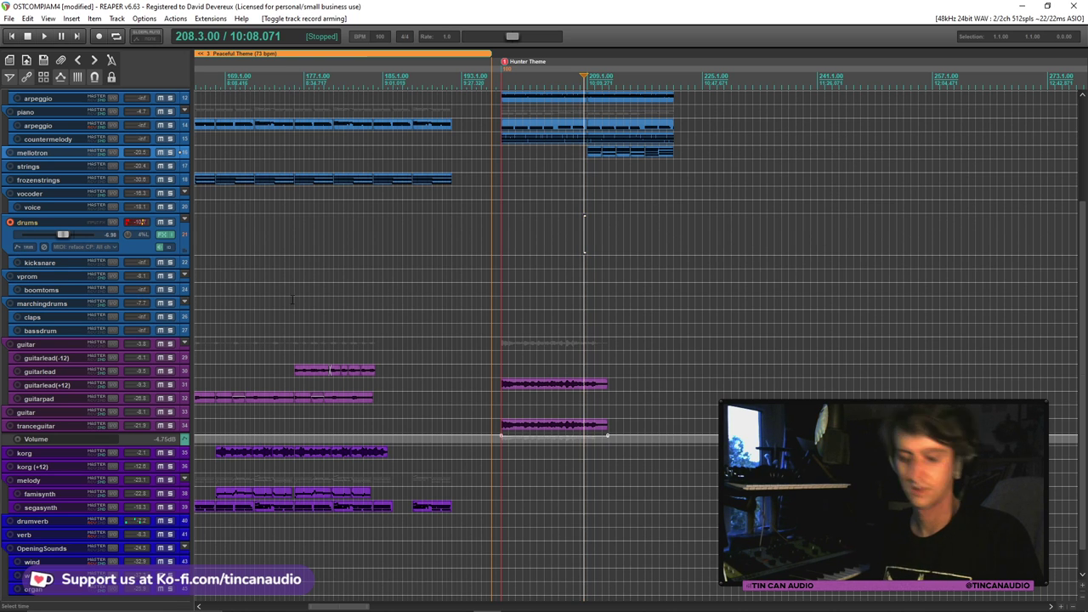
pyautogui.press('space')
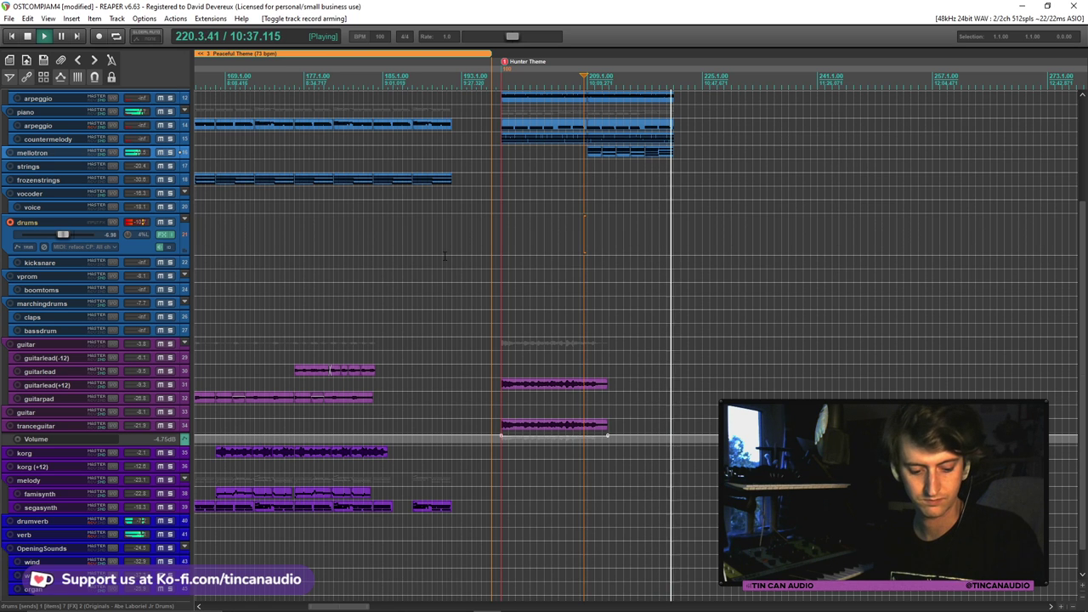
pyautogui.press('space')
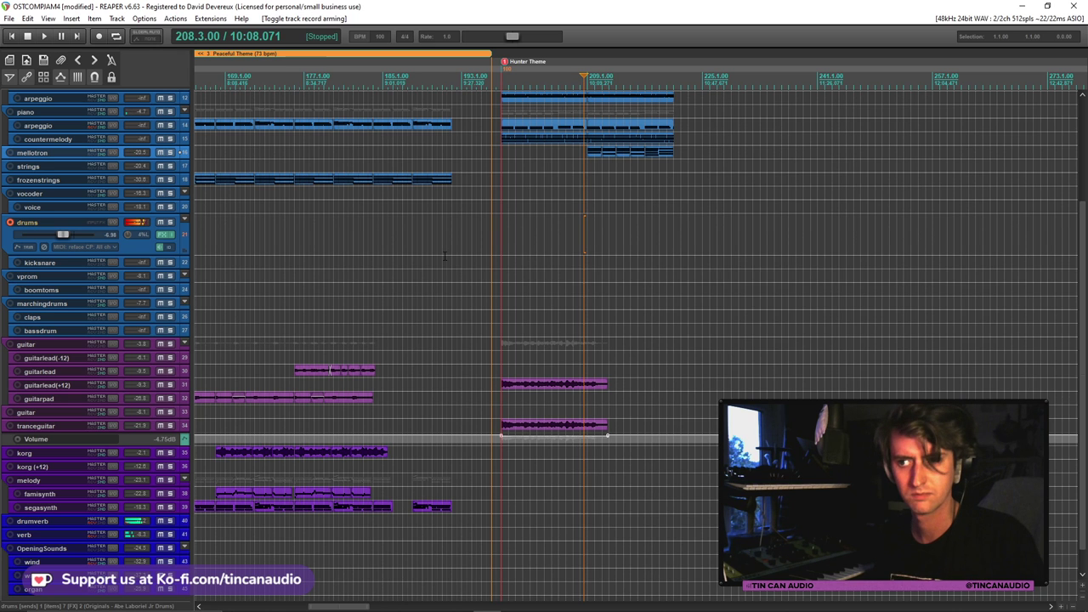
# Open the drums track's effects chain, inspect and audition the Abe Laboriel Jr. Drums instrument, and close the chain
pyautogui.click(173, 248)
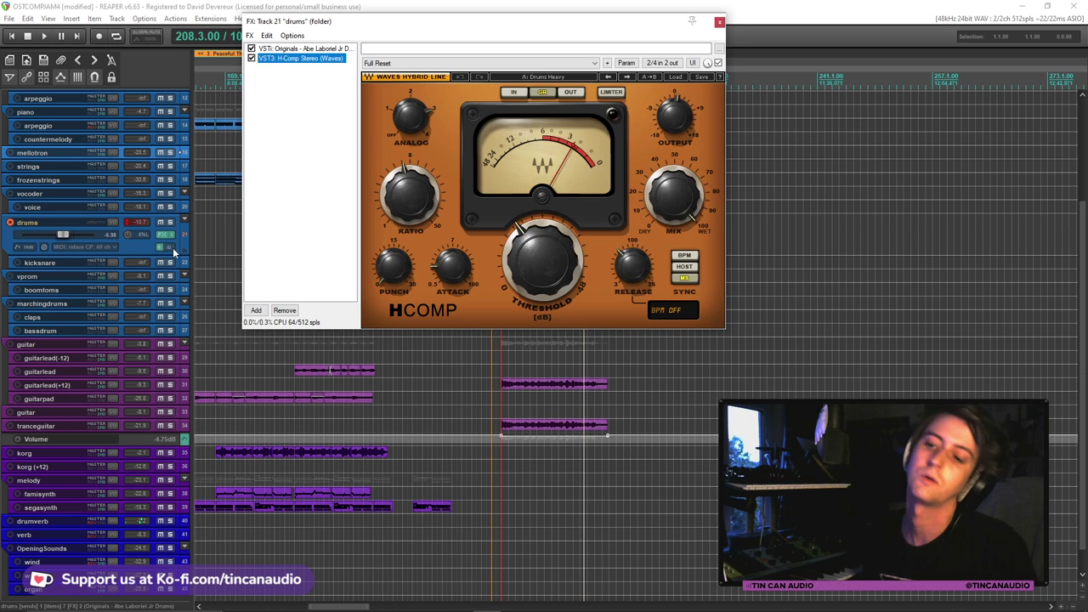
pyautogui.click(290, 50)
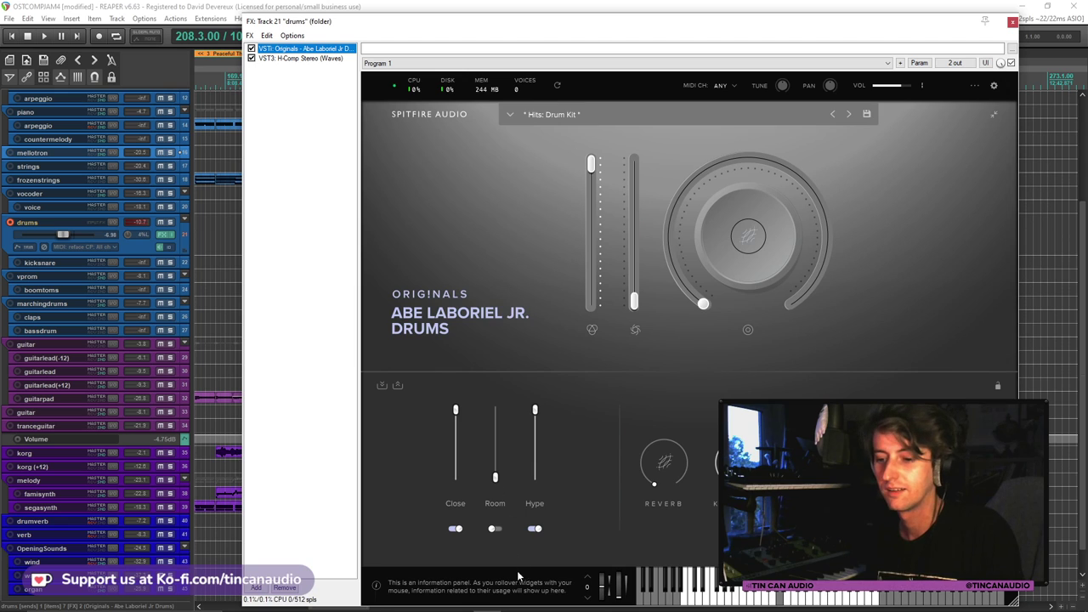
pyautogui.click(685, 602)
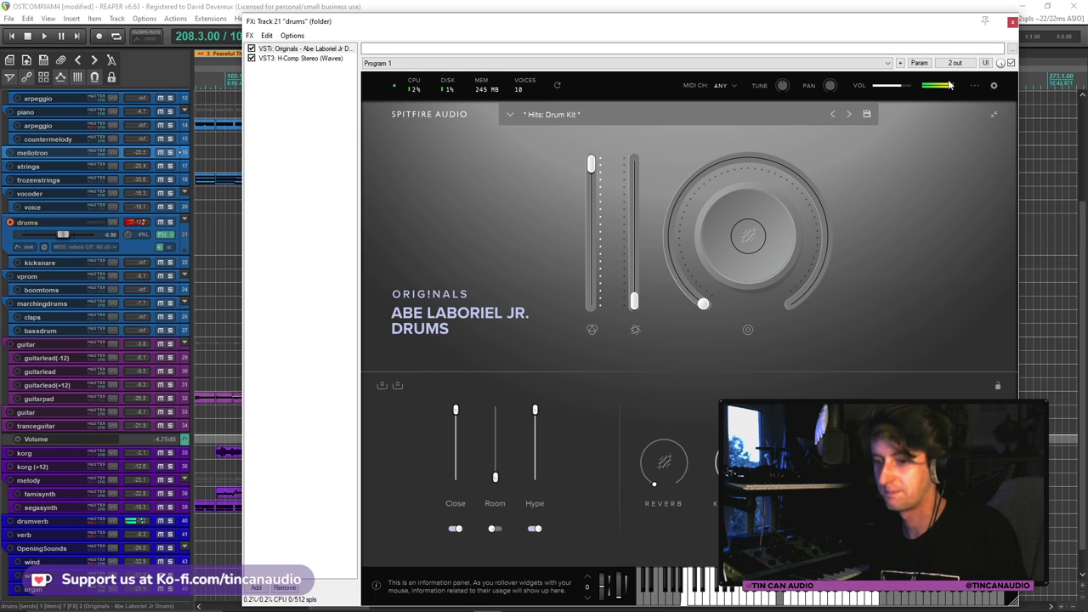
pyautogui.click(1012, 24)
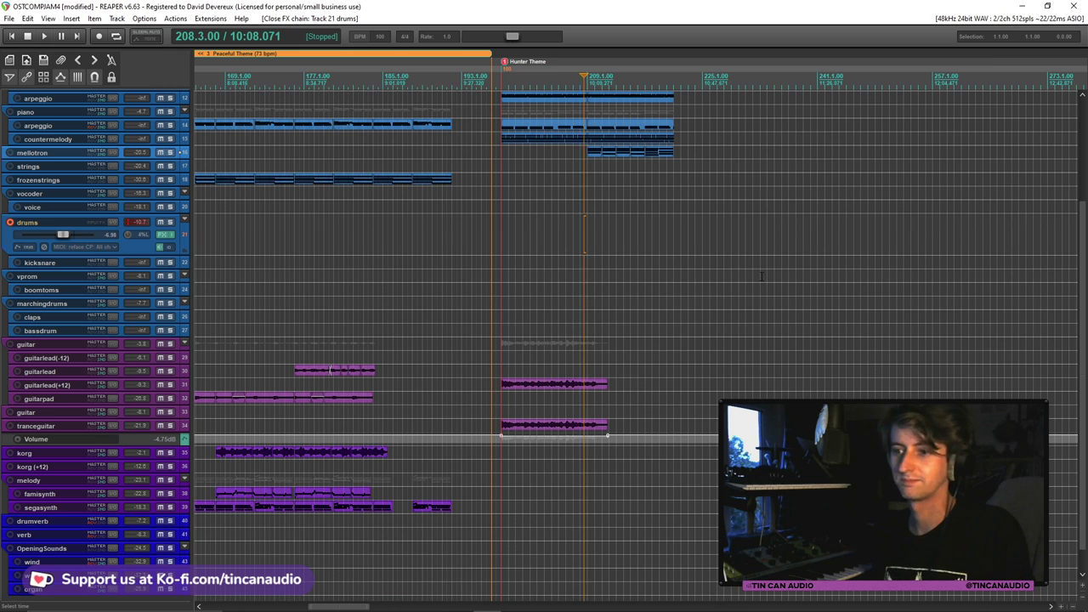
pyautogui.hotkey('ctrl', 'r')
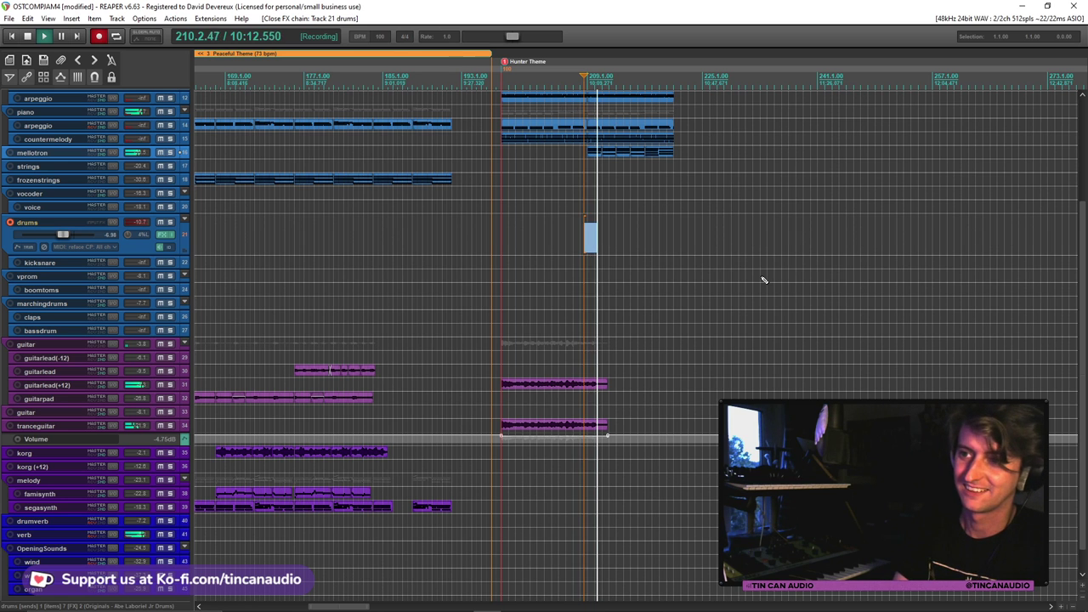
pyautogui.press('space')
pyautogui.click(679, 374)
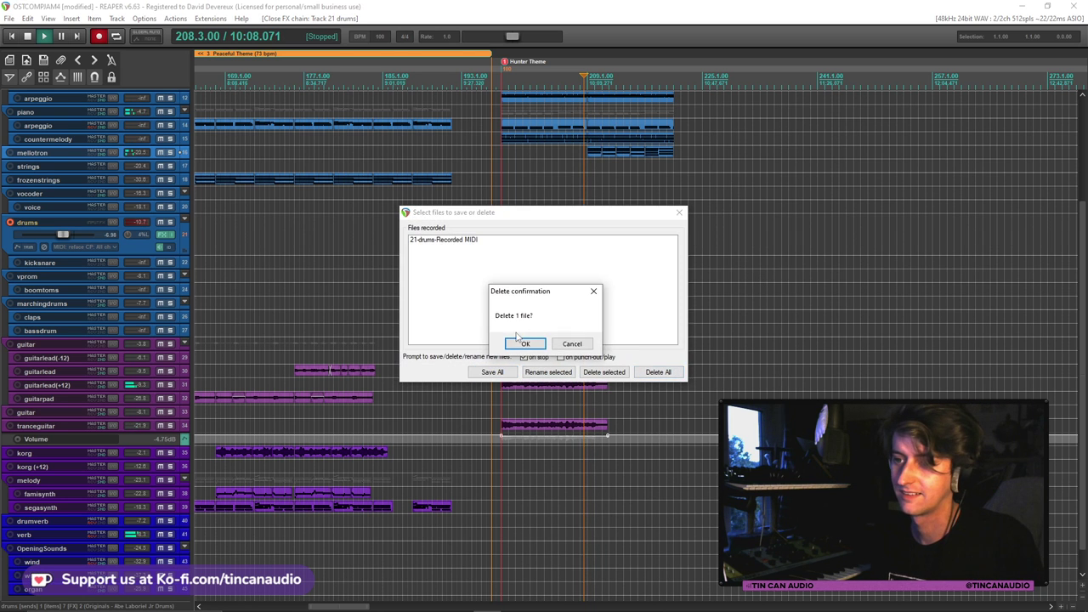
pyautogui.click(517, 344)
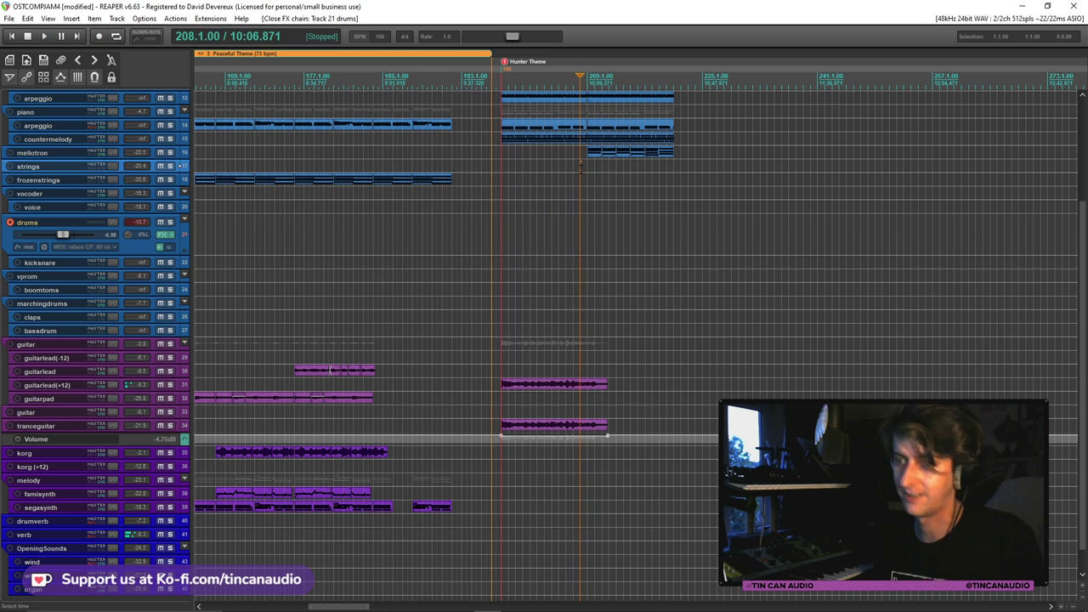
# Record a MIDI drum performance on the drums track from bar 208 to about bar 218 and save the take
pyautogui.hotkey('ctrl', 'r')
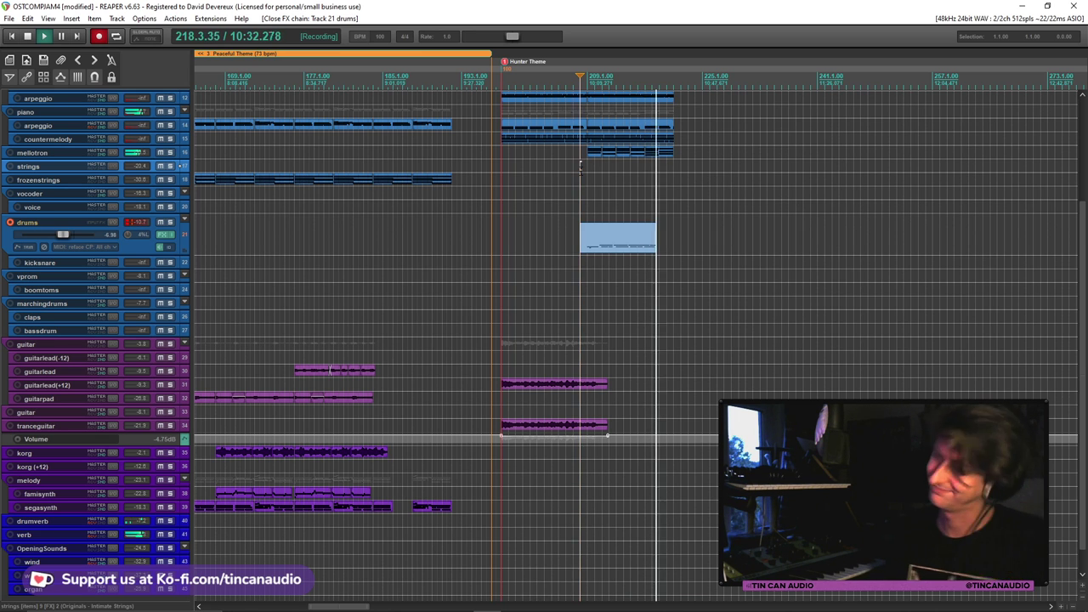
pyautogui.press('space')
pyautogui.click(501, 375)
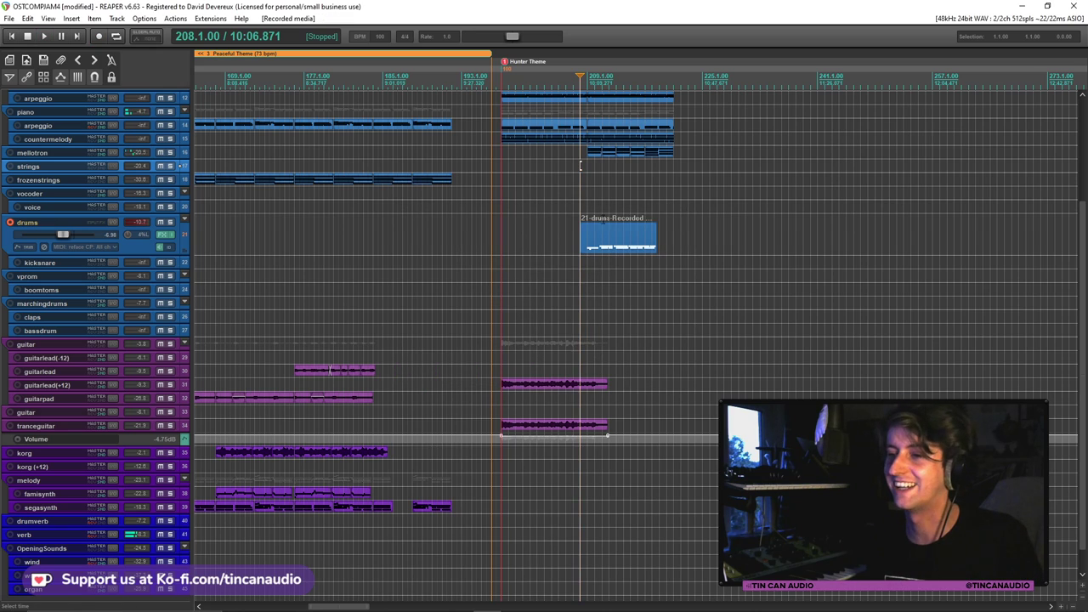
# Open the recorded drums take for MIDI editing and quantize all its note positions to a straight 1/16 grid
pyautogui.doubleClick(593, 231)
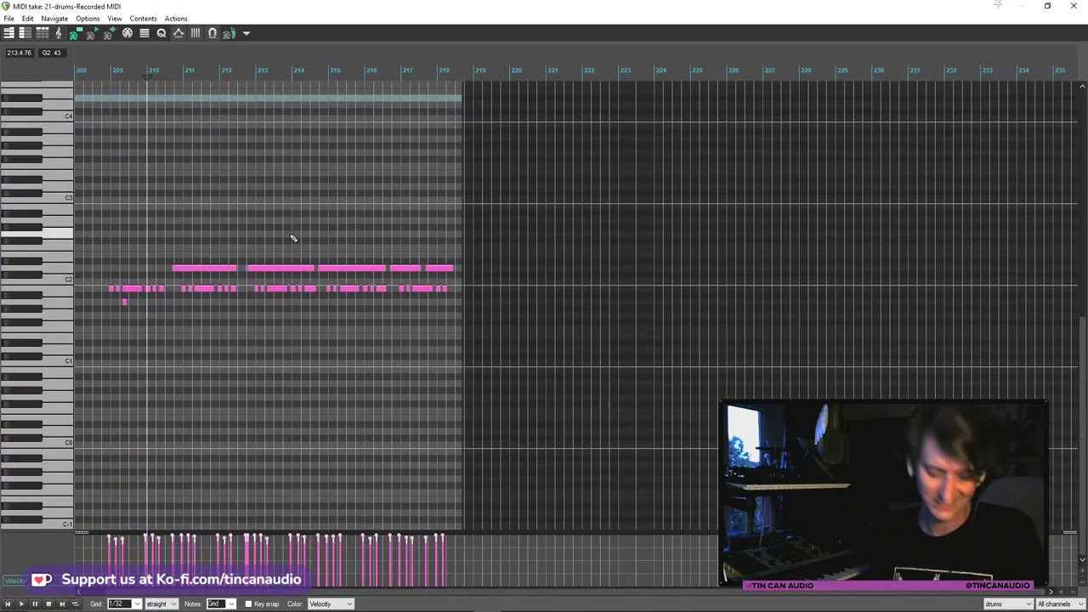
pyautogui.hotkey('ctrl', 'q')
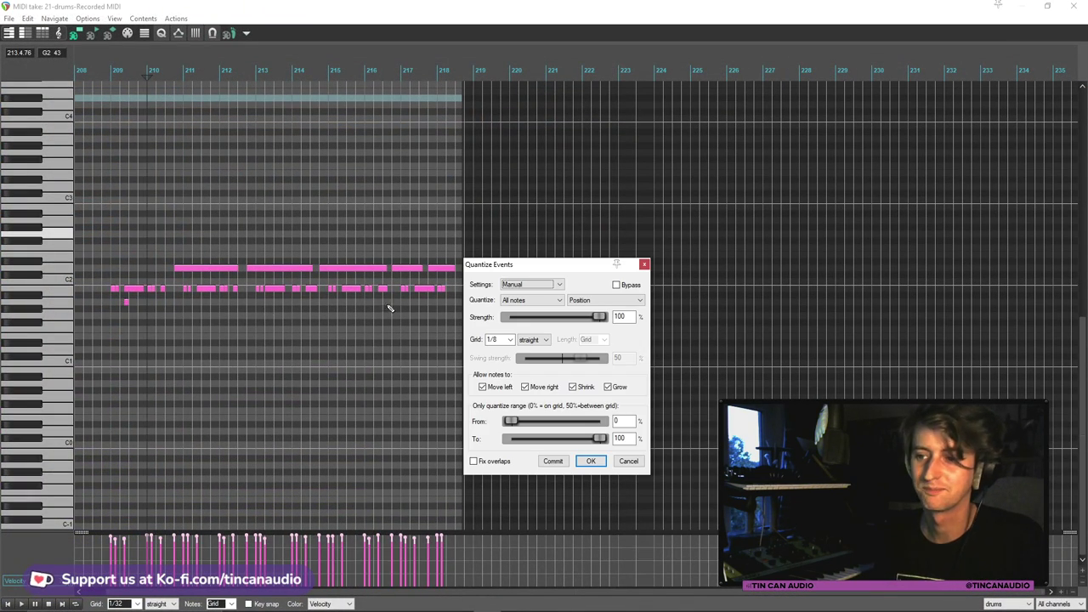
pyautogui.press('space')
pyautogui.click(500, 339)
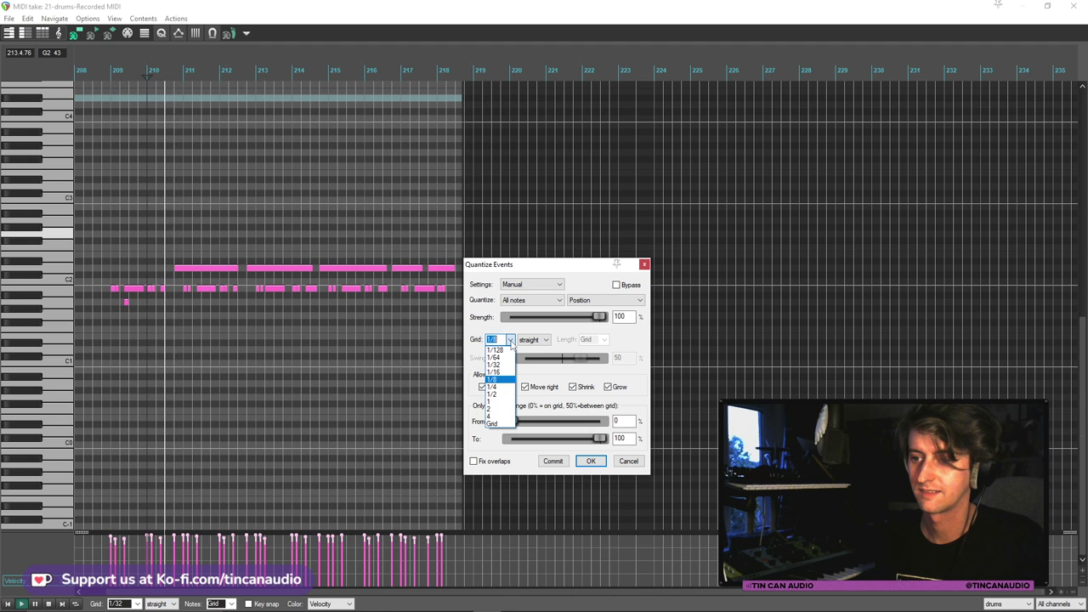
pyautogui.click(507, 374)
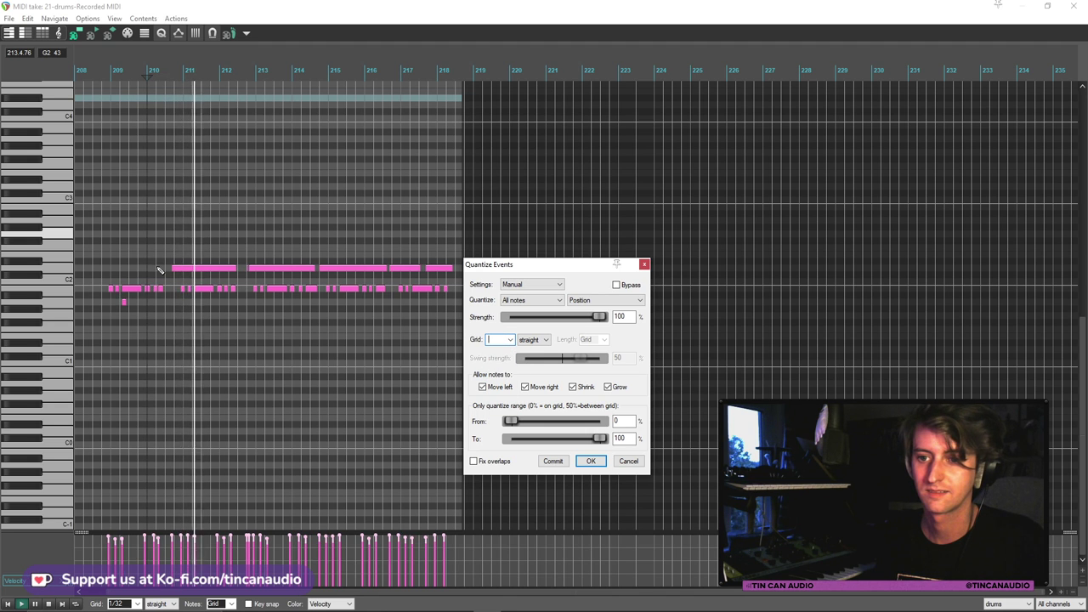
pyautogui.scroll(3, 265, 334)
pyautogui.click(591, 461)
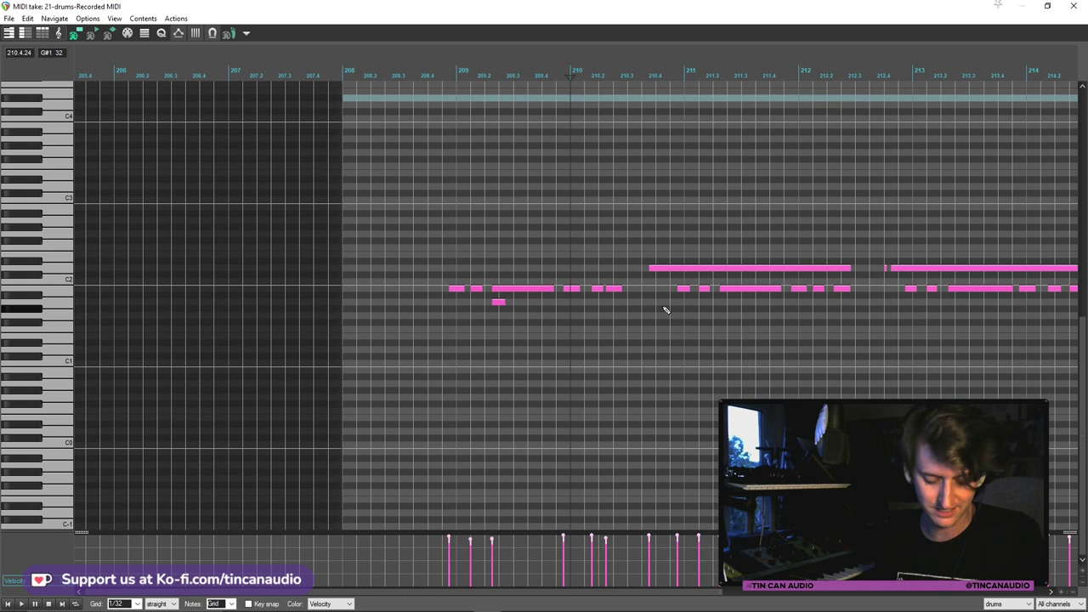
# Move all the drum notes slightly later so the first one starts at bar 209, and play the result
pyautogui.hotkey('ctrl', 'a')
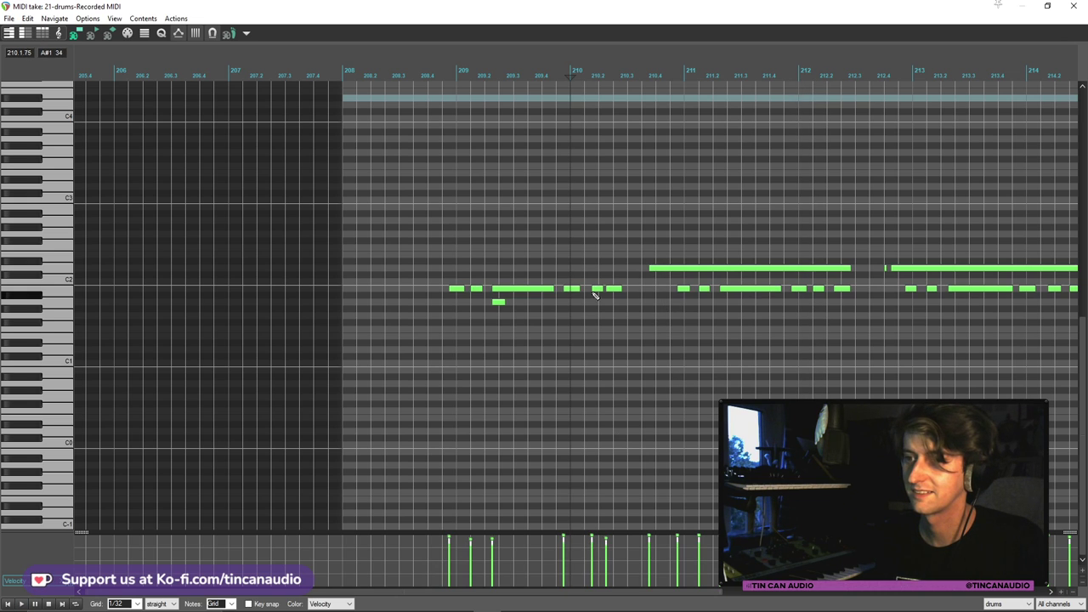
pyautogui.moveTo(573, 293); pyautogui.dragTo(581, 295)
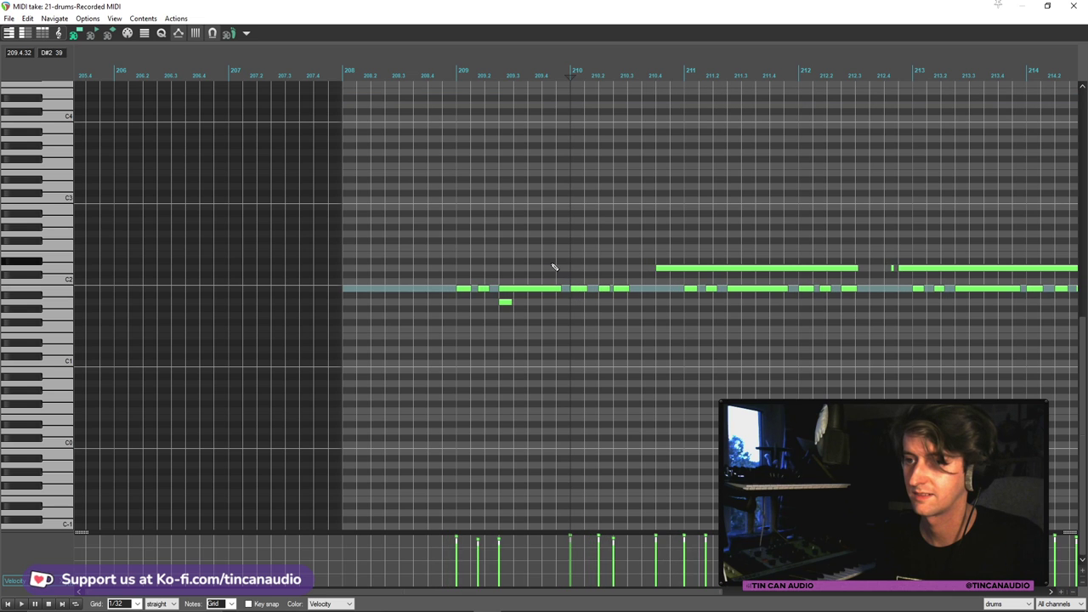
pyautogui.click(553, 264)
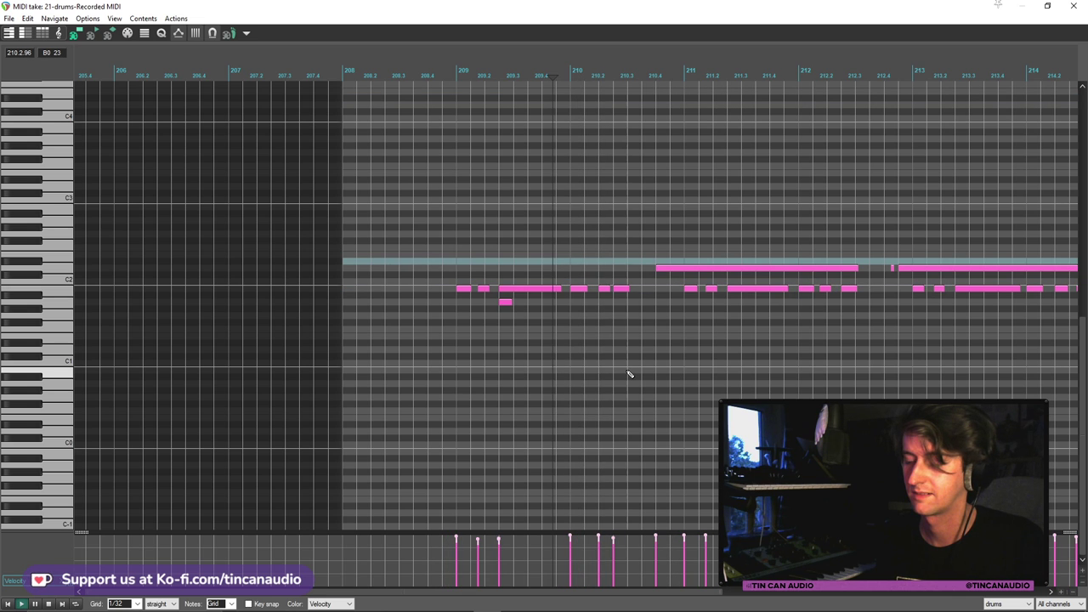
pyautogui.press('space')
# Quantize all the drum notes to a 1/16 triplet grid and listen to the pattern
pyautogui.hotkey('ctrl', 'q')
pyautogui.click(548, 340)
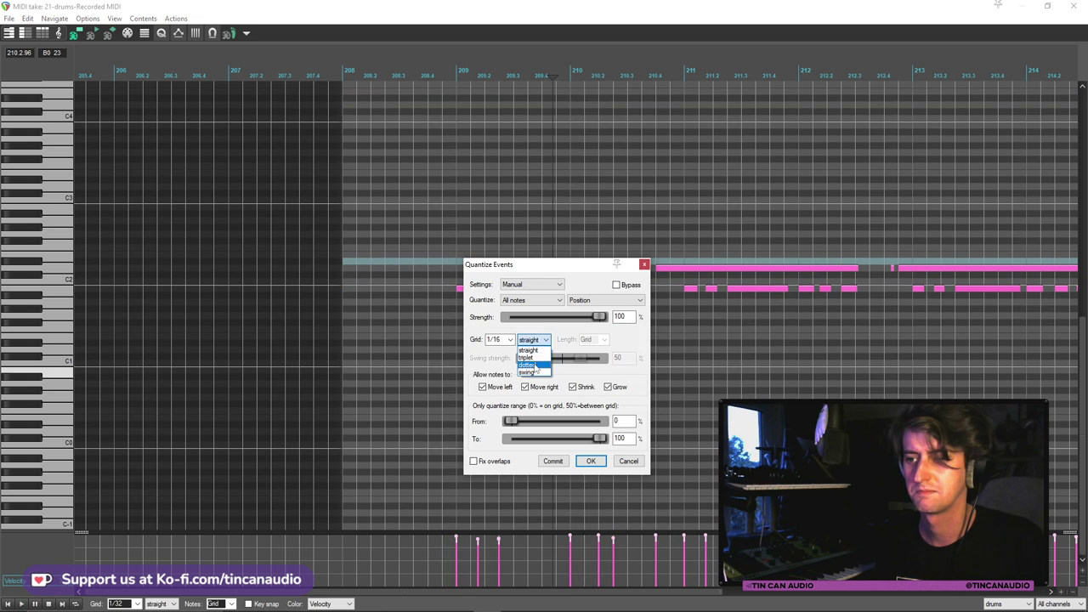
pyautogui.click(535, 362)
pyautogui.click(591, 461)
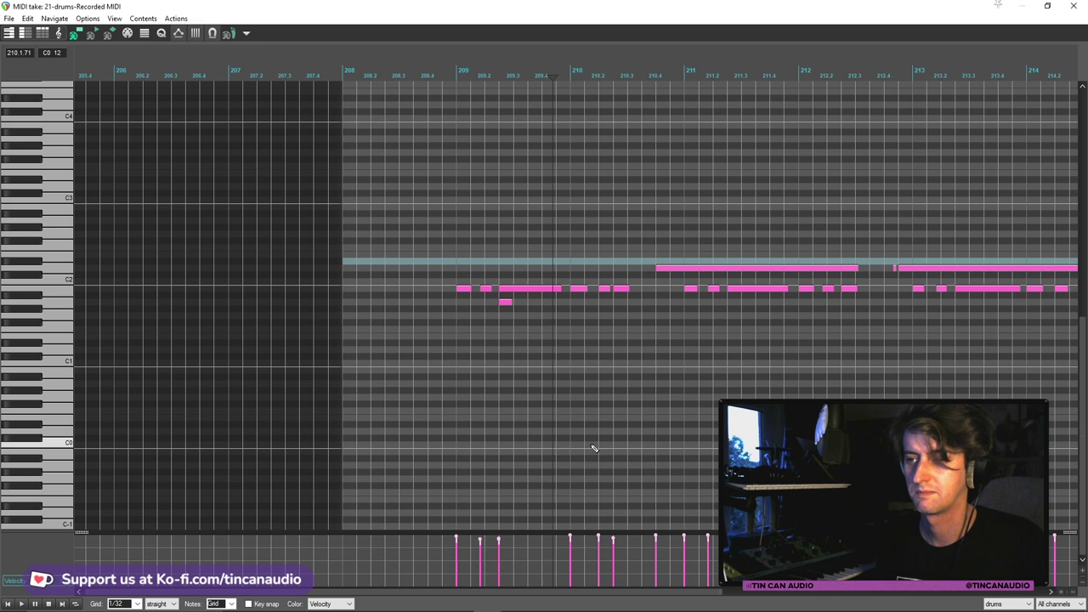
pyautogui.press('space')
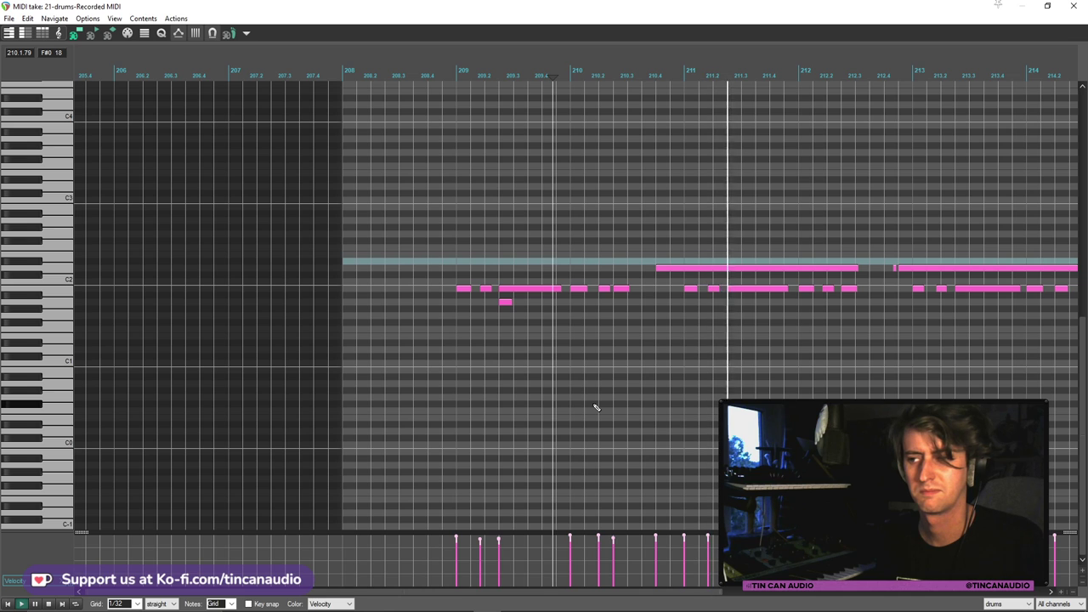
pyautogui.press('space')
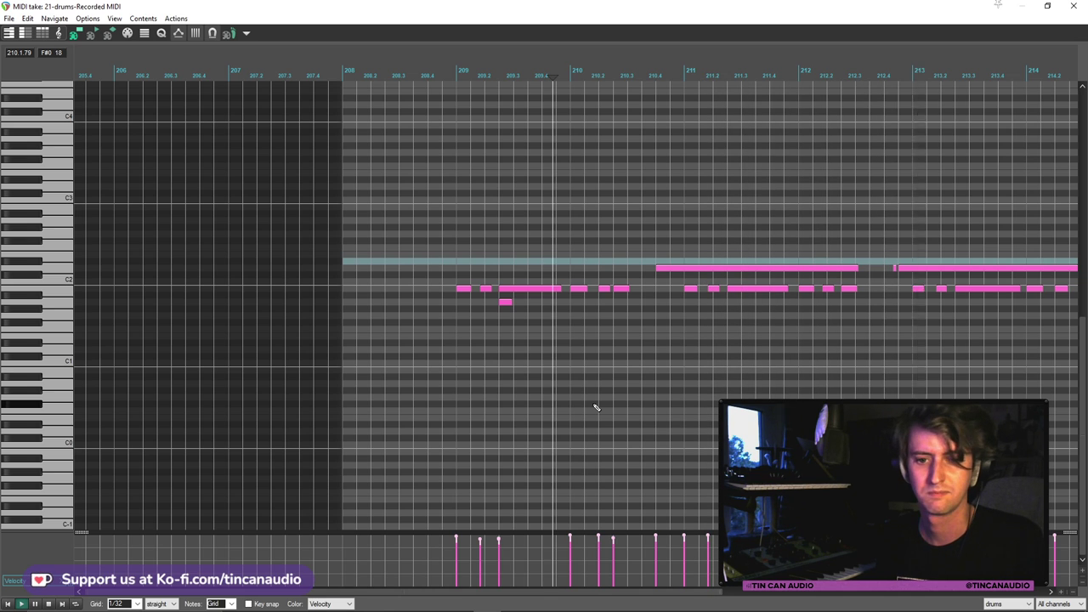
pyautogui.scroll(-2, 717, 380)
pyautogui.scroll(-1, 717, 381)
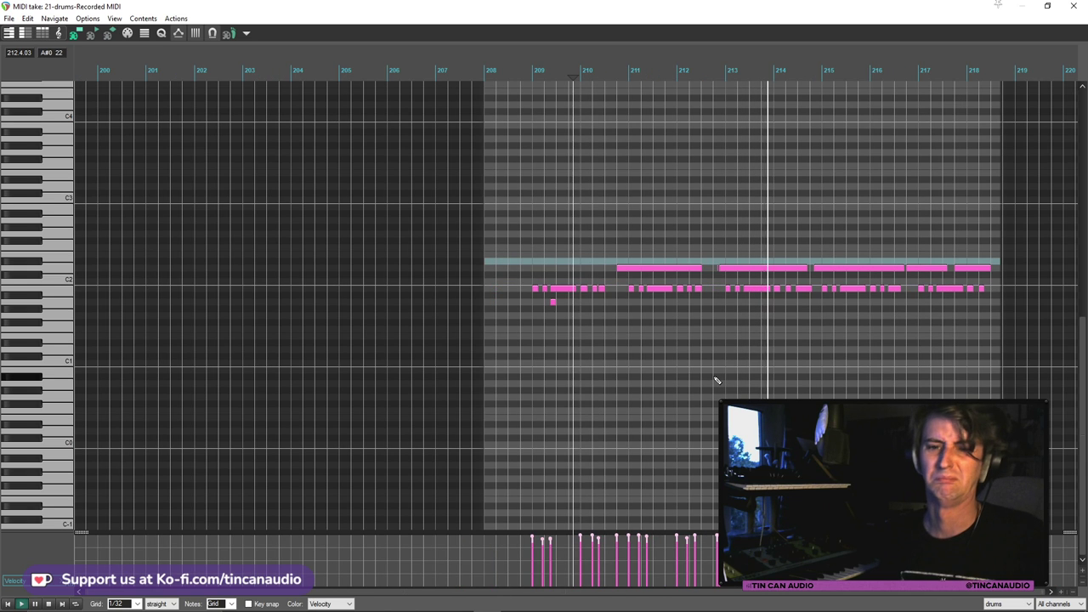
# Quantize the drum notes again to a 1/8 triplet grid and play the pattern
pyautogui.hotkey('ctrl', 'q')
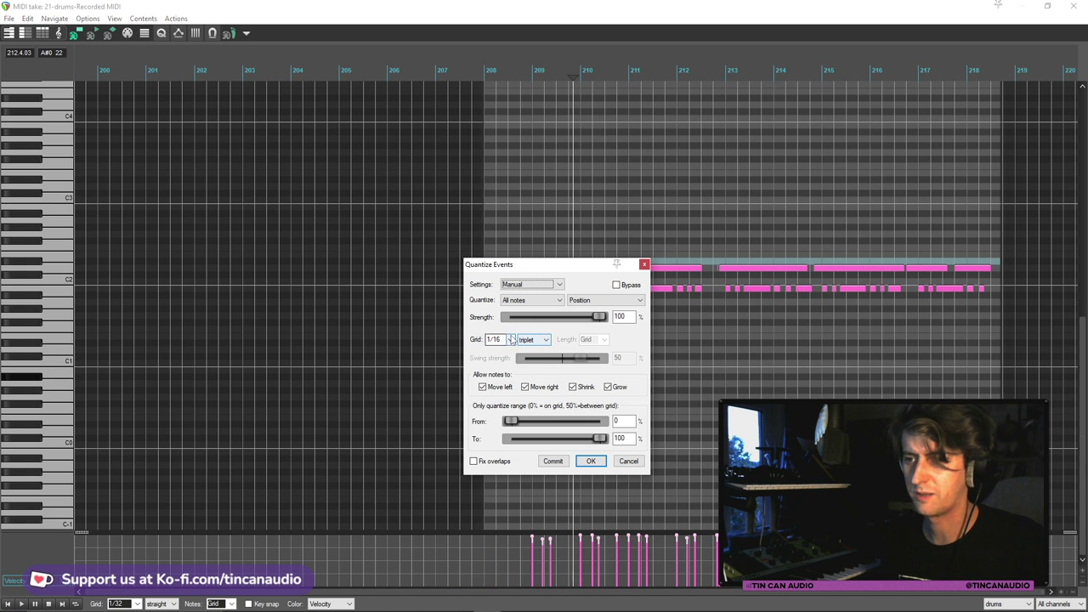
pyautogui.click(509, 340)
pyautogui.click(502, 383)
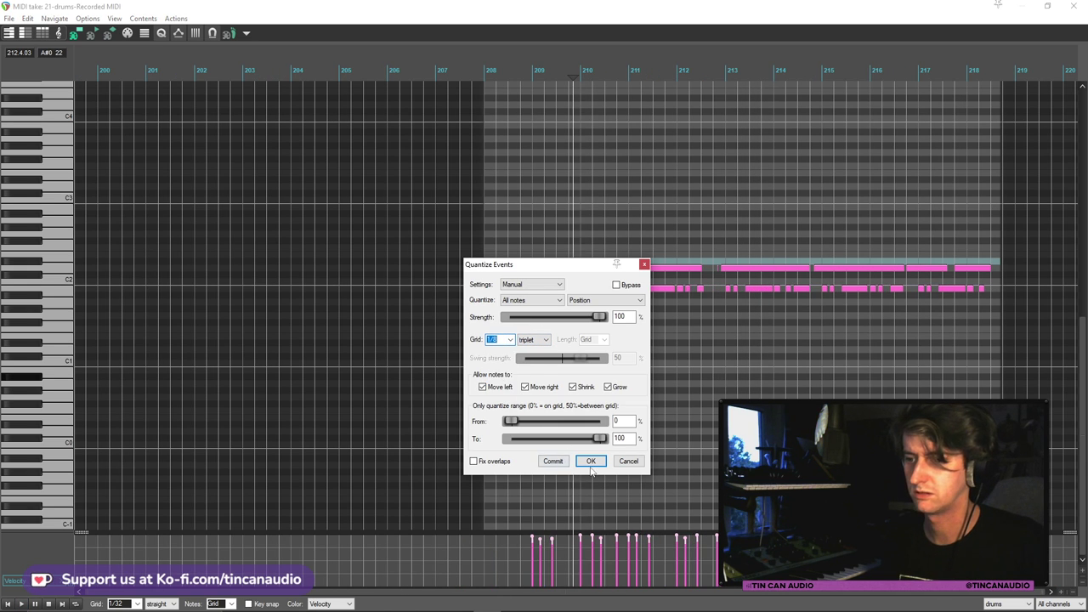
pyautogui.press('Return')
pyautogui.press('space')
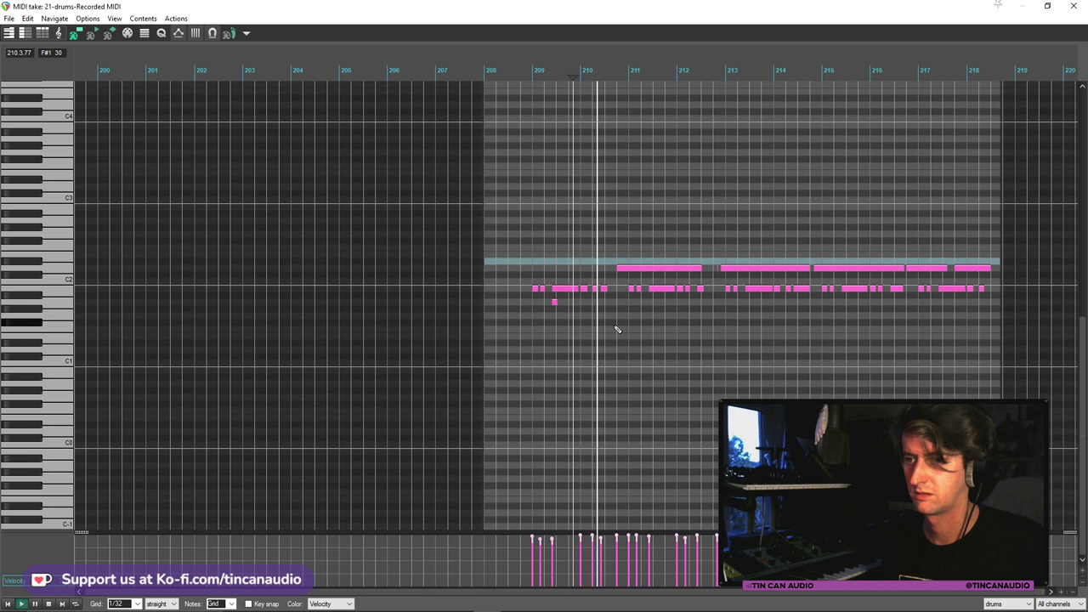
# Close the MIDI editor and delete the recorded drums take from the arrangement
pyautogui.click(1073, 6)
pyautogui.click(603, 246)
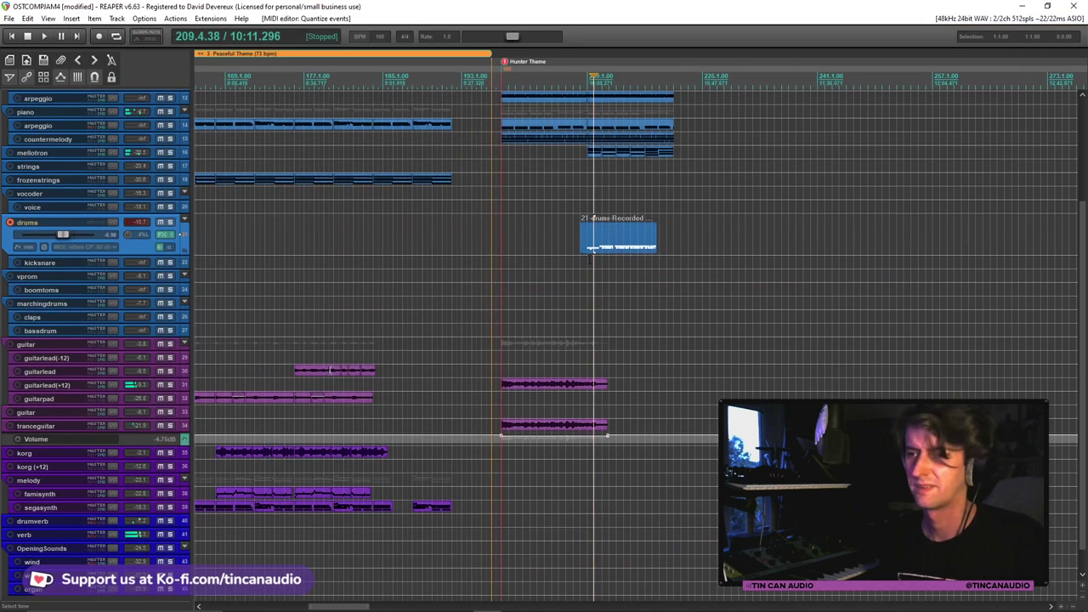
pyautogui.press('Delete')
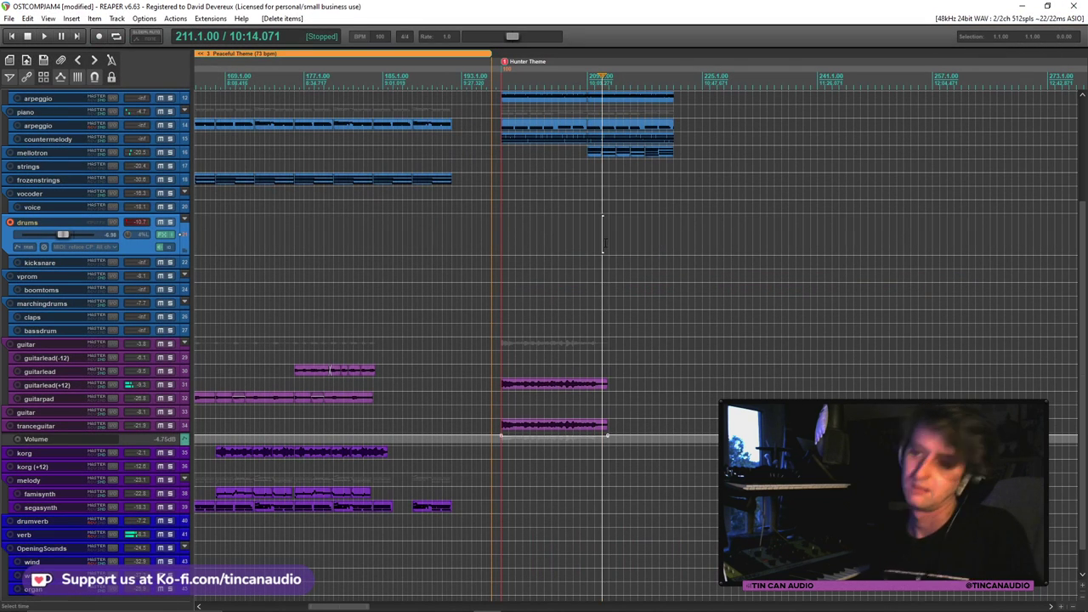
# Disarm the drums track, arm the vprom track and set its record input to MIDI from the reface CP on all channels
pyautogui.click(11, 223)
pyautogui.click(11, 249)
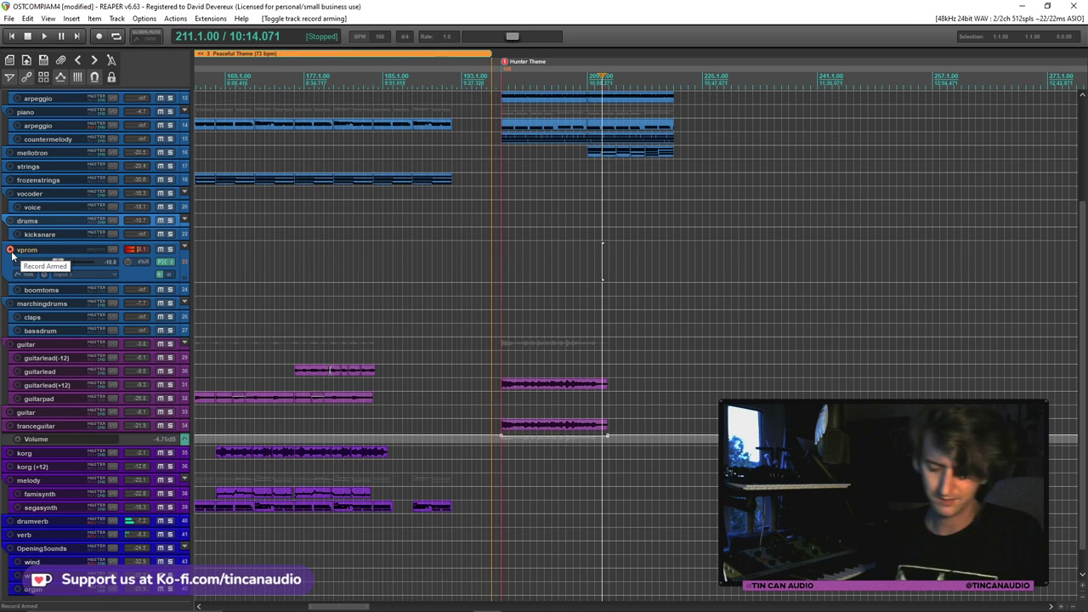
pyautogui.click(82, 272)
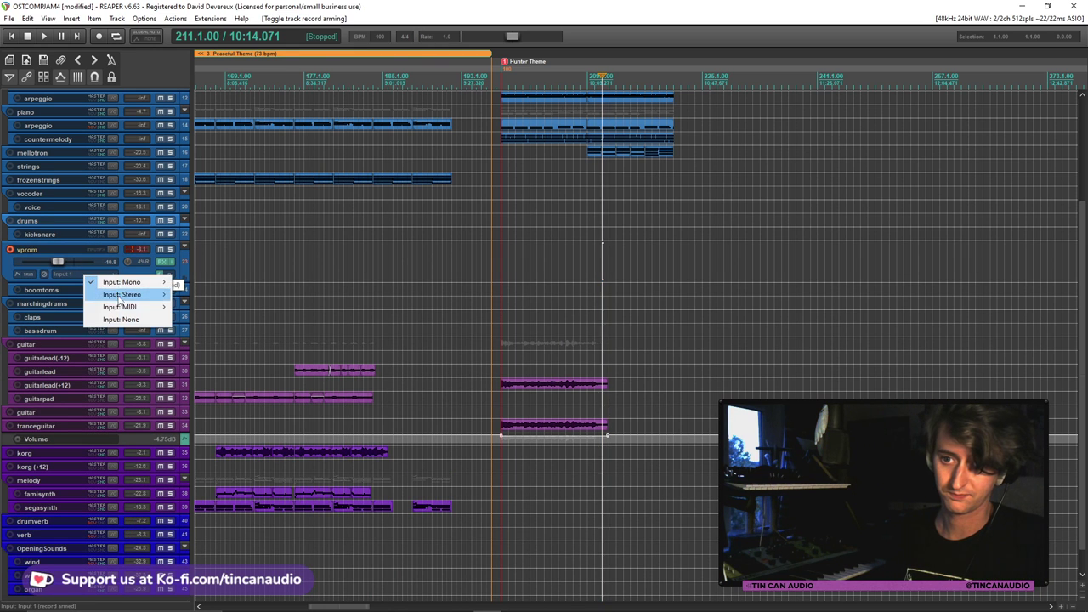
pyautogui.moveTo(127, 307)
pyautogui.moveTo(212, 321)
pyautogui.click(319, 307)
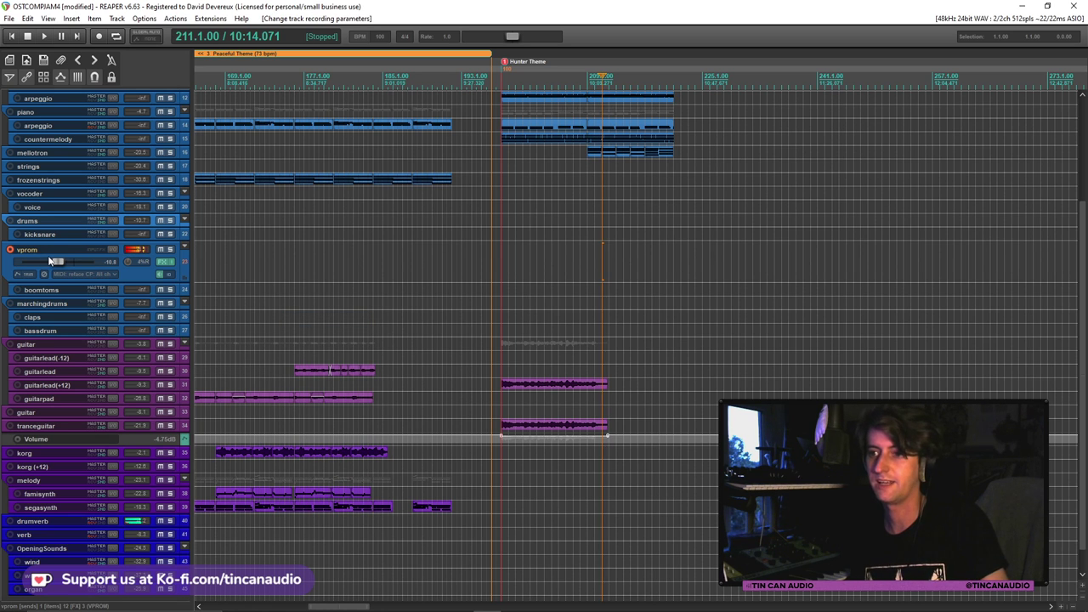
# Play the Hunter Theme from bar 209 to rehearse a part on the vprom track, and disarm the track
pyautogui.moveTo(53, 264)
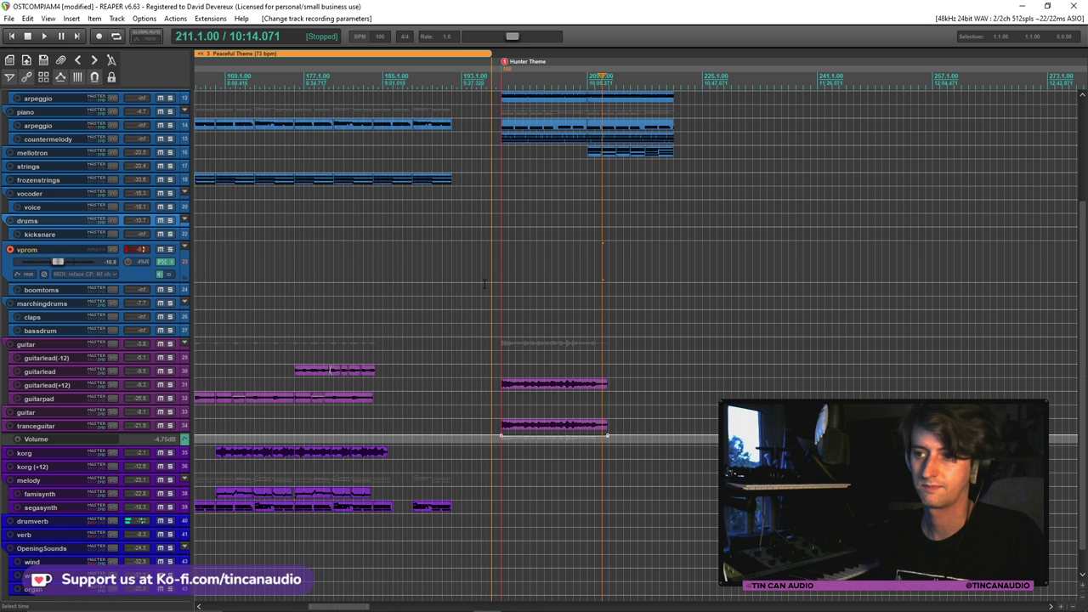
pyautogui.click(580, 206)
pyautogui.press('space')
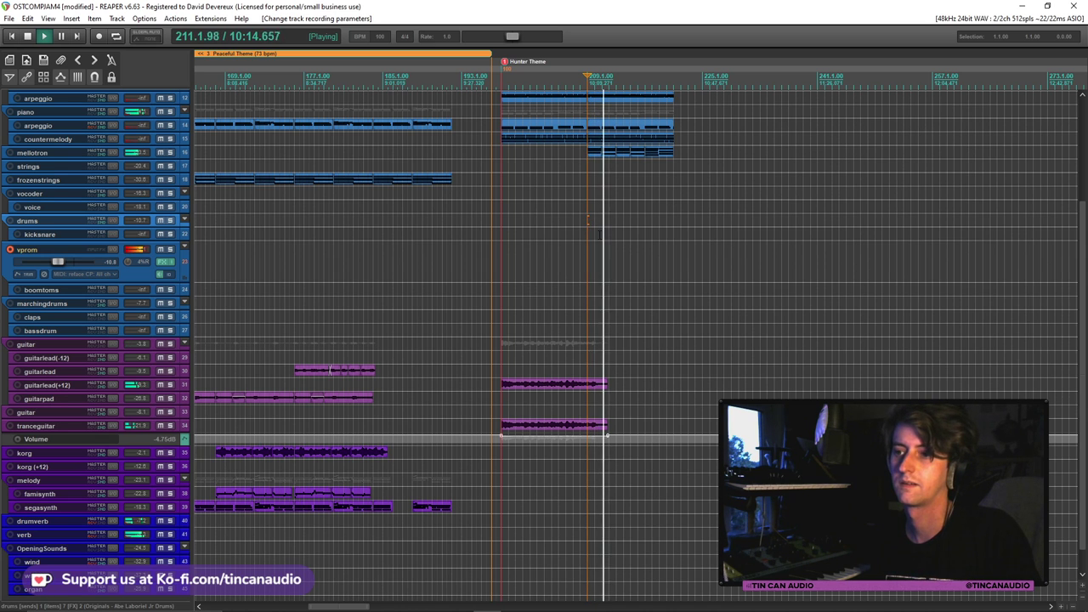
pyautogui.click(9, 249)
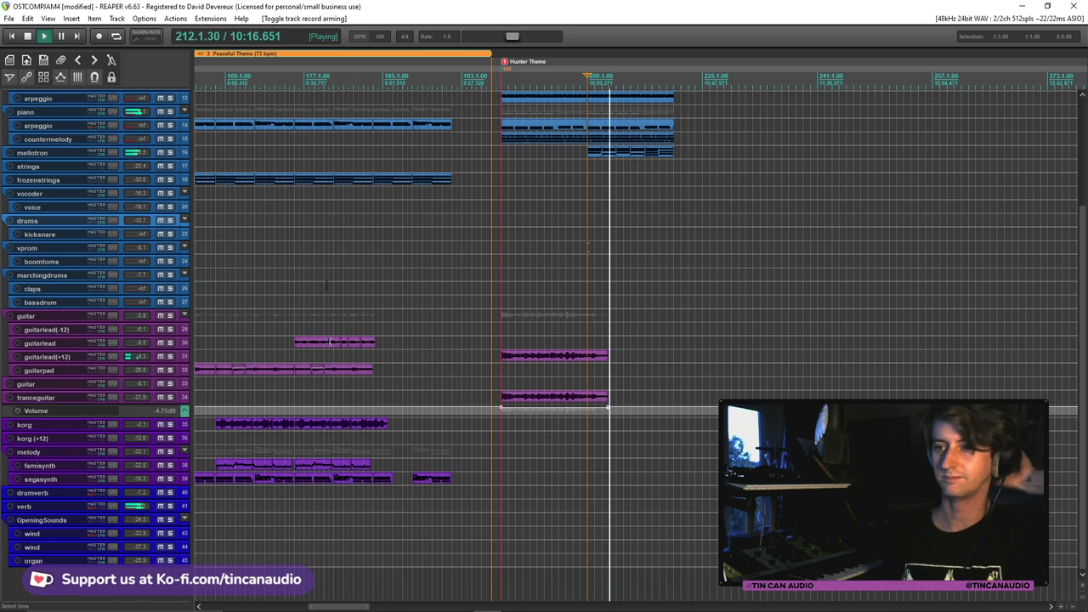
# Stop playback and audition the kicksnare pattern from bar 82 of the Hunted Theme
pyautogui.scroll(-2, 535, 266)
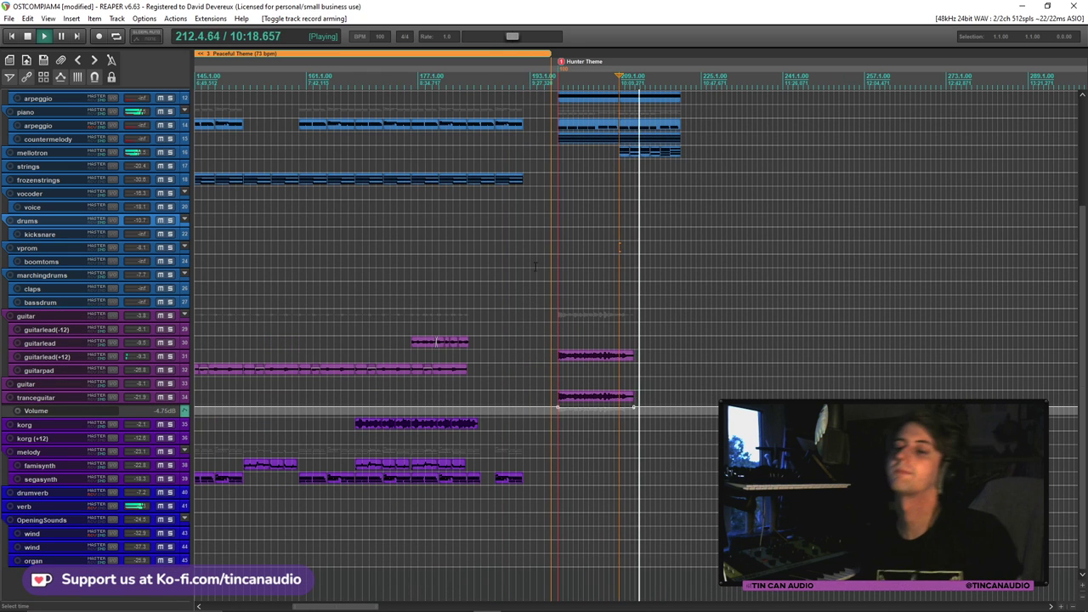
pyautogui.scroll(-2, 850, 247)
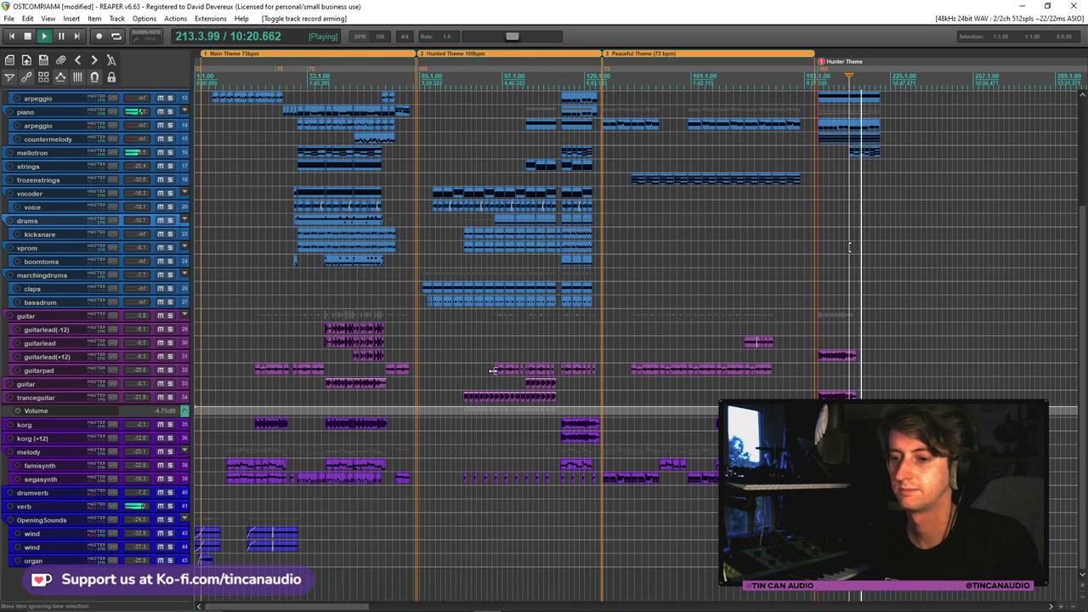
pyautogui.press('space')
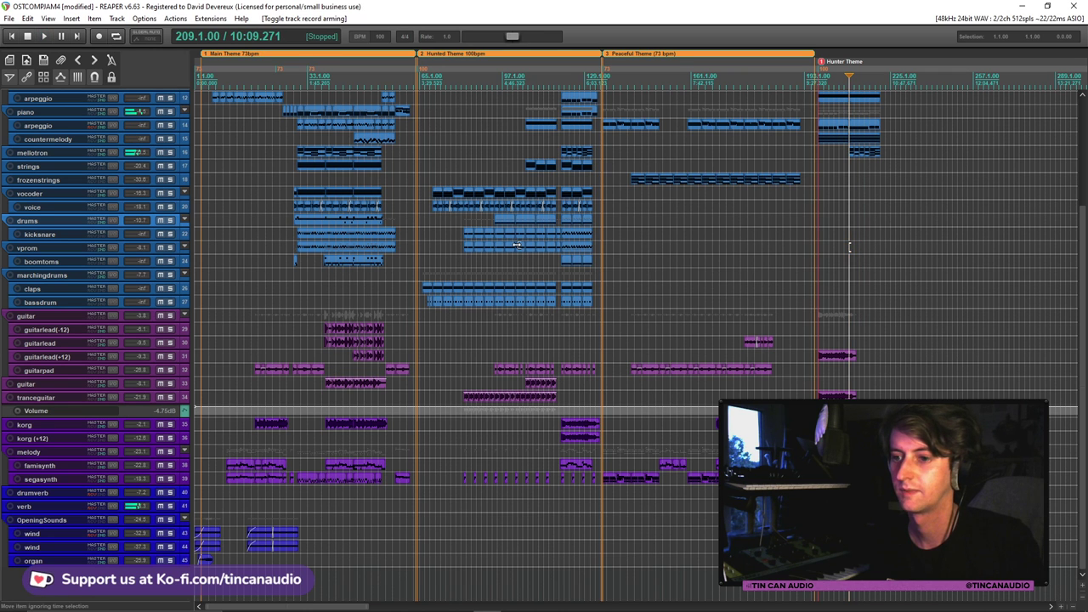
pyautogui.click(466, 243)
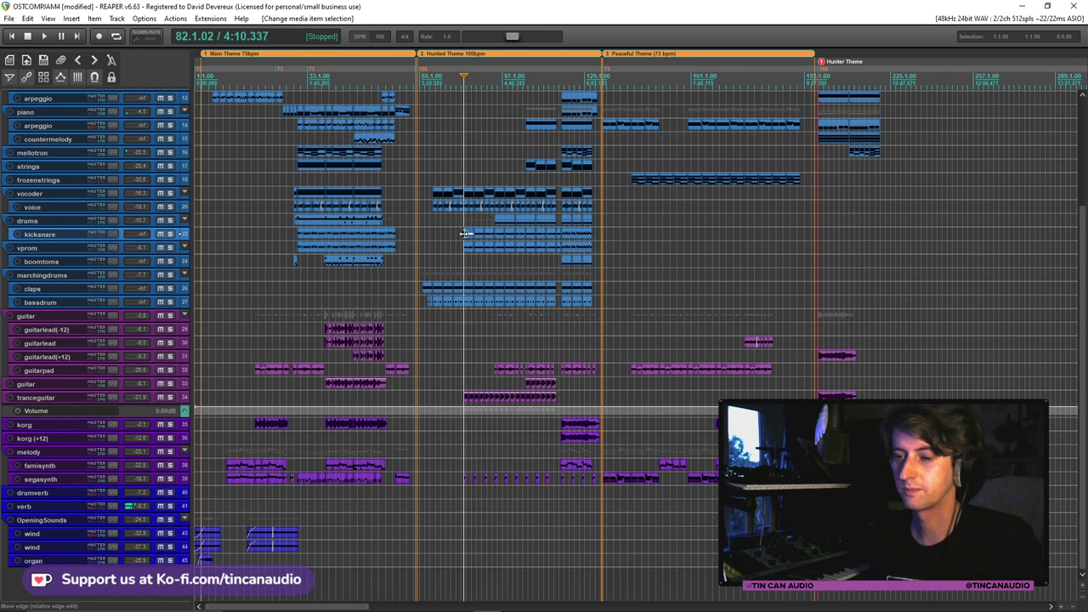
pyautogui.press('space')
pyautogui.scroll(6, 529, 270)
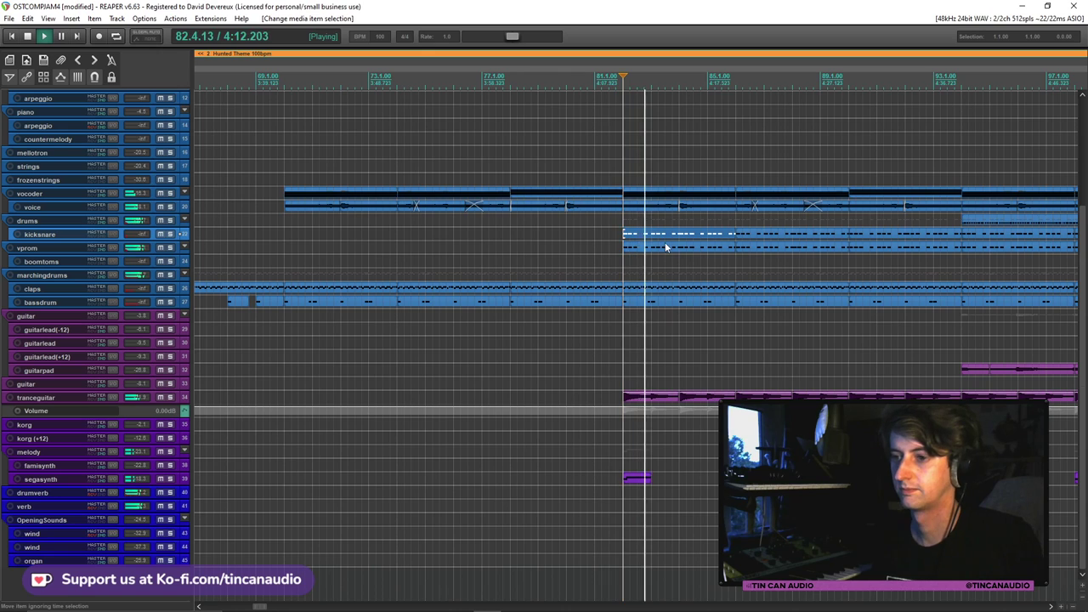
# Copy the kicksnare and vprom items at bar 120 of the Hunted Theme, paste them at bar 209 onto the drums and kicksnare tracks, and play them
pyautogui.scroll(-4, 665, 247)
pyautogui.click(907, 234)
pyautogui.press('space')
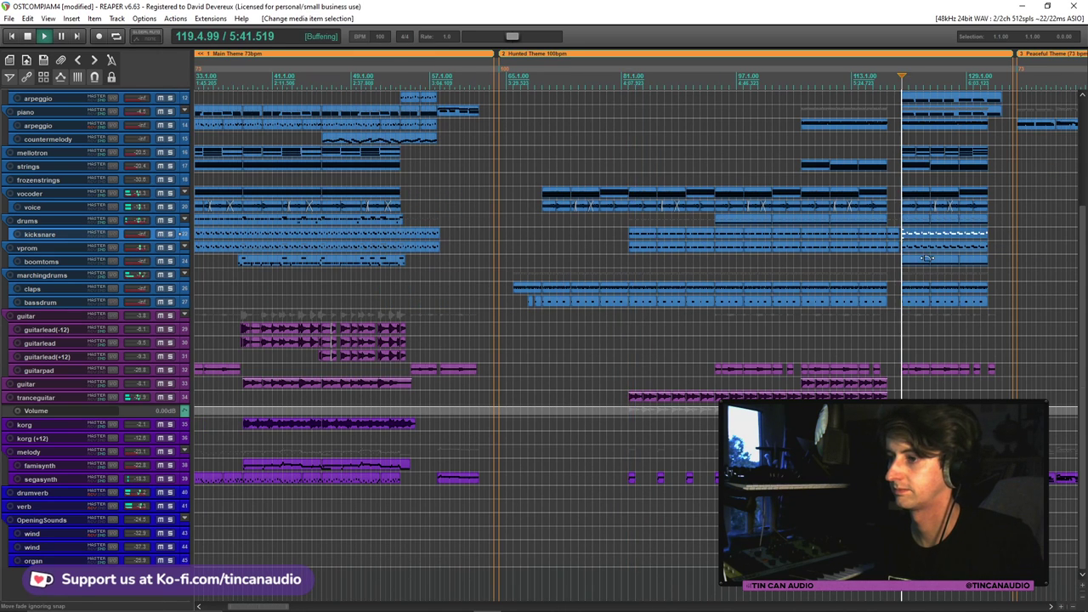
pyautogui.scroll(4, 754, 255)
pyautogui.keyDown('shift'); pyautogui.click(736, 248); pyautogui.keyUp('shift')
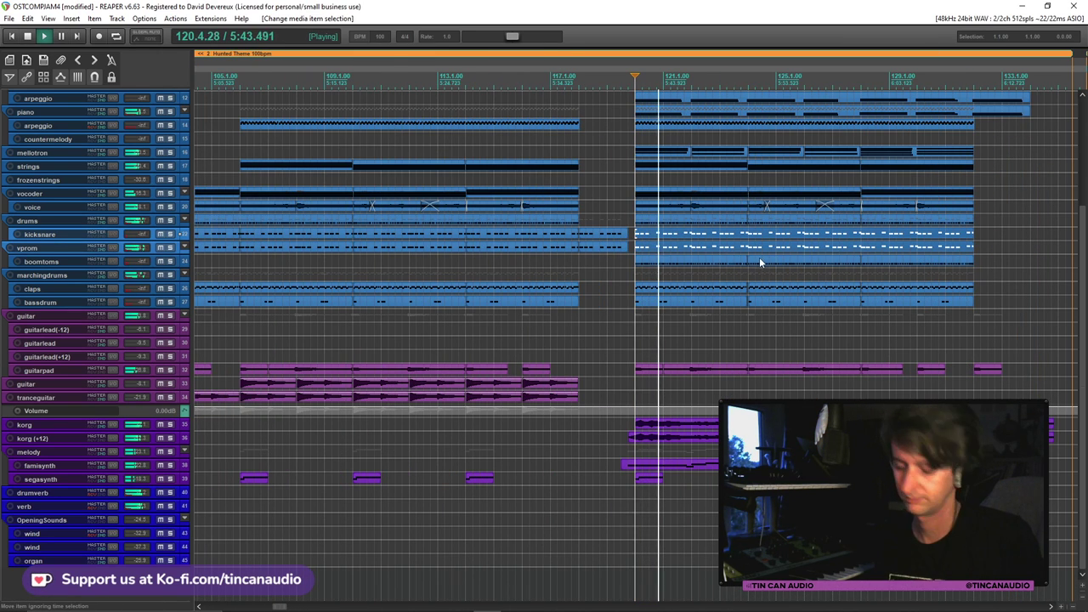
pyautogui.scroll(-5, 763, 259)
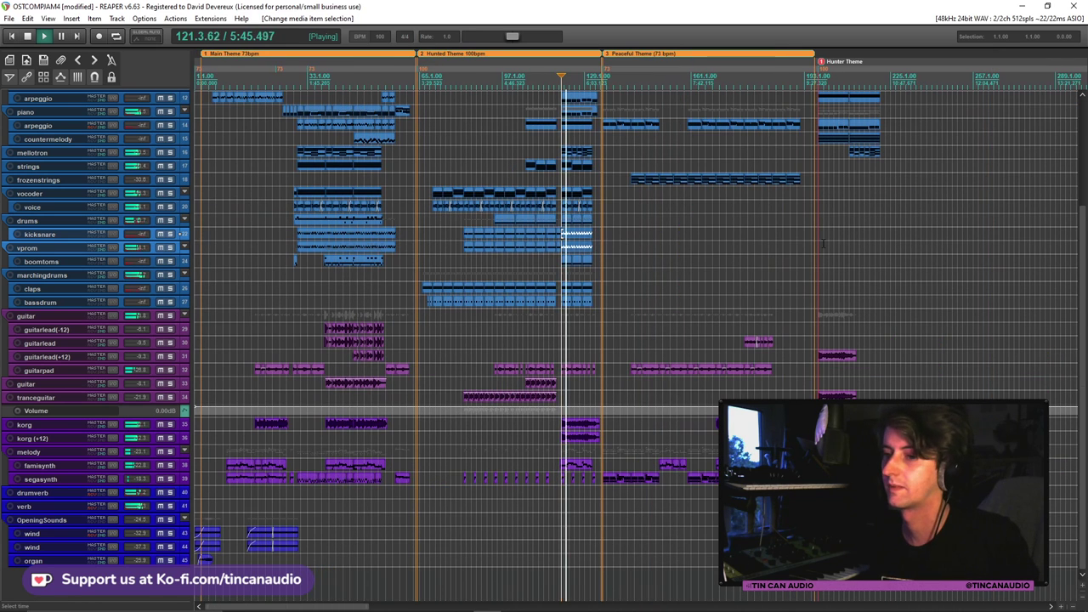
pyautogui.press('space')
pyautogui.click(853, 220)
pyautogui.scroll(8, 852, 219)
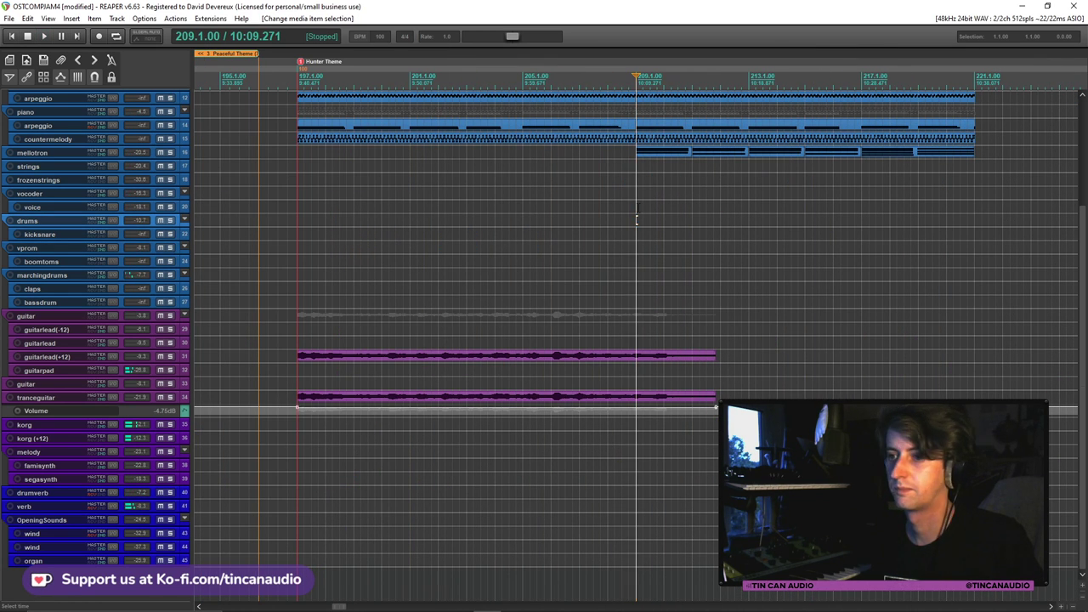
pyautogui.hotkey('ctrl', 'v')
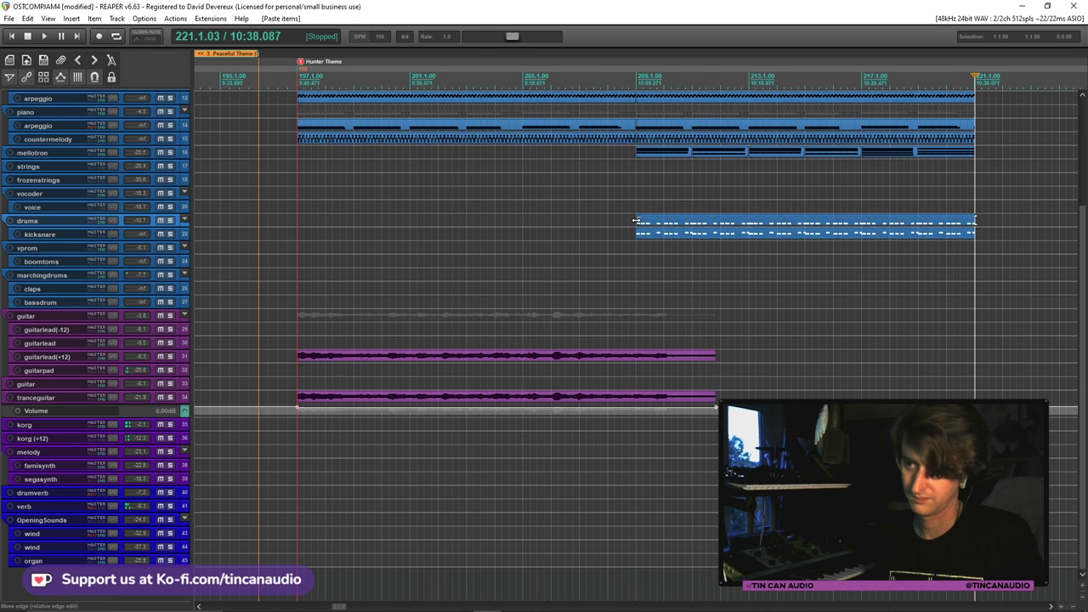
pyautogui.press('space')
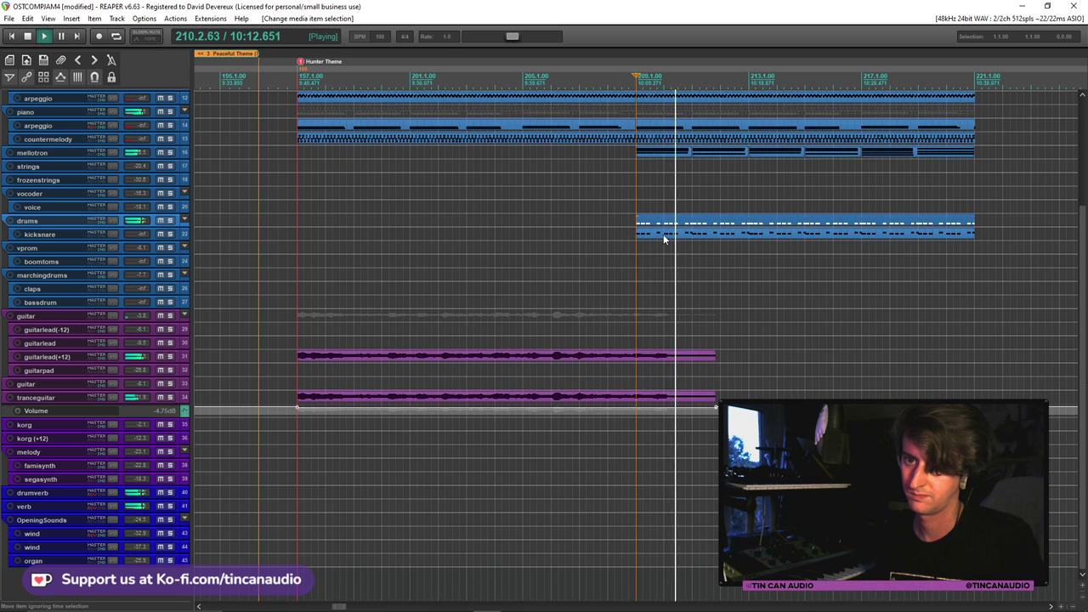
# Move the pasted kicksnare item at bar 209 down to the boomtoms track and play it in the Hunter Theme
pyautogui.press('space')
pyautogui.moveTo(664, 240); pyautogui.dragTo(665, 261)
pyautogui.press('space')
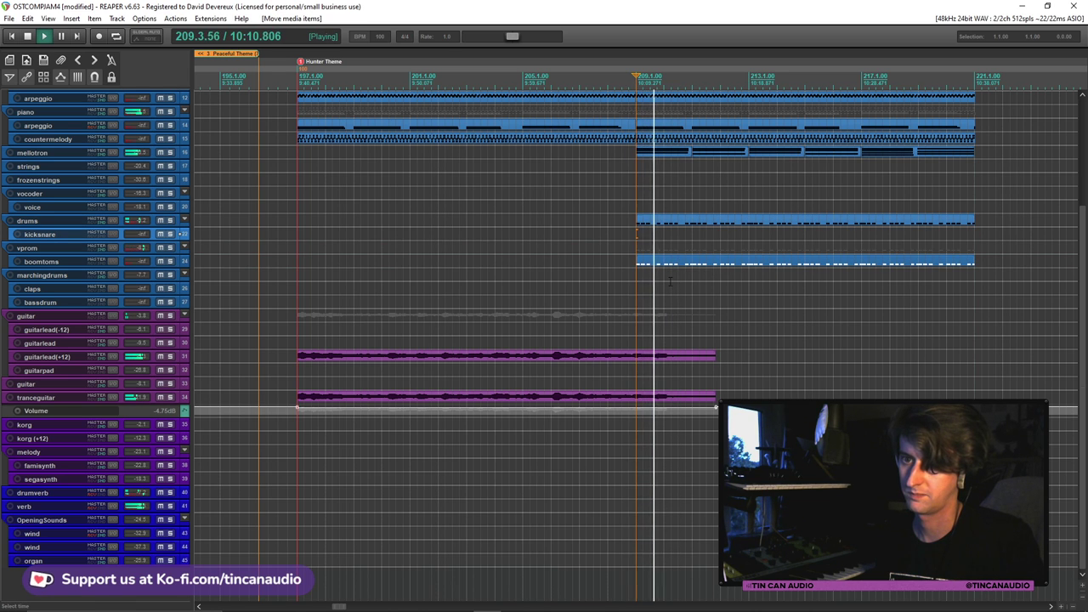
pyautogui.scroll(-3, 670, 280)
pyautogui.scroll(2, 672, 290)
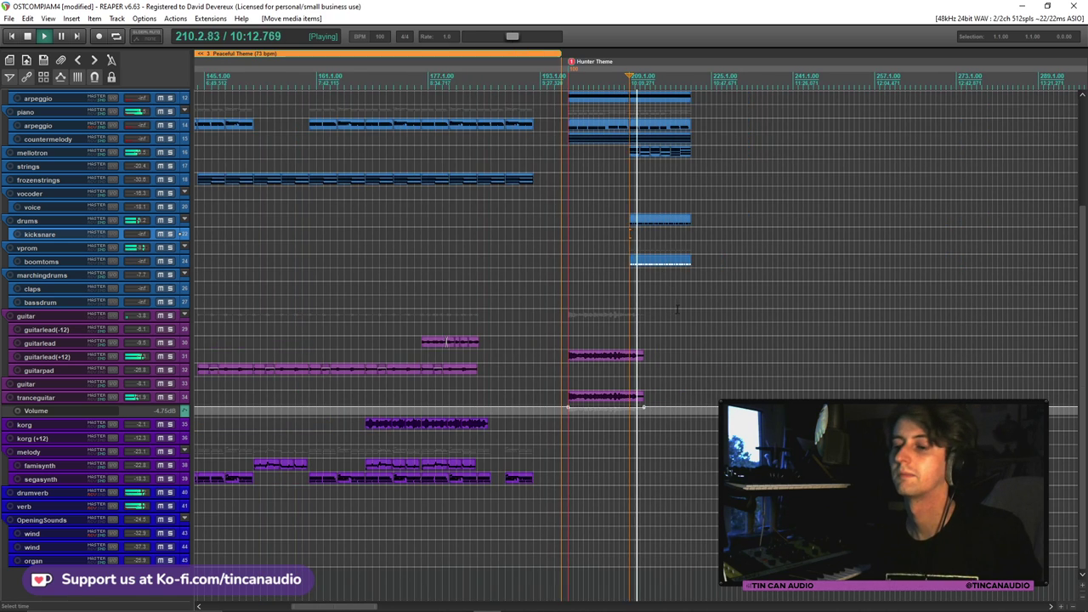
pyautogui.scroll(4, 679, 311)
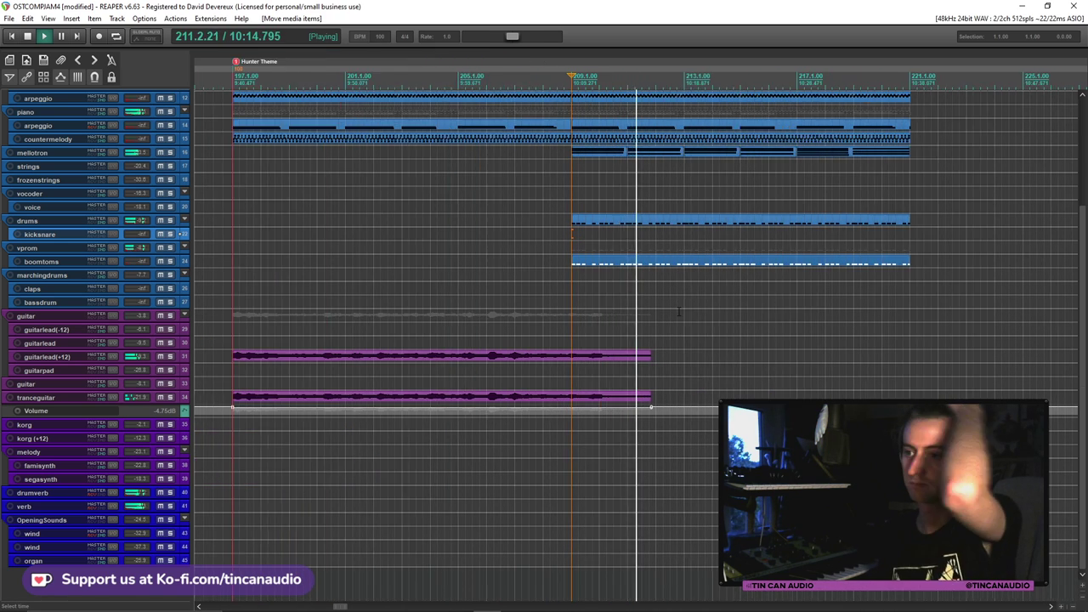
# Open the drums item at bar 209 for MIDI editing and delete the extra D2 note at the end of every second bar
pyautogui.press('space')
pyautogui.click(565, 225)
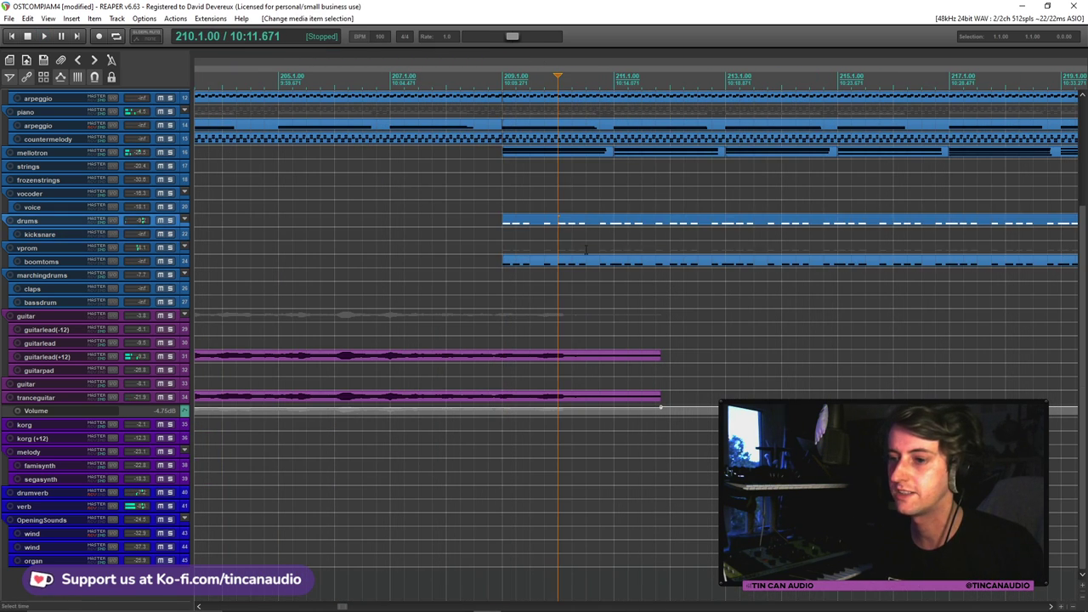
pyautogui.press('space')
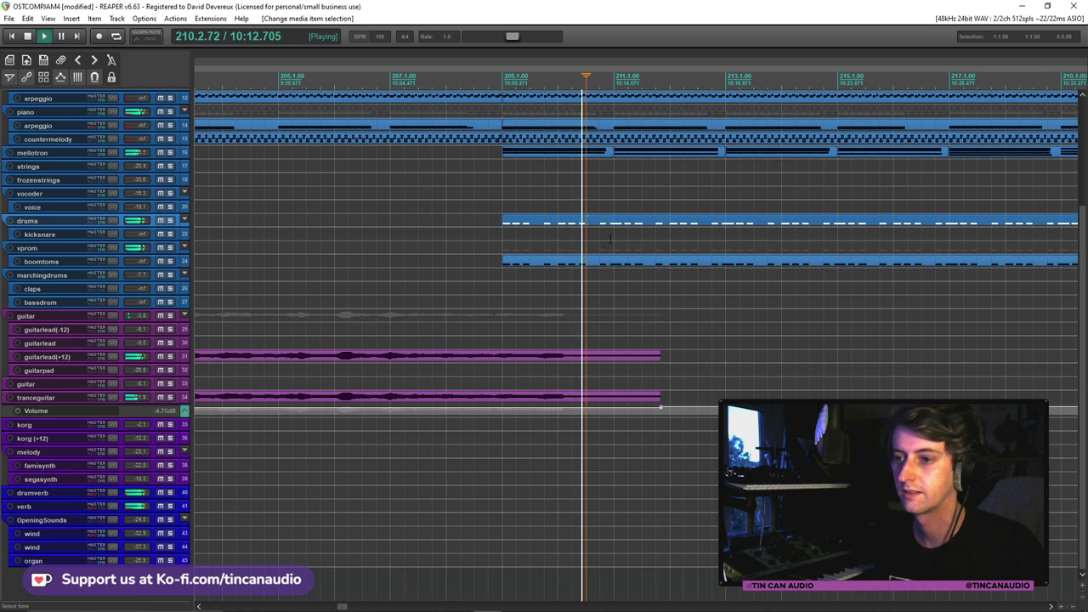
pyautogui.doubleClick(597, 222)
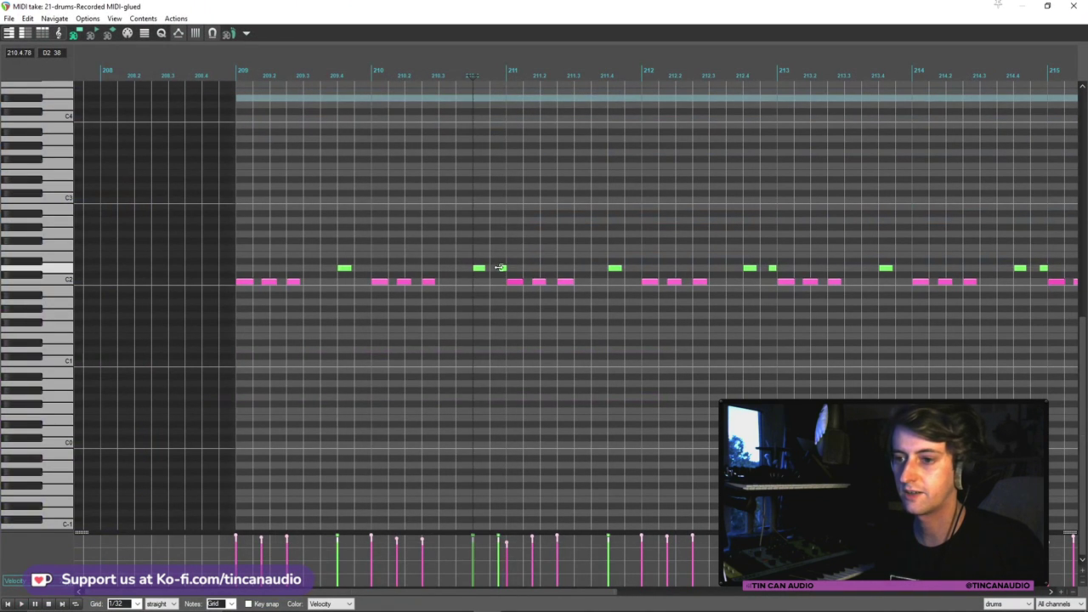
pyautogui.click(502, 269)
pyautogui.scroll(-2, 691, 274)
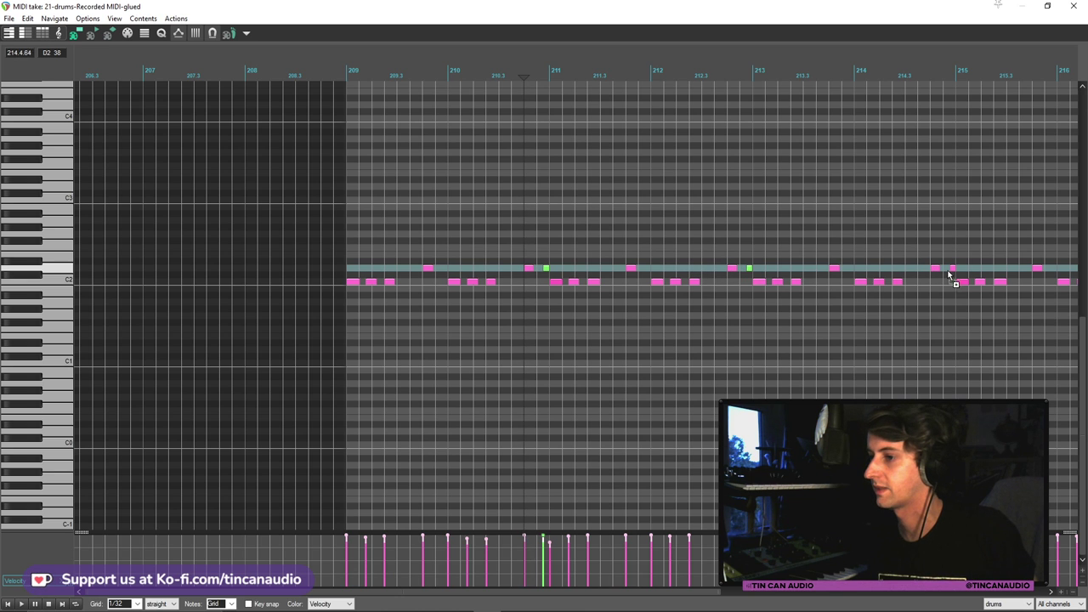
pyautogui.scroll(-1, 954, 274)
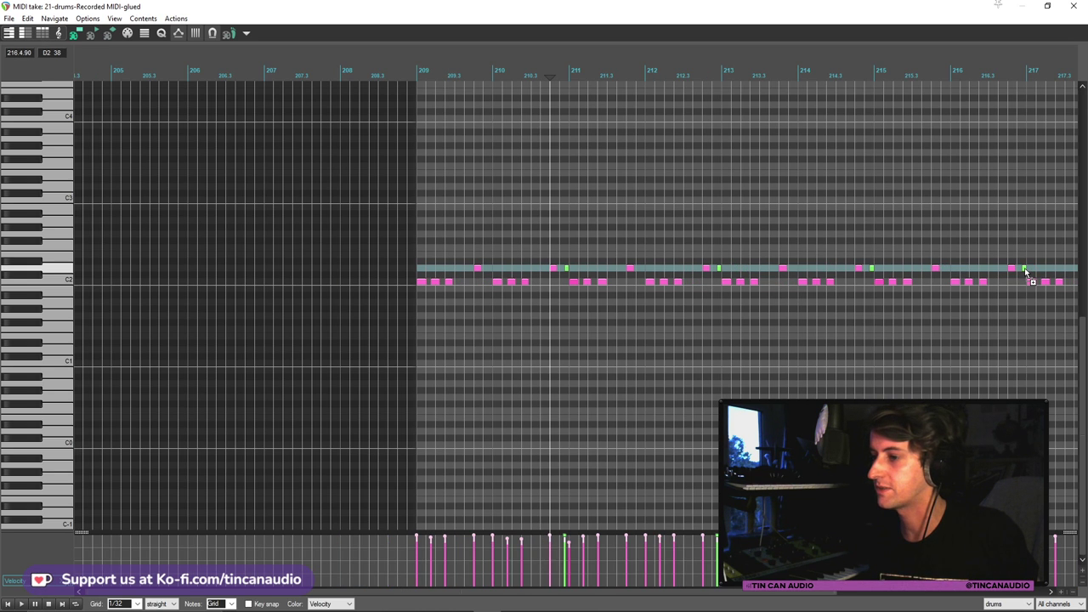
pyautogui.scroll(-2, 1025, 272)
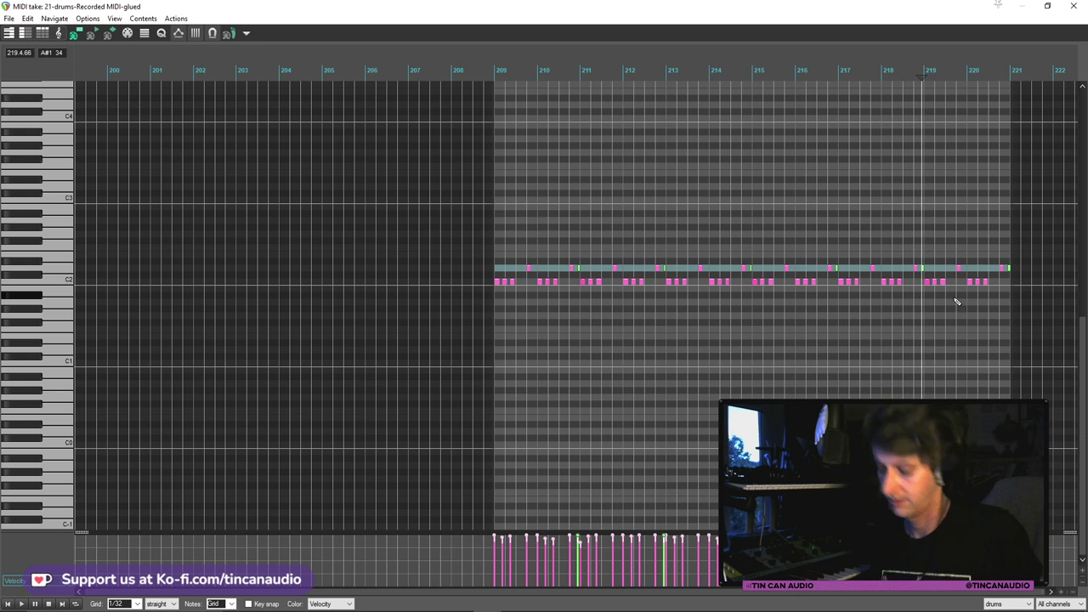
pyautogui.scroll(2, 648, 297)
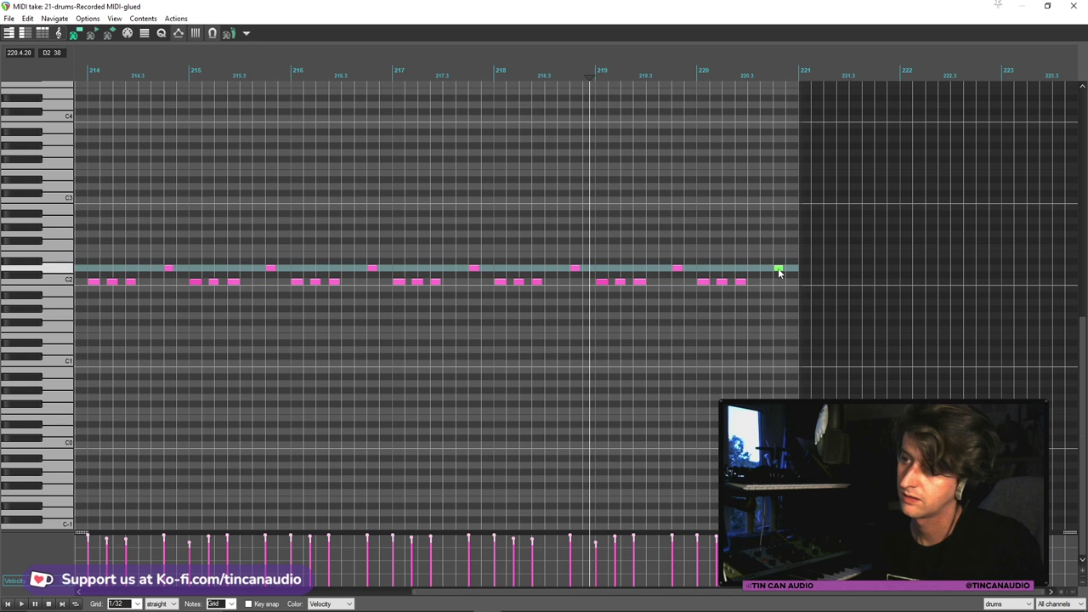
# Move all remaining D2 notes of the drums pattern up to E2 and play the pattern from bar 209
pyautogui.scroll(-2, 468, 294)
pyautogui.doubleClick(185, 270)
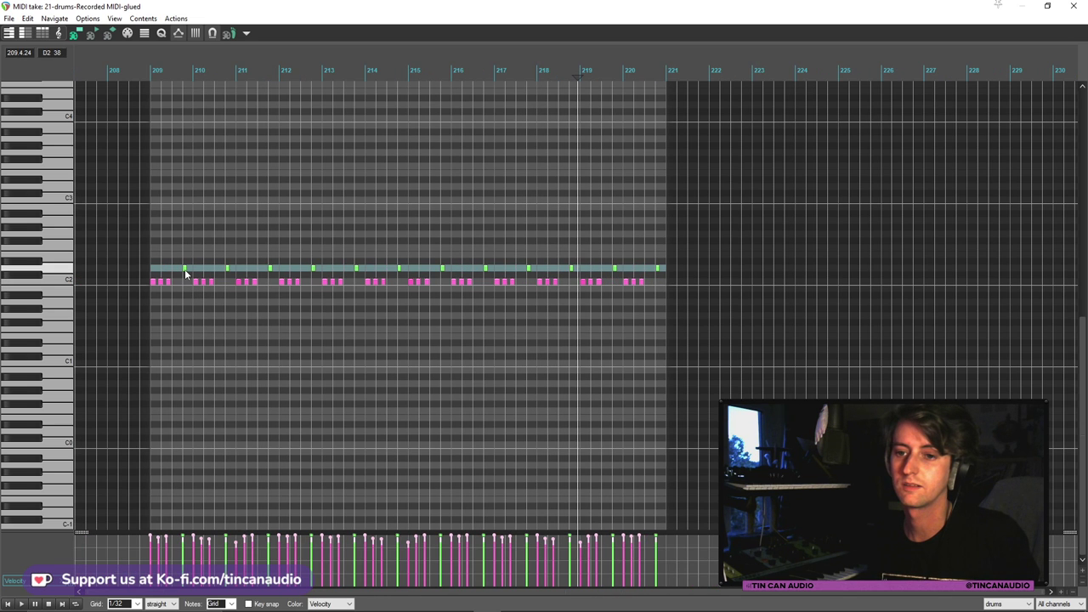
pyautogui.moveTo(186, 270); pyautogui.dragTo(187, 261)
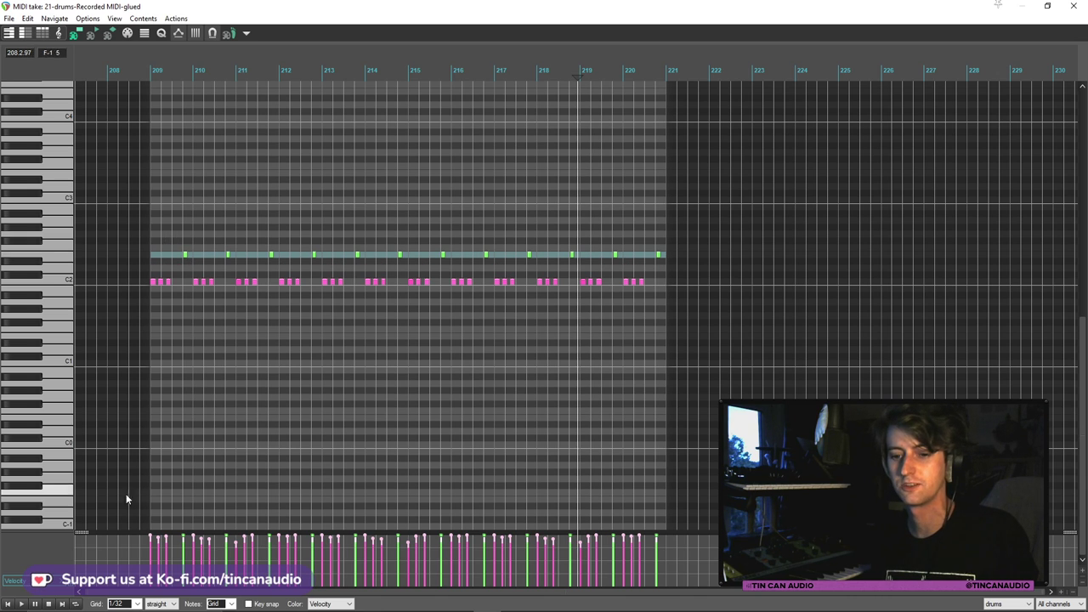
pyautogui.click(6, 604)
pyautogui.press('space')
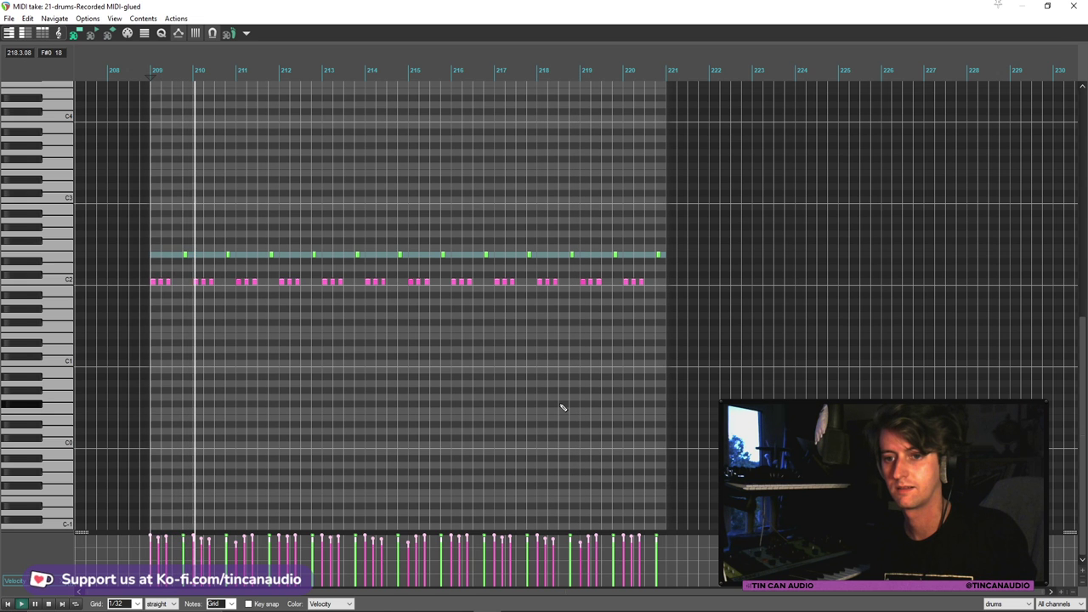
pyautogui.scroll(5, 343, 349)
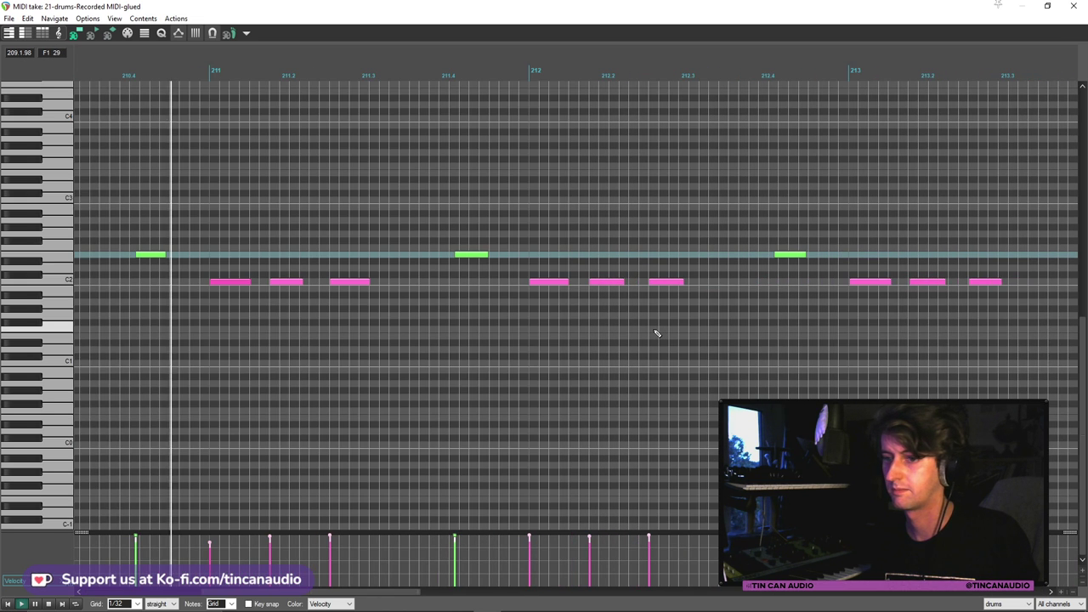
pyautogui.scroll(-3, 656, 334)
pyautogui.press('space')
# Discard the triplet quantize, shift the E2 notes slightly earlier onto beat 4, play the drums pattern and close its MIDI editor
pyautogui.hotkey('ctrl', 'q')
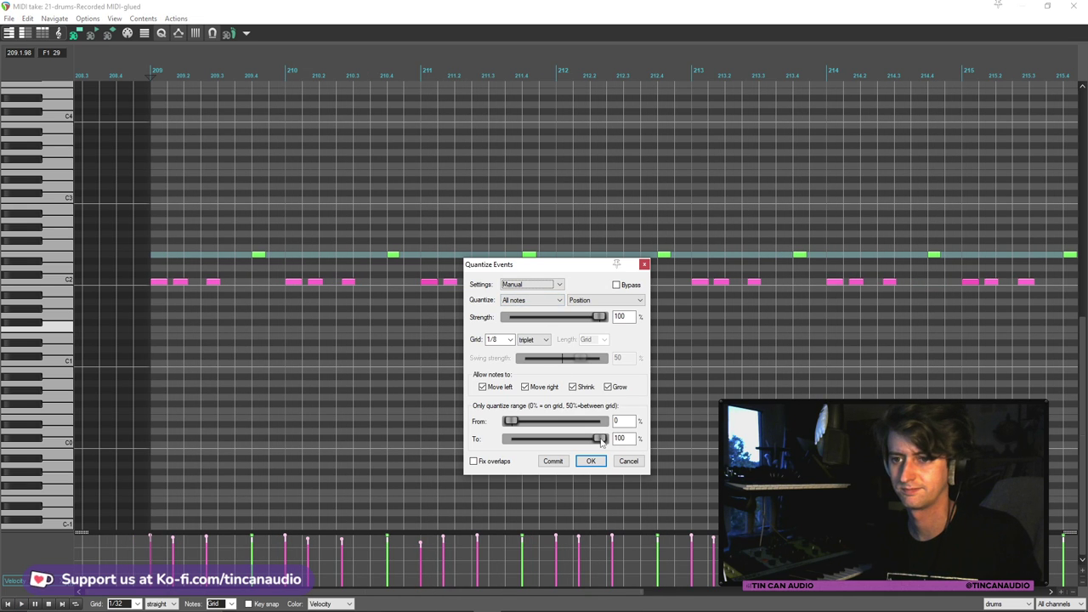
pyautogui.click(628, 462)
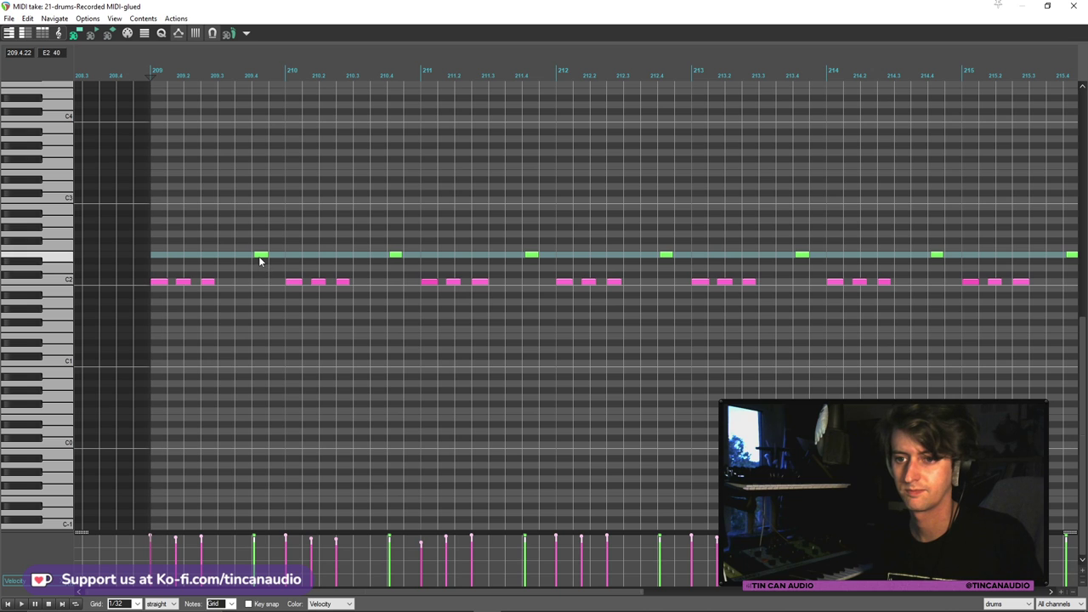
pyautogui.press('space')
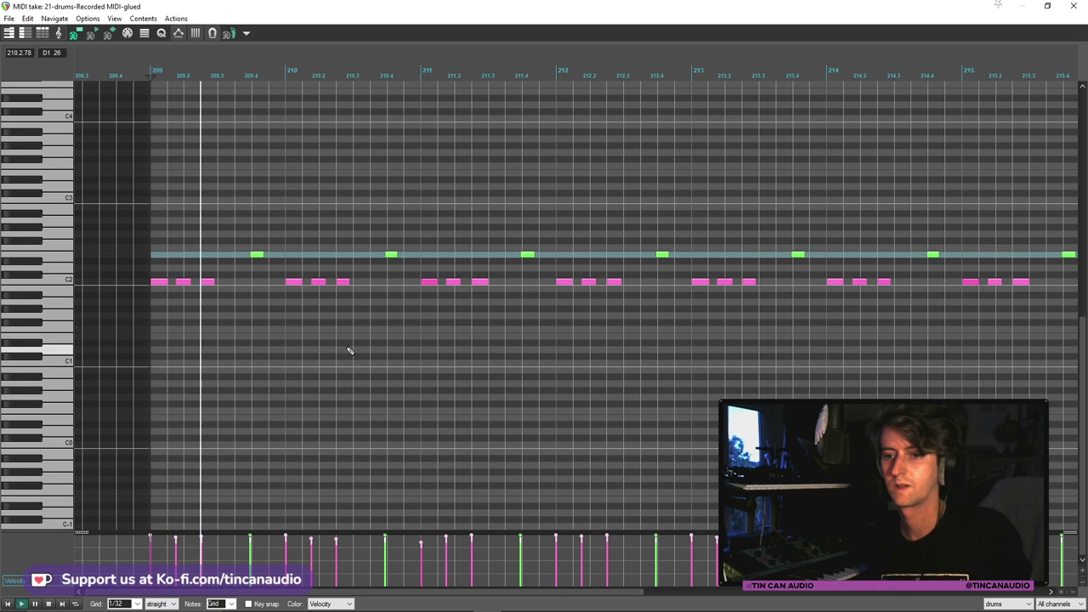
pyautogui.scroll(3, 487, 325)
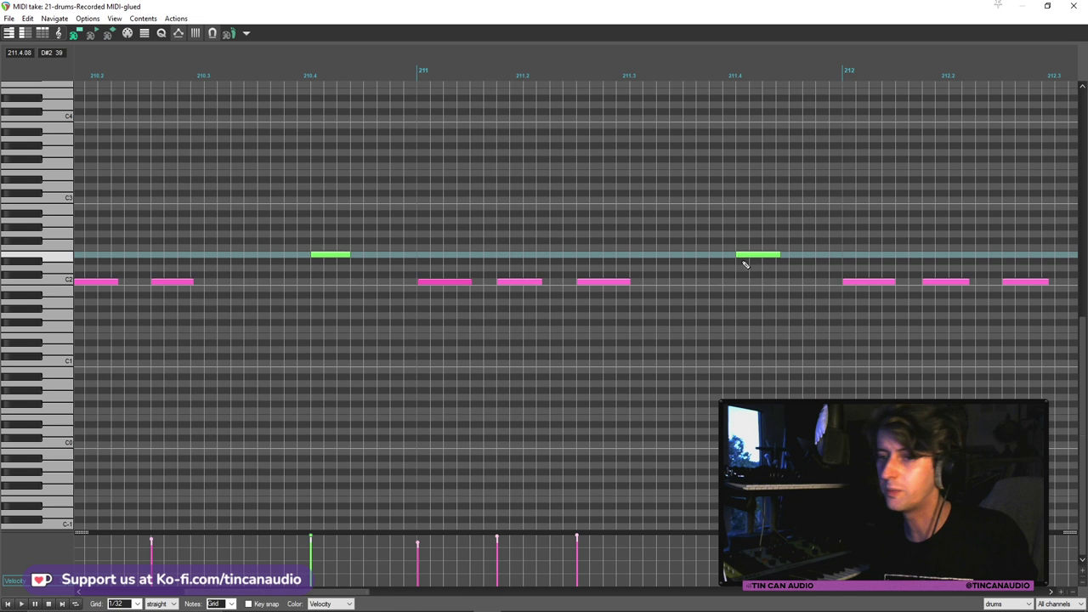
pyautogui.scroll(-3, 692, 307)
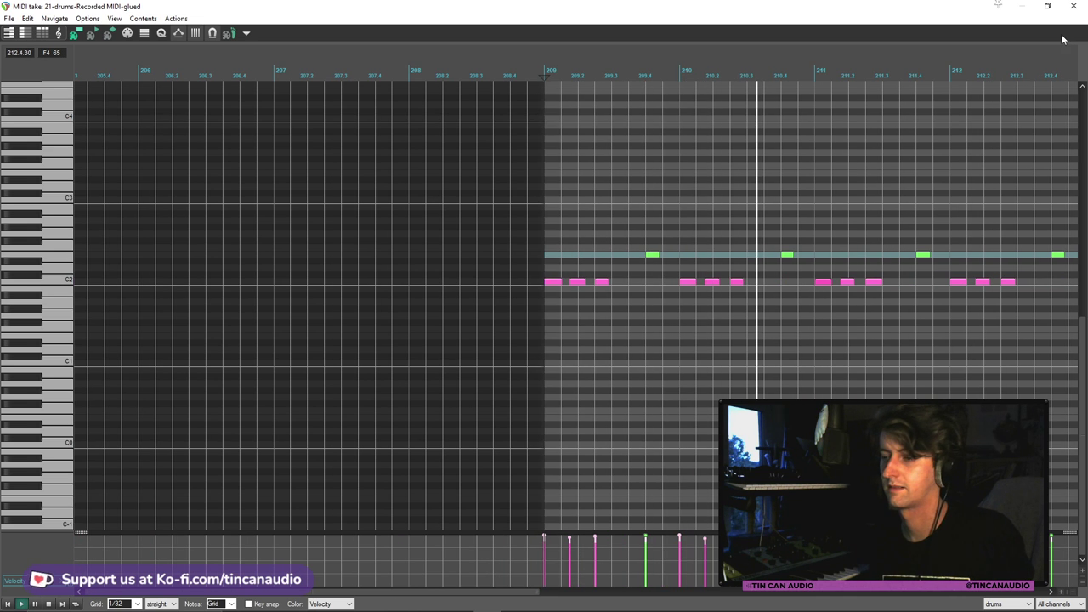
pyautogui.click(1073, 6)
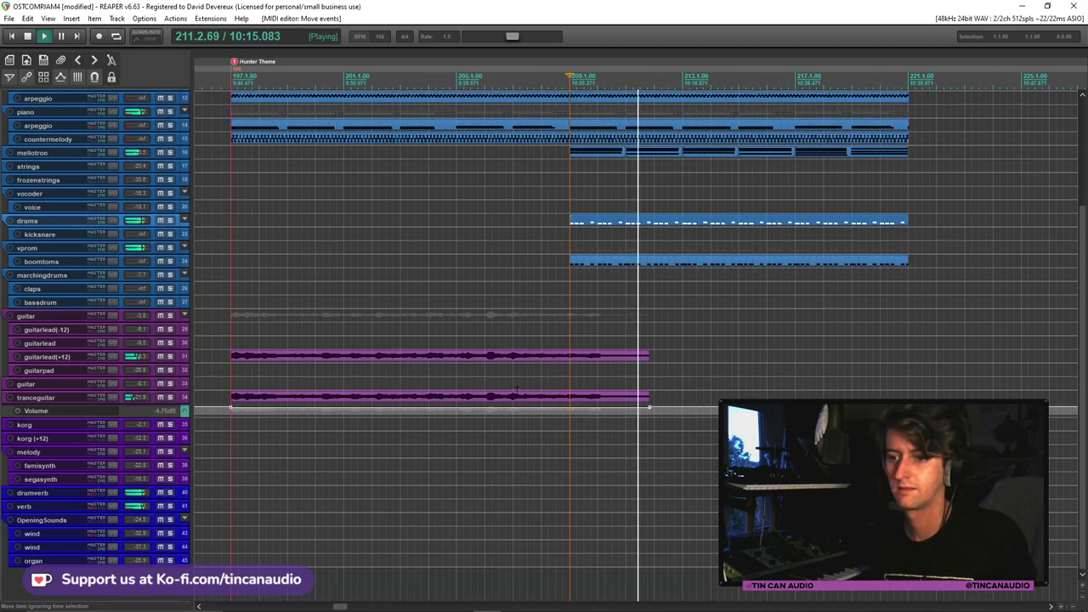
# Delete the extra D2 note at the end of every second bar in the boomtoms item and close its MIDI editor
pyautogui.click(640, 261)
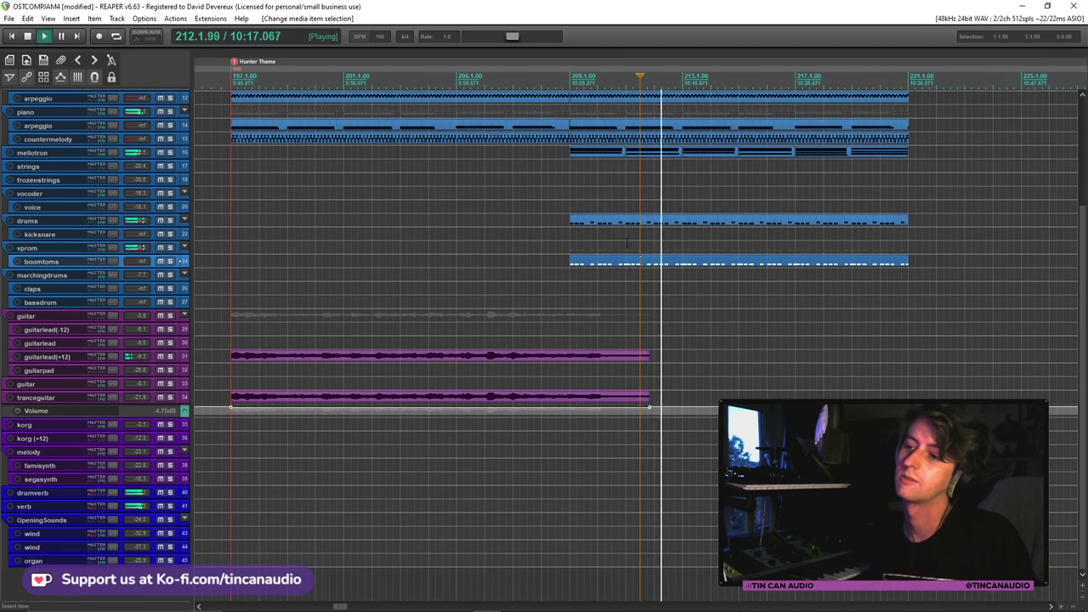
pyautogui.doubleClick(626, 262)
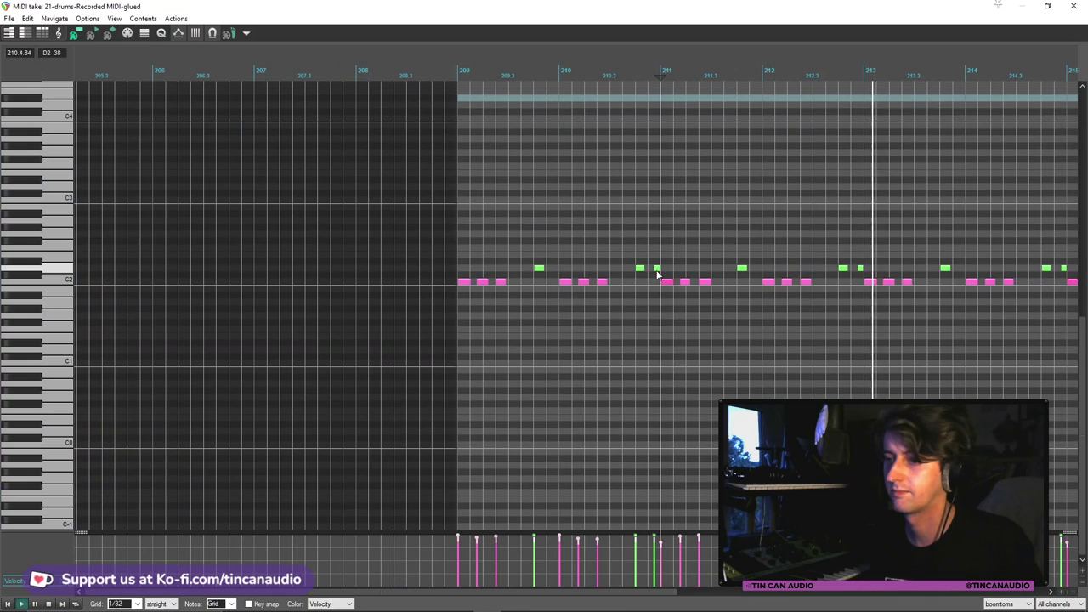
pyautogui.click(657, 269)
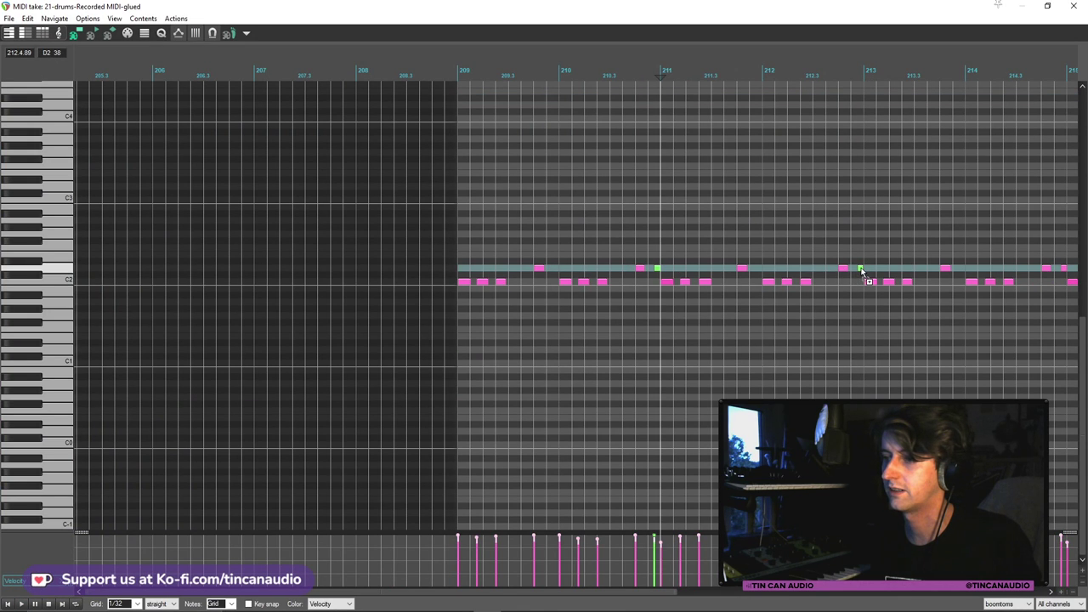
pyautogui.scroll(-2, 863, 275)
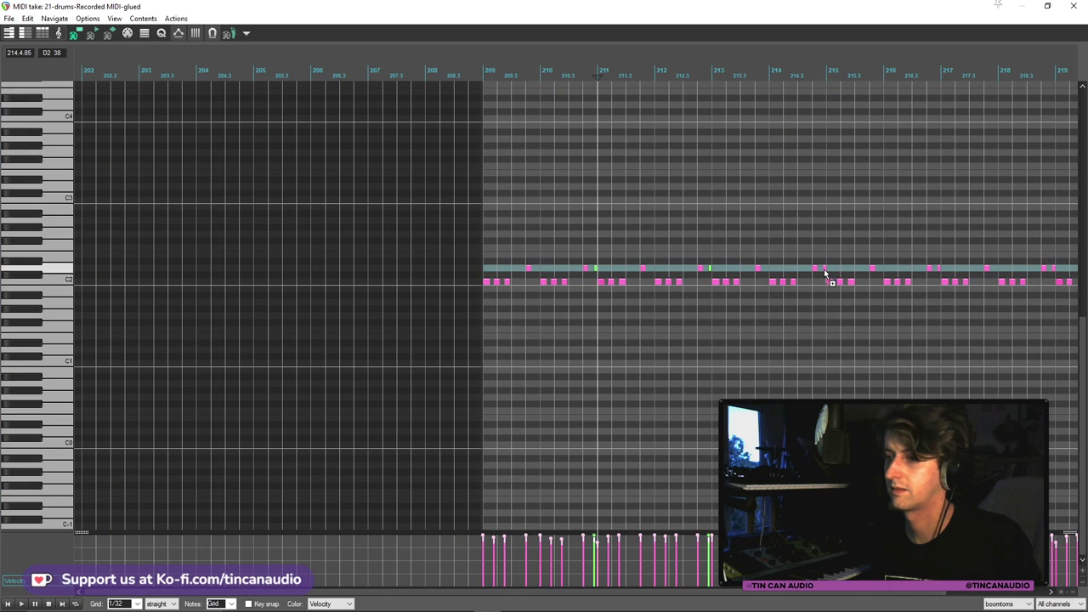
pyautogui.scroll(-1, 939, 271)
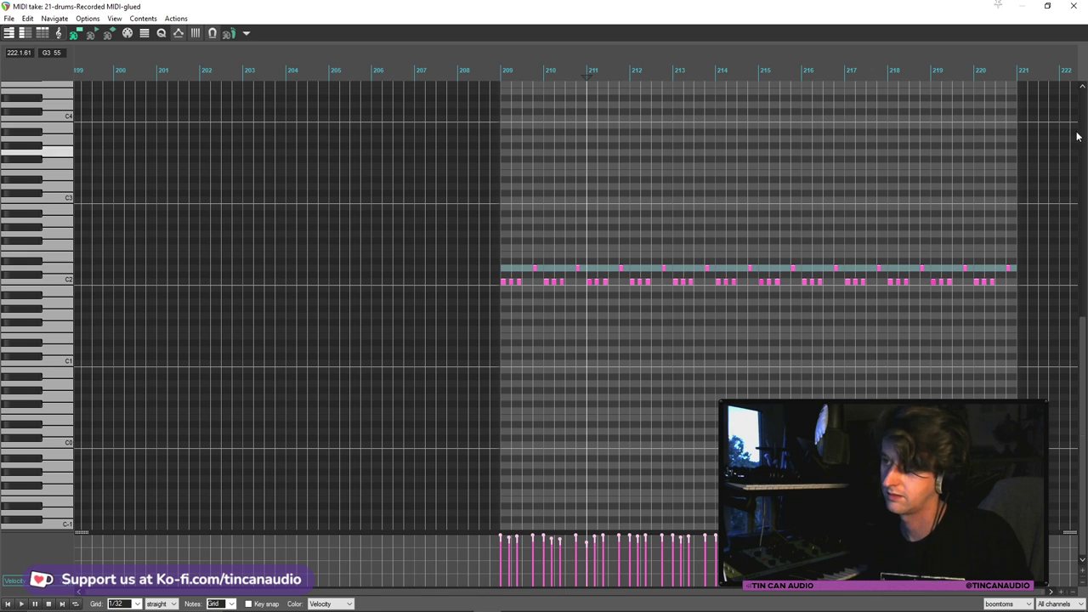
pyautogui.click(1073, 6)
# Play the Hunter Theme from just before bar 209 to check the edited drums and boomtoms against the arrangement
pyautogui.click(562, 262)
pyautogui.press('space')
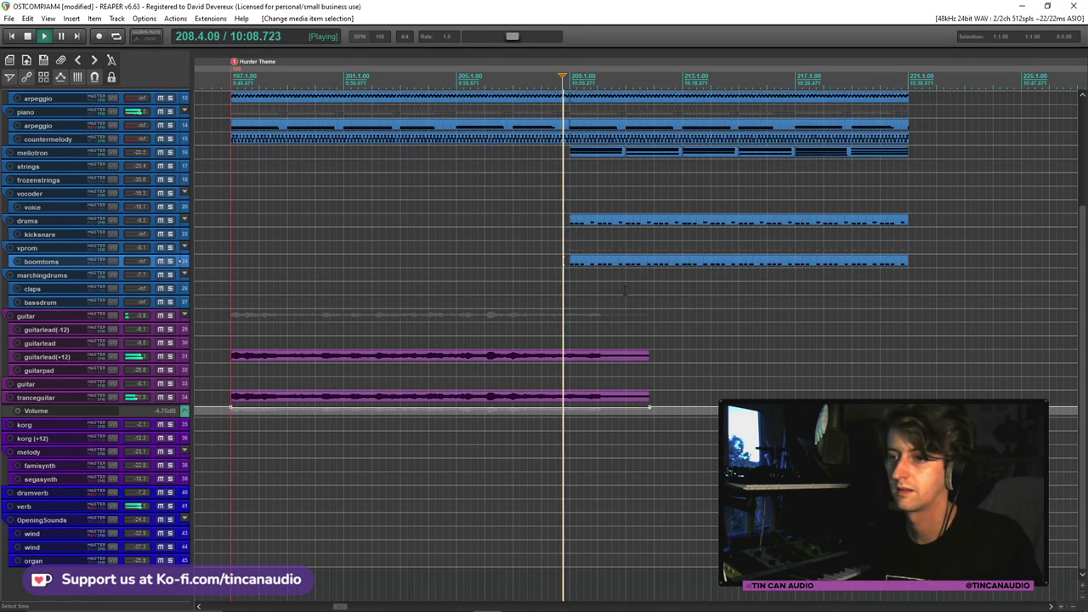
pyautogui.scroll(-2, 650, 302)
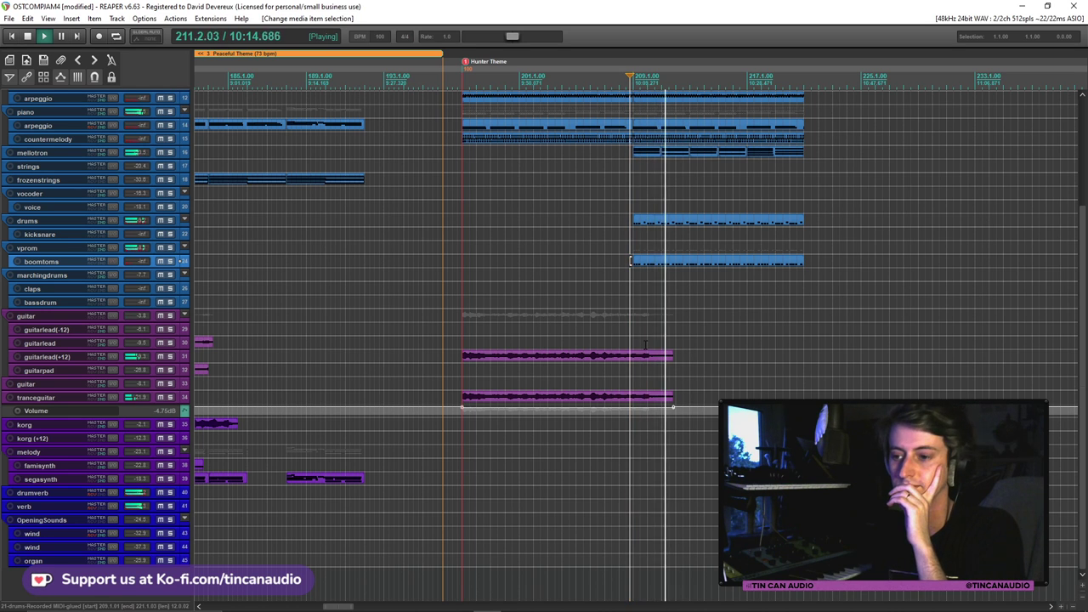
pyautogui.scroll(-1, 645, 345)
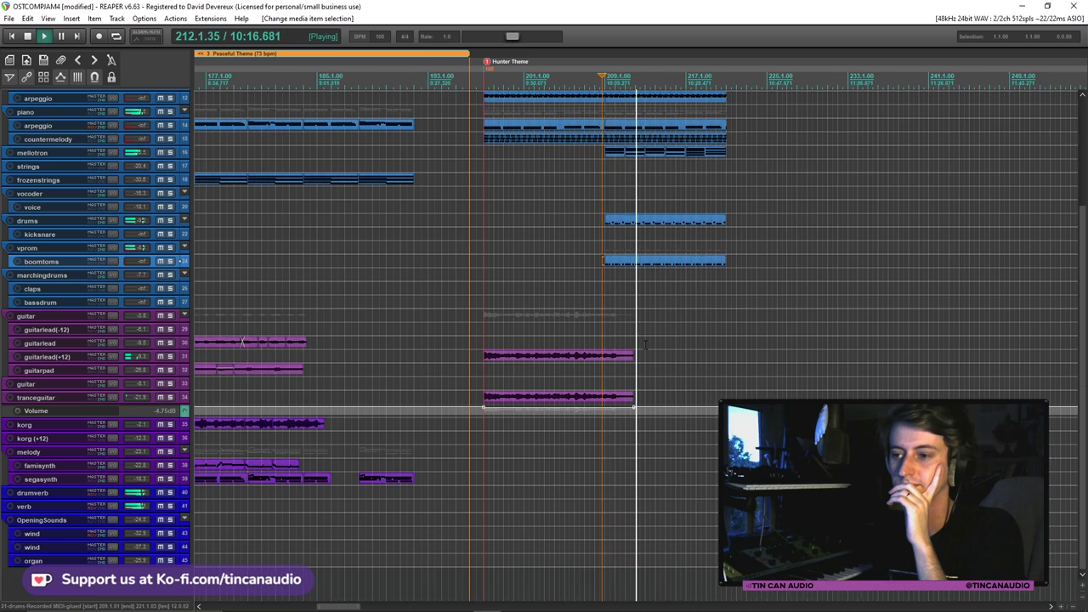
pyautogui.moveTo(1085, 289)
pyautogui.mouseDown()
pyautogui.moveTo(1086, 221)
pyautogui.moveTo(1083, 294)
pyautogui.mouseUp()
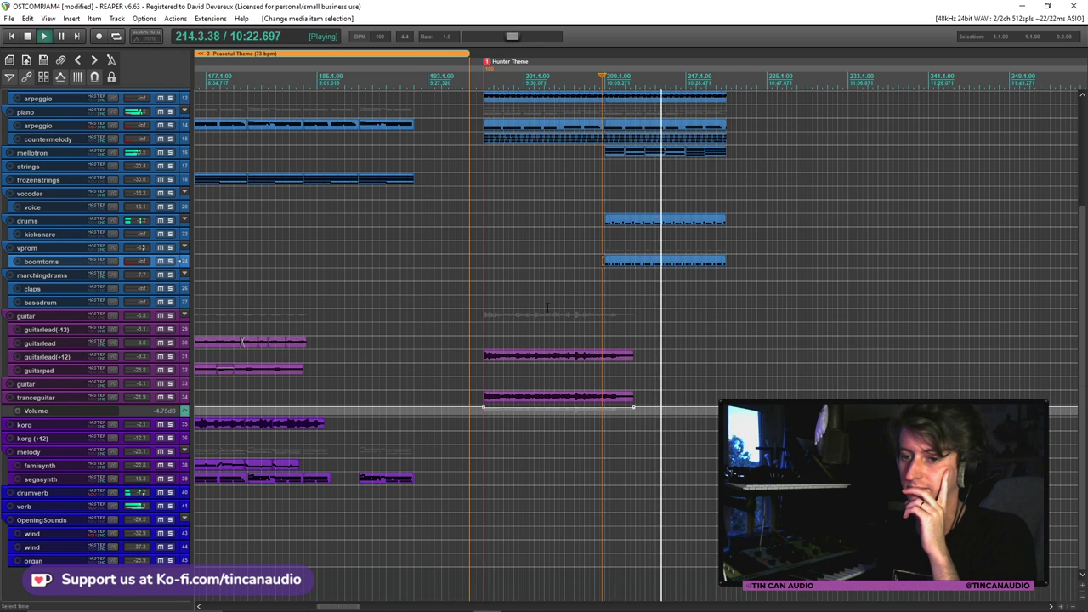
pyautogui.scroll(-4, 546, 307)
pyautogui.scroll(-2, 383, 360)
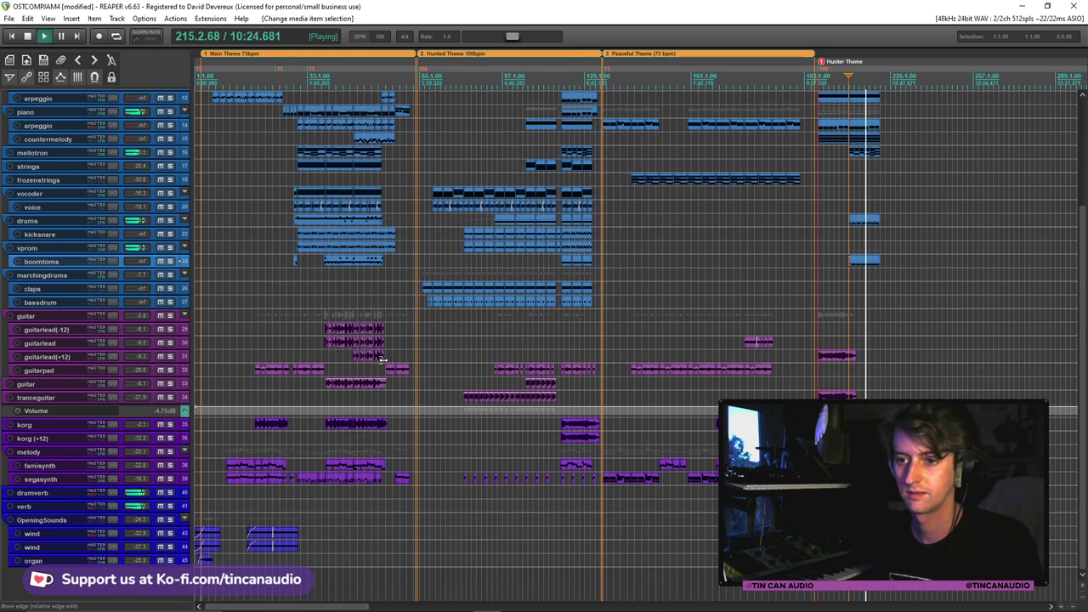
# Play the Hunter Theme from bar 197, stop, and place the edit cursor at bar 209 on the guitarpad track
pyautogui.click(562, 372)
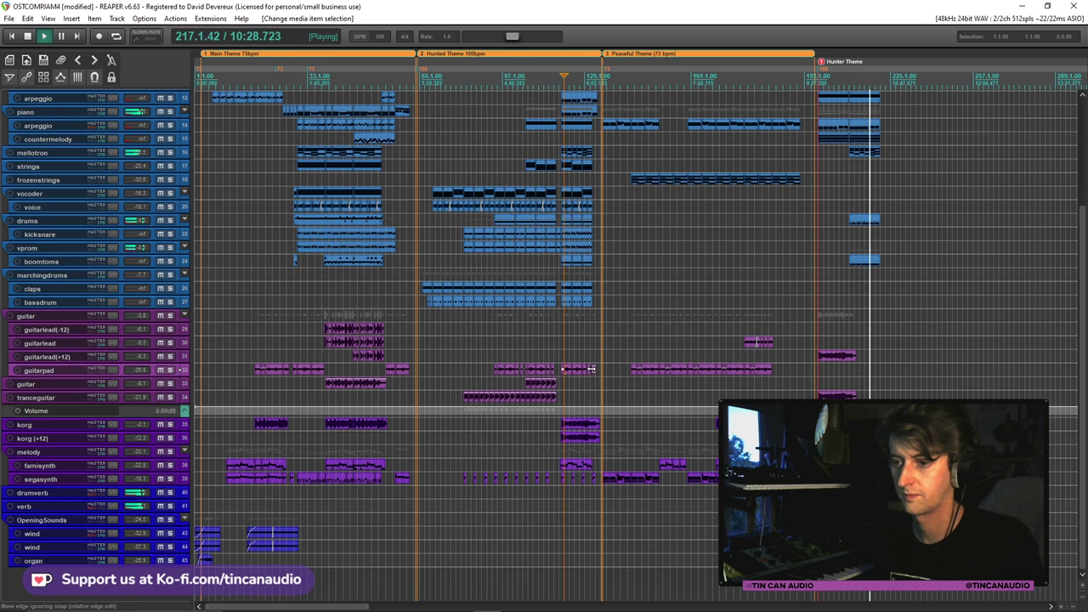
pyautogui.click(820, 355)
pyautogui.scroll(5, 922, 338)
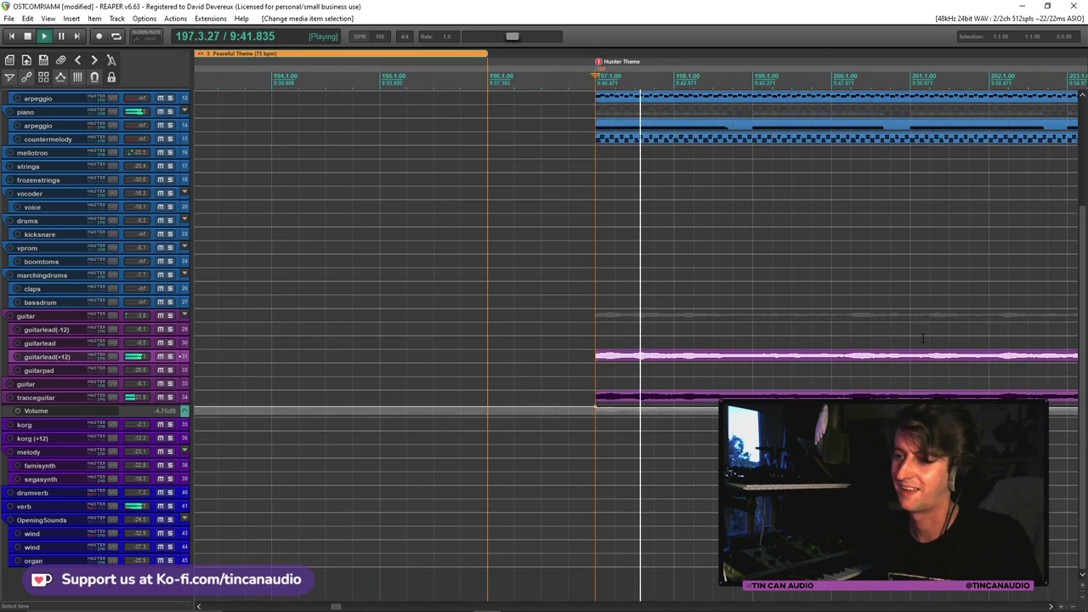
pyautogui.scroll(-5, 922, 338)
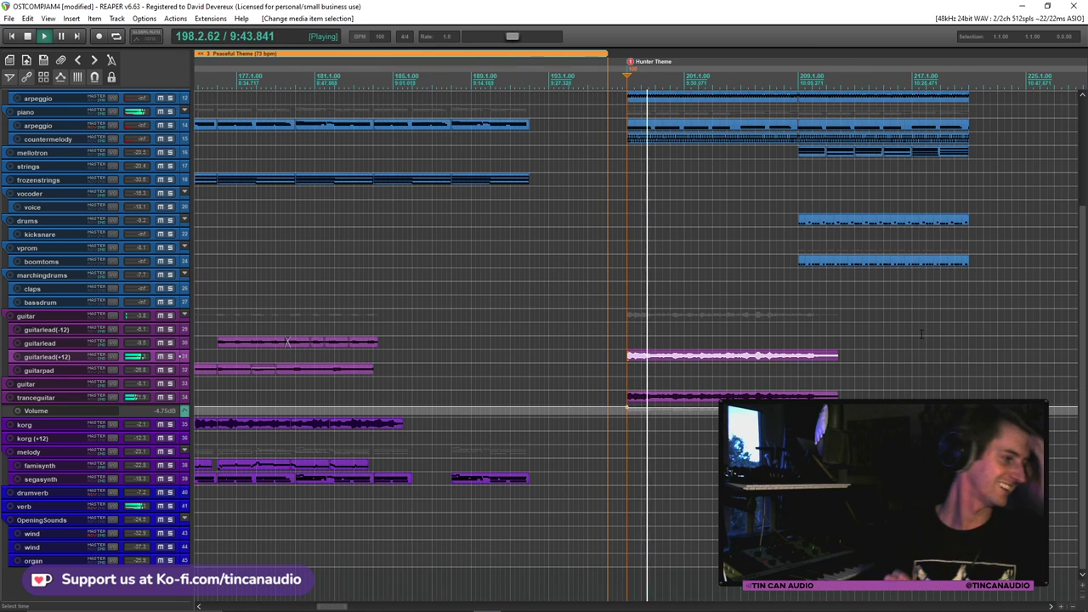
pyautogui.scroll(-2, 893, 318)
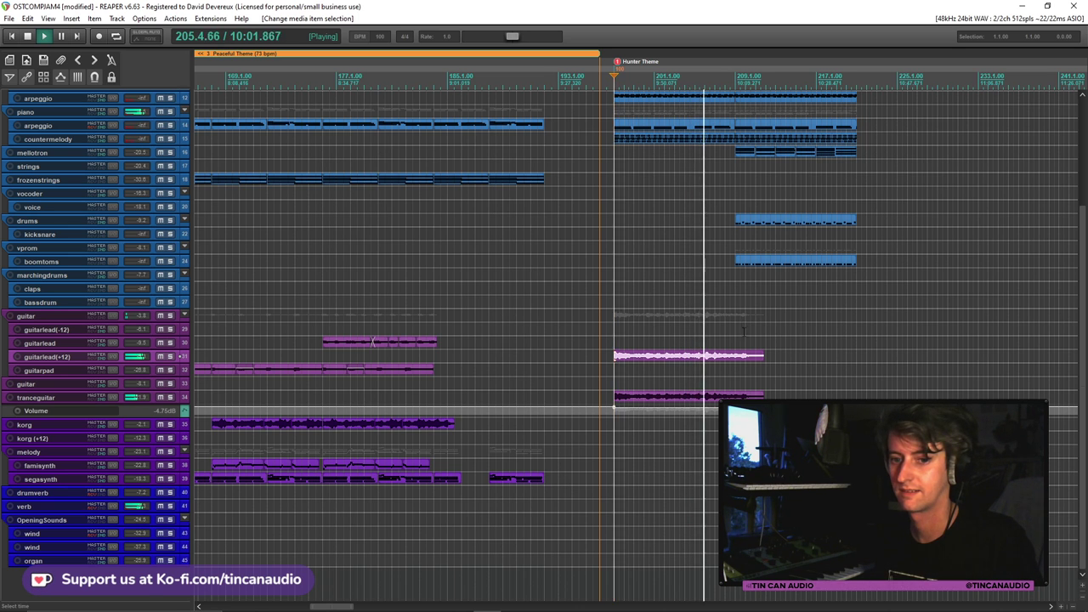
pyautogui.press('space')
pyautogui.click(736, 368)
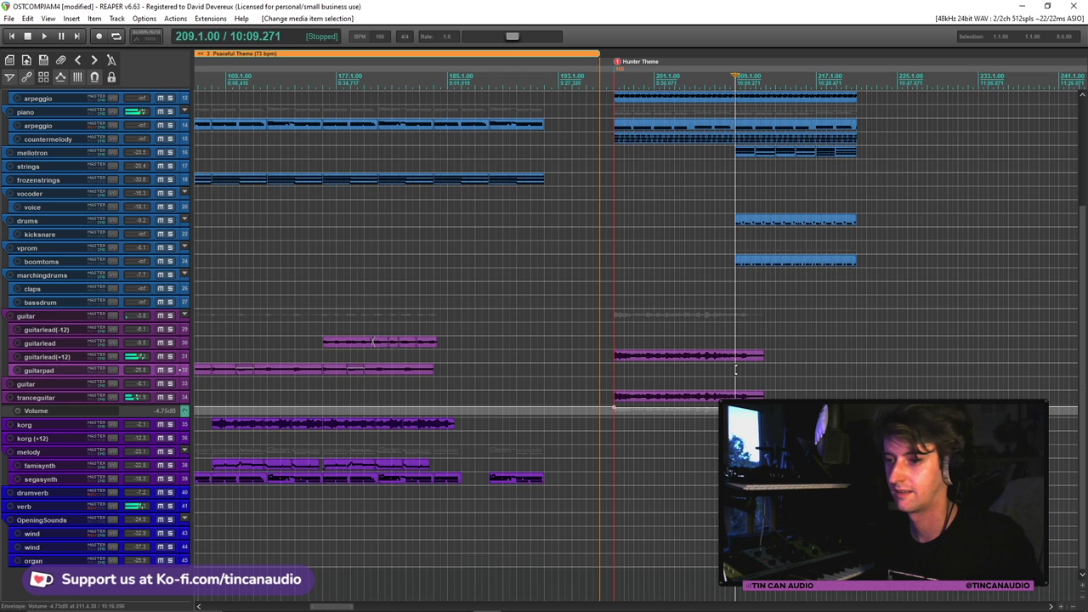
# Paste the copied guitarpad items at bar 209, play them, and delete the leftover item at the end, around bar 221
pyautogui.hotkey('ctrl', 'v')
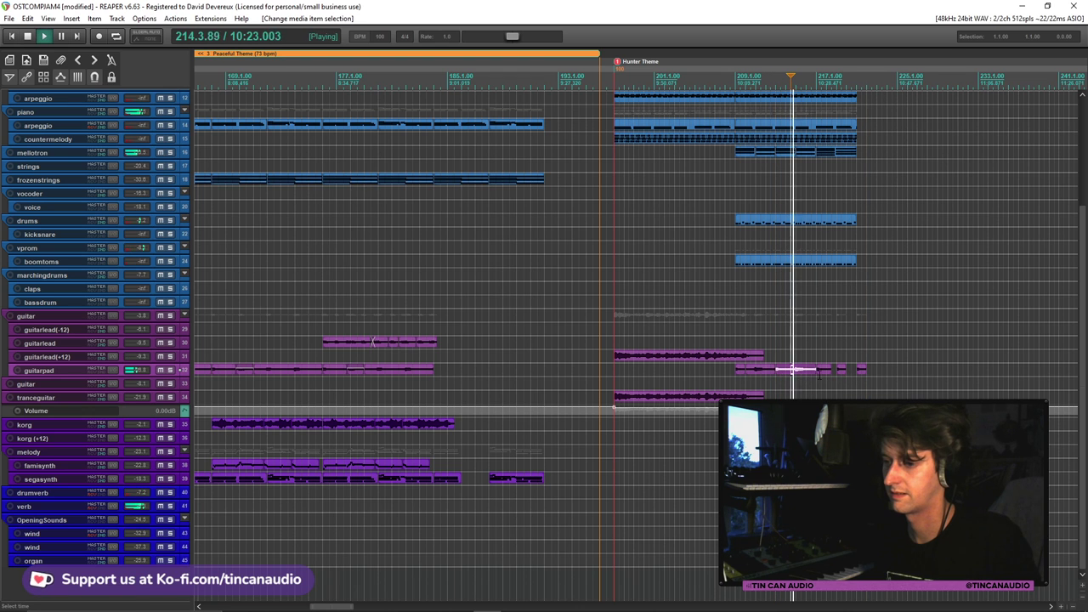
pyautogui.press('space')
pyautogui.click(818, 376)
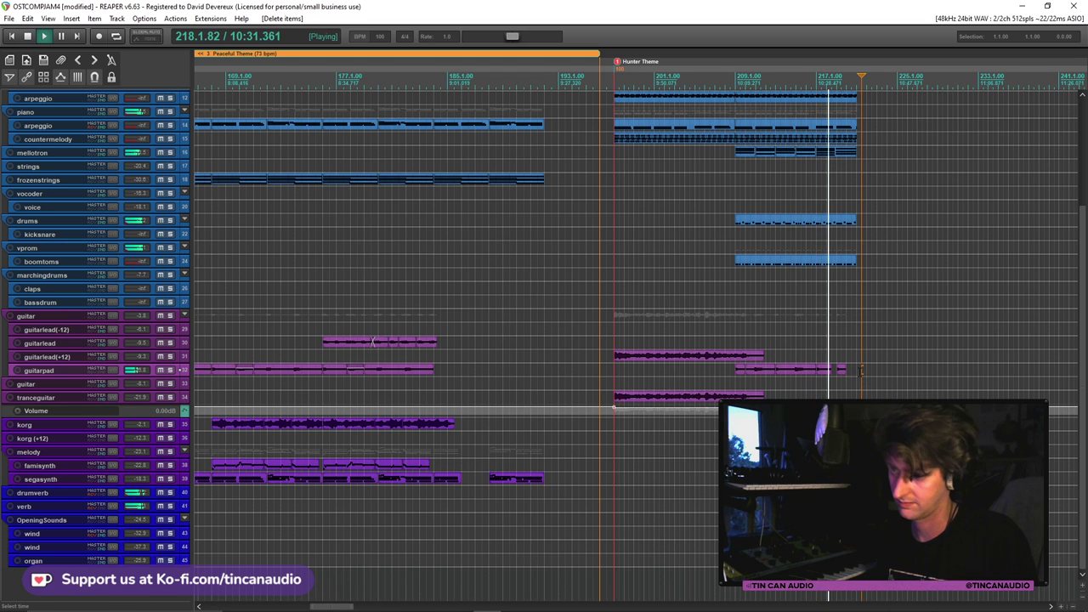
pyautogui.moveTo(843, 371); pyautogui.dragTo(852, 379)
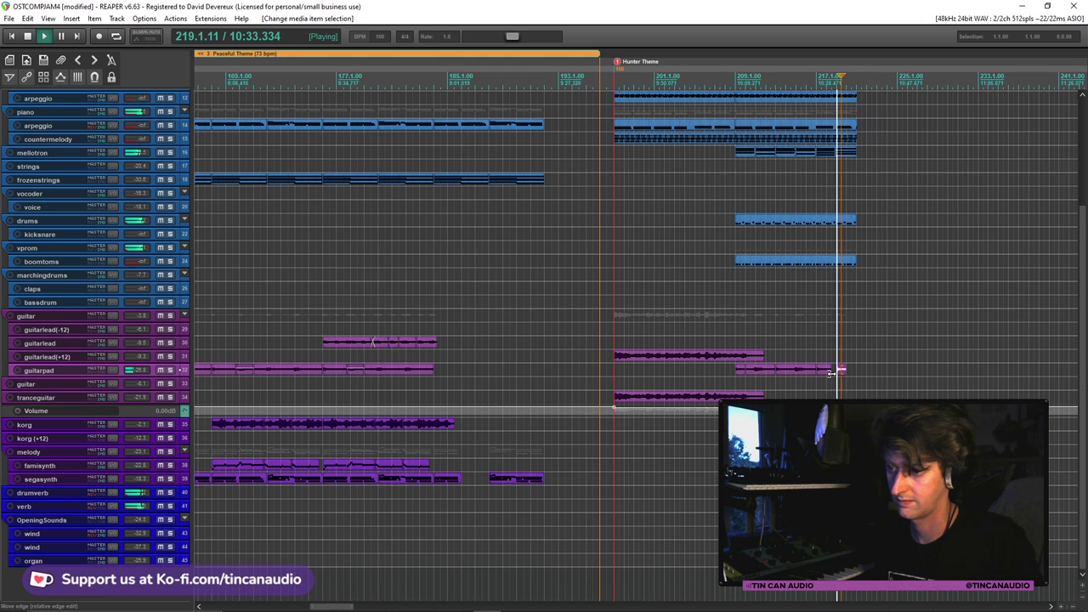
# Show the guitar track's volume envelope, add two points just before bar 197, and raise the level from there to about -10 dB
pyautogui.click(151, 319)
pyautogui.press('v')
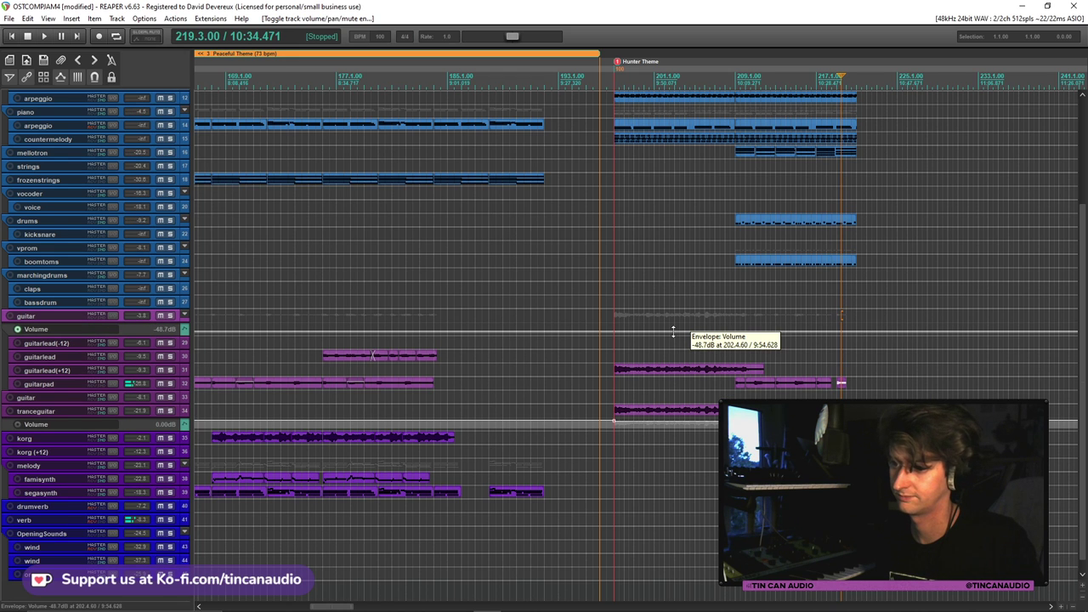
pyautogui.click(578, 330)
pyautogui.click(606, 331)
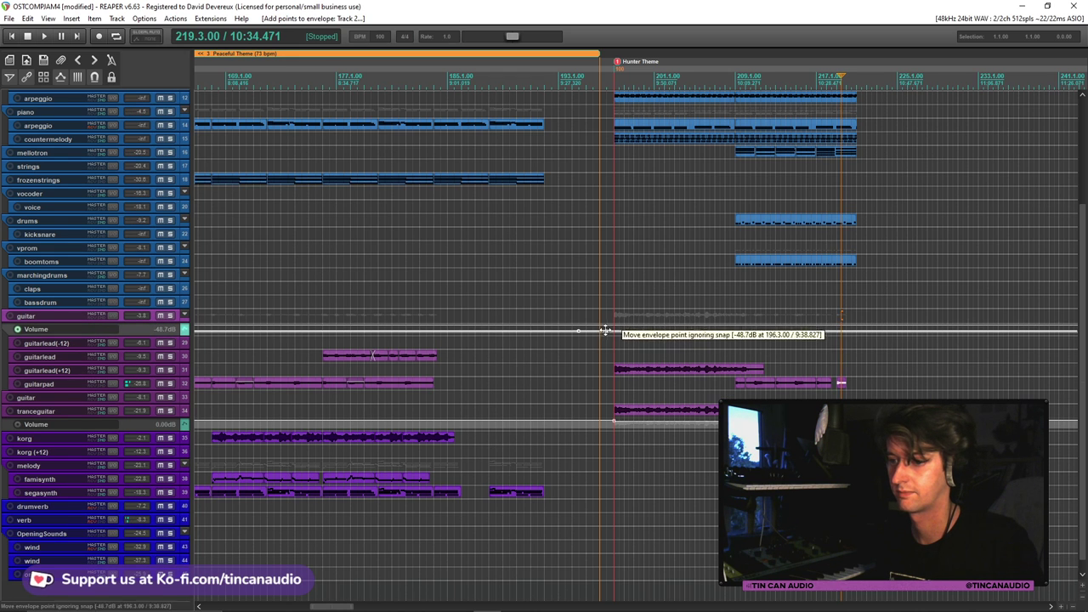
pyautogui.moveTo(756, 332); pyautogui.dragTo(763, 222)
pyautogui.scroll(-6, 309, 327)
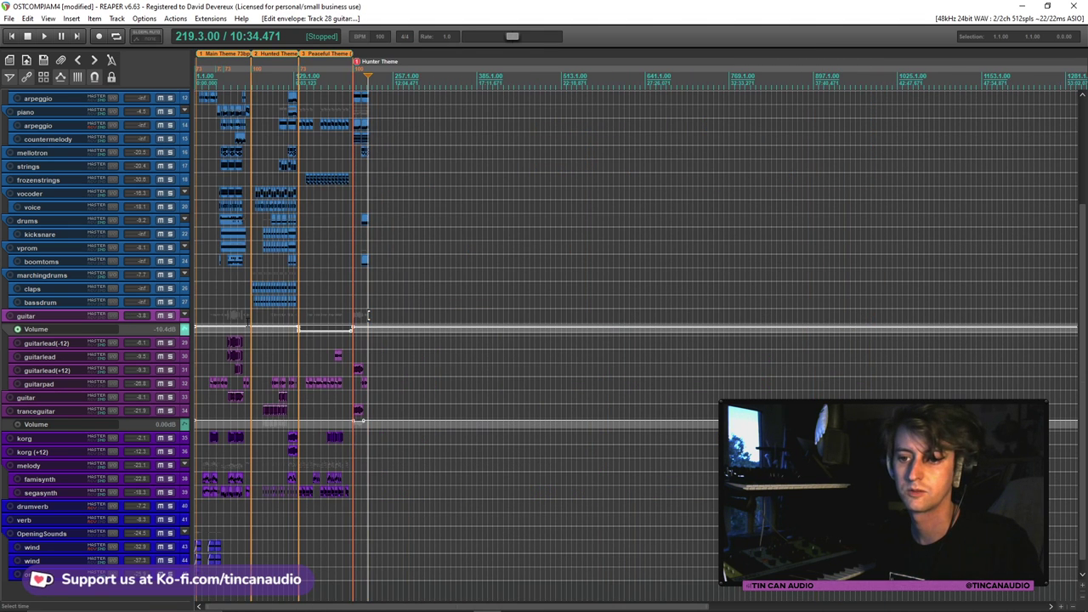
pyautogui.scroll(6, 432, 330)
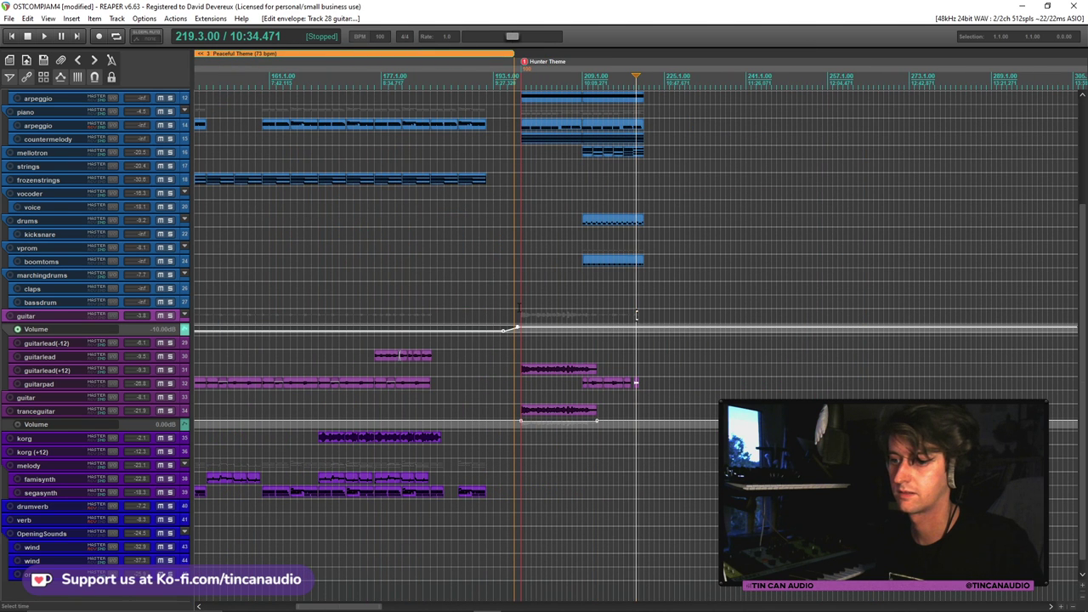
# Play from bar 197, add guitarlead(+12) volume envelope points just before it, and lower the level from there to about -7.4 dB
pyautogui.click(521, 307)
pyautogui.press('space')
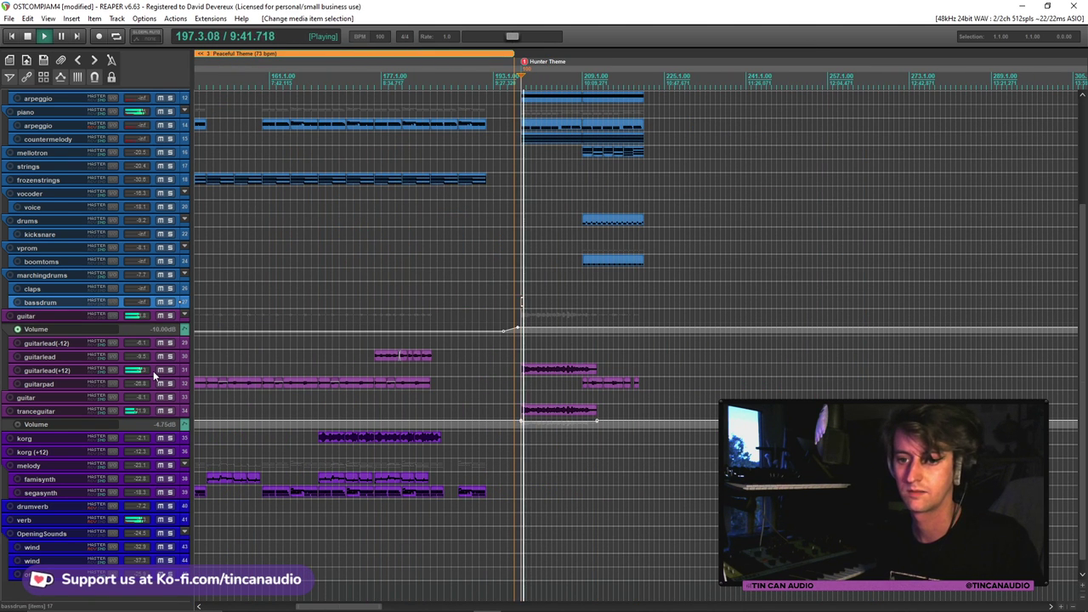
pyautogui.press('v')
pyautogui.scroll(-3, 436, 391)
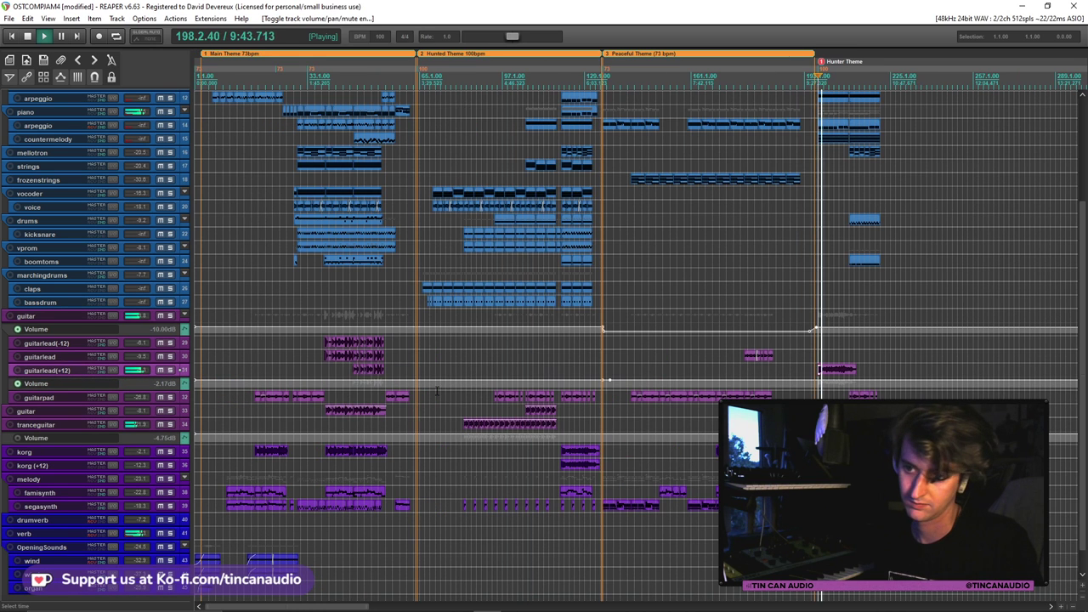
pyautogui.click(804, 381)
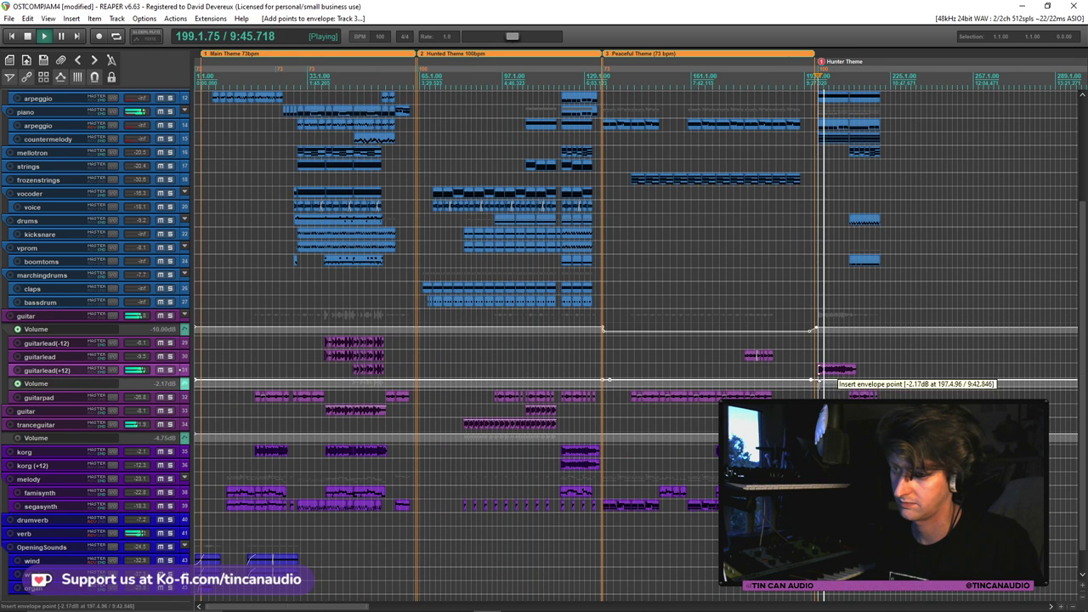
pyautogui.moveTo(804, 379); pyautogui.dragTo(815, 380)
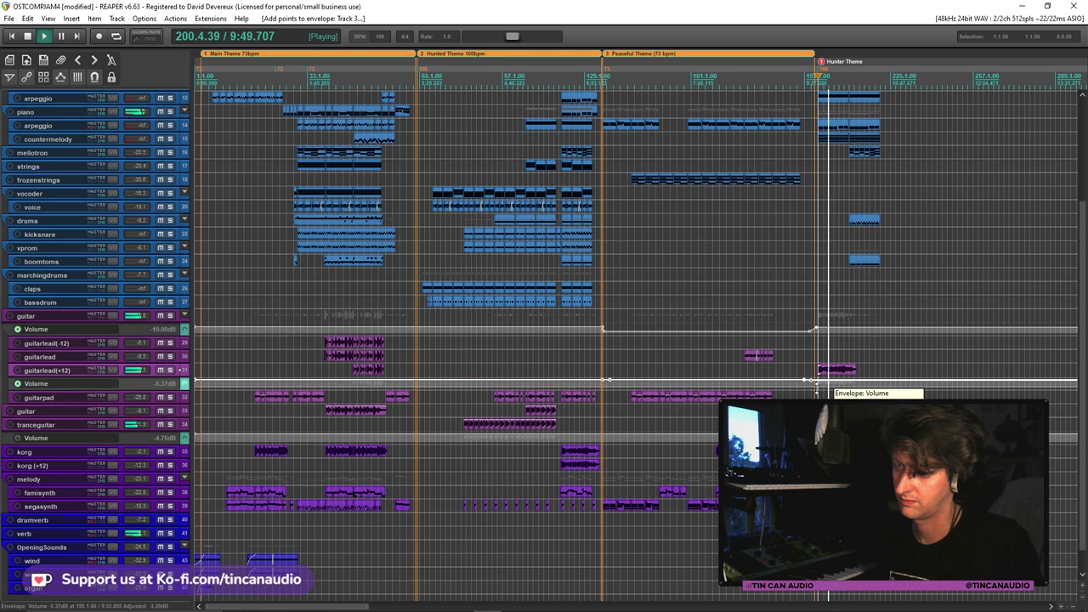
pyautogui.scroll(6, 815, 391)
pyautogui.scroll(-2, 685, 383)
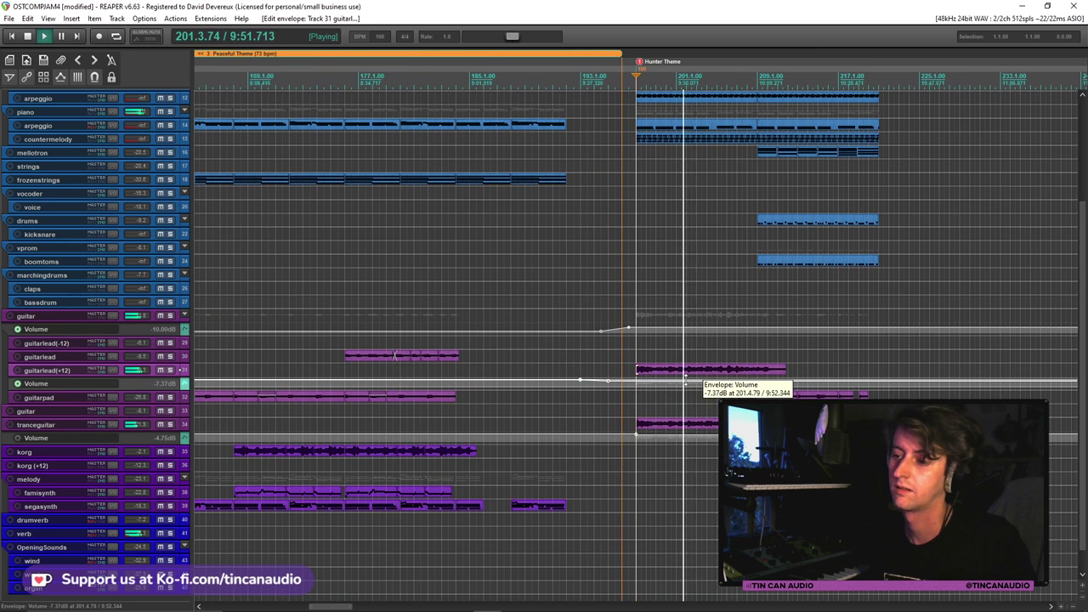
# Replay from bar 197 and lower the guitarlead(+12) volume envelope for the Hunter Theme to -15.5 dB
pyautogui.press('space')
pyautogui.press('space')
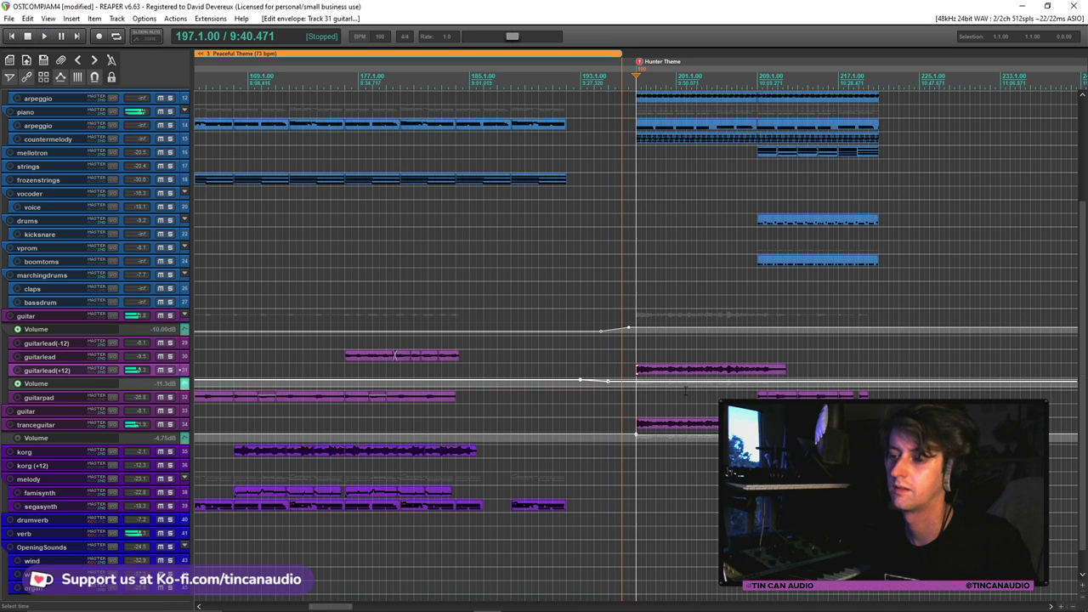
pyautogui.moveTo(686, 383); pyautogui.dragTo(684, 396)
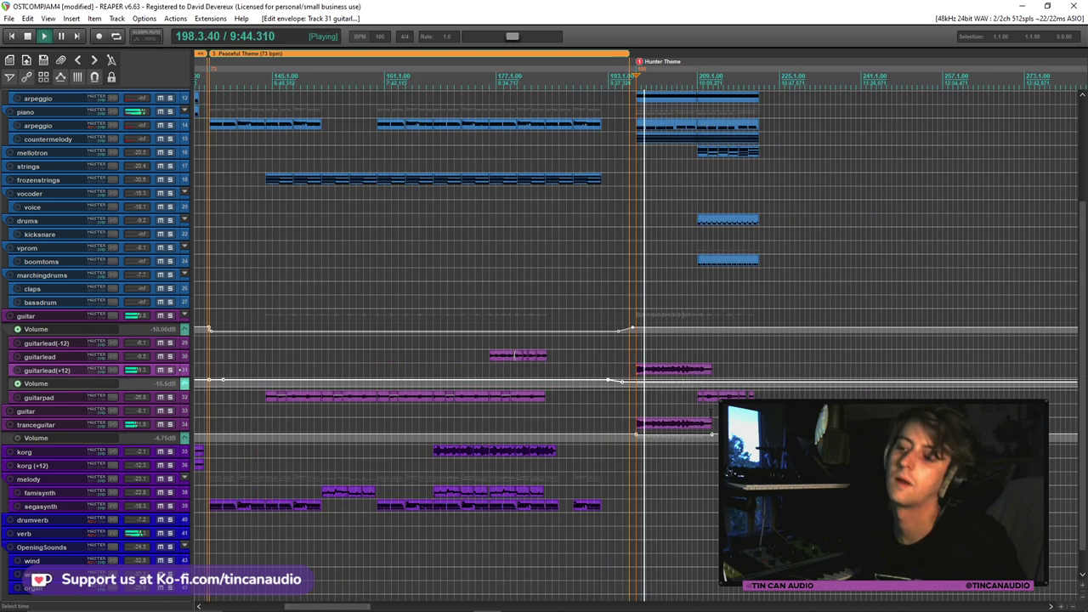
pyautogui.scroll(-3, 684, 396)
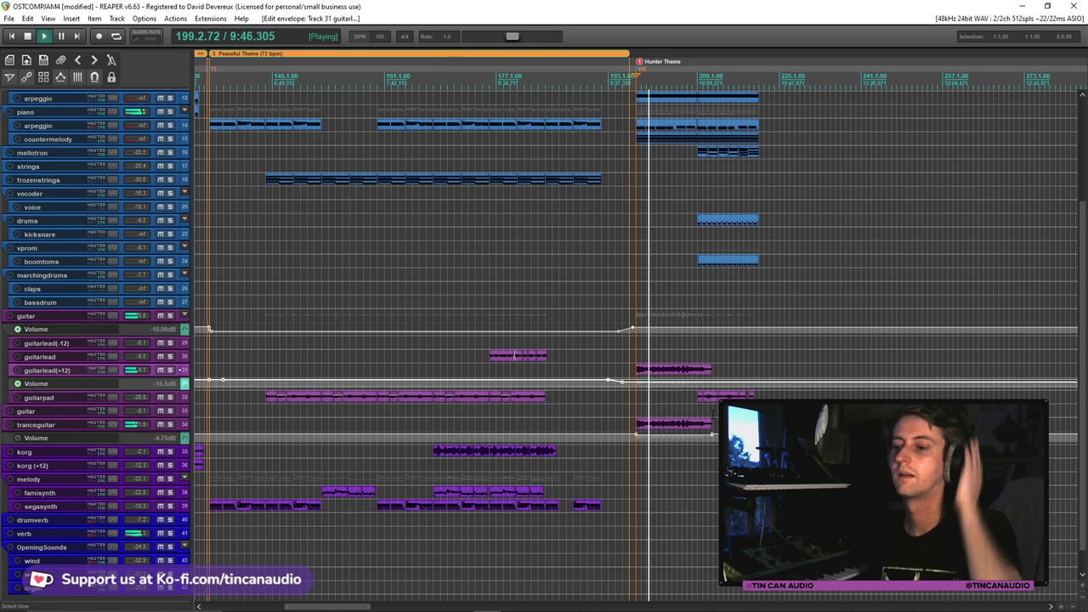
# Play the guitar transition at bar 209 and copy the last two guitarpad items to bar 205
pyautogui.click(695, 365)
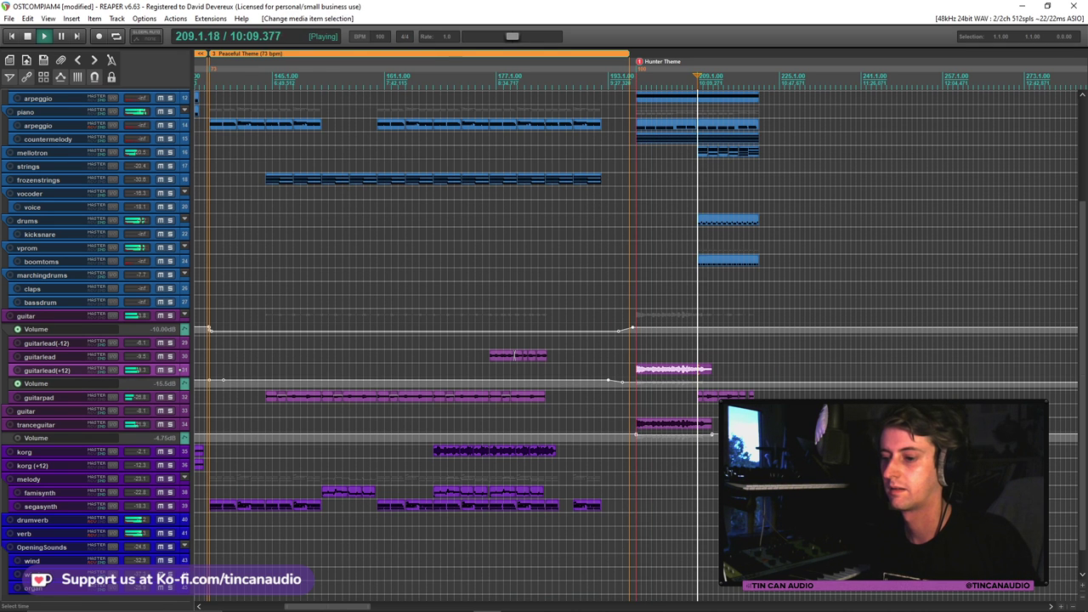
pyautogui.scroll(4, 649, 406)
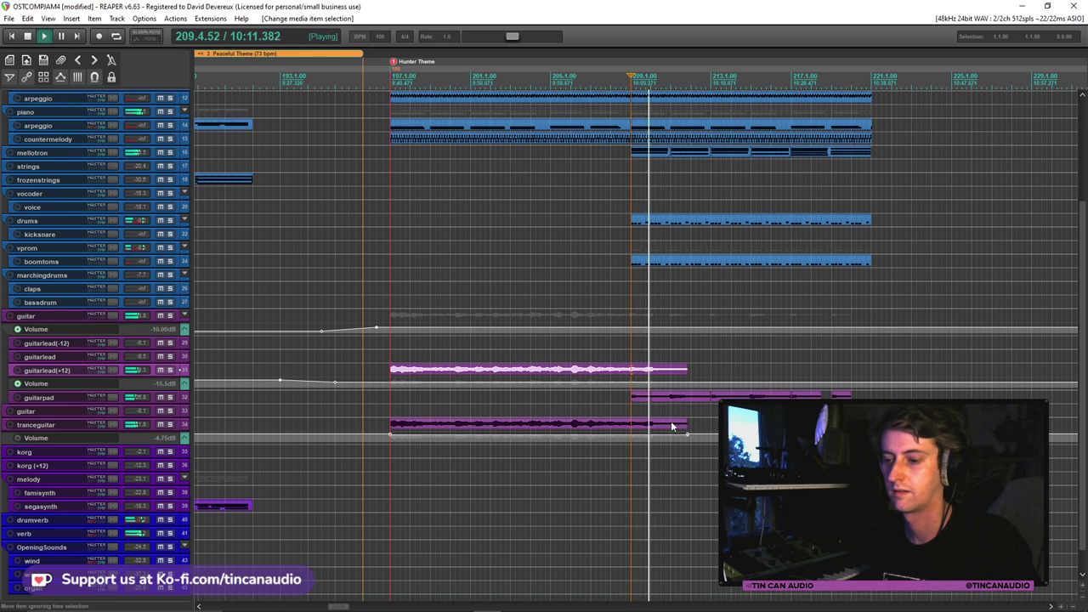
pyautogui.click(796, 396)
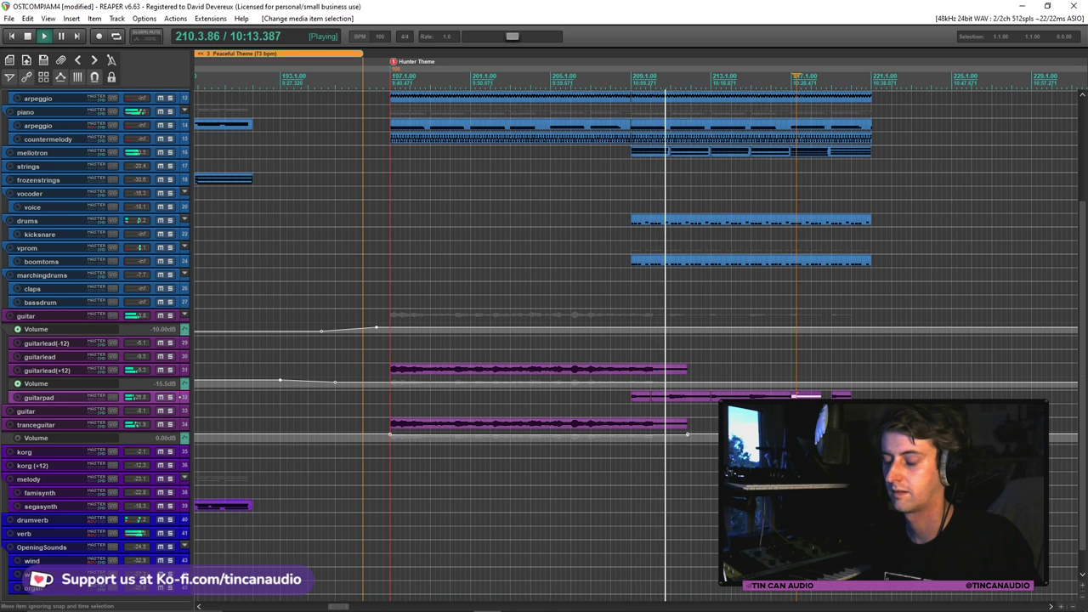
pyautogui.press('space')
pyautogui.click(551, 398)
pyautogui.press('space')
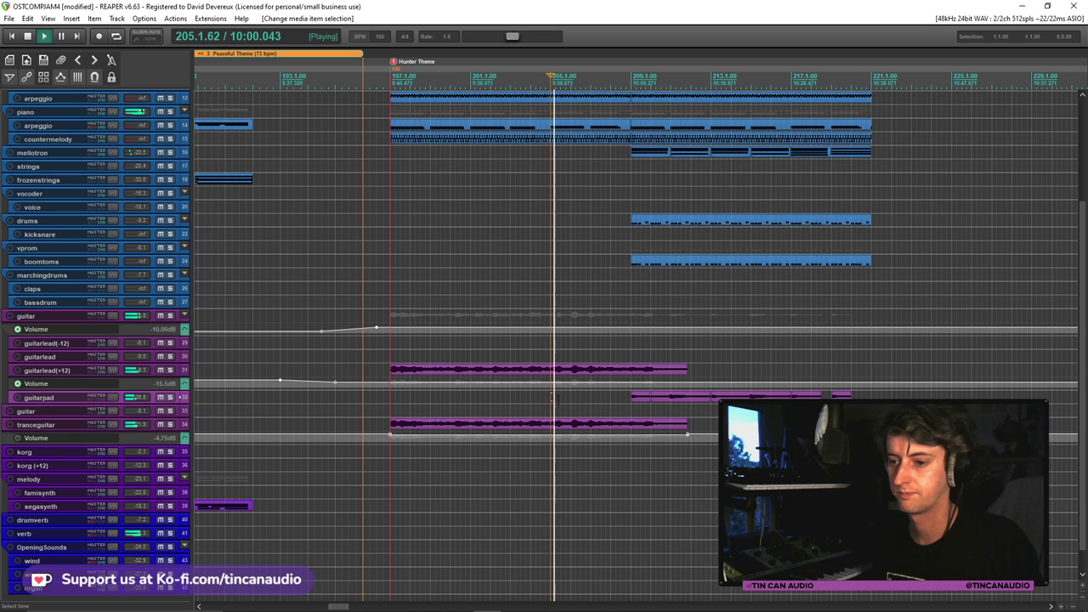
pyautogui.click(557, 400)
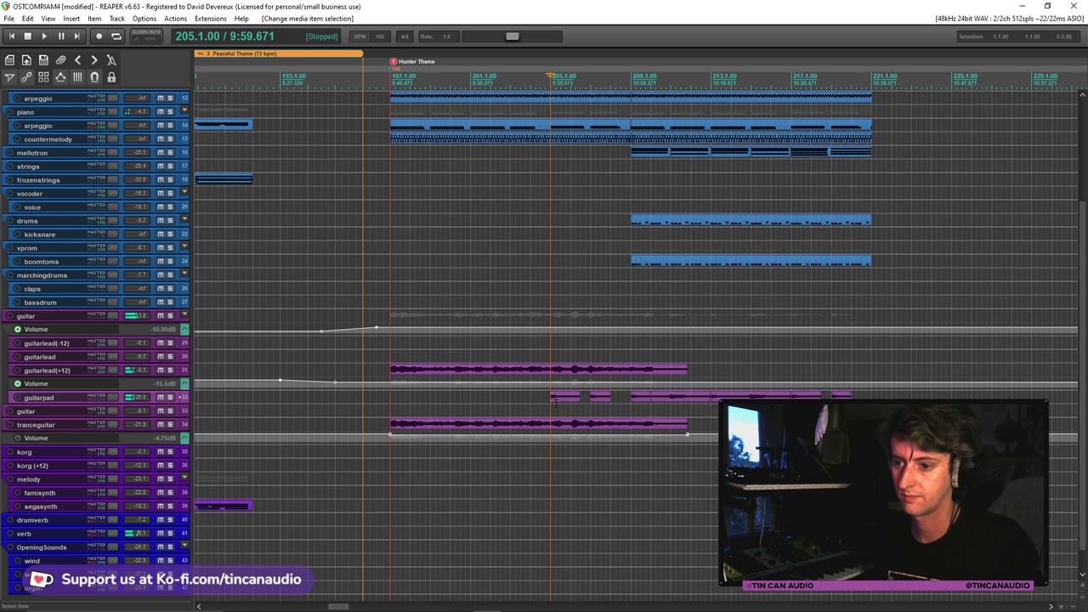
# Set the pitch adjustment of both guitarpad items between bars 205 and 209 to 0 semitones
pyautogui.press('space')
pyautogui.doubleClick(567, 398)
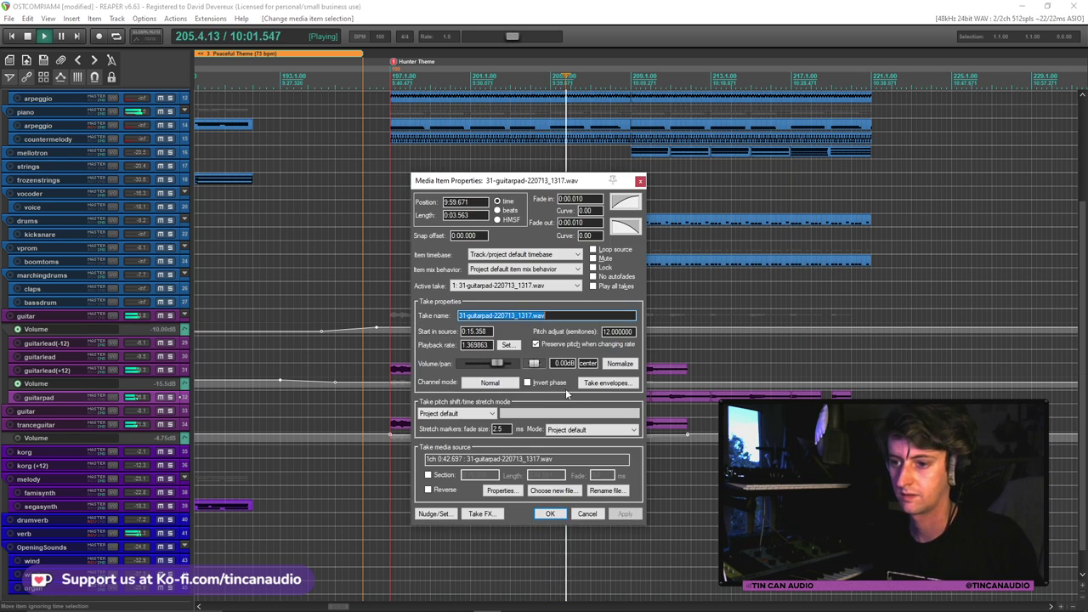
pyautogui.doubleClick(618, 332)
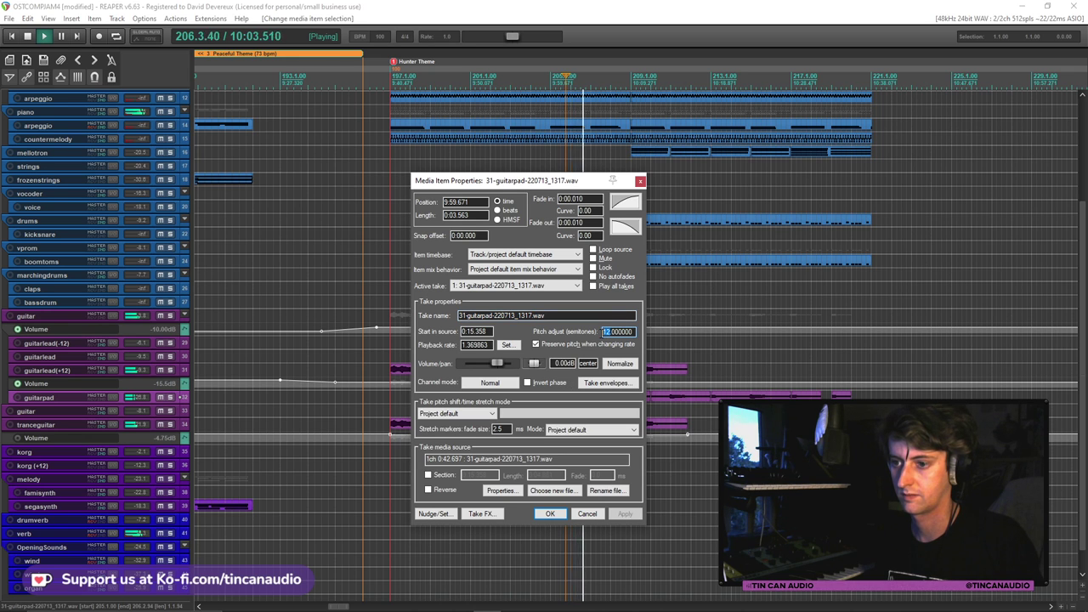
pyautogui.write('0')
pyautogui.click(550, 514)
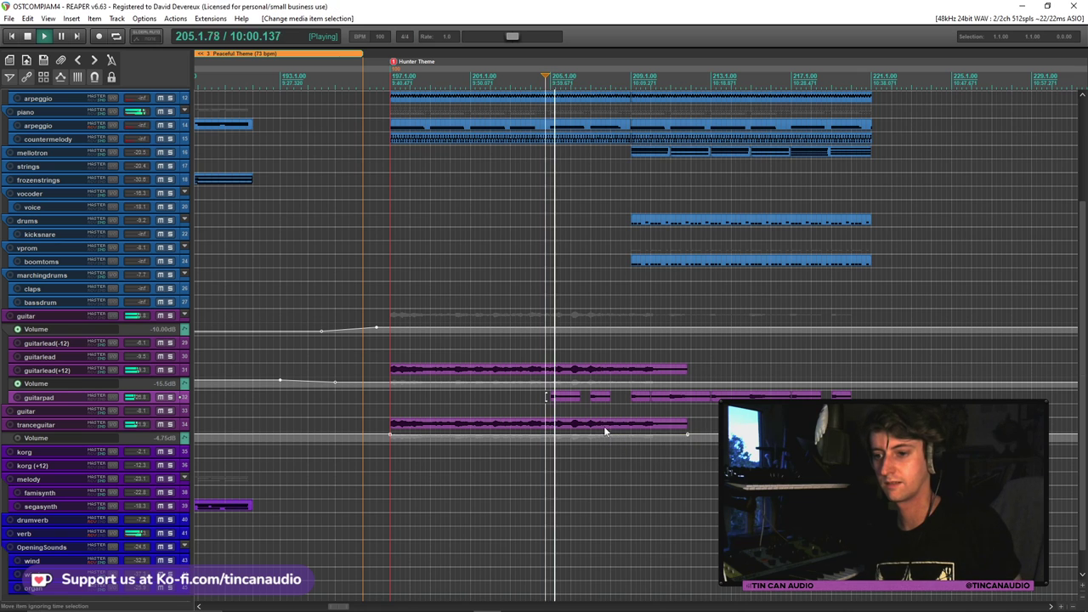
pyautogui.doubleClick(591, 397)
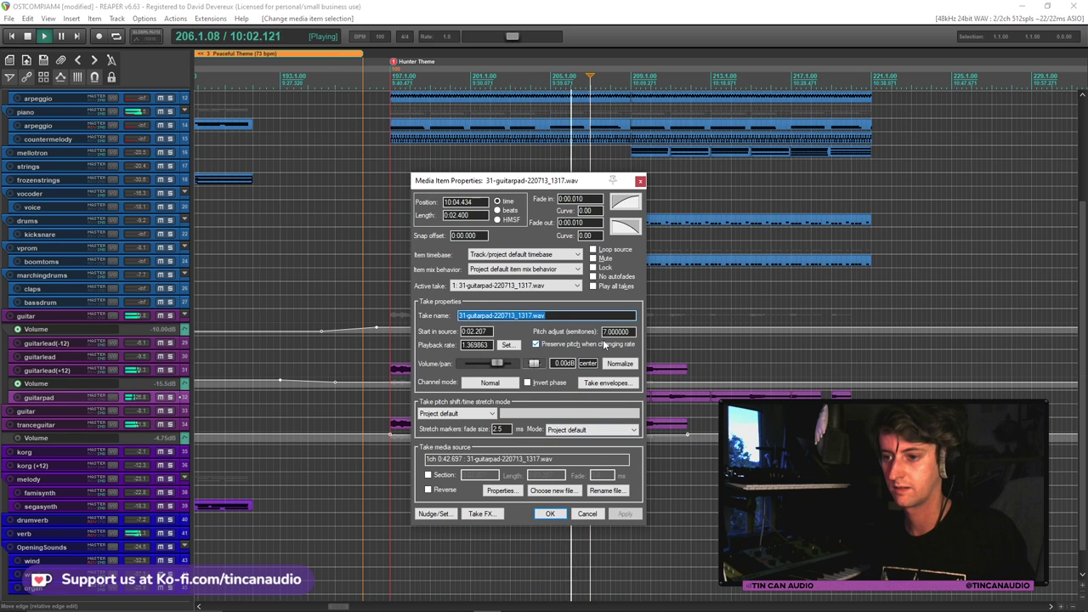
pyautogui.press('Tab')
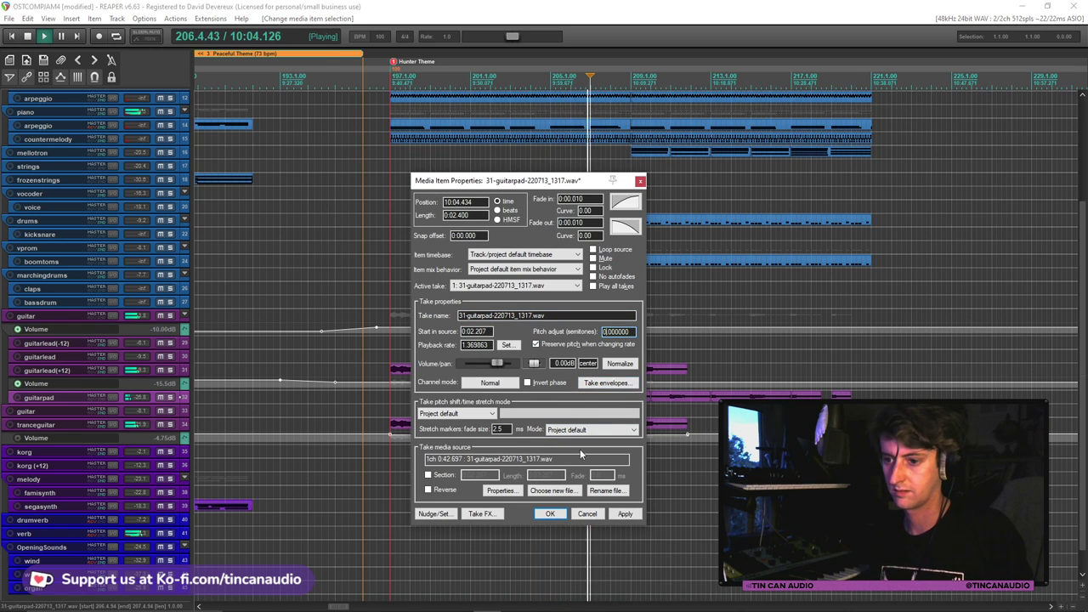
pyautogui.press('Return')
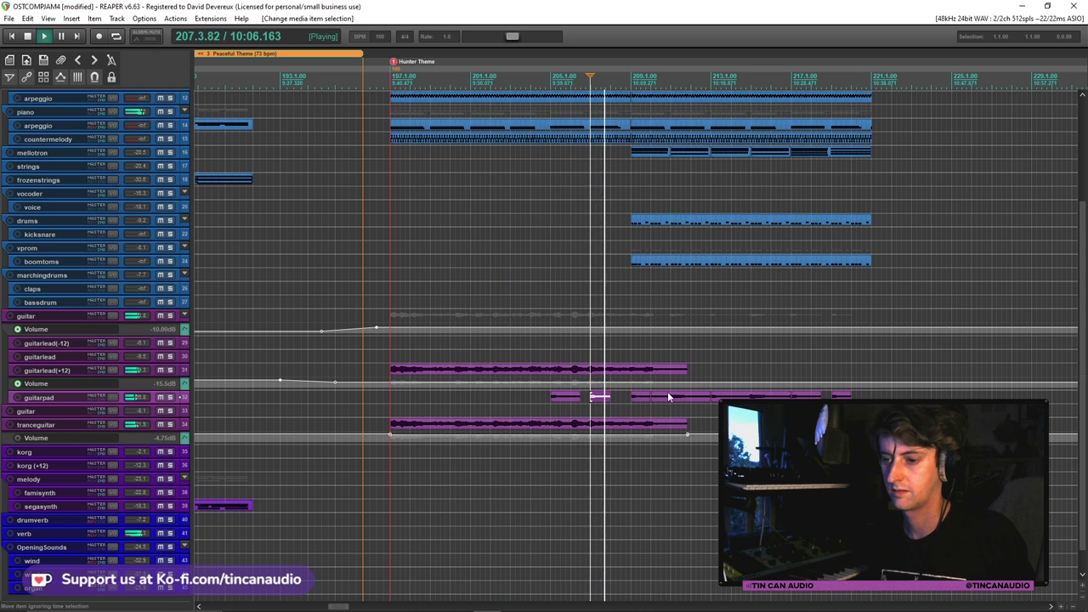
# Check the pitch adjustment of the guitarpad item at bar 209 and close its properties without changes
pyautogui.click(639, 396)
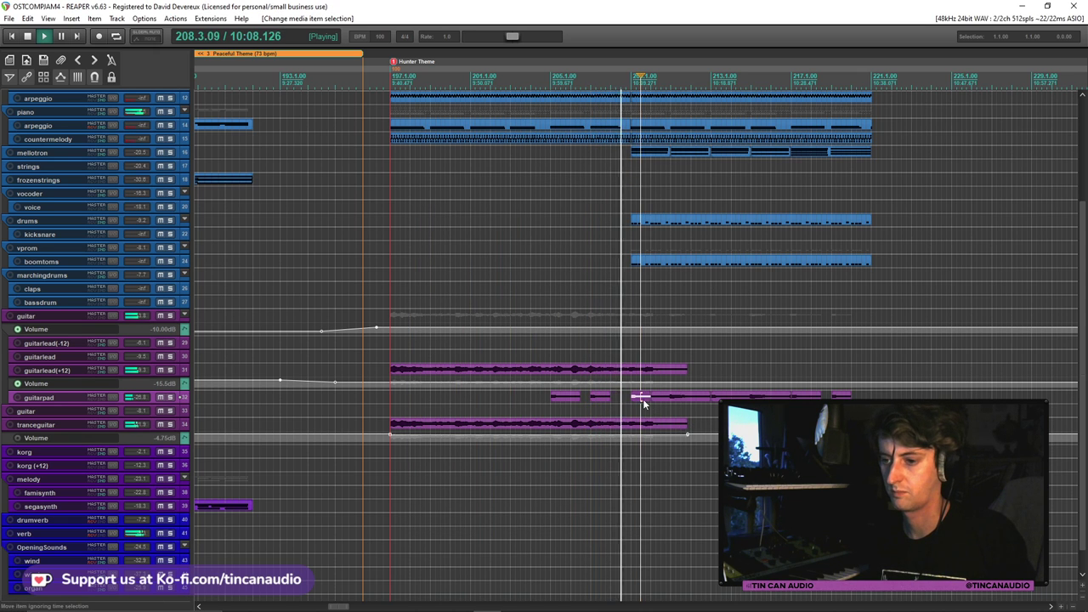
pyautogui.press('F2')
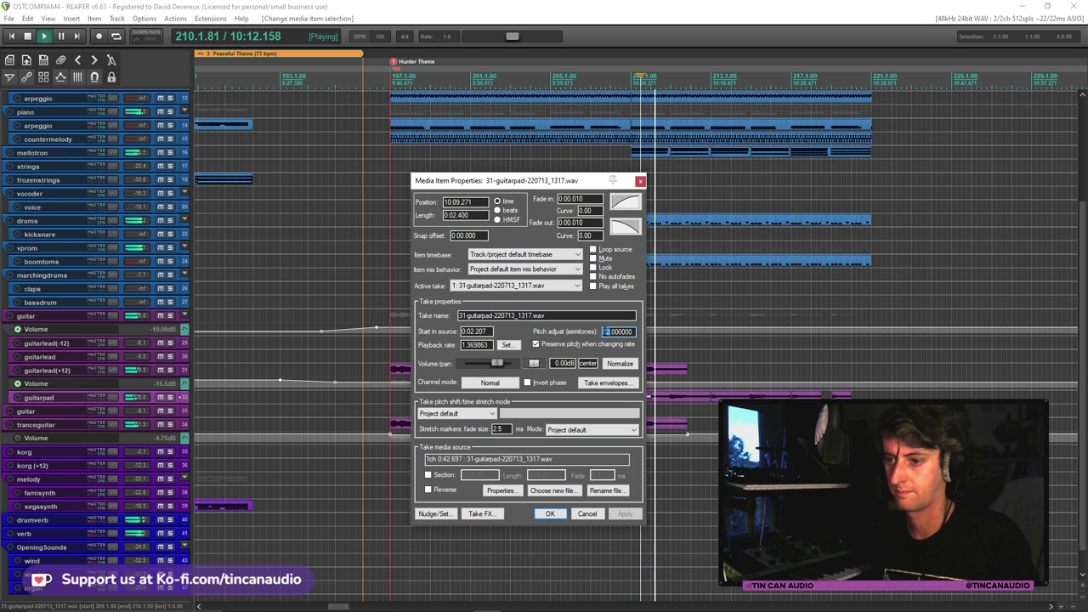
pyautogui.click(585, 512)
# Mute the drums and vprom tracks to hear the Hunter Theme without percussion
pyautogui.scroll(-3, 748, 337)
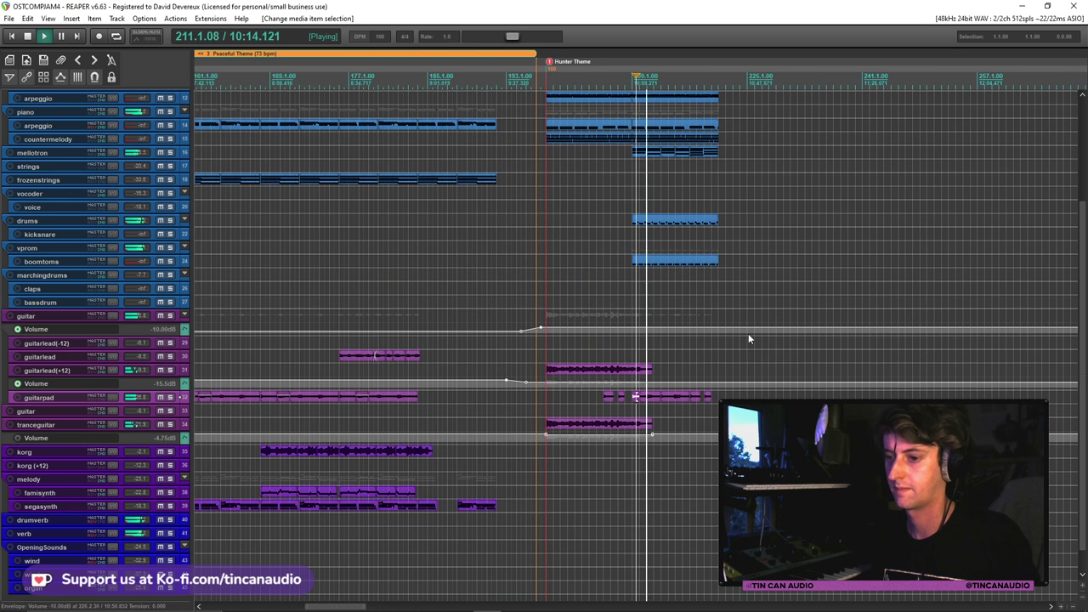
pyautogui.scroll(5, 1082, 374)
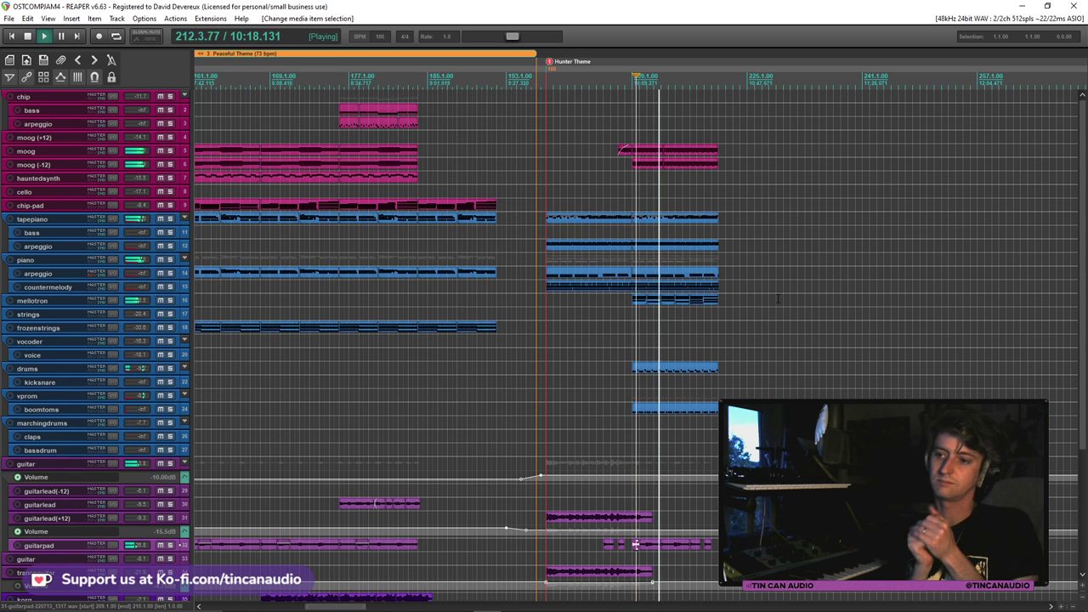
pyautogui.click(160, 368)
pyautogui.click(164, 394)
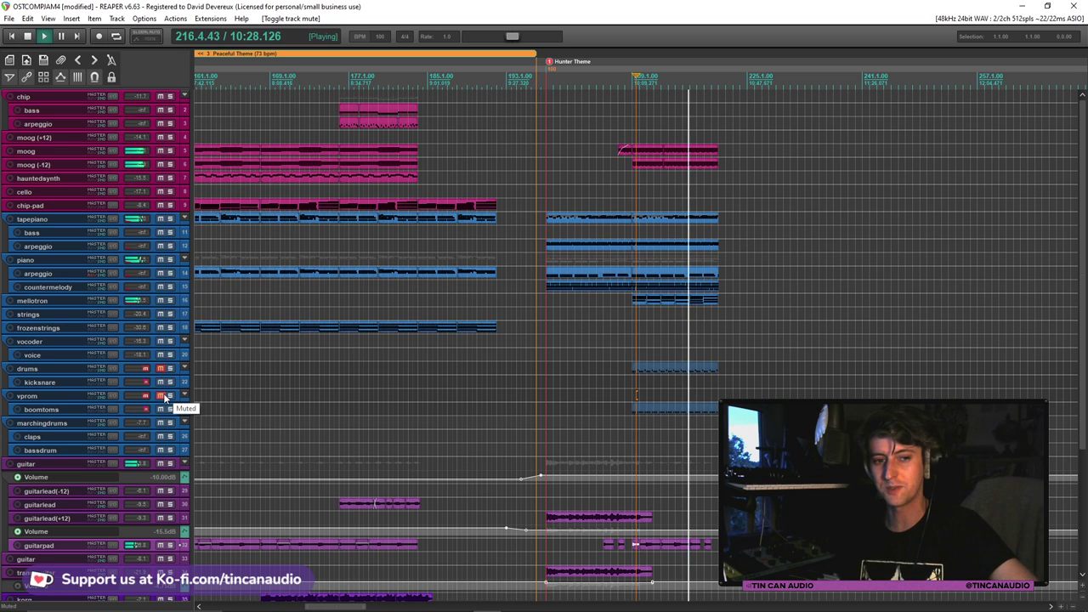
# Delete the Hunter Theme's drums and boomtoms items at bar 209, unmute the drums track and stop playback
pyautogui.click(665, 374)
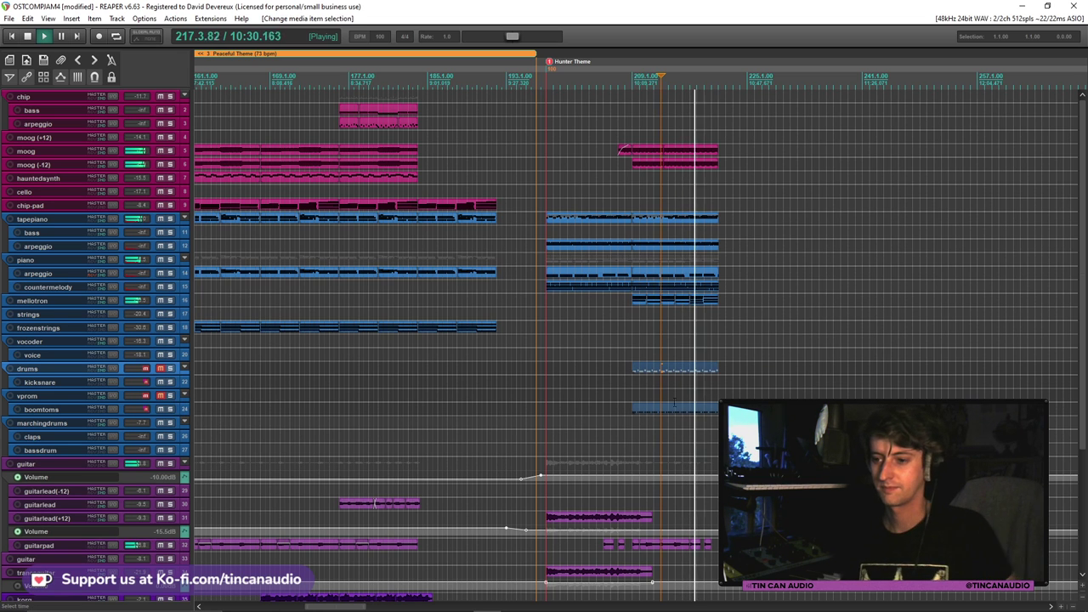
pyautogui.keyDown('ctrl'); pyautogui.click(667, 409); pyautogui.keyUp('ctrl')
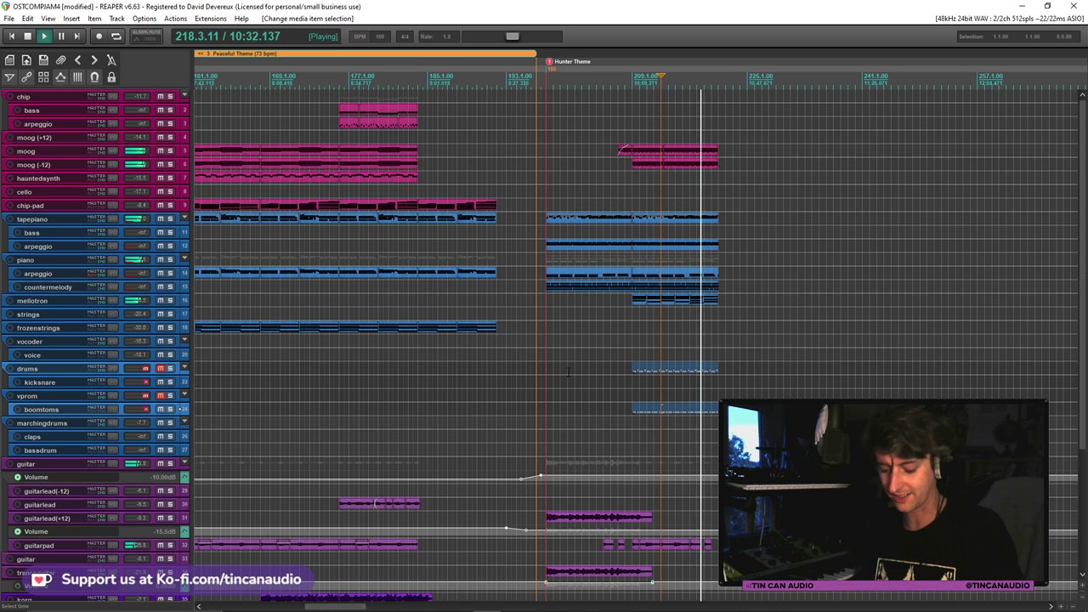
pyautogui.press('Delete')
pyautogui.click(158, 368)
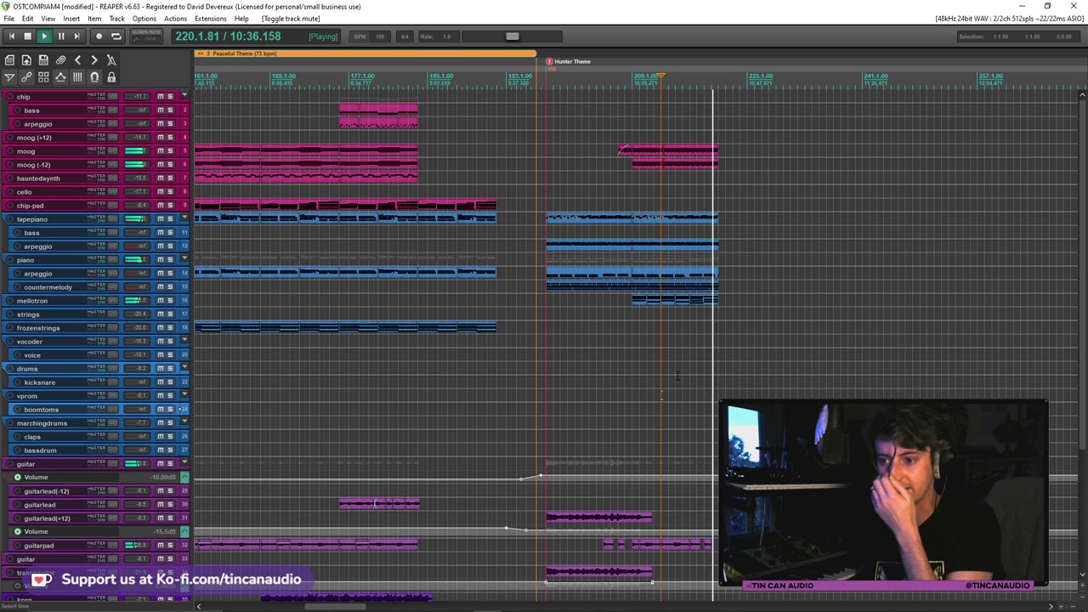
pyautogui.press('space')
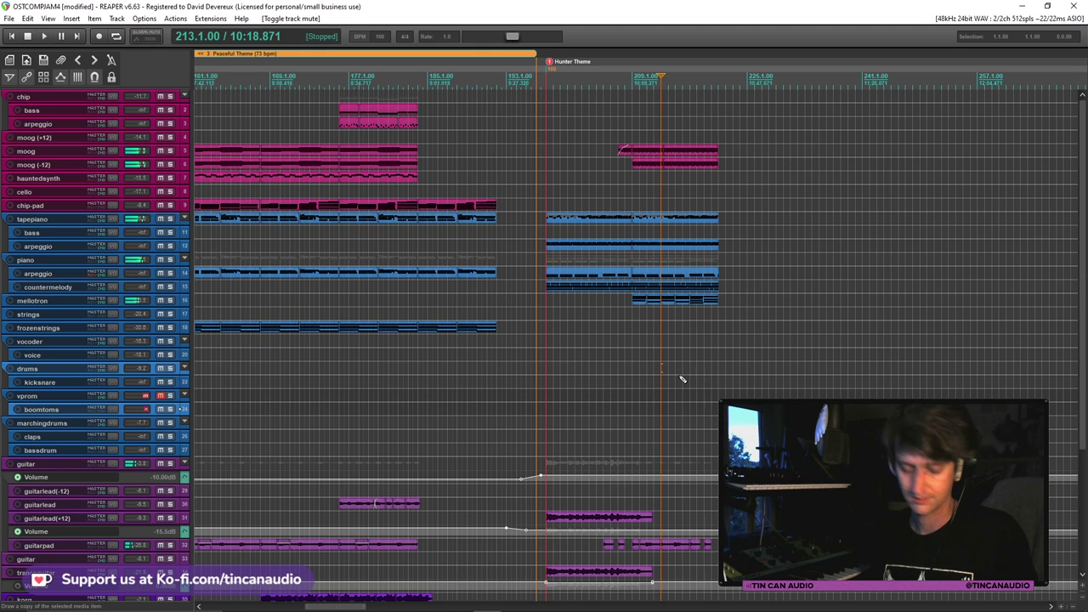
# Undo unmuting the drums track and deleting the Hunter Theme's drums and boomtoms items, and resume playback from bar 213
pyautogui.hotkey('ctrl', 'z')
pyautogui.hotkey('ctrl', 'z')
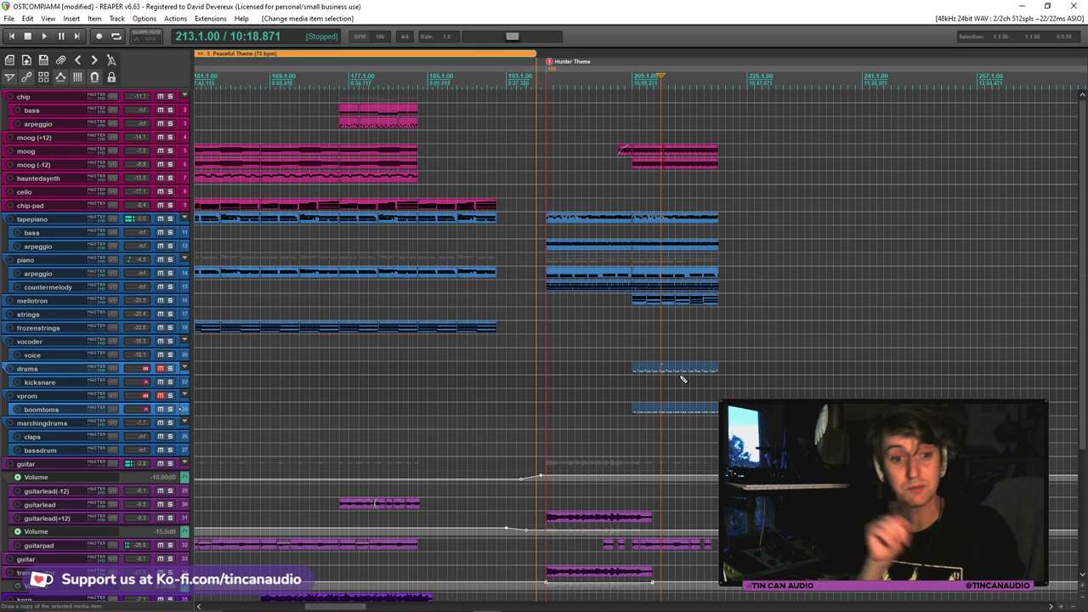
pyautogui.press('space')
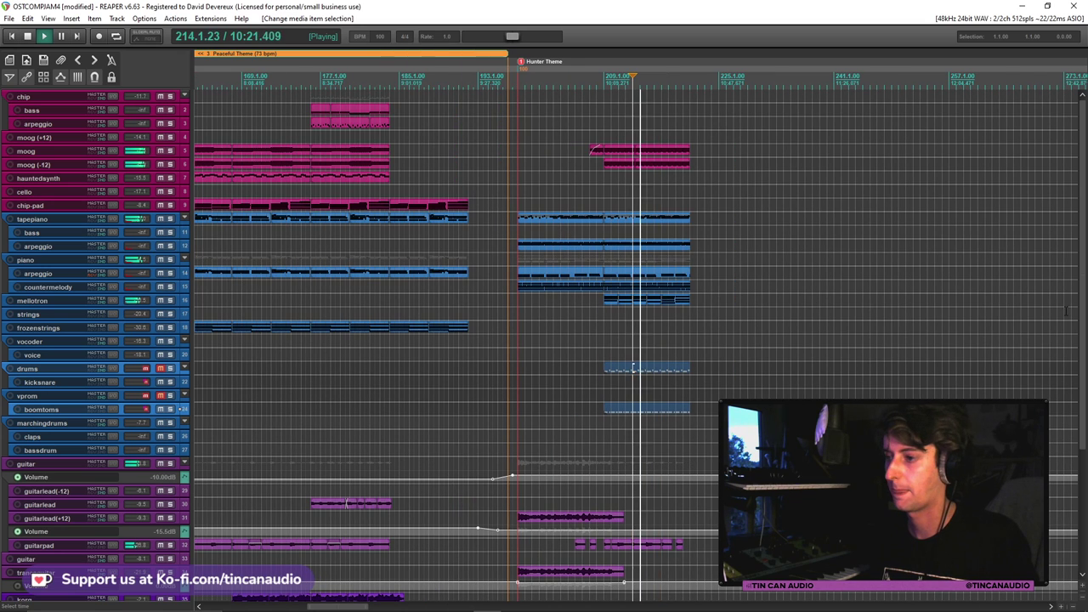
# Arm the guitar track below guitarpad for recording and play the Hunter Theme from bar 209 to rehearse a part
pyautogui.moveTo(1081, 319); pyautogui.dragTo(1082, 439)
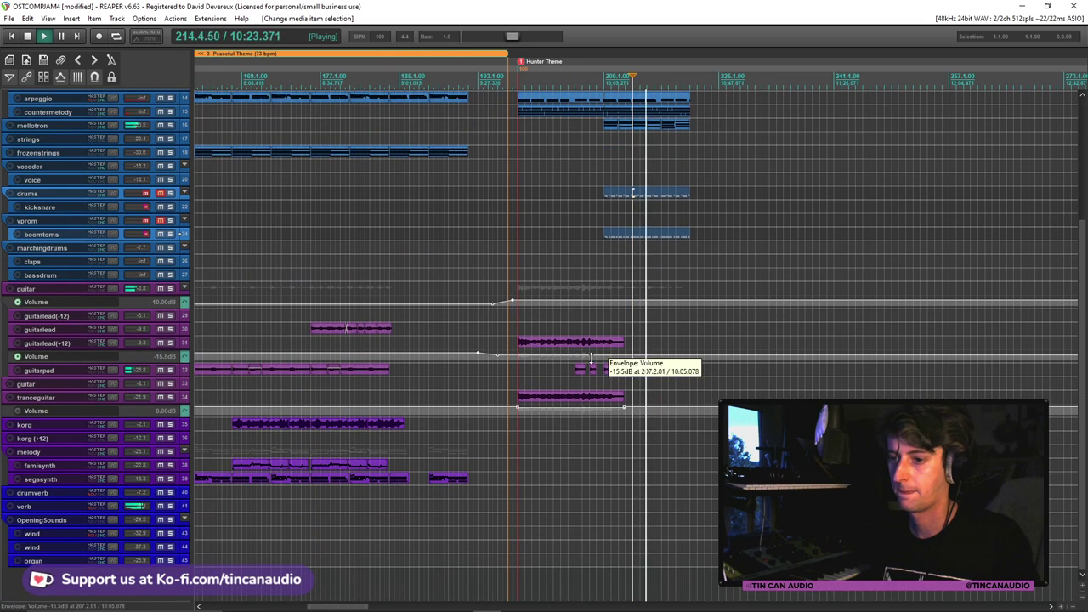
pyautogui.click(619, 342)
pyautogui.scroll(3, 644, 353)
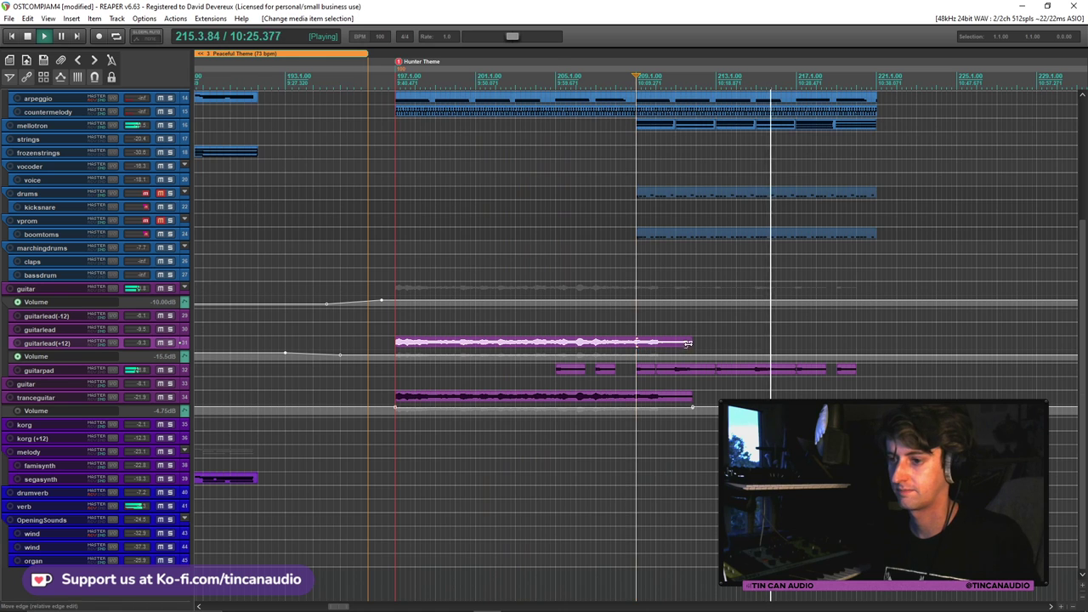
pyautogui.scroll(-4, 671, 341)
pyautogui.press('space')
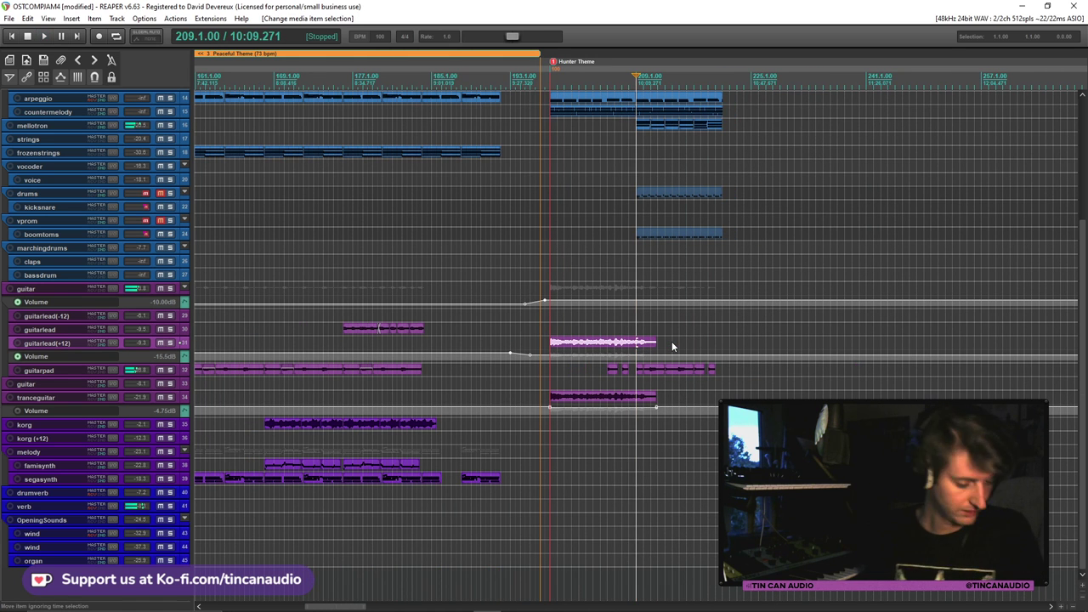
pyautogui.click(10, 385)
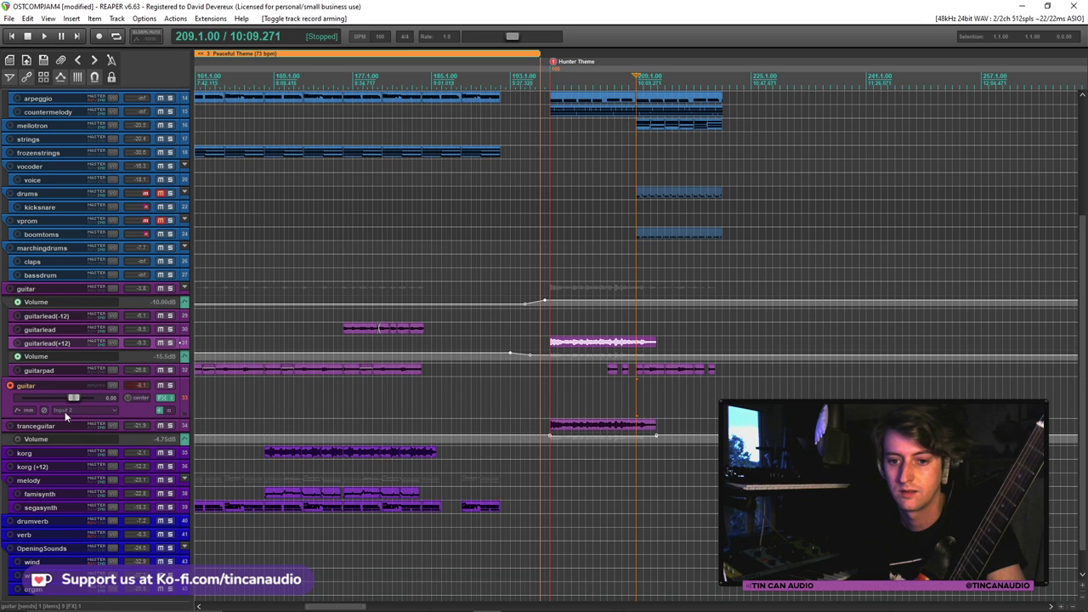
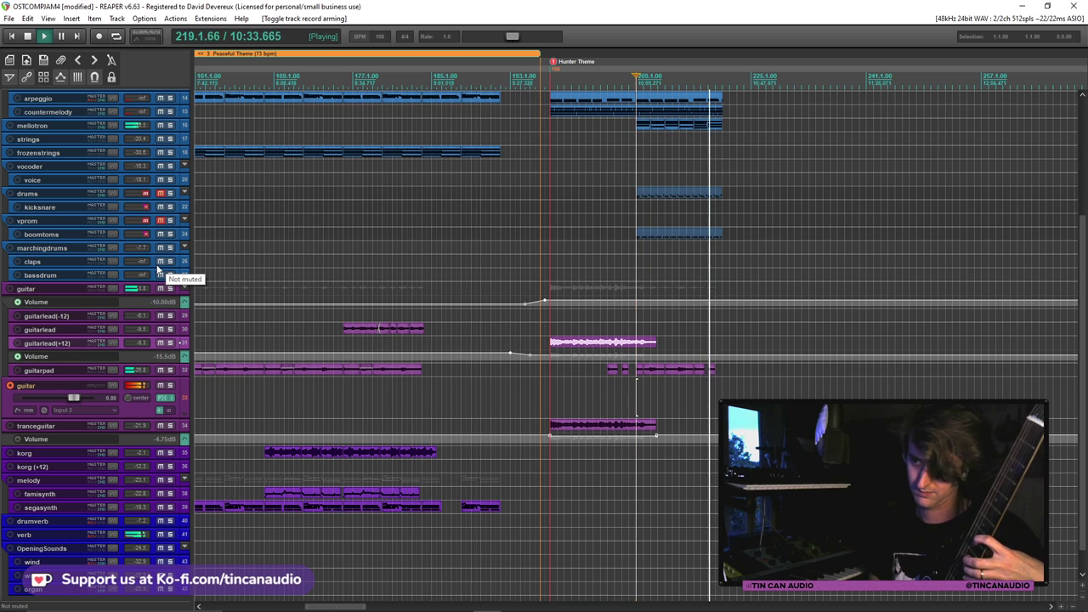
pyautogui.press('space')
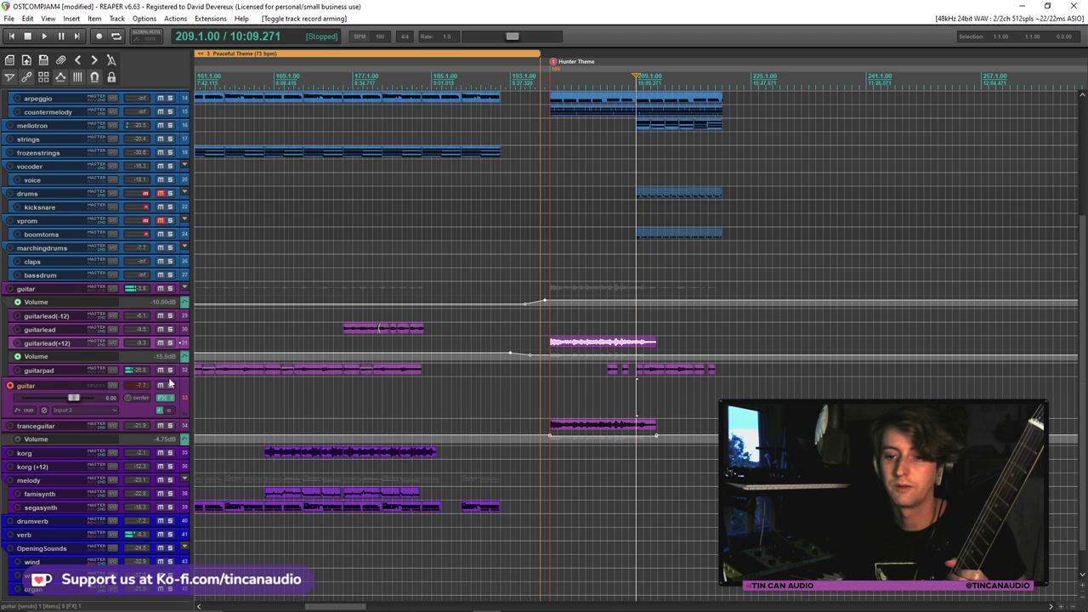
# Record a new take on the armed guitar track from bar 208 to about bar 221 and save the recorded file
pyautogui.click(629, 395)
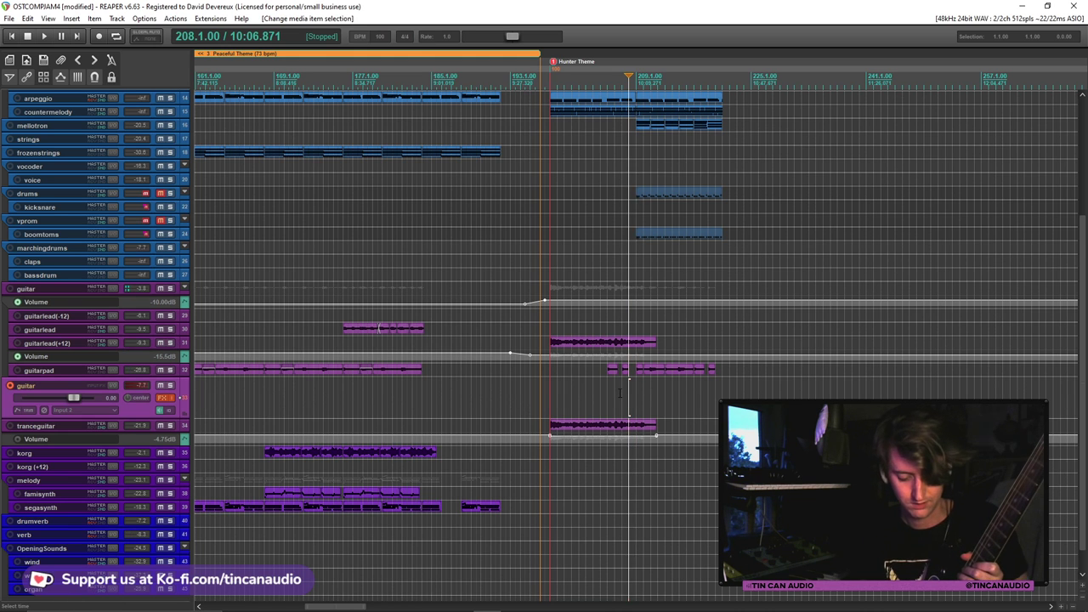
pyautogui.hotkey('ctrl', 'r')
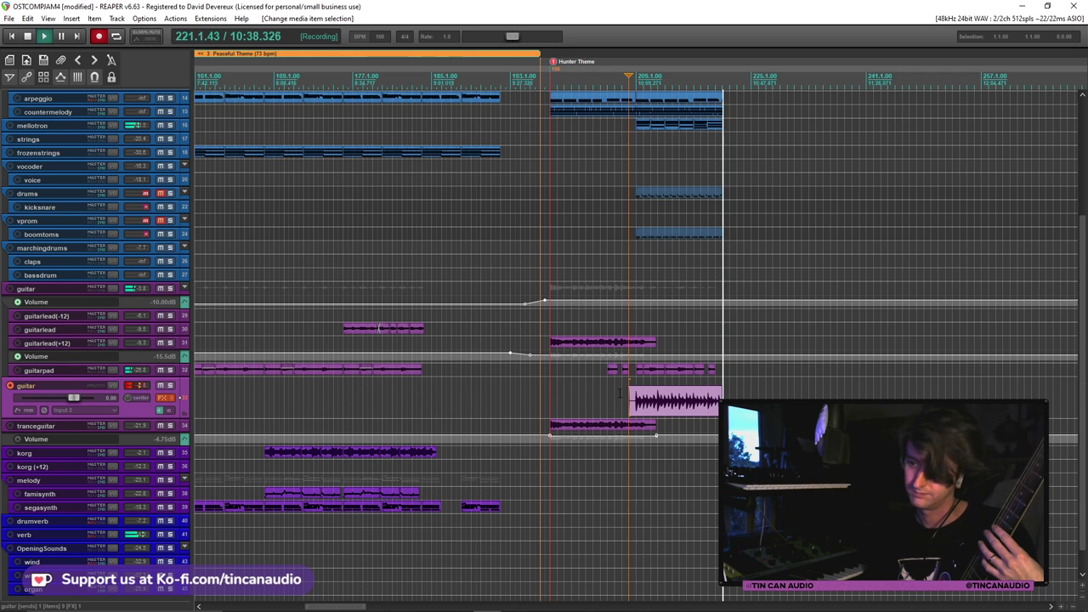
pyautogui.press('space')
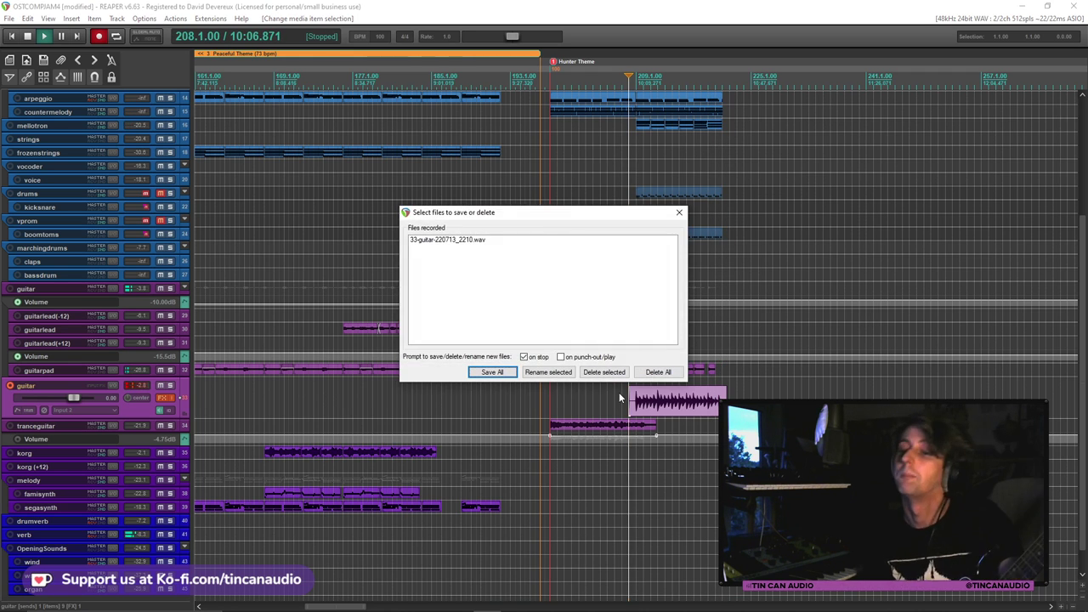
pyautogui.click(512, 372)
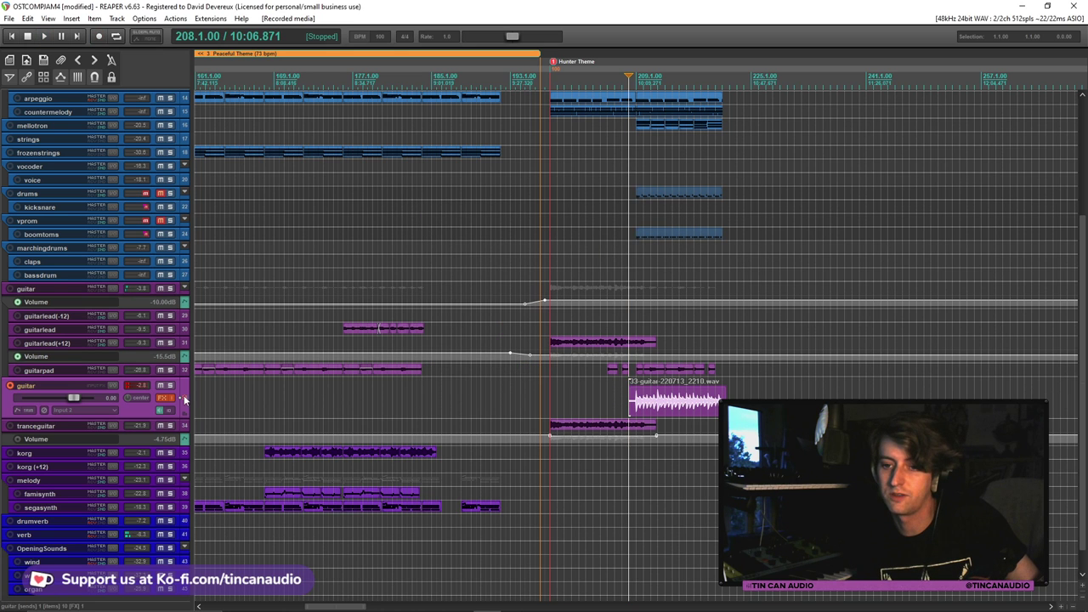
# Trim the new guitar take's start to about 208.3 during playback and lower its item volume to -5.86 dB
pyautogui.press('space')
pyautogui.moveTo(629, 405); pyautogui.dragTo(636, 405)
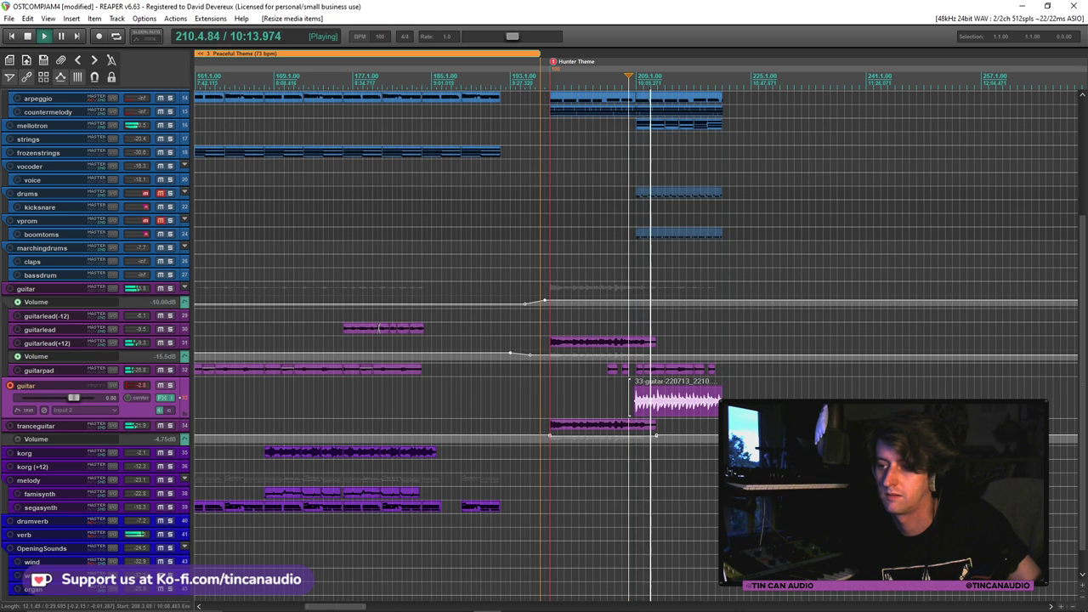
pyautogui.moveTo(645, 391); pyautogui.dragTo(648, 403)
# Audition the new guitar take around bar 211 and nudge the item very slightly in time
pyautogui.scroll(8, 658, 407)
pyautogui.press('space')
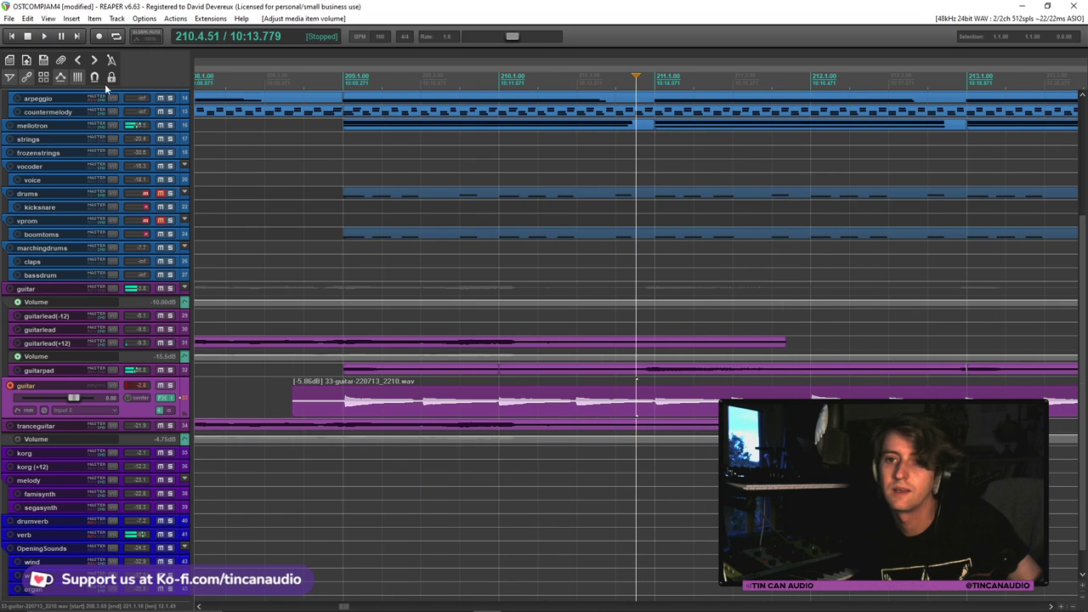
pyautogui.press('space')
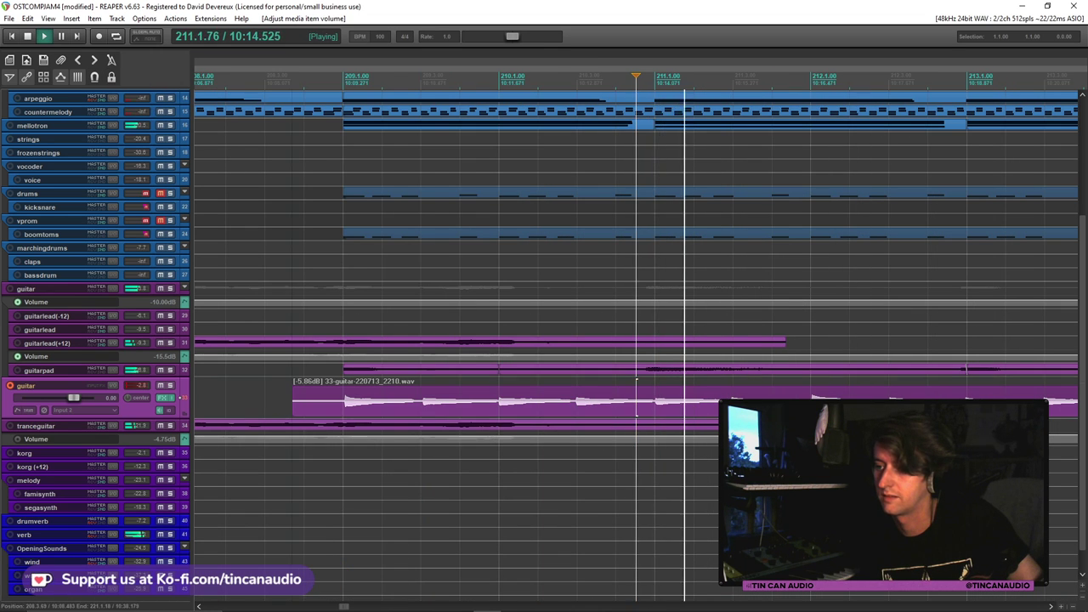
pyautogui.moveTo(646, 406); pyautogui.dragTo(650, 406)
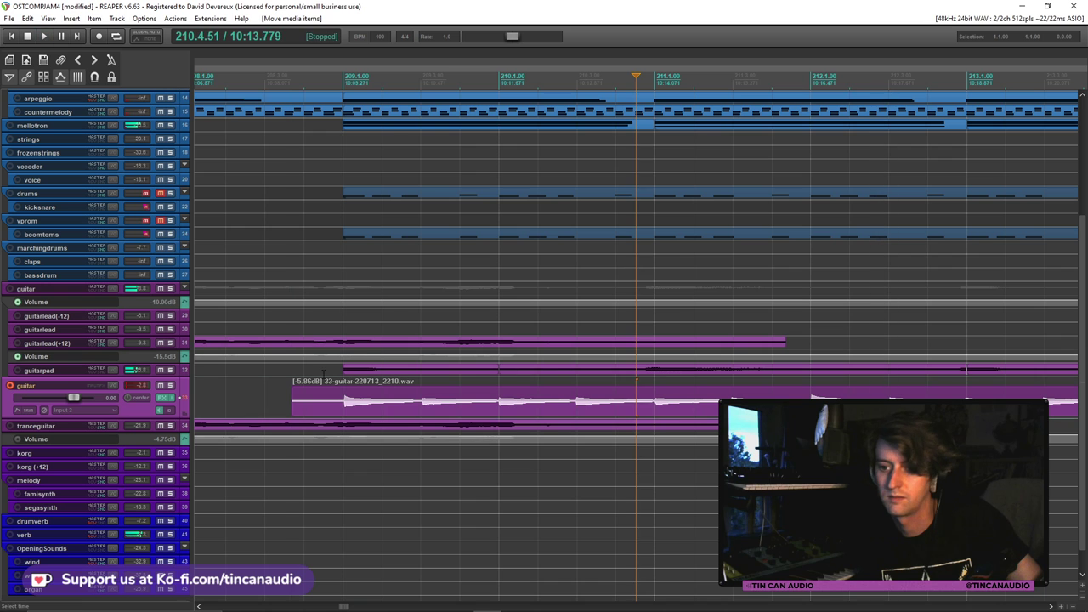
# Trim the start of the recorded guitar item to bar 209, disarm the guitar track and play it back
pyautogui.moveTo(291, 401); pyautogui.dragTo(343, 403)
pyautogui.click(10, 385)
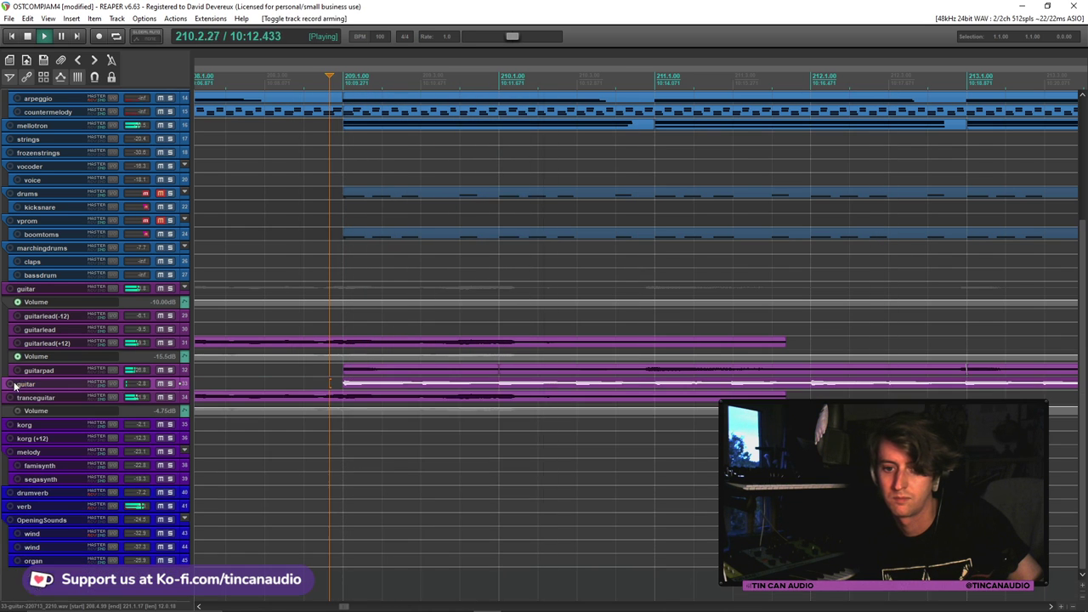
pyautogui.scroll(-8, 598, 380)
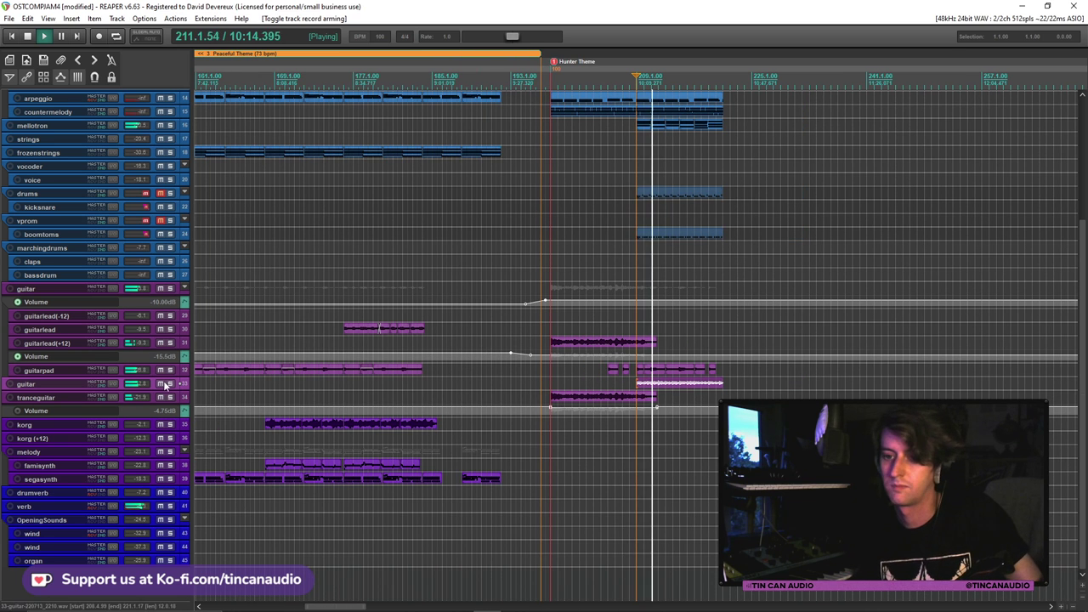
# Lower the recorded guitar item's volume and play back the Hunter Theme section from around bar 211
pyautogui.scroll(8, 655, 381)
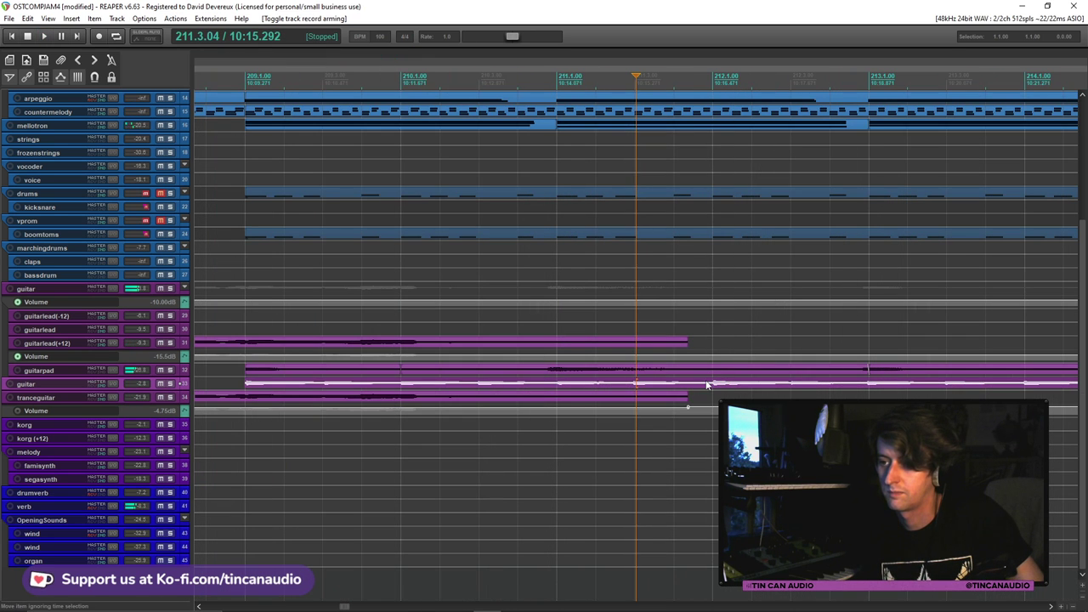
pyautogui.moveTo(706, 381); pyautogui.dragTo(703, 387)
pyautogui.press('space')
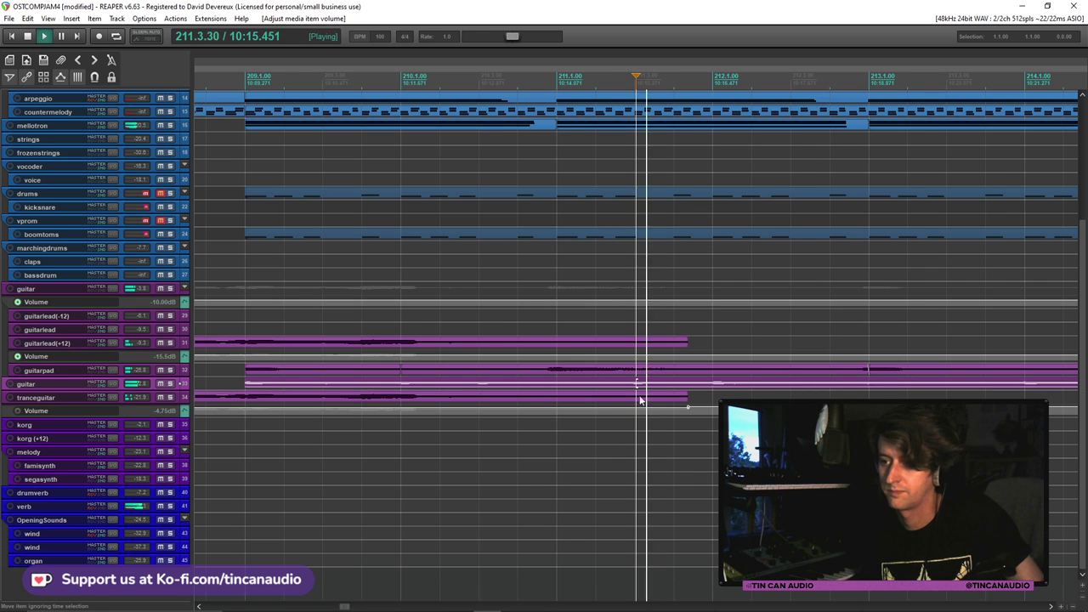
pyautogui.scroll(-7, 604, 355)
pyautogui.click(624, 387)
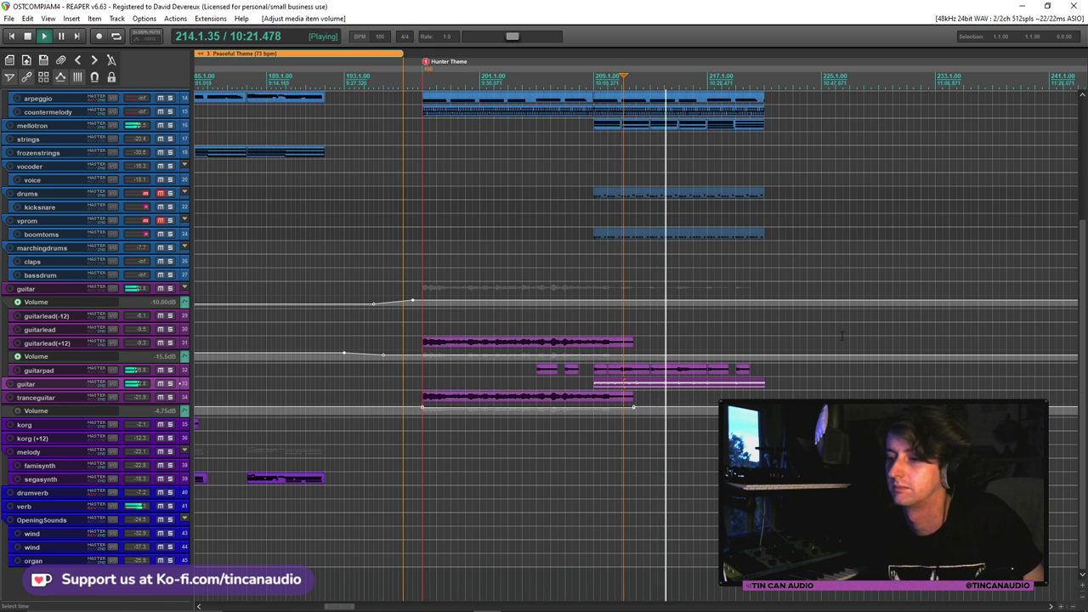
pyautogui.click(610, 383)
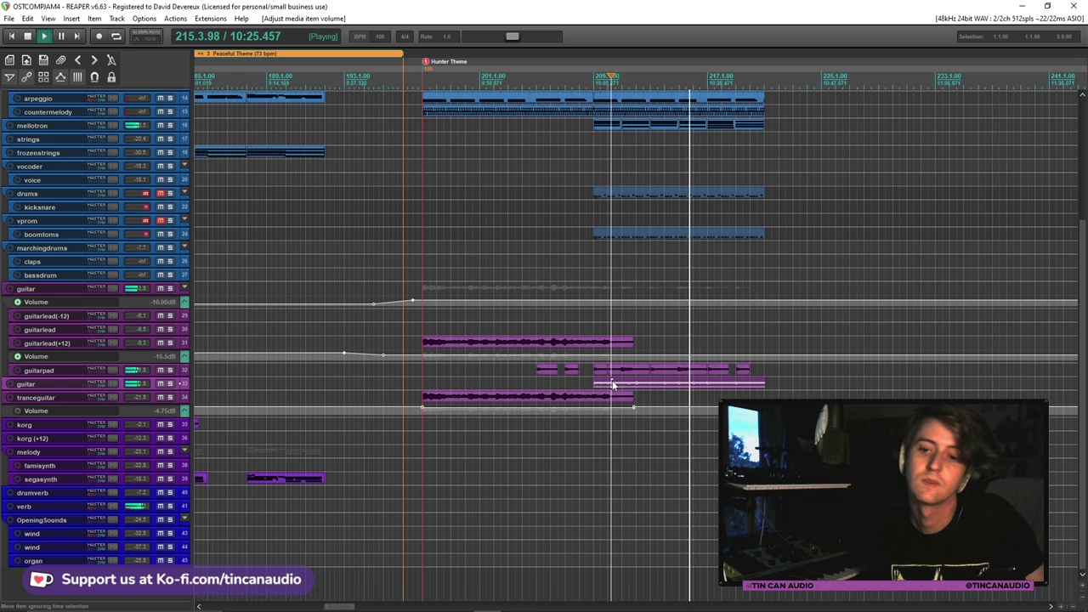
pyautogui.press('space')
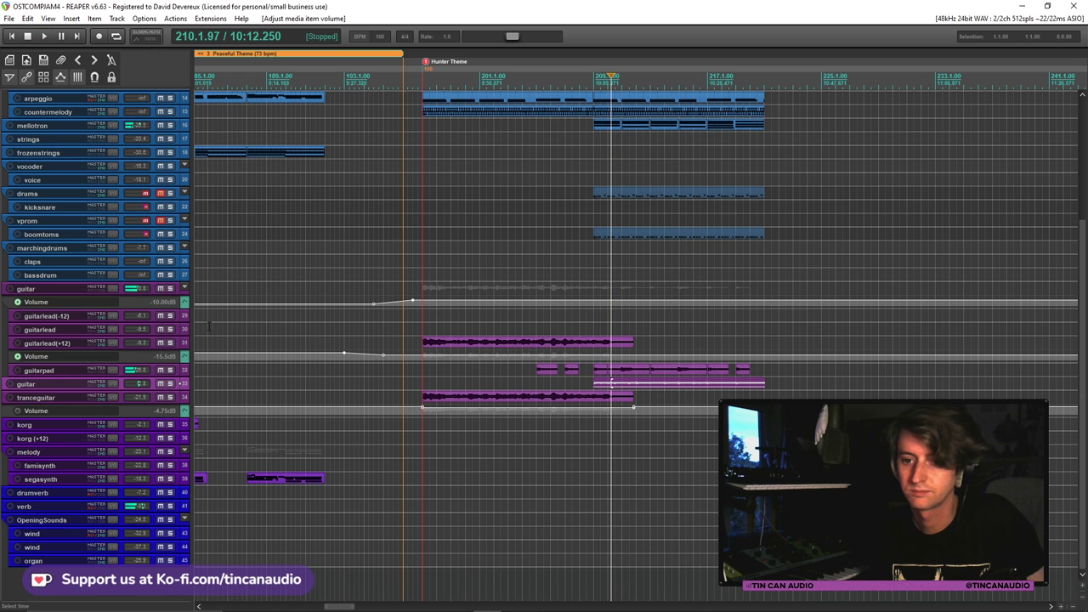
# Hide the guitarlead(+12) volume envelope and paste a copy of the guitar item onto guitarlead(-12) at about bar 209
pyautogui.click(153, 347)
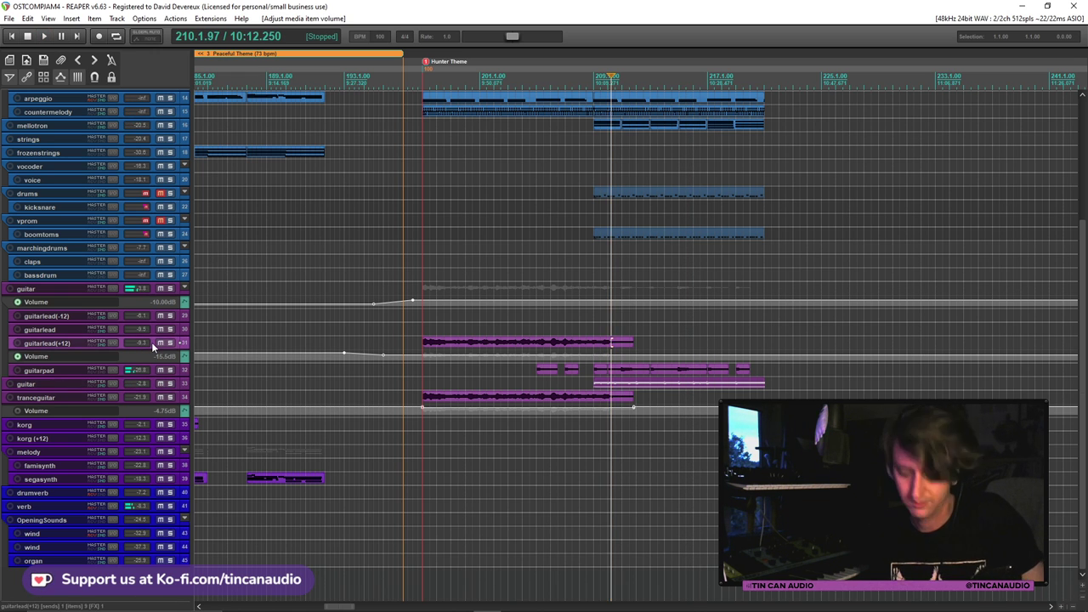
pyautogui.press('v')
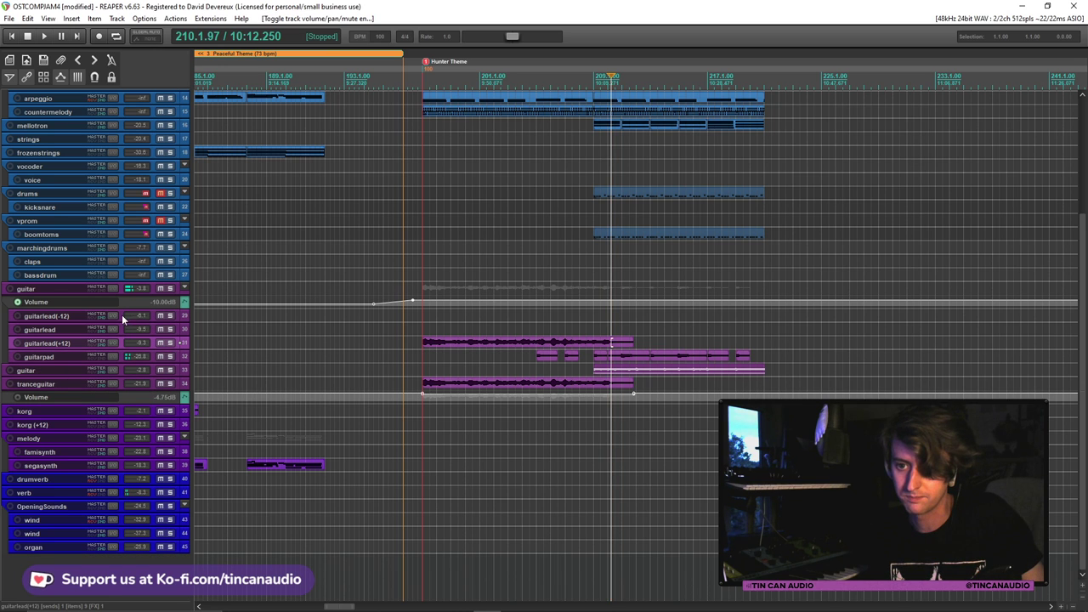
pyautogui.click(140, 317)
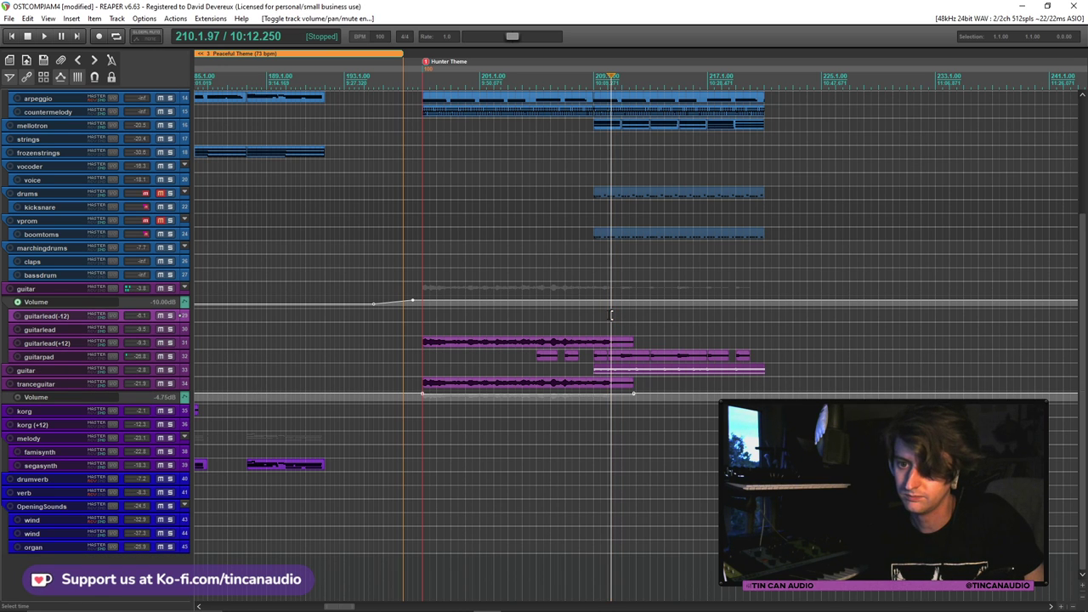
pyautogui.click(607, 316)
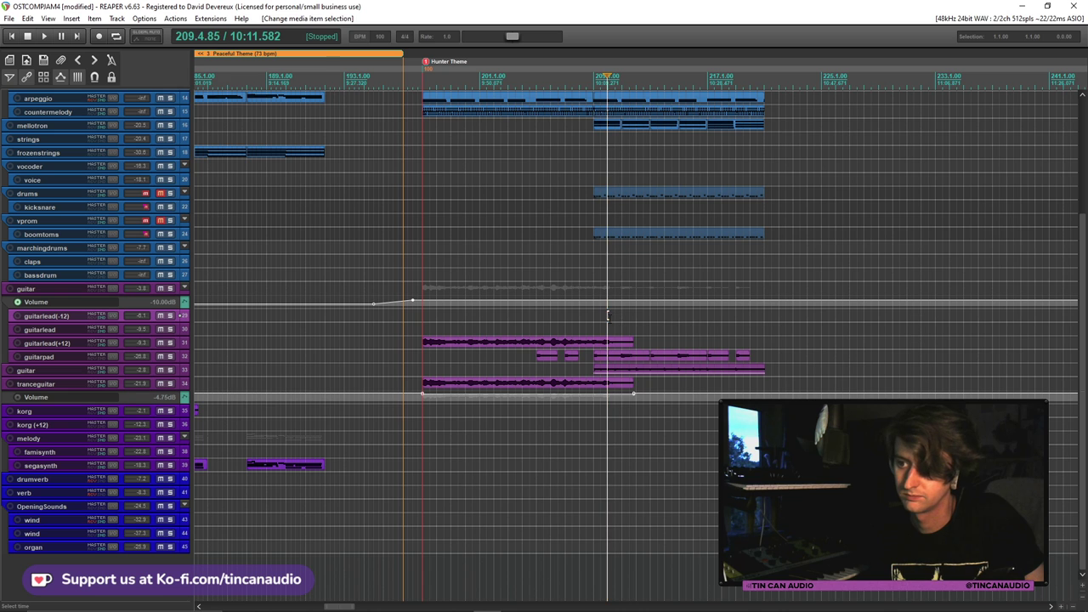
pyautogui.hotkey('ctrl', 'v')
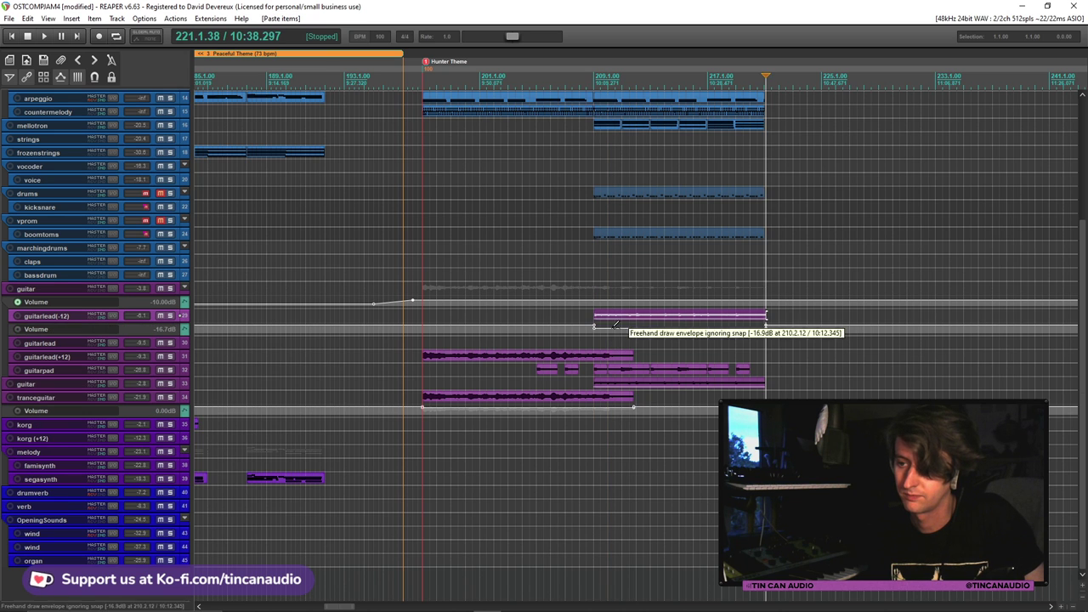
# Set the pasted guitarlead(-12) item's pitch adjustment to -12 semitones and play it back
pyautogui.doubleClick(600, 317)
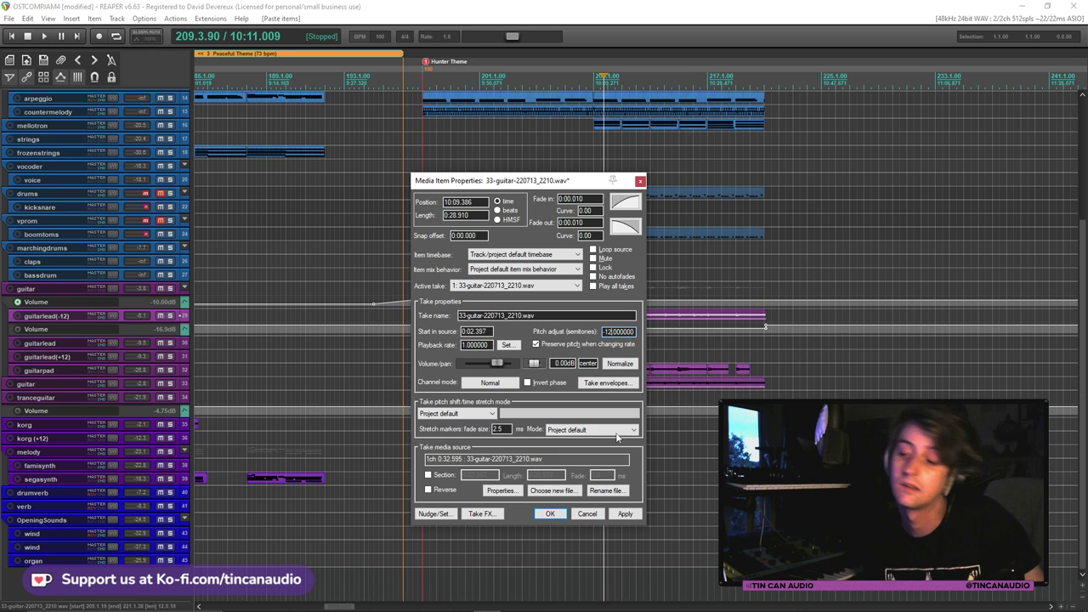
pyautogui.click(550, 514)
pyautogui.press('space')
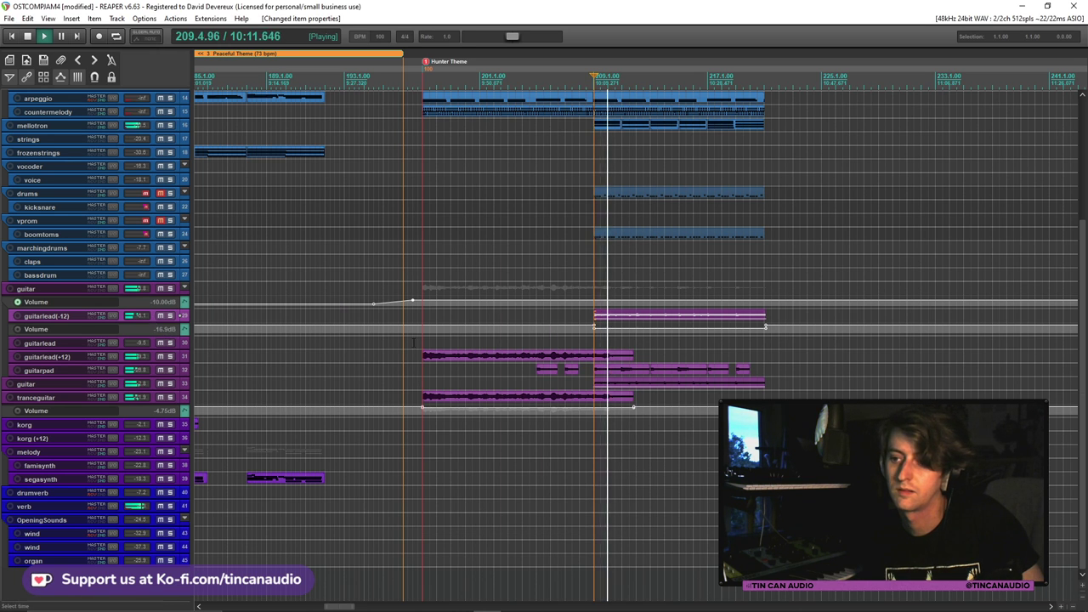
# Raise the guitarlead(-12) volume envelope over the pasted item to -4.94 dB and align the item's start with bar 209
pyautogui.moveTo(618, 327); pyautogui.dragTo(621, 292)
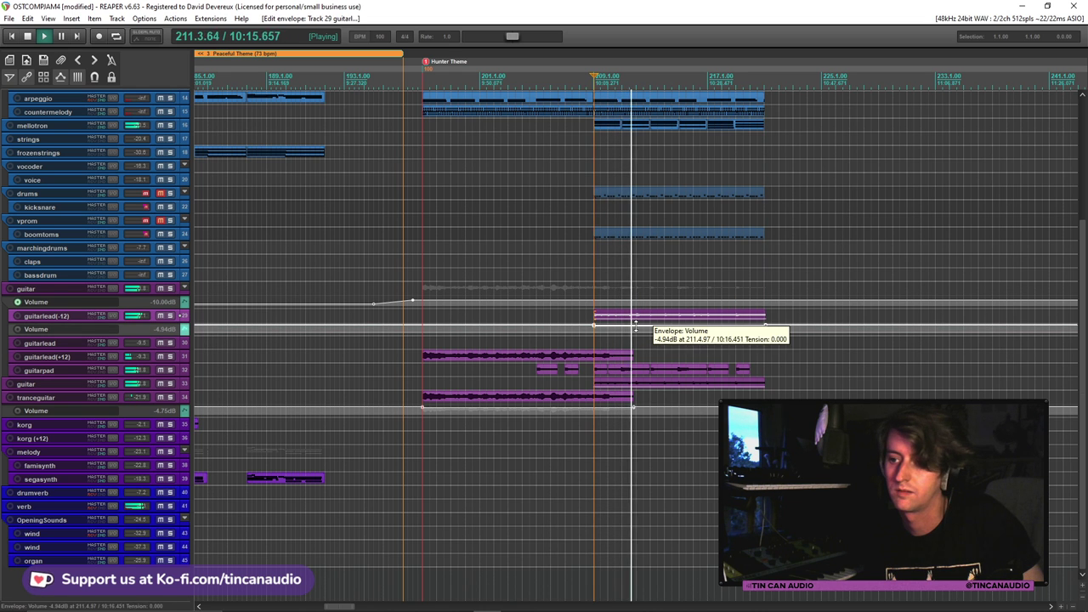
pyautogui.scroll(5, 635, 325)
pyautogui.press('space')
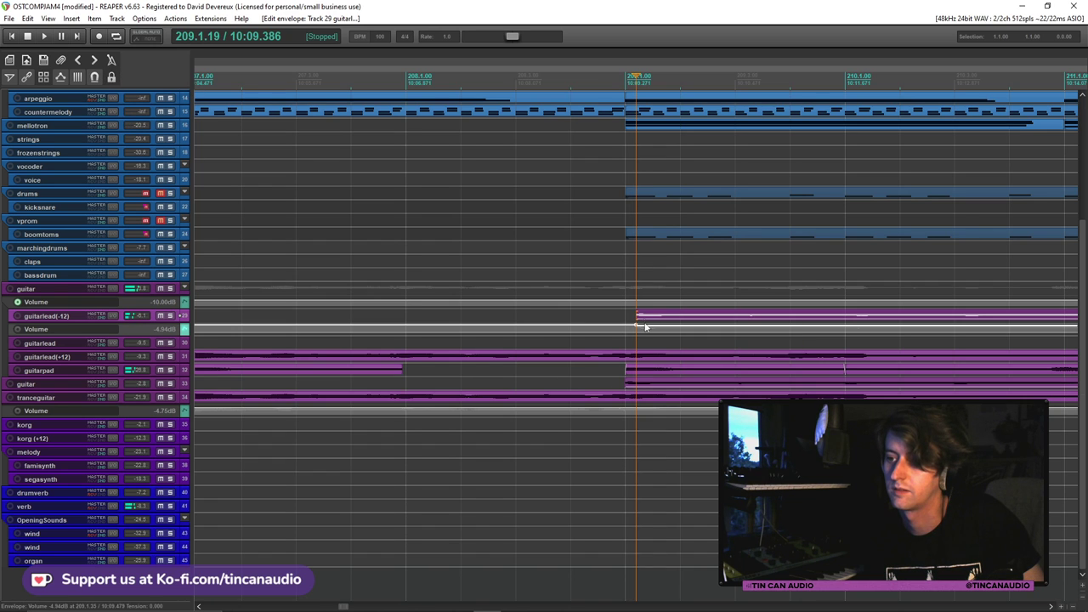
pyautogui.click(574, 313)
# Play from just before bar 209 and raise the guitarlead(-12) item's volume to about -9 dB
pyautogui.press('space')
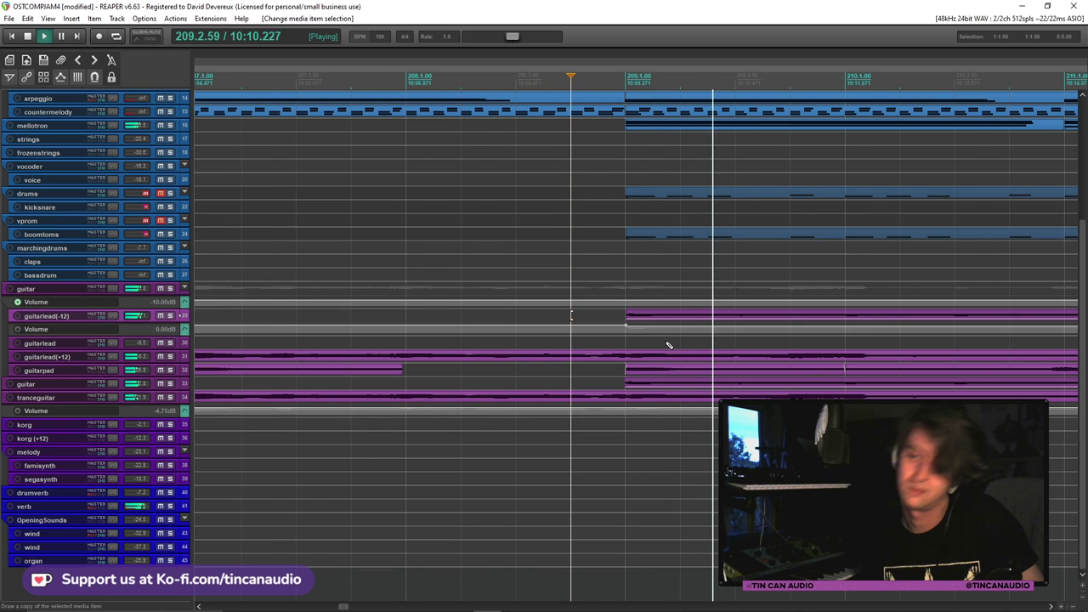
pyautogui.scroll(-5, 669, 345)
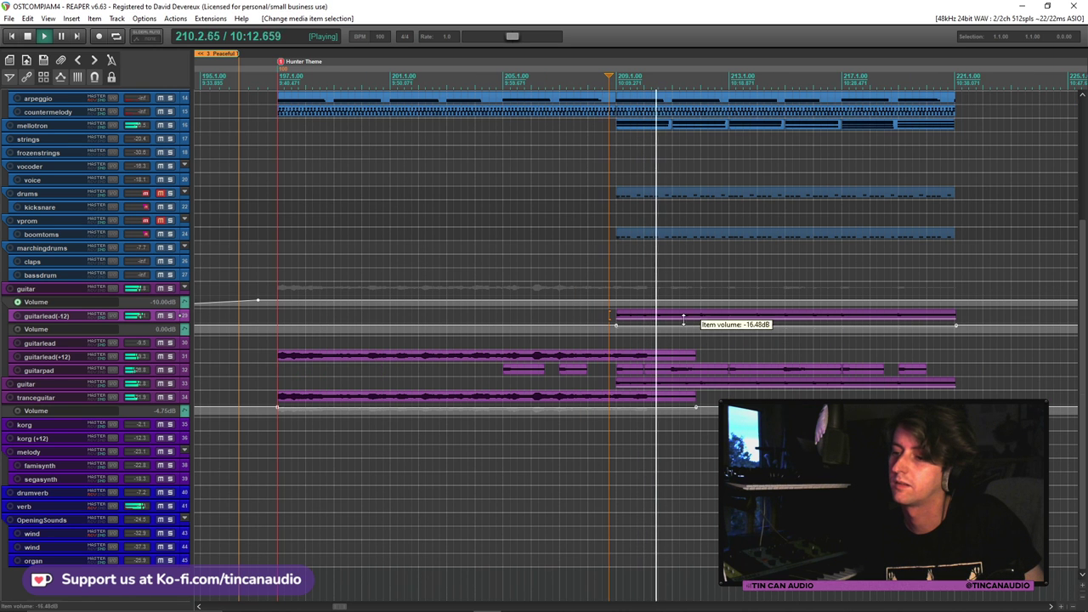
pyautogui.moveTo(683, 319); pyautogui.dragTo(685, 313)
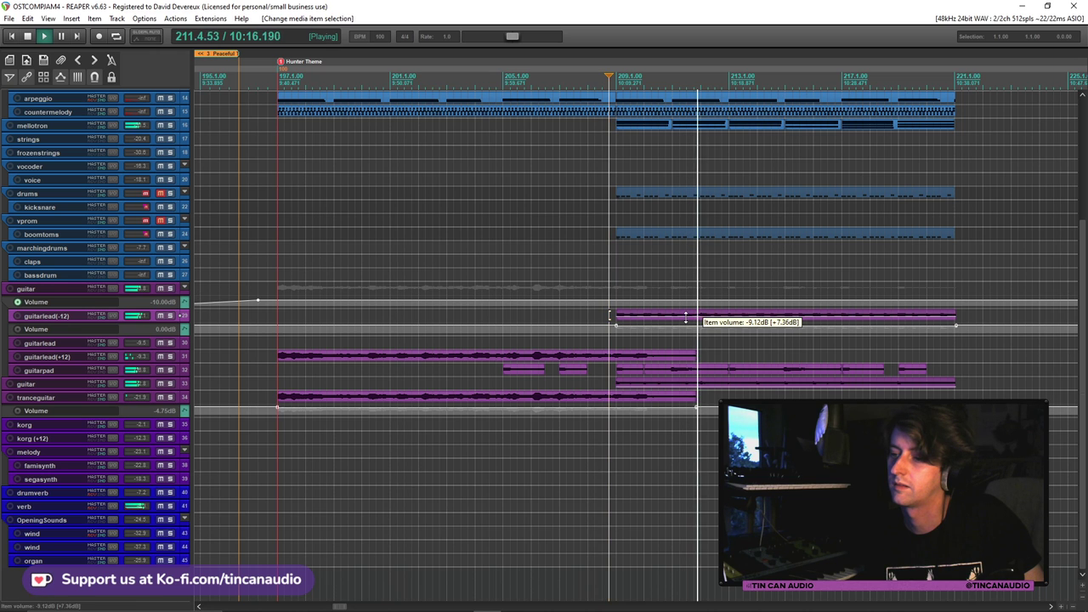
# Show the volume envelope of guitar track 33 and slightly raise the volume of its item
pyautogui.click(706, 387)
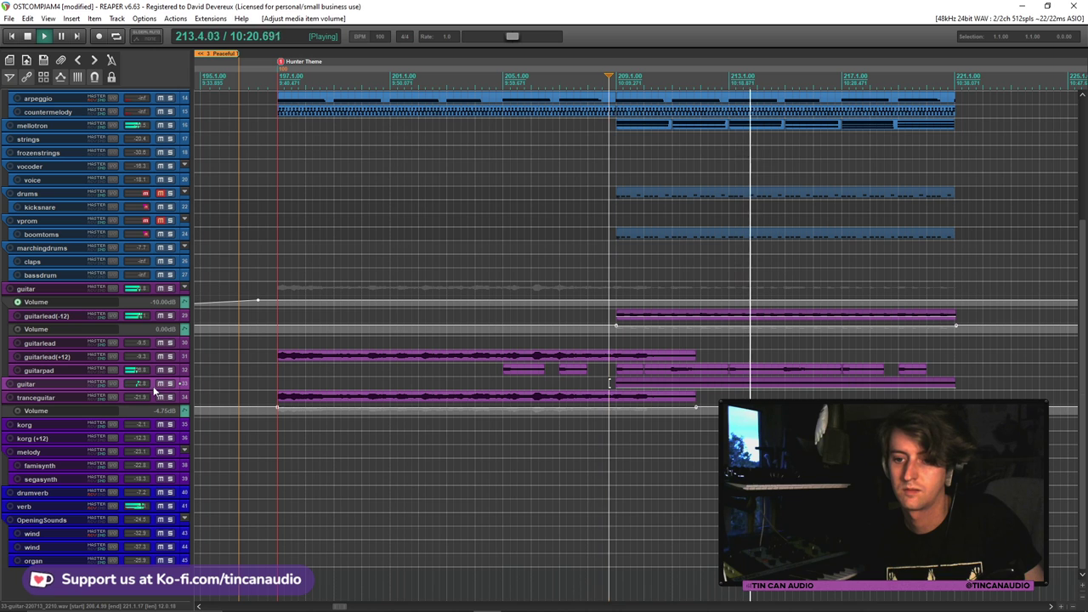
pyautogui.click(183, 384)
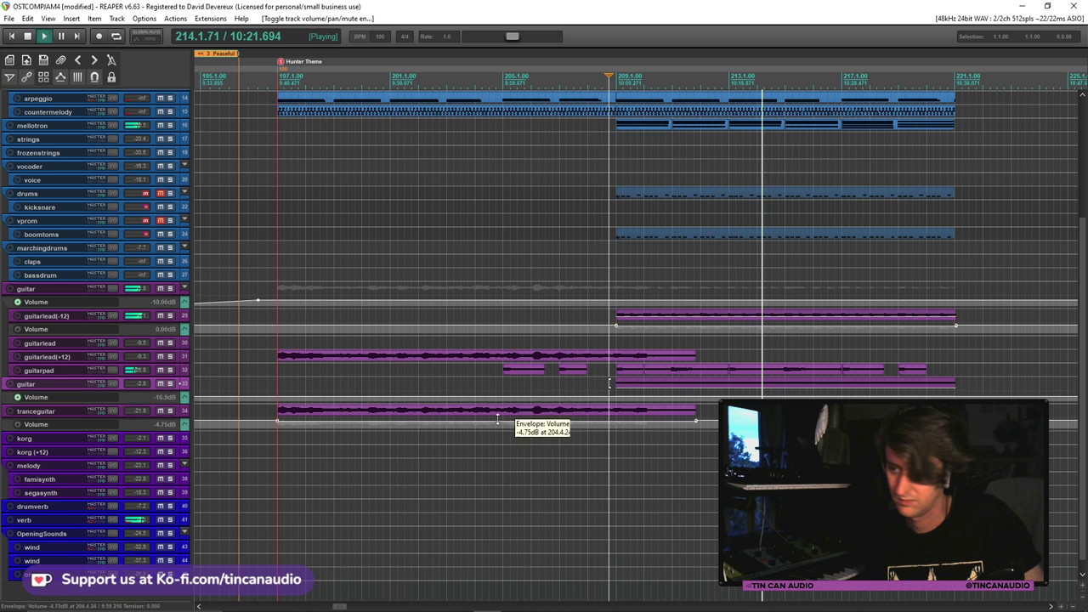
pyautogui.click(674, 385)
pyautogui.moveTo(675, 386); pyautogui.dragTo(676, 384)
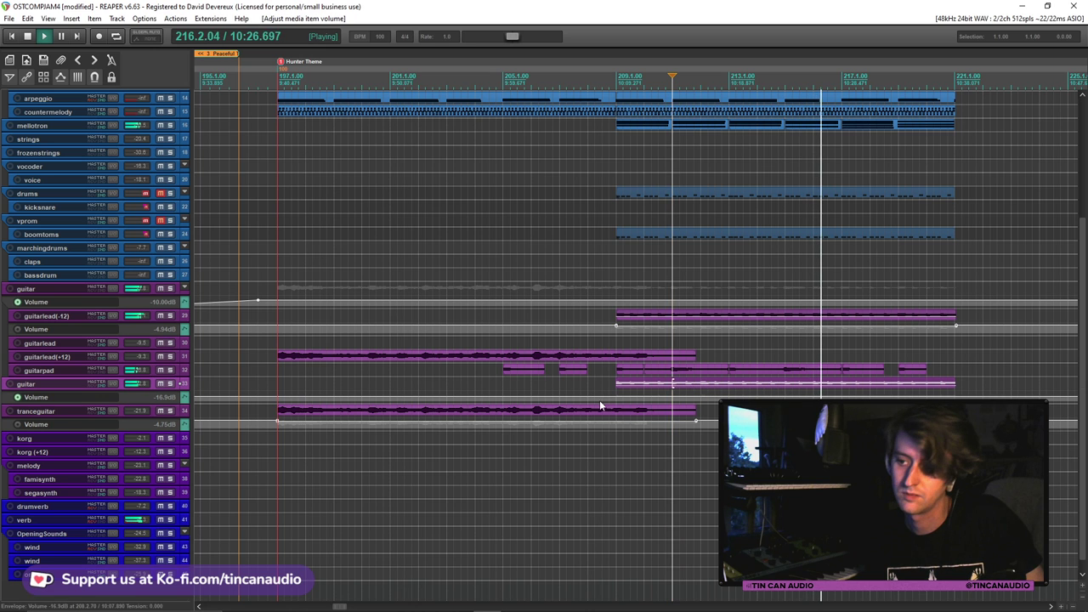
# Add two points around bar 209 to track 33's volume envelope, dropping it to about -28 dB, and raise the guitar item's volume
pyautogui.click(609, 397)
pyautogui.click(622, 396)
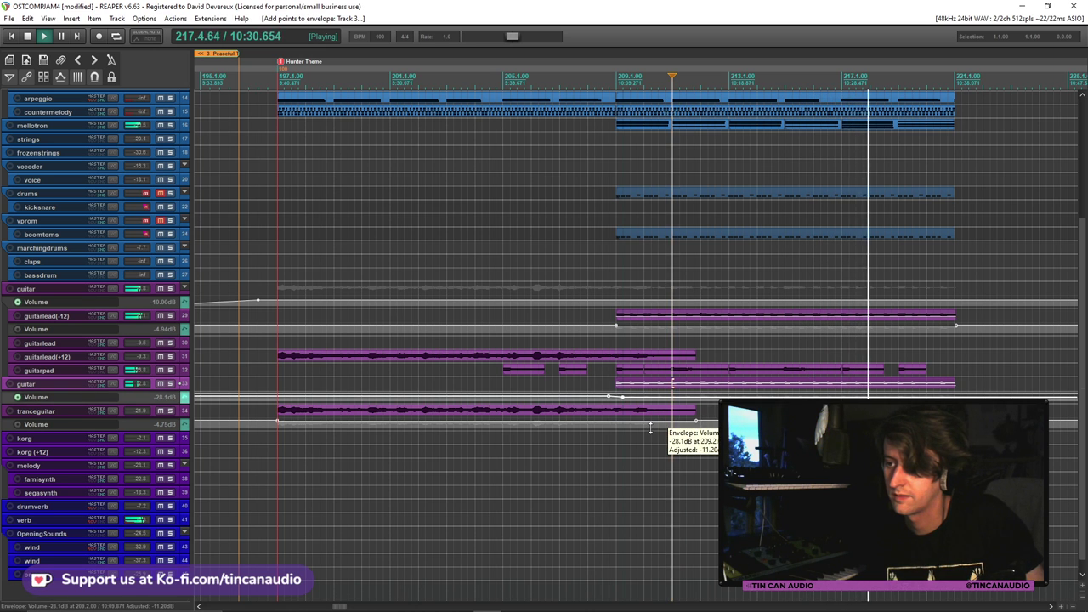
pyautogui.moveTo(665, 397); pyautogui.dragTo(668, 411)
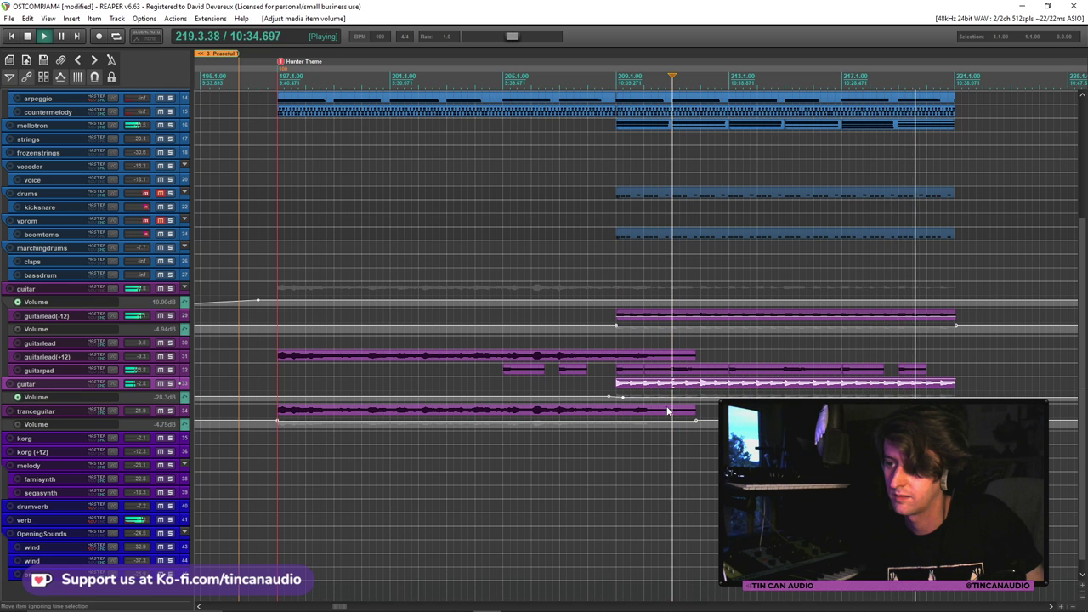
pyautogui.click(667, 397)
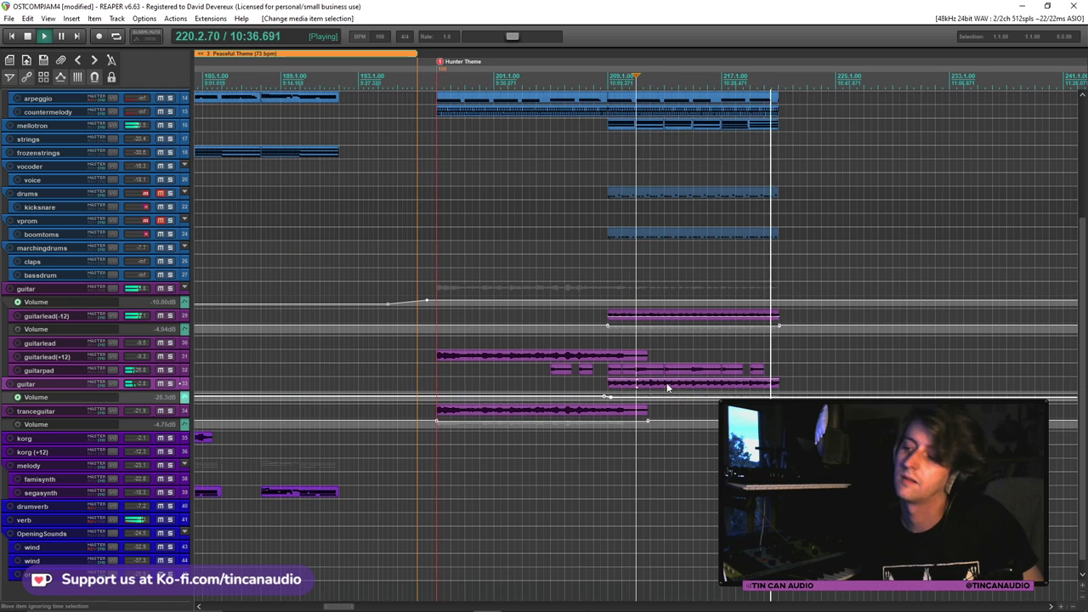
pyautogui.scroll(-3, 604, 397)
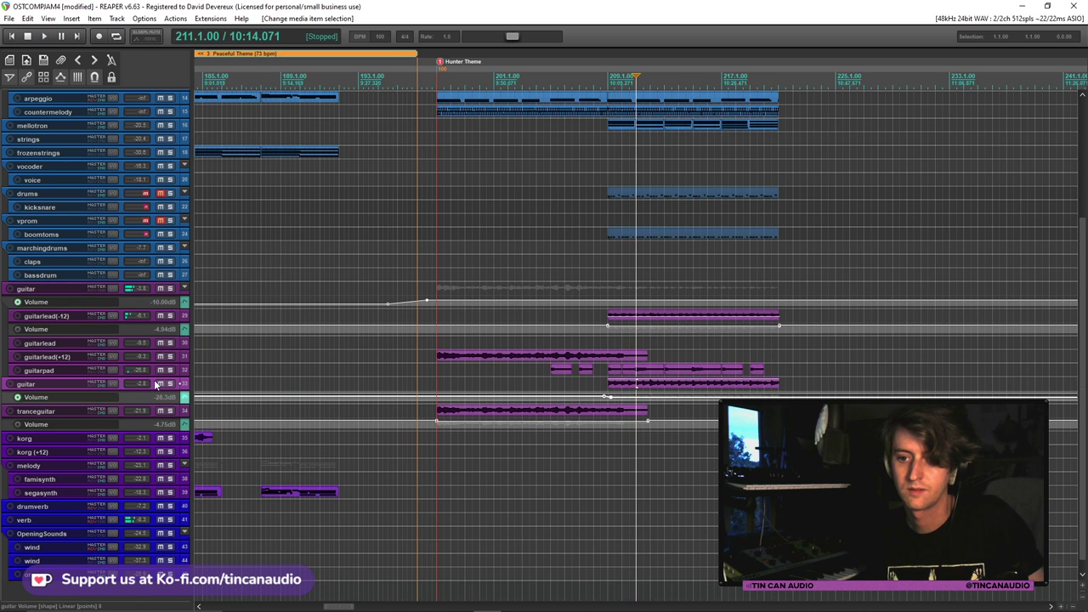
# Hide the volume envelopes of guitar track 33, guitarlead(-12), the guitar folder and tranceguitar
pyautogui.press('v')
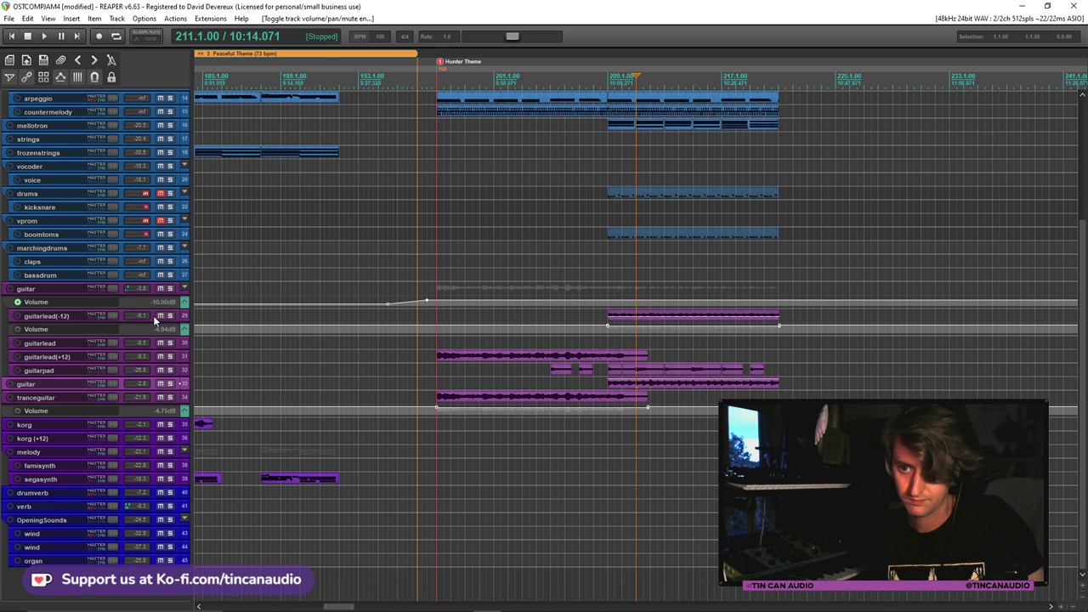
pyautogui.click(153, 316)
pyautogui.press('v')
pyautogui.press('Up')
pyautogui.press('v')
pyautogui.click(163, 371)
pyautogui.press('v')
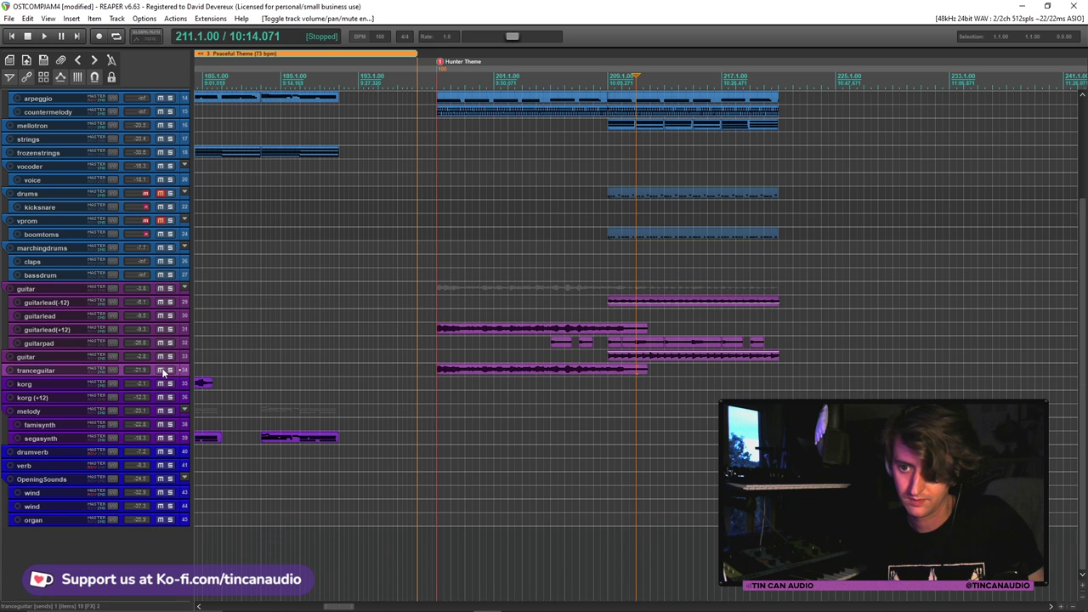
# Move the kicksnare and boomtoms items together to start at bar 221, and unmute the drums and vprom tracks
pyautogui.click(631, 196)
pyautogui.keyDown('shift'); pyautogui.click(650, 234); pyautogui.keyUp('shift')
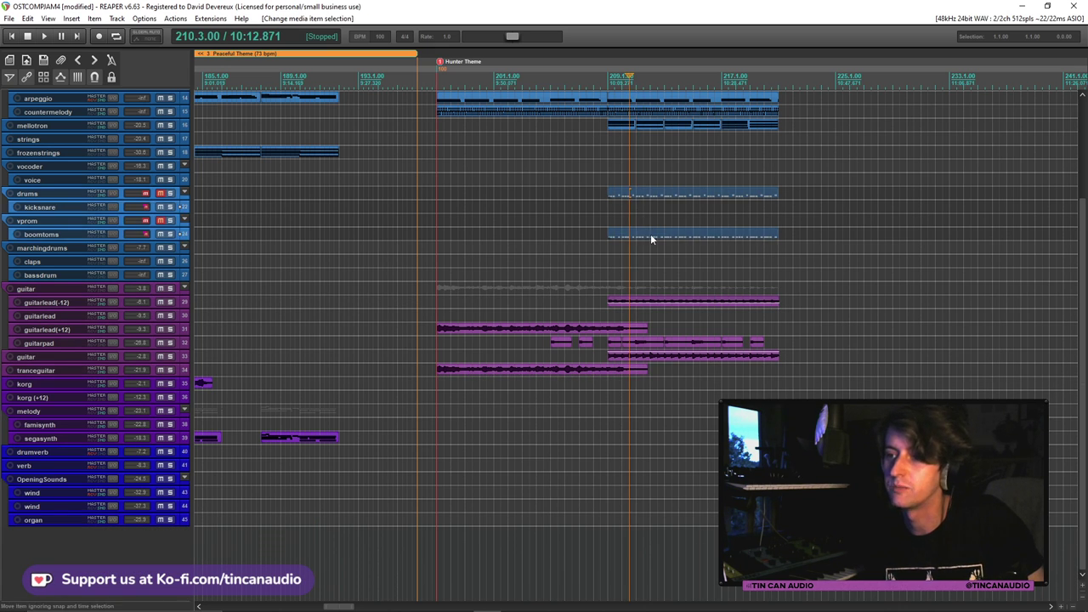
pyautogui.moveTo(650, 234); pyautogui.dragTo(829, 244)
pyautogui.click(160, 194)
pyautogui.click(160, 221)
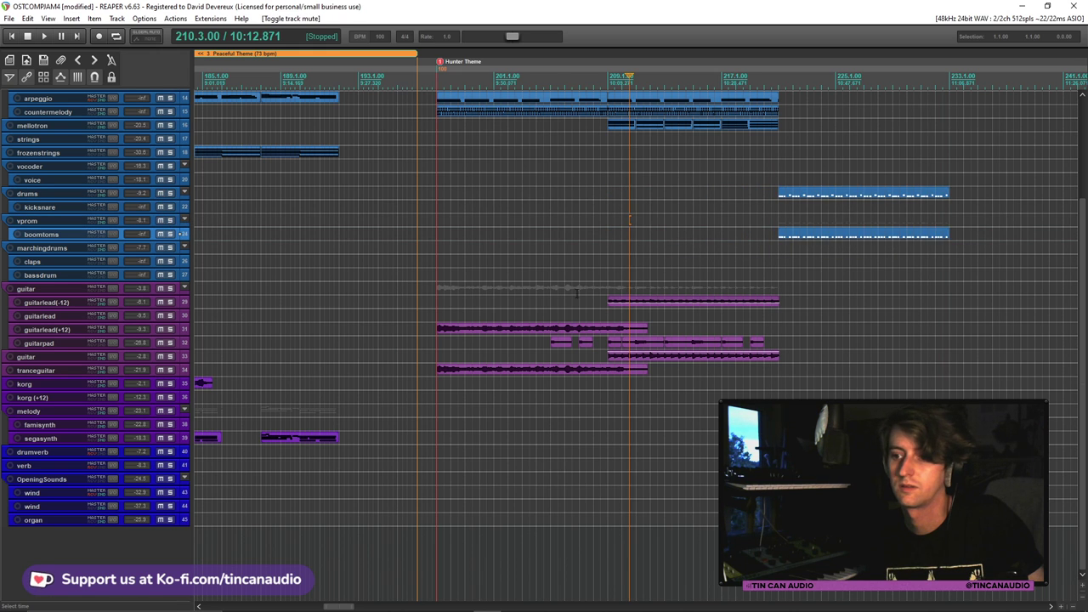
# Duplicate the moog, tapepiano, piano and mellotron items of bars 209 to 221 so the copies start at bar 221
pyautogui.click(558, 299)
pyautogui.press('space')
pyautogui.scroll(5, 568, 204)
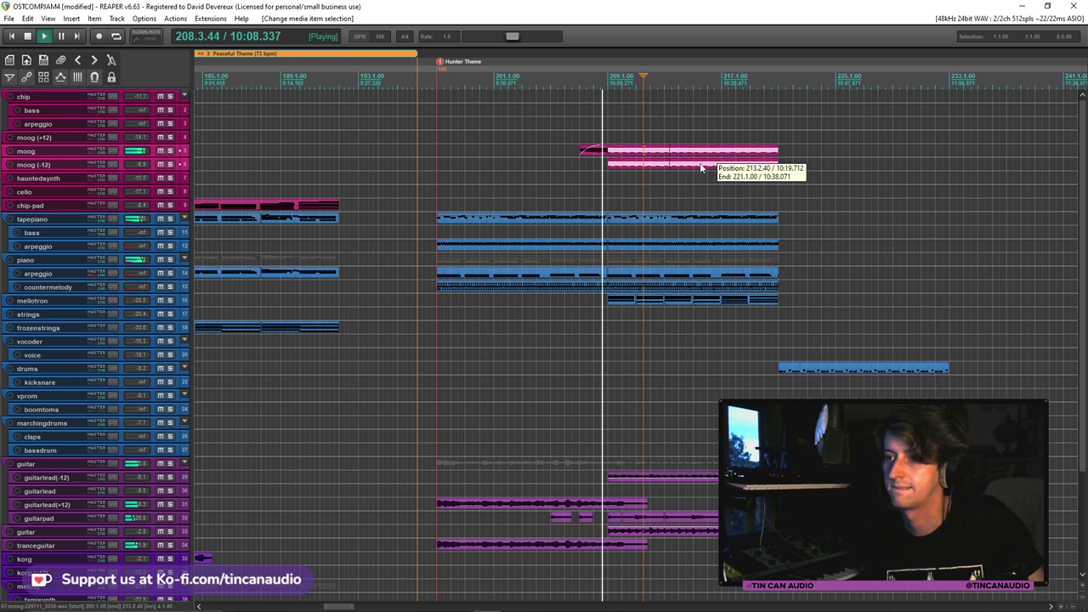
pyautogui.moveTo(644, 156); pyautogui.dragTo(752, 307)
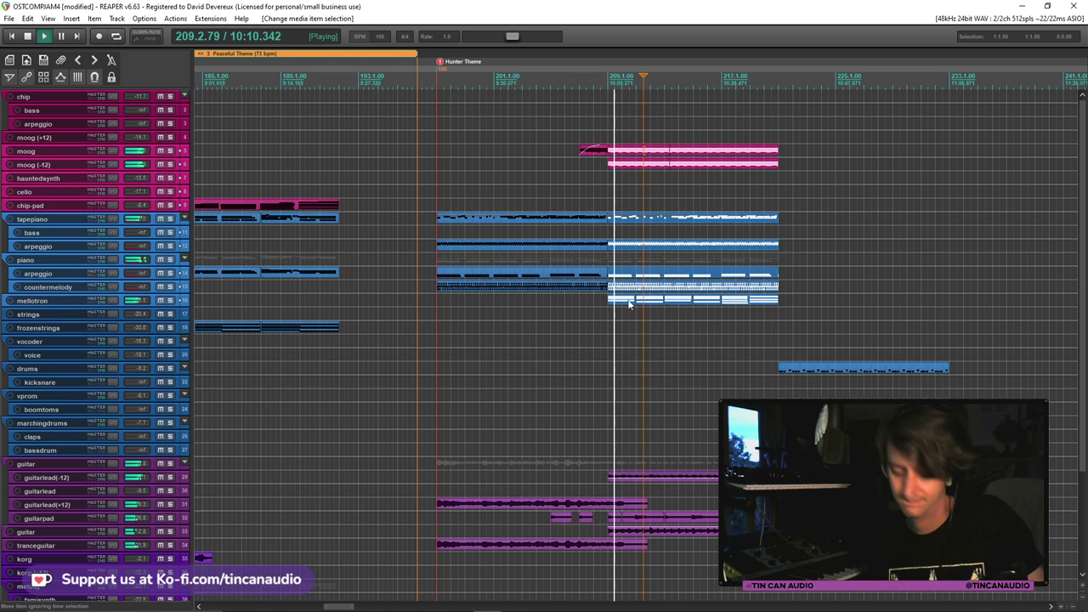
pyautogui.hotkey('ctrl', 'c')
pyautogui.hotkey('ctrl', 'v')
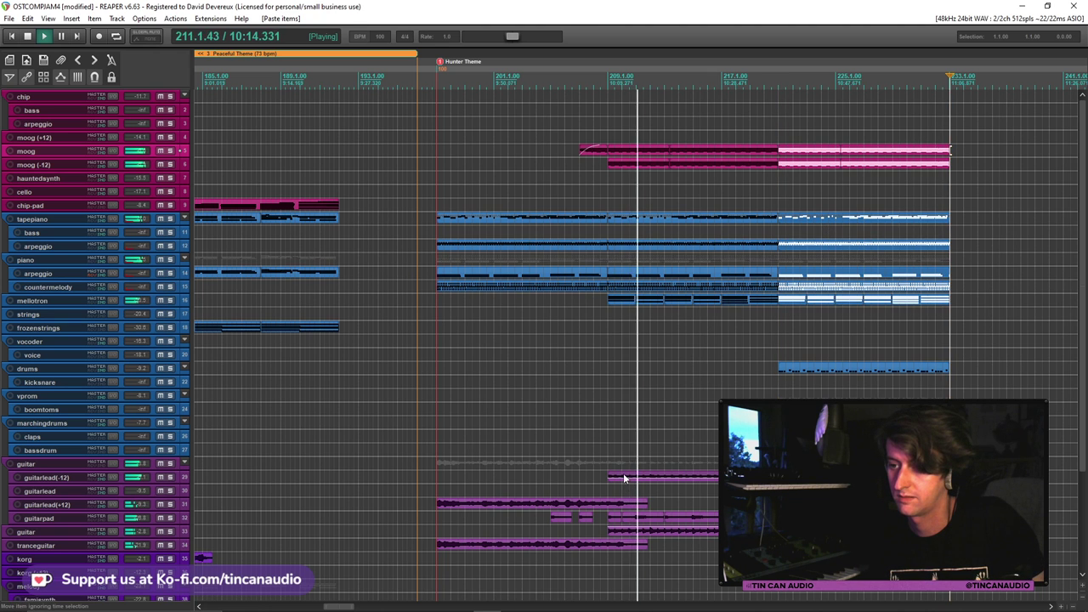
# Duplicate the bar 209 to 221 items of guitarlead(-12), guitarpad and guitar track 33 at bar 221, pasting from the guitarlead track downward
pyautogui.click(626, 508)
pyautogui.click(656, 528)
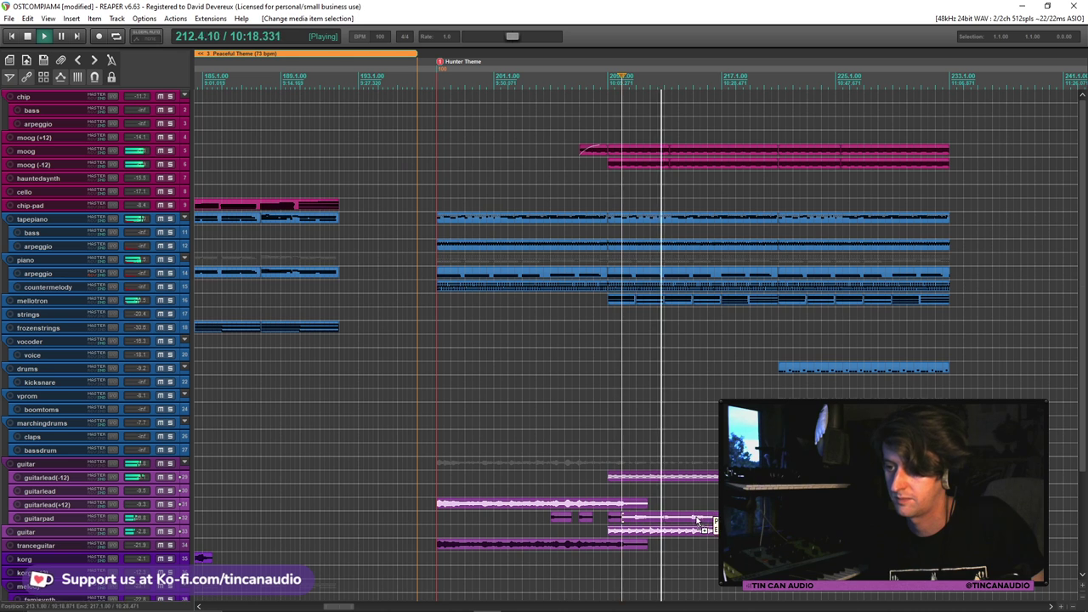
pyautogui.keyDown('ctrl'); pyautogui.click(612, 506); pyautogui.keyUp('ctrl')
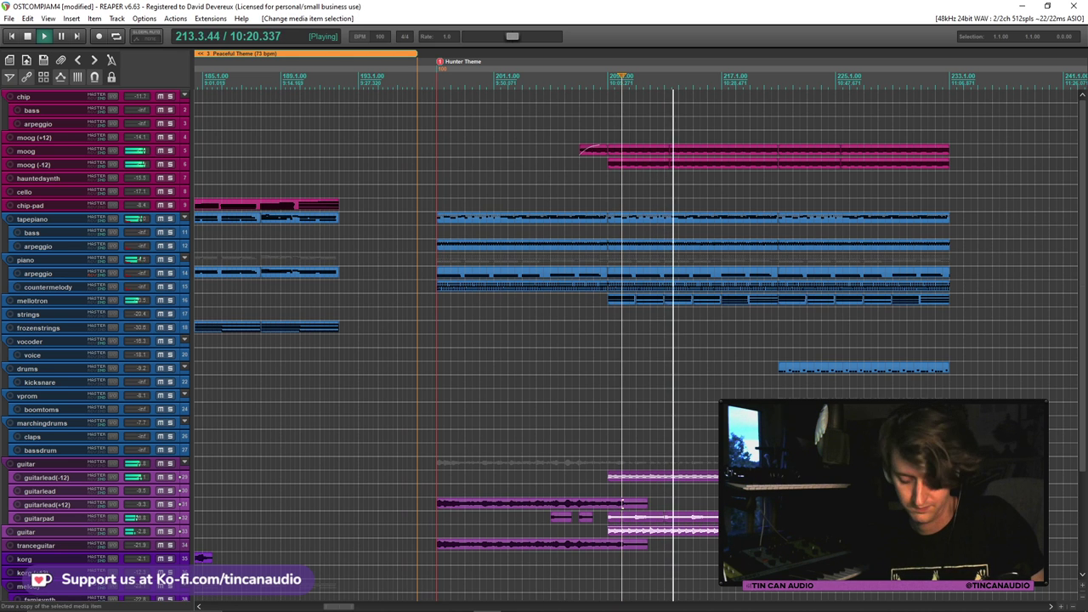
pyautogui.click(779, 368)
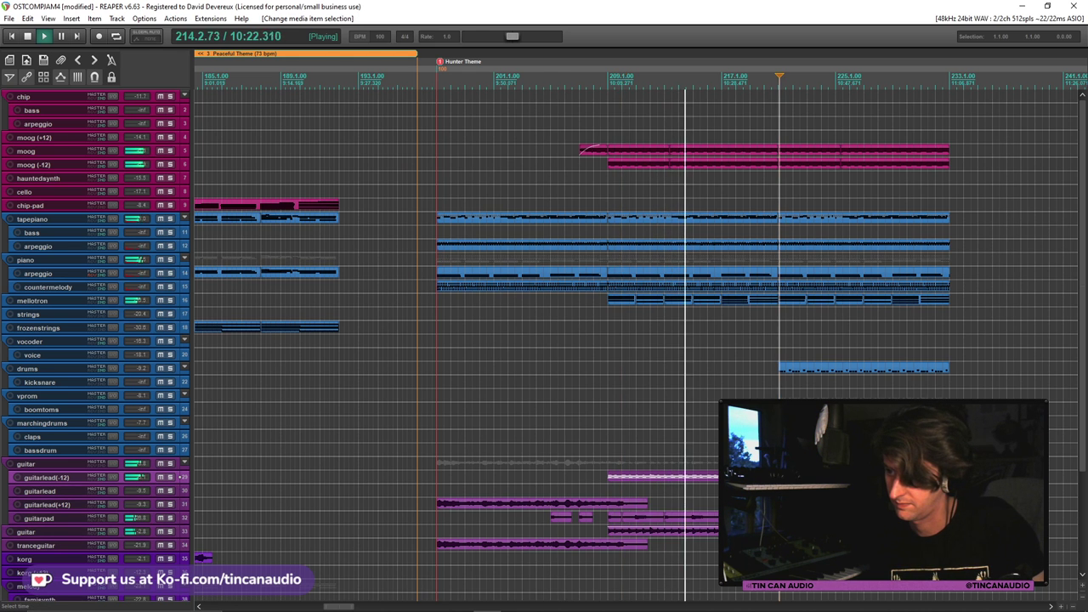
pyautogui.scroll(3, 636, 476)
pyautogui.click(638, 479)
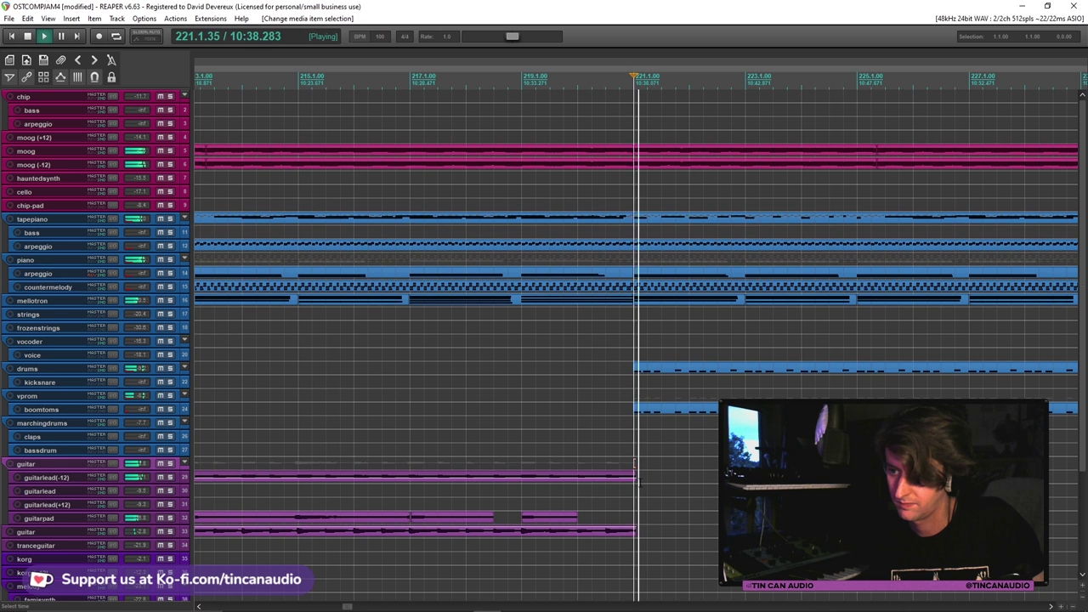
pyautogui.click(633, 478)
pyautogui.click(634, 486)
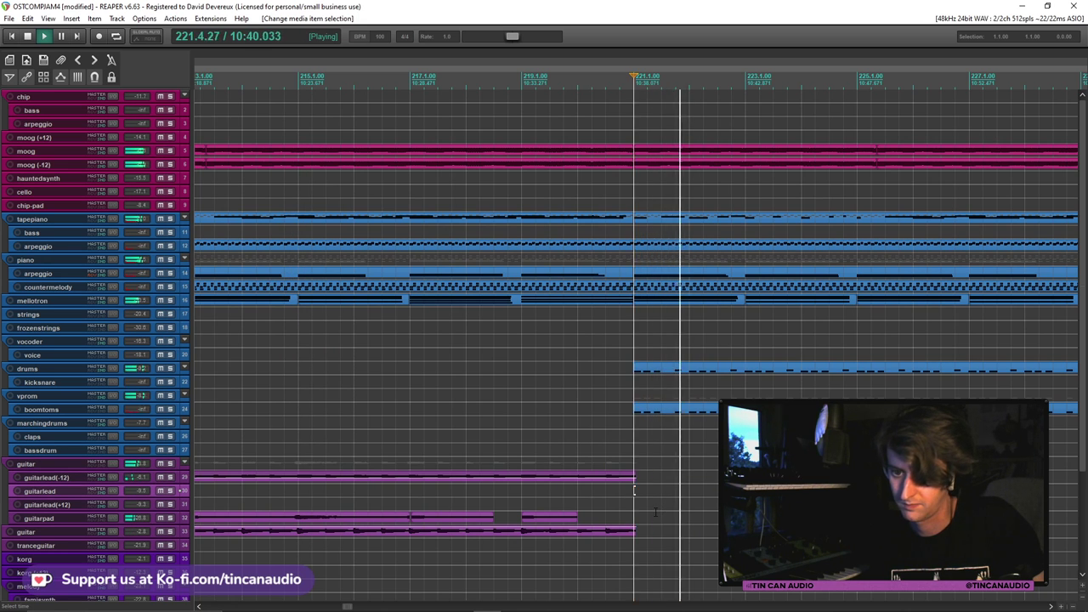
pyautogui.scroll(-3, 656, 512)
pyautogui.hotkey('ctrl', 'v')
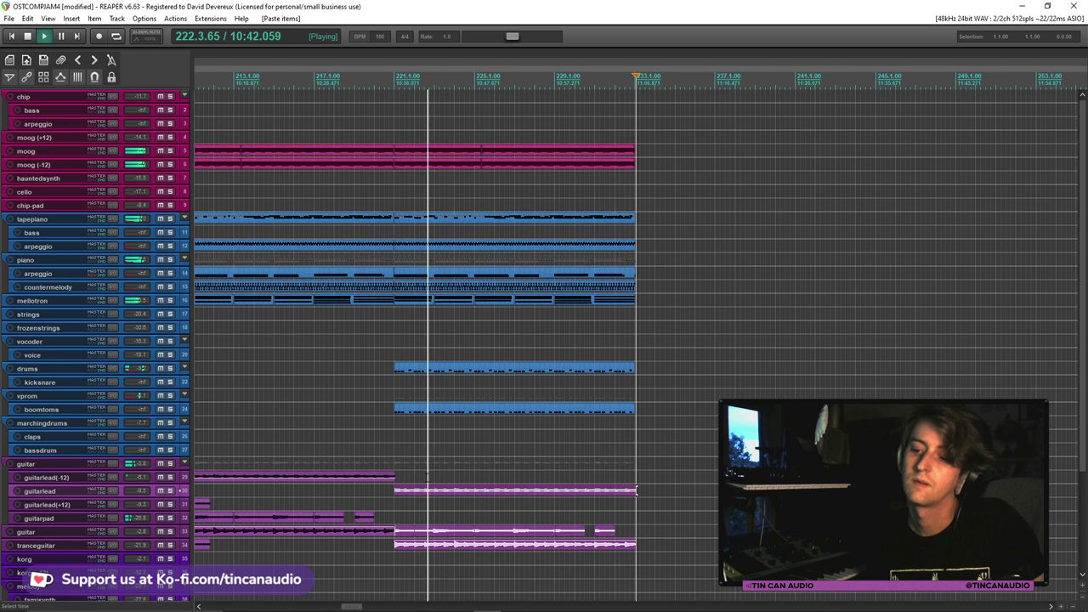
# Move the guitarlead(-12) item of bars 209 to 221 onto the guitarlead track, hide its volume envelope, and play from just before bar 209
pyautogui.scroll(-2, 637, 490)
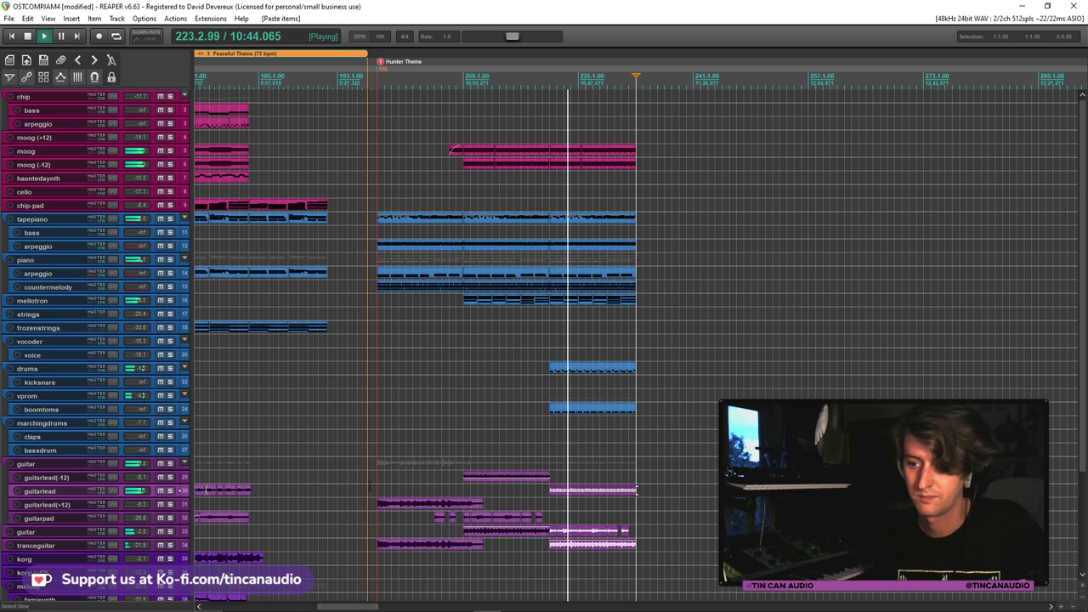
pyautogui.moveTo(468, 478); pyautogui.dragTo(474, 492)
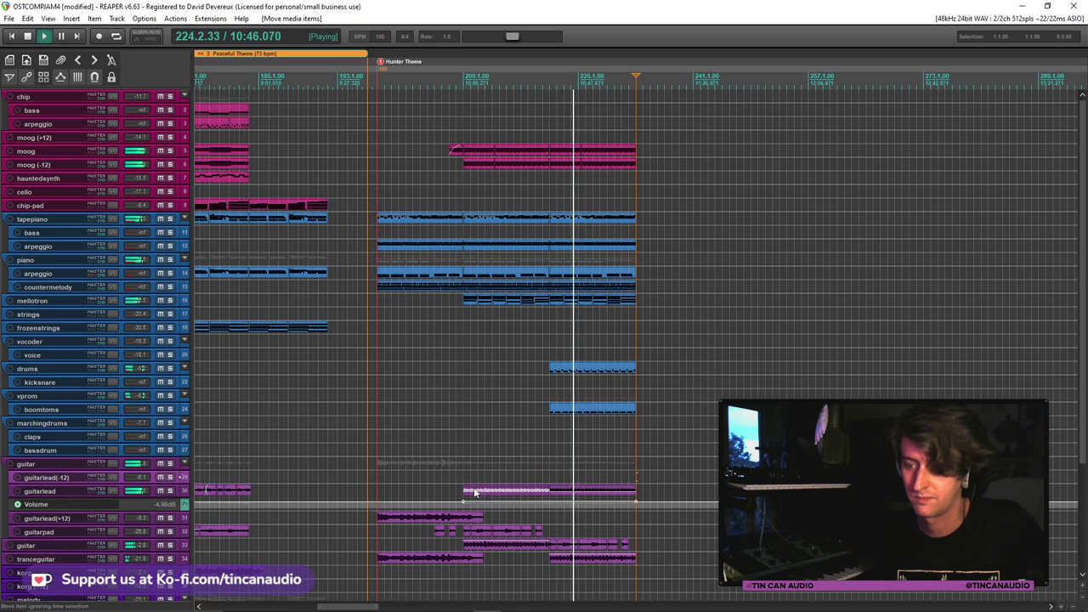
pyautogui.hotkey('ctrl', 'z')
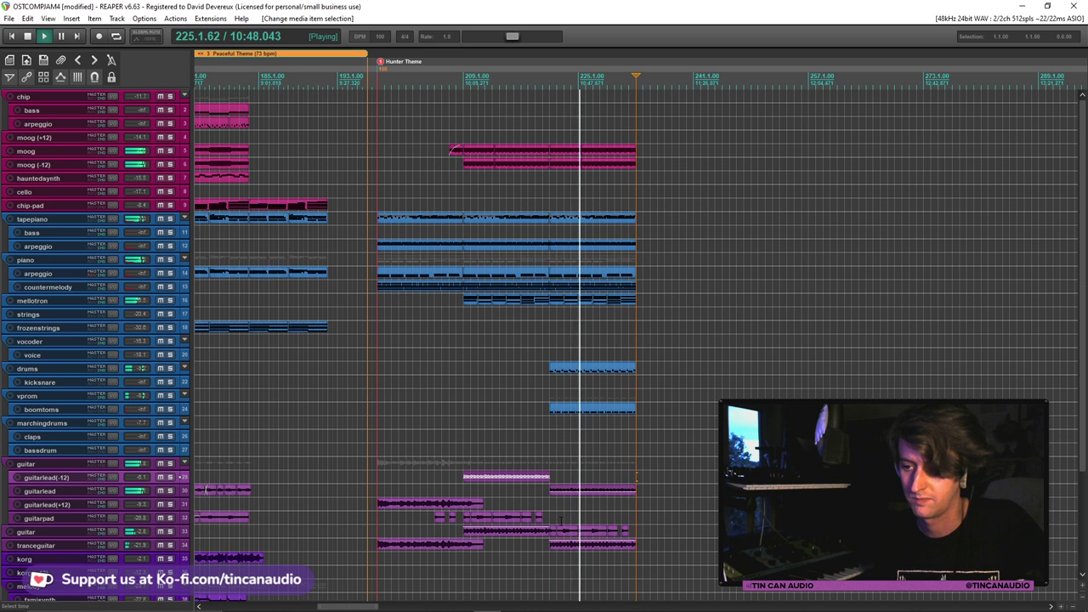
pyautogui.scroll(2, 515, 479)
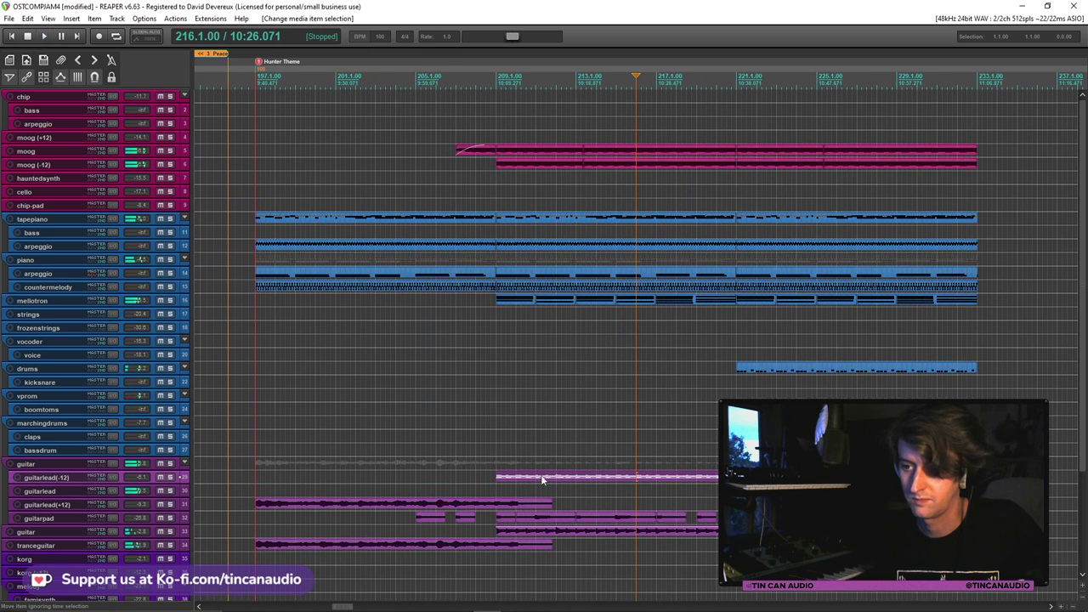
pyautogui.moveTo(542, 480); pyautogui.dragTo(546, 493)
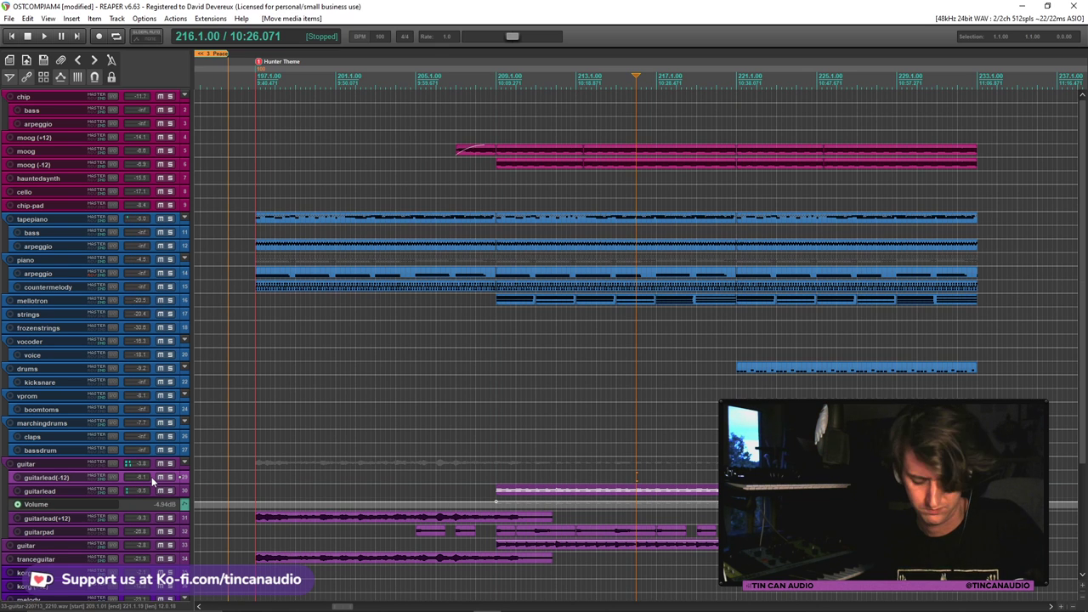
pyautogui.press('v')
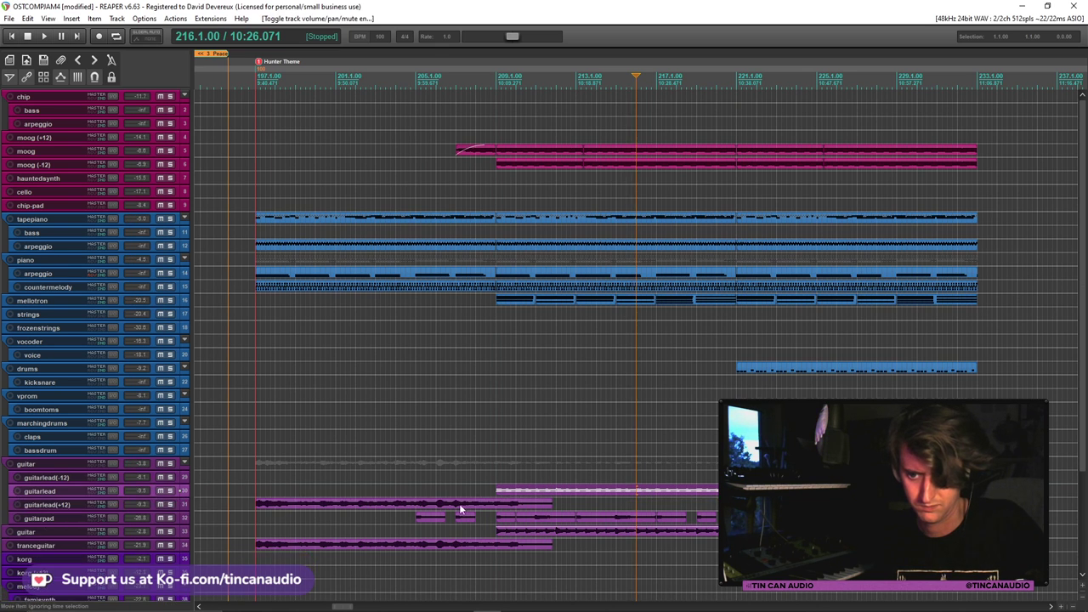
pyautogui.click(484, 477)
pyautogui.press('space')
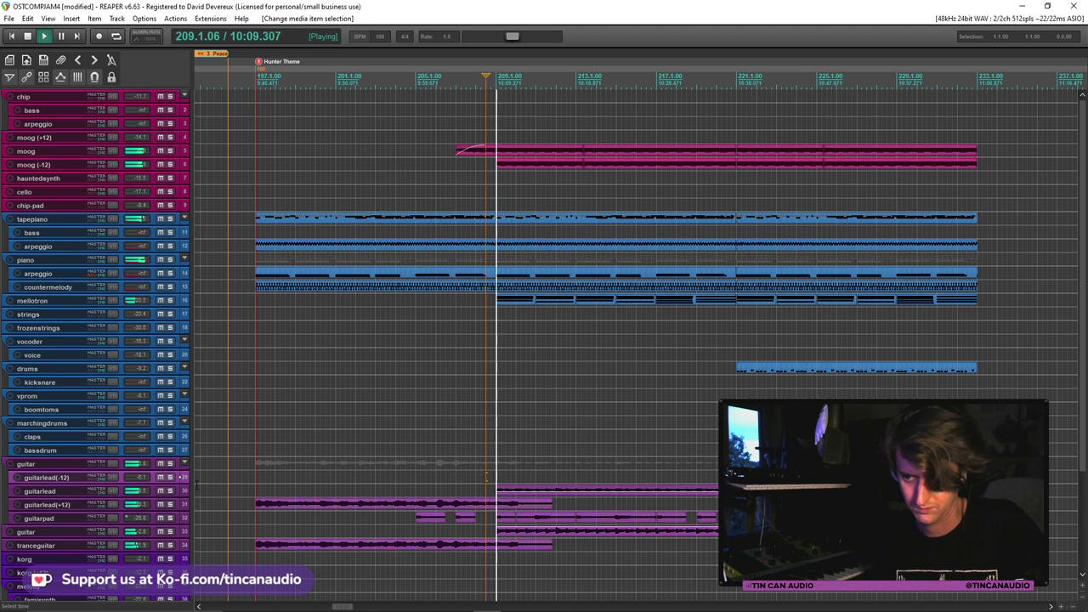
pyautogui.hotkey('ctrl', 'z')
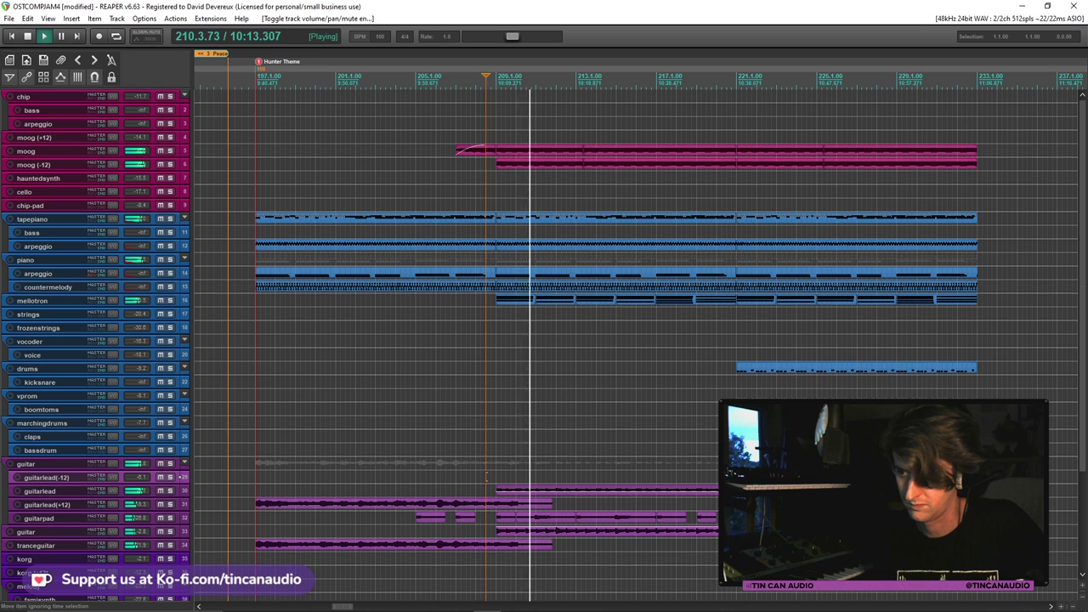
# Move the two lower pasted guitar items at bar 221 up onto guitarpad and guitar track 33, and hide the volume envelopes
pyautogui.click(752, 531)
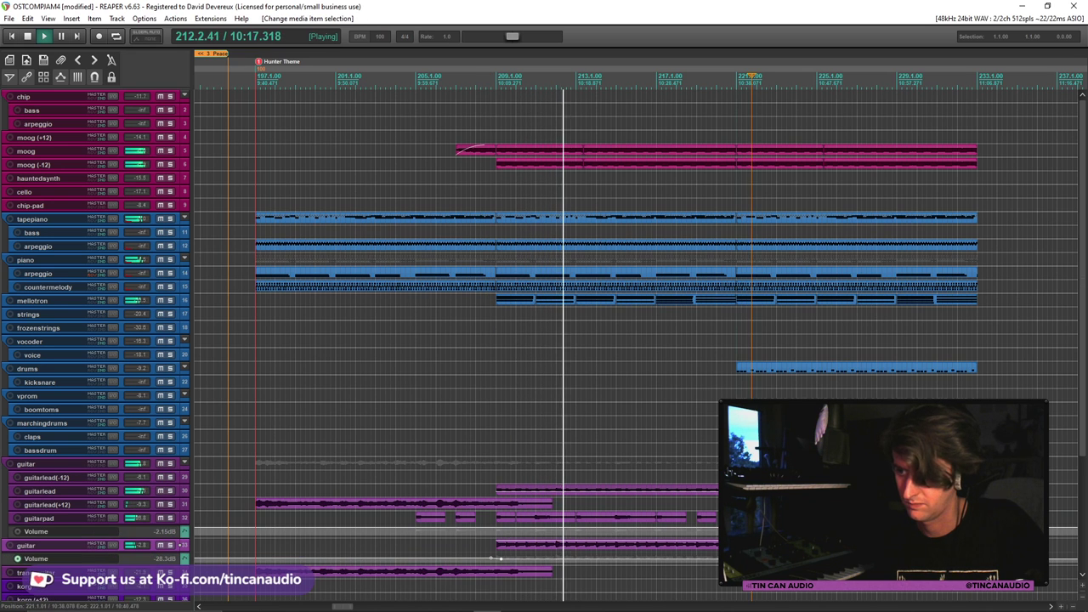
pyautogui.press('v')
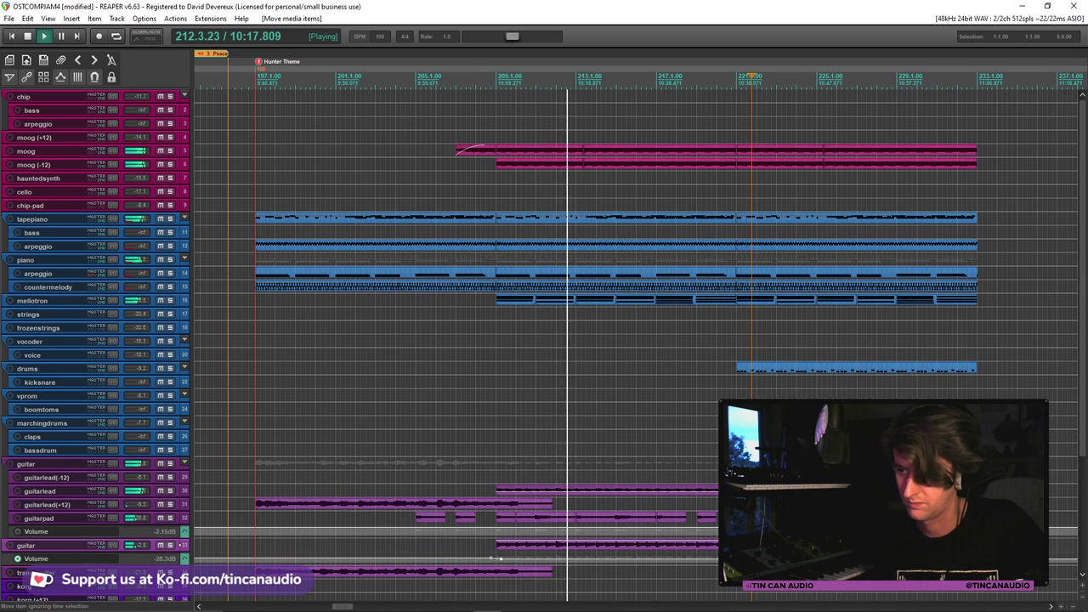
pyautogui.click(152, 518)
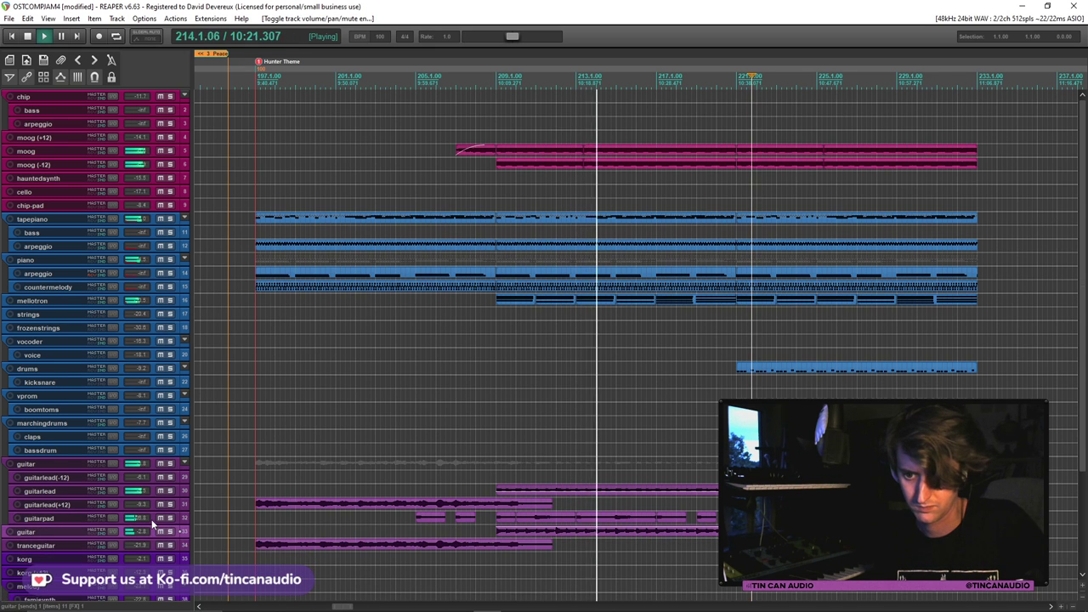
# Delete the low volume envelope point at bar 221 on guitarpad, and hide the envelopes of guitarpad and guitar track 33
pyautogui.press('v')
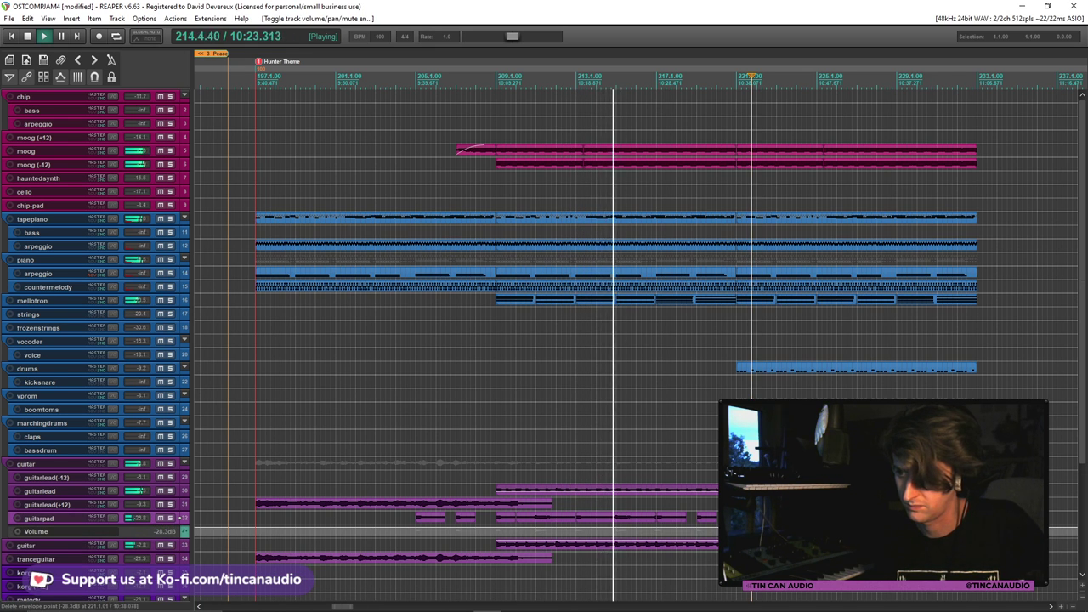
pyautogui.press('Delete')
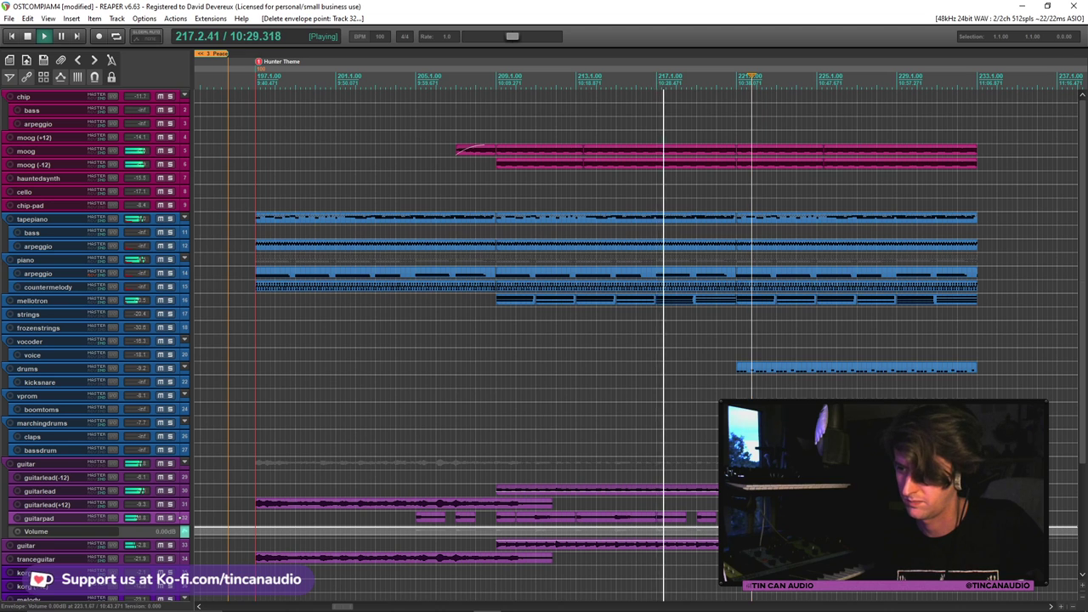
pyautogui.scroll(-2, 358, 493)
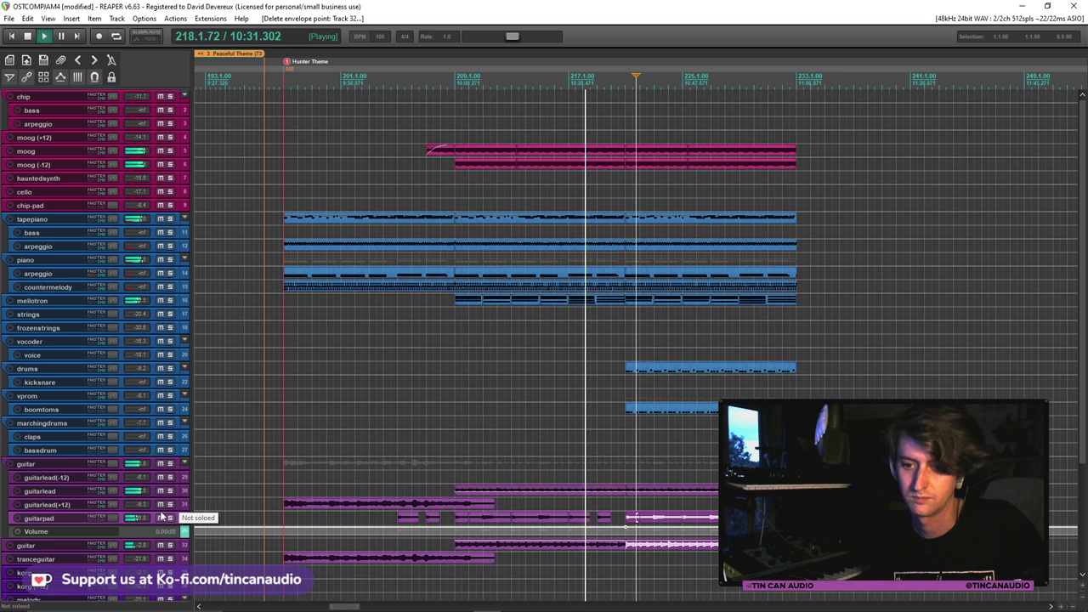
pyautogui.press('v')
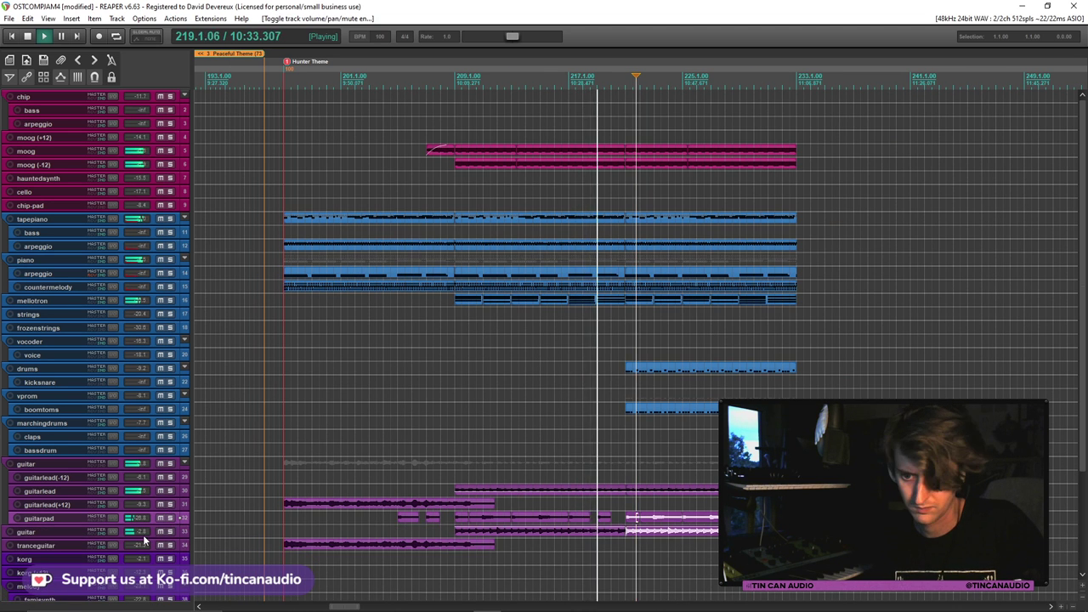
pyautogui.click(154, 540)
pyautogui.press('v')
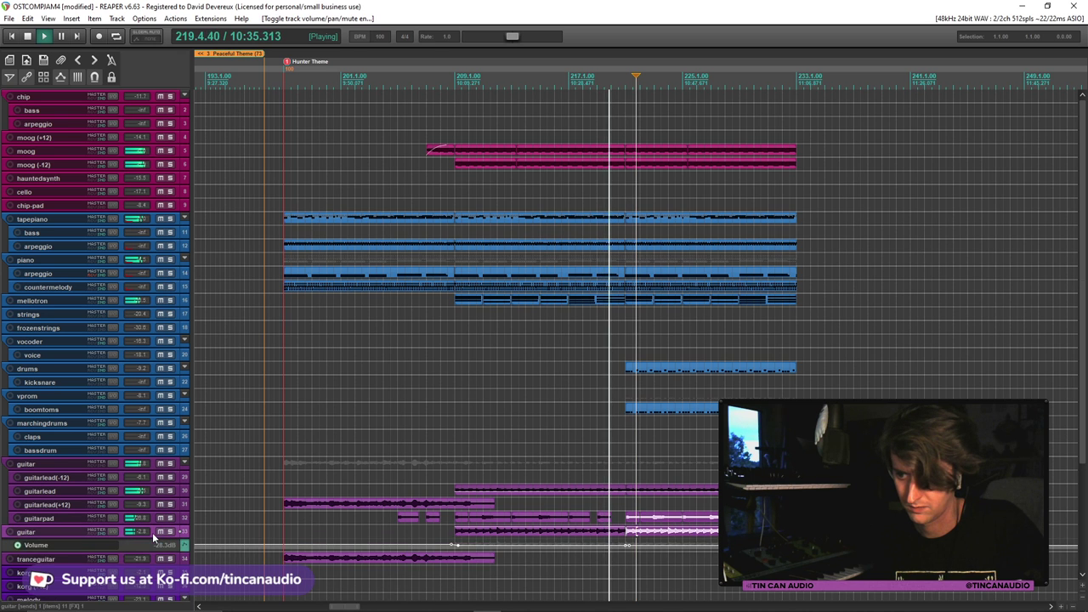
pyautogui.press('v')
pyautogui.scroll(-2, 375, 511)
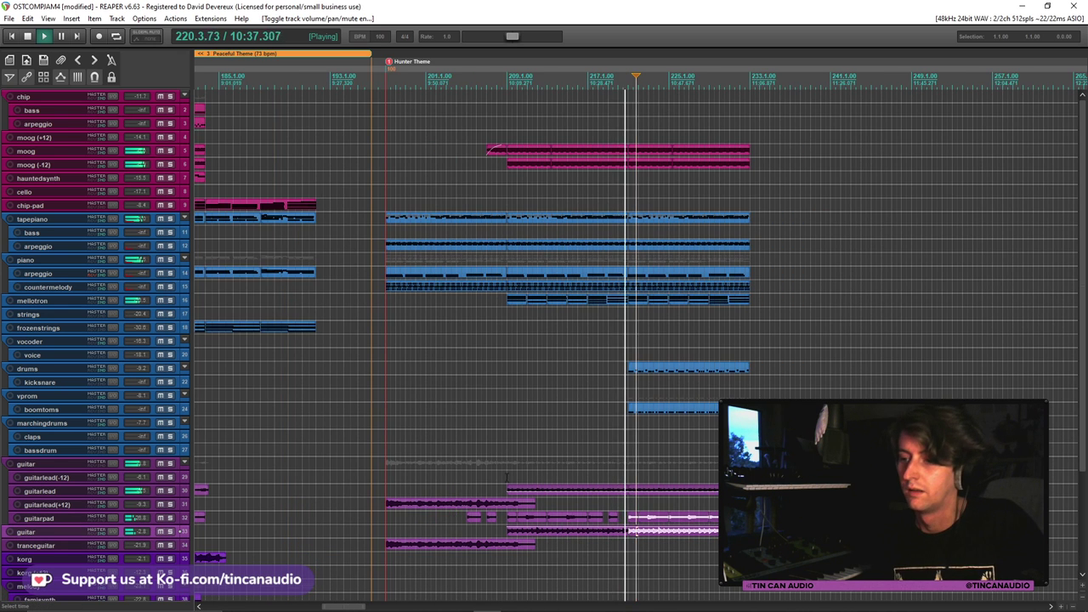
pyautogui.scroll(-2, 506, 476)
pyautogui.click(532, 502)
pyautogui.keyDown('ctrl'); pyautogui.click(541, 544); pyautogui.keyUp('ctrl')
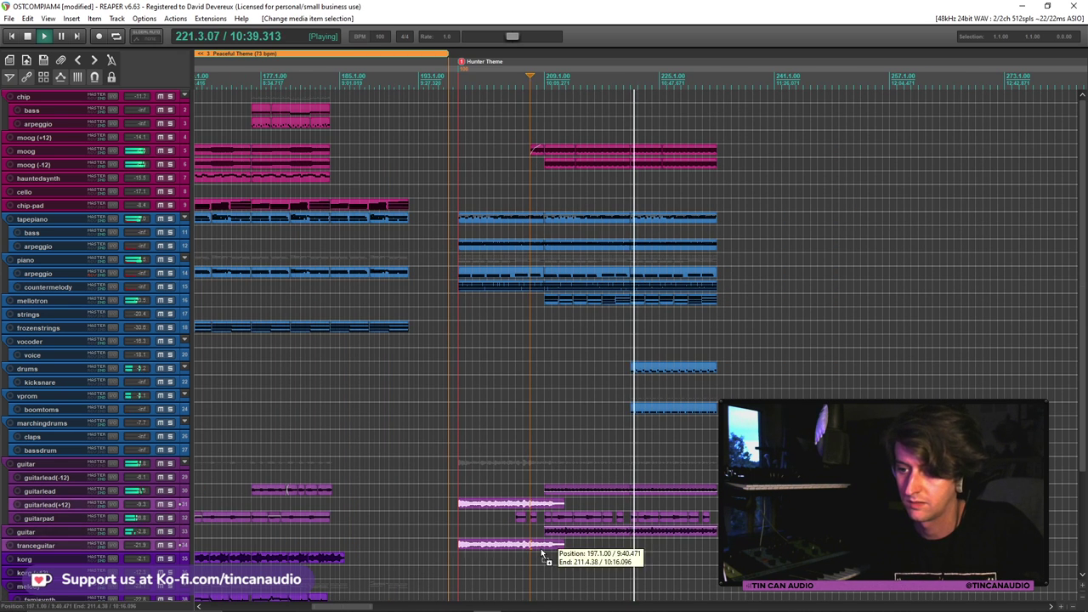
pyautogui.scroll(3, 541, 553)
pyautogui.click(1063, 409)
pyautogui.scroll(3, 1063, 409)
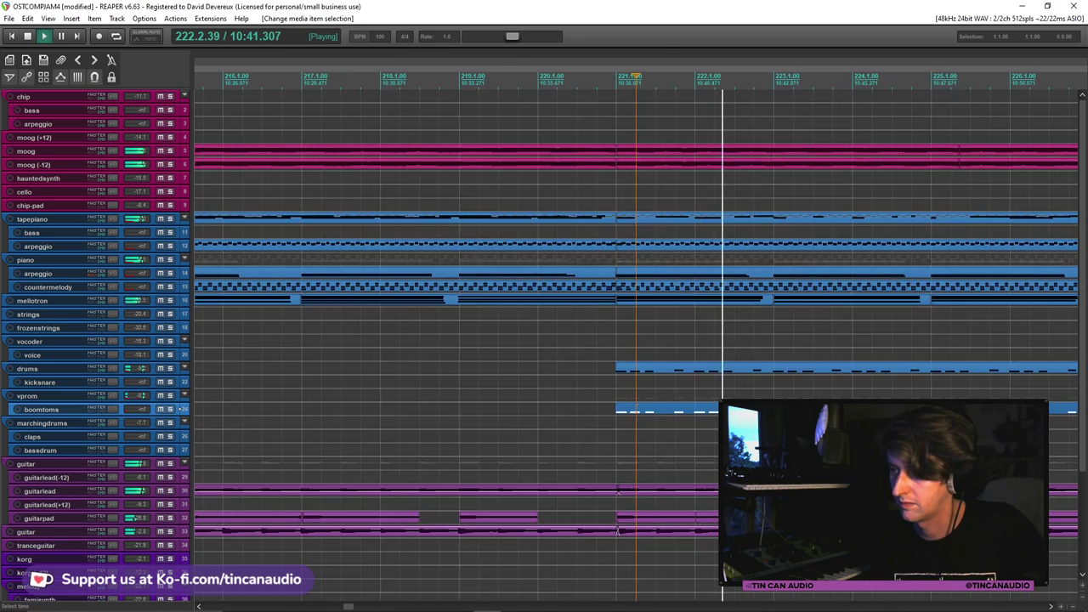
# Stop playback and duplicate the guitarlead(+12) and tranceguitar items that start at bar 197 so the copies start at bar 221
pyautogui.scroll(-5, 1062, 409)
pyautogui.press('space')
pyautogui.click(466, 502)
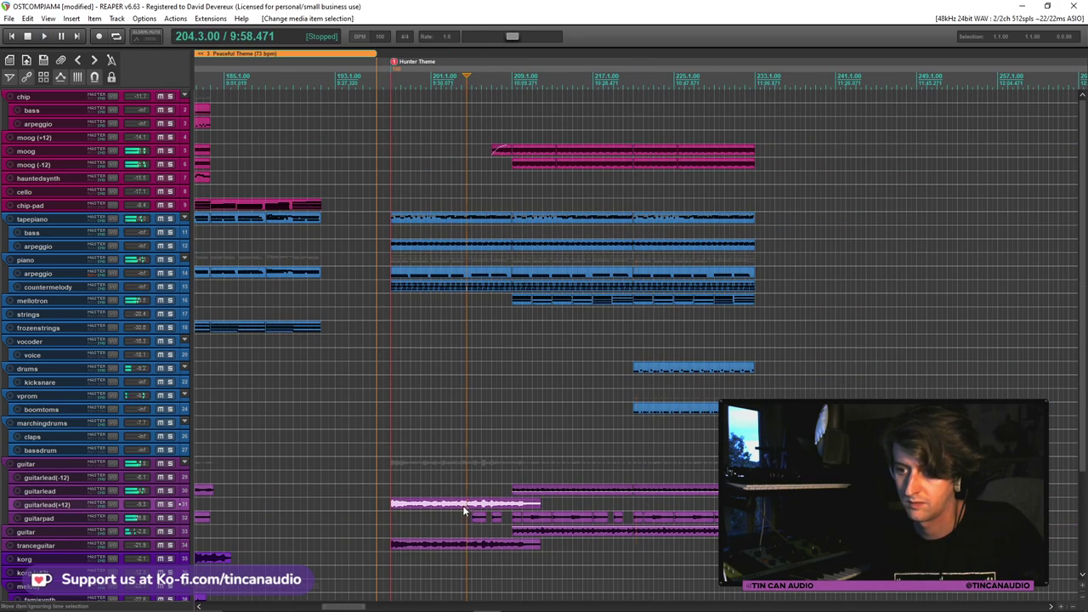
pyautogui.keyDown('ctrl'); pyautogui.click(466, 546); pyautogui.keyUp('ctrl')
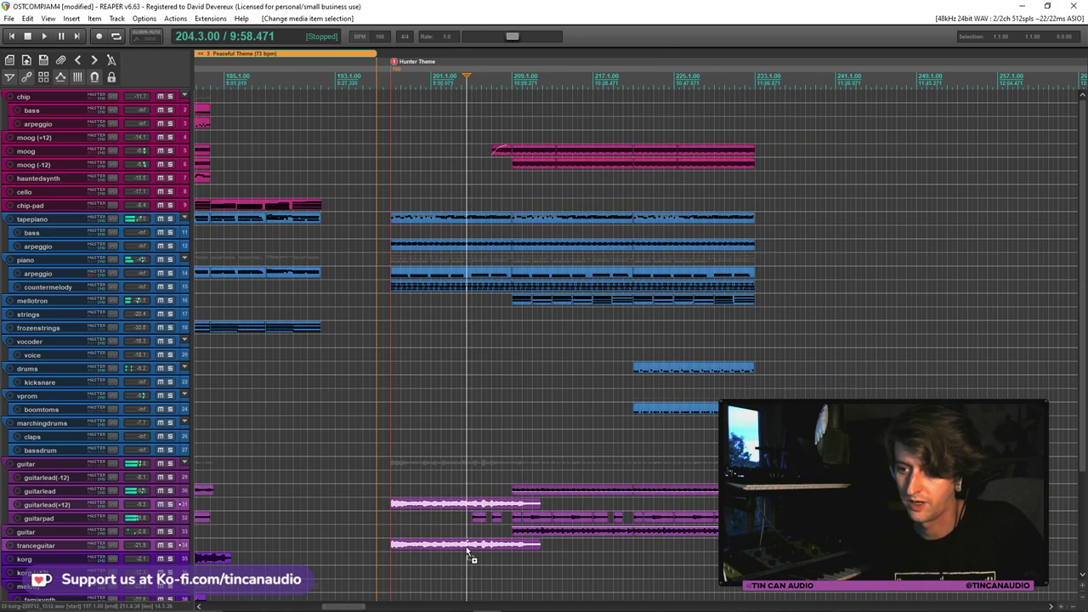
pyautogui.click(632, 501)
pyautogui.hotkey('ctrl', 'v')
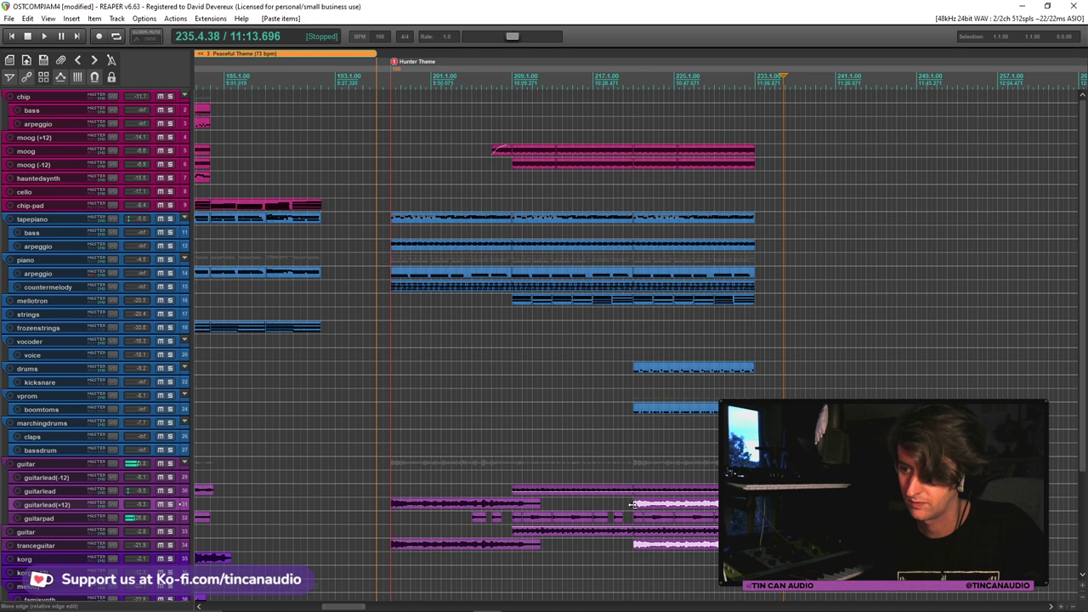
# Listen to the section from bar 221, and play the Hunter Theme from its start at bar 197
pyautogui.click(634, 504)
pyautogui.press('space')
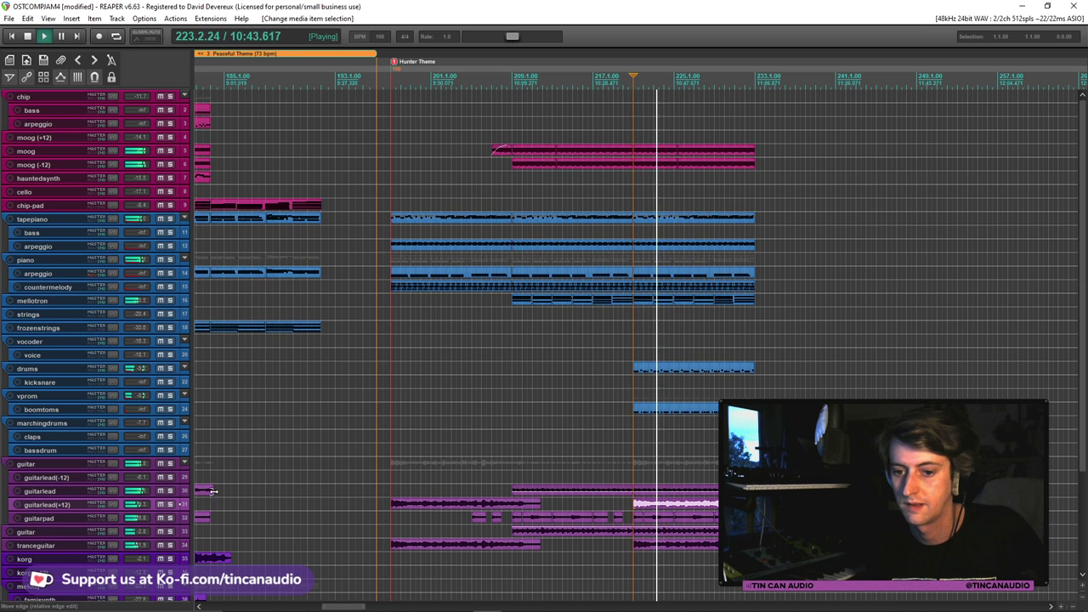
pyautogui.press('space')
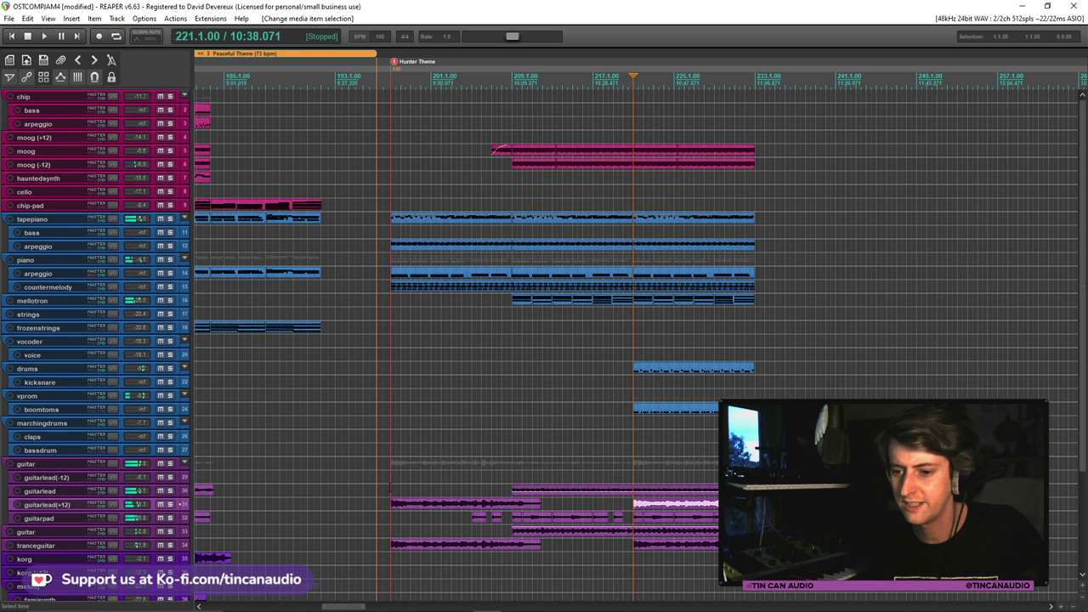
pyautogui.click(390, 487)
pyautogui.press('space')
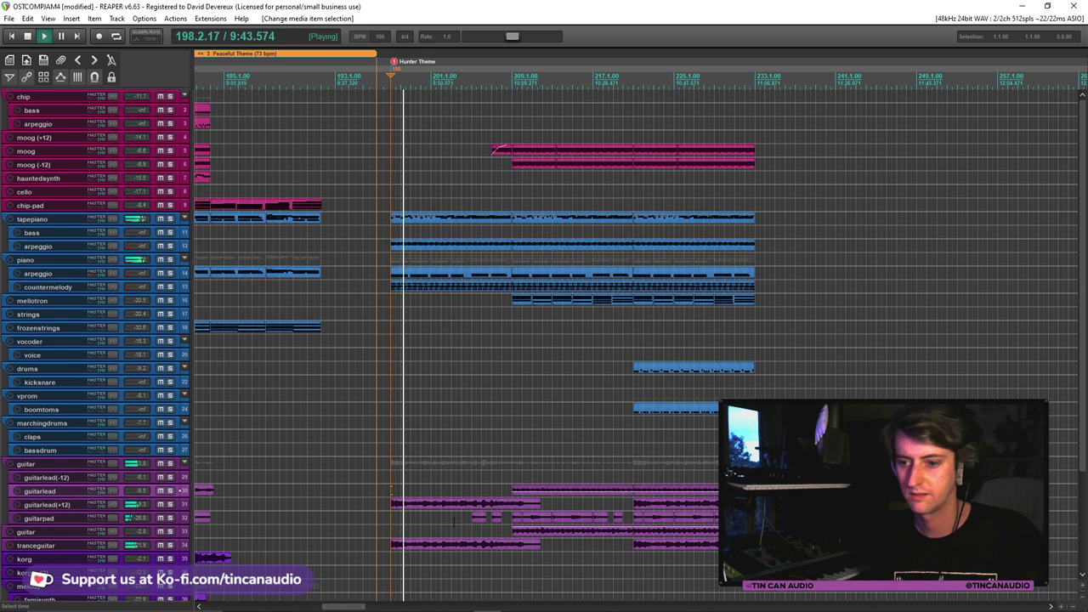
# Show guitarlead(+12)'s volume envelope, raise its level from bar 197 to about -10.5 dB, and reset the curve of the point at bar 221
pyautogui.click(153, 477)
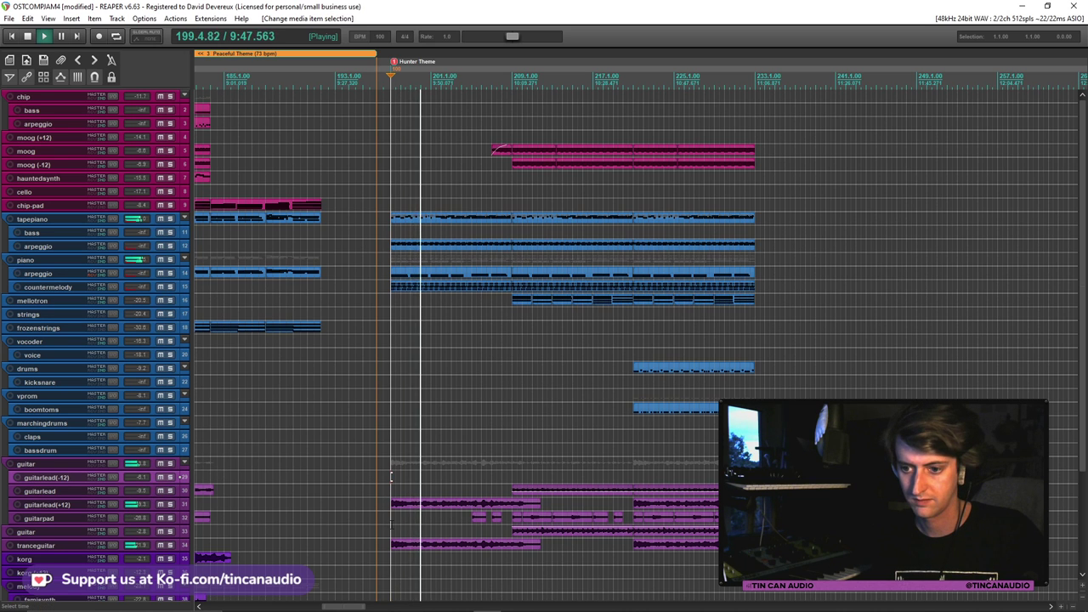
pyautogui.press('v')
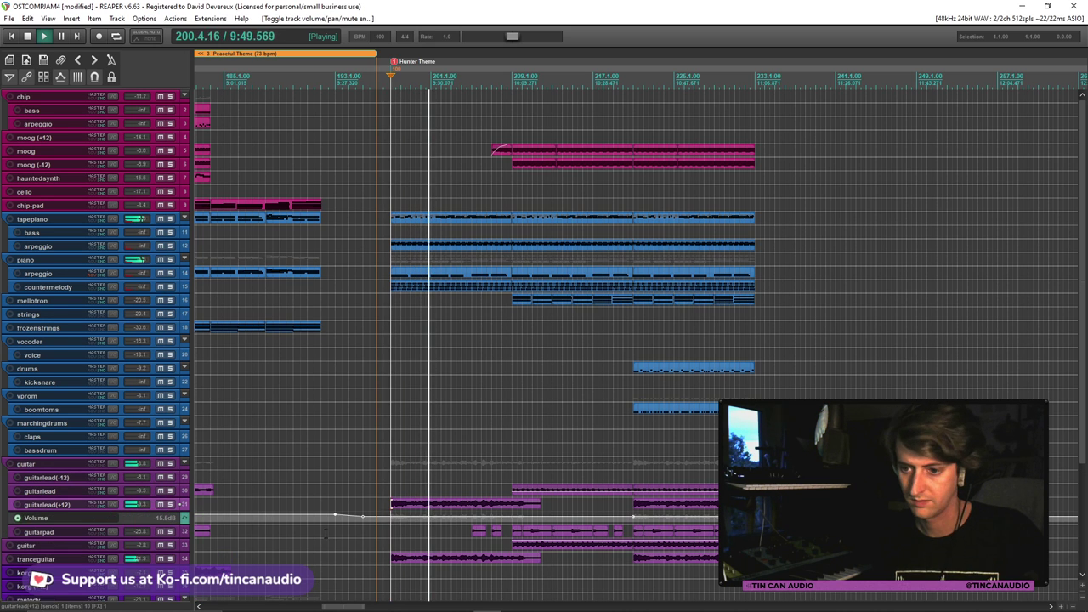
pyautogui.moveTo(412, 517); pyautogui.dragTo(414, 500)
pyautogui.moveTo(415, 505); pyautogui.dragTo(413, 507)
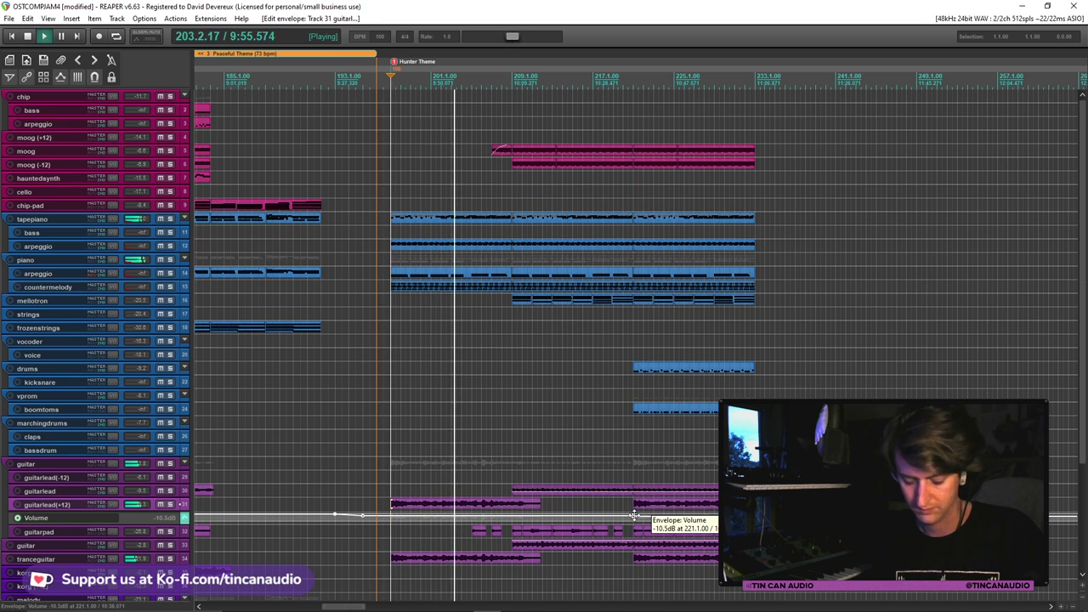
pyautogui.keyDown('alt'); pyautogui.click(636, 519); pyautogui.keyUp('alt')
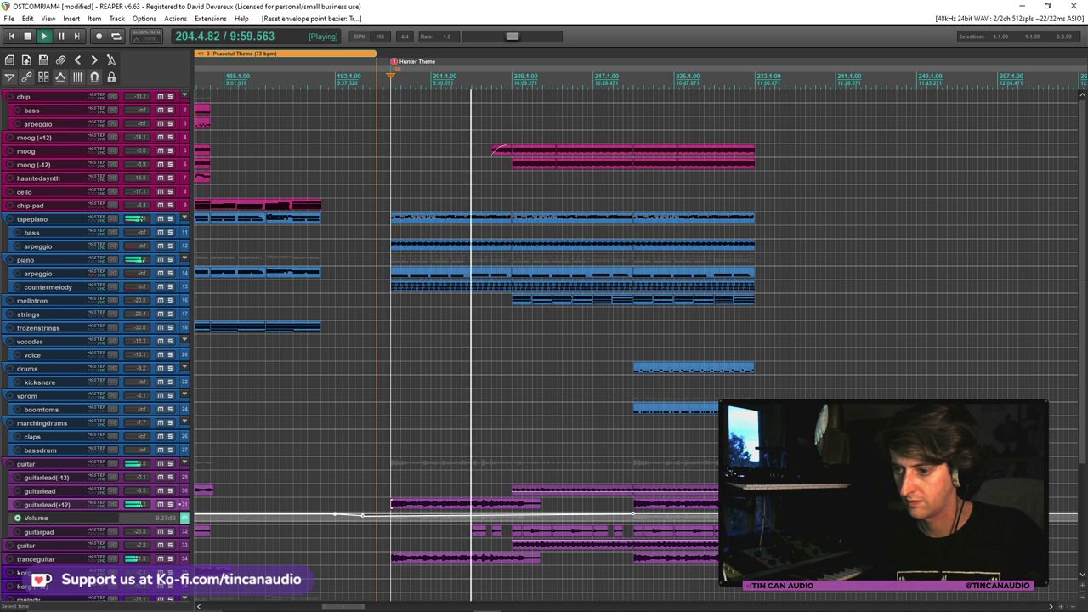
# Delete guitarlead(+12)'s volume envelope point at bar 221 and listen from about bar 208
pyautogui.keyDown('alt'); pyautogui.click(636, 516); pyautogui.keyUp('alt')
pyautogui.click(496, 508)
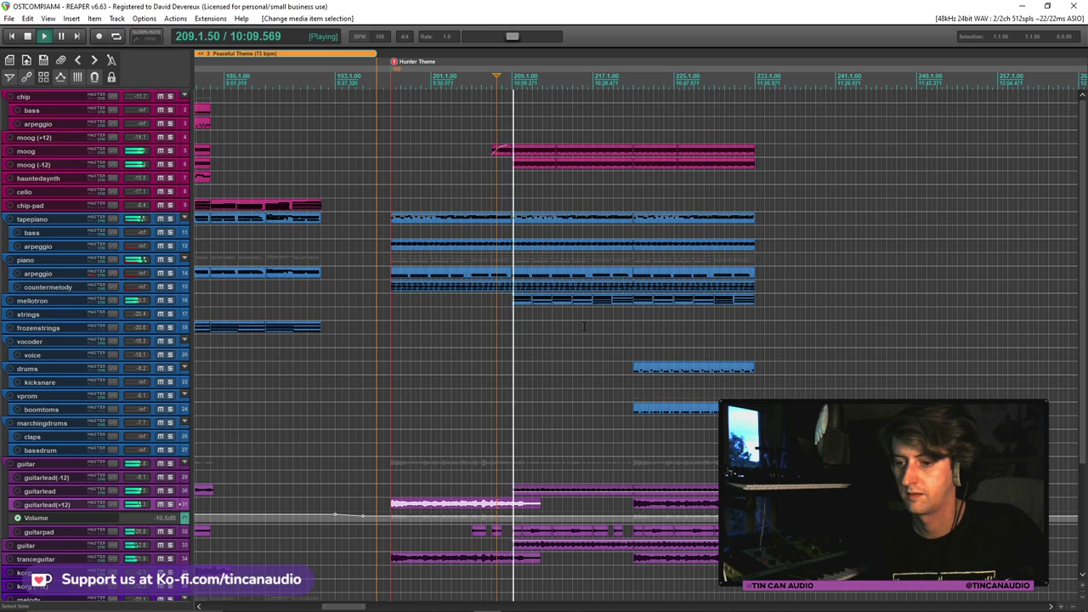
pyautogui.click(644, 377)
pyautogui.keyDown('ctrl'); pyautogui.click(663, 412); pyautogui.keyUp('ctrl')
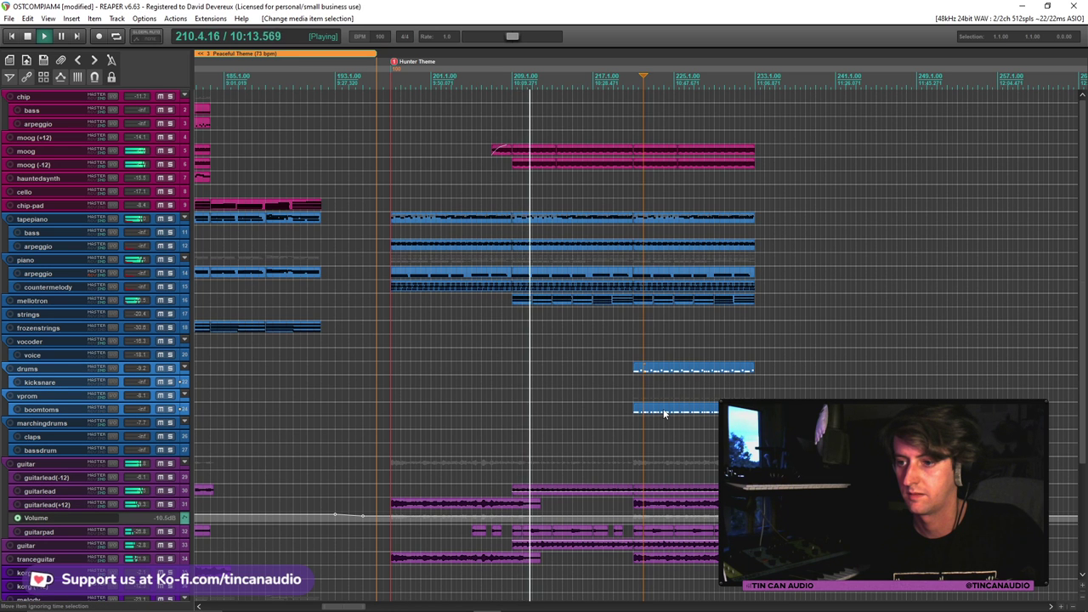
pyautogui.scroll(-3, 665, 414)
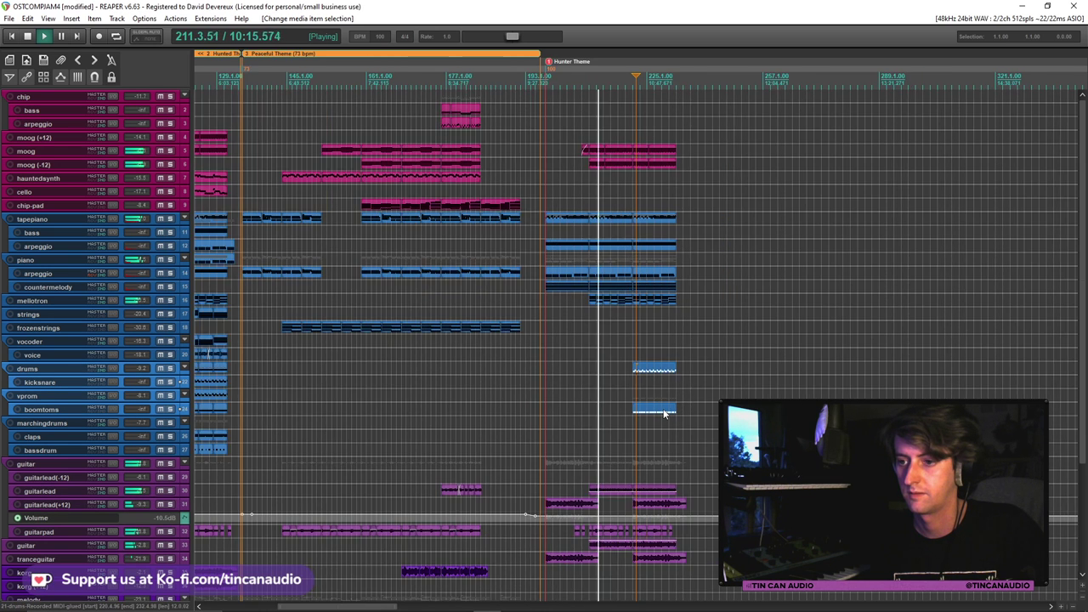
pyautogui.scroll(3, 532, 158)
# Copy the four moog items from bar 209 to 233 onto moog (+12) at bar 209, and check the copies' pitch adjustment
pyautogui.click(531, 154)
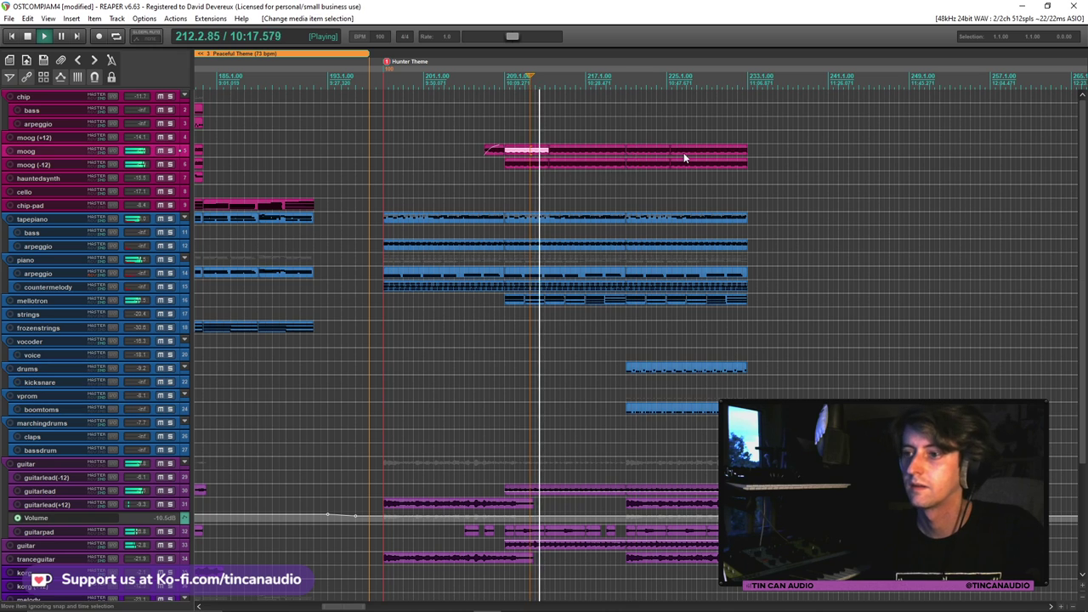
pyautogui.click(506, 135)
pyautogui.hotkey('ctrl', 'v')
pyautogui.doubleClick(542, 137)
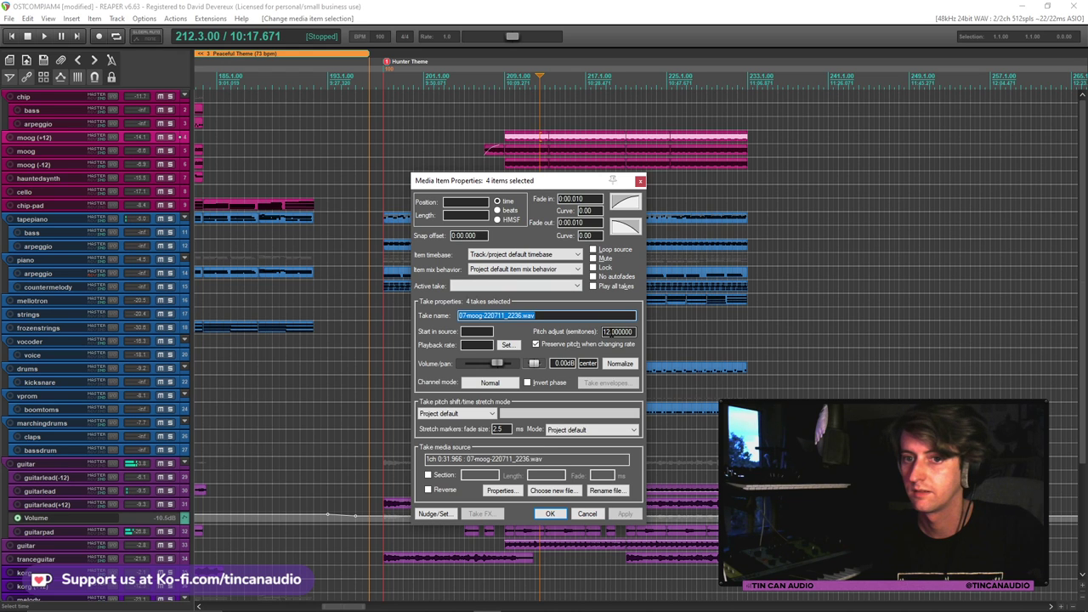
pyautogui.click(550, 515)
# Play from bar 208 and solo moog, moog (+12) and moog (-12) to compare their octaves
pyautogui.click(496, 135)
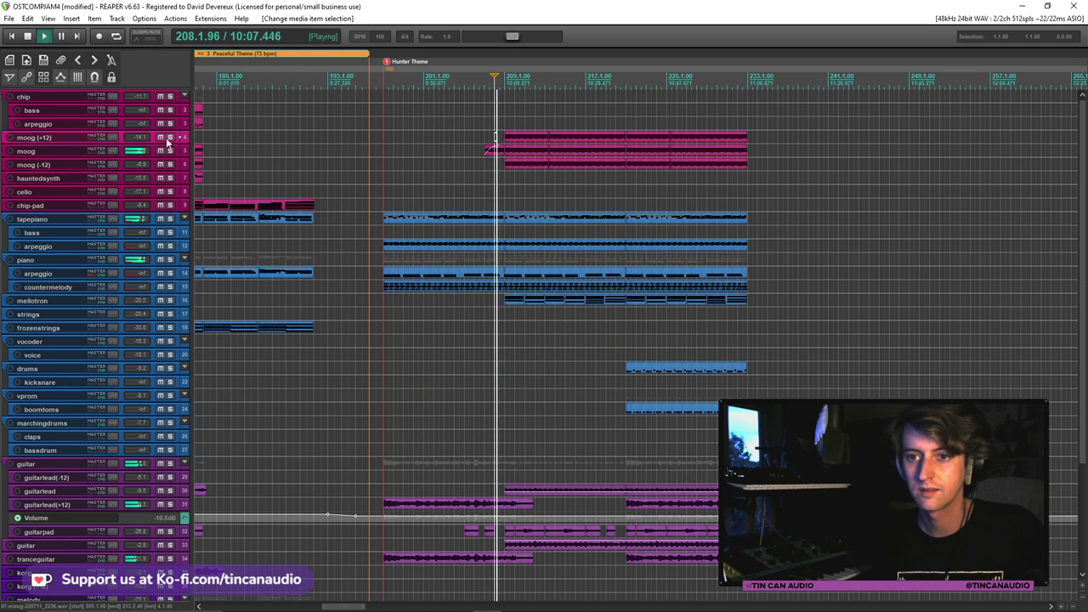
pyautogui.click(520, 157)
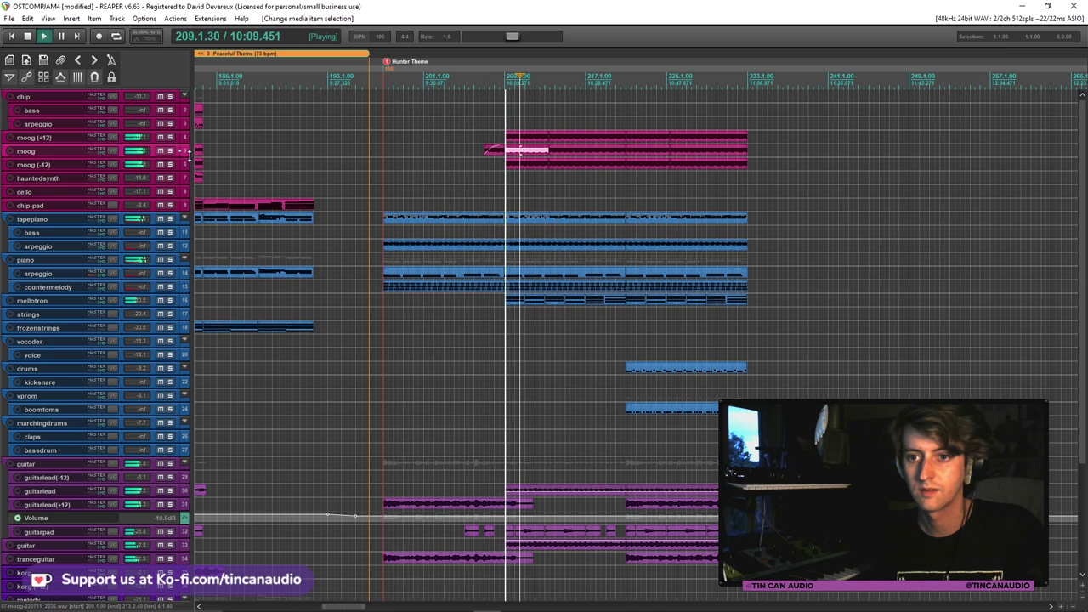
pyautogui.click(170, 150)
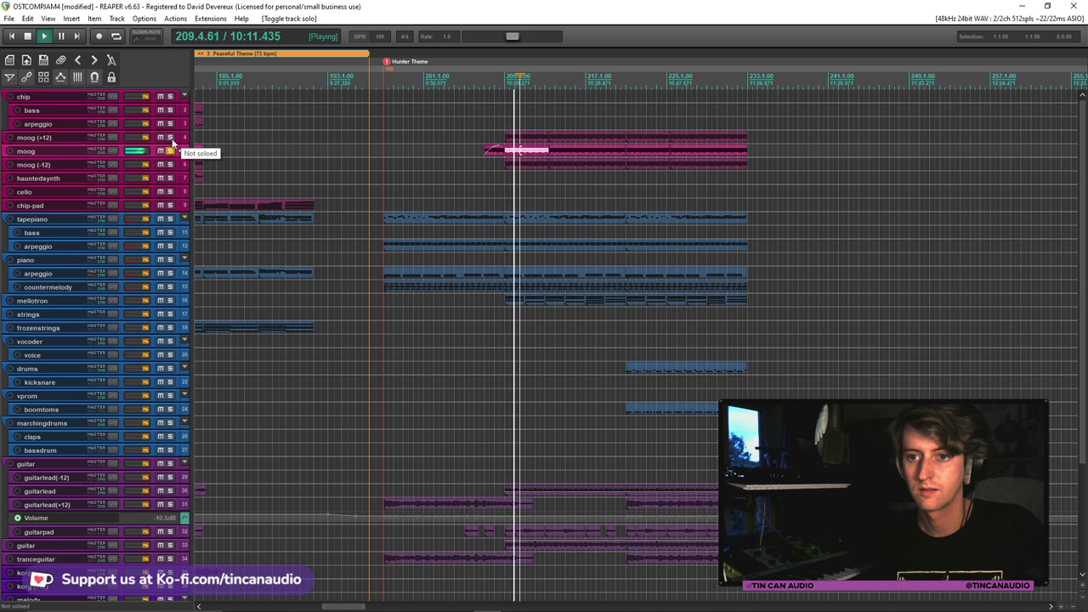
pyautogui.press('space')
pyautogui.click(171, 137)
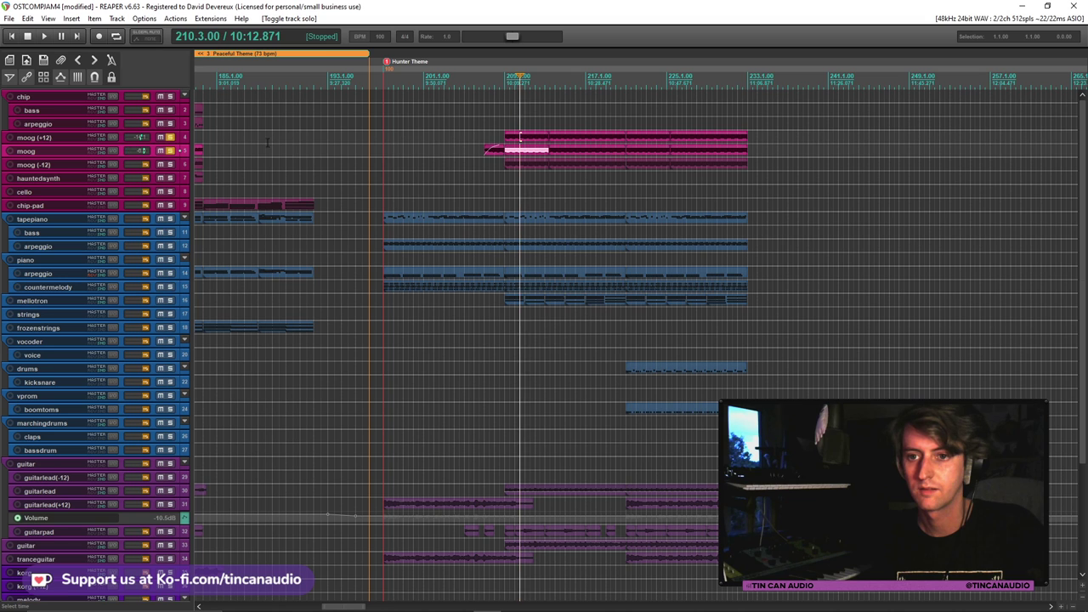
pyautogui.click(170, 151)
pyautogui.press('space')
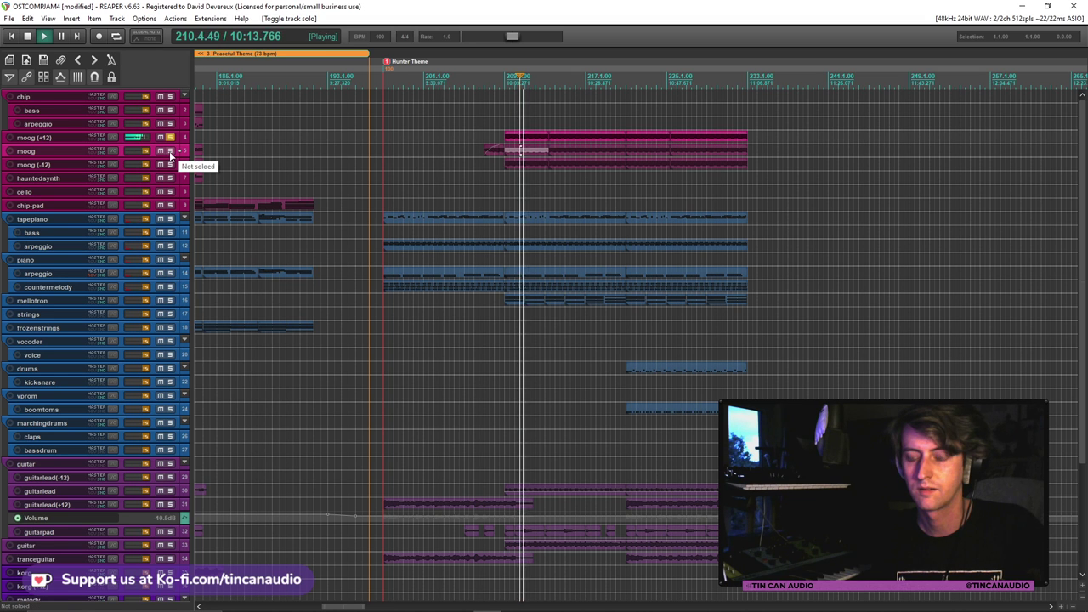
pyautogui.press('space')
pyautogui.click(170, 164)
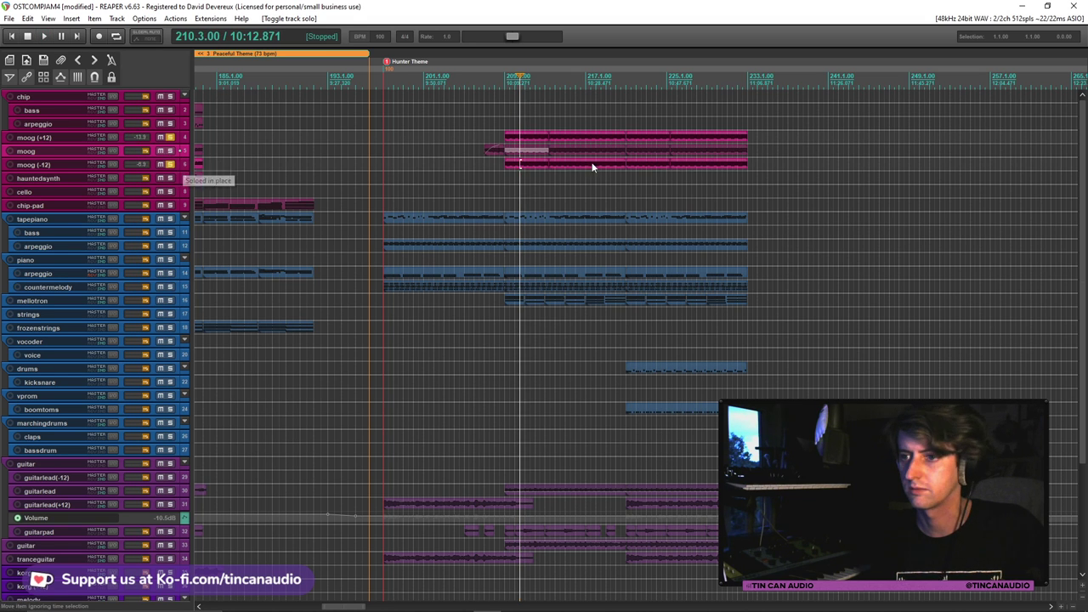
# Check the properties of the moog (-12) item at bar 209 and unsolo the moog tracks
pyautogui.click(535, 166)
pyautogui.doubleClick(535, 165)
pyautogui.click(578, 514)
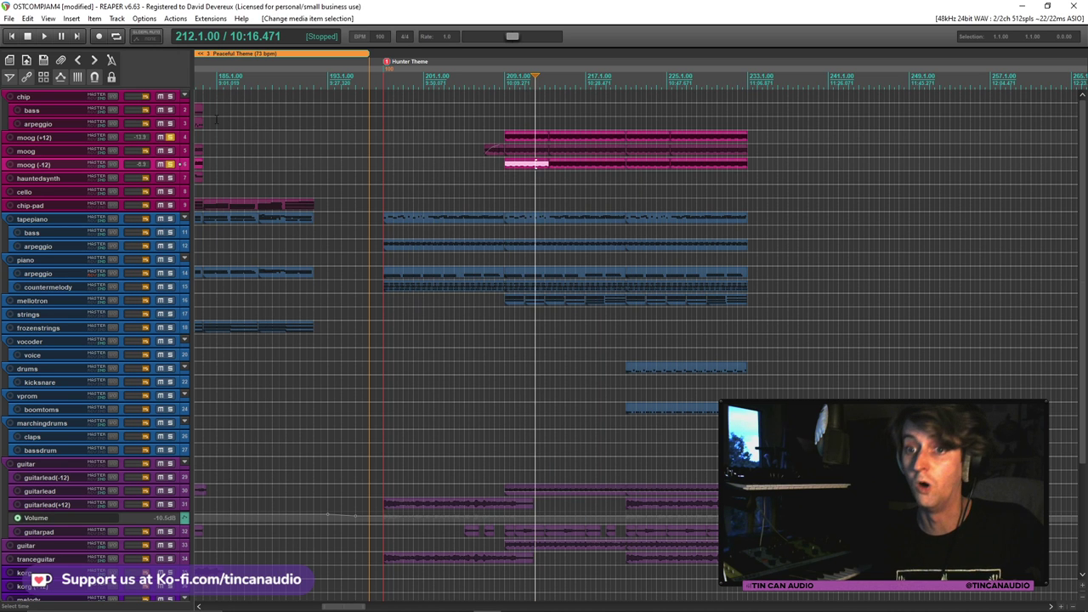
pyautogui.click(170, 164)
pyautogui.click(170, 136)
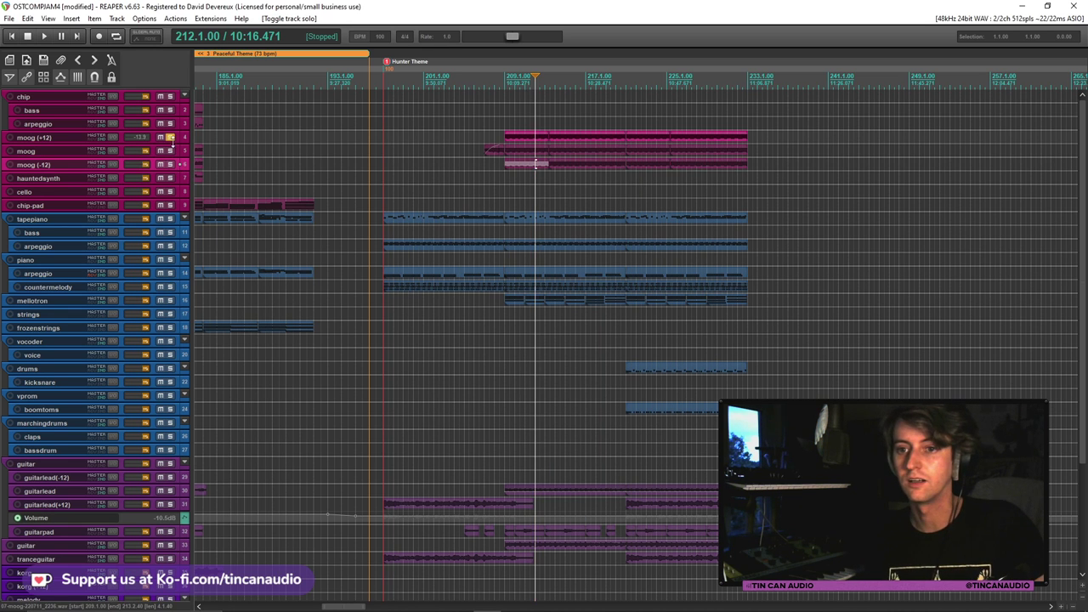
# Enter a pitch adjustment of +24 semitones for all four moog (+12) items and listen from bar 209
pyautogui.click(524, 140)
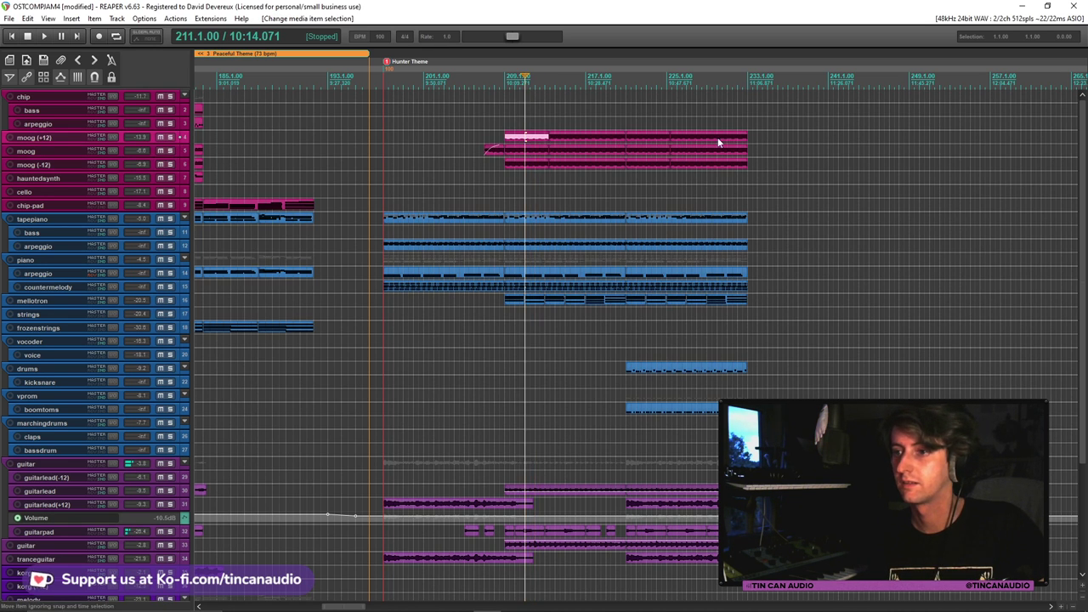
pyautogui.doubleClick(717, 138)
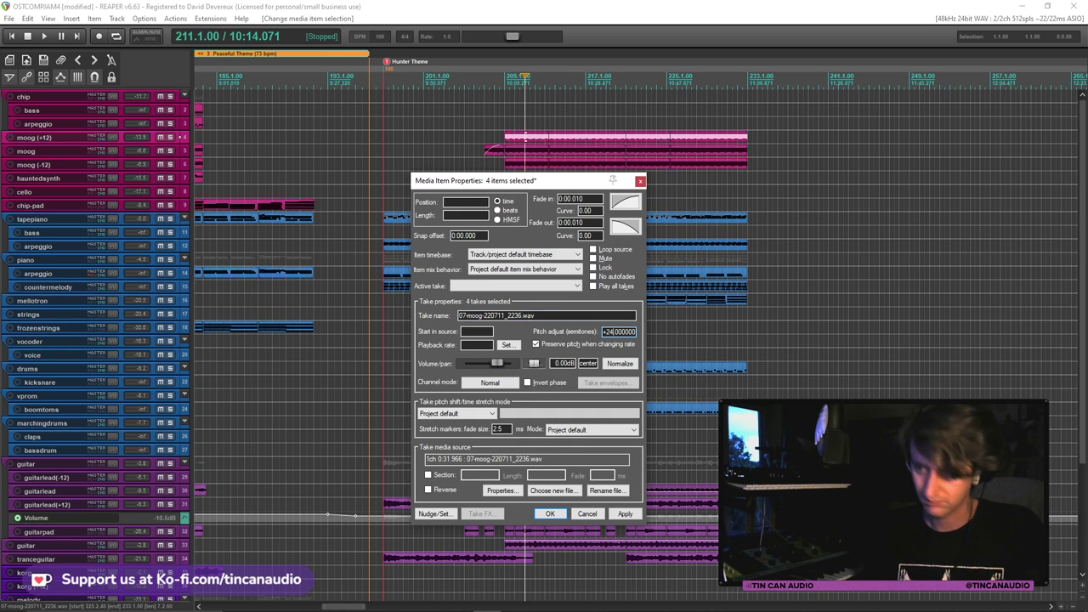
pyautogui.click(561, 513)
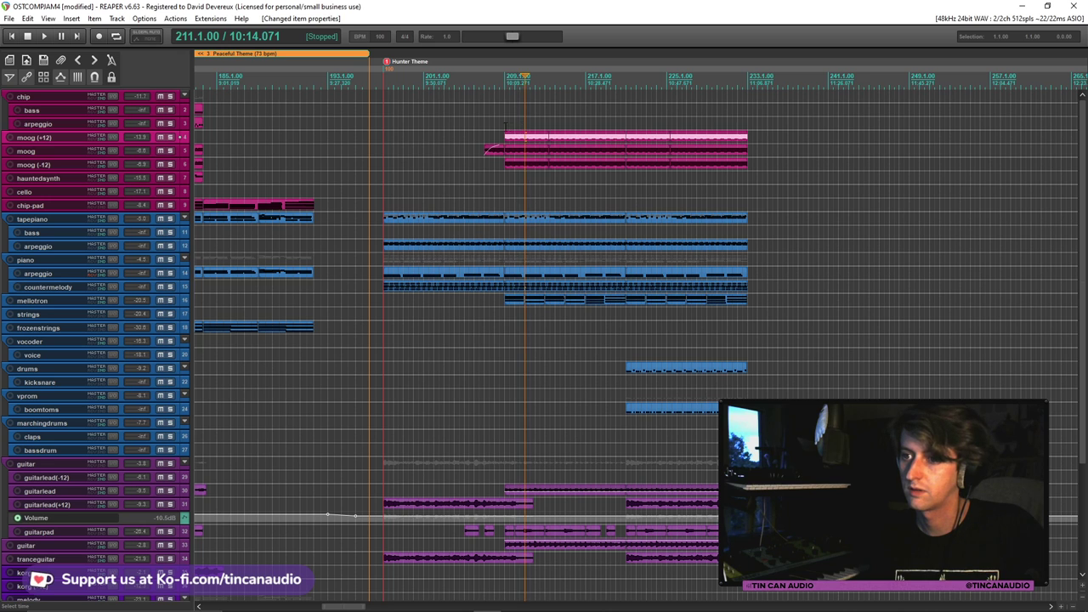
pyautogui.click(505, 125)
pyautogui.press('space')
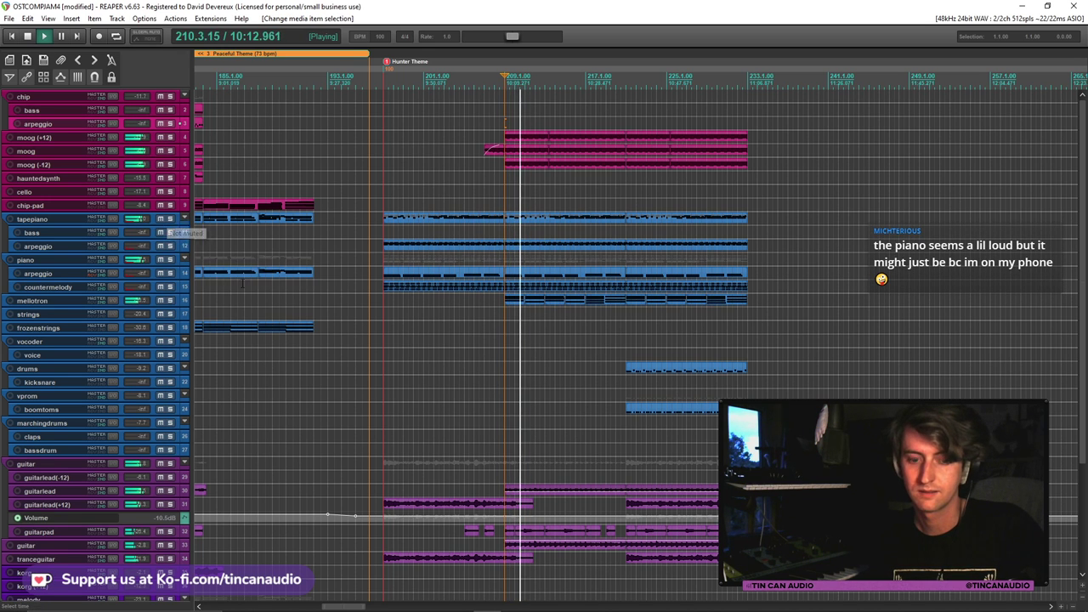
pyautogui.press('space')
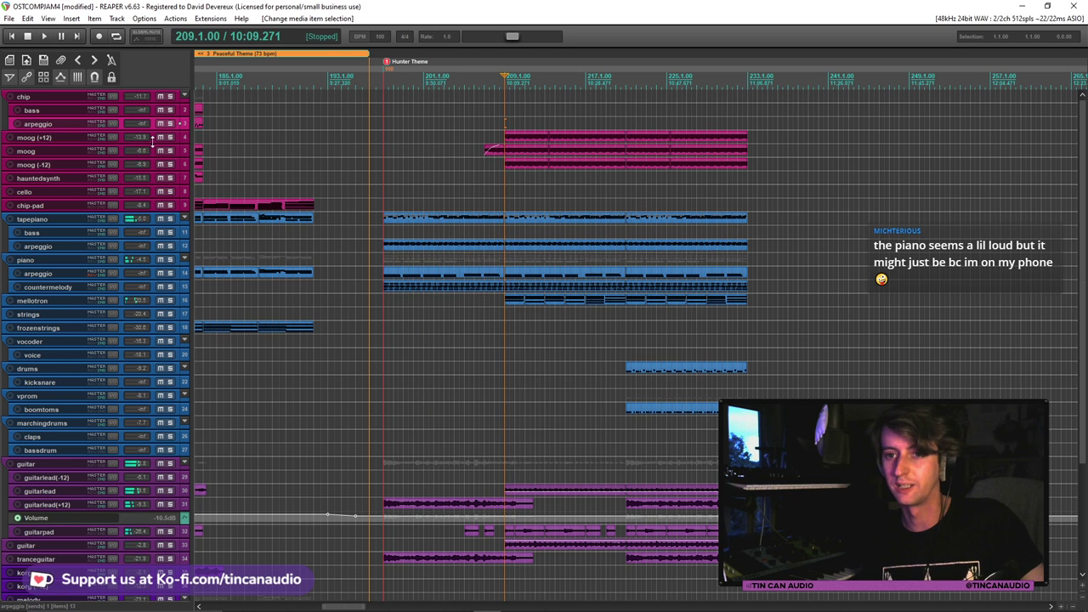
# Enlarge the moog (+12) track, show its volume envelope, and reset and delete its points at bars 209 and 221
pyautogui.moveTo(153, 143); pyautogui.dragTo(153, 170)
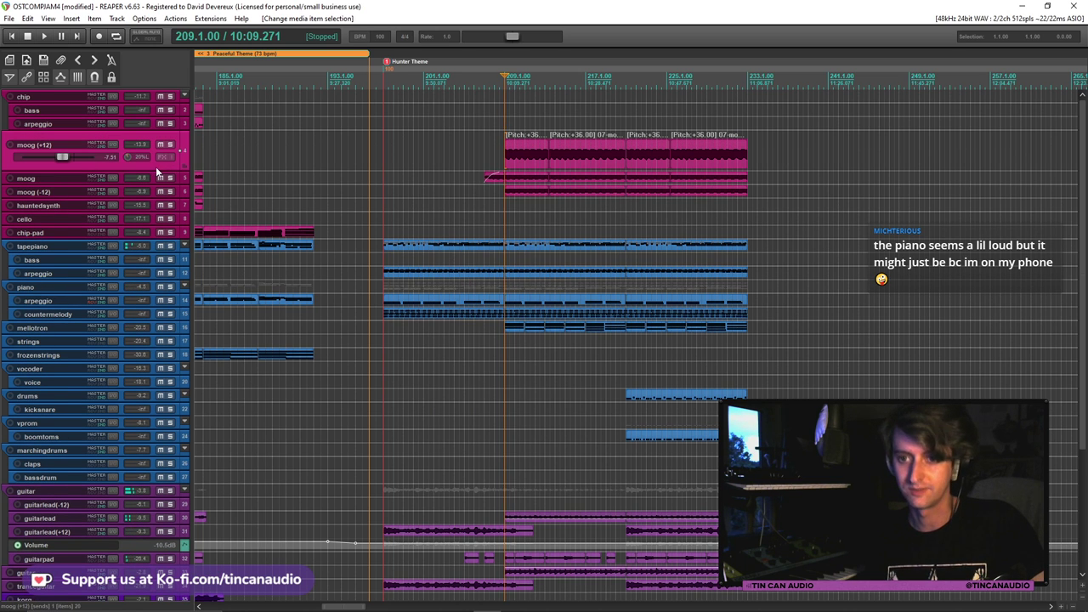
pyautogui.press('v')
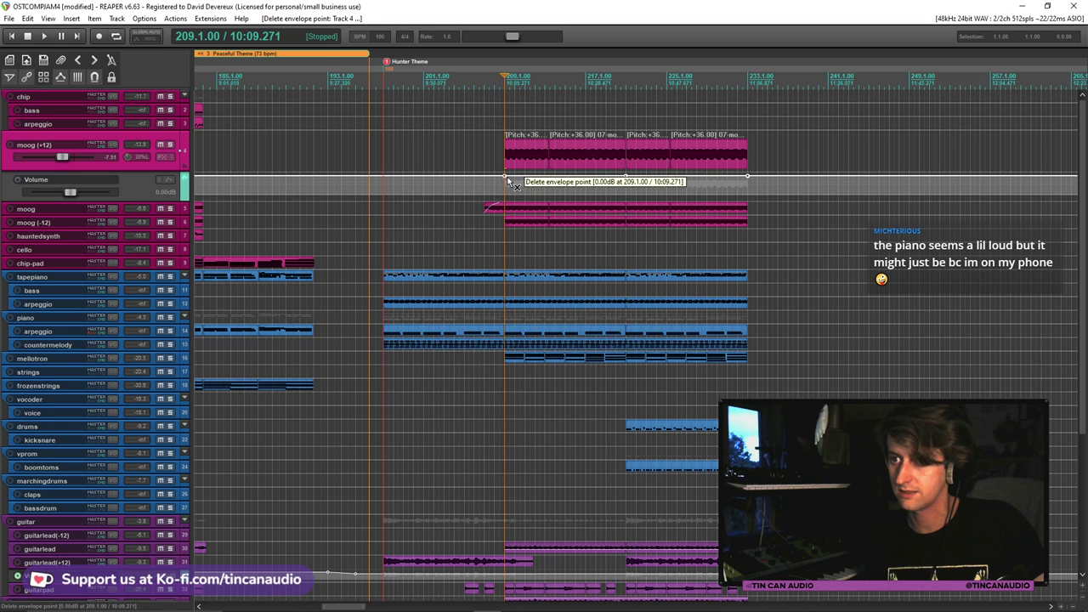
pyautogui.doubleClick(618, 183)
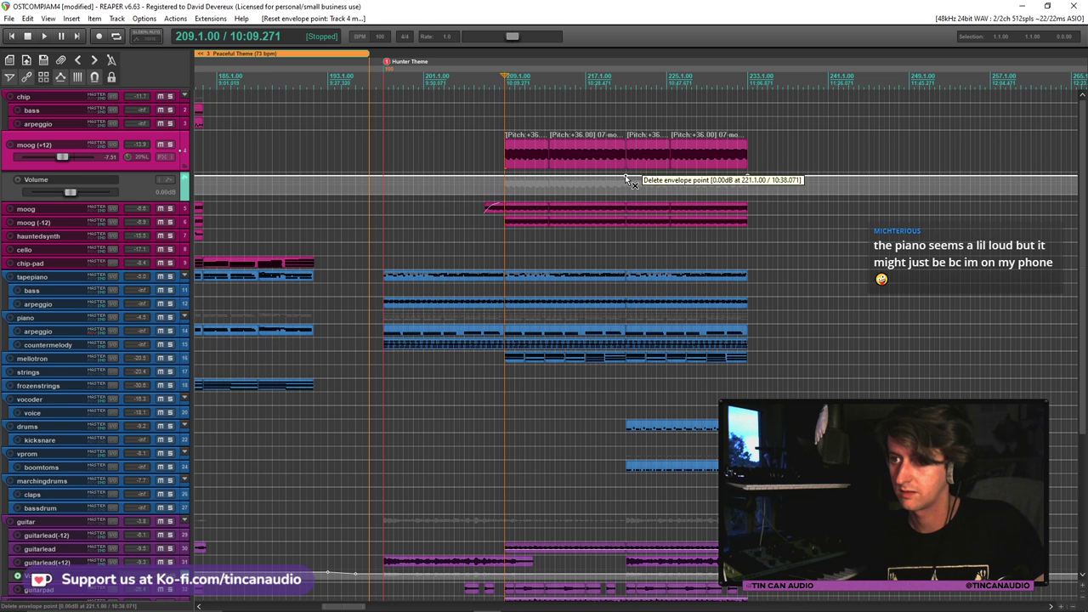
pyautogui.keyDown('alt'); pyautogui.click(626, 178); pyautogui.keyUp('alt')
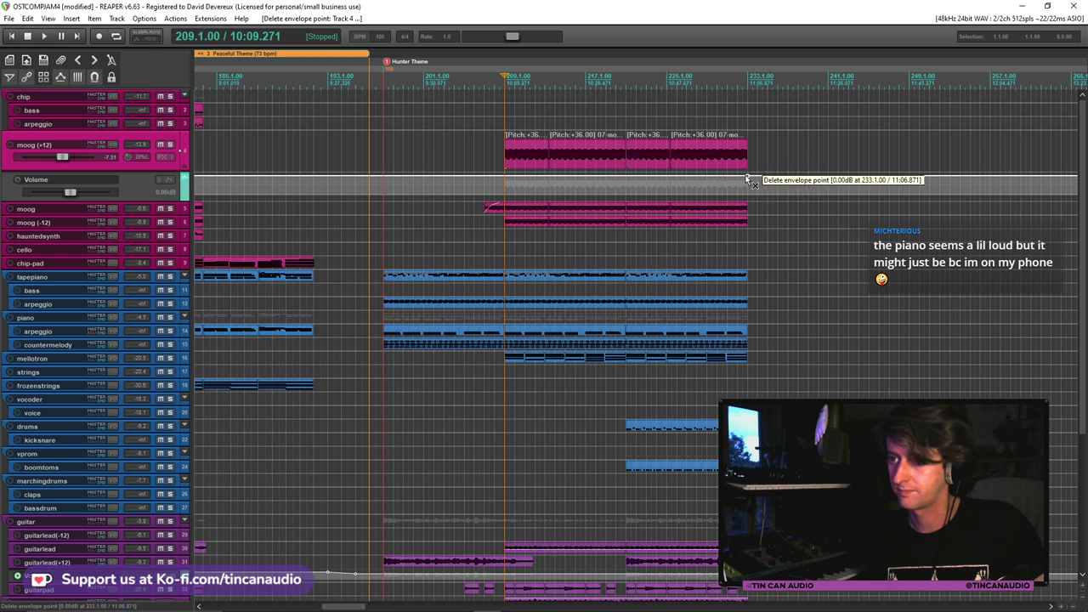
# Add moog (+12) volume points near bars 198 and 201, lower the level after them to about -14.4 dB, and listen from bar 209
pyautogui.click(397, 176)
pyautogui.click(429, 176)
pyautogui.moveTo(449, 174); pyautogui.dragTo(462, 198)
pyautogui.press('space')
pyautogui.press('space')
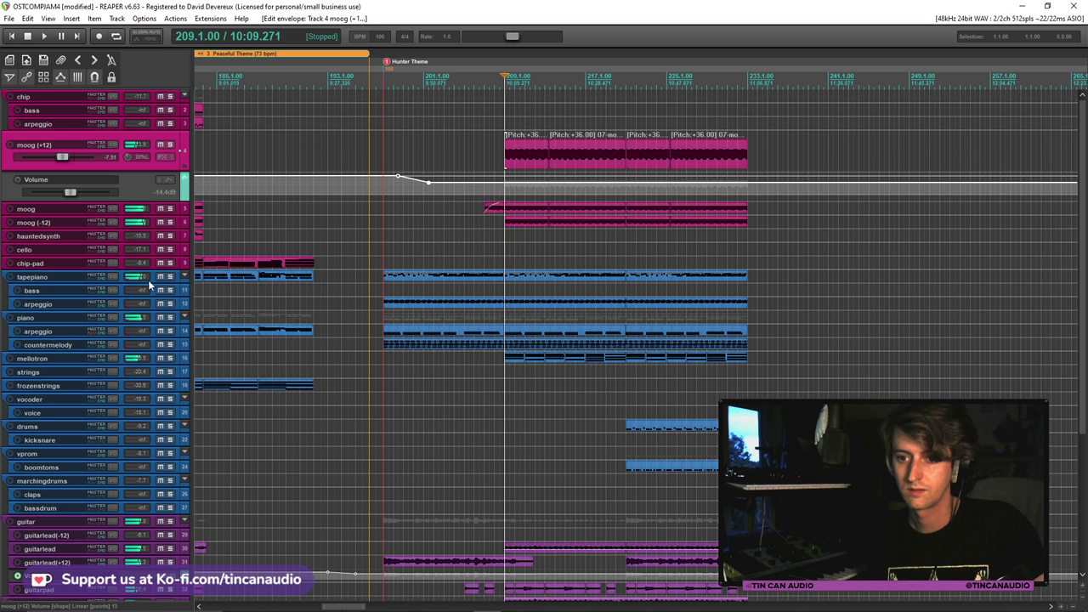
# Show tapepiano's volume envelope, delete its point at bar 221, and lower its level from bar 197 onward
pyautogui.click(150, 283)
pyautogui.press('v')
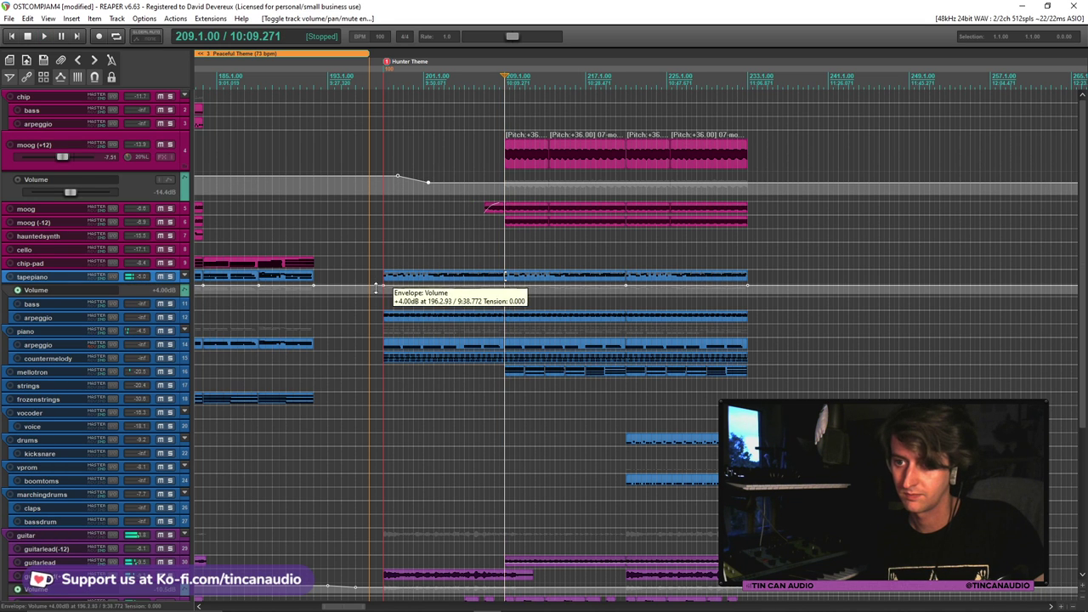
pyautogui.click(626, 285)
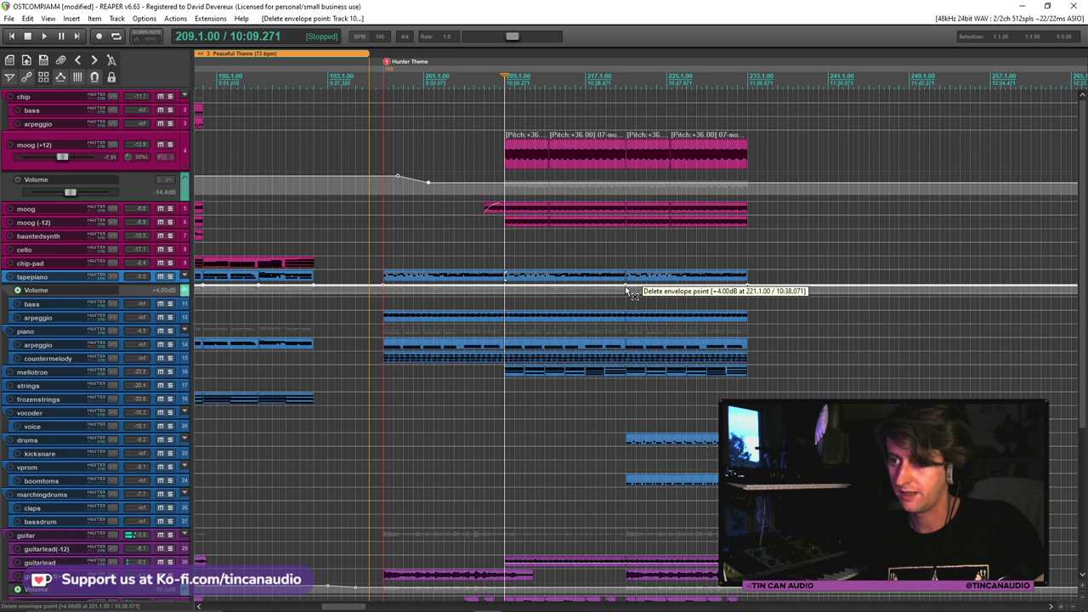
pyautogui.press('Delete')
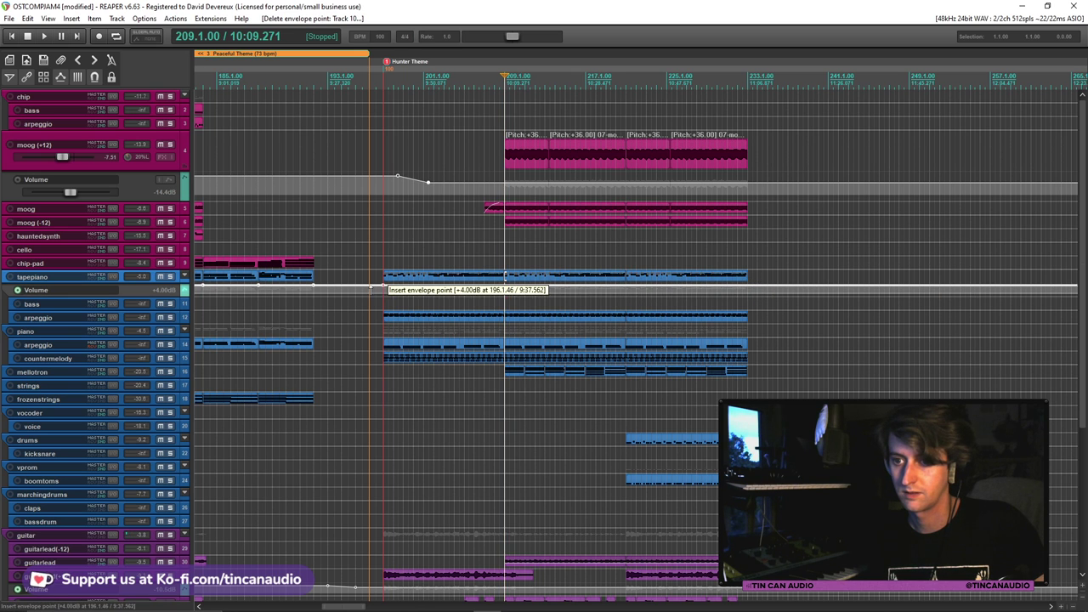
pyautogui.moveTo(384, 288)
pyautogui.mouseDown()
pyautogui.moveTo(391, 357)
pyautogui.moveTo(386, 289)
pyautogui.mouseUp()
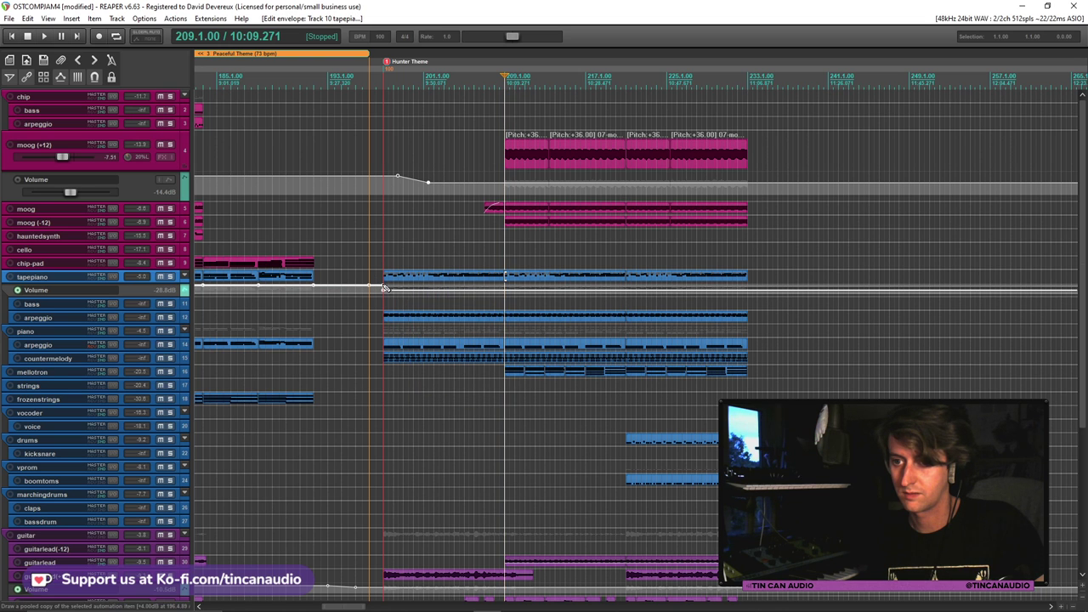
pyautogui.keyDown('alt'); pyautogui.click(385, 289); pyautogui.keyUp('alt')
# Play from just before the Hunter Theme and briefly mute tapepiano to judge its contribution
pyautogui.click(375, 271)
pyautogui.press('space')
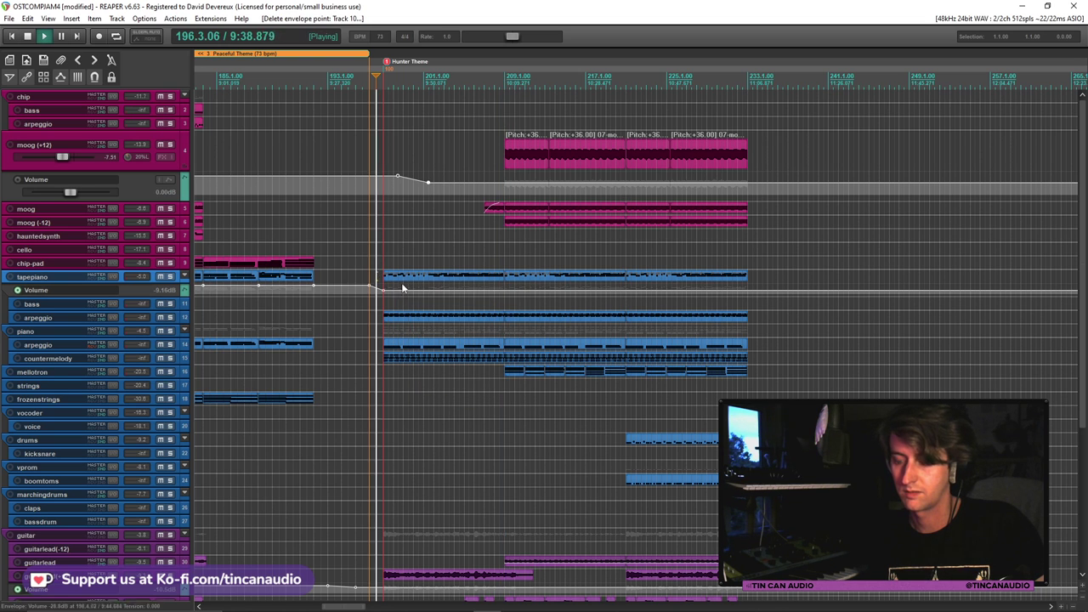
pyautogui.click(161, 278)
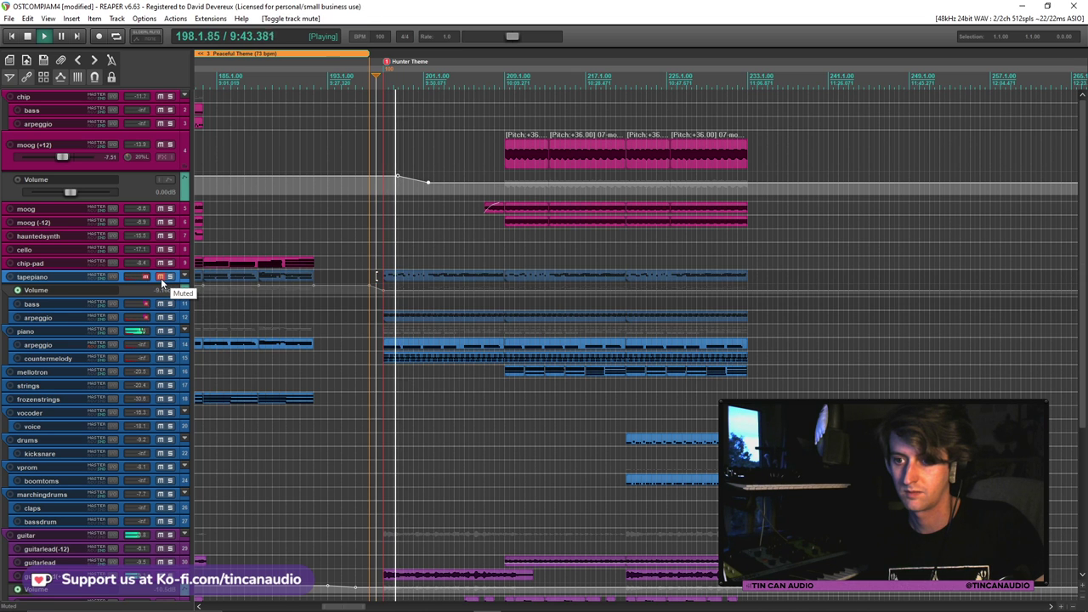
pyautogui.click(161, 278)
# Show piano's volume envelope, clear its raised points at bars 197 and 209, and lower the level slightly from bar 197
pyautogui.click(152, 343)
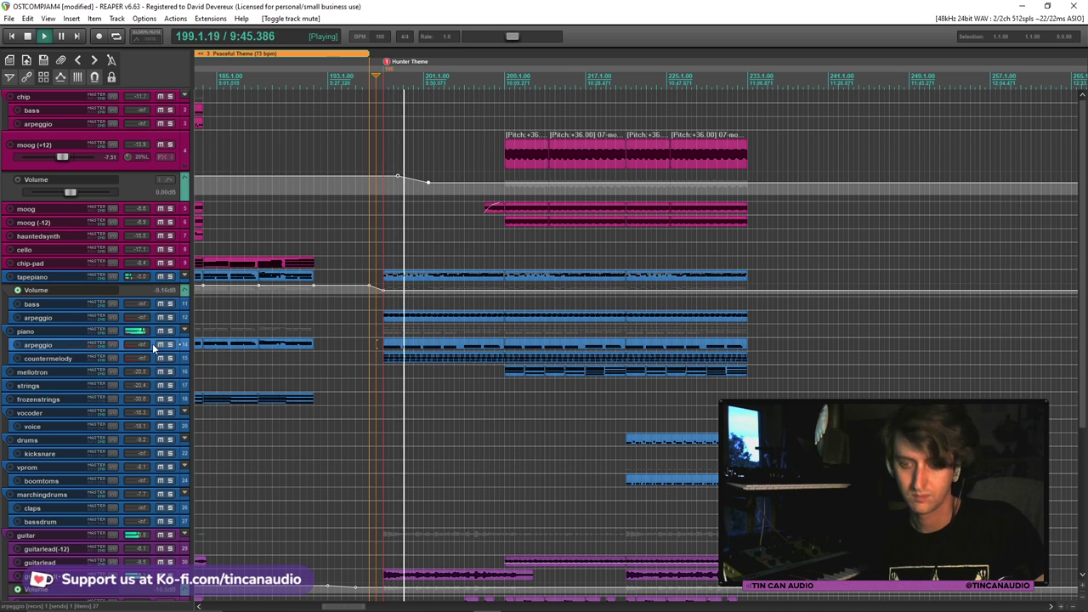
pyautogui.click(153, 331)
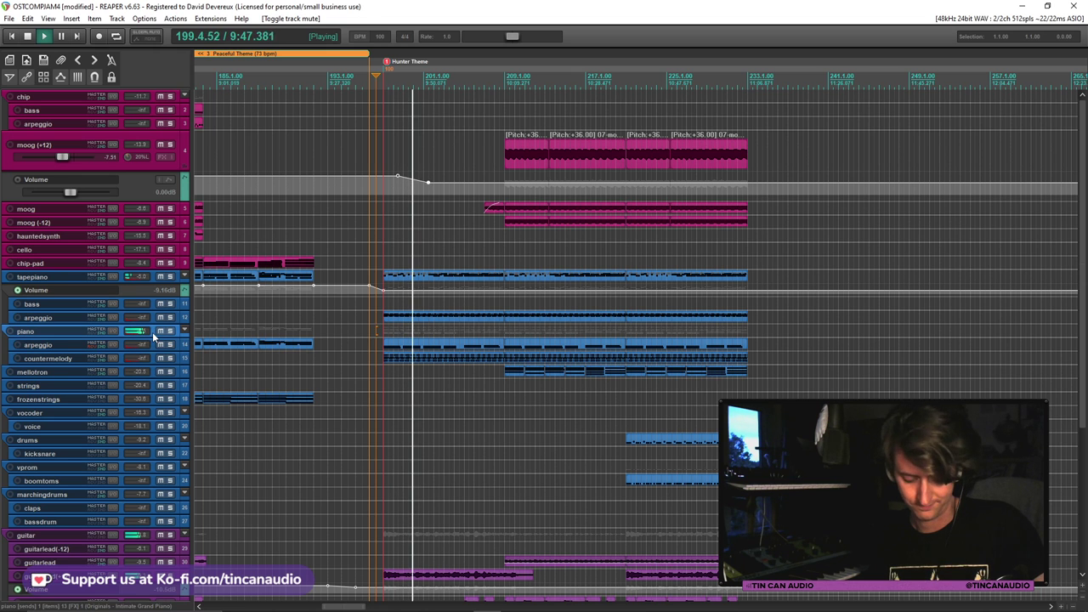
pyautogui.press('v')
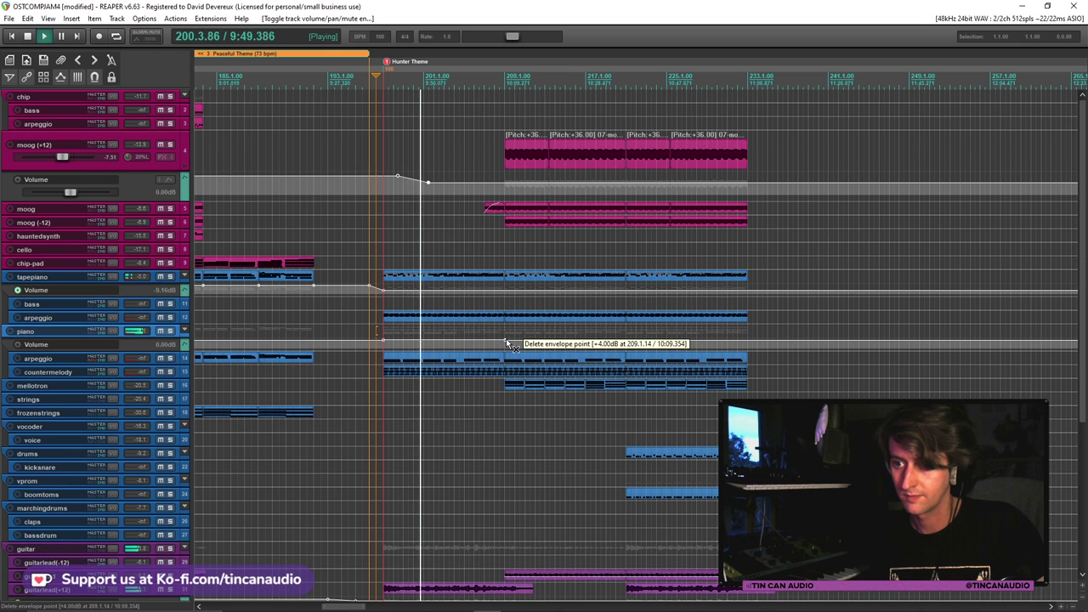
pyautogui.doubleClick(384, 344)
pyautogui.keyDown('alt'); pyautogui.click(384, 341); pyautogui.keyUp('alt')
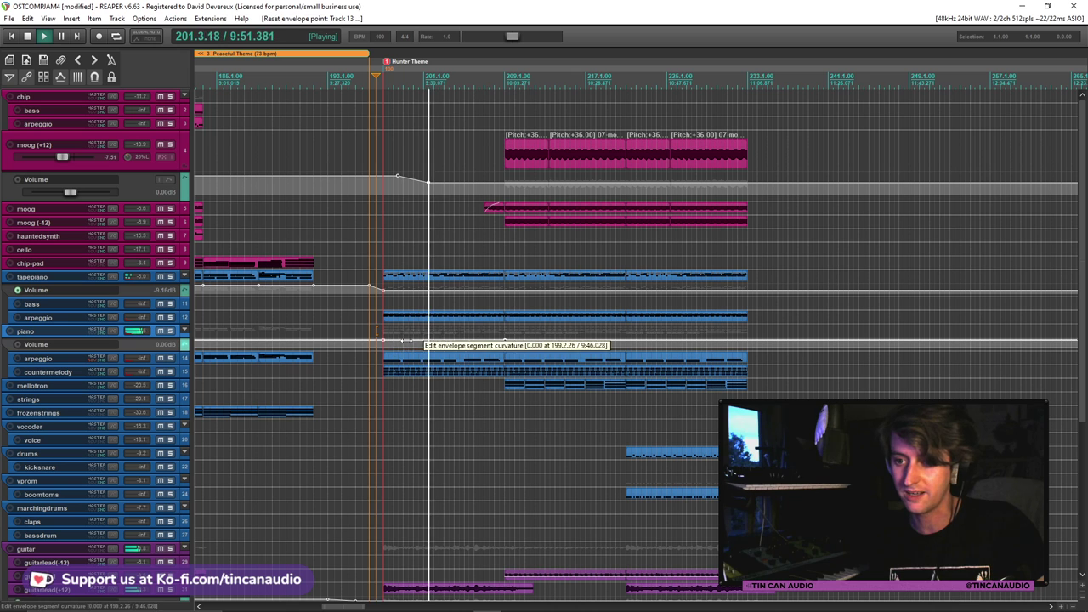
pyautogui.doubleClick(383, 342)
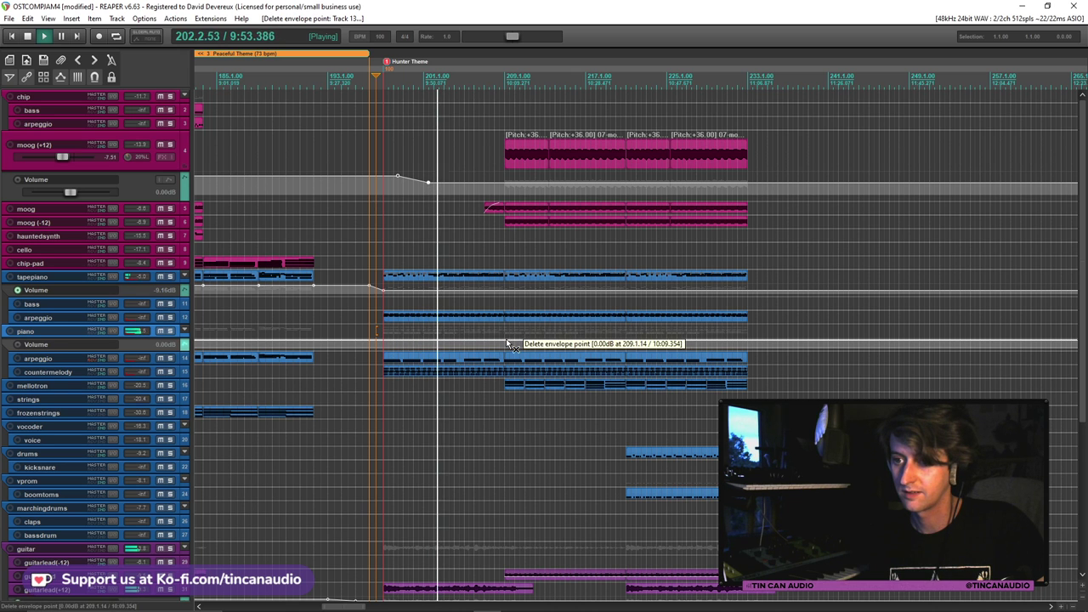
pyautogui.click(385, 342)
pyautogui.moveTo(396, 339)
pyautogui.mouseDown()
pyautogui.moveTo(399, 354)
pyautogui.moveTo(402, 343)
pyautogui.mouseUp()
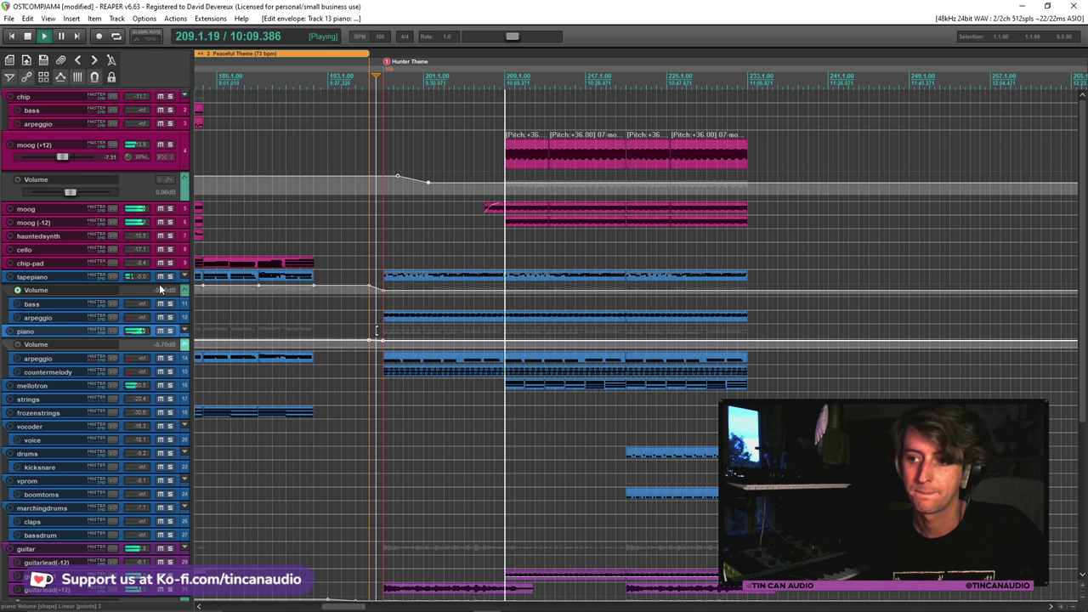
# Look over the Hunter Theme tracks and the preceding Peaceful Theme parts during playback
pyautogui.scroll(3, 555, 343)
pyautogui.scroll(-5, 555, 343)
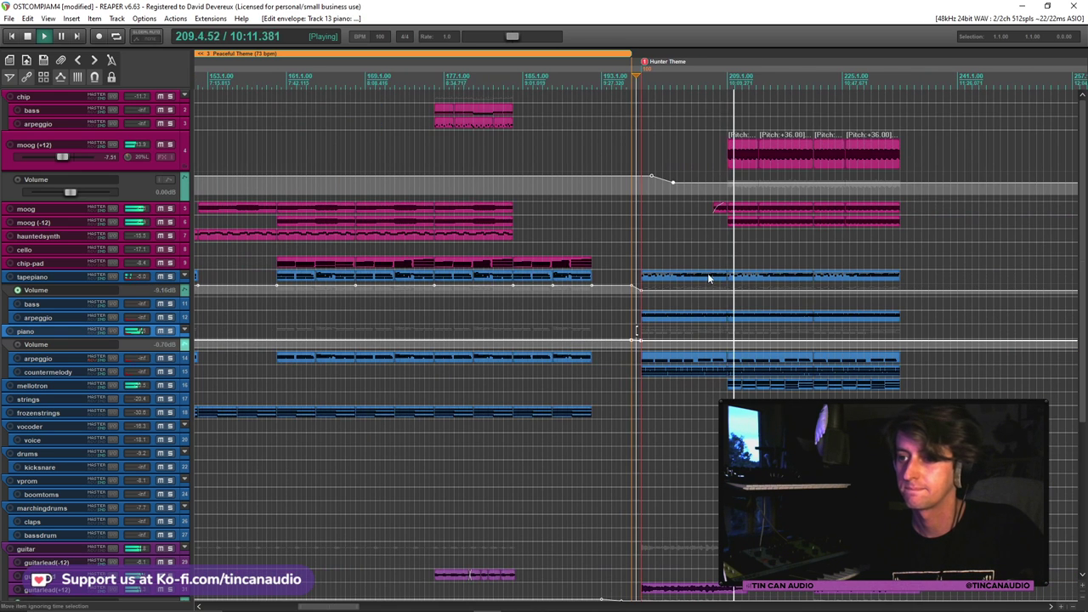
pyautogui.scroll(-3, 771, 323)
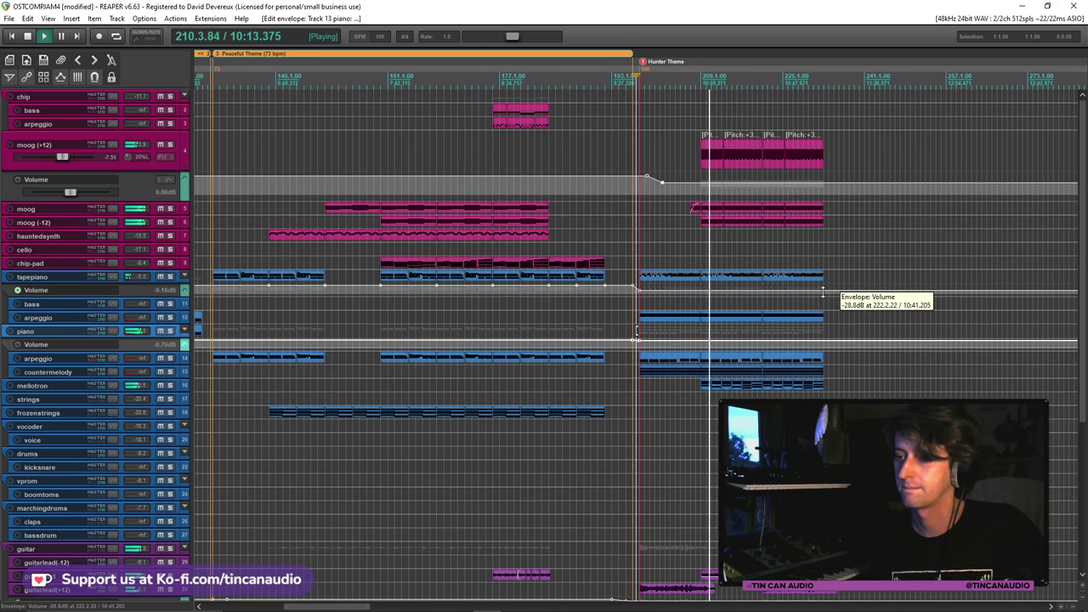
pyautogui.scroll(-5, 1085, 339)
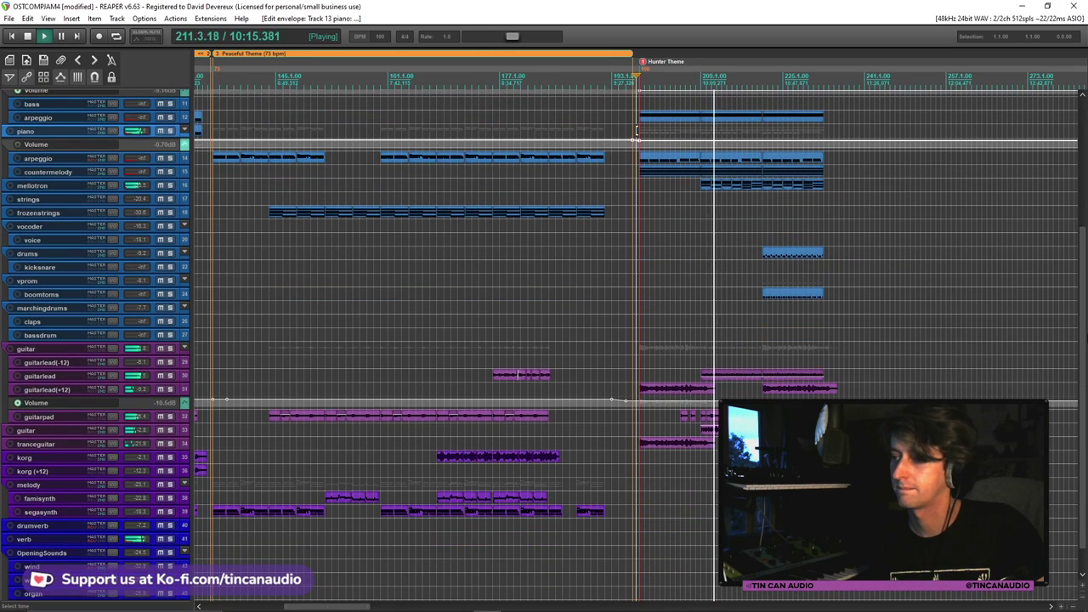
pyautogui.scroll(5, 1086, 338)
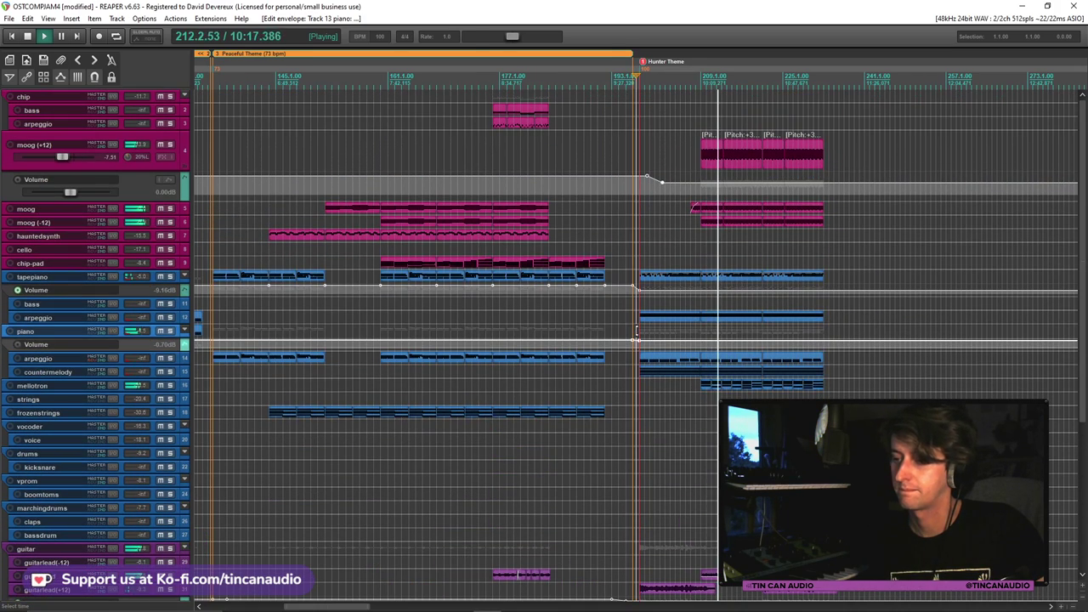
pyautogui.click(731, 277)
pyautogui.scroll(-5, 1076, 404)
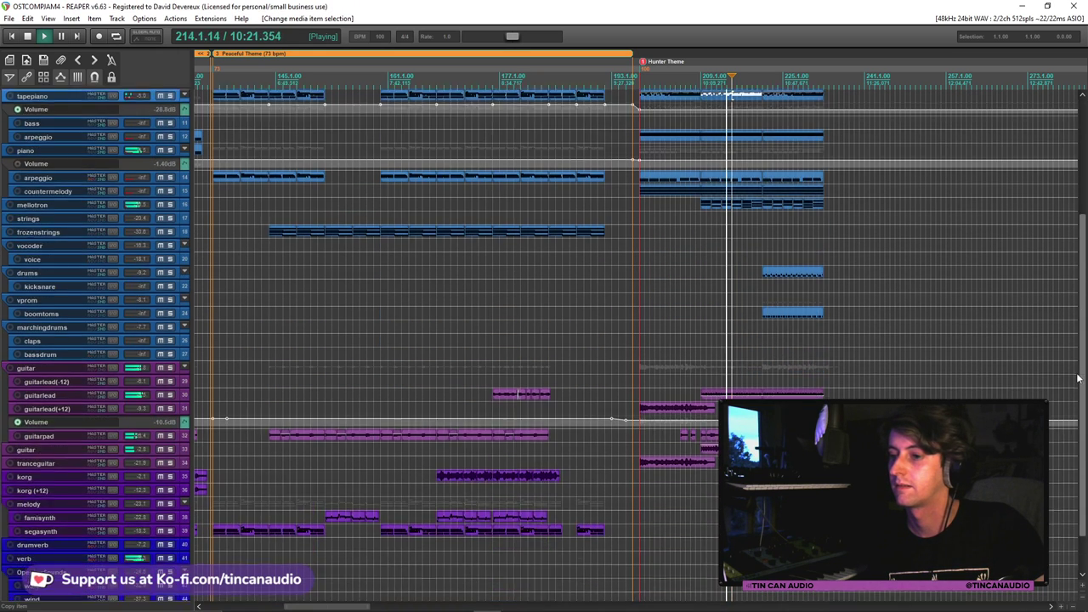
pyautogui.scroll(5, 1076, 405)
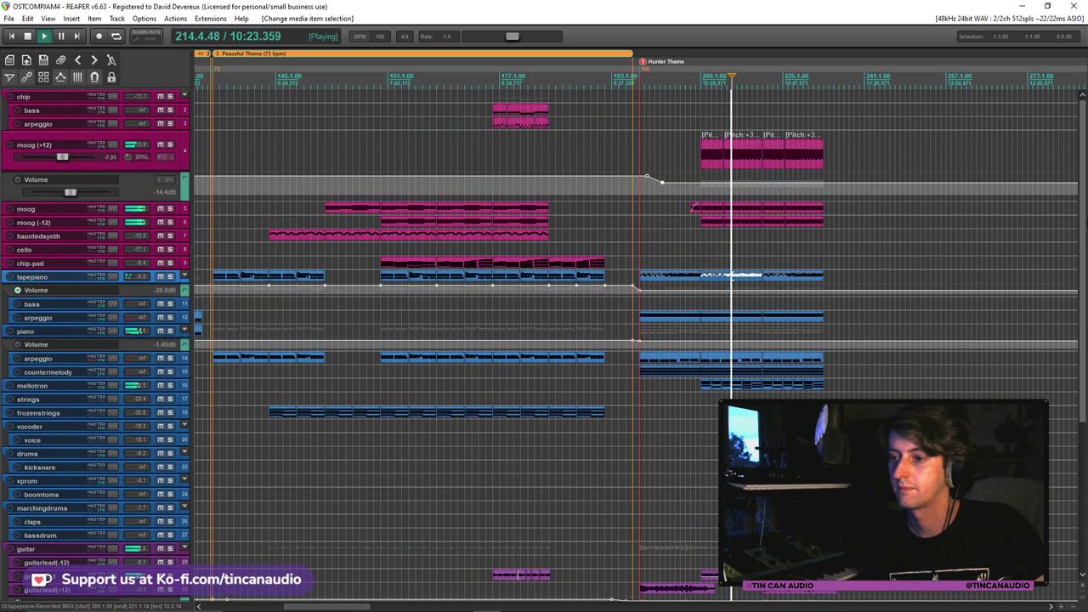
# Copy the mellotron clips spanning bars 209 to 233 and paste them onto the chip-pad track at bar 209
pyautogui.click(713, 374)
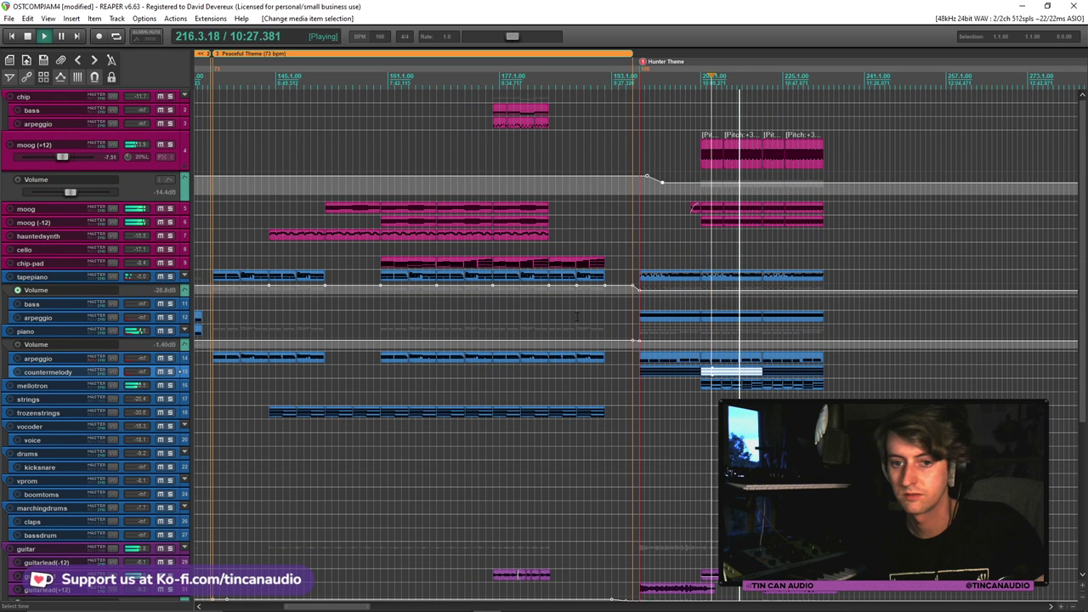
pyautogui.click(707, 386)
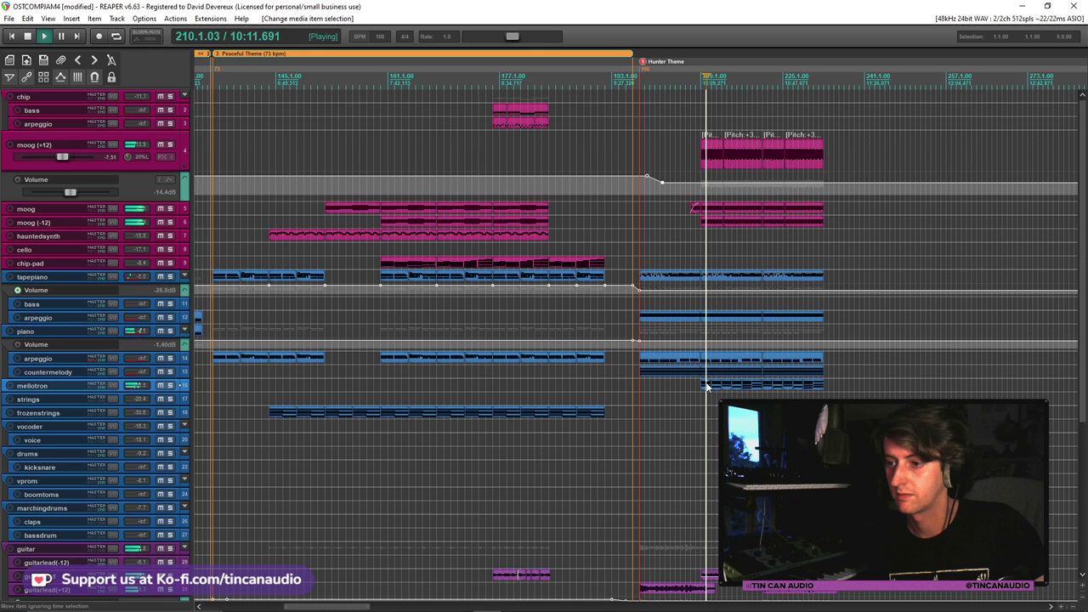
pyautogui.click(819, 386)
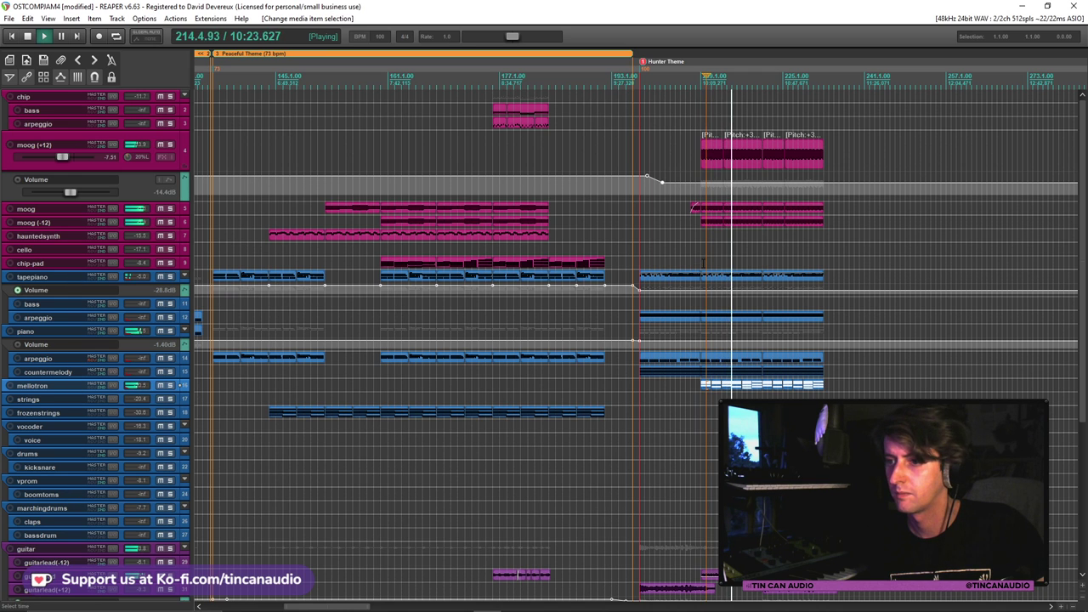
pyautogui.click(701, 260)
pyautogui.hotkey('ctrl', 'v')
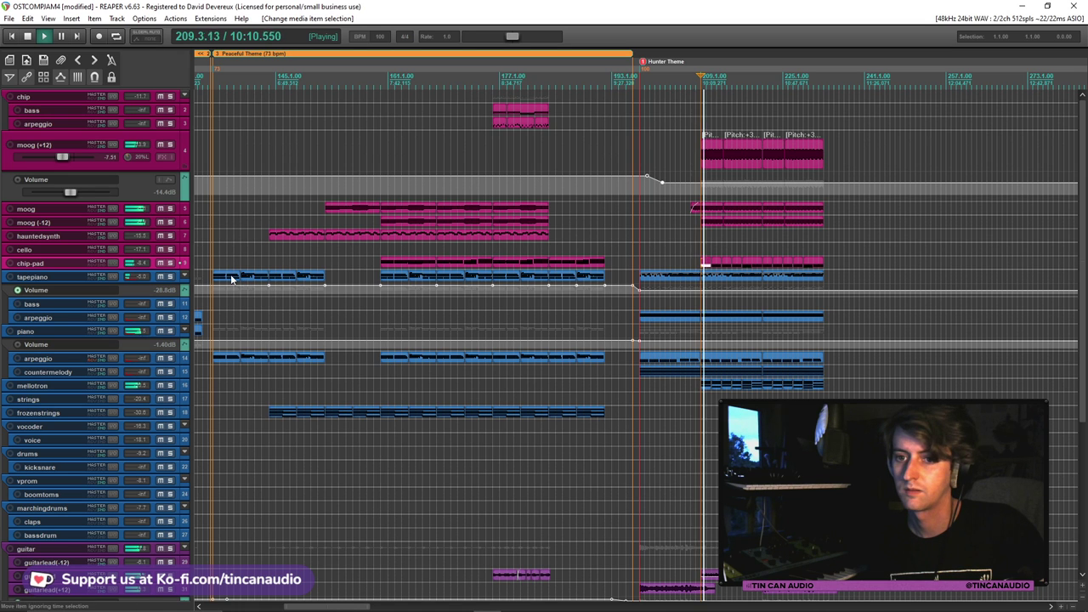
# Solo chip-pad and glue all its clips between bars 209 and 233 into a single item
pyautogui.click(170, 264)
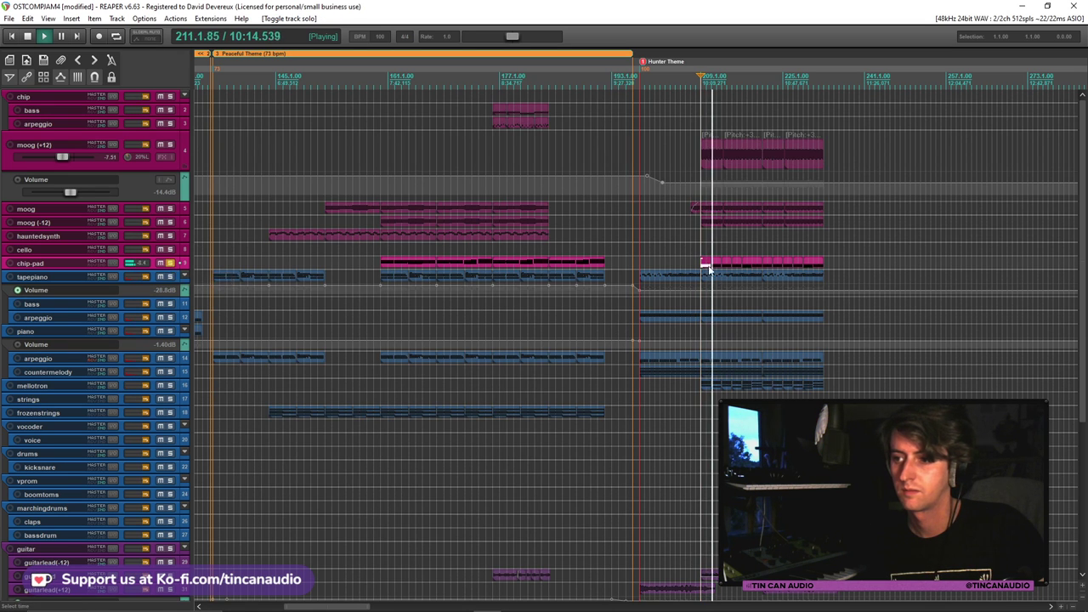
pyautogui.click(819, 261)
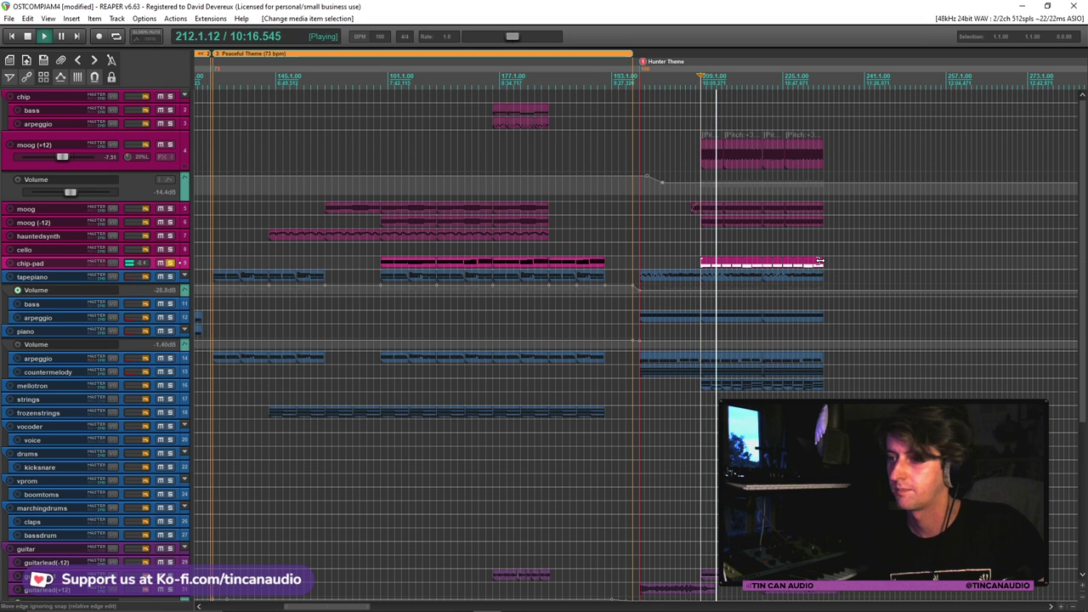
pyautogui.rightClick(820, 266)
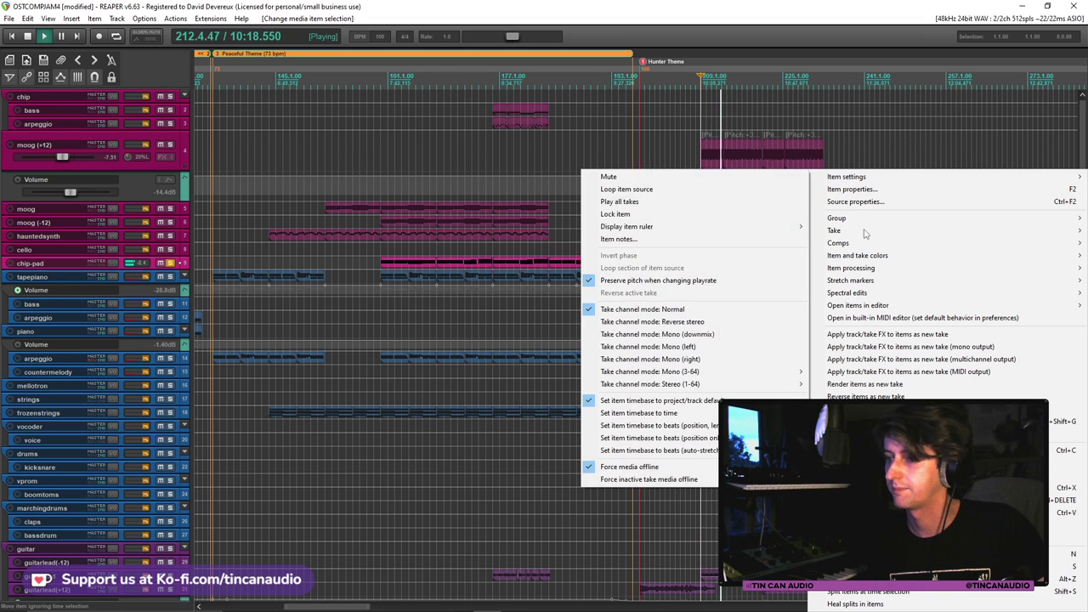
pyautogui.click(876, 421)
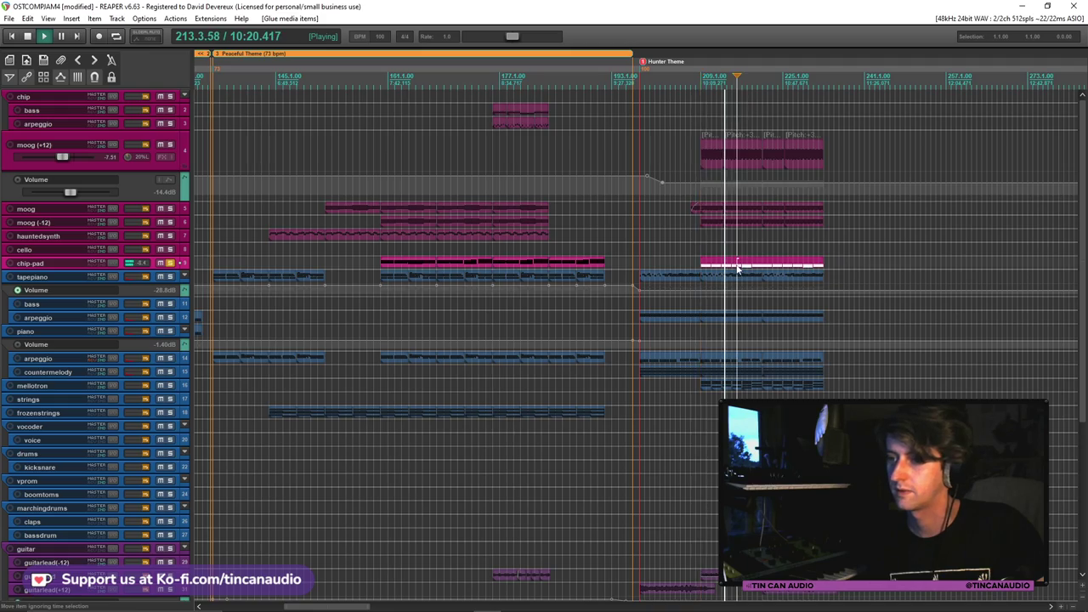
# Transpose all notes in the glued chip-pad item up 12 semitones, then unsolo the track to hear it in the mix
pyautogui.doubleClick(738, 268)
pyautogui.hotkey('ctrl', 't')
pyautogui.write('12')
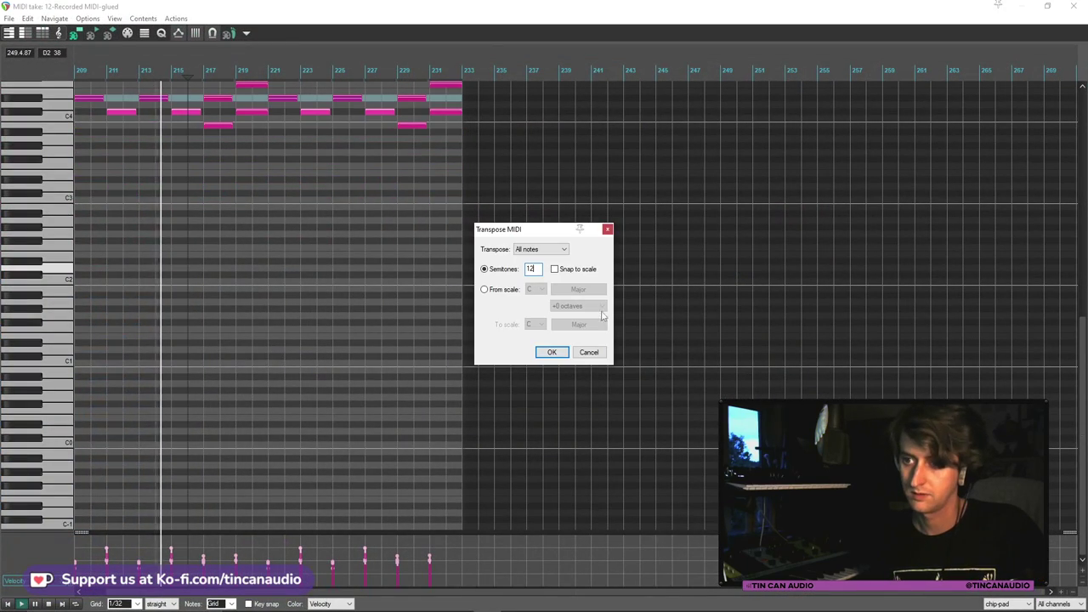
pyautogui.click(552, 352)
pyautogui.press('Escape')
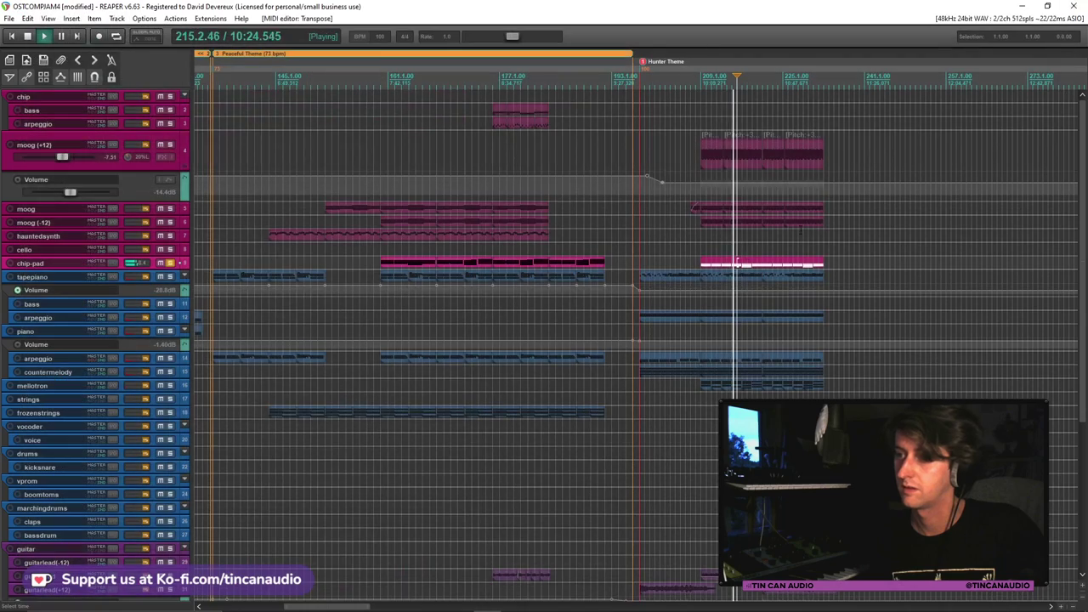
pyautogui.click(170, 264)
pyautogui.press('space')
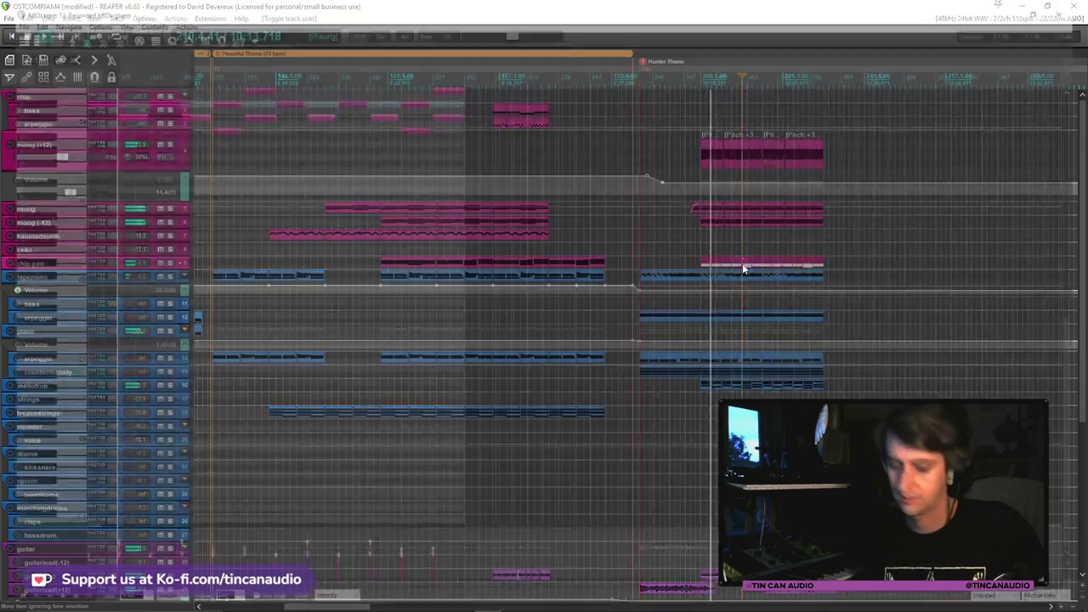
# Transpose all notes in the glued chip-pad item by another 12 semitones
pyautogui.doubleClick(742, 268)
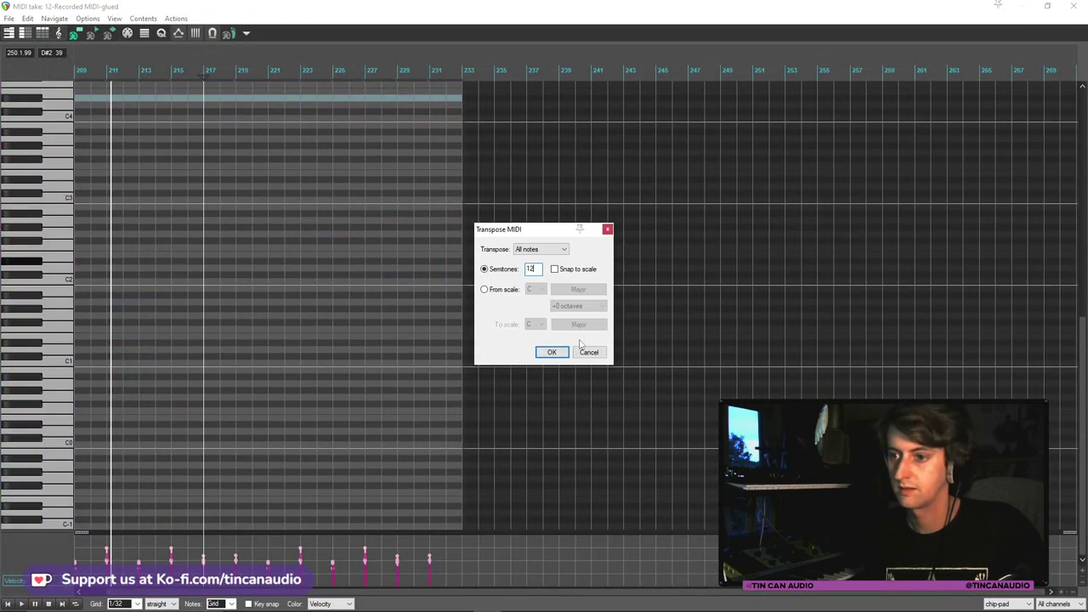
pyautogui.click(554, 351)
pyautogui.press('Escape')
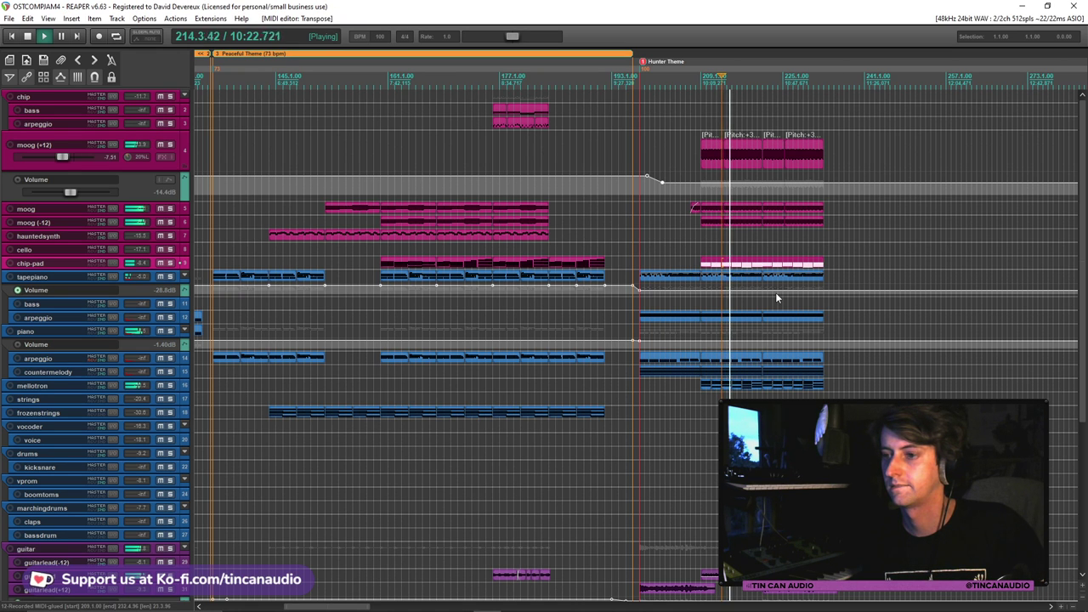
# Briefly solo guitarlead during the Hunter Theme to judge its level
pyautogui.scroll(-3, 775, 292)
pyautogui.scroll(-6, 777, 294)
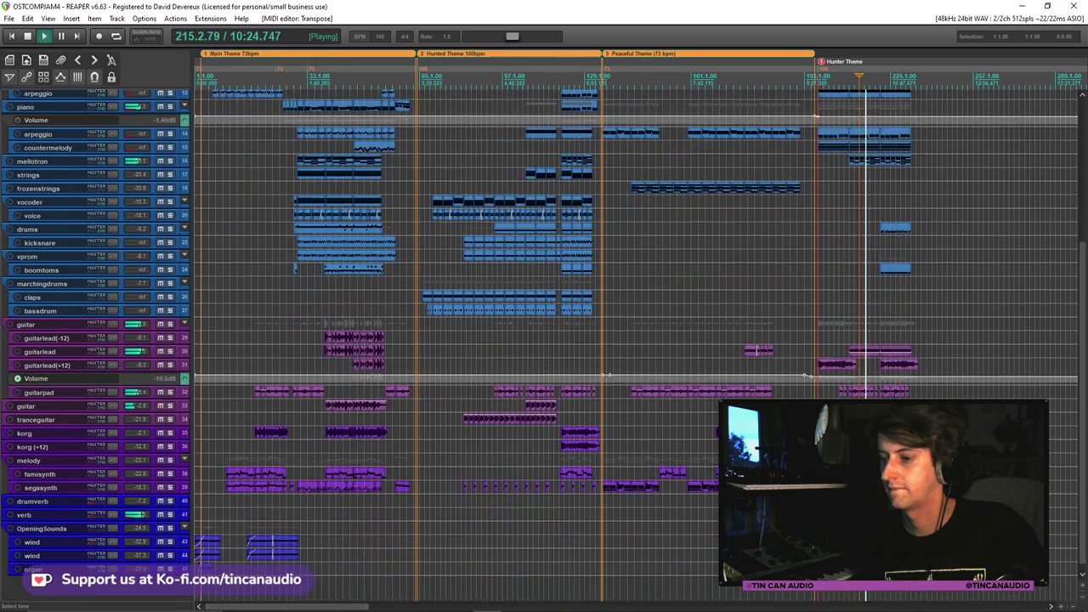
pyautogui.scroll(5, 731, 331)
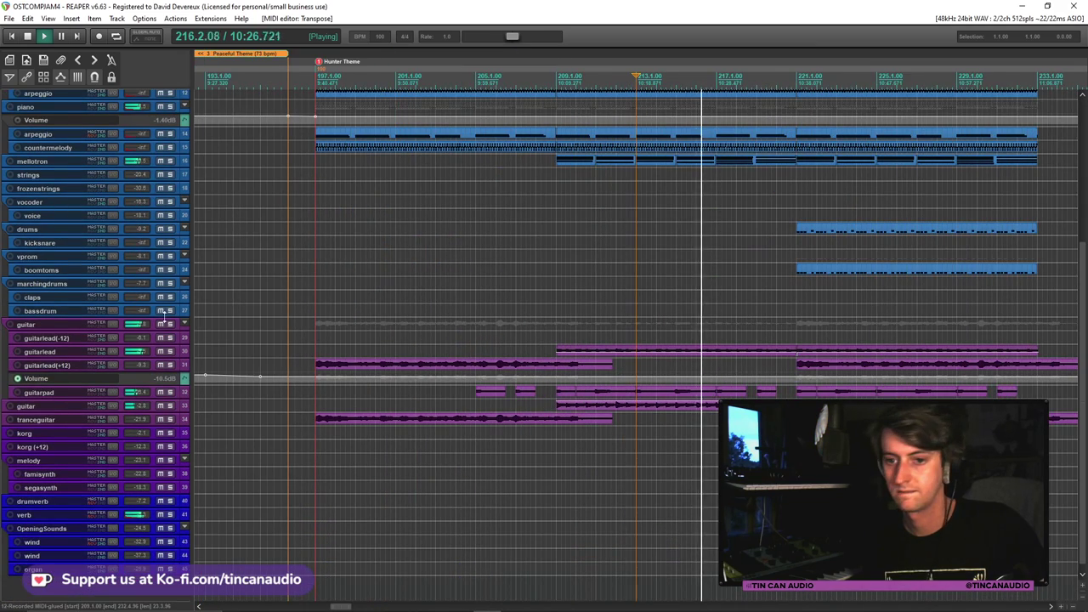
pyautogui.click(170, 352)
pyautogui.click(170, 352)
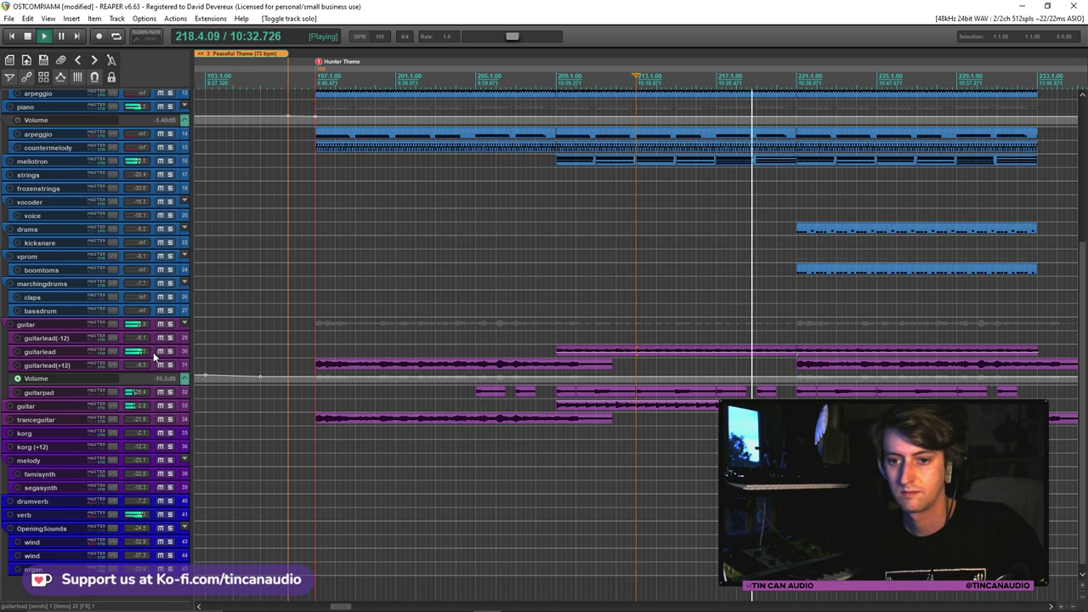
# Show guitarlead's volume envelope, add points around bars 196 and 197, clear the bar 209 point, and lower the following level to about -12.7 dB
pyautogui.press('v')
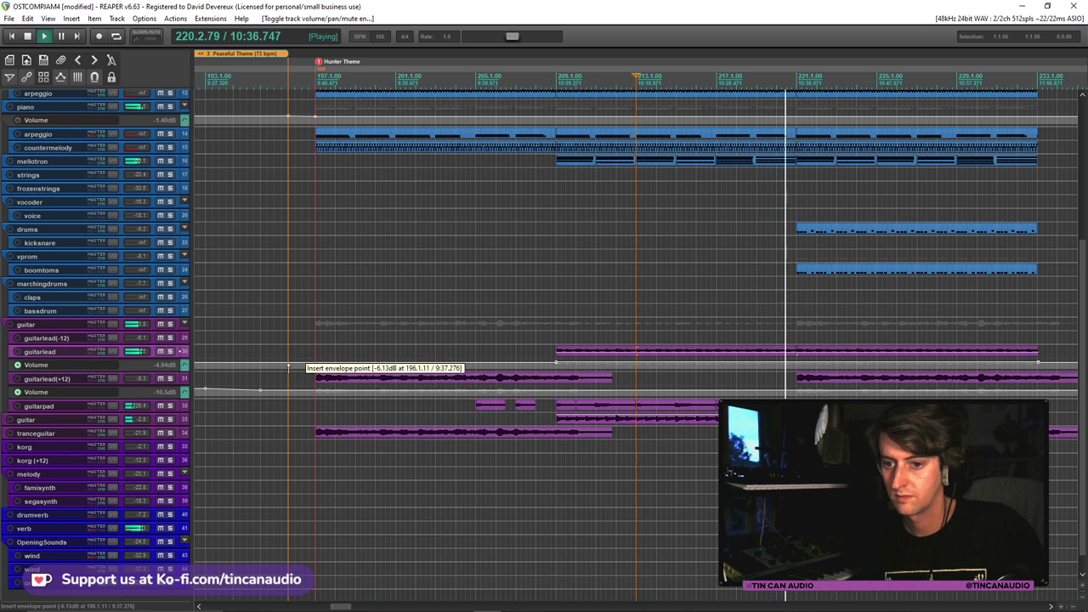
pyautogui.click(319, 364)
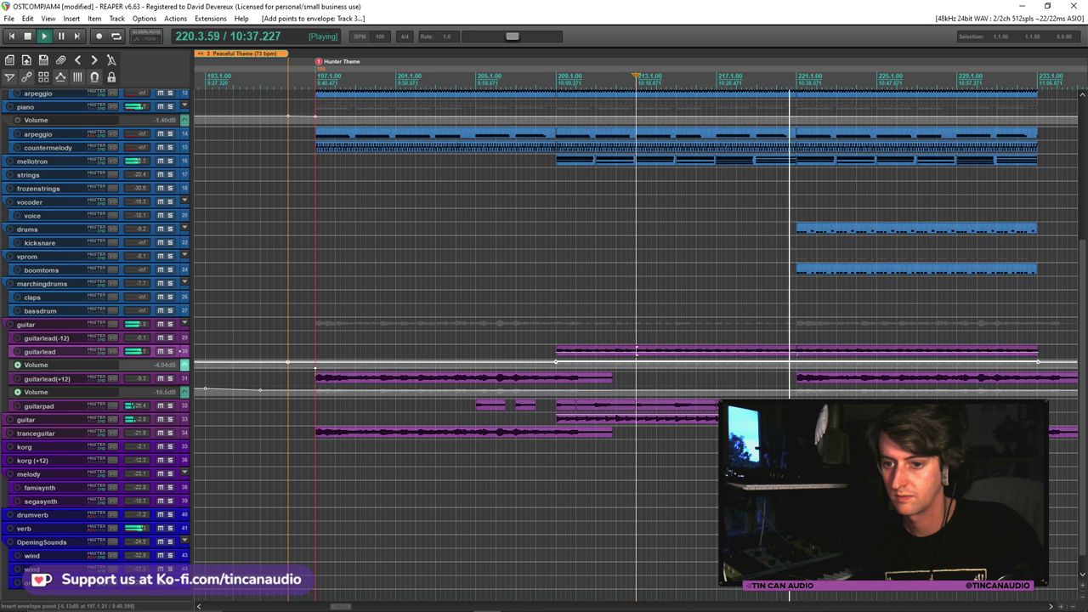
pyautogui.keyDown('alt'); pyautogui.click(558, 363); pyautogui.keyUp('alt')
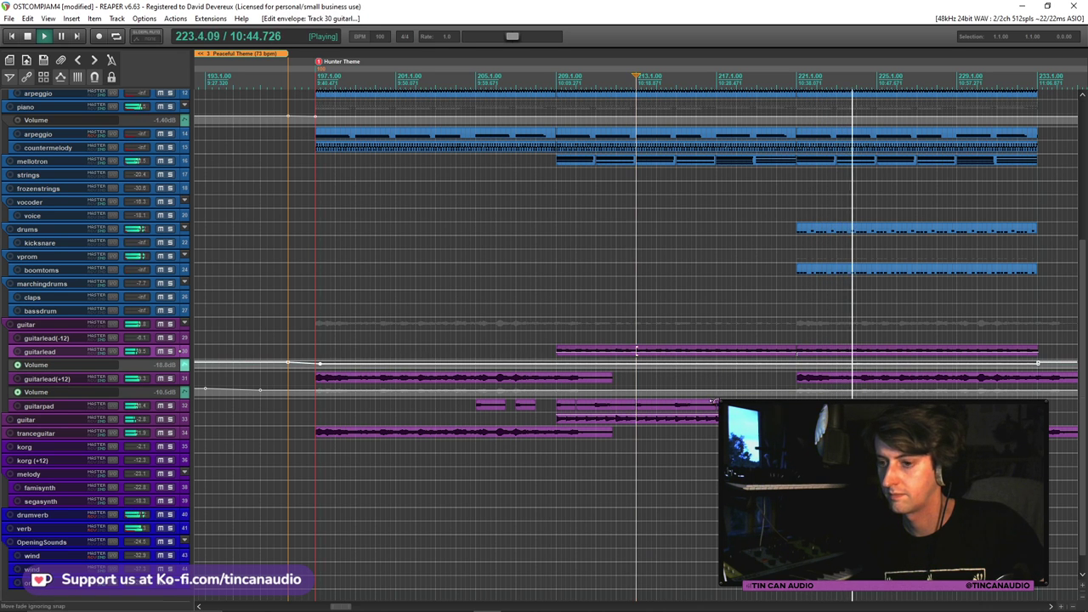
pyautogui.click(609, 374)
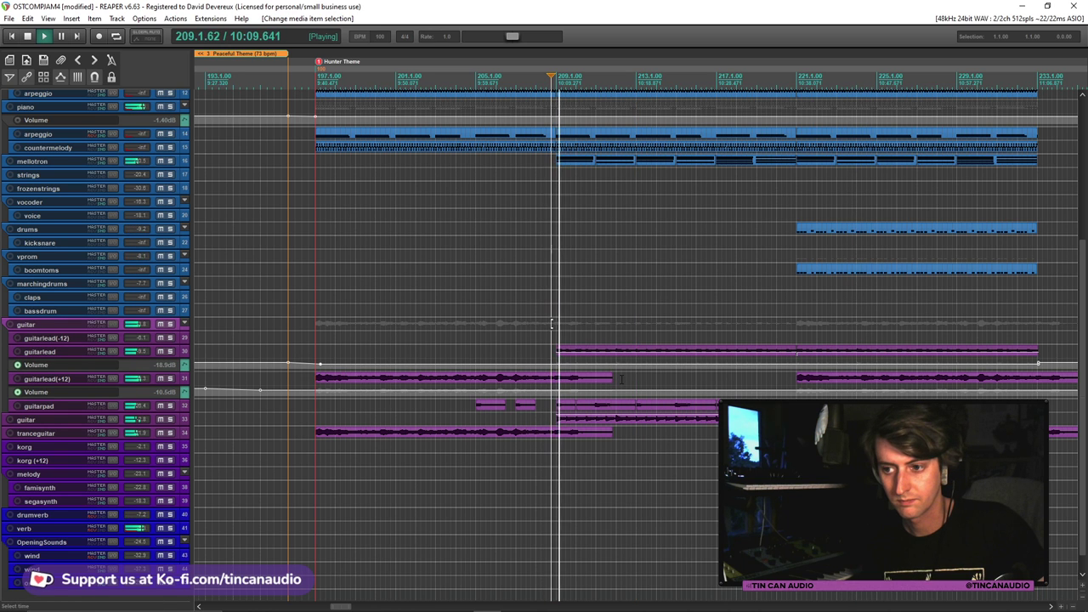
pyautogui.moveTo(571, 351)
pyautogui.mouseDown()
pyautogui.moveTo(577, 294)
pyautogui.moveTo(575, 358)
pyautogui.moveTo(582, 347)
pyautogui.mouseUp()
# Copy the chip arpeggio clips from the Hunted Theme and paste them onto the same track at bar 209
pyautogui.scroll(5, 1080, 326)
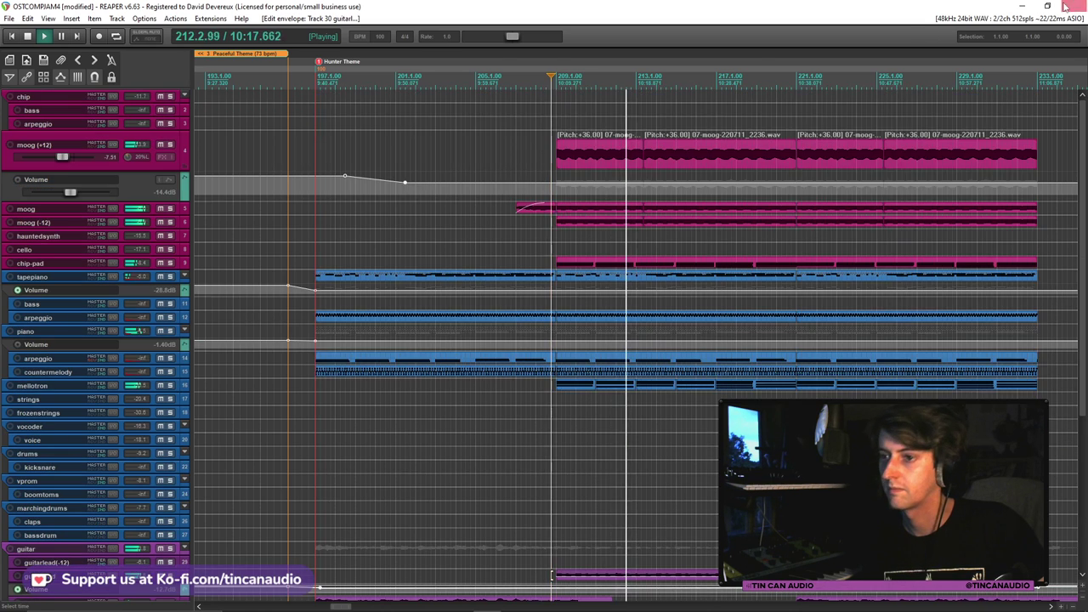
pyautogui.scroll(-8, 493, 126)
pyautogui.scroll(-3, 454, 126)
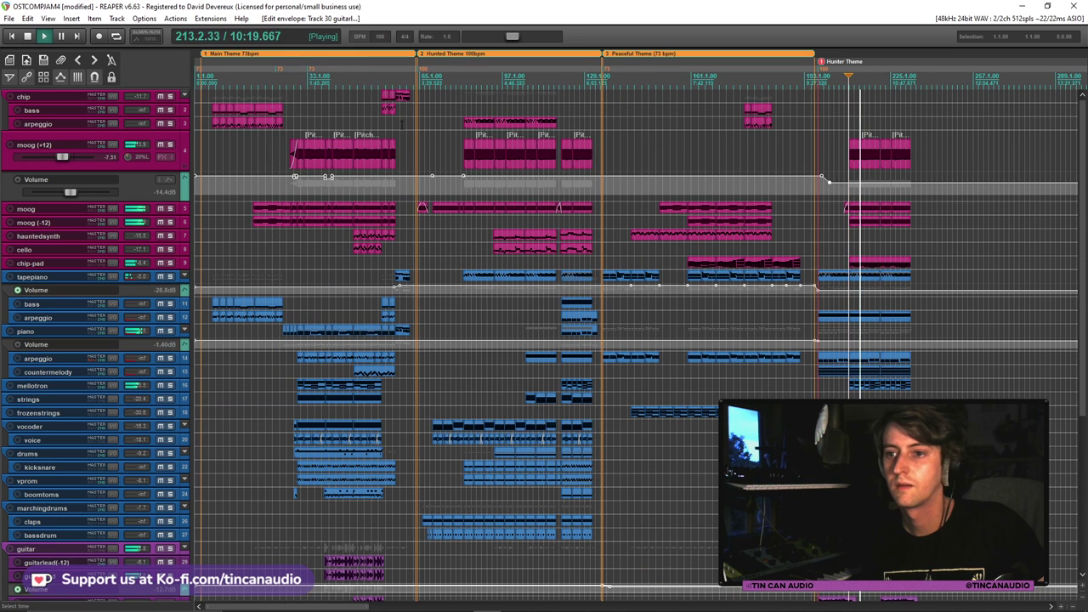
pyautogui.click(470, 123)
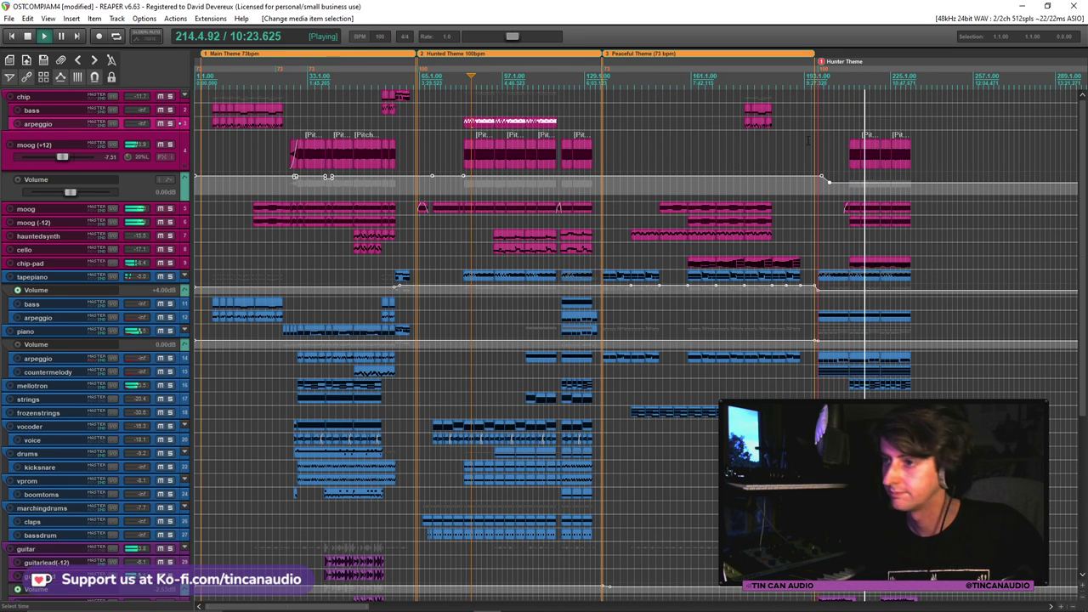
pyautogui.click(850, 123)
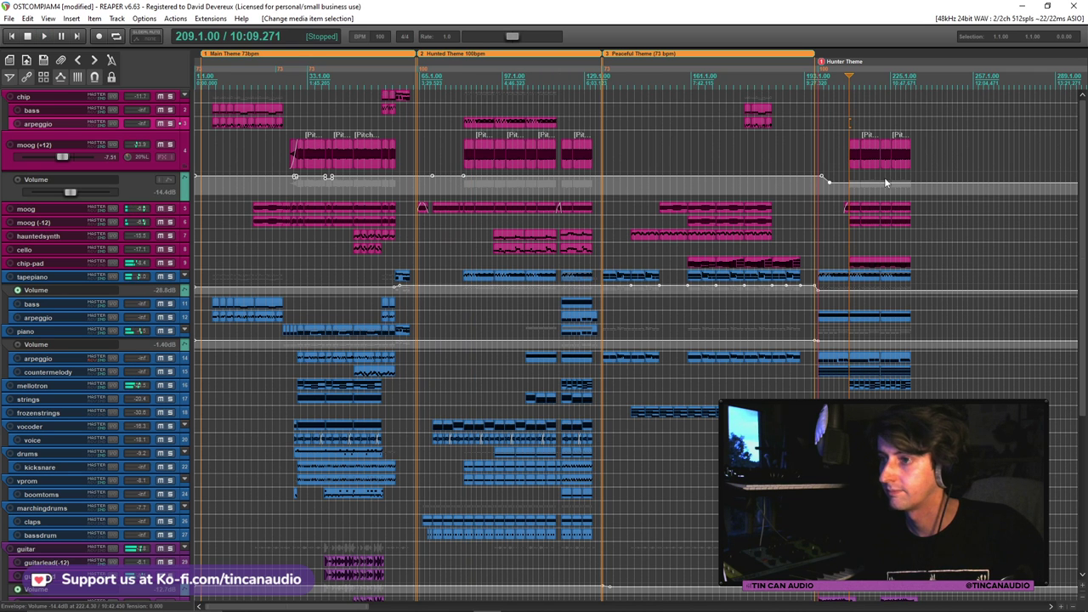
pyautogui.hotkey('ctrl', 'v')
pyautogui.click(903, 192)
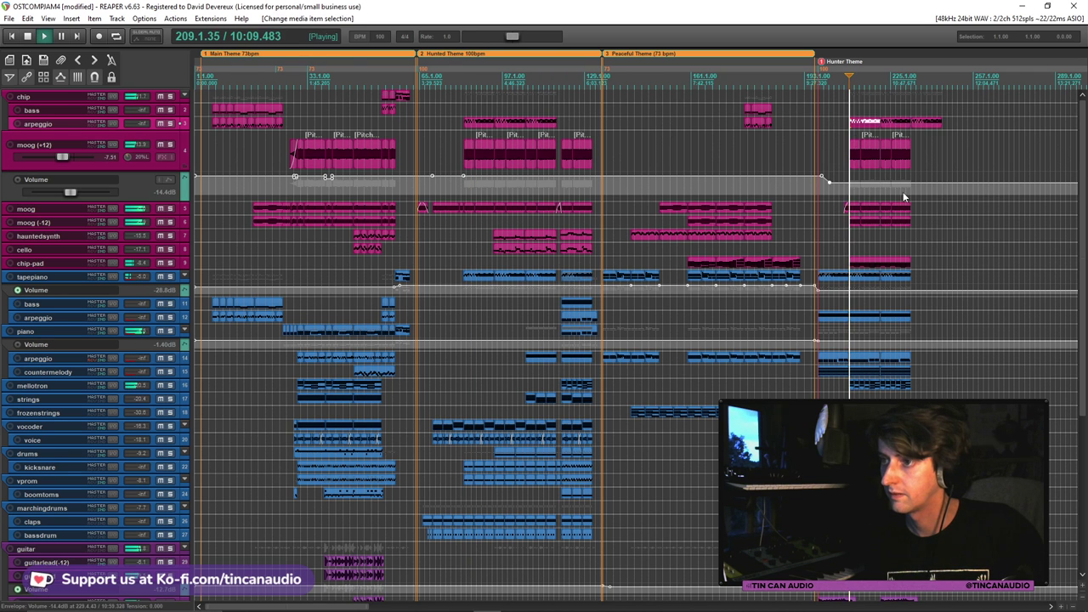
# Play from bar 209 and briefly solo the chip group to check its arpeggio
pyautogui.scroll(5, 903, 191)
pyautogui.press('space')
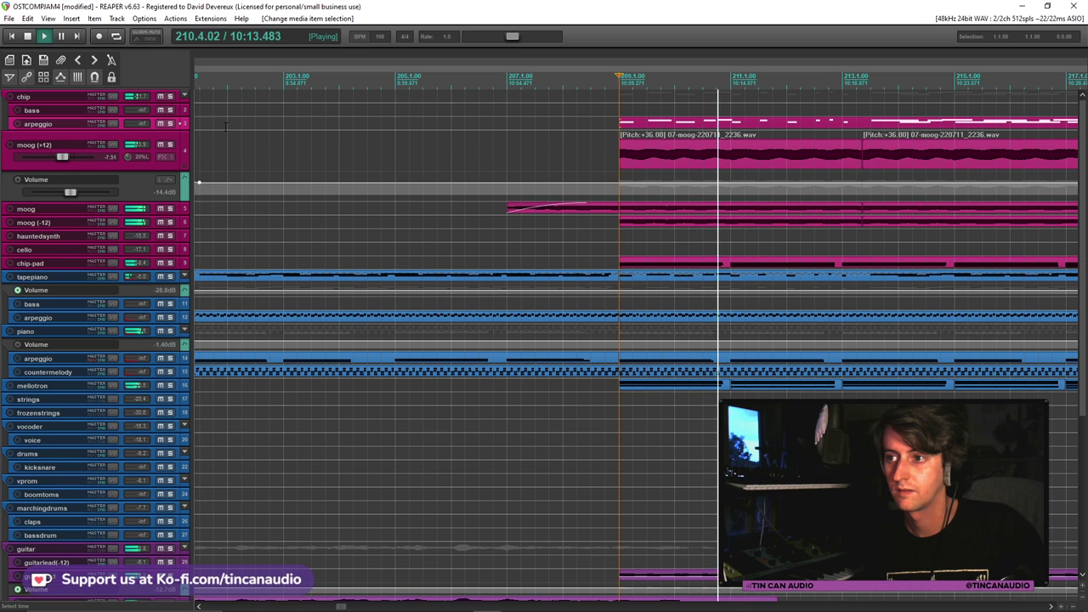
pyautogui.click(169, 98)
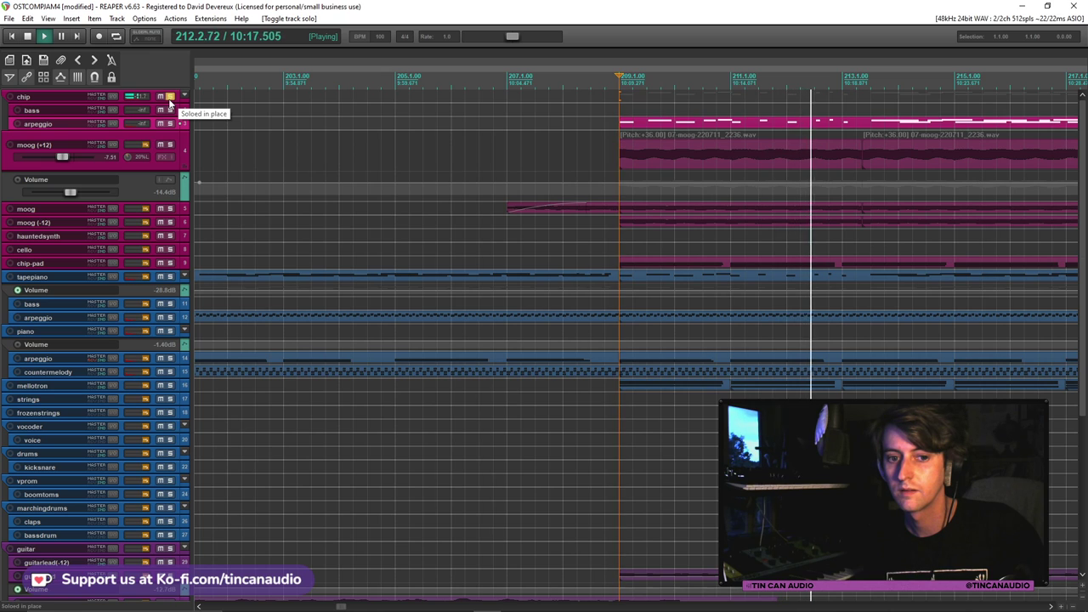
pyautogui.click(169, 98)
pyautogui.scroll(-3, 726, 233)
pyautogui.scroll(-1, 727, 233)
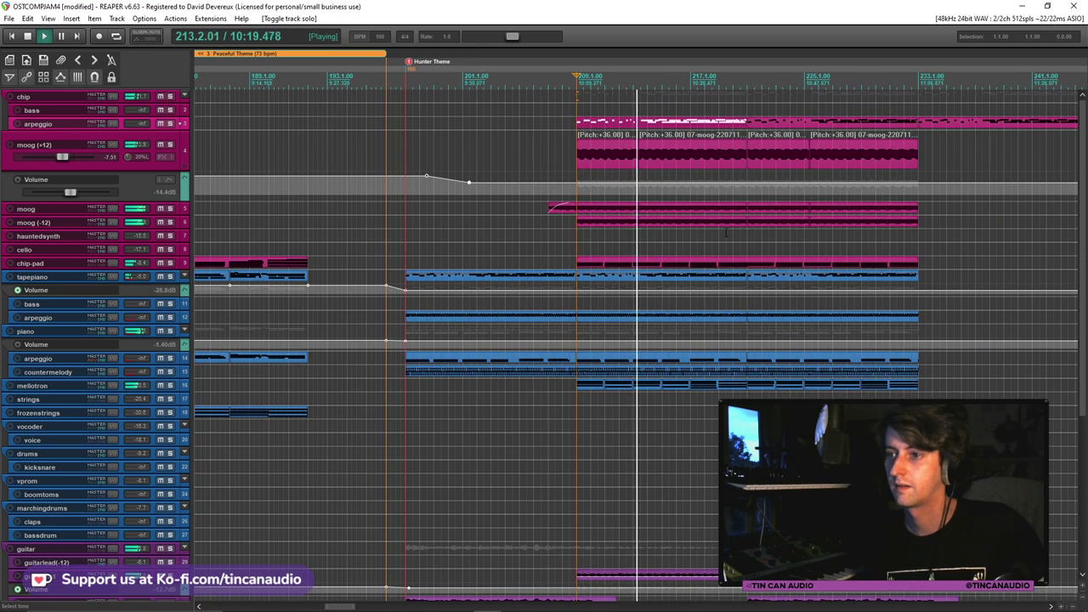
pyautogui.scroll(-3, 771, 204)
pyautogui.scroll(-5, 1079, 204)
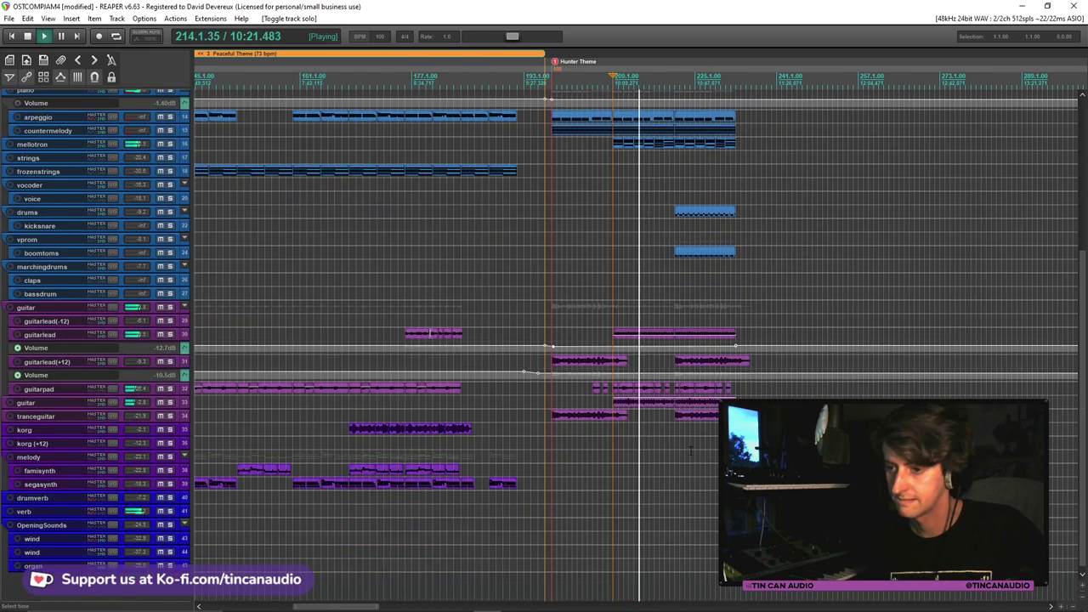
# Paste the copied arpeggio clips onto the segasynth track at bar 209 and play them back
pyautogui.press('space')
pyautogui.click(613, 484)
pyautogui.hotkey('ctrl', 'v')
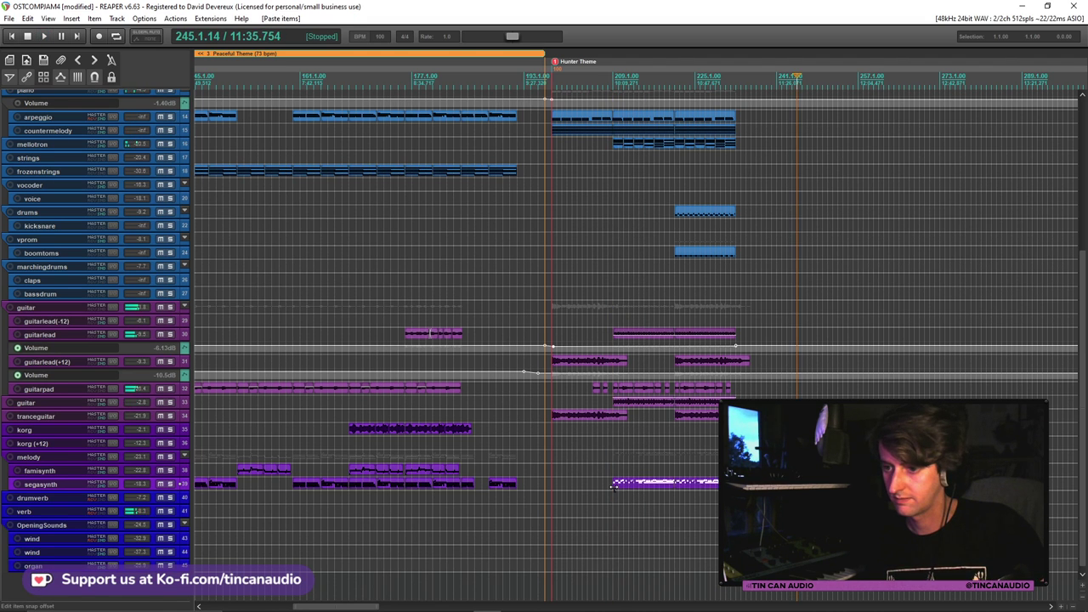
pyautogui.press('space')
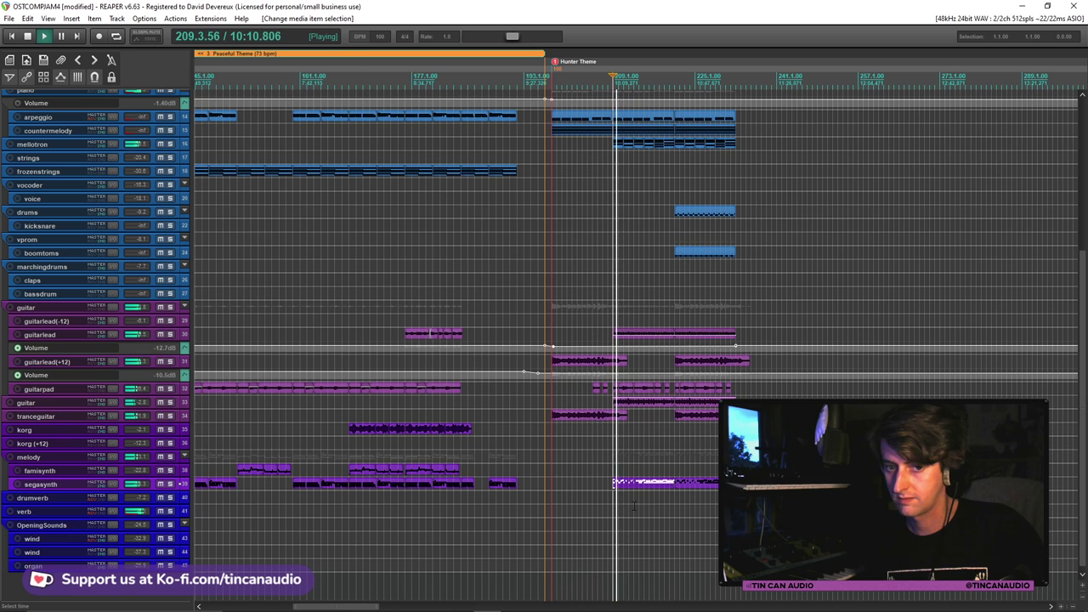
# Quantize the positions of all notes in the first segasynth clip at bar 209 to a straight 1/8 grid at 100% strength, and replay it
pyautogui.scroll(10, 633, 506)
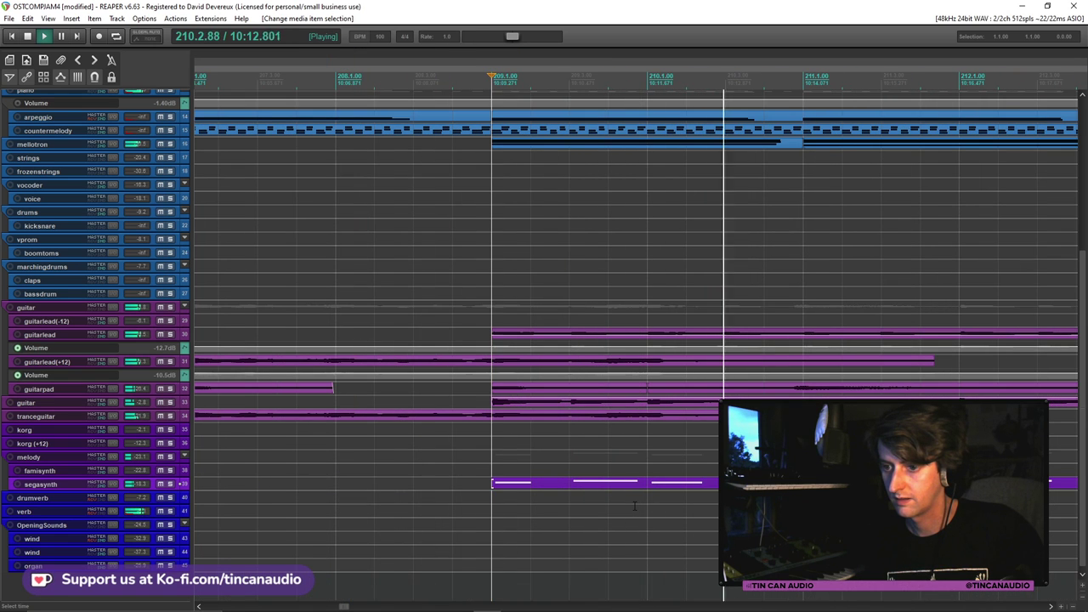
pyautogui.press('space')
pyautogui.moveTo(612, 489); pyautogui.dragTo(508, 488)
pyautogui.doubleClick(508, 484)
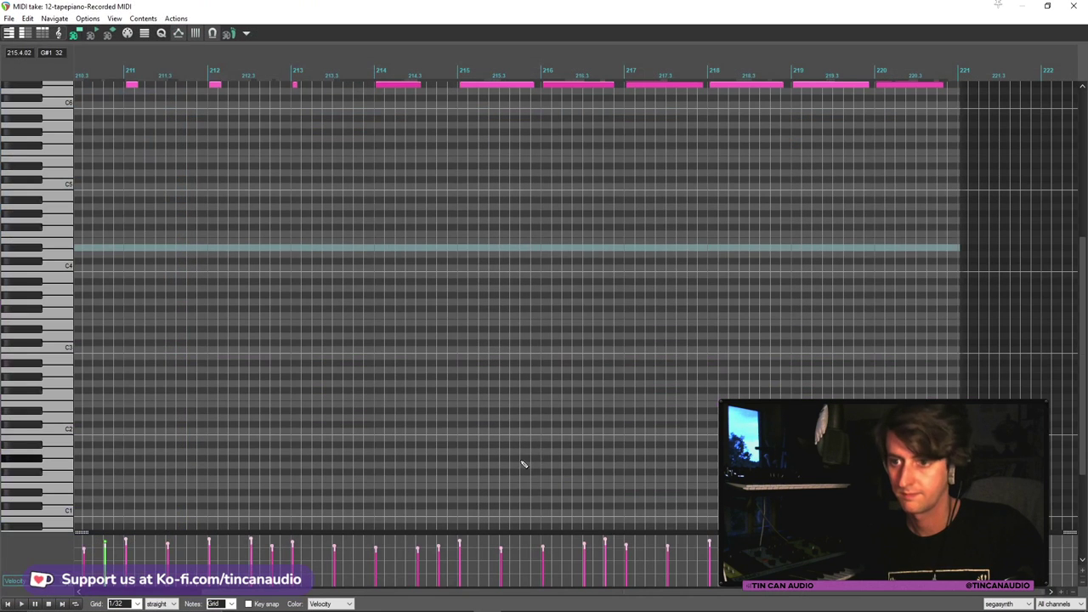
pyautogui.hotkey('ctrl', 'q')
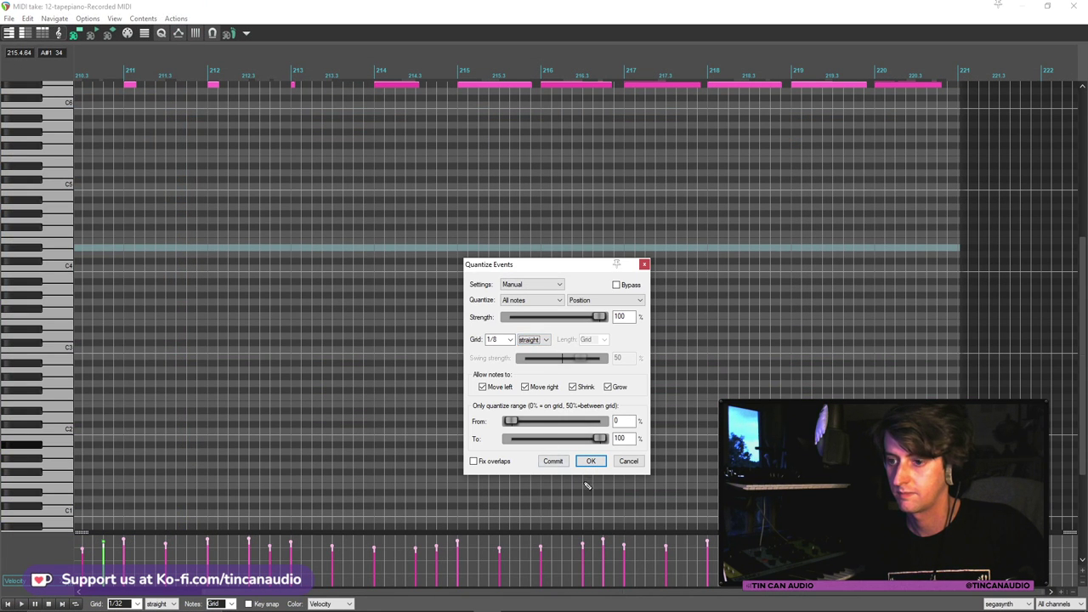
pyautogui.click(590, 461)
pyautogui.press('Escape')
pyautogui.press('space')
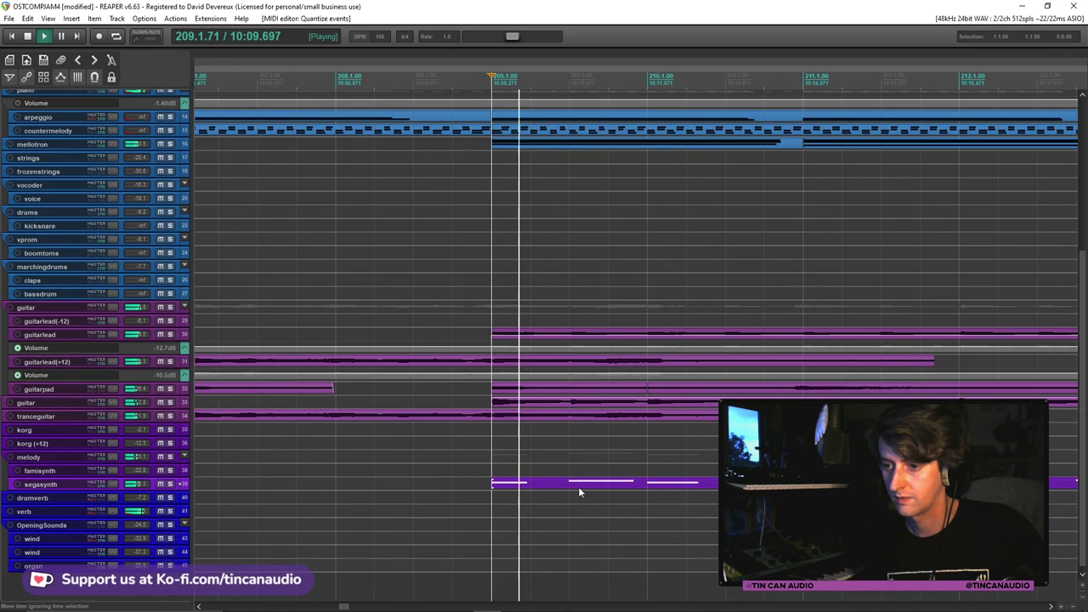
pyautogui.click(593, 489)
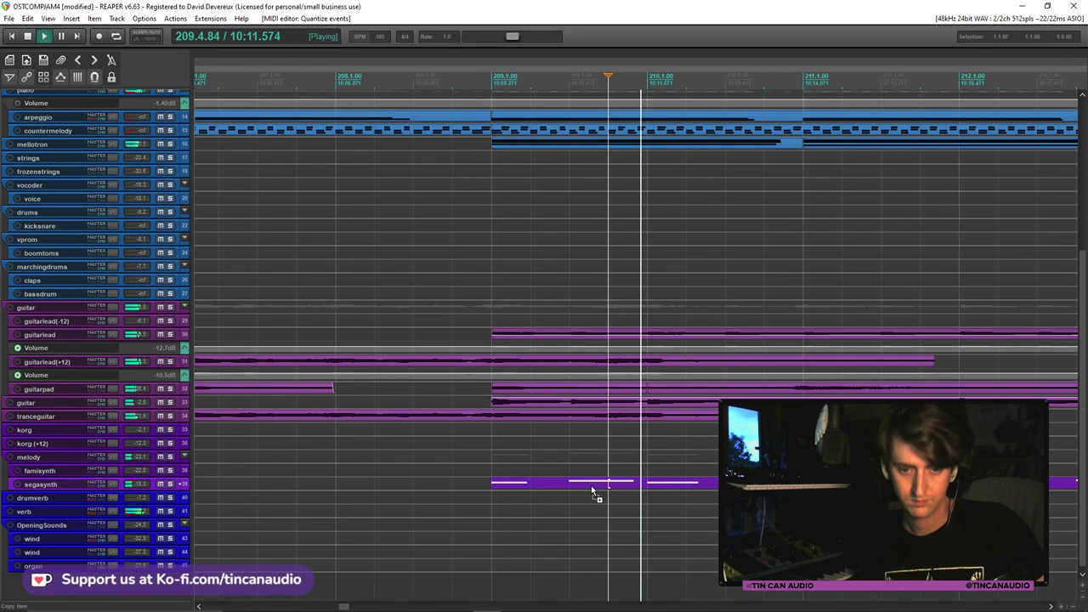
# Copy the first hauntedsynth and cello clips from the Hunted Theme, paste them onto the same tracks at bar 209, and play from there
pyautogui.scroll(-3, 592, 489)
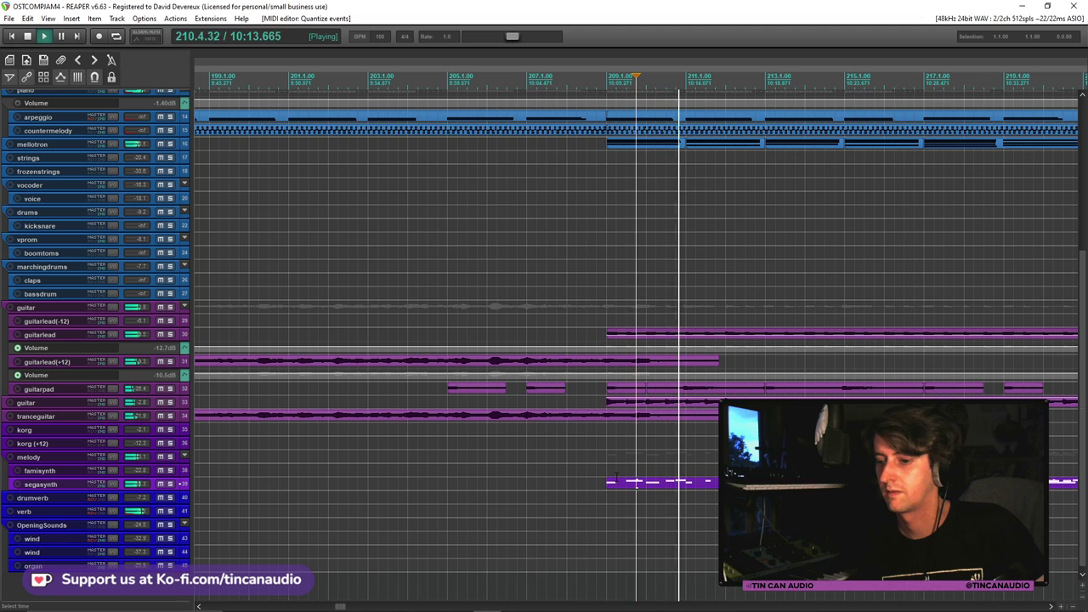
pyautogui.scroll(-2, 651, 481)
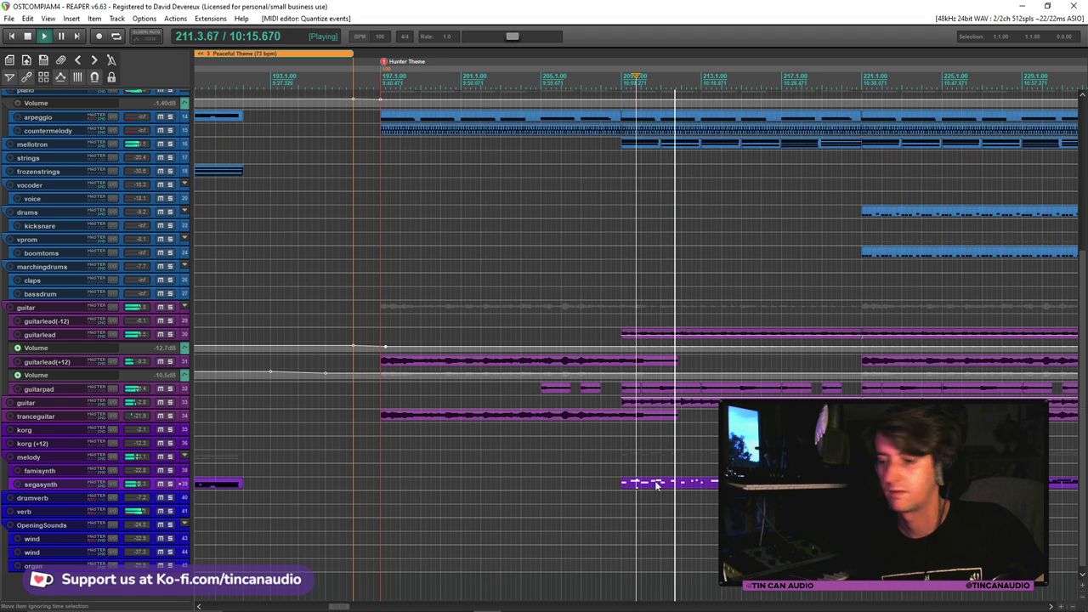
pyautogui.scroll(-1, 656, 485)
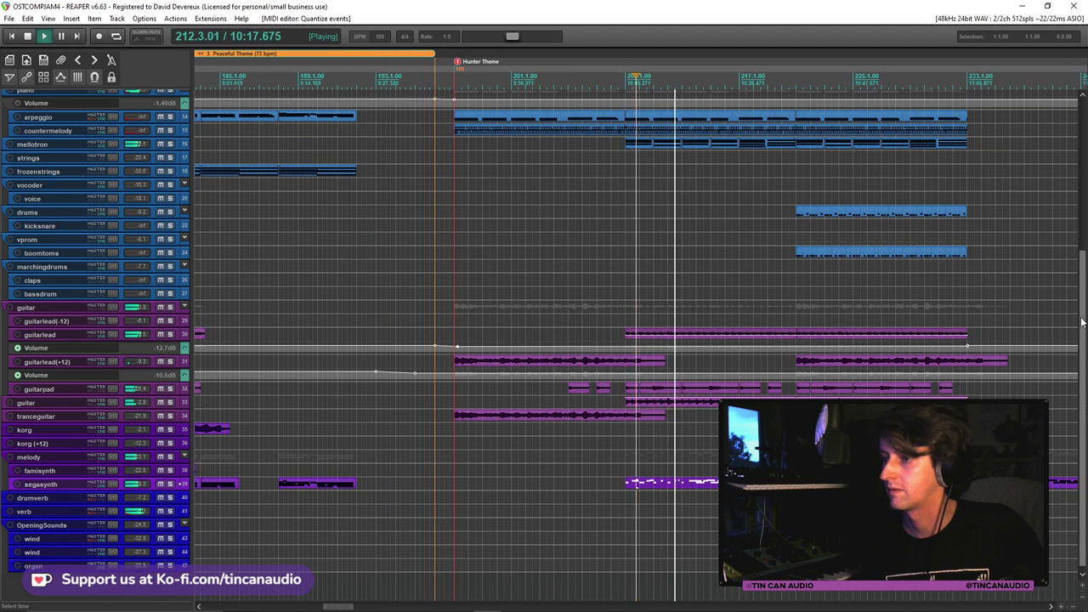
pyautogui.scroll(5, 1082, 323)
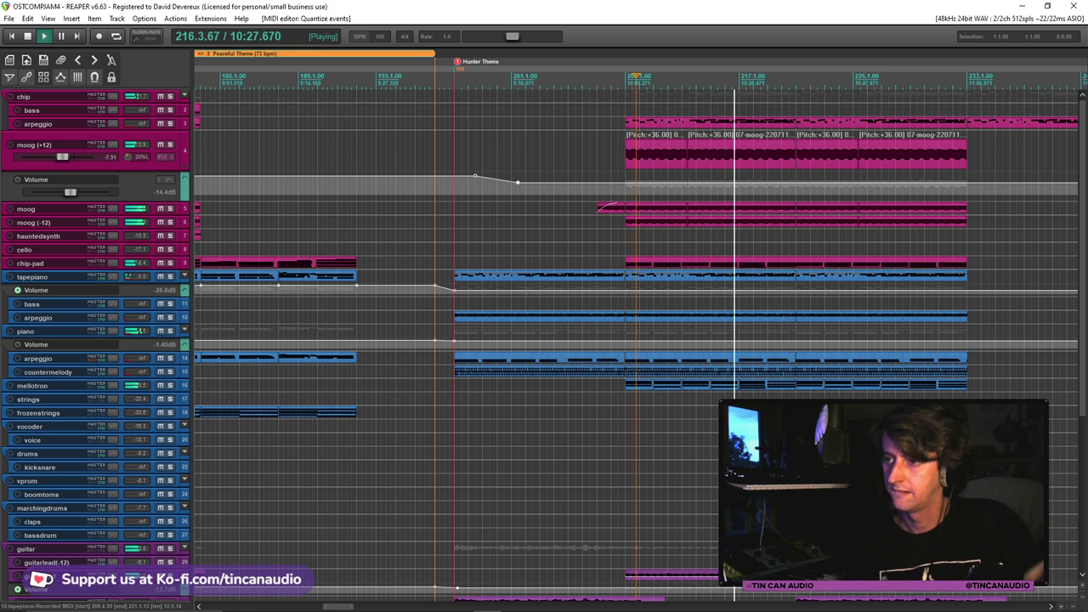
pyautogui.scroll(-2, 1067, 244)
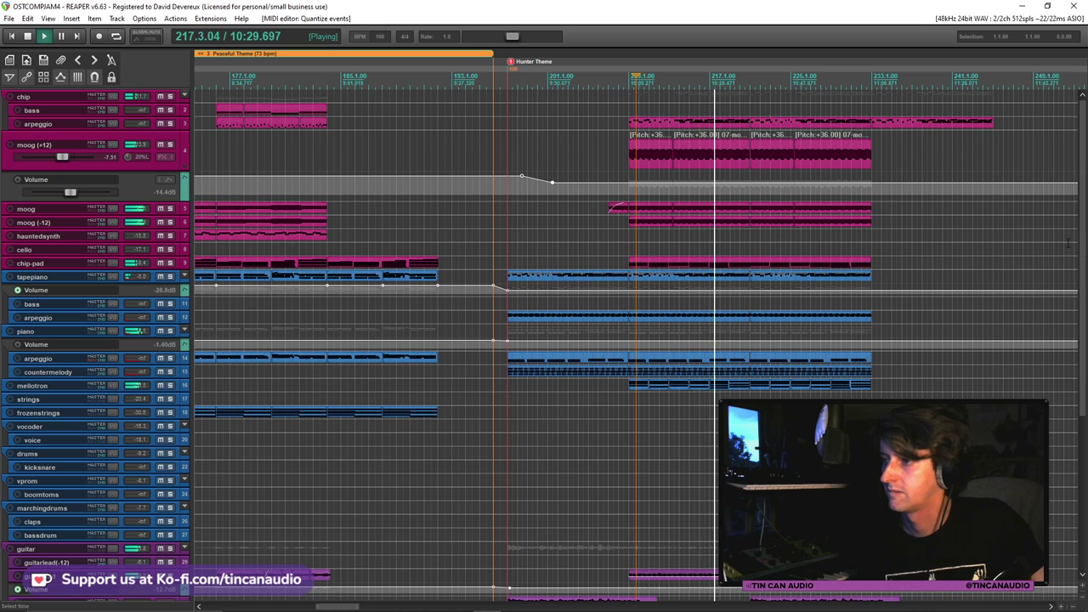
pyautogui.scroll(-1, 329, 199)
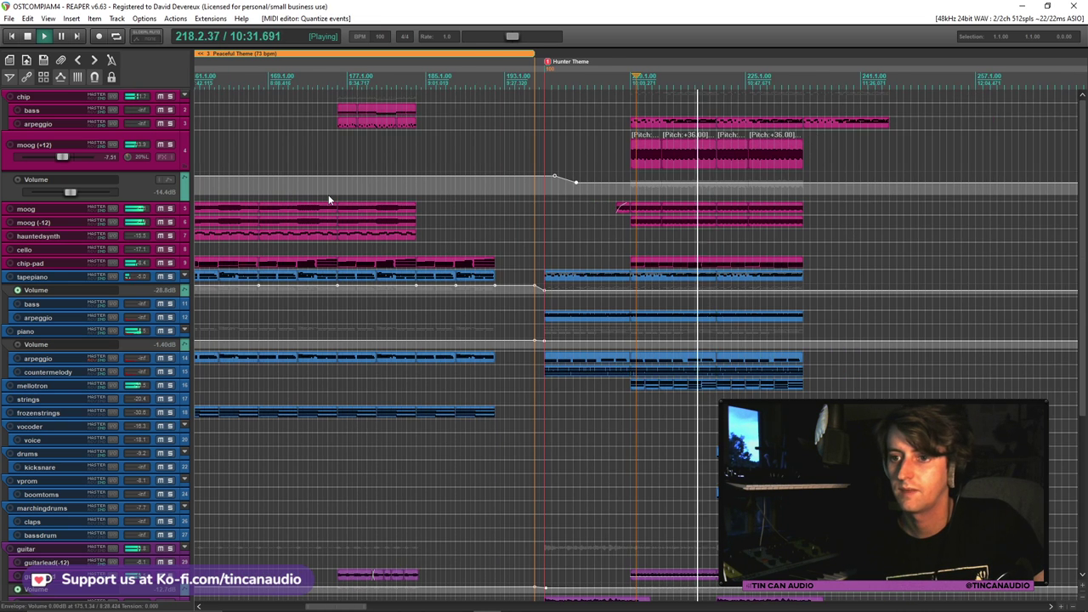
pyautogui.scroll(-3, 329, 199)
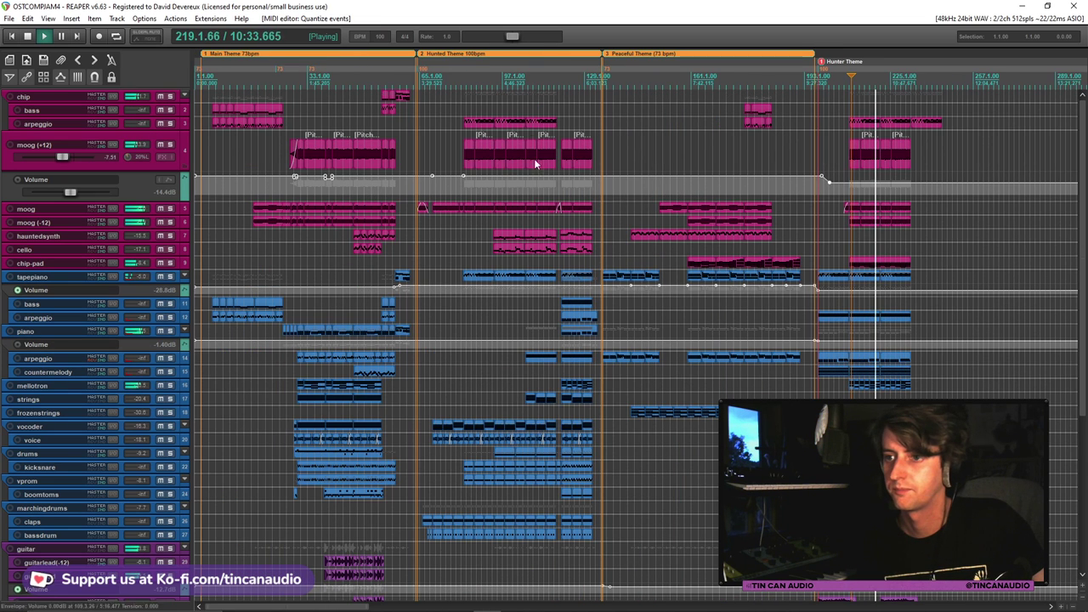
pyautogui.click(519, 251)
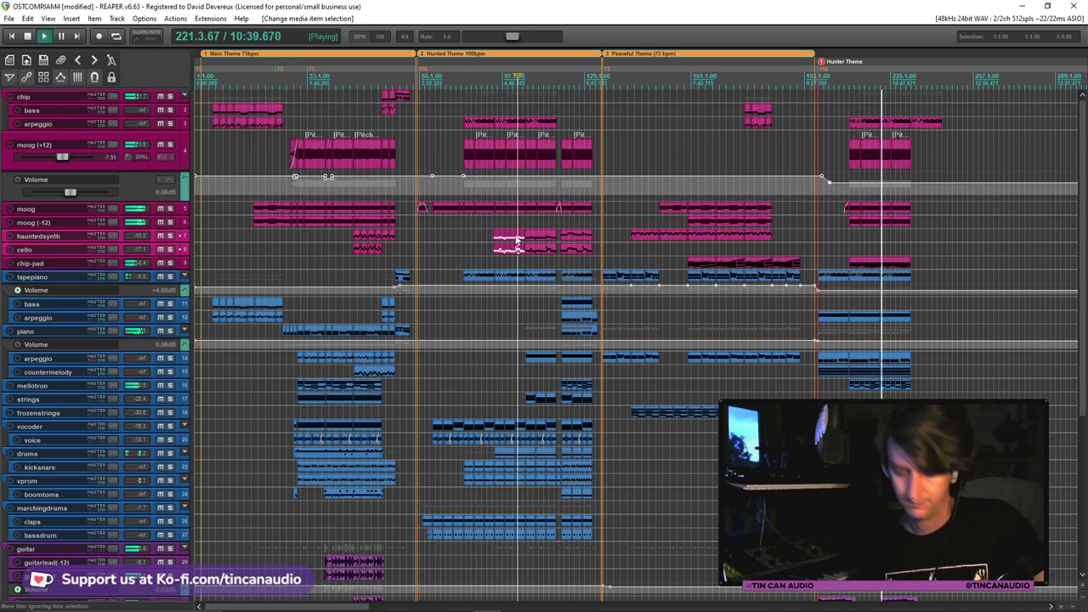
pyautogui.click(849, 236)
pyautogui.press('space')
pyautogui.hotkey('ctrl', 'v')
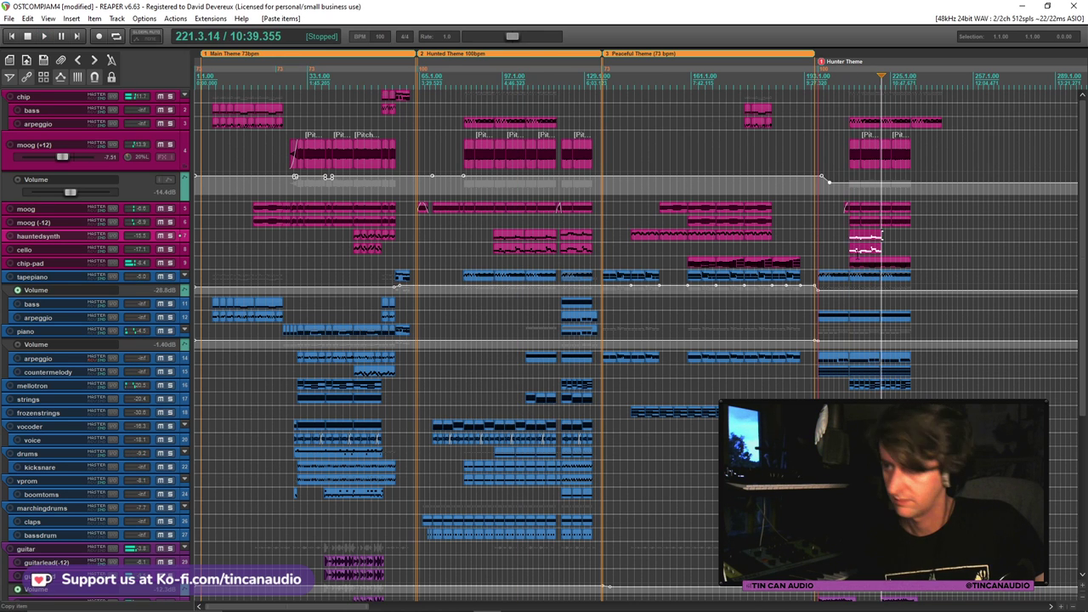
pyautogui.click(850, 246)
pyautogui.press('space')
# Move the pasted hauntedsynth and cello clips about half a bar earlier so they end at bar 221
pyautogui.scroll(8, 710, 254)
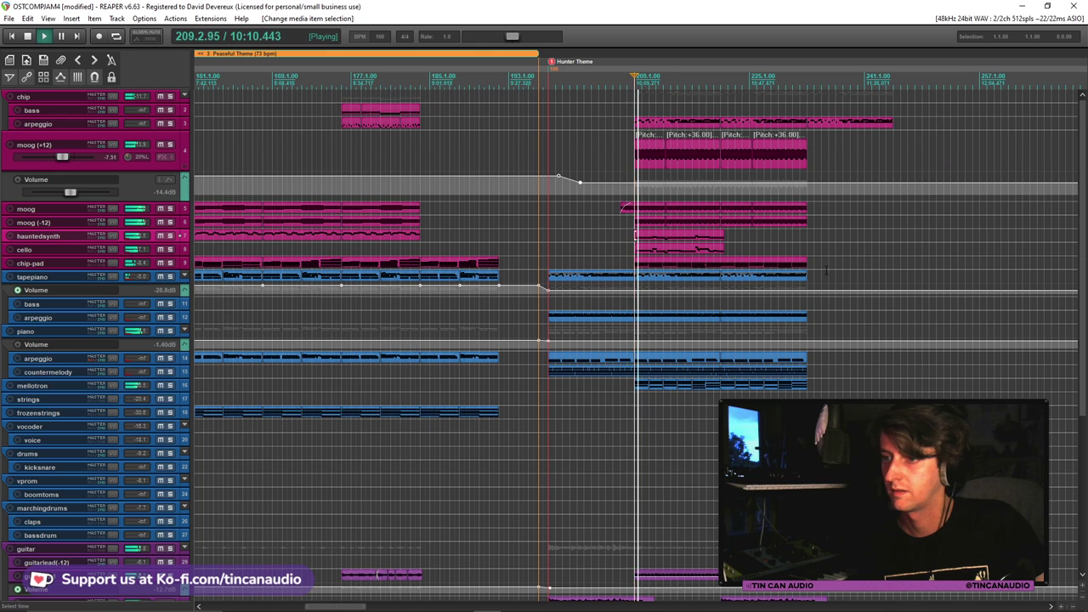
pyautogui.click(653, 249)
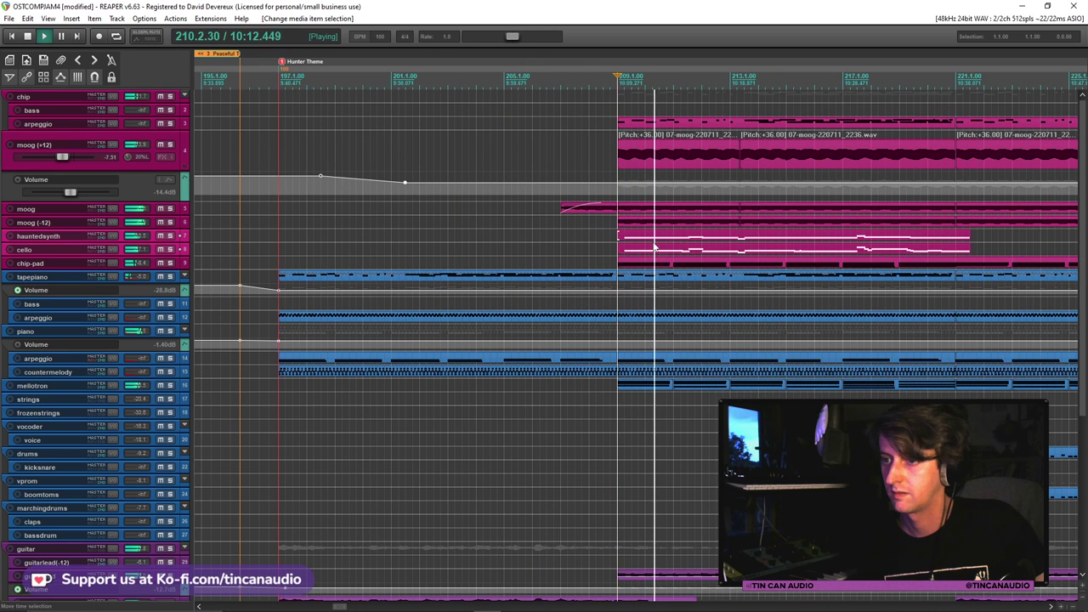
pyautogui.press('space')
pyautogui.moveTo(653, 249); pyautogui.dragTo(614, 249)
pyautogui.click(614, 250)
pyautogui.press('space')
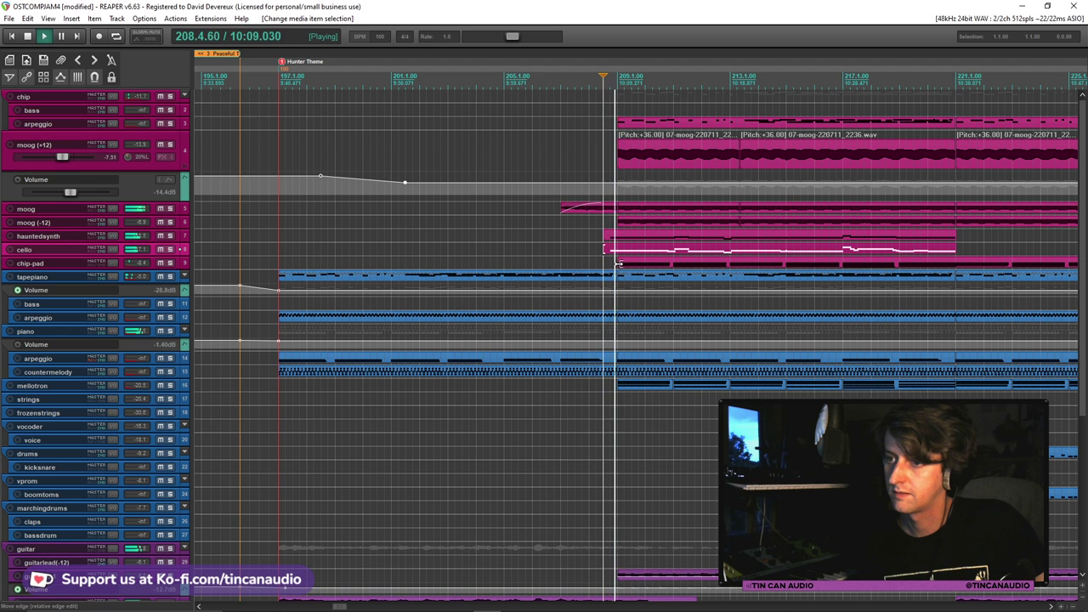
# Trim the starts of the moved hauntedsynth and cello clips to bar 209
pyautogui.click(607, 238)
pyautogui.keyDown('ctrl'); pyautogui.click(611, 252); pyautogui.keyUp('ctrl')
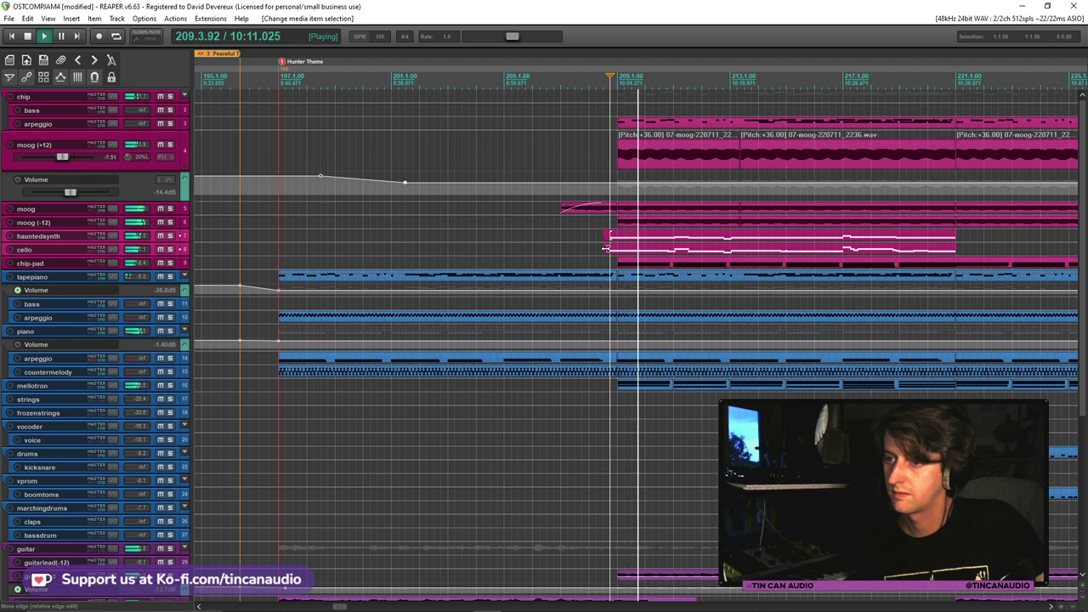
pyautogui.moveTo(606, 248)
pyautogui.mouseDown()
pyautogui.moveTo(631, 250)
pyautogui.moveTo(621, 248)
pyautogui.mouseUp()
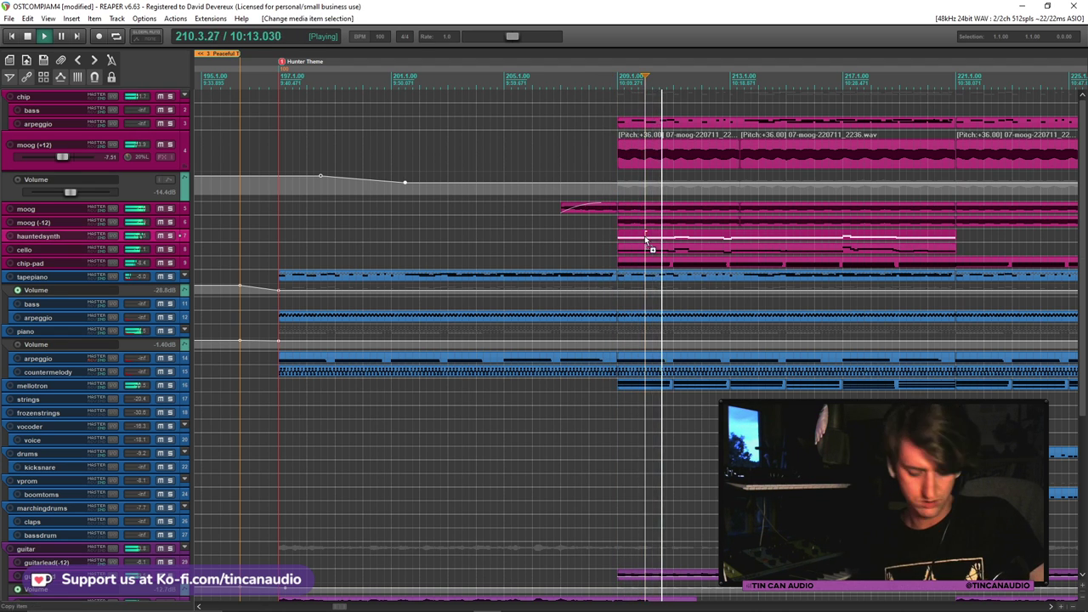
# Listen through the section from bar 211 and briefly mute the cello to judge its contribution
pyautogui.scroll(-3, 684, 251)
pyautogui.scroll(-2, 684, 246)
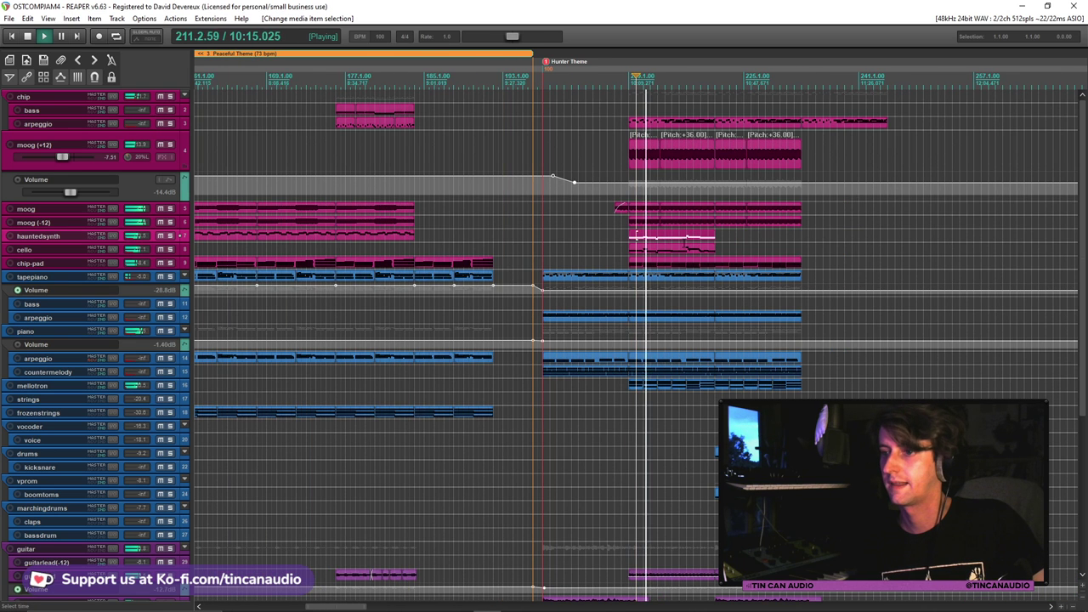
pyautogui.scroll(-2, 685, 244)
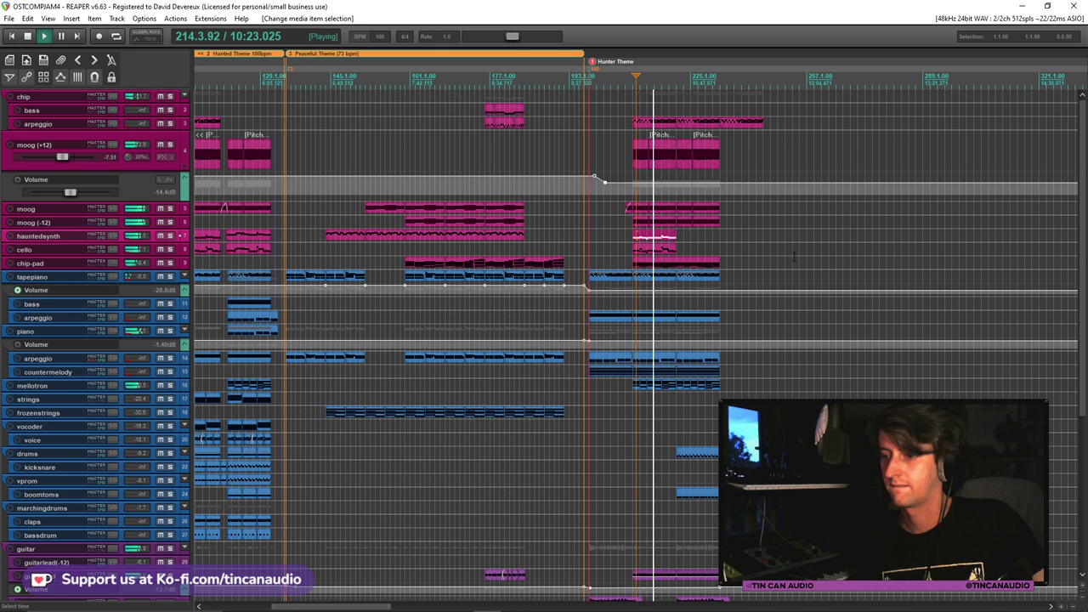
pyautogui.moveTo(1083, 255); pyautogui.dragTo(1084, 404)
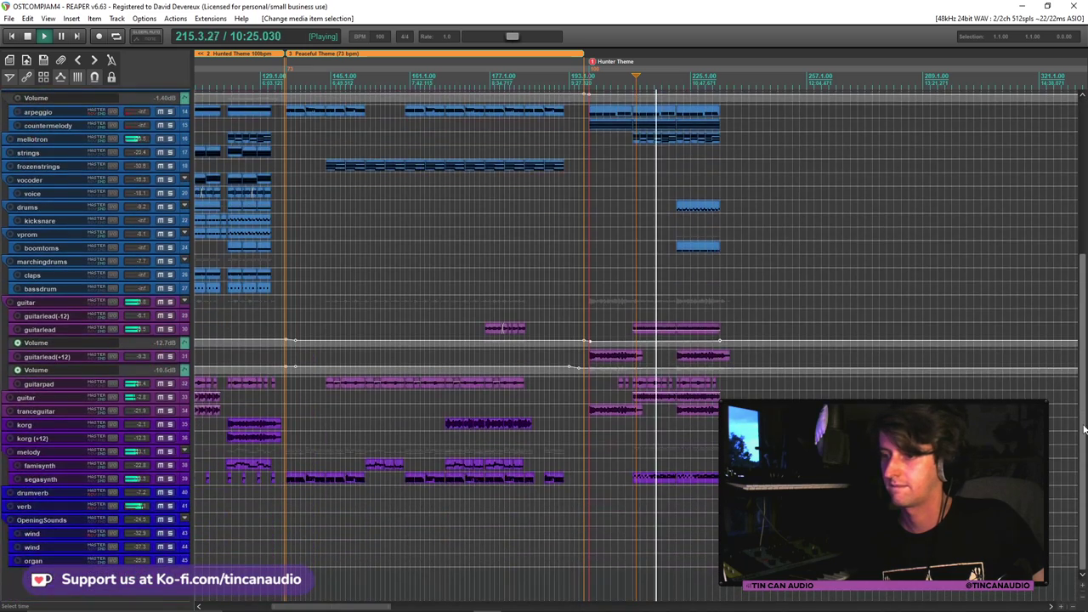
pyautogui.scroll(10, 723, 240)
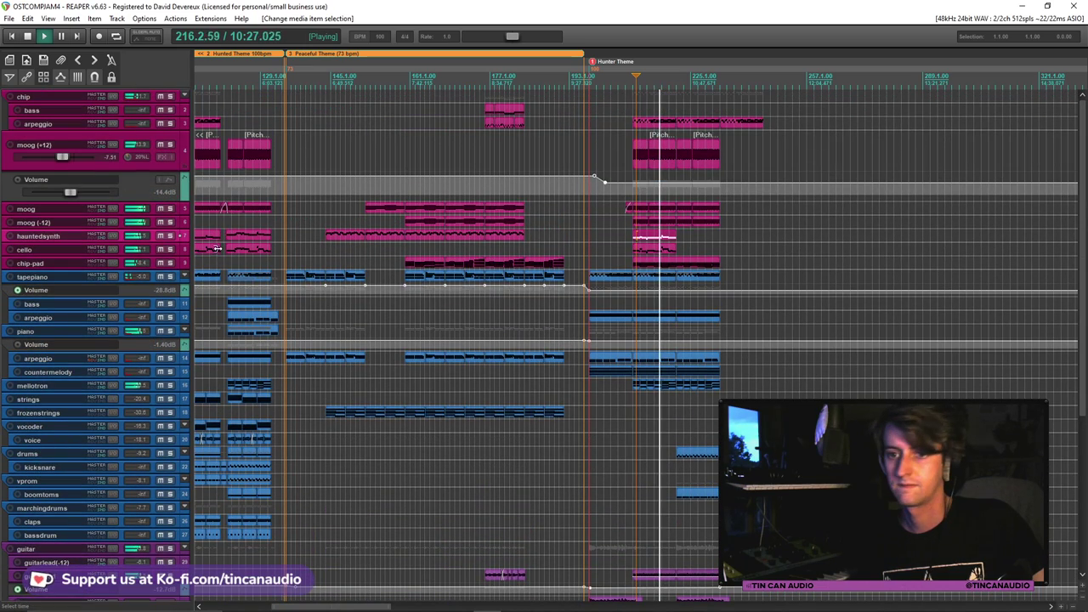
pyautogui.click(161, 250)
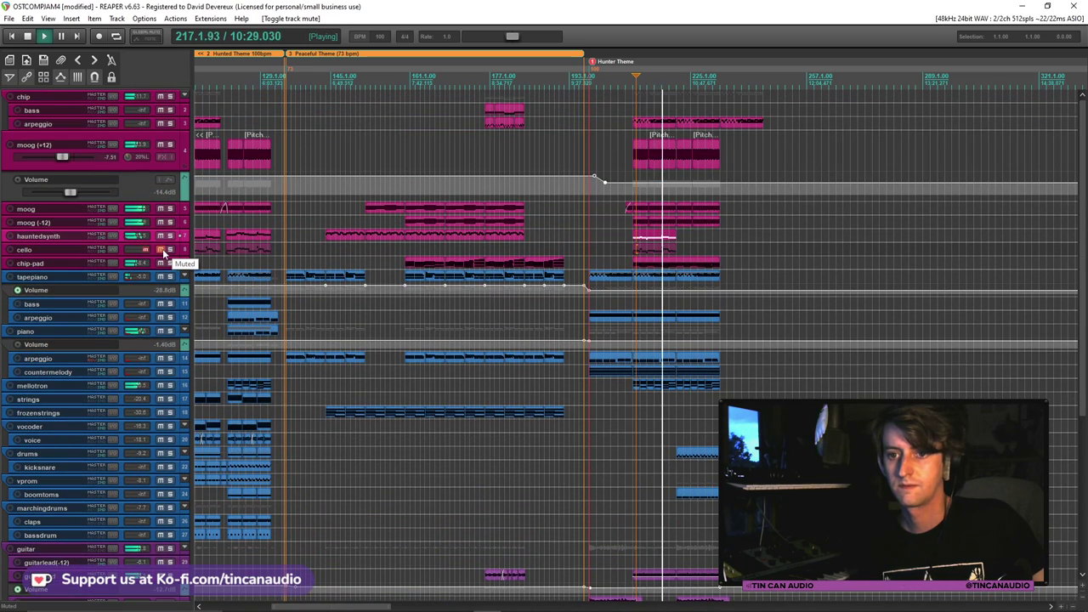
pyautogui.click(163, 250)
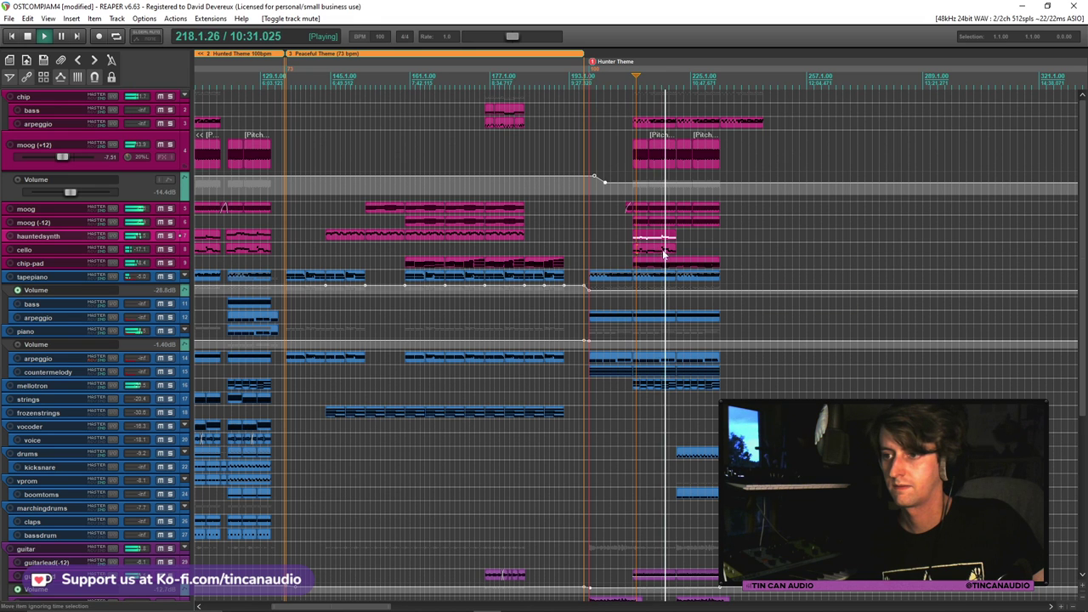
pyautogui.click(670, 251)
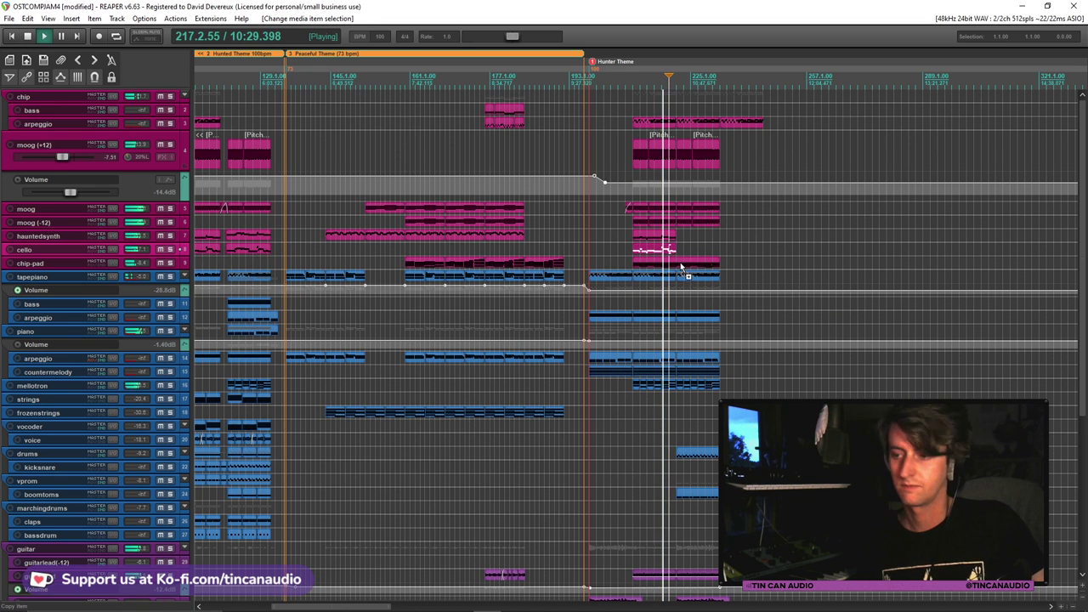
pyautogui.click(692, 457)
pyautogui.keyDown('shift'); pyautogui.click(694, 496); pyautogui.keyUp('shift')
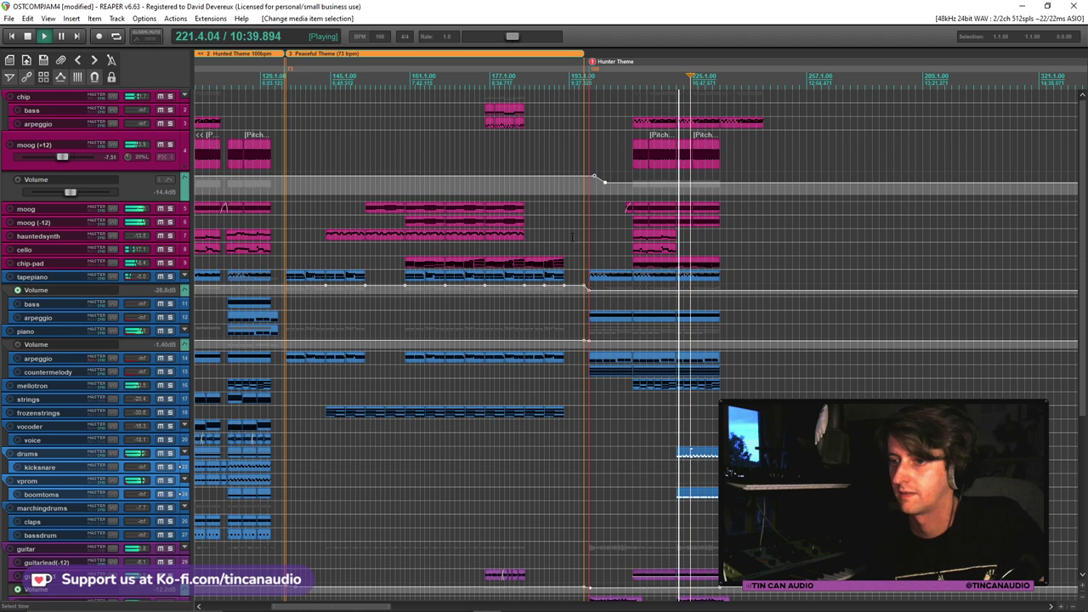
# Copy the last hauntedsynth and cello clips of the Hunted Theme and paste them onto the same tracks at bar 221
pyautogui.click(253, 235)
pyautogui.keyDown('ctrl'); pyautogui.click(253, 249); pyautogui.keyUp('ctrl')
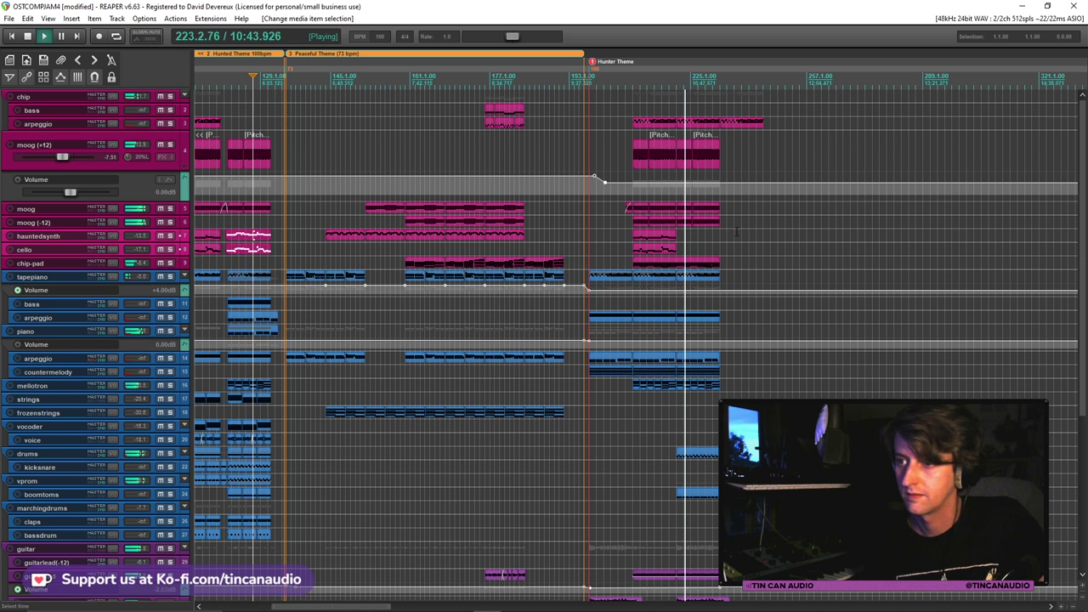
pyautogui.hotkey('ctrl', 'v')
pyautogui.press('space')
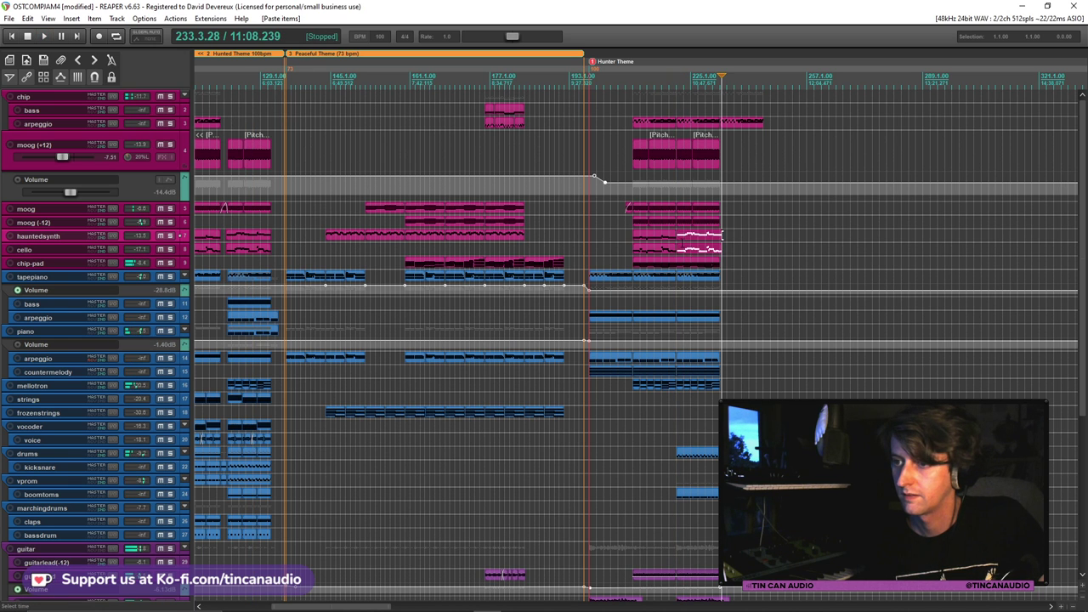
# Move the hauntedsynth and cello clips pasted at bar 221 about half a bar earlier and play them back
pyautogui.scroll(6, 677, 235)
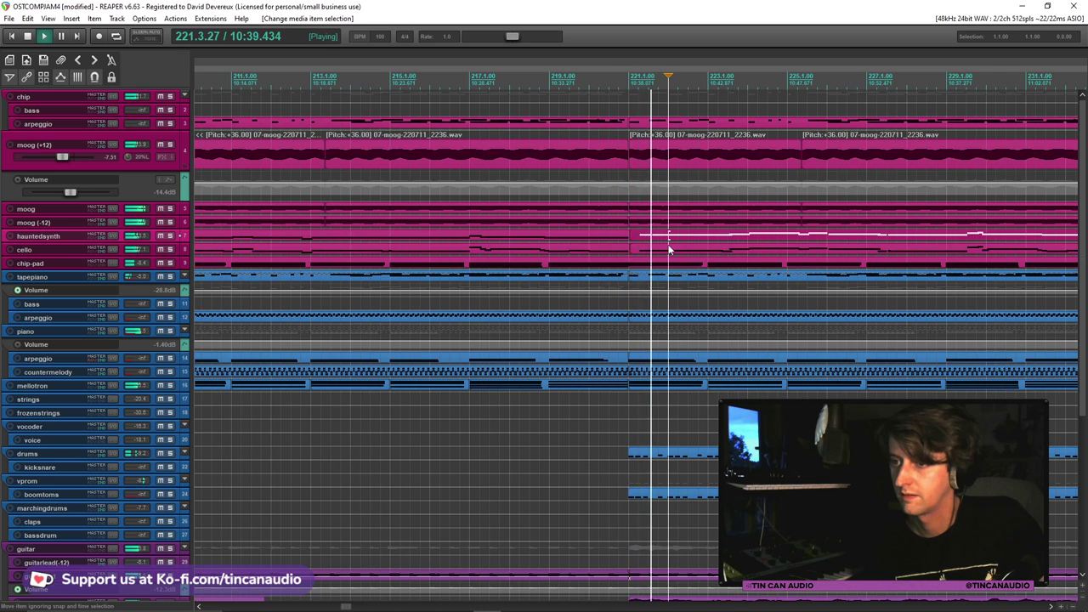
pyautogui.moveTo(656, 255); pyautogui.dragTo(611, 246)
pyautogui.press('space')
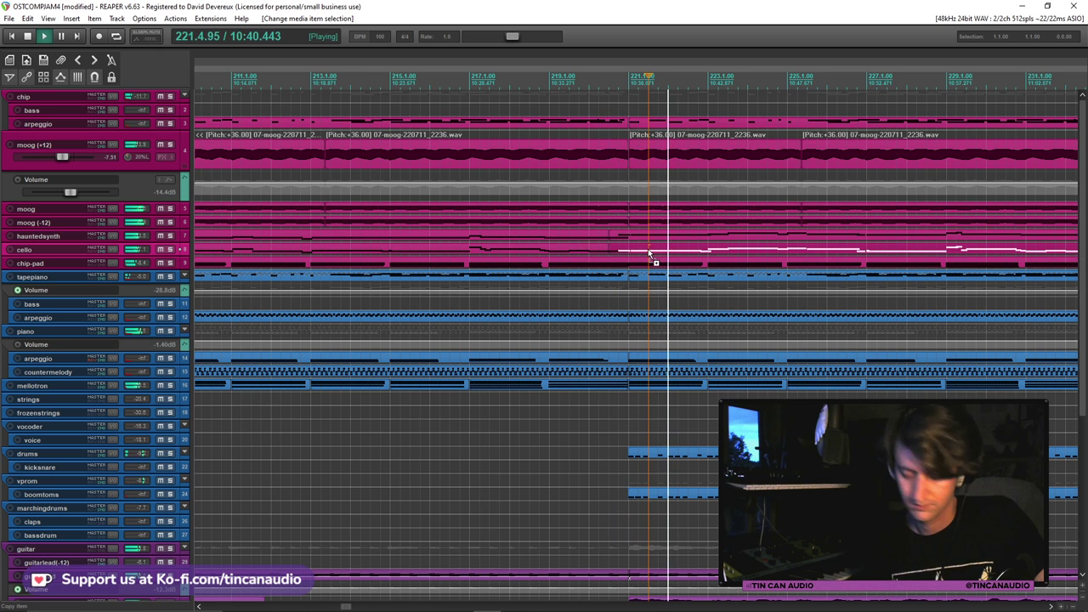
# Stop playback and delete the drums and boomtoms clips that start at bar 221 in the Hunter Theme
pyautogui.scroll(-3, 708, 302)
pyautogui.click(669, 456)
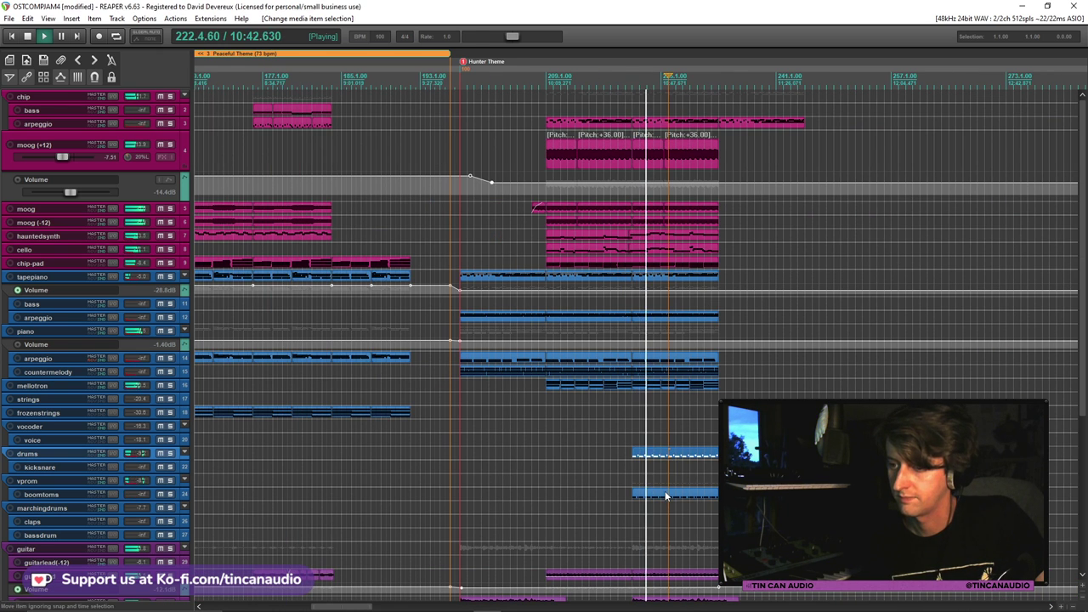
pyautogui.keyDown('shift'); pyautogui.click(667, 495); pyautogui.keyUp('shift')
pyautogui.press('space')
pyautogui.press('Delete')
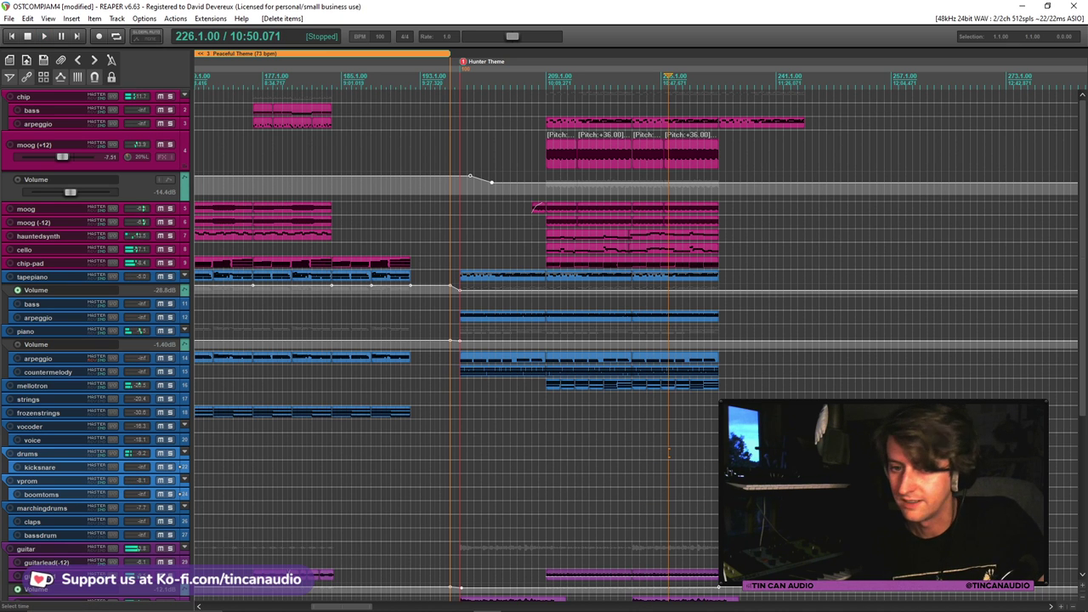
# Record a new MIDI drum take on the record-armed drums track from bar 209 and save the recorded file
pyautogui.click(547, 440)
pyautogui.press('space')
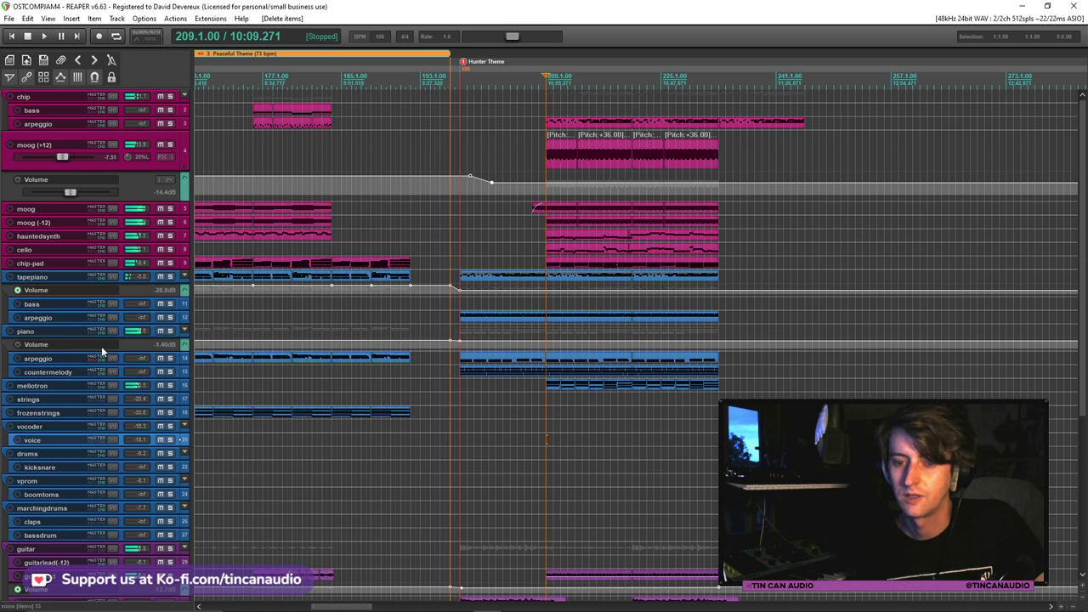
pyautogui.click(10, 456)
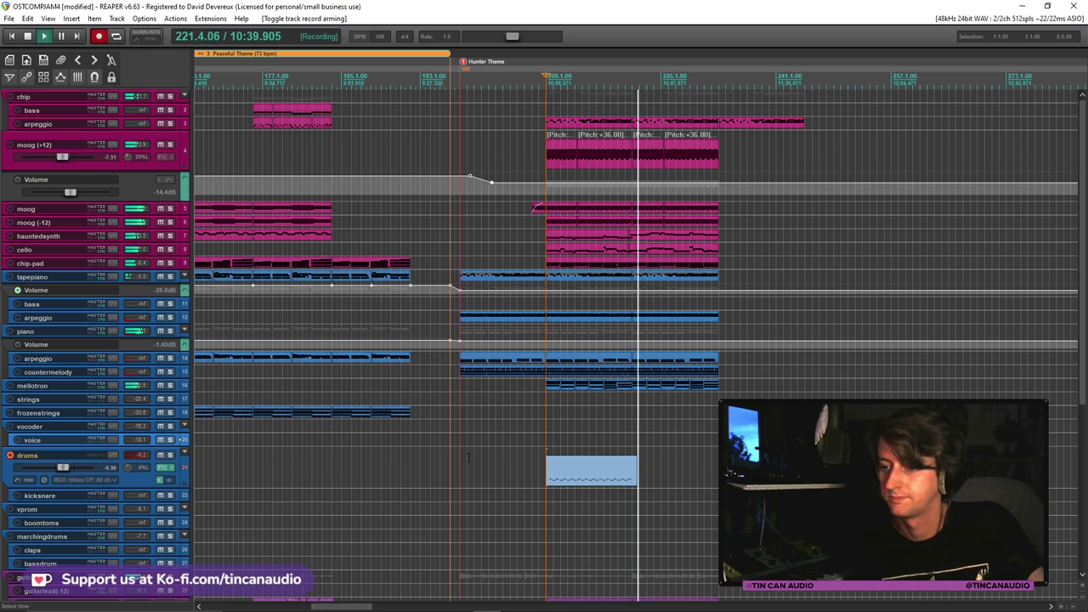
pyautogui.press('space')
pyautogui.click(493, 372)
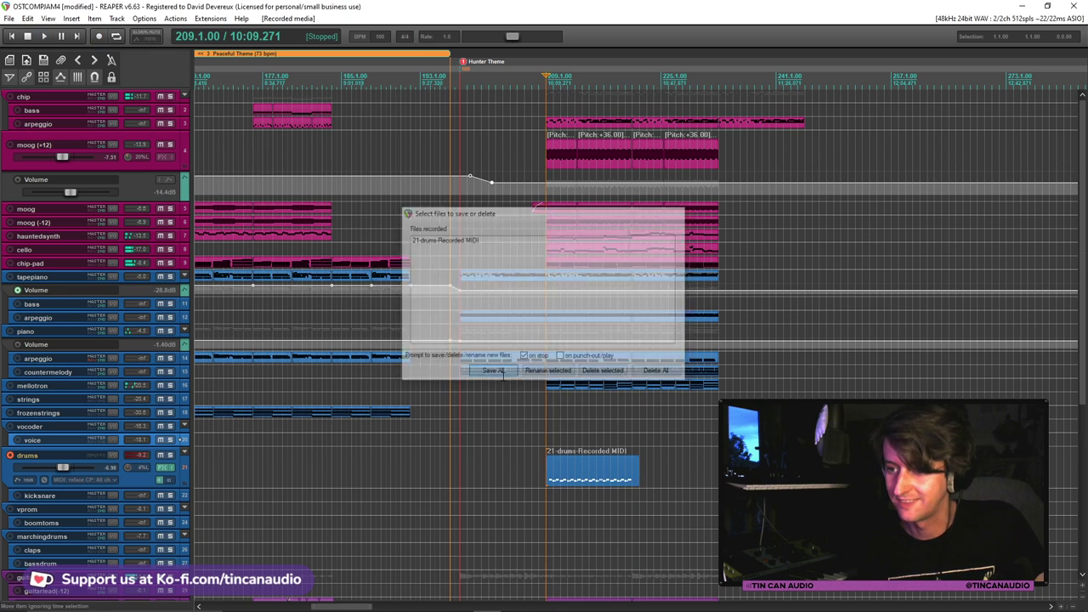
# Open the recorded drum take's notes and preview quantizing them to a straight 1/16 grid, cancelling the quantization
pyautogui.doubleClick(557, 476)
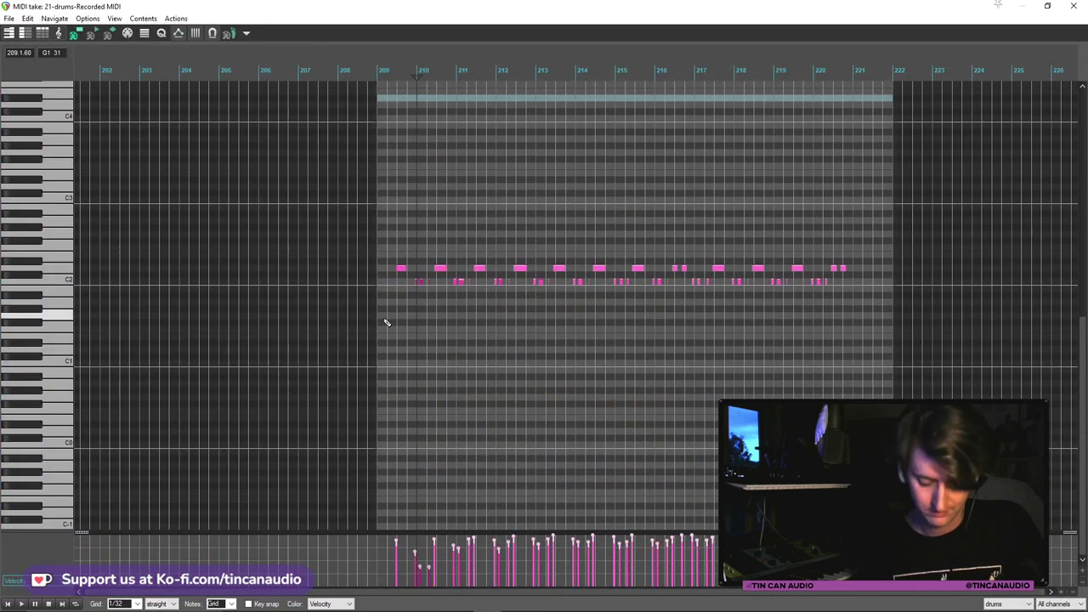
pyautogui.hotkey('ctrl', 'q')
pyautogui.press('space')
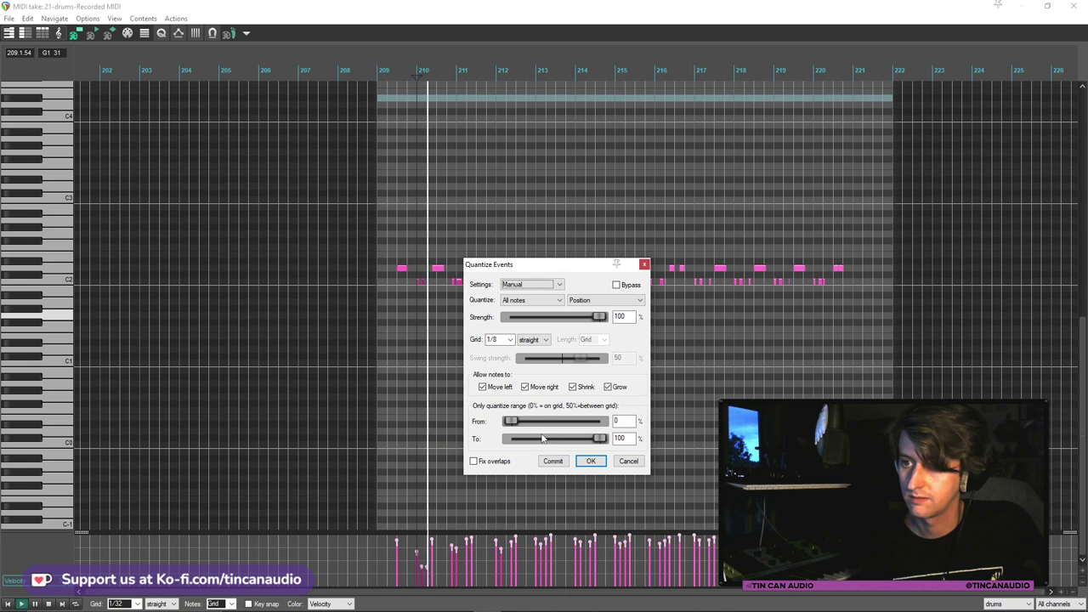
pyautogui.click(510, 339)
pyautogui.click(502, 376)
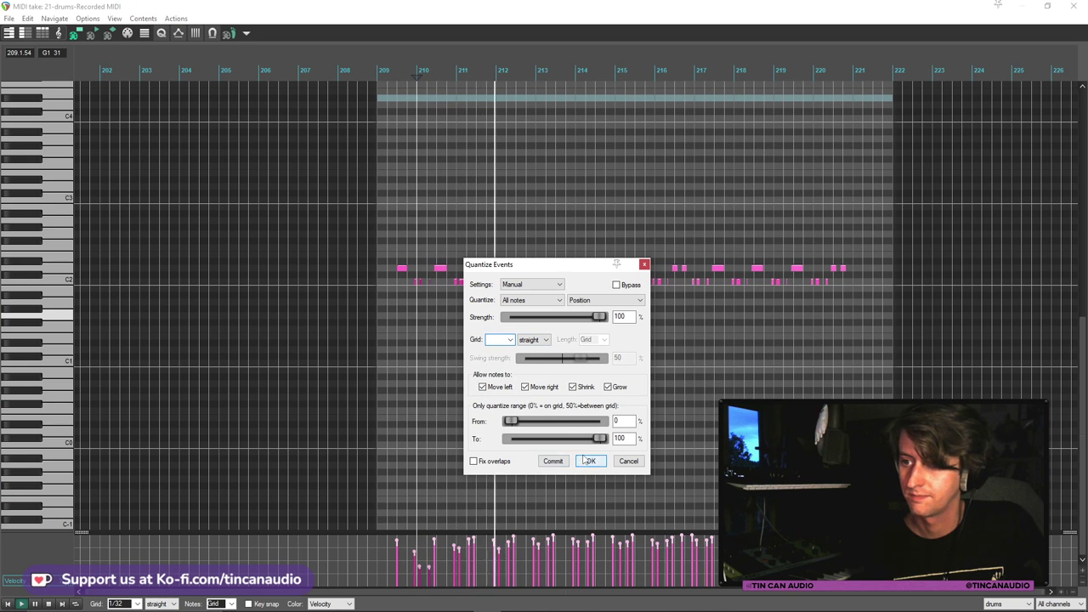
pyautogui.click(510, 339)
pyautogui.click(502, 376)
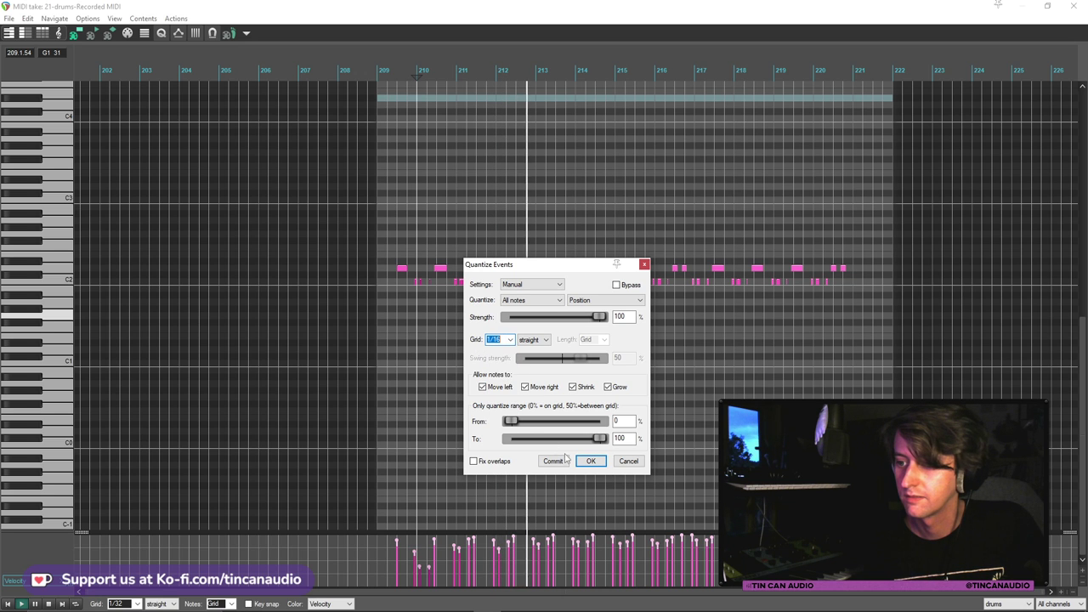
pyautogui.click(623, 460)
pyautogui.press('space')
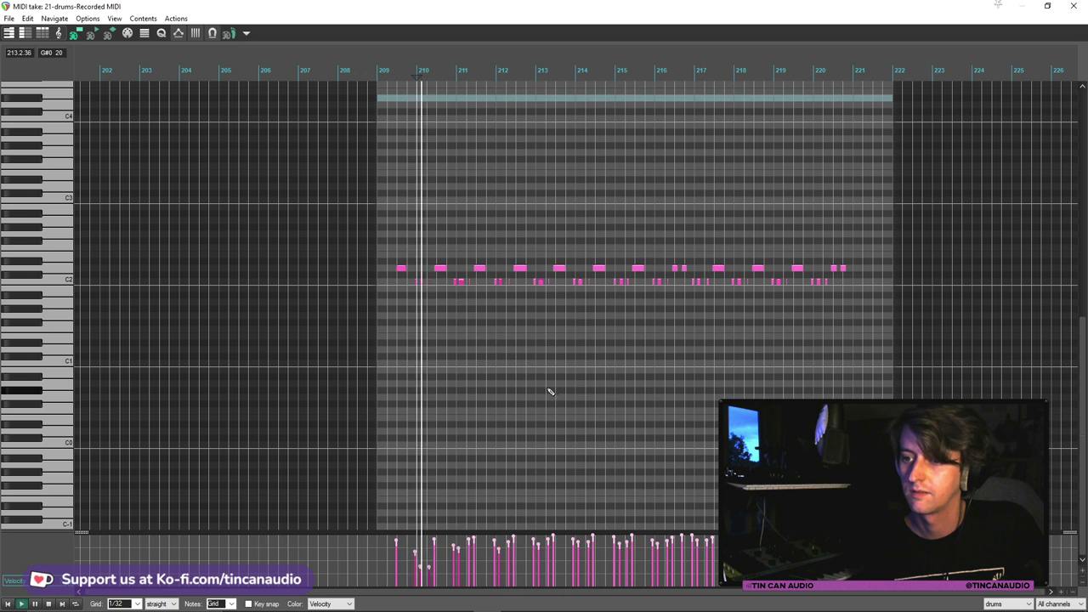
# Try quantizing all drum notes to the straight 1/16 grid, play the result and undo it
pyautogui.scroll(3, 551, 391)
pyautogui.press('space')
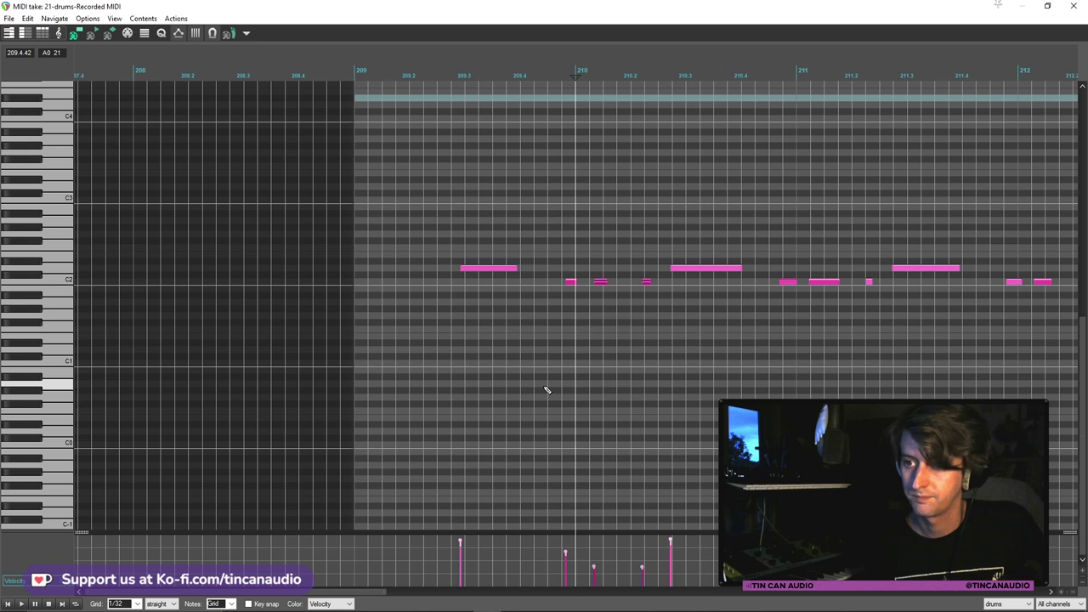
pyautogui.hotkey('ctrl', 'q')
pyautogui.click(594, 461)
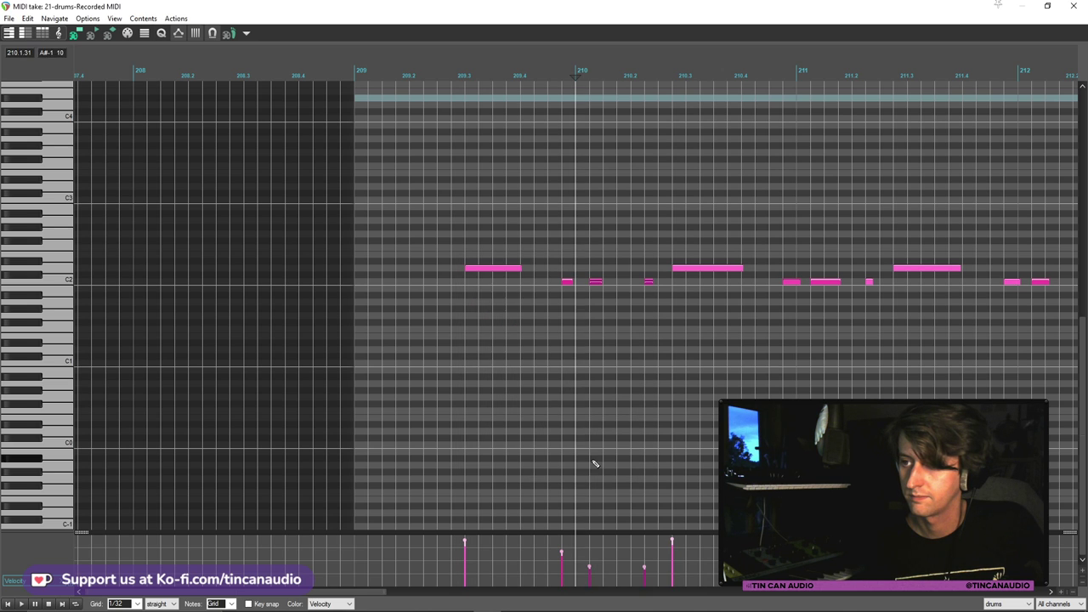
pyautogui.click(475, 300)
pyautogui.press('space')
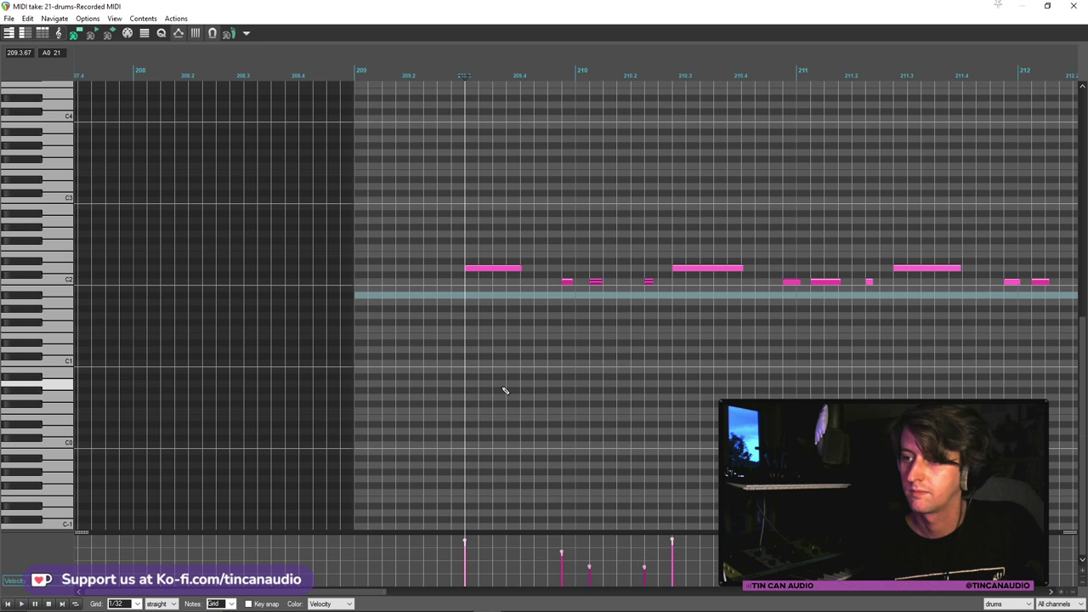
pyautogui.hotkey('ctrl', 'z')
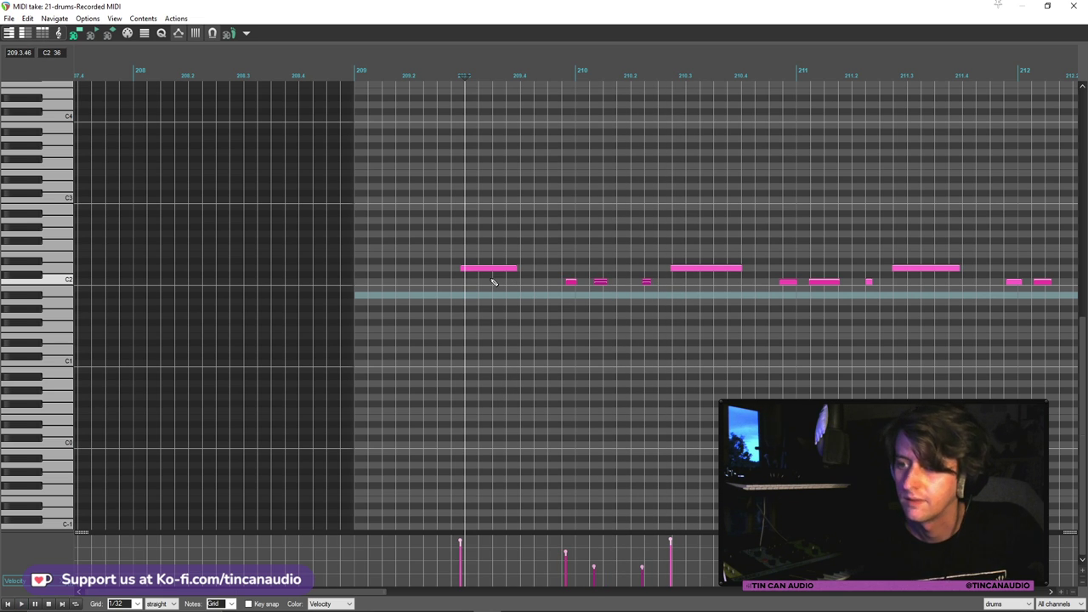
# Shift all notes of the drum take very slightly later and play them back to check the timing
pyautogui.hotkey('ctrl', 'a')
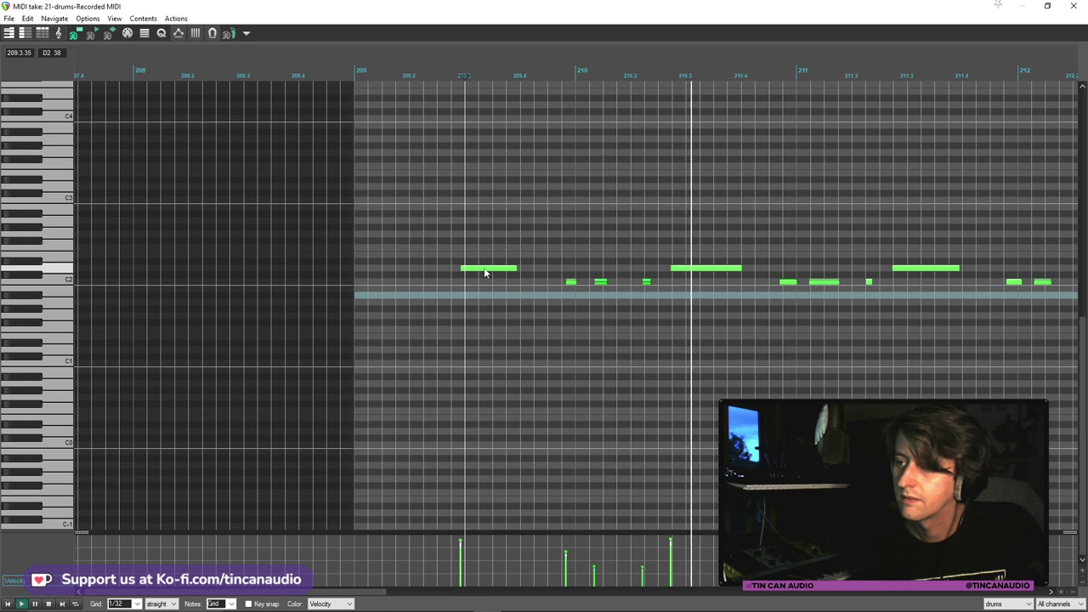
pyautogui.press('space')
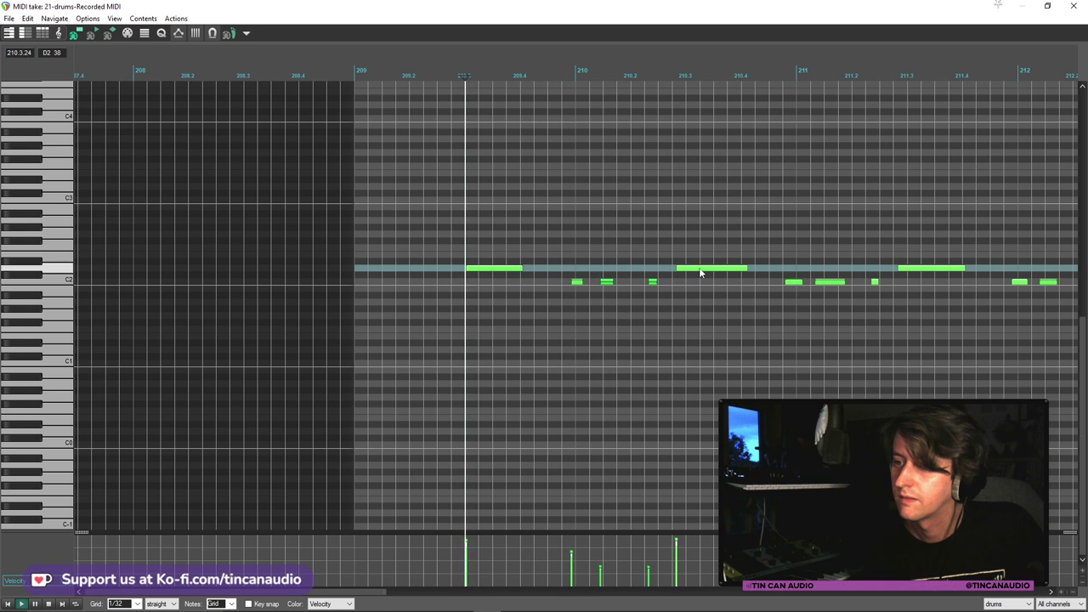
pyautogui.press('space')
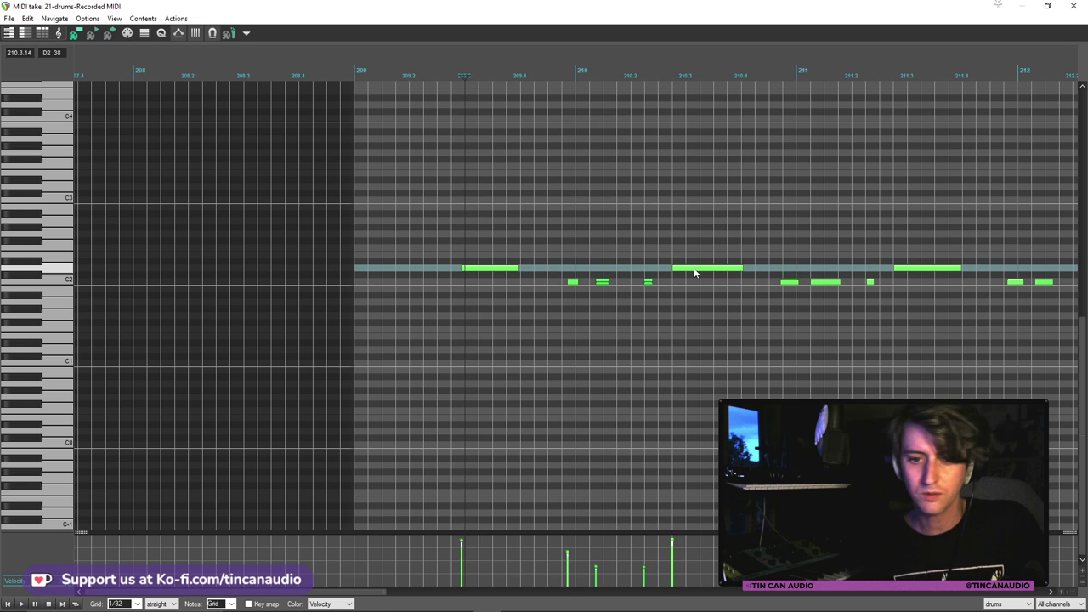
pyautogui.click(451, 263)
pyautogui.press('space')
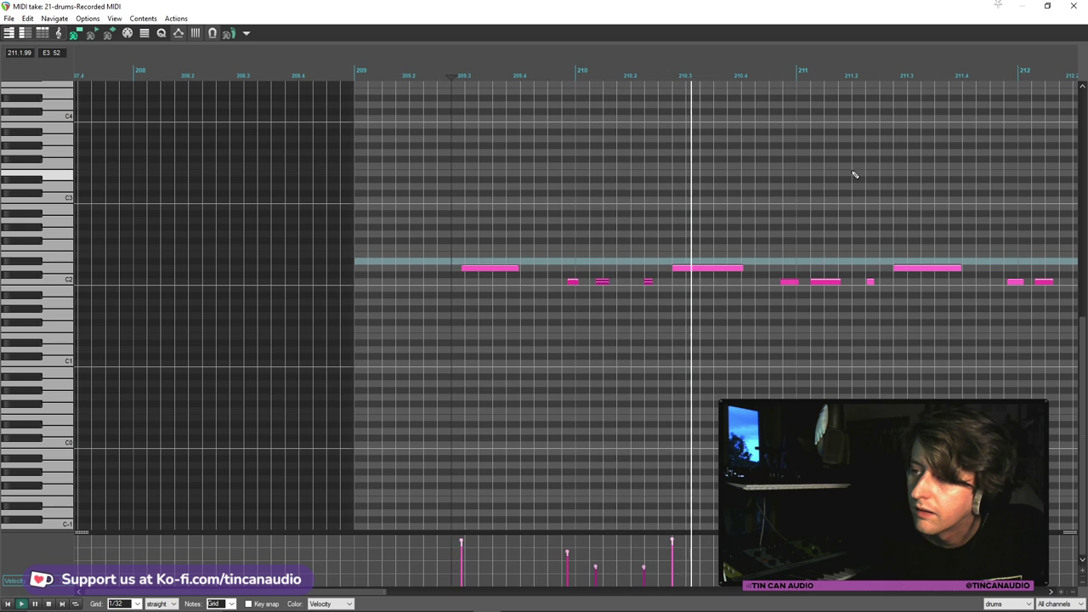
pyautogui.scroll(-1, 853, 175)
pyautogui.press('space')
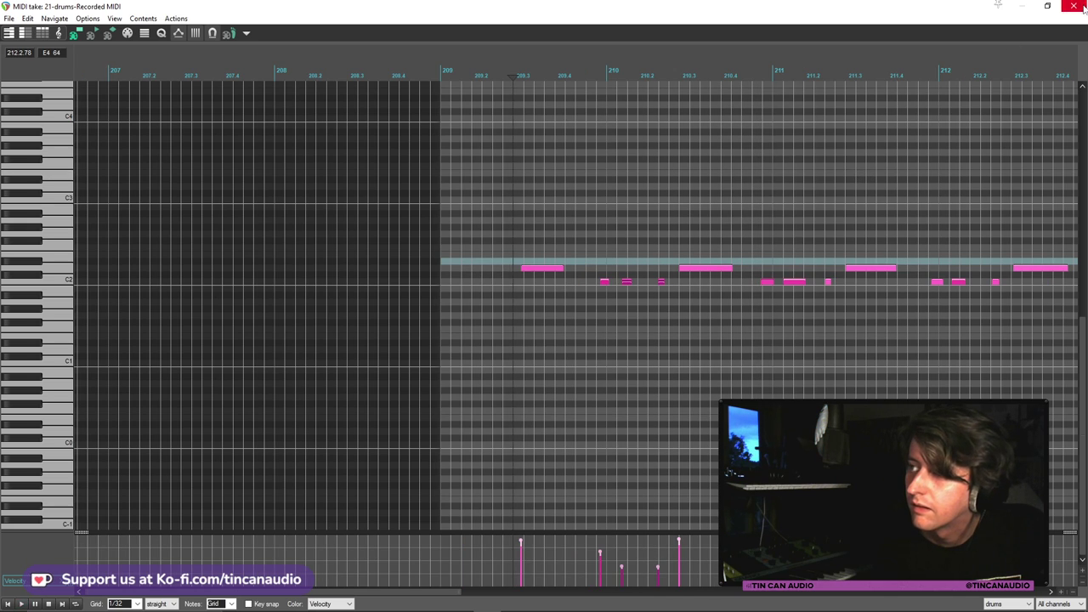
# Return to the arrangement, move the recorded drums clip slightly later than bar 209 and play it back
pyautogui.click(1073, 6)
pyautogui.scroll(2, 600, 459)
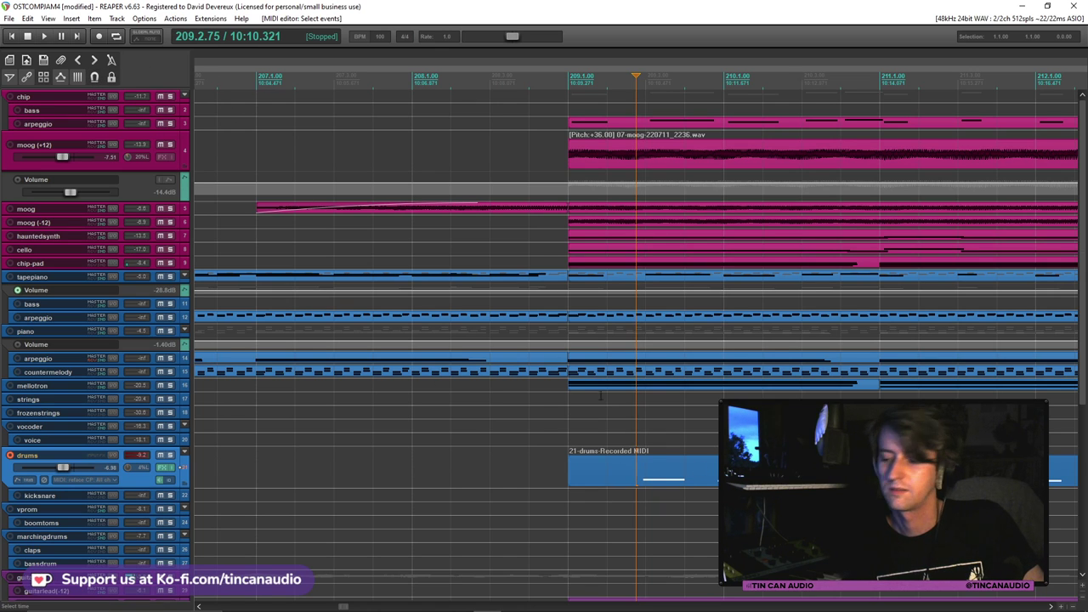
pyautogui.moveTo(636, 484); pyautogui.dragTo(637, 484)
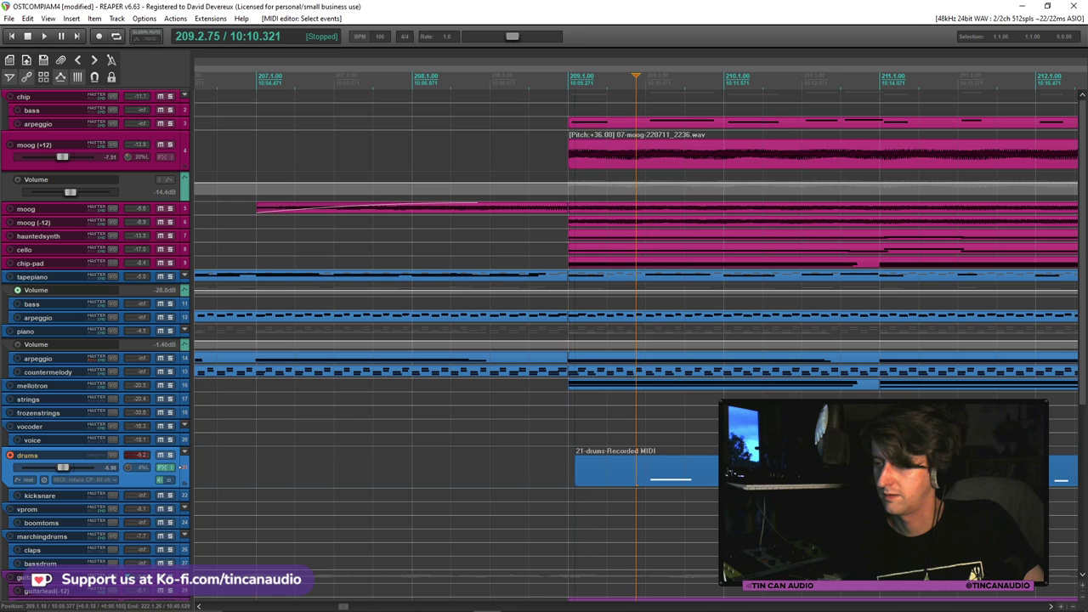
pyautogui.press('space')
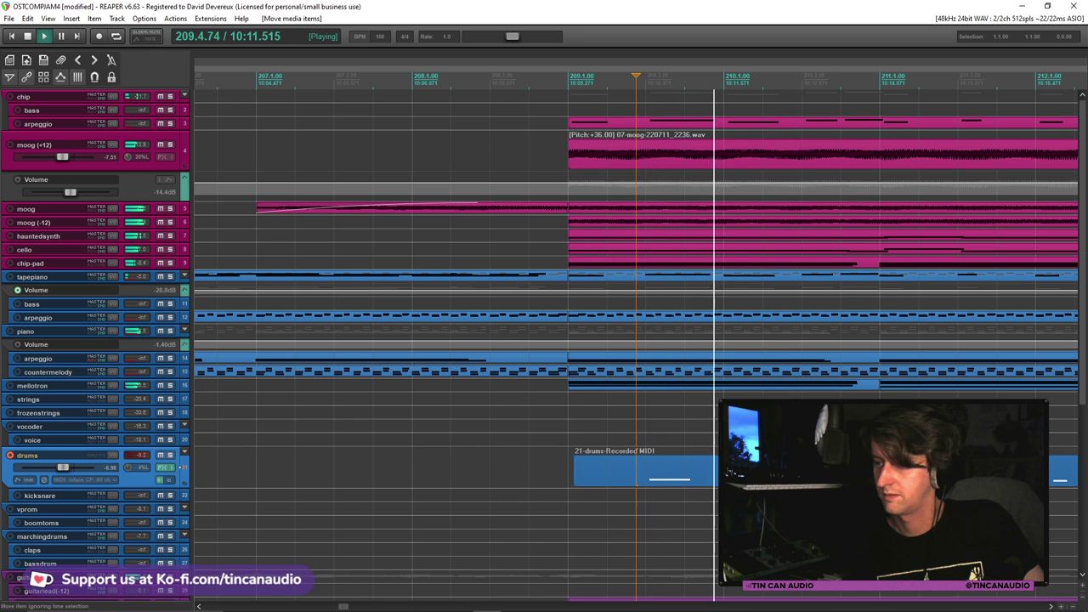
# Quantize all notes of the drum take to a straight 1/16 grid at 100% strength and align the early C2 note with bar 211
pyautogui.doubleClick(636, 476)
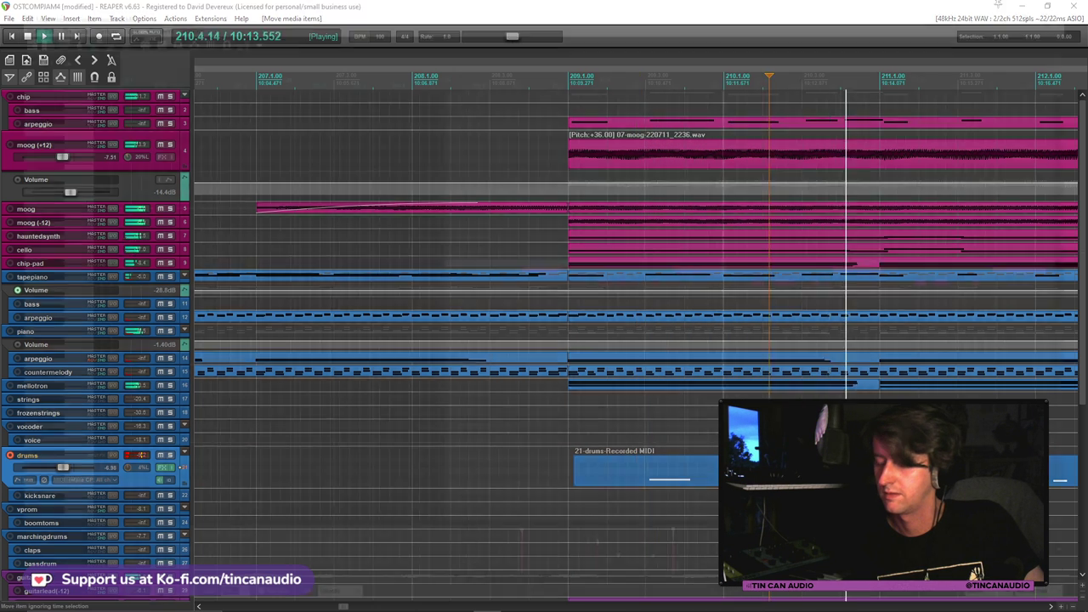
pyautogui.press('q')
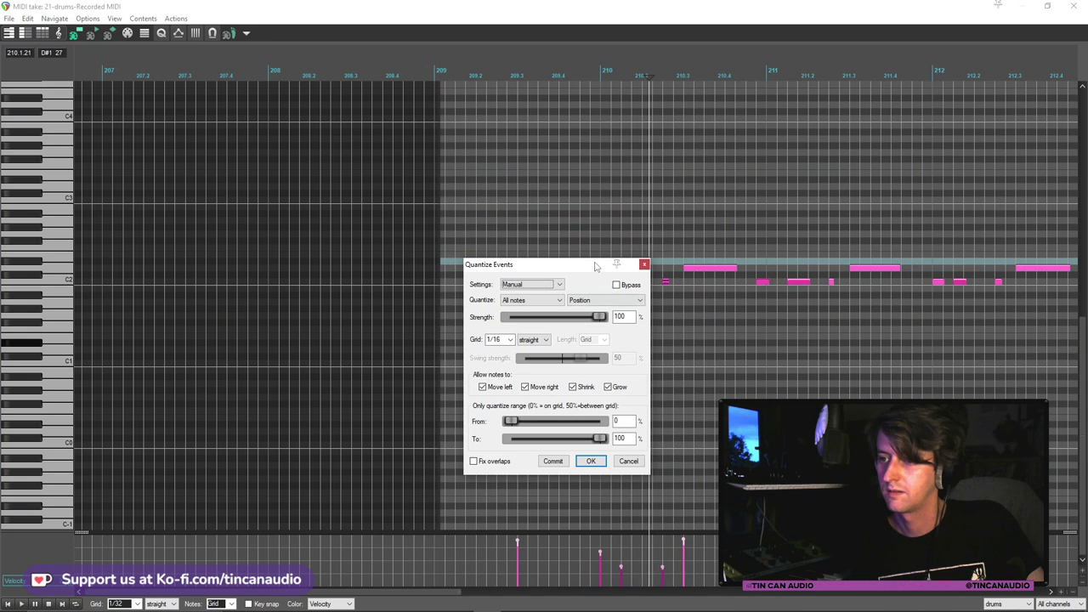
pyautogui.moveTo(595, 267); pyautogui.dragTo(624, 382)
pyautogui.click(587, 295)
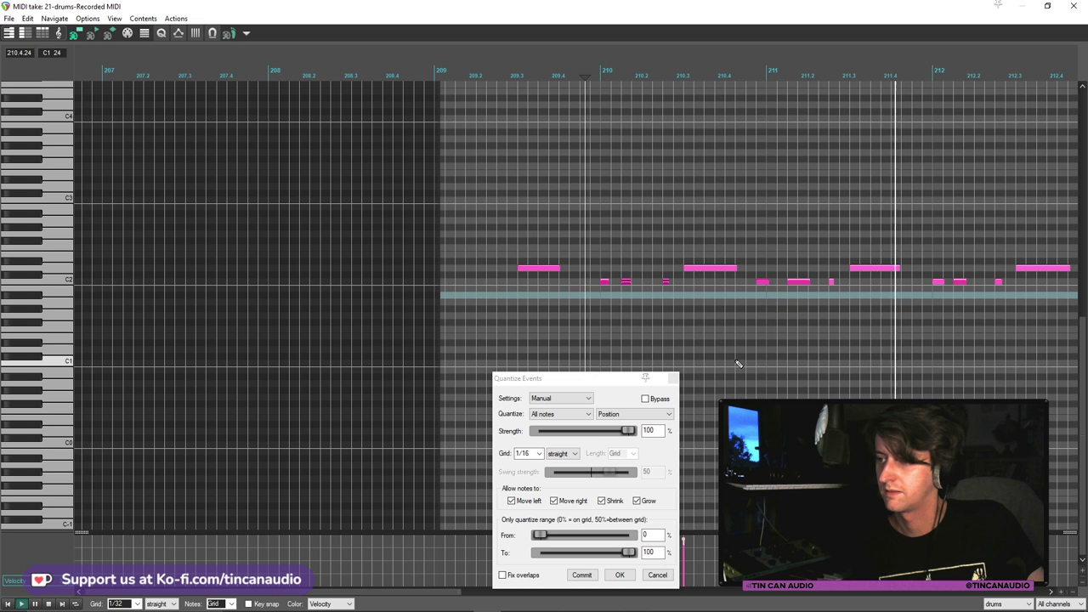
pyautogui.scroll(-1, 777, 308)
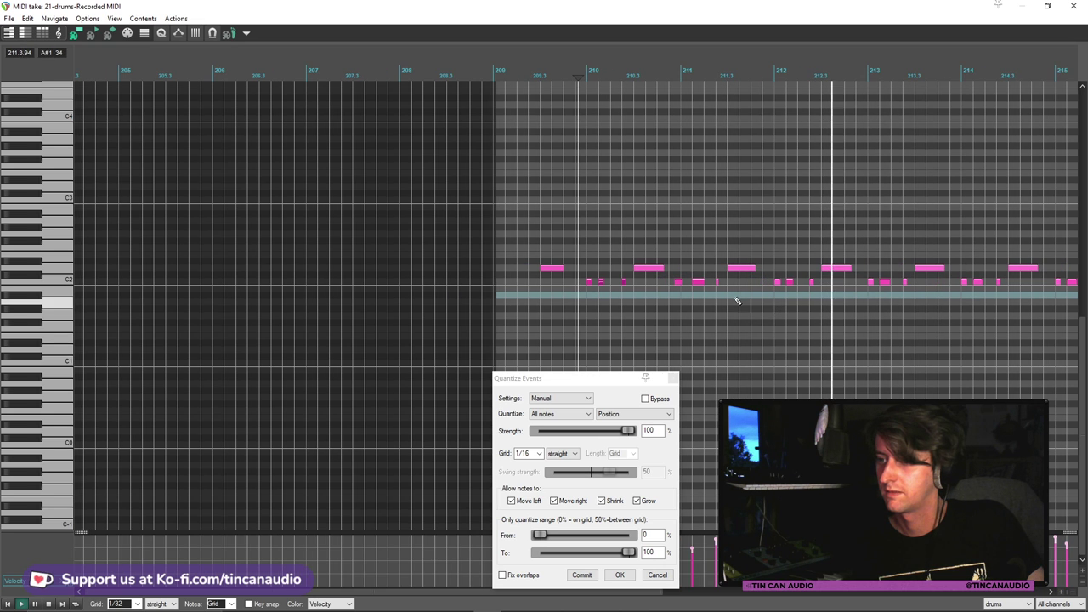
pyautogui.click(680, 283)
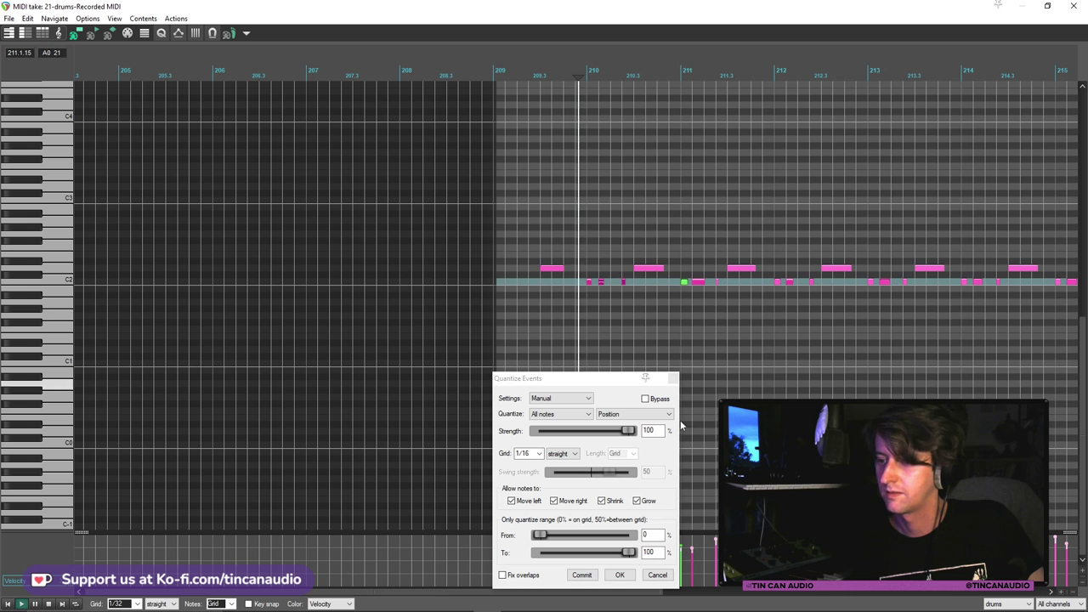
pyautogui.press('Escape')
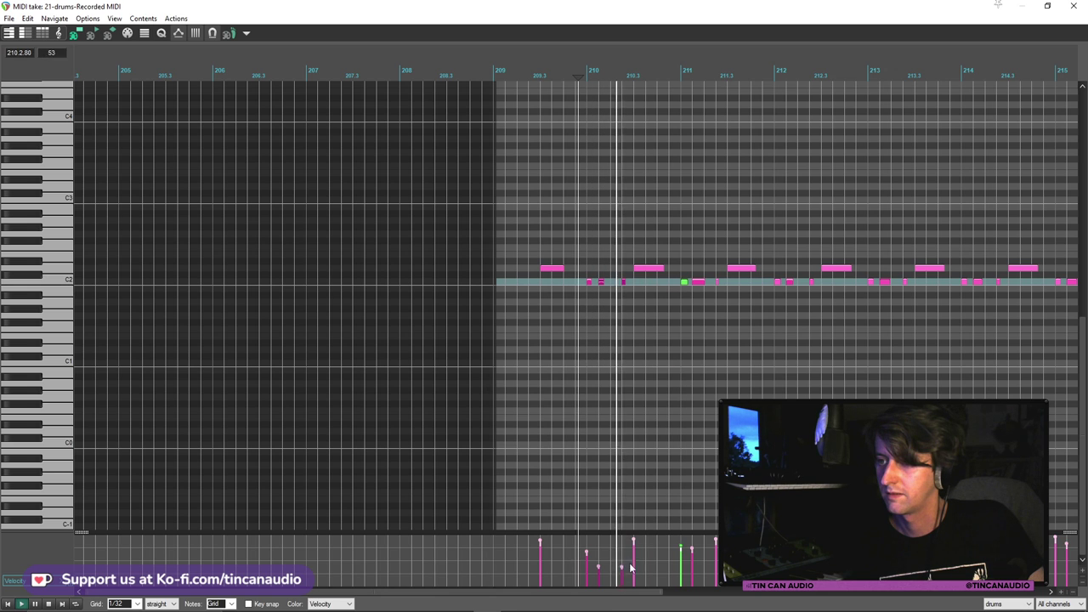
# Copy the first two C2 notes of bar 210, paste them at the start of bar 209 and audition them
pyautogui.press('space')
pyautogui.click(589, 282)
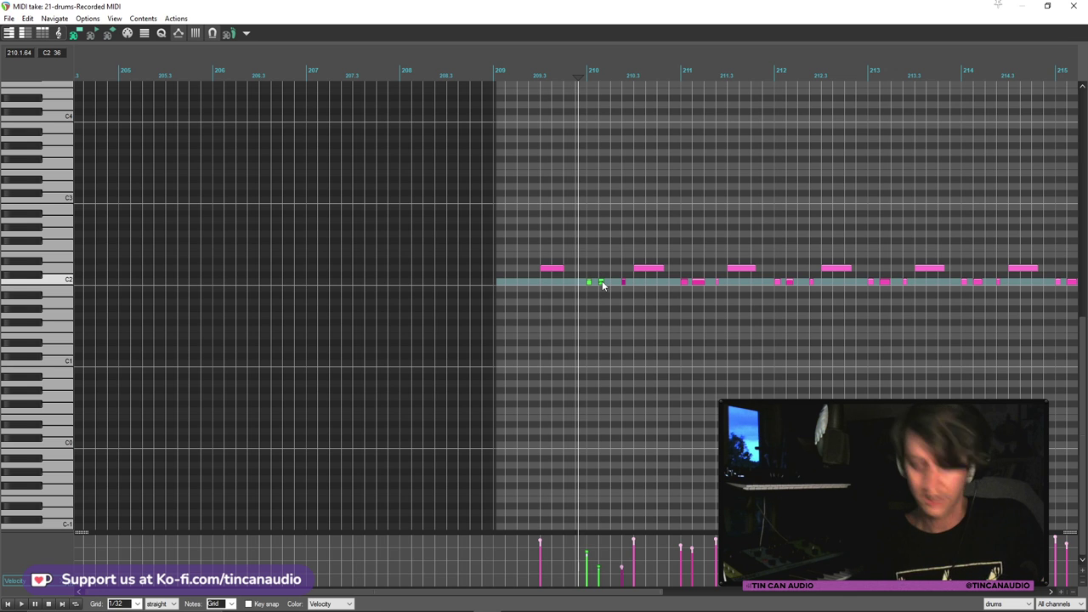
pyautogui.scroll(3, 544, 284)
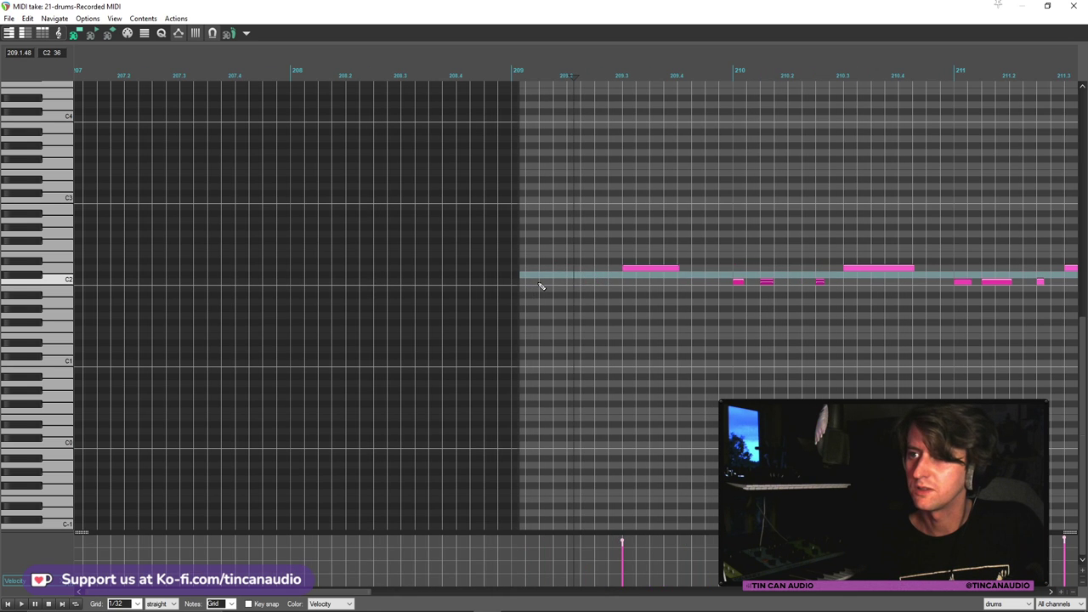
pyautogui.scroll(3, 550, 289)
pyautogui.moveTo(411, 277); pyautogui.dragTo(404, 275)
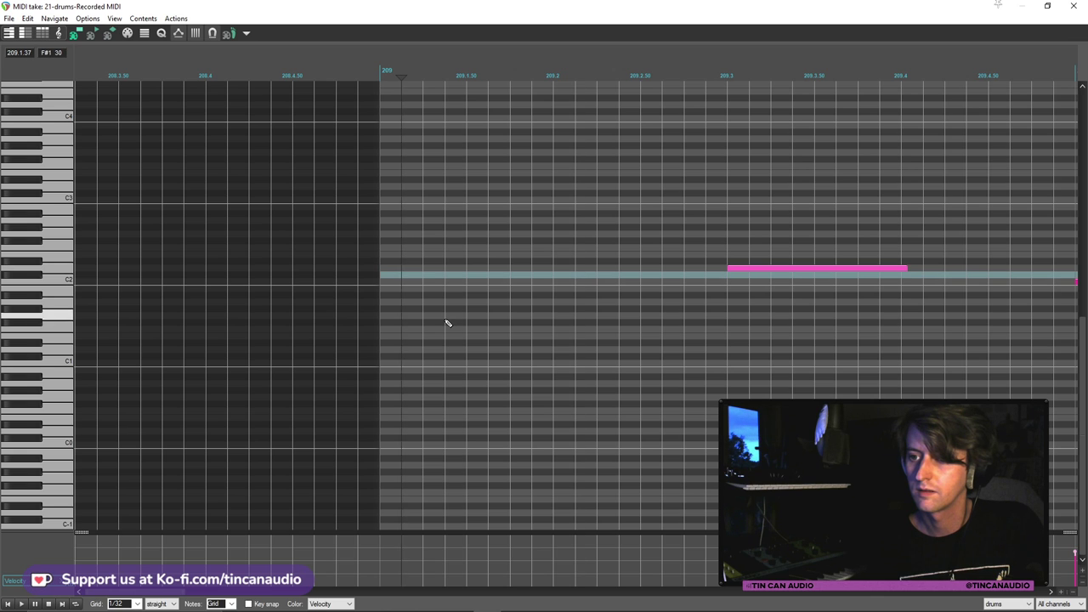
pyautogui.press('space')
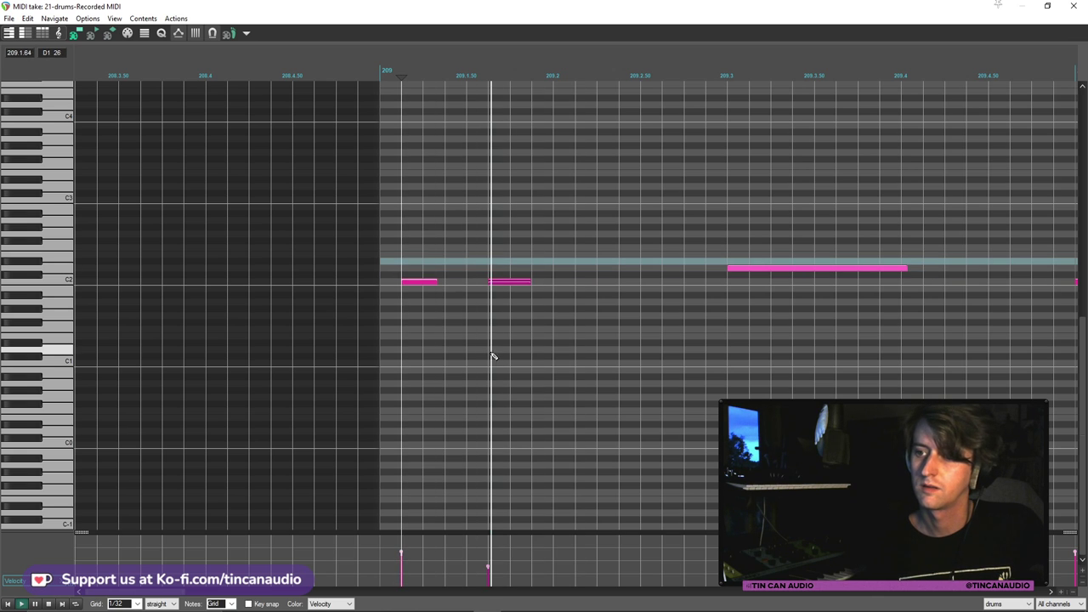
pyautogui.press('space')
# Copy the second C2 note of bar 209, paste it between beats 2 and 3, and play the pattern back
pyautogui.click(520, 283)
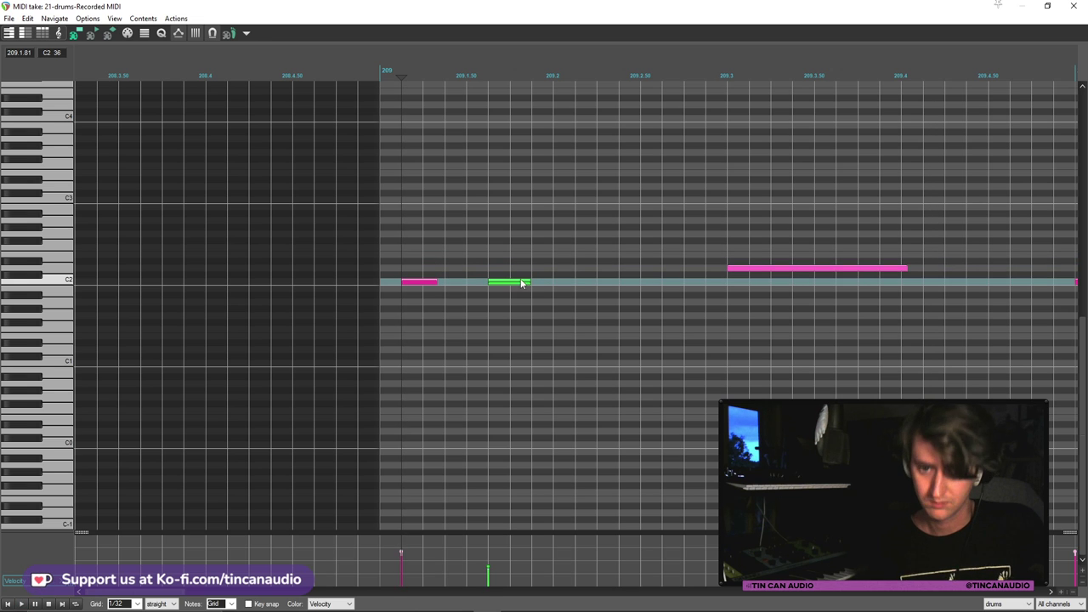
pyautogui.click(403, 262)
pyautogui.press('space')
pyautogui.press('space')
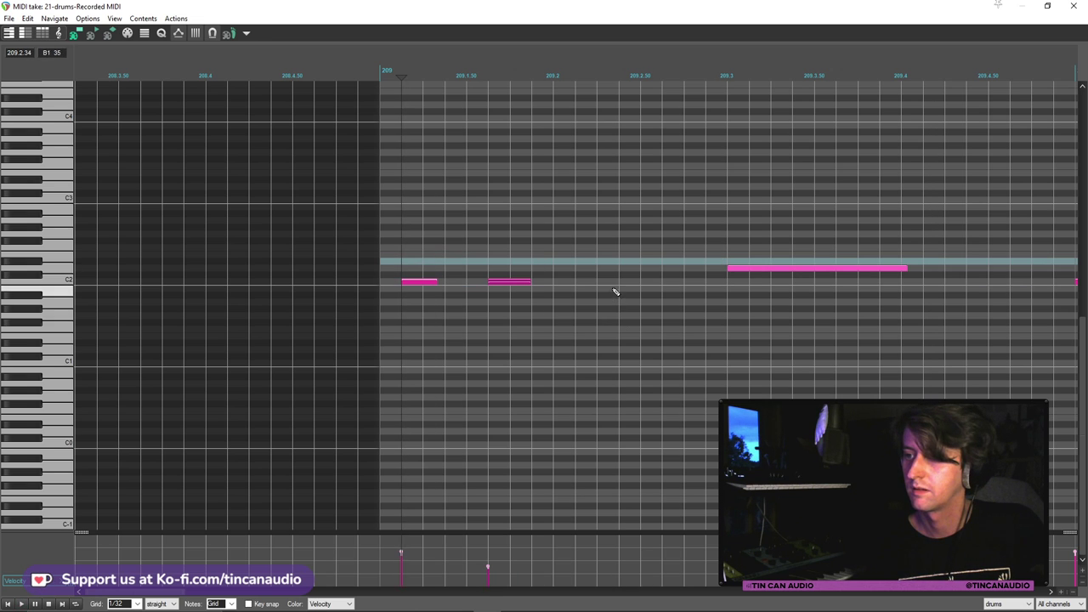
pyautogui.click(619, 285)
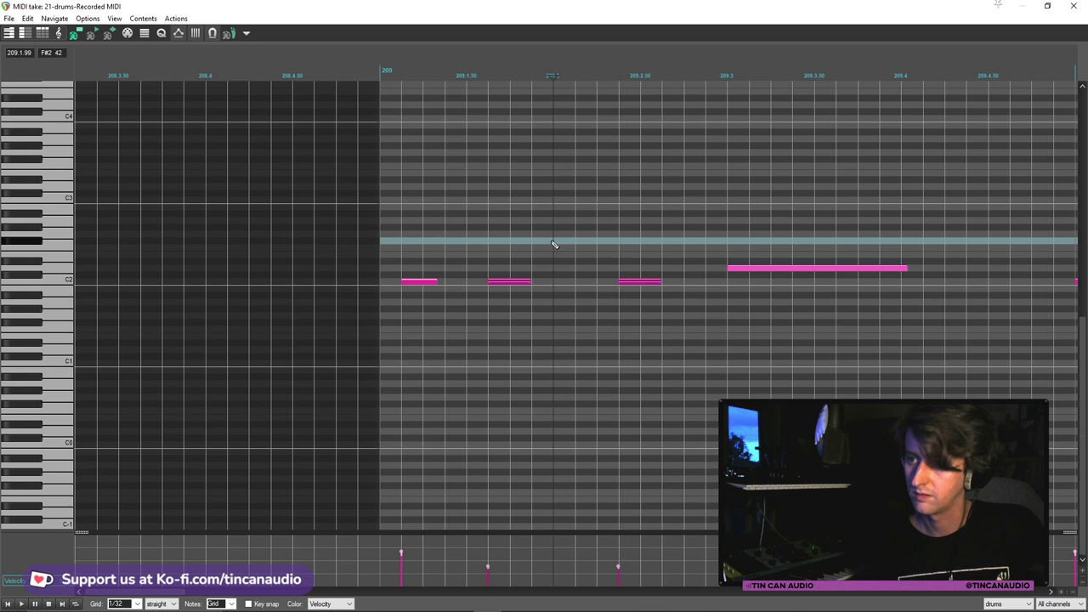
pyautogui.press('space')
pyautogui.scroll(-3, 699, 324)
pyautogui.scroll(-1, 699, 325)
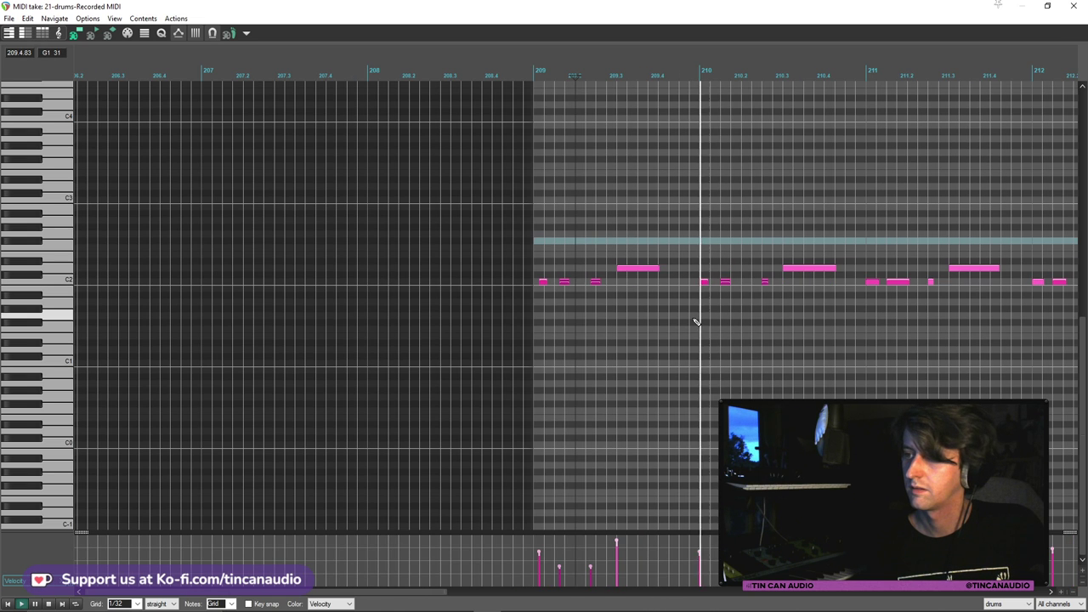
pyautogui.scroll(-3, 772, 304)
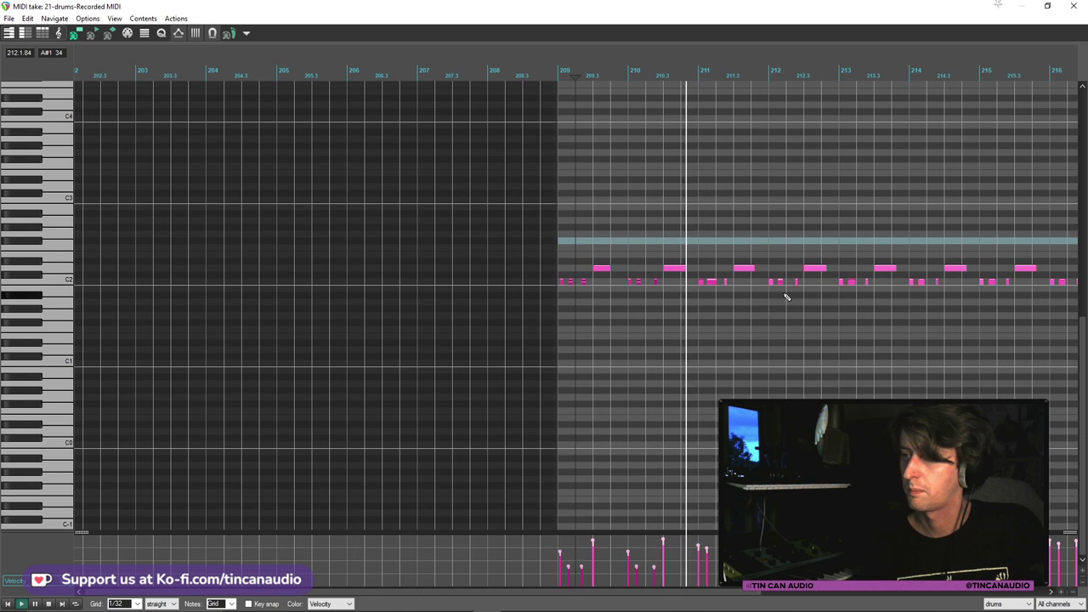
# Return to the arrangement and paste a copy of the recorded drums clip onto the vprom track at bar 209
pyautogui.scroll(-2, 785, 294)
pyautogui.press('Escape')
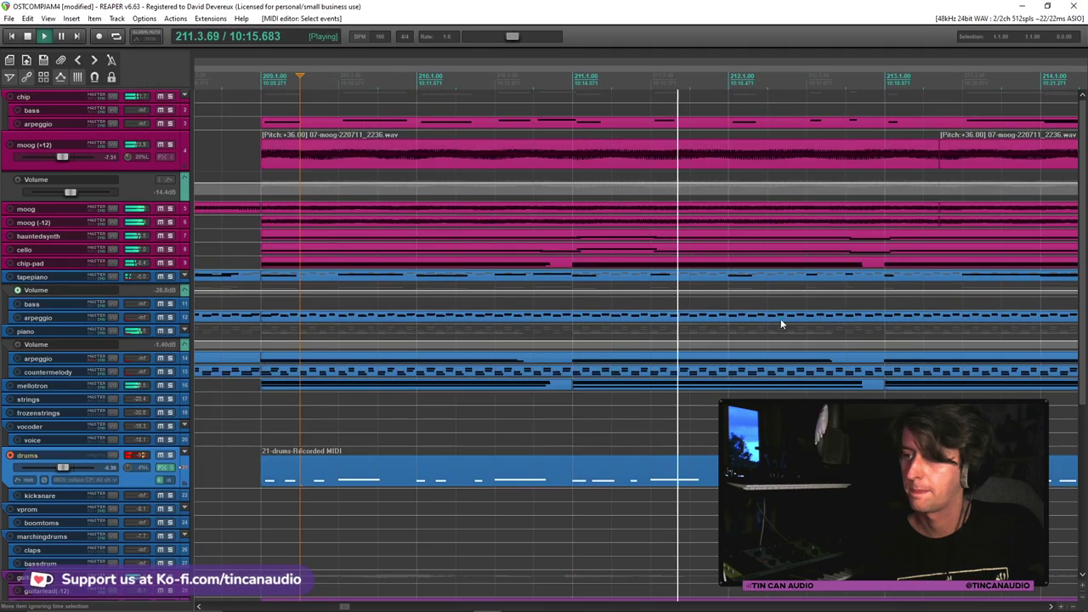
pyautogui.scroll(-4, 781, 319)
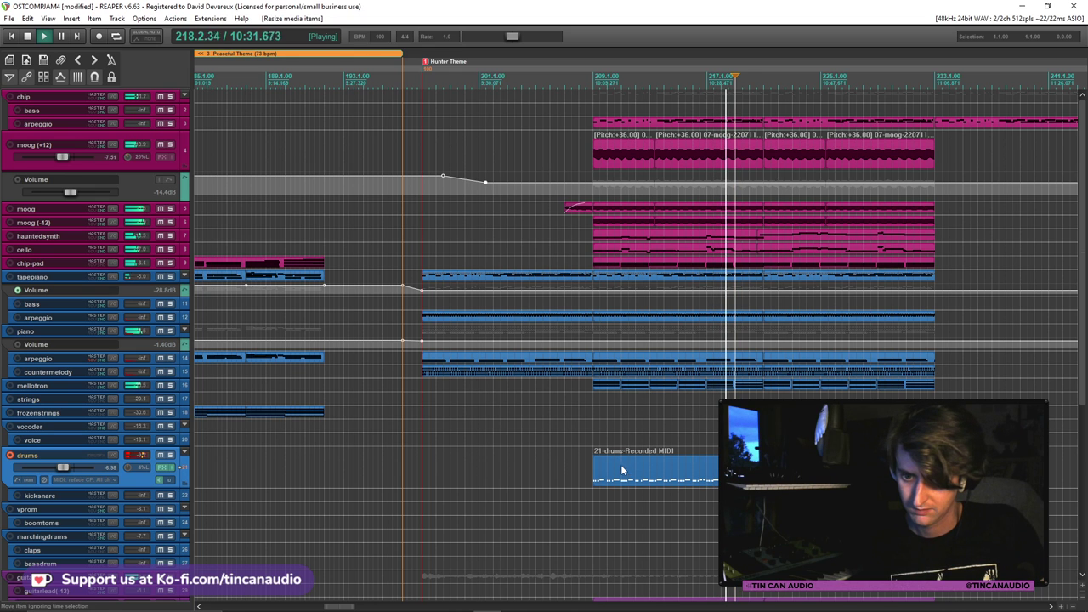
pyautogui.click(594, 508)
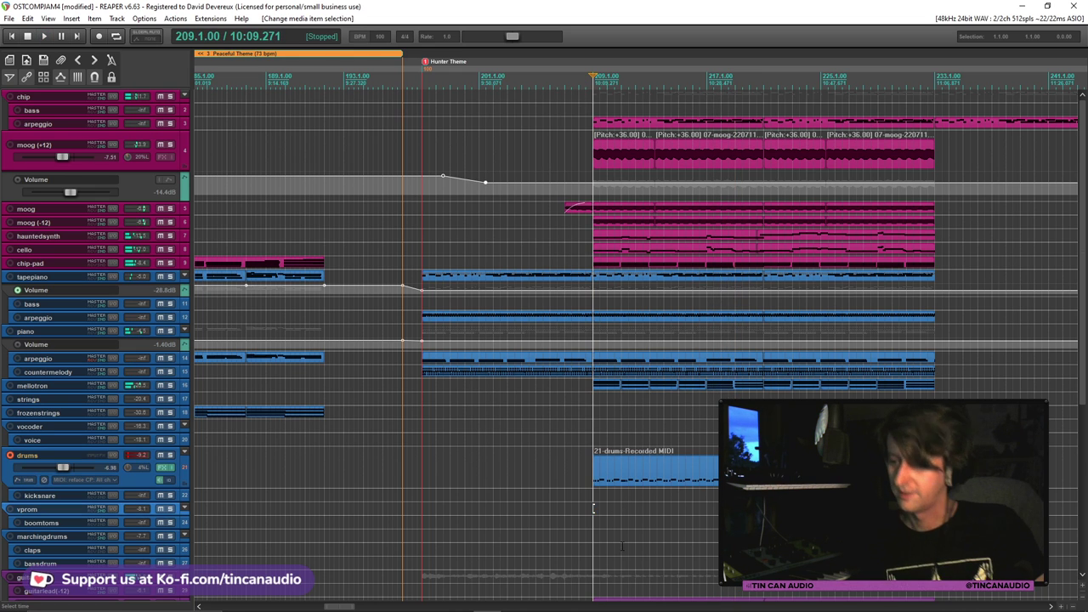
pyautogui.hotkey('ctrl', 'v')
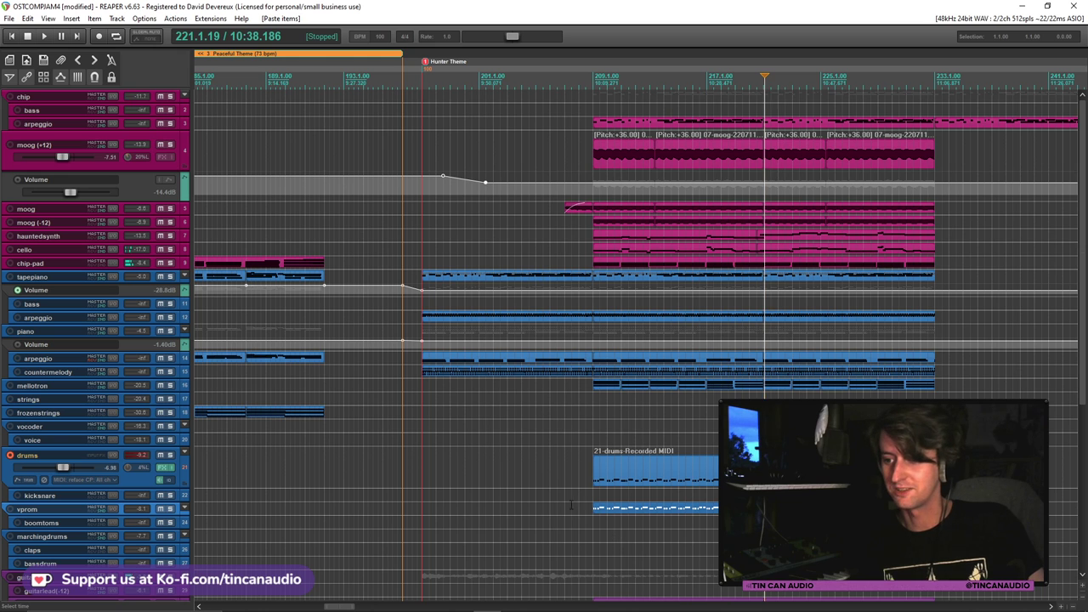
# Play the drums and vprom clips around bar 209 and check the notes in the vprom copy
pyautogui.click(590, 509)
pyautogui.scroll(5, 612, 519)
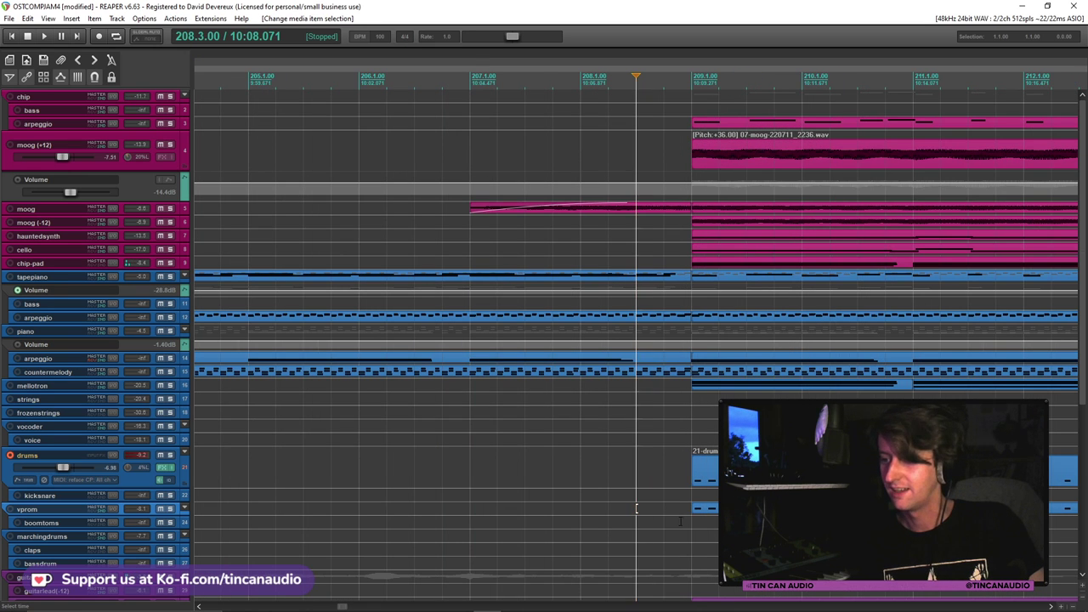
pyautogui.press('space')
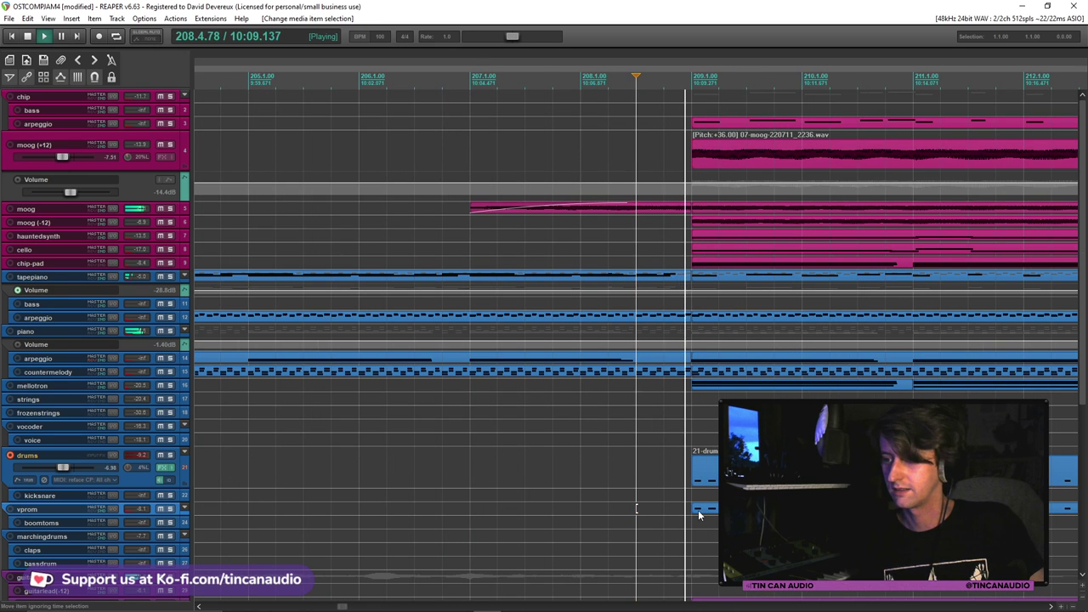
pyautogui.doubleClick(698, 508)
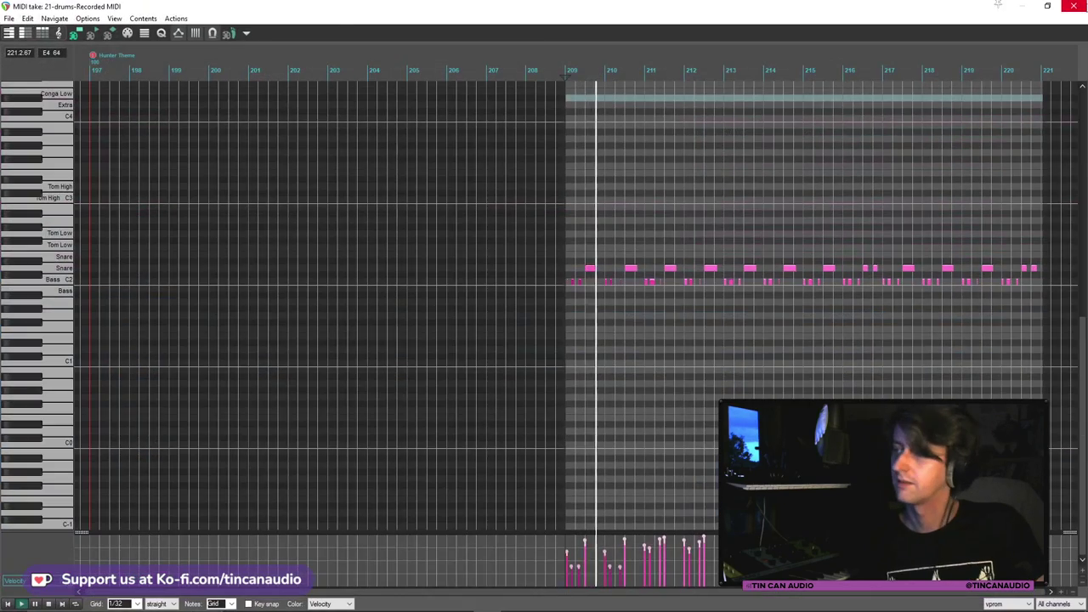
pyautogui.press('Escape')
pyautogui.scroll(2, 842, 329)
pyautogui.click(674, 491)
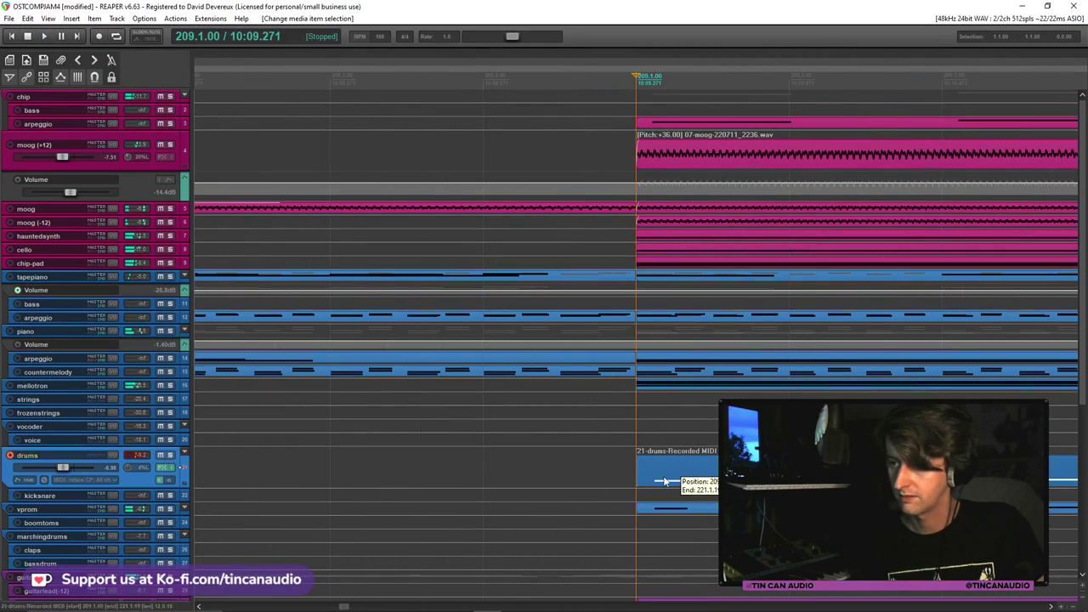
pyautogui.press('space')
pyautogui.scroll(-2, 669, 485)
pyautogui.press('space')
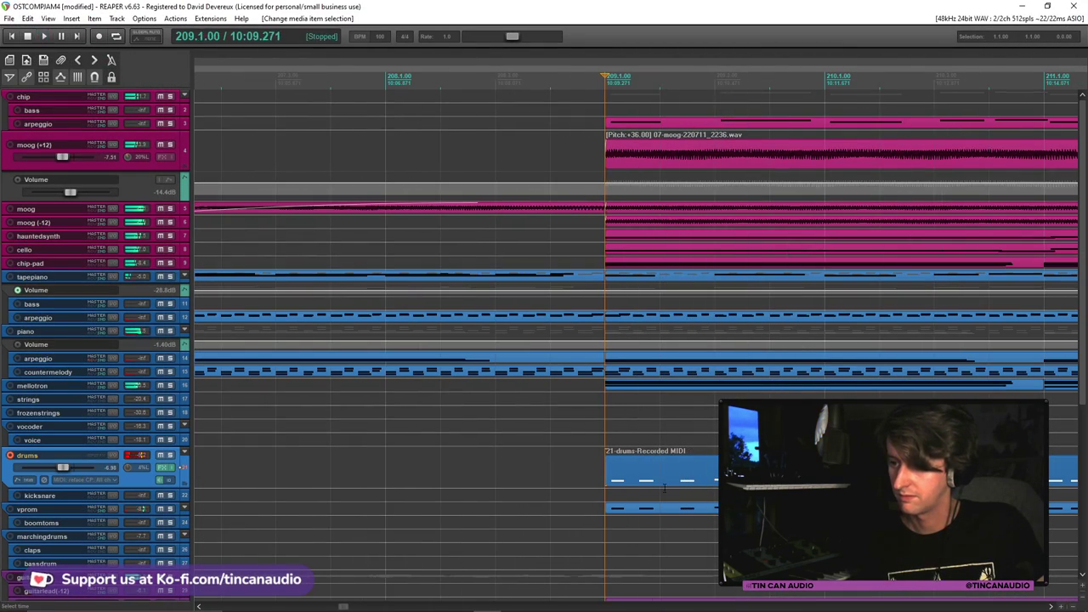
# Examine the first notes of the drums clip against the start of bar 209
pyautogui.keyDown('shift'); pyautogui.click(667, 485); pyautogui.keyUp('shift')
pyautogui.click(667, 485)
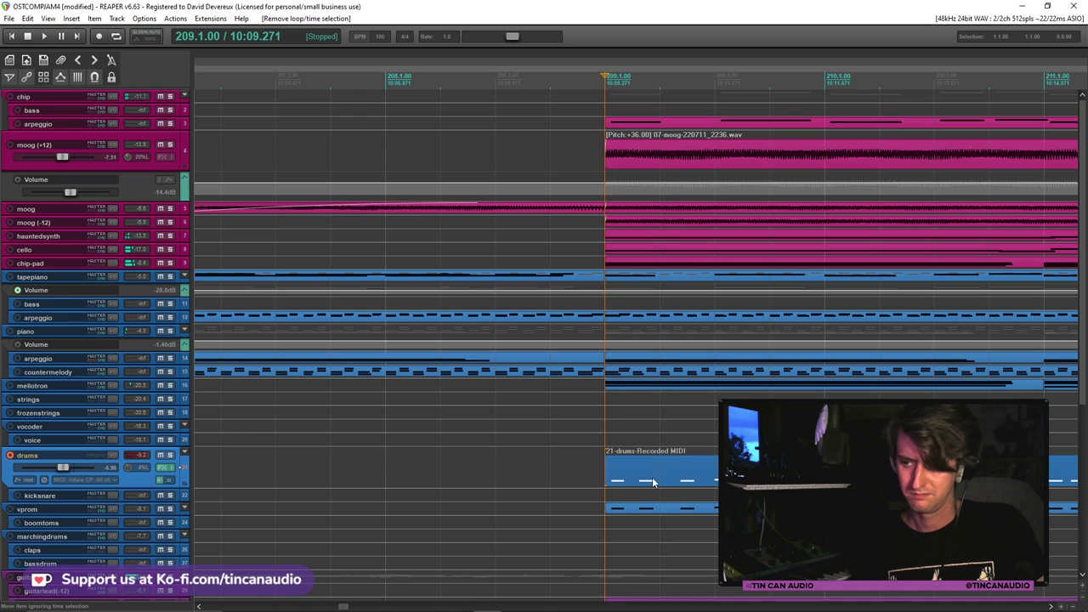
pyautogui.doubleClick(662, 485)
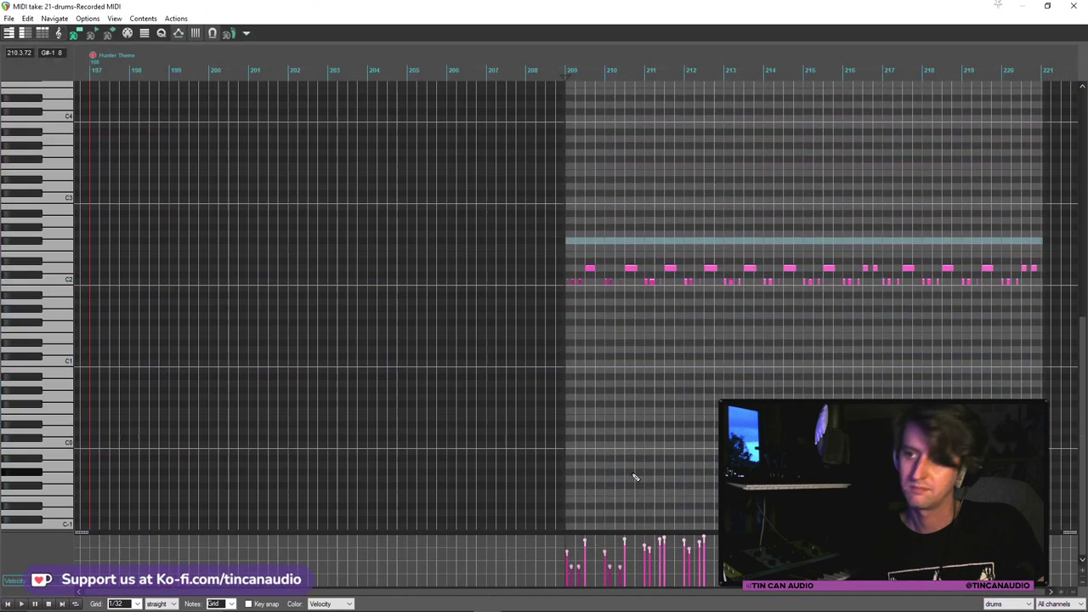
pyautogui.scroll(3, 560, 333)
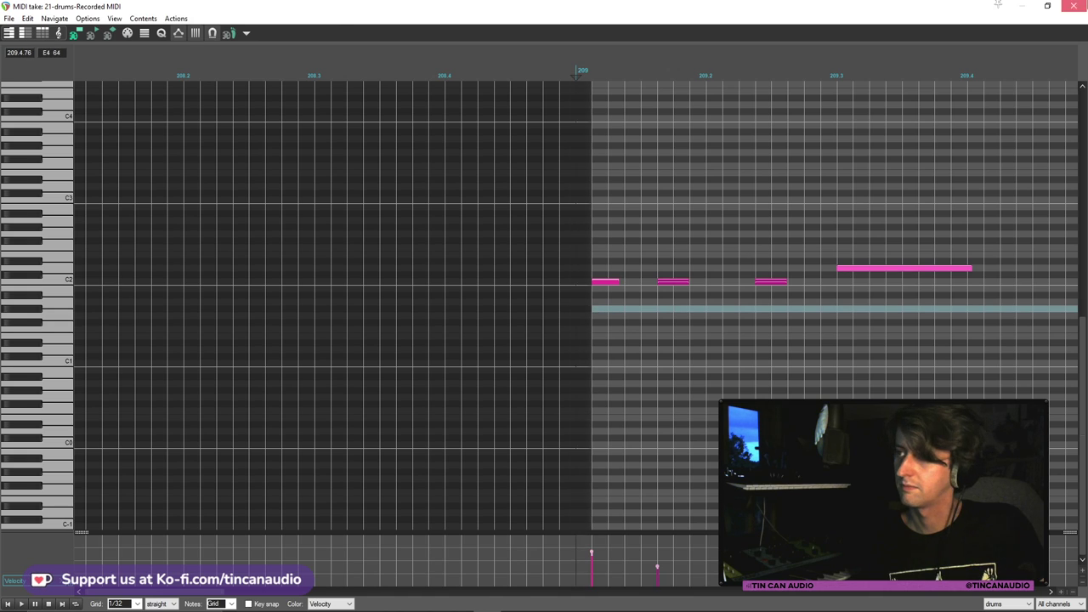
pyautogui.press('Escape')
# Shift all notes in the vprom clip earlier so the first one starts exactly at bar 209, and audition them
pyautogui.doubleClick(614, 509)
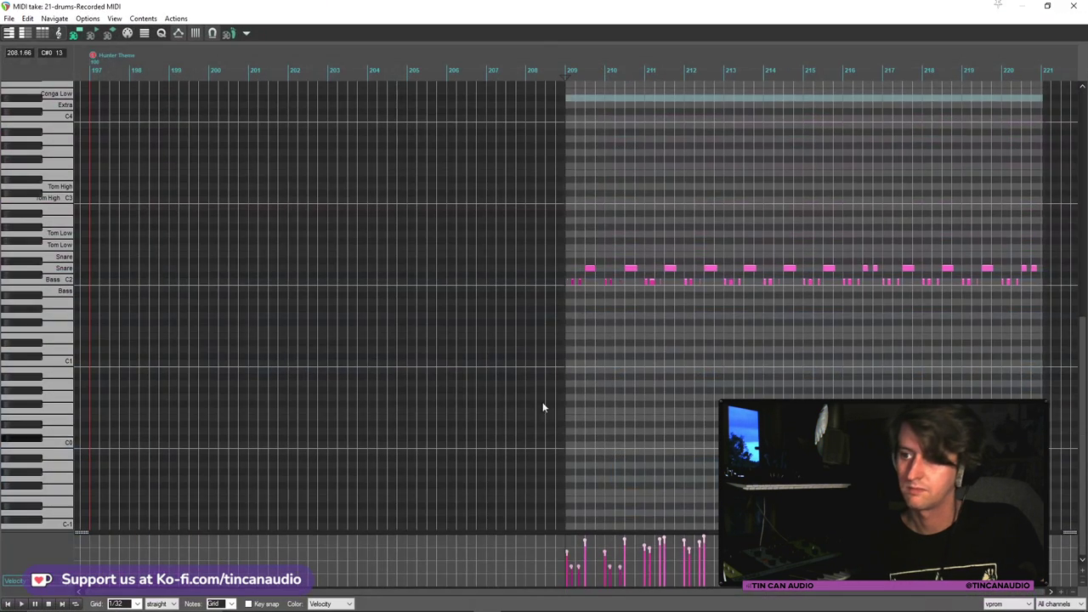
pyautogui.scroll(4, 580, 295)
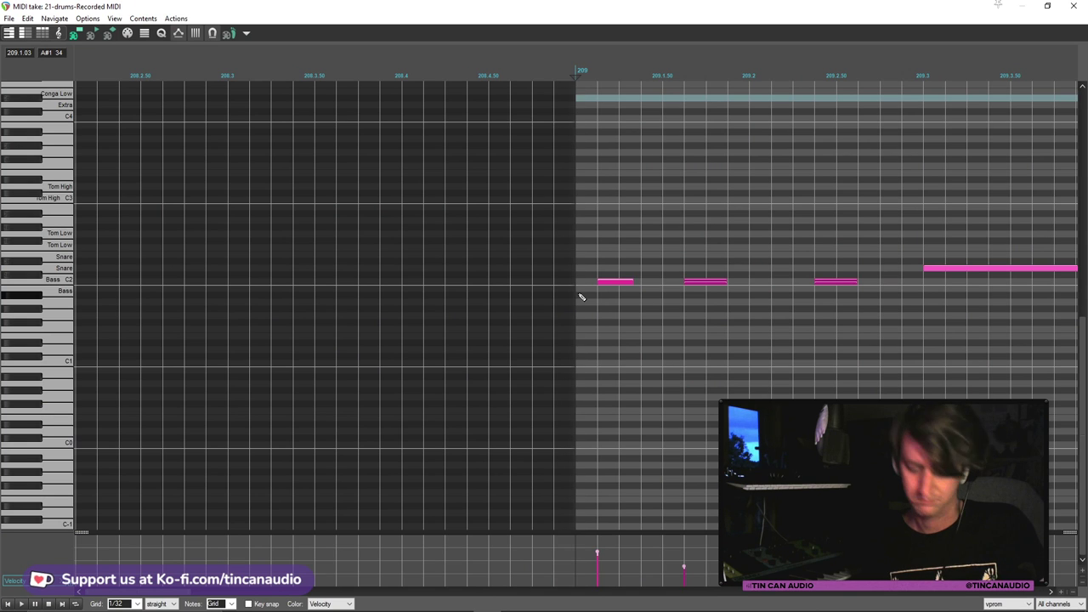
pyautogui.hotkey('ctrl', 'a')
pyautogui.moveTo(618, 287); pyautogui.dragTo(598, 287)
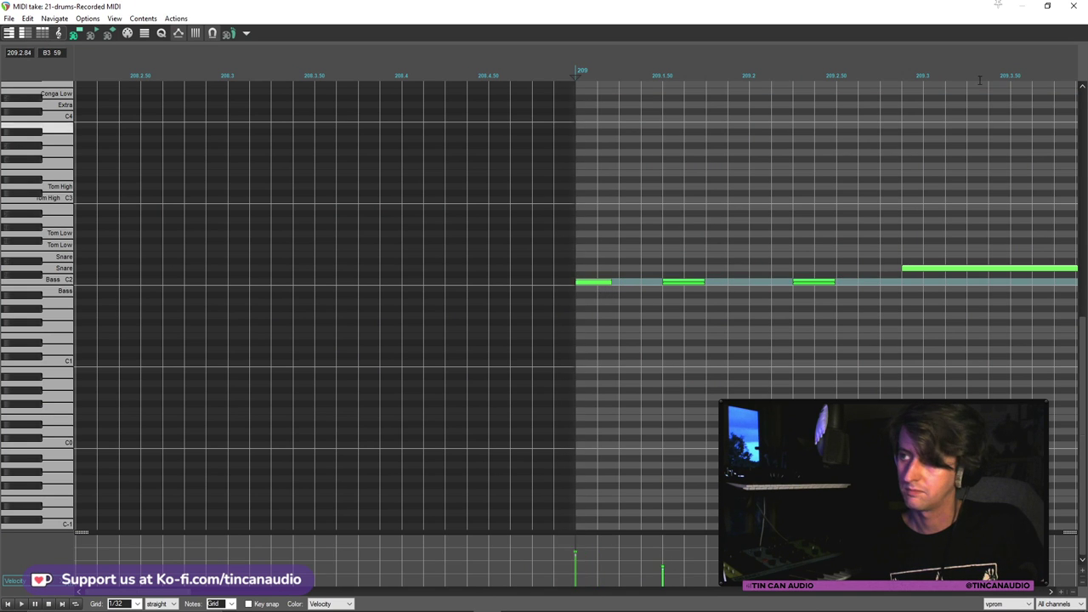
pyautogui.press('Escape')
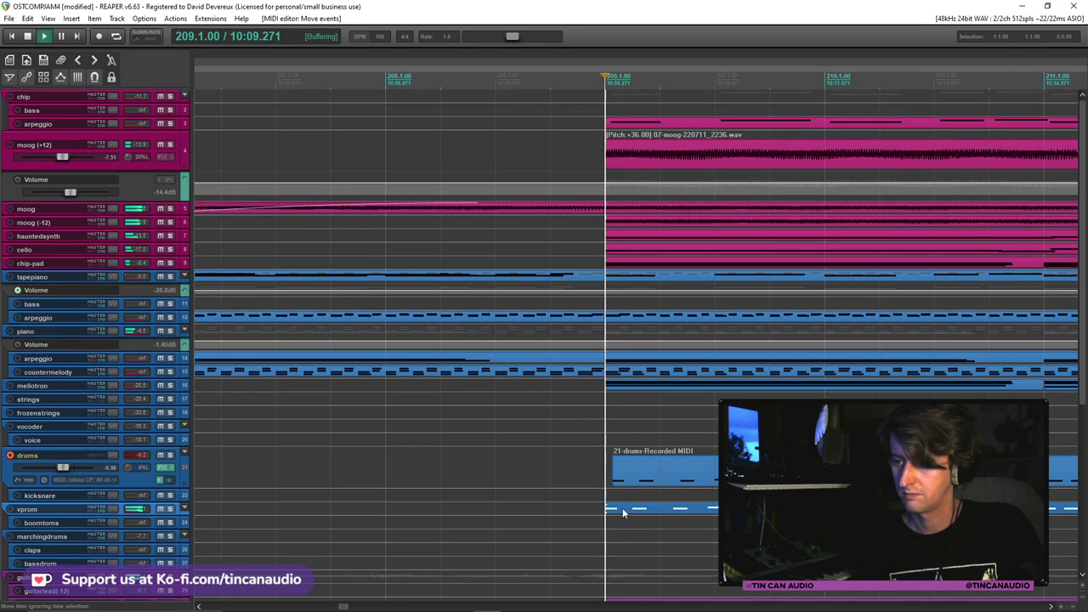
pyautogui.press('space')
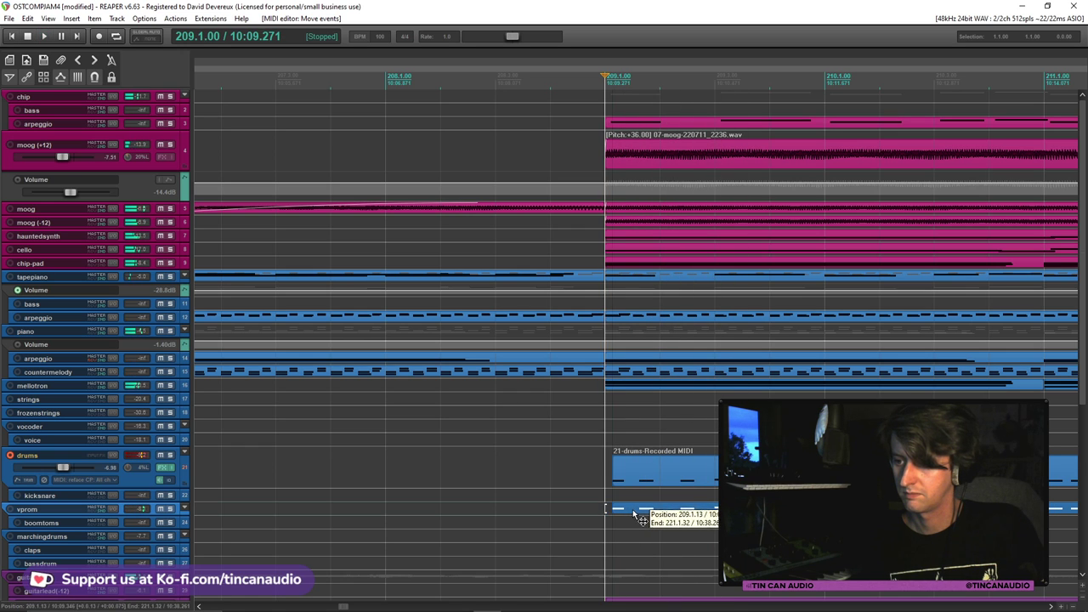
# Move the vprom clip slightly later to 209.1.13, matching the drums clip, and play it back
pyautogui.moveTo(639, 515); pyautogui.dragTo(639, 513)
pyautogui.press('space')
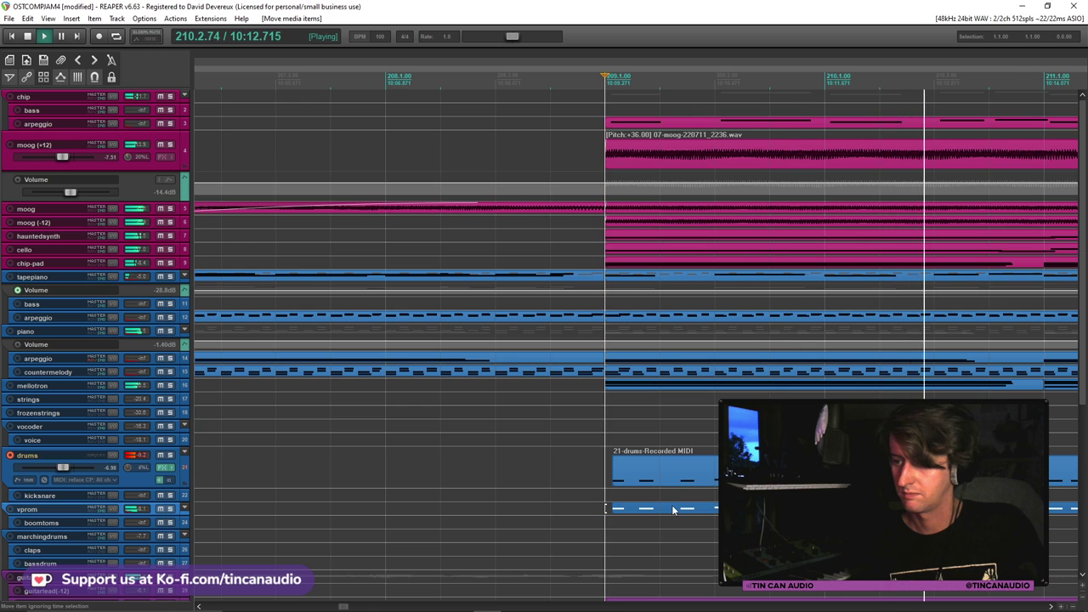
pyautogui.scroll(-6, 674, 510)
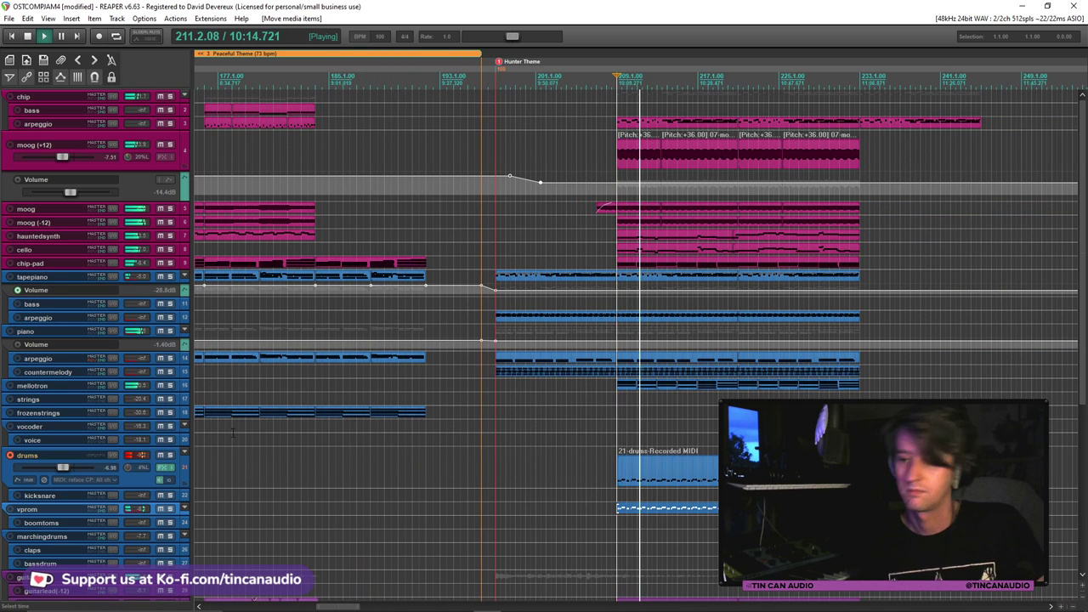
# Toggle the drums track's record arming off and on, and move its clip down to the kicksnare track during playback
pyautogui.click(9, 455)
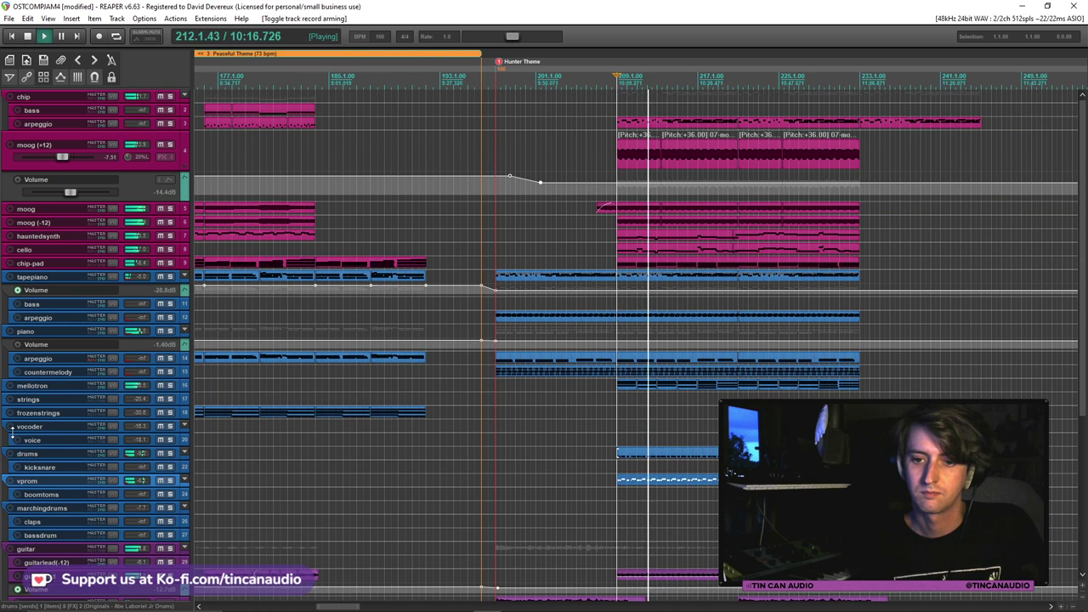
pyautogui.click(9, 455)
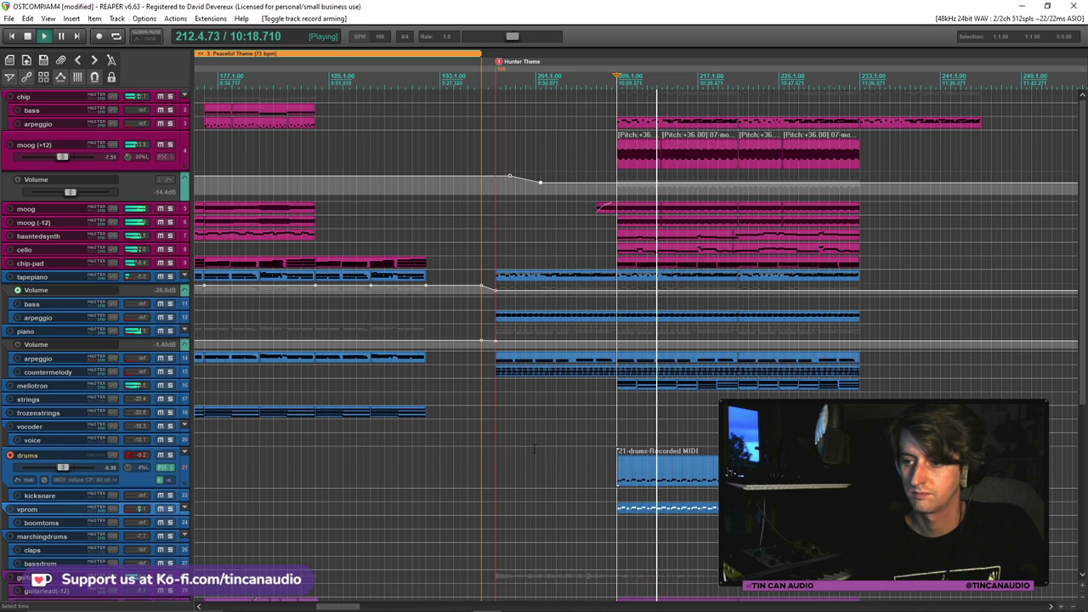
pyautogui.moveTo(642, 474); pyautogui.dragTo(639, 502)
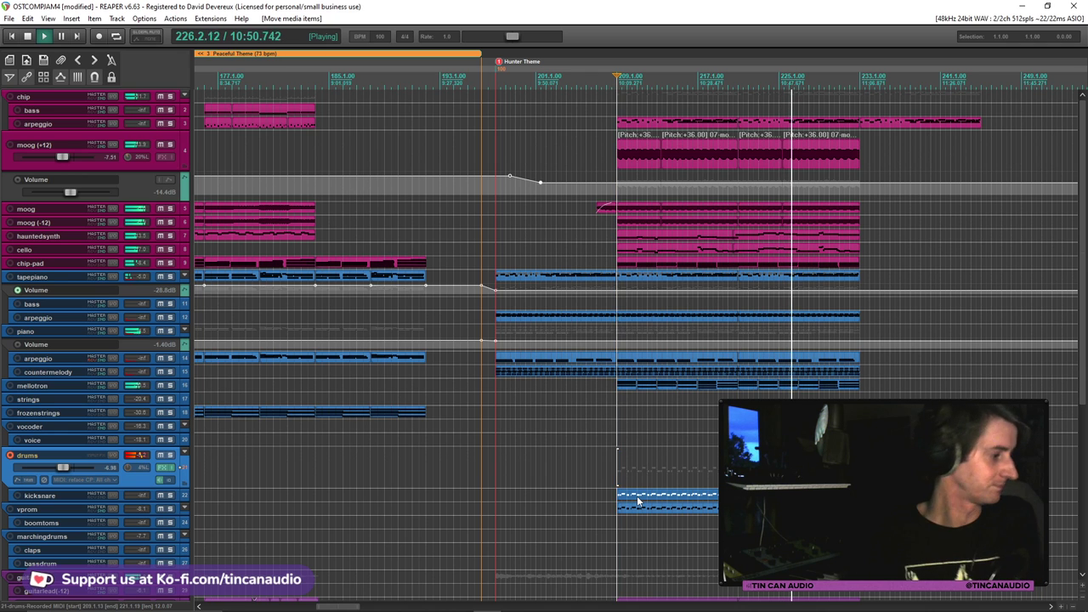
pyautogui.press('space')
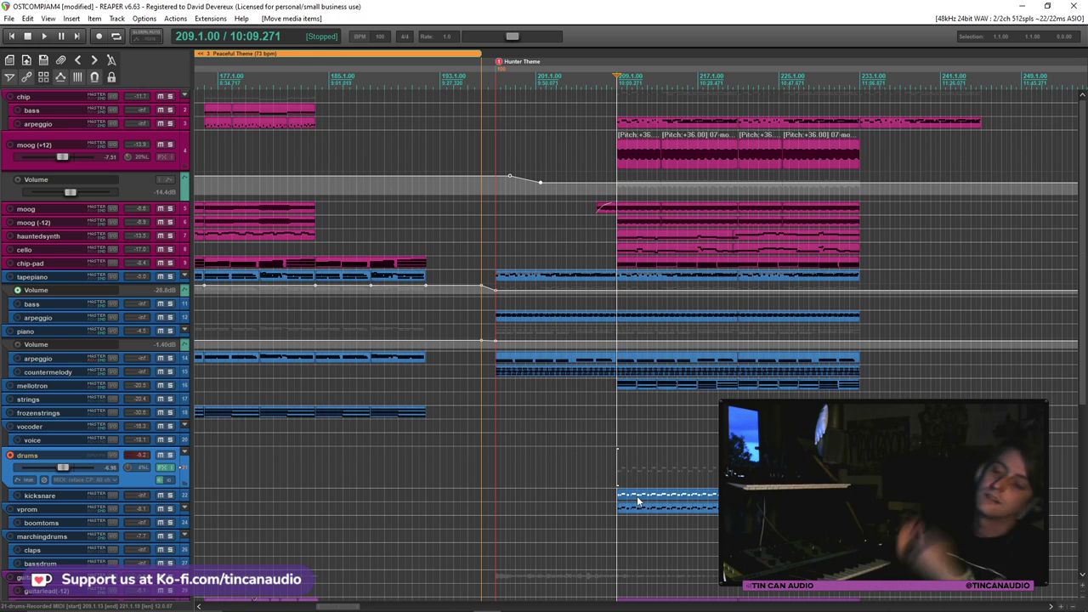
# Trim the ends of the vprom and kicksnare clips back to bar 221
pyautogui.scroll(-2, 789, 123)
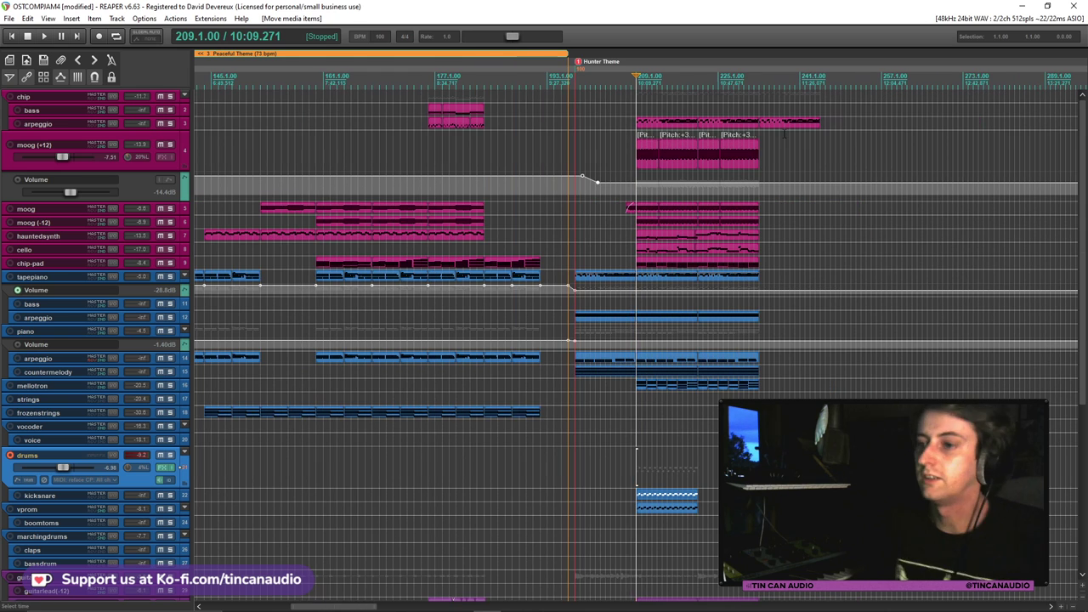
pyautogui.click(648, 124)
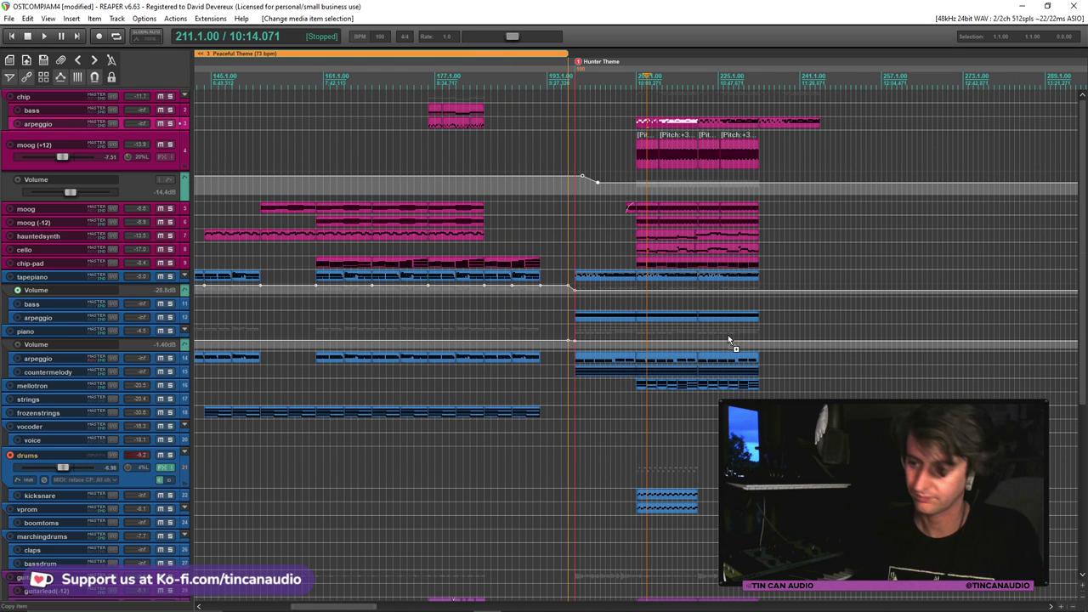
pyautogui.click(670, 495)
pyautogui.scroll(4, 669, 495)
pyautogui.keyDown('ctrl'); pyautogui.click(595, 510); pyautogui.keyUp('ctrl')
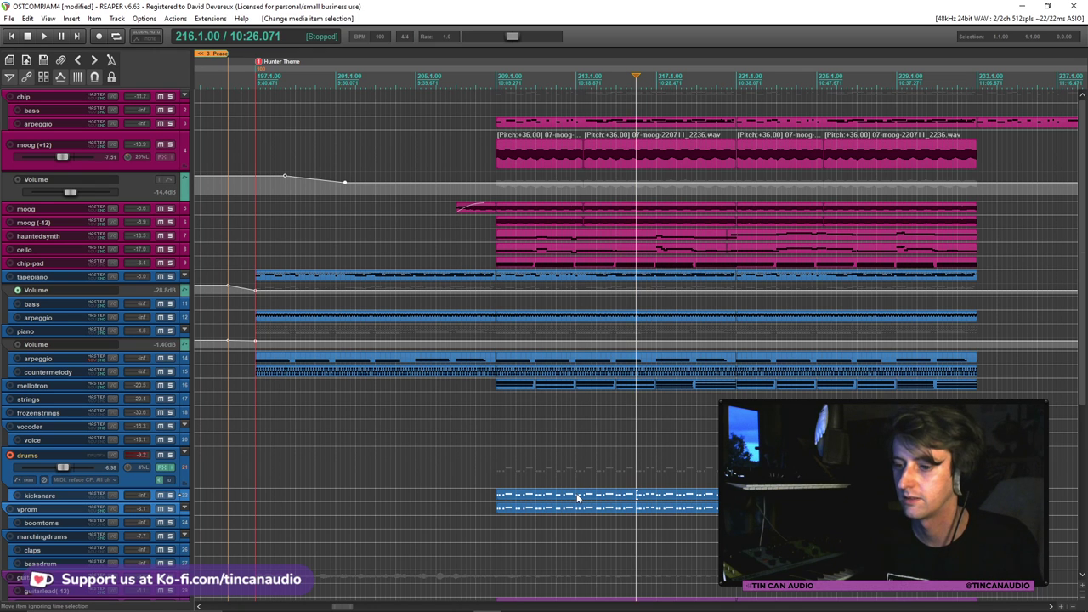
pyautogui.click(578, 498)
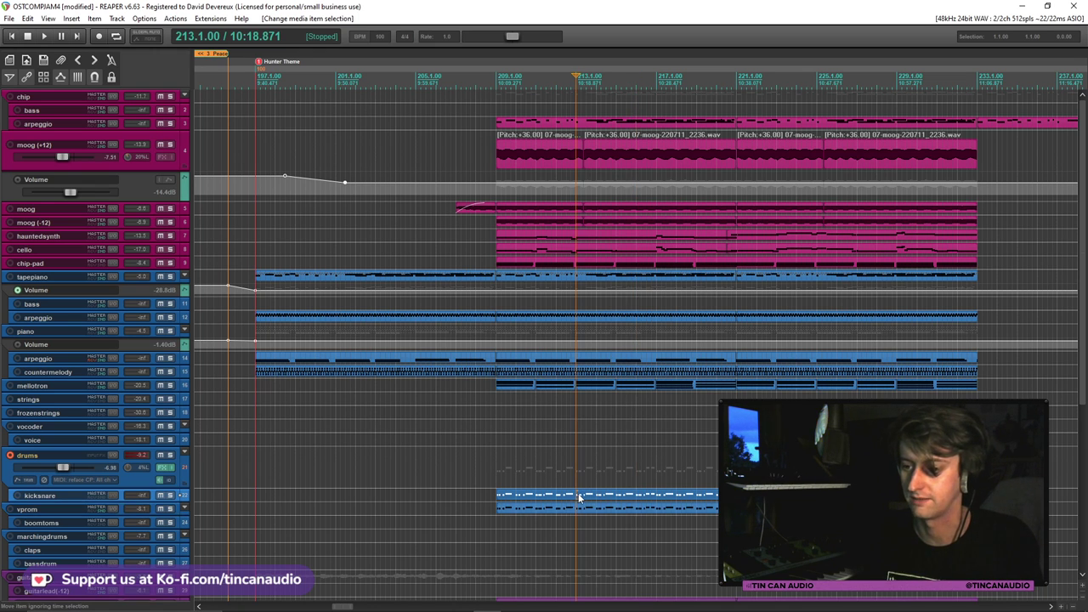
pyautogui.keyDown('ctrl'); pyautogui.click(587, 510); pyautogui.keyUp('ctrl')
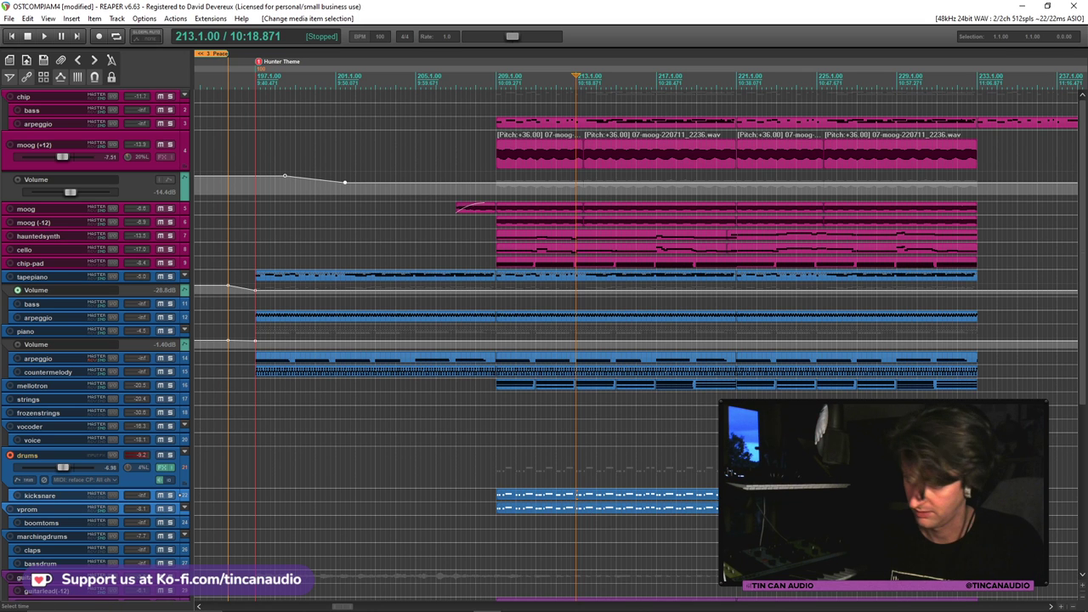
pyautogui.click(728, 509)
pyautogui.scroll(5, 702, 510)
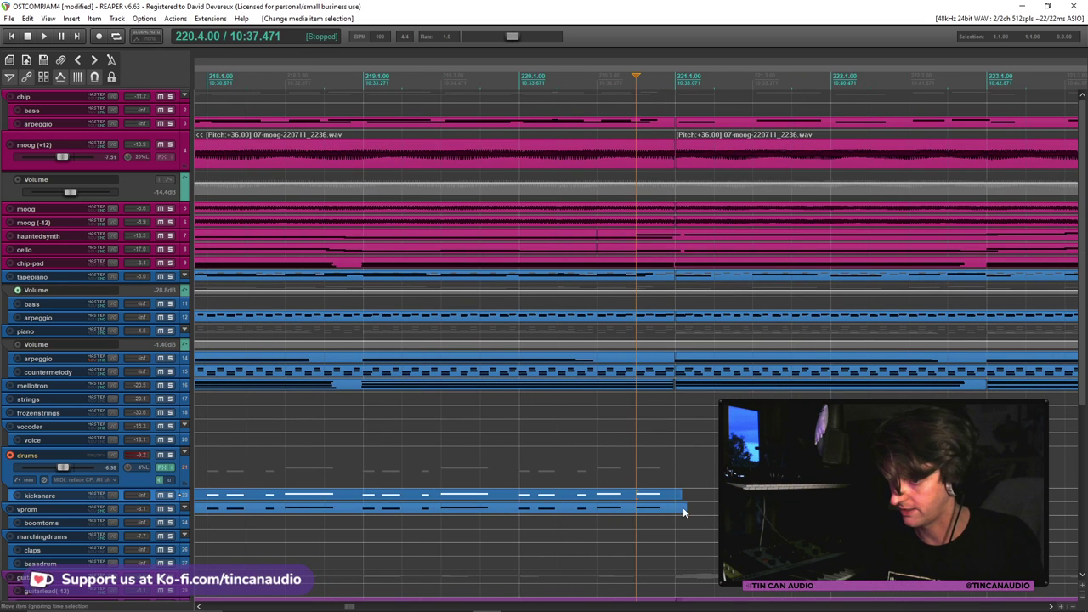
pyautogui.click(681, 509)
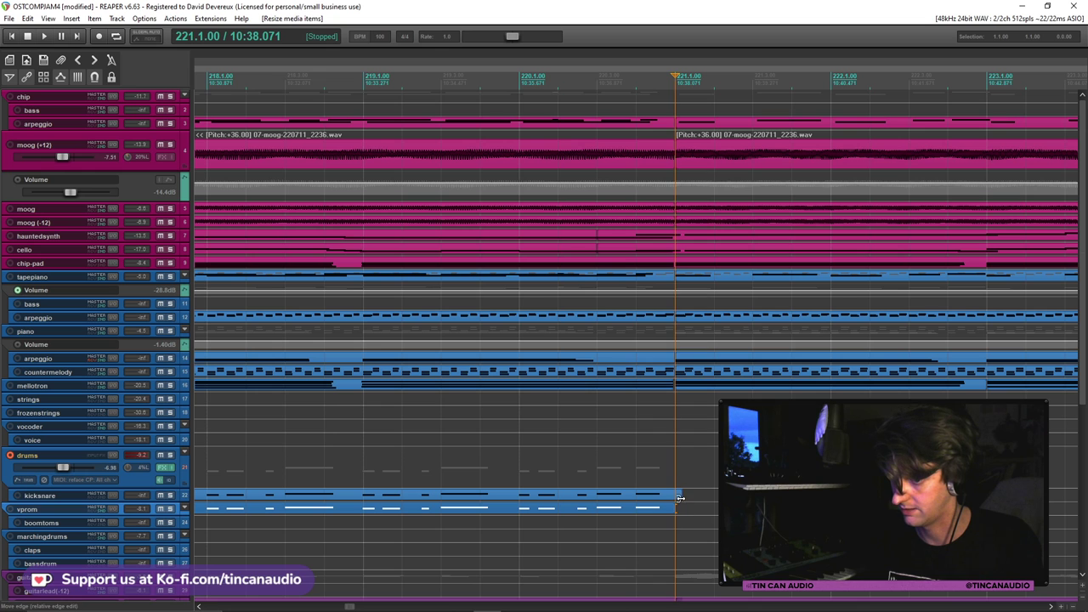
pyautogui.click(680, 499)
pyautogui.scroll(-5, 616, 503)
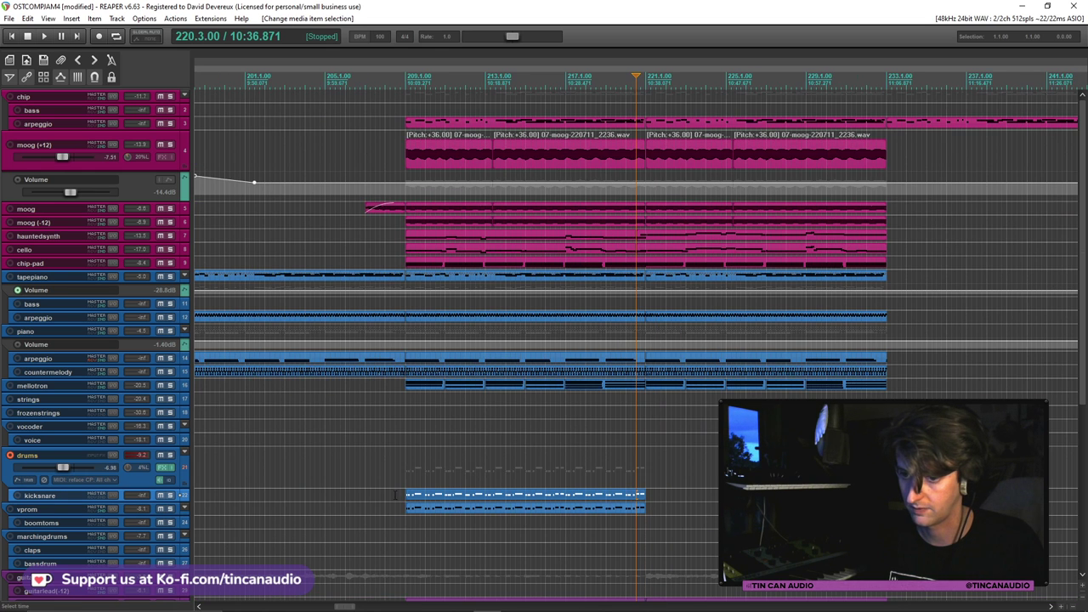
# Extend the starts of the kicksnare and vprom clips back to bar 209
pyautogui.click(406, 516)
pyautogui.scroll(7, 500, 516)
pyautogui.scroll(5, 501, 515)
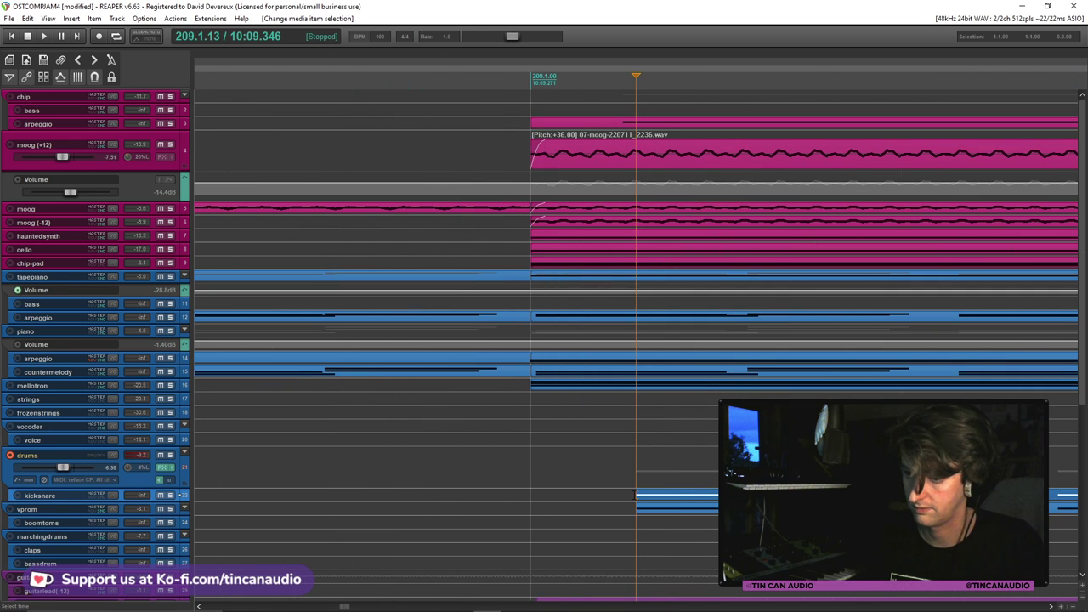
pyautogui.moveTo(636, 495); pyautogui.dragTo(531, 497)
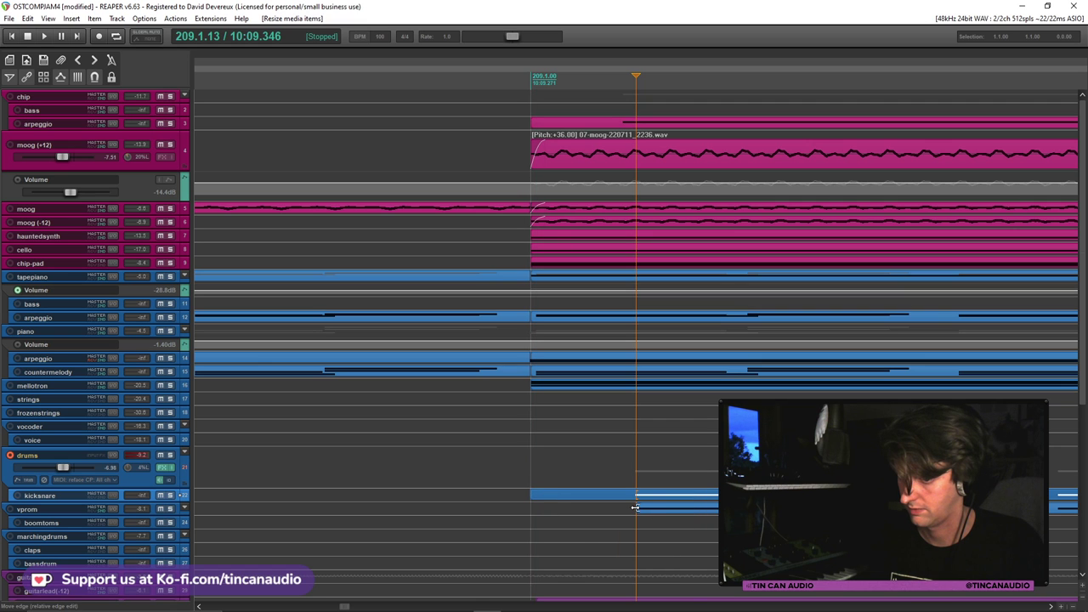
pyautogui.moveTo(636, 507); pyautogui.dragTo(532, 508)
# Play from bar 209, and move the kicksnare clip's first C2 kick note back to the start of that bar
pyautogui.click(531, 439)
pyautogui.press('space')
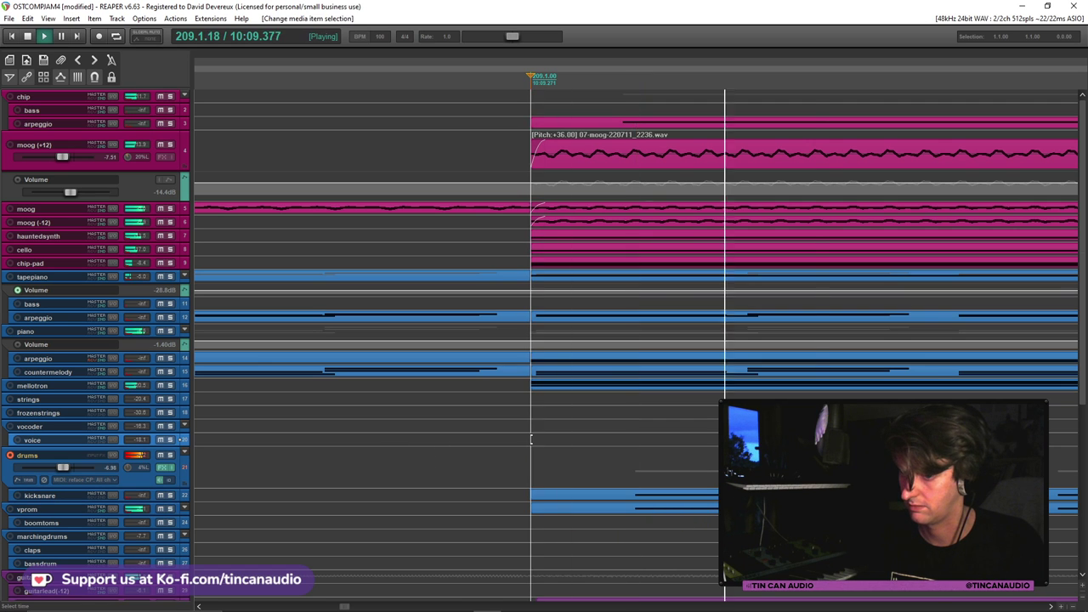
pyautogui.scroll(-5, 590, 497)
pyautogui.press('space')
pyautogui.doubleClick(673, 493)
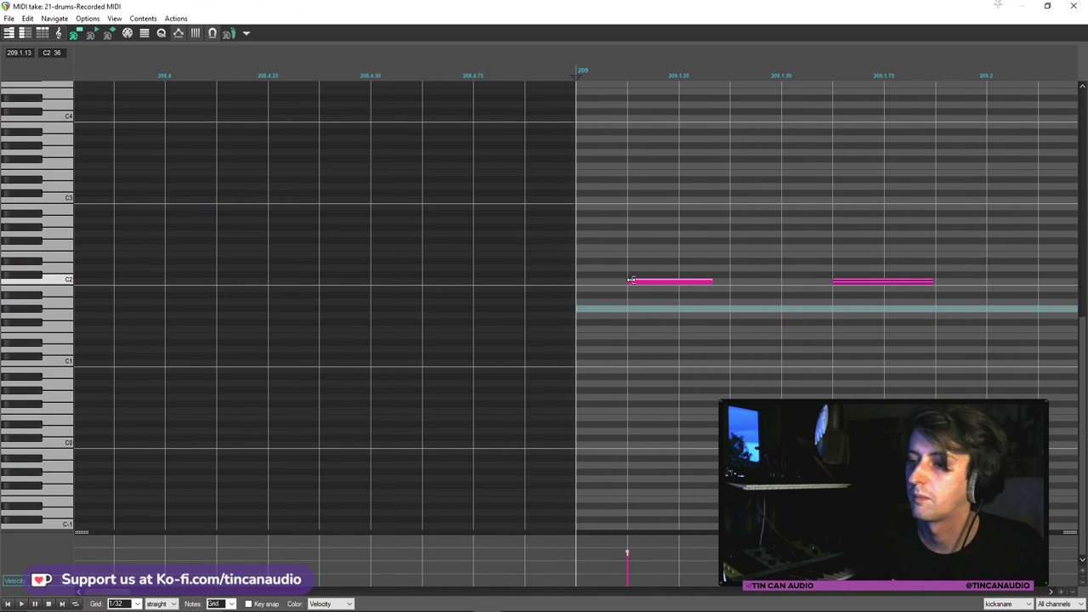
pyautogui.moveTo(633, 286); pyautogui.dragTo(583, 284)
pyautogui.press('Escape')
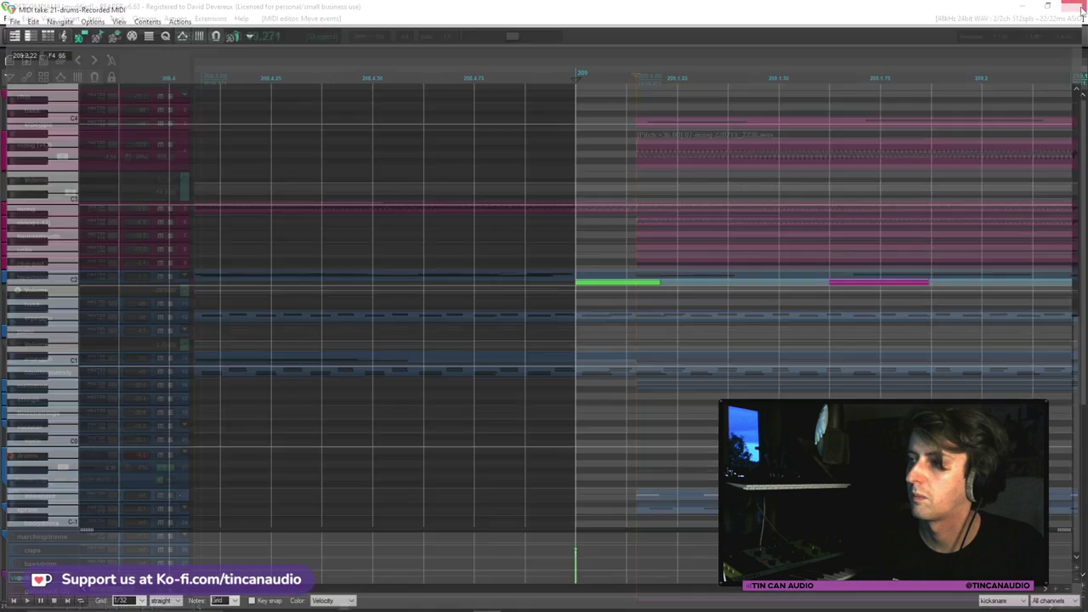
# Play the section back and move the vprom clip's first Bass C2 note to the start of bar 209
pyautogui.click(644, 495)
pyautogui.press('space')
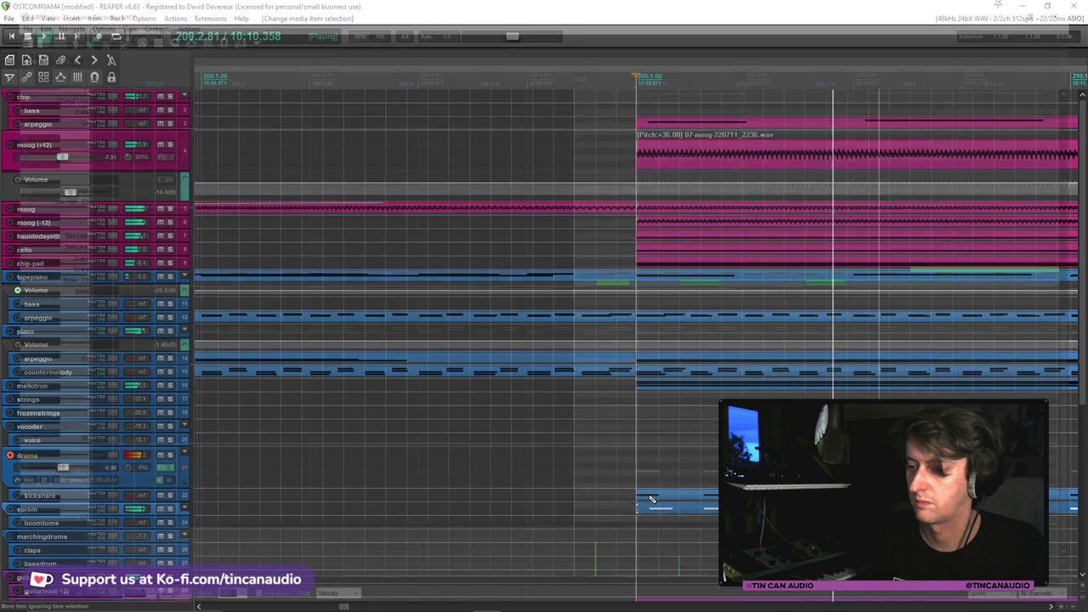
pyautogui.doubleClick(644, 502)
pyautogui.click(621, 283)
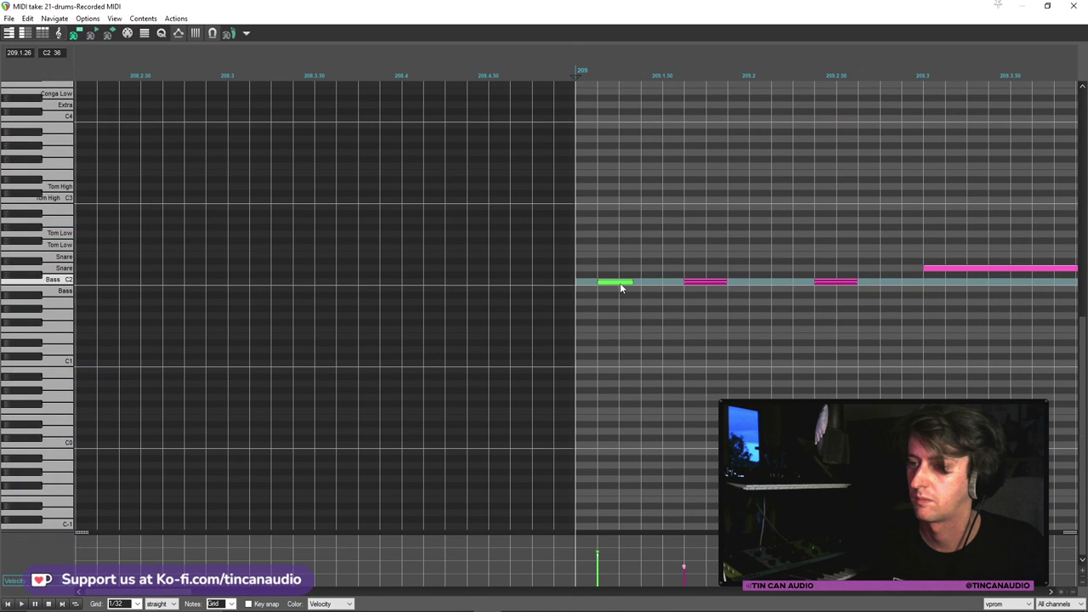
pyautogui.scroll(-3, 895, 278)
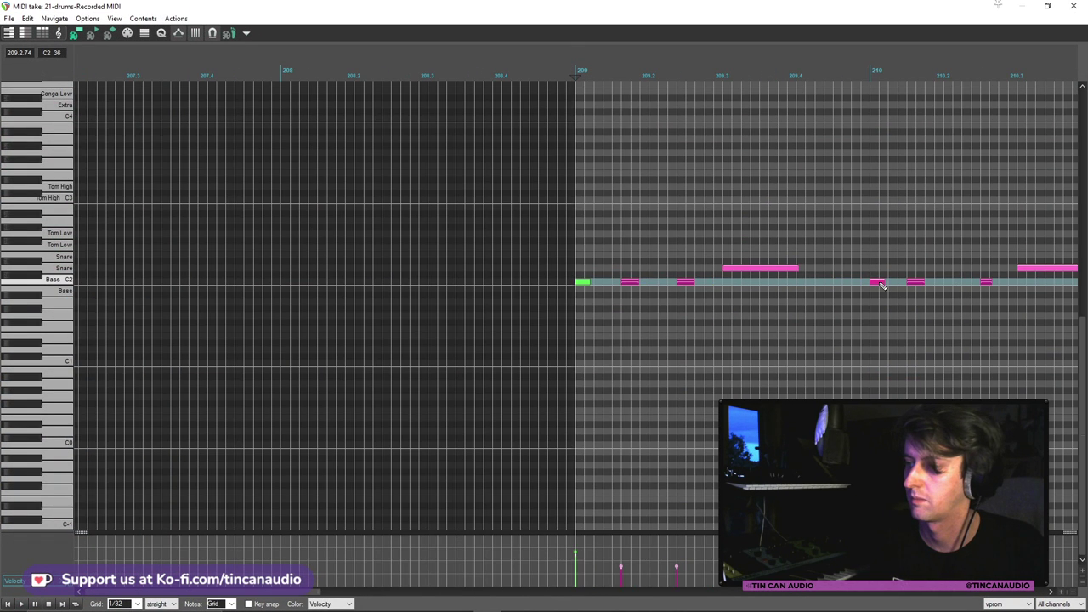
# Replace the vprom clip's three bar 209 Bass notes with a copy of the bar 210 Bass pattern
pyautogui.click(880, 290)
pyautogui.scroll(4, 880, 290)
pyautogui.scroll(-2, 880, 290)
pyautogui.scroll(-3, 880, 290)
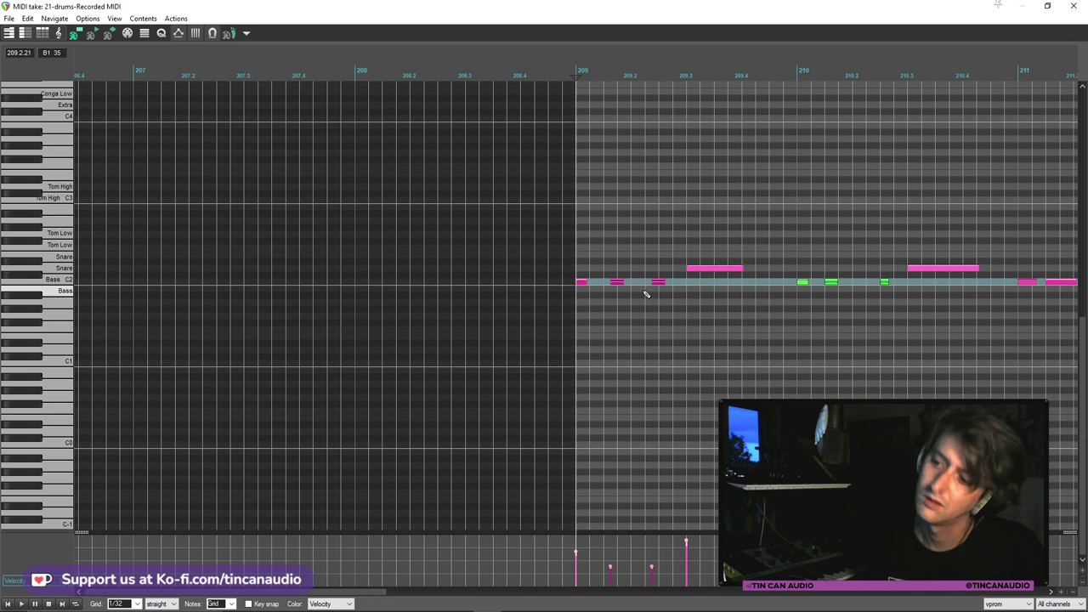
pyautogui.click(582, 281)
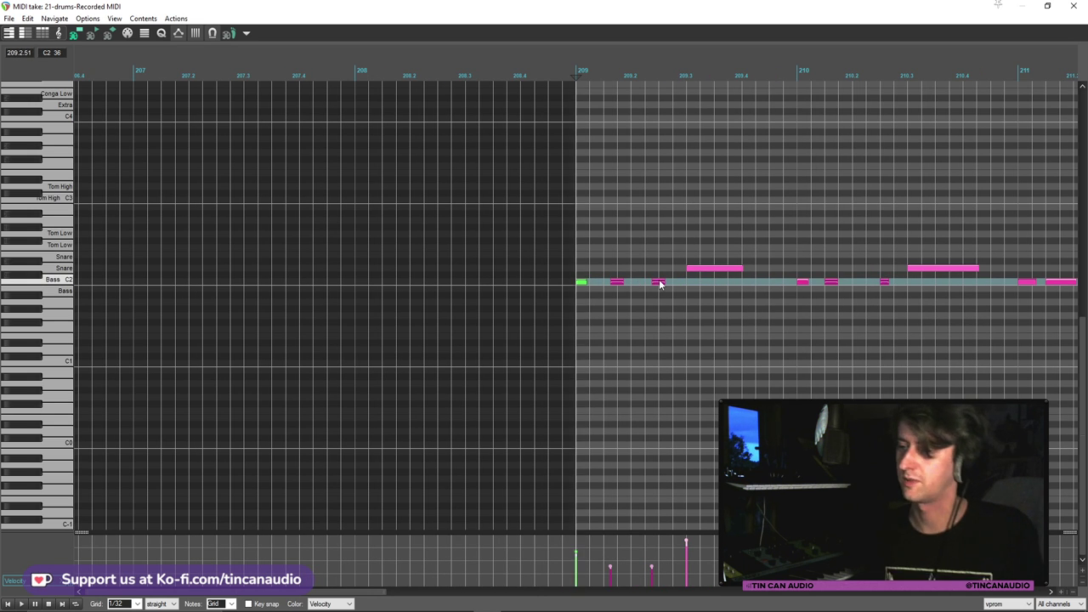
pyautogui.keyDown('ctrl'); pyautogui.click(617, 281); pyautogui.keyUp('ctrl')
pyautogui.press('Delete')
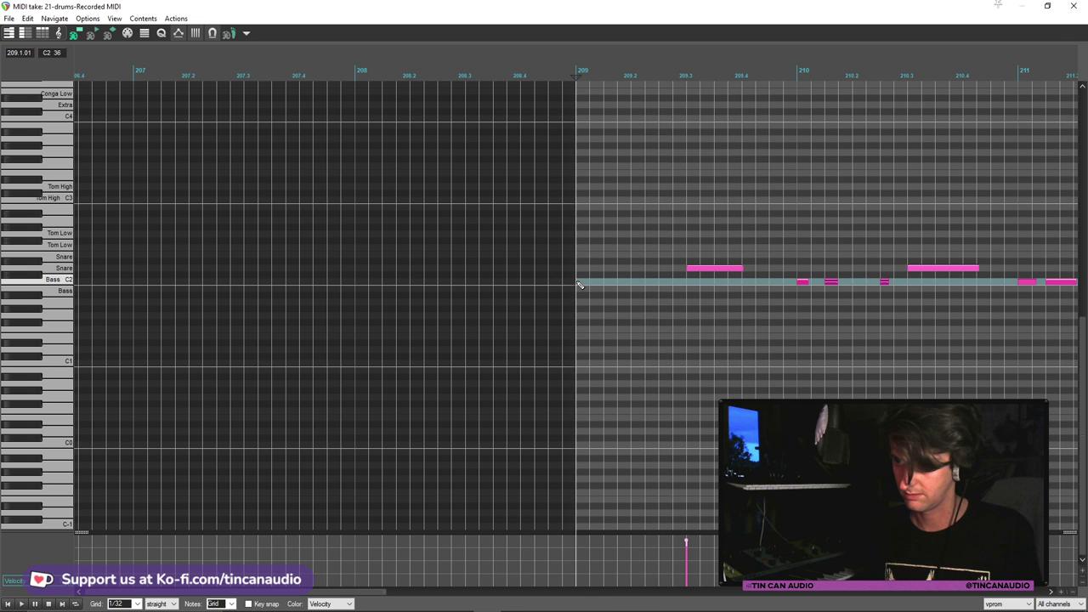
pyautogui.hotkey('ctrl', 'z')
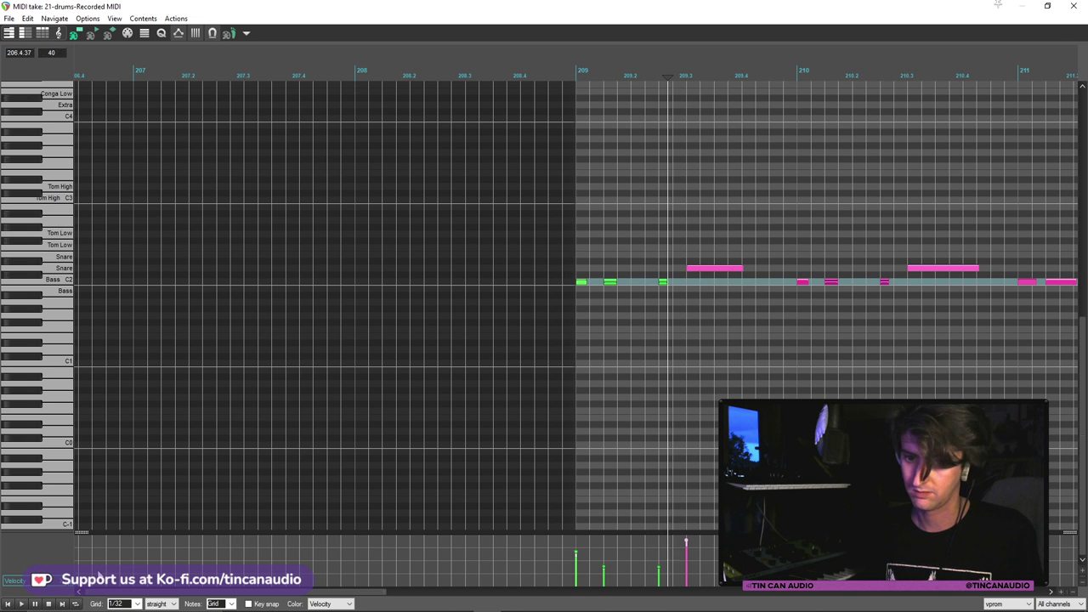
pyautogui.click(1072, 6)
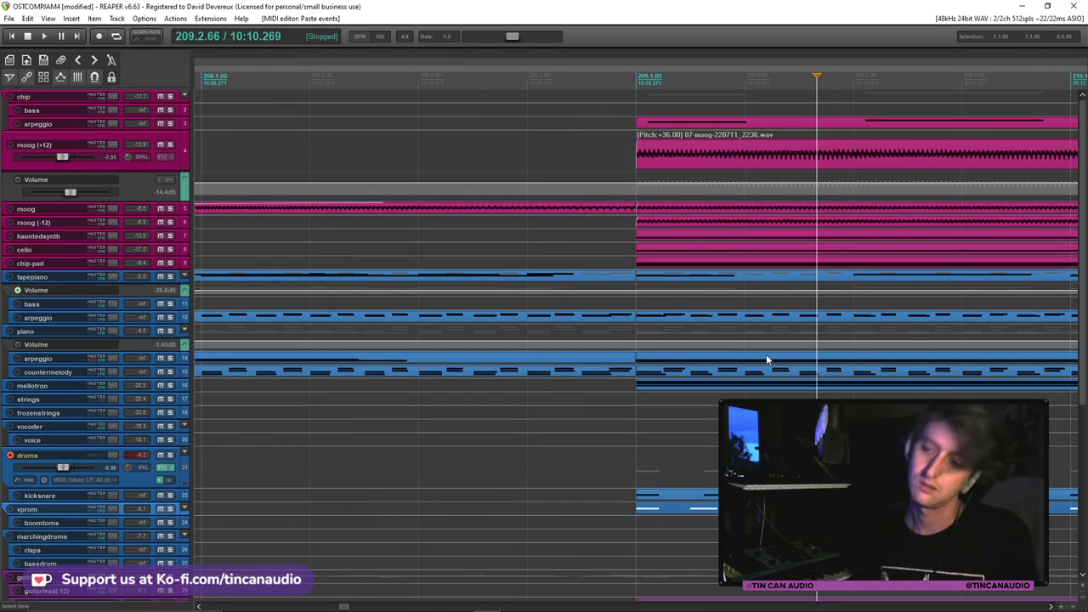
# Check the kicksnare clip's note positions in bar 209 and play the arrangement from there
pyautogui.doubleClick(686, 493)
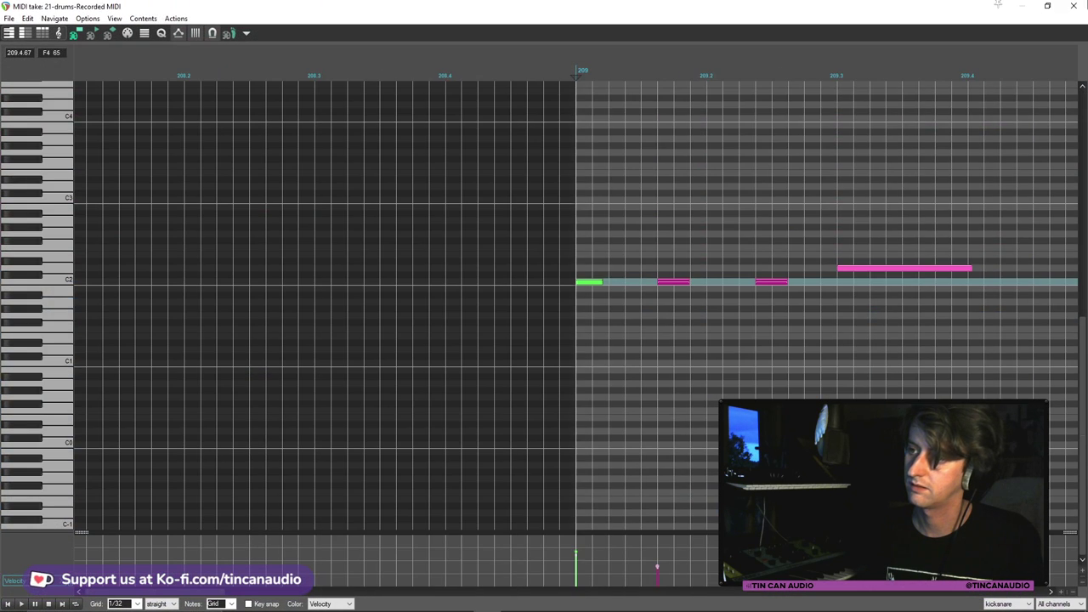
pyautogui.click(1073, 6)
pyautogui.press('space')
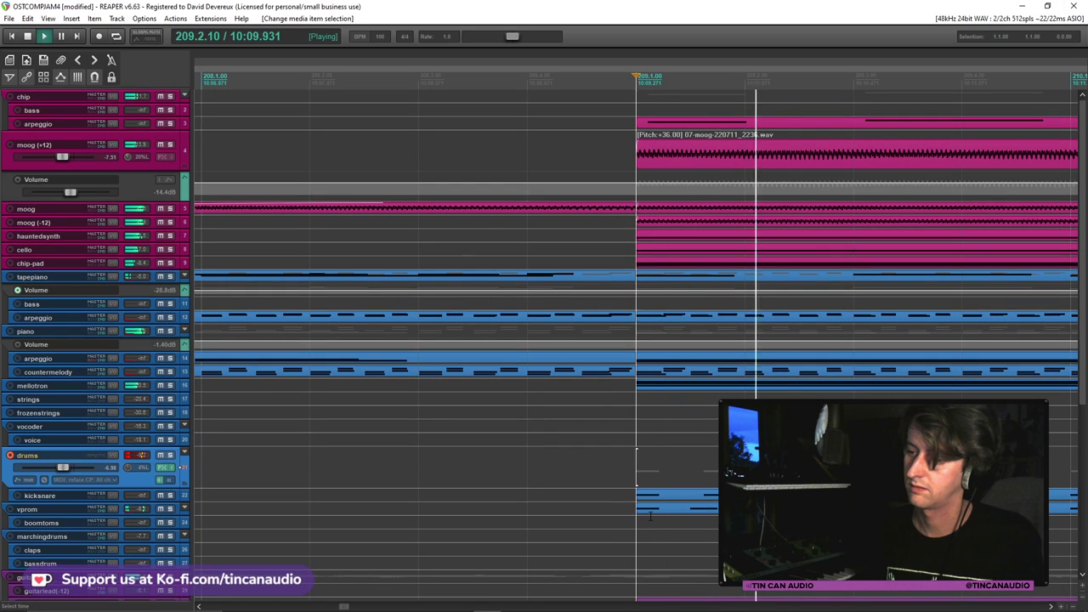
pyautogui.scroll(-4, 613, 470)
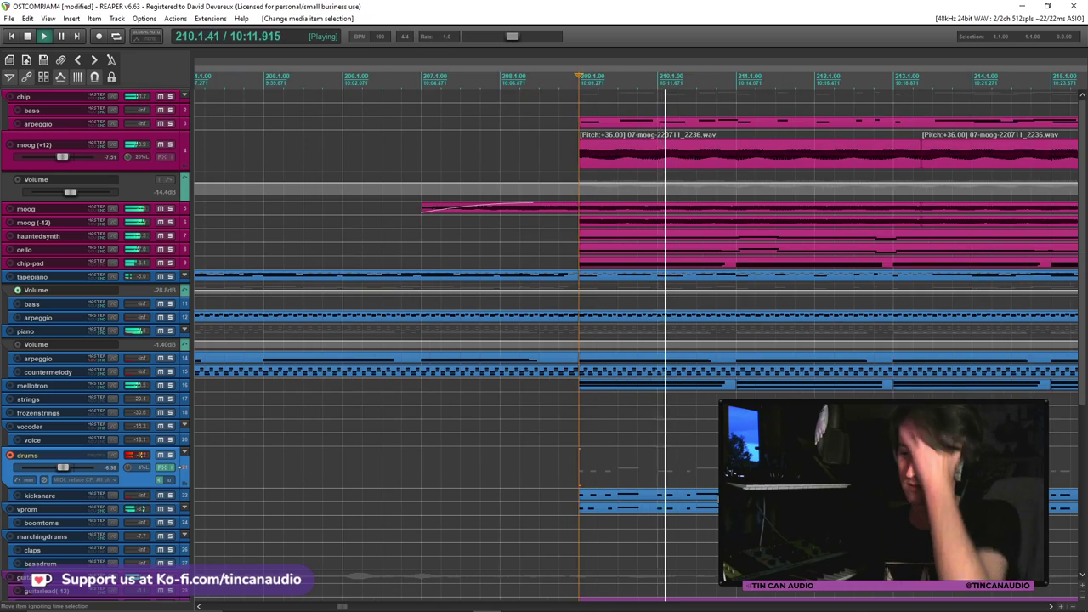
pyautogui.scroll(-4, 613, 470)
pyautogui.scroll(-2, 625, 498)
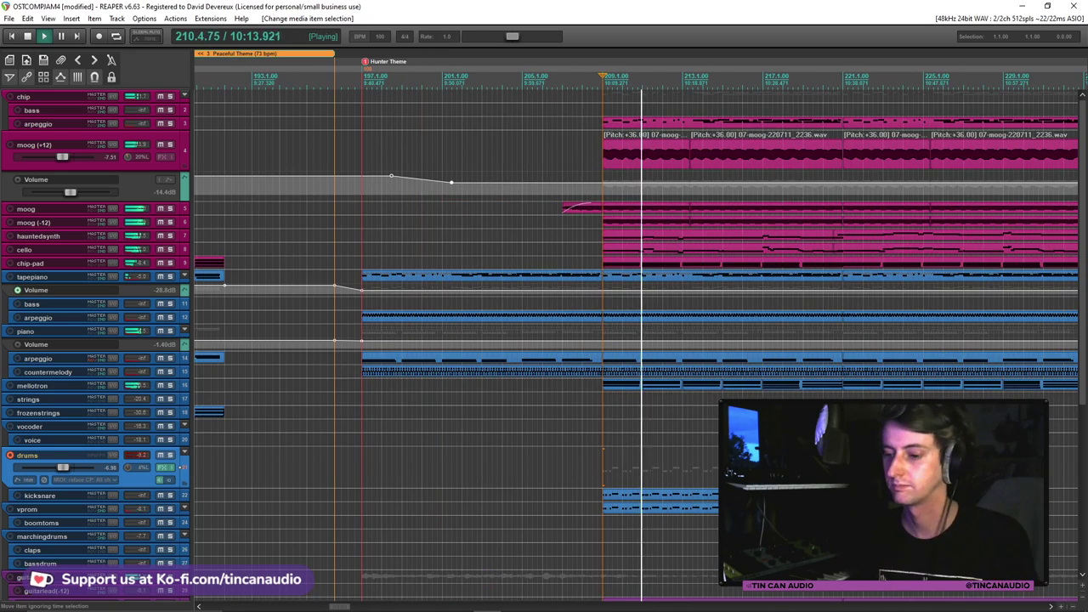
# Delete all the D2 snare notes from the kicksnare clip, keeping only the C2 kicks
pyautogui.doubleClick(625, 497)
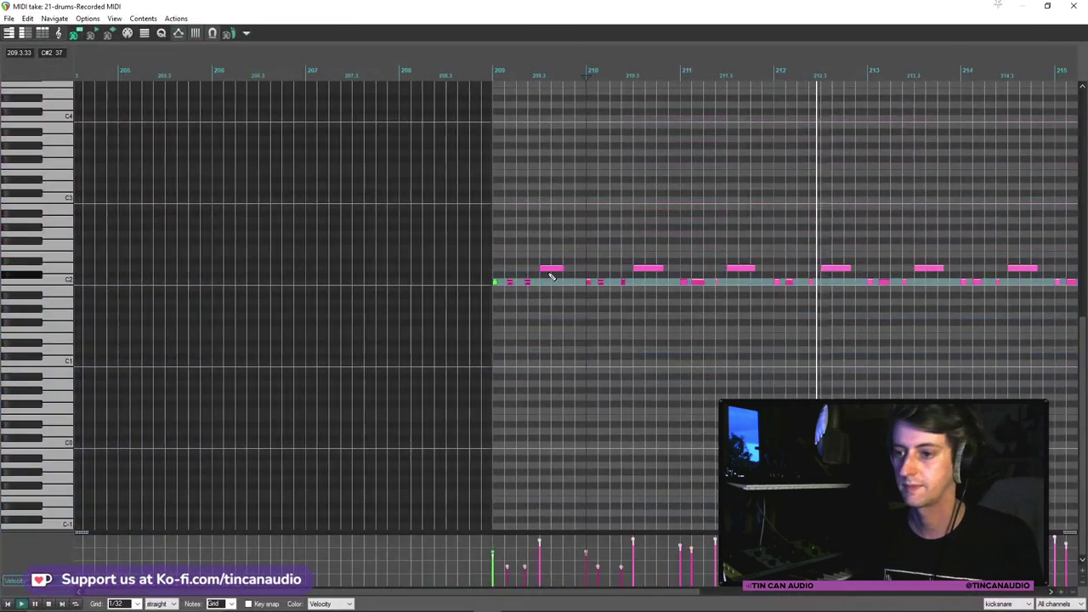
pyautogui.scroll(-3, 560, 274)
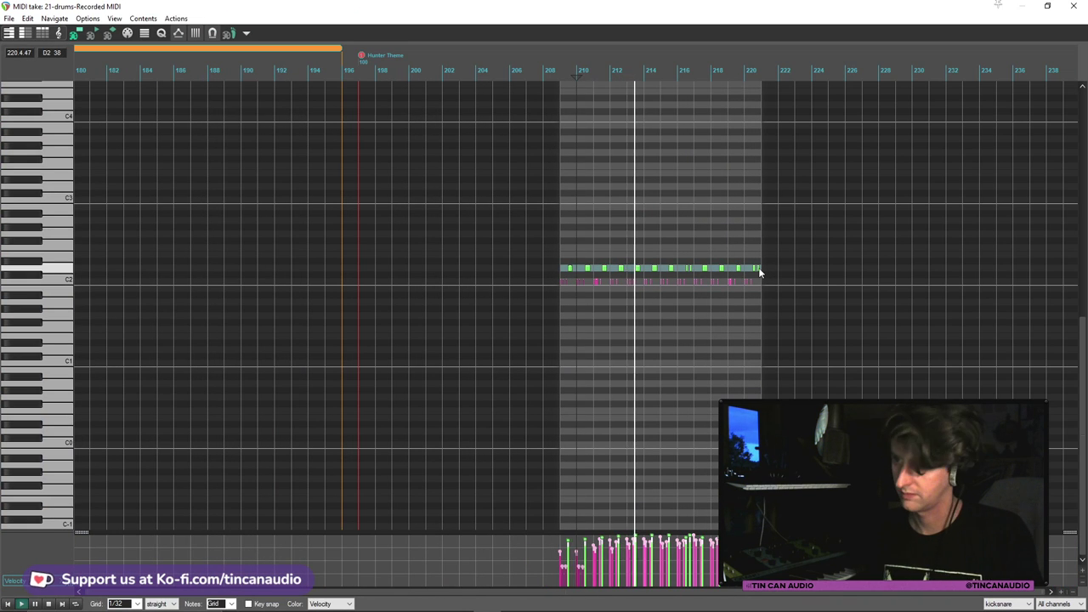
pyautogui.press('Delete')
pyautogui.press('Escape')
# Play from bar 209 while disarming the drums track, and stop and re-arm it for recording
pyautogui.click(605, 509)
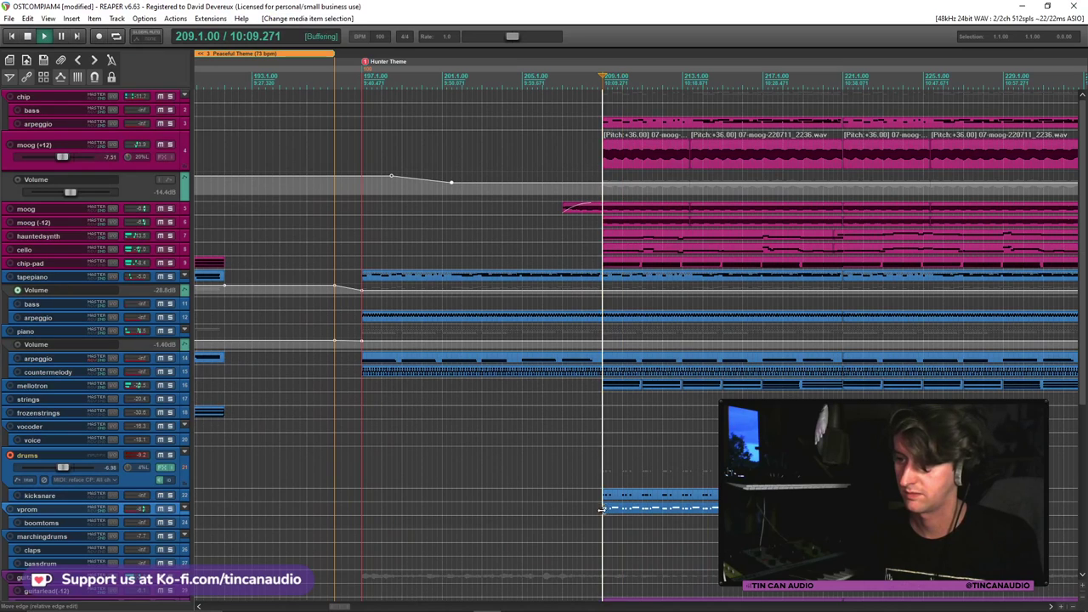
pyautogui.press('space')
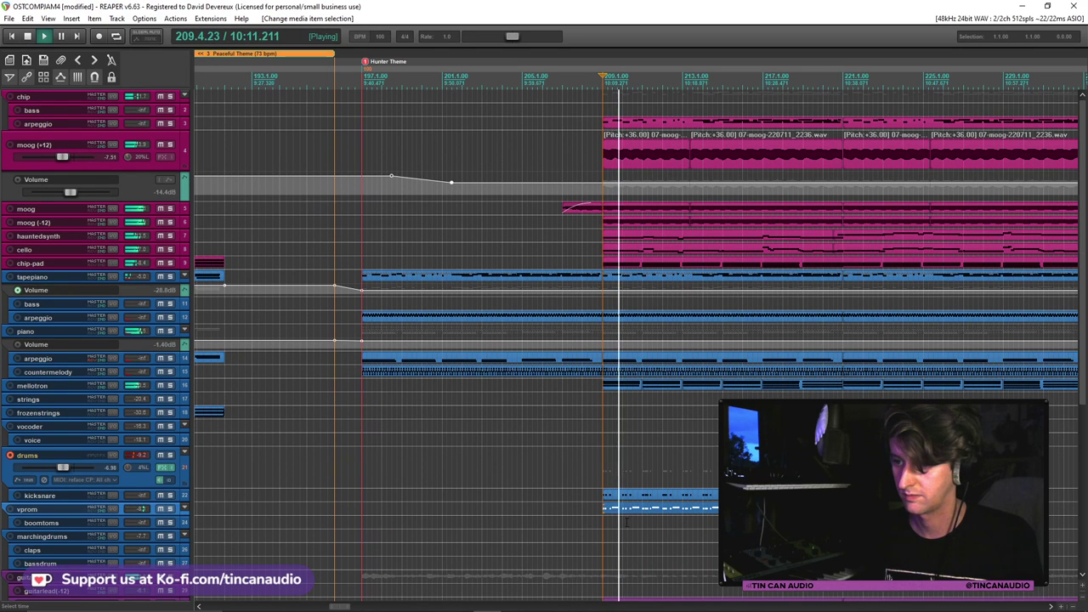
pyautogui.click(9, 455)
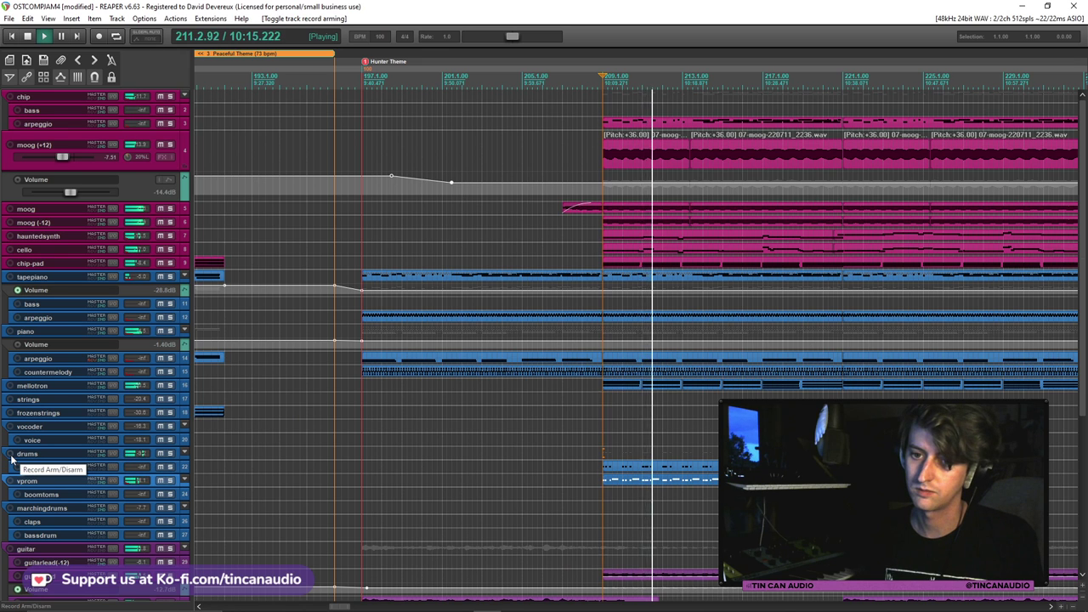
pyautogui.press('space')
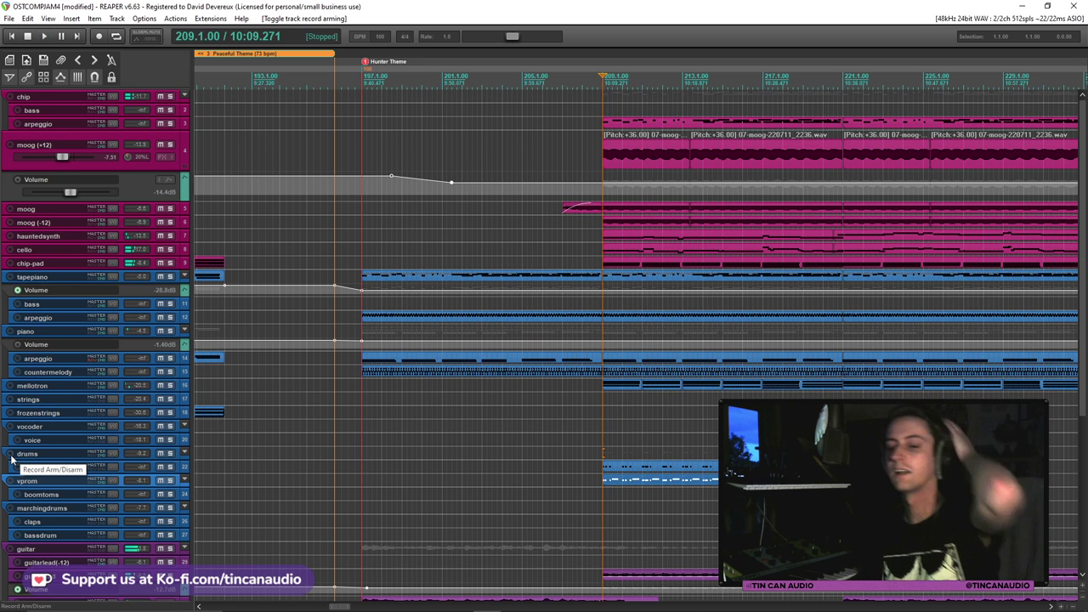
pyautogui.click(10, 456)
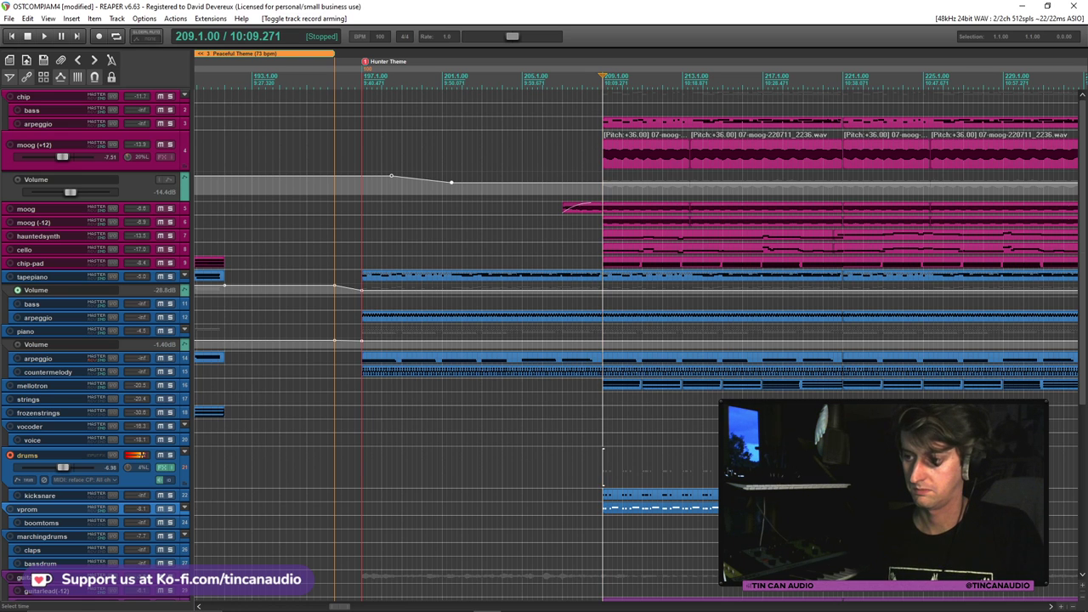
# Select the kicksnare clip and replay the kicksnare and vprom layers from bar 209
pyautogui.click(185, 495)
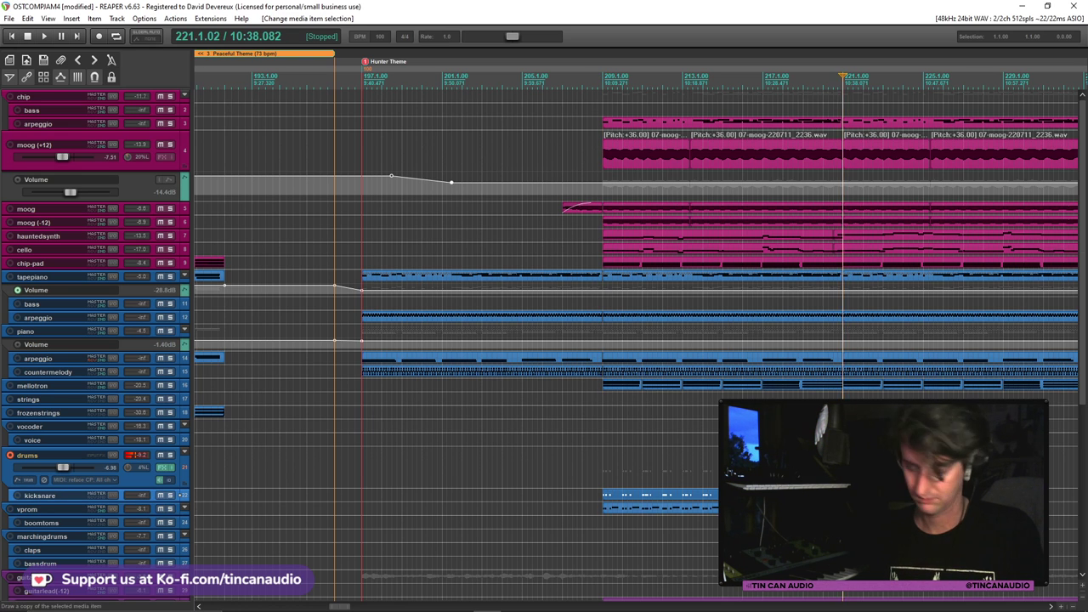
pyautogui.click(847, 255)
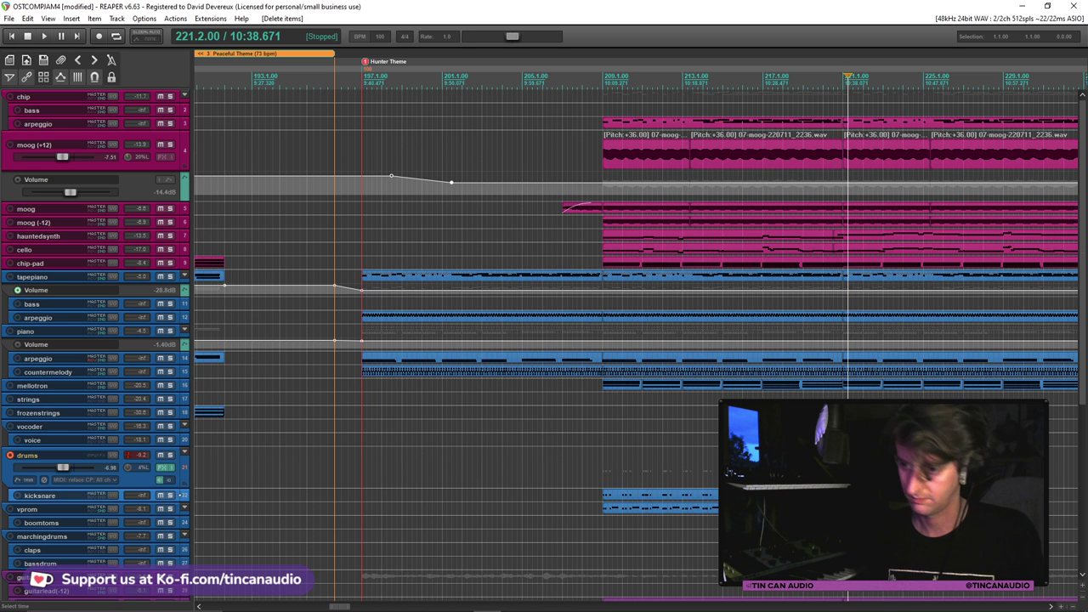
pyautogui.click(601, 491)
pyautogui.scroll(-3, 604, 493)
pyautogui.press('space')
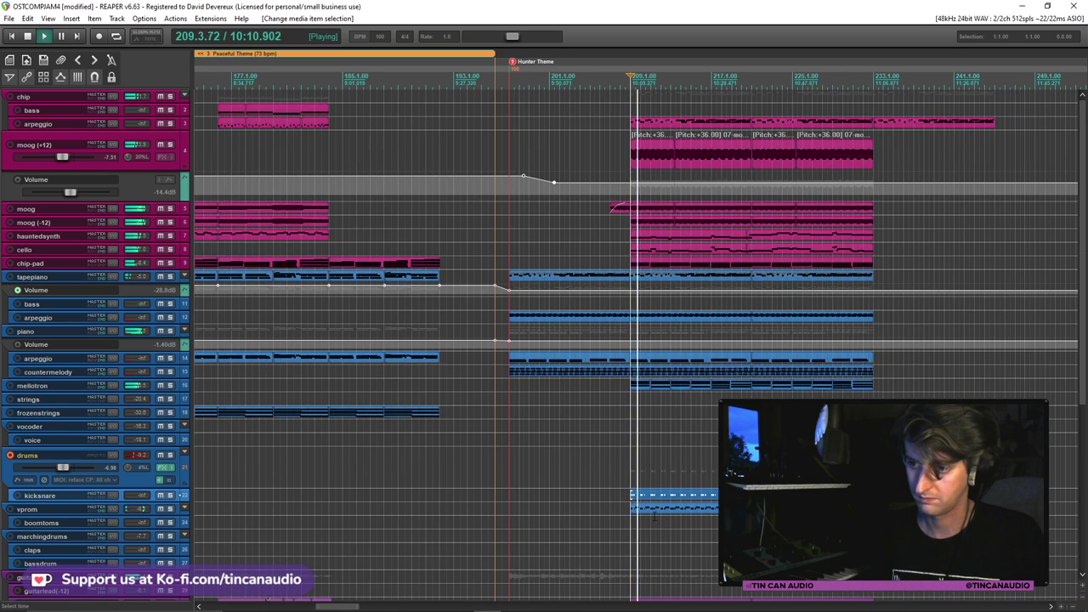
pyautogui.press('space')
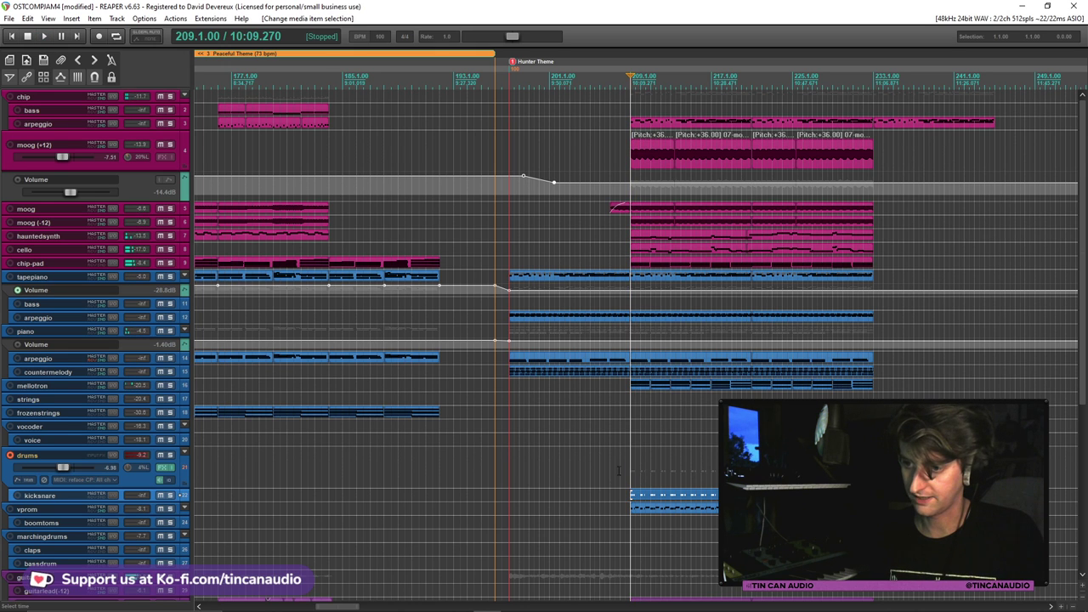
# Record a new MIDI part on the drums track from bar 208 until just past bar 221
pyautogui.click(620, 471)
pyautogui.hotkey('ctrl', 'r')
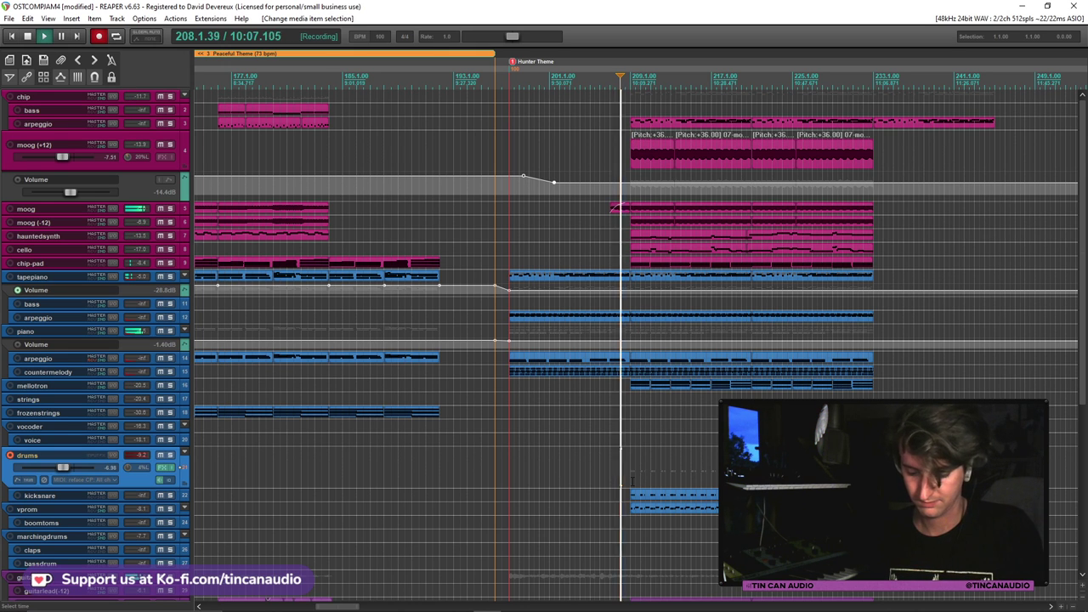
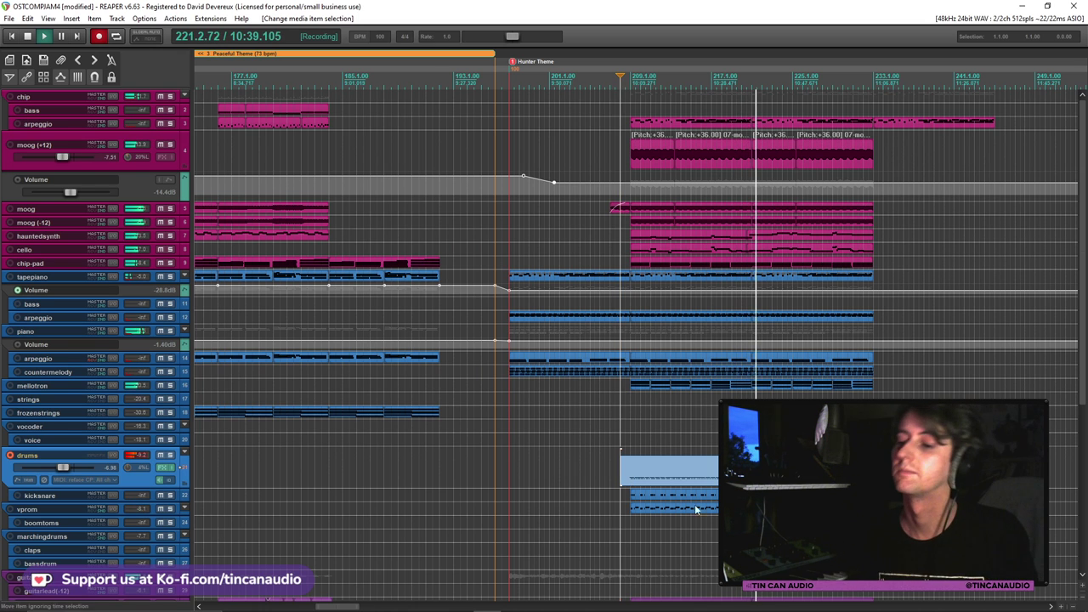
pyautogui.press('space')
# Quantize the newly recorded drums take to a 1/16 straight grid and play its notes around bar 209
pyautogui.click(491, 372)
pyautogui.hotkey('ctrl', 'alt', 'e')
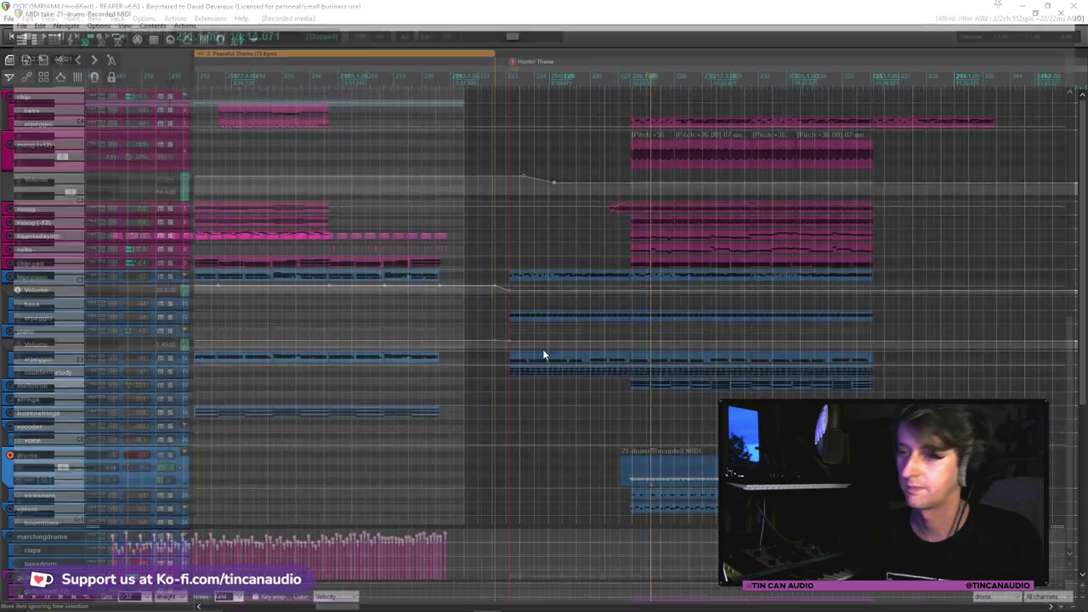
pyautogui.hotkey('ctrl', 'q')
pyautogui.click(618, 574)
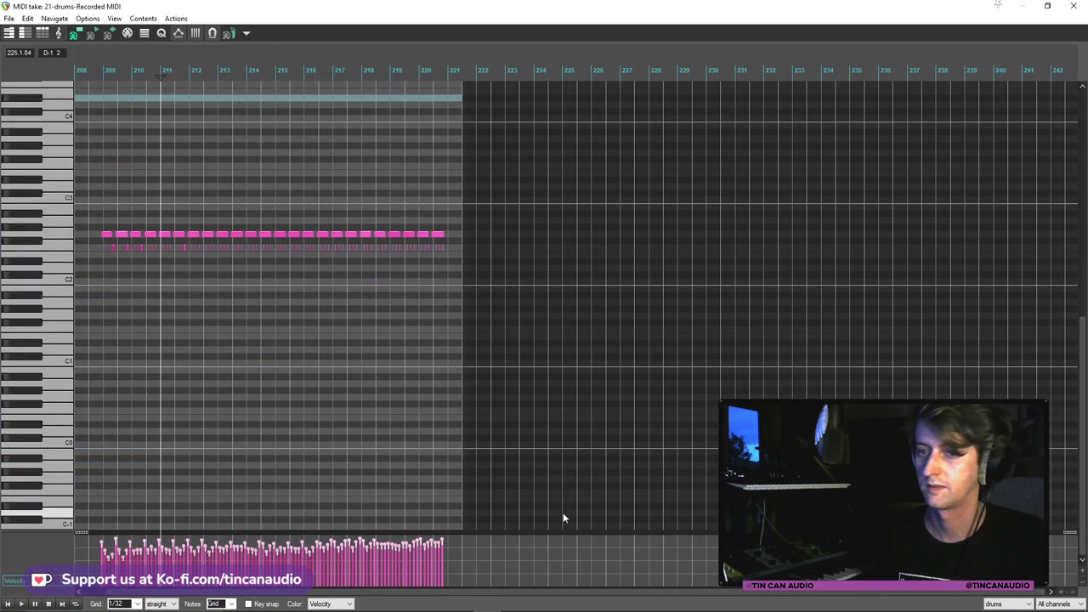
pyautogui.click(104, 243)
pyautogui.scroll(5, 203, 303)
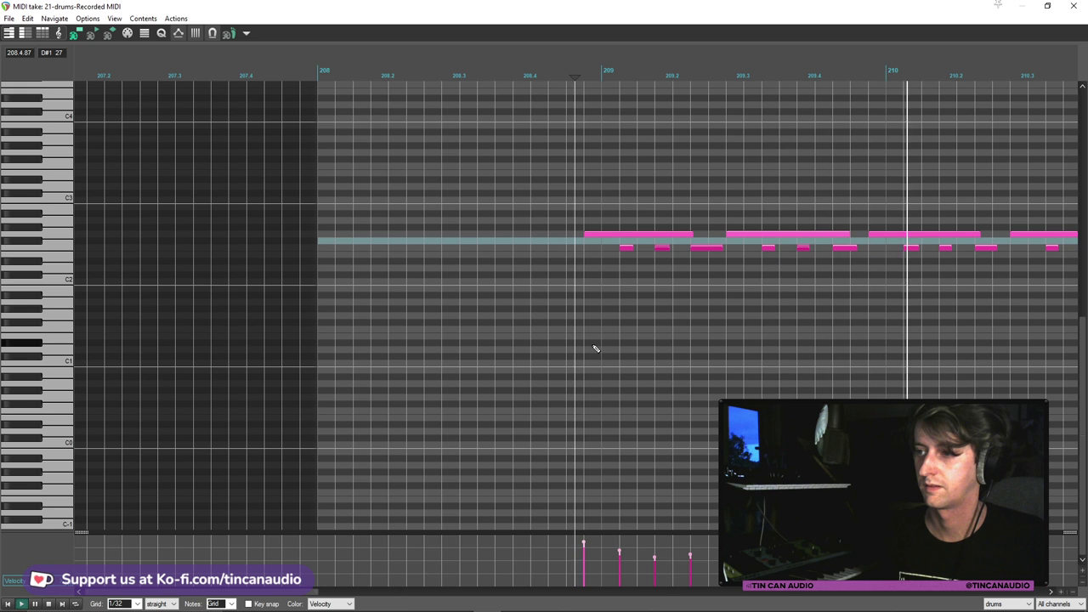
pyautogui.scroll(-5, 596, 348)
# Quantize all note positions in the drums take to a 1/8 straight grid at 100% strength and play it back
pyautogui.hotkey('ctrl', 'q')
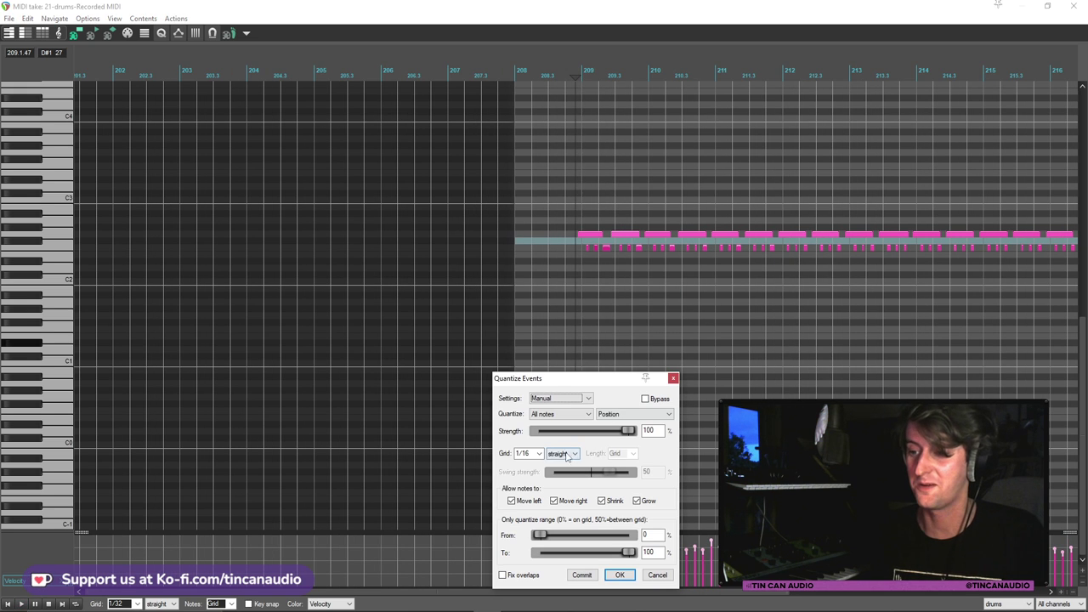
pyautogui.click(538, 453)
pyautogui.click(526, 453)
pyautogui.press('BackSpace')
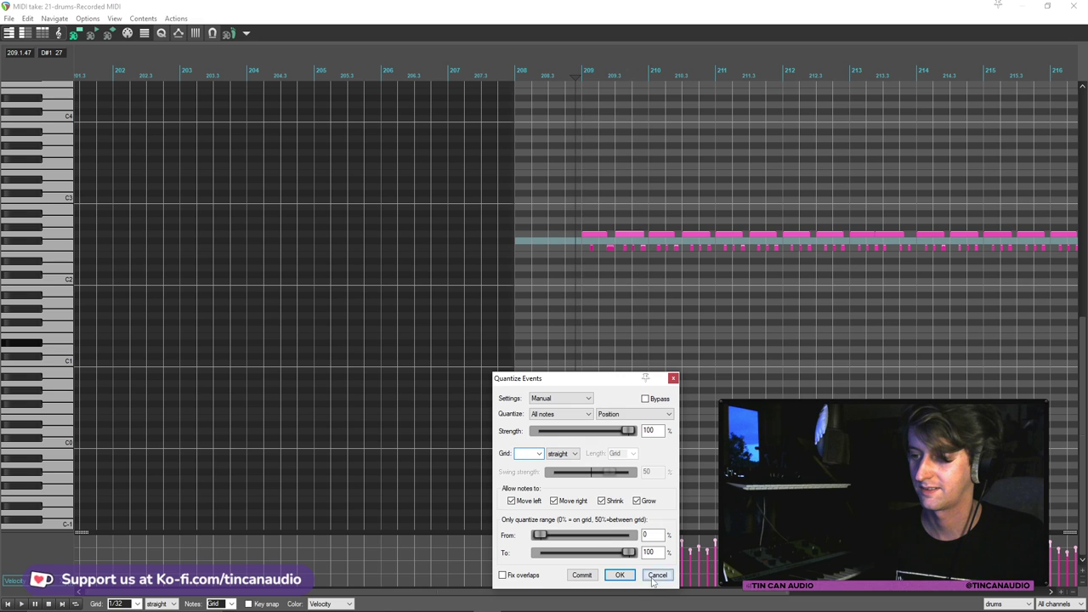
pyautogui.write('1/8')
pyautogui.click(620, 574)
pyautogui.press('space')
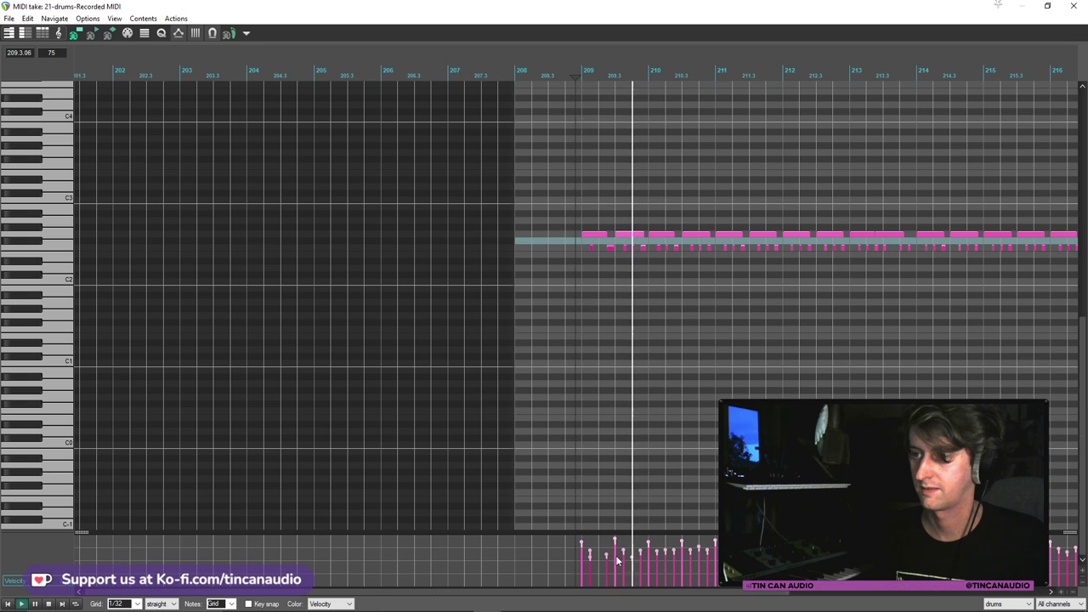
pyautogui.press('space')
pyautogui.click(1074, 6)
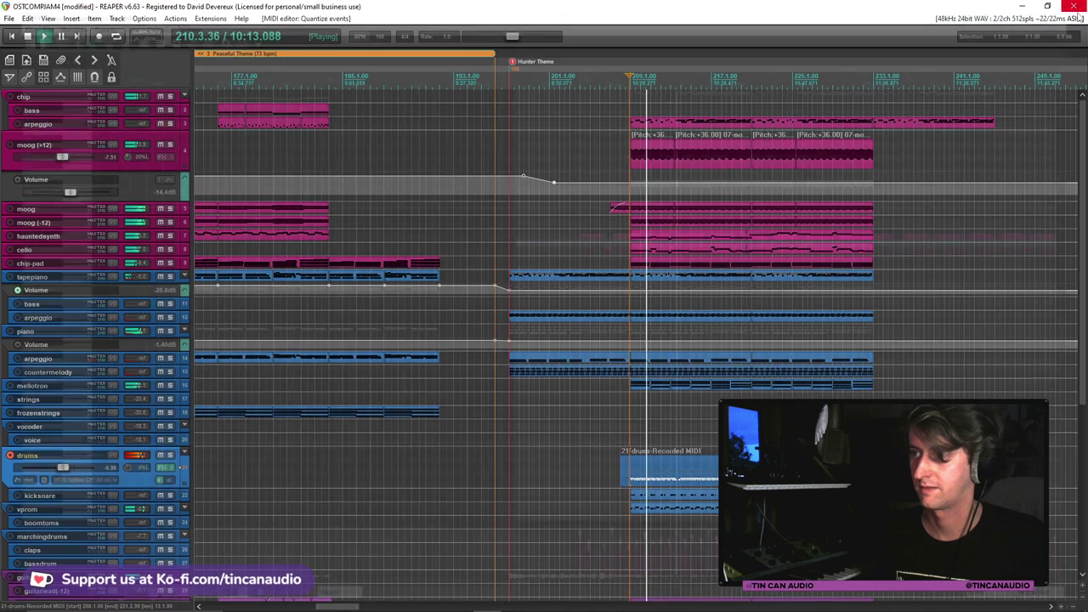
# Trim the start of the recorded drums clip to bar 209 and disarm the drums track
pyautogui.moveTo(623, 474); pyautogui.dragTo(633, 474)
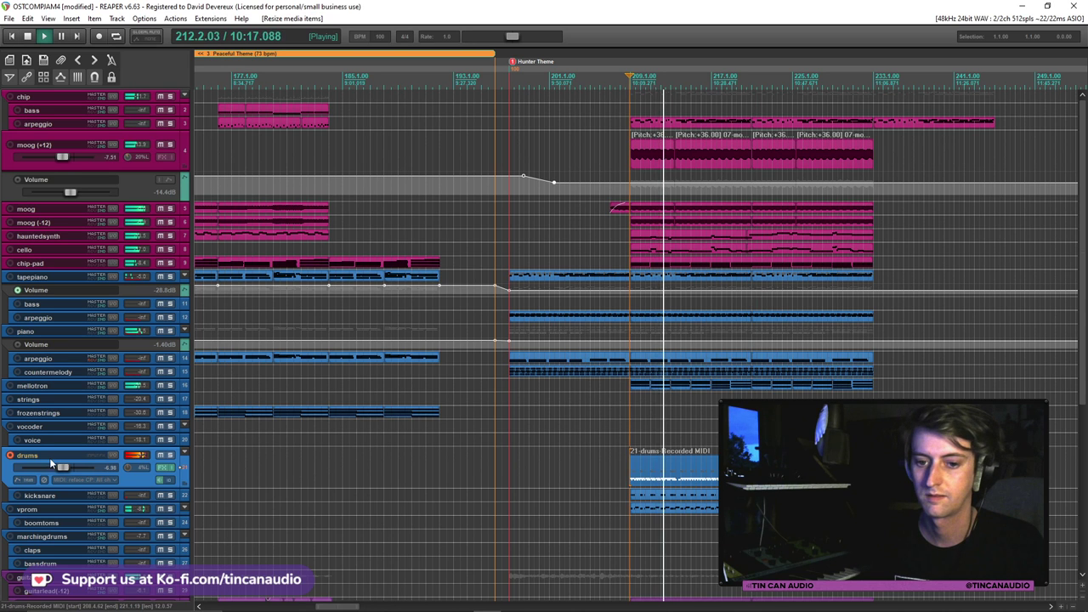
pyautogui.click(11, 455)
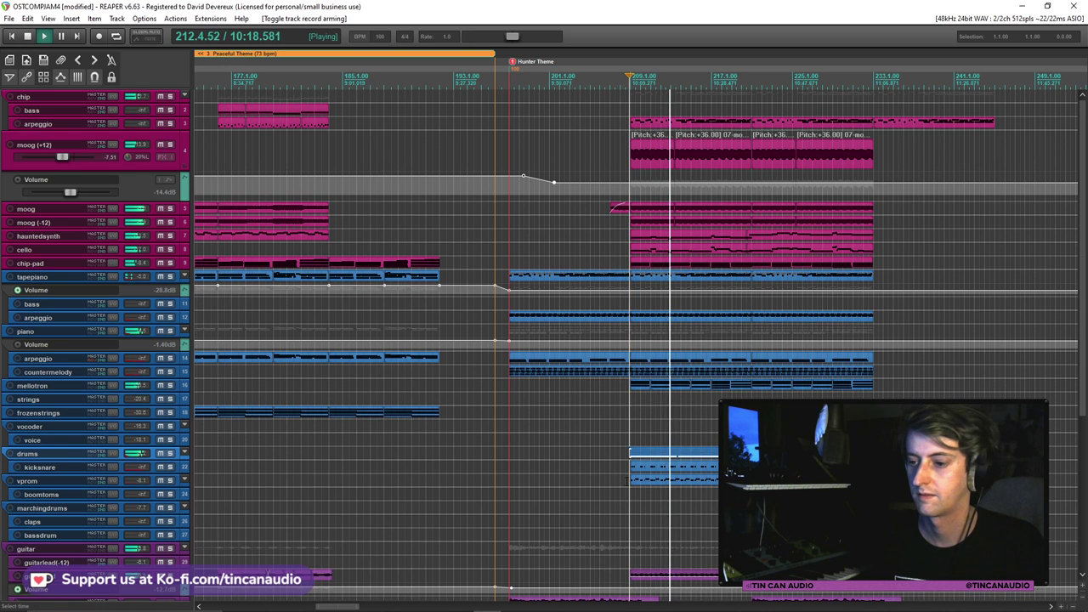
pyautogui.scroll(4, 664, 464)
pyautogui.click(616, 459)
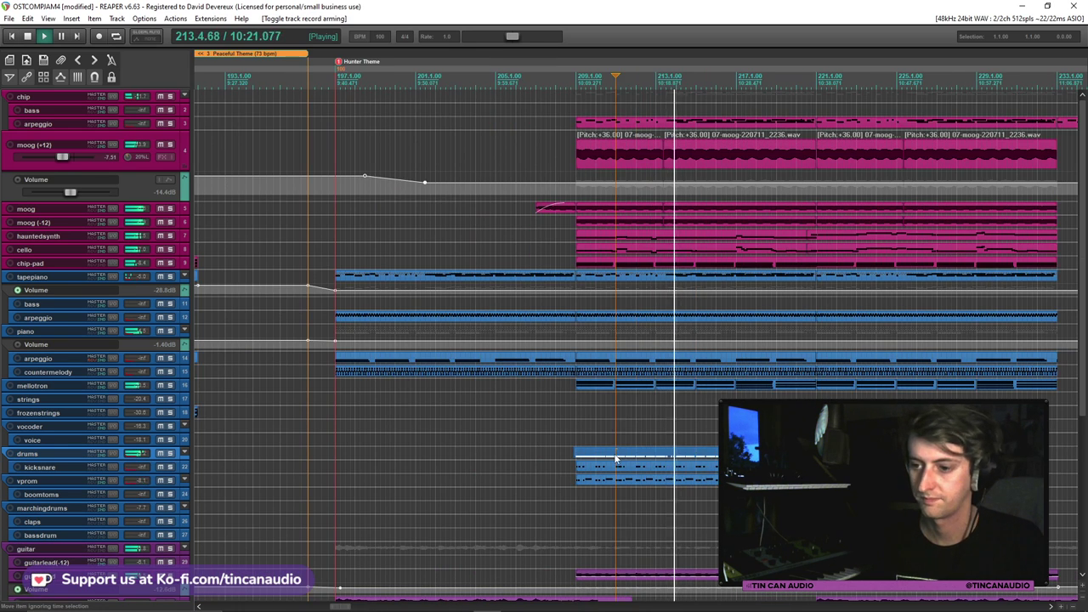
pyautogui.scroll(7, 569, 450)
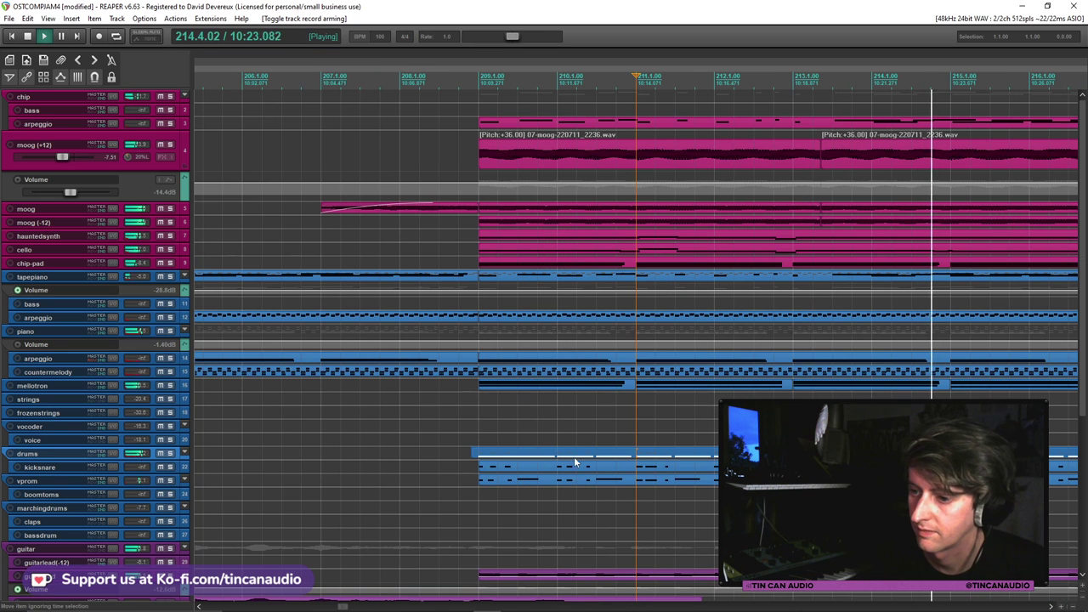
pyautogui.moveTo(480, 459); pyautogui.dragTo(492, 459)
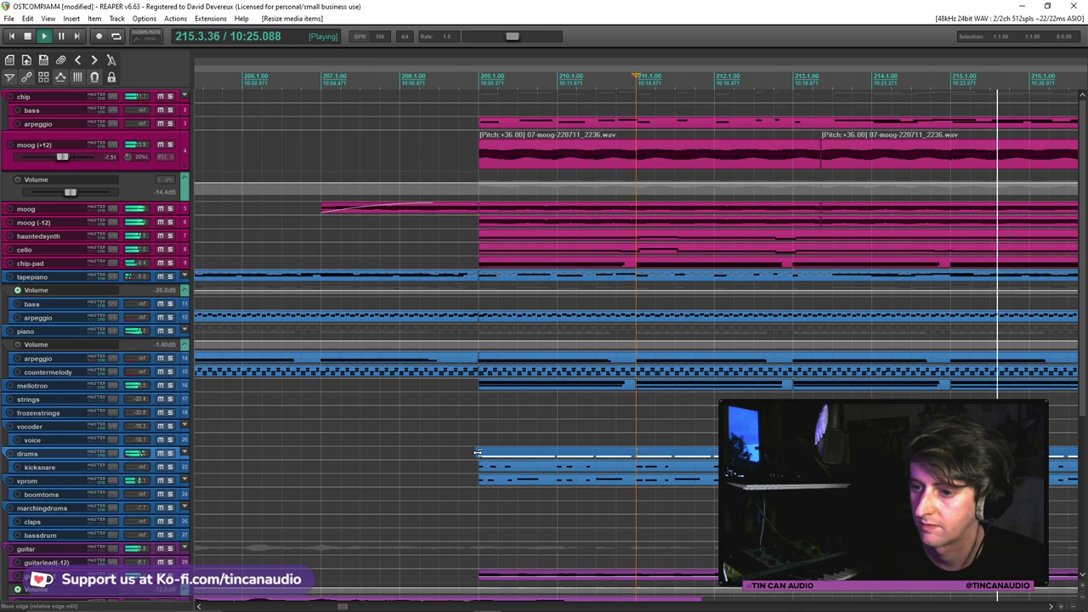
# Stop playback and duplicate the vprom clip at bar 221 so the pattern runs to bar 233
pyautogui.scroll(-6, 492, 459)
pyautogui.click(699, 459)
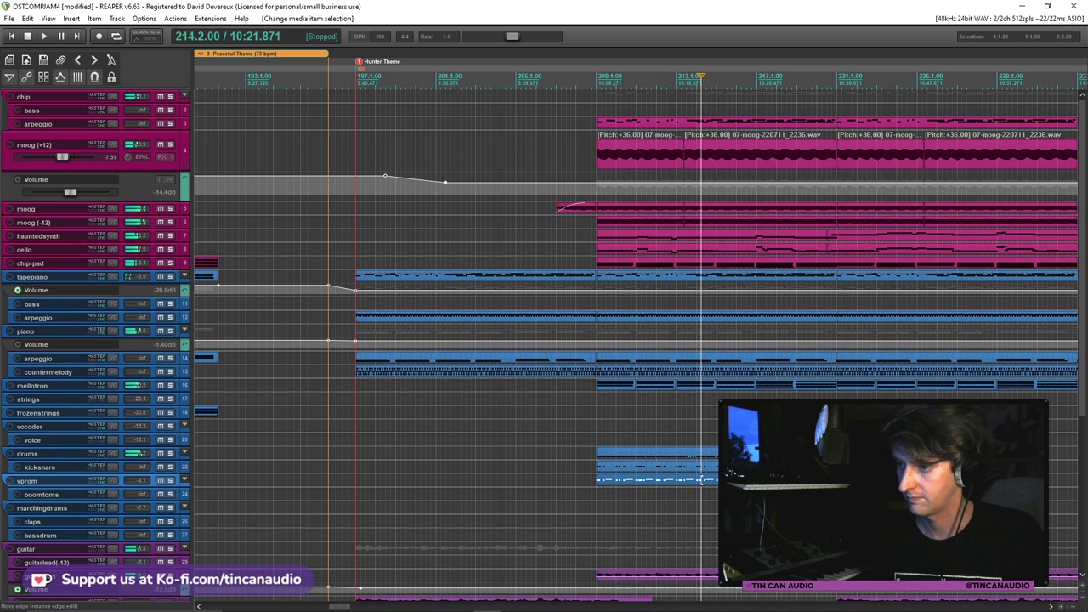
pyautogui.press('space')
pyautogui.hotkey('ctrl', 'v')
pyautogui.scroll(-4, 490, 482)
pyautogui.click(491, 481)
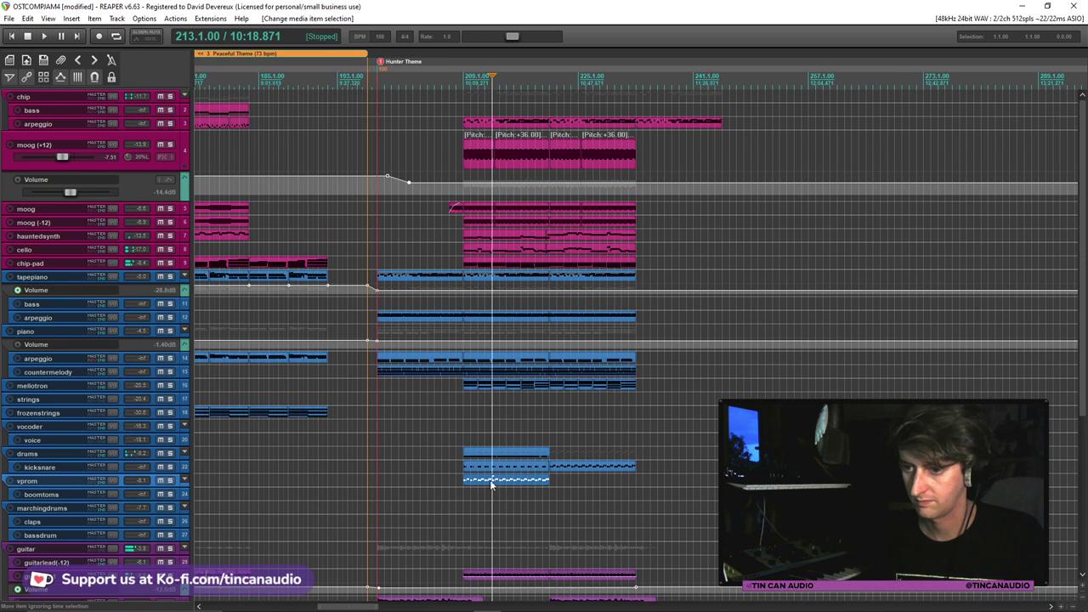
pyautogui.click(546, 478)
pyautogui.scroll(8, 549, 485)
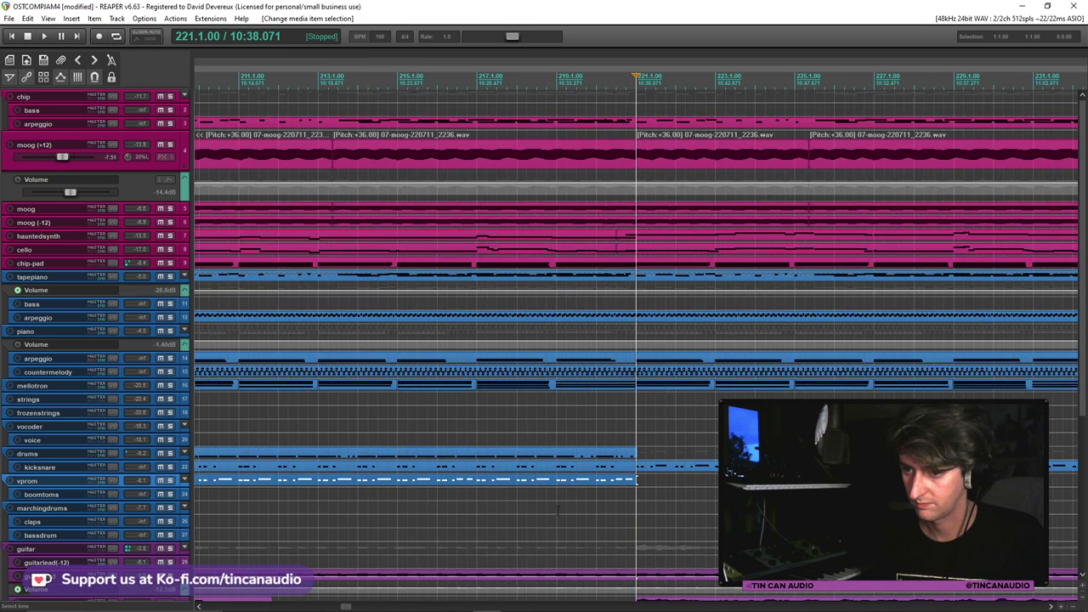
pyautogui.scroll(-8, 557, 510)
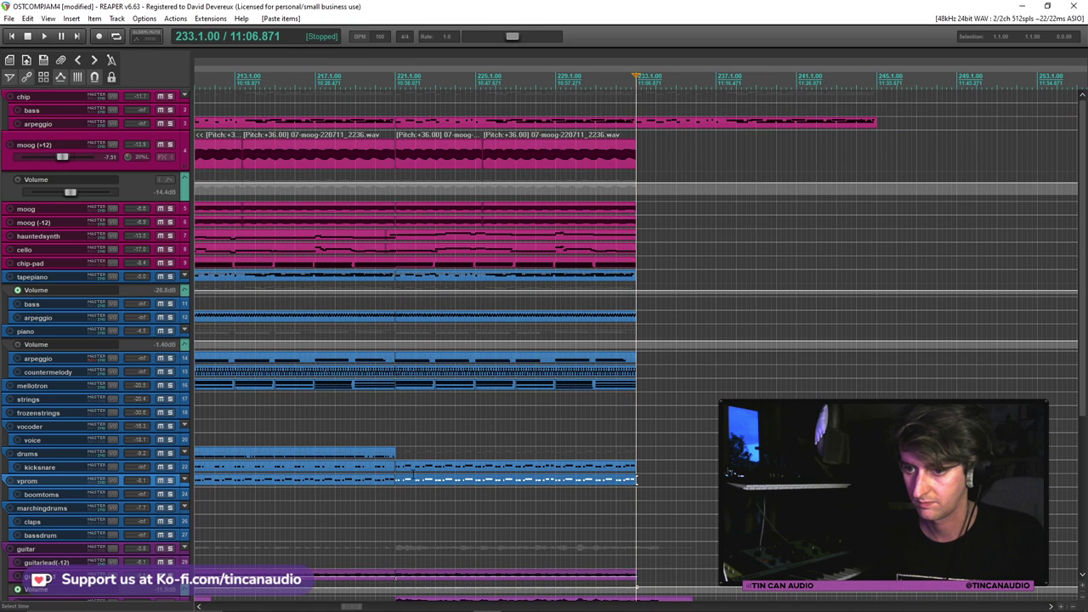
# Place a copy of the drums clip at bar 221 and play across the join from just before it
pyautogui.click(388, 455)
pyautogui.press('space')
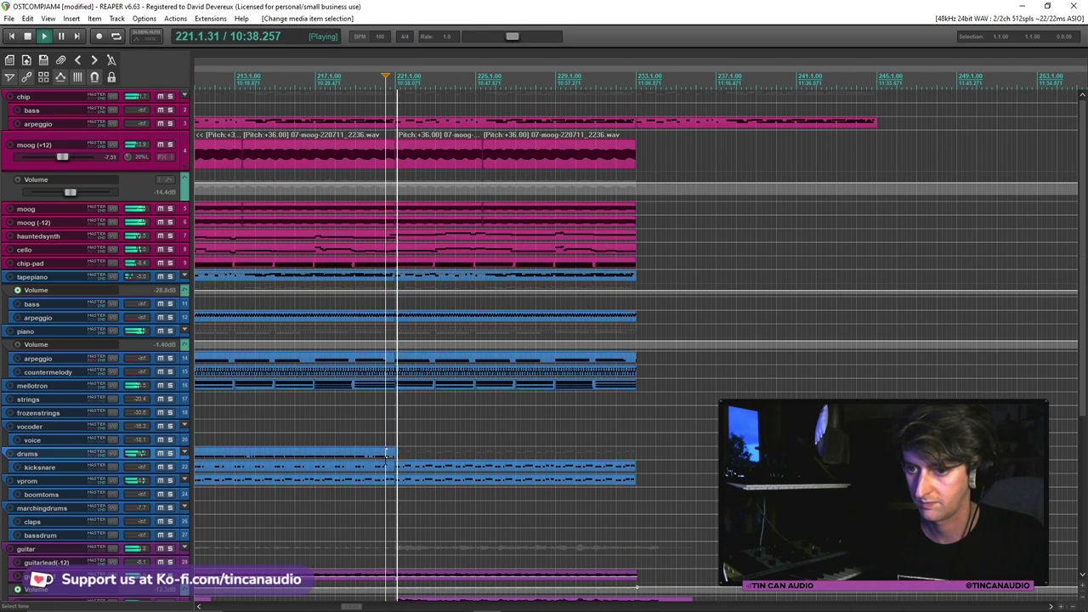
pyautogui.scroll(-6, 429, 474)
pyautogui.scroll(6, 582, 456)
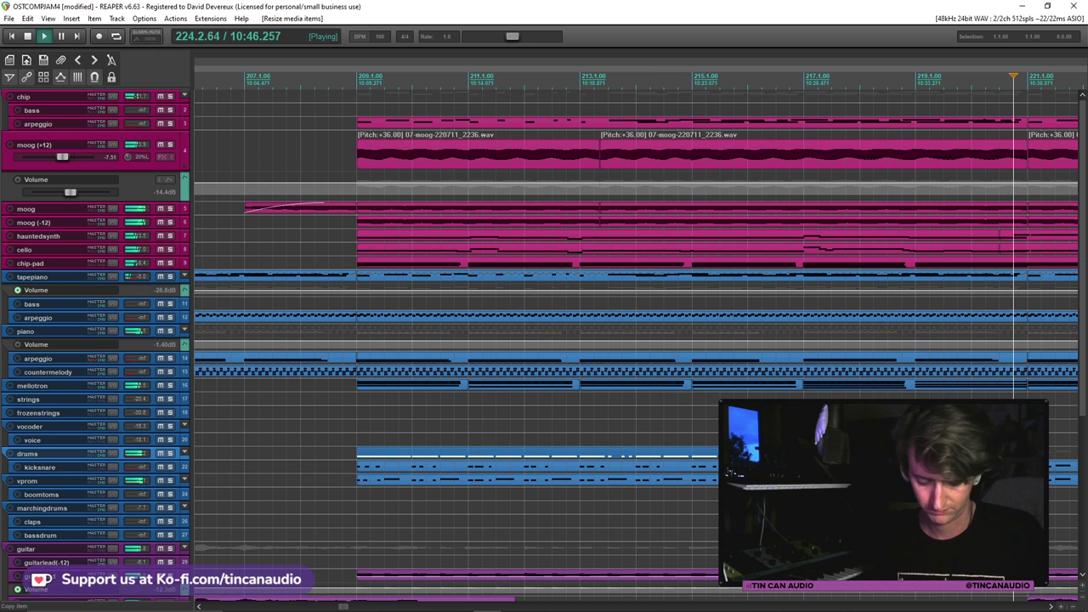
pyautogui.scroll(-3, 636, 453)
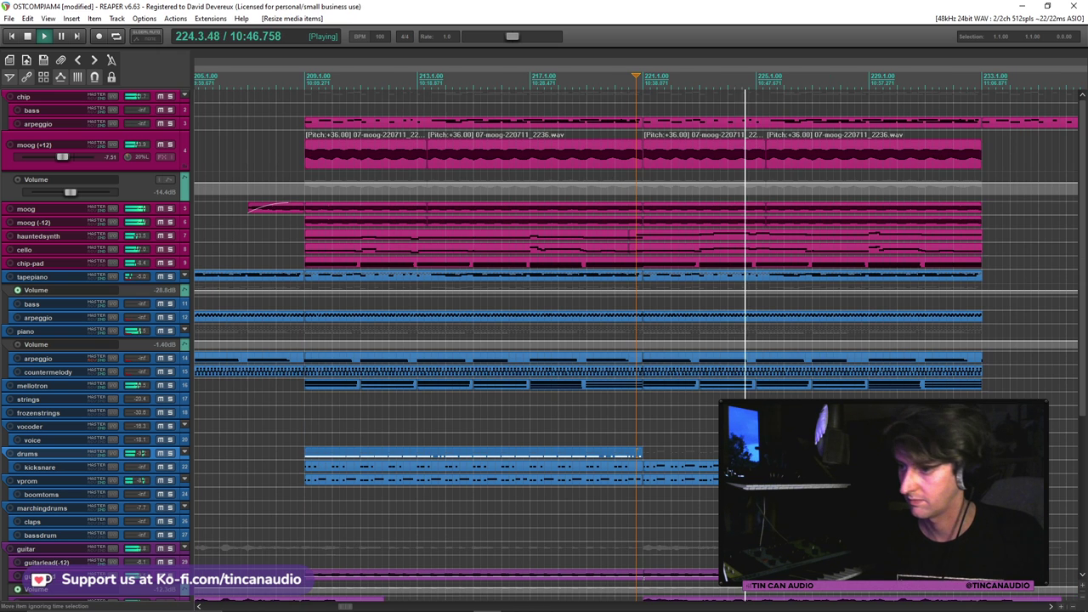
pyautogui.click(639, 458)
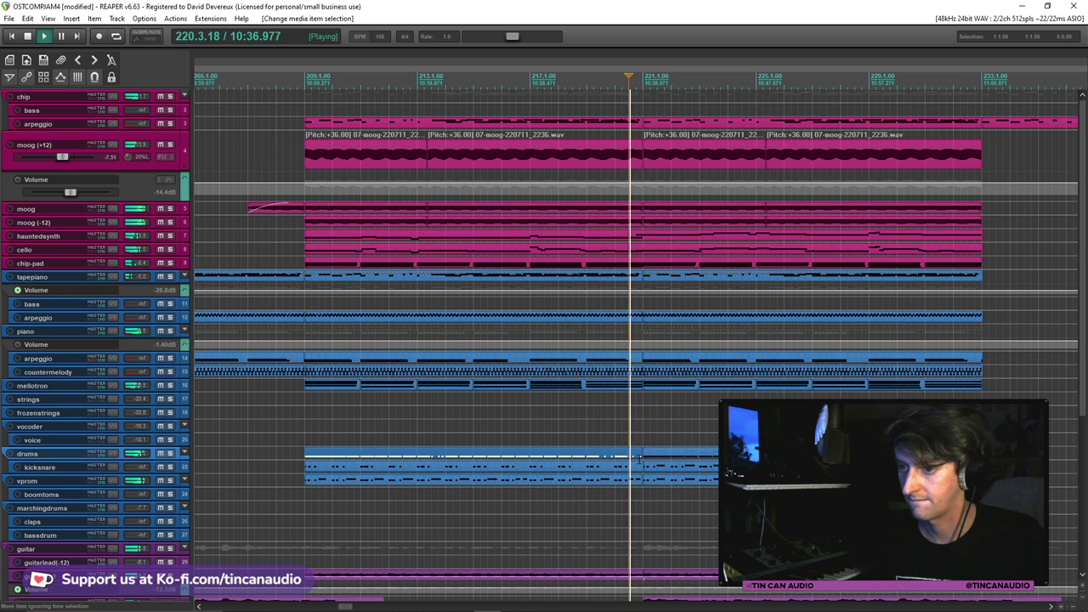
pyautogui.hotkey('ctrl', 's')
# Replay the layered drums, kicksnare and vprom clips from bar 221
pyautogui.scroll(-4, 586, 488)
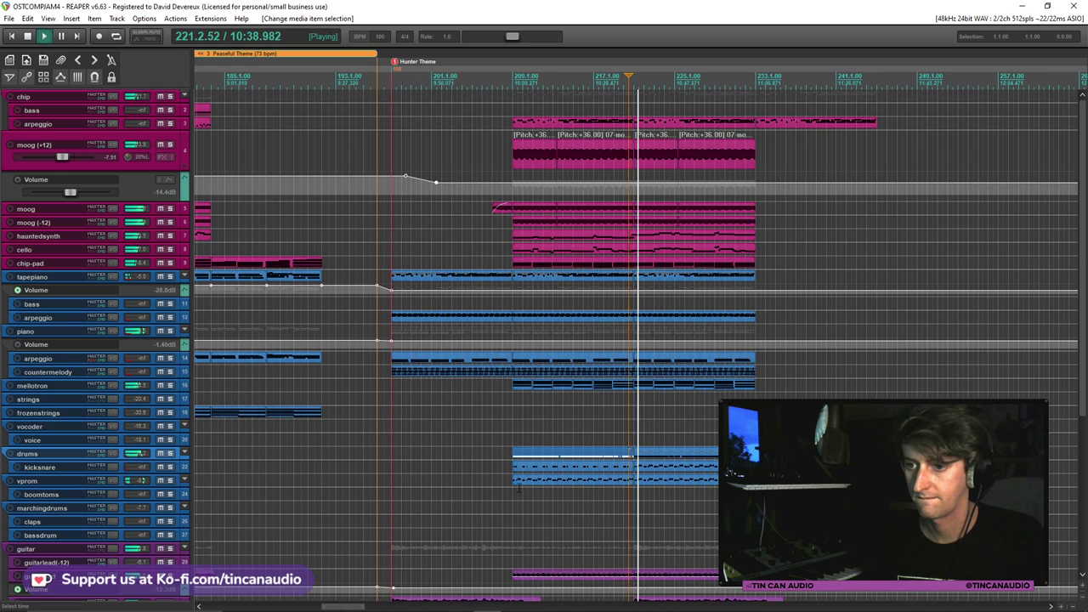
pyautogui.scroll(3, 595, 472)
pyautogui.scroll(-3, 649, 486)
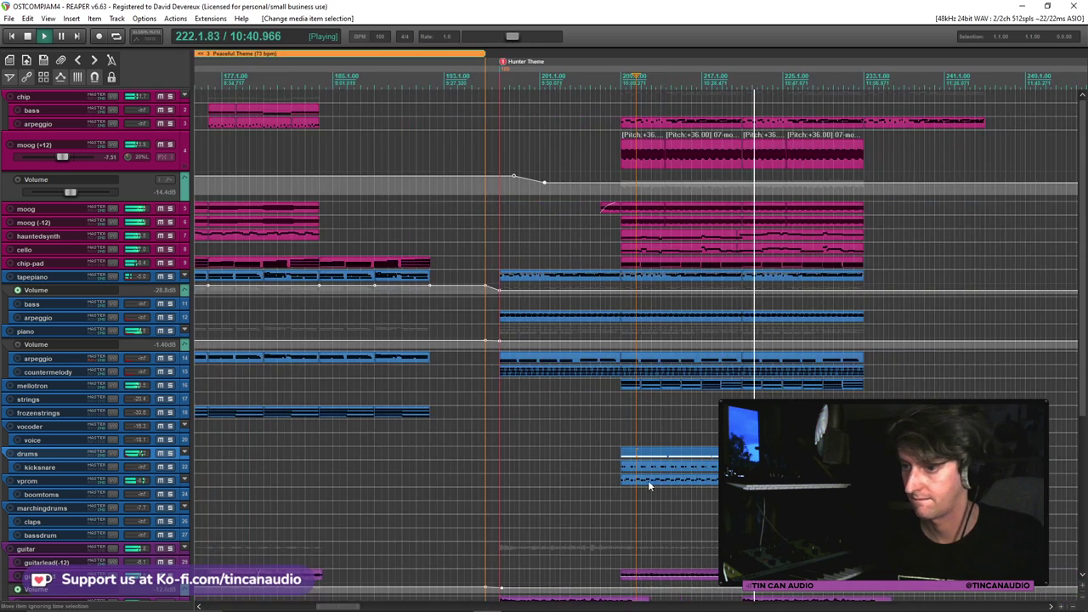
pyautogui.scroll(6, 502, 463)
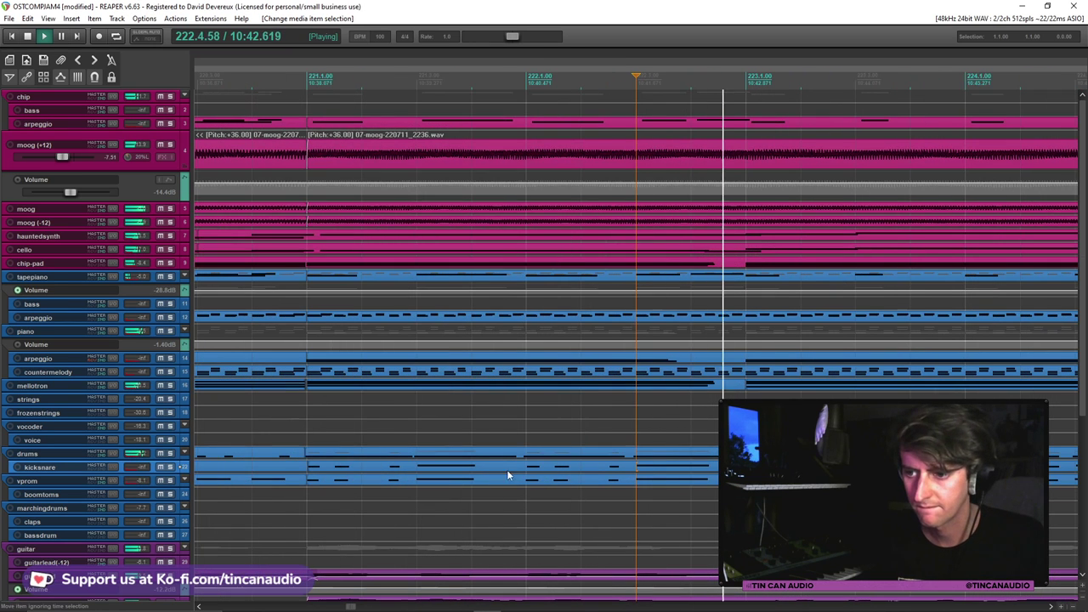
pyautogui.press('space')
pyautogui.moveTo(486, 461); pyautogui.dragTo(464, 460)
pyautogui.press('space')
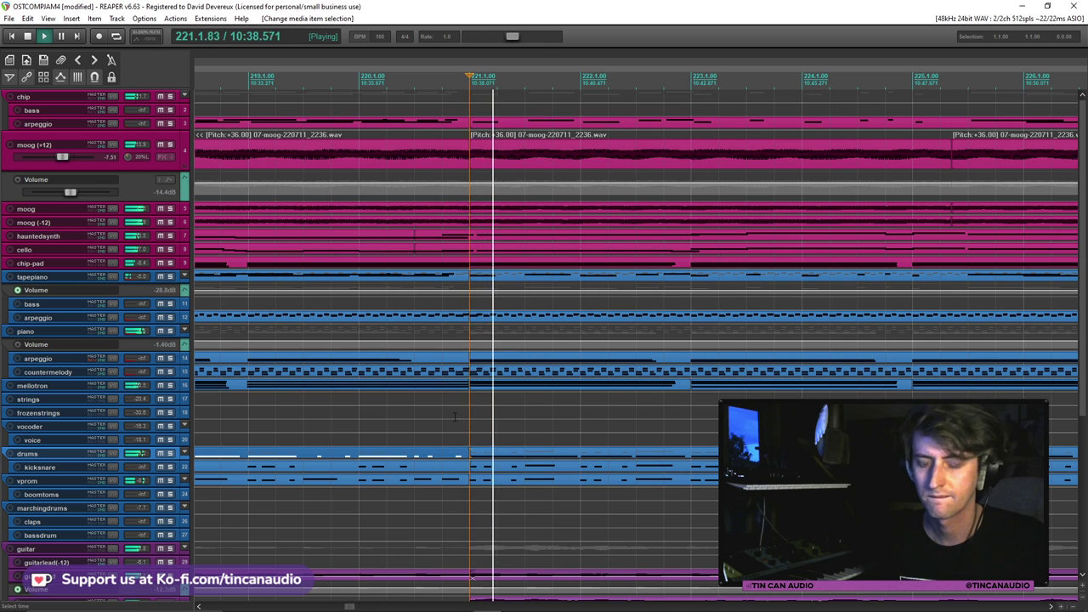
# Stop playback and paste a copy of the first drums clip onto the boomtoms track at bar 209
pyautogui.scroll(-3, 476, 429)
pyautogui.scroll(-3, 565, 469)
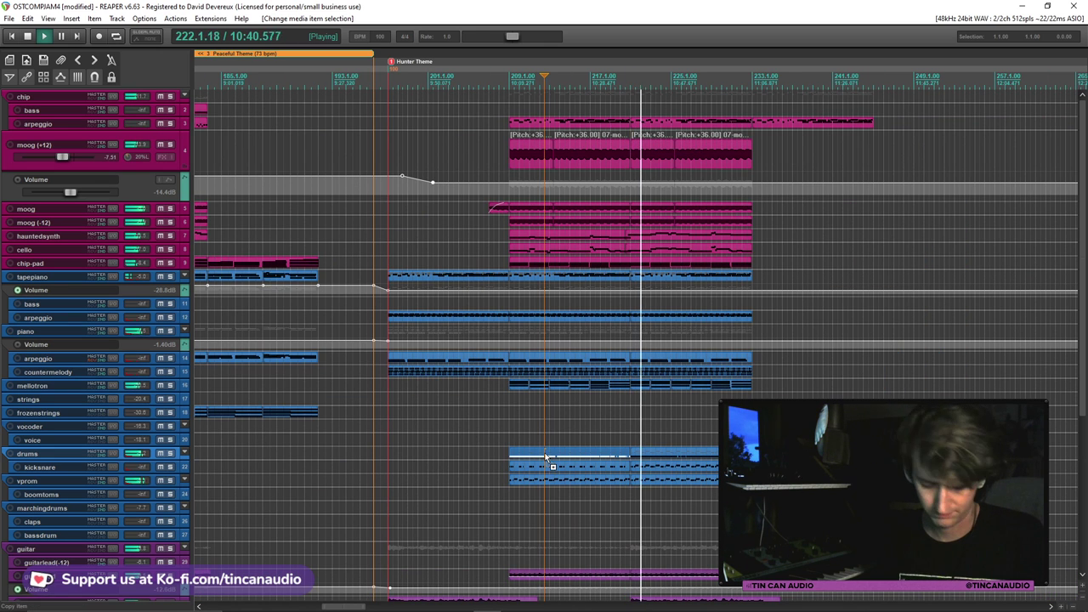
pyautogui.click(546, 457)
pyautogui.press('space')
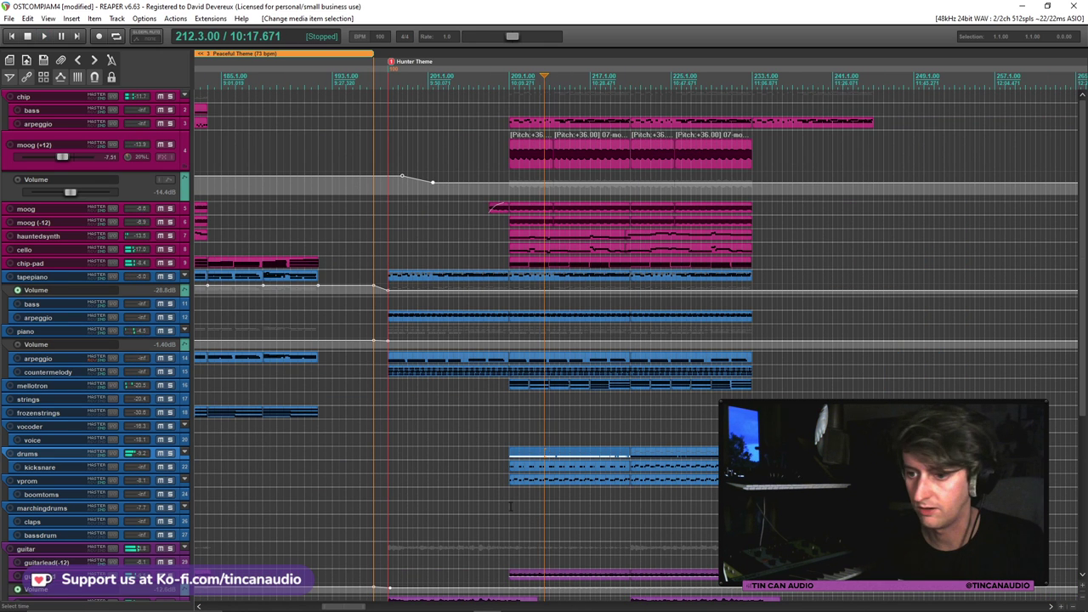
pyautogui.click(510, 509)
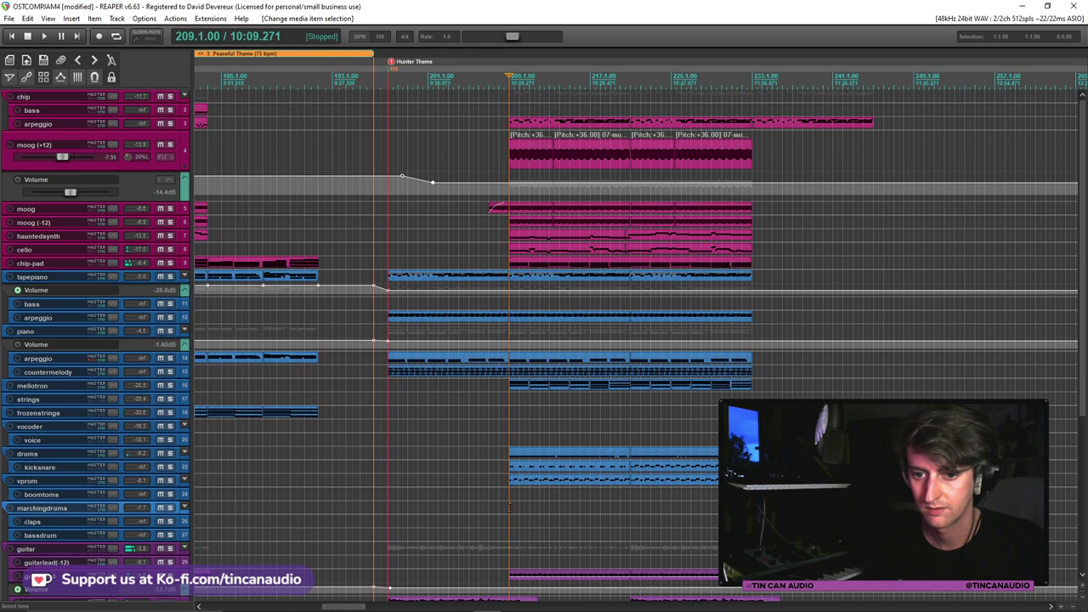
pyautogui.press('Up')
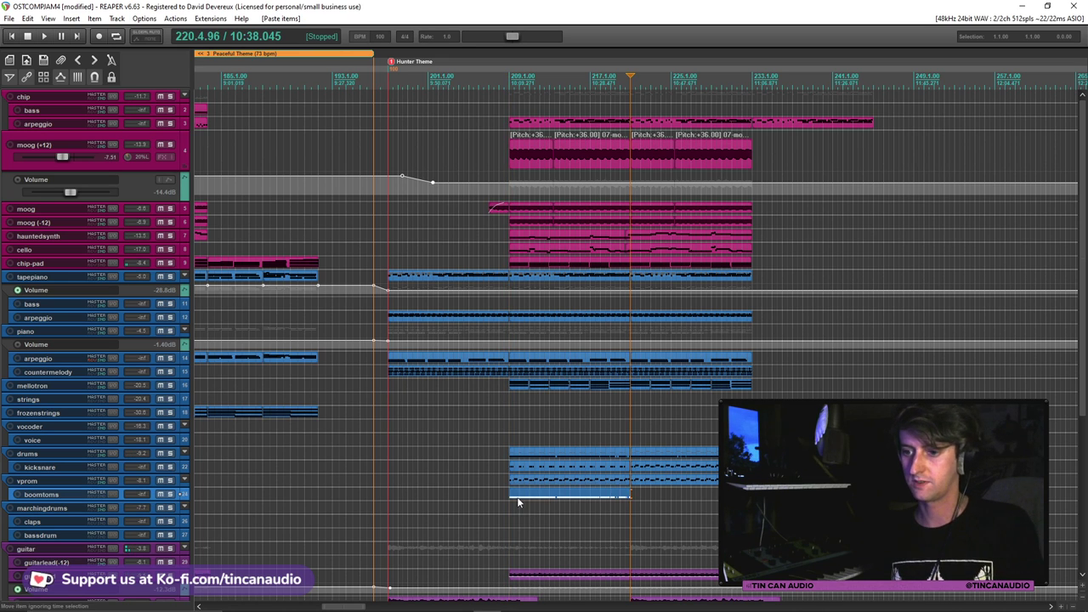
# Open the boomtoms clip in the MIDI editor, select its F2 notes and audition lower pitches on the piano keyboard
pyautogui.doubleClick(518, 499)
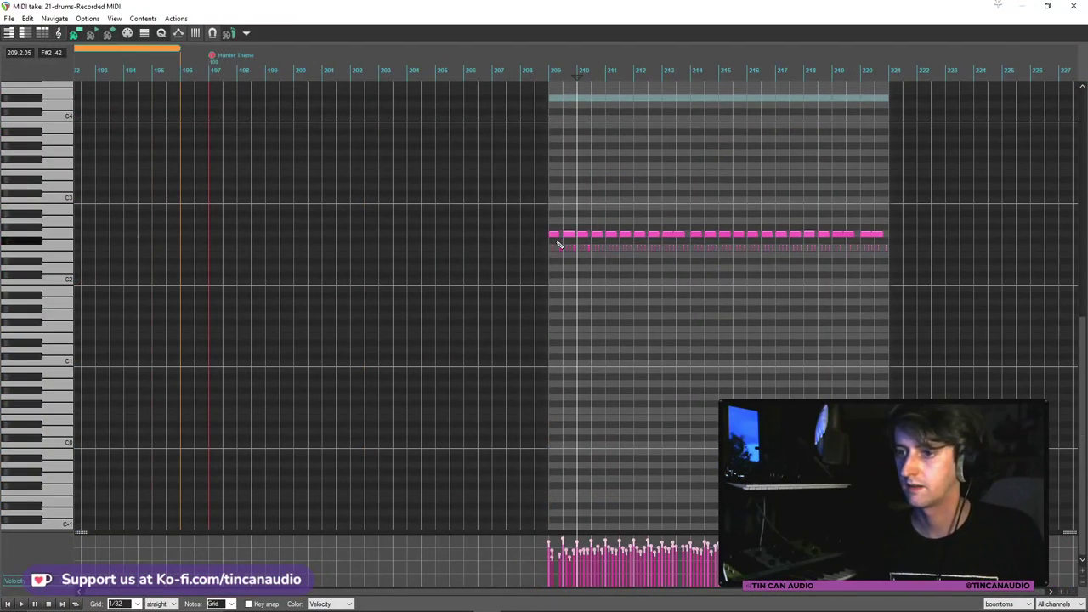
pyautogui.click(555, 239)
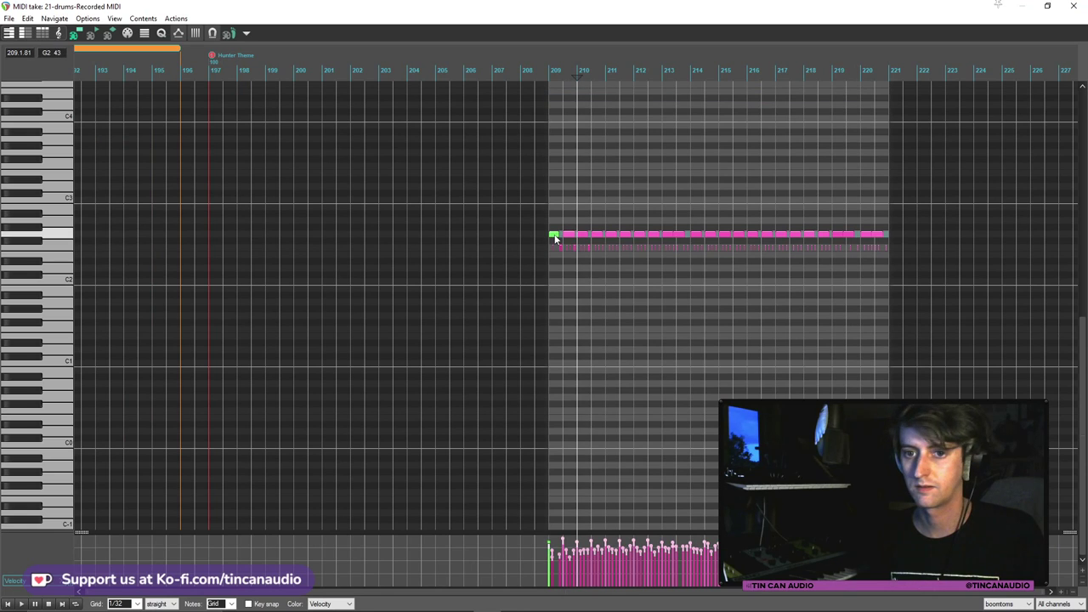
pyautogui.click(61, 249)
pyautogui.scroll(3, 493, 262)
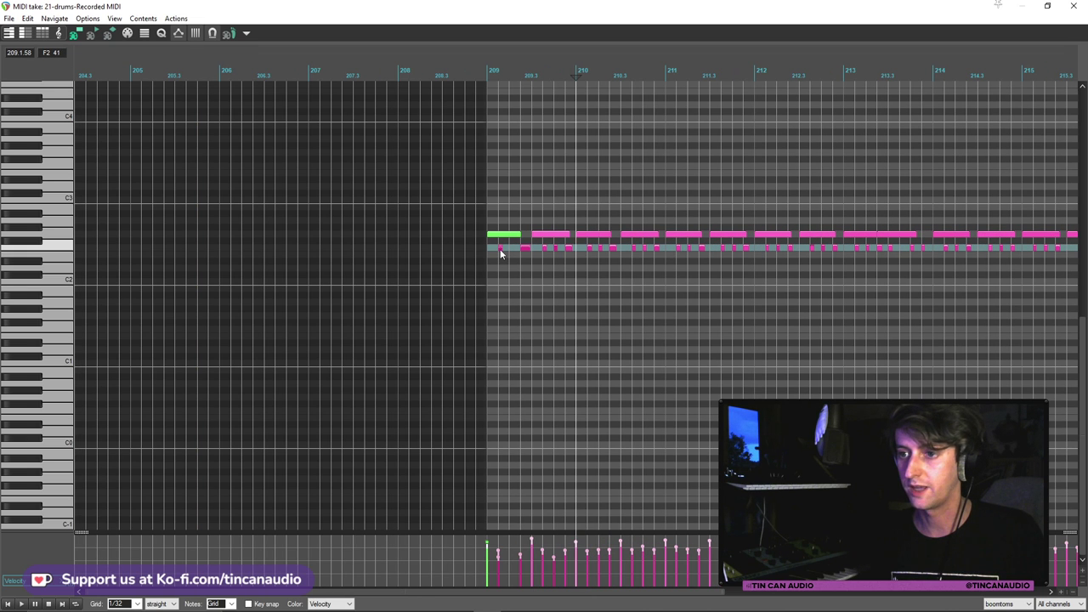
pyautogui.scroll(-3, 842, 338)
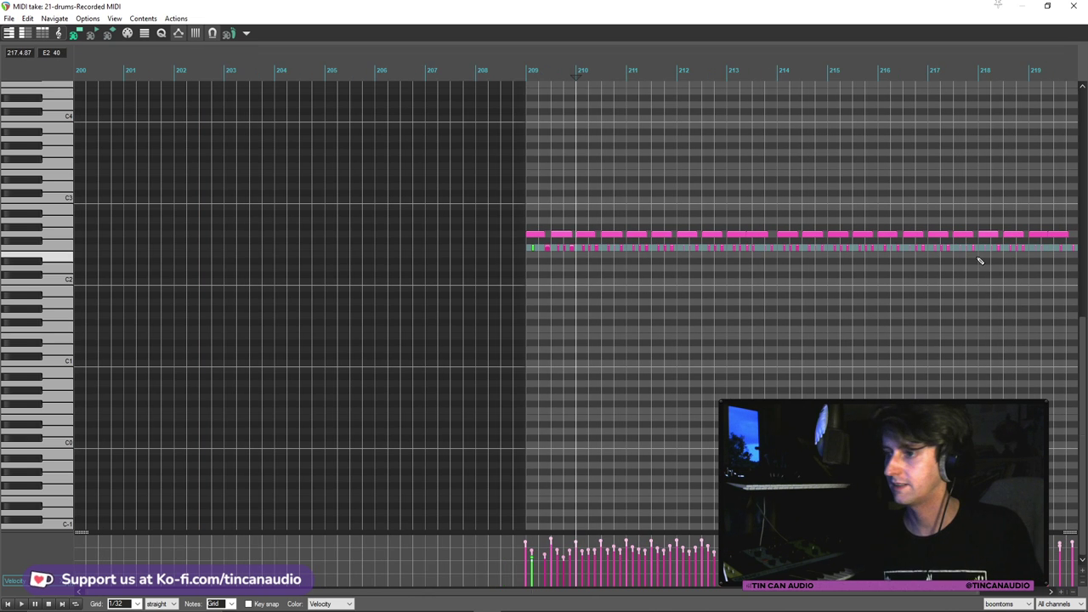
pyautogui.hotkey('ctrl', 'a')
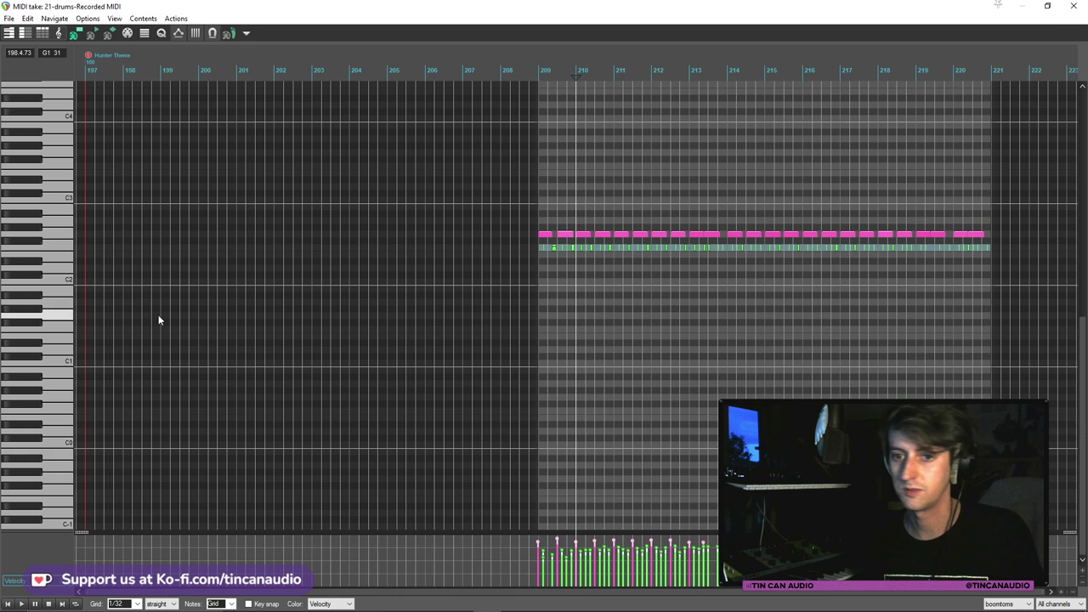
pyautogui.click(64, 334)
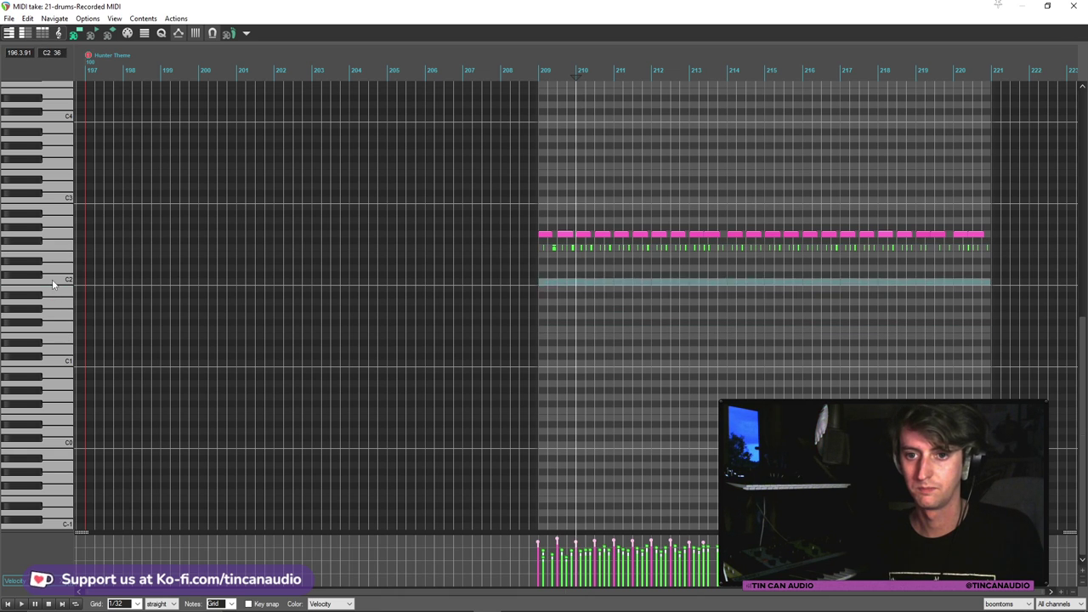
# Move all G2 notes in the boomtoms clip up to C3, with the first starting at bar 209, and close the MIDI editor
pyautogui.click(545, 235)
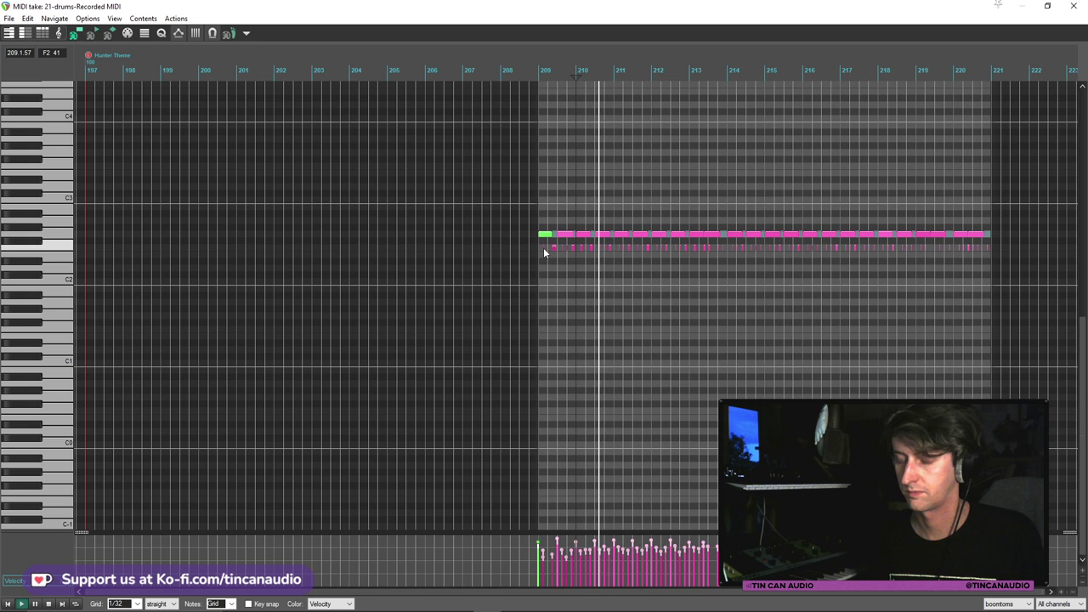
pyautogui.keyDown('shift'); pyautogui.click(979, 236); pyautogui.keyUp('shift')
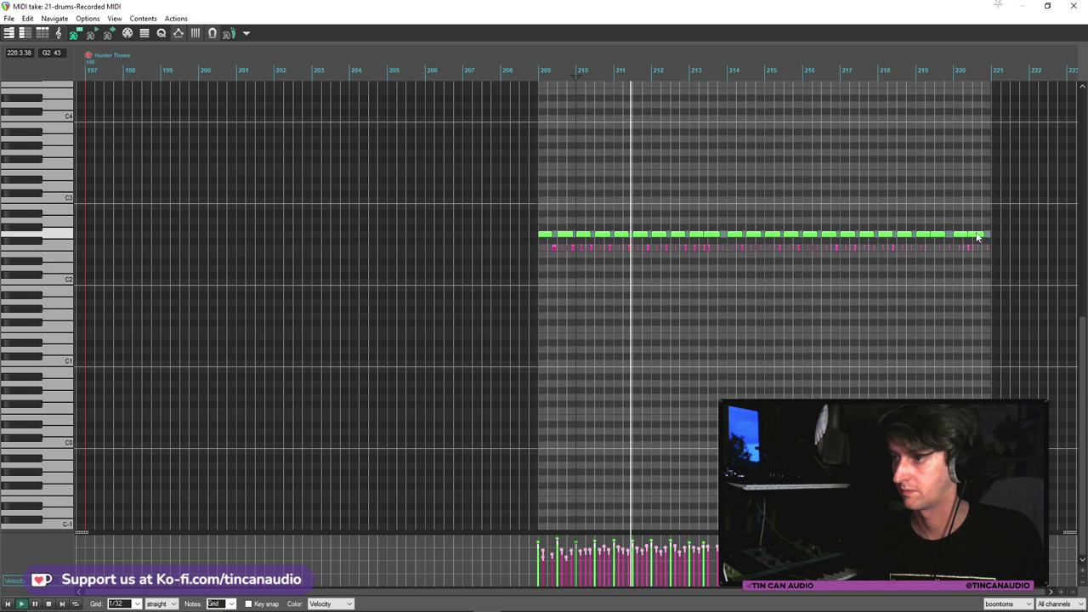
pyautogui.moveTo(937, 239); pyautogui.dragTo(939, 206)
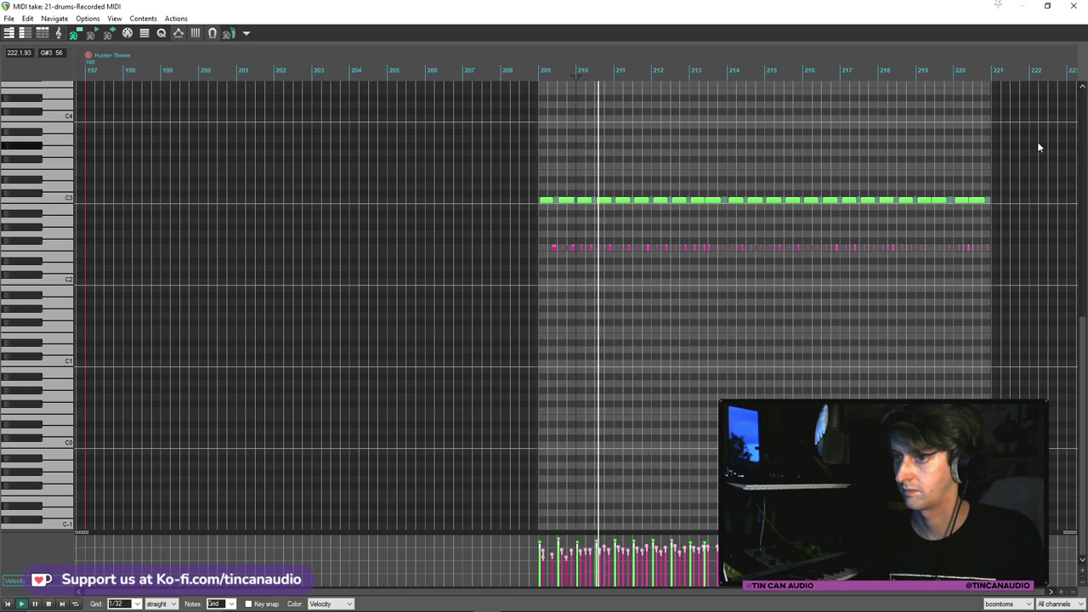
pyautogui.scroll(5, 799, 224)
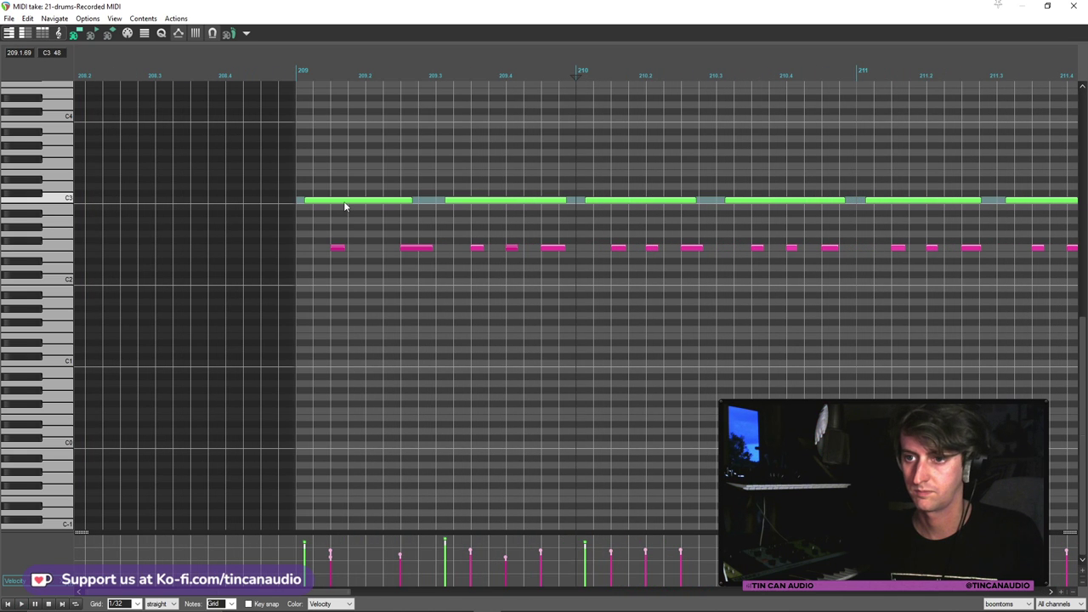
pyautogui.moveTo(345, 201); pyautogui.dragTo(337, 202)
pyautogui.press('space')
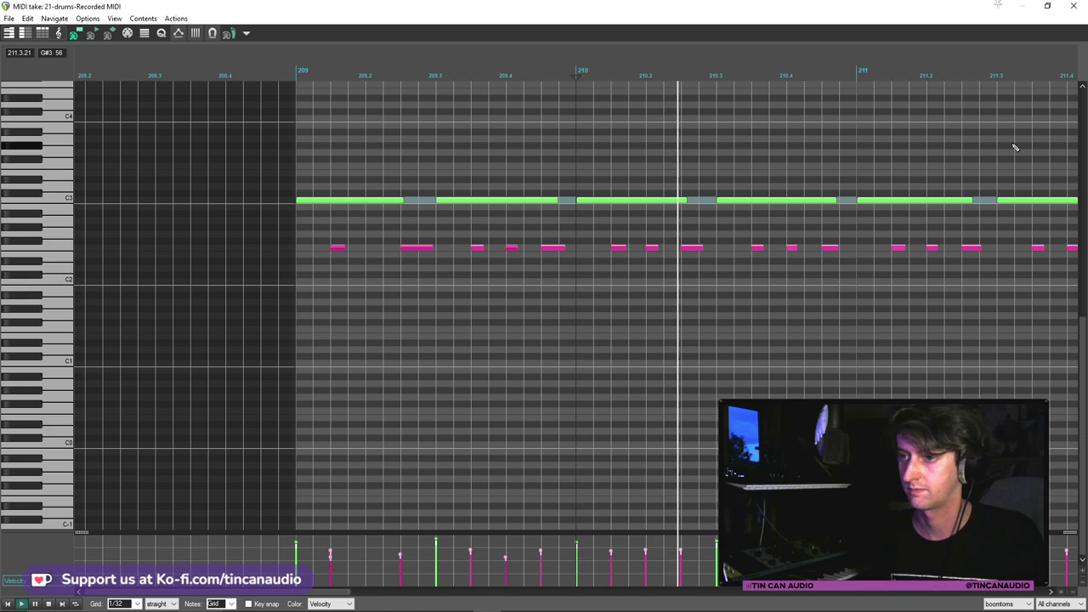
pyautogui.click(1076, 7)
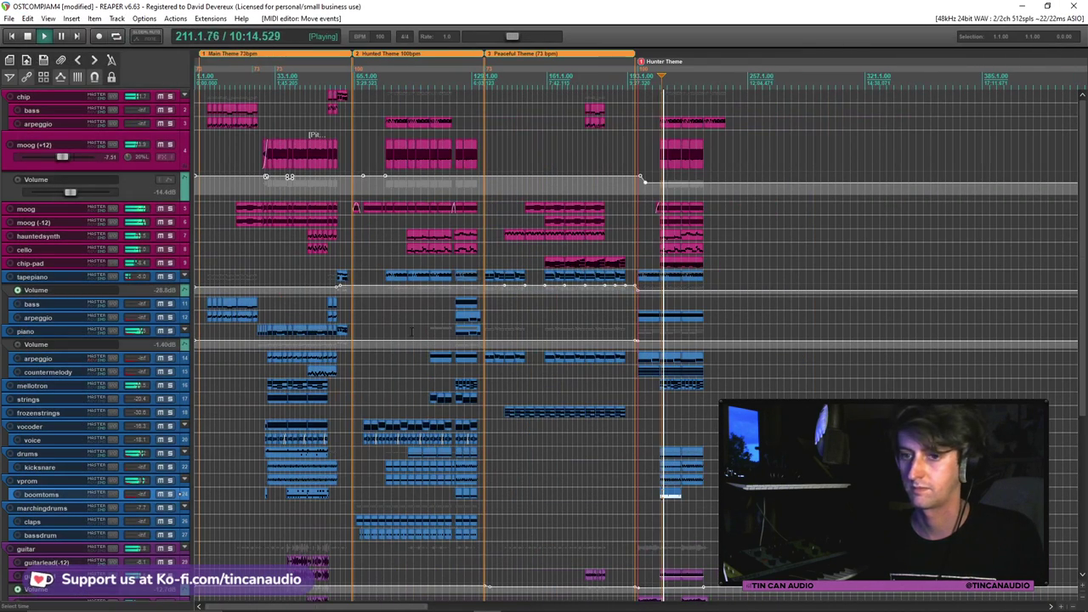
# Select the chip-pad clips of the Hunter Theme and listen to the arrangement from about bar 212
pyautogui.click(684, 263)
pyautogui.scroll(4, 684, 263)
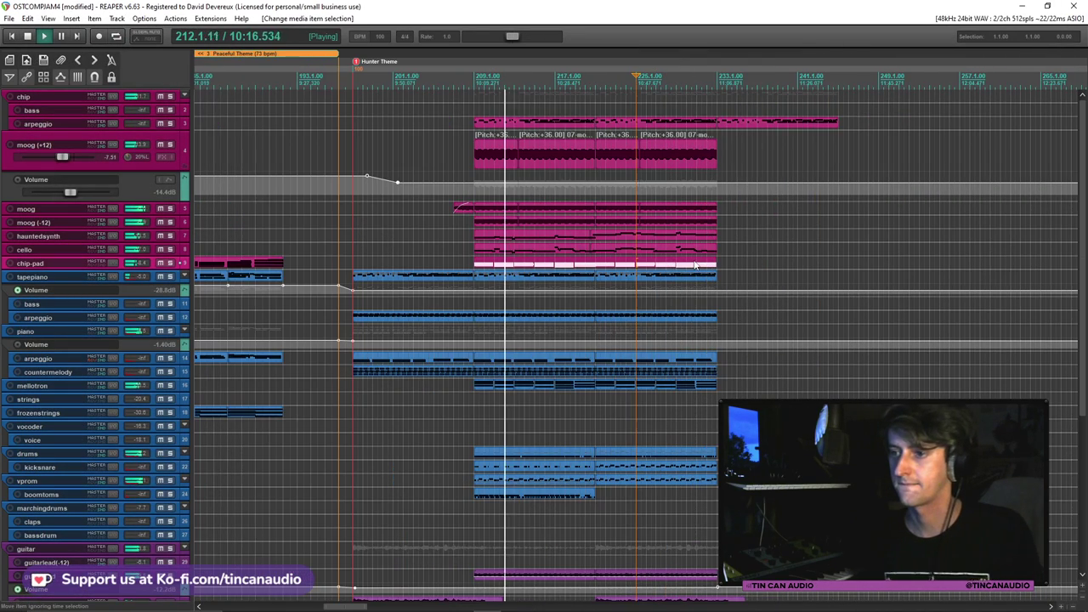
pyautogui.press('m')
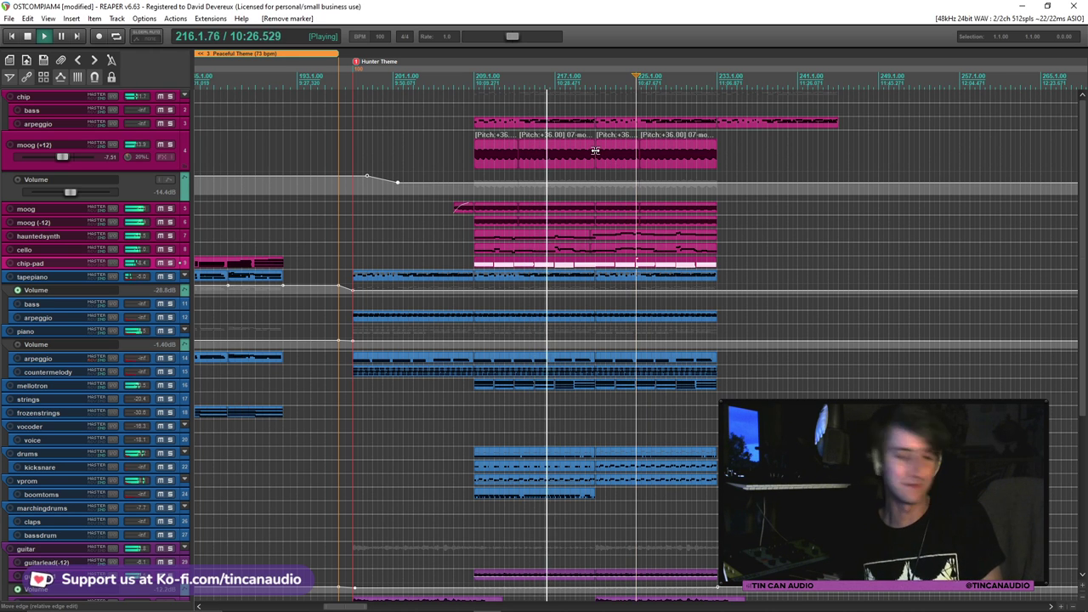
# Select the first drums clip of the Hunter Theme and briefly mute the drums track to compare the mix without it
pyautogui.scroll(-1, 599, 158)
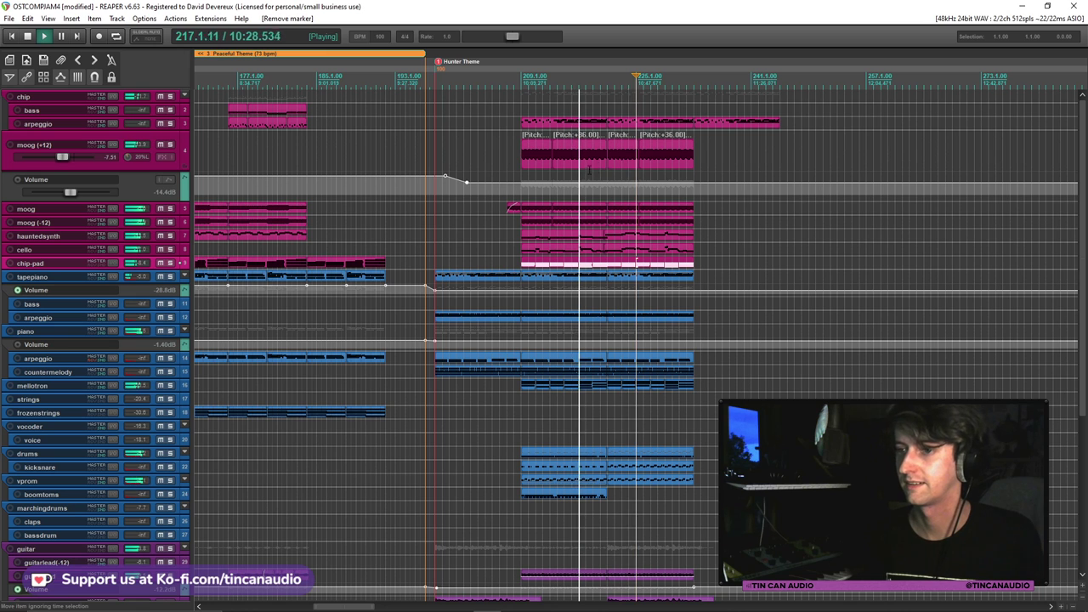
pyautogui.scroll(1, 597, 314)
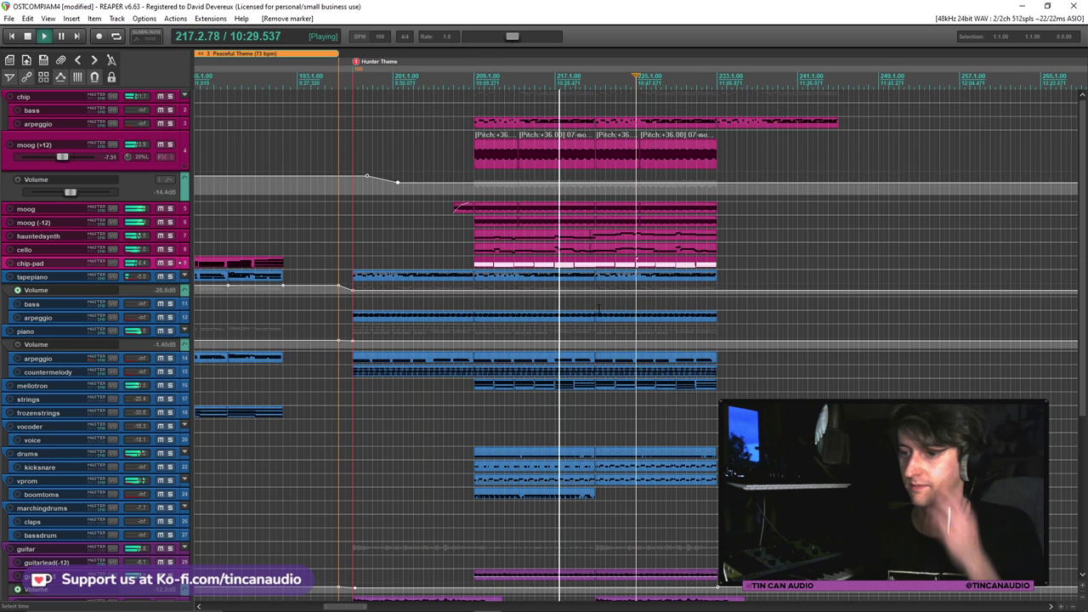
pyautogui.click(536, 457)
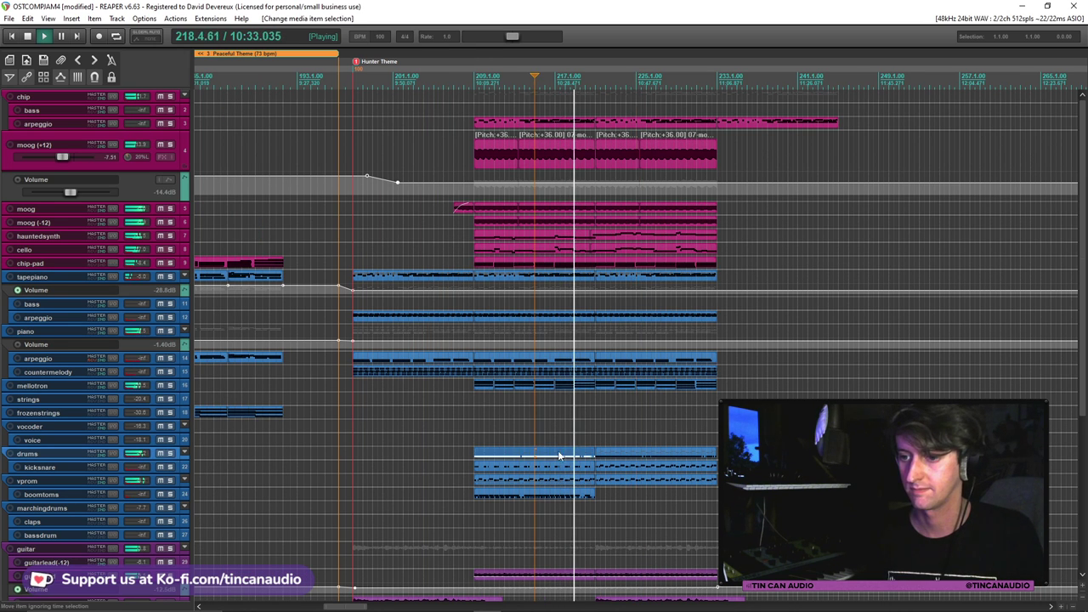
pyautogui.click(160, 454)
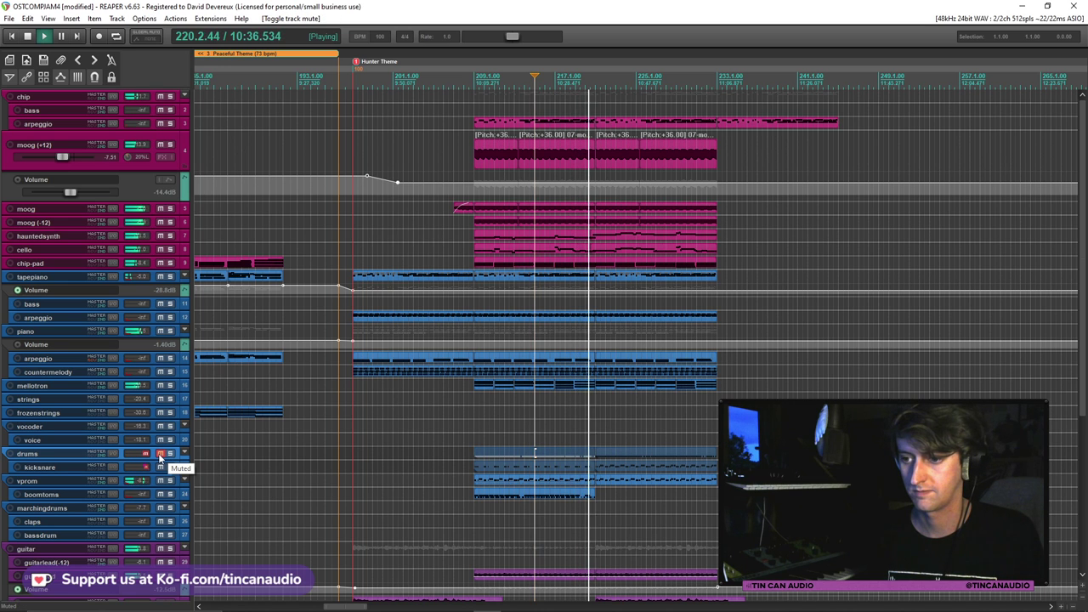
pyautogui.click(159, 454)
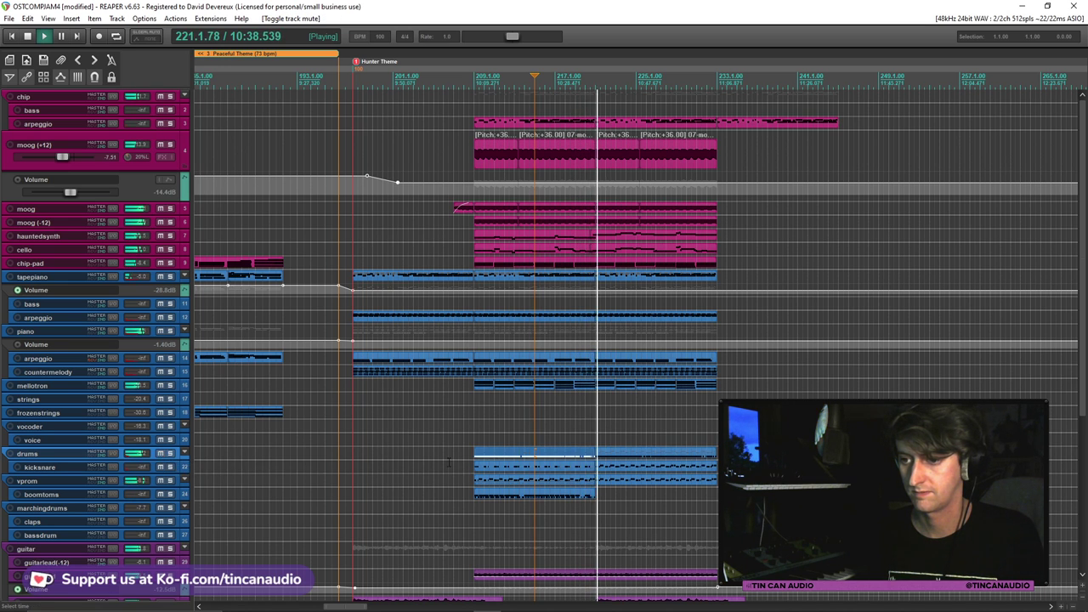
# Try removing the drums clips and copying the boomtoms clip to bar 221
pyautogui.click(625, 455)
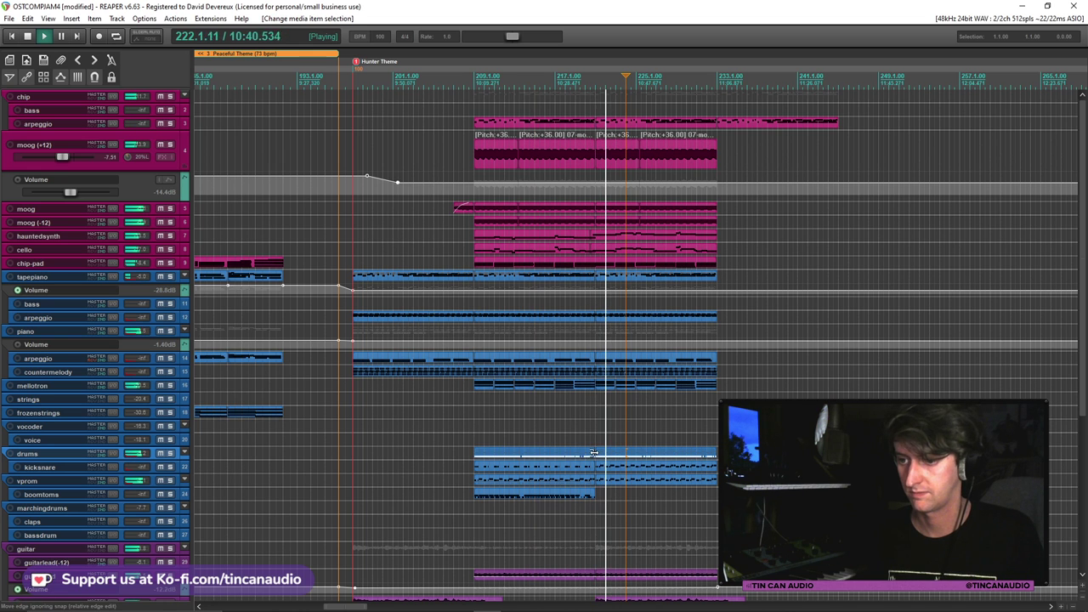
pyautogui.click(590, 495)
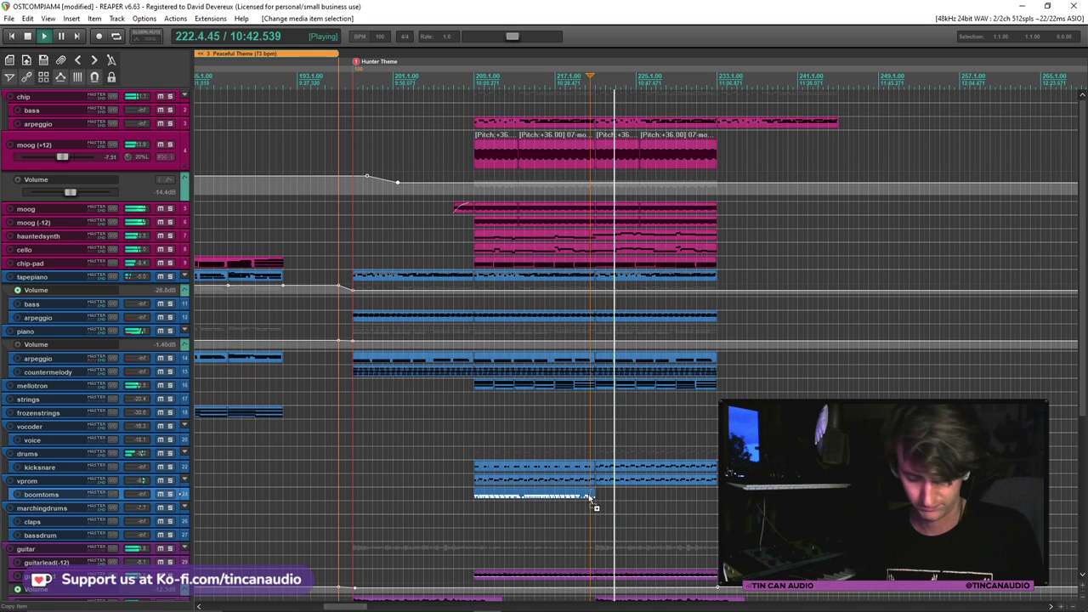
pyautogui.click(593, 495)
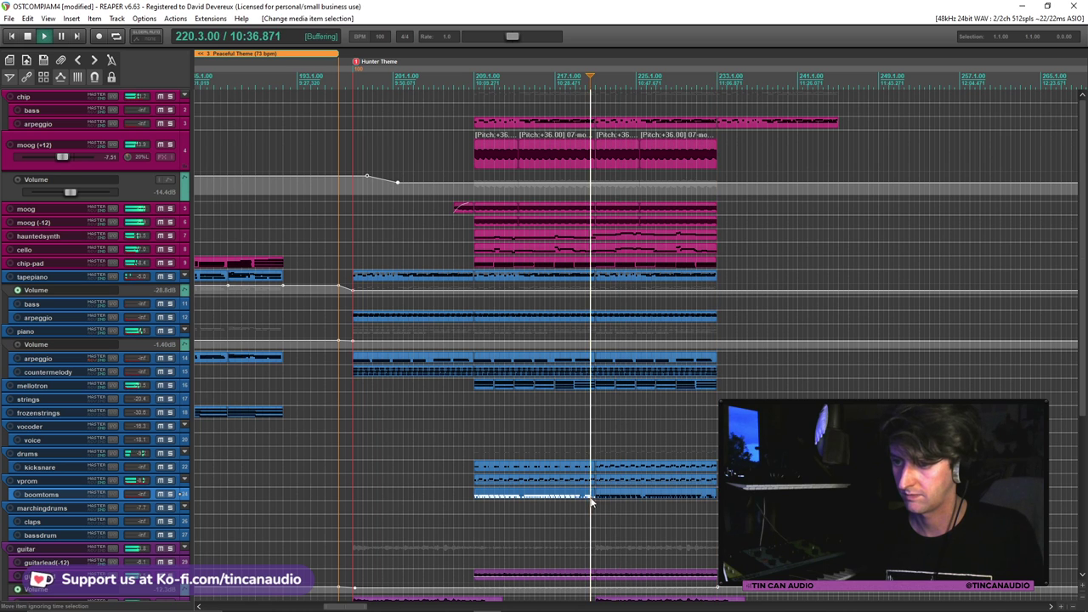
pyautogui.click(578, 496)
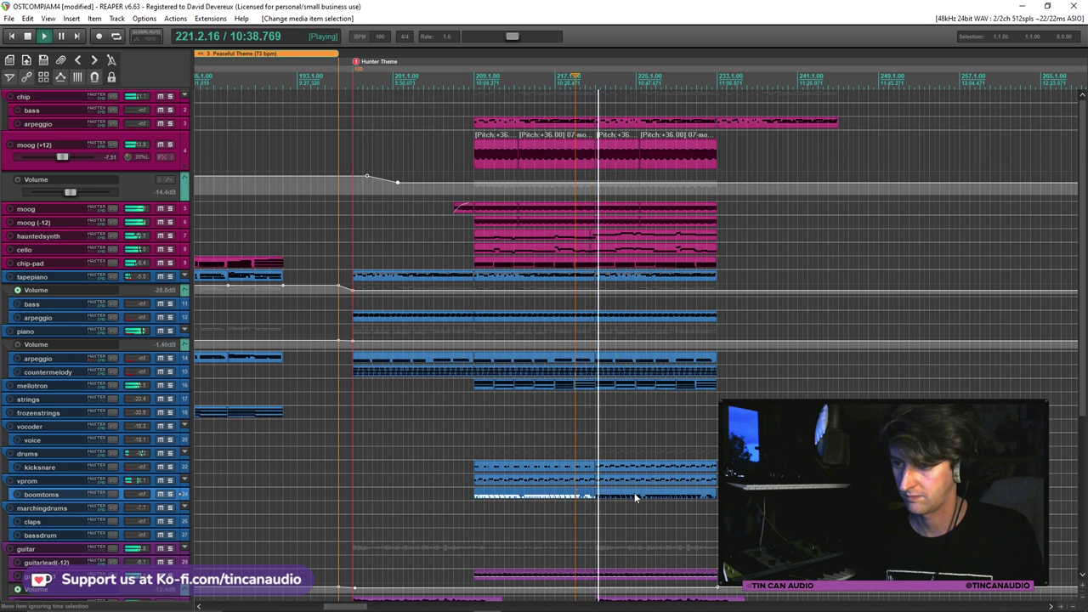
pyautogui.press('s')
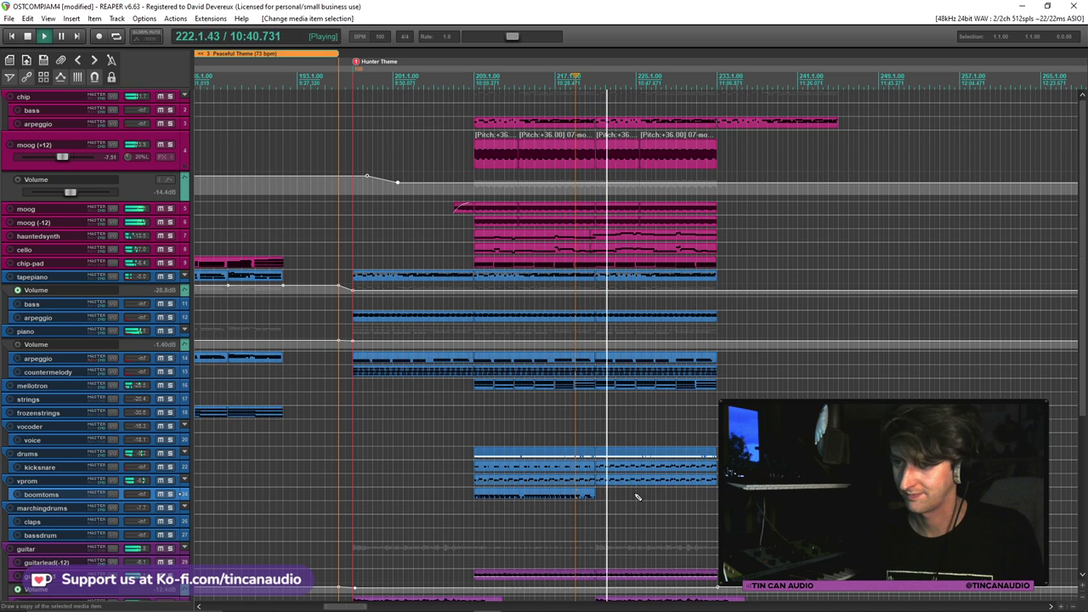
# Delete the boomtoms clip at bar 209 and select the second kicksnare clip
pyautogui.click(580, 496)
pyautogui.press('Delete')
pyautogui.click(608, 469)
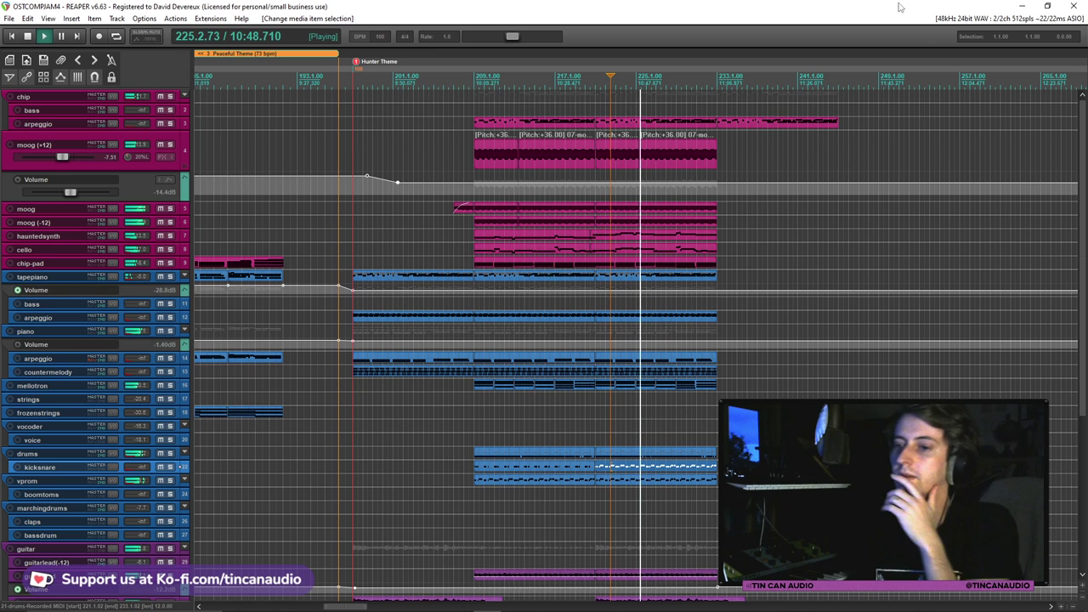
# Delete the chip arpeggio clip that starts at bar 233 and select the preceding arpeggio clip
pyautogui.click(735, 124)
pyautogui.press('Delete')
pyautogui.click(660, 123)
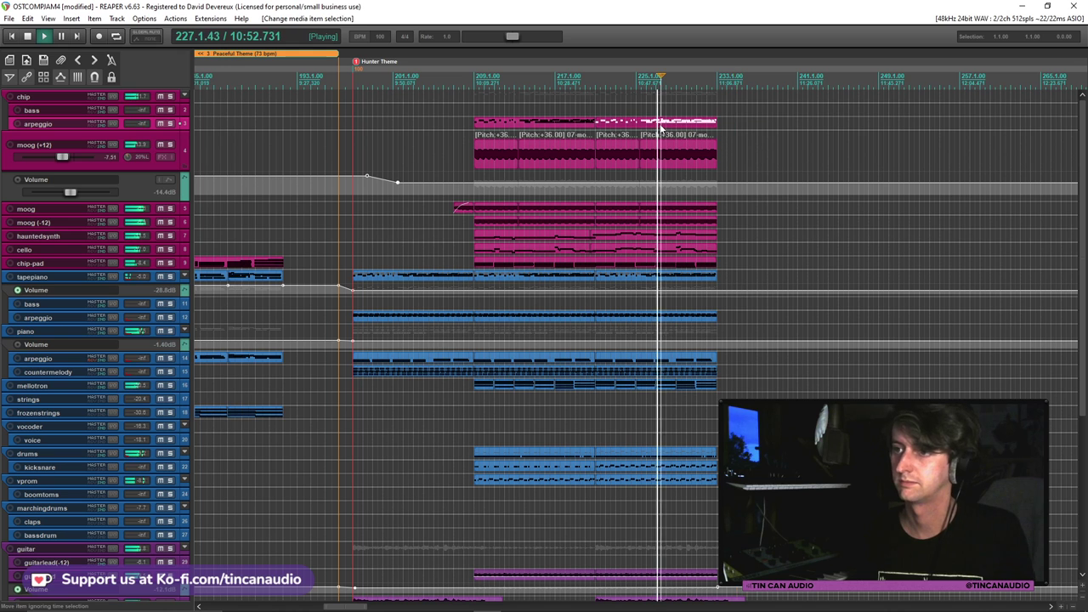
pyautogui.scroll(-3, 576, 187)
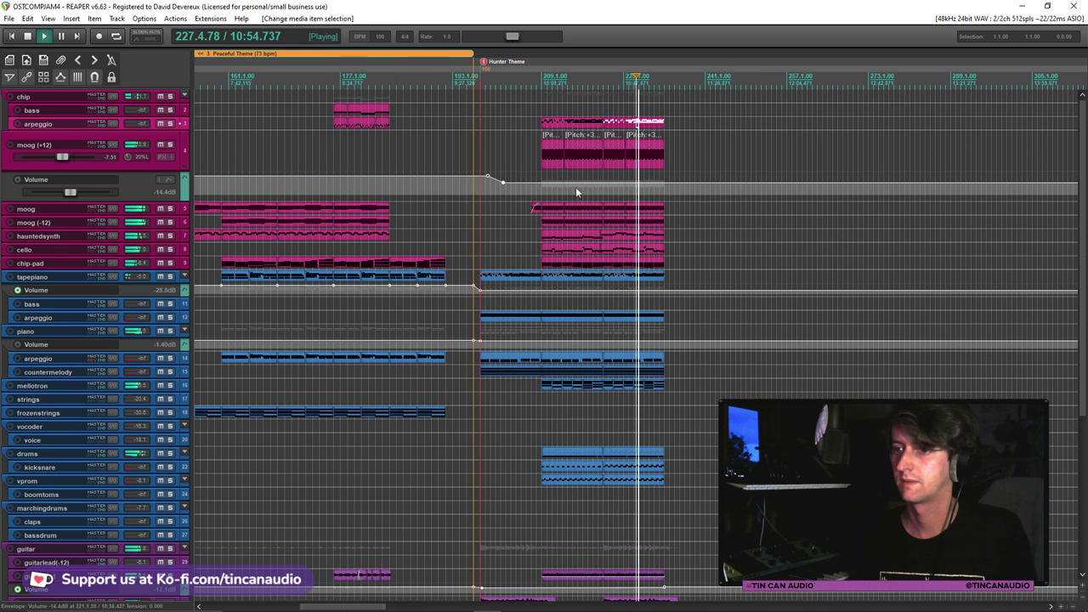
pyautogui.moveTo(482, 217); pyautogui.dragTo(701, 228)
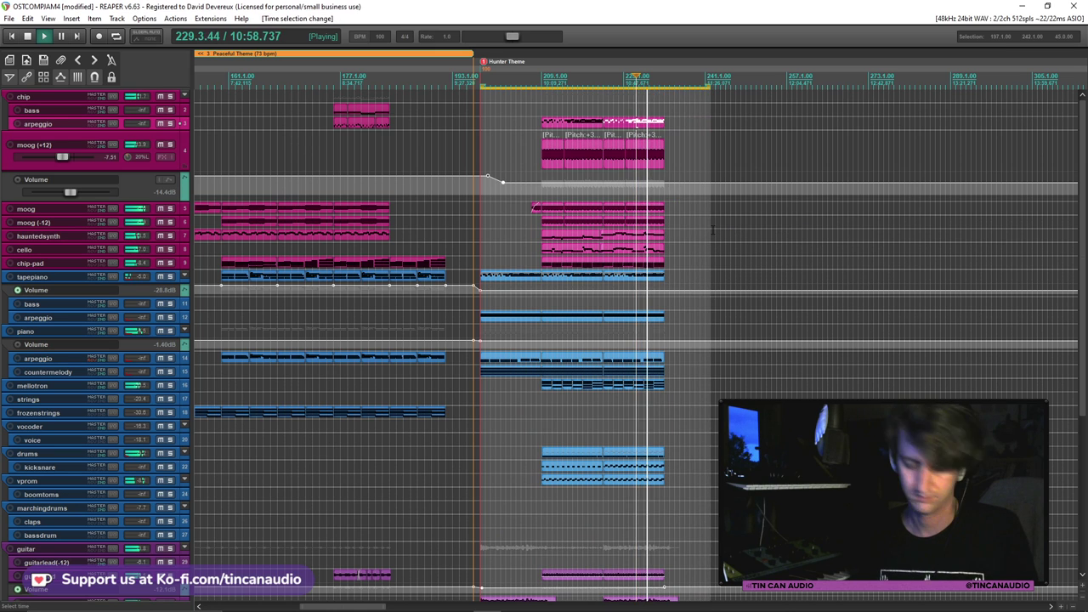
pyautogui.press('Escape')
pyautogui.scroll(3, 689, 250)
pyautogui.scroll(-2, 689, 250)
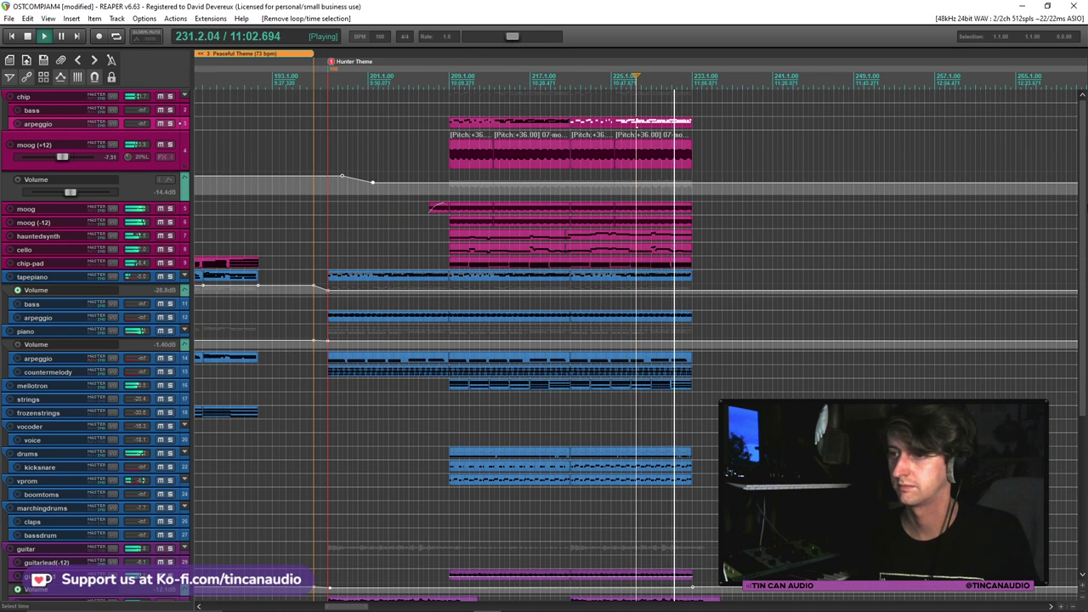
# Select the segasynth clip after bar 233, listen to the end of the section and stop playback
pyautogui.scroll(-5, 1018, 292)
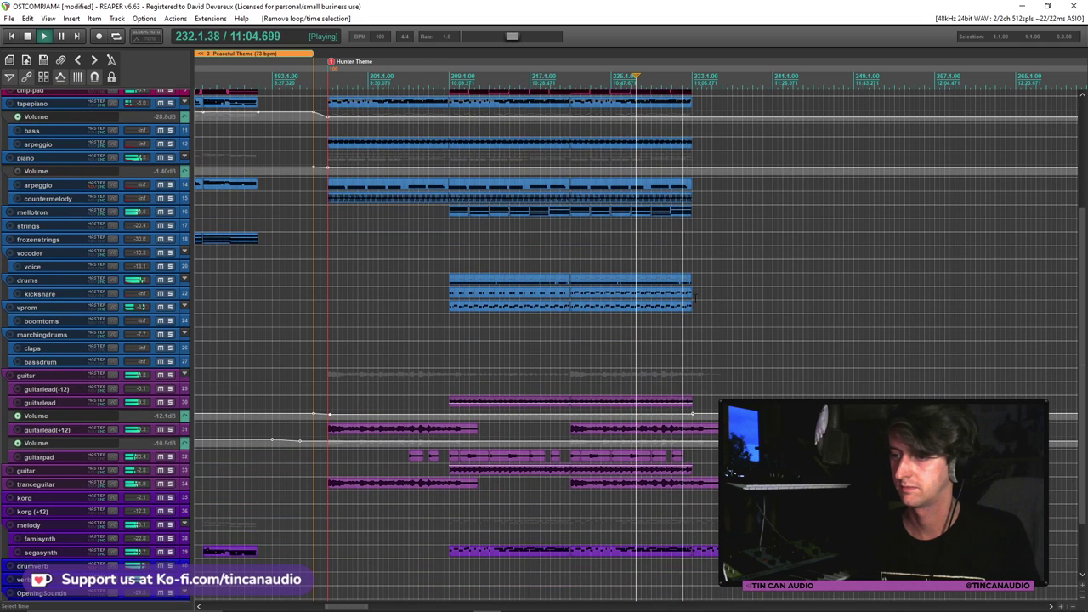
pyautogui.scroll(-2, 697, 481)
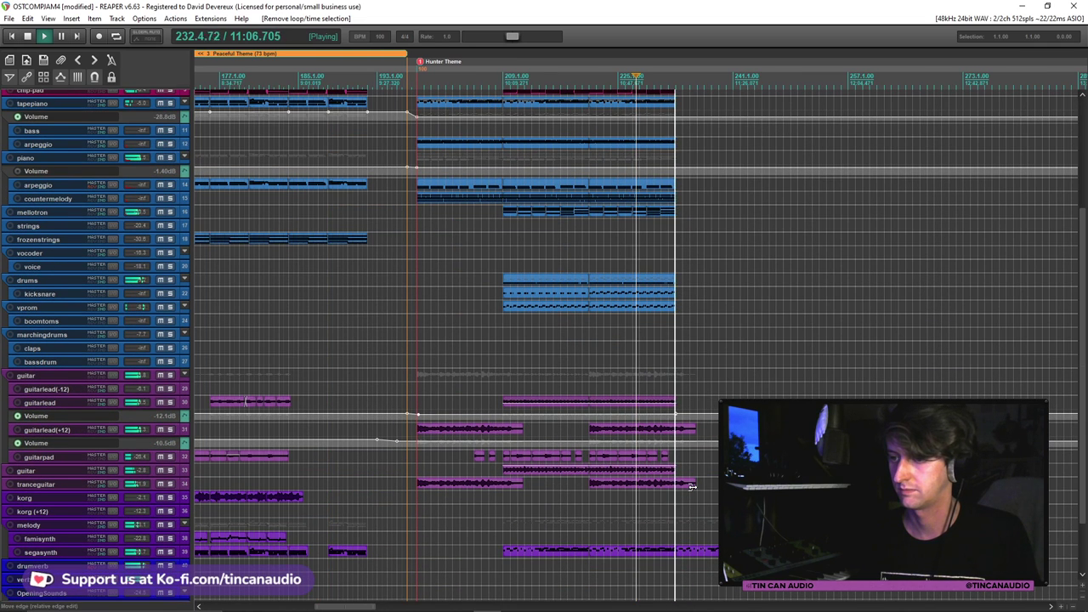
pyautogui.click(713, 553)
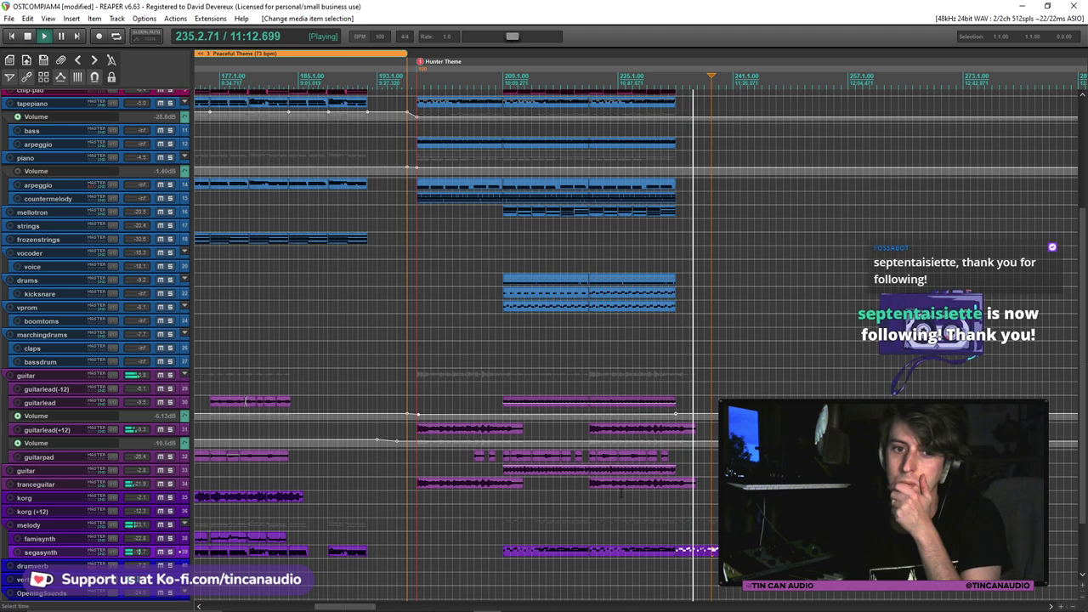
pyautogui.press('space')
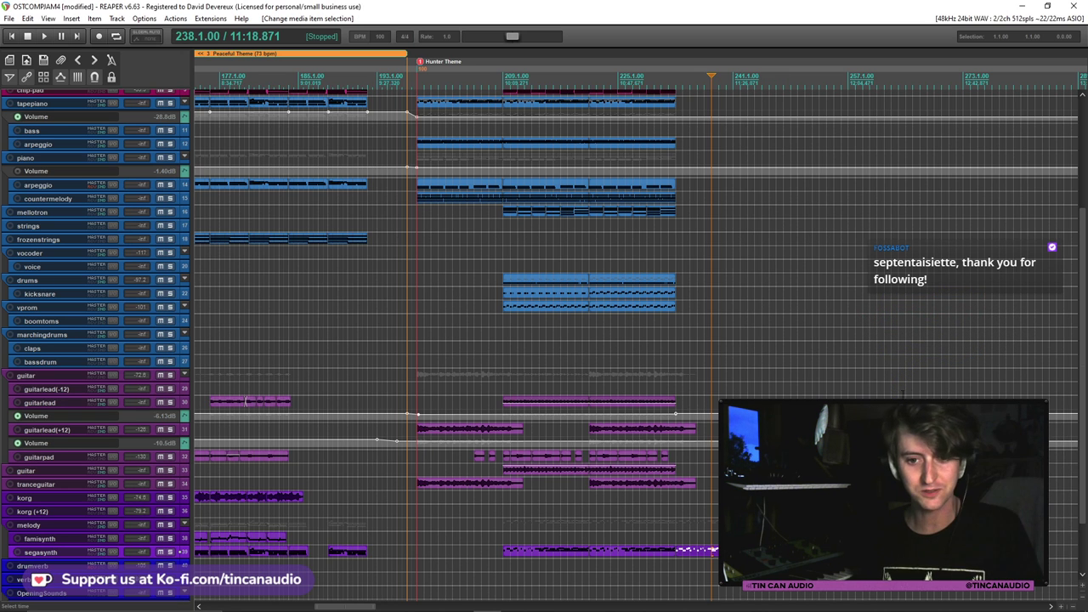
# Play the Hunter Theme from bar 209 and review its tracks alongside the arrangement of the earlier themes
pyautogui.scroll(-3, 630, 255)
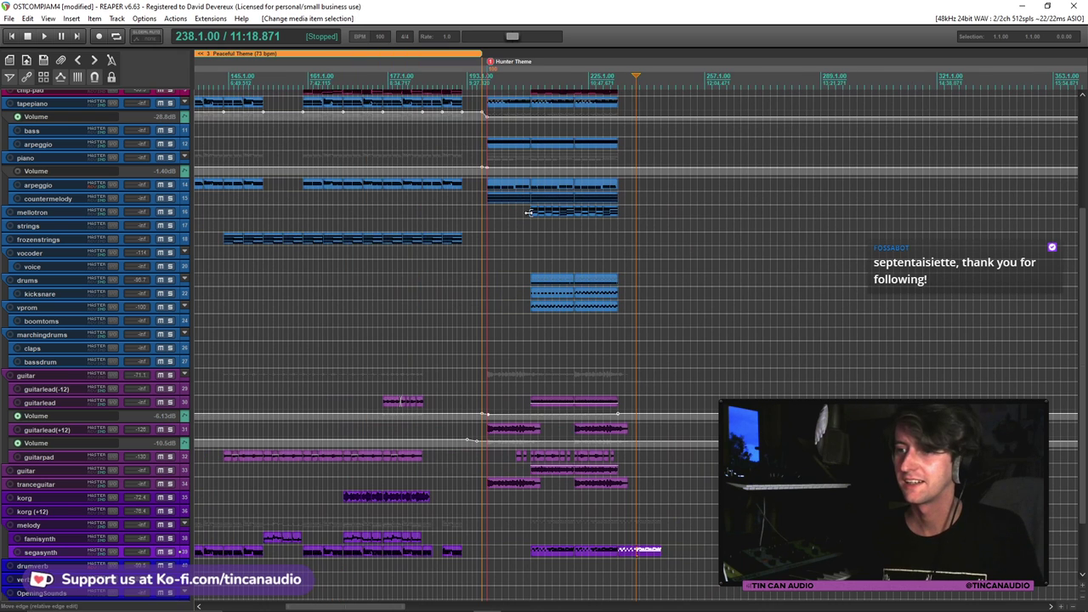
pyautogui.click(526, 198)
pyautogui.press('space')
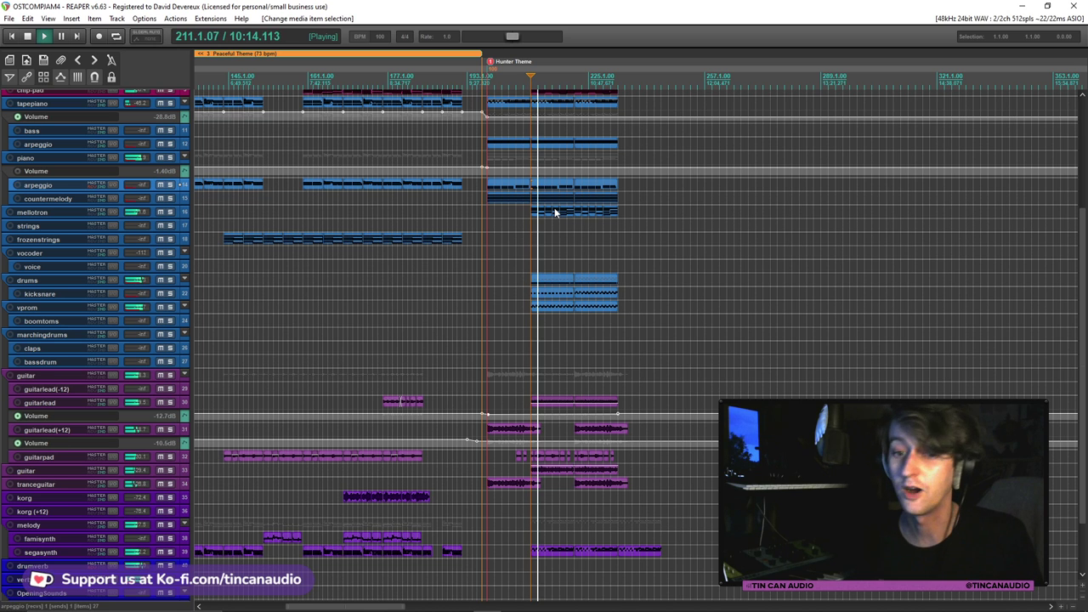
pyautogui.scroll(2, 555, 215)
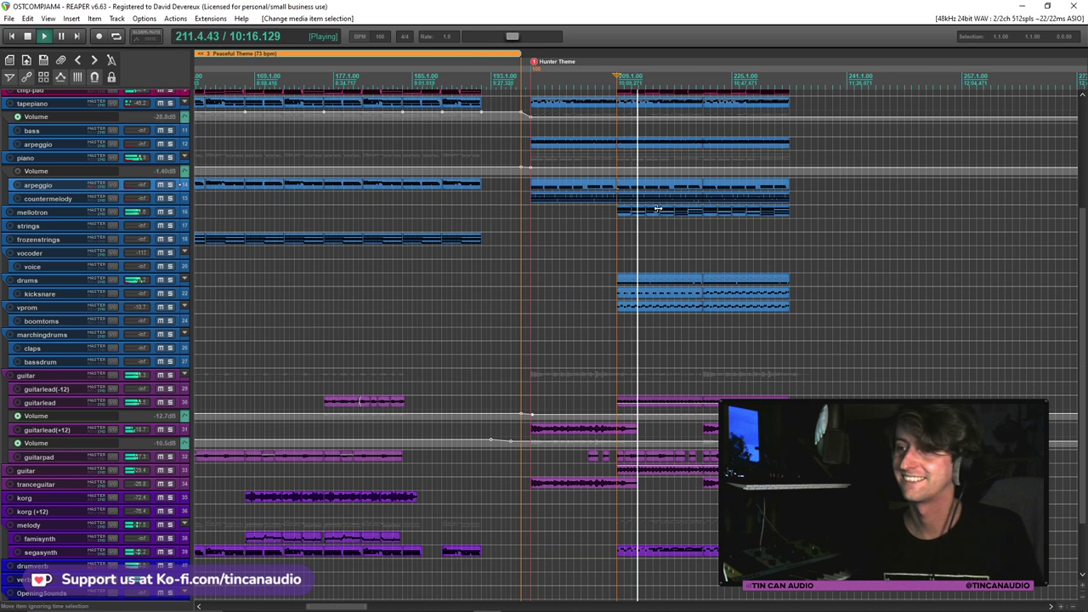
pyautogui.scroll(4, 852, 160)
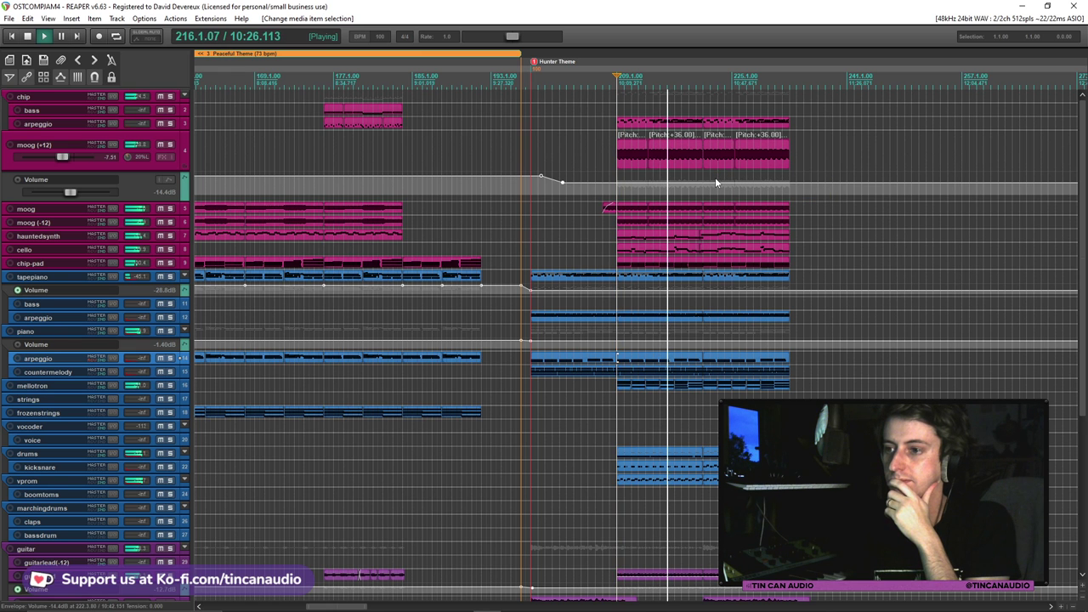
pyautogui.scroll(2, 716, 180)
pyautogui.scroll(-2, 721, 180)
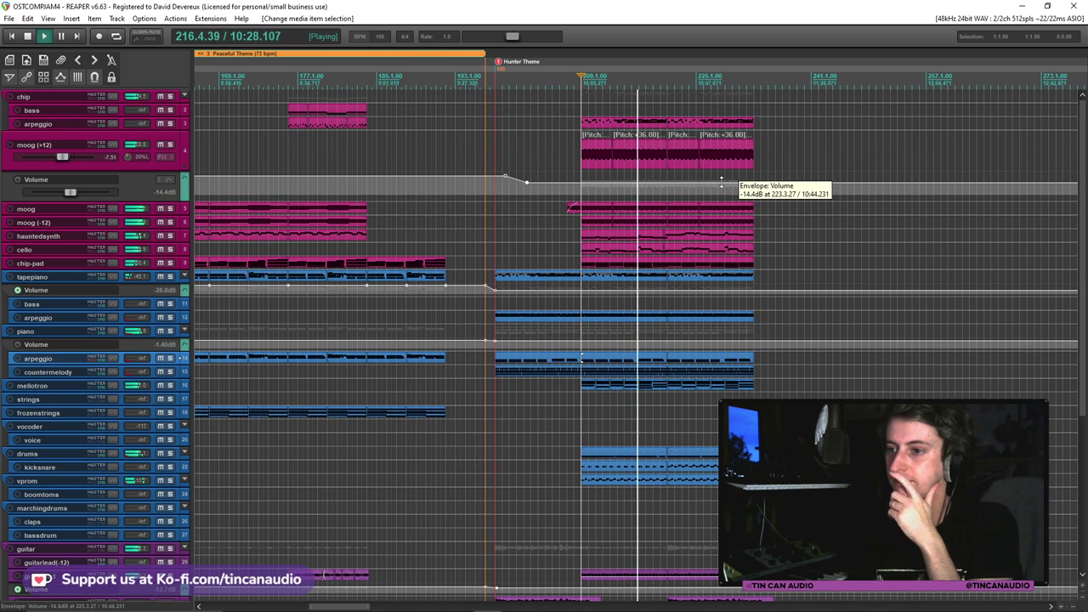
pyautogui.scroll(-3, 599, 303)
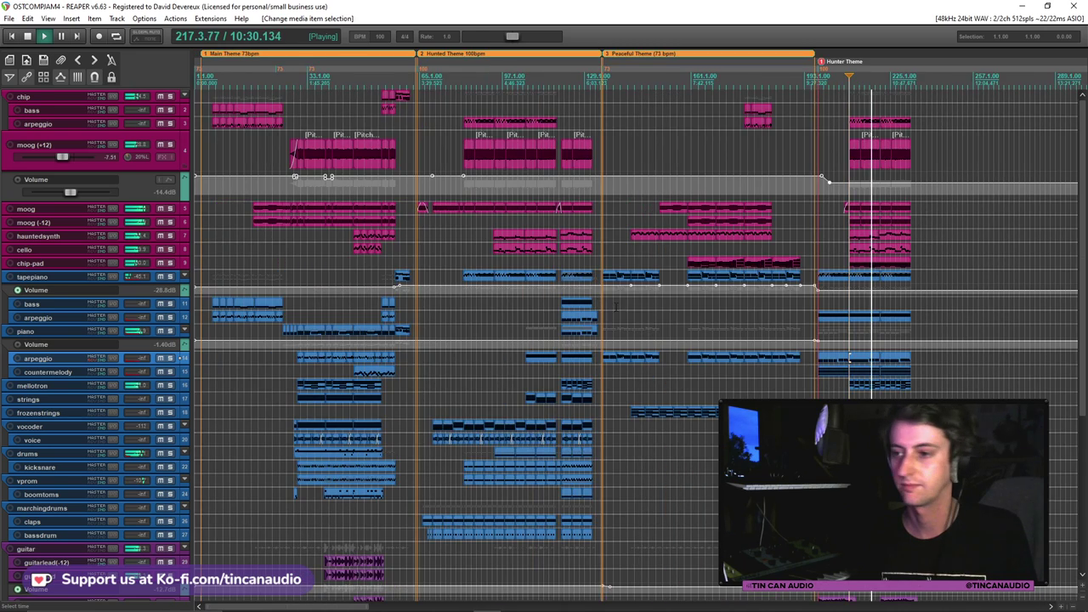
pyautogui.scroll(6, 616, 307)
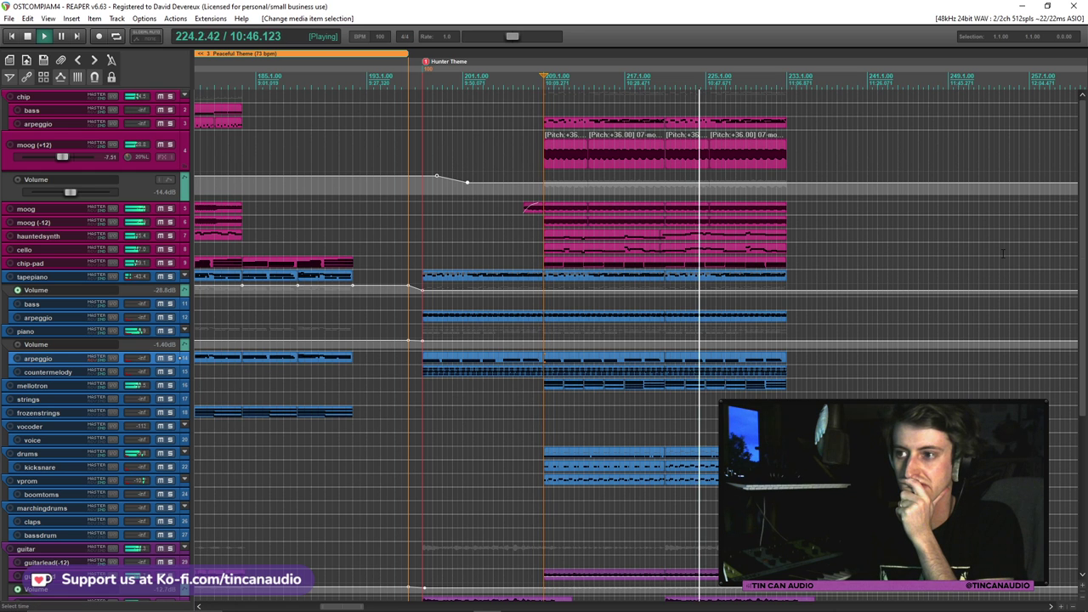
pyautogui.scroll(-6, 753, 397)
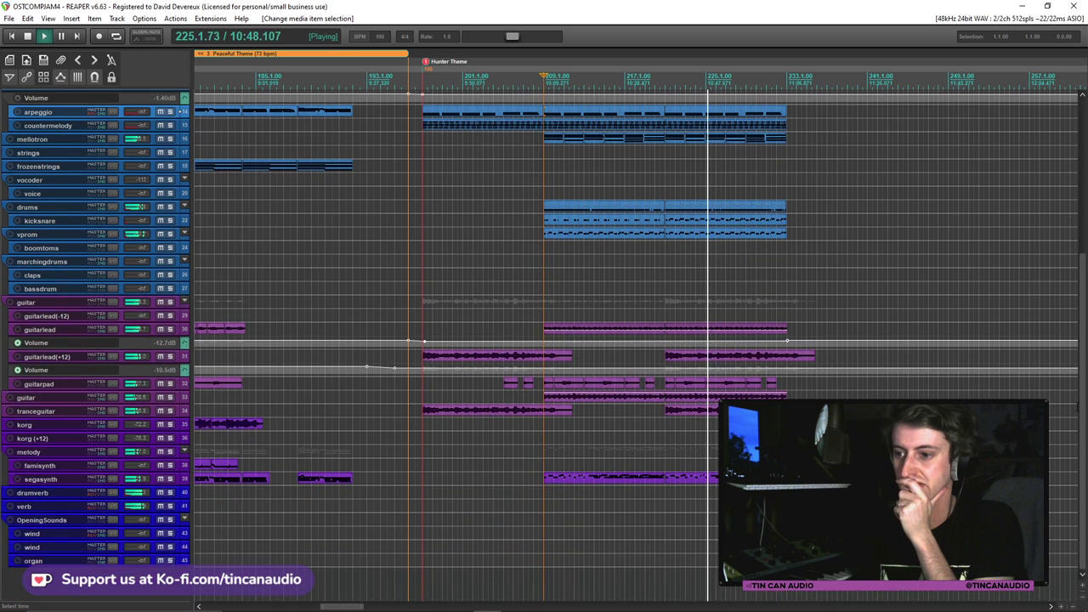
# Select the segasynth clip at bar 221 and replay the section from about bar 225
pyautogui.click(685, 481)
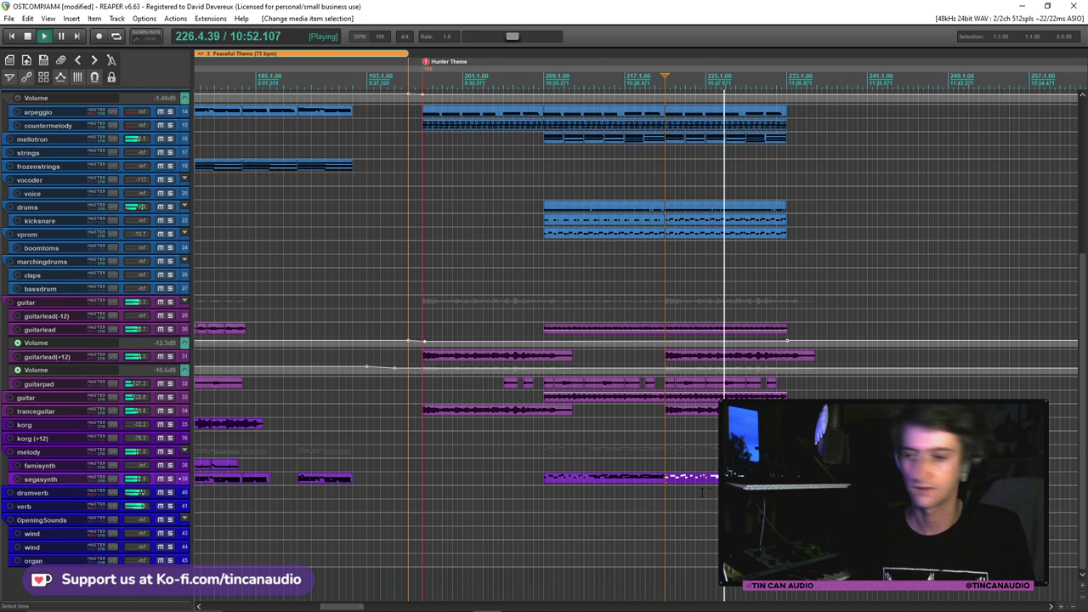
pyautogui.click(712, 485)
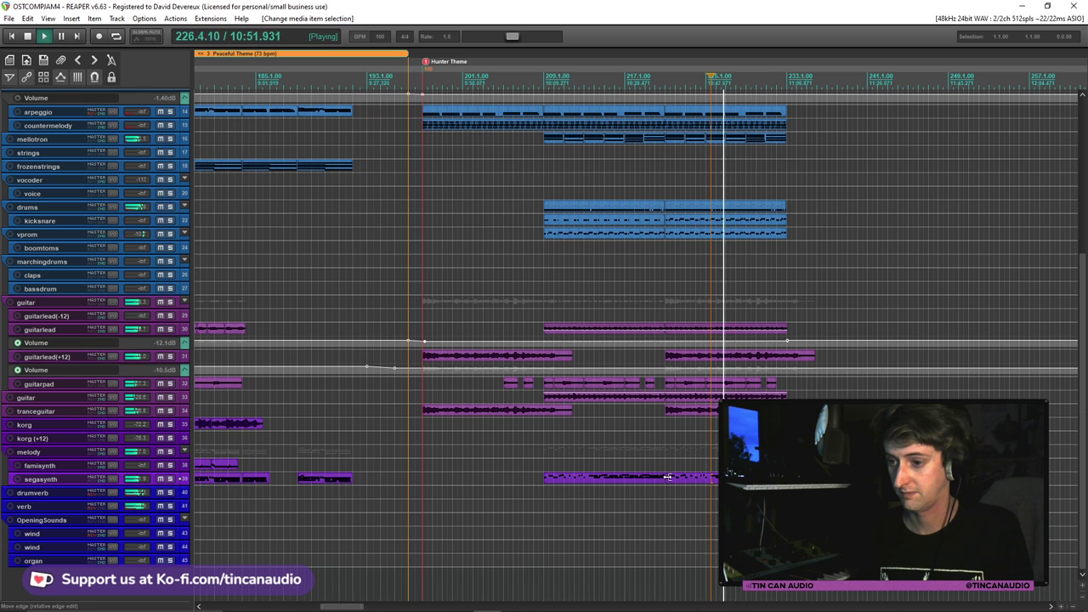
pyautogui.scroll(-2, 699, 447)
pyautogui.scroll(2, 637, 479)
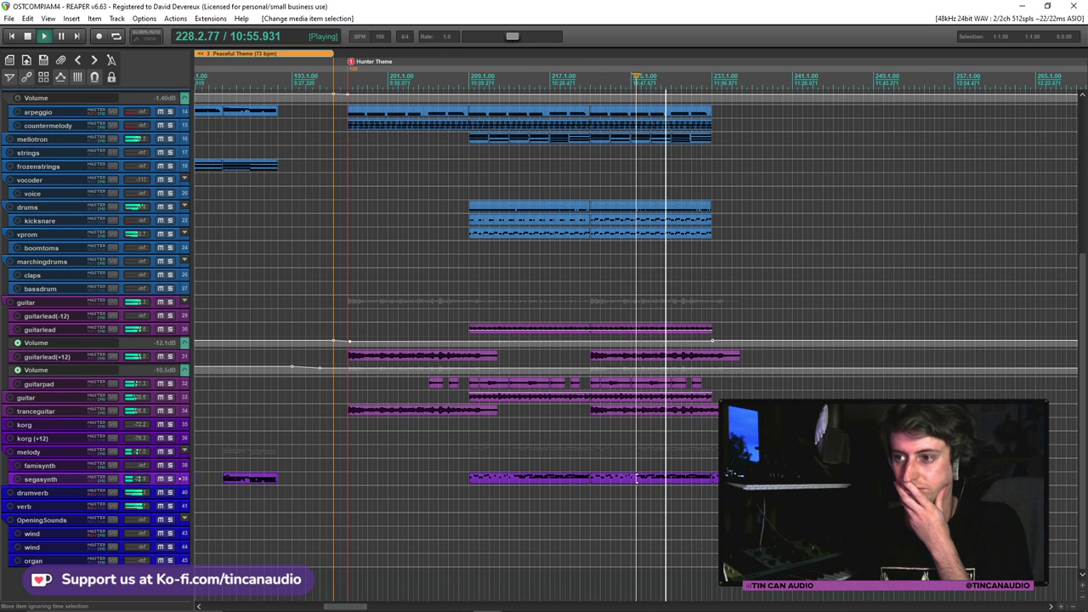
pyautogui.scroll(8, 718, 366)
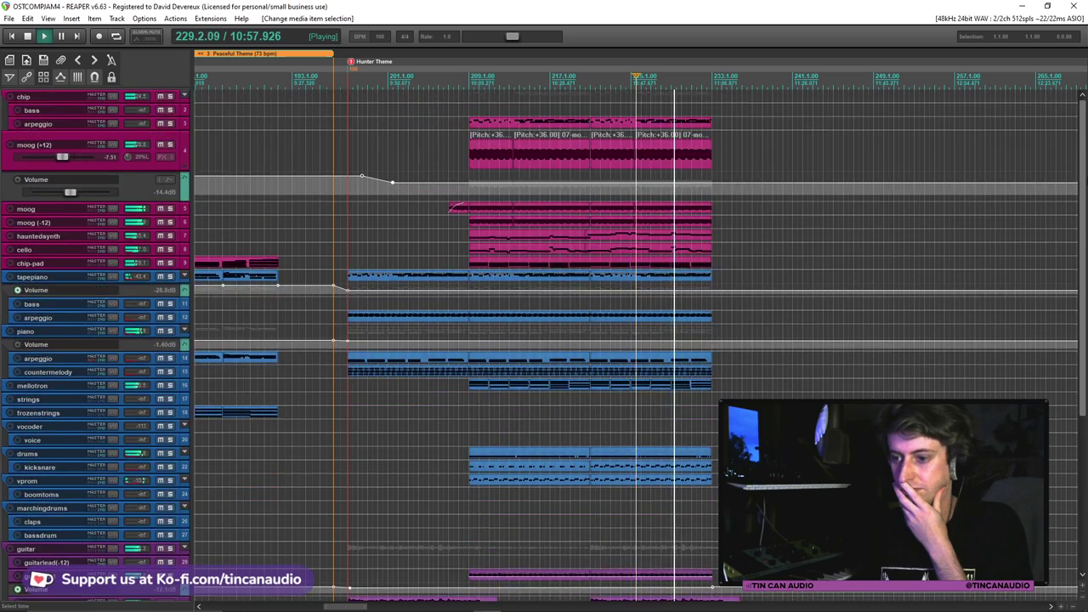
# Hide the volume envelopes of the guitarlead, guitarlead(+12), piano and tapepiano tracks and stop playback
pyautogui.scroll(-4, 153, 468)
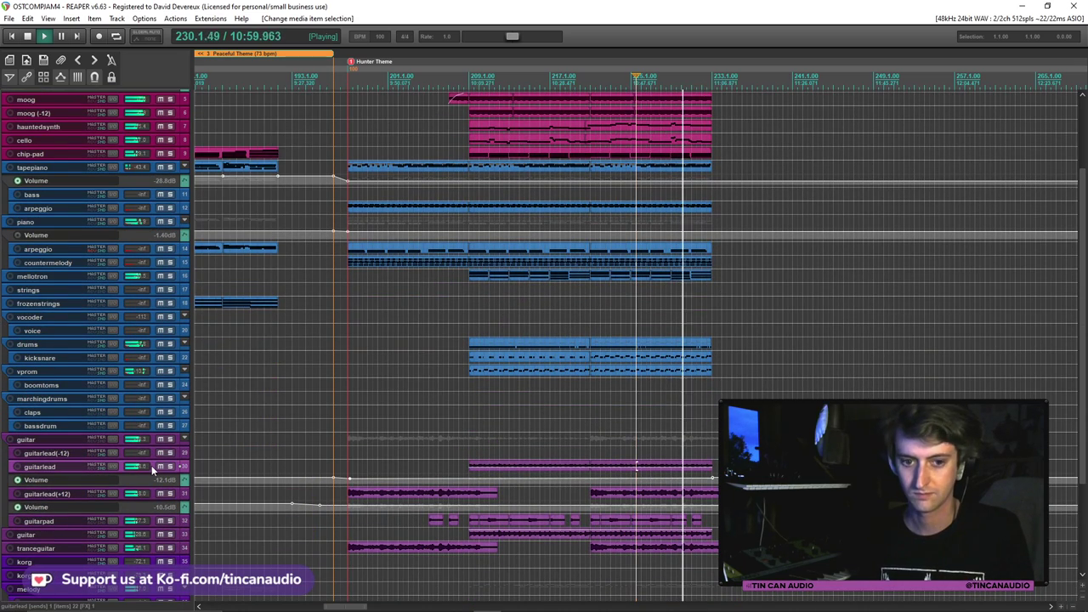
pyautogui.press('v')
pyautogui.press('v')
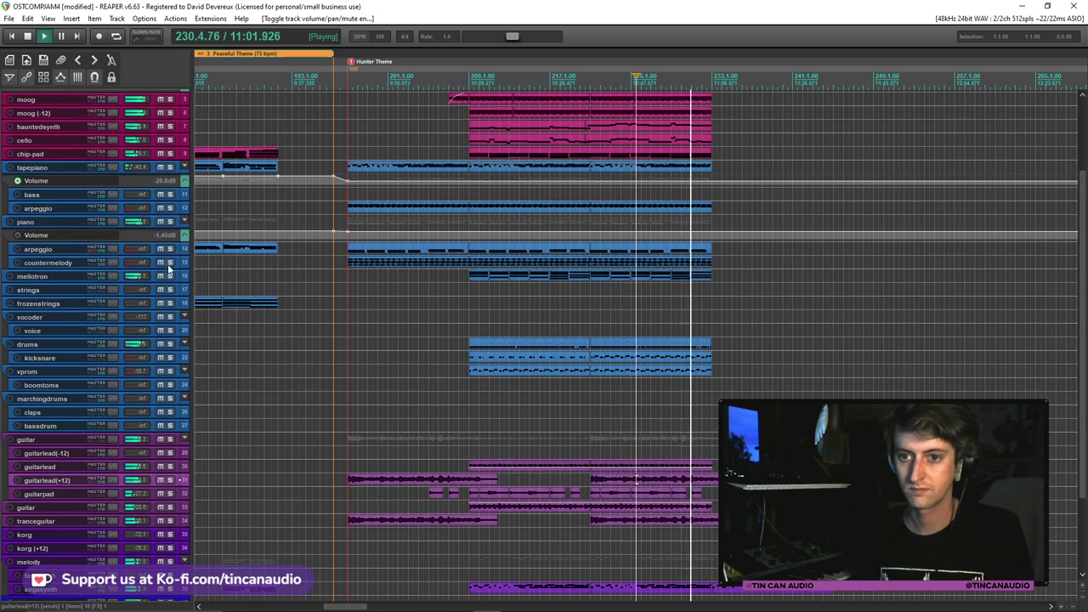
pyautogui.press('v')
pyautogui.press('v')
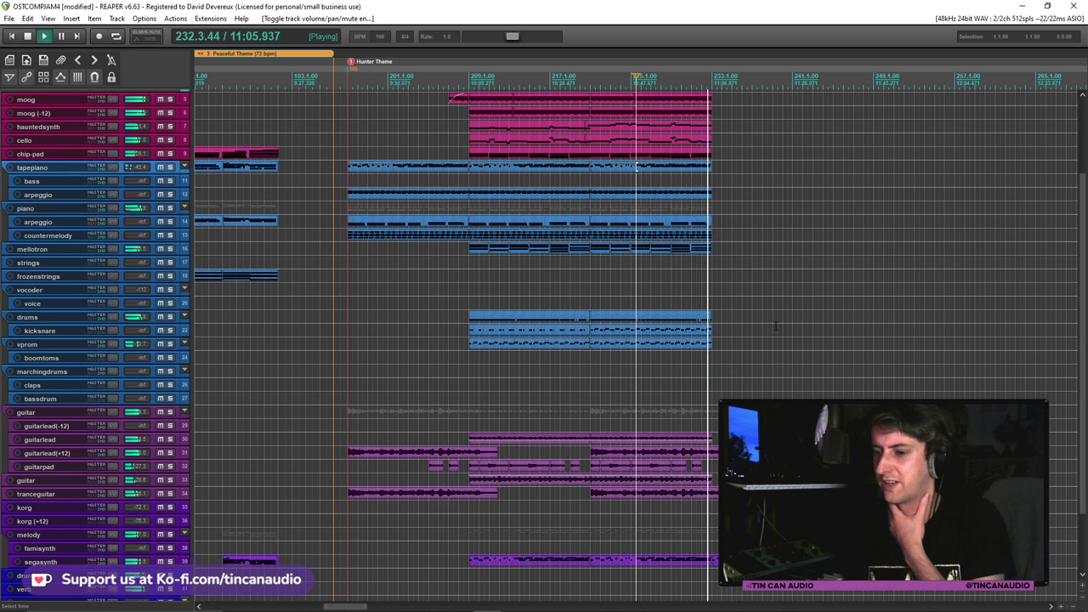
pyautogui.scroll(3, 1084, 201)
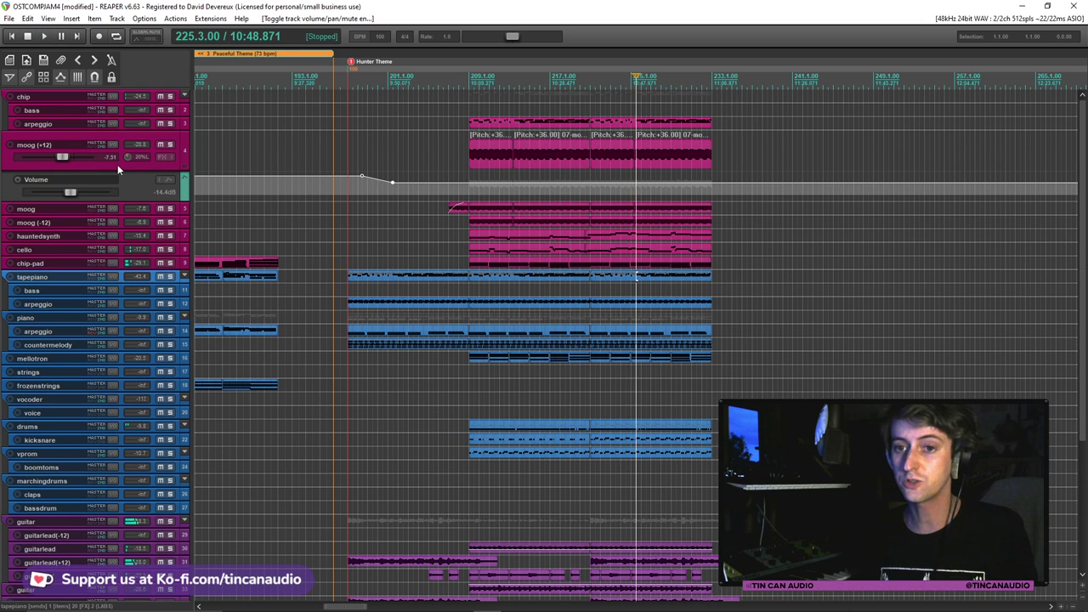
# Hide the volume envelope of the moog (+12) track and arm only the piano track for recording
pyautogui.press('v')
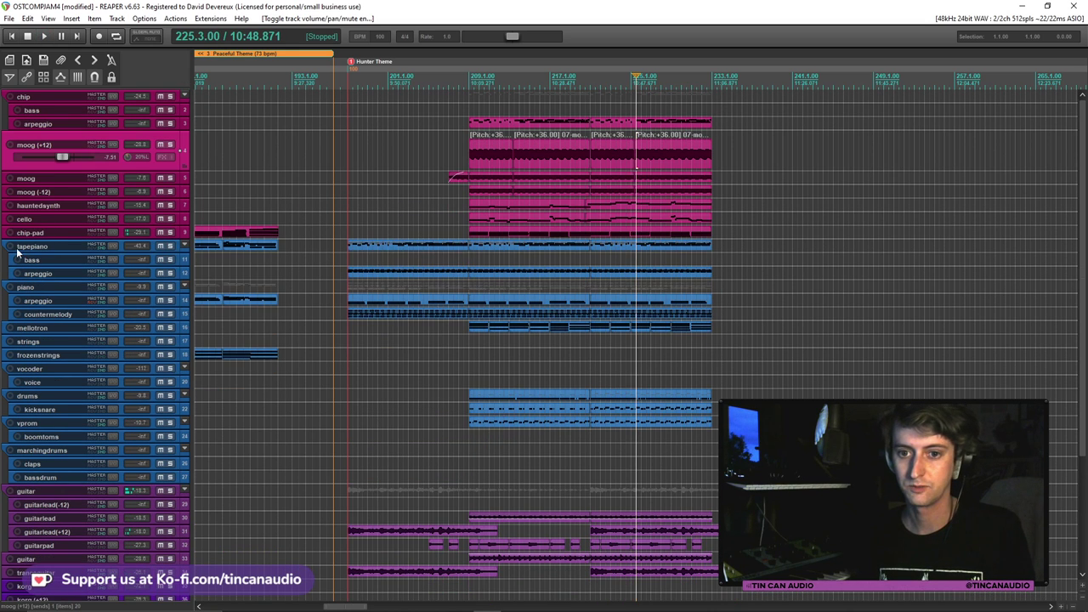
pyautogui.click(10, 248)
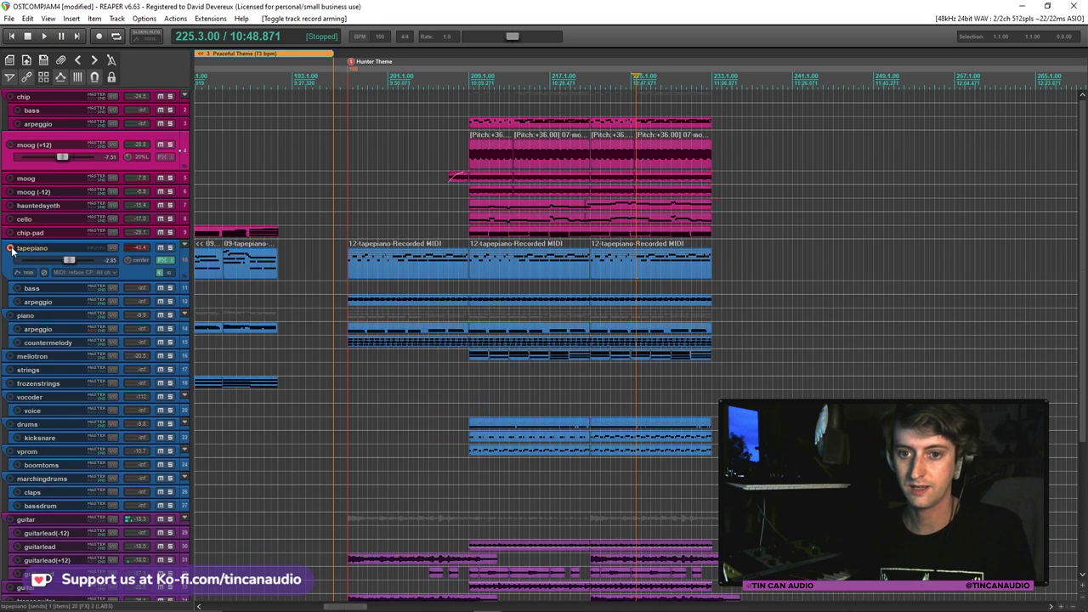
pyautogui.click(10, 316)
pyautogui.click(10, 248)
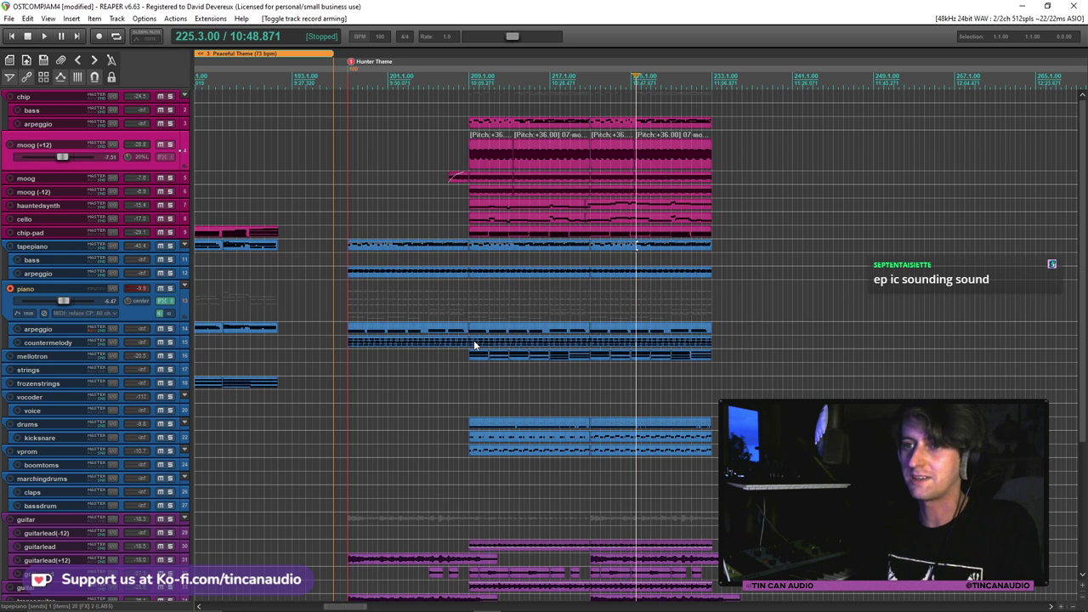
# Try recording a piano take over the end of the Hunter Theme with the metronome on, and delete the recorded clip
pyautogui.scroll(-5, 473, 340)
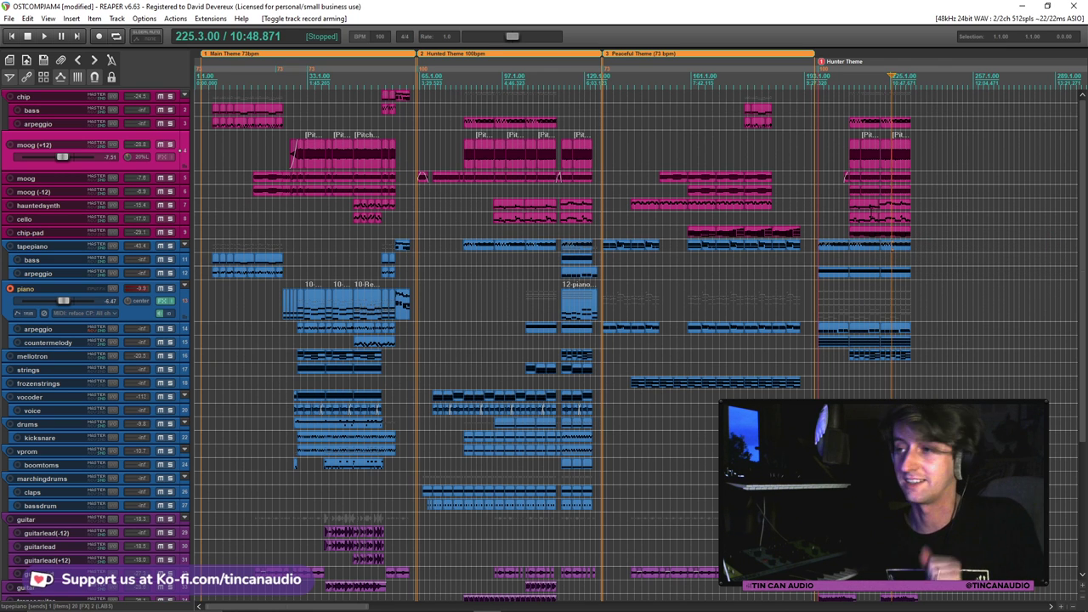
pyautogui.scroll(5, 869, 211)
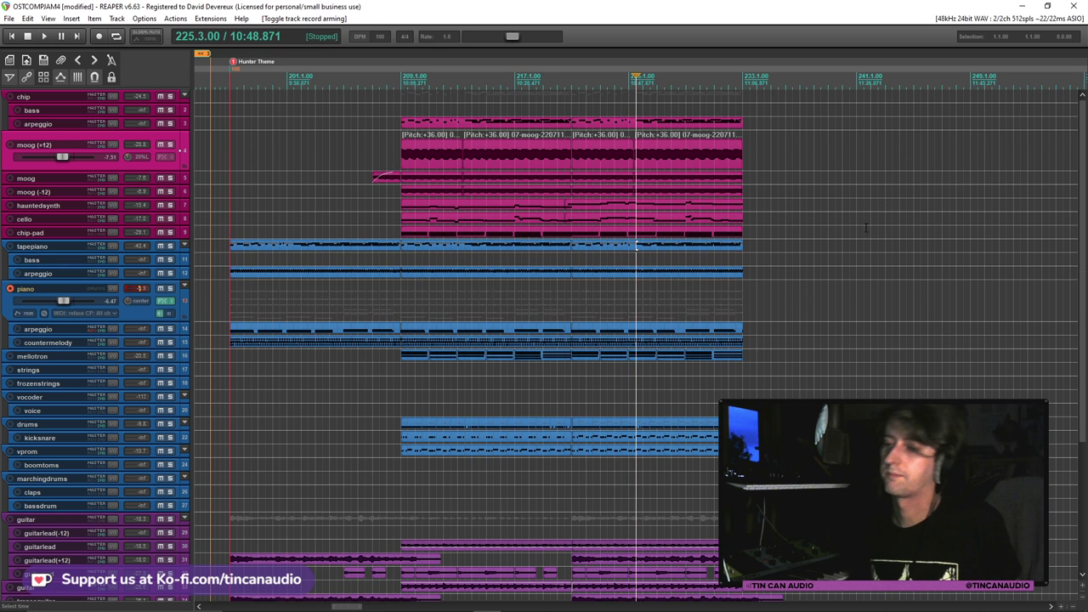
pyautogui.press('space')
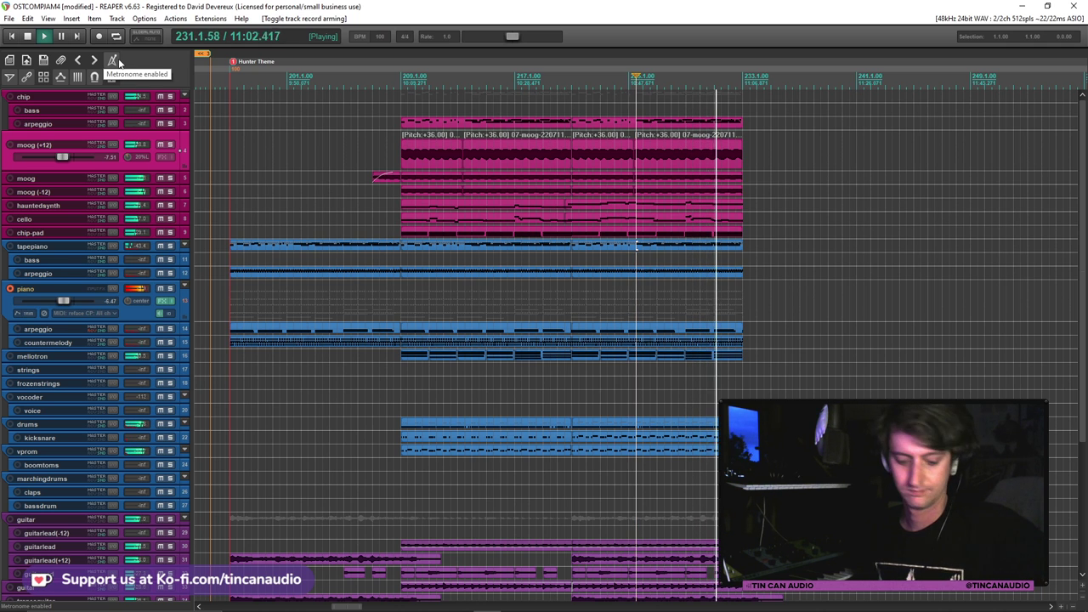
pyautogui.hotkey('ctrl', 'r')
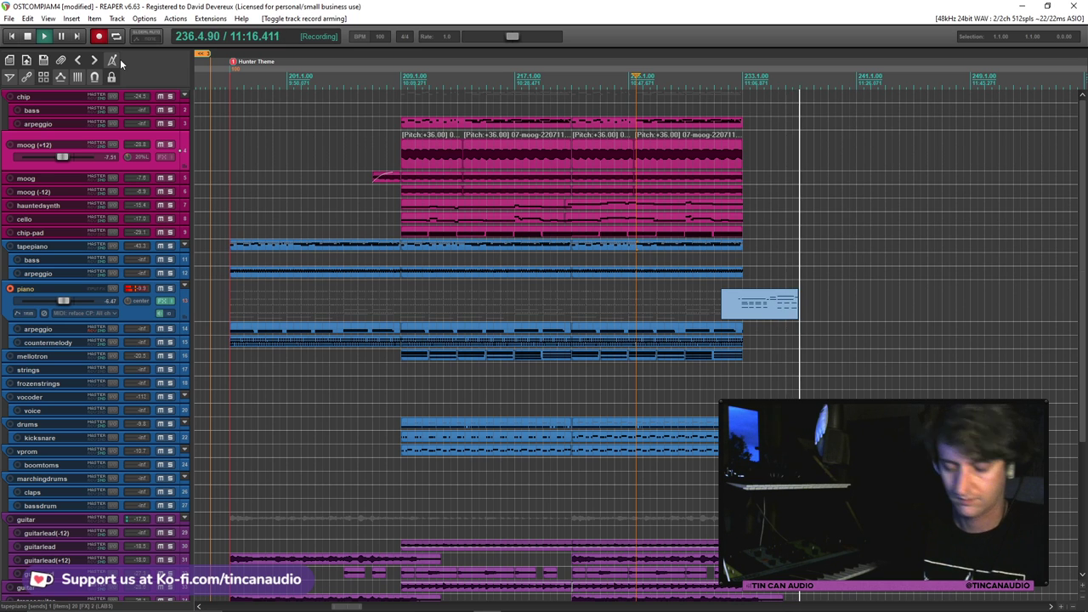
pyautogui.press('space')
pyautogui.press('Return')
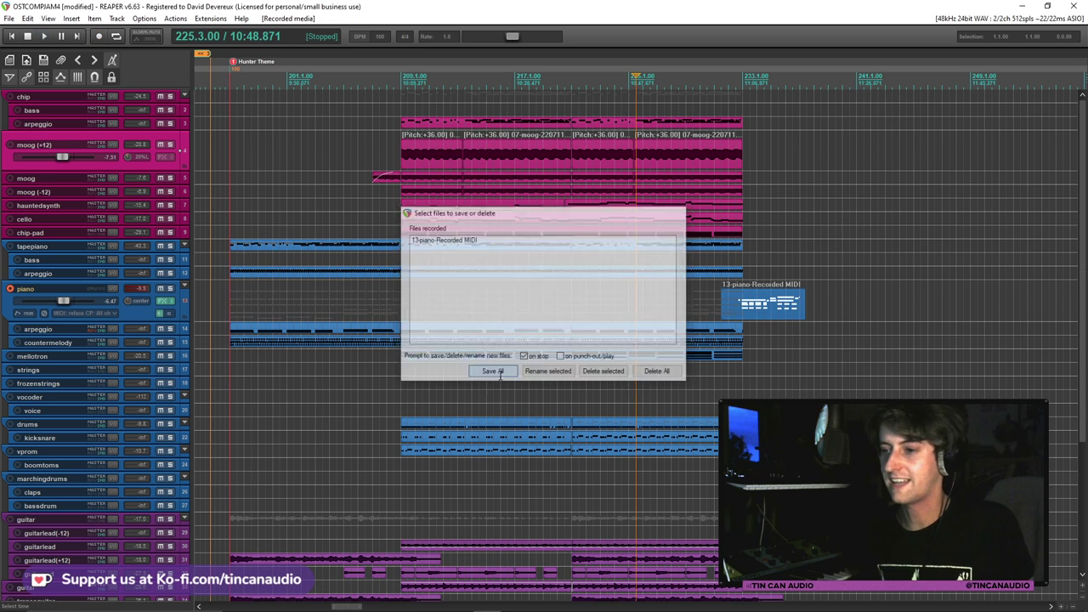
pyautogui.click(769, 304)
pyautogui.press('Delete')
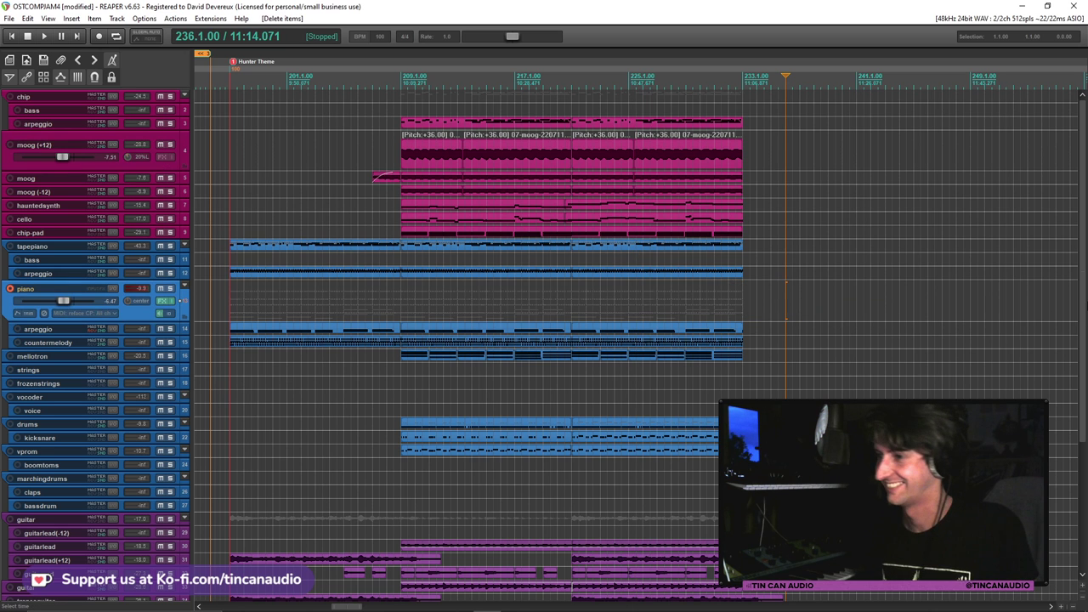
# Delete the segasynth clip that follows bar 233
pyautogui.scroll(-5, 1082, 272)
pyautogui.click(771, 479)
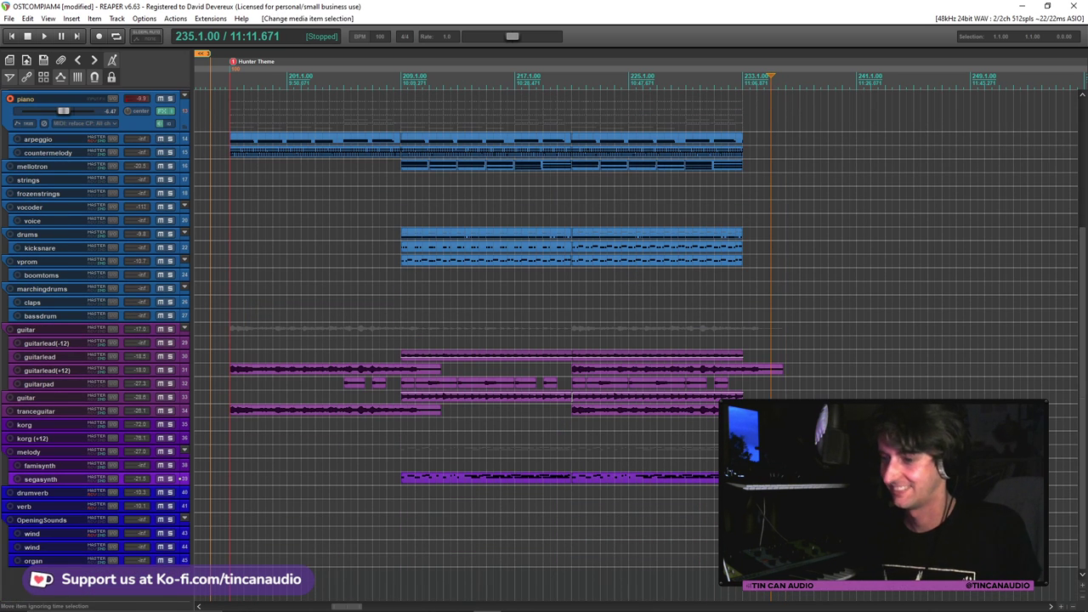
pyautogui.scroll(5, 795, 240)
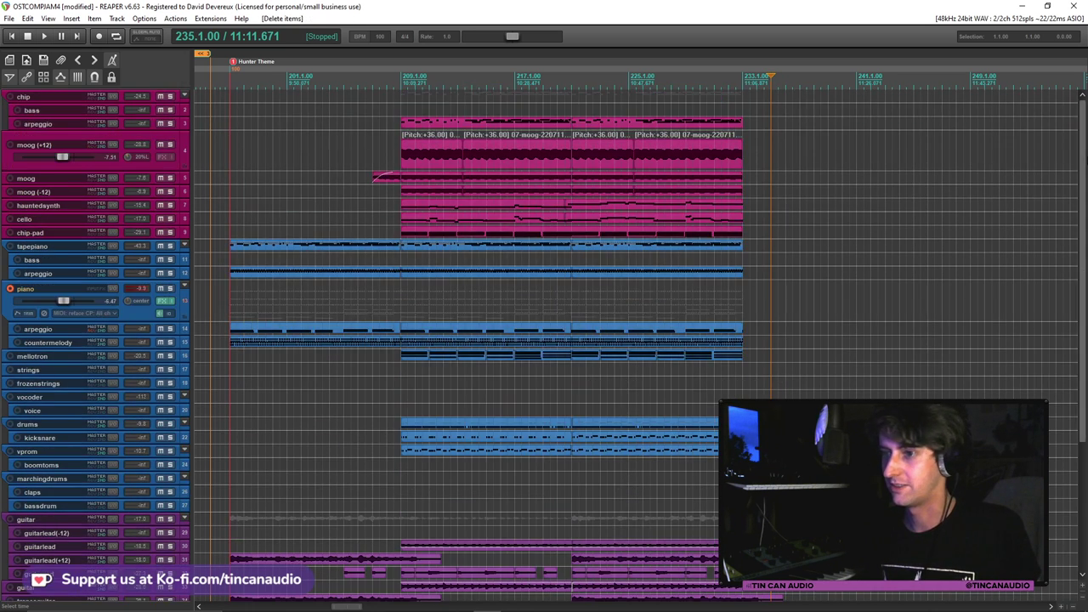
# Record a piano MIDI take from bar 233 to about bar 255 and save the recording
pyautogui.click(744, 306)
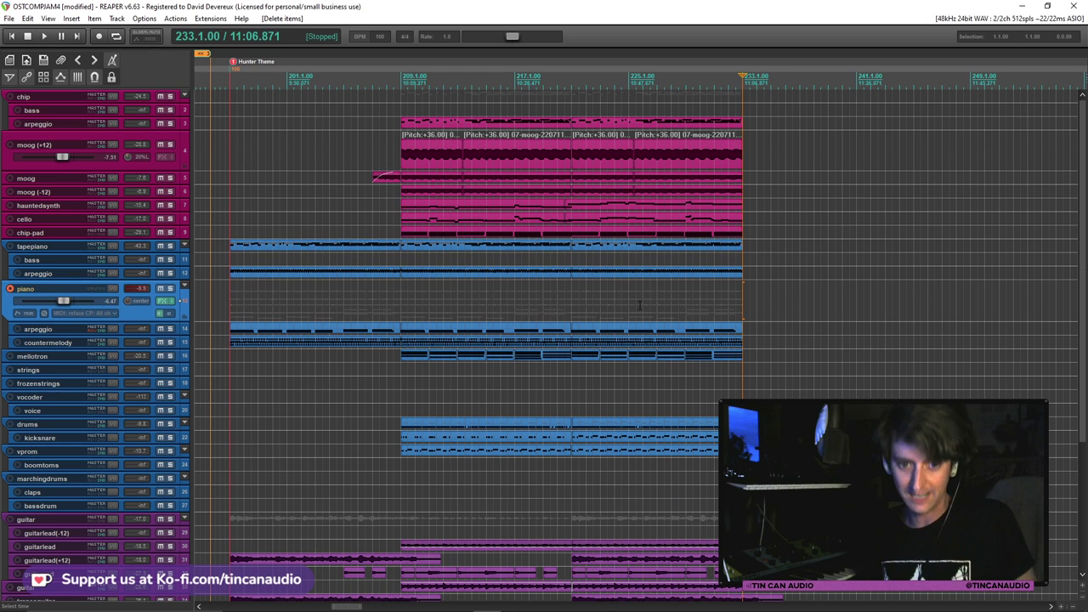
pyautogui.hotkey('ctrl', 'r')
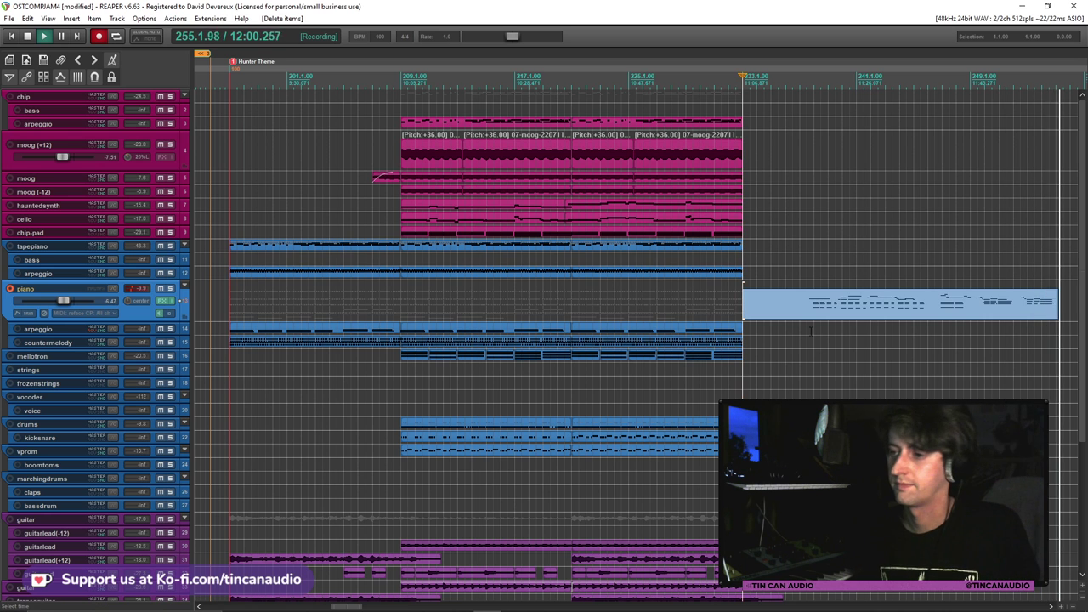
pyautogui.press('space')
pyautogui.press('Return')
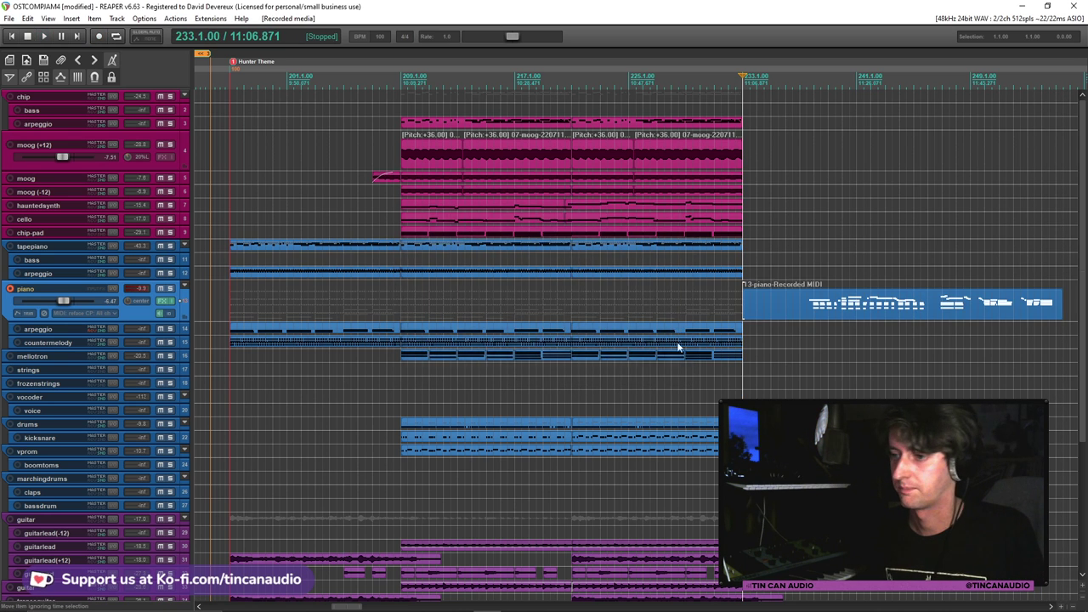
# Quantize all notes of the new piano take to a straight 1/8 grid at 100% strength, and switch off the metronome during playback
pyautogui.hotkey('ctrl', 'alt', 'e')
pyautogui.press('q')
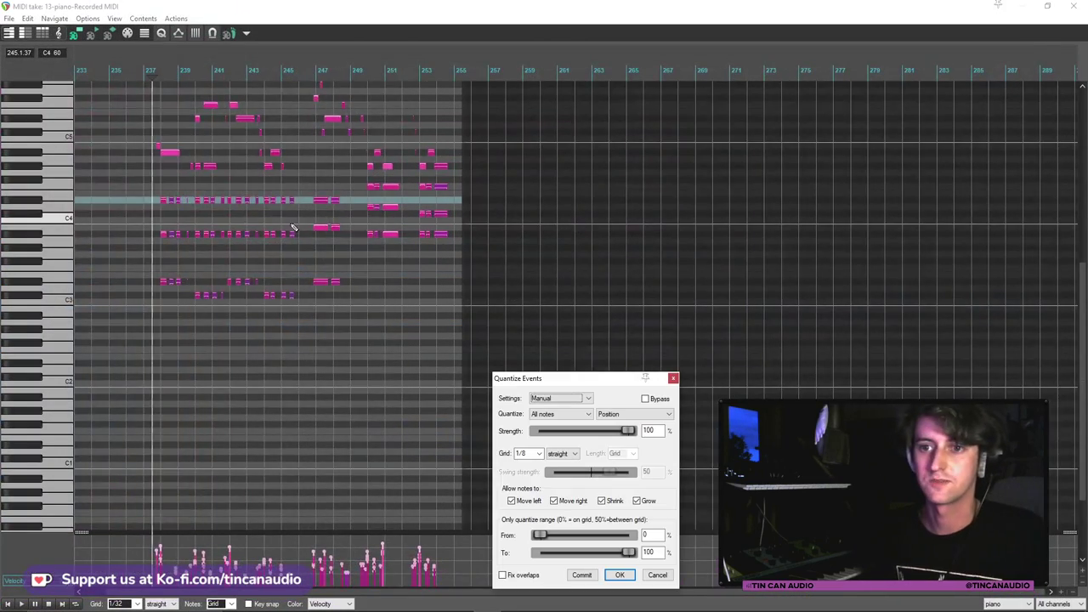
pyautogui.scroll(3, 291, 228)
pyautogui.press('space')
pyautogui.click(620, 576)
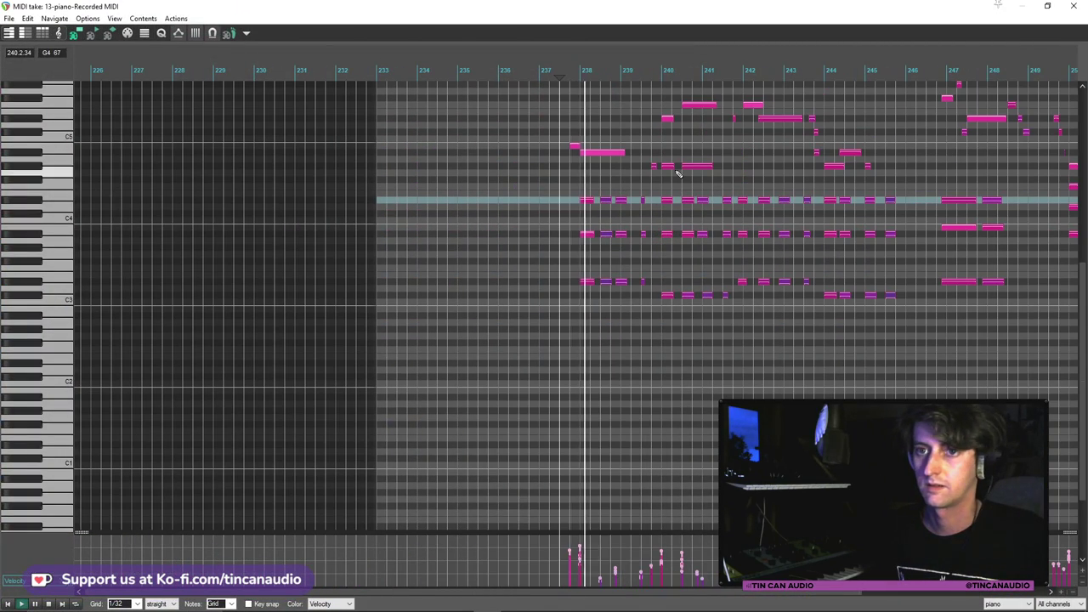
pyautogui.press('super+Down')
pyautogui.click(119, 60)
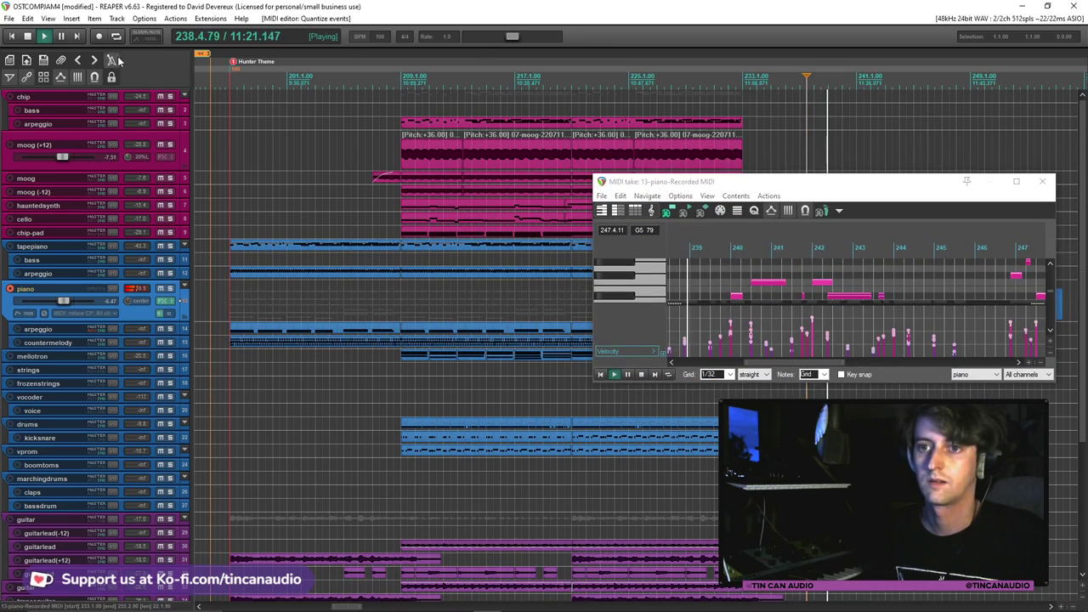
# Maximize the piano MIDI editor and quantize all note positions to a straight 1/16 grid at 100% strength
pyautogui.click(1017, 183)
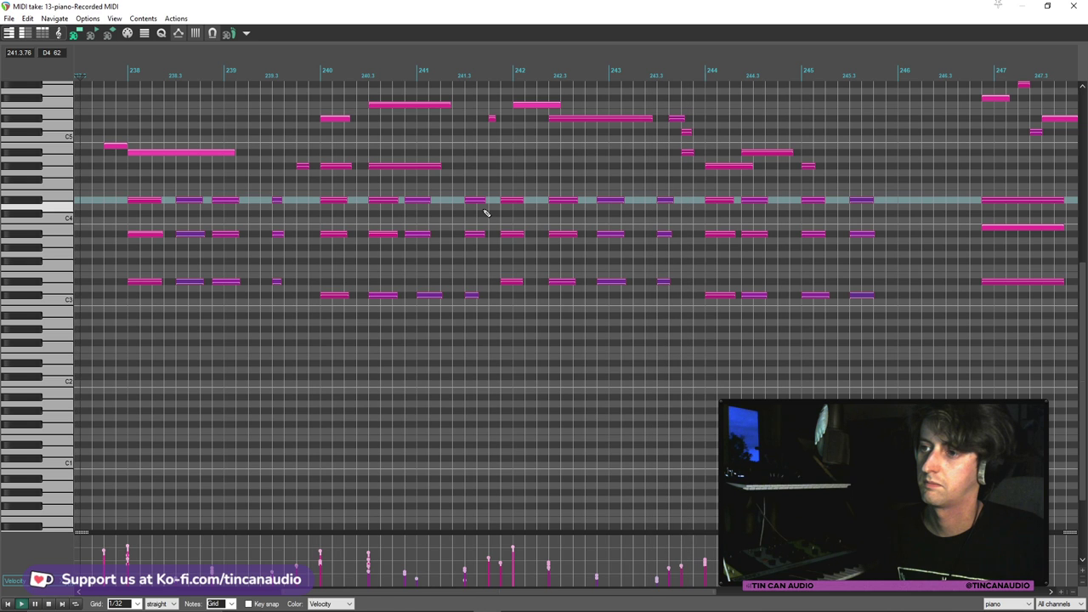
pyautogui.press('q')
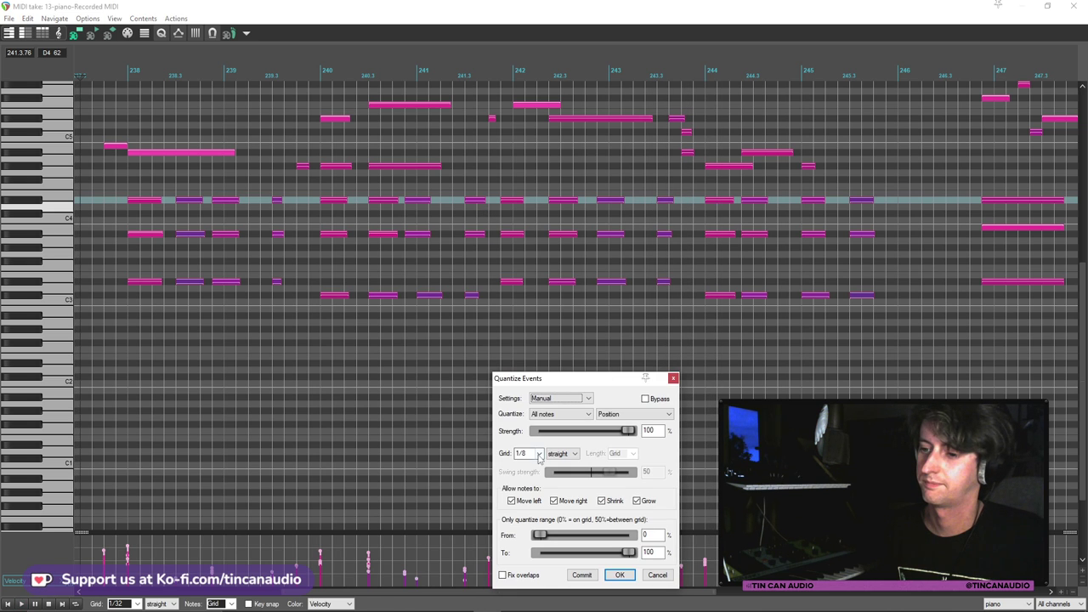
pyautogui.click(537, 487)
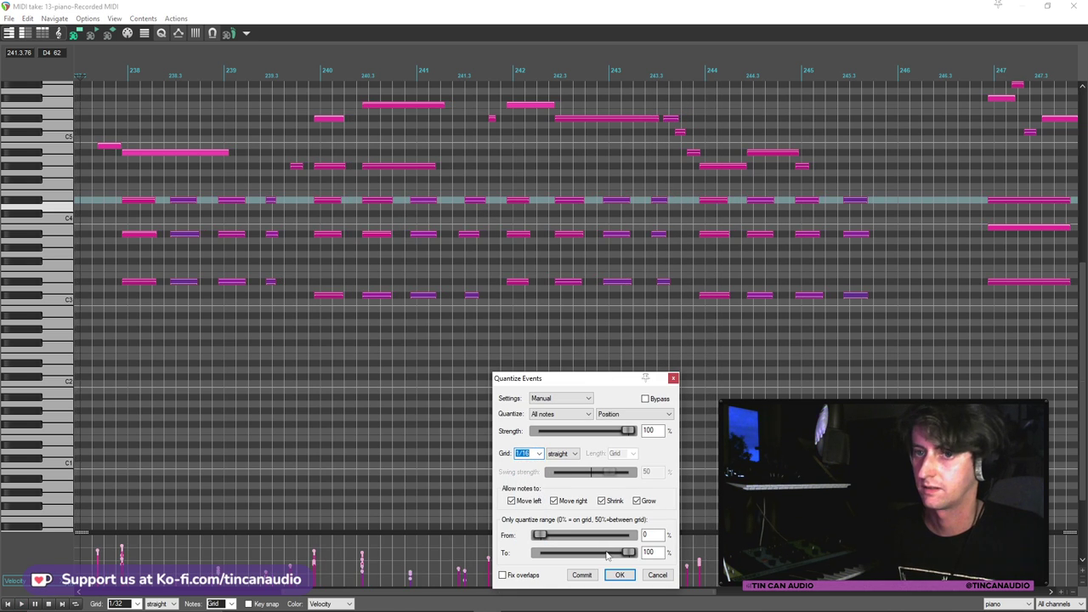
pyautogui.click(620, 575)
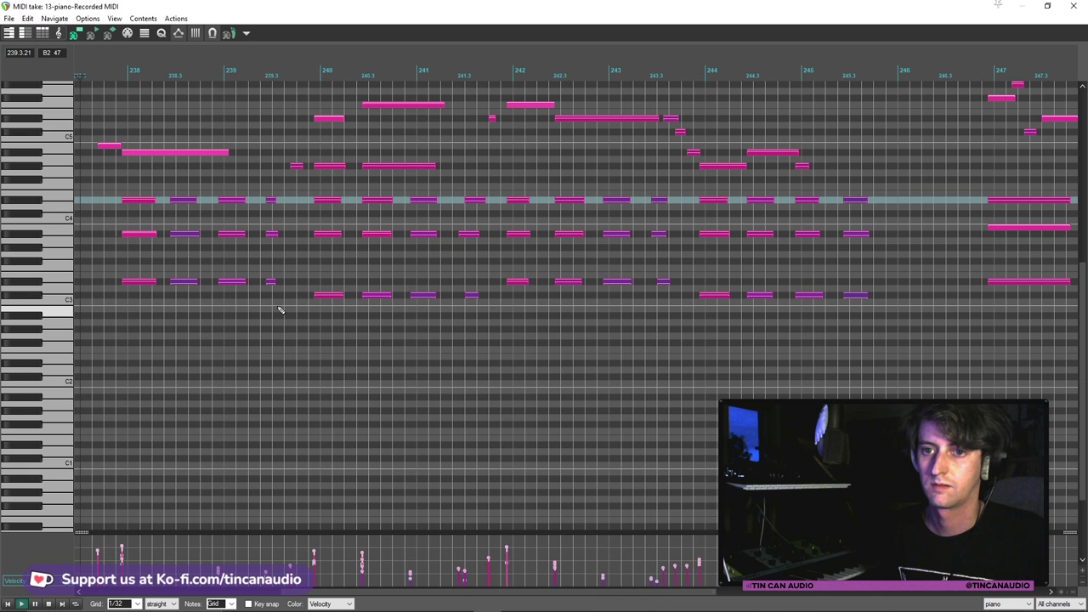
# Play back the quantized piano notes from just before bar 238 and again from bar 241 to check their timing
pyautogui.scroll(4, 279, 309)
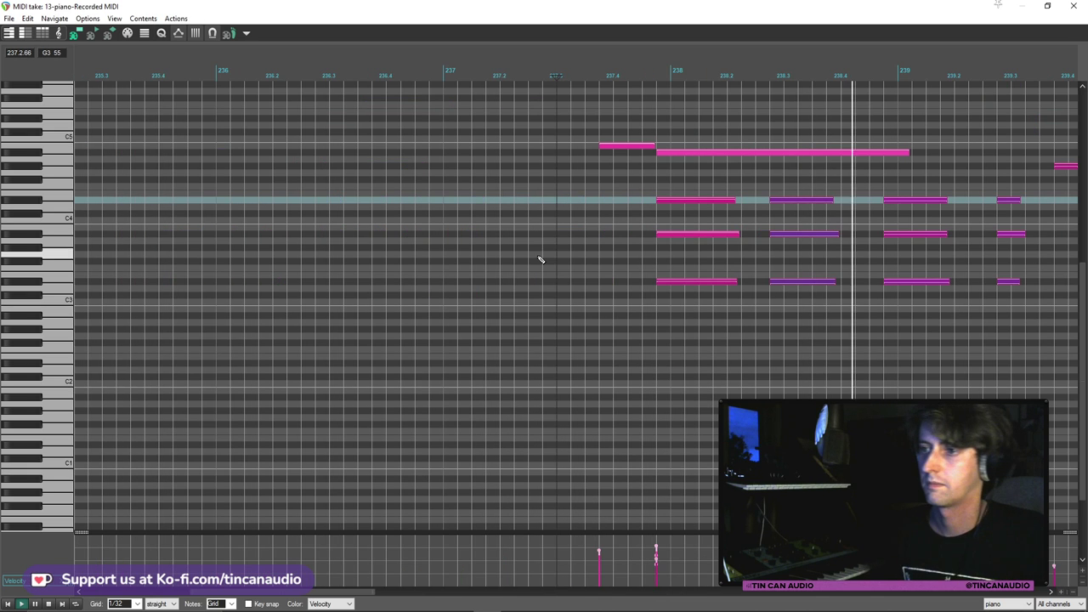
pyautogui.scroll(-4, 539, 258)
pyautogui.scroll(-2, 541, 257)
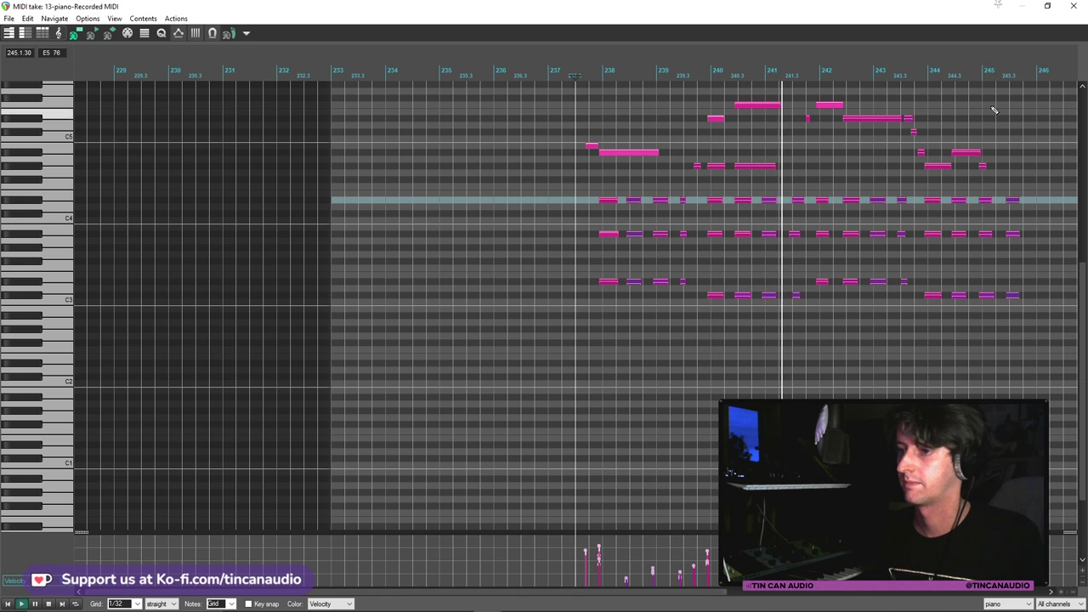
pyautogui.click(759, 186)
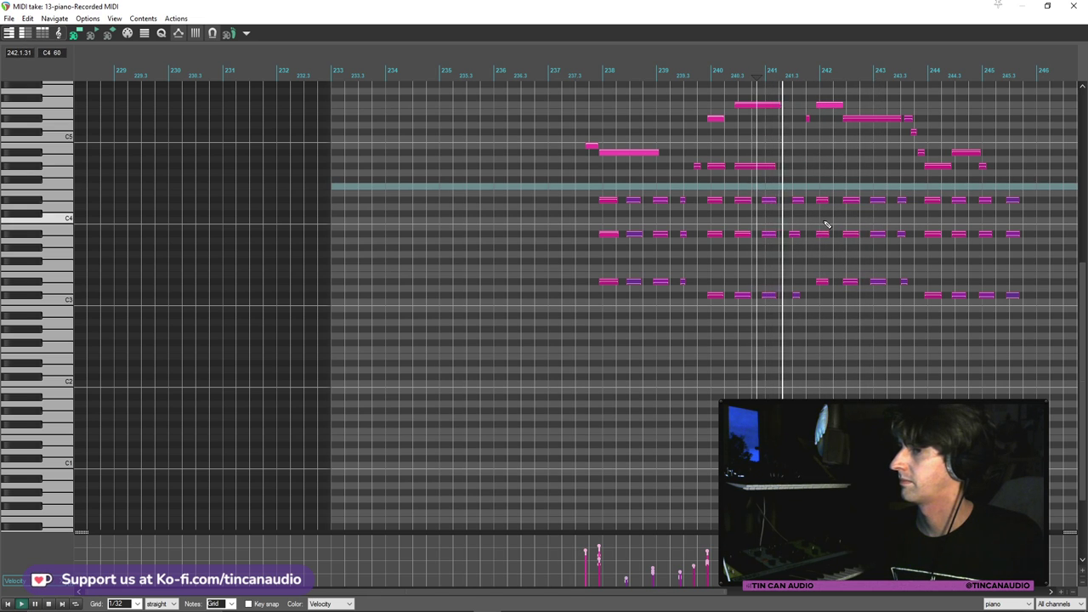
# Close the MIDI editor and trim the empty start of the recorded piano item to about bar 237.5
pyautogui.press('Escape')
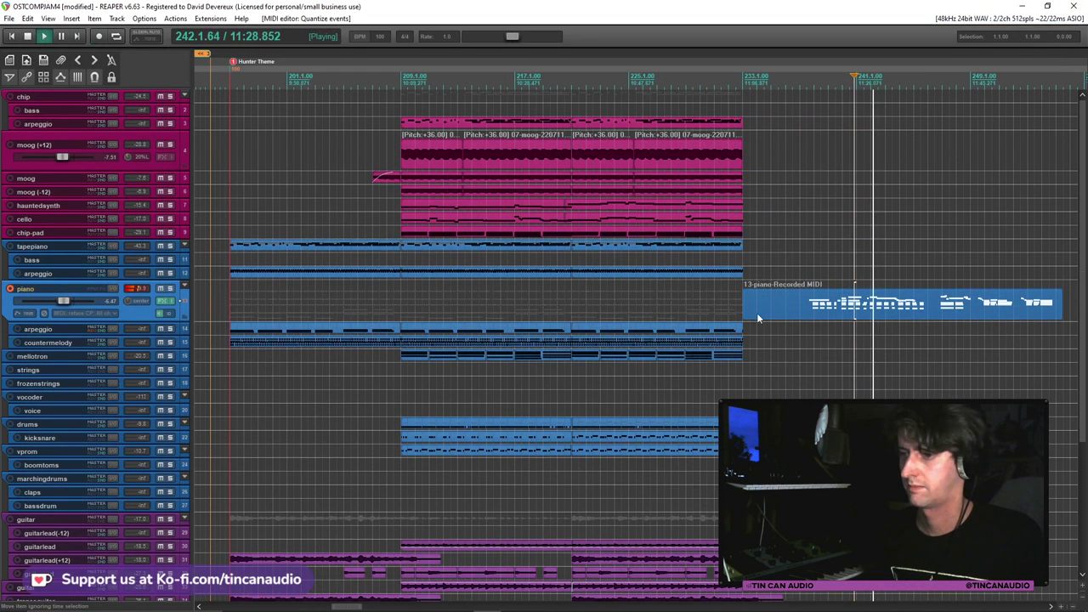
pyautogui.moveTo(748, 307); pyautogui.dragTo(812, 311)
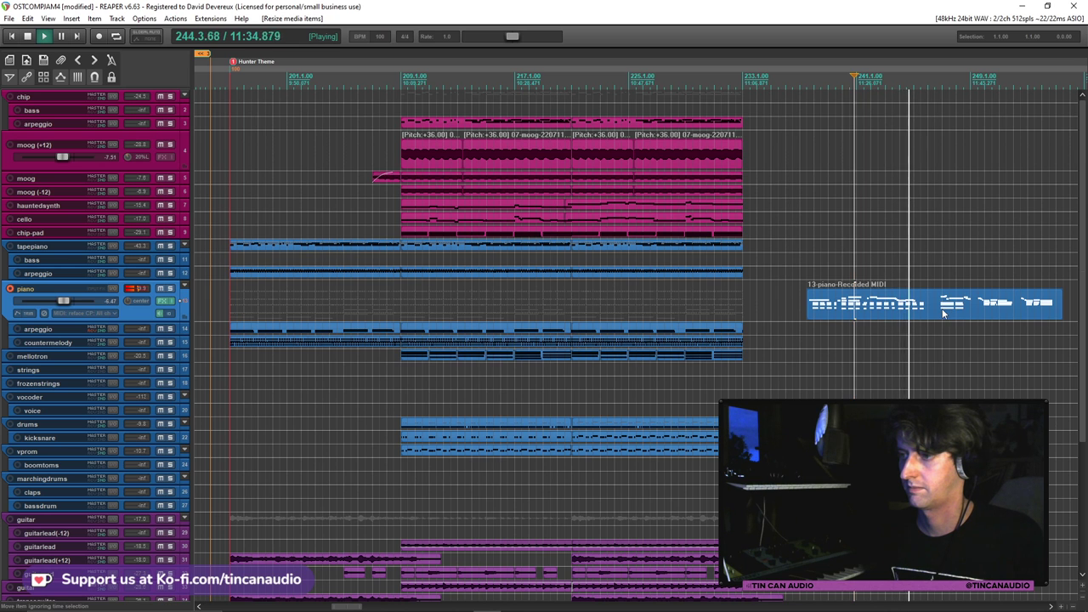
# Try splitting the recorded piano item at bar 247, play from there, and undo the split
pyautogui.scroll(8, 941, 314)
pyautogui.press('space')
pyautogui.click(656, 309)
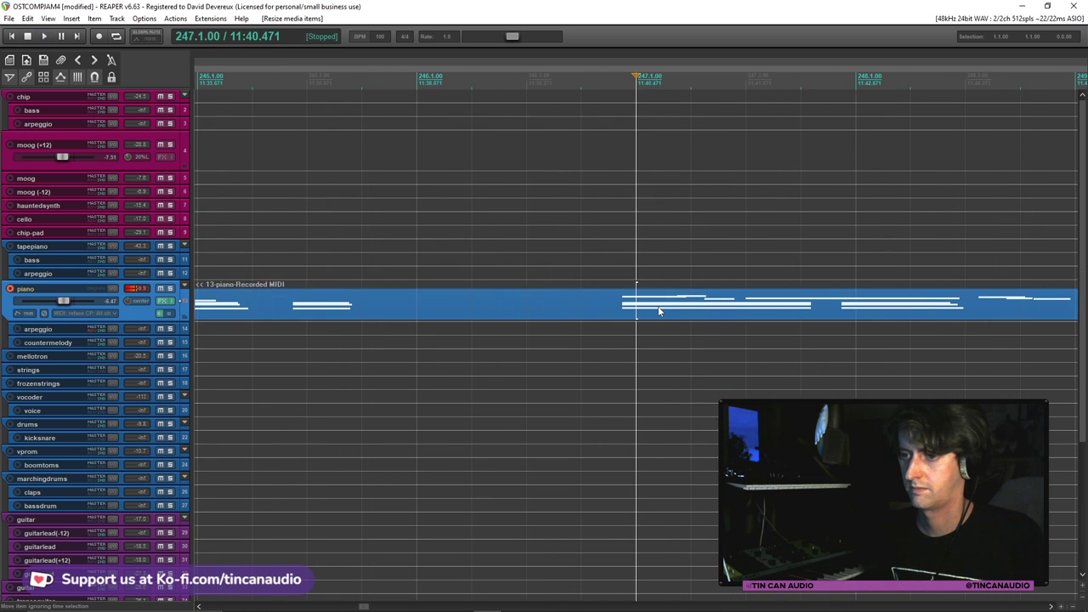
pyautogui.press('s')
pyautogui.press('space')
pyautogui.hotkey('ctrl', 'z')
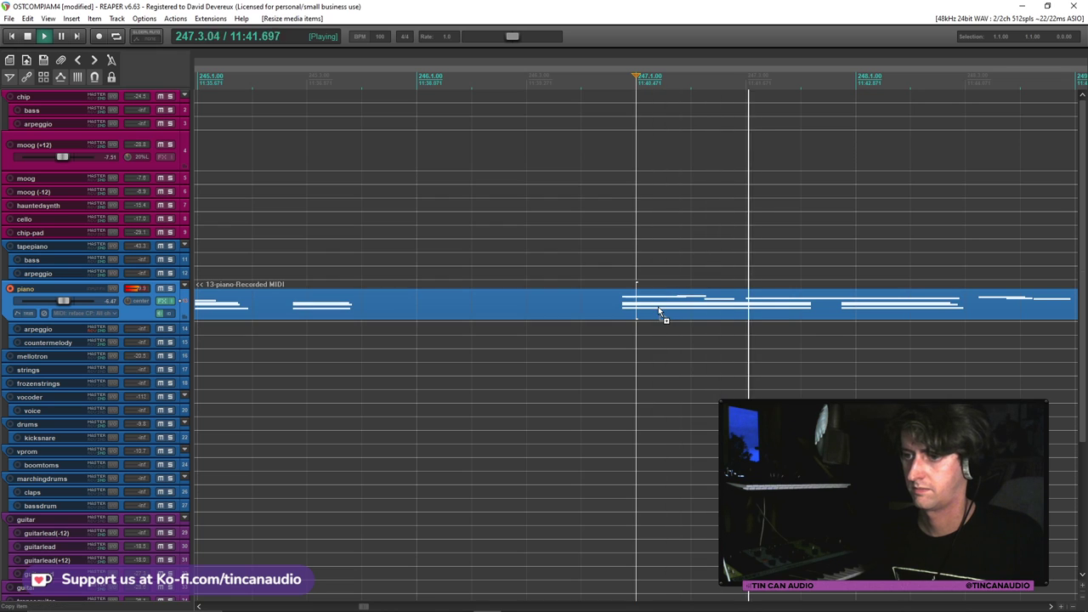
# Open the recorded piano item for MIDI editing and select the chords and melody notes of bars 247 and 248
pyautogui.doubleClick(659, 313)
pyautogui.scroll(5, 629, 272)
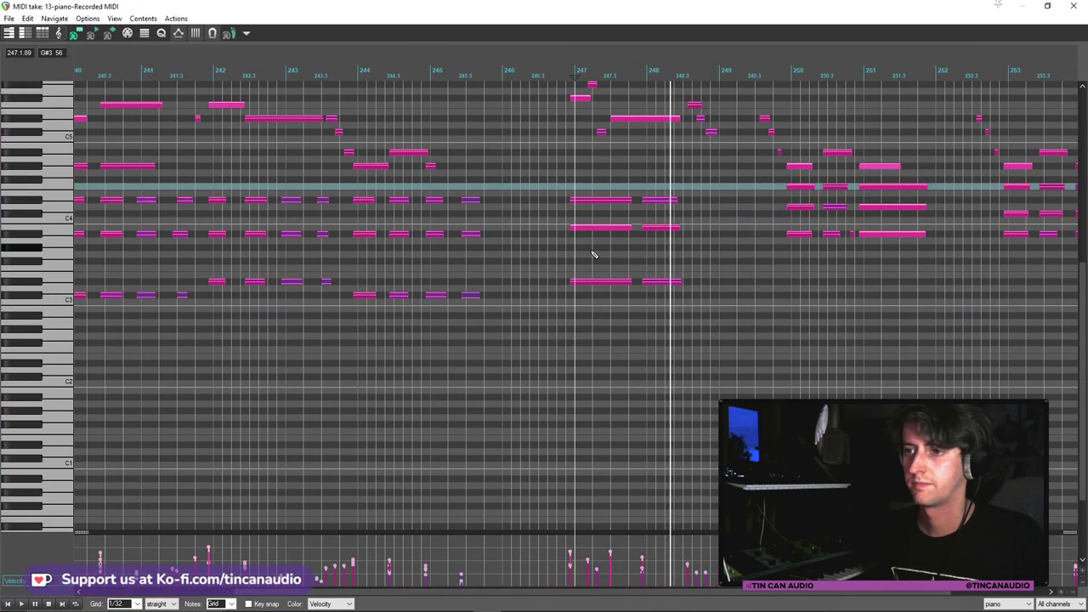
pyautogui.moveTo(568, 82); pyautogui.dragTo(663, 283)
pyautogui.keyDown('ctrl'); pyautogui.click(714, 133); pyautogui.keyUp('ctrl')
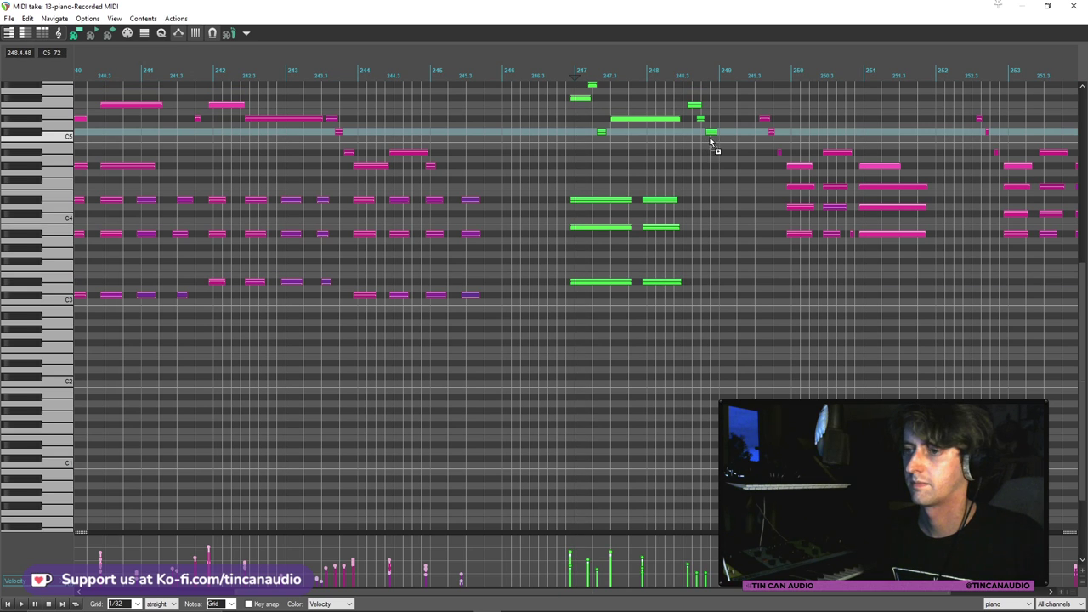
# Try shifting the phrase in bars 247 and 248 slightly later onto the bar line, play it, and undo the shift
pyautogui.moveTo(709, 128); pyautogui.dragTo(698, 110)
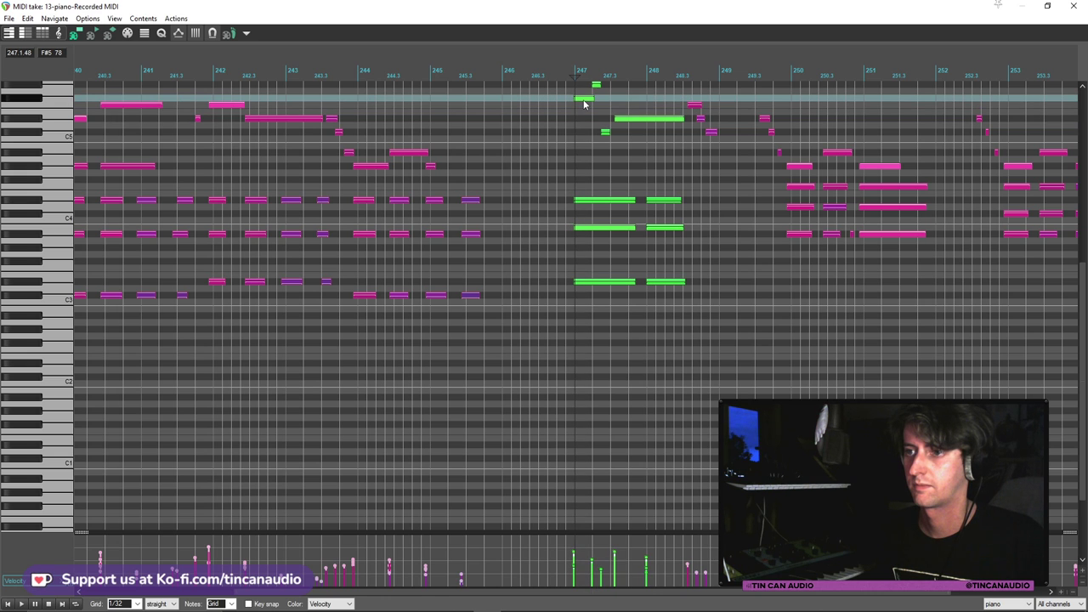
pyautogui.press('space')
pyautogui.press('Left')
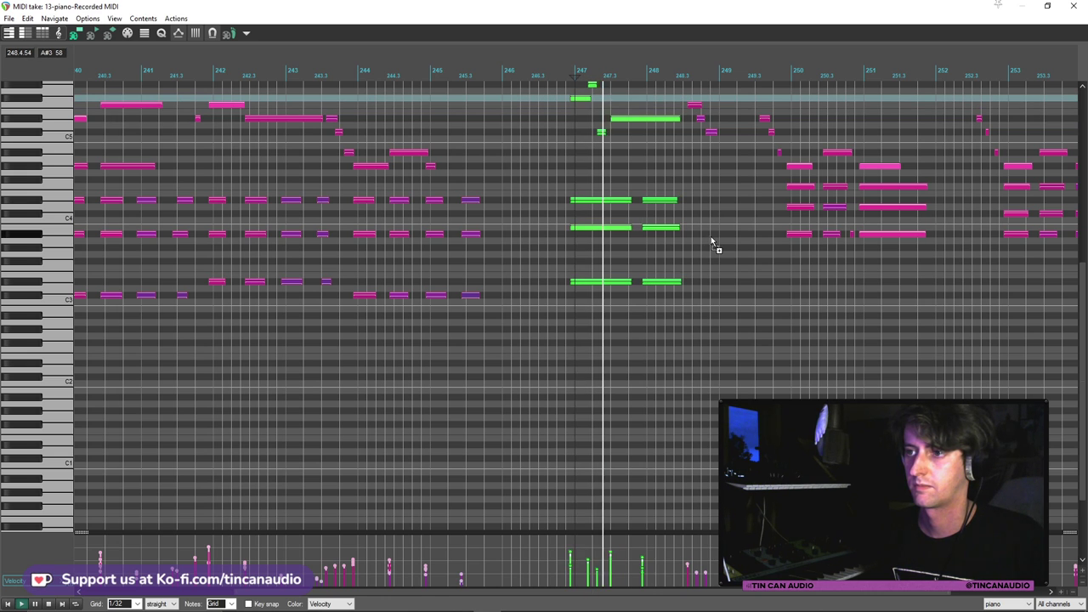
pyautogui.click(713, 121)
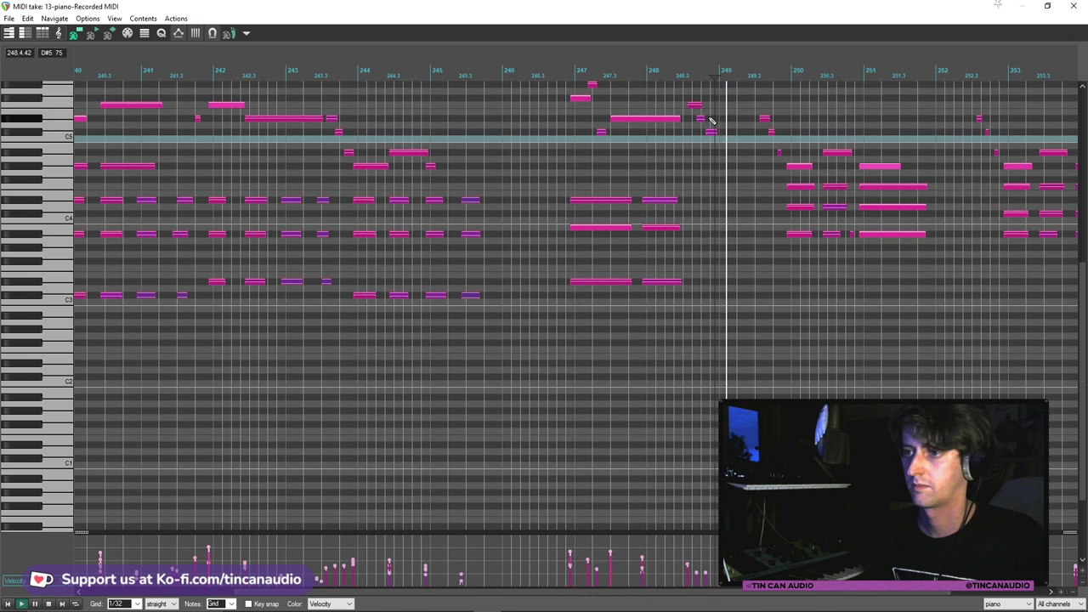
pyautogui.hotkey('ctrl', 'z')
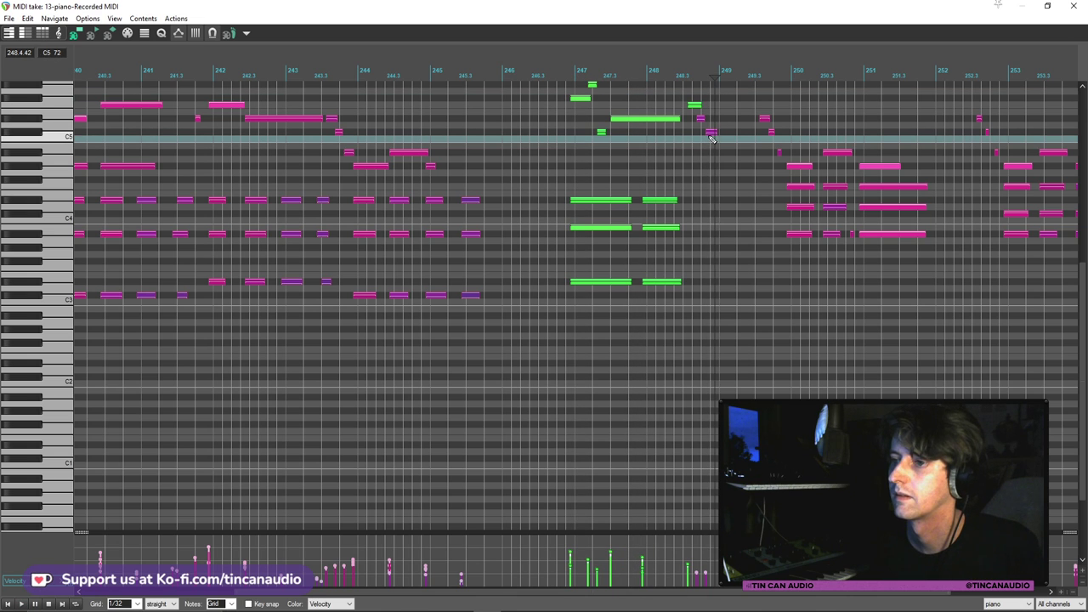
# Shift the whole phrase of bars 247 and 248 to start on bar 247, and extend its long D#5 note back to 247.3
pyautogui.hotkey('ctrl', 'z')
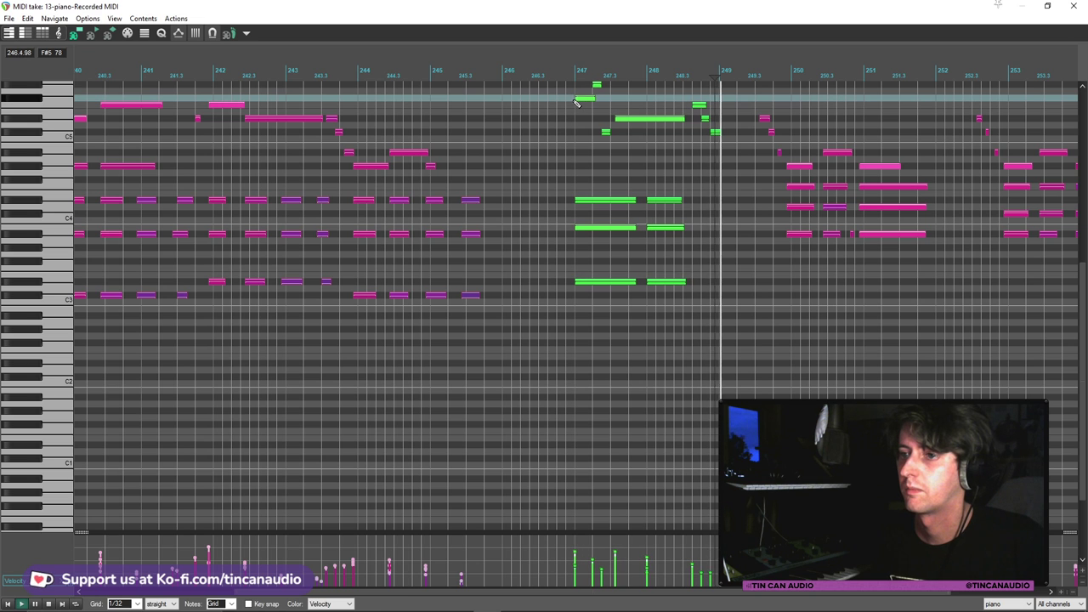
pyautogui.click(575, 102)
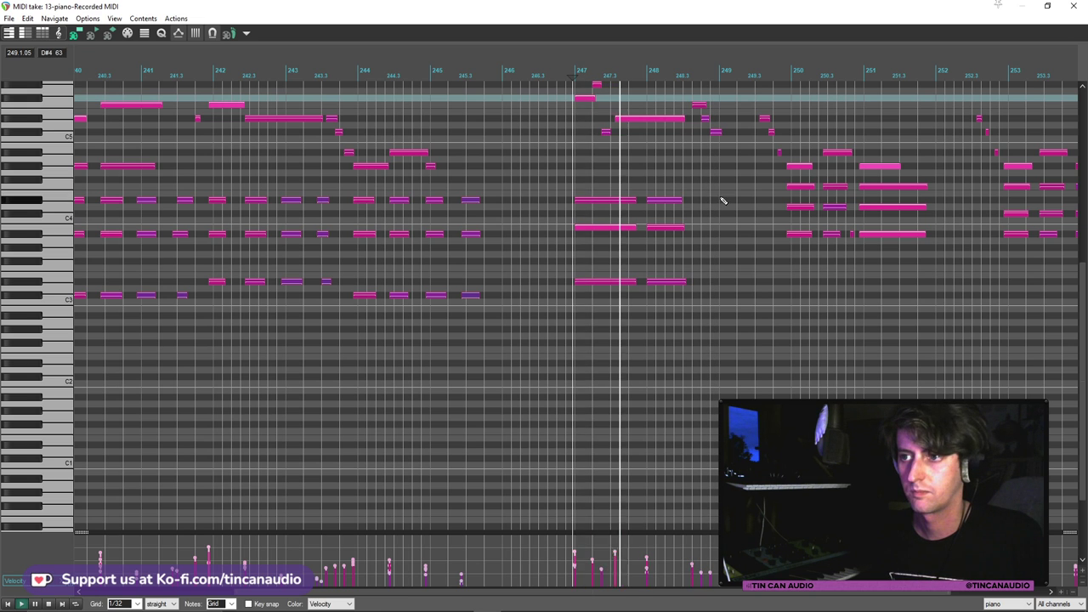
pyautogui.scroll(3, 719, 202)
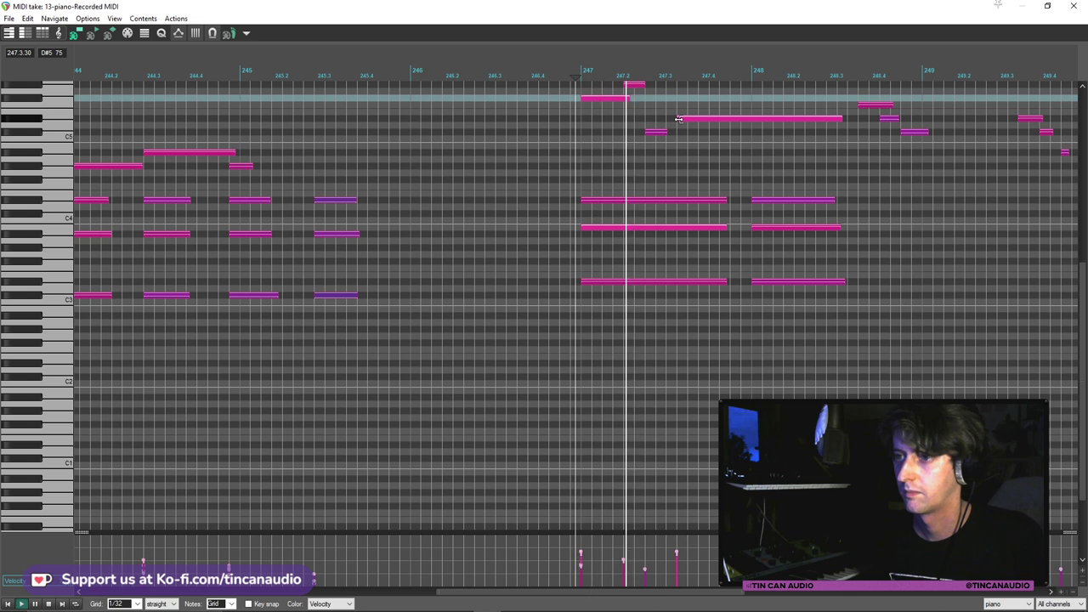
pyautogui.press('space')
pyautogui.press('space')
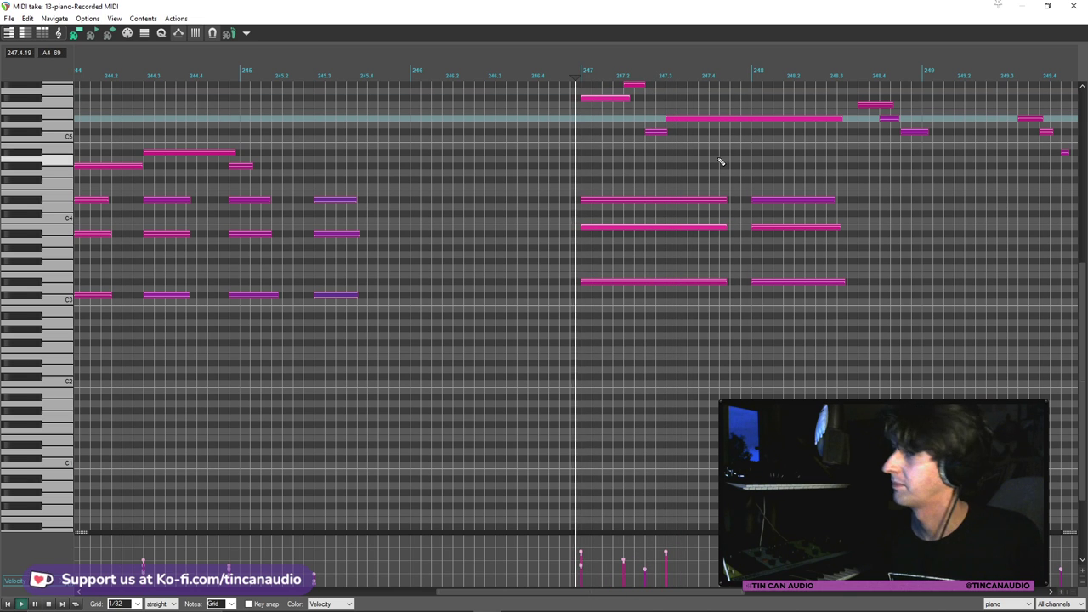
# Play the phrase from bar 247 and delete the short D#5 and C#5 notes at the end of bar 248
pyautogui.scroll(-2, 727, 166)
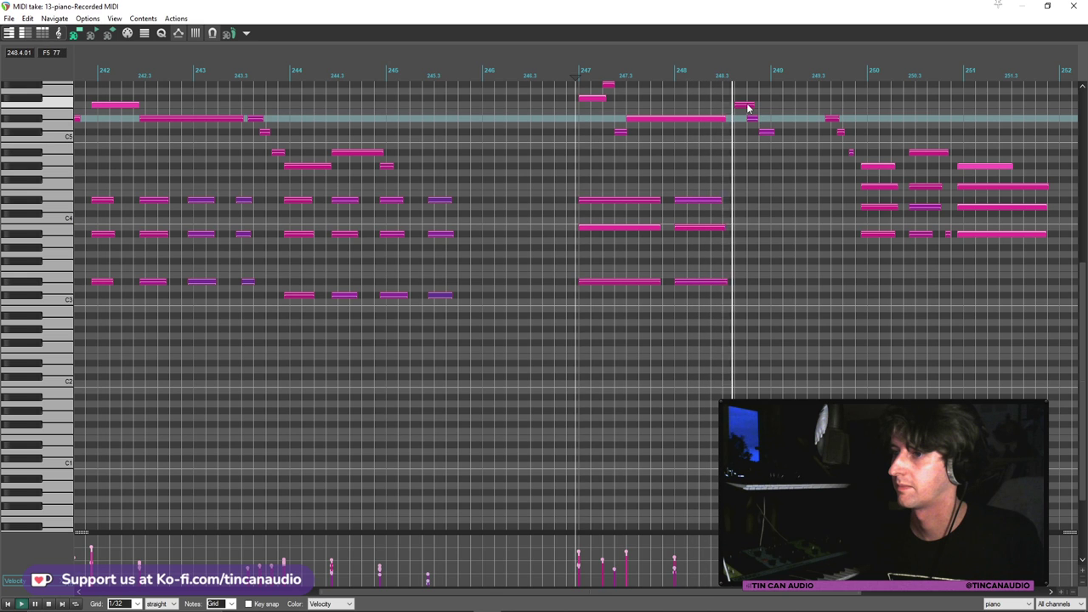
pyautogui.press('space')
pyautogui.click(745, 105)
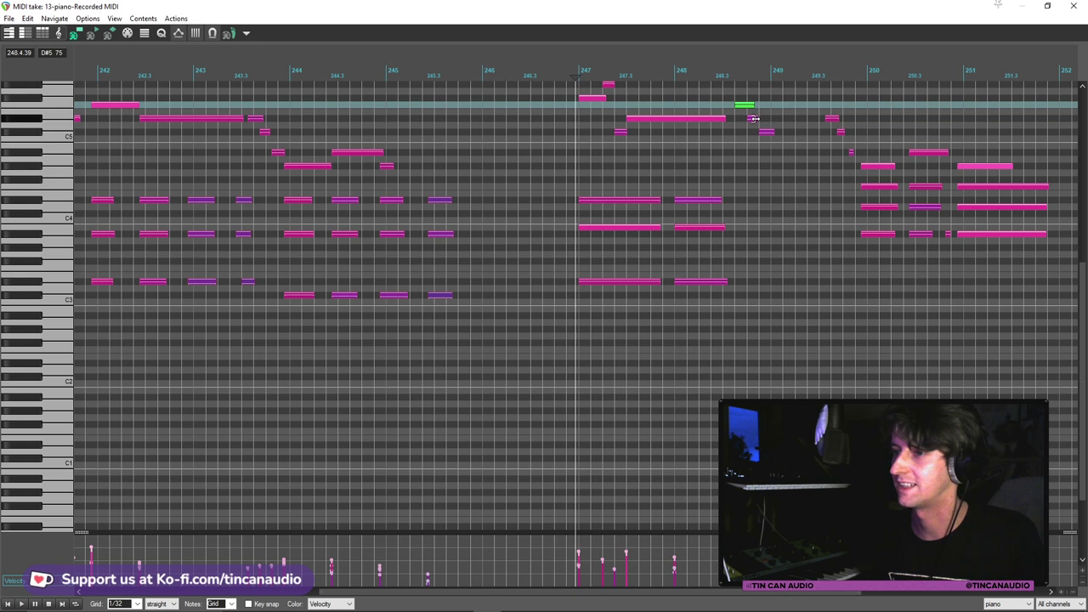
pyautogui.click(752, 119)
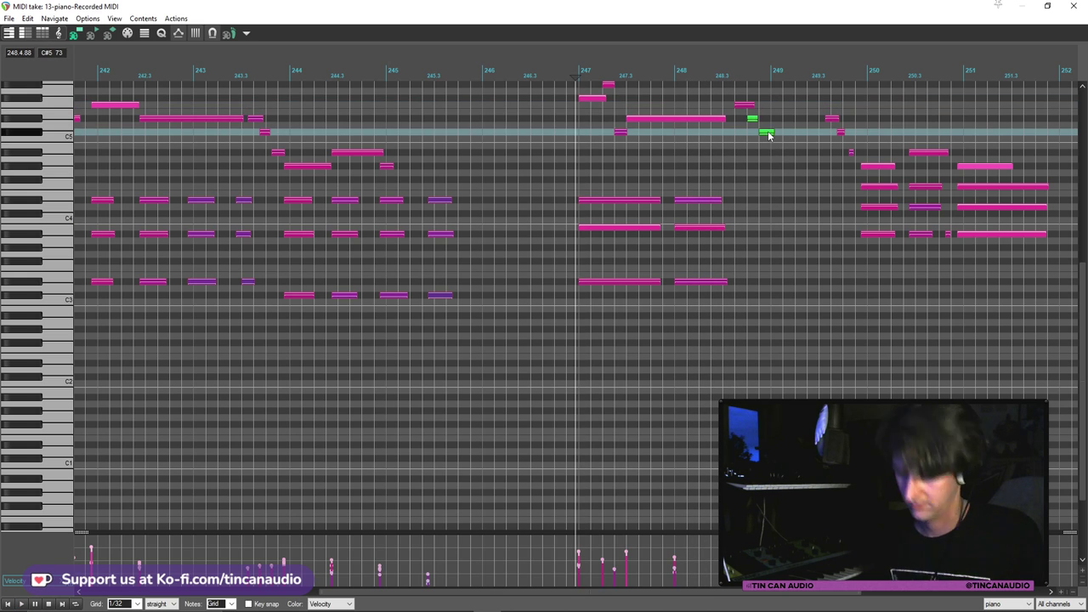
# Delete the phrase running from the D#5 pickup late in bar 249 through the chords in bar 251
pyautogui.scroll(-3, 779, 139)
pyautogui.click(722, 121)
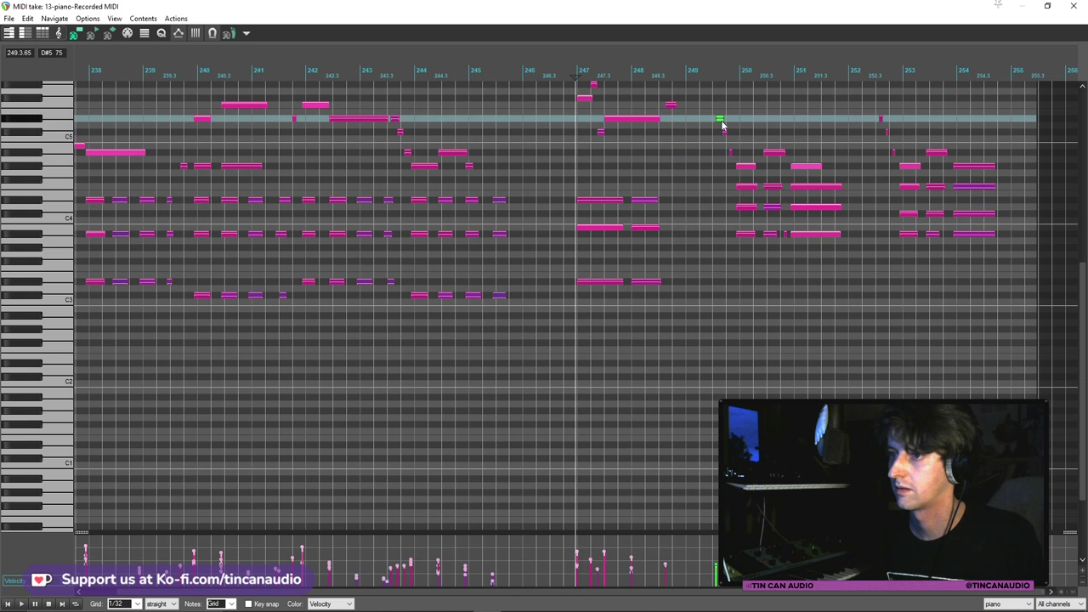
pyautogui.keyDown('shift'); pyautogui.click(809, 239); pyautogui.keyUp('shift')
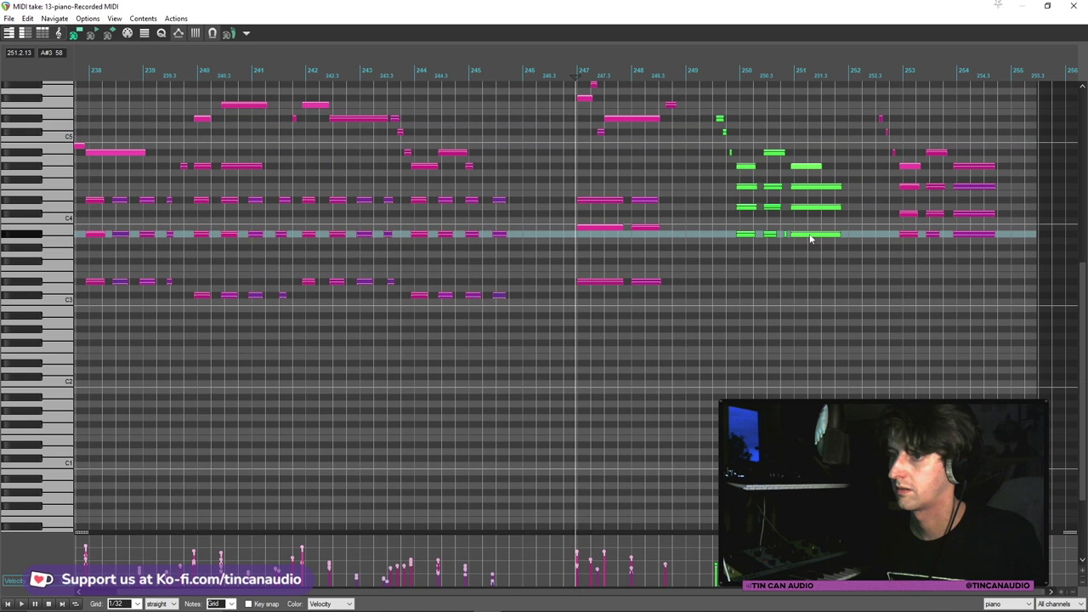
pyautogui.press('Delete')
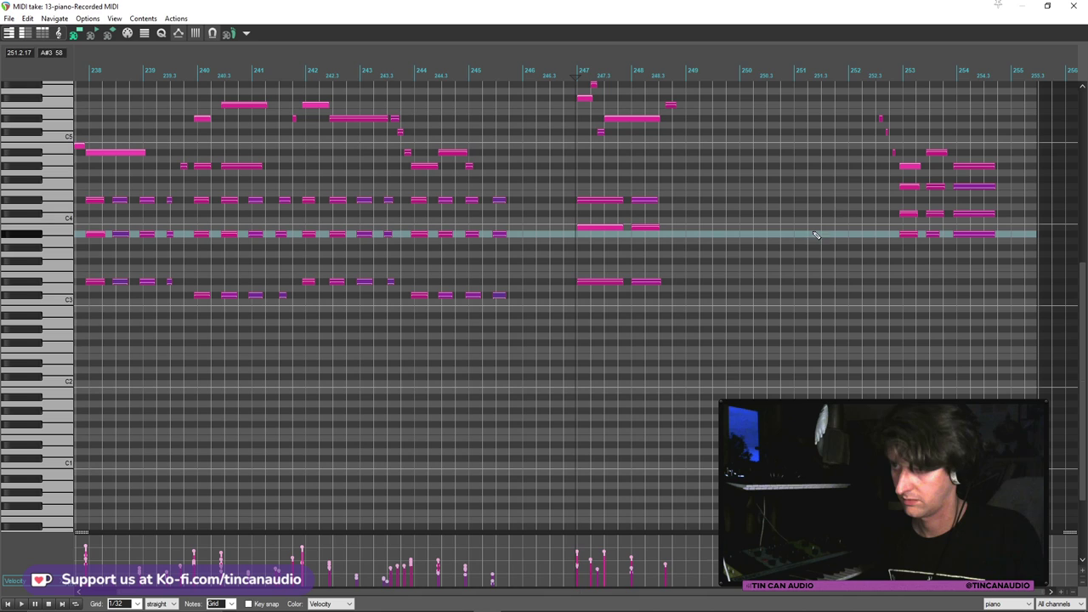
# Move the last phrase, from its D#5 pickup in bar 252, earlier so its chords start on bar 249, keeping the original pitches
pyautogui.click(880, 120)
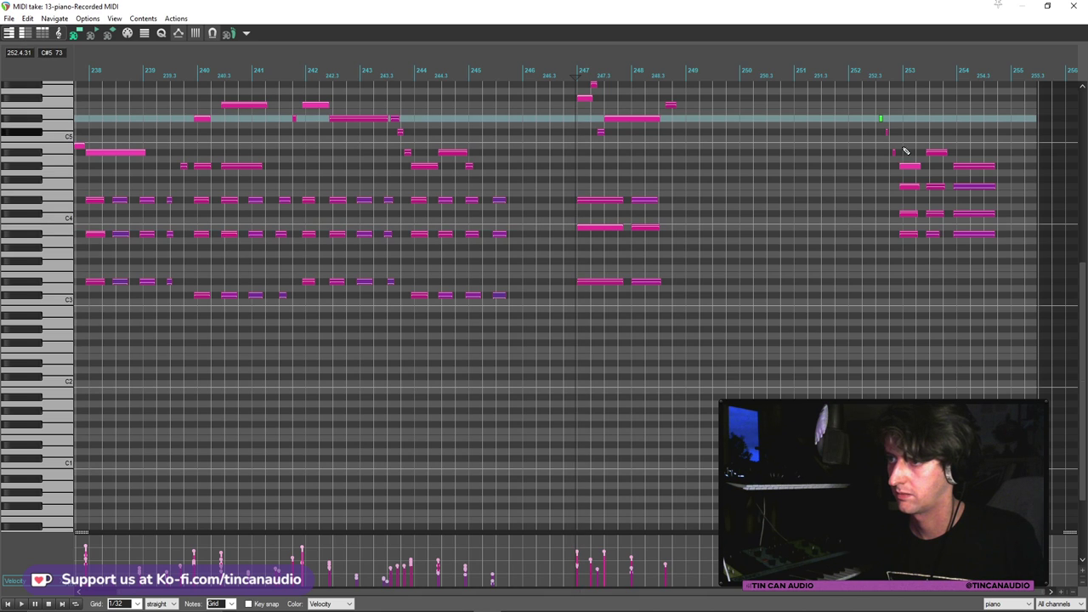
pyautogui.keyDown('shift'); pyautogui.click(964, 236); pyautogui.keyUp('shift')
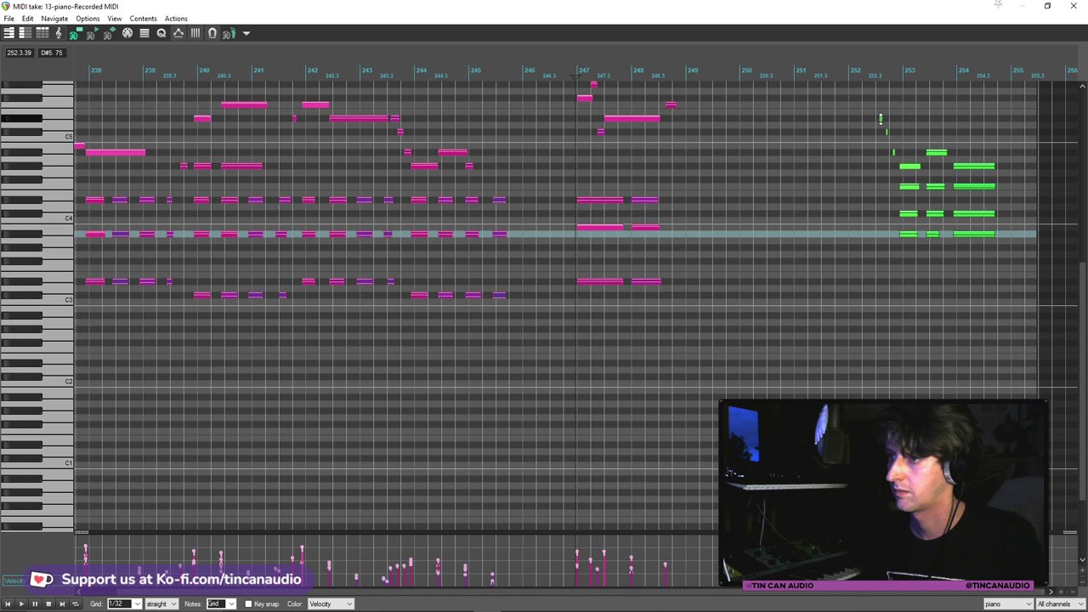
pyautogui.moveTo(880, 124); pyautogui.dragTo(669, 121)
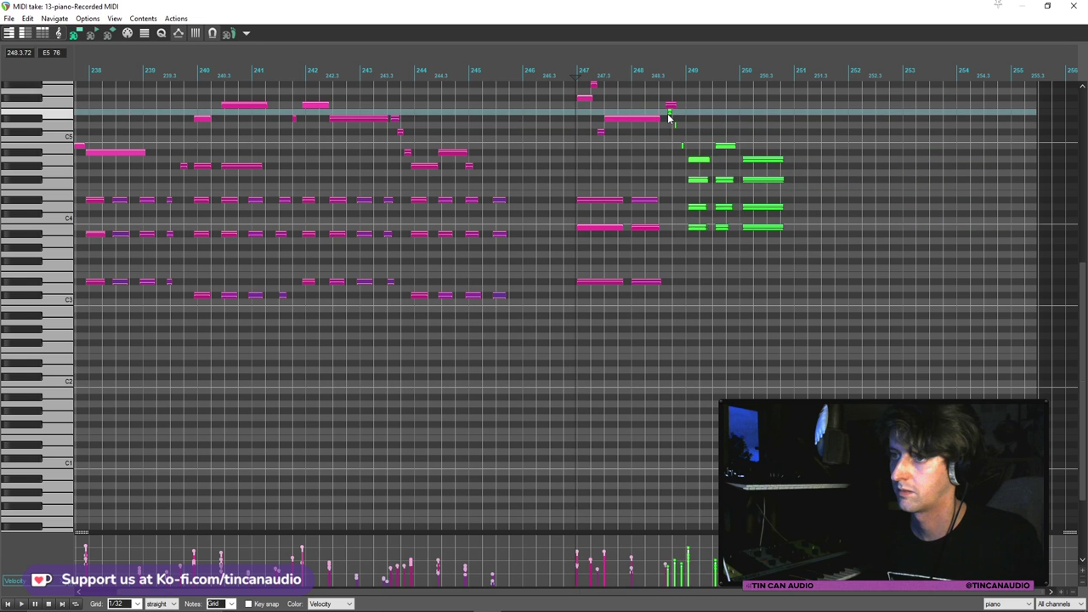
pyautogui.scroll(3, 666, 119)
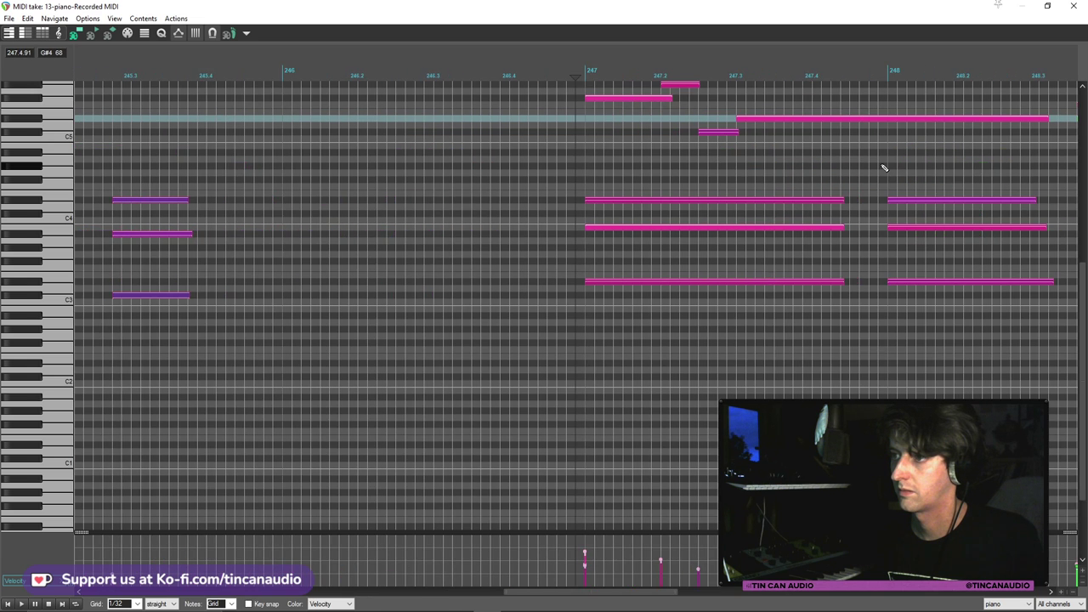
# Delete the leftover F5 note above the D#5 pickup near the end of bar 248
pyautogui.click(788, 118)
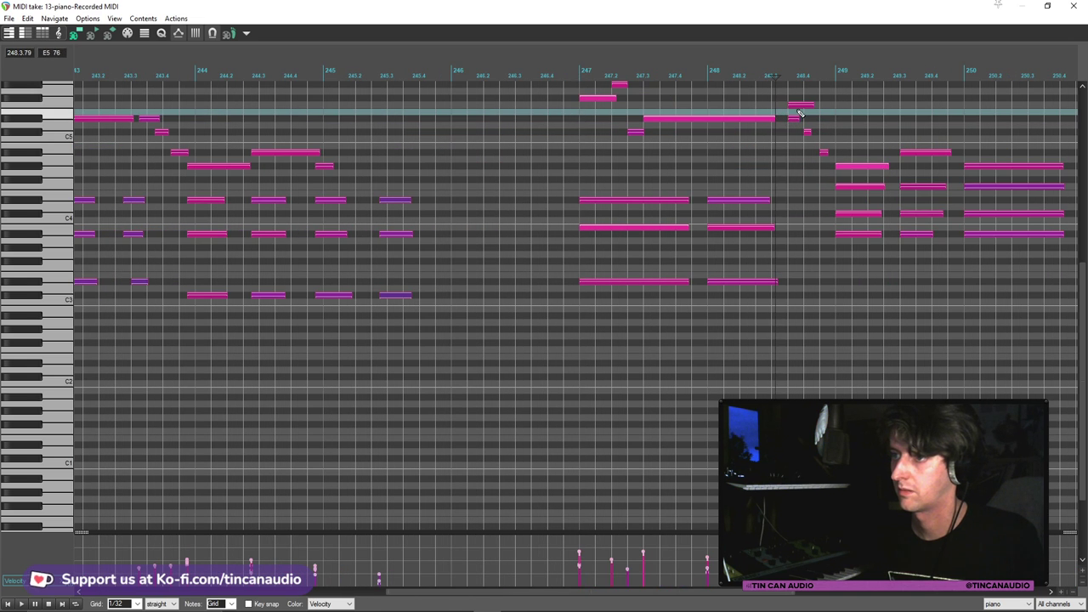
pyautogui.click(799, 105)
pyautogui.press('Delete')
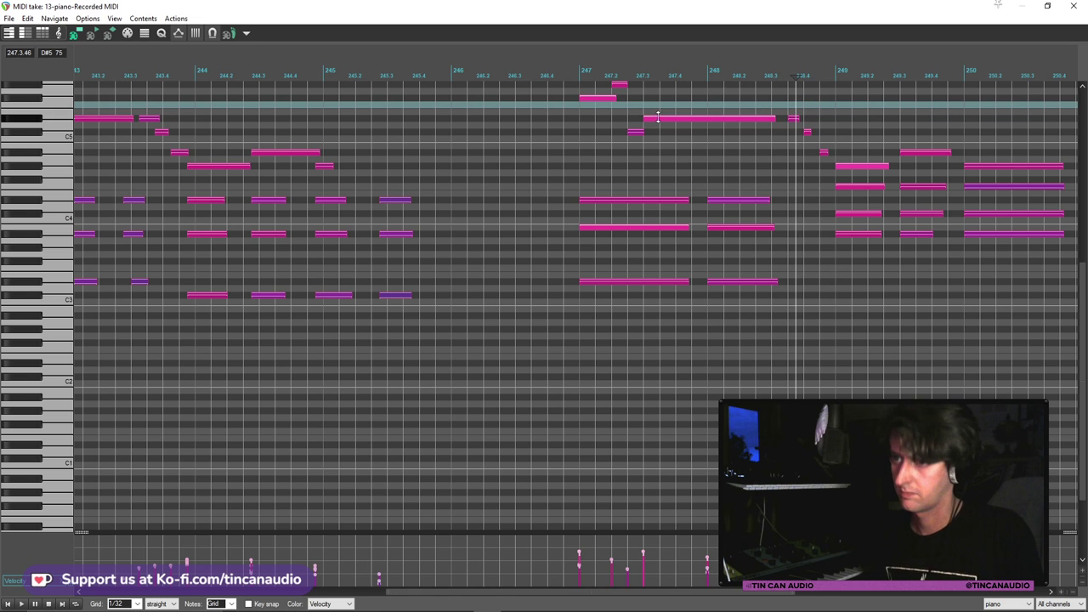
# Play back the rearranged piano part from just before bar 247 through the moved chords
pyautogui.click(567, 128)
pyautogui.press('space')
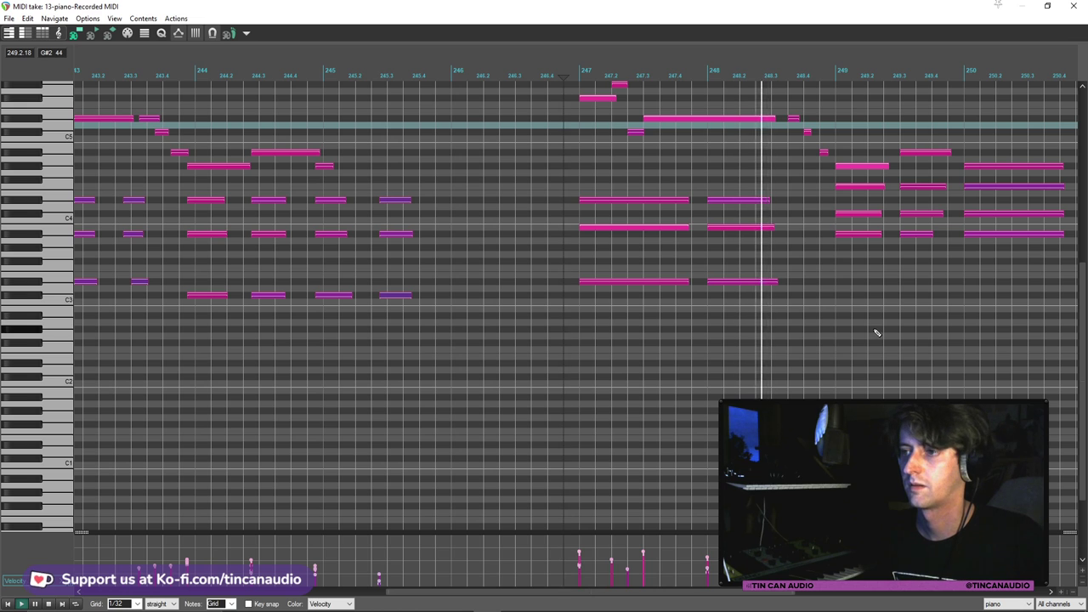
pyautogui.scroll(-3, 877, 333)
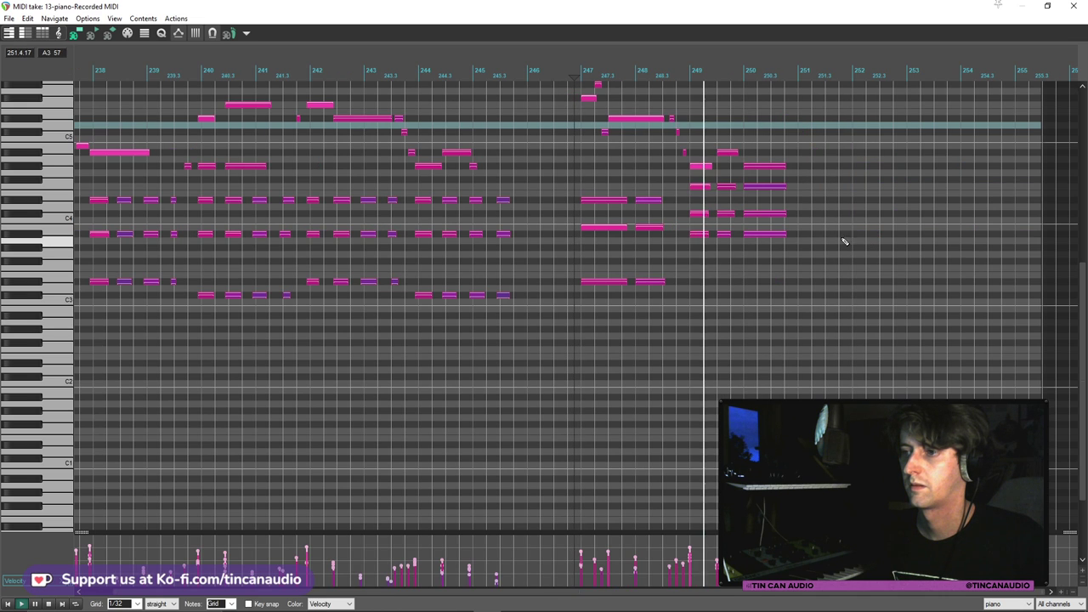
# Move the three A#3 chord notes in bars 249 and 250 down an octave to A#2 and play the phrase
pyautogui.click(700, 234)
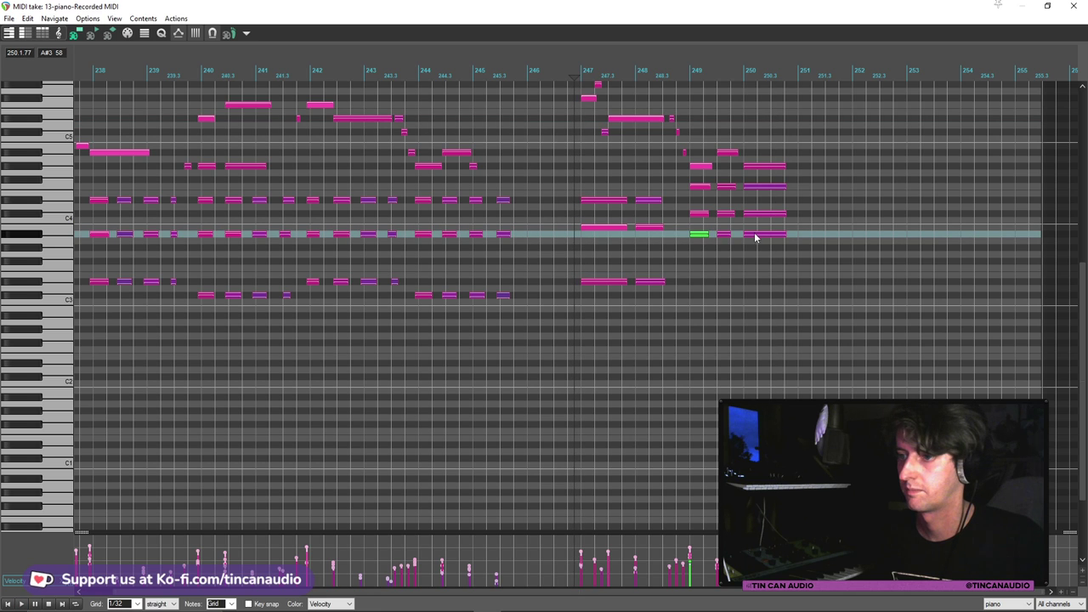
pyautogui.moveTo(697, 242); pyautogui.dragTo(700, 316)
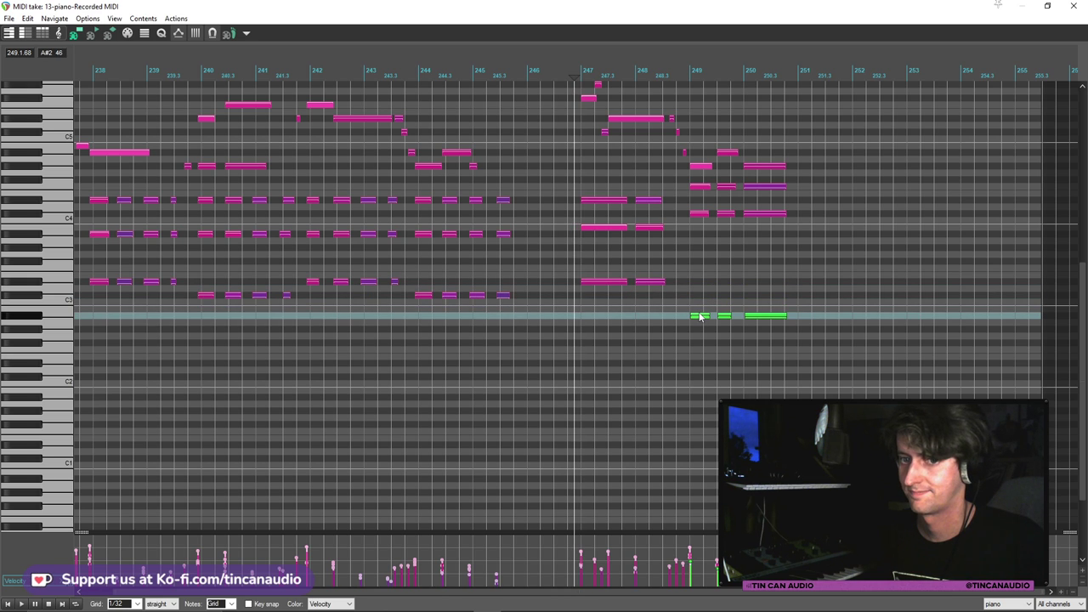
pyautogui.click(653, 291)
pyautogui.press('space')
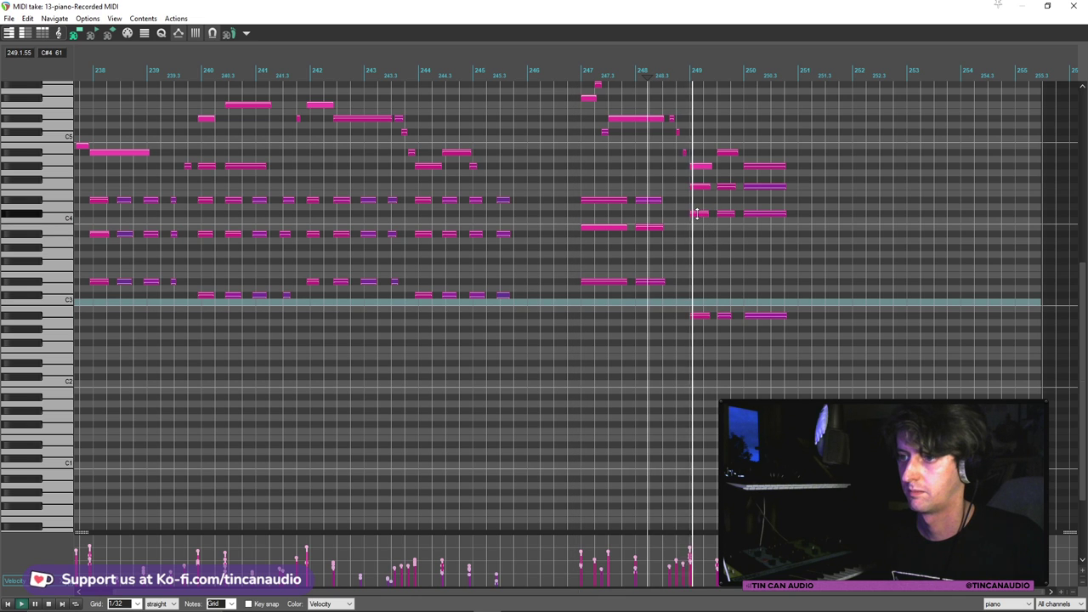
# Move the three C#4 chord notes in bars 249 and 250 down to A#3
pyautogui.click(701, 214)
pyautogui.keyDown('ctrl'); pyautogui.click(747, 214); pyautogui.keyUp('ctrl')
pyautogui.keyDown('ctrl'); pyautogui.click(726, 213); pyautogui.keyUp('ctrl')
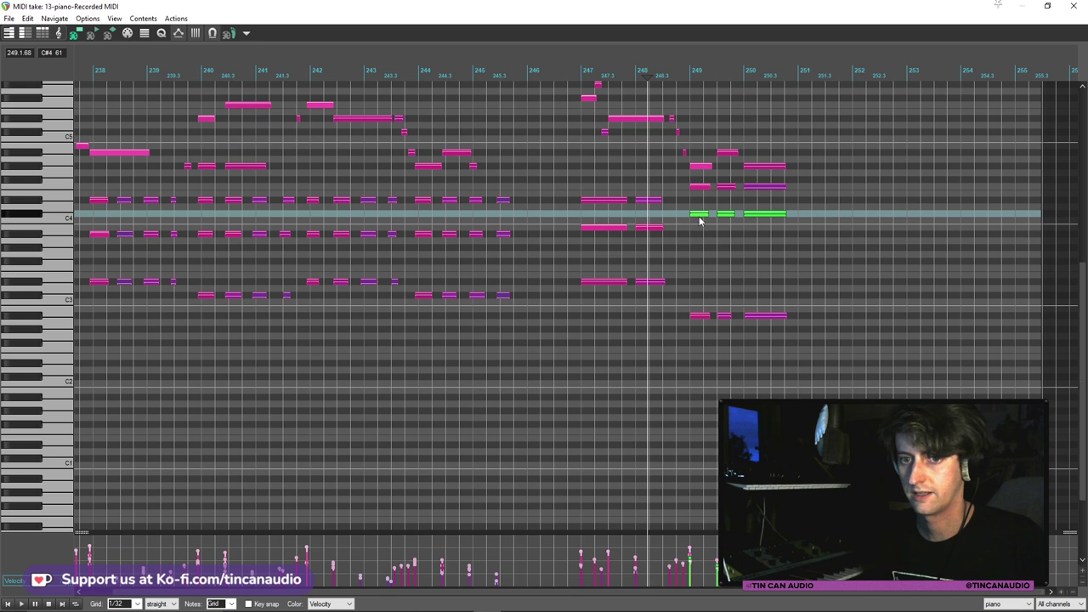
pyautogui.moveTo(700, 221); pyautogui.dragTo(700, 238)
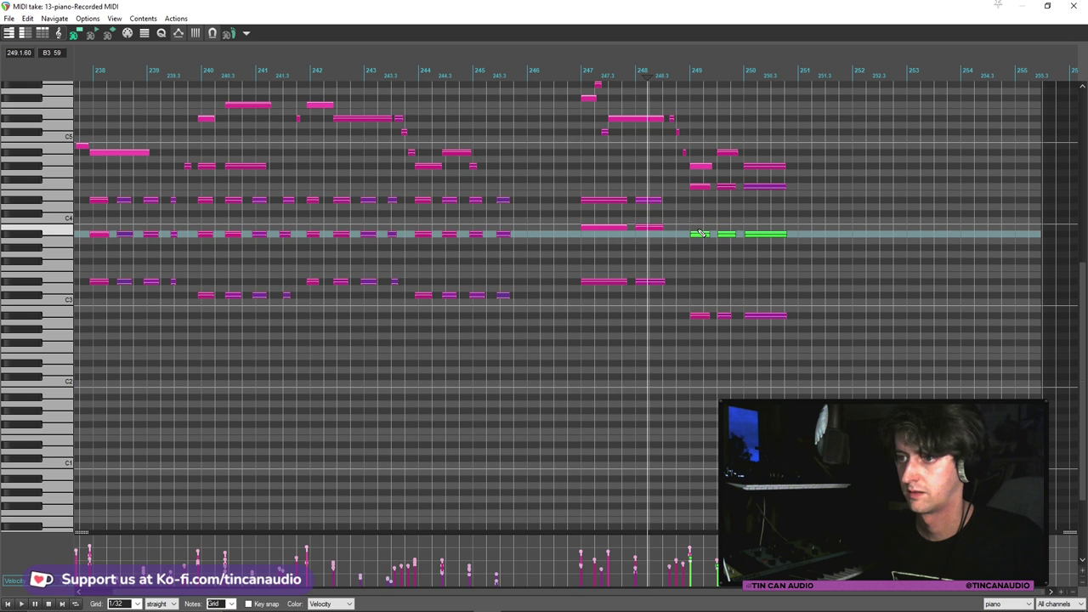
# Quantize the position of all notes to a straight 1/16 grid at 100% strength, and close the MIDI editor
pyautogui.press('q')
pyautogui.click(685, 227)
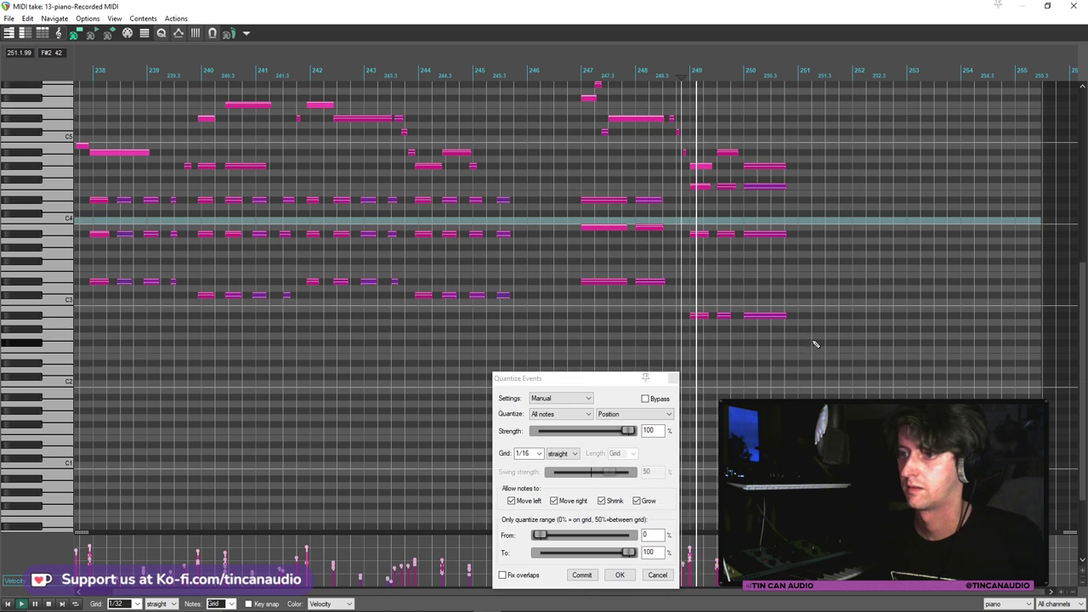
pyautogui.click(620, 576)
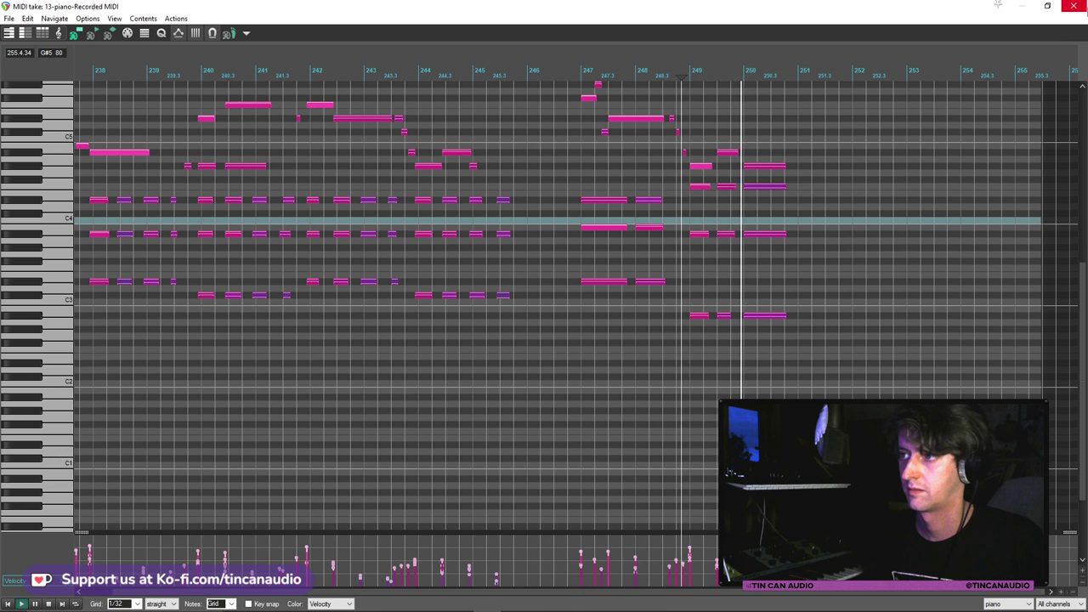
pyautogui.press('Escape')
pyautogui.scroll(-3, 621, 293)
pyautogui.press('space')
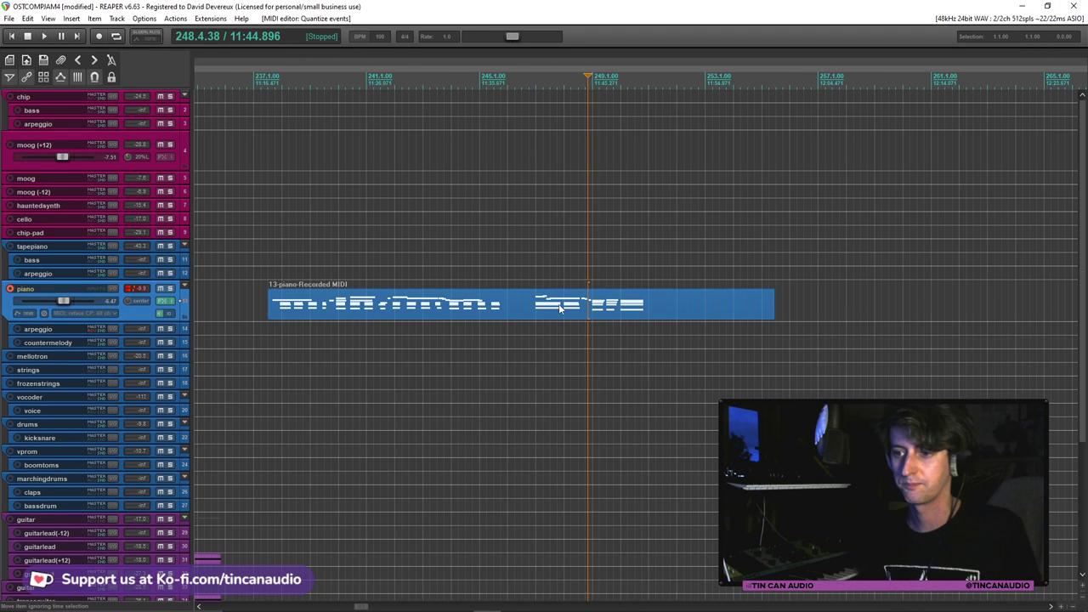
# Split the piano item at bar 247, move the second part earlier to start on bar 246, and play across the join
pyautogui.click(535, 311)
pyautogui.press('s')
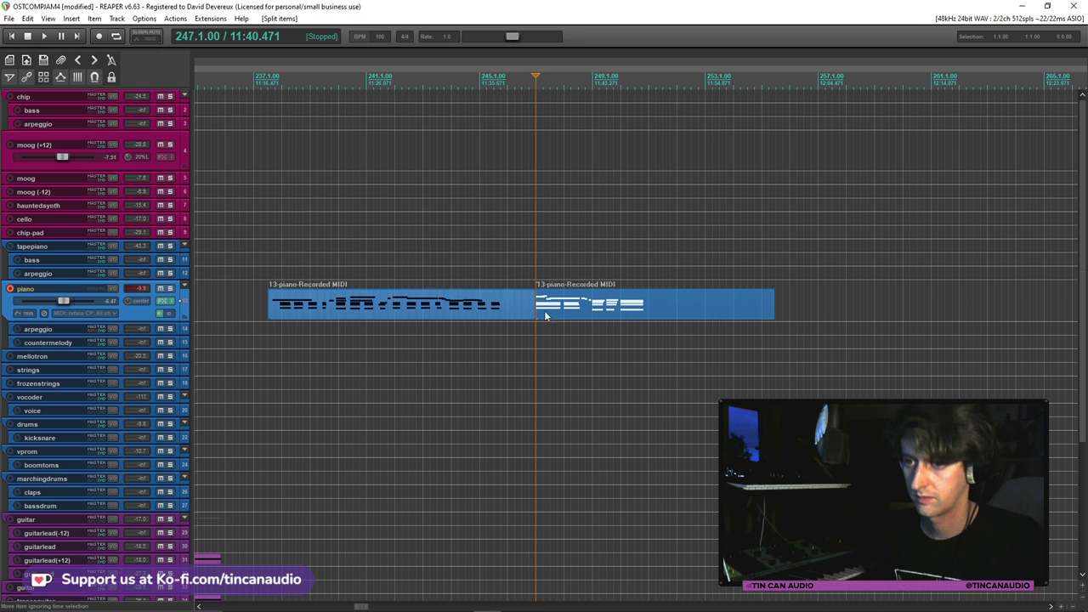
pyautogui.moveTo(531, 306); pyautogui.dragTo(511, 297)
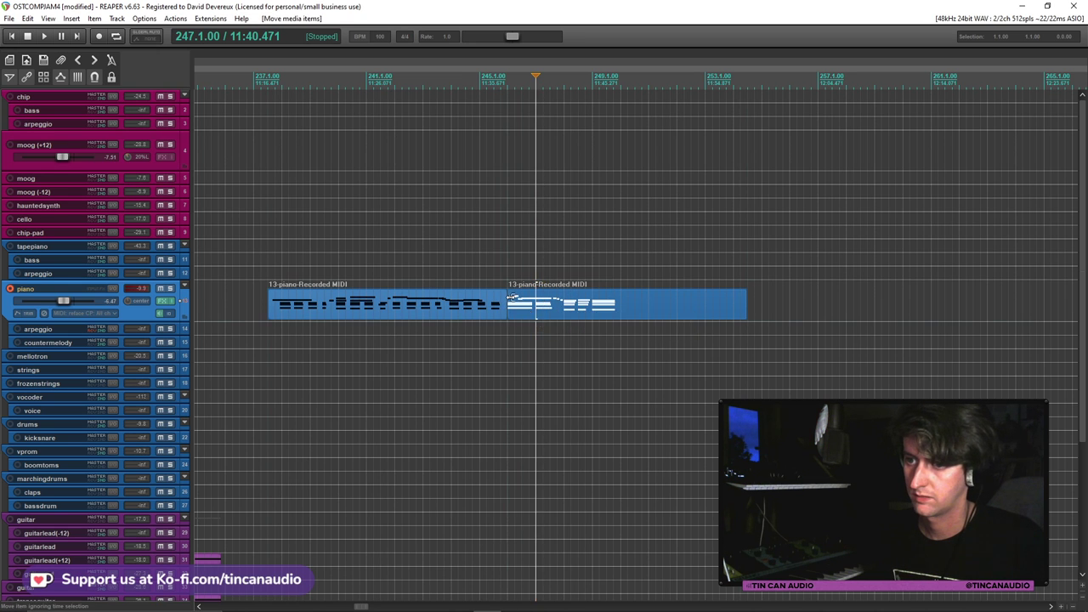
pyautogui.click(457, 263)
pyautogui.press('space')
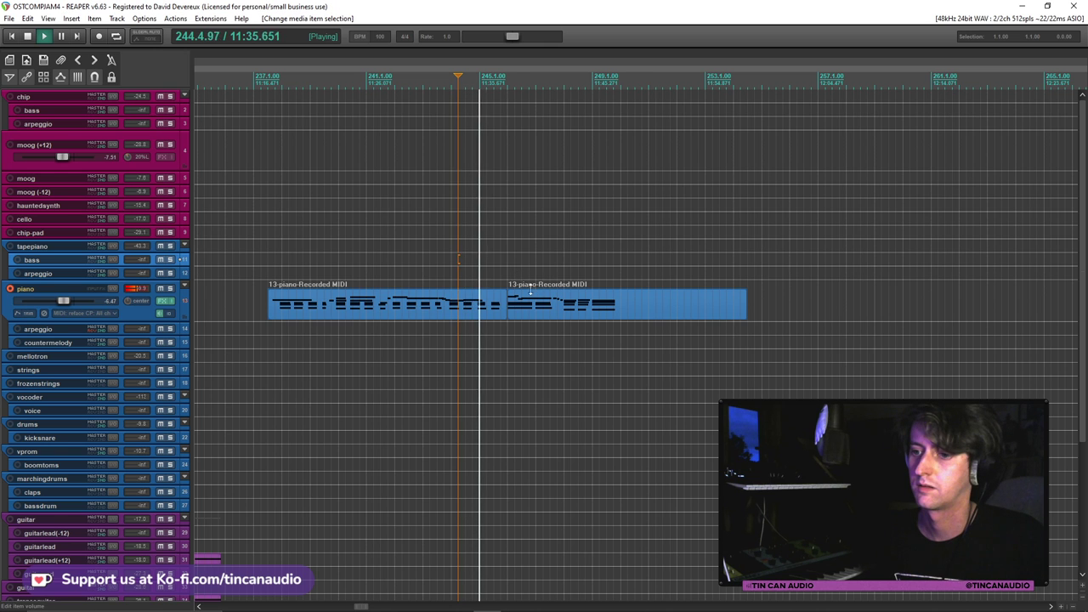
# Move both piano items earlier to start on bar 233, directly after the backing parts, and play back the transition
pyautogui.scroll(-2, 530, 289)
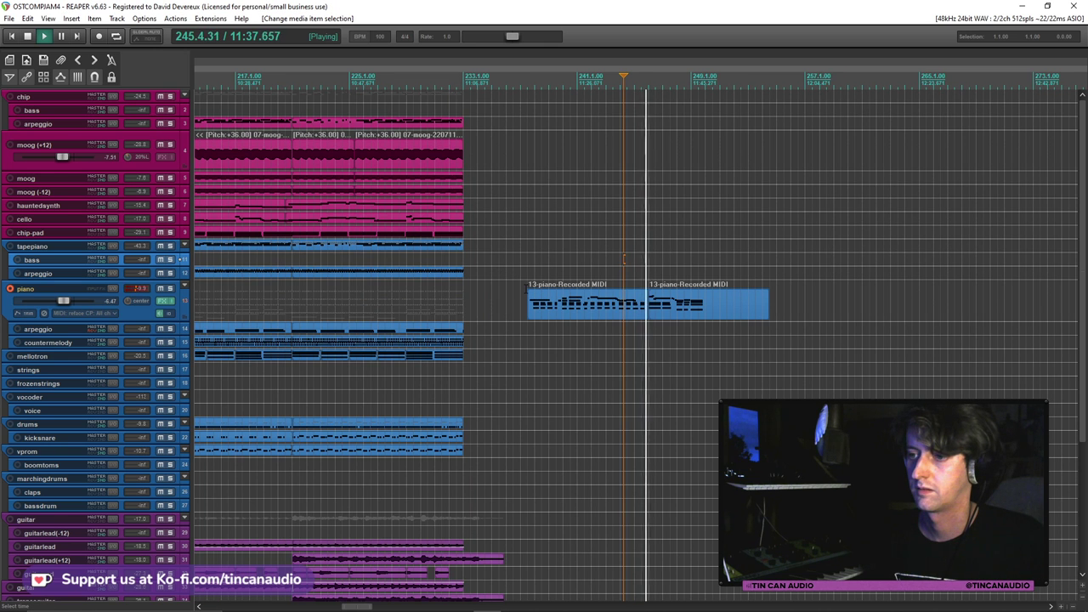
pyautogui.click(576, 315)
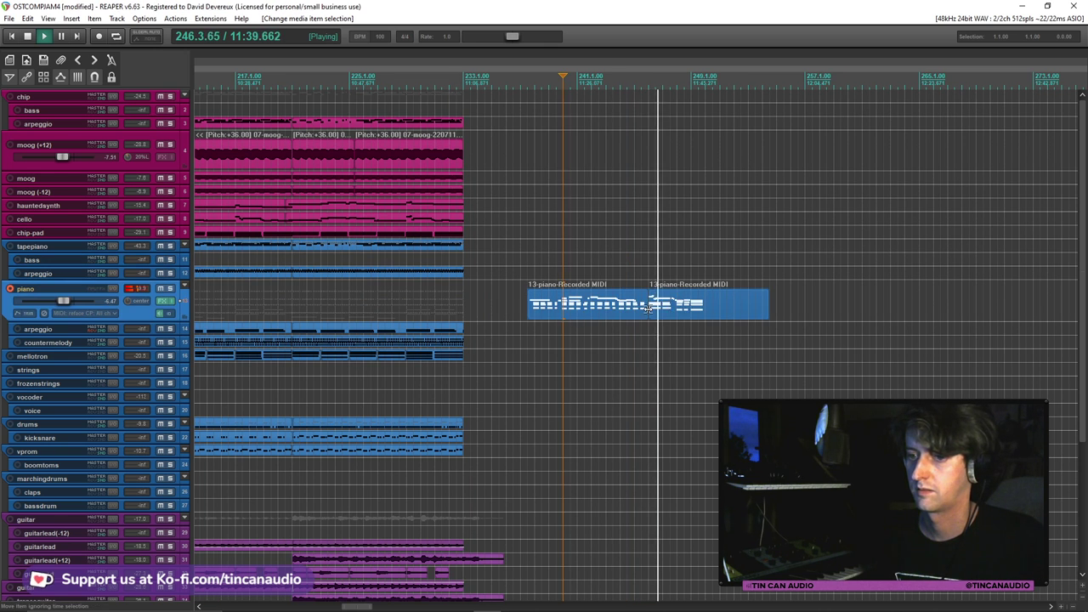
pyautogui.press('space')
pyautogui.scroll(-2, 648, 308)
pyautogui.moveTo(648, 307); pyautogui.dragTo(617, 308)
pyautogui.press('space')
pyautogui.scroll(2, 603, 321)
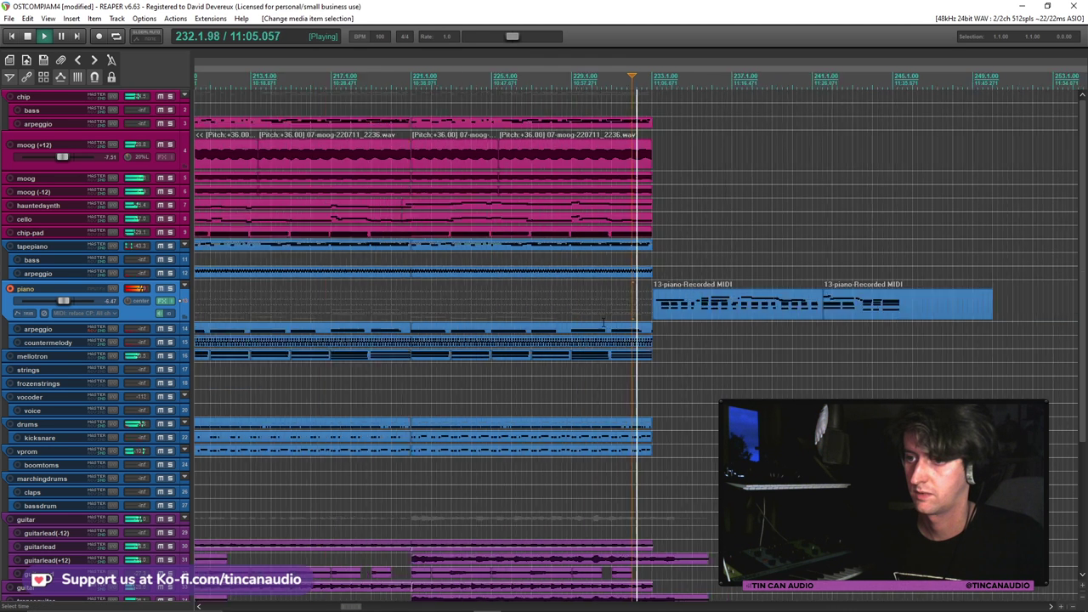
pyautogui.scroll(4, 604, 323)
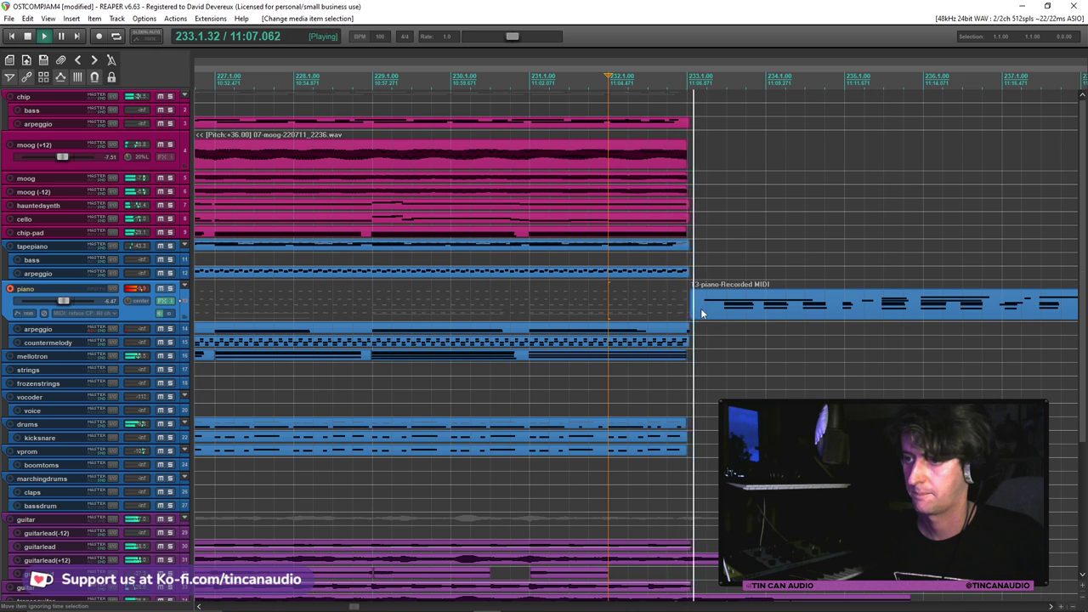
# Move both piano items one beat earlier so the first one starts at 232.4.00
pyautogui.click(728, 313)
pyautogui.scroll(-3, 727, 313)
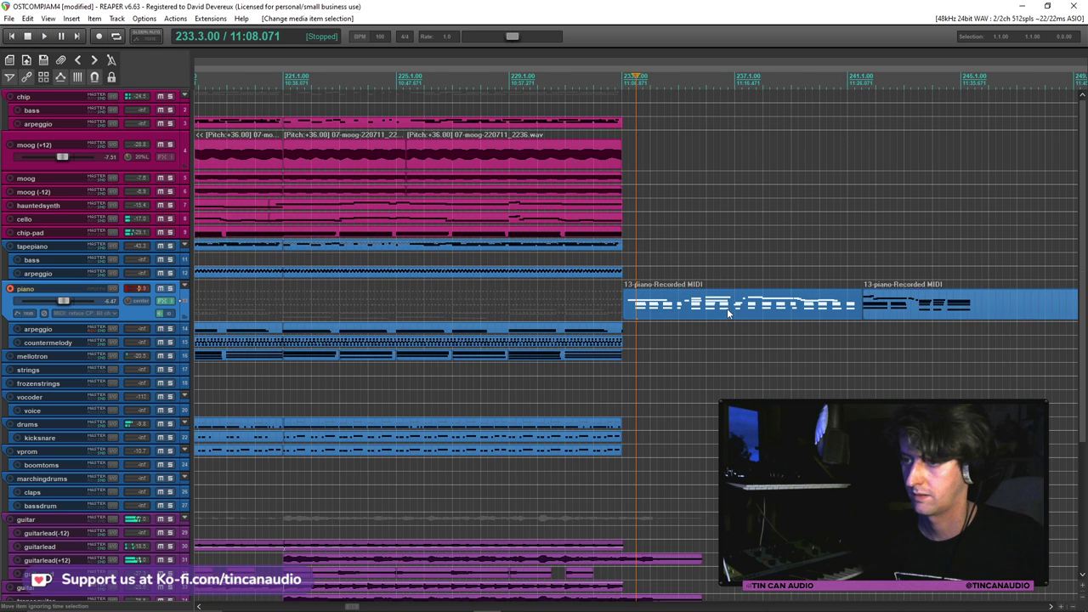
pyautogui.scroll(2, 865, 304)
pyautogui.moveTo(671, 311); pyautogui.dragTo(630, 306)
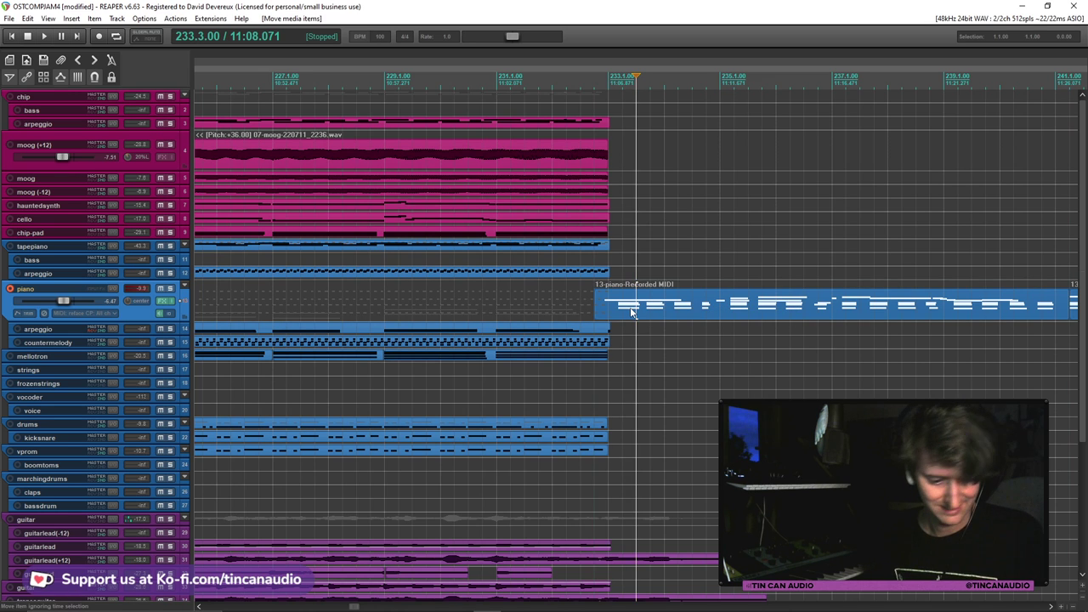
pyautogui.hotkey('ctrl', 'shift', 'm')
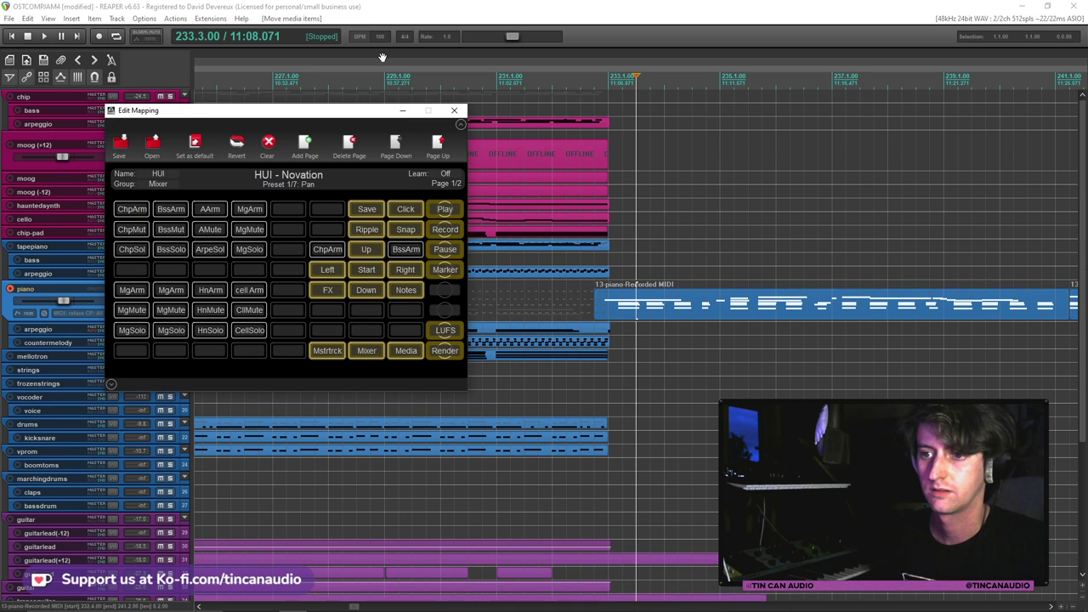
pyautogui.hotkey('ctrl', 'shift', 'm')
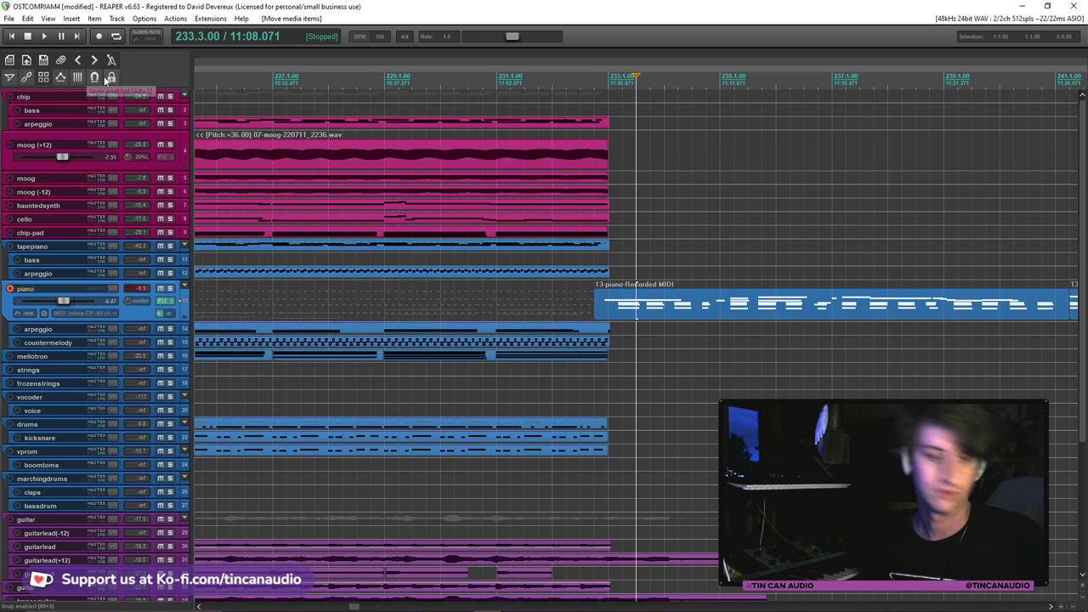
pyautogui.hotkey('ctrl', 'shift', 'm')
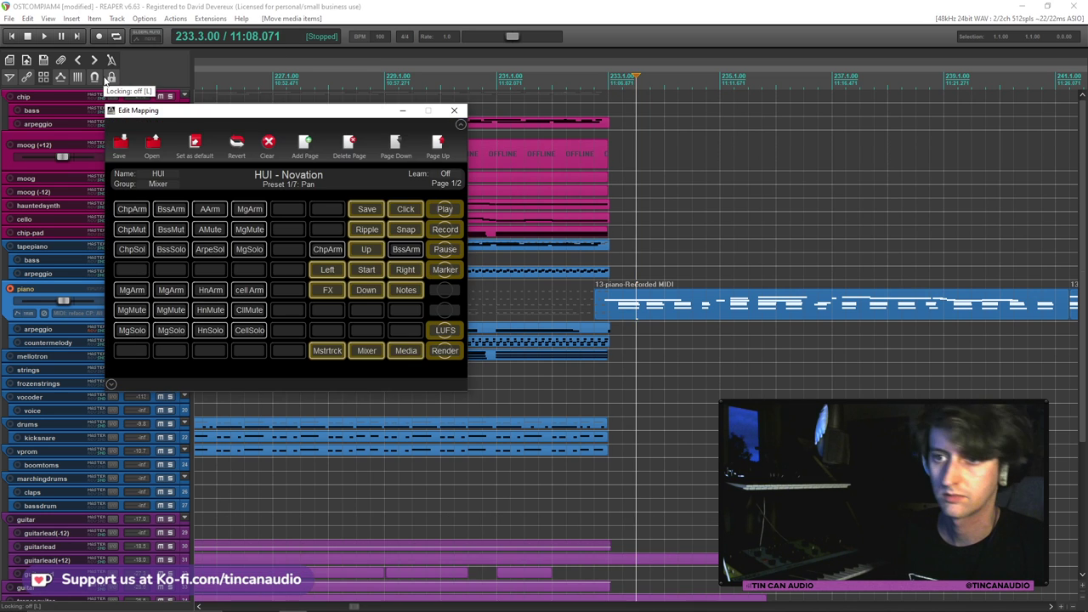
pyautogui.hotkey('ctrl', 'shift', 'm')
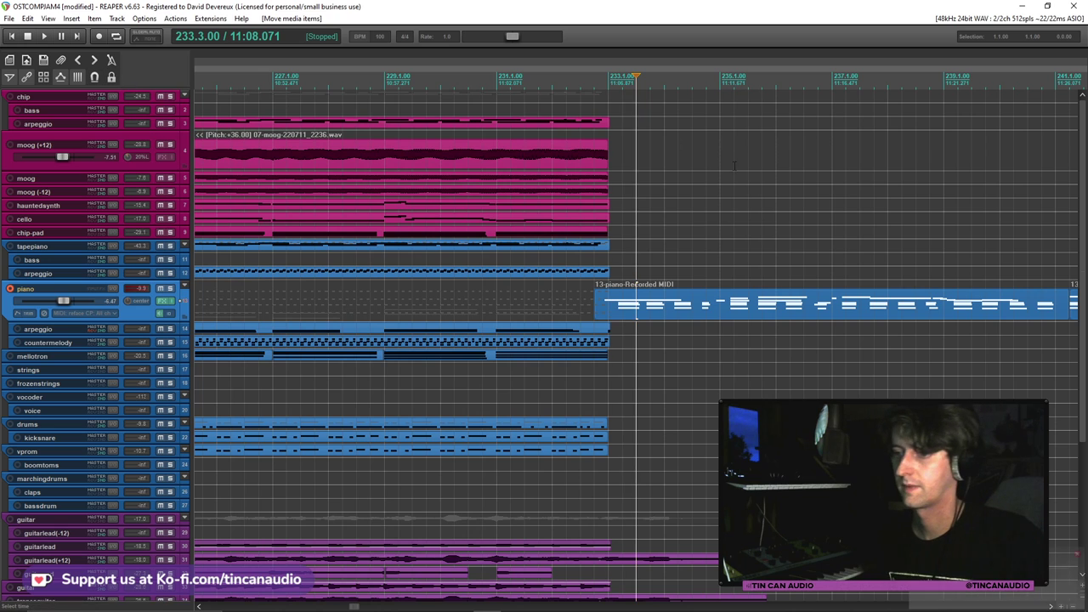
# Shift both piano items slightly earlier so the first chord lands on bar 233, and play back the transition
pyautogui.moveTo(619, 318); pyautogui.dragTo(609, 316)
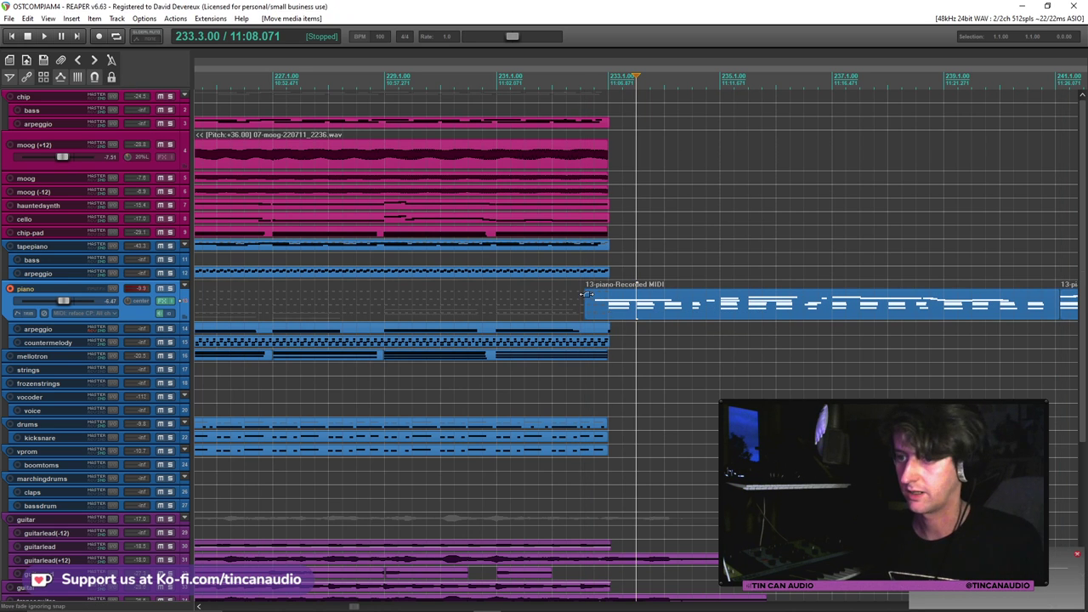
pyautogui.click(584, 294)
pyautogui.press('space')
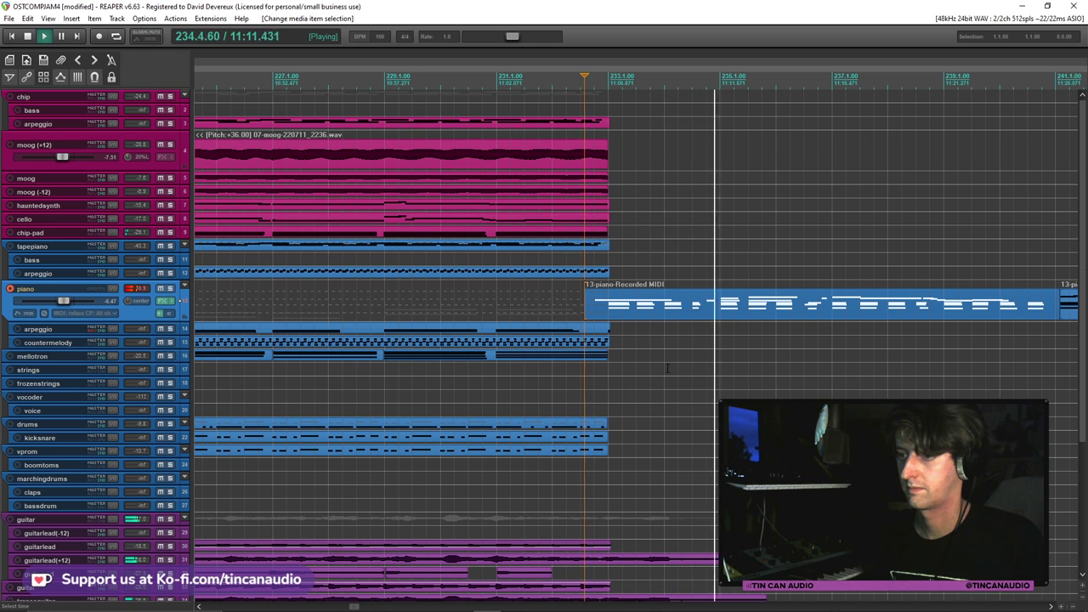
pyautogui.scroll(-4, 668, 367)
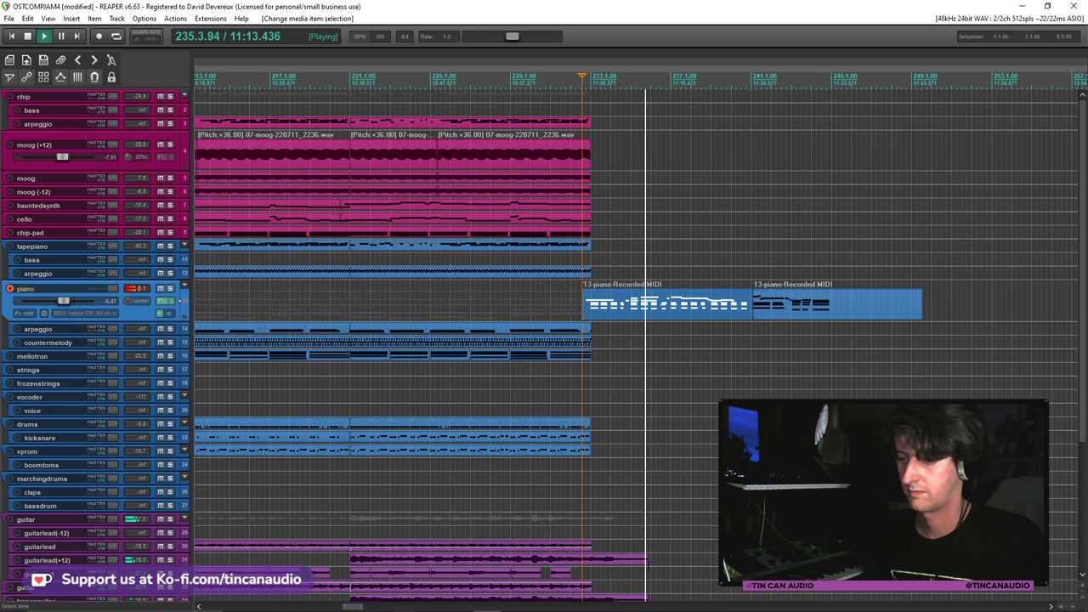
# Trim the tails of the guitarlead(+12) and tranceguitar items to end early in bar 234, with a short fade-out on tranceguitar
pyautogui.moveTo(626, 558)
pyautogui.mouseDown()
pyautogui.moveTo(646, 559)
pyautogui.moveTo(614, 559)
pyautogui.mouseUp()
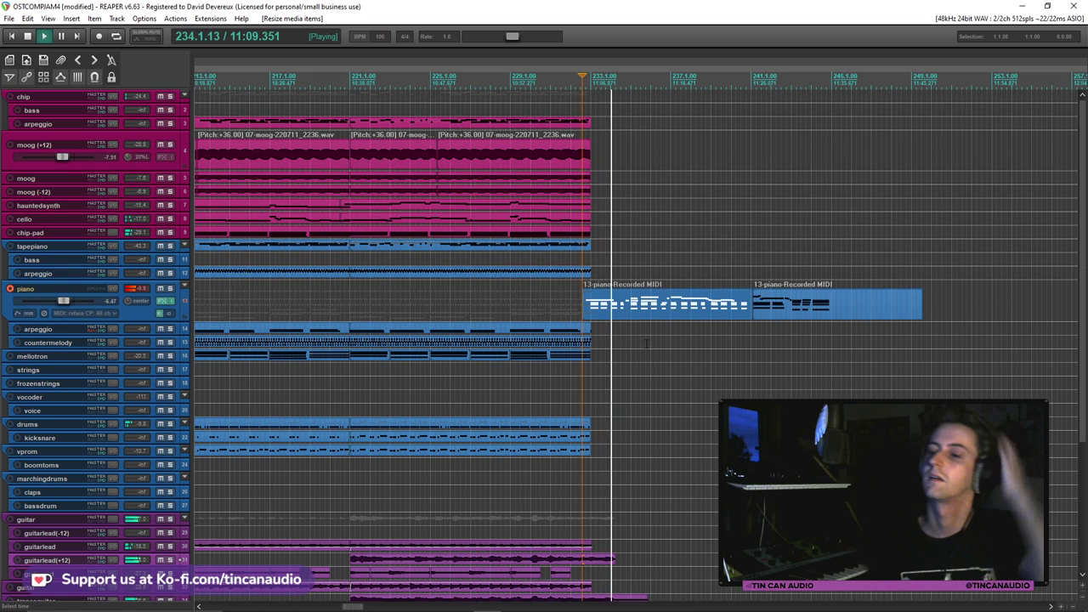
pyautogui.click(623, 308)
pyautogui.scroll(5, 623, 307)
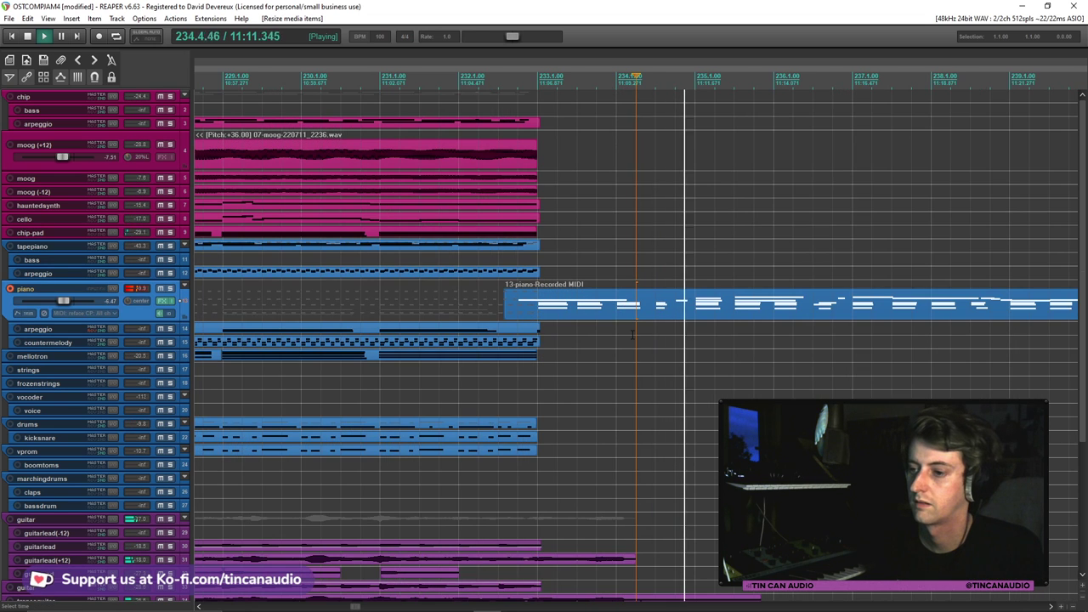
pyautogui.scroll(-3, 711, 368)
pyautogui.scroll(-5, 680, 400)
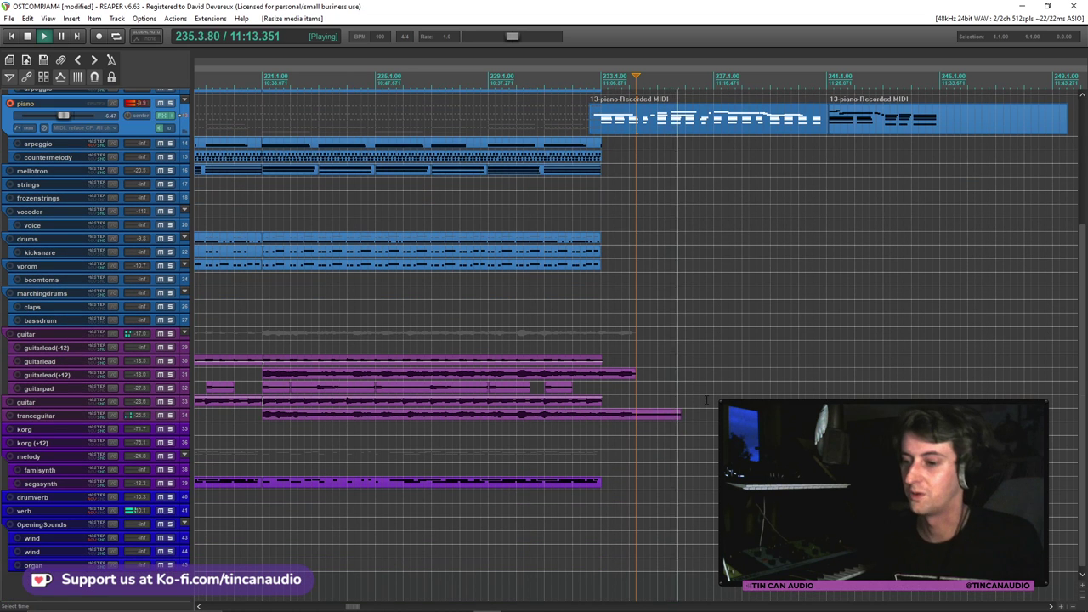
pyautogui.moveTo(680, 414); pyautogui.dragTo(636, 414)
pyautogui.scroll(-3, 636, 414)
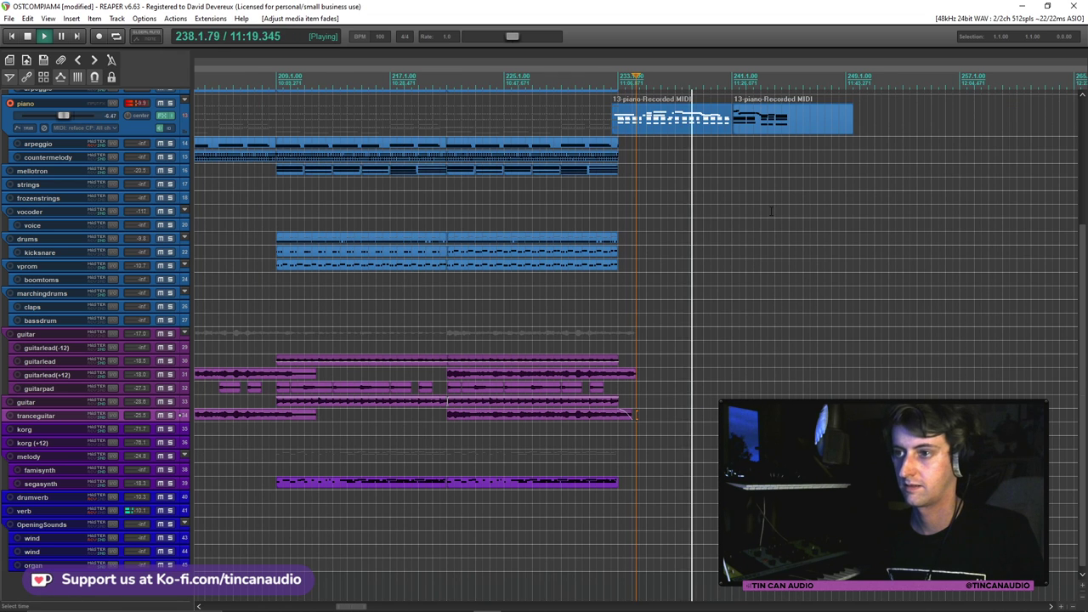
# Try pasting a copy of both piano items onto the tapepiano track from about bar 233, and undo the paste
pyautogui.scroll(5, 636, 414)
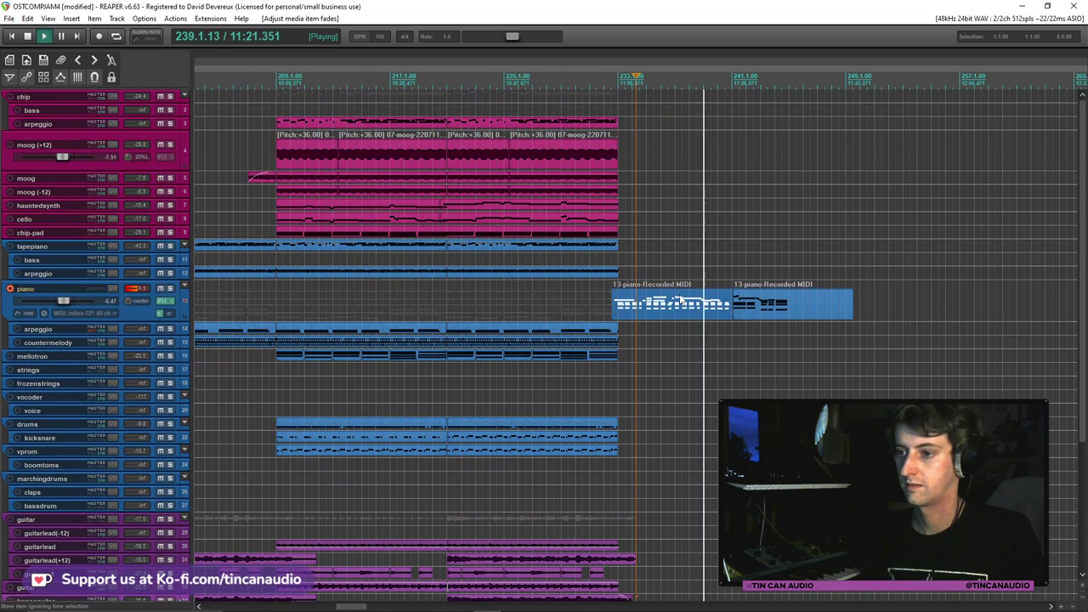
pyautogui.click(661, 308)
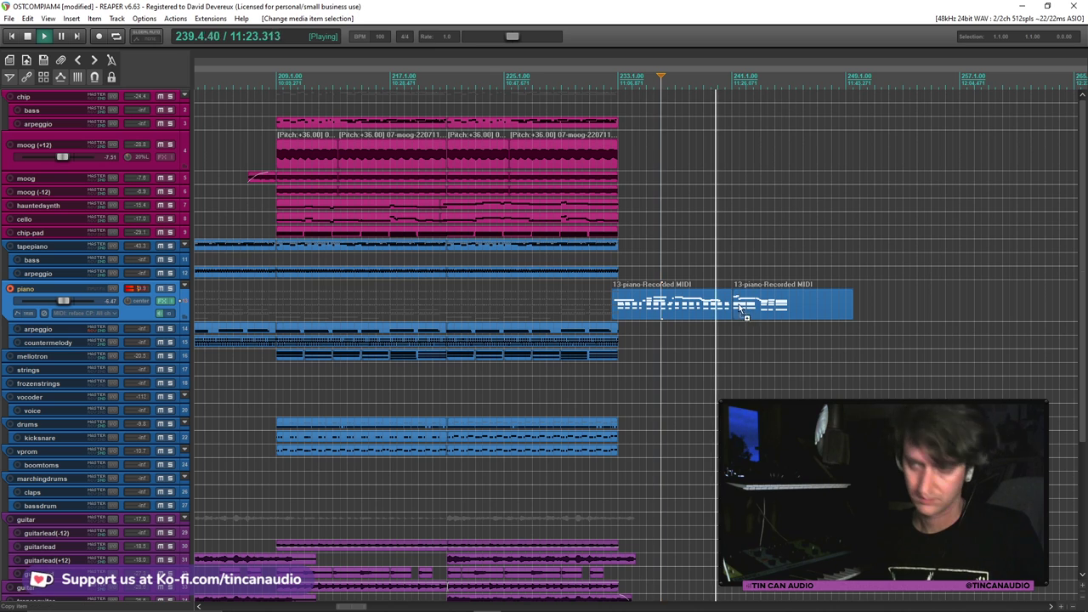
pyautogui.press('space')
pyautogui.click(620, 248)
pyautogui.hotkey('ctrl', 'v')
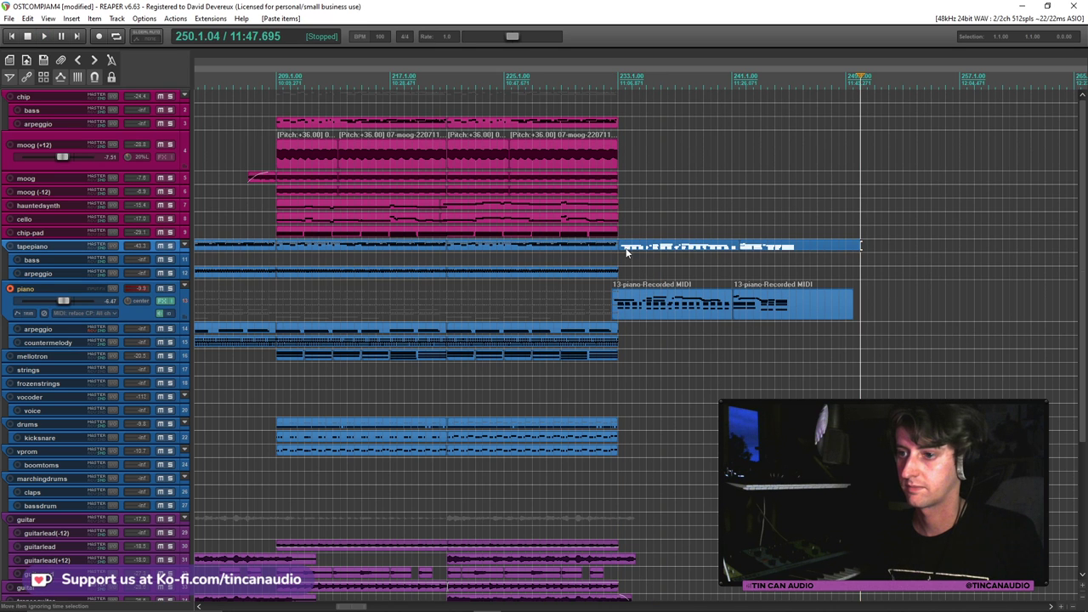
pyautogui.scroll(3, 623, 251)
pyautogui.scroll(-3, 500, 278)
pyautogui.hotkey('ctrl', 'z')
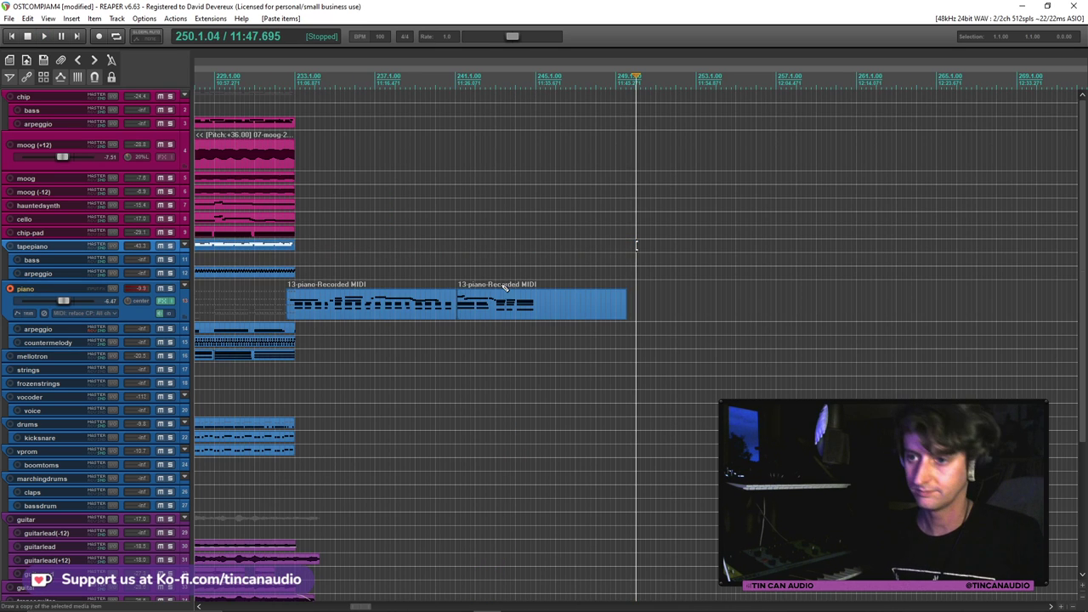
# Extend the start of the first piano item back to 232.3.00
pyautogui.scroll(8, 637, 246)
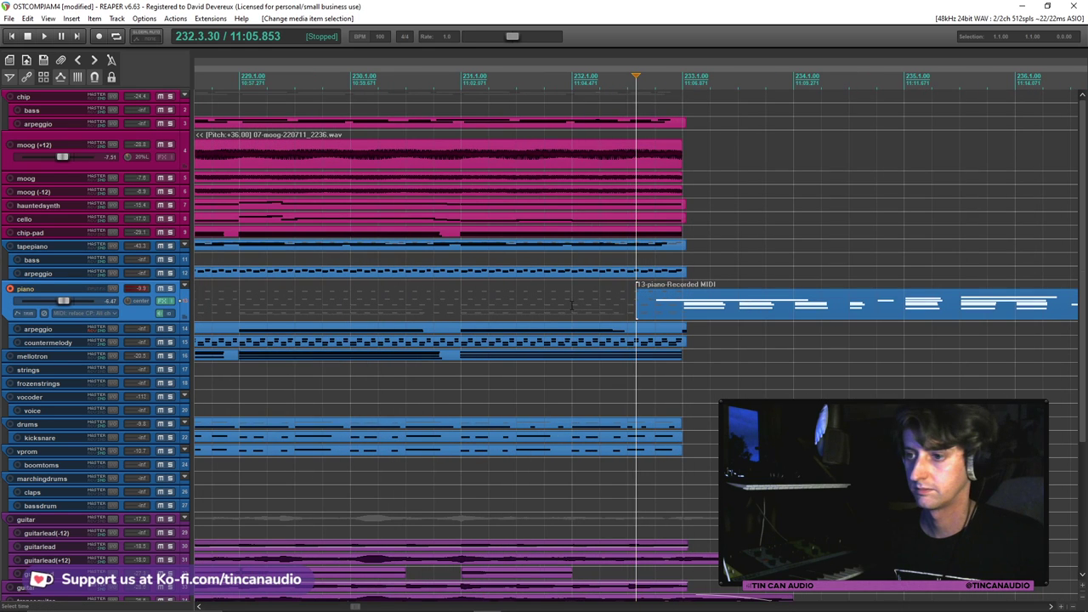
pyautogui.click(633, 257)
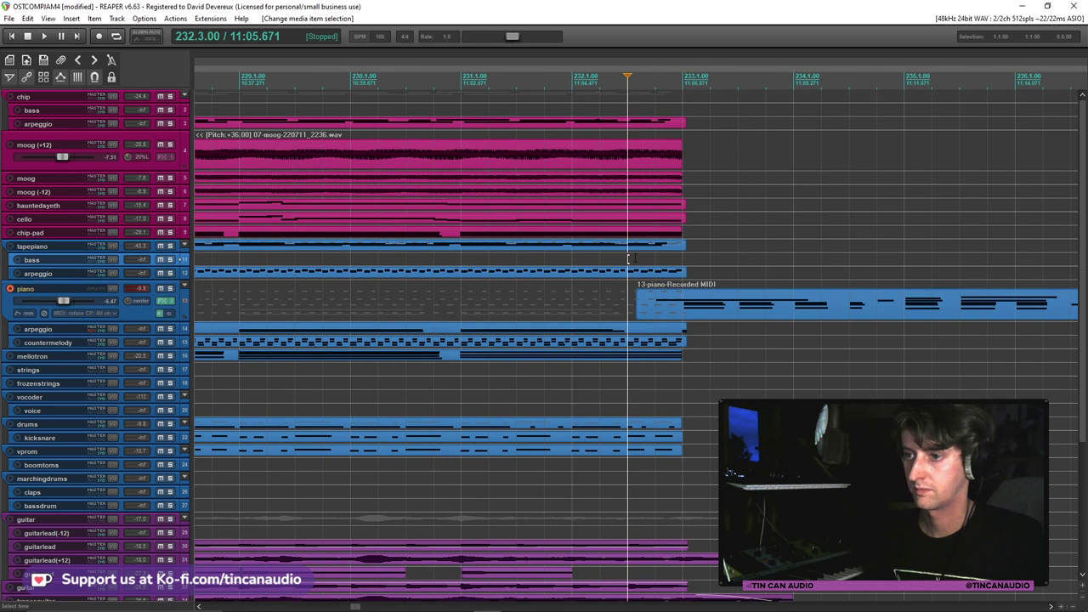
pyautogui.moveTo(638, 303); pyautogui.dragTo(627, 304)
pyautogui.click(646, 312)
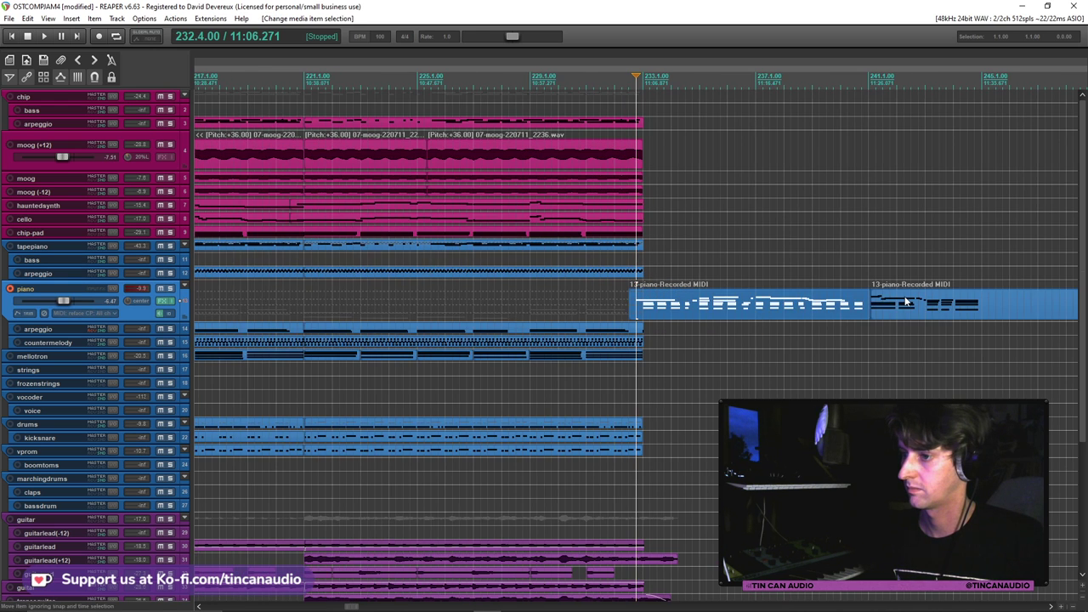
# Paste a copy of both piano items onto the tapepiano folder's bass track at 232.3.00 and play it back
pyautogui.scroll(-8, 906, 301)
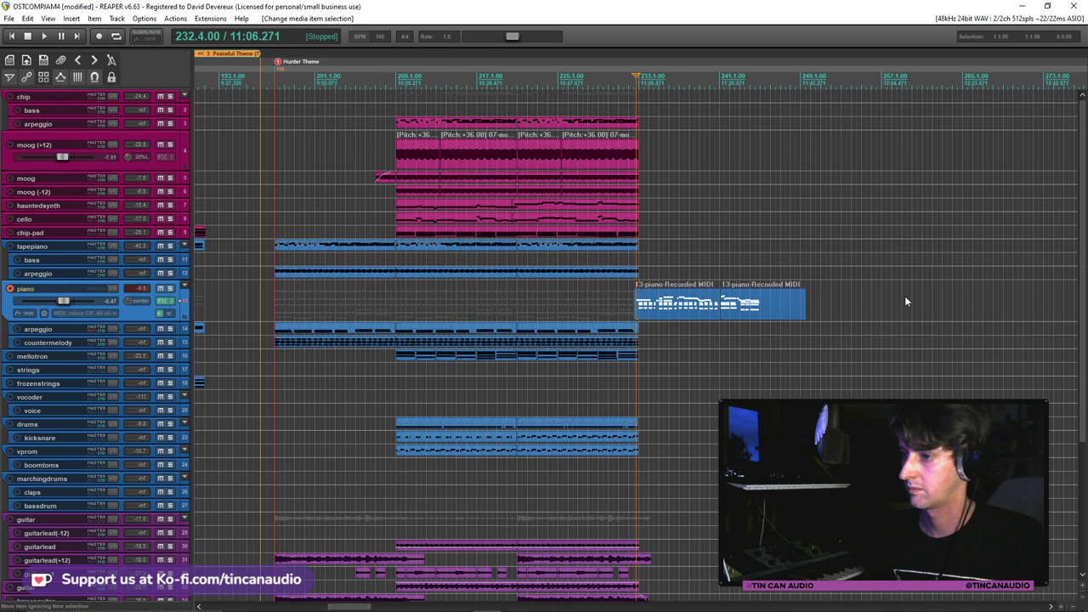
pyautogui.click(636, 258)
pyautogui.scroll(8, 636, 258)
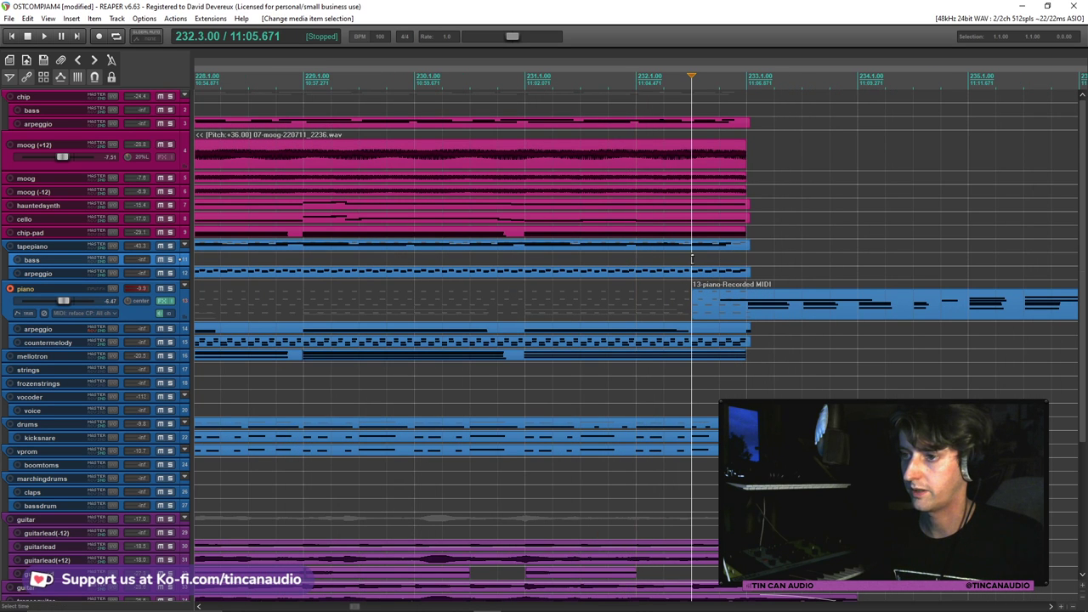
pyautogui.hotkey('ctrl', 'v')
pyautogui.scroll(-5, 671, 281)
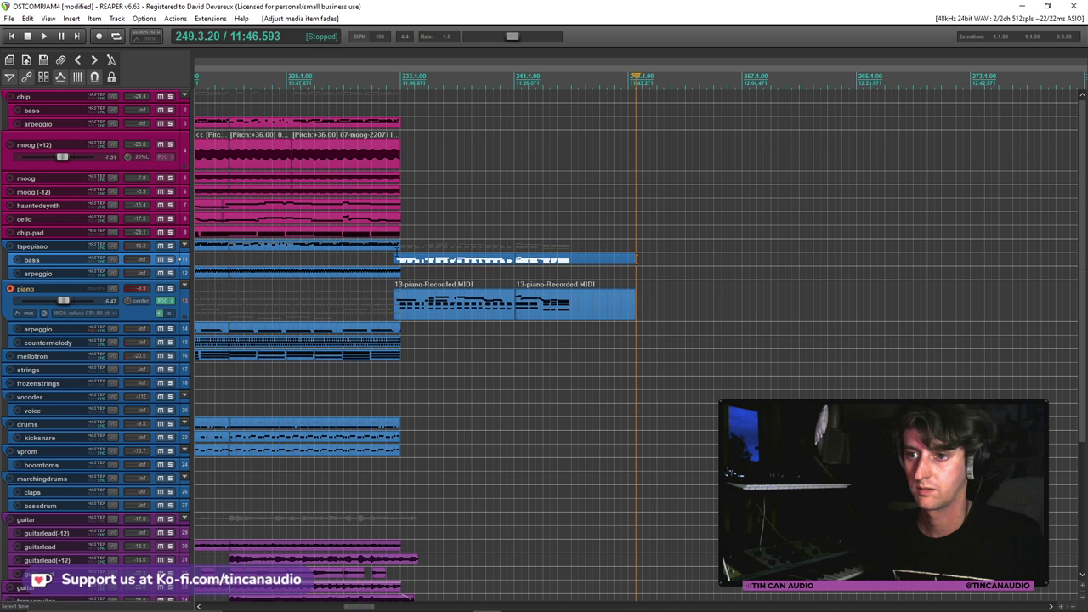
pyautogui.click(393, 270)
pyautogui.press('space')
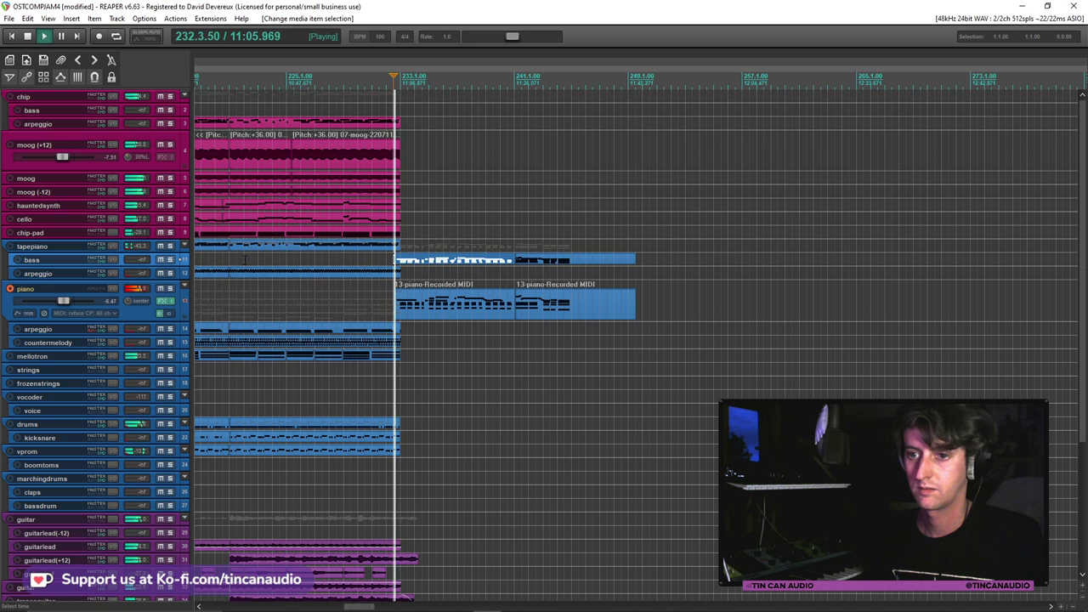
# Add points to the tapepiano track's volume envelope at 232.3.00 and about bar 233 to raise the level for the new section
pyautogui.click(152, 245)
pyautogui.press('v')
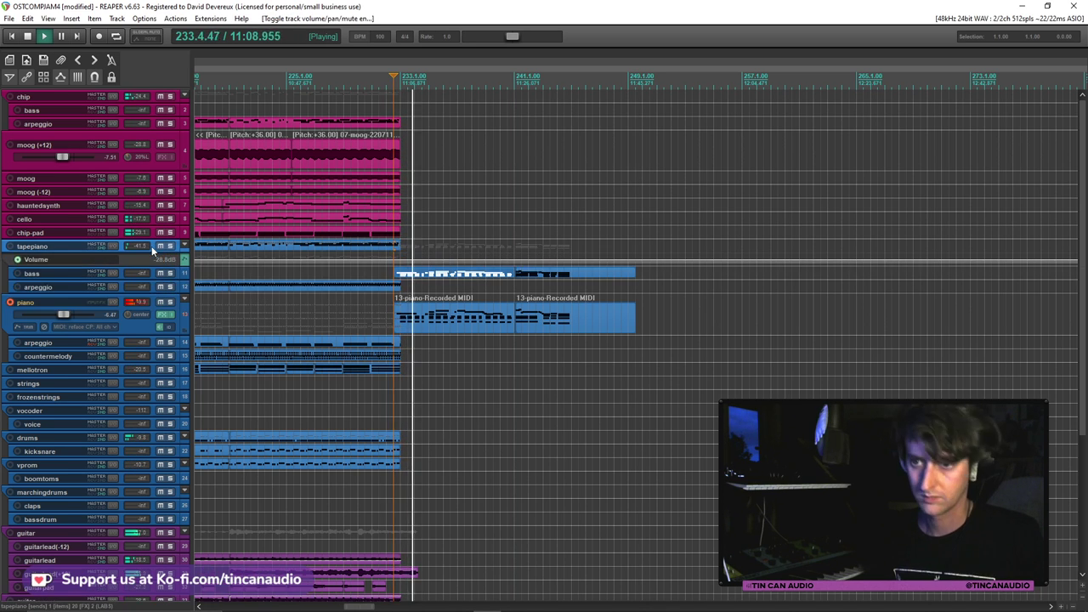
pyautogui.click(392, 260)
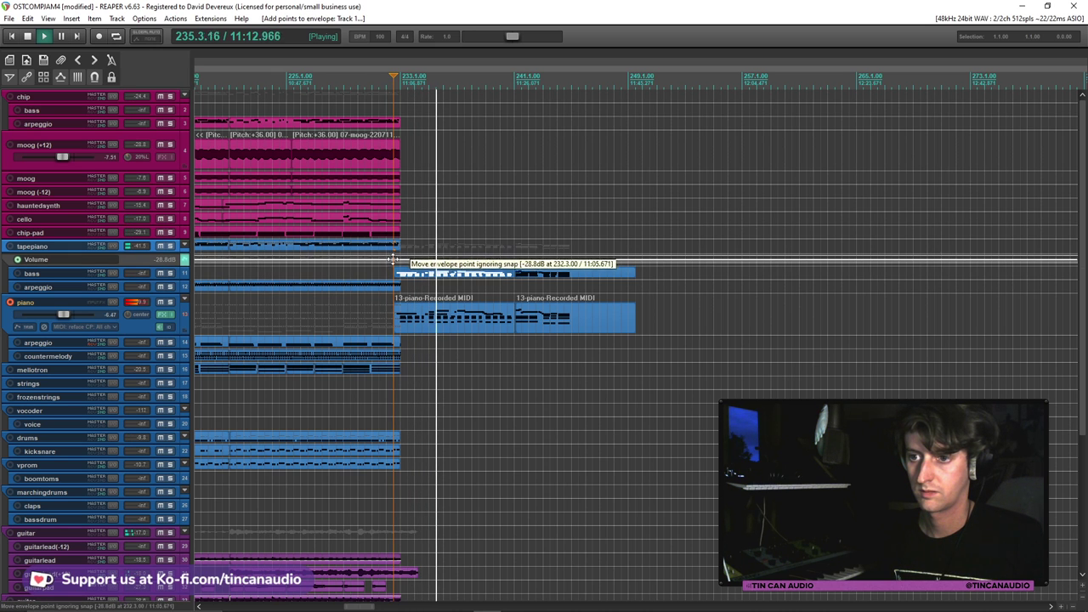
pyautogui.moveTo(393, 260); pyautogui.dragTo(400, 221)
pyautogui.click(380, 247)
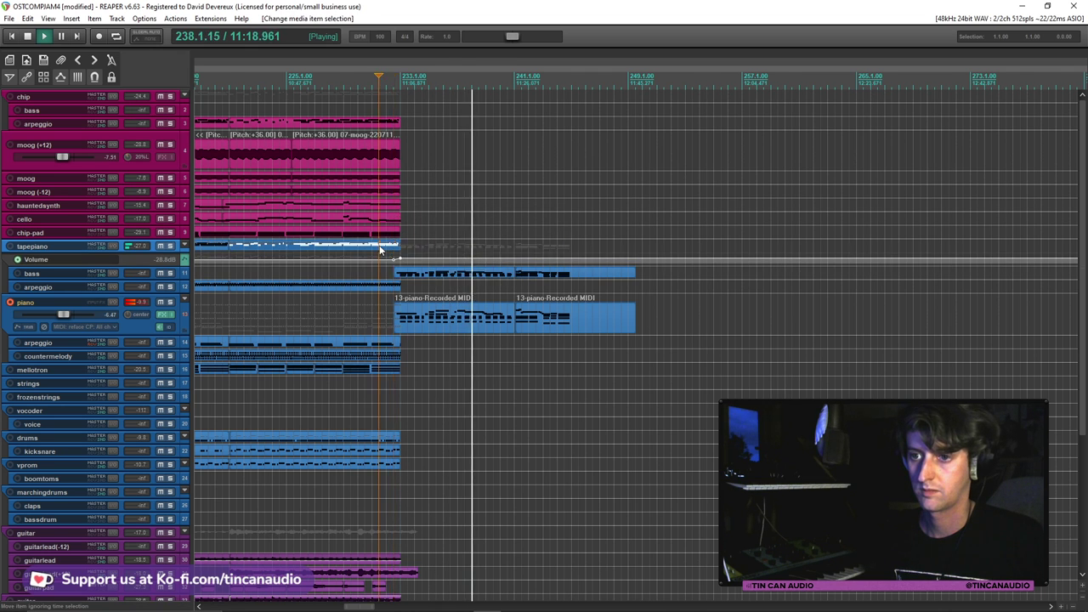
# Disarm the piano track for recording and hide the tapepiano volume envelope
pyautogui.scroll(-3, 380, 249)
pyautogui.click(666, 274)
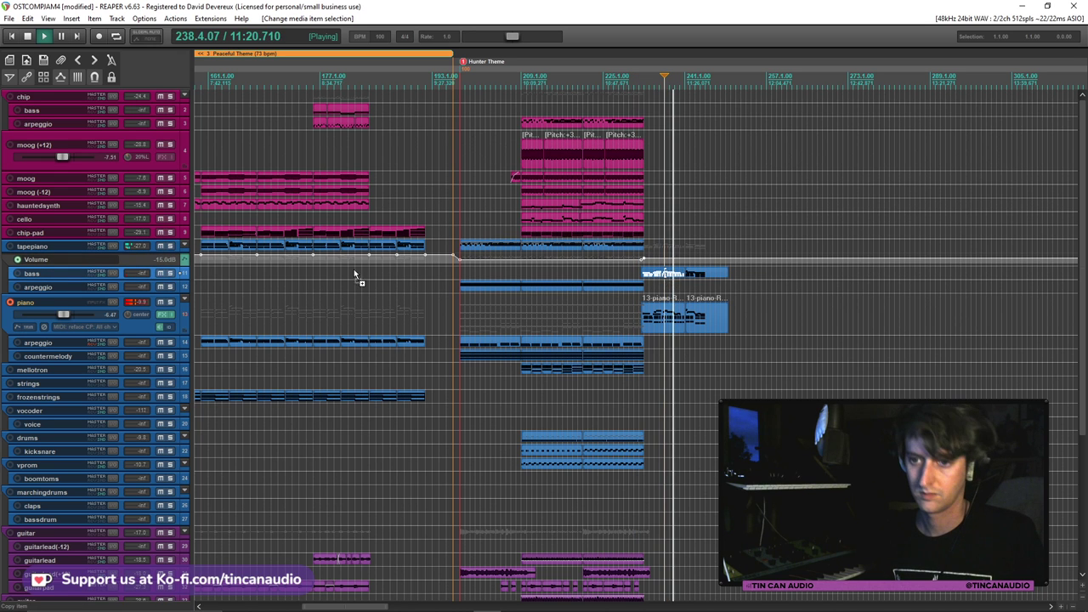
pyautogui.click(489, 325)
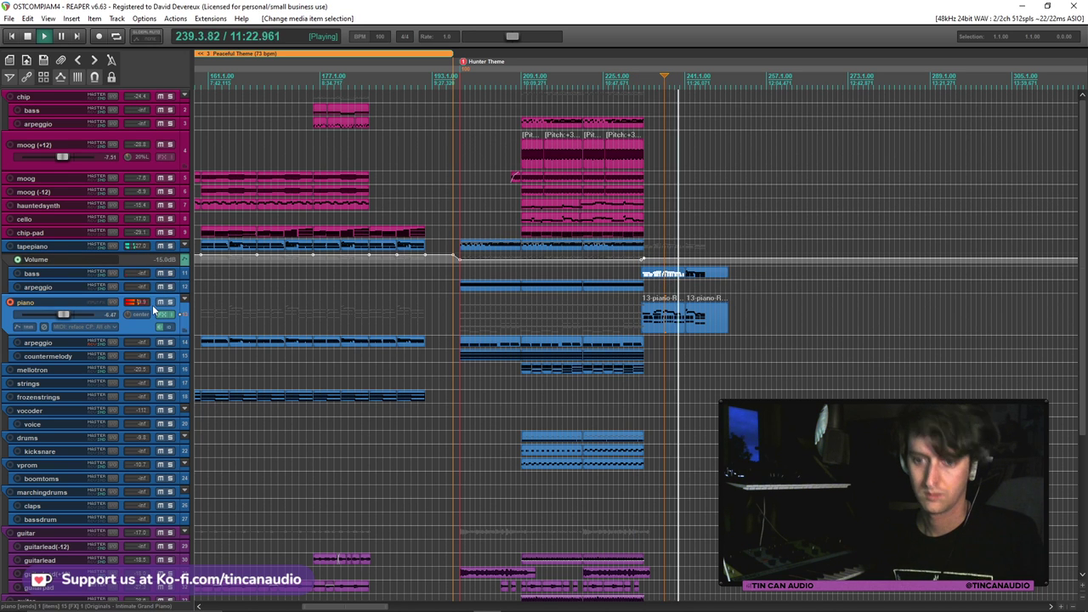
pyautogui.press('v')
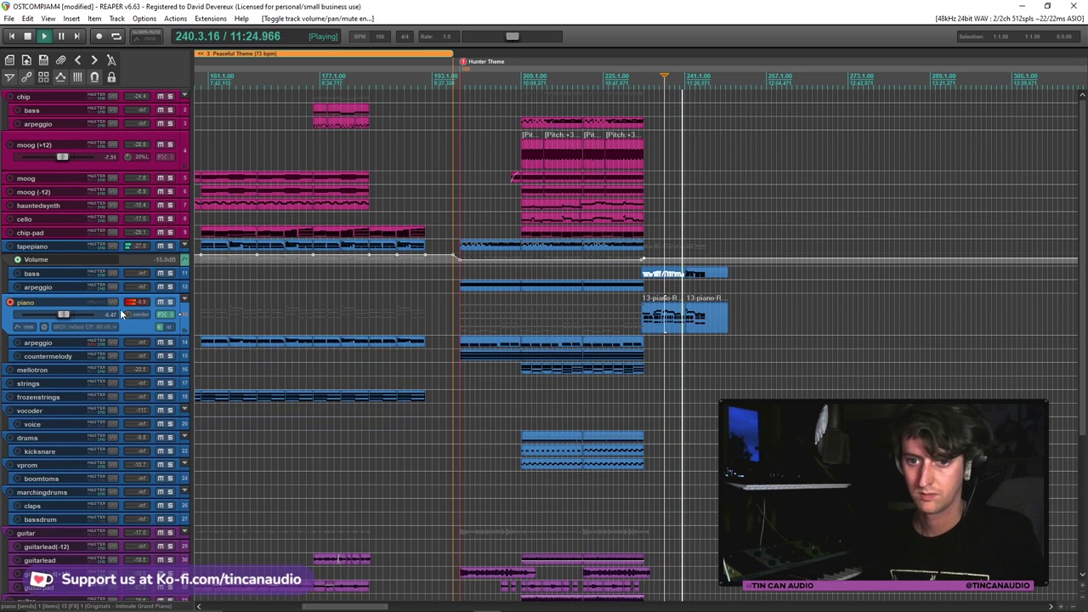
pyautogui.click(10, 303)
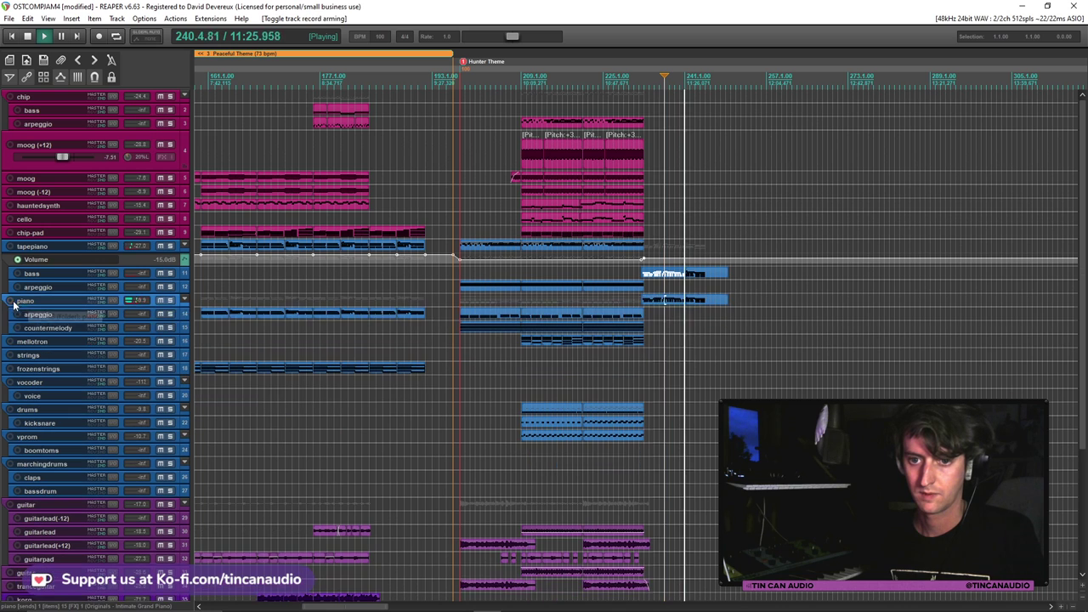
pyautogui.click(151, 248)
pyautogui.press('v')
# Shift the second piano item on both the bass and piano tracks slightly earlier to start at bar 241, and play back the join
pyautogui.click(692, 259)
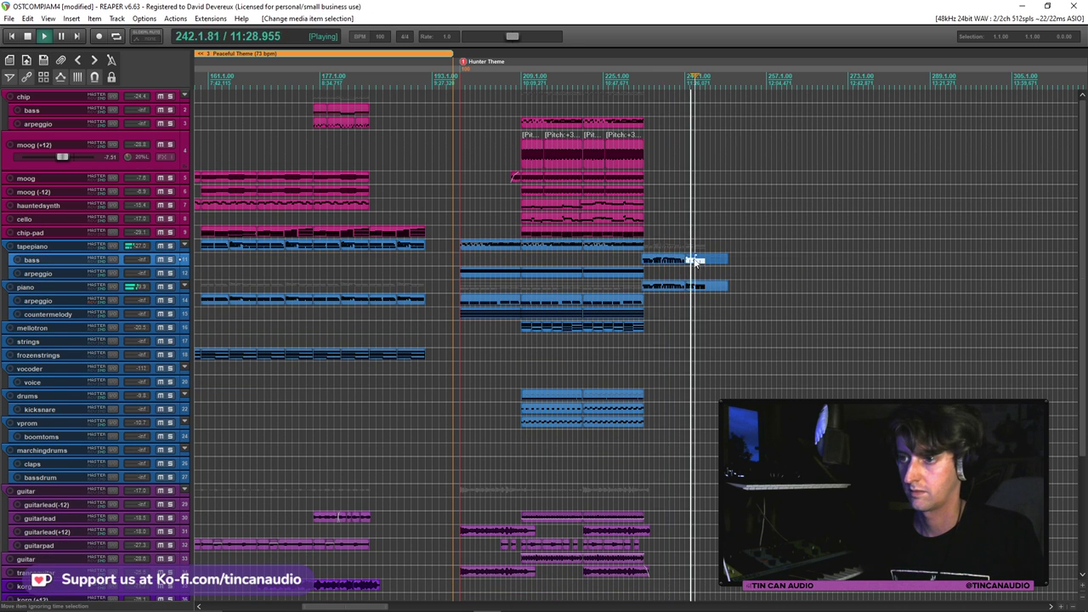
pyautogui.scroll(5, 692, 259)
pyautogui.moveTo(498, 296); pyautogui.dragTo(640, 295)
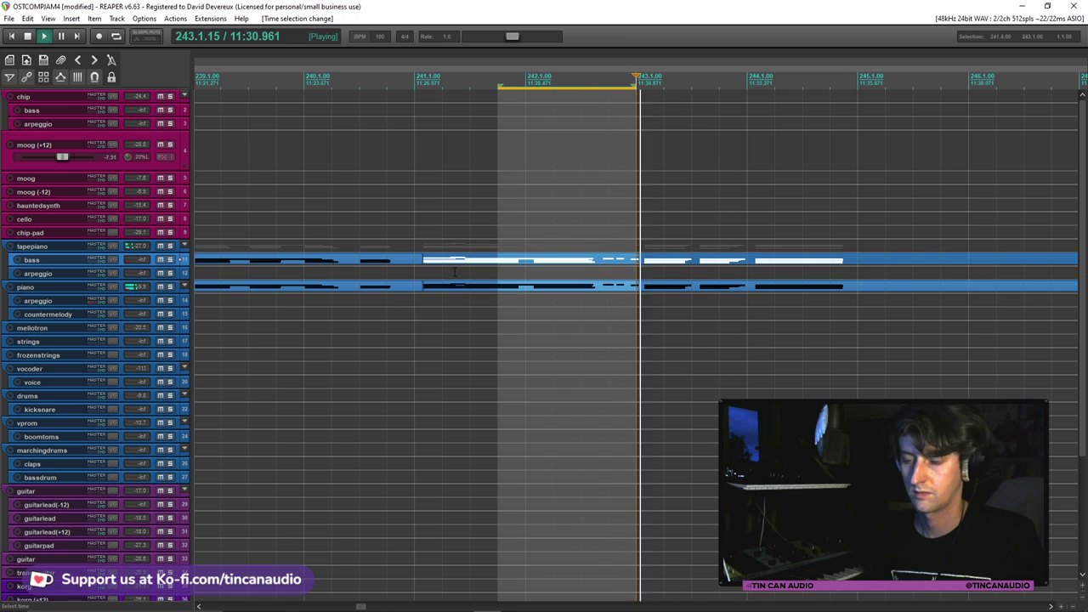
pyautogui.press('Escape')
pyautogui.press('space')
pyautogui.moveTo(421, 262); pyautogui.dragTo(442, 286)
pyautogui.press('space')
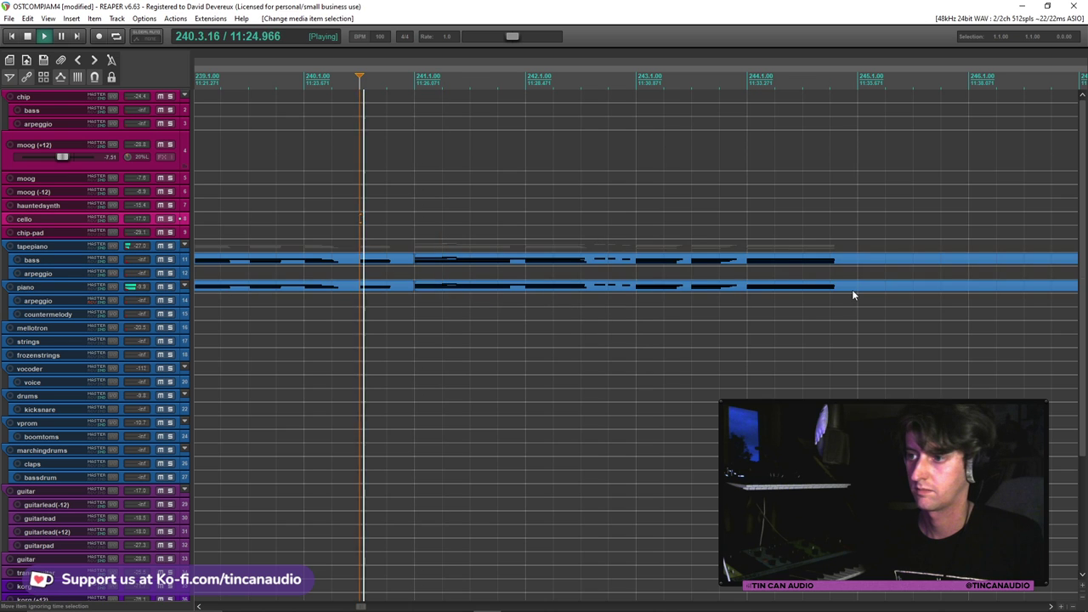
# Trim the empty ends of the second items on the bass and piano tracks back to about bar 245
pyautogui.scroll(-5, 854, 292)
pyautogui.click(857, 283)
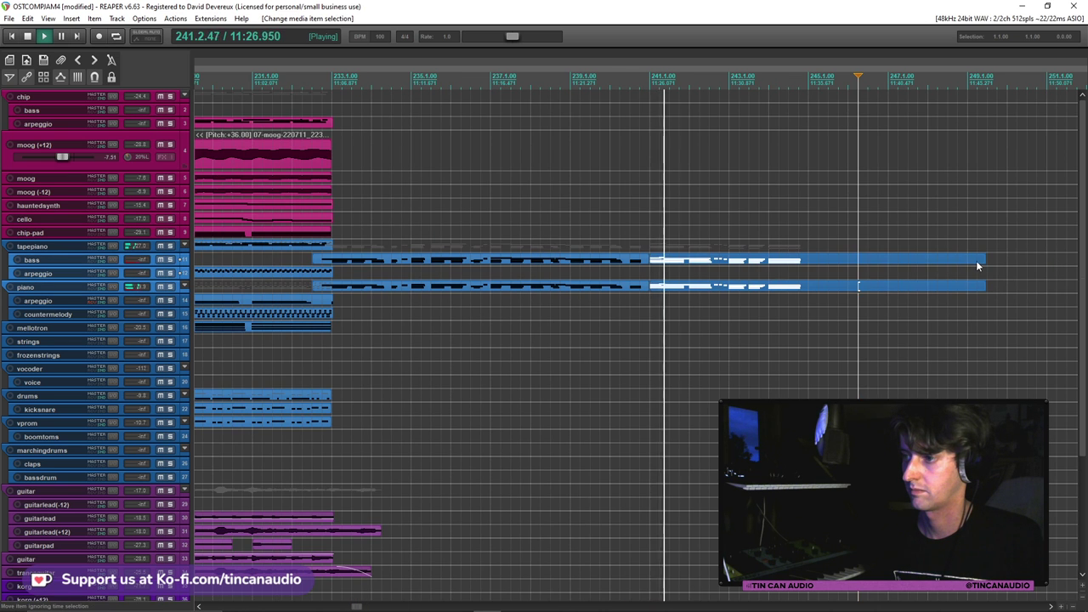
pyautogui.moveTo(984, 261); pyautogui.dragTo(804, 272)
pyautogui.scroll(-5, 582, 295)
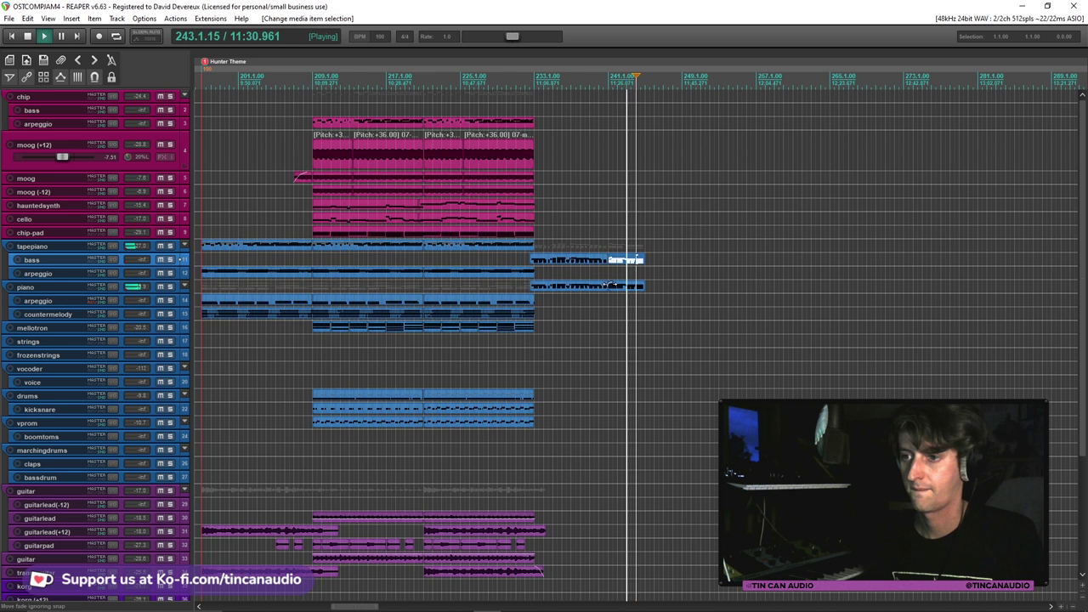
pyautogui.scroll(-3, 570, 290)
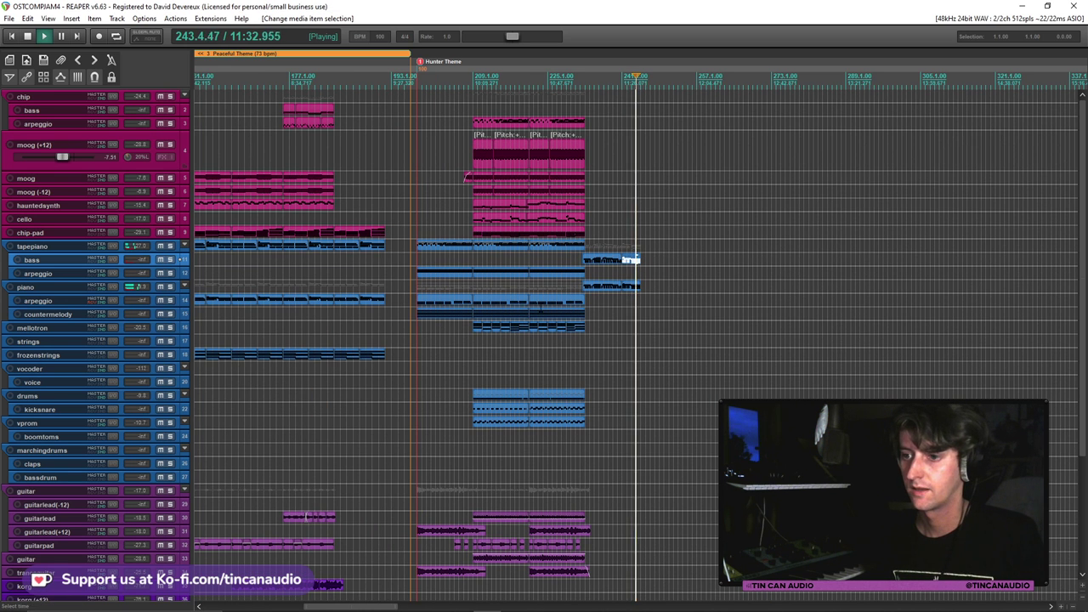
# Copy the last arpeggio item under the piano track and paste it directly after the original, from about bar 233
pyautogui.click(541, 300)
pyautogui.press('space')
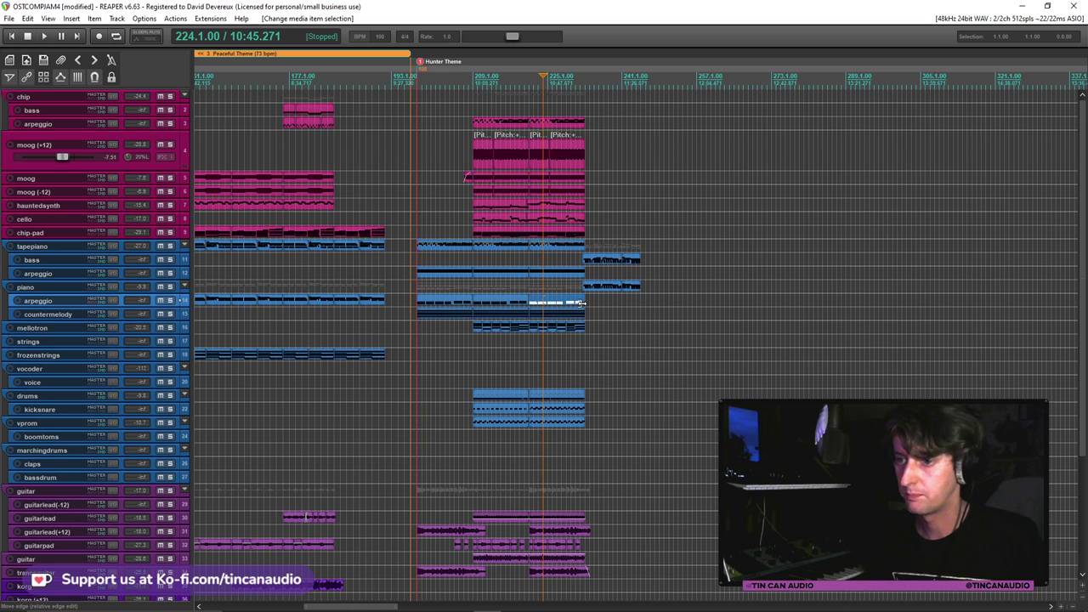
pyautogui.click(580, 303)
pyautogui.hotkey('ctrl', 'c')
pyautogui.hotkey('ctrl', 'v')
pyautogui.scroll(3, 363, 298)
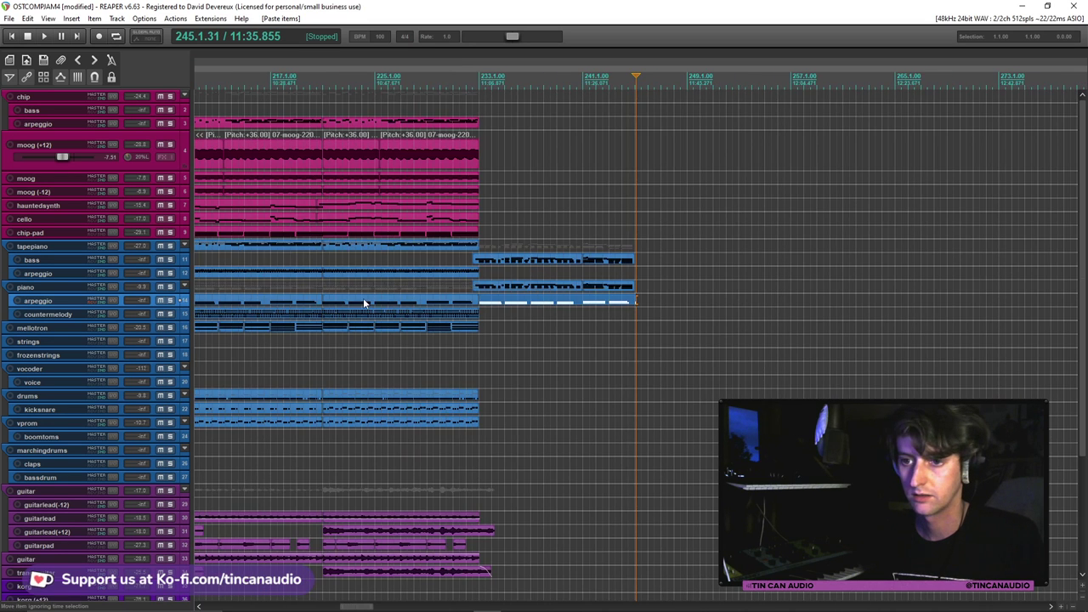
# Nudge the pasted arpeggio item slightly earlier so it starts at bar 233, and play back the transition
pyautogui.click(363, 301)
pyautogui.scroll(5, 512, 327)
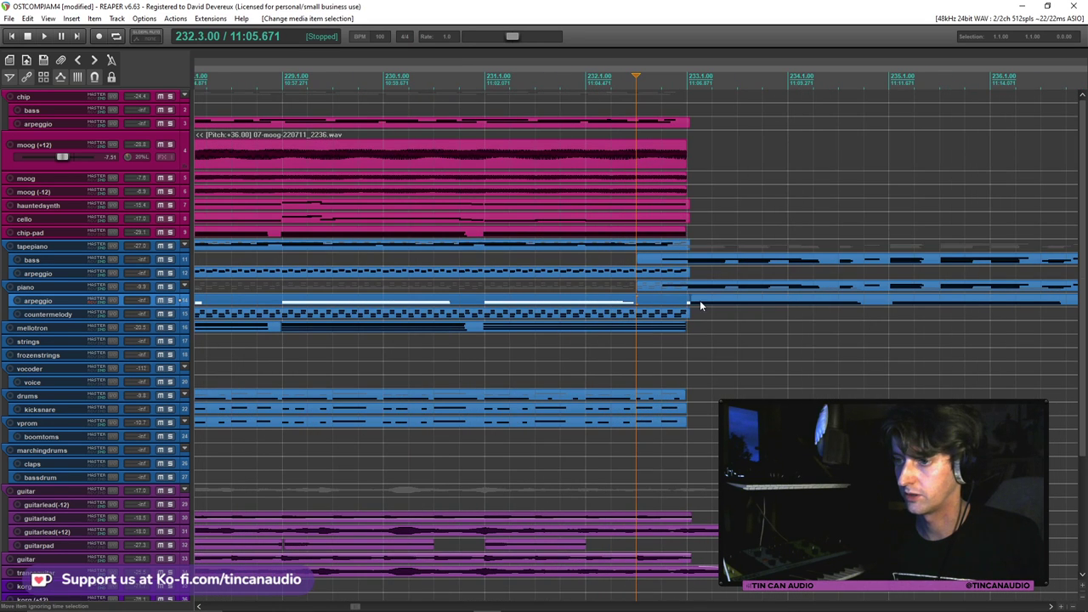
pyautogui.moveTo(687, 299); pyautogui.dragTo(702, 304)
pyautogui.press('space')
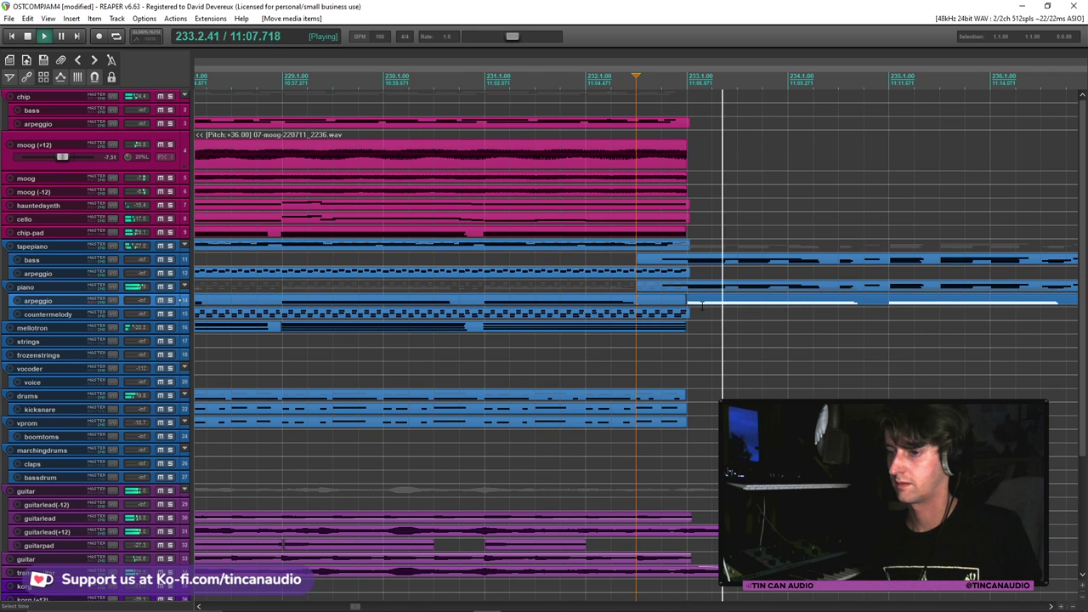
# Delete the four lowest notes in bars 233 to 240 of the pasted arpeggio item and replay it from bar 233
pyautogui.click(753, 305)
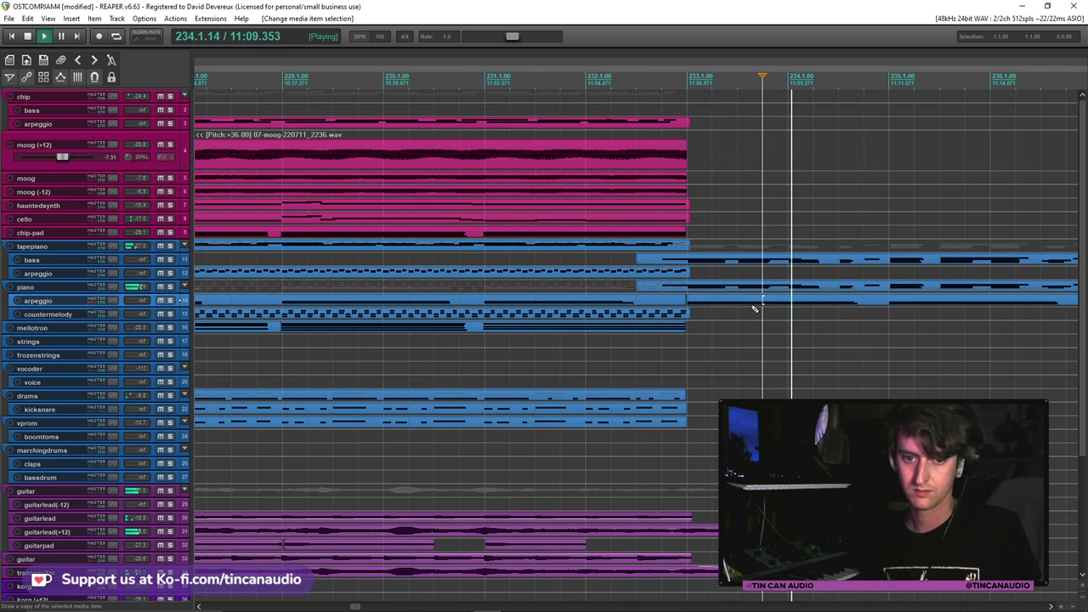
pyautogui.scroll(-3, 754, 309)
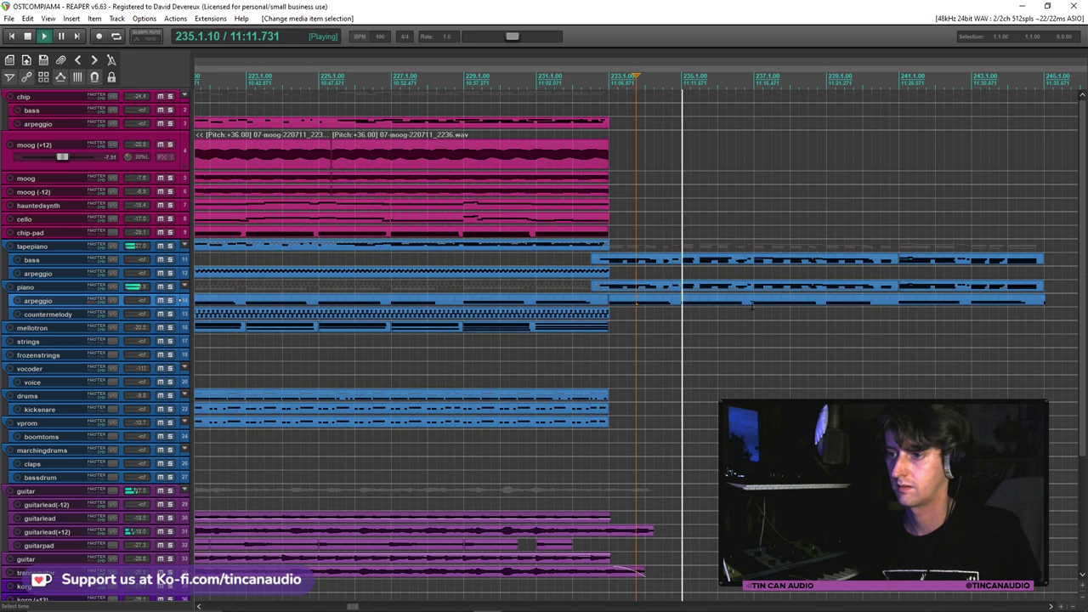
pyautogui.scroll(-2, 752, 307)
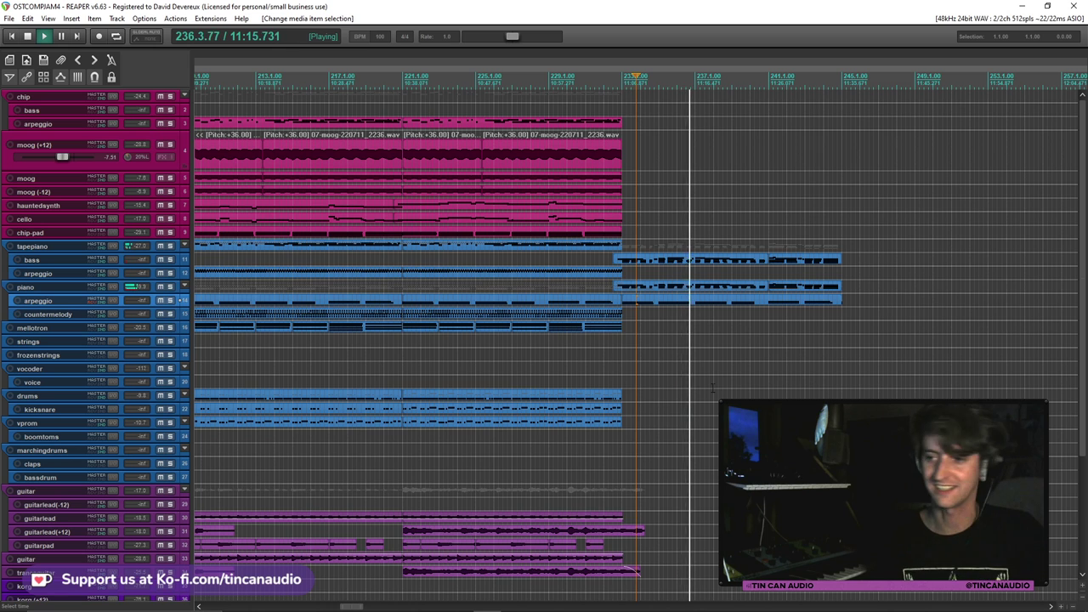
pyautogui.scroll(5, 808, 373)
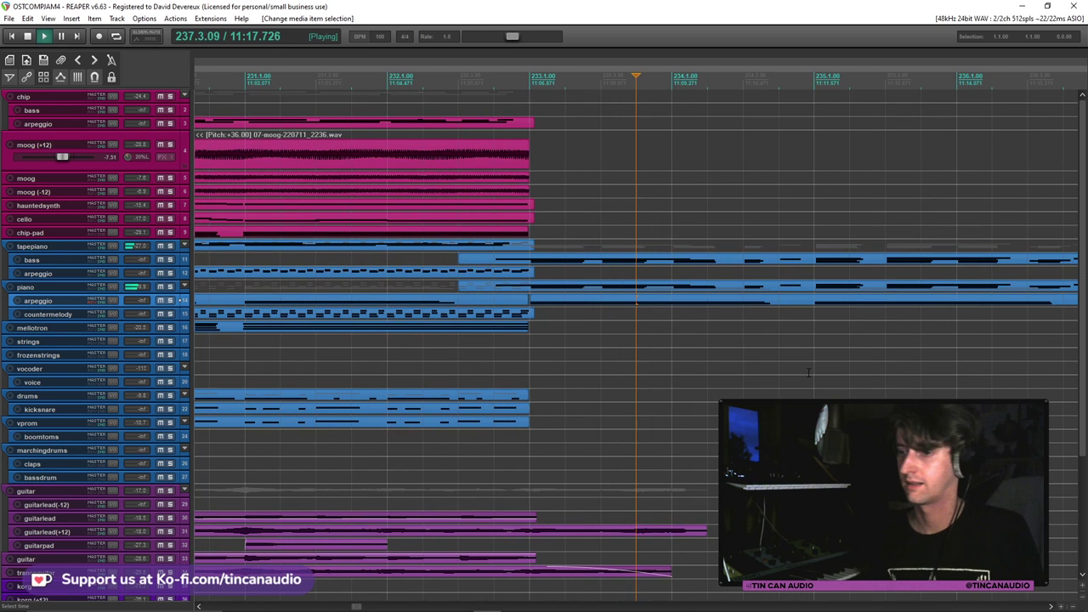
pyautogui.scroll(-4, 868, 301)
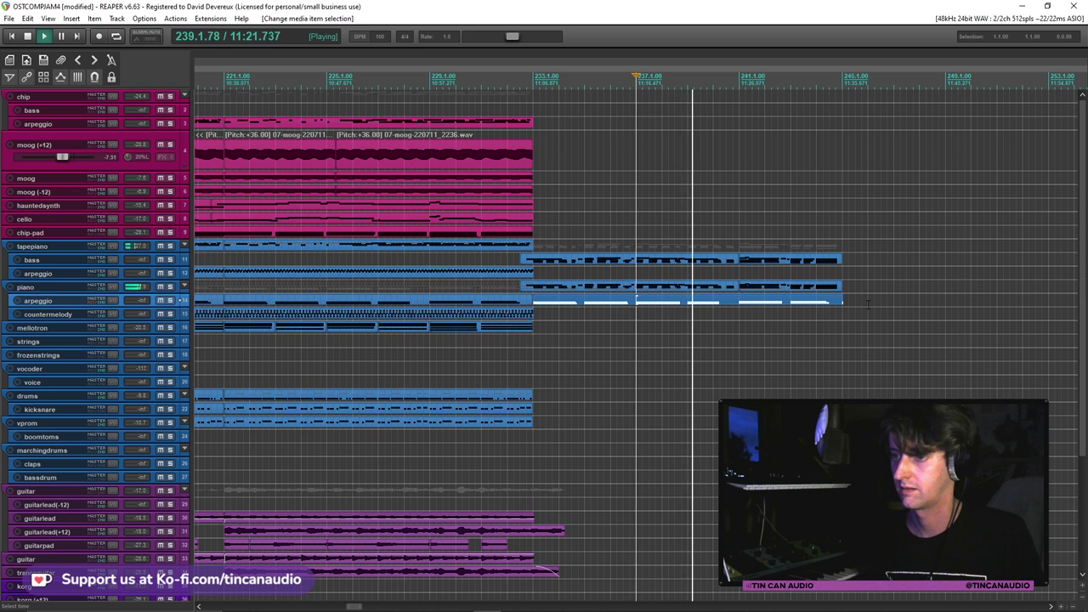
pyautogui.doubleClick(680, 302)
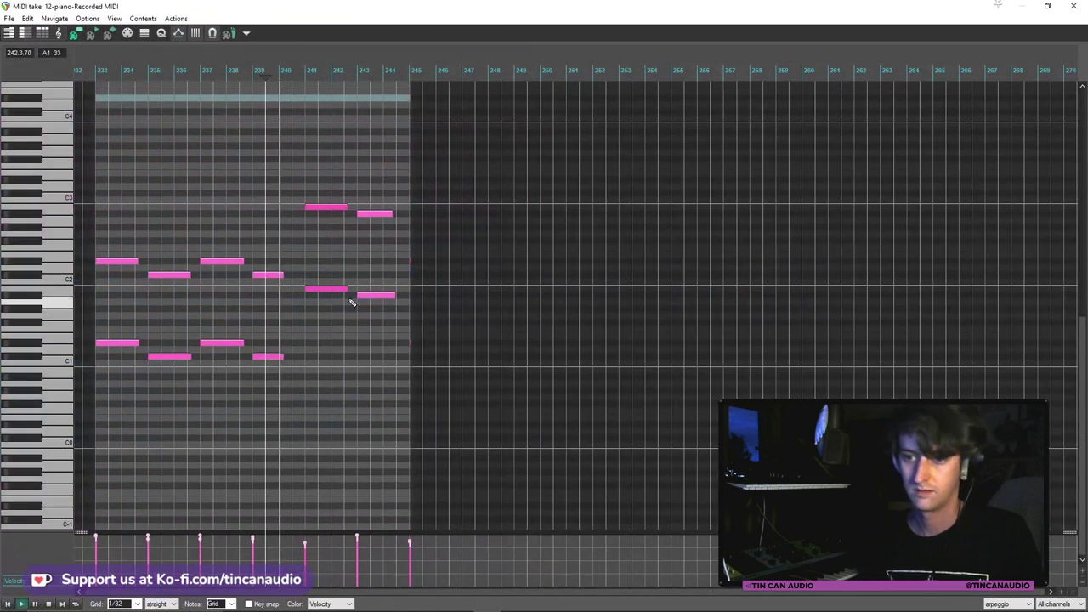
pyautogui.scroll(-3, 321, 300)
pyautogui.click(312, 343)
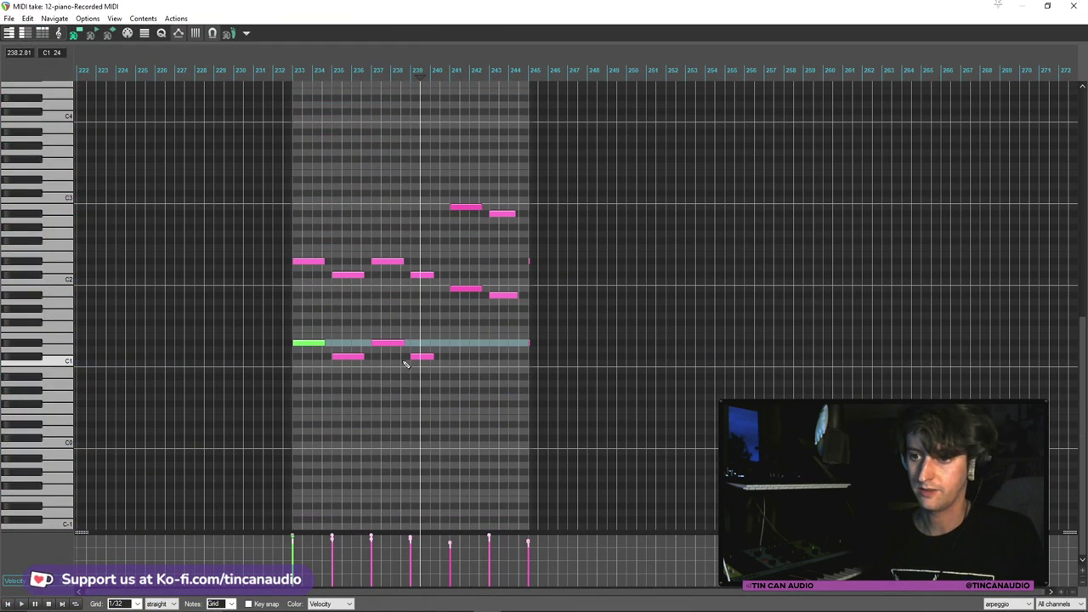
pyautogui.press('Delete')
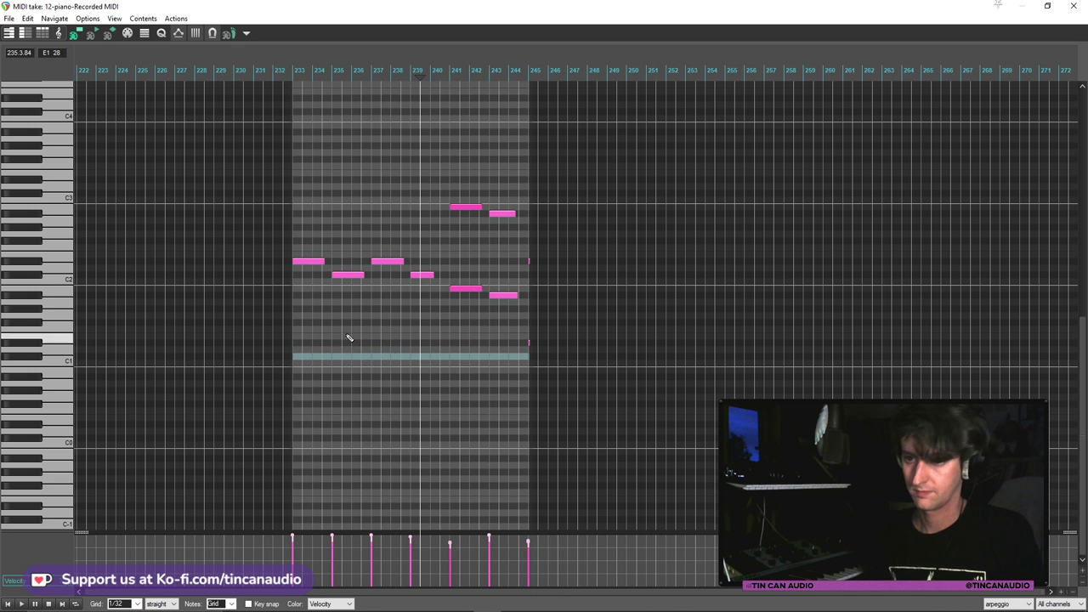
pyautogui.click(8, 603)
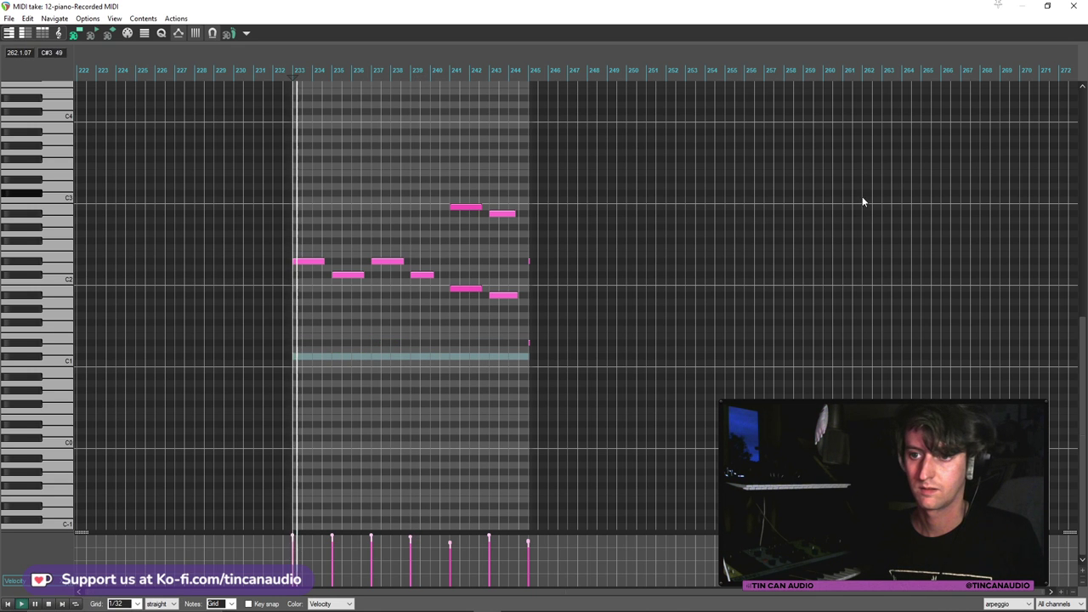
pyautogui.press('Escape')
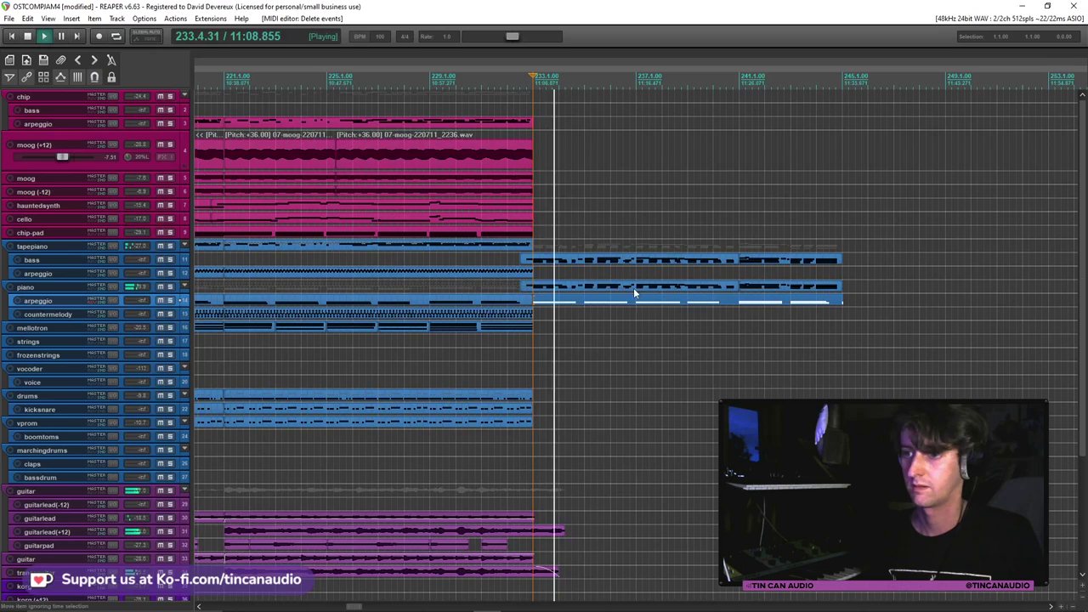
# Adjust the velocities of all notes in the pasted arpeggio item together
pyautogui.click(587, 289)
pyautogui.scroll(-3, 678, 268)
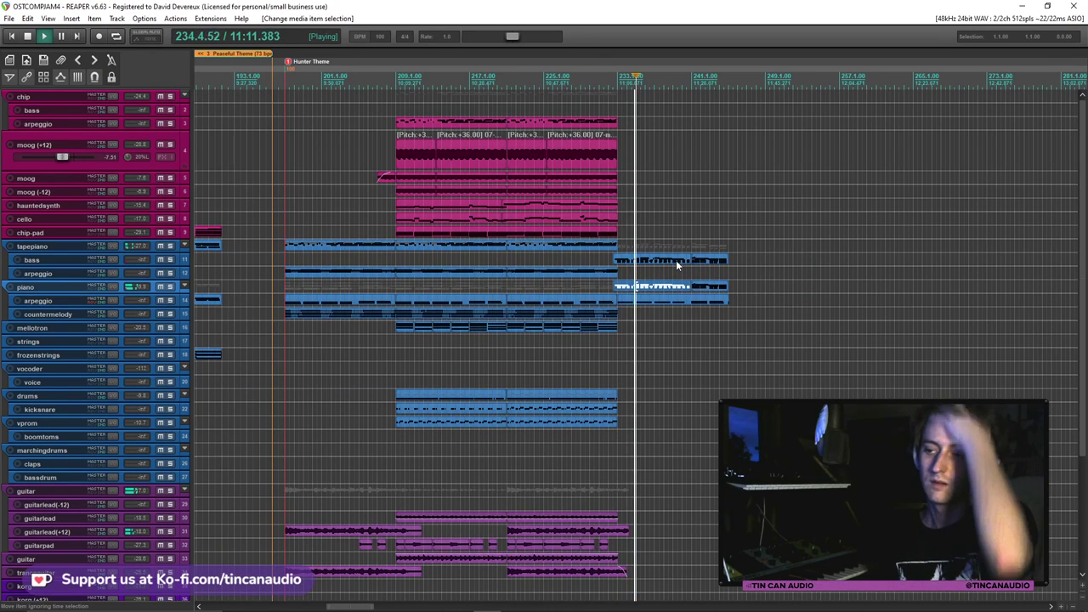
pyautogui.scroll(-2, 682, 221)
pyautogui.scroll(5, 682, 220)
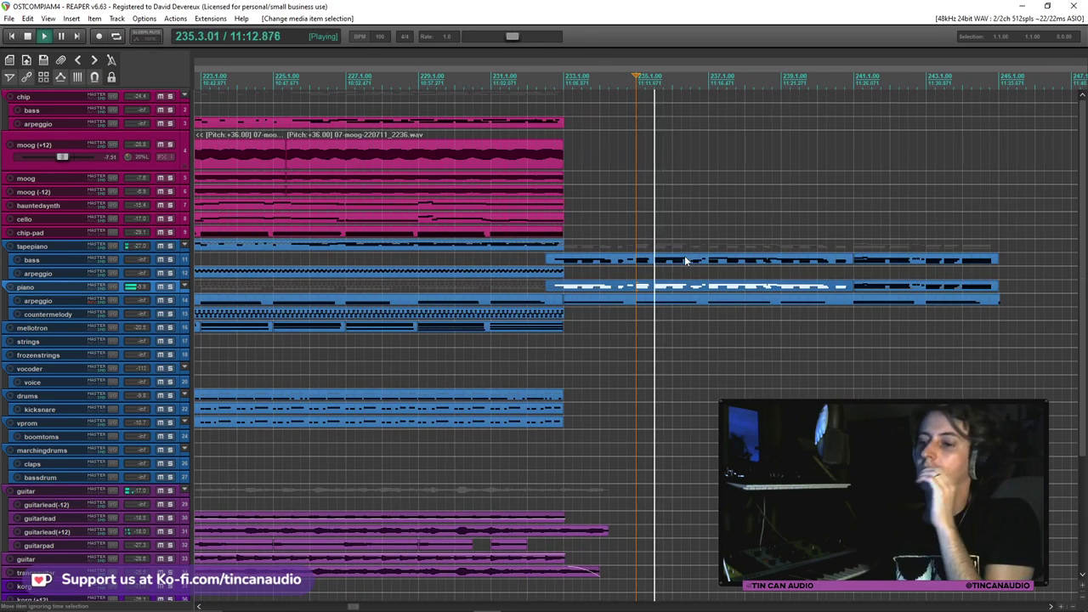
pyautogui.click(664, 302)
pyautogui.doubleClick(664, 302)
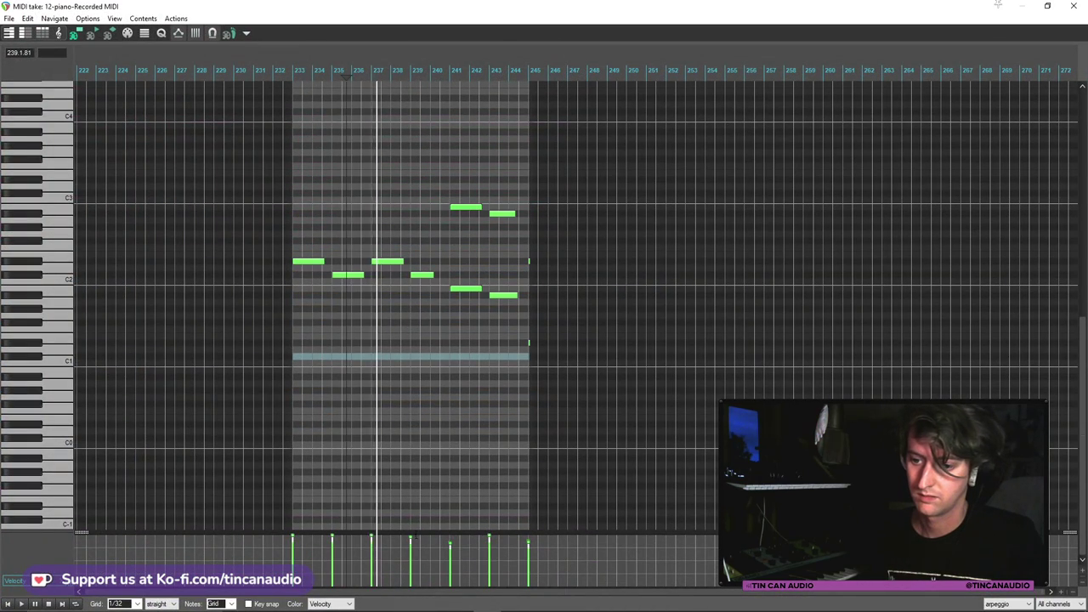
pyautogui.press('Escape')
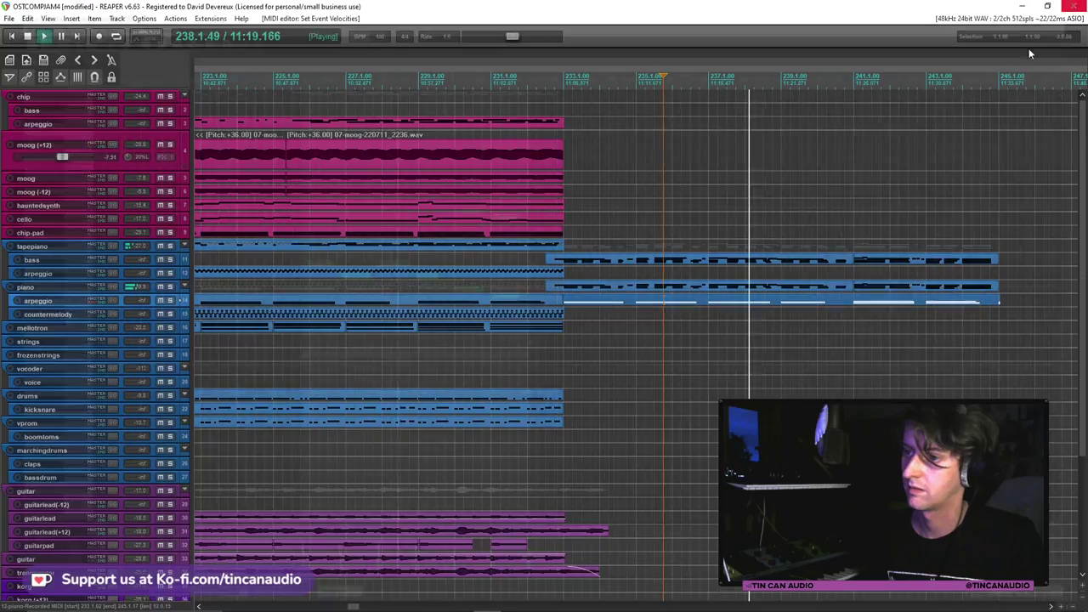
# Stop playback and move the piano chord item after bar 232 down onto the countermelody track under piano
pyautogui.click(580, 289)
pyautogui.press('space')
pyautogui.moveTo(812, 286); pyautogui.dragTo(812, 328)
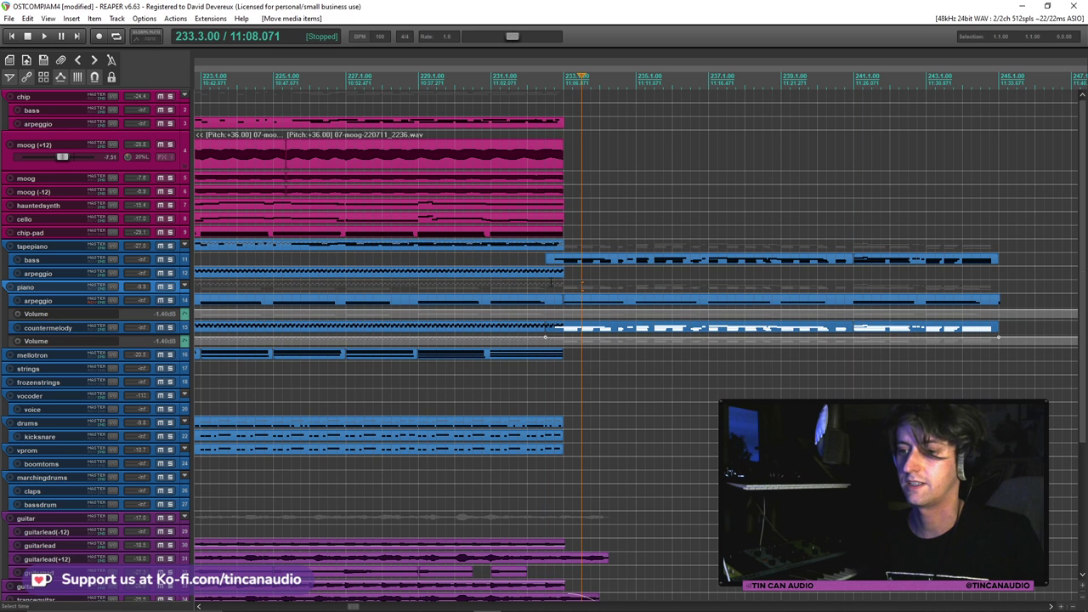
# Arm the piano track, record a new MIDI take from bar 232.3 to about bar 245, and save the recorded file
pyautogui.click(546, 287)
pyautogui.click(11, 288)
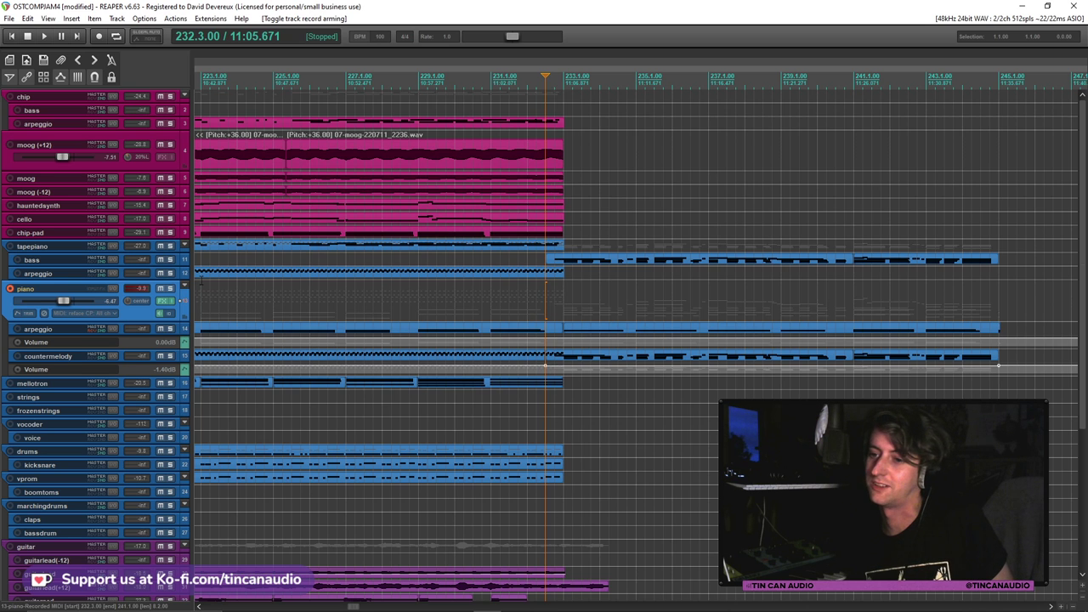
pyautogui.hotkey('ctrl', 'r')
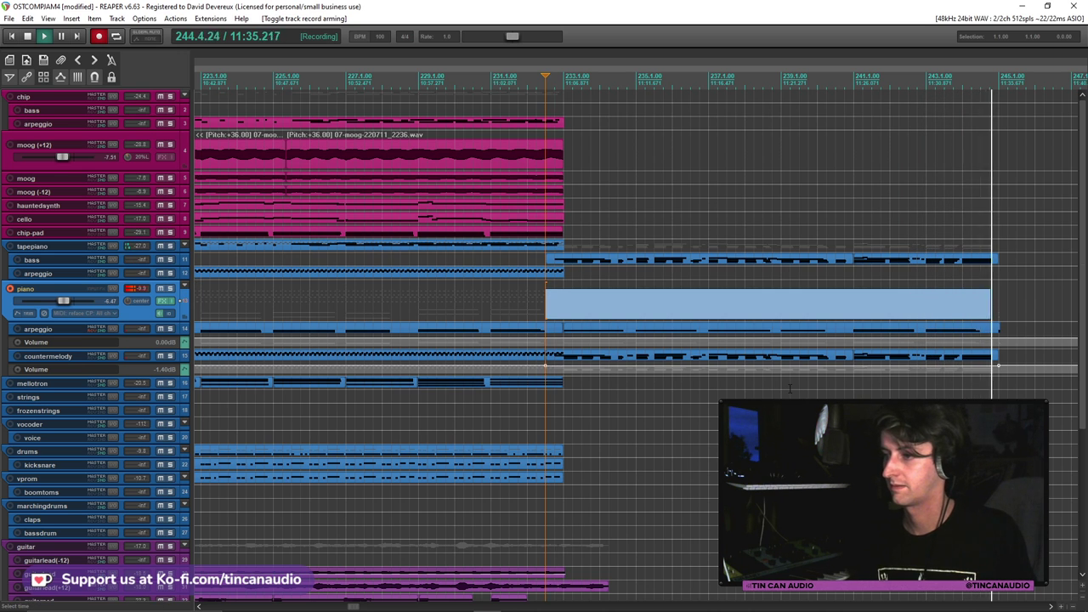
pyautogui.press('space')
pyautogui.click(493, 374)
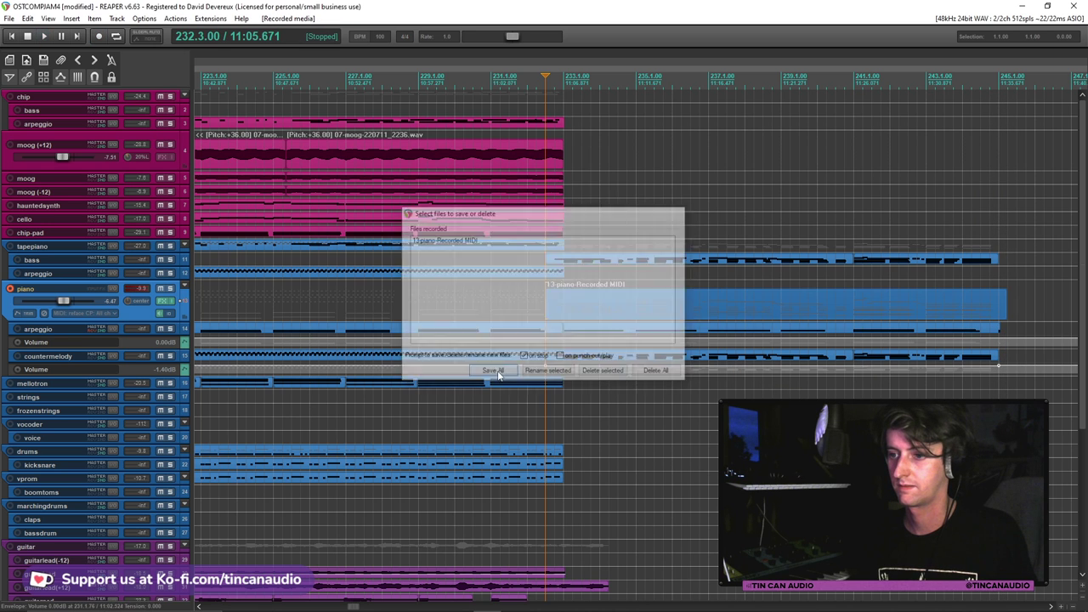
# Play back the new piano take, disarm the piano track, and hide the volume envelopes of its arpeggio and countermelody tracks
pyautogui.press('space')
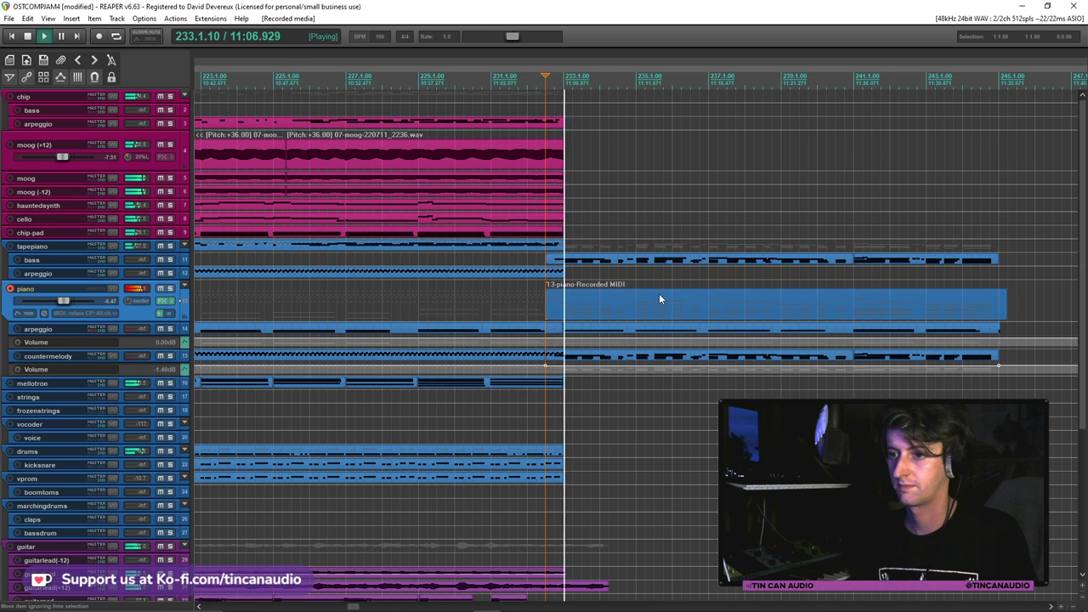
pyautogui.scroll(-3, 659, 294)
pyautogui.scroll(-3, 696, 307)
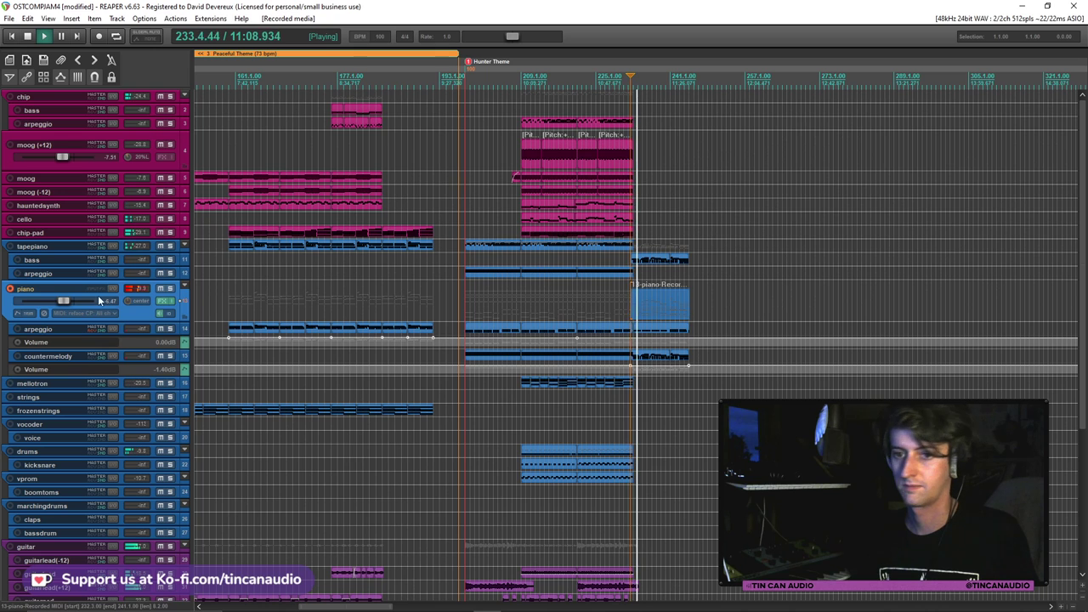
pyautogui.click(9, 289)
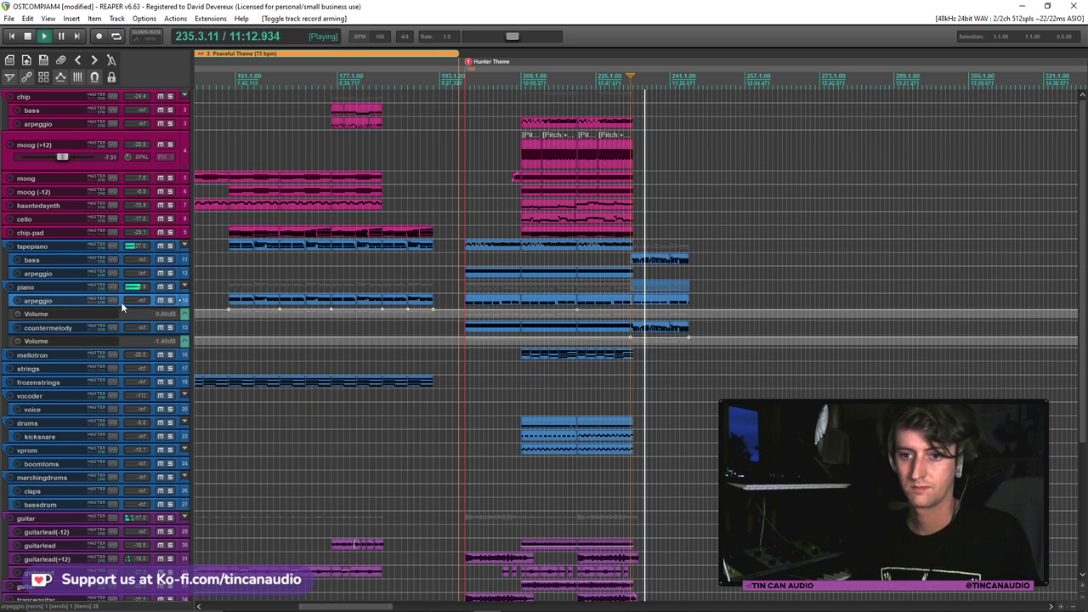
pyautogui.click(121, 303)
pyautogui.click(120, 313)
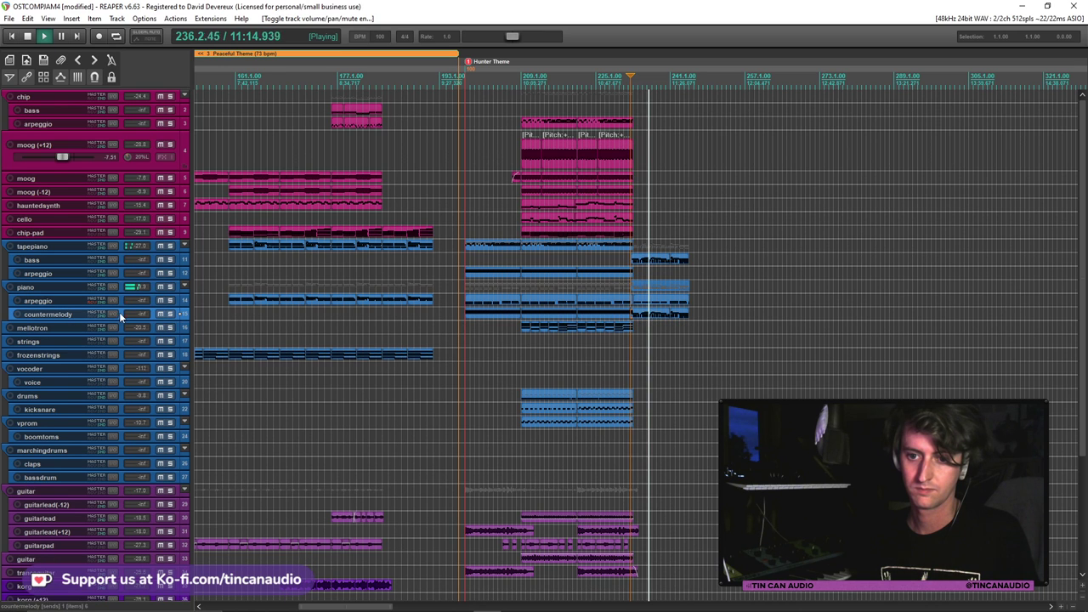
# Copy the last hauntedsynth item, from about bar 221, and paste a duplicate on the same track at bar 232.4
pyautogui.scroll(3, 644, 306)
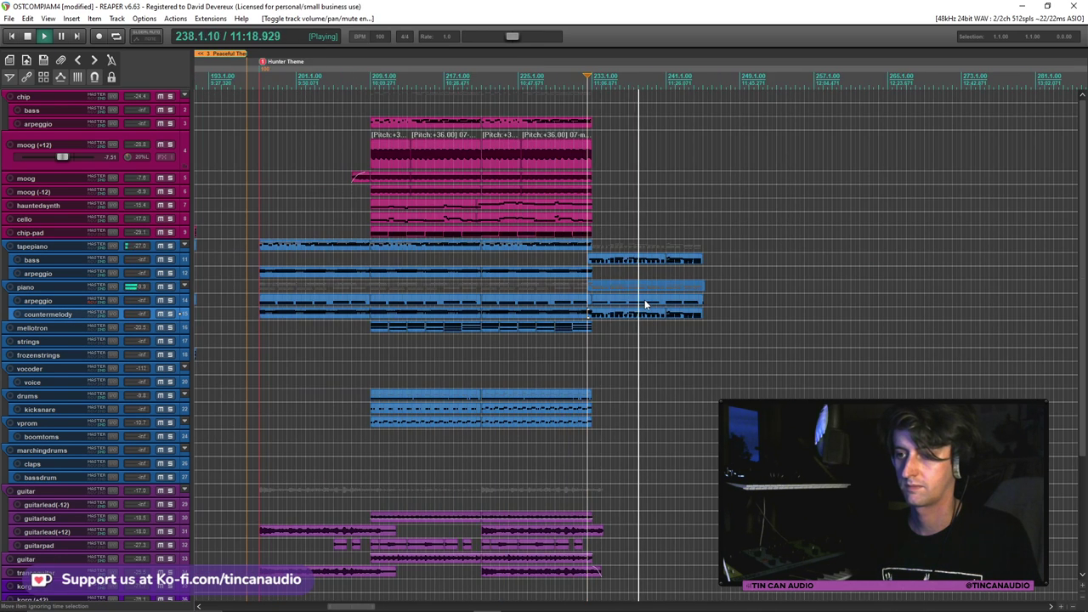
pyautogui.scroll(-3, 645, 303)
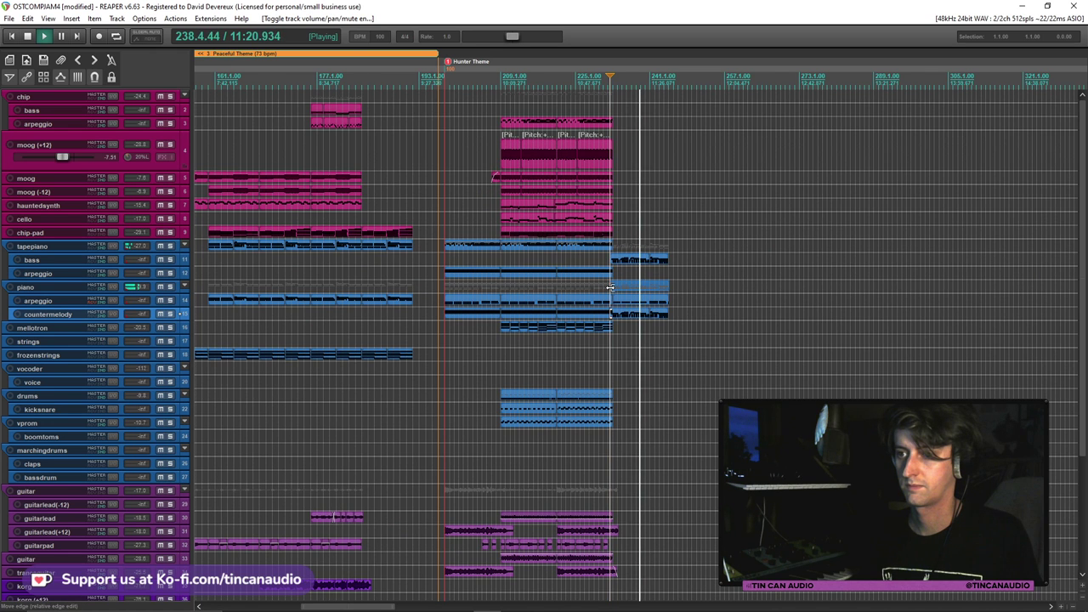
pyautogui.scroll(2, 611, 288)
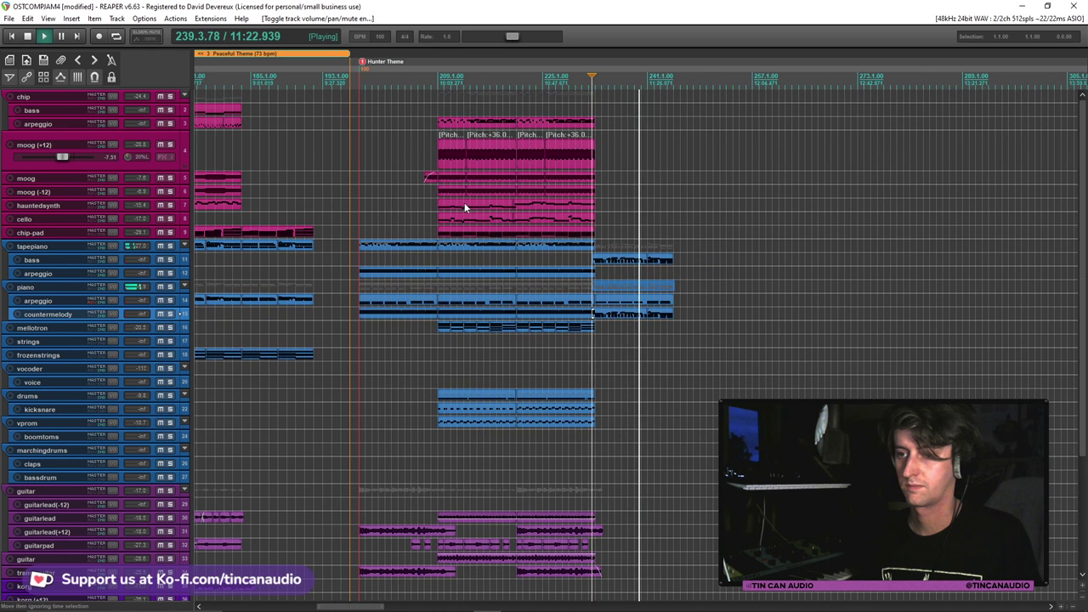
pyautogui.click(524, 218)
pyautogui.scroll(4, 536, 223)
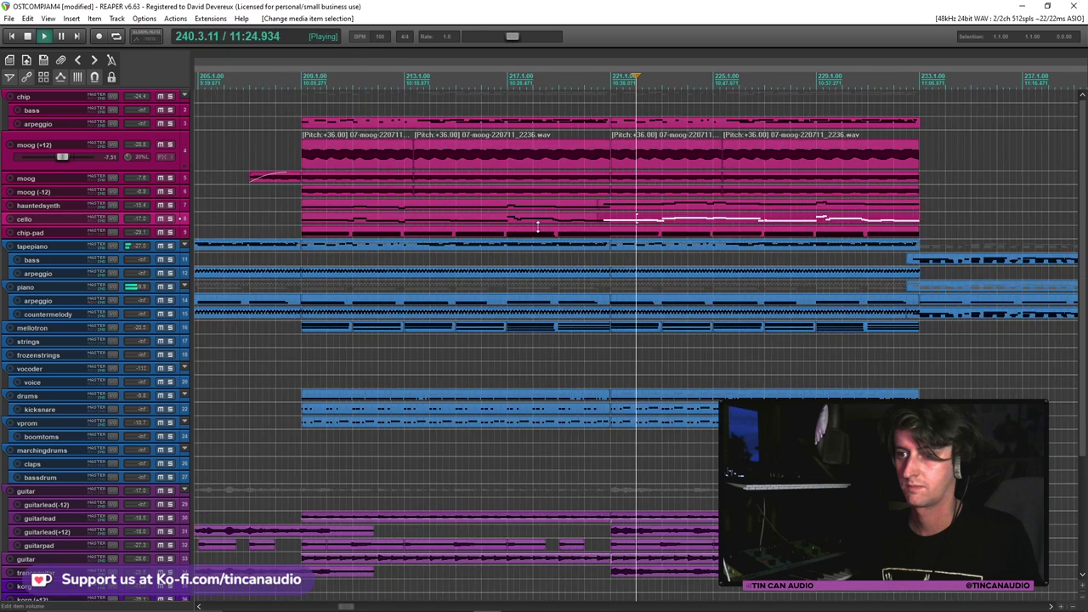
pyautogui.click(597, 206)
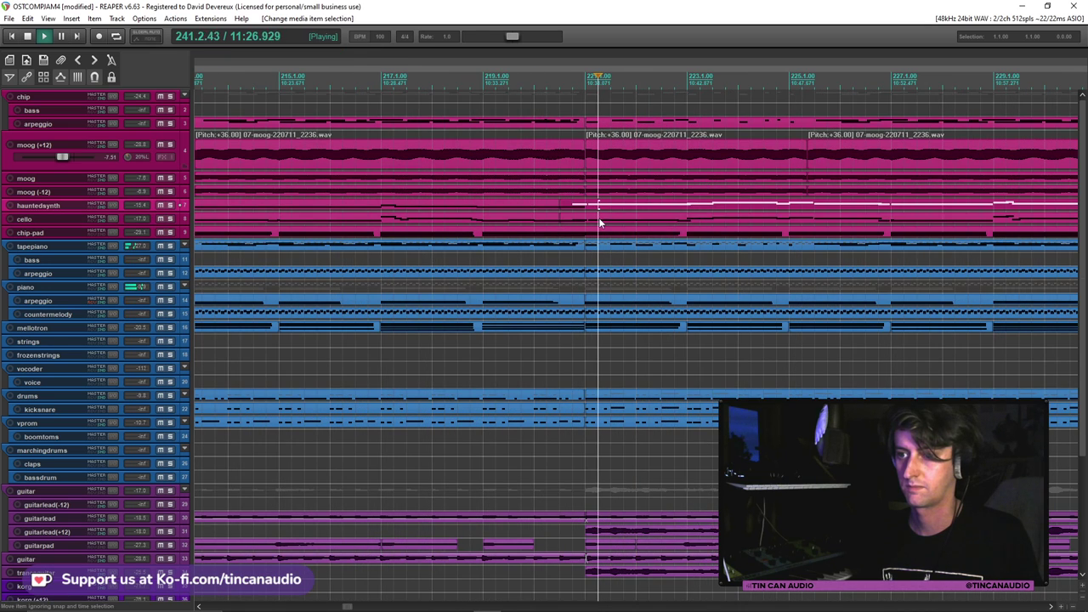
pyautogui.scroll(-3, 614, 225)
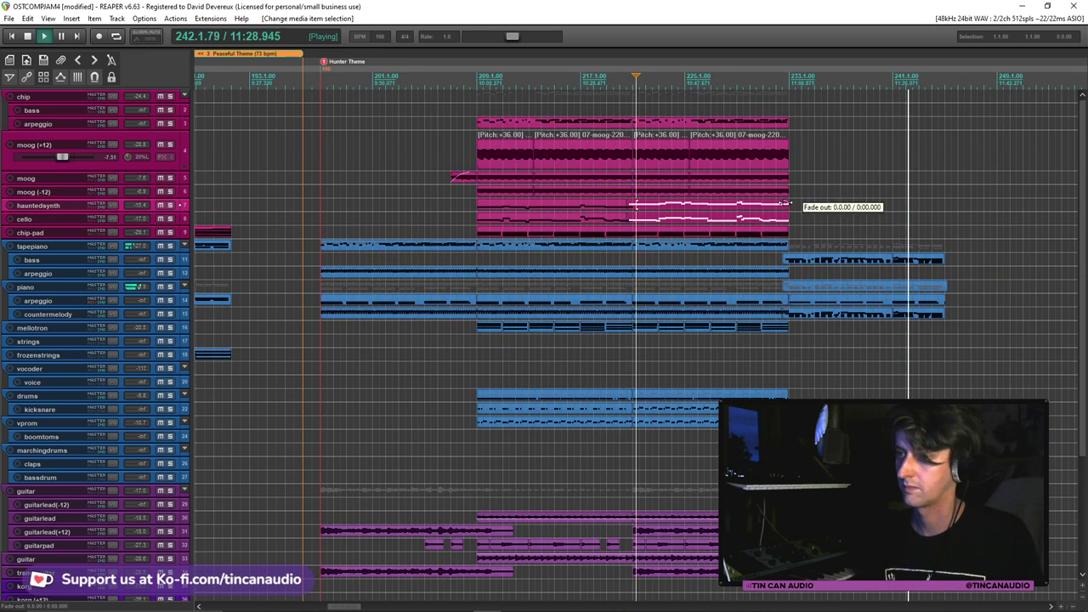
pyautogui.press('space')
pyautogui.scroll(3, 776, 223)
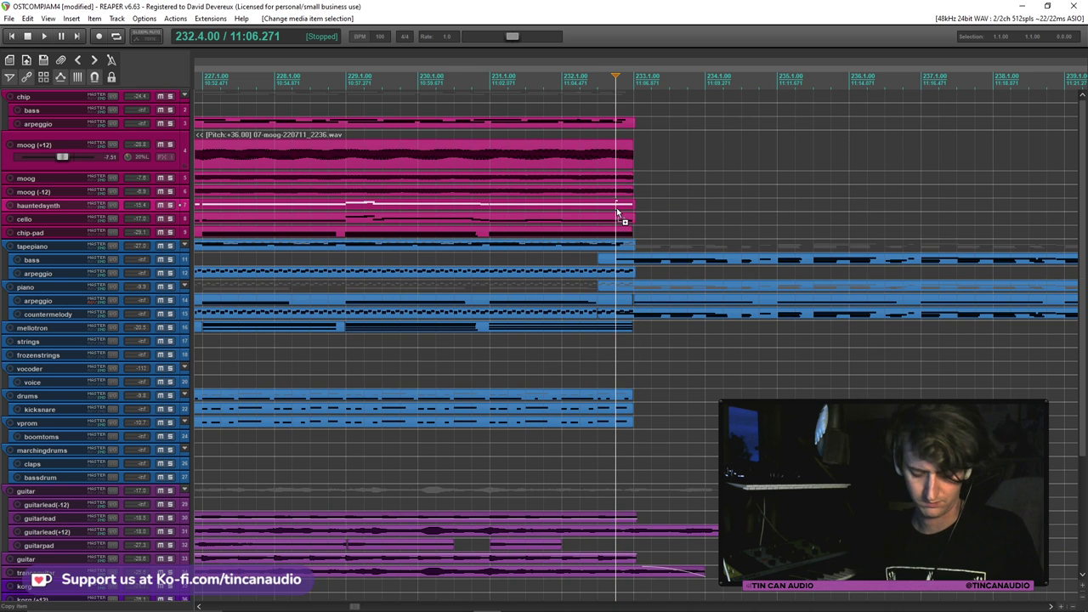
pyautogui.hotkey('ctrl', 'v')
pyautogui.scroll(-5, 617, 209)
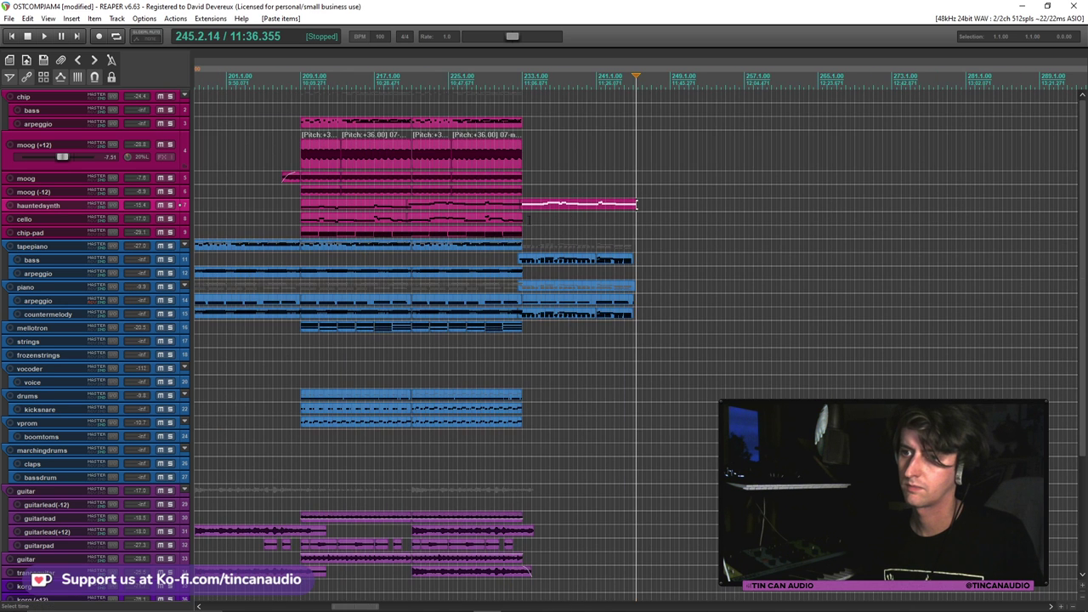
# Nudge the pasted hauntedsynth item to overlap the end of the previous one just before bar 233, and play back the transition
pyautogui.click(521, 206)
pyautogui.scroll(5, 569, 240)
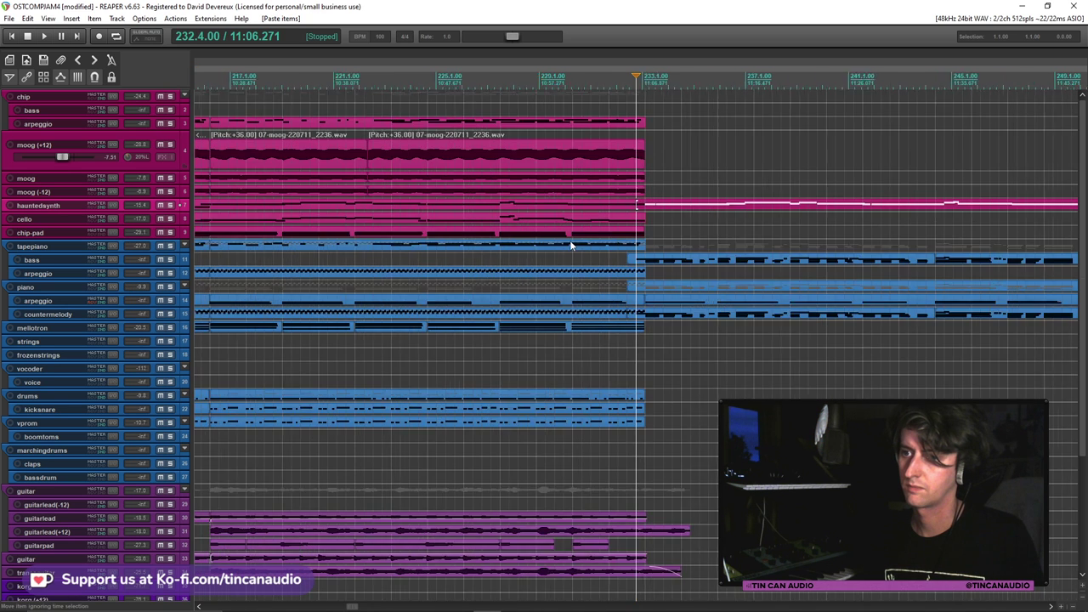
pyautogui.click(678, 206)
pyautogui.moveTo(677, 209)
pyautogui.mouseDown()
pyautogui.moveTo(633, 213)
pyautogui.moveTo(668, 210)
pyautogui.mouseUp()
pyautogui.click(44, 36)
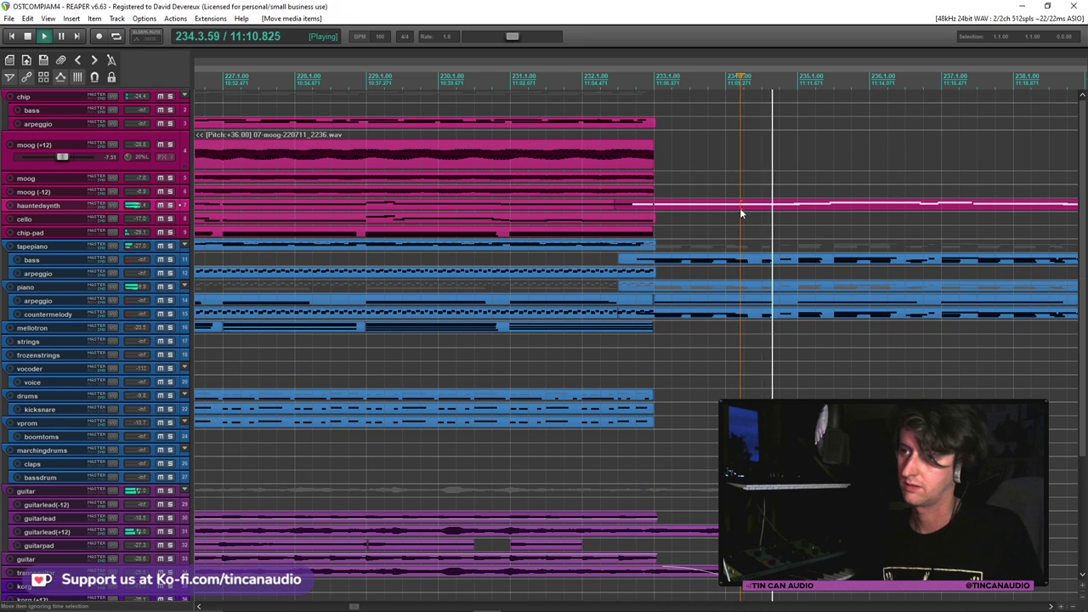
pyautogui.moveTo(807, 205); pyautogui.dragTo(813, 207)
pyautogui.press('space')
pyautogui.press('space')
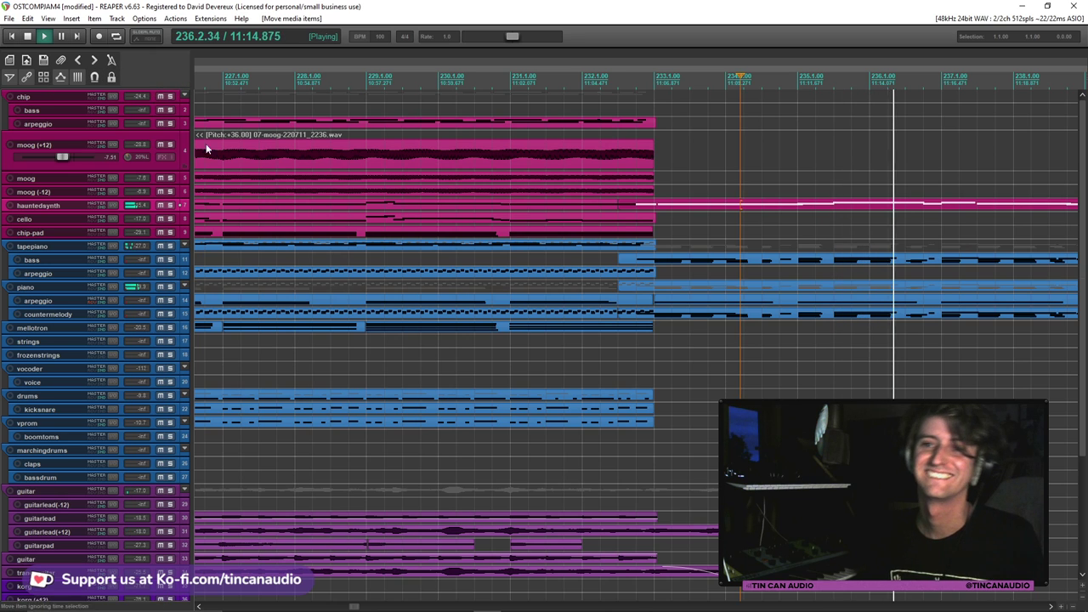
# Listen through the new section and trim the ends of the piano arpeggio item and the recorded piano item to bar 245
pyautogui.scroll(-3, 206, 149)
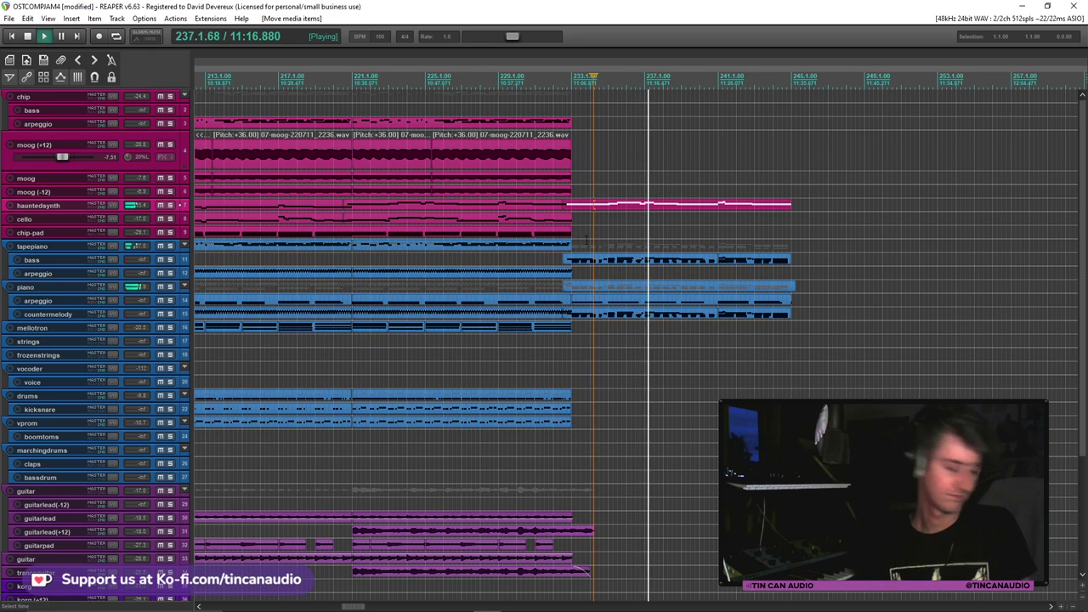
pyautogui.scroll(3, 586, 241)
pyautogui.scroll(-3, 268, 168)
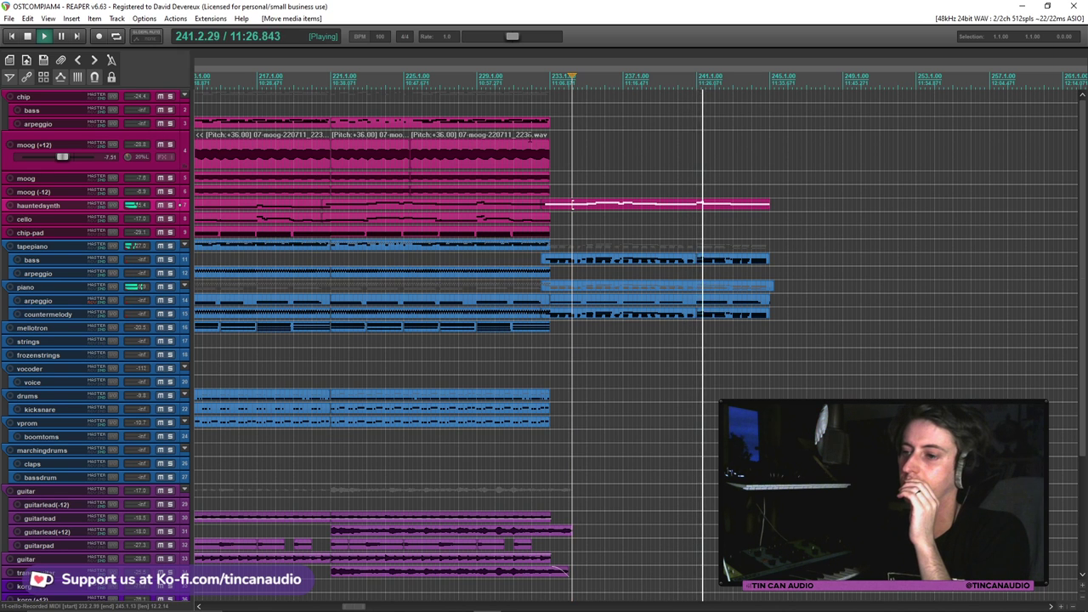
pyautogui.scroll(2, 469, 251)
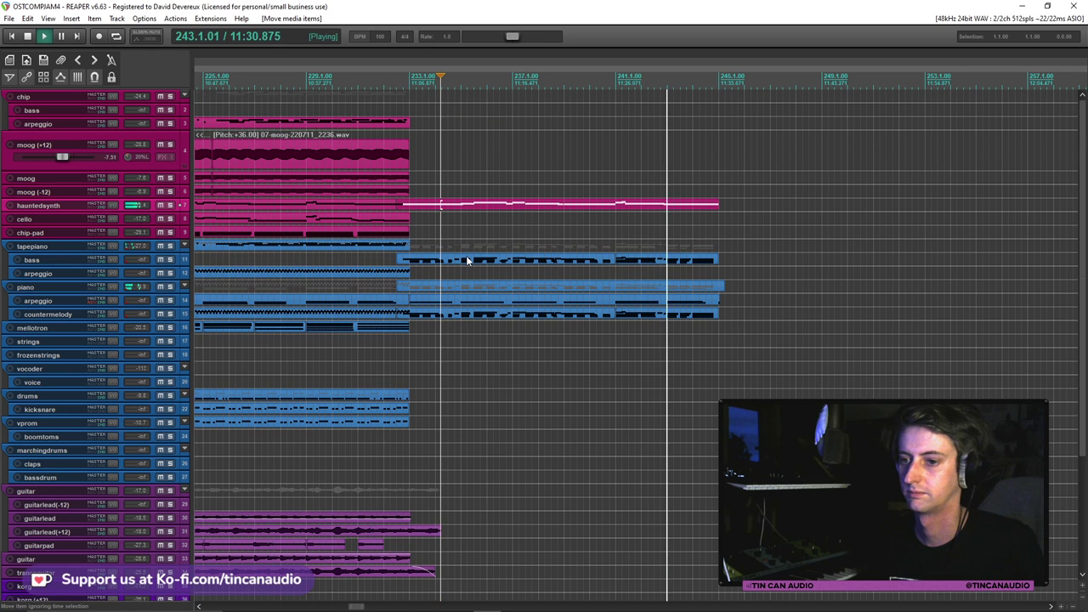
pyautogui.scroll(-2, 681, 331)
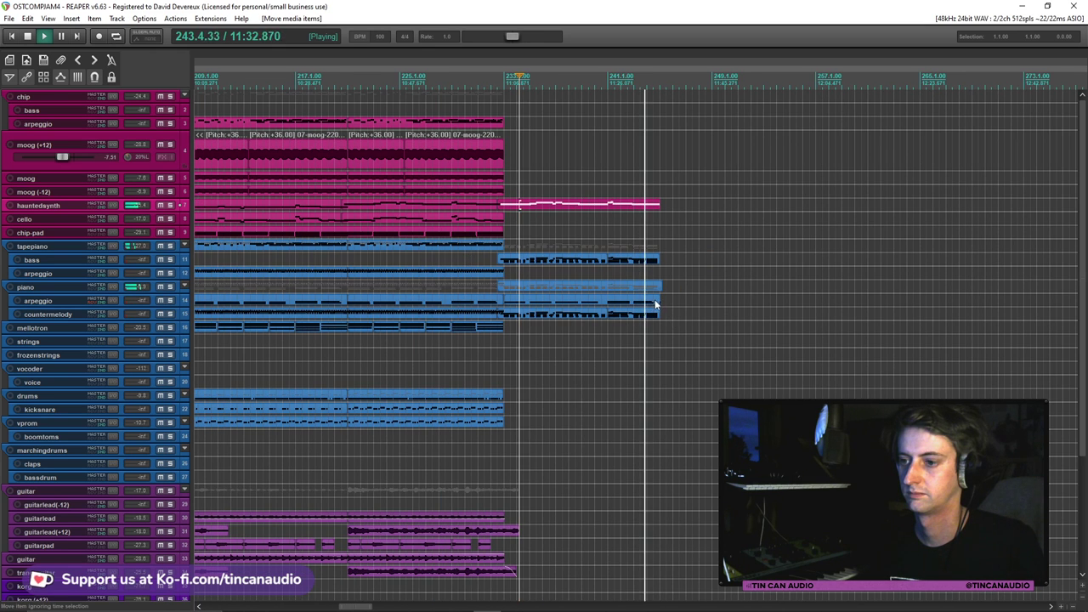
pyautogui.moveTo(656, 304); pyautogui.dragTo(659, 302)
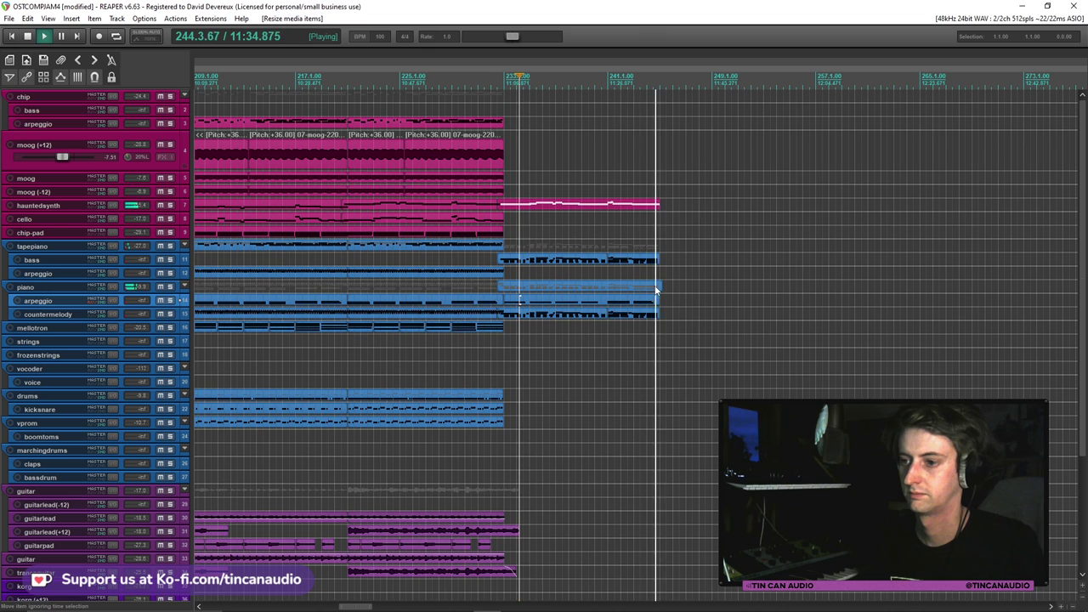
pyautogui.press('space')
pyautogui.click(655, 288)
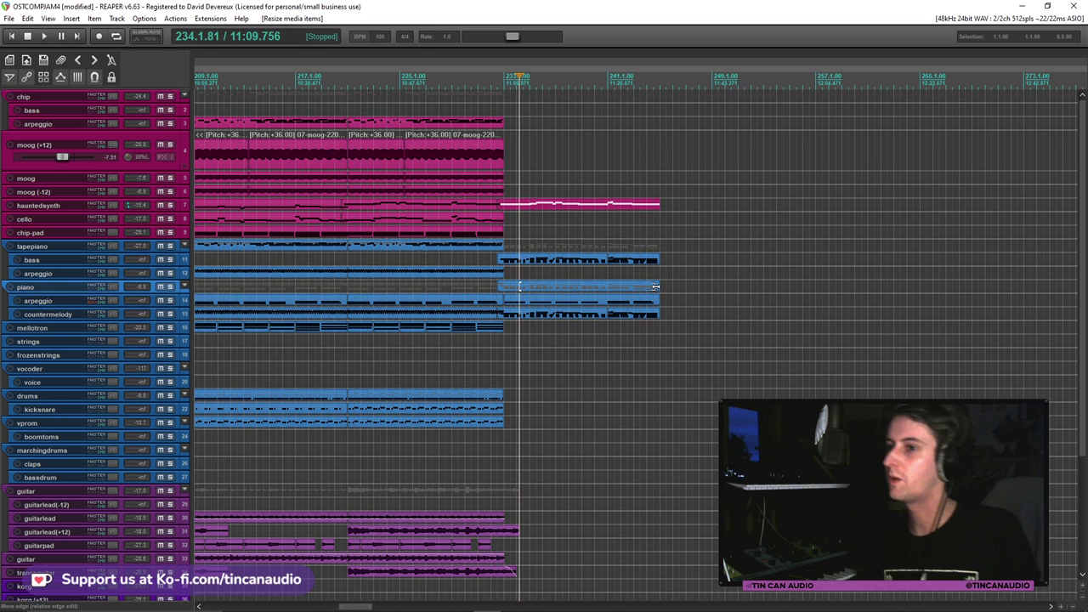
# Set the time selection from bar 197 to bar 245 and play from just before bar 233
pyautogui.scroll(-4, 656, 288)
pyautogui.scroll(2, 740, 247)
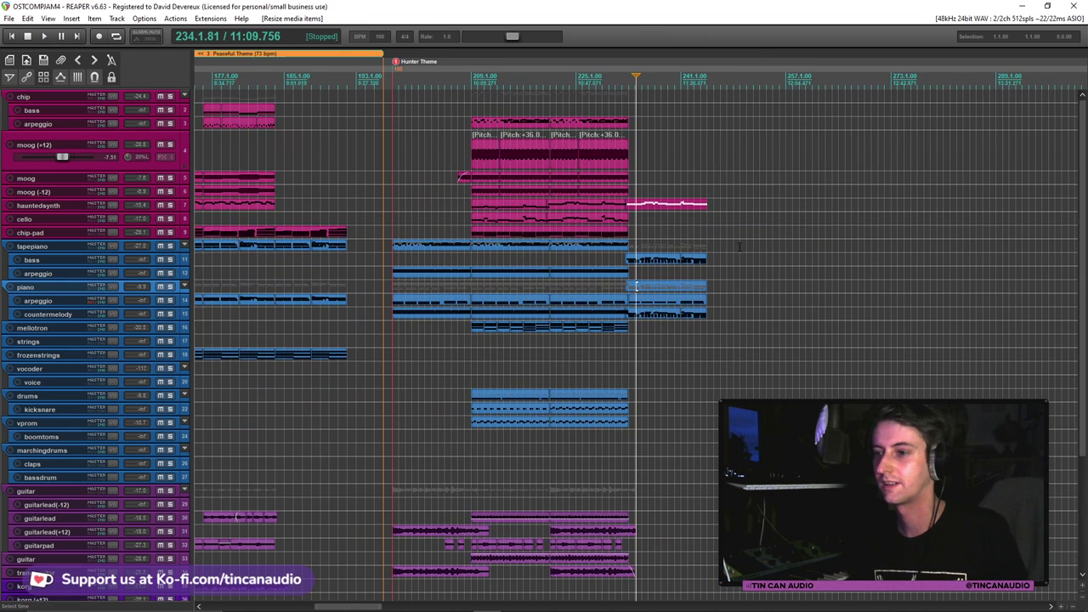
pyautogui.moveTo(396, 198); pyautogui.dragTo(705, 245)
pyautogui.click(625, 206)
pyautogui.press('space')
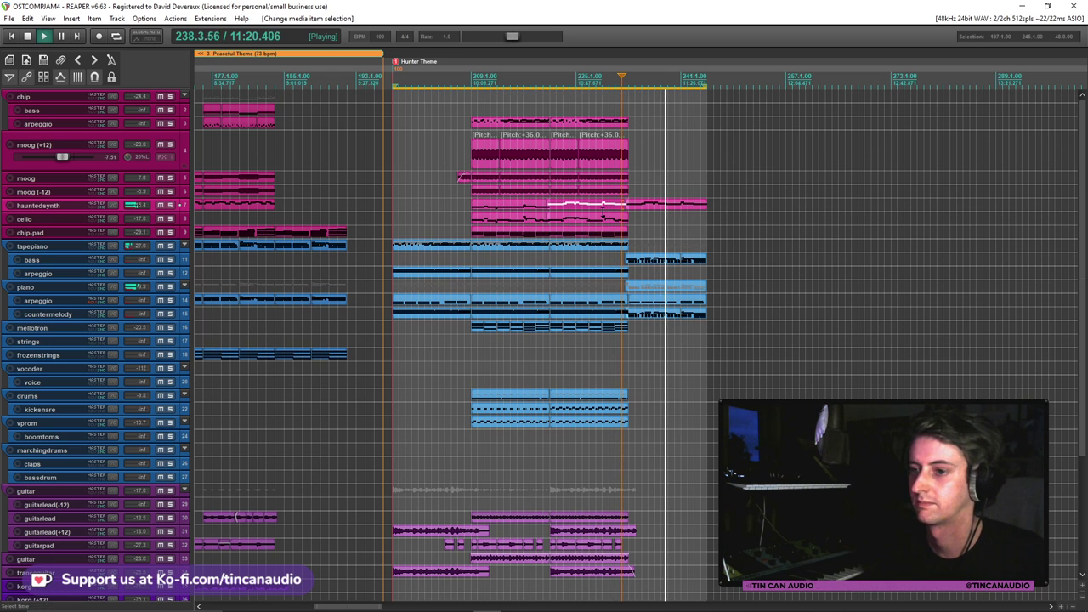
# Copy the last cello item, paste a duplicate directly after it running to bar 245, and play from about bar 233
pyautogui.click(602, 219)
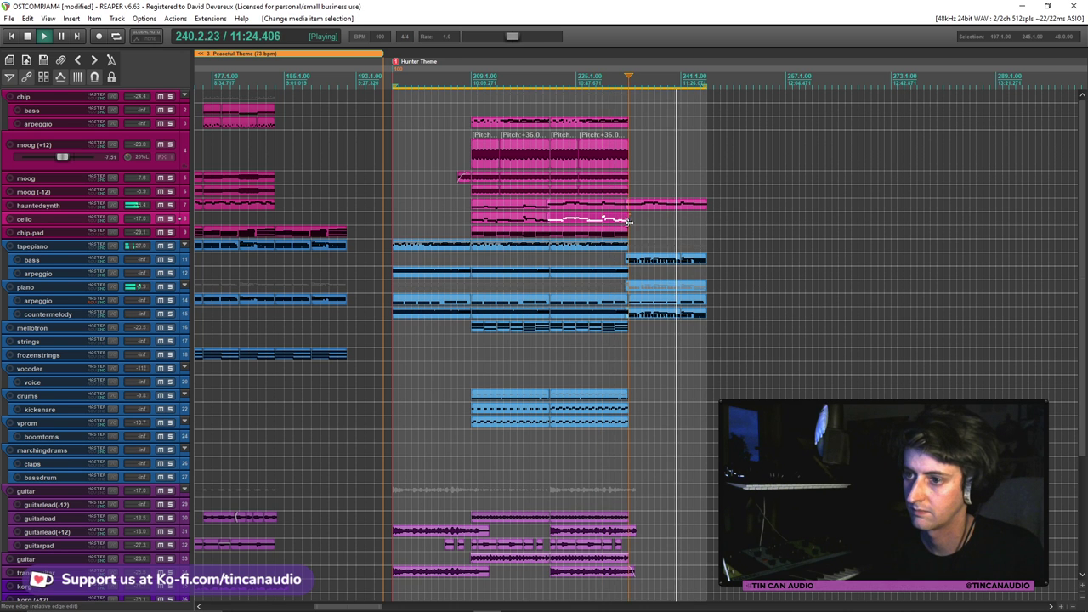
pyautogui.scroll(5, 629, 221)
pyautogui.hotkey('ctrl', 'v')
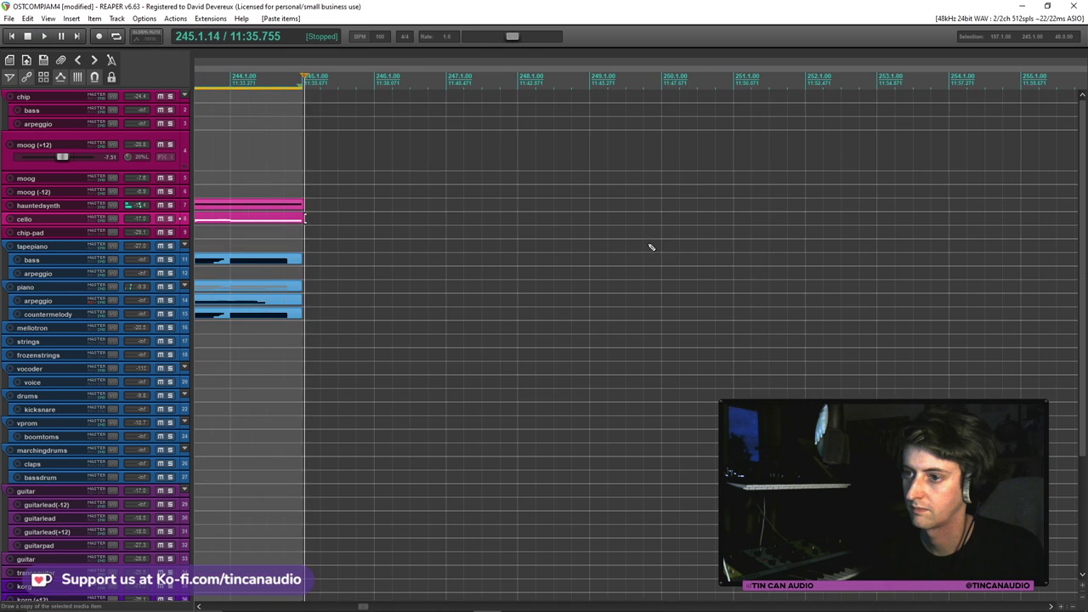
pyautogui.scroll(-3, 556, 226)
pyautogui.click(435, 224)
pyautogui.press('space')
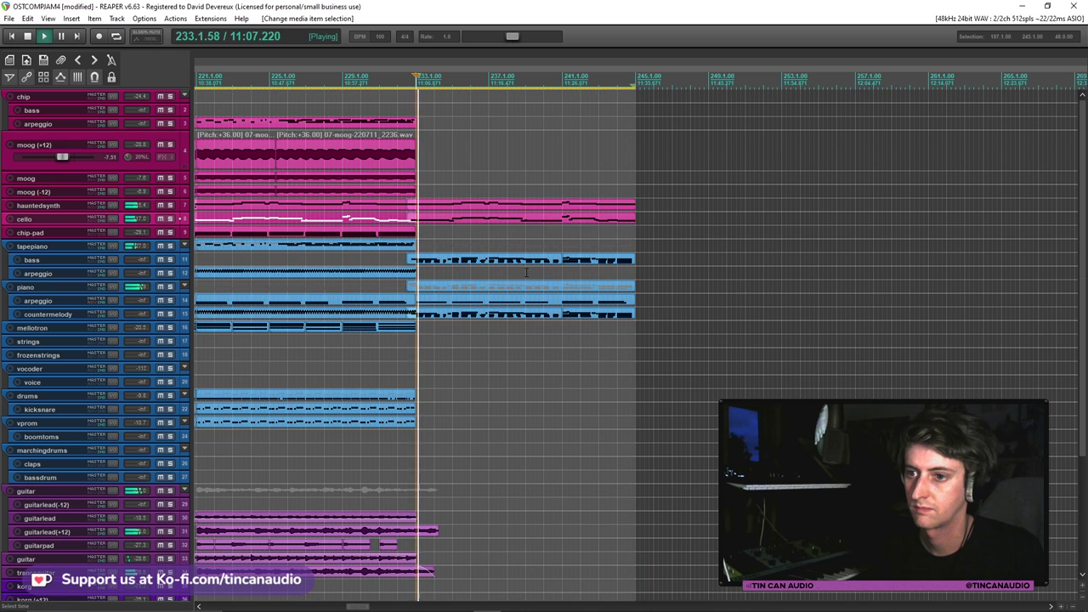
# Listen to the new section with the added cello and remove the pasted cello item
pyautogui.scroll(2, 480, 262)
pyautogui.scroll(-3, 649, 220)
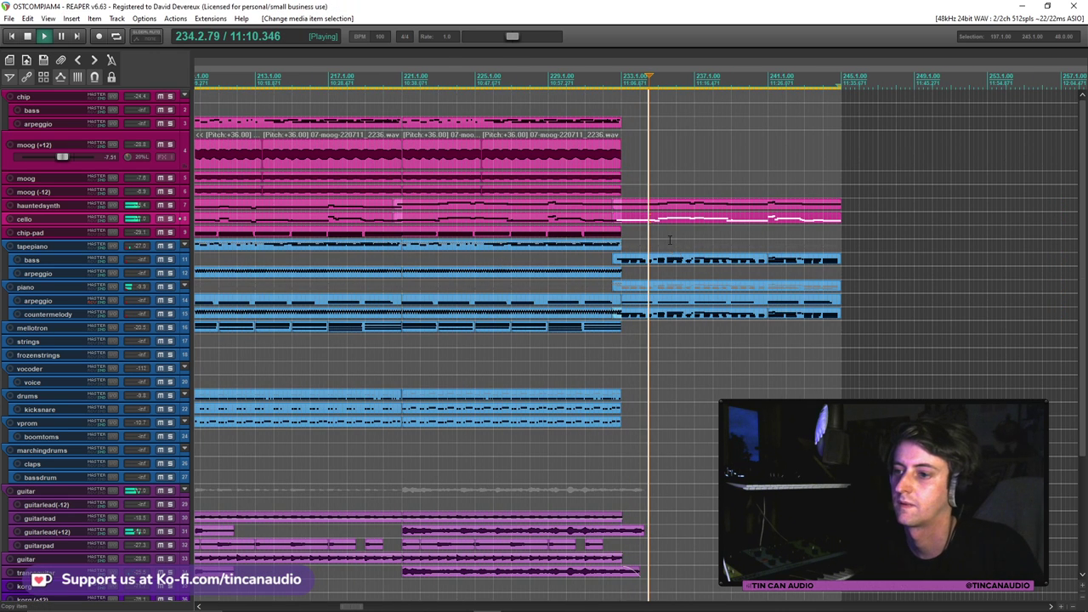
pyautogui.scroll(-2, 668, 241)
pyautogui.scroll(4, 666, 240)
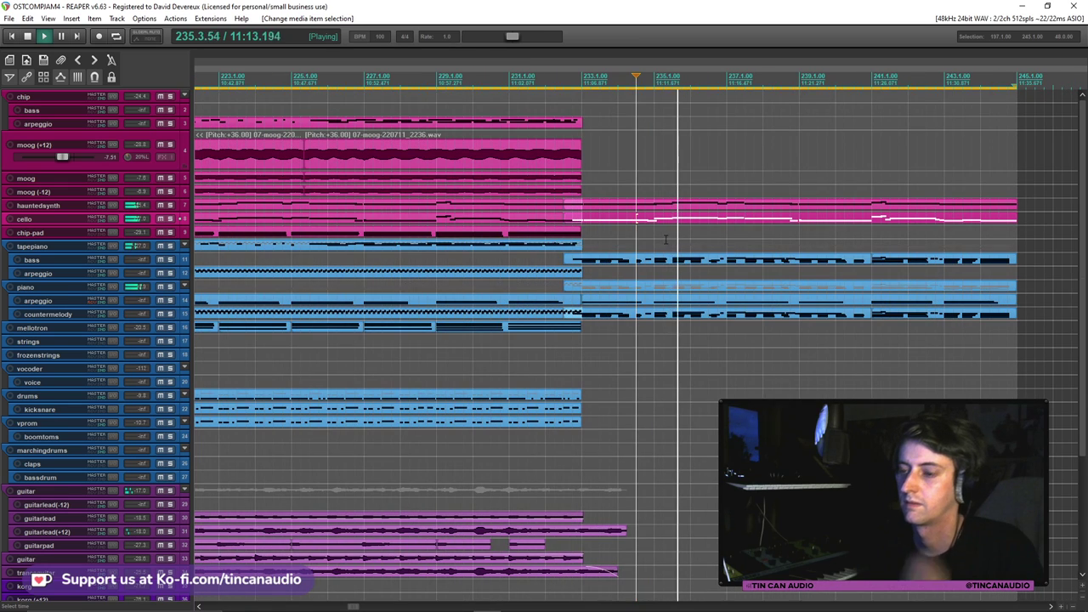
pyautogui.scroll(-6, 742, 210)
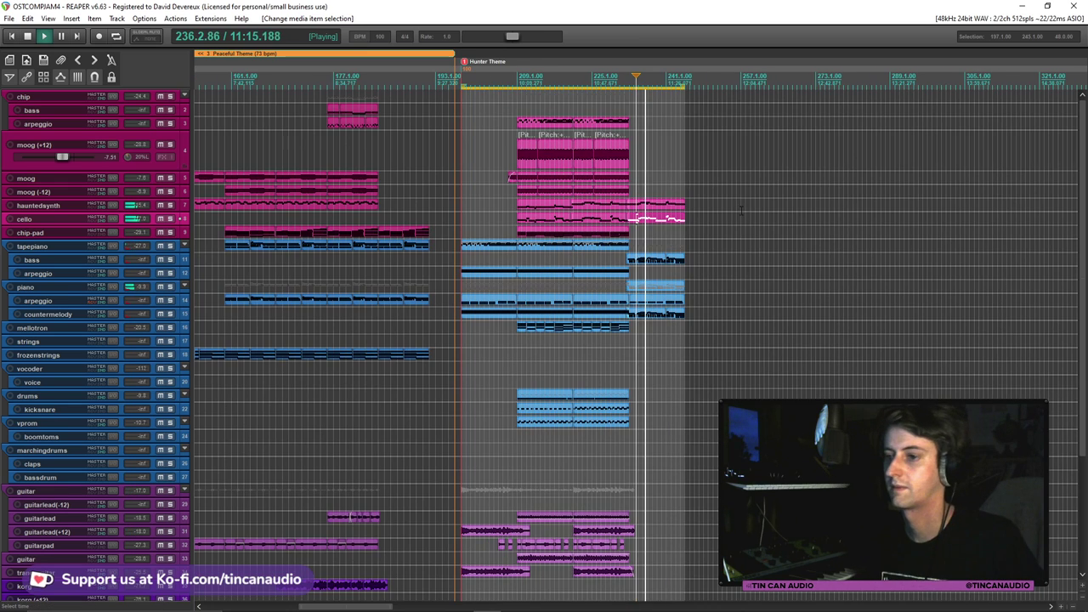
pyautogui.moveTo(668, 220)
pyautogui.mouseDown()
pyautogui.moveTo(660, 207)
pyautogui.moveTo(713, 232)
pyautogui.moveTo(663, 220)
pyautogui.mouseUp()
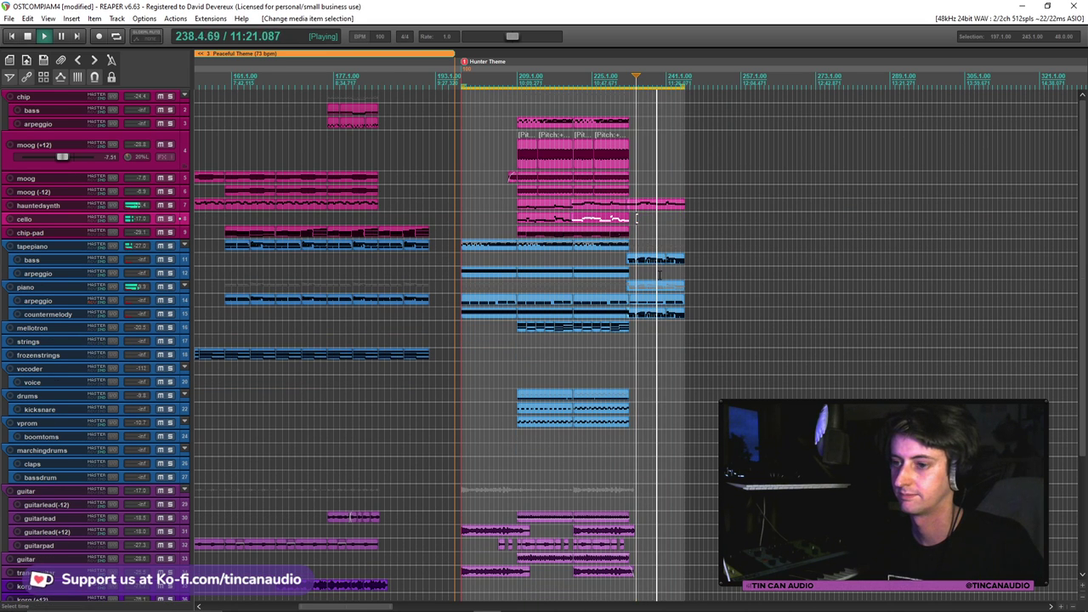
# Duplicate the hauntedsynth, tapepiano and piano items of bars 233 to 245 directly after themselves up to bar 257, and play across the join
pyautogui.click(646, 210)
pyautogui.keyDown('shift'); pyautogui.click(680, 317); pyautogui.keyUp('shift')
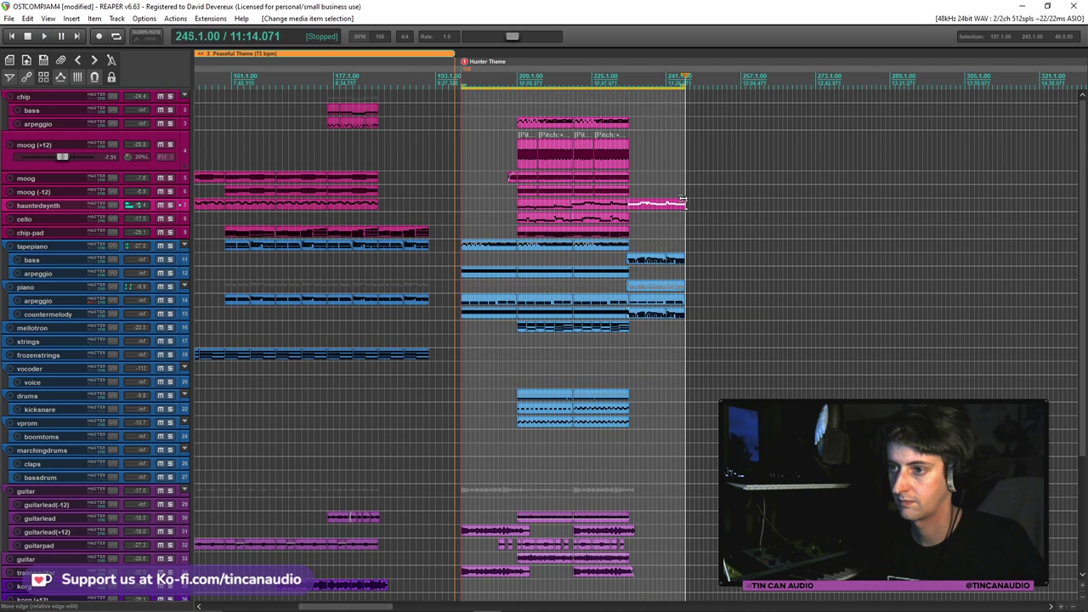
pyautogui.hotkey('ctrl', 'v')
pyautogui.scroll(3, 421, 230)
pyautogui.moveTo(480, 209); pyautogui.dragTo(473, 209)
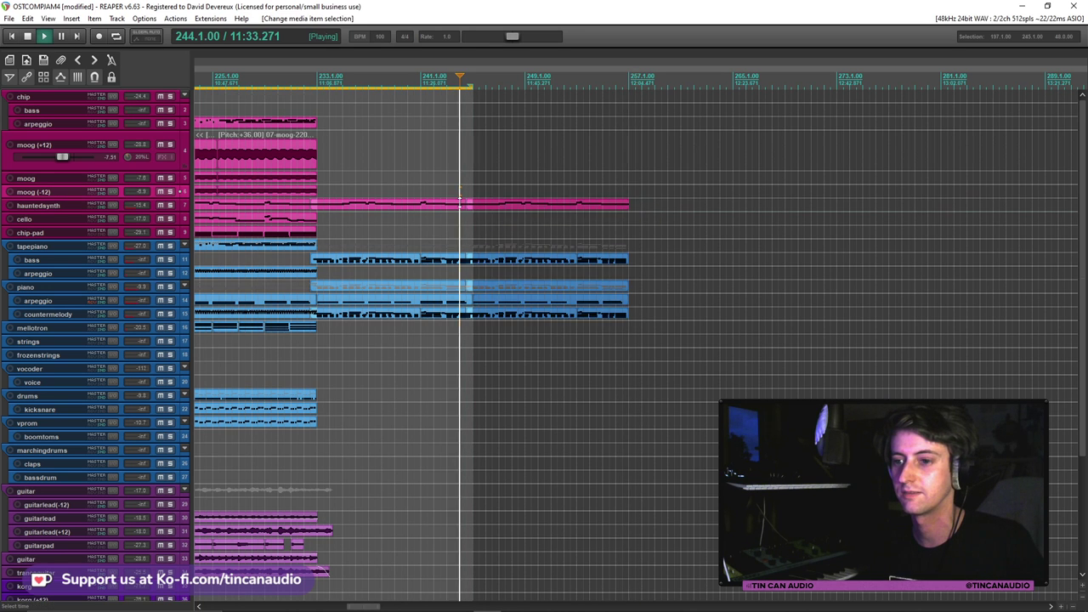
pyautogui.press('space')
pyautogui.scroll(3, 647, 344)
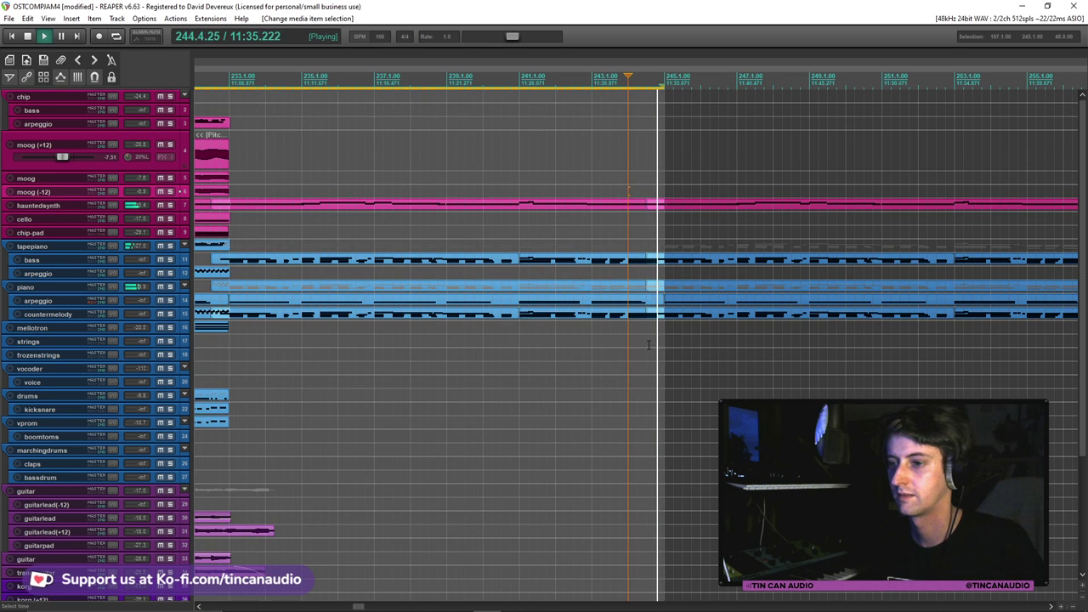
# Clear the time selection and paste the cello item on the cello track at 244.4, just before bar 245
pyautogui.scroll(-4, 649, 342)
pyautogui.click(586, 287)
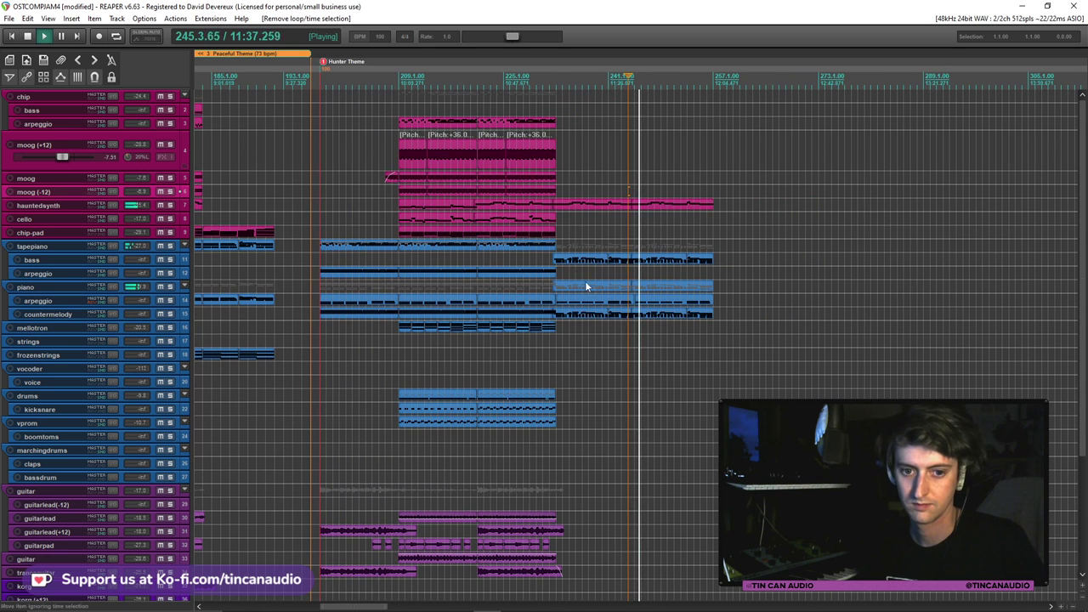
pyautogui.click(570, 205)
pyautogui.click(642, 208)
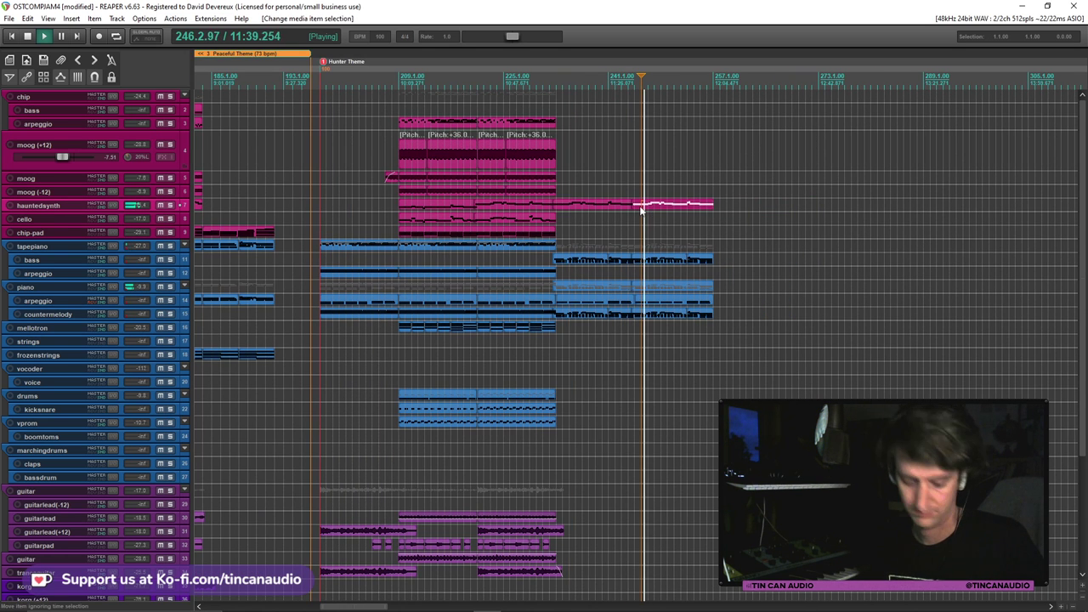
pyautogui.scroll(8, 633, 202)
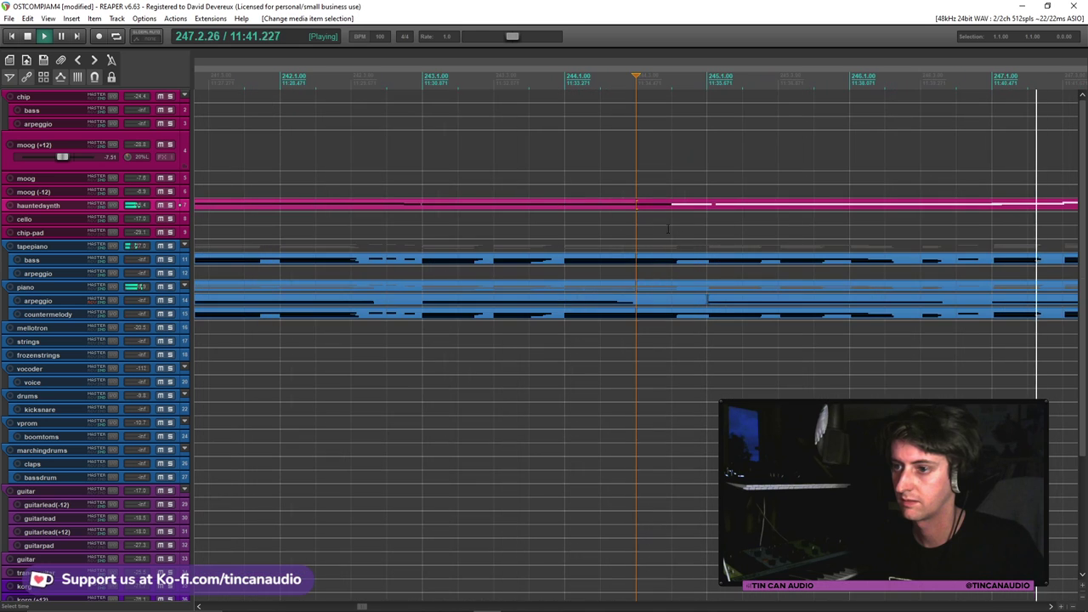
pyautogui.click(672, 219)
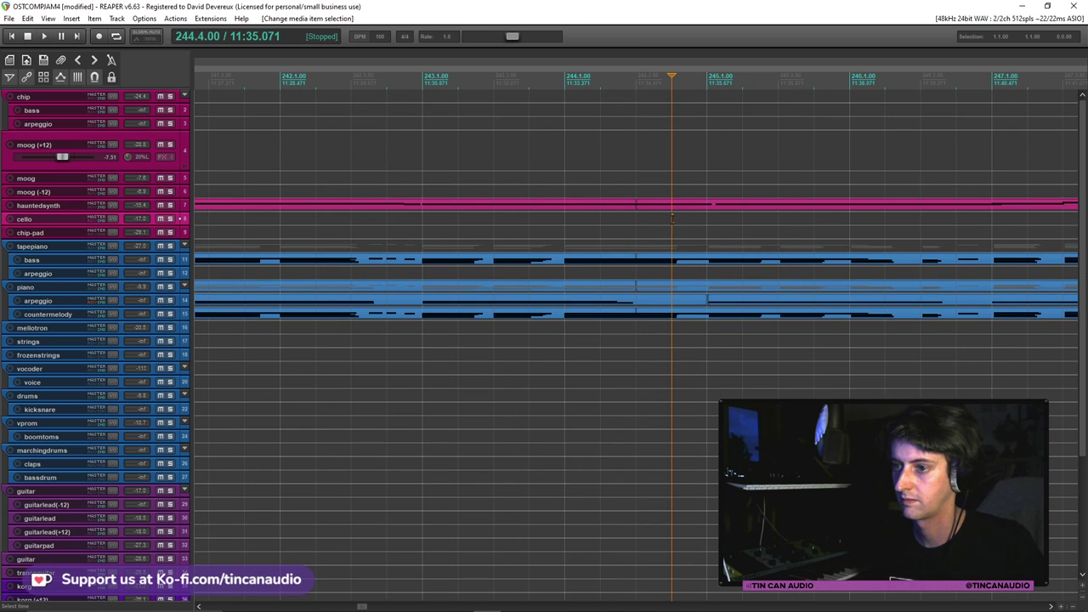
pyautogui.hotkey('ctrl', 'v')
# Move the pasted cello item slightly earlier to 244.3 so it lines up with the other duplicated items
pyautogui.scroll(-8, 672, 218)
pyautogui.scroll(3, 636, 219)
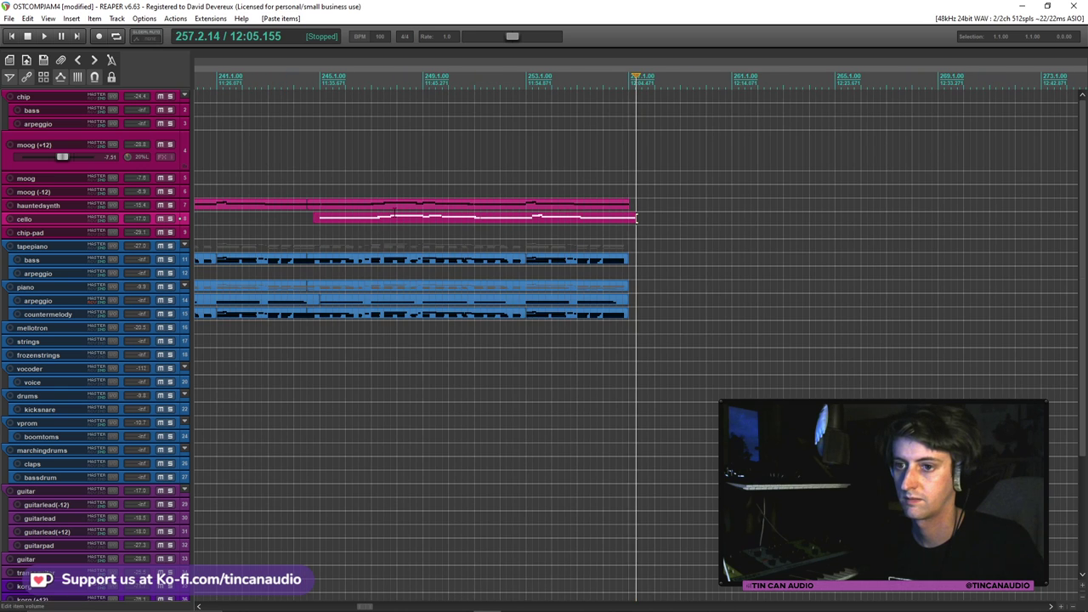
pyautogui.click(333, 219)
pyautogui.scroll(4, 457, 242)
pyautogui.press('space')
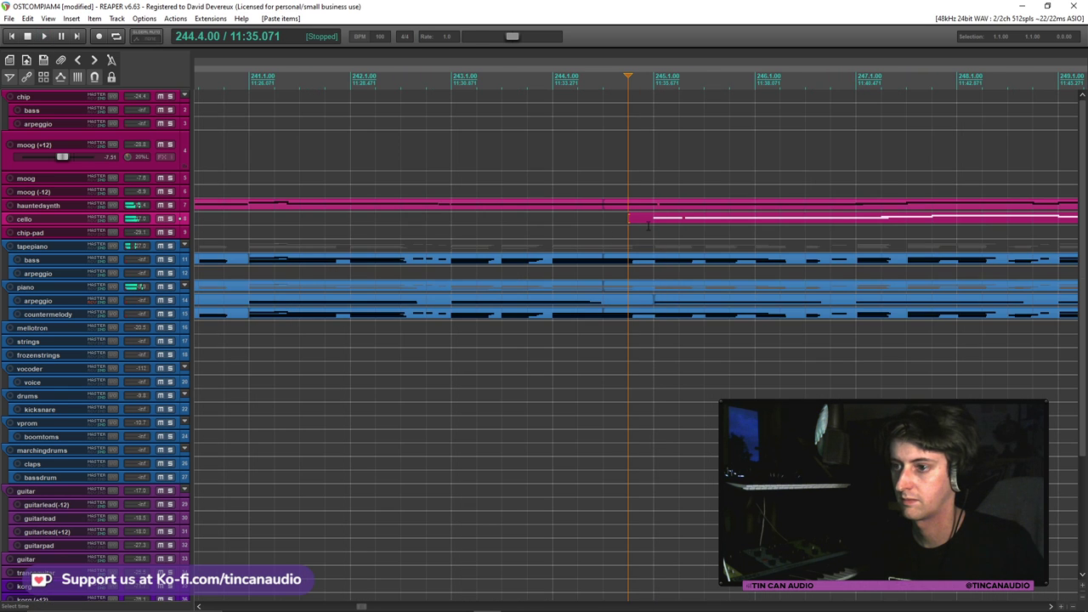
pyautogui.moveTo(646, 224); pyautogui.dragTo(612, 219)
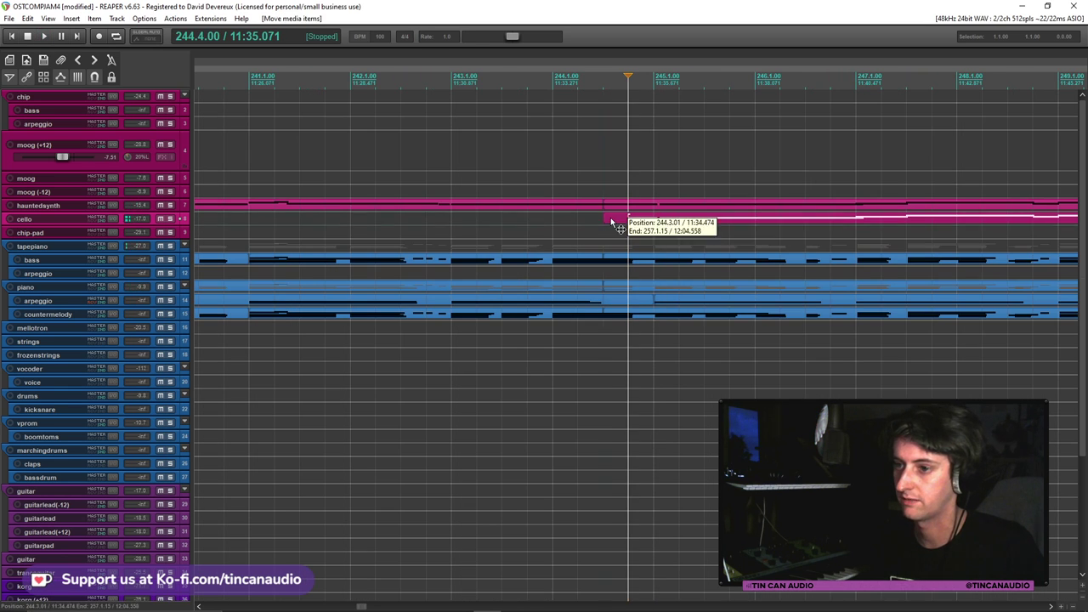
# Listen to the extended section with the pasted cello, playing from just before bar 245 and again from about bar 247
pyautogui.scroll(-4, 665, 292)
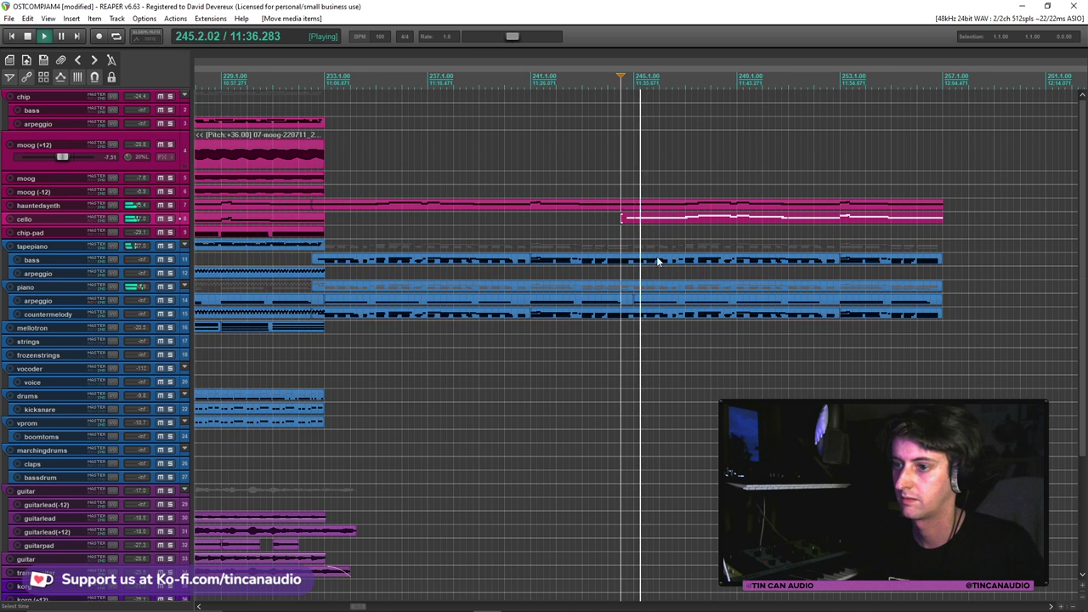
pyautogui.scroll(4, 630, 225)
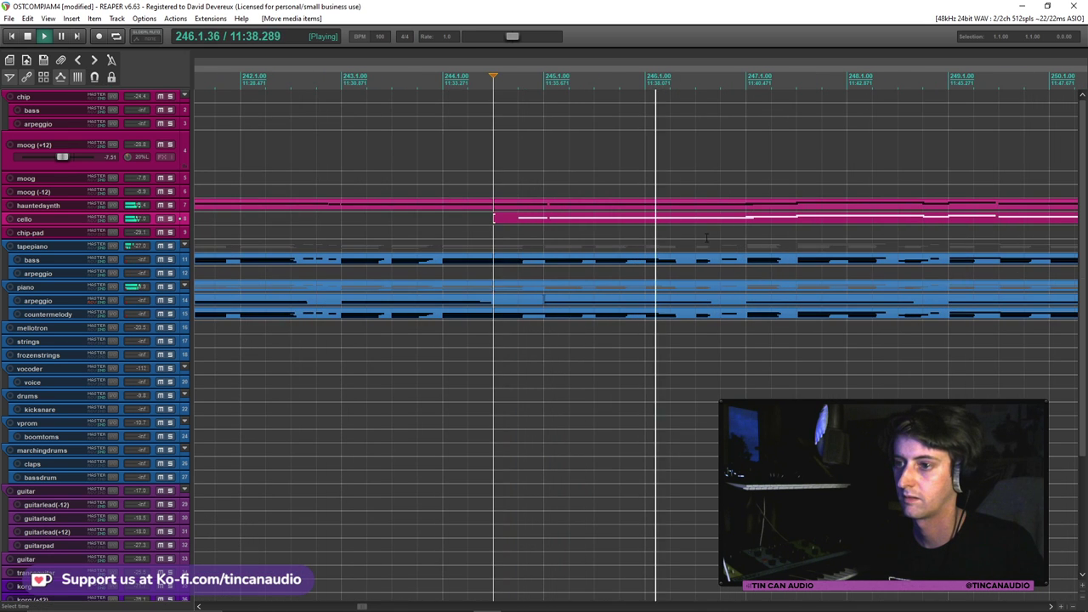
pyautogui.moveTo(649, 226); pyautogui.dragTo(655, 228)
pyautogui.press('space')
pyautogui.moveTo(754, 227); pyautogui.dragTo(741, 221)
pyautogui.click(740, 221)
pyautogui.press('space')
pyautogui.scroll(-4, 647, 221)
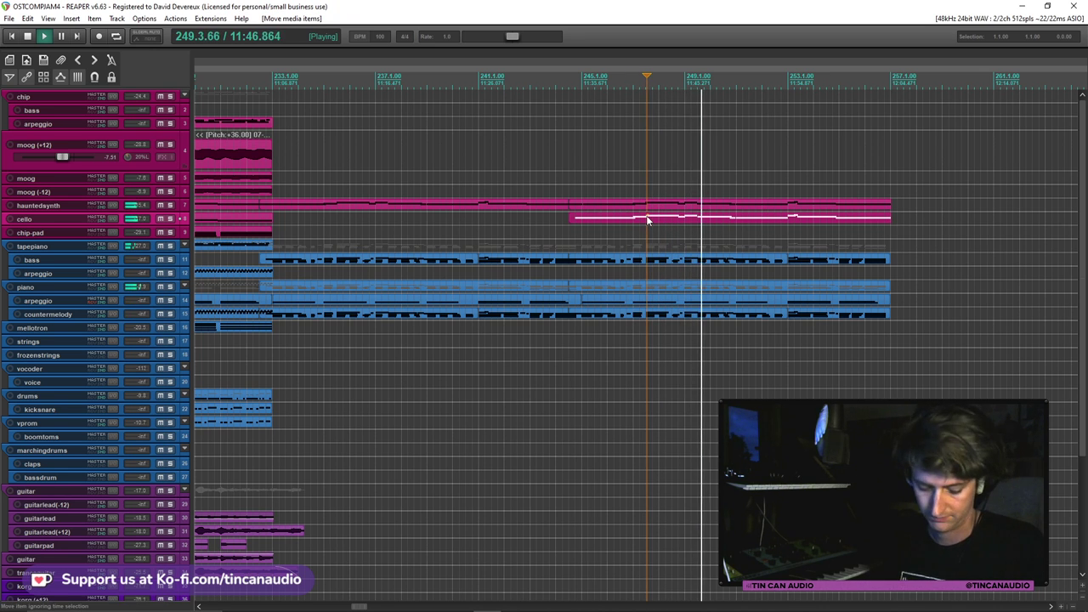
# Transpose all notes of the pasted cello item by -12 semitones and listen to the result towards the end of the section
pyautogui.doubleClick(647, 222)
pyautogui.hotkey('ctrl', 't')
pyautogui.write('-12')
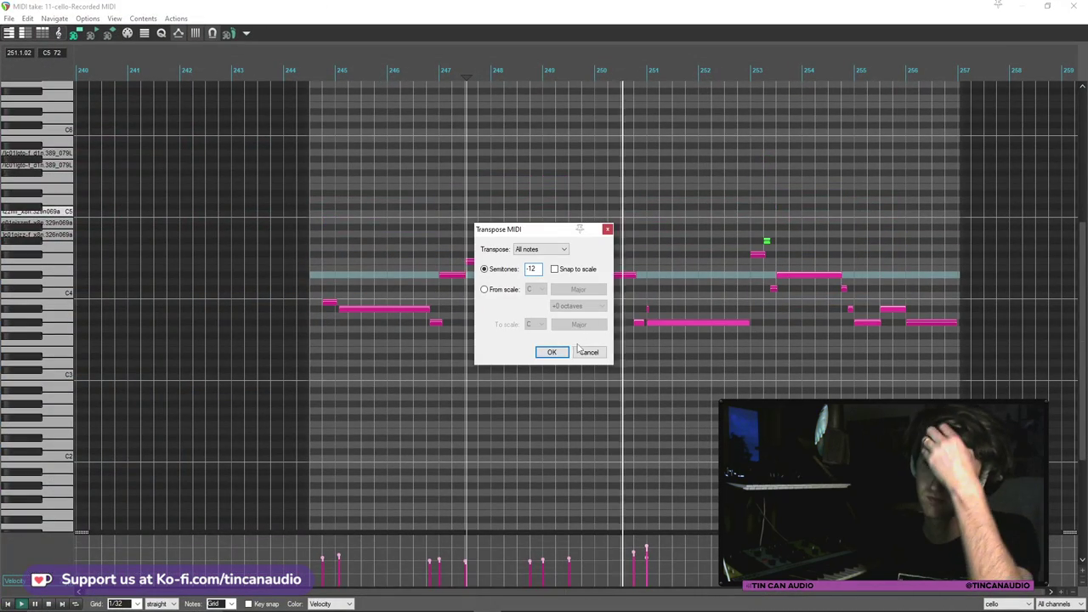
pyautogui.click(552, 352)
pyautogui.press('Escape')
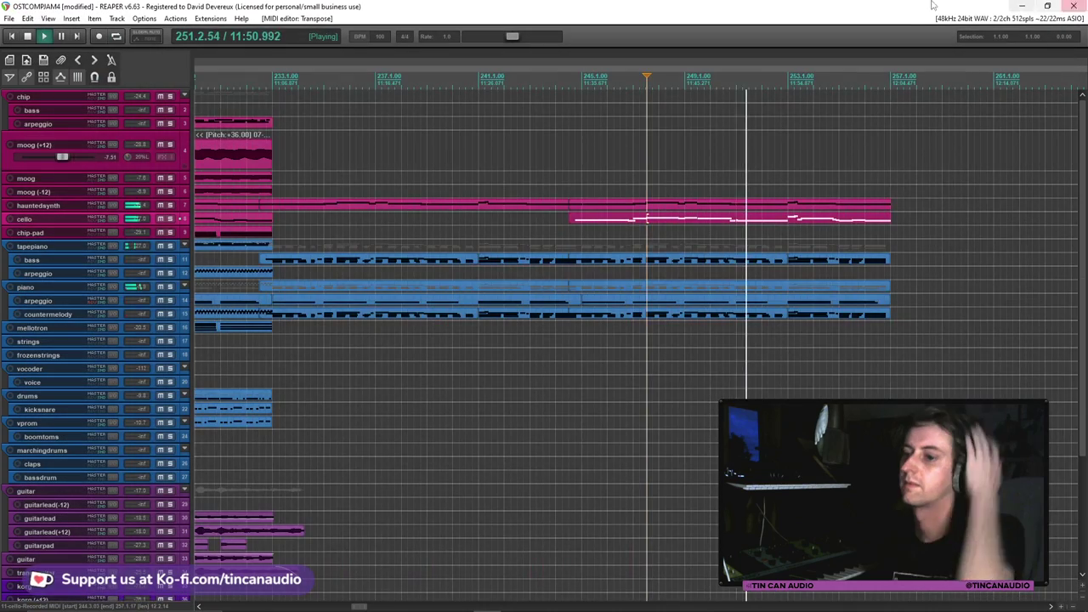
pyautogui.scroll(-2, 706, 221)
pyautogui.click(705, 221)
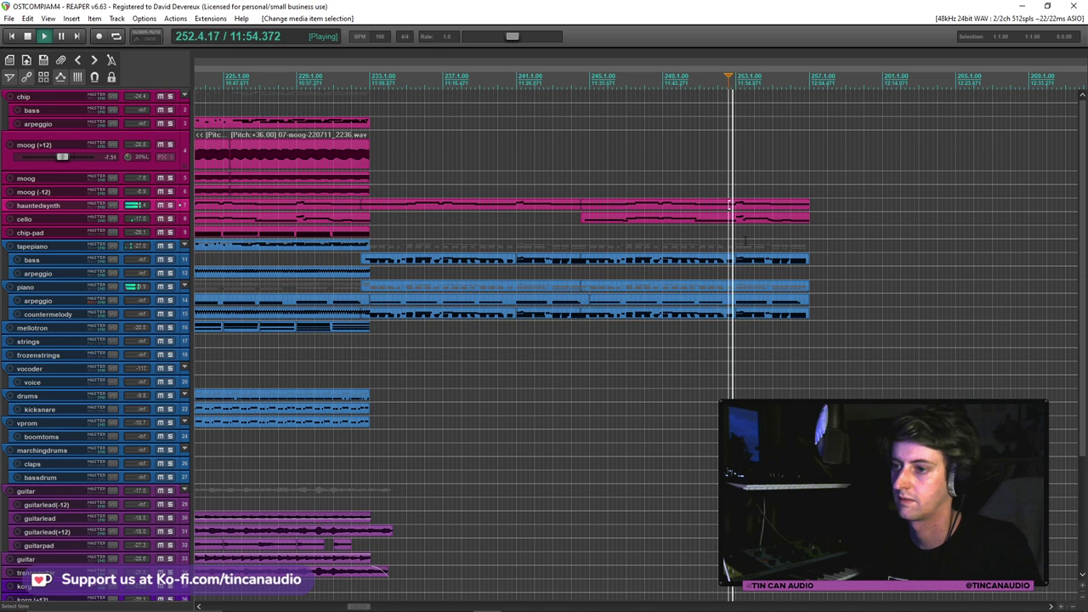
pyautogui.scroll(-1, 730, 204)
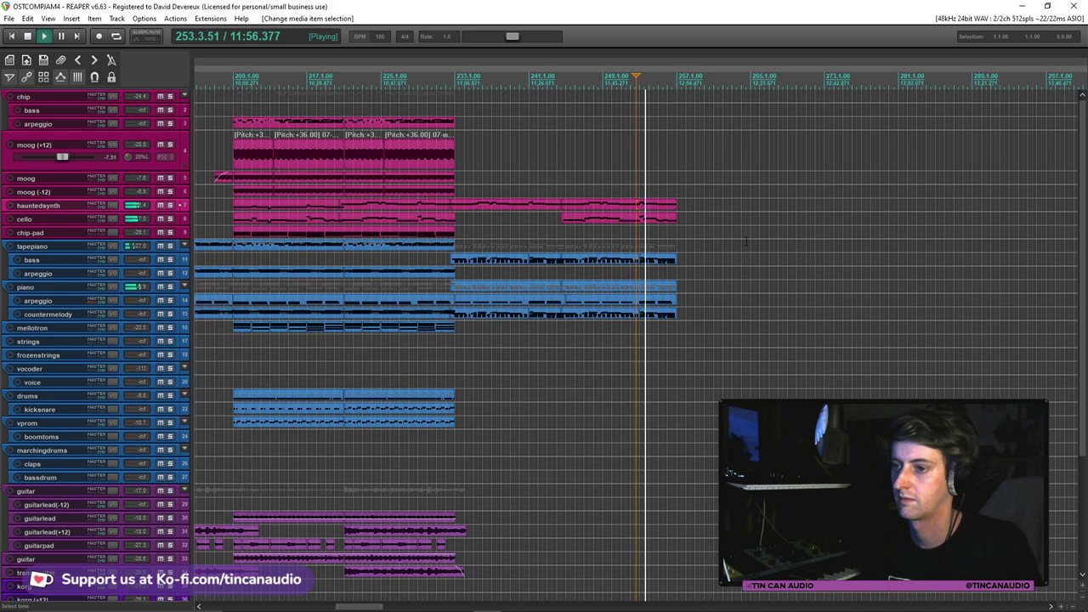
pyautogui.scroll(-2, 639, 204)
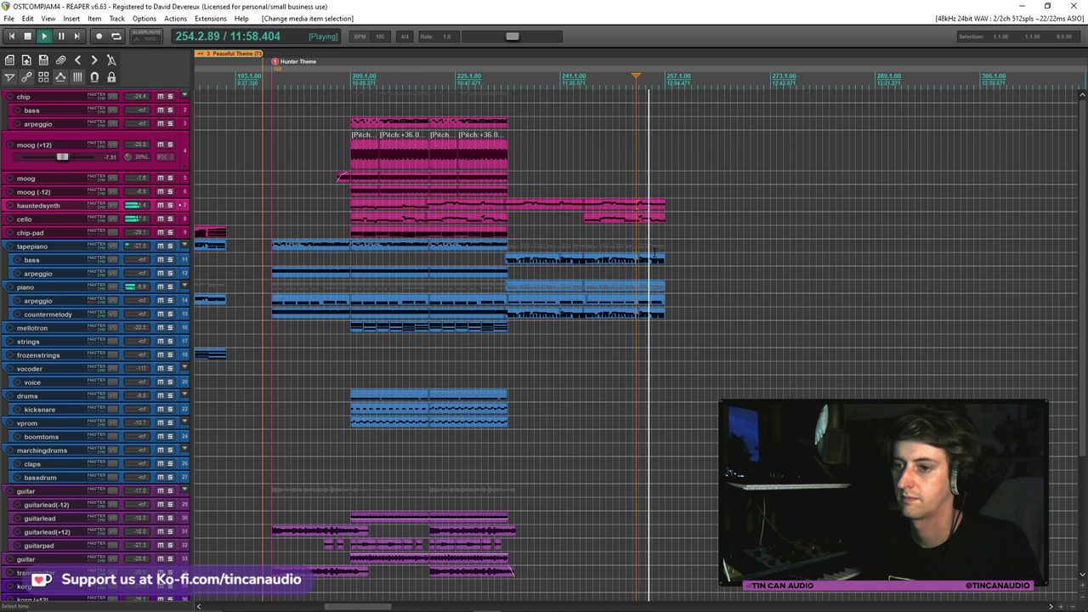
# Copy the chip-pad items of the Hunter Theme, paste them near bar 245 and play from there
pyautogui.click(408, 233)
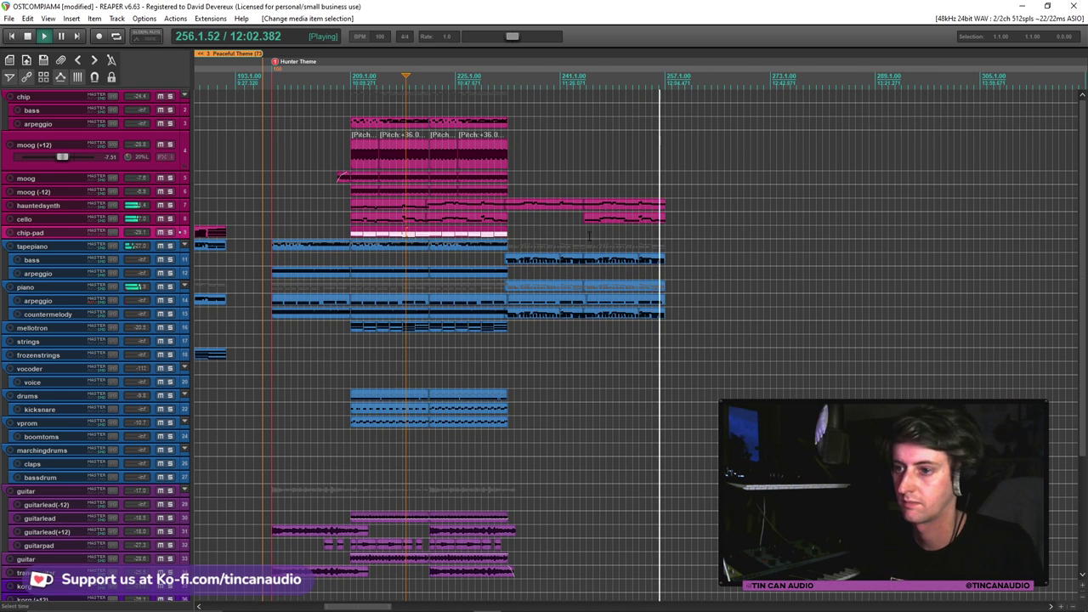
pyautogui.press('space')
pyautogui.click(585, 235)
pyautogui.hotkey('ctrl', 'v')
pyautogui.click(584, 235)
pyautogui.press('space')
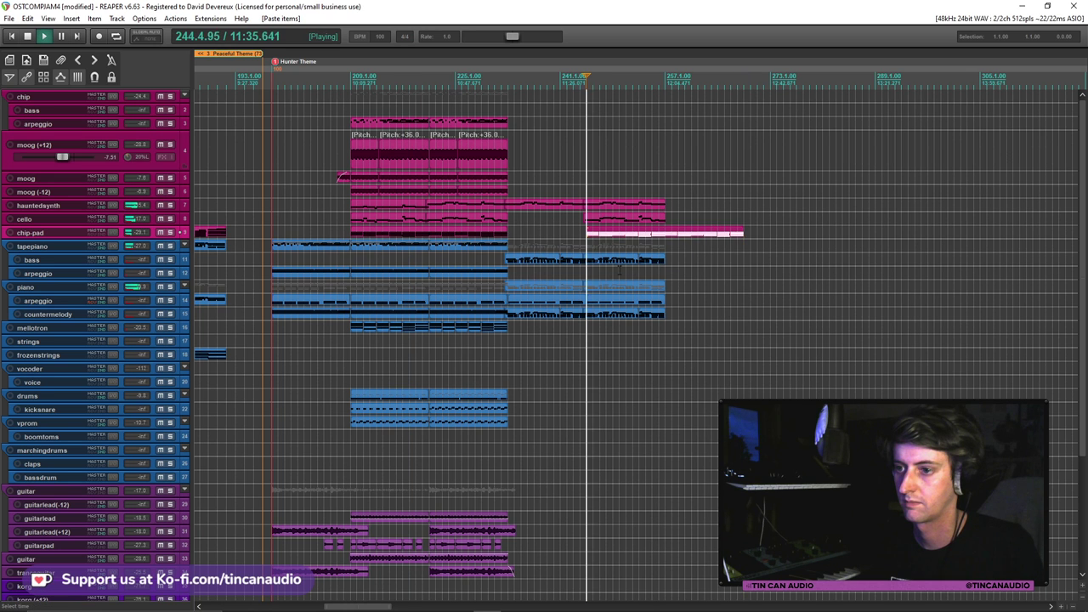
# Align the start of the pasted chip-pad items to bar 245 and trim their end to bar 257
pyautogui.scroll(5, 595, 255)
pyautogui.moveTo(623, 233); pyautogui.dragTo(637, 244)
pyautogui.scroll(-6, 651, 282)
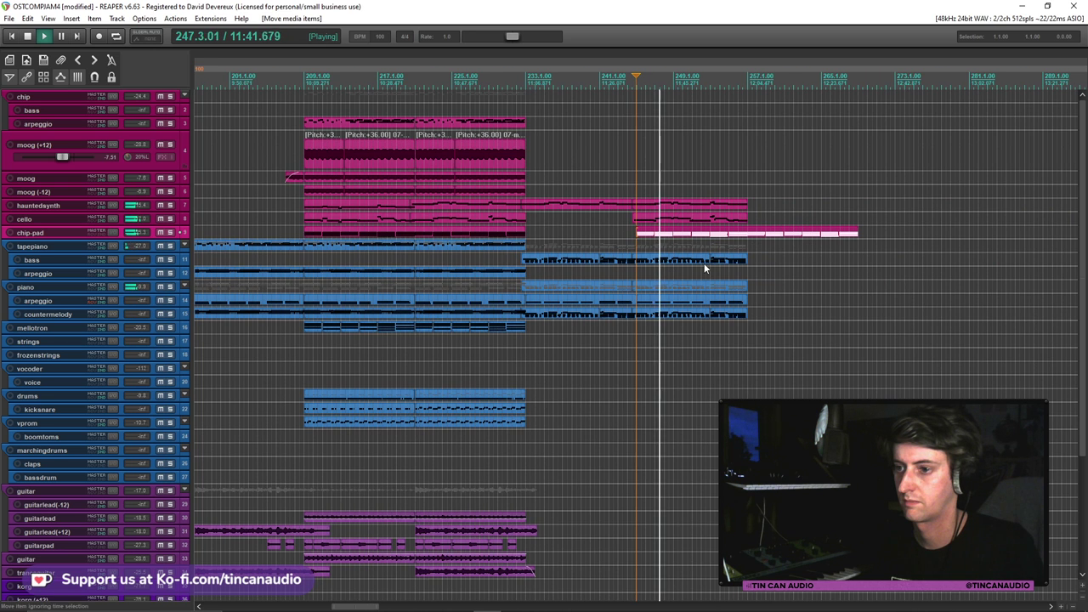
pyautogui.moveTo(857, 231); pyautogui.dragTo(748, 231)
pyautogui.click(732, 233)
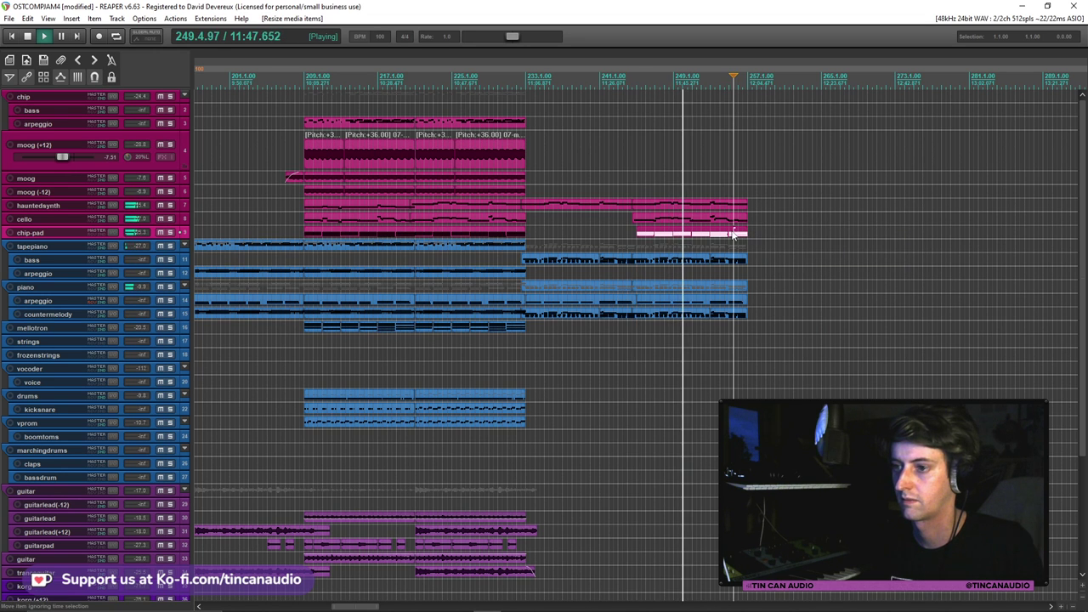
# Split the tapepiano arpeggio and piano items at bar 132, near the end of the Hunted Theme
pyautogui.scroll(-5, 674, 247)
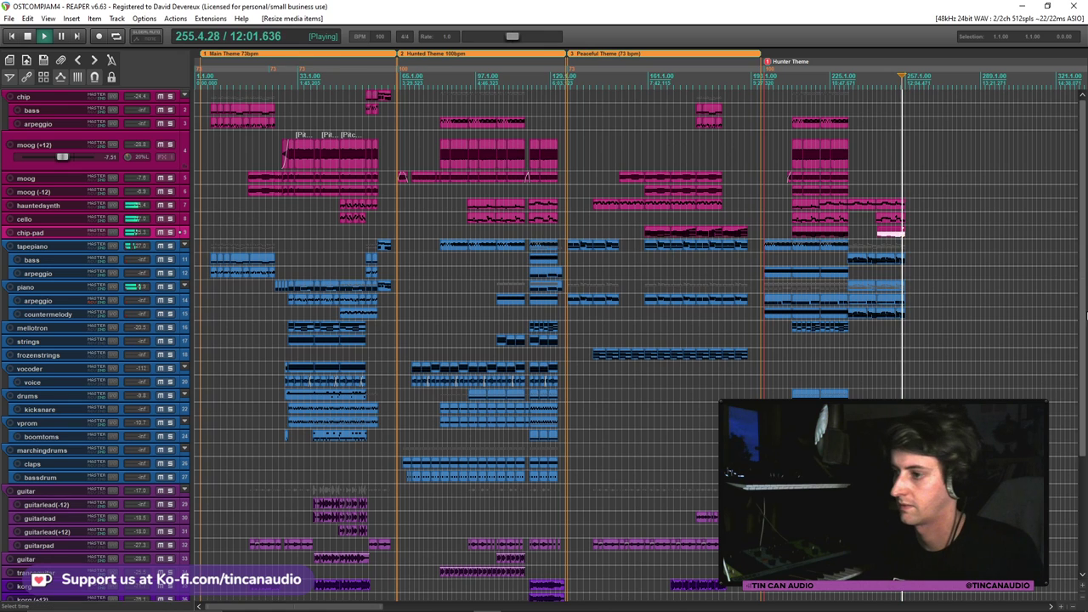
pyautogui.scroll(-5, 544, 340)
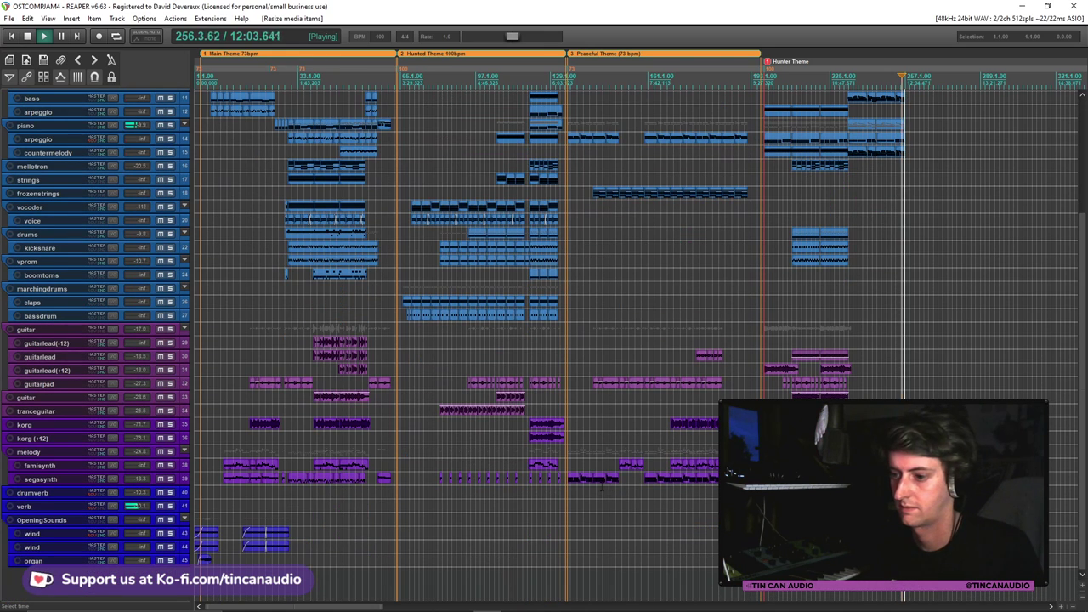
pyautogui.press('space')
pyautogui.scroll(5, 617, 199)
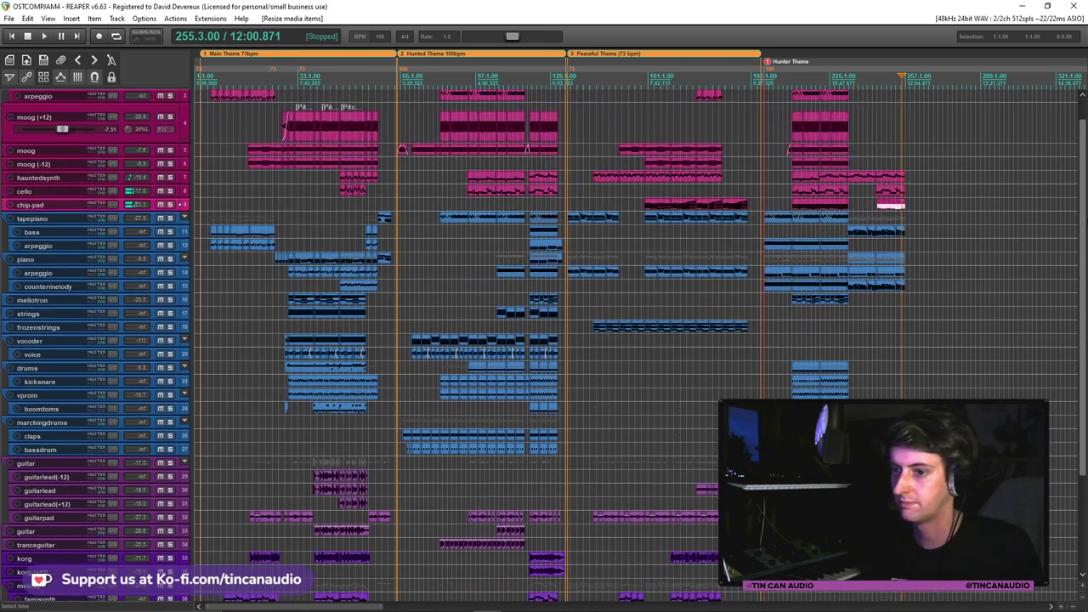
pyautogui.click(568, 261)
pyautogui.scroll(5, 568, 261)
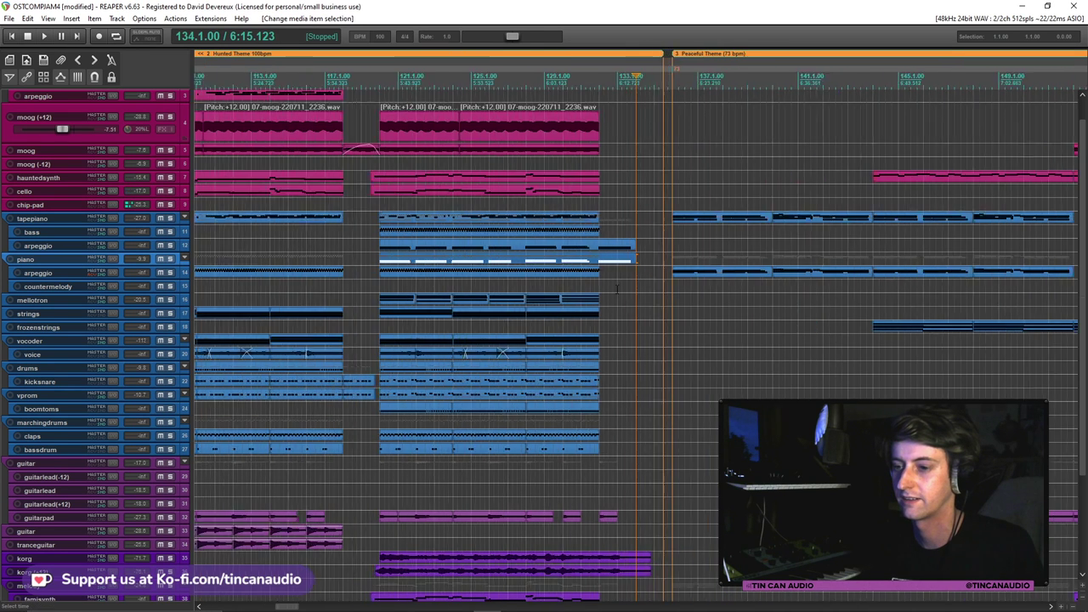
pyautogui.click(565, 252)
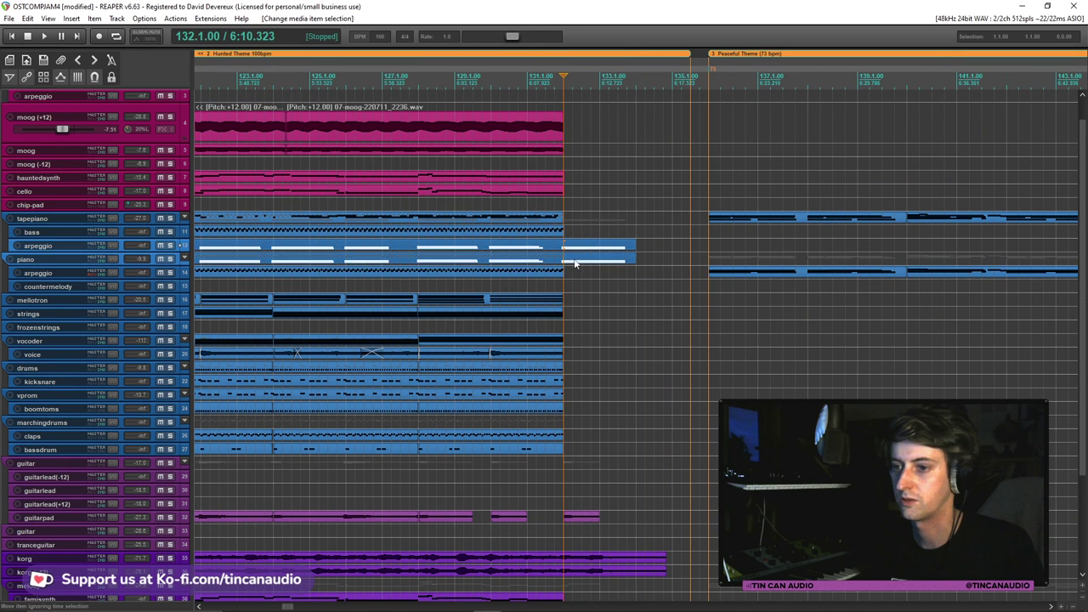
pyautogui.press('s')
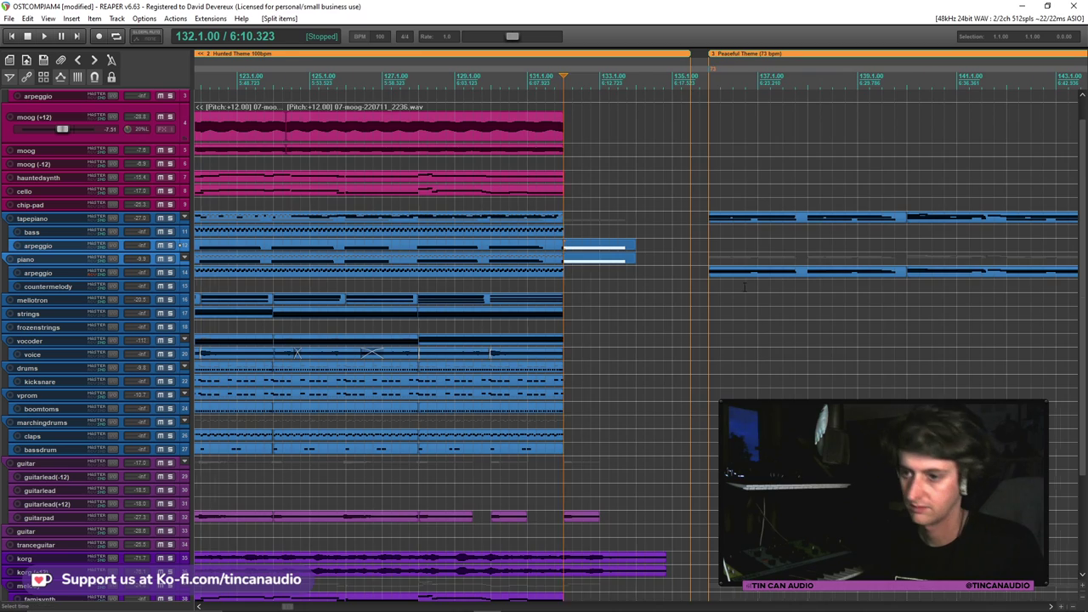
# Paste the split-off tapepiano arpeggio and piano endings at bar 257 and play the ending from 256.3
pyautogui.scroll(-10, 744, 287)
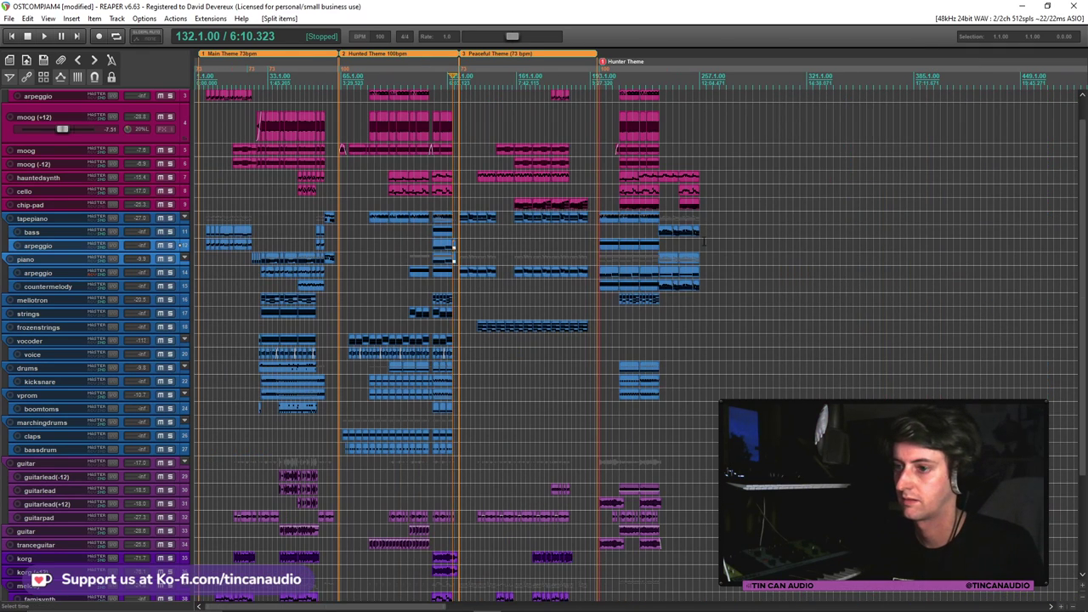
pyautogui.click(703, 259)
pyautogui.hotkey('ctrl', 'v')
pyautogui.click(699, 249)
pyautogui.scroll(8, 699, 248)
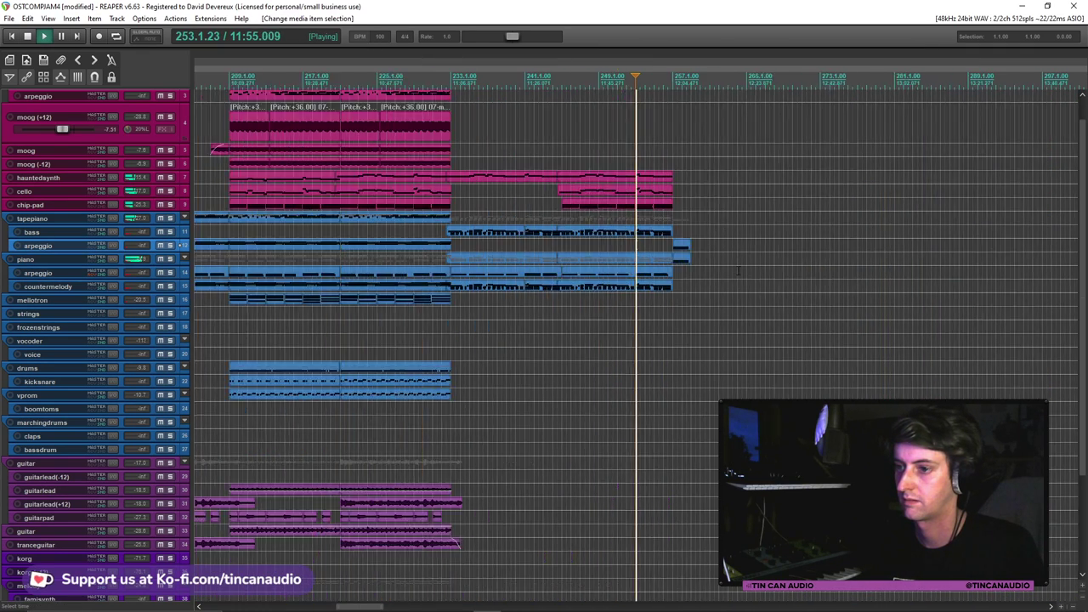
pyautogui.press('space')
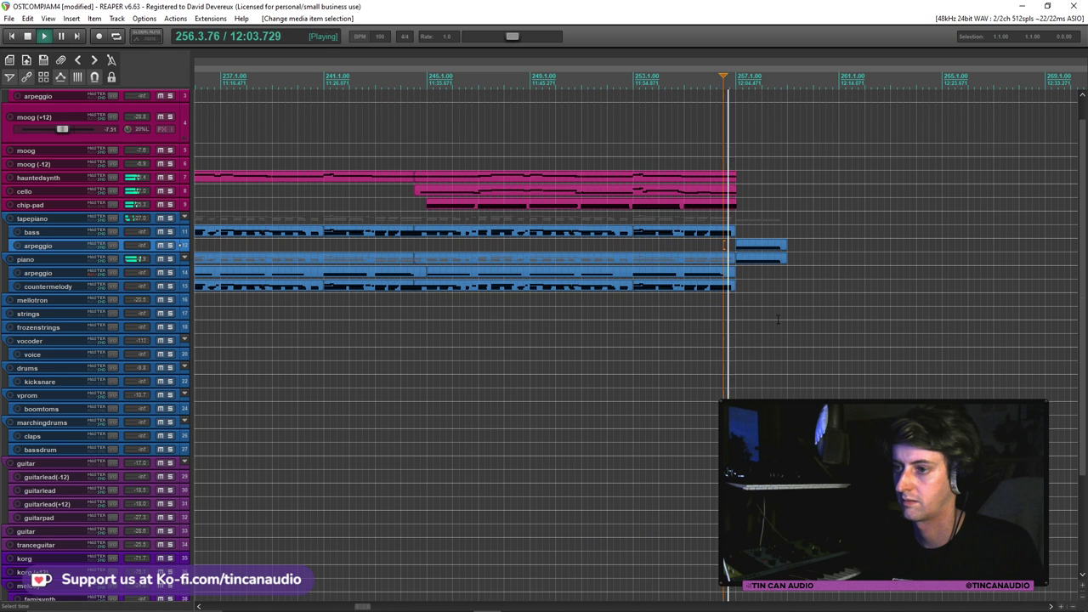
pyautogui.scroll(-5, 780, 321)
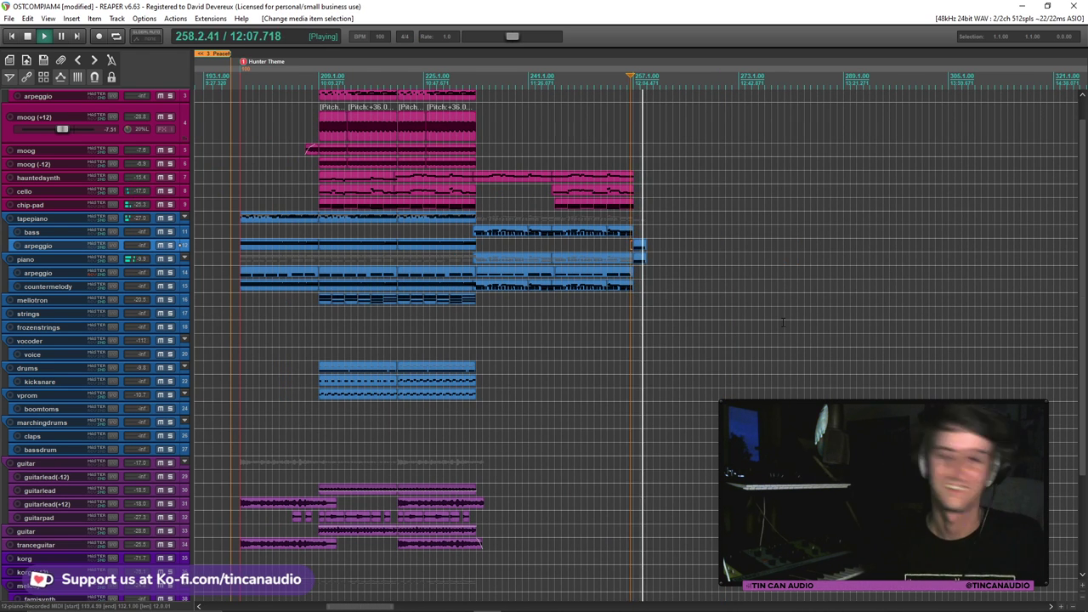
pyautogui.scroll(-3, 783, 322)
pyautogui.press('space')
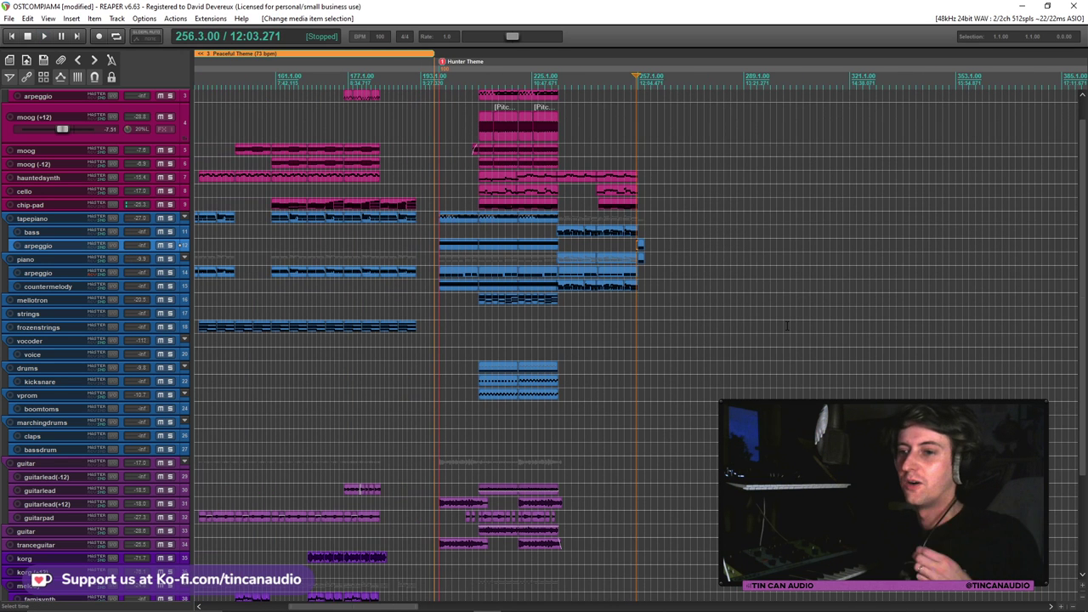
# Set the time selection from bar 197 to bar 259 and clear it again
pyautogui.moveTo(440, 177); pyautogui.dragTo(643, 214)
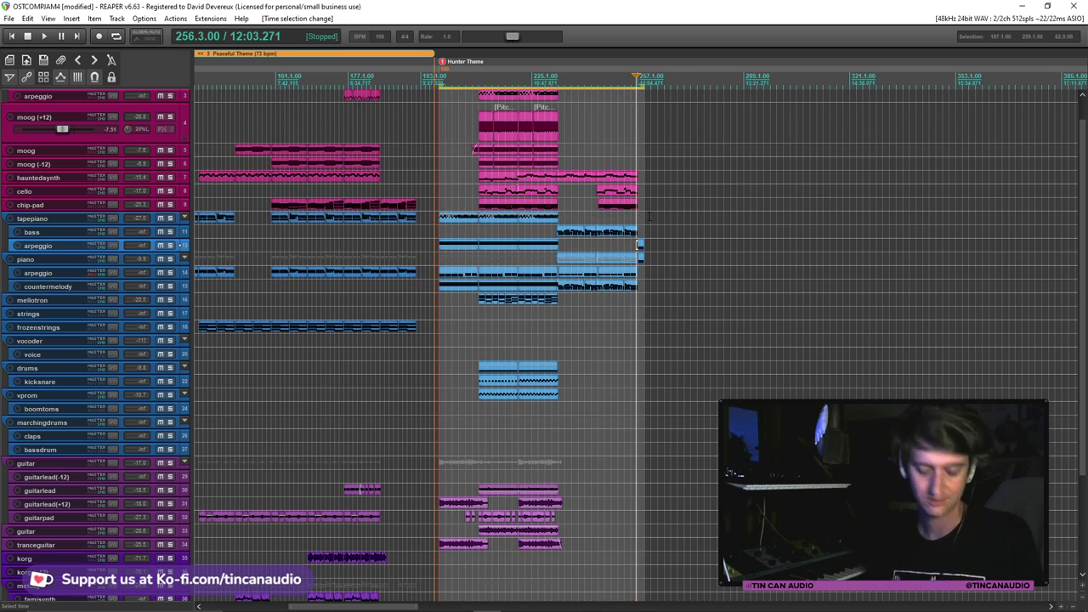
pyautogui.click(648, 215)
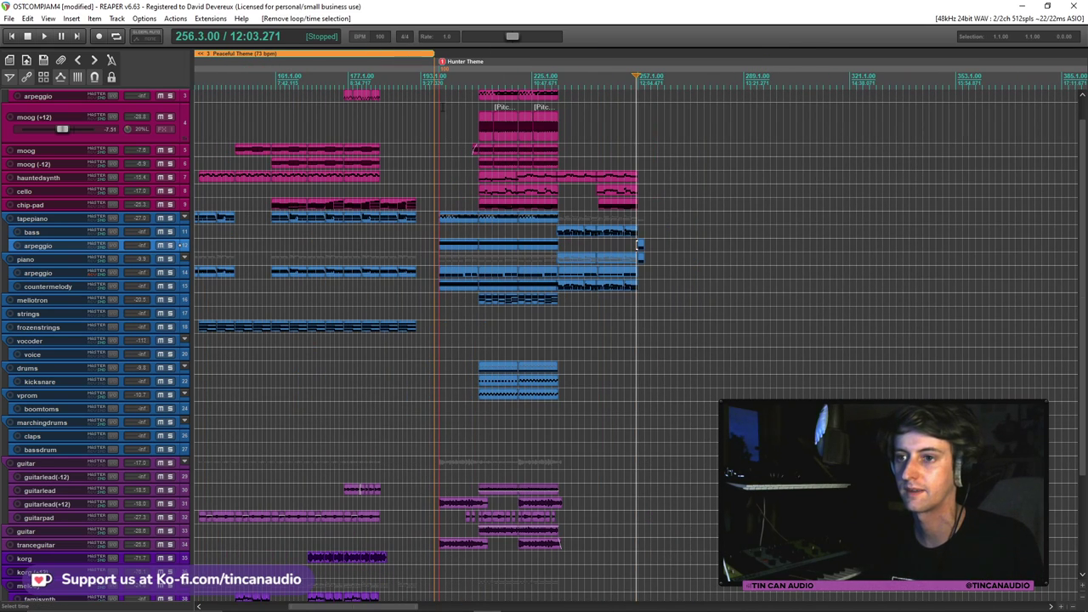
# Play the opening of the Hunter Theme from bar 197
pyautogui.click(440, 106)
pyautogui.press('space')
pyautogui.scroll(5, 439, 107)
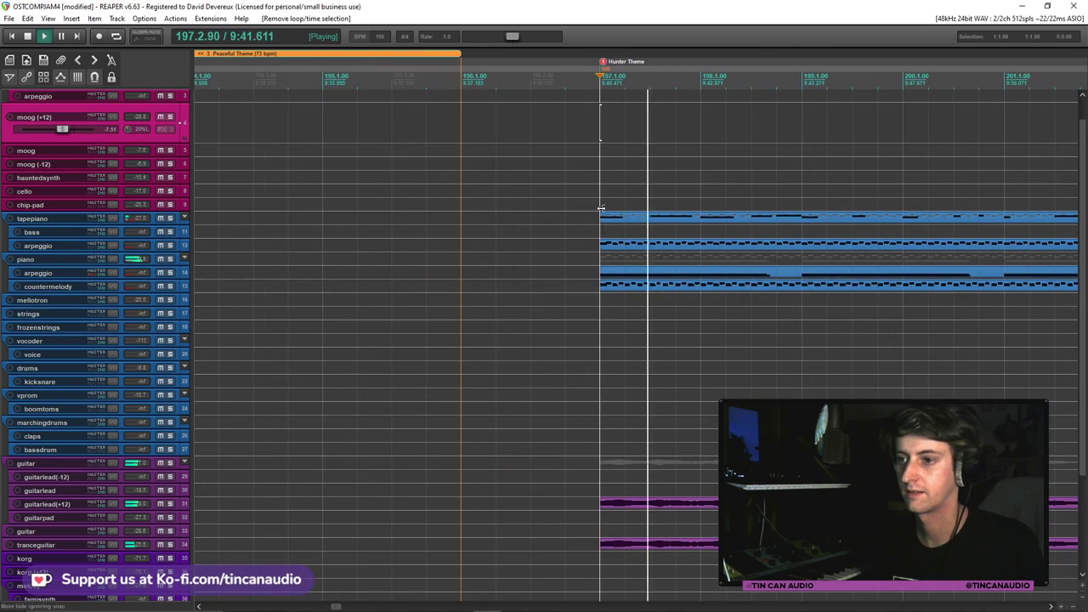
pyautogui.scroll(-2, 670, 459)
pyautogui.scroll(-2, 672, 352)
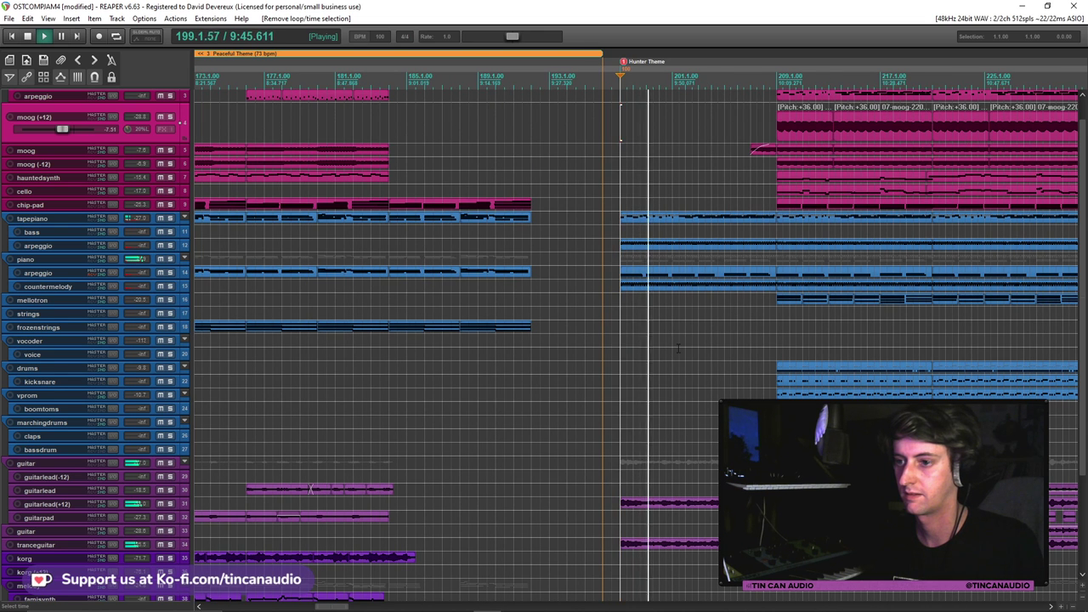
pyautogui.scroll(2, 677, 349)
pyautogui.press('space')
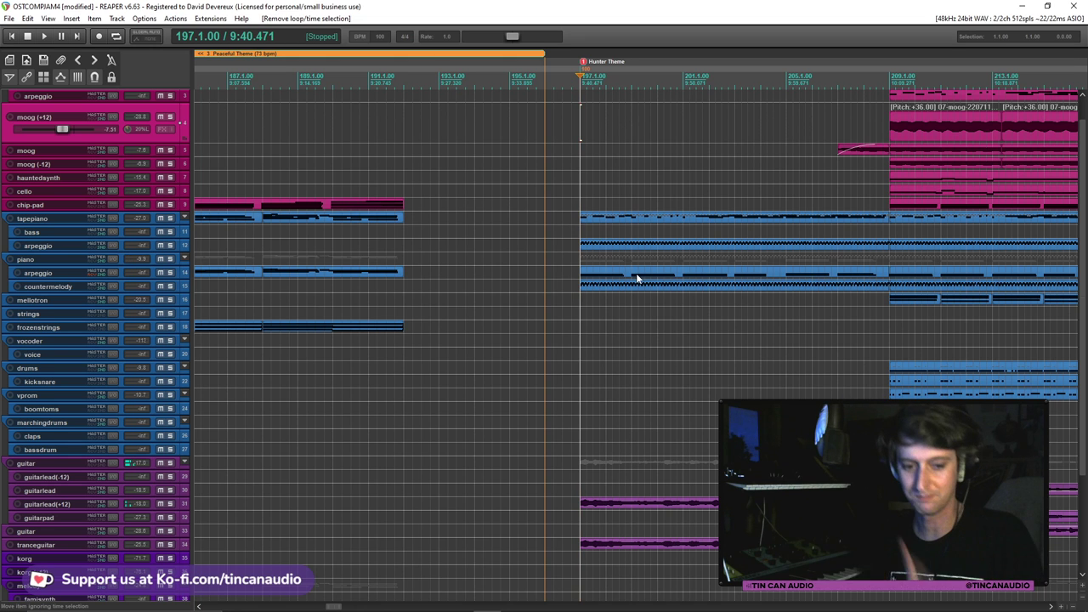
# Shift all Hunter Theme items two bars later to start at bar 199, and place the Hunter Theme marker back at bar 197
pyautogui.moveTo(611, 215); pyautogui.dragTo(646, 221)
pyautogui.moveTo(672, 228); pyautogui.dragTo(674, 229)
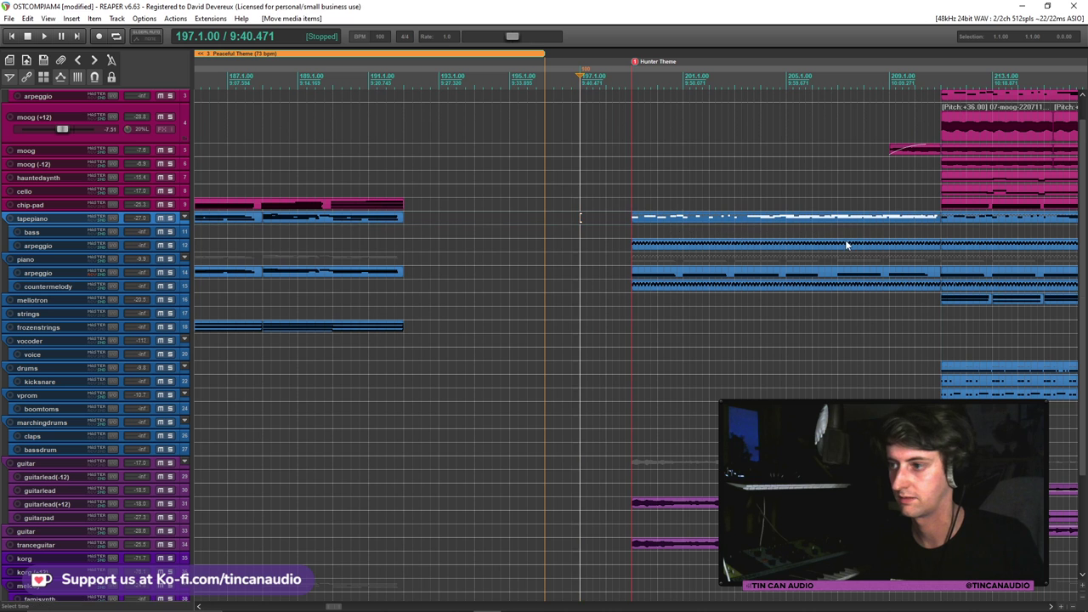
pyautogui.scroll(-3, 845, 243)
pyautogui.scroll(4, 891, 126)
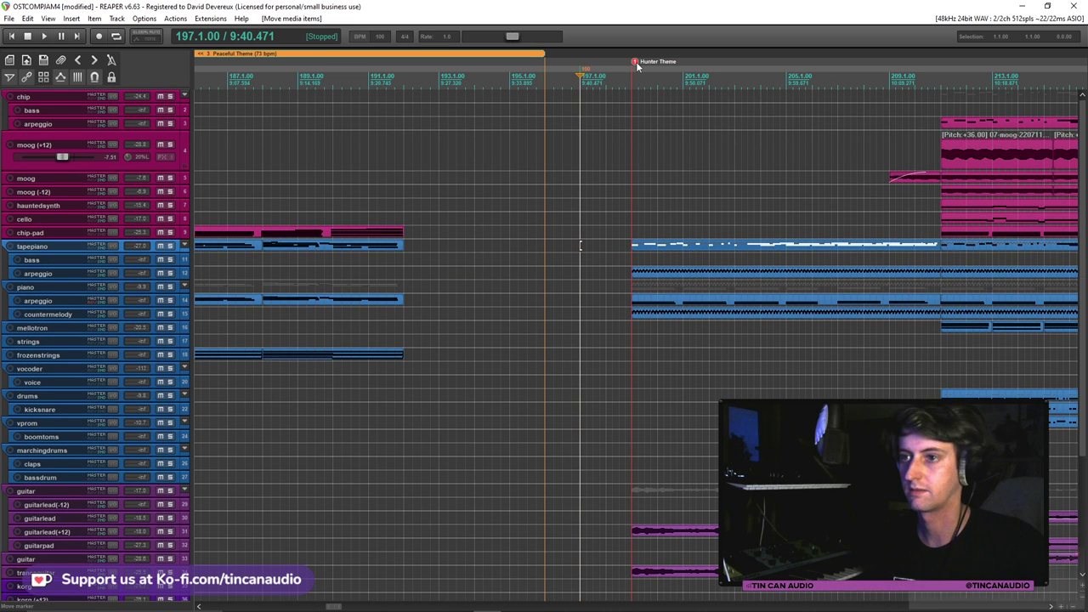
pyautogui.moveTo(637, 64); pyautogui.dragTo(589, 68)
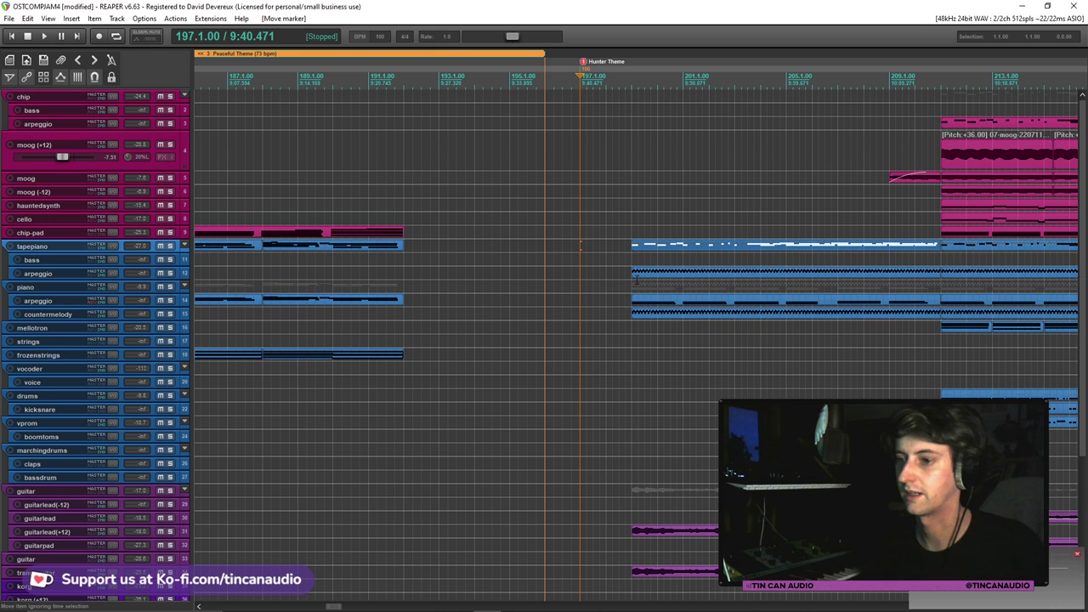
# Play the new opening, then split the tapepiano and piano items at bar 201 and select their first two bars
pyautogui.click(627, 292)
pyautogui.press('space')
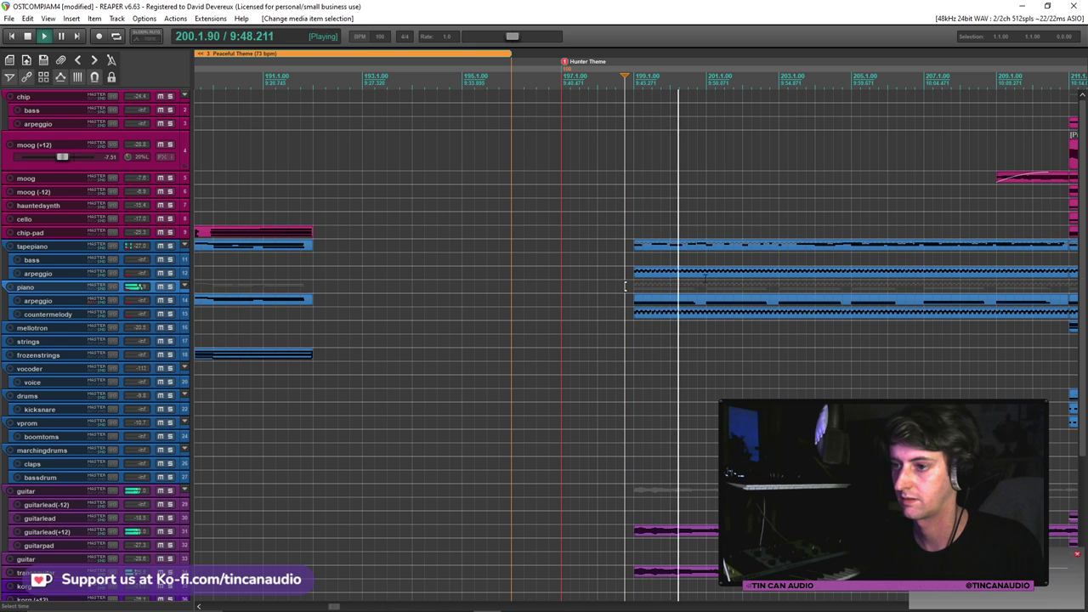
pyautogui.click(706, 248)
pyautogui.press('space')
pyautogui.press('s')
pyautogui.click(687, 317)
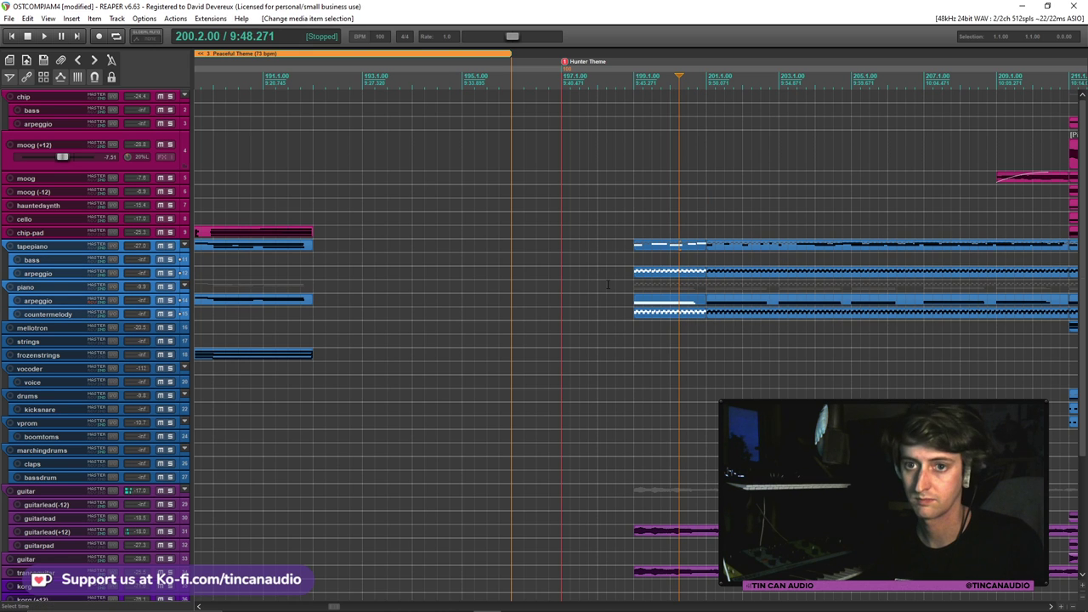
# Paste the two-bar tapepiano and piano opening at bar 197 and play it
pyautogui.click(562, 248)
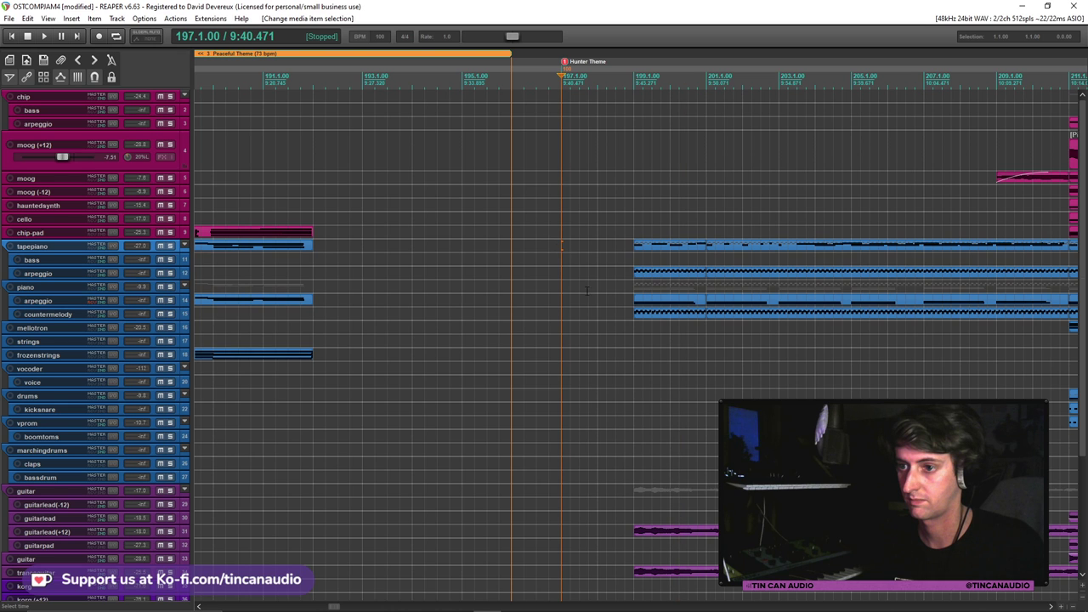
pyautogui.hotkey('ctrl', 'v')
pyautogui.click(550, 241)
pyautogui.press('space')
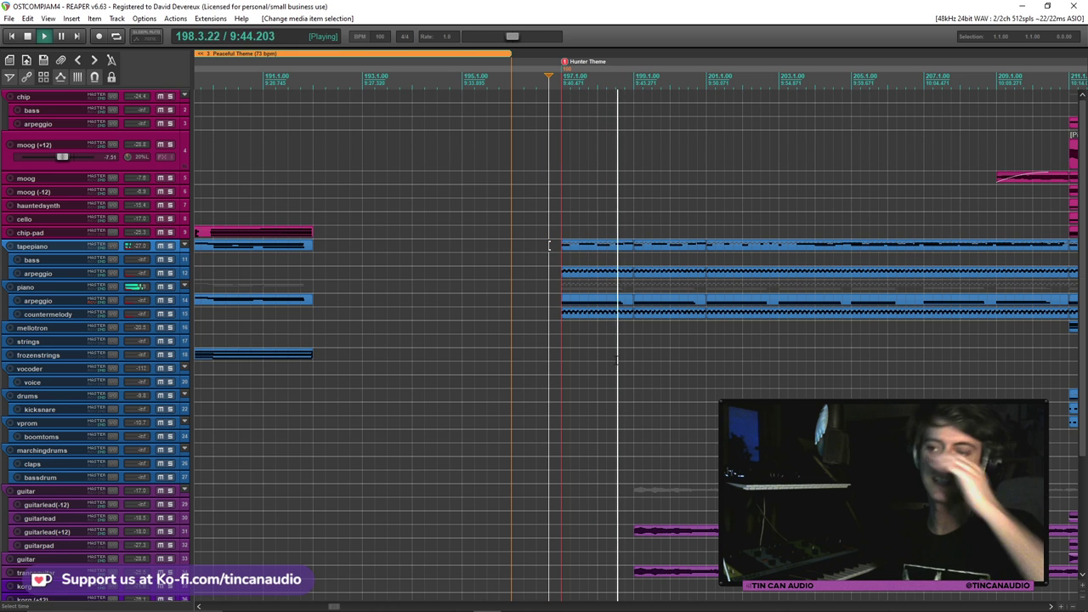
pyautogui.scroll(-2, 666, 532)
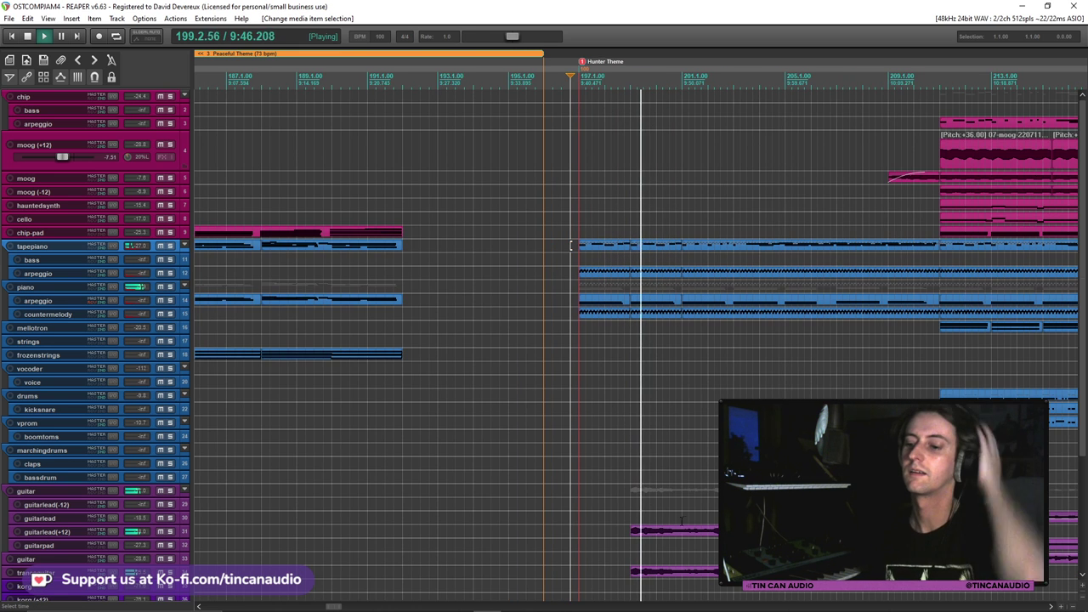
# Add a short fade-in to the guitarlead(+12) and tranceguitar items at bar 199 and play their entry
pyautogui.click(669, 532)
pyautogui.scroll(-5, 669, 532)
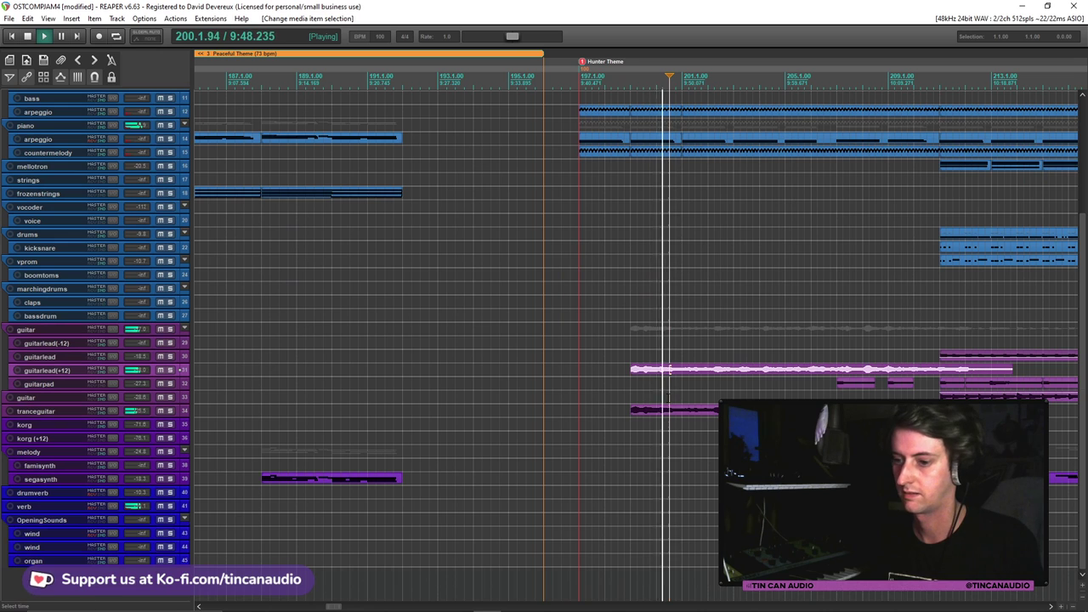
pyautogui.moveTo(633, 406); pyautogui.dragTo(636, 407)
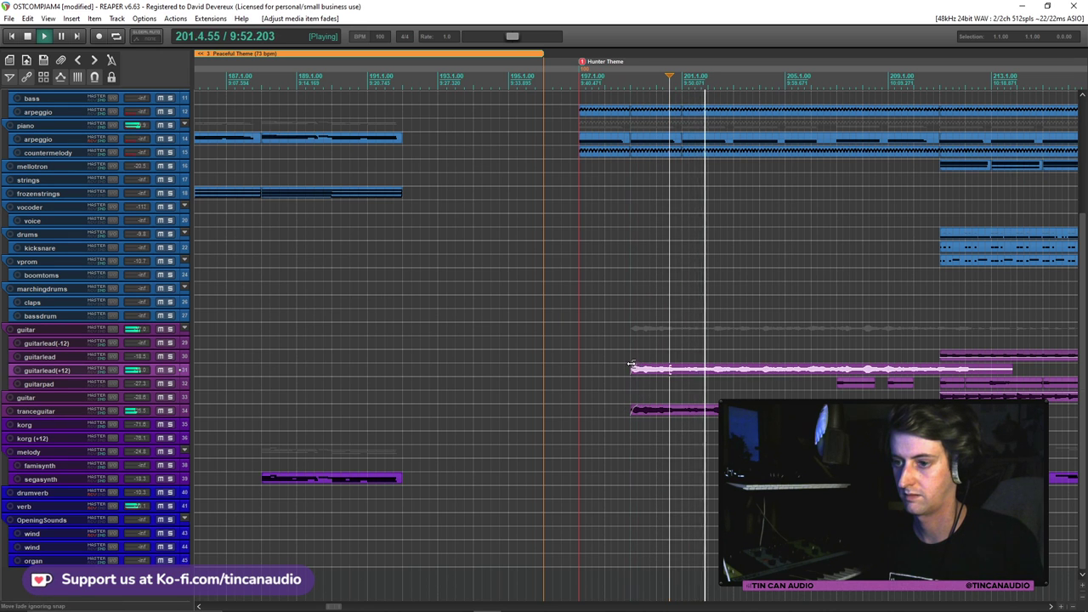
pyautogui.click(619, 356)
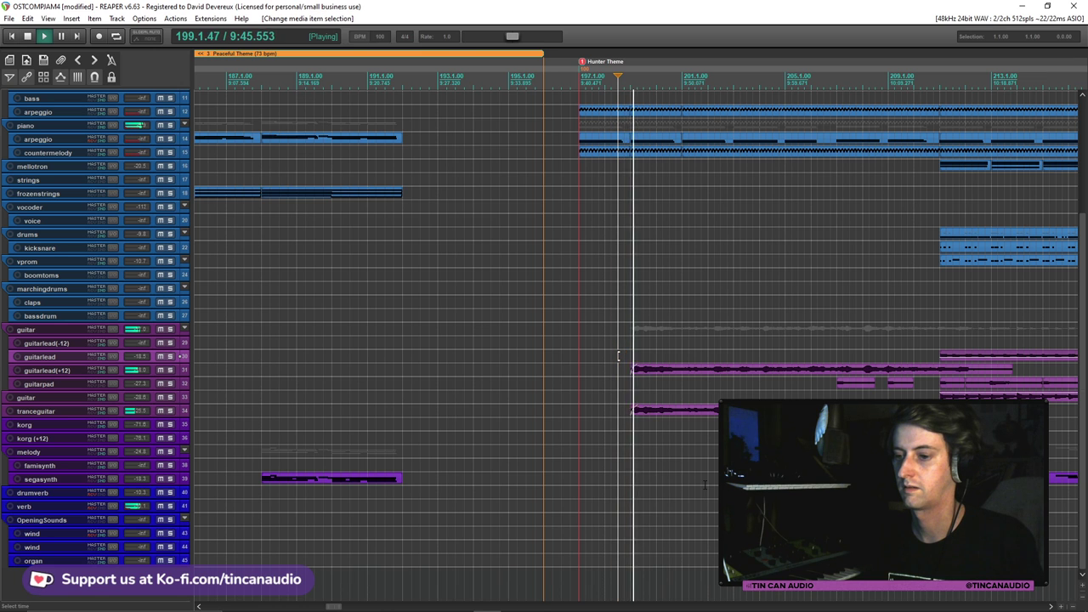
pyautogui.click(670, 372)
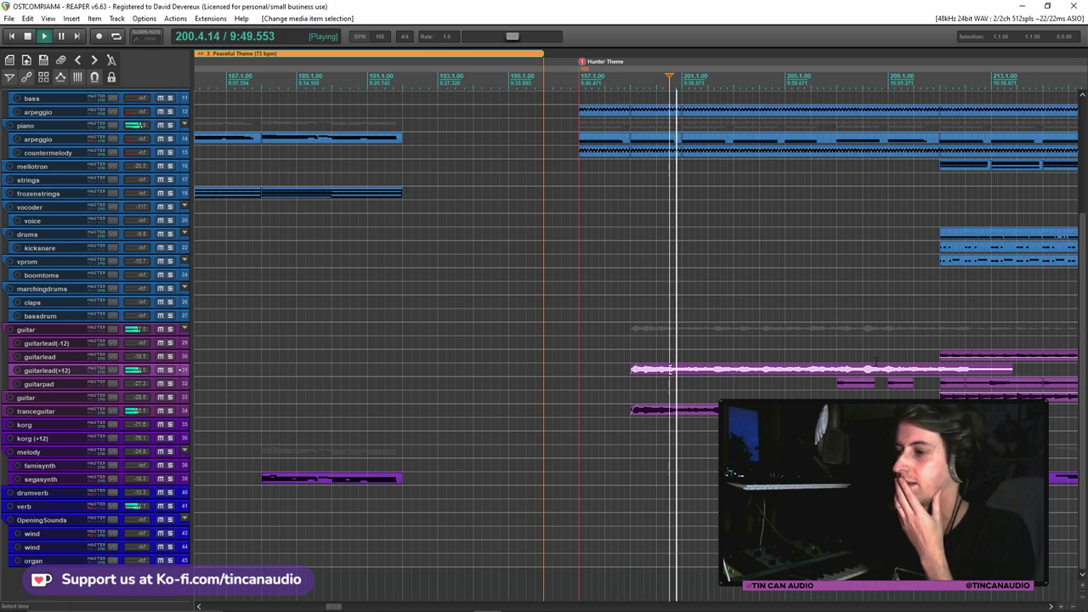
# Show the tranceguitar track's volume envelope and lower its level to about -10.1 dB at the bar 199 entry
pyautogui.moveTo(1085, 300); pyautogui.dragTo(1084, 194)
pyautogui.scroll(-3, 945, 236)
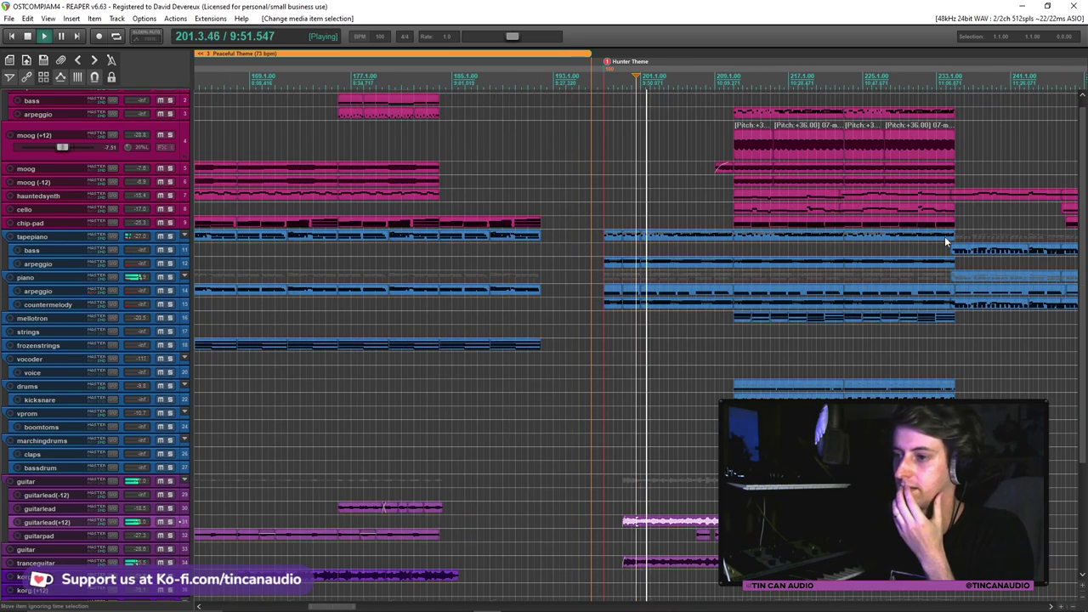
pyautogui.moveTo(1082, 285); pyautogui.dragTo(1082, 341)
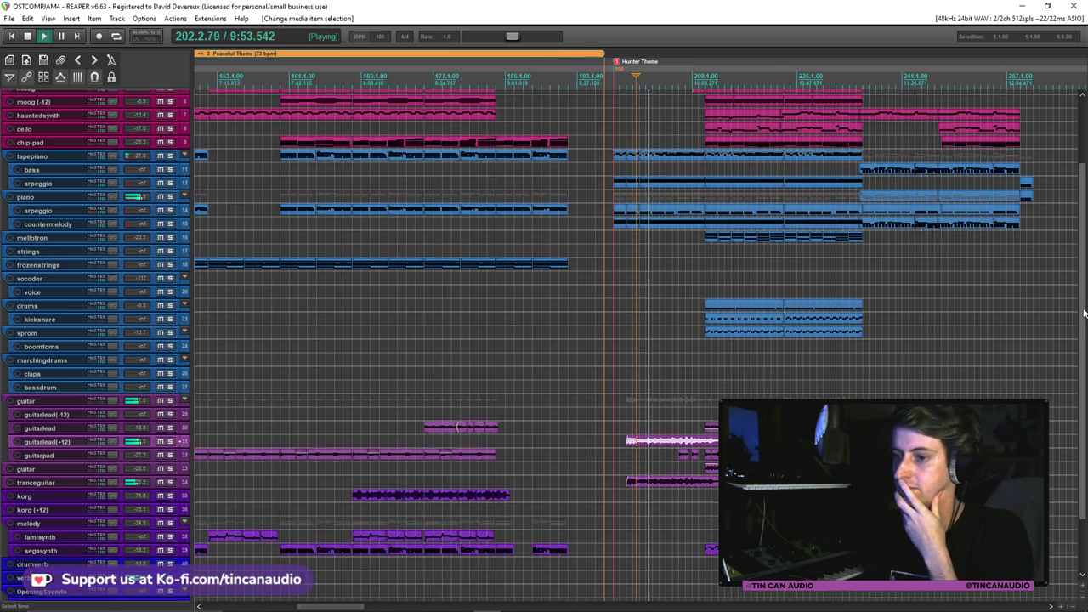
pyautogui.click(151, 485)
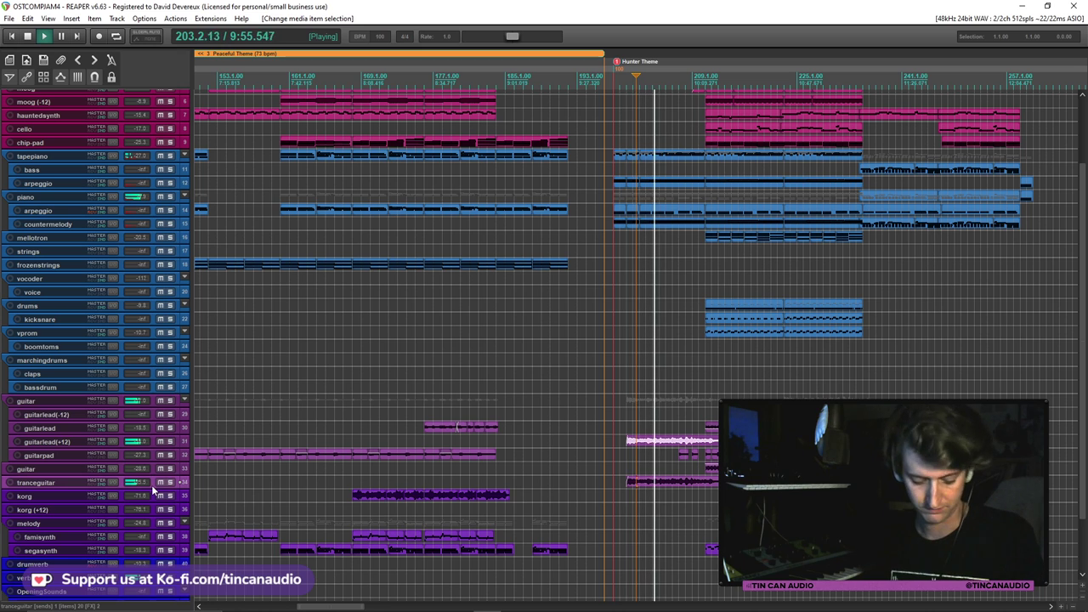
pyautogui.press('v')
pyautogui.click(640, 491)
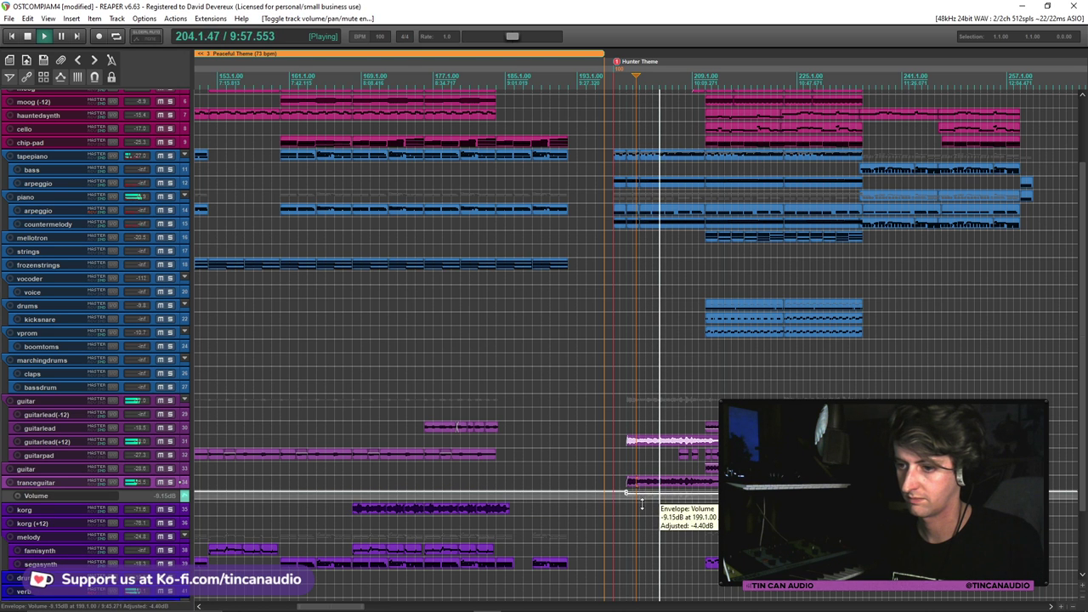
pyautogui.click(639, 493)
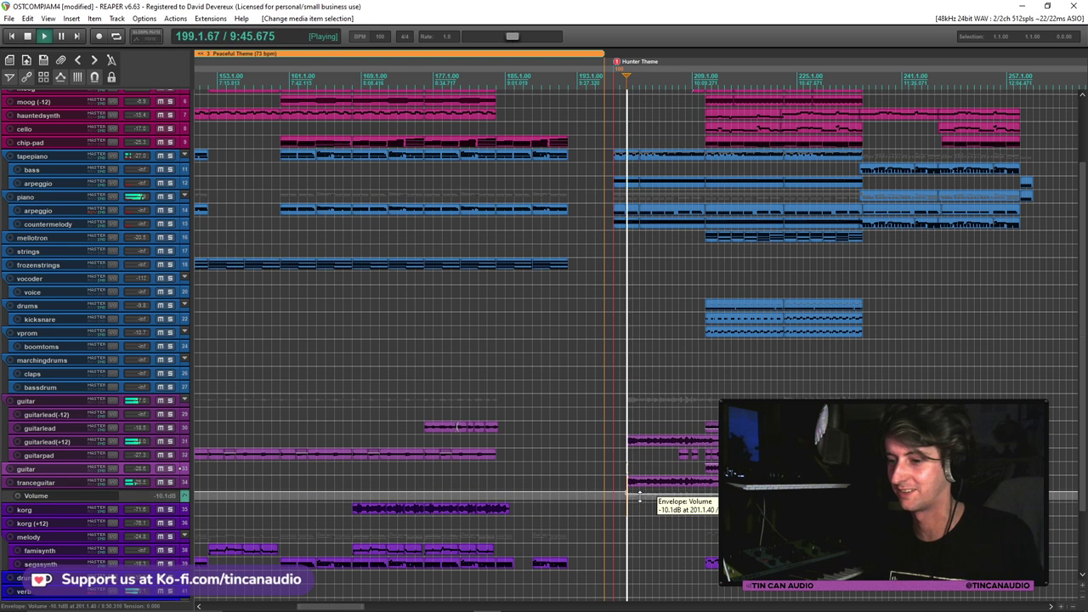
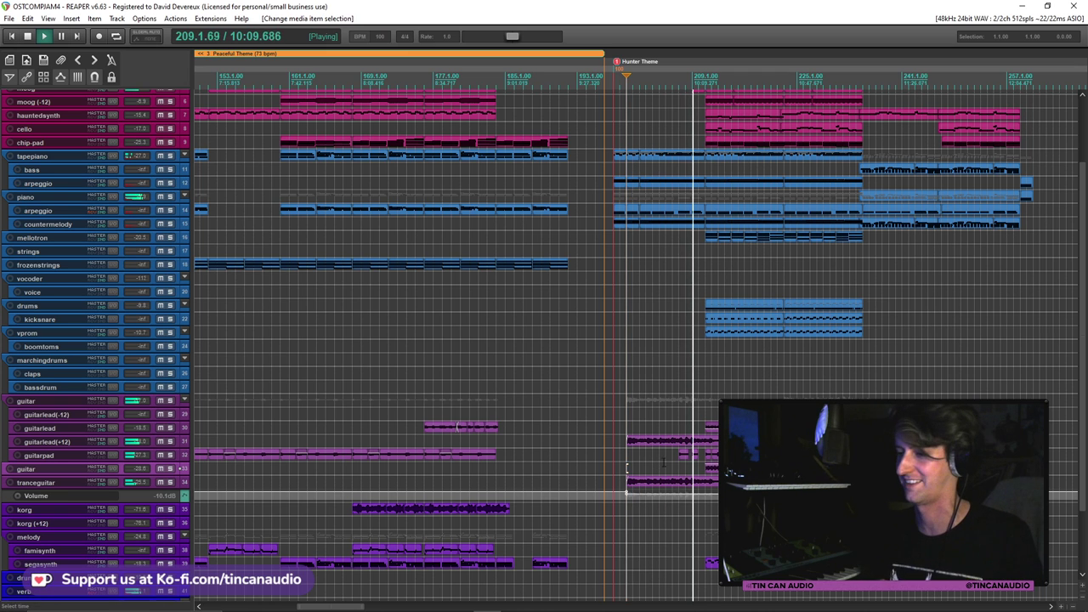
pyautogui.click(627, 493)
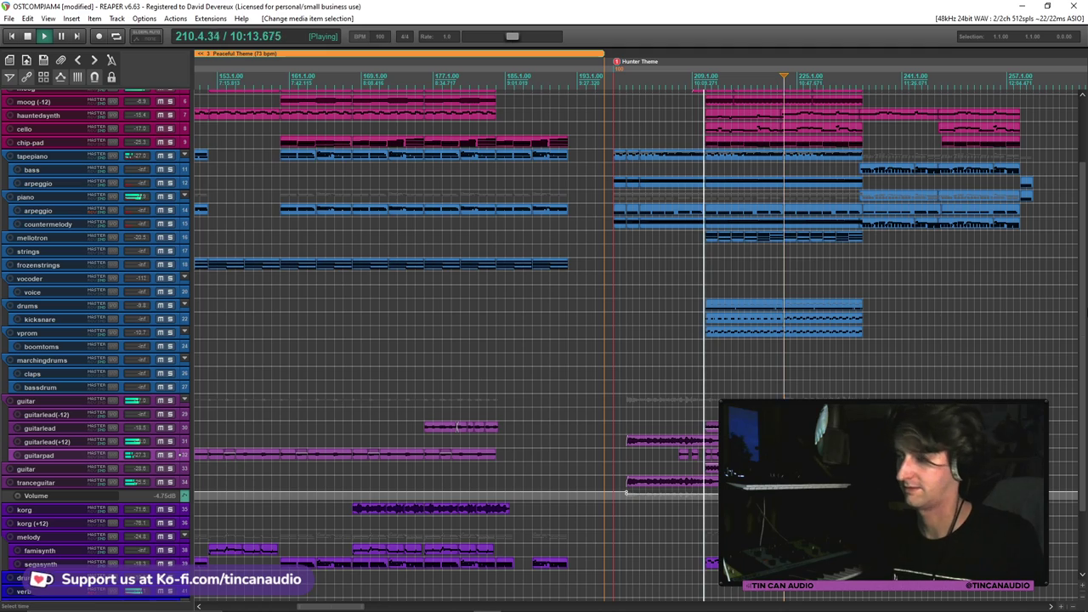
# Play the transition into the full section, starting from bar 211 and again from around bar 209
pyautogui.scroll(2, 627, 493)
pyautogui.scroll(3, 443, 398)
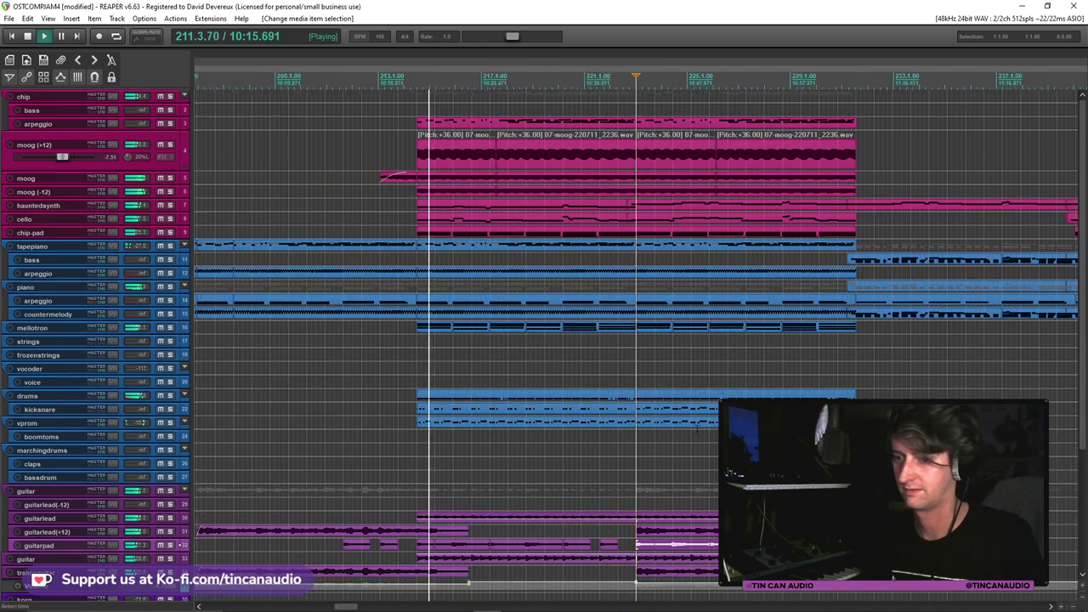
pyautogui.click(415, 383)
pyautogui.scroll(5, 415, 383)
pyautogui.press('space')
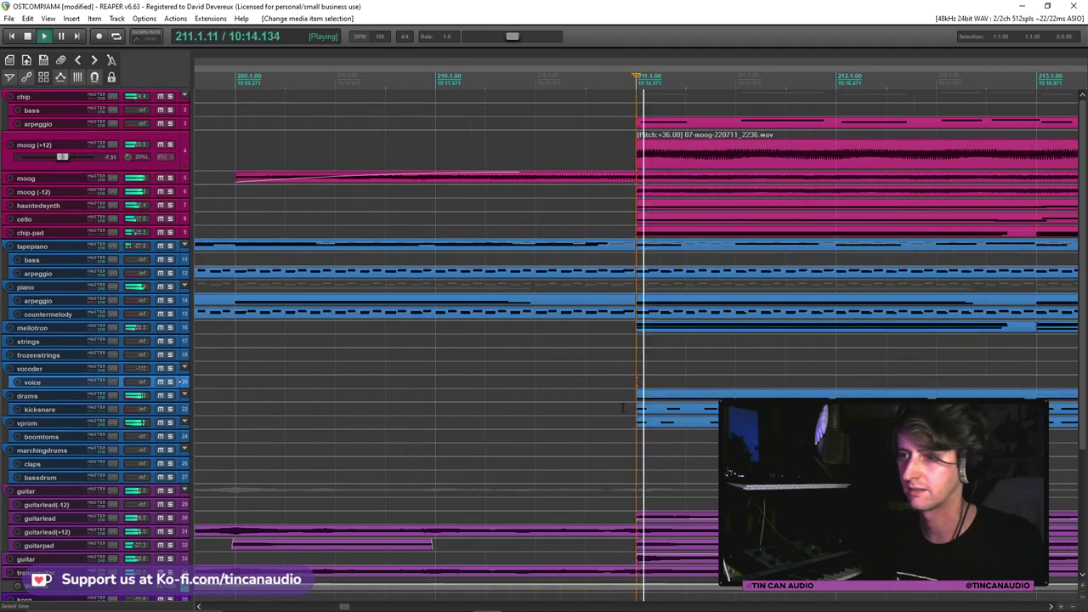
pyautogui.scroll(-6, 623, 408)
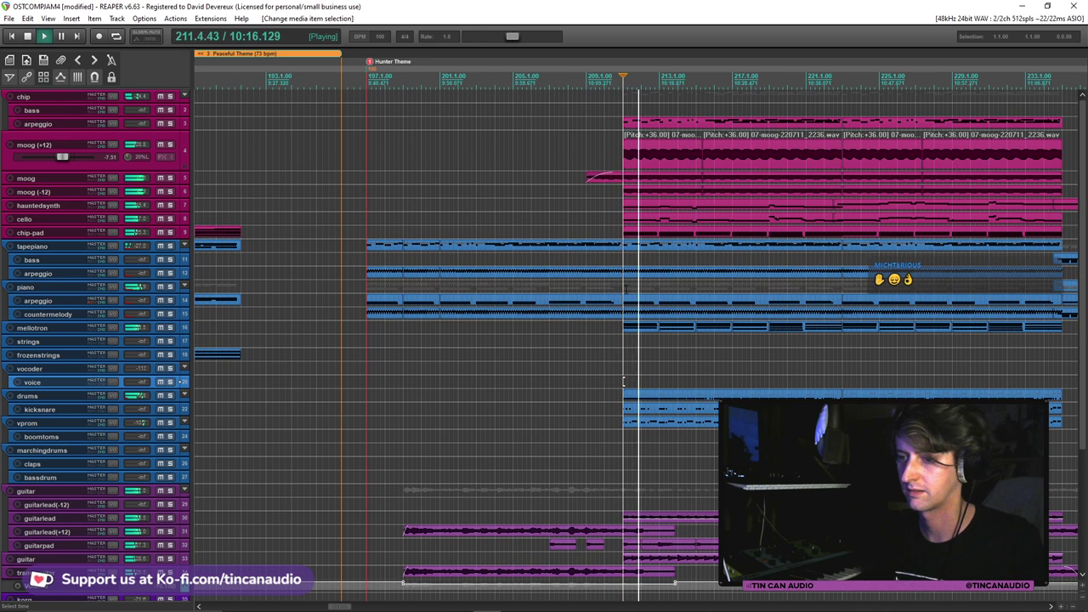
pyautogui.click(589, 357)
pyautogui.press('space')
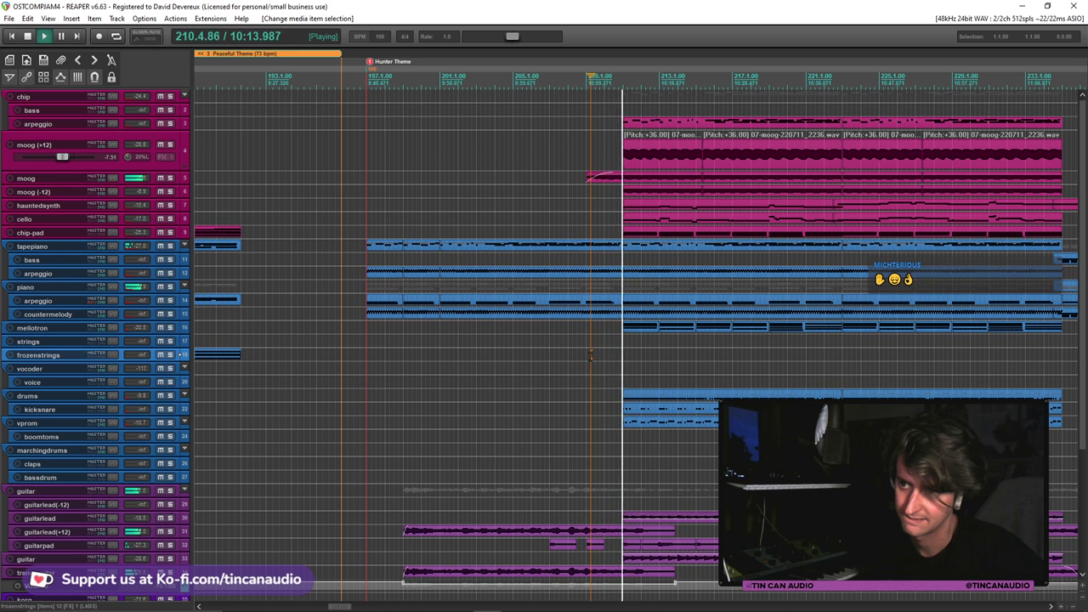
# Delete the moog (+12) items between bars 211 and 235
pyautogui.click(666, 147)
pyautogui.scroll(-2, 744, 166)
pyautogui.keyDown('shift'); pyautogui.click(839, 153); pyautogui.keyUp('shift')
pyautogui.press('Delete')
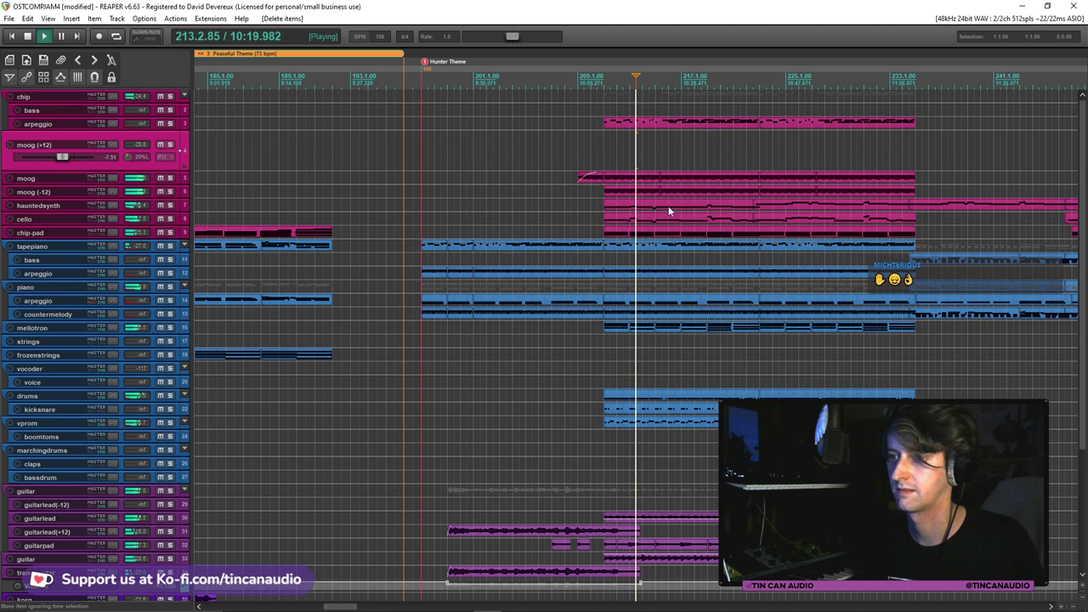
# Mute and unmute the moog (-12) and moog tracks in turn during playback to compare the mix
pyautogui.click(161, 192)
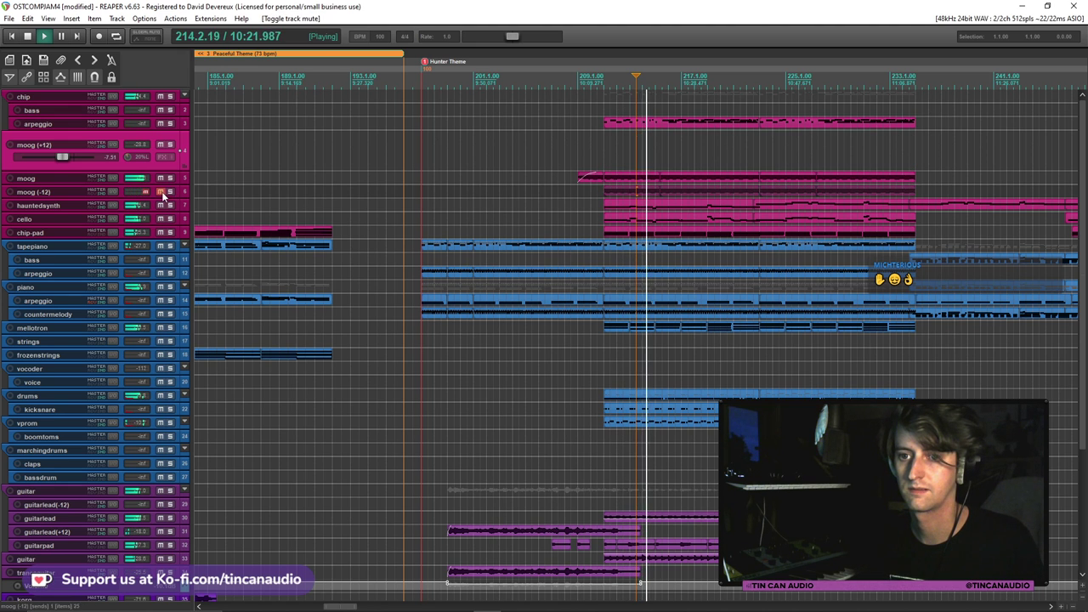
pyautogui.click(161, 191)
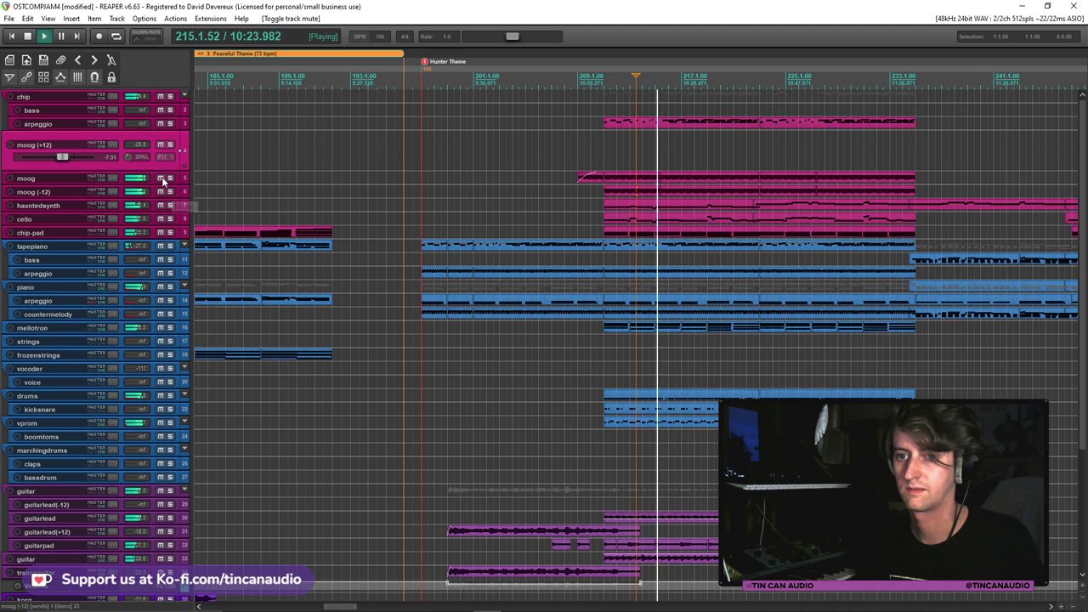
pyautogui.click(161, 178)
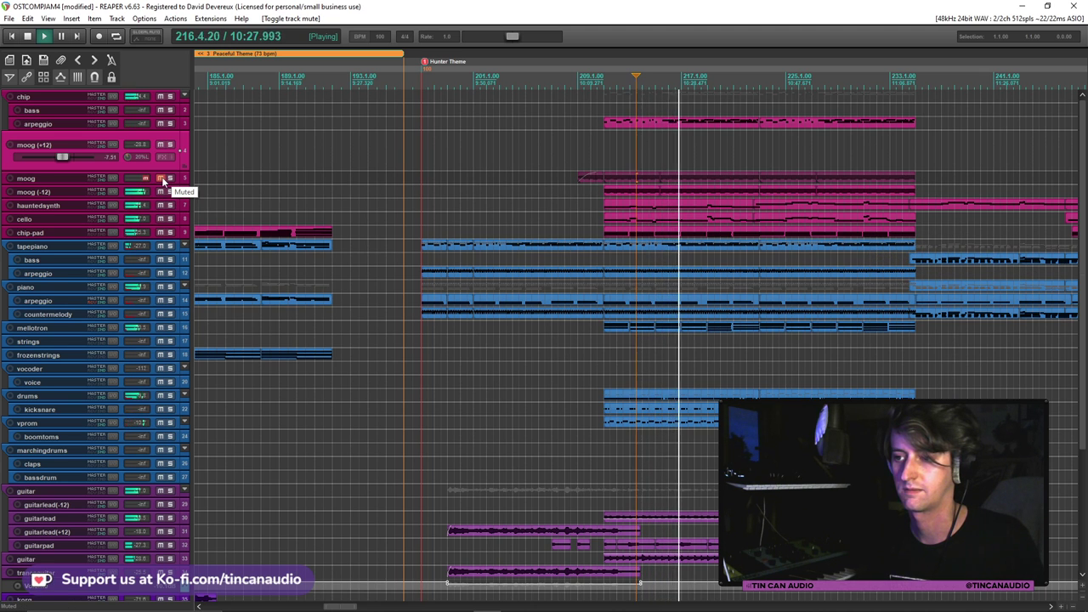
pyautogui.click(161, 178)
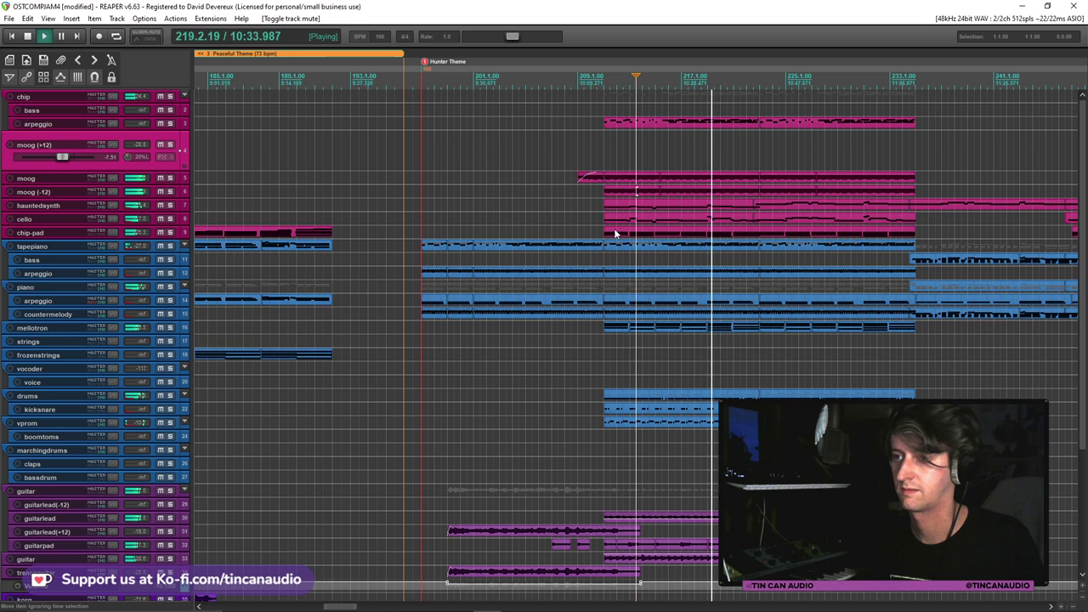
# Delete the moog item that starts at bar 211, keeping the faded-in lead-up before it, and play the transition
pyautogui.click(609, 182)
pyautogui.press('space')
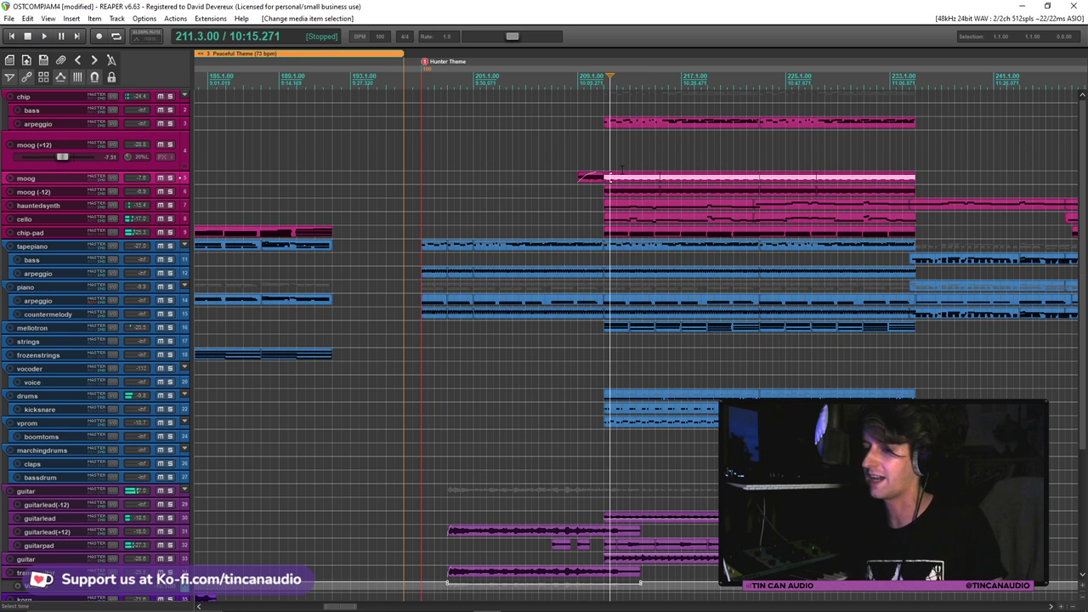
pyautogui.press('Delete')
pyautogui.press('space')
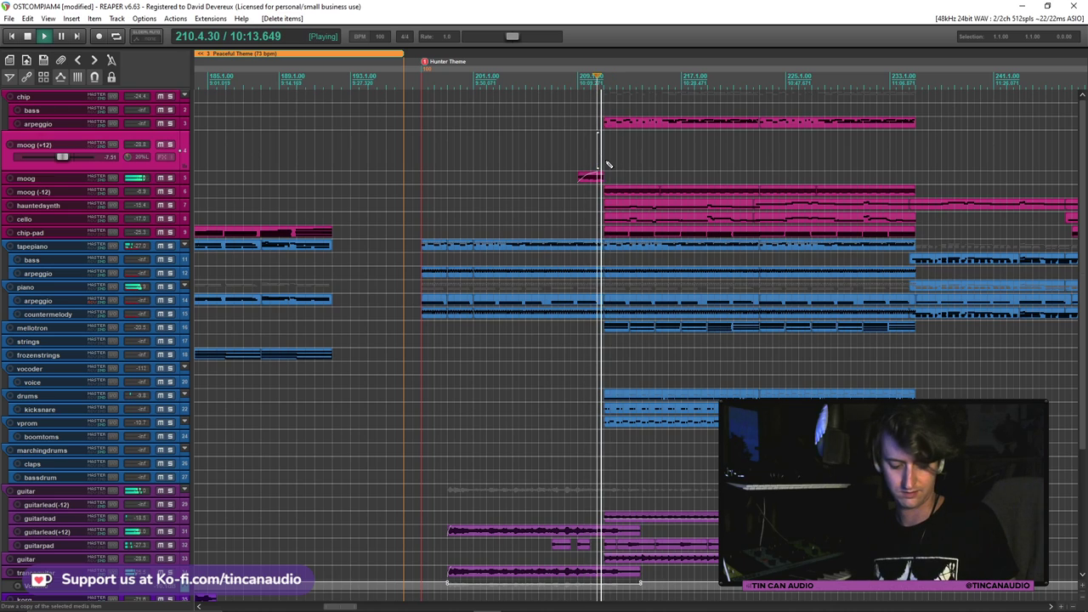
# Play the transition into bar 211 and extend the start of the first cello note back to bar 211
pyautogui.scroll(3, 609, 162)
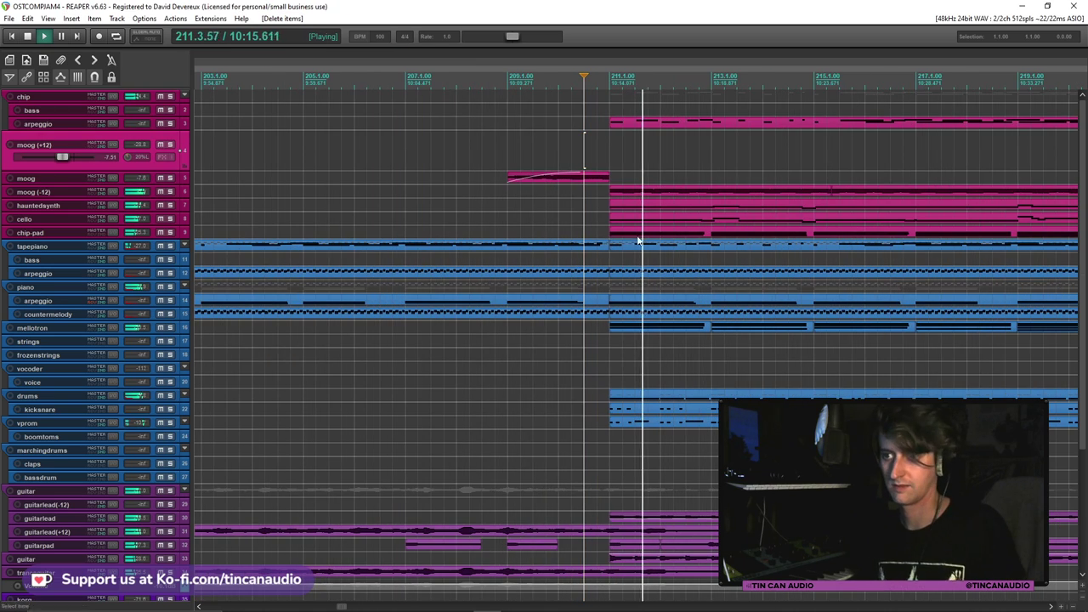
pyautogui.doubleClick(618, 217)
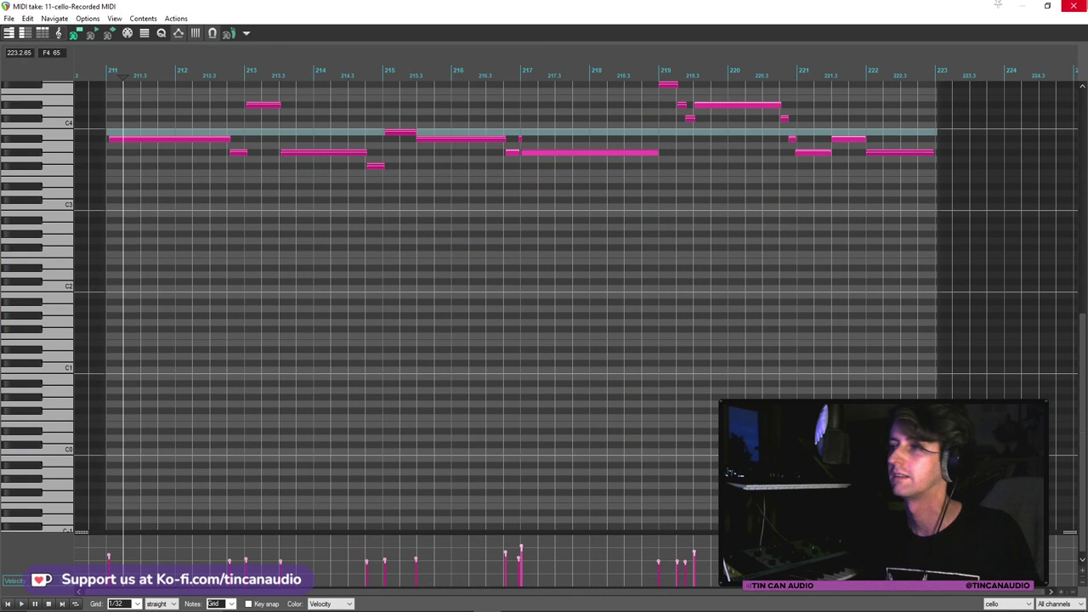
pyautogui.press('Escape')
pyautogui.click(573, 217)
pyautogui.press('space')
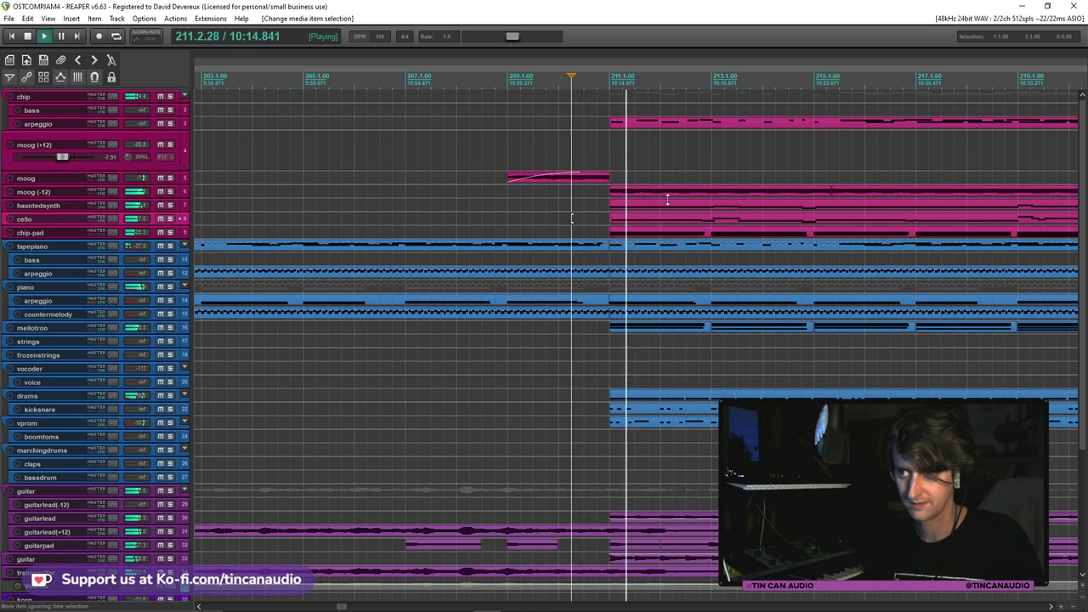
pyautogui.doubleClick(625, 219)
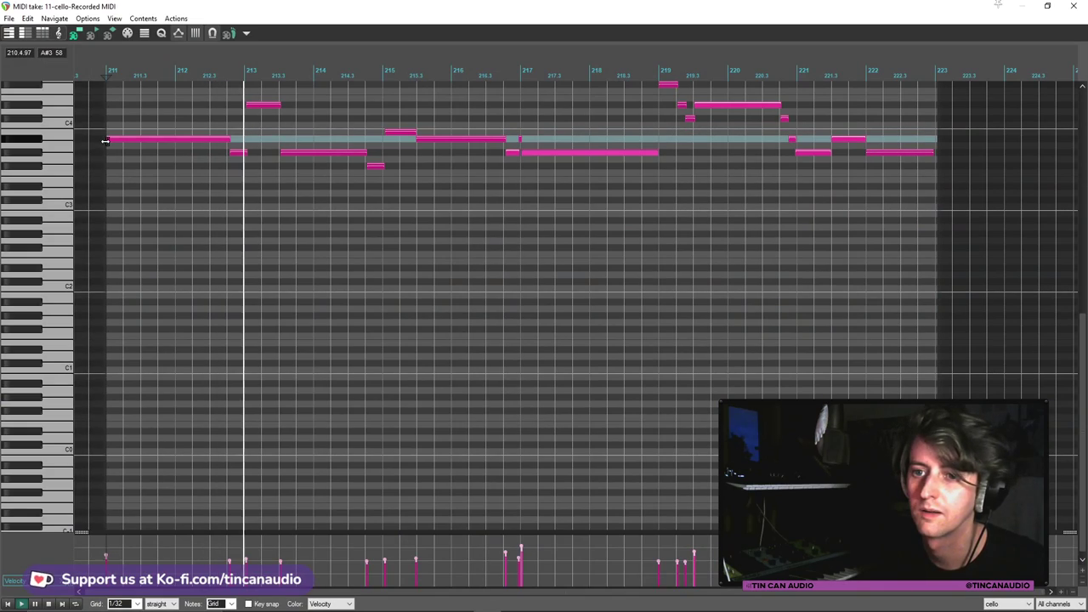
pyautogui.click(1074, 6)
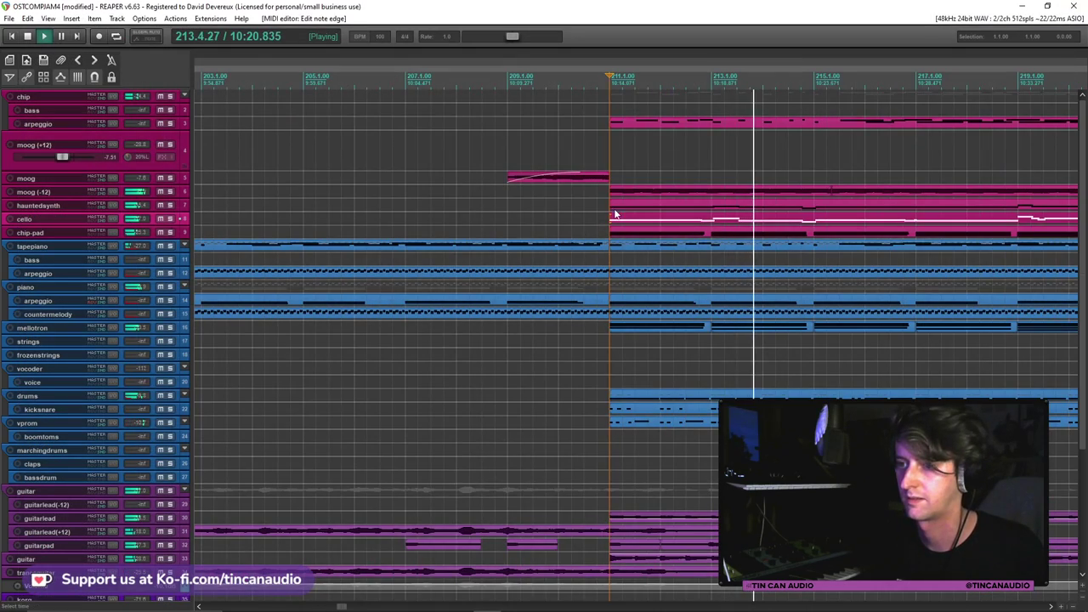
# Extend the start of the first hauntedsynth note back toward bar 211, and play the transition from about bar 210
pyautogui.doubleClick(614, 217)
pyautogui.scroll(-3, 121, 122)
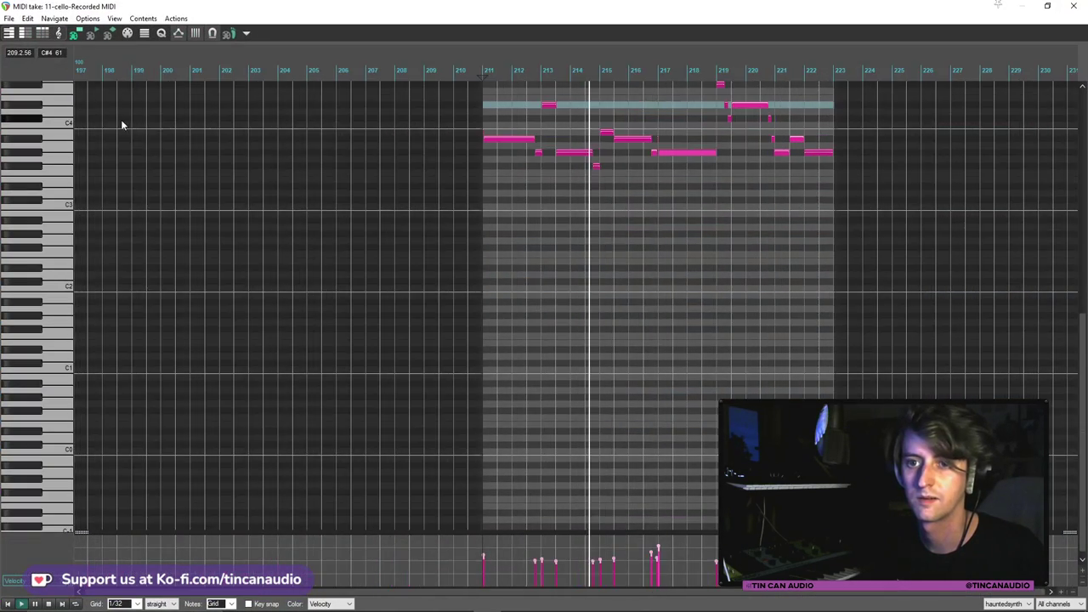
pyautogui.scroll(10, 484, 138)
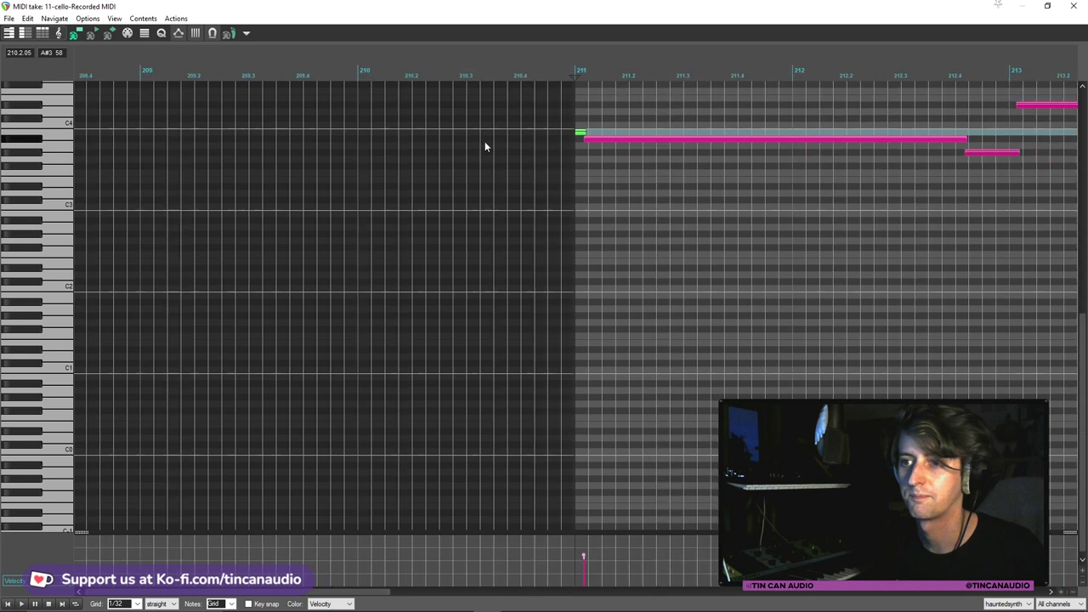
pyautogui.moveTo(596, 137); pyautogui.dragTo(589, 138)
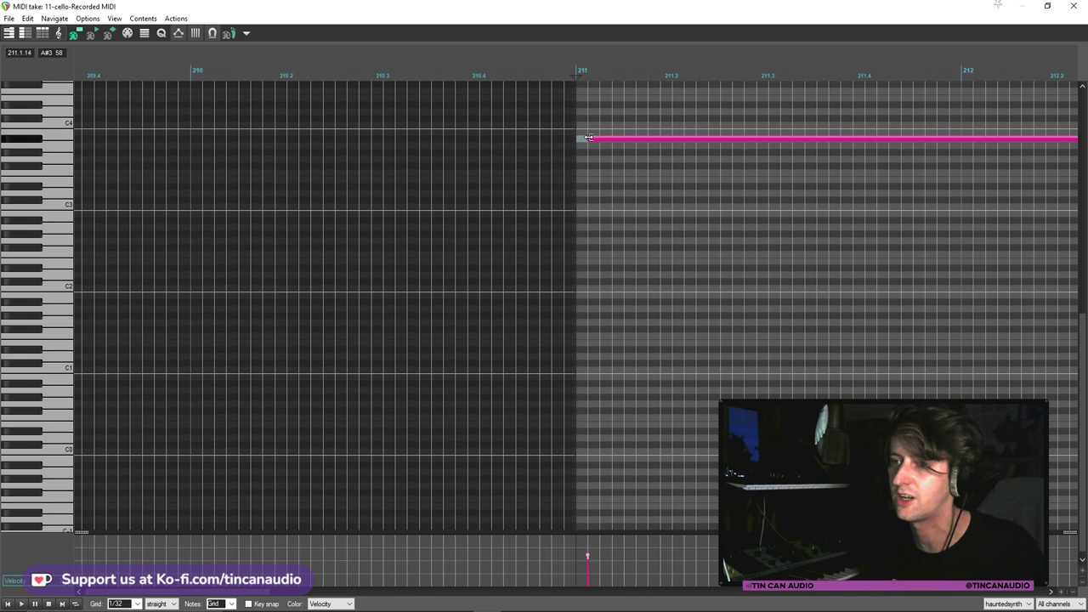
pyautogui.click(1072, 6)
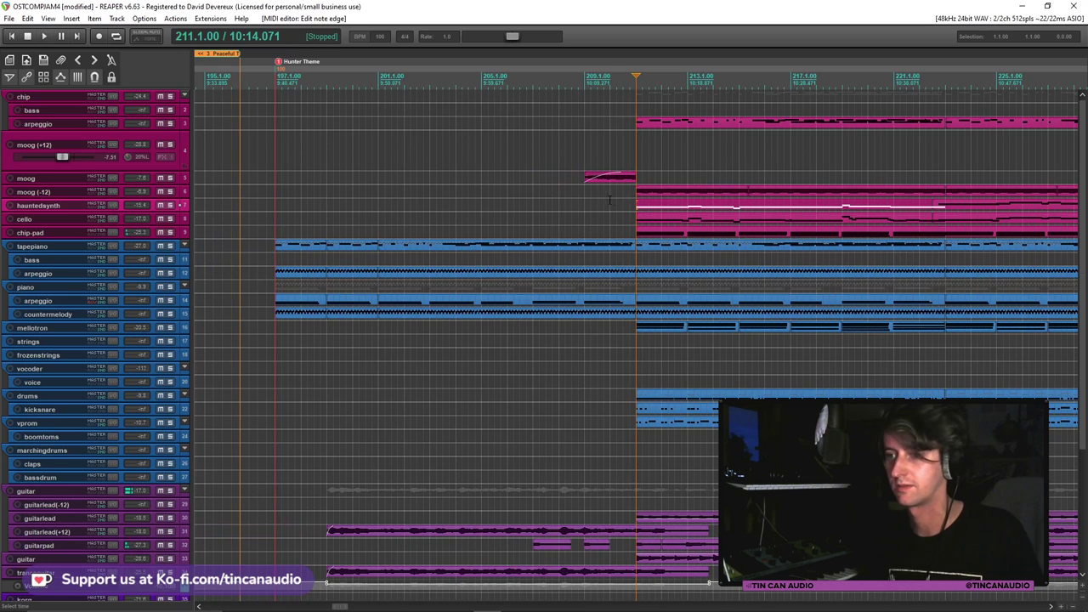
pyautogui.click(618, 204)
pyautogui.press('space')
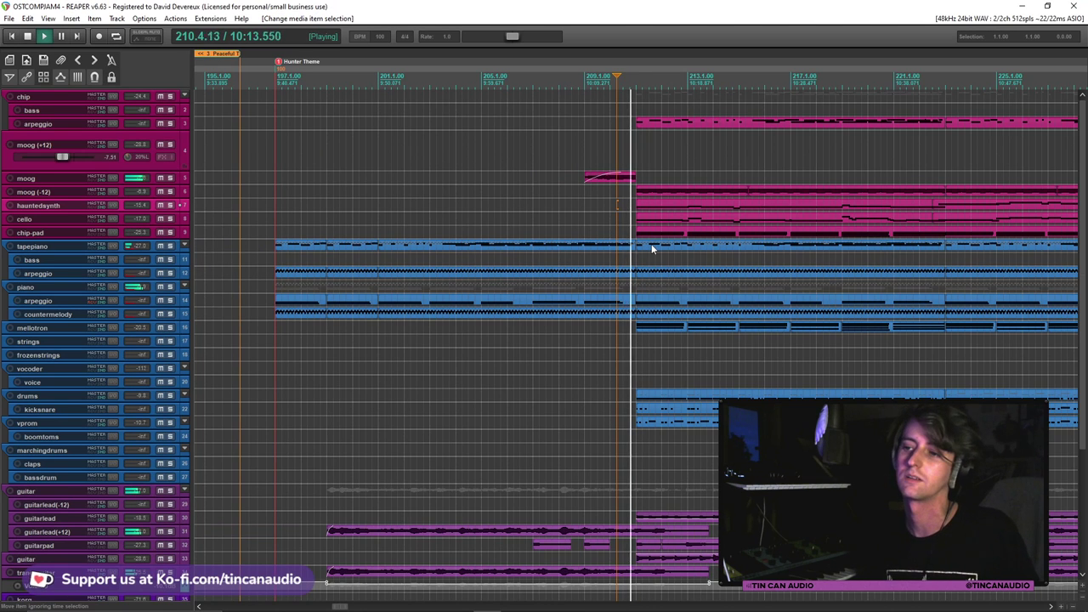
pyautogui.scroll(-5, 652, 248)
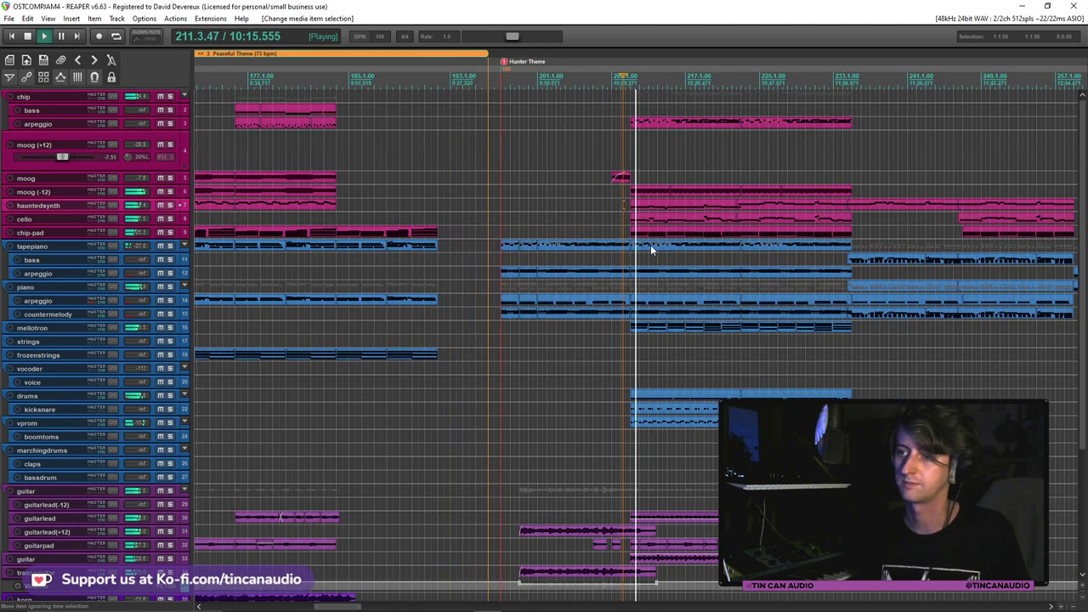
pyautogui.scroll(-2, 650, 245)
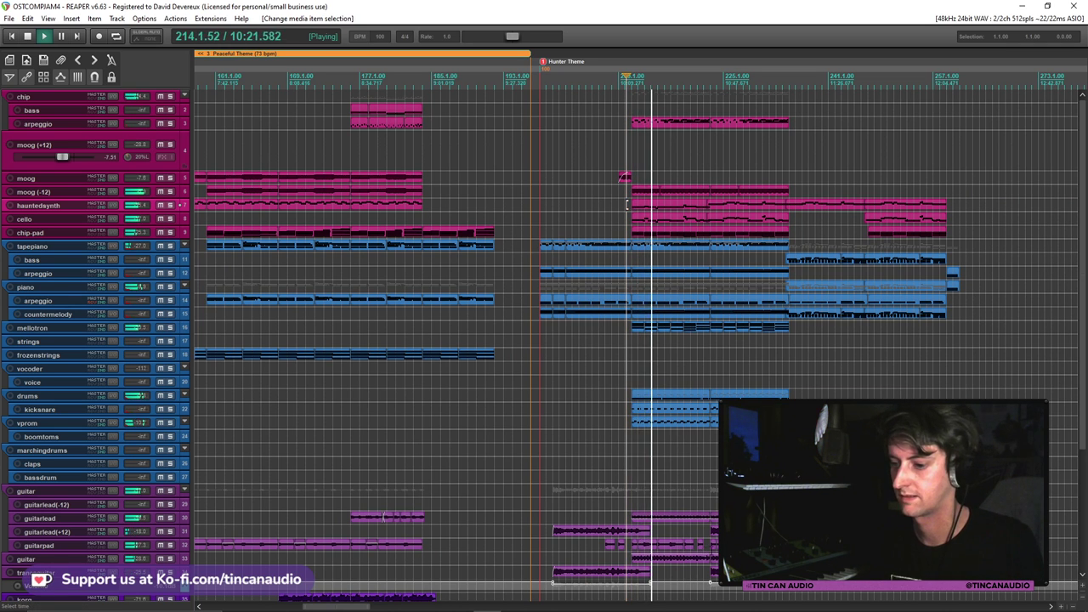
# Try to fill the moog track from bar 211 with repeated pasted copies, and undo all the pastes
pyautogui.click(712, 545)
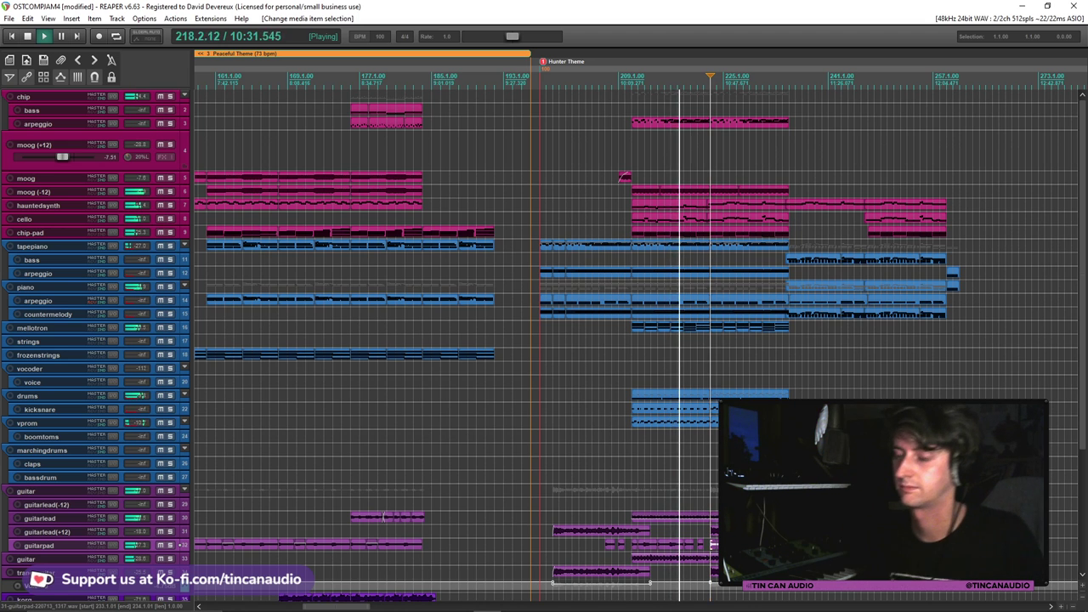
pyautogui.click(652, 192)
pyautogui.scroll(3, 660, 192)
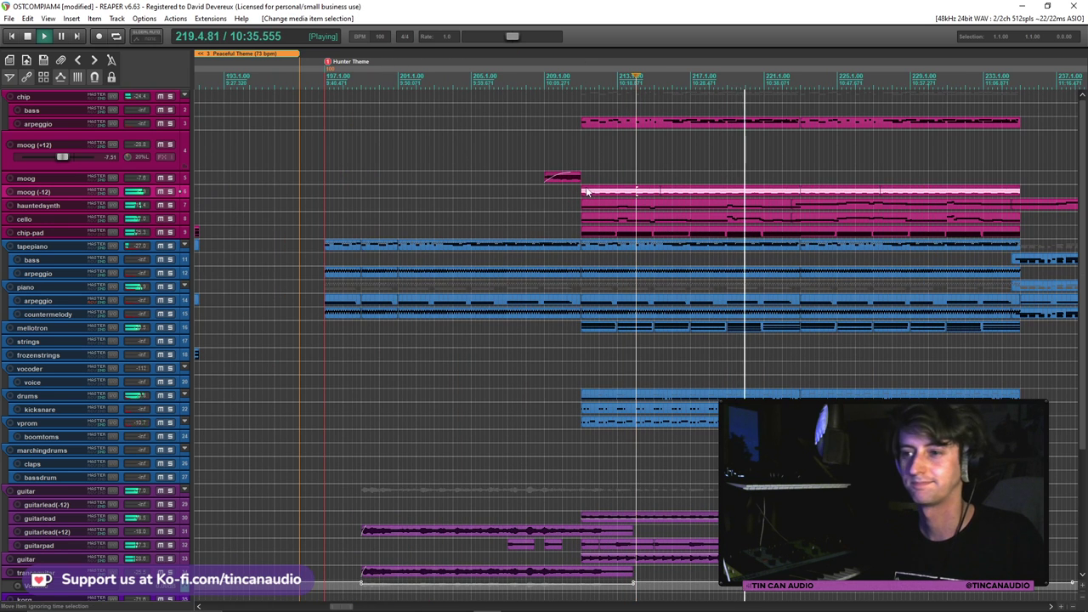
pyautogui.click(581, 176)
pyautogui.hotkey('ctrl', 'c')
pyautogui.hotkey('ctrl', 'v')
pyautogui.hotkey('ctrl', 'v')
pyautogui.hotkey('ctrl', 'v')
pyautogui.hotkey('ctrl', 'v')
pyautogui.hotkey('ctrl', 'v')
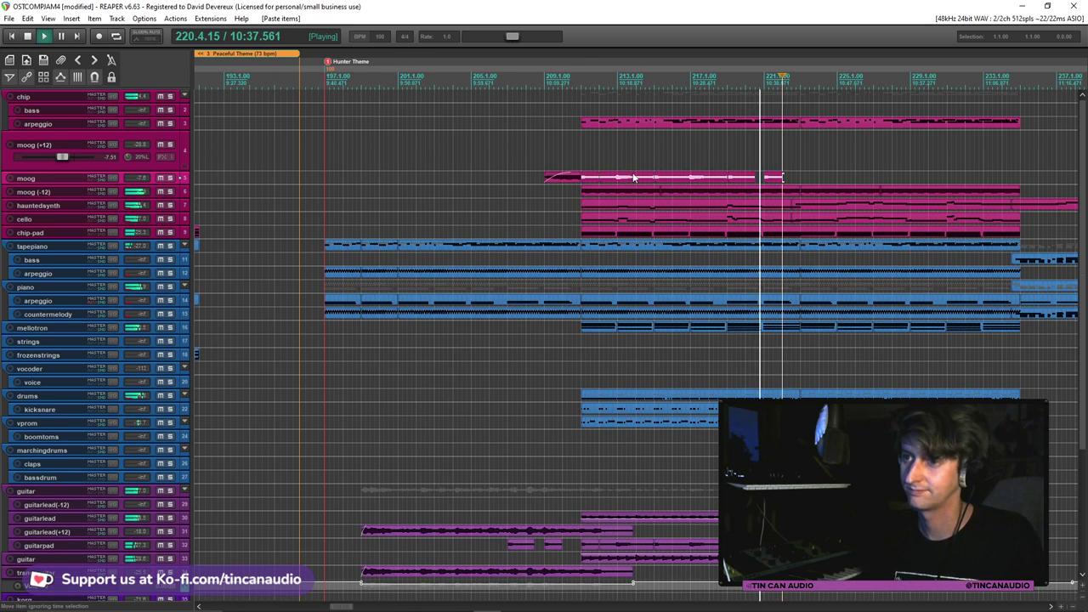
pyautogui.hotkey('ctrl', 'z')
pyautogui.hotkey('ctrl', 'z')
pyautogui.hotkey('ctrl', 'z')
pyautogui.hotkey('ctrl', 'z')
pyautogui.hotkey('ctrl', 'z')
# Copy the moog (-12) items between bars 211 and 235 onto the moog track and set the copies' pitch adjustment to 0 semitones
pyautogui.click(648, 194)
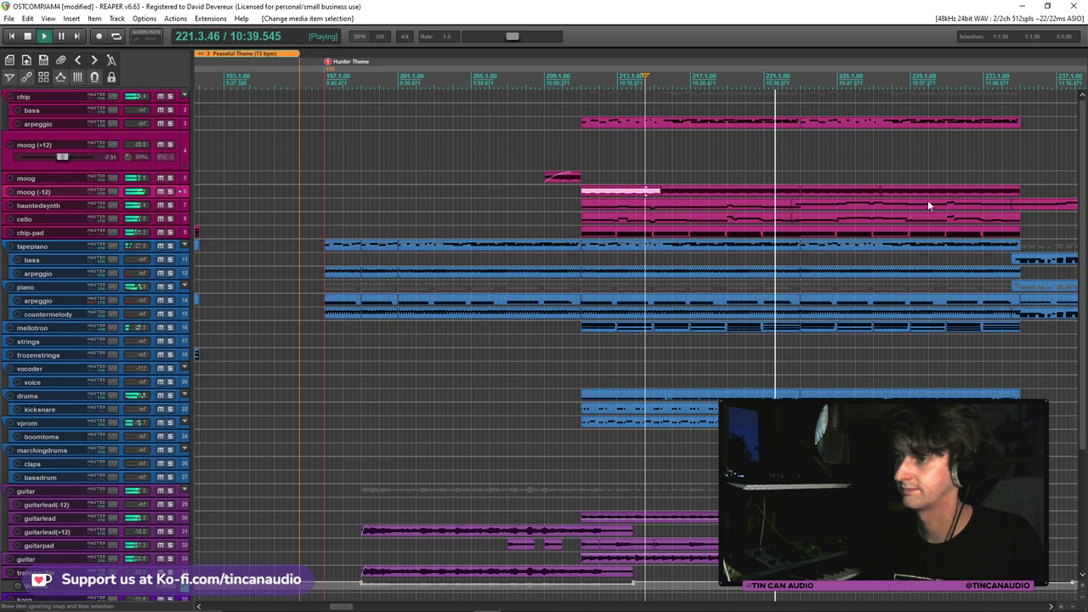
pyautogui.press('space')
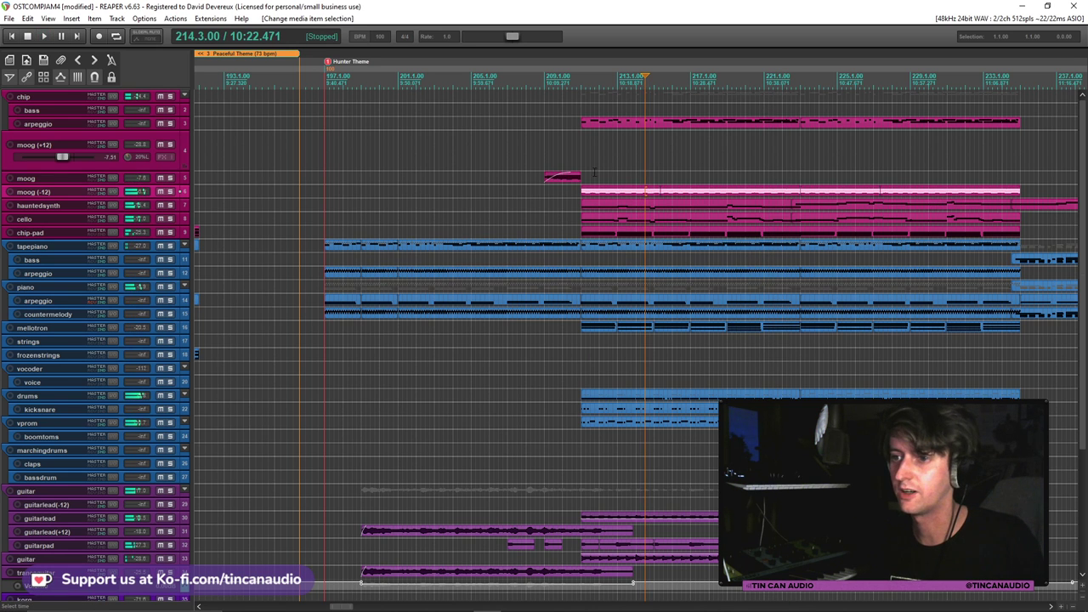
pyautogui.click(577, 176)
pyautogui.hotkey('ctrl', 'v')
pyautogui.hotkey('ctrl', 'v')
pyautogui.hotkey('ctrl', 'v')
pyautogui.hotkey('ctrl', 'v')
pyautogui.hotkey('ctrl', 'v')
pyautogui.hotkey('ctrl', 'v')
pyautogui.hotkey('ctrl', 'v')
pyautogui.hotkey('ctrl', 'v')
pyautogui.hotkey('ctrl', 'v')
pyautogui.hotkey('ctrl', 'v')
pyautogui.hotkey('ctrl', 'v')
pyautogui.hotkey('ctrl', 'v')
pyautogui.doubleClick(606, 179)
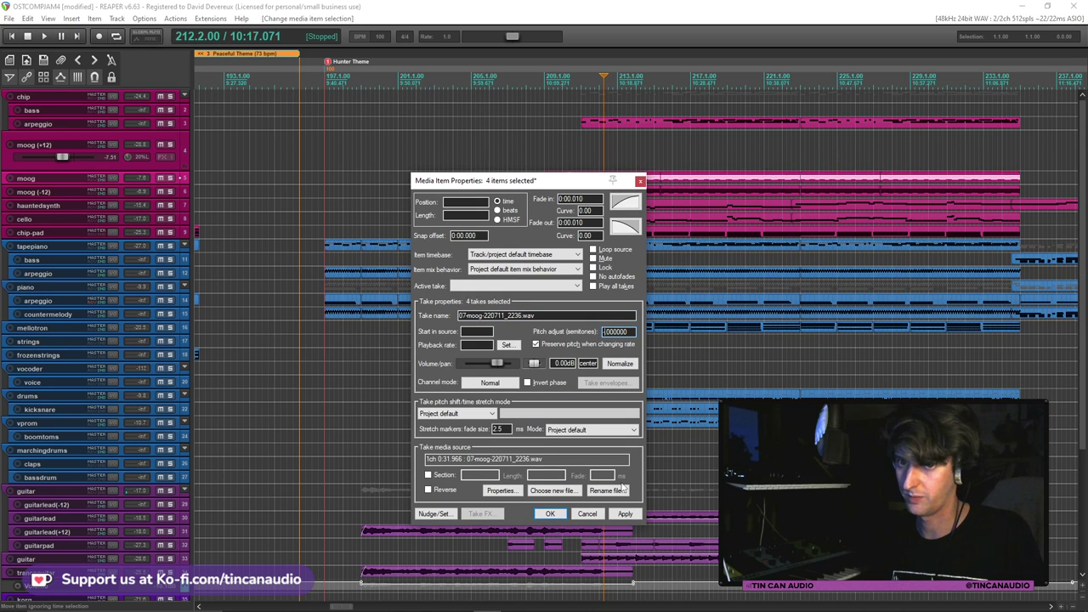
pyautogui.click(550, 515)
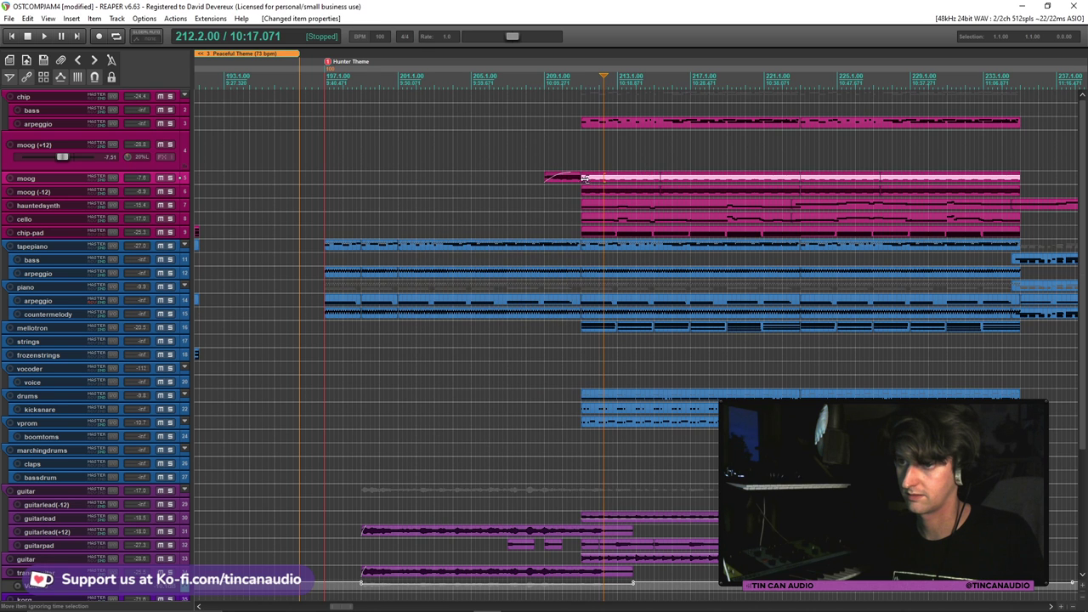
# Lower the moog volume envelope between bars 211 and 235 during playback, checking it briefly in solo and deleting the point at bar 223
pyautogui.click(585, 179)
pyautogui.press('space')
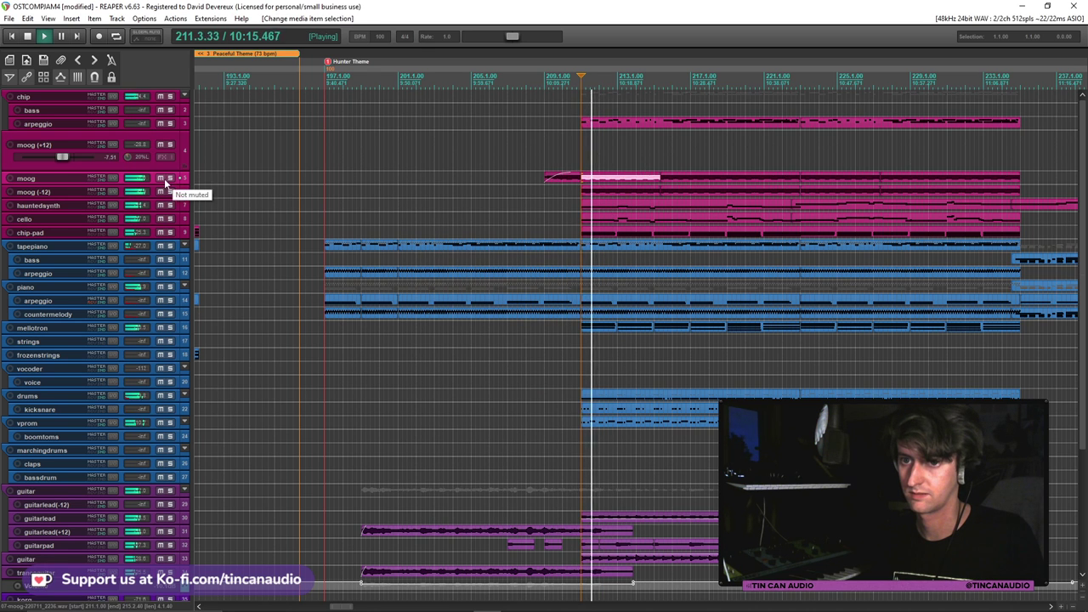
pyautogui.click(168, 179)
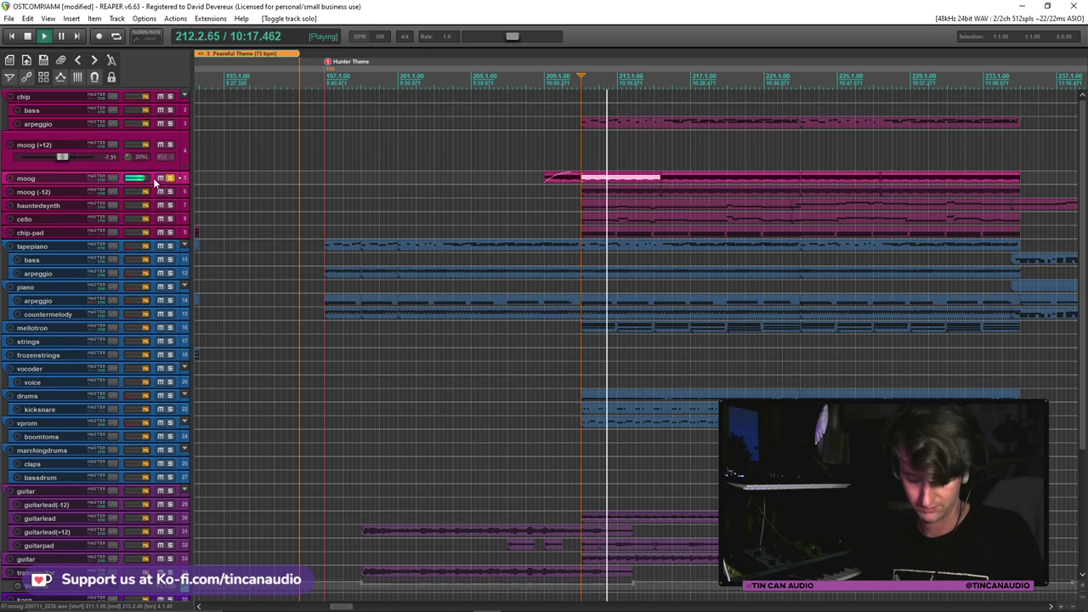
pyautogui.click(156, 181)
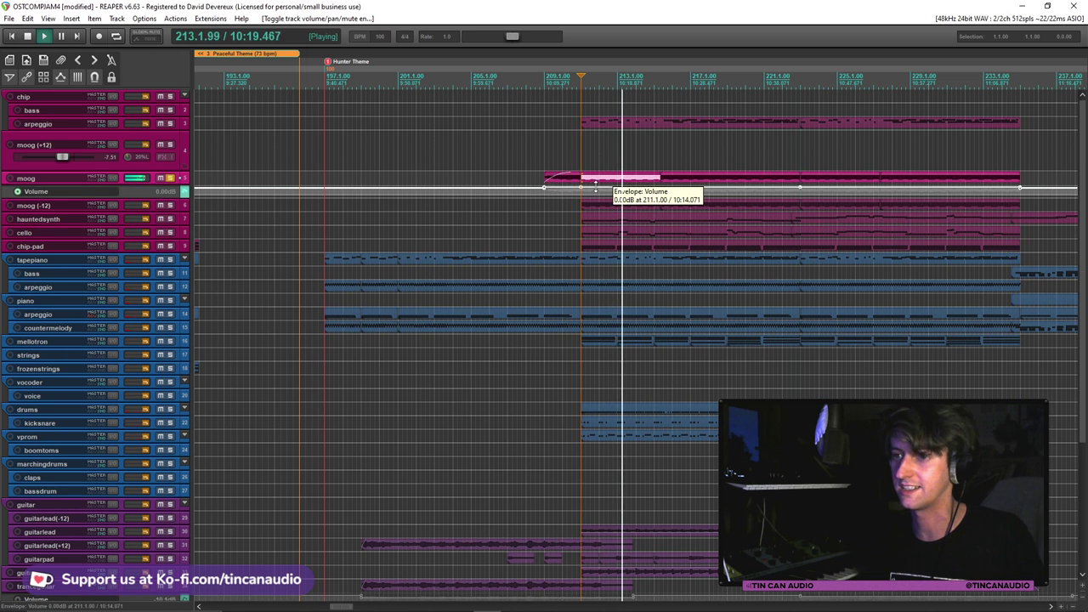
pyautogui.moveTo(595, 187); pyautogui.dragTo(595, 189)
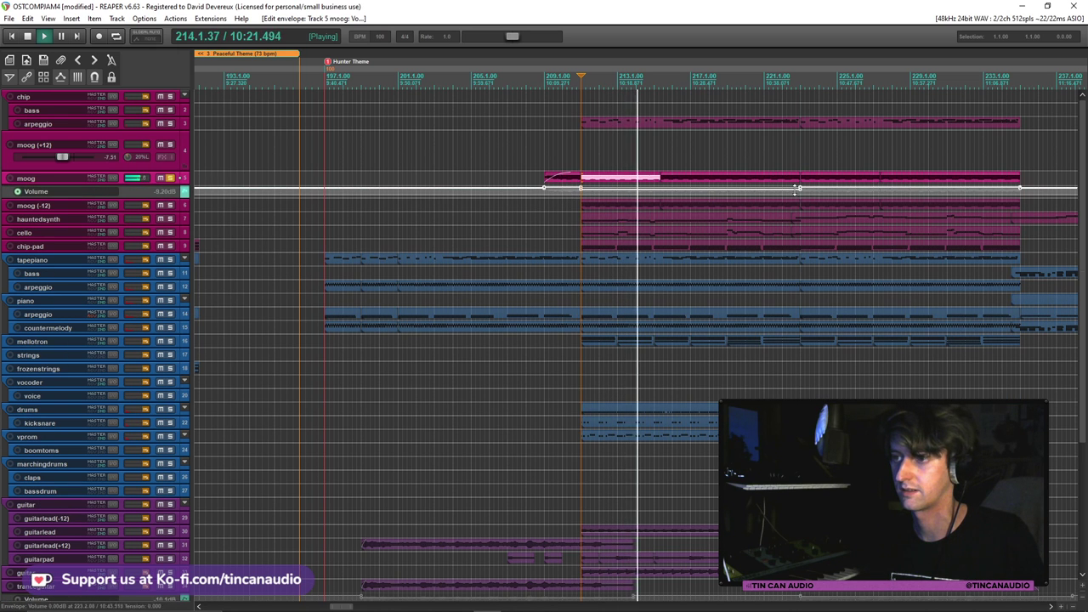
pyautogui.click(169, 178)
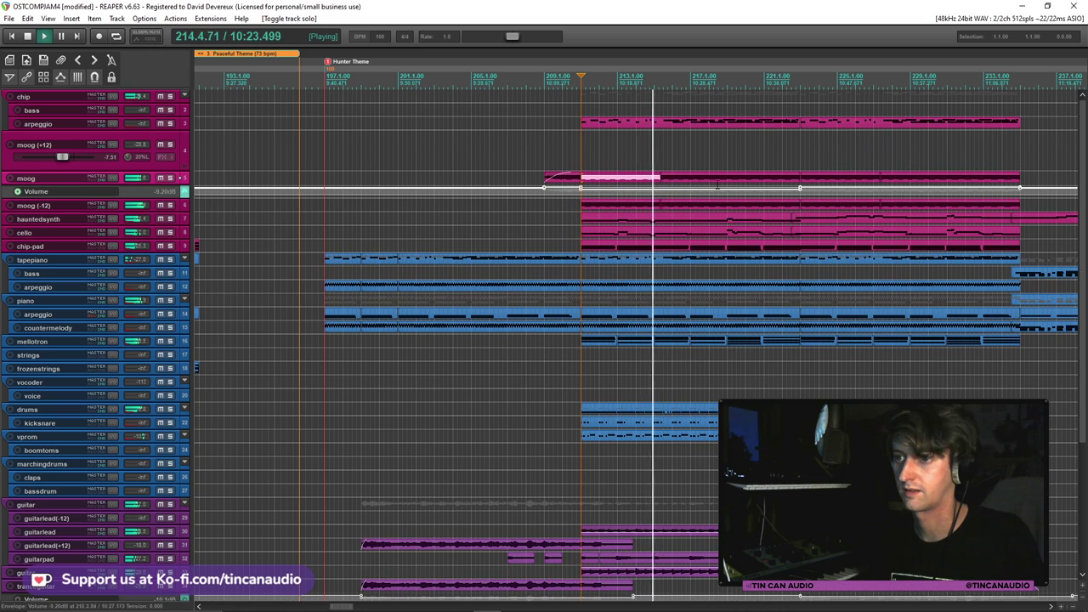
pyautogui.keyDown('alt'); pyautogui.click(800, 188); pyautogui.keyUp('alt')
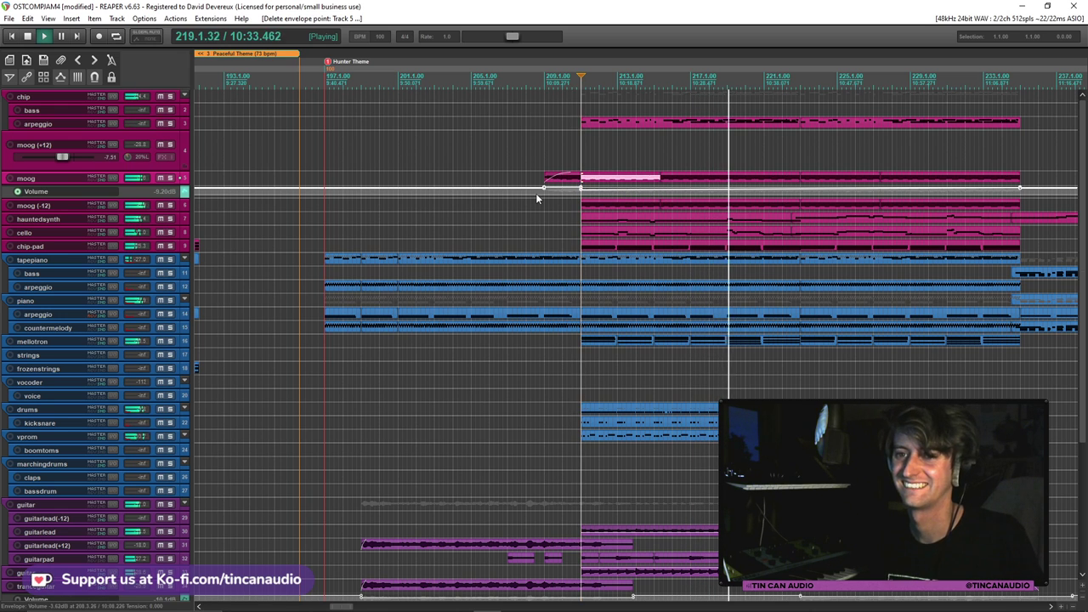
pyautogui.moveTo(636, 188); pyautogui.dragTo(753, 197)
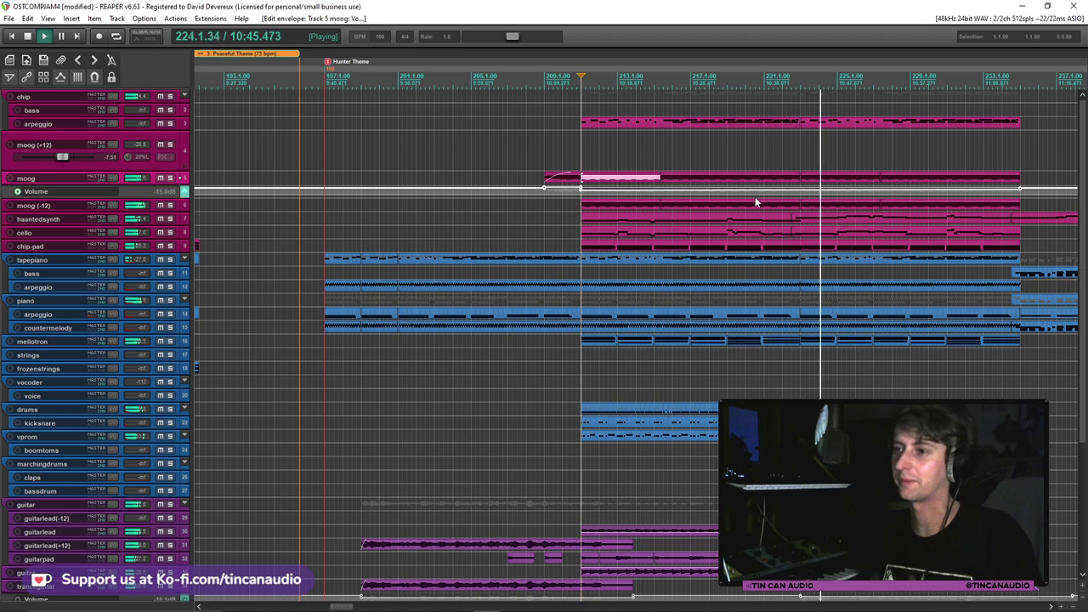
# Listen through the full section while looking over all tracks, and replay from bar 230 to examine the section's end around bar 235
pyautogui.scroll(-3, 755, 196)
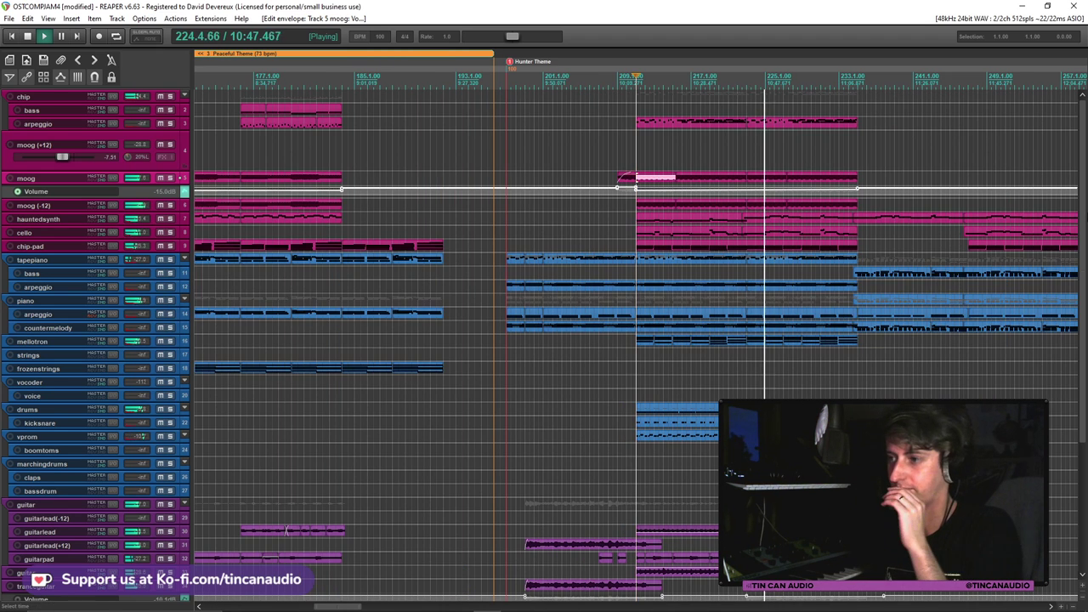
pyautogui.scroll(-3, 1084, 268)
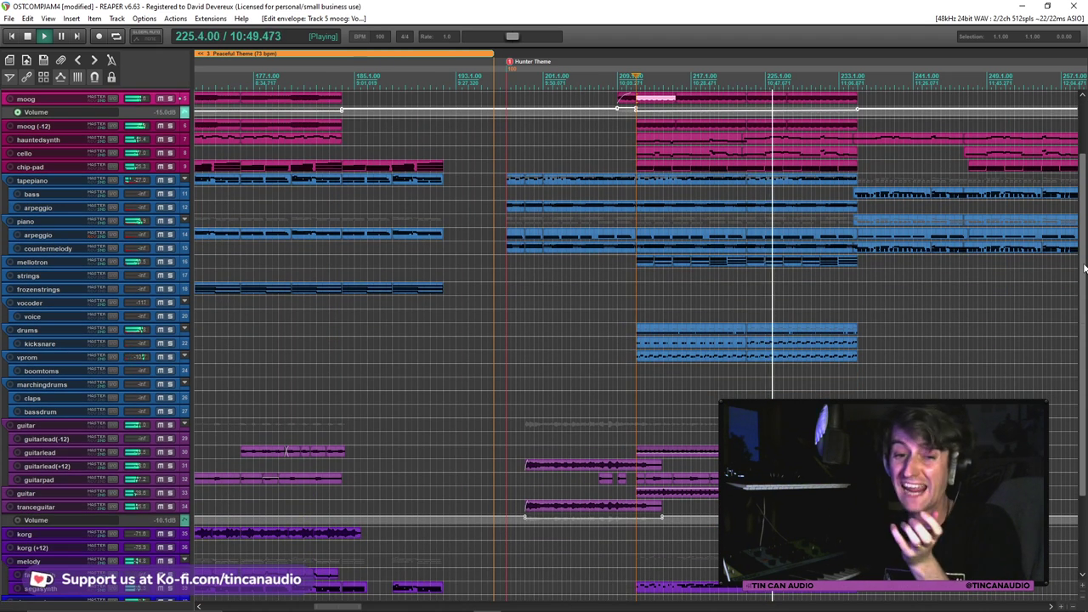
pyautogui.moveTo(1084, 268); pyautogui.dragTo(1084, 291)
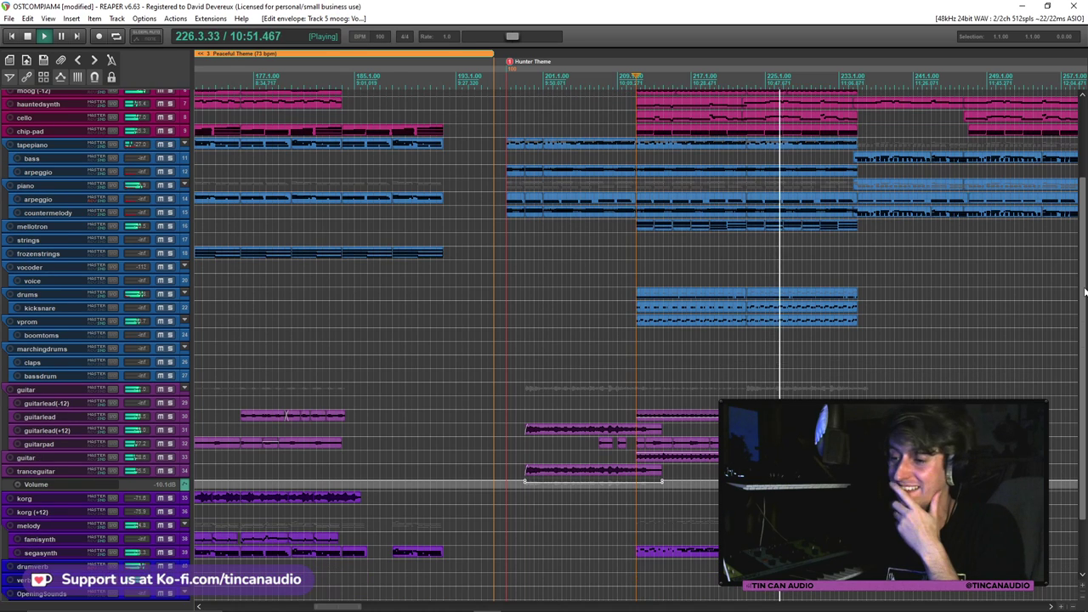
pyautogui.scroll(4, 1084, 292)
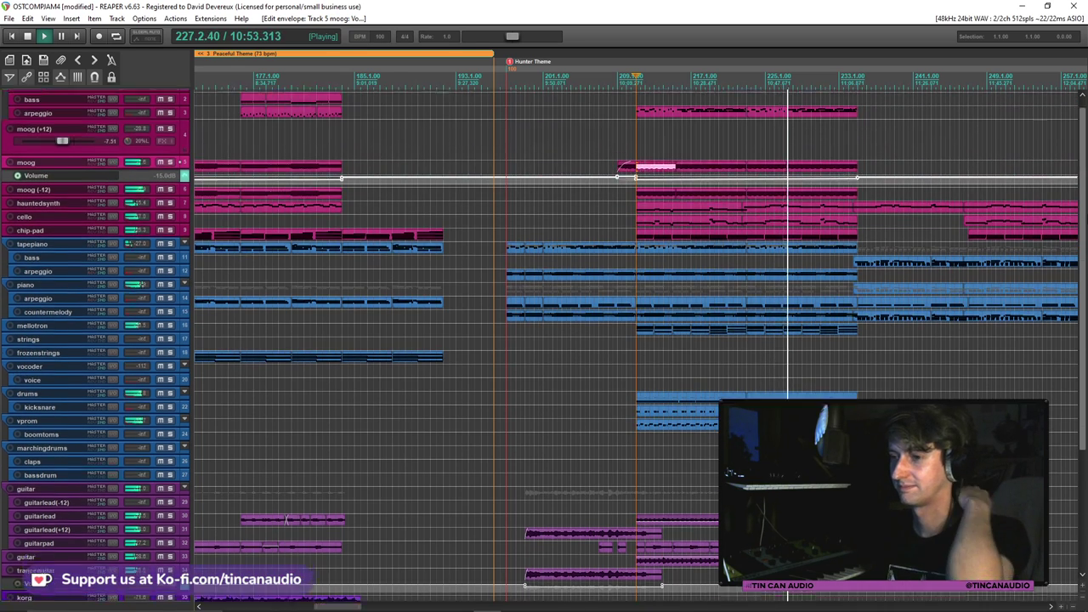
pyautogui.scroll(-3, 1084, 292)
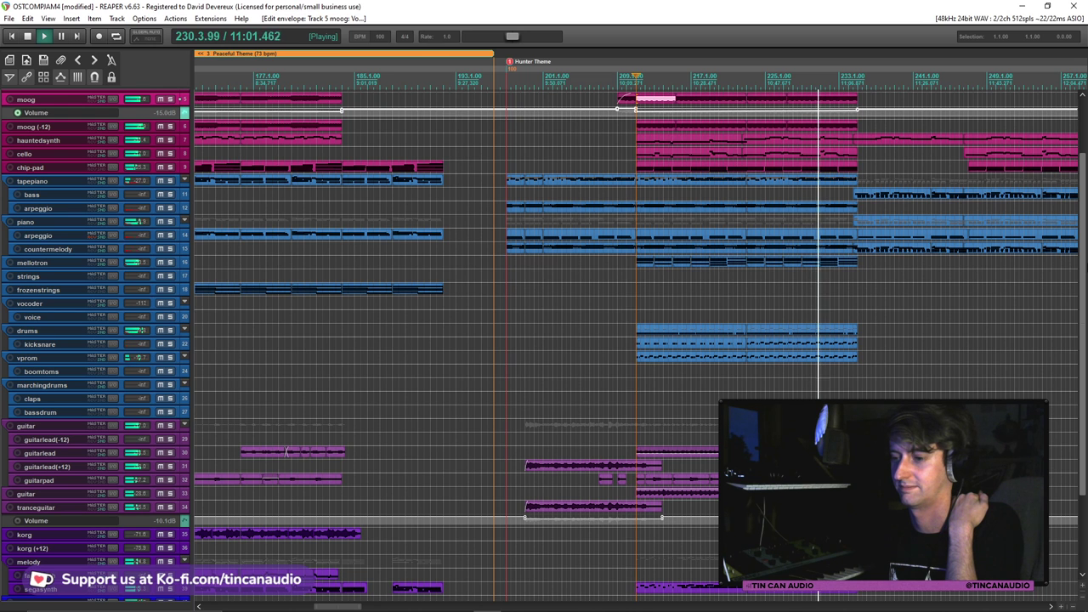
pyautogui.scroll(3, 544, 340)
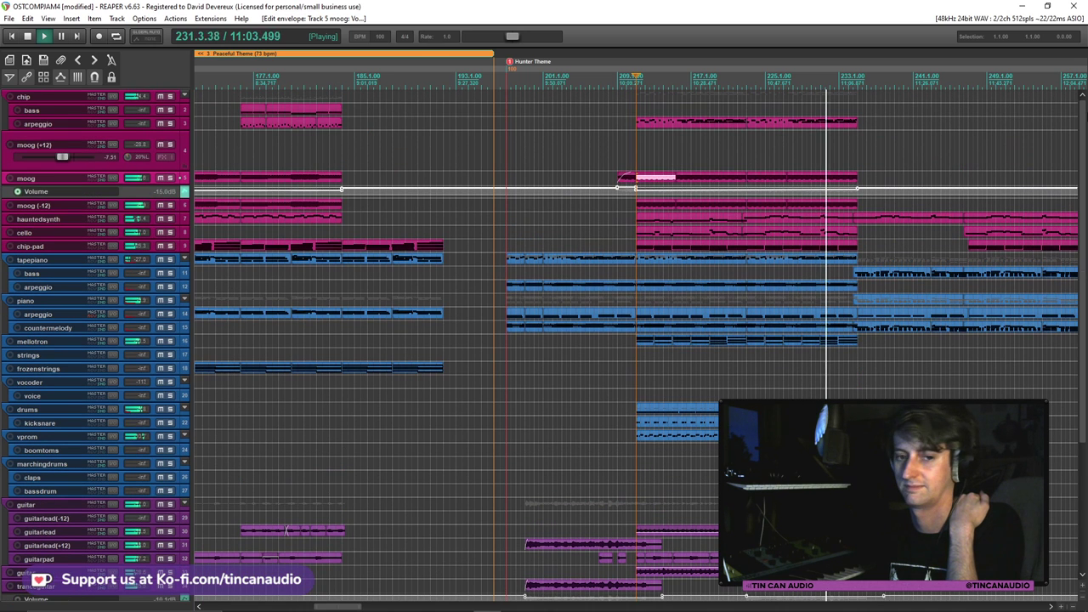
pyautogui.click(811, 127)
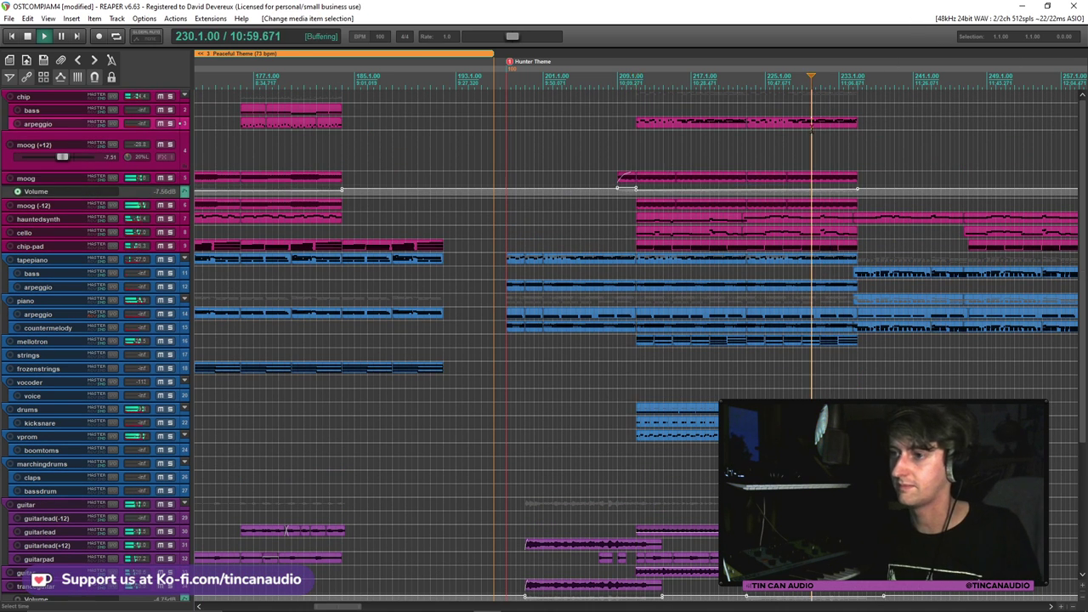
pyautogui.scroll(-3, 823, 124)
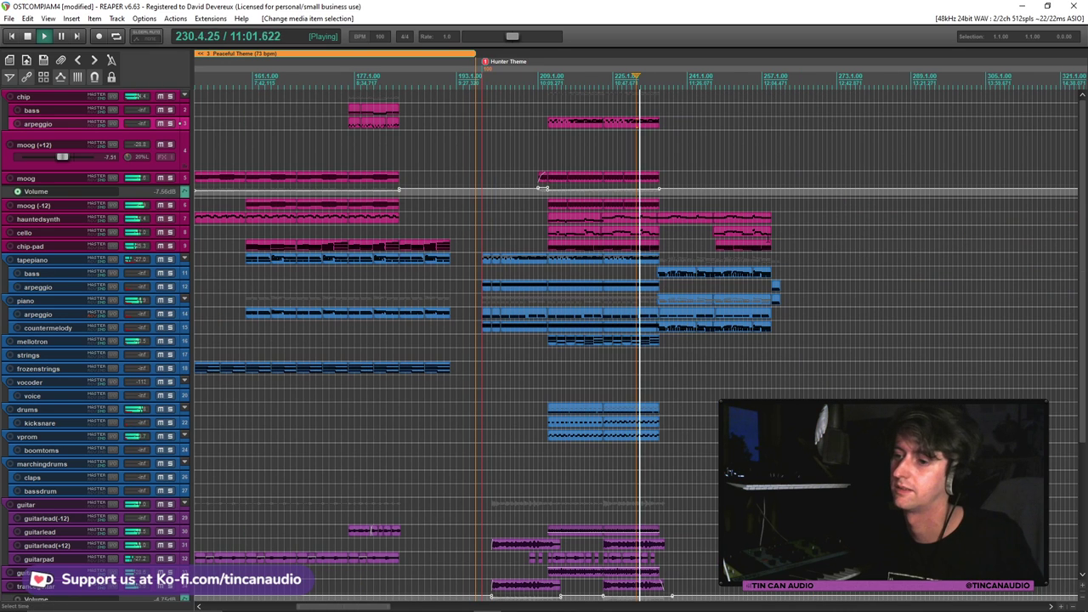
pyautogui.scroll(8, 660, 127)
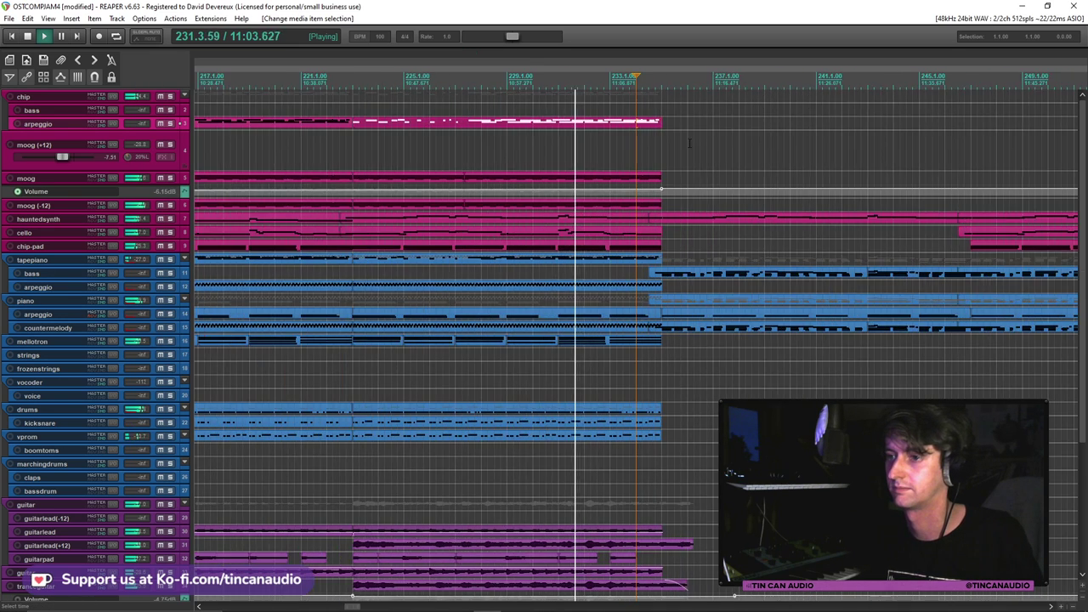
# Try filling the chip arpeggio track from bar 235 to bar 259 with the copied items, and delete the pasted copies
pyautogui.moveTo(688, 125); pyautogui.dragTo(684, 125)
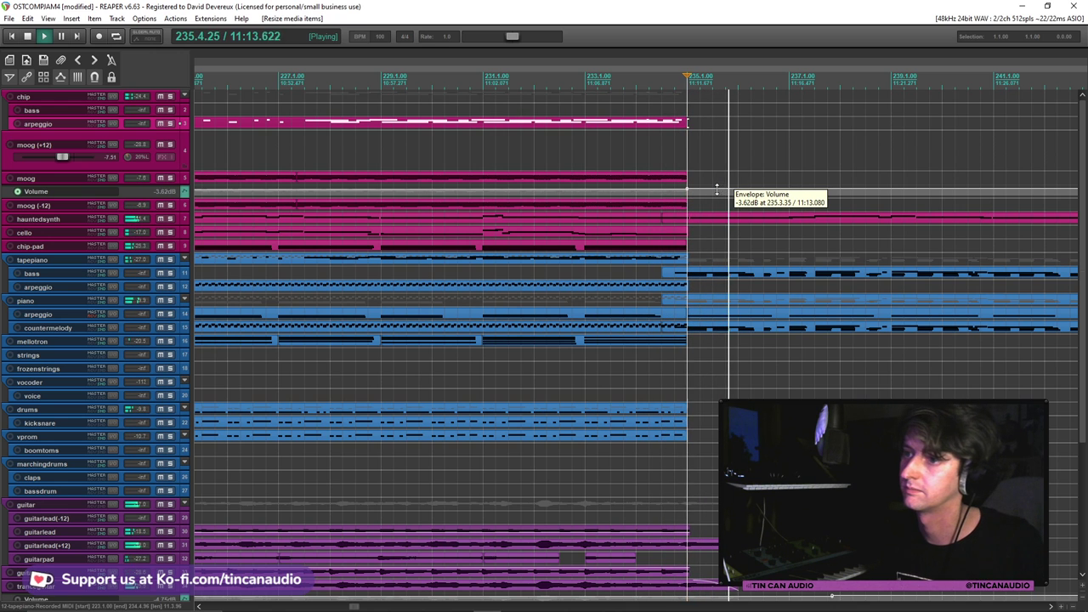
pyautogui.hotkey('ctrl', 'v')
pyautogui.scroll(-6, 382, 131)
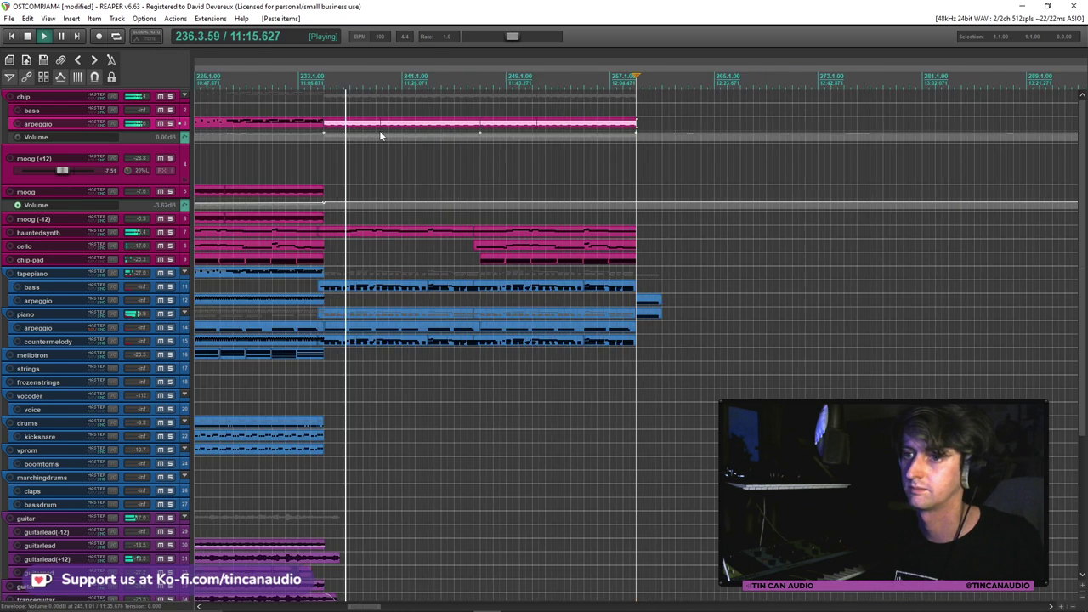
pyautogui.press('space')
pyautogui.press('Delete')
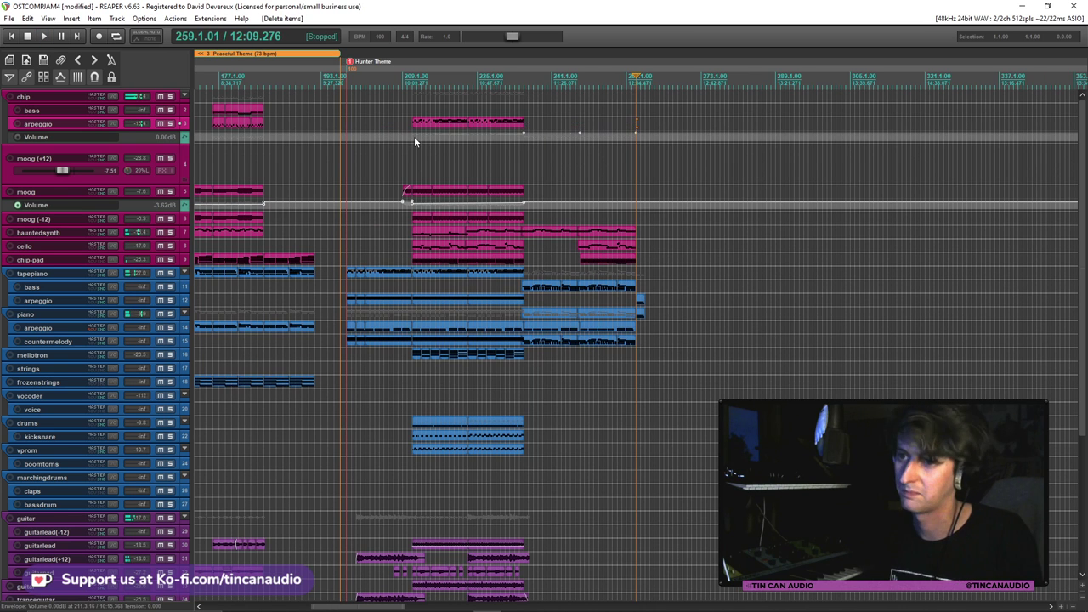
# Paste a copy of the chip arpeggio item from bars 223 to 235 onto the same track at bar 235
pyautogui.click(486, 122)
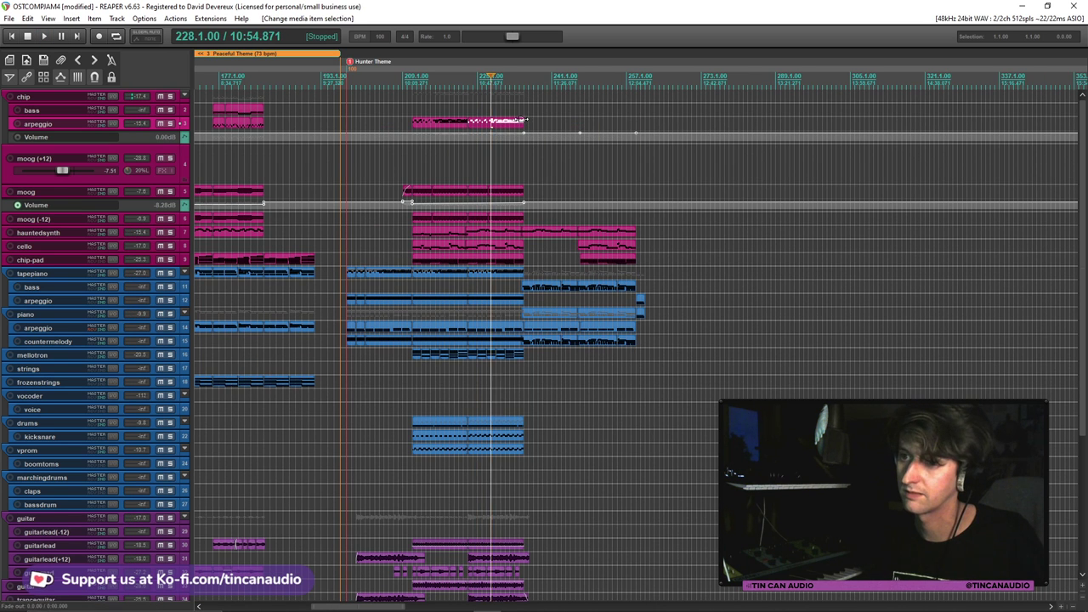
pyautogui.click(522, 121)
pyautogui.scroll(8, 523, 121)
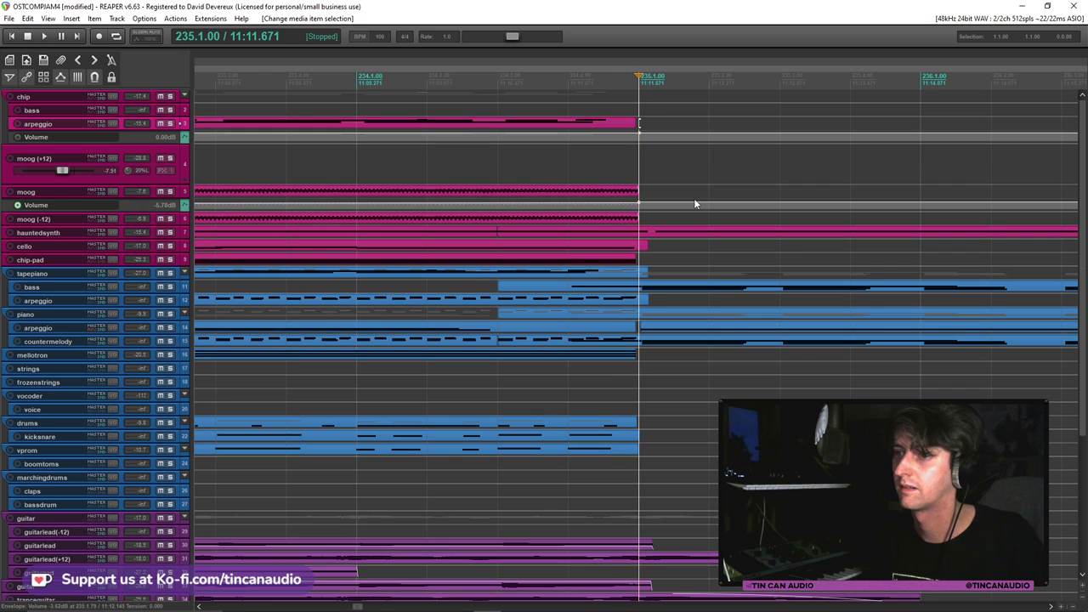
pyautogui.scroll(-6, 698, 204)
pyautogui.hotkey('ctrl', 'v')
pyautogui.click(480, 156)
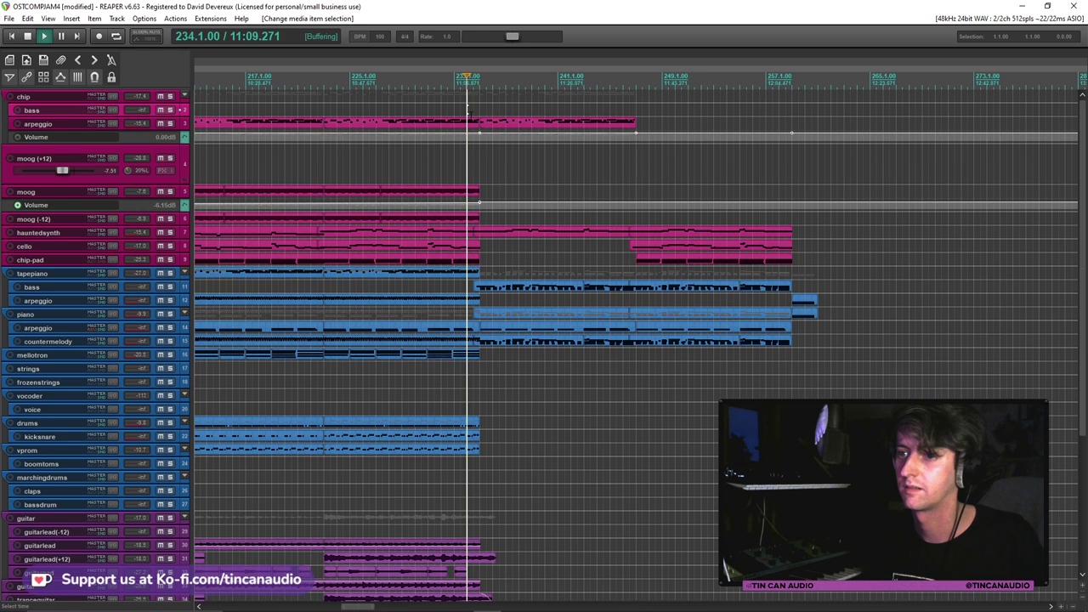
# Nudge the pasted arpeggio item slightly earlier against the preceding item's end and play the transition from bar 234
pyautogui.scroll(6, 480, 156)
pyautogui.press('space')
pyautogui.press('space')
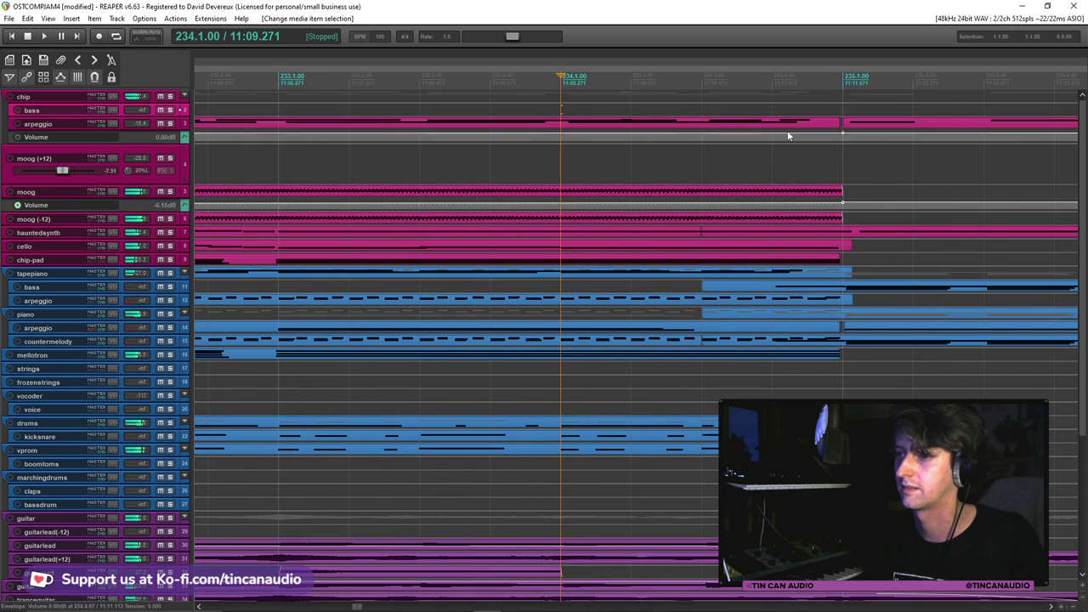
pyautogui.moveTo(857, 128); pyautogui.dragTo(856, 133)
pyautogui.press('space')
pyautogui.scroll(-2, 857, 133)
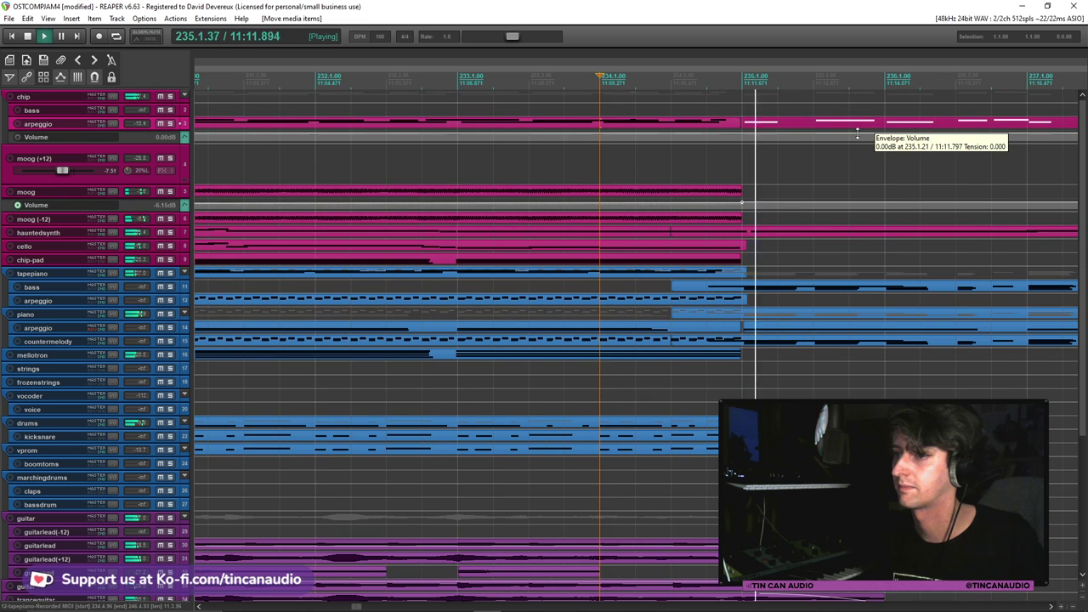
pyautogui.scroll(-1, 857, 133)
pyautogui.scroll(-1, 857, 133)
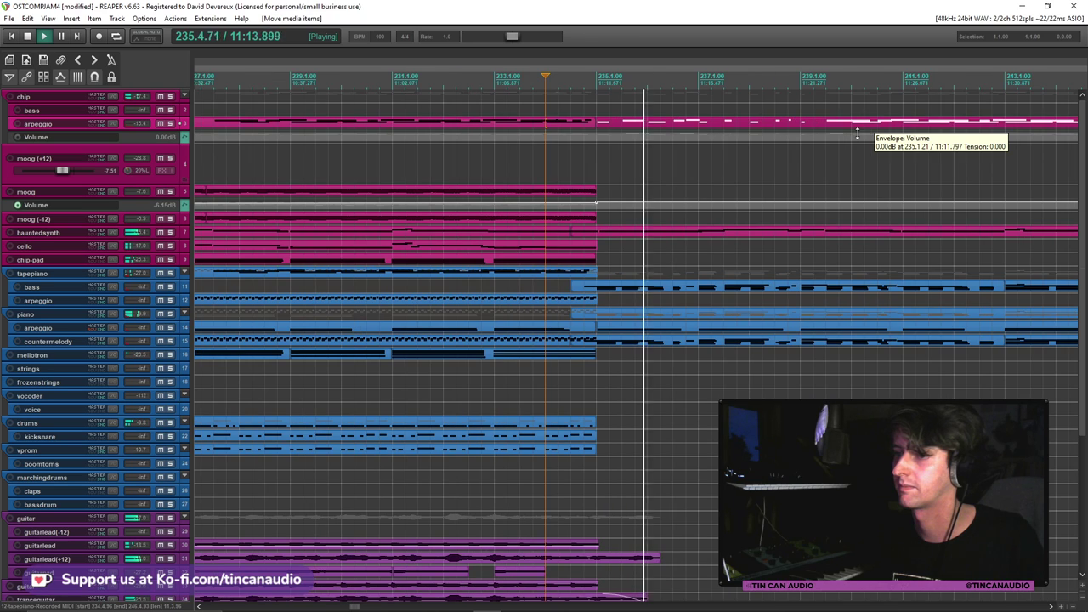
# Transpose all notes of the pasted arpeggio item by -12 semitones
pyautogui.click(687, 123)
pyautogui.doubleClick(688, 123)
pyautogui.hotkey('ctrl', 't')
pyautogui.write('-12')
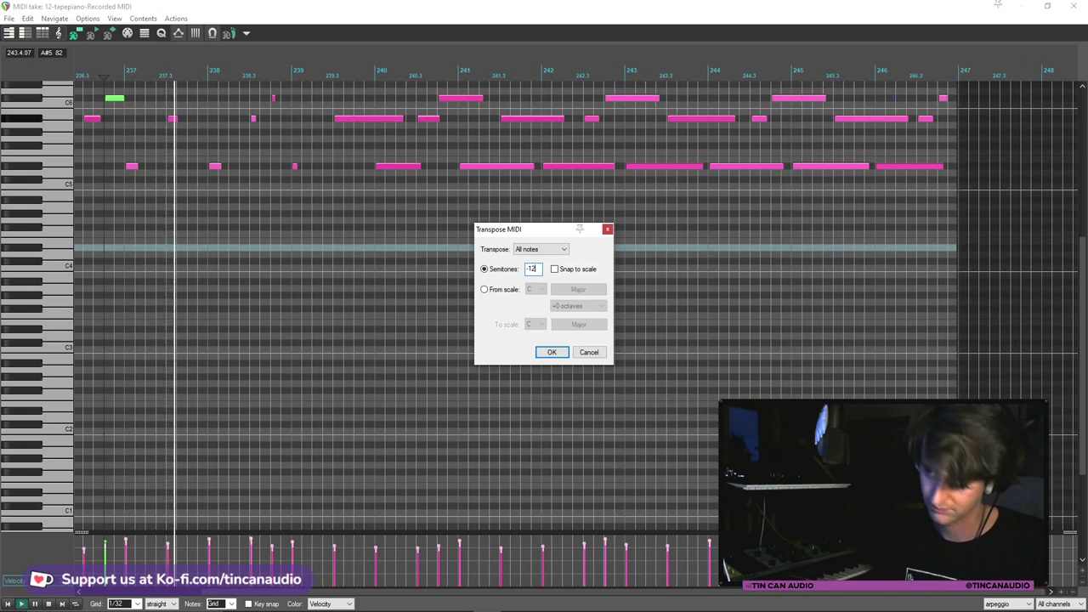
pyautogui.click(563, 353)
pyautogui.press('Escape')
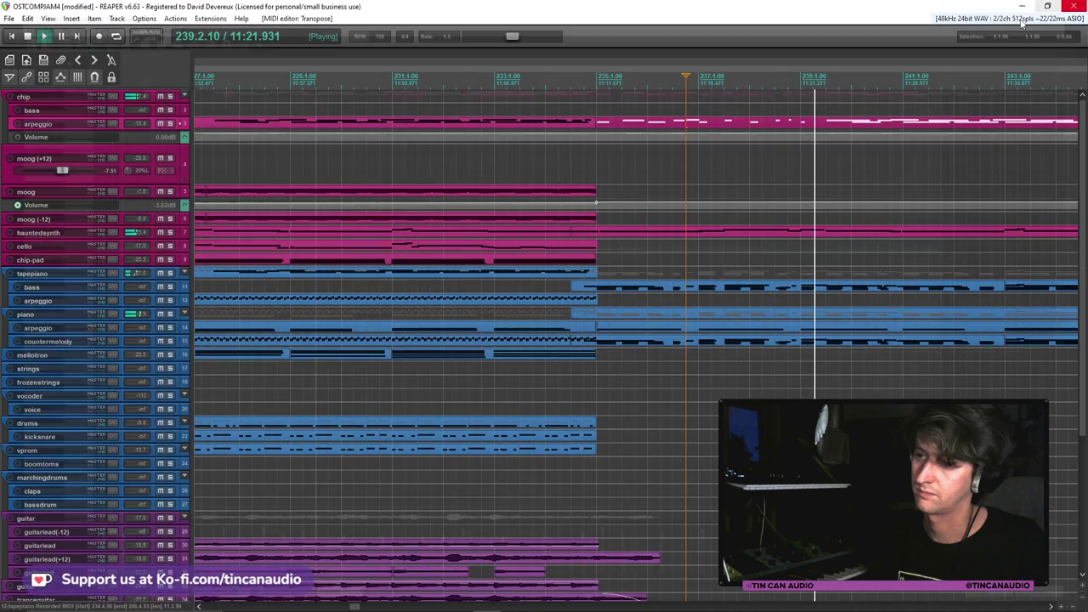
# Delete the pasted chip arpeggio item and the hauntedsynth item between bars 235 and 247
pyautogui.press('Delete')
pyautogui.scroll(-6, 706, 178)
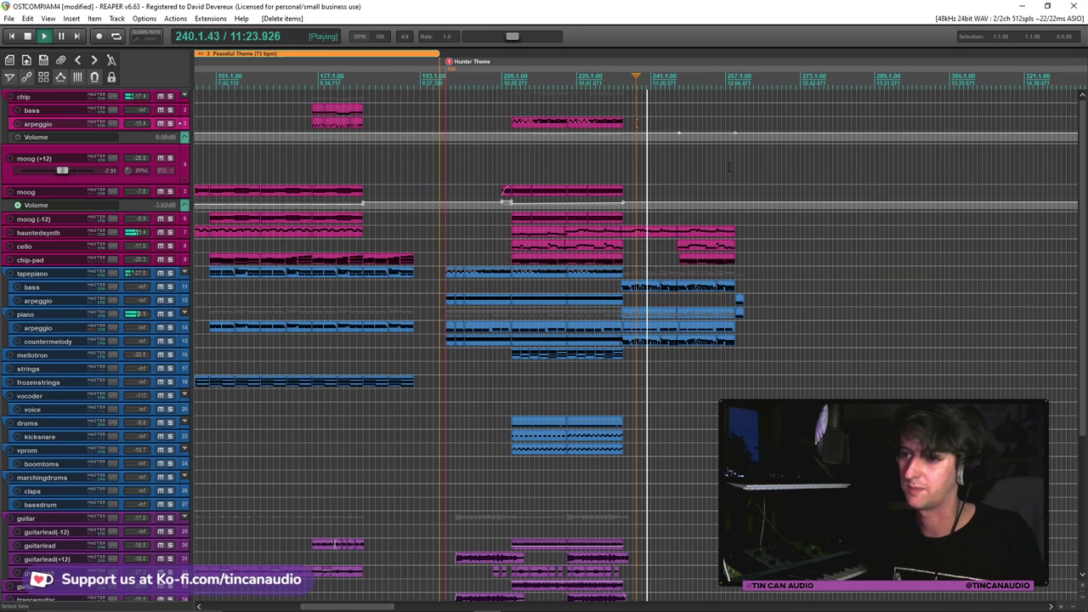
pyautogui.click(669, 230)
pyautogui.press('Delete')
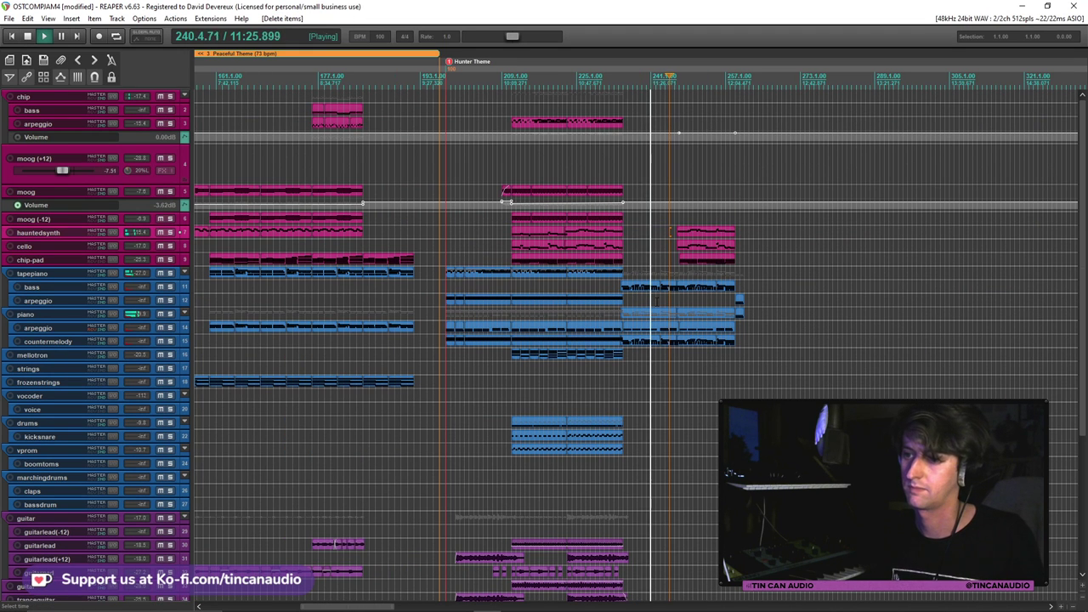
# In the tapepiano bass item around bar 247, move the D#4 and C#3 notes near 250.3 earlier to line up with the A#3 note
pyautogui.click(646, 289)
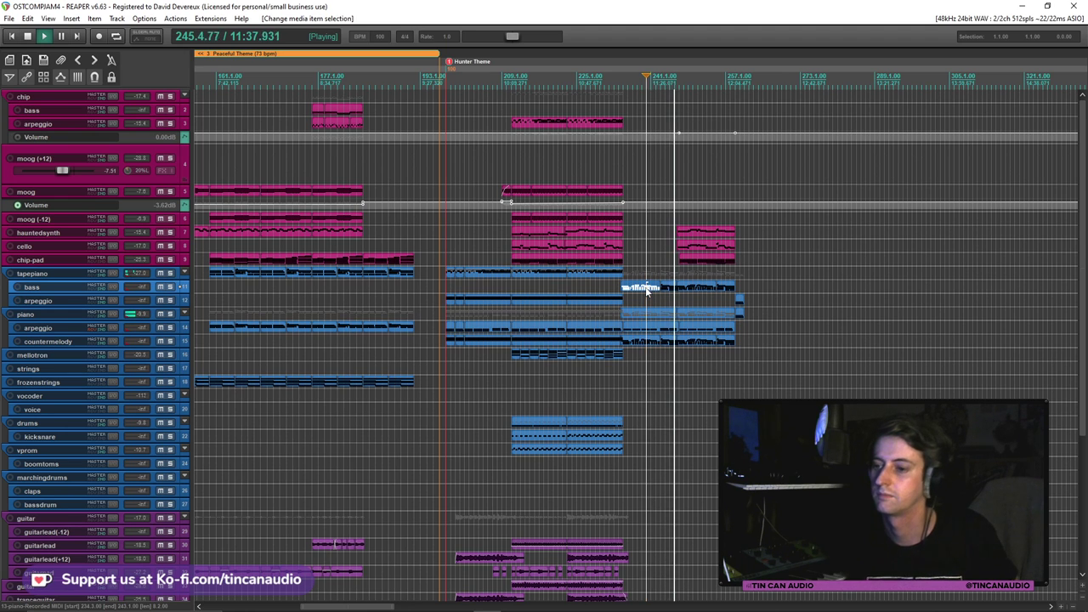
pyautogui.click(691, 291)
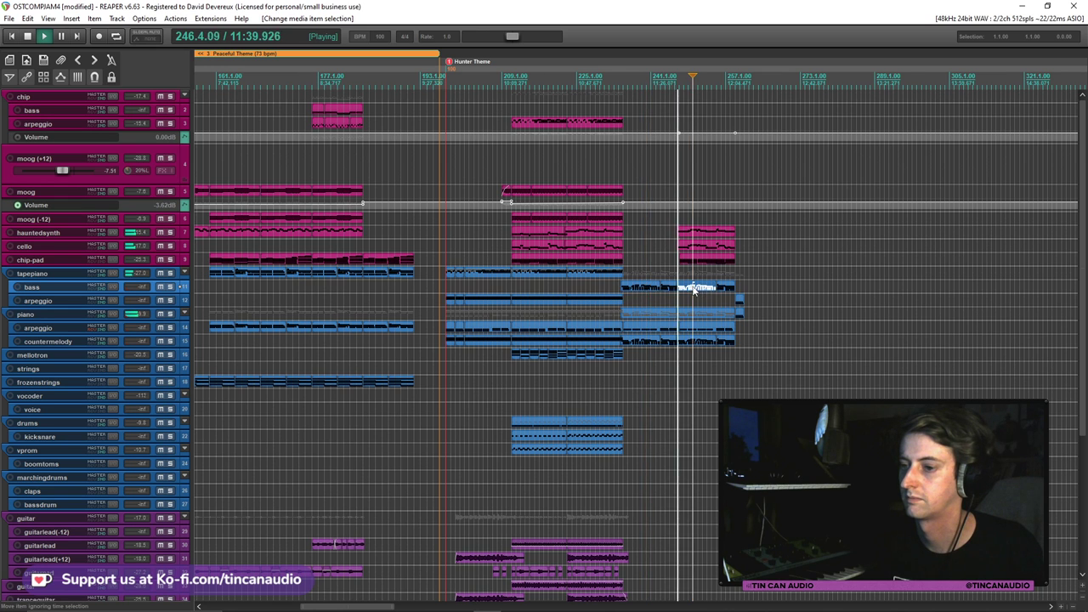
pyautogui.scroll(8, 692, 290)
pyautogui.scroll(-4, 692, 291)
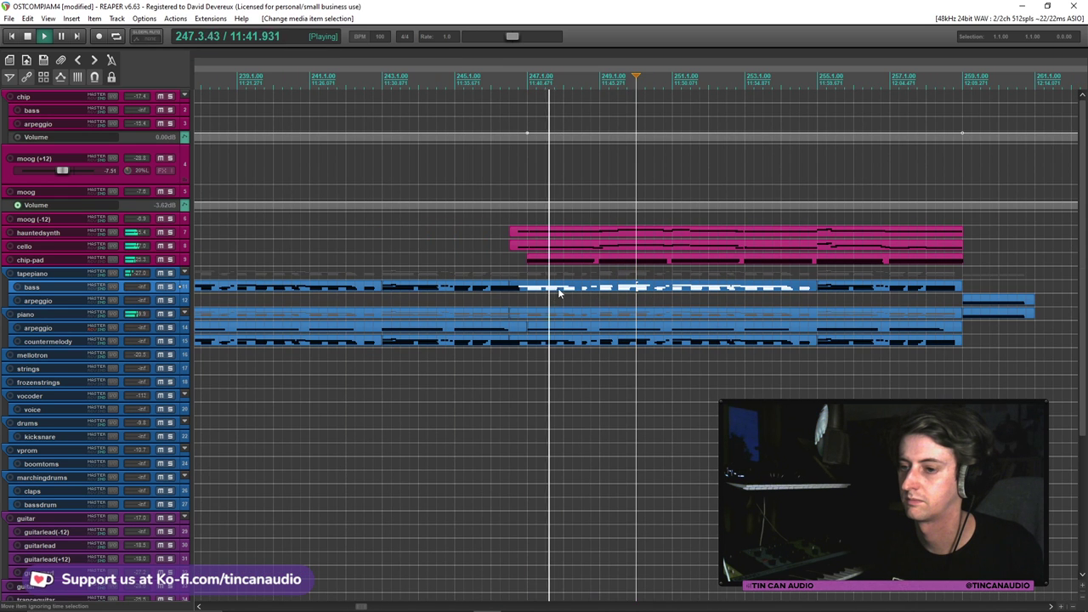
pyautogui.scroll(-4, 553, 291)
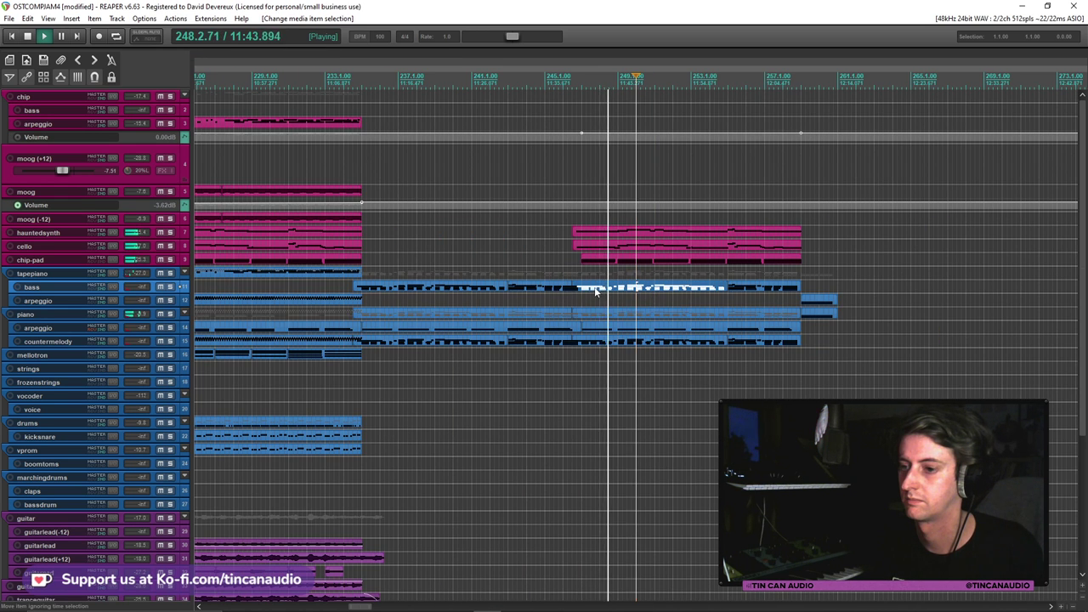
pyautogui.doubleClick(614, 306)
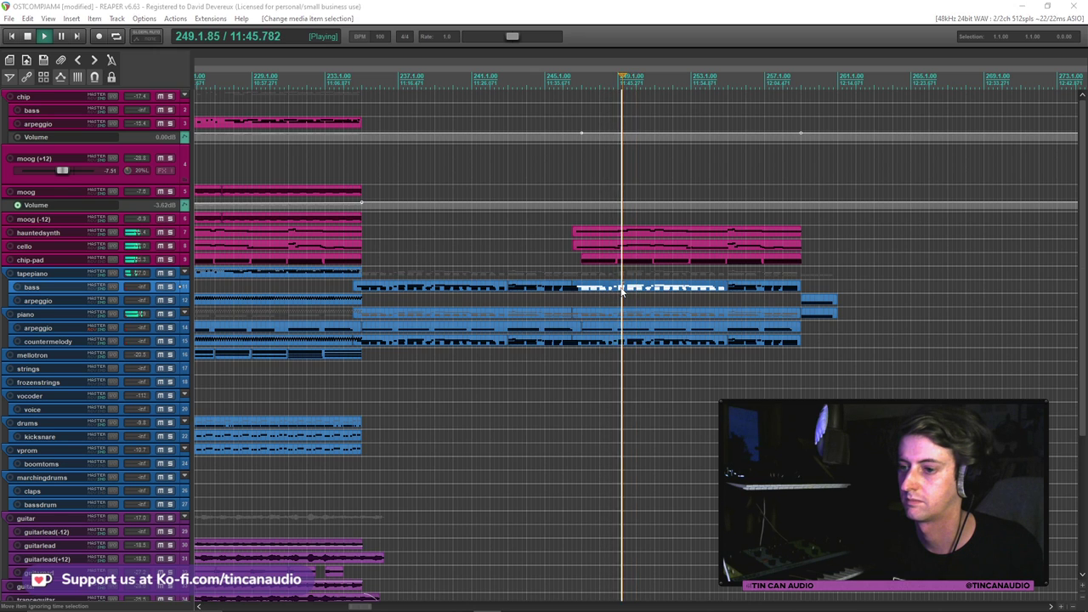
pyautogui.scroll(4, 420, 212)
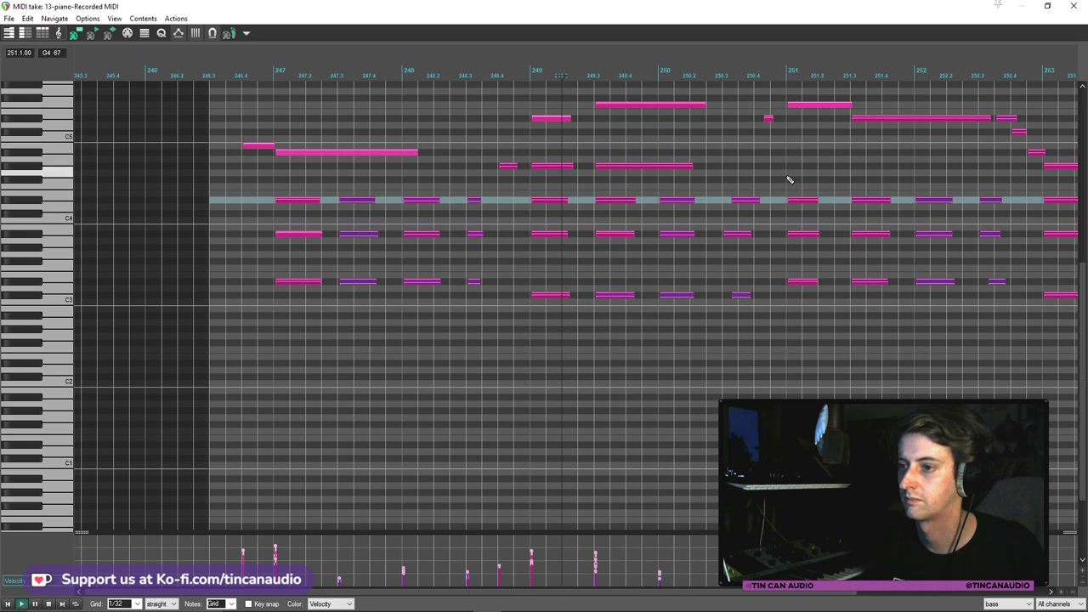
pyautogui.press('space')
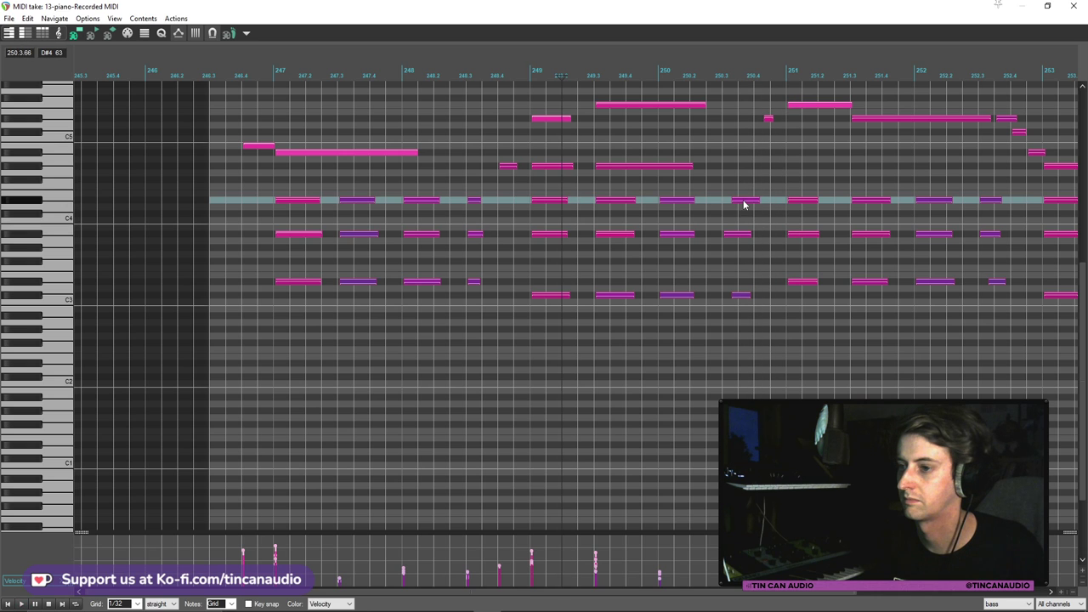
pyautogui.click(724, 275)
pyautogui.press('space')
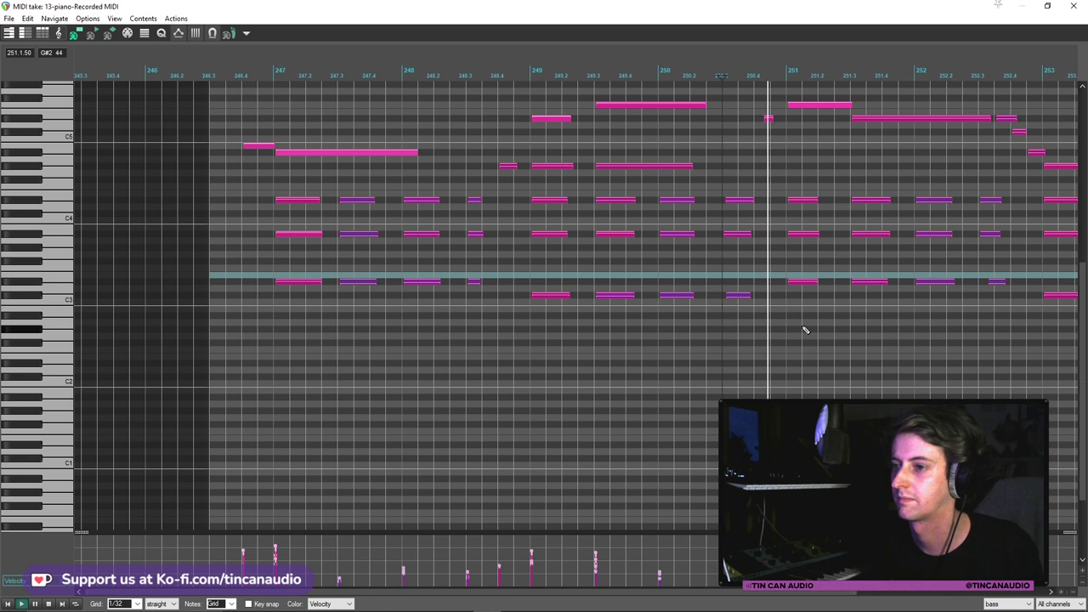
pyautogui.hotkey('ctrl', 'Left')
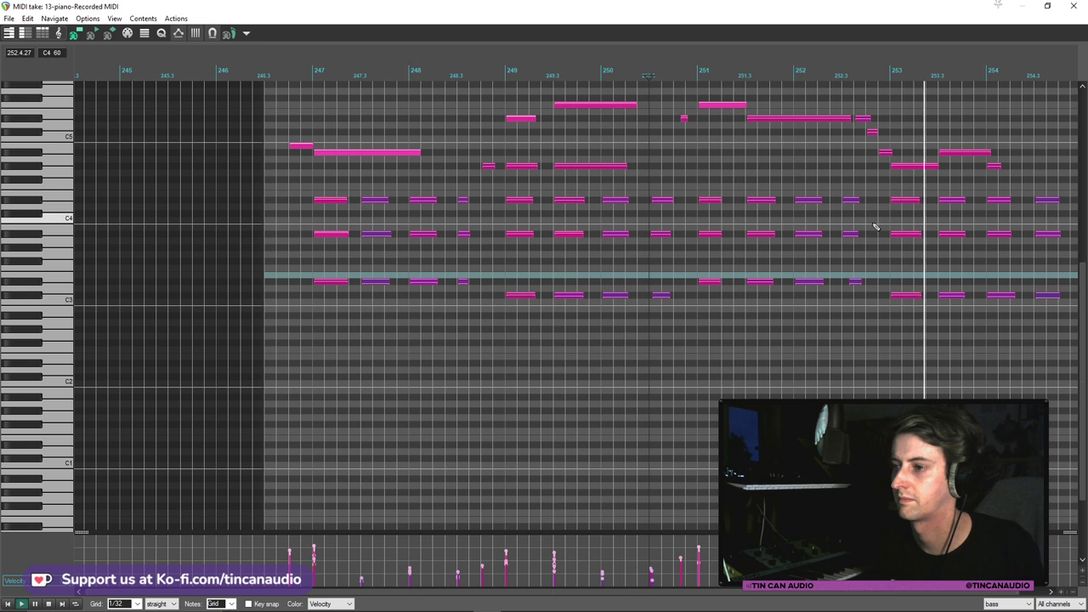
pyautogui.hotkey('ctrl', 'Left')
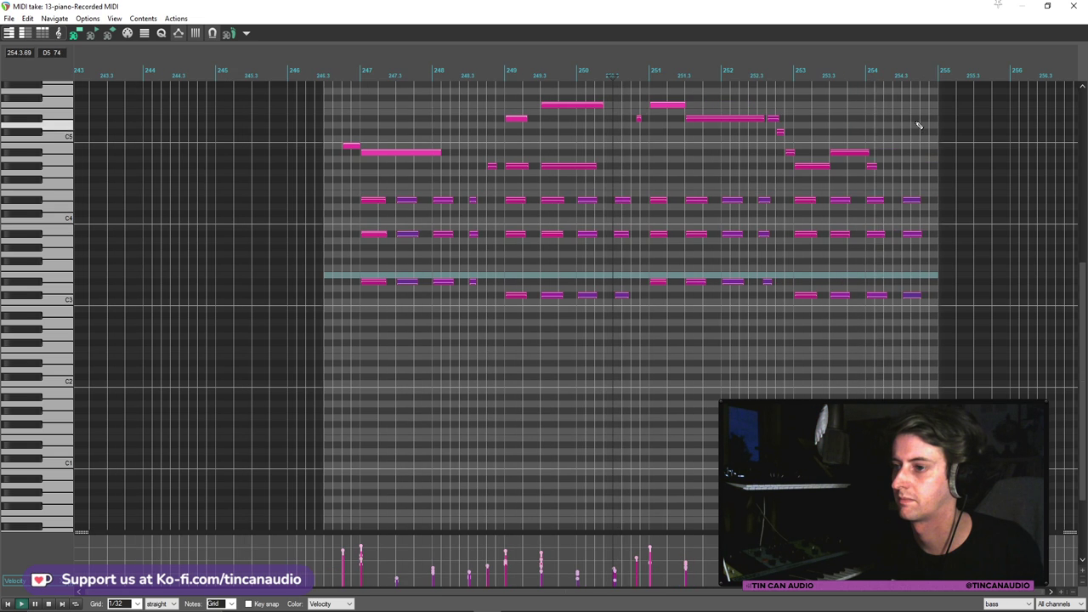
pyautogui.press('Escape')
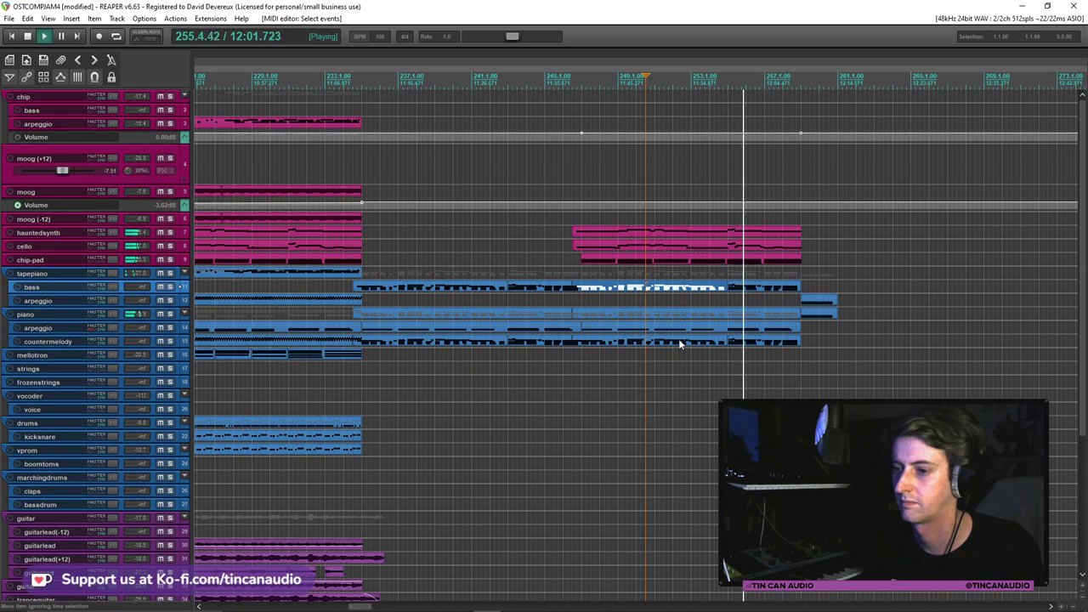
# In the piano countermelody item around bar 247, extend the starts of the D#4 and C#3 notes near 250.3 earlier
pyautogui.doubleClick(654, 343)
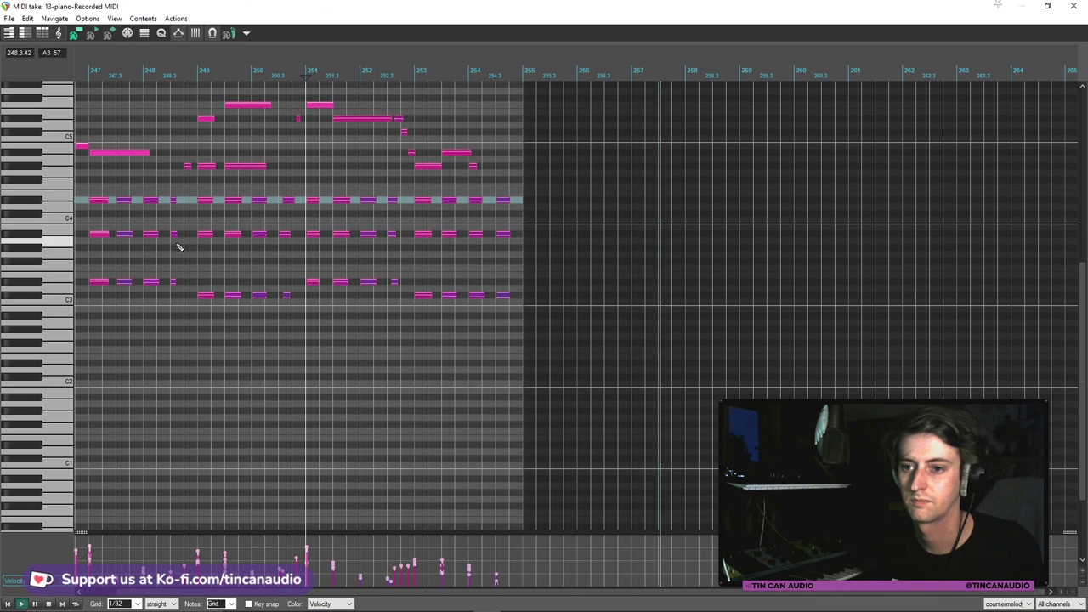
pyautogui.click(269, 260)
pyautogui.scroll(5, 287, 274)
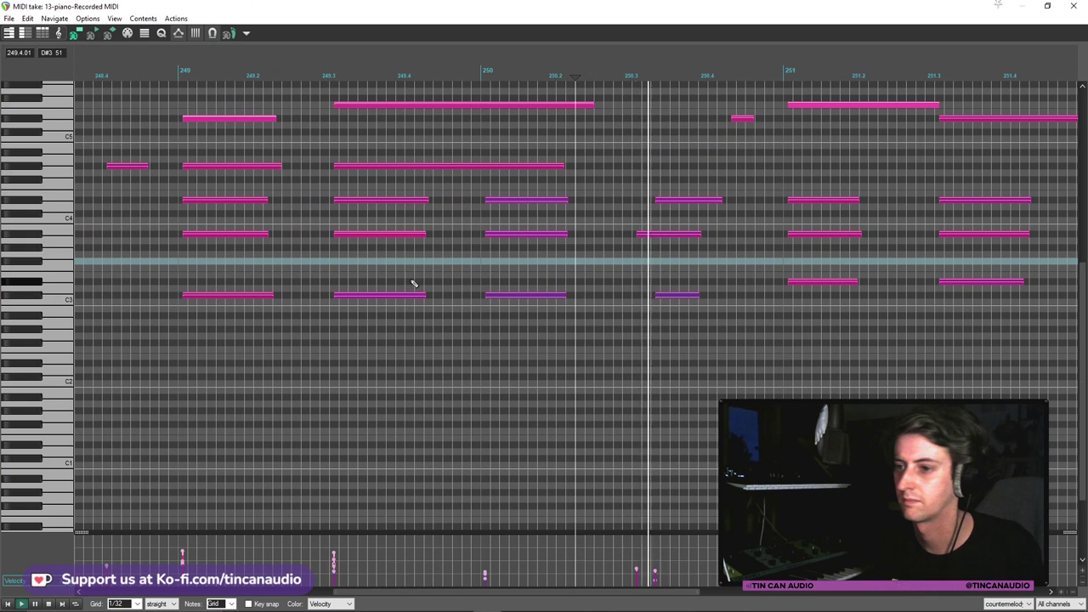
pyautogui.moveTo(655, 201); pyautogui.dragTo(634, 201)
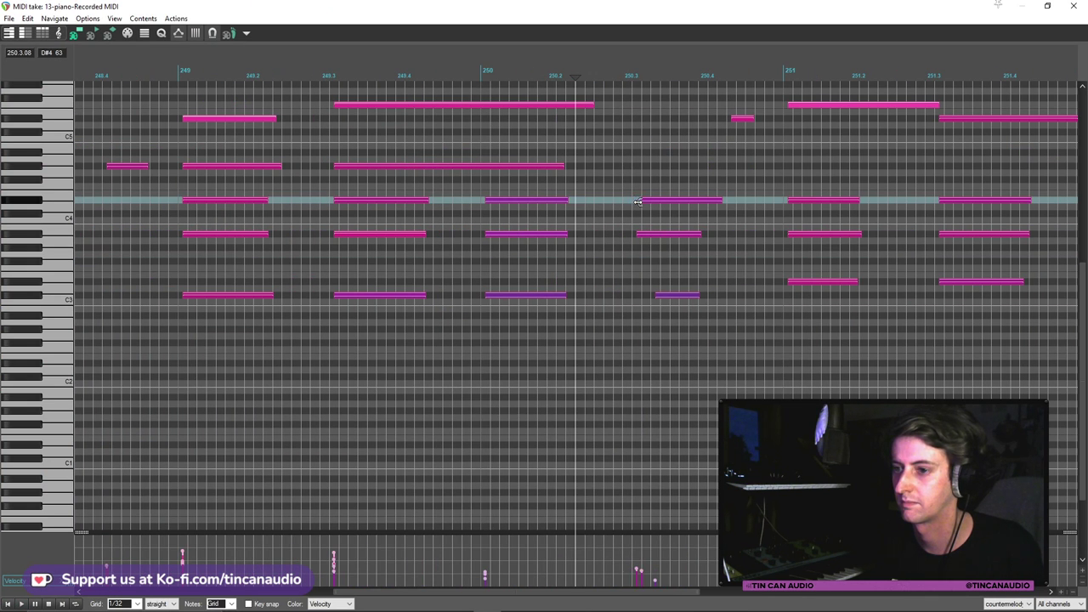
pyautogui.click(652, 279)
pyautogui.press('space')
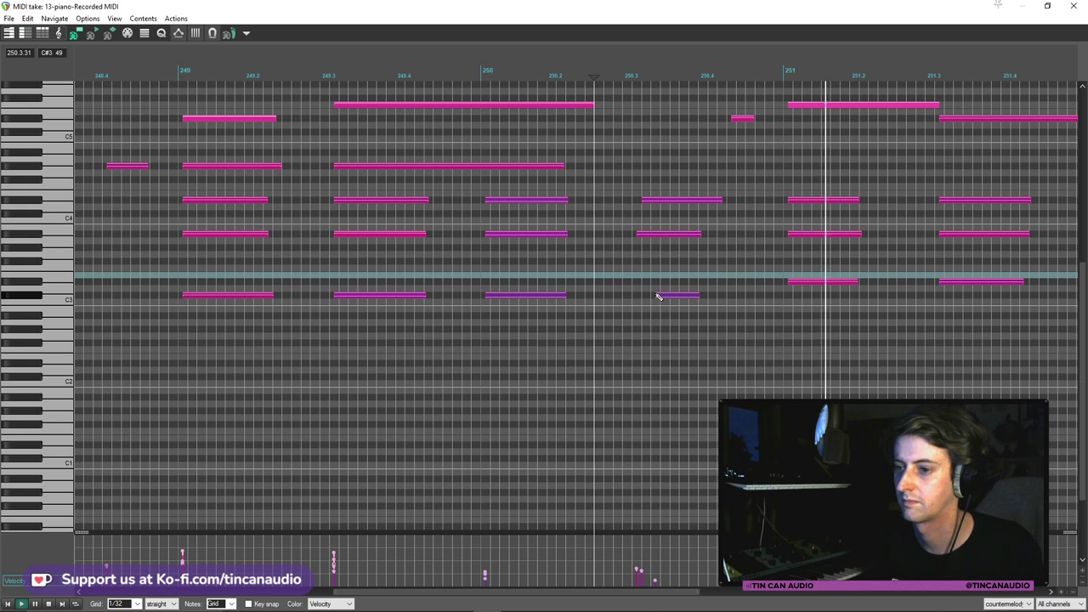
pyautogui.moveTo(657, 295); pyautogui.dragTo(642, 295)
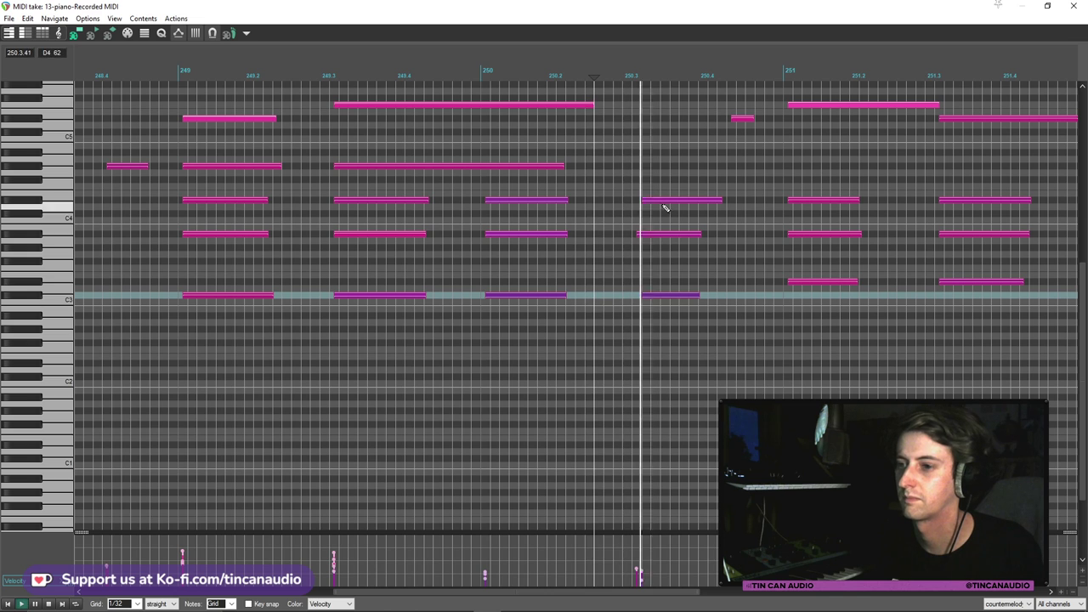
# Replay the chord near 250.3 and trim the A#3 note's start to line up with the D#4 and C#3 notes
pyautogui.click(453, 232)
pyautogui.press('space')
pyautogui.click(453, 232)
pyautogui.press('space')
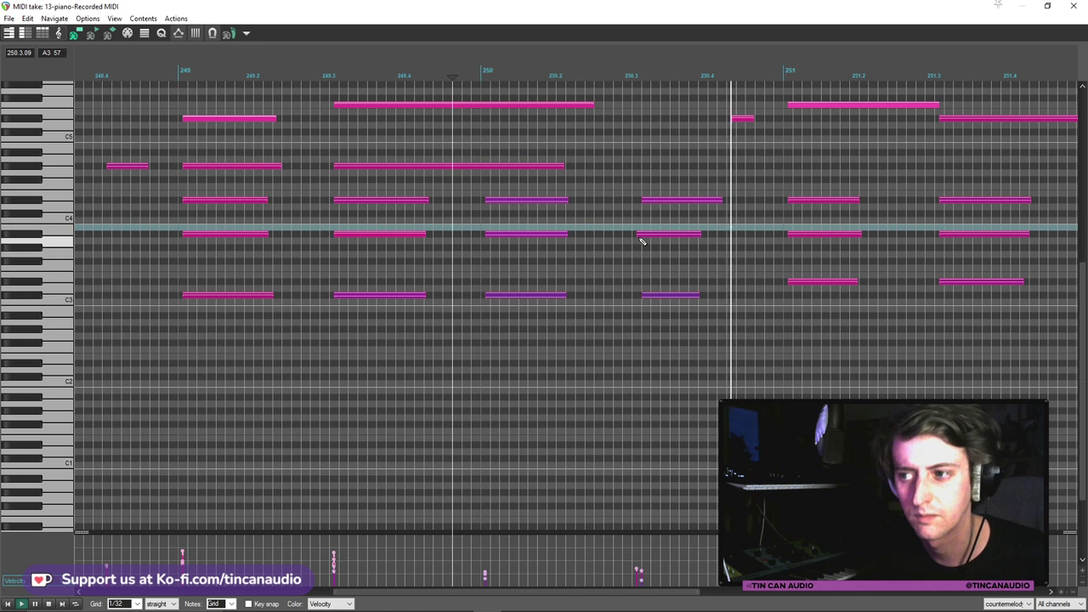
pyautogui.moveTo(638, 235); pyautogui.dragTo(644, 235)
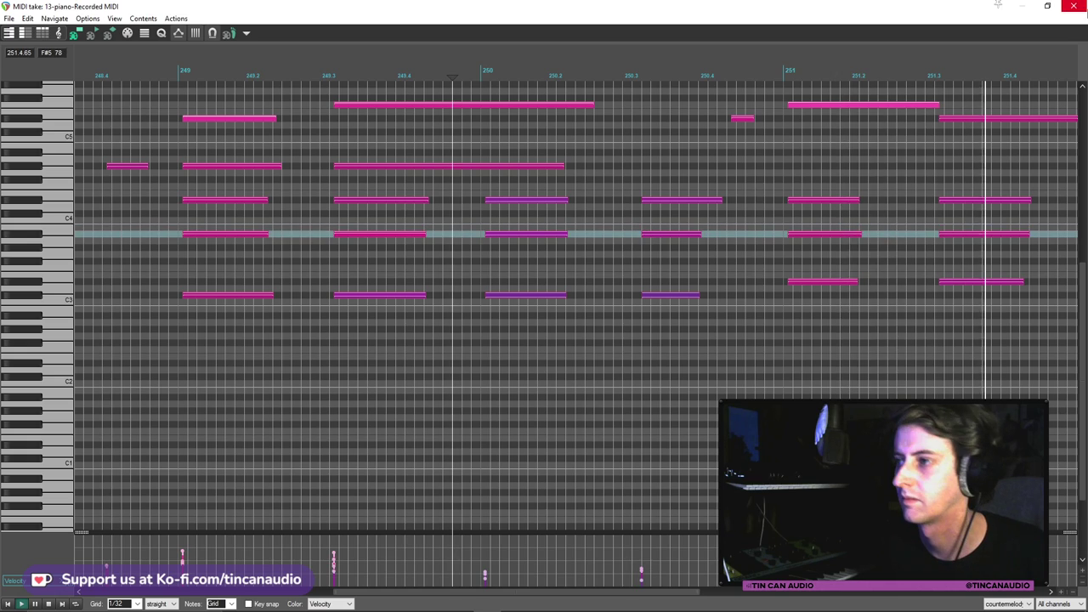
pyautogui.press('Escape')
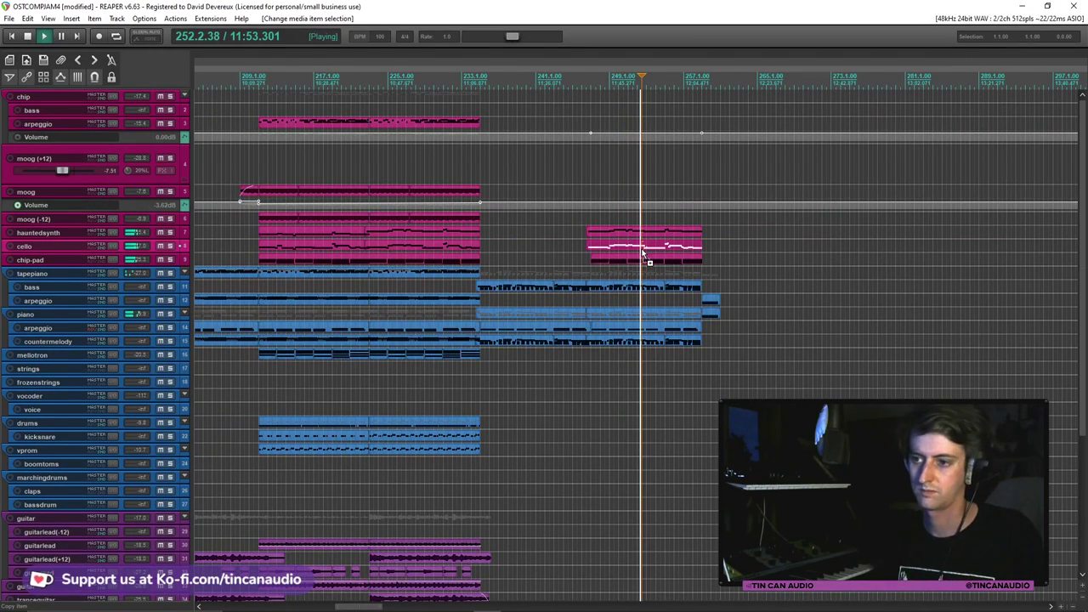
# Listen through the ending up to bar 259 while looking over all tracks
pyautogui.scroll(-2, 643, 253)
pyautogui.scroll(-1, 643, 252)
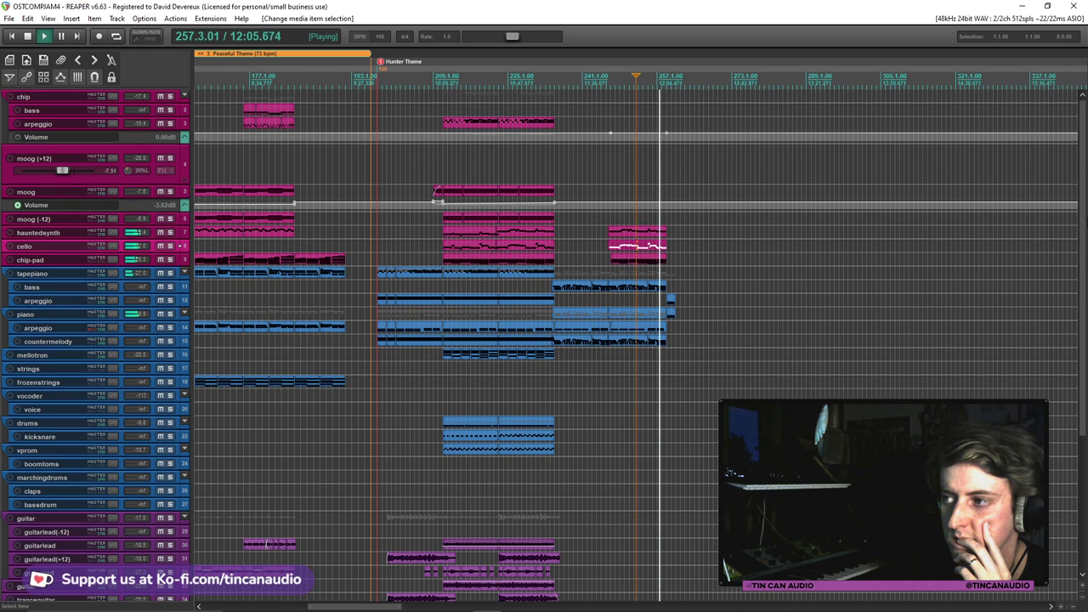
pyautogui.scroll(-8, 544, 340)
pyautogui.scroll(7, 544, 340)
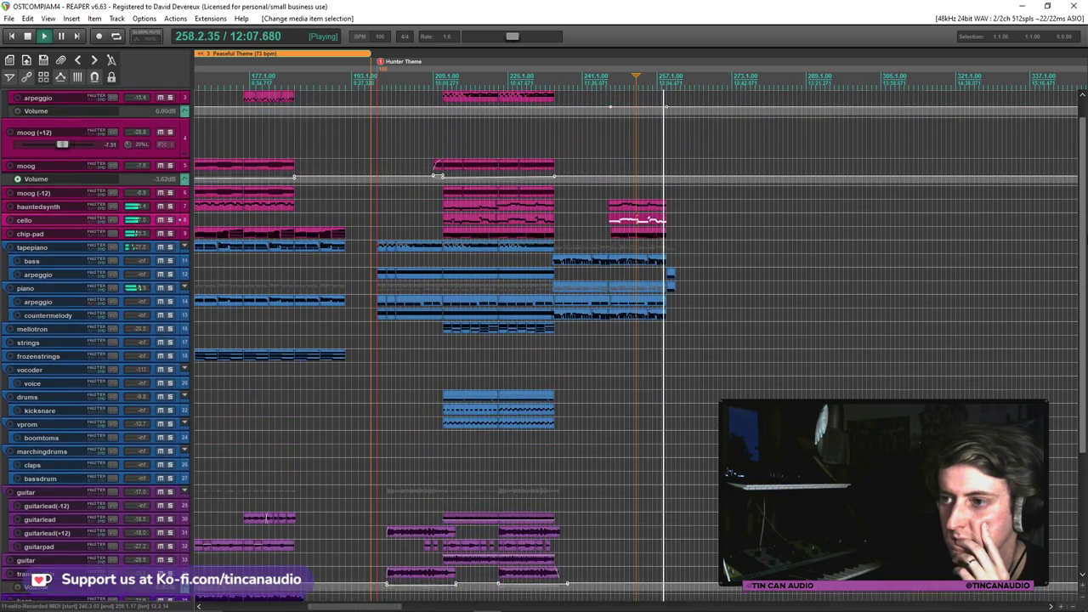
pyautogui.scroll(1, 544, 340)
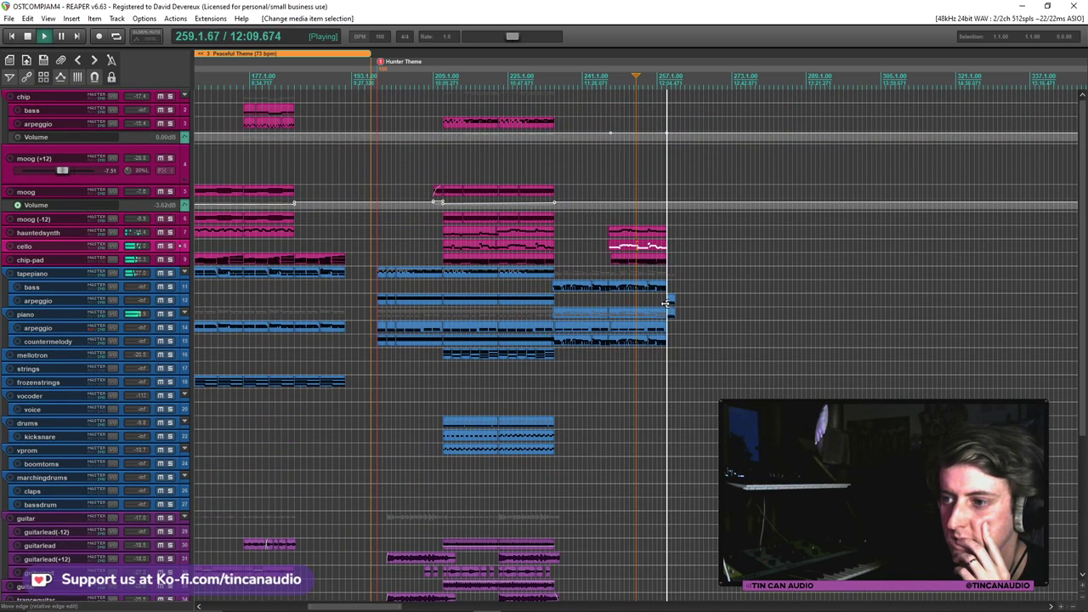
# Audition the segasynth part around bar 82 in the Hunted Theme and arm the famisynth track for recording
pyautogui.scroll(-8, 735, 304)
pyautogui.scroll(-5, 409, 460)
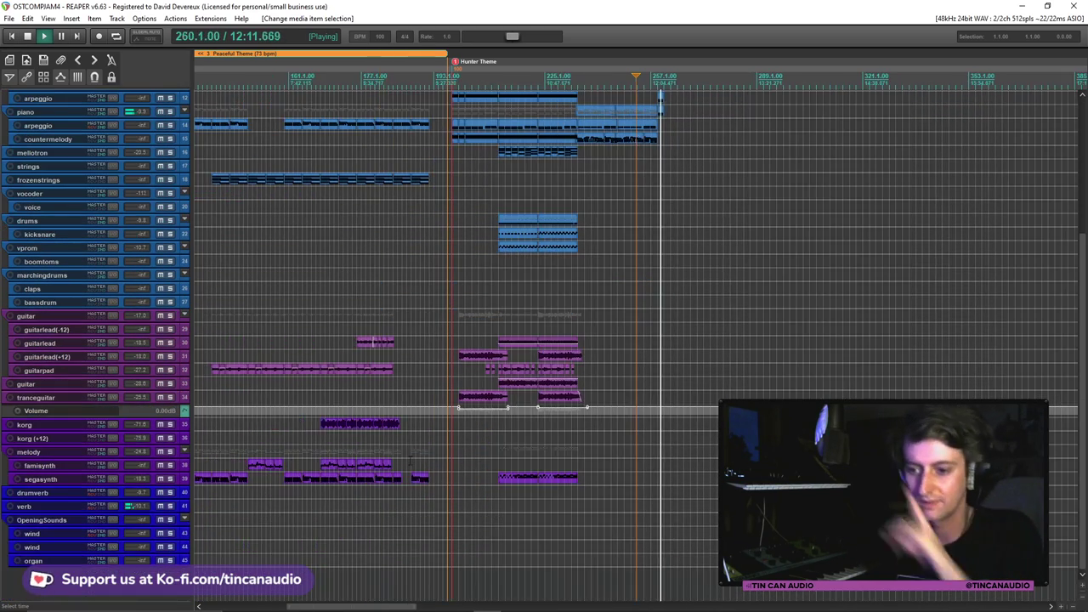
pyautogui.click(371, 478)
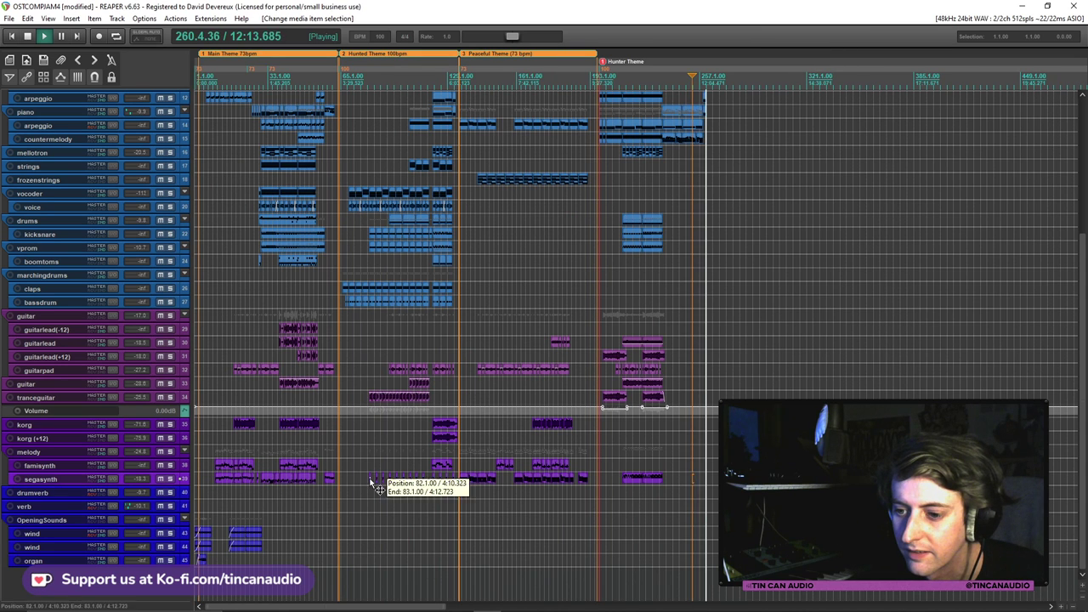
pyautogui.scroll(10, 374, 478)
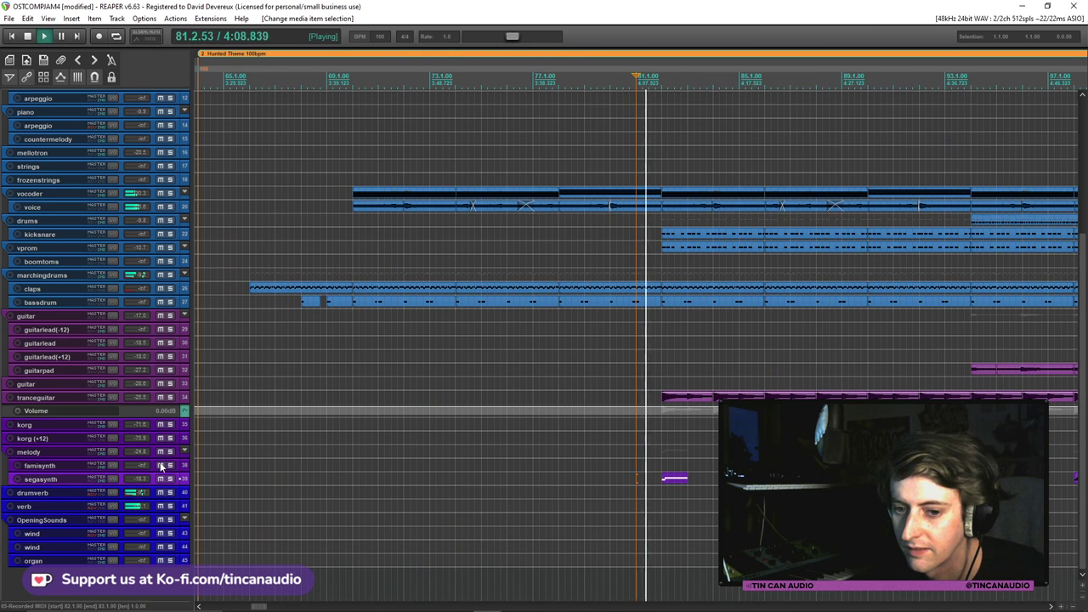
pyautogui.click(18, 467)
pyautogui.scroll(-10, 684, 478)
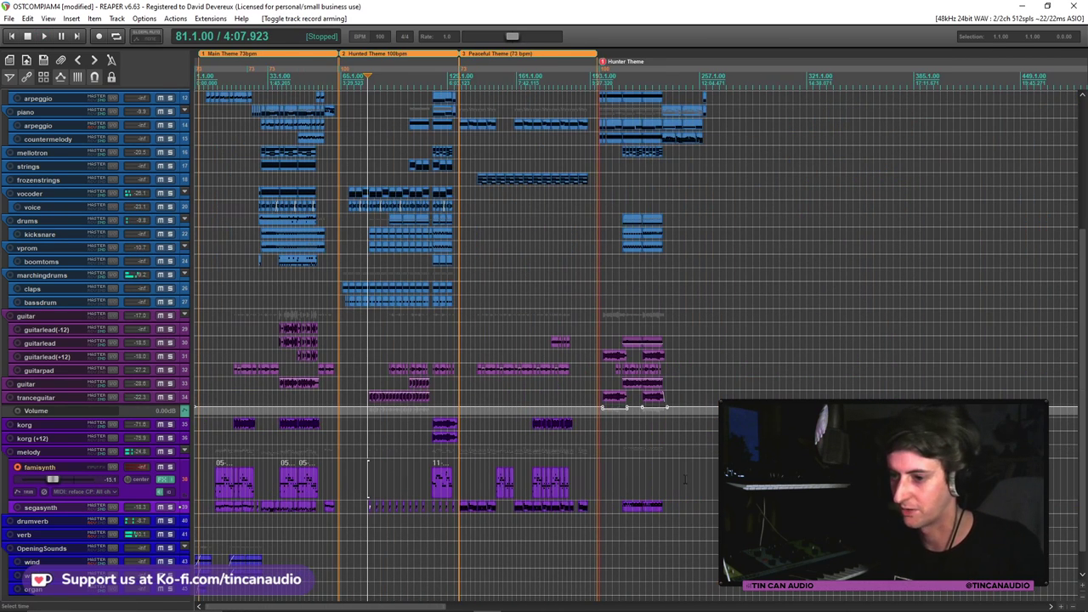
pyautogui.click(661, 478)
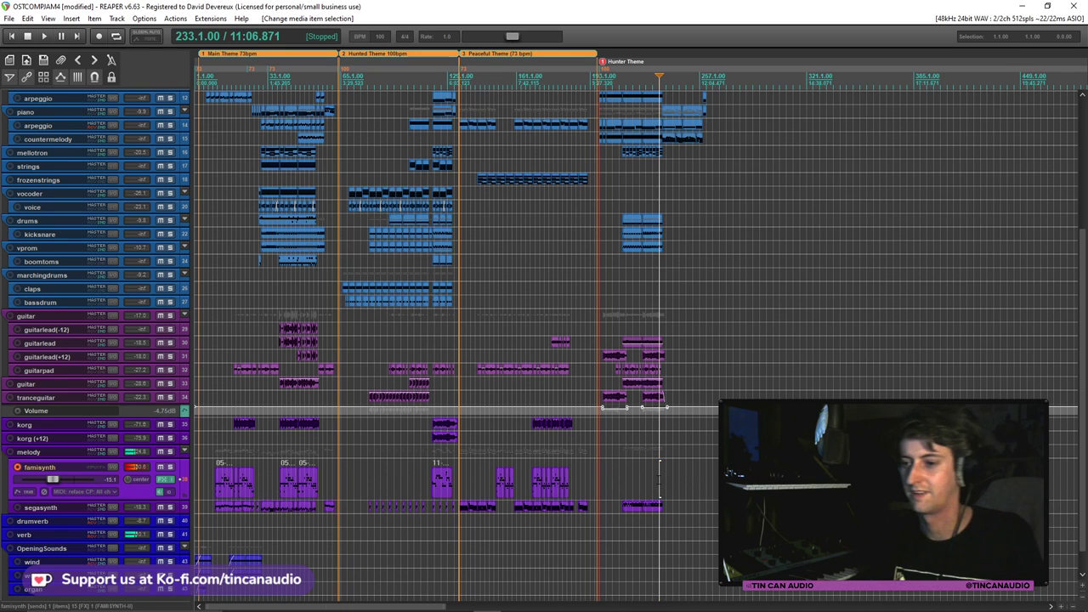
pyautogui.hotkey('ctrl', 'r')
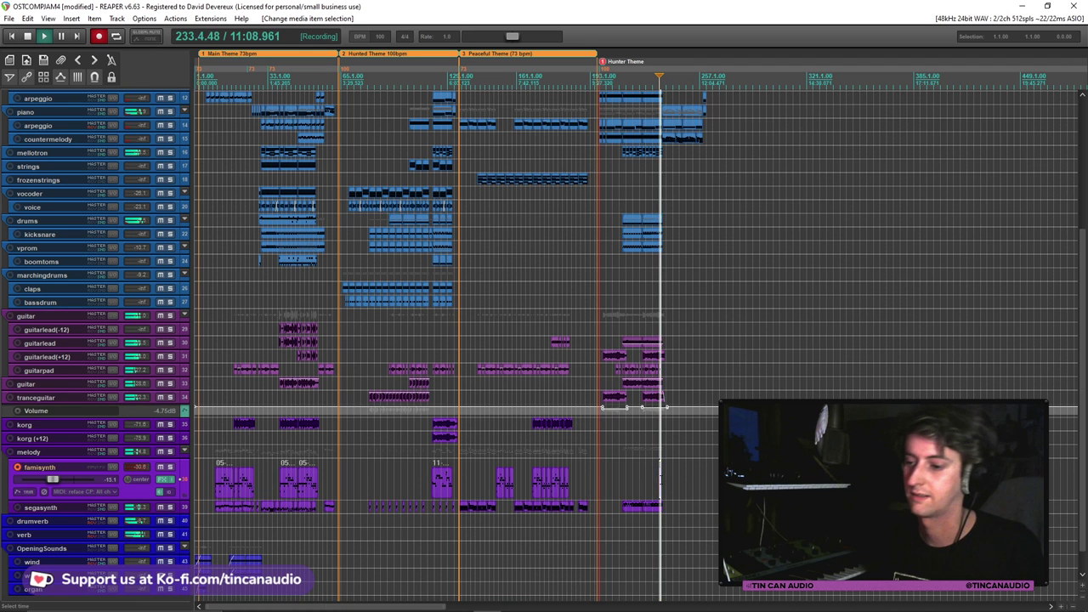
pyautogui.press('space')
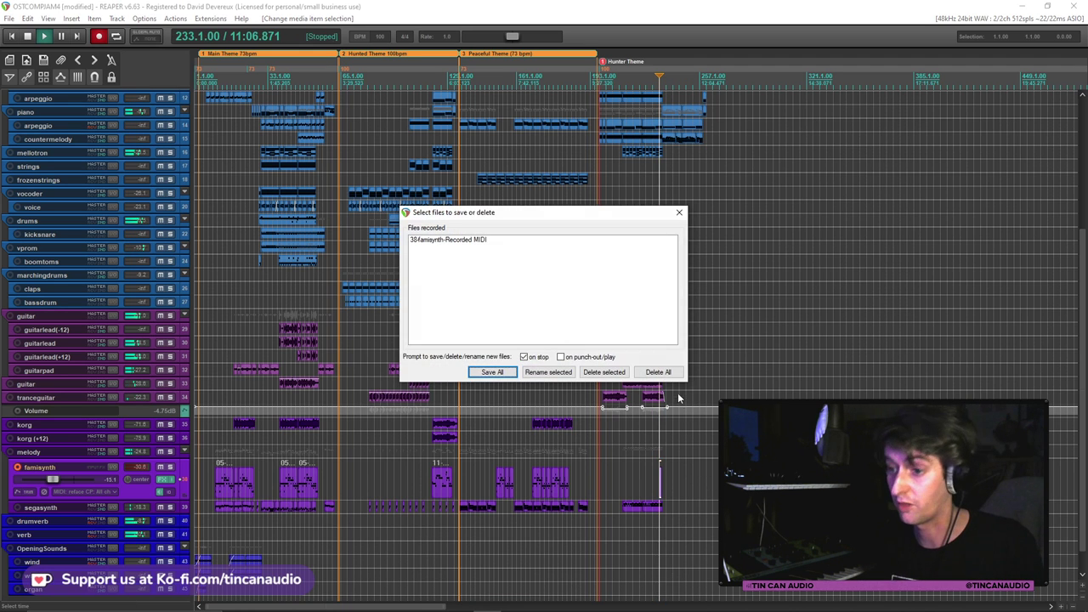
pyautogui.click(658, 372)
pyautogui.click(525, 343)
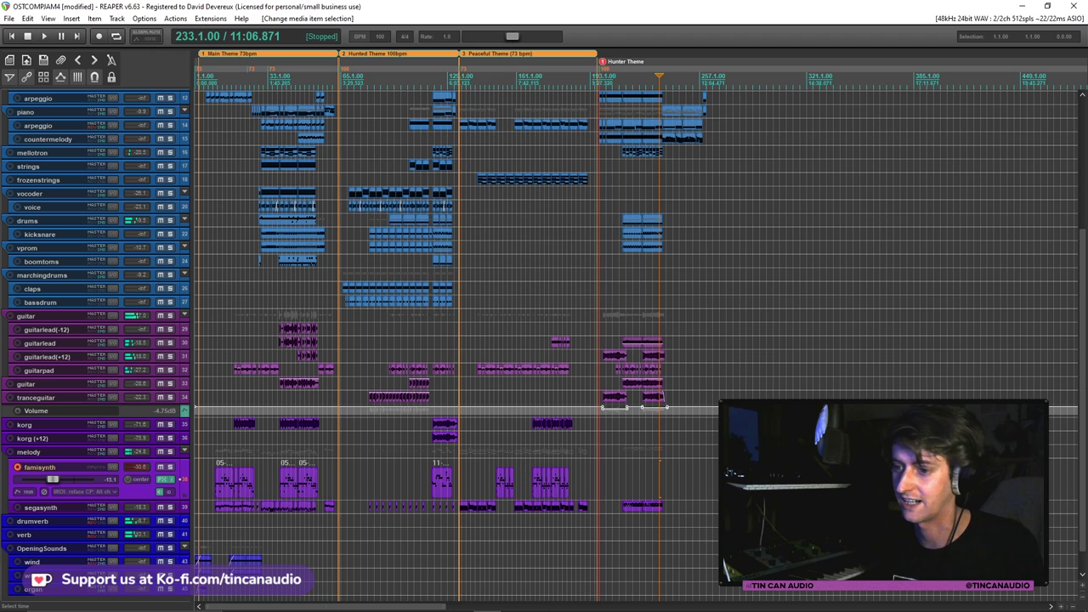
# Record a short MIDI melody on the famisynth track, starting the take from bar 257
pyautogui.click(712, 473)
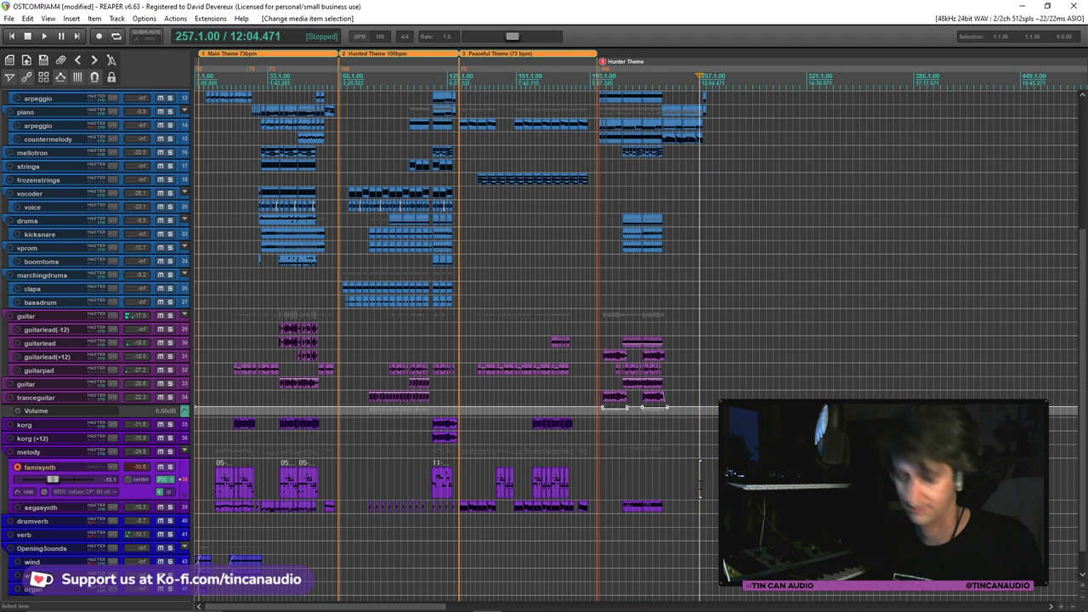
pyautogui.hotkey('ctrl', 'r')
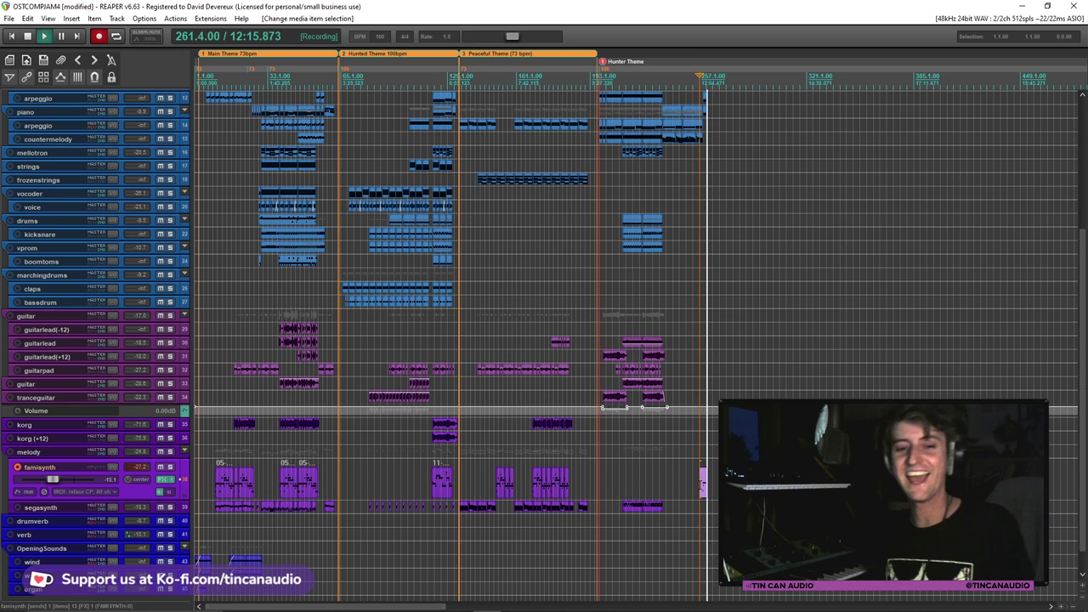
pyautogui.press('space')
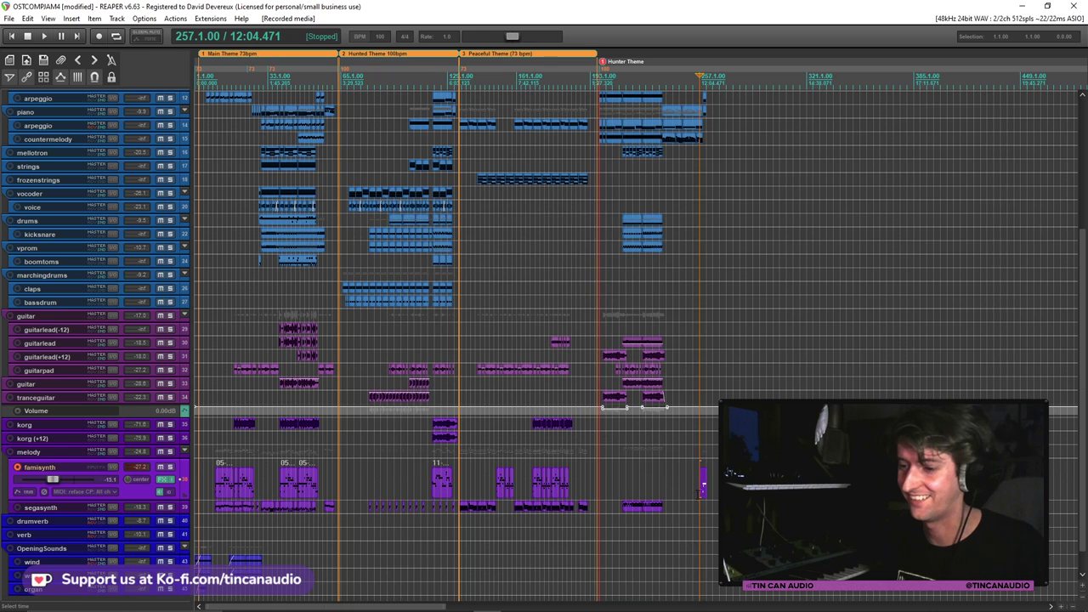
# Open the new famisynth take and quantize the position of all notes to a straight 1/16 grid at 100% strength
pyautogui.doubleClick(702, 491)
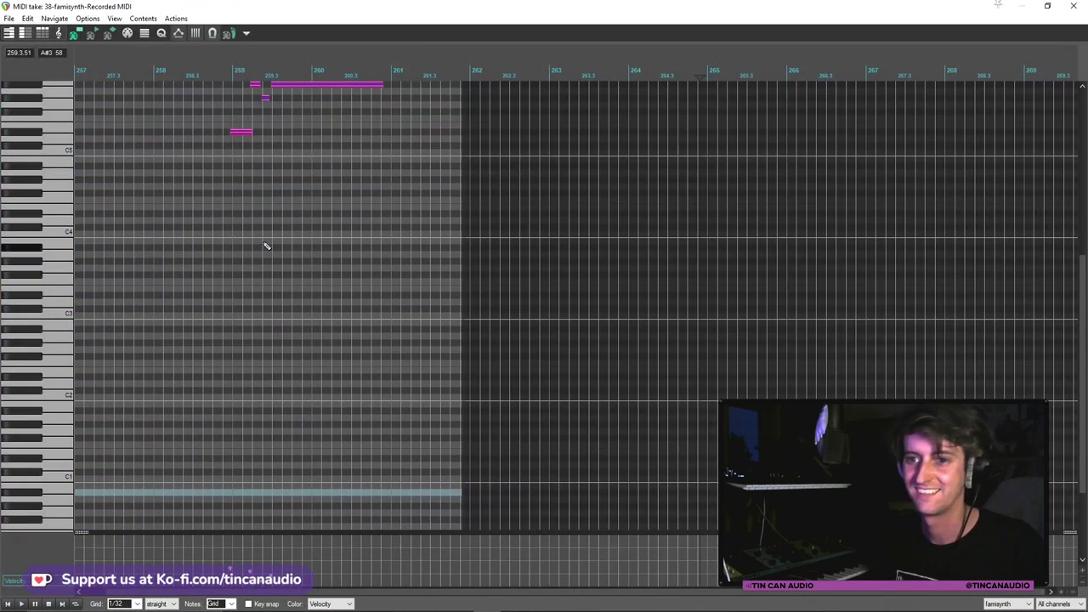
pyautogui.hotkey('ctrl', 'q')
pyautogui.click(204, 112)
pyautogui.press('space')
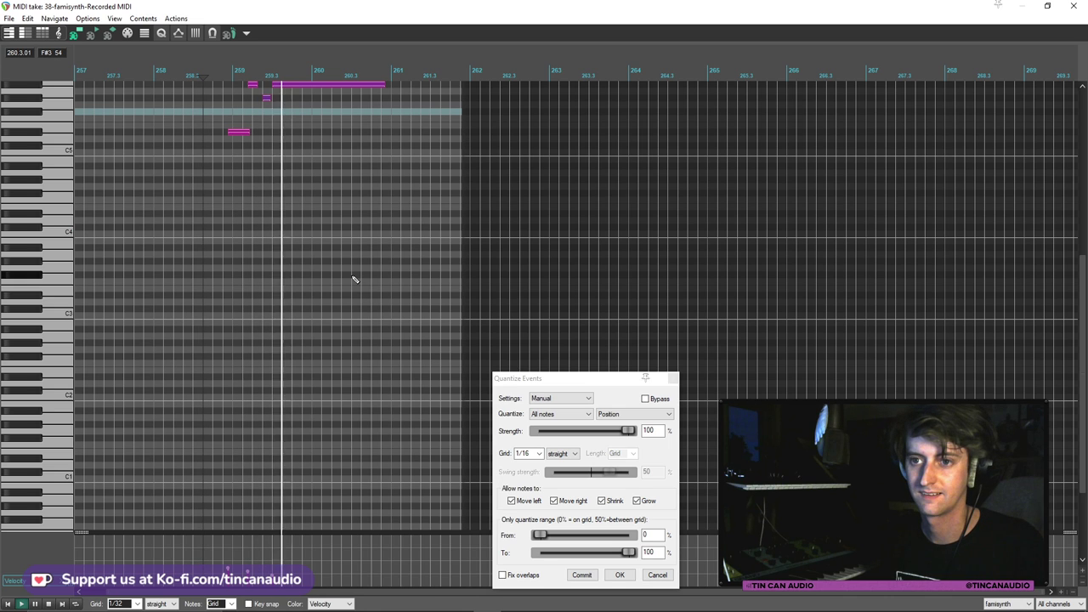
pyautogui.click(620, 575)
# Shift all notes of the famisynth take slightly later so the D#5 note starts at bar 259
pyautogui.click(233, 133)
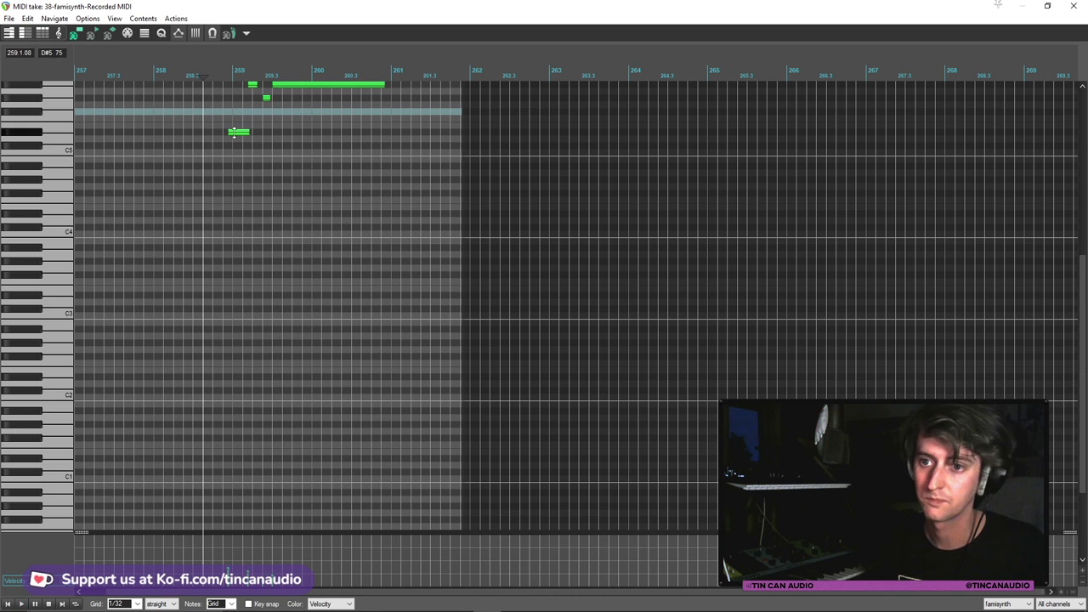
pyautogui.moveTo(241, 136); pyautogui.dragTo(248, 140)
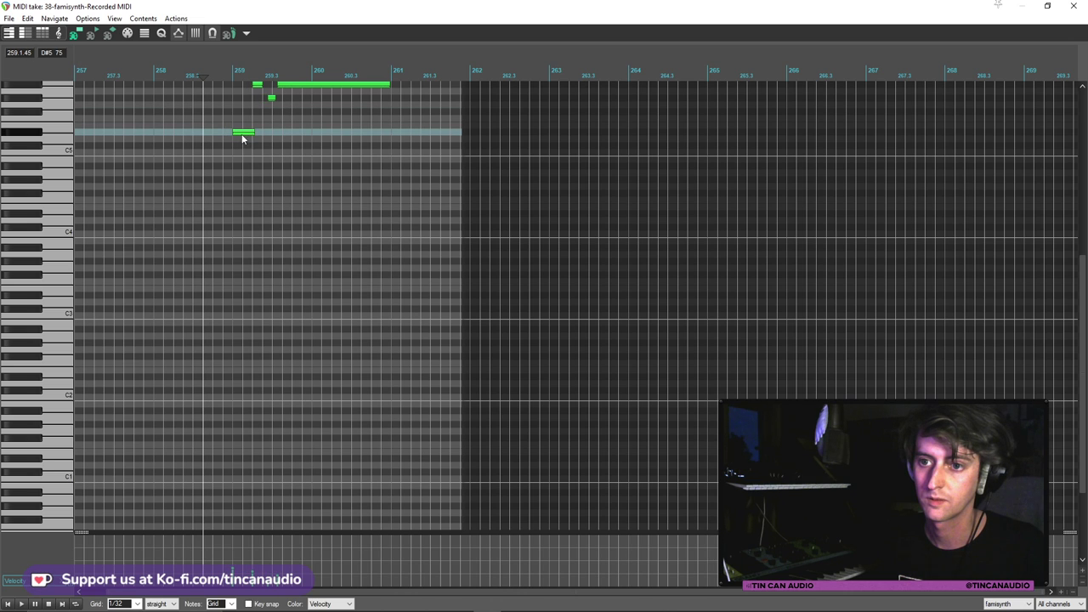
pyautogui.press('space')
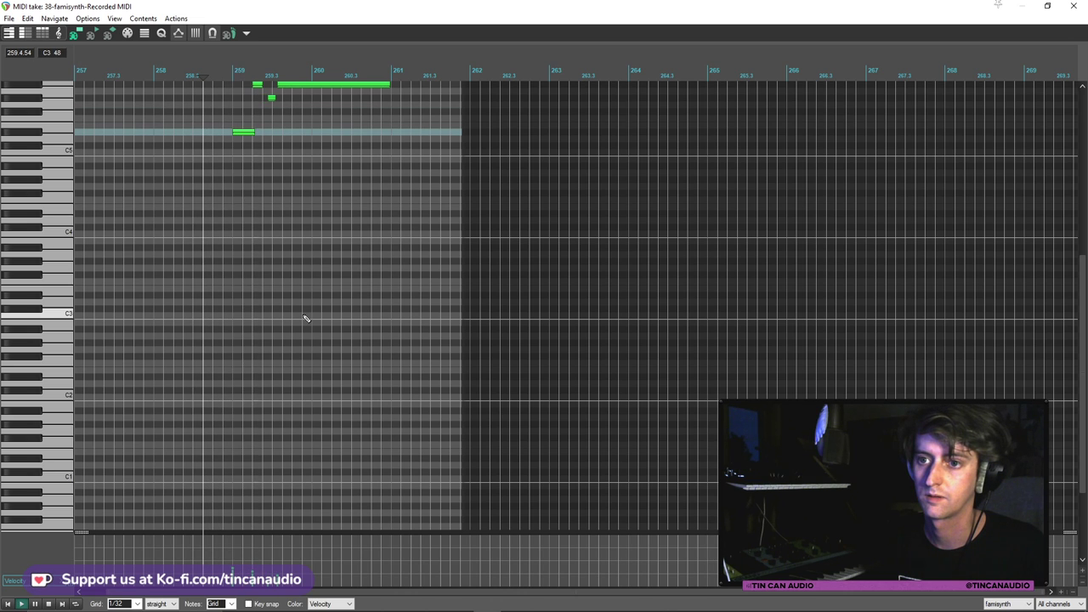
# Extend the start of the short G#5 note near 259.3 earlier, play it back and close the MIDI editor
pyautogui.click(272, 98)
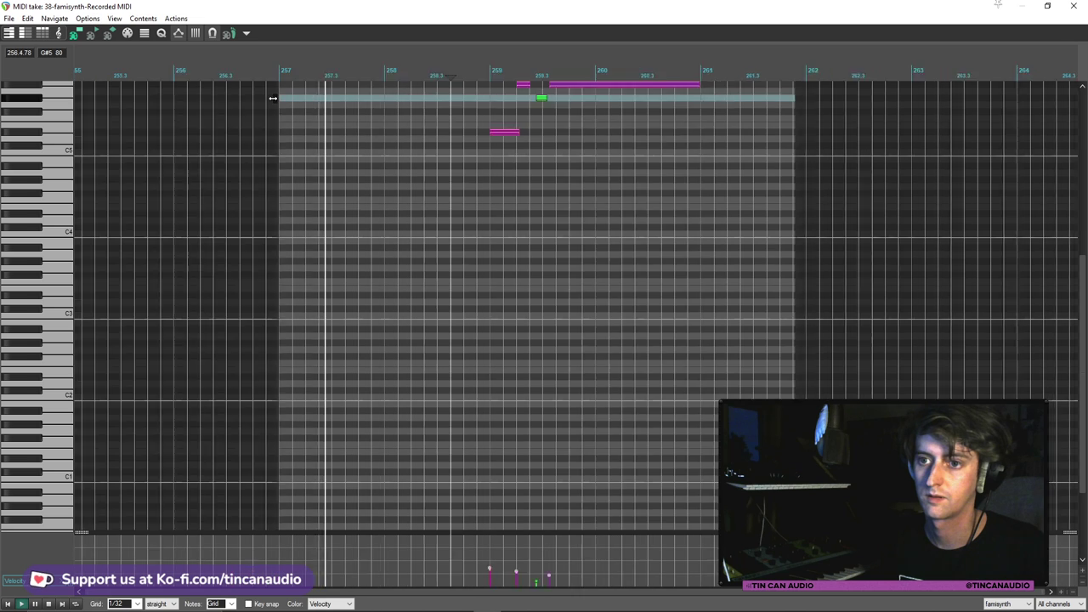
pyautogui.press('space')
pyautogui.scroll(3, 877, 85)
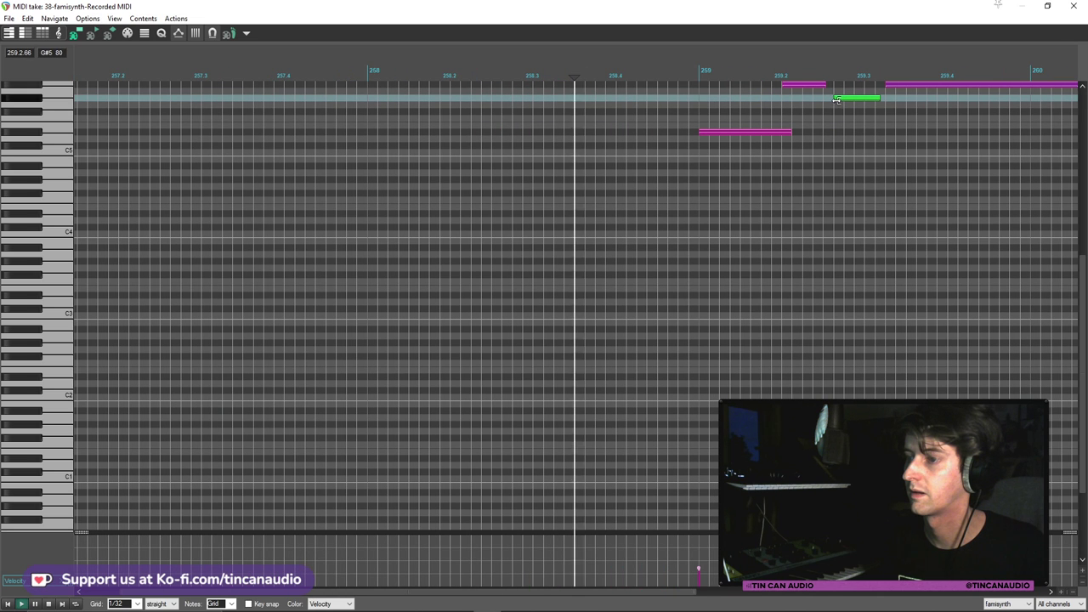
pyautogui.press('space')
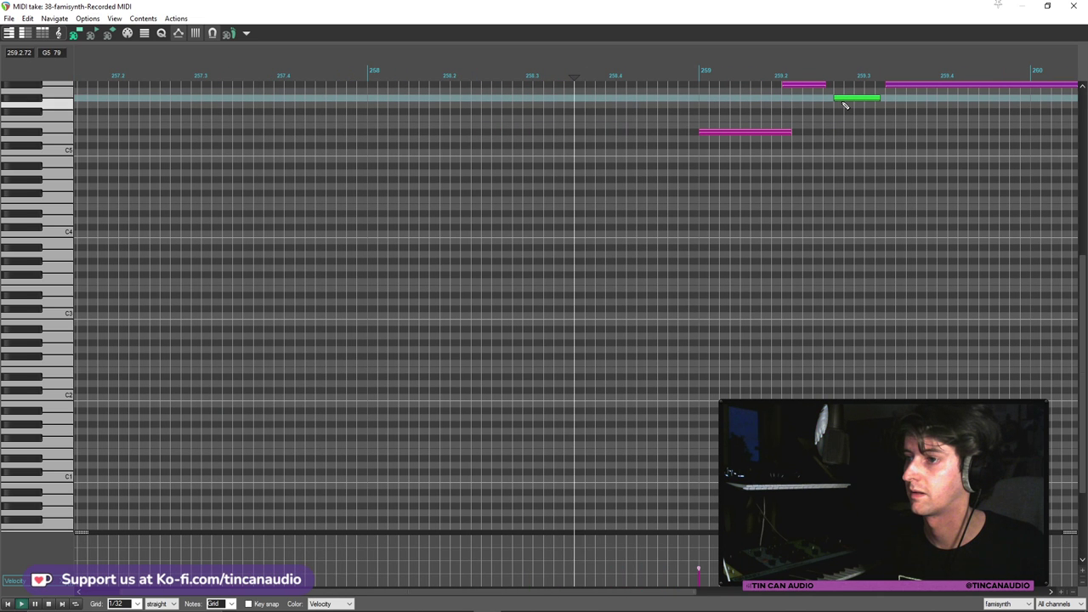
pyautogui.scroll(-5, 891, 112)
pyautogui.press('Escape')
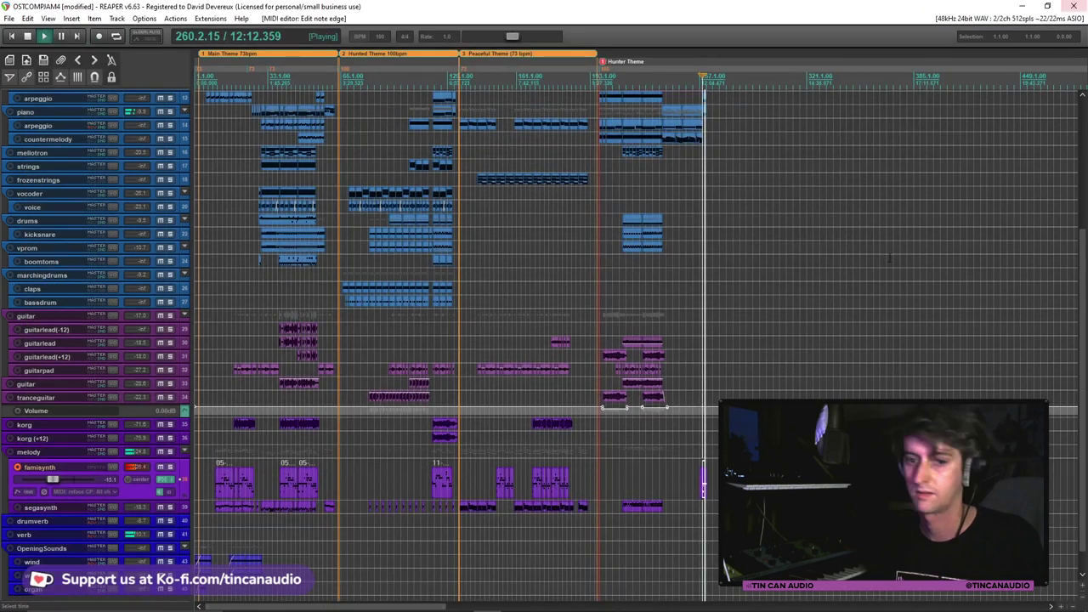
# Trim the recorded famisynth item so it runs from bar 259 to bar 261
pyautogui.hscroll(2, 558, 493)
pyautogui.scroll(3, 557, 494)
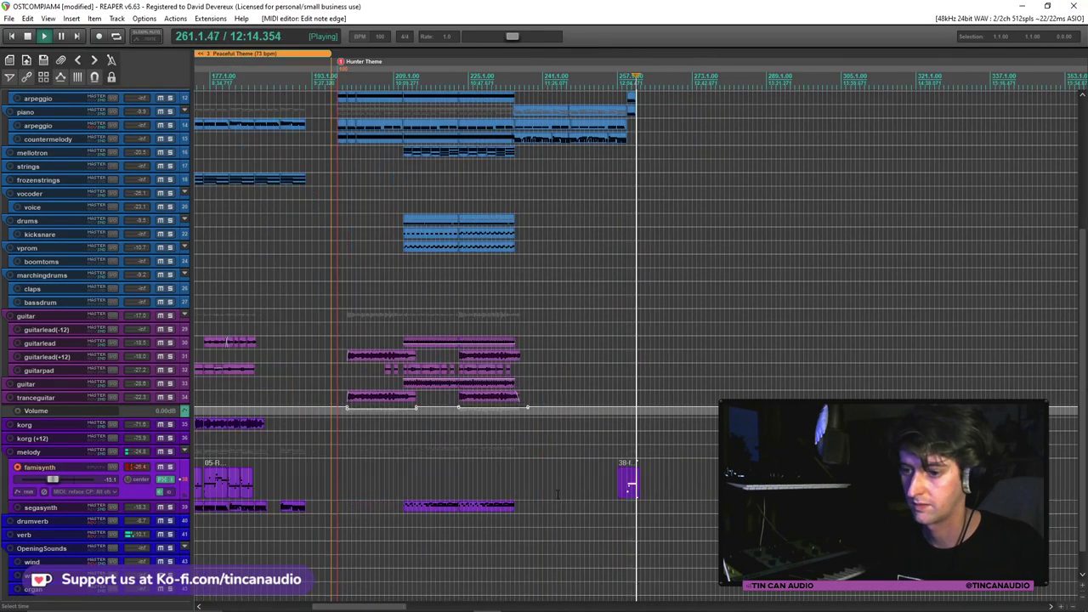
pyautogui.scroll(3, 558, 494)
pyautogui.press('space')
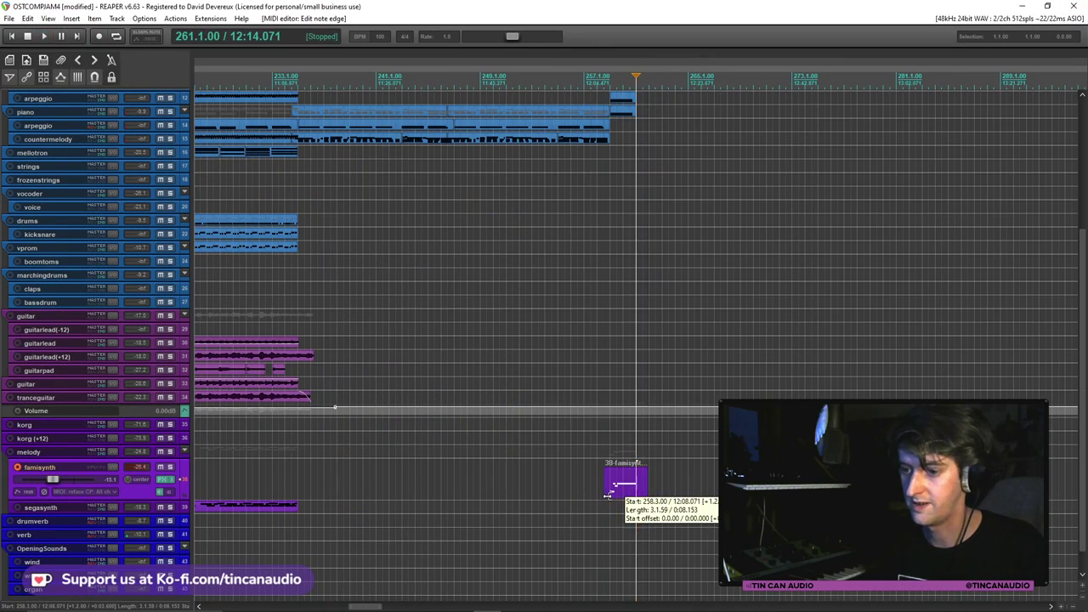
pyautogui.moveTo(607, 495); pyautogui.dragTo(620, 491)
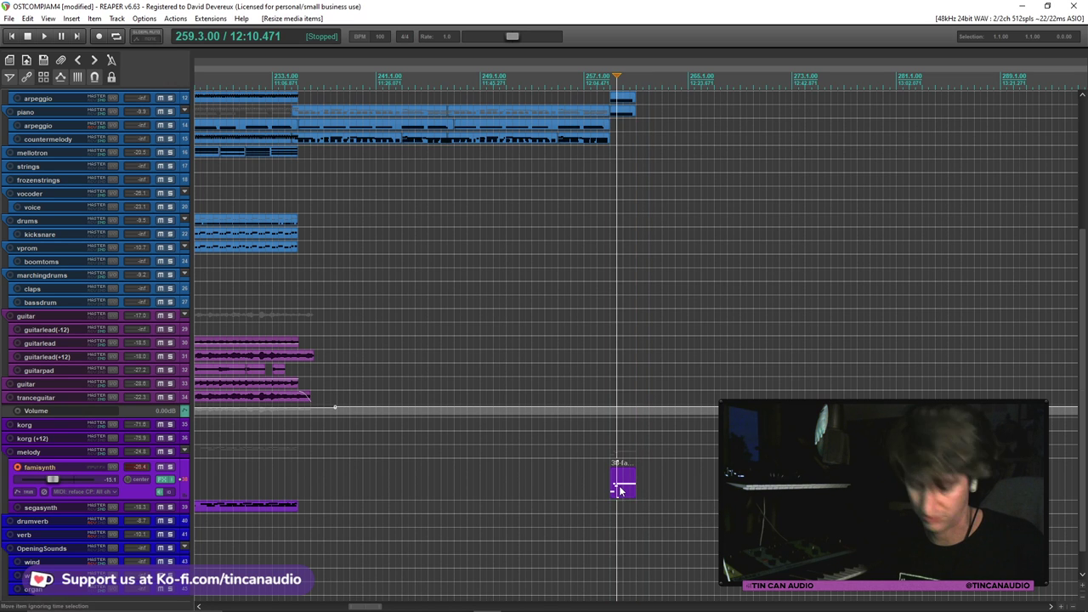
# Copy the trimmed famisynth item onto the segasynth track at bar 259
pyautogui.hotkey('ctrl', 'c')
pyautogui.click(625, 506)
pyautogui.hotkey('ctrl', 'v')
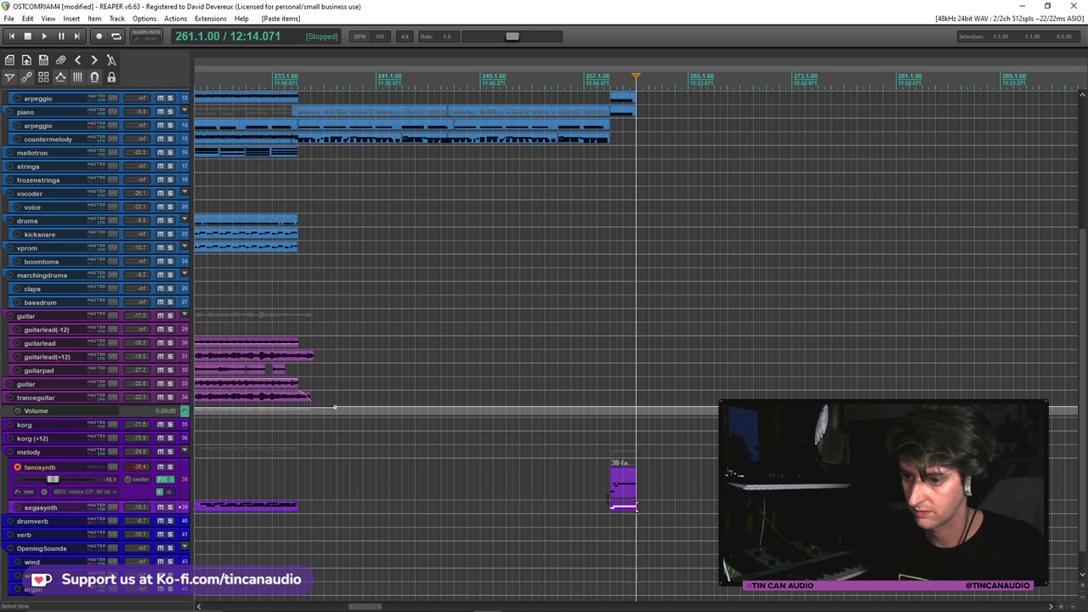
# Play the ending with both synths, shorten the famisynth item's end to 260.3.00 and save the project
pyautogui.click(605, 507)
pyautogui.press('space')
pyautogui.scroll(3, 628, 525)
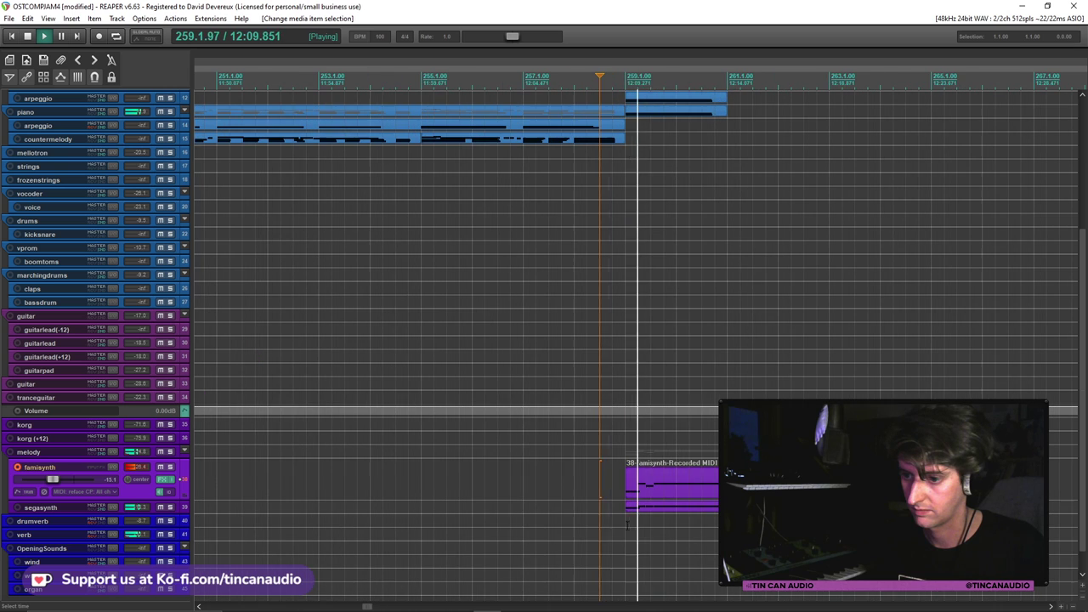
pyautogui.moveTo(712, 502); pyautogui.dragTo(702, 491)
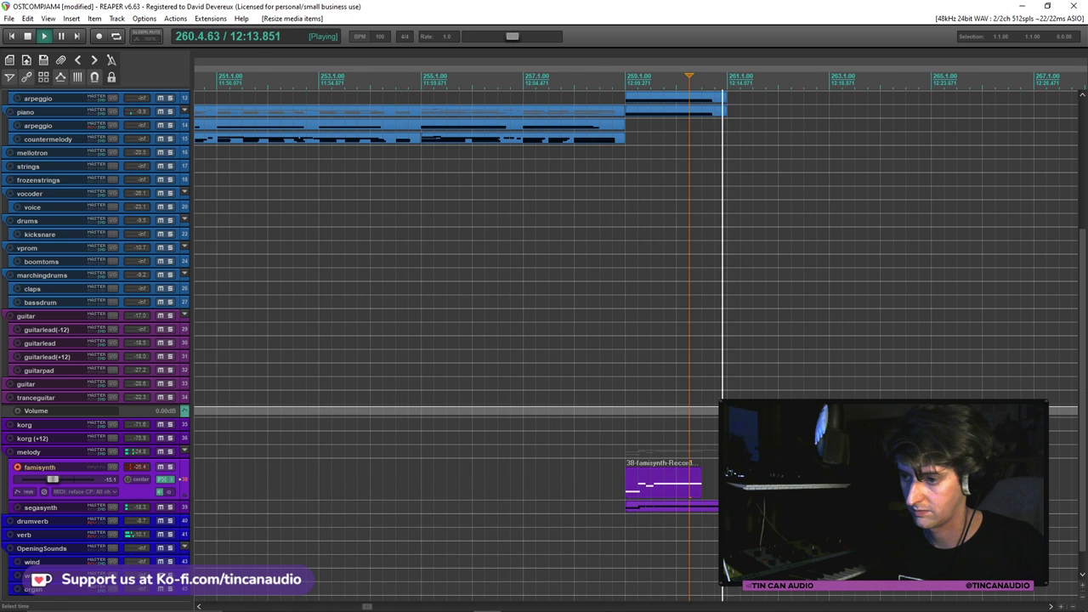
pyautogui.press('space')
pyautogui.scroll(-5, 702, 490)
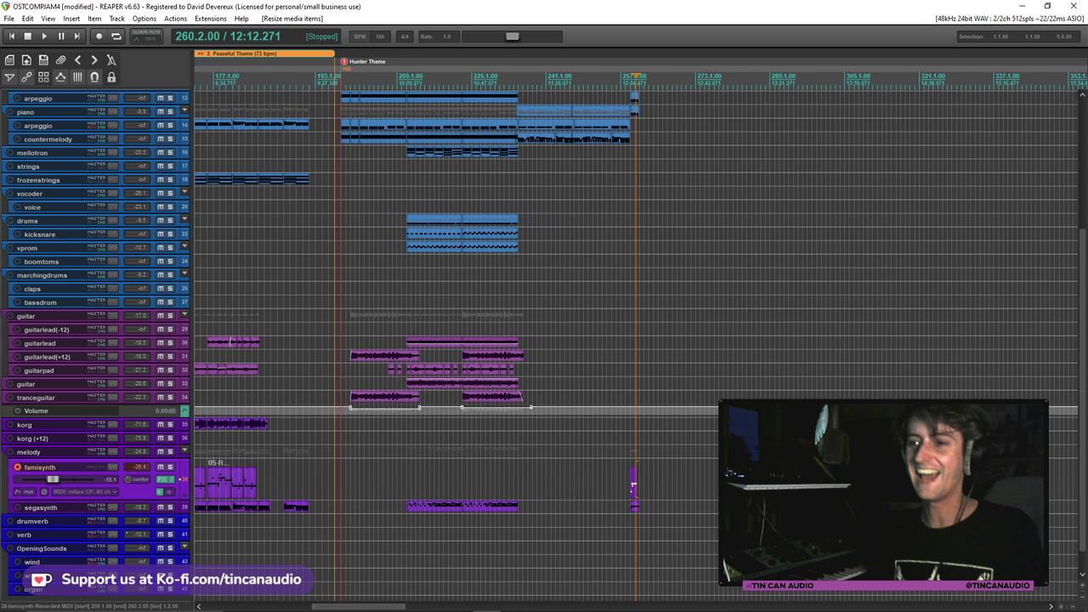
pyautogui.hotkey('ctrl', 's')
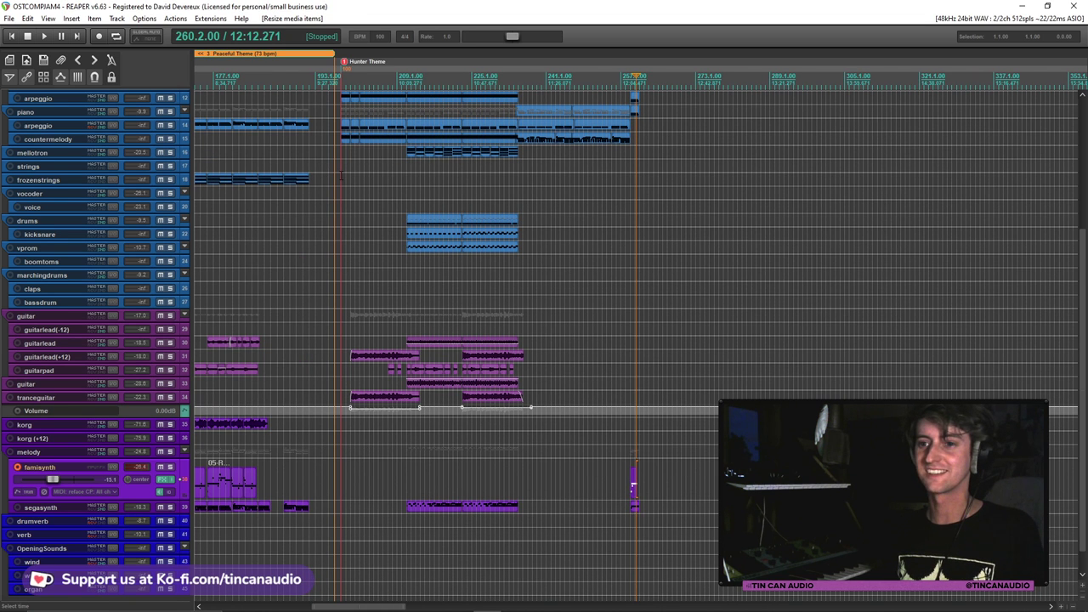
# Create a region from bar 197 to bar 263 and delete the old Hunter Theme marker
pyautogui.moveTo(341, 176); pyautogui.dragTo(648, 215)
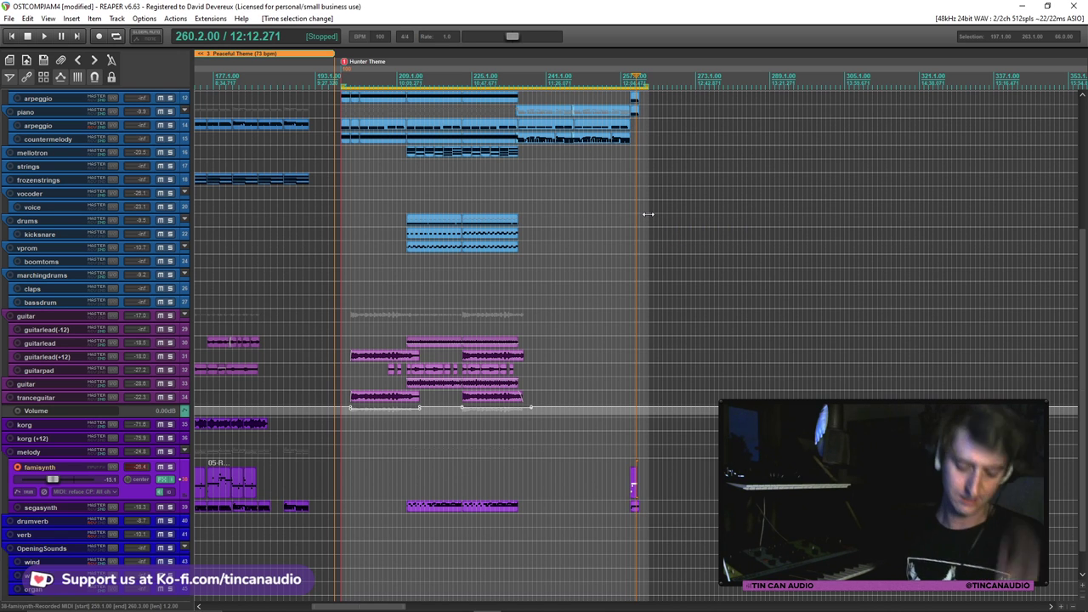
pyautogui.hotkey('shift', 'r')
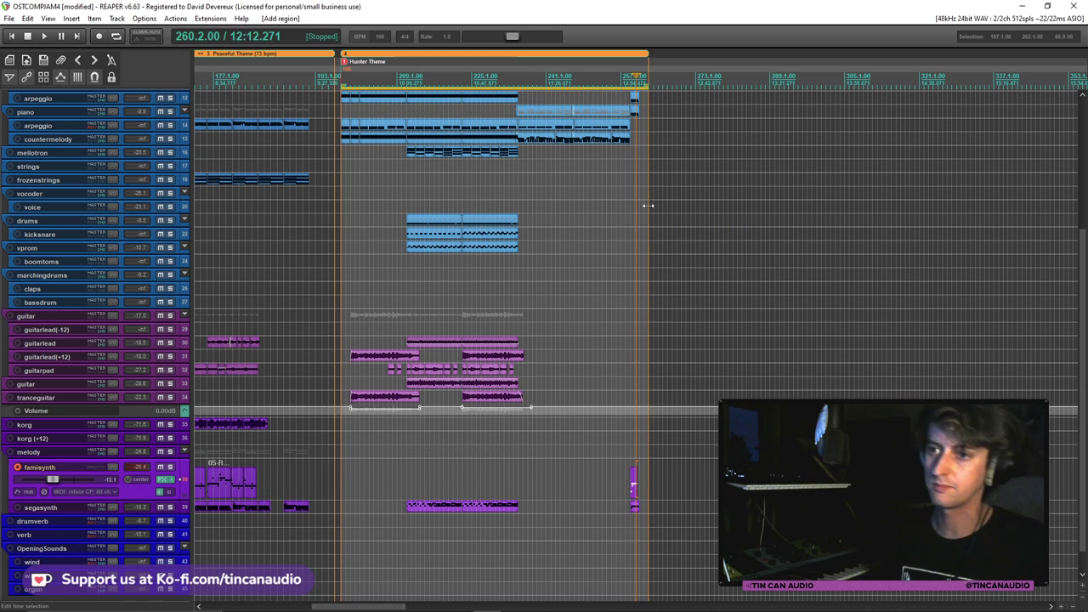
pyautogui.keyDown('alt'); pyautogui.click(347, 63); pyautogui.keyUp('alt')
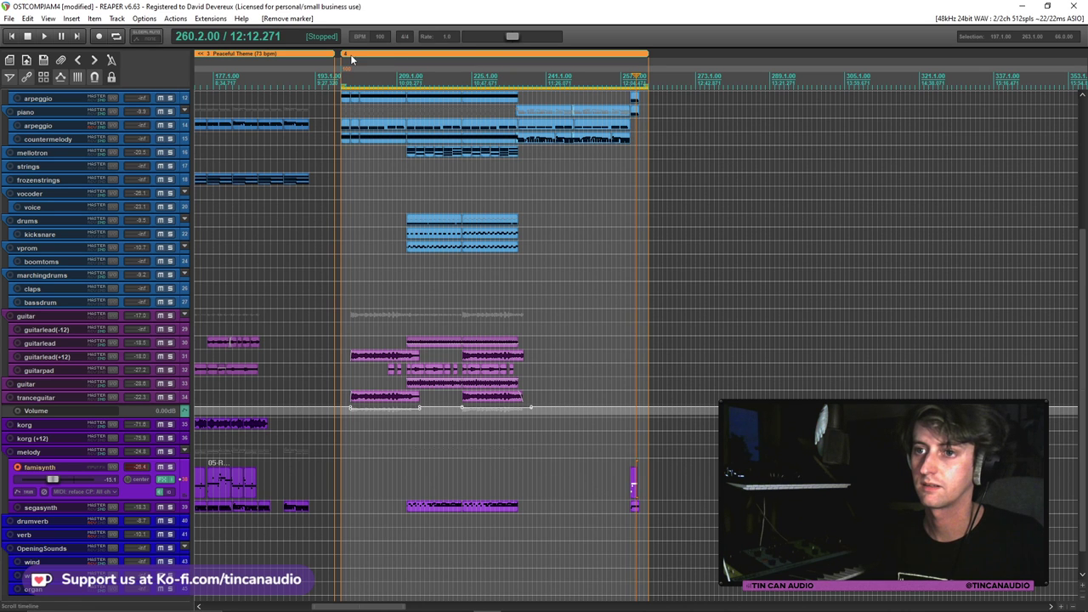
# Name the new region starting at bar 197 "Hunter Theme 100bpm"
pyautogui.doubleClick(350, 54)
pyautogui.write('Hu')
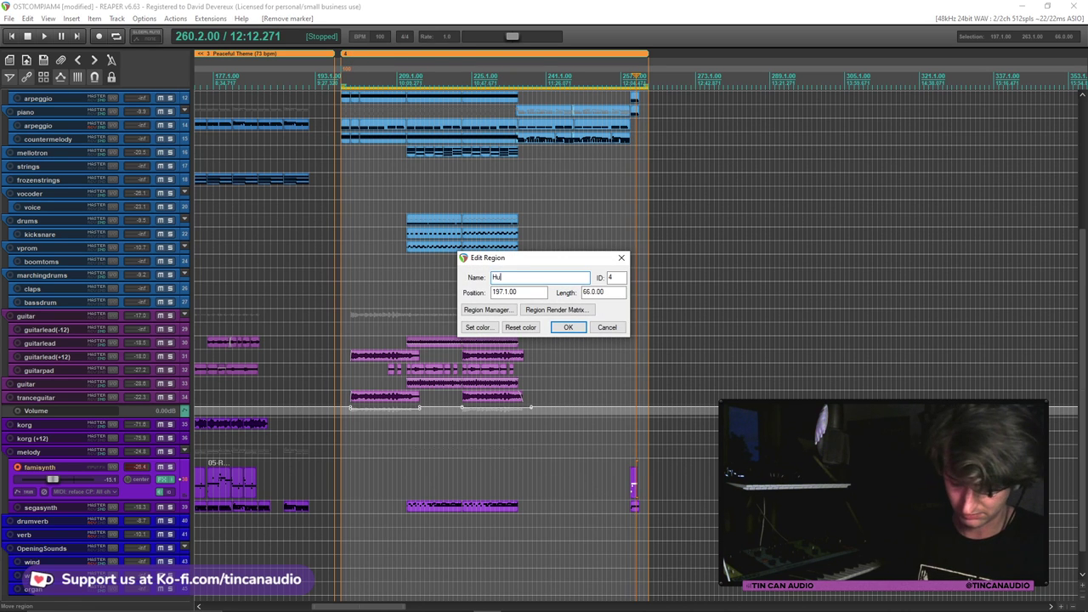
pyautogui.write('nter Theme ')
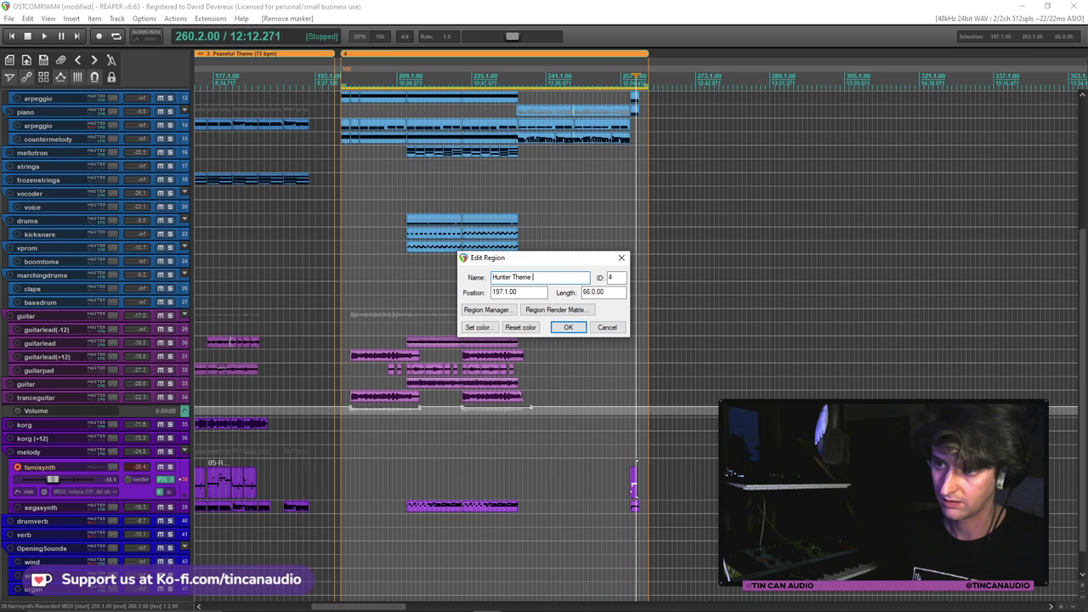
pyautogui.write('100bp')
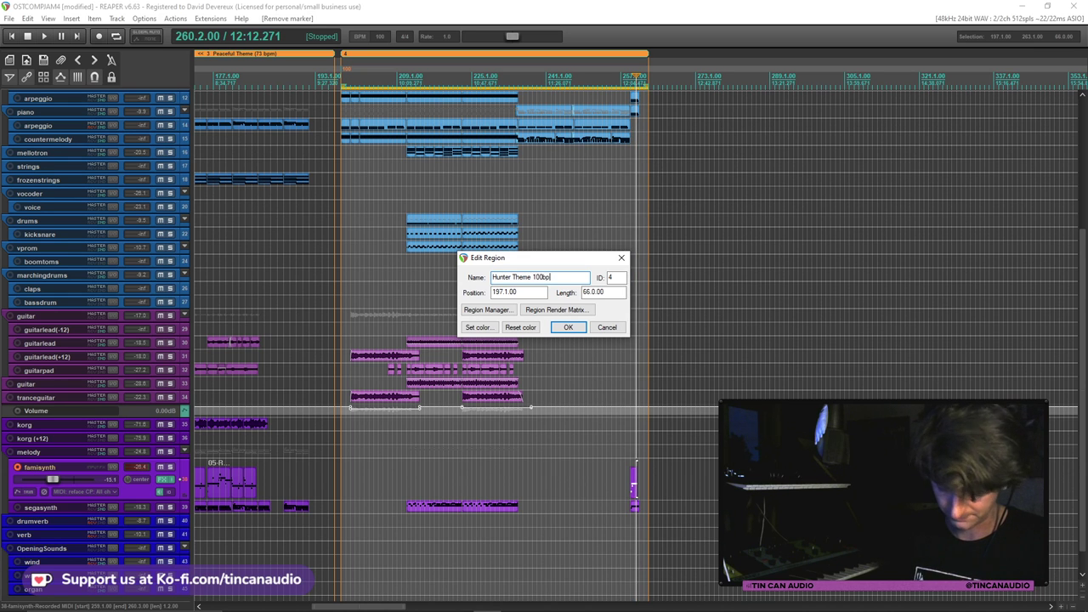
pyautogui.write('m')
pyautogui.click(568, 326)
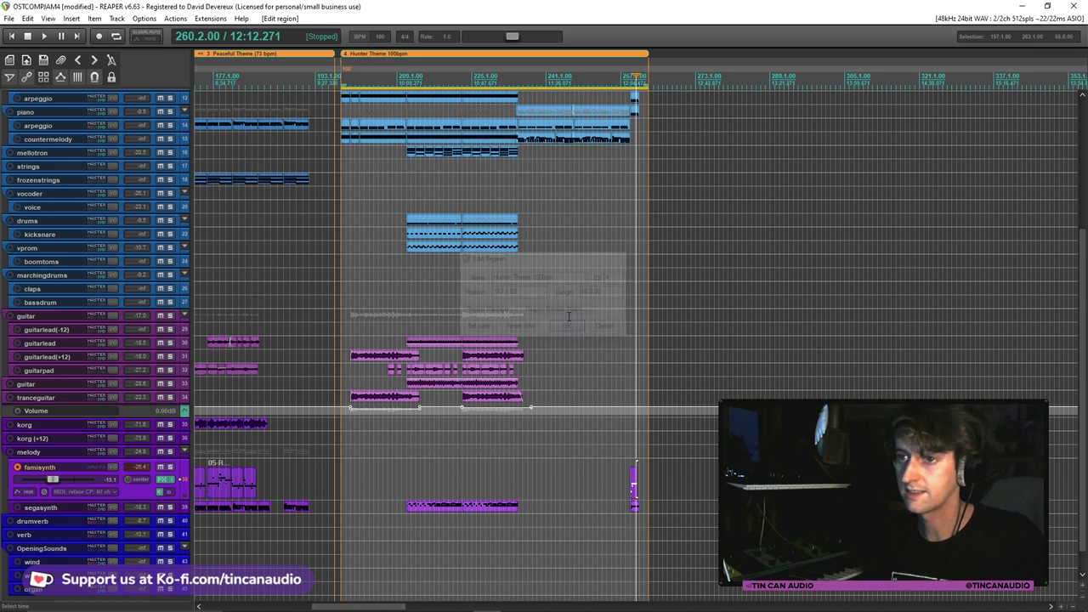
# Rename the third region "Peaceful Theme 73 bpm" and save the project
pyautogui.scroll(-3, 548, 268)
pyautogui.press('Escape')
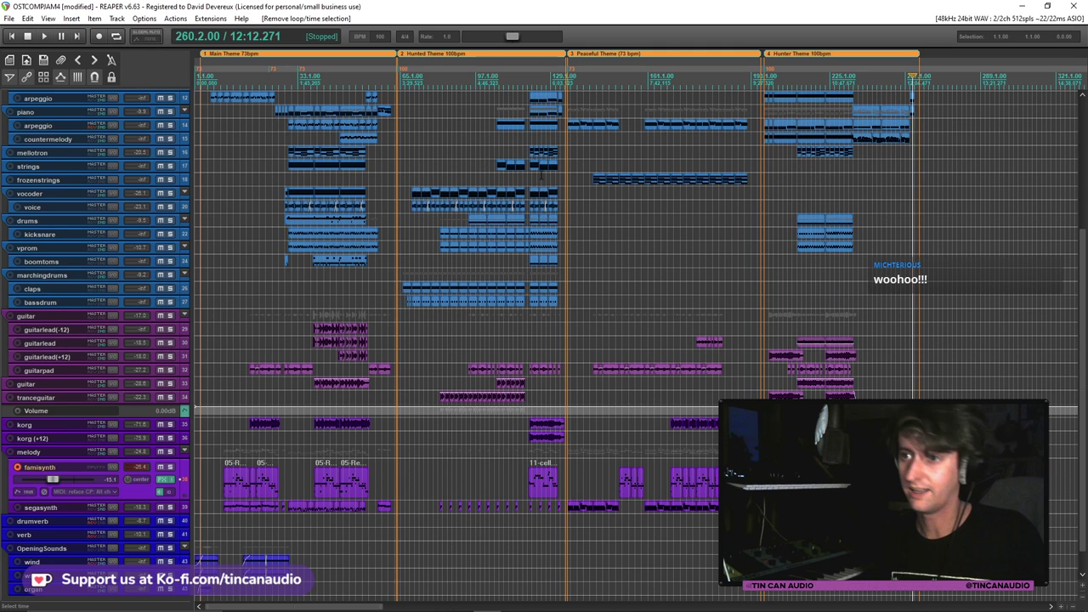
pyautogui.doubleClick(636, 52)
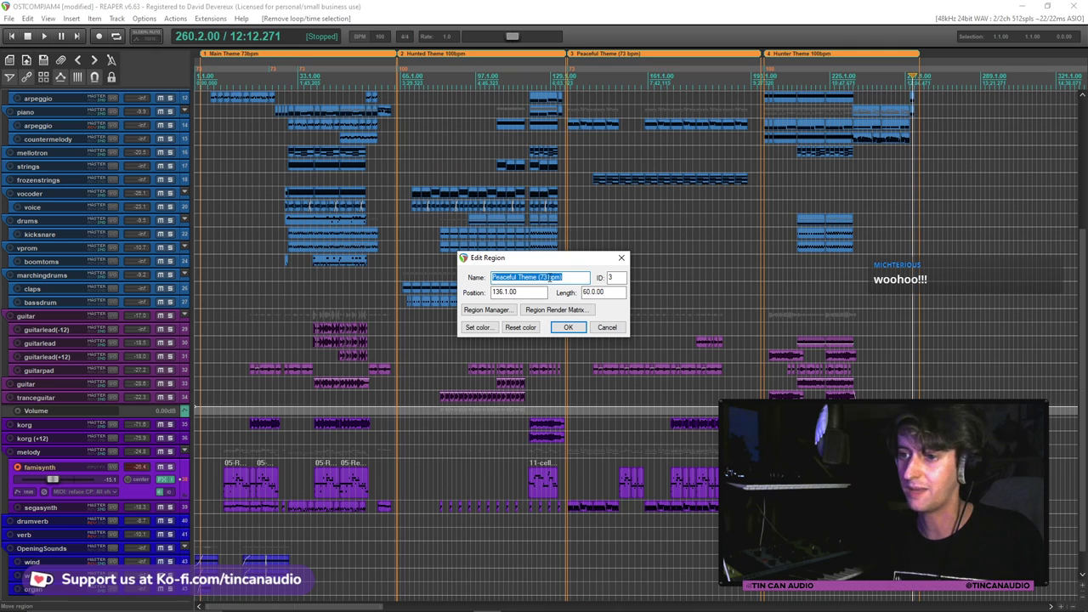
pyautogui.click(563, 278)
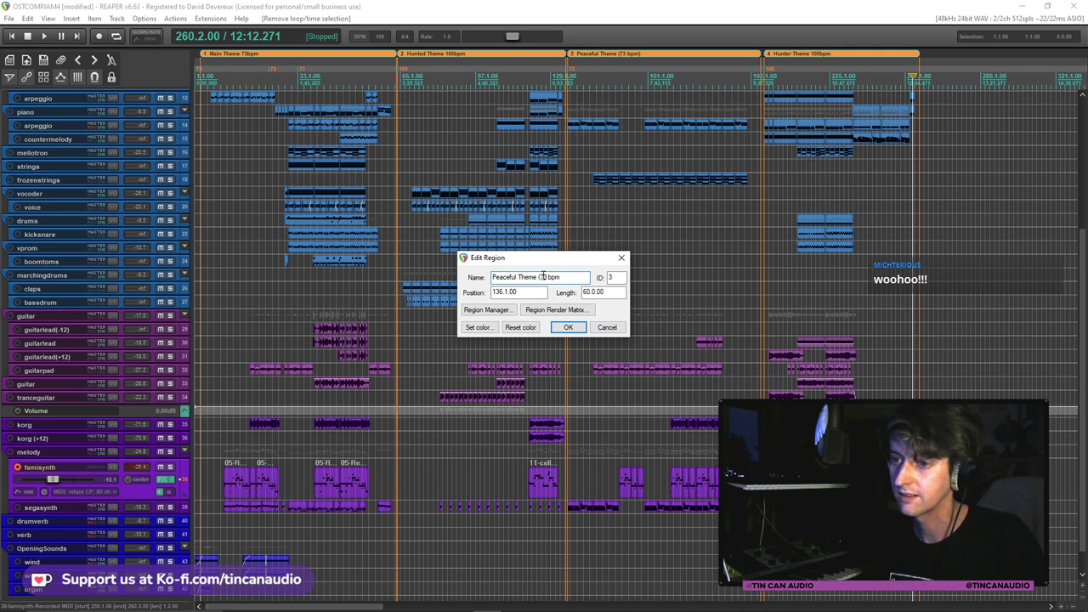
pyautogui.click(568, 327)
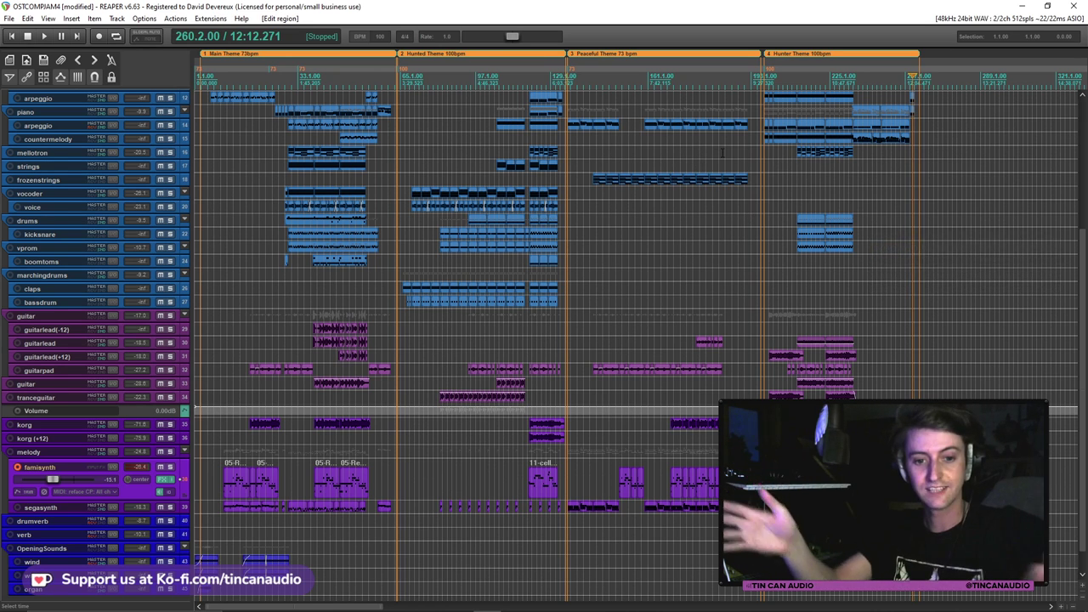
pyautogui.click(44, 60)
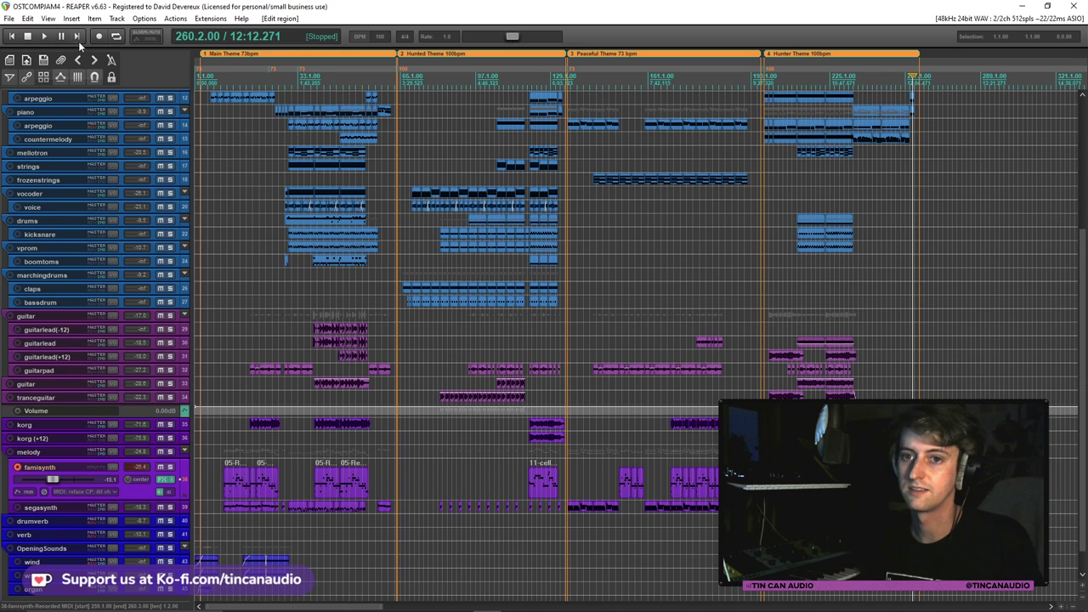
# Play the project from the start and open the Runaway theme picture in a small window clear of the track list
pyautogui.click(13, 36)
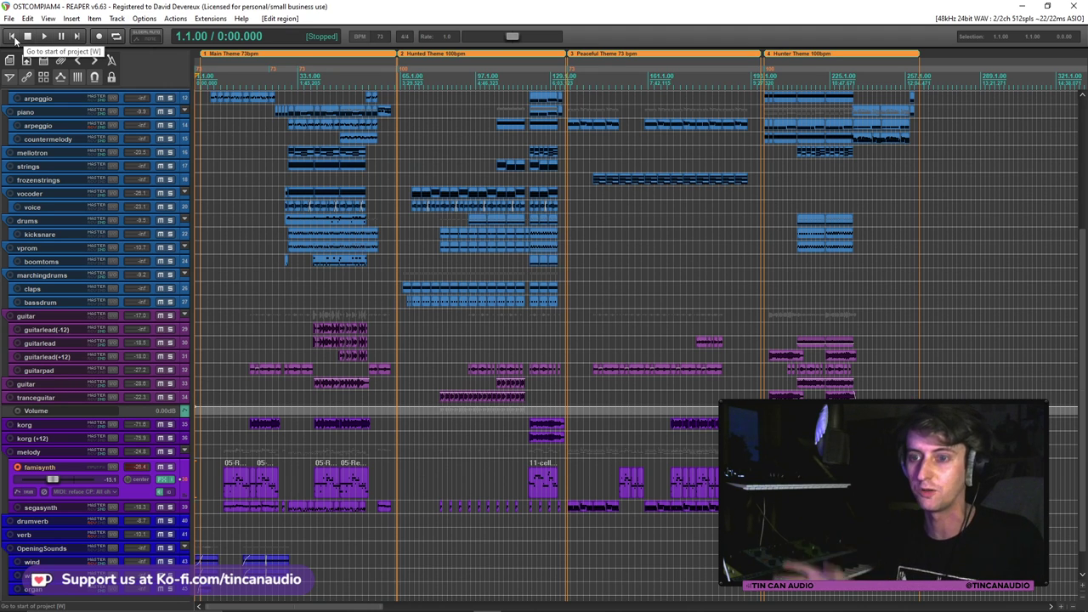
pyautogui.press('space')
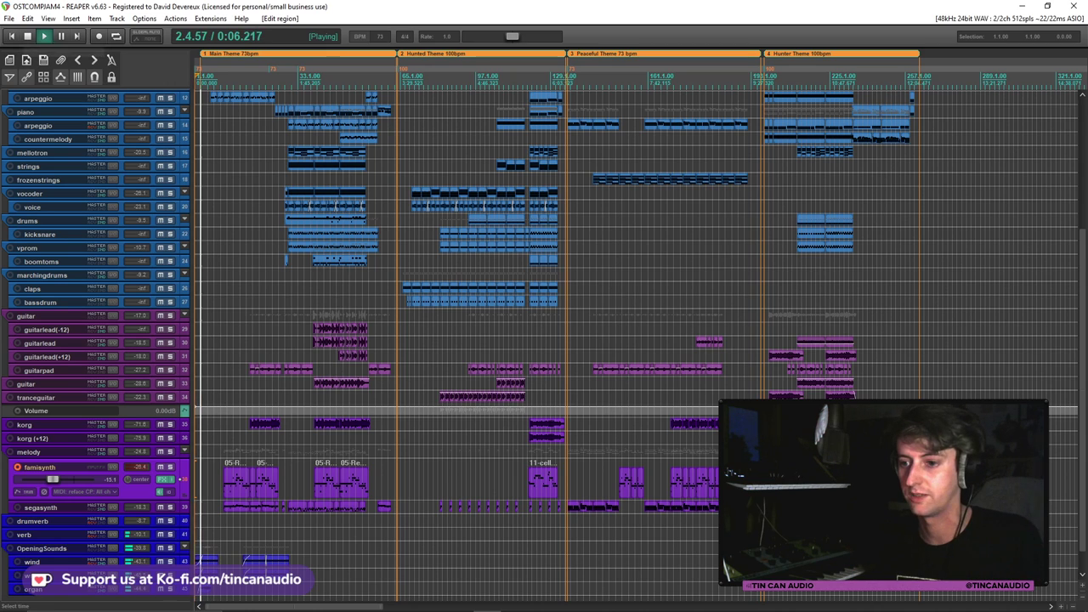
pyautogui.click(515, 601)
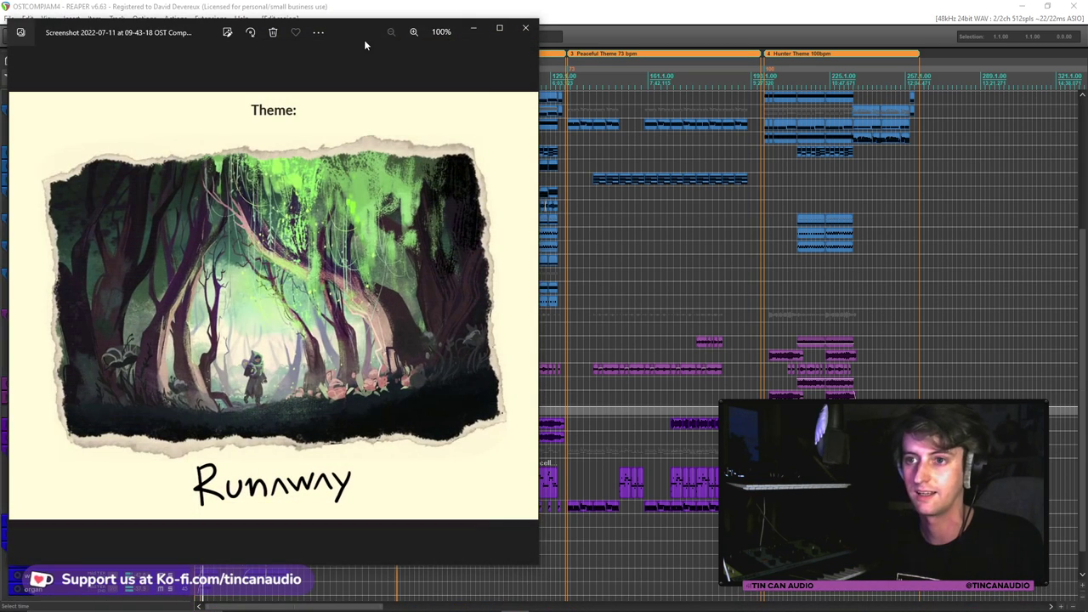
pyautogui.moveTo(361, 31)
pyautogui.mouseDown()
pyautogui.moveTo(672, 52)
pyautogui.moveTo(470, 30)
pyautogui.moveTo(359, 42)
pyautogui.mouseUp()
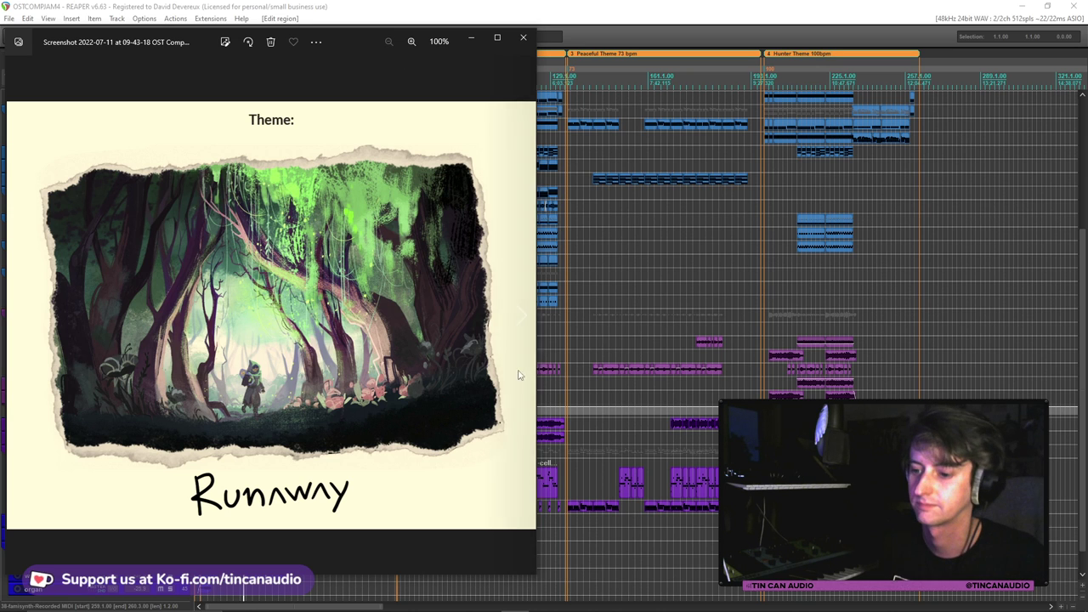
pyautogui.moveTo(537, 575); pyautogui.dragTo(305, 385)
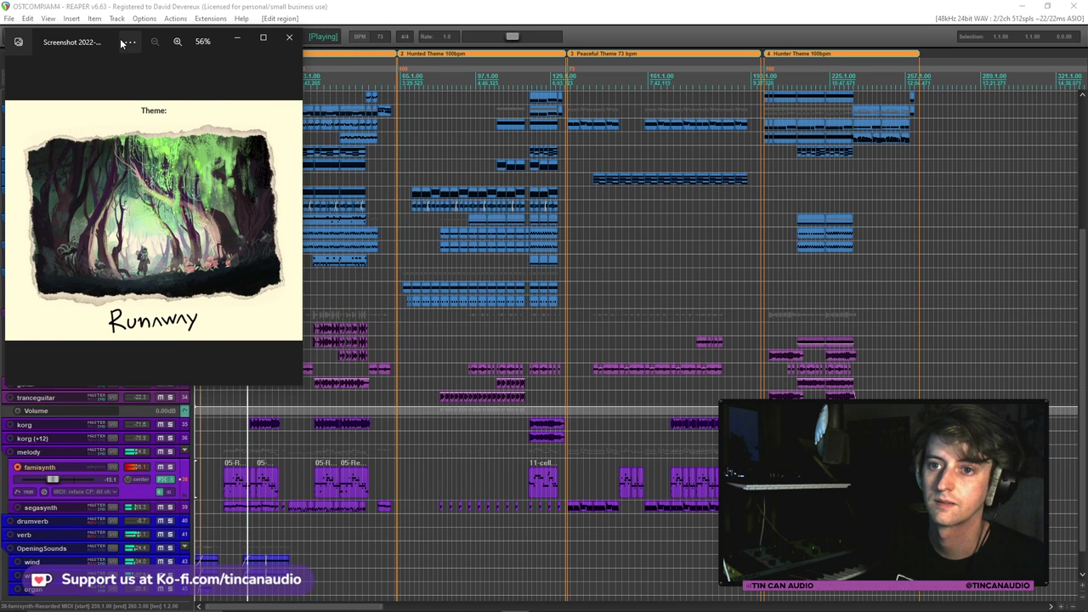
pyautogui.moveTo(220, 41); pyautogui.dragTo(1008, 15)
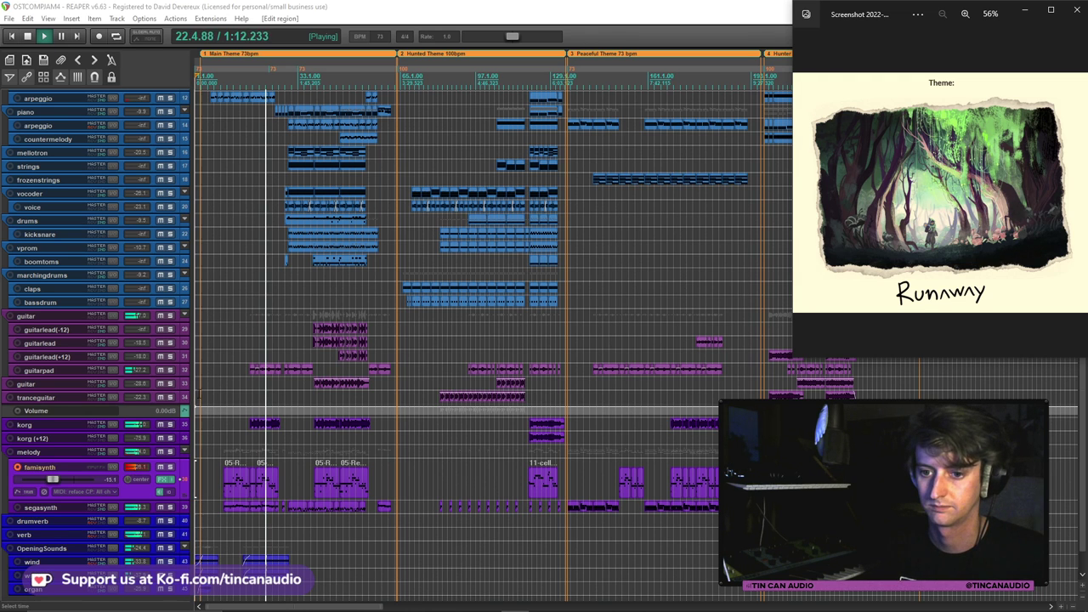
# Hide the volume envelopes of the tranceguitar, chip arpeggio and moog tracks and disarm the famisynth track
pyautogui.click(153, 393)
pyautogui.click(153, 393)
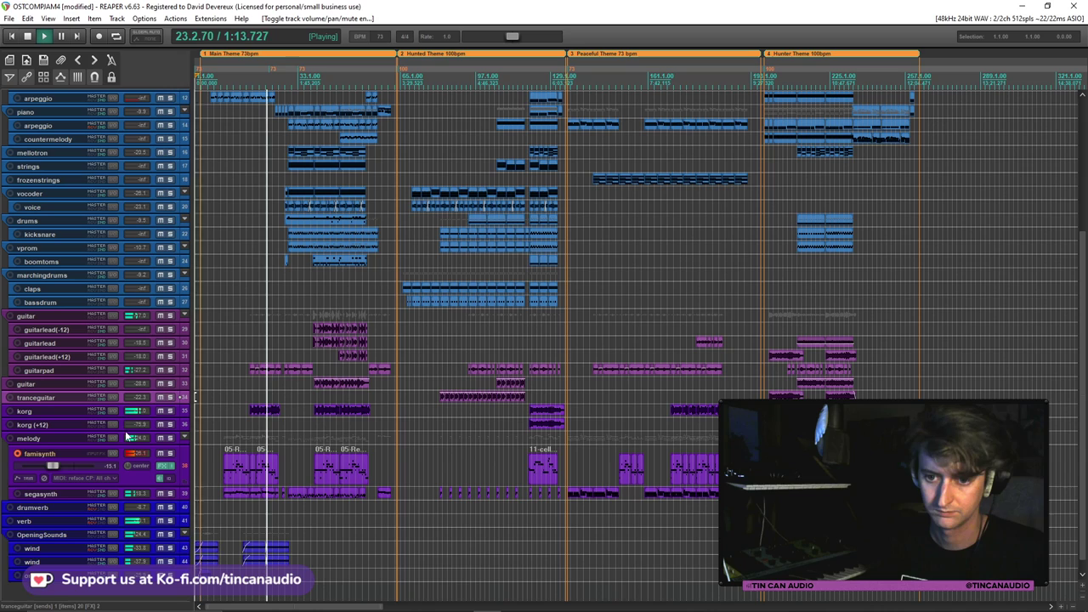
pyautogui.click(18, 453)
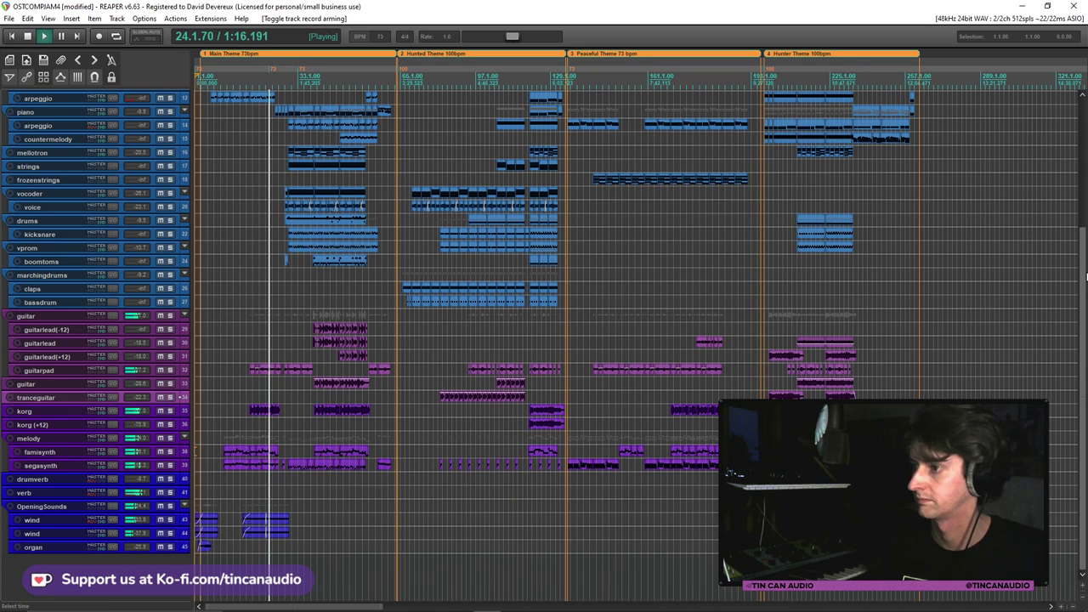
pyautogui.moveTo(1086, 275); pyautogui.dragTo(1085, 147)
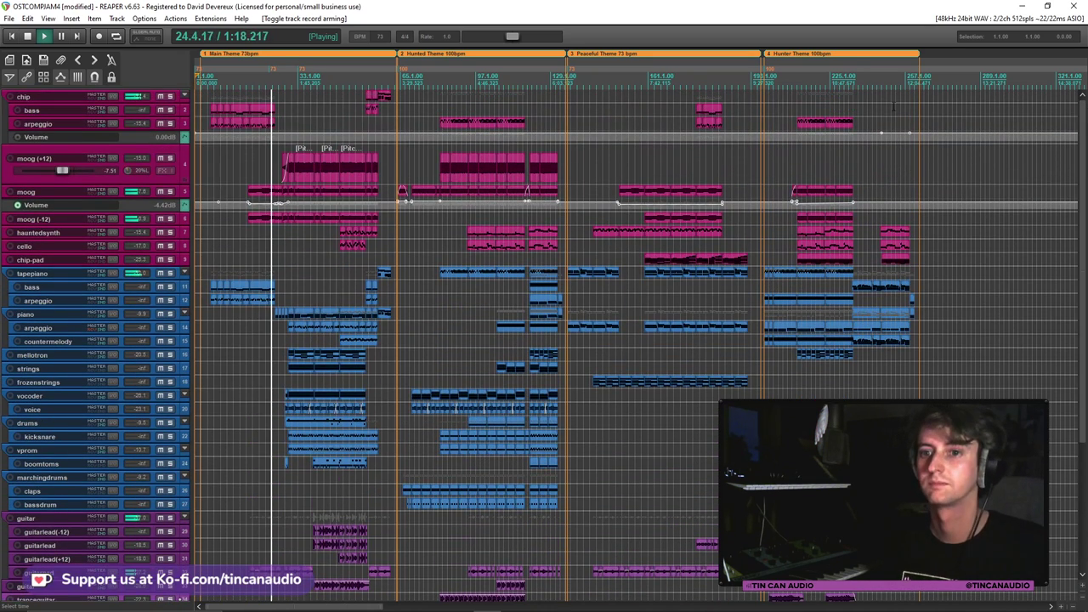
pyautogui.click(156, 126)
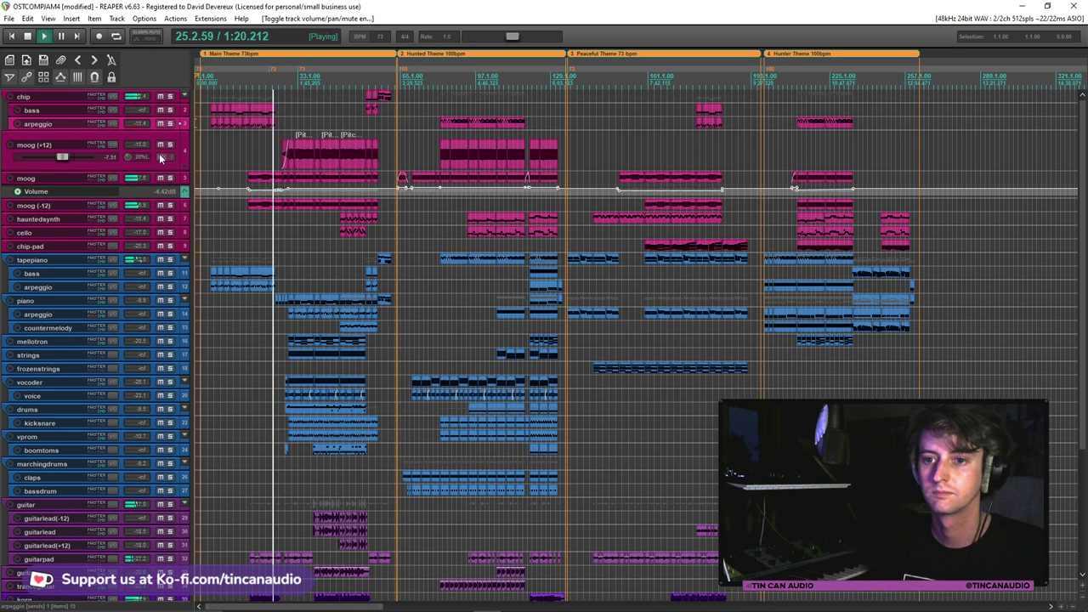
pyautogui.click(156, 180)
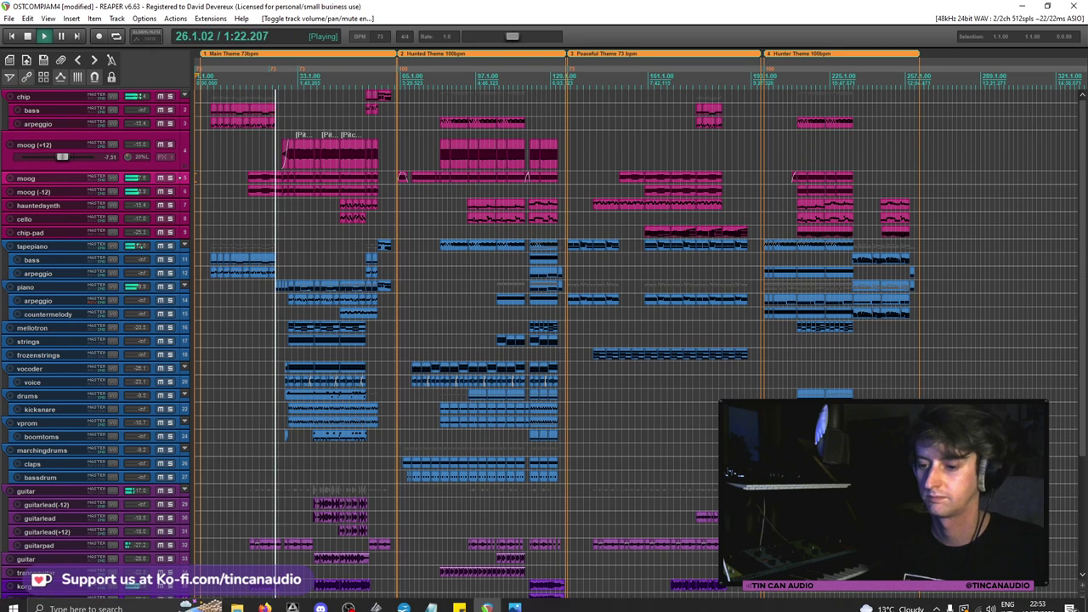
# Listen through the Main, Hunted and Peaceful themes, bringing the Runaway picture back beside the arrangement
pyautogui.click(520, 601)
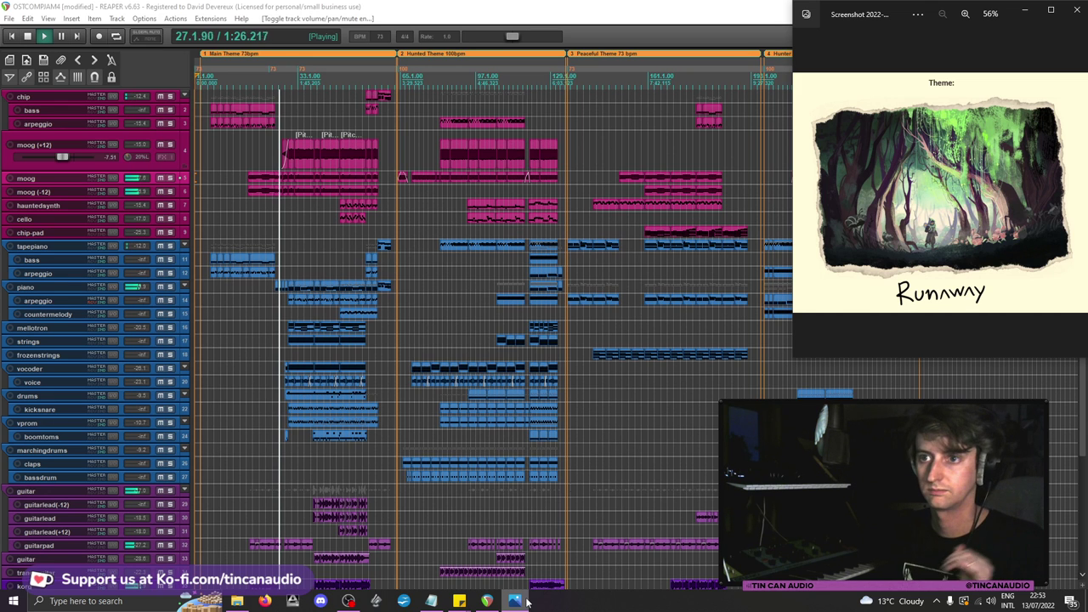
pyautogui.click(477, 11)
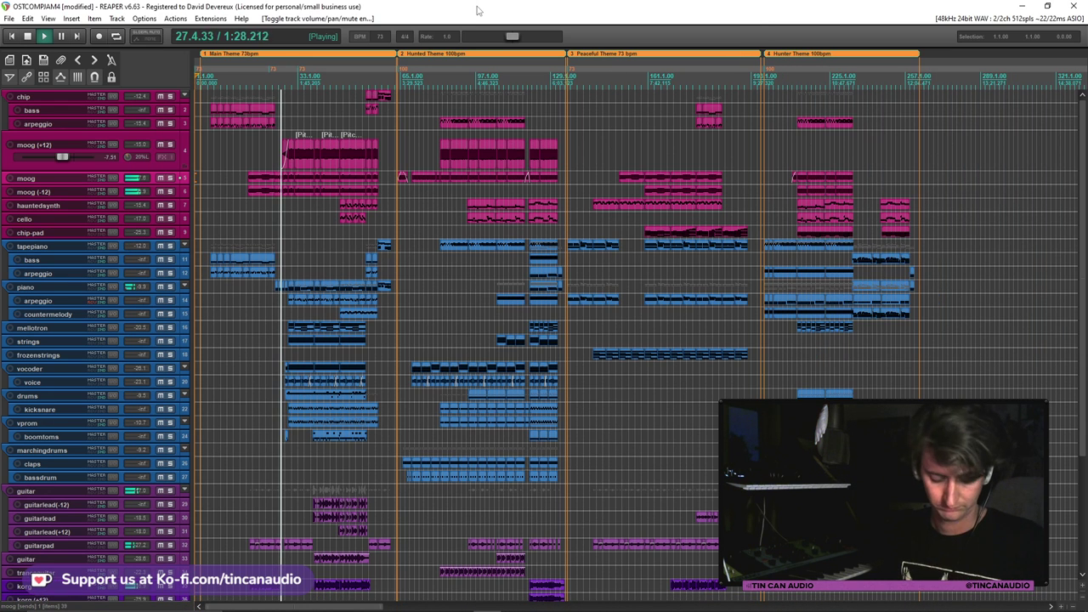
pyautogui.click(515, 604)
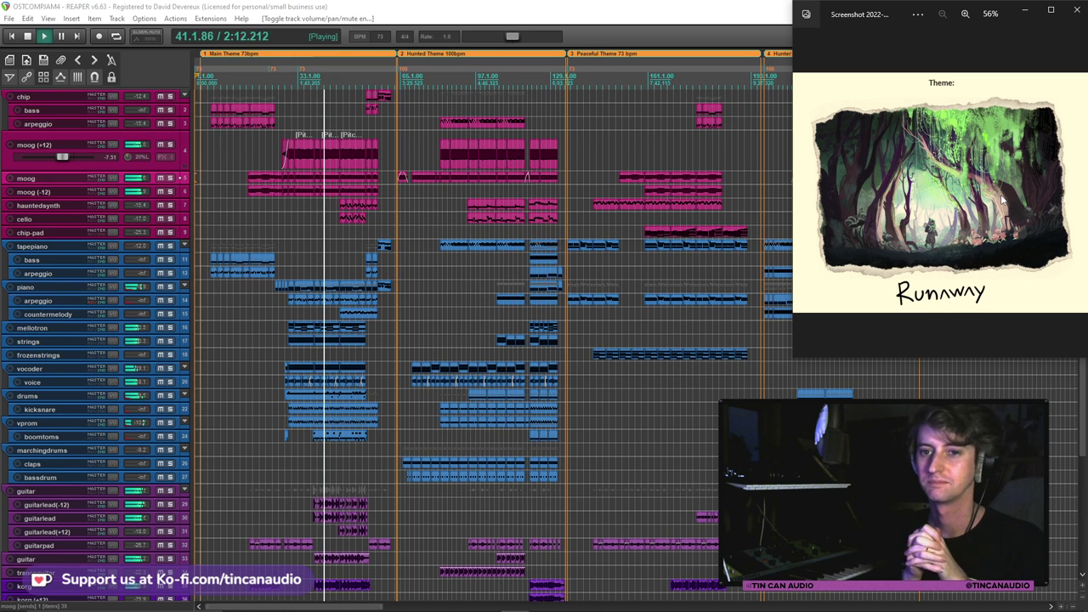
pyautogui.click(681, 12)
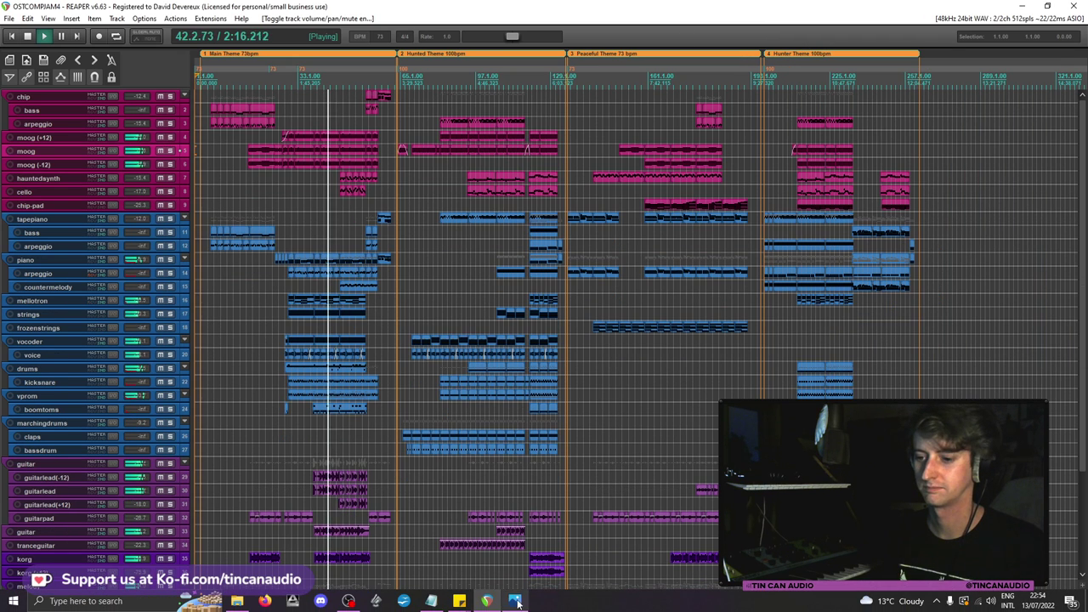
pyautogui.click(514, 607)
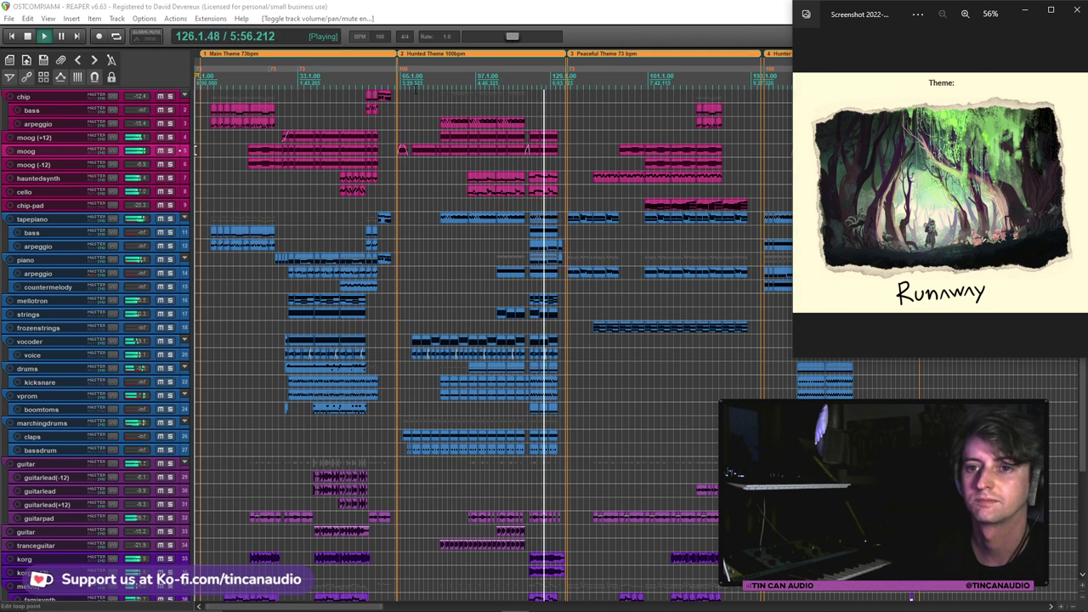
pyautogui.click(79, 77)
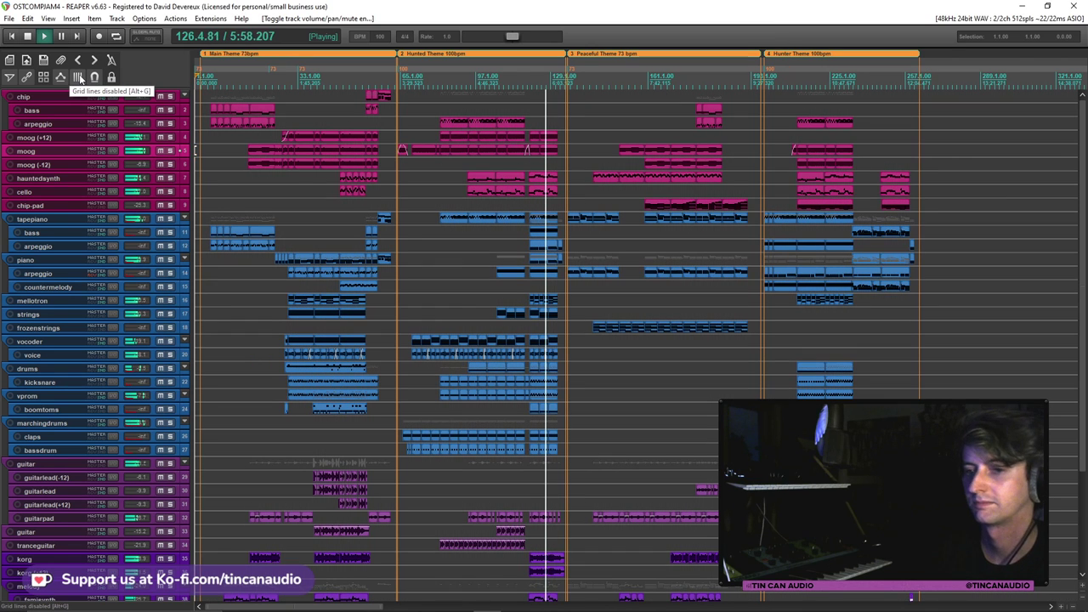
pyautogui.click(79, 77)
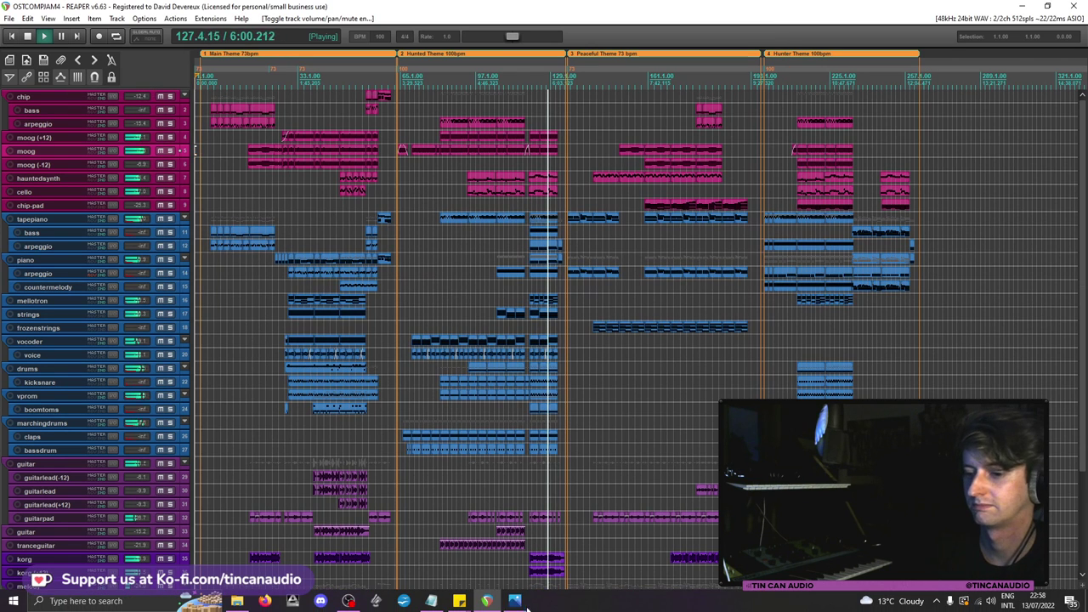
pyautogui.click(517, 602)
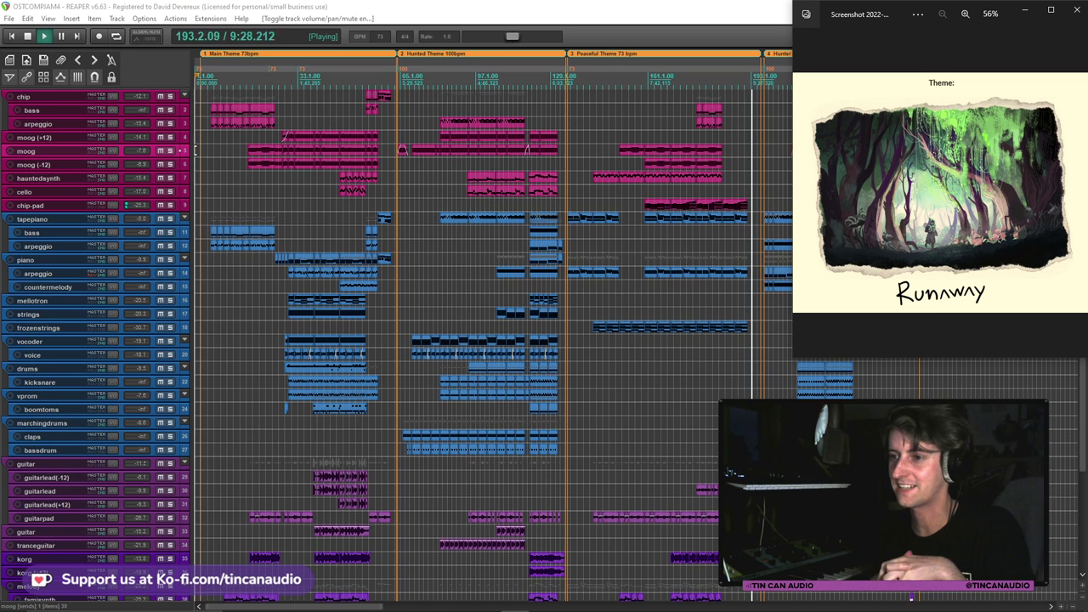
# Shorten the Peaceful Theme region so it ends at bar 193 and save the project
pyautogui.scroll(5, 663, 68)
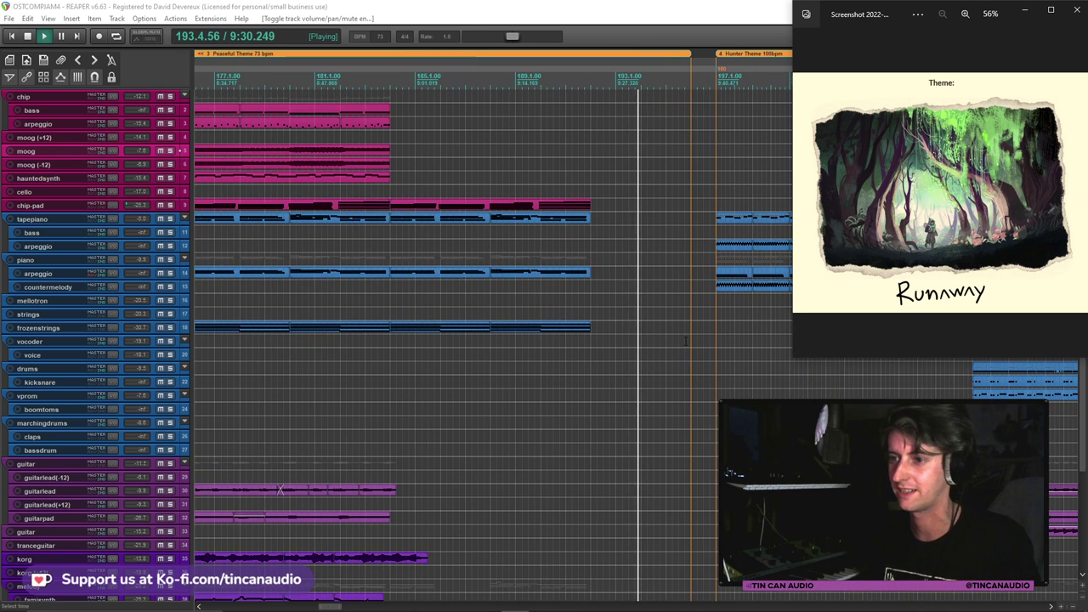
pyautogui.click(653, 57)
pyautogui.moveTo(654, 58); pyautogui.dragTo(616, 58)
pyautogui.click(585, 91)
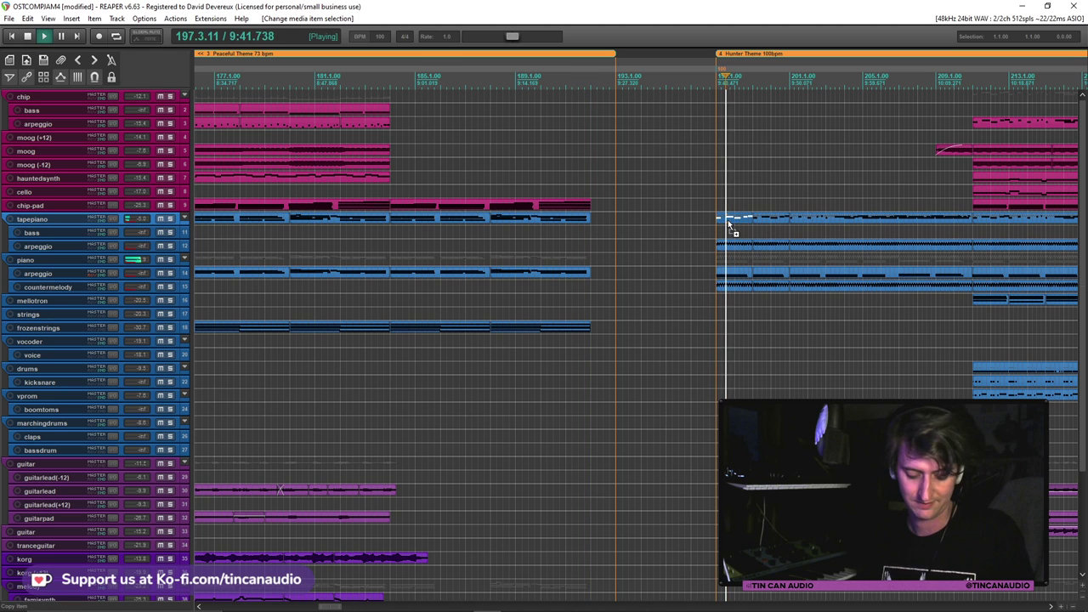
pyautogui.hotkey('ctrl', 's')
# Delete all the snare notes from the vprom track's MIDI item spanning bars 211 to 223
pyautogui.scroll(-2, 728, 219)
pyautogui.scroll(-4, 728, 219)
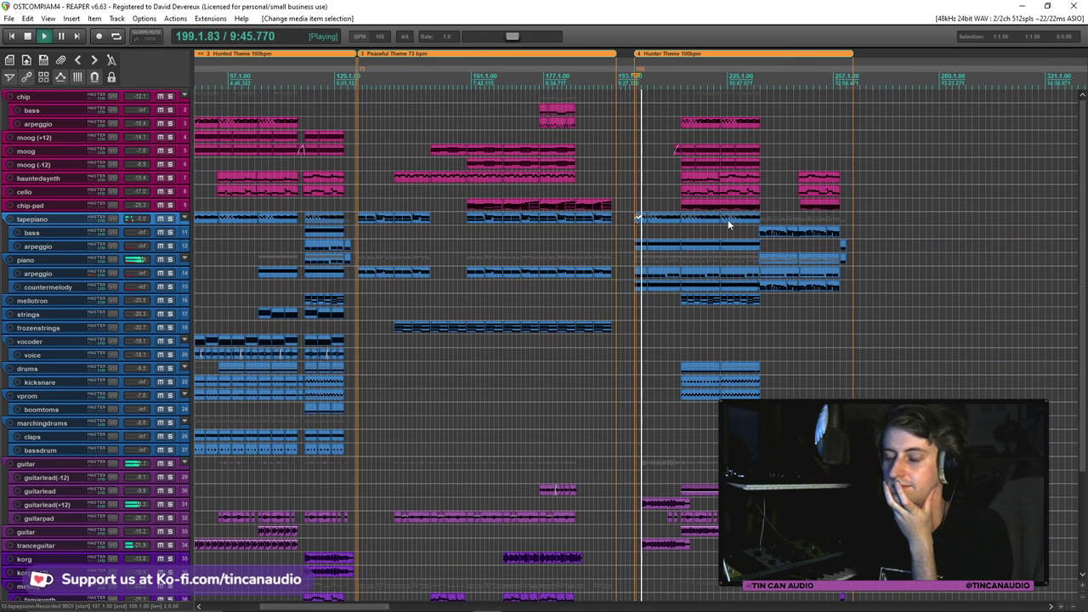
pyautogui.scroll(6, 728, 219)
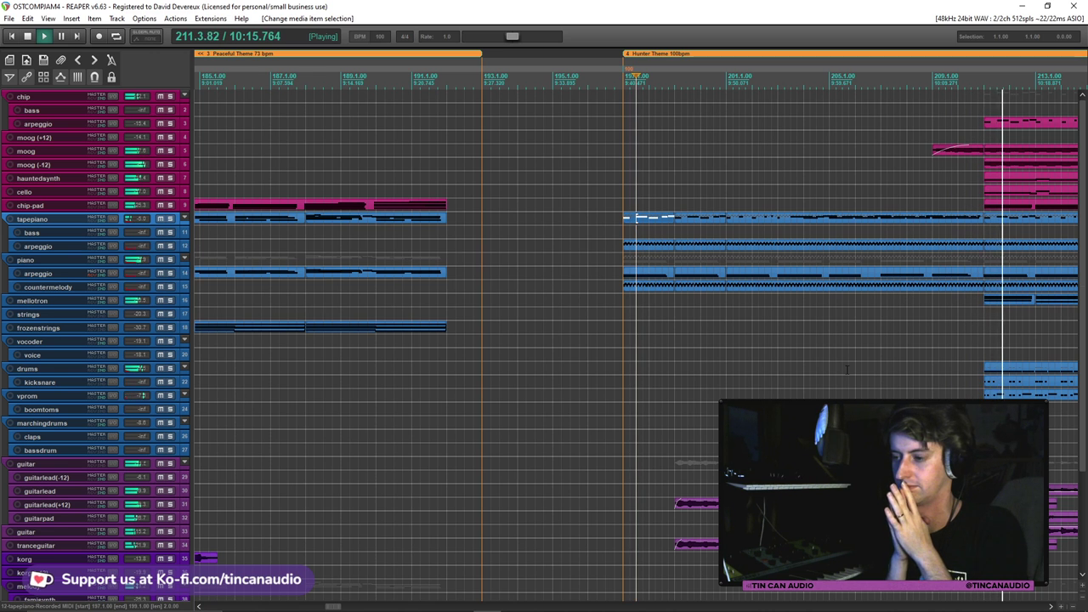
pyautogui.scroll(-3, 850, 371)
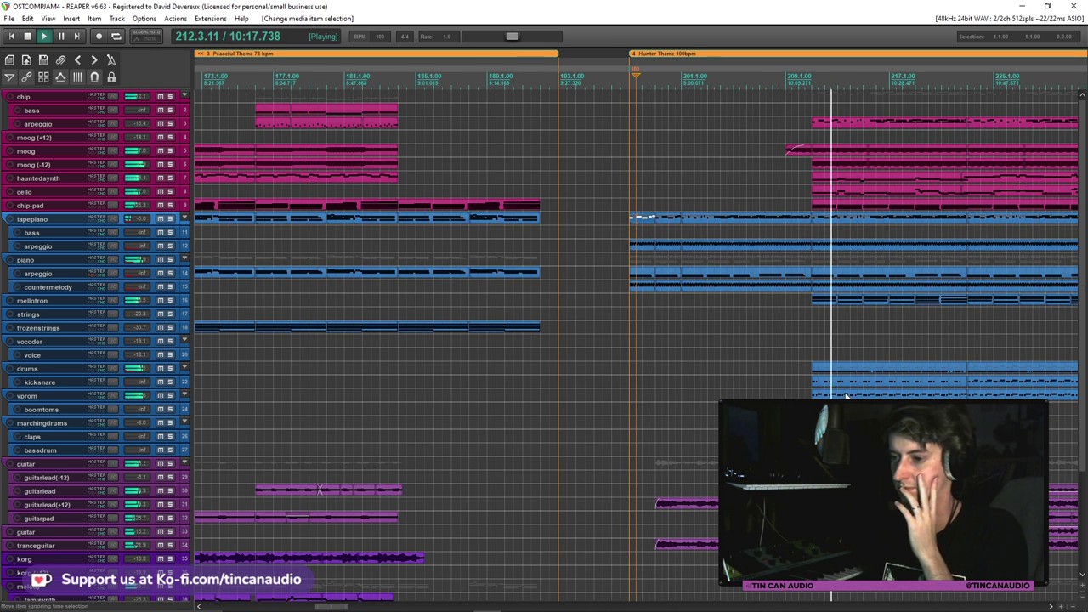
pyautogui.scroll(3, 846, 395)
pyautogui.doubleClick(816, 371)
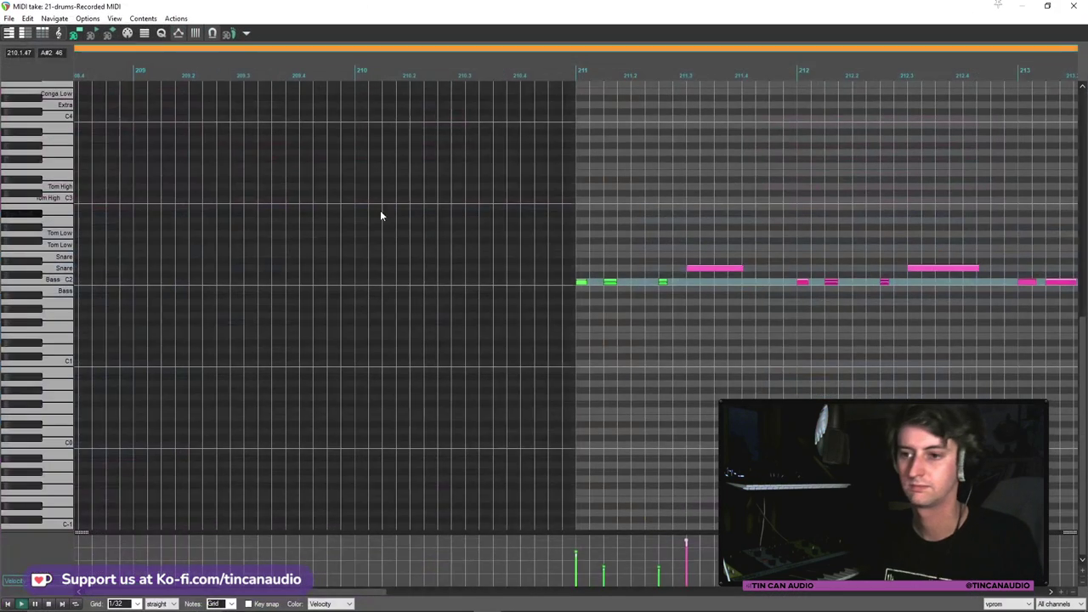
pyautogui.scroll(-2, 380, 216)
pyautogui.scroll(-3, 681, 293)
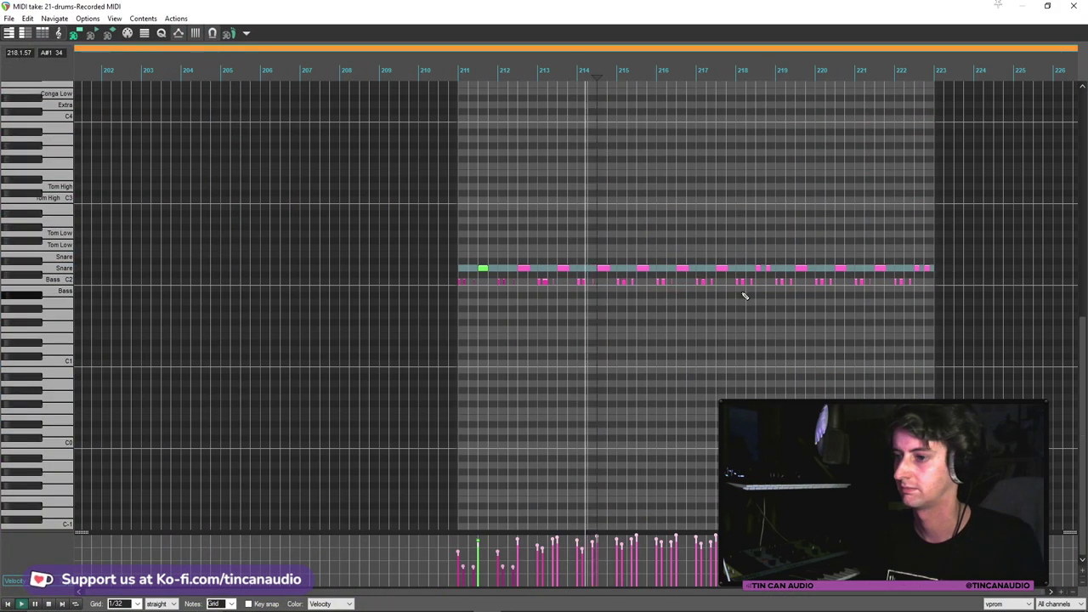
pyautogui.click(930, 270)
pyautogui.press('Delete')
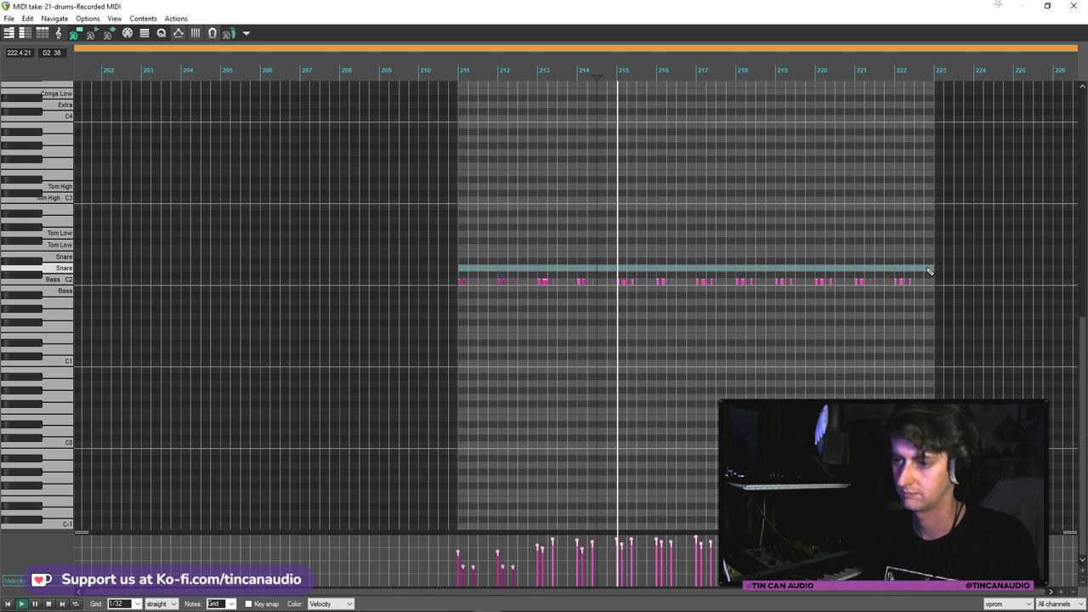
pyautogui.press('Escape')
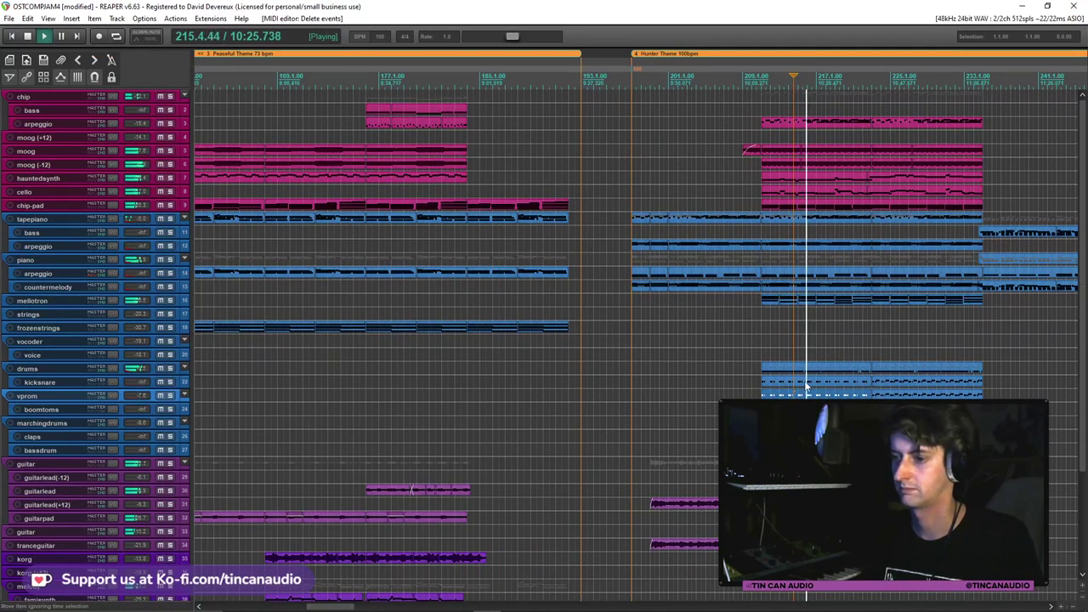
# Move the snare notes of the vprom item spanning bars 211 to 223 to C2 and delete the doubled hits' second notes
pyautogui.click(806, 387)
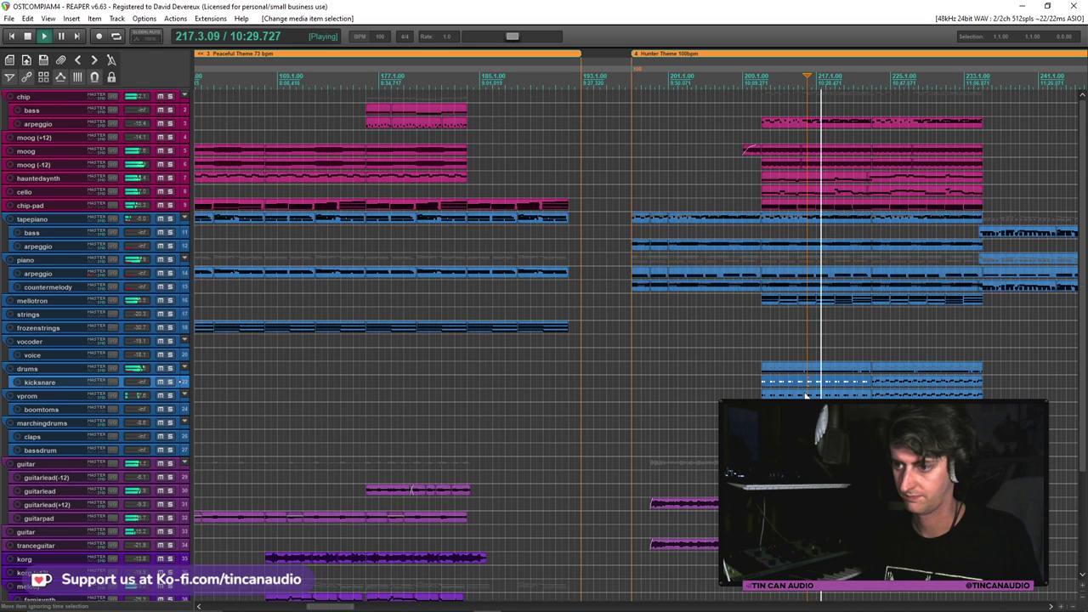
pyautogui.click(805, 395)
pyautogui.press('Delete')
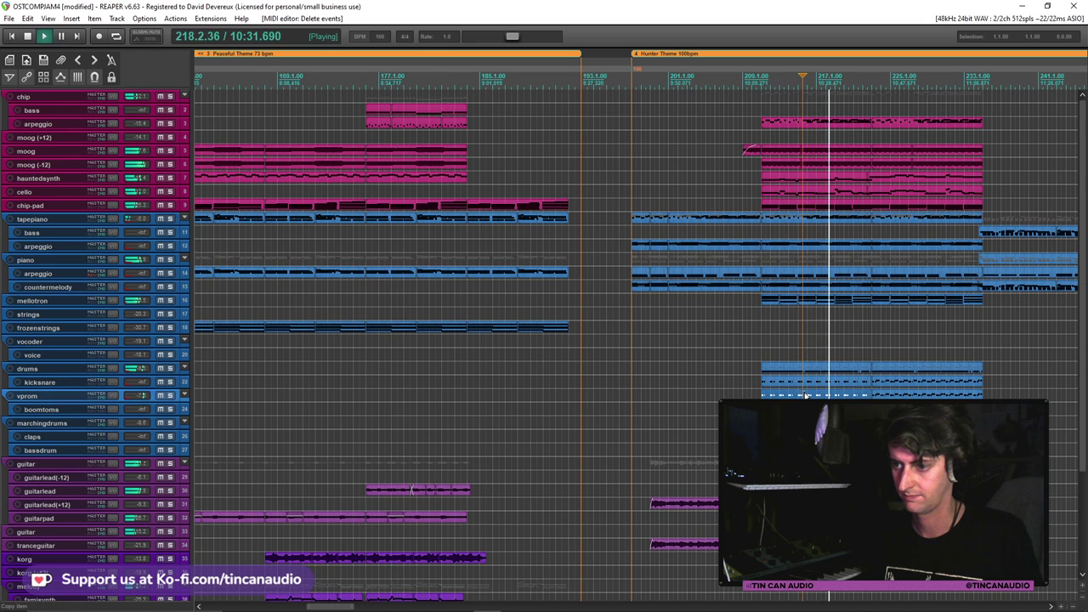
pyautogui.doubleClick(805, 394)
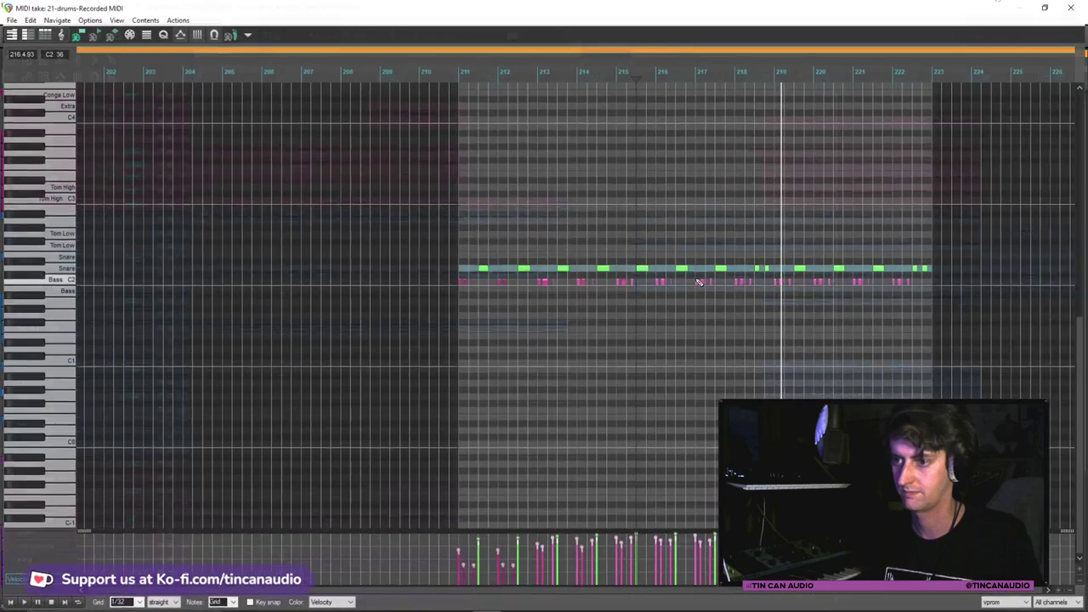
pyautogui.moveTo(644, 272); pyautogui.dragTo(645, 287)
pyautogui.hotkey('ctrl', 'z')
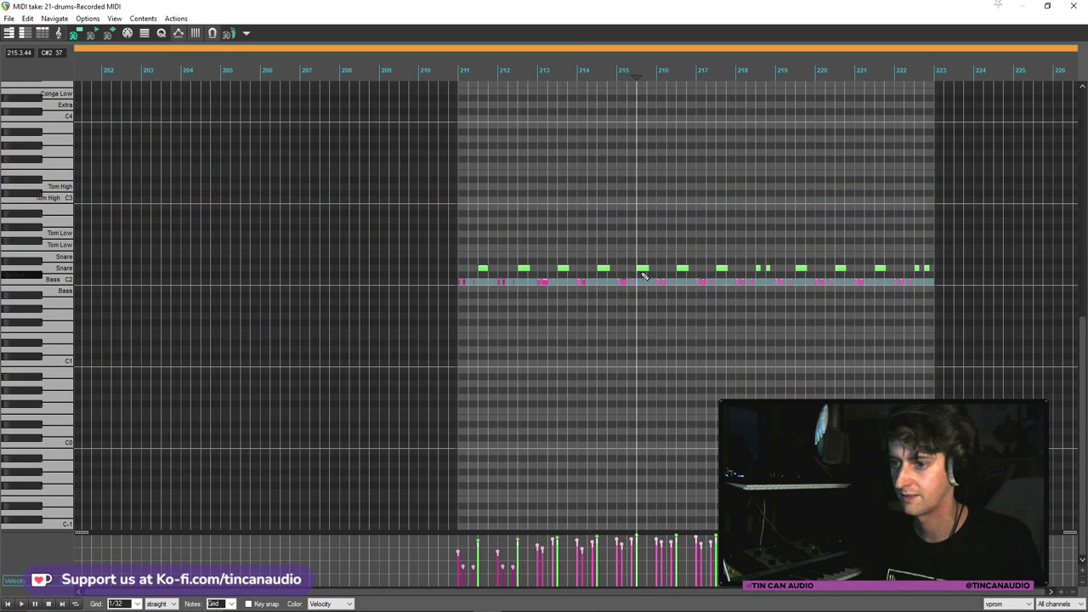
pyautogui.hotkey('ctrl', 'shift', 'z')
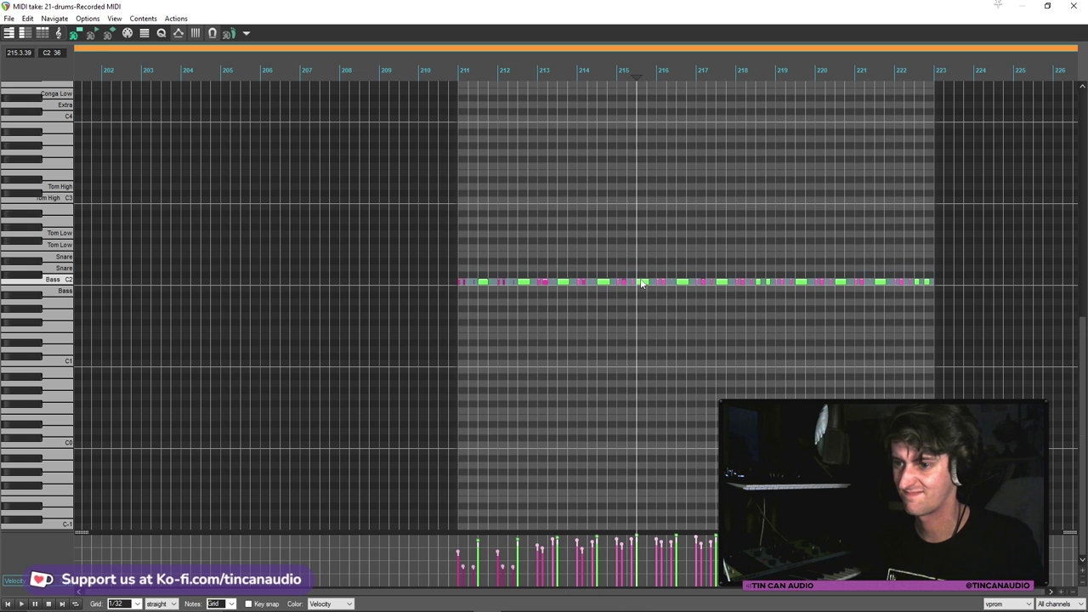
pyautogui.click(768, 284)
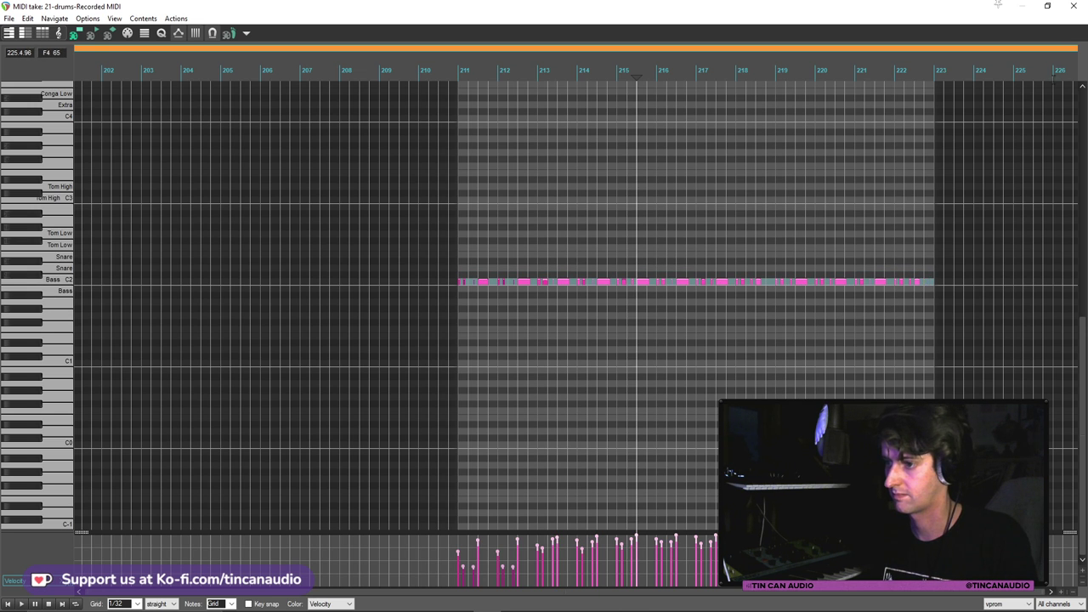
pyautogui.click(1068, 6)
# Play the Hunter Theme from bar 211 to check the changed drum part in context
pyautogui.press('space')
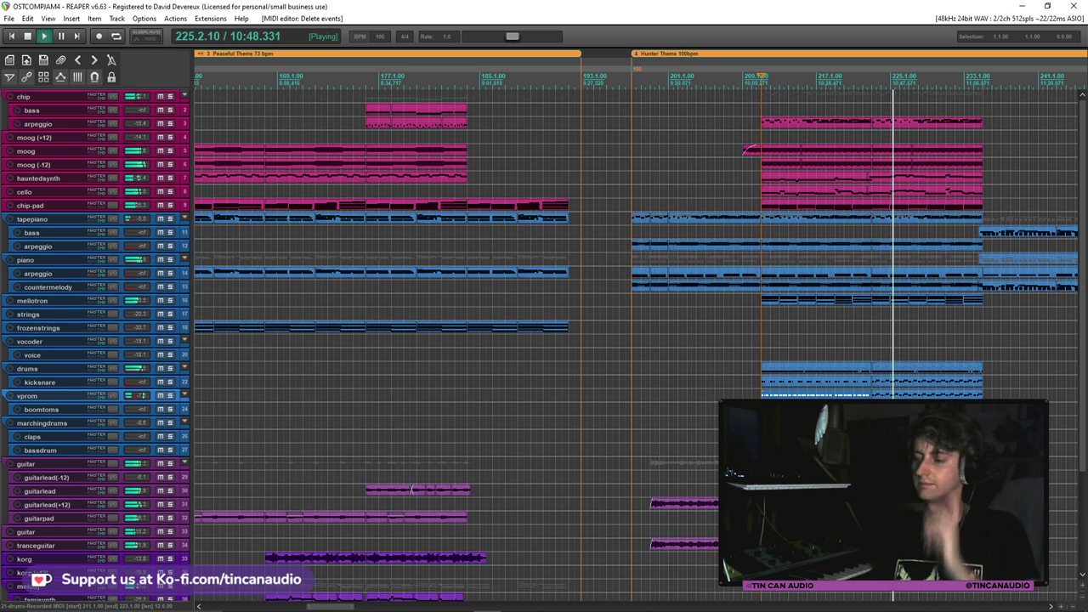
pyautogui.press('-')
pyautogui.press('+')
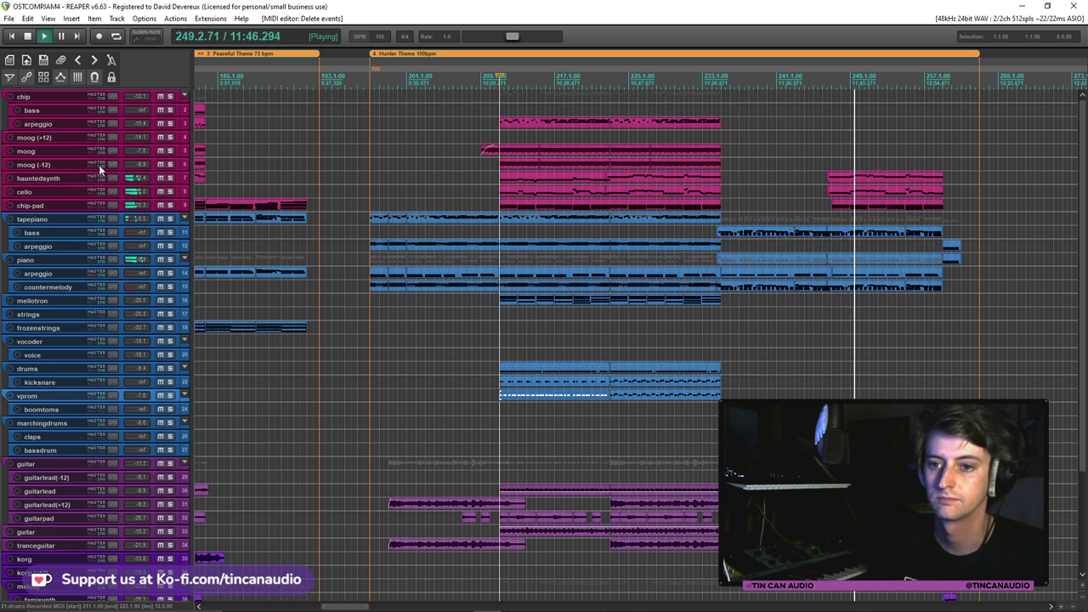
# Enlarge the cello track and check its list of envelopes
pyautogui.rightClick(154, 196)
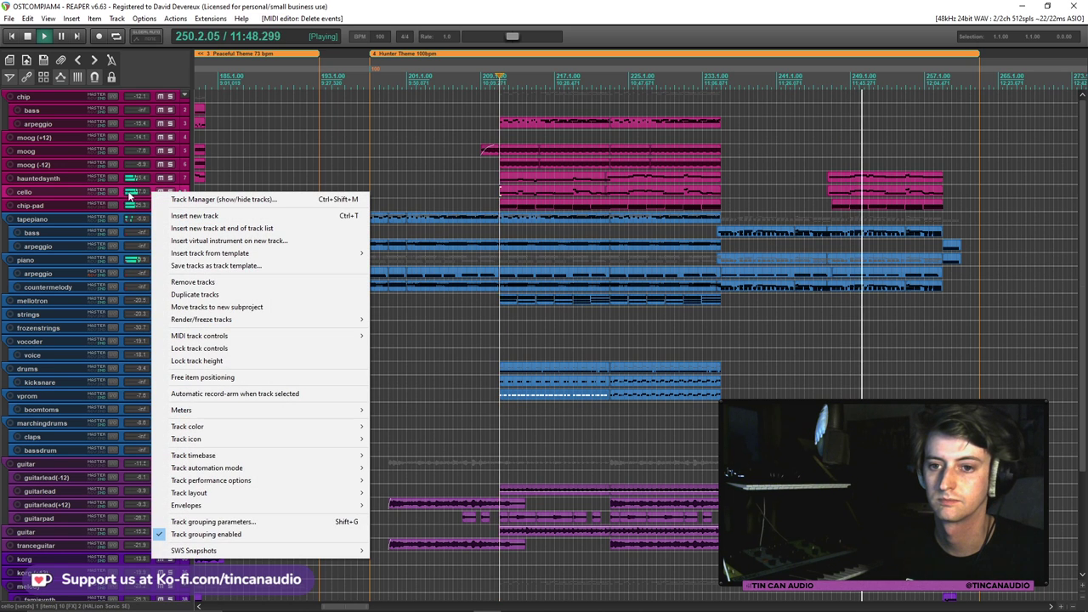
pyautogui.click(121, 194)
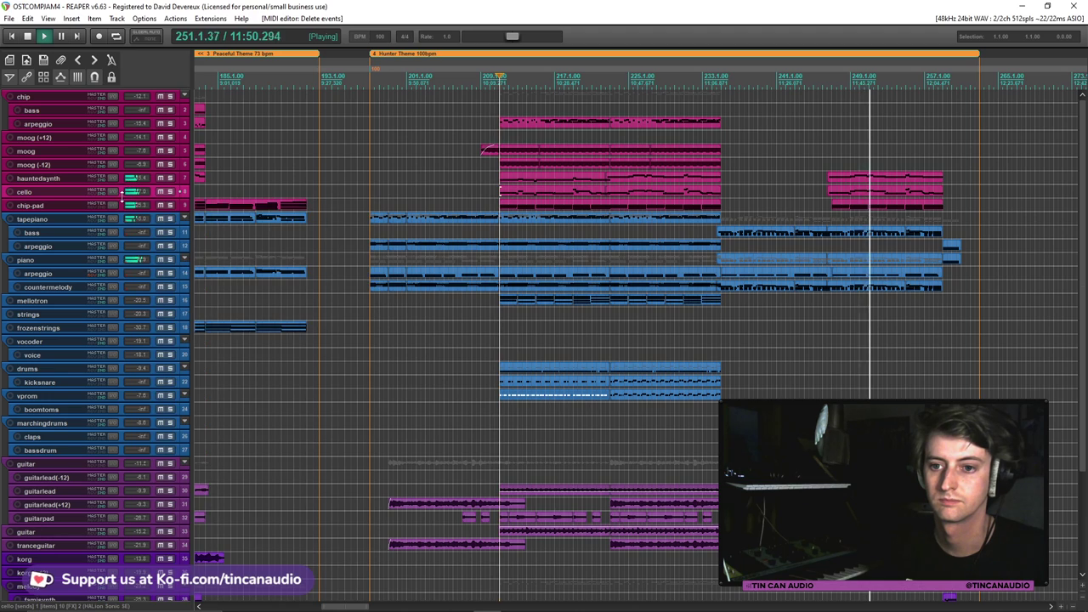
pyautogui.moveTo(123, 198); pyautogui.dragTo(136, 245)
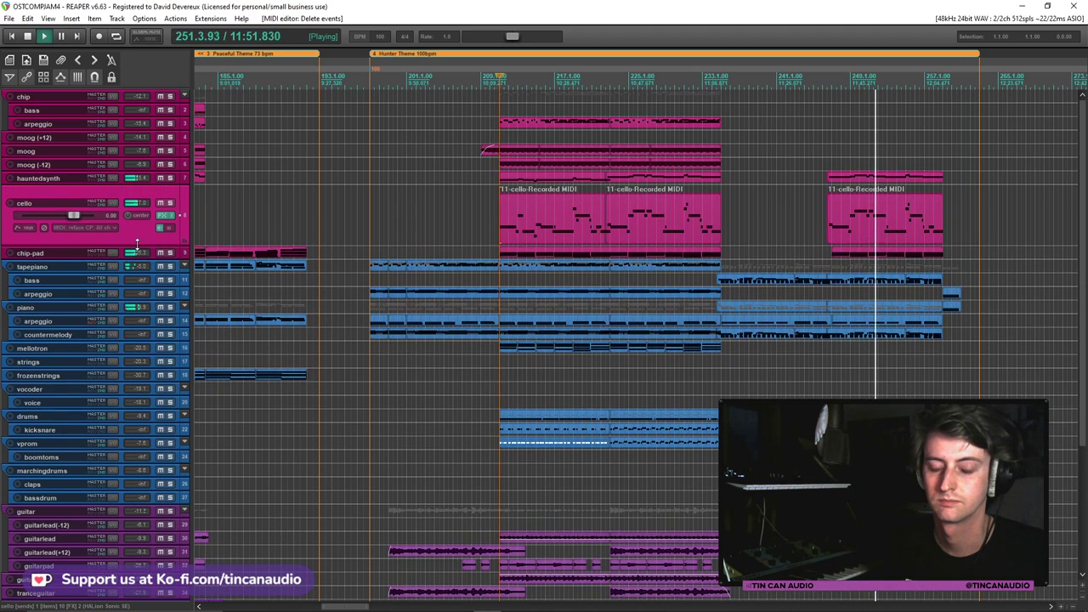
pyautogui.click(27, 228)
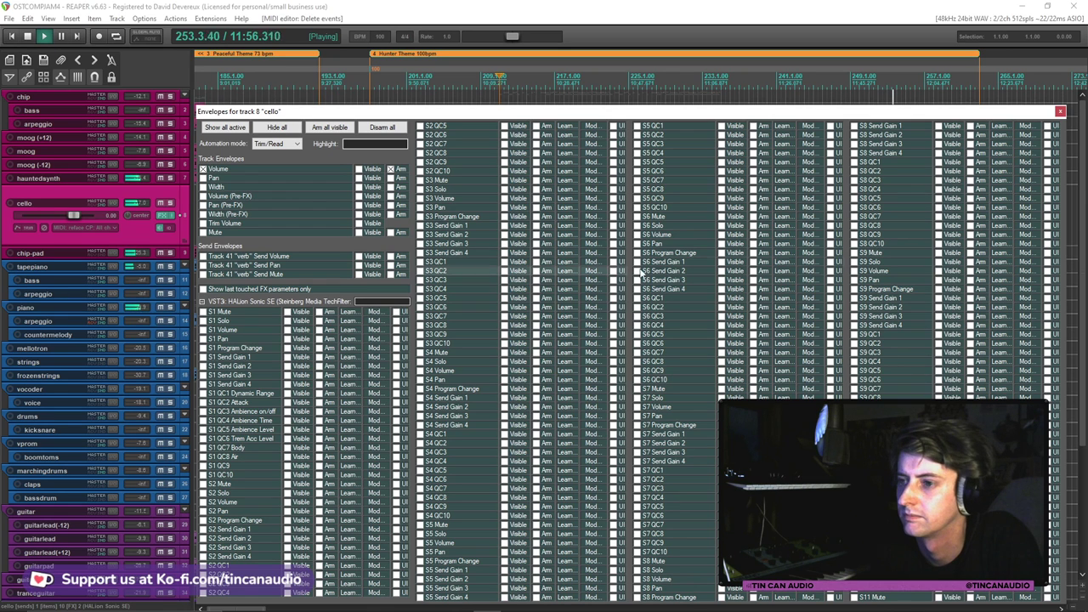
pyautogui.click(1060, 112)
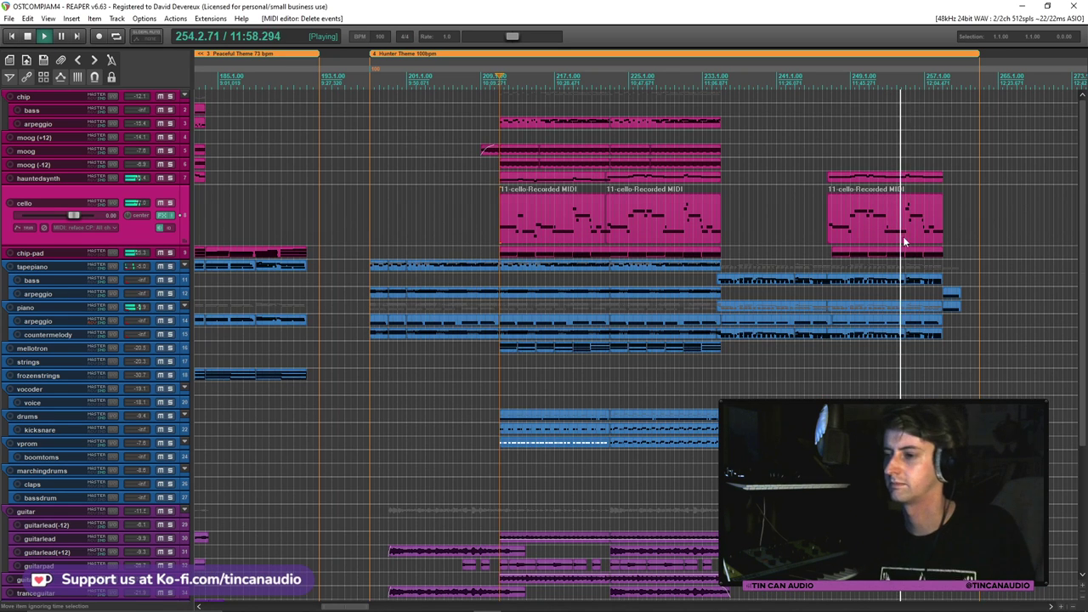
# Select the Hunter Theme's last cello item, listen through to the theme's end and stop playback
pyautogui.click(907, 237)
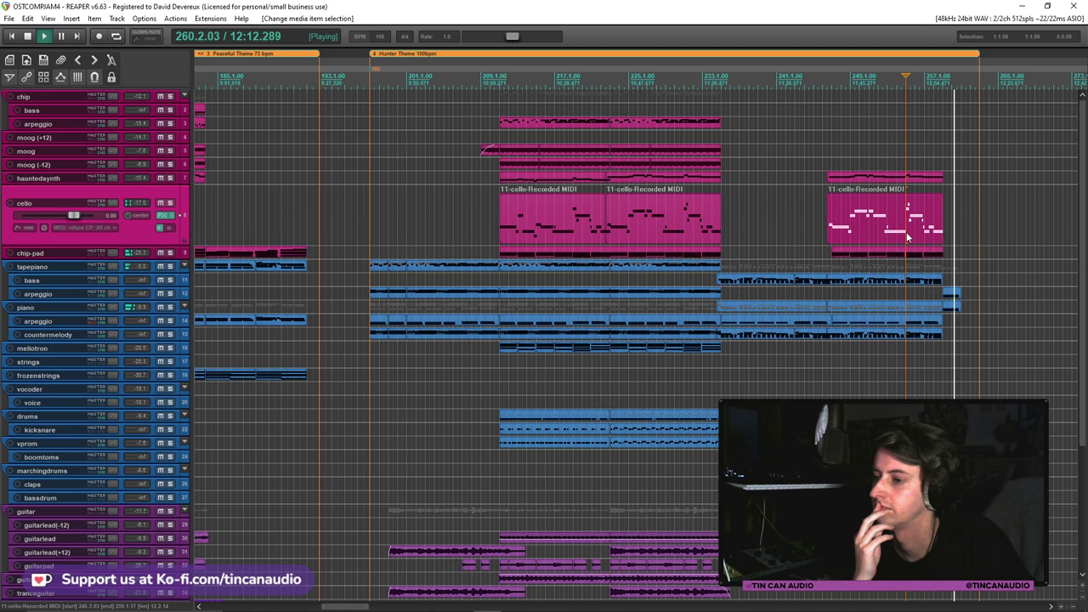
pyautogui.press('space')
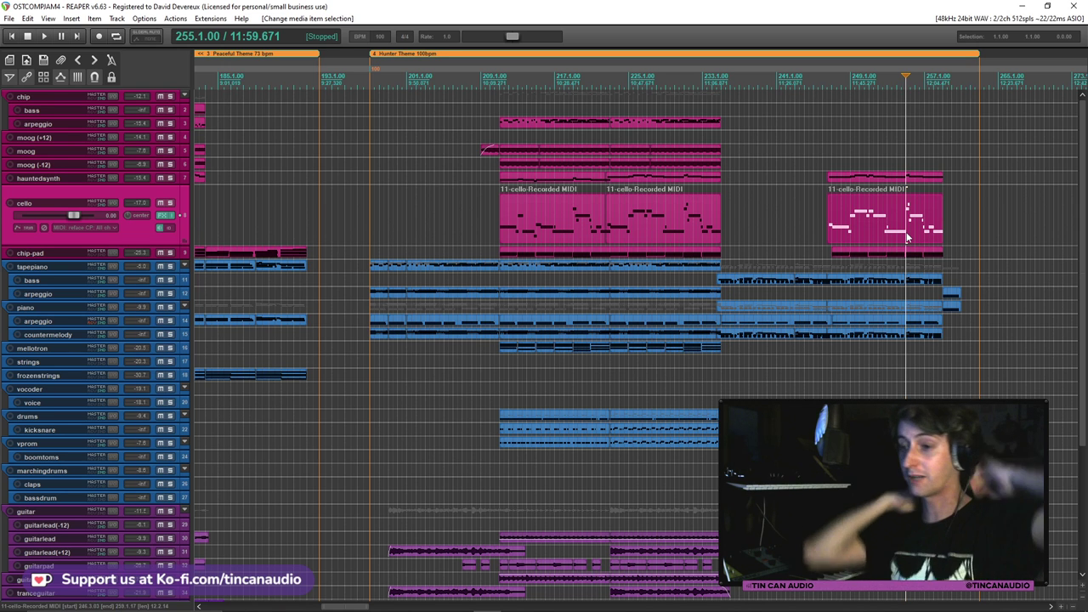
pyautogui.press('-')
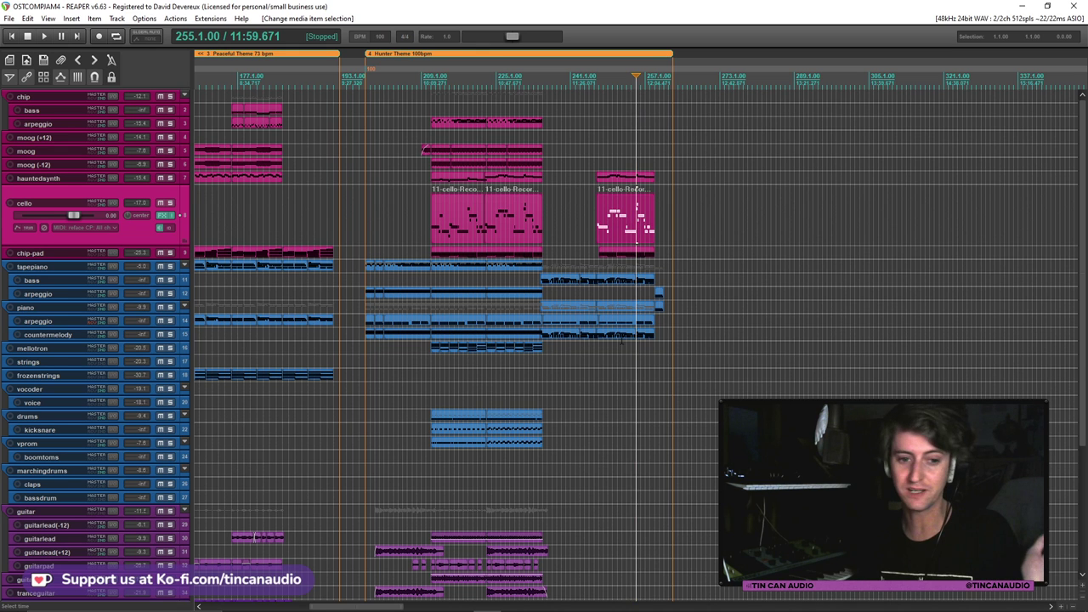
pyautogui.press('-')
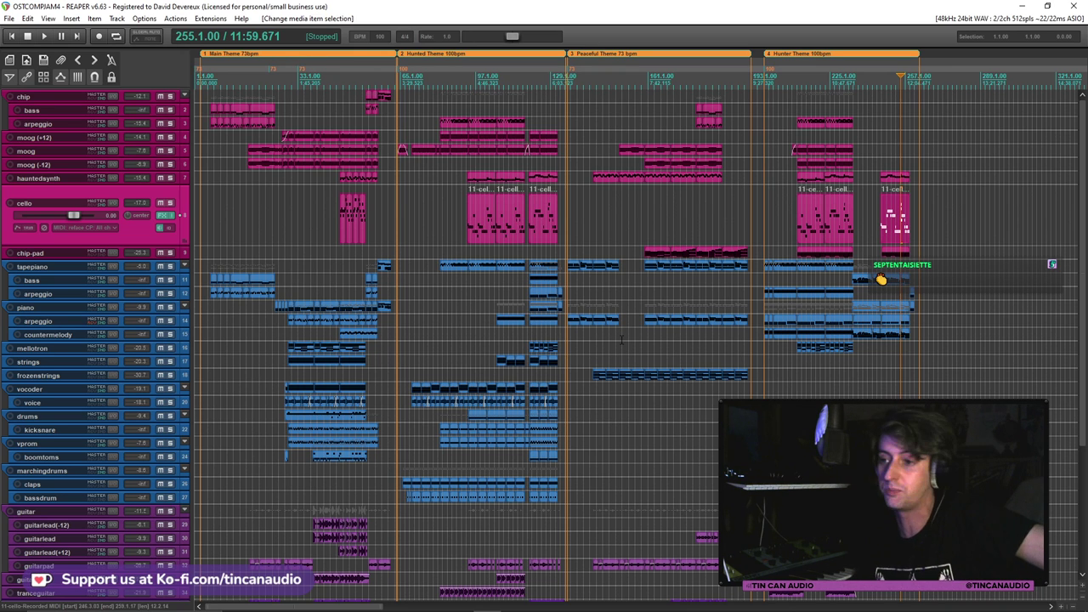
pyautogui.moveTo(881, 278); pyautogui.dragTo(880, 279)
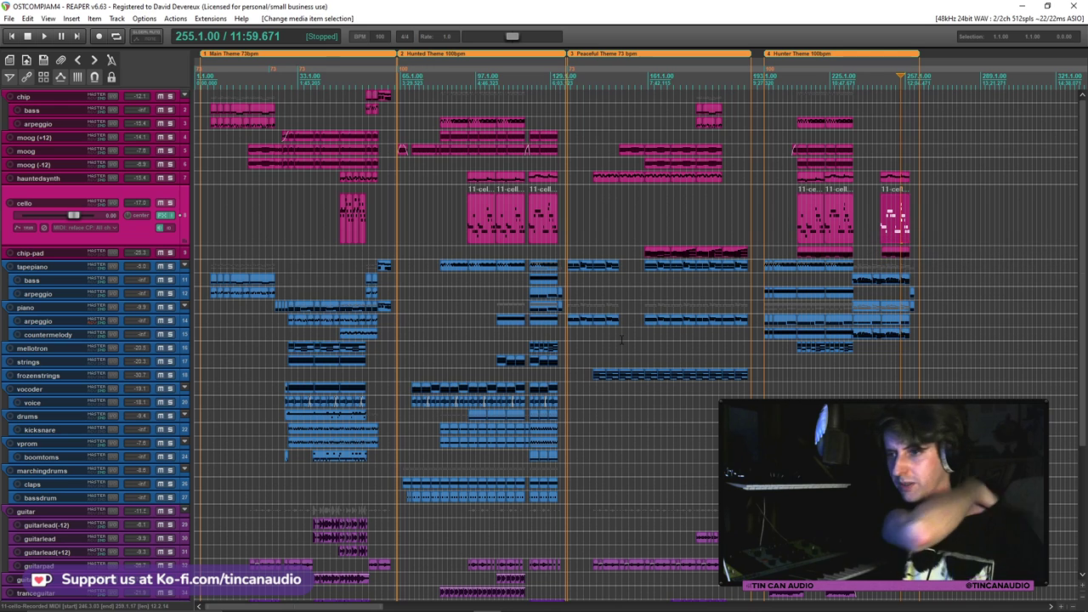